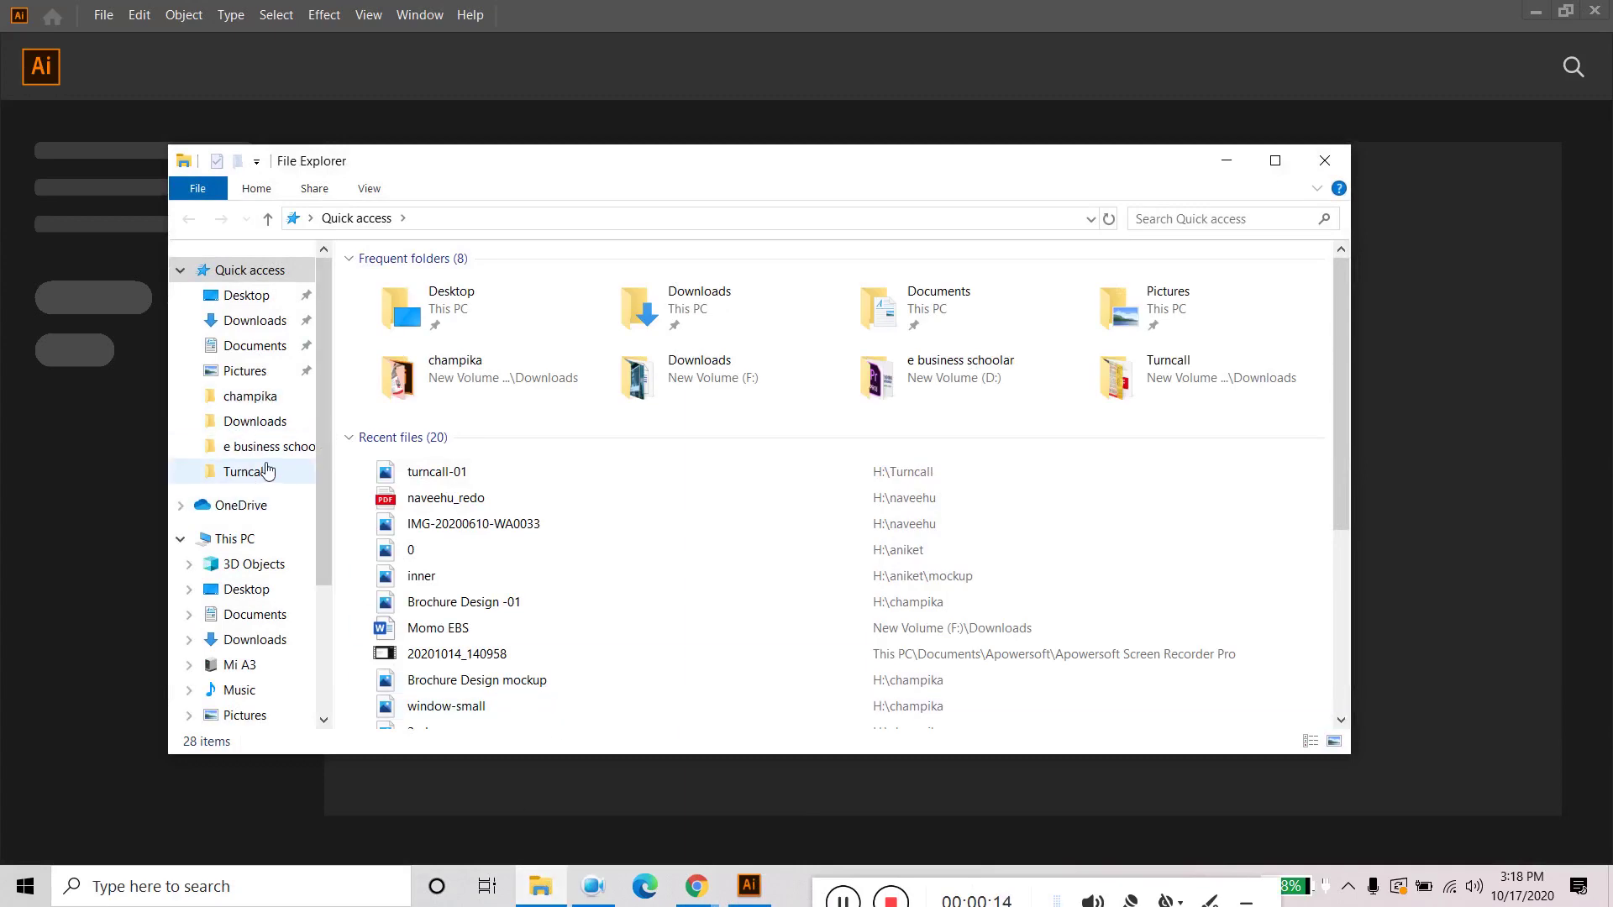
Step: Open the Text document in the Business Card Requerment folder under Downloads on New Volume (F:)
scroll(241, 668, down, 2)
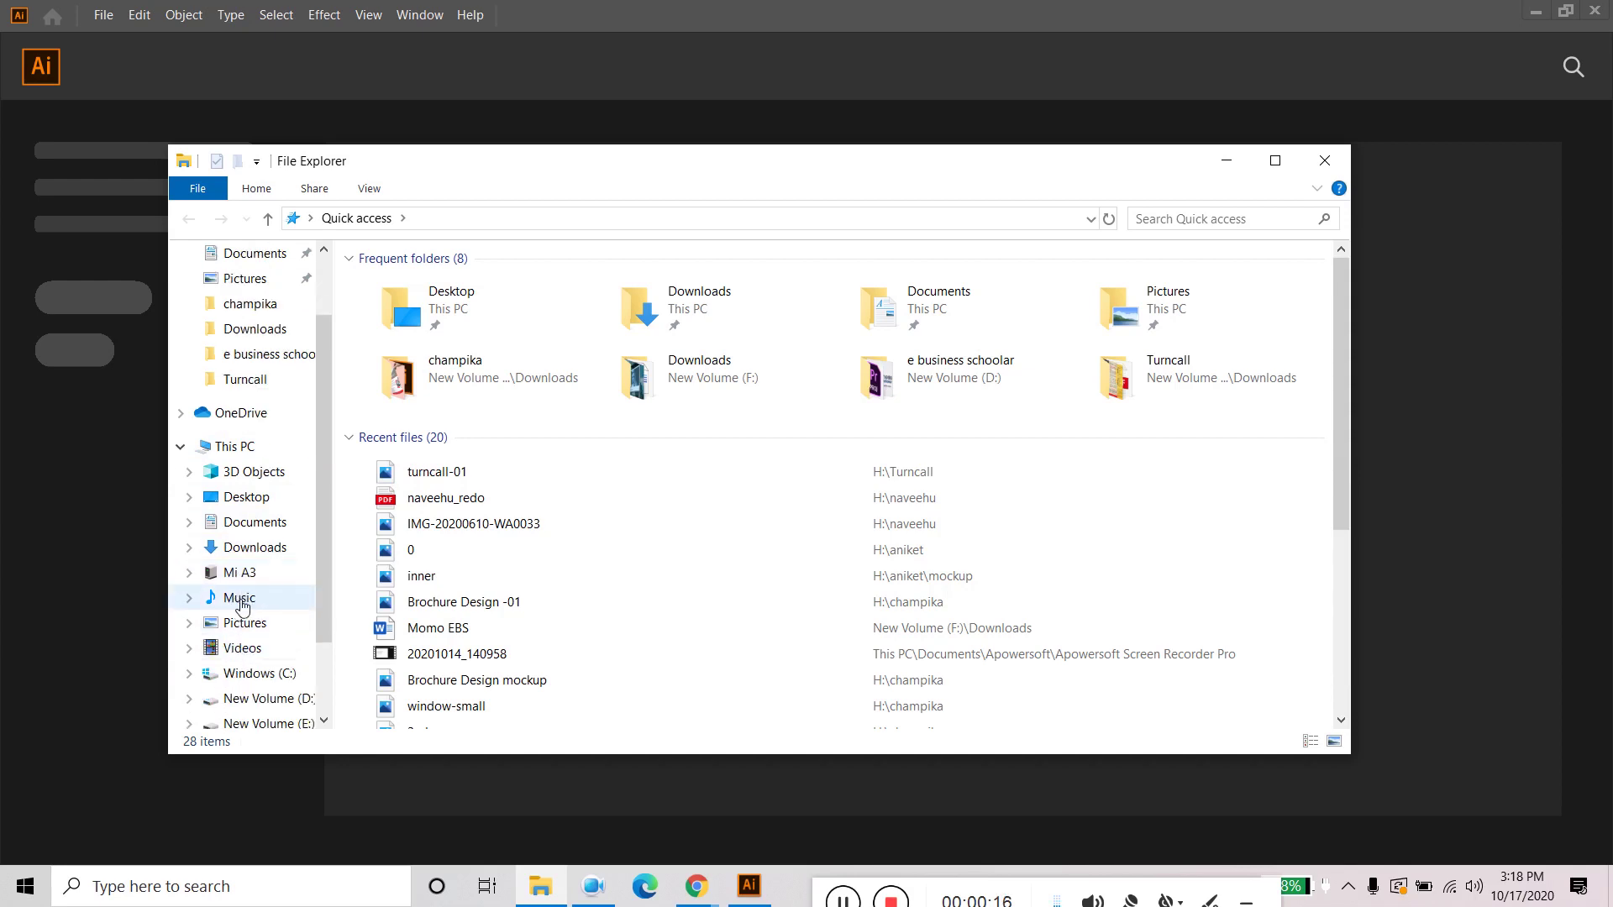
click(245, 700)
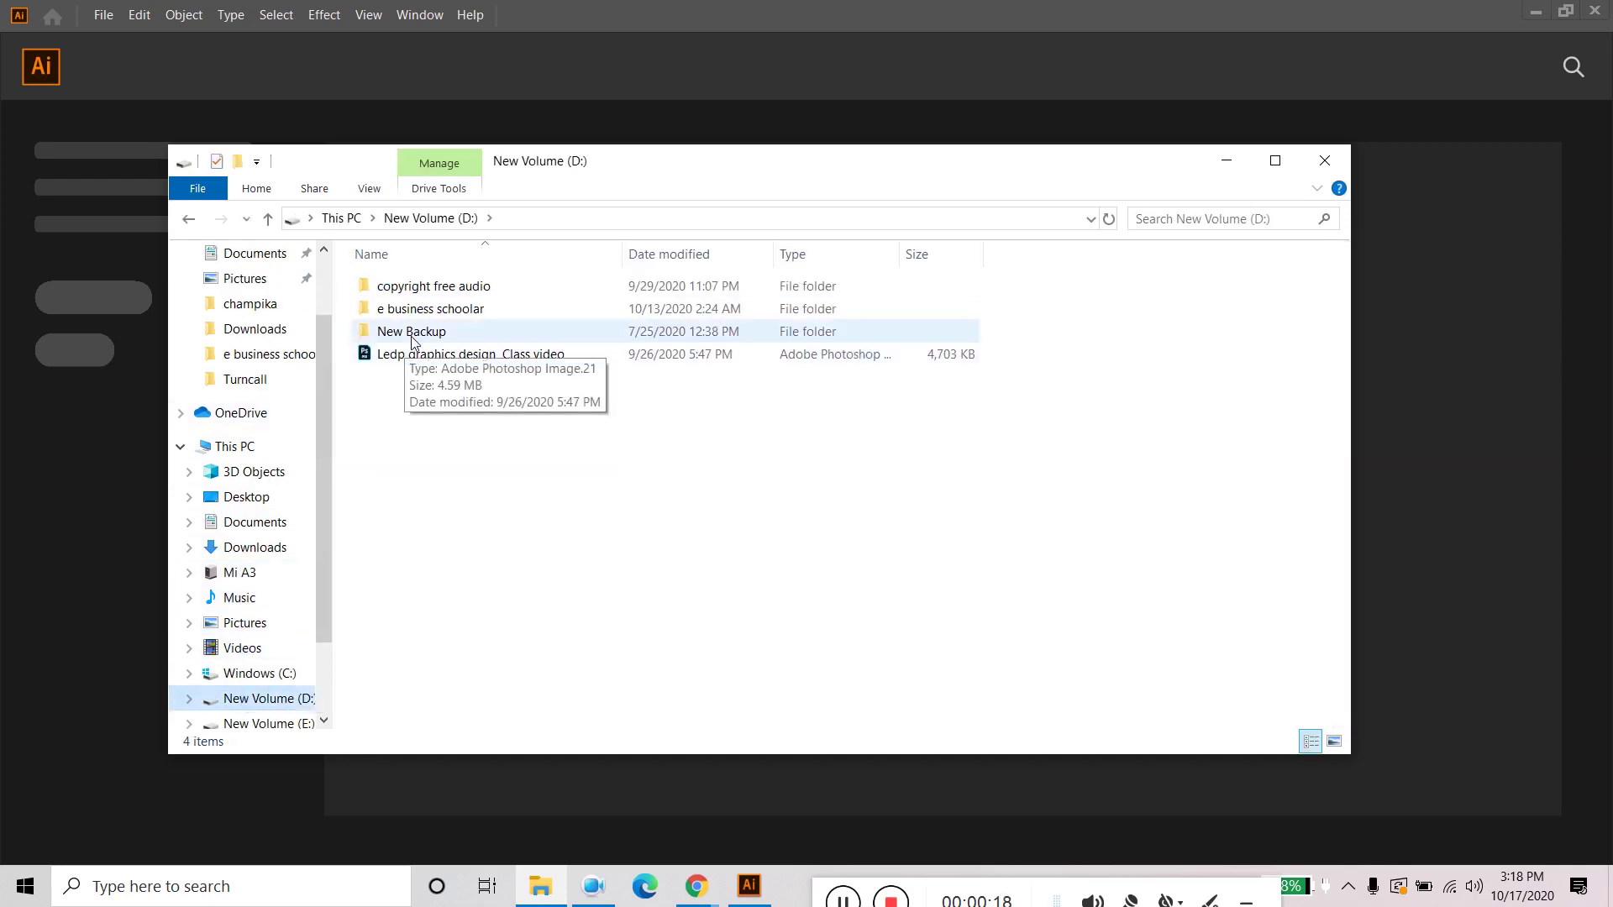
scroll(252, 504, down, 1)
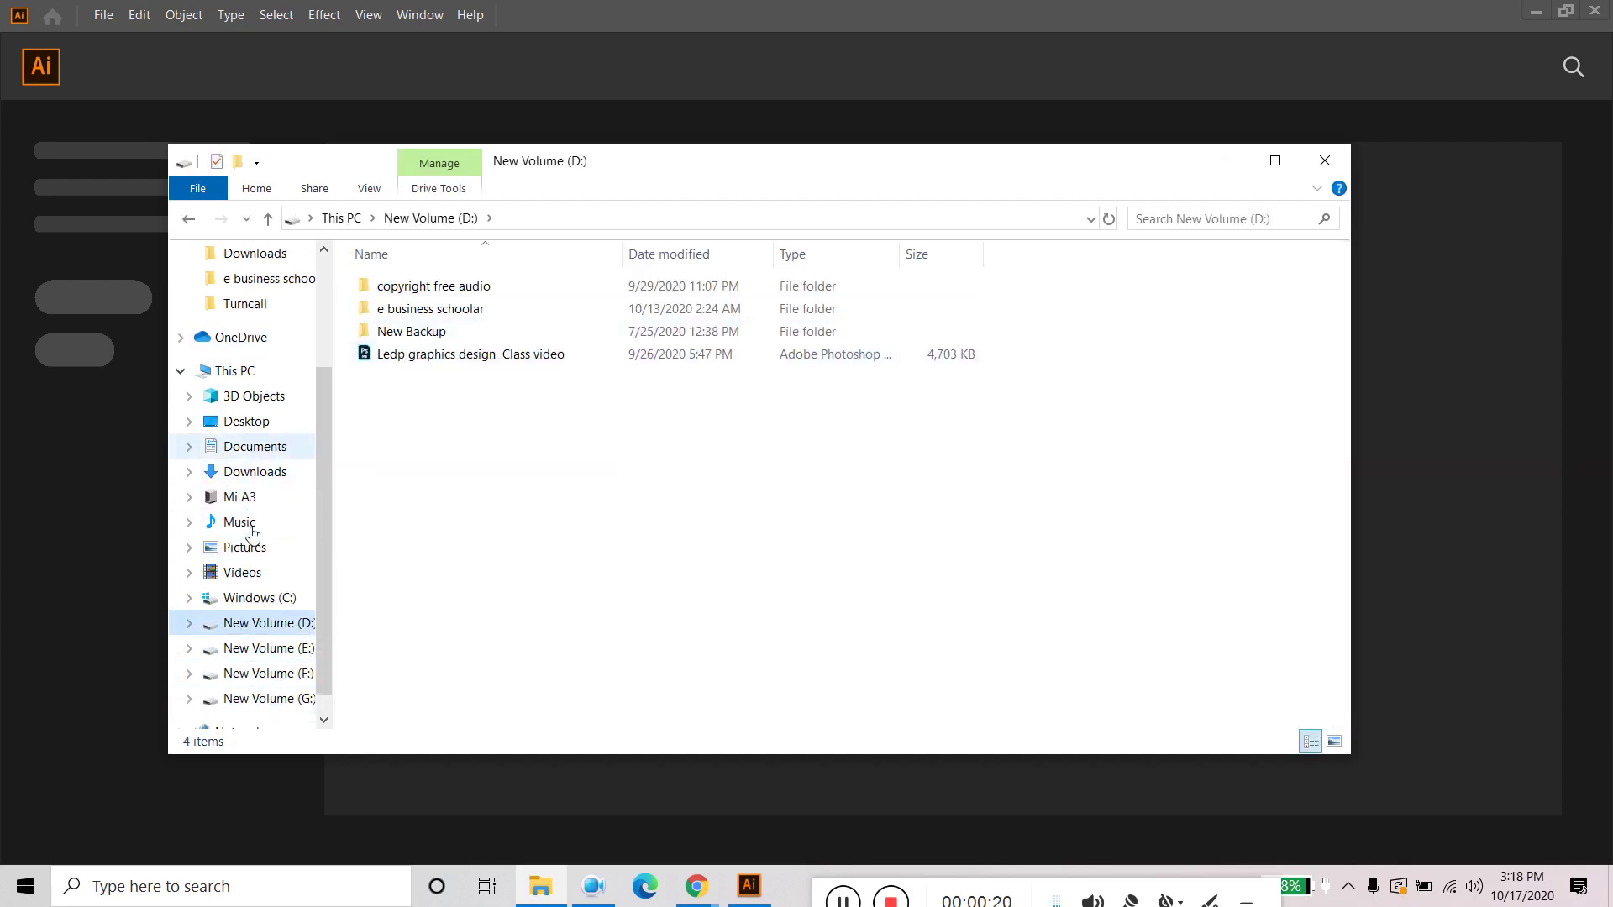
click(252, 647)
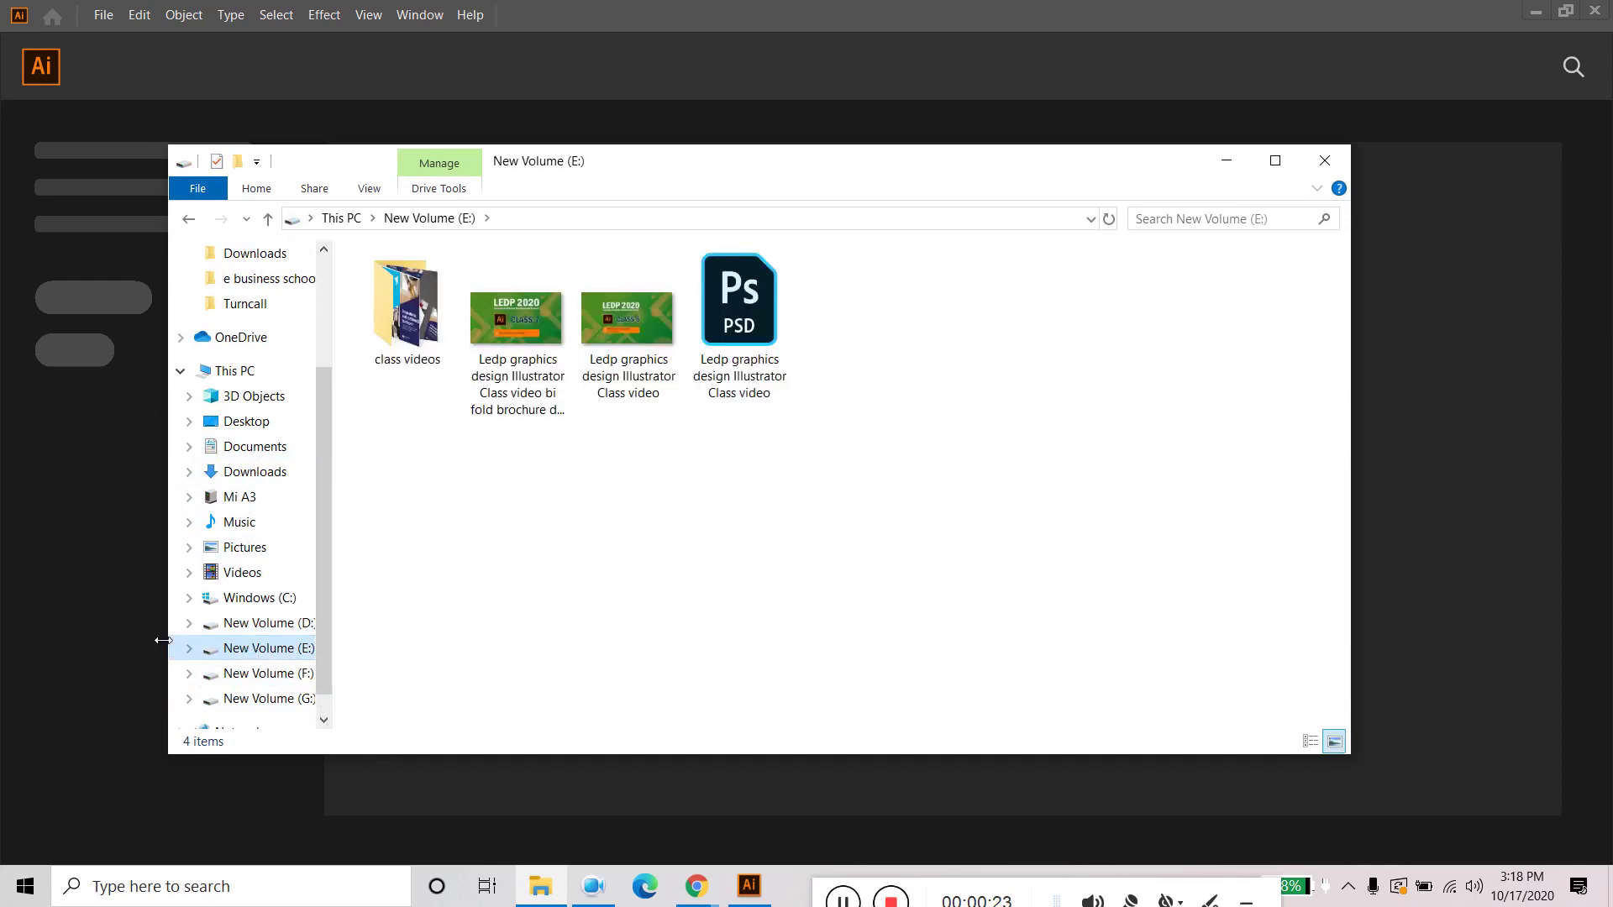
click(249, 674)
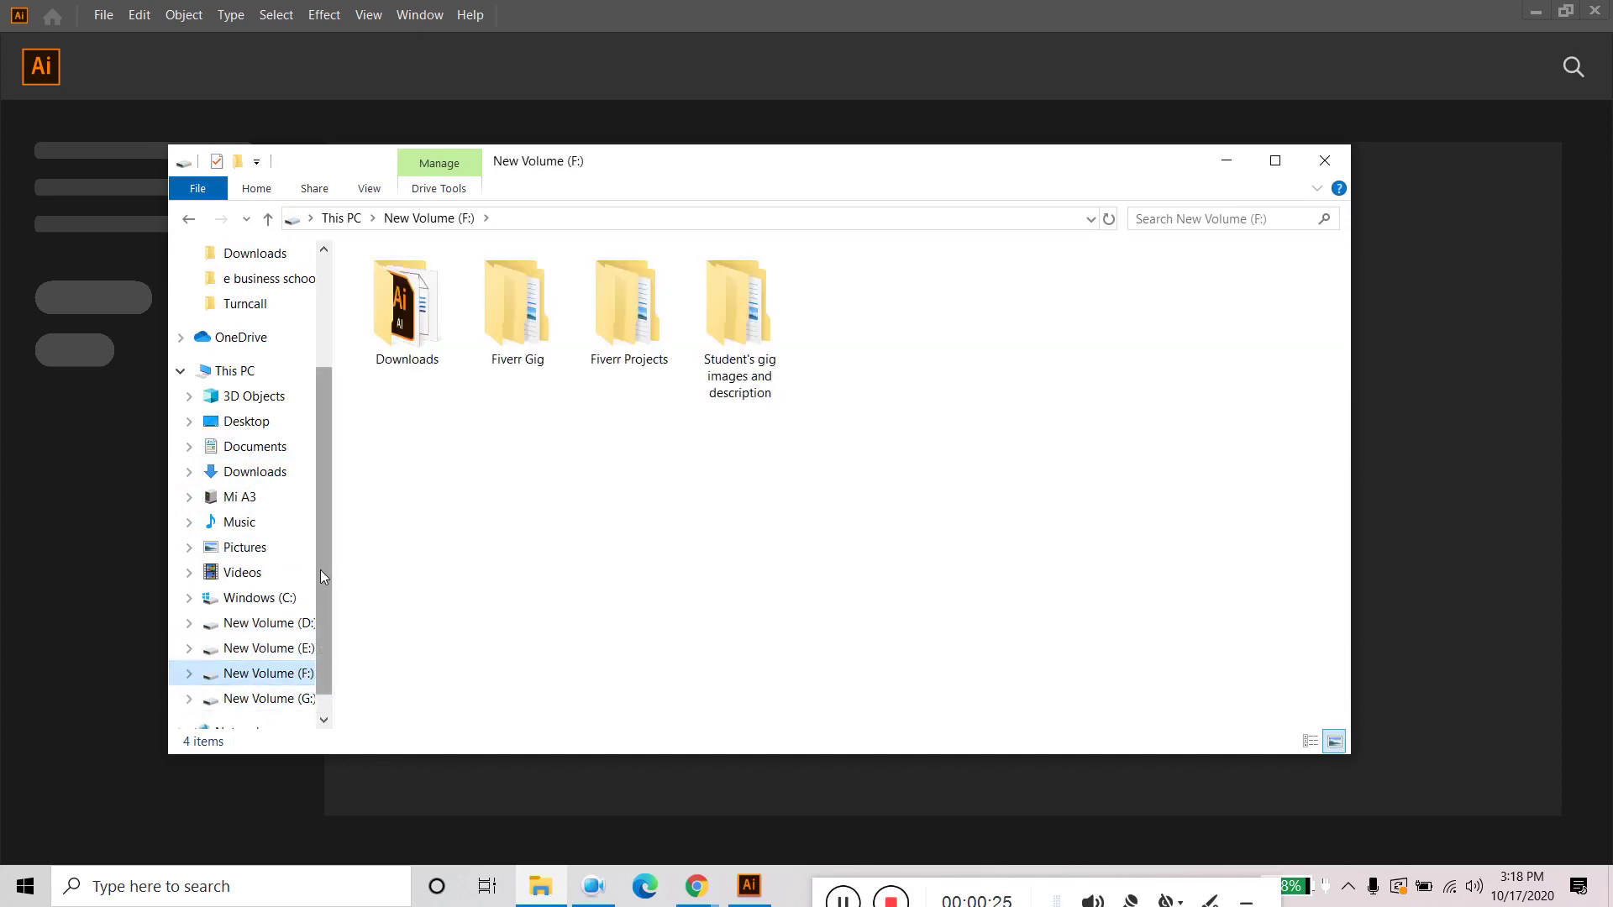
double_click(429, 328)
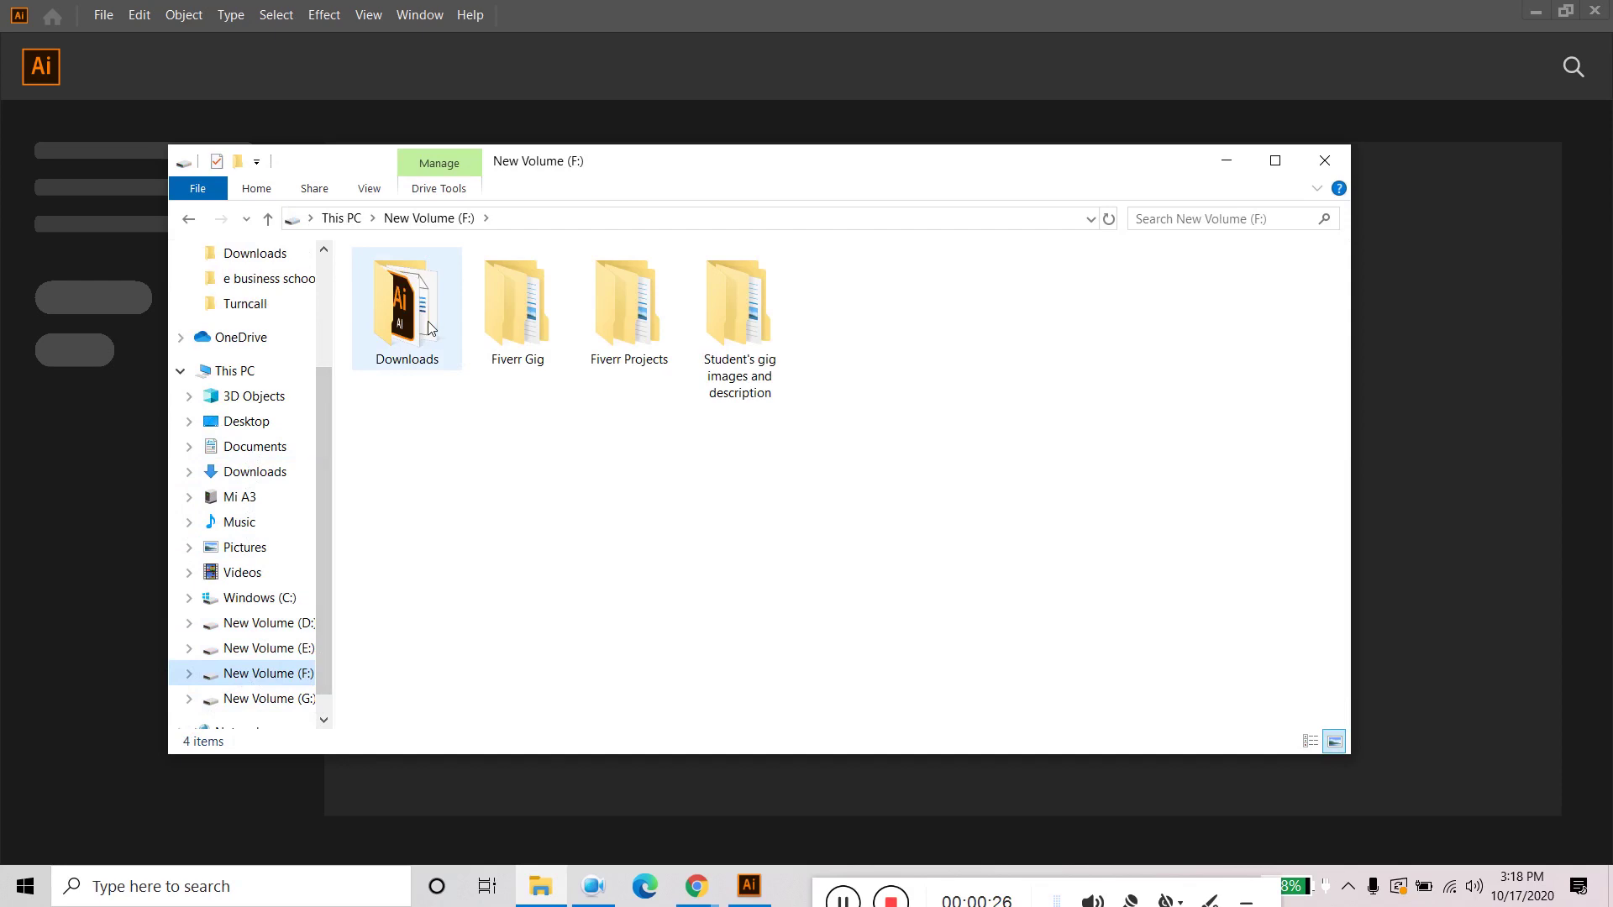
double_click(433, 304)
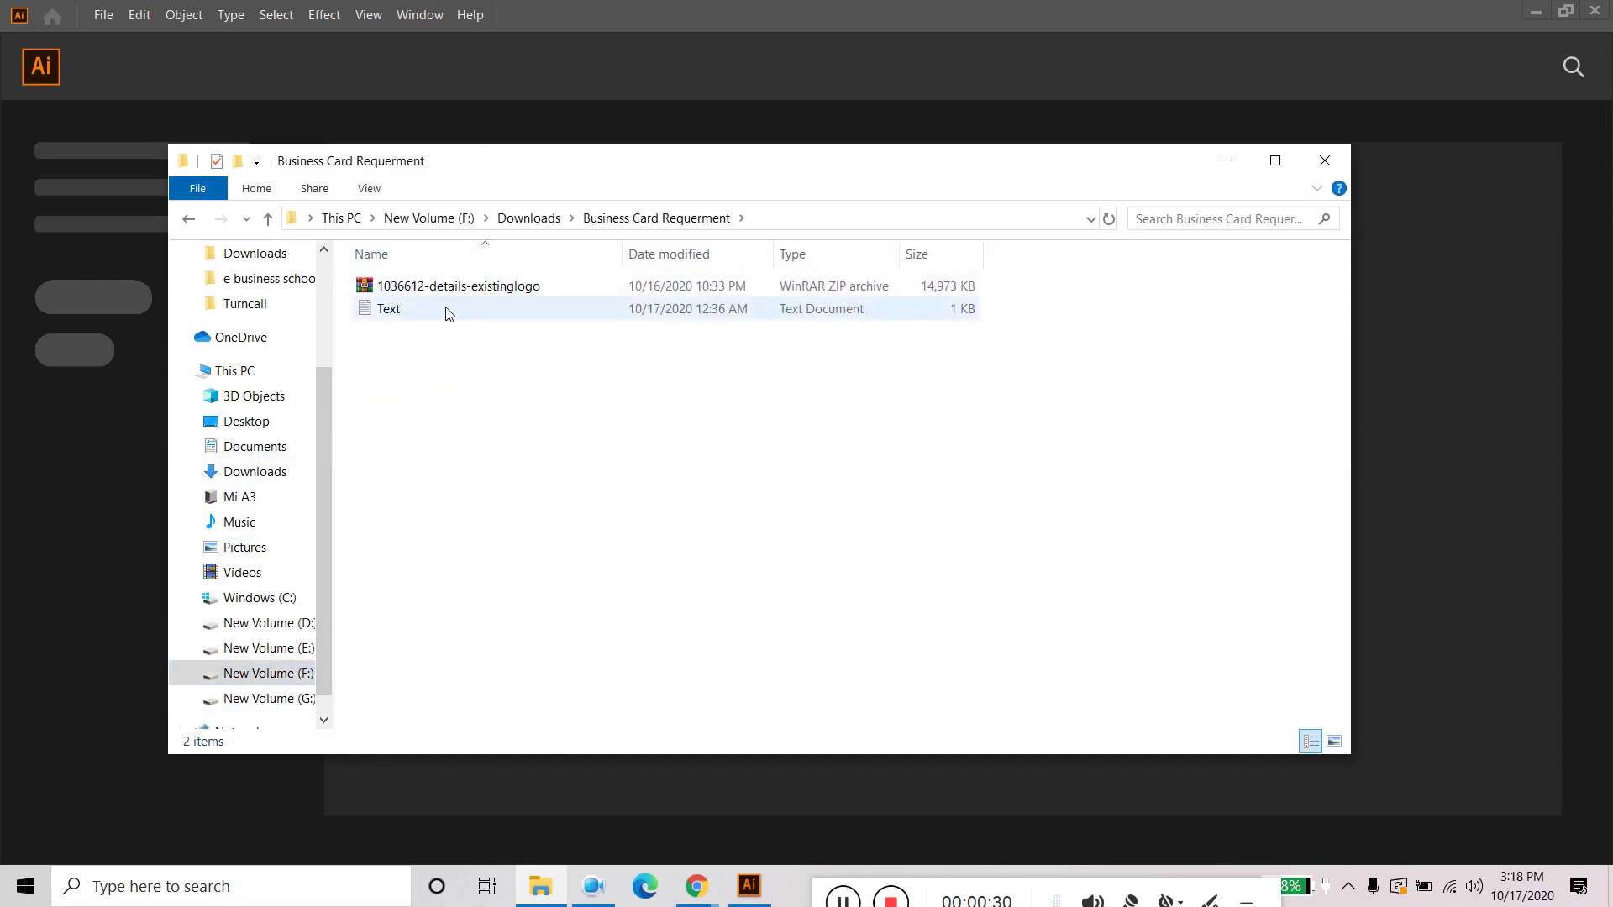
double_click(447, 311)
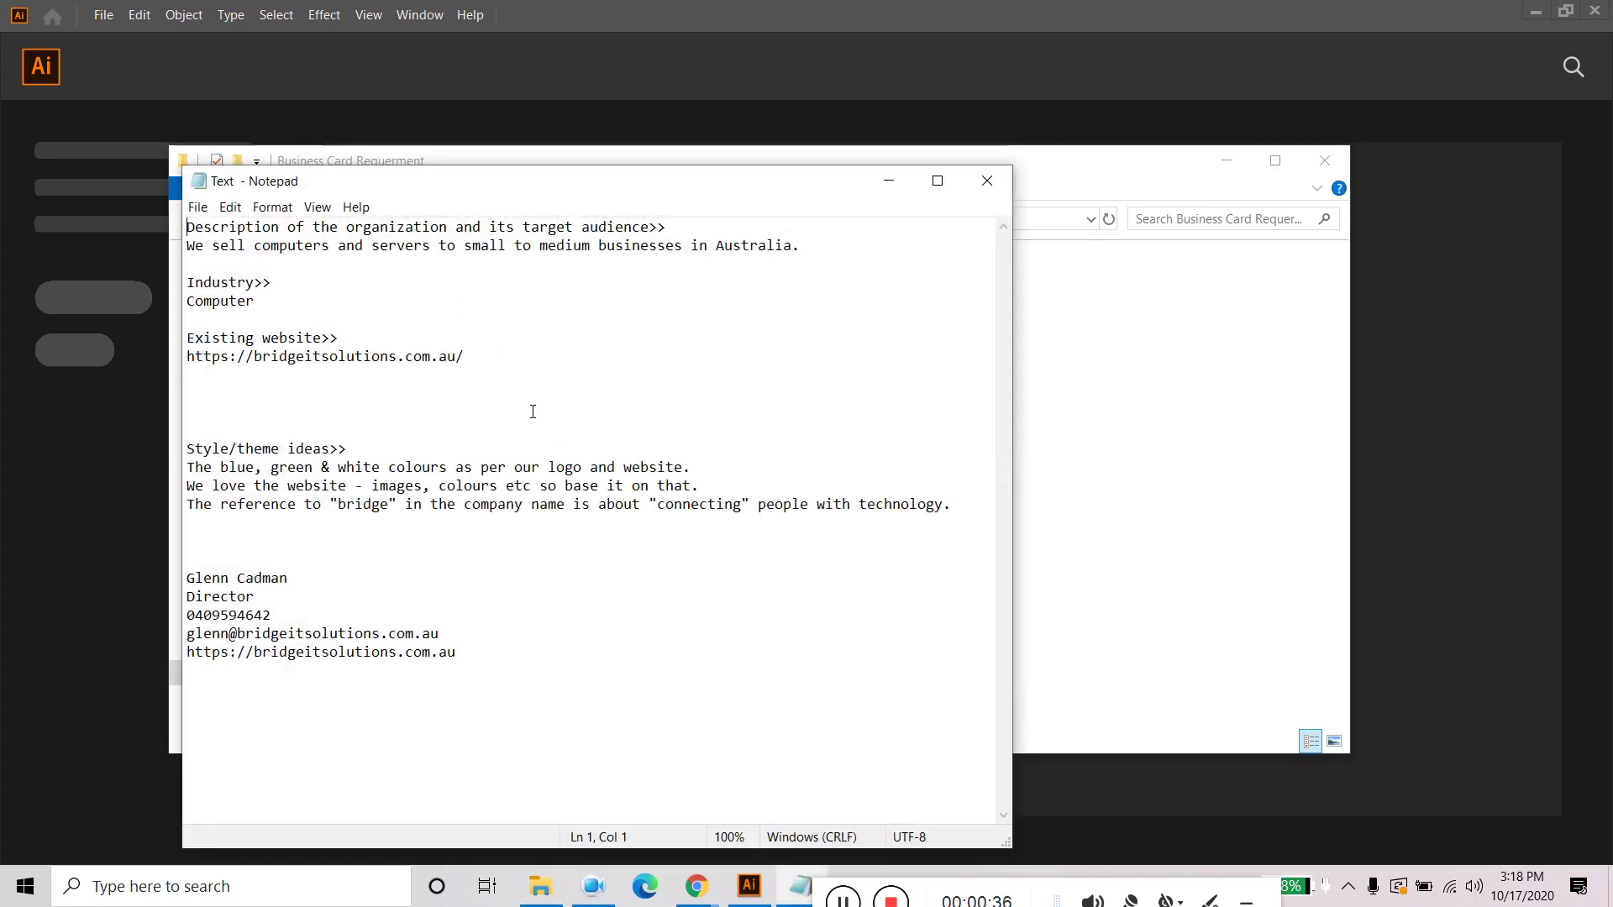
Step: Examine the client brief in Notepad: organization description, industry, existing website, style ideas and the contact details for the card
drag(433, 190, 770, 165)
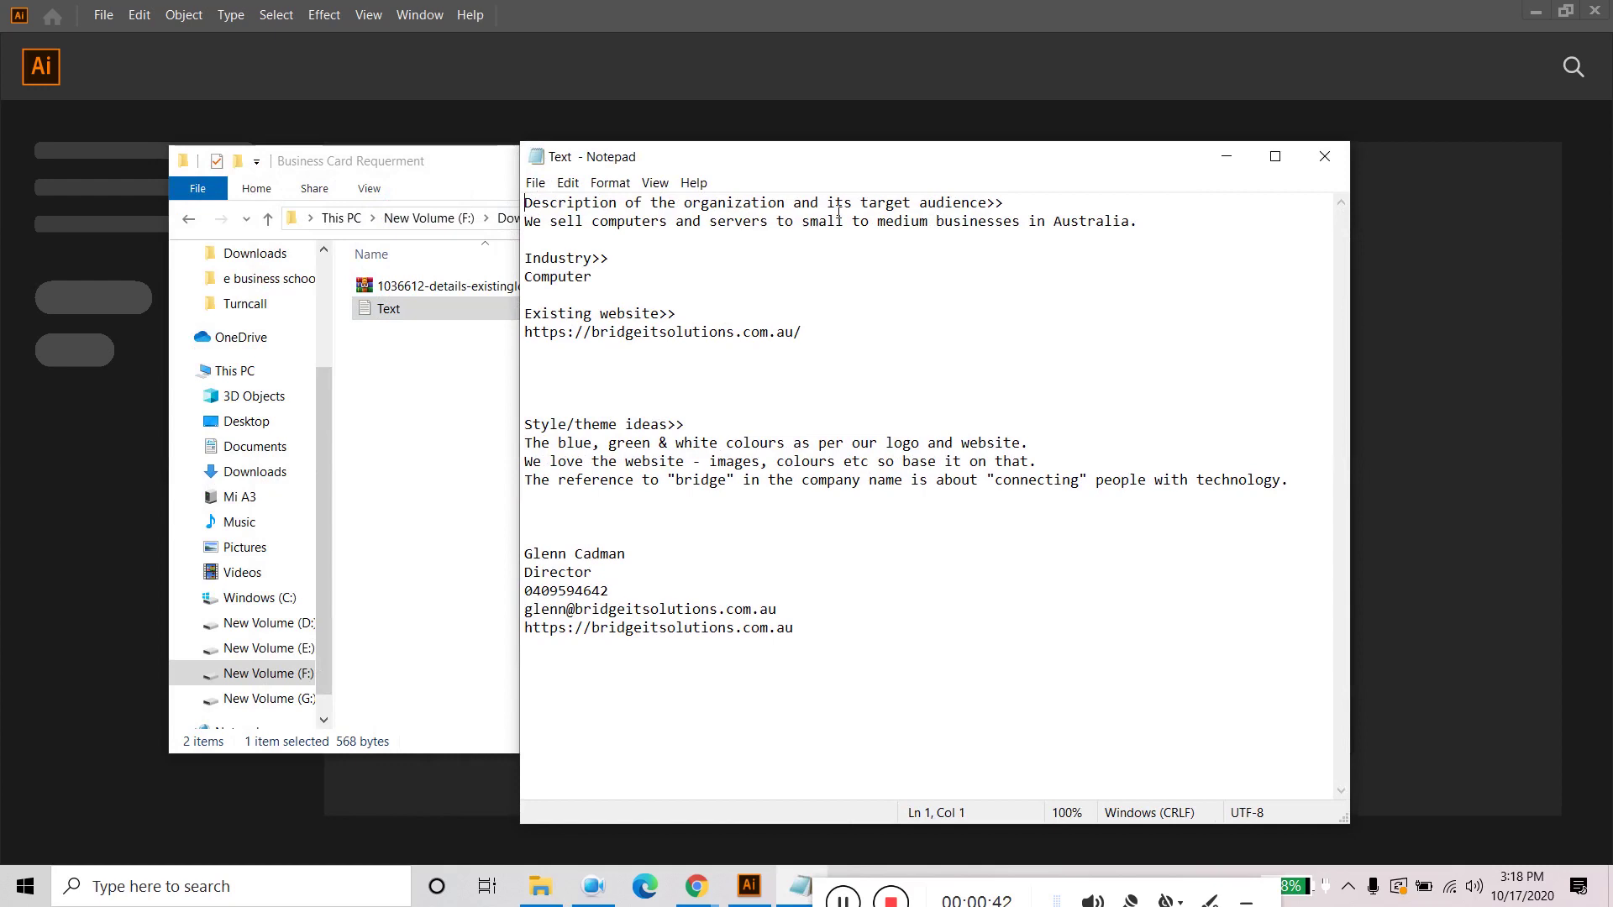
drag(1016, 200, 928, 202)
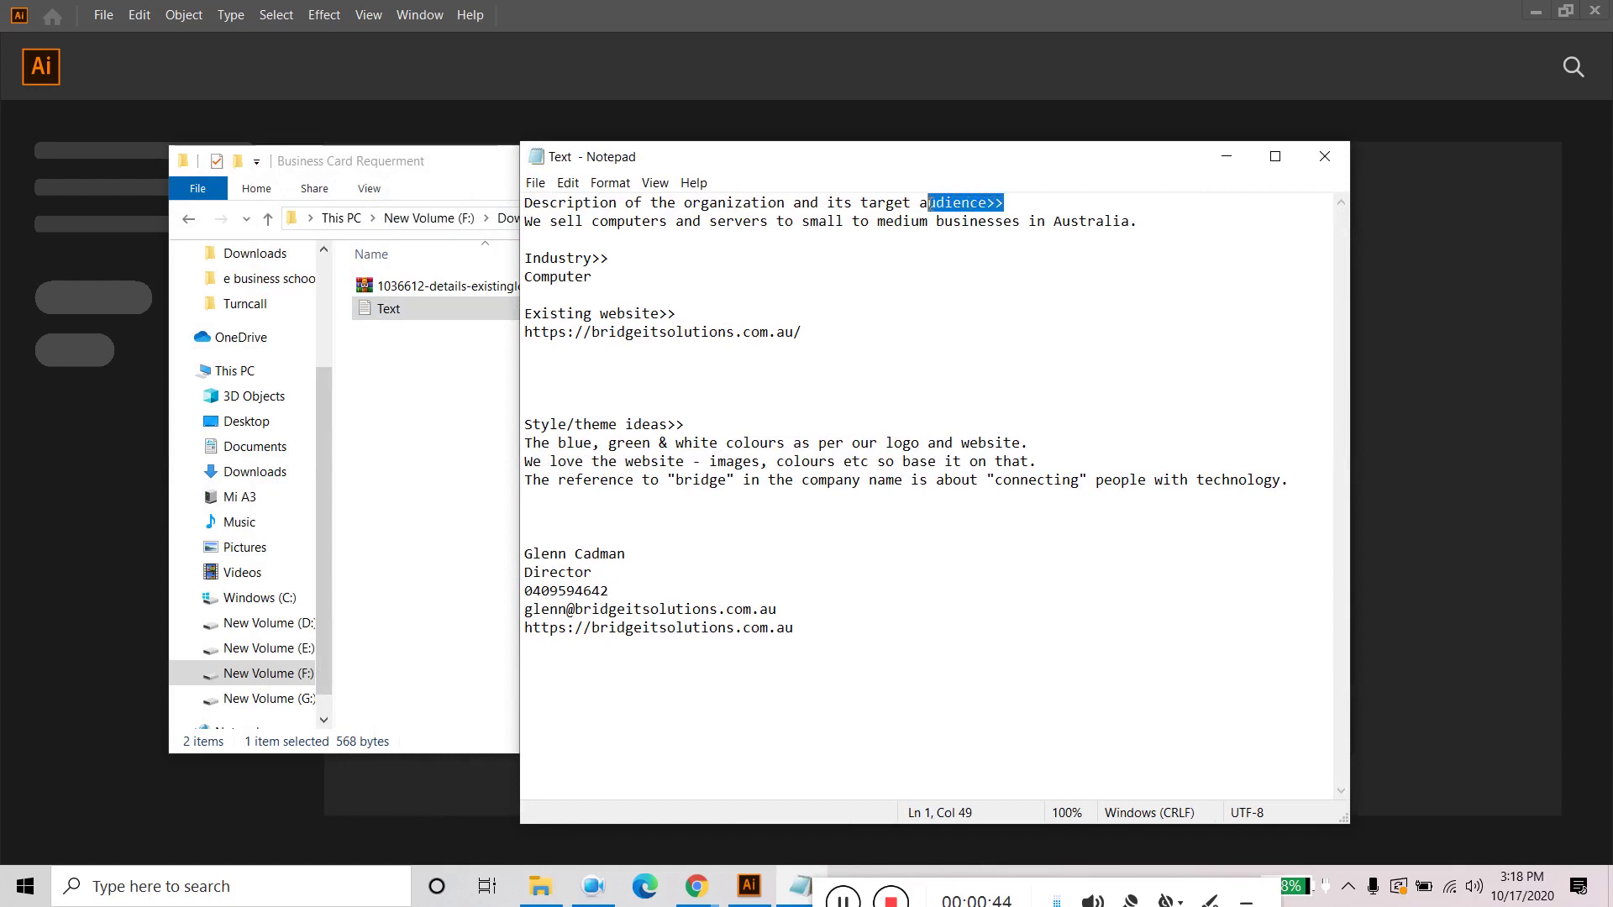
click(612, 259)
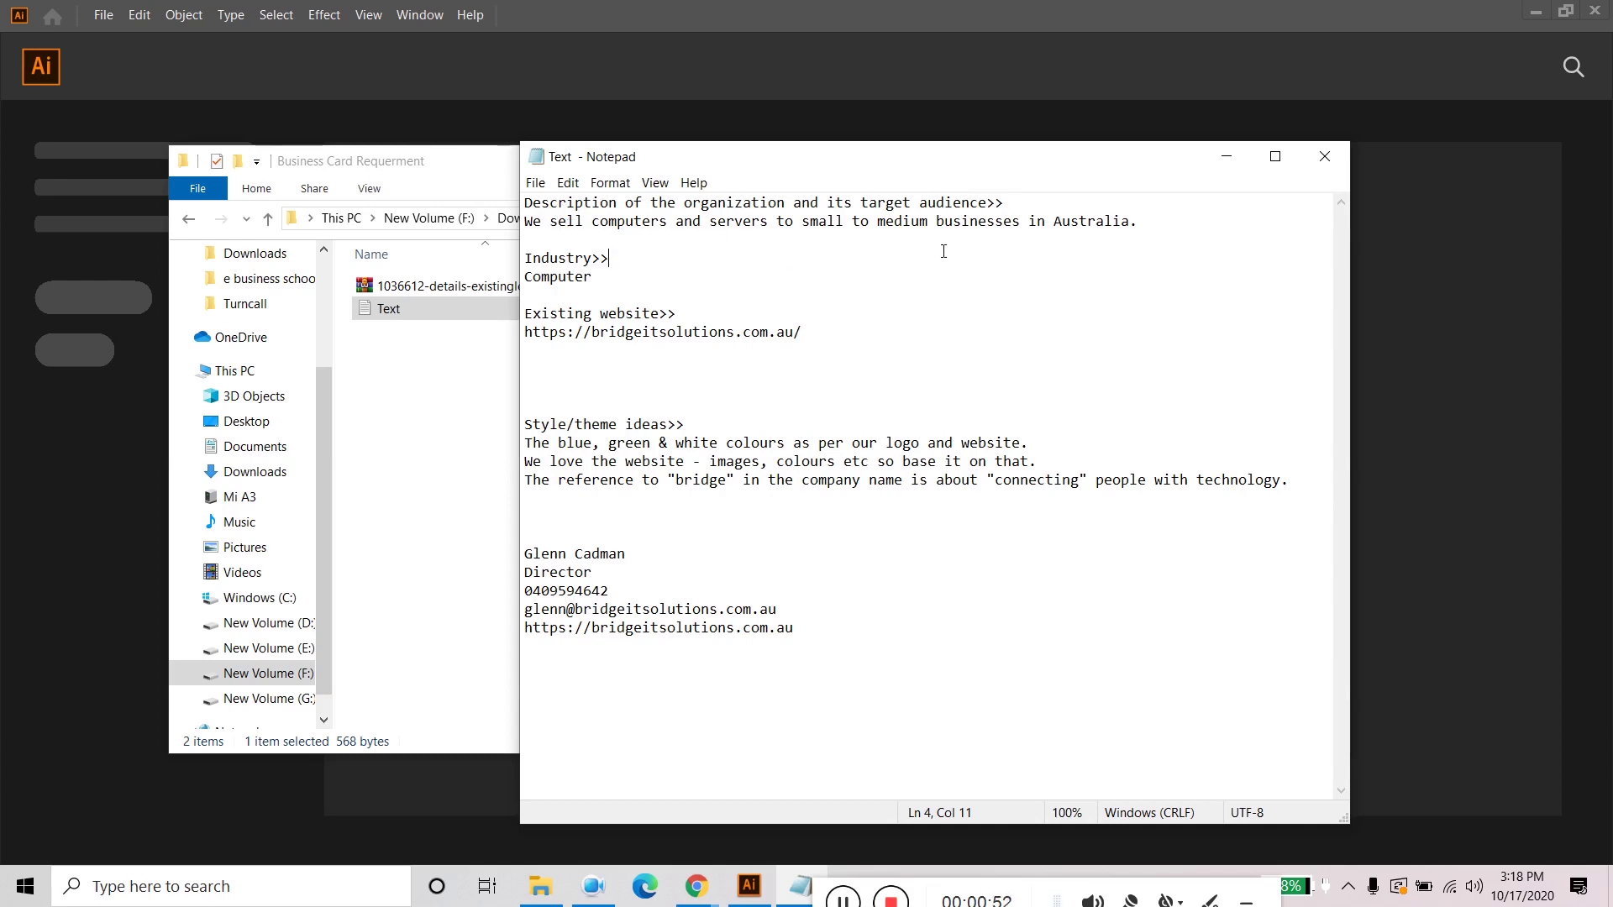
drag(1149, 223, 531, 224)
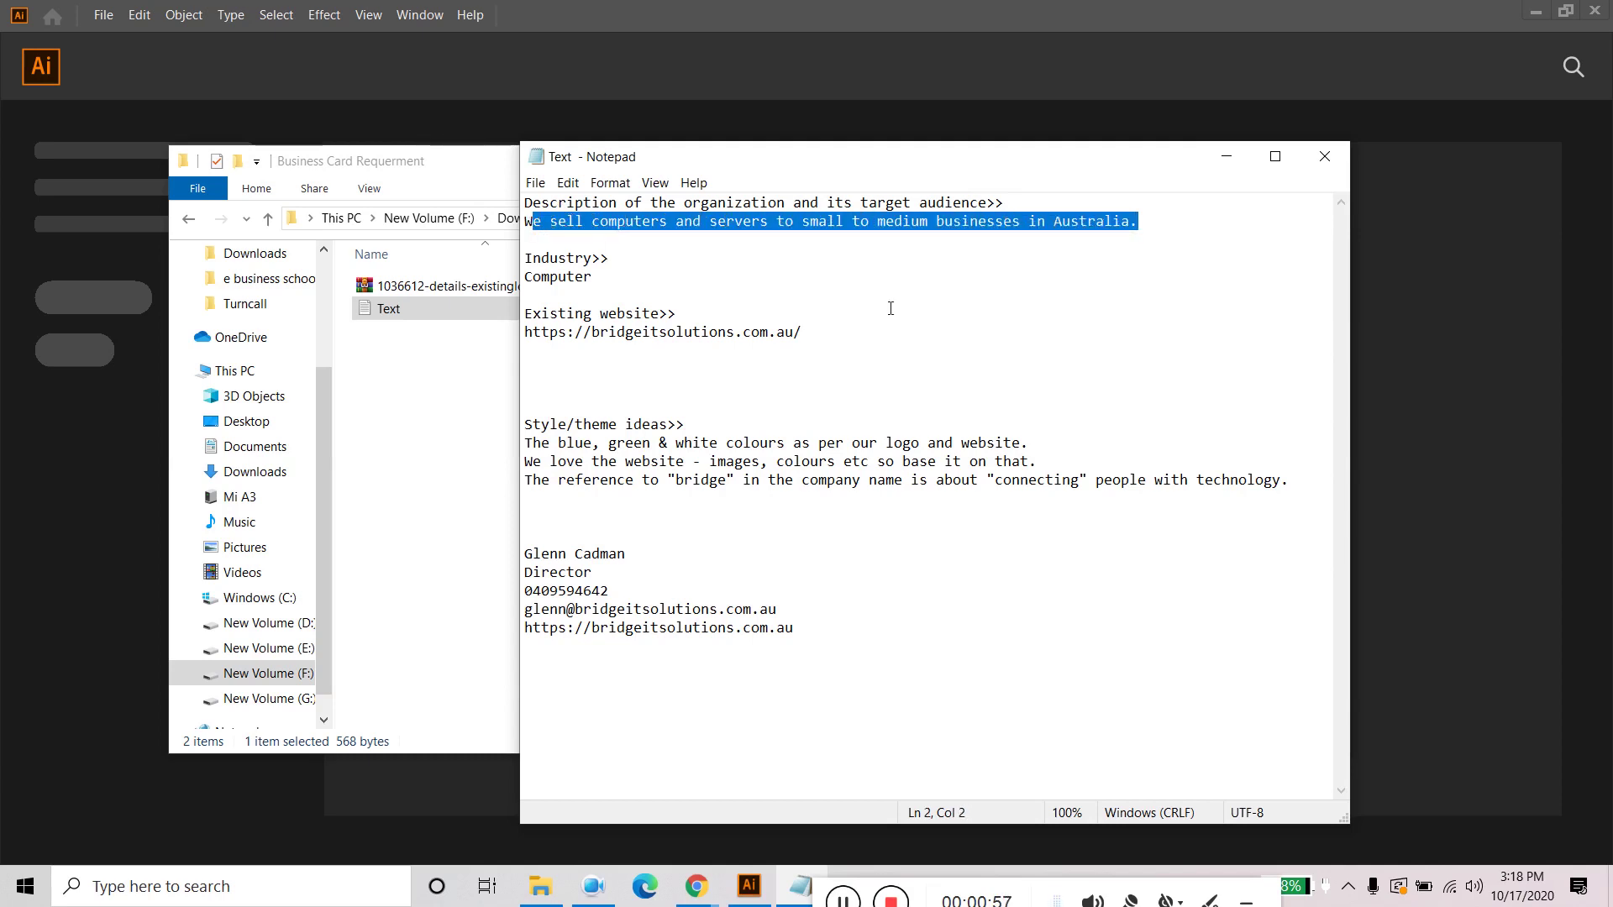
click(994, 305)
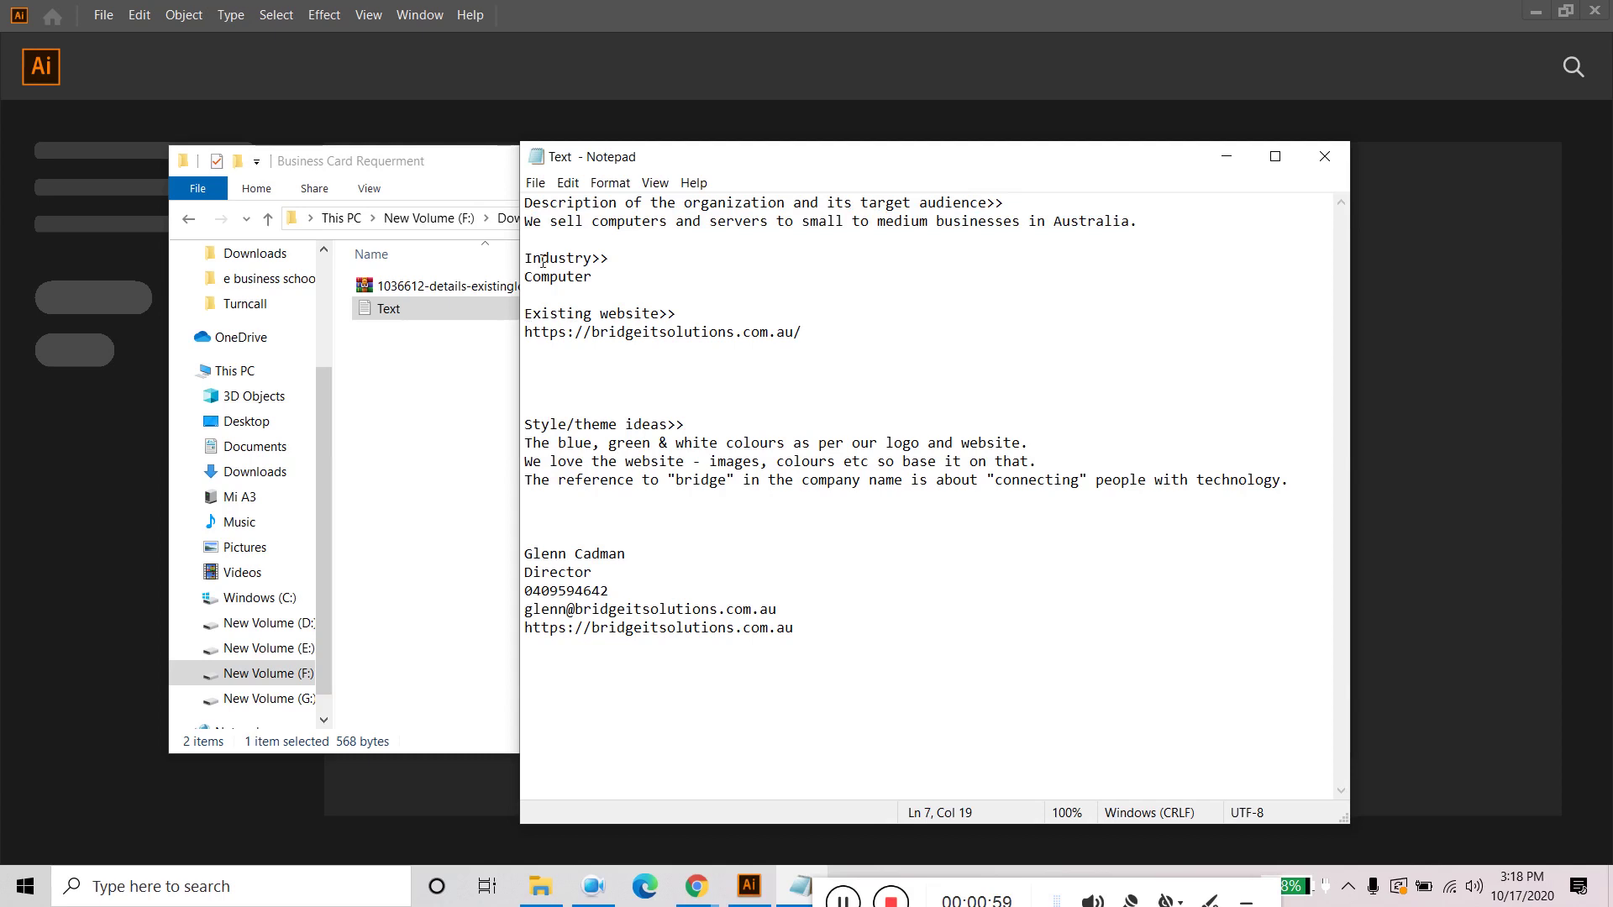
drag(609, 277, 526, 277)
click(538, 295)
drag(804, 334, 524, 335)
click(594, 355)
drag(527, 554, 779, 602)
click(623, 581)
click(840, 636)
Step: Save the Text document and minimize its Notepad window
click(535, 182)
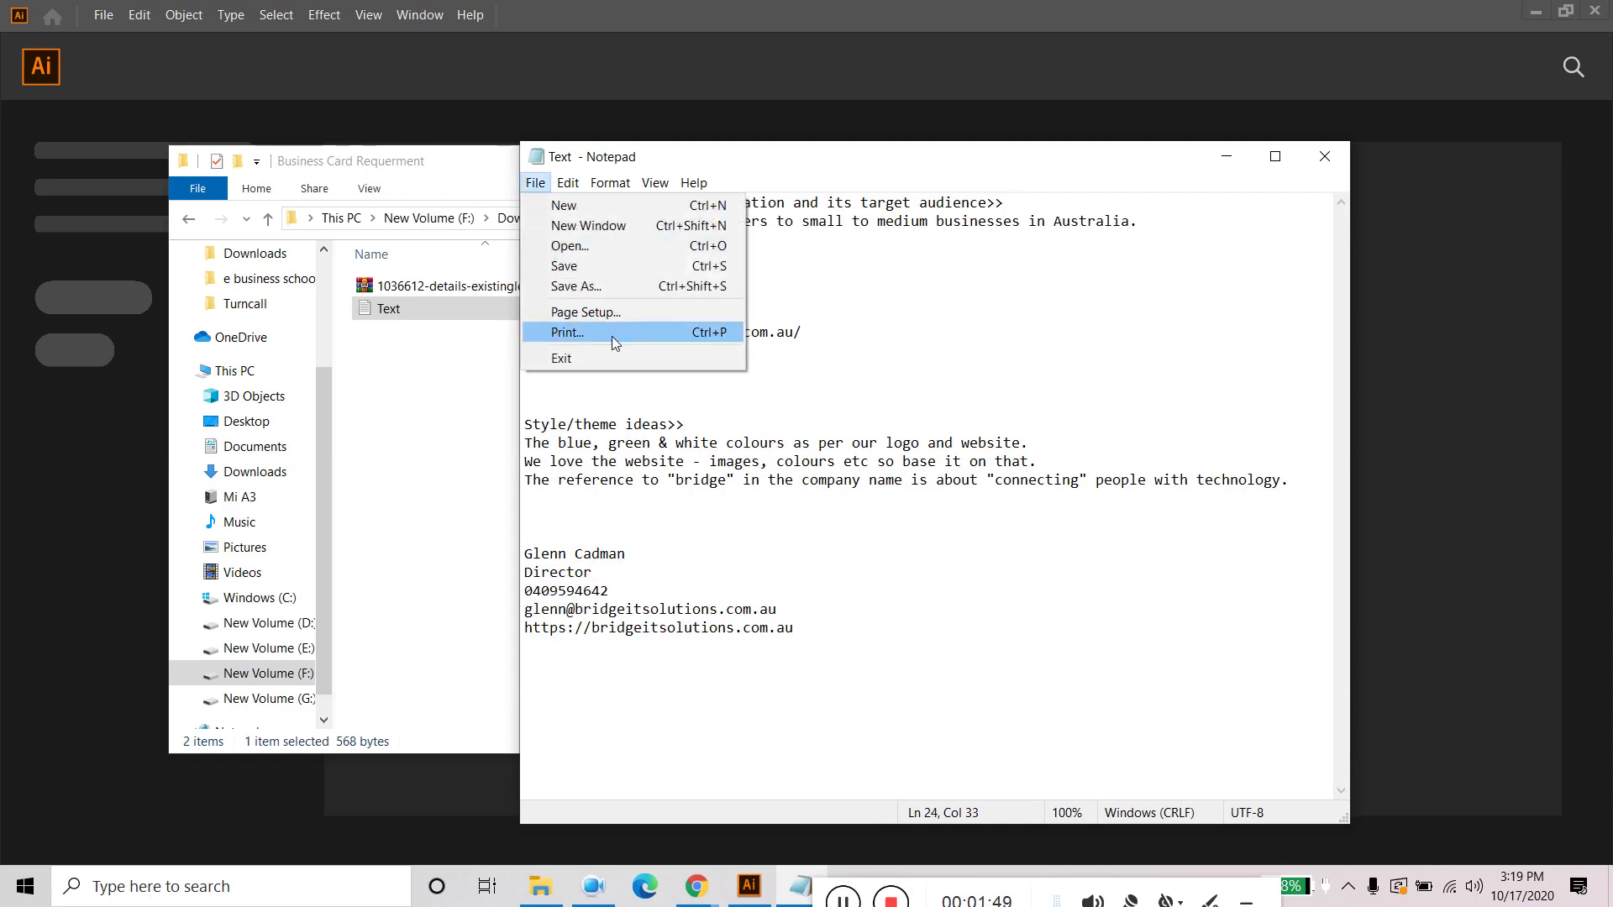
click(563, 265)
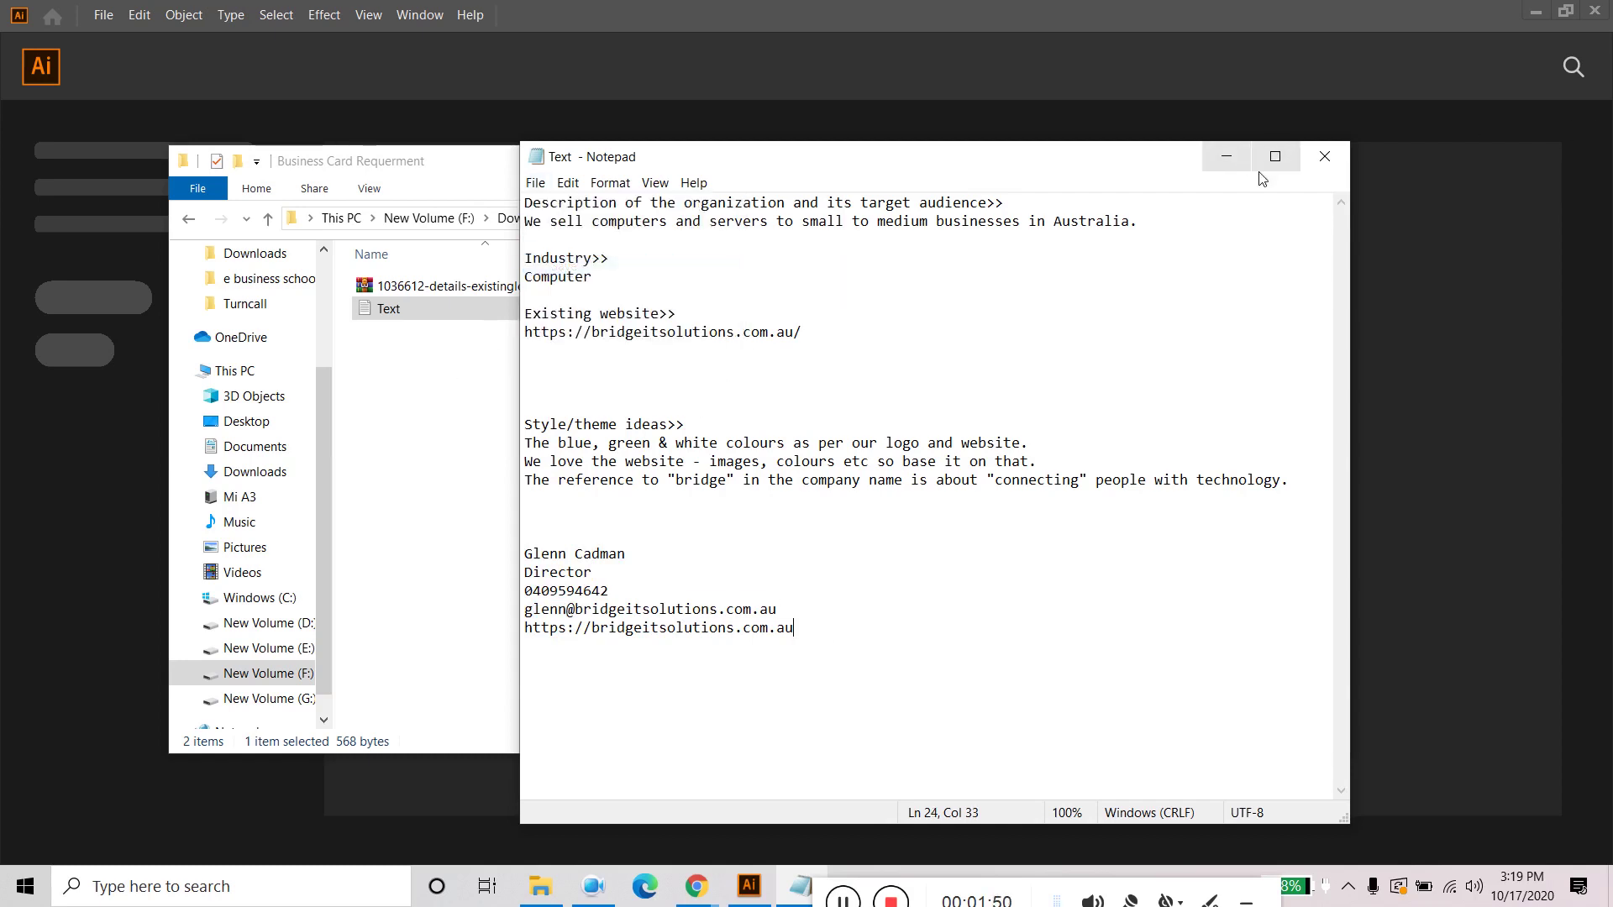
click(1227, 156)
Step: Extract the ZIP archive into the Business Card Requerment folder, and delete the archive
click(367, 288)
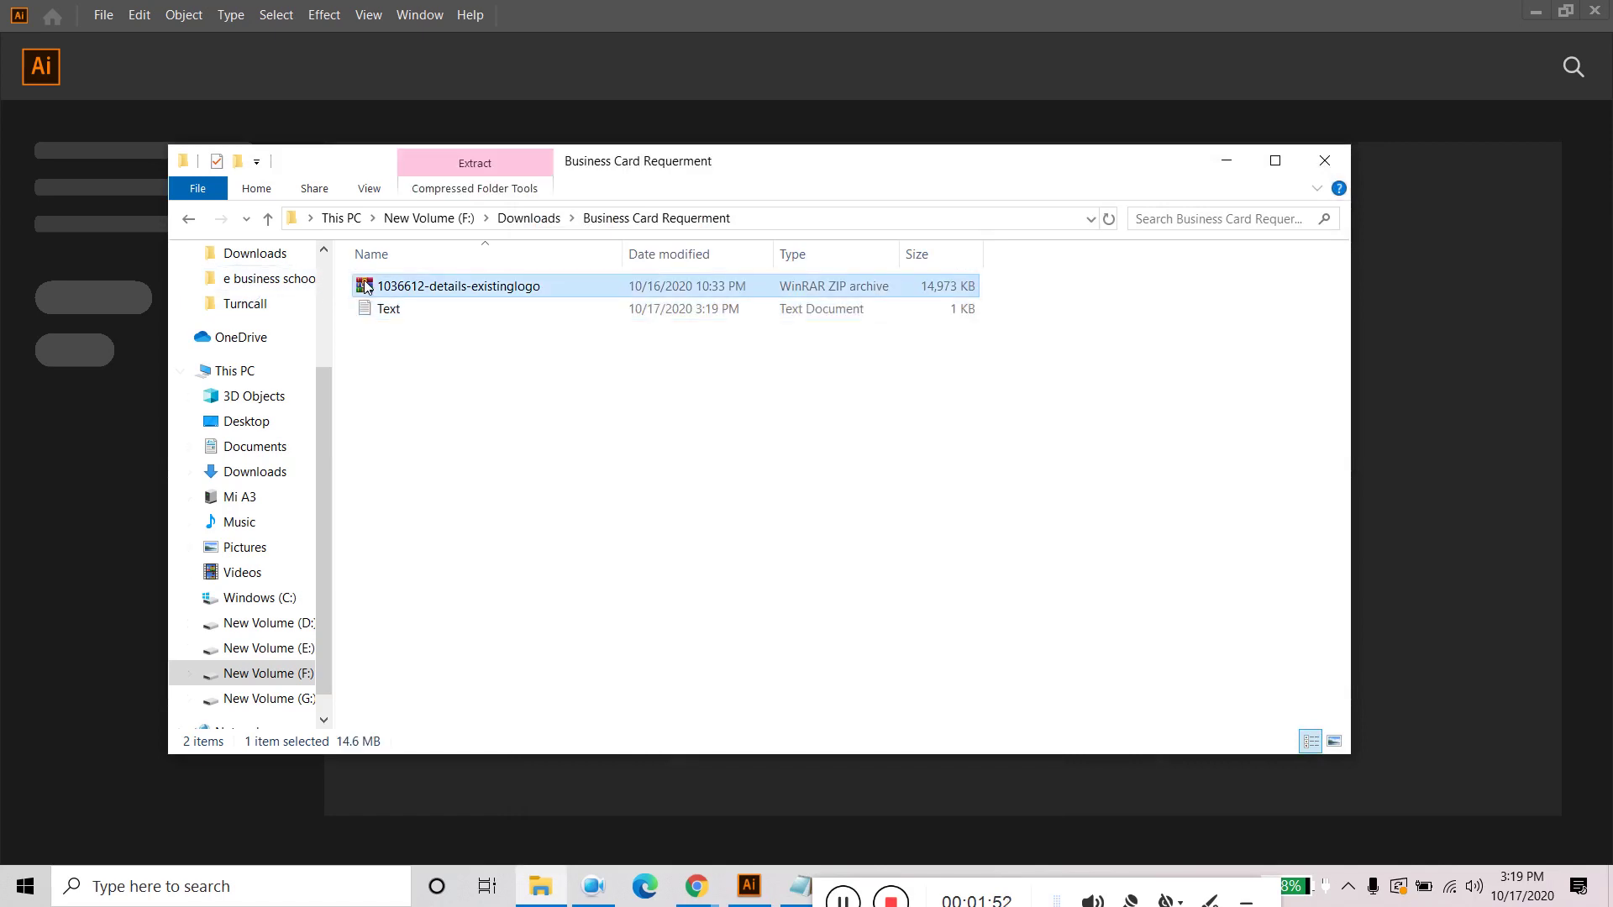
right_click(366, 287)
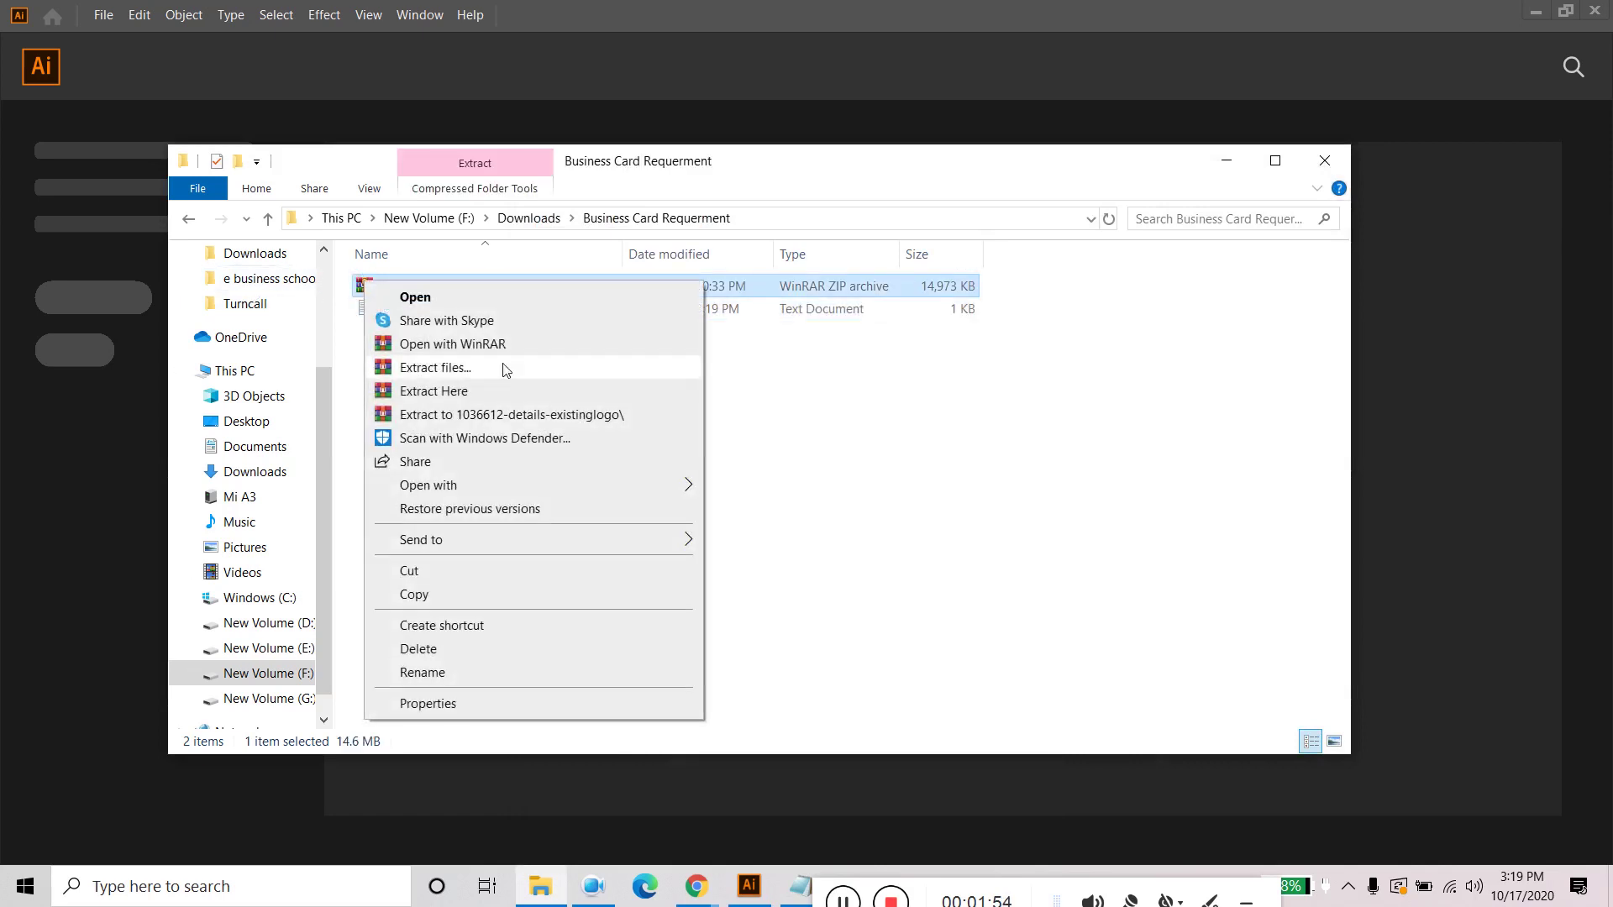
click(466, 393)
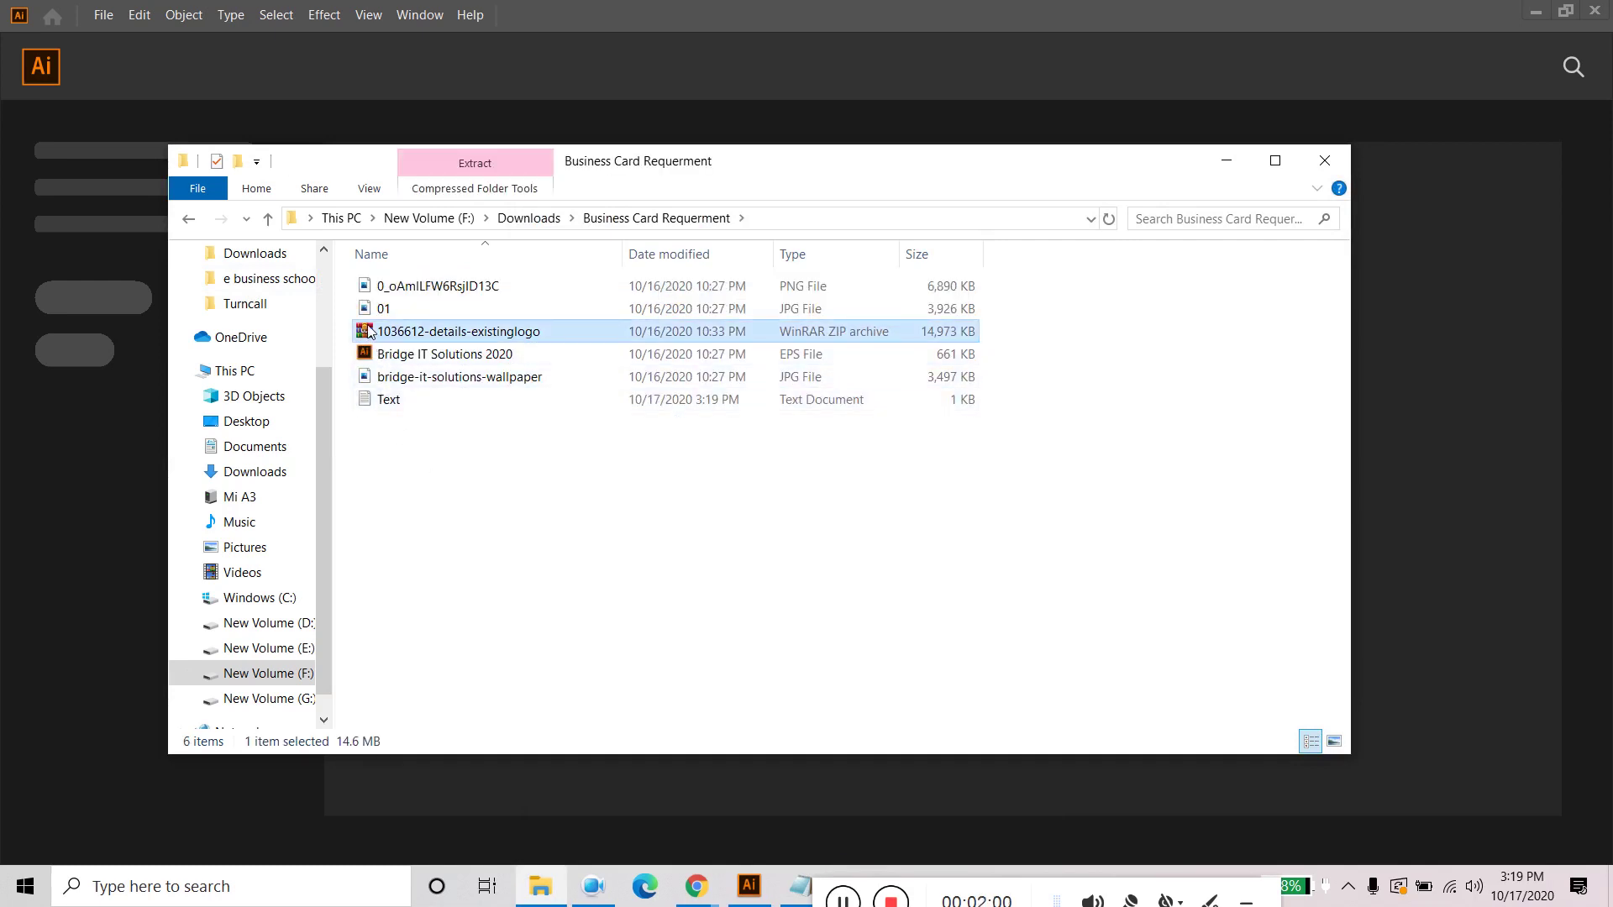
key(Delete)
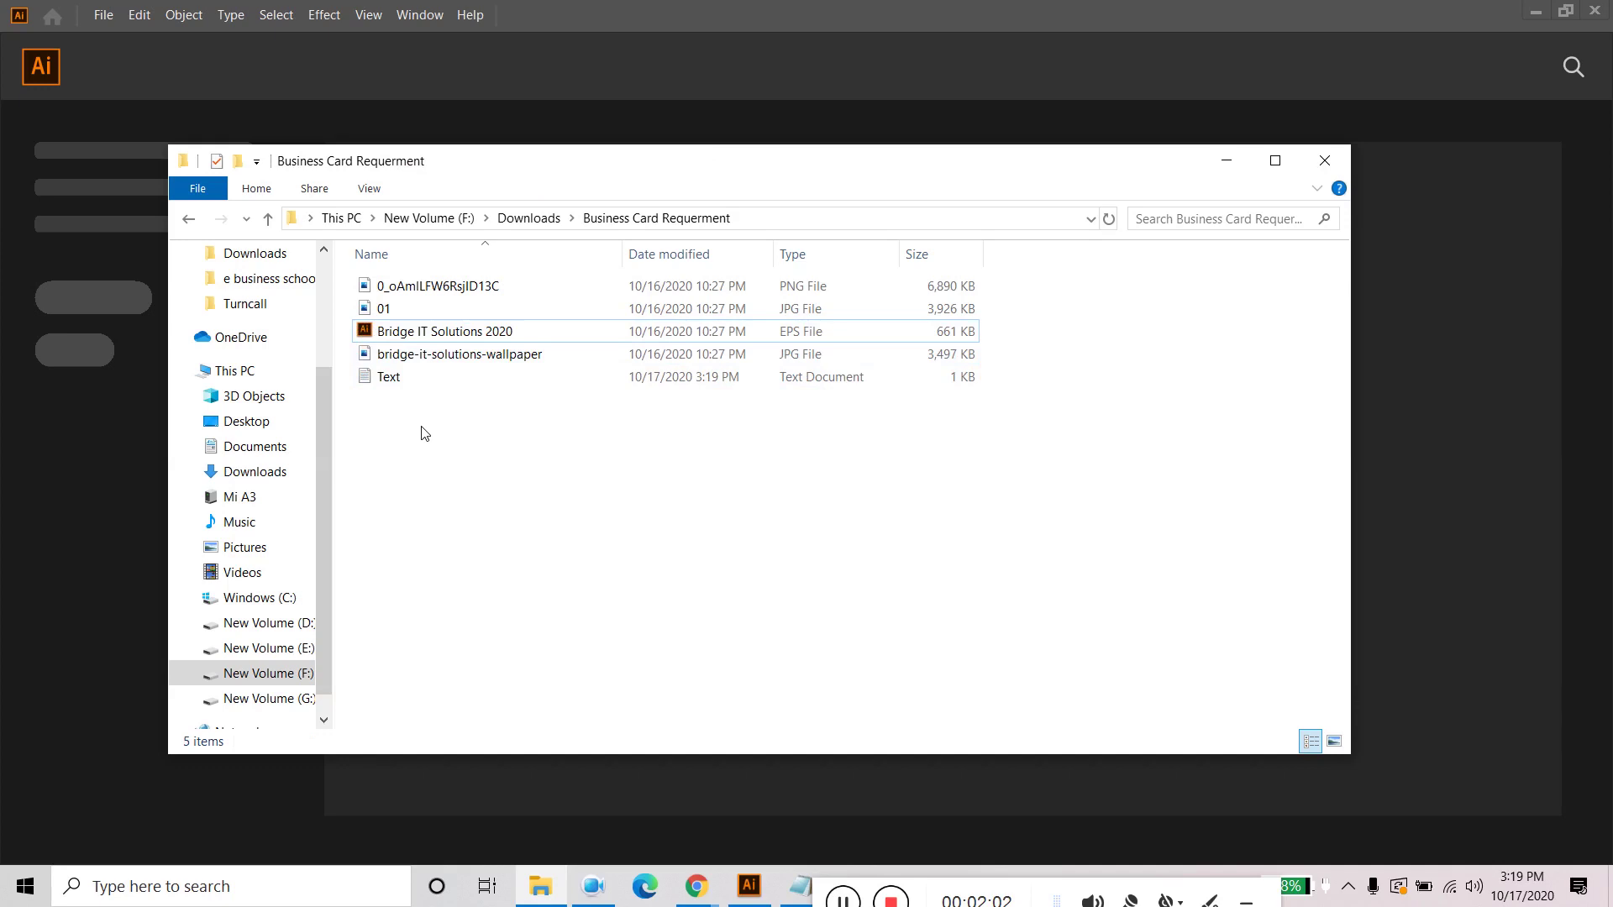
Step: Enlarge the file thumbnails and examine the PNG image, 01.jpg and bridge-it-solutions-wallpaper.jpg in the photo viewer
scroll(425, 433, up, 4)
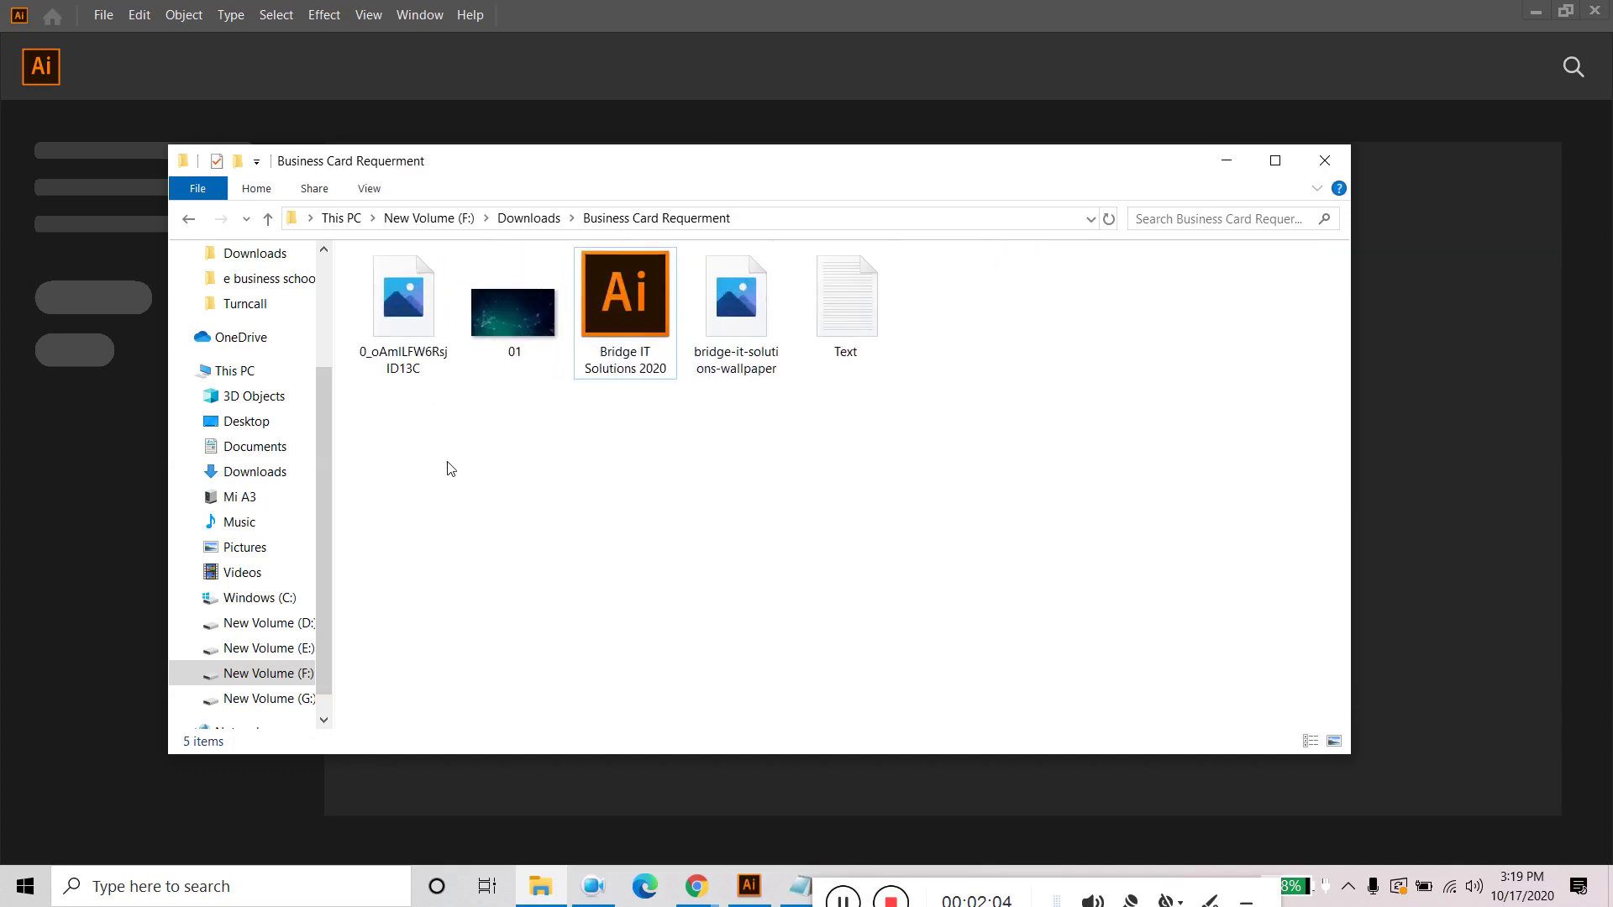
scroll(451, 468, up, 1)
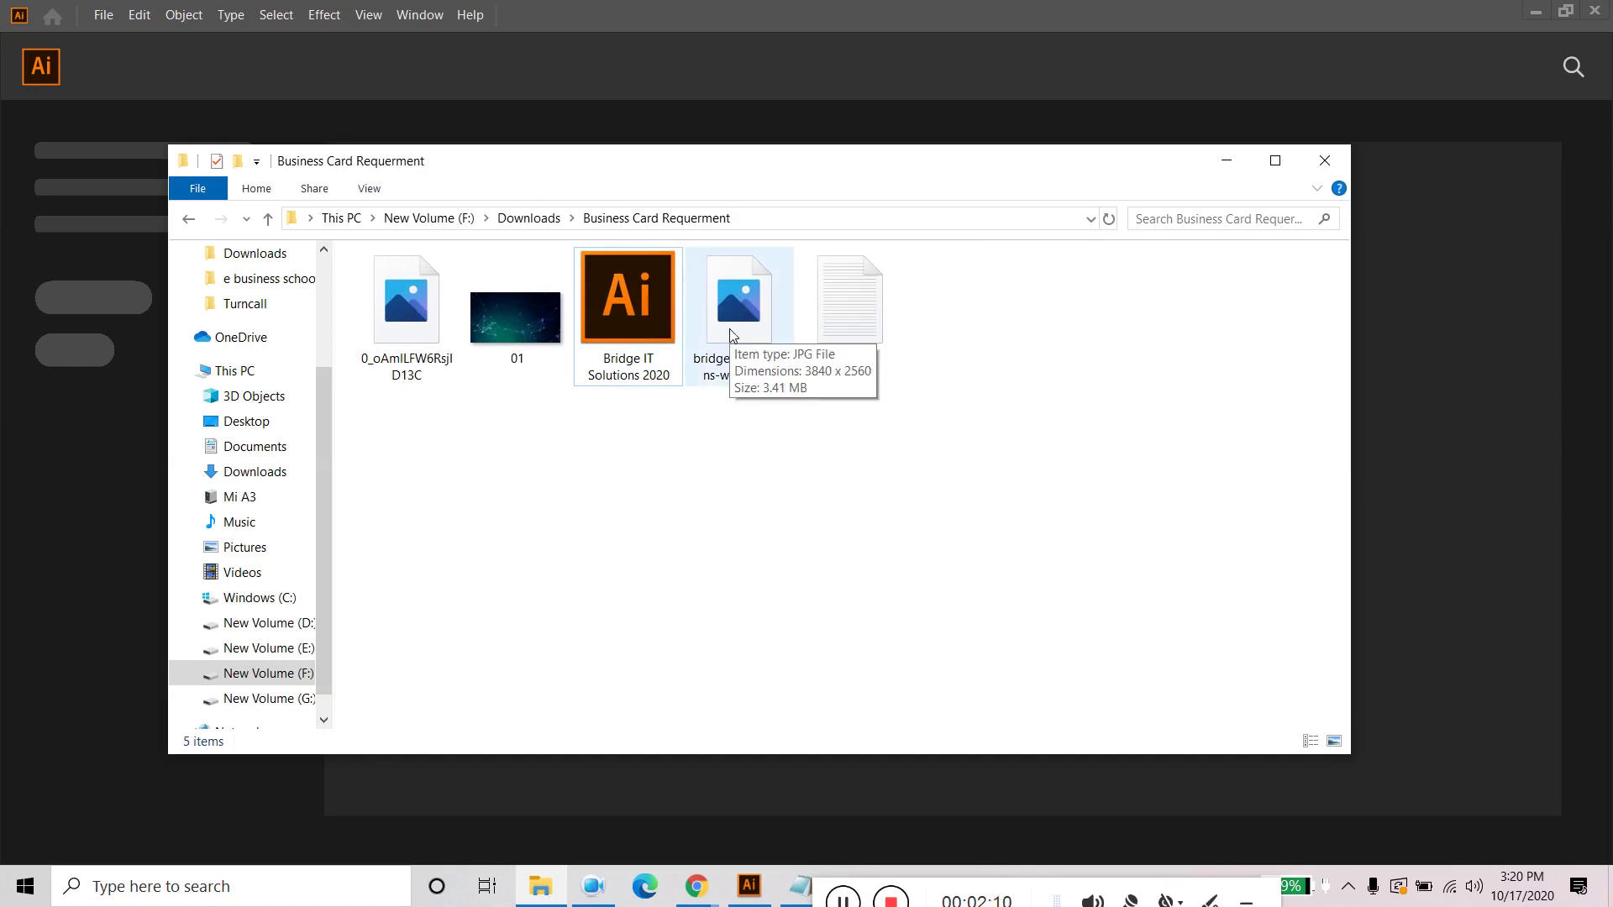
double_click(383, 328)
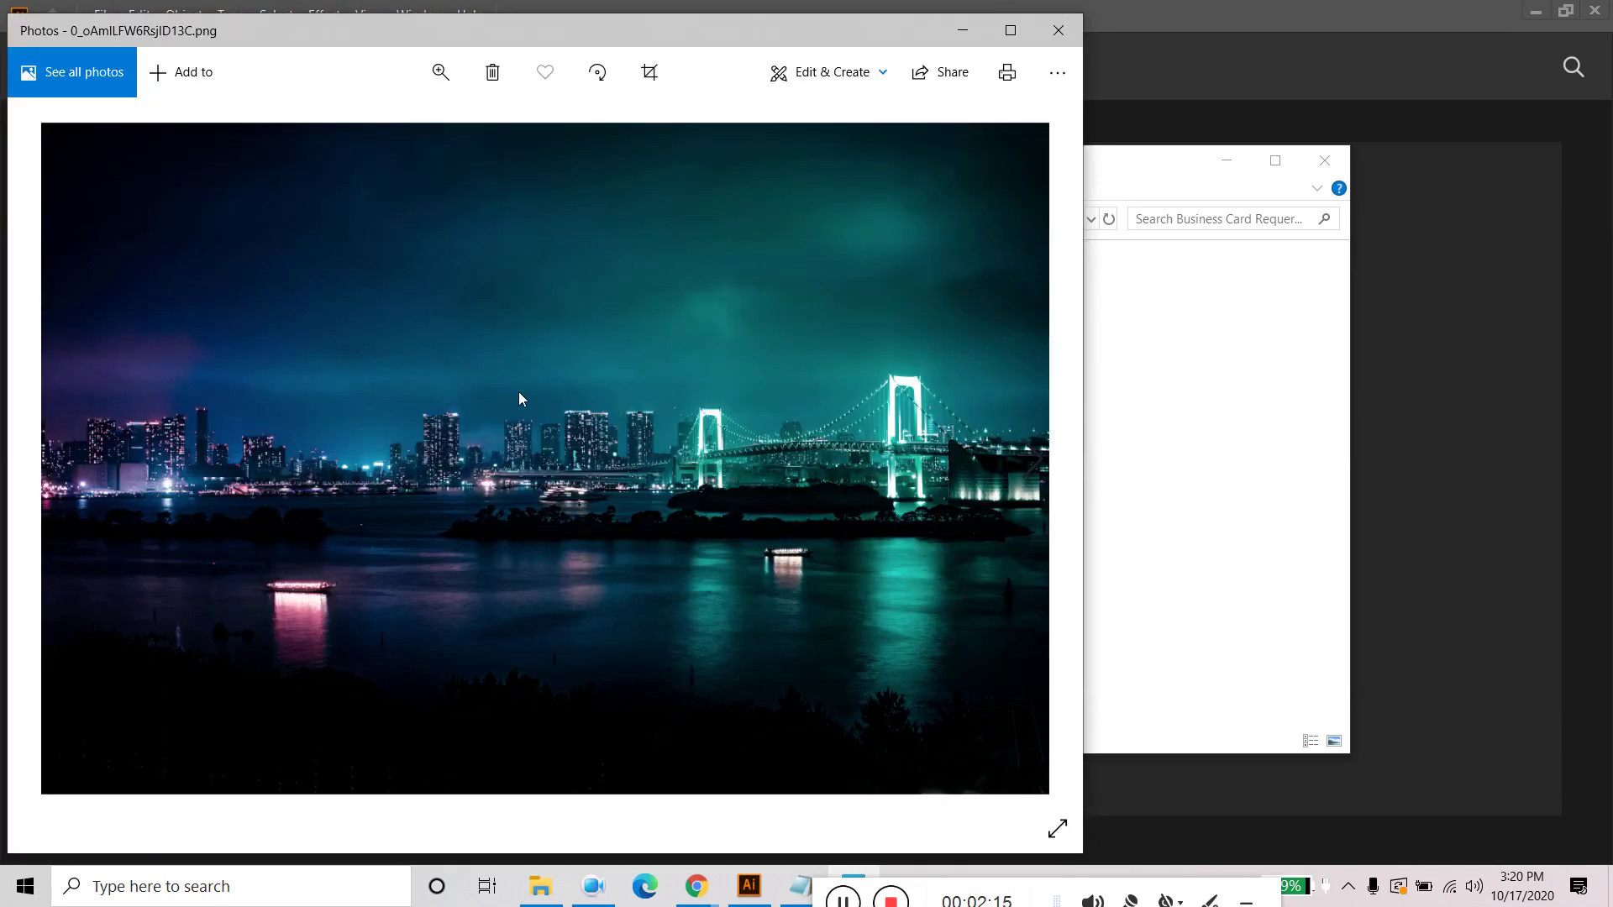
mouse_move(989, 489)
click(1038, 476)
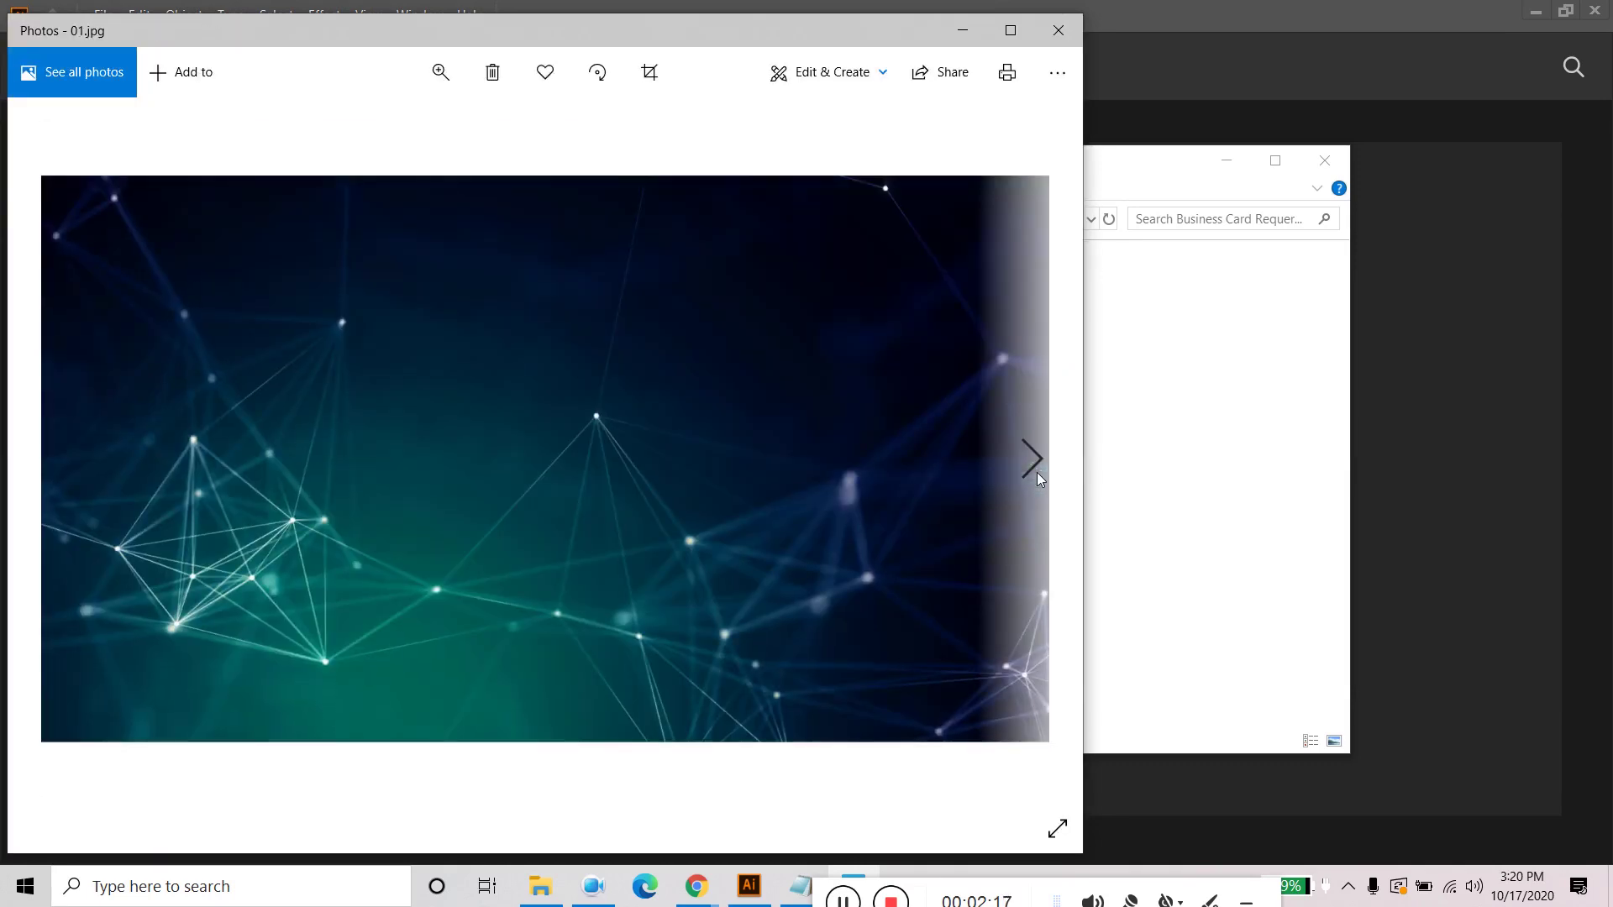
click(1038, 476)
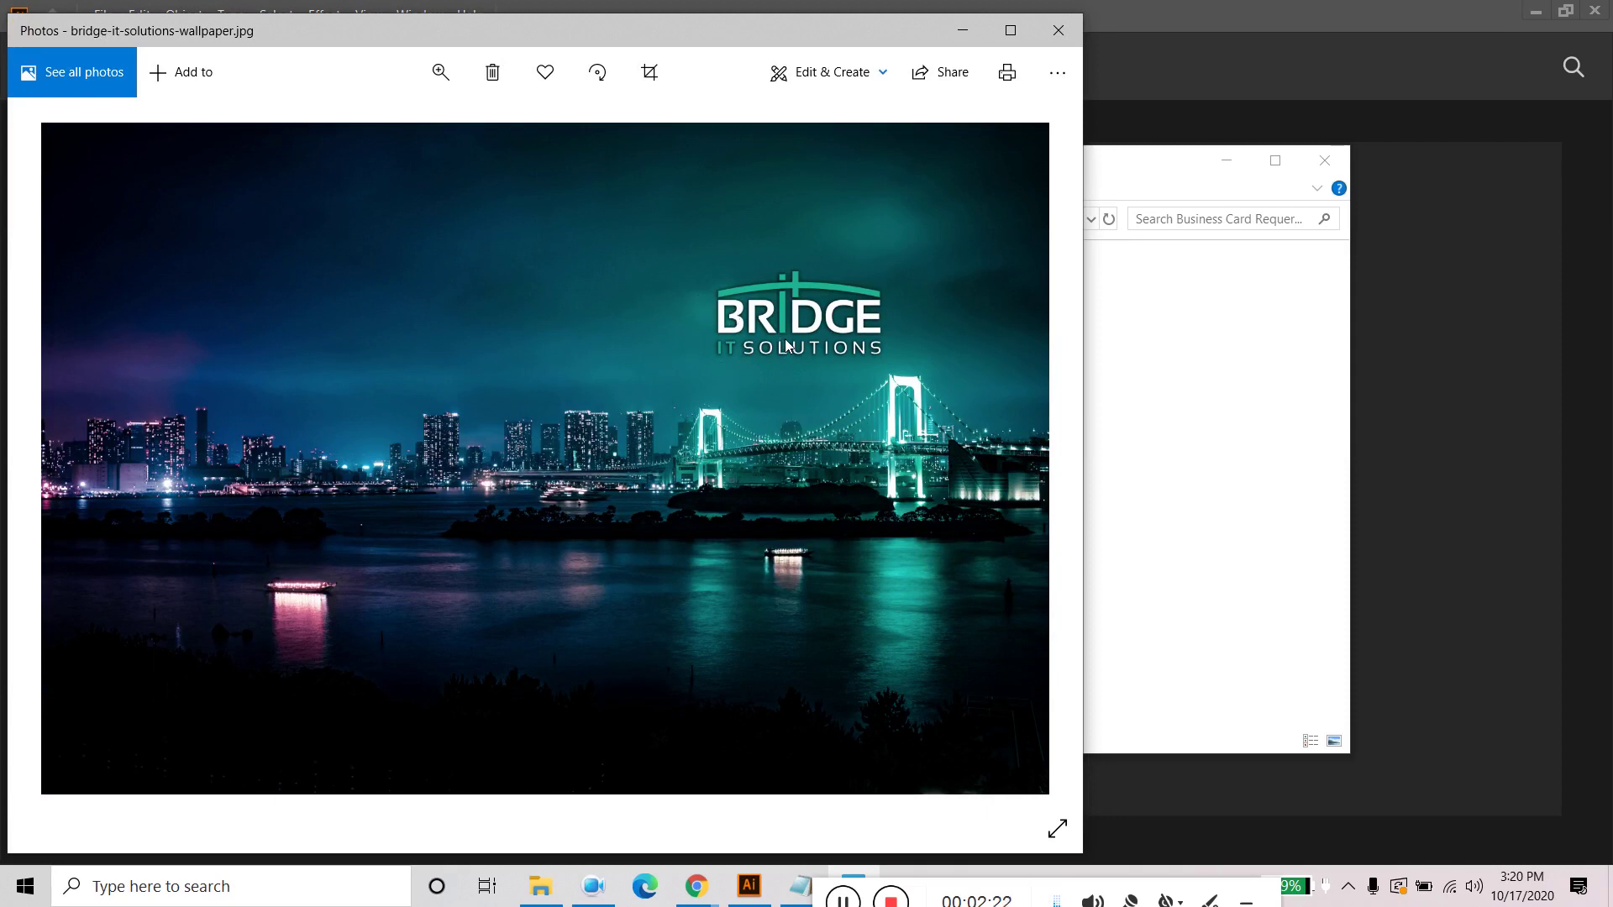
click(1058, 31)
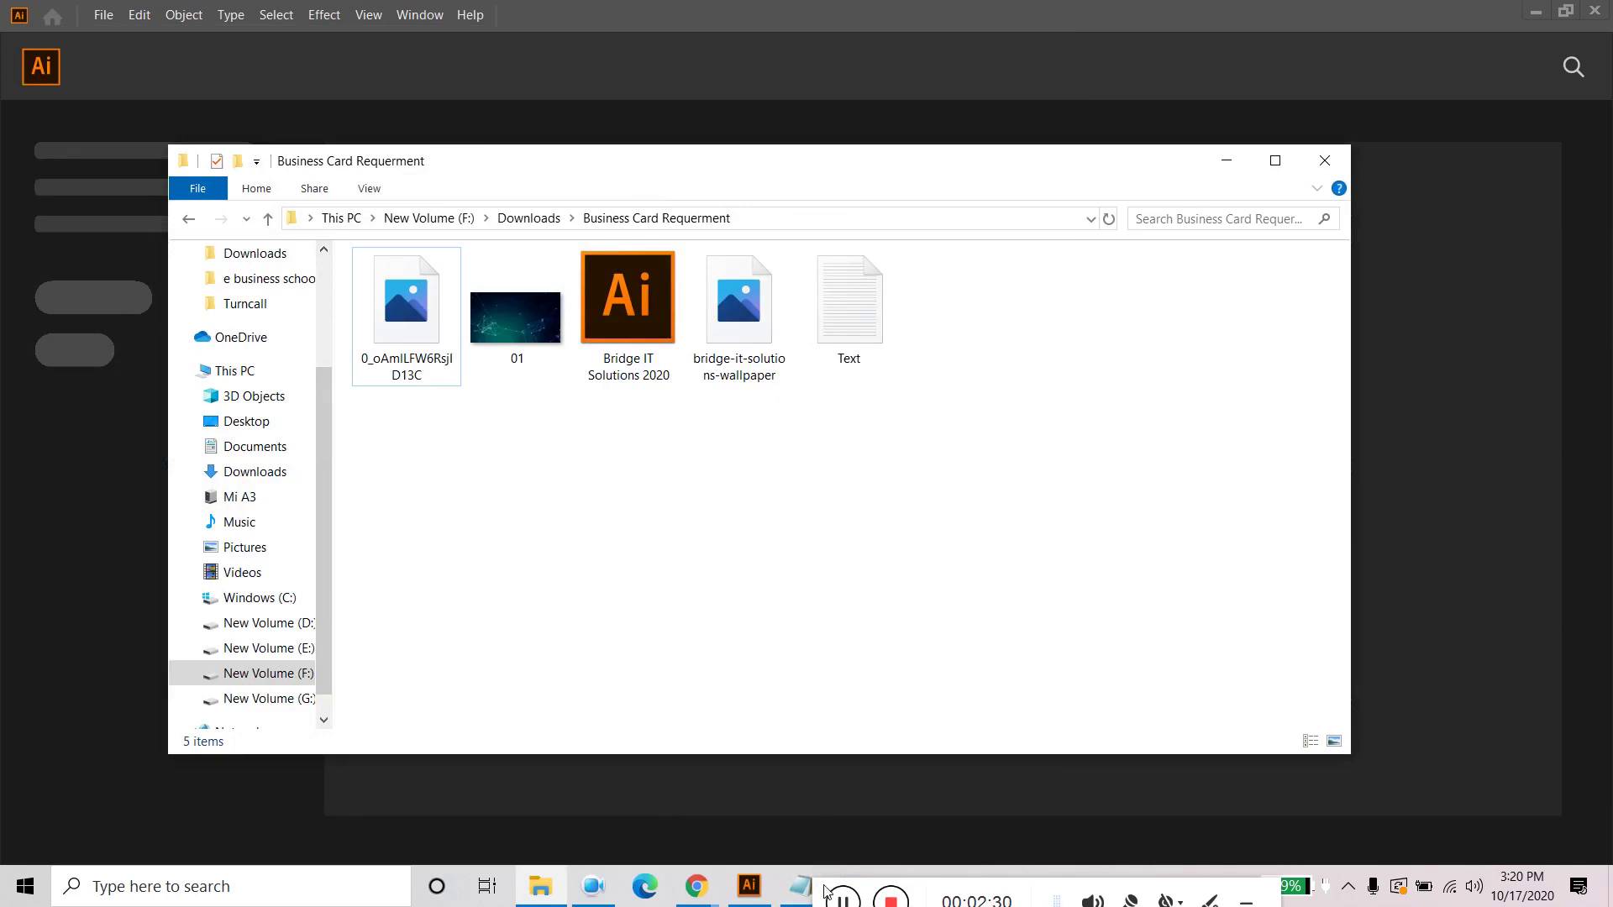
Step: Close the Business Card Requerment folder window and minimize the Notepad brief to return to Illustrator
click(800, 887)
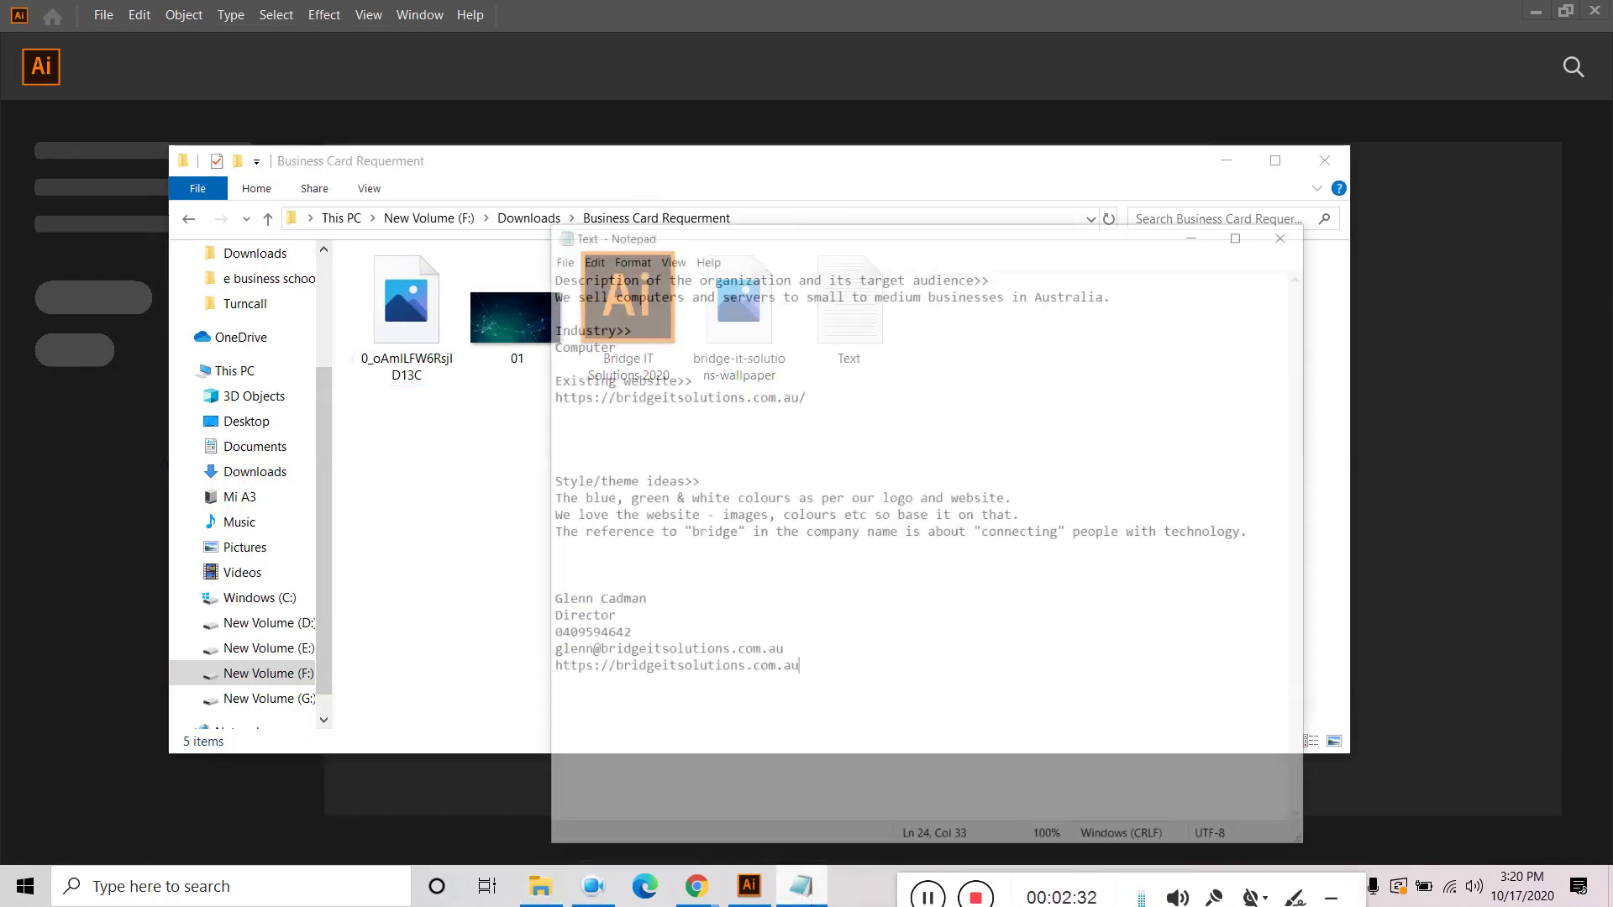
click(451, 532)
click(1321, 161)
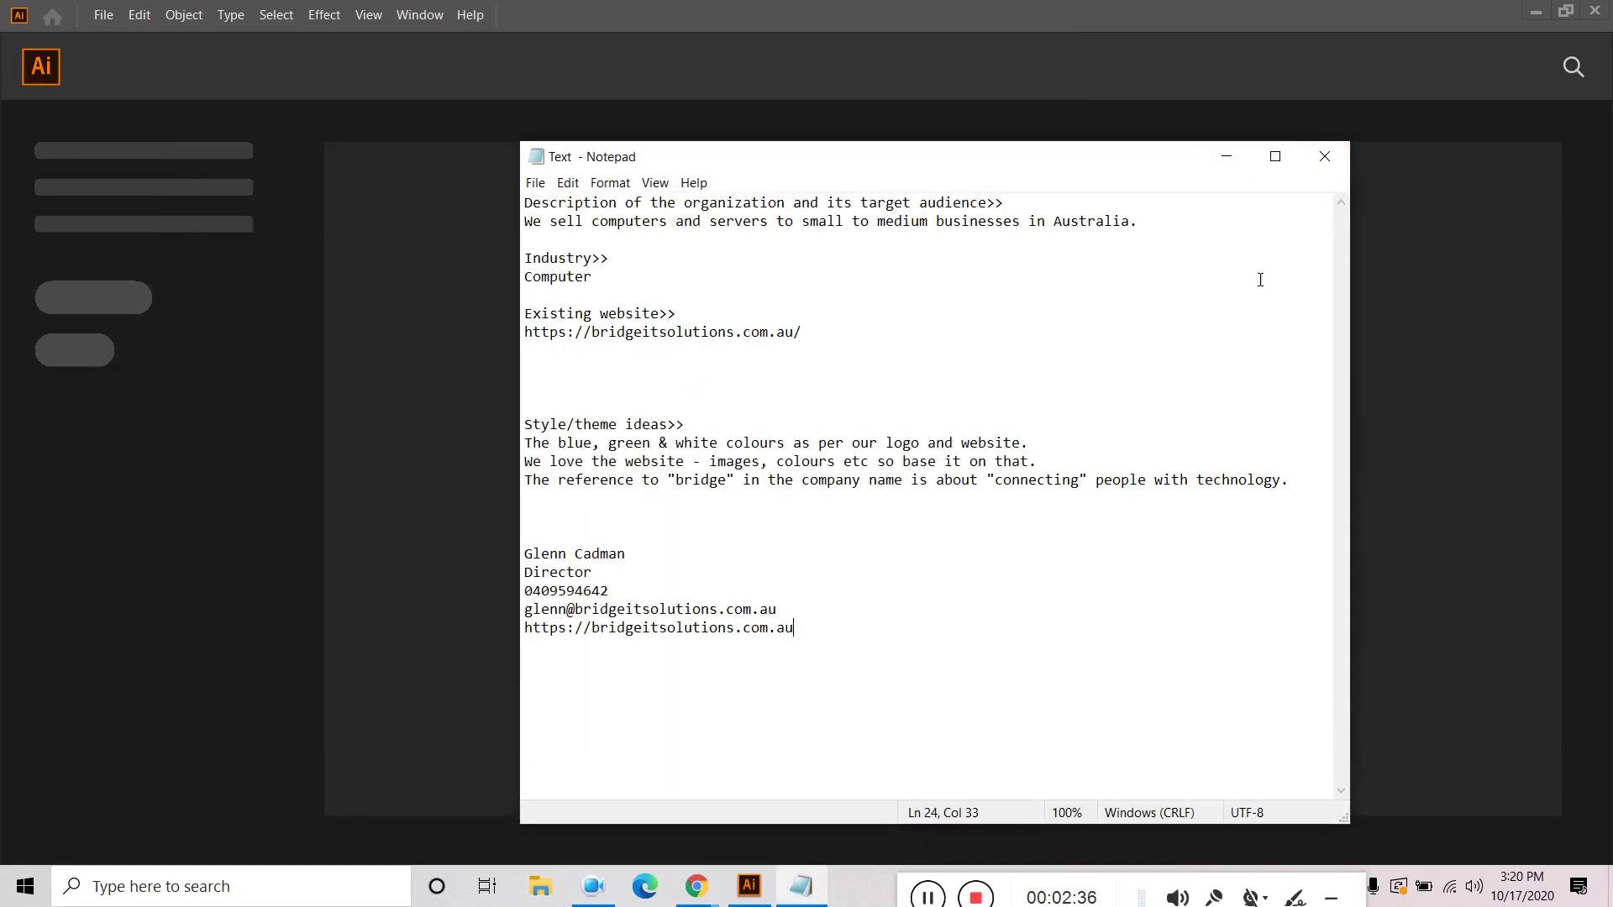
click(1229, 158)
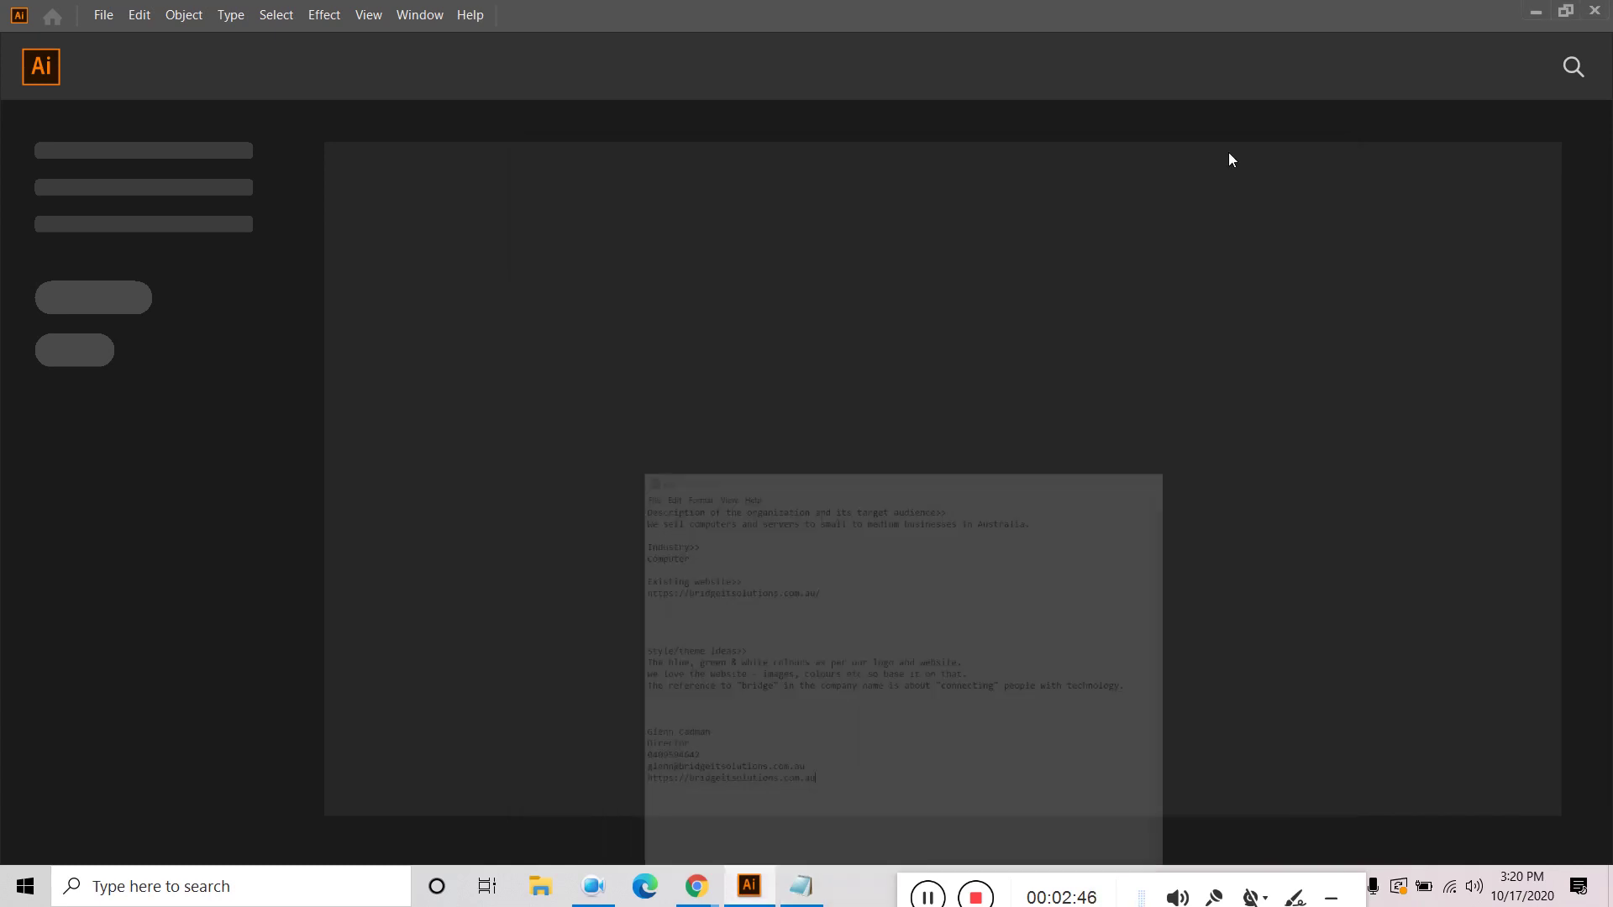
Step: Set up a new document in inches, 3.5 in wide and 2 in high, with 2 artboards
click(103, 14)
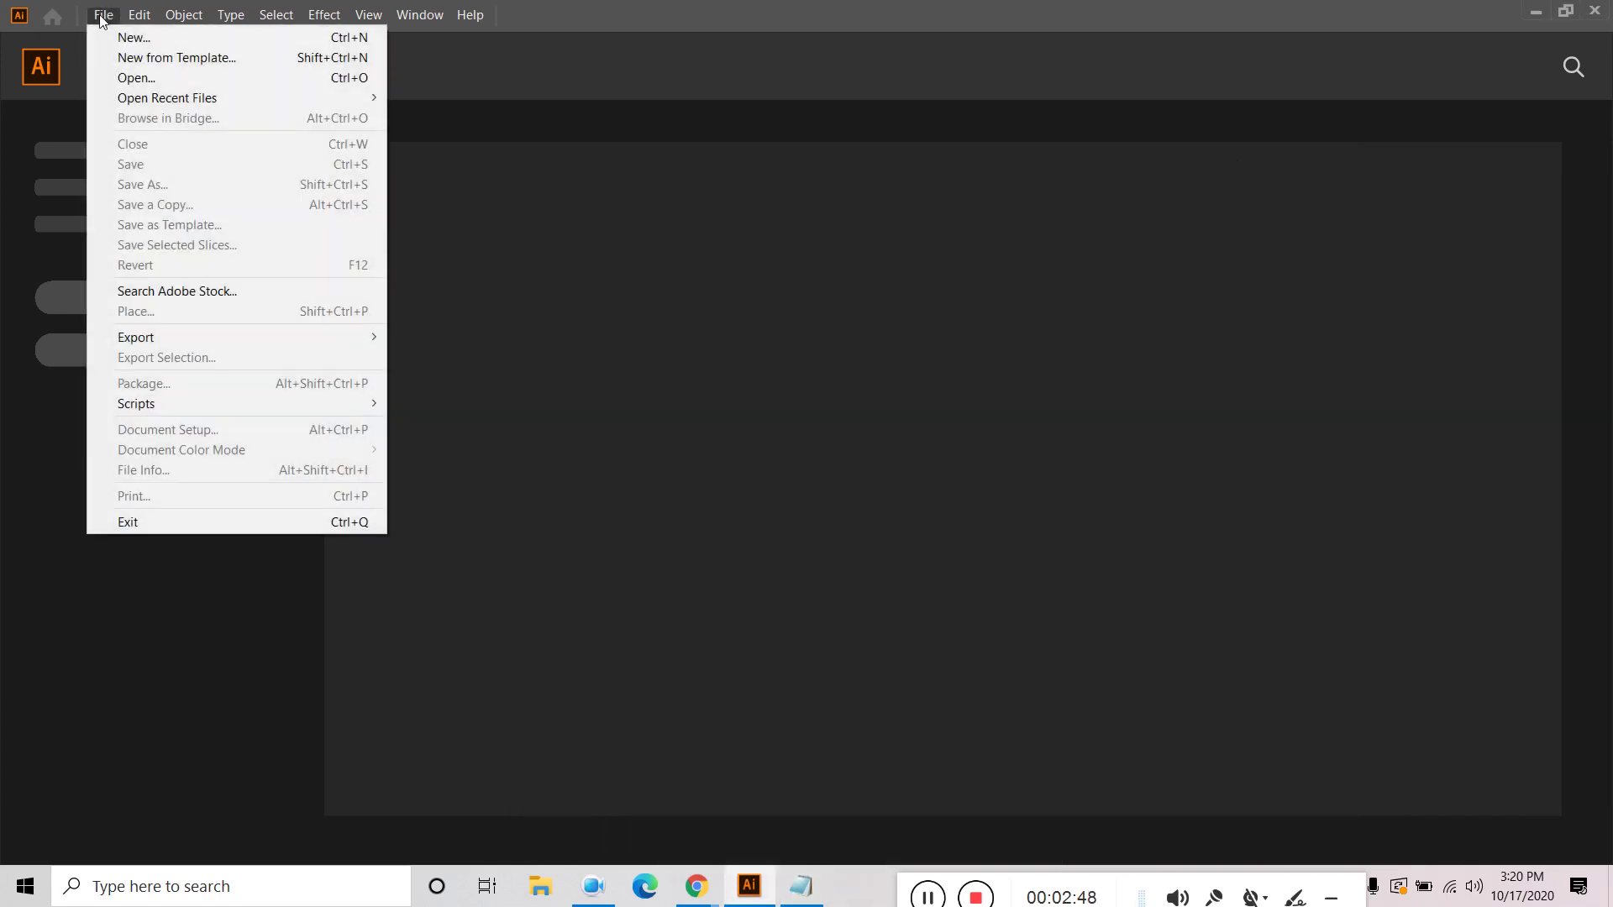
click(128, 42)
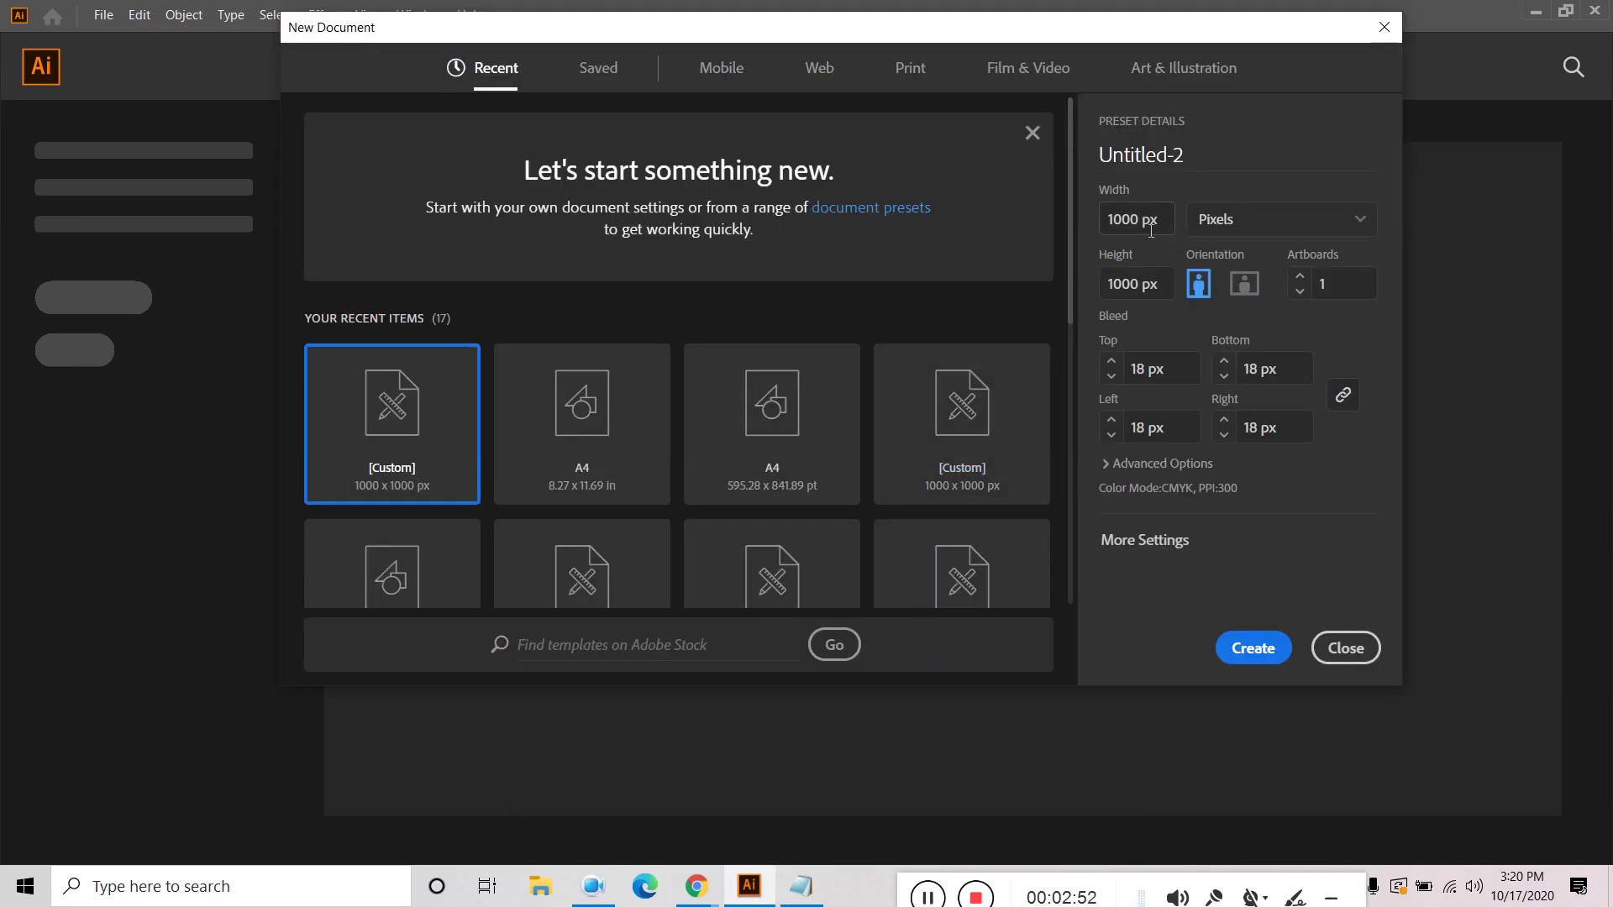
click(1250, 220)
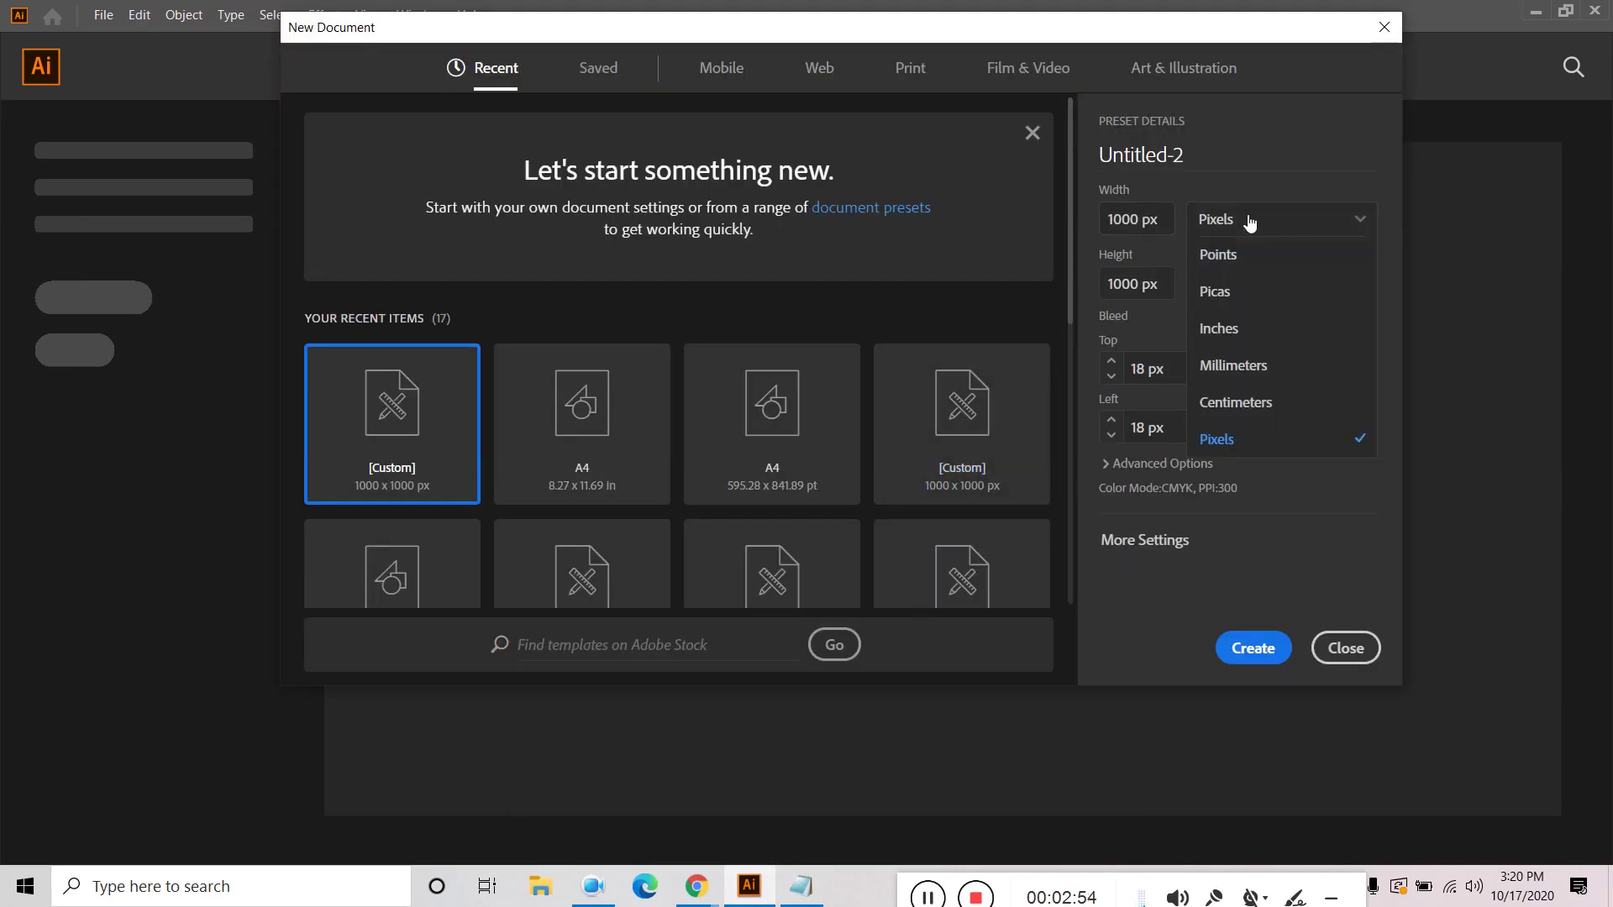
click(1239, 329)
click(1166, 219)
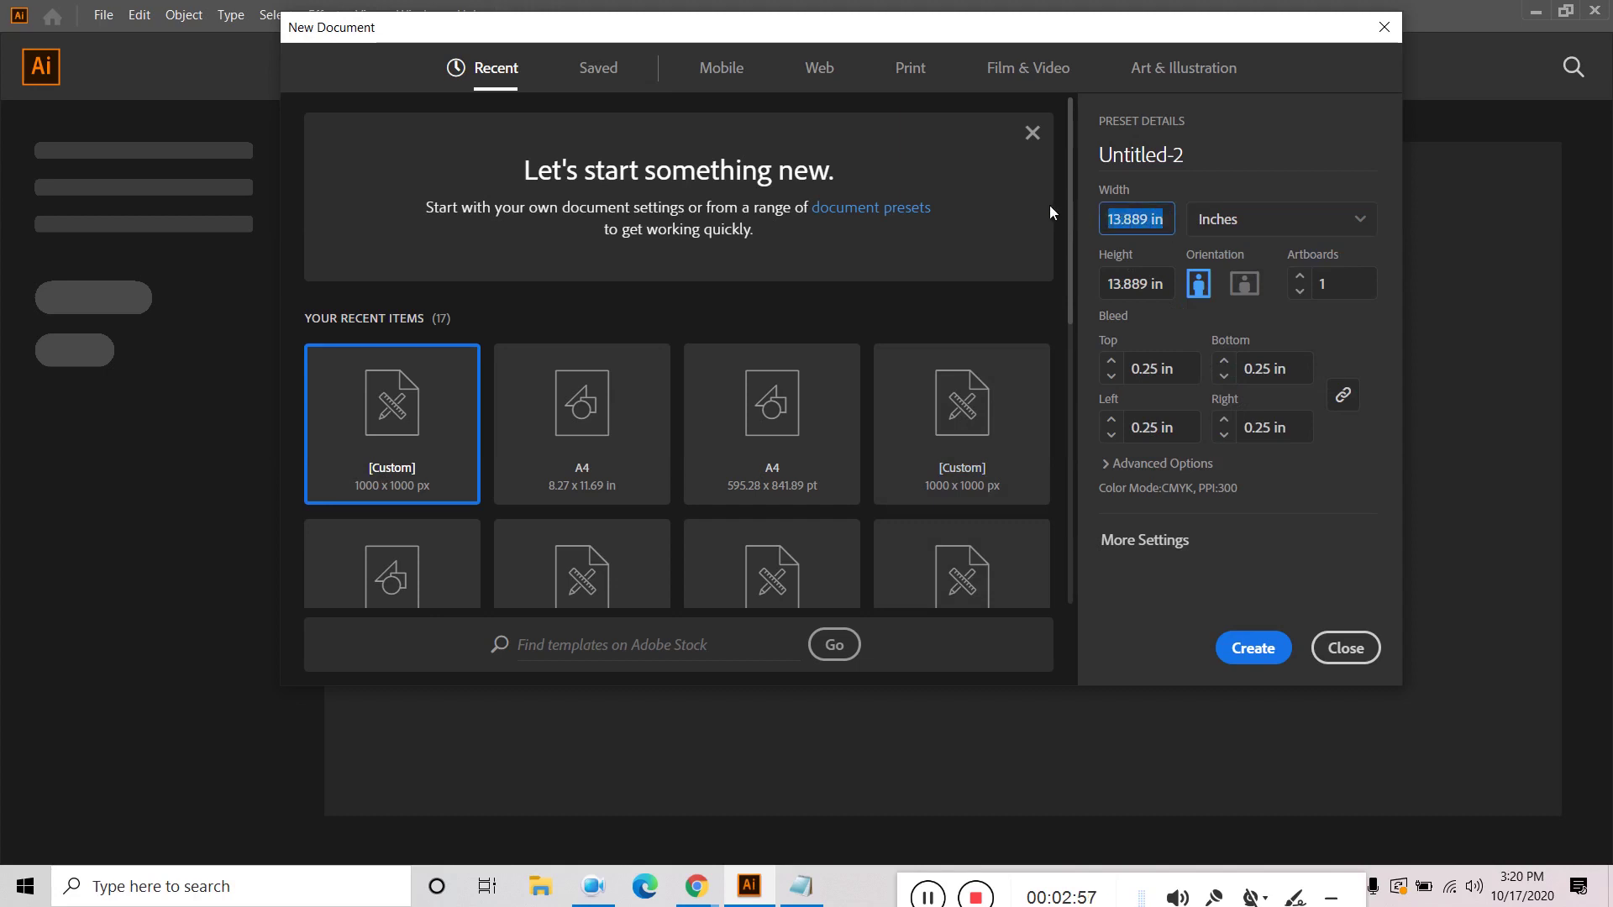
text(3.5)
click(1167, 289)
text(2)
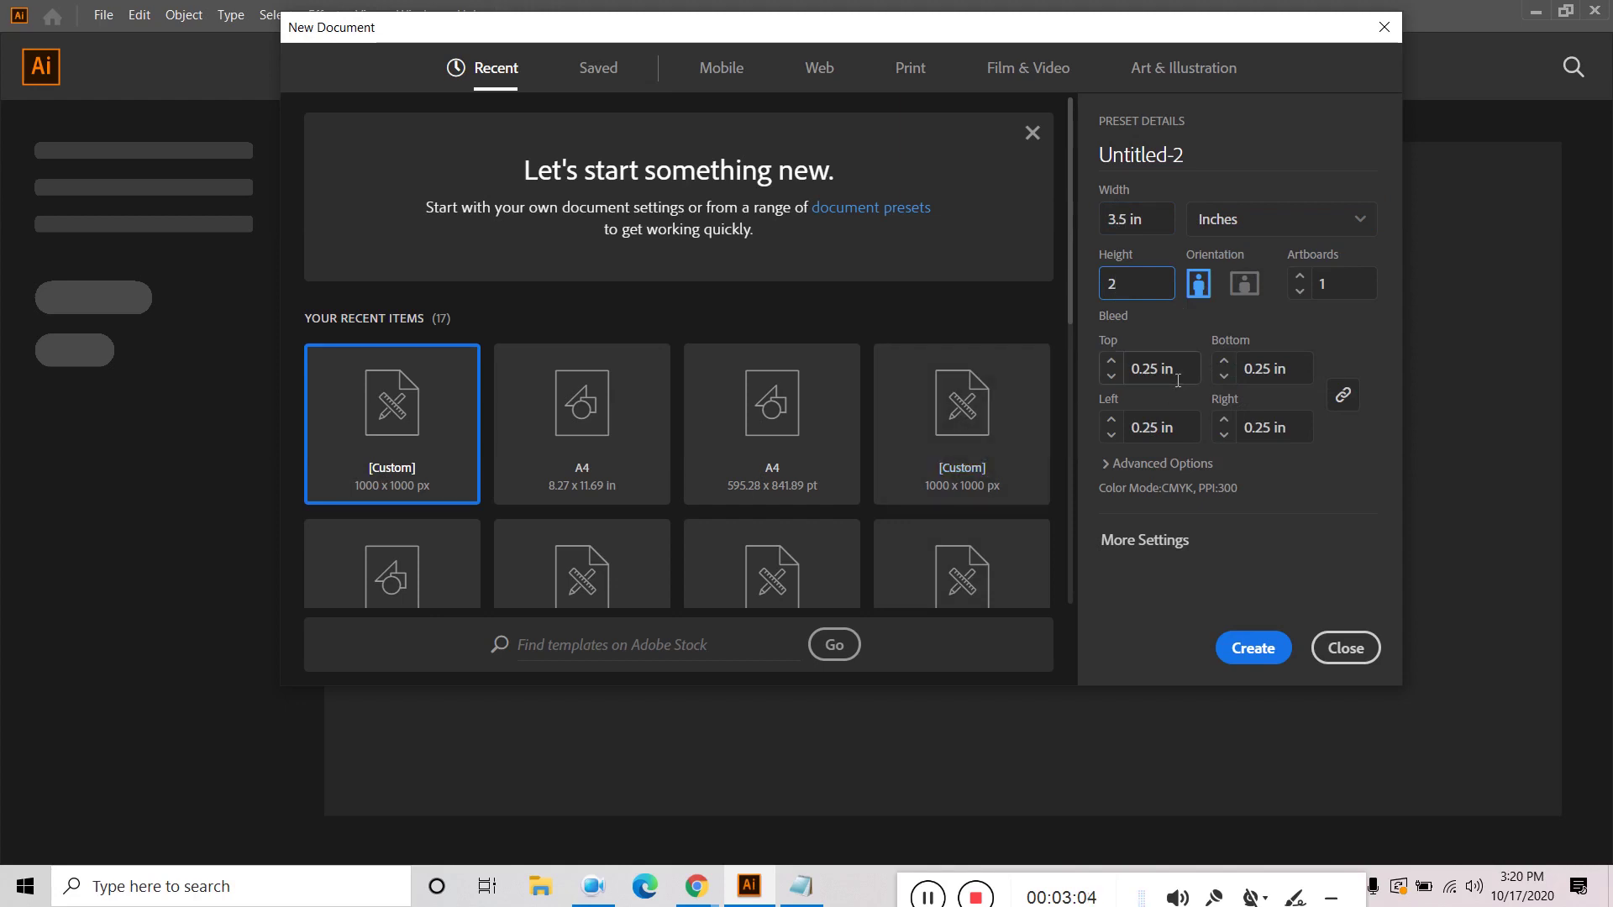
click(1301, 278)
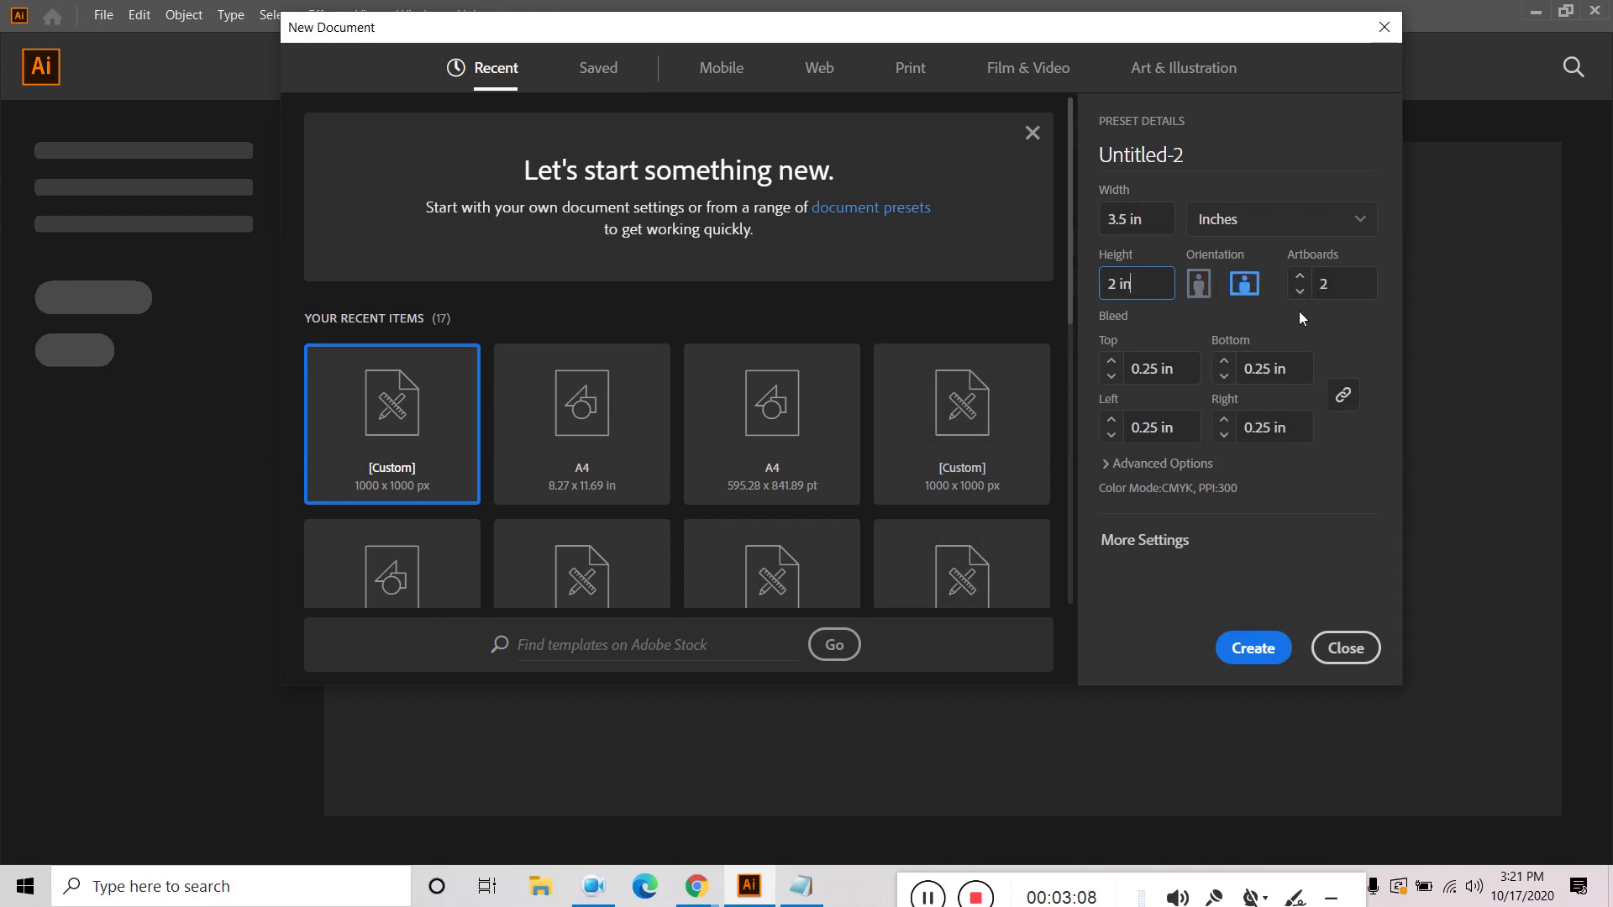
Step: Copy "bridgeitsolutions" from the existing website address in the Notepad brief
click(1202, 141)
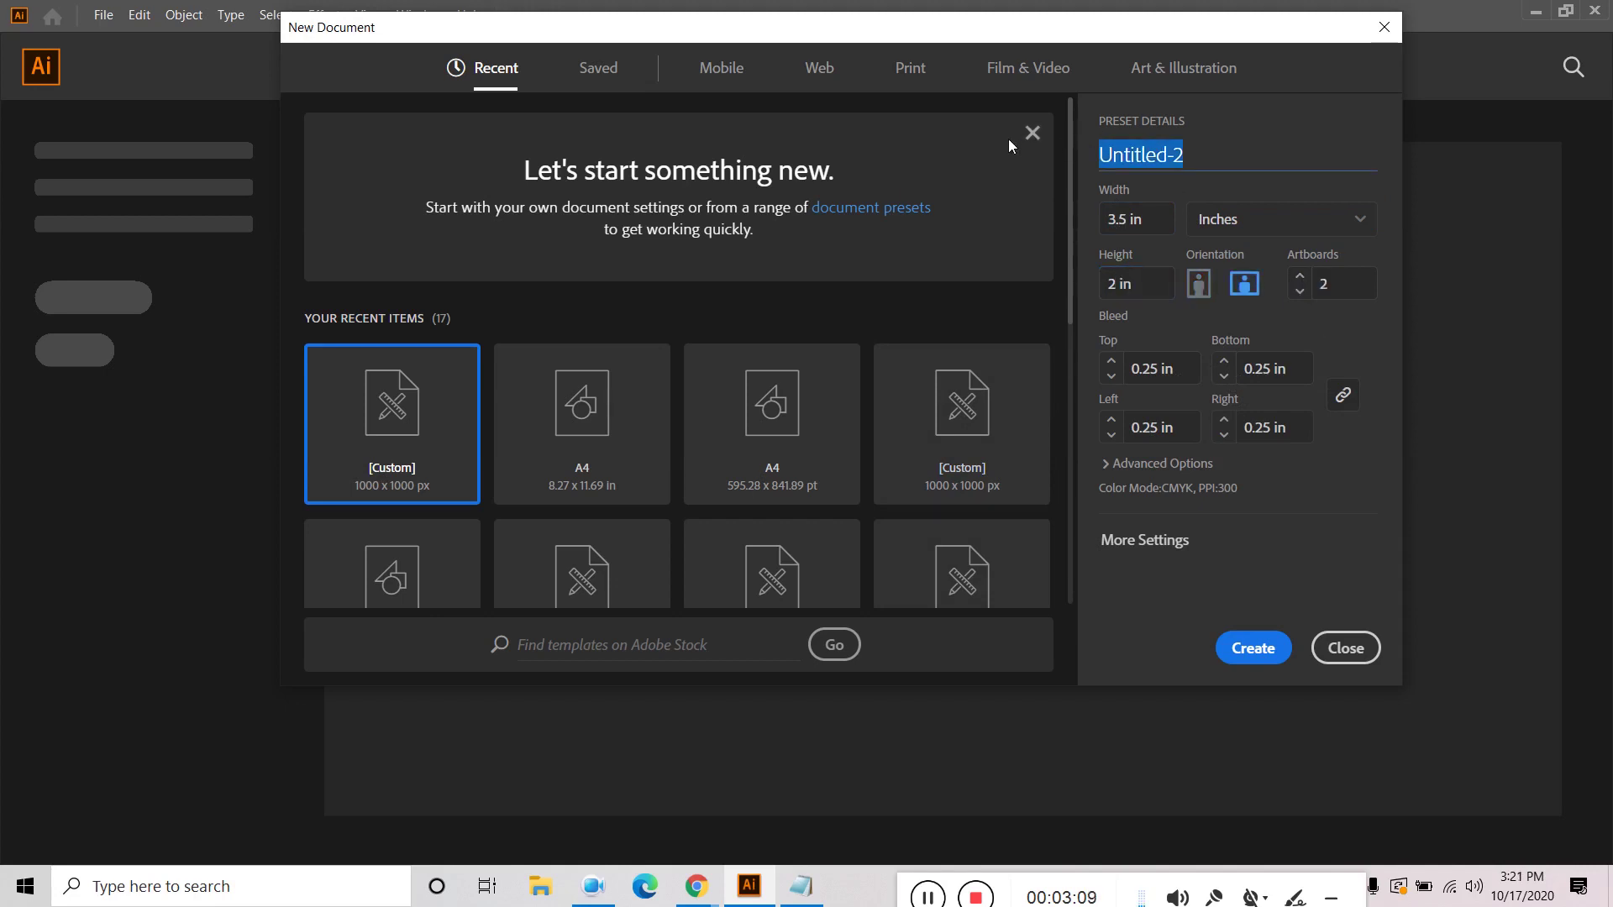
click(802, 887)
click(797, 305)
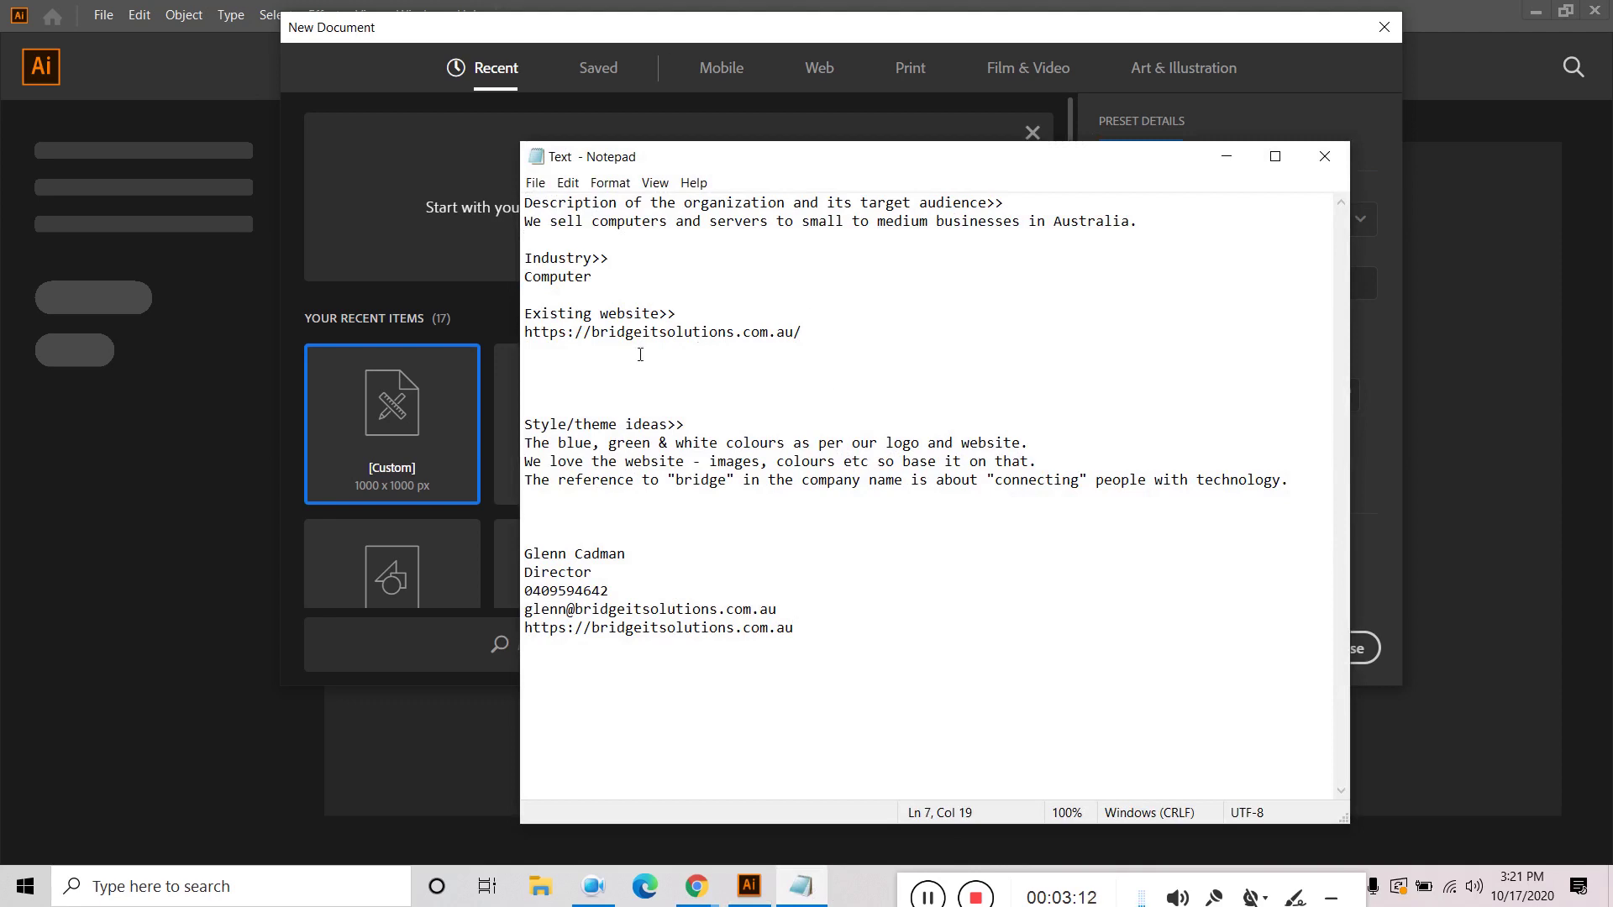
drag(593, 332, 734, 335)
right_click(731, 334)
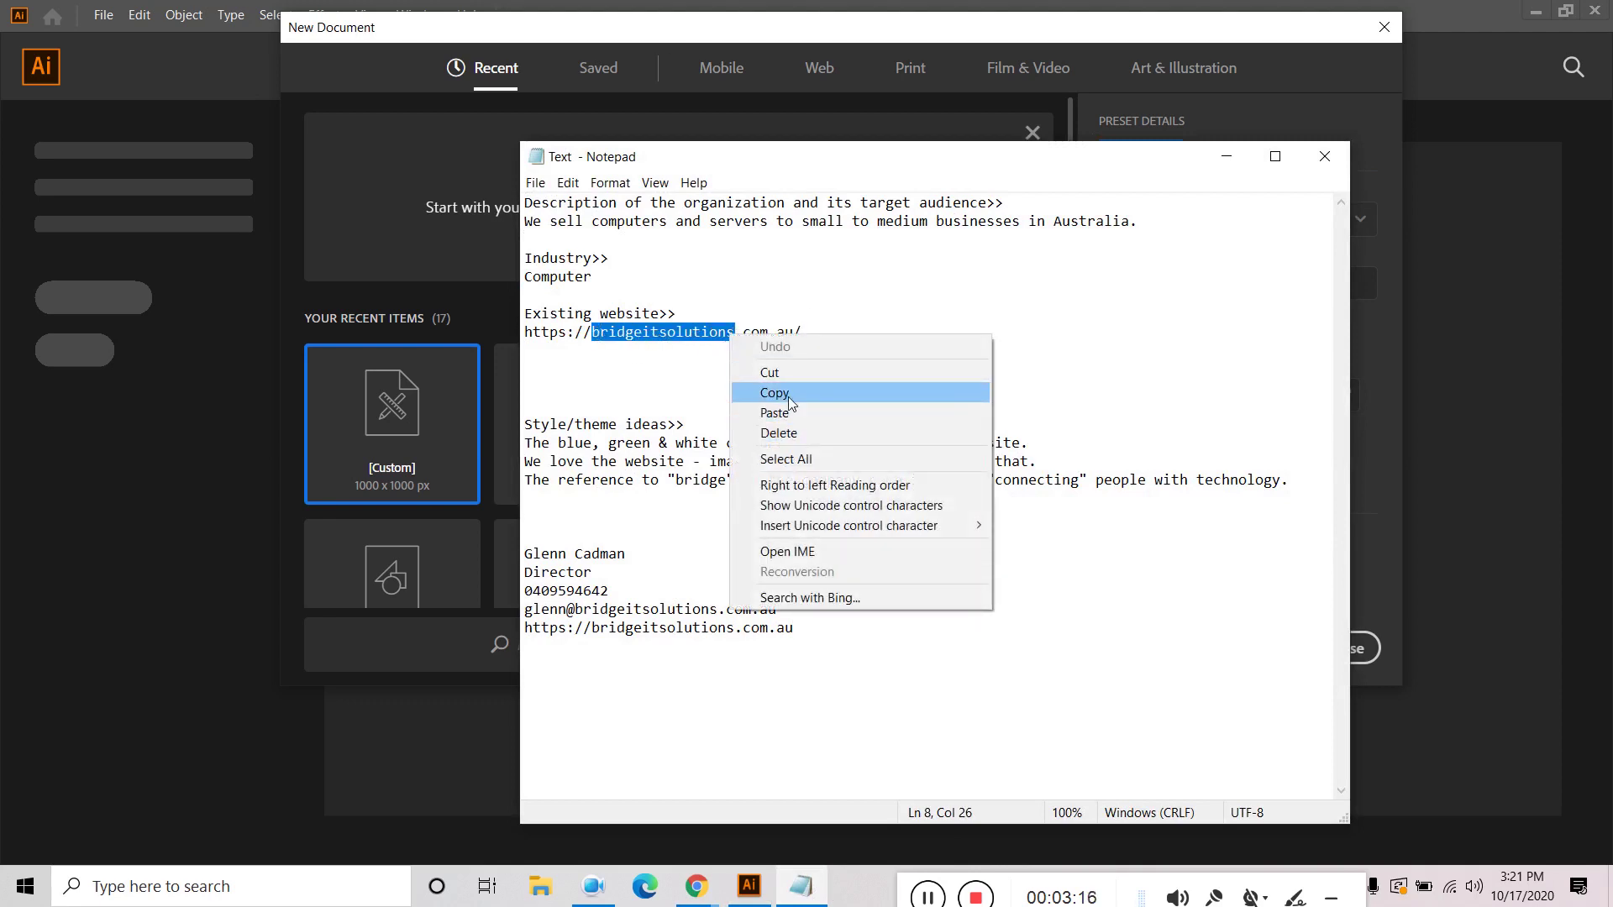
click(788, 397)
click(1227, 157)
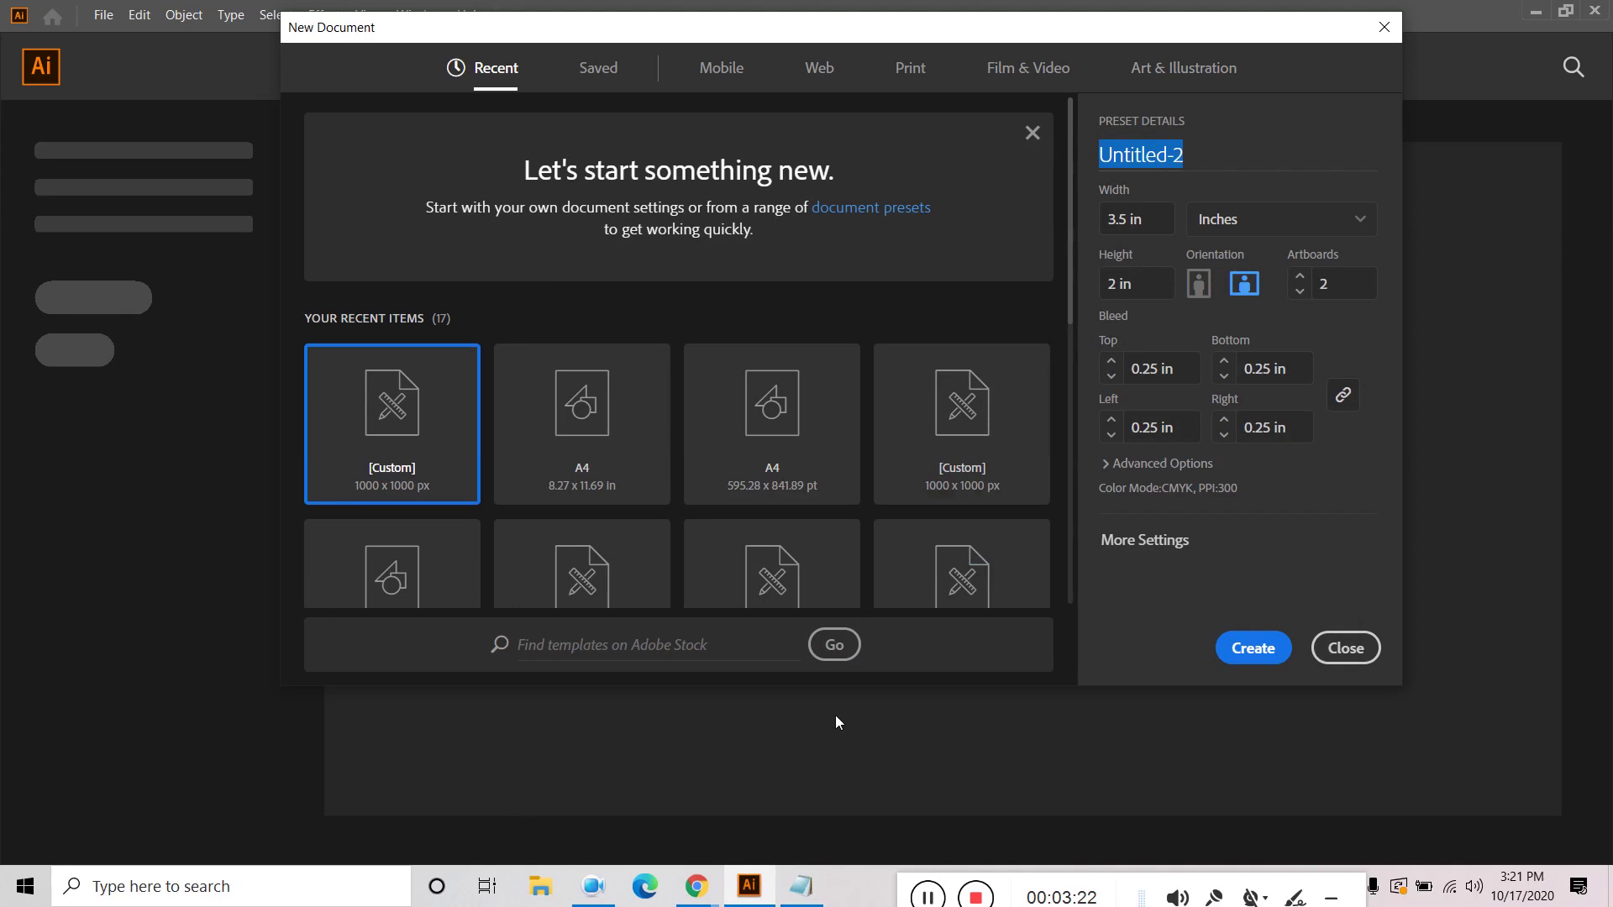
click(801, 887)
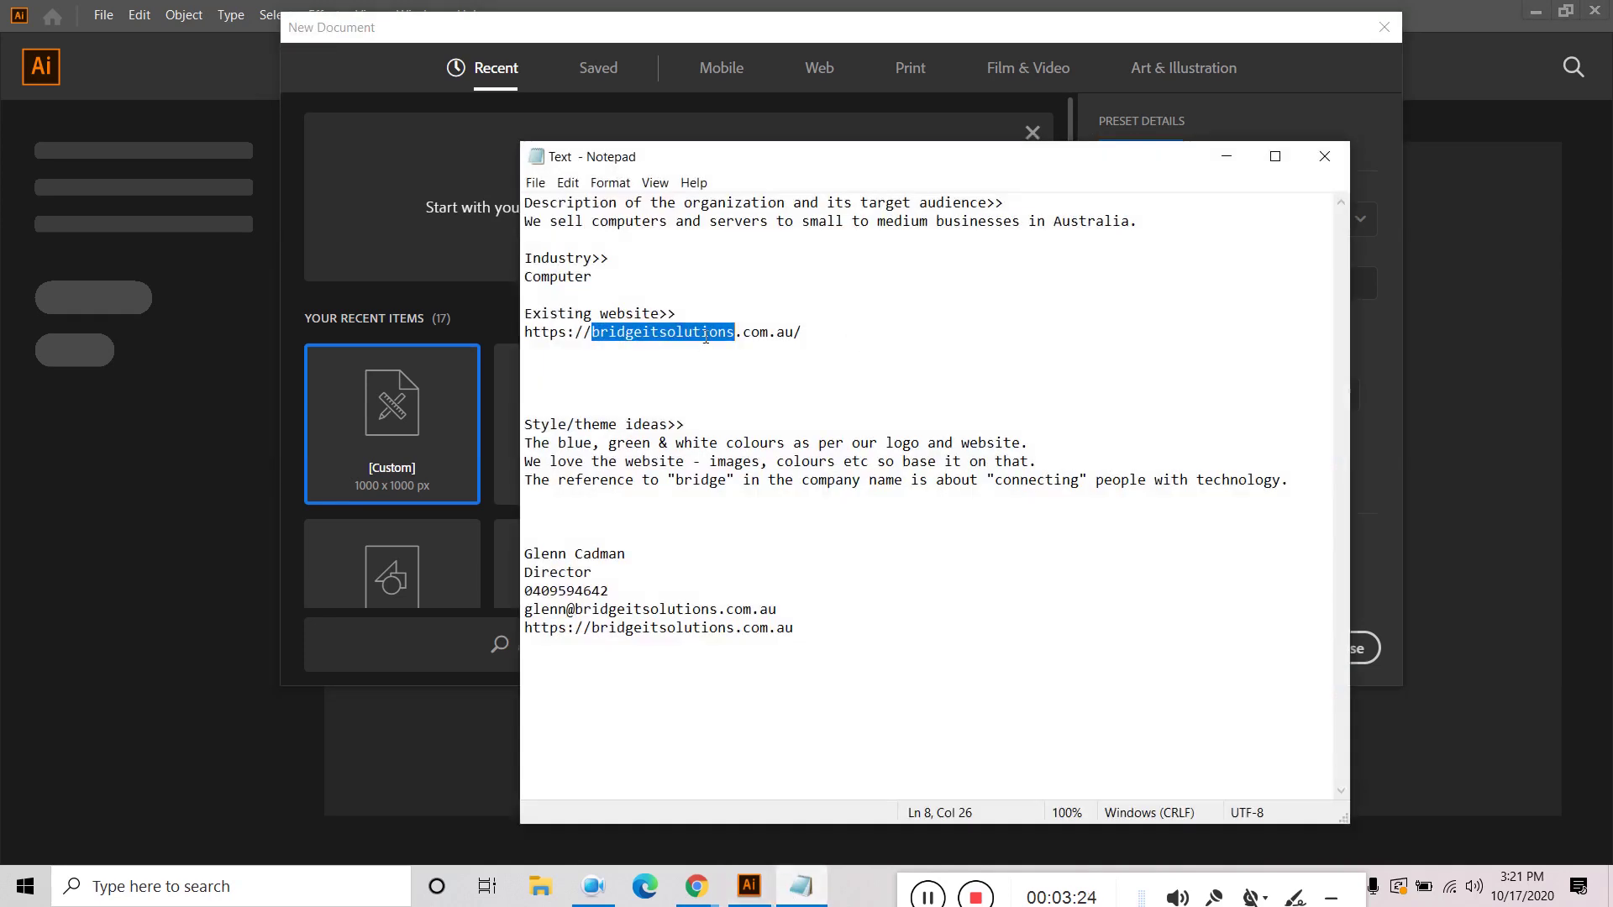
right_click(706, 337)
click(764, 396)
click(1224, 157)
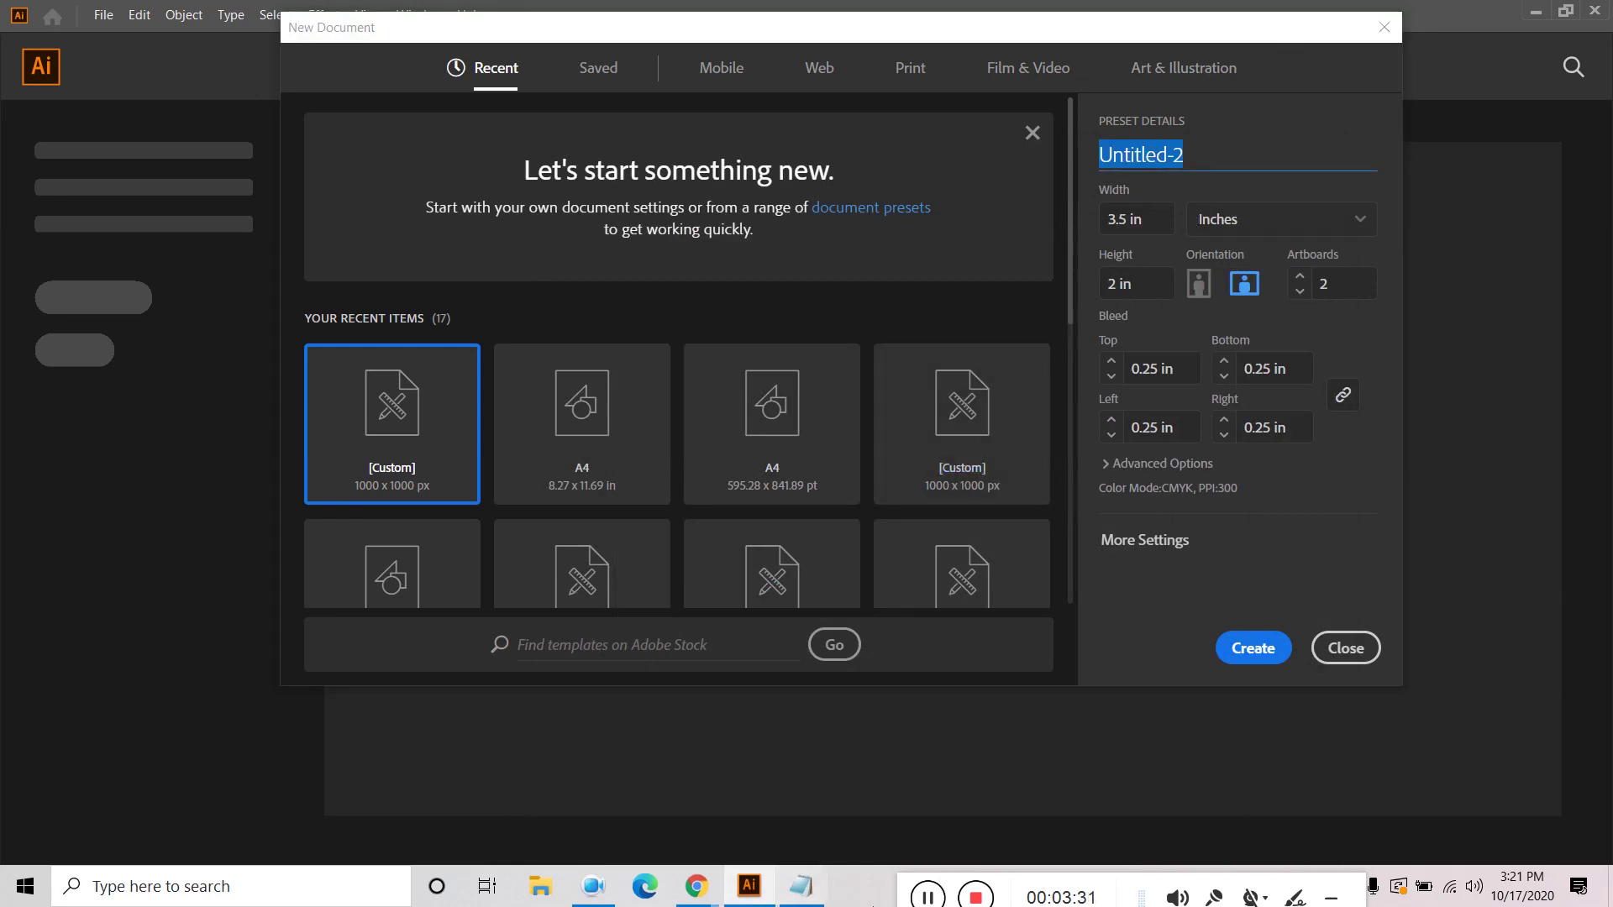
Step: Copy the "bridgeitsolutions" part of the contact's e-mail address in the Notepad brief and return to the new document settings
click(802, 886)
click(853, 393)
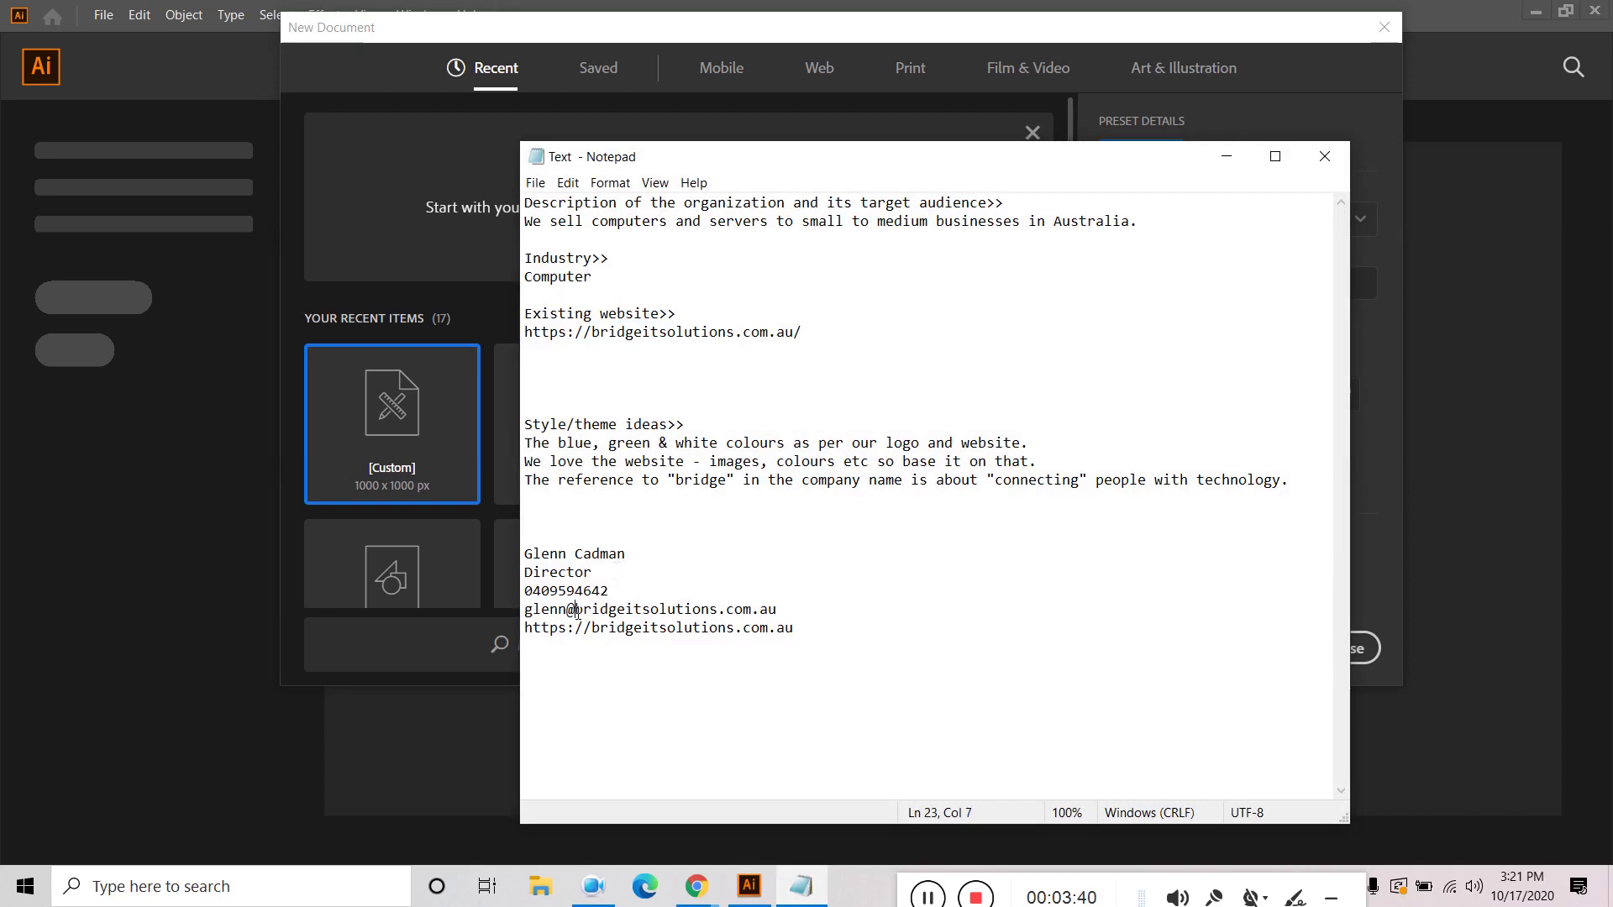
drag(576, 610, 714, 608)
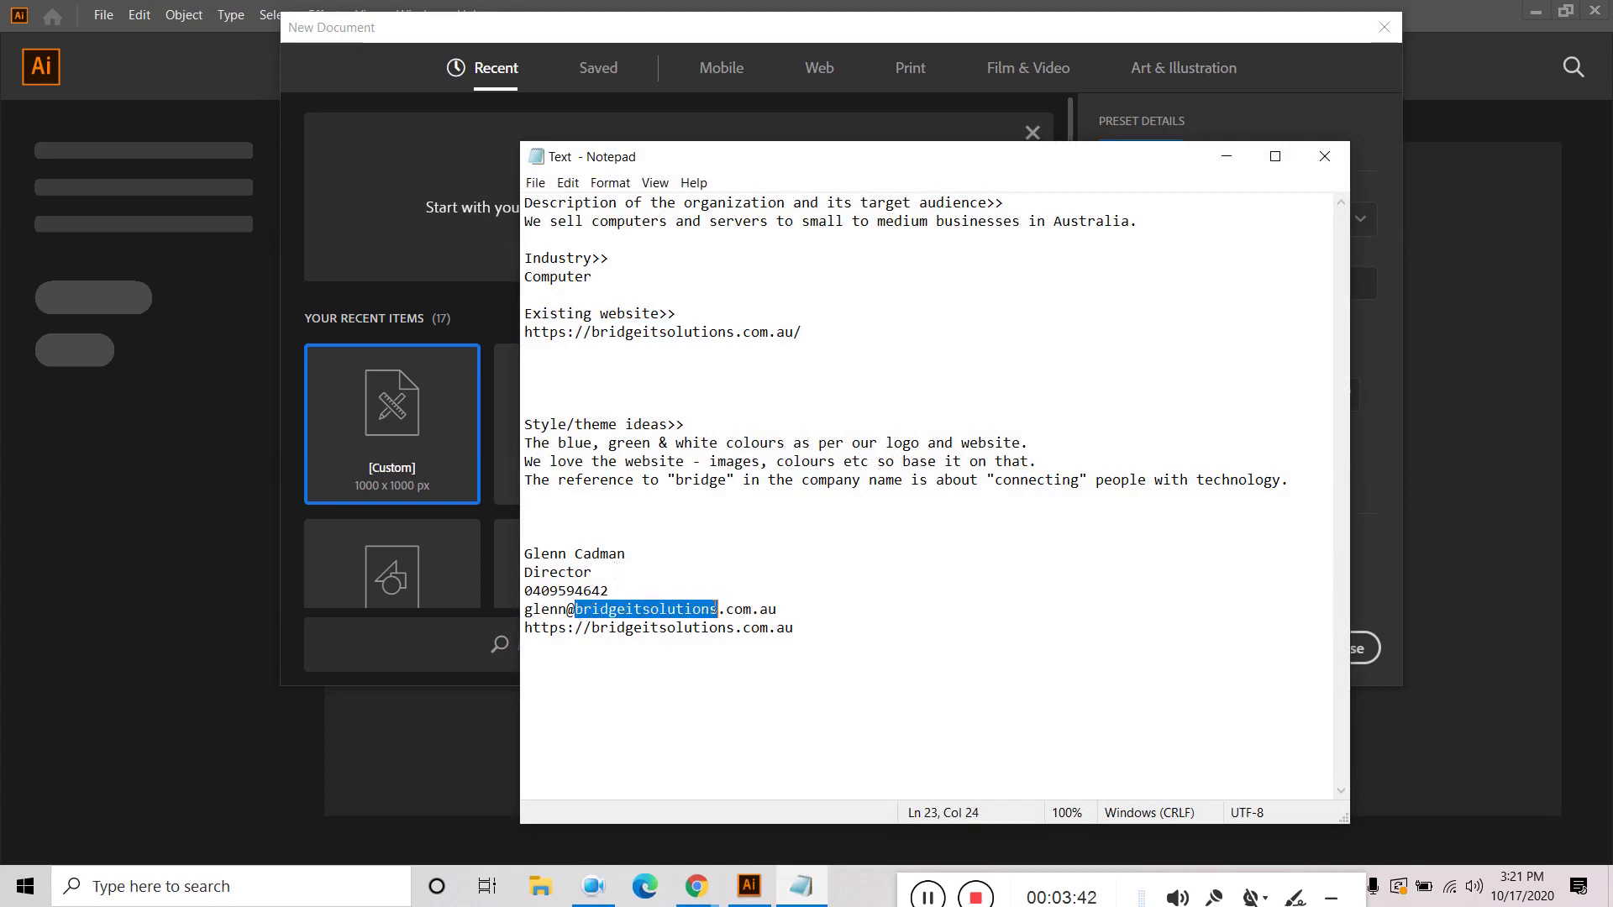
right_click(704, 608)
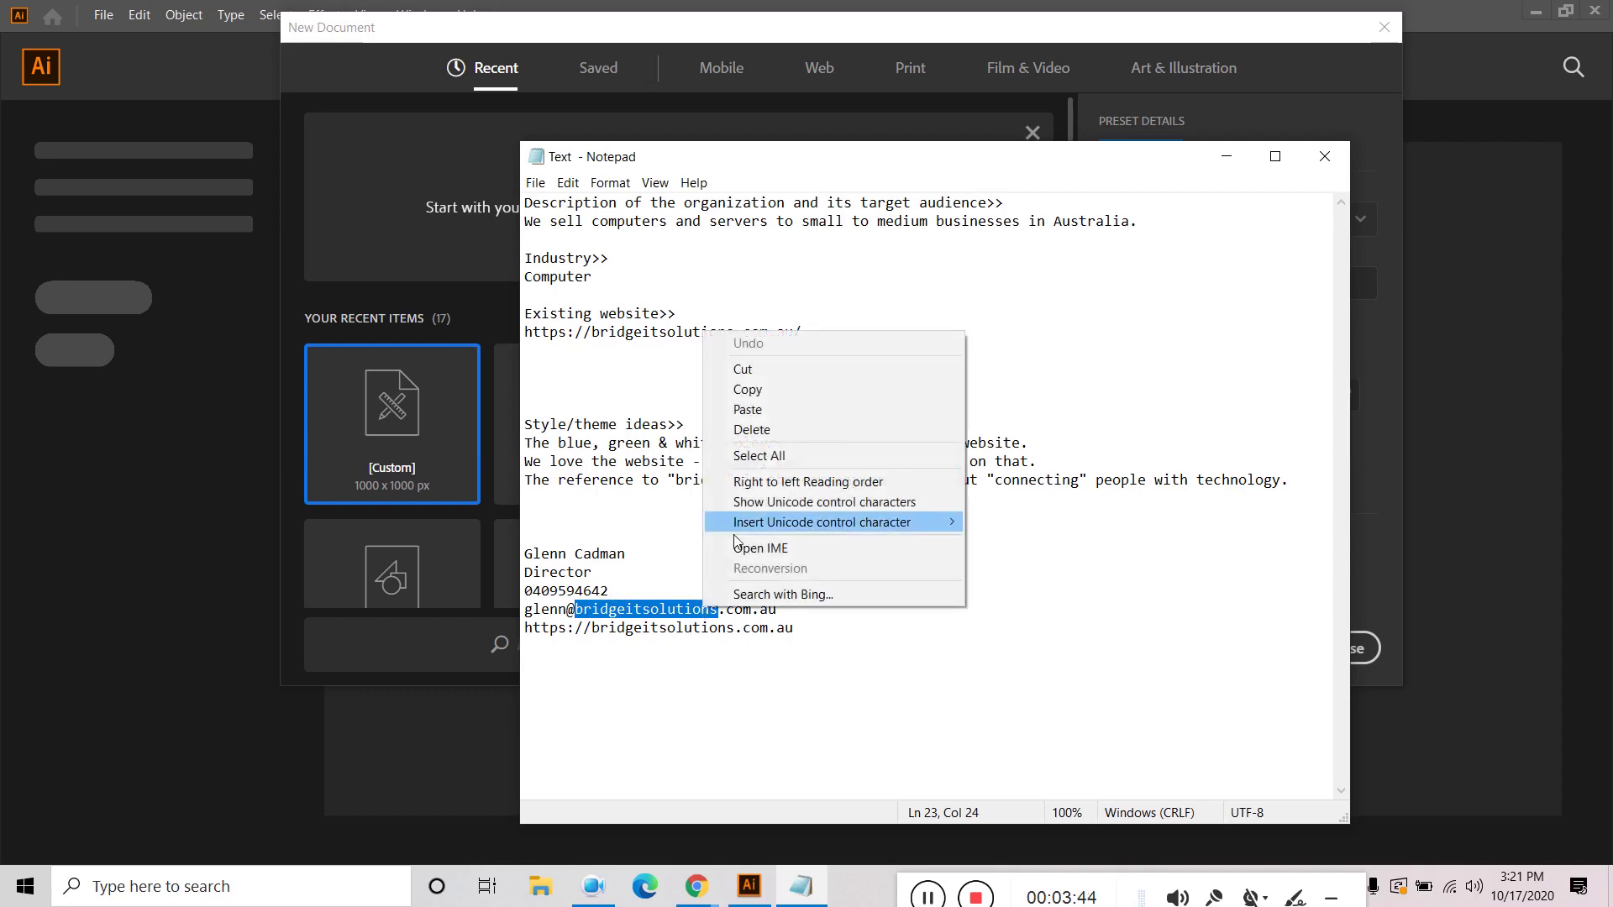
click(769, 391)
click(852, 348)
click(1226, 157)
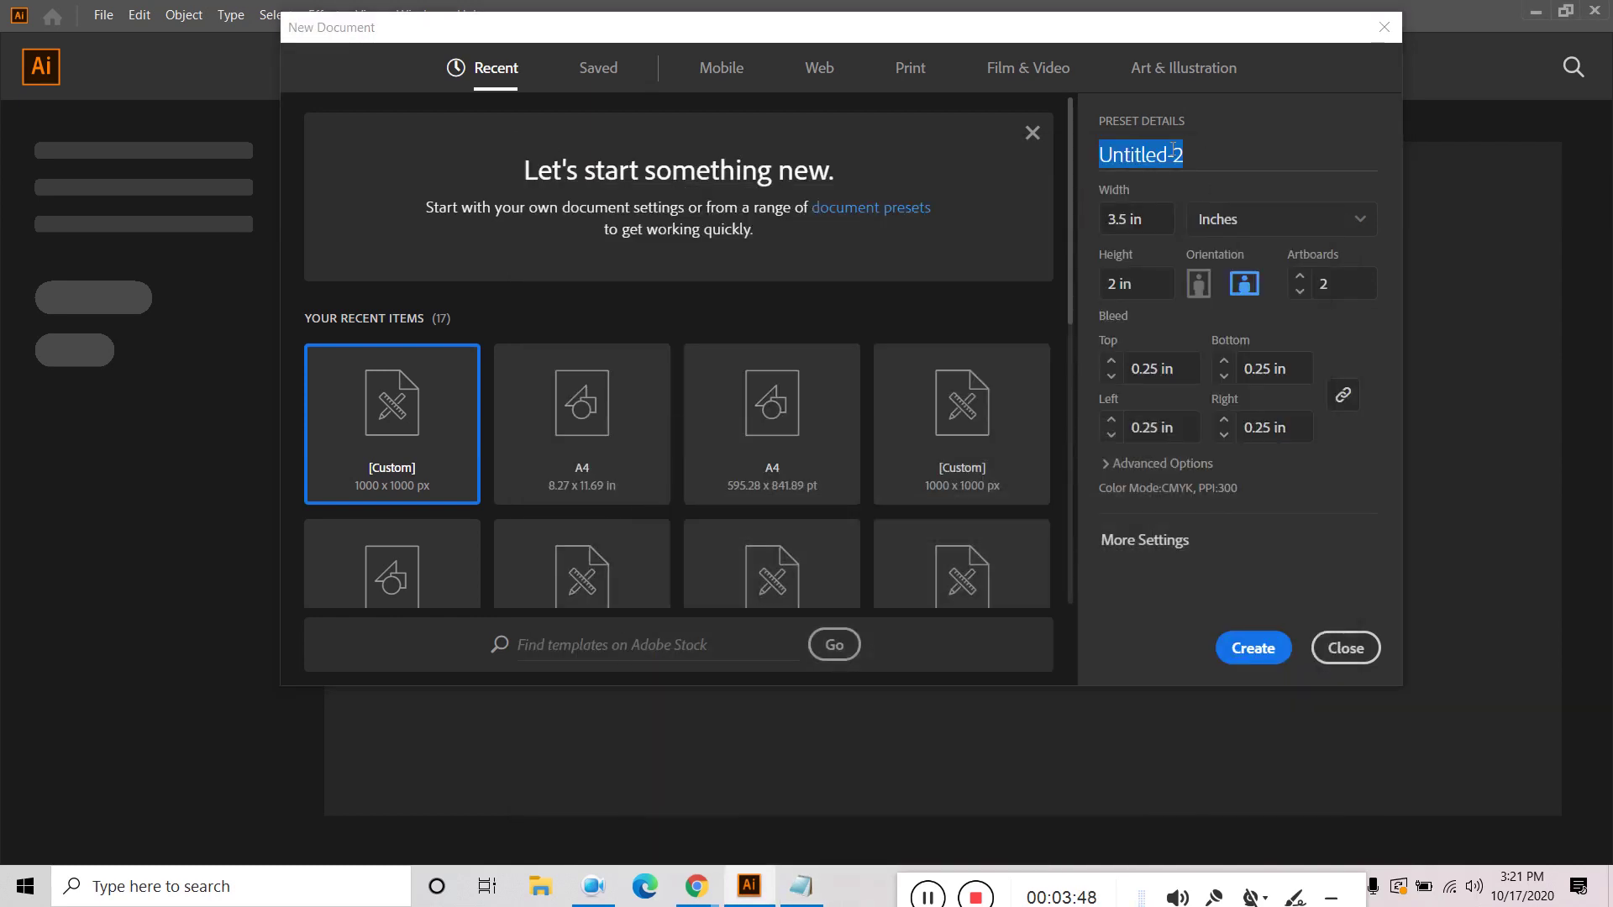
key(ctrl+v)
key(ctrl+v)
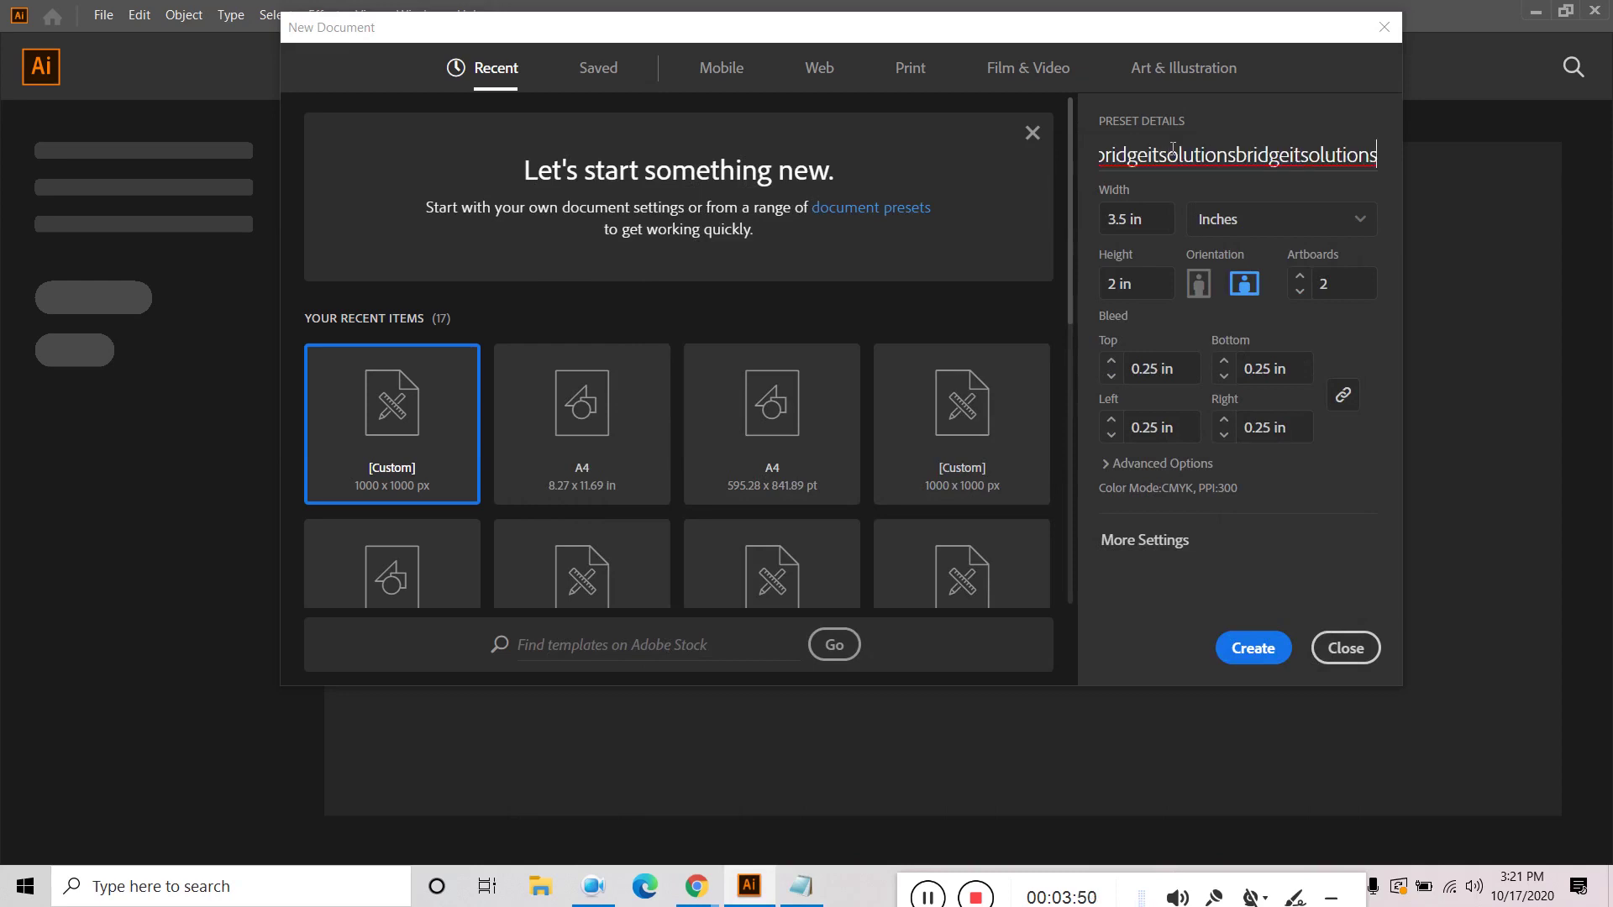
key(ctrl+a)
key(ctrl+v)
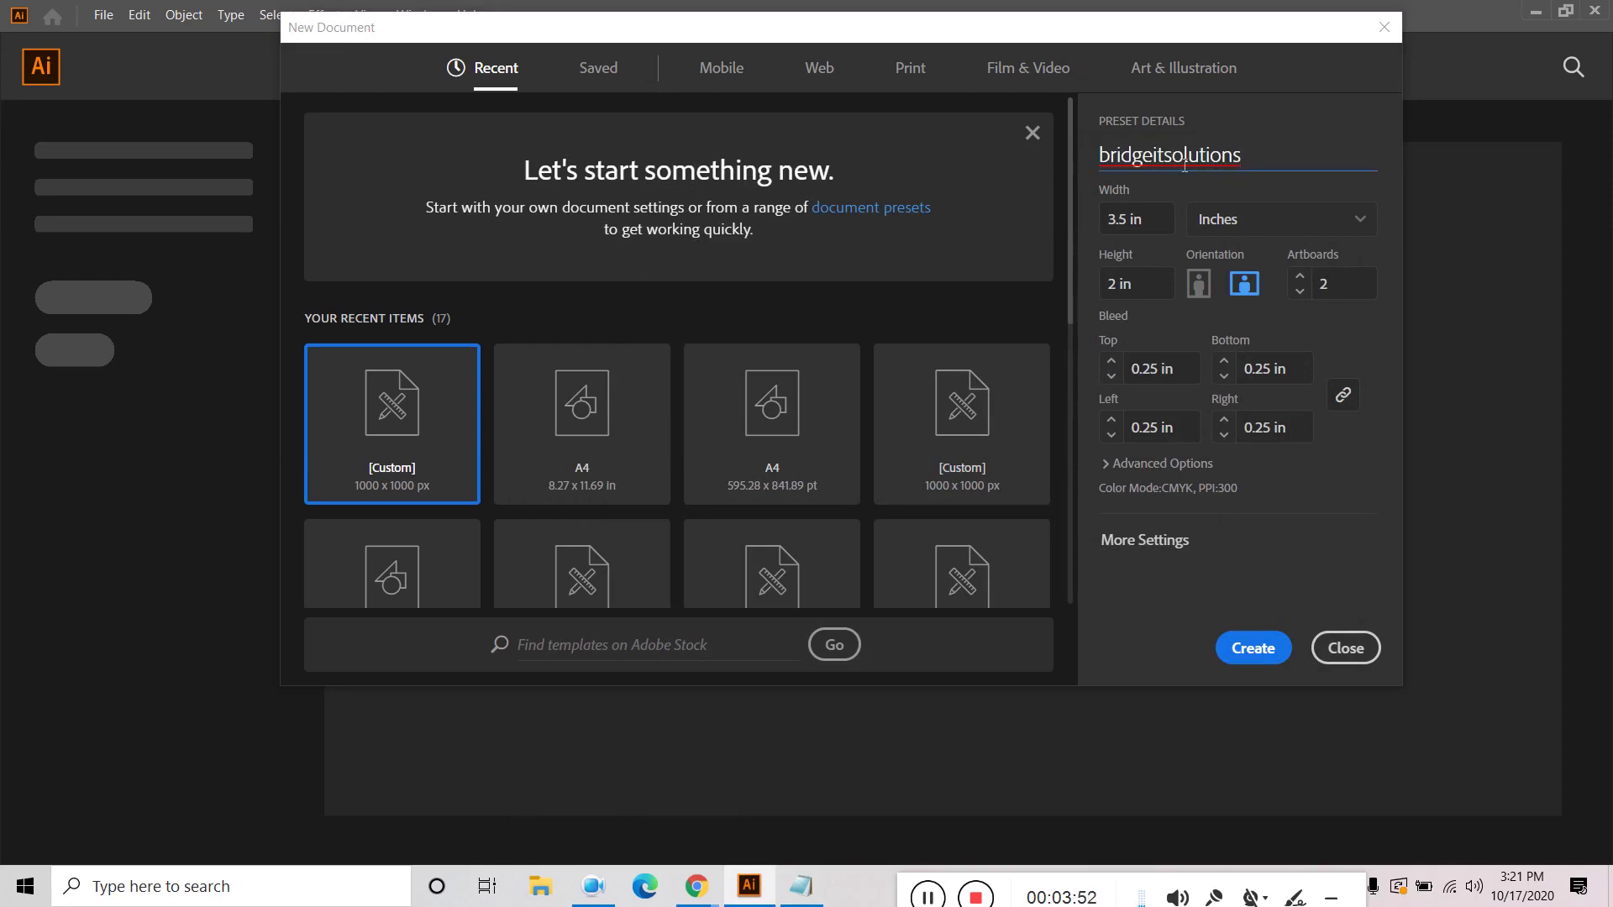
key(ctrl+a)
key(BackSpace)
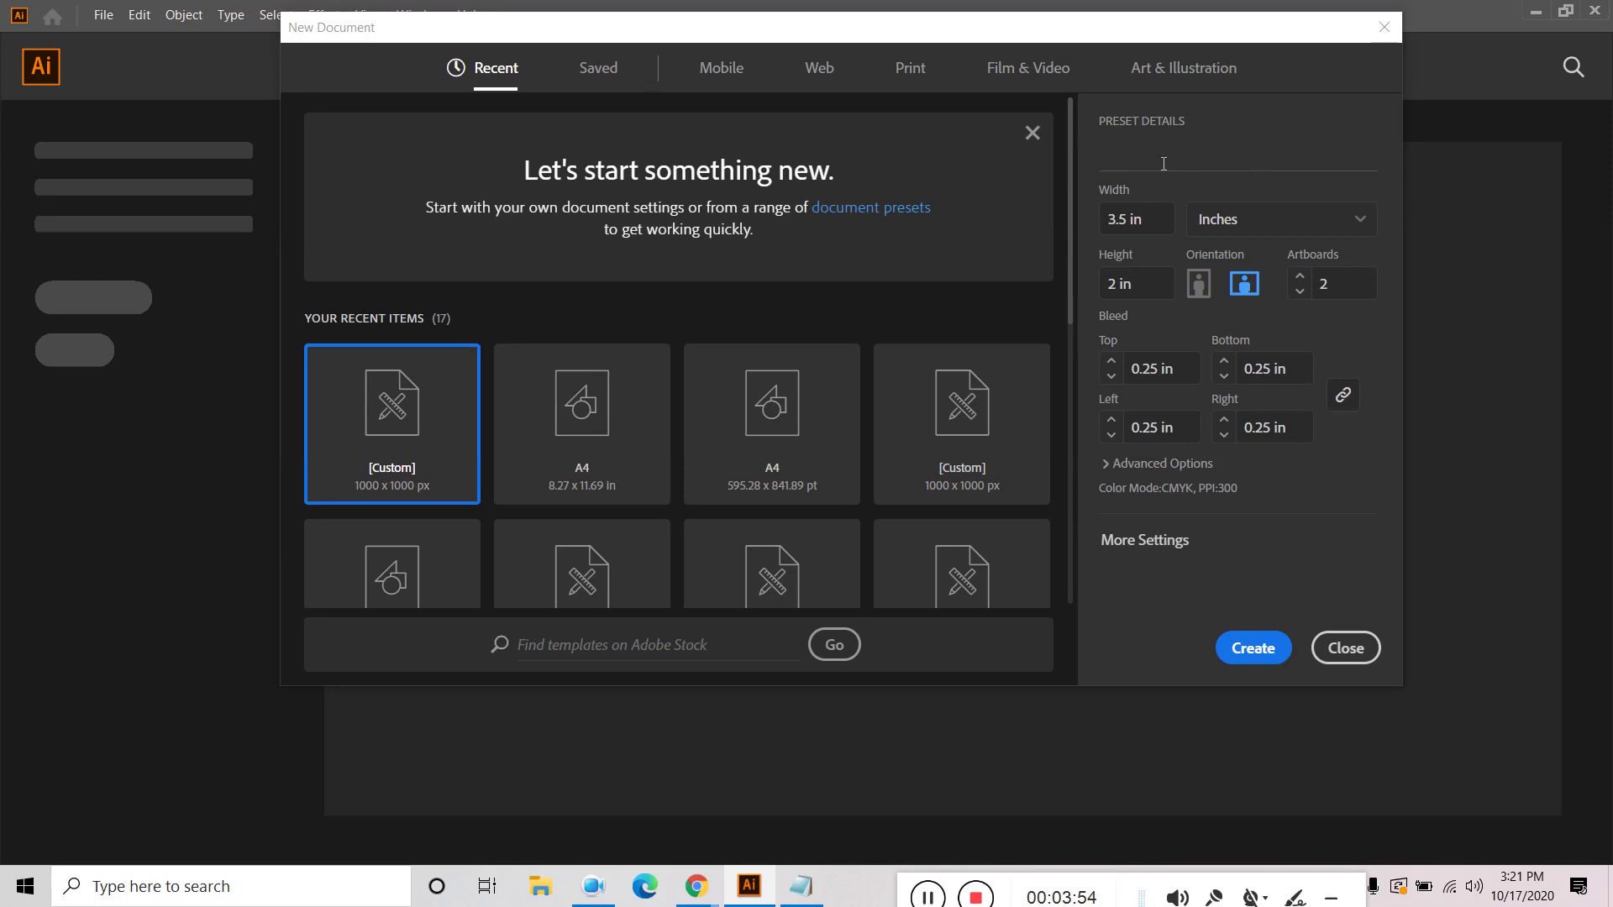
Step: Name the new document "bridge it solutions business card" by extending the copied company name, and create it
key(ctrl+v)
click(1156, 155)
click(1178, 158)
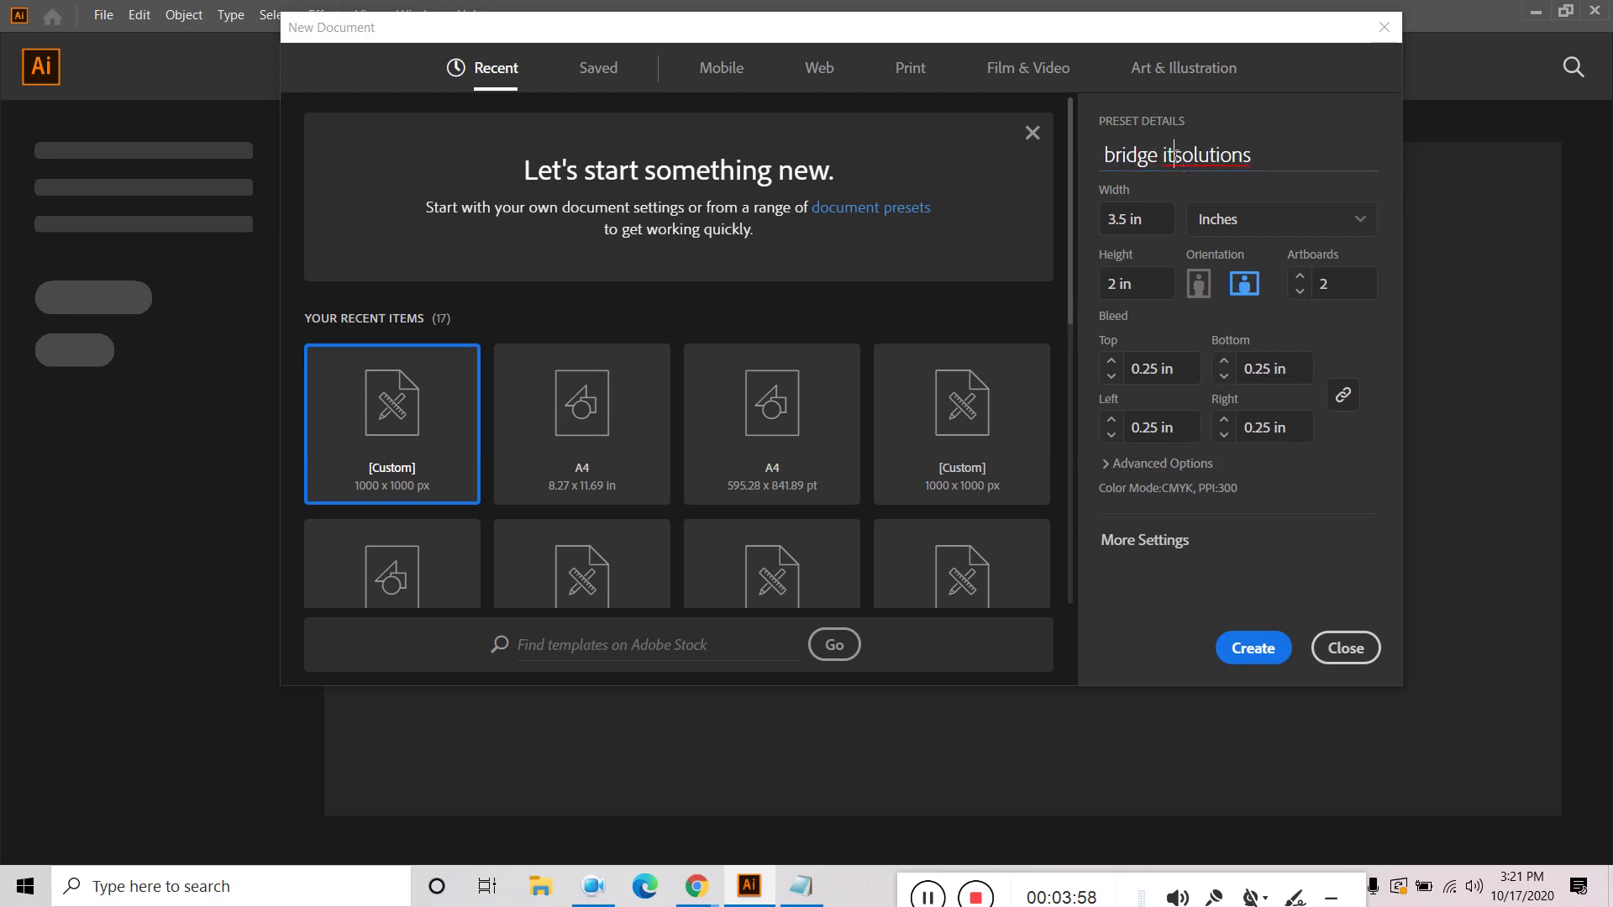
click(1250, 155)
text(bus)
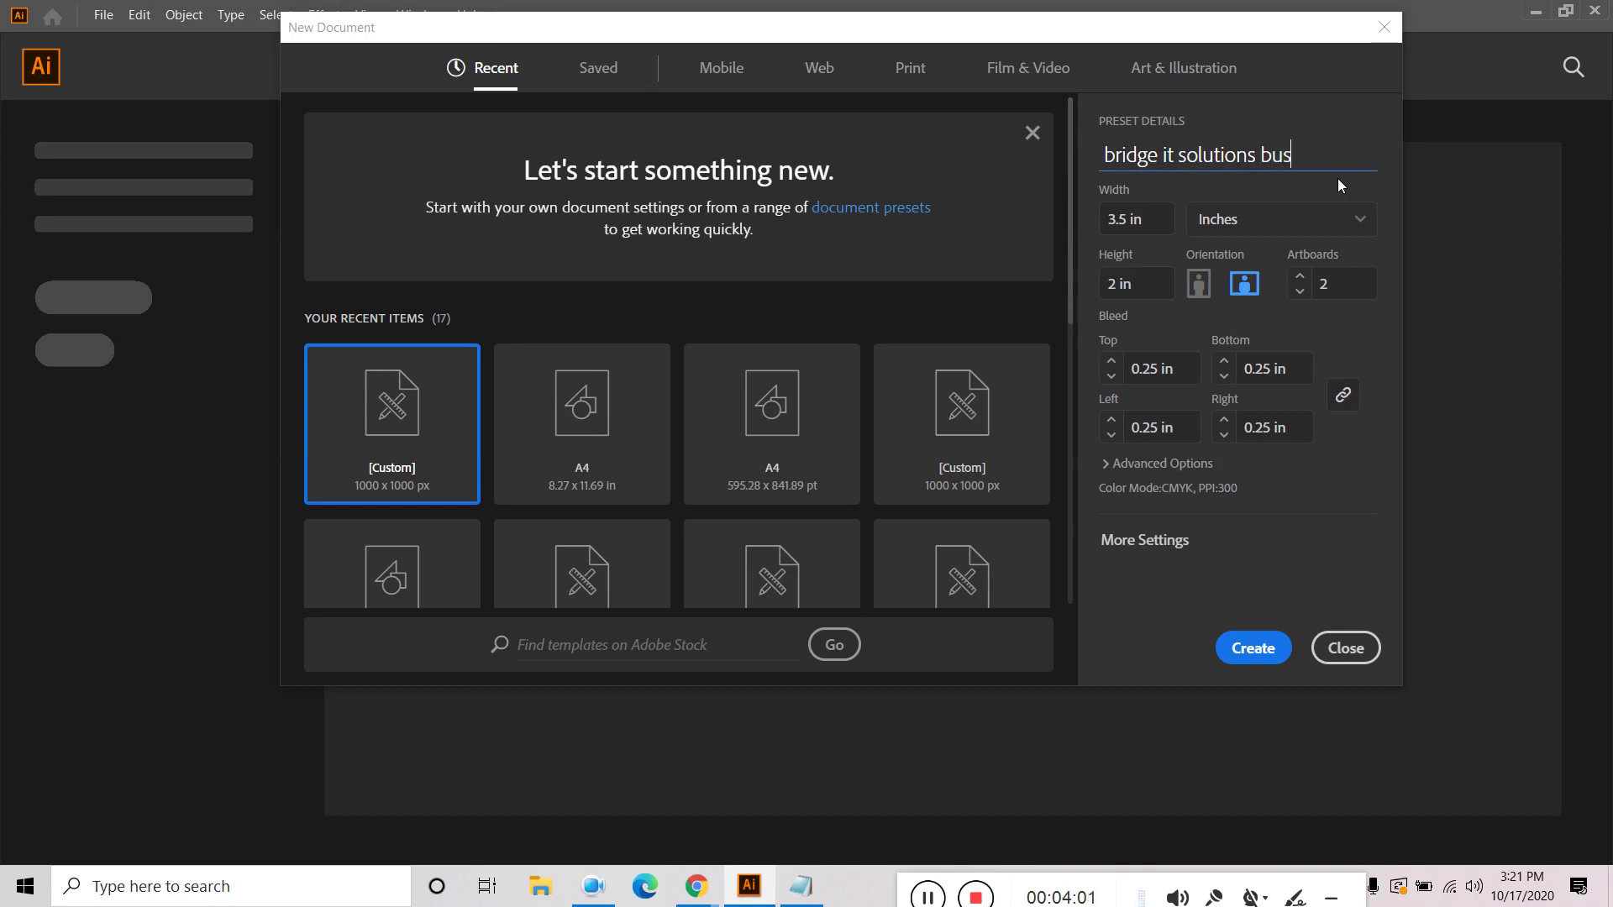
text(iness card)
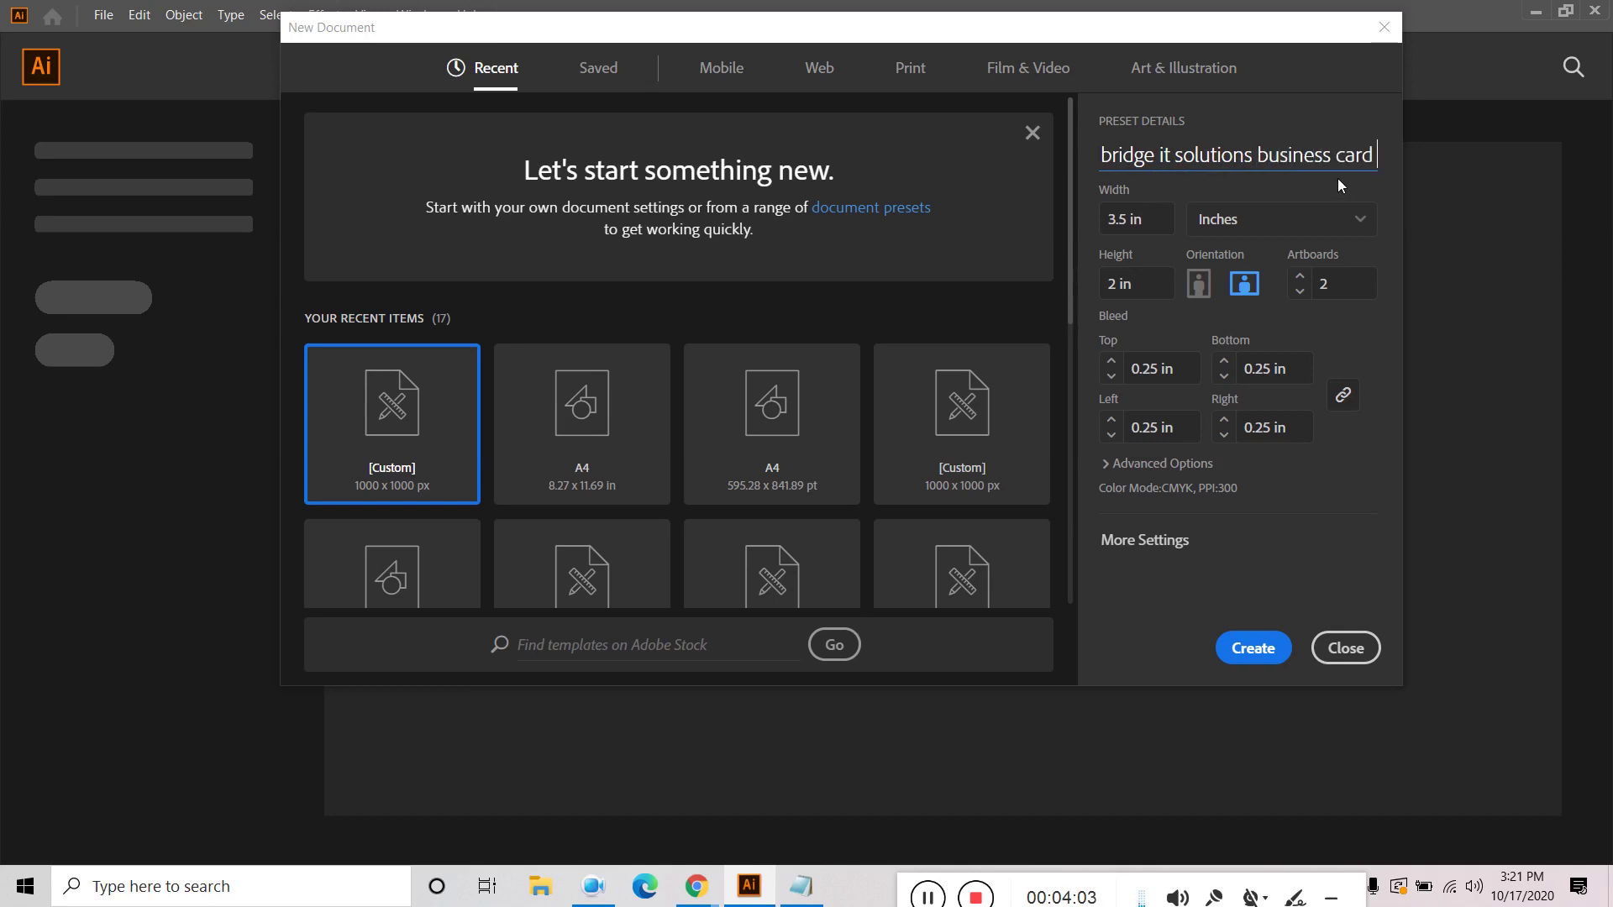
click(1267, 650)
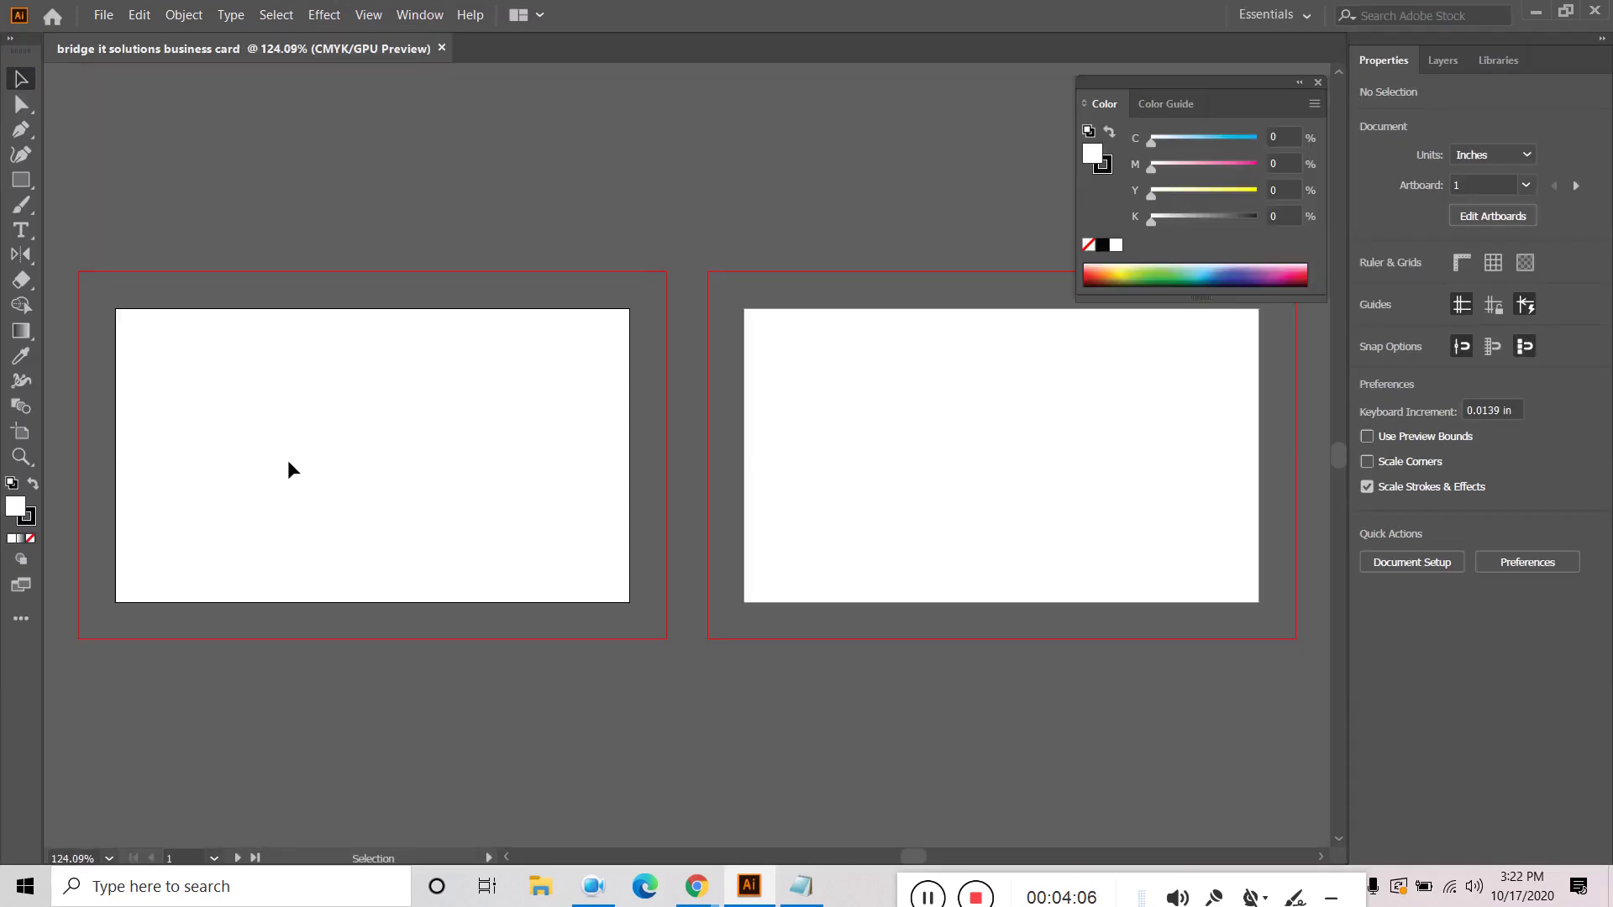
Step: Save the document as an Adobe Illustrator file in the Business Card Requerment folder inside Downloads on drive F, with Illustrator 2020 compatibility
click(104, 15)
click(130, 167)
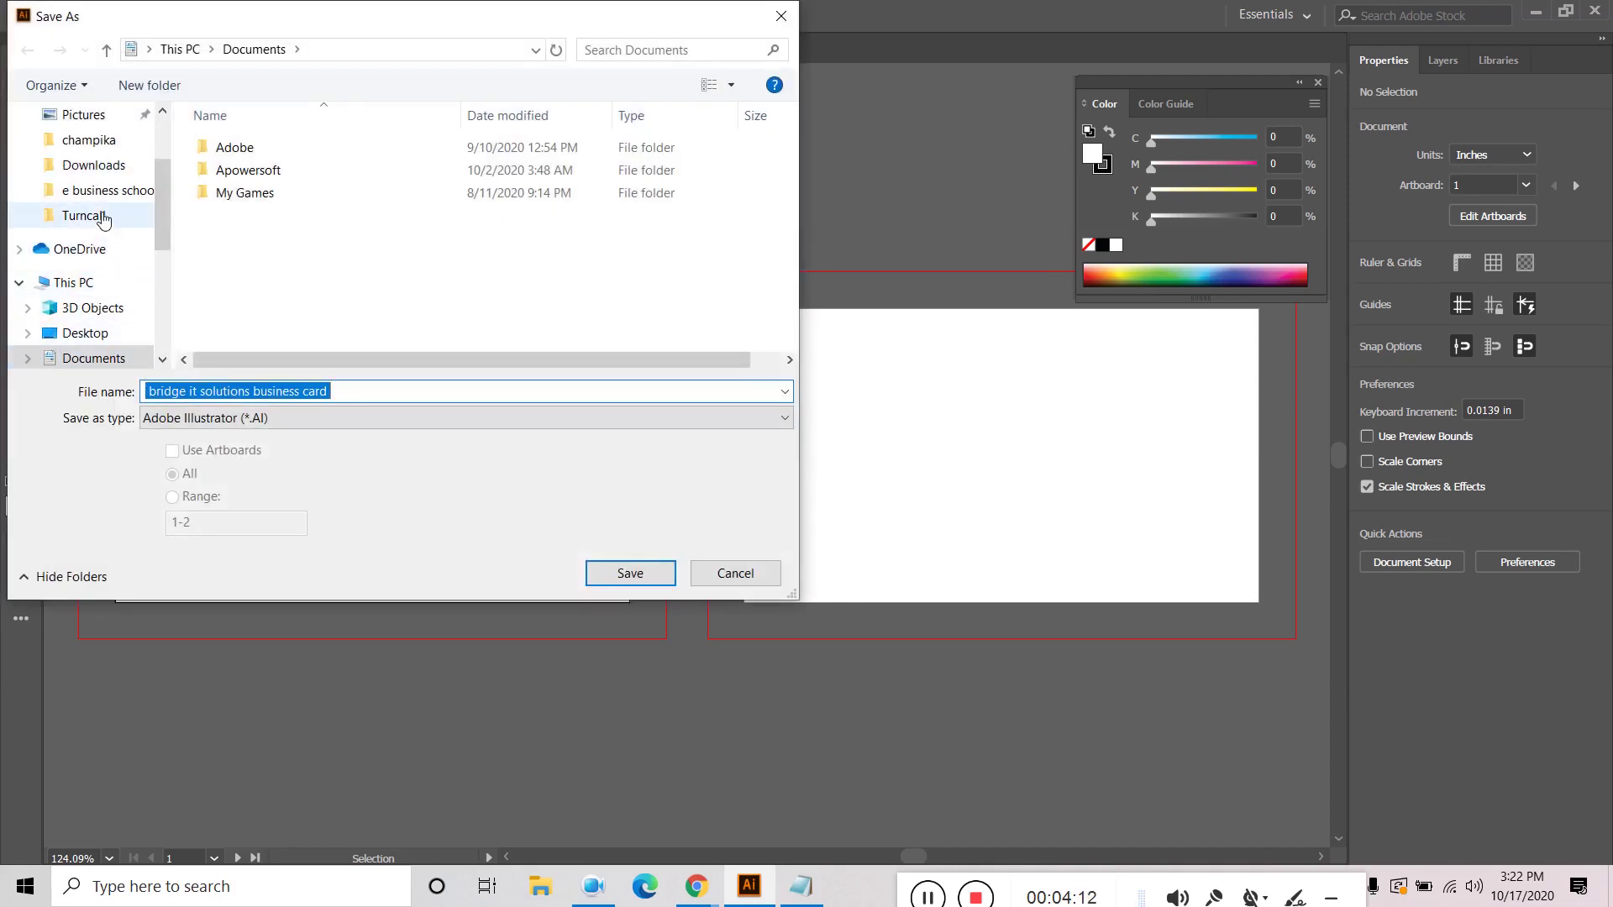
scroll(90, 311, down, 1)
scroll(90, 314, down, 3)
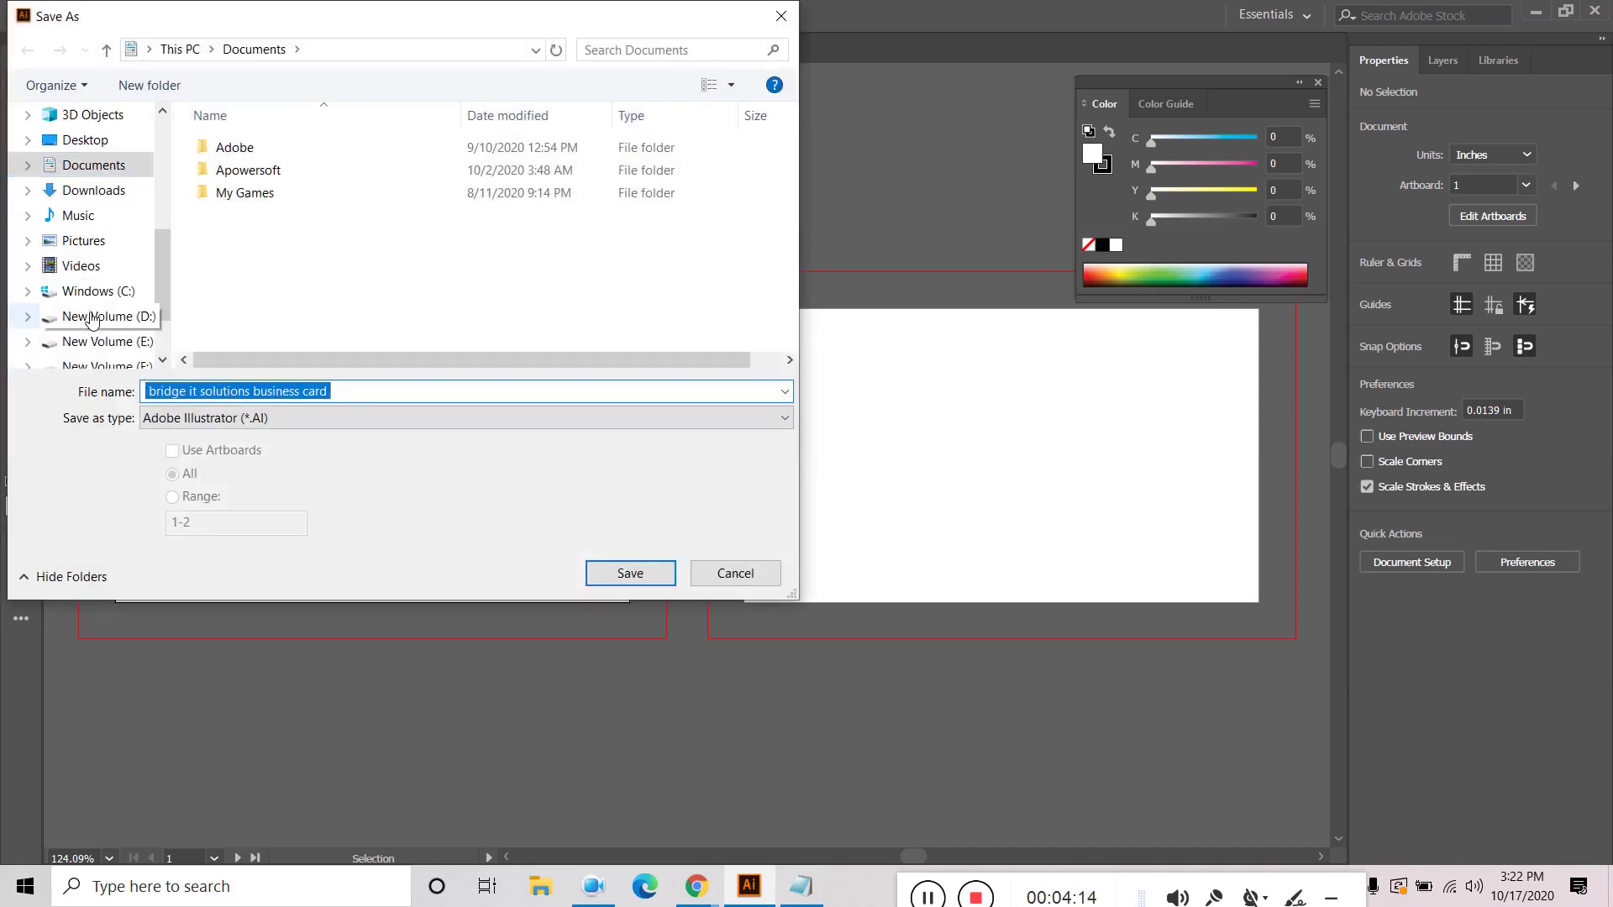
click(97, 244)
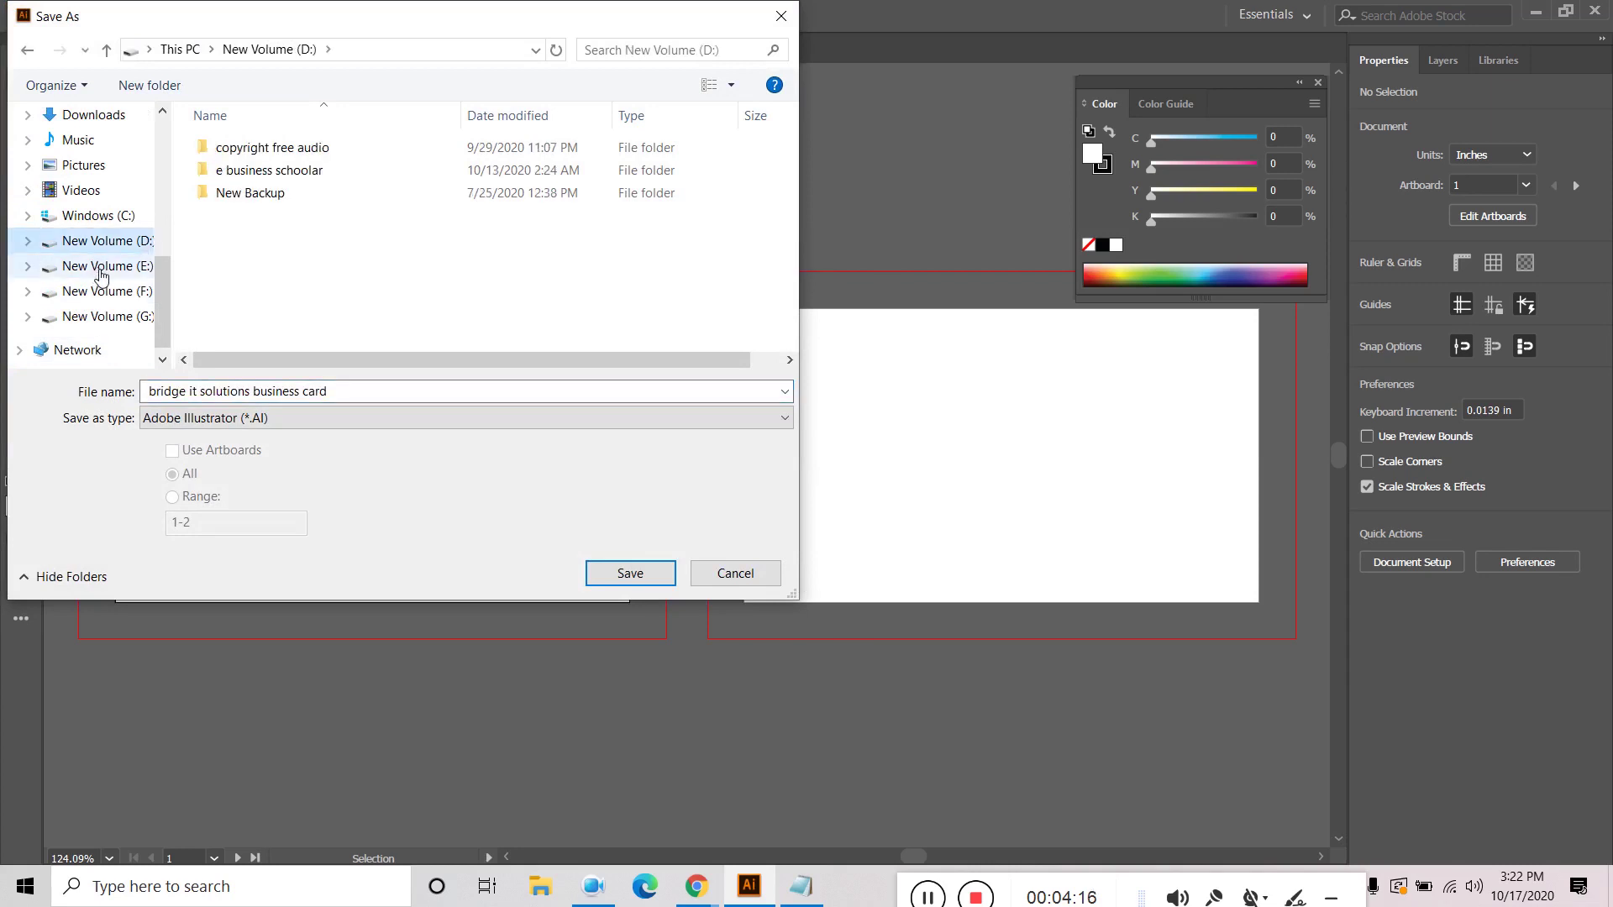
click(101, 269)
double_click(214, 164)
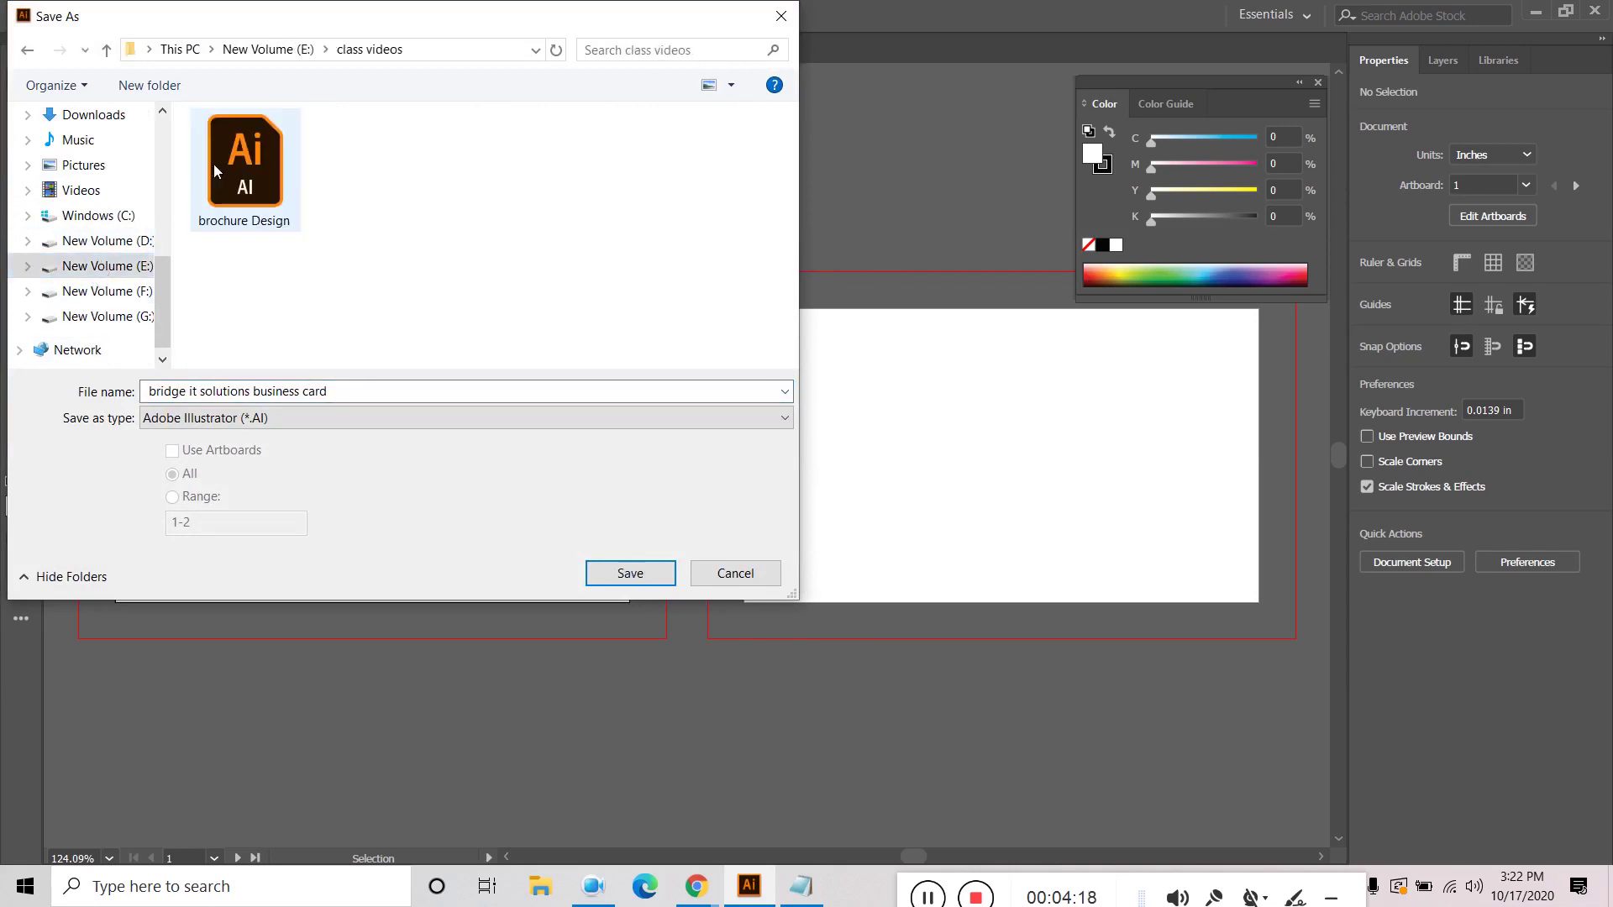
click(99, 267)
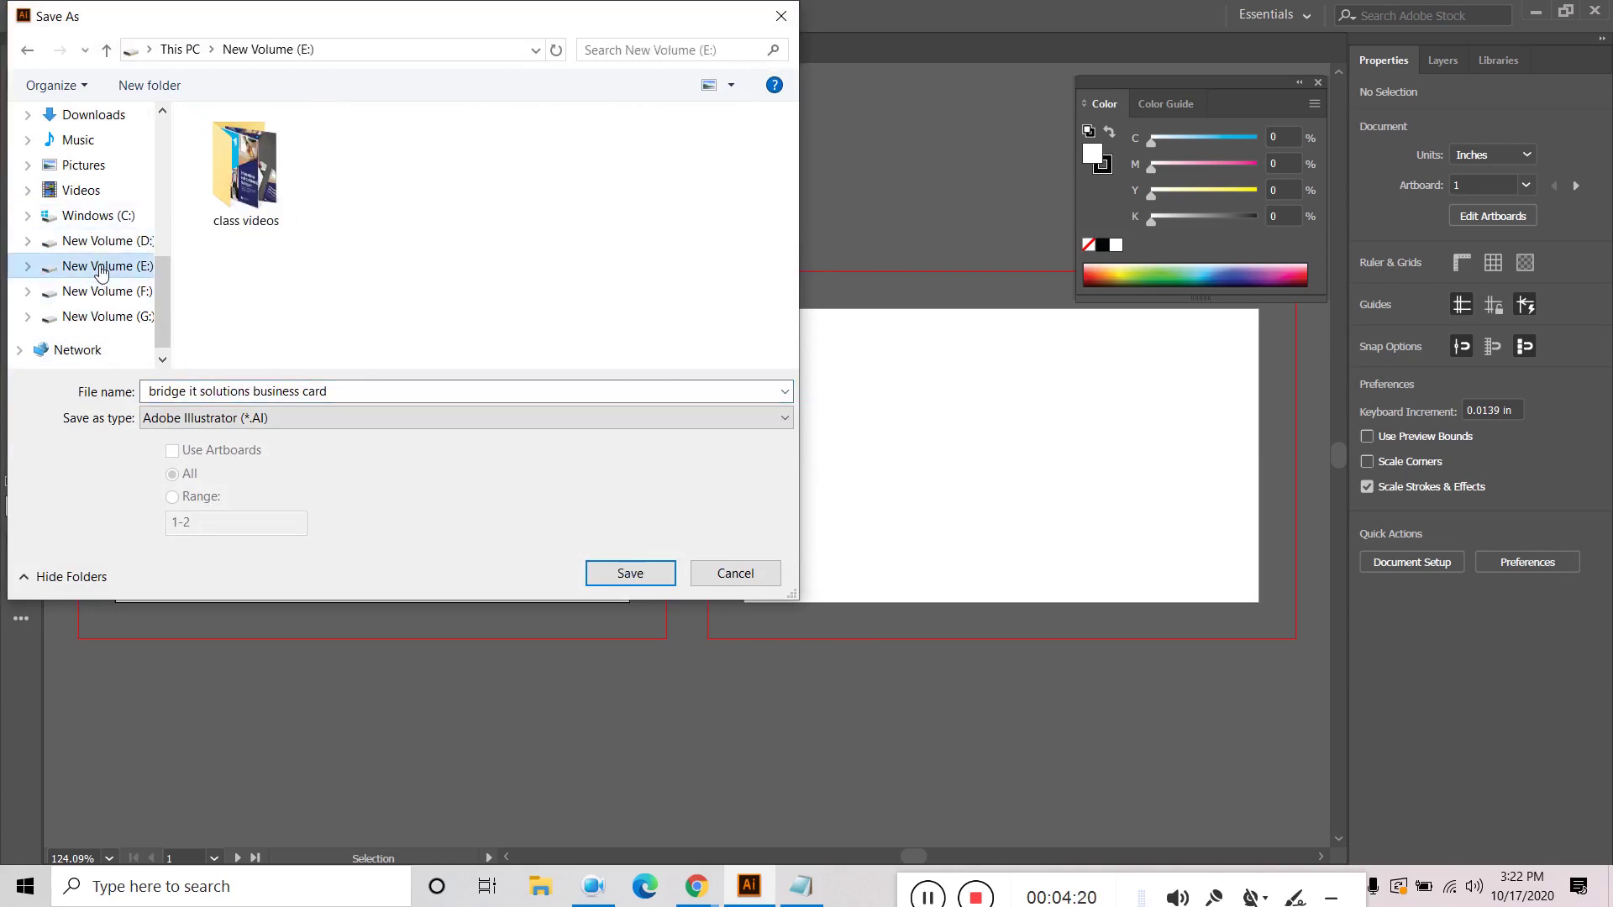
click(101, 294)
double_click(245, 159)
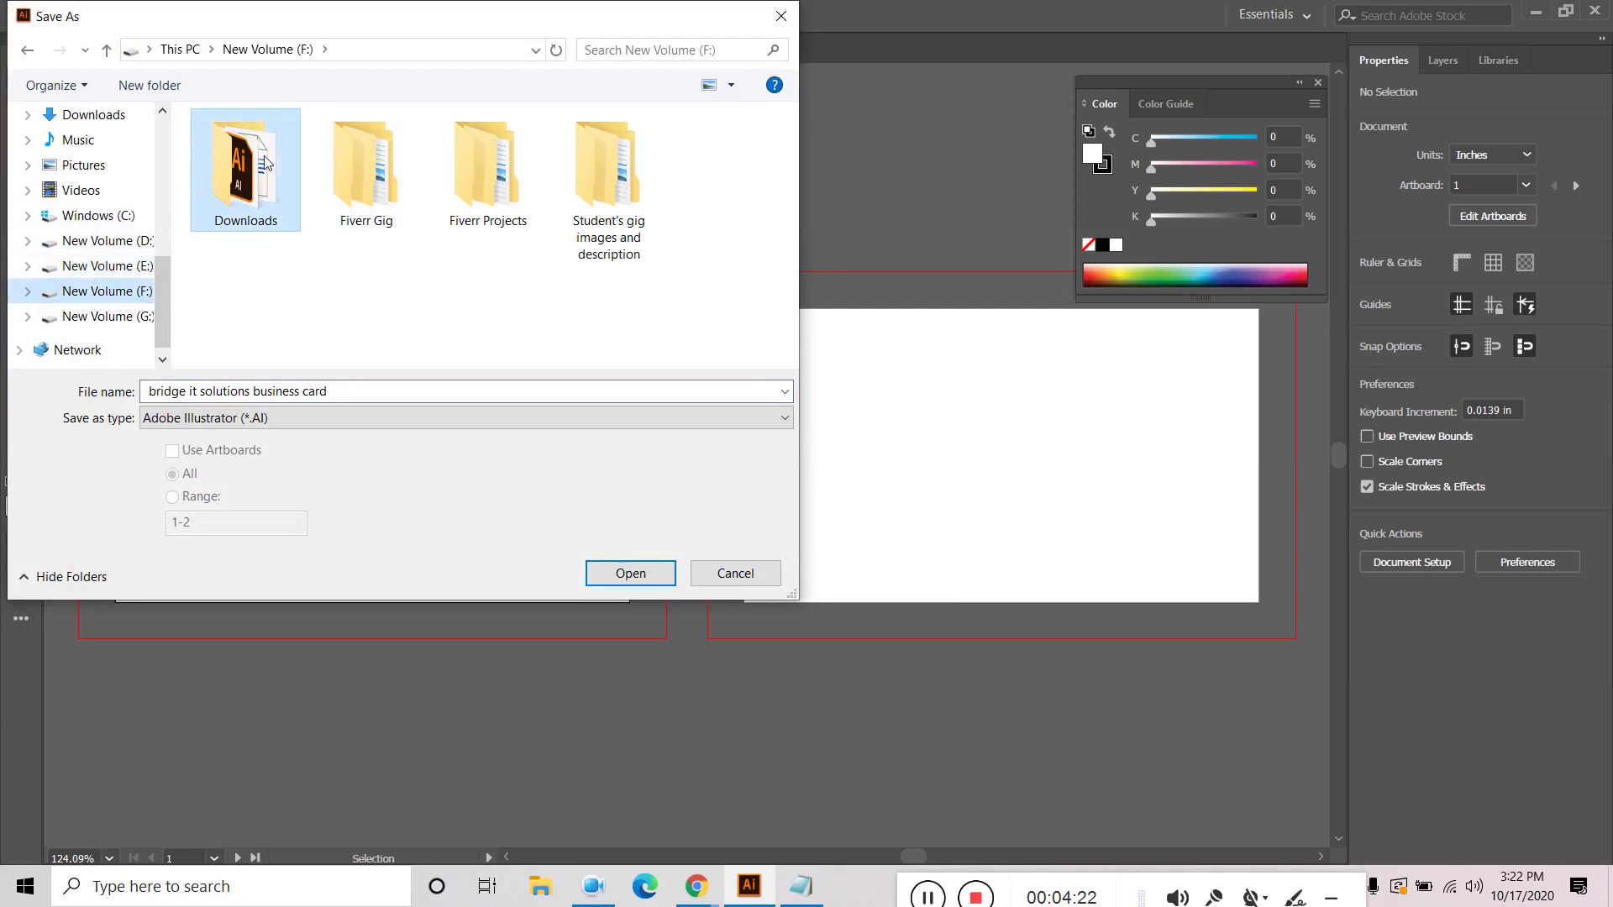
double_click(238, 168)
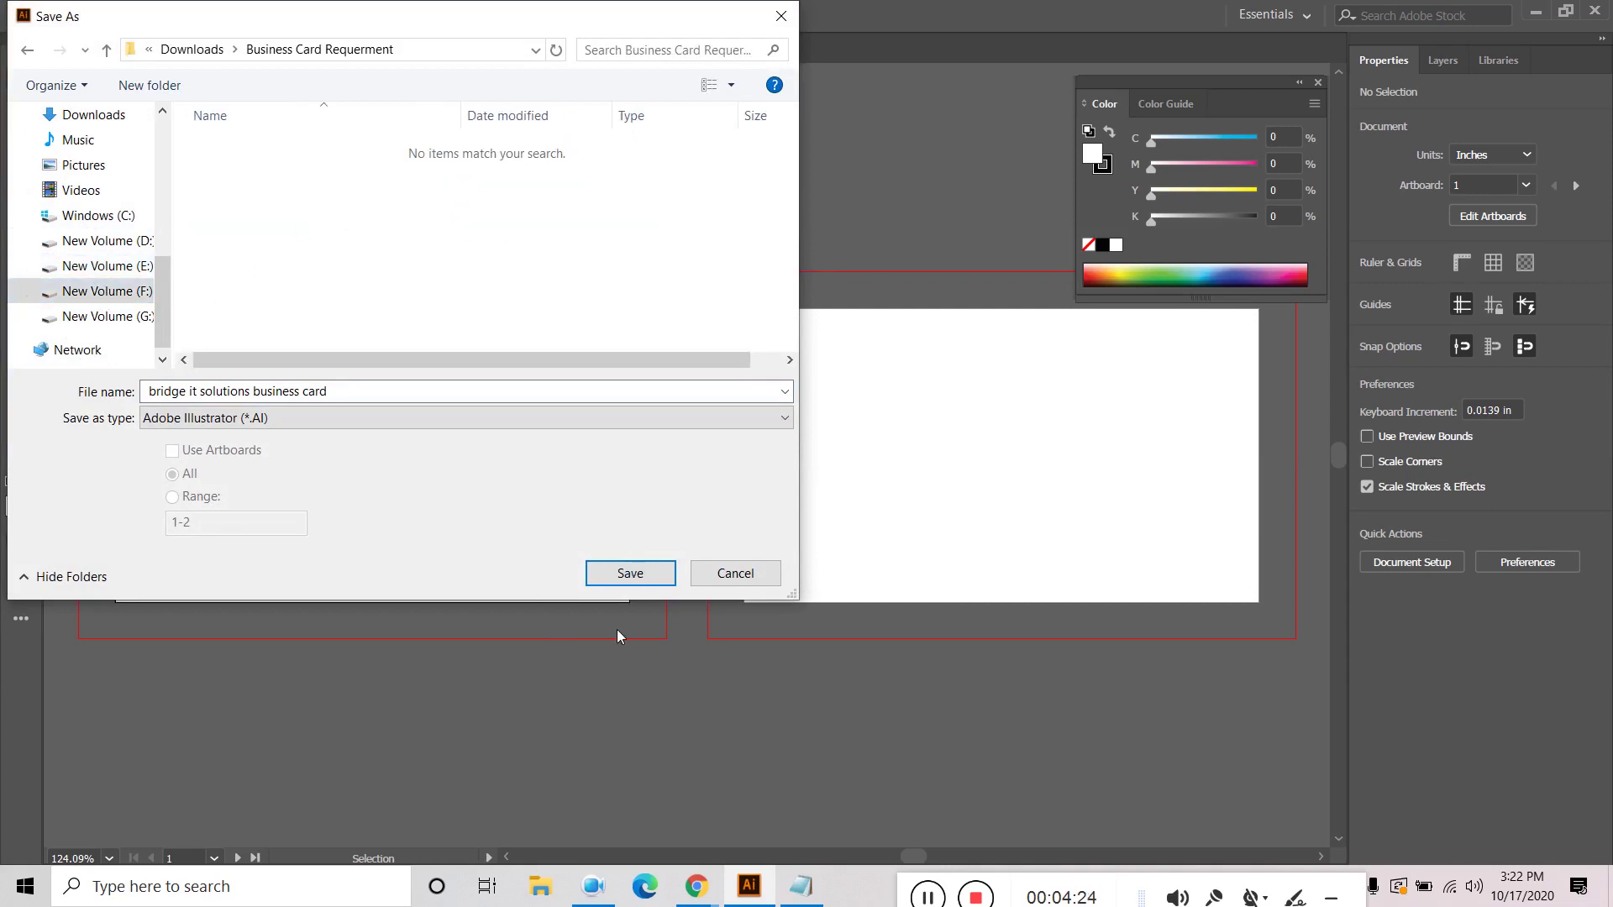
click(632, 575)
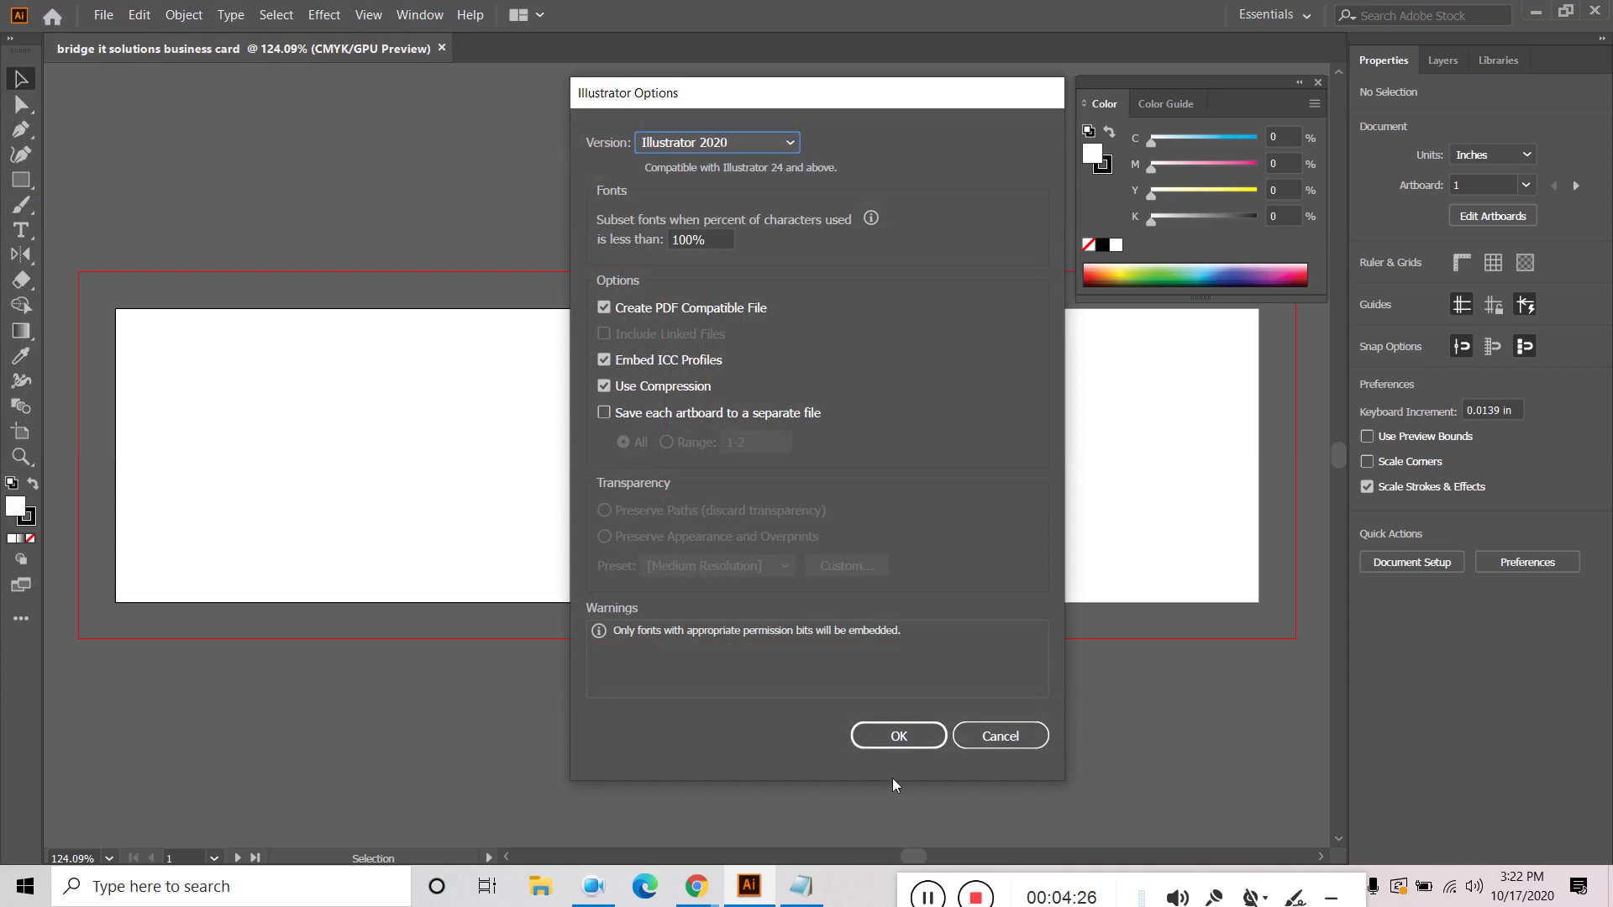
click(899, 736)
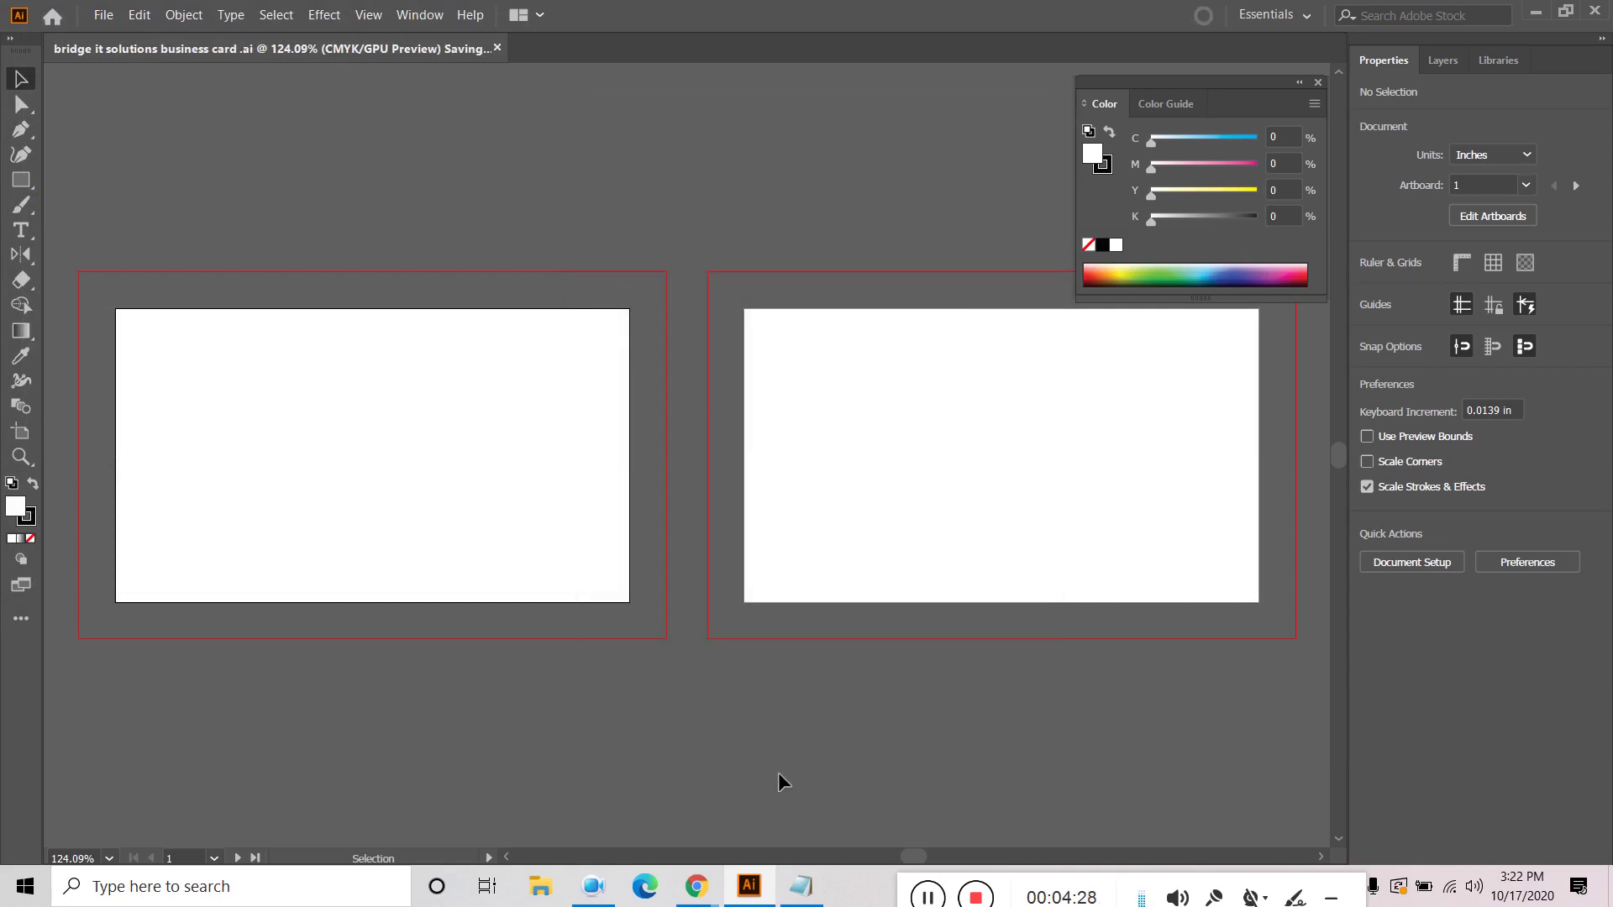
Step: Review the contact details block in the Notepad brief and minimize it
click(801, 886)
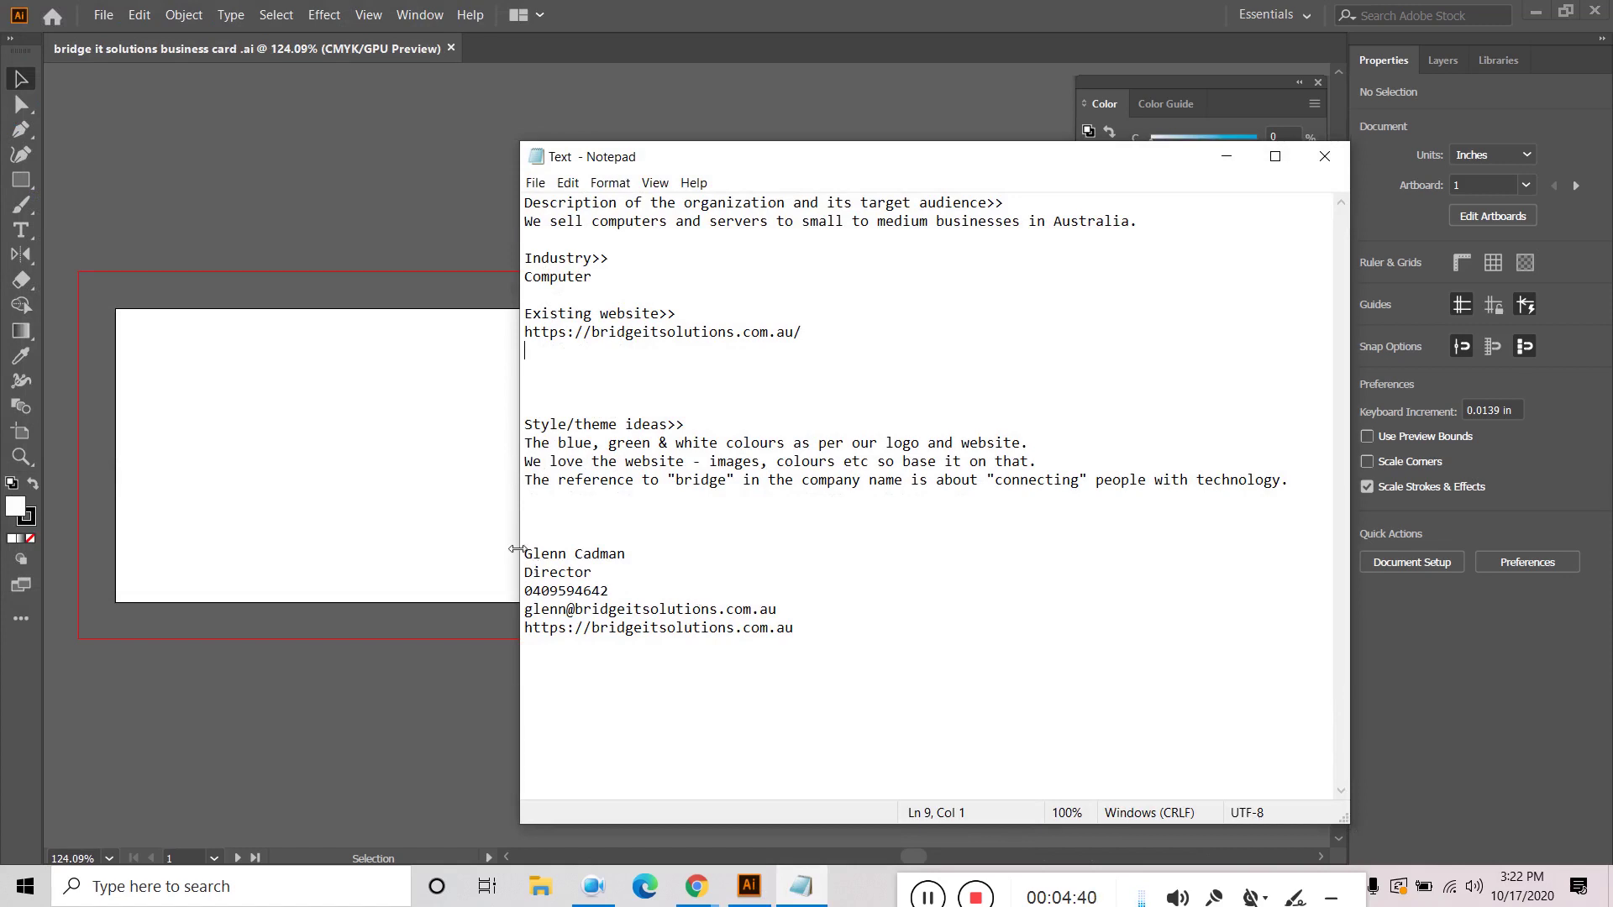
drag(527, 554, 828, 626)
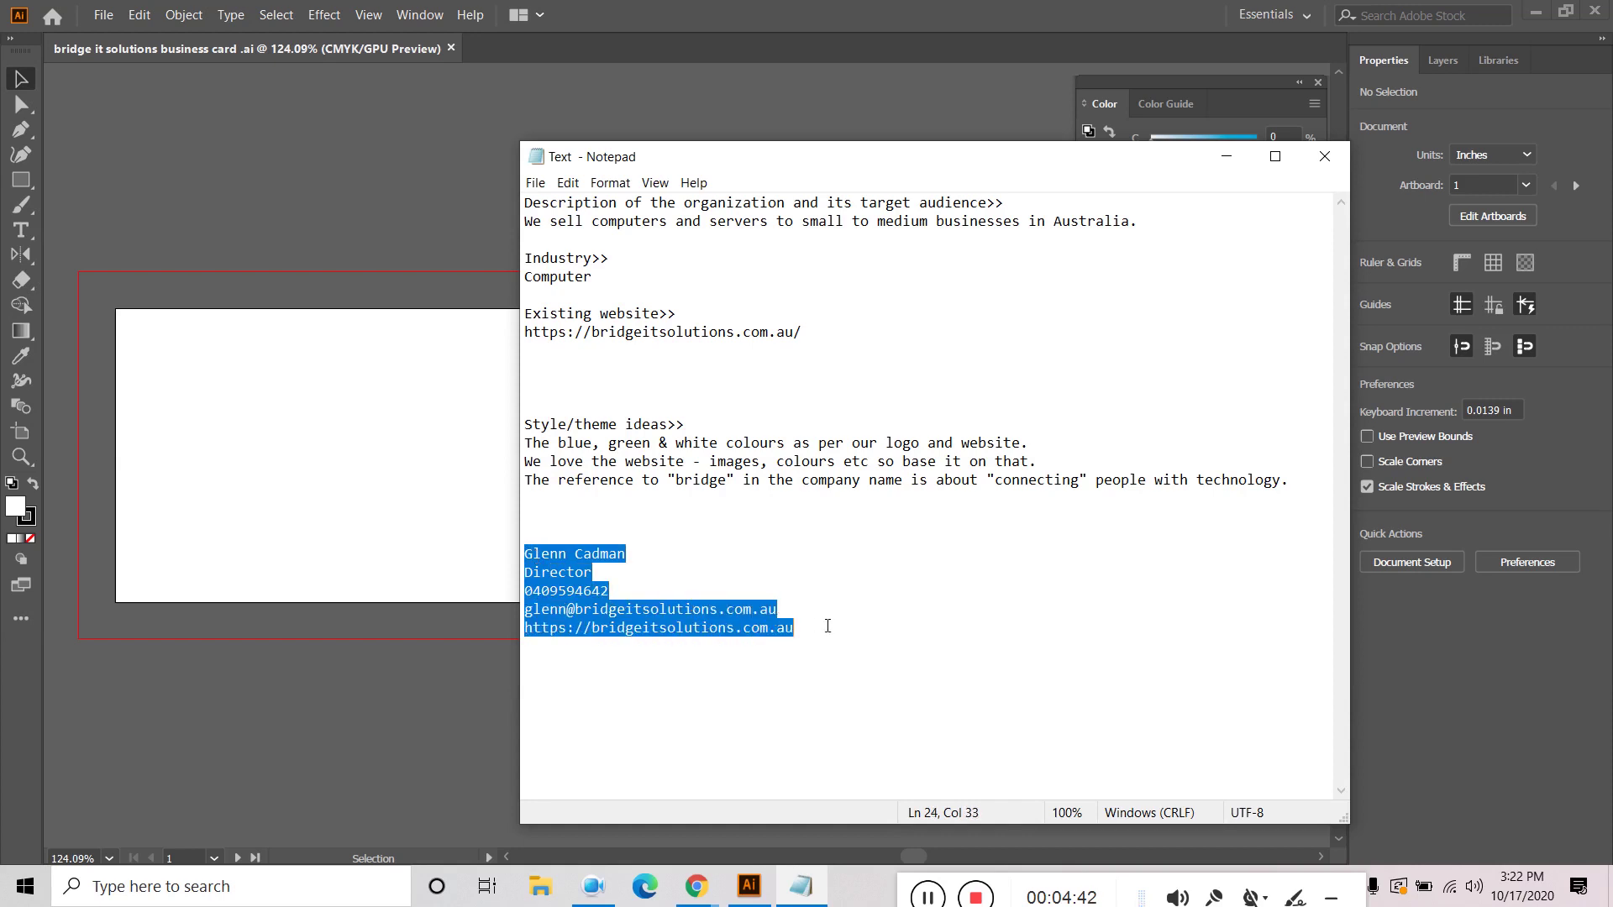
click(837, 614)
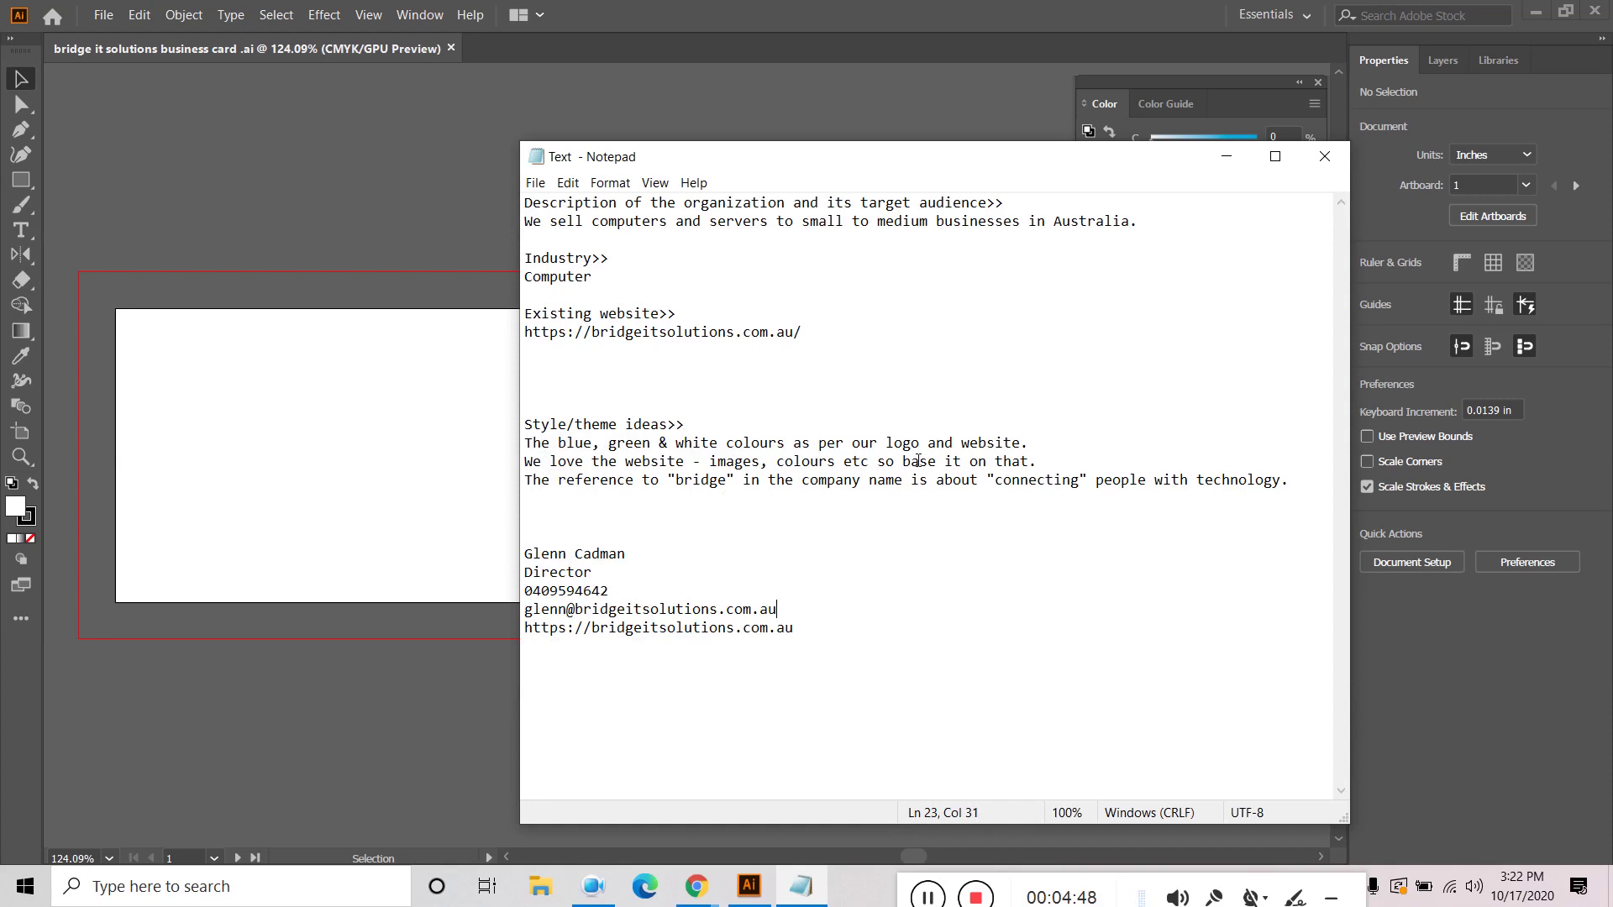
click(1227, 156)
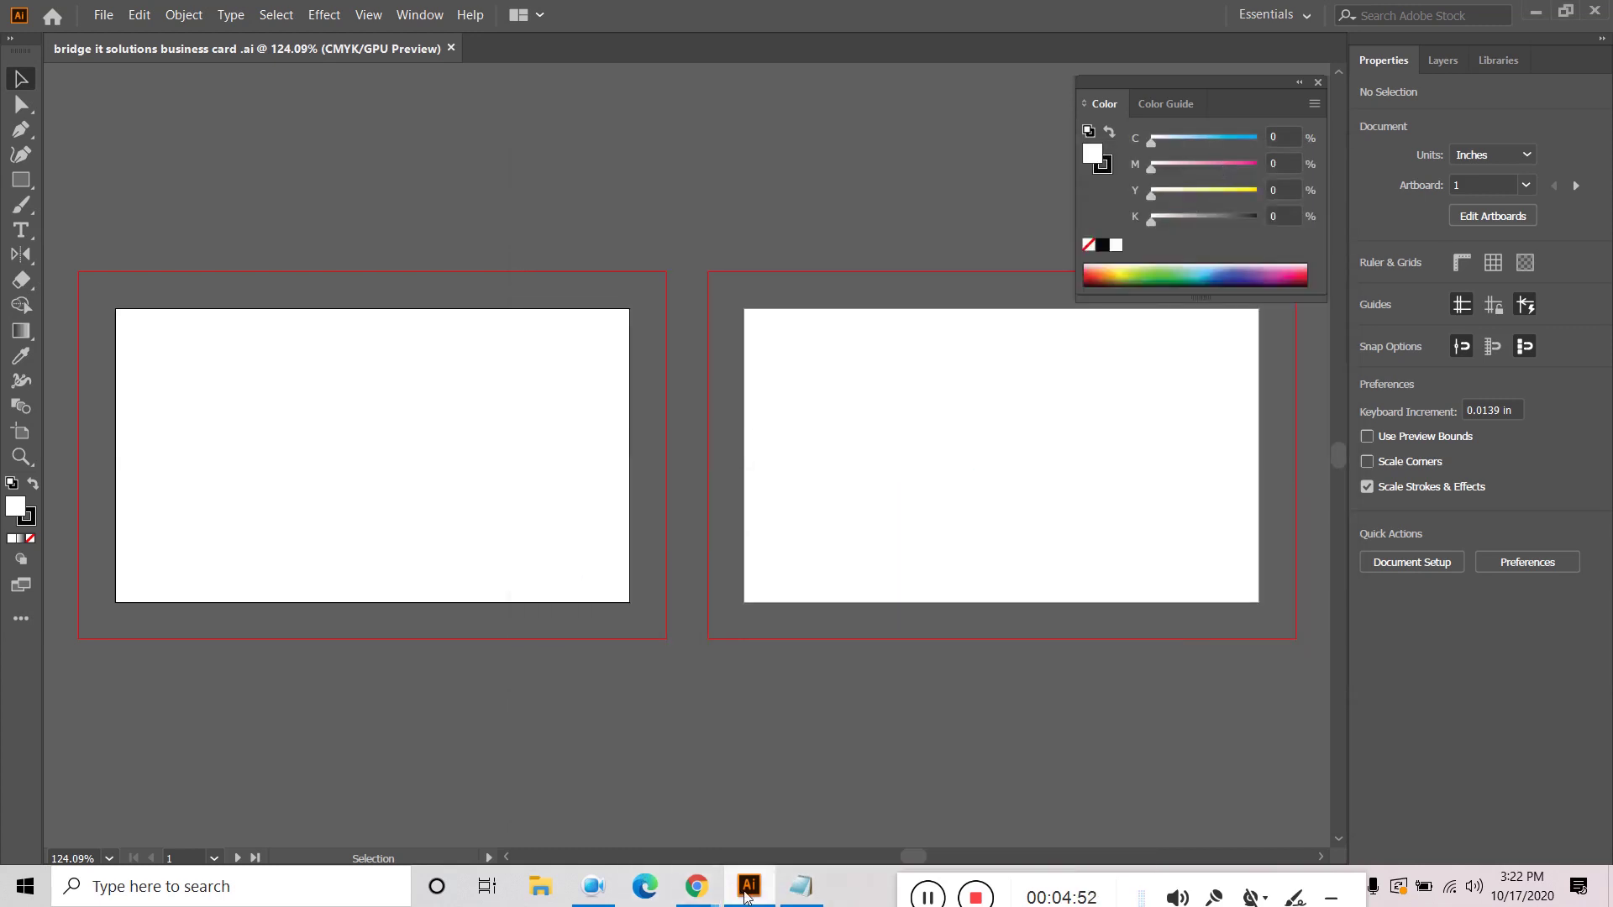
Step: Open the Business Card Requerment folder and examine the logo and artwork in bridge-it-solutions-wallpaper.jpg, minimizing the photo viewer when finished
mouse_move(747, 896)
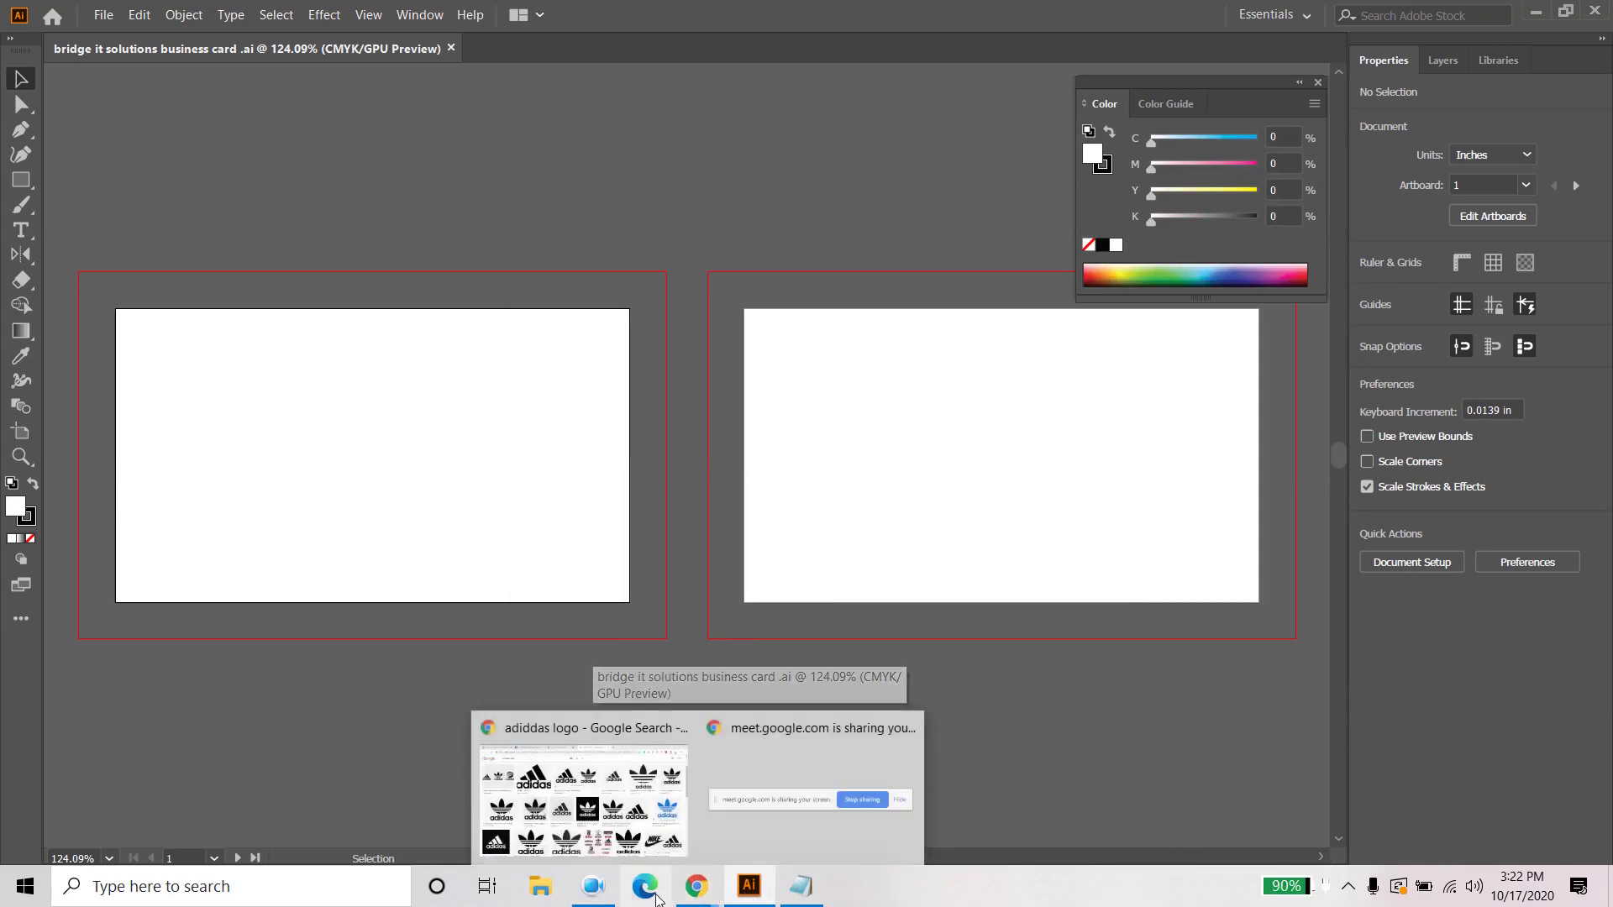
click(542, 888)
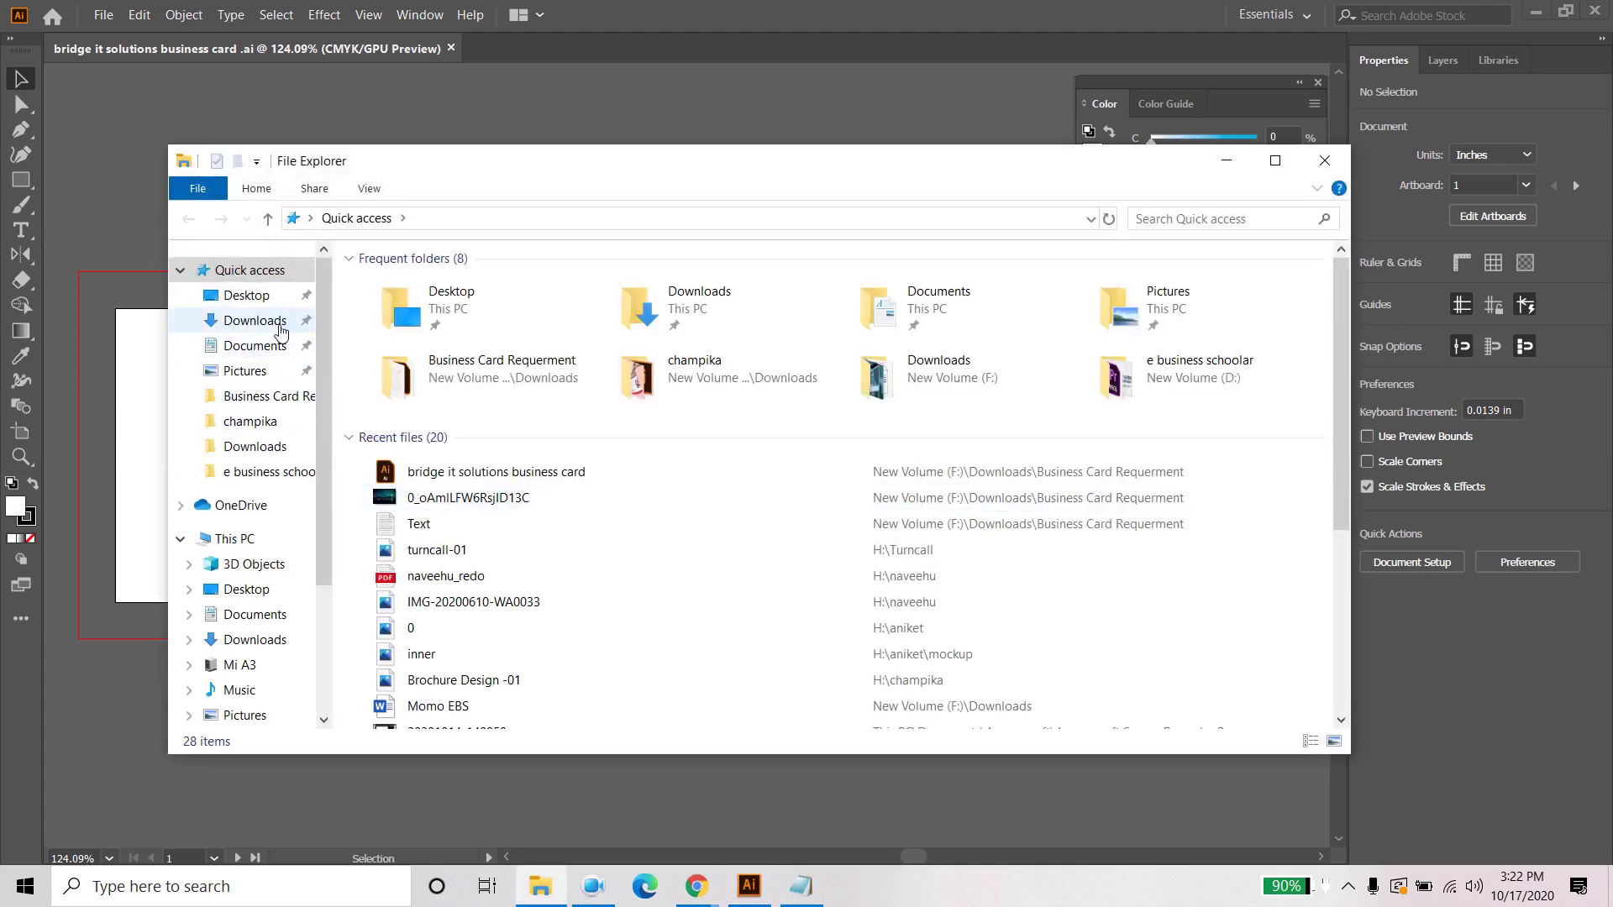
double_click(551, 381)
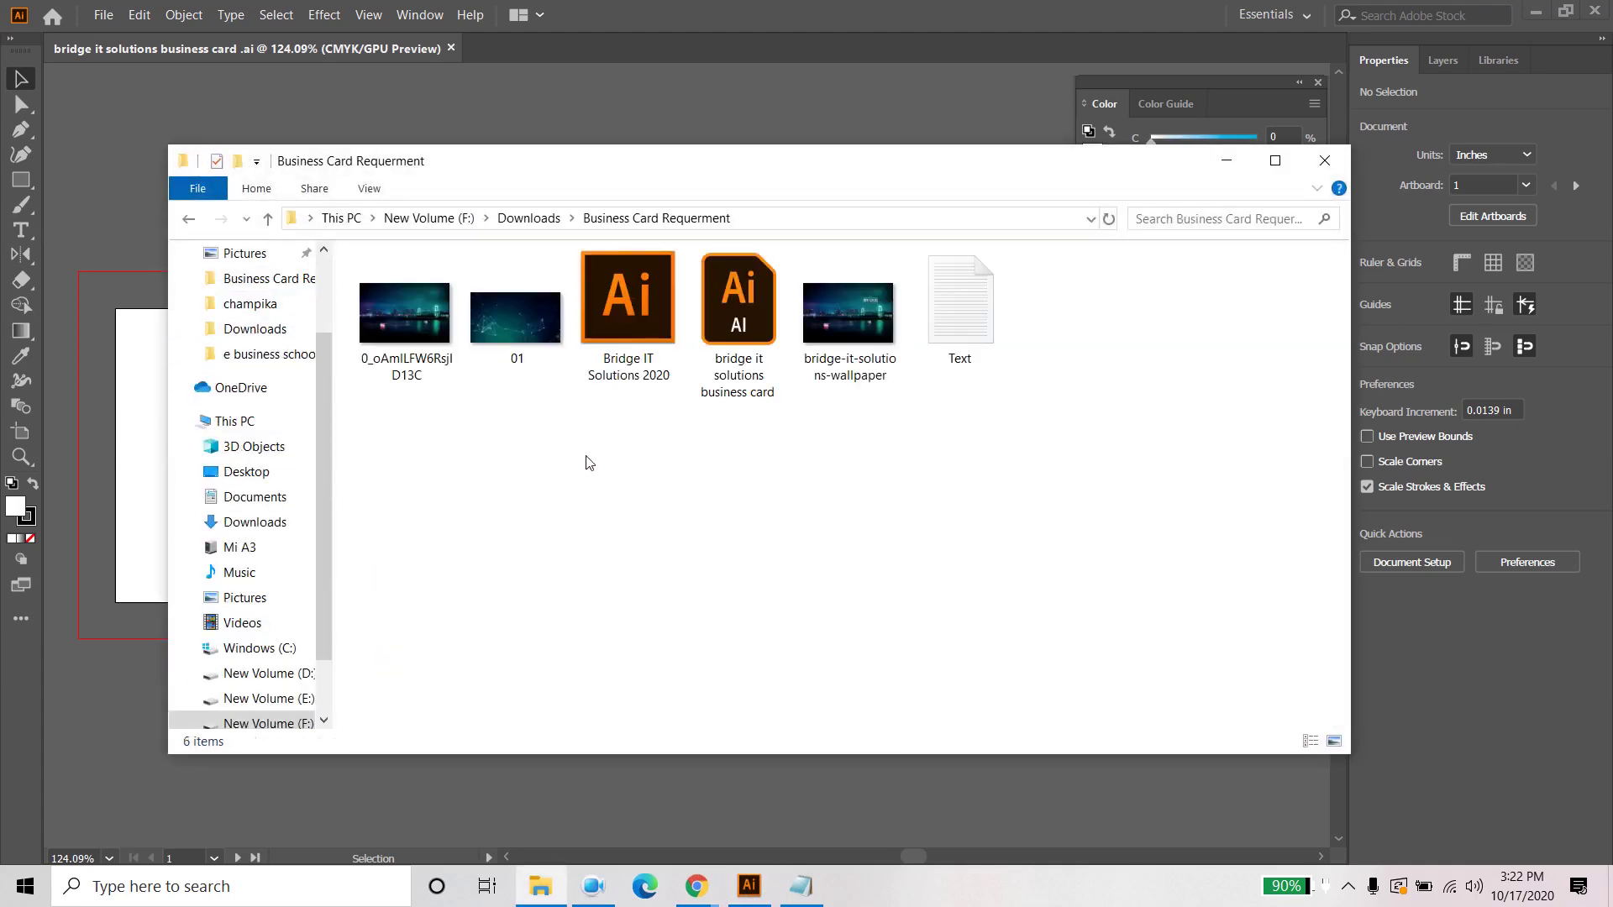
click(858, 349)
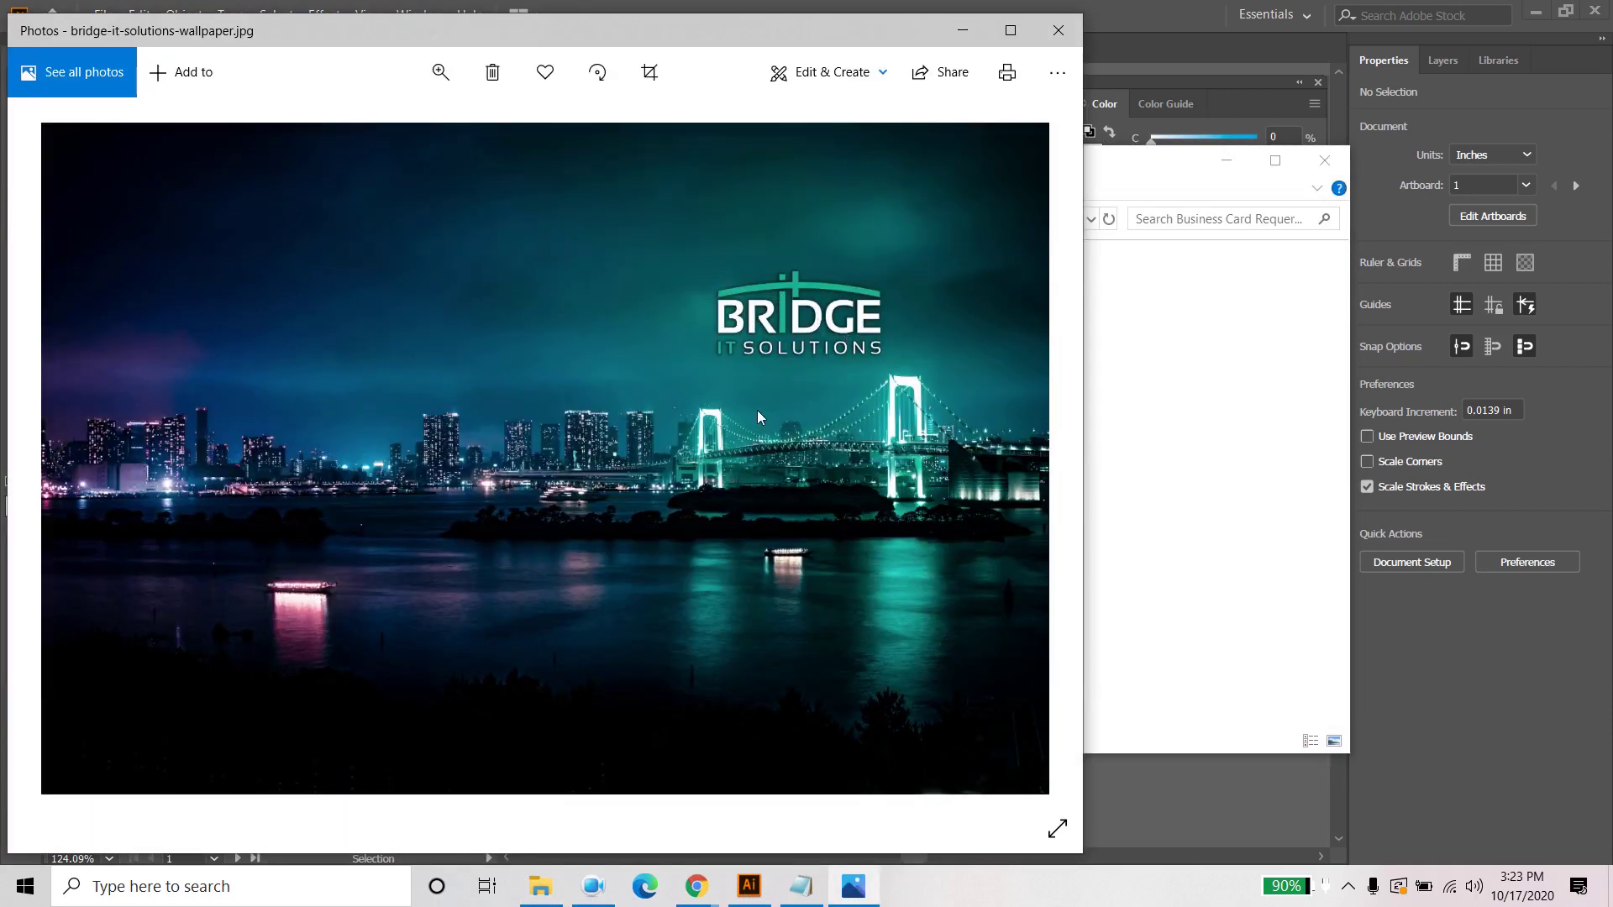
click(964, 32)
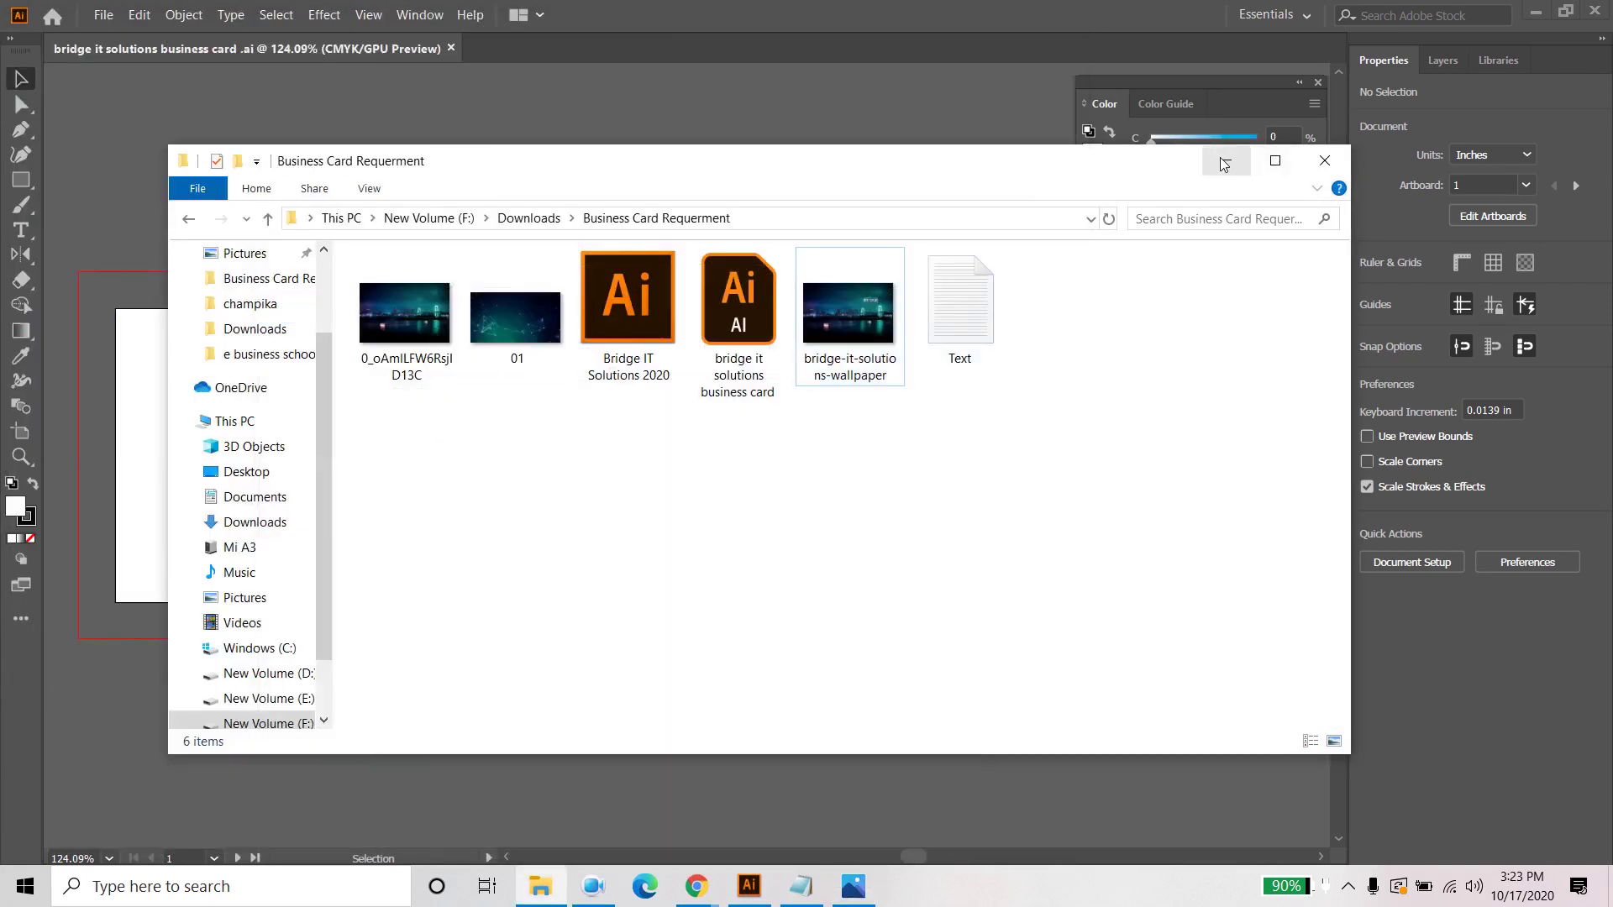
Step: Close the Business Card Requerment folder window and rename the document's only layer as "Front page"
click(1325, 160)
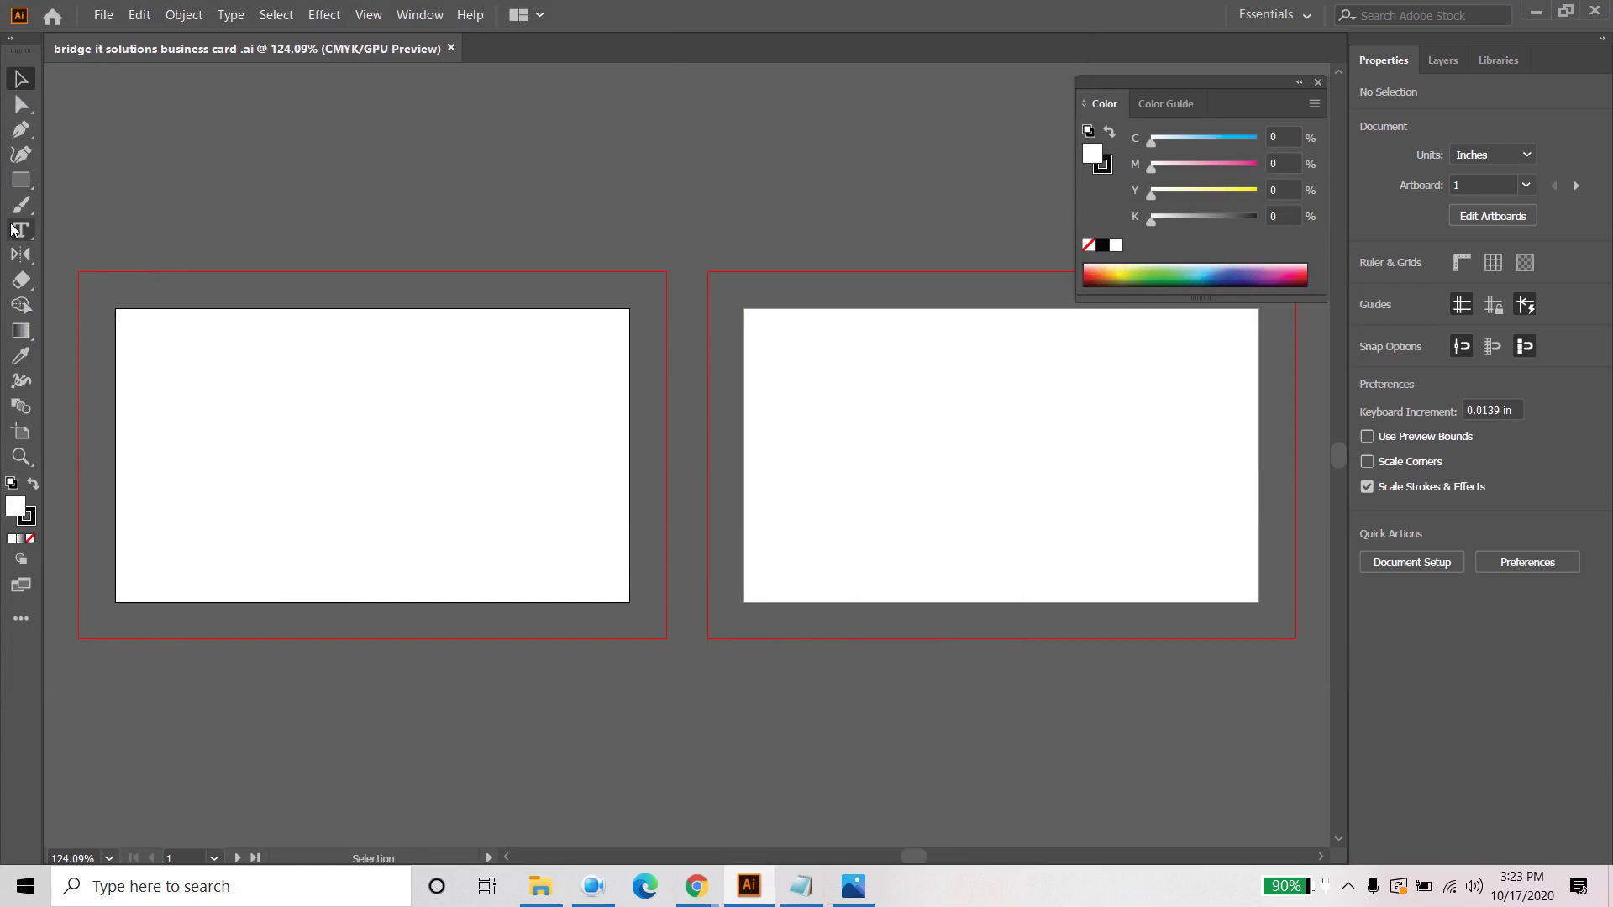
click(1440, 63)
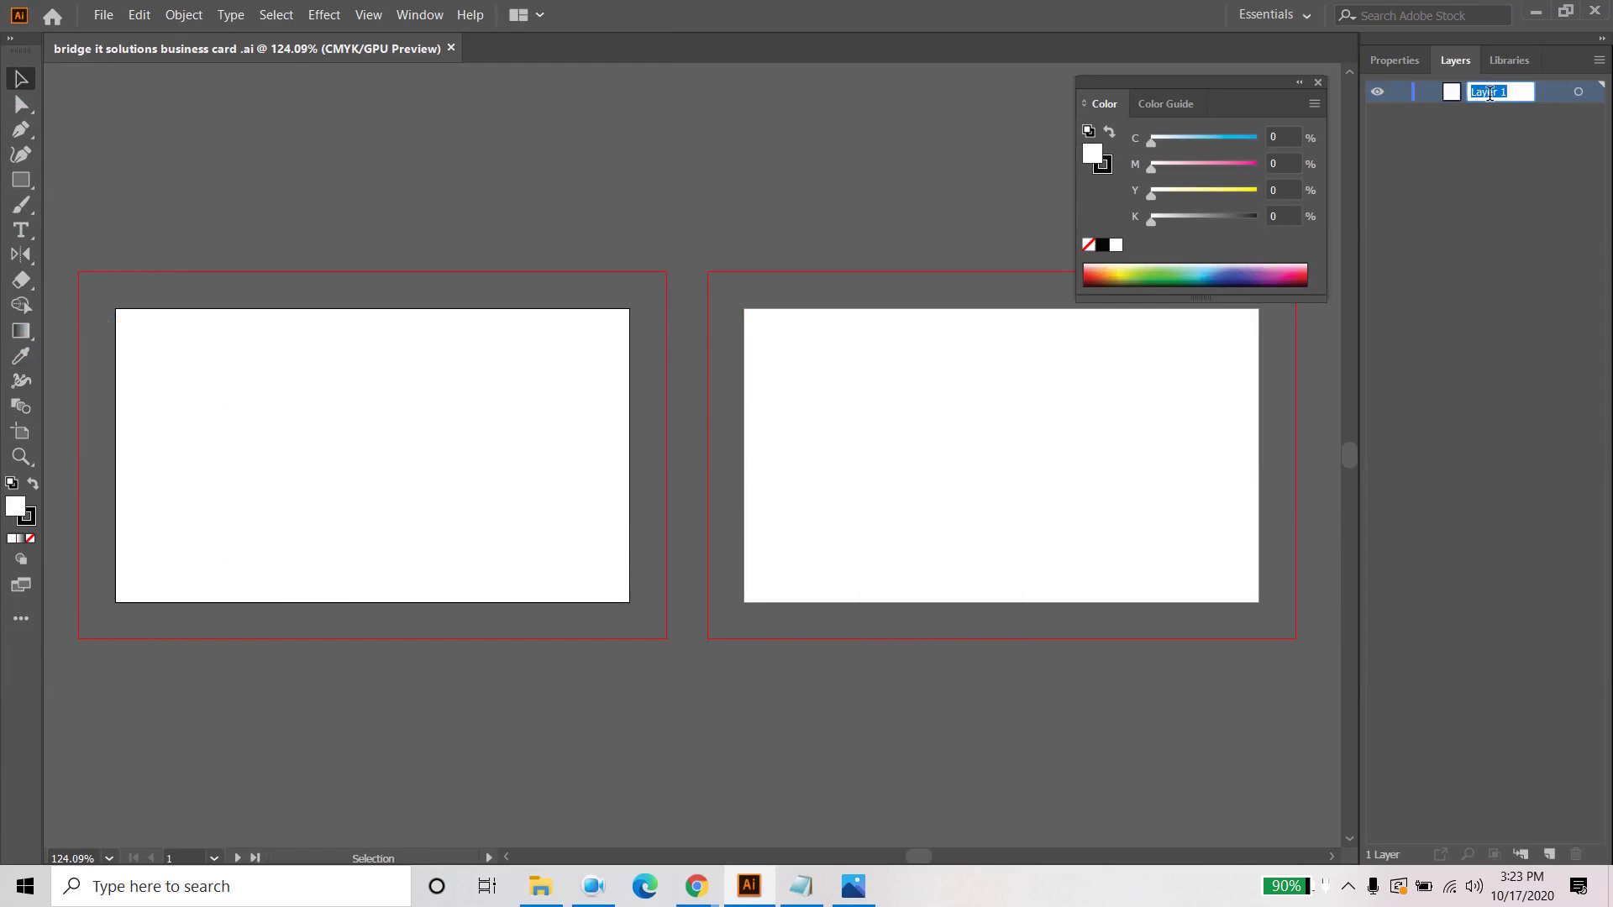
text(Front page)
key(Return)
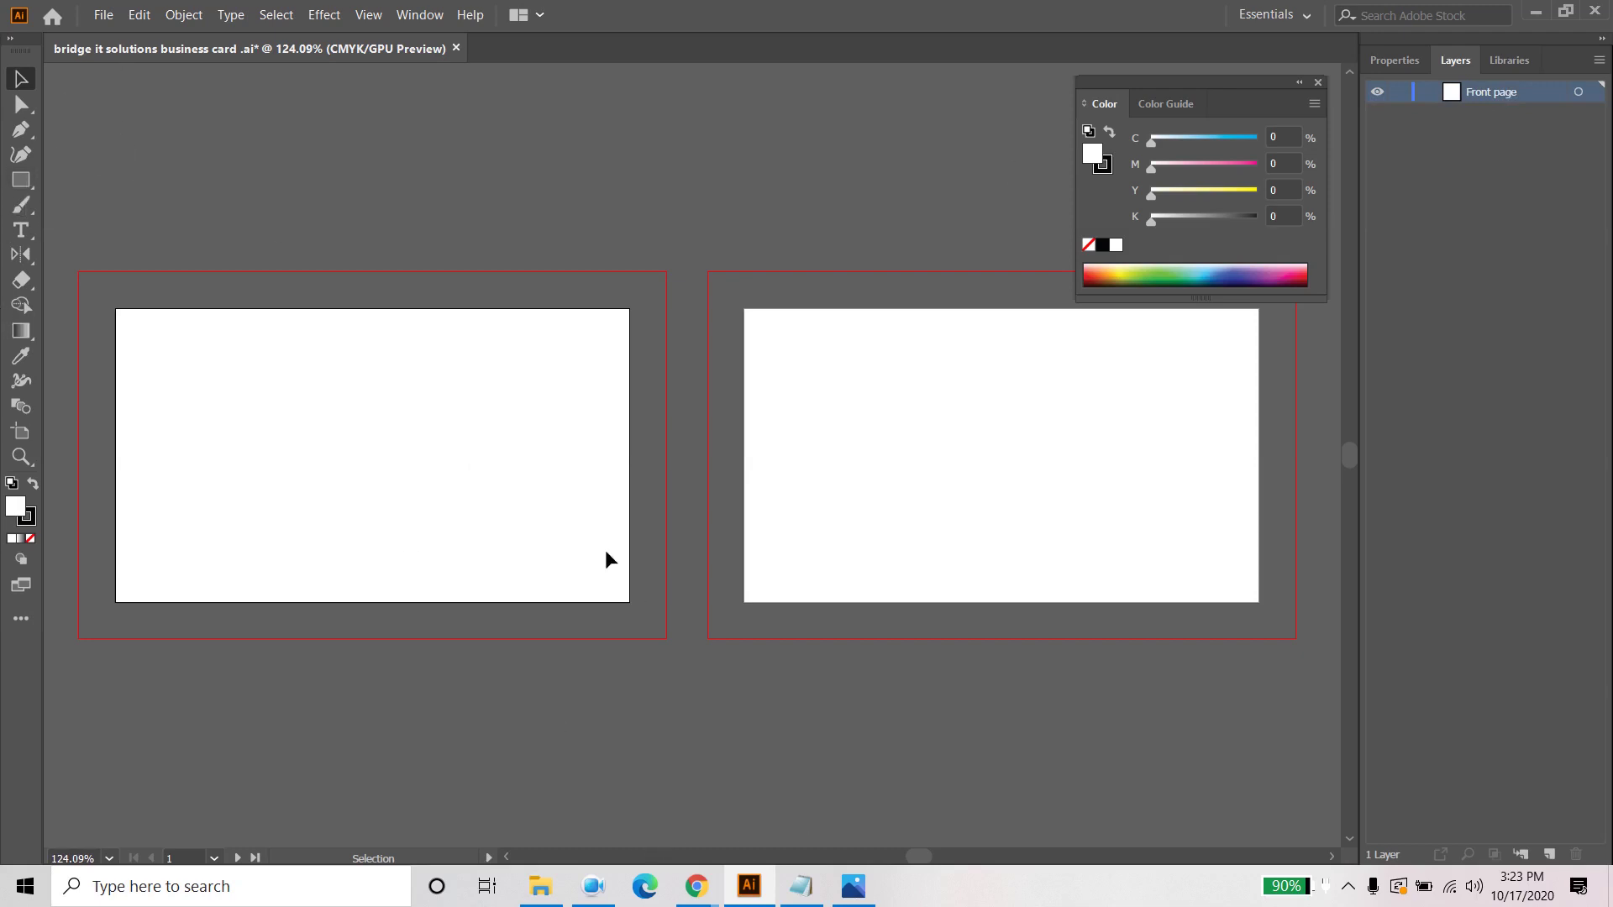
Step: Close the bridge-it-solutions-wallpaper.jpg photo and place the 01 JPG image from the Business Card Requerment folder over the first artboard
click(851, 889)
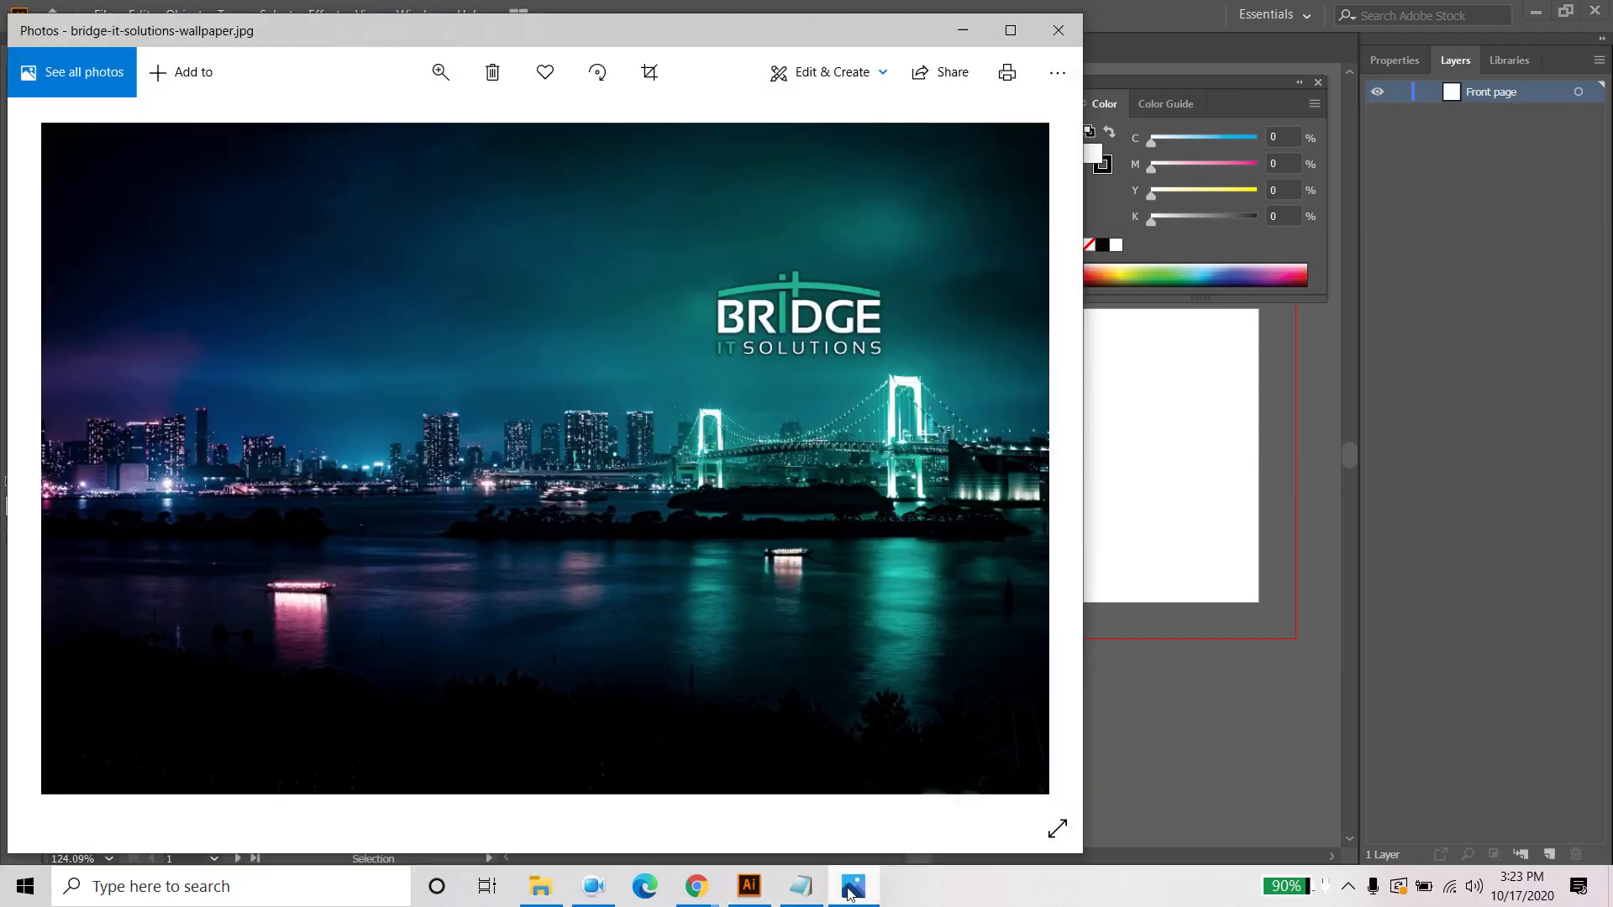
click(1040, 38)
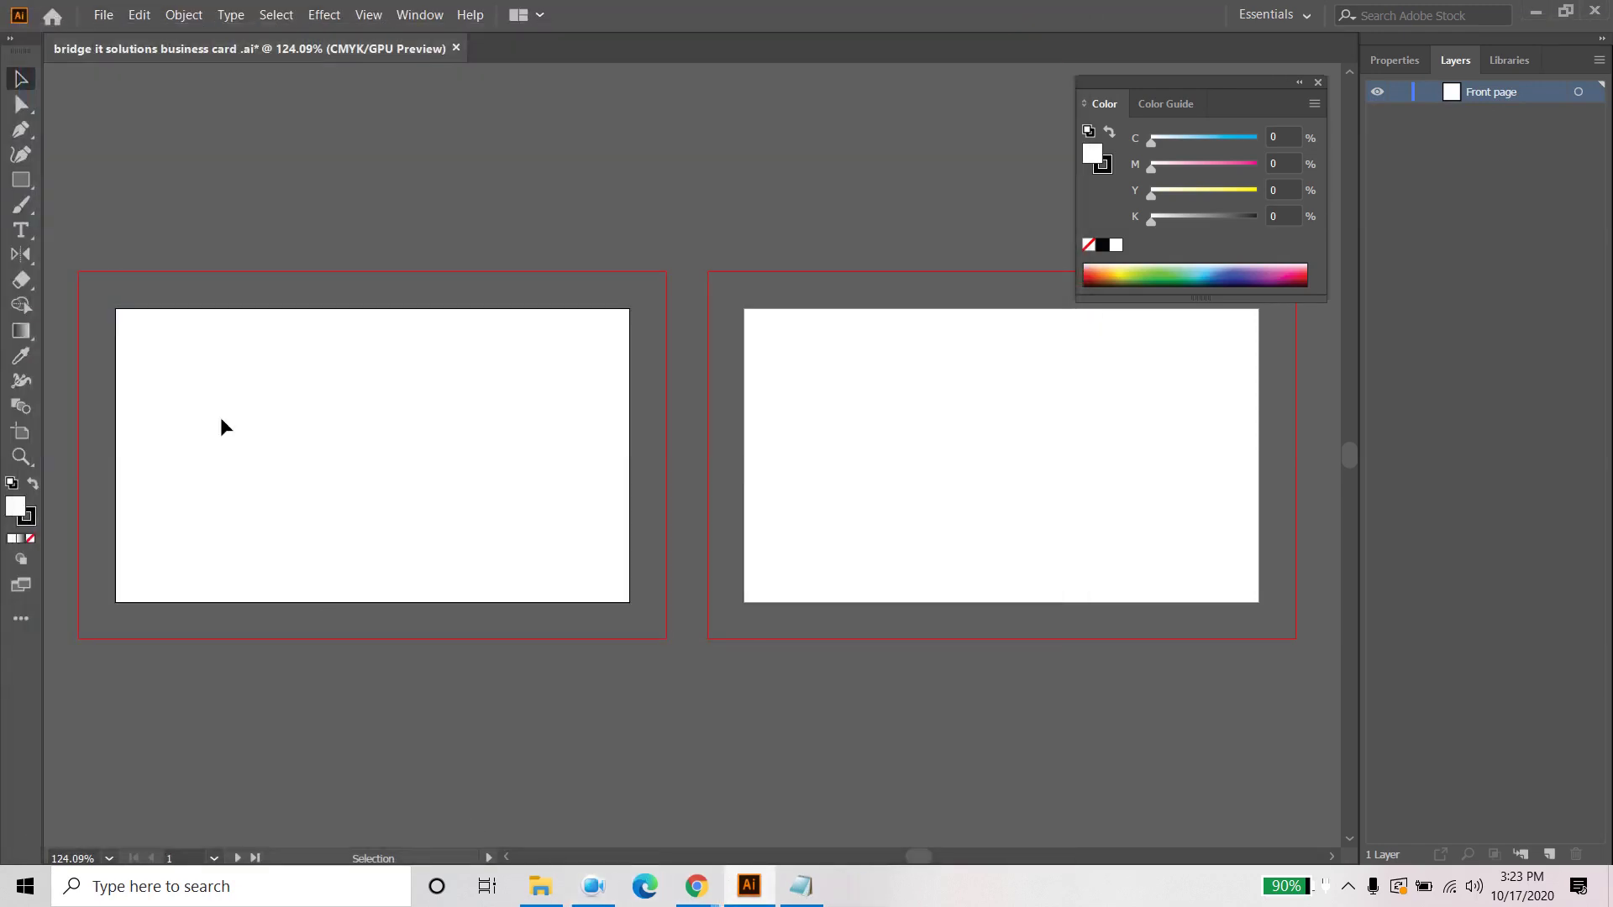
click(104, 15)
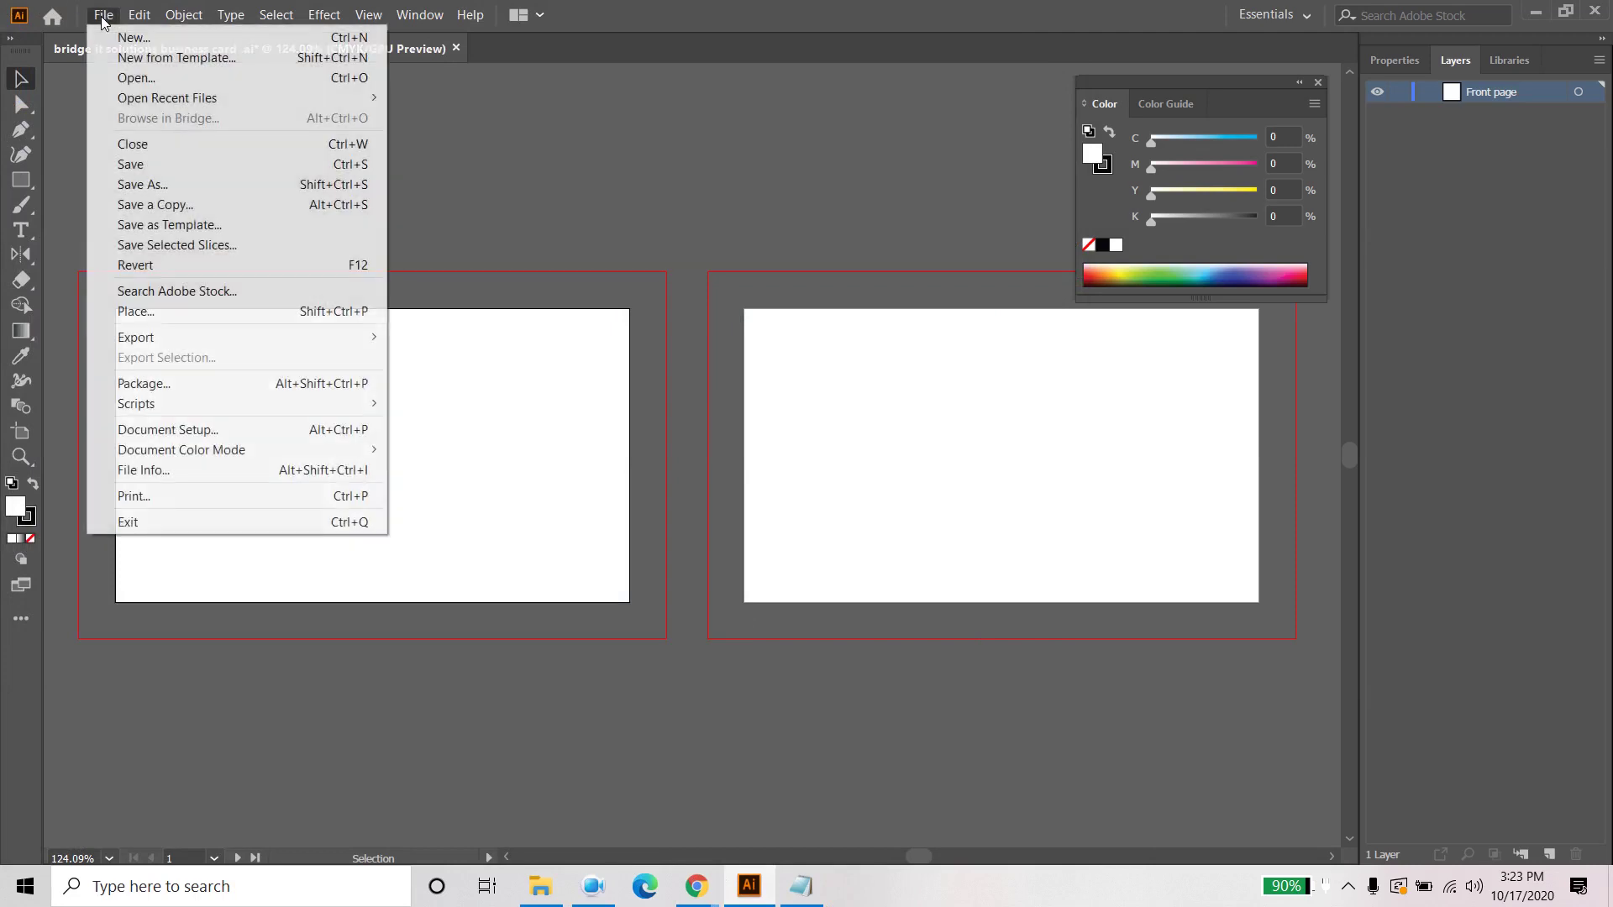
click(159, 307)
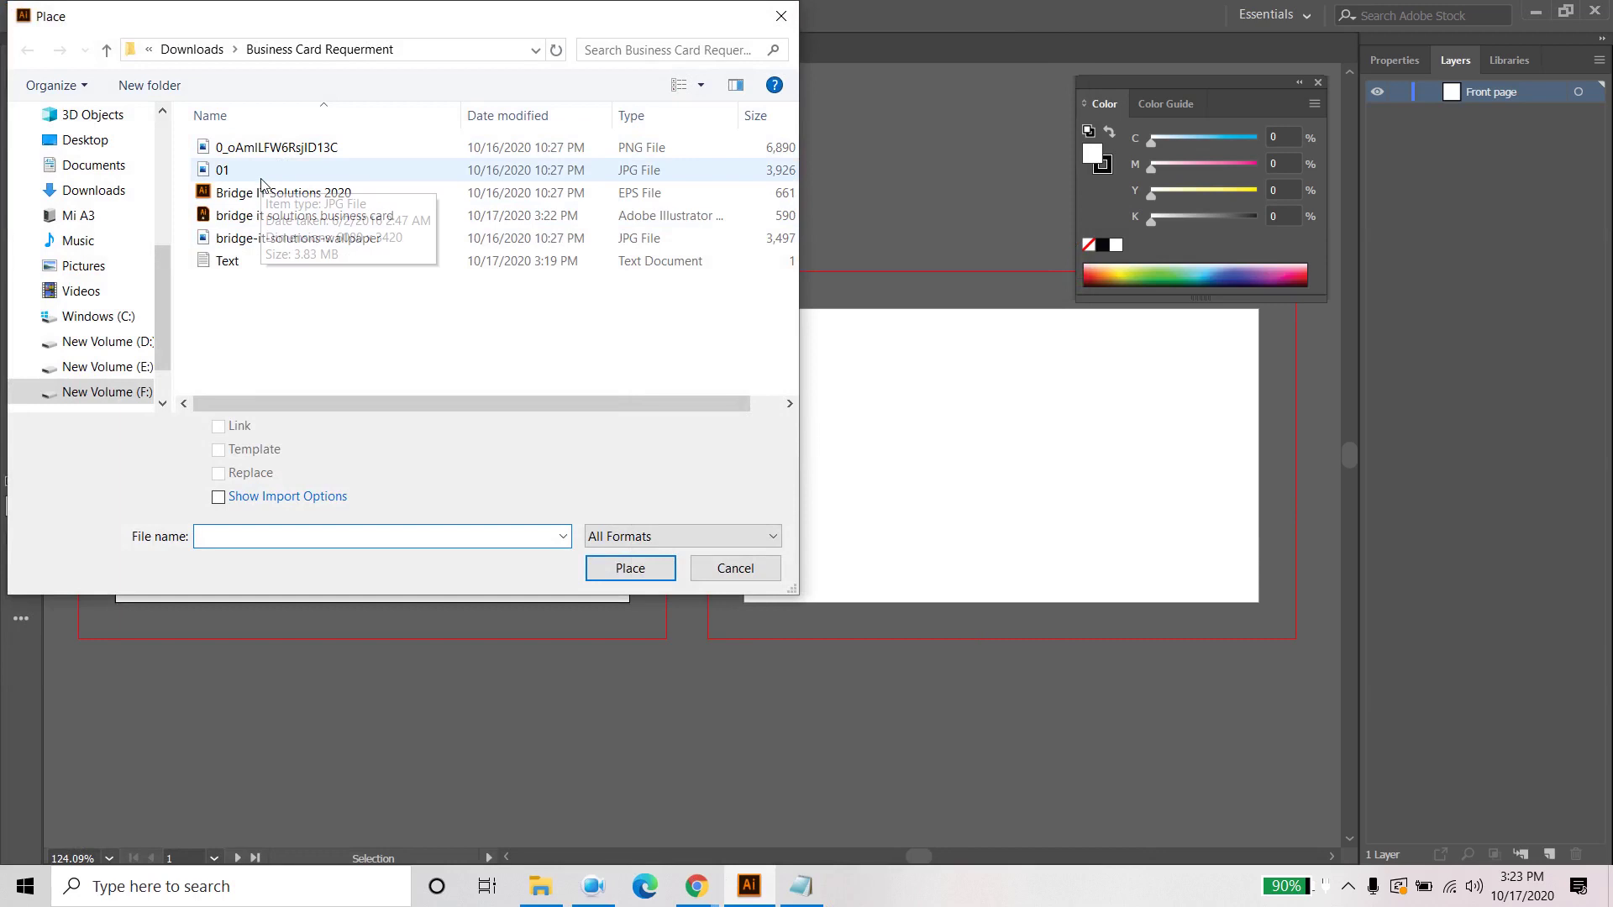
click(261, 172)
click(630, 569)
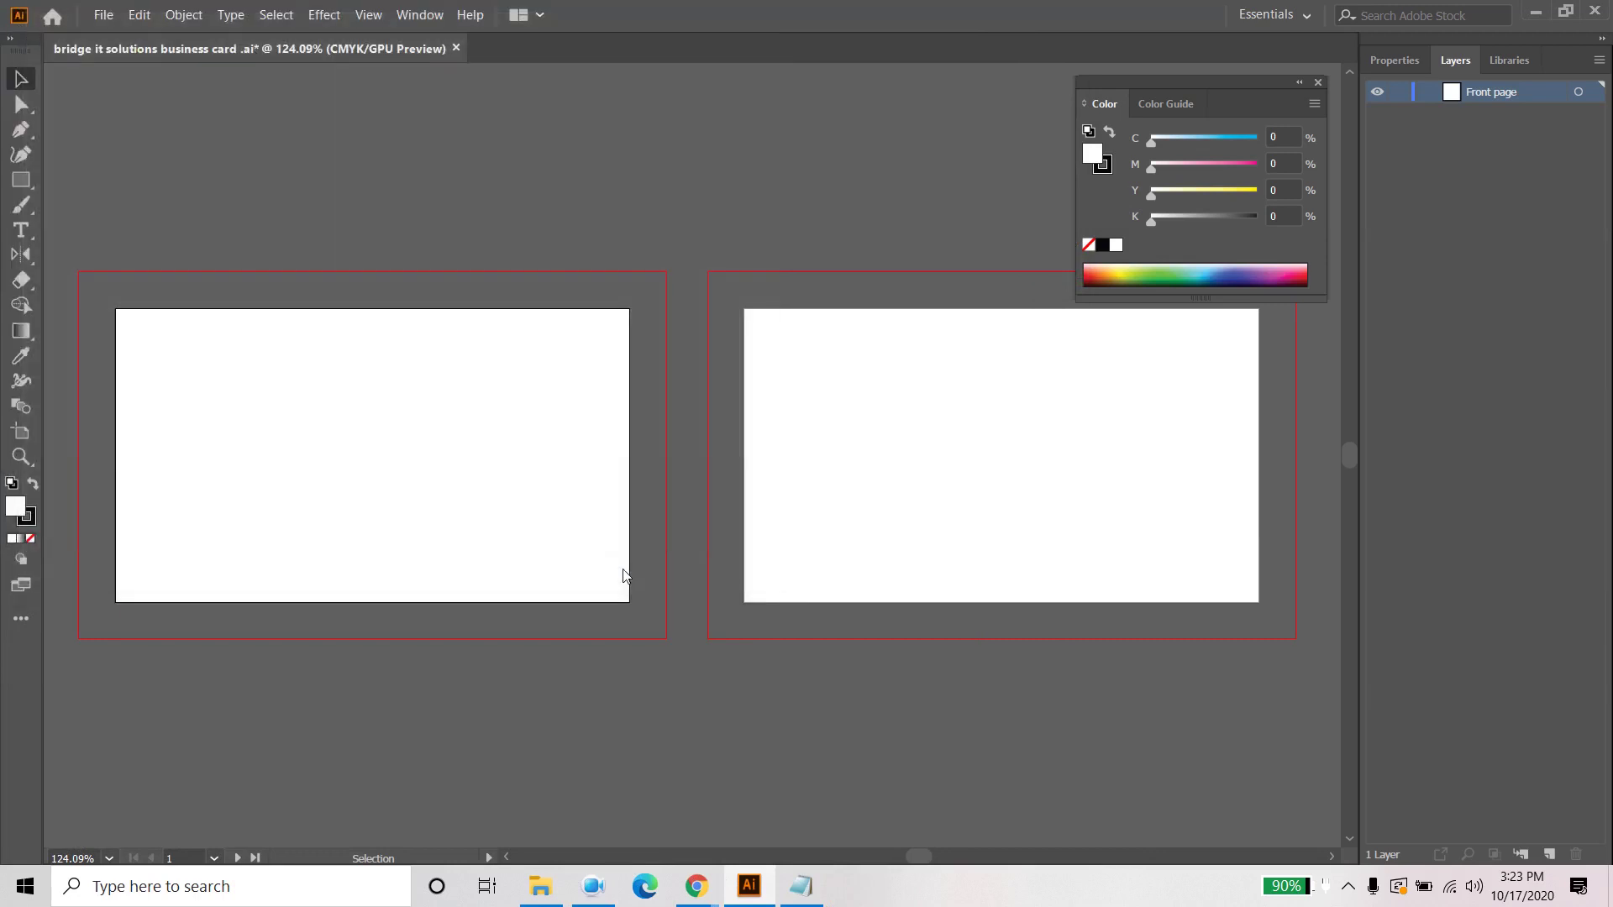
click(205, 301)
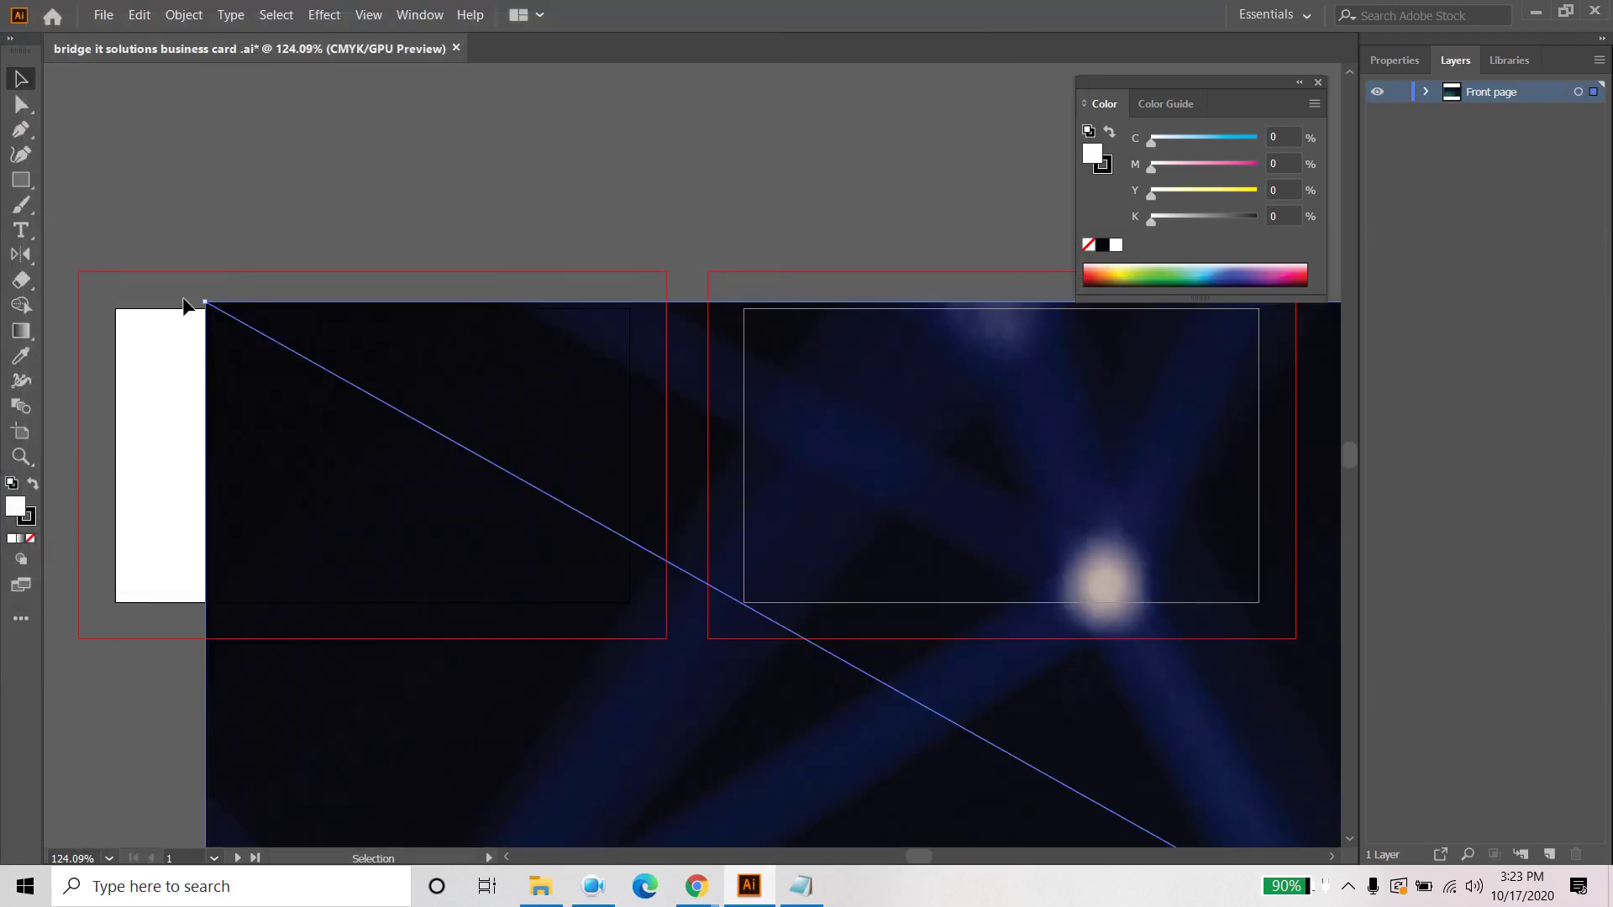
Step: Scale the placed background image down proportionally to about the width of one artboard and bring it near the first artboard
drag(202, 298, 666, 561)
drag(1109, 762, 393, 303)
scroll(486, 361, down, 5)
scroll(492, 361, down, 5)
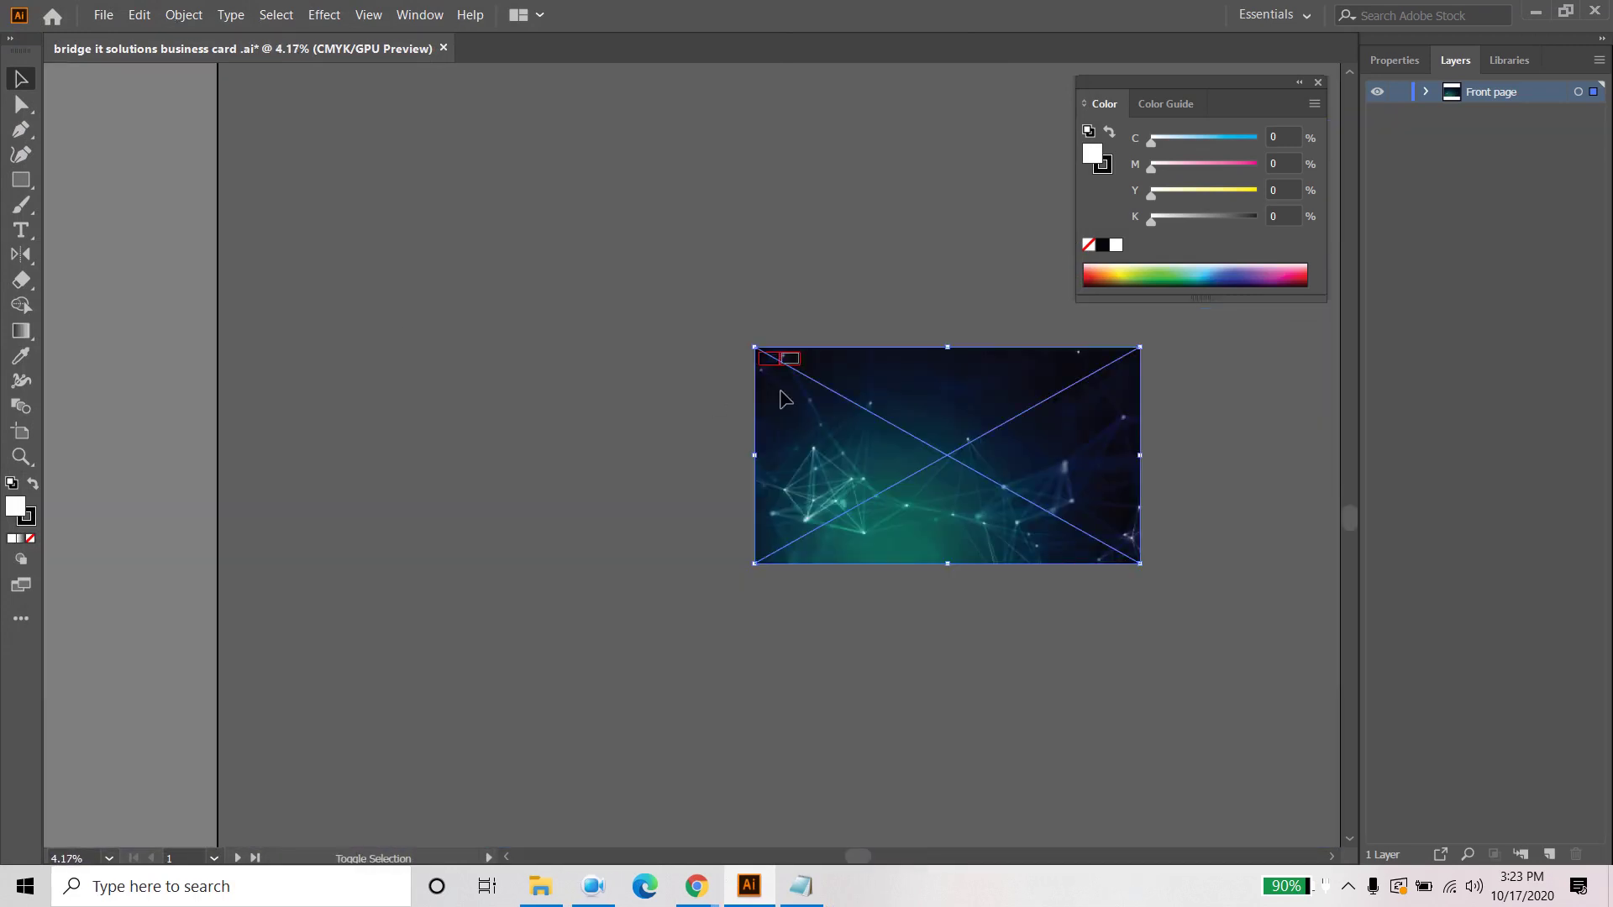
drag(1142, 570, 230, 98)
scroll(948, 462, up, 5)
drag(376, 285, 867, 892)
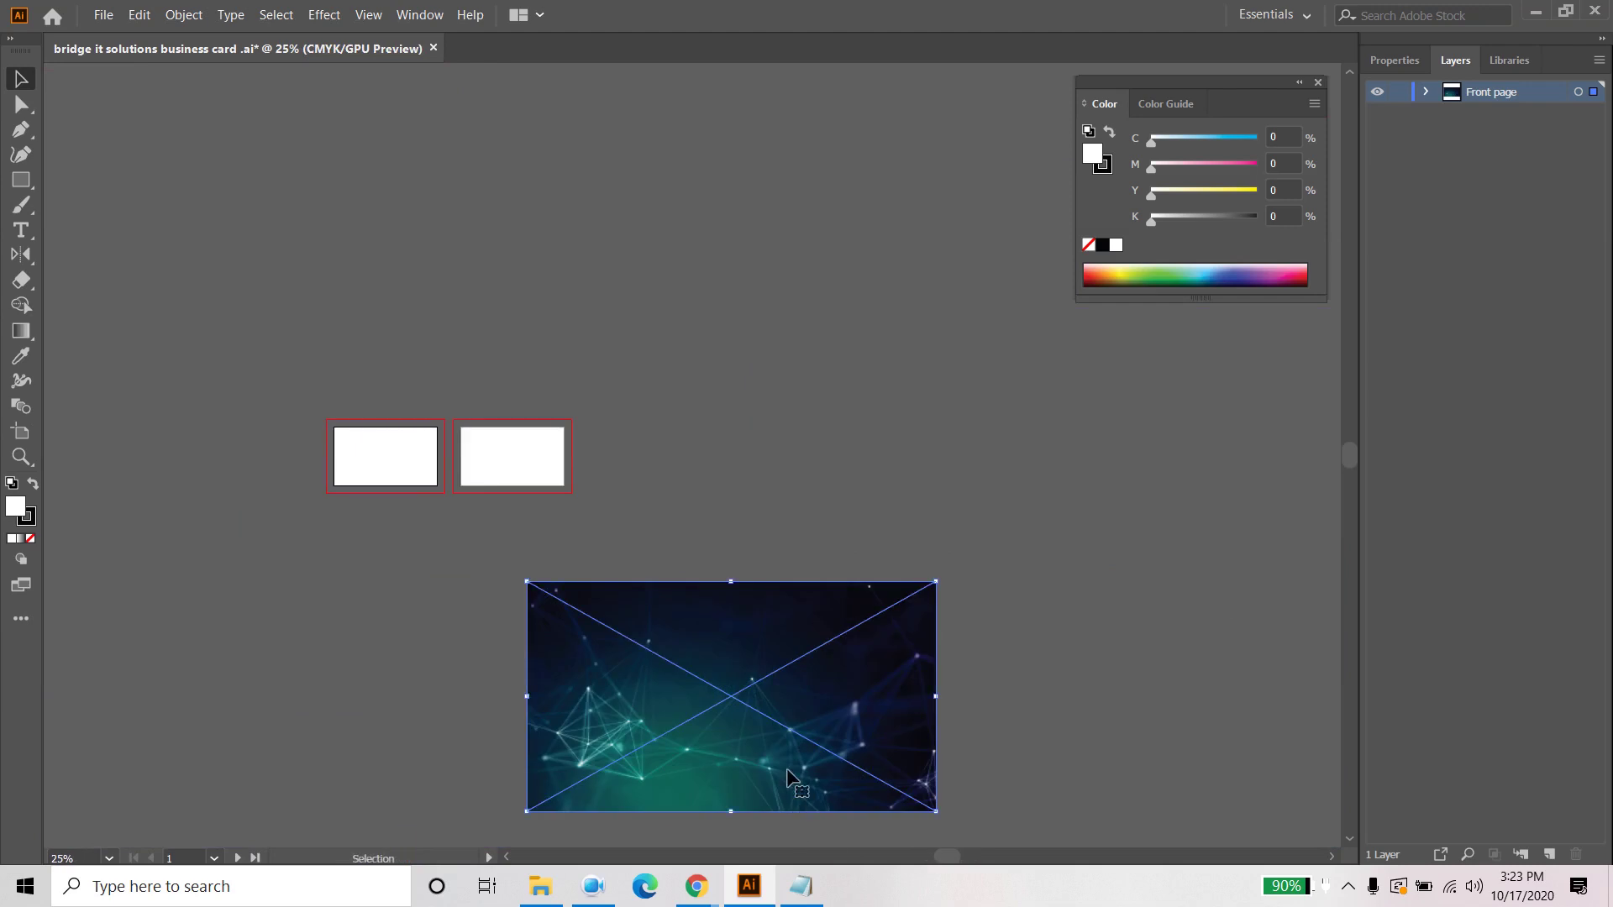
drag(789, 765, 464, 504)
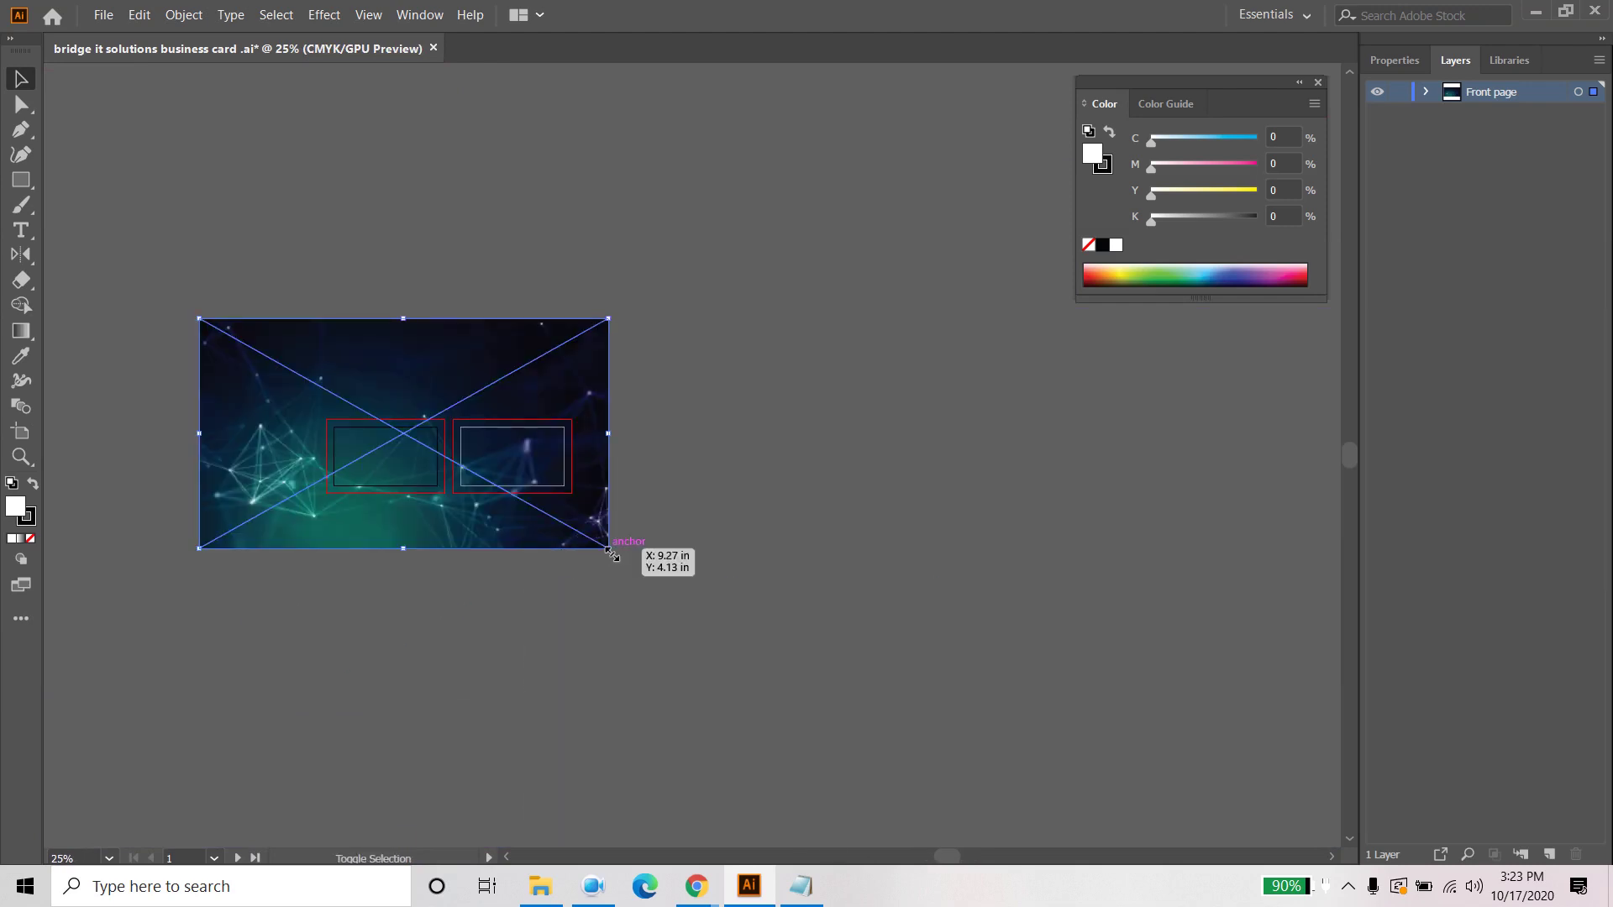
drag(610, 552, 456, 463)
scroll(367, 521, up, 3)
drag(604, 491, 829, 651)
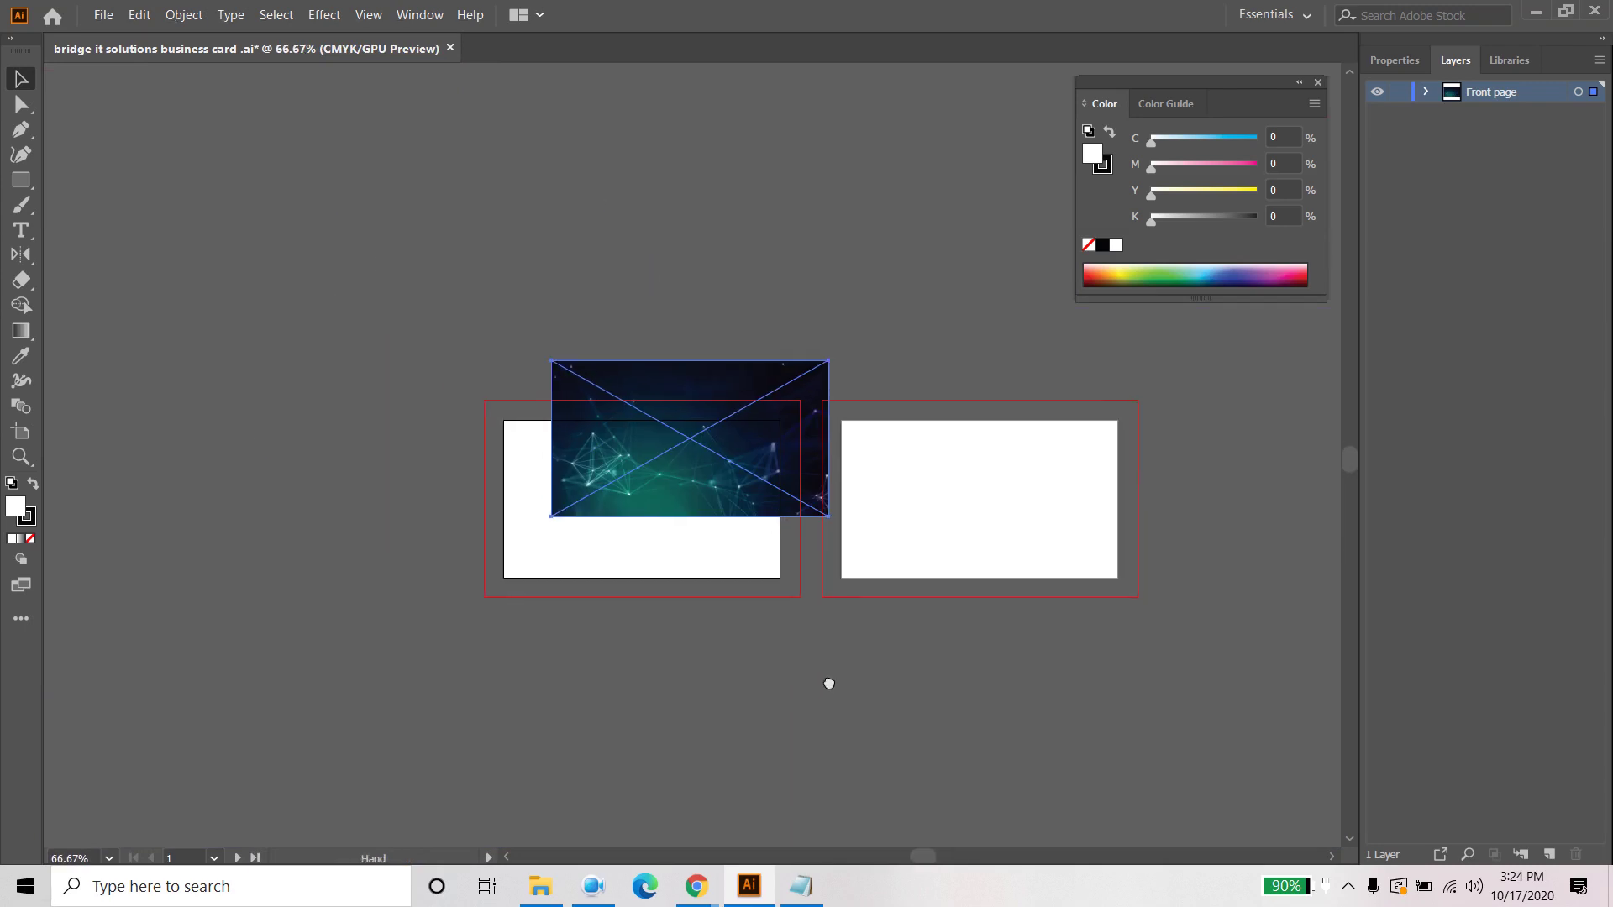
Step: Align the background image with the first artboard and enlarge it slightly so it extends just past the artboard edges
drag(681, 458, 629, 523)
click(710, 661)
scroll(724, 659, up, 2)
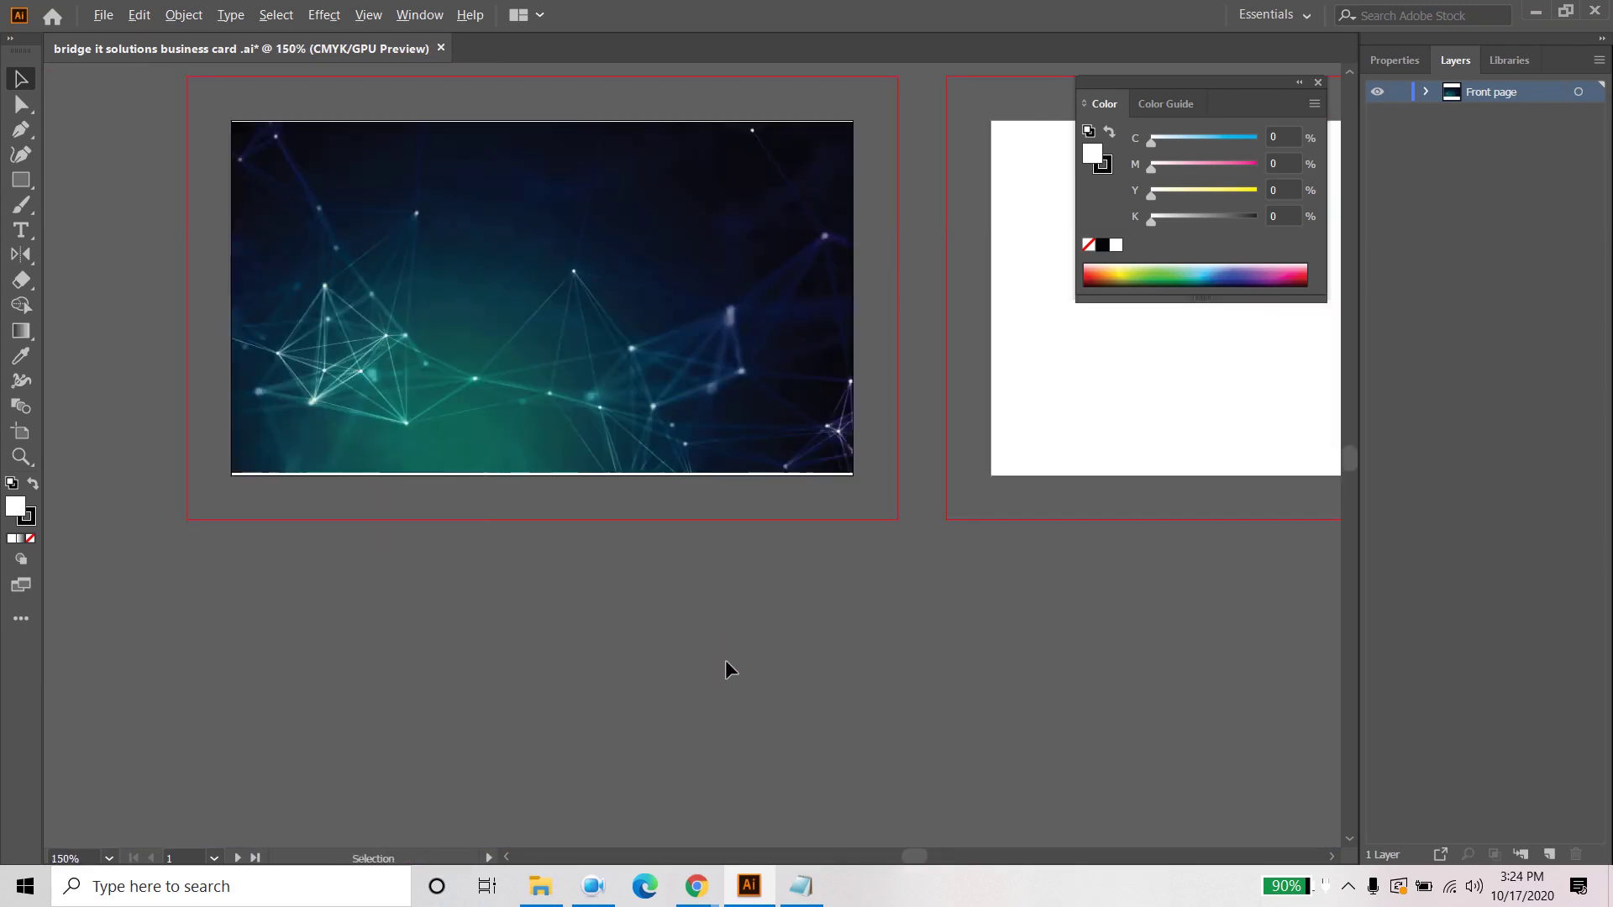
click(647, 328)
drag(855, 476, 866, 481)
click(811, 546)
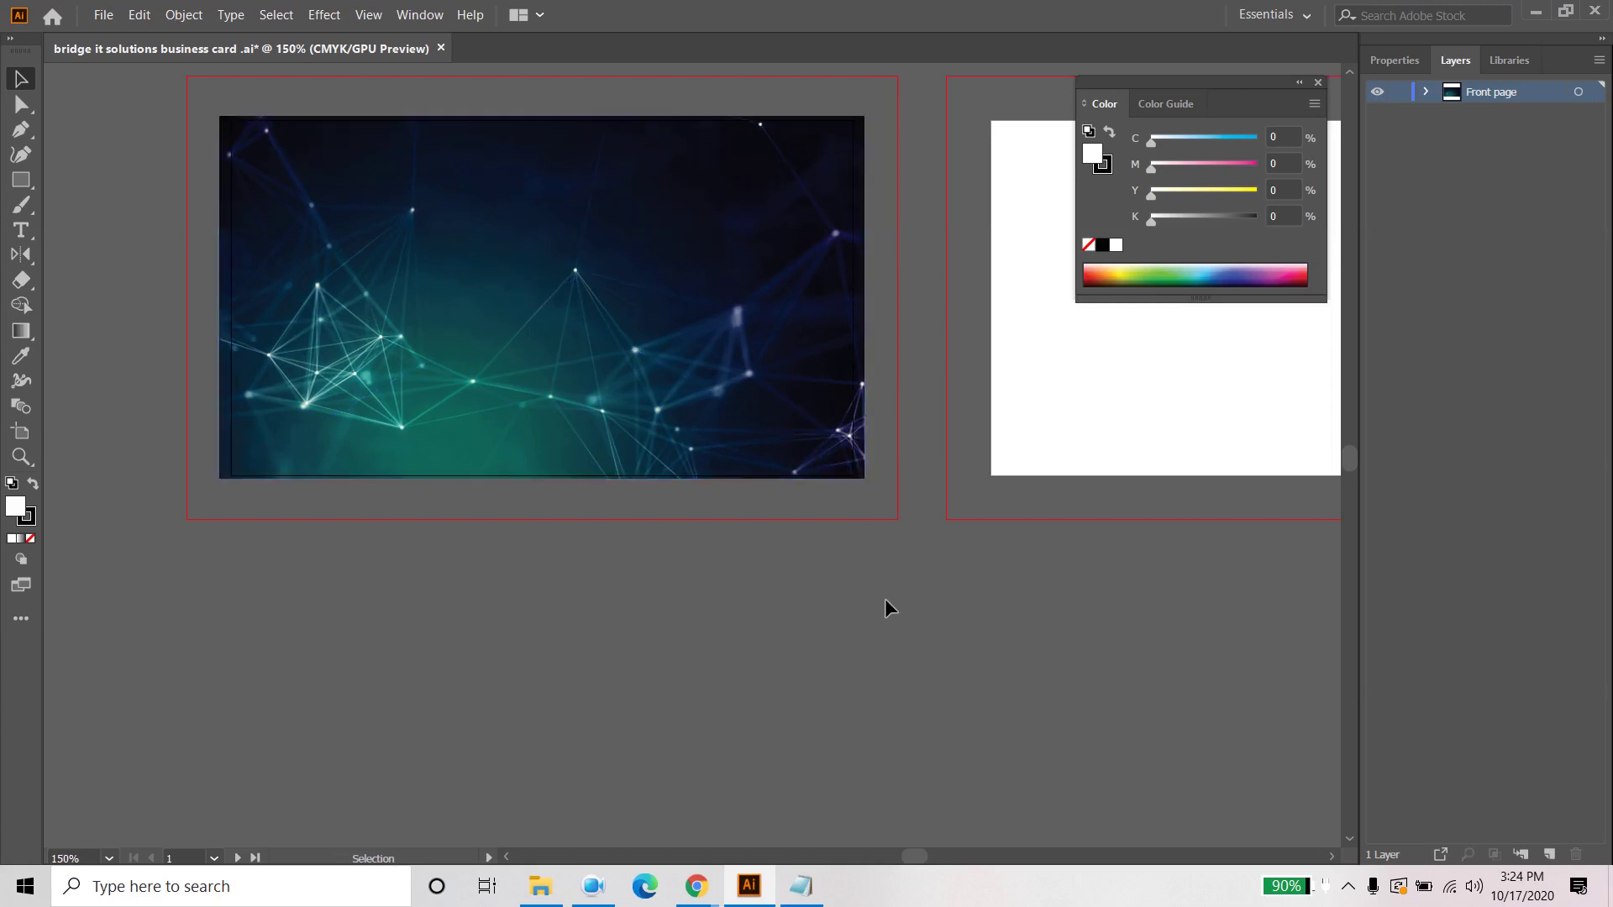
drag(844, 558, 893, 717)
click(664, 537)
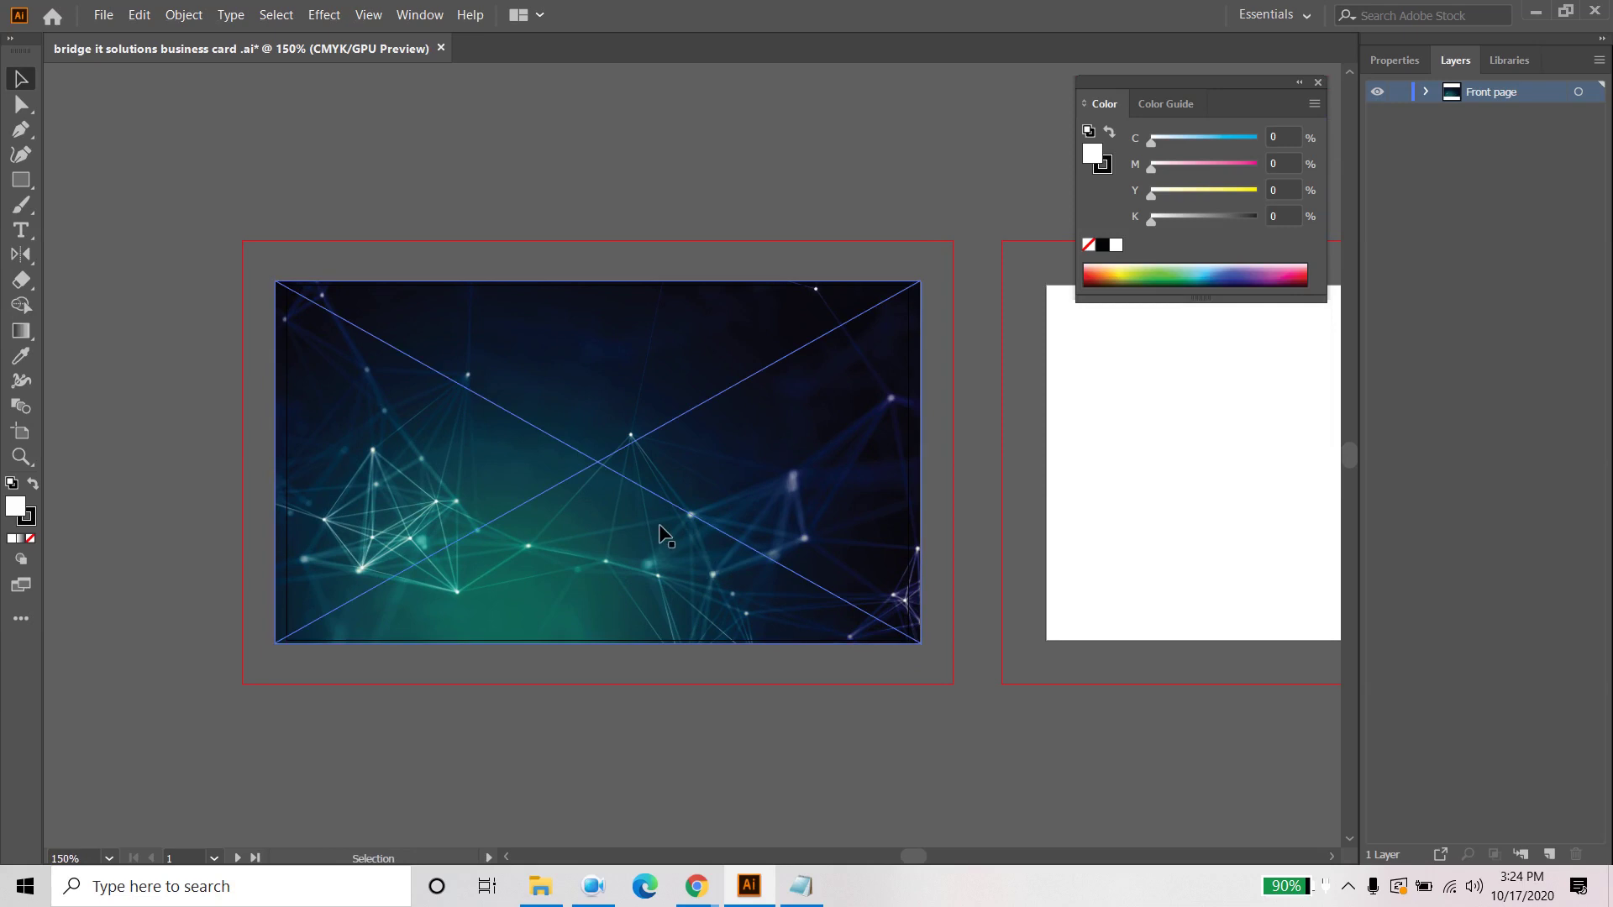
click(149, 299)
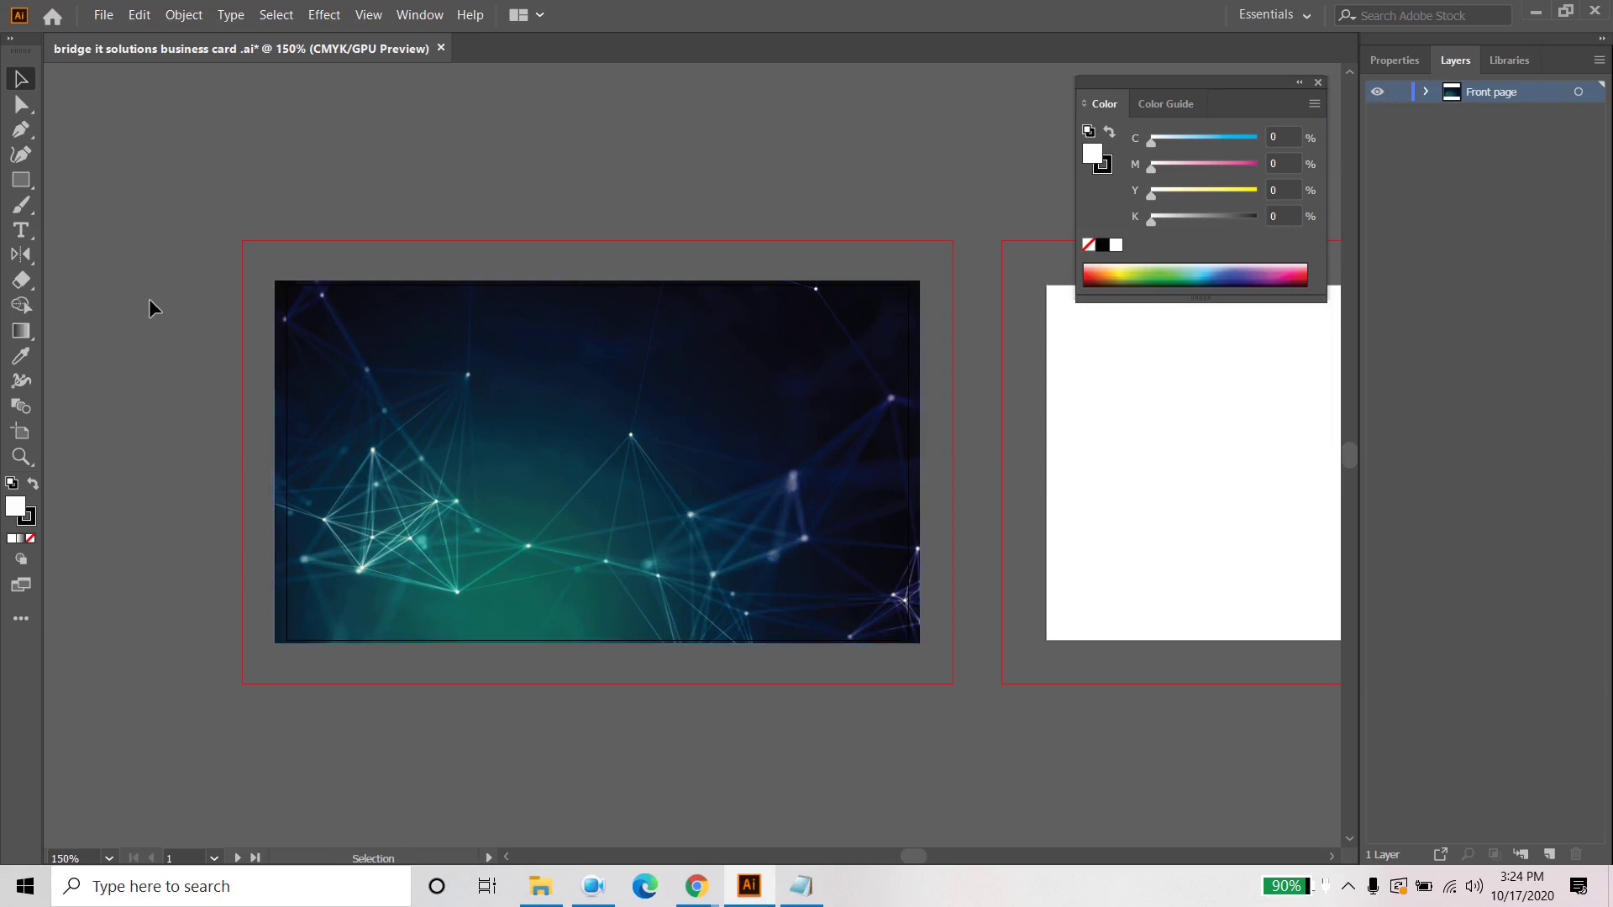
click(555, 386)
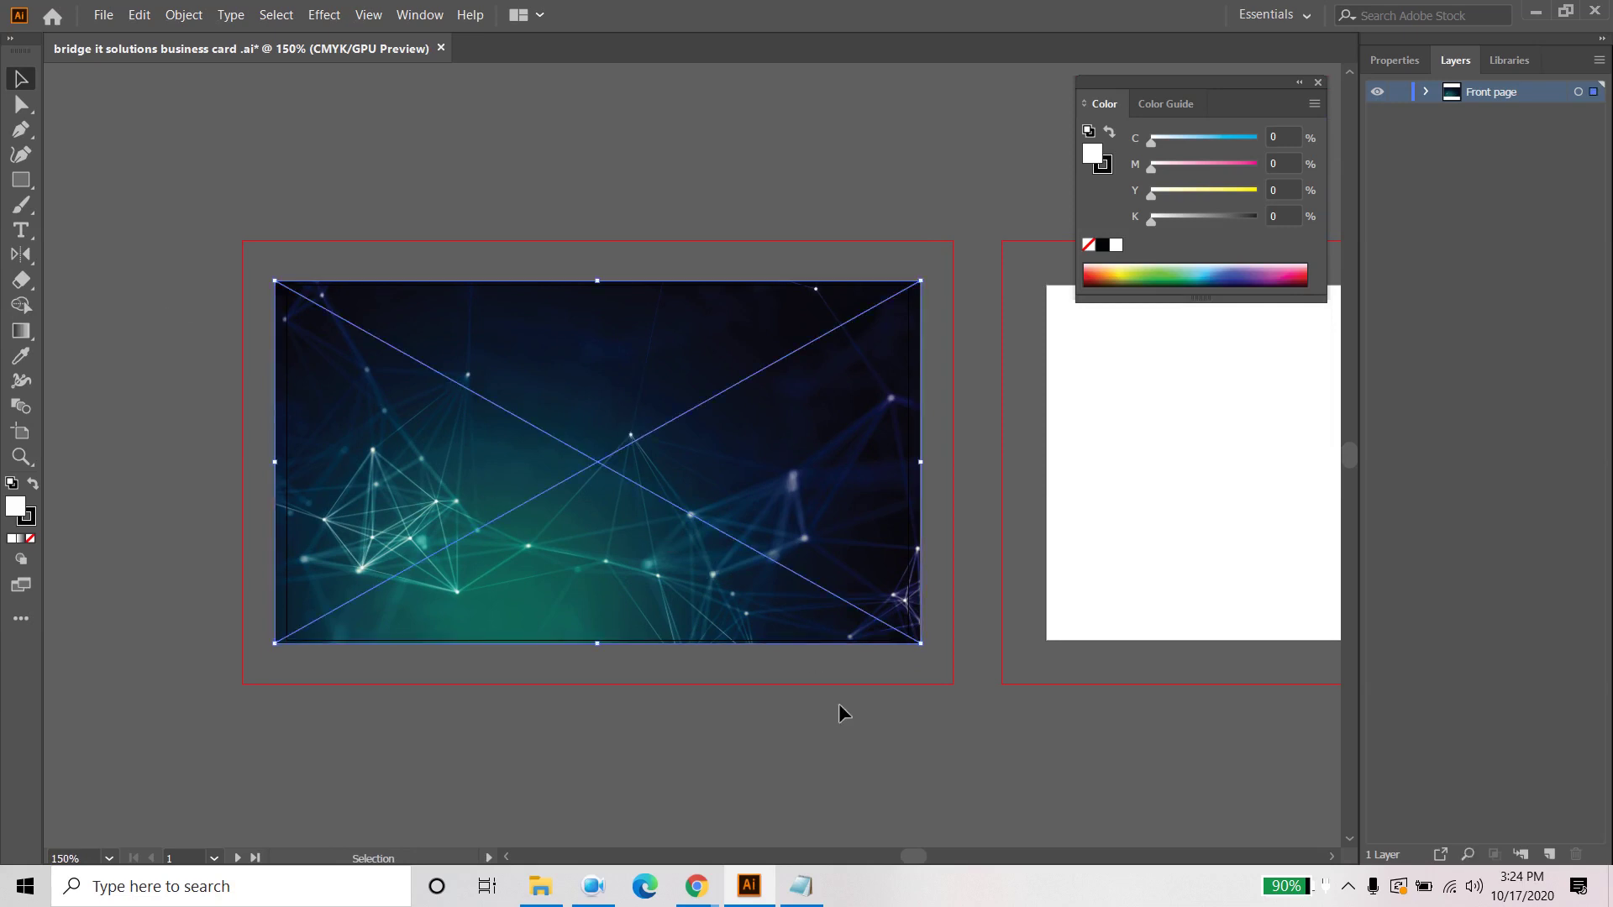
click(837, 762)
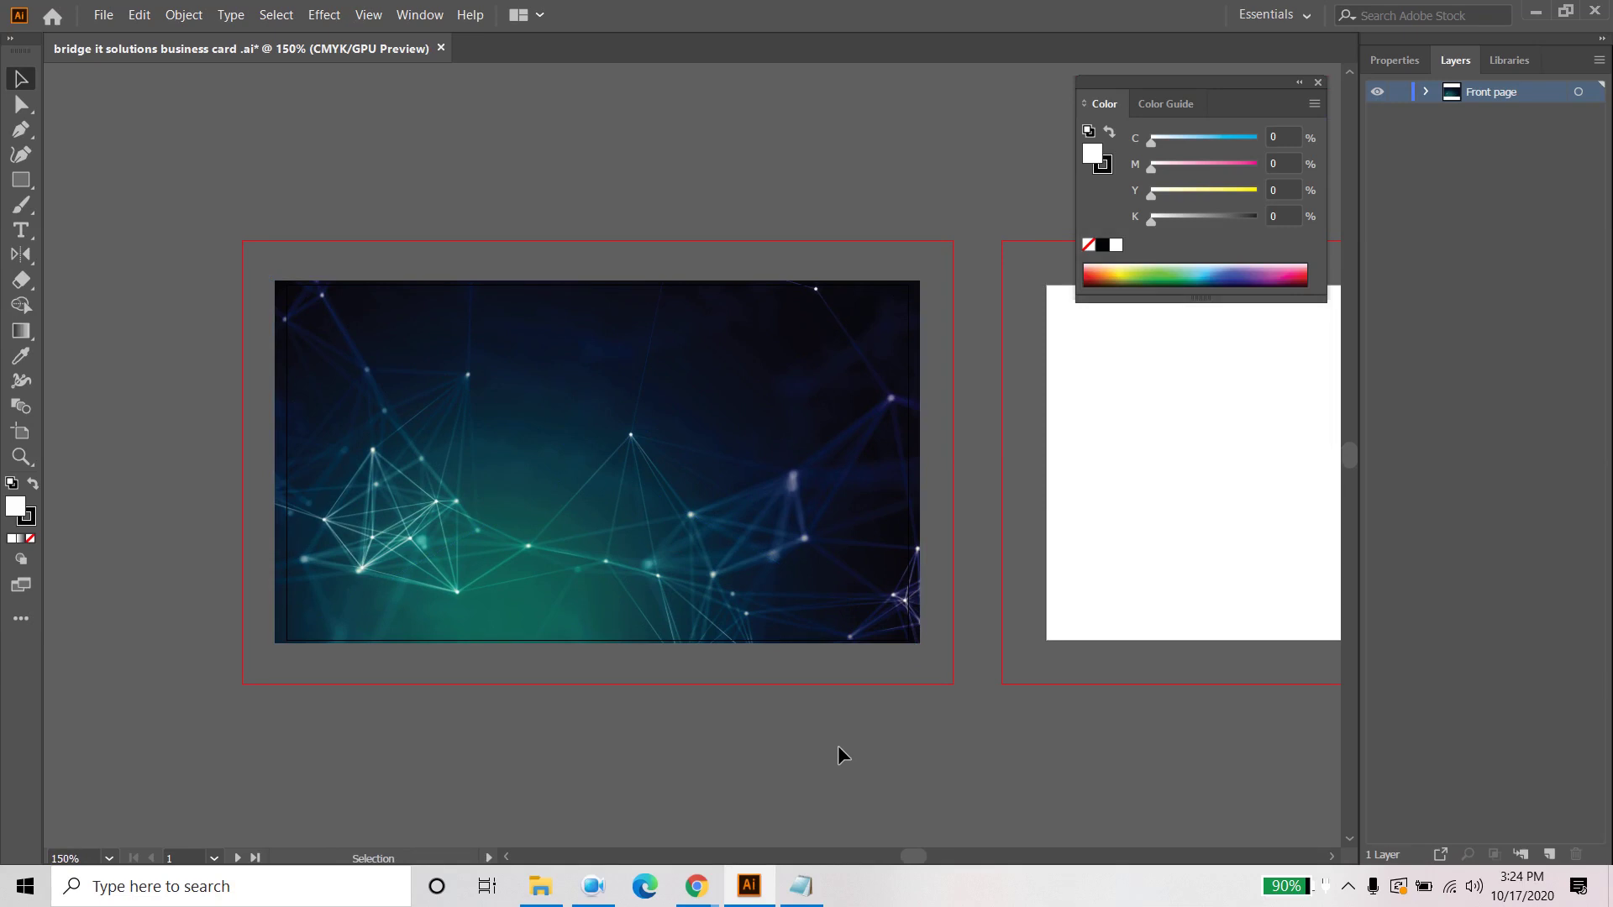
Step: Check the client brief in Notepad, moving its window aside to expose the card, and return to Illustrator
click(802, 887)
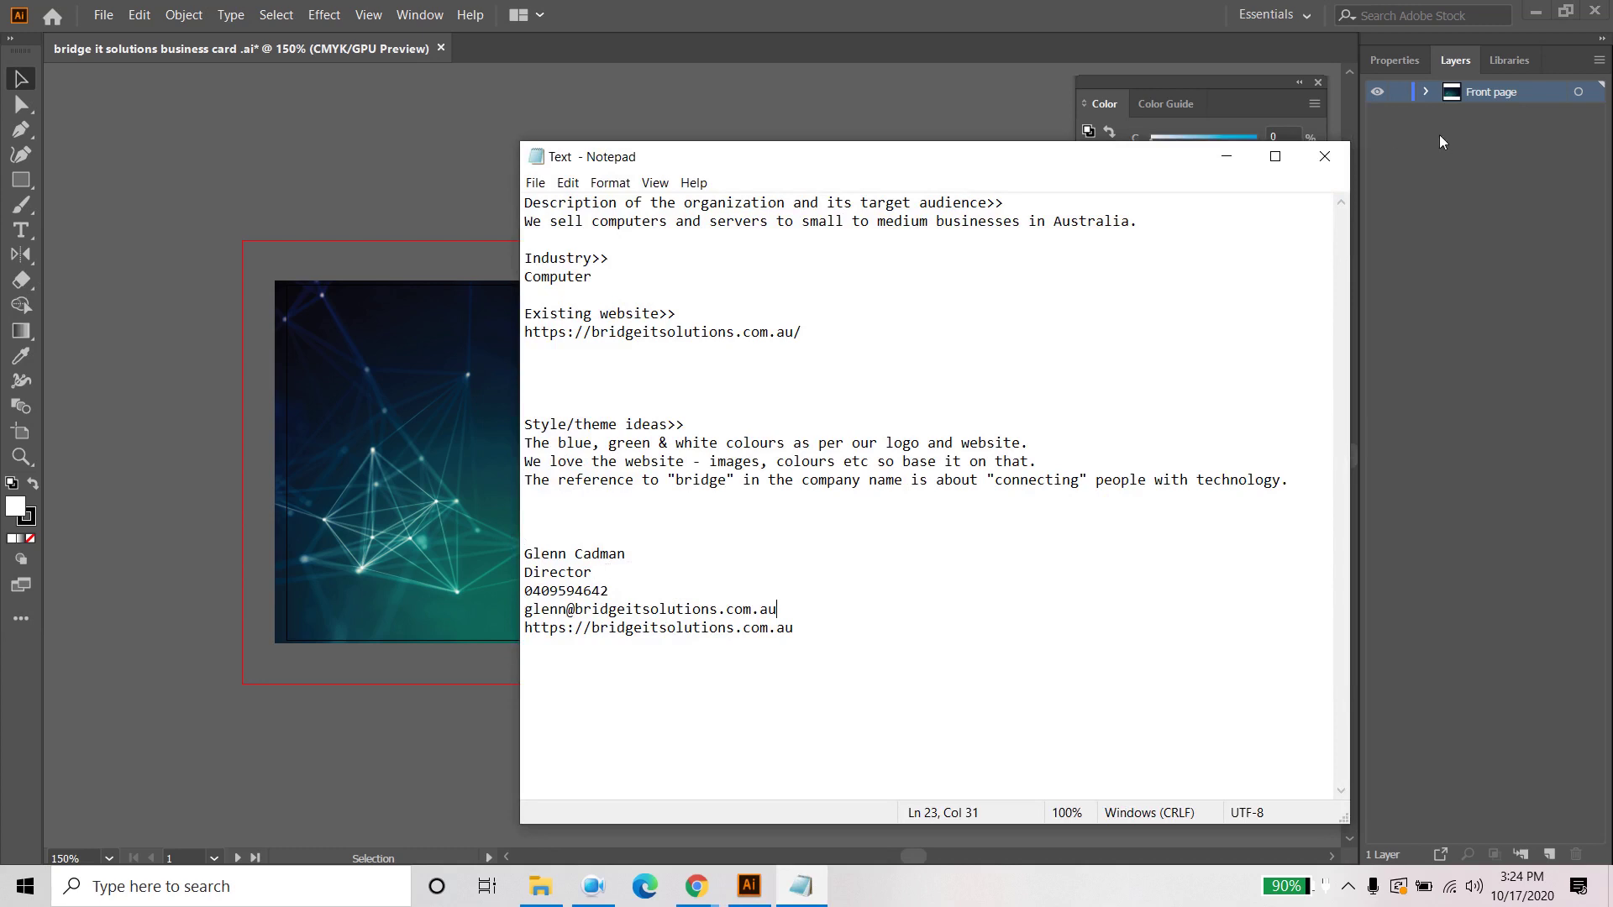
drag(1042, 160, 1457, 143)
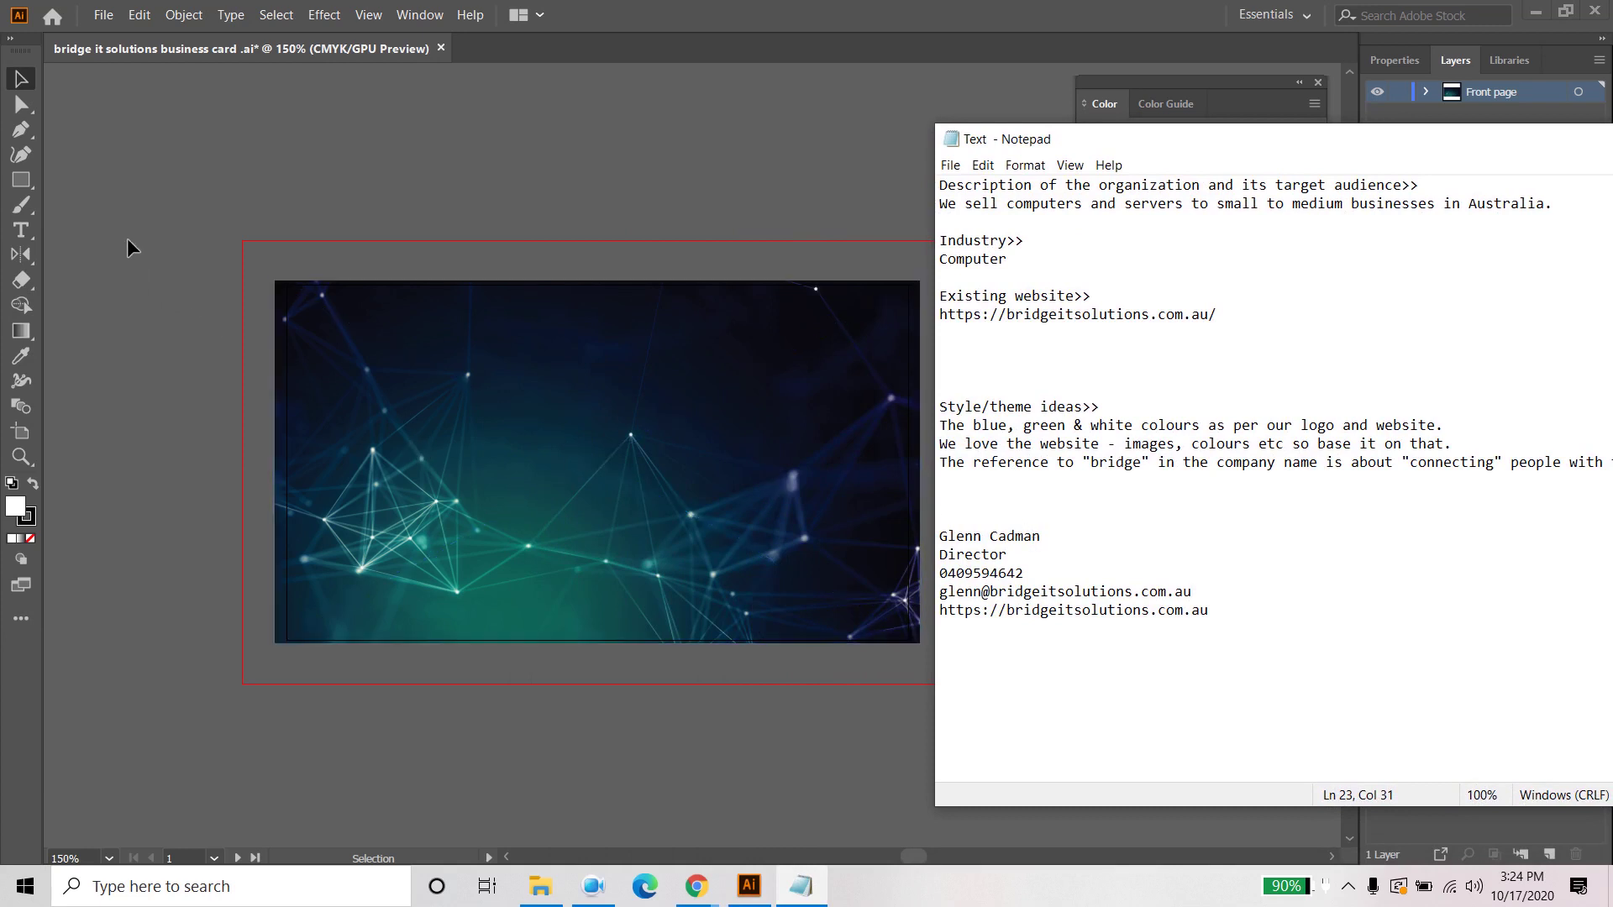
click(597, 166)
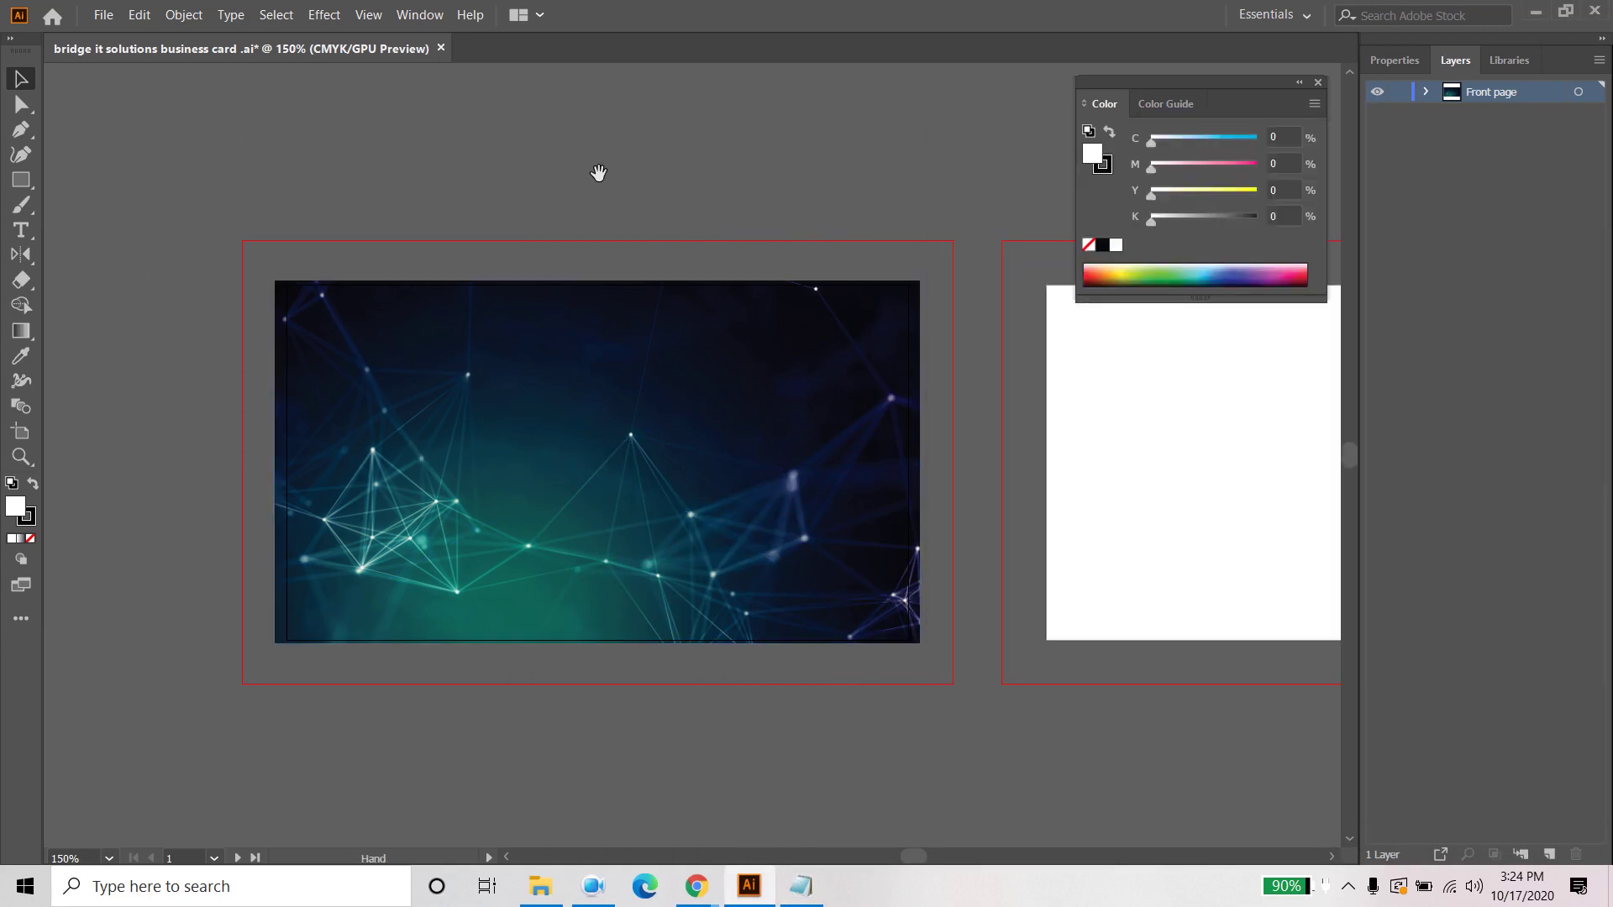
Step: Place the Bridge IT Solutions 2020 EPS logo as a linked file over the card background
click(104, 16)
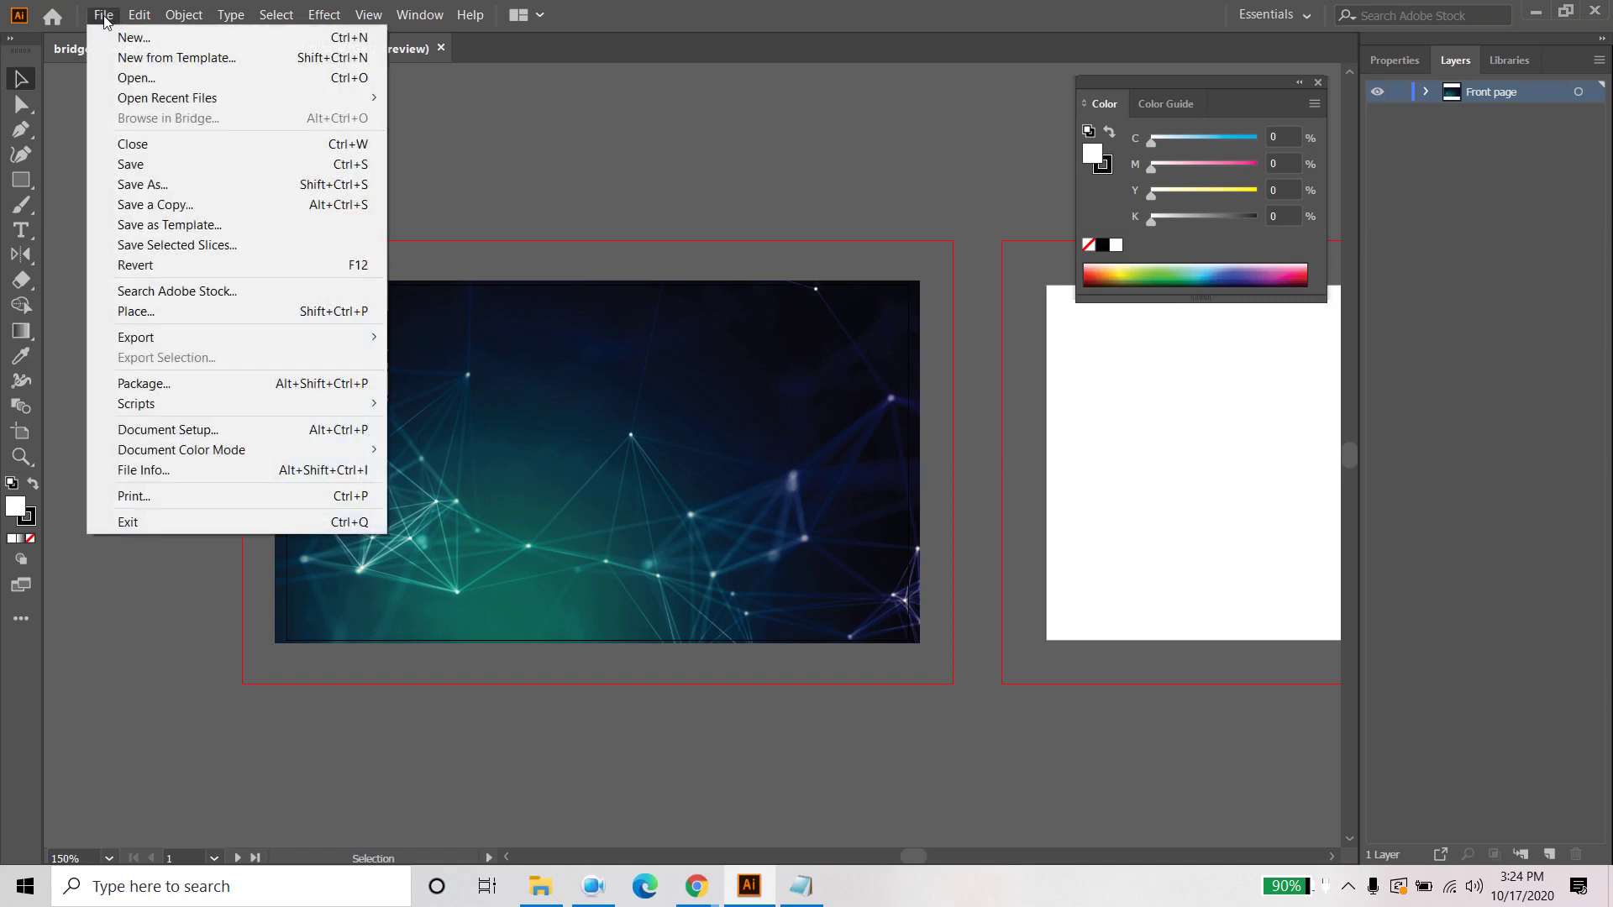
click(155, 311)
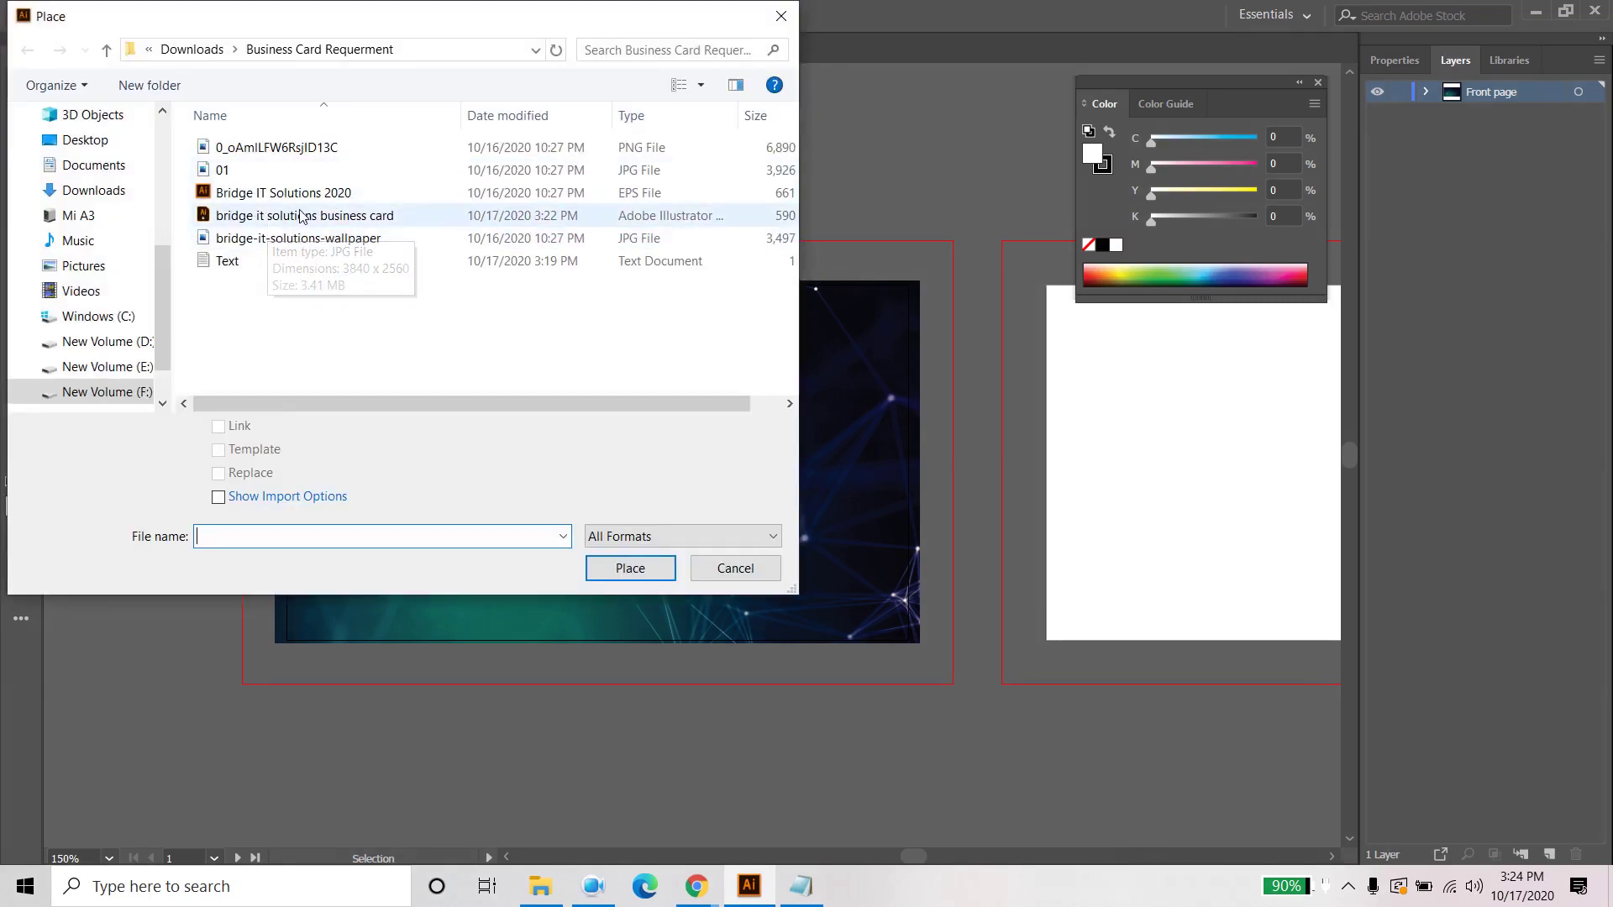
click(331, 195)
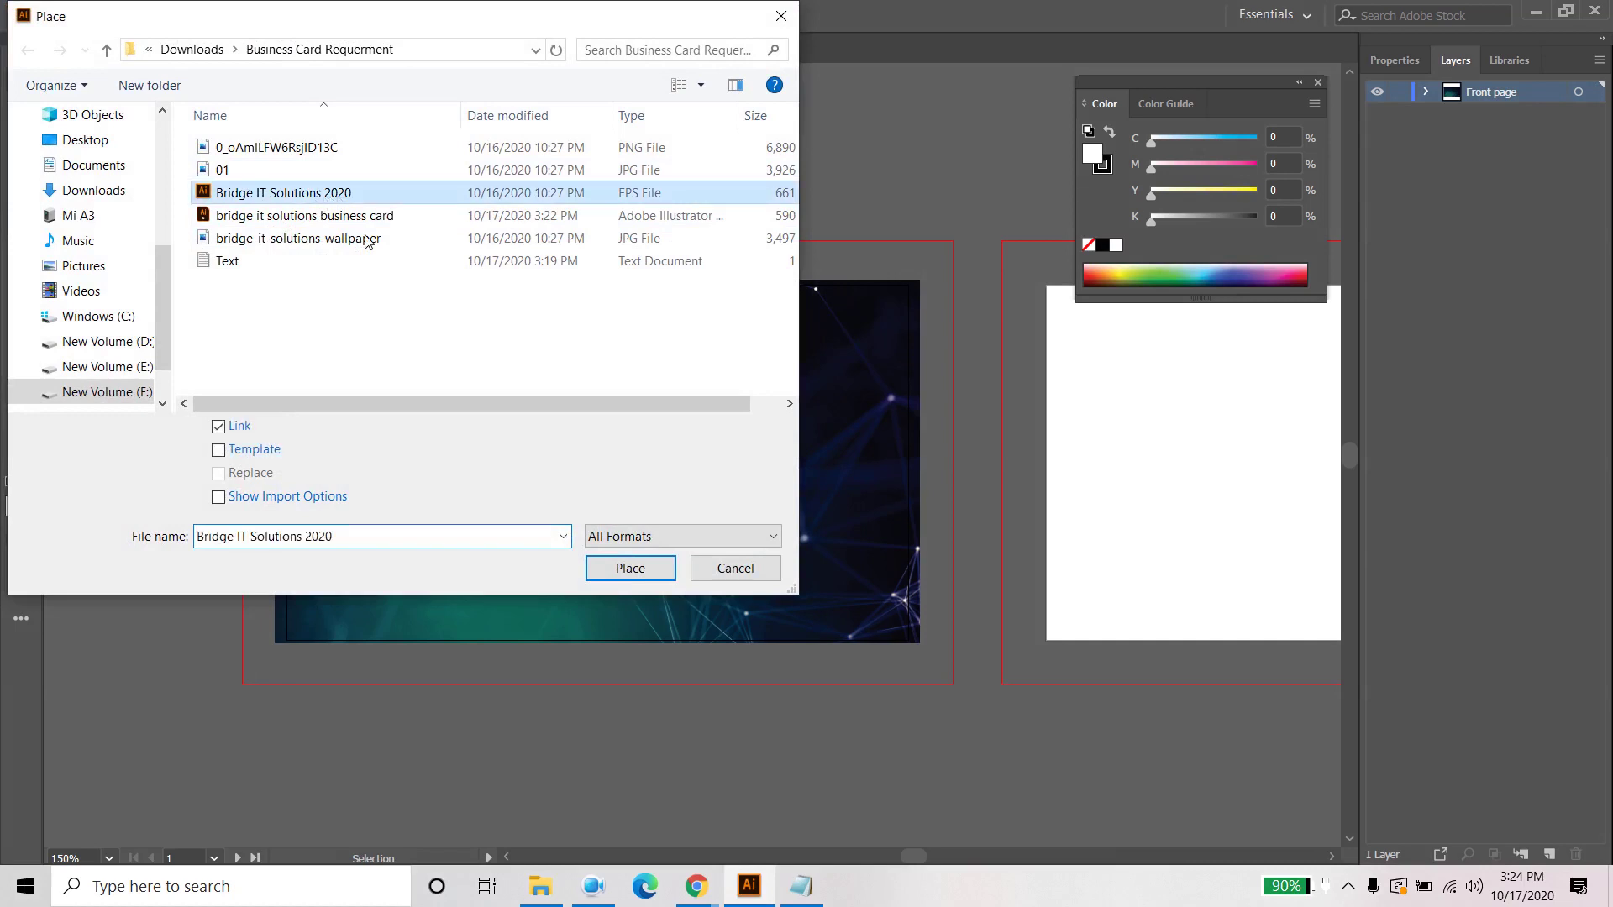
click(628, 569)
click(309, 368)
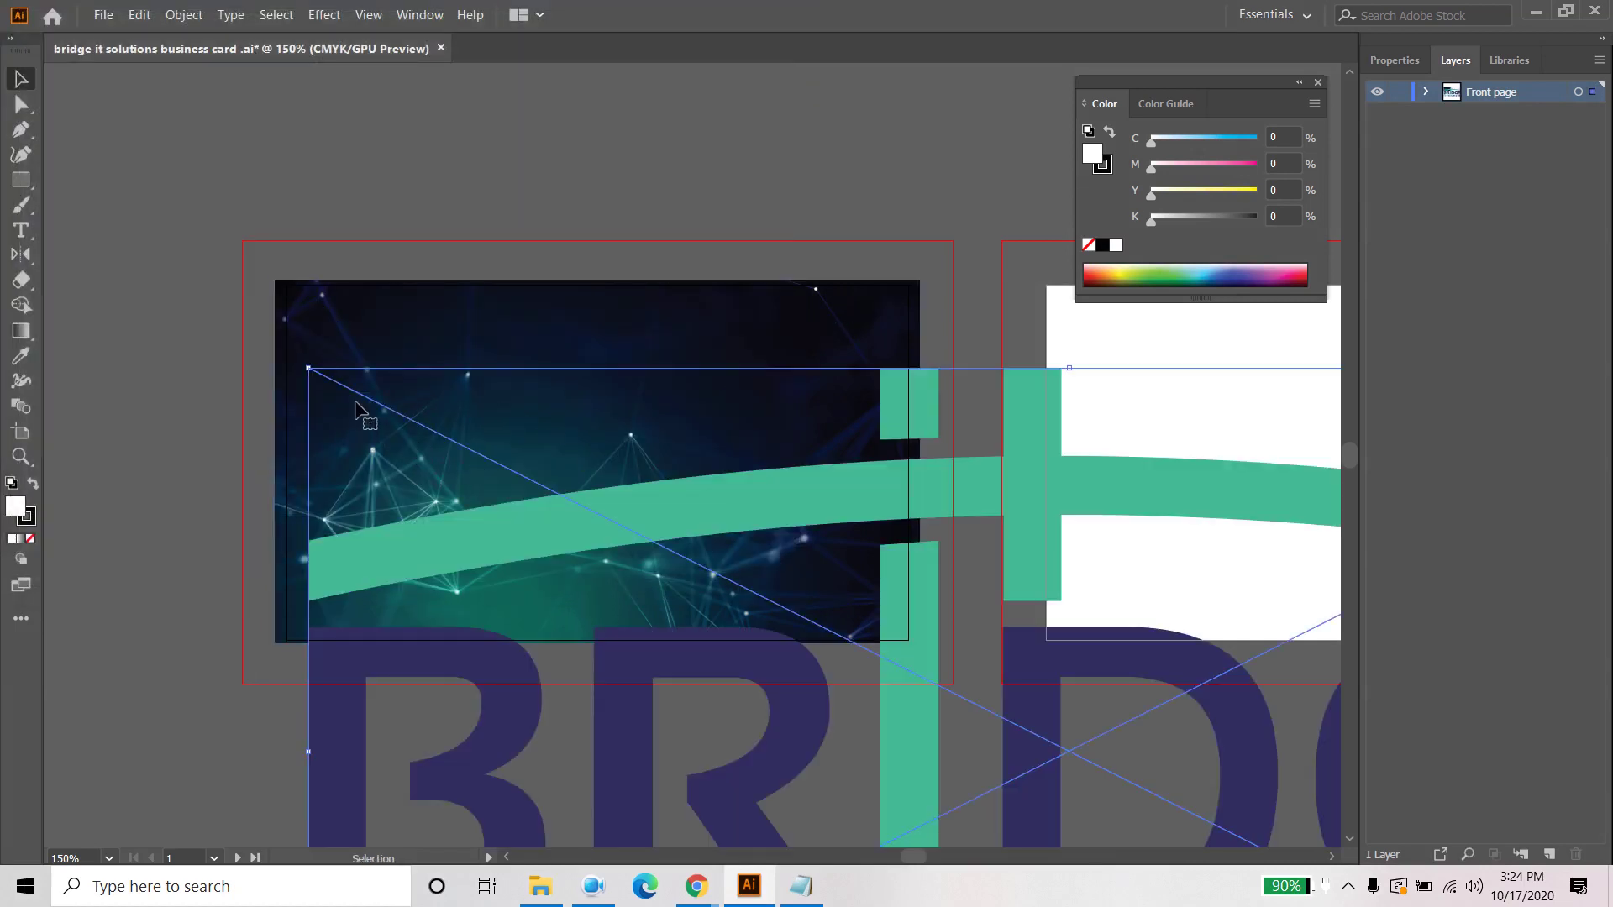
Step: Try the logo at a small size in the upper-left area of the card background, and delete it
drag(309, 368, 790, 690)
drag(1085, 744, 453, 358)
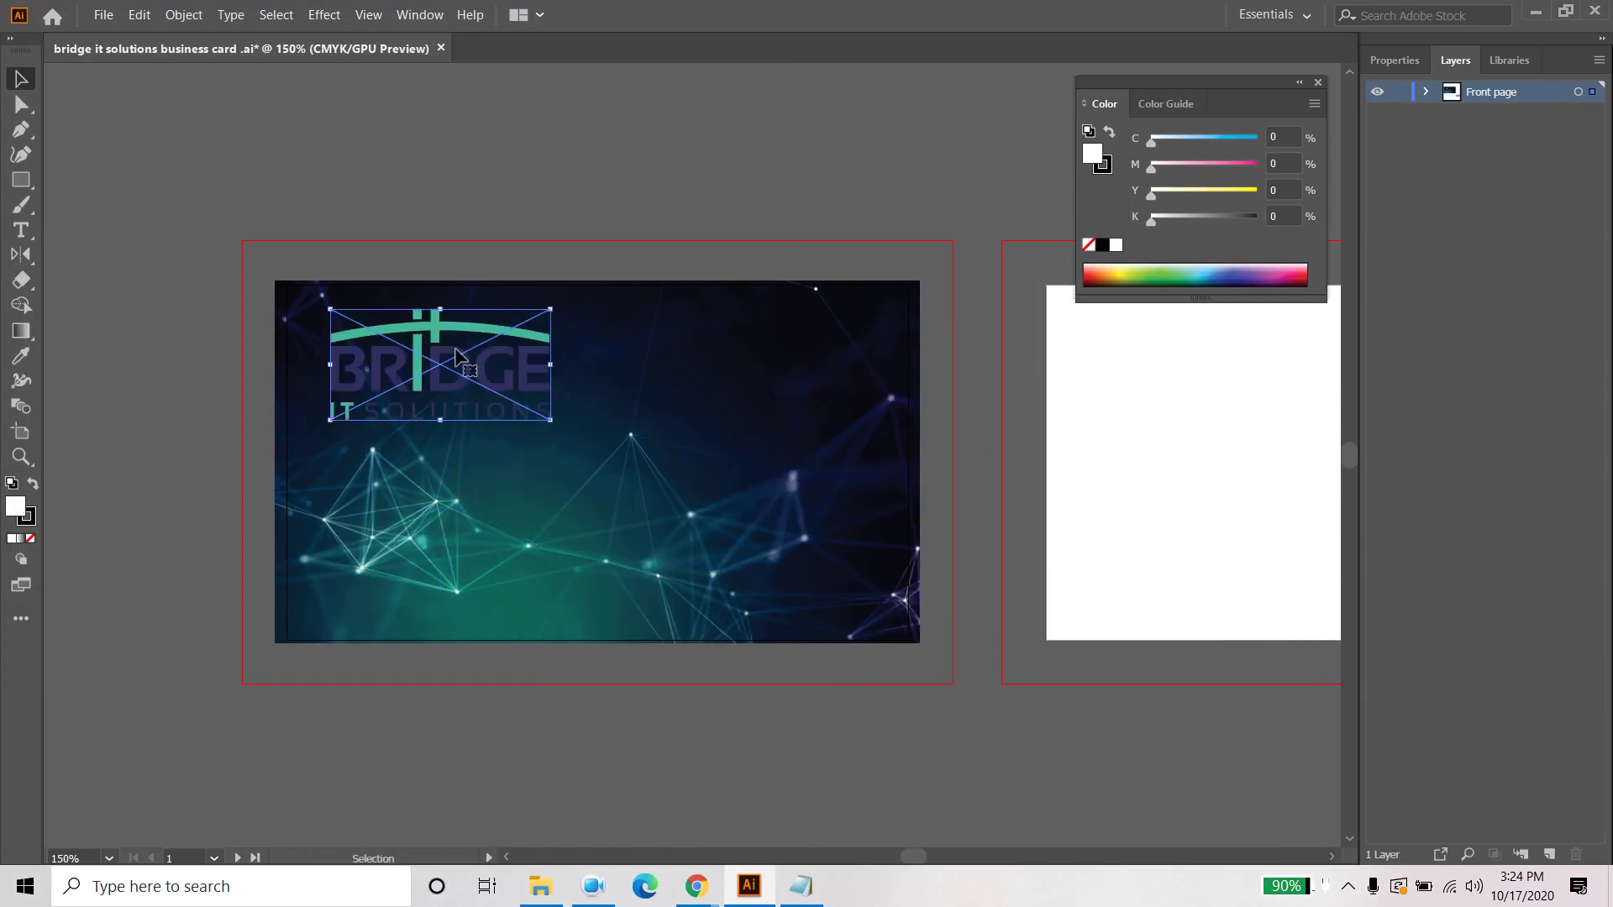
drag(551, 418, 498, 394)
click(642, 743)
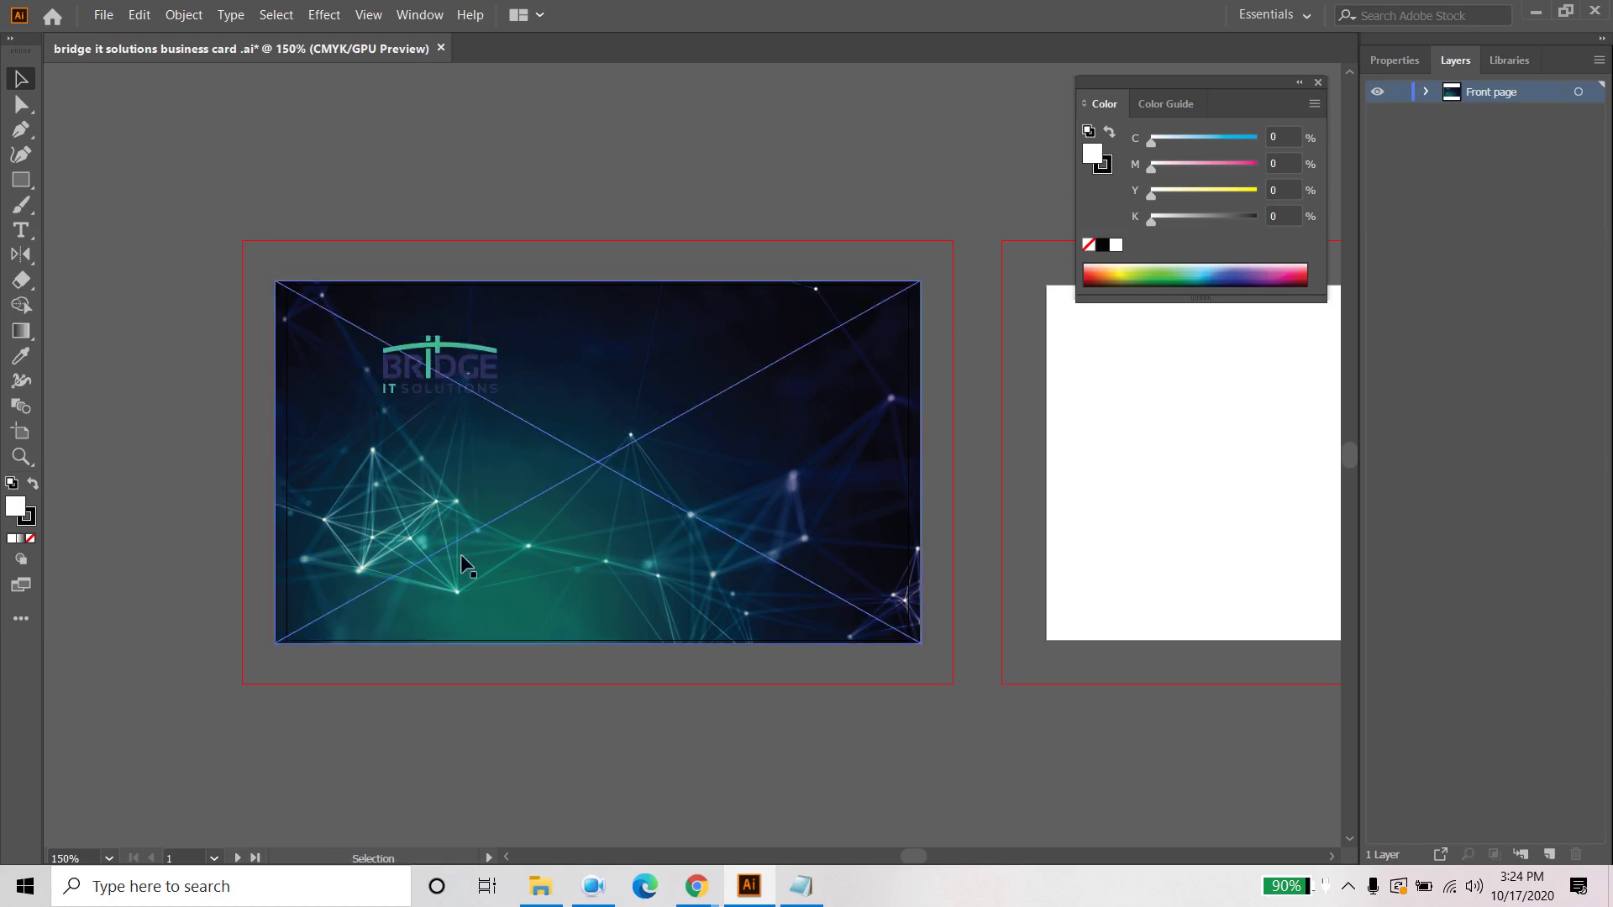
click(463, 361)
key(Delete)
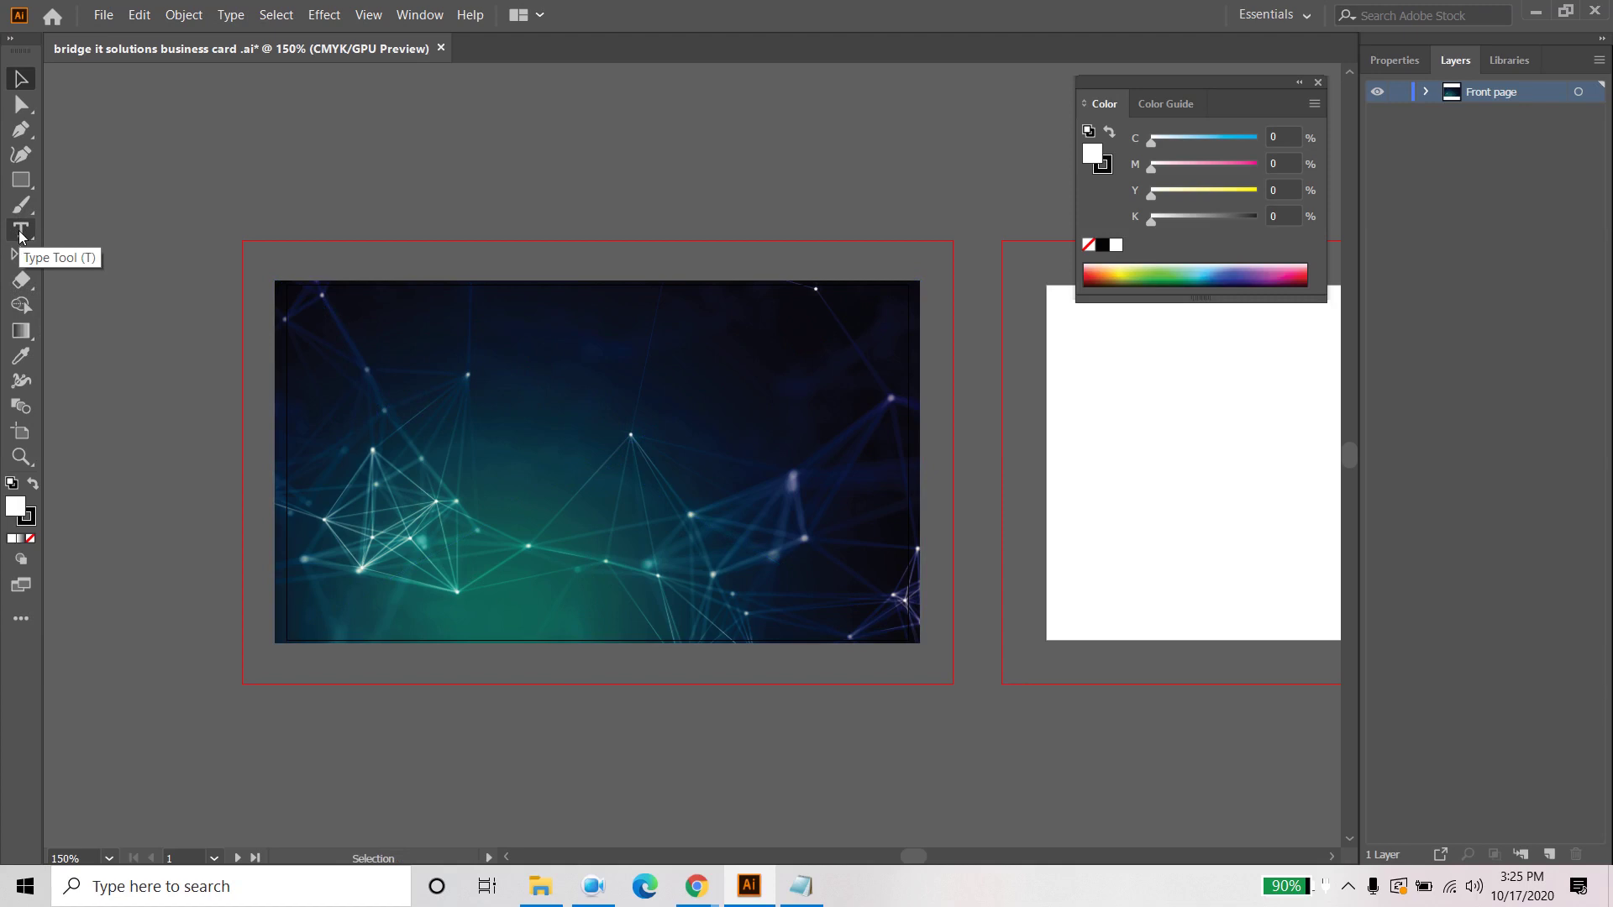
Step: Add a point text object on the card background and replace its placeholder with the director's full name copied from the Notepad brief
key(t)
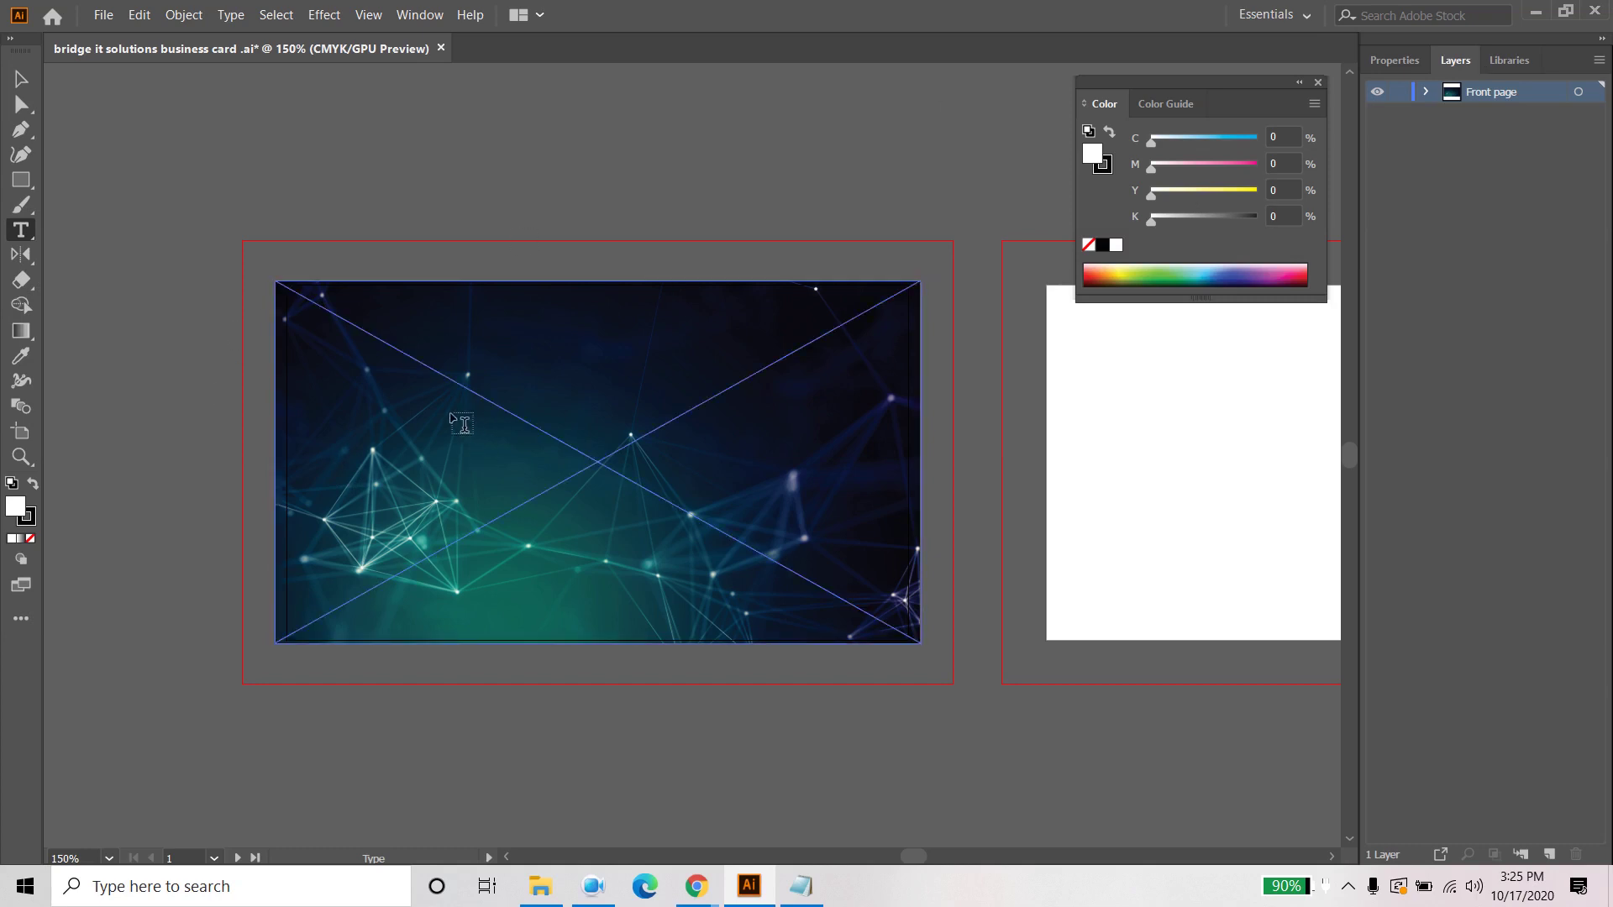
click(402, 419)
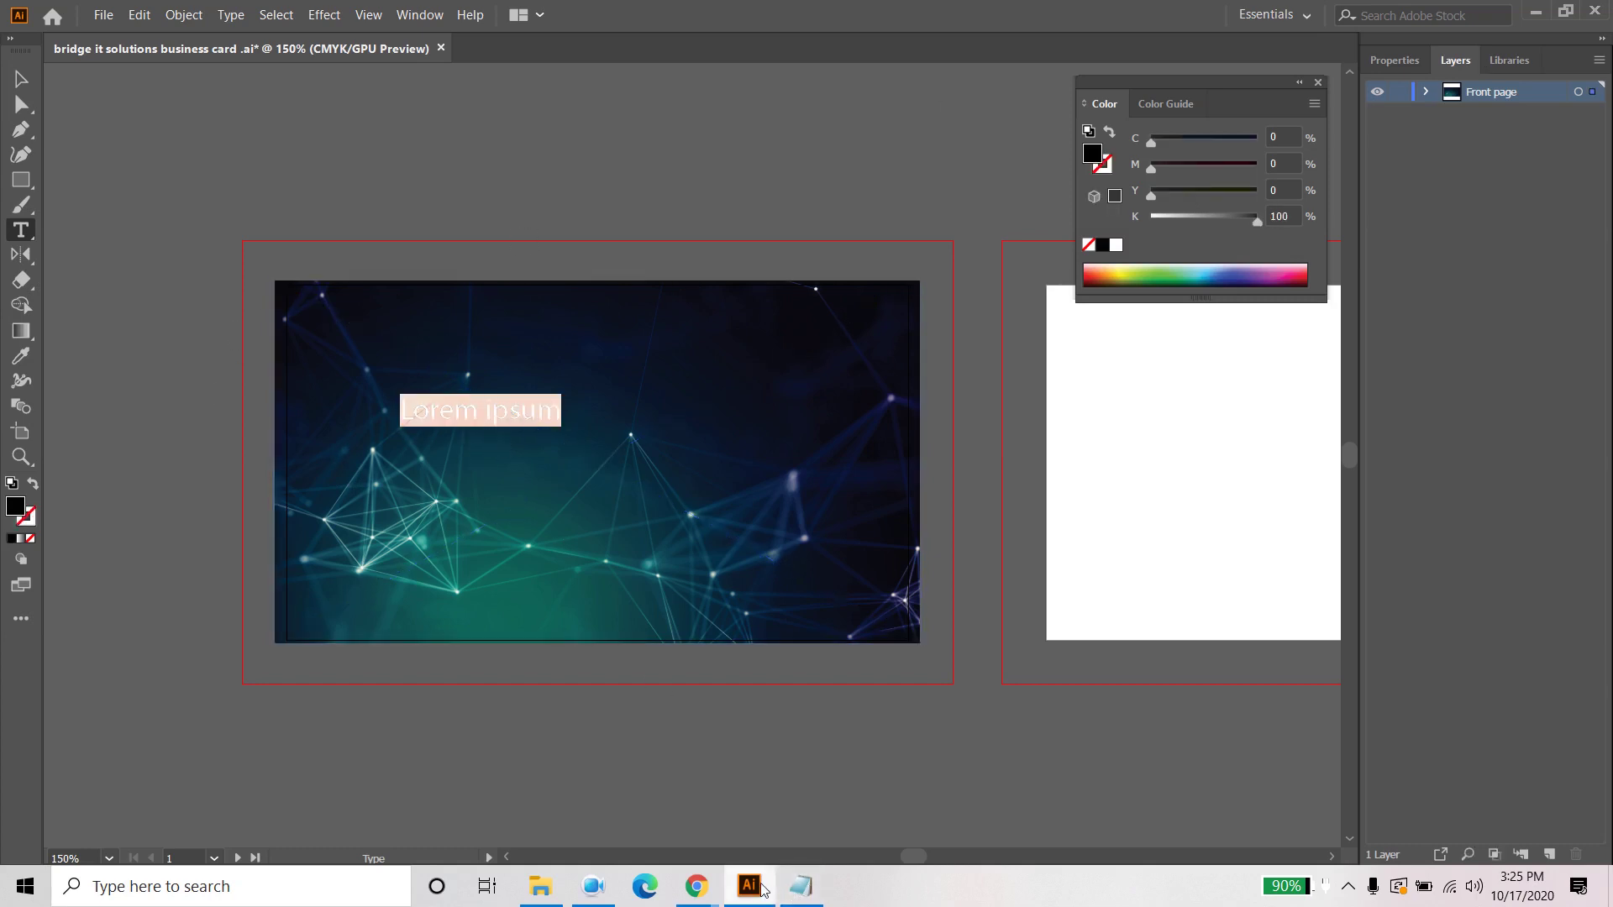
click(800, 886)
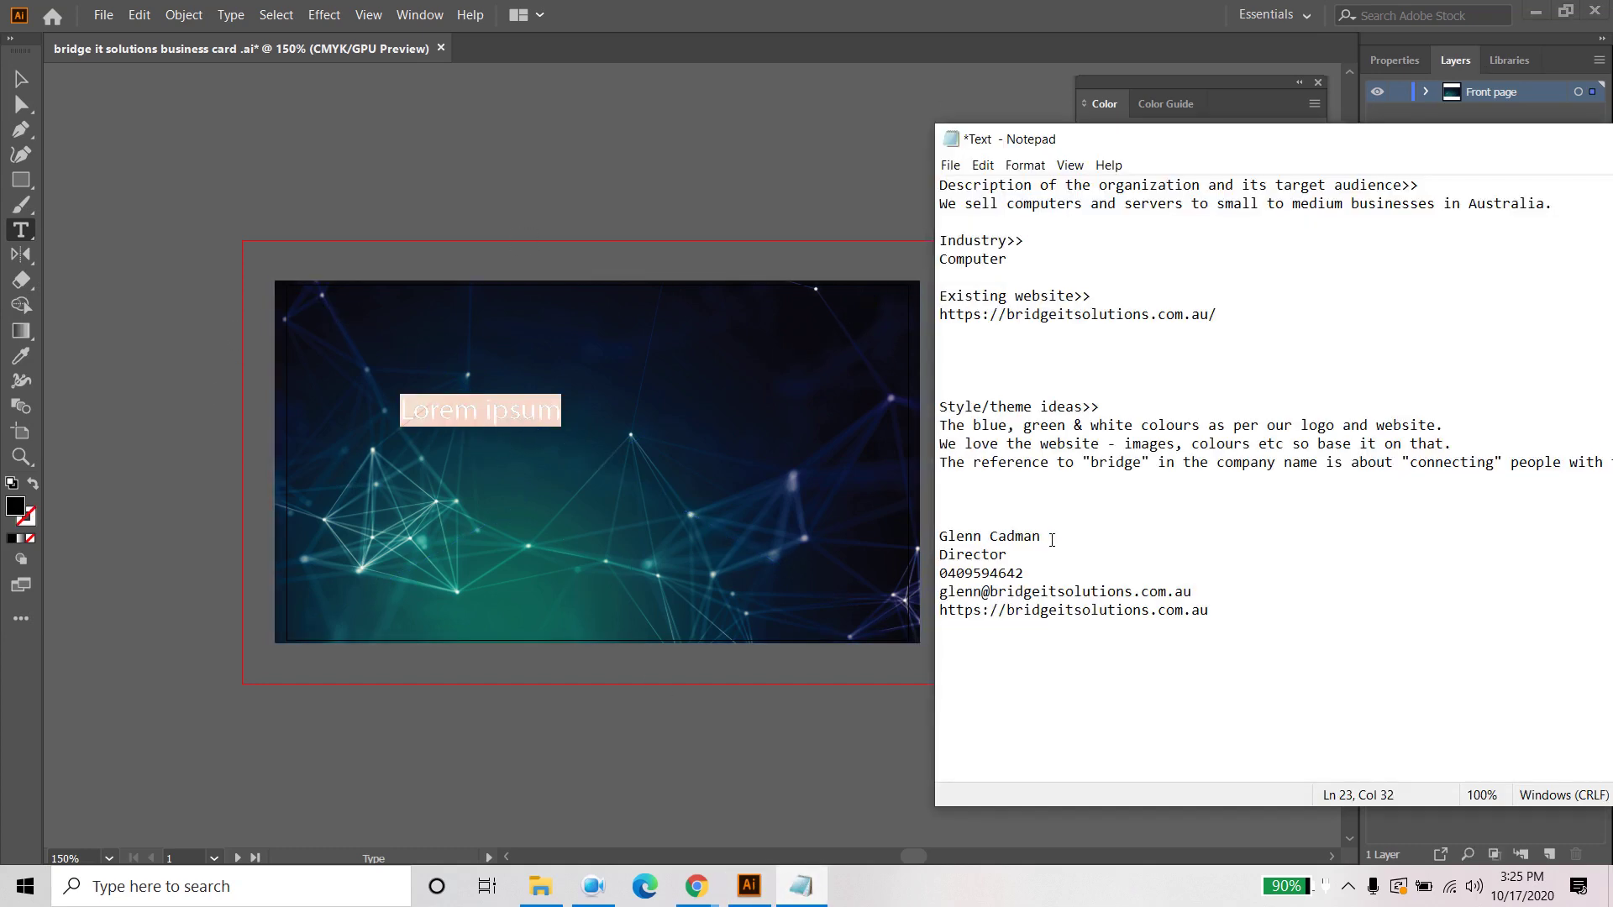
drag(1052, 540, 934, 536)
key(ctrl+c)
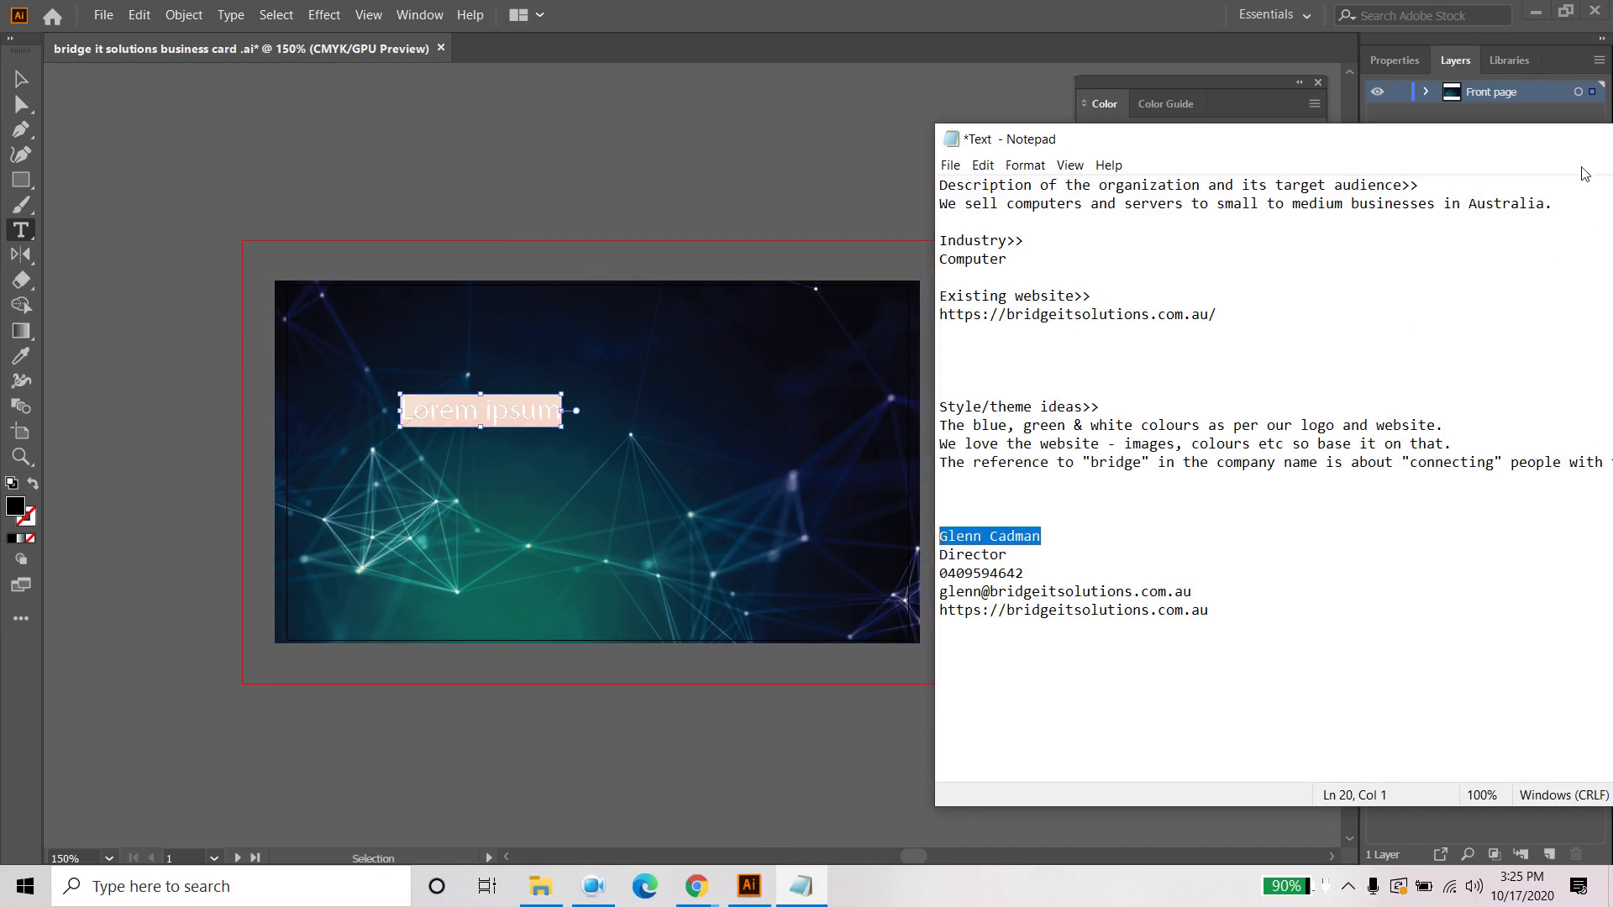
drag(1523, 143, 1340, 143)
click(1457, 139)
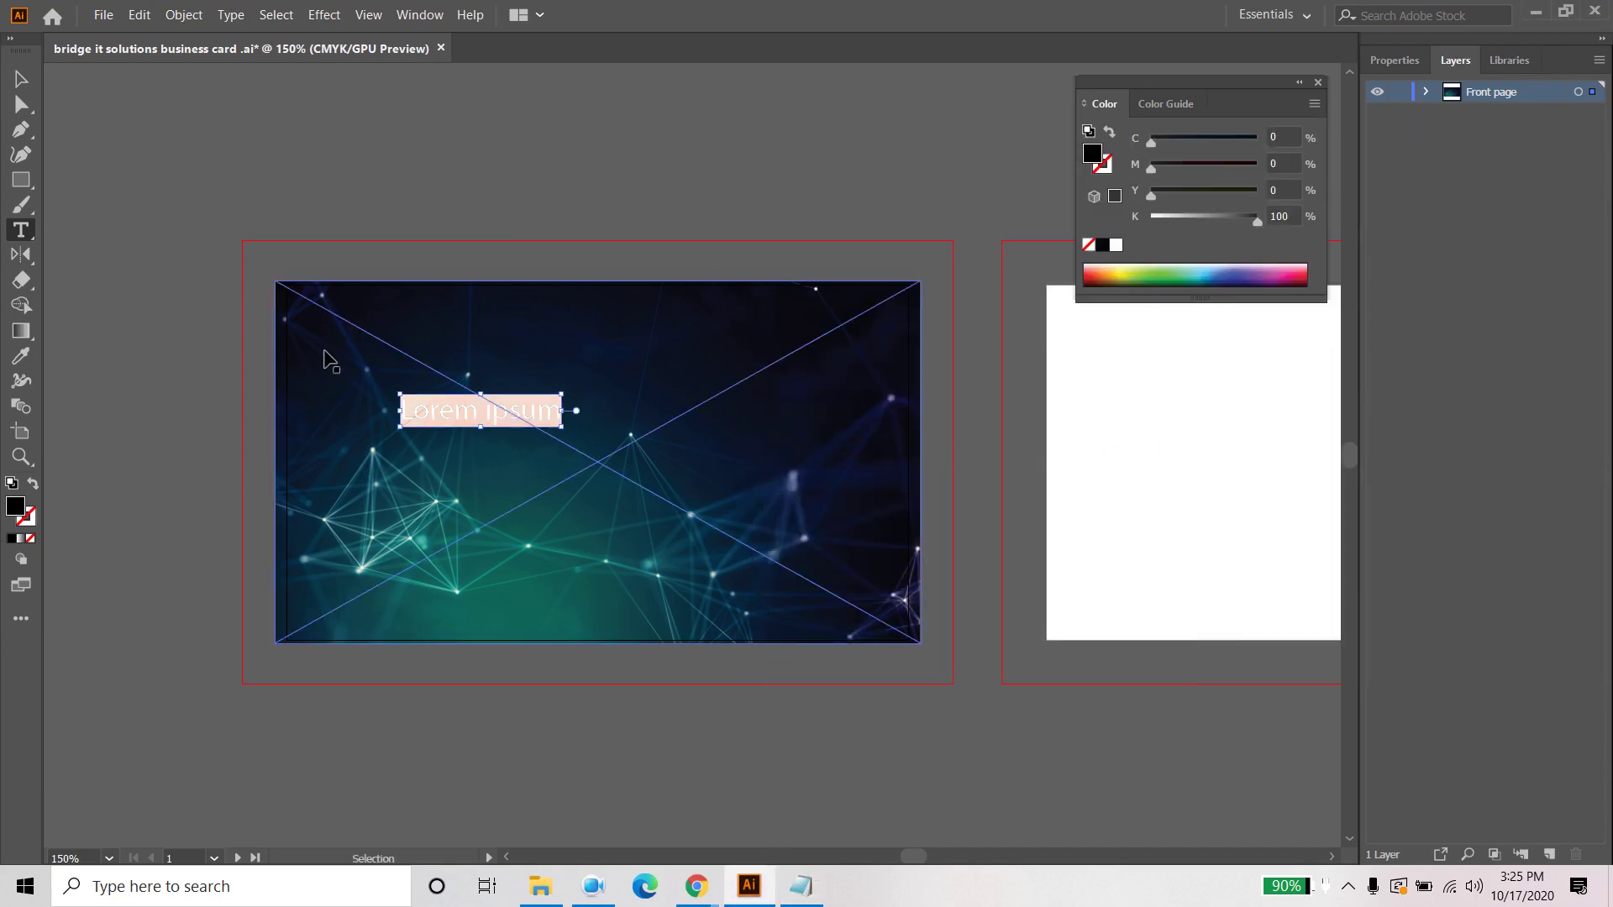
key(ctrl+v)
click(21, 78)
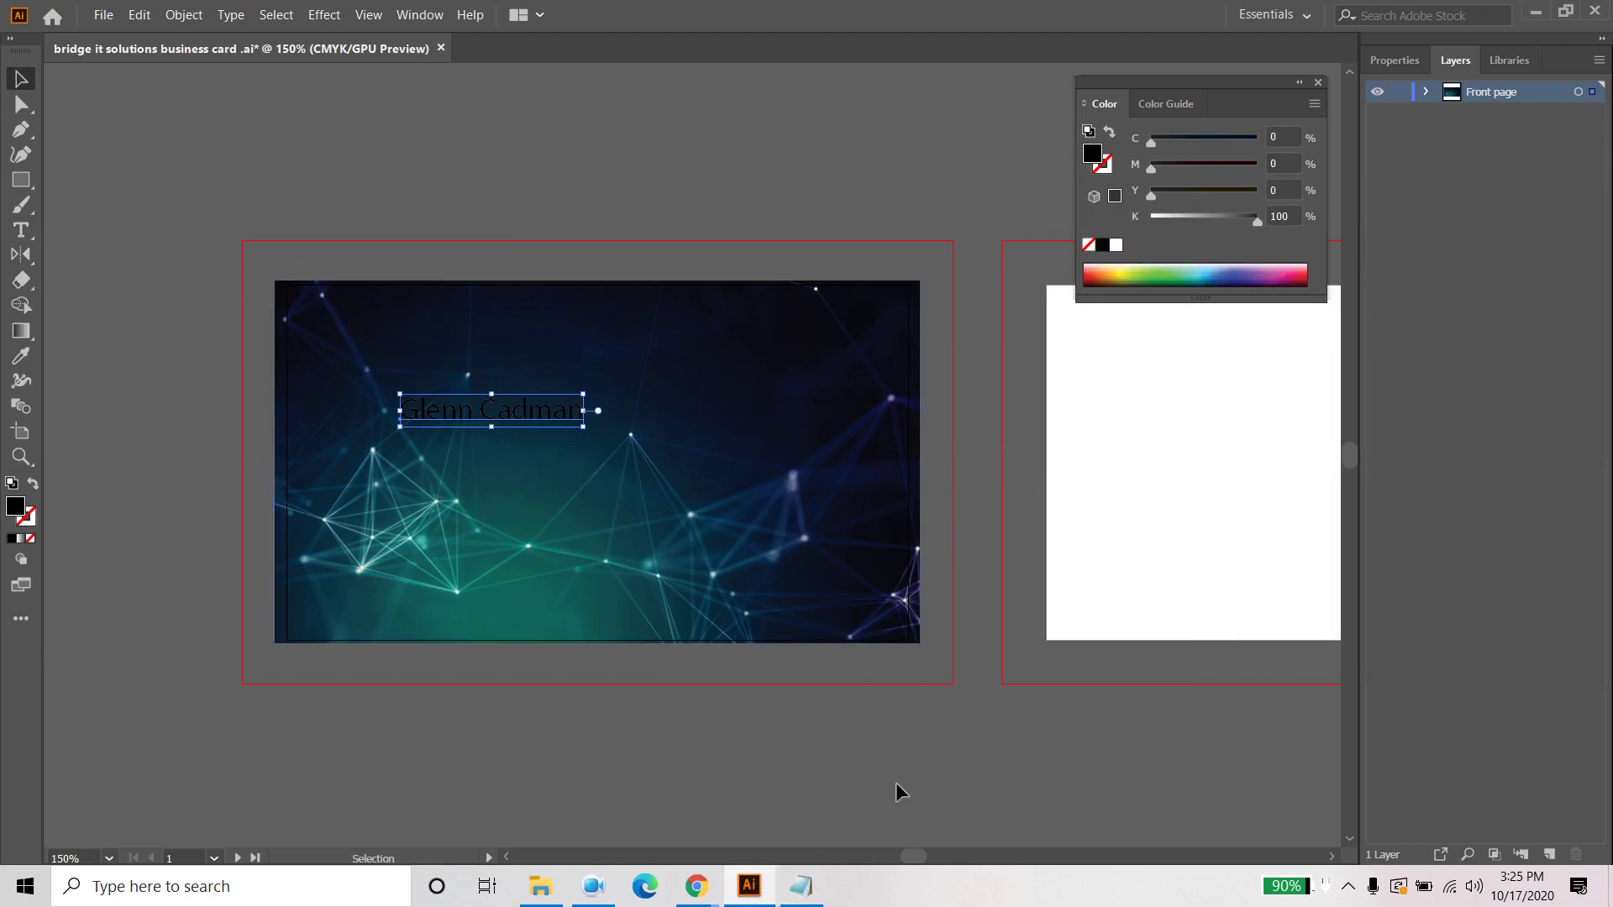
Step: Copy the job title Director from the Notepad brief and add it as a point text object on the card background in Illustrator
click(801, 886)
click(826, 556)
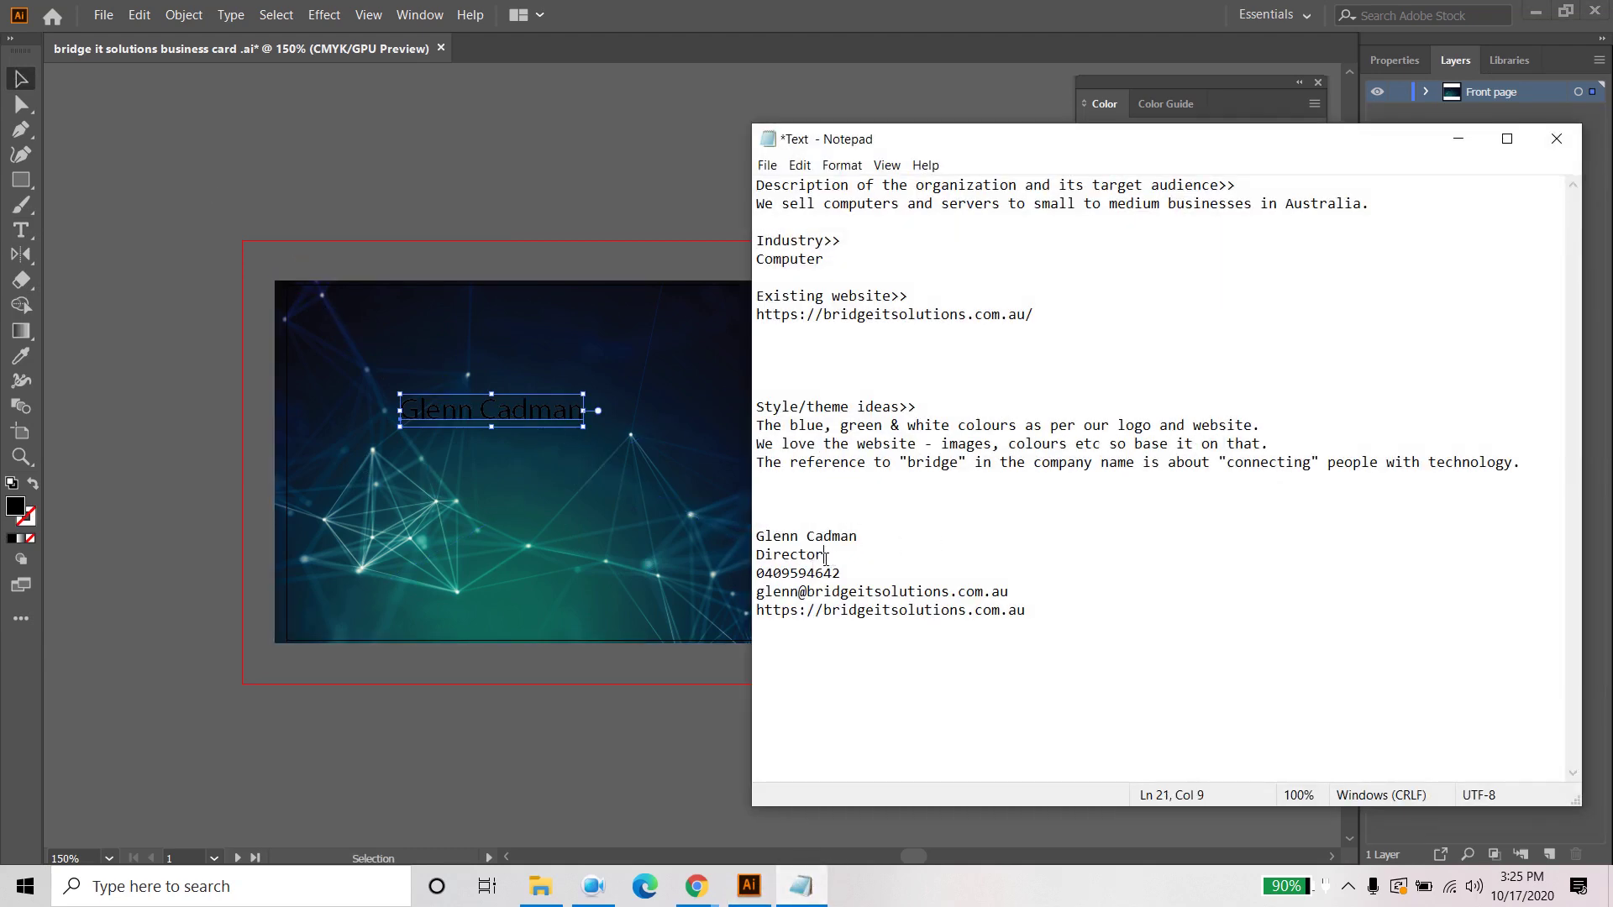
drag(826, 555, 756, 555)
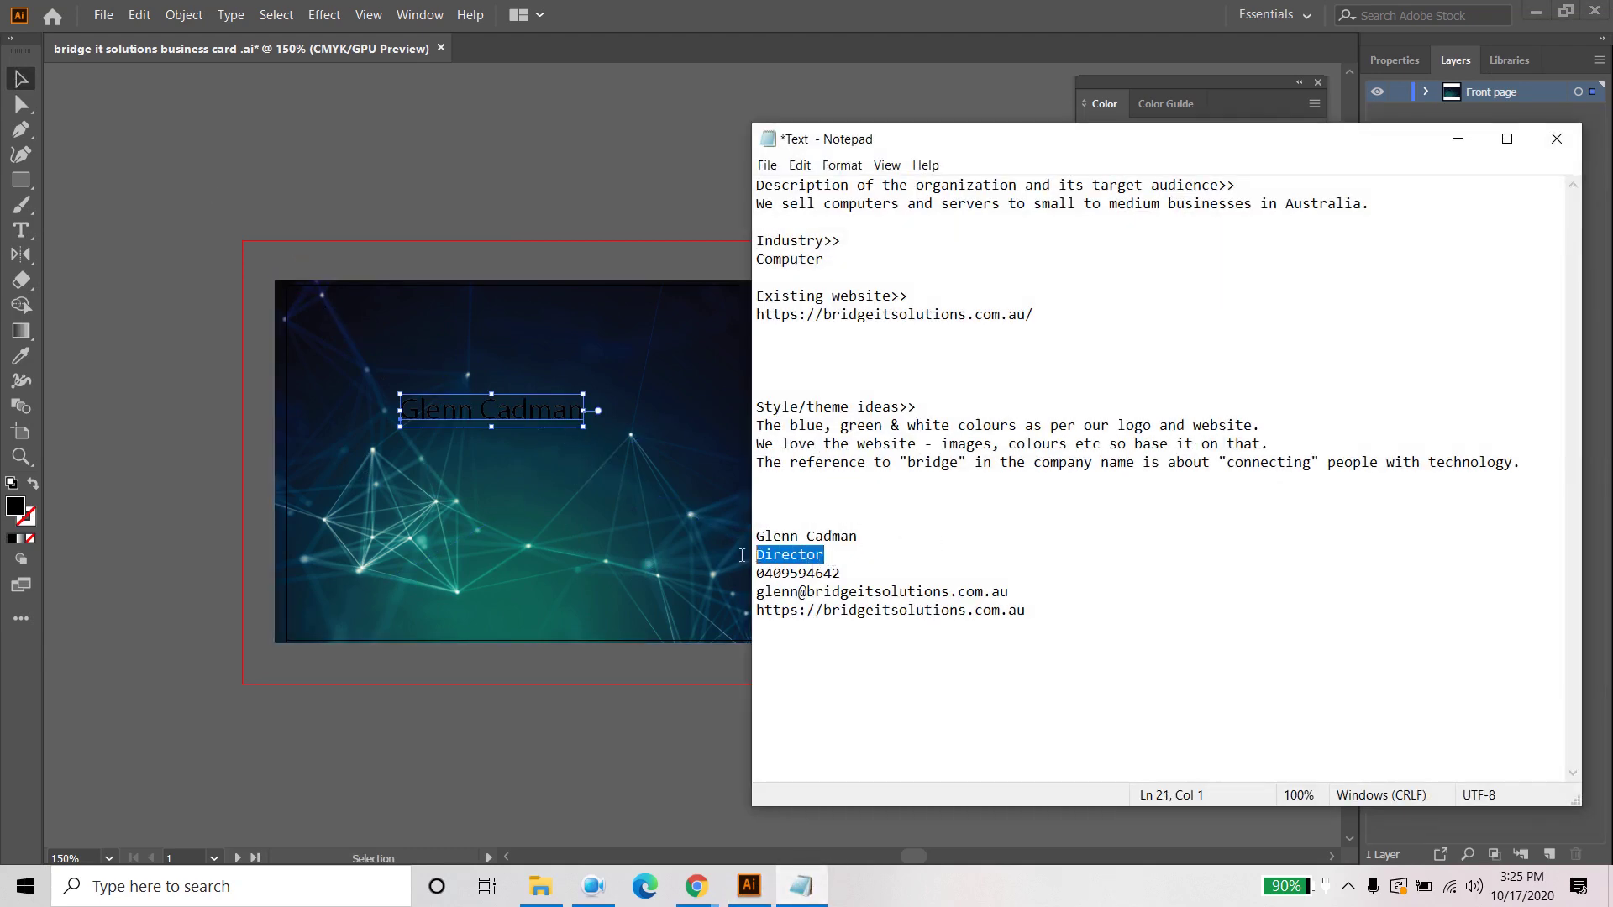
click(1479, 150)
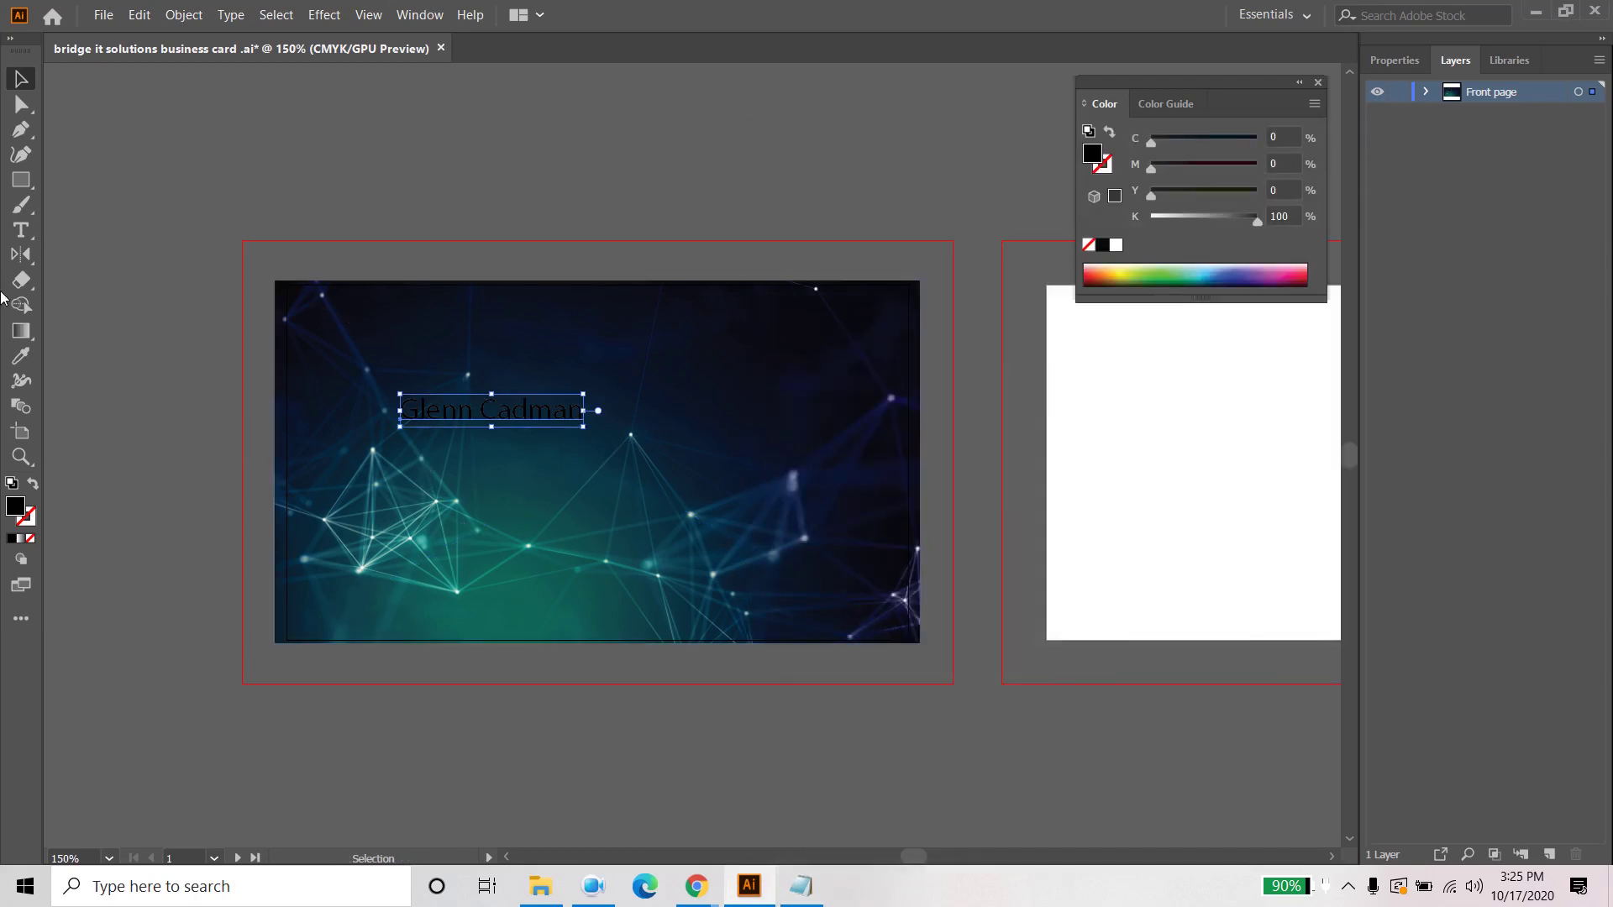
click(21, 229)
click(534, 550)
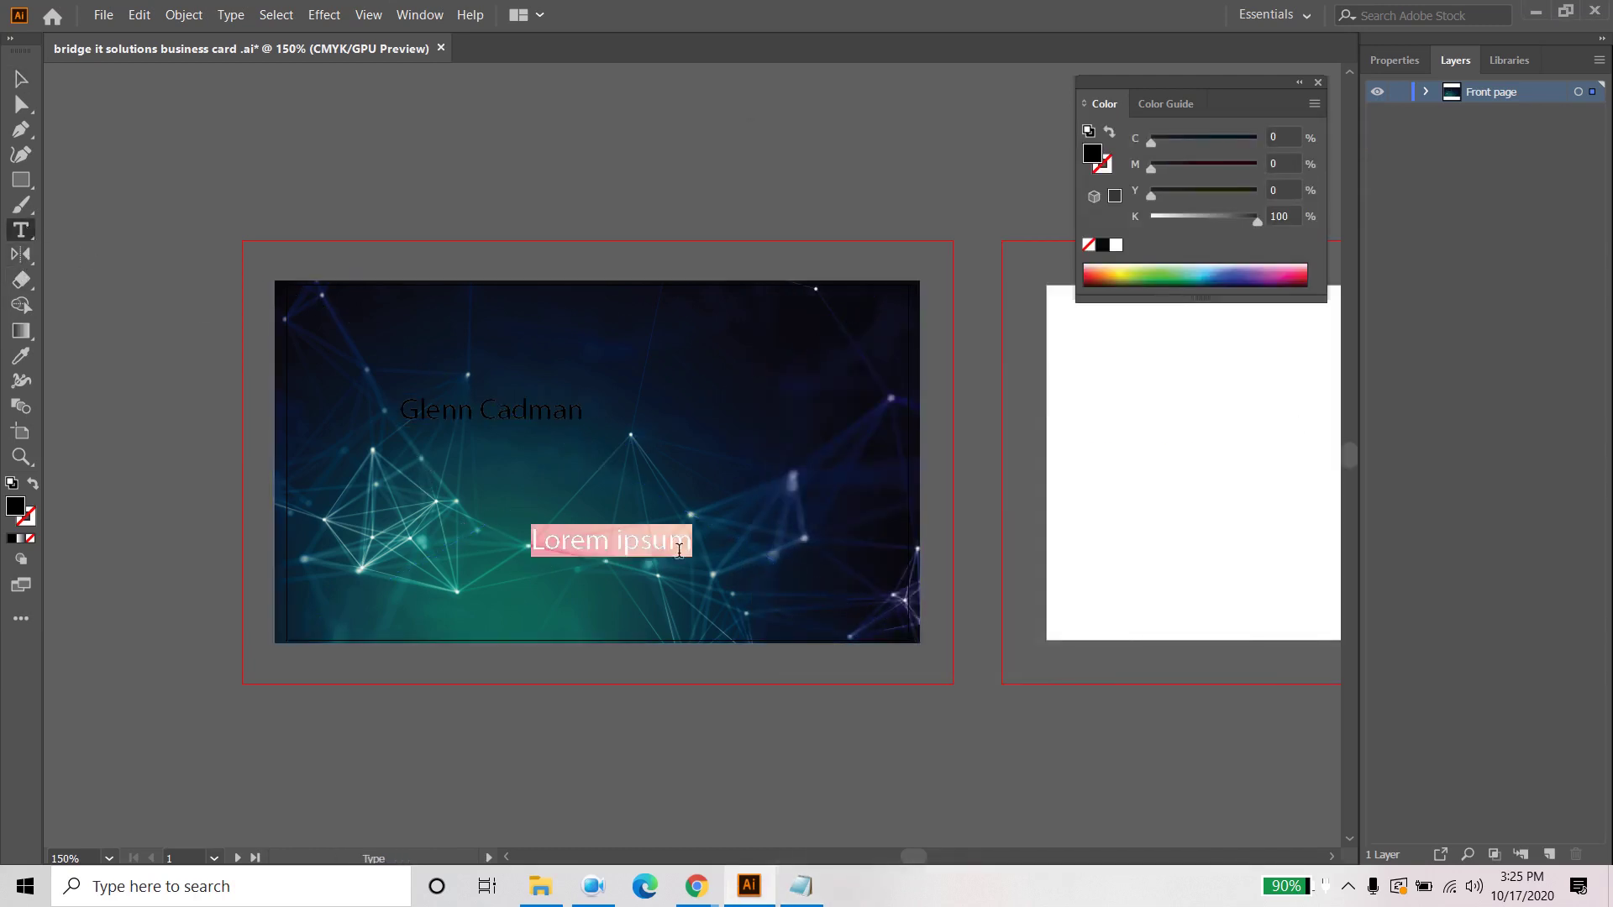
key(ctrl+v)
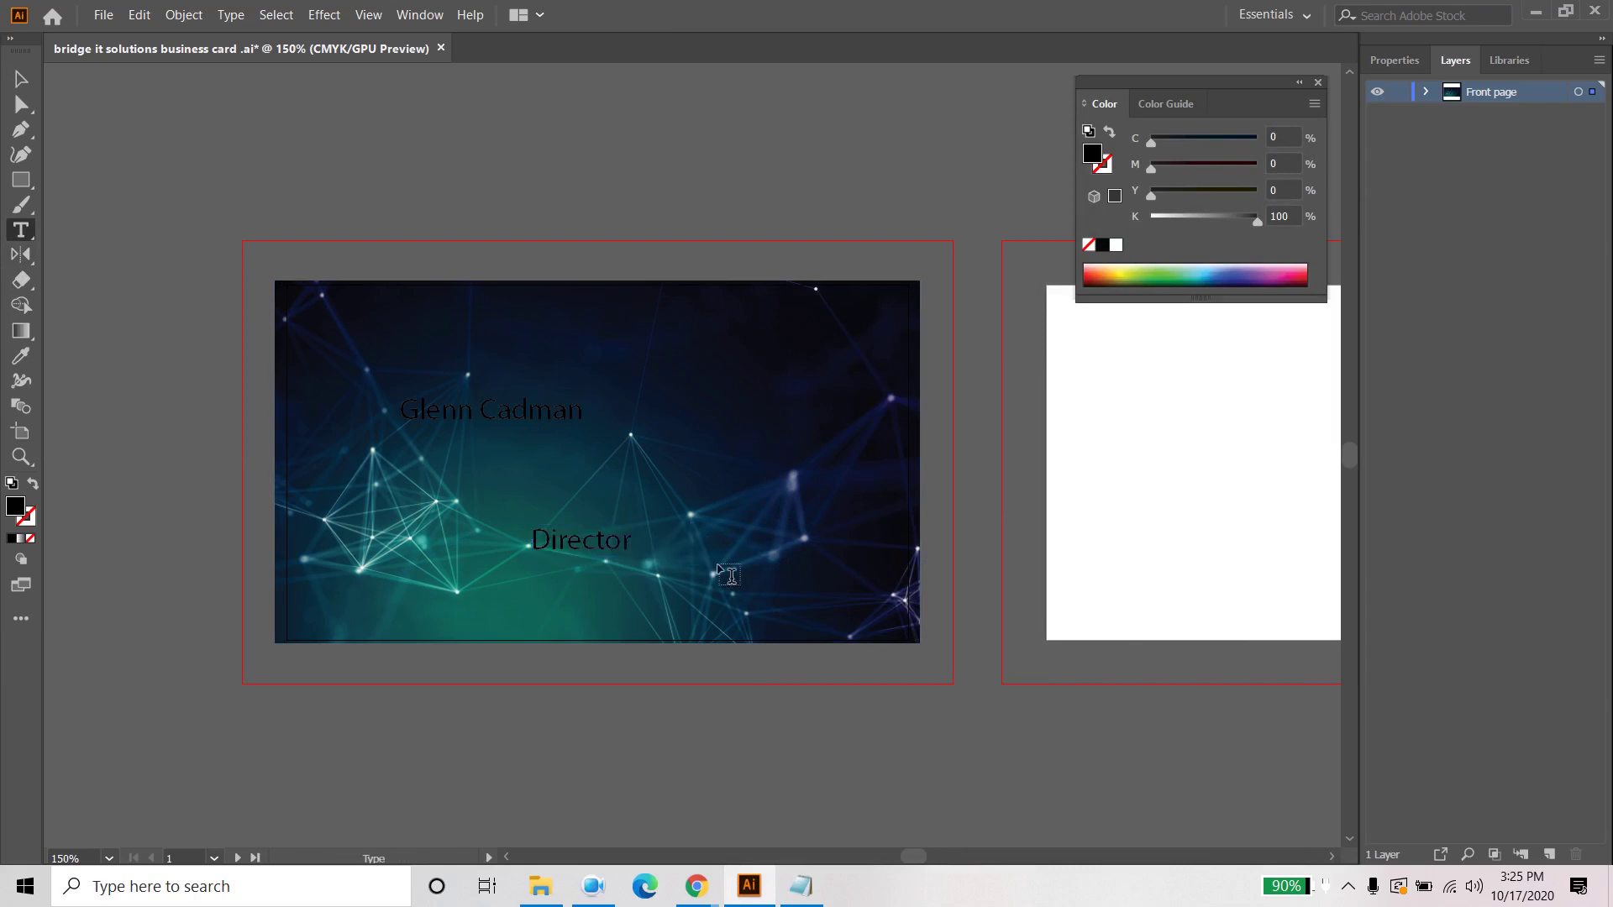
Step: Move the Director text directly beneath the director's name, aligned with its left edge
click(21, 78)
click(559, 641)
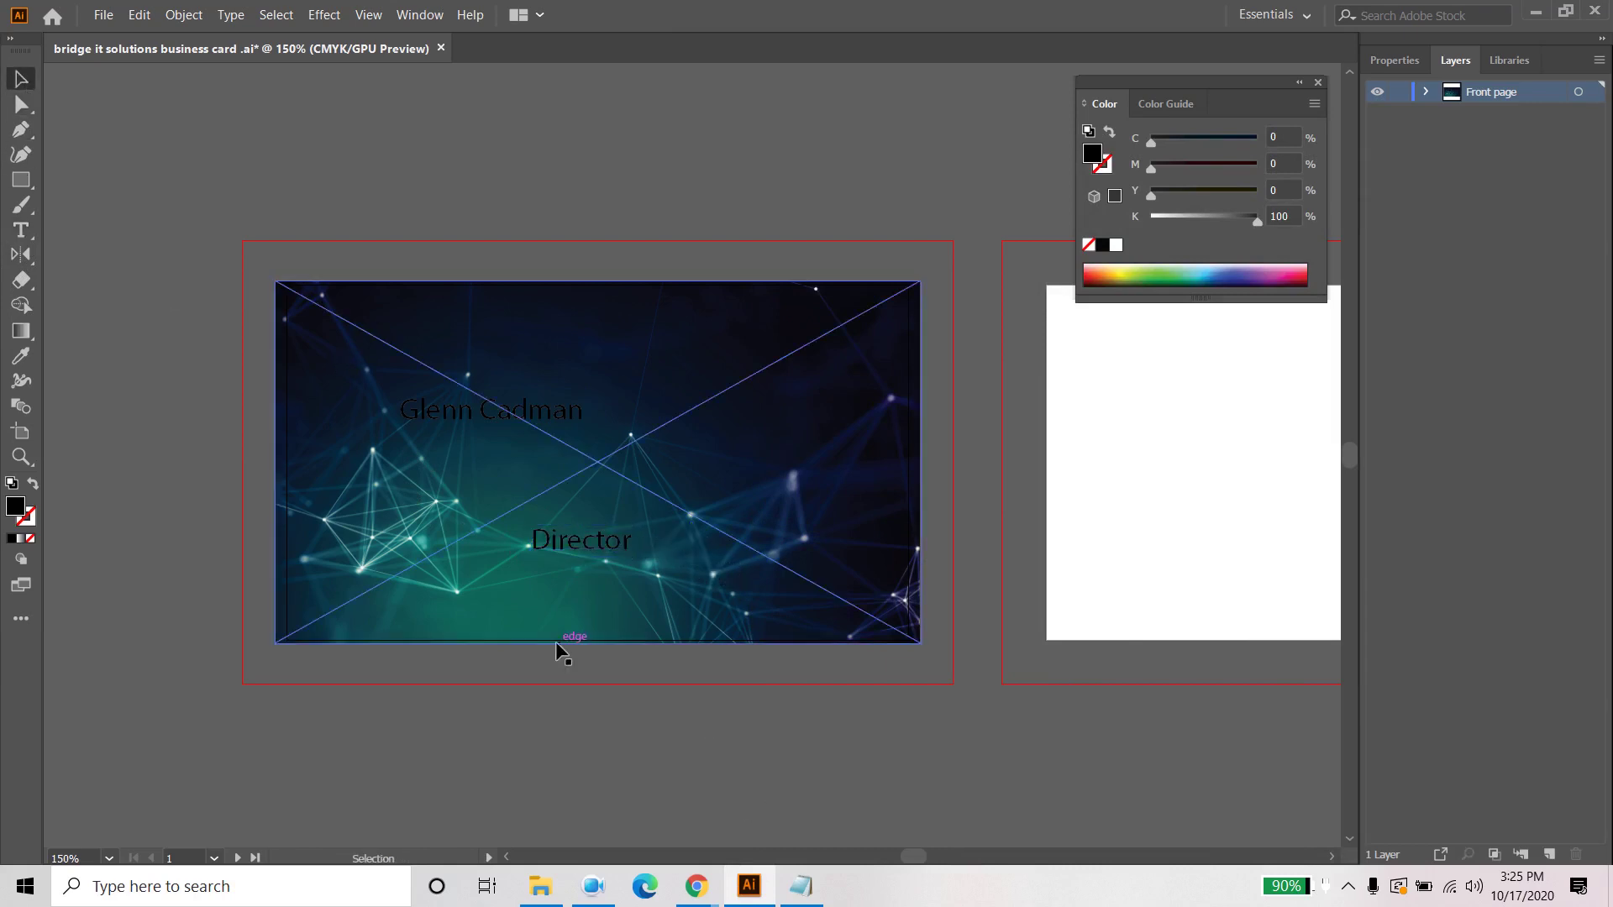
click(581, 542)
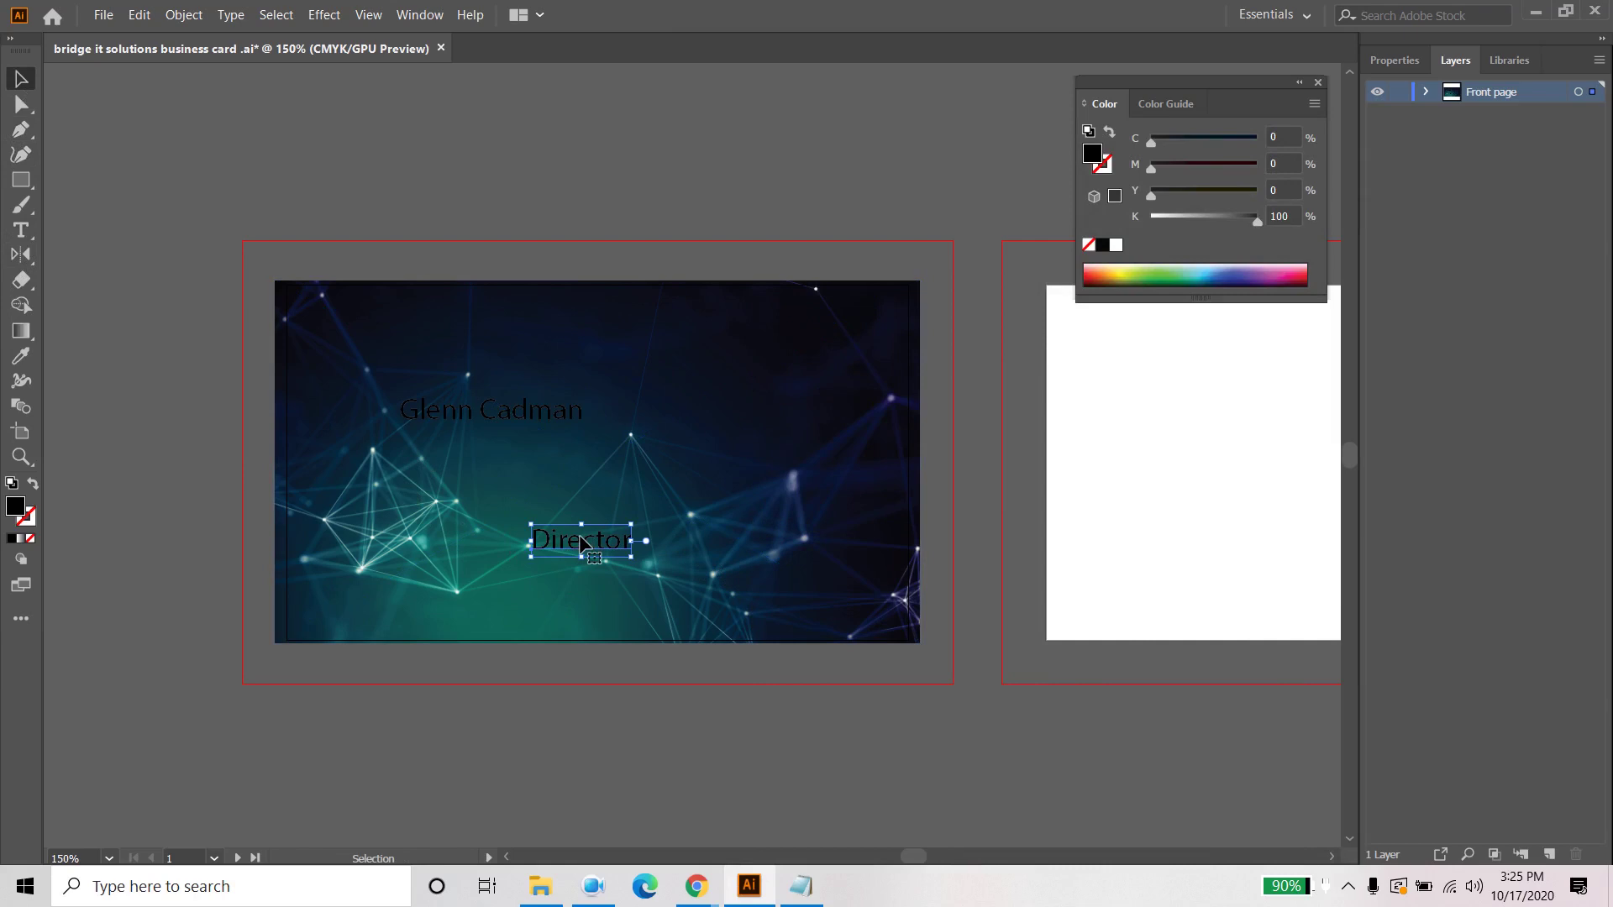
drag(582, 542, 451, 448)
Step: Set the font of the director's name to Source Sans Variable Semibold
click(493, 411)
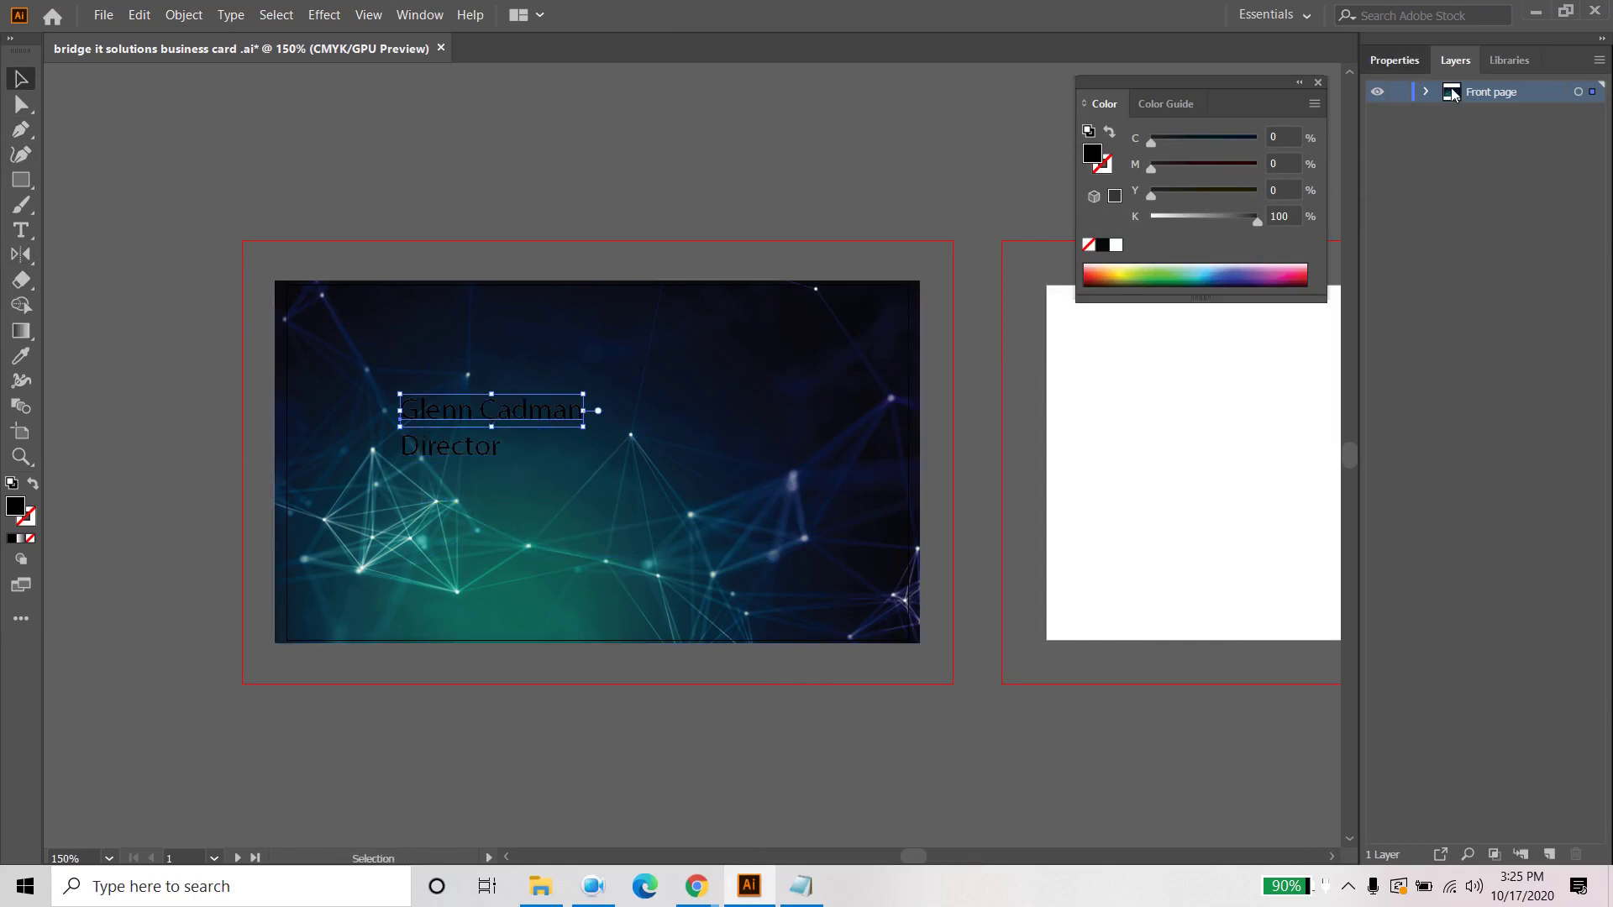
click(1395, 61)
click(1582, 467)
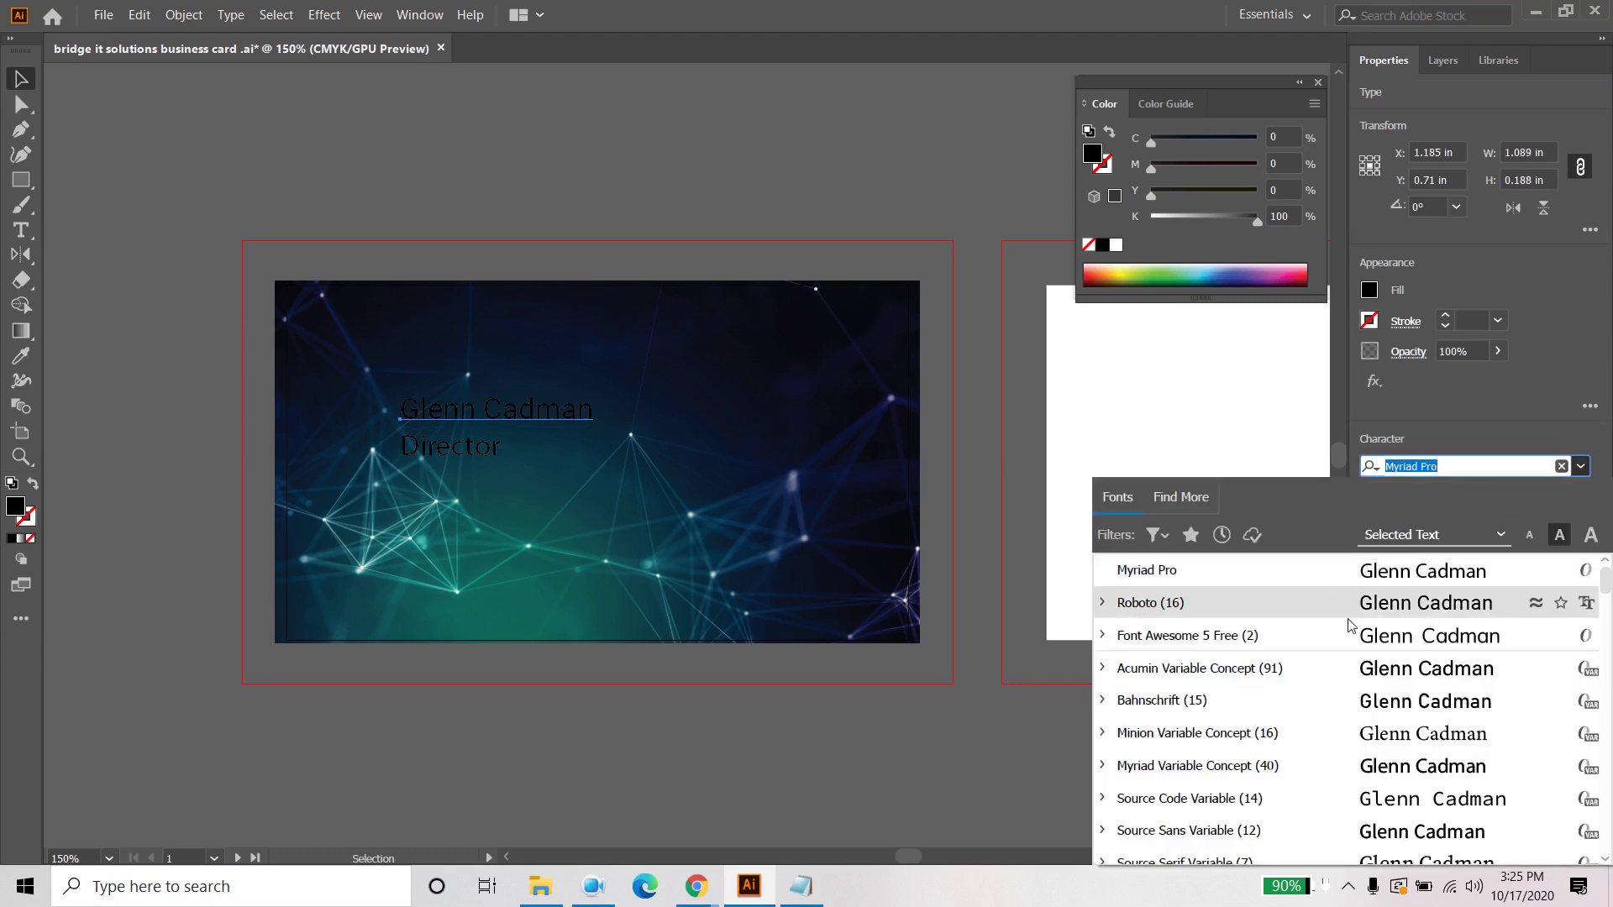
scroll(1350, 630, down, 3)
scroll(1438, 695, up, 2)
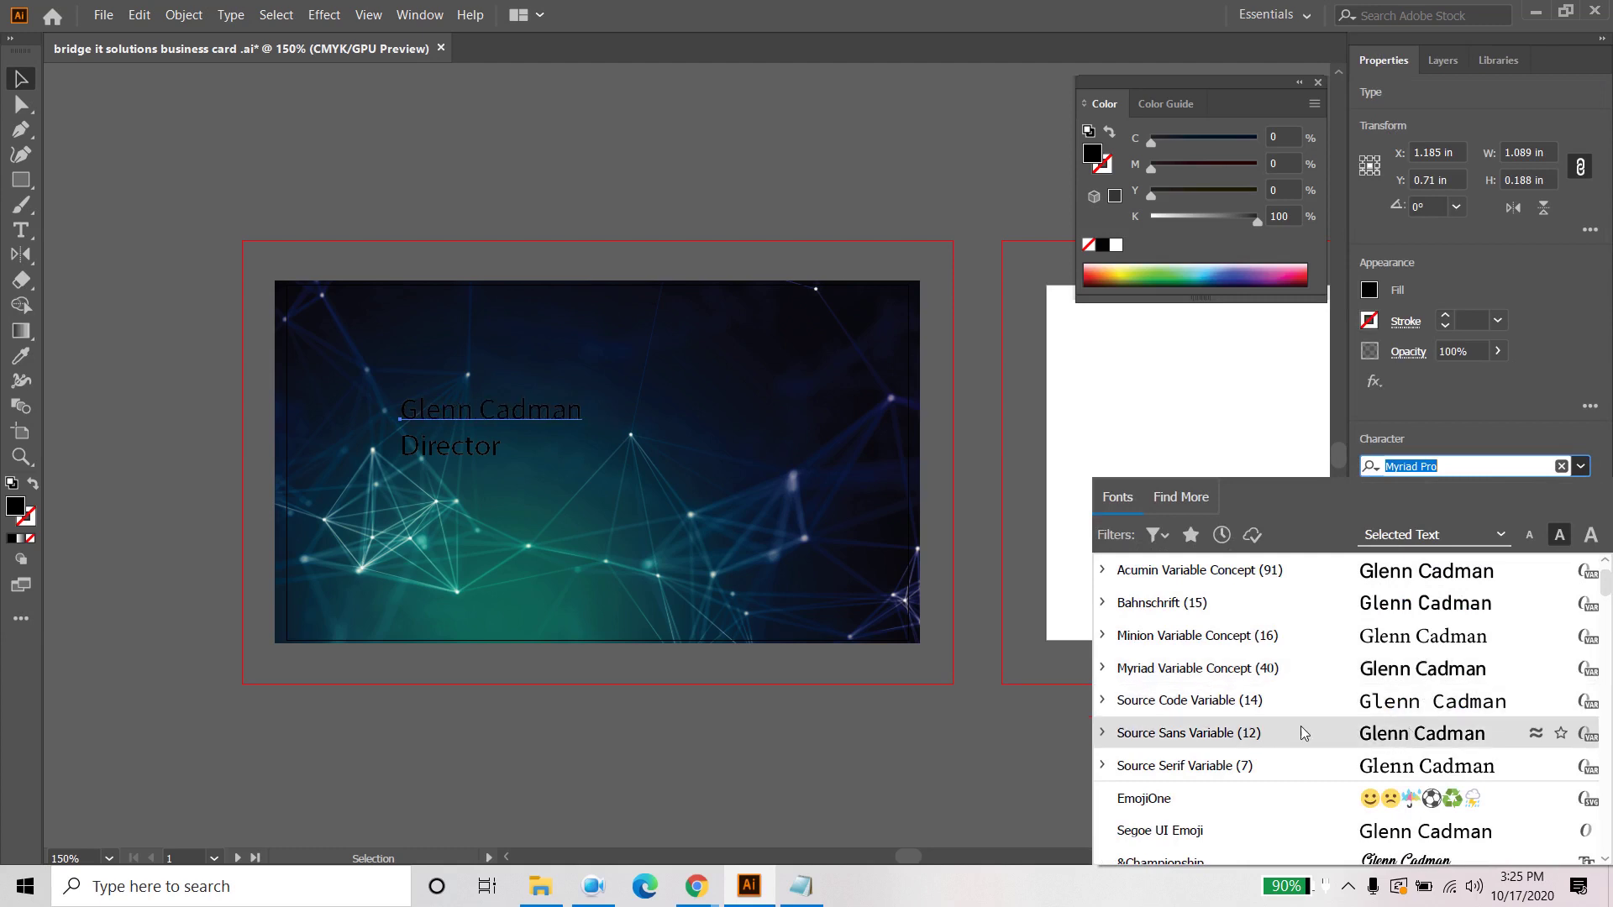
click(1103, 733)
scroll(1180, 731, down, 1)
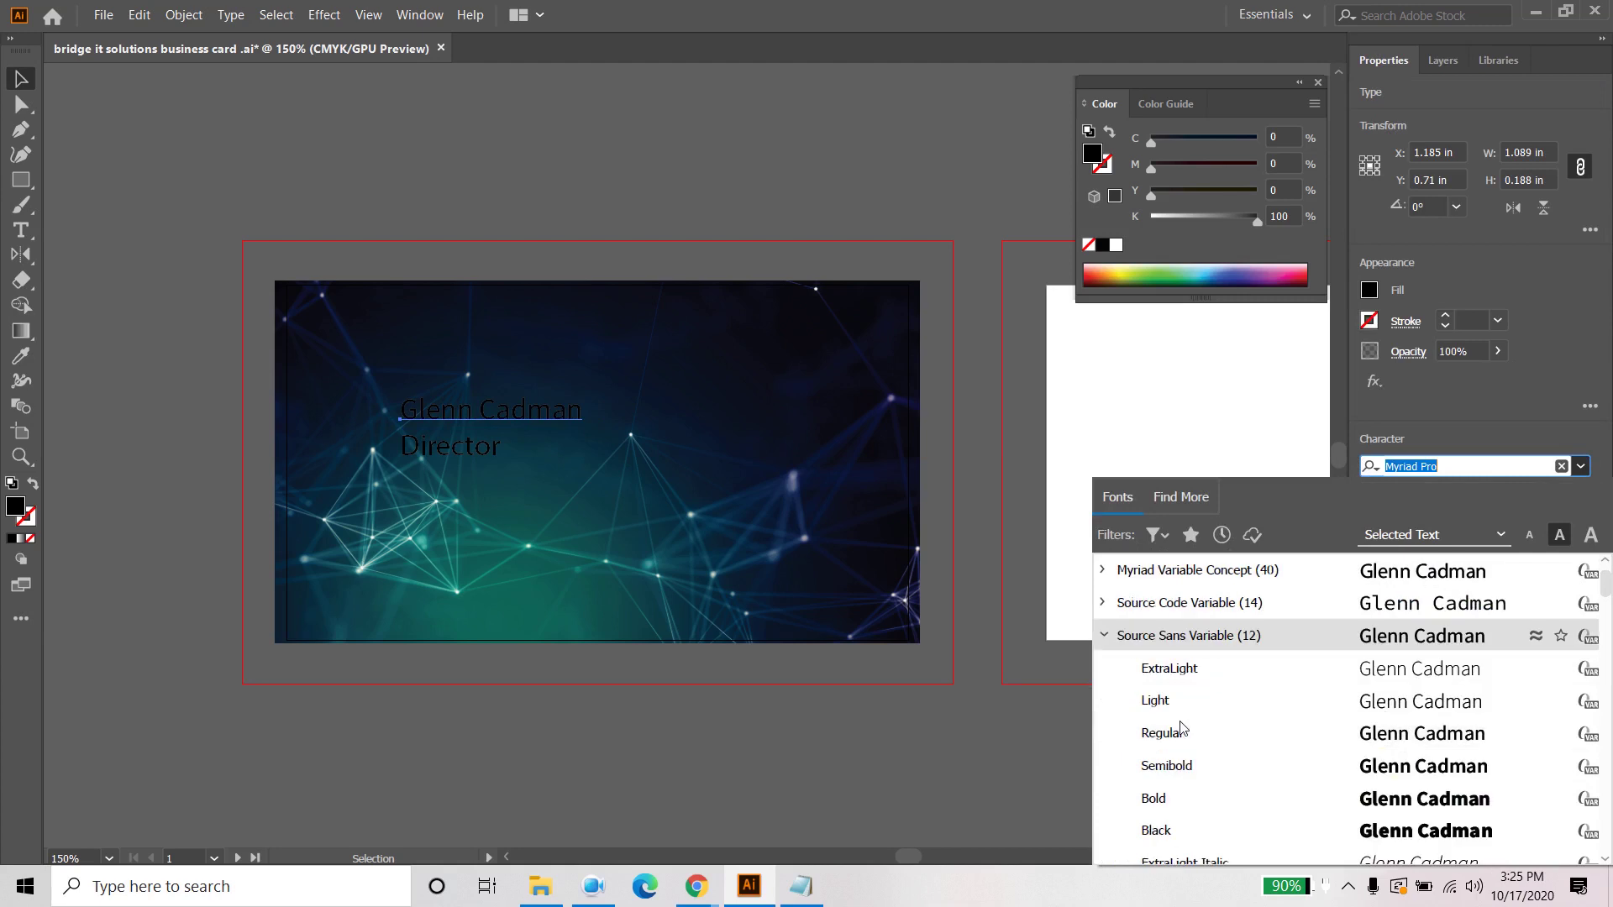
click(1407, 767)
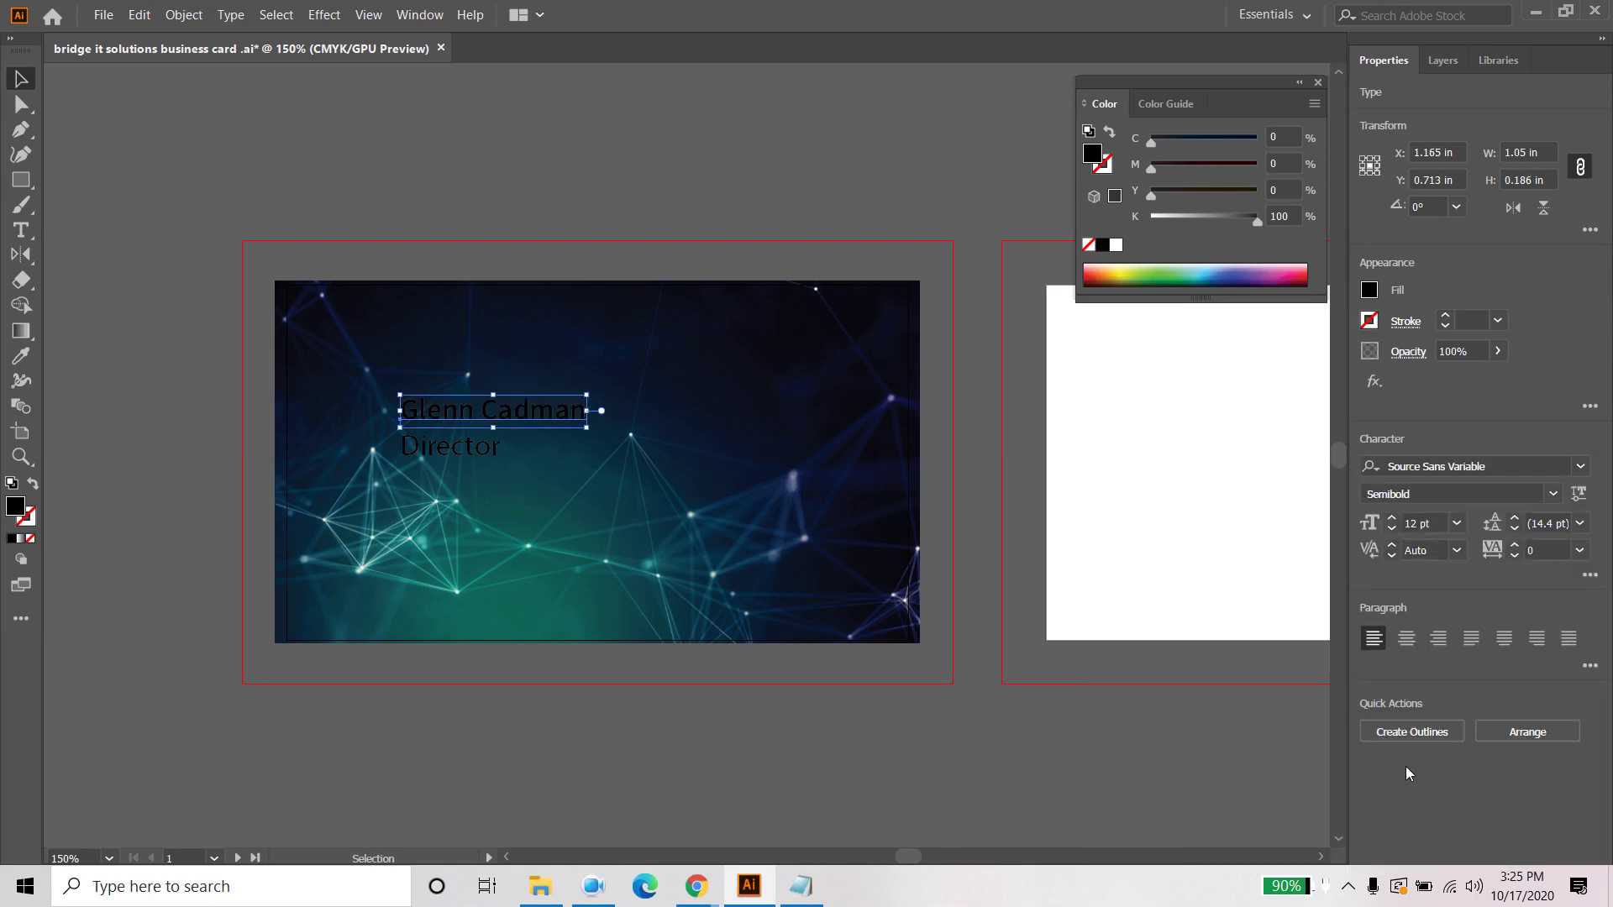
Step: Fill the director's name with the lightest grey swatch and deselect it
click(1049, 733)
click(487, 425)
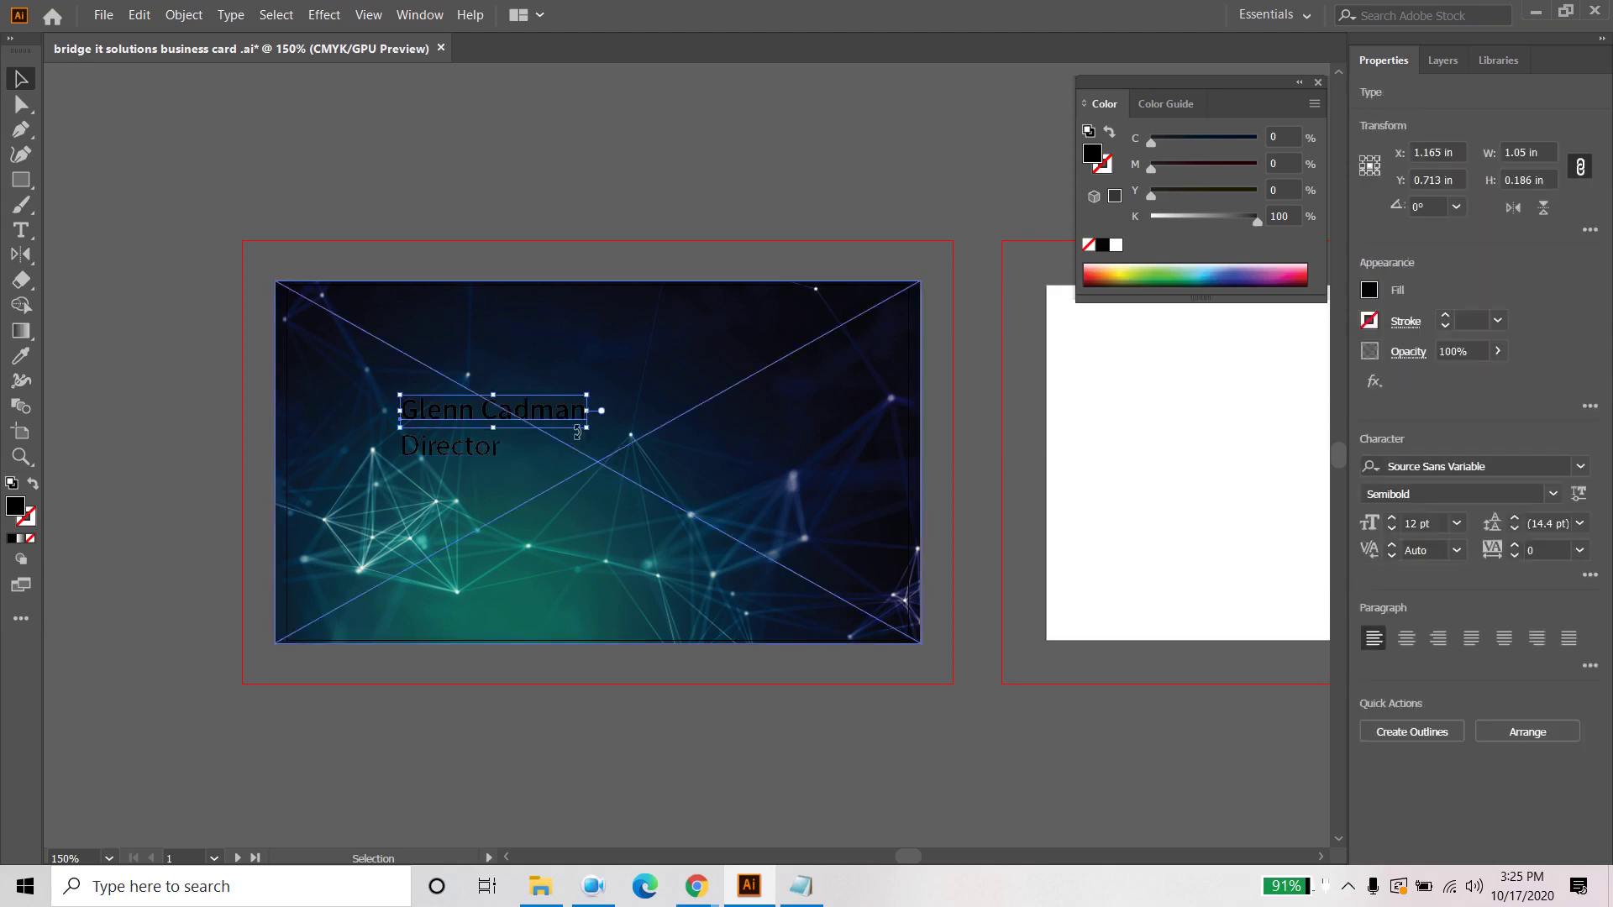
click(1372, 296)
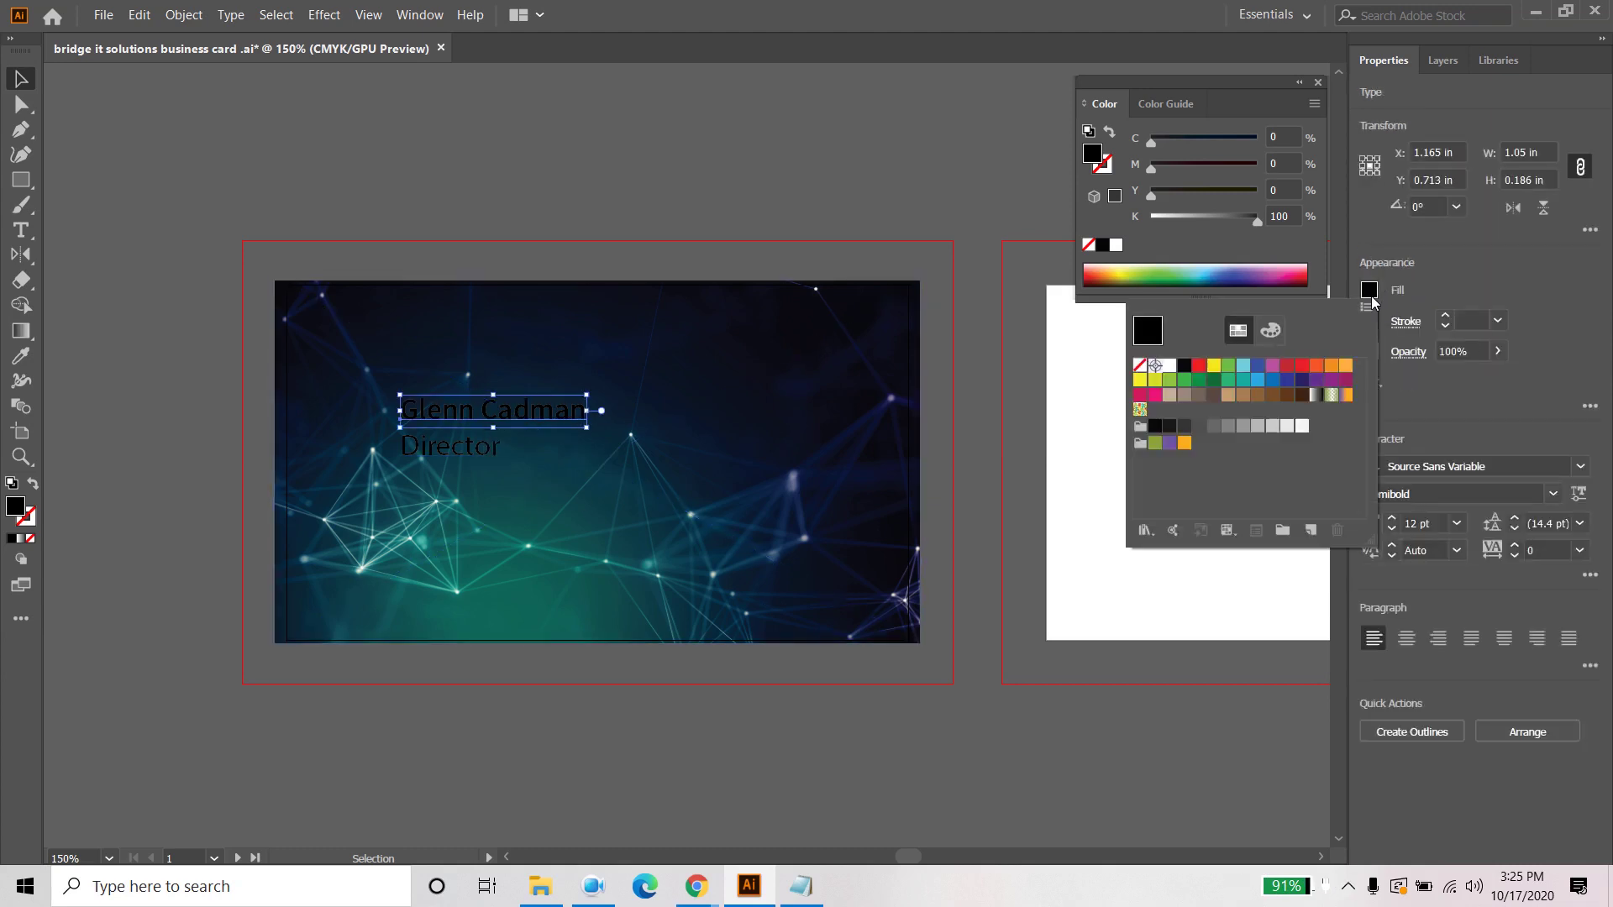
click(1300, 428)
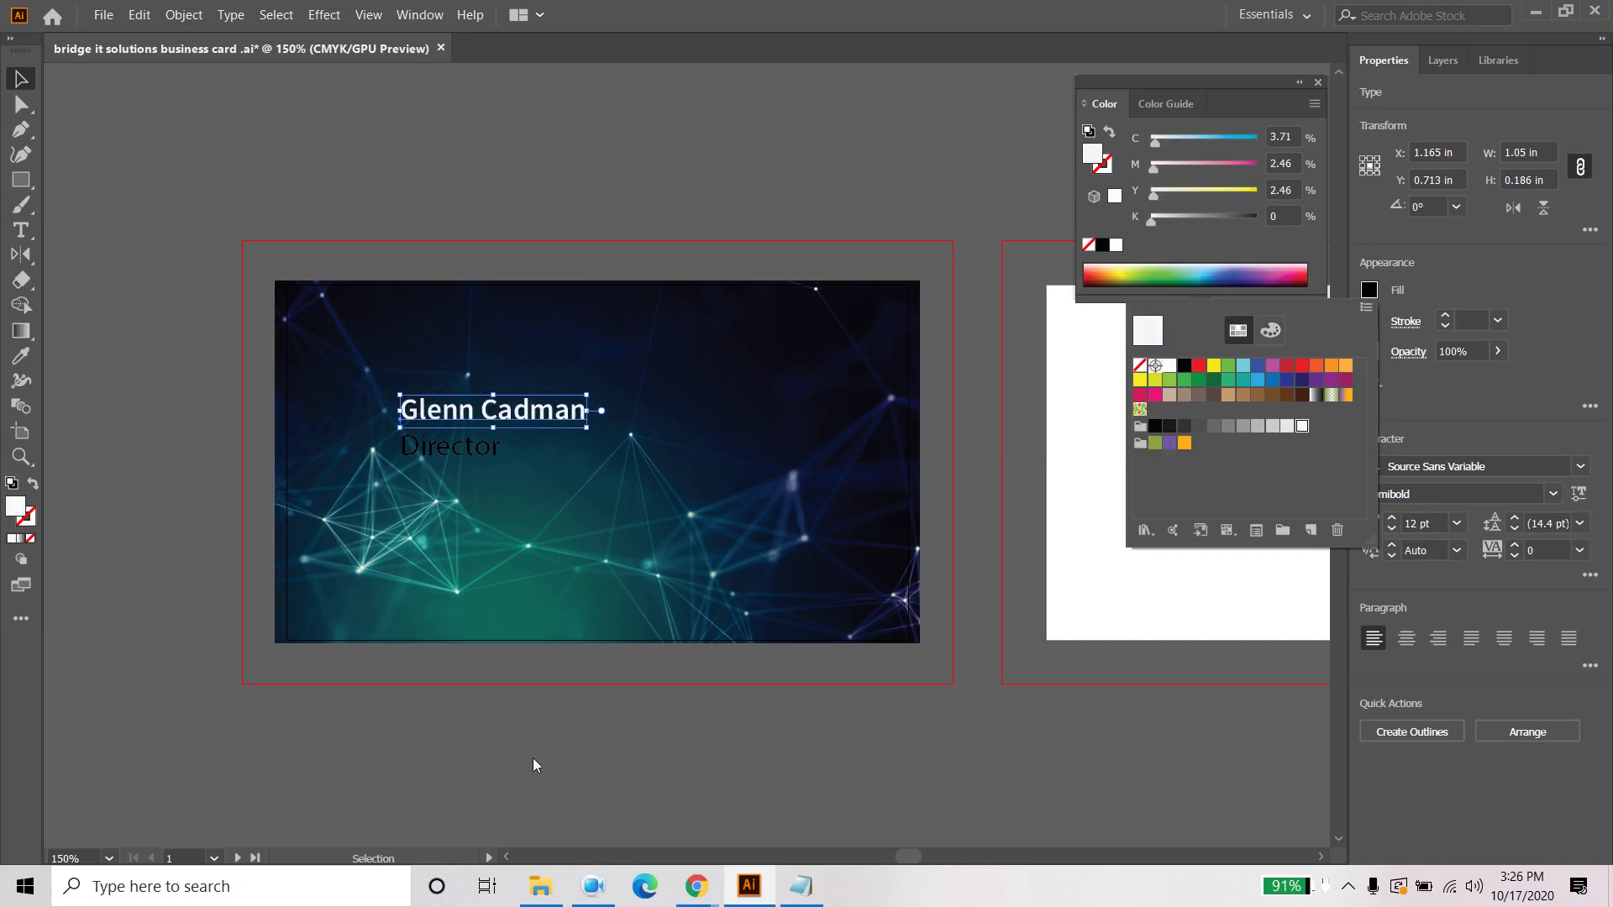
click(498, 723)
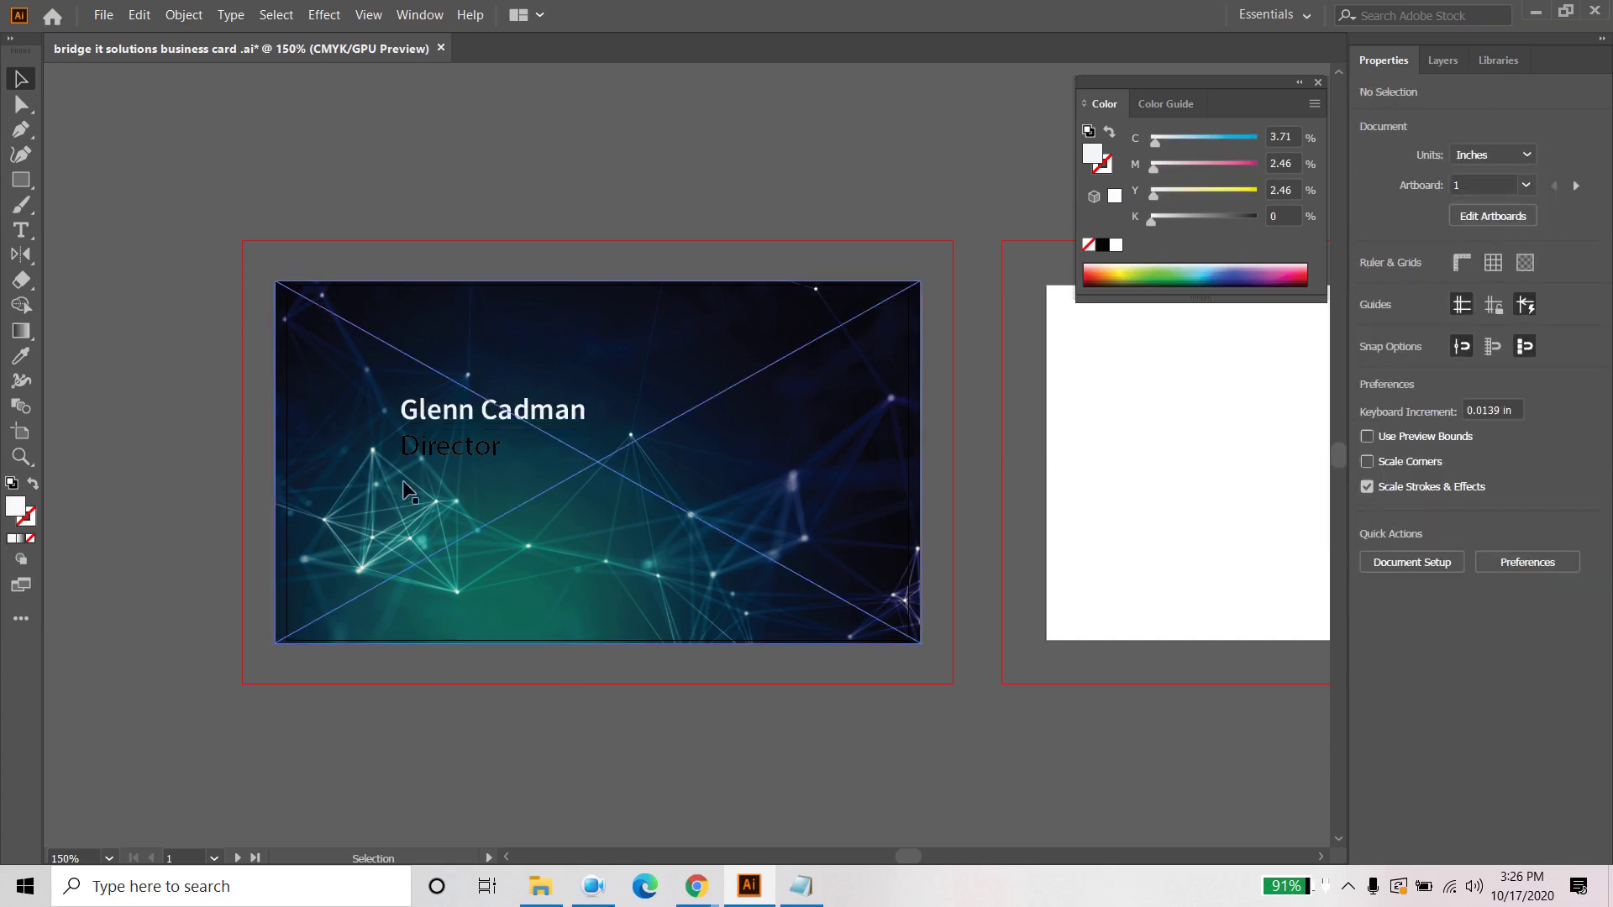
Step: Try the Director text in Source Code Variable Medium with a white fill
click(460, 453)
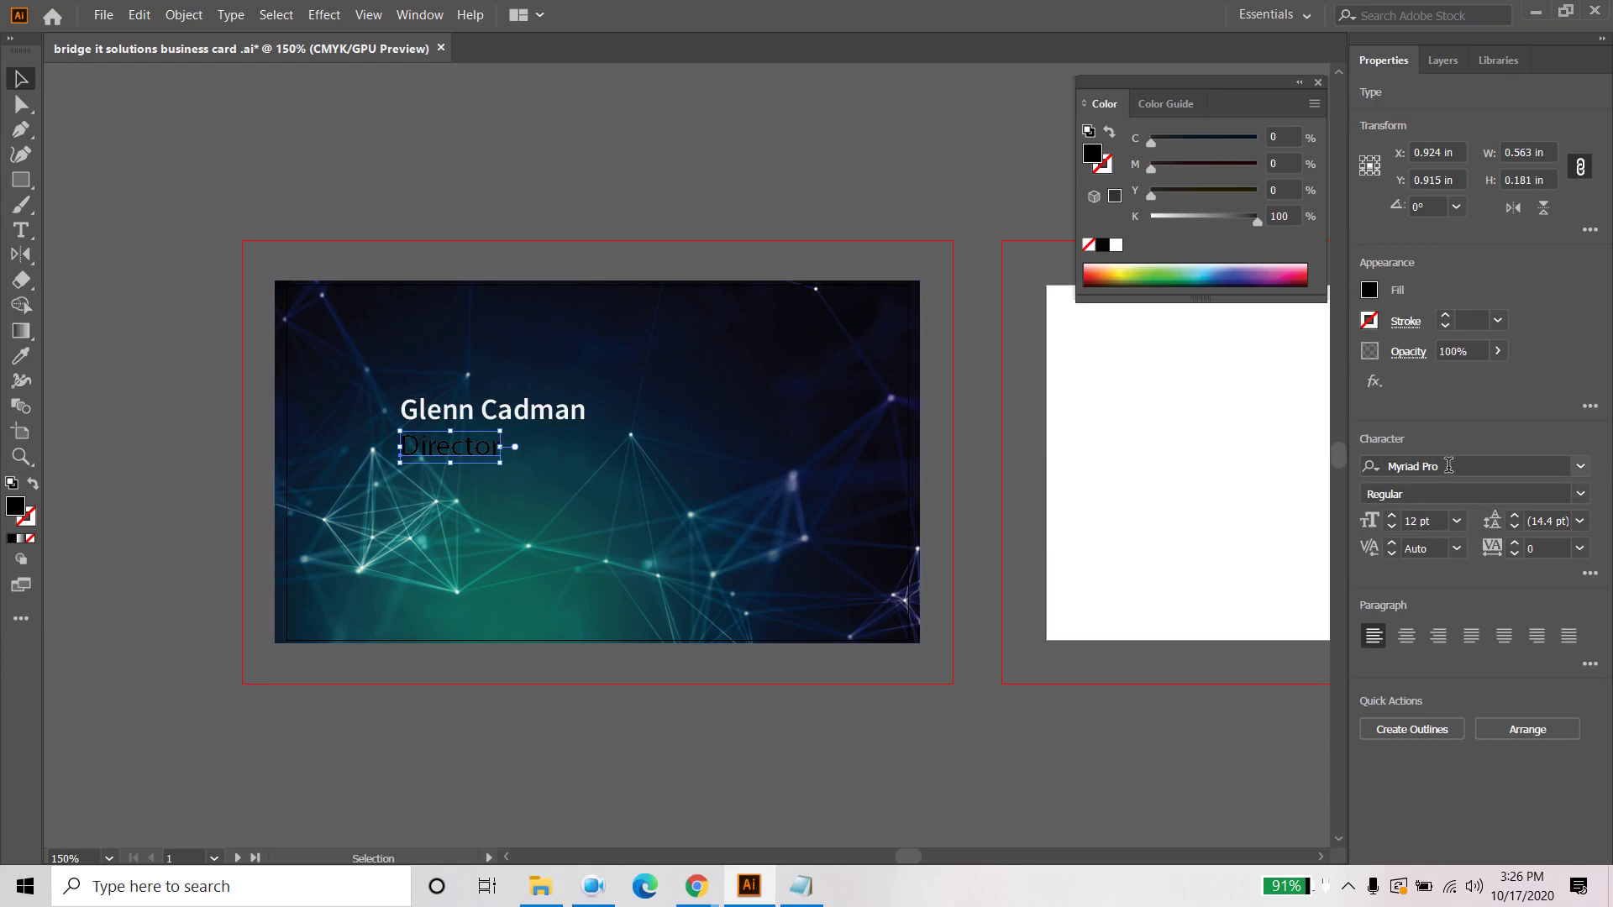
click(1449, 466)
text(s)
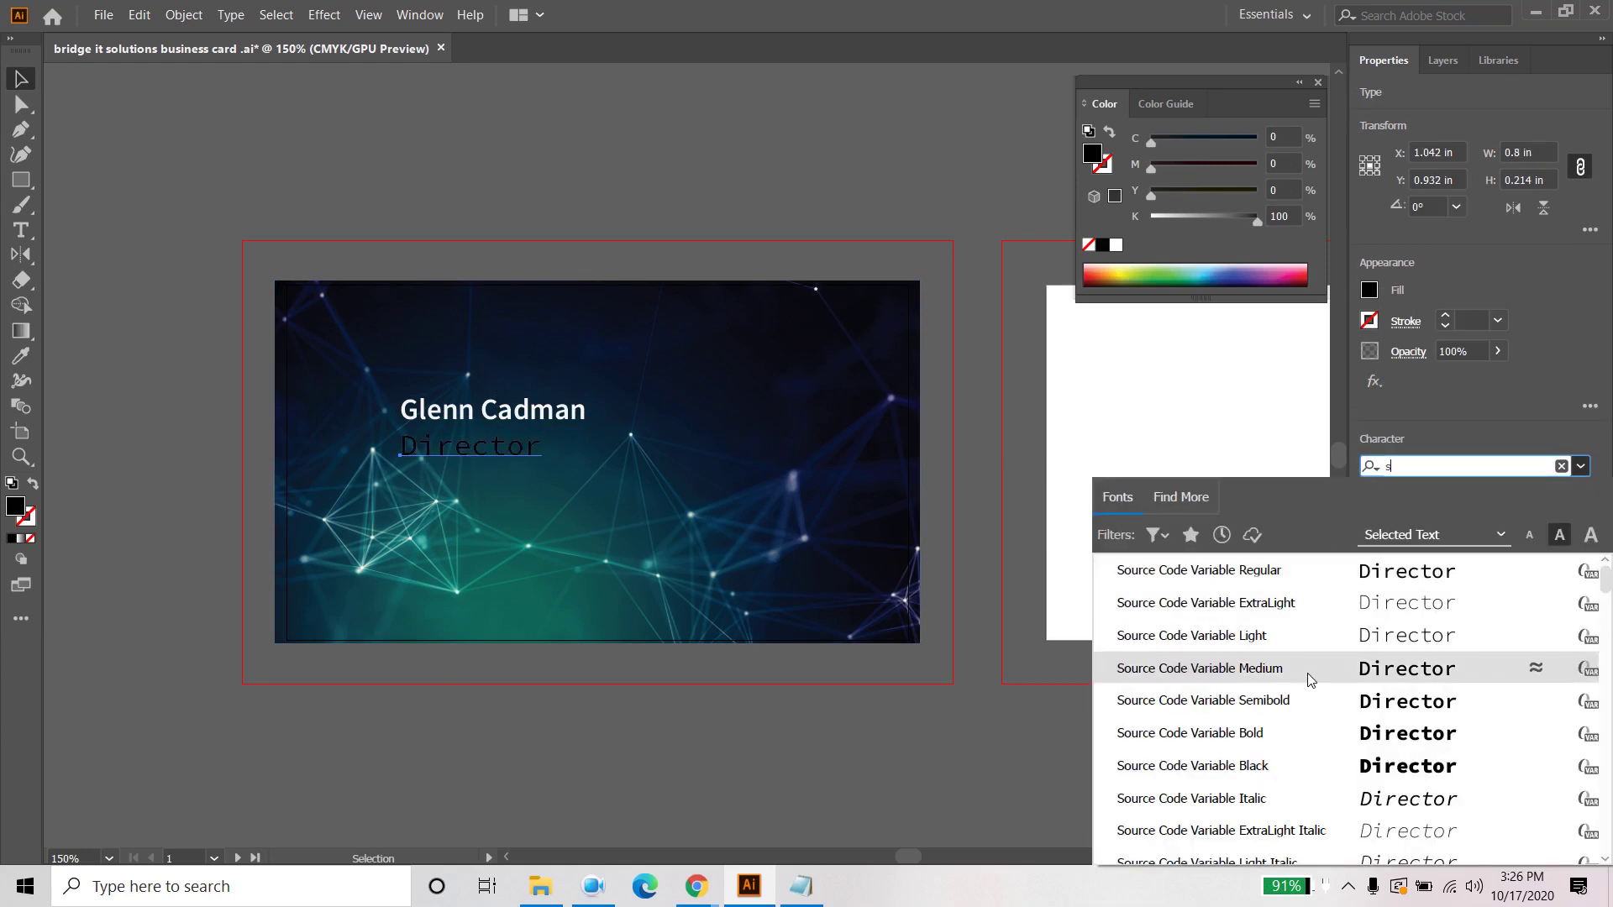
click(1257, 672)
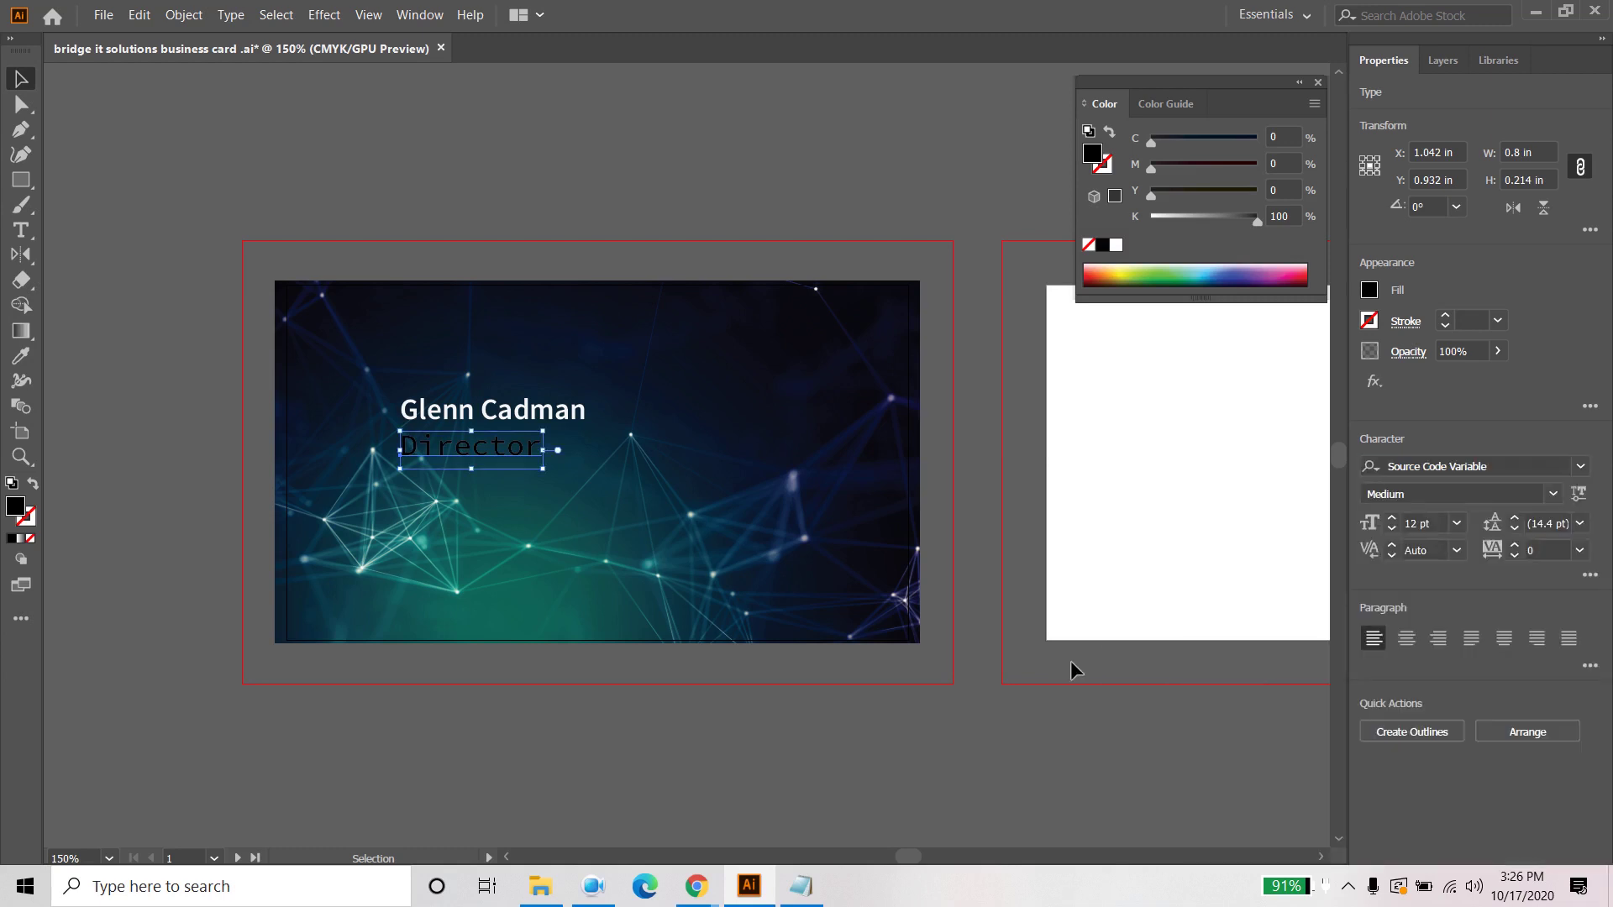
click(1370, 290)
click(1171, 366)
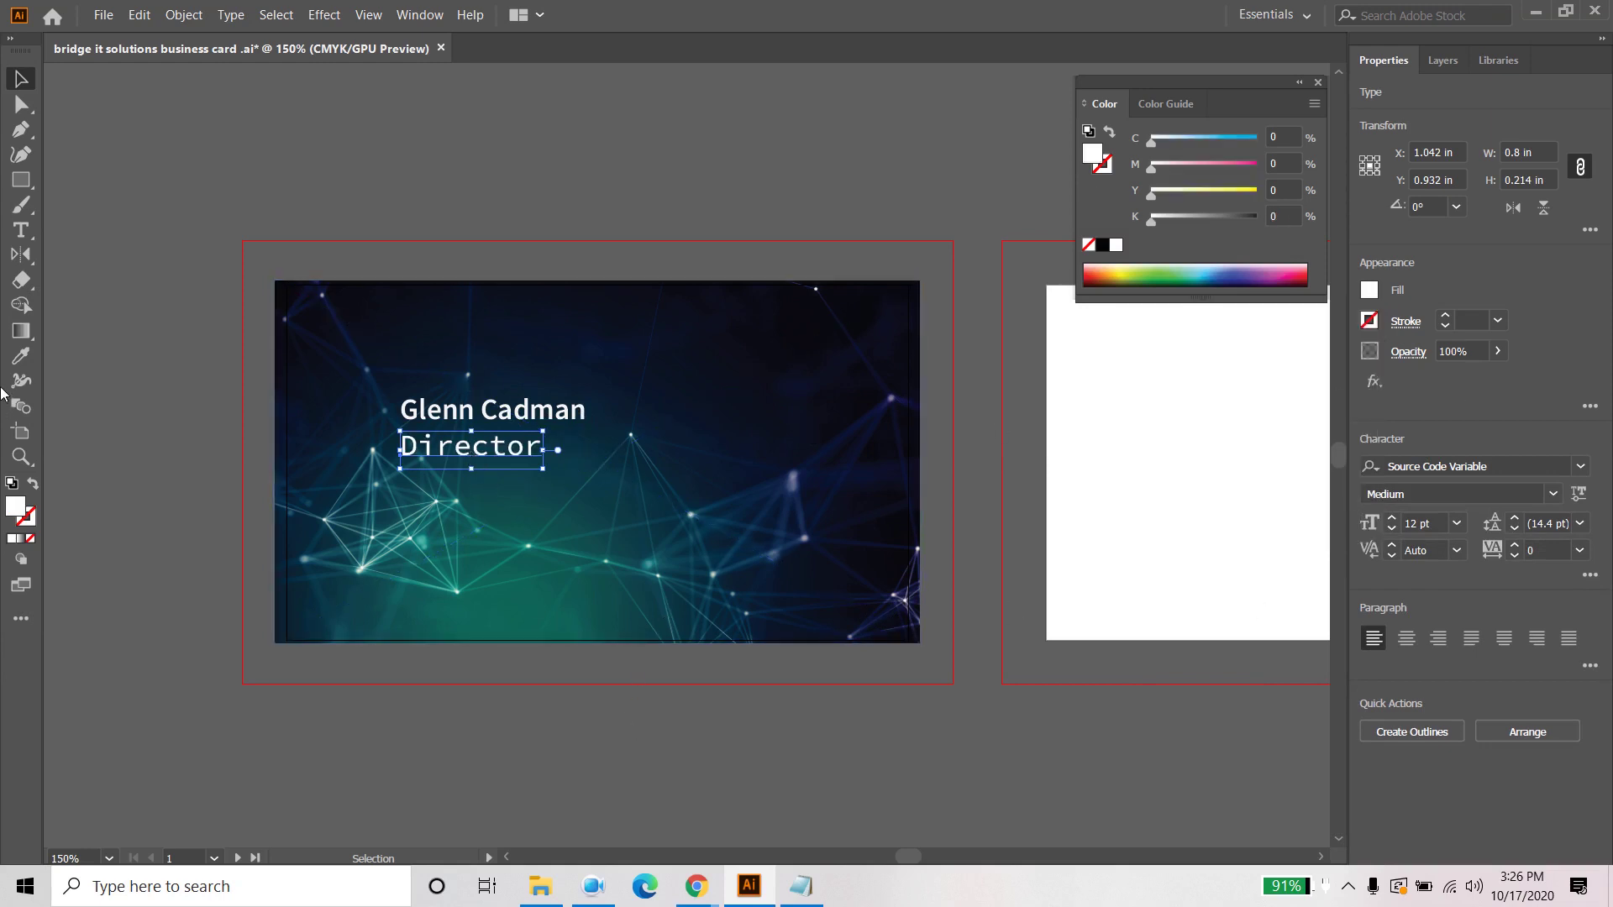
Step: Copy the name's text formatting onto the Director text with the Eyedropper, and set its font style to Regular
click(21, 355)
click(444, 410)
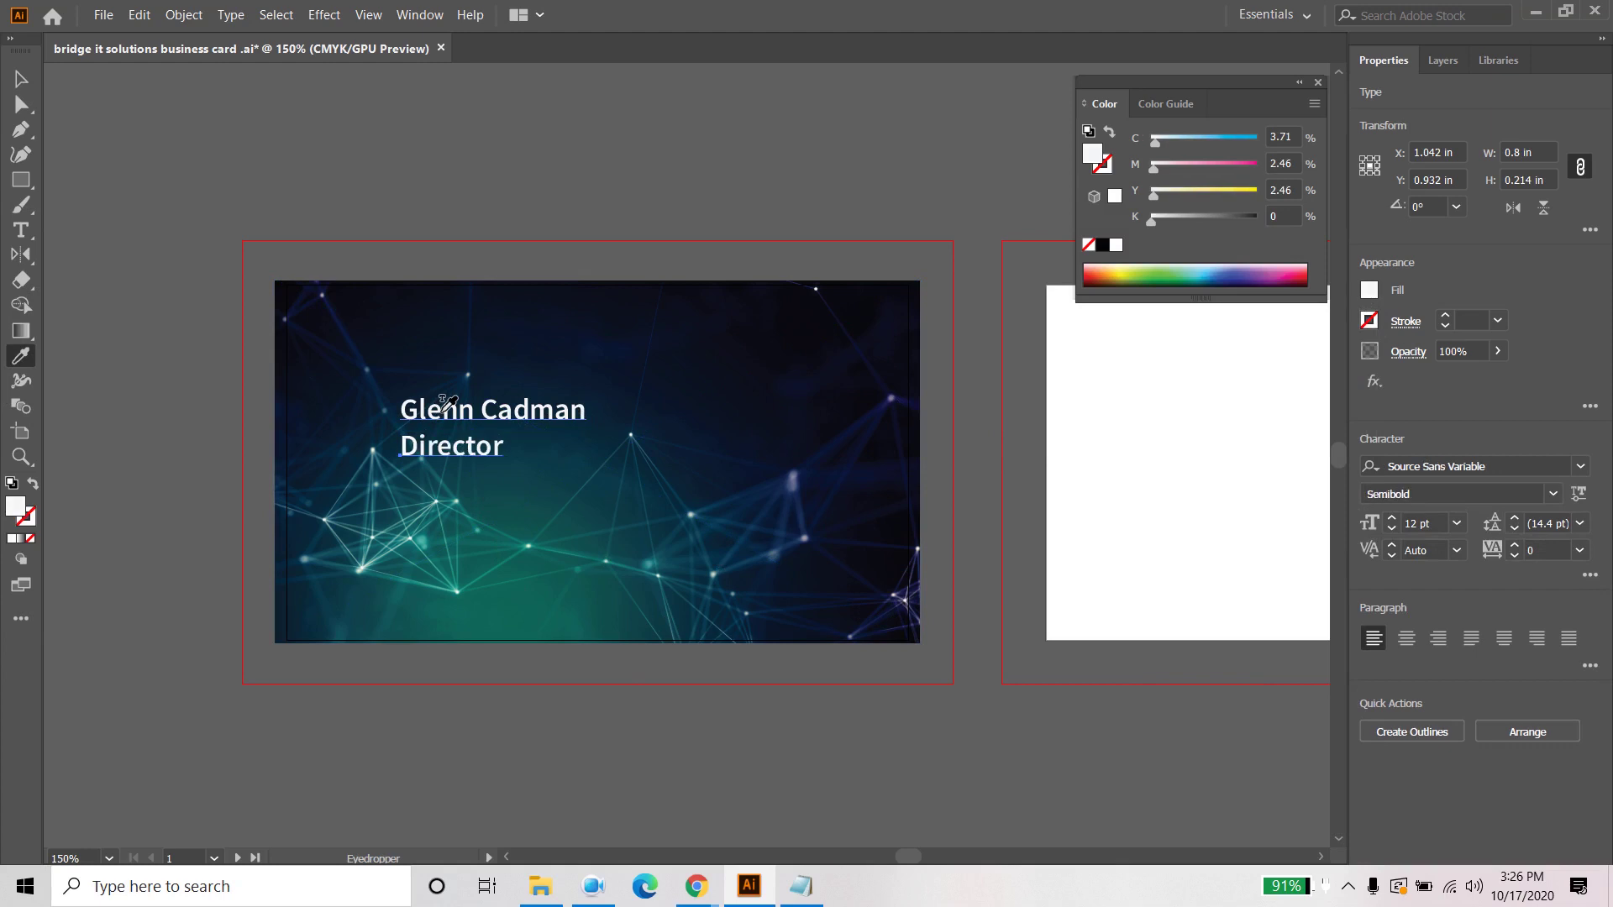
key(v)
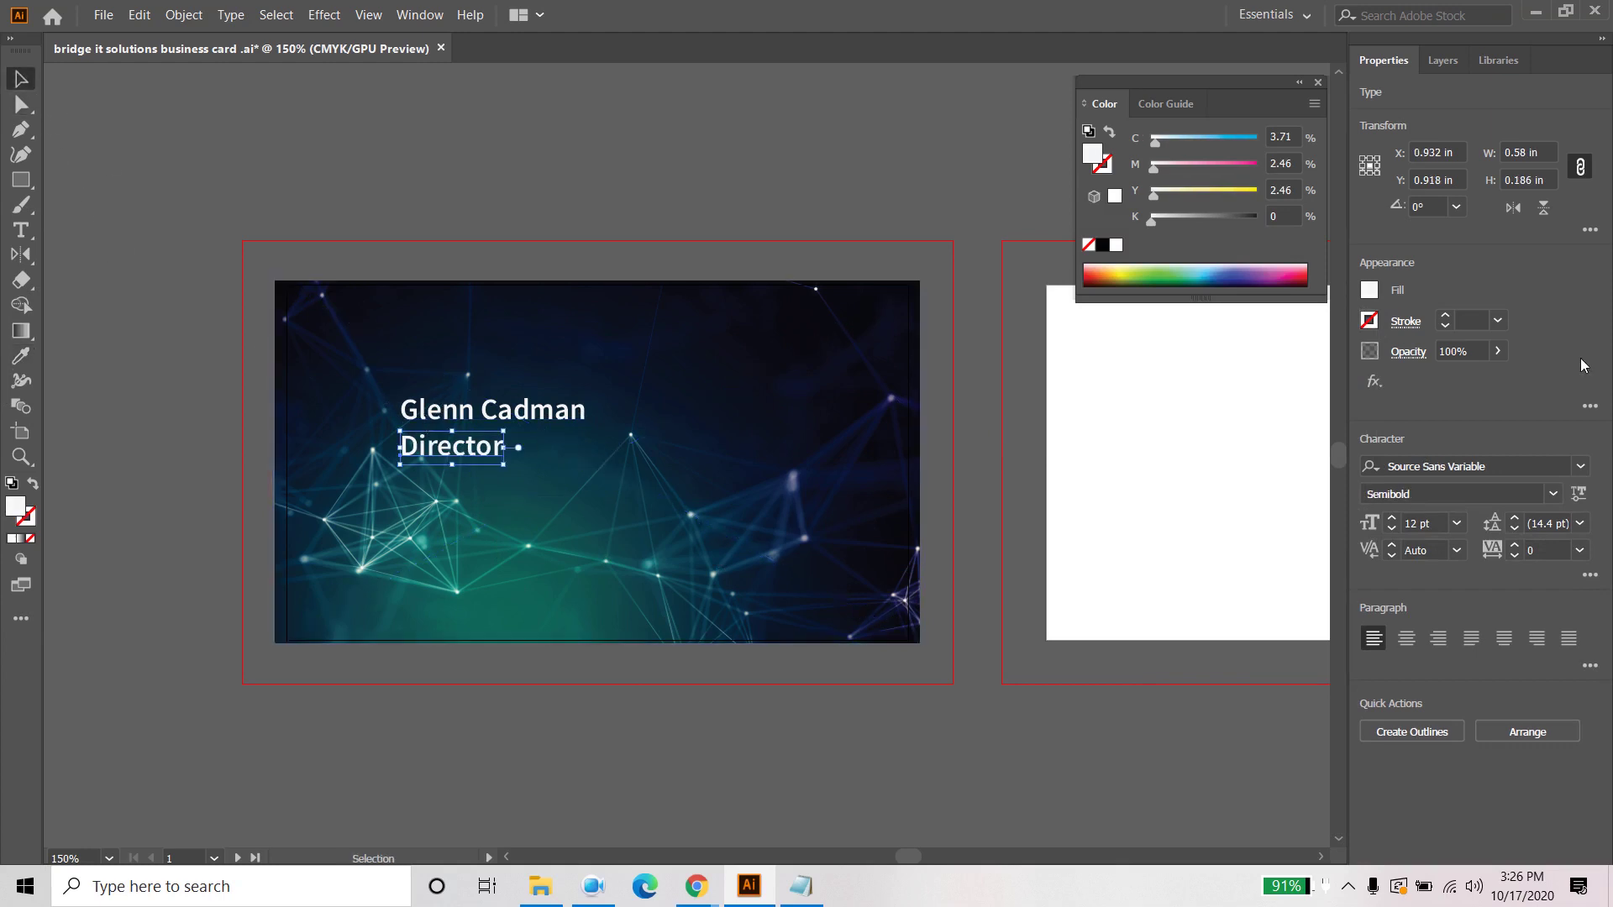
click(1553, 496)
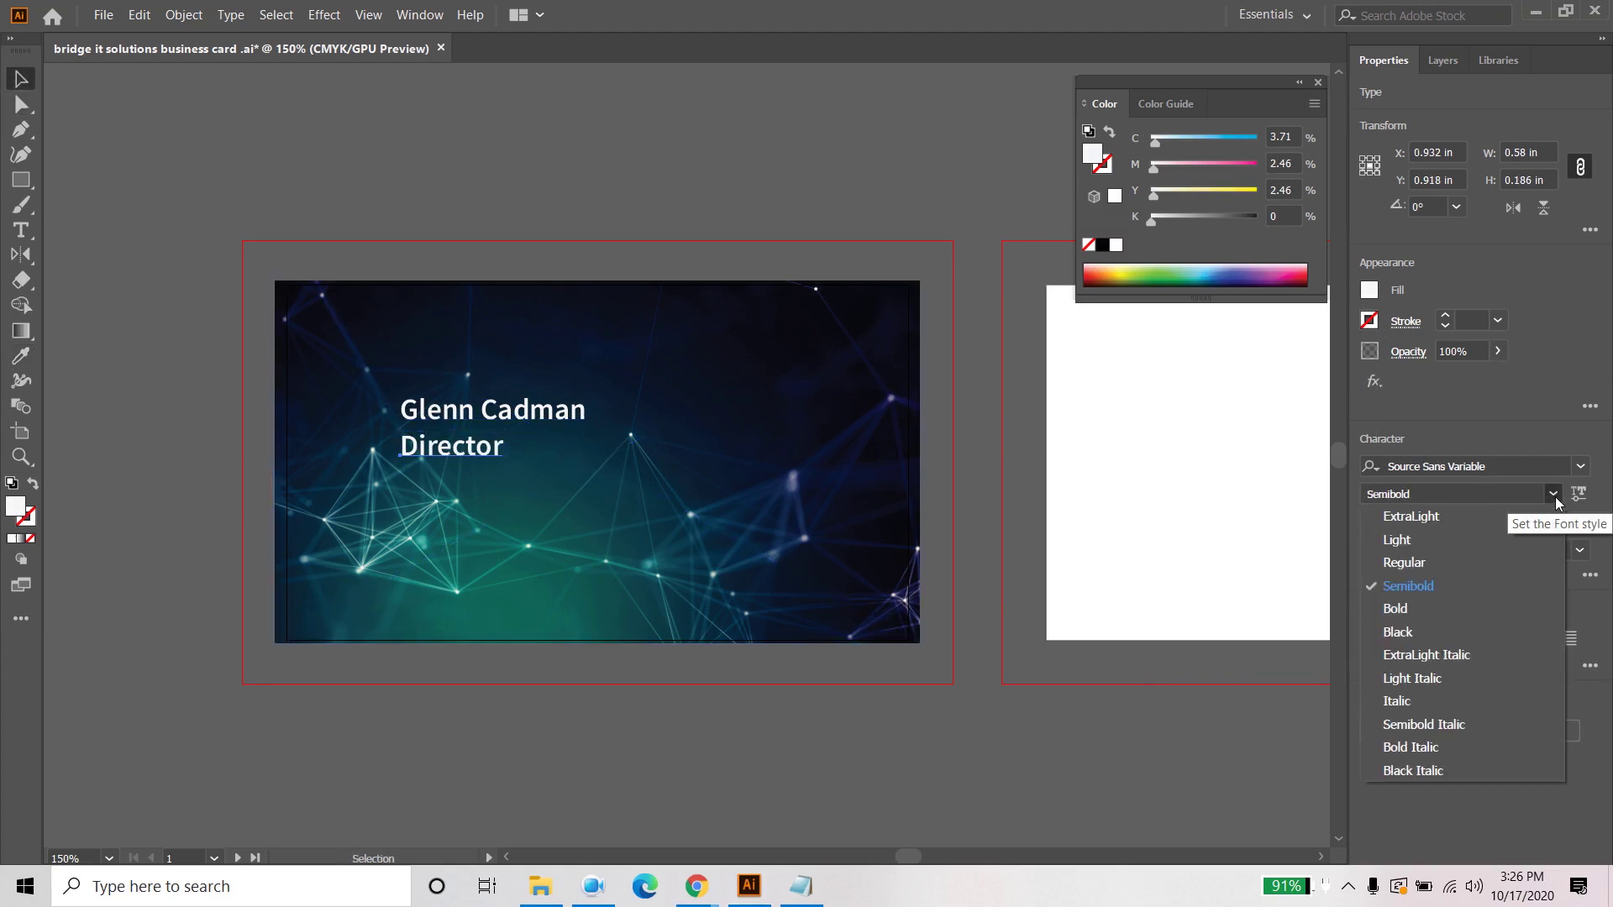
click(1429, 571)
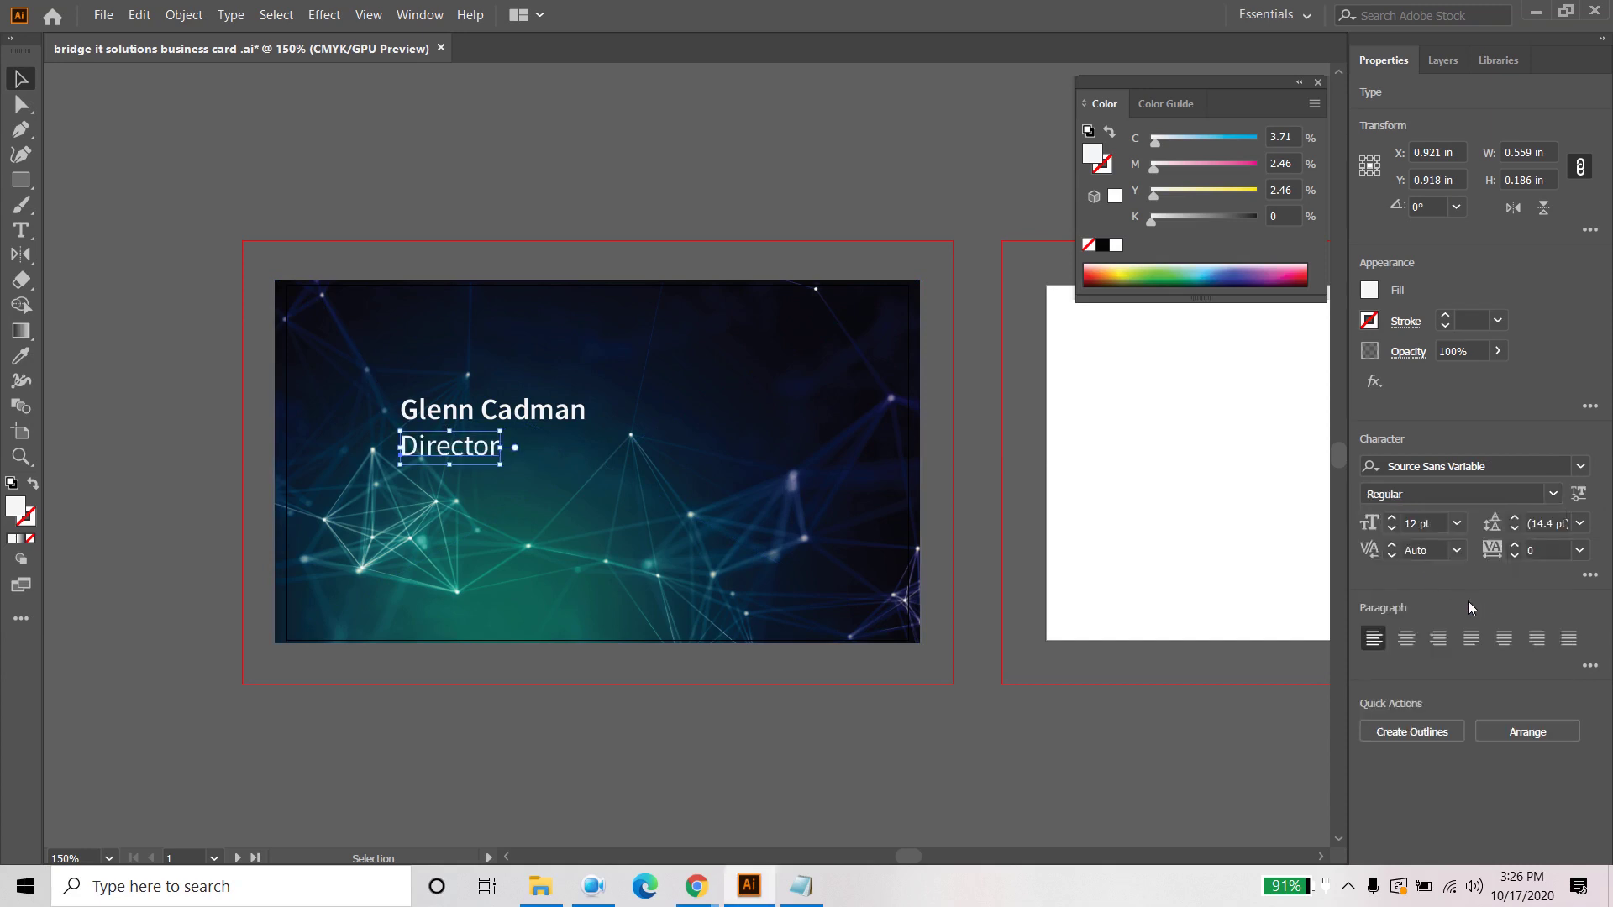
Step: Set the Director text size to 10 pt and move it up close beneath the name
click(1393, 528)
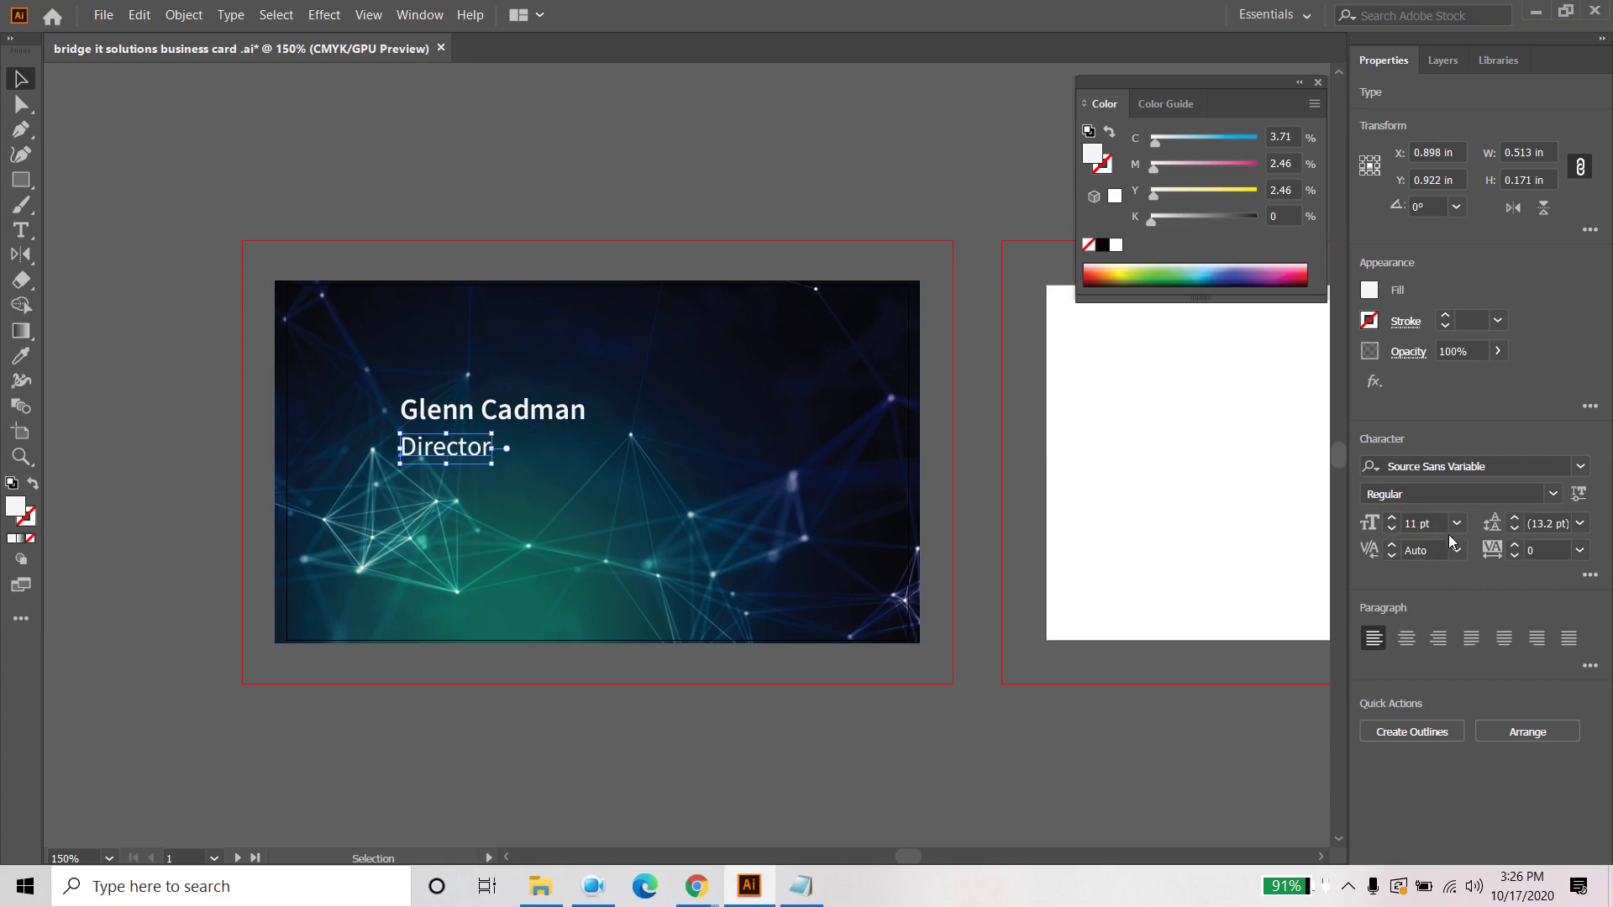
click(1393, 532)
click(579, 770)
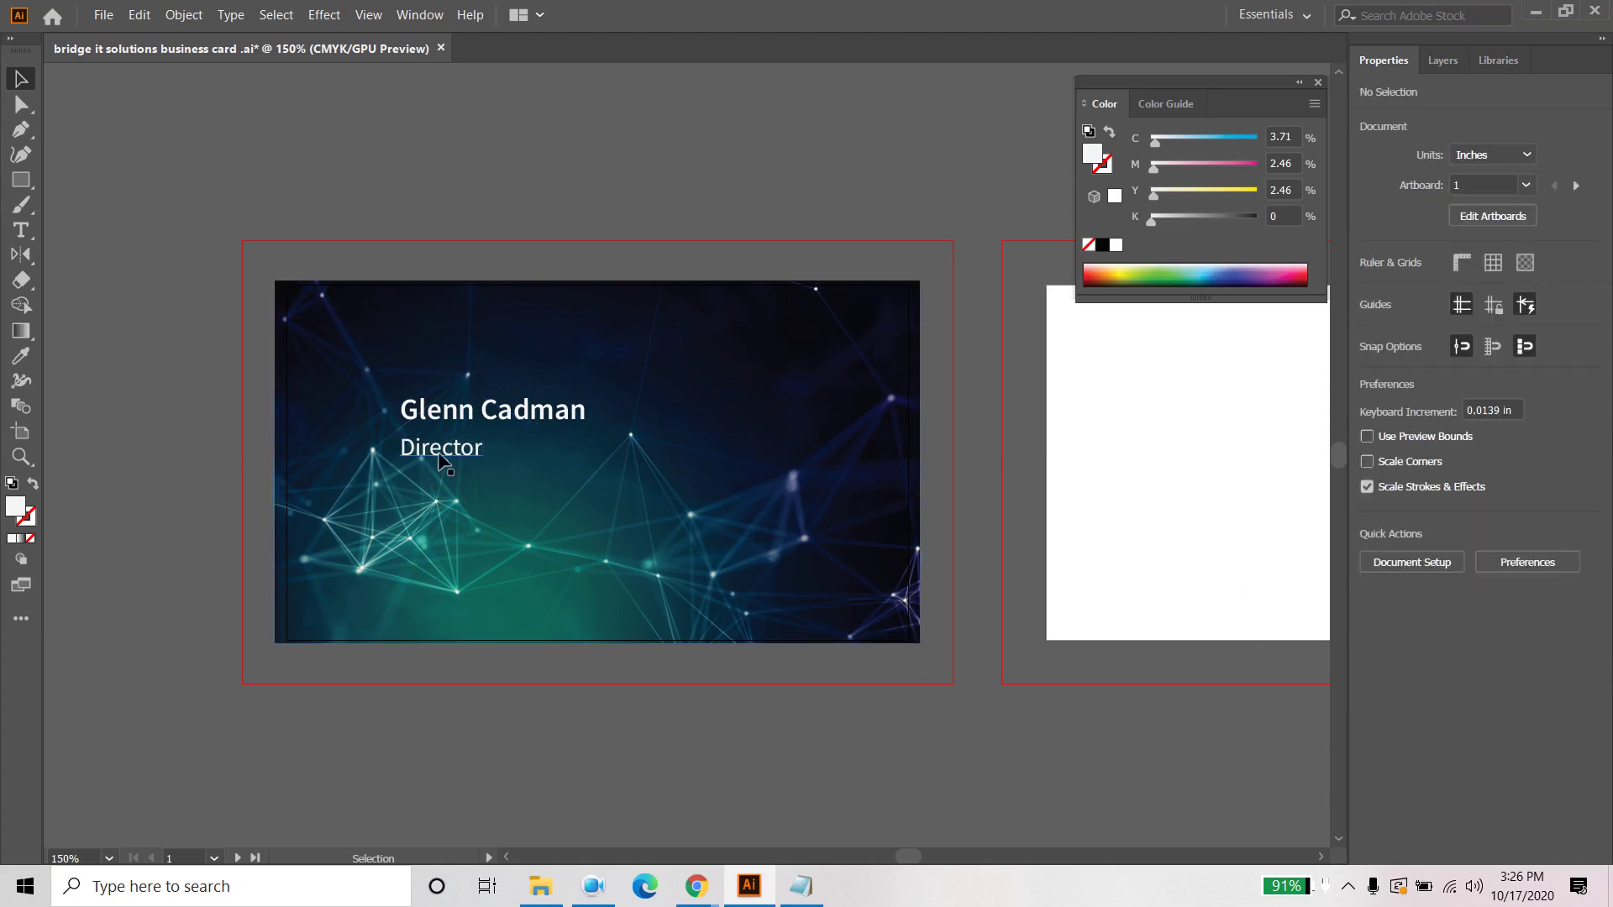
click(440, 452)
drag(439, 452, 439, 437)
click(563, 743)
Step: Select the name and Director text together and move them toward the upper-left area of the card
click(460, 428)
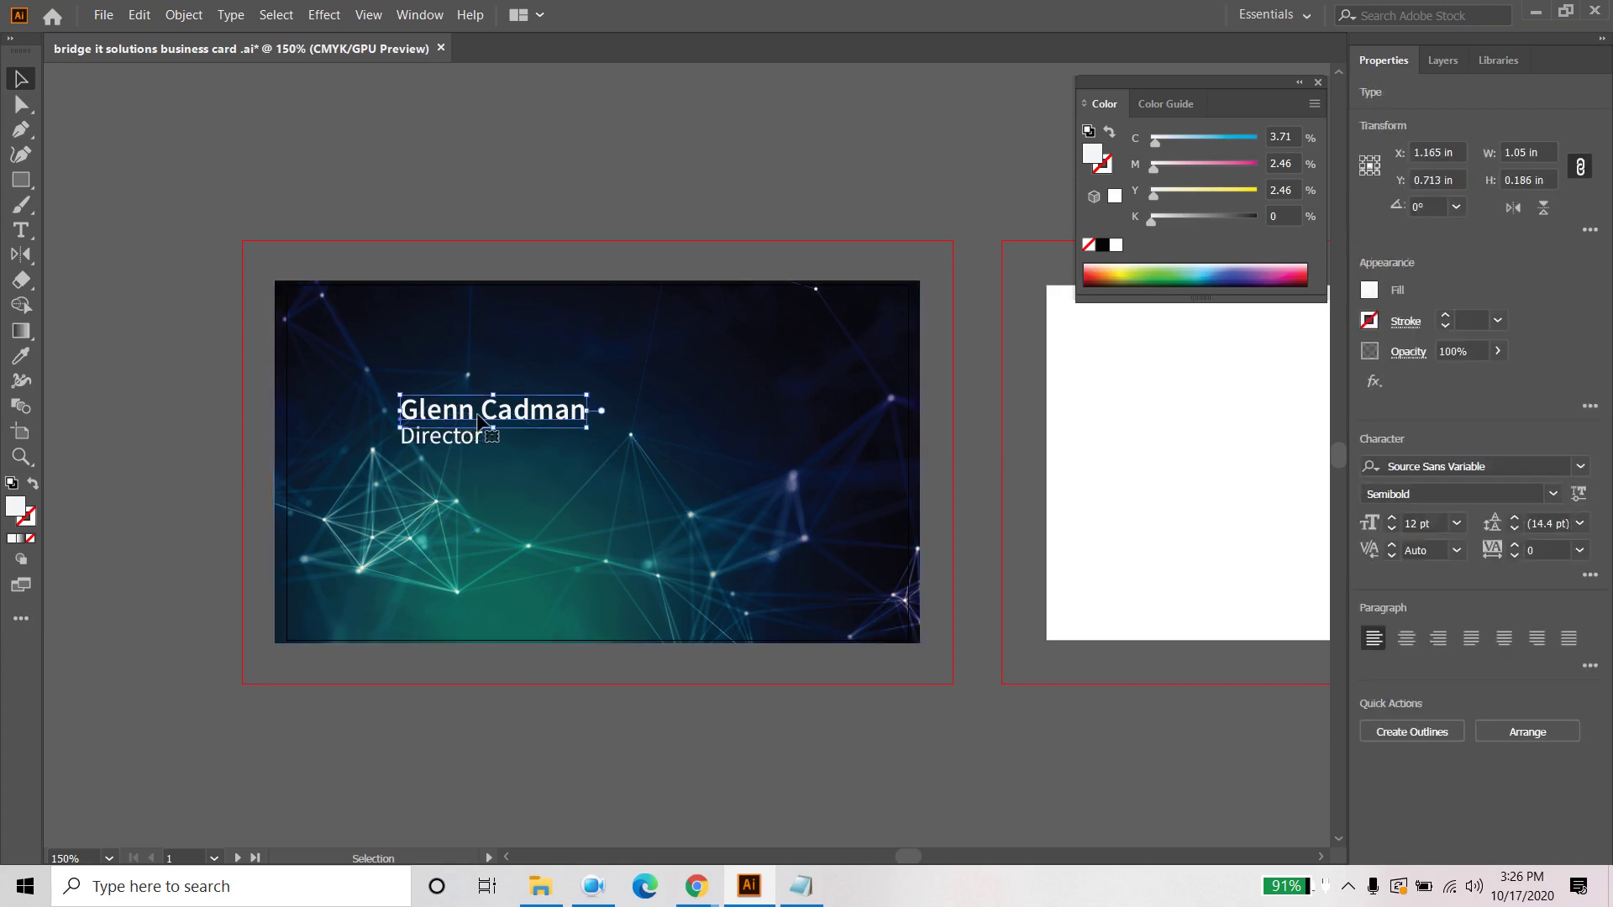
key(Caps_Lock)
key(Caps_Lock)
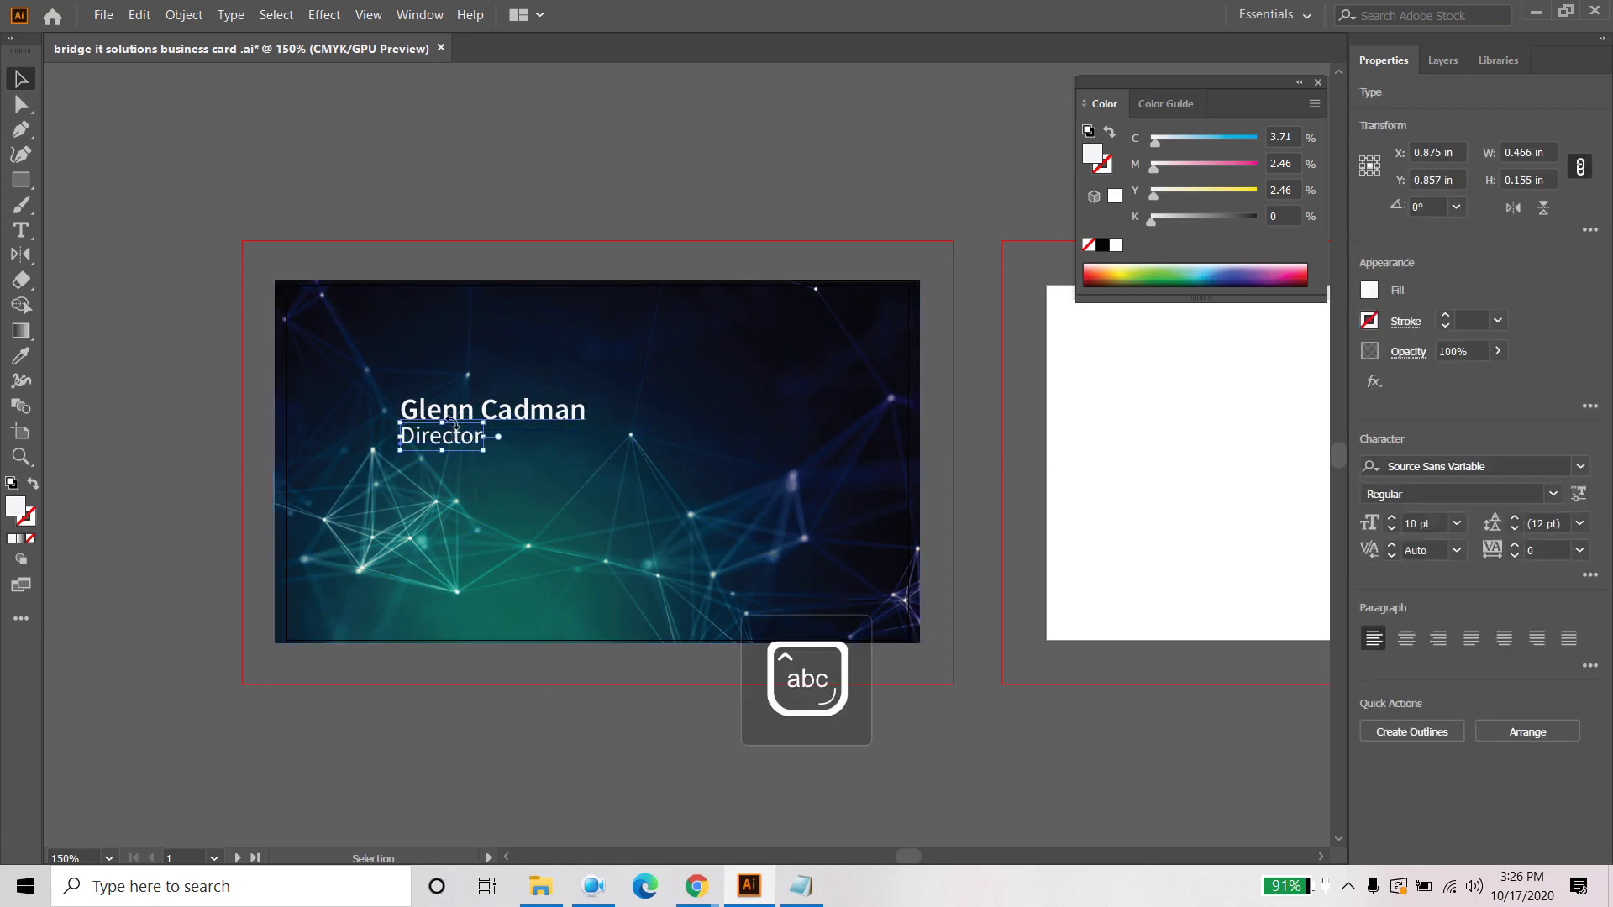
shift+click(460, 420)
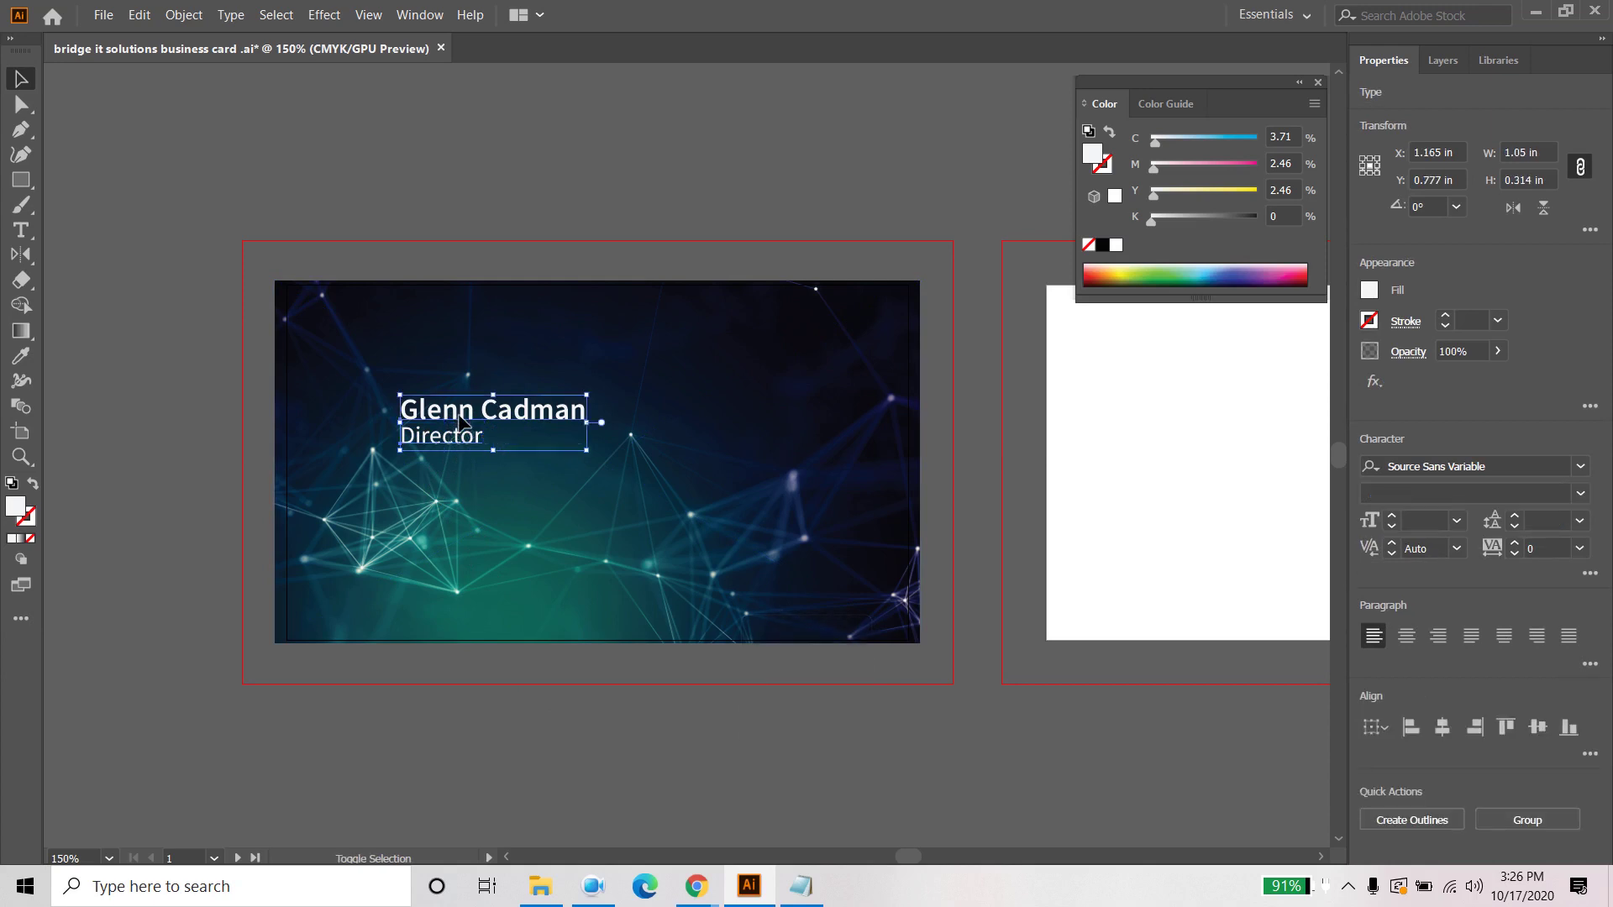
key(Caps_Lock)
key(Caps_Lock)
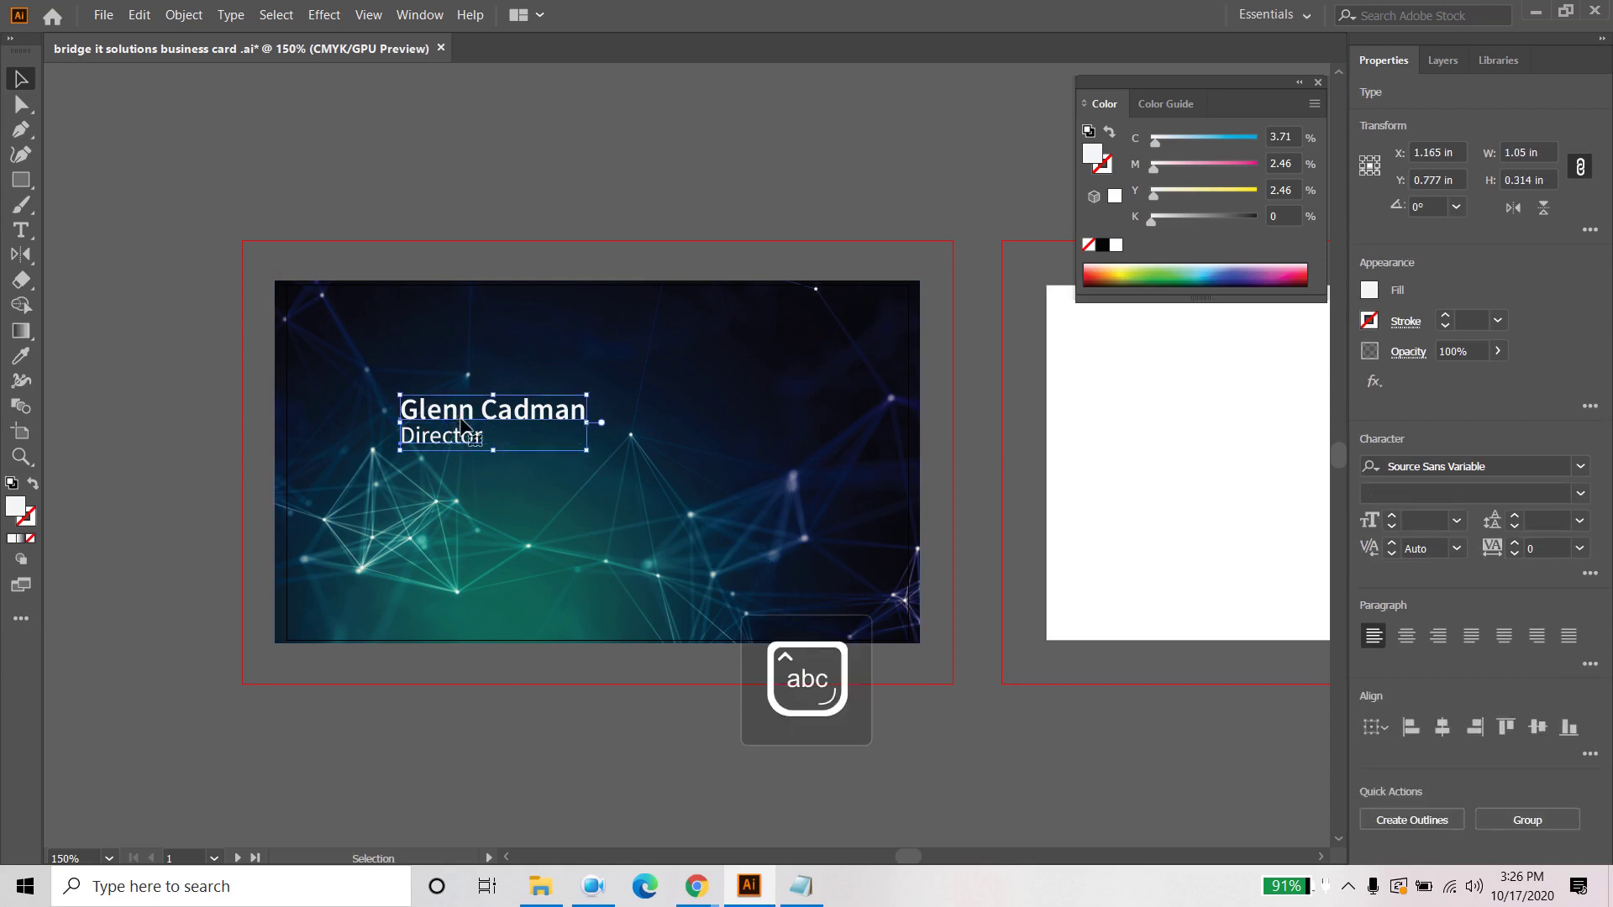
drag(460, 420, 410, 372)
click(548, 780)
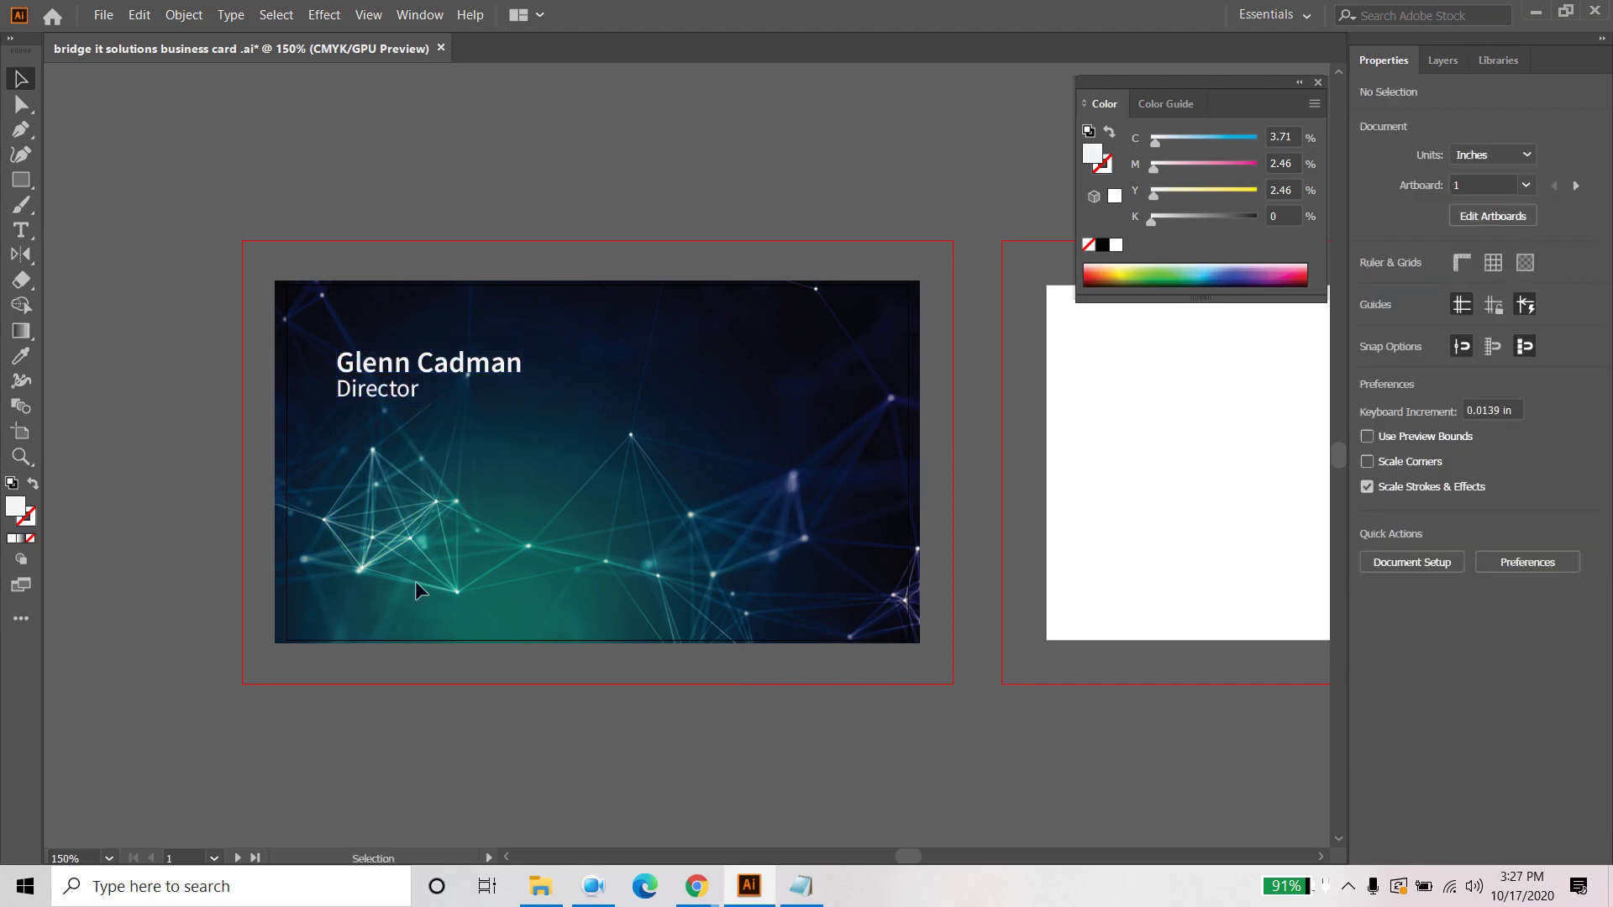
Step: Move the name and Director text together down to about mid-height on the left side of the card
click(385, 363)
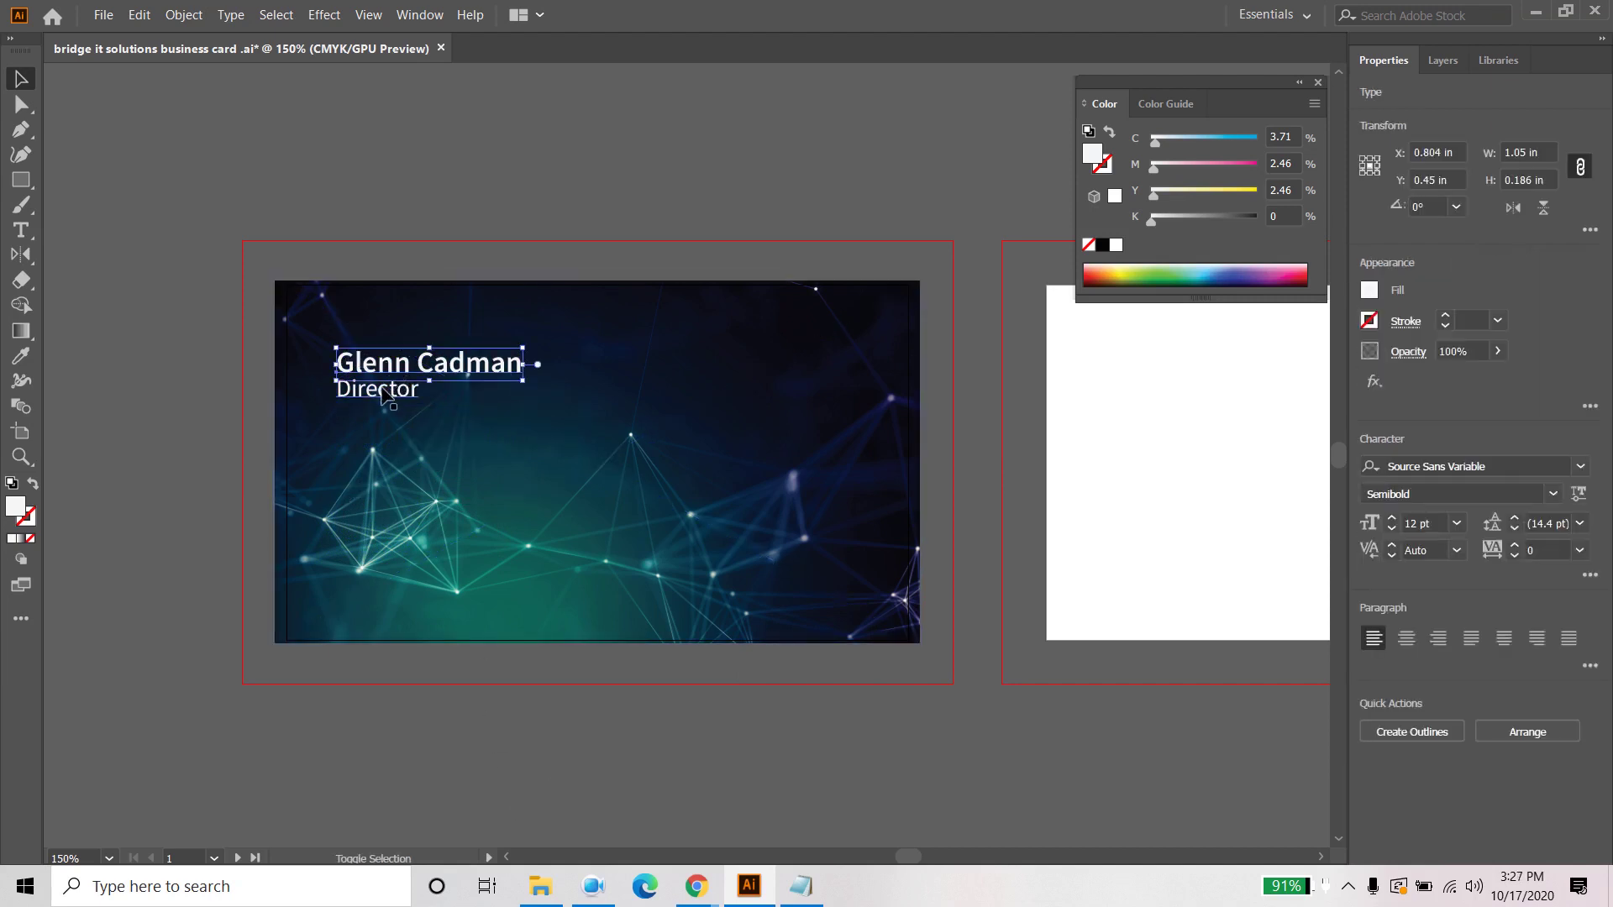
shift+click(382, 393)
drag(384, 395, 392, 500)
click(482, 719)
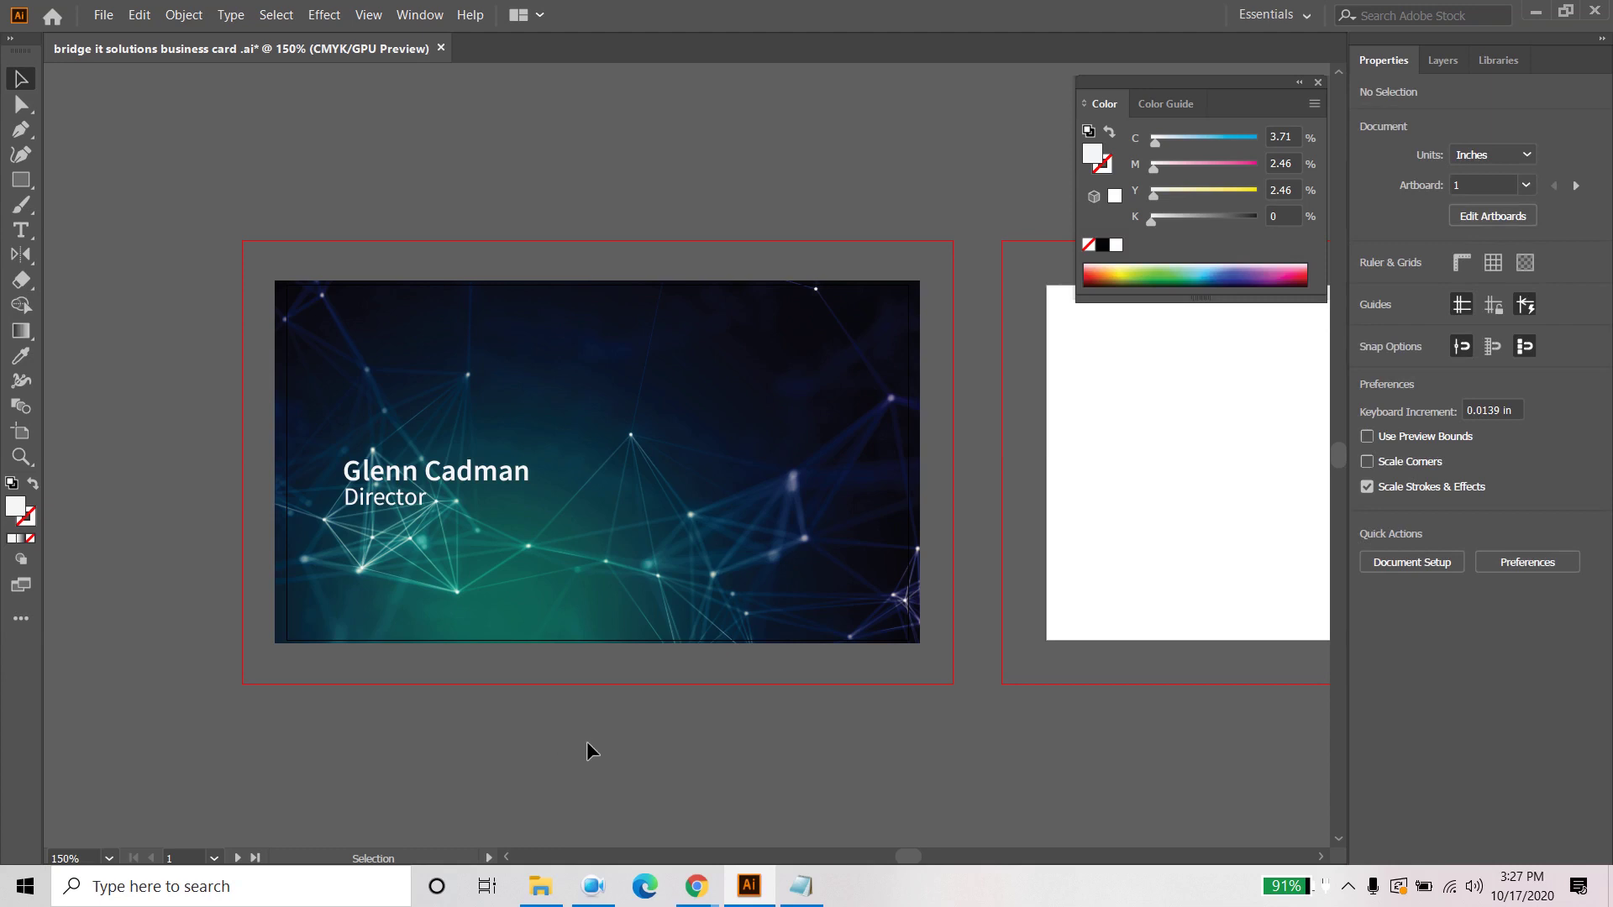
Step: Reflect the background image horizontally with the Reflect tool so its bright green network area lies on the card's right side
click(800, 458)
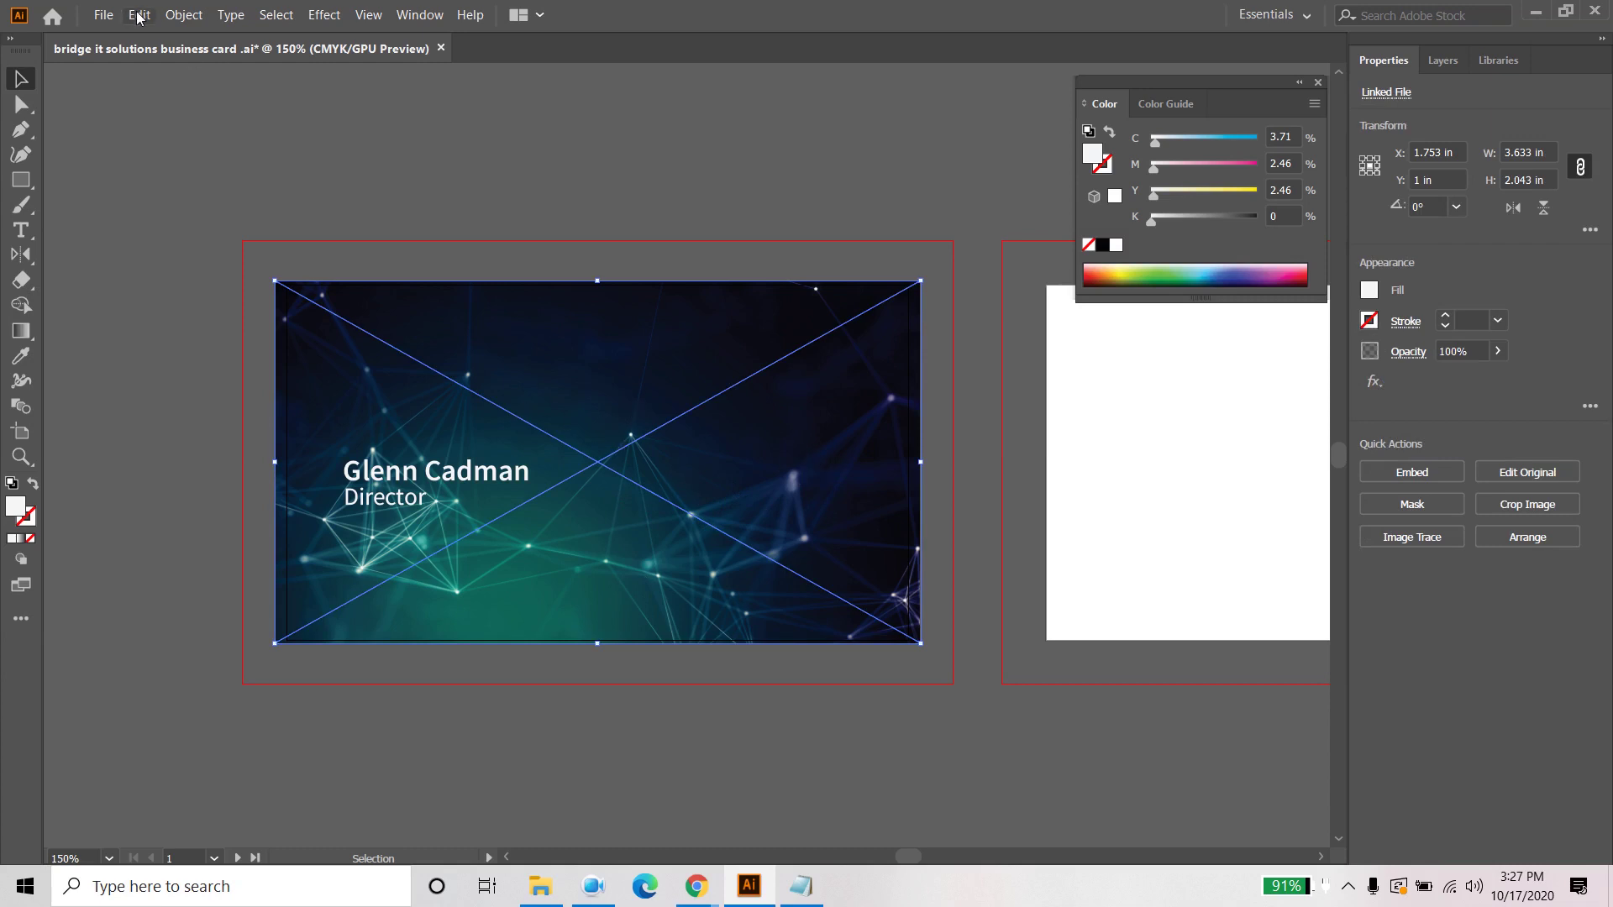
click(184, 15)
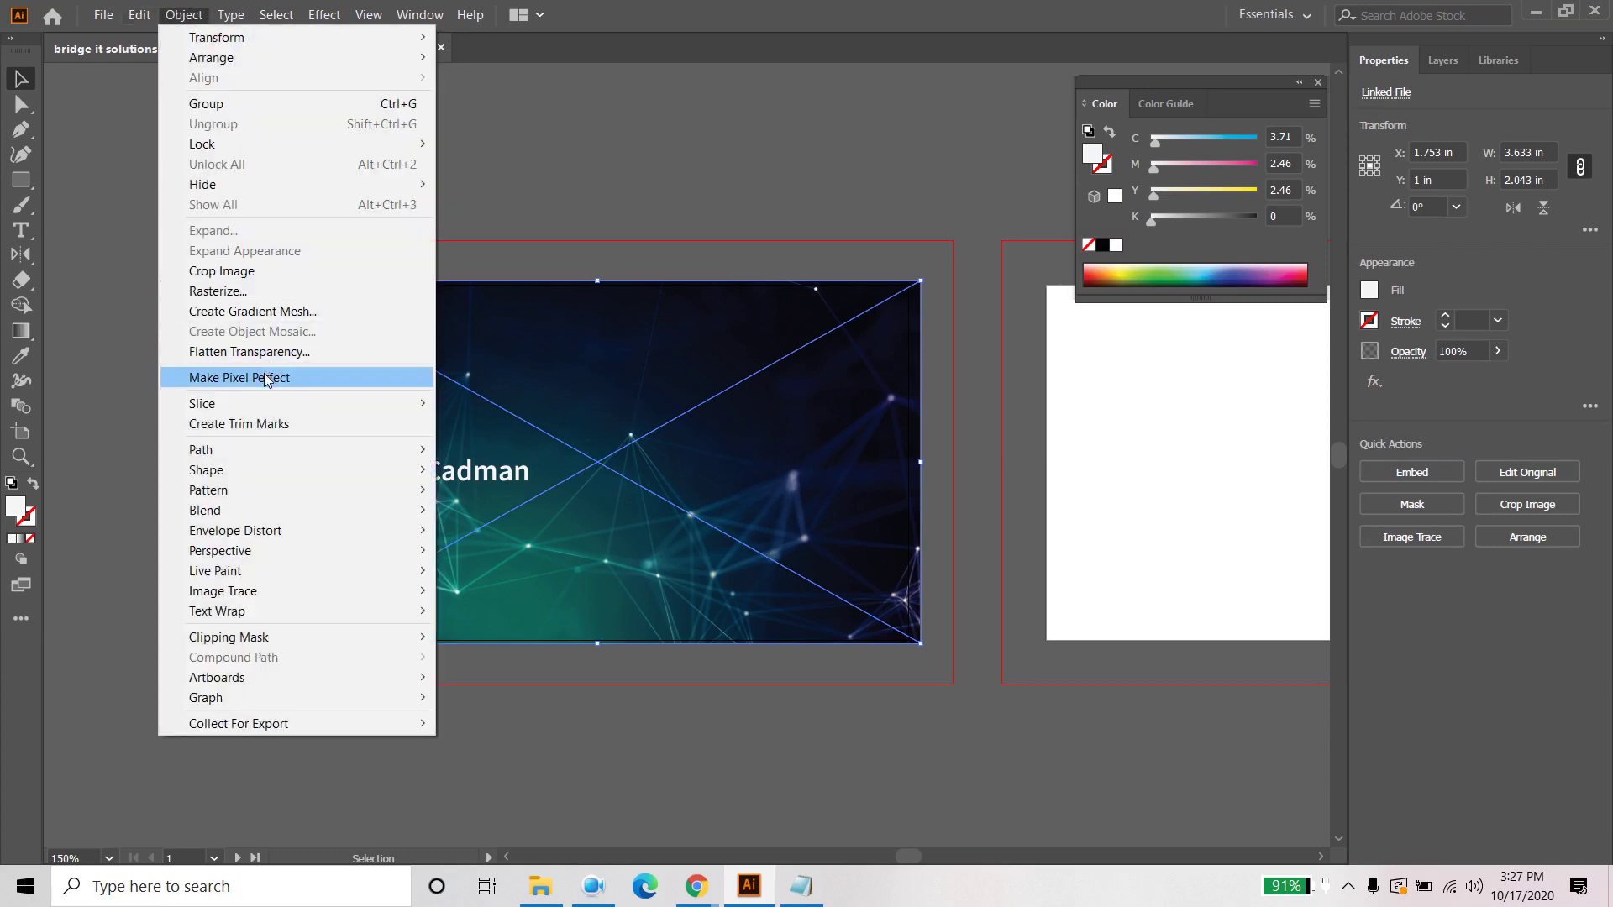
mouse_move(140, 15)
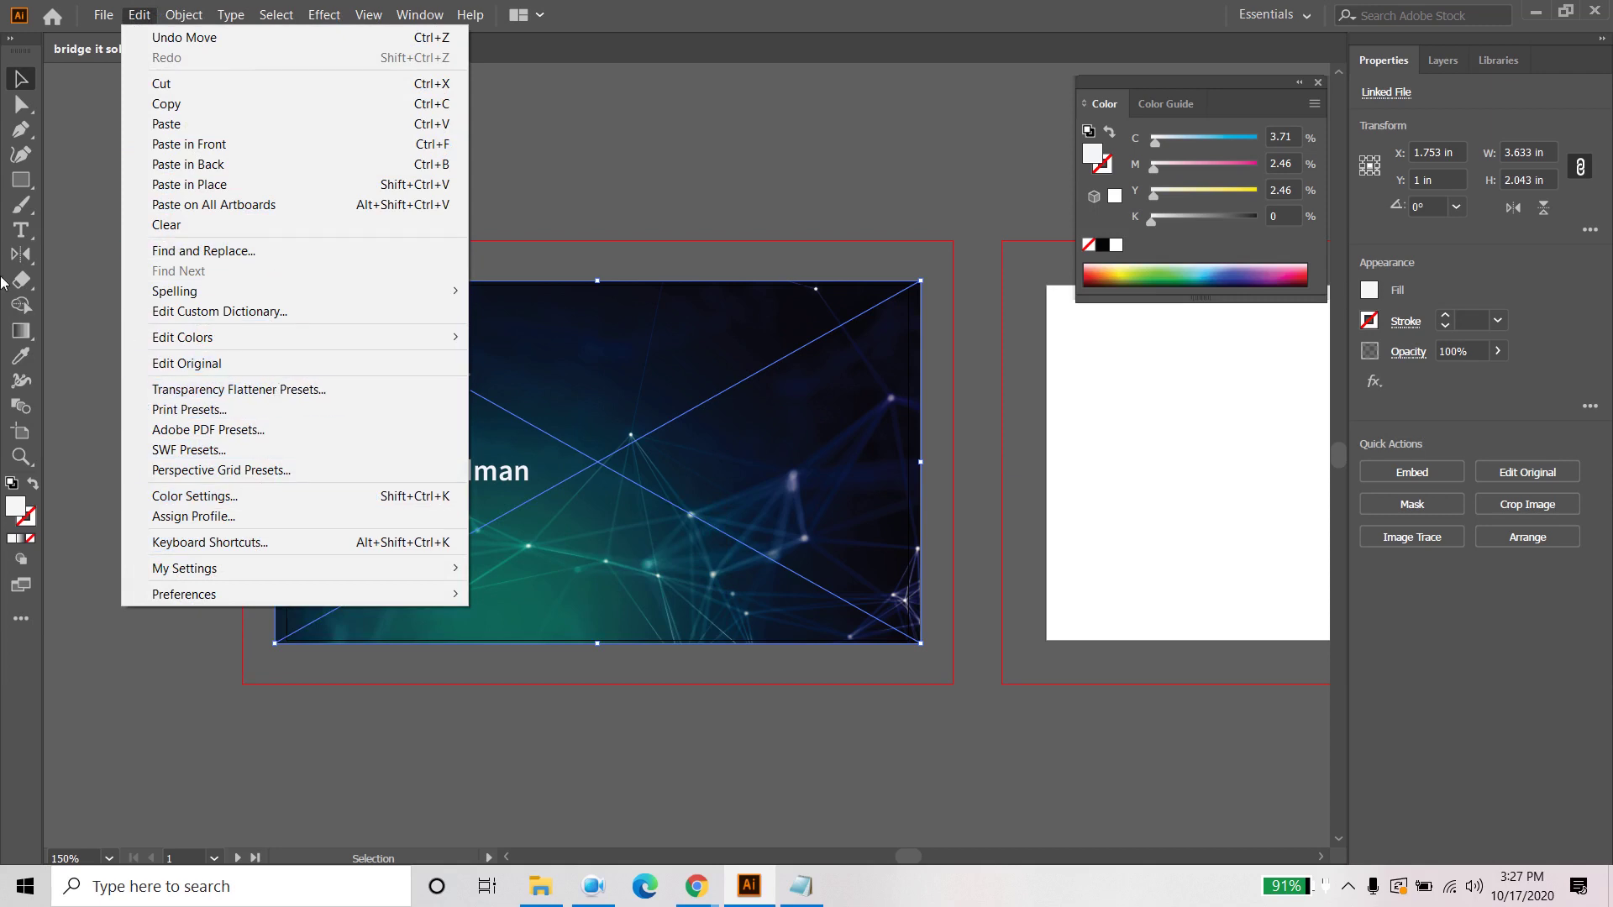
click(21, 255)
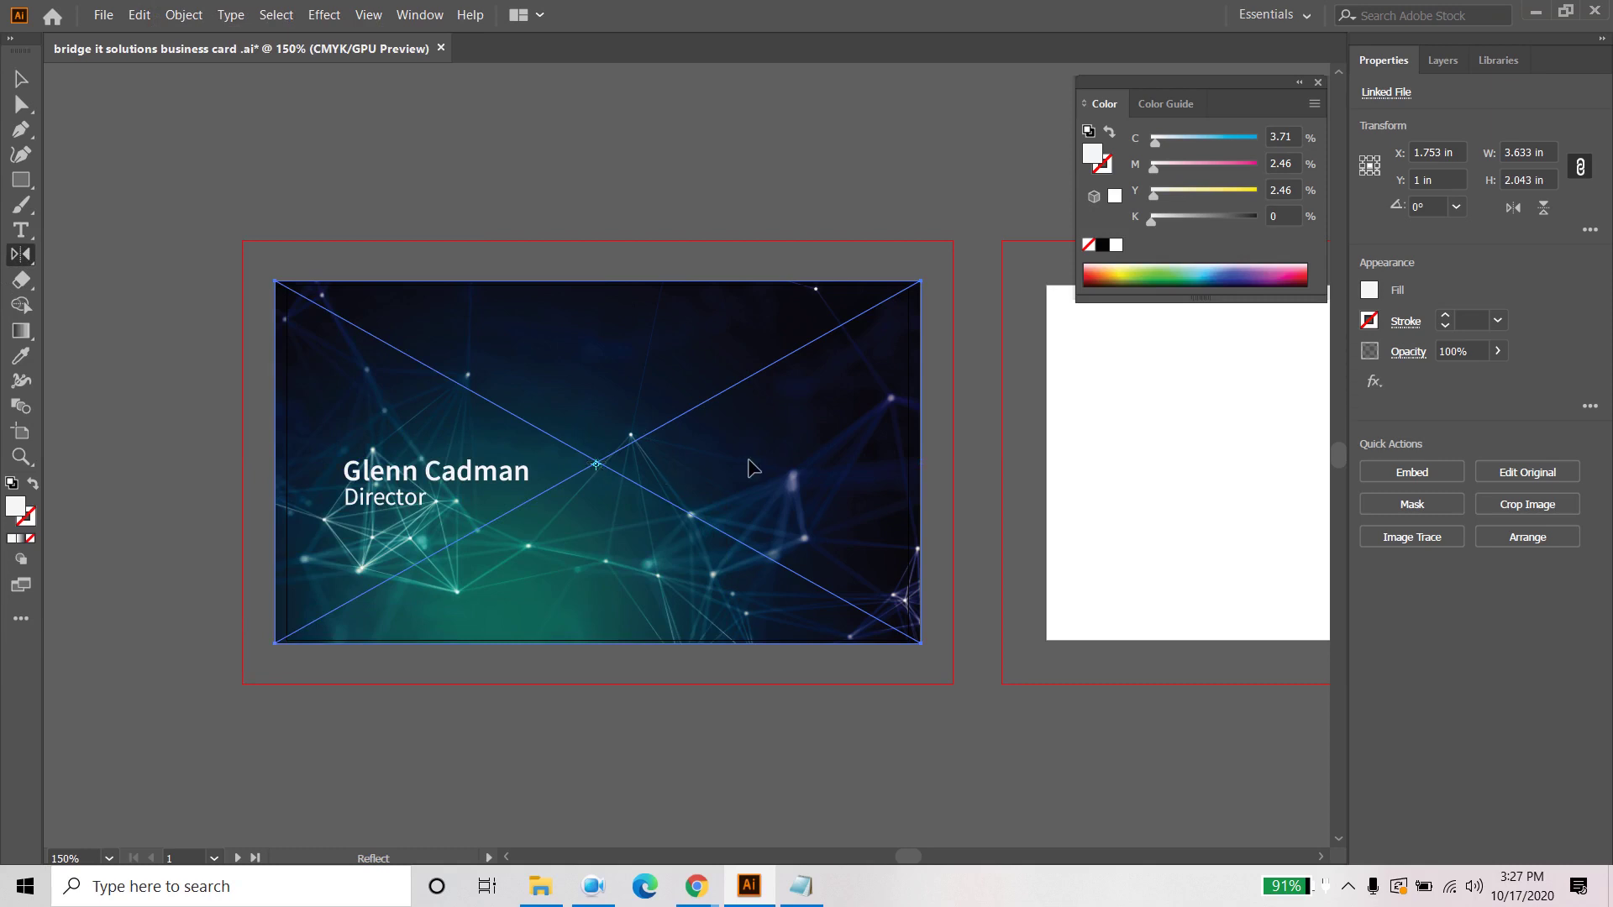
drag(779, 457, 355, 456)
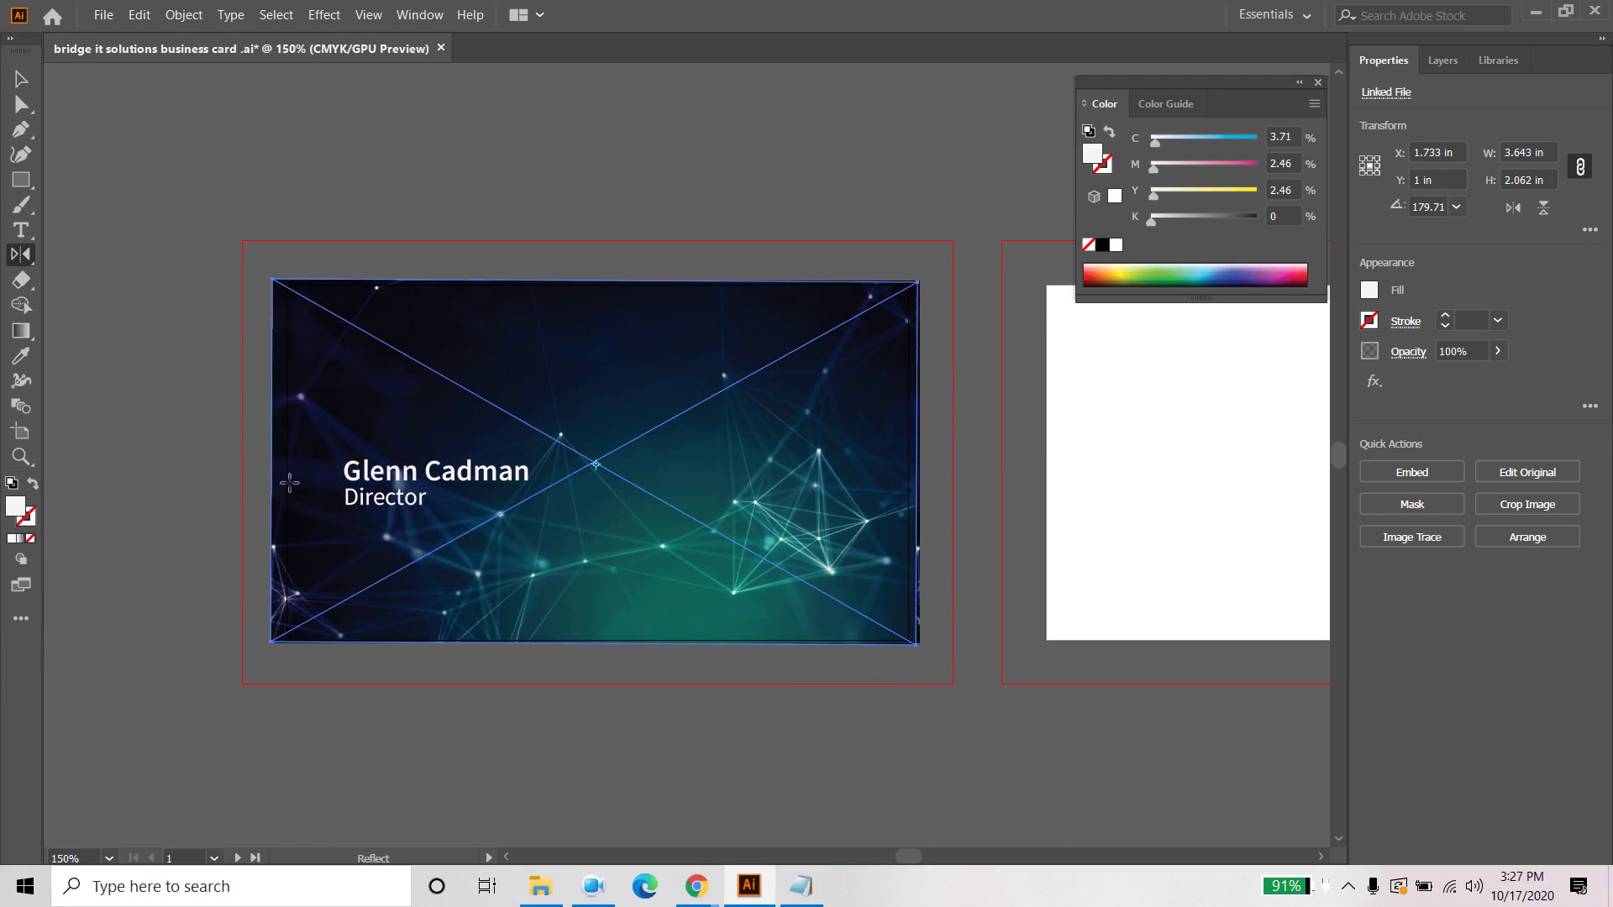
key(v)
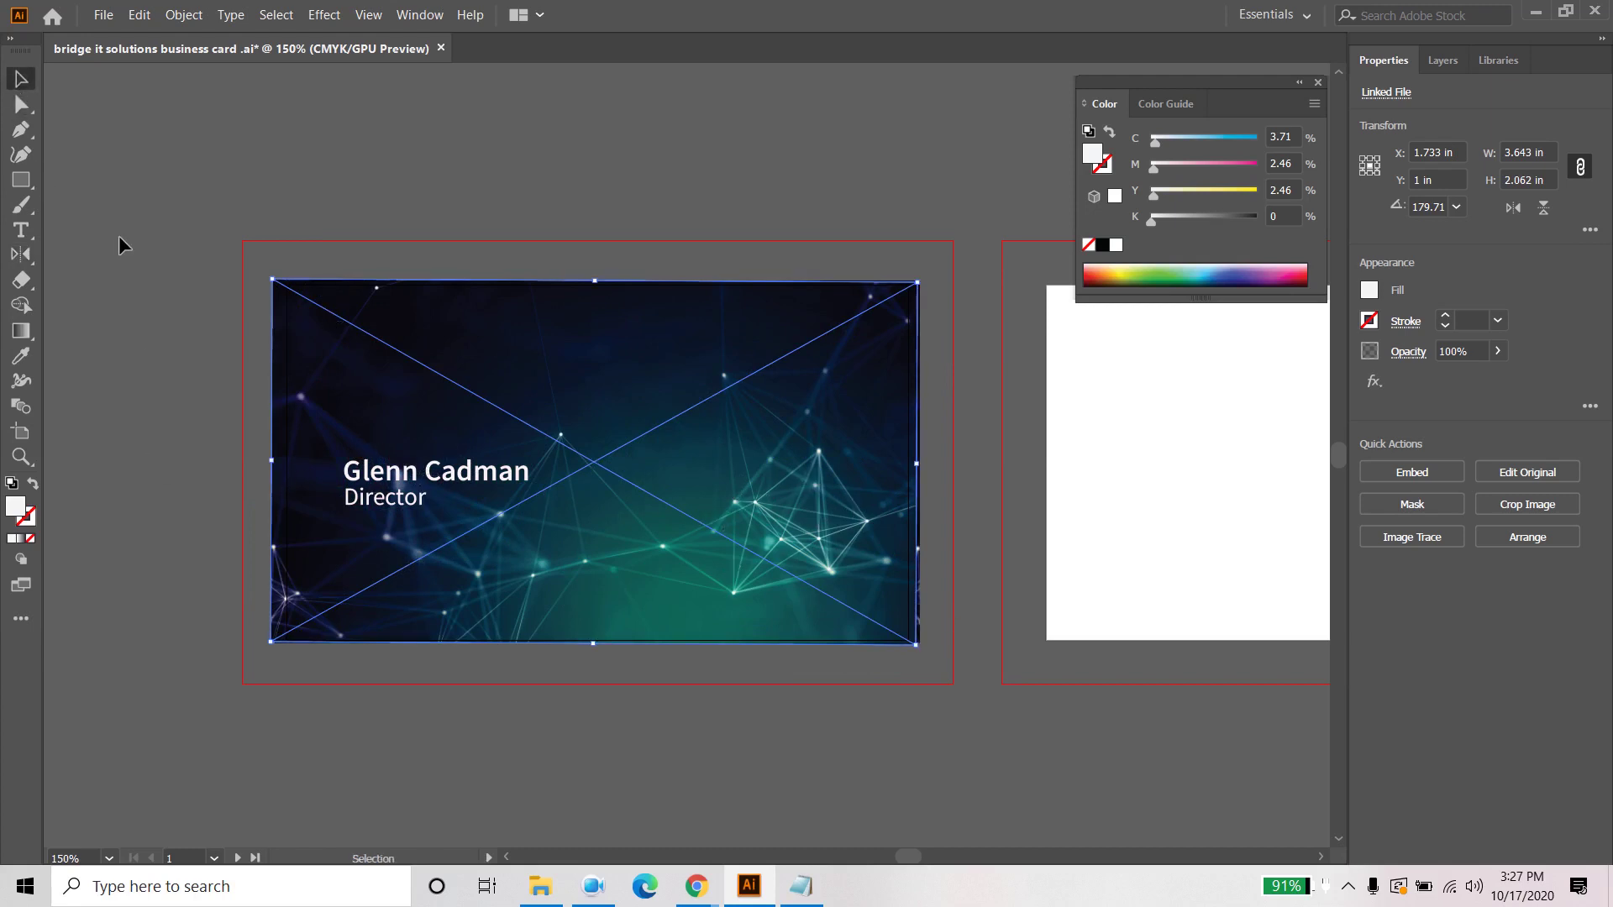
click(119, 235)
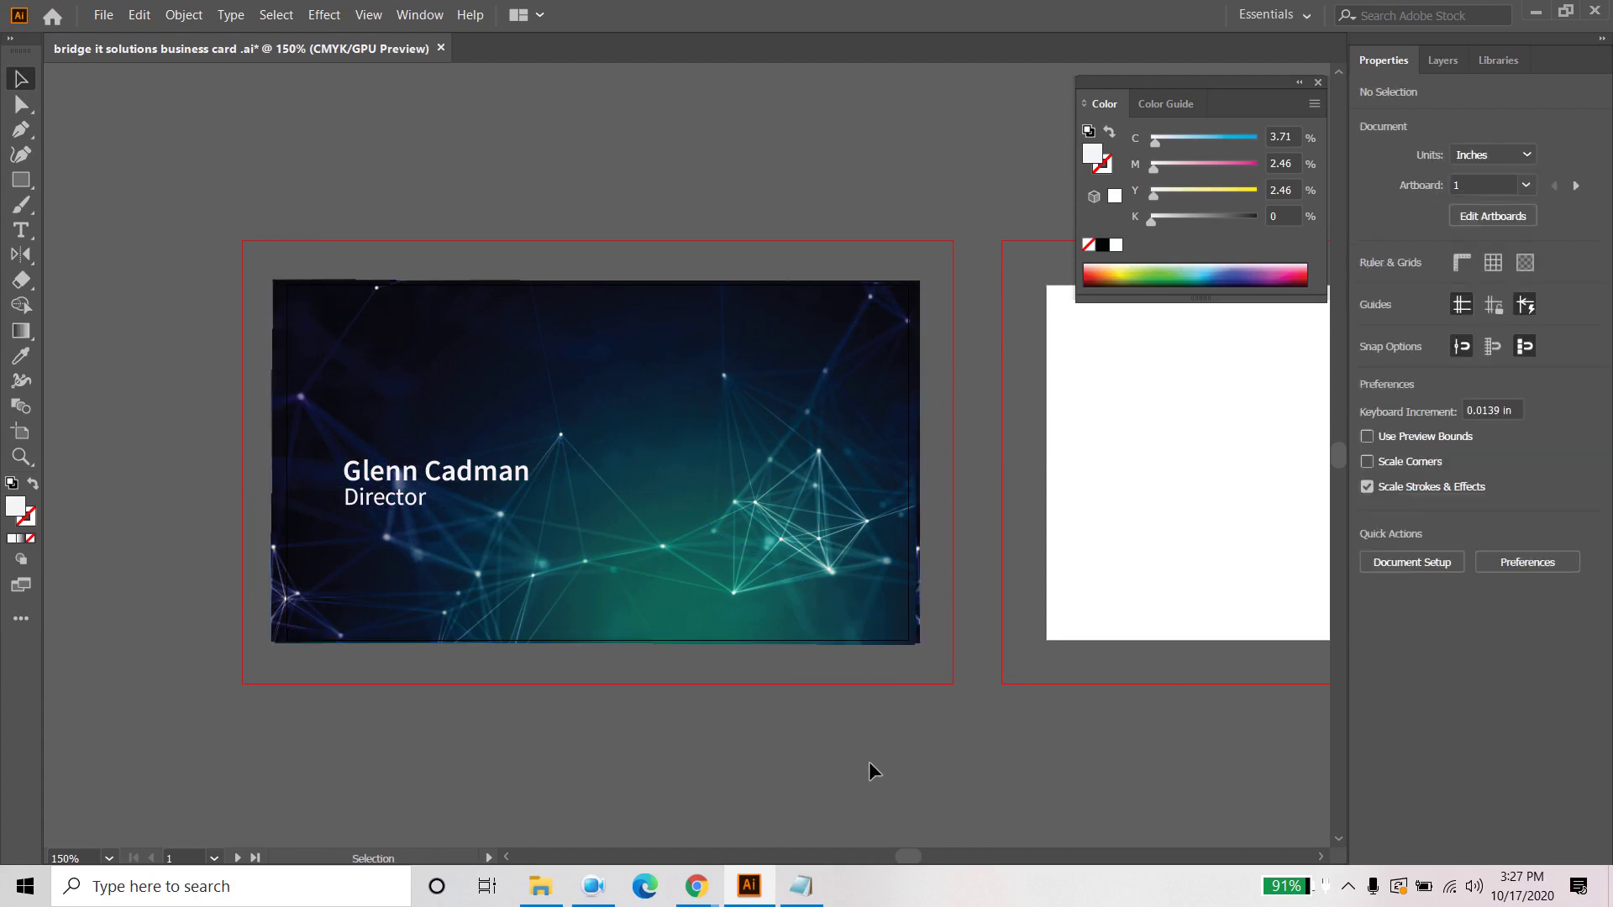
Step: Delete the unreflected duplicate of the background image lying beneath the reflected one
click(921, 612)
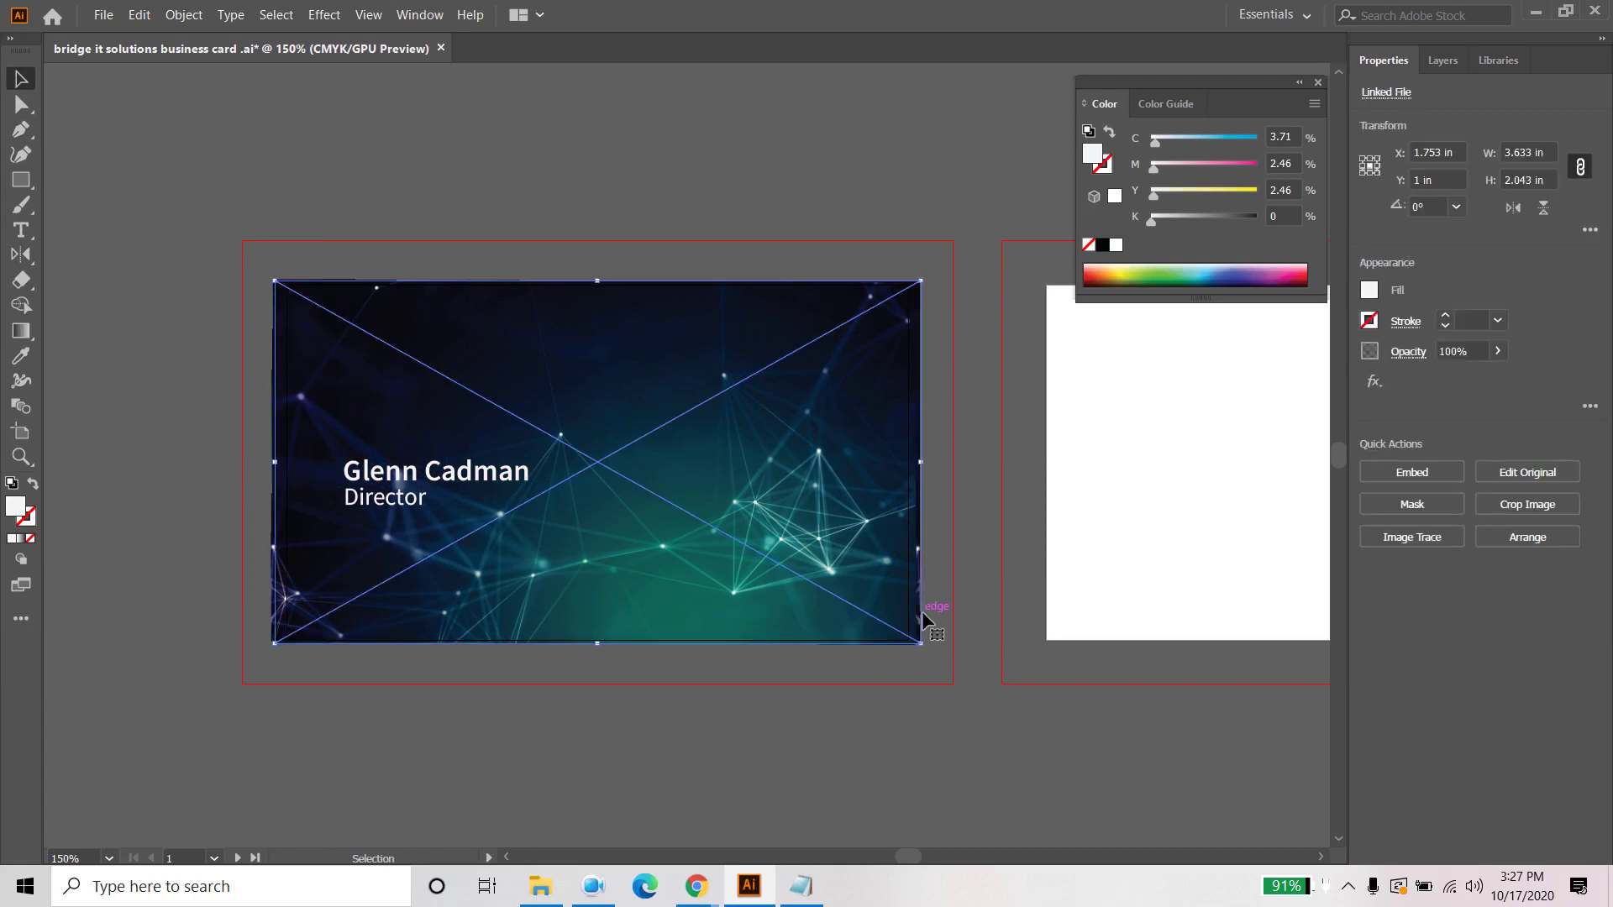
click(940, 751)
click(761, 567)
click(148, 410)
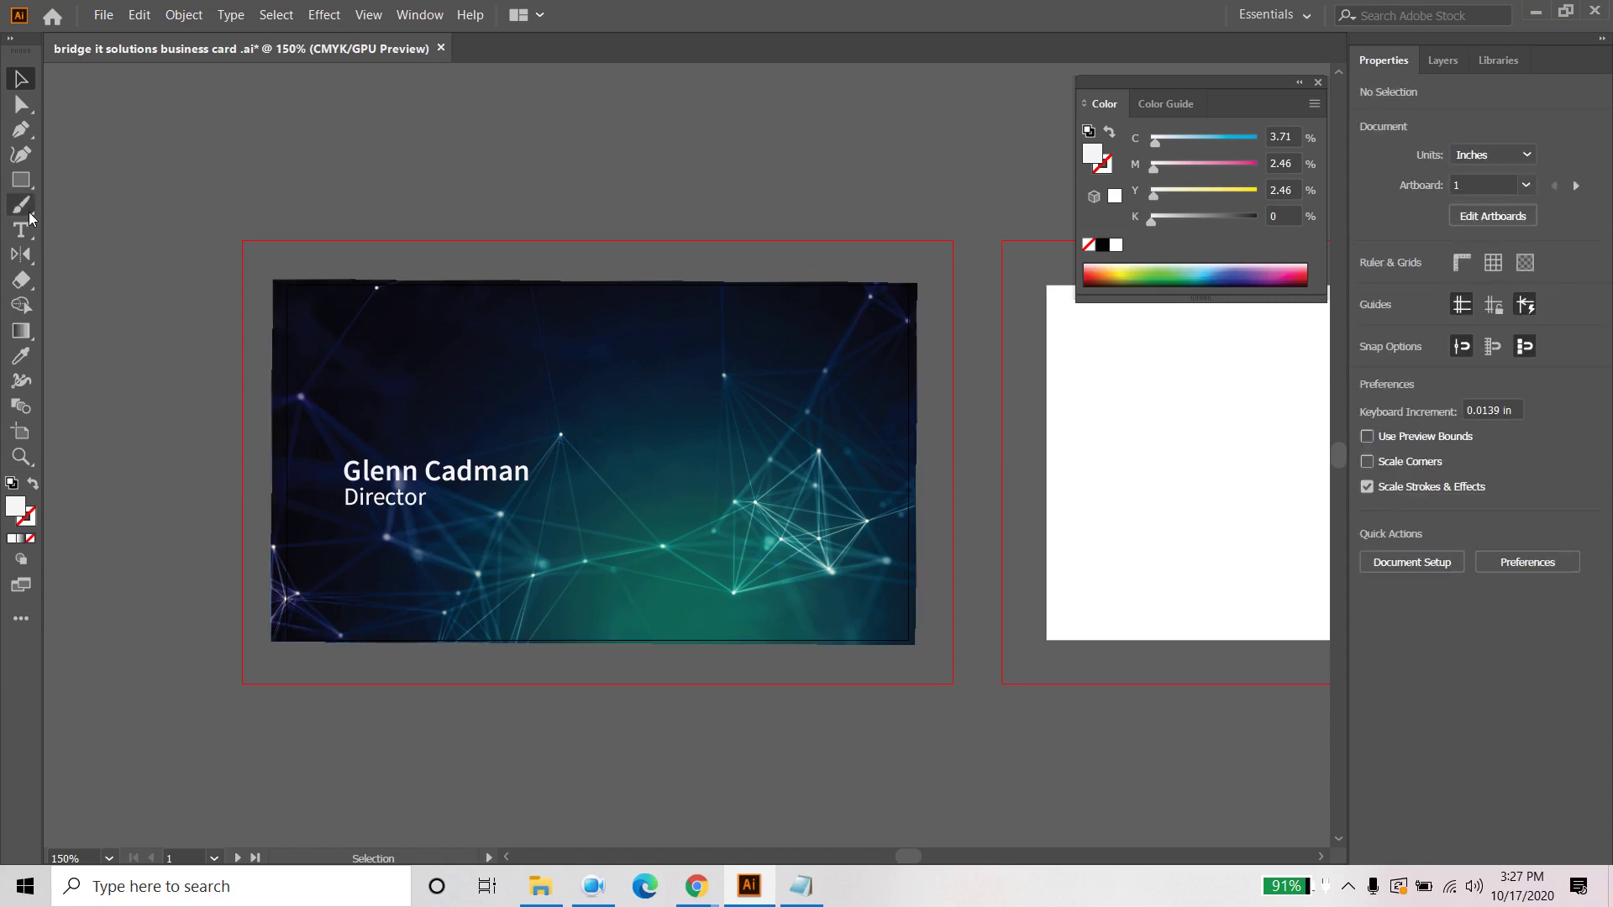
Step: Draw a horizontal line 3.5 in long across the card just below the Director text, with a 2 pt stroke
drag(21, 180, 121, 282)
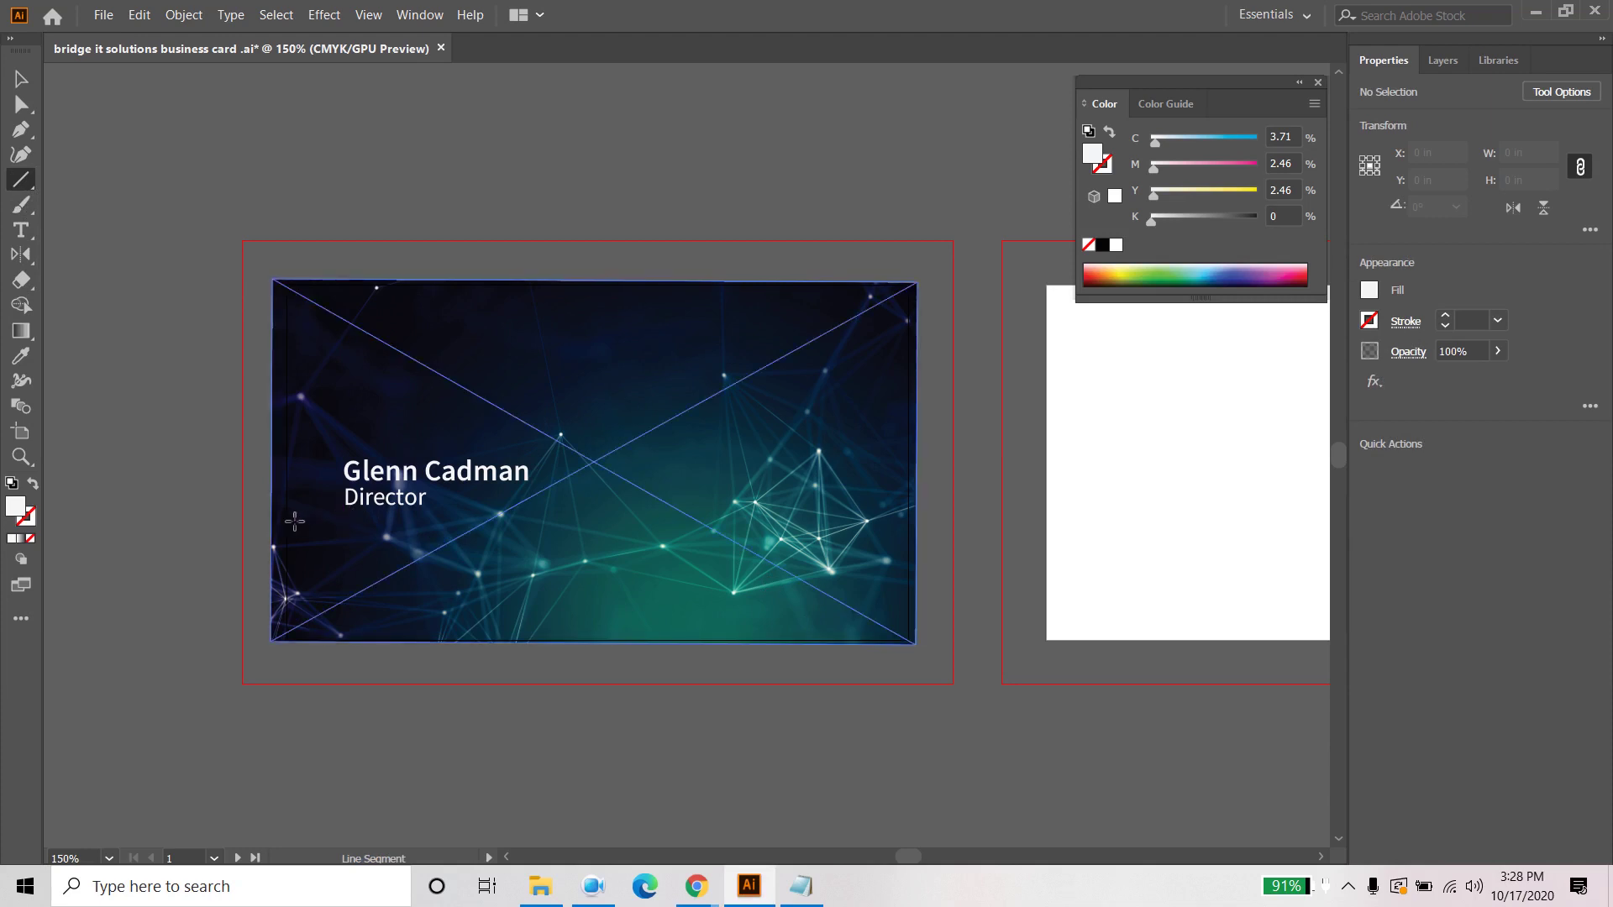
drag(286, 522, 908, 522)
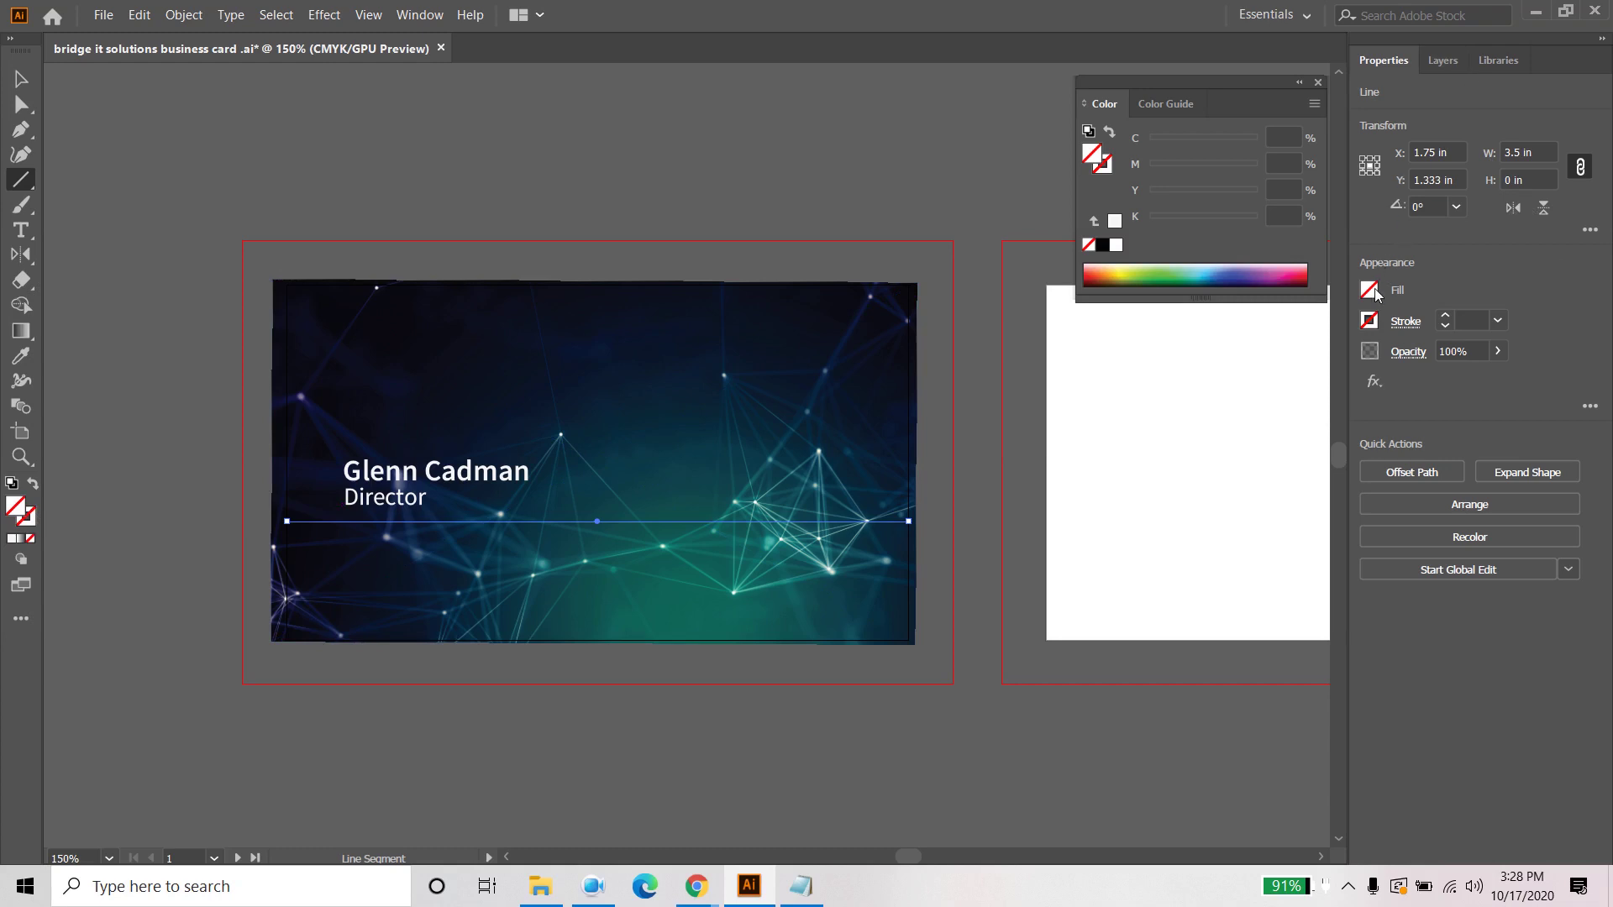
click(1445, 317)
click(1444, 317)
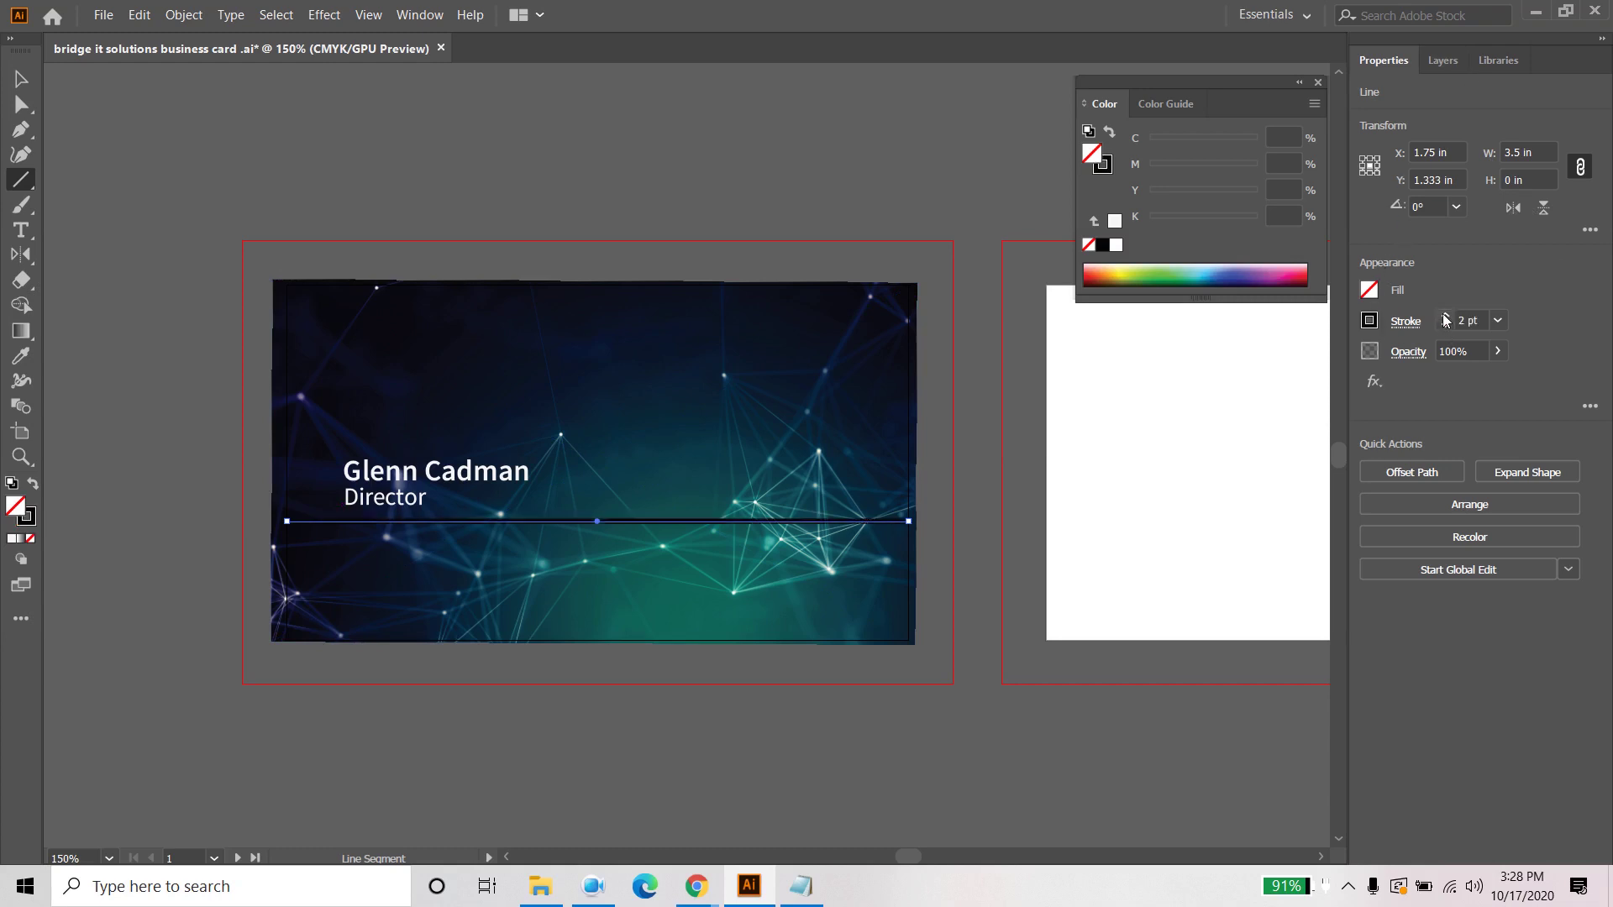
Step: Set the stroke color of the line below the Director text to white
click(1369, 321)
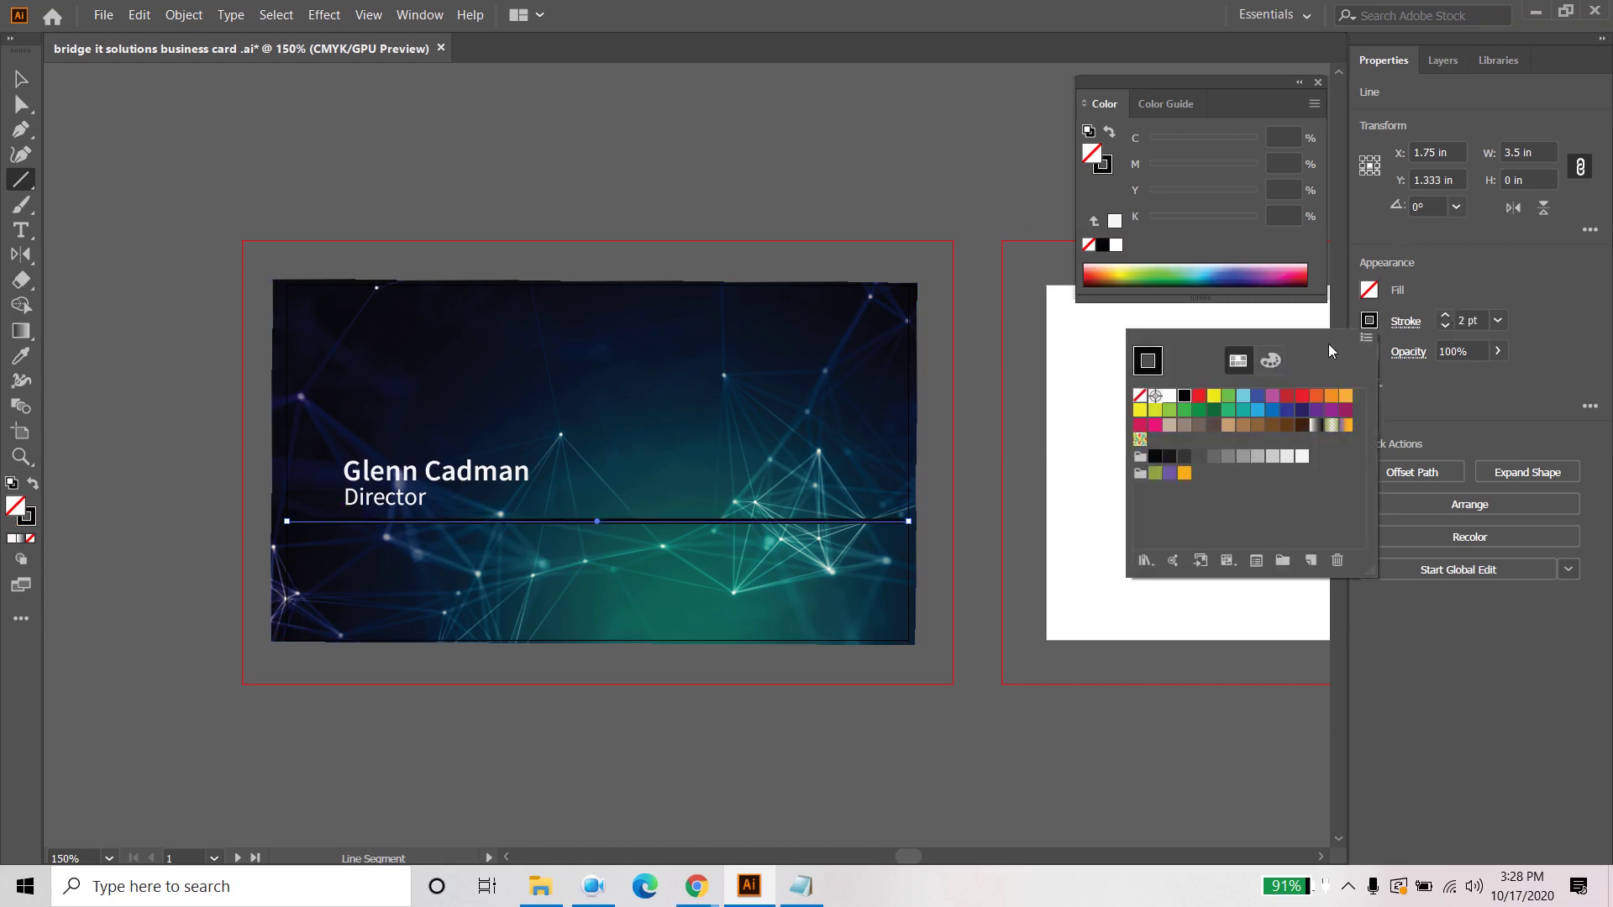
click(1171, 396)
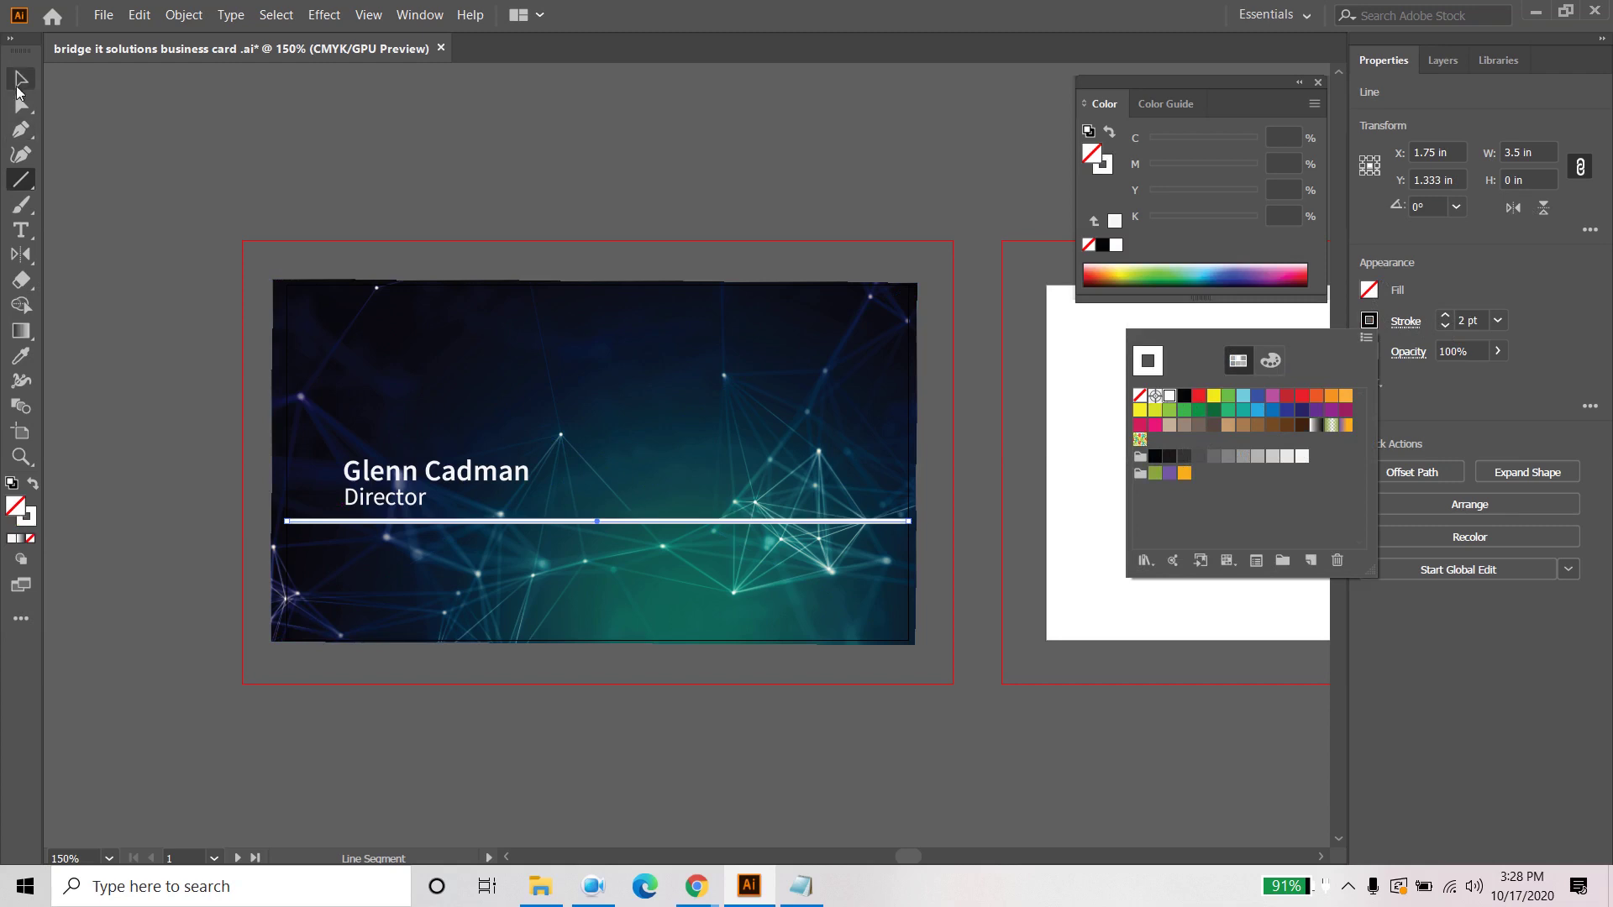
click(97, 148)
click(97, 151)
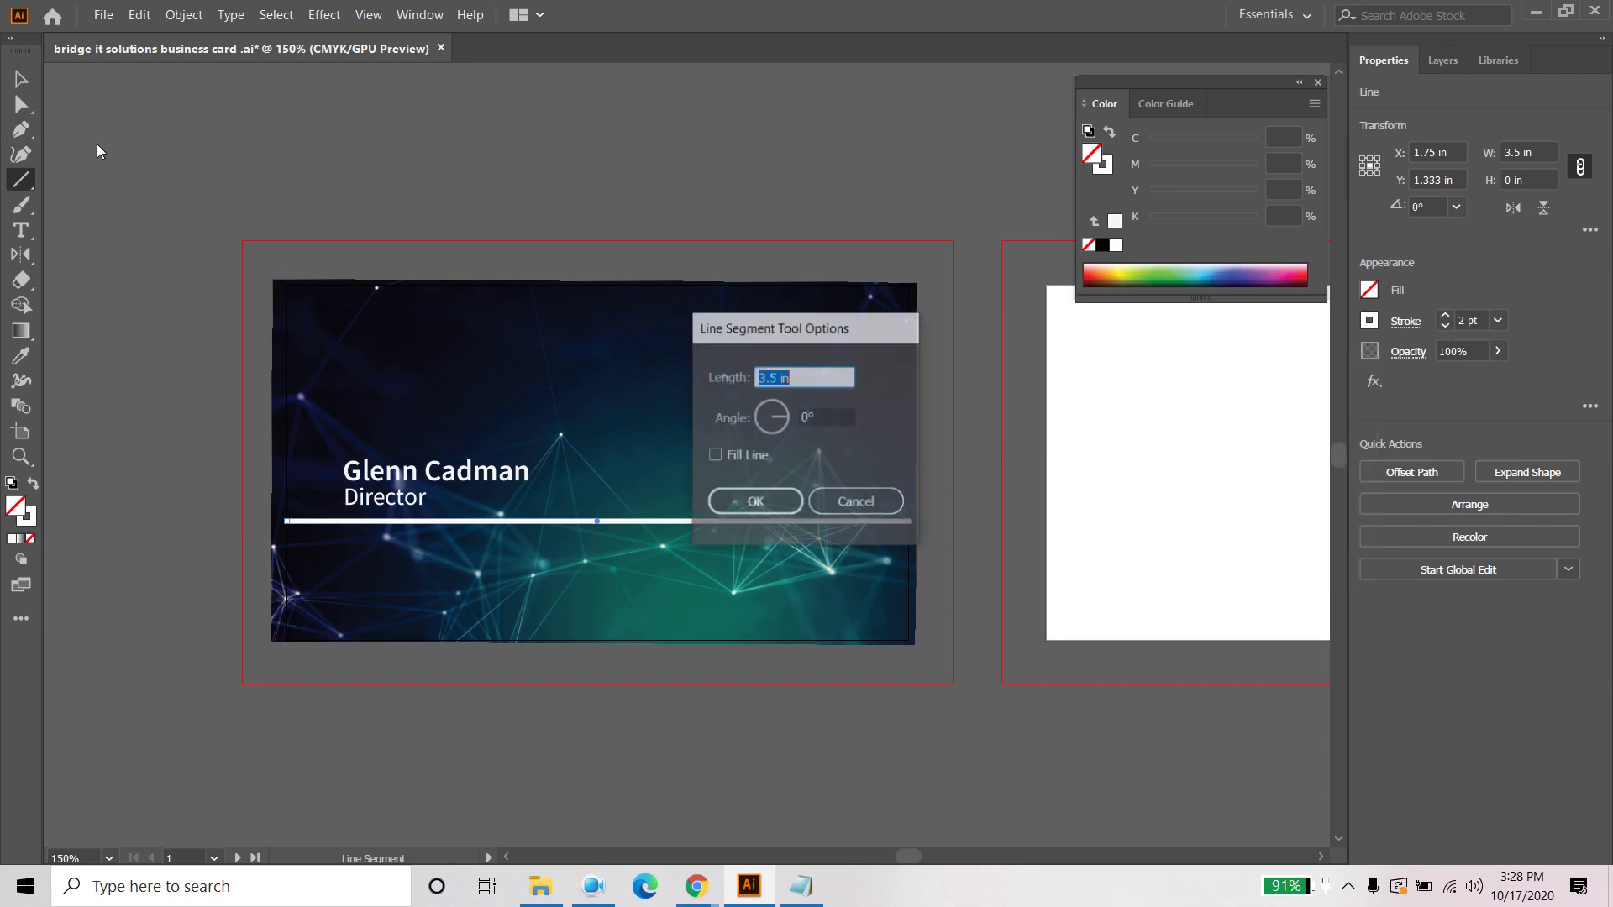
click(849, 504)
click(15, 82)
click(67, 246)
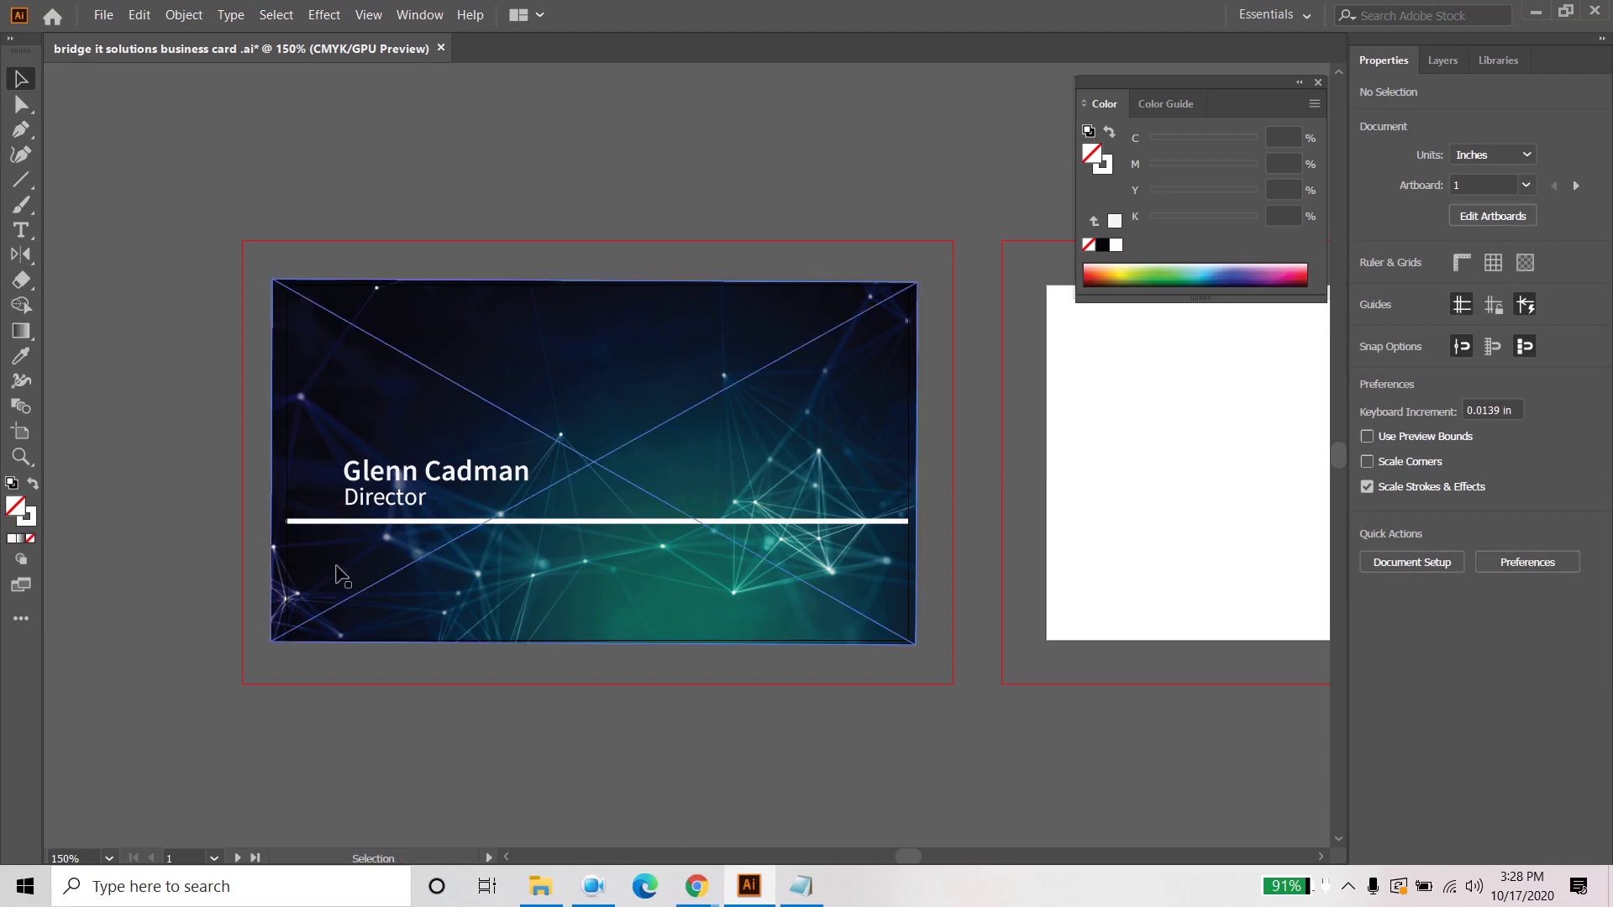
Step: Create a text area below the white line and paste in the phone, e-mail and website lines copied from the Notepad notes
click(18, 229)
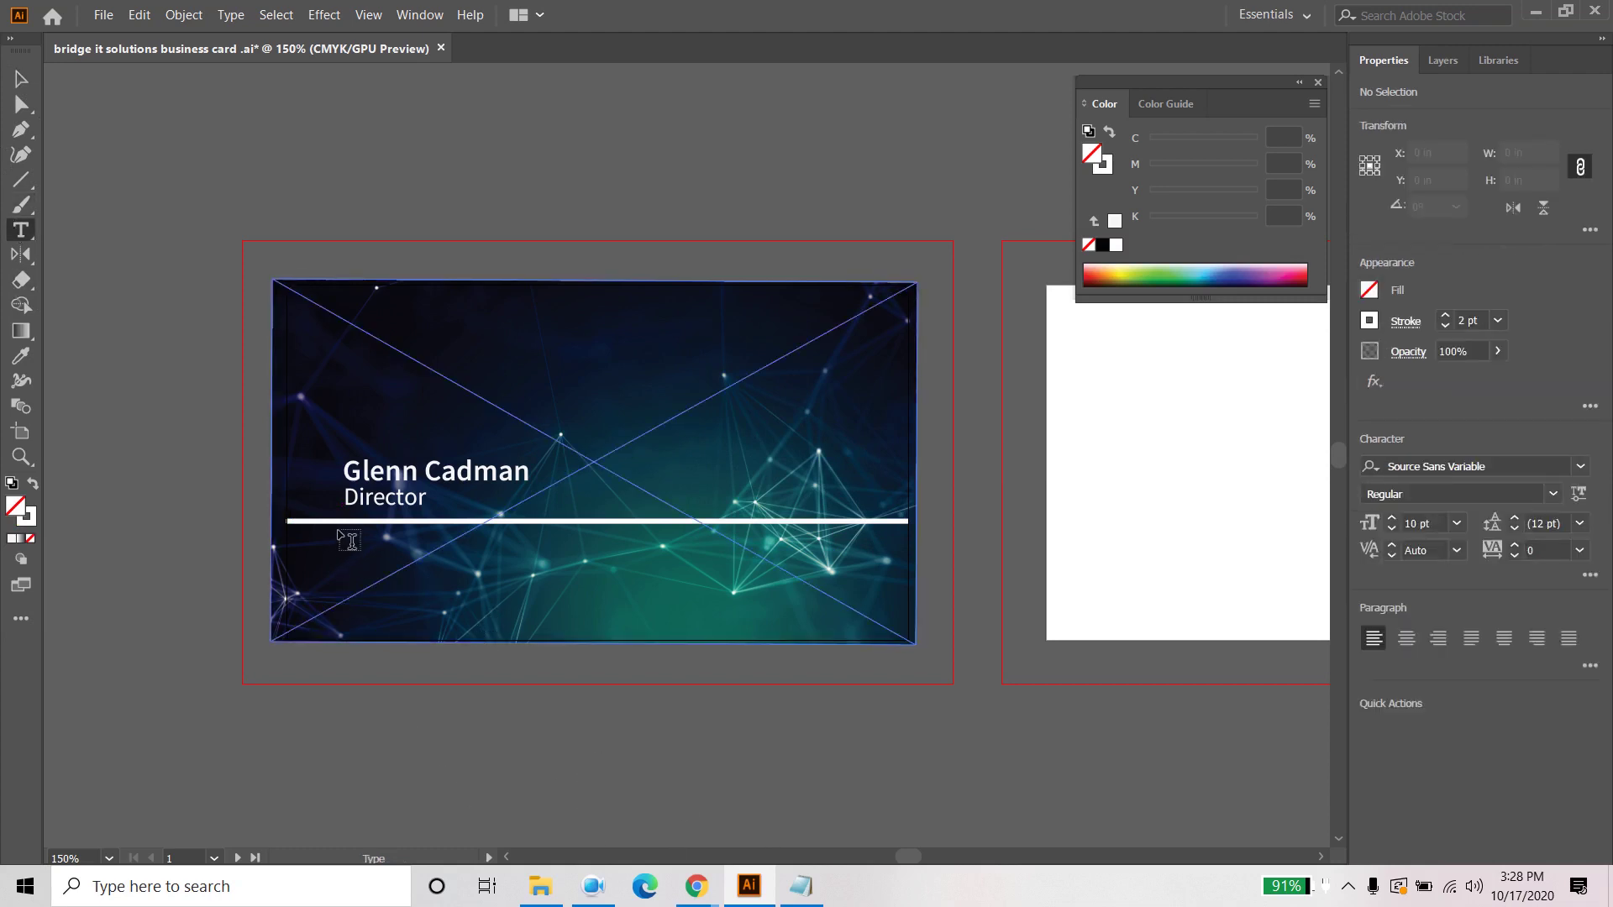
drag(348, 532, 588, 625)
click(804, 884)
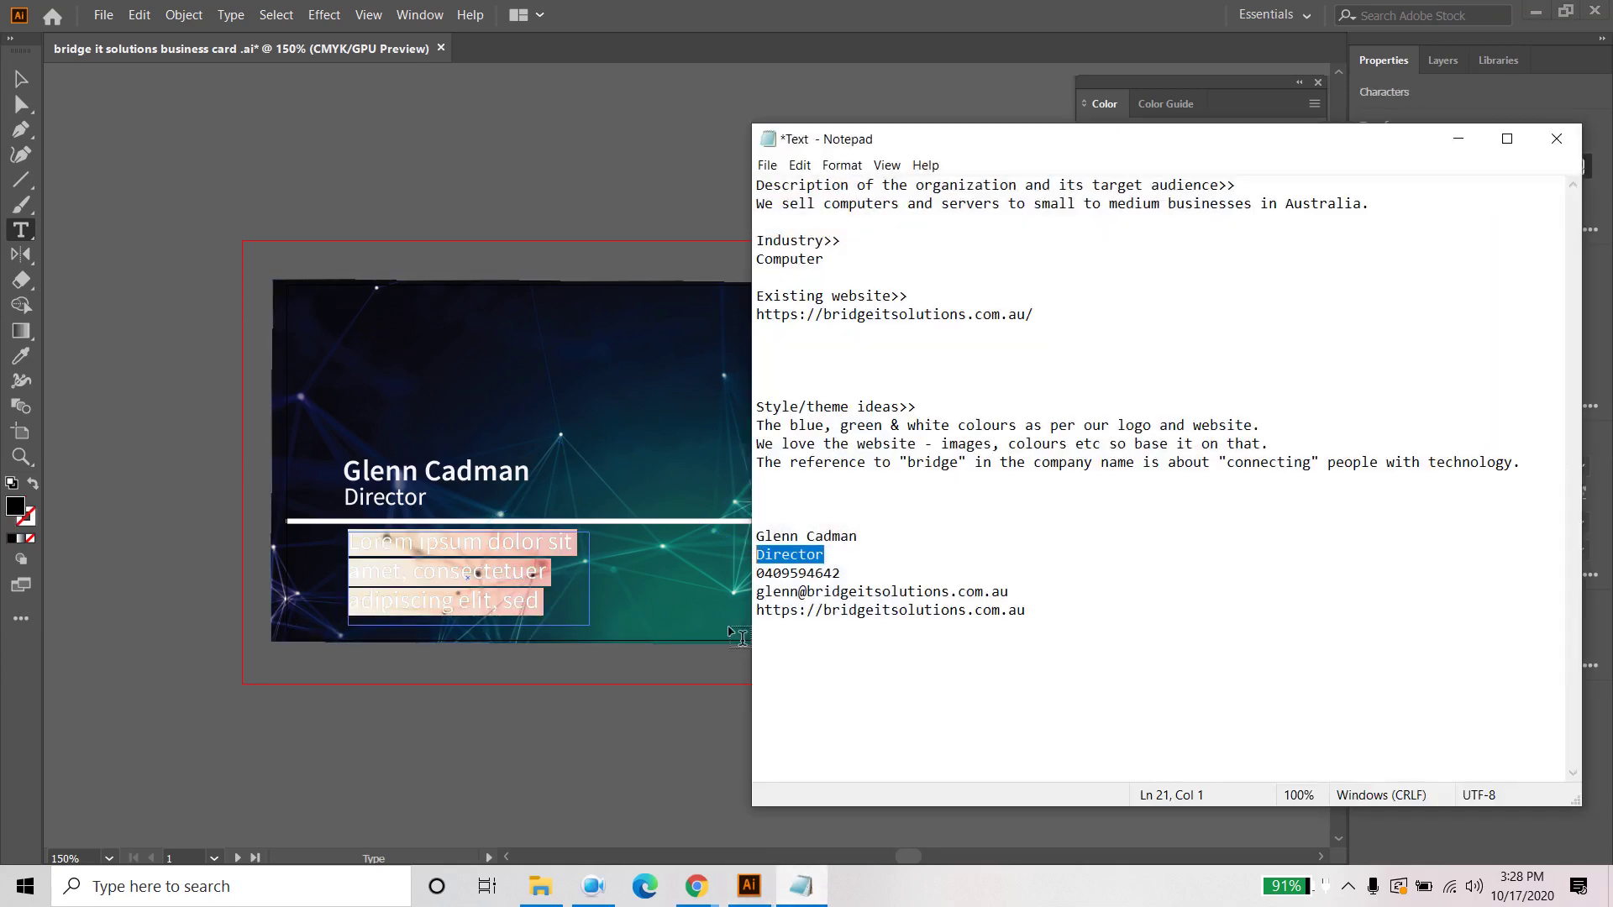
drag(1056, 622, 753, 579)
right_click(769, 579)
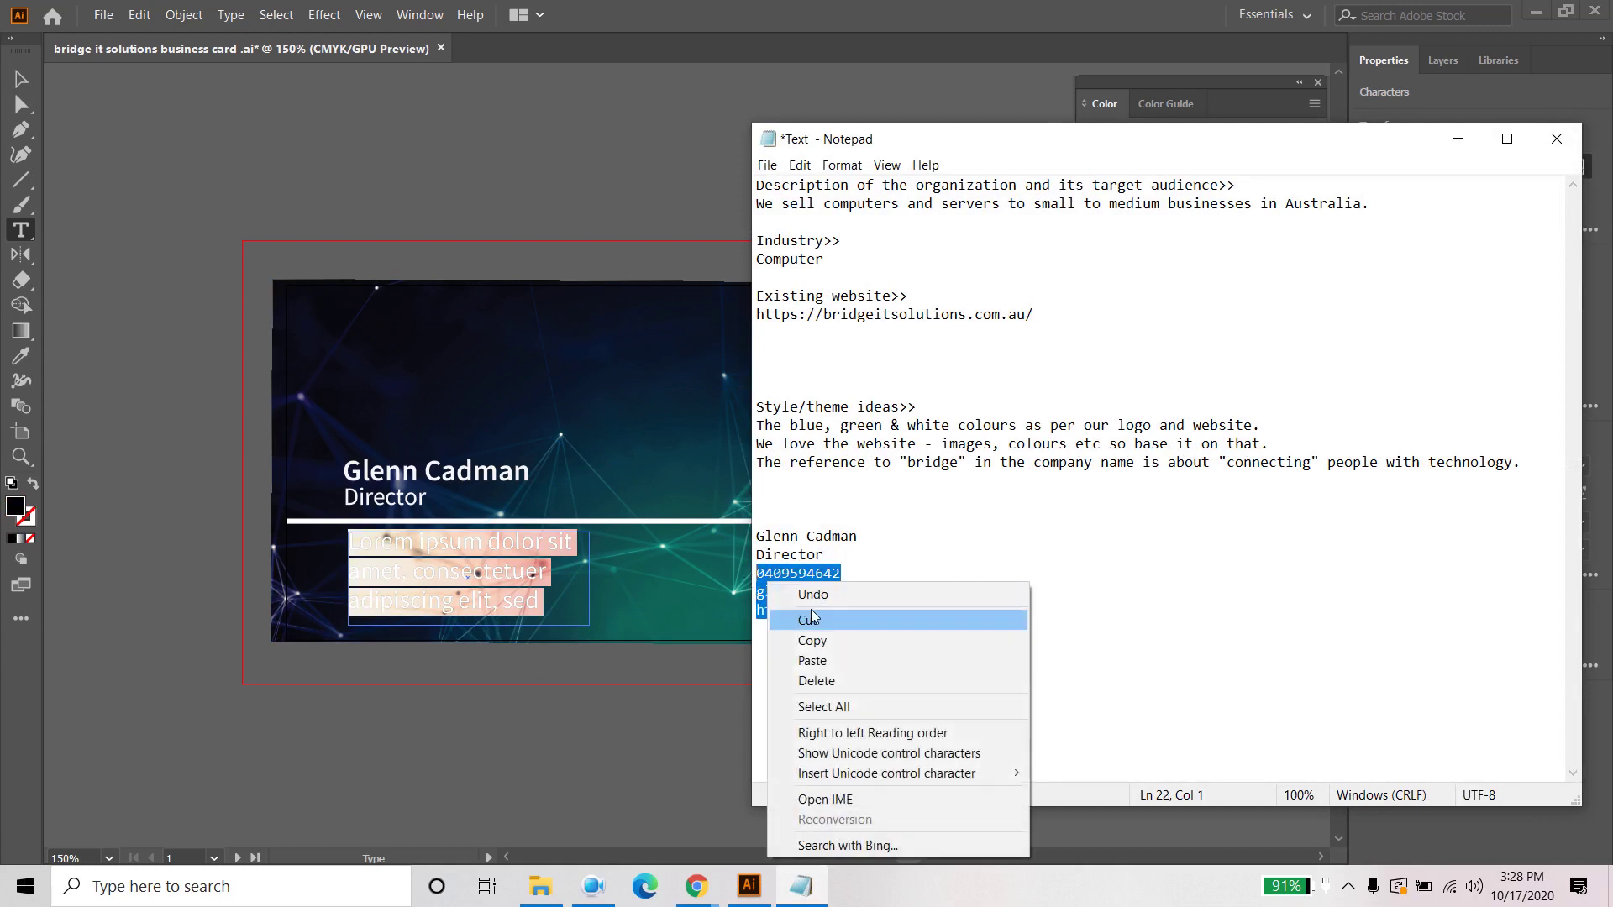
click(819, 640)
click(1463, 143)
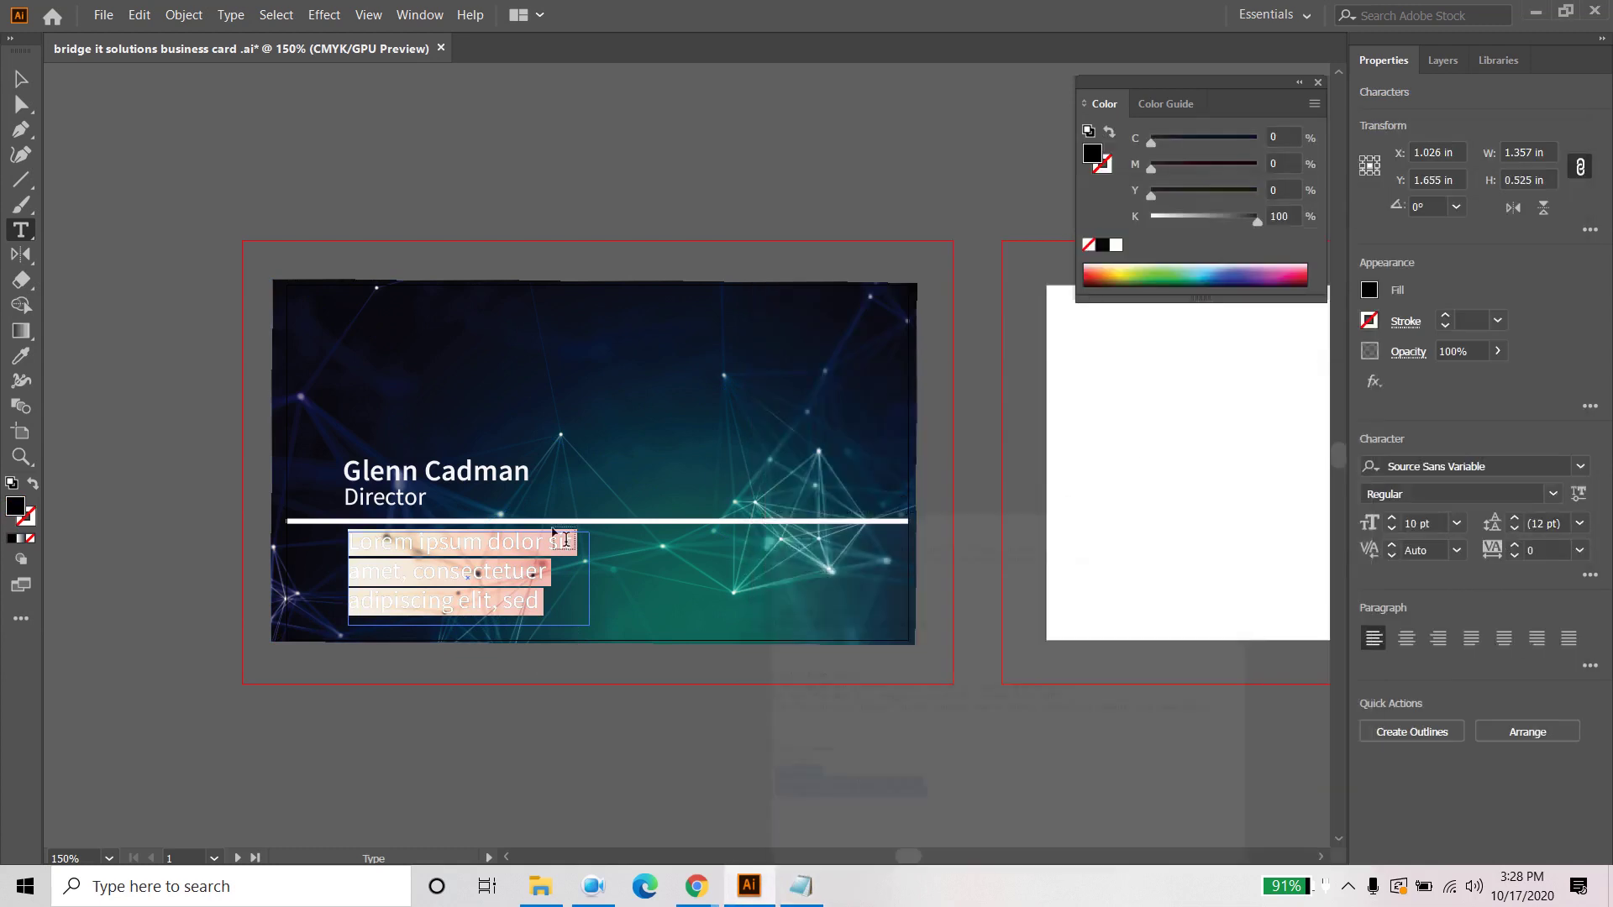
key(ctrl+v)
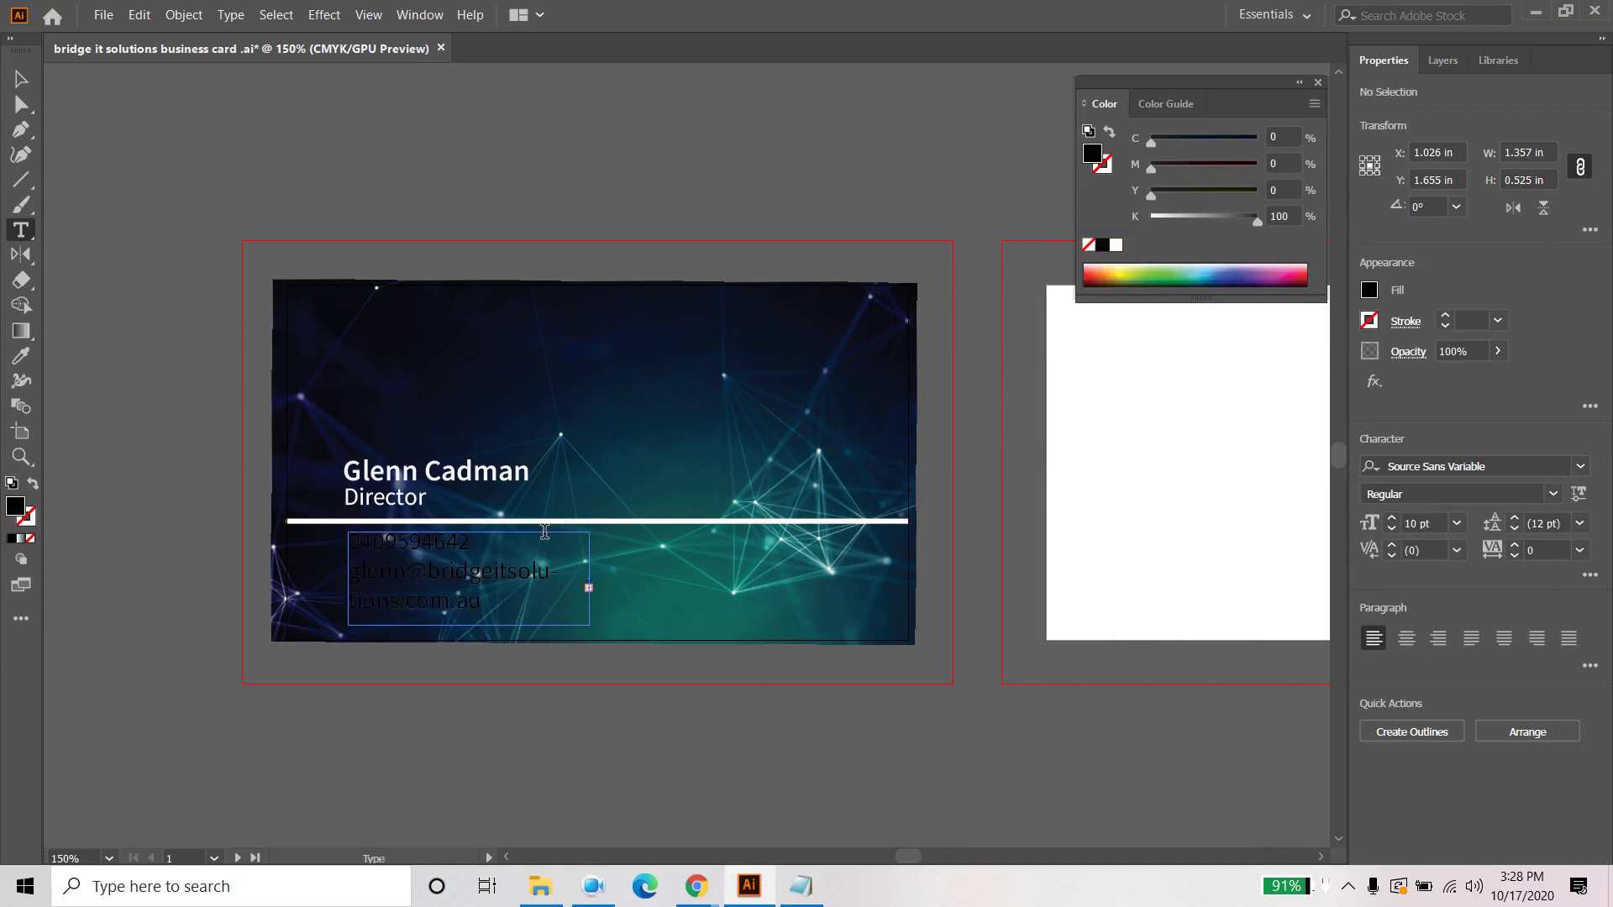
Step: Copy the Director text's white formatting onto the pasted contact details with the Eyedropper
click(21, 79)
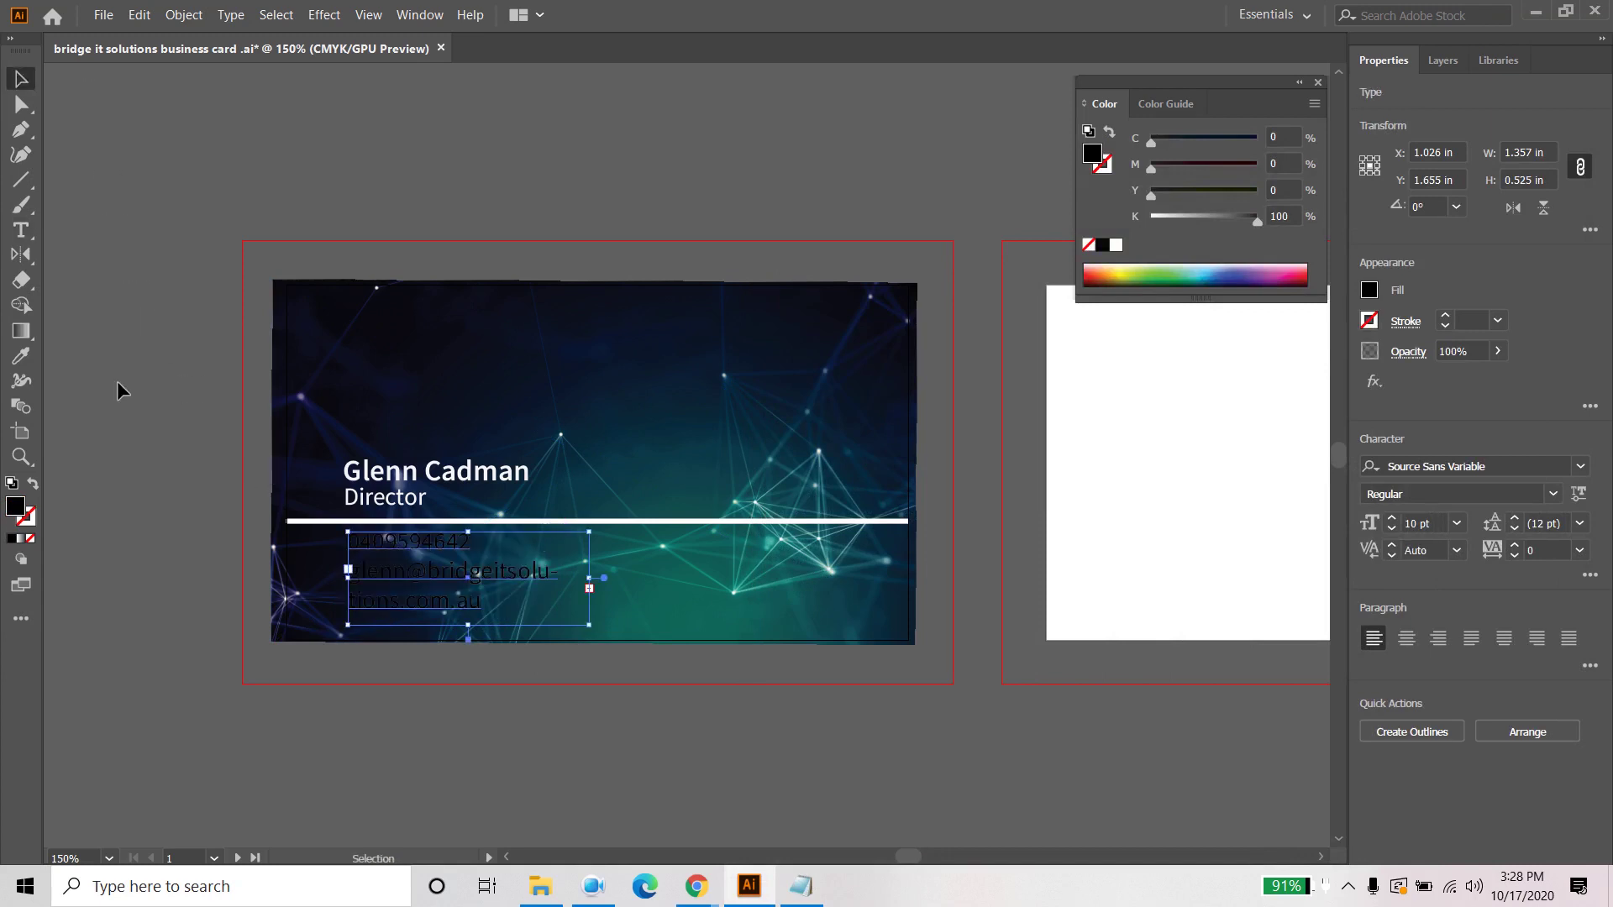
click(21, 355)
click(356, 481)
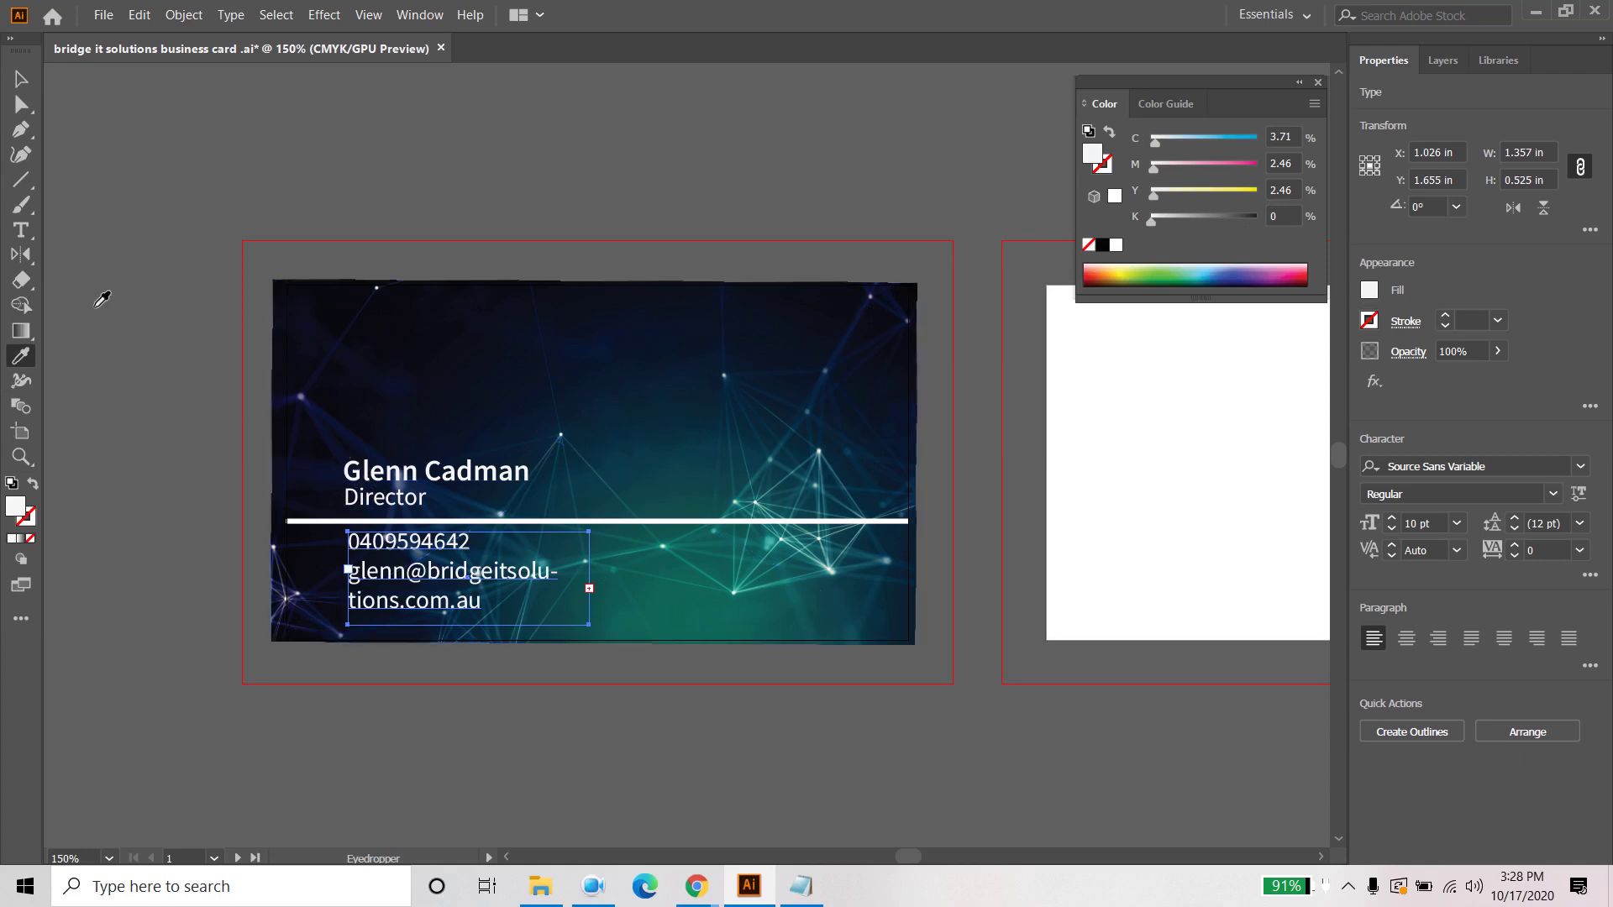
click(21, 79)
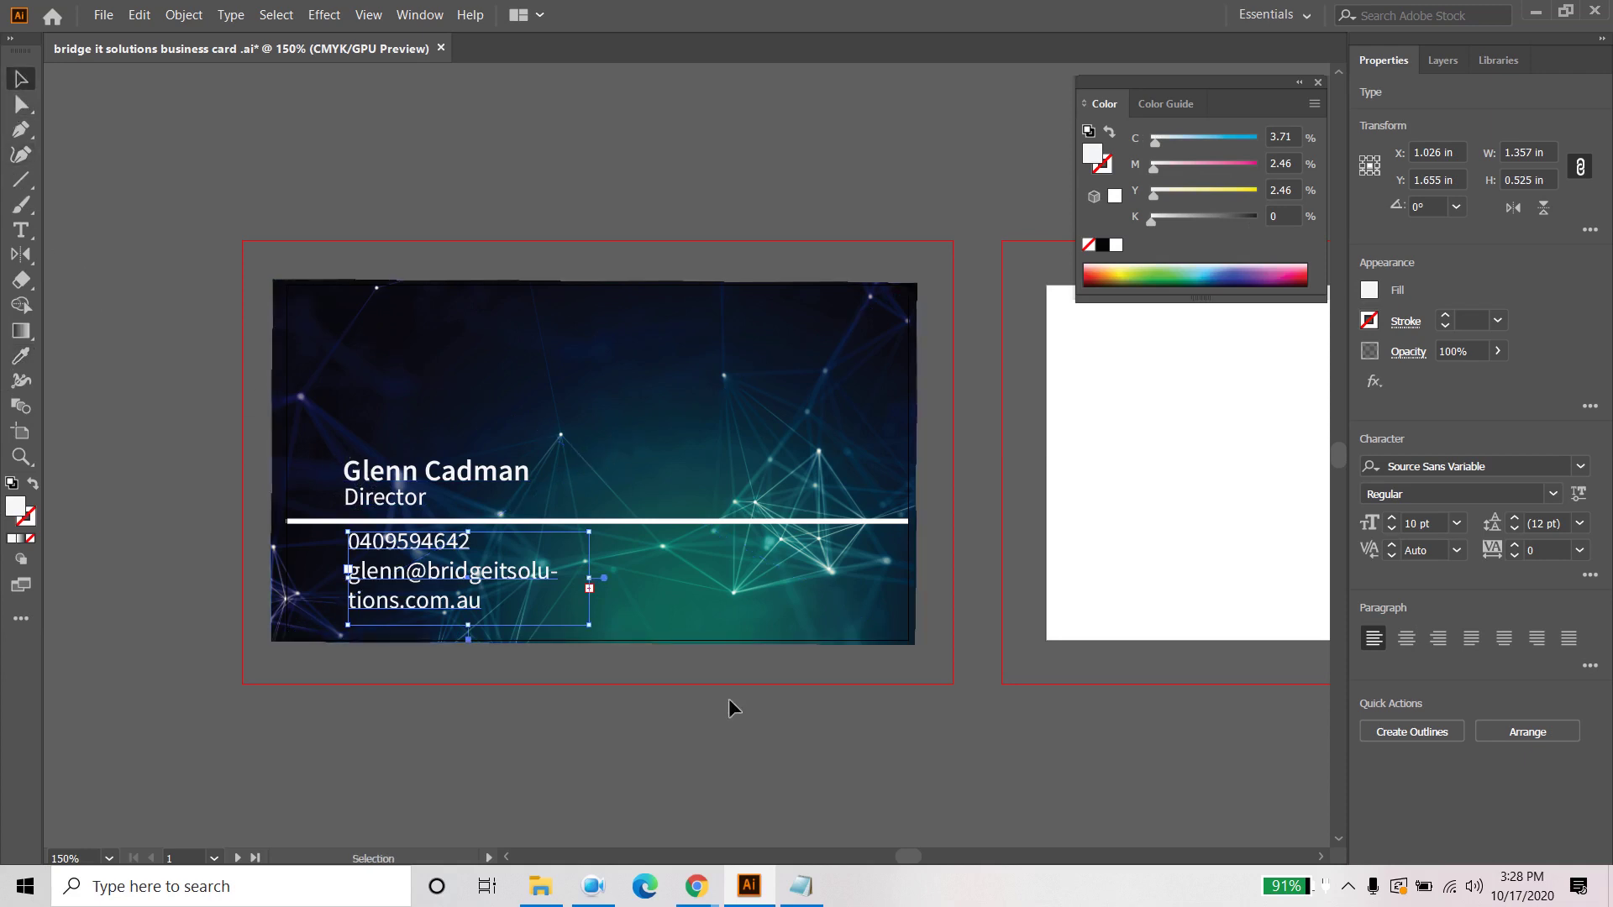
click(600, 713)
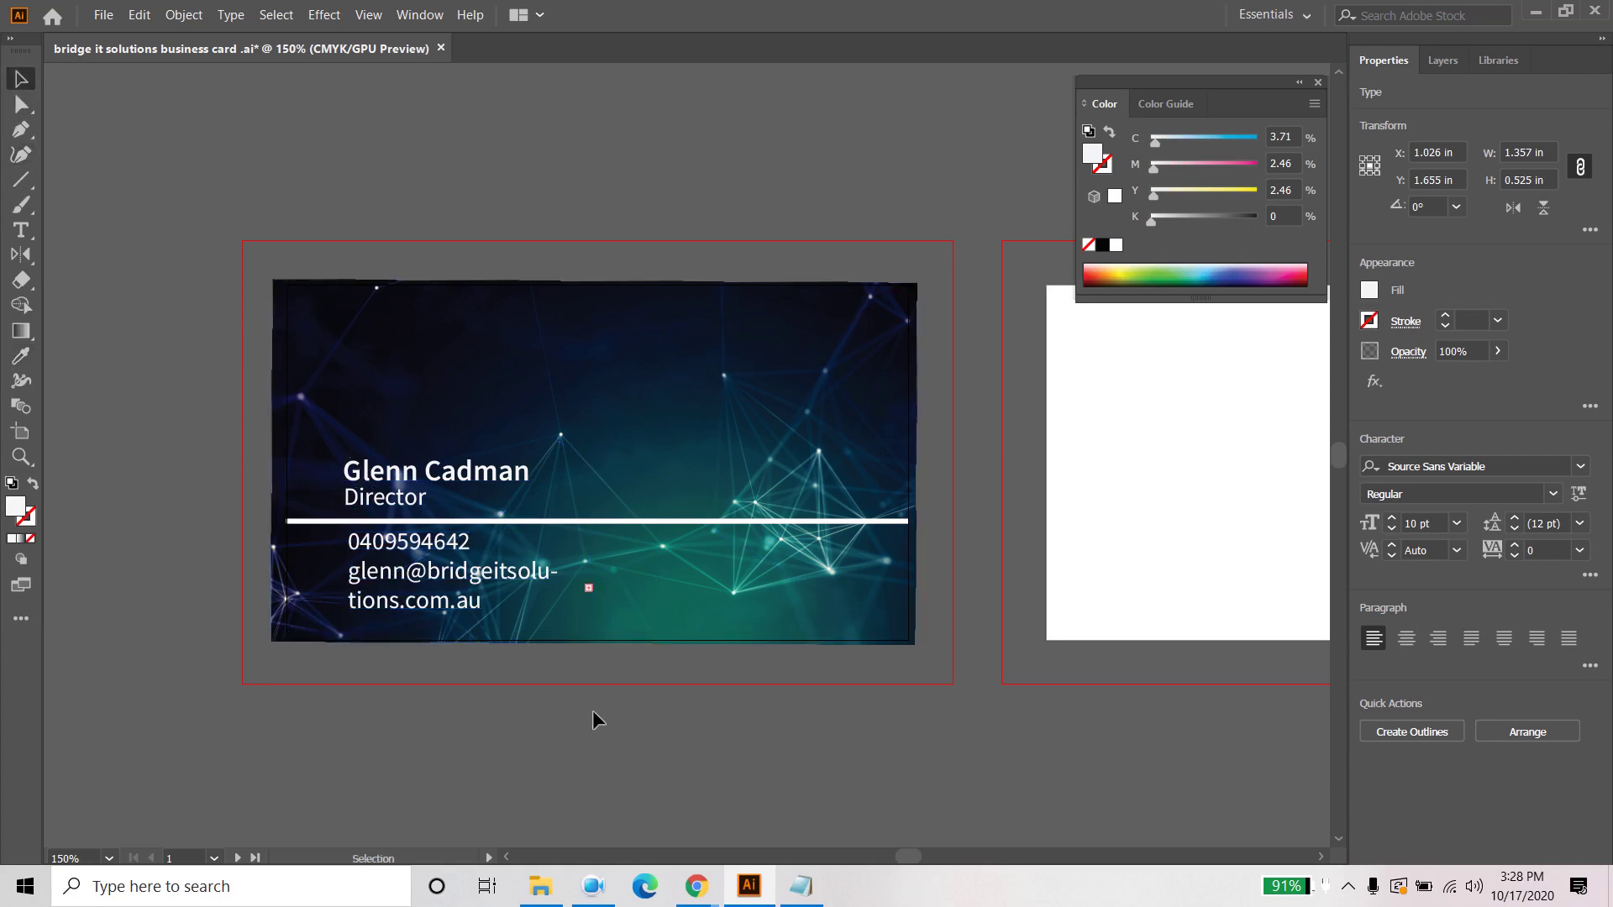
Step: Widen the contact details text area to the right until the e-mail and website each fit on one line
click(428, 593)
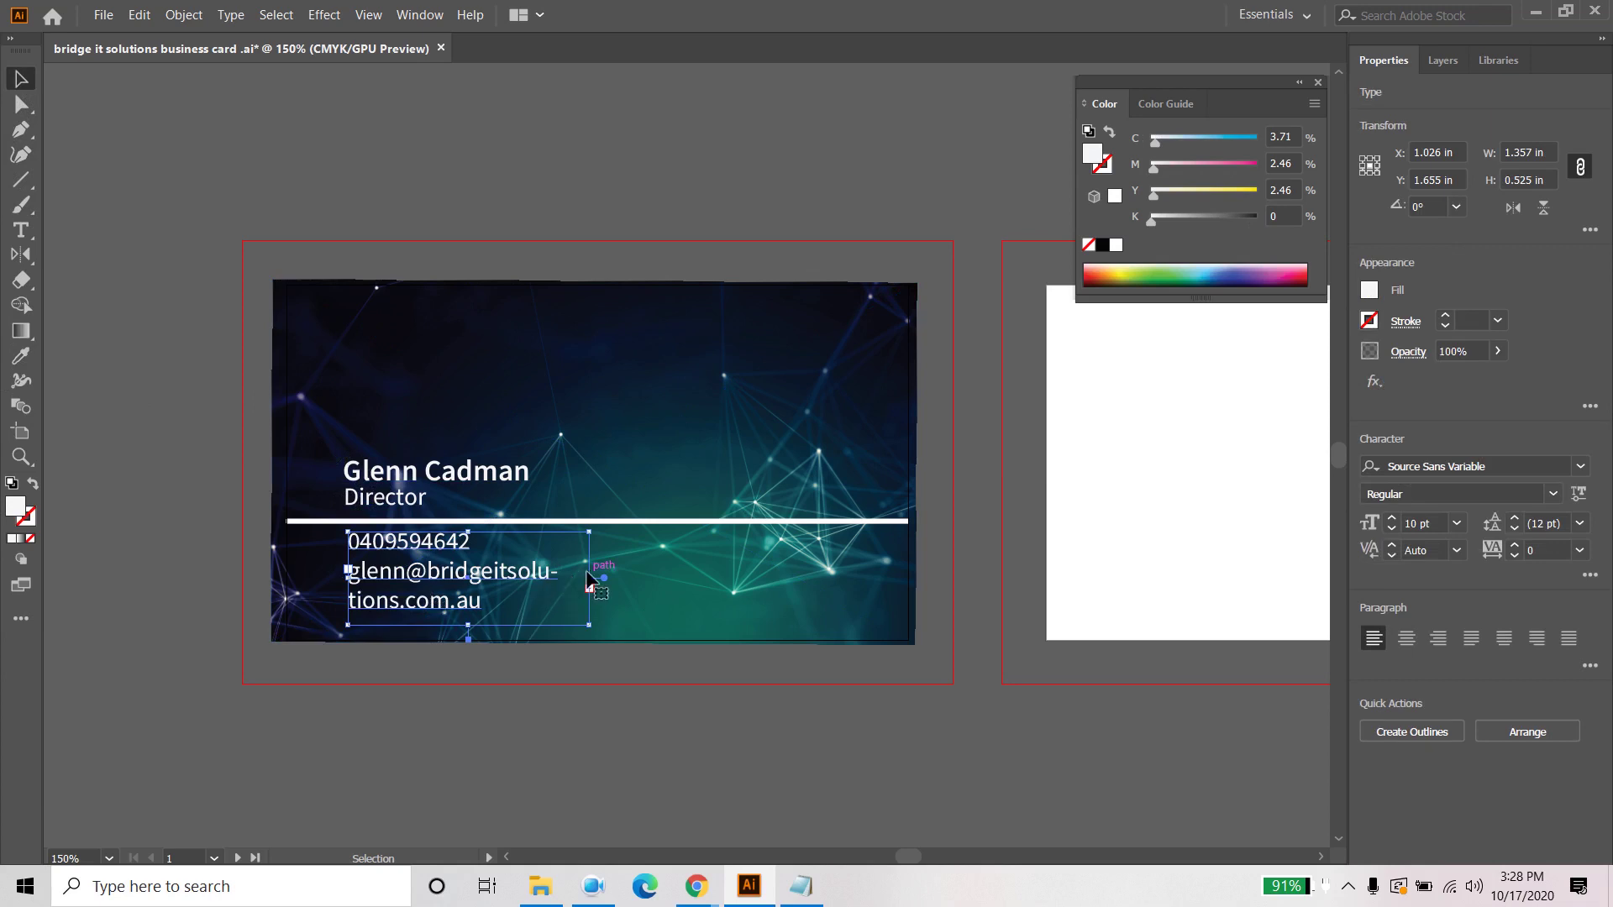
drag(590, 579, 721, 592)
click(632, 693)
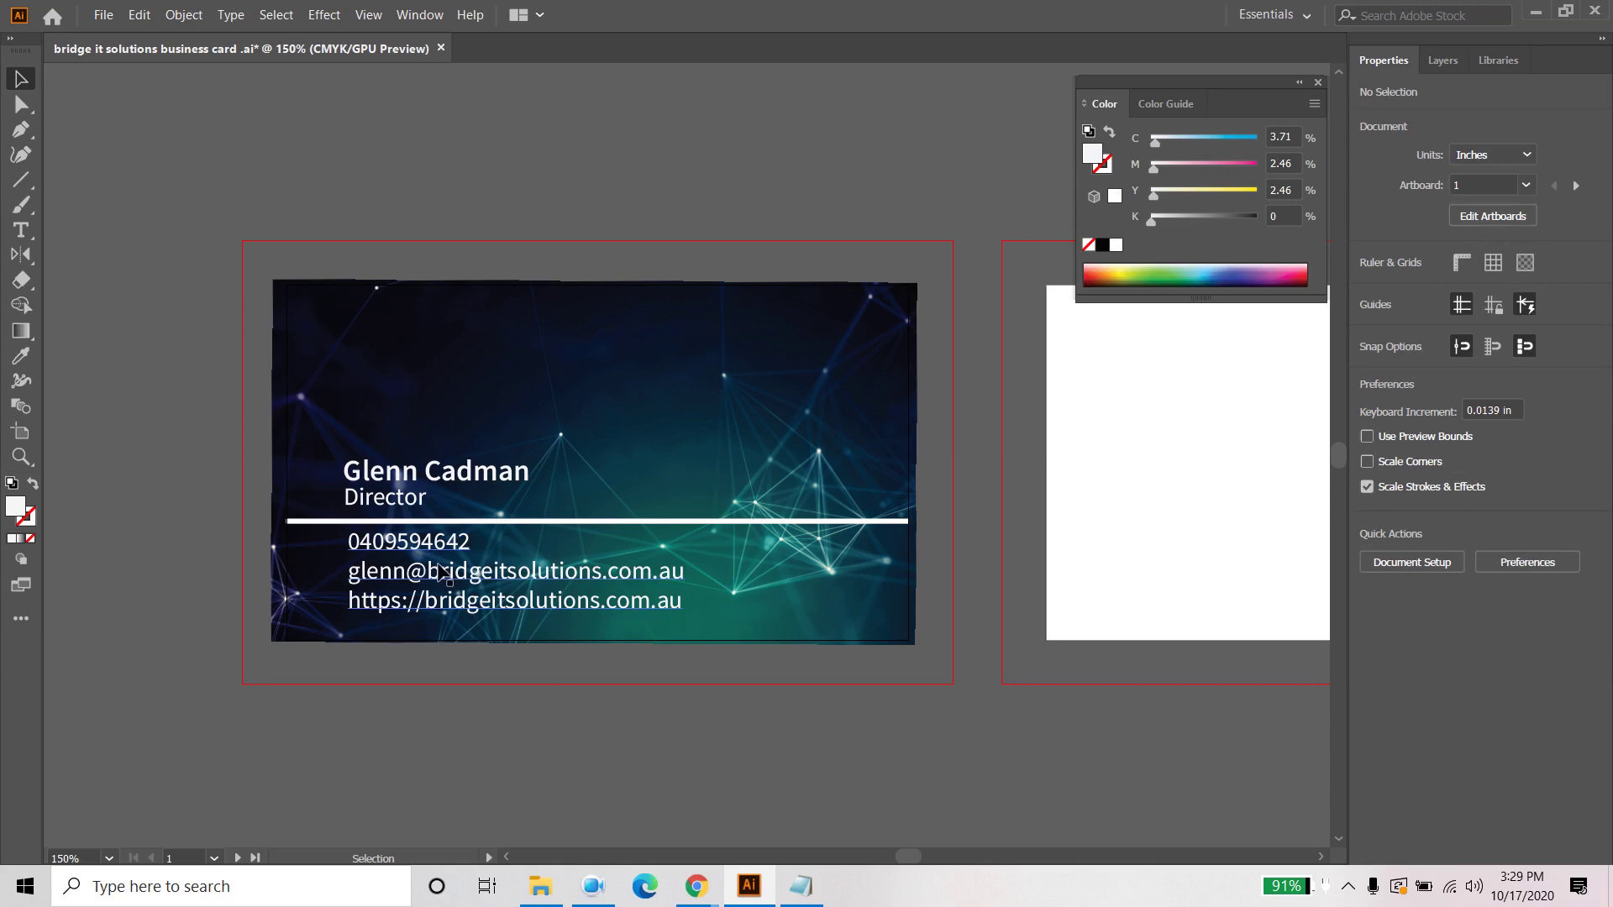
Step: Set the name text size to 14 pt
click(412, 497)
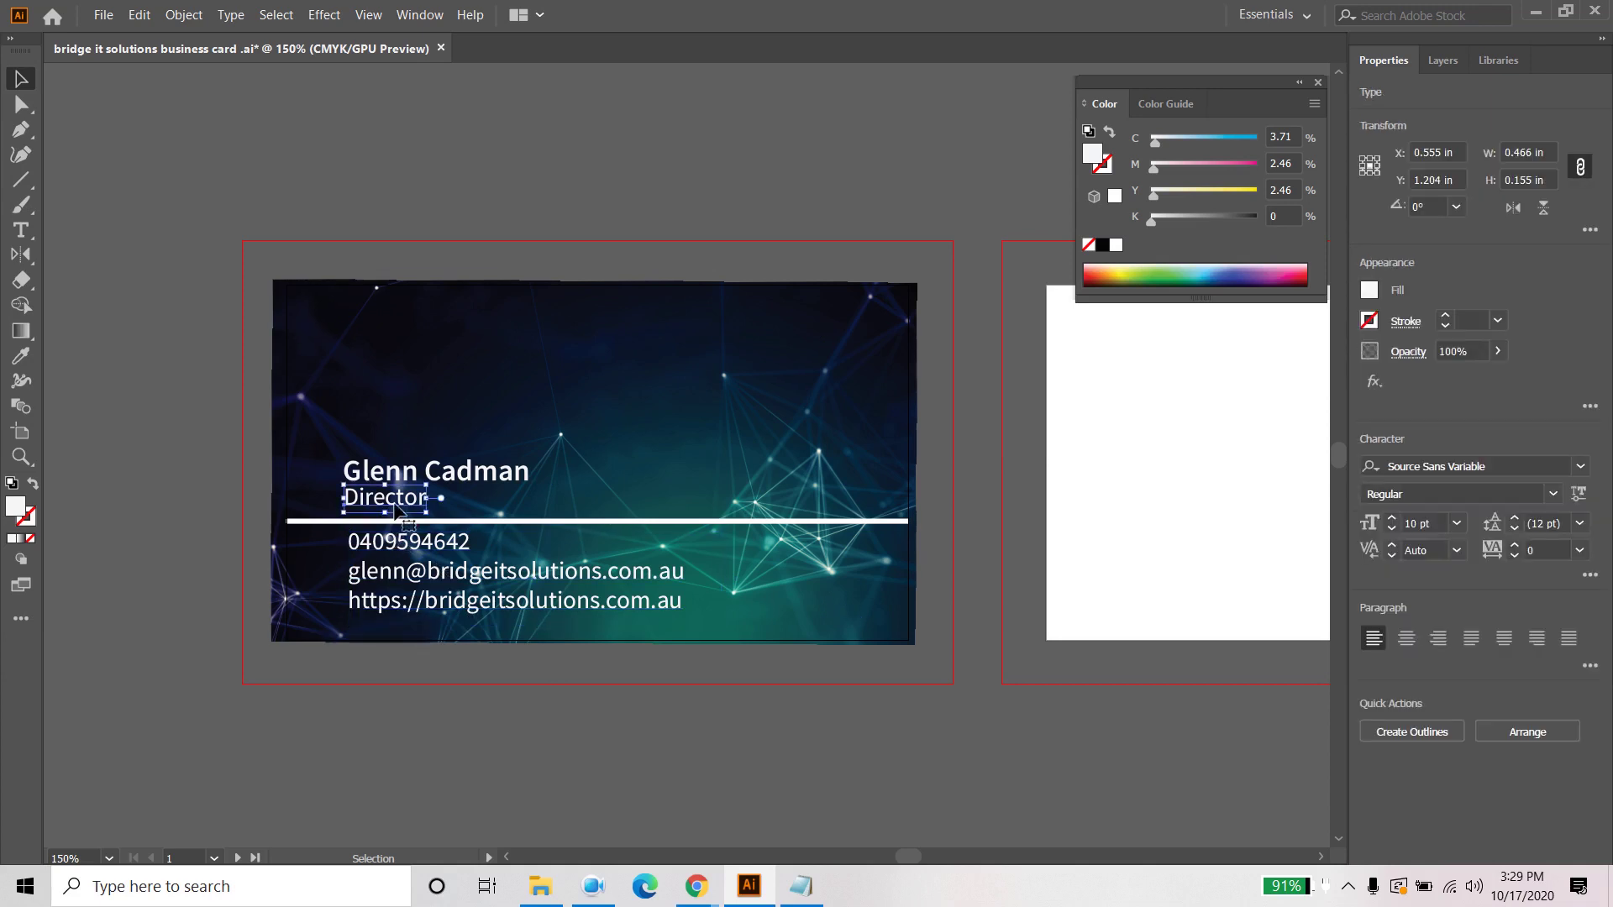
click(479, 483)
click(1392, 518)
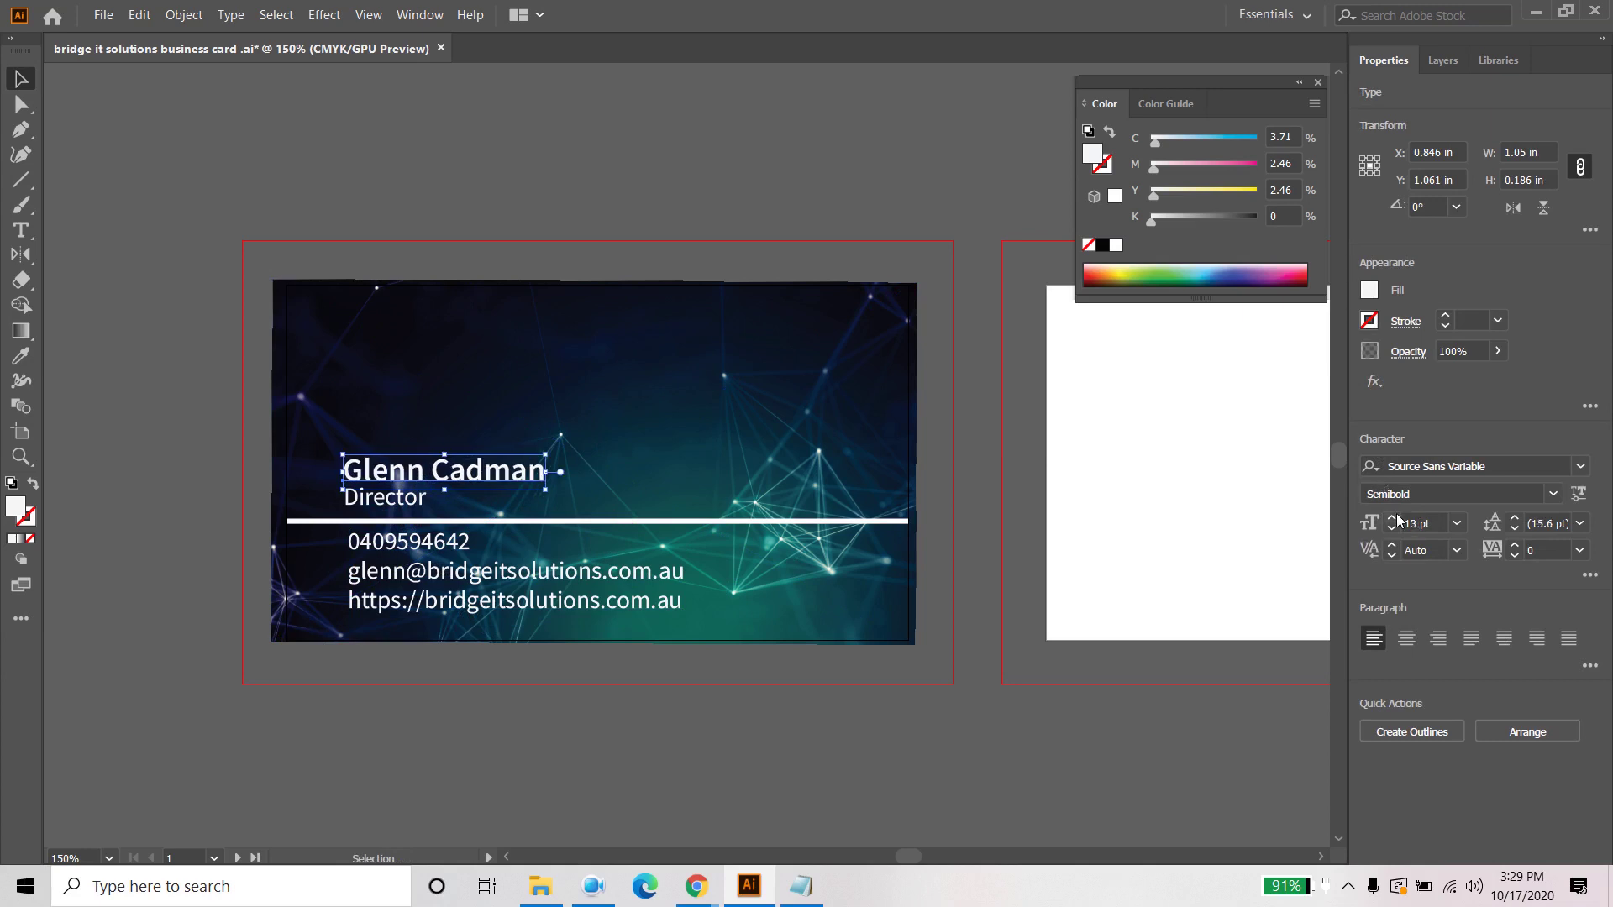
click(1392, 518)
click(677, 696)
Step: Set the Director text size to 12 pt
click(372, 496)
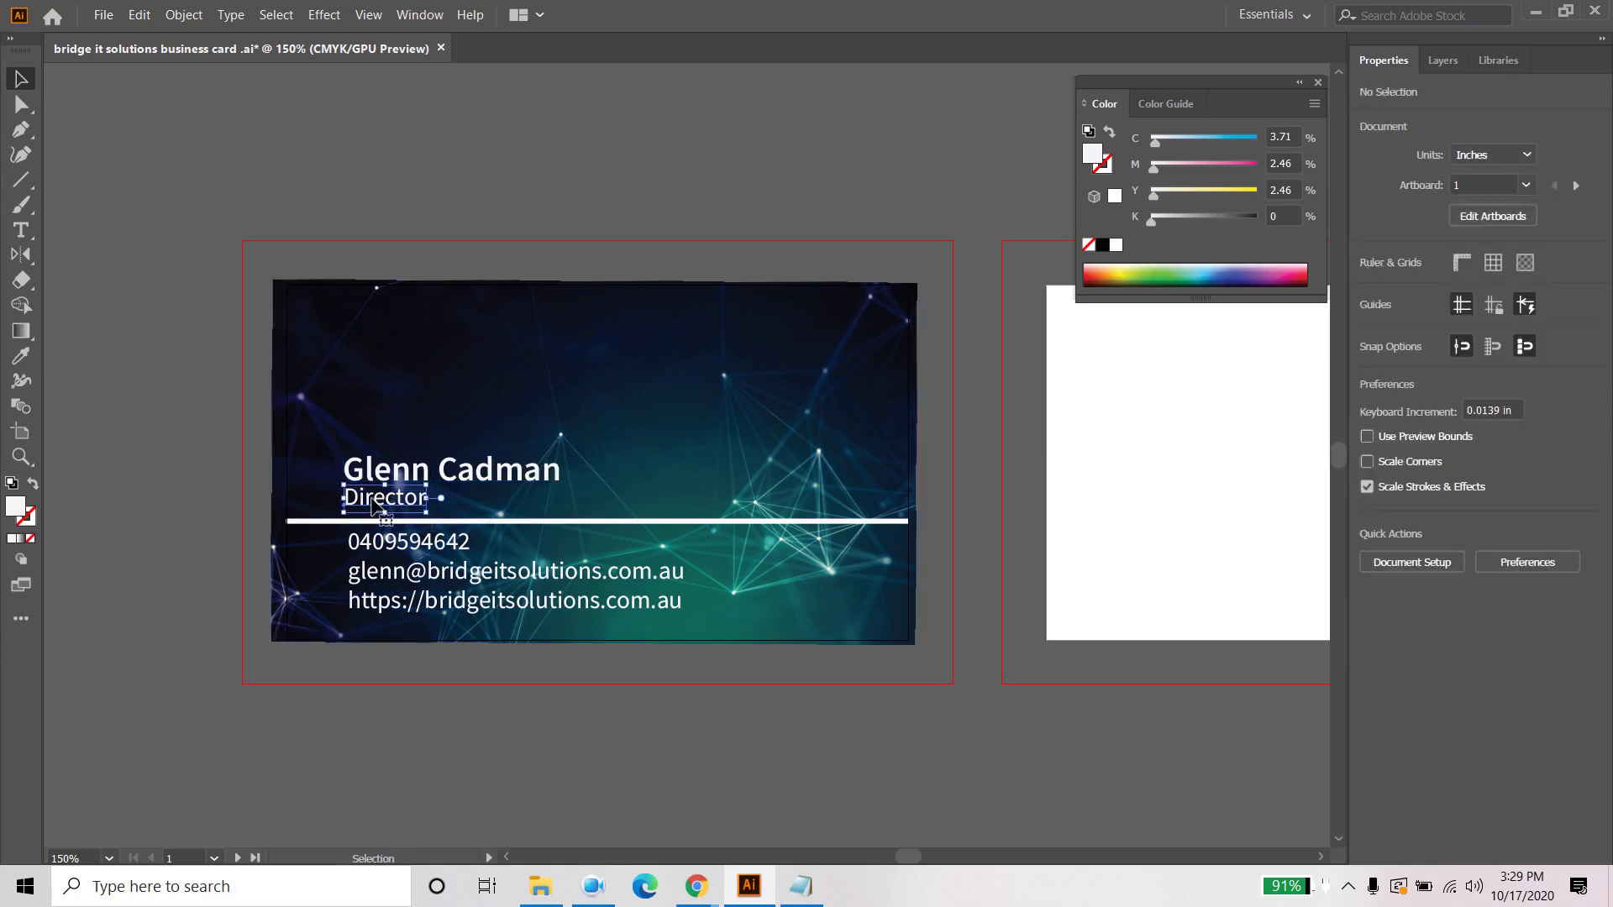
click(1393, 519)
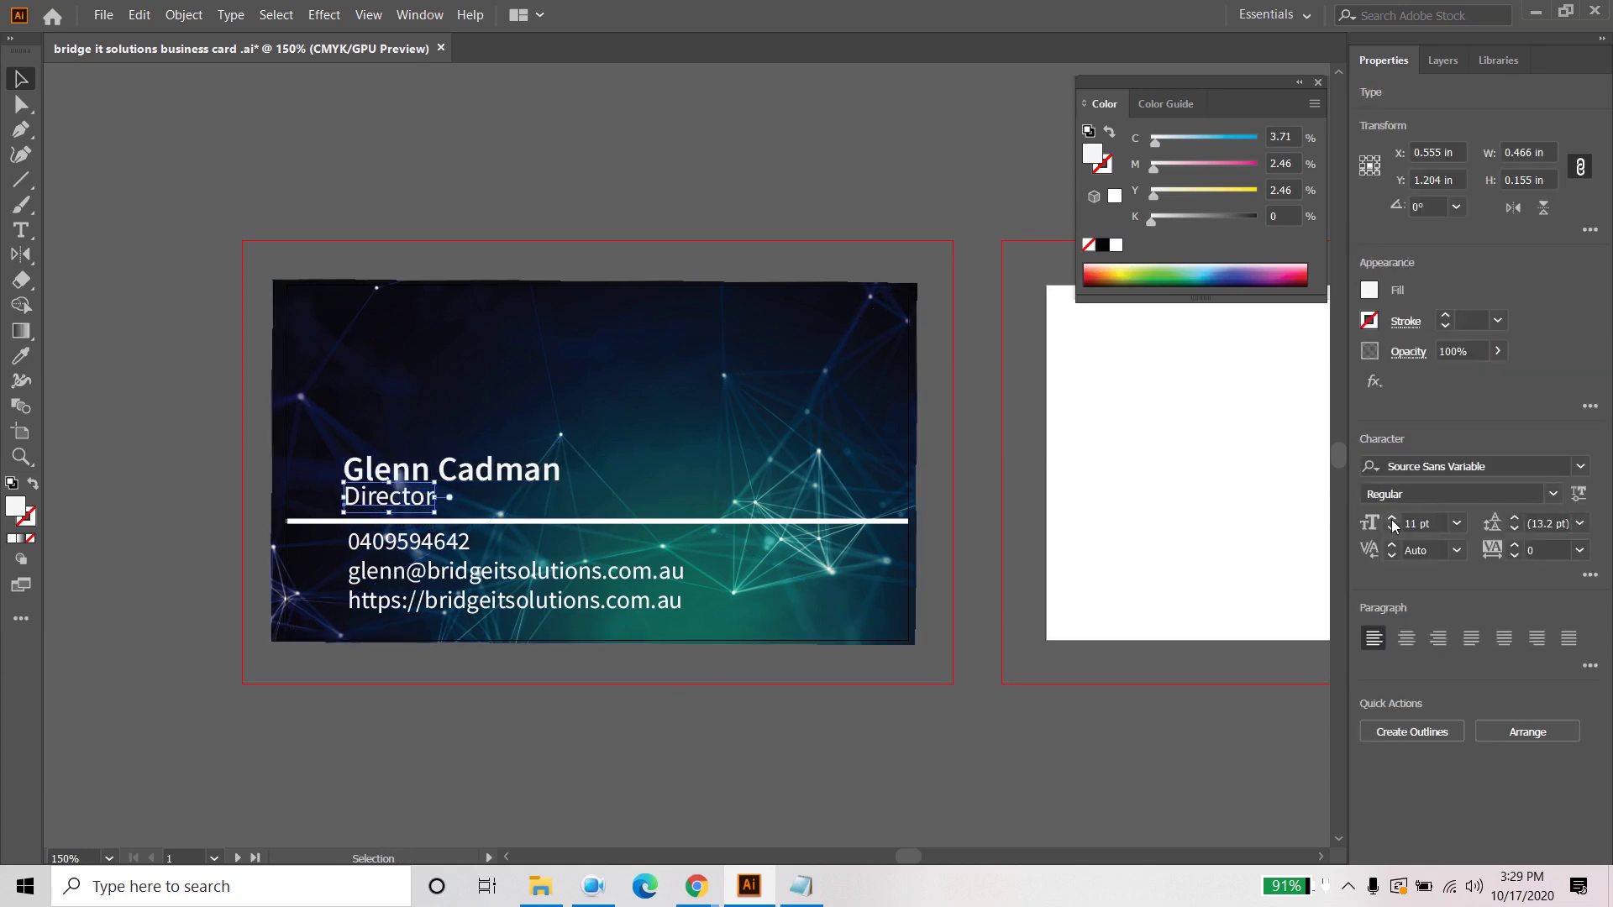
click(1392, 519)
click(462, 702)
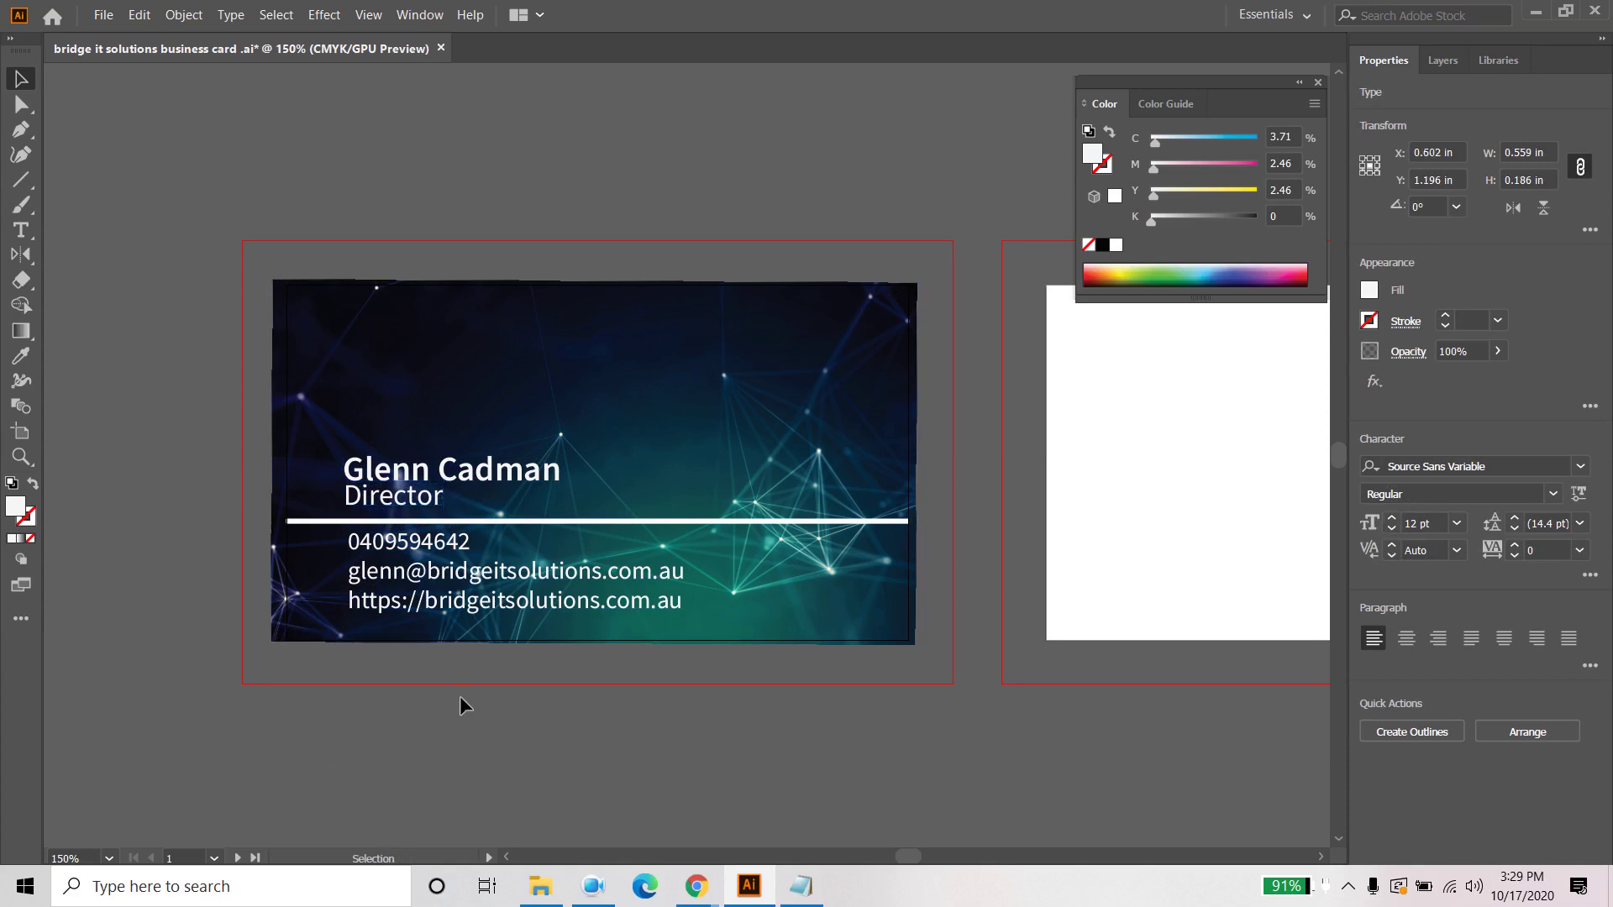
Step: Select the name and Director text together and move them slightly to the right
click(402, 494)
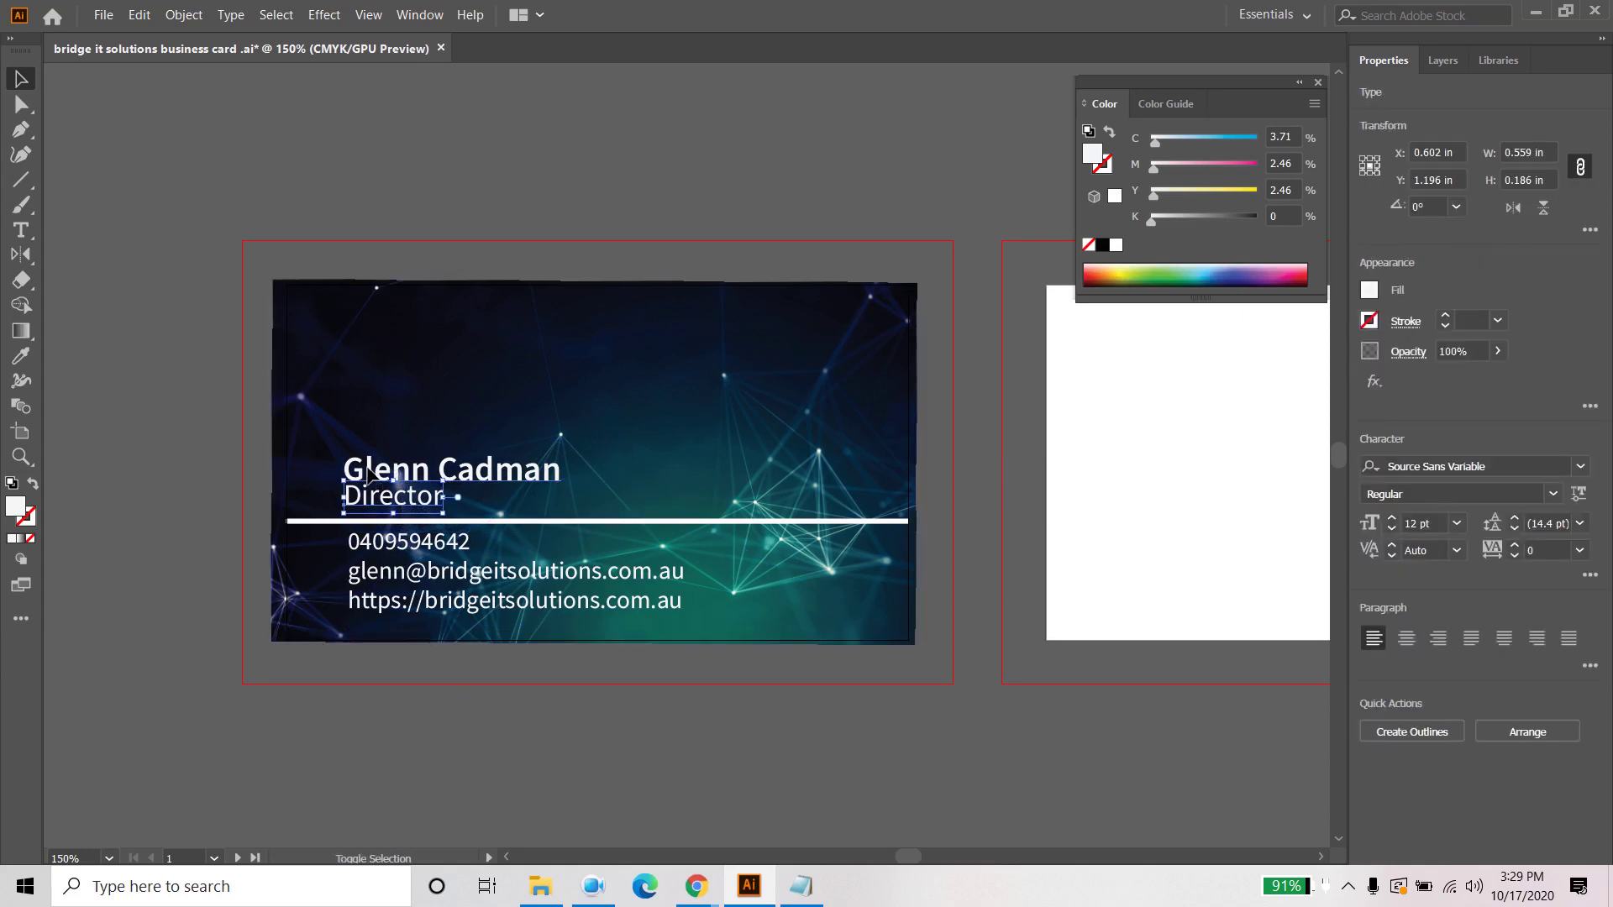
shift+click(370, 474)
drag(389, 477, 401, 477)
click(467, 724)
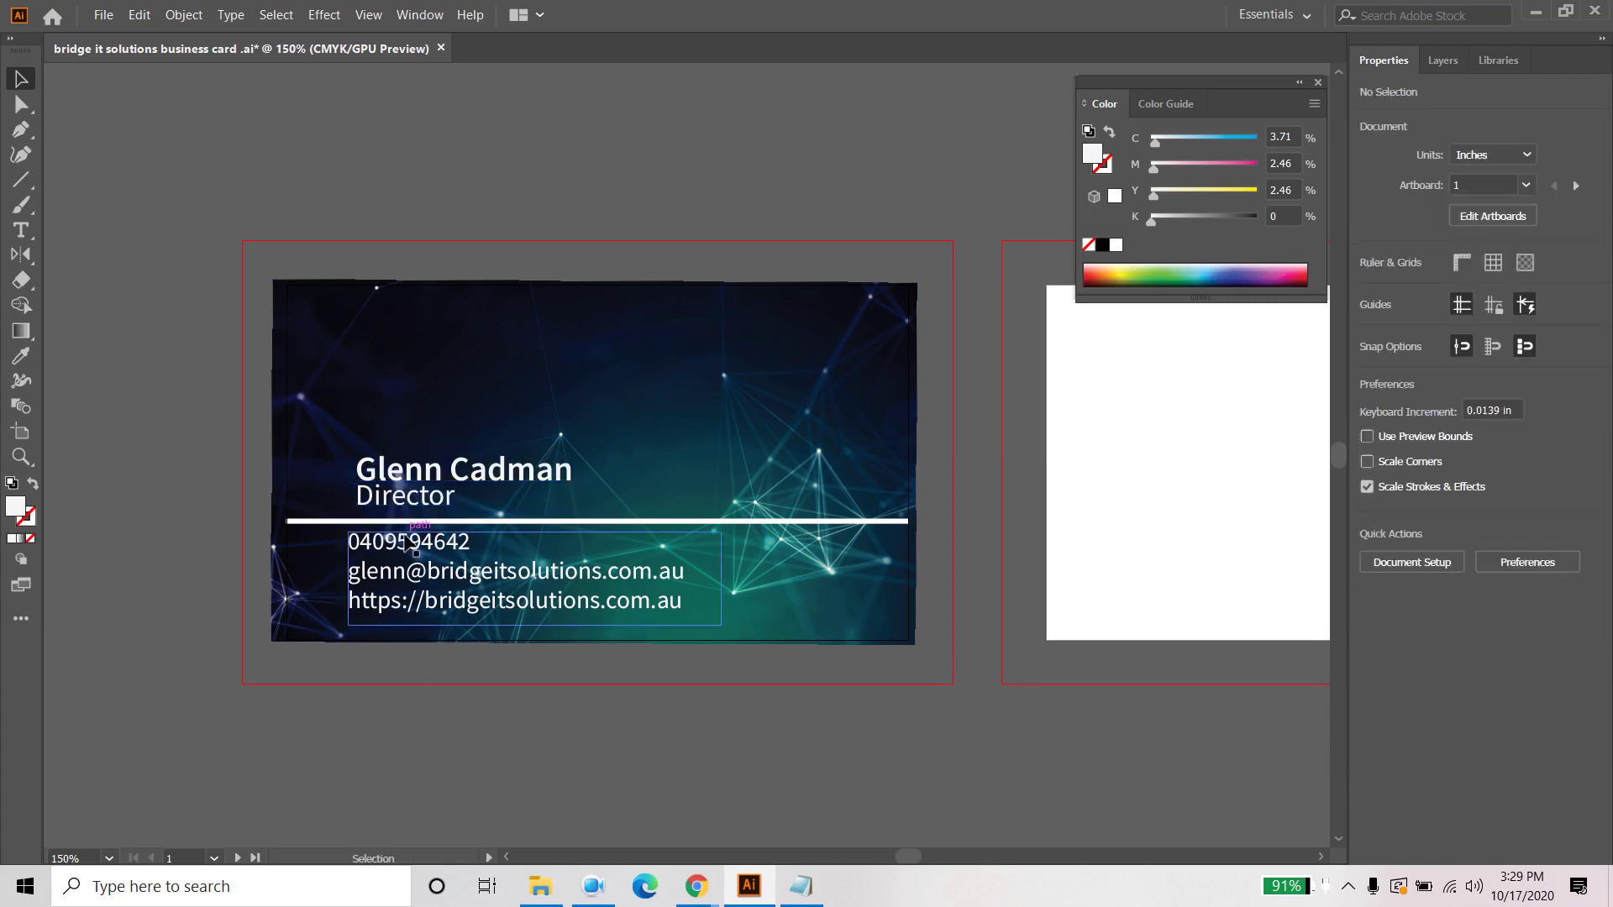
Step: Nudge the name upward in five small increments to widen the gap above the Director text
click(405, 469)
key(Up)
key(Up)
key(Up)
key(Up)
key(Up)
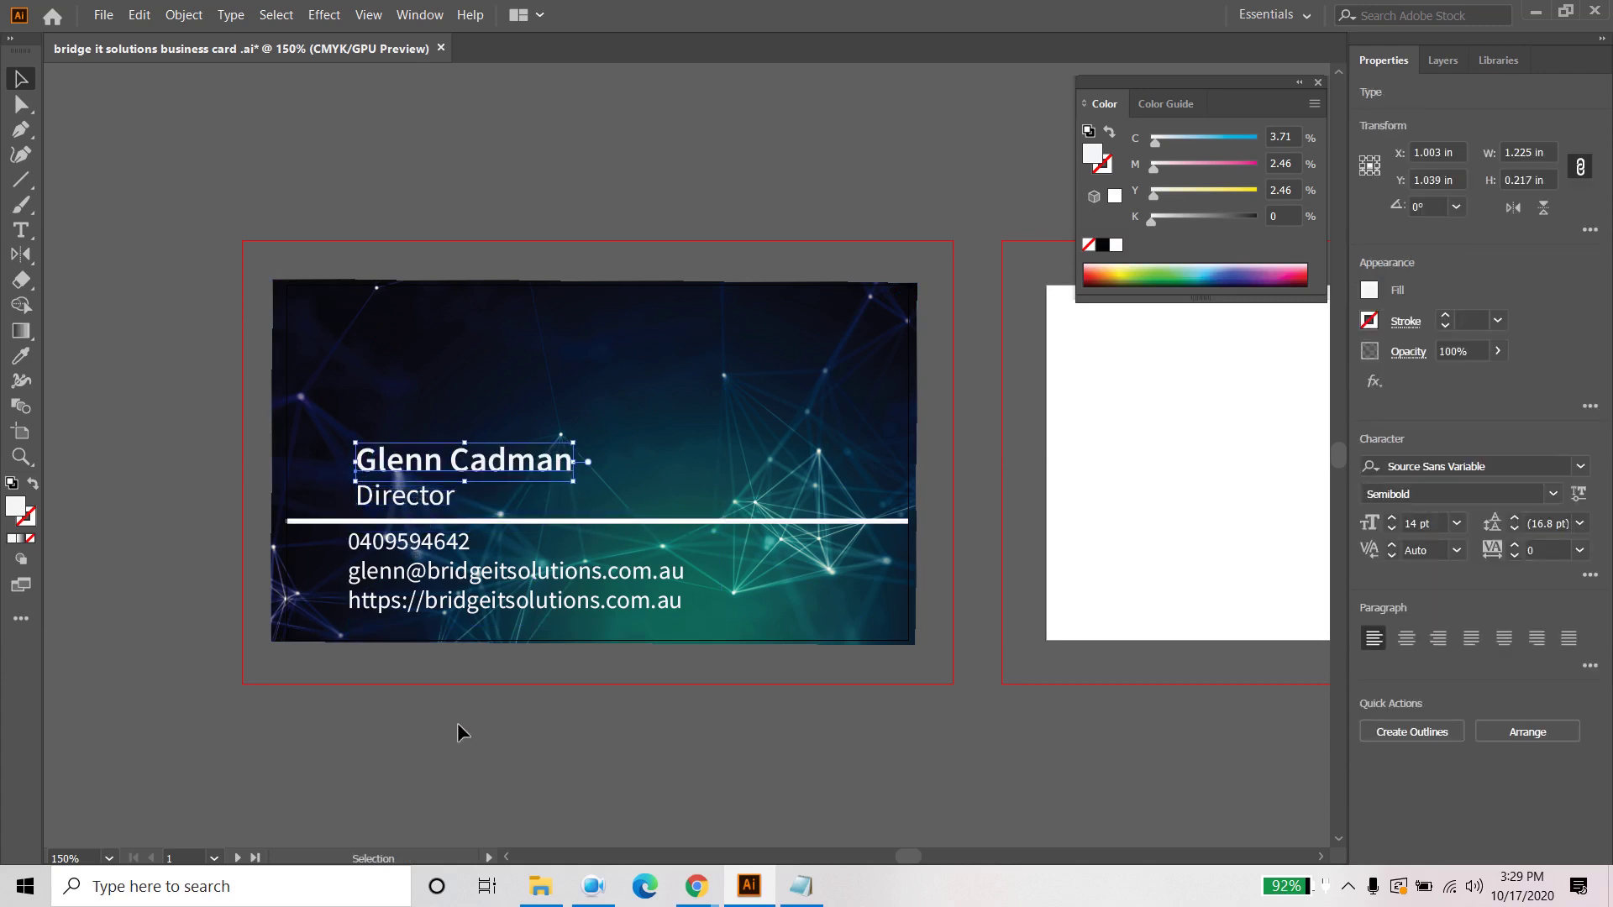
Step: Nudge the name up two small increments and left one increment, leaving nothing selected
key(Up)
key(Up)
key(Left)
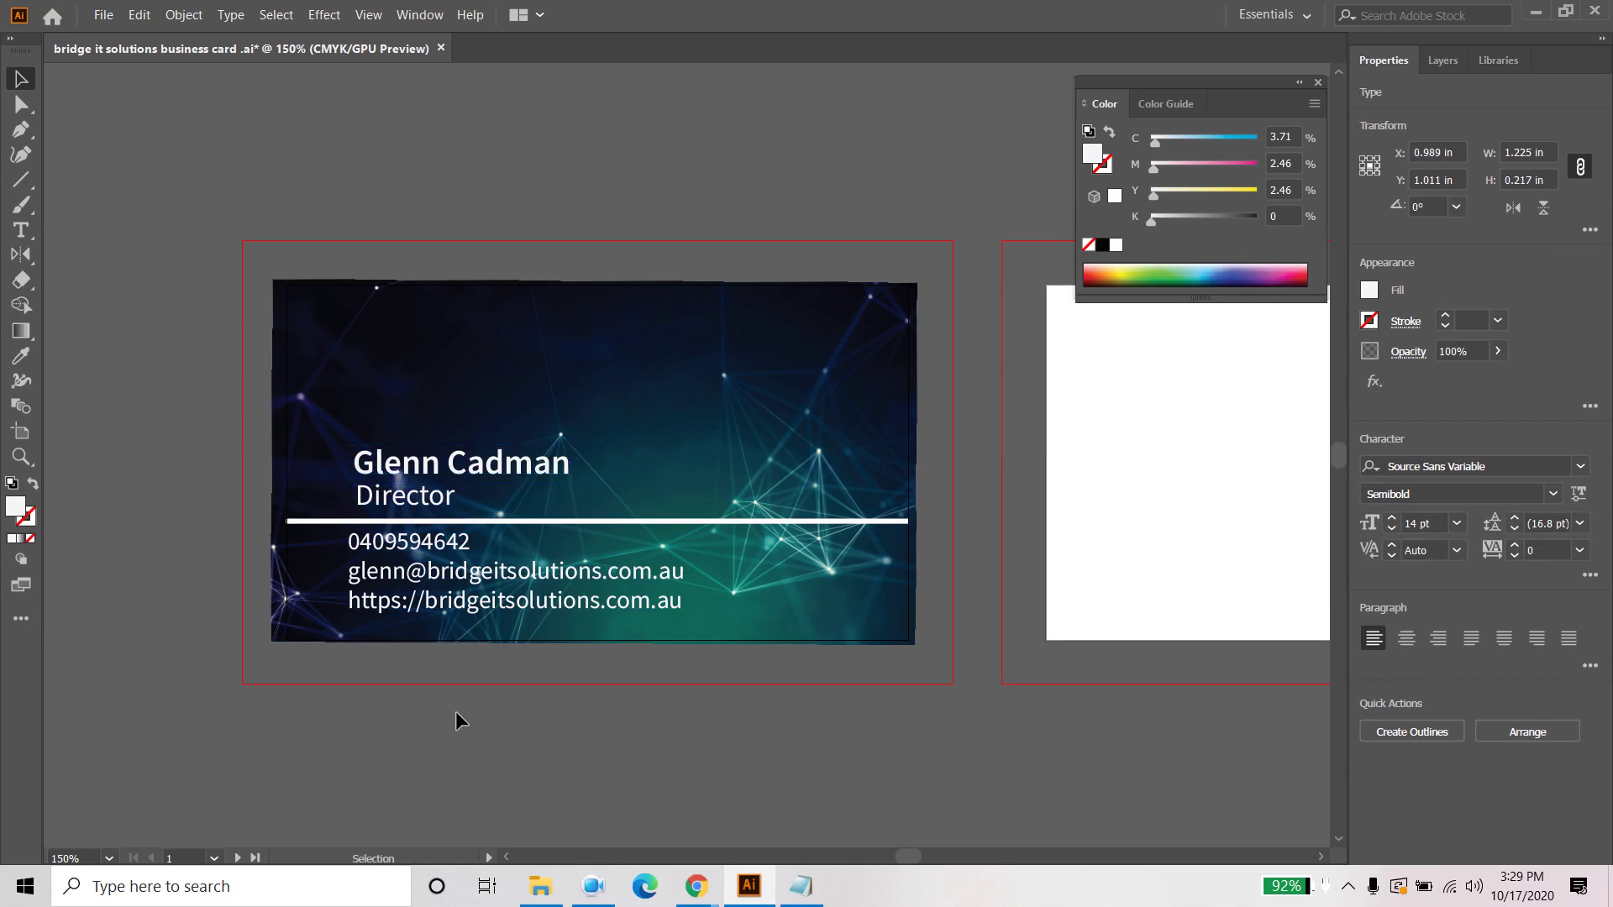
click(456, 713)
click(444, 598)
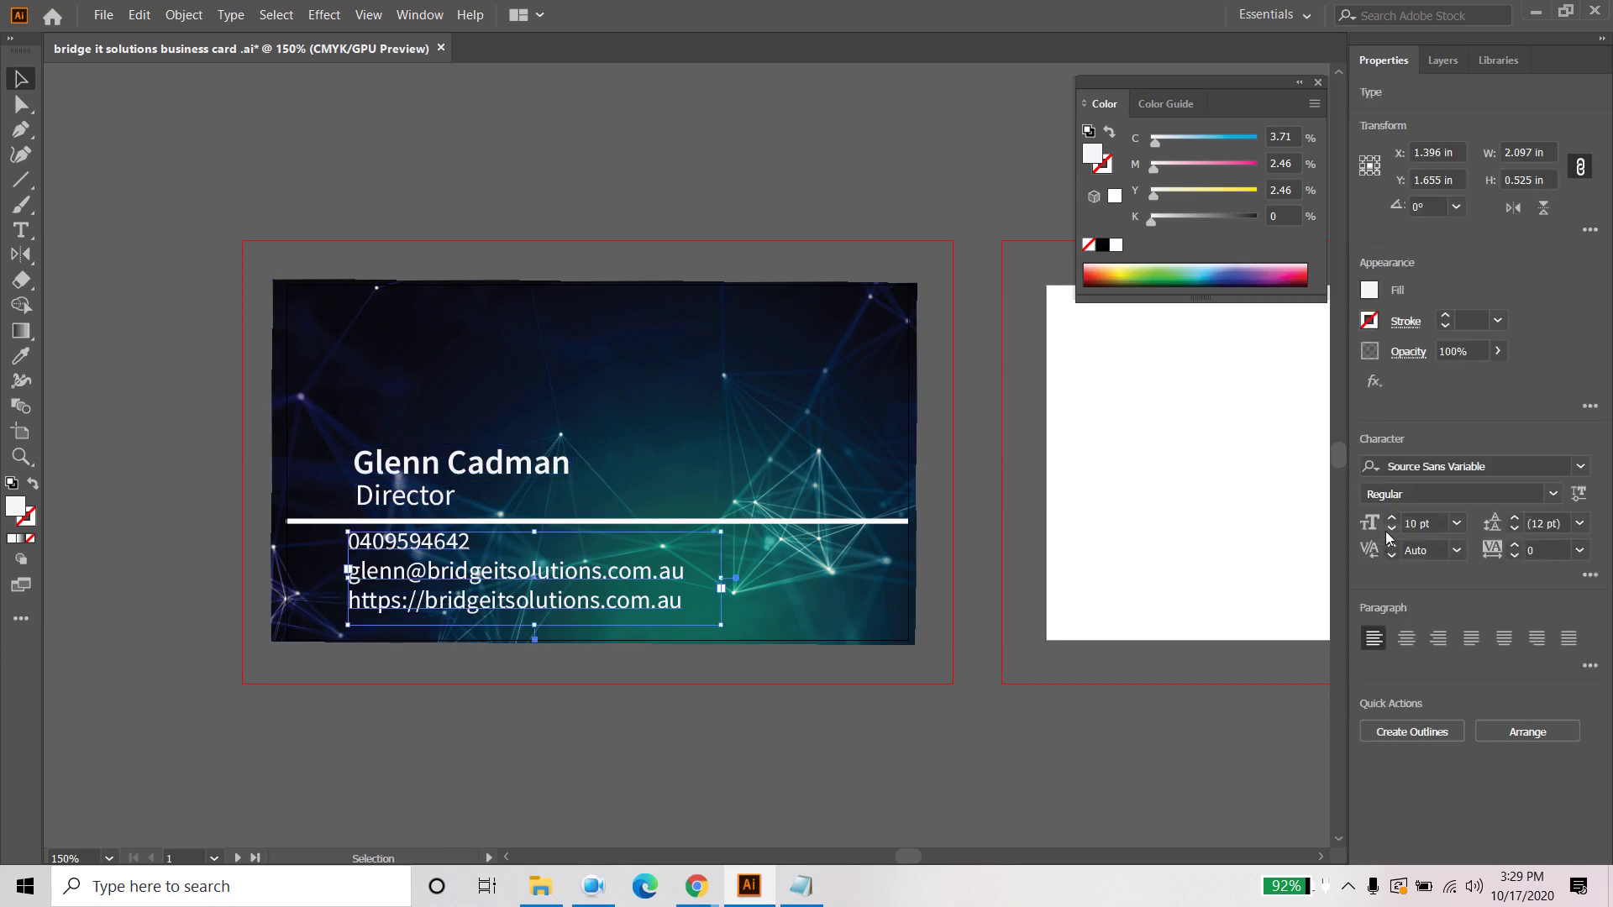
click(621, 725)
double_click(490, 598)
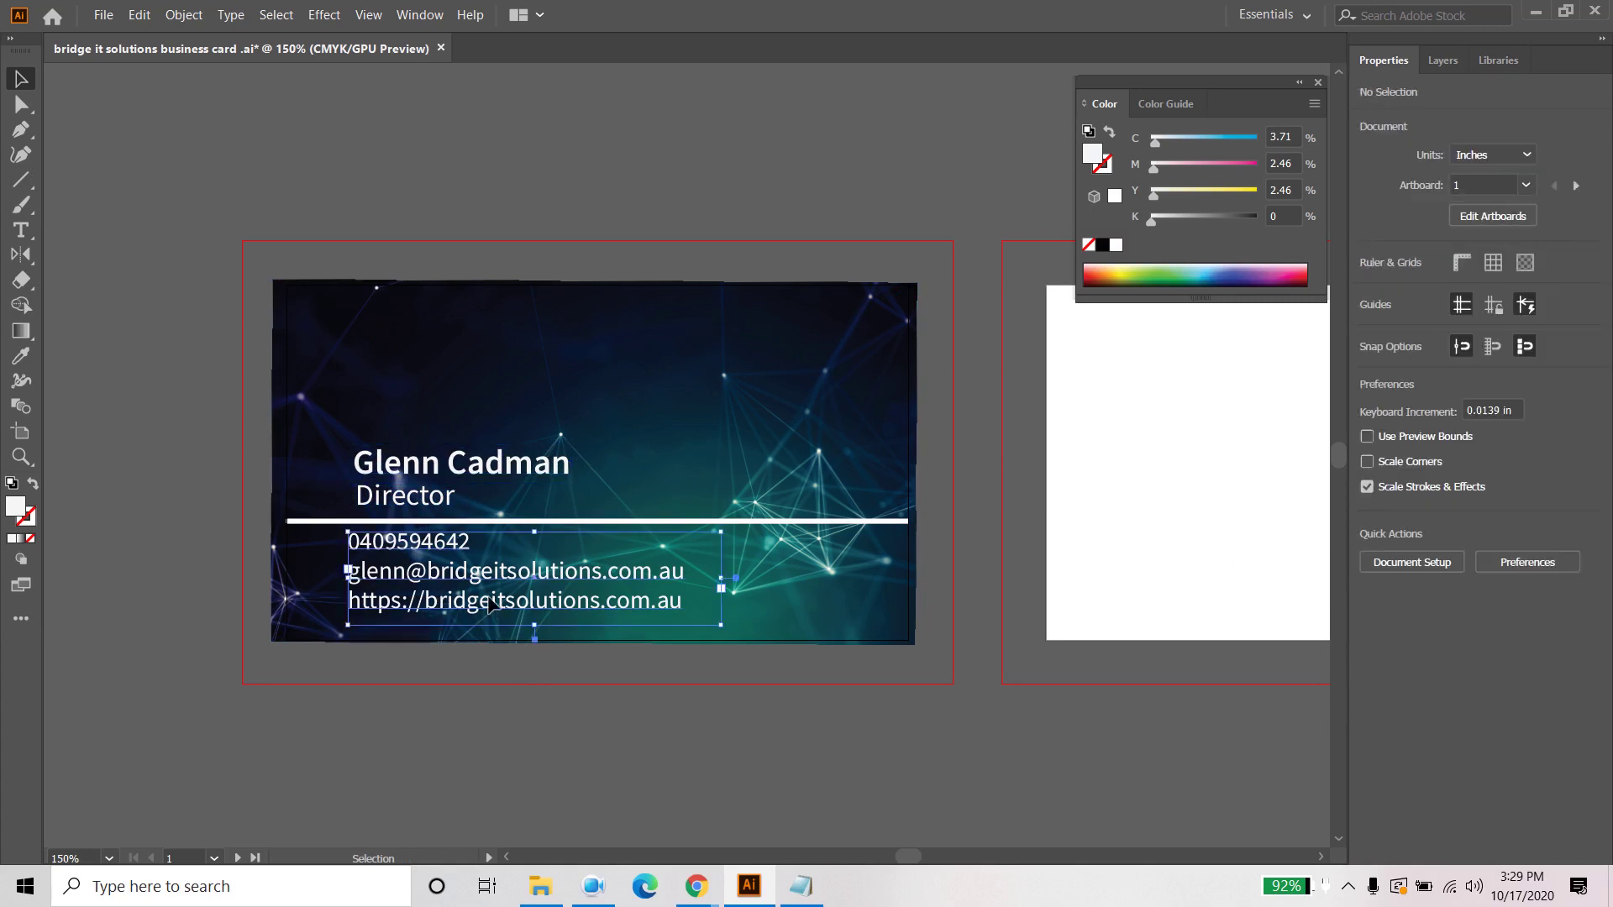
drag(425, 602, 326, 597)
text(www)
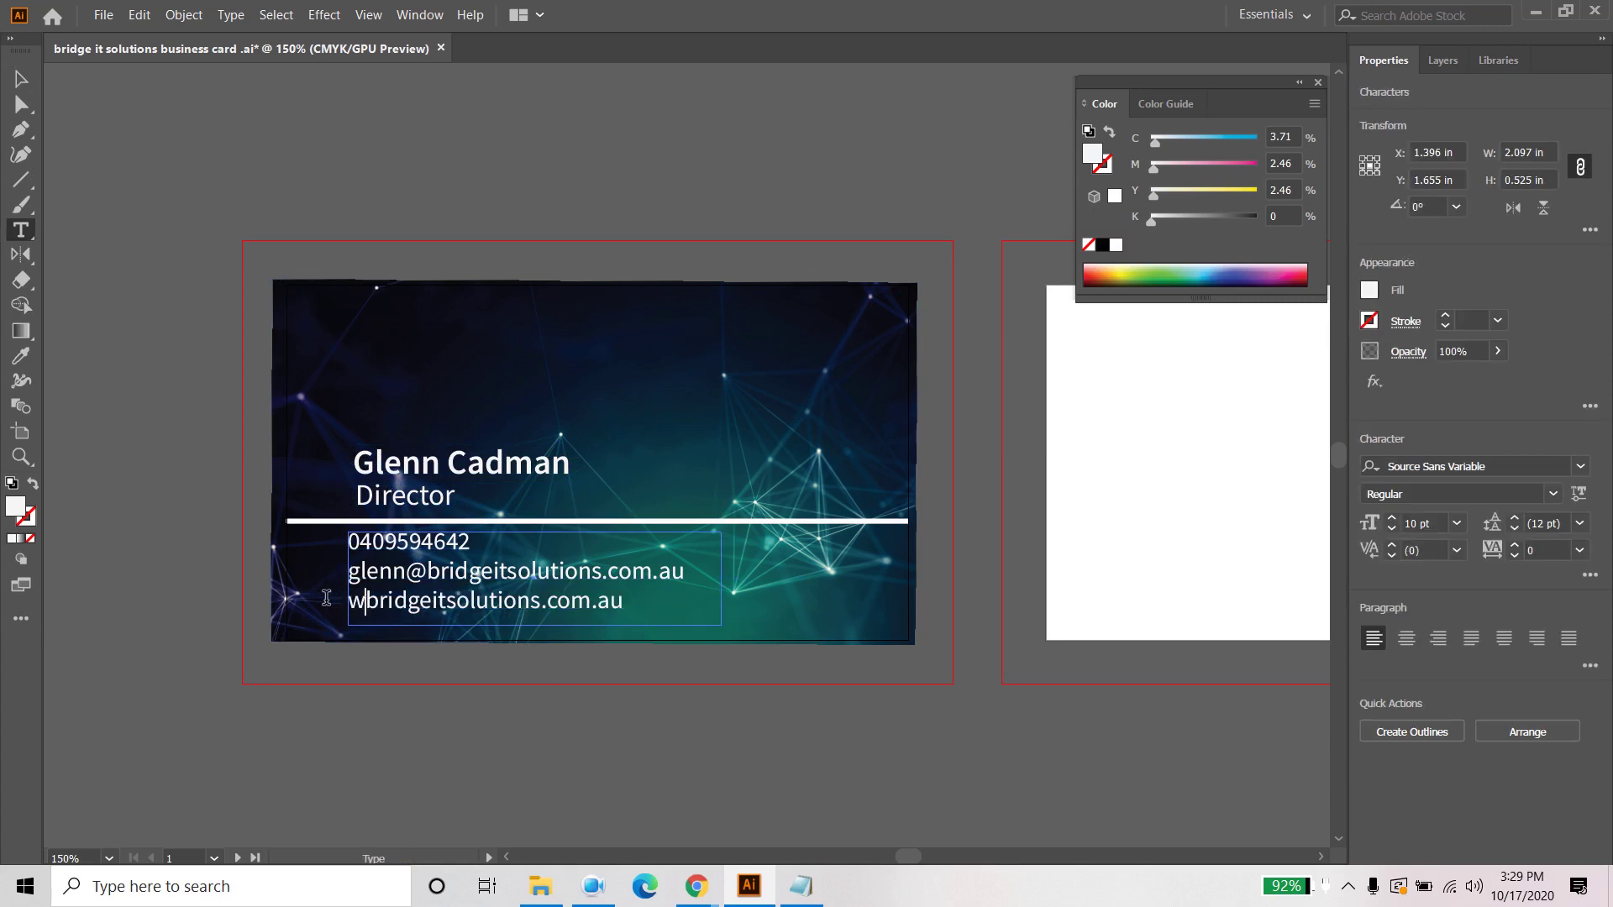
text(.)
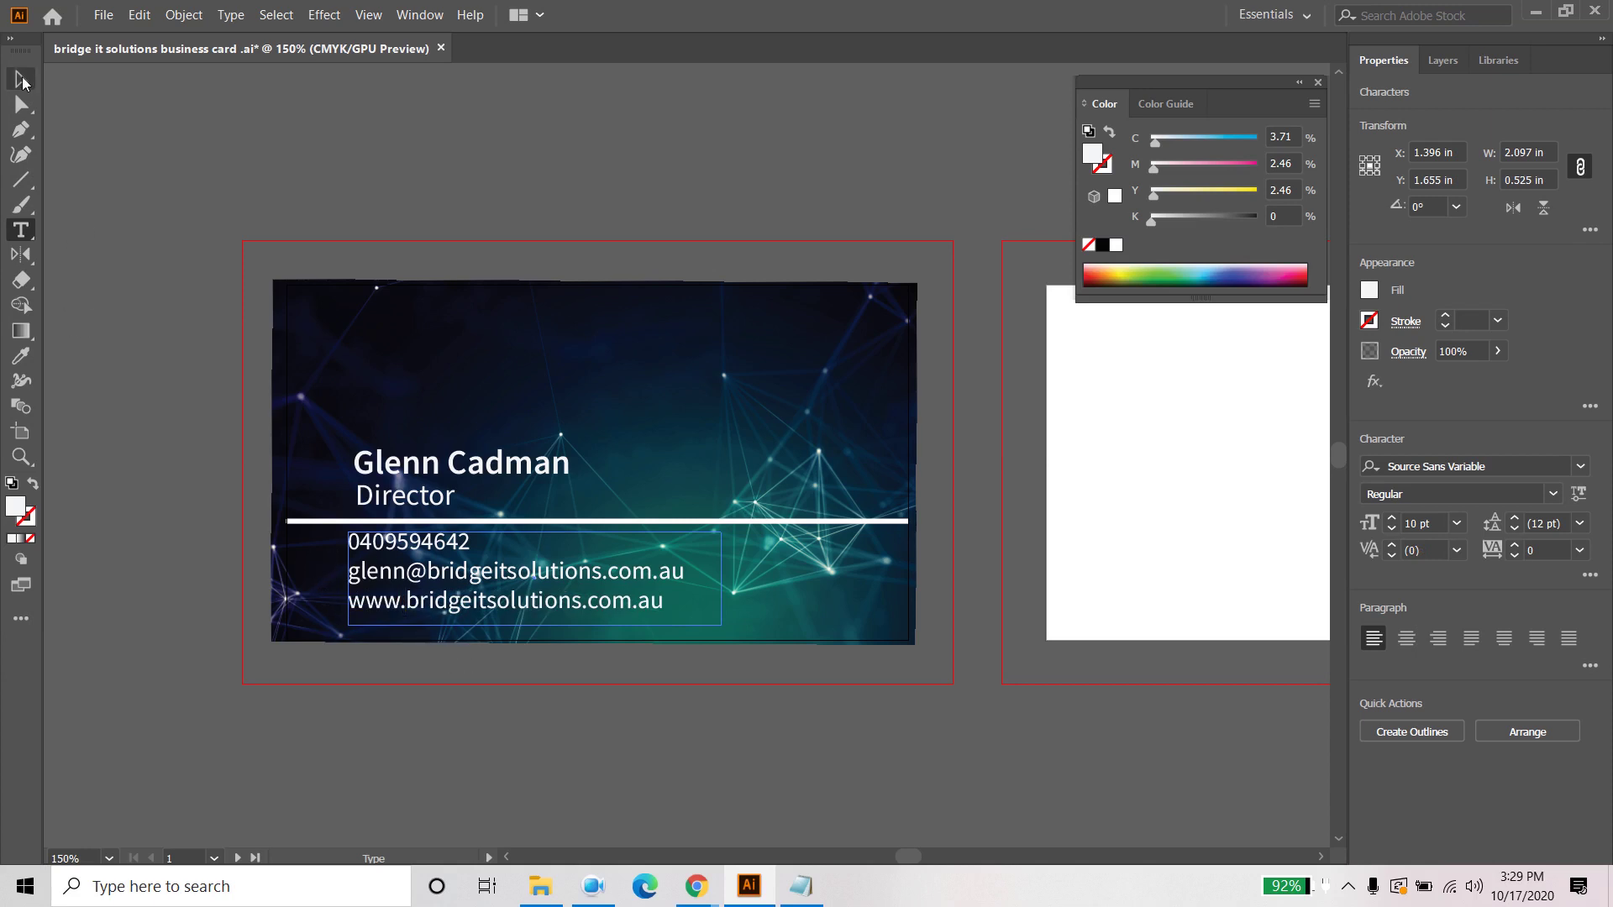
key(Escape)
click(464, 718)
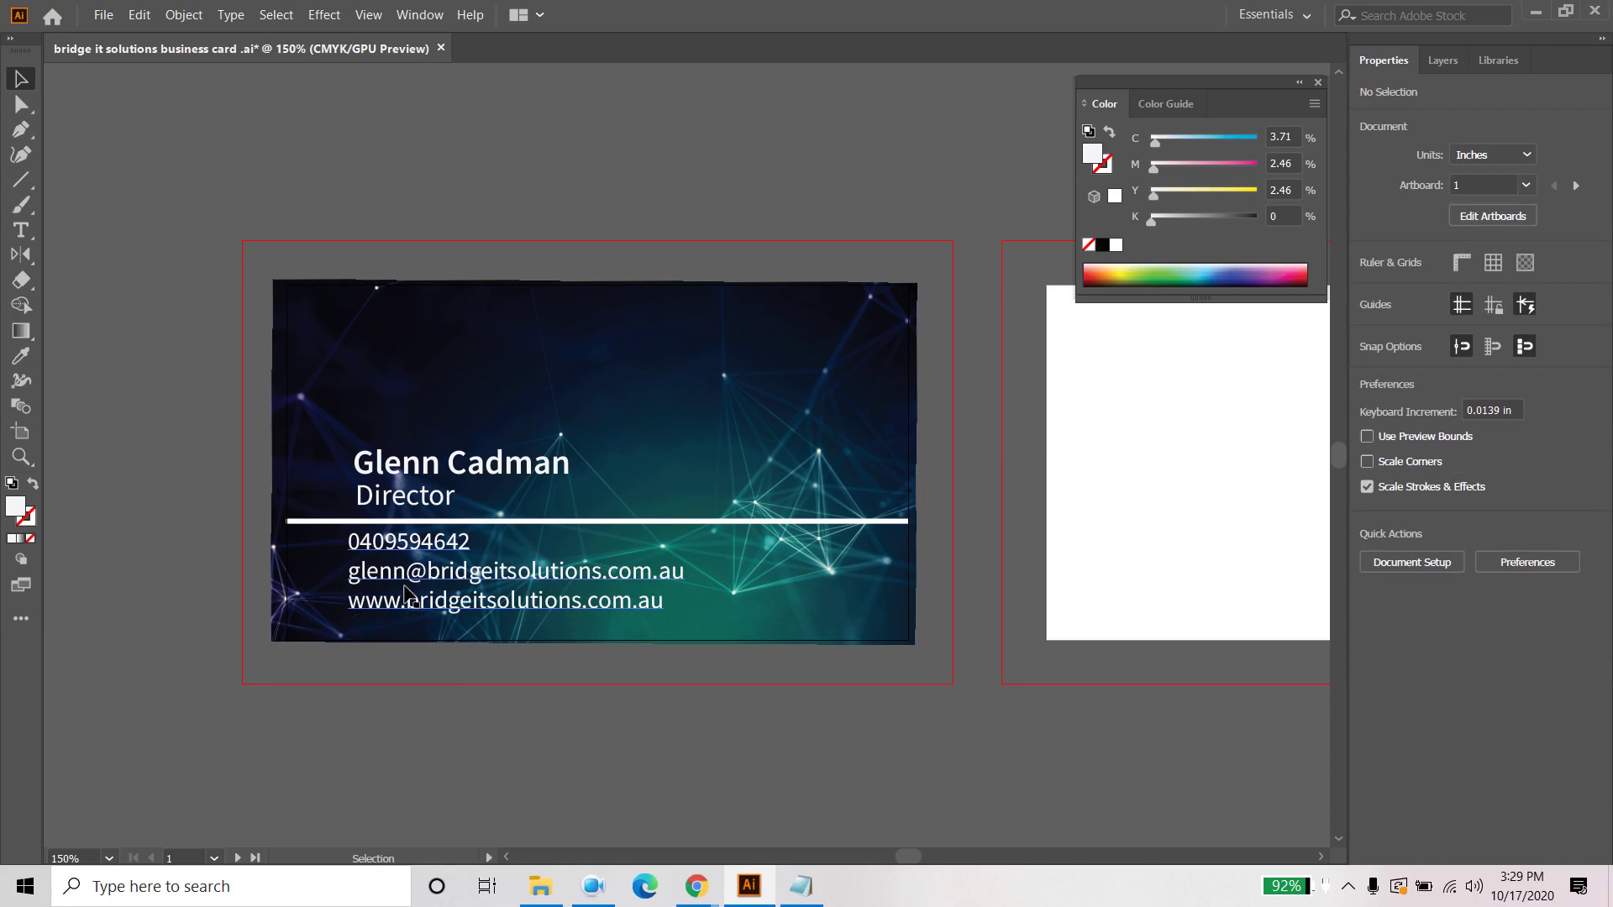
Step: Align the left edges of the name, the Director text and the contact details block
click(392, 501)
shift+click(386, 470)
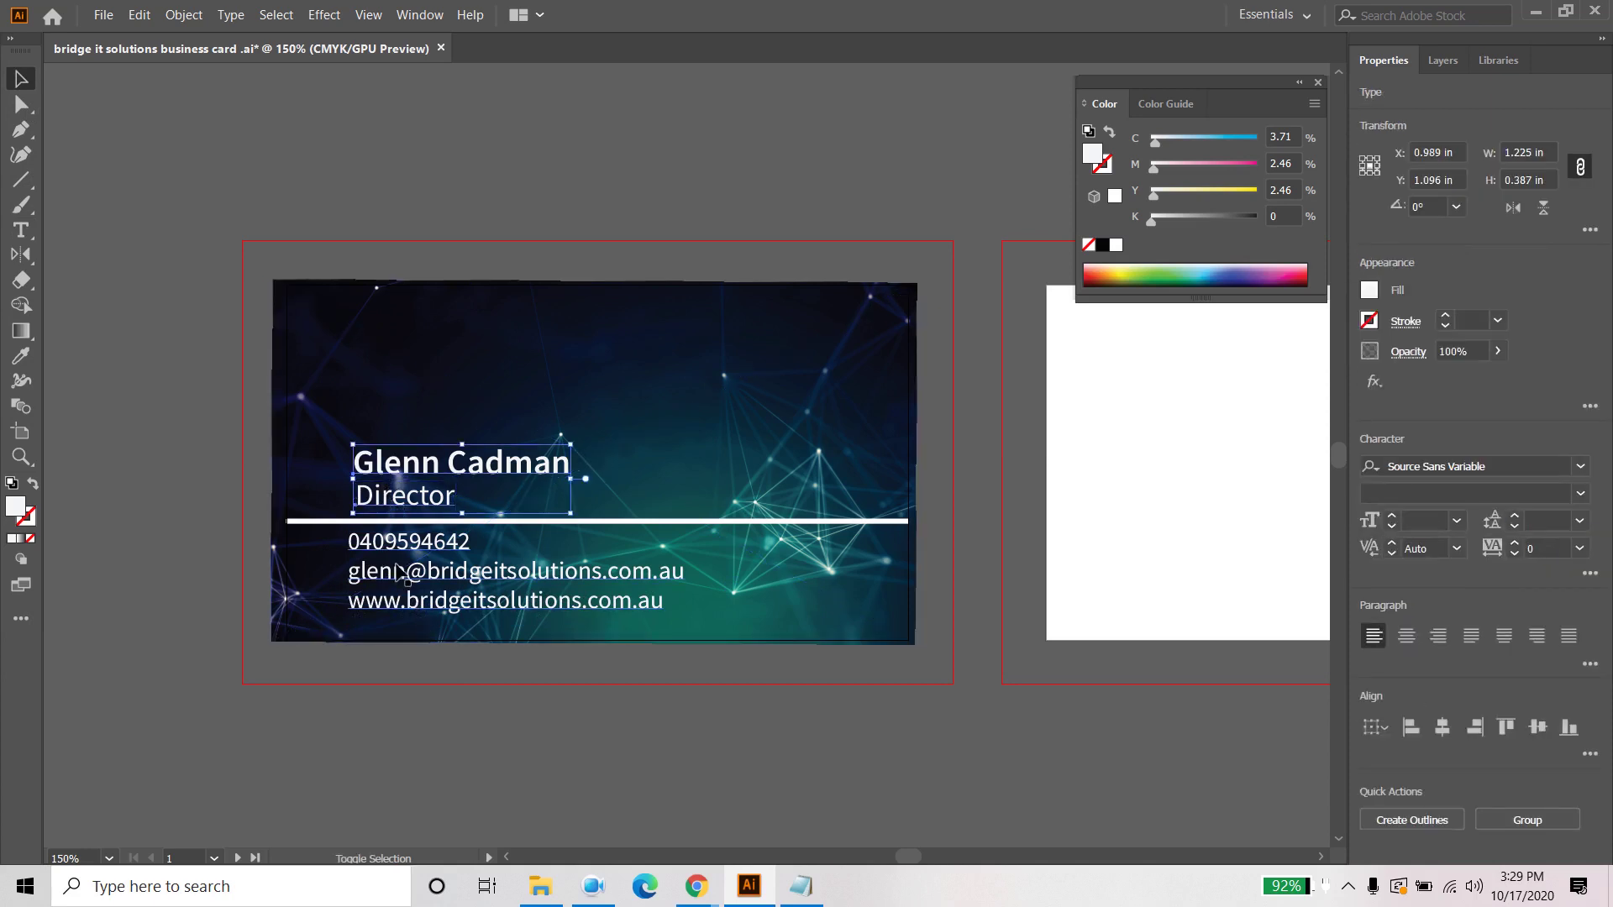
shift+click(404, 599)
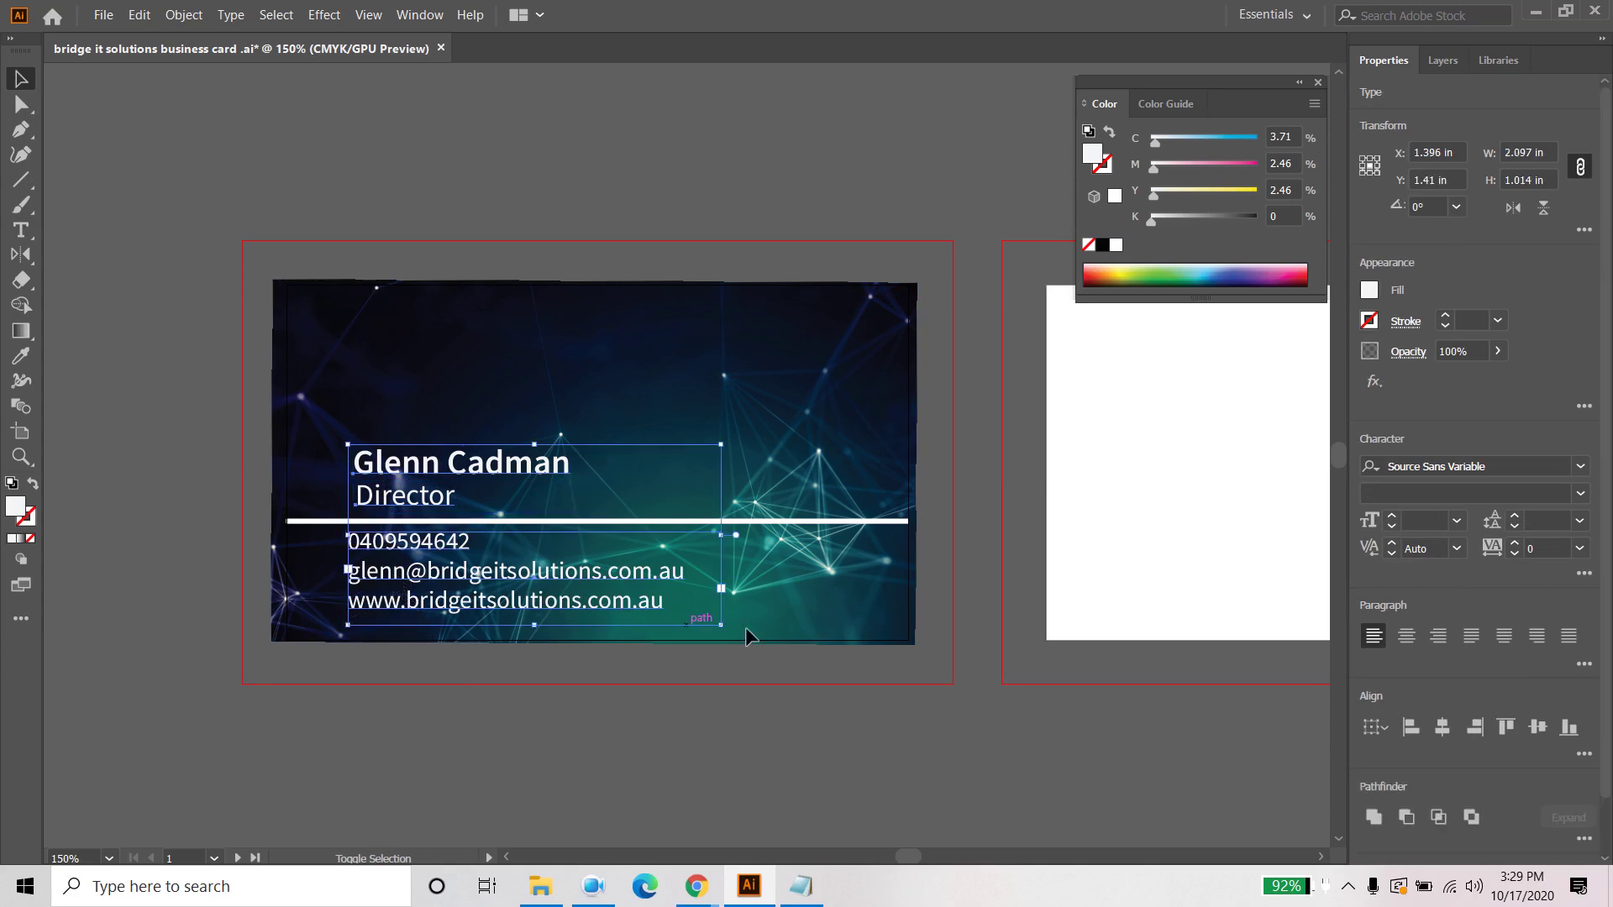
click(1412, 727)
click(589, 744)
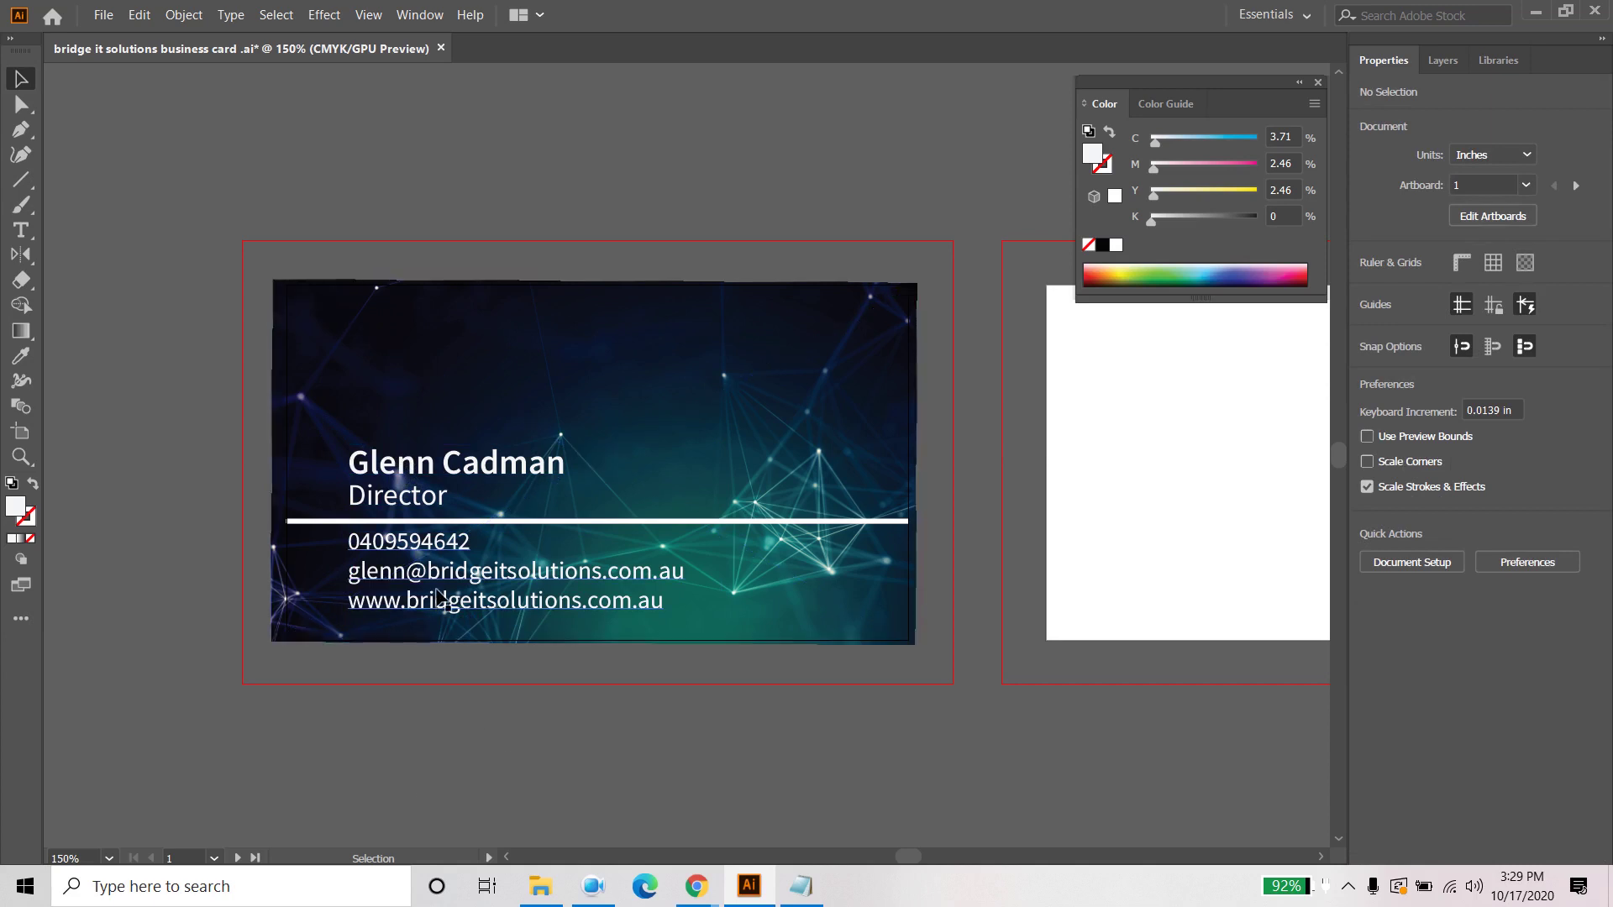
click(476, 714)
click(476, 715)
Step: Switch to Chrome and open fontawesome.com/cheatsheet in a new tab
mouse_move(696, 886)
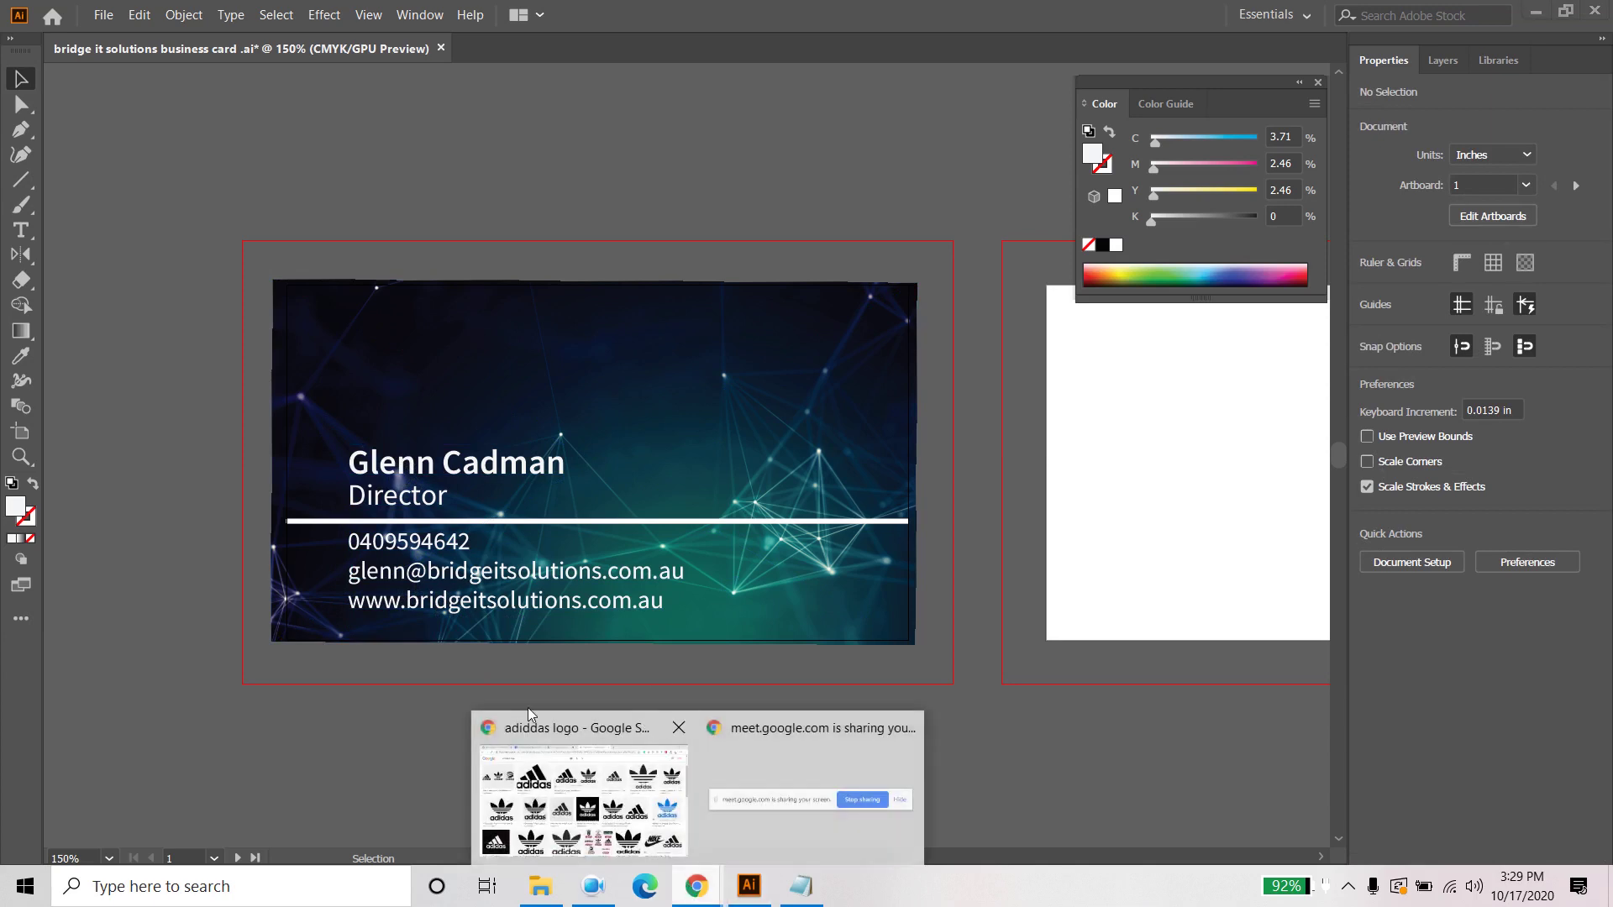
click(537, 815)
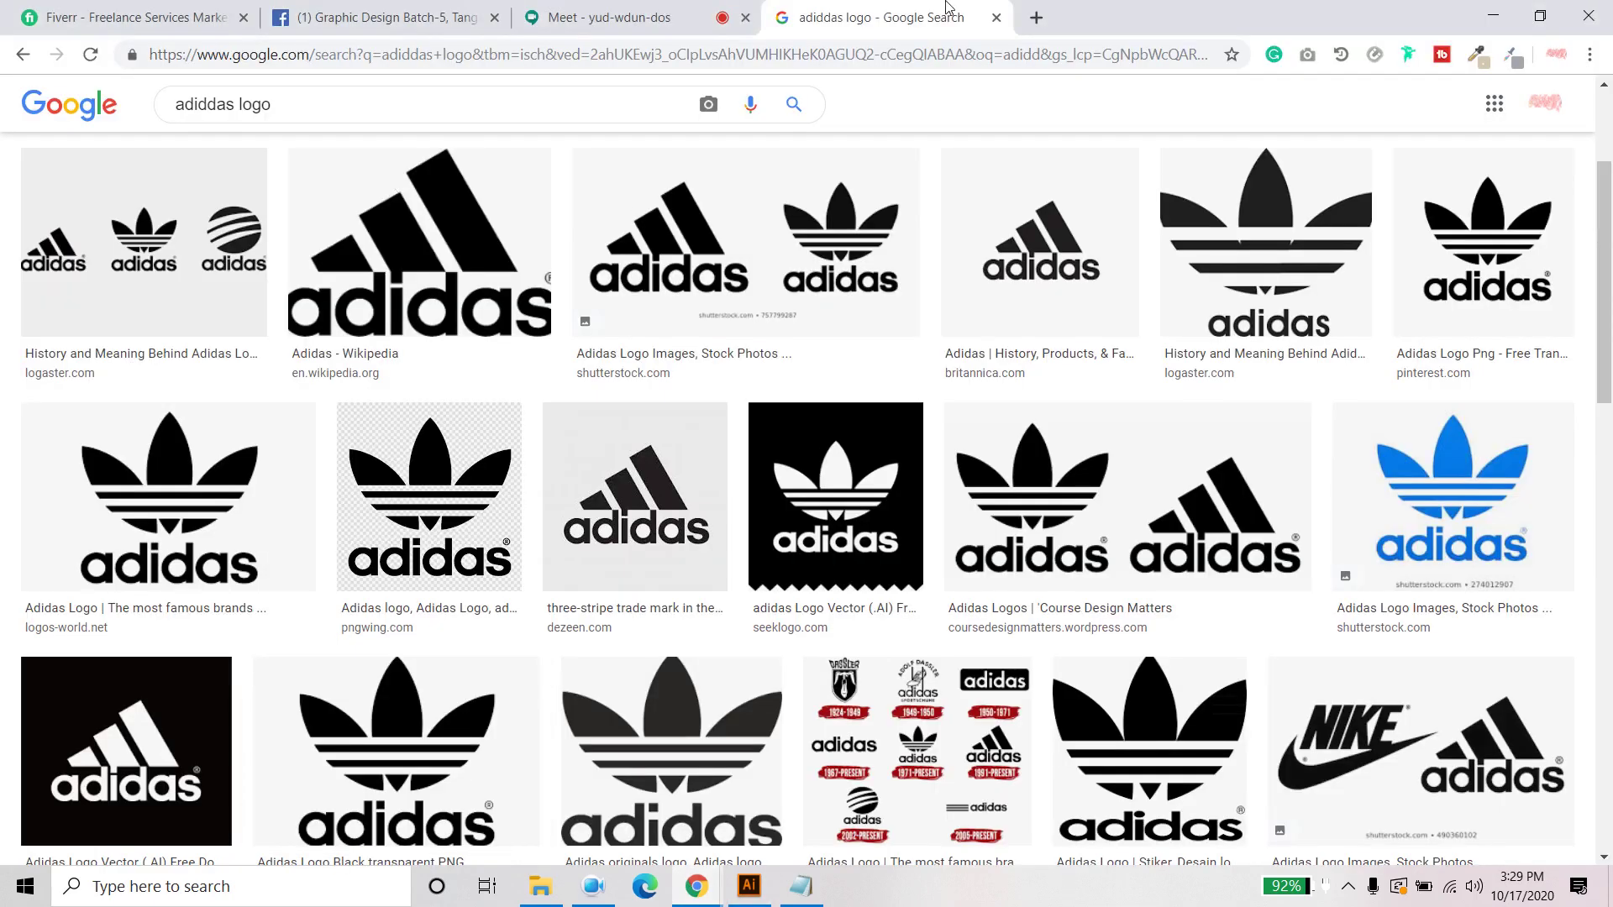
click(1037, 18)
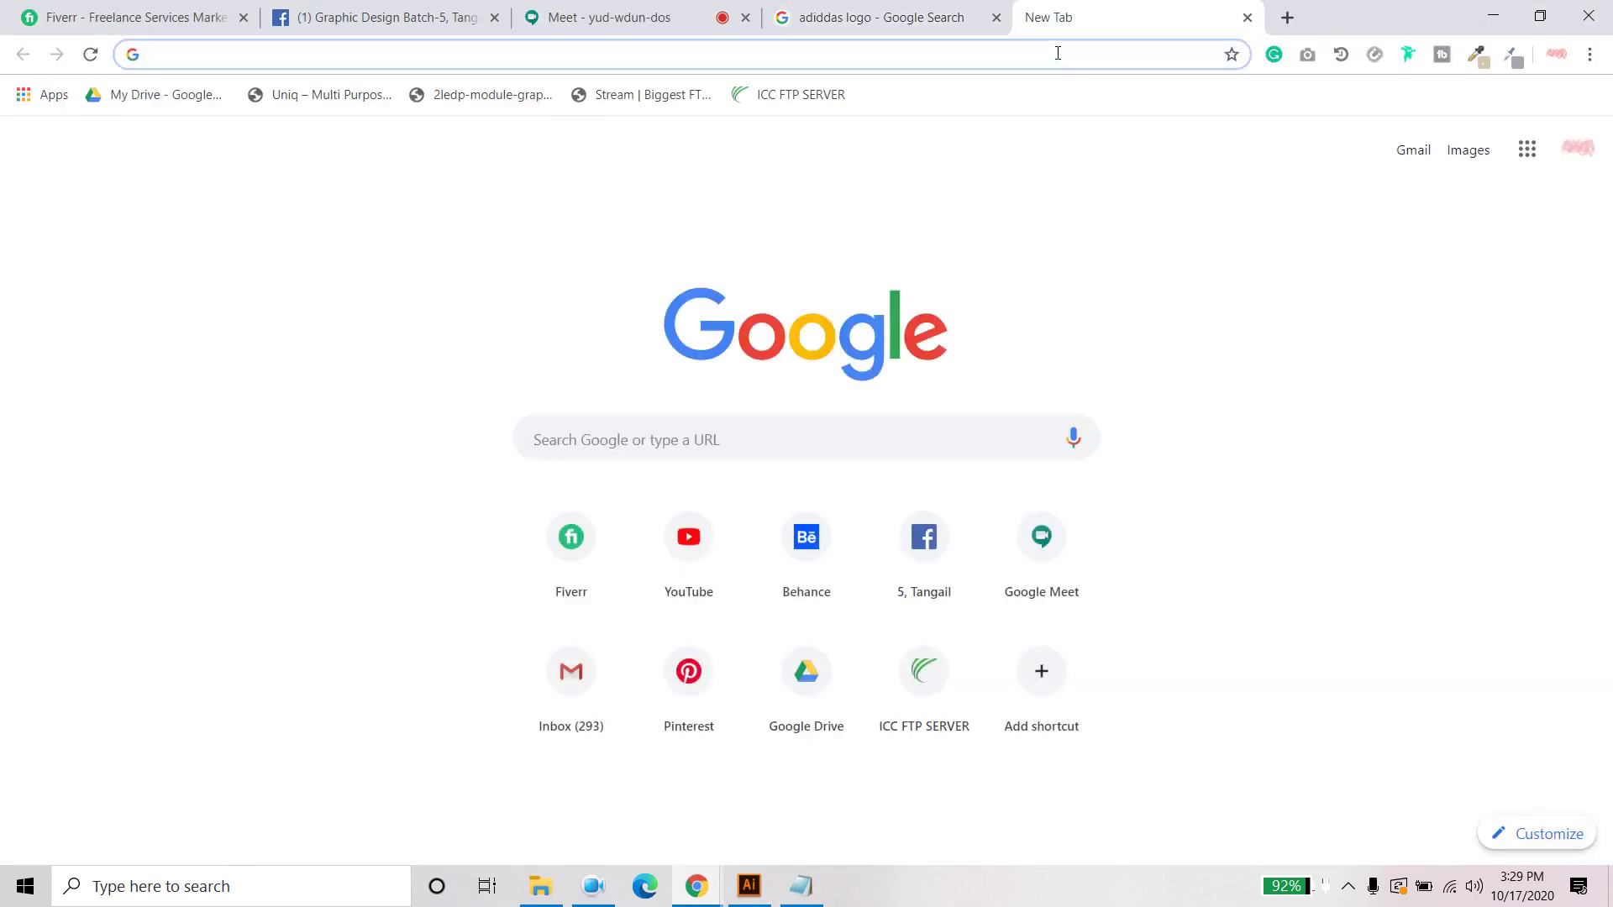
text(font)
key(Right)
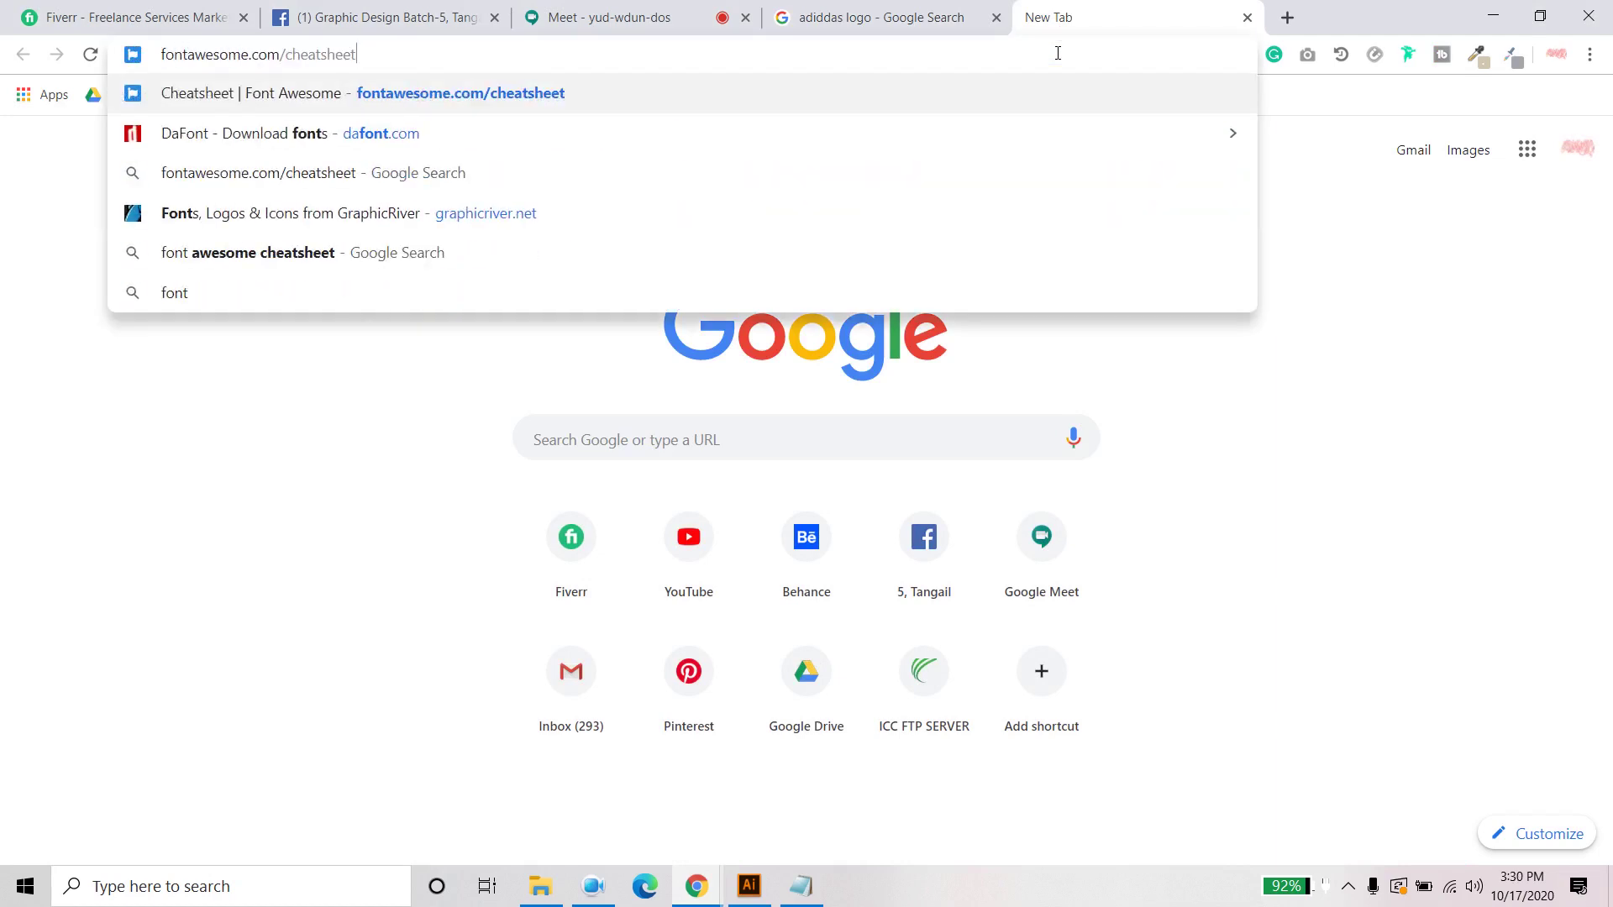
key(Return)
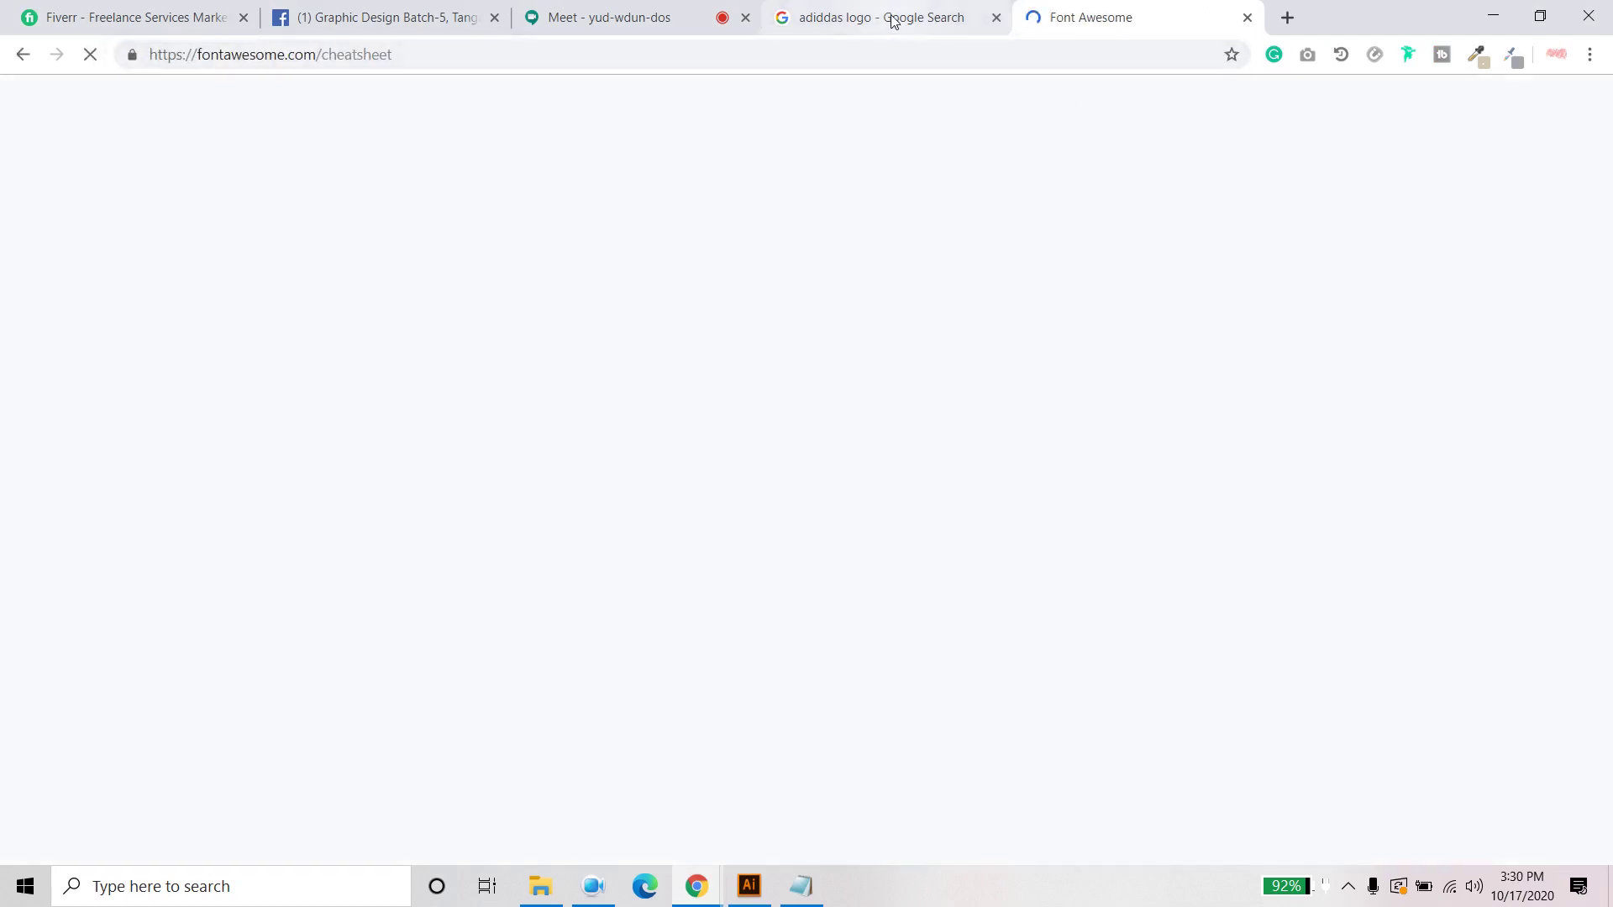
click(853, 21)
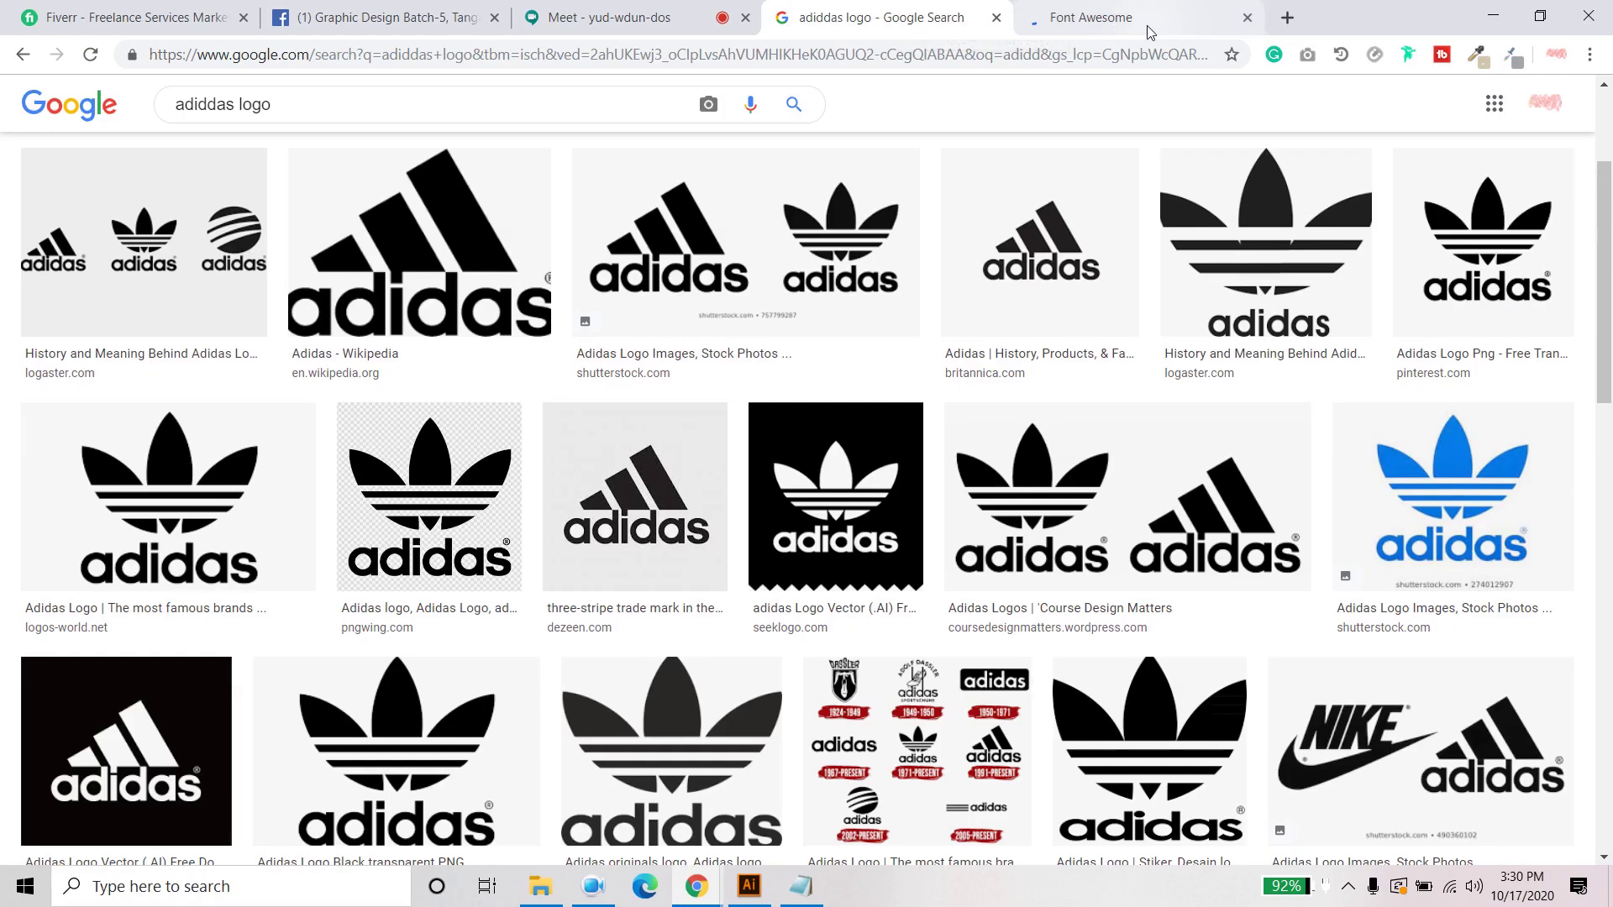
click(1146, 18)
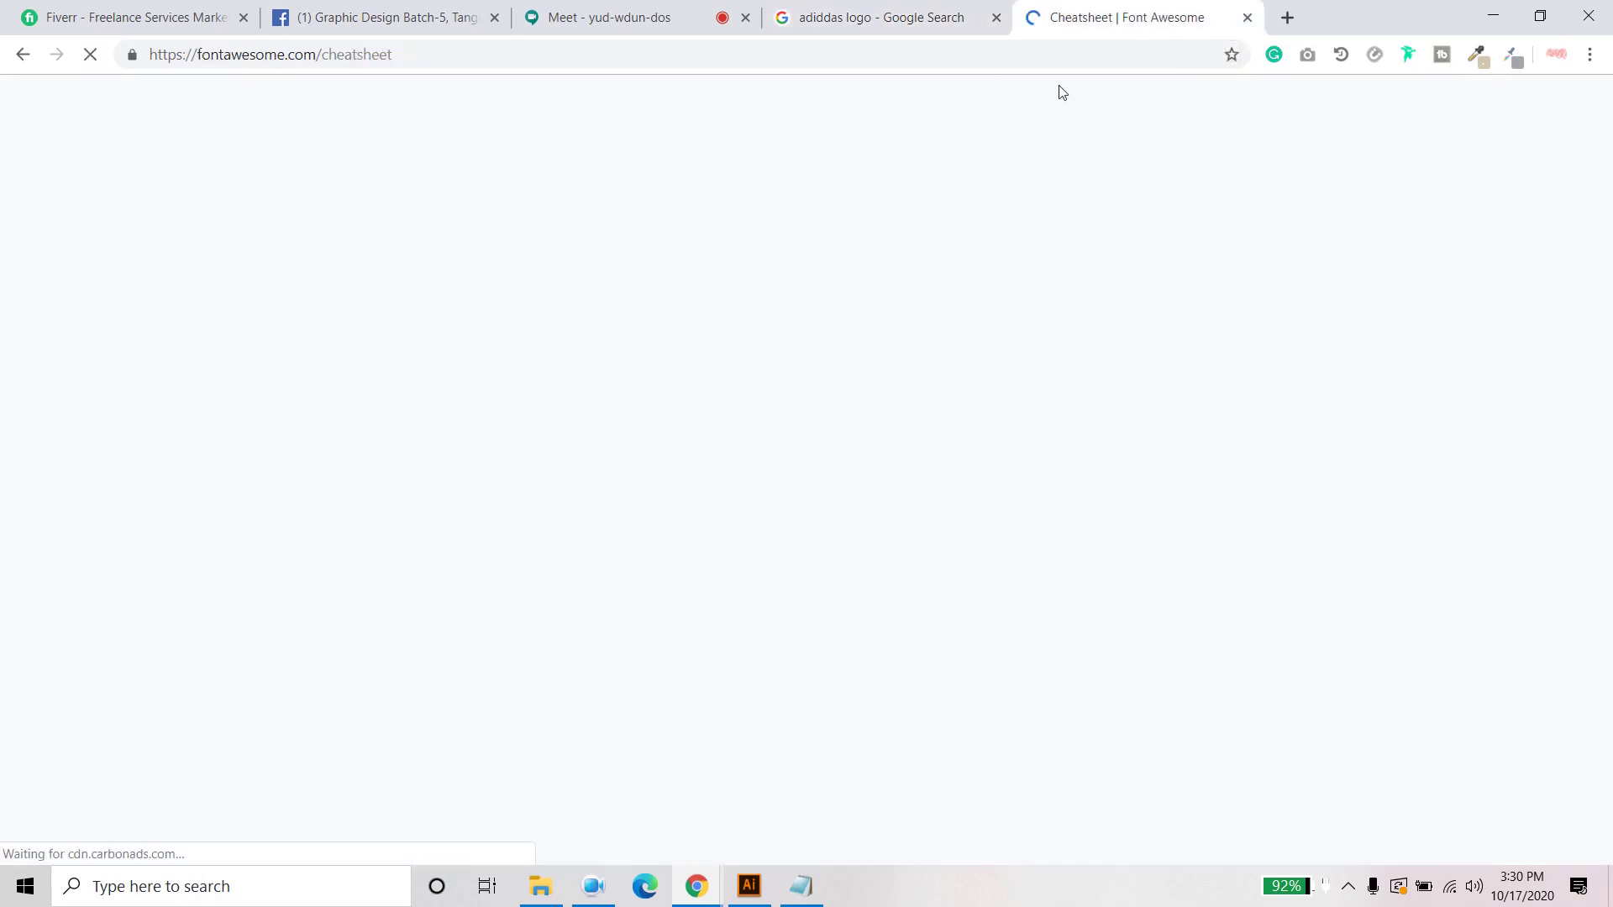
Step: Search the cheatsheet for "env" and copy the glyph of the solid envelope icon
scroll(618, 386, down, 10)
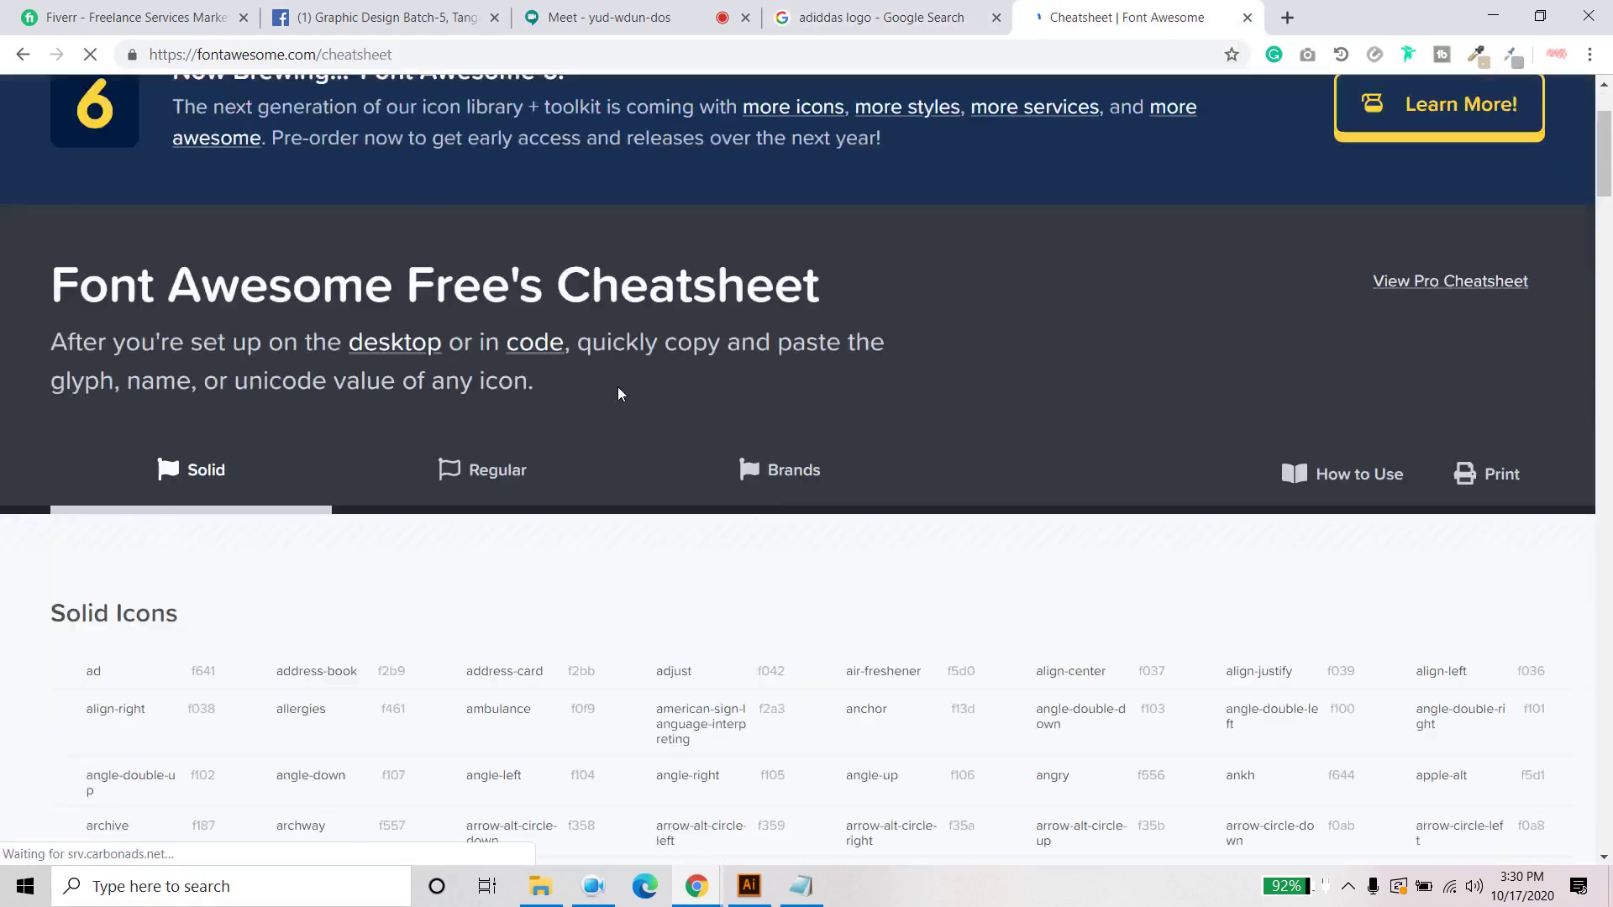
scroll(615, 403, up, 5)
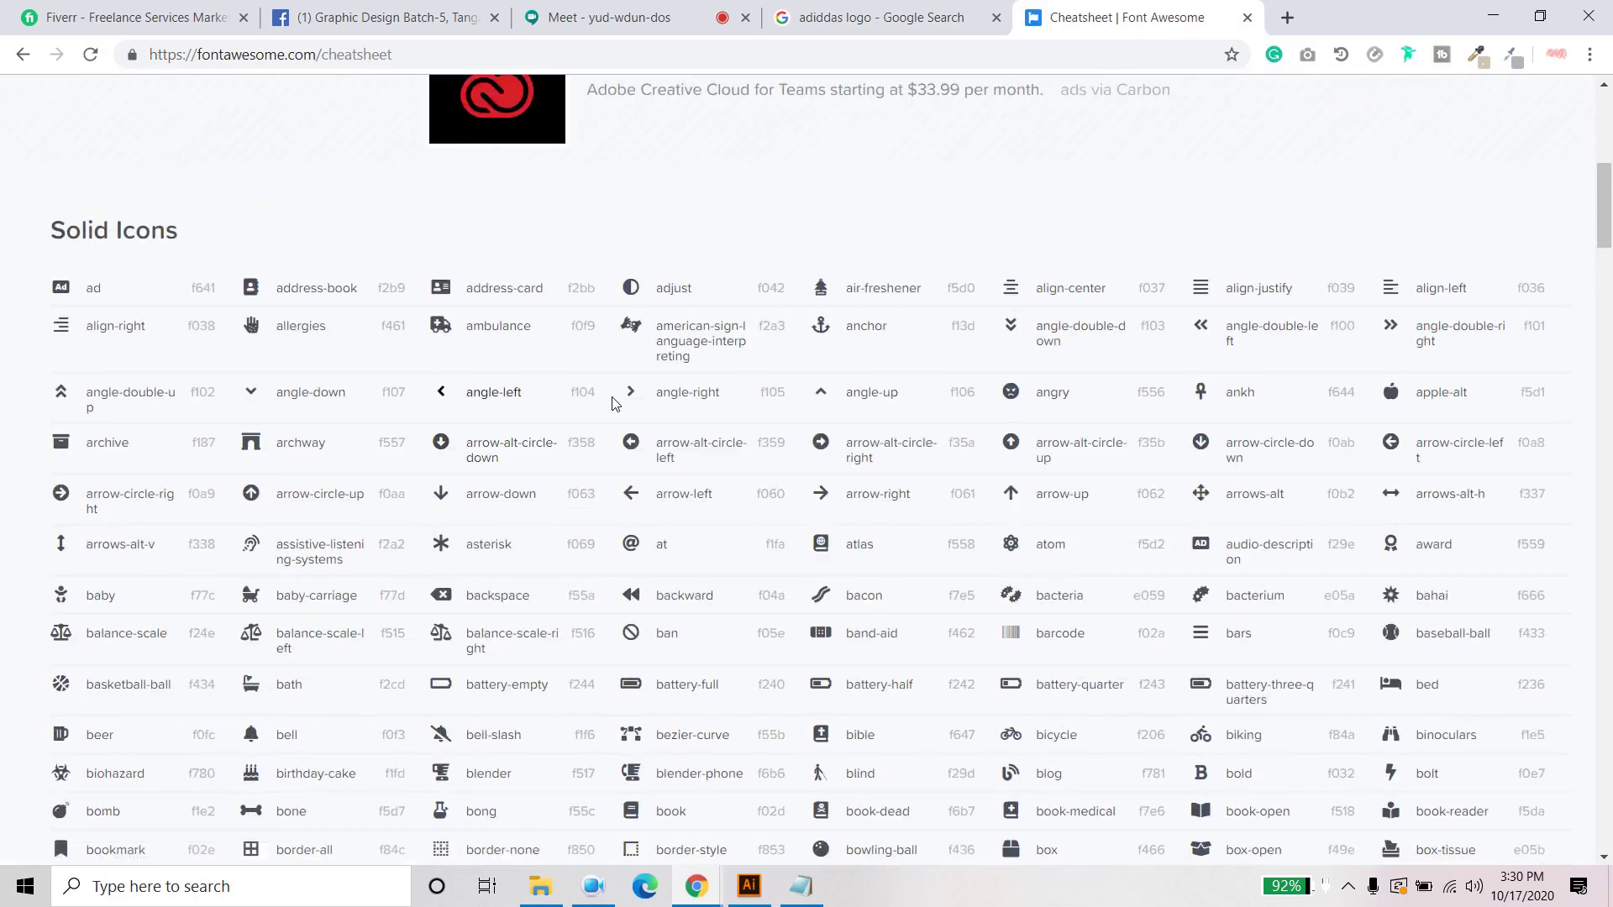
key(ctrl+f)
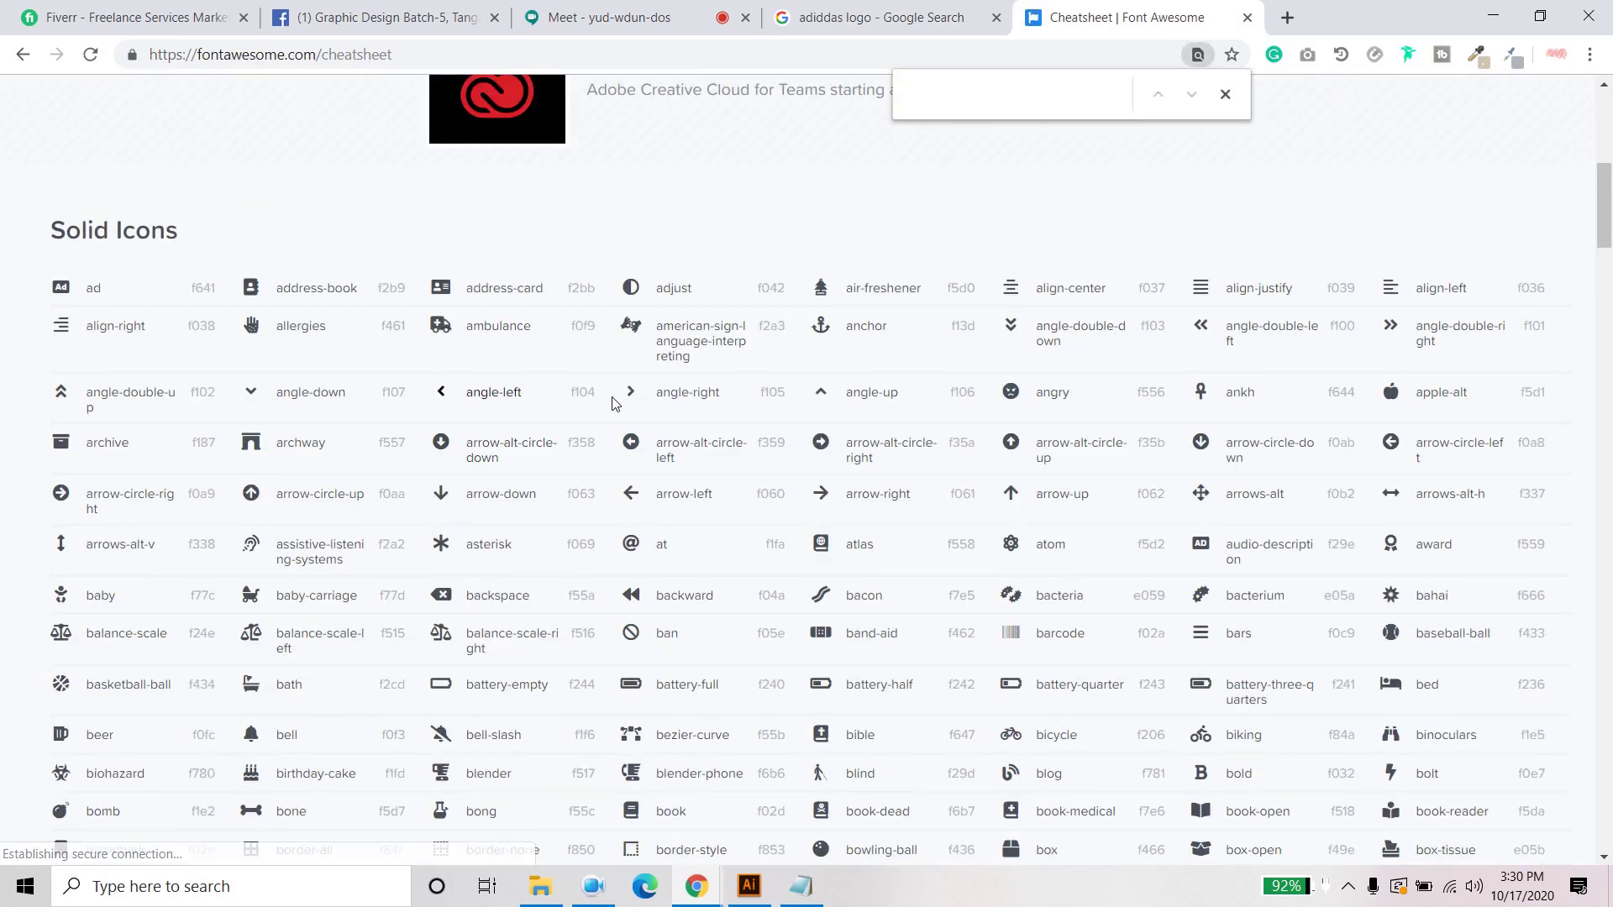
text(env)
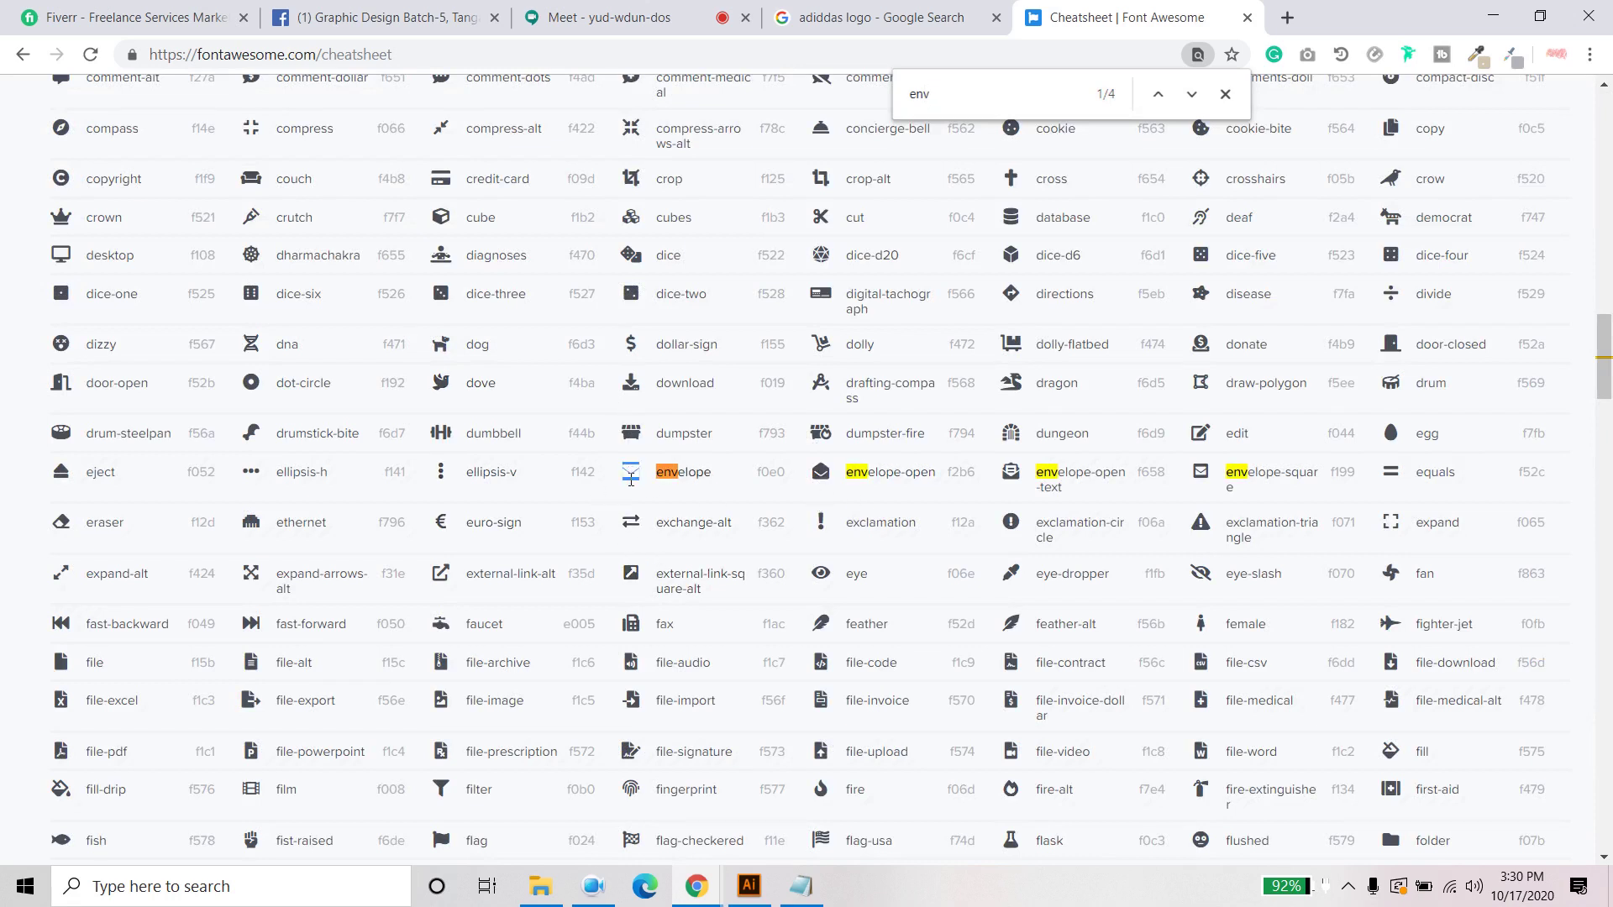
Step: Switch to Illustrator and paste the copied glyph as a new text object in front of the phone number
click(749, 886)
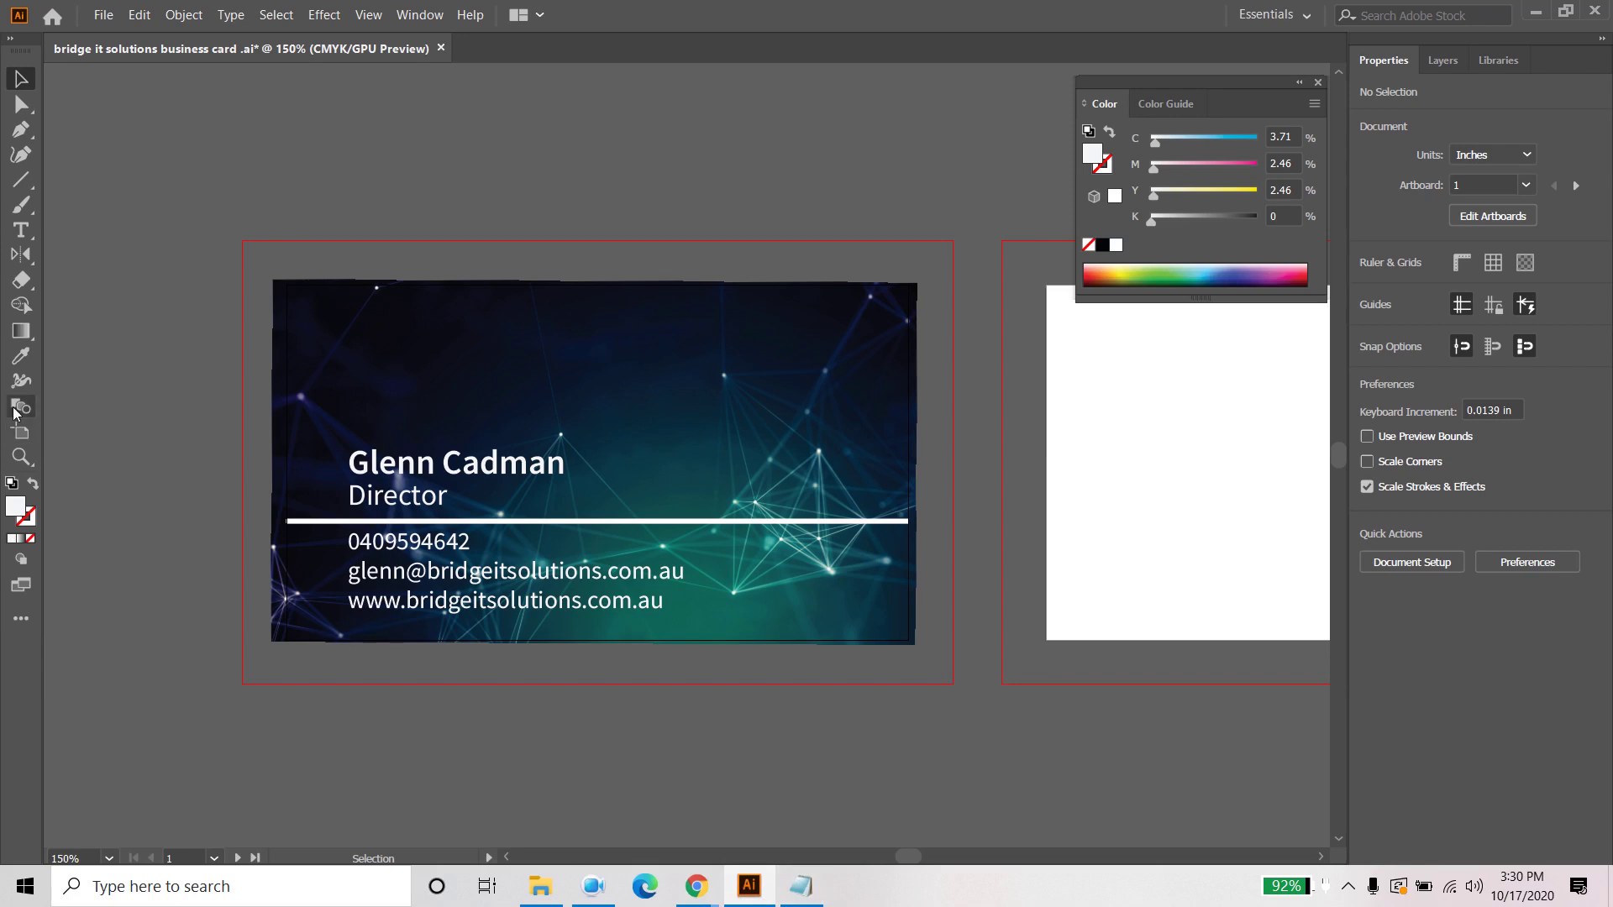
click(21, 230)
click(301, 550)
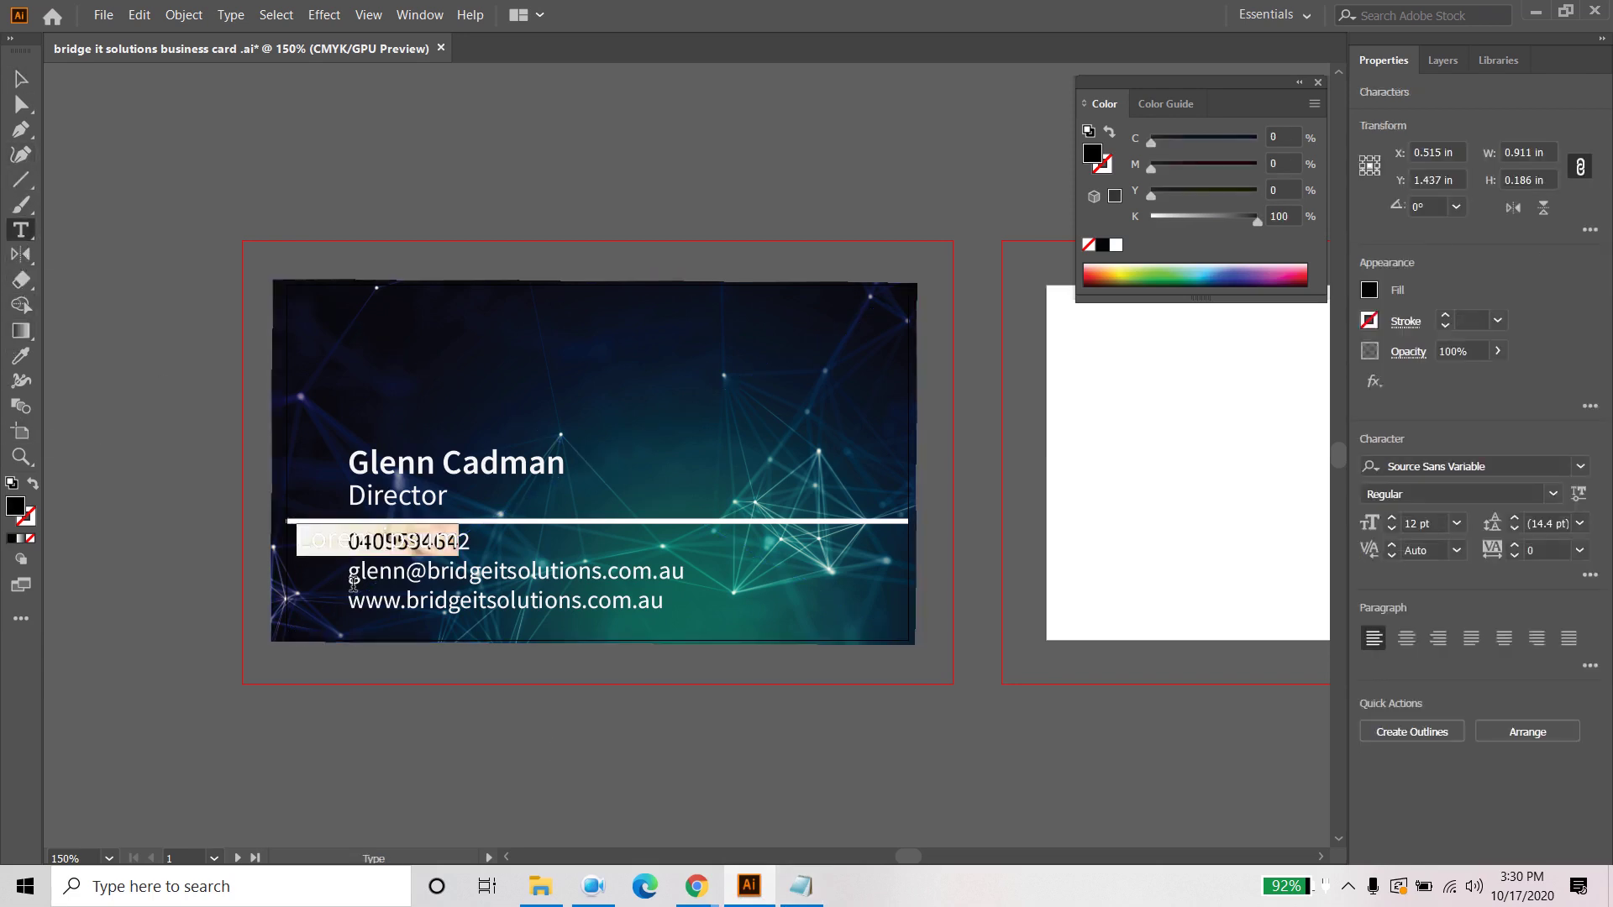
key(BackSpace)
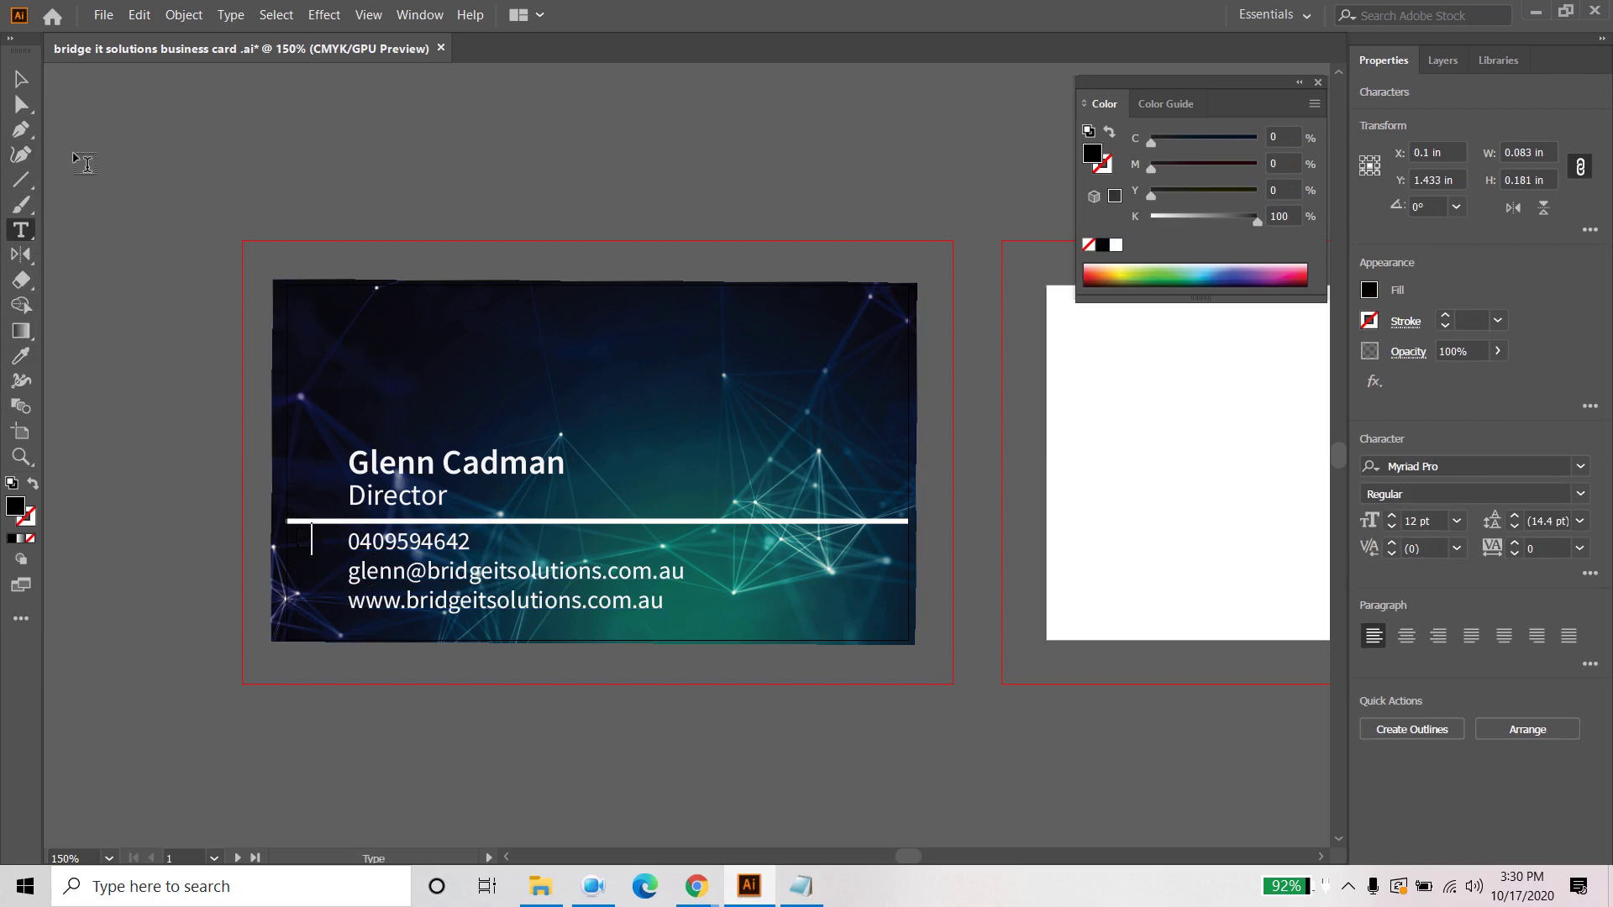
click(21, 79)
Step: Set the pasted glyph's font to Font Awesome 5 Free Solid
click(1477, 466)
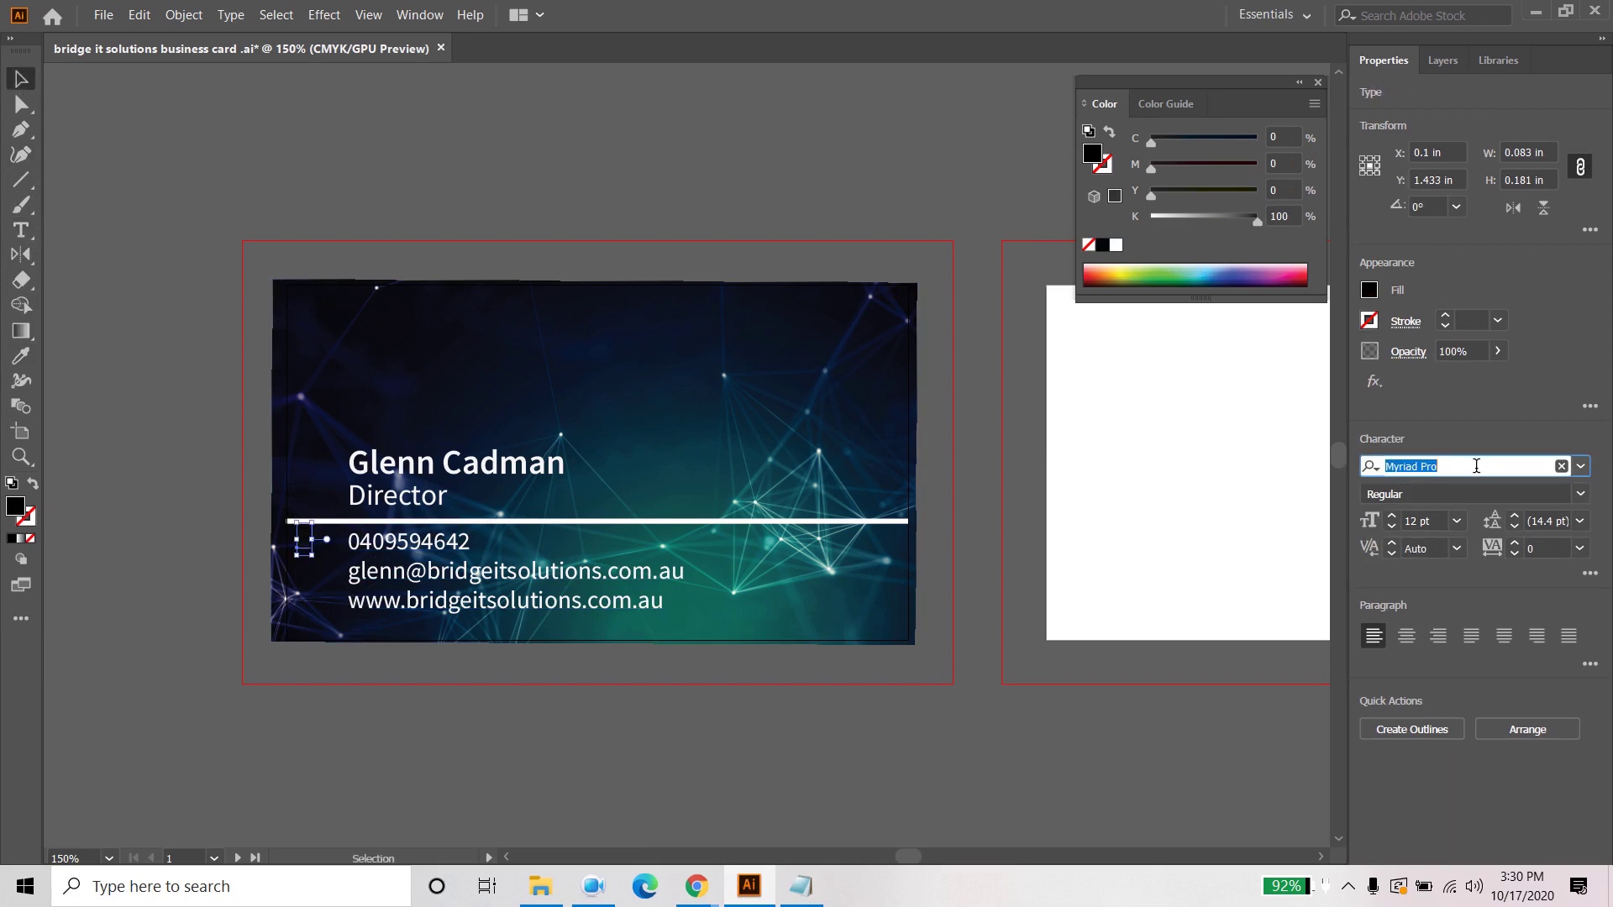
text(font)
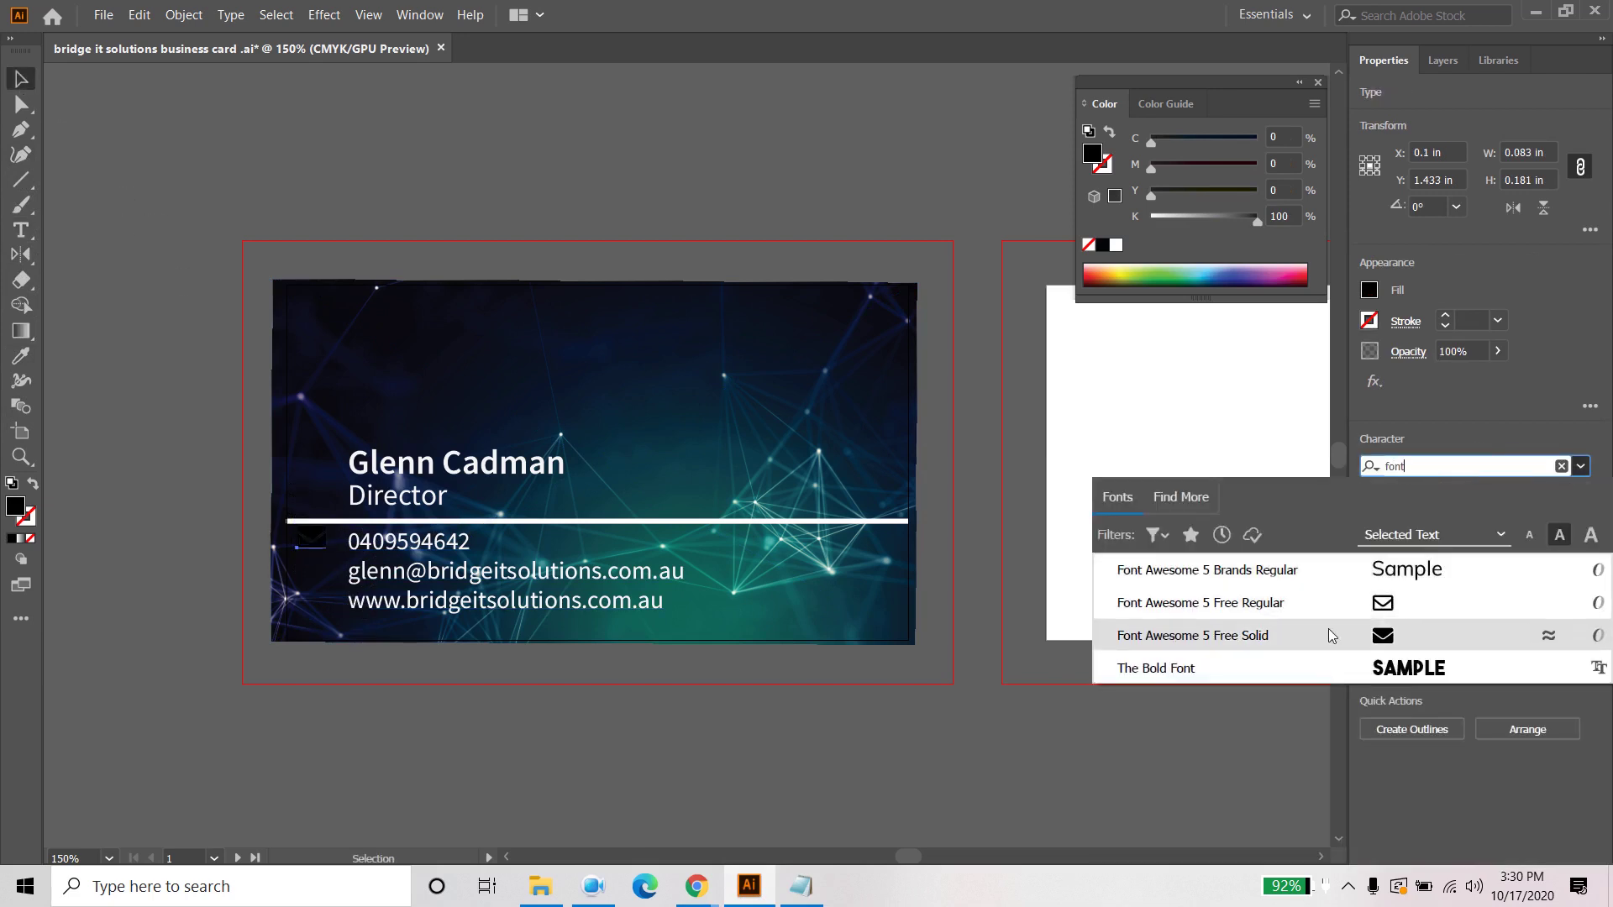
click(1214, 639)
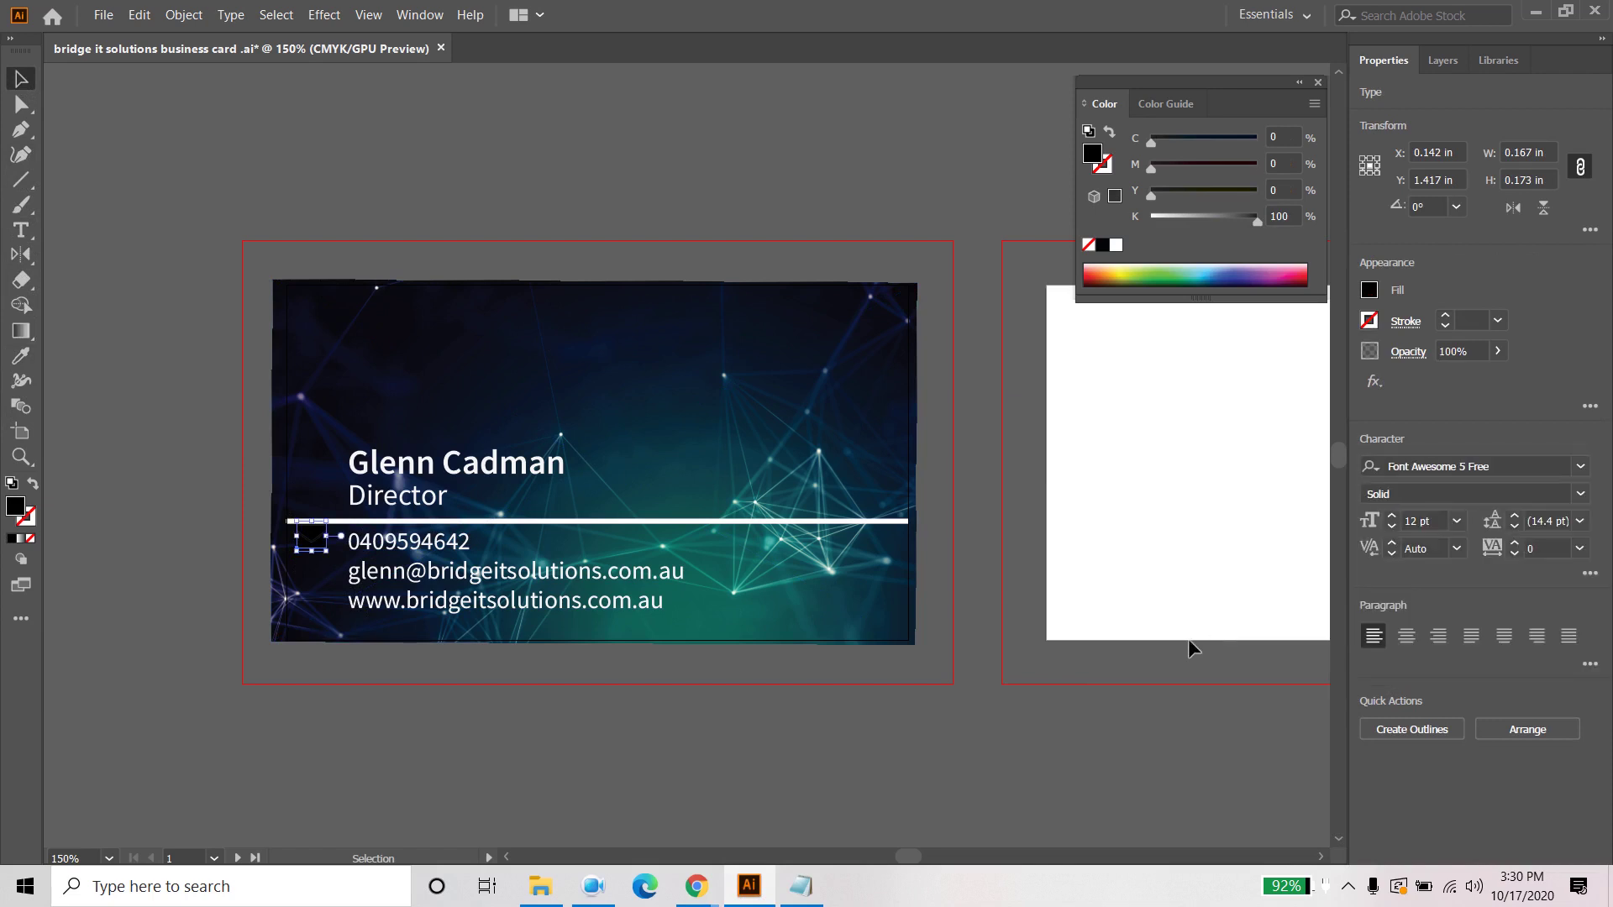
Step: Change the envelope icon's fill color to white
double_click(14, 506)
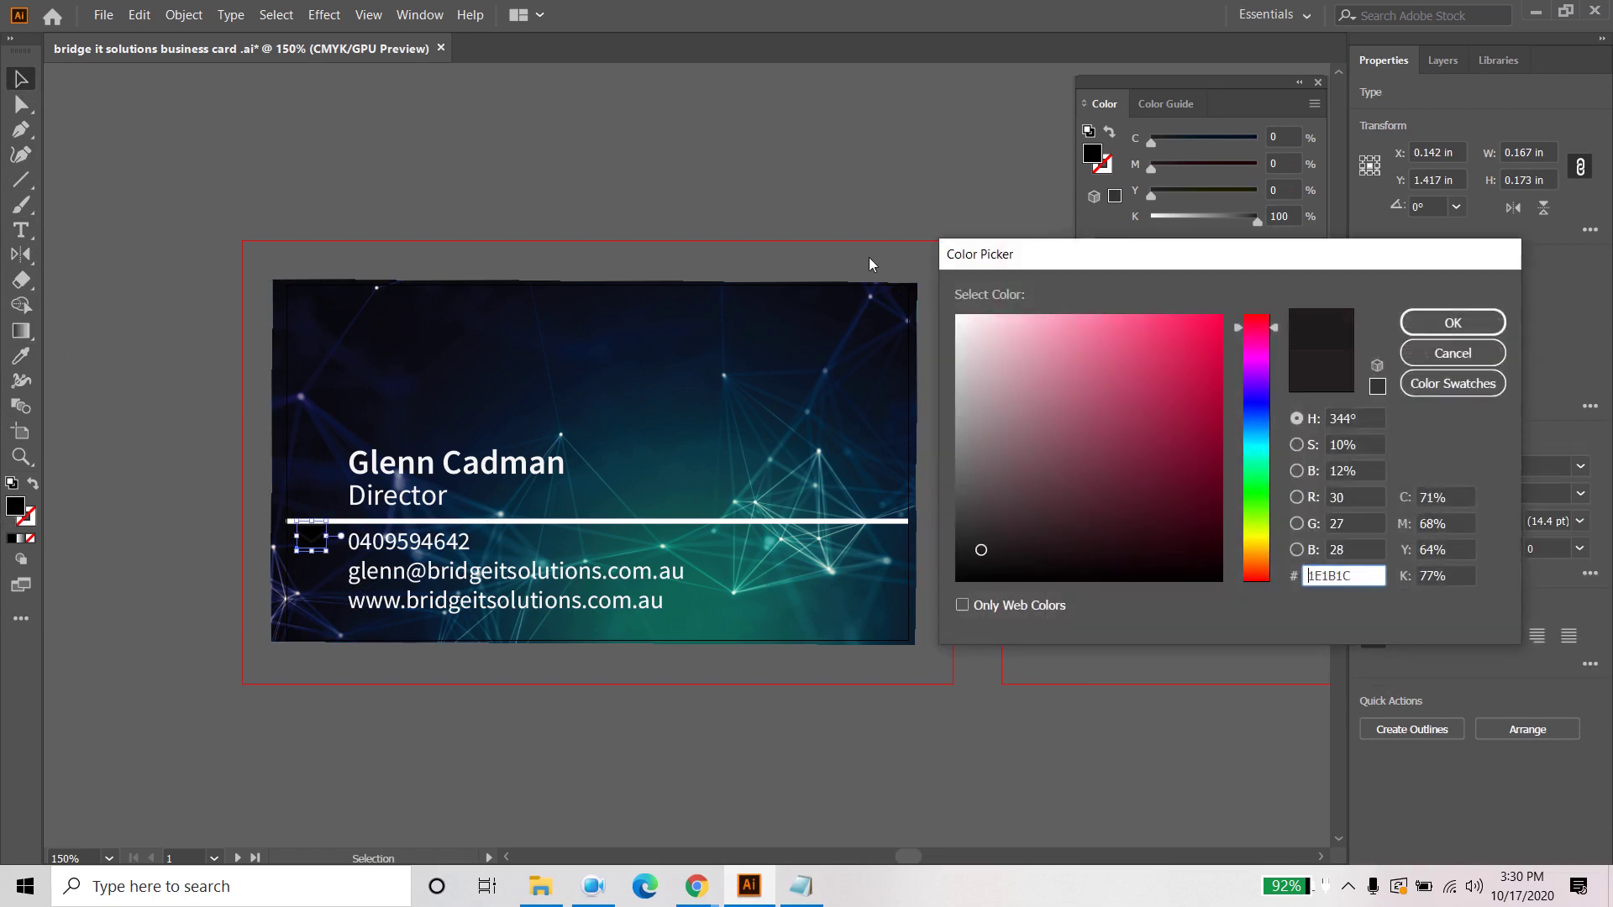
text(ffffff)
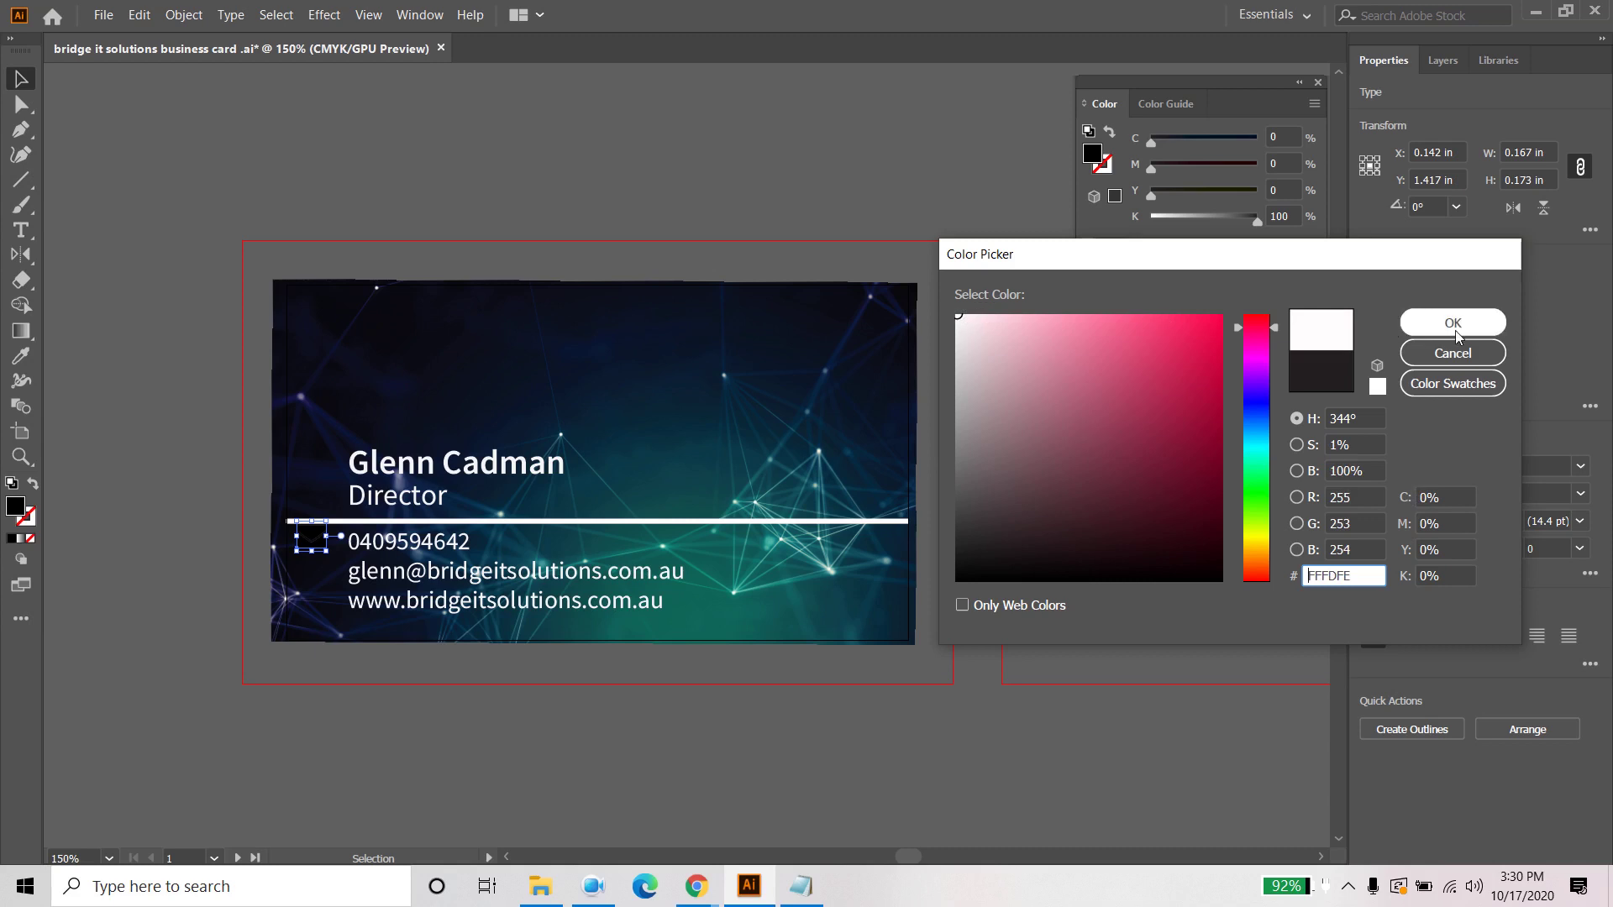
key(Return)
click(397, 709)
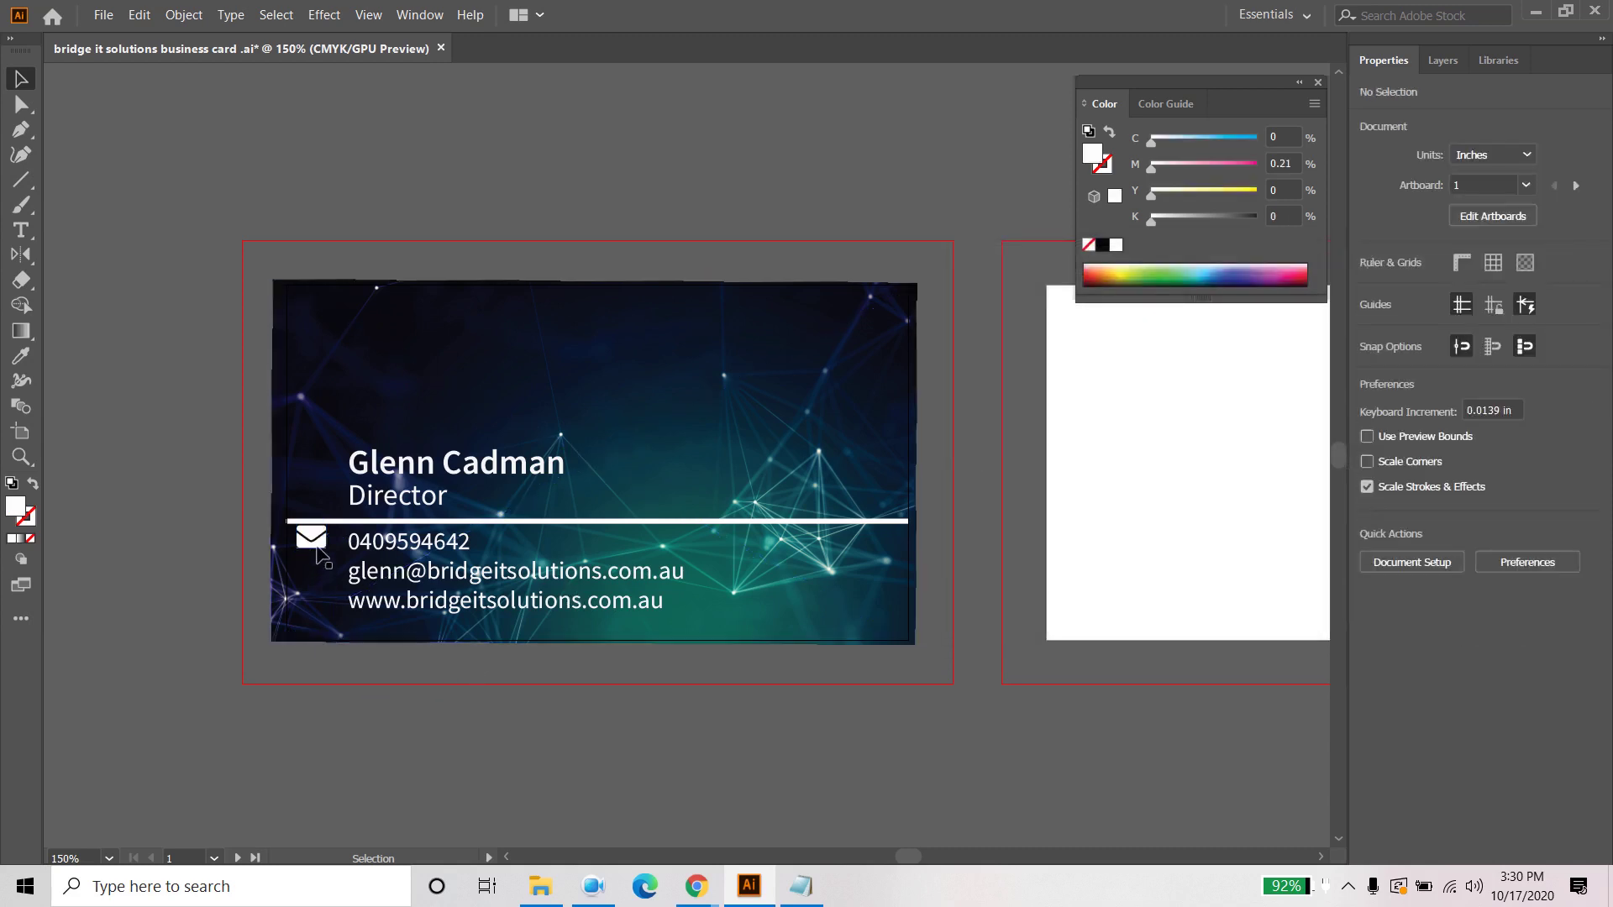
Step: Duplicate the envelope icon twice straight down, placing the copies beside the email and website lines
click(318, 548)
drag(316, 557, 320, 606)
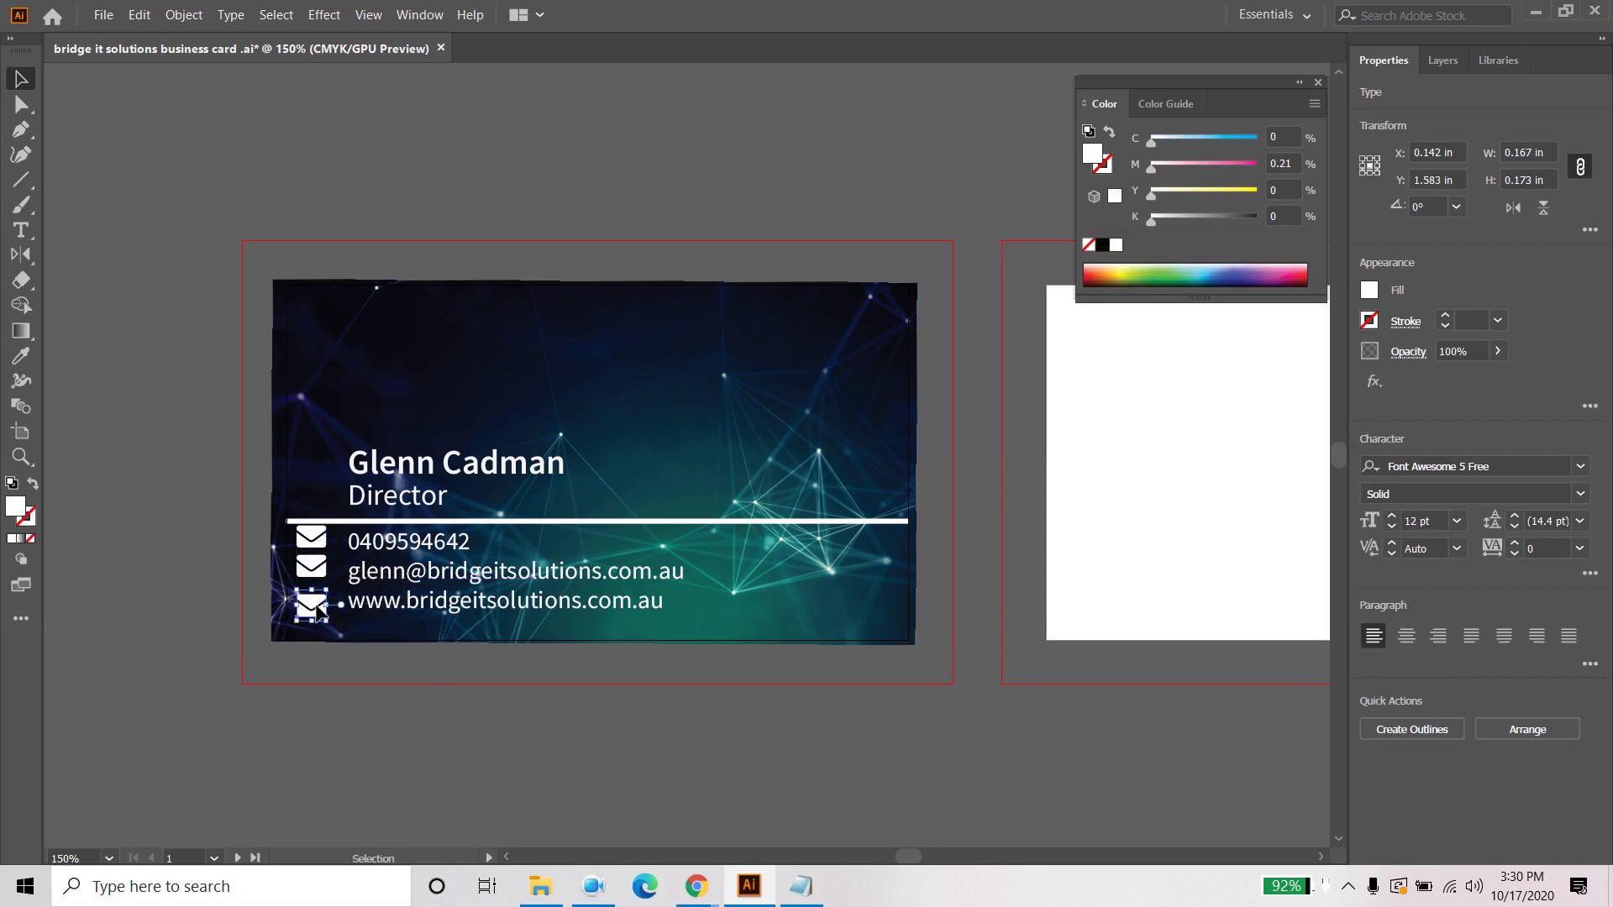
Step: Switch to the Font Awesome cheatsheet in Chrome, search it for "phone" and copy the phone-alt glyph
double_click(315, 539)
double_click(319, 542)
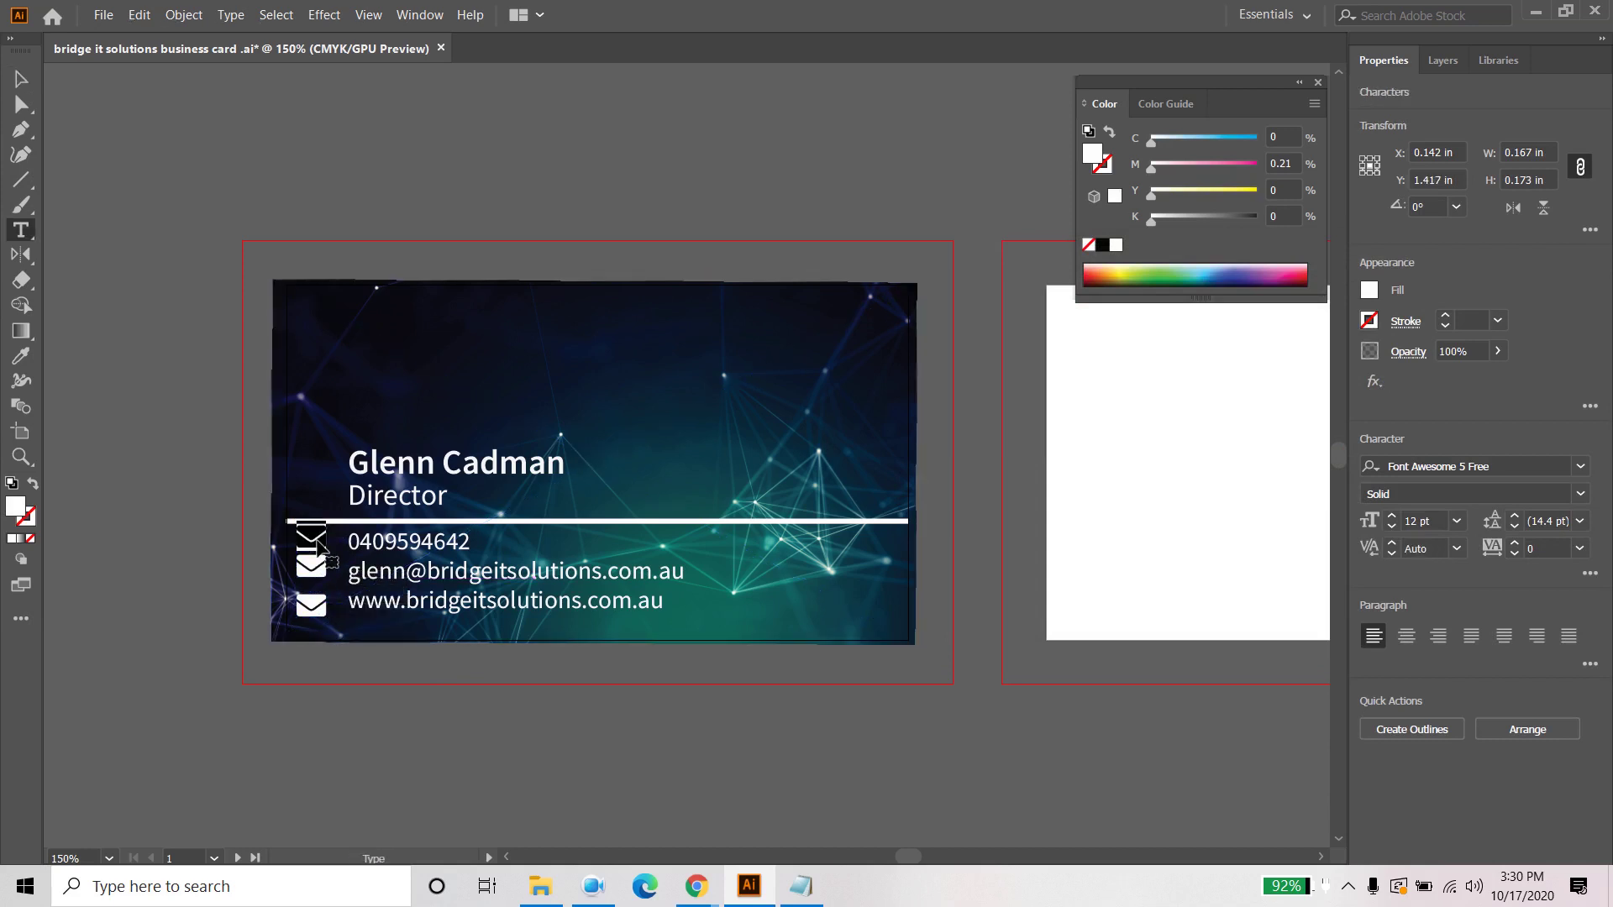
mouse_move(696, 886)
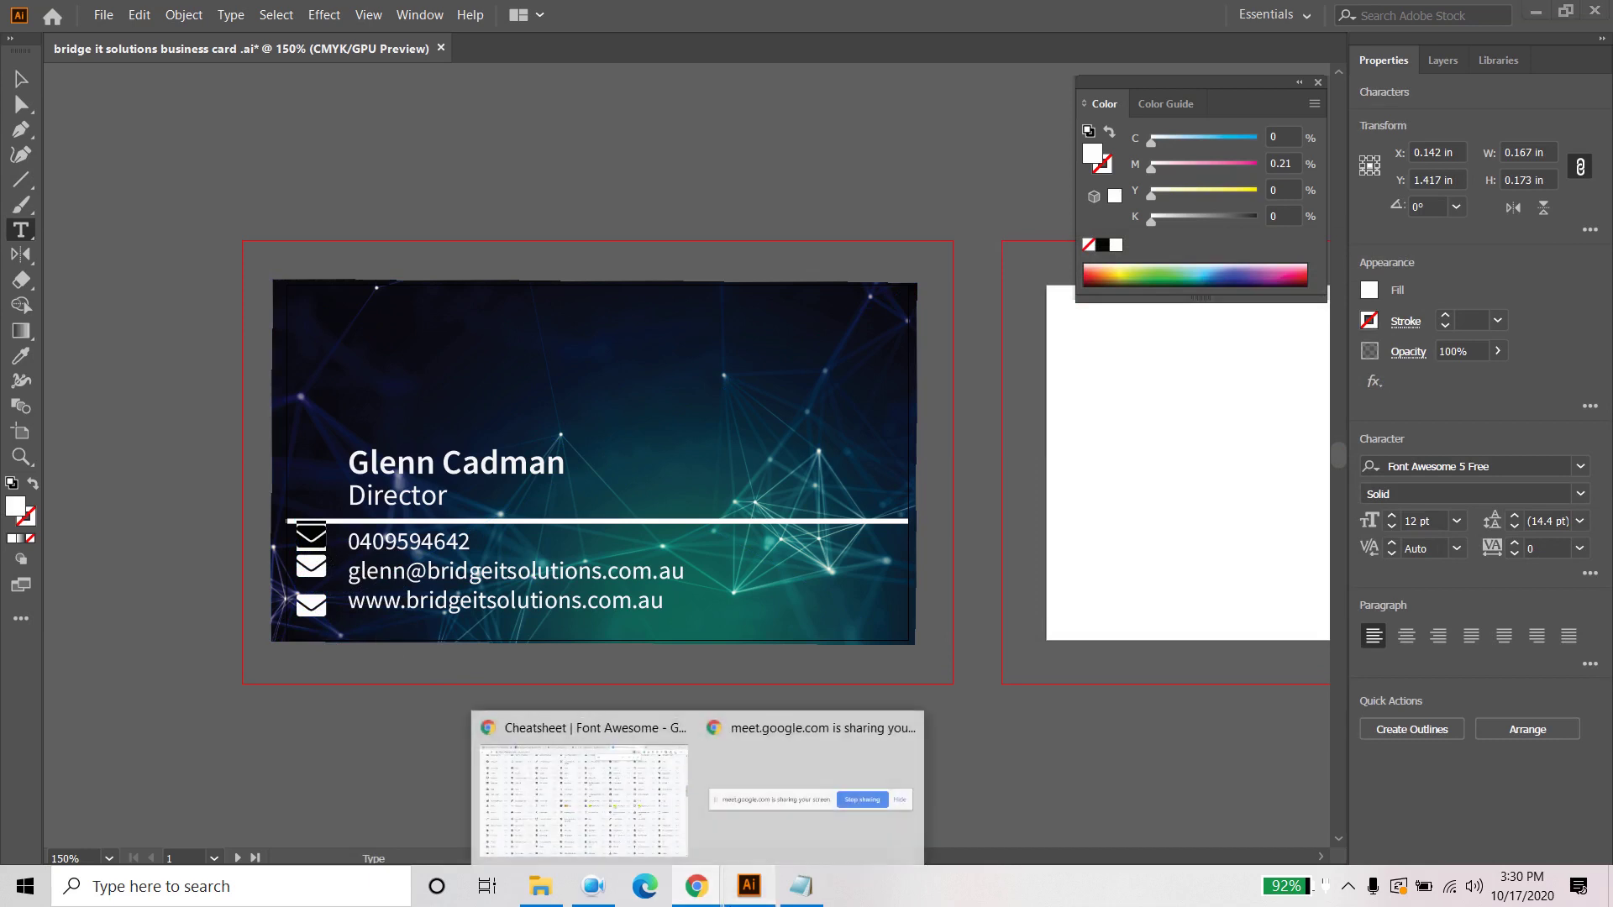
click(644, 828)
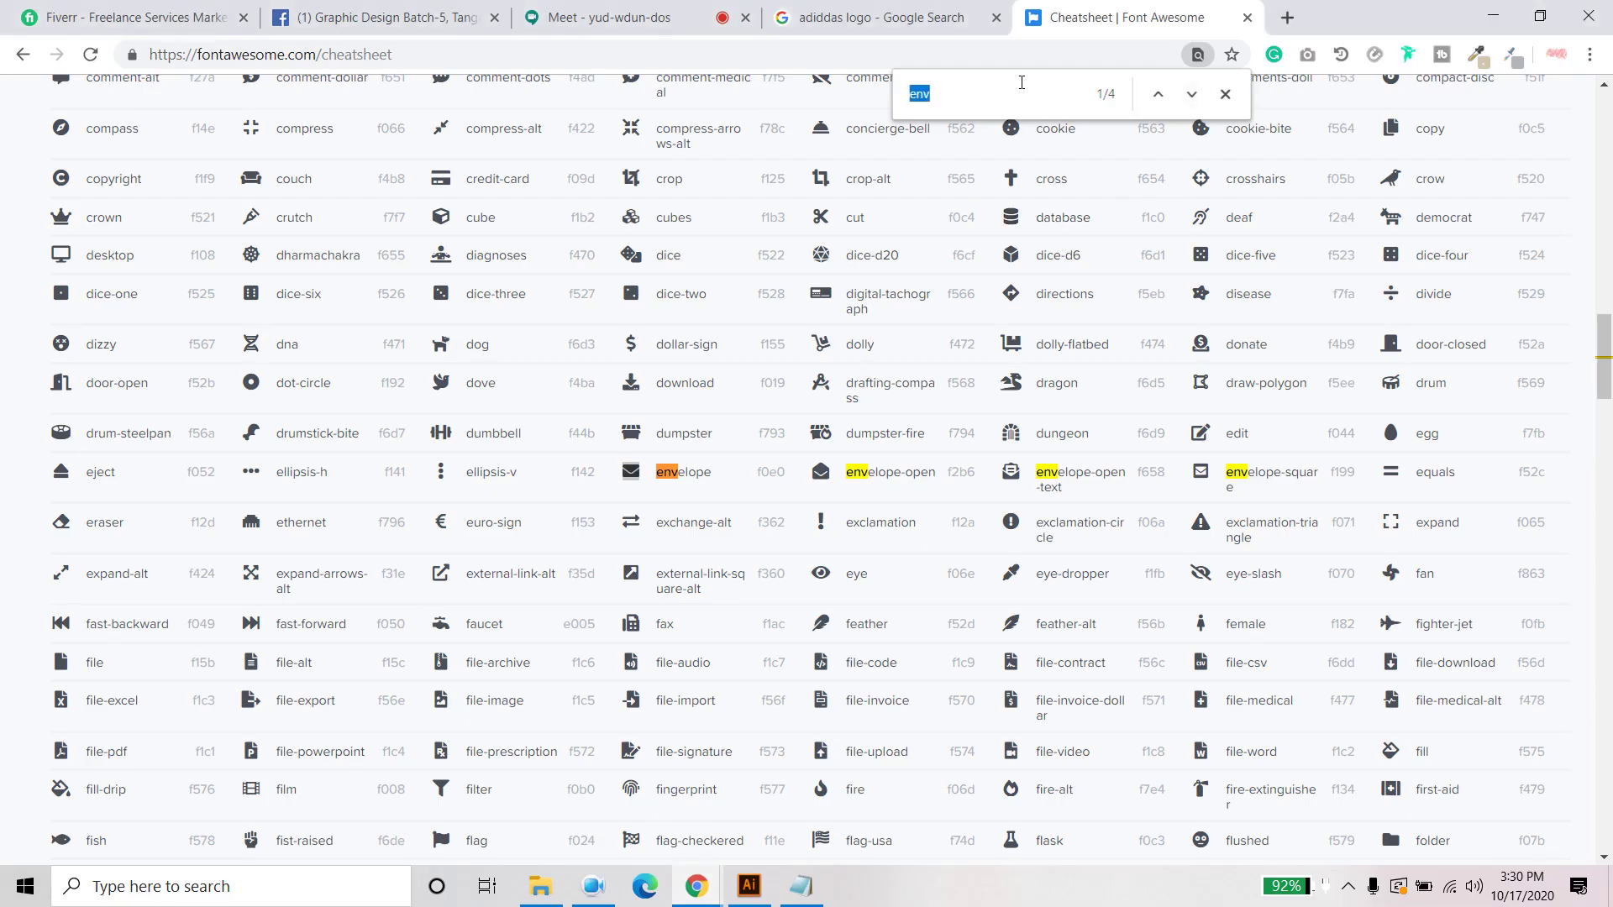
text(phone)
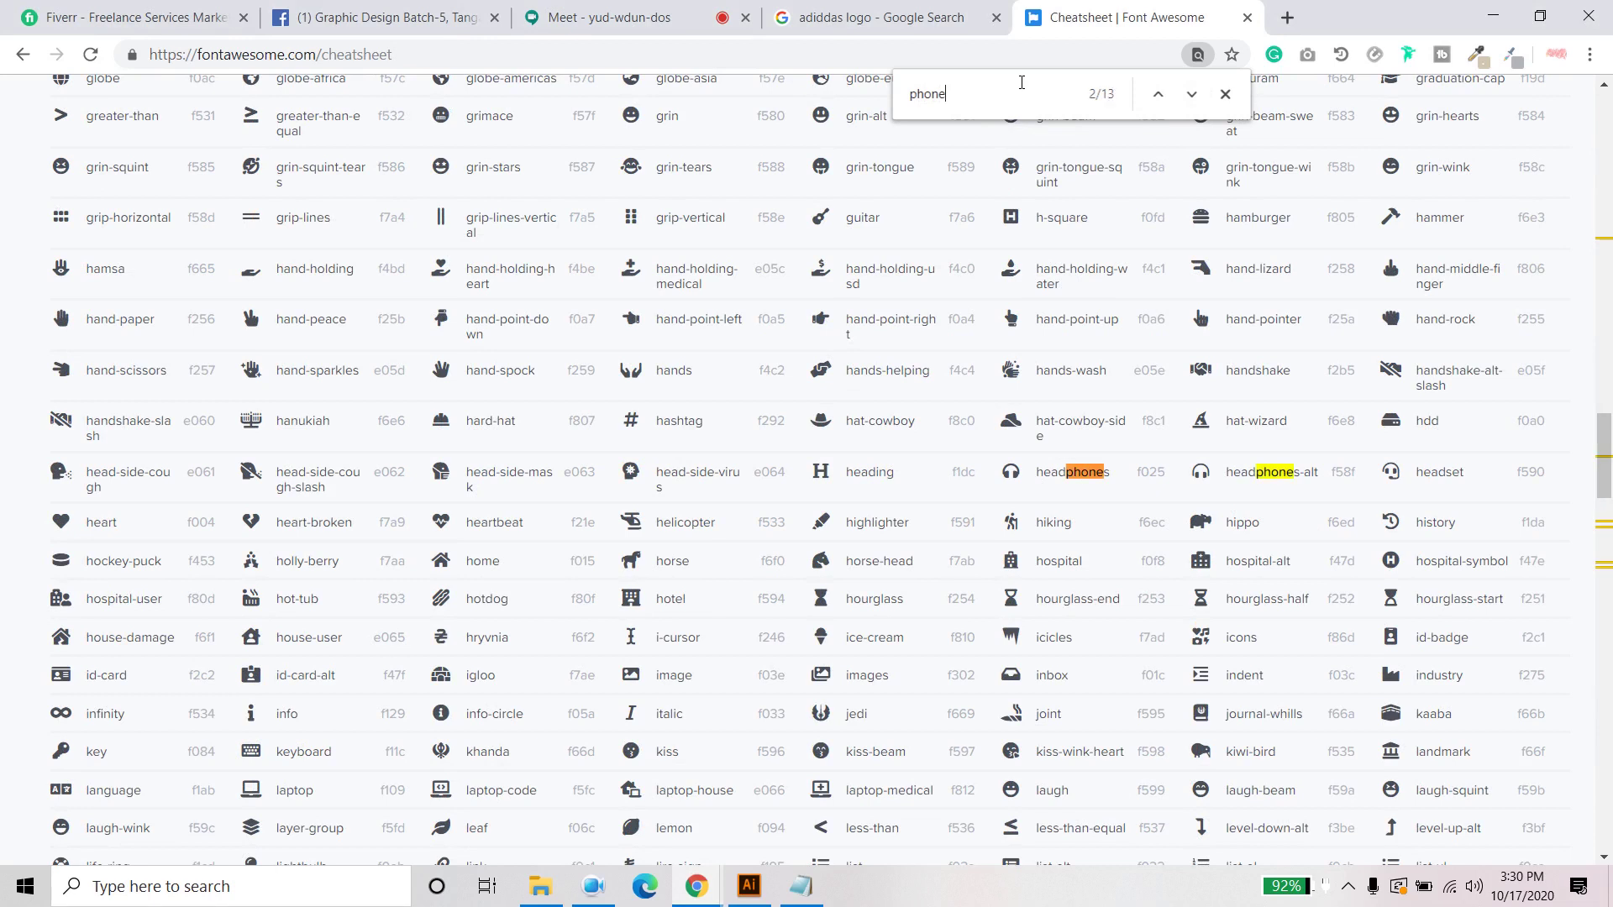
scroll(1051, 155, down, 10)
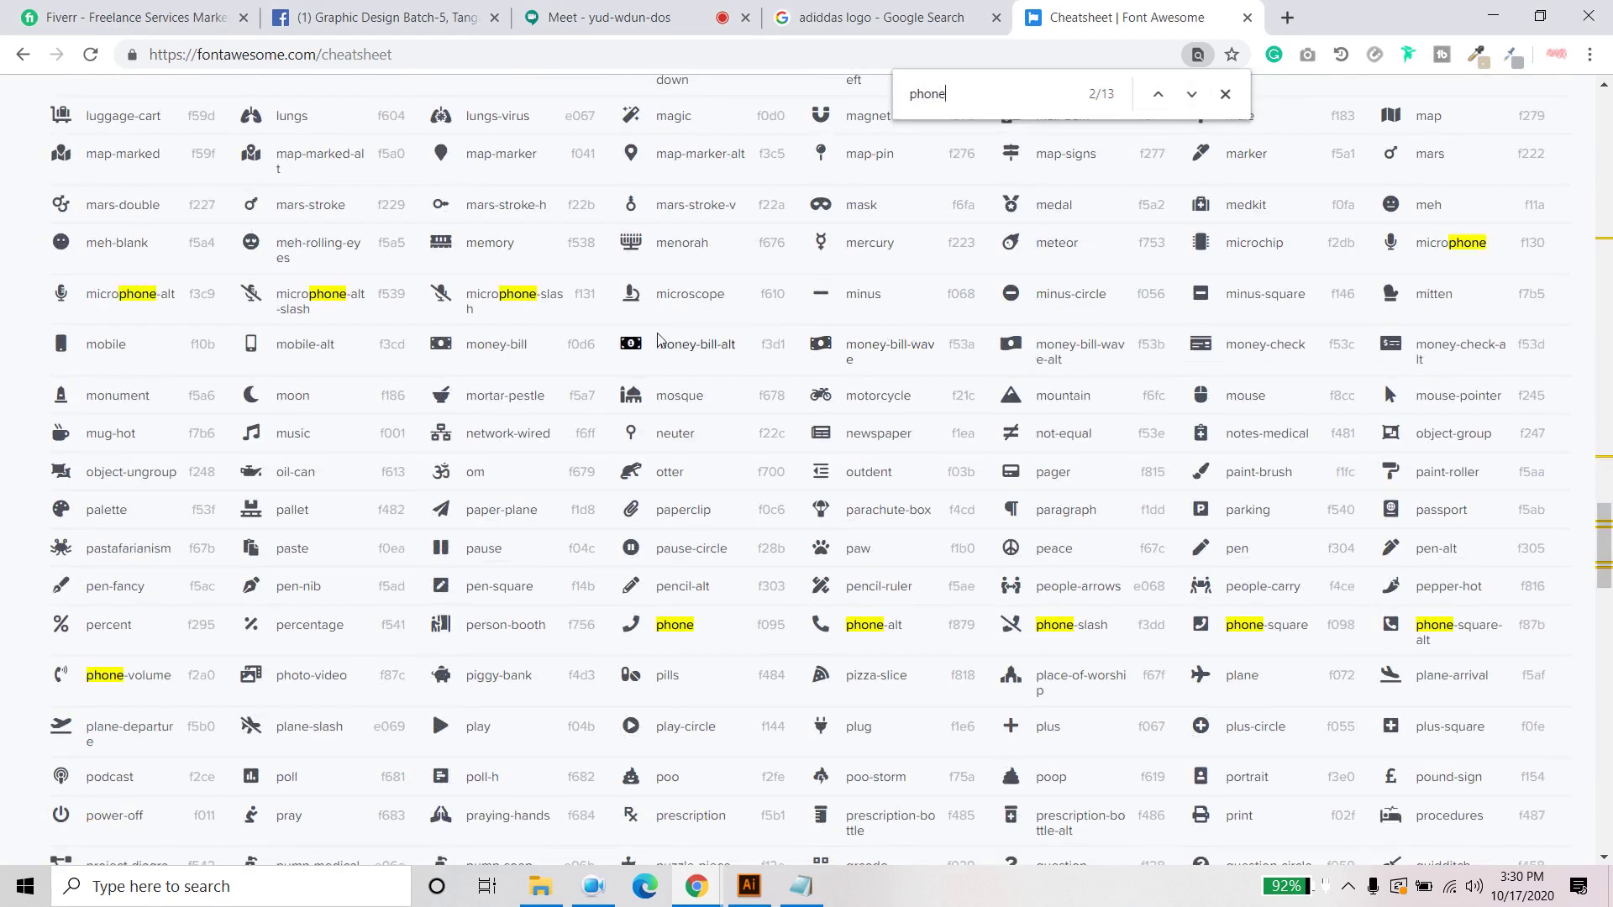
scroll(807, 437, down, 1)
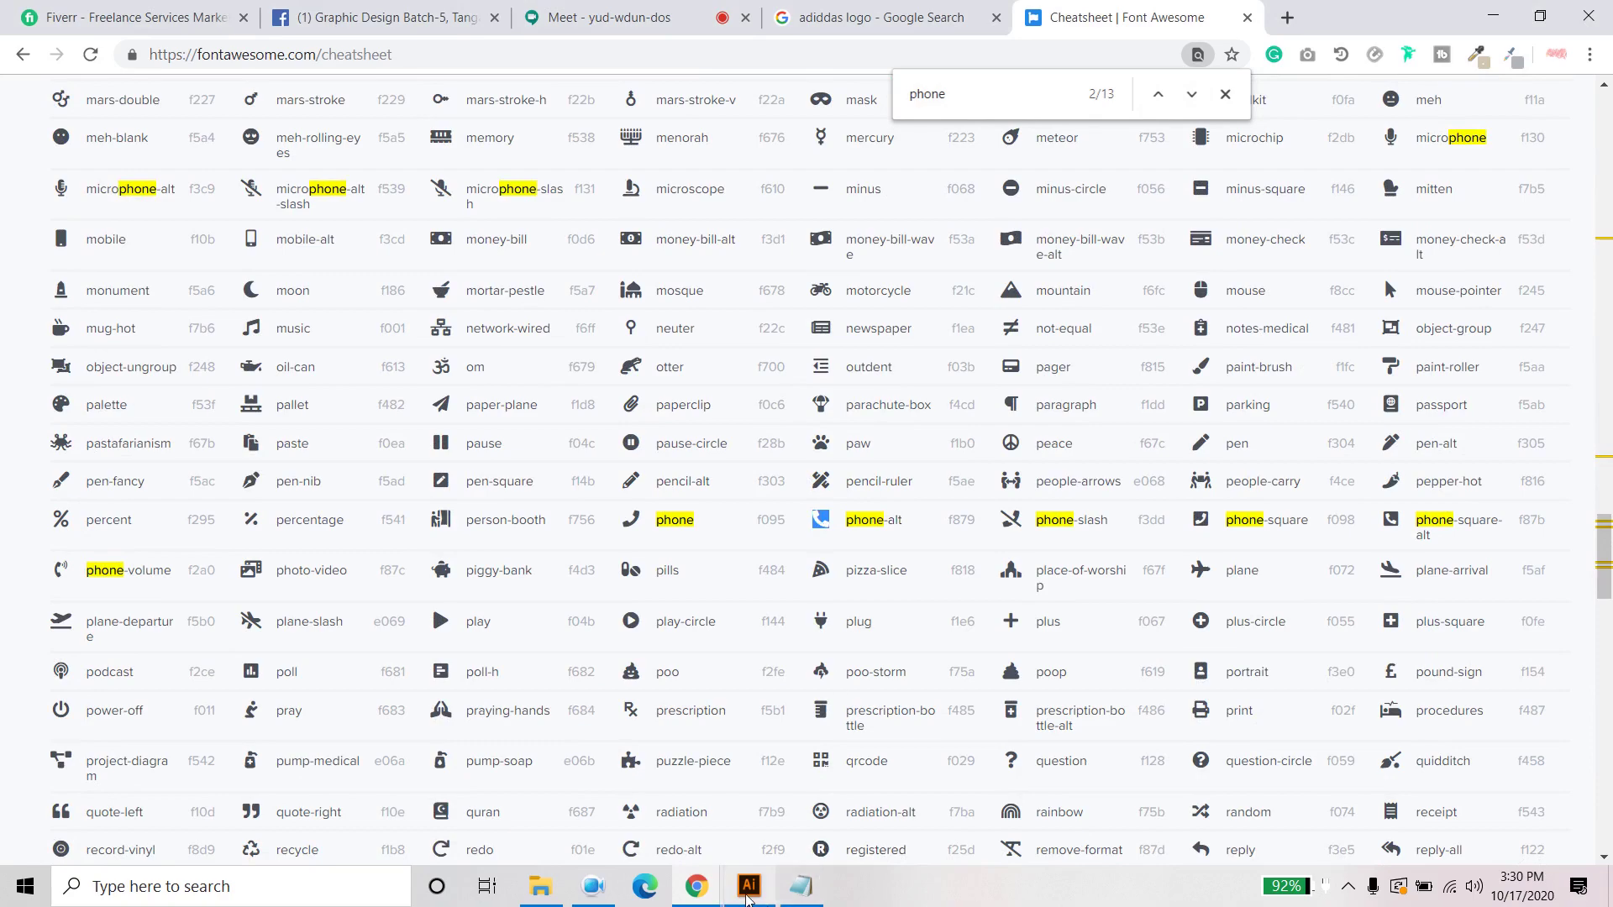
Step: Switch to Illustrator and replace the envelope beside the phone number with the copied phone glyph
click(748, 885)
double_click(311, 535)
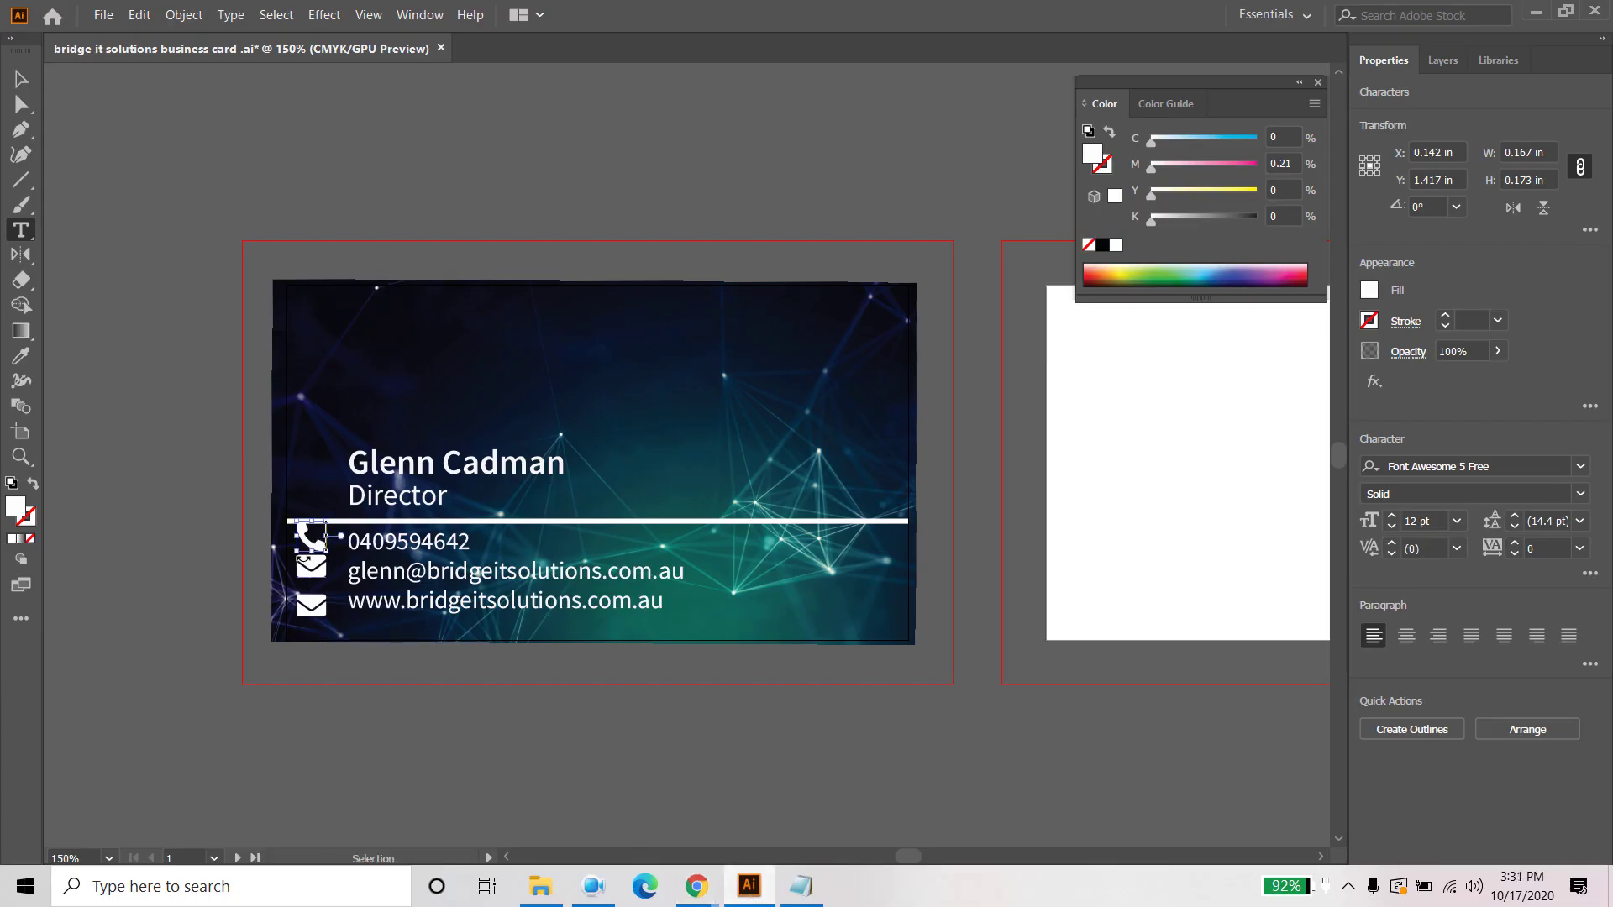
key(ctrl+v)
key(Escape)
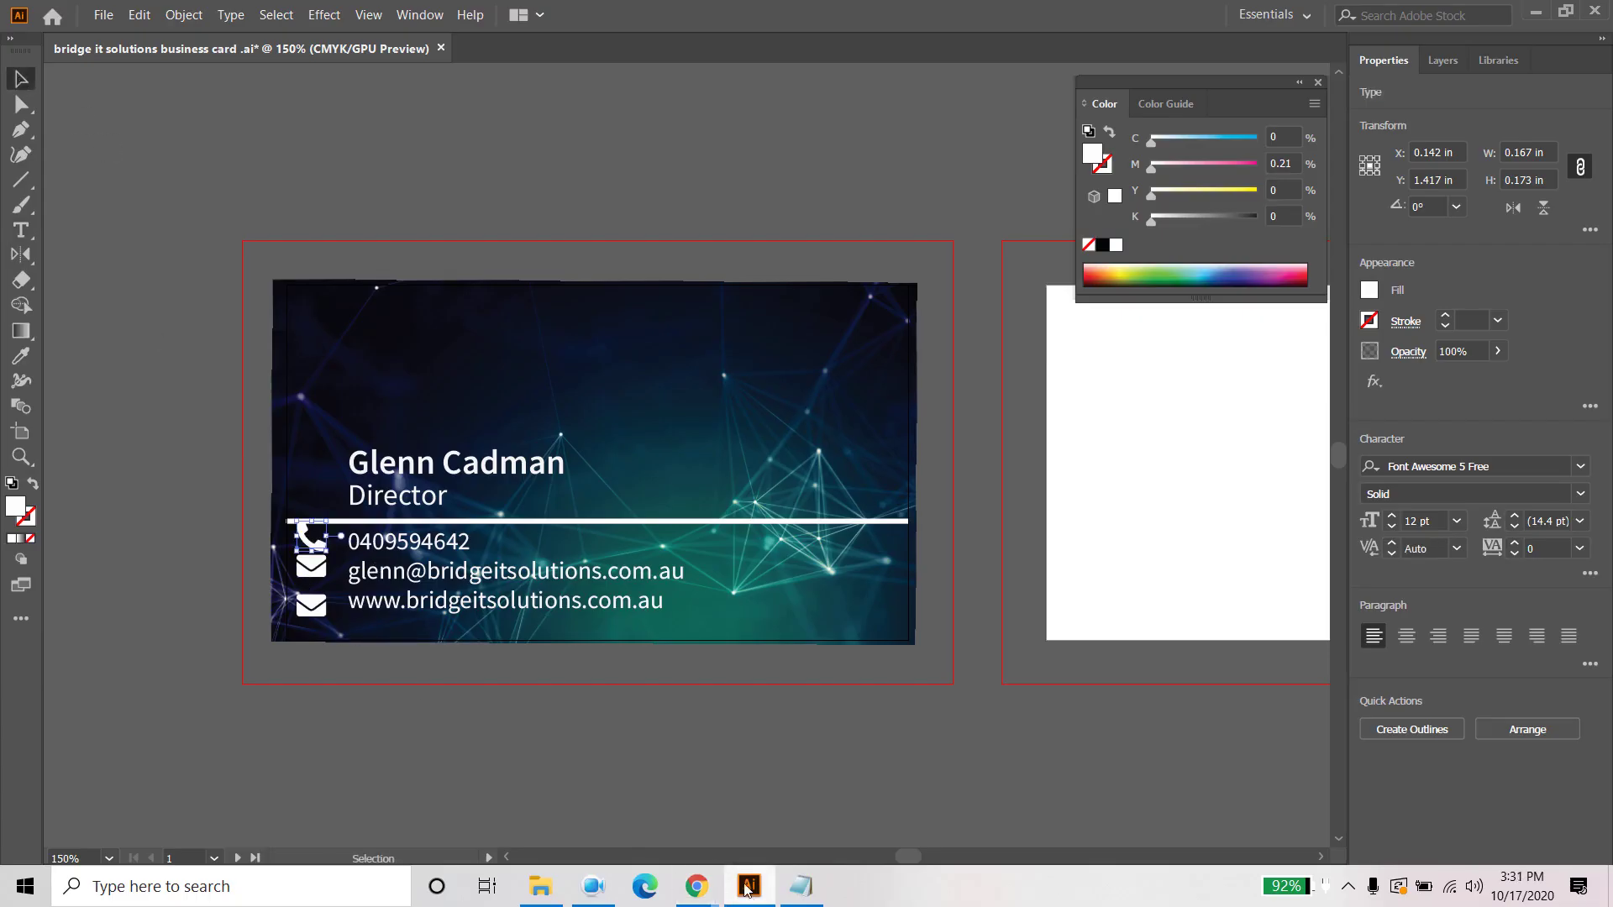
Step: Return to the Font Awesome cheatsheet in Chrome, search it for "glo" and copy the globe-asia glyph
click(575, 782)
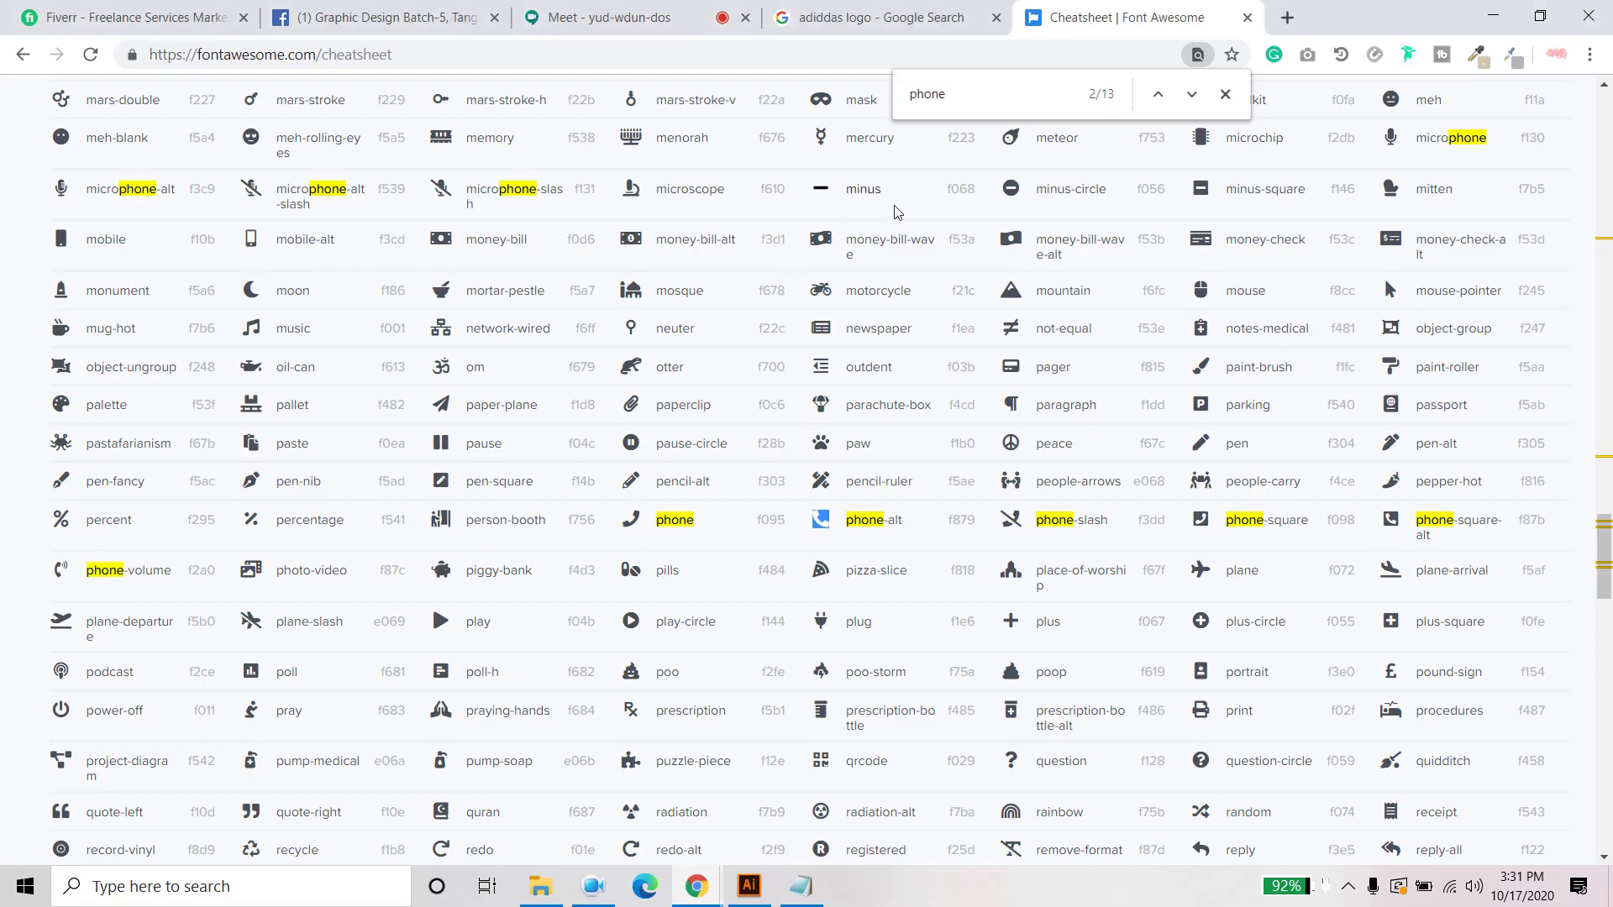
key(ctrl+f)
text(glo)
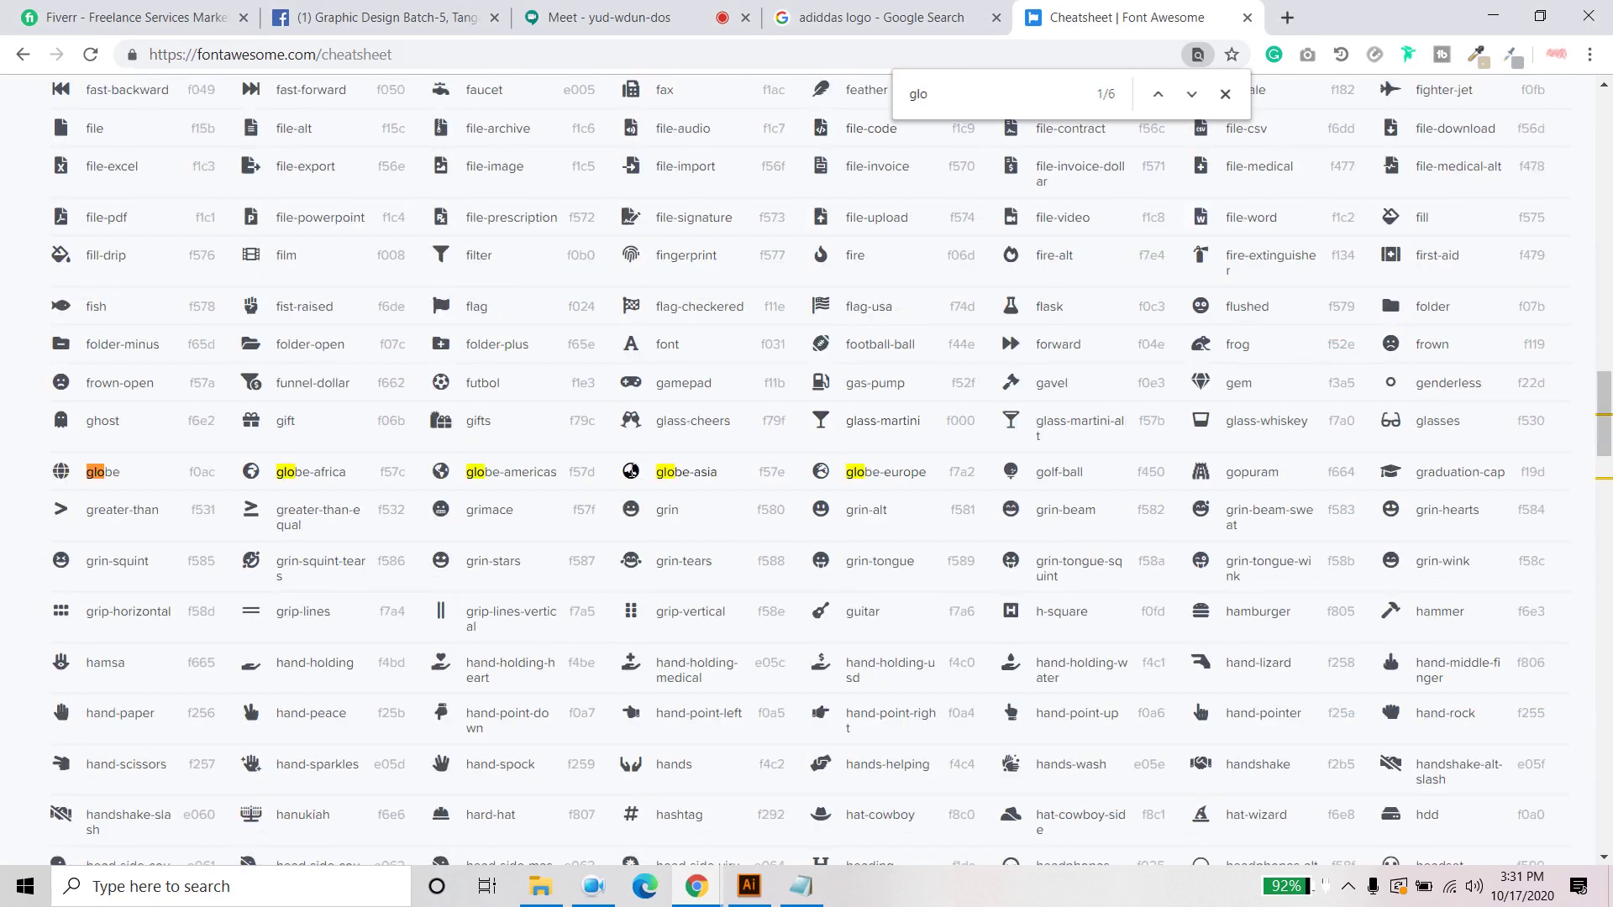
Step: Switch to Illustrator and replace the envelope beside the website line with the copied globe glyph
click(749, 886)
double_click(312, 618)
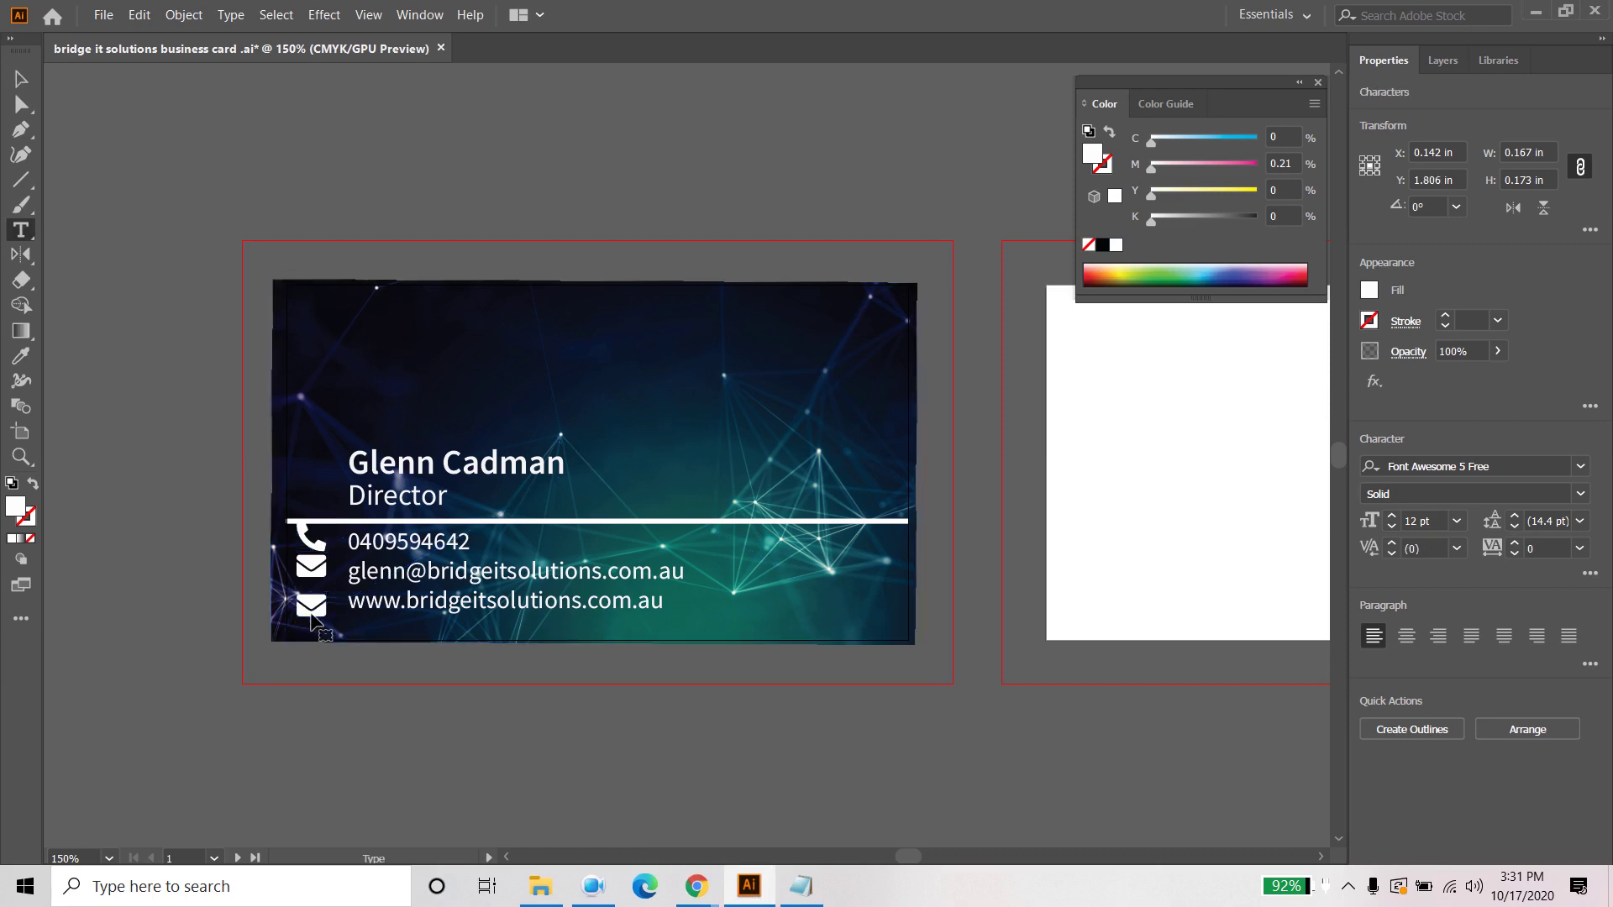
double_click(312, 620)
key(ctrl+v)
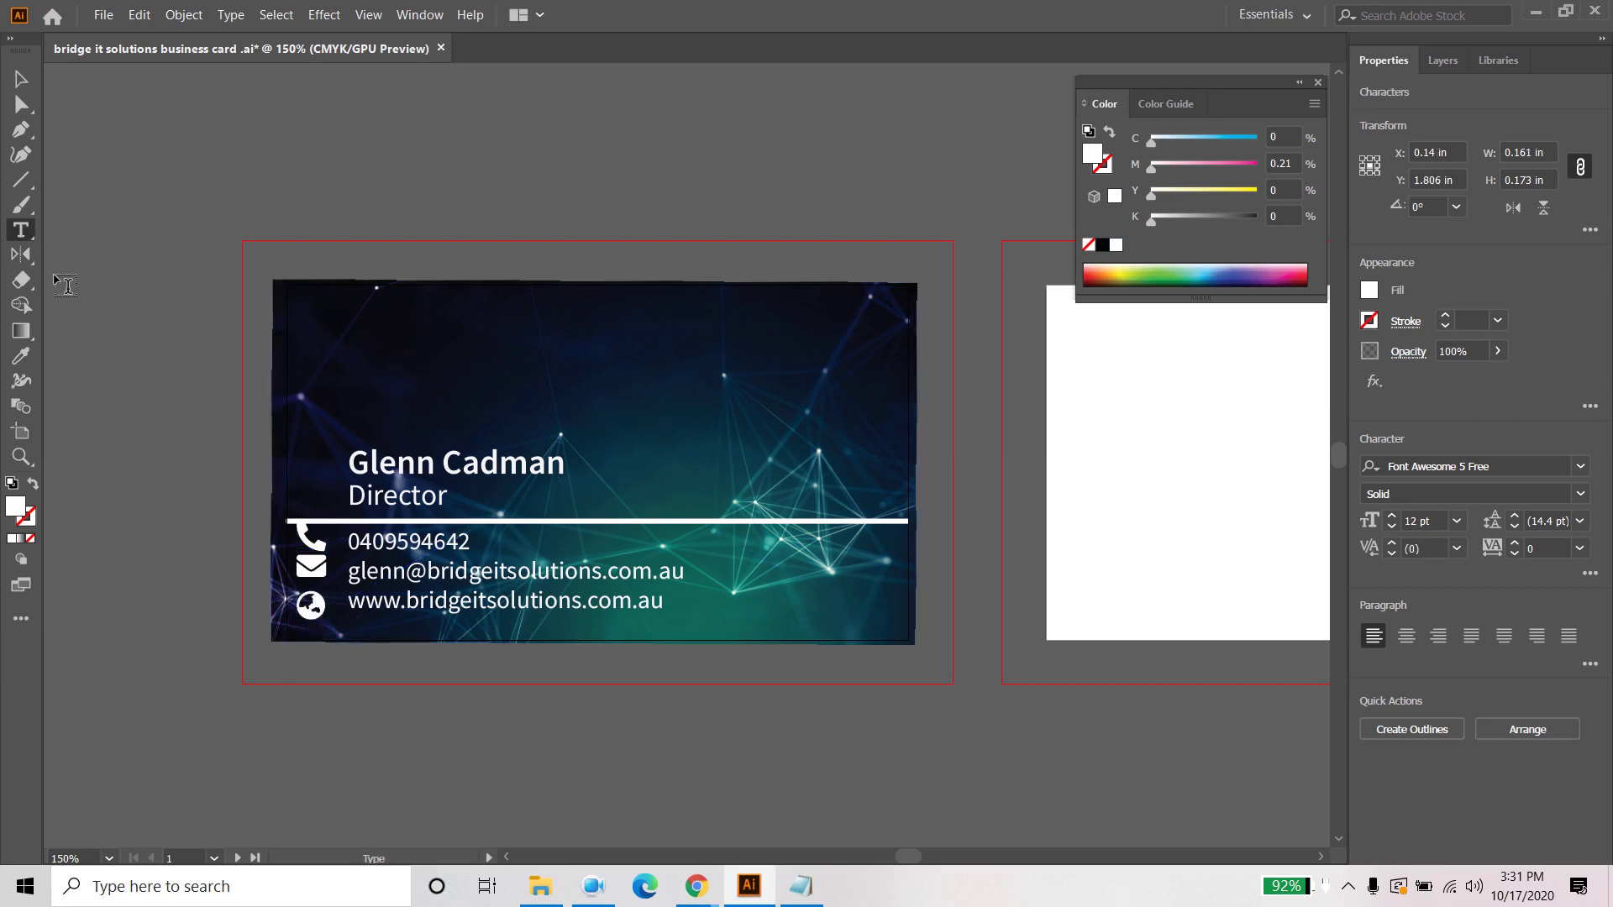
key(Escape)
Step: Select the phone, envelope and globe icons together and set their font size to 10 pt
shift+click(311, 567)
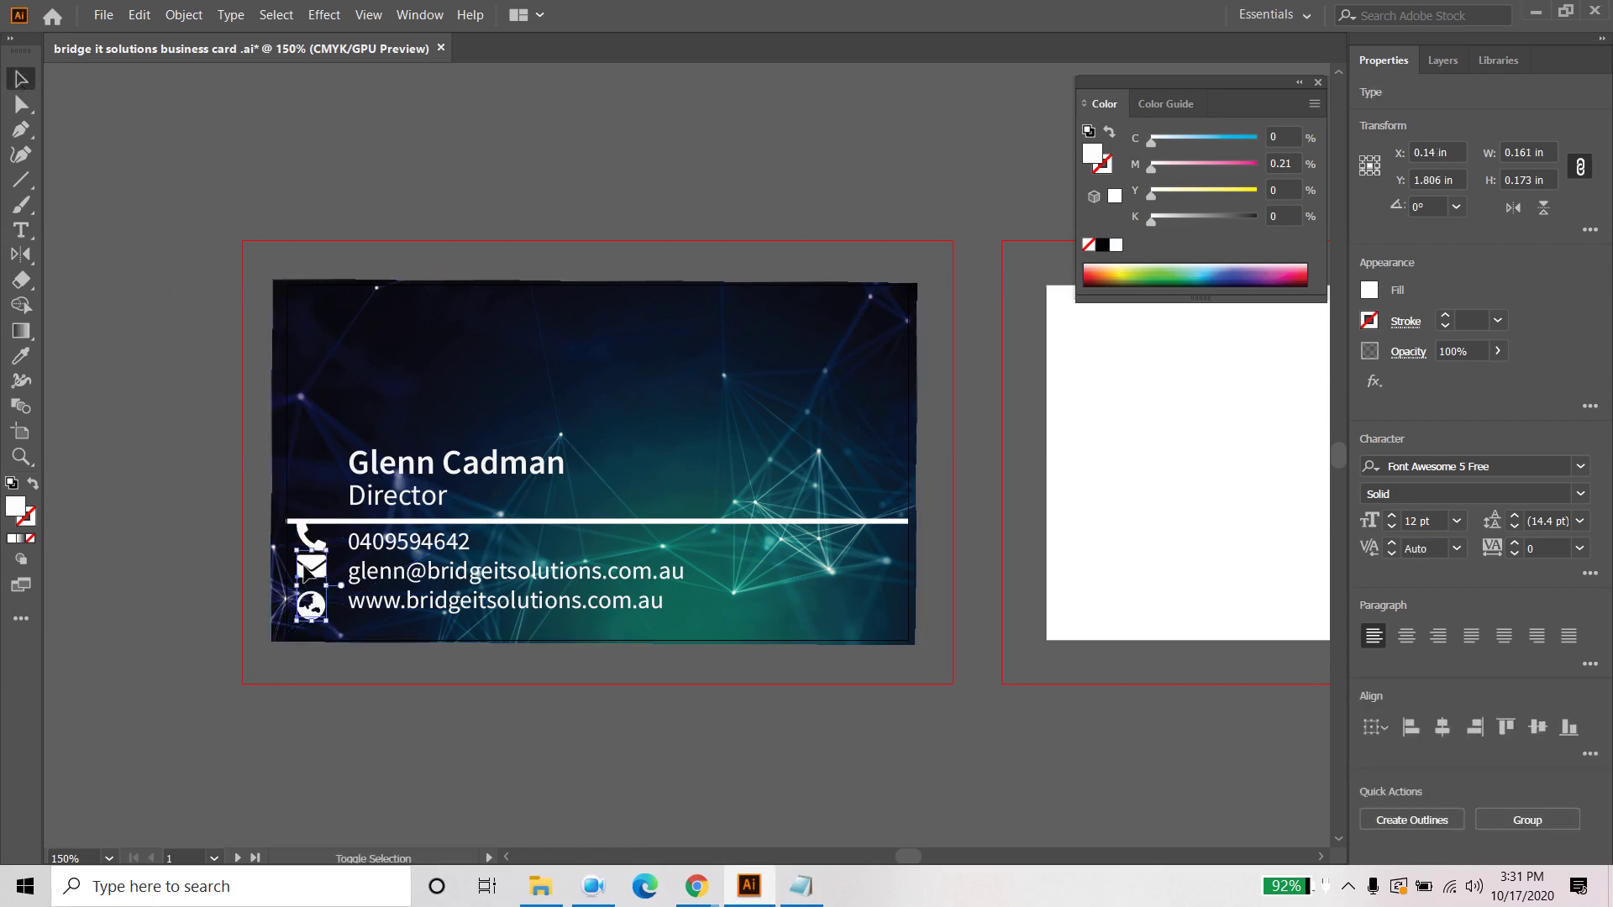
shift+click(311, 540)
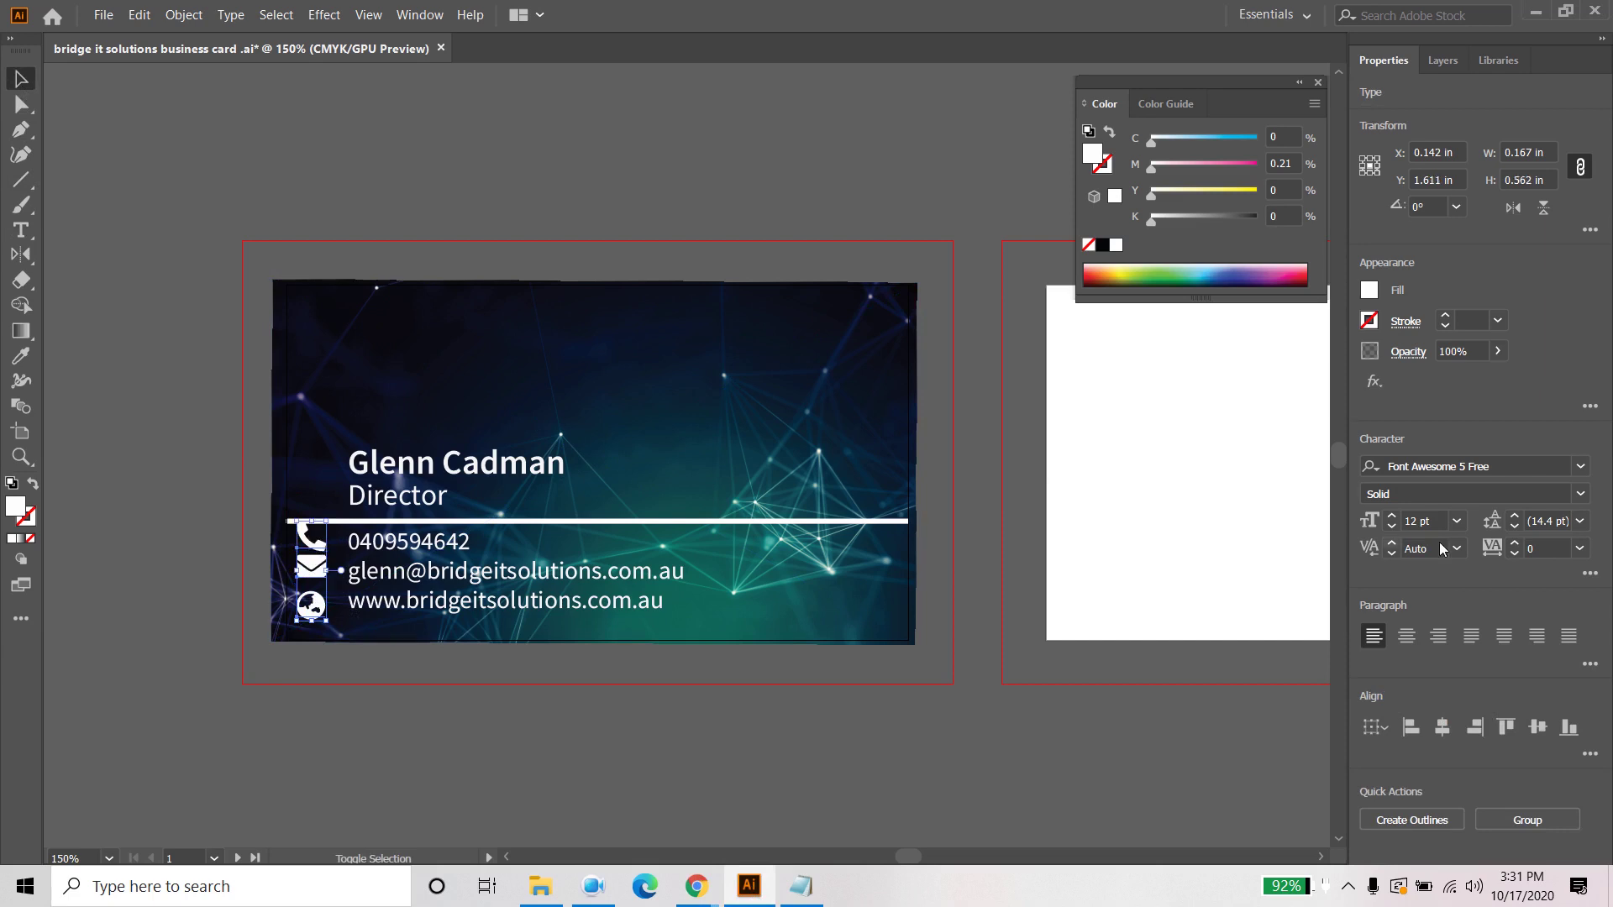
click(1393, 527)
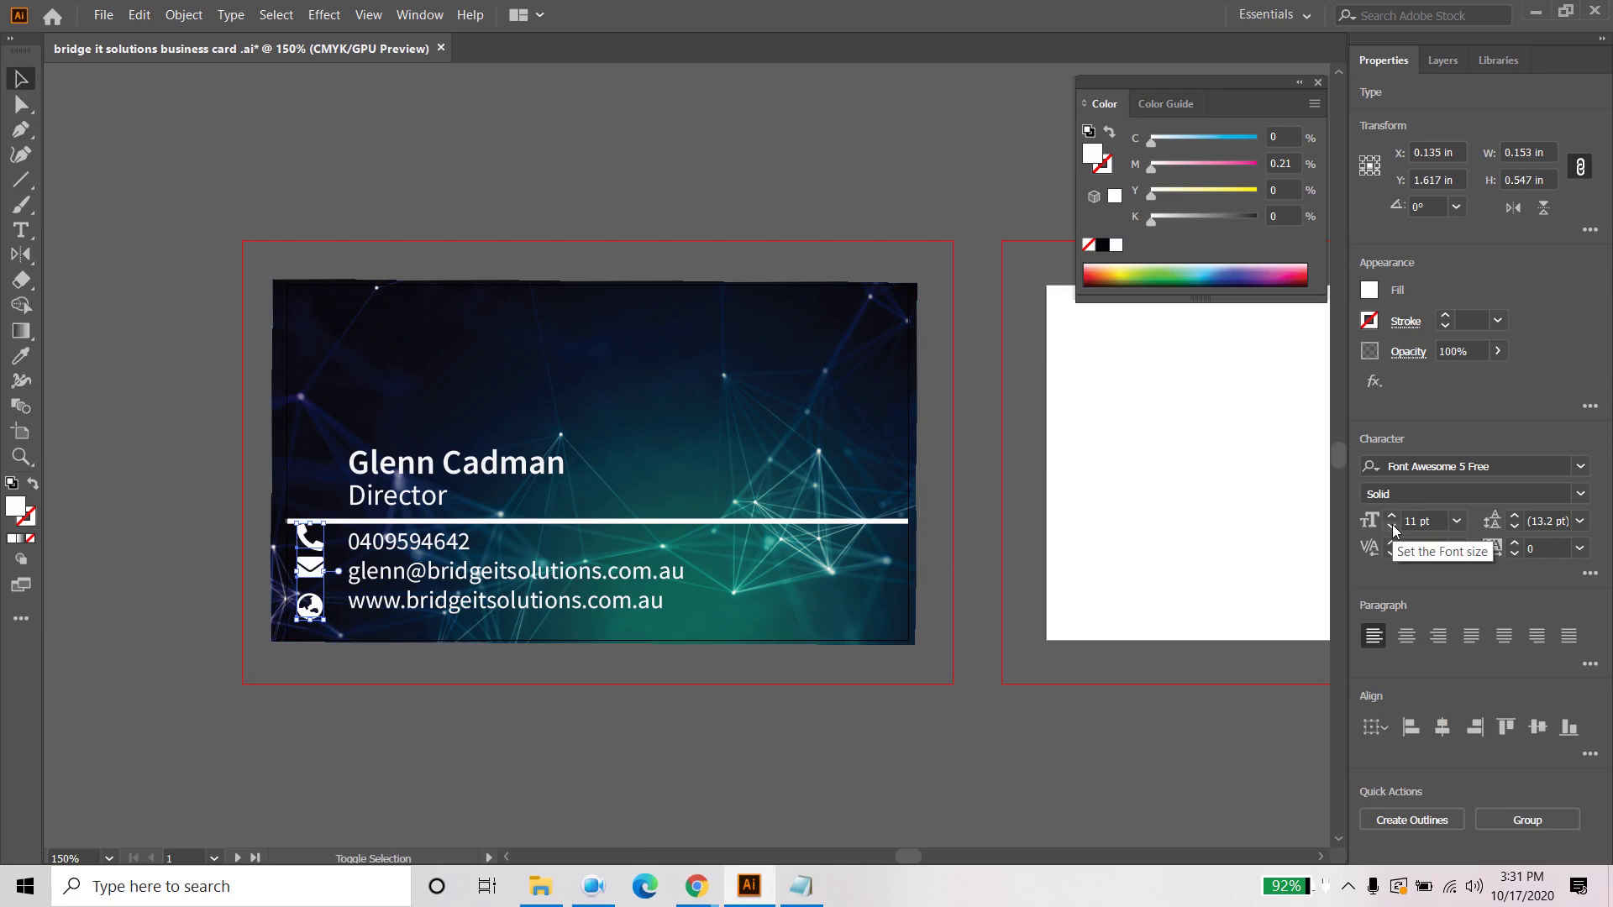
click(1392, 527)
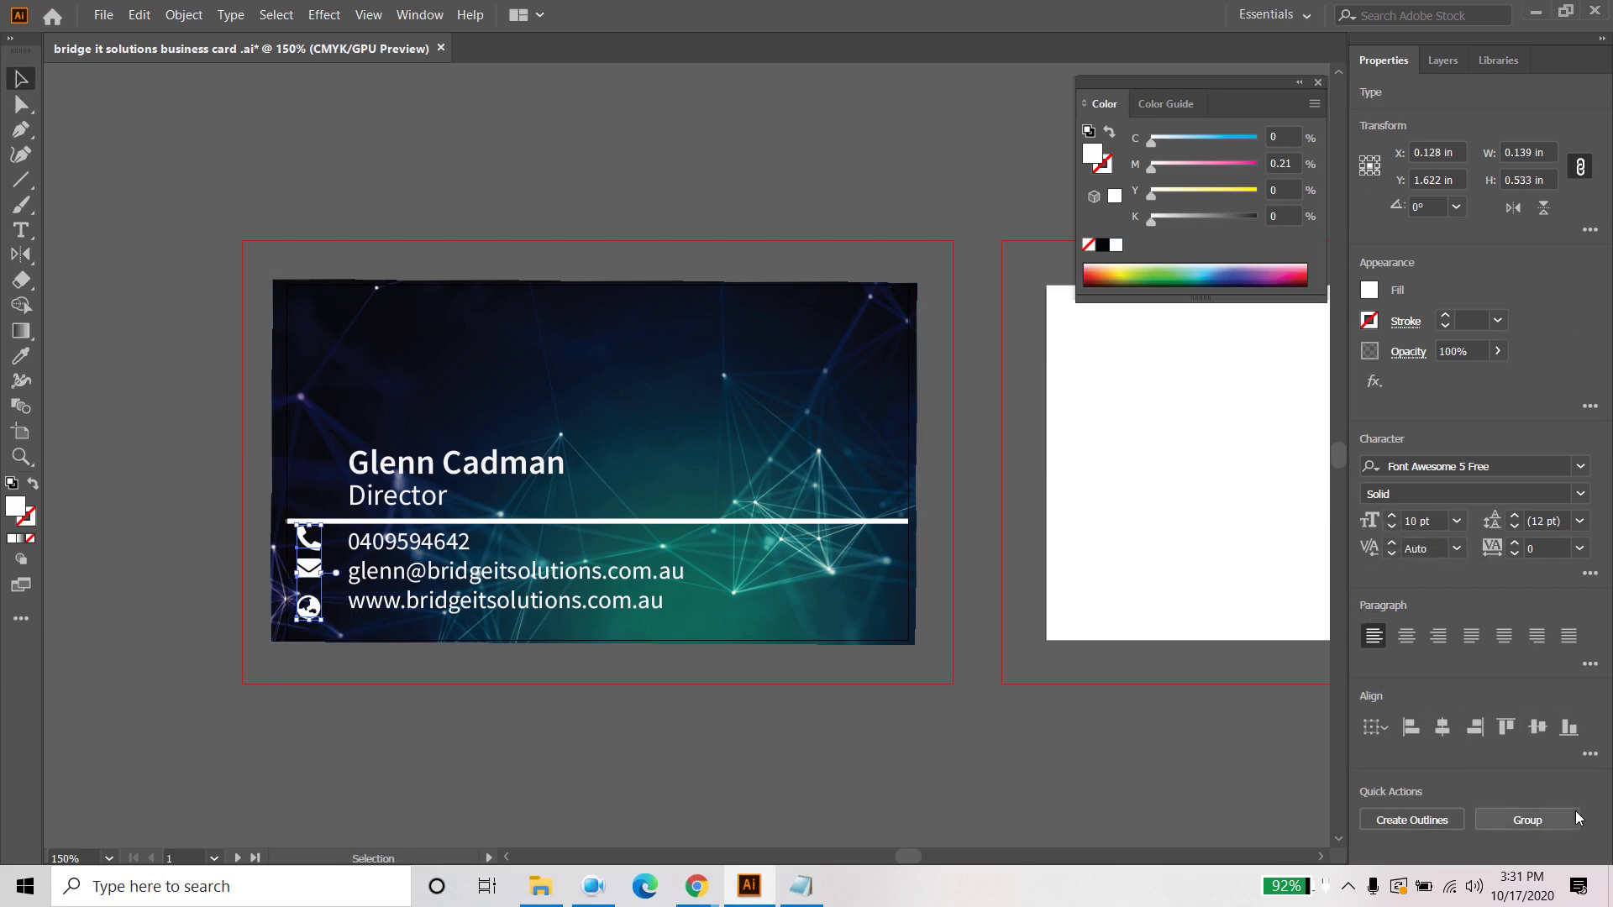
Step: Distribute the three contact icons evenly by their vertical centers
click(1589, 754)
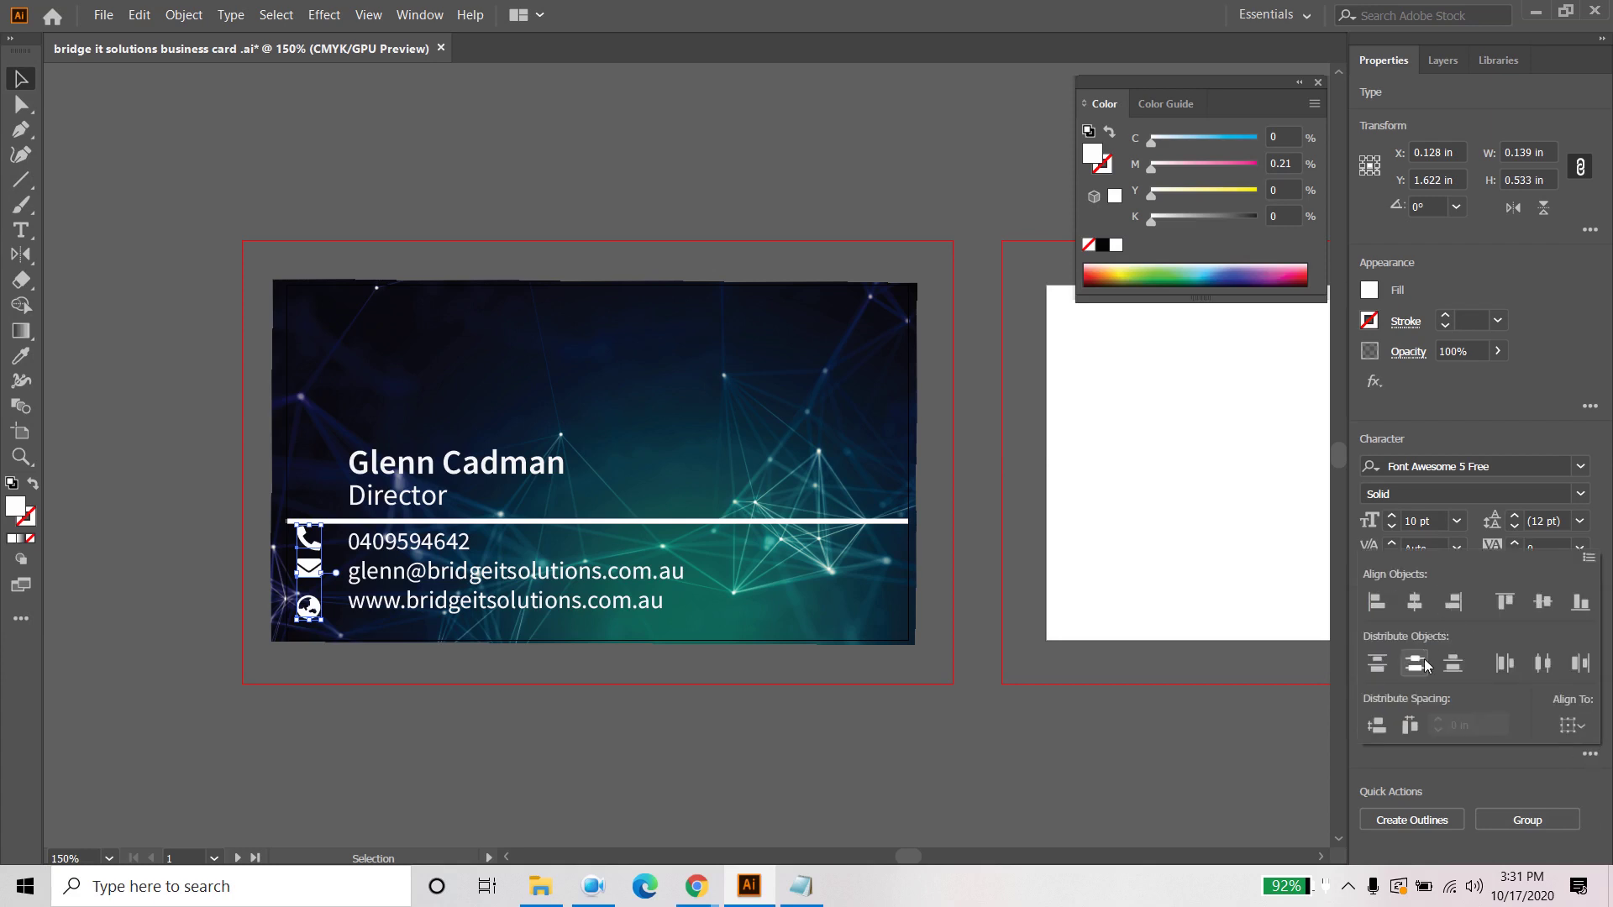
click(1426, 667)
click(382, 715)
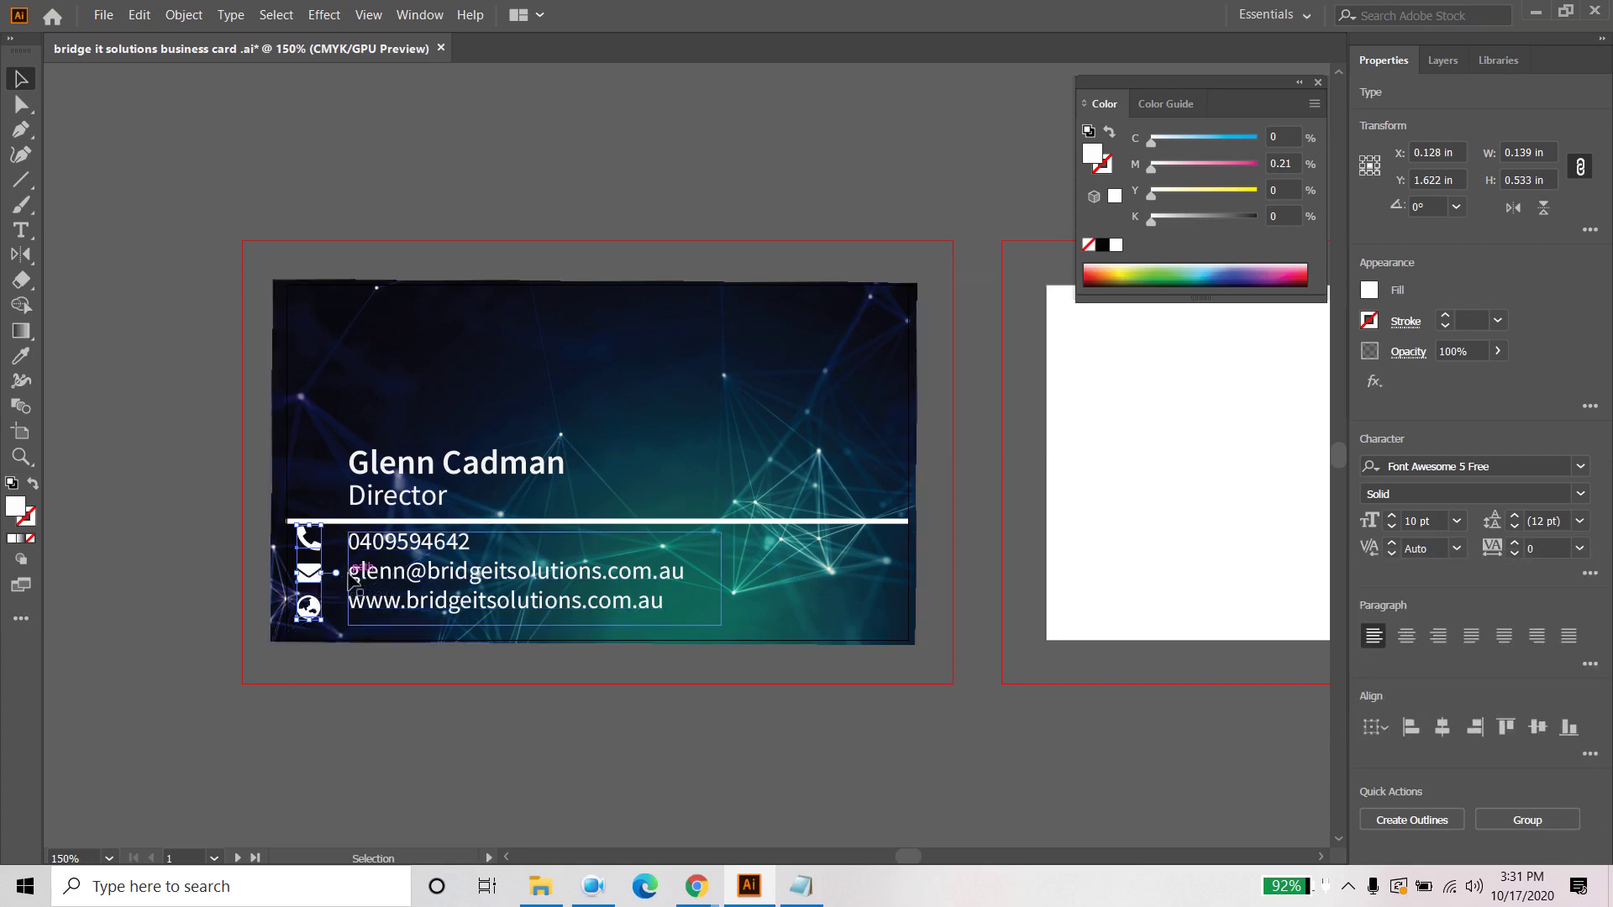
Step: Set the leading of the three-line contact details text to 14 pt so its lines match the icon spacing
click(387, 607)
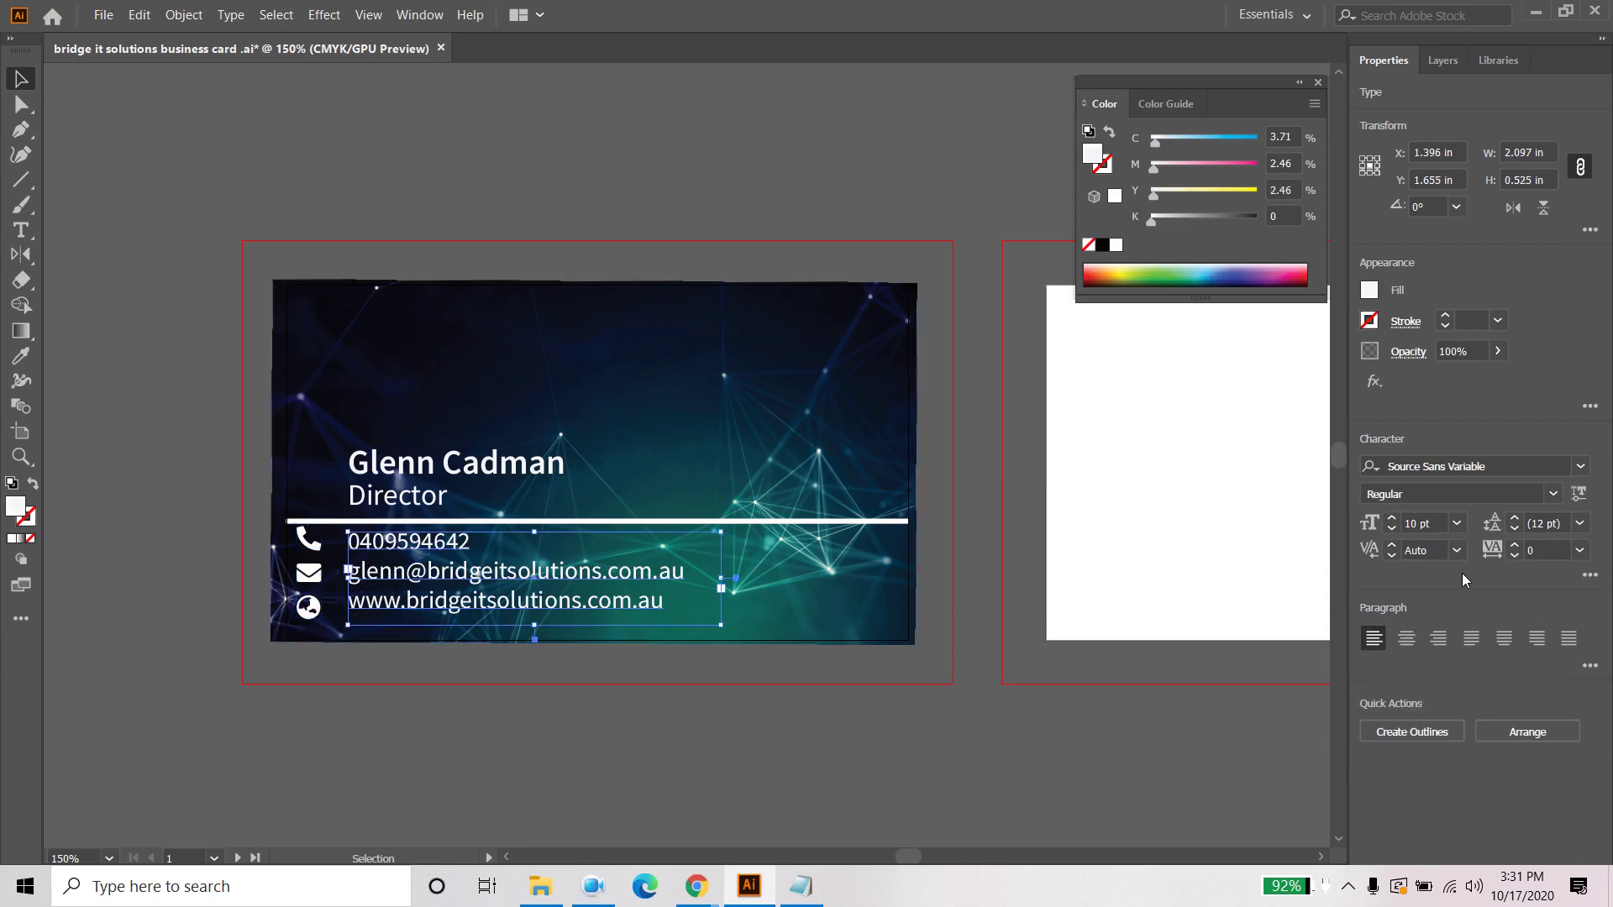
click(1515, 519)
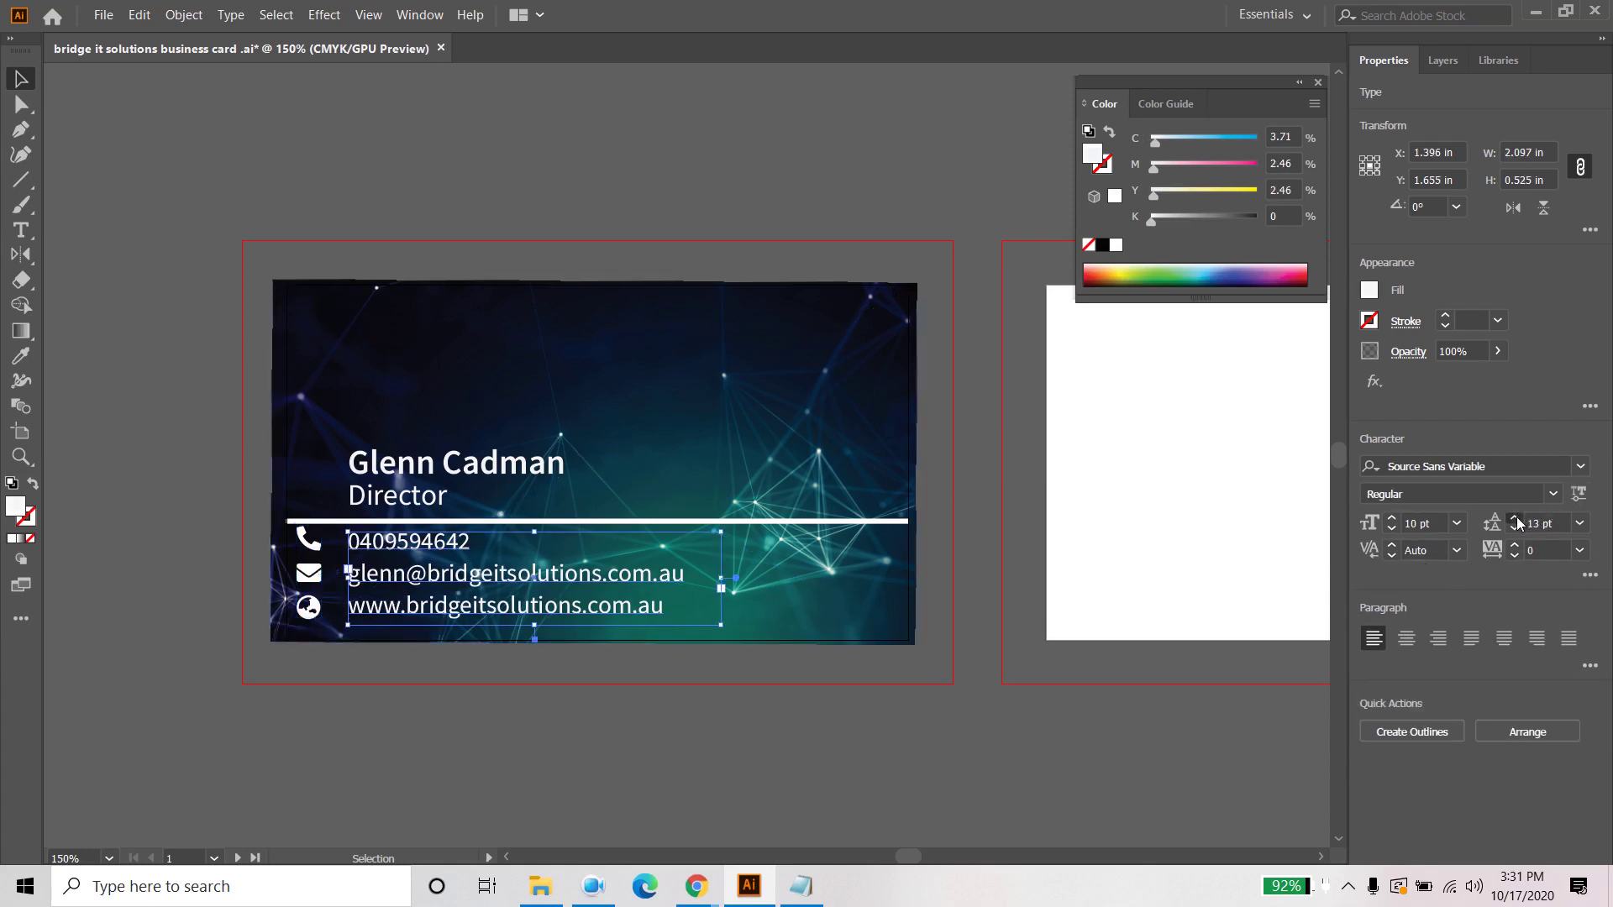
click(1516, 519)
click(1515, 529)
click(1515, 529)
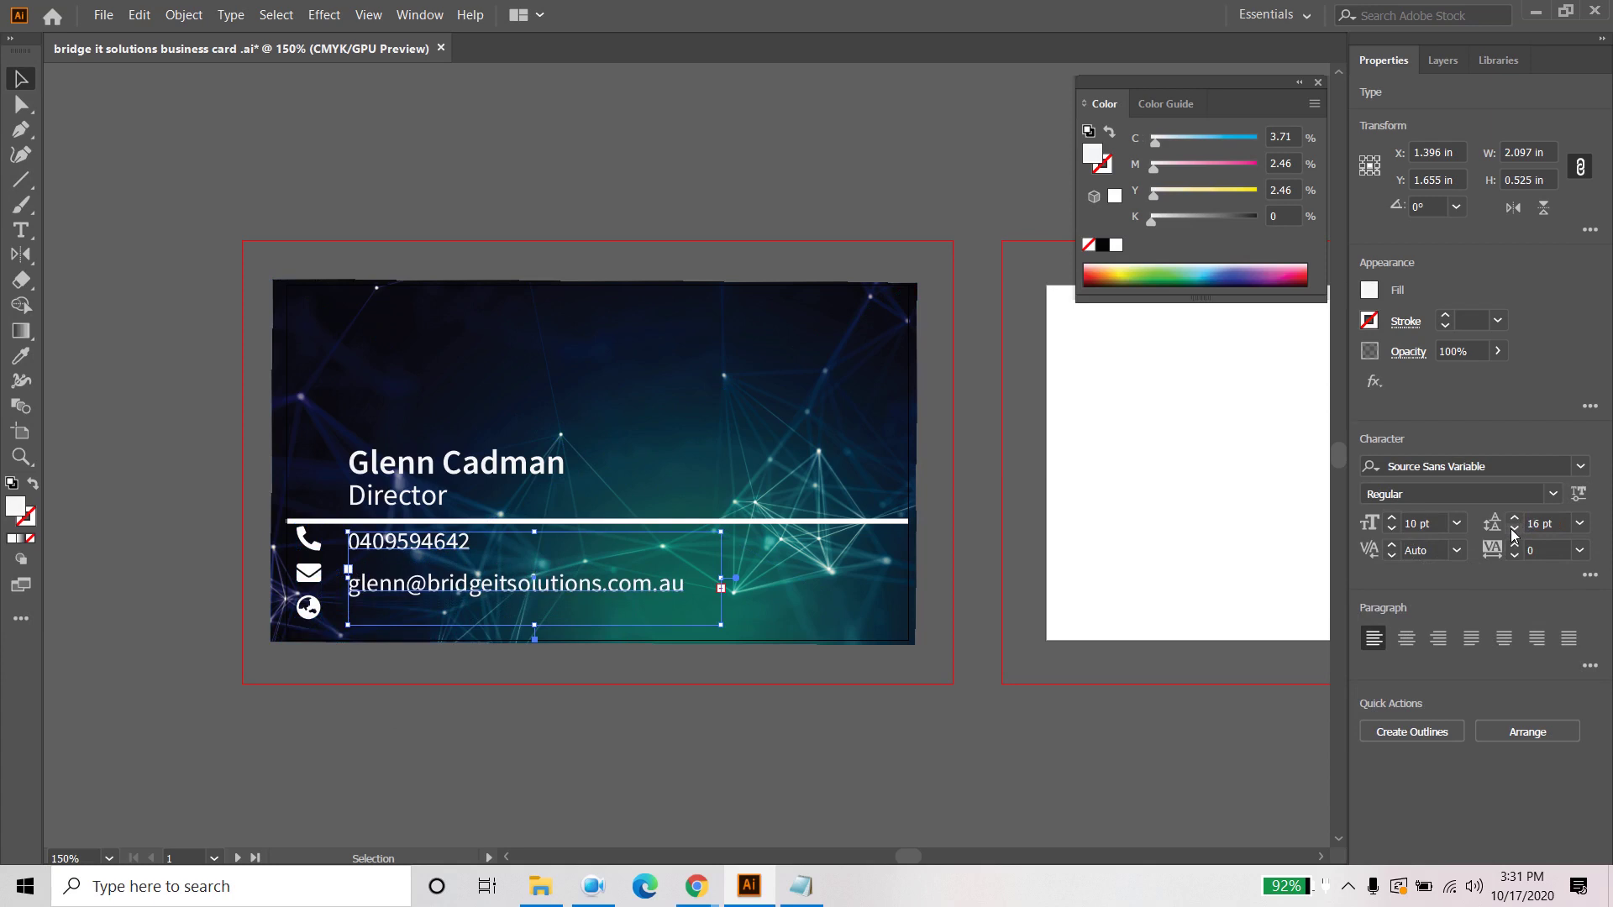
click(1515, 529)
click(1514, 529)
click(1514, 529)
click(1515, 529)
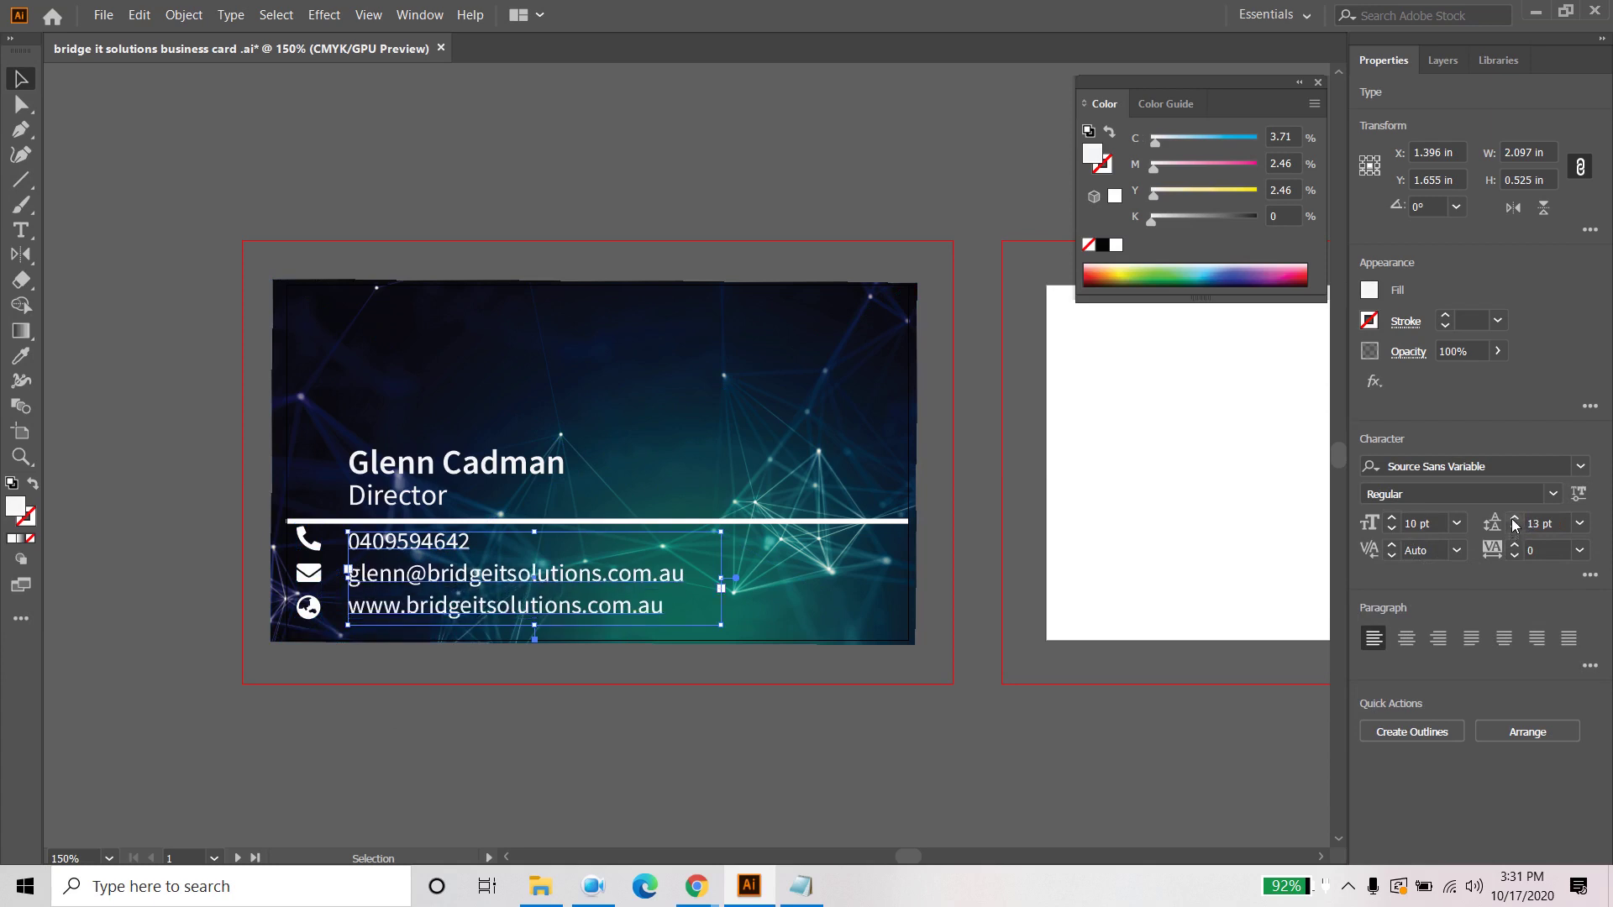
click(1515, 518)
click(470, 710)
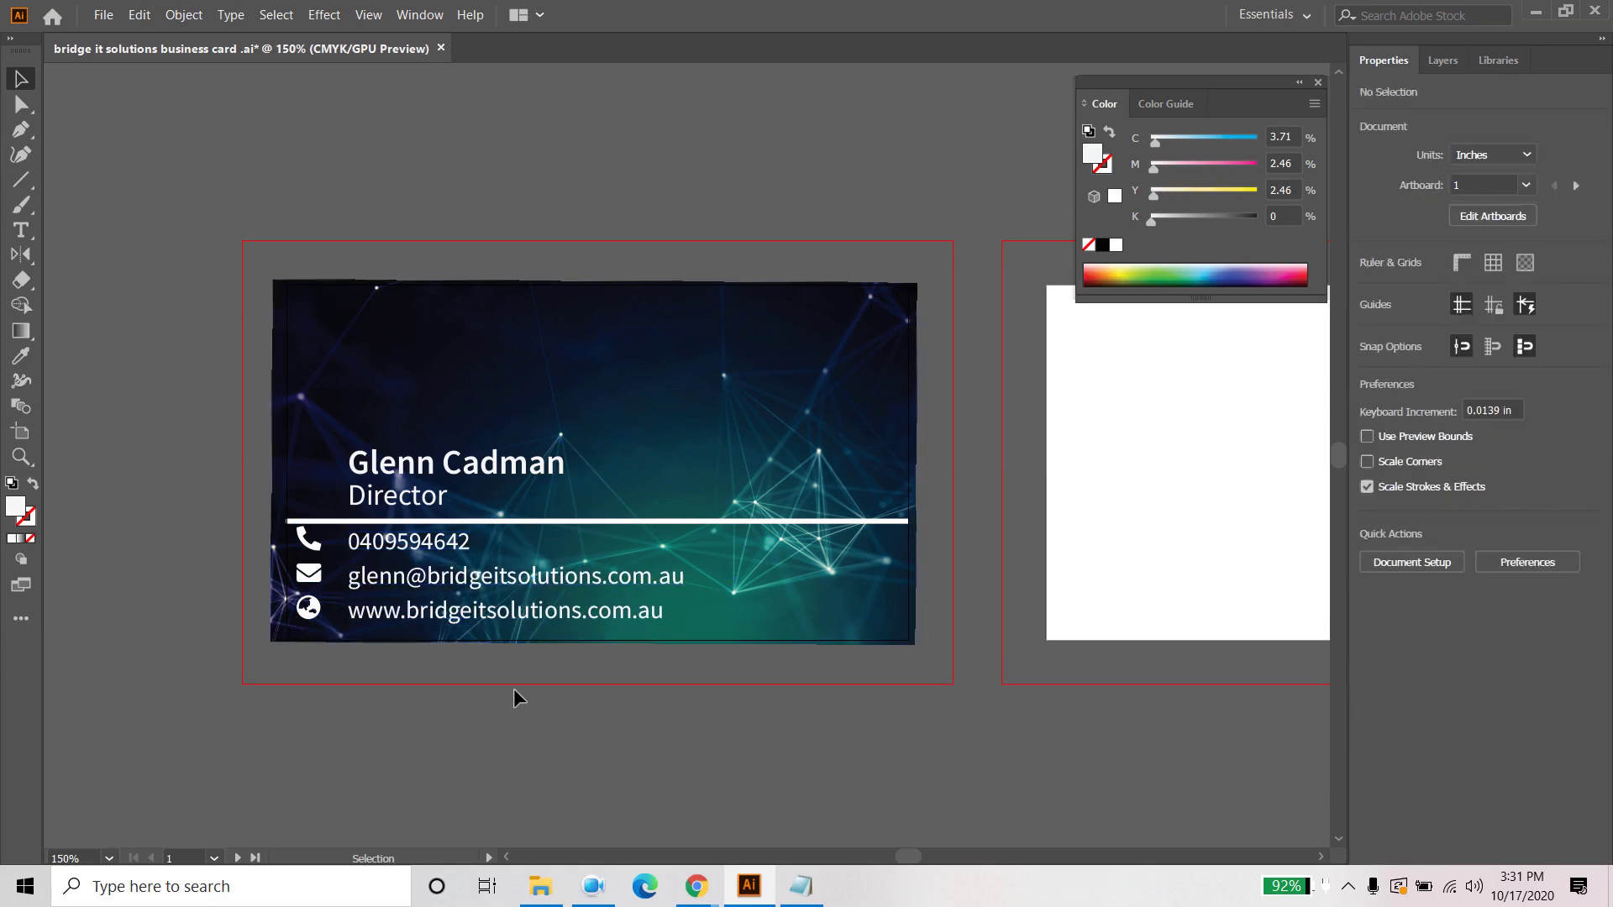
Step: Group the phone, envelope and globe icons into one object
click(310, 582)
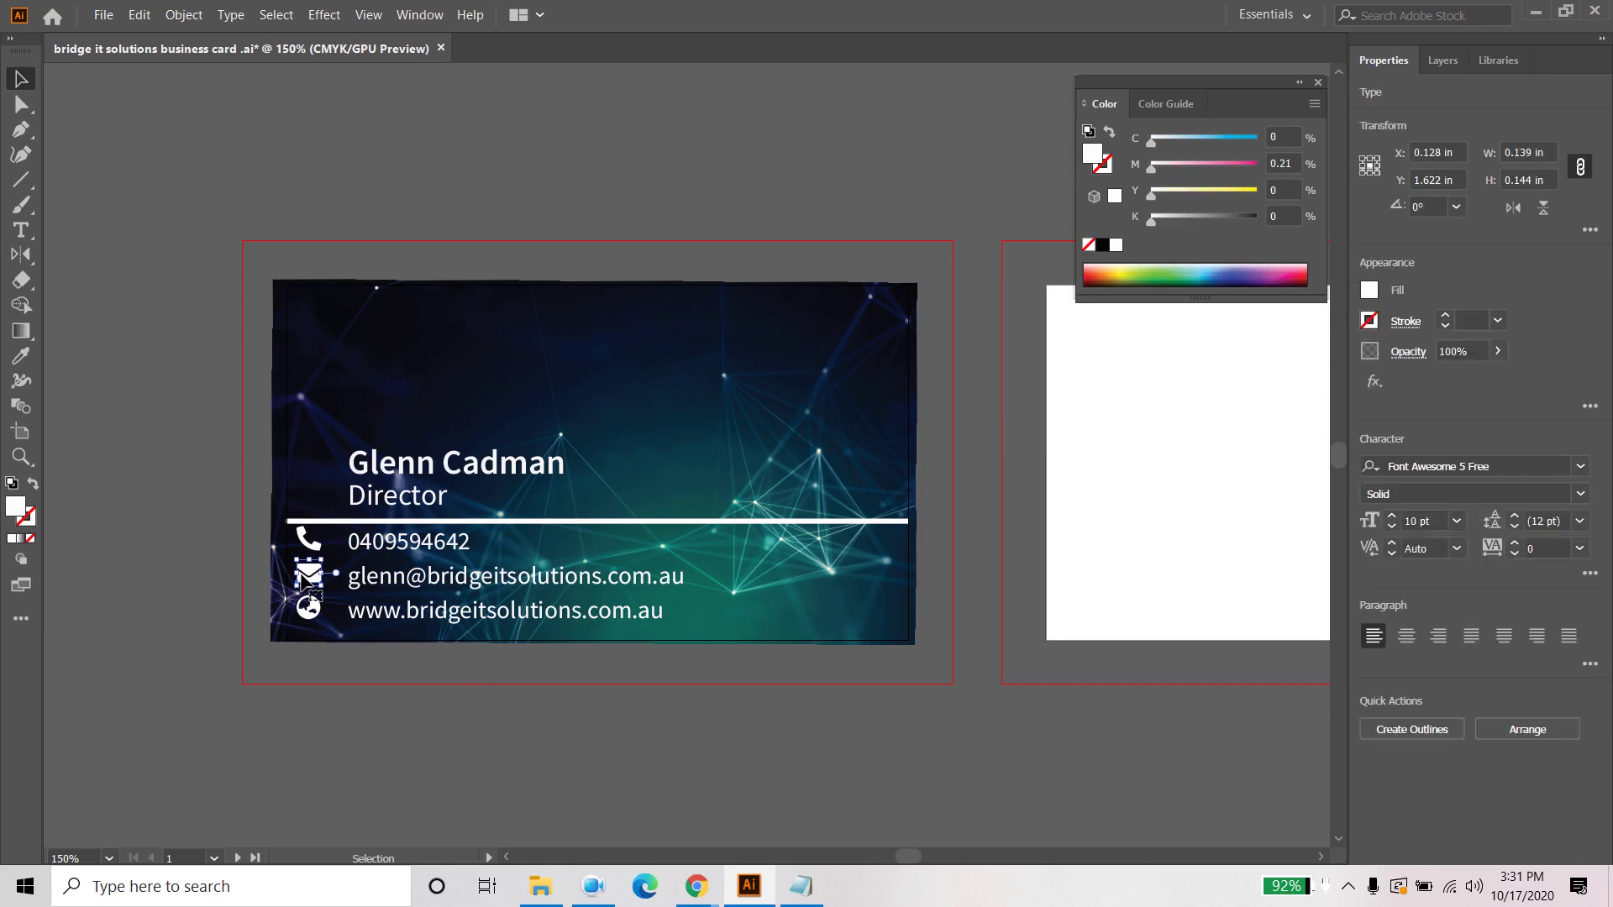
shift+click(311, 541)
shift+click(308, 608)
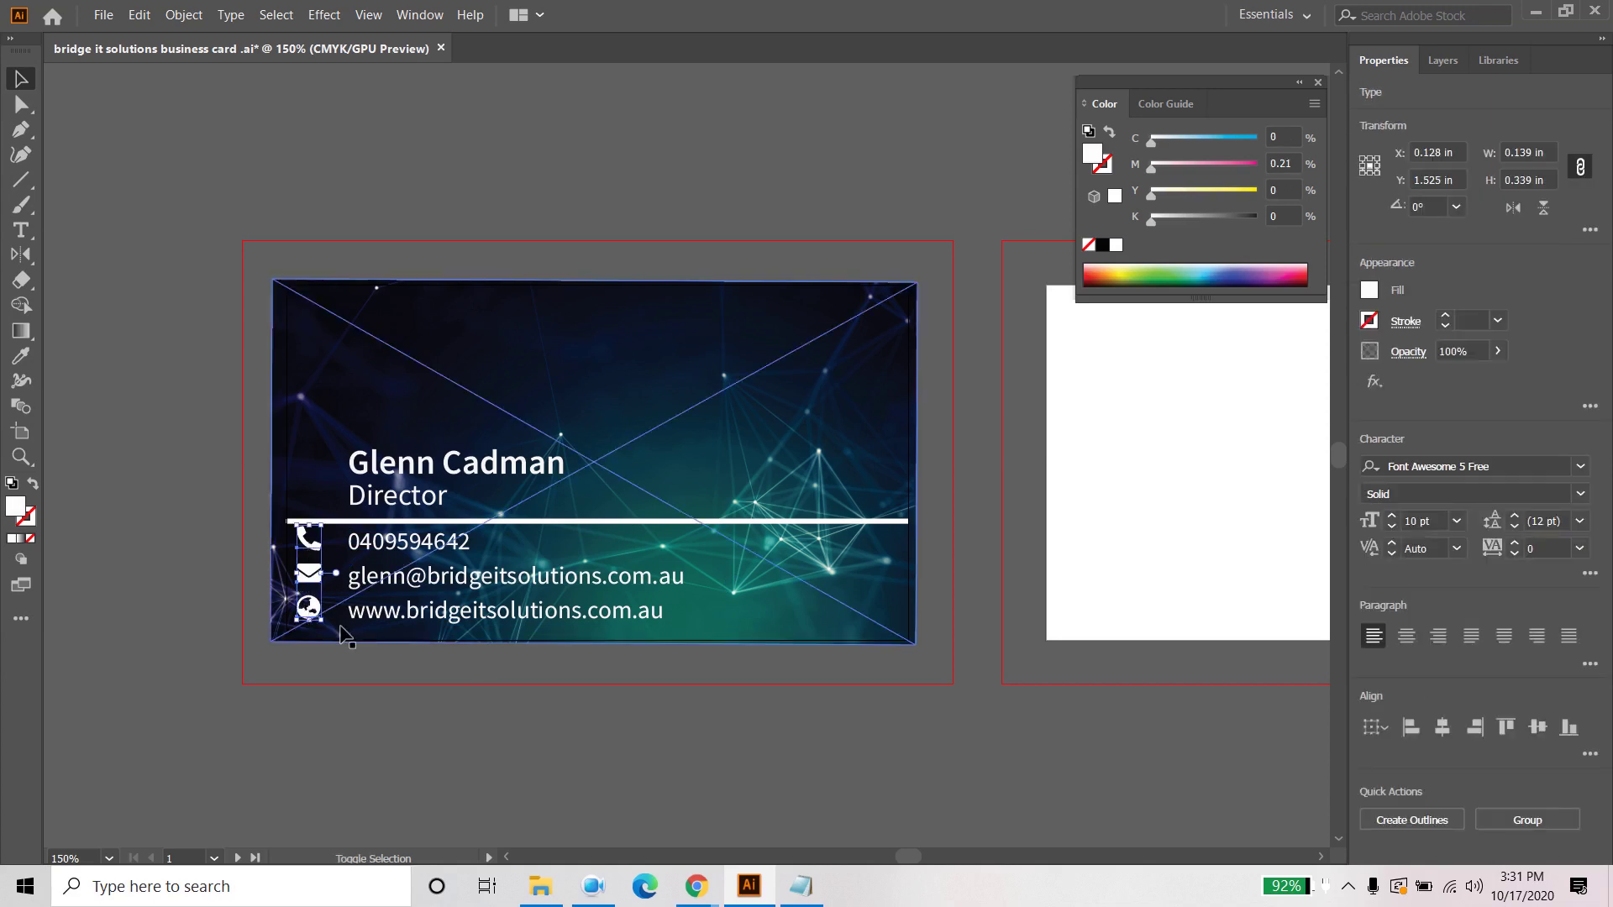
key(ctrl+g)
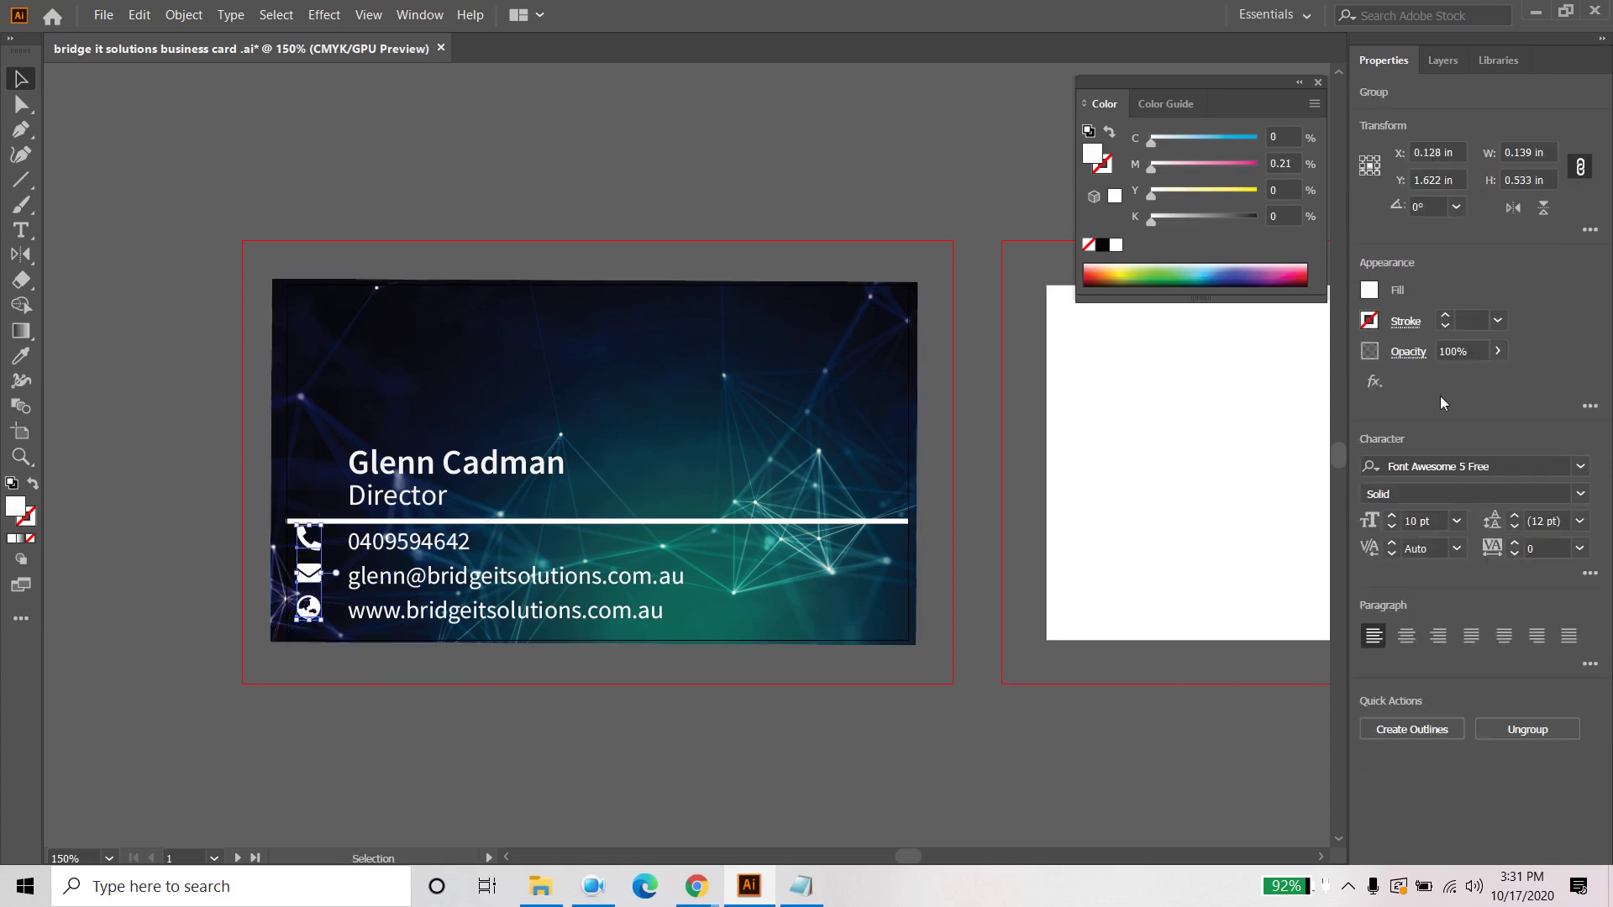
click(515, 704)
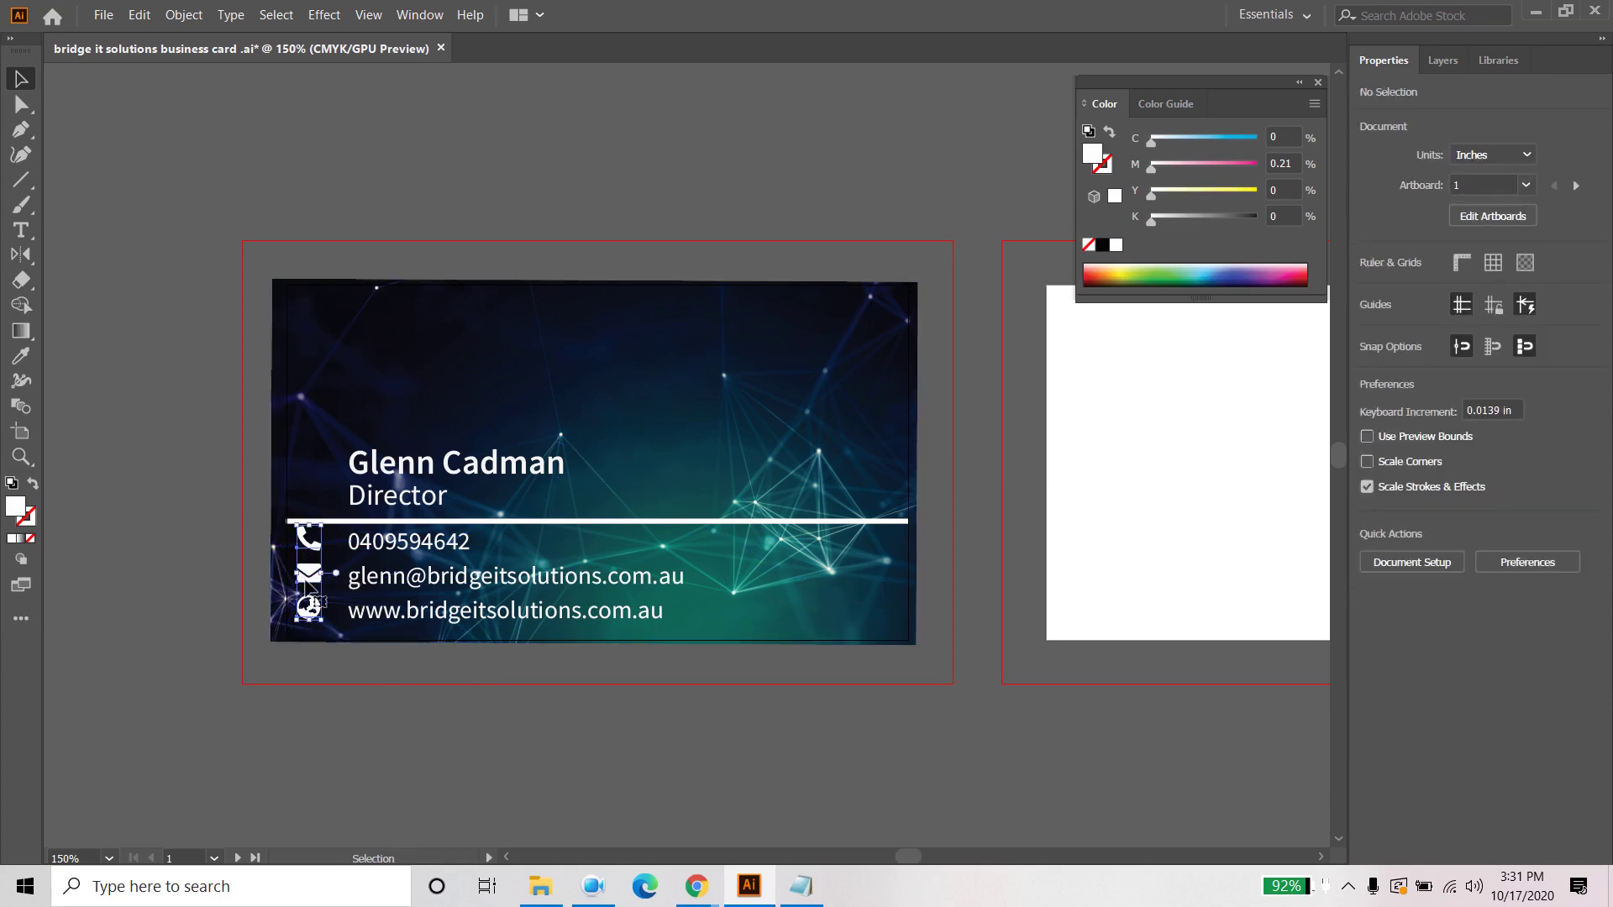
click(309, 580)
shift+click(389, 588)
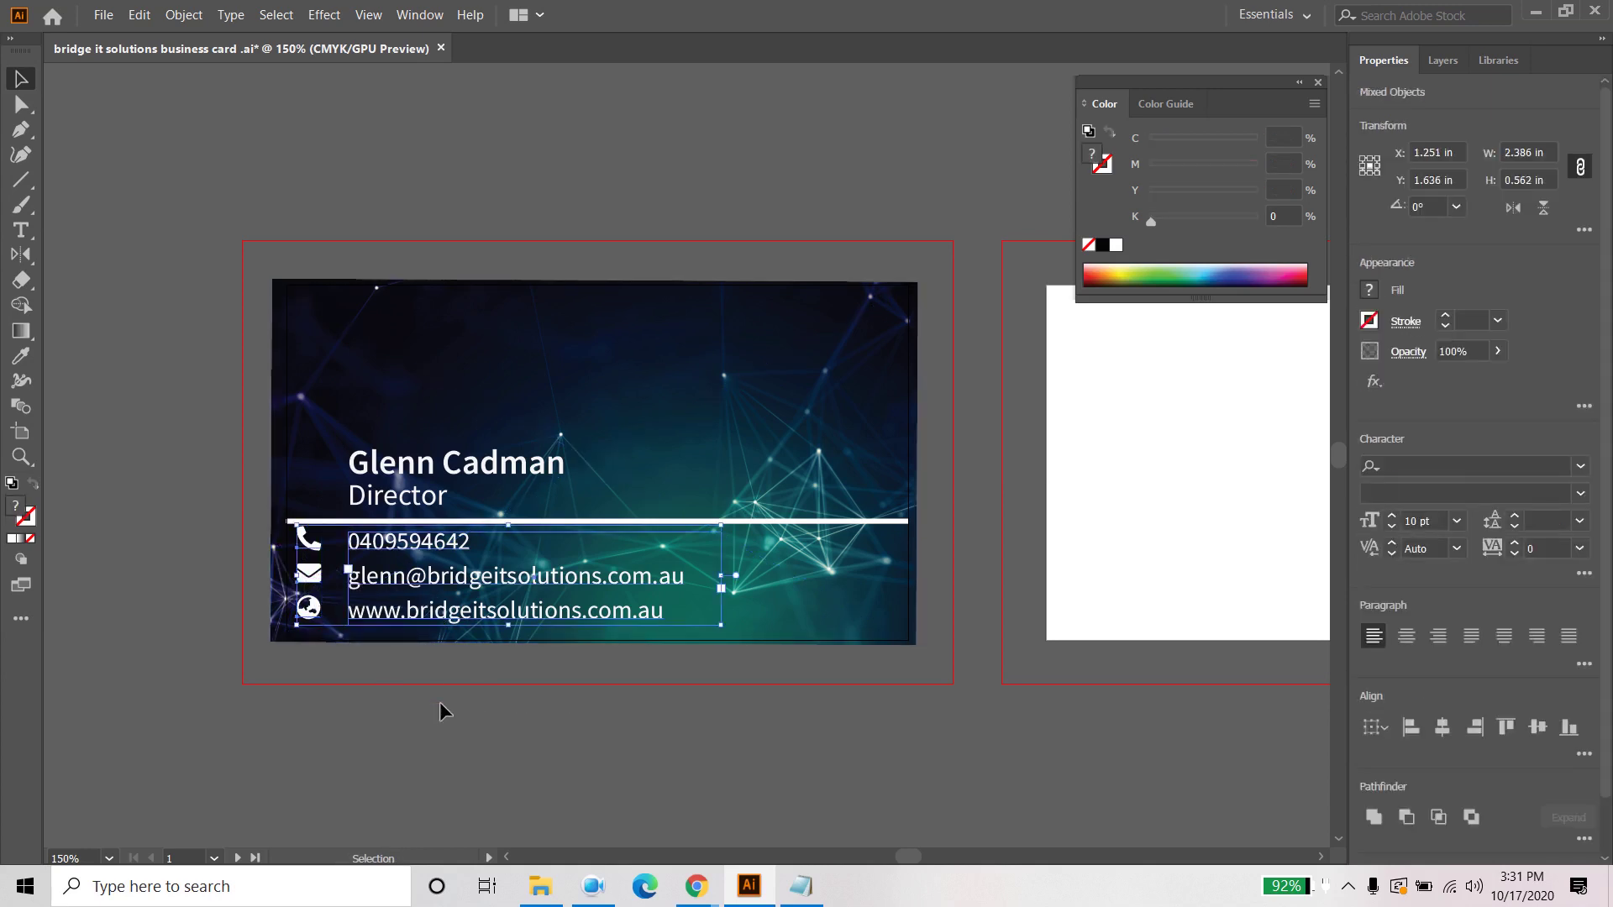
click(440, 704)
Step: Nudge the contact details text about 0.06 in left, closer to the icons
click(414, 583)
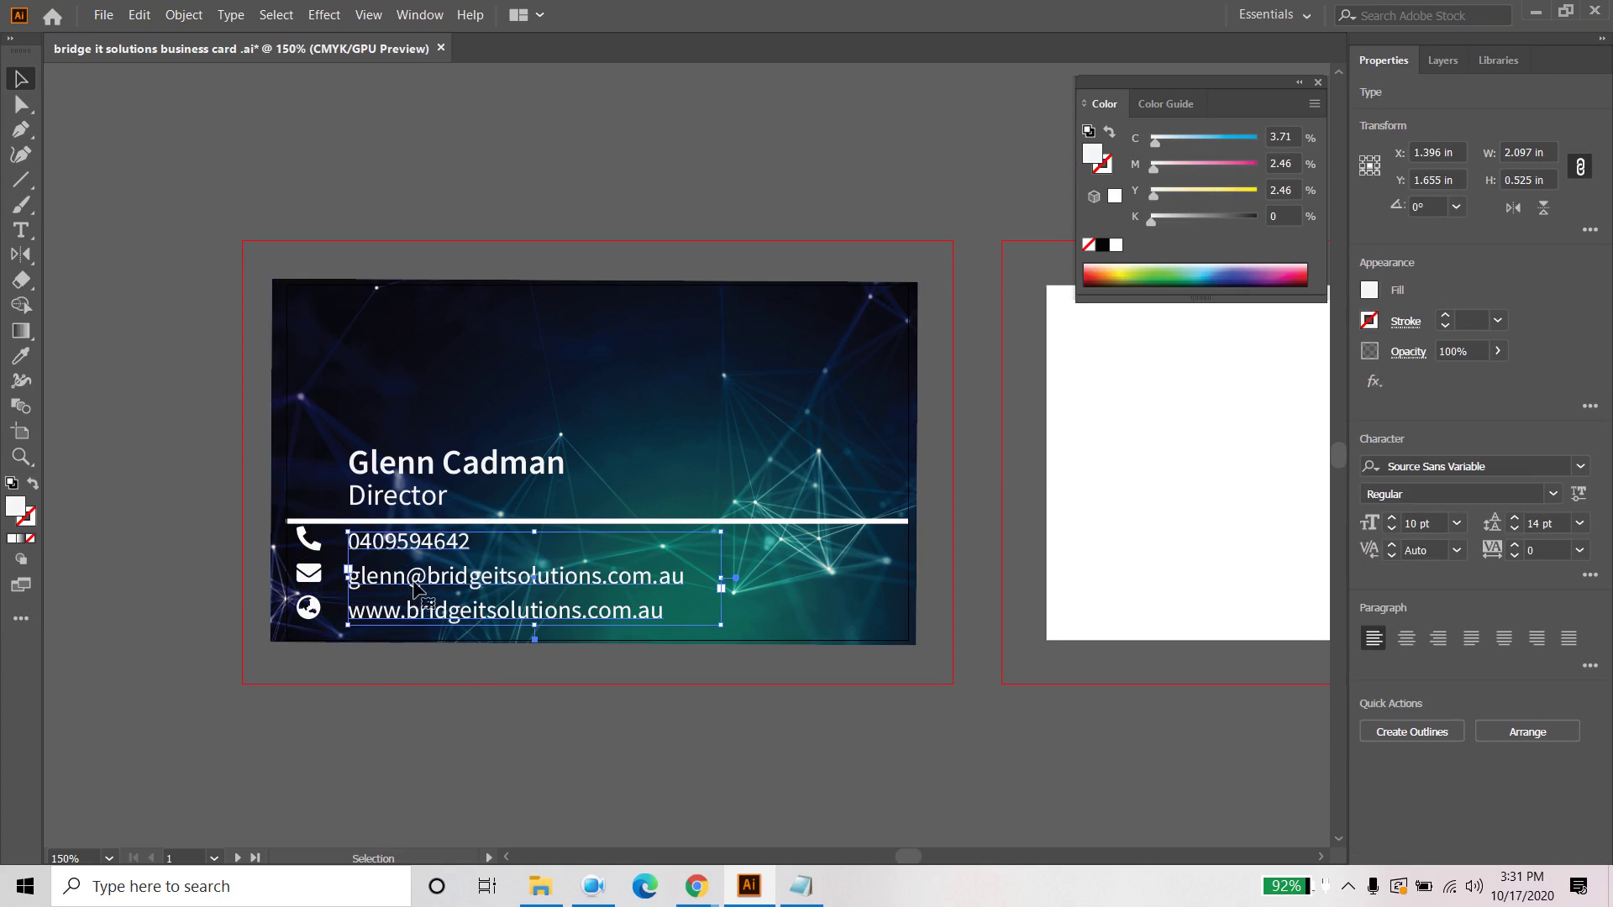
key(Left)
key(Left)
key(Left)
key(Left)
key(Left)
key(Left)
key(Left)
key(Left)
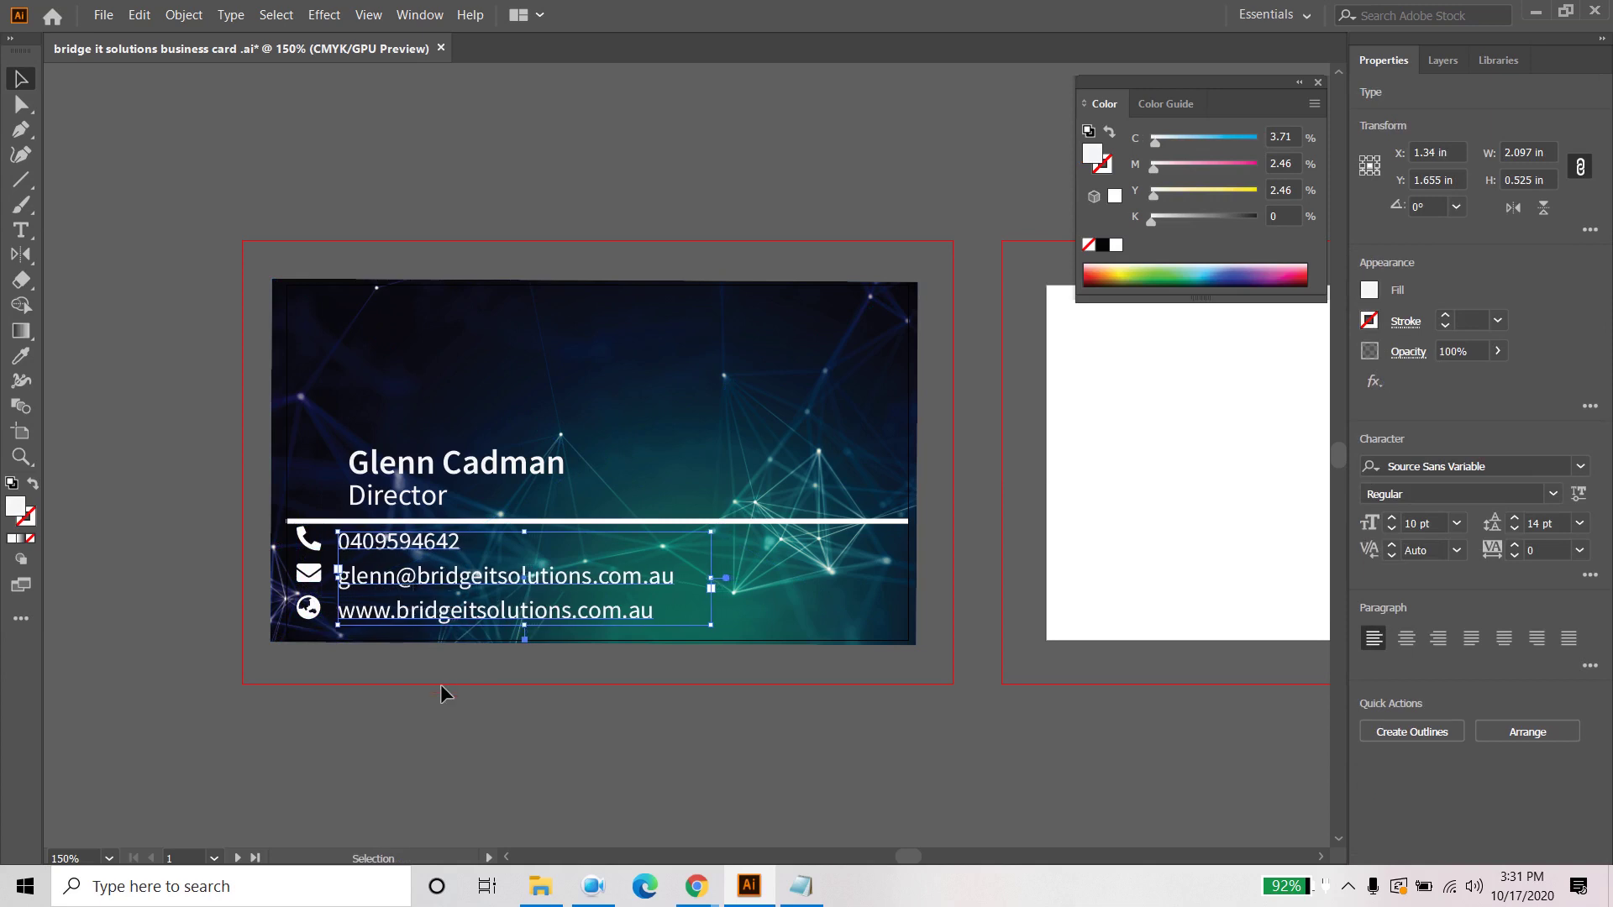
click(497, 741)
Step: Reduce the icon group's font size by 1 pt and align its vertical center with the contact details text
click(309, 574)
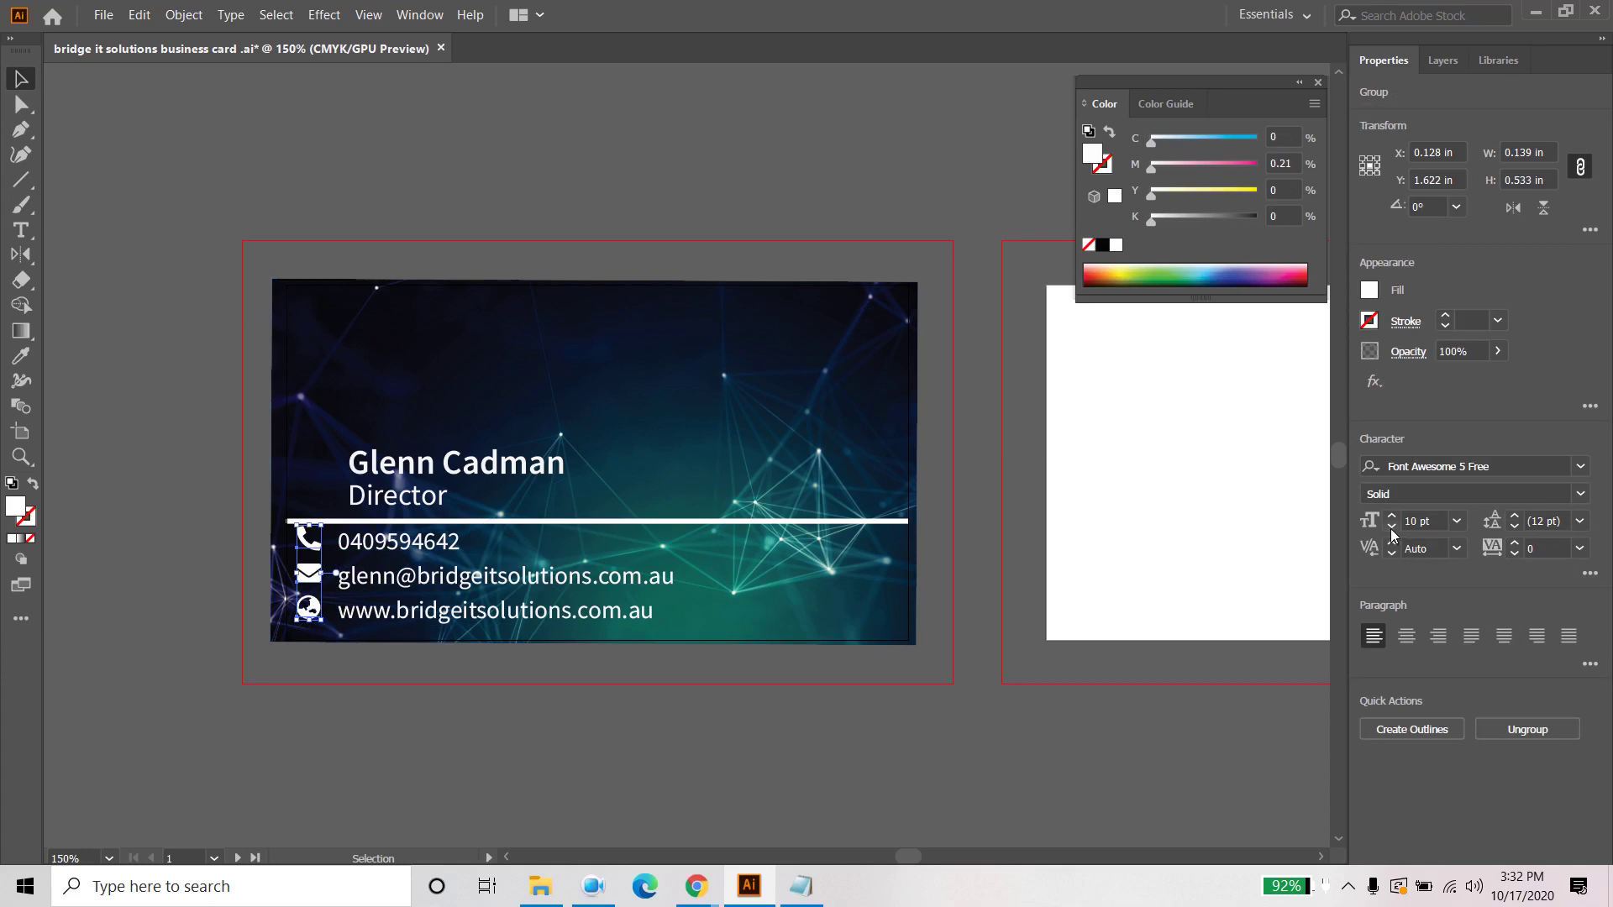
click(1391, 528)
click(379, 580)
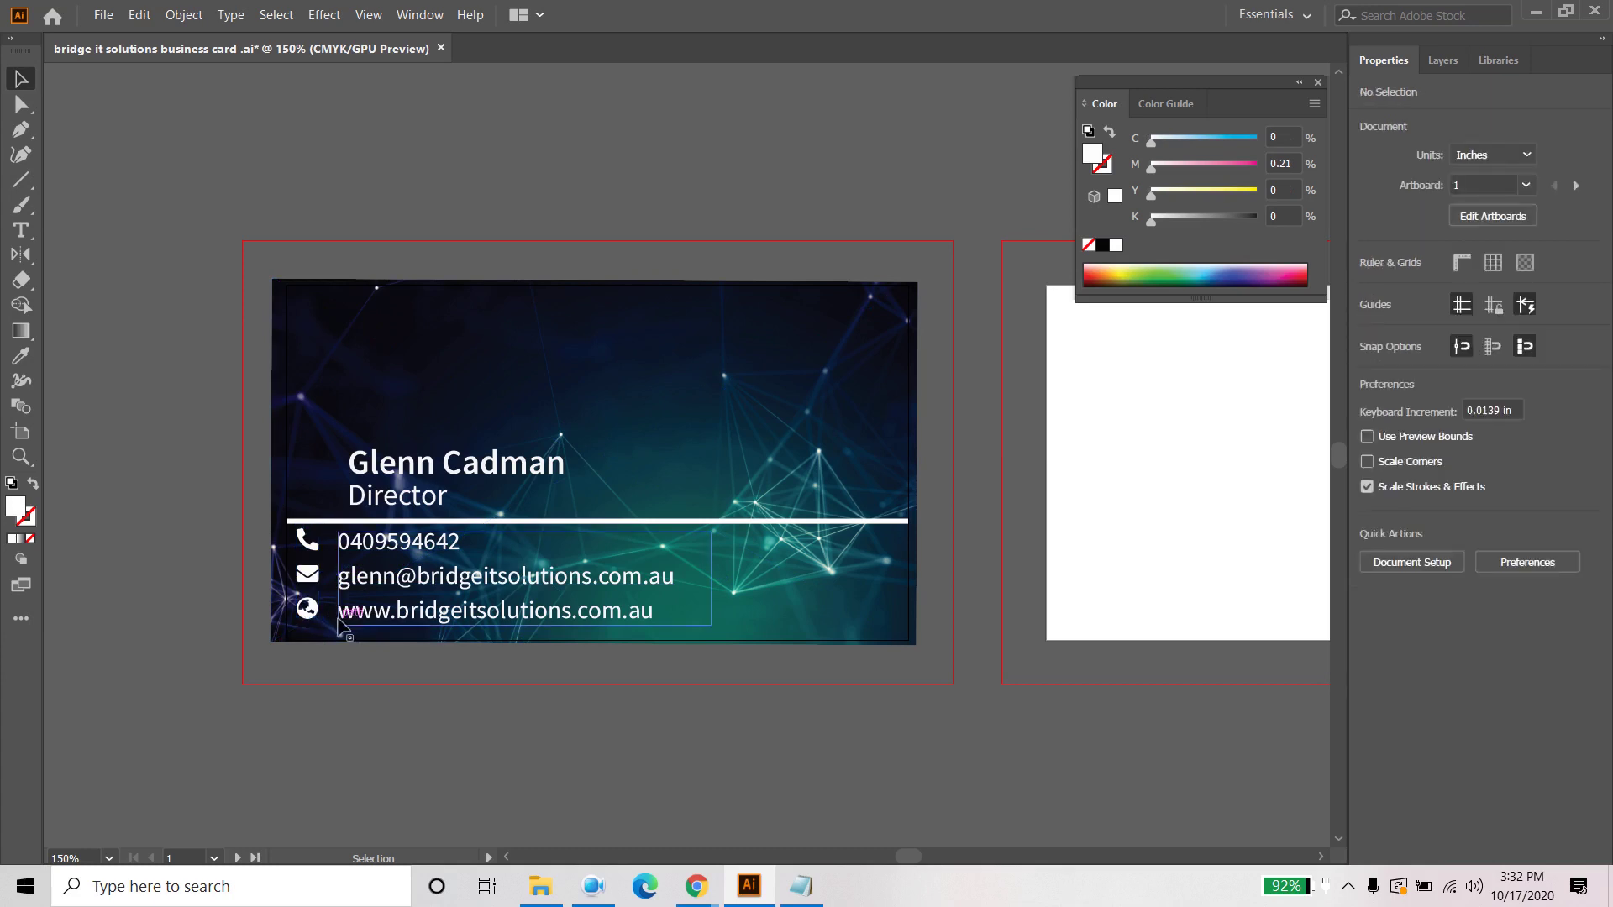
shift+click(309, 588)
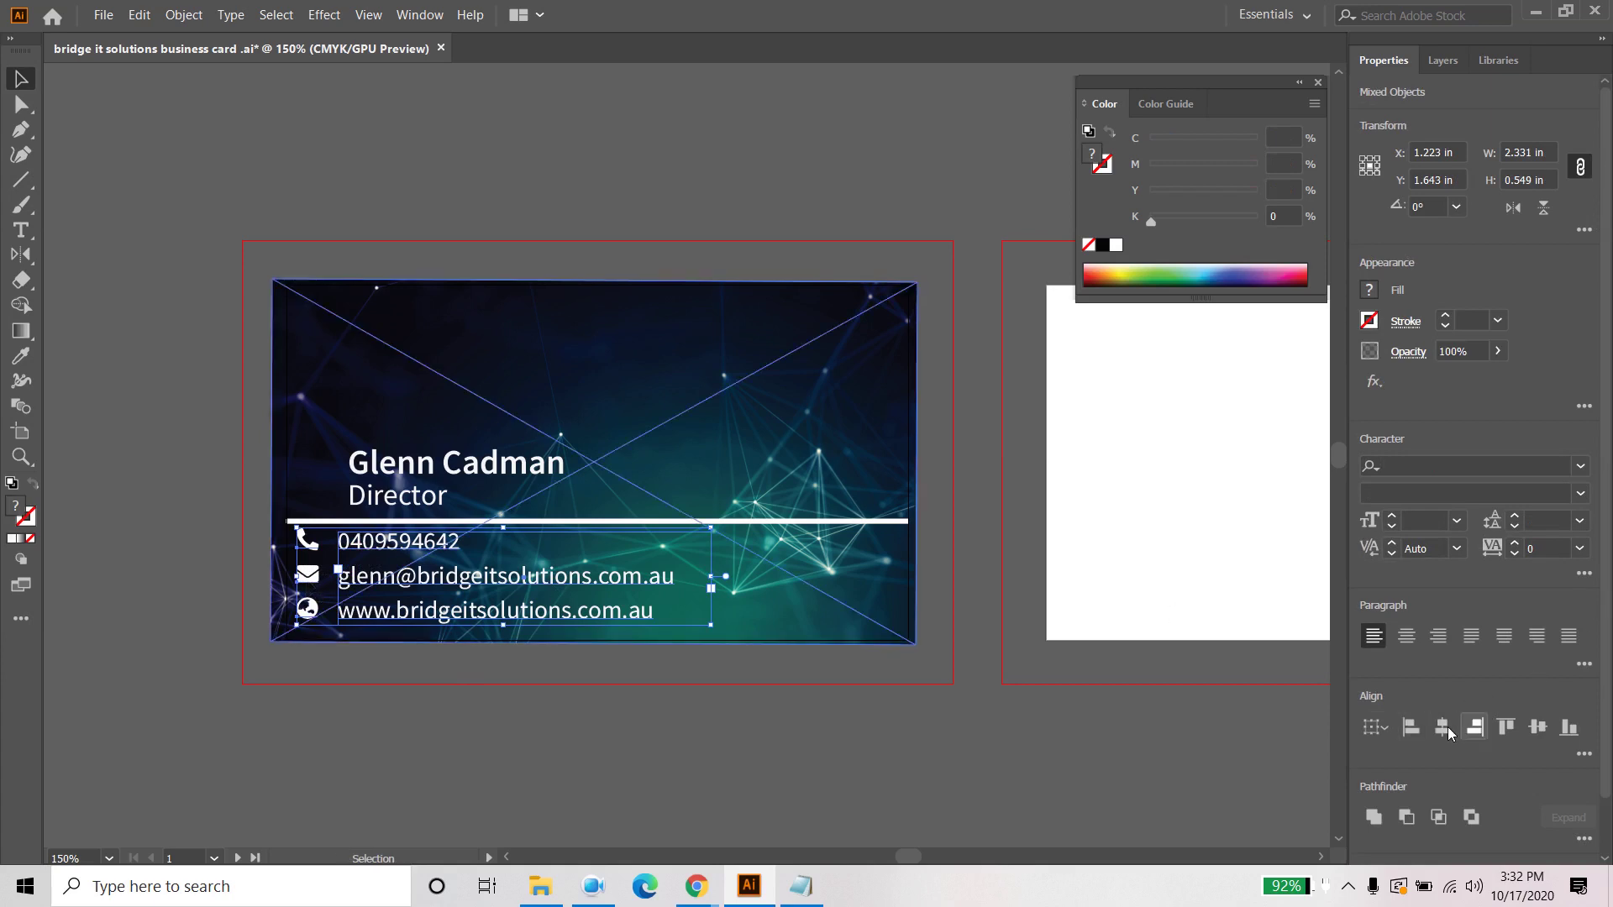
click(1538, 728)
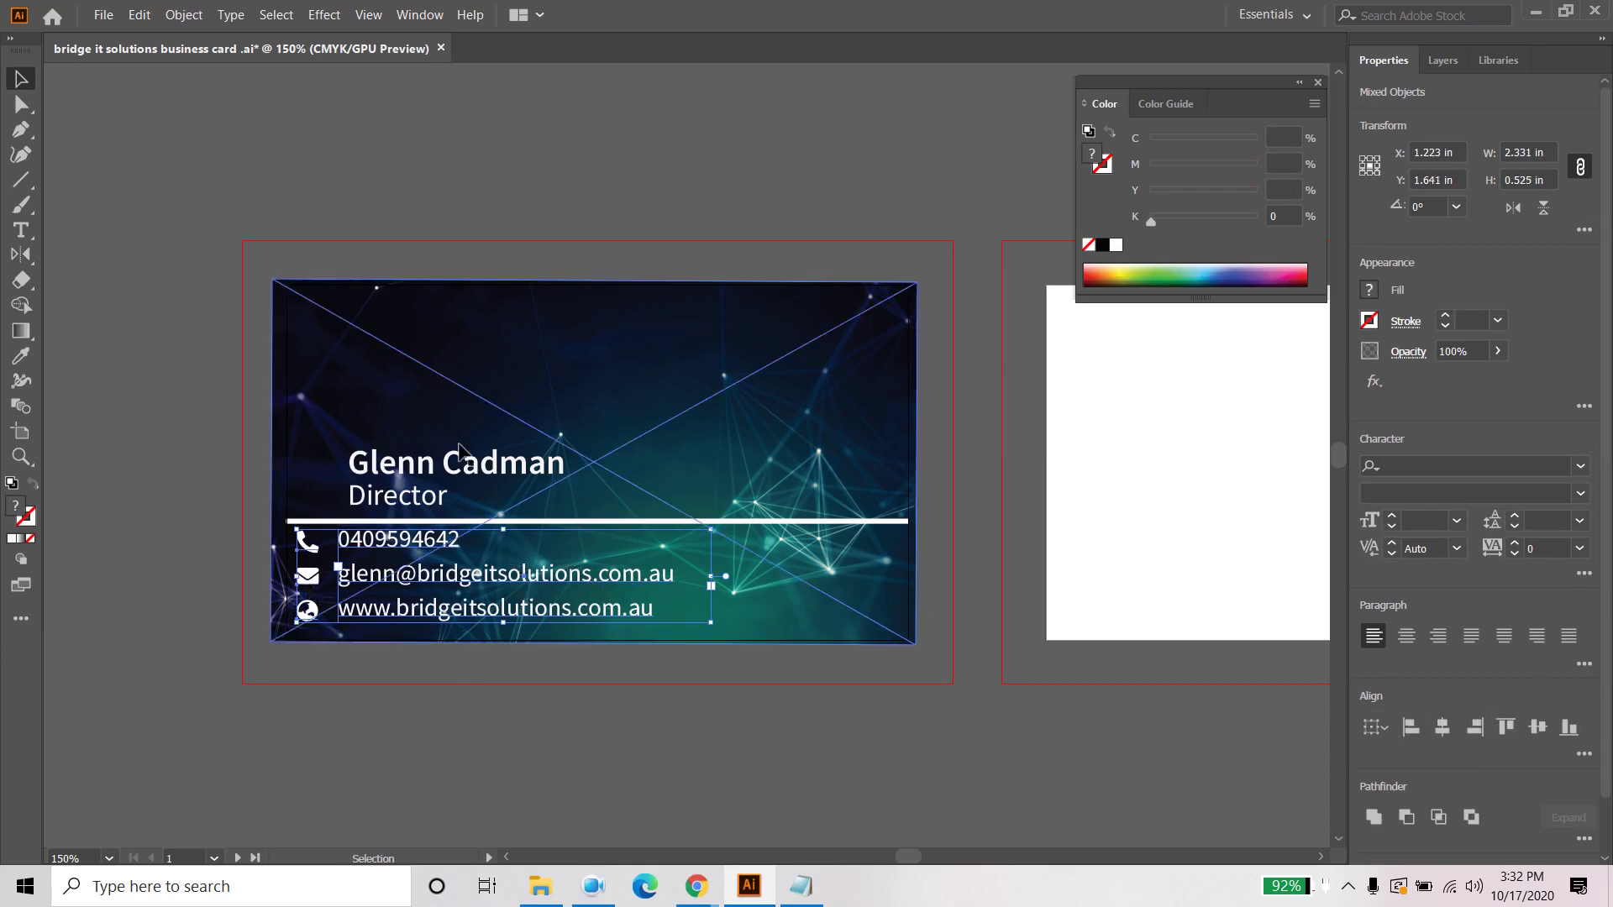
Step: Move the name and Director title together to the card's upper-left area, centred at about X 0.81 in, Y 0.37 in
click(417, 473)
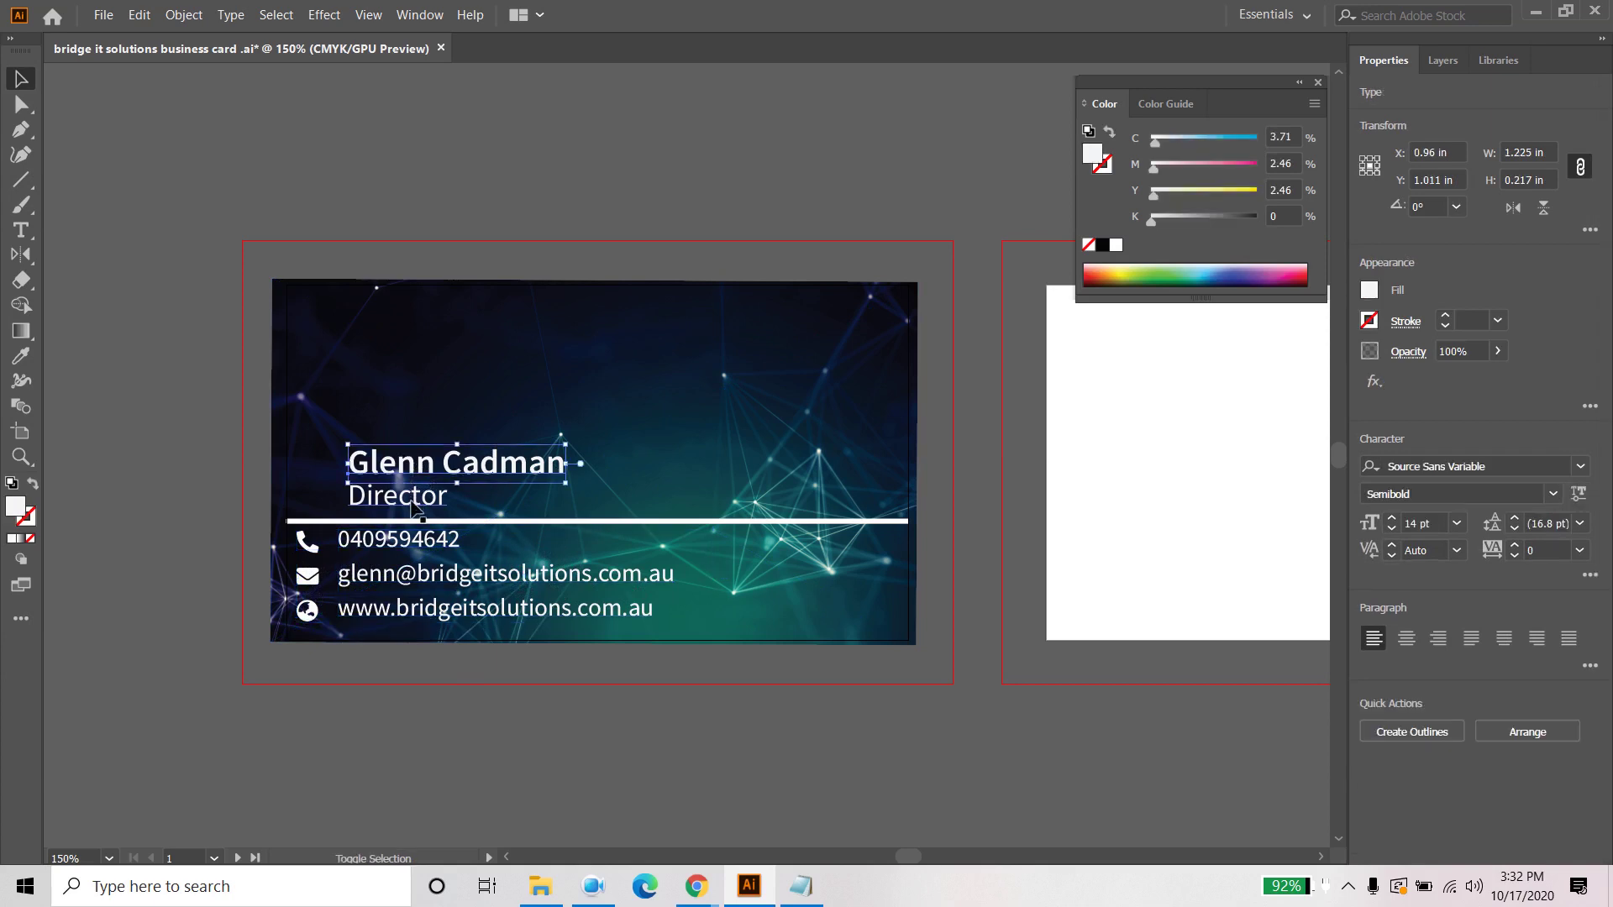
shift+click(410, 504)
drag(405, 504, 375, 375)
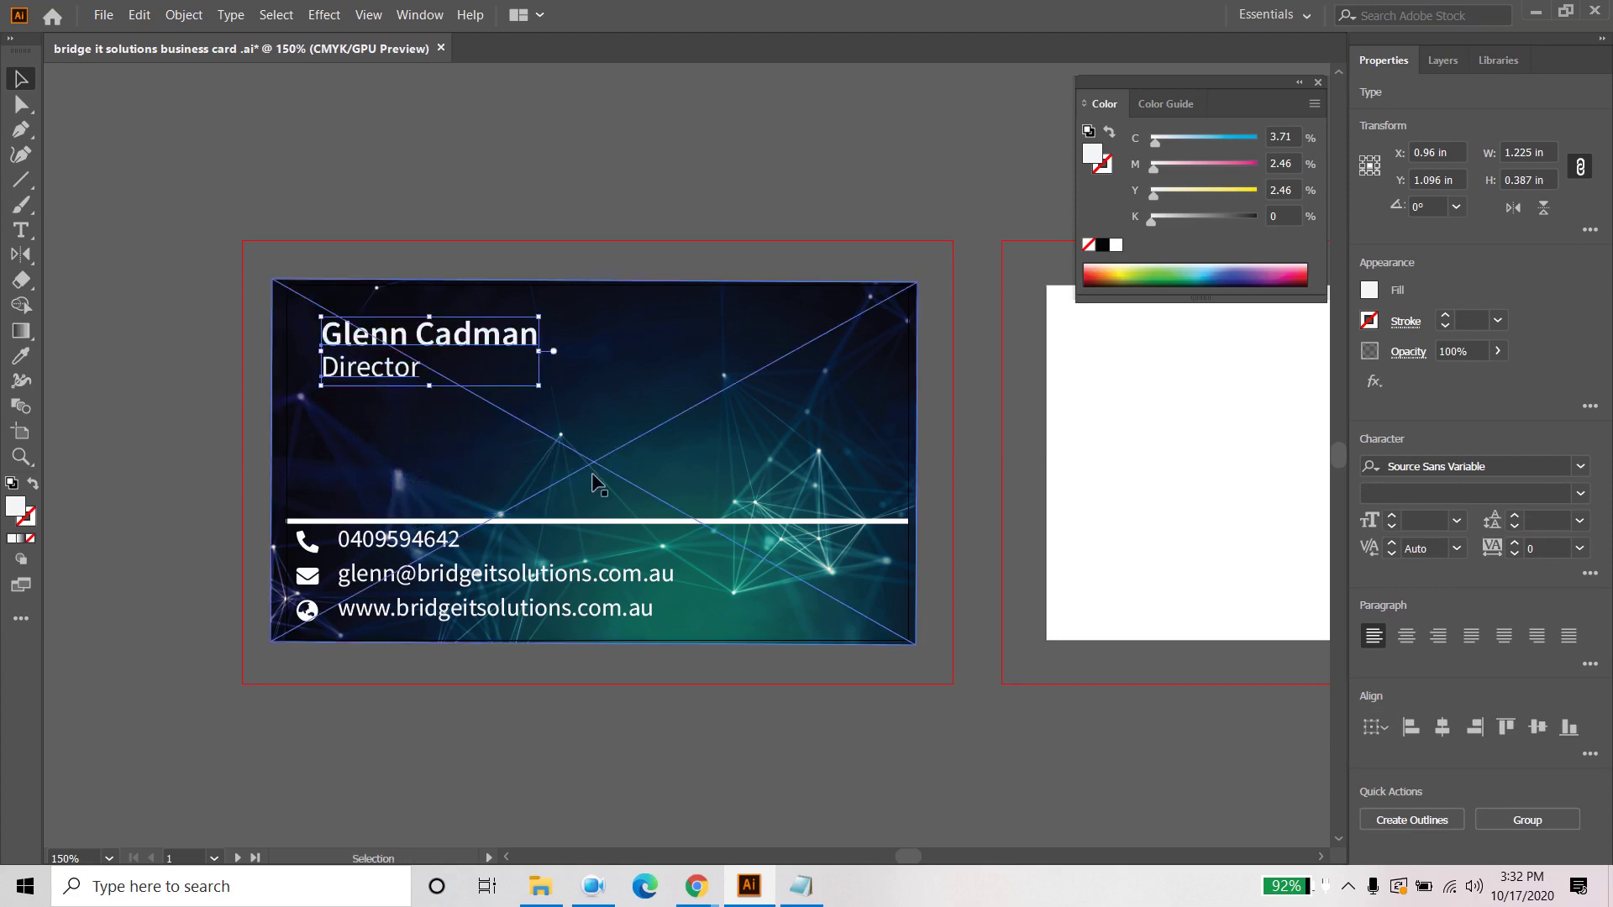
click(694, 730)
Step: Move the white divider line directly beneath the Director title and shorten it to 0.5 in
click(502, 522)
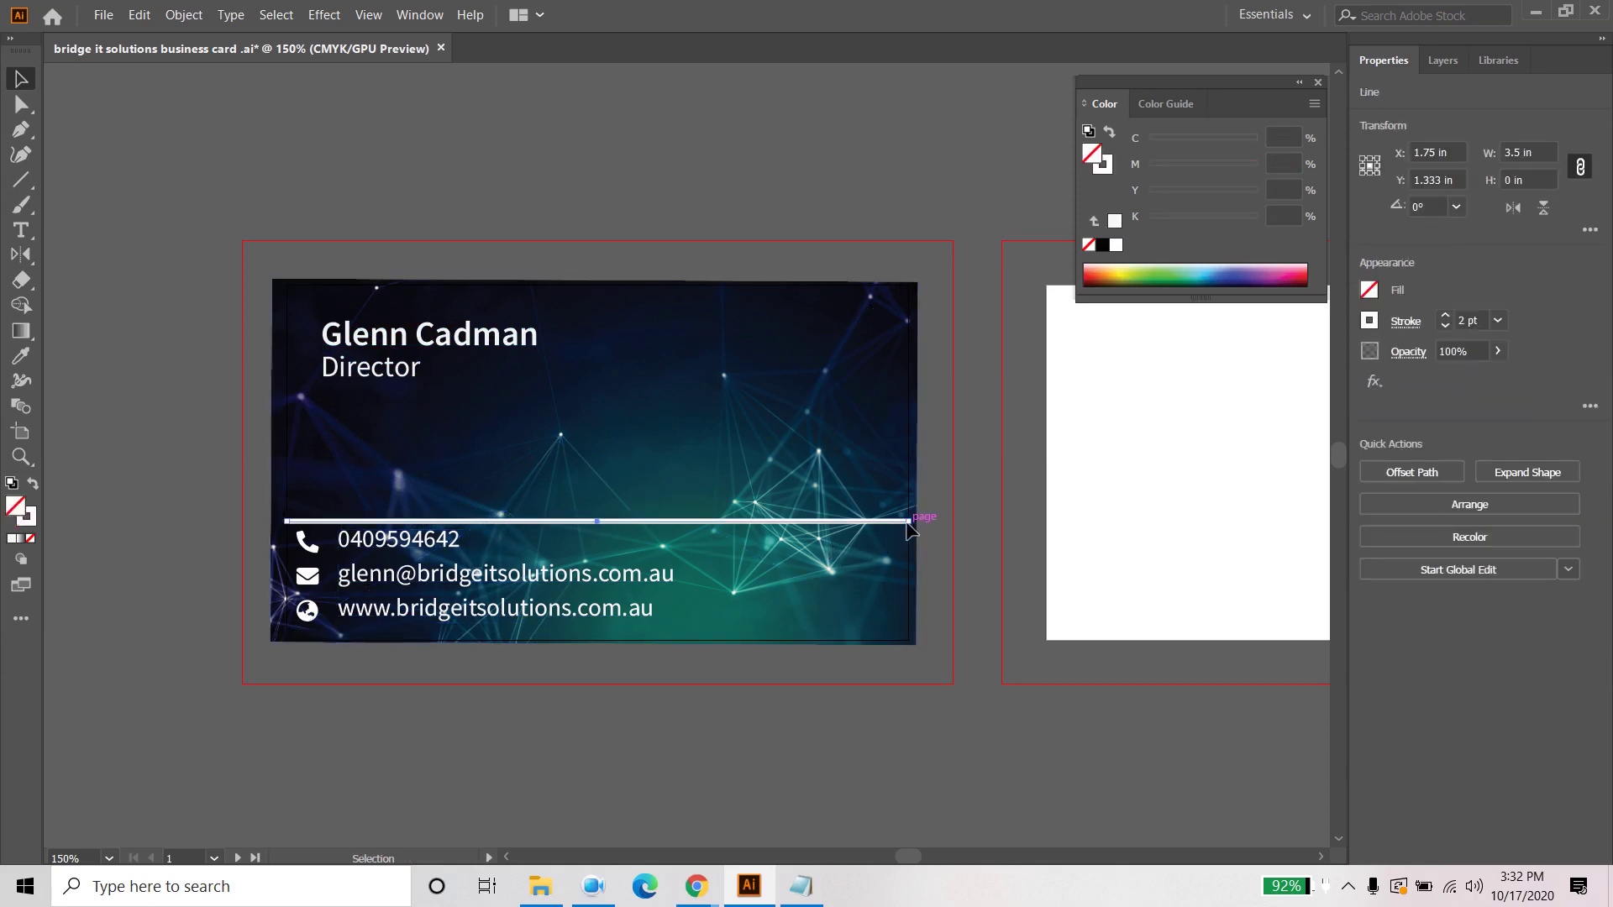
drag(911, 522, 533, 403)
alt+scroll(546, 401, up, 2)
click(468, 452)
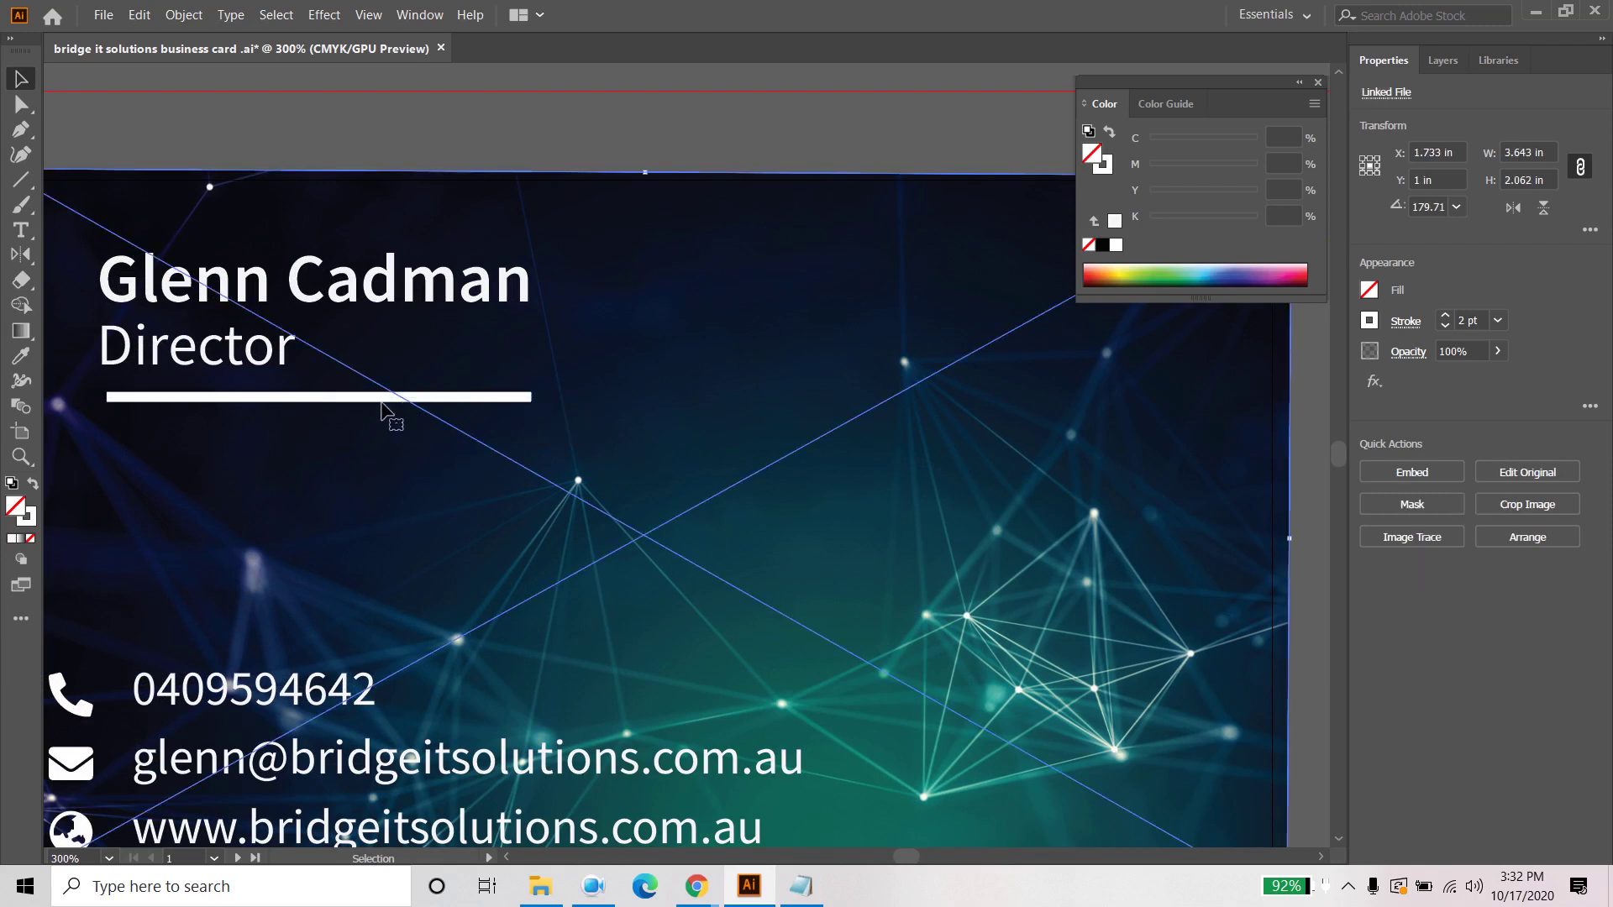
click(350, 399)
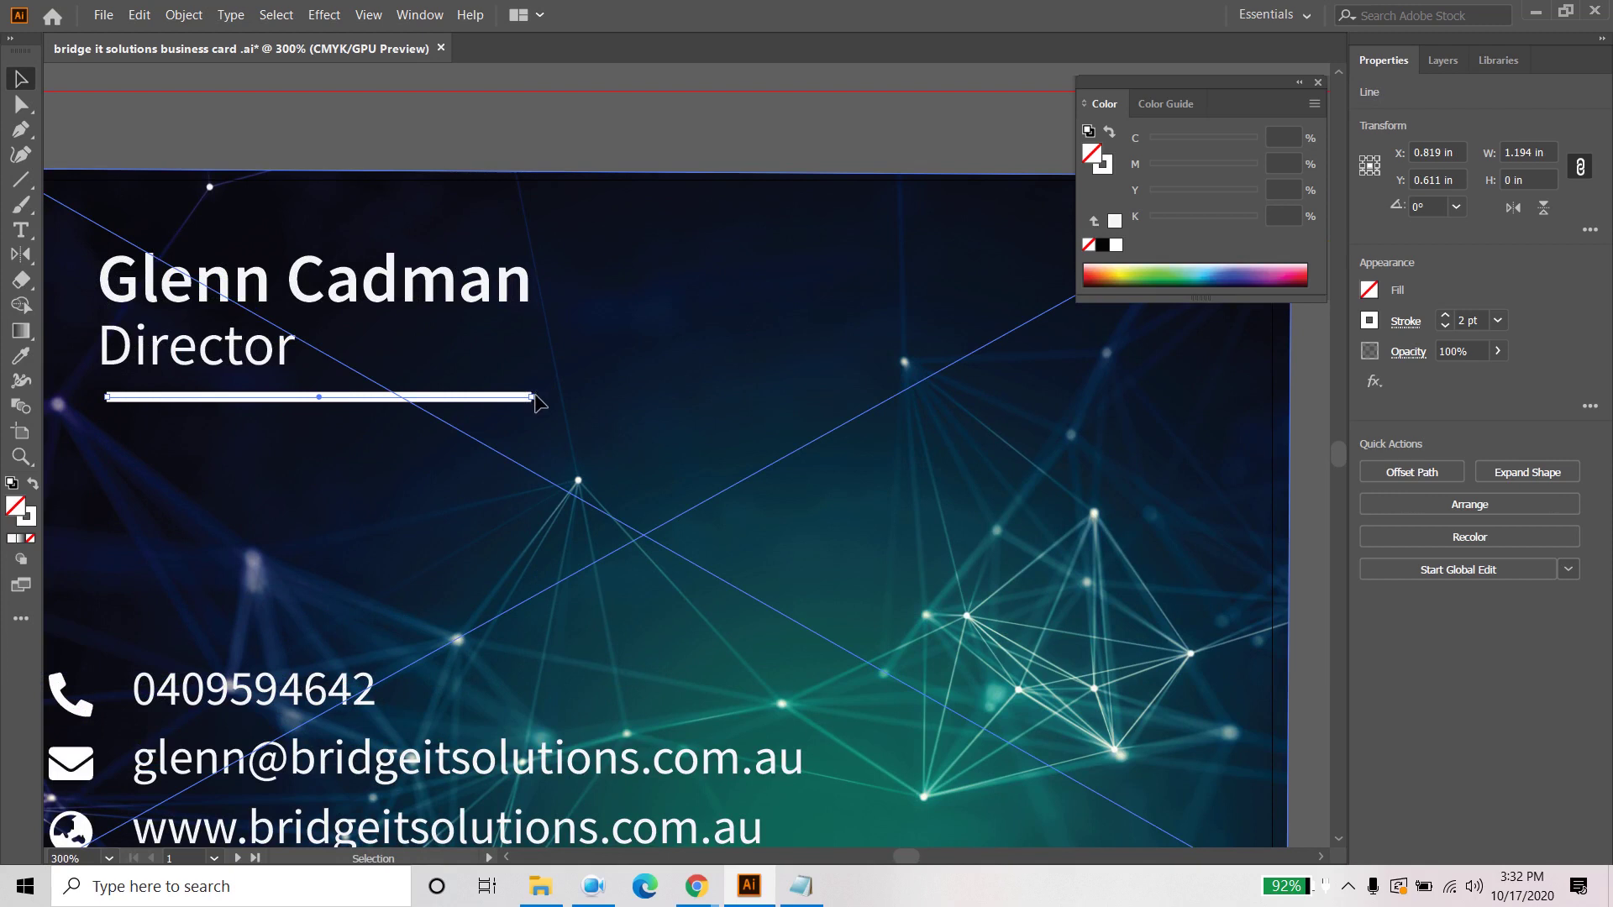
drag(535, 398, 288, 400)
click(342, 461)
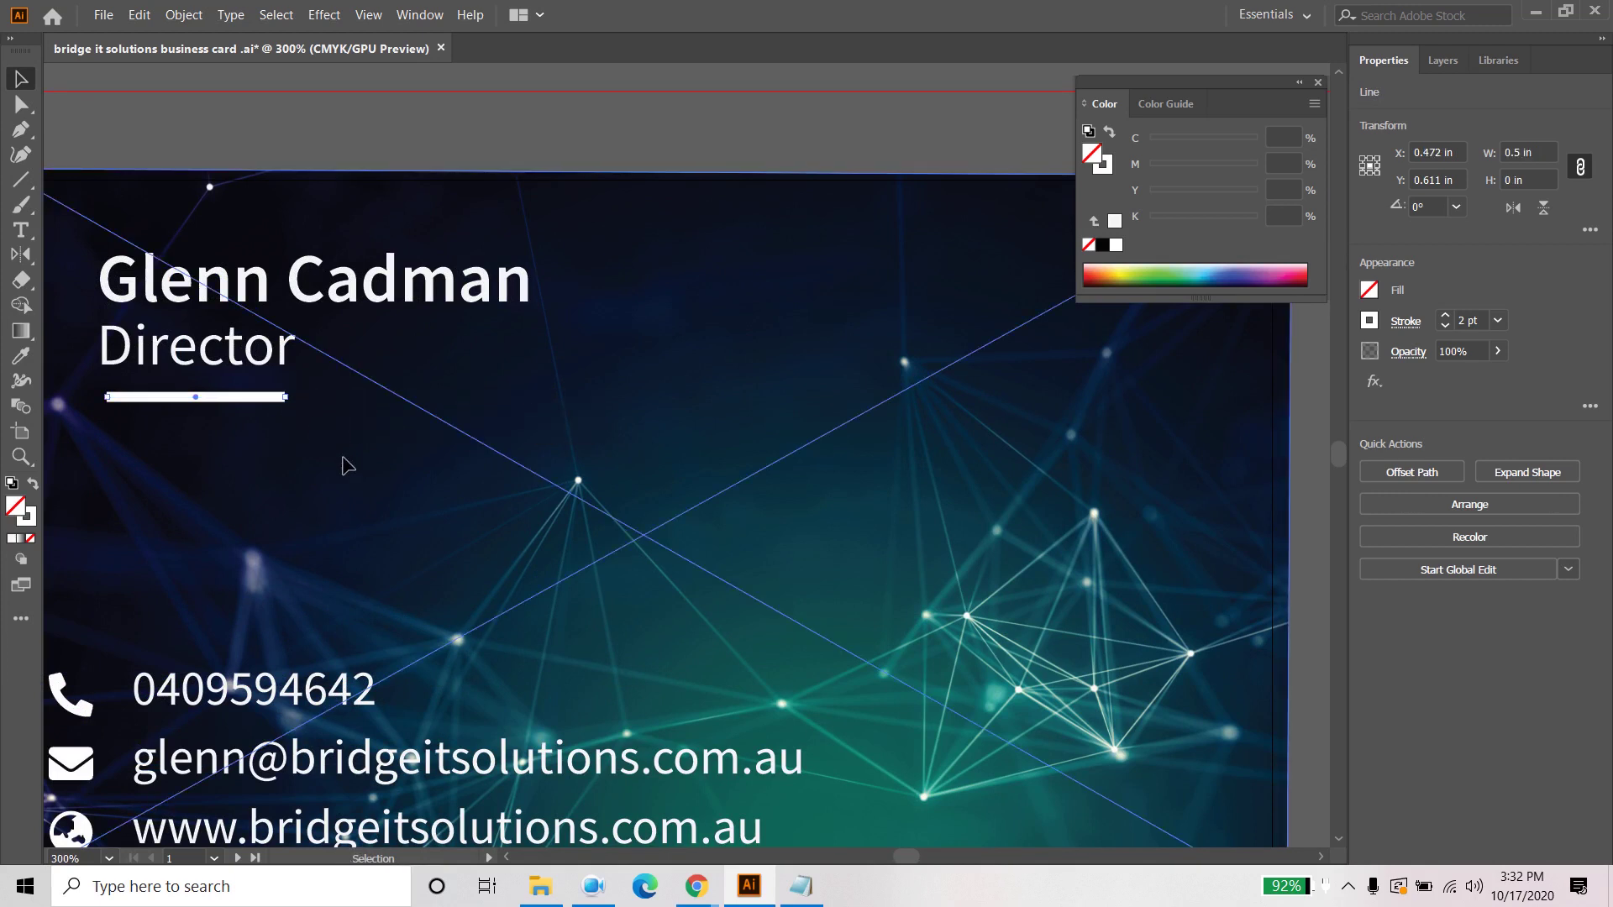
Step: Set the stroke weight of the short divider line to 1 pt
click(243, 398)
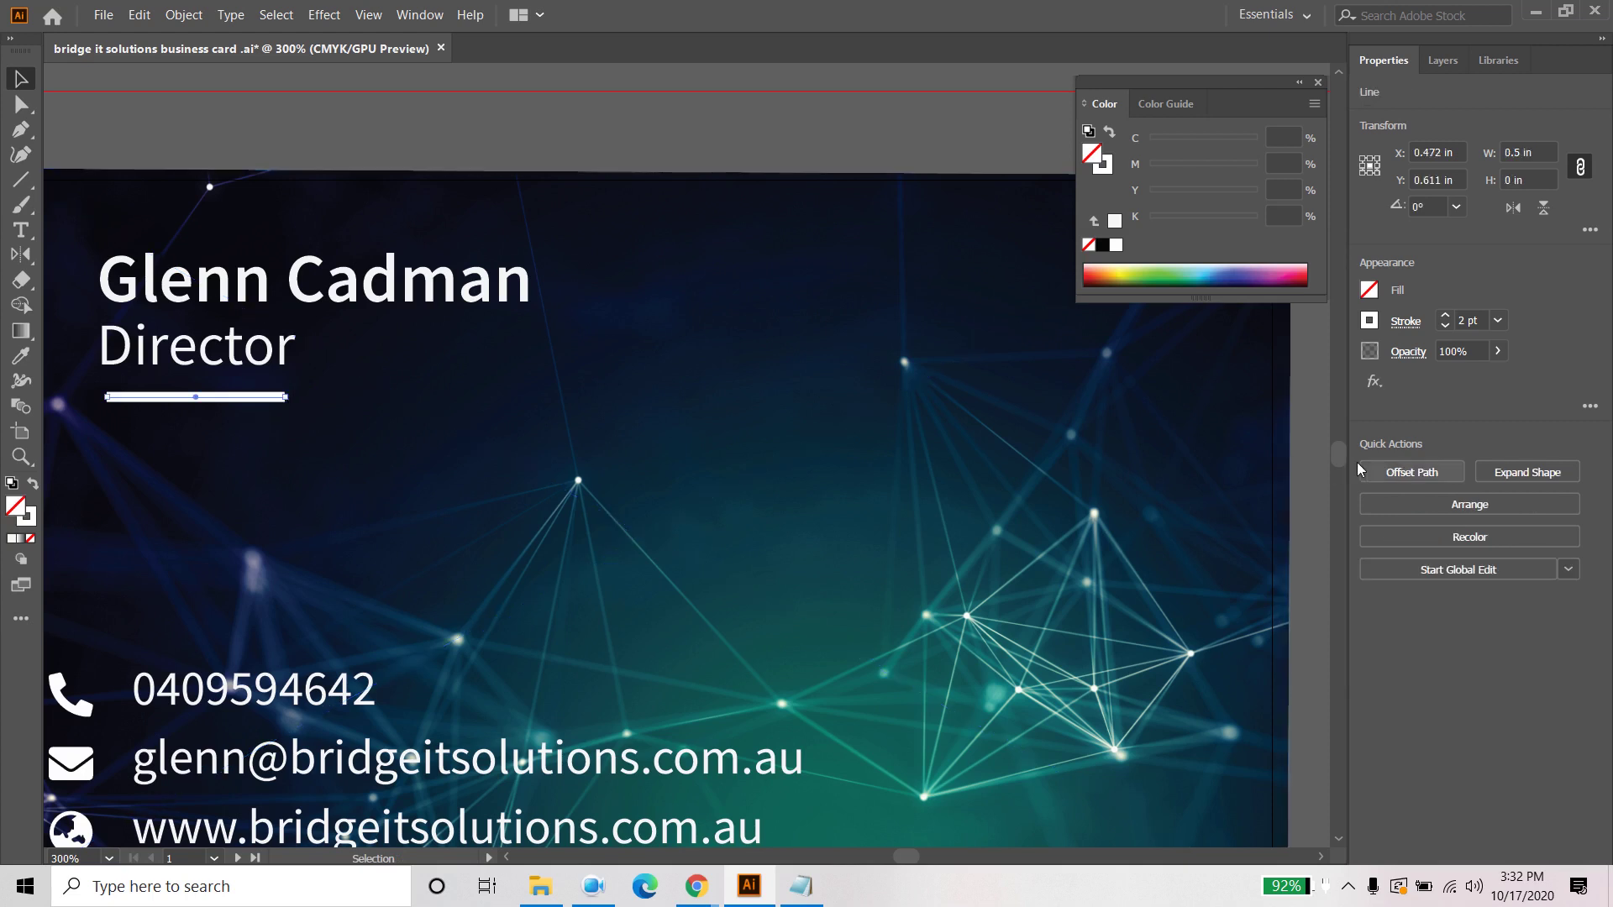
click(1446, 327)
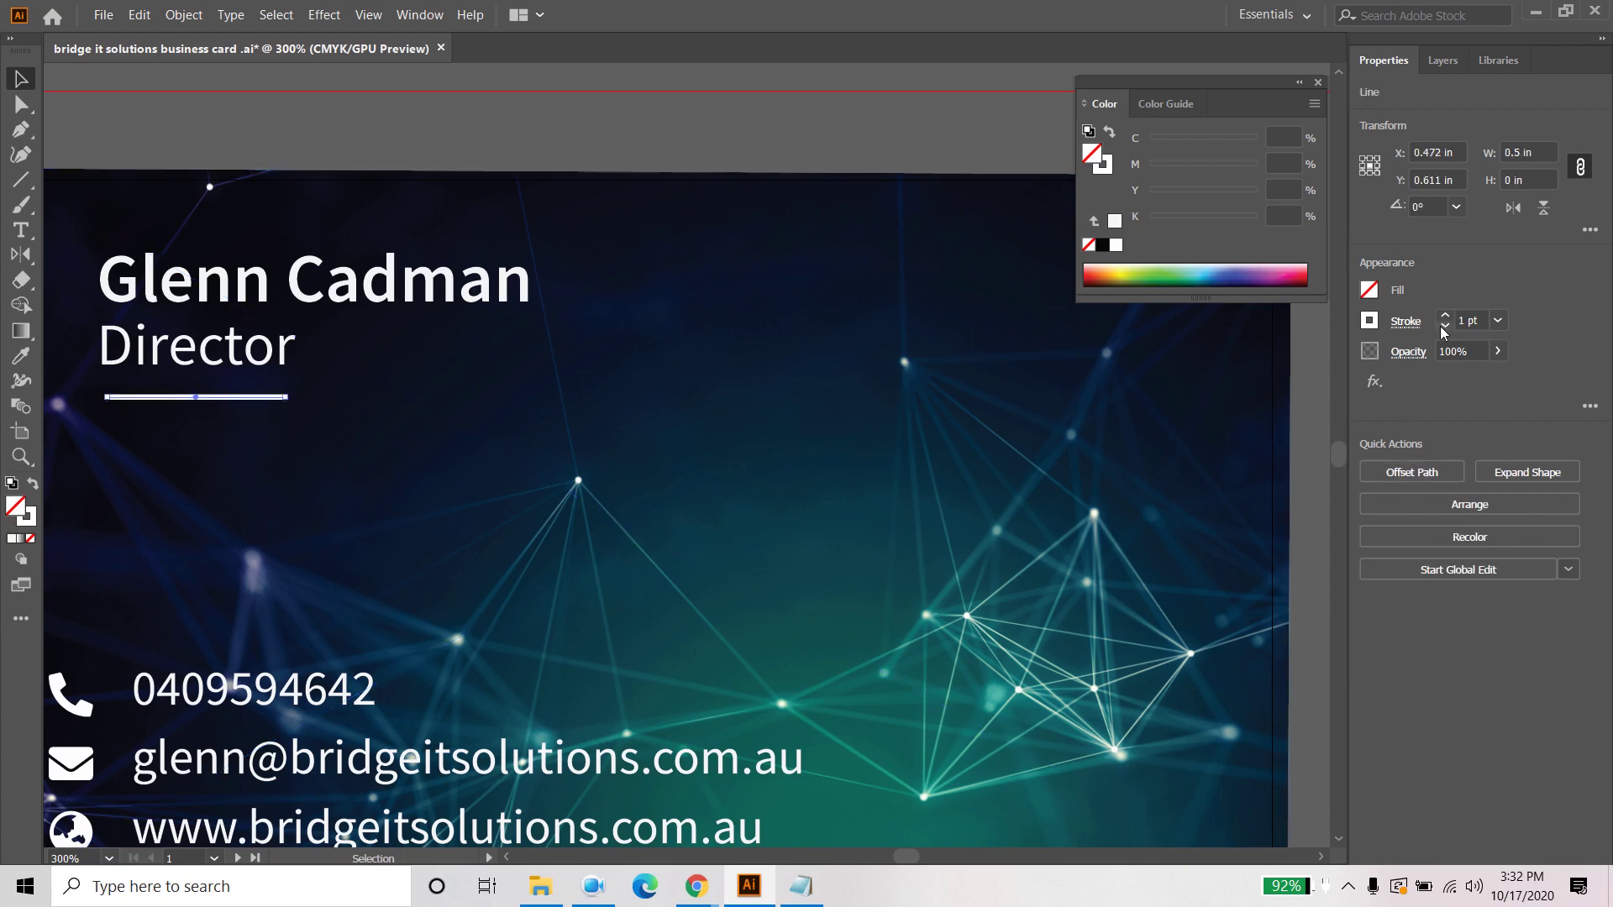
click(345, 454)
Step: Align the left edges of the name, the Director title and the divider line
click(166, 398)
shift+click(138, 353)
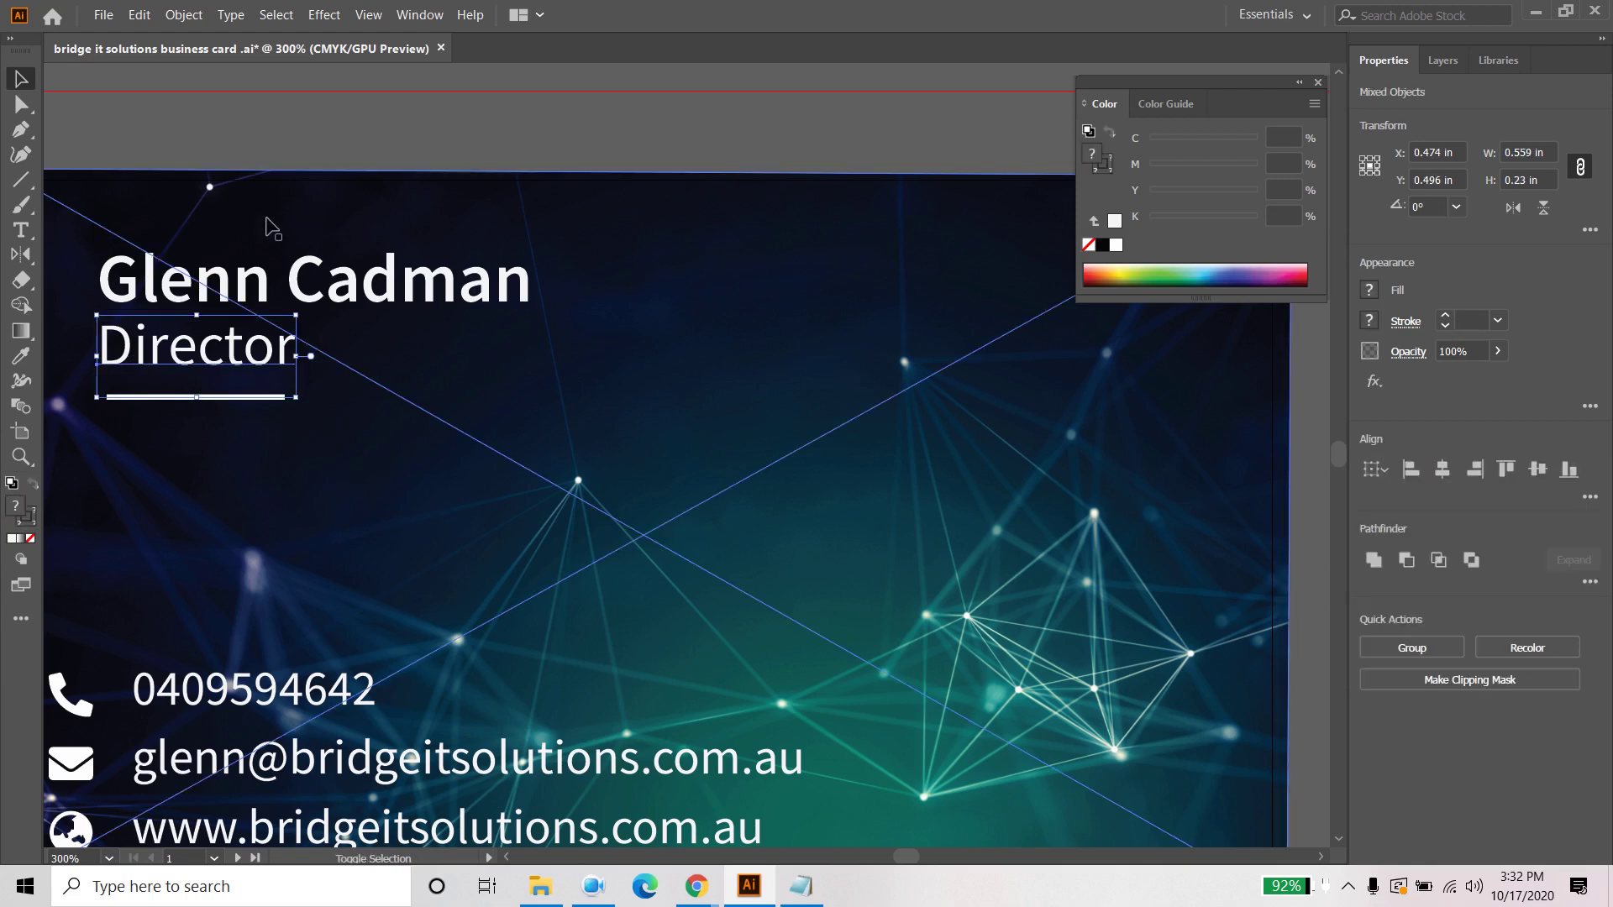
shift+click(257, 284)
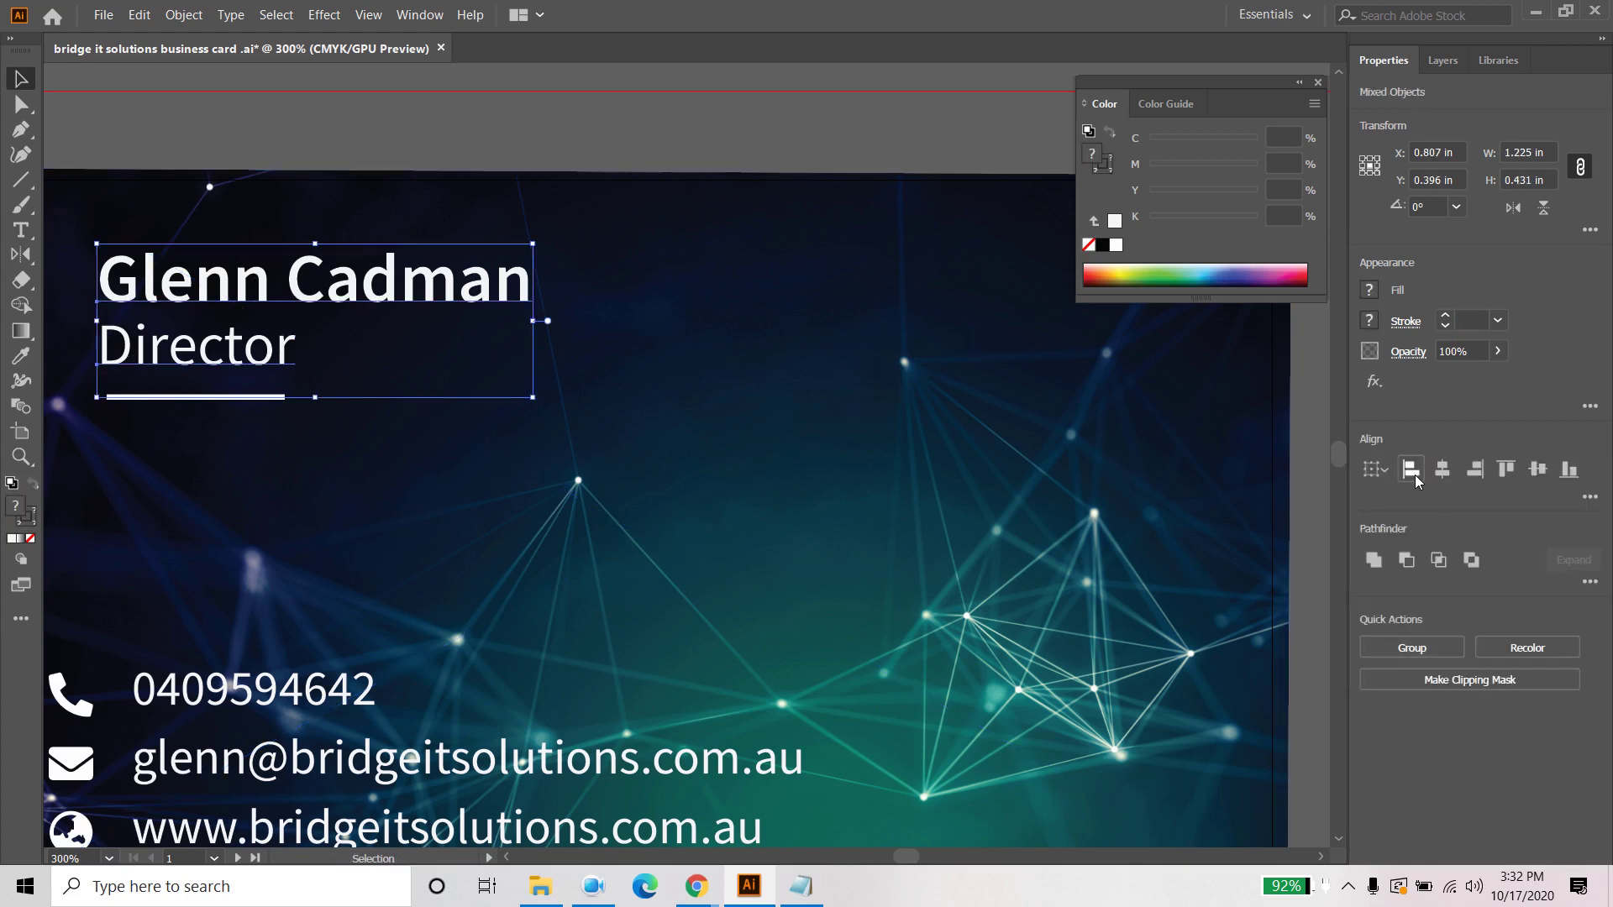
click(1415, 479)
click(420, 475)
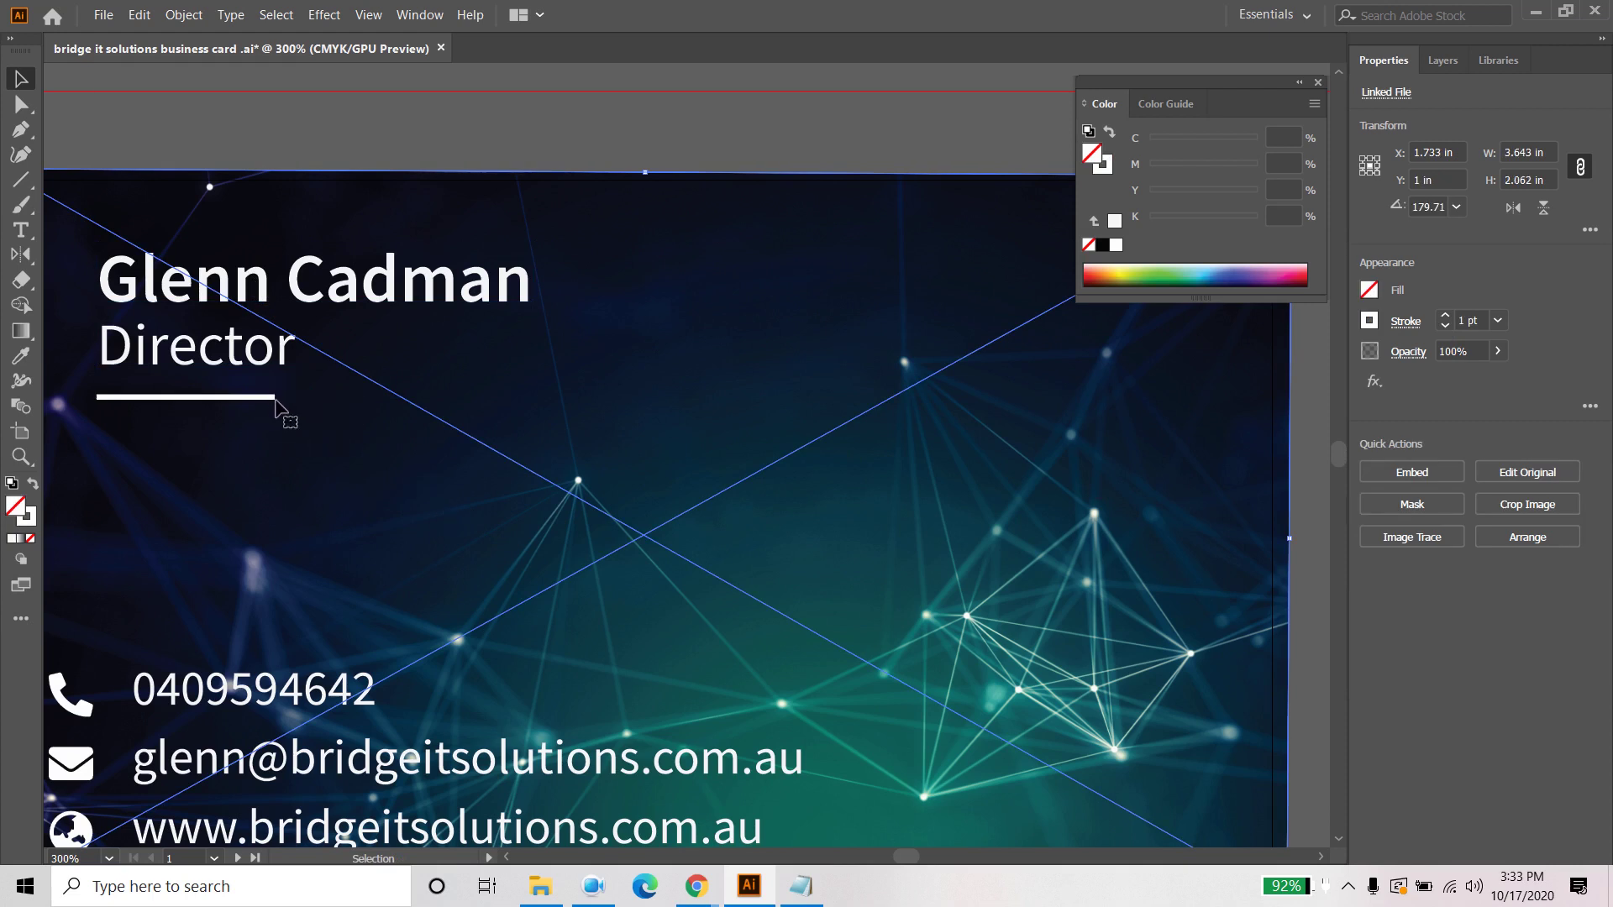
Step: Lengthen the divider line to about 0.55 in, keeping it horizontal, so it spans the Director title's width
click(275, 398)
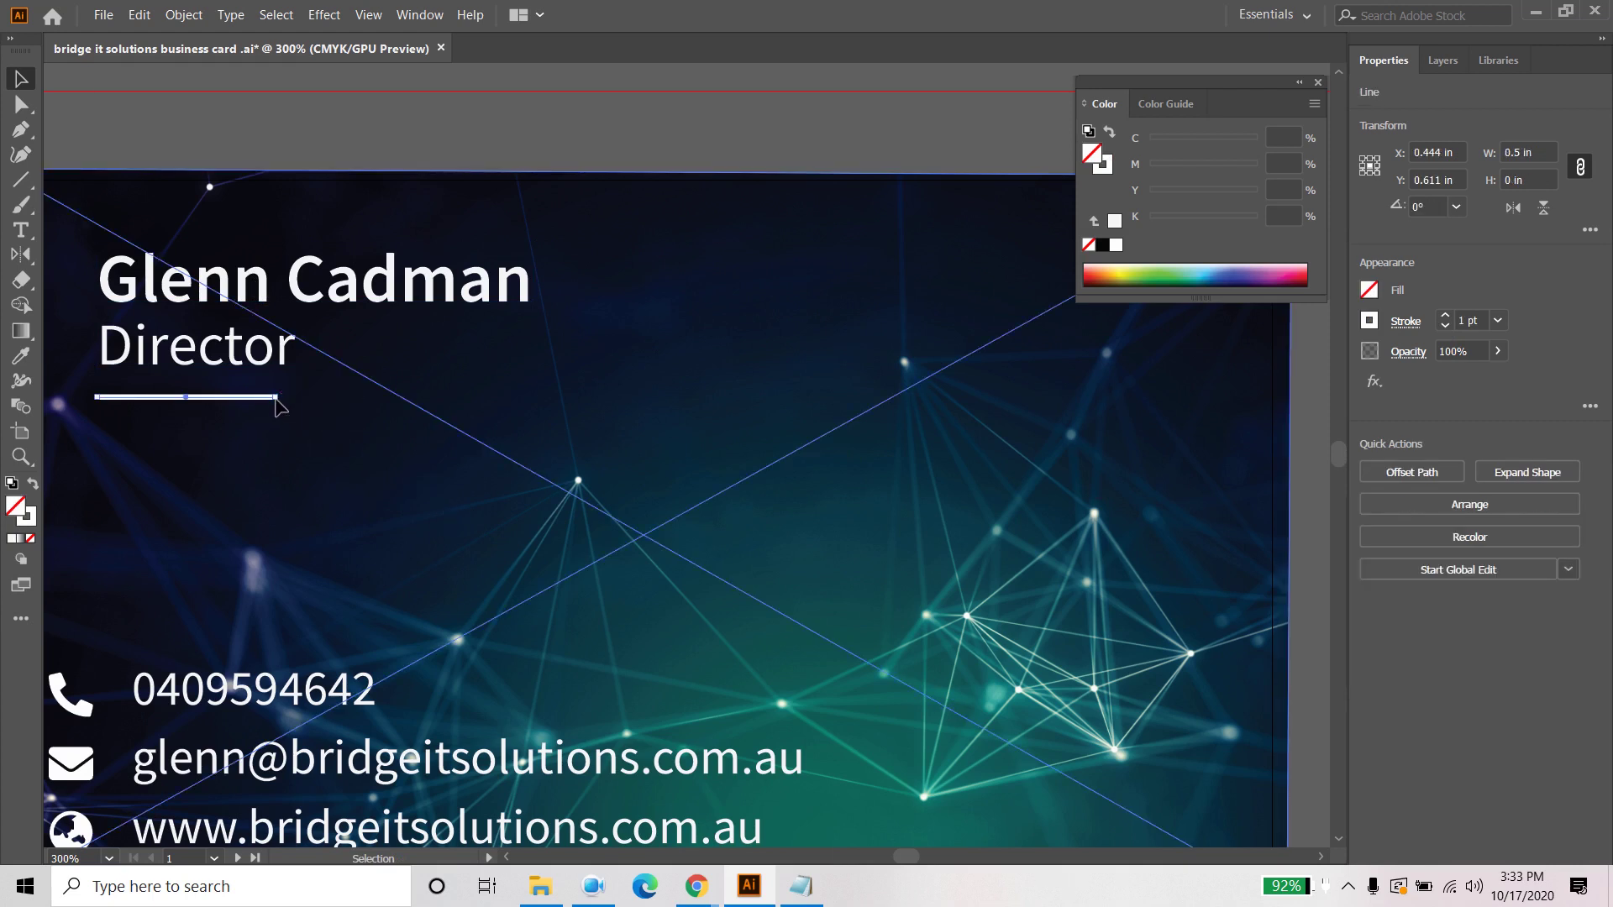
drag(275, 397, 295, 399)
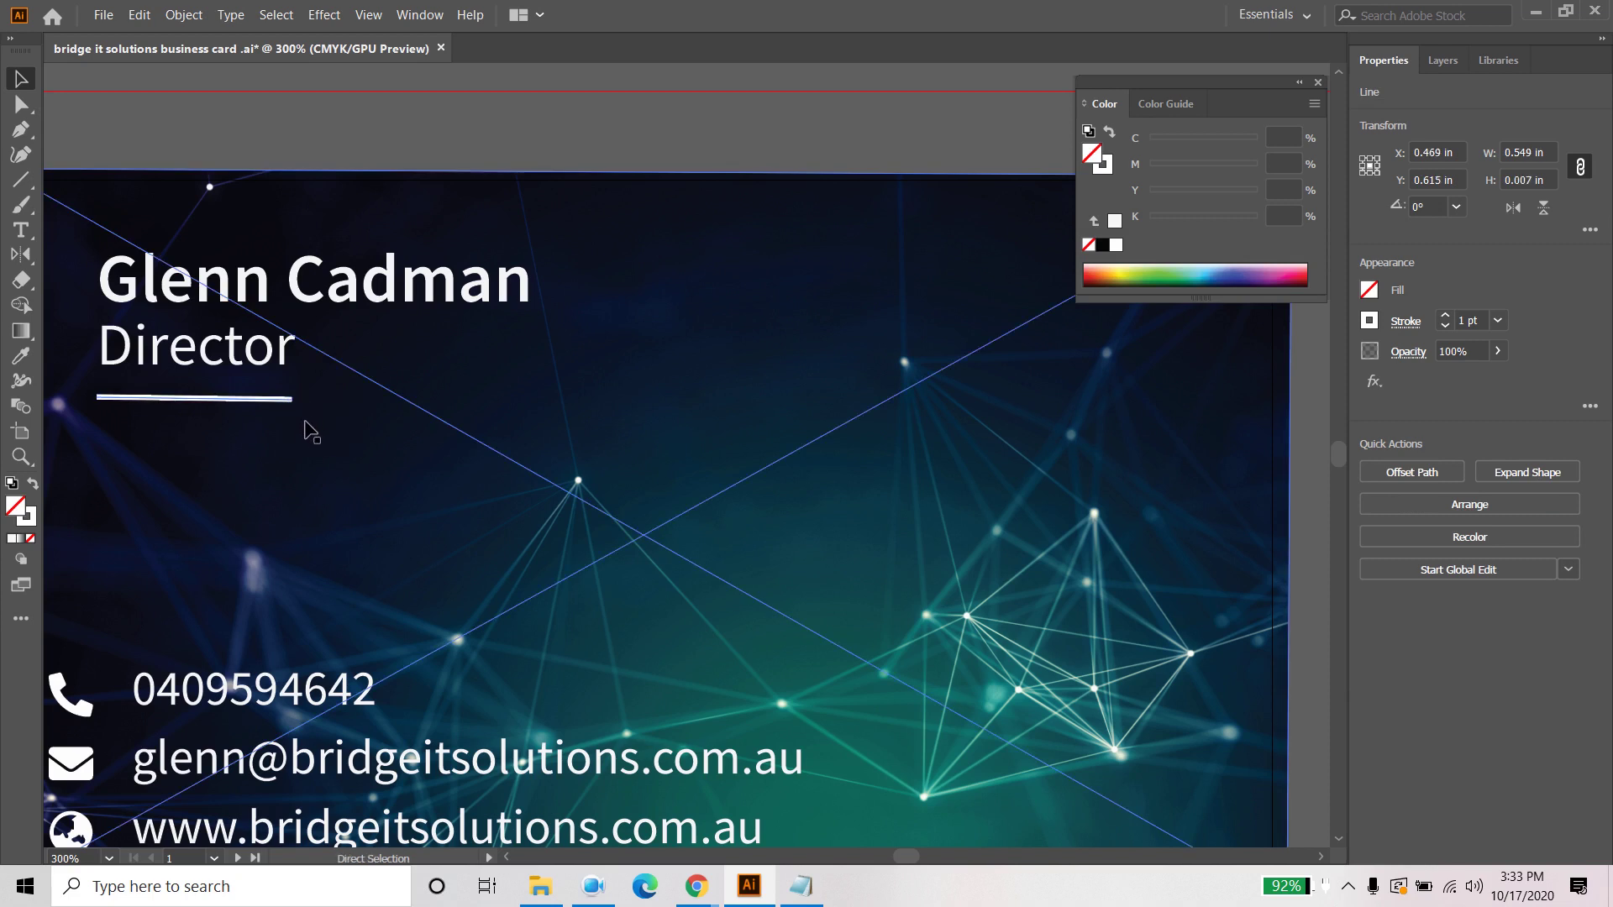
key(ctrl+z)
drag(276, 397, 294, 400)
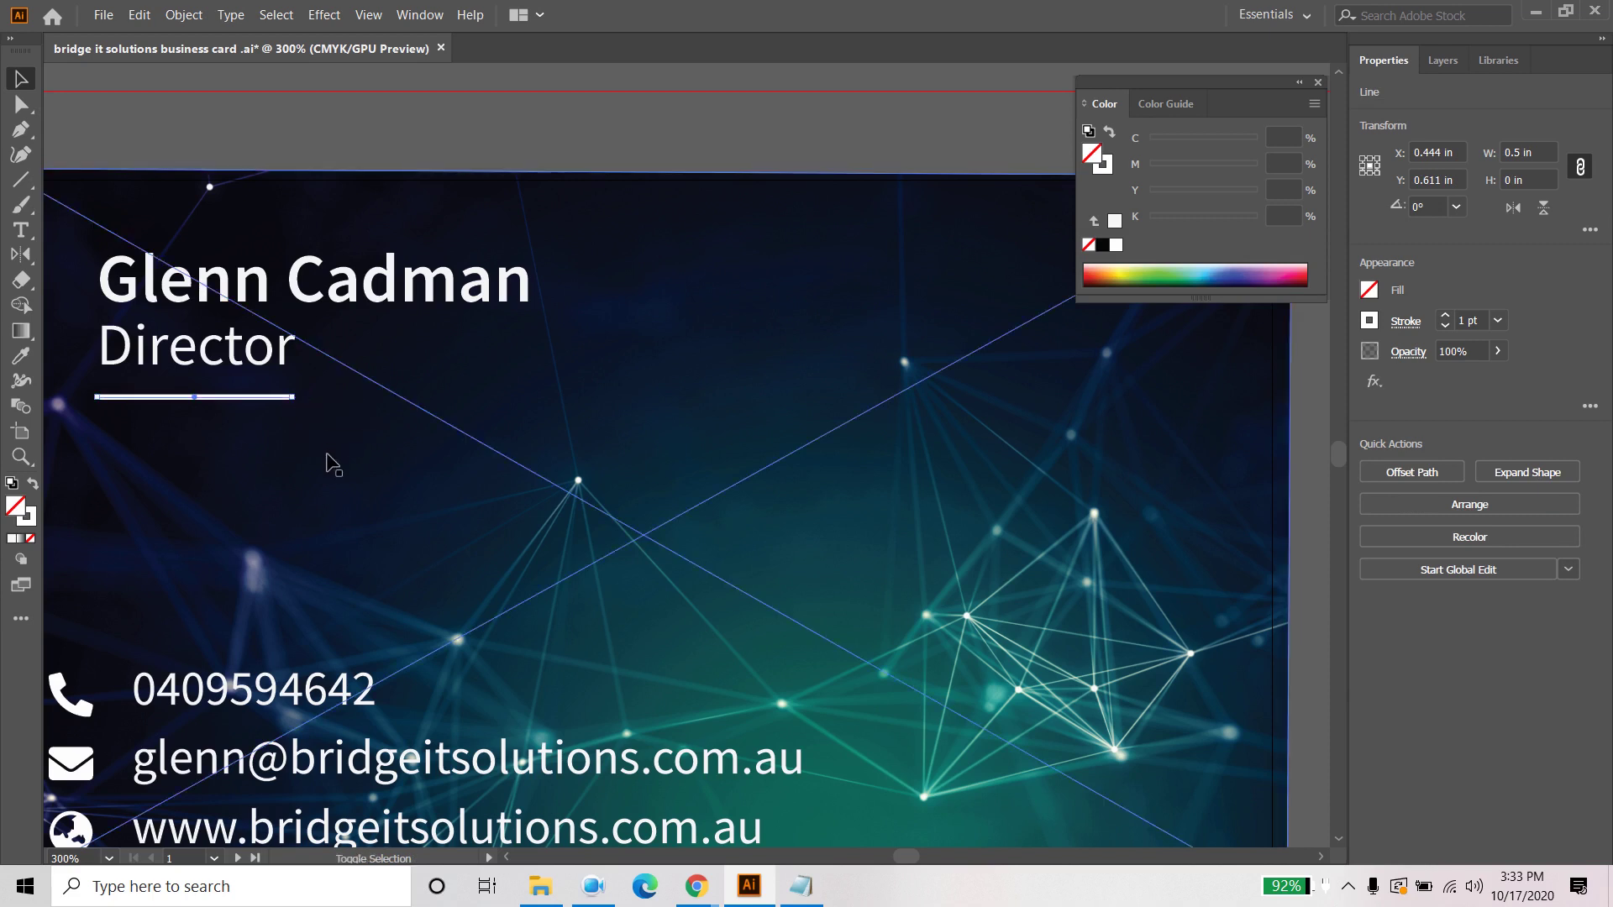
click(382, 475)
Step: Group the contact details text with its icon group
scroll(385, 467, down, 2)
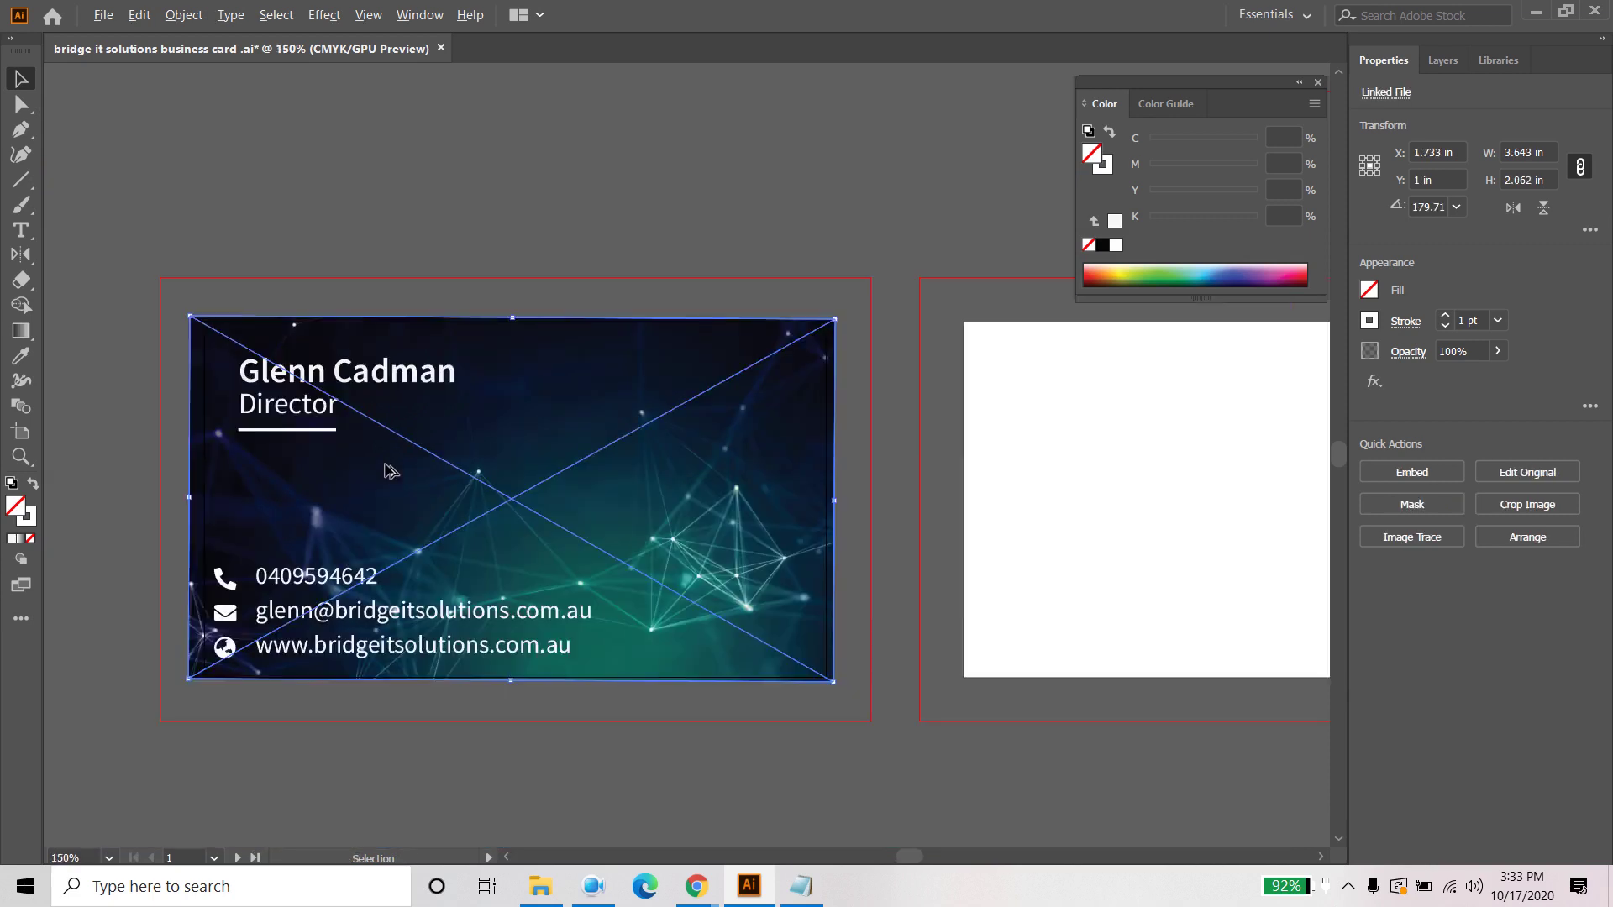
click(586, 821)
click(305, 616)
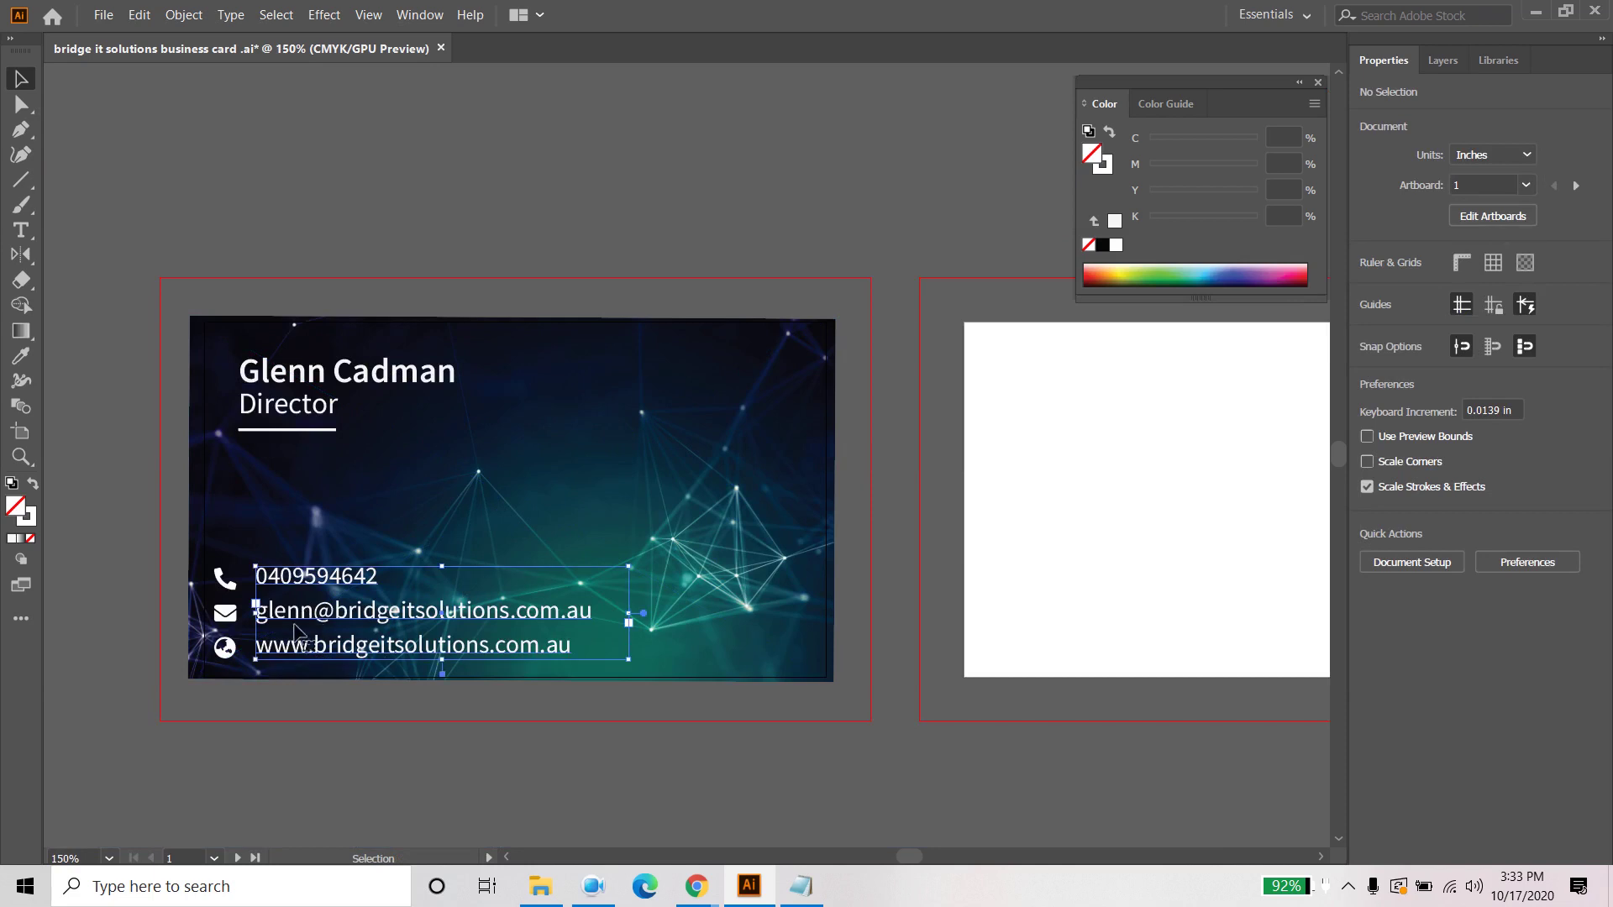
shift+click(233, 624)
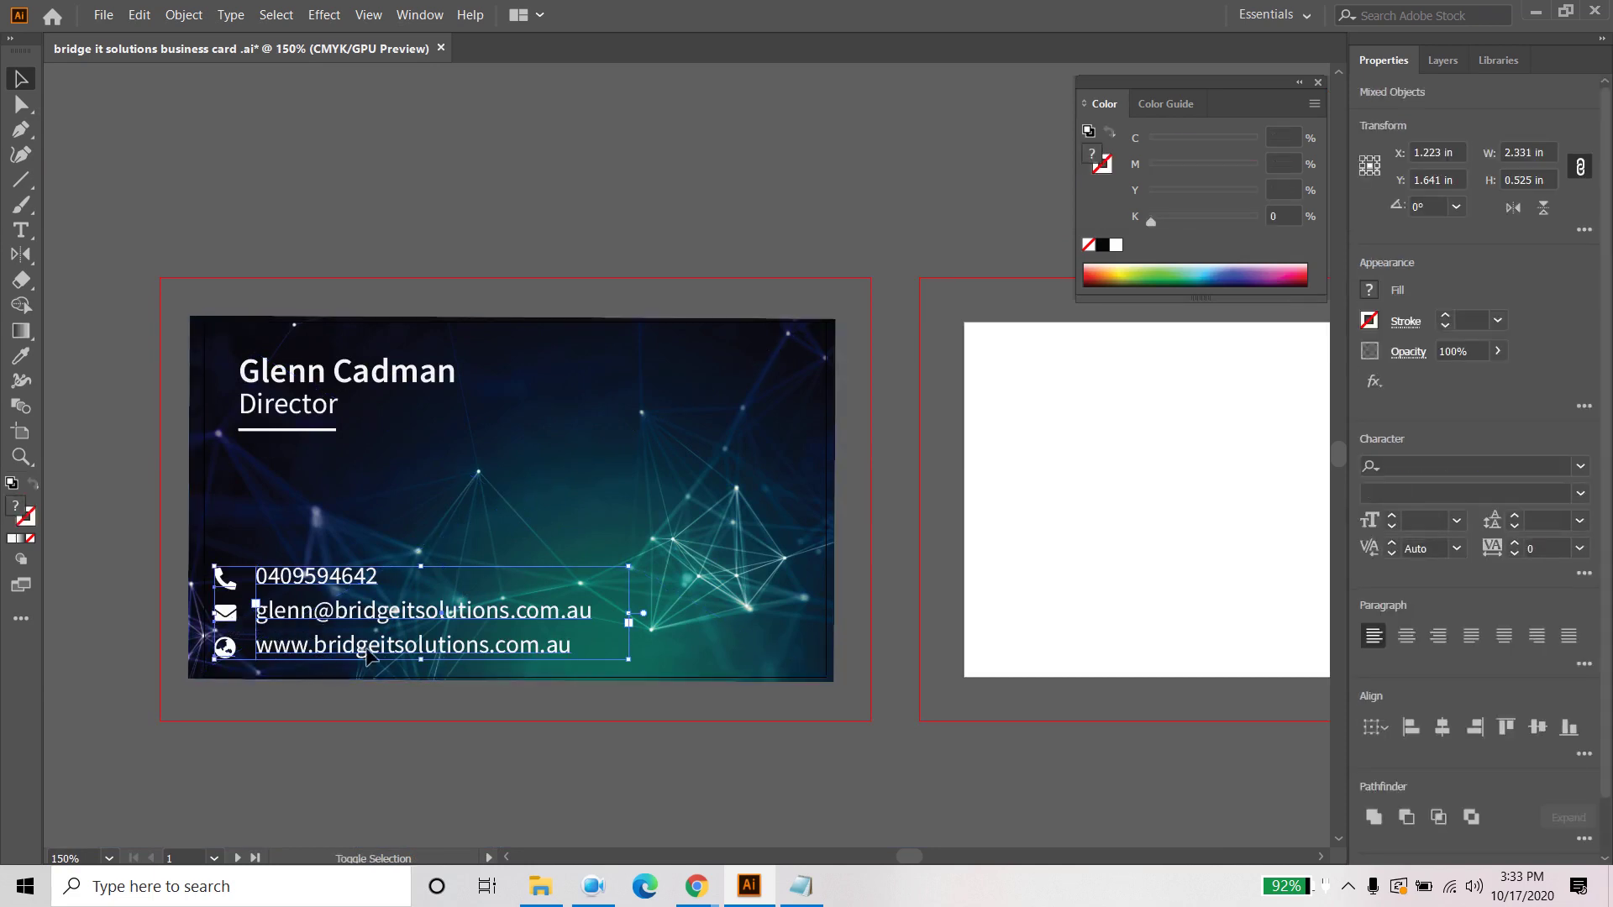
click(184, 14)
click(214, 104)
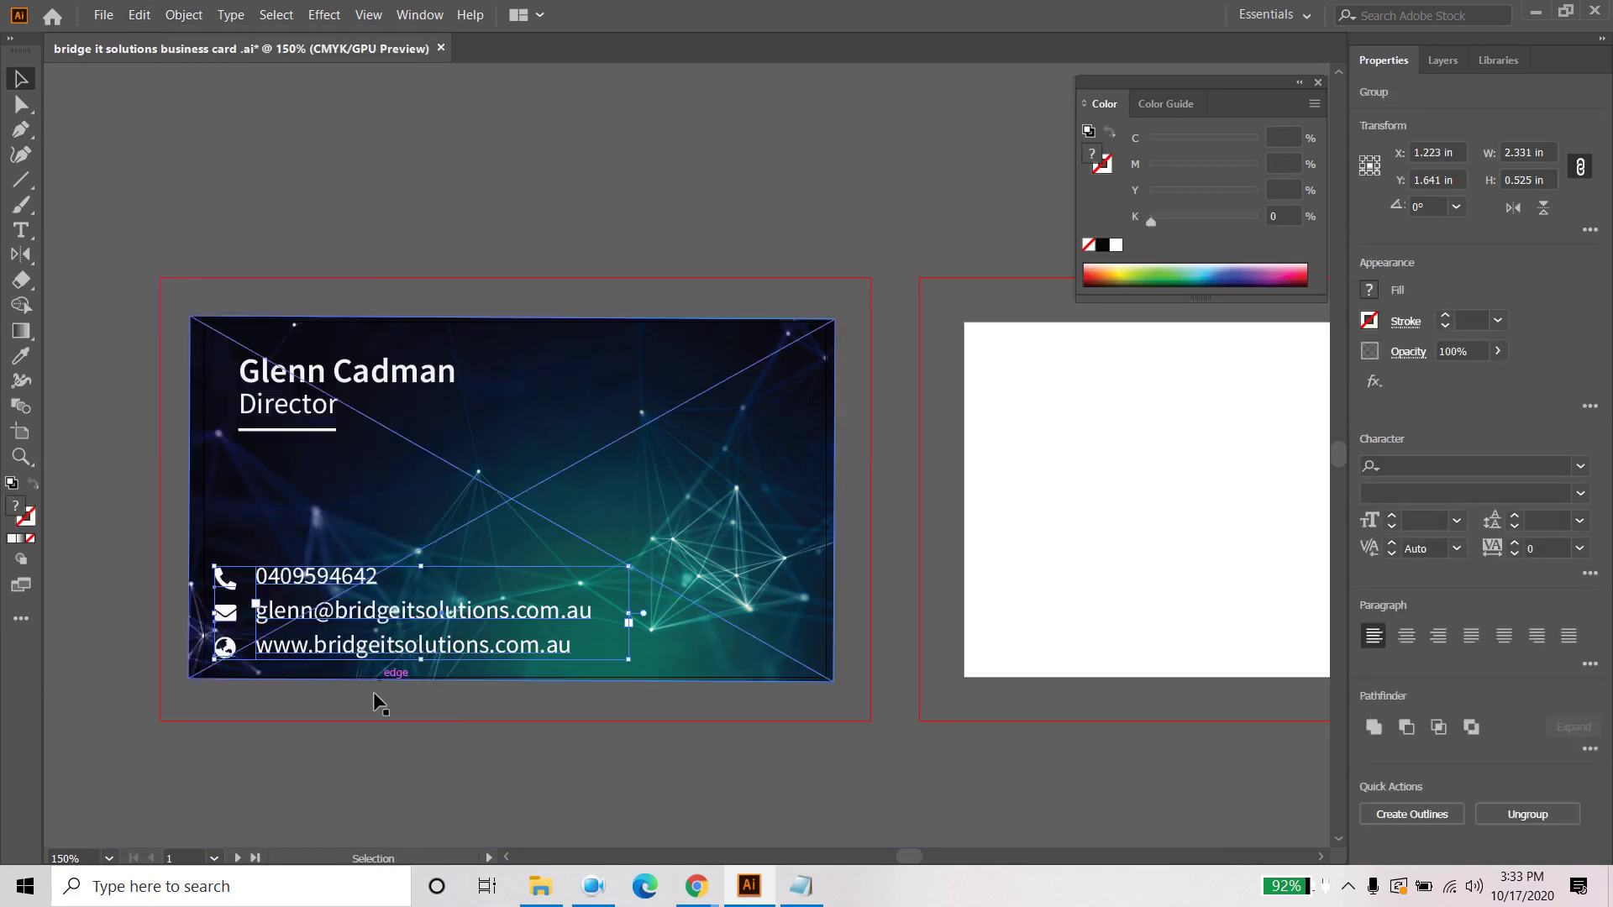
click(373, 692)
Step: Move the contact details group about 0.11 in right and 0.07 in up, away from the card's edges
click(305, 616)
drag(358, 618, 379, 605)
click(386, 712)
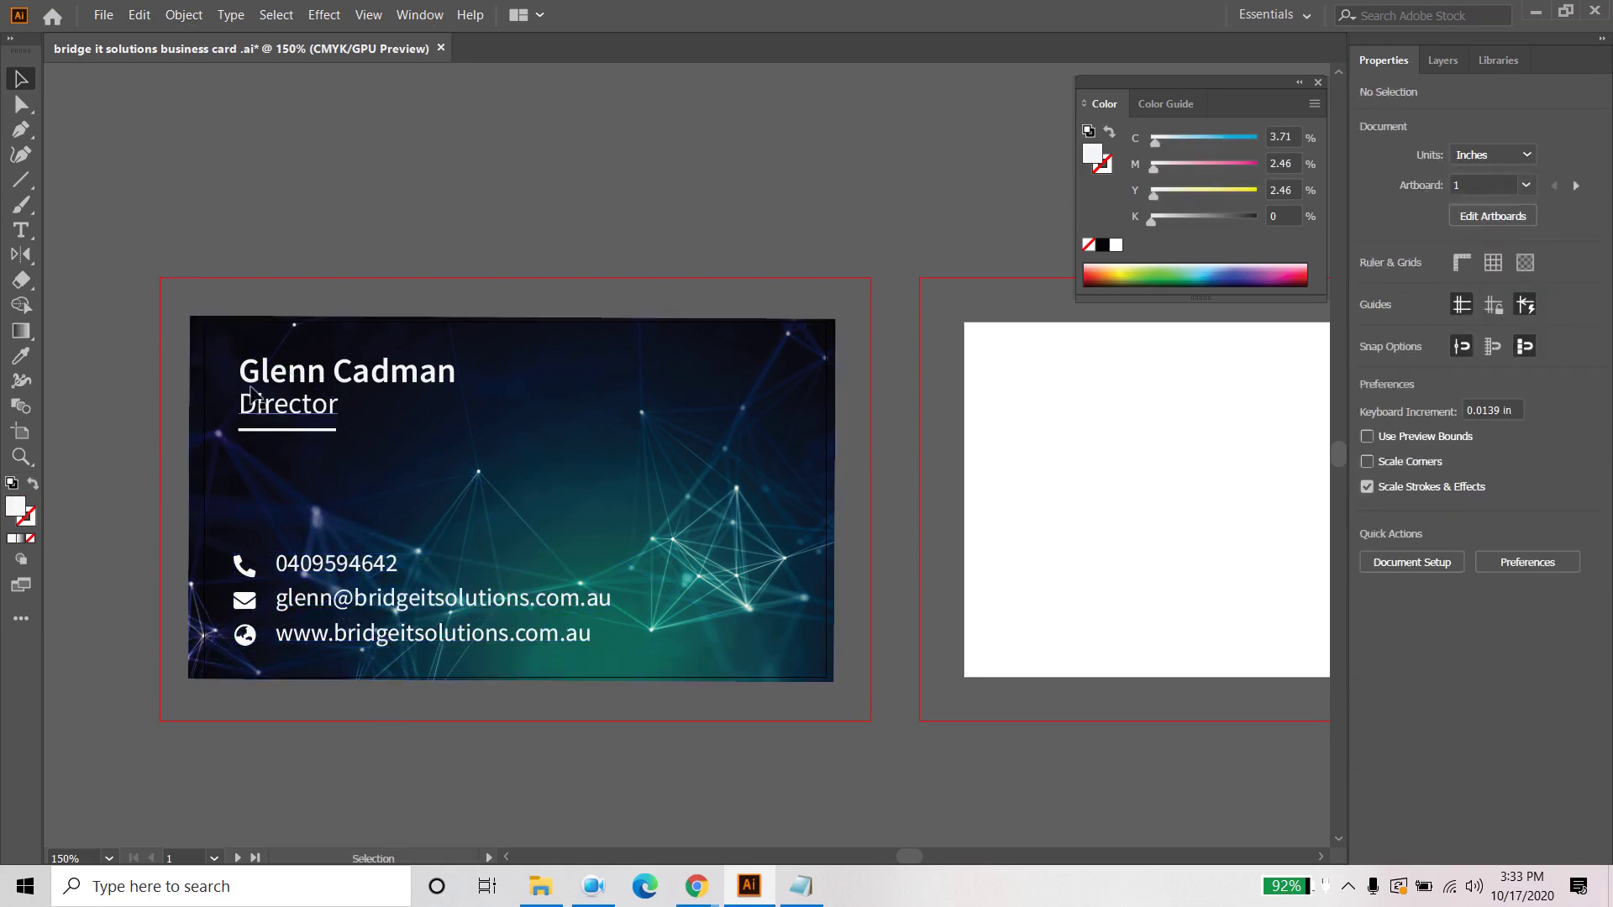
Step: Group the name, the Director title and the divider line into one object
click(261, 382)
shift+click(267, 413)
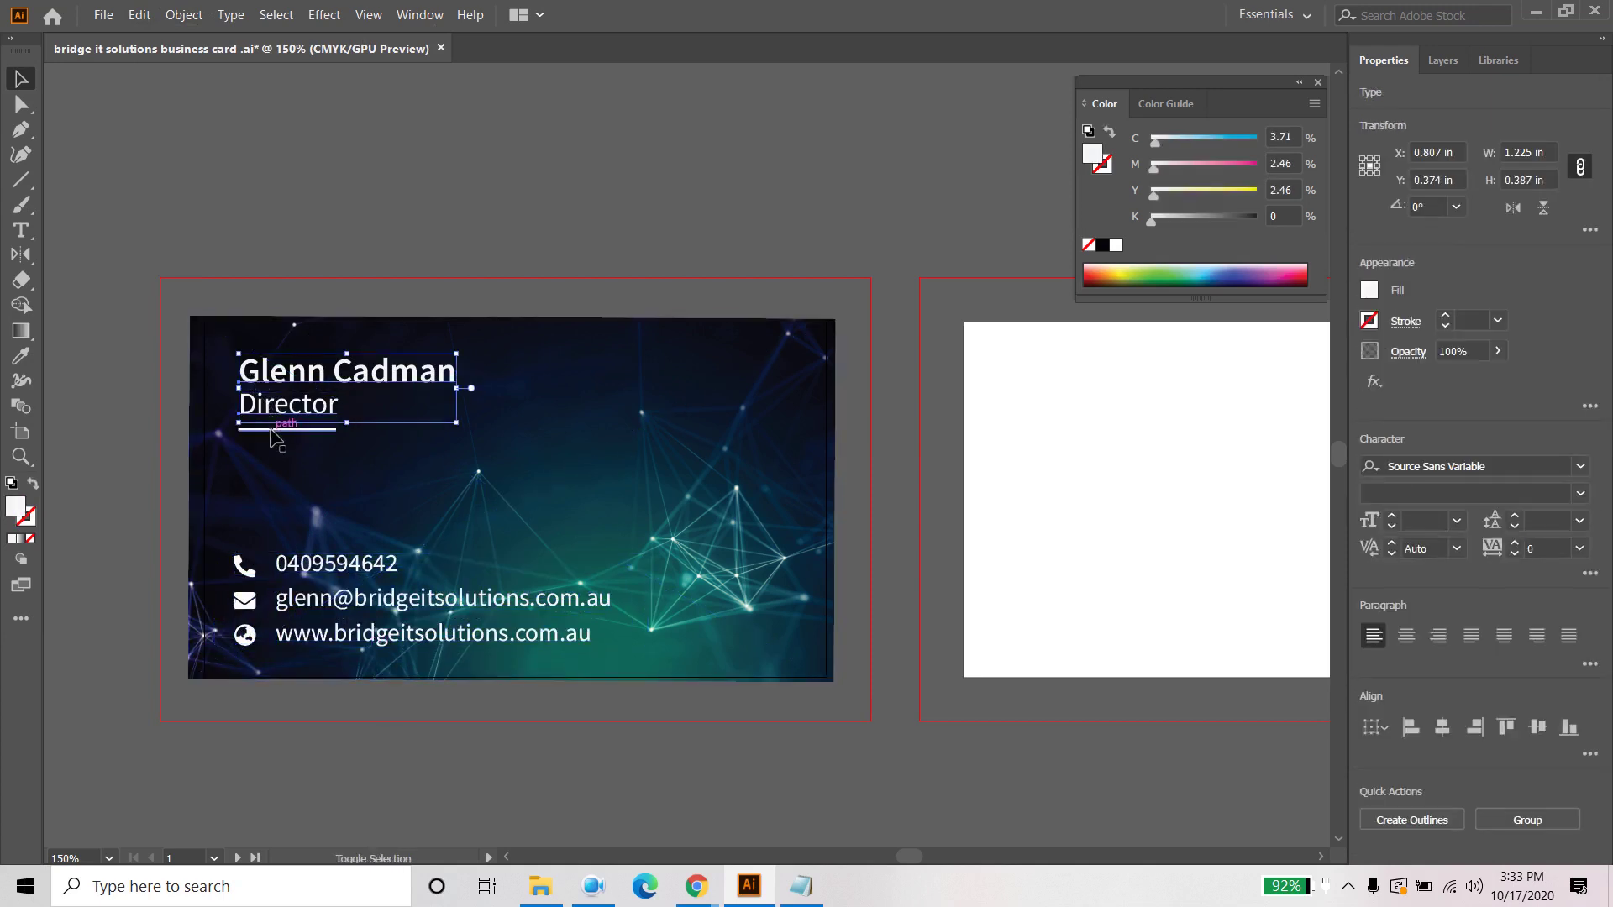
click(184, 14)
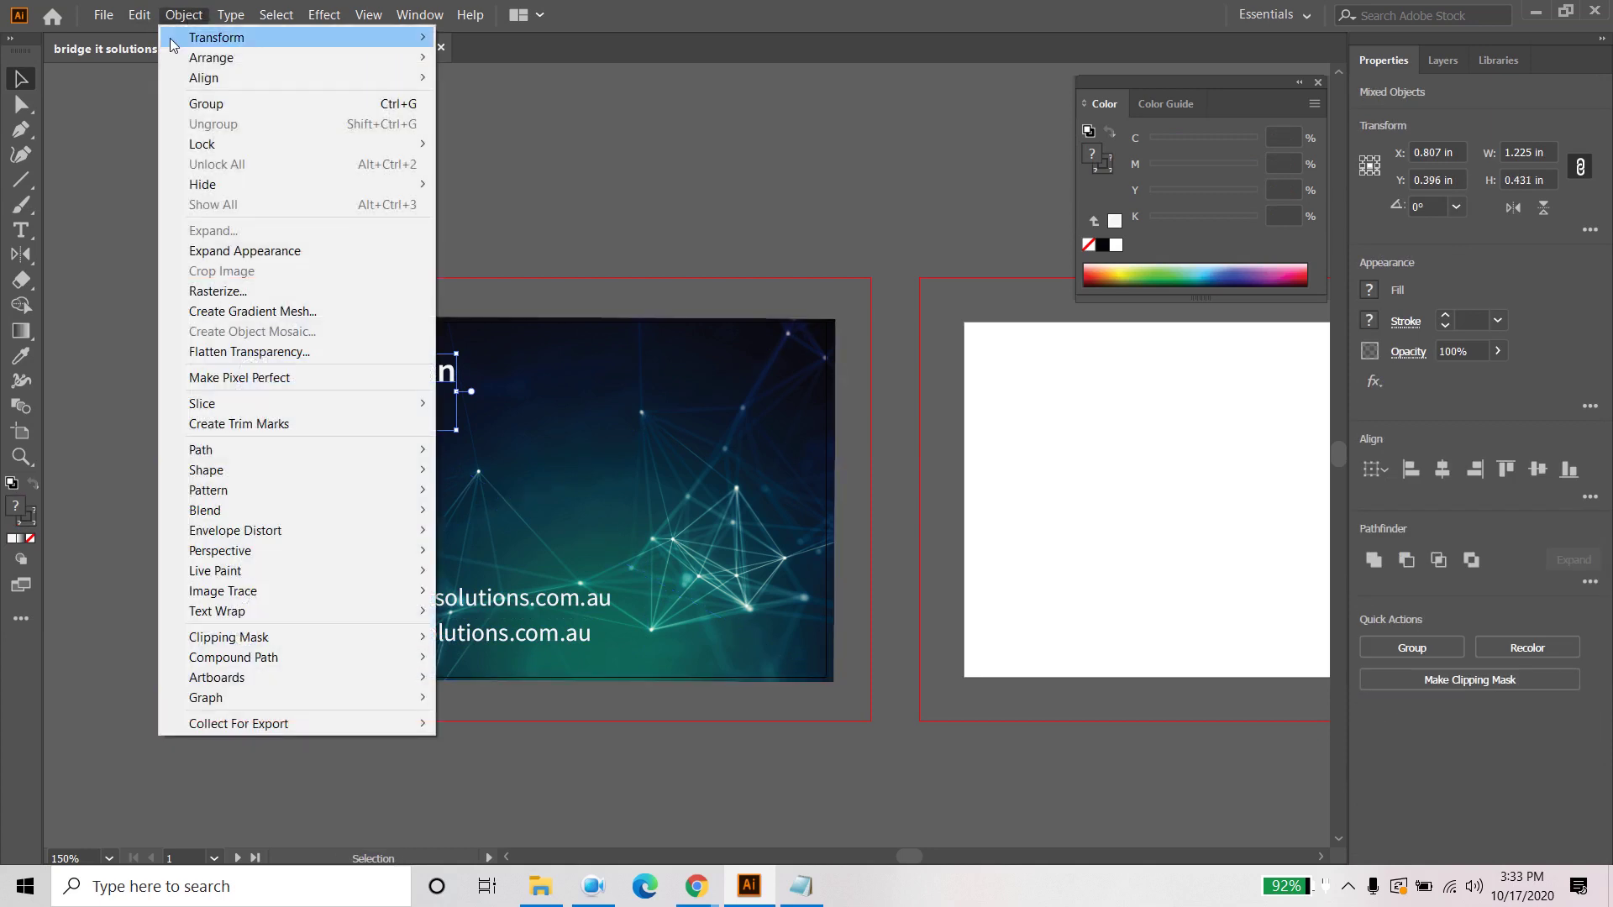
click(205, 103)
click(330, 737)
Step: Align the left edges of the name group and the contact details group
click(329, 613)
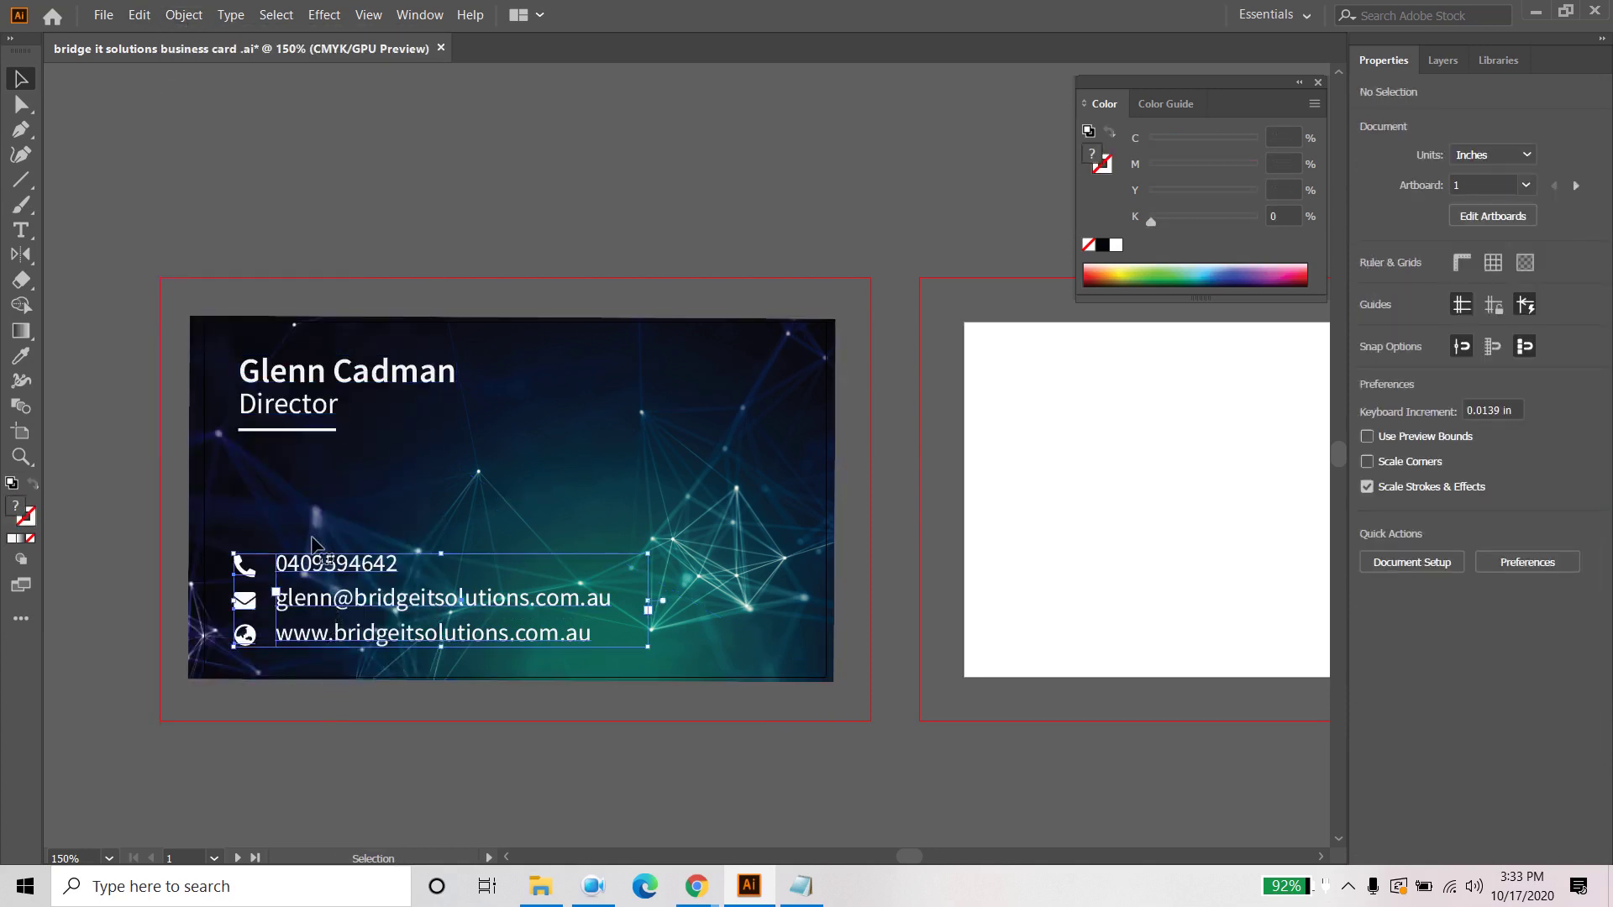
shift+click(304, 405)
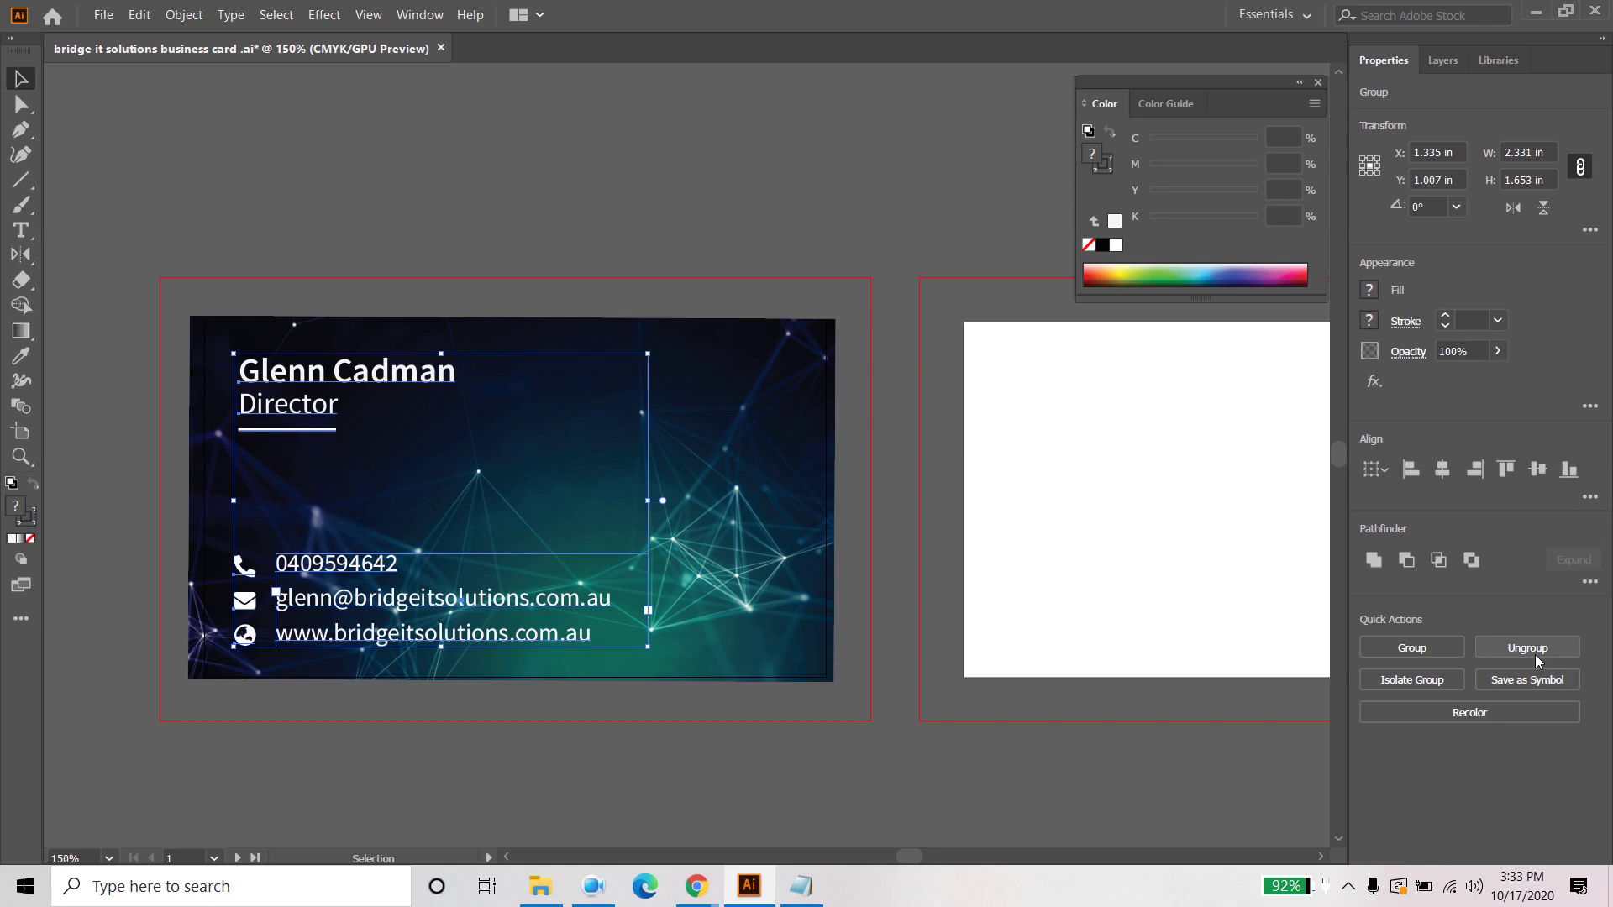
click(1412, 469)
click(504, 786)
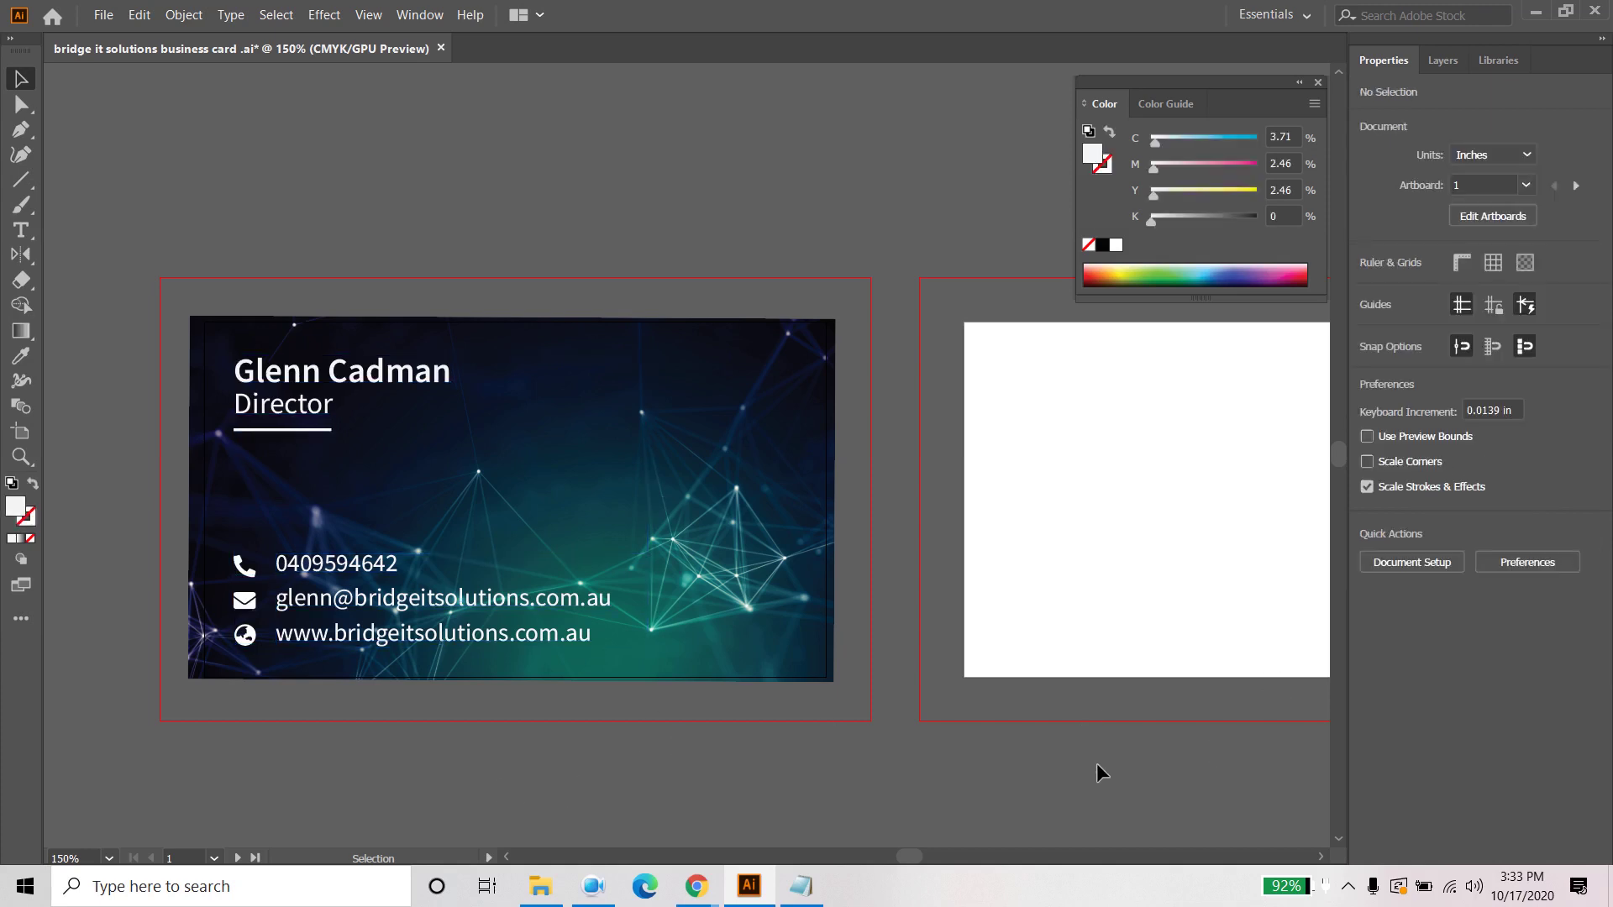
Step: Nudge the contact details group about 0.06 in up from the card's lower edge
drag(1097, 762, 911, 743)
key(ctrl+minus)
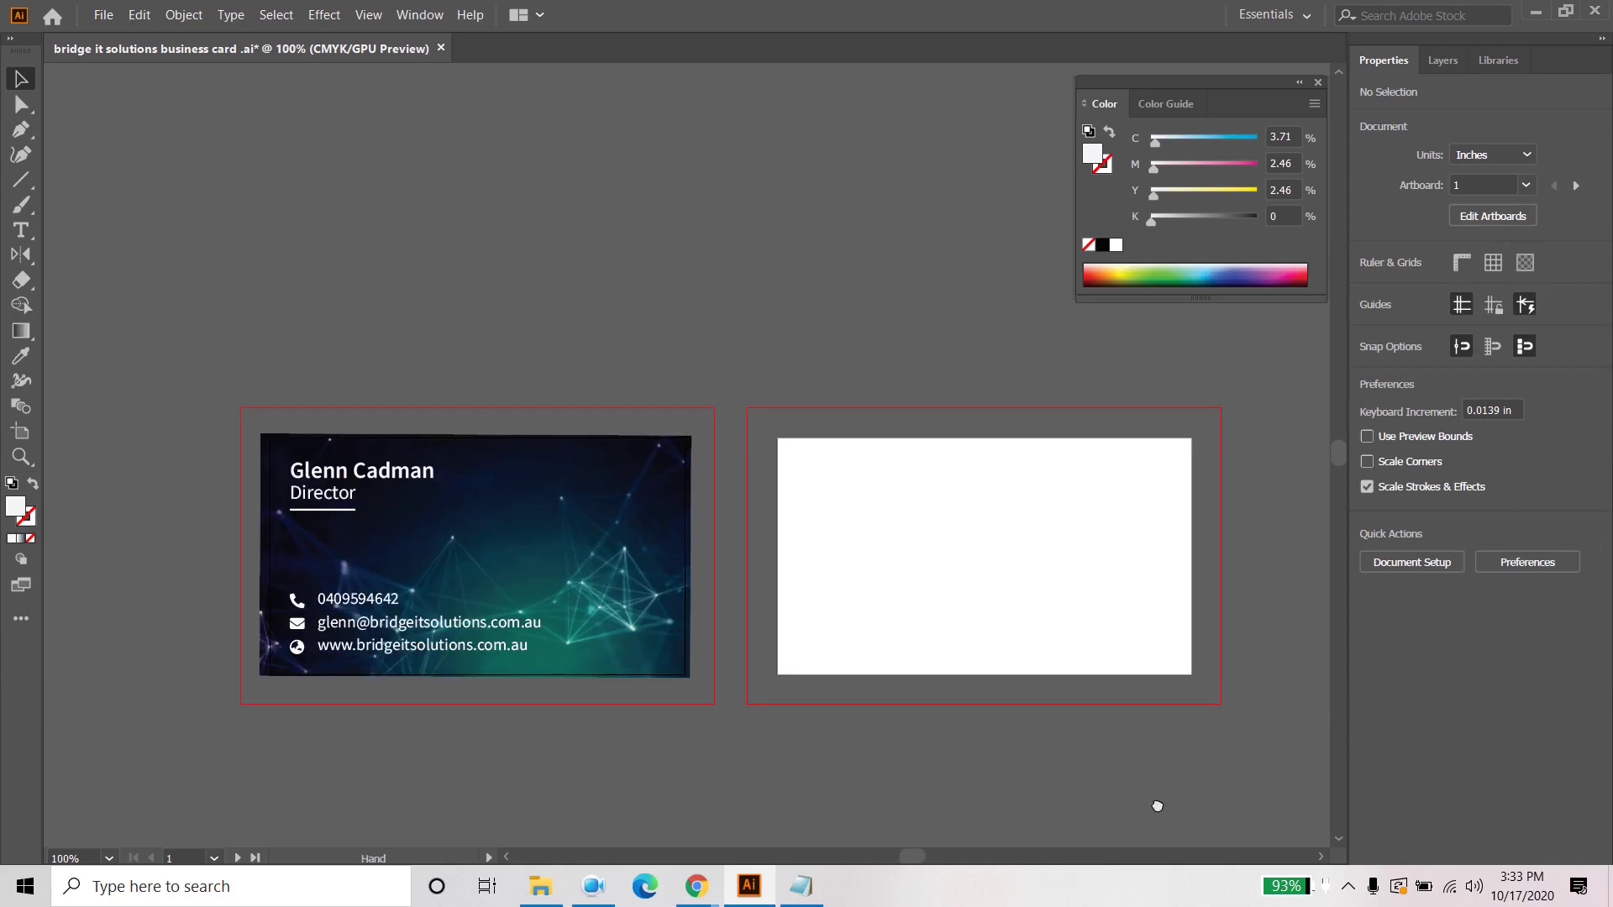
click(380, 625)
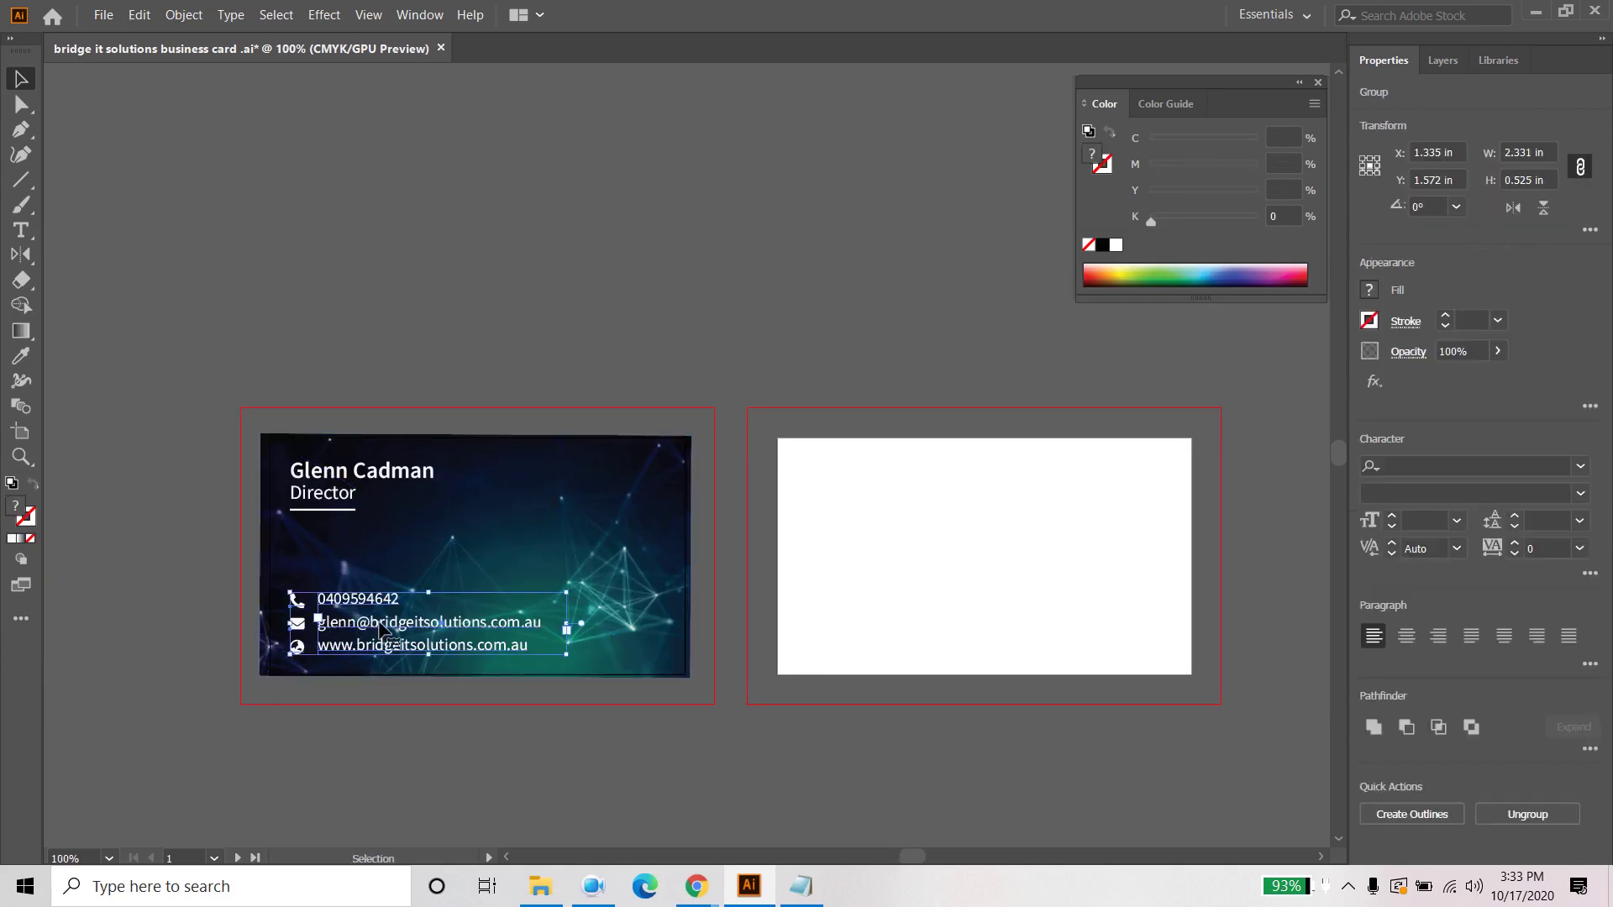
key(Up)
key(Up)
key(Up)
key(Up)
key(Up)
key(Up)
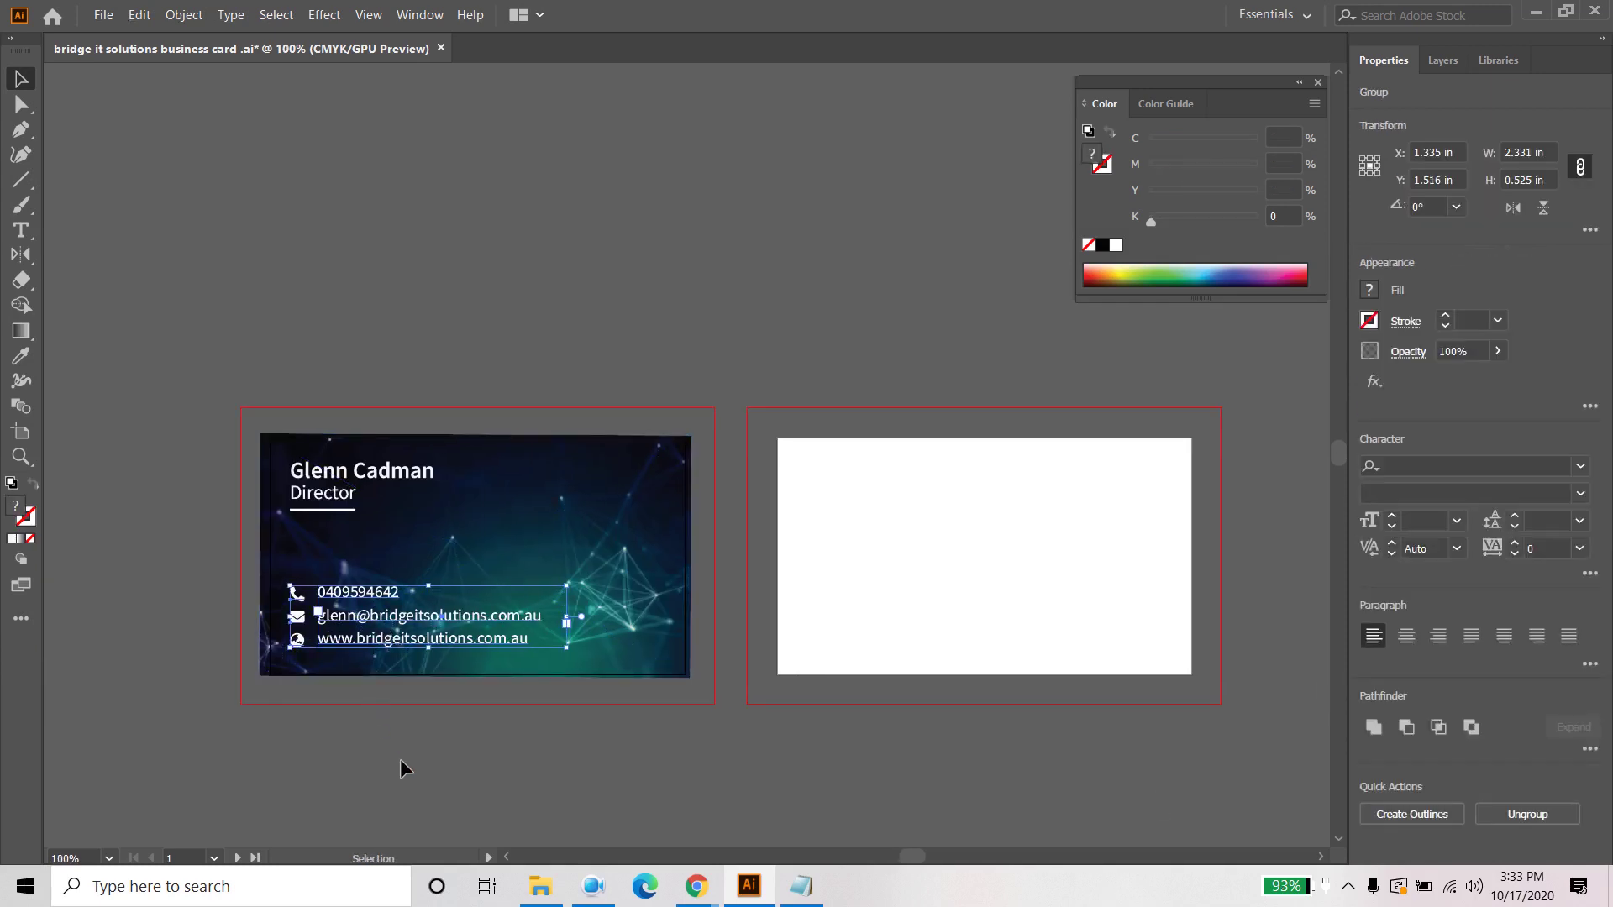
click(402, 751)
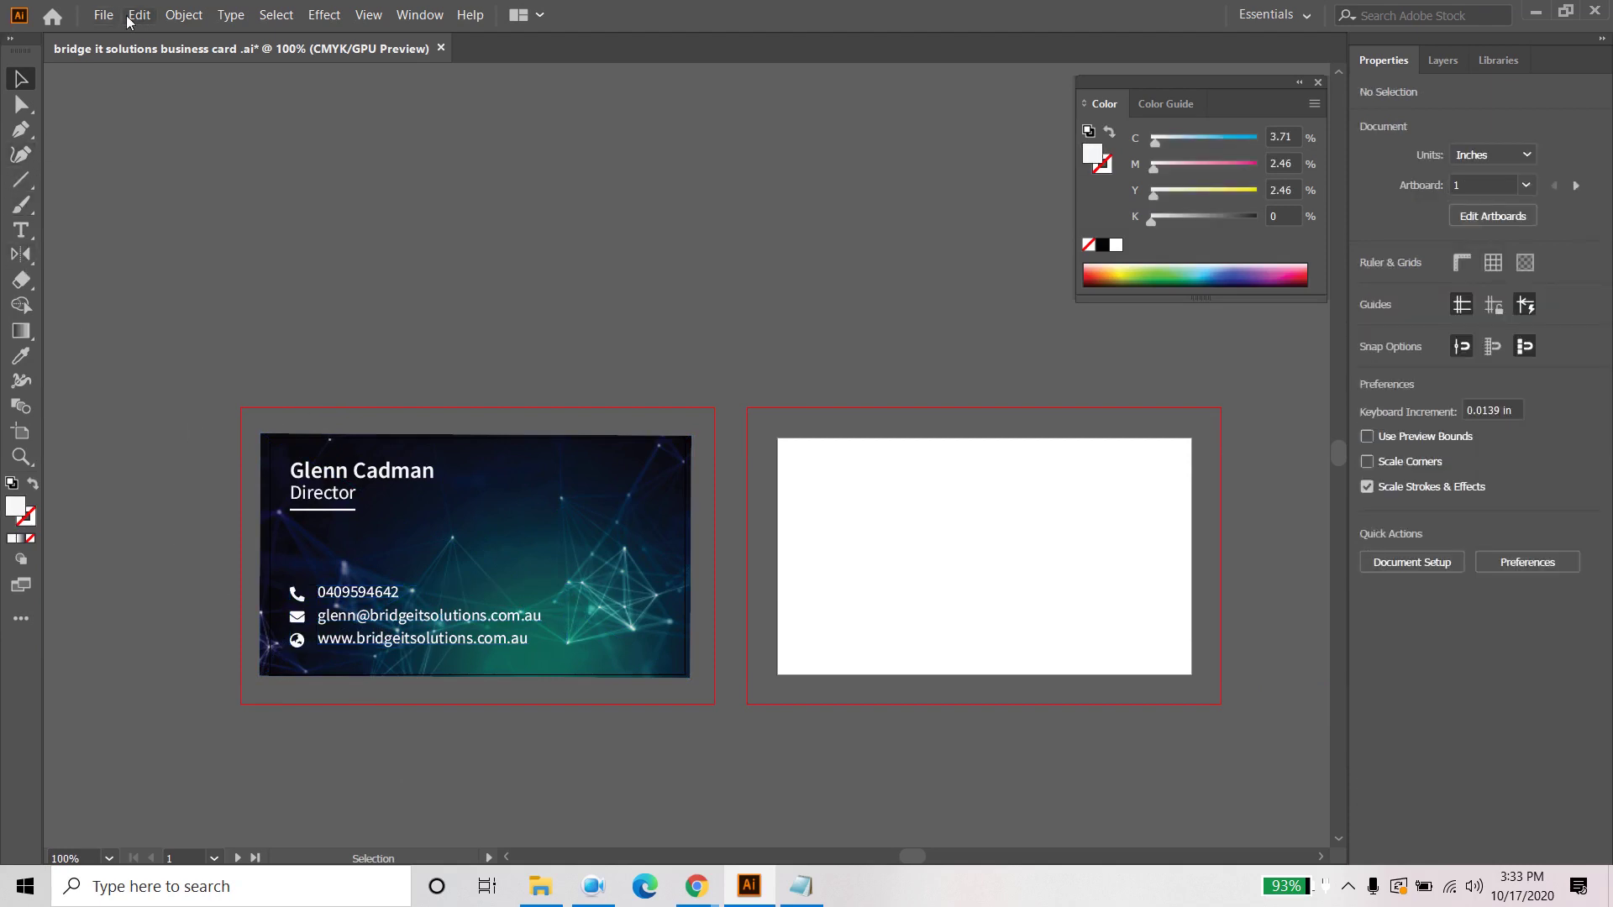
Step: Make the second artboard active and add a new layer named "back part" above Front page
click(1042, 611)
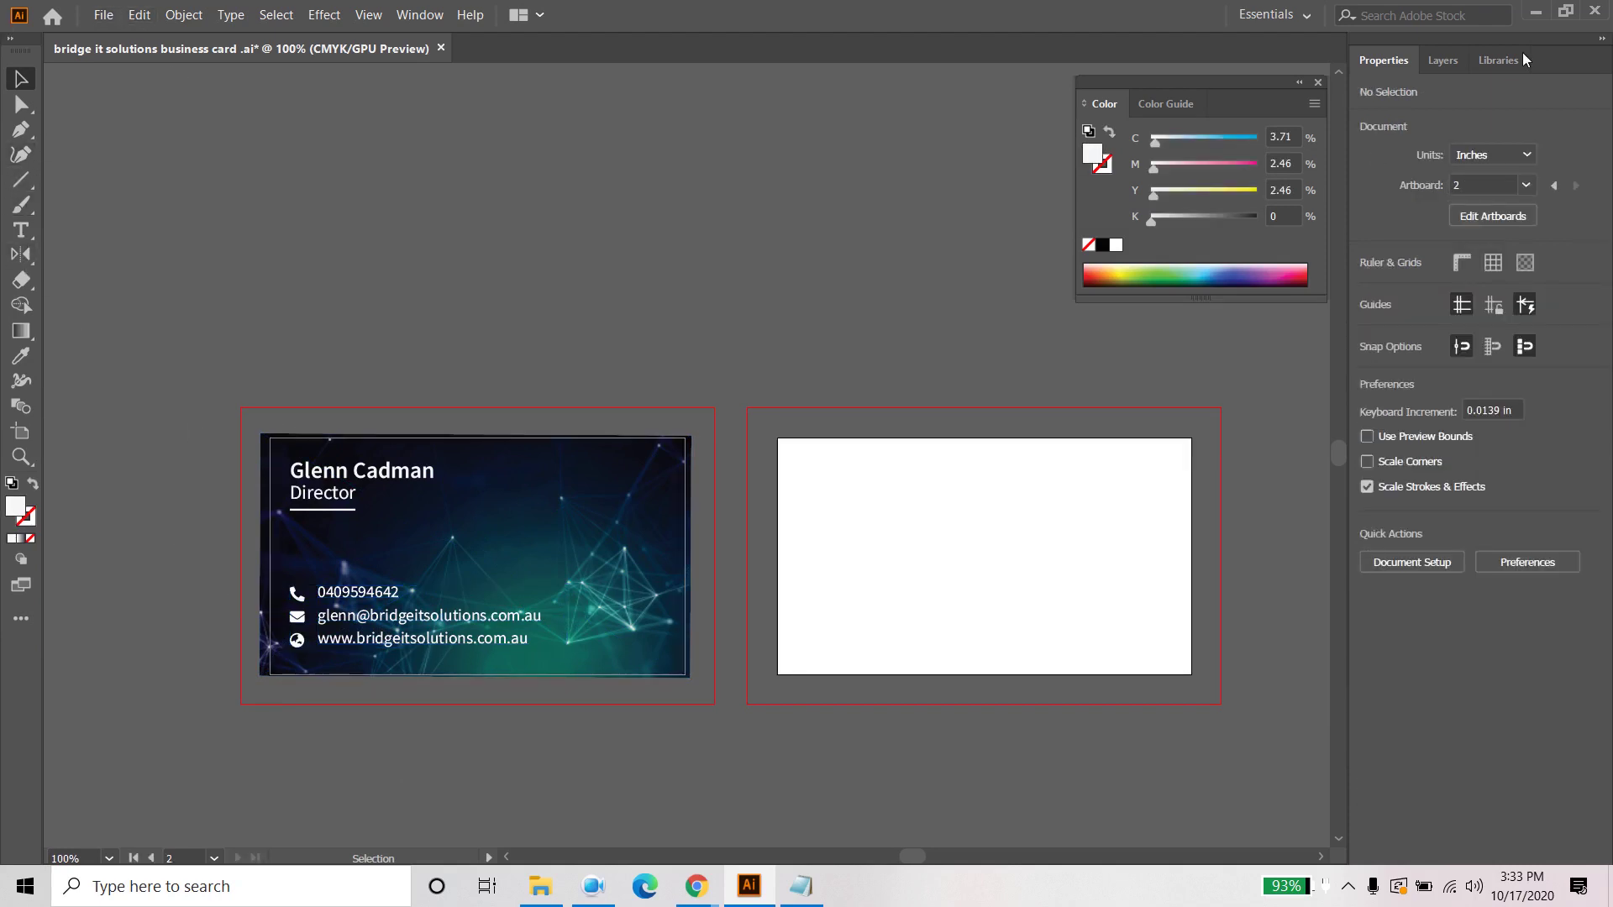
click(1443, 61)
click(1551, 855)
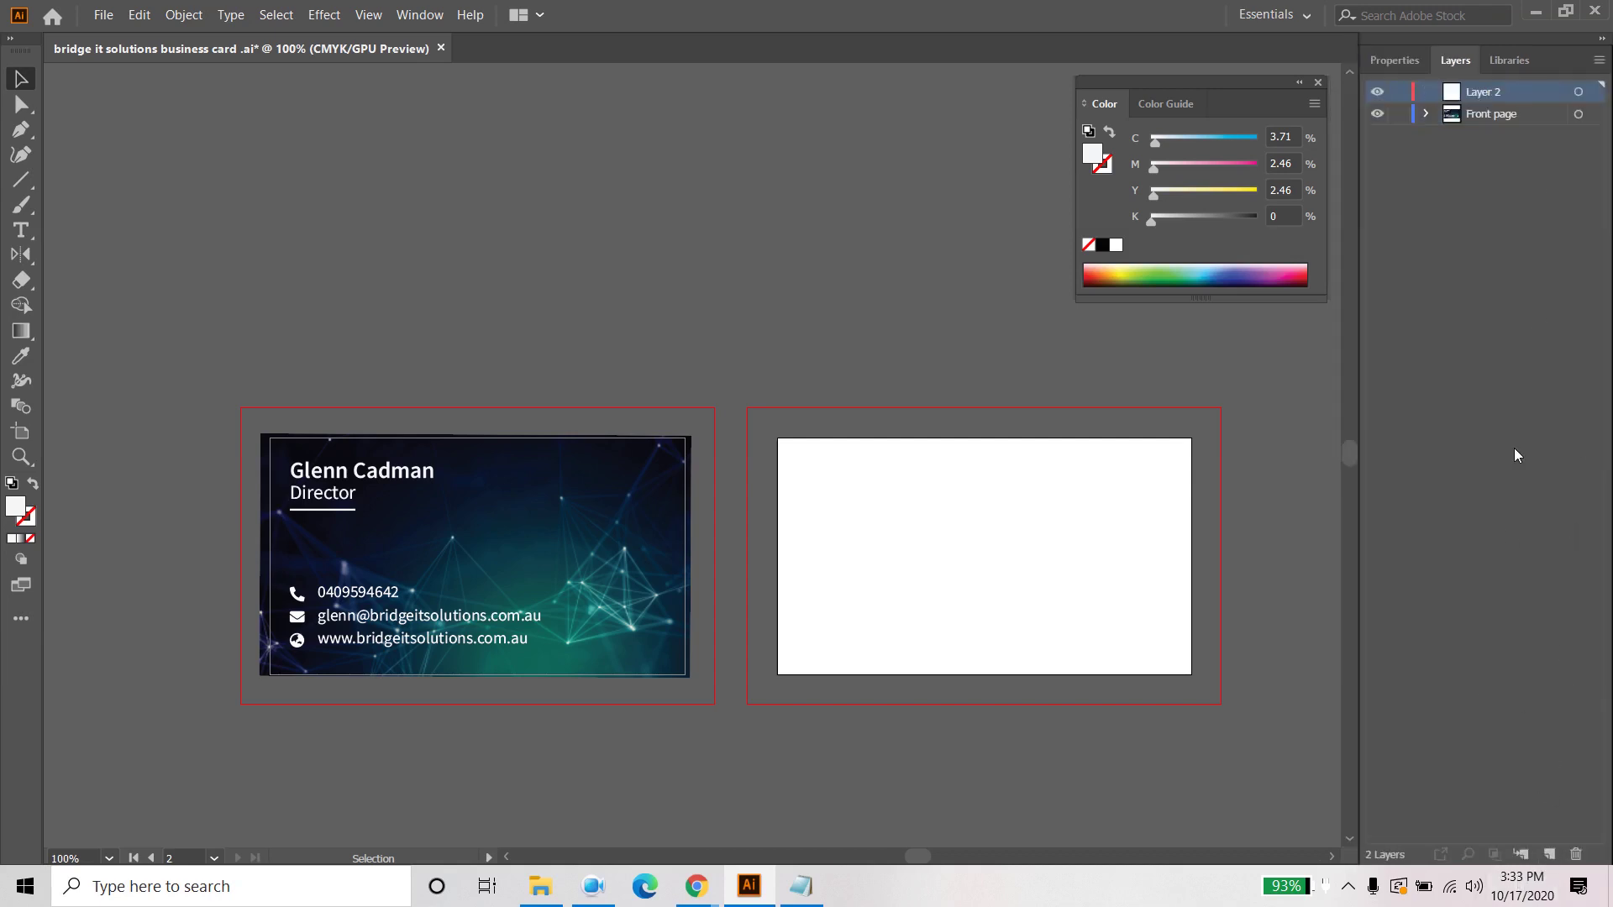
click(1517, 455)
double_click(1476, 92)
text(back p)
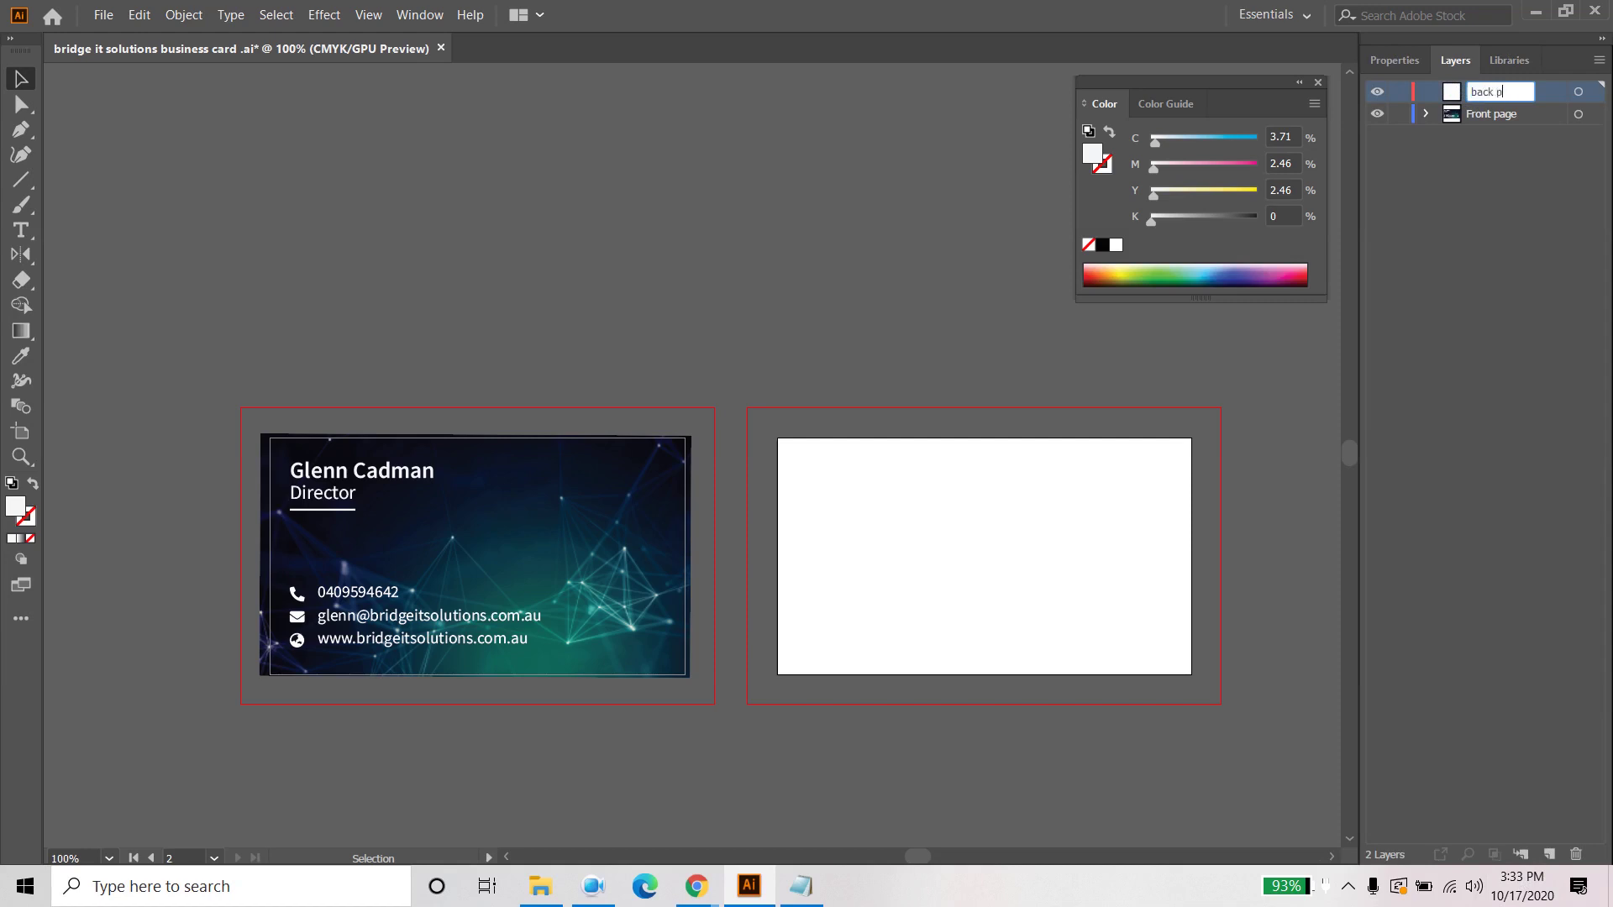
text(art)
key(Return)
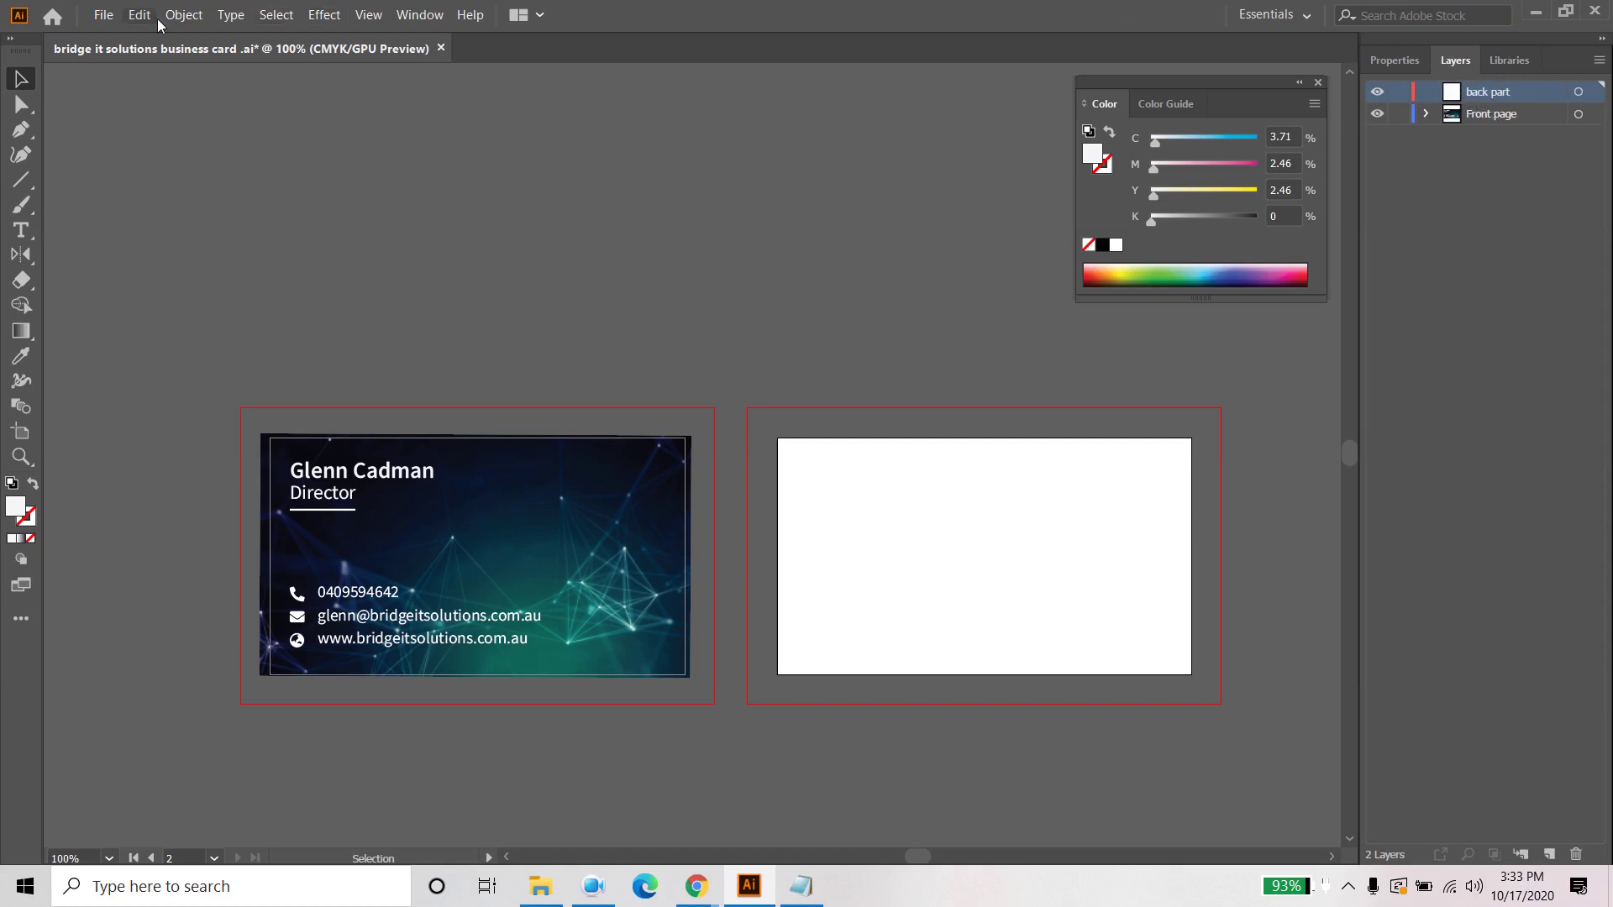
Step: Place the image 0_oAmILFW6RsjID13C as a linked file on the back part layer
click(103, 14)
click(245, 314)
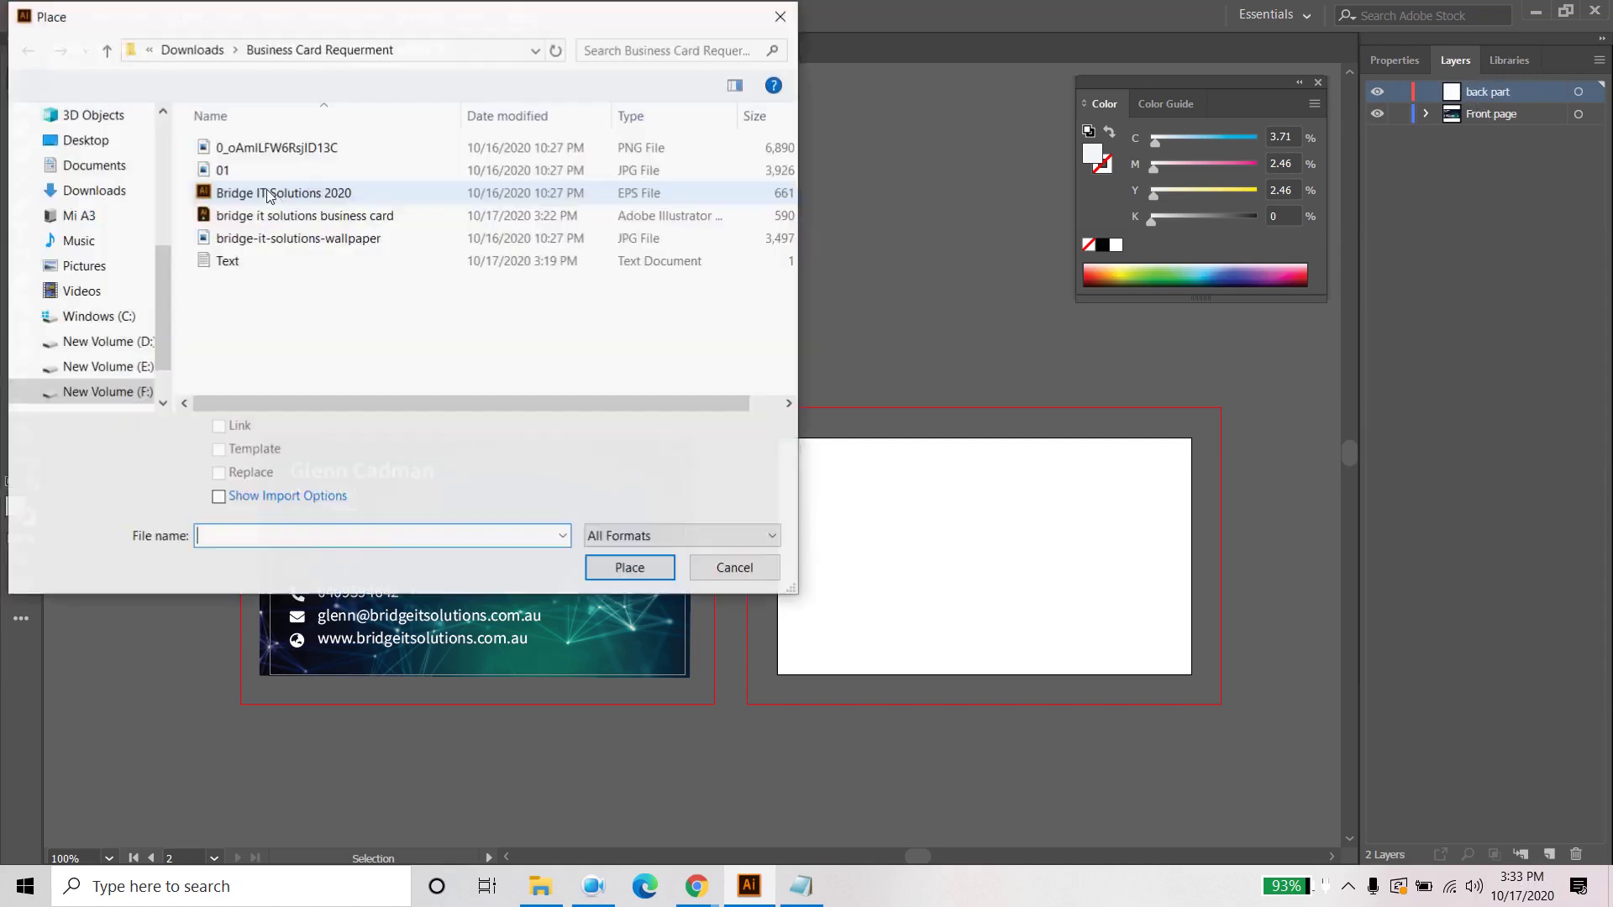
click(277, 147)
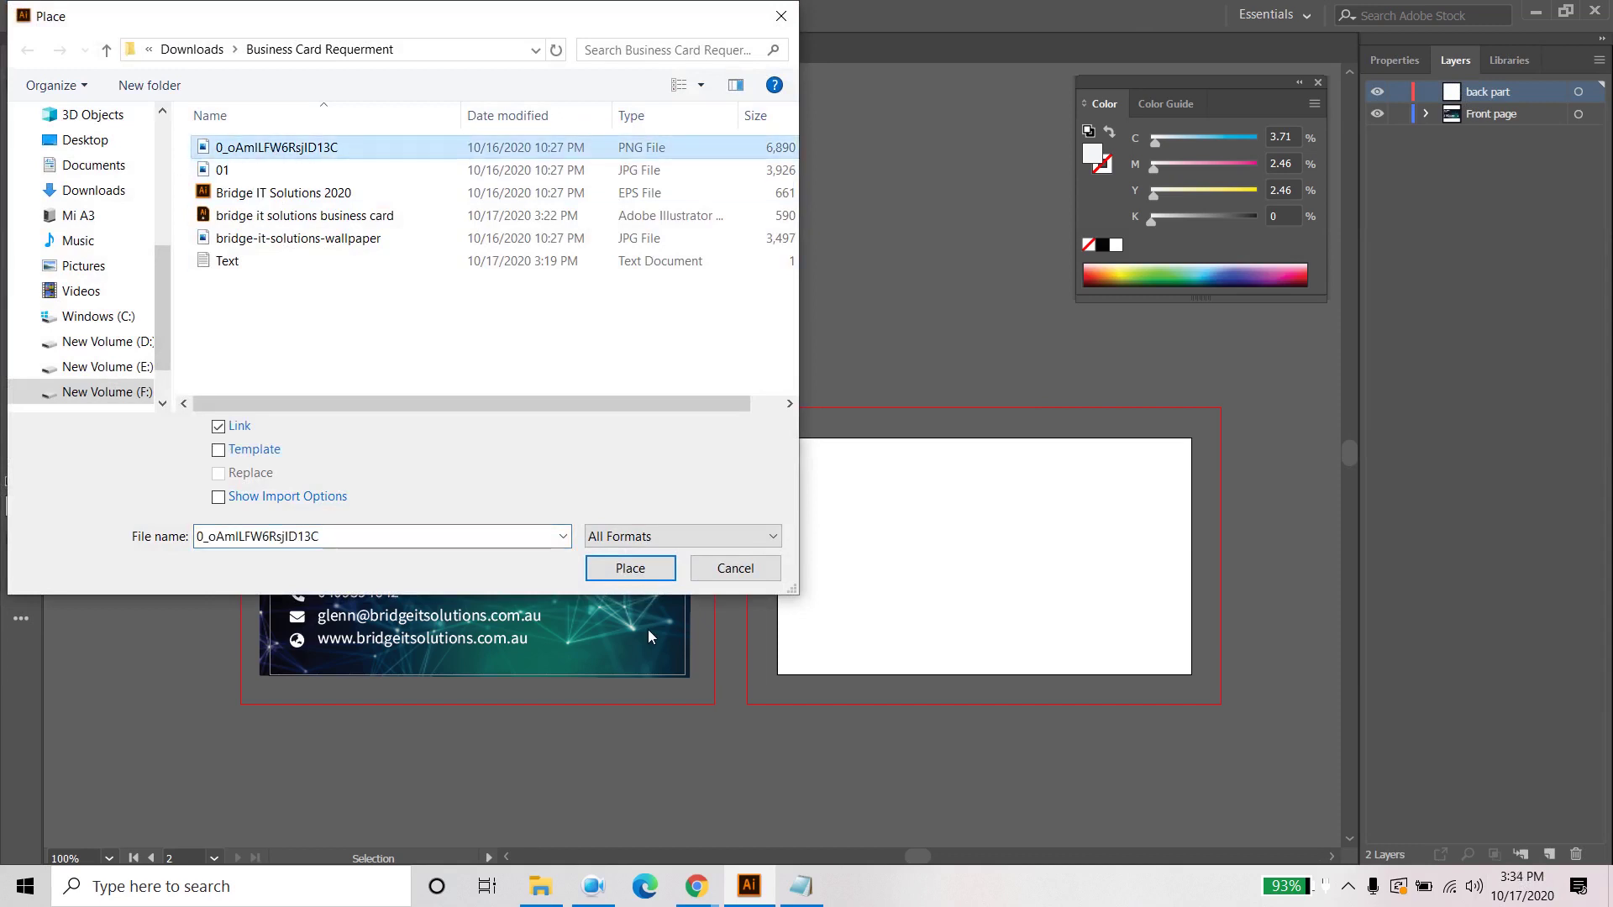
click(629, 577)
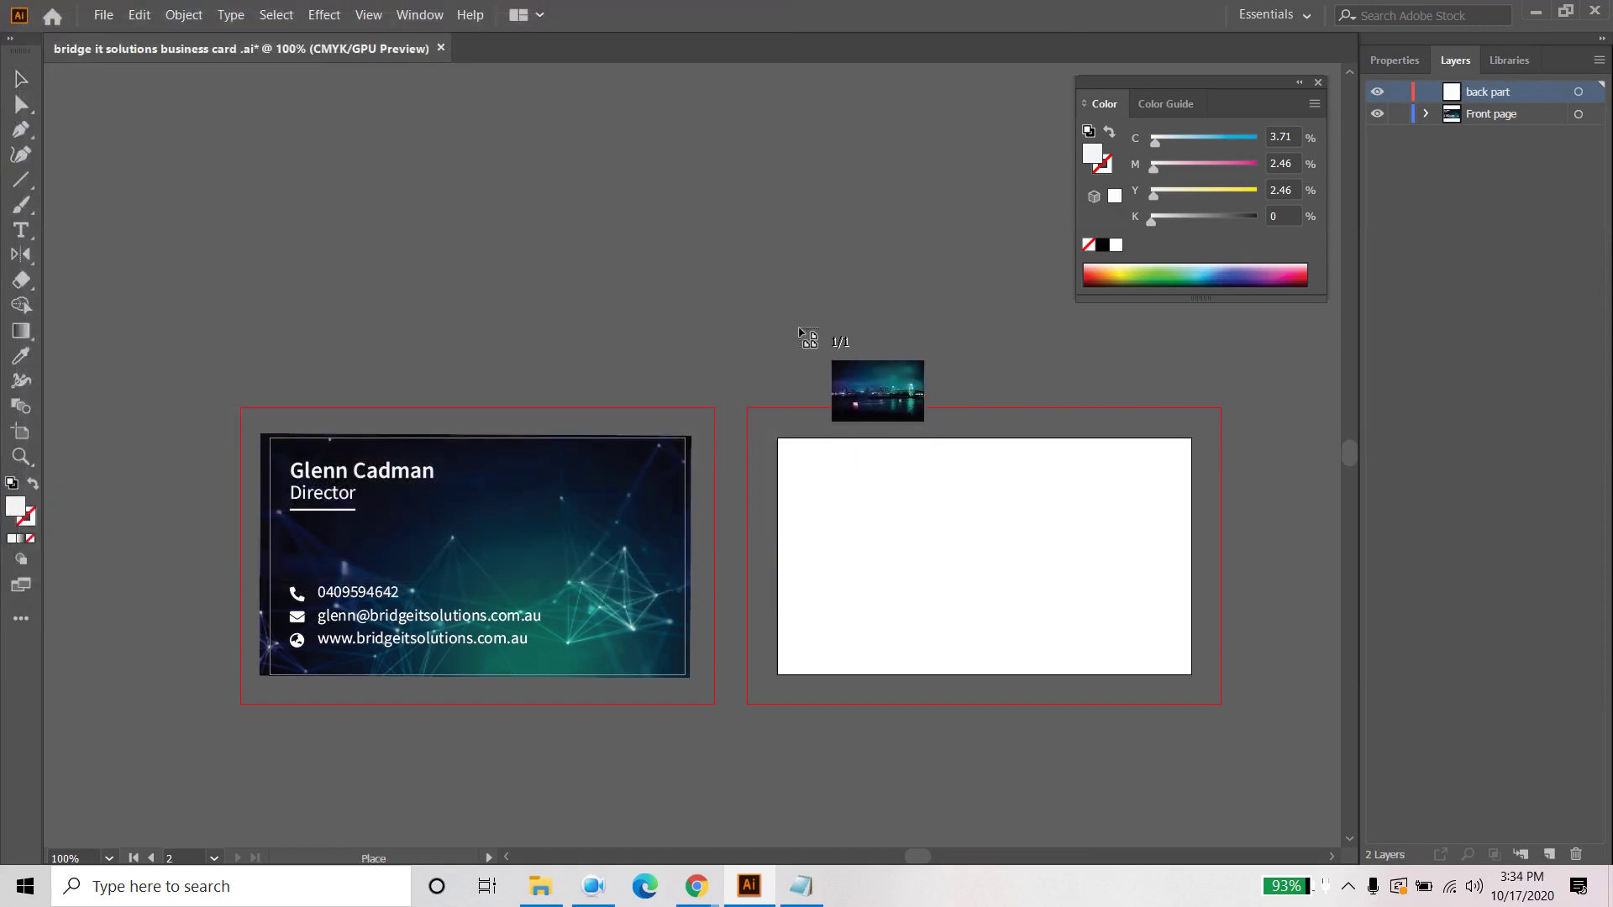
click(799, 326)
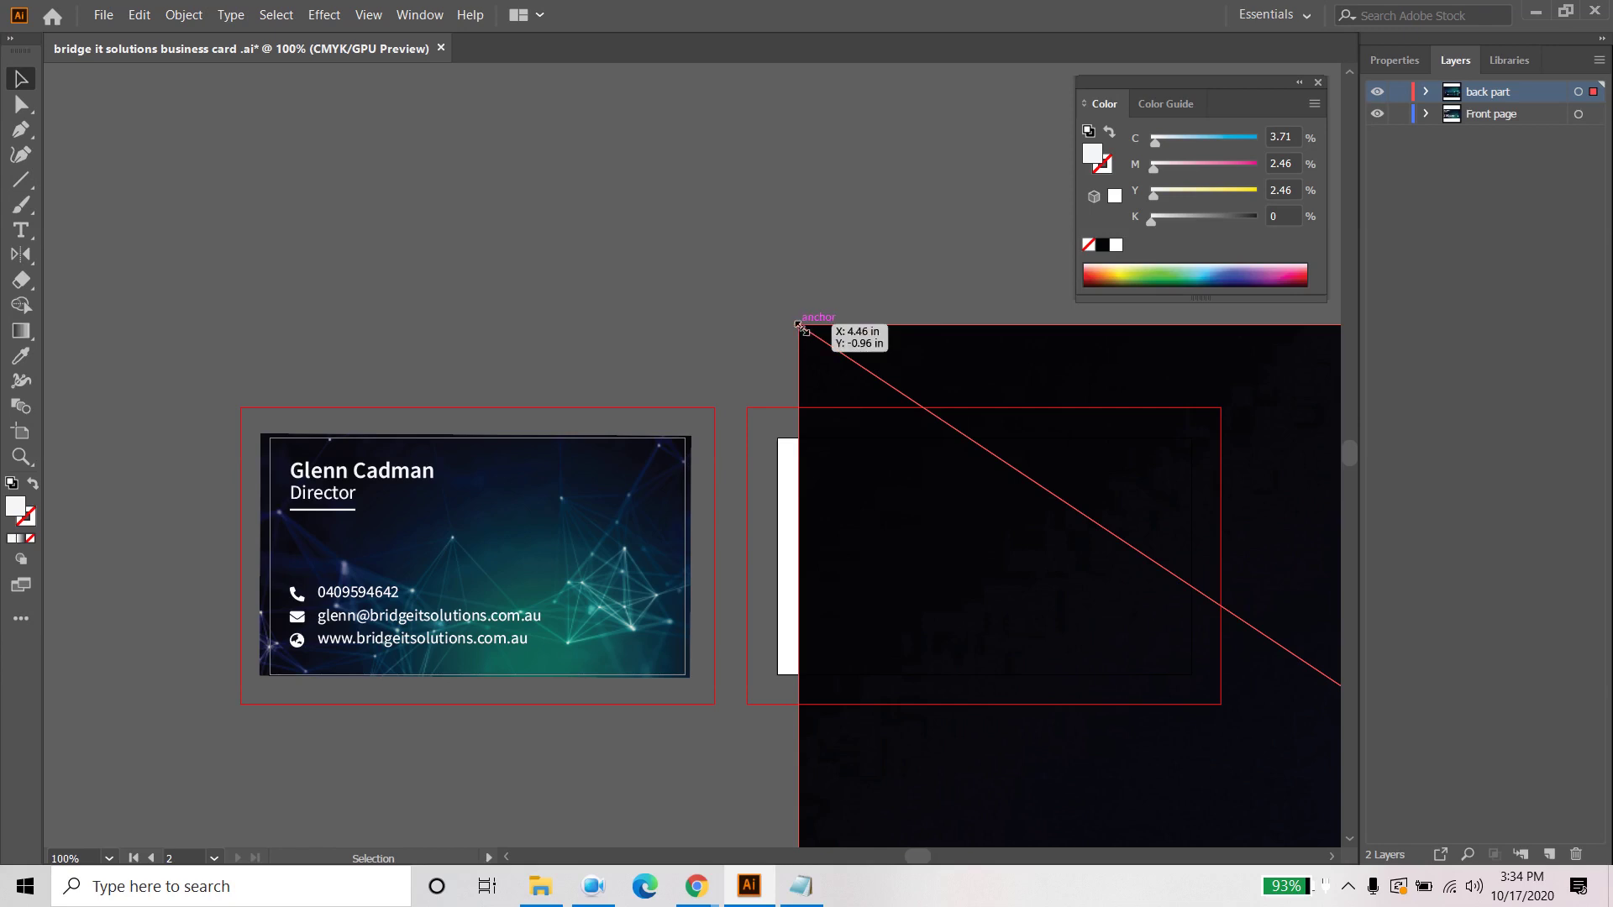
drag(799, 326, 1336, 695)
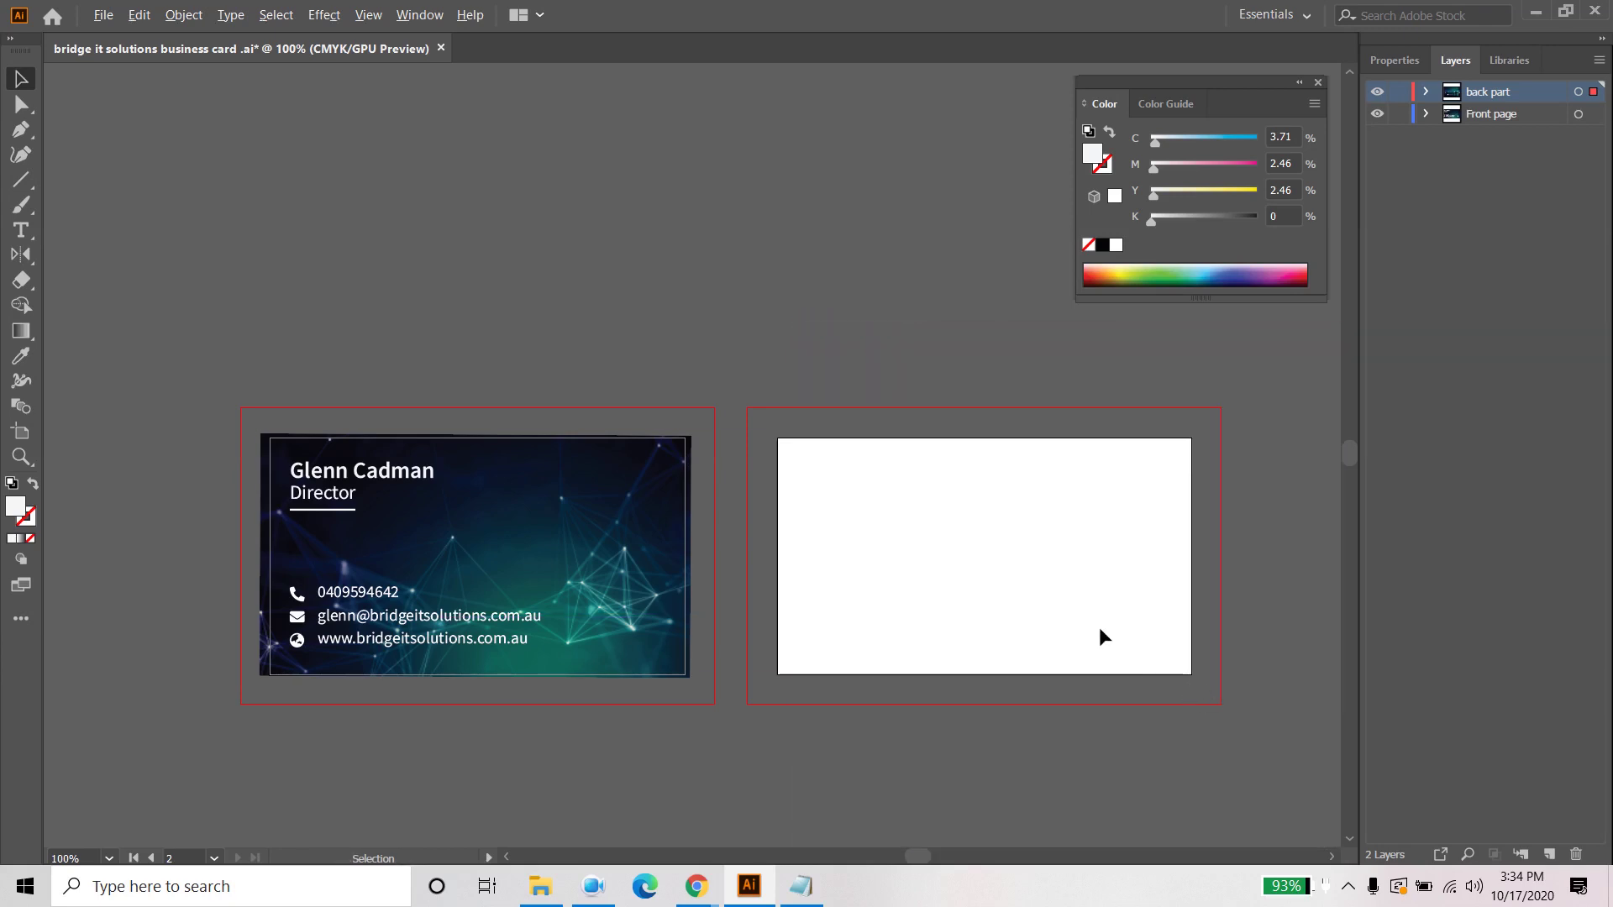
Step: Scale the placed night skyline image down proportionally until it is smaller than the back card
scroll(1099, 627, down, 5)
scroll(1100, 636, down, 2)
drag(1235, 739, 904, 558)
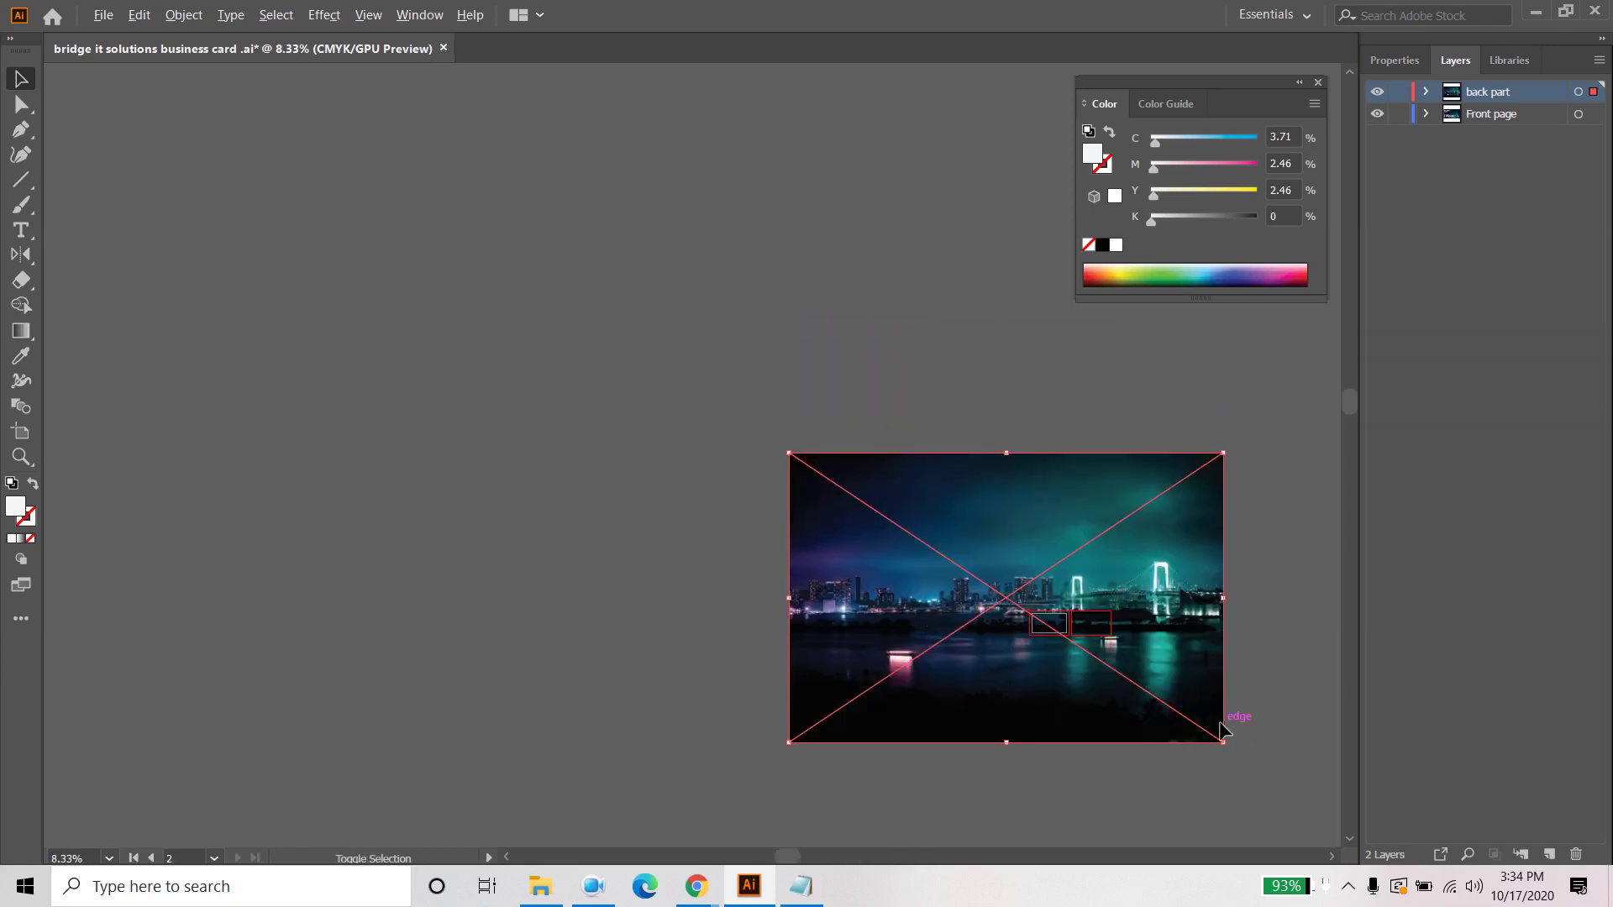
drag(1224, 744, 1055, 632)
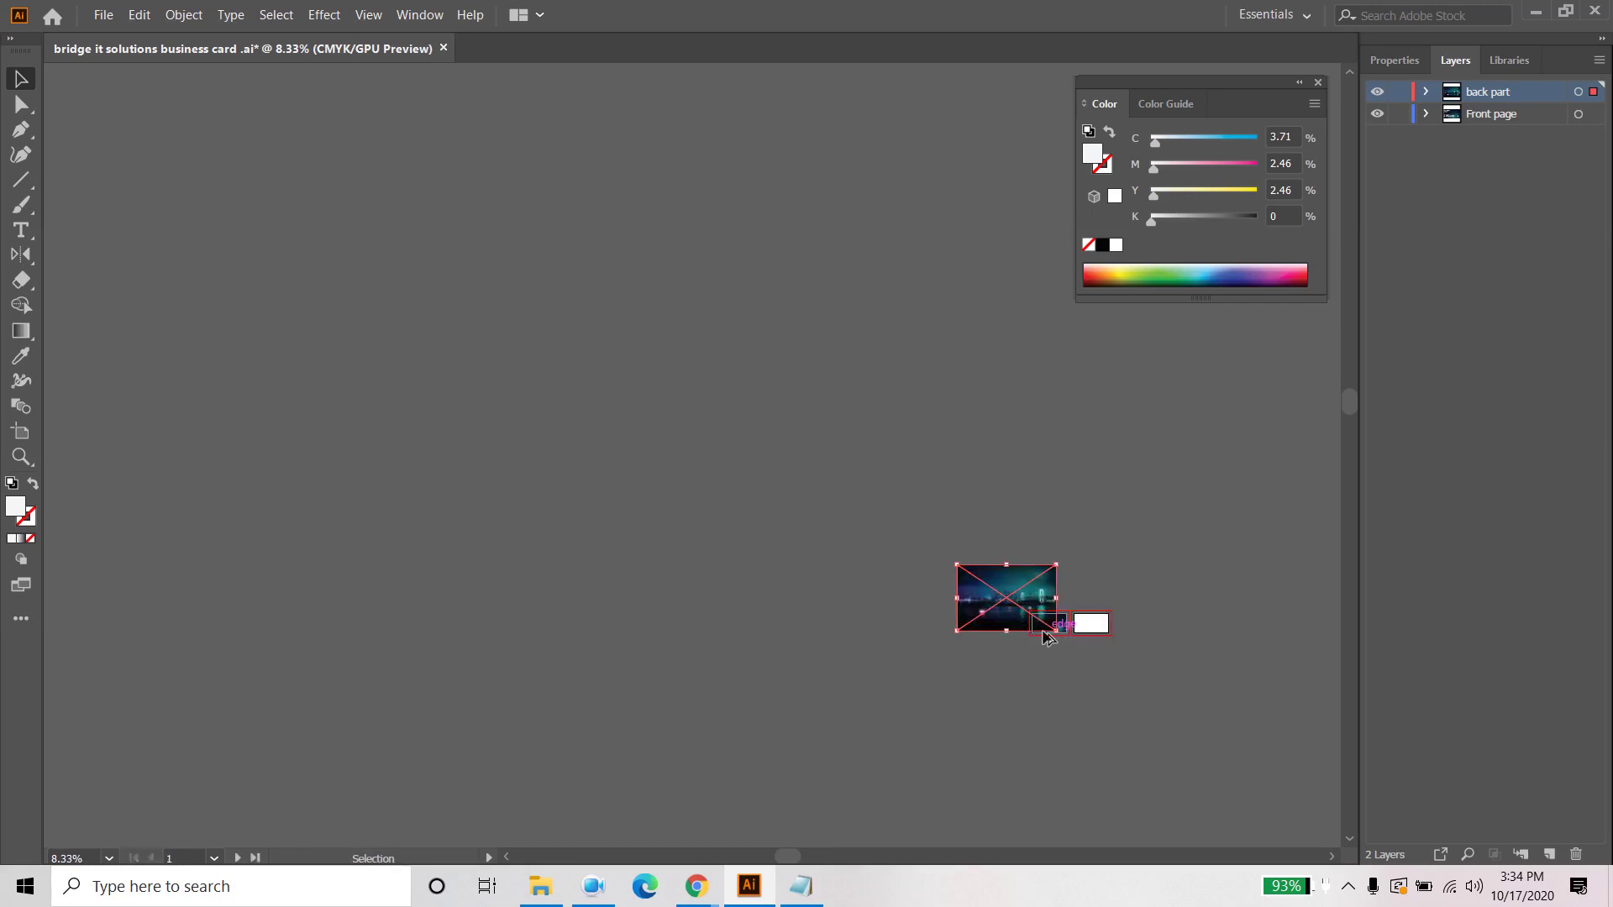
scroll(1025, 642, up, 3)
drag(958, 494, 1255, 577)
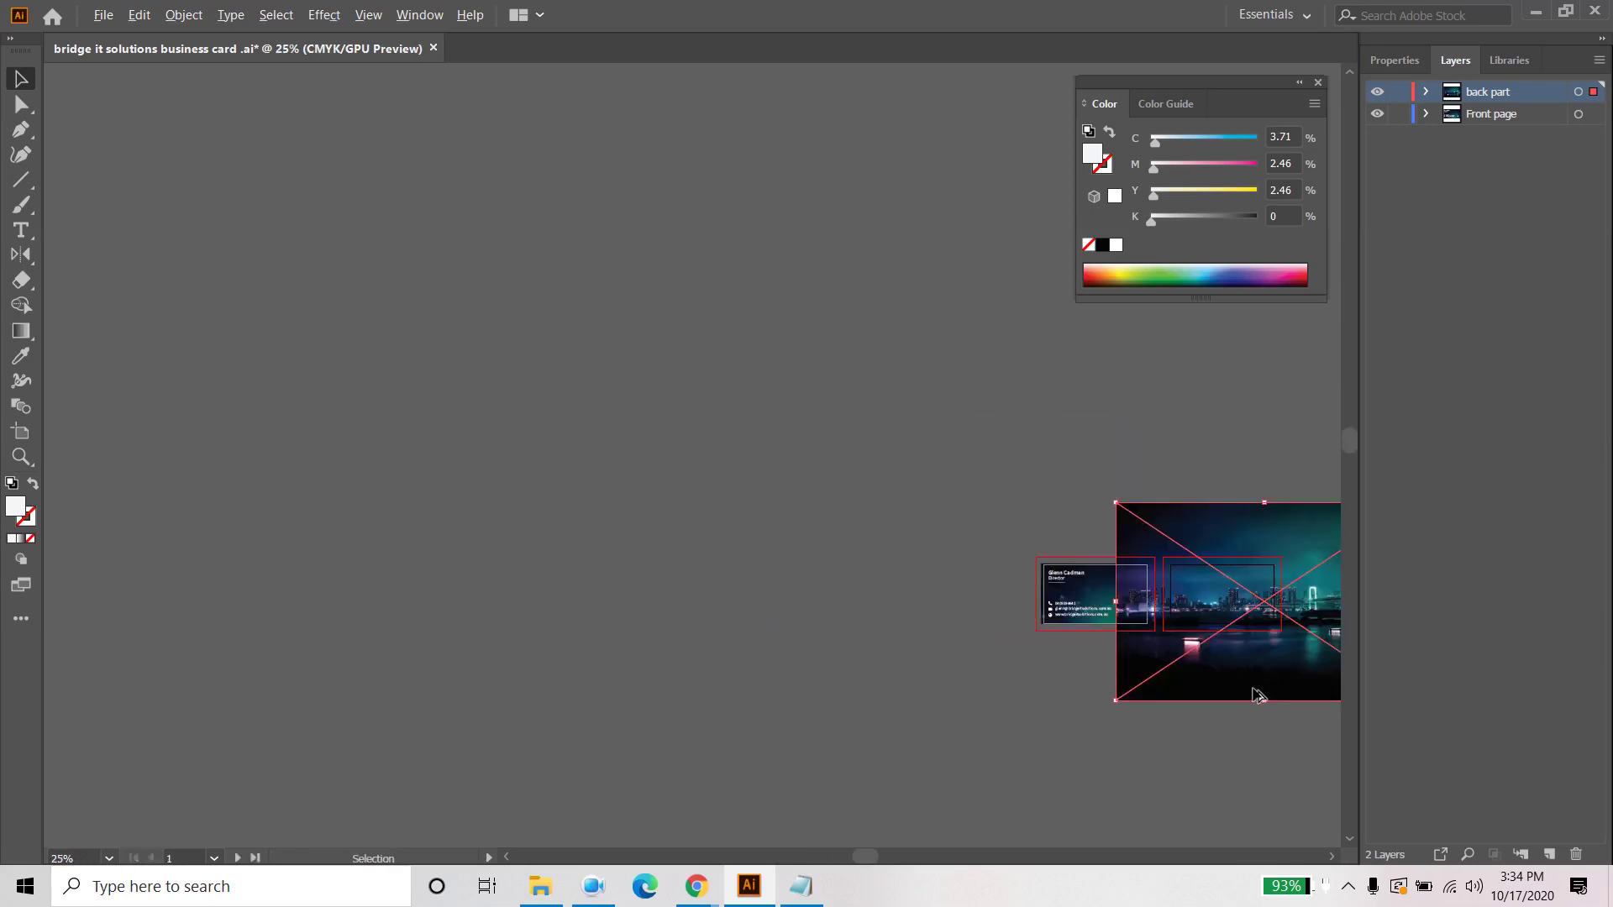
drag(1233, 758, 687, 667)
scroll(753, 553, up, 2)
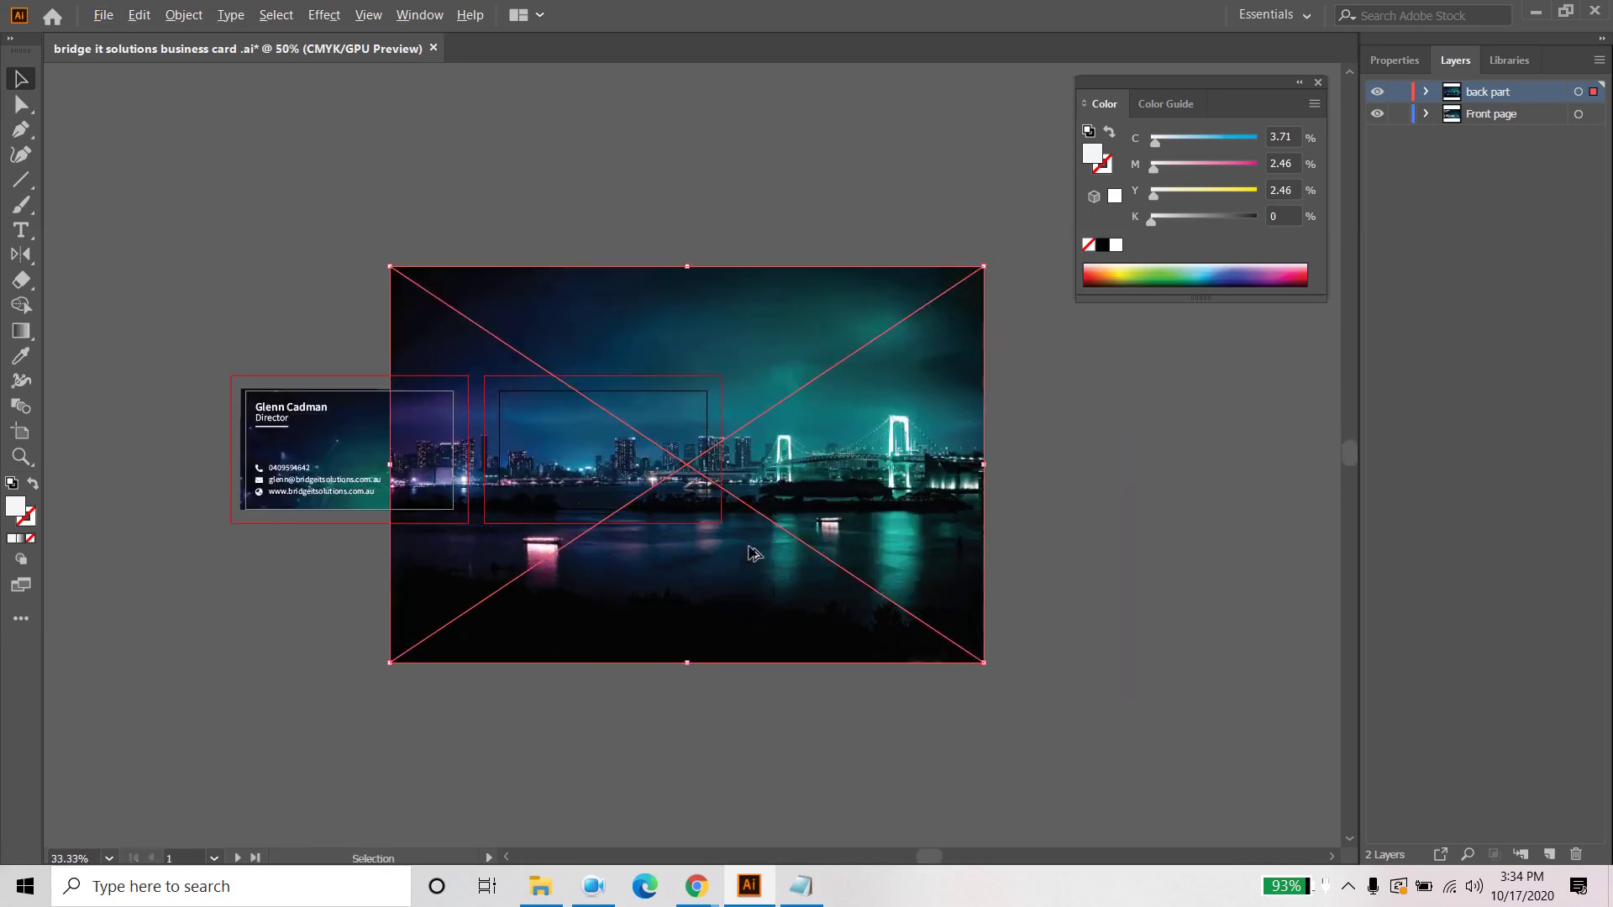
drag(974, 665, 753, 507)
scroll(638, 511, up, 1)
scroll(638, 511, up, 3)
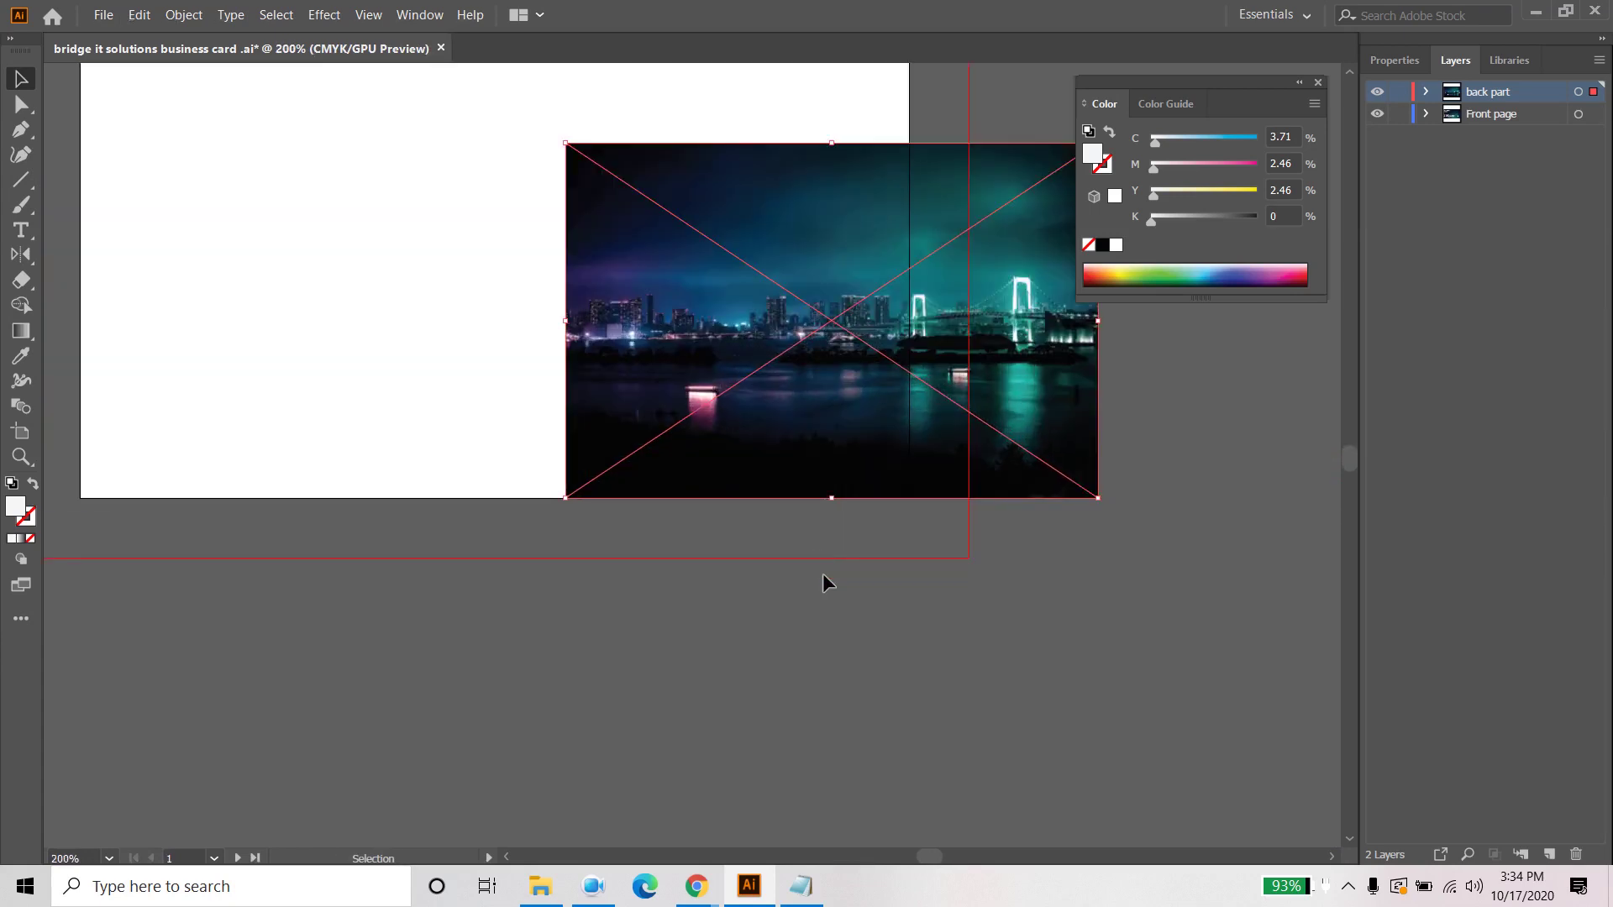
Step: Move the skyline image onto the second artboard and enlarge it proportionally to cover the whole back card
drag(824, 583, 1181, 829)
drag(1212, 660, 749, 563)
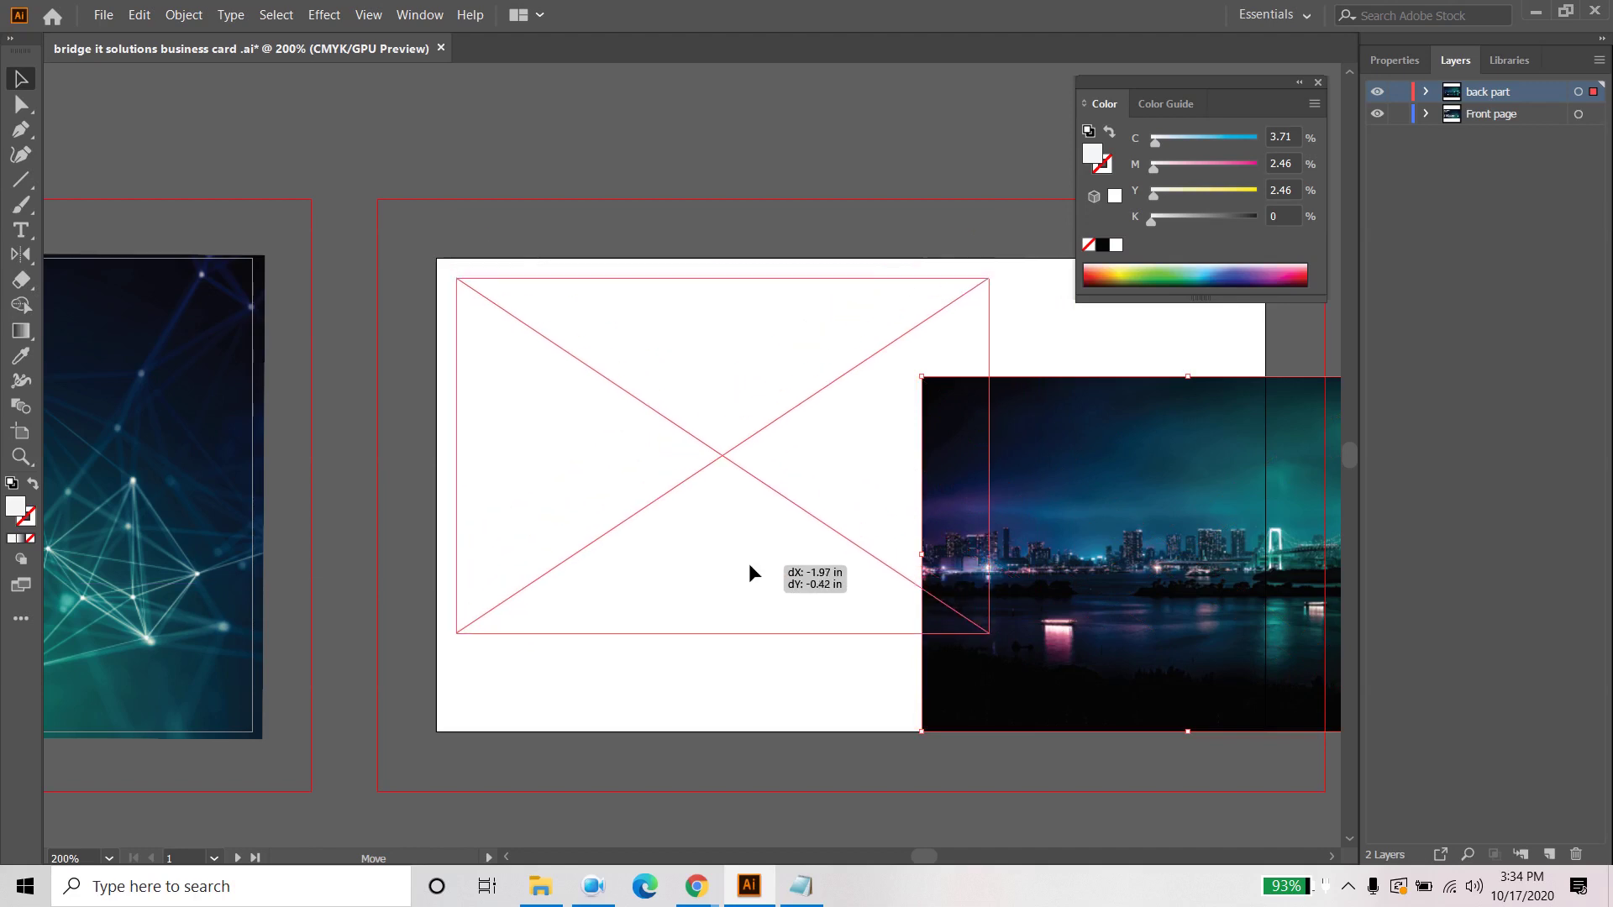
scroll(821, 828, down, 2)
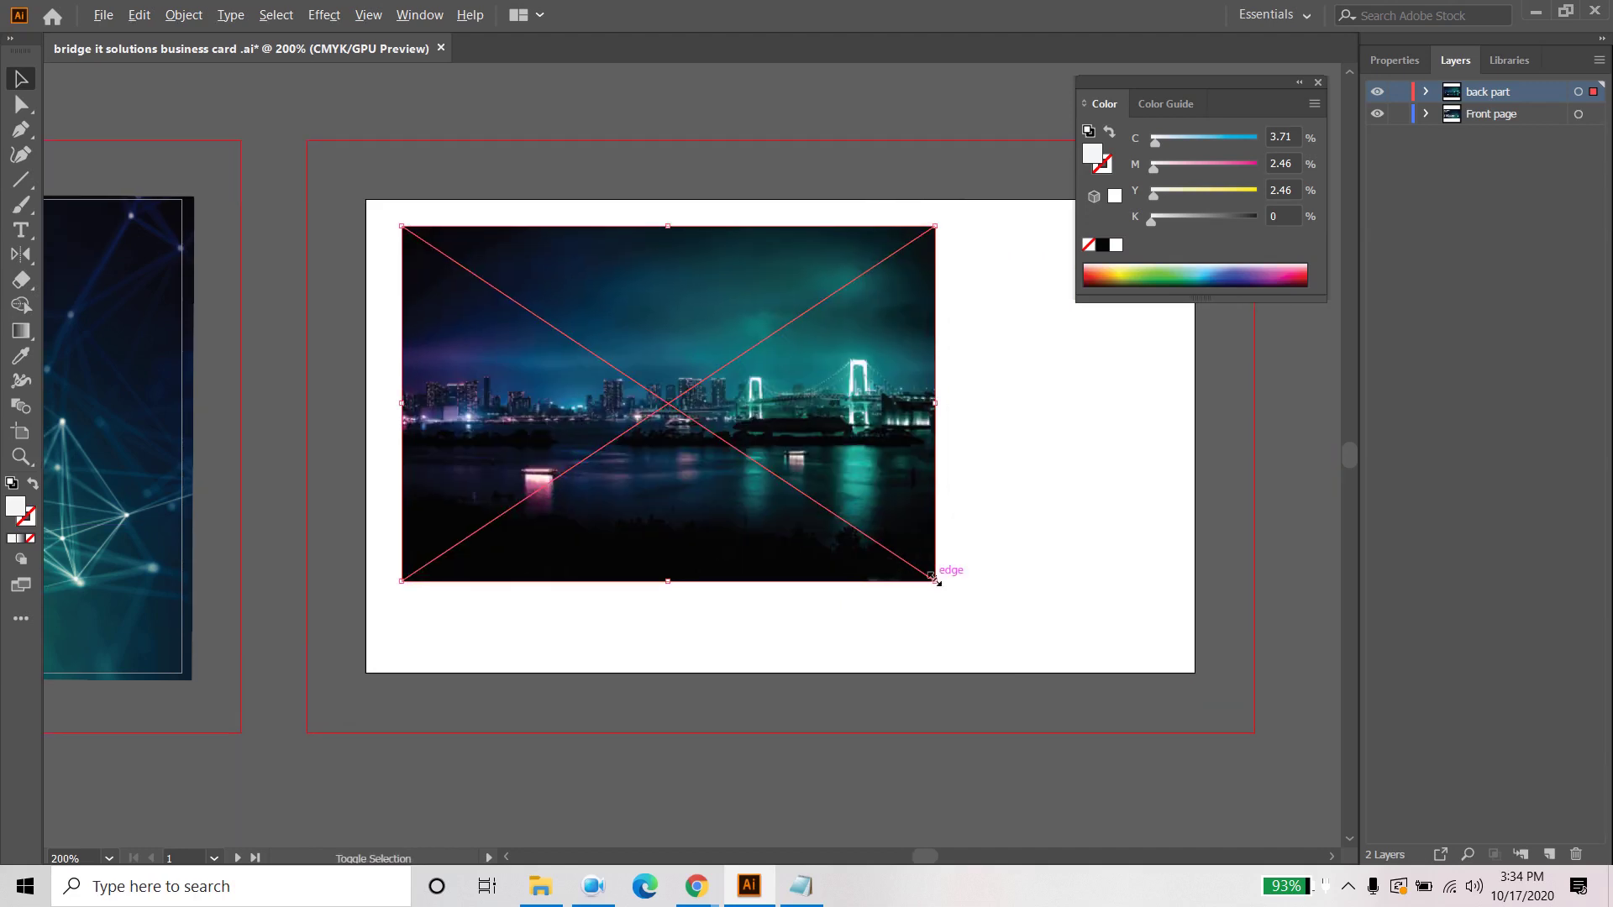
drag(935, 580, 1024, 640)
drag(897, 473, 1140, 585)
drag(1145, 694, 1278, 749)
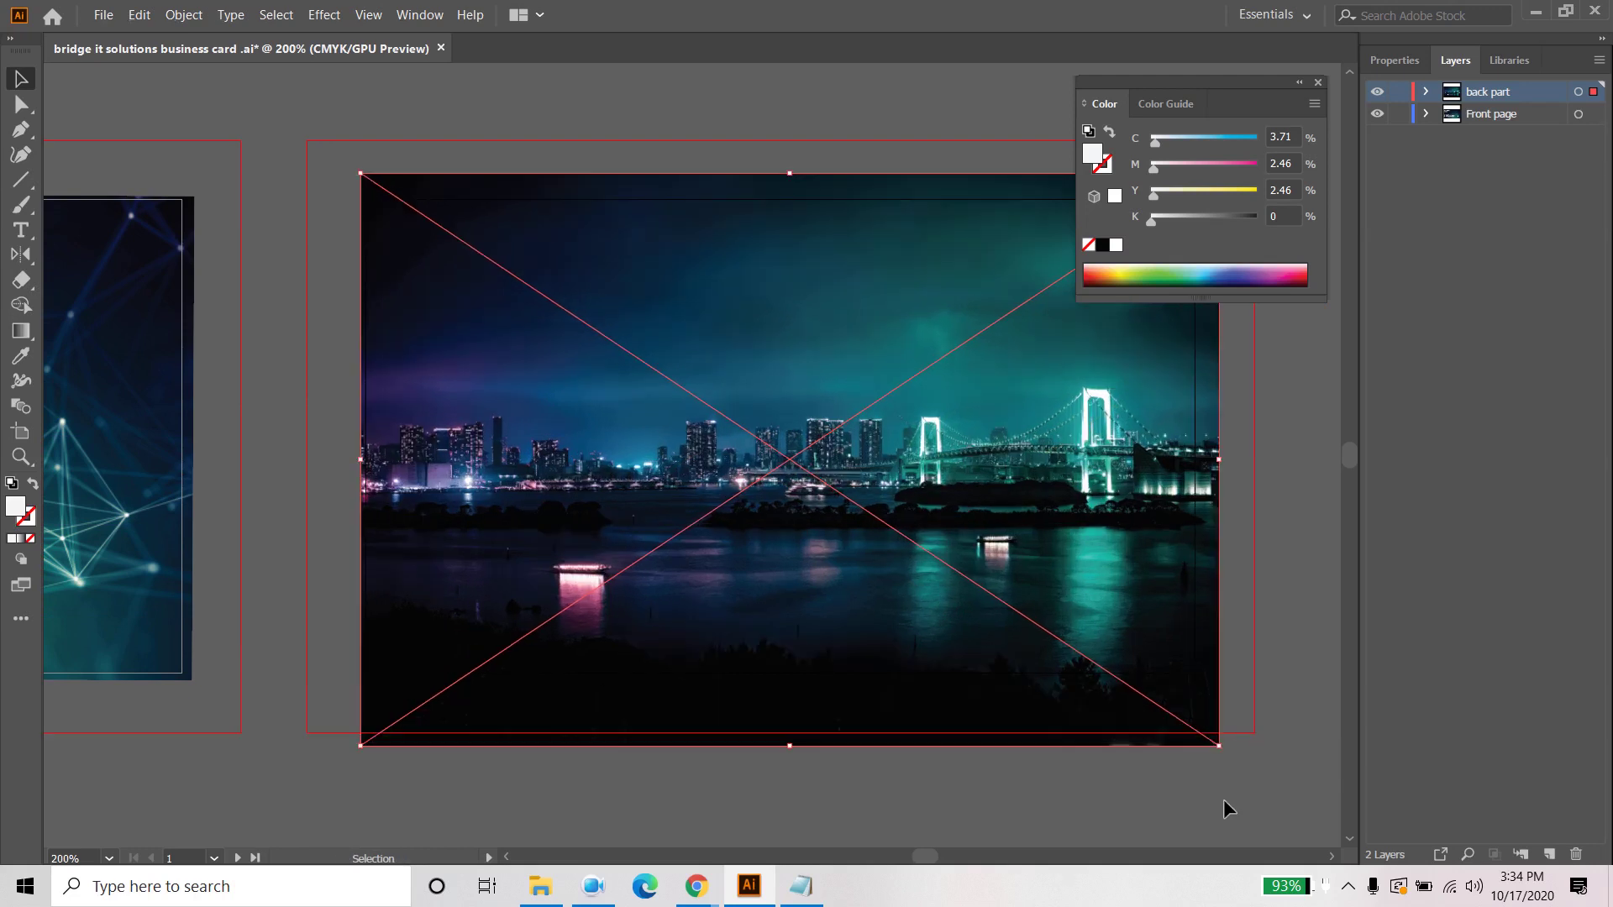
mouse_move(1106, 619)
mouse_down()
mouse_move(1089, 567)
mouse_move(1107, 606)
mouse_up()
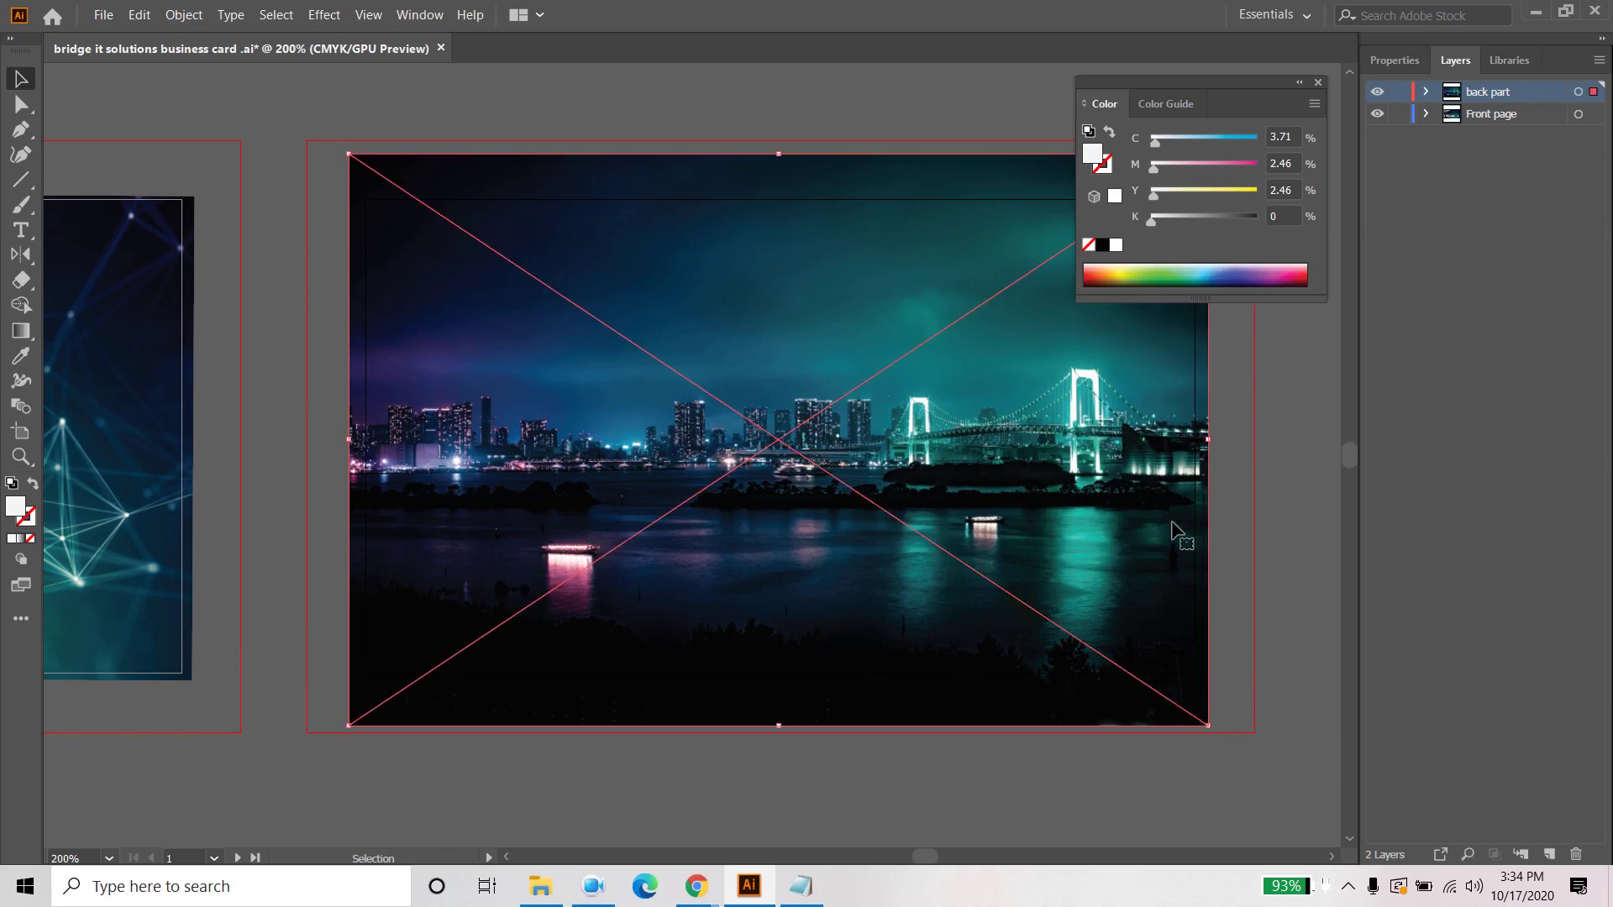
Step: Place the Bridge IT Solutions 2020 EPS logo as a linked file on the back part layer, over the skyline image
click(1486, 165)
click(1515, 95)
click(103, 14)
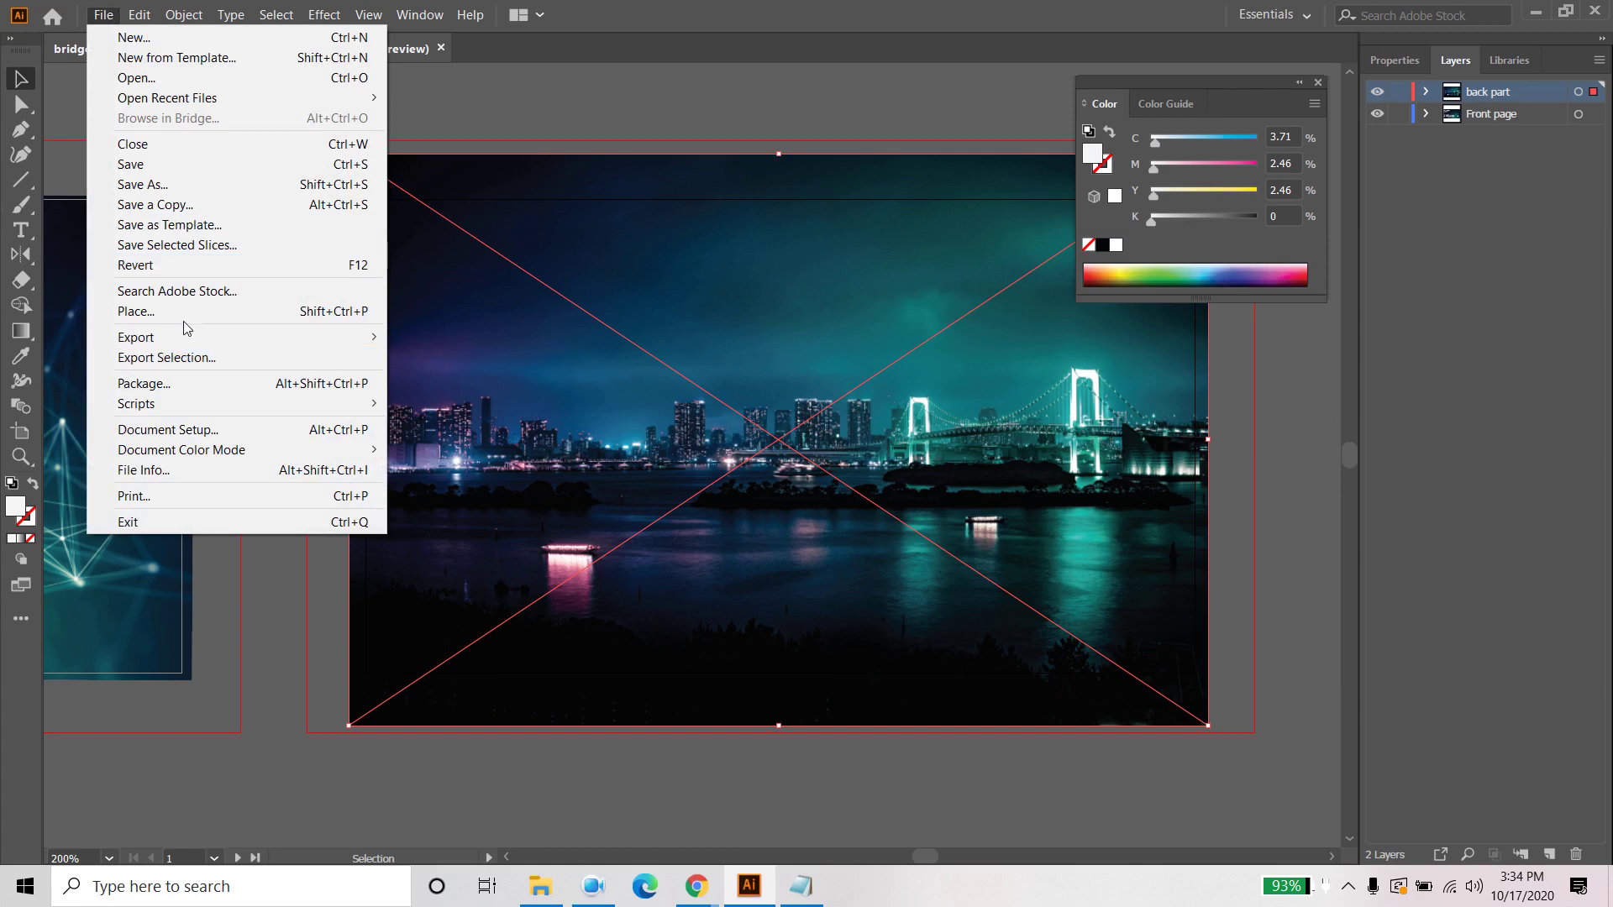
click(187, 320)
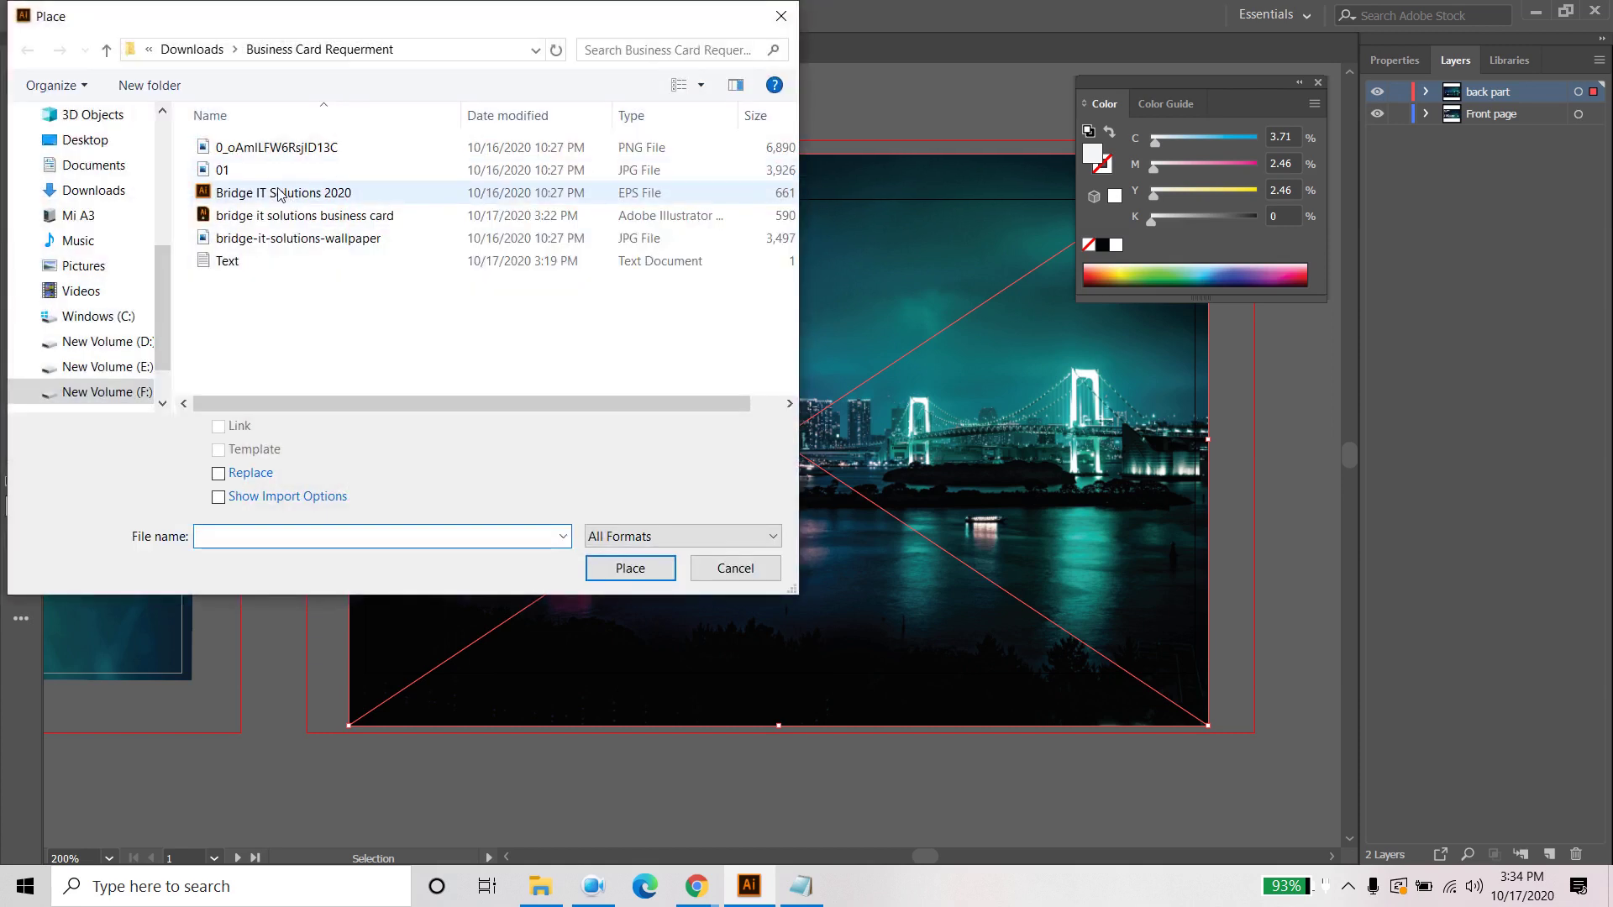
click(281, 195)
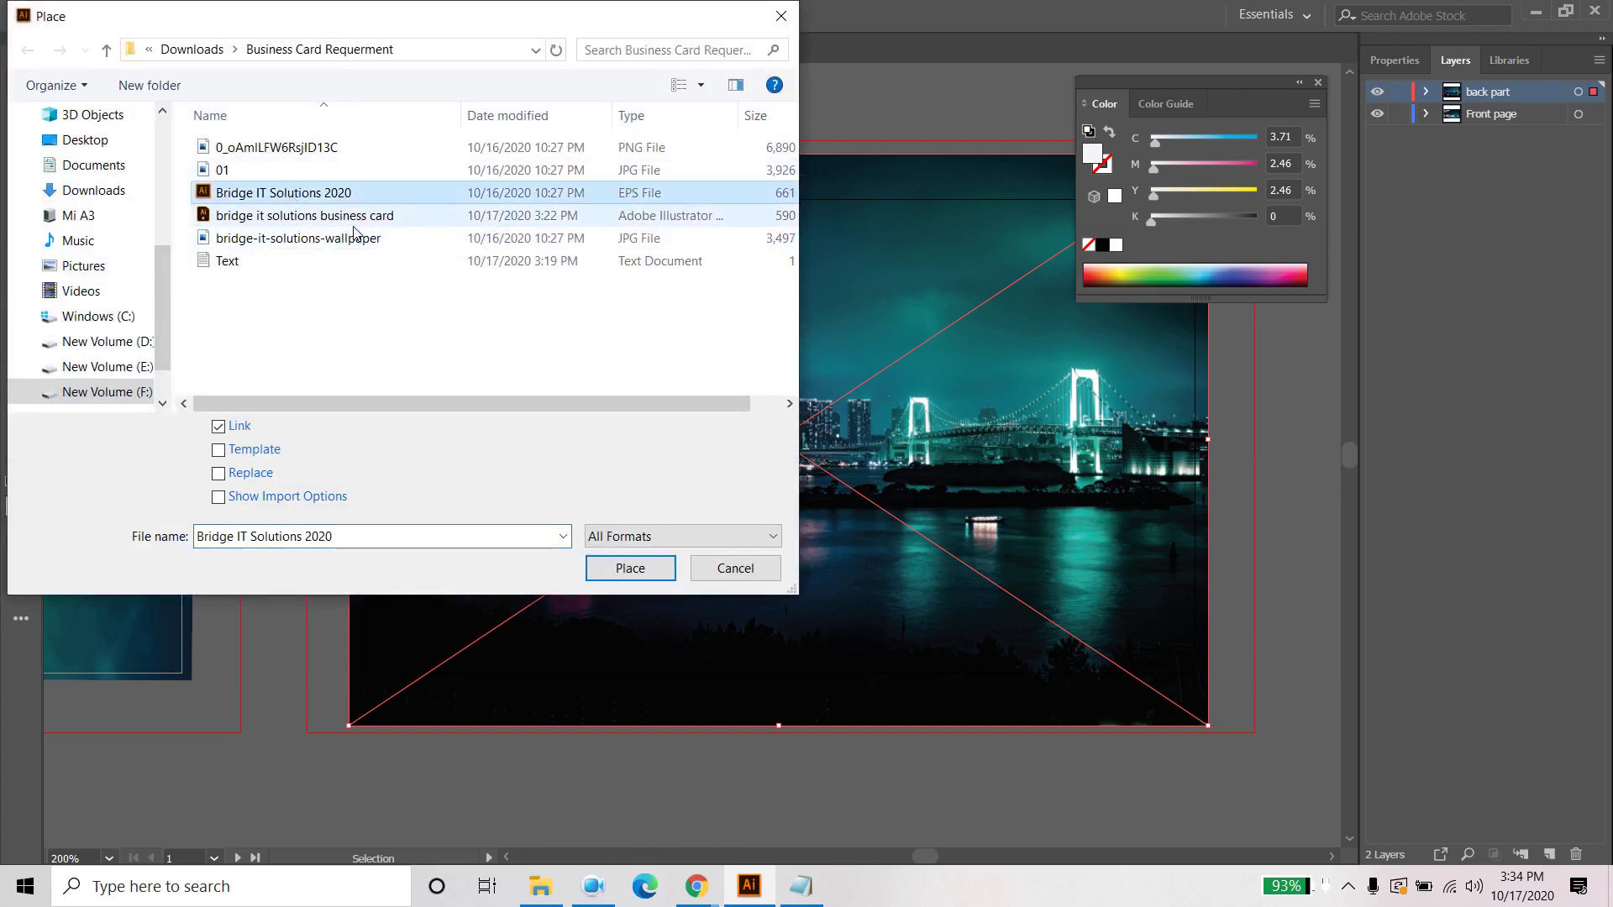
click(631, 568)
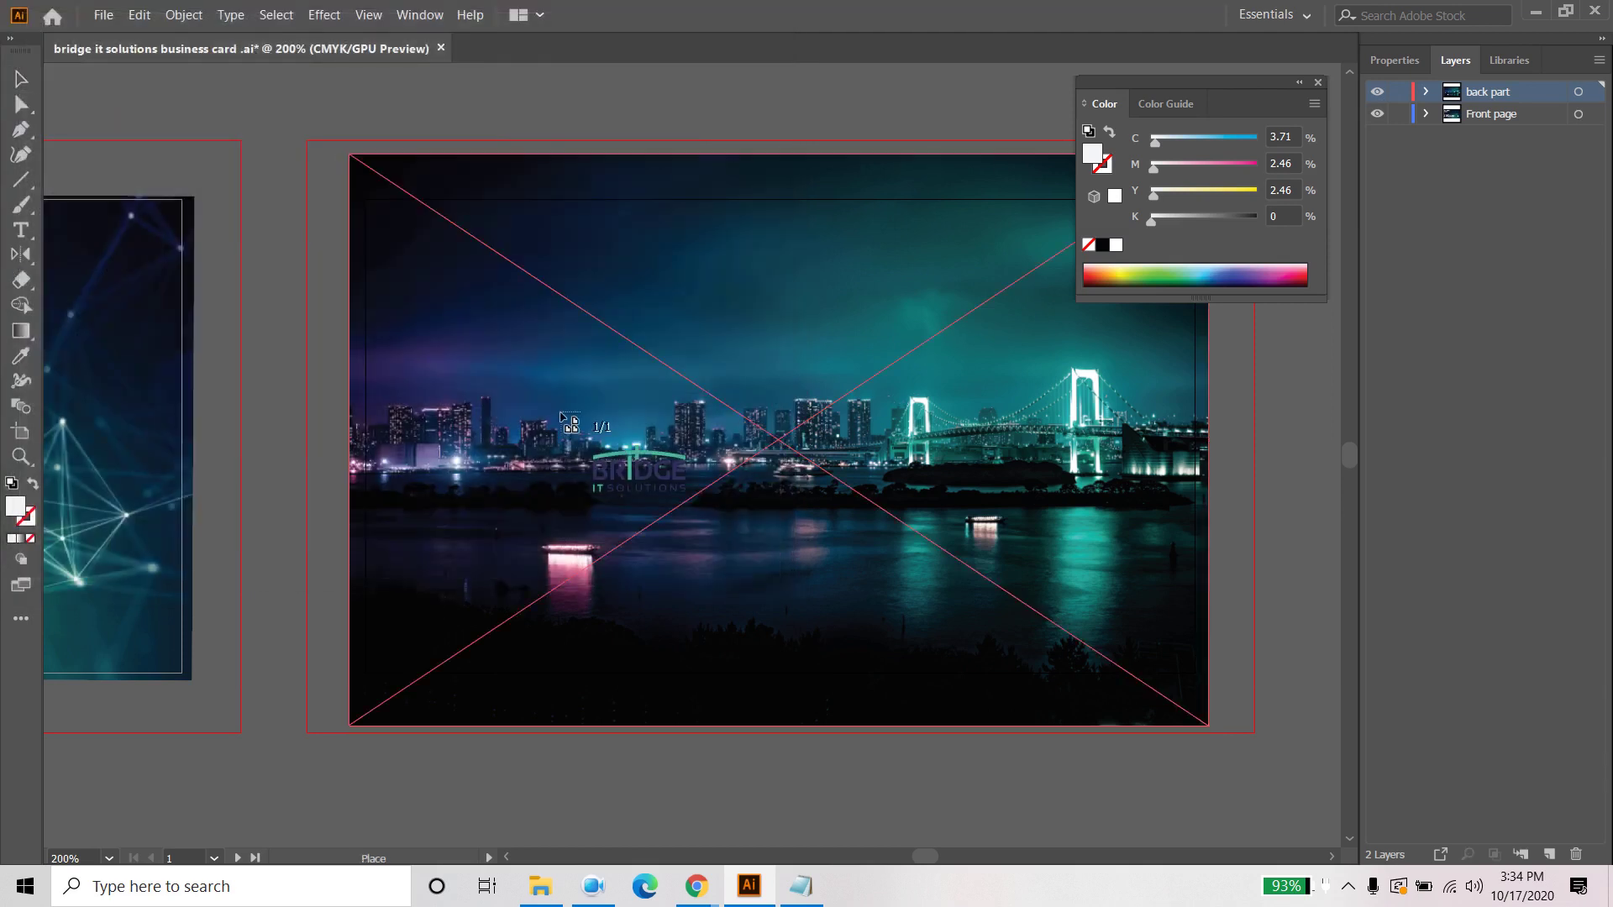
click(560, 412)
drag(556, 410, 975, 618)
drag(865, 525, 586, 312)
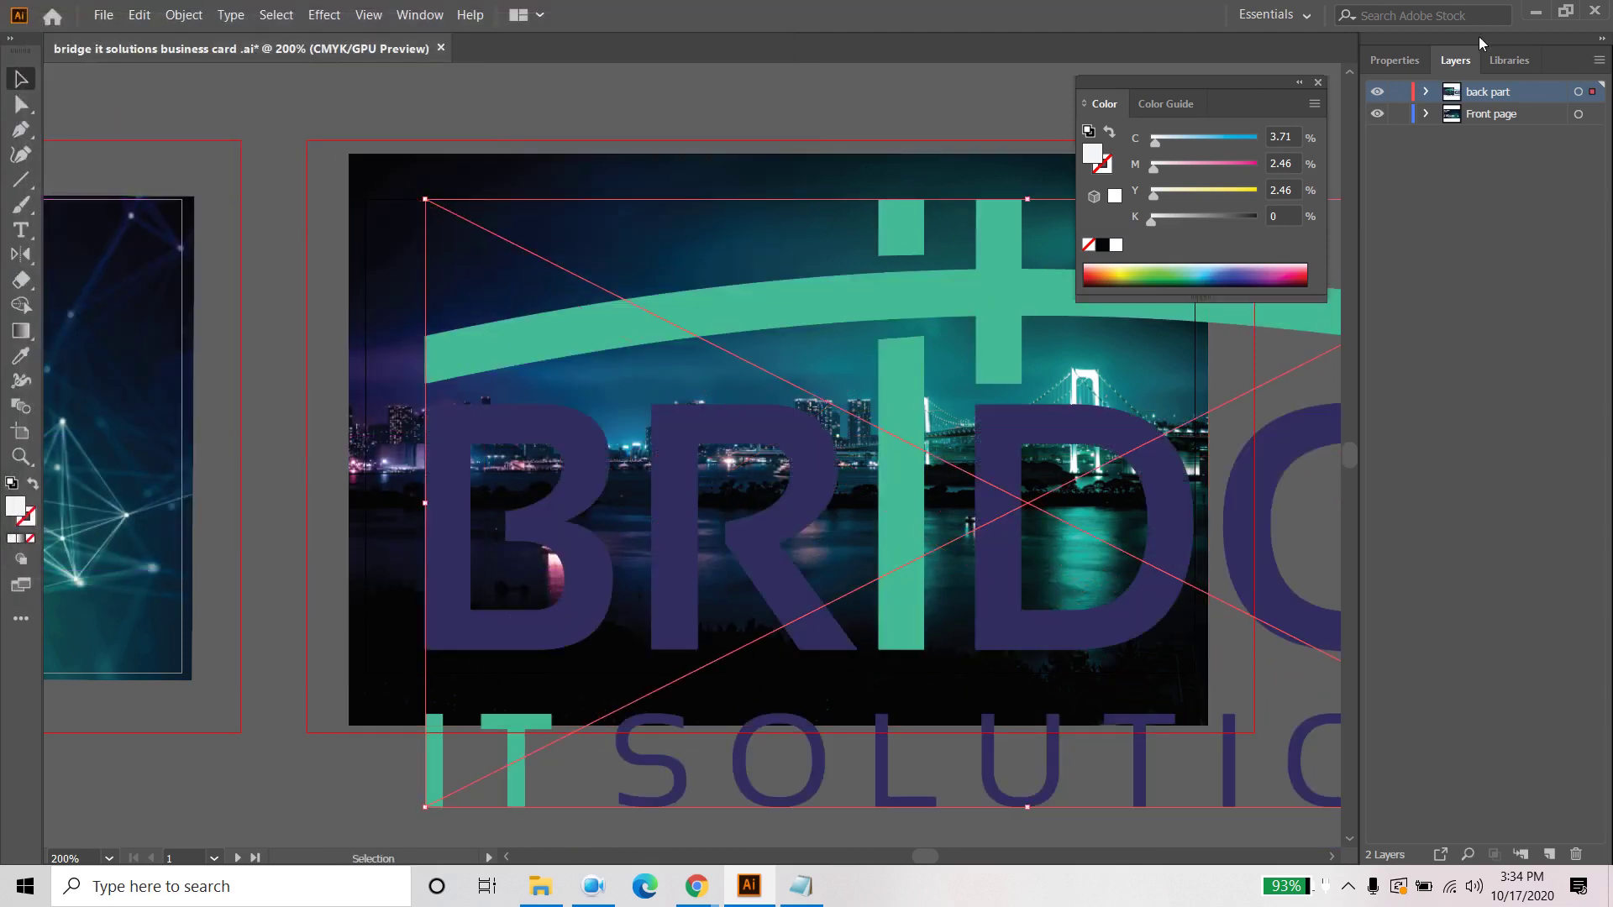
Step: Try logo widths of 3 in and 2 in with the proportions constrained
click(1395, 60)
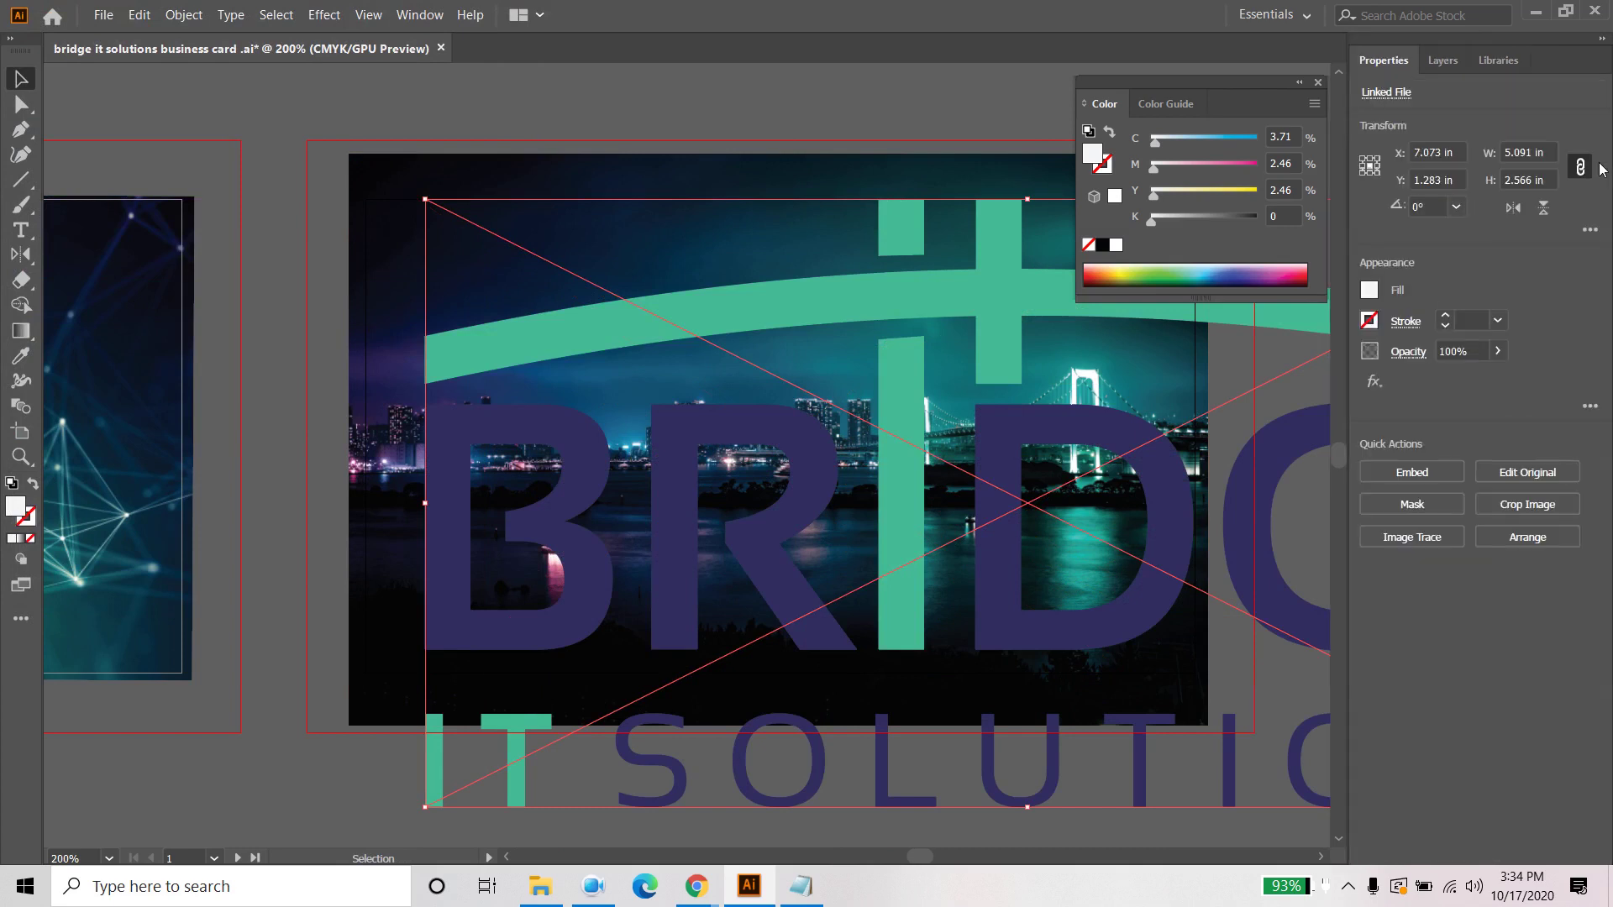
click(1548, 151)
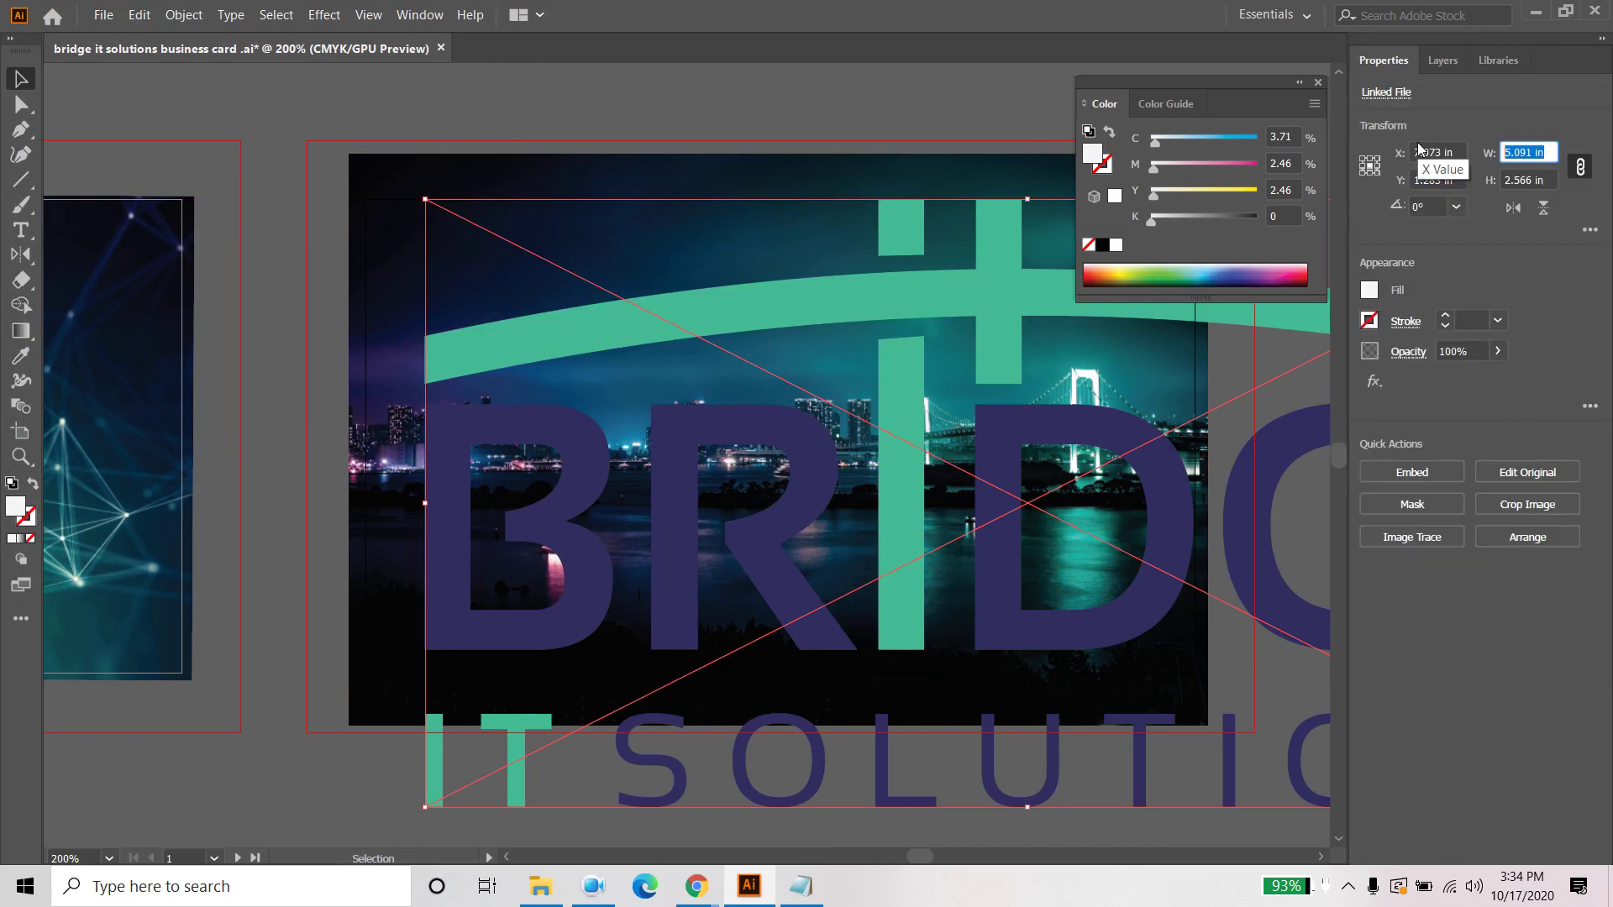
text(3)
key(Return)
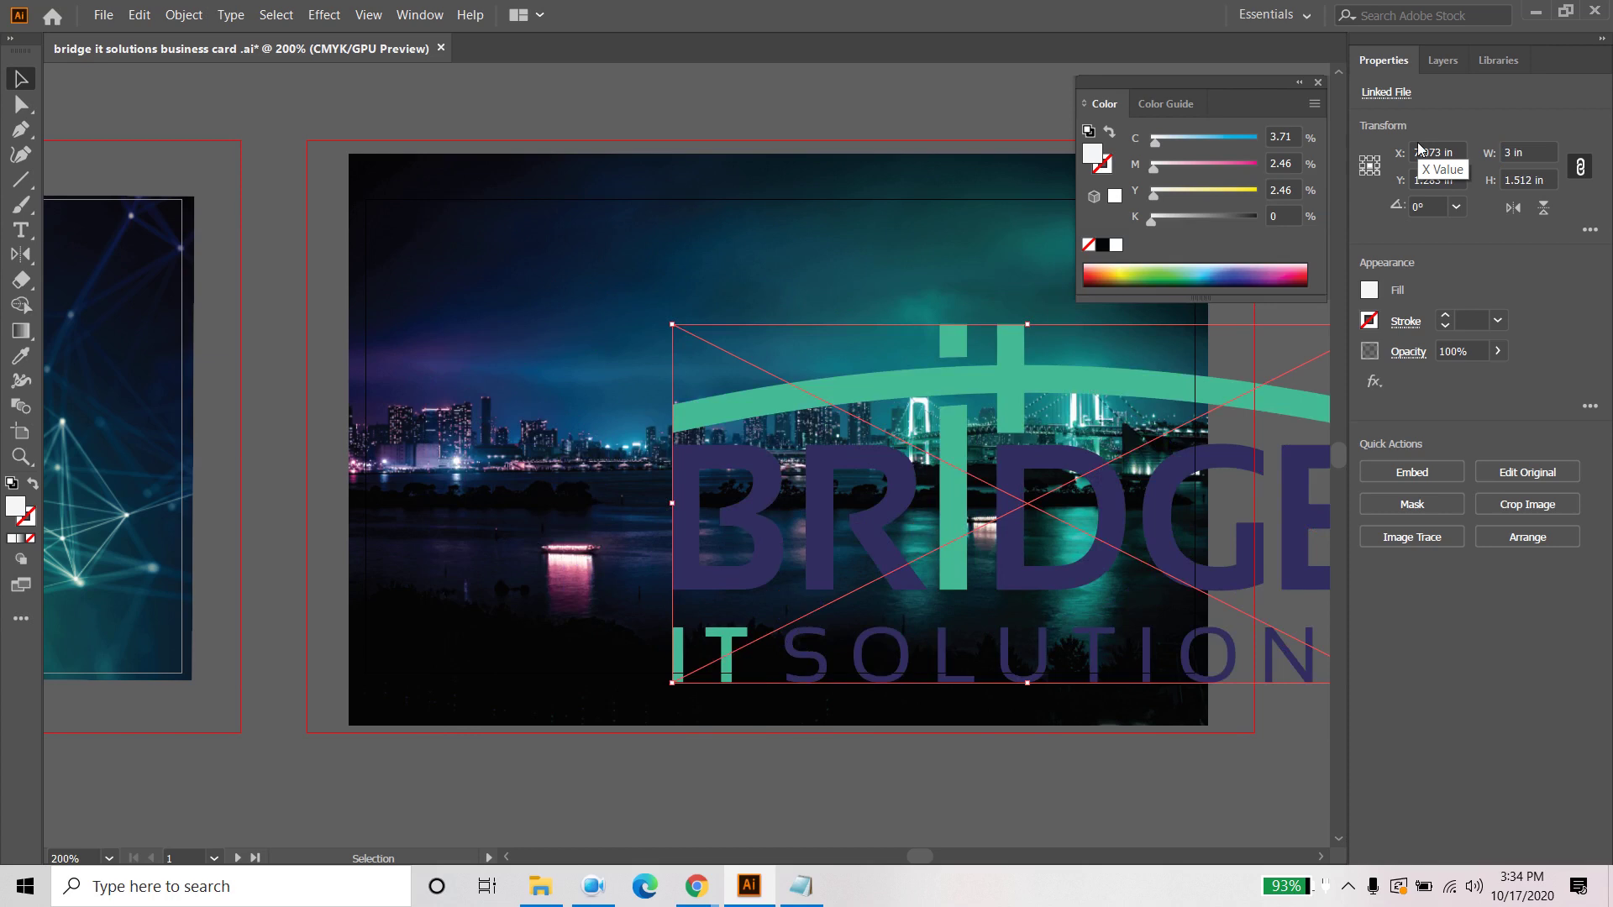
click(1521, 153)
text(2)
key(Return)
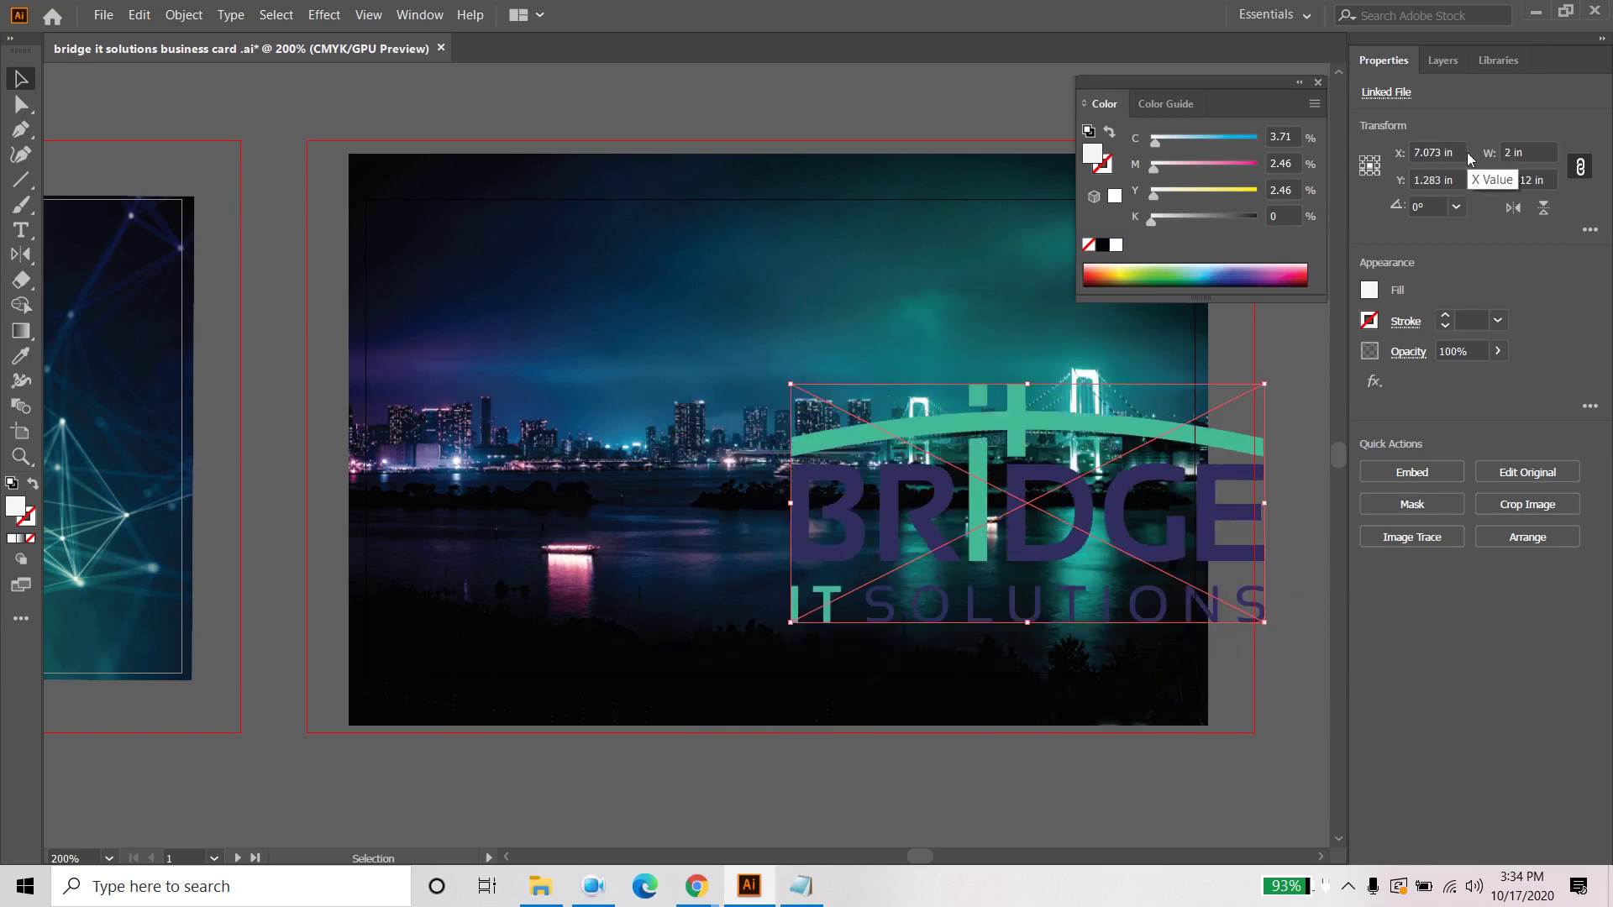
Step: Move the logo to the middle of the skyline image and set its width to 1 in, keeping the proportions
drag(1114, 489, 879, 427)
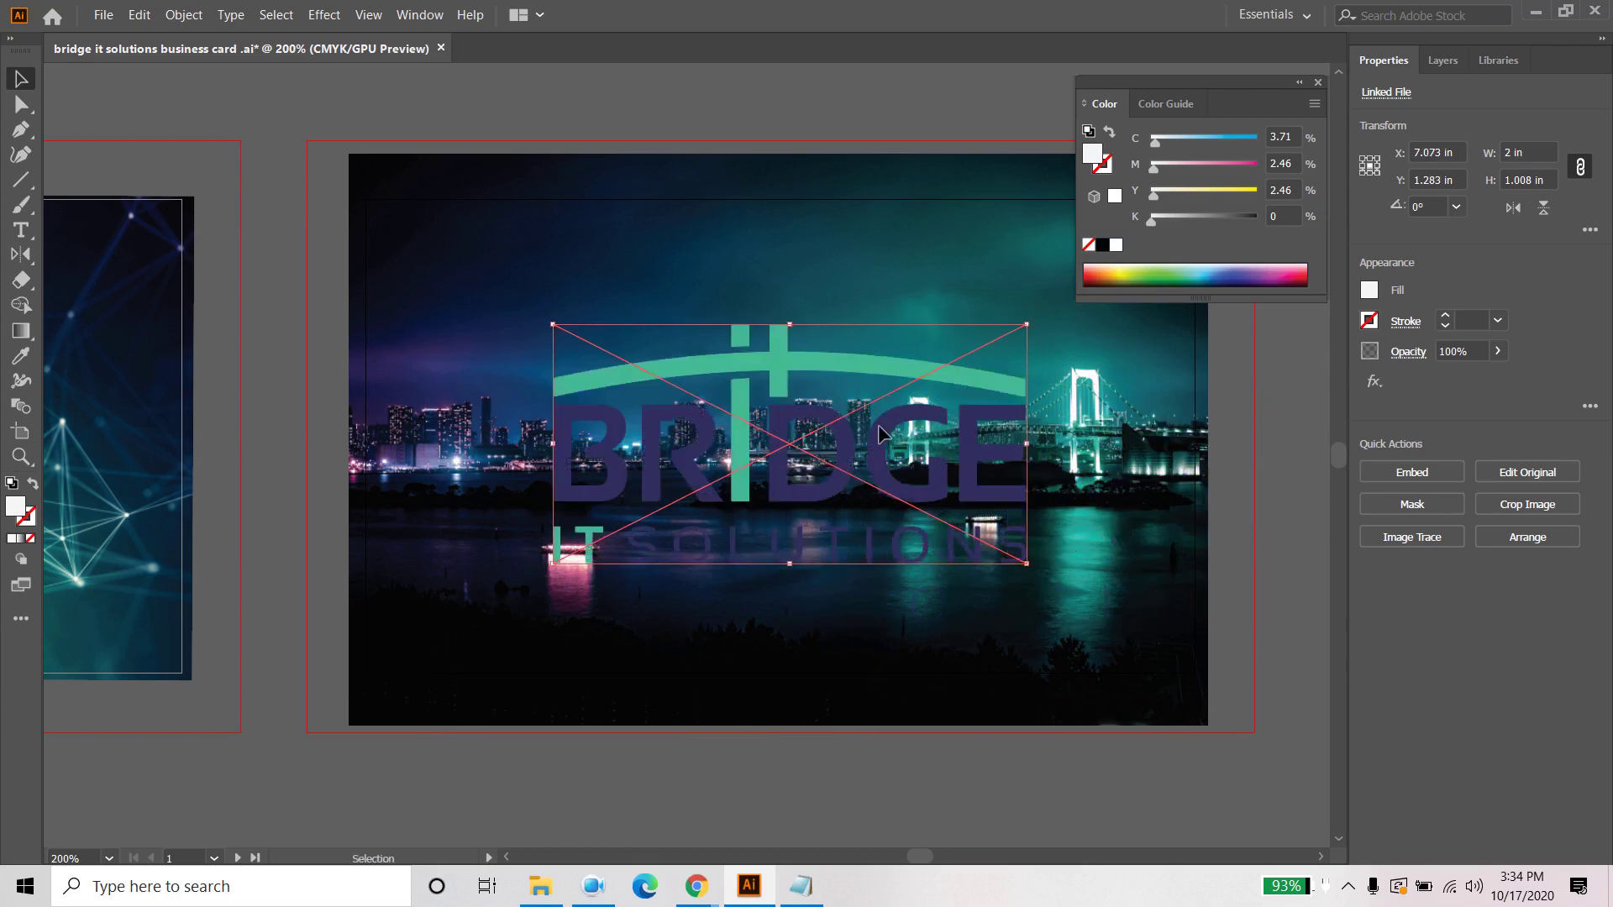
click(1528, 152)
text(1)
key(Return)
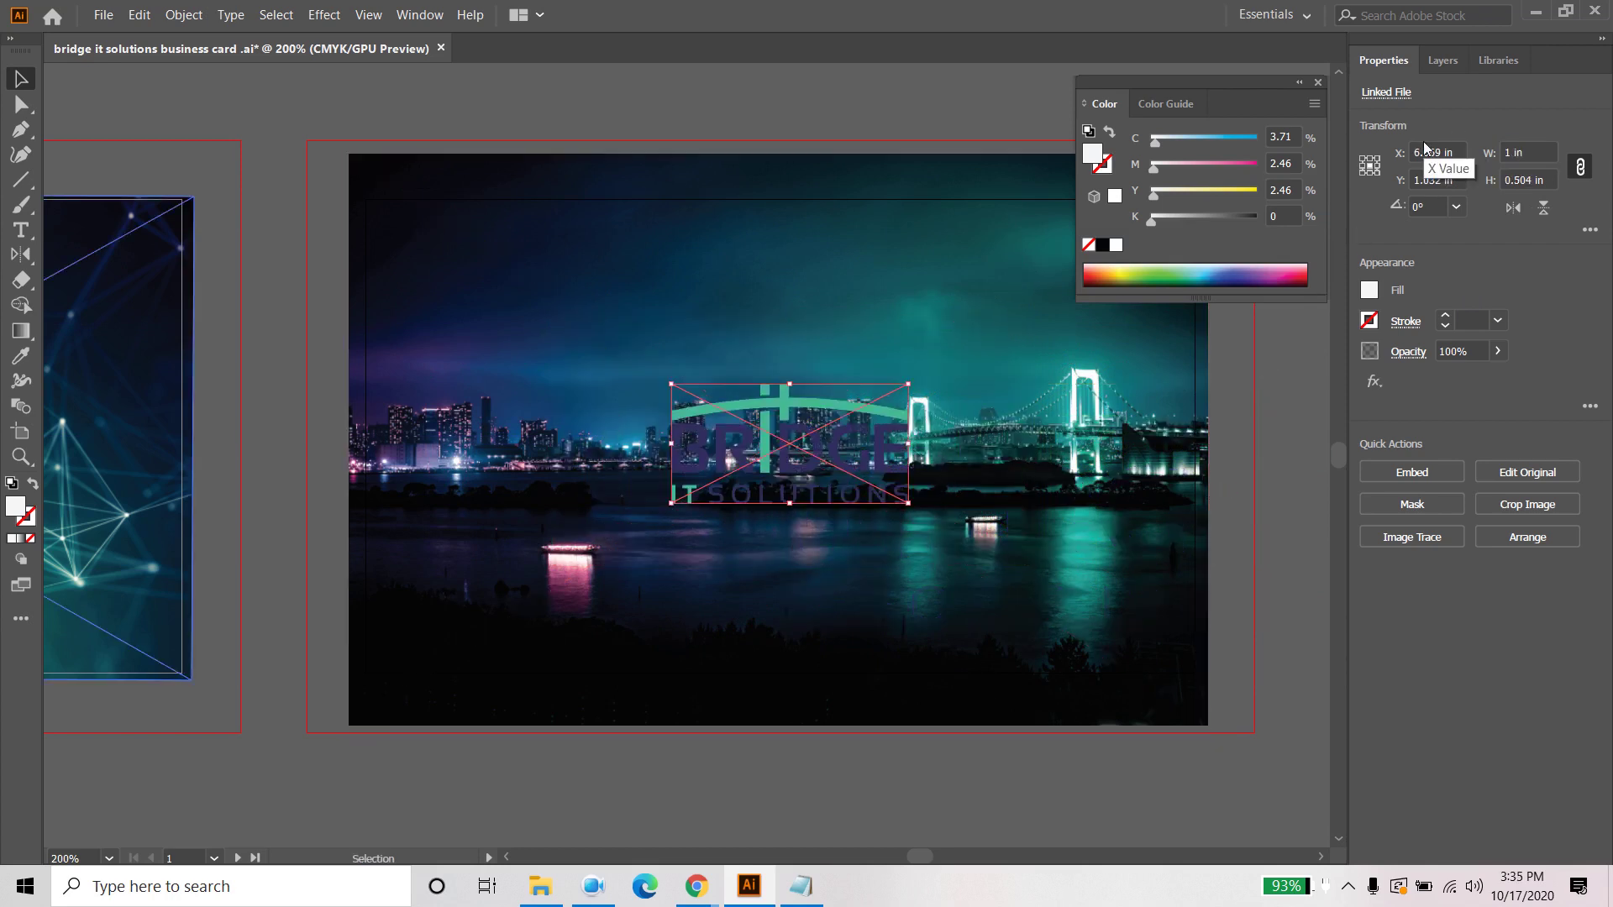
Step: Examine the logo's size and legibility against the skyline image, comparing both cards at actual size and close up
key(ctrl+1)
click(1252, 579)
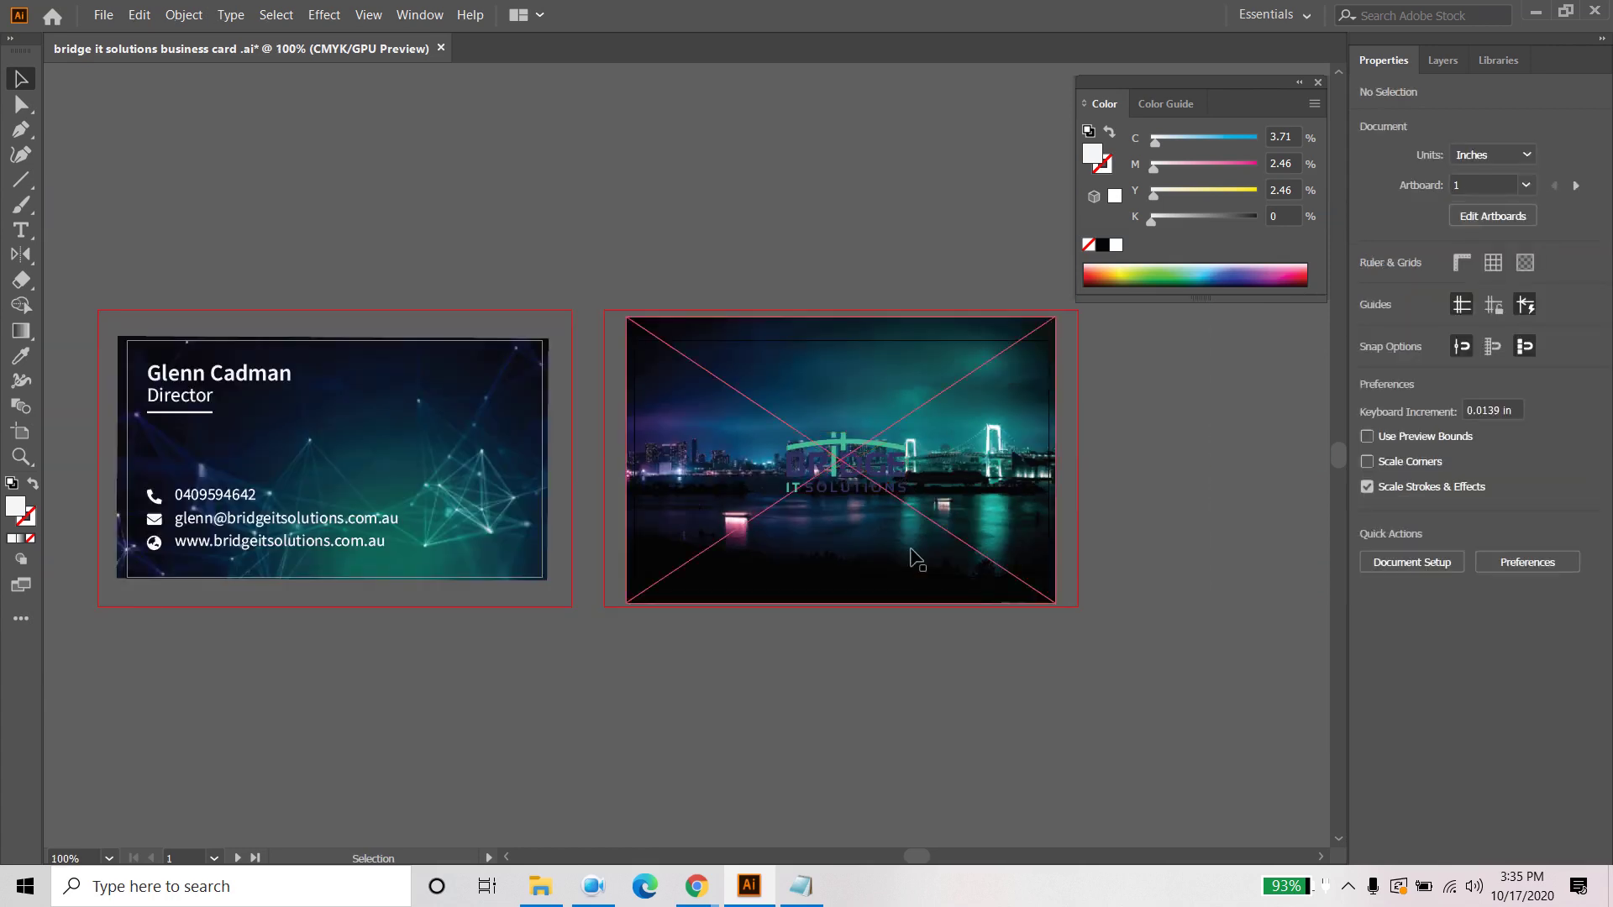
click(882, 481)
scroll(848, 481, up, 1)
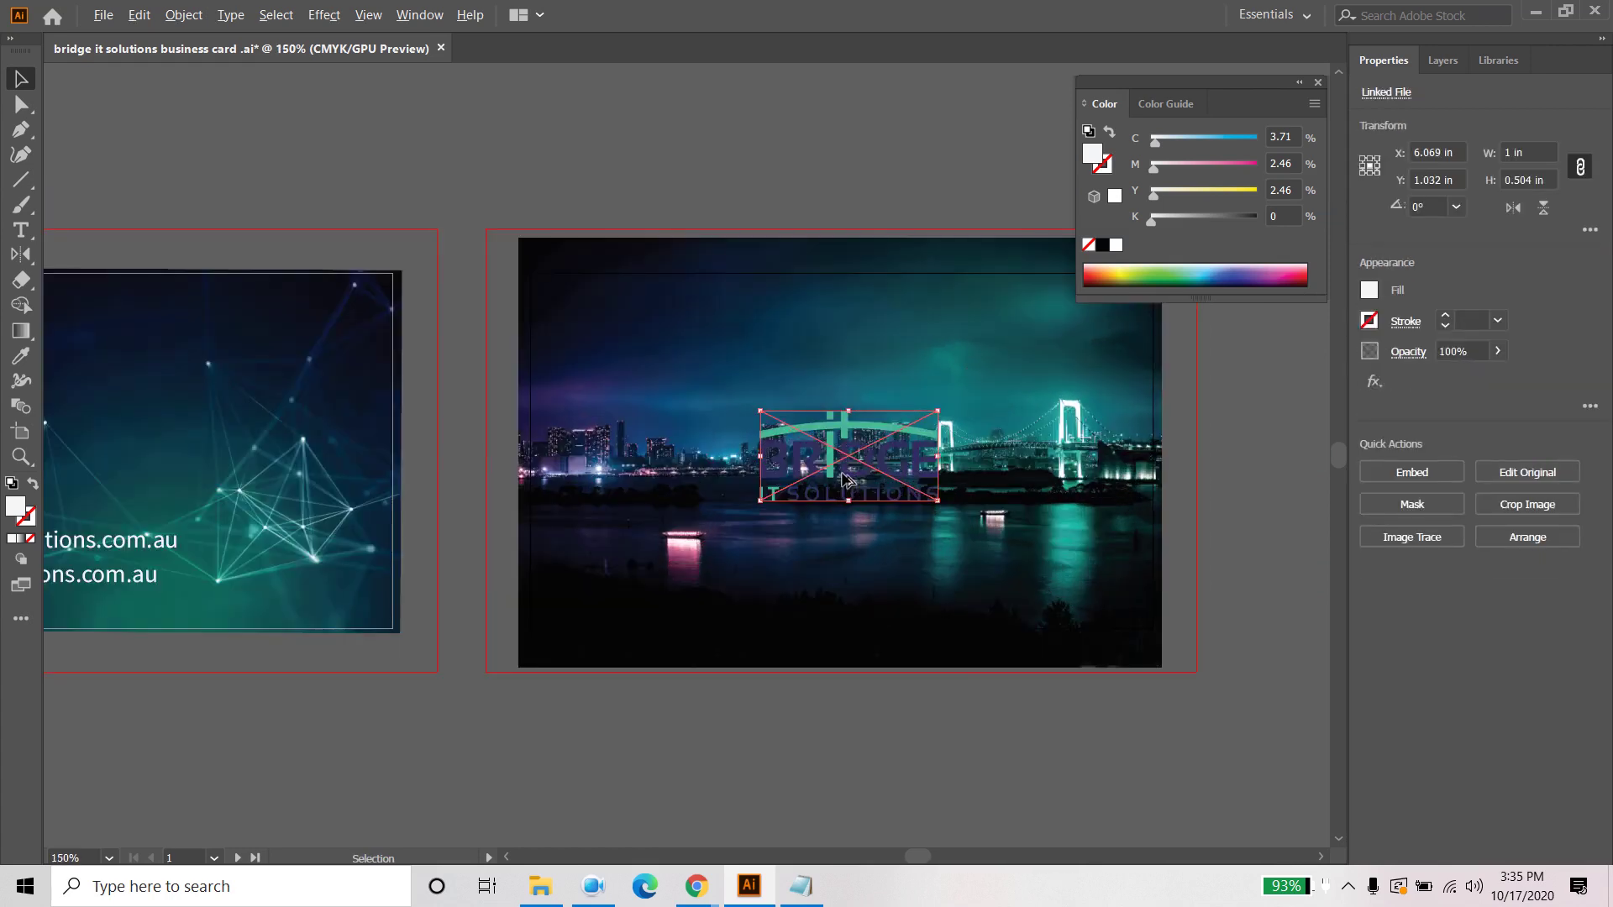
scroll(931, 485, up, 1)
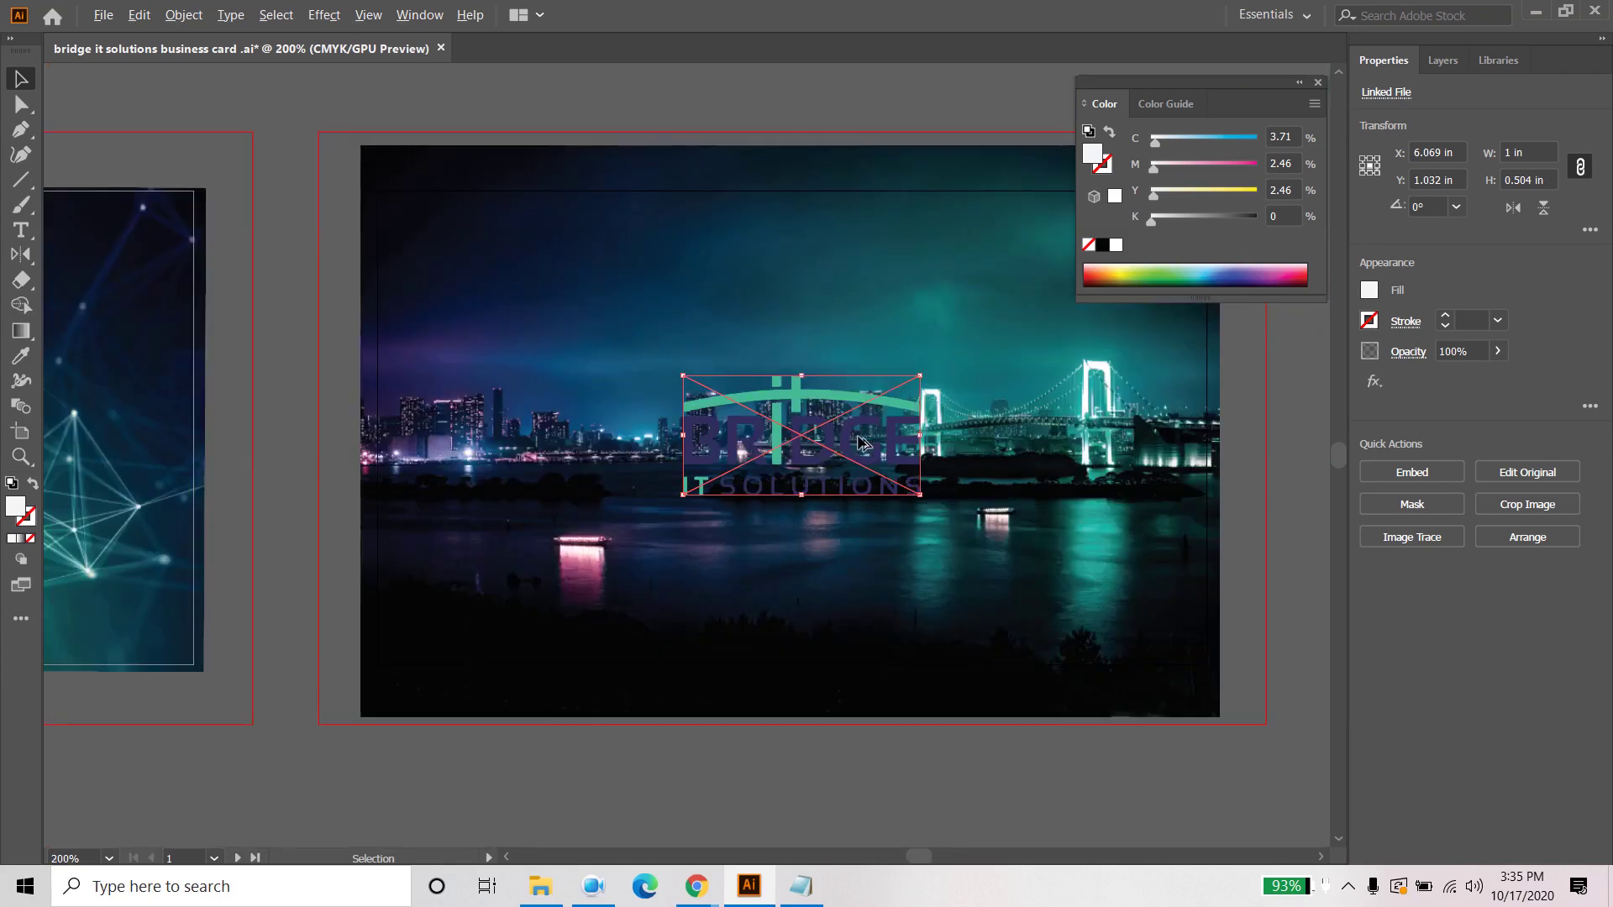
scroll(861, 443, down, 1)
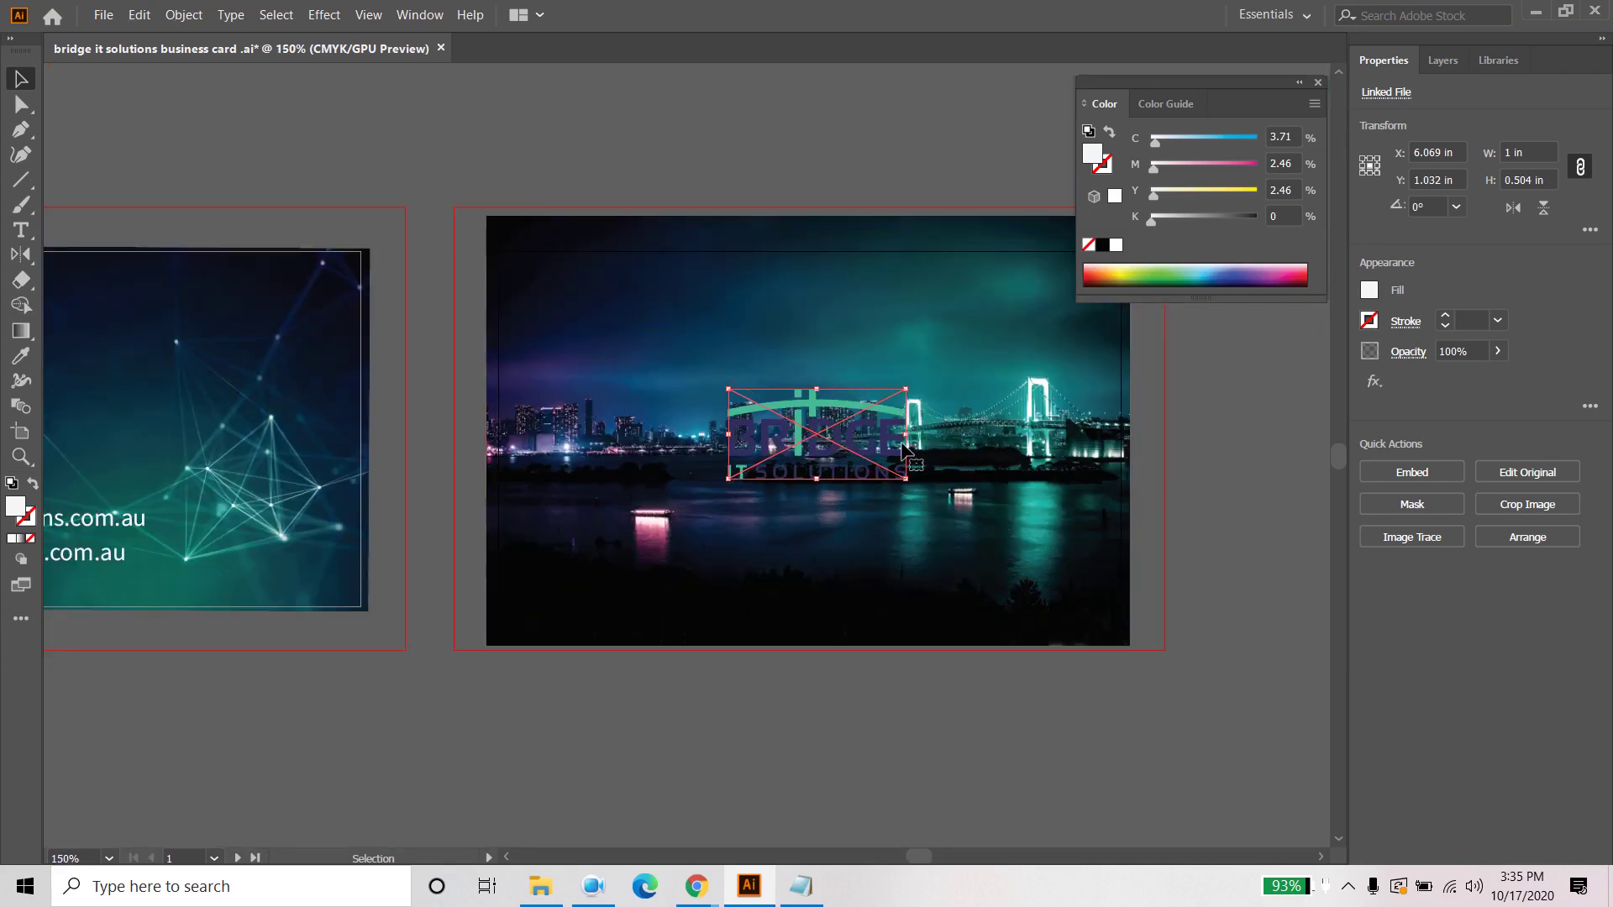
click(1265, 506)
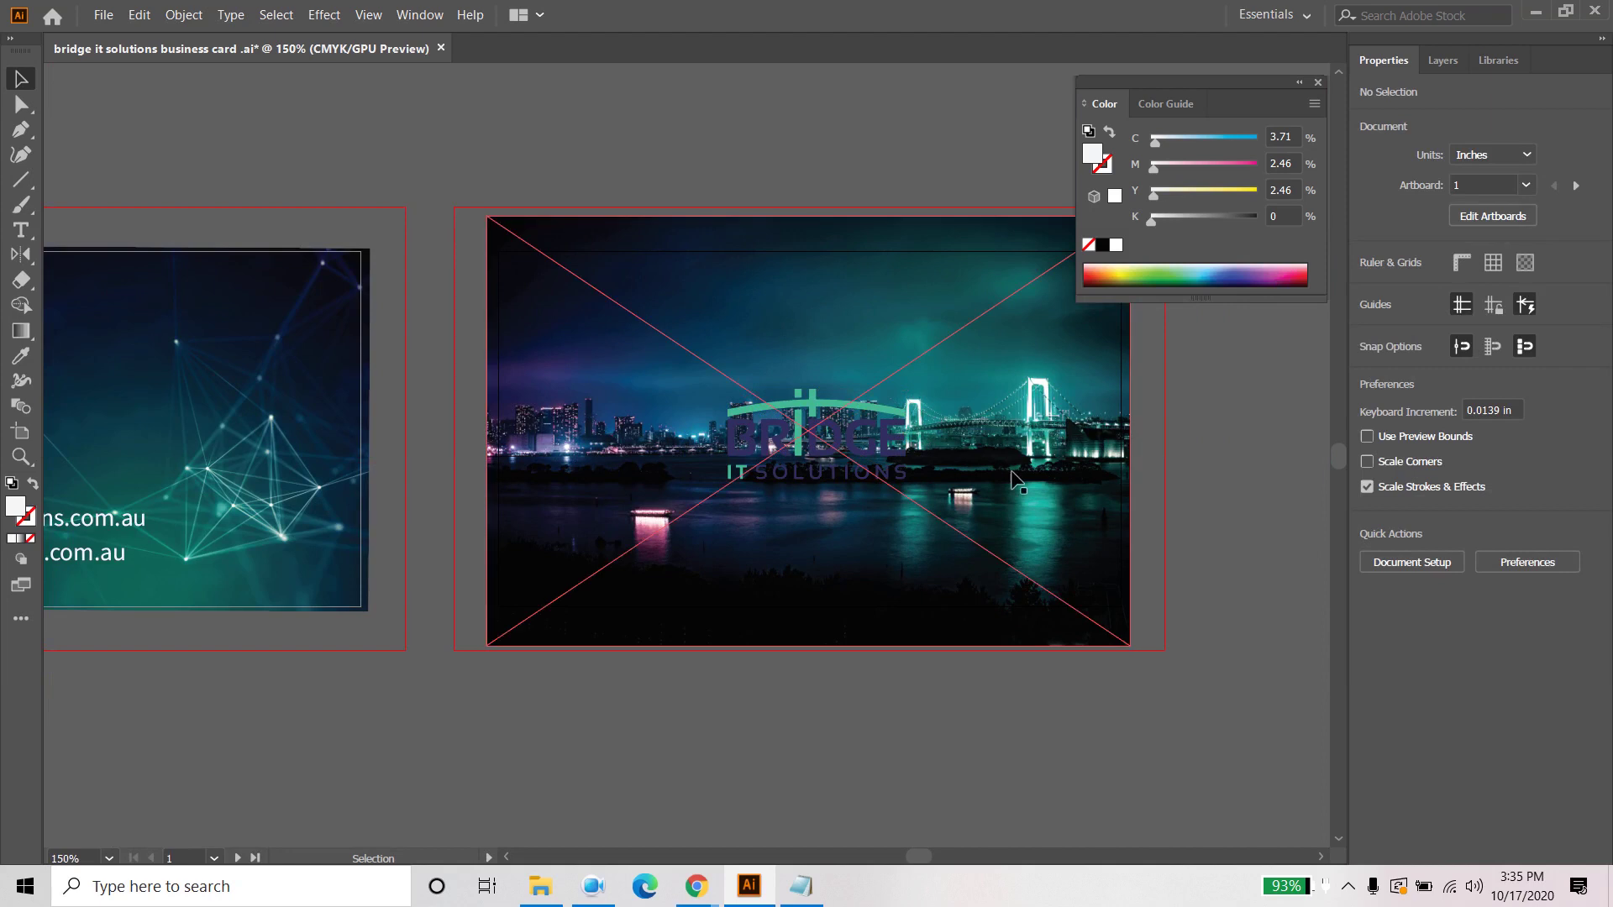
Step: Try the logo higher up in the sky above the city skyline, and undo the move
click(866, 443)
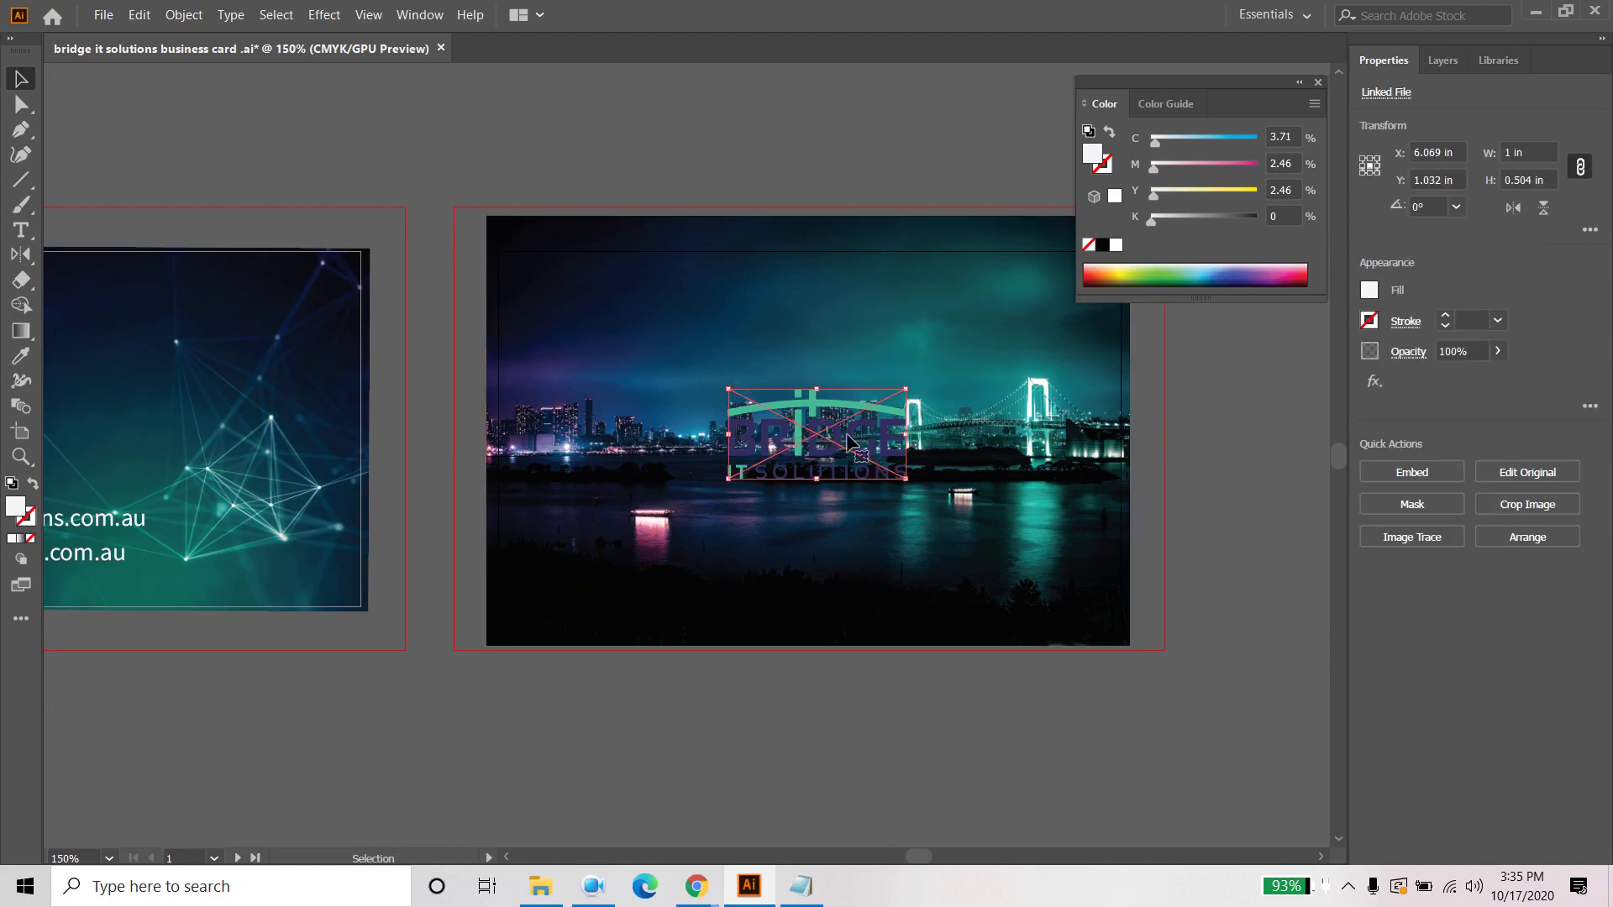
drag(849, 437, 857, 348)
click(1259, 514)
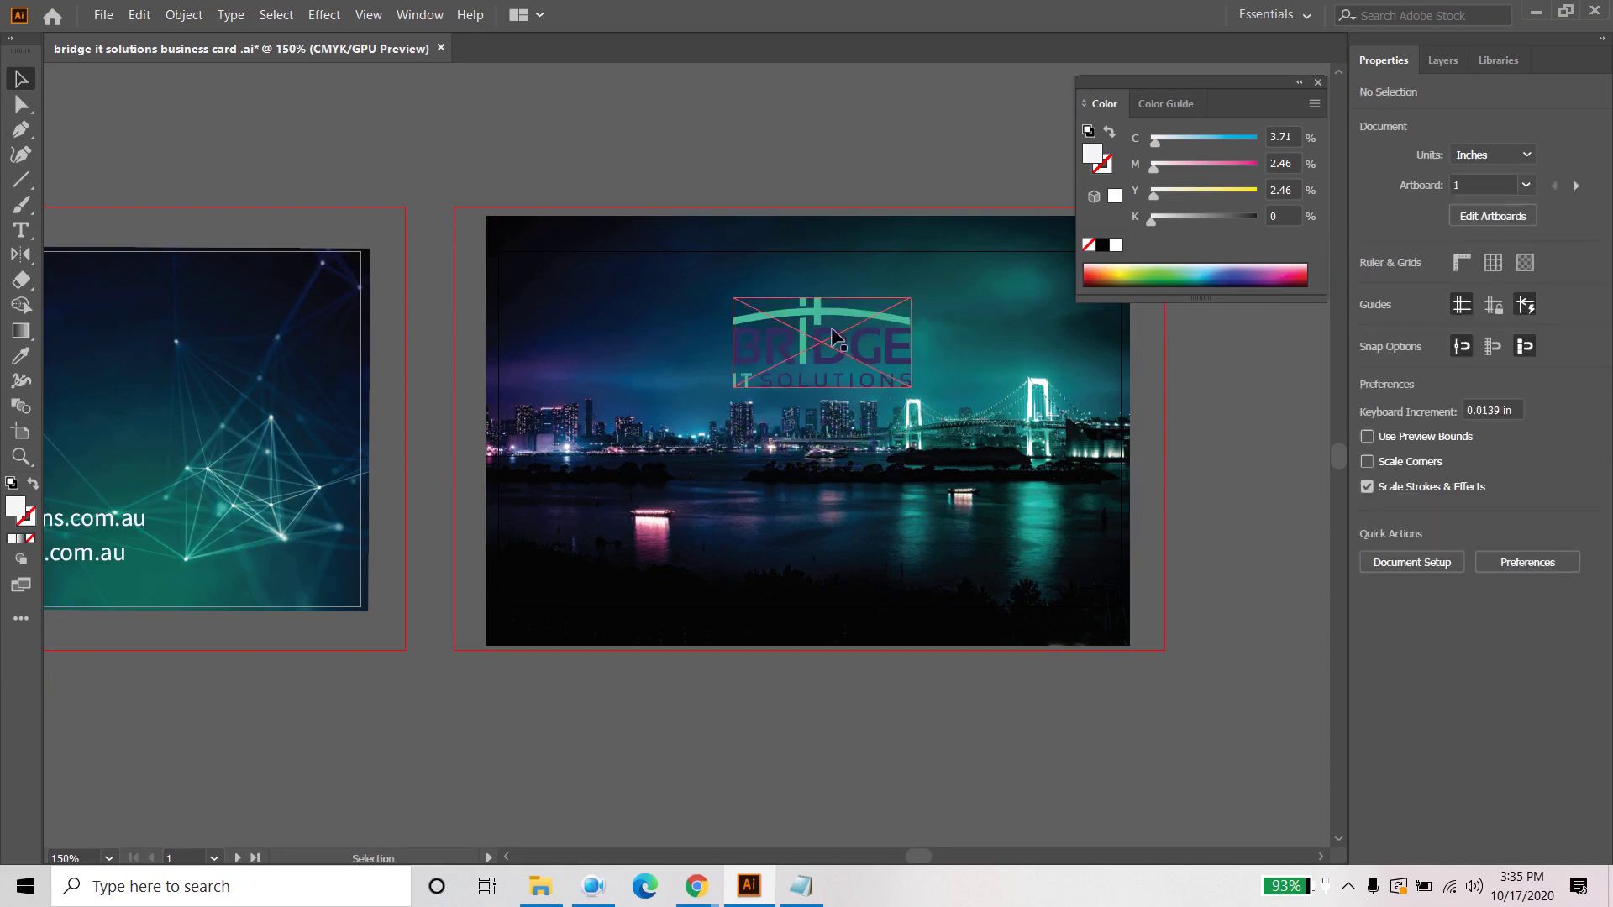
key(ctrl+z)
key(ctrl+shift+a)
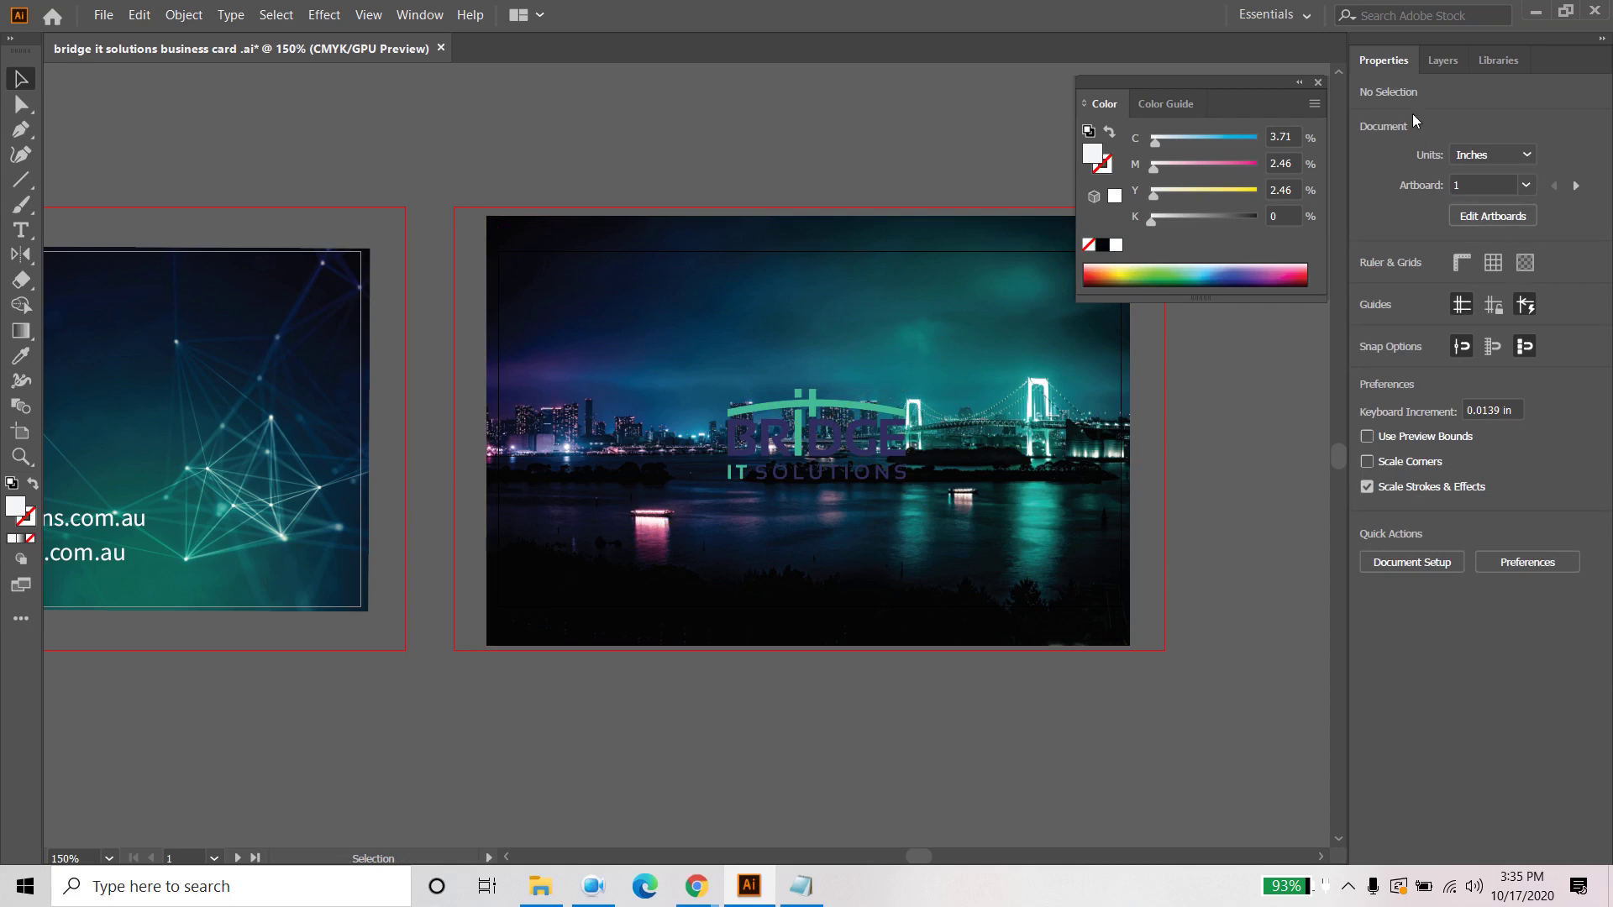
Step: Draw an off-white rectangle about 3.49 by 2 in over the skyline card and place it beneath the logo in the back part layer
click(1436, 60)
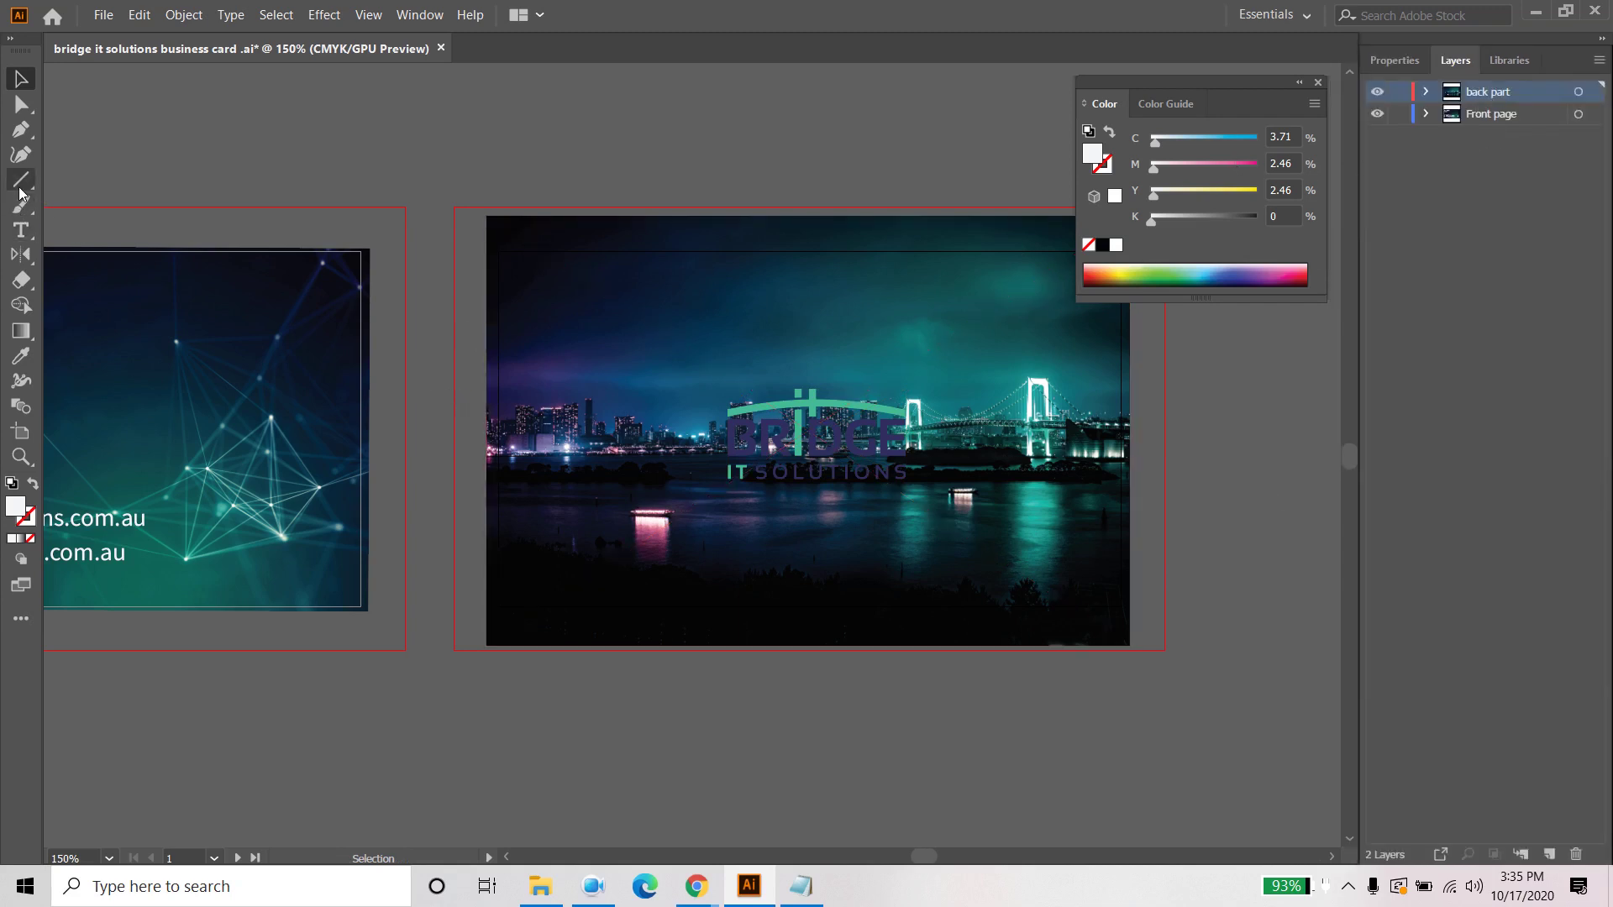
drag(21, 180, 109, 176)
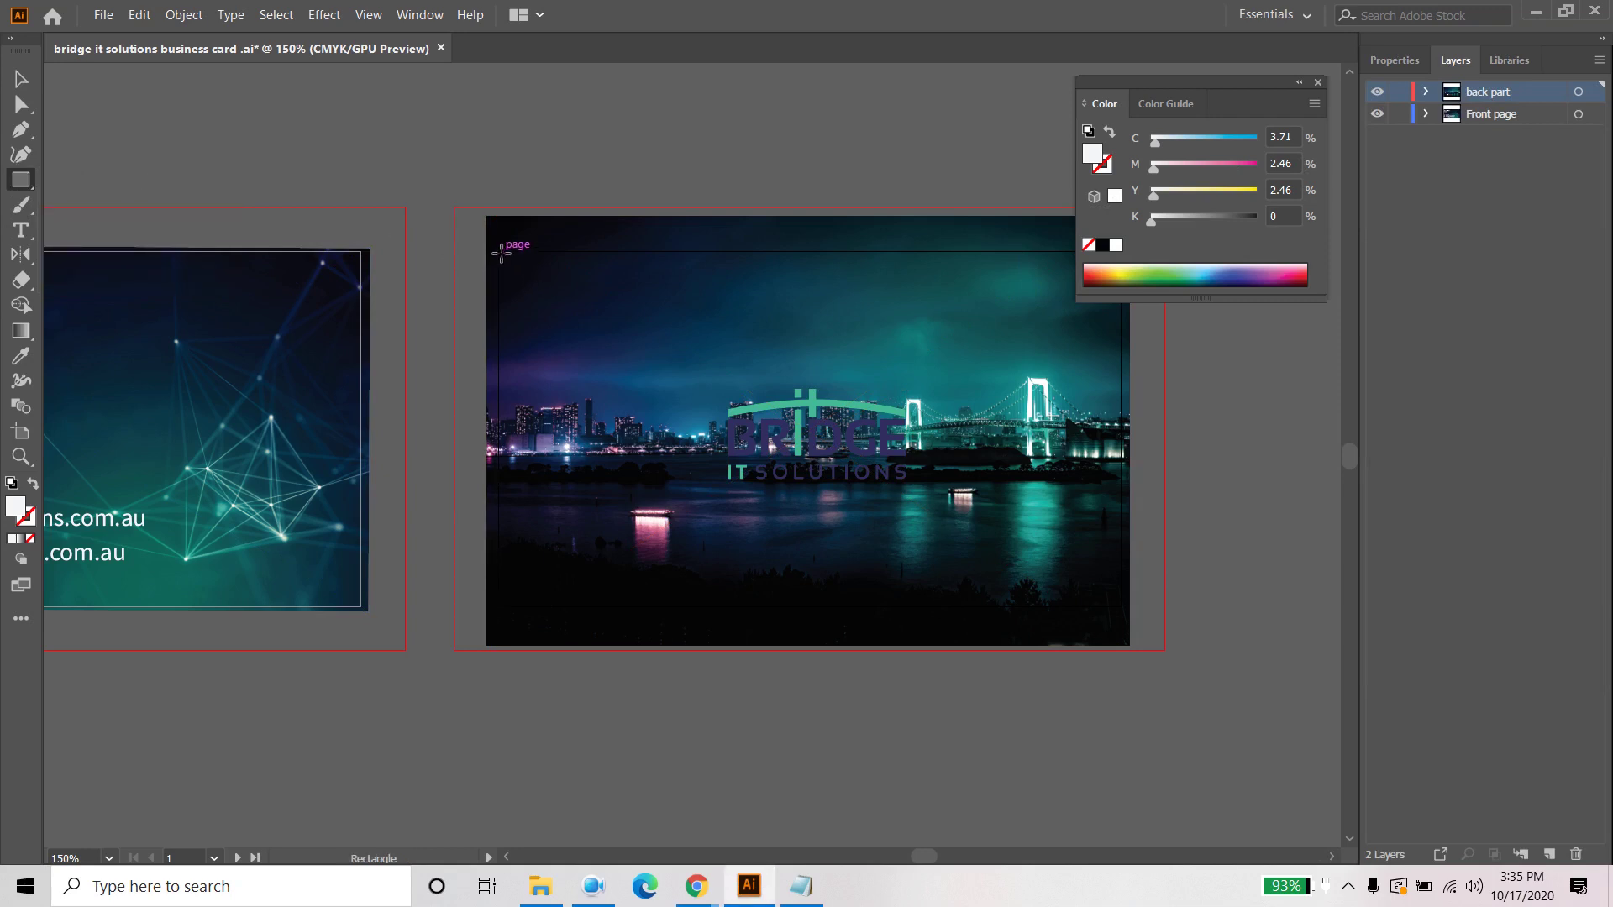
drag(500, 254, 1120, 605)
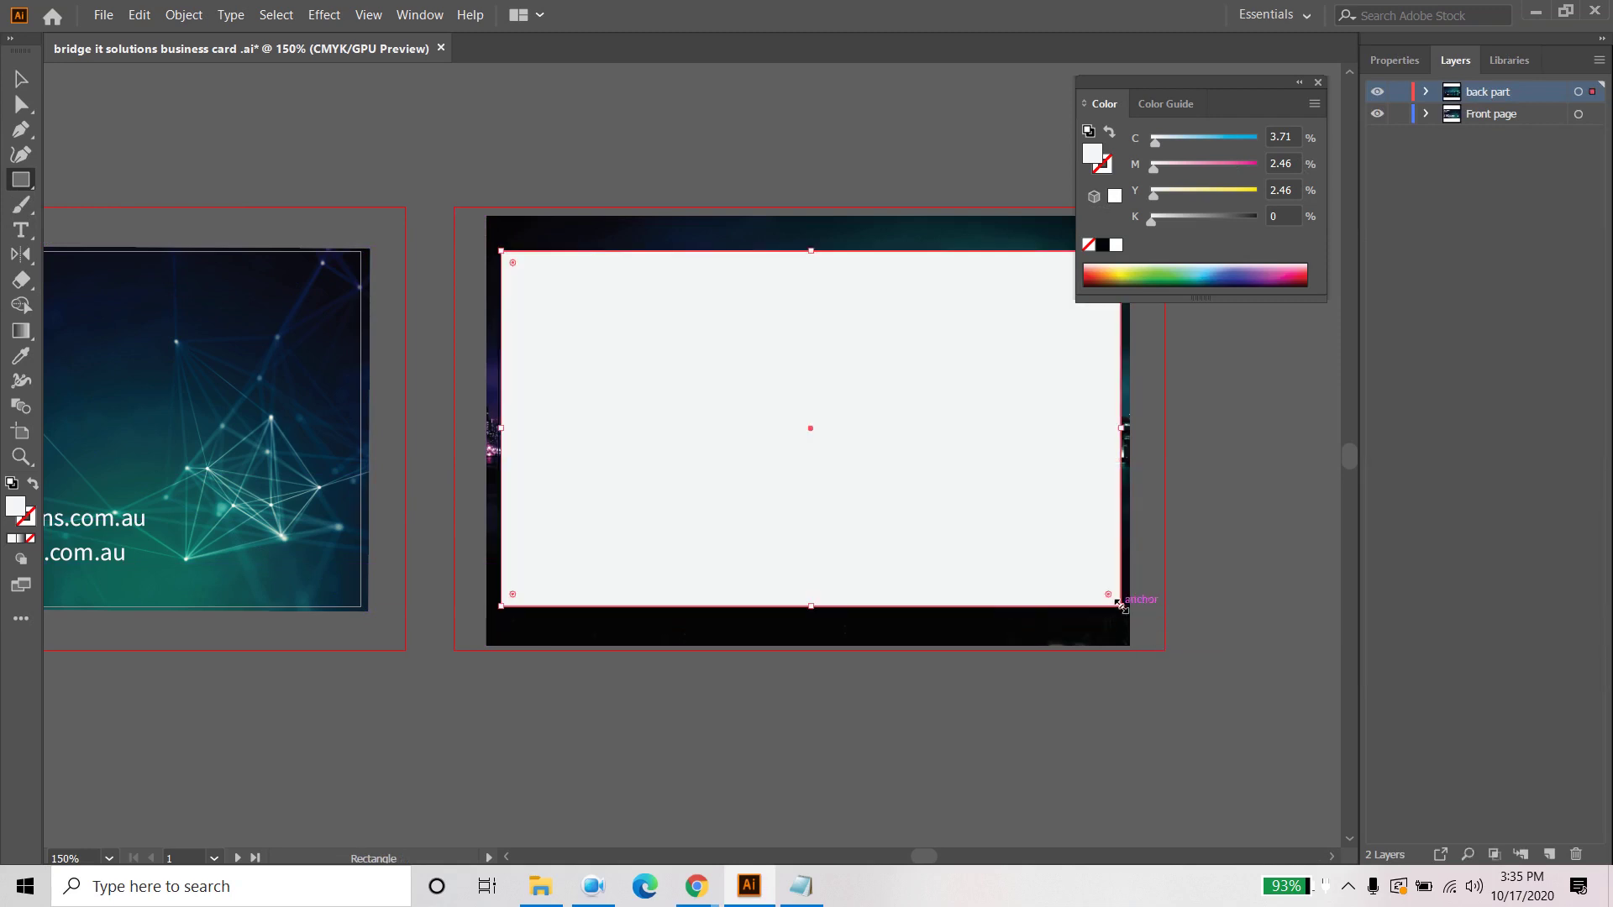
click(1426, 92)
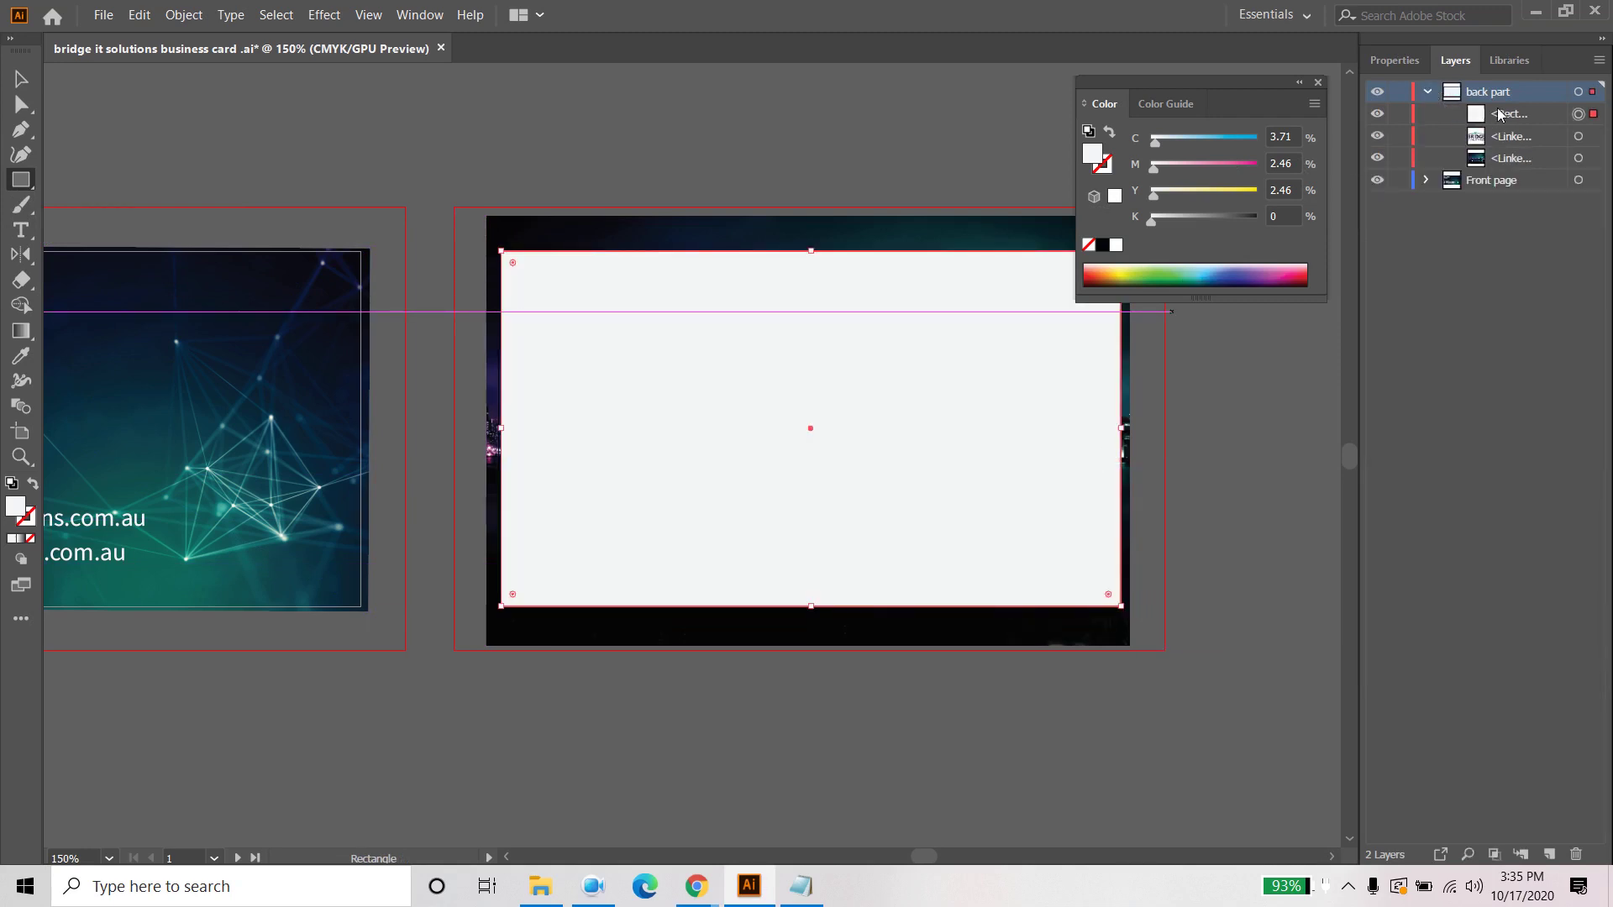
drag(1504, 113, 1504, 148)
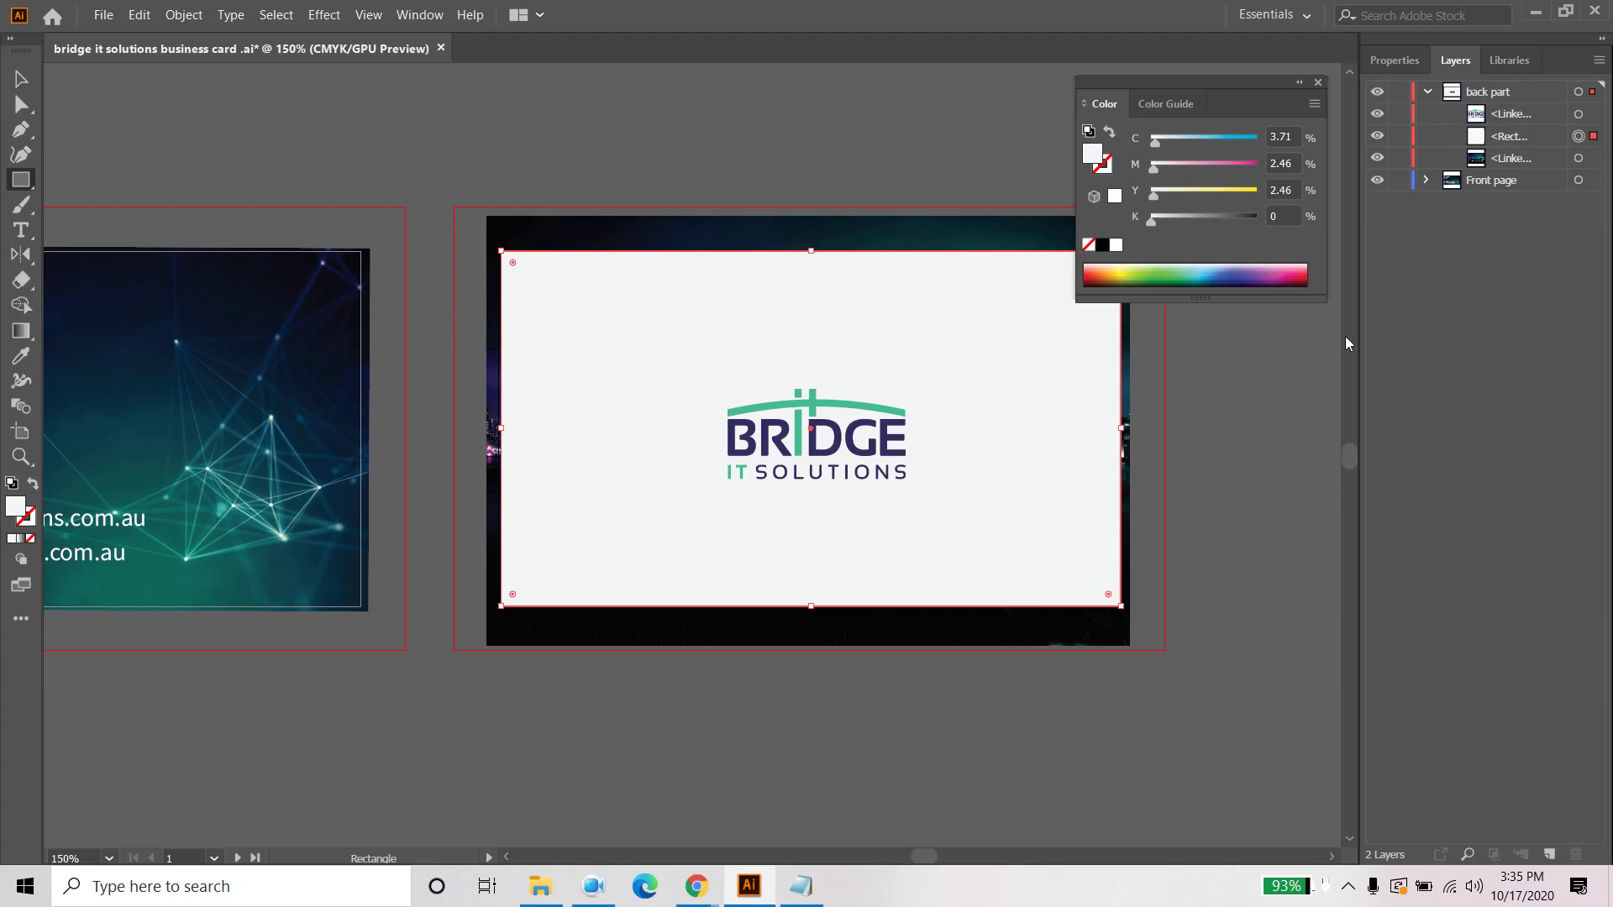
Step: Set the off-white rectangle's opacity to 50%
click(1399, 62)
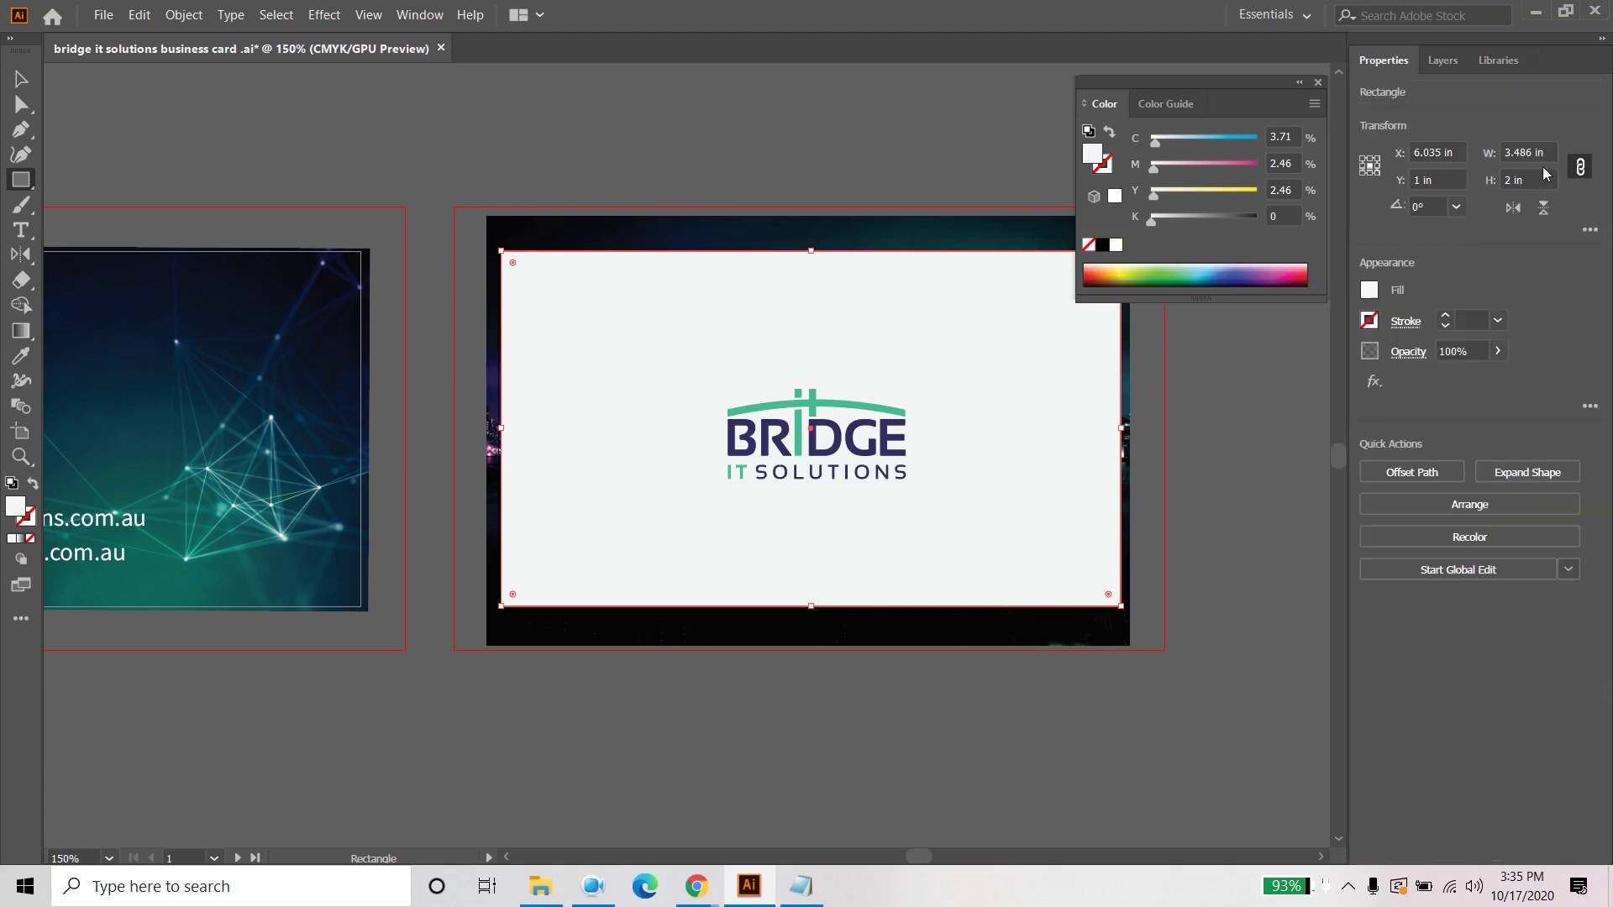
click(1498, 351)
mouse_move(1498, 377)
mouse_down()
mouse_move(1452, 385)
mouse_move(1467, 385)
mouse_up()
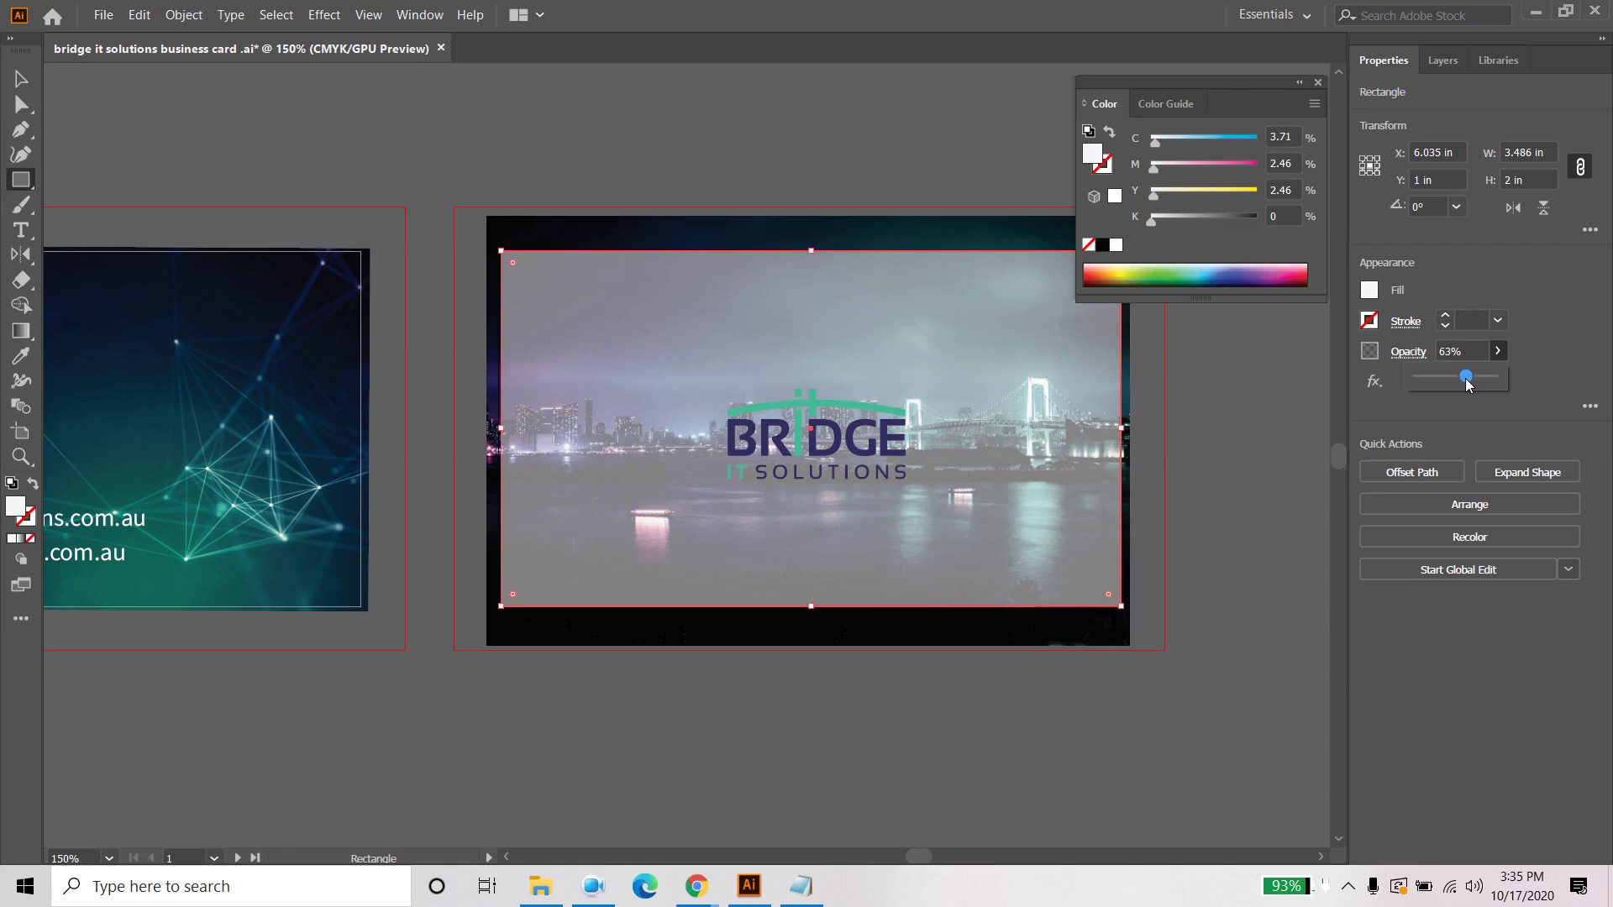
drag(1472, 378, 1506, 375)
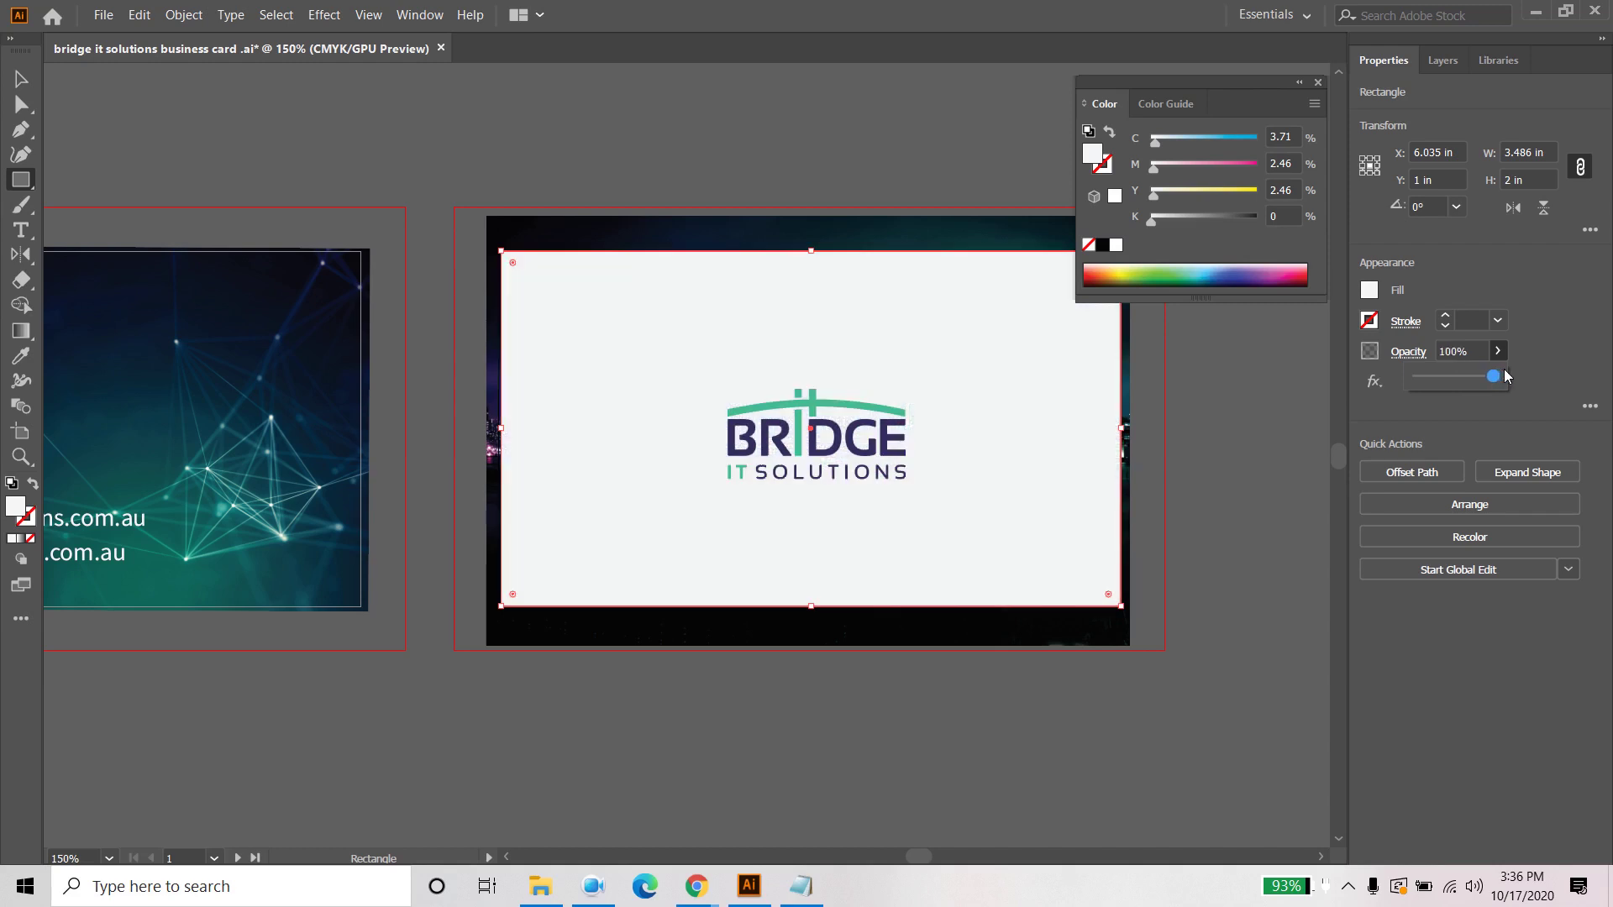
click(20, 79)
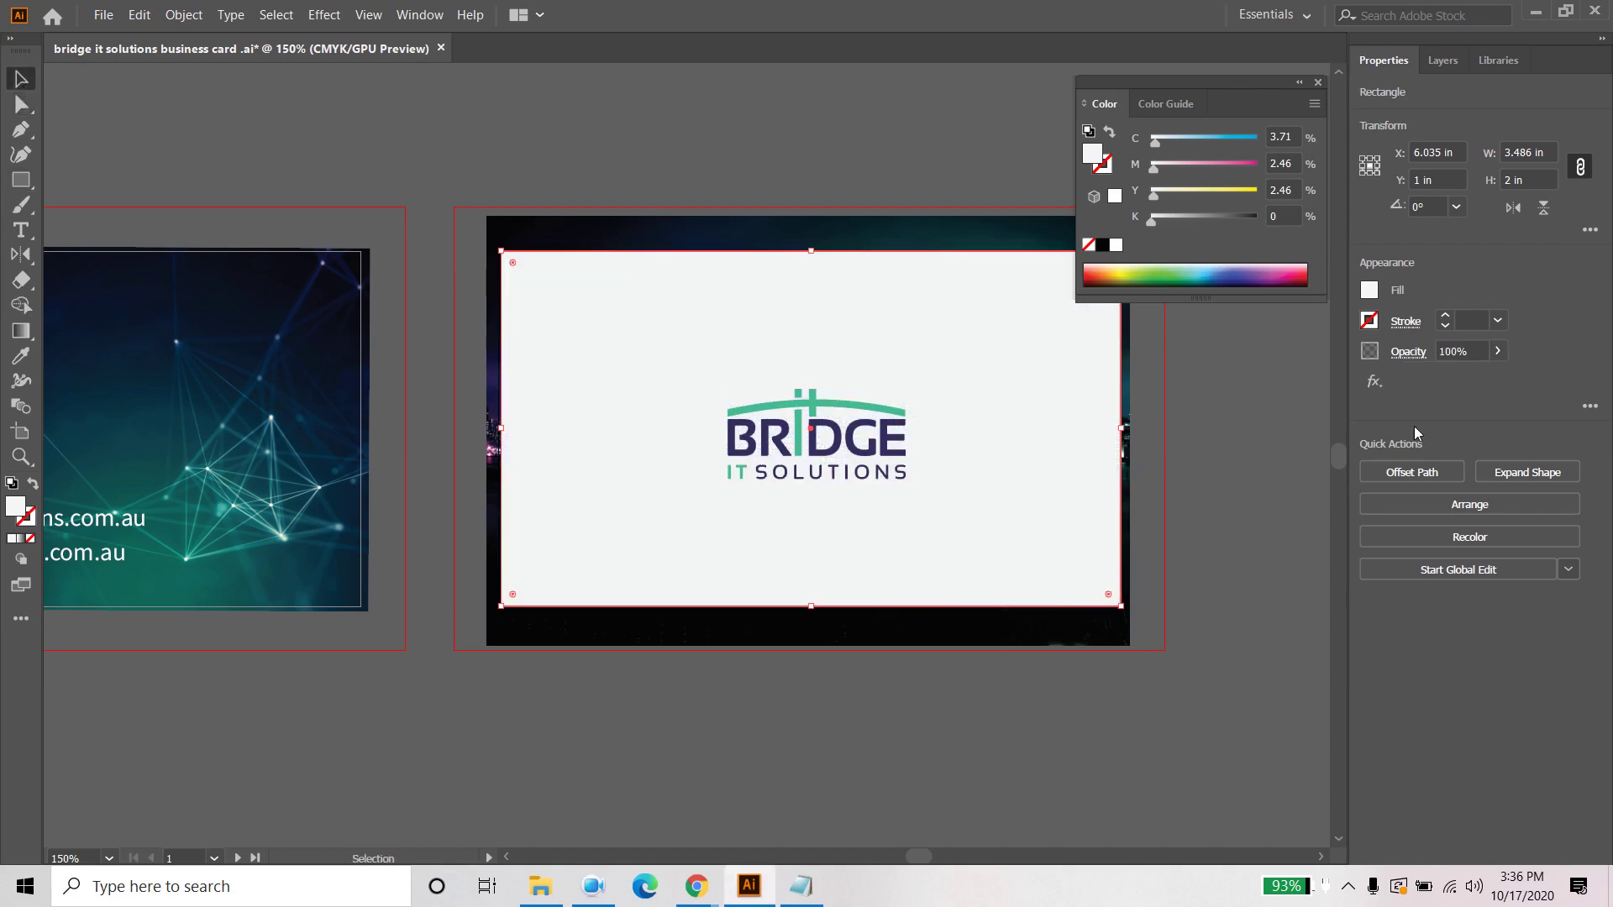
click(1497, 353)
drag(1505, 377, 1456, 384)
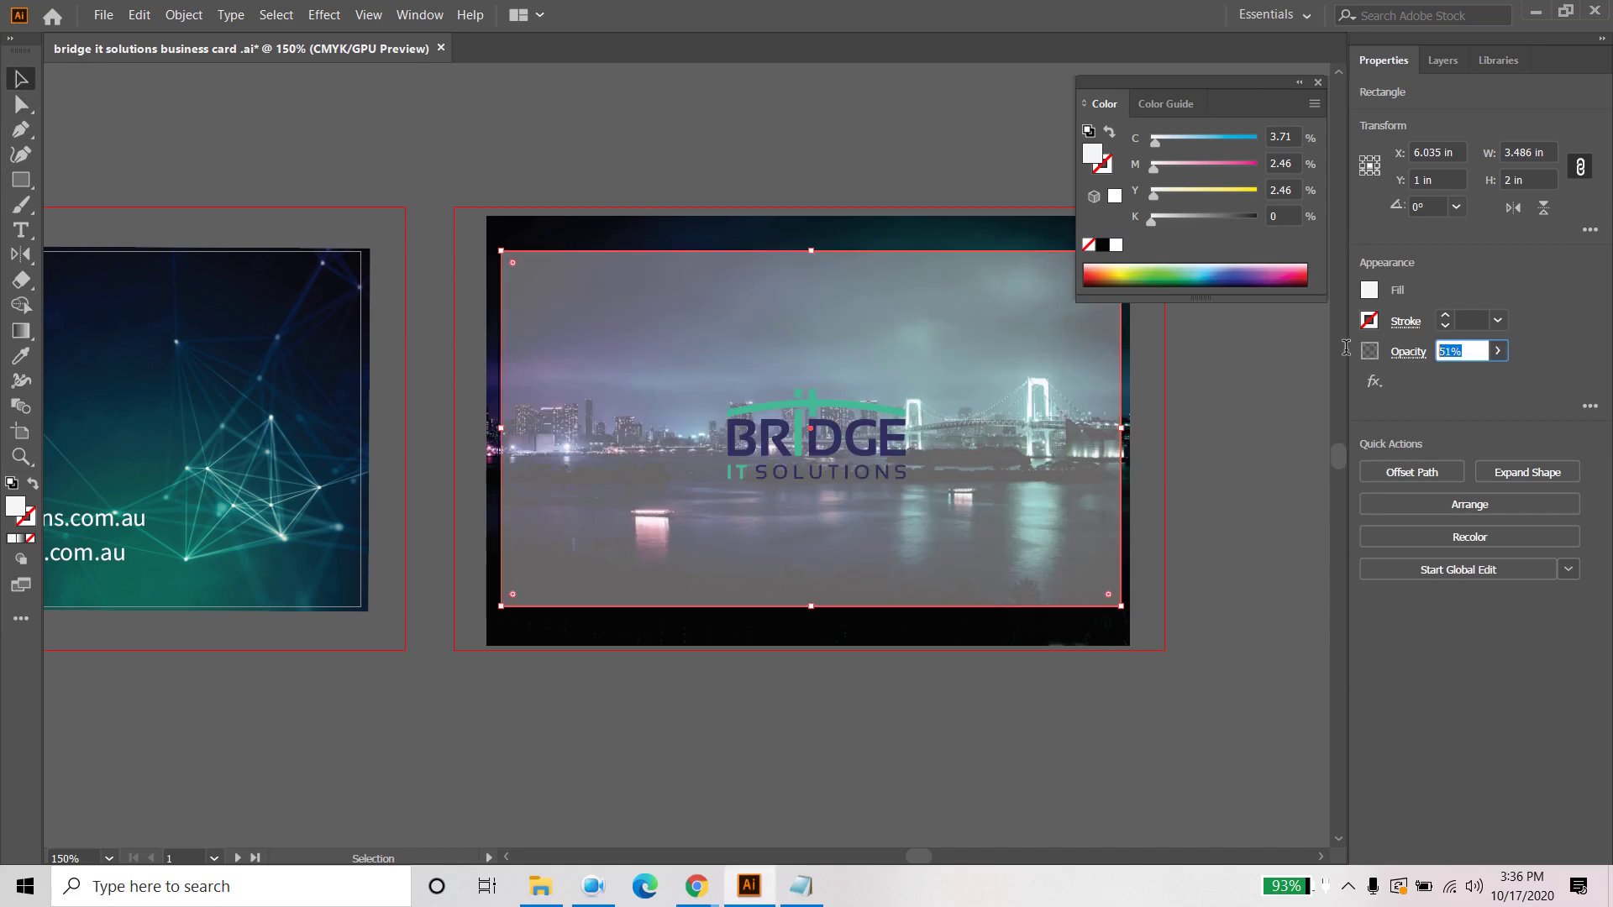
text(50)
key(Return)
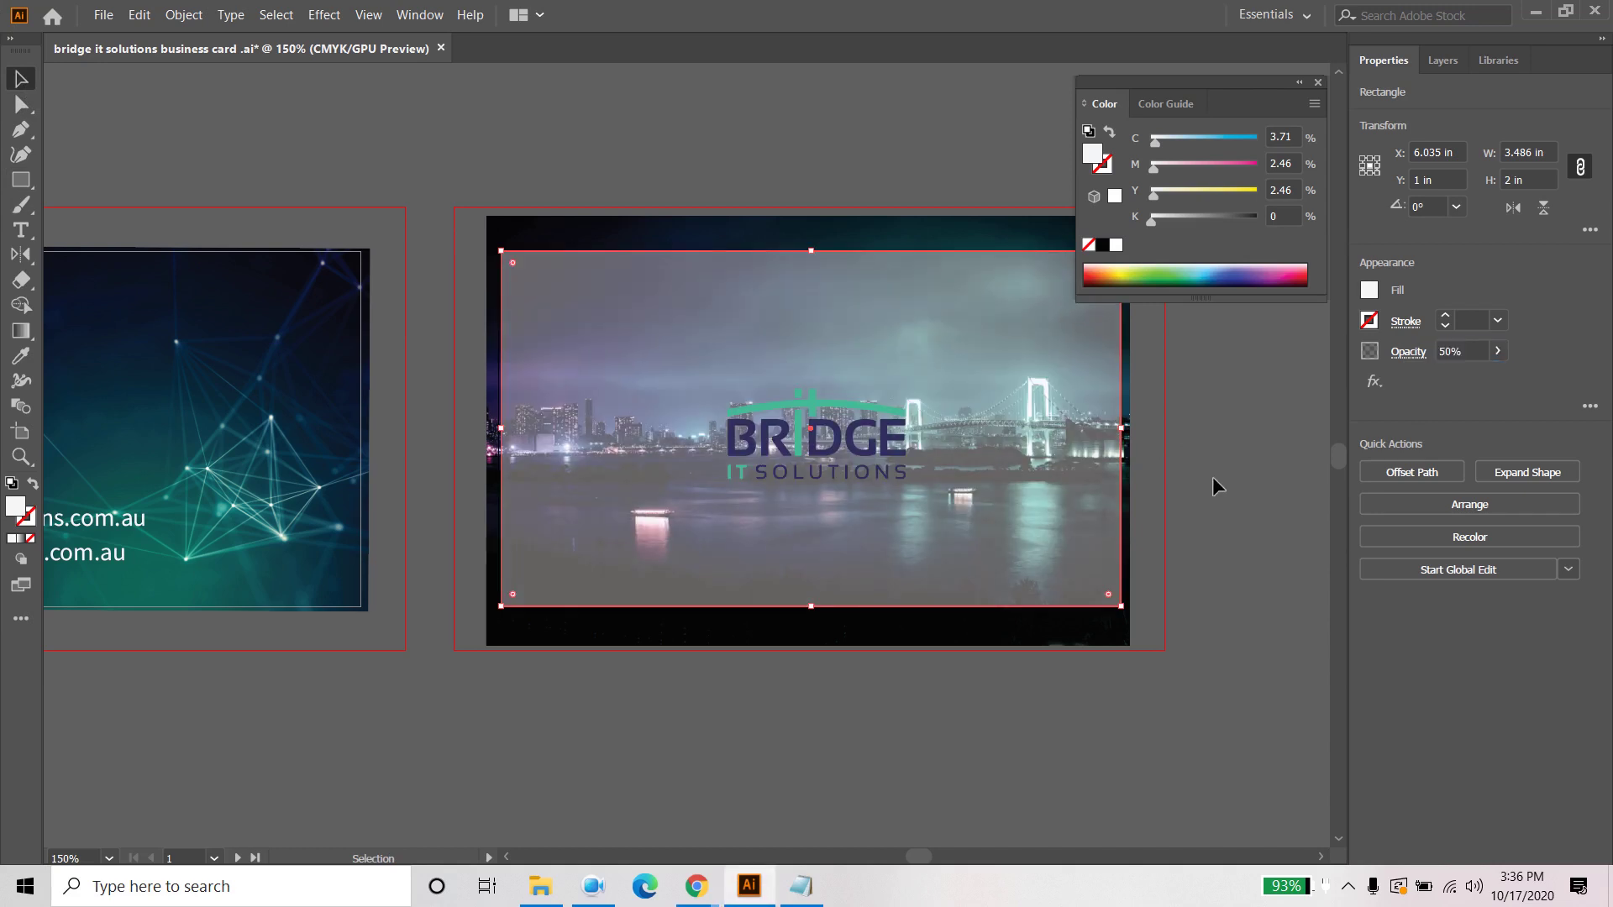
click(1253, 460)
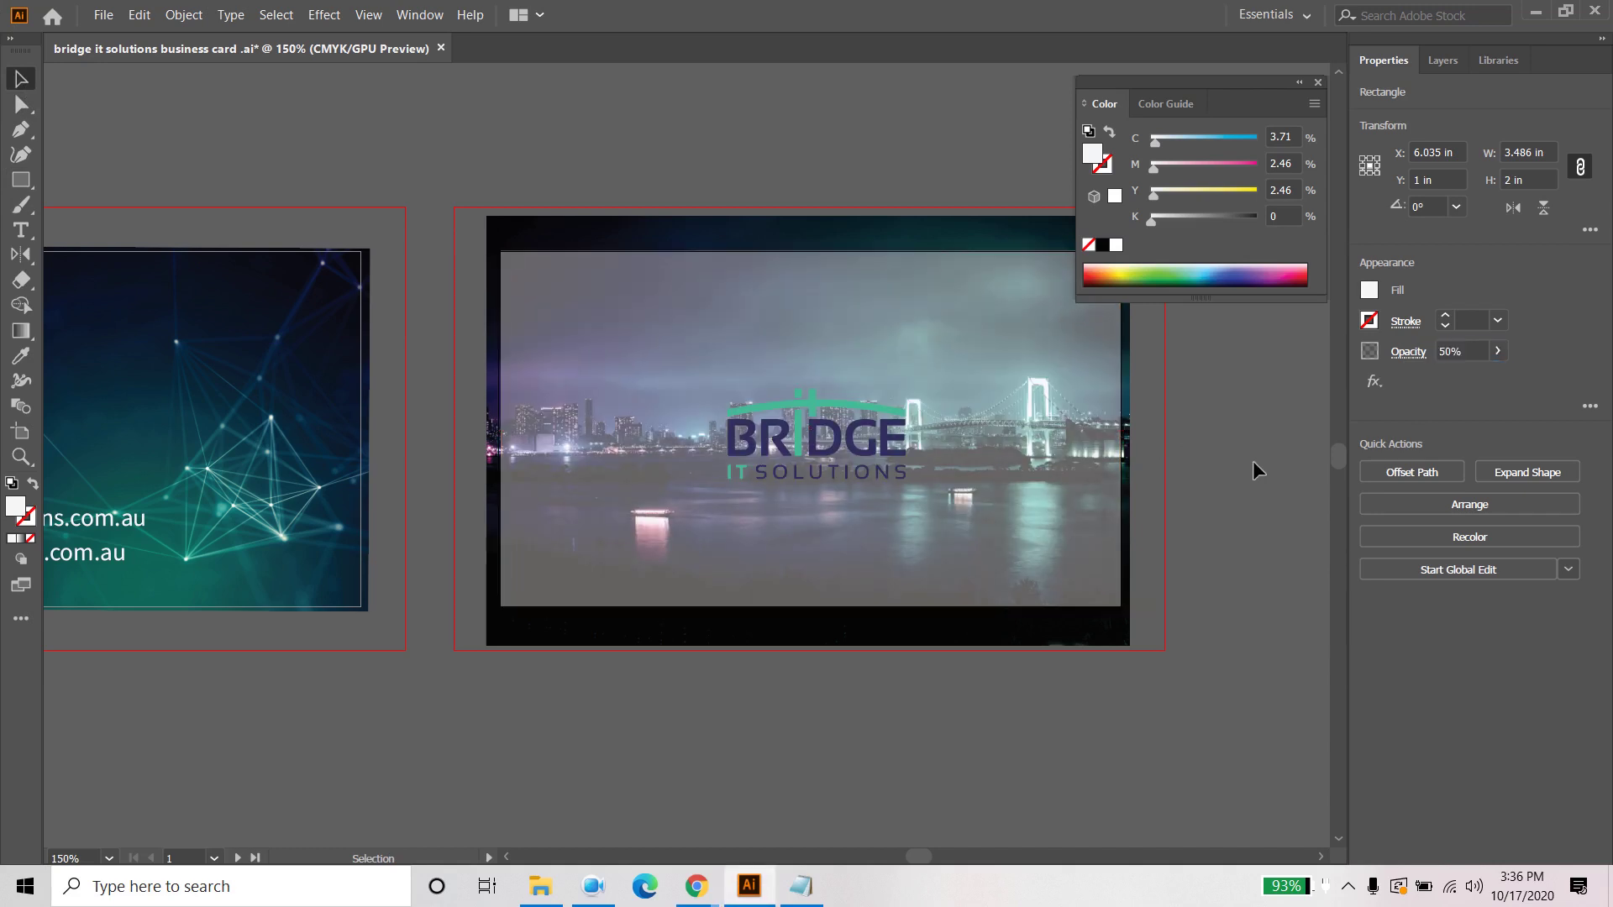
Step: Try a previewed drop shadow on the logo with the blur set to 0.2 in
click(893, 445)
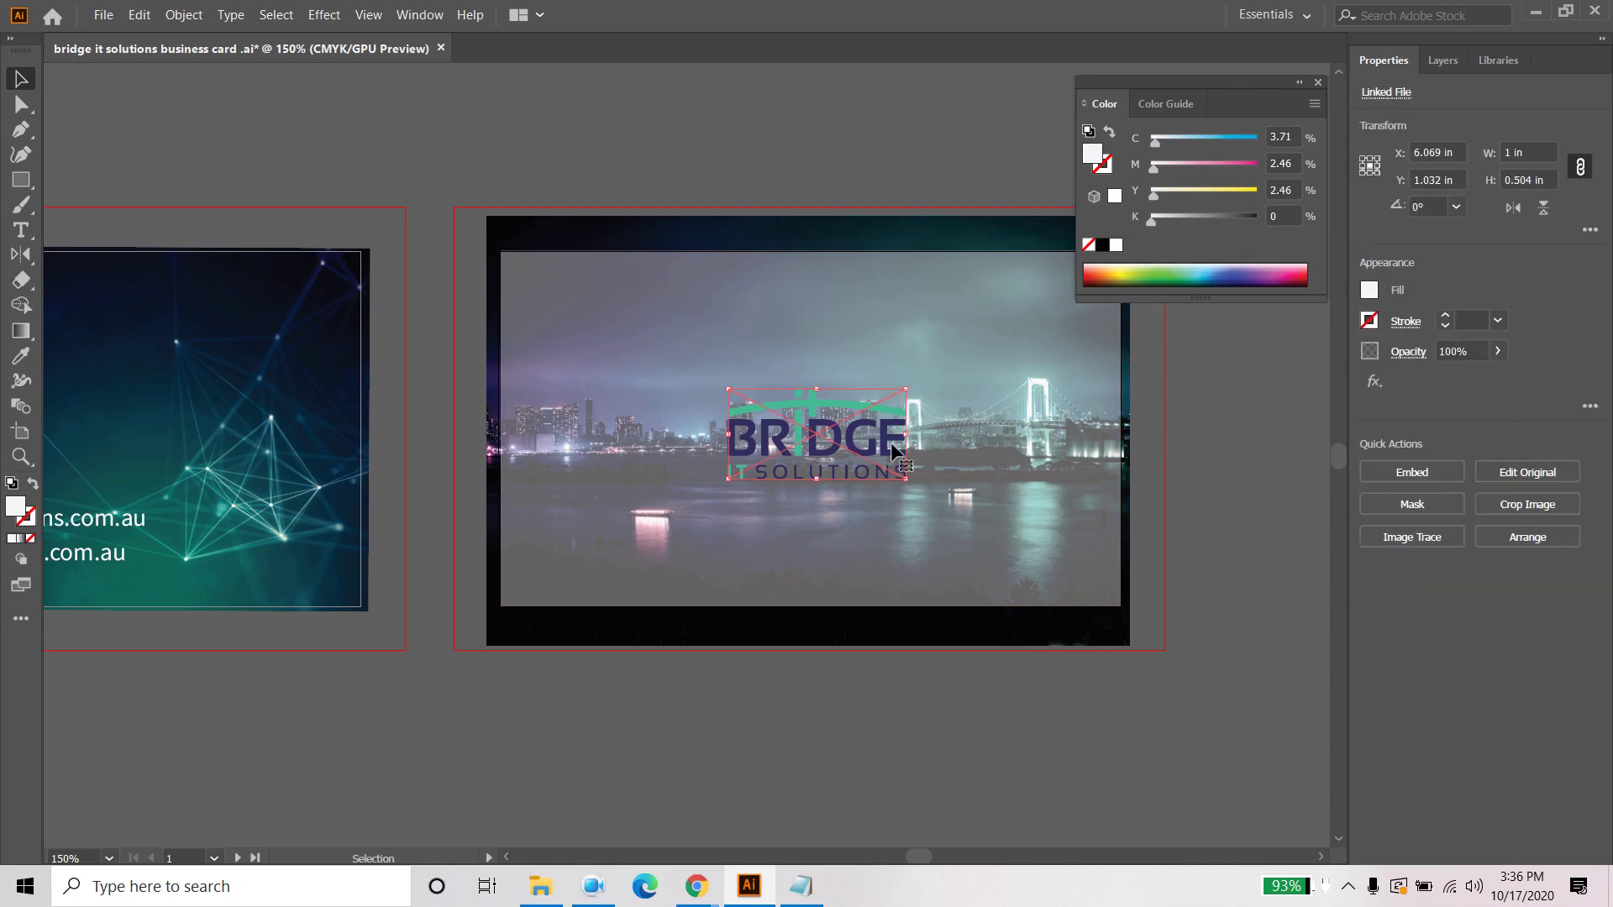
click(1378, 380)
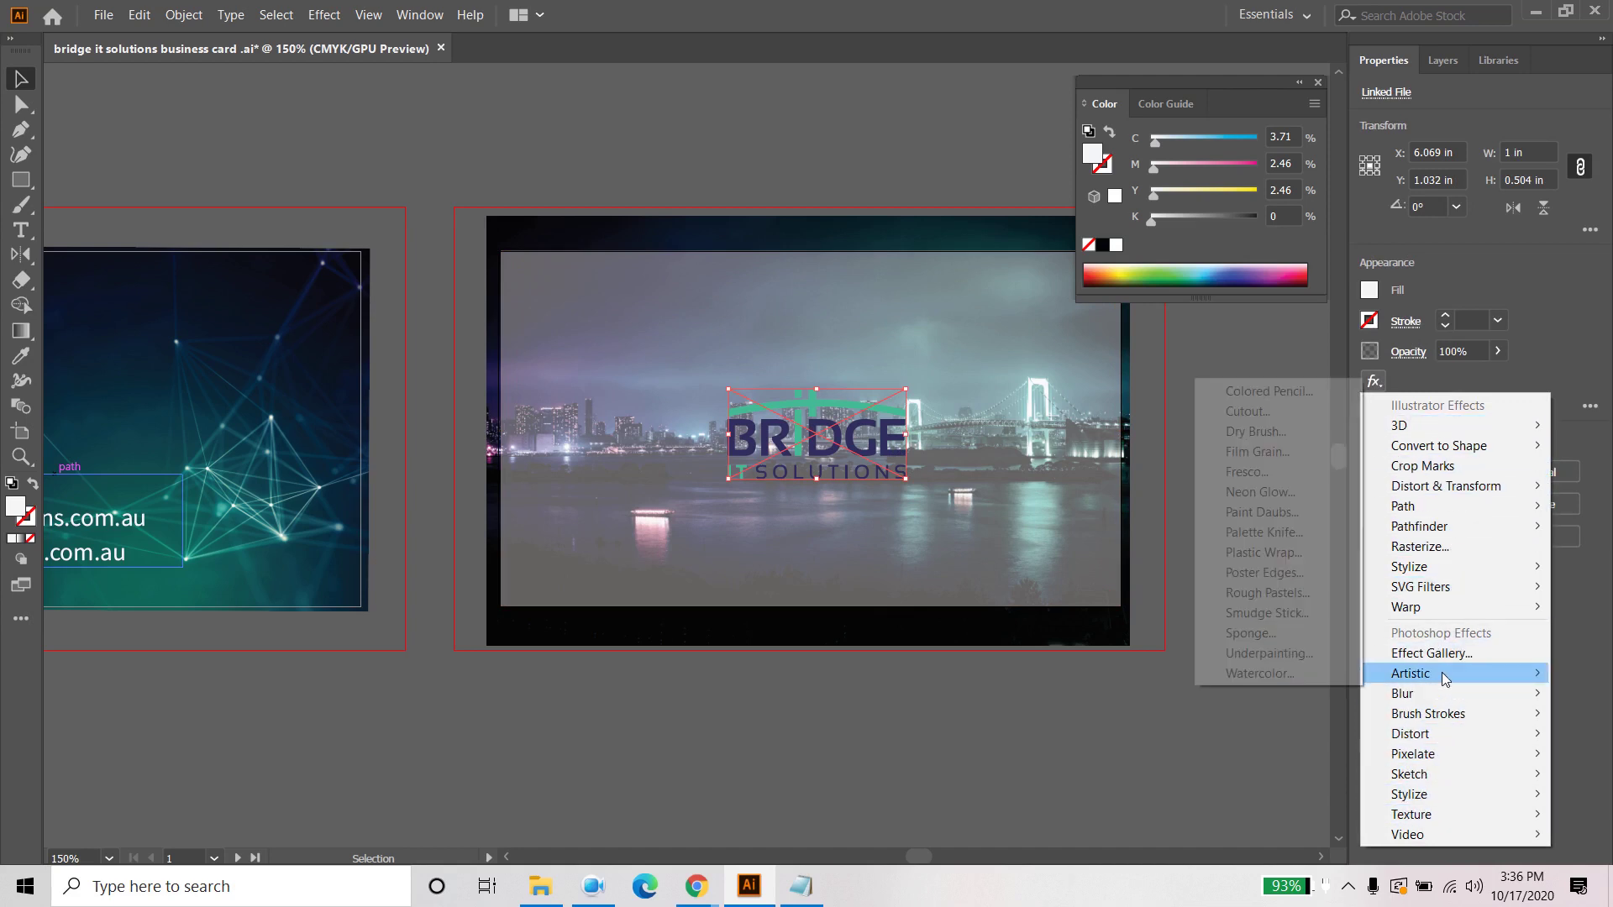
mouse_move(1449, 699)
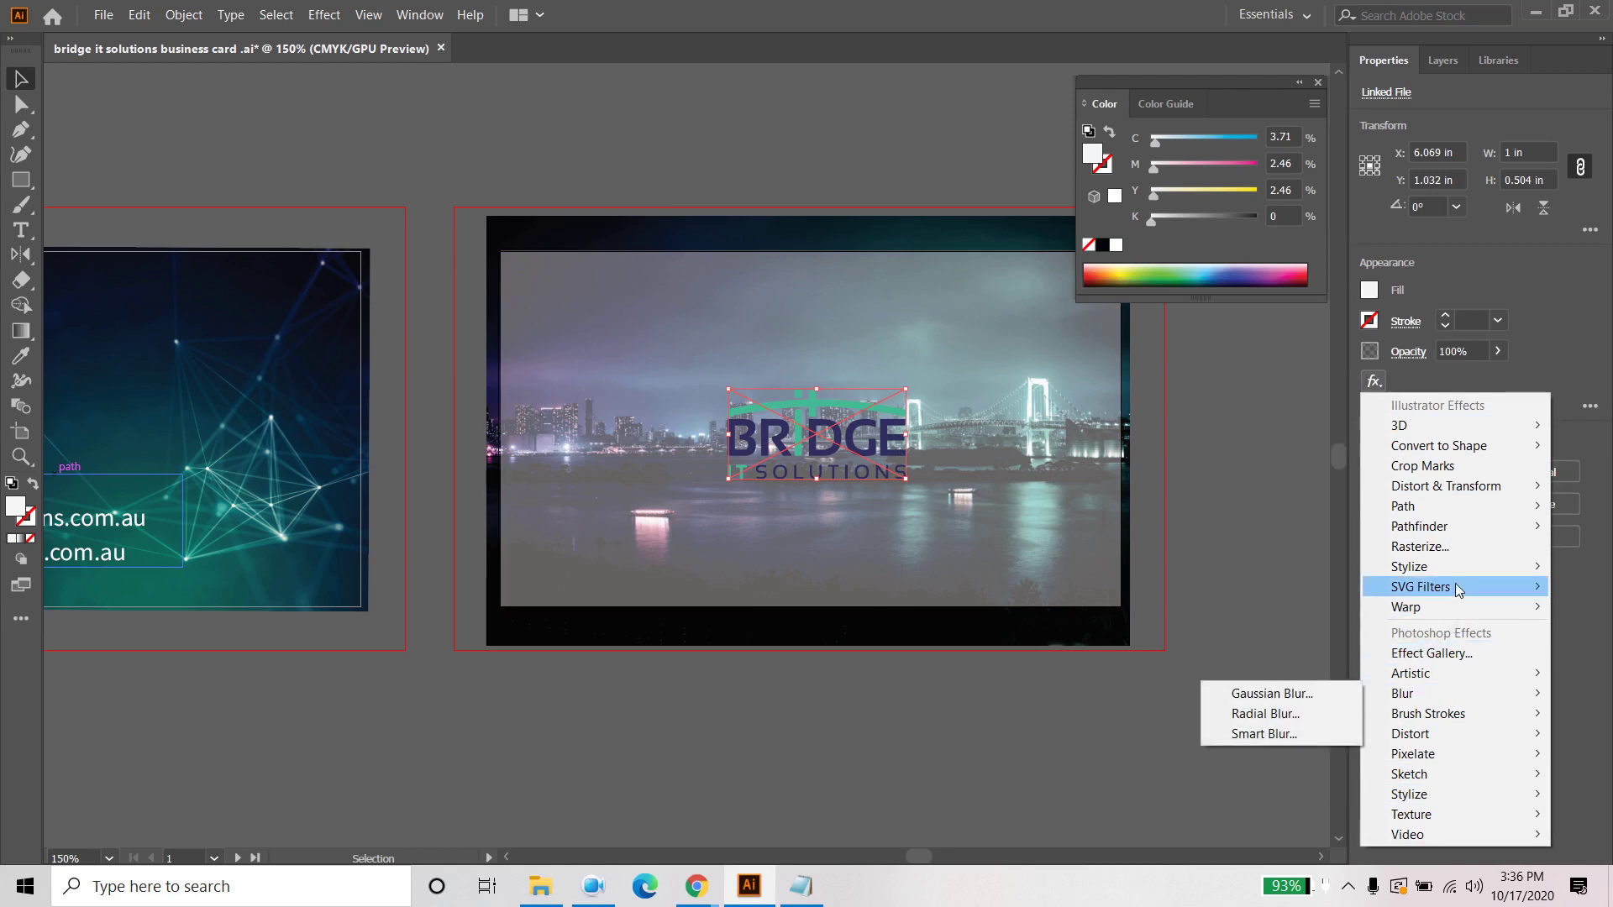
mouse_move(1460, 568)
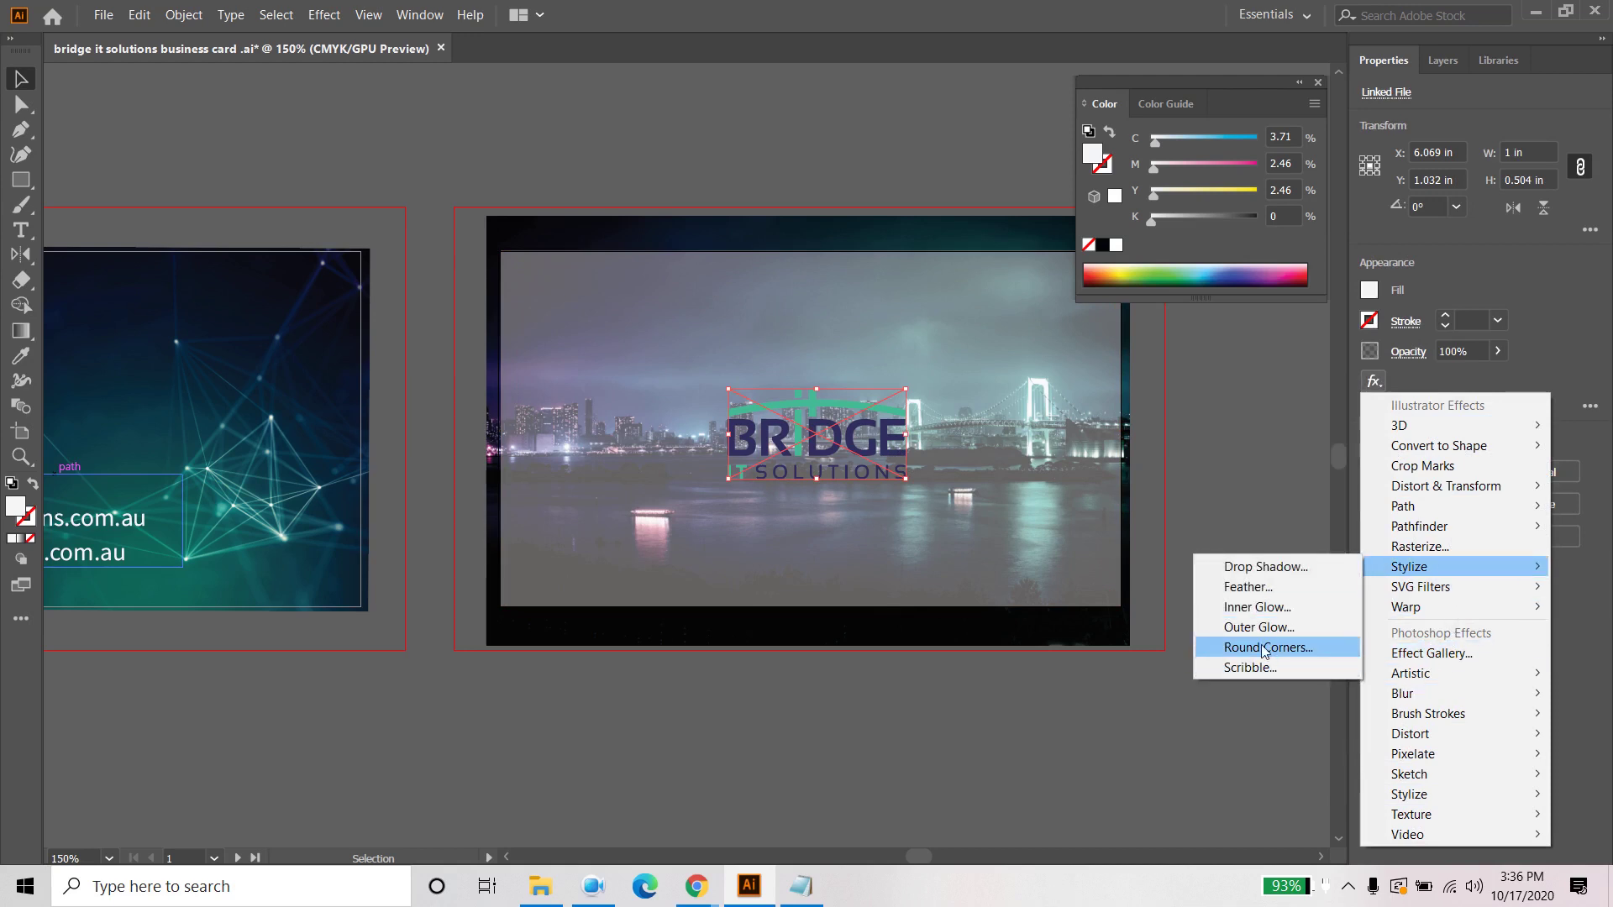
click(1267, 568)
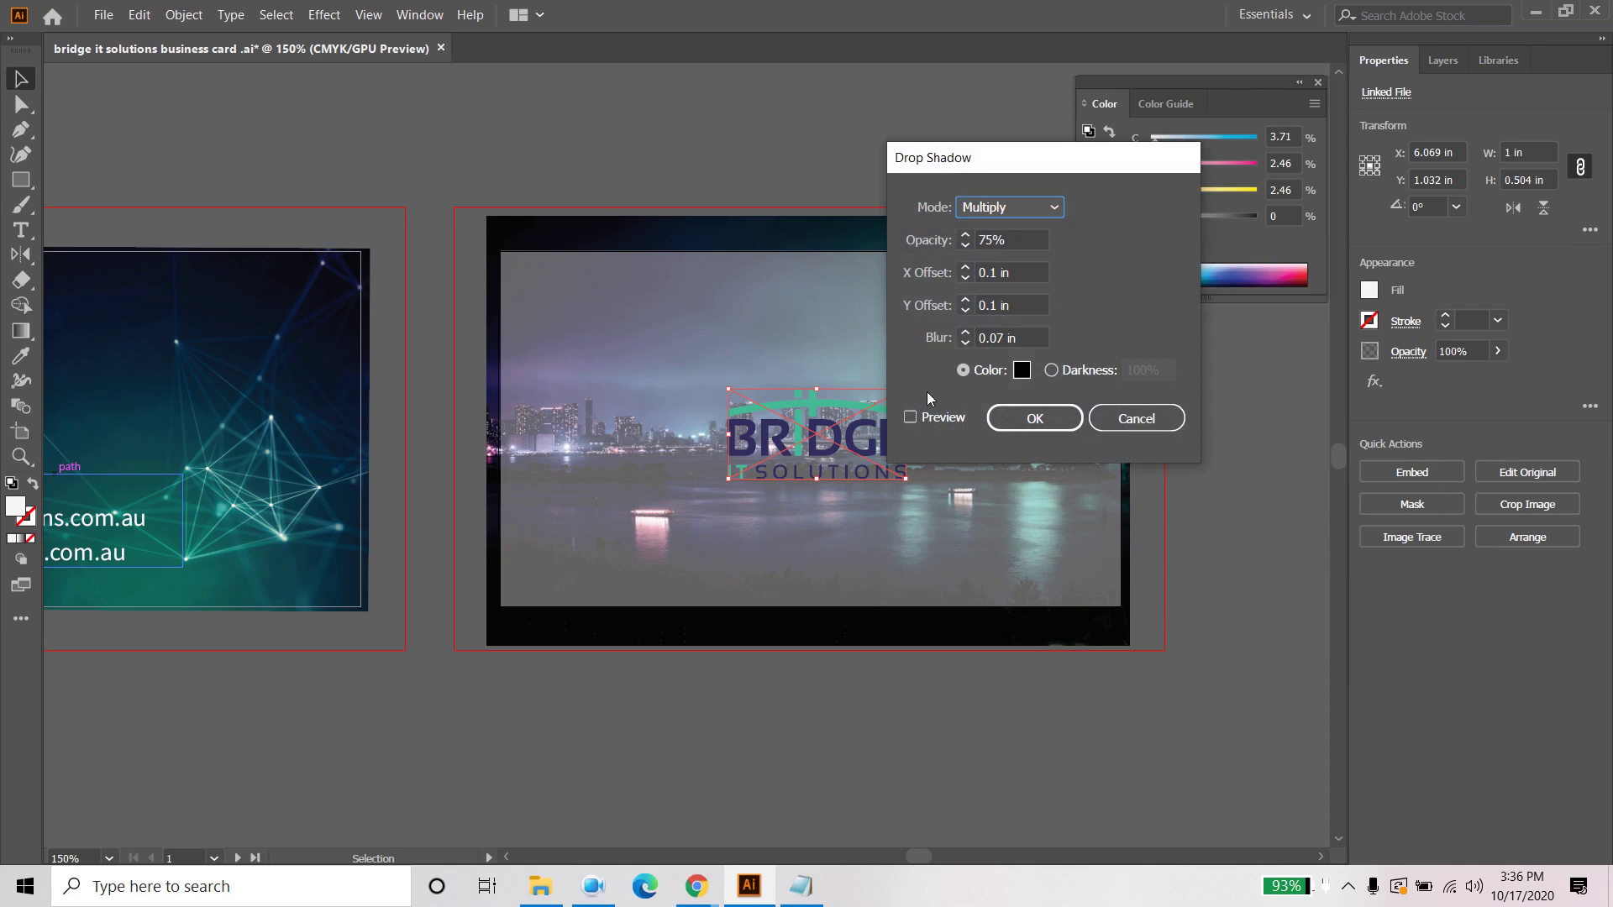
click(940, 421)
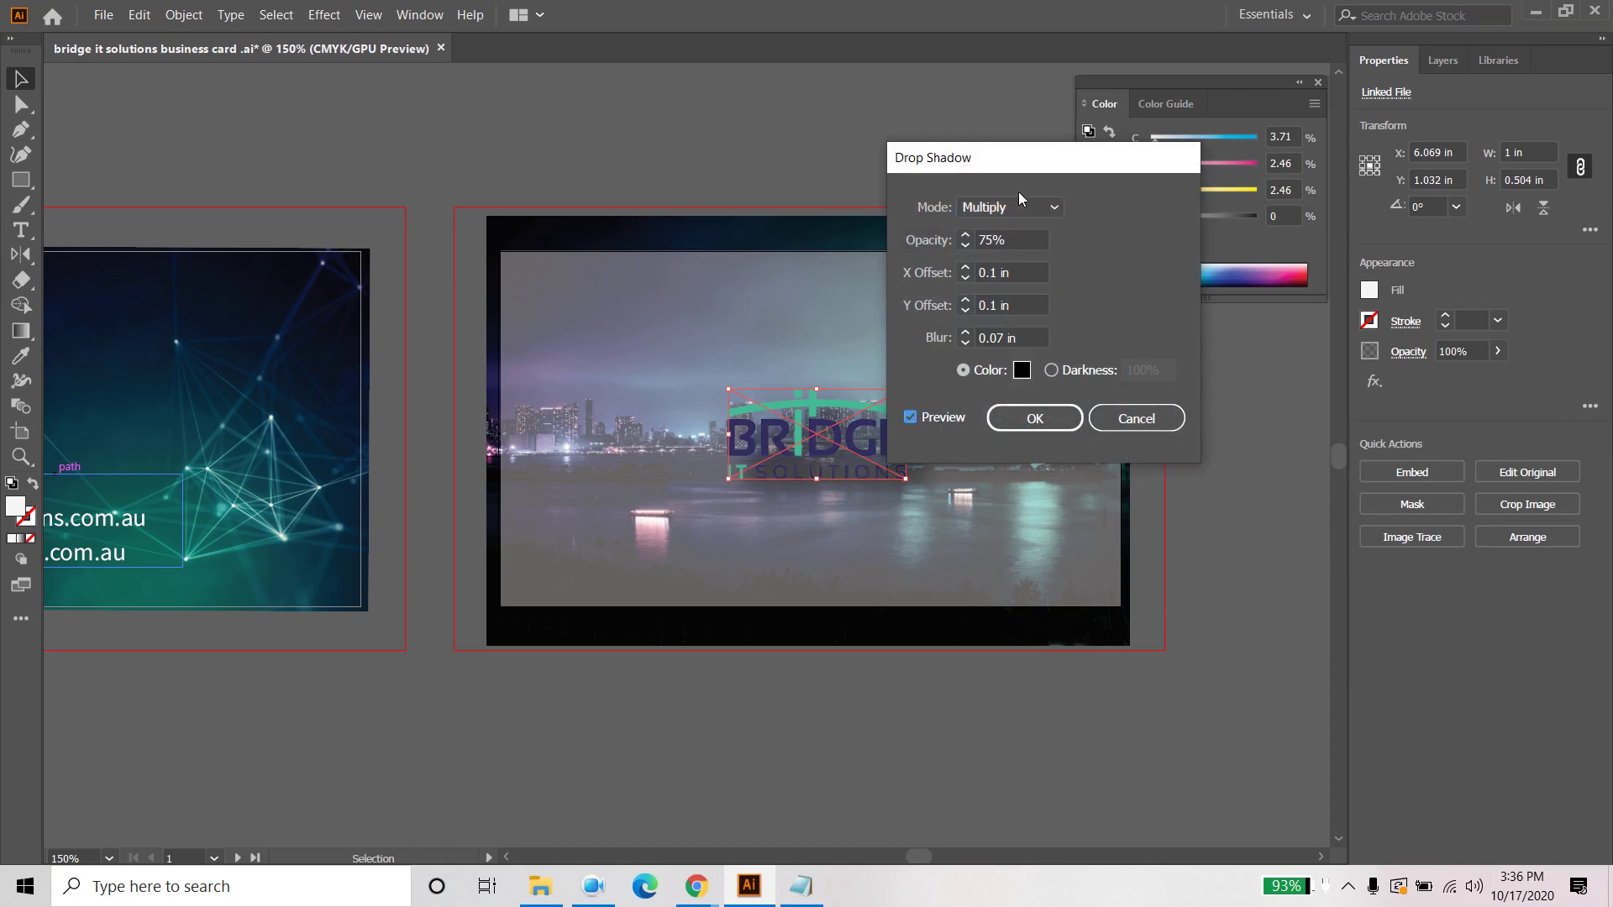
drag(1011, 171, 1222, 181)
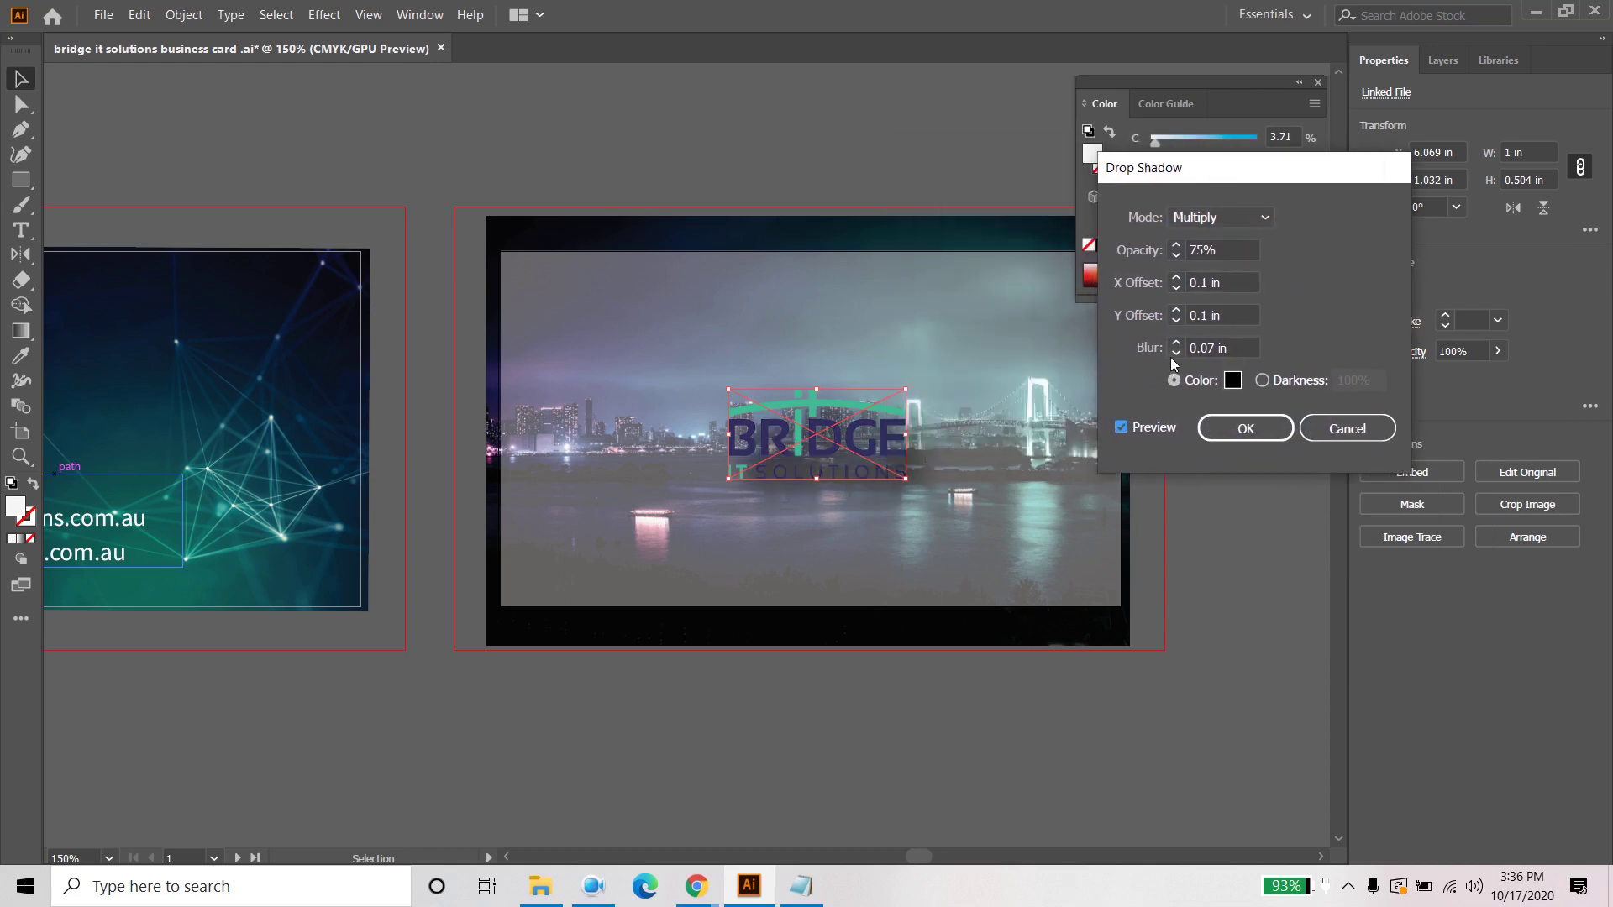
click(1176, 352)
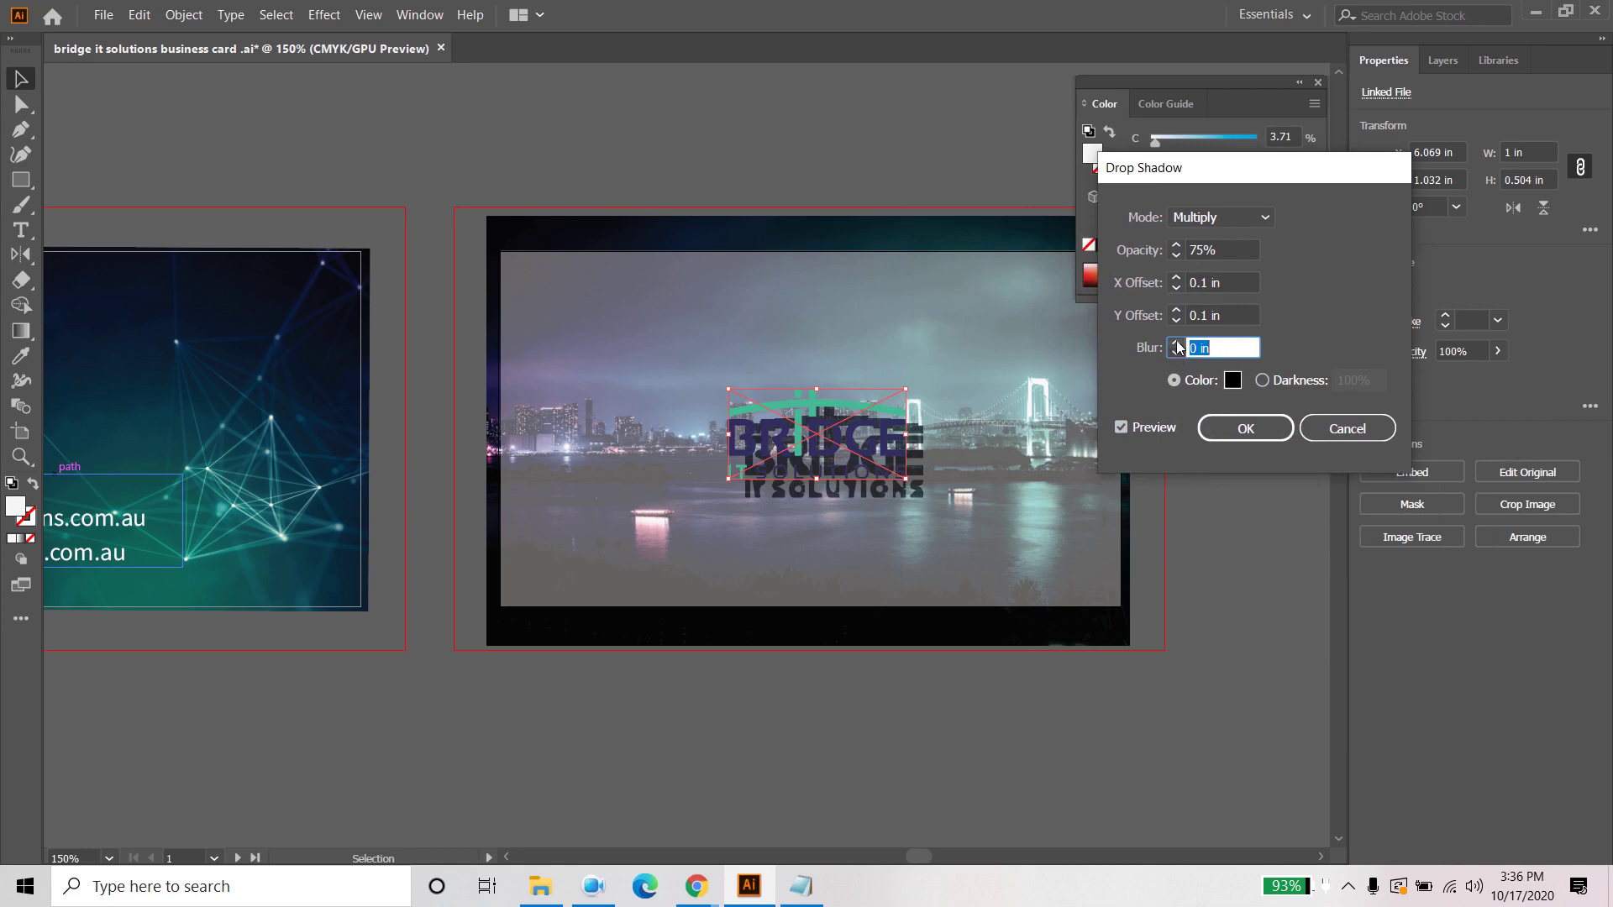
click(1176, 341)
click(1176, 341)
click(1176, 340)
click(1177, 340)
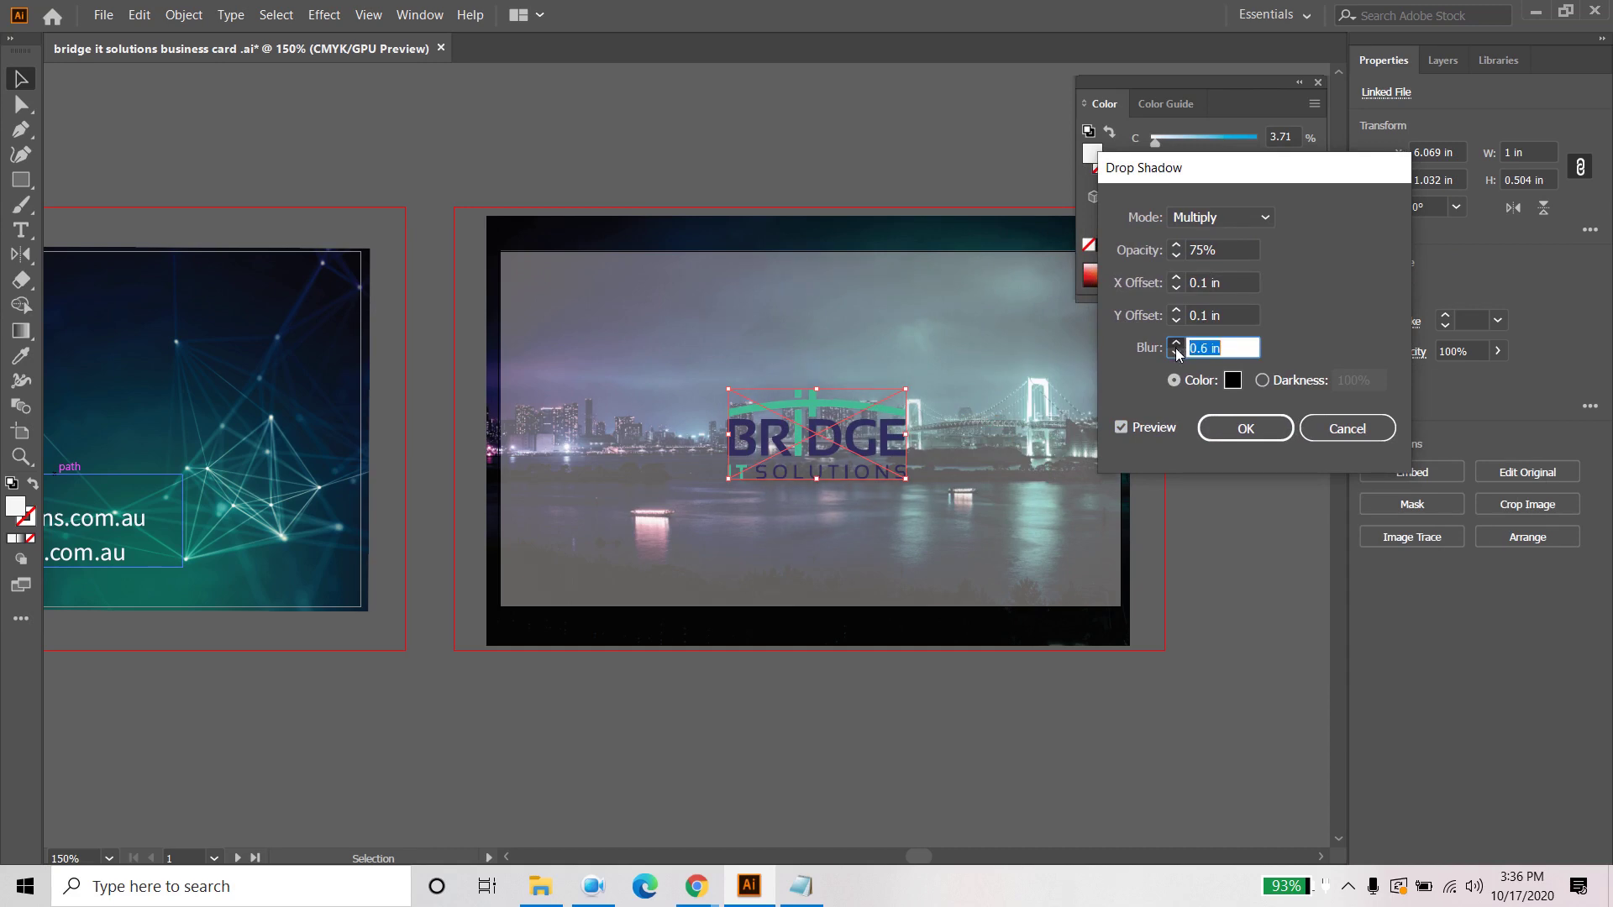
click(1177, 346)
click(1176, 354)
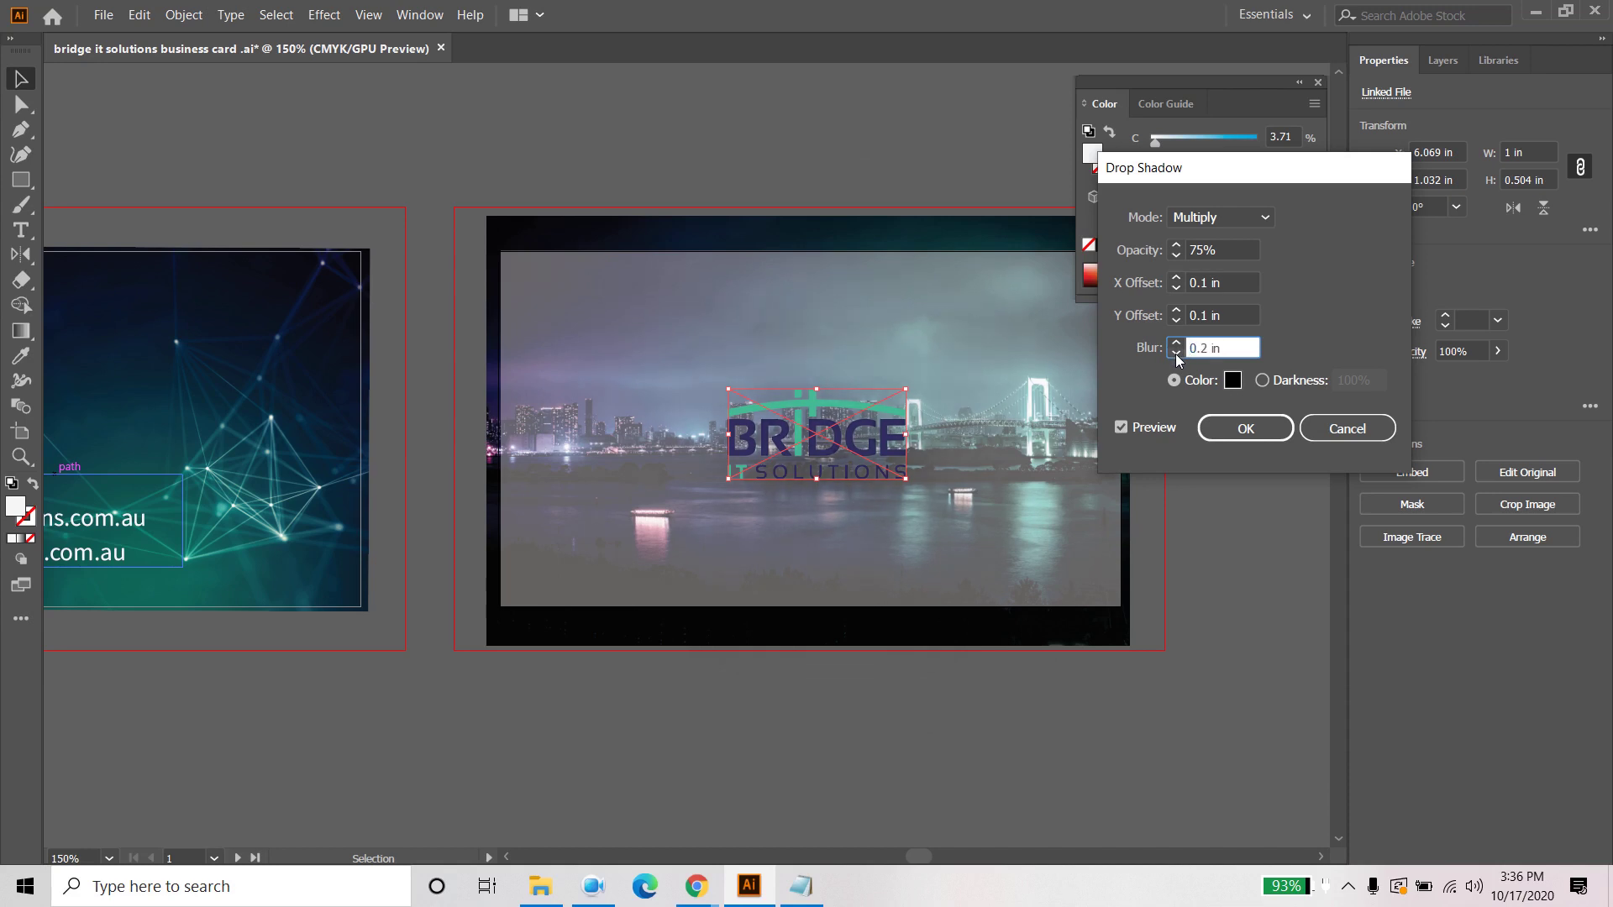
Step: Try X and Y offsets of 0 in for the logo's drop shadow
click(1177, 310)
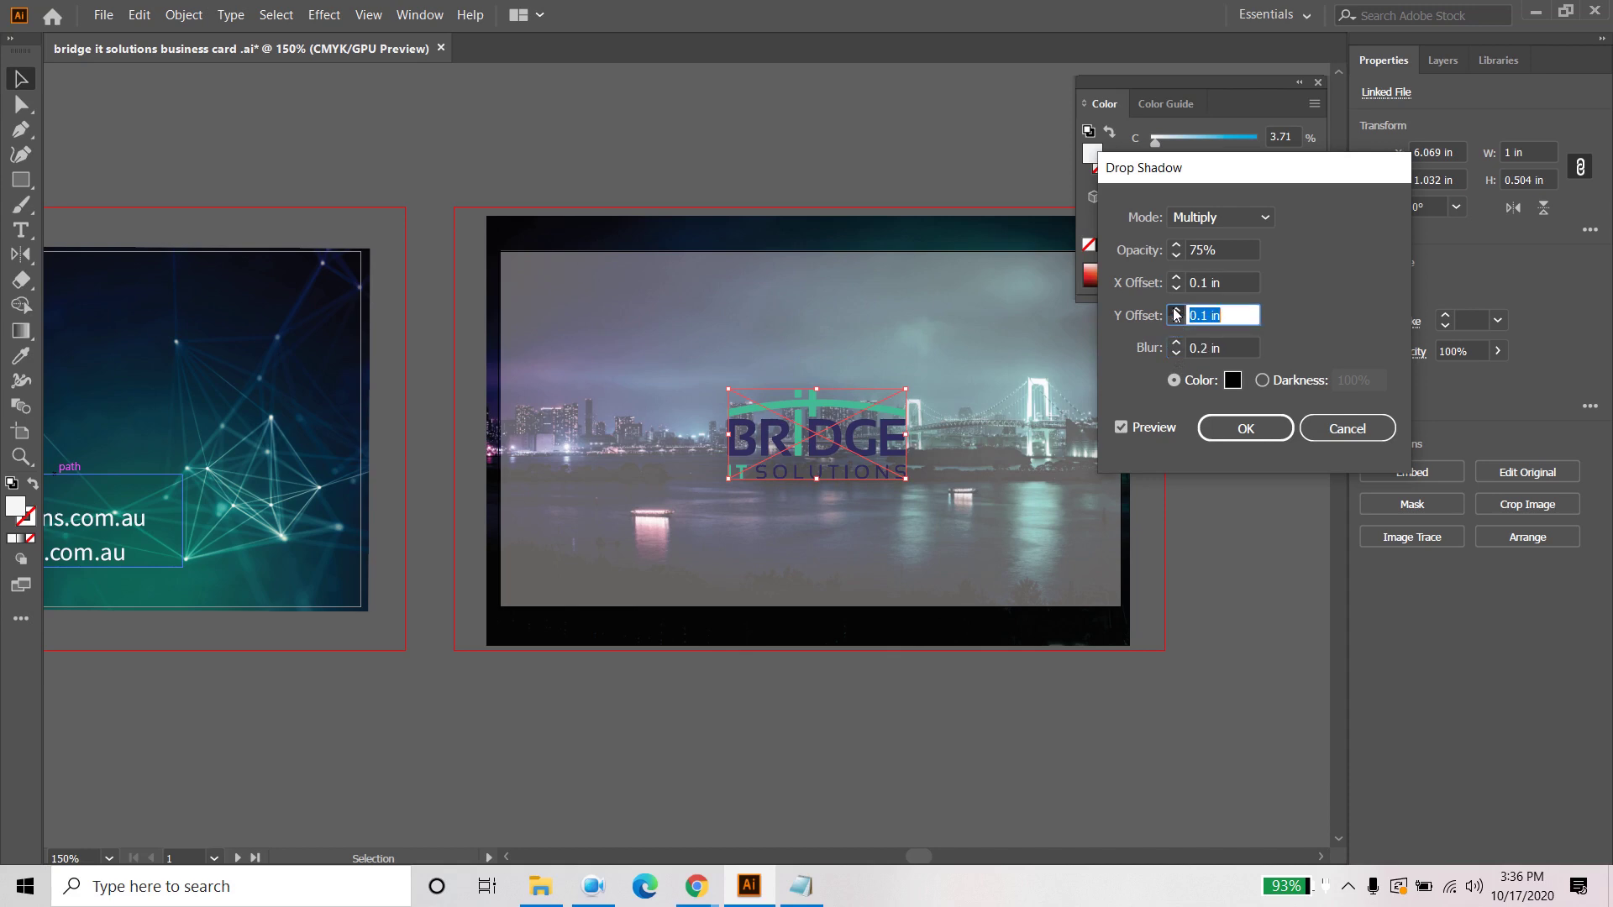
click(1177, 310)
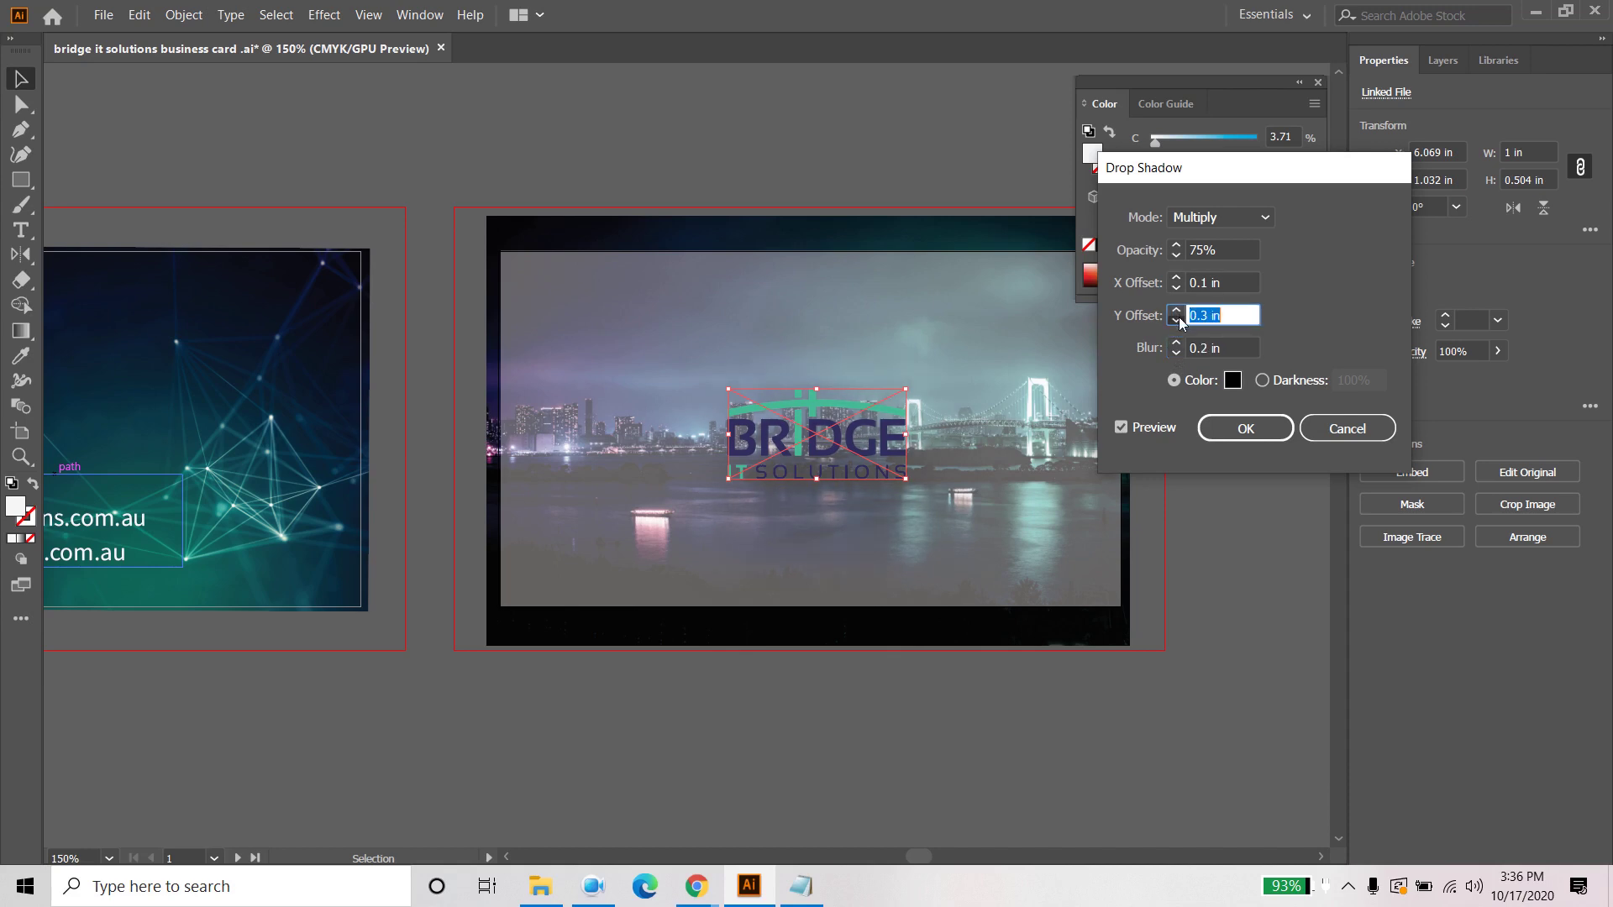
click(1178, 319)
click(1178, 319)
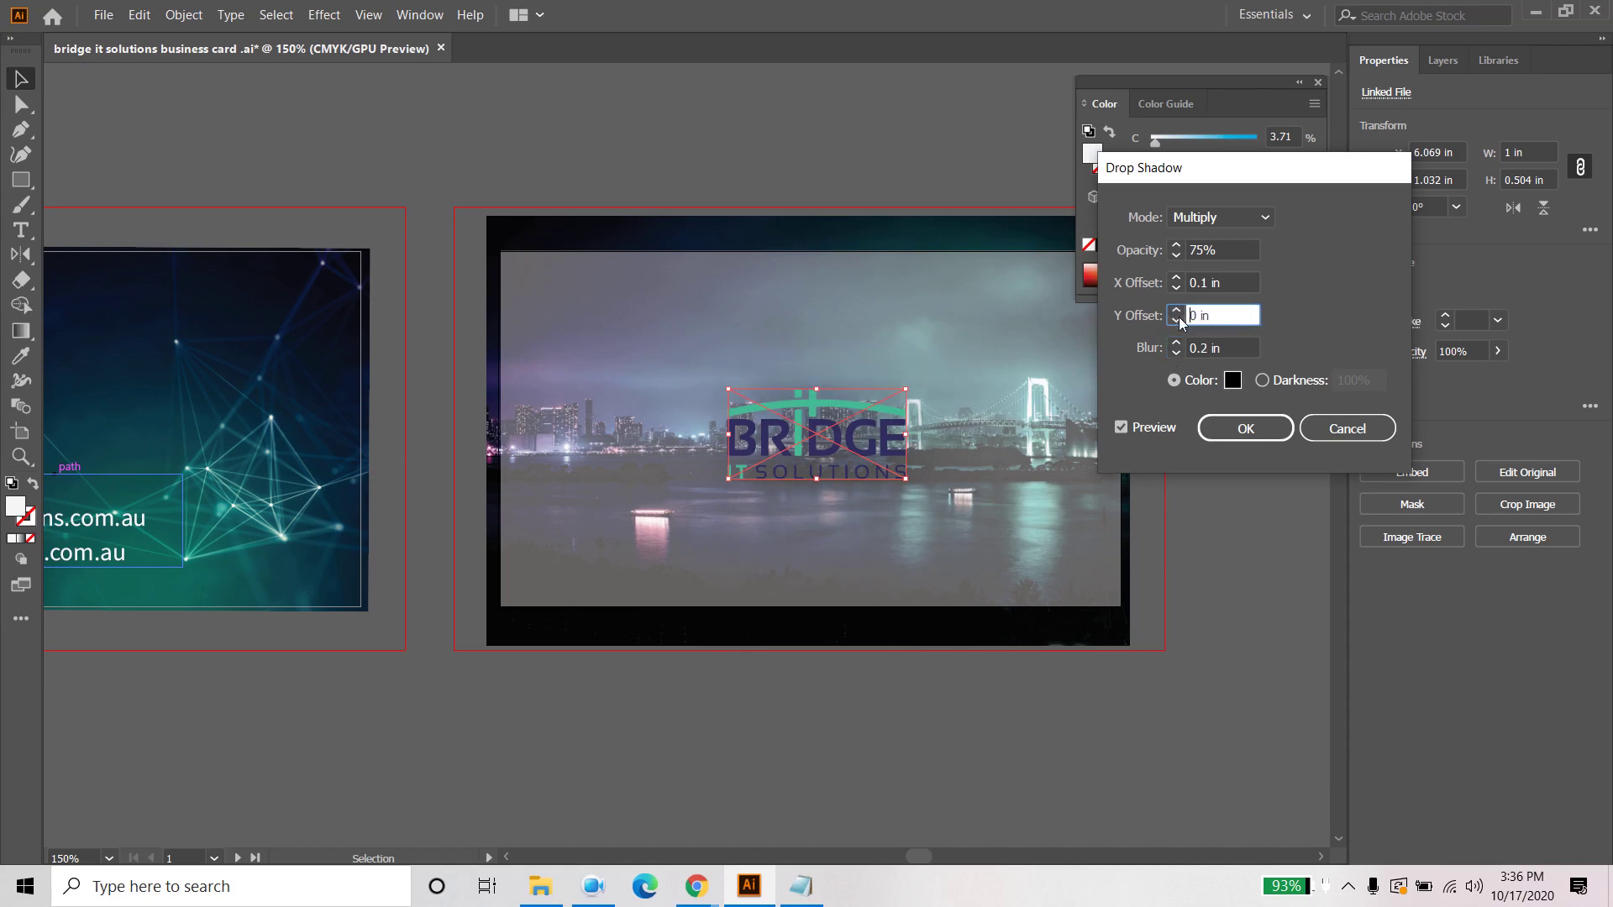
click(1176, 287)
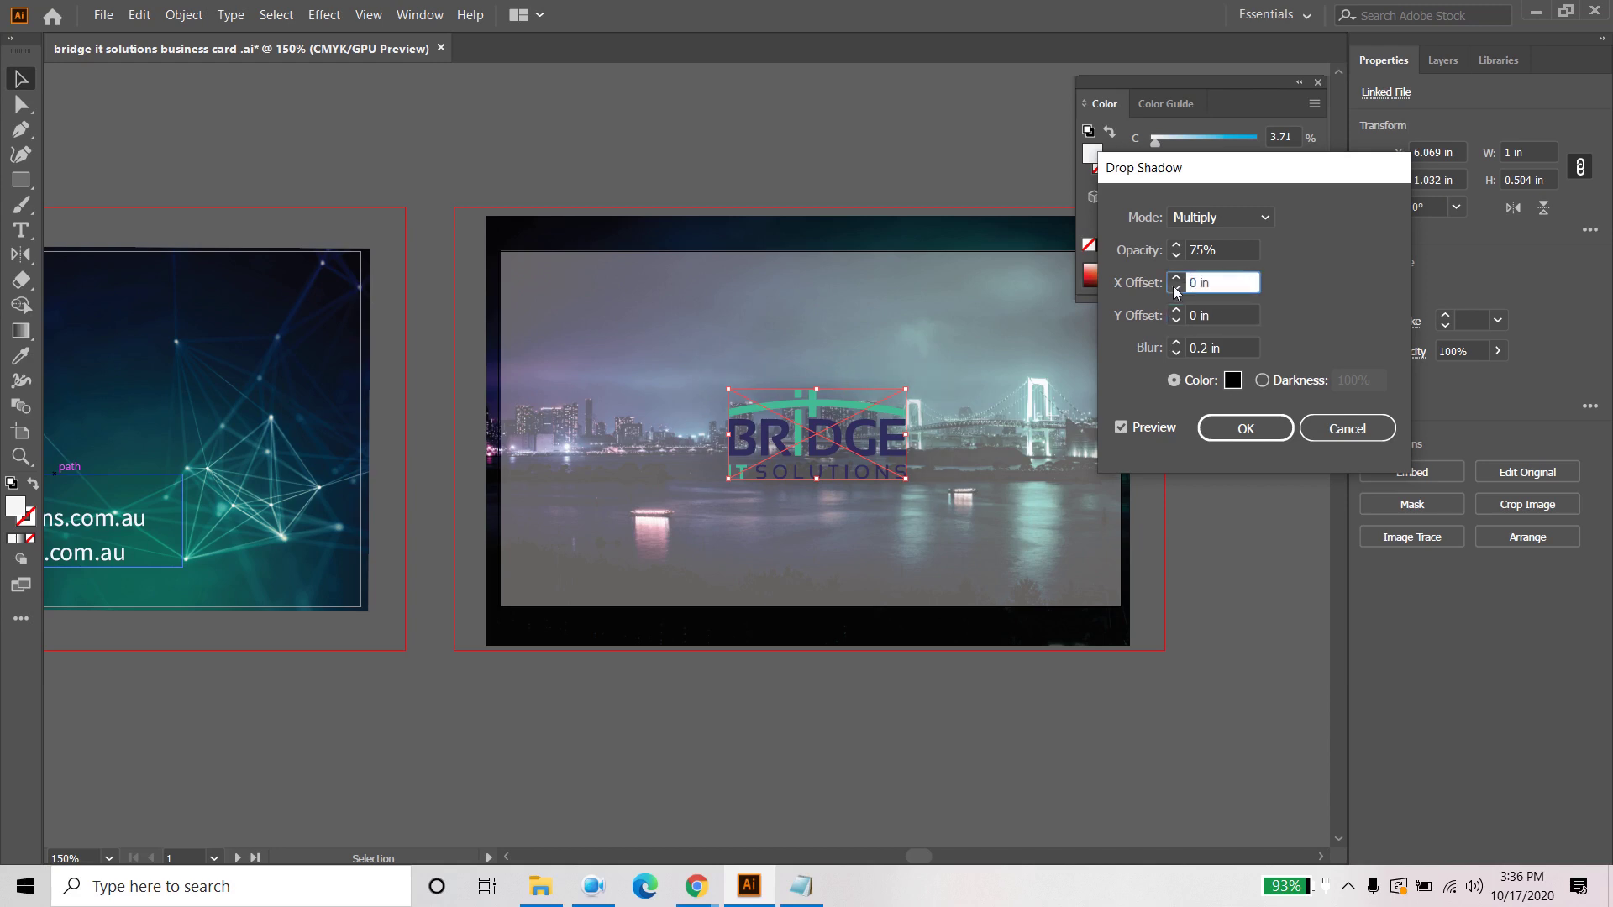
Step: Try Normal mode and 86% opacity for the logo's drop shadow, and discard the effect
click(1176, 247)
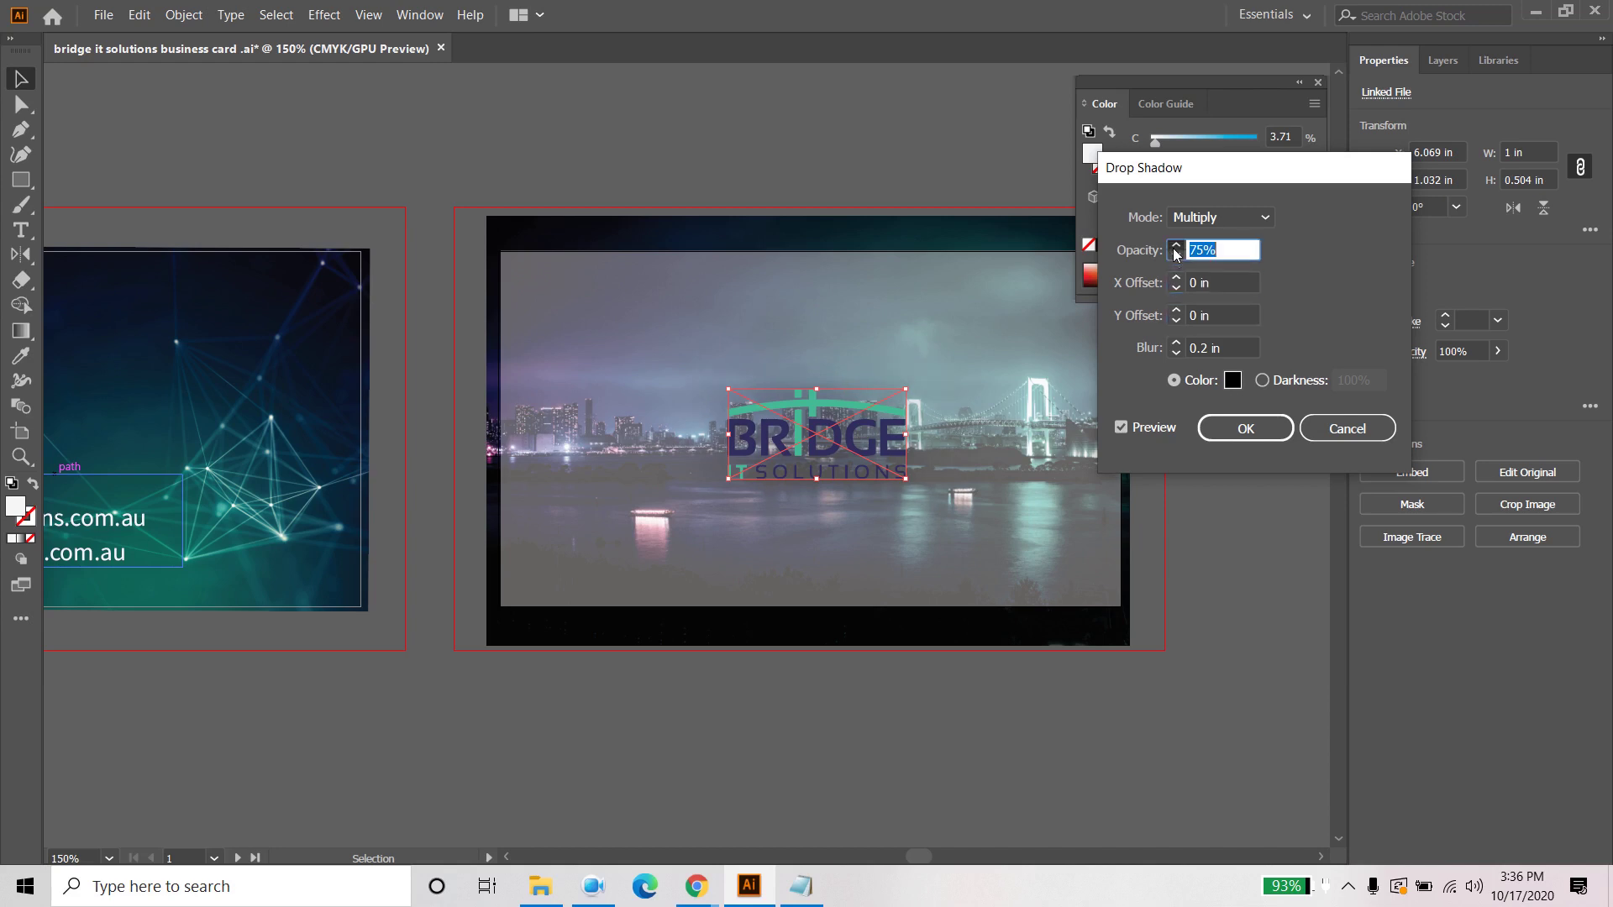
click(1176, 247)
click(1203, 218)
click(1203, 243)
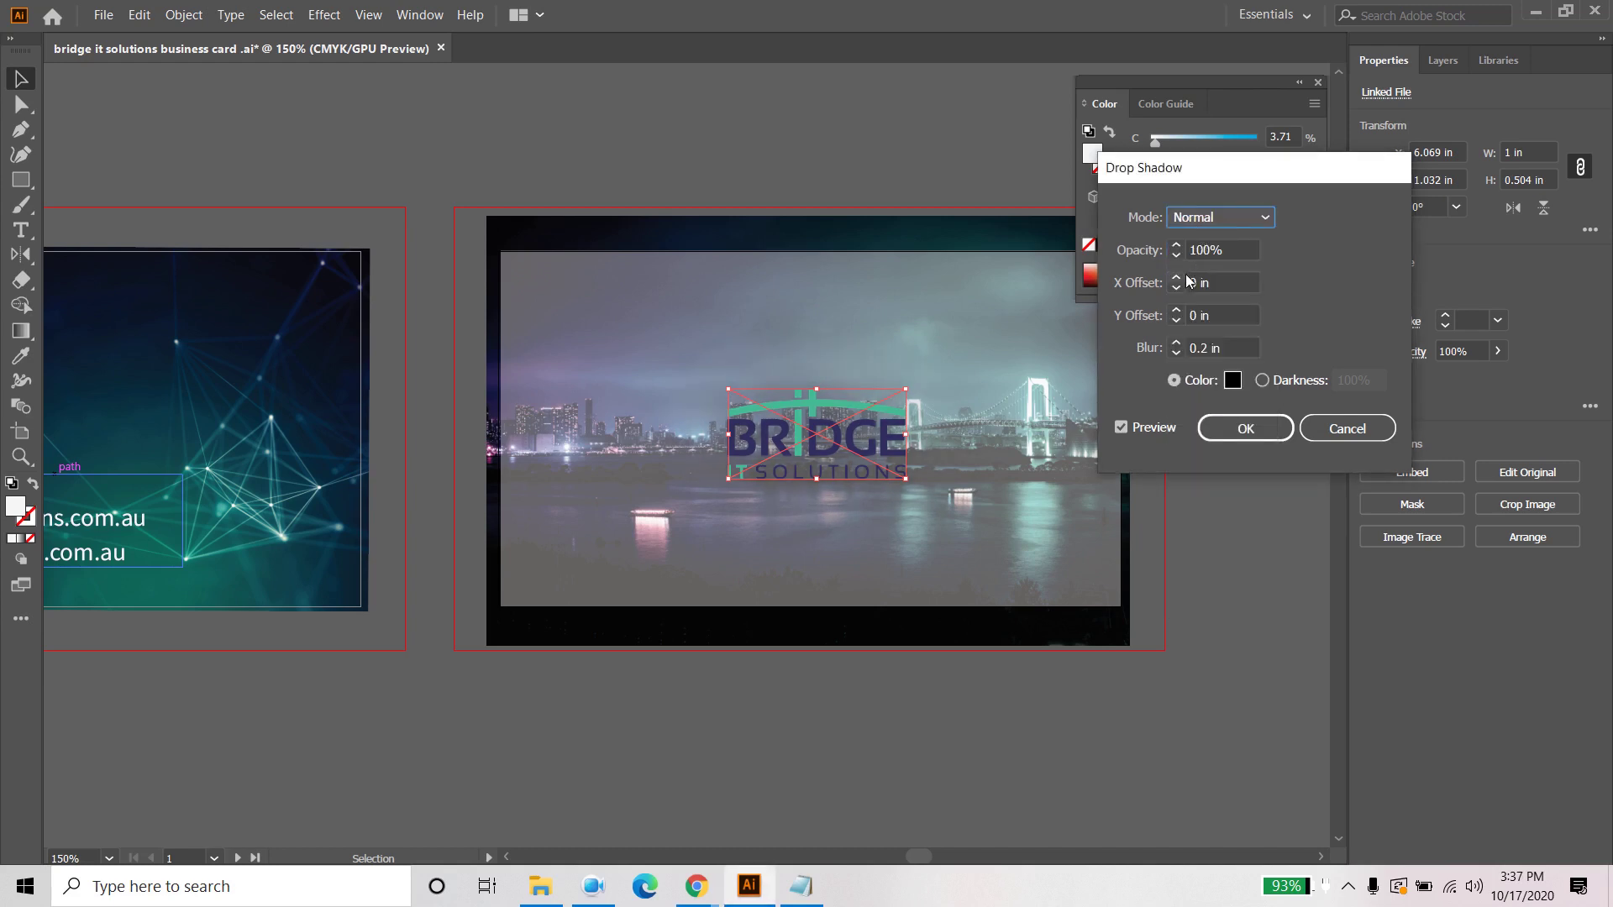
click(1176, 254)
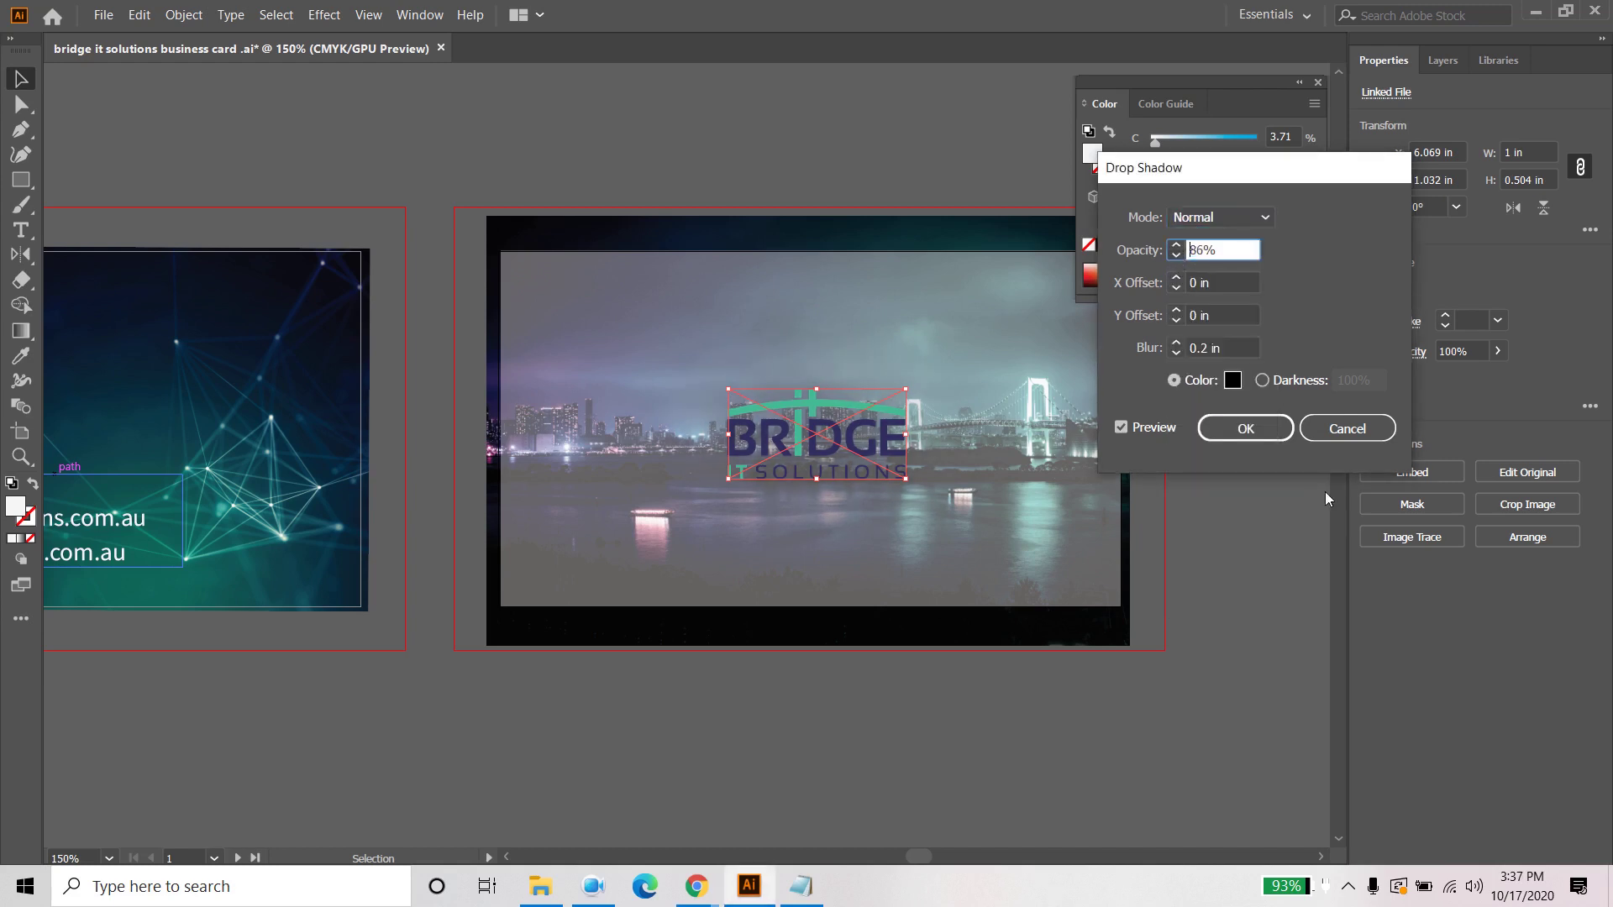
click(1386, 426)
click(1236, 560)
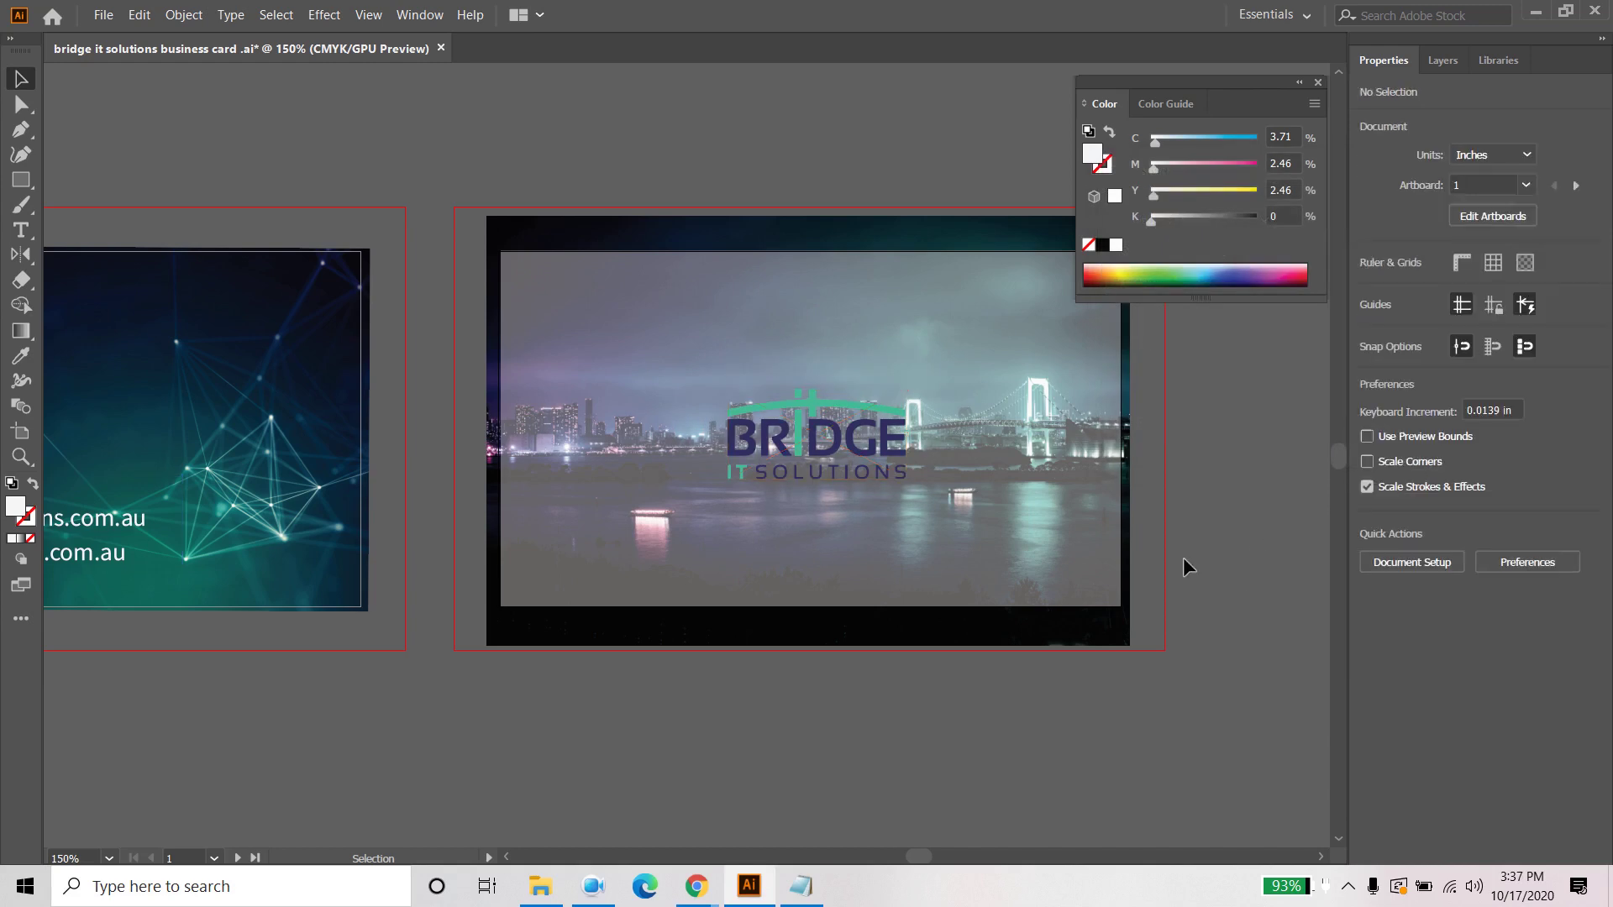
Step: Change the overlay rectangle's fill to a deep blue of C 100, M 99.61, Y 5.49, K 6.67
click(995, 432)
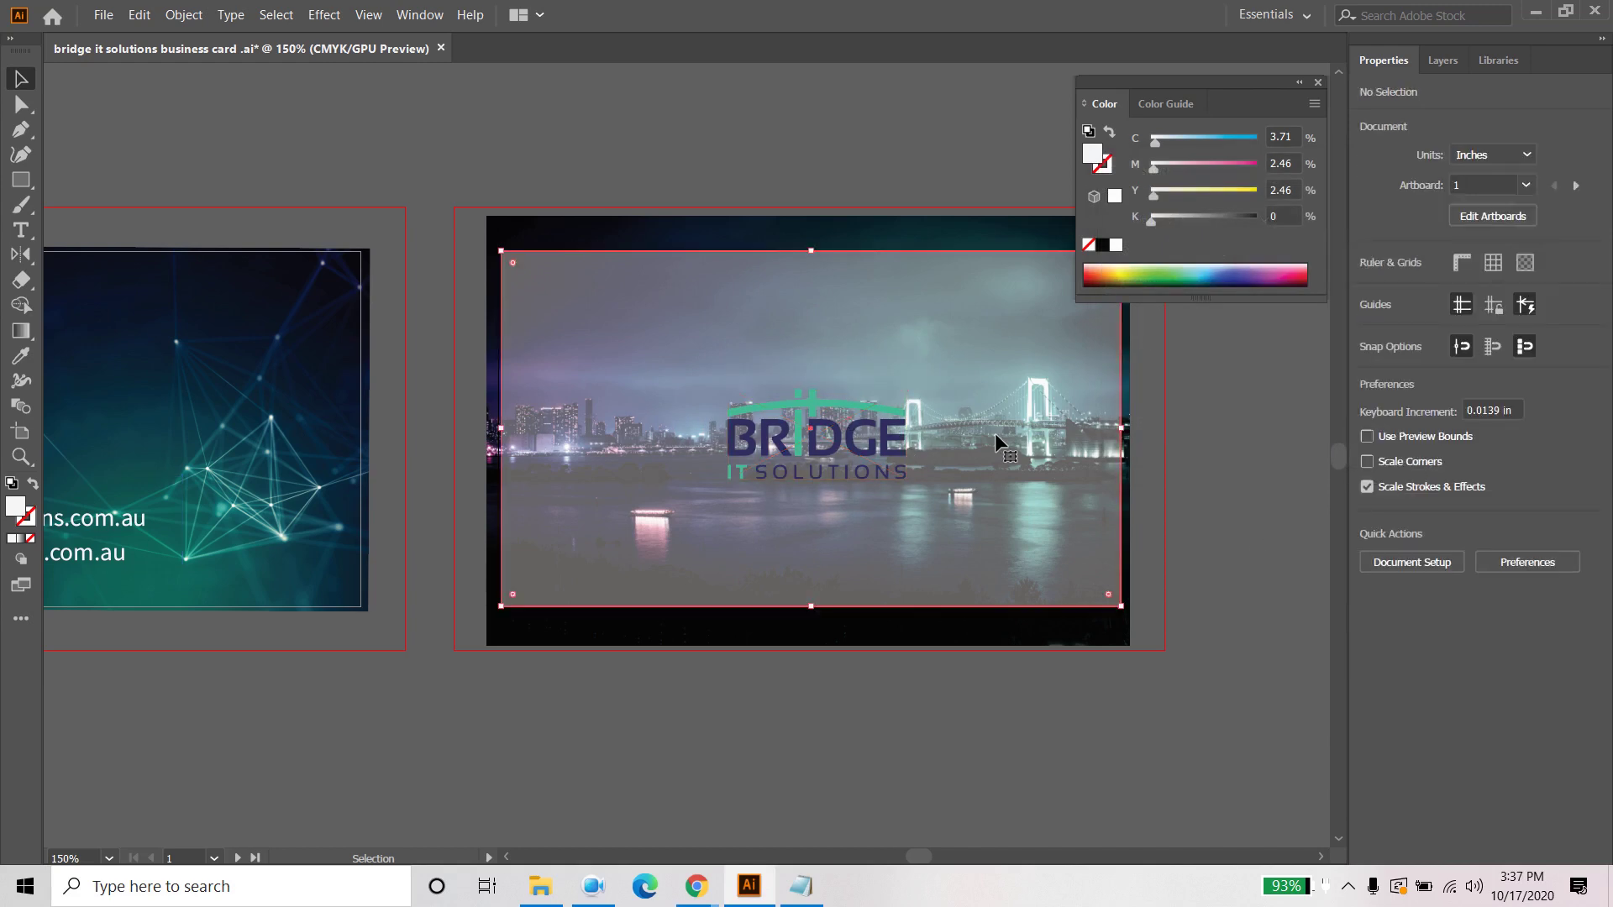
click(1202, 515)
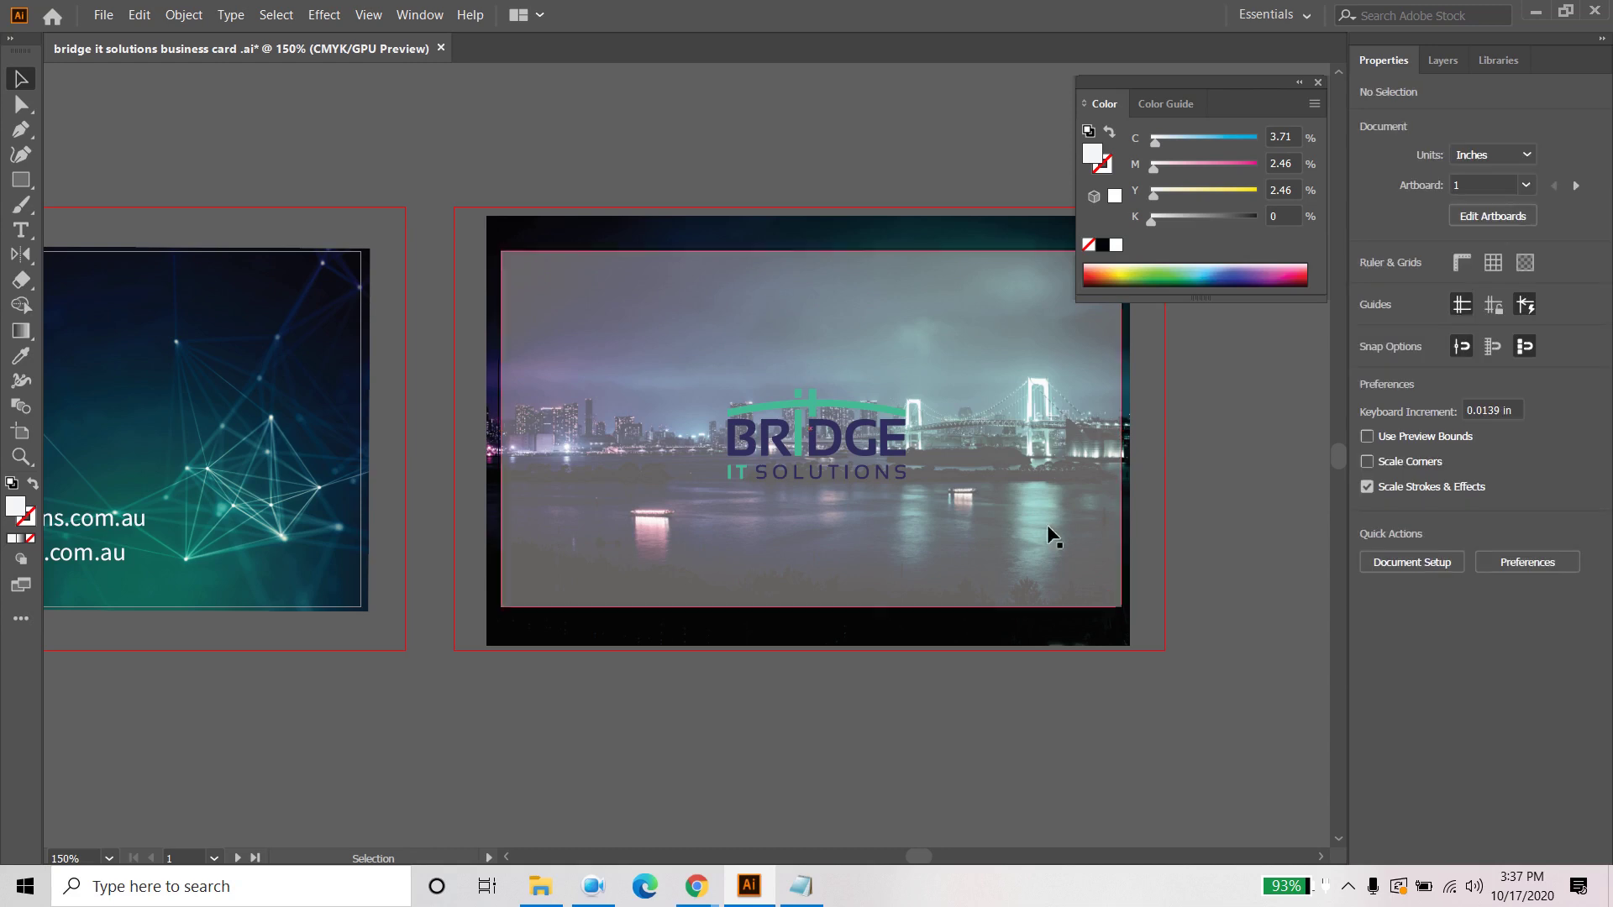
click(1084, 410)
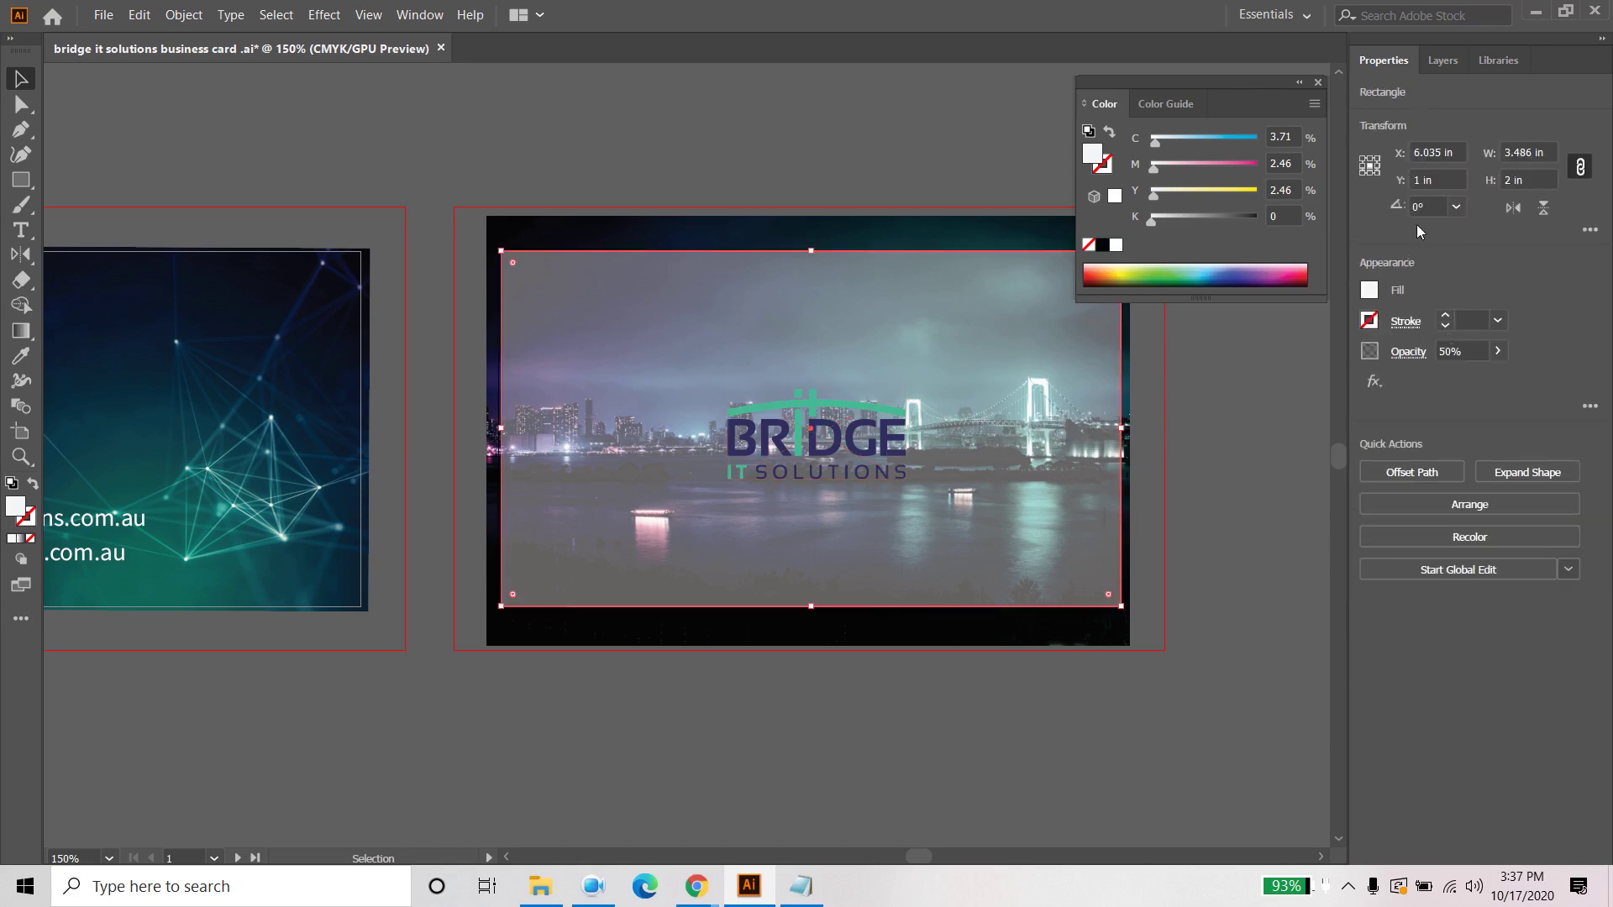
click(1445, 70)
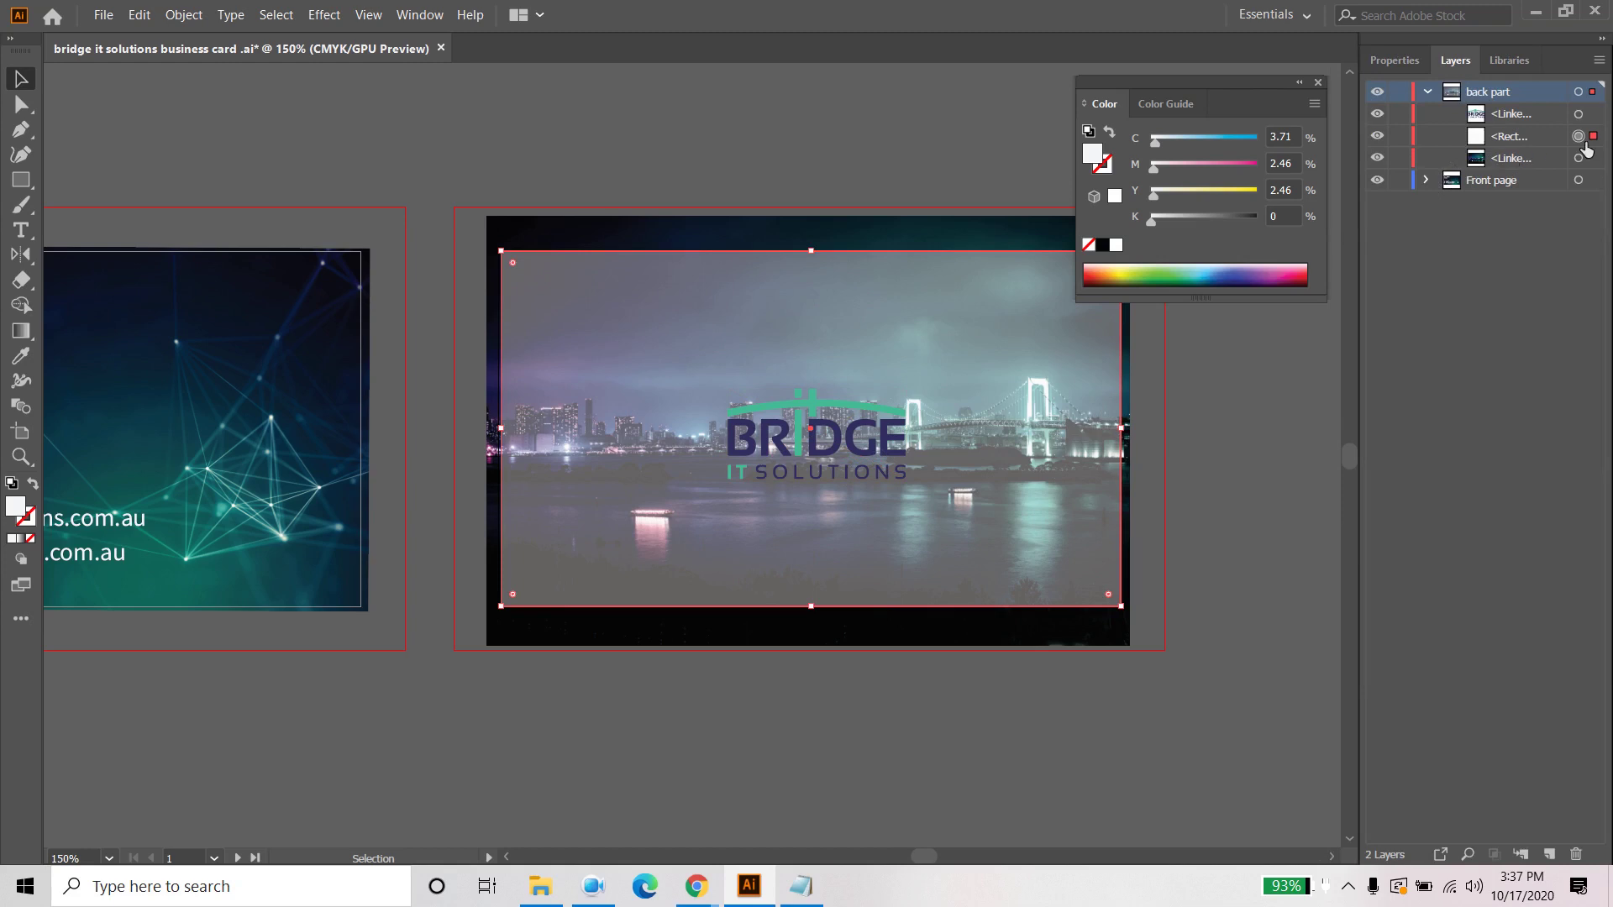
click(1237, 278)
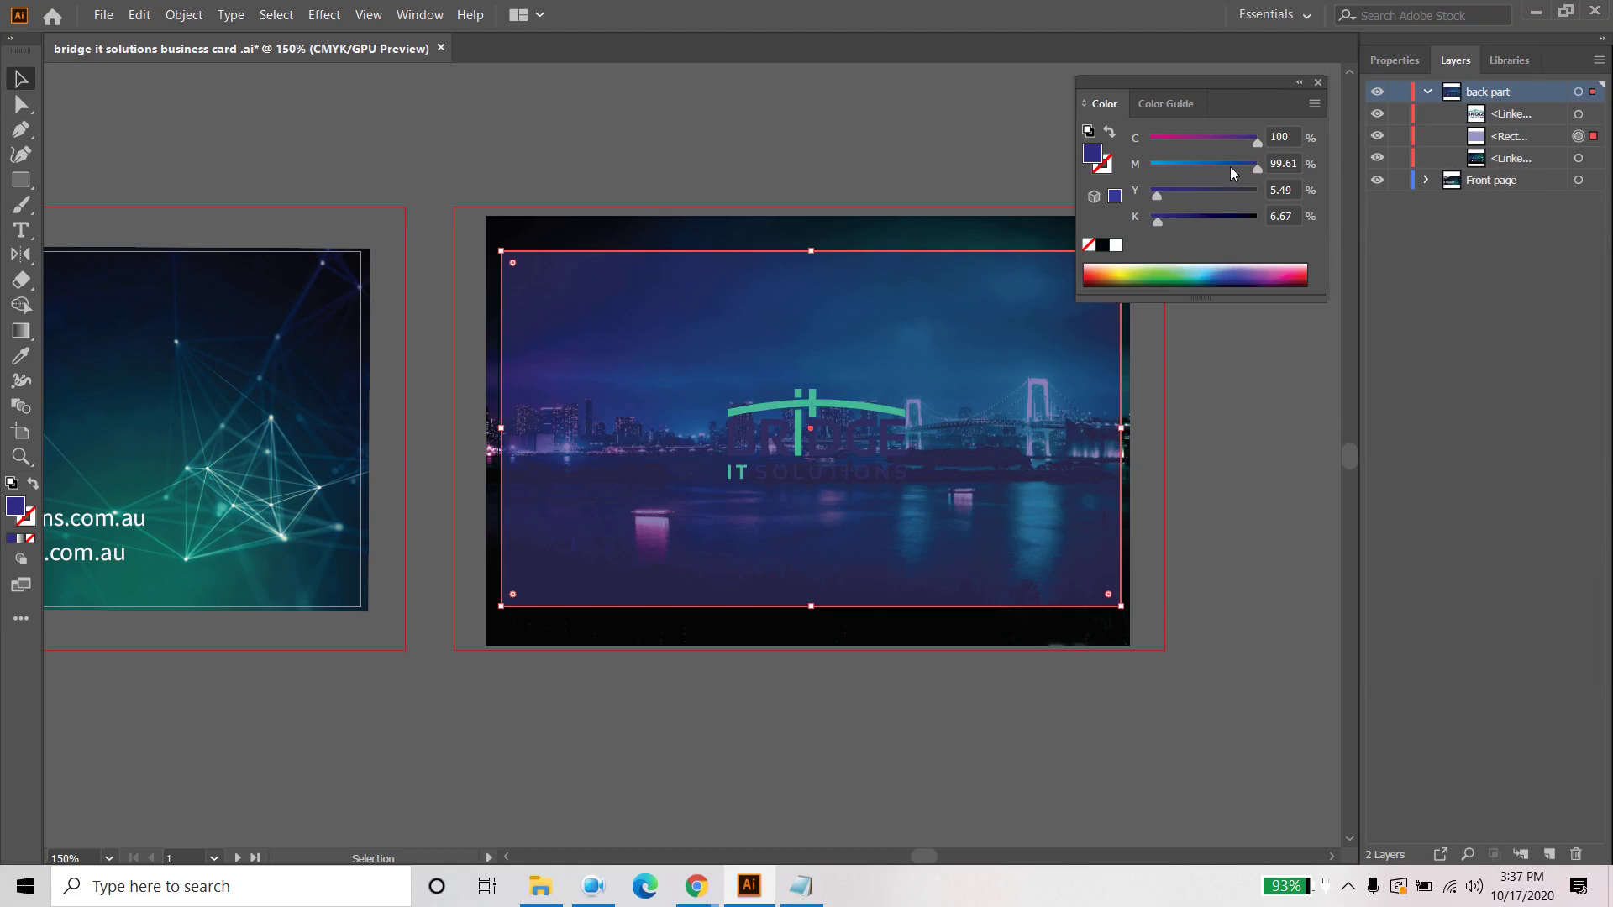
Step: Try dark teal, yellow, orange and violet-blue fills on the back card's overlay rectangle, checking the colour brief in Notepad
drag(1233, 168, 1237, 235)
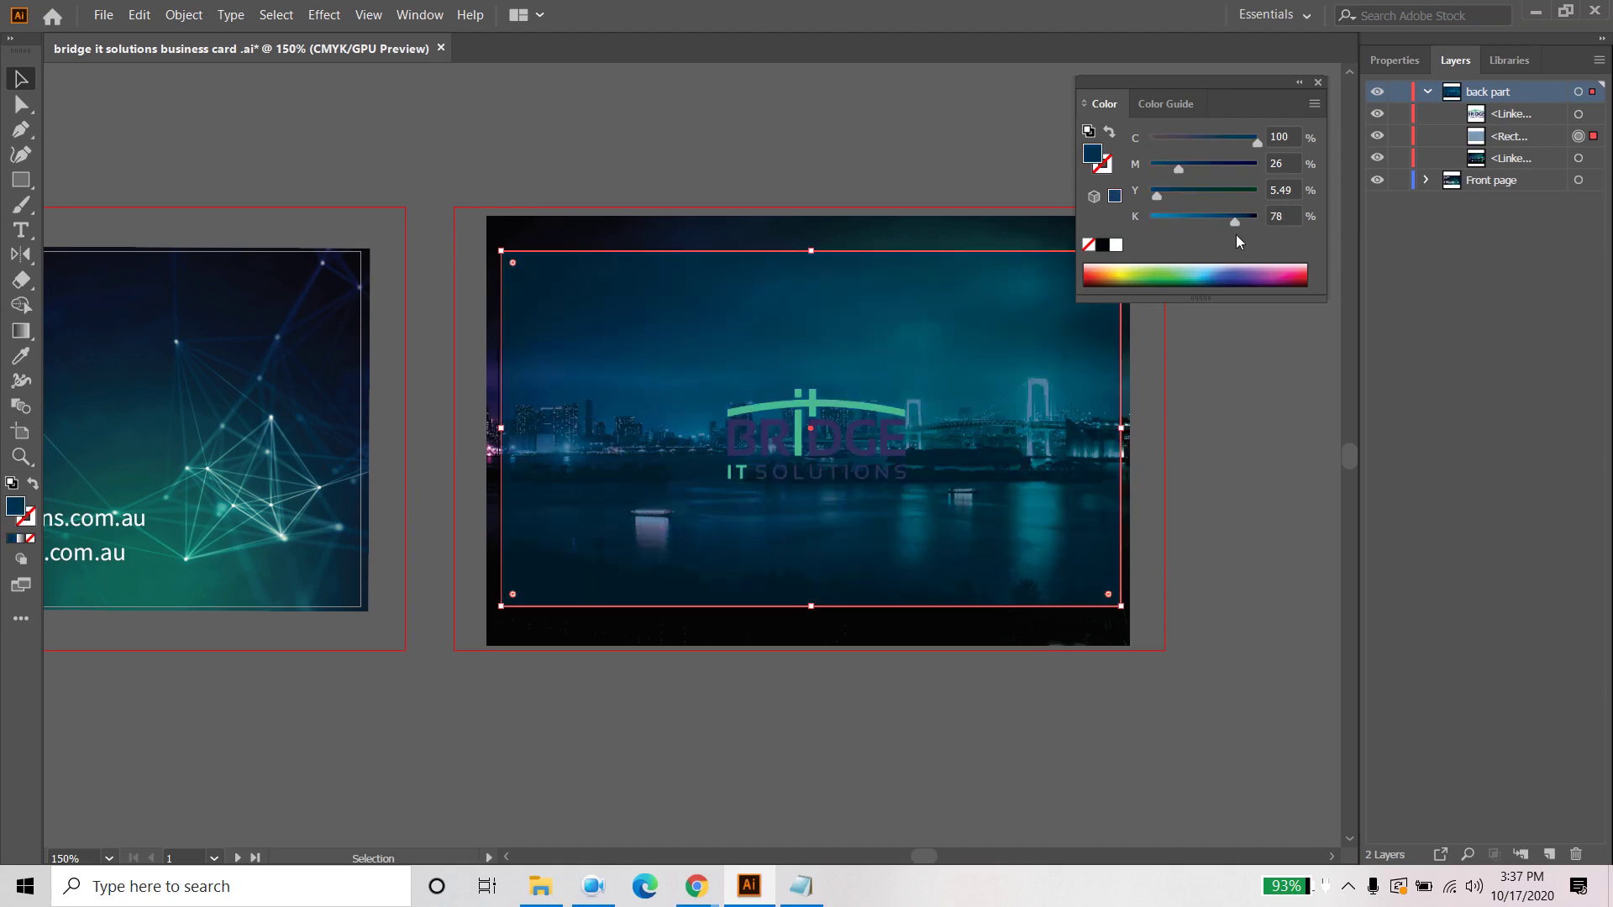
click(1132, 267)
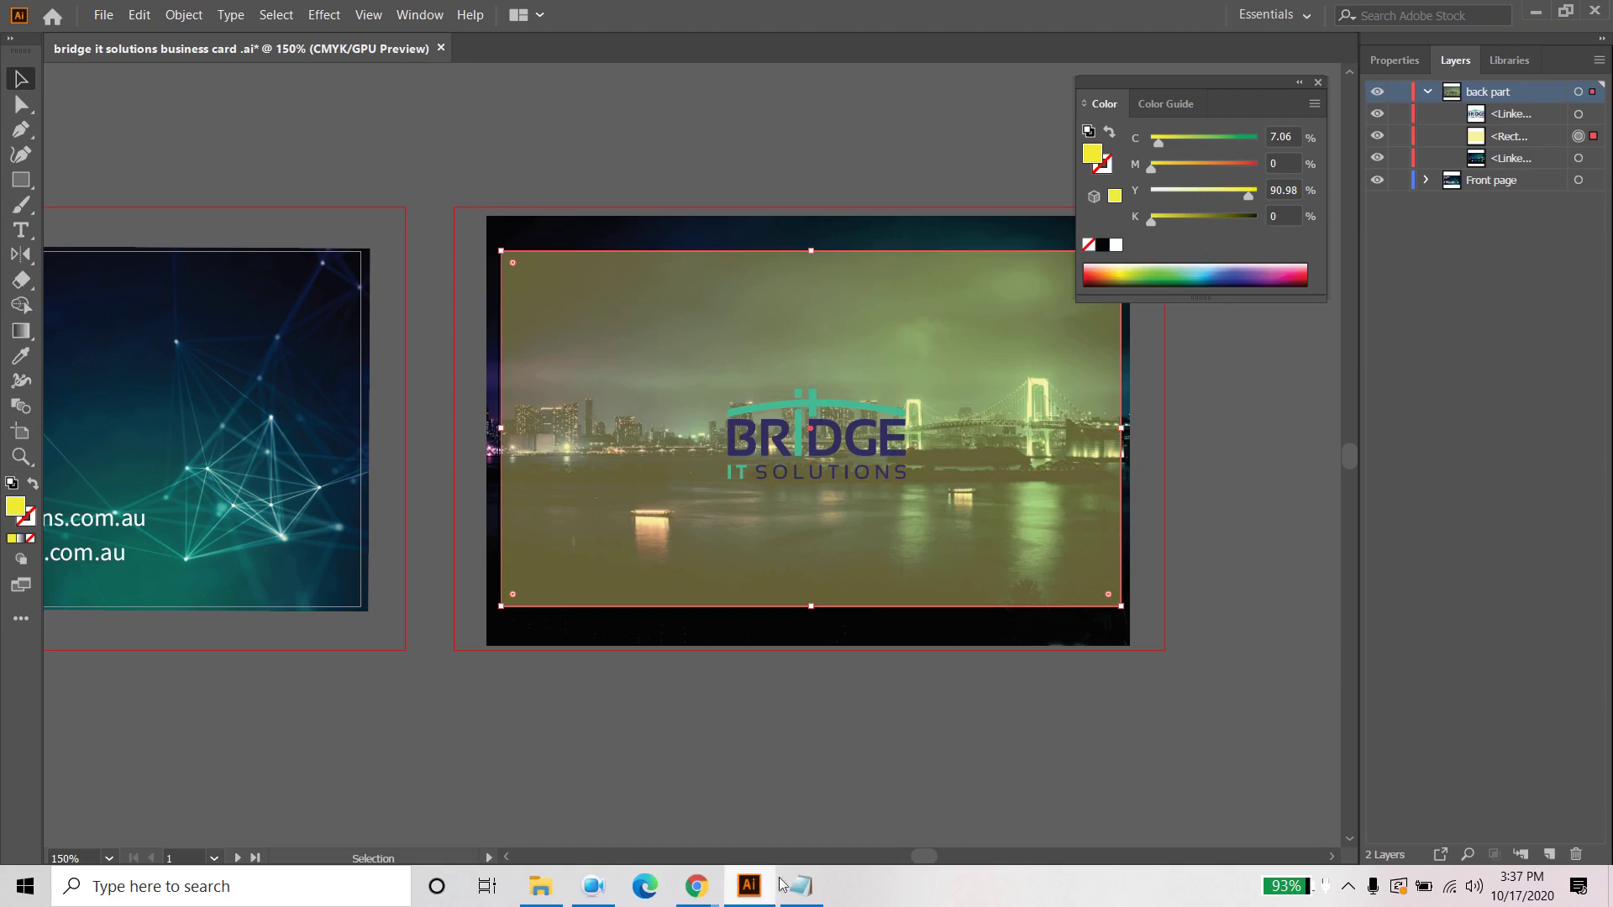
click(803, 898)
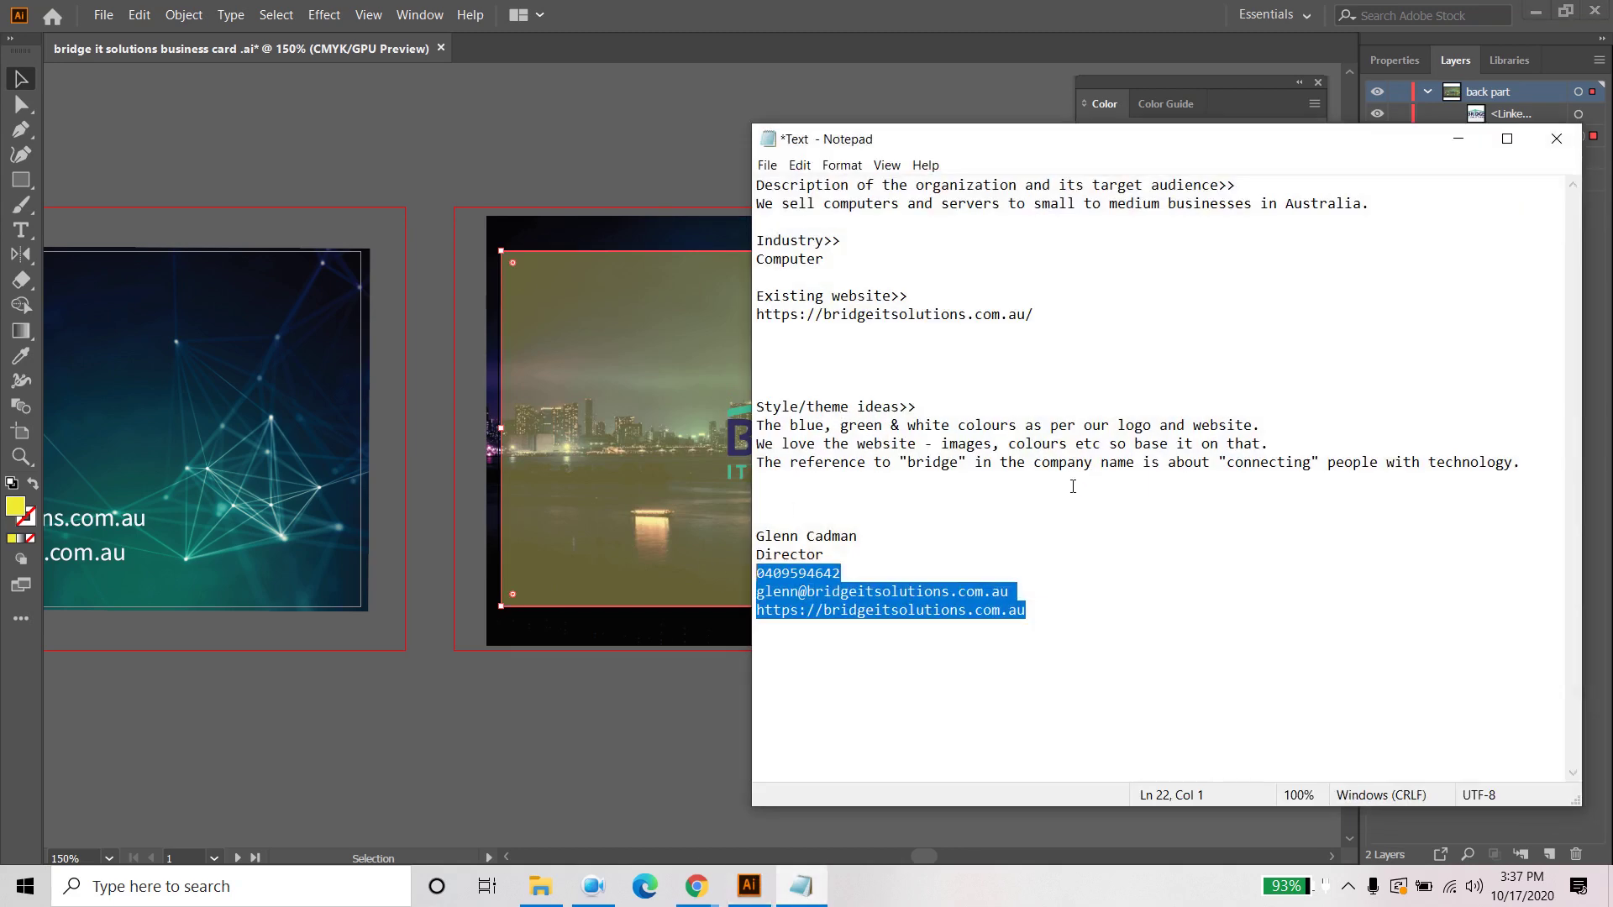
click(1458, 138)
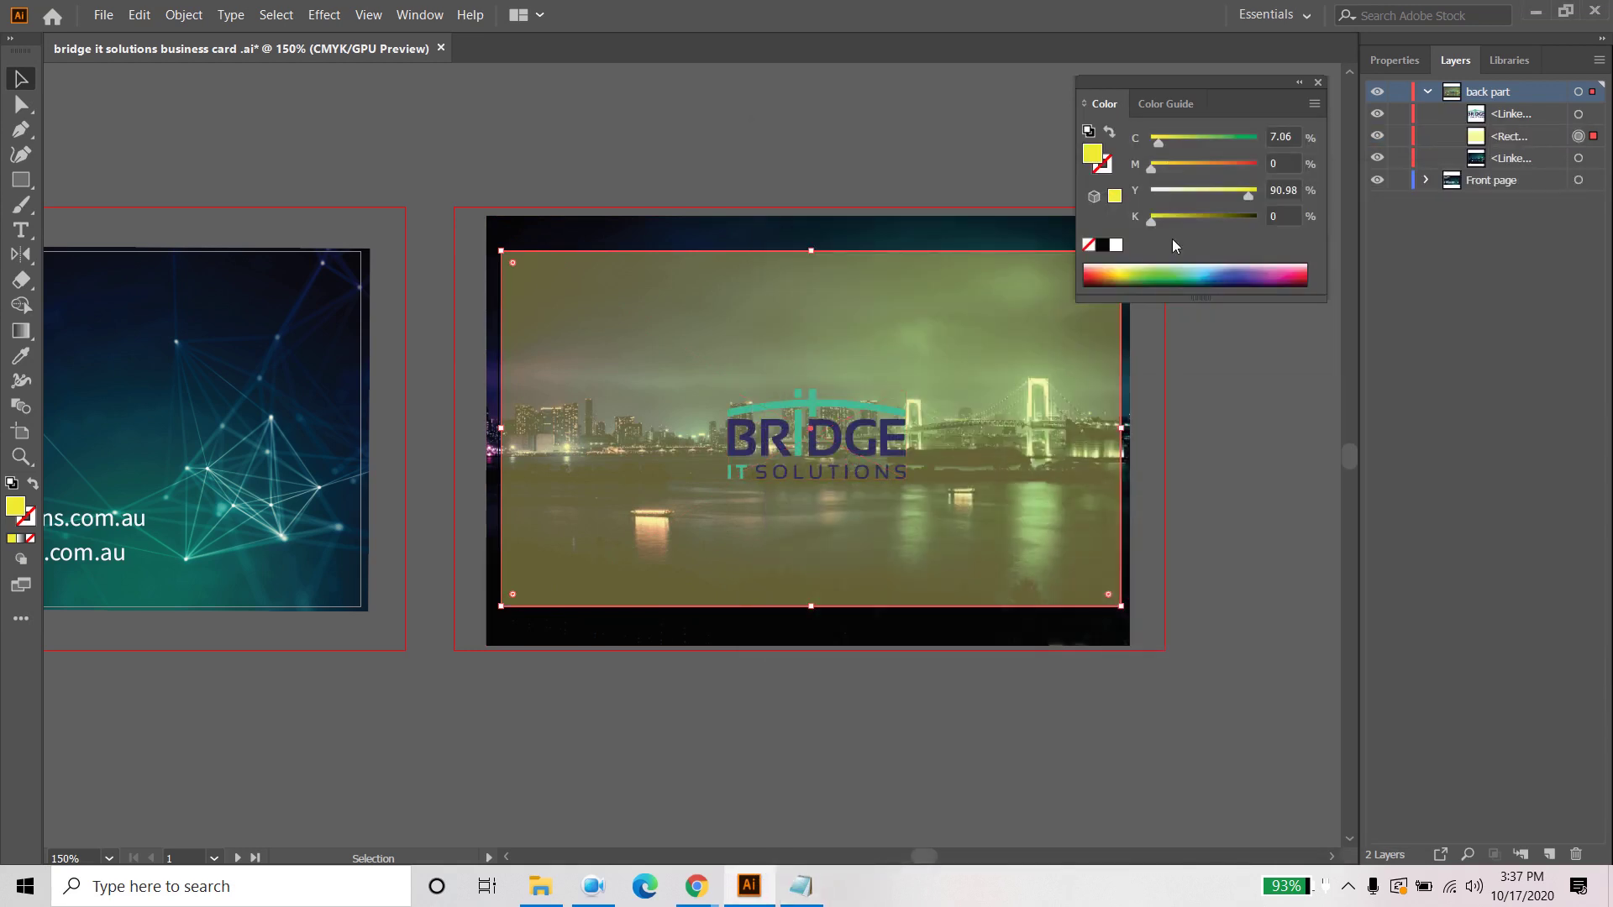
drag(1210, 167, 1195, 168)
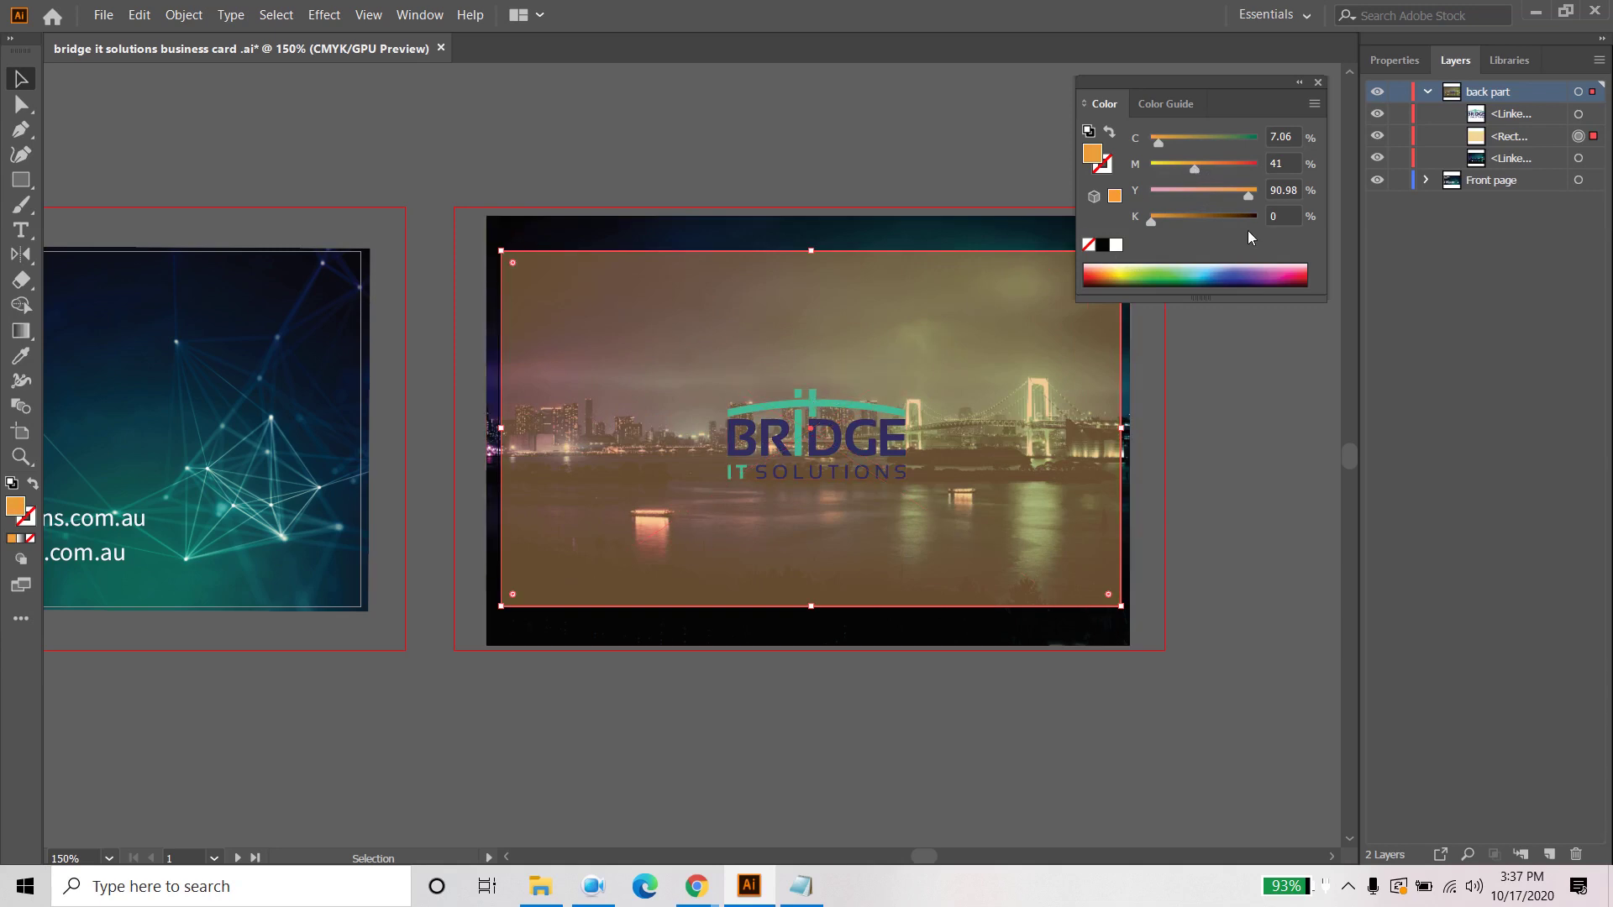
click(1242, 269)
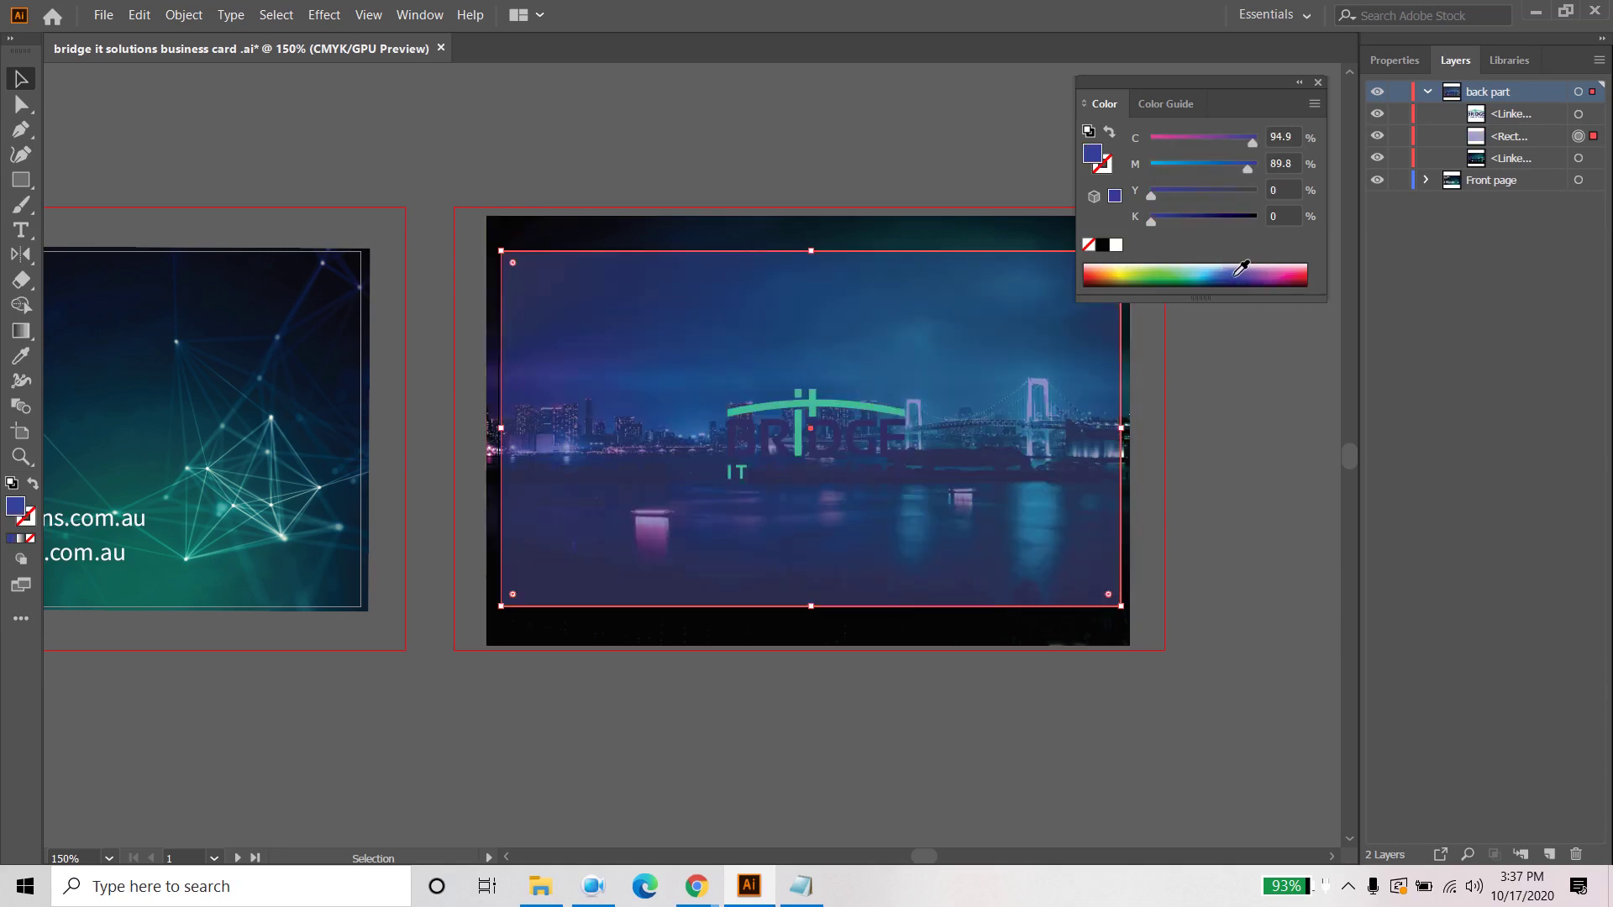
Step: Fill the back card's overlay rectangle with white, deselect everything and collapse the floating colour controls
click(1115, 245)
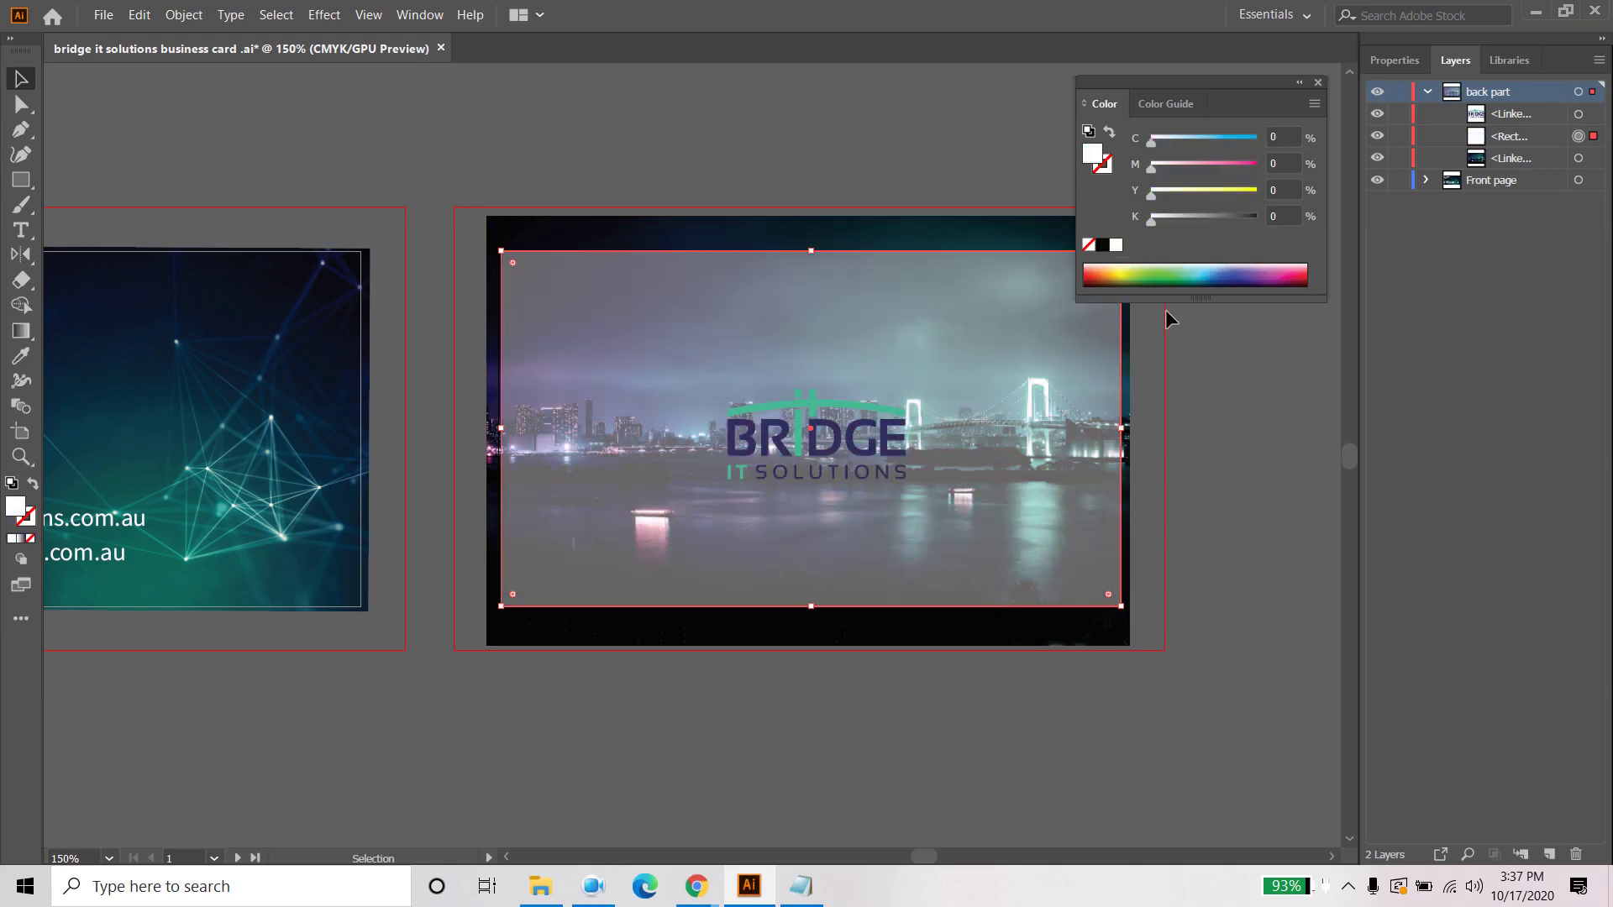
click(808, 433)
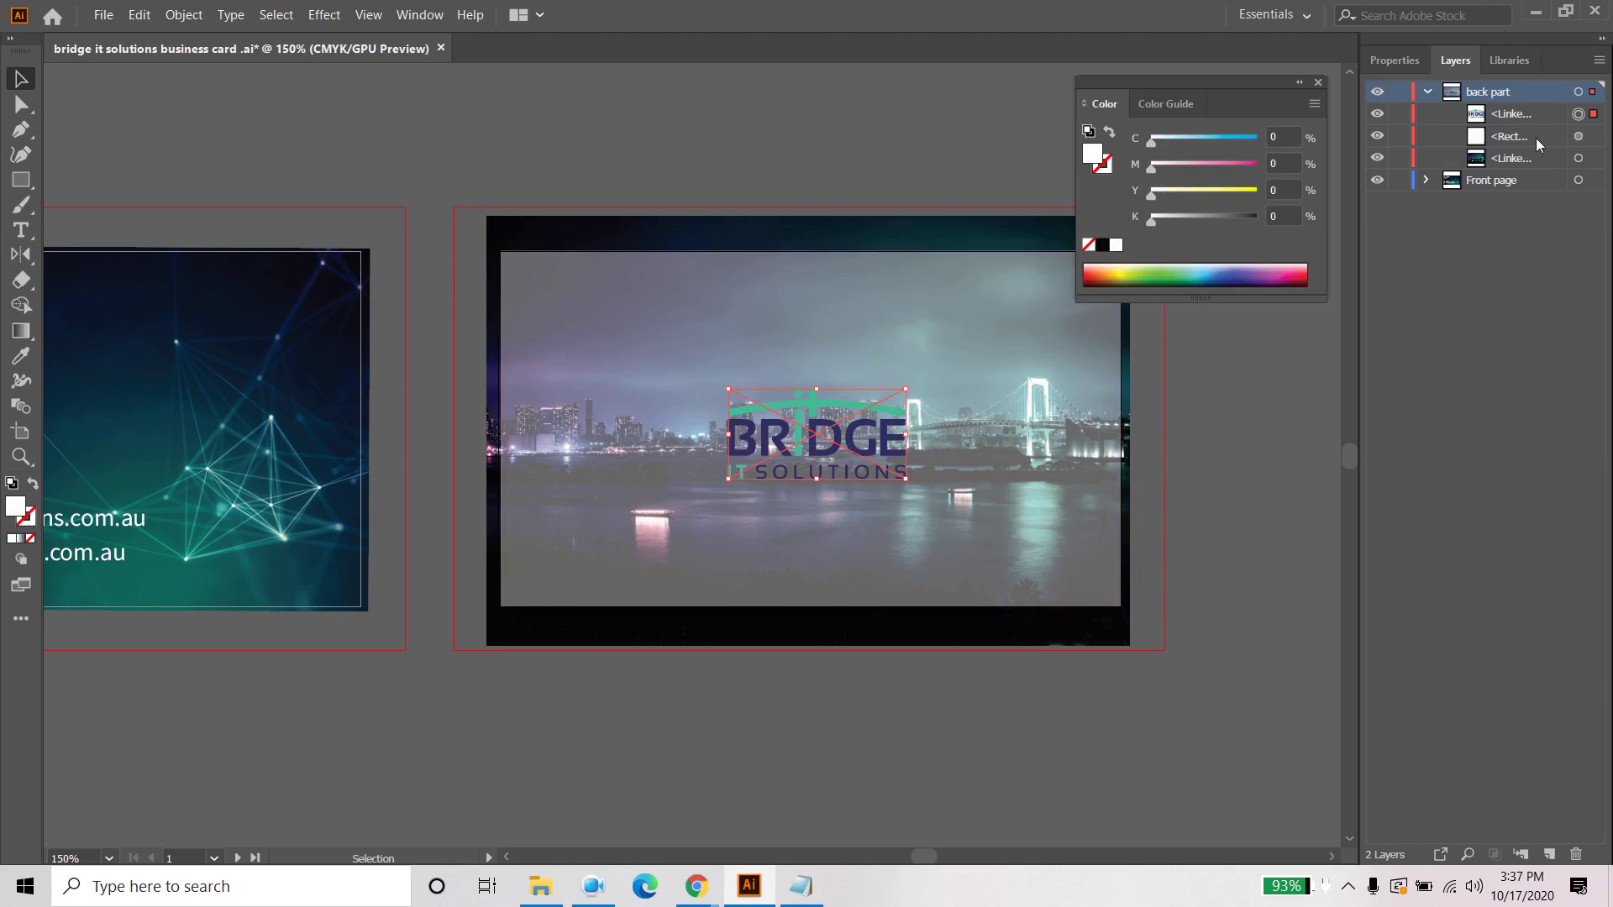
click(1257, 458)
click(1301, 83)
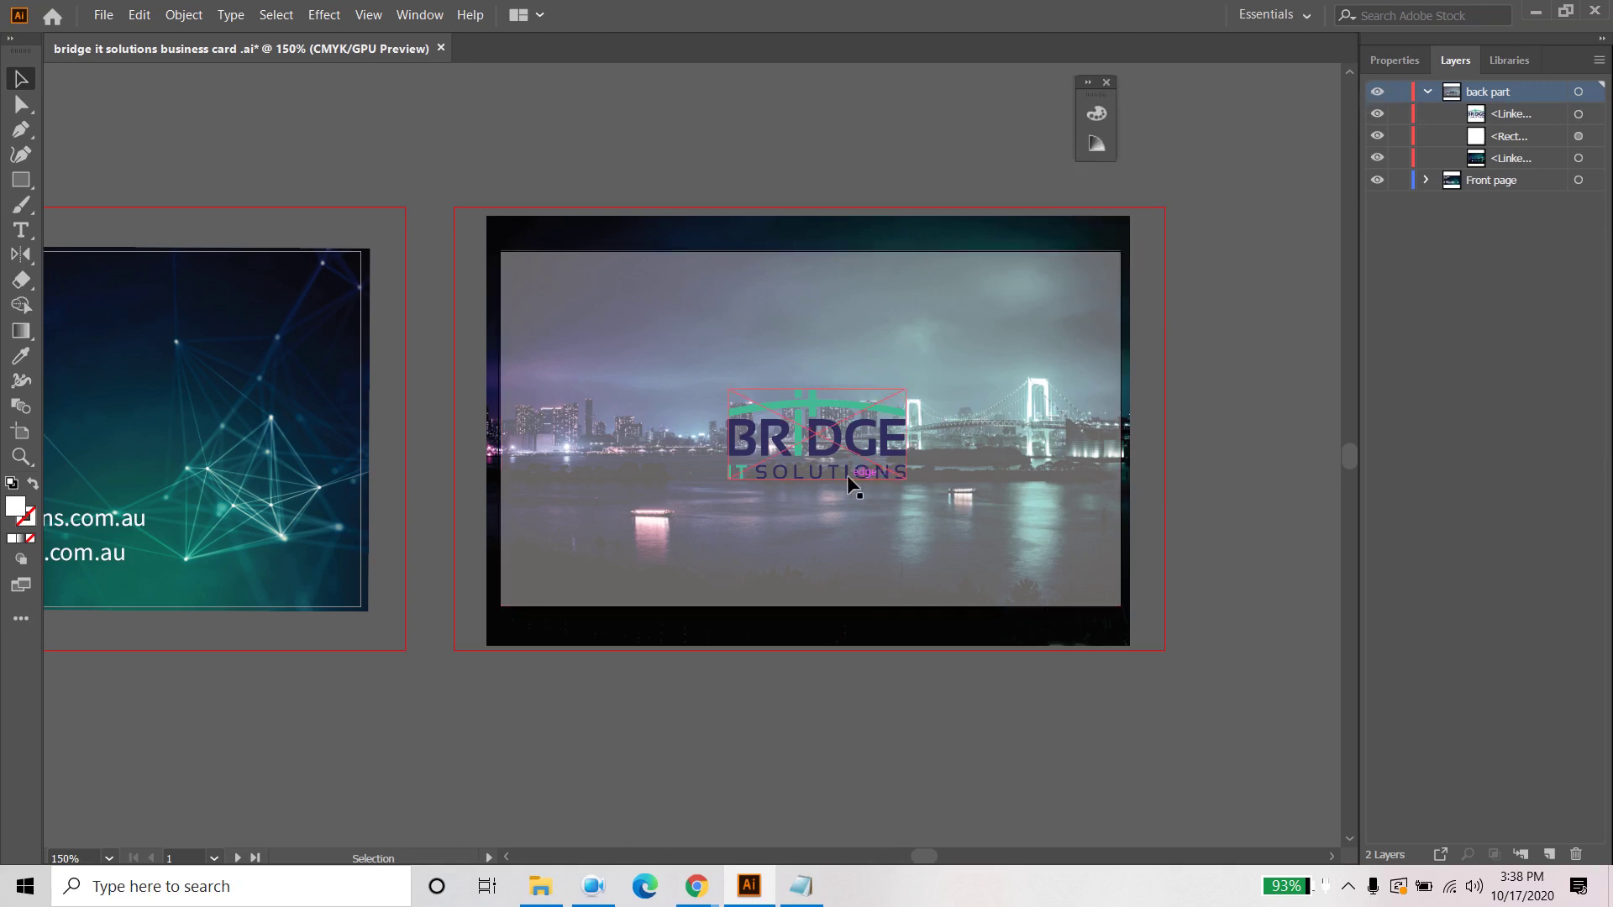
Step: Hide the white overlay rectangle and move the Bridge IT Solutions logo up into the sky above the skyline
scroll(830, 446, up, 2)
click(867, 436)
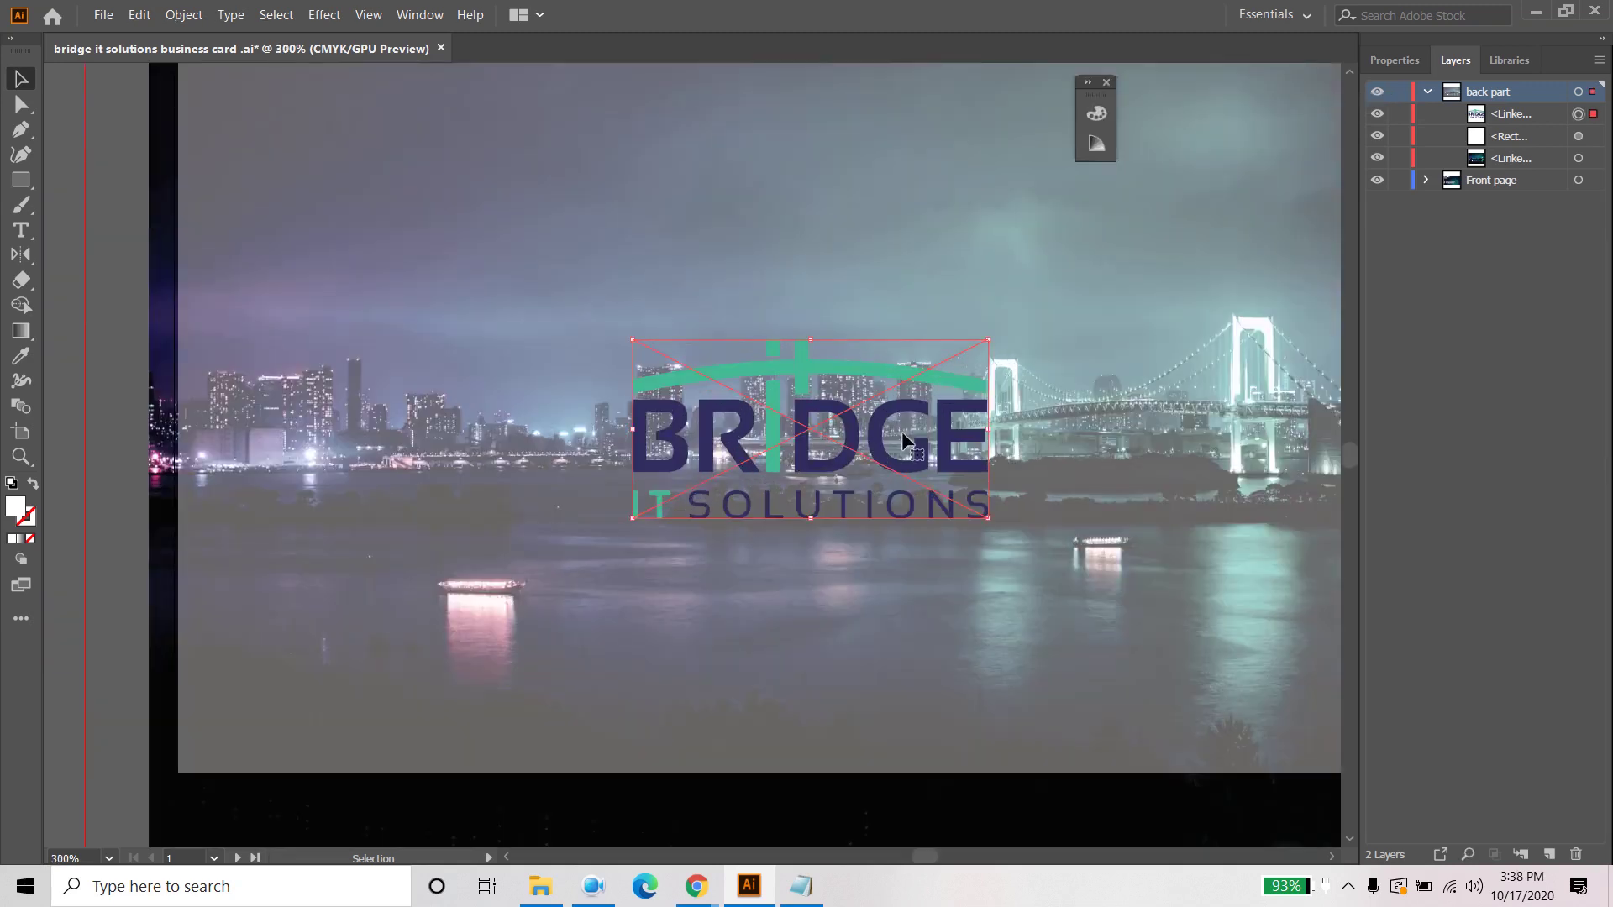
scroll(901, 431, down, 1)
scroll(910, 430, down, 4)
scroll(824, 456, up, 2)
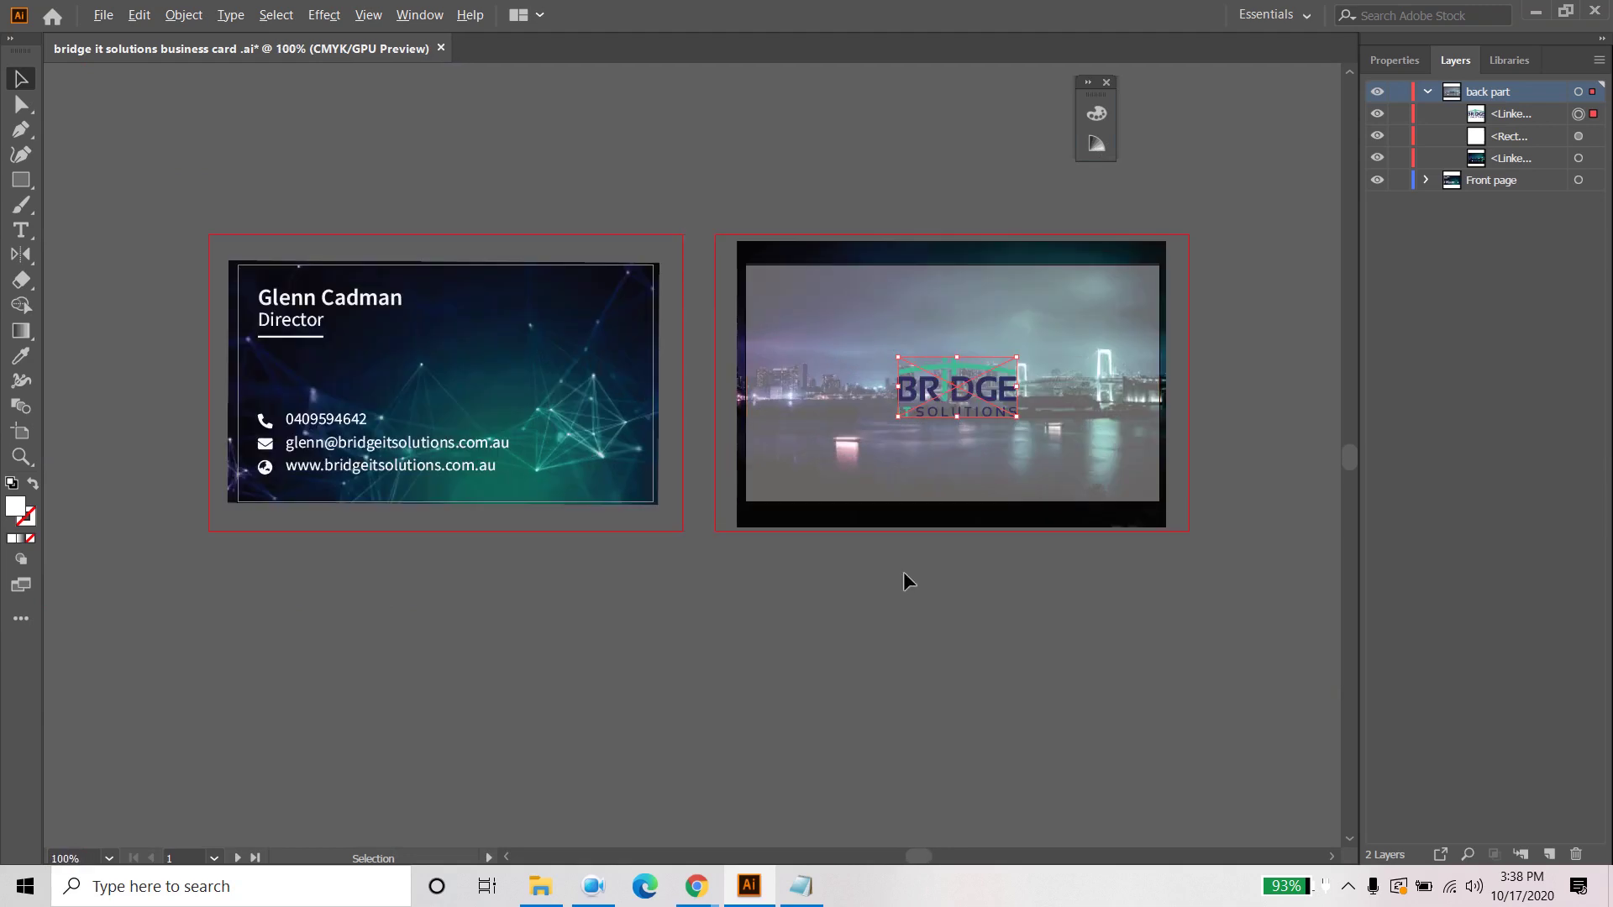
scroll(987, 416, up, 1)
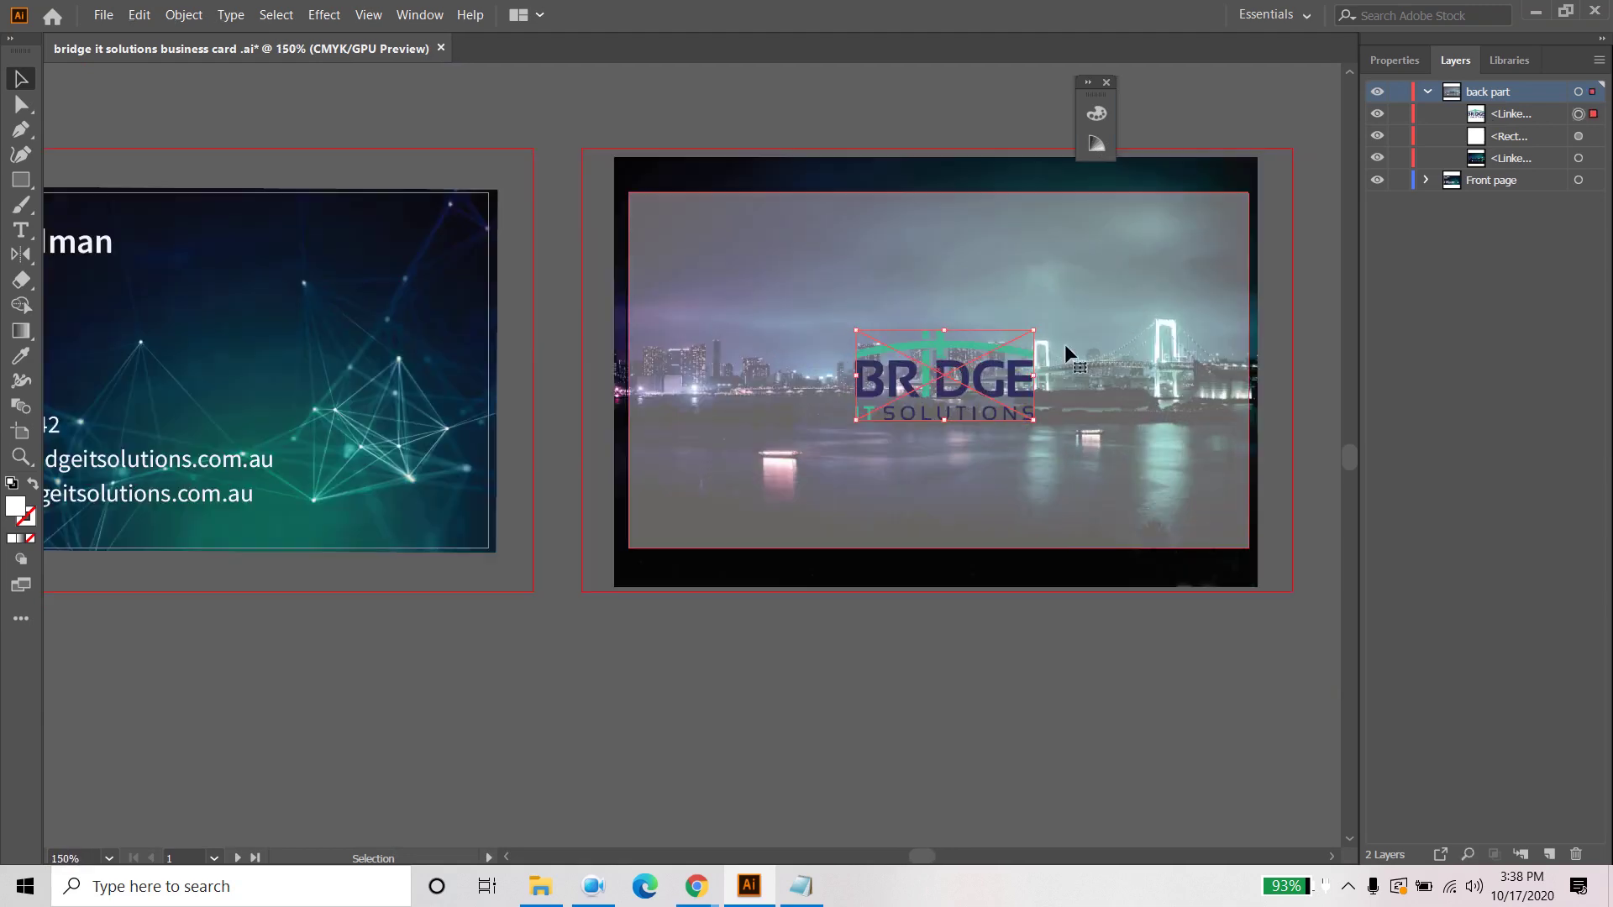
click(1495, 139)
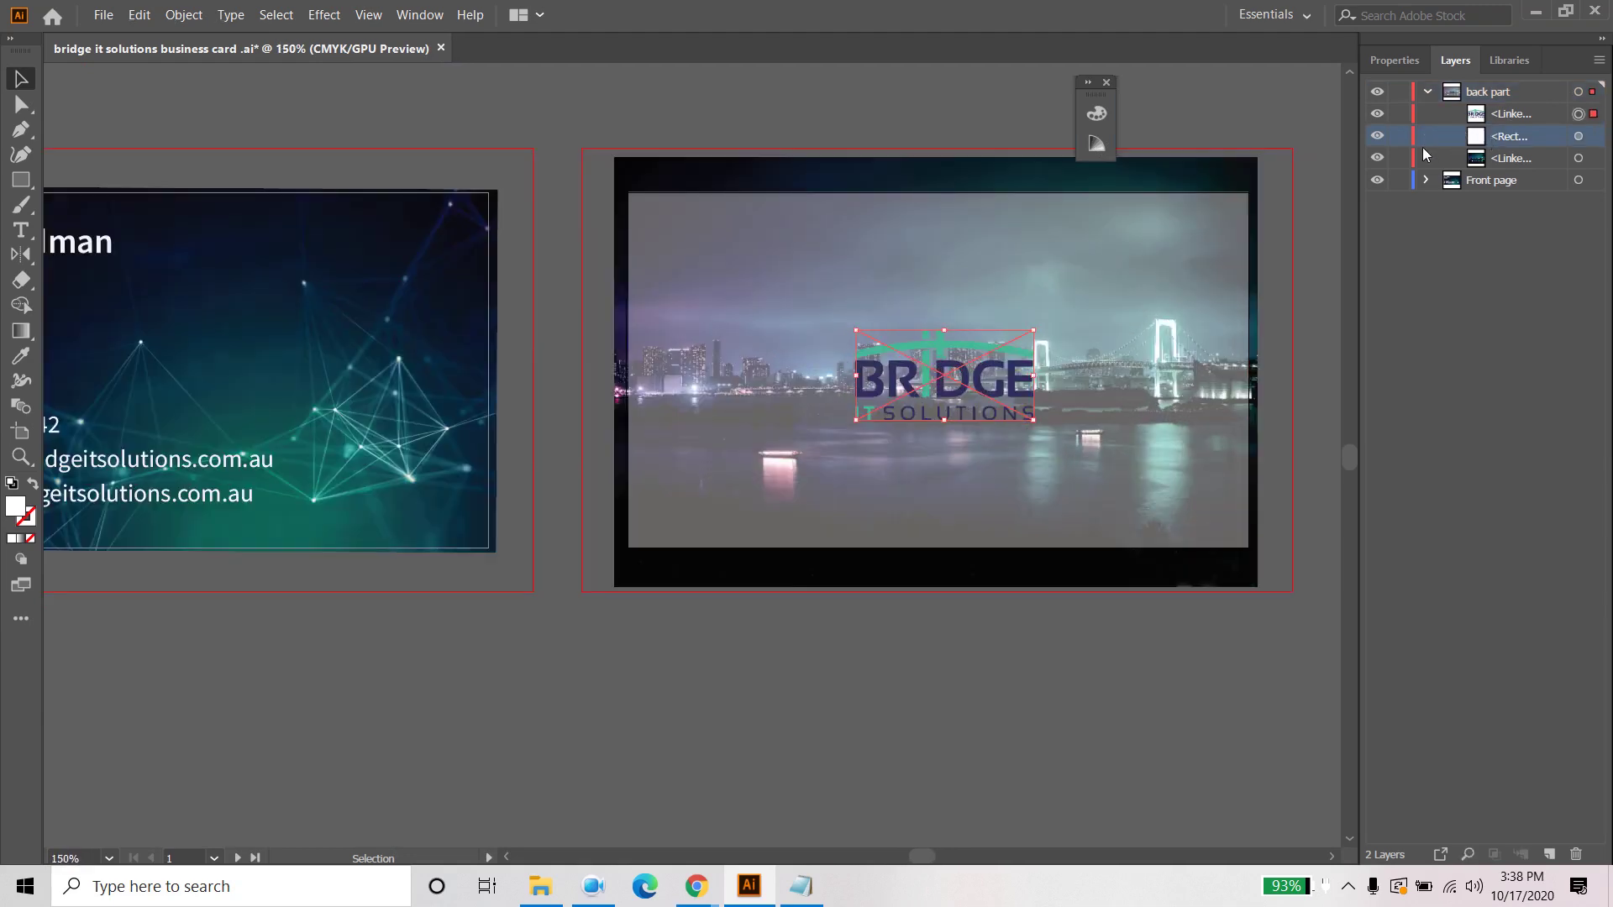
click(1377, 136)
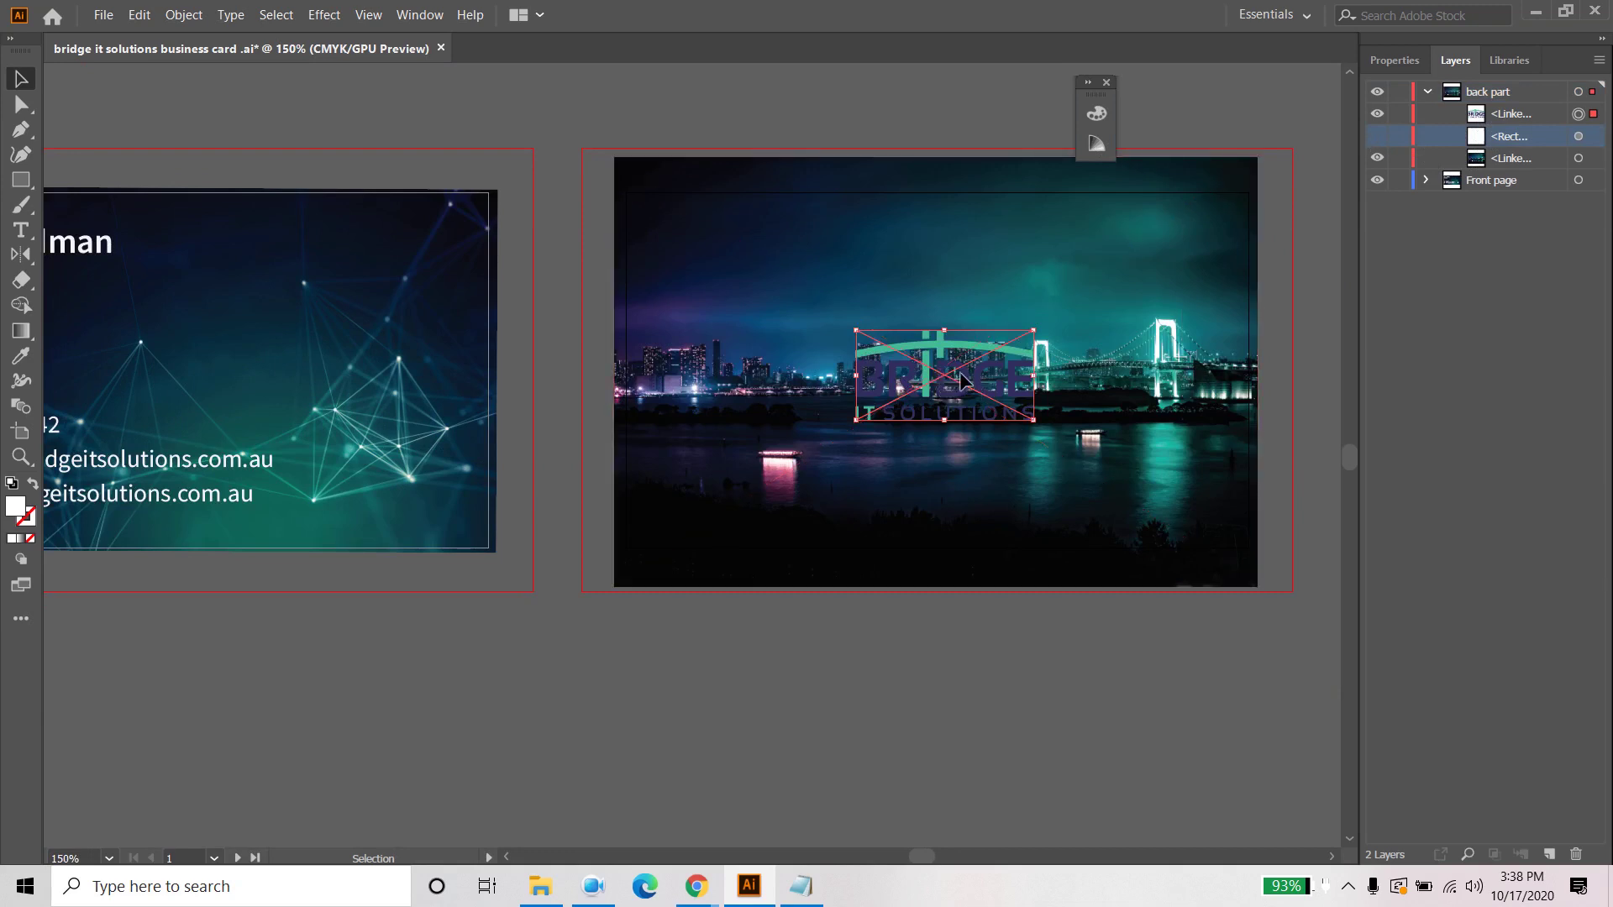
drag(962, 381, 983, 287)
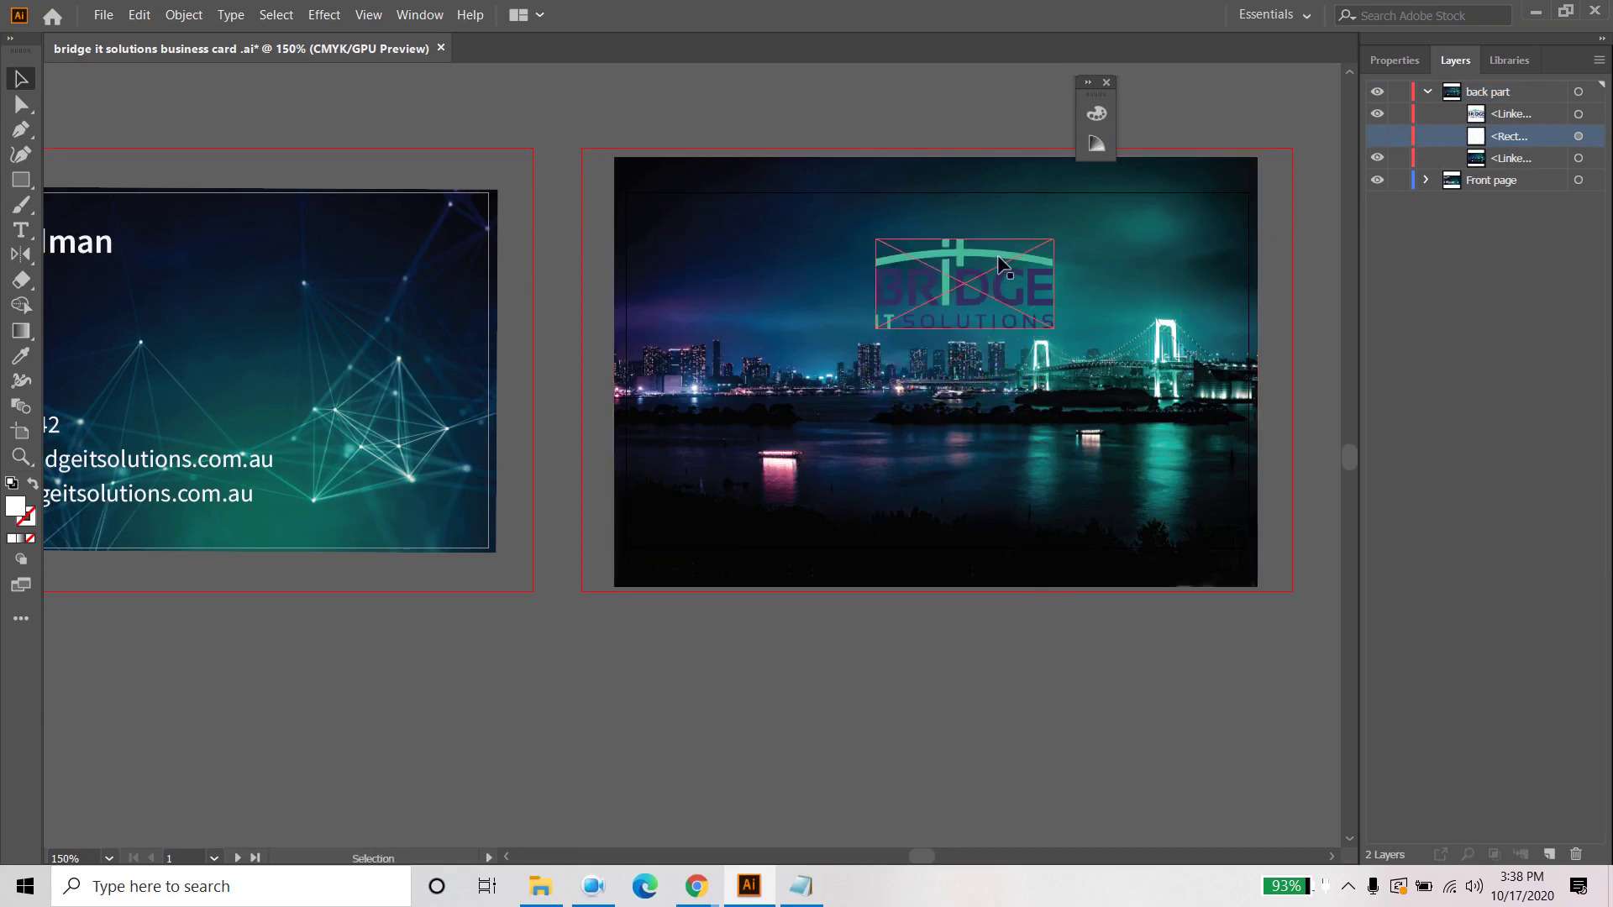
Step: Select the skyline photo on the back card and reduce its opacity to 68%
click(1594, 158)
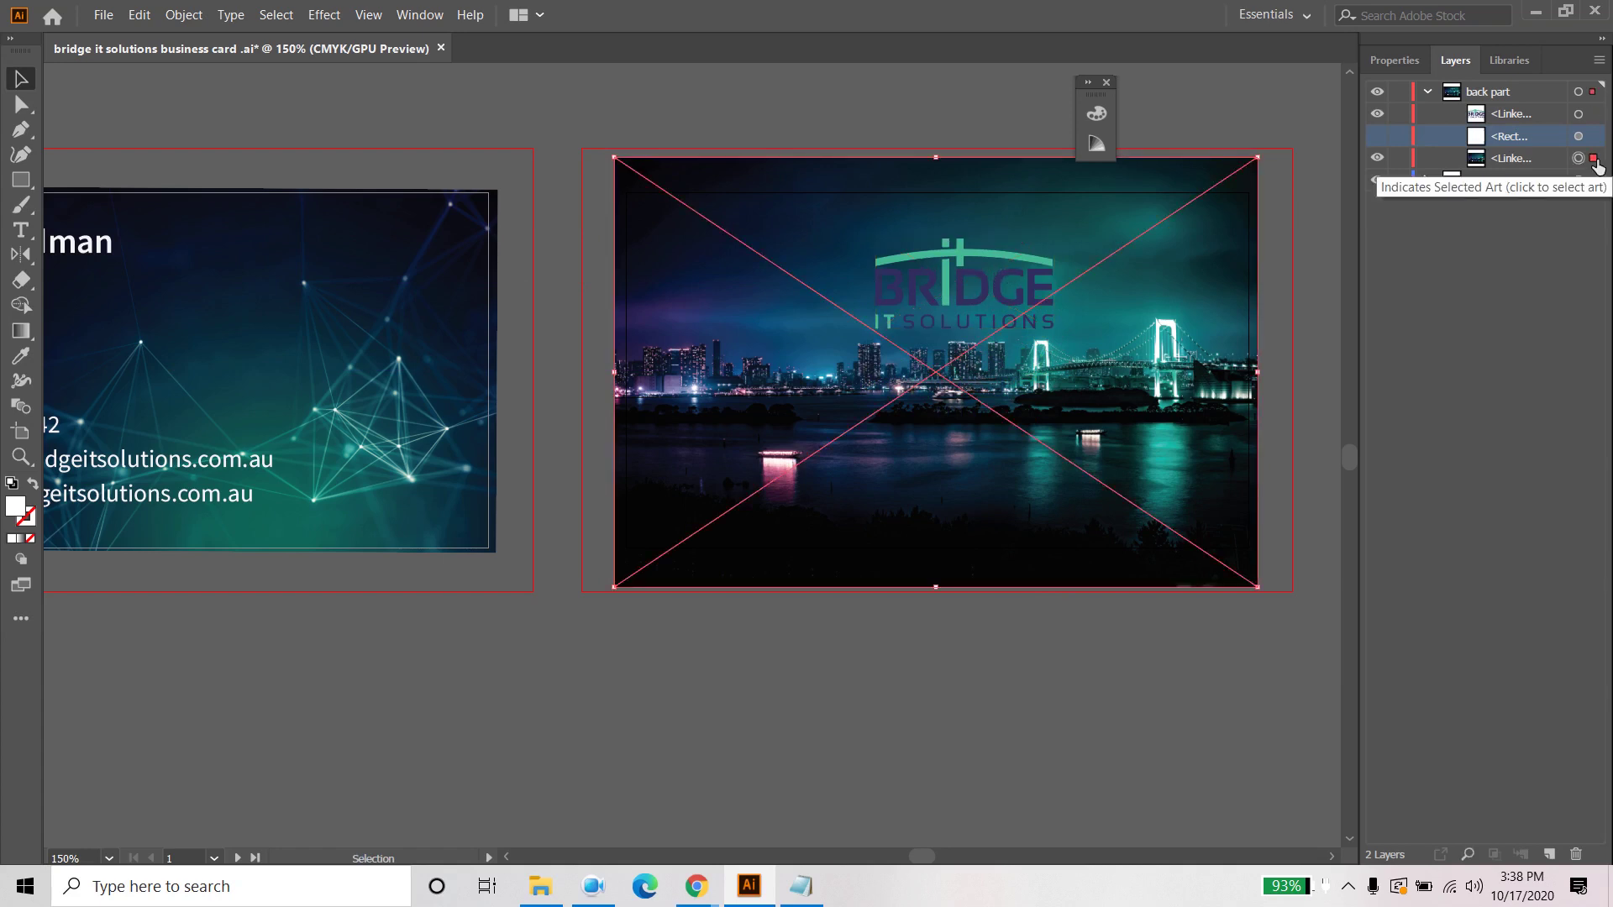
click(1393, 61)
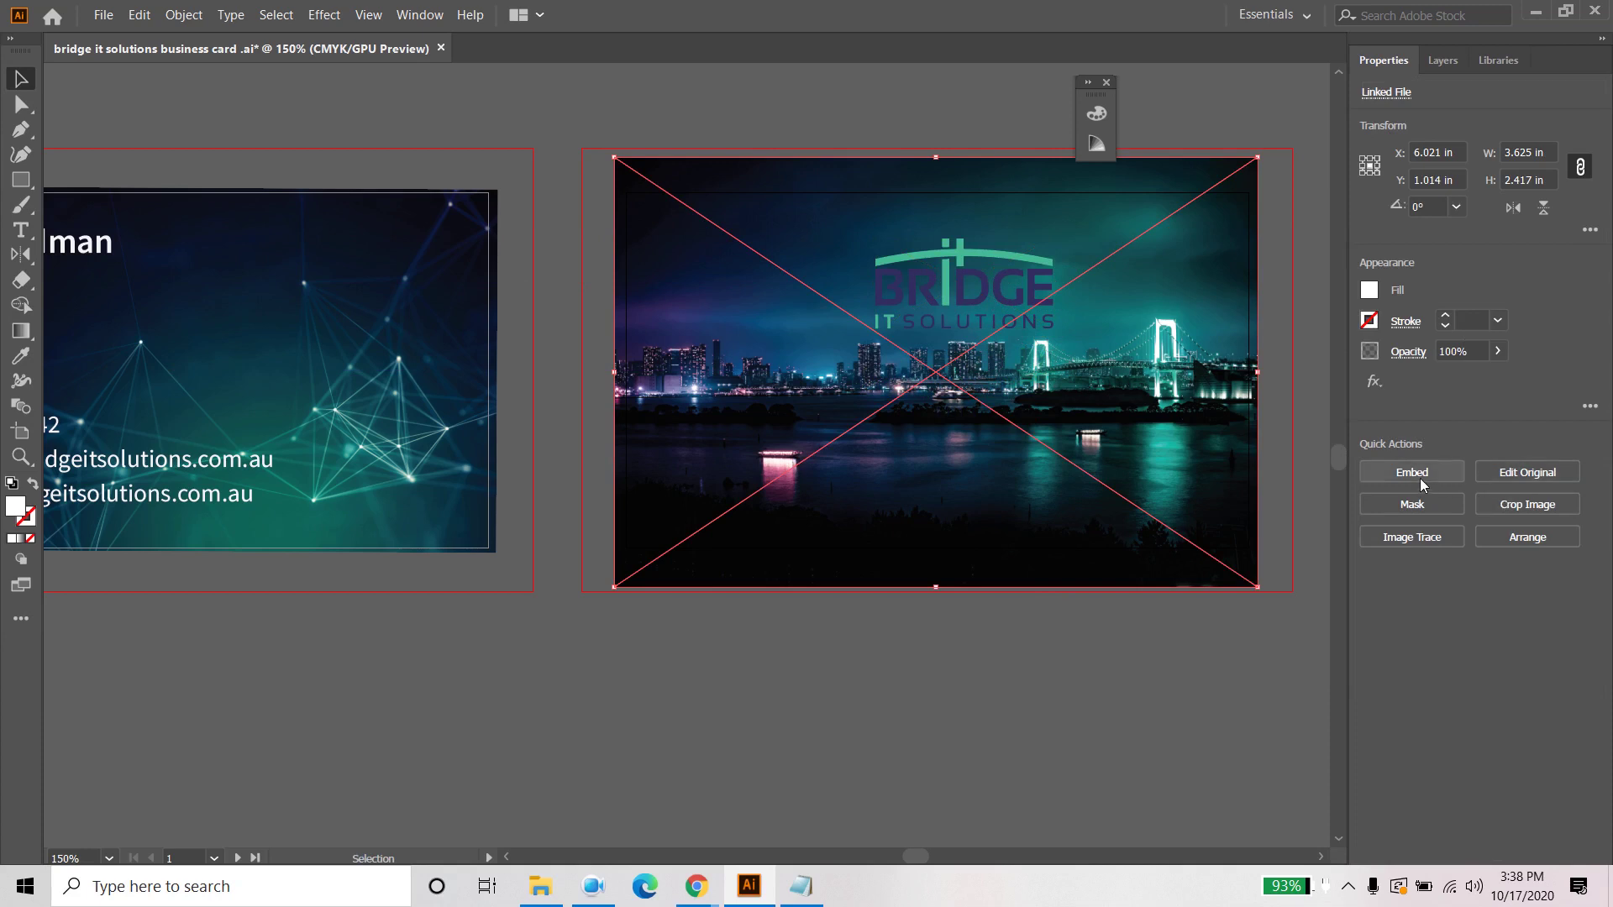
click(1373, 382)
click(1498, 351)
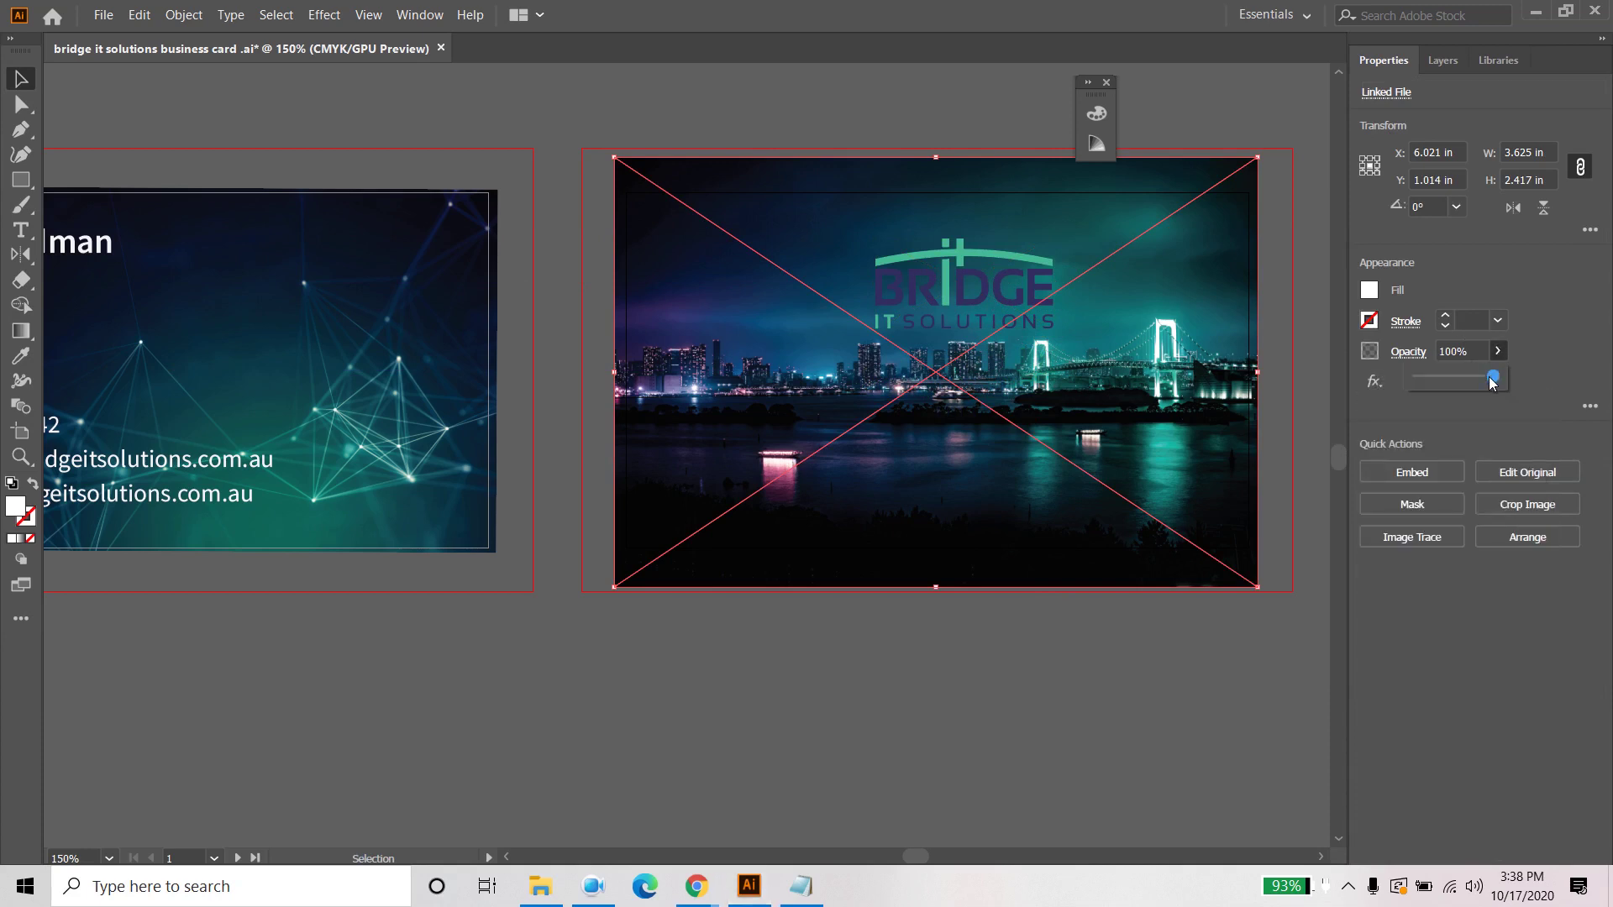
drag(1492, 382, 1472, 382)
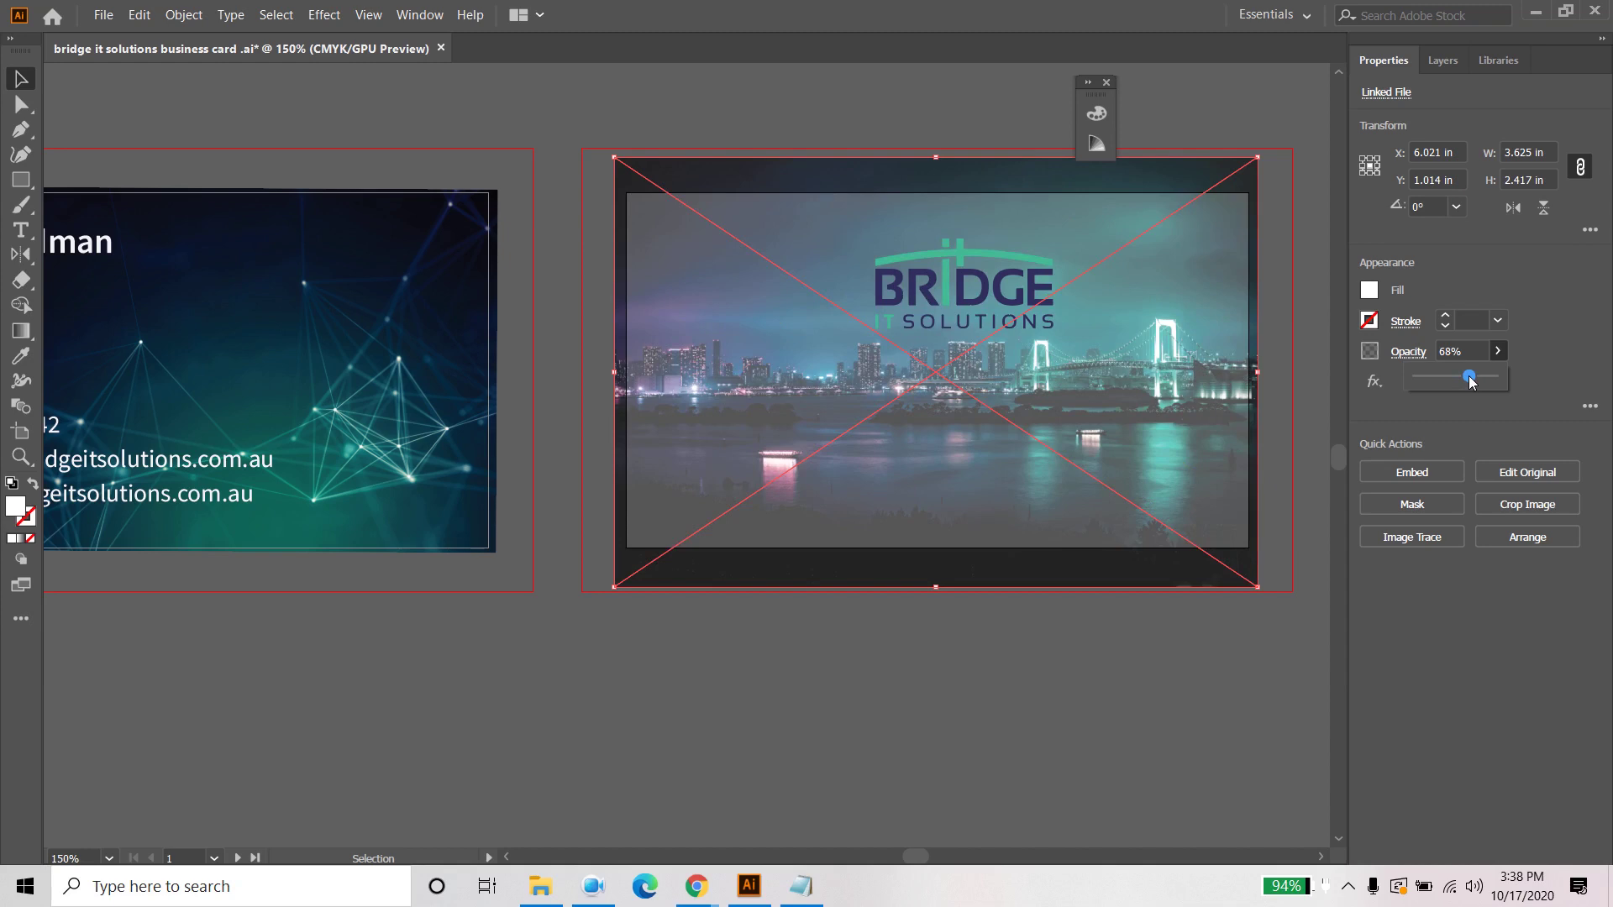
Step: Make the white overlay rectangle visible again and reorder it beneath the skyline photo in the back part layer
click(1455, 52)
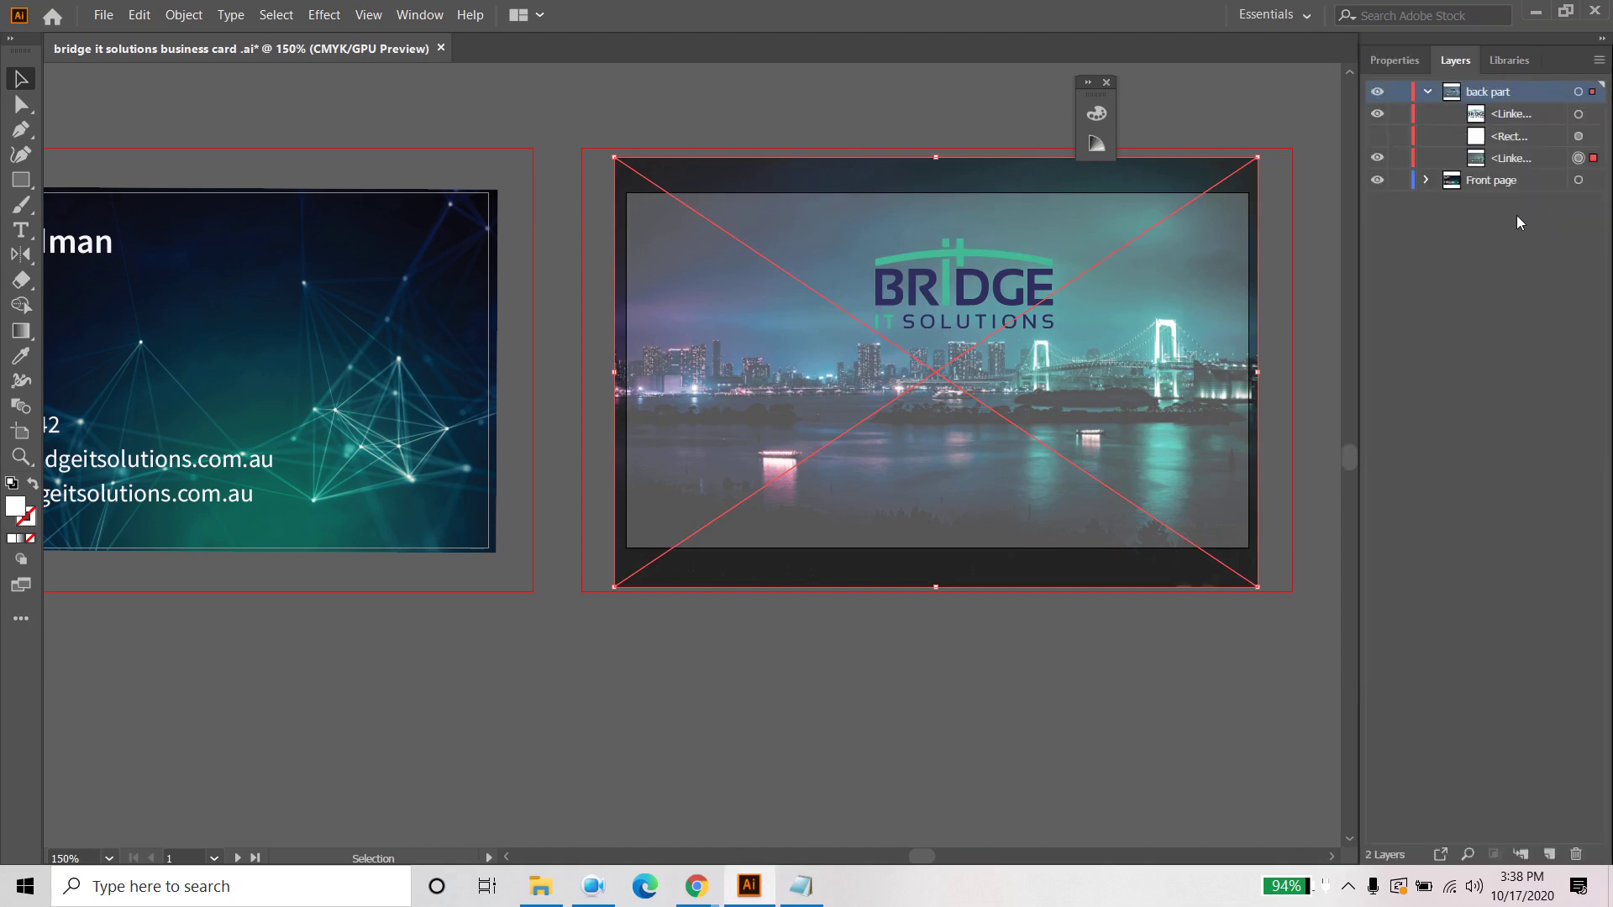
click(1536, 183)
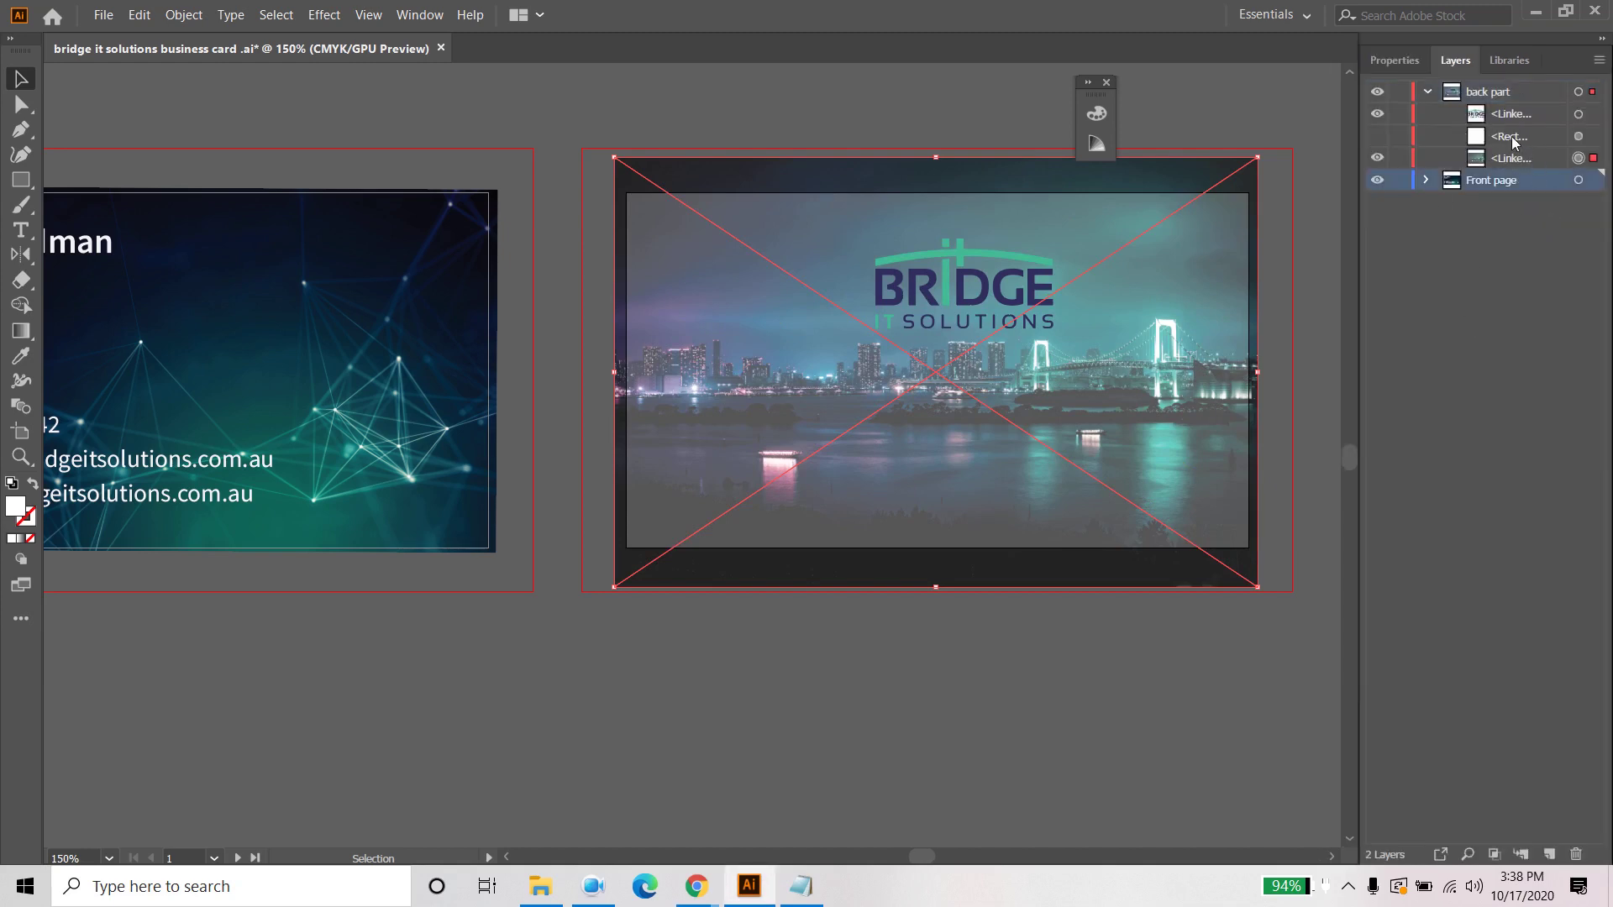
click(1512, 138)
click(1378, 136)
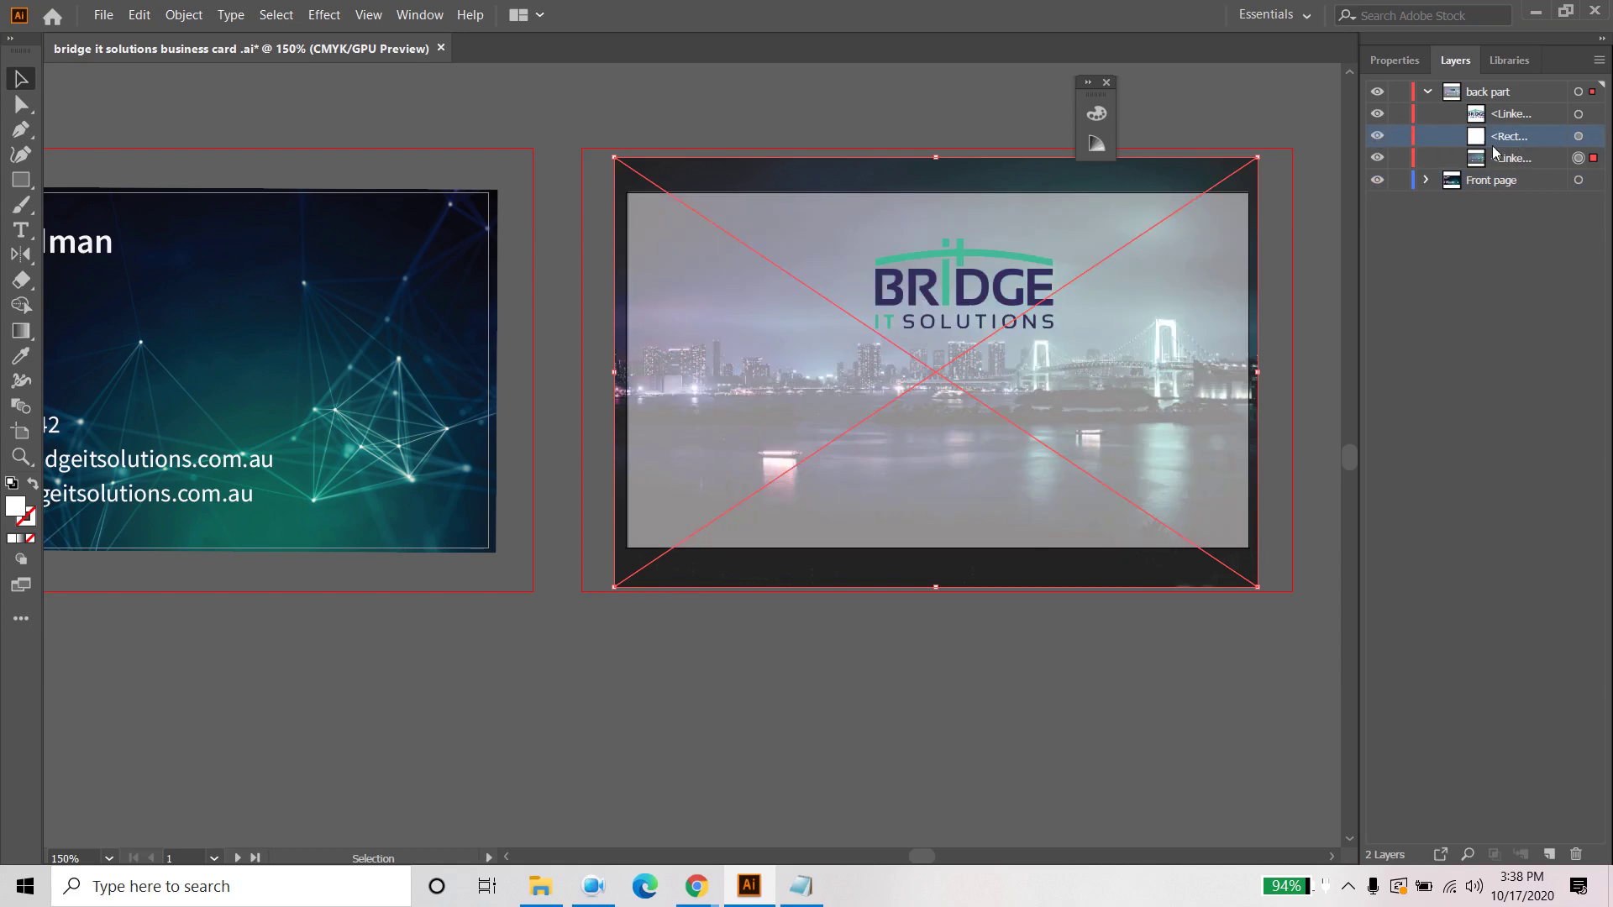
drag(1495, 152, 1510, 175)
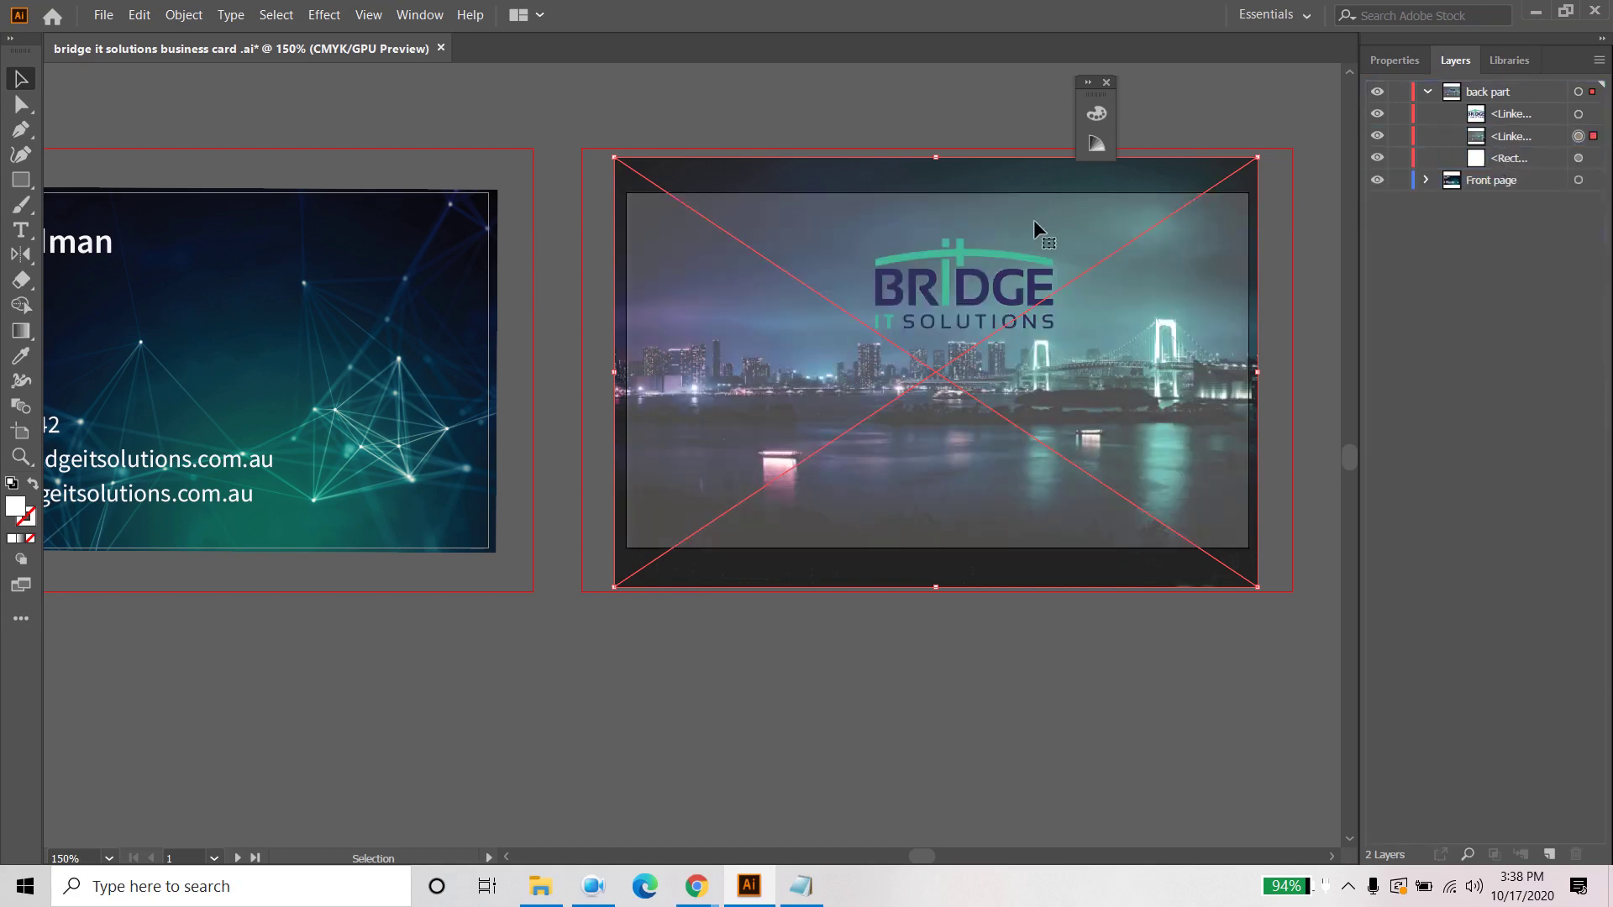
click(1113, 675)
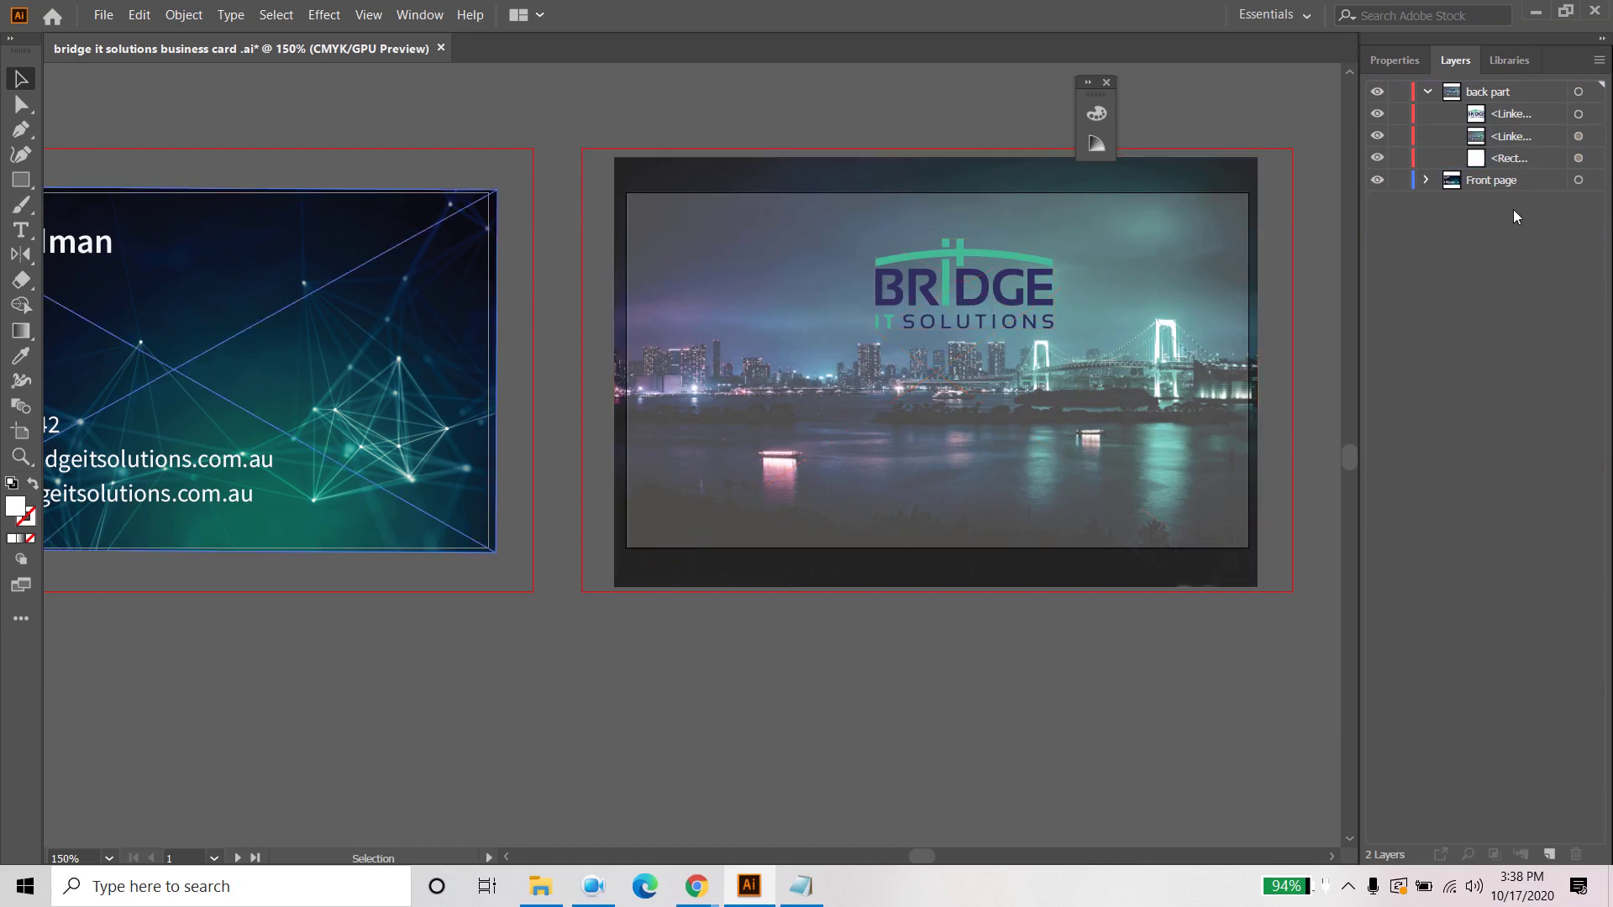
Step: Try 50% opacity on the skyline photo, settle on 60%, and clear the selection
click(1578, 136)
click(1387, 61)
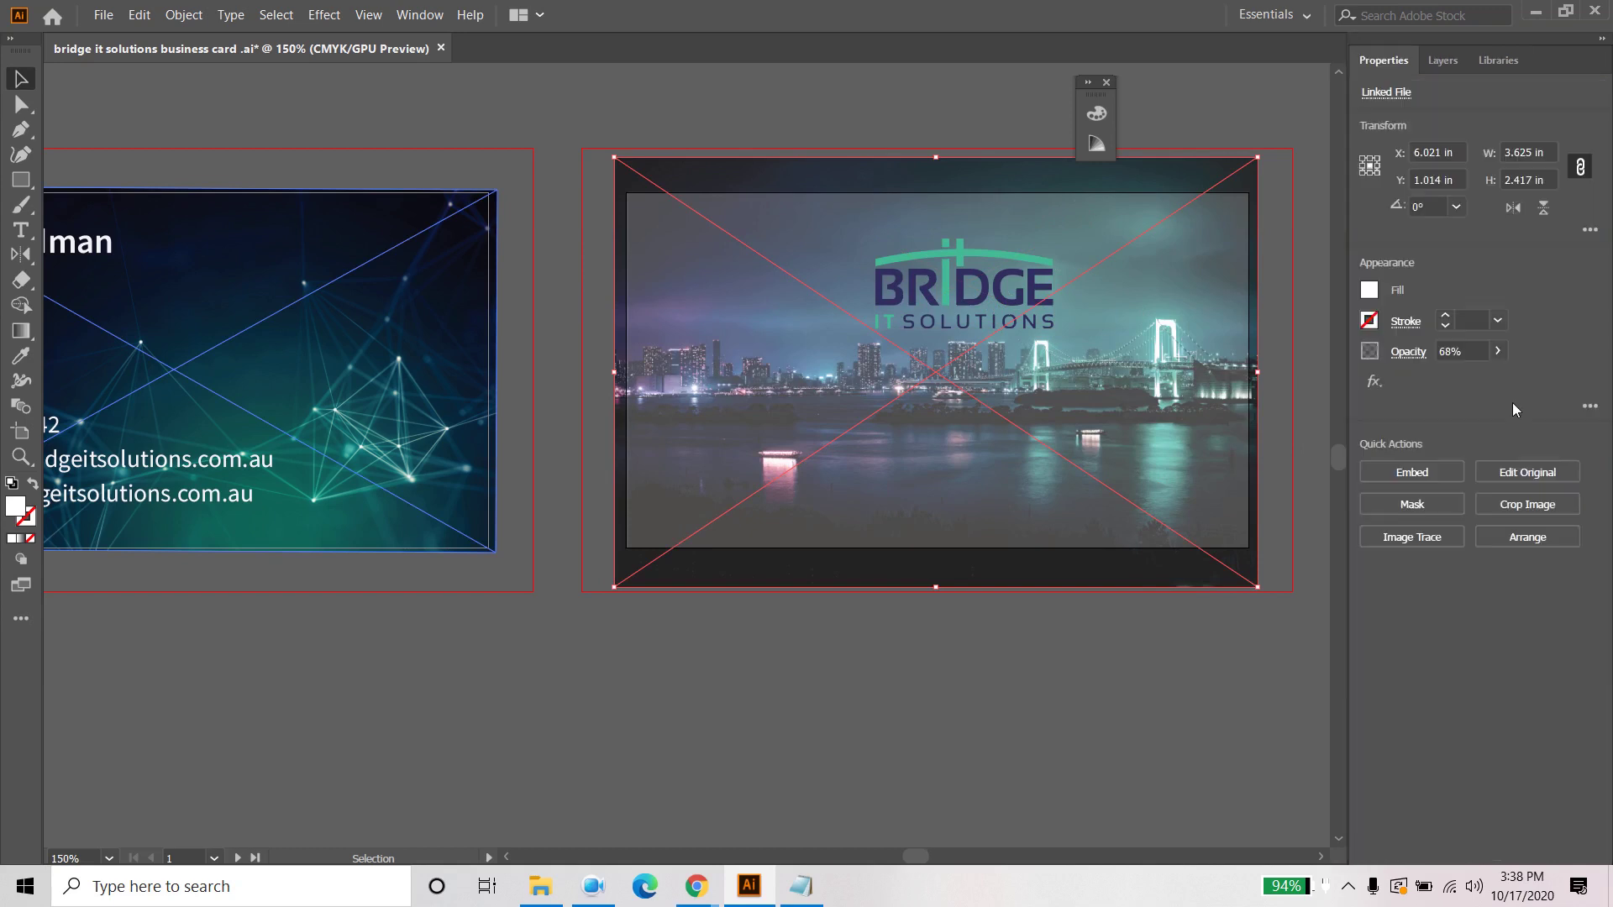
click(1475, 348)
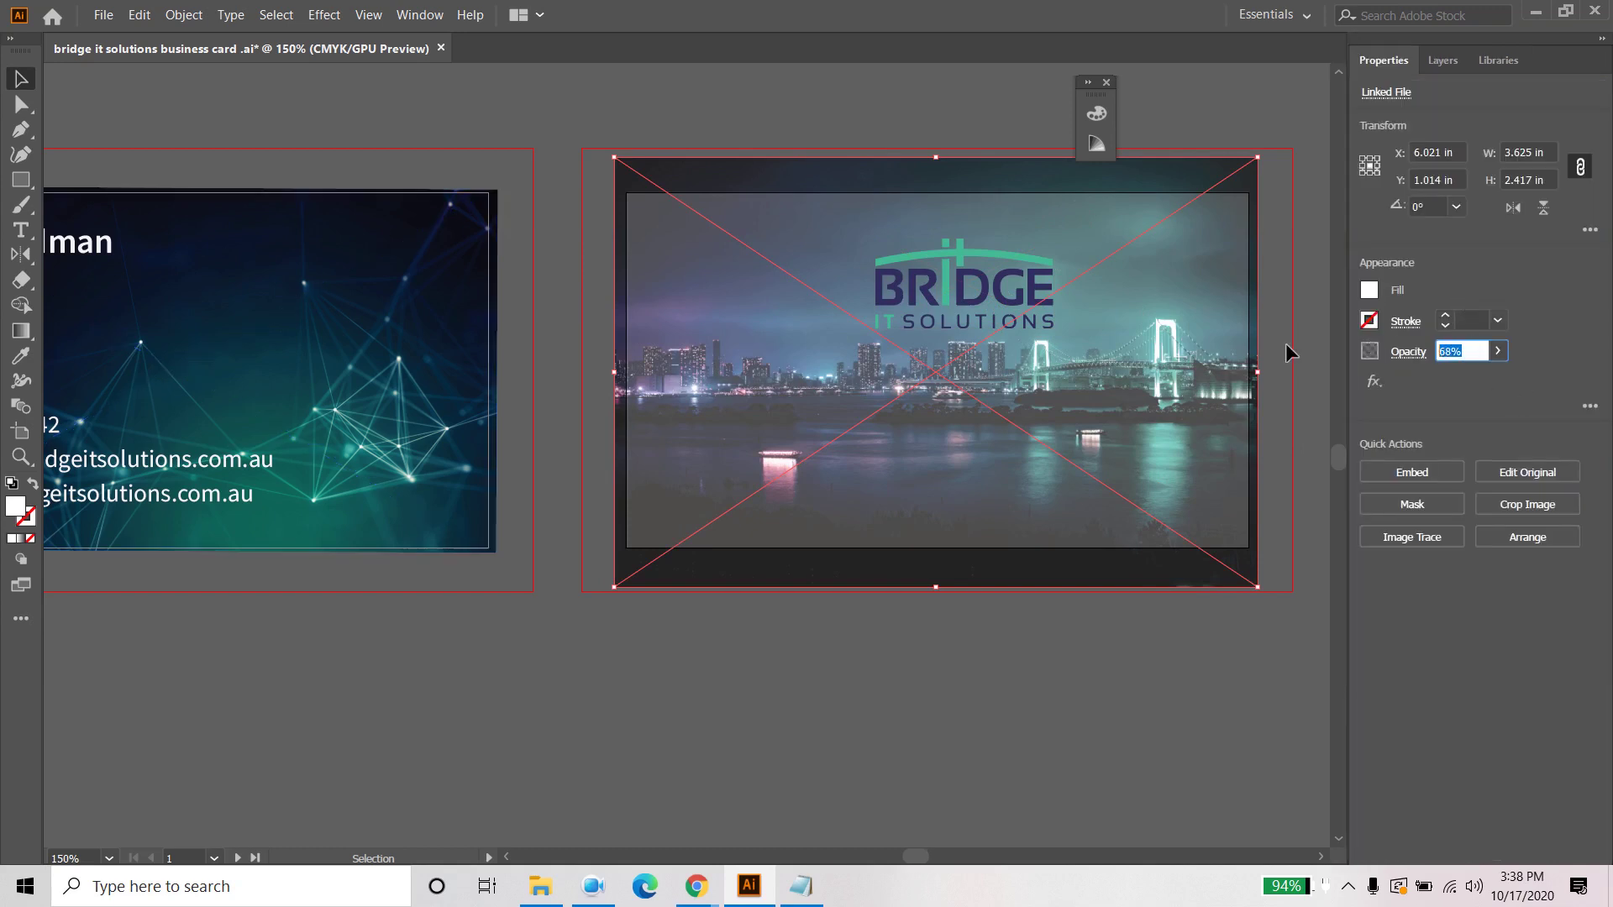
text(50)
key(Return)
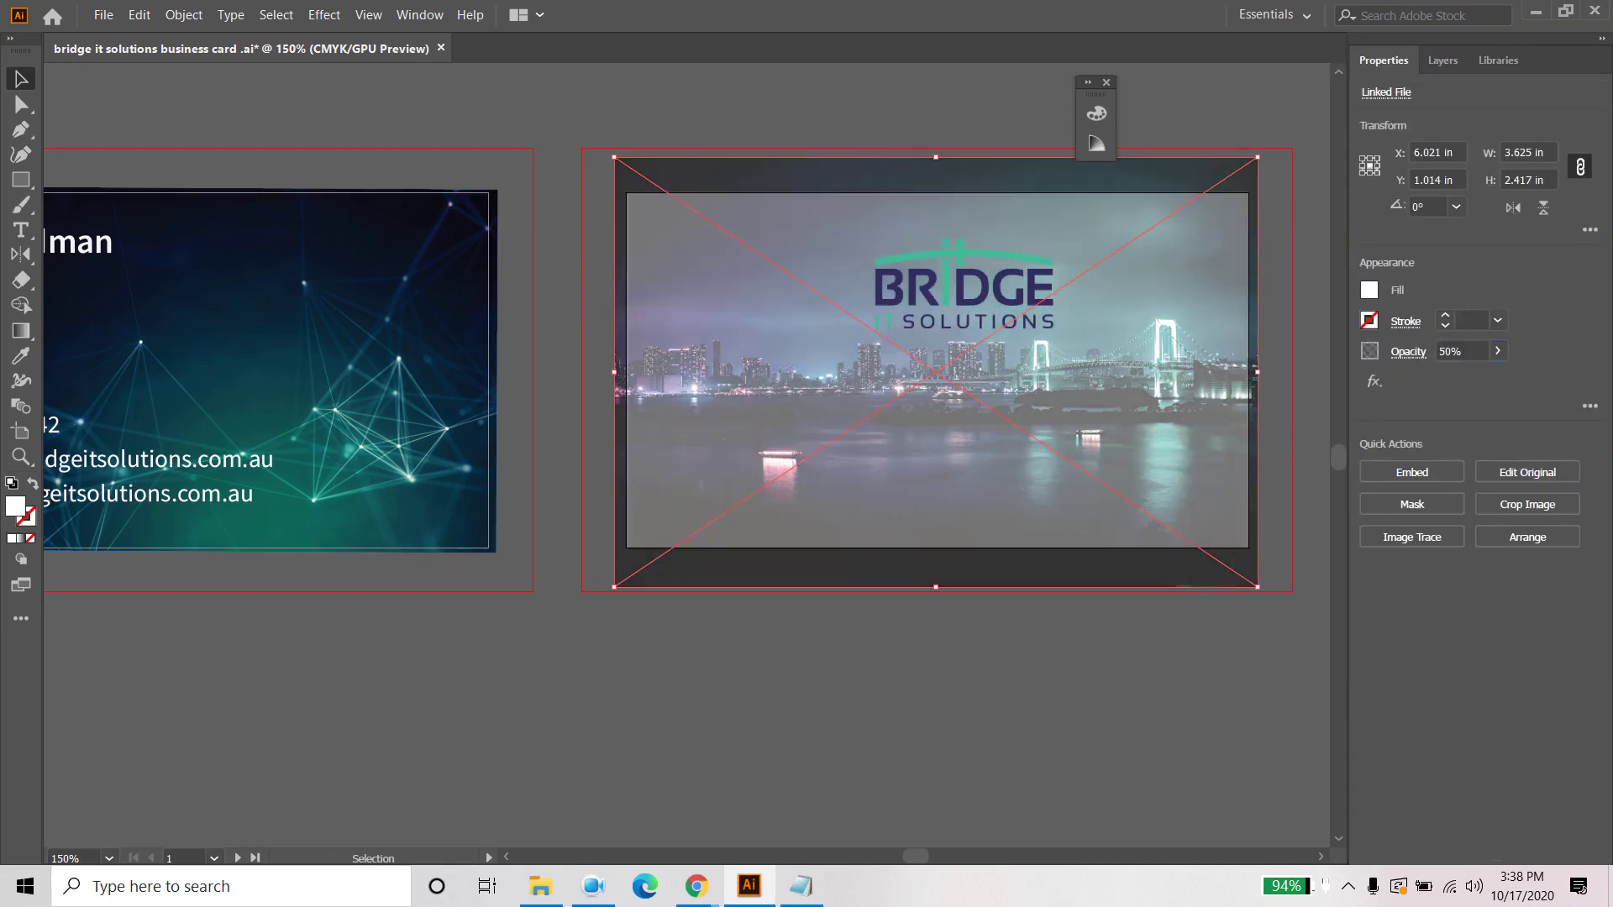
click(1471, 349)
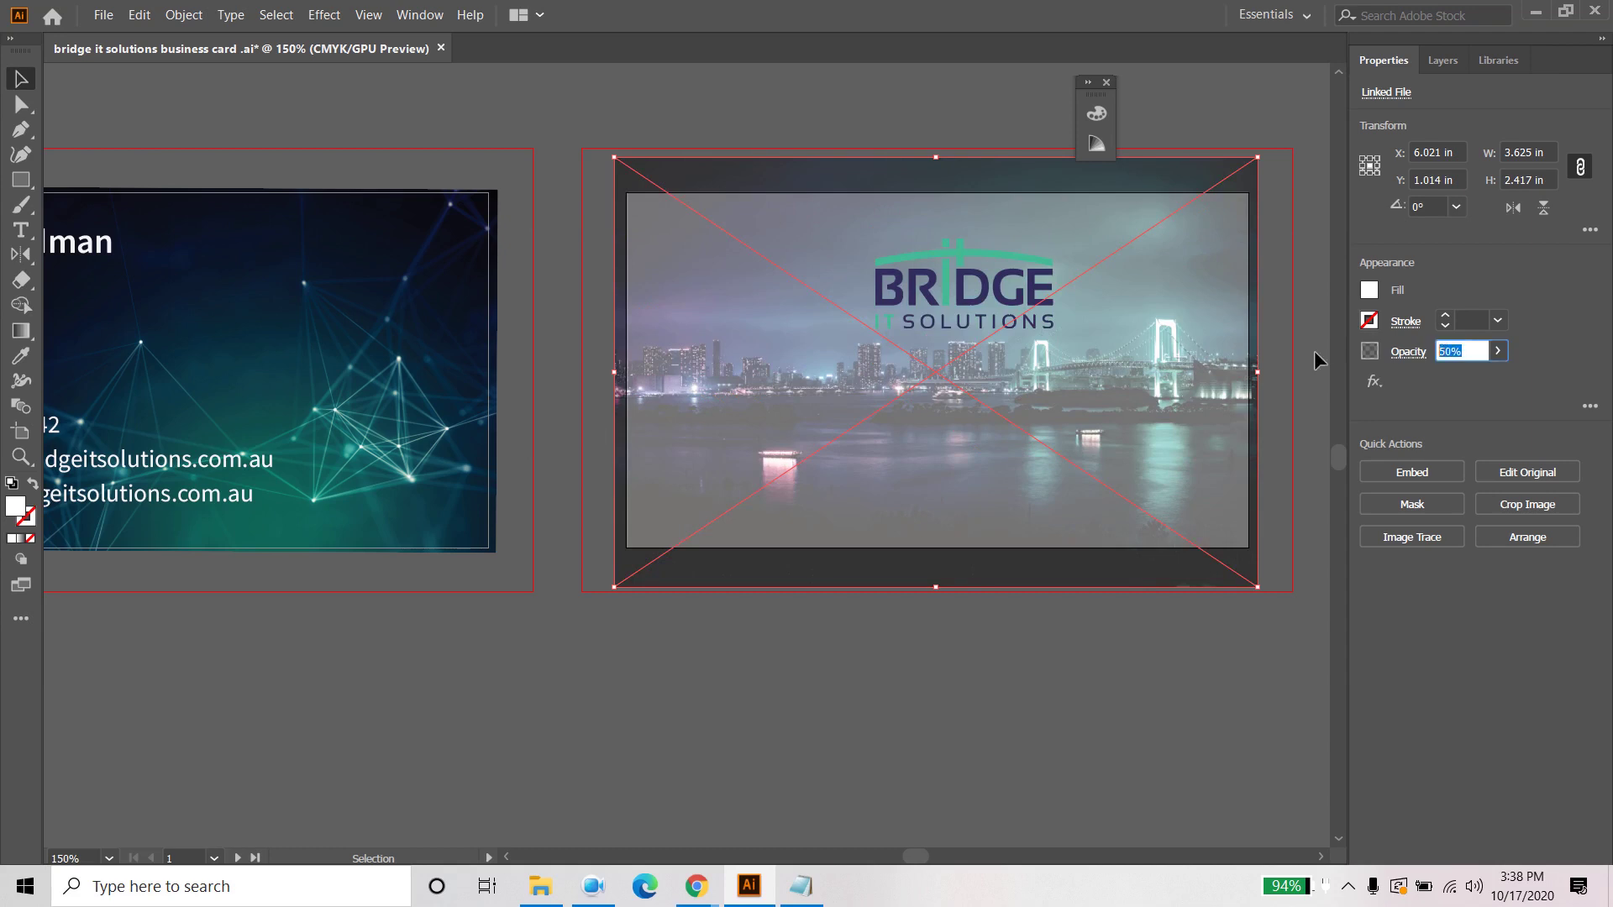
text(60)
key(Return)
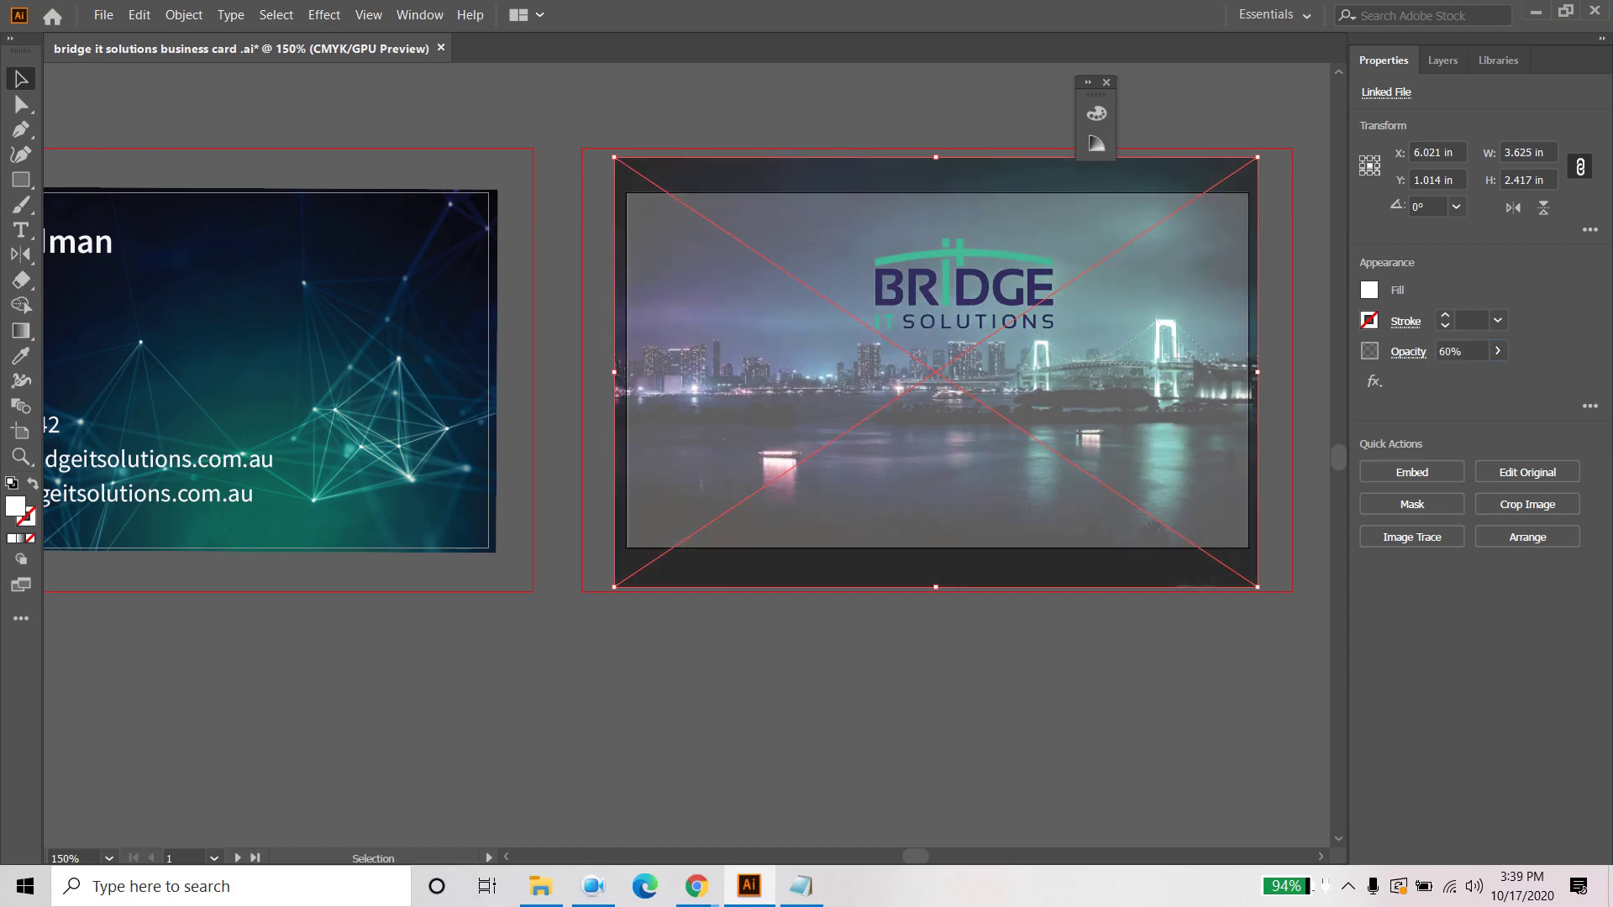
click(773, 814)
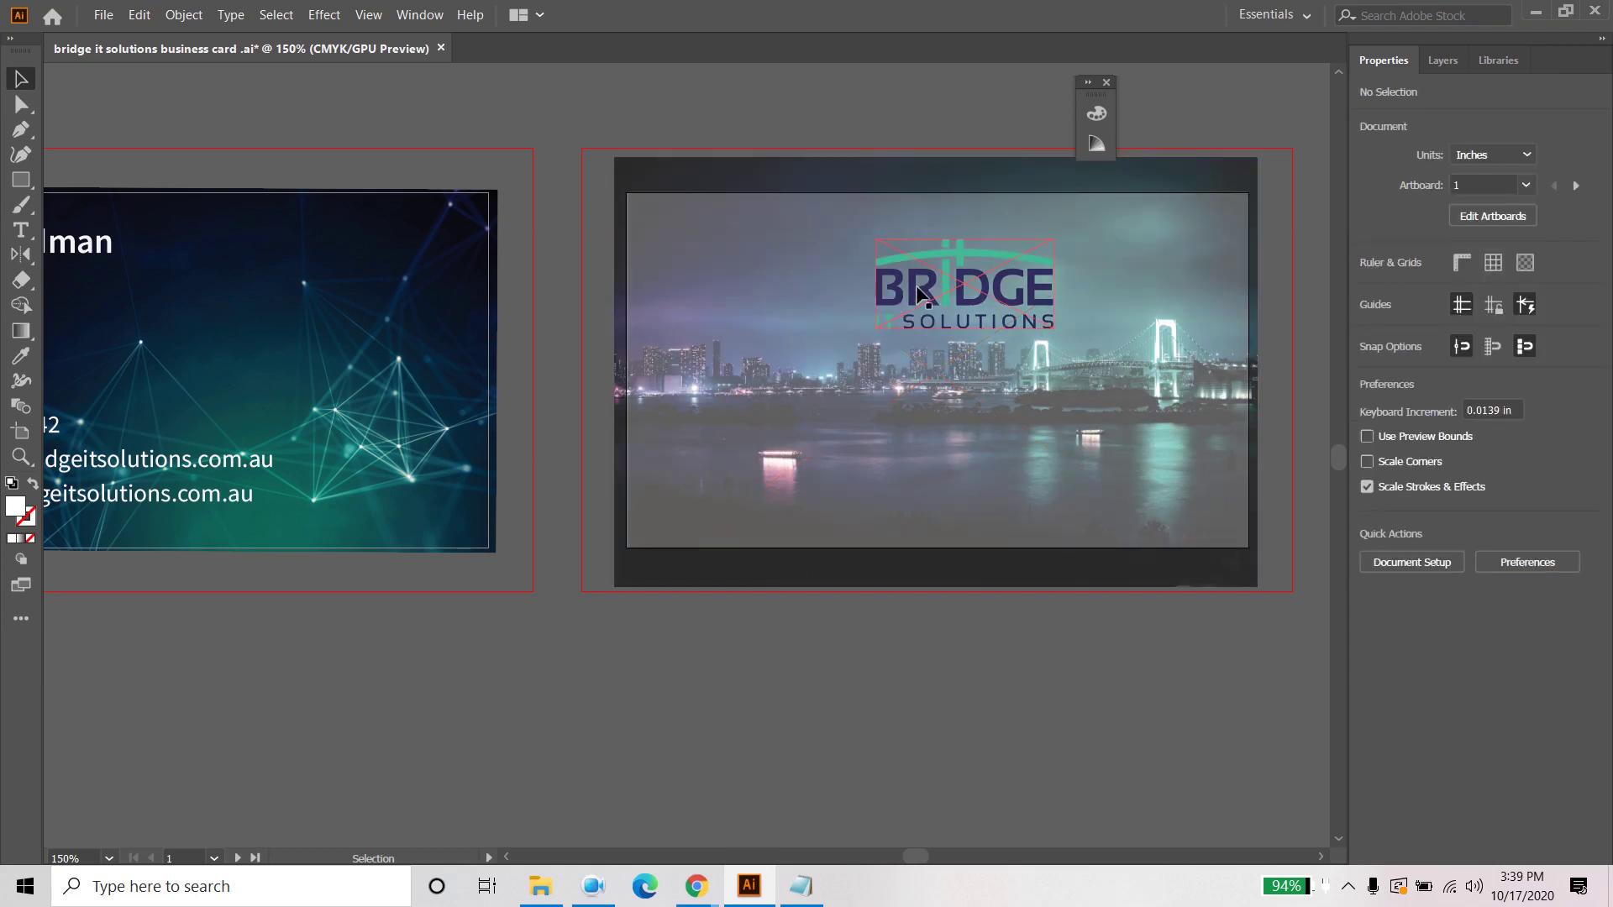
click(992, 306)
click(930, 657)
Step: Place a new text object just beneath the logo on the back card and clear its placeholder text
click(21, 232)
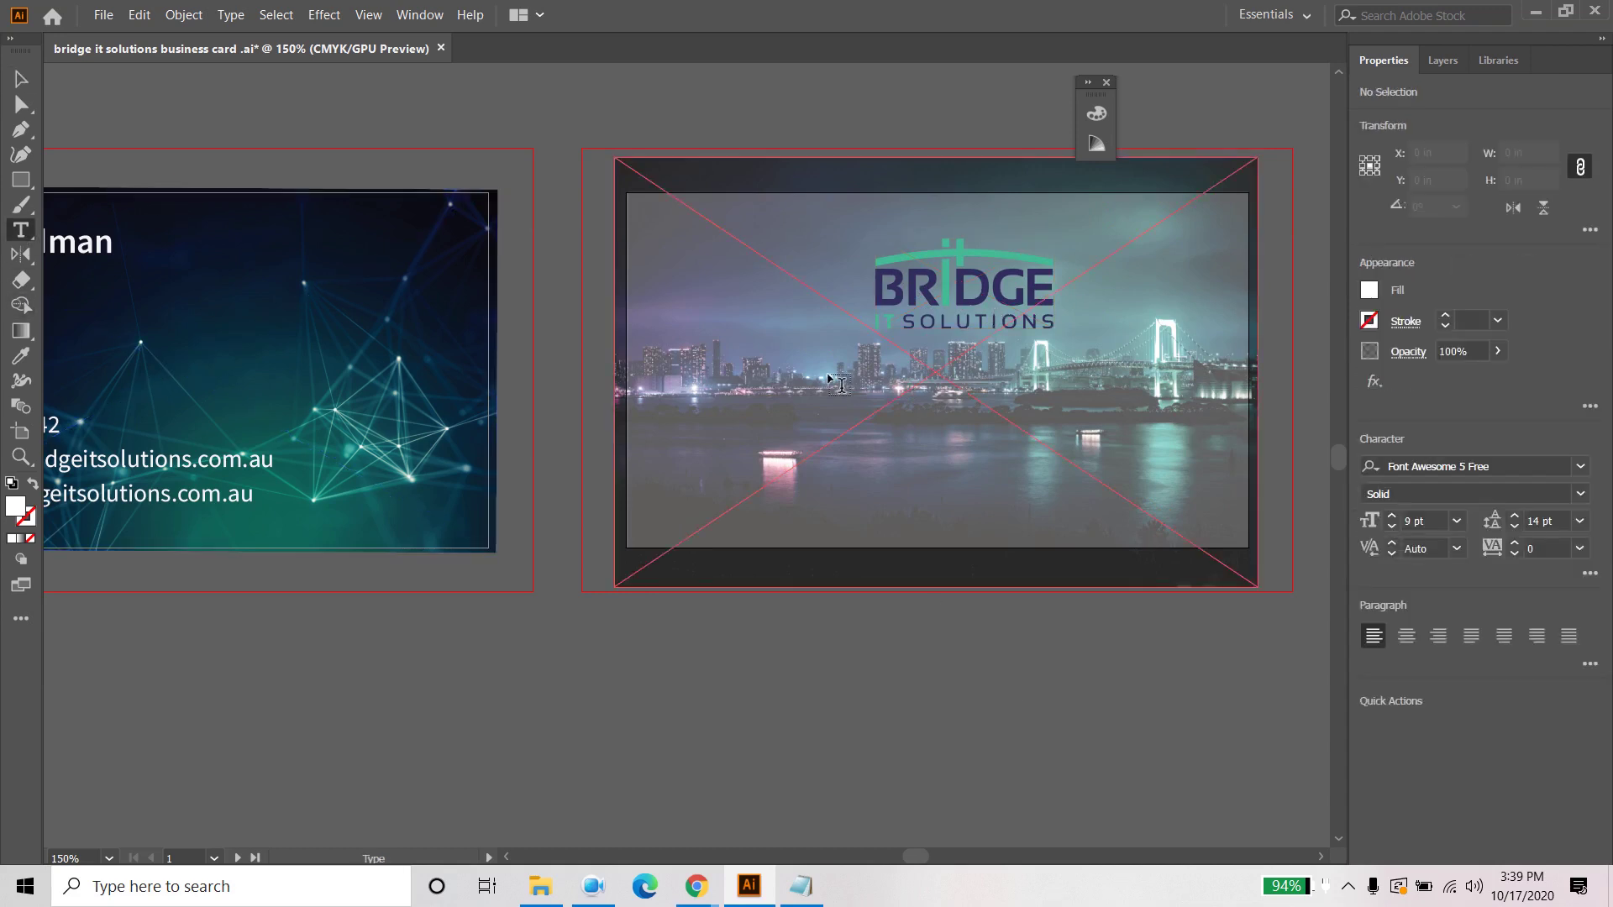
click(889, 361)
key(Escape)
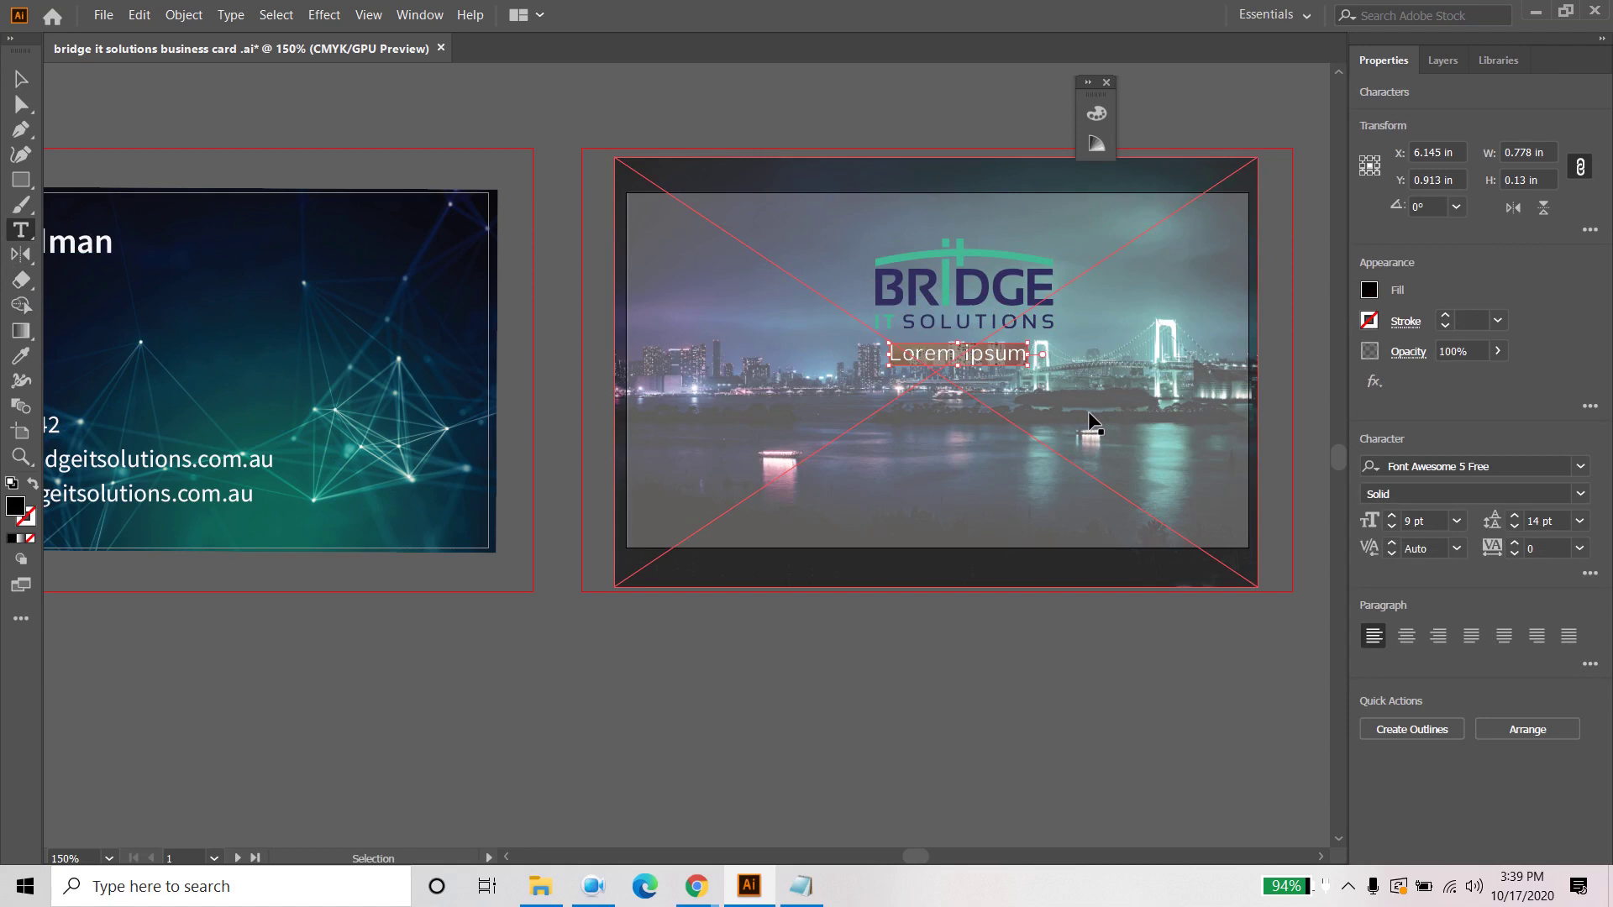
key(Delete)
click(802, 886)
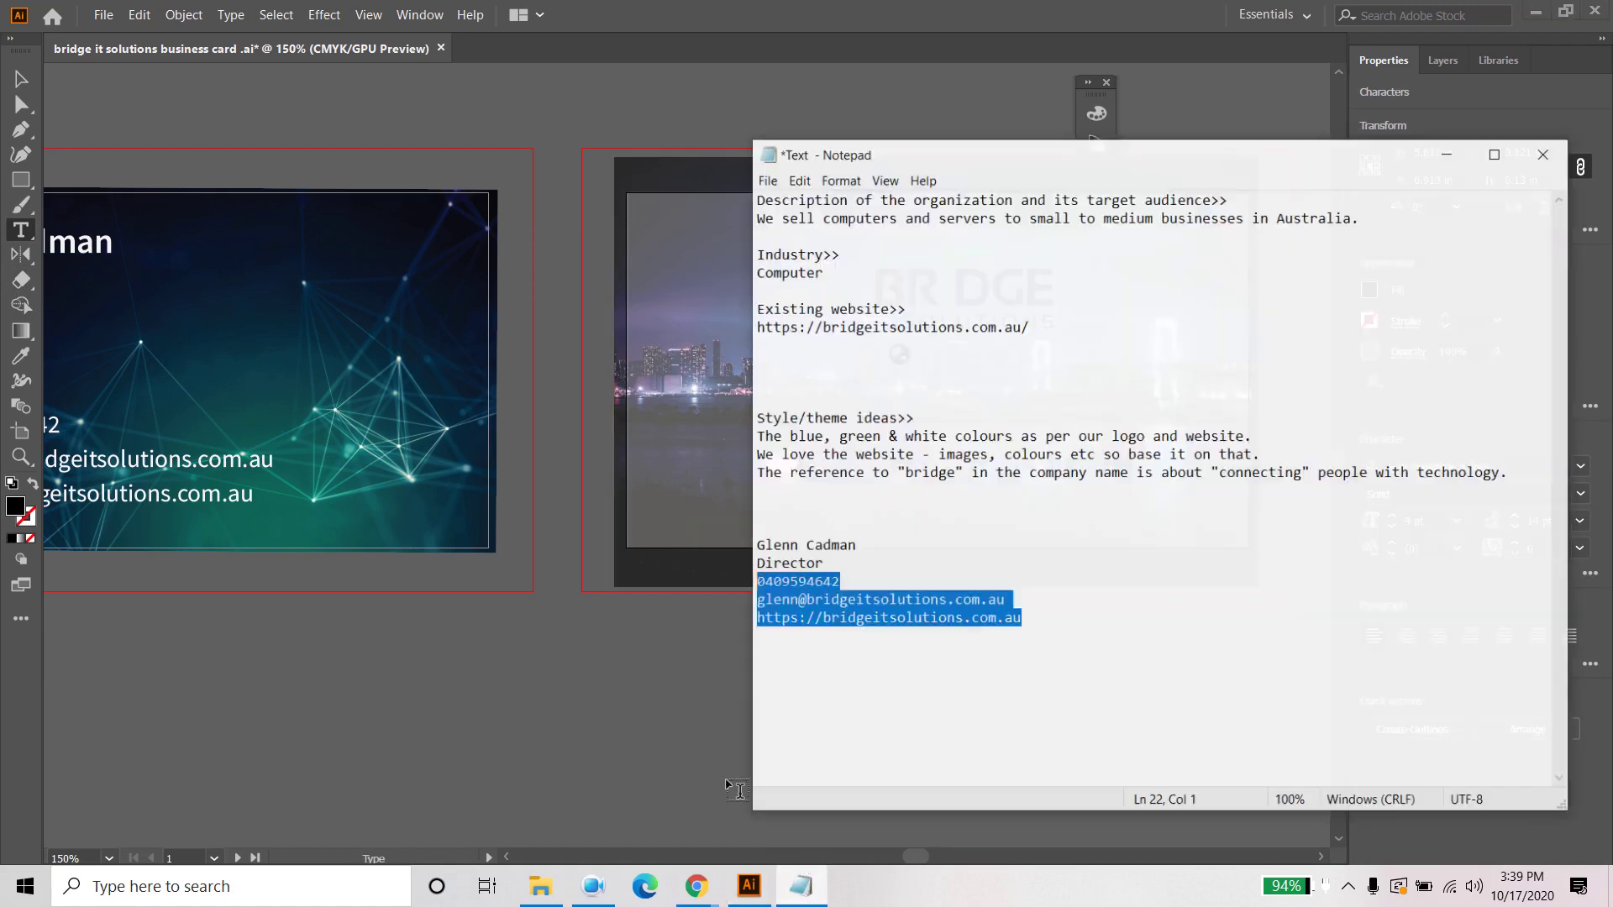
click(860, 619)
drag(826, 613, 1041, 608)
key(ctrl+c)
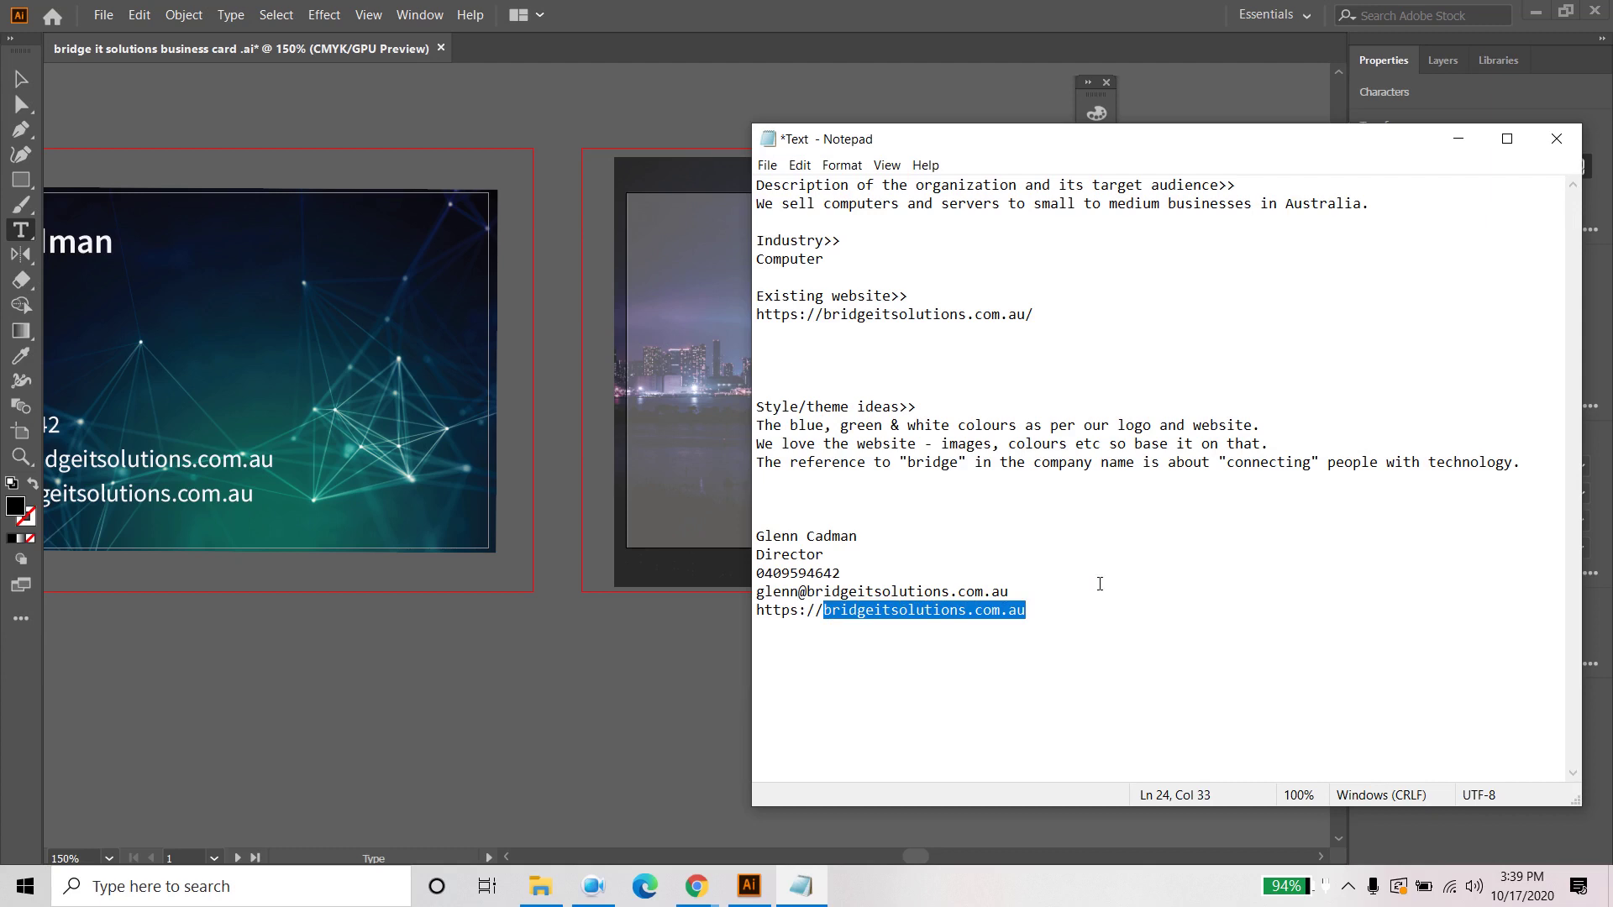
click(1458, 139)
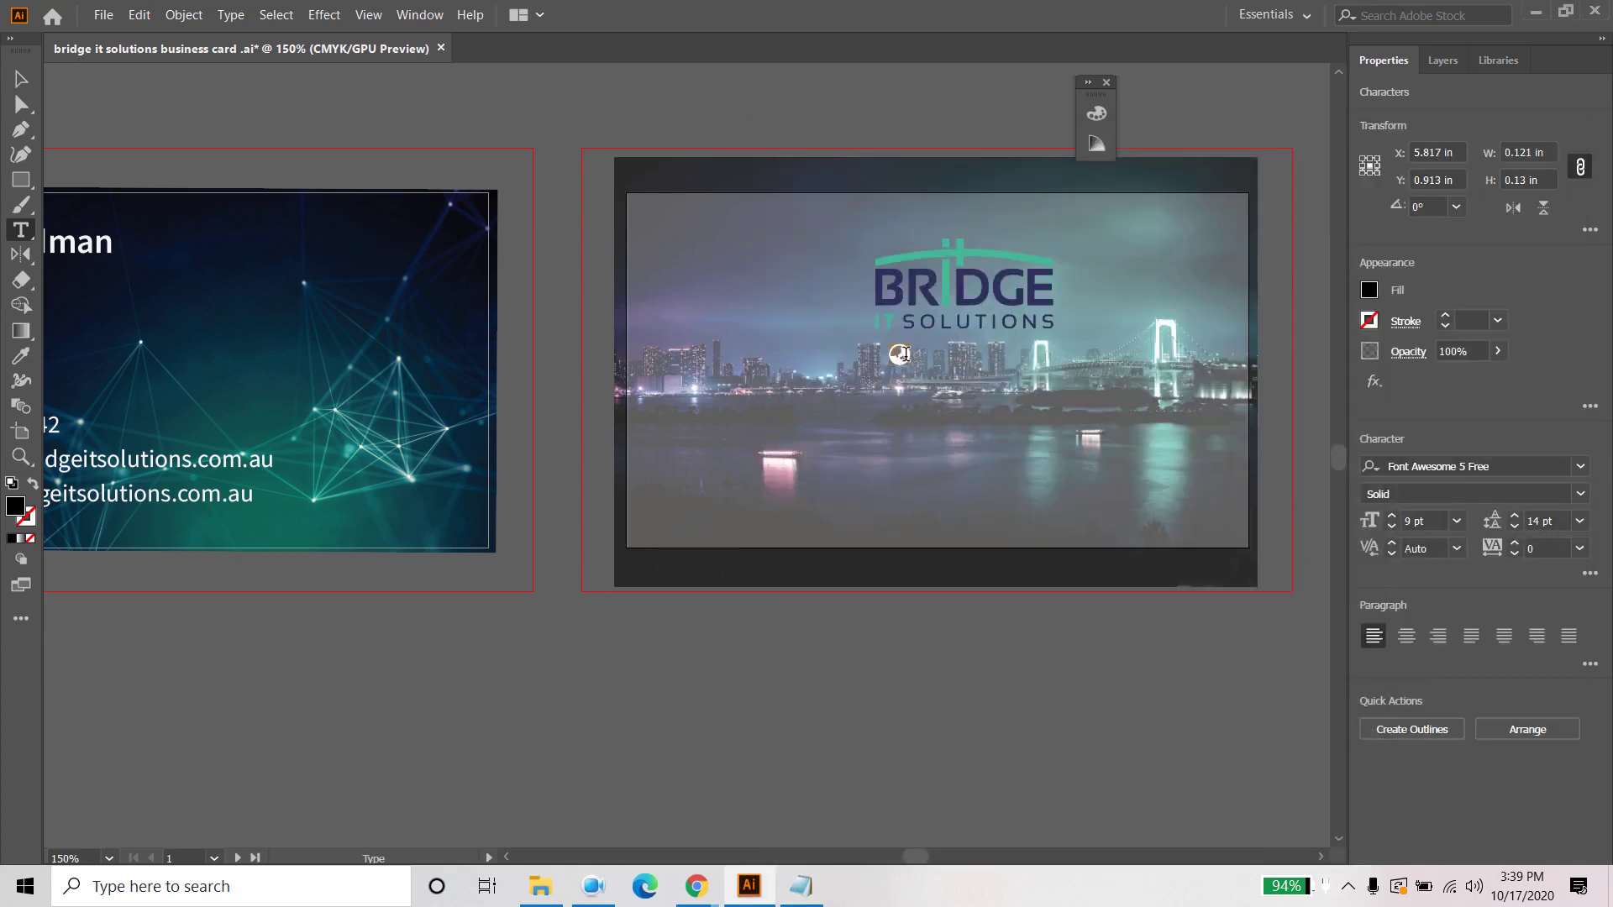
Step: Paste the web address into the text beneath the logo and copy the front card's white contact text style onto it
key(ctrl+v)
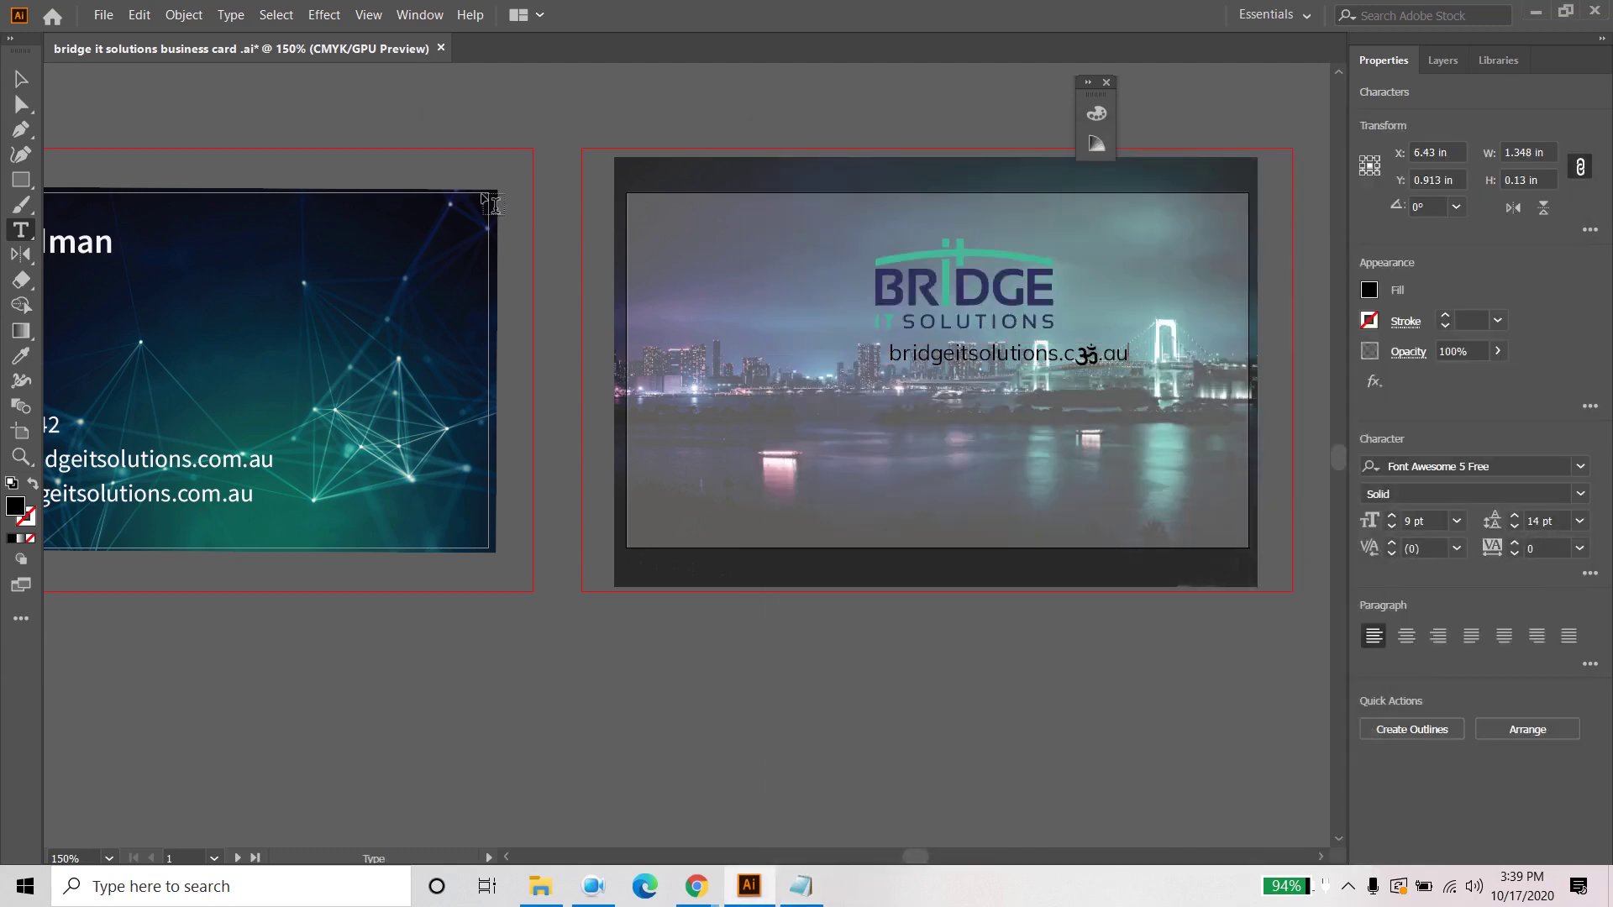
key(Escape)
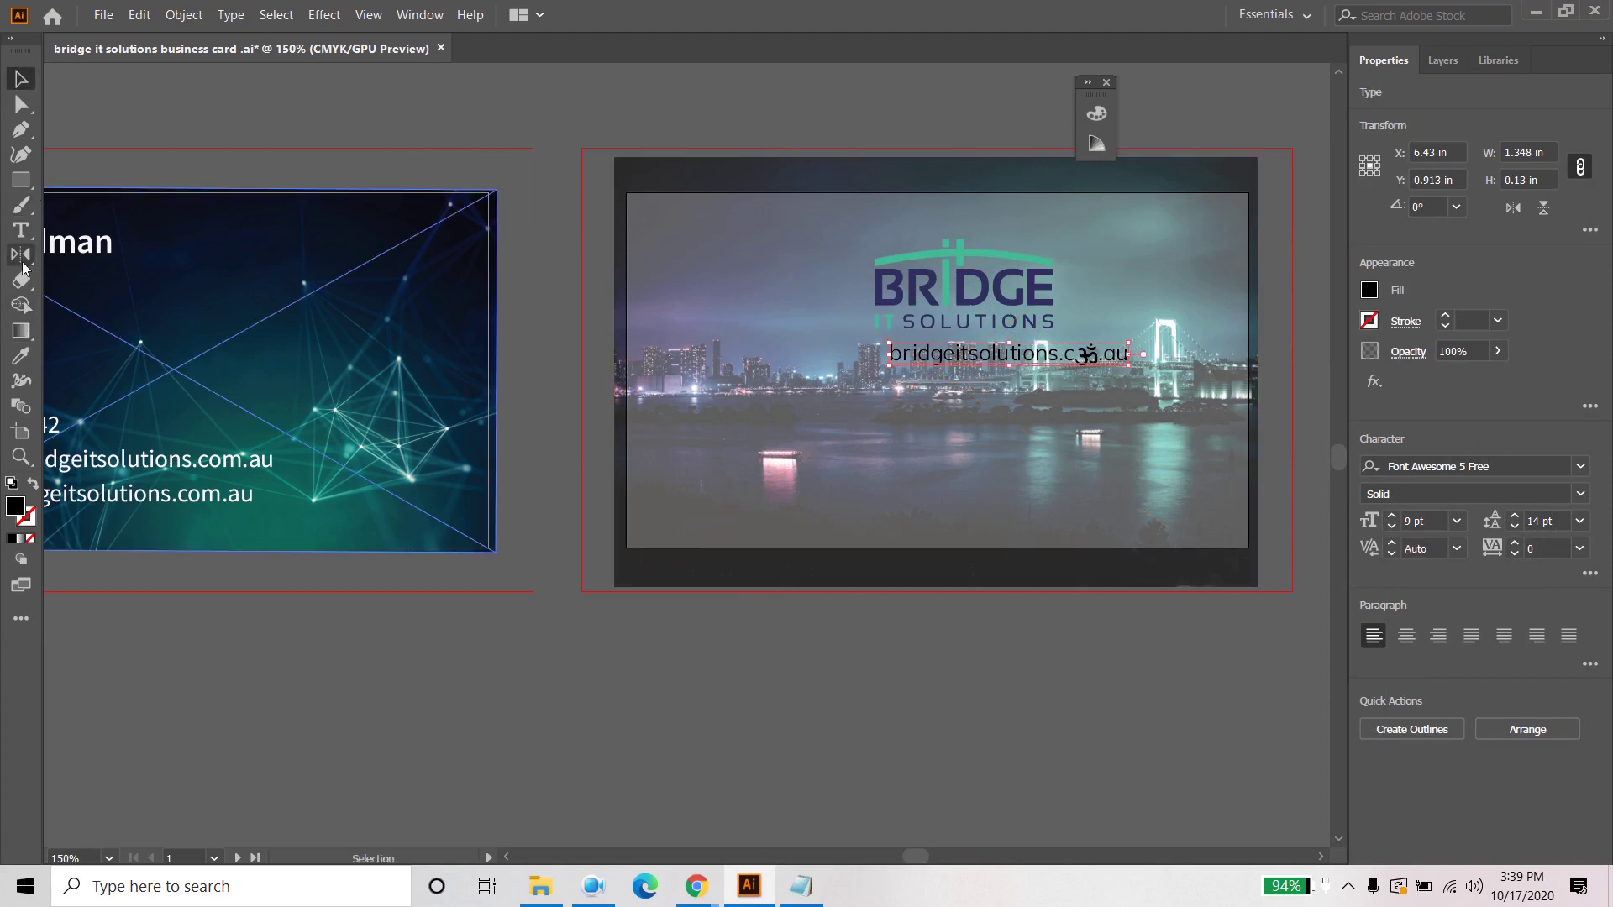
click(21, 231)
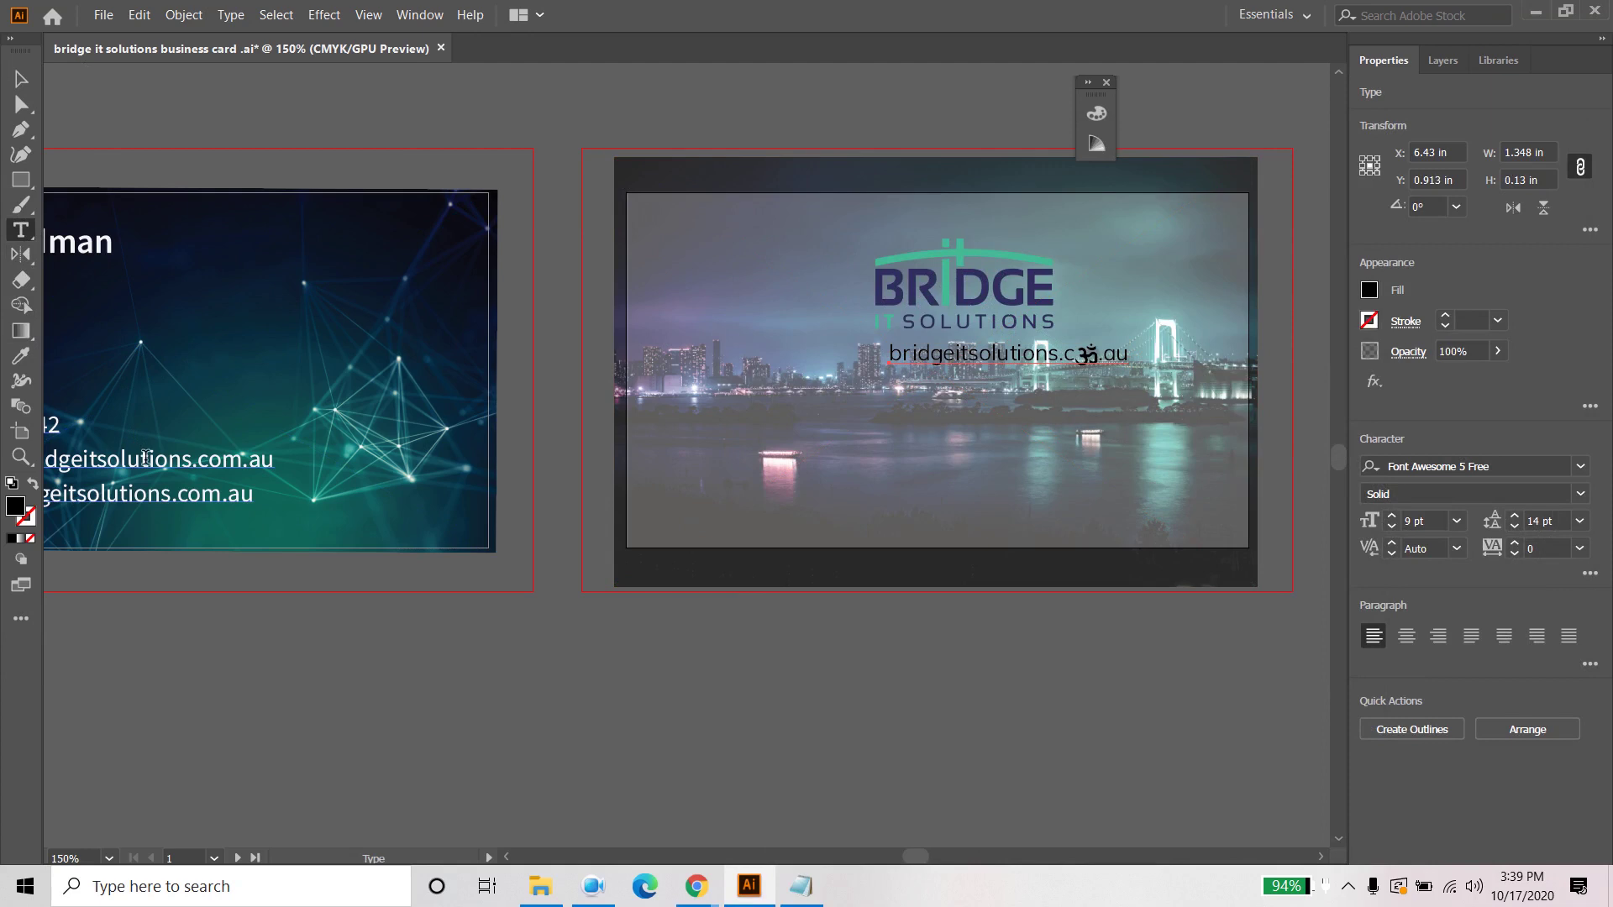
click(15, 356)
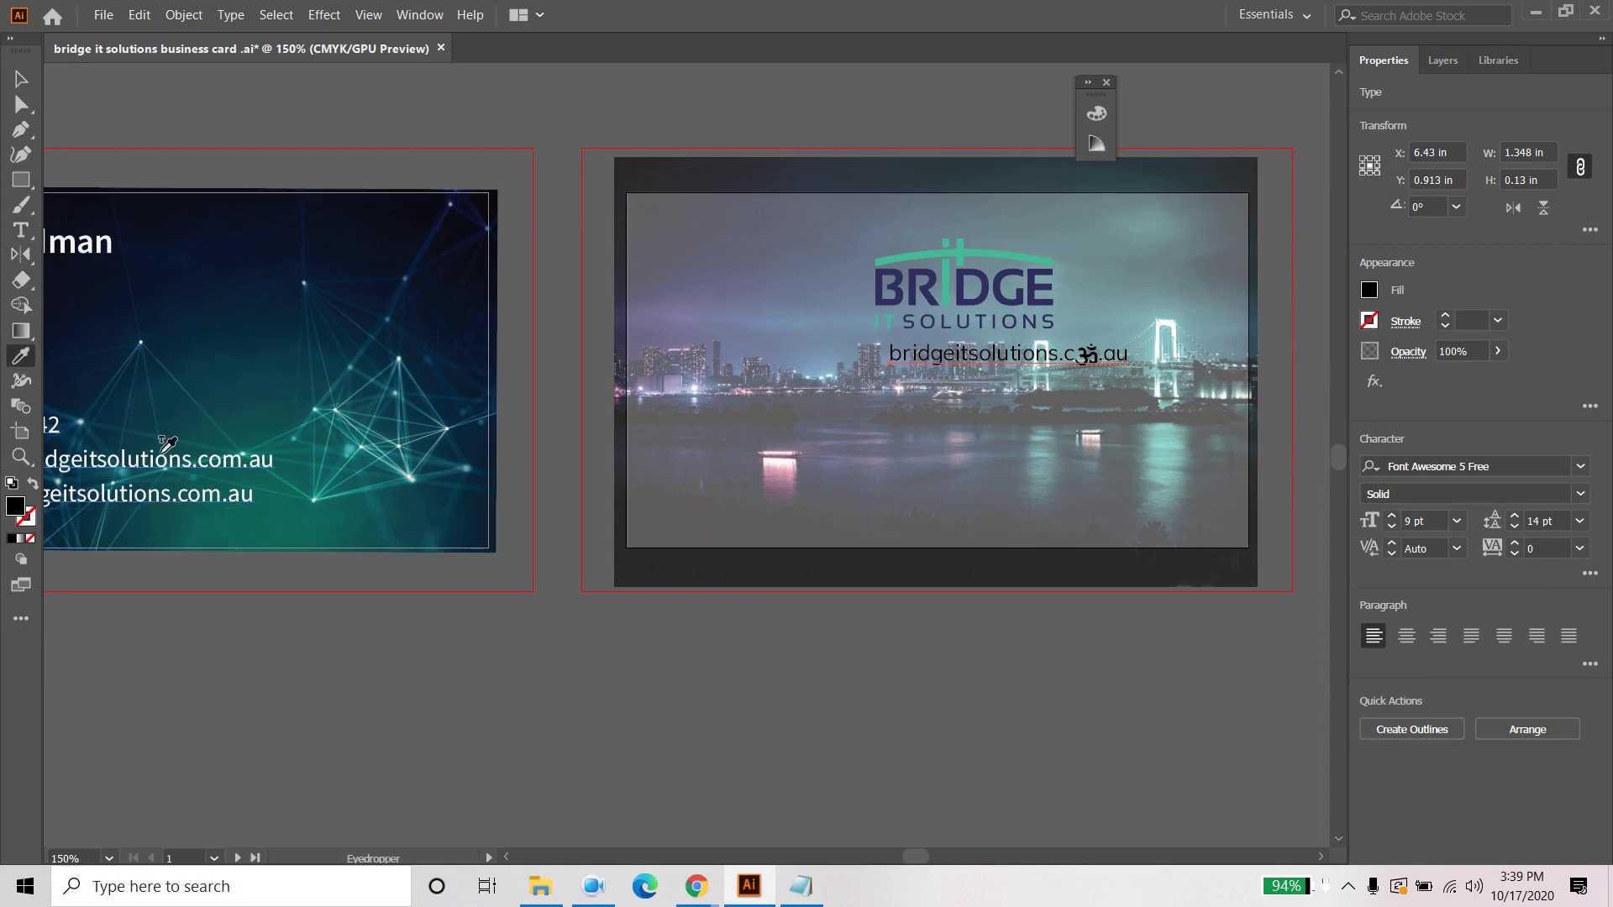
click(159, 460)
click(21, 79)
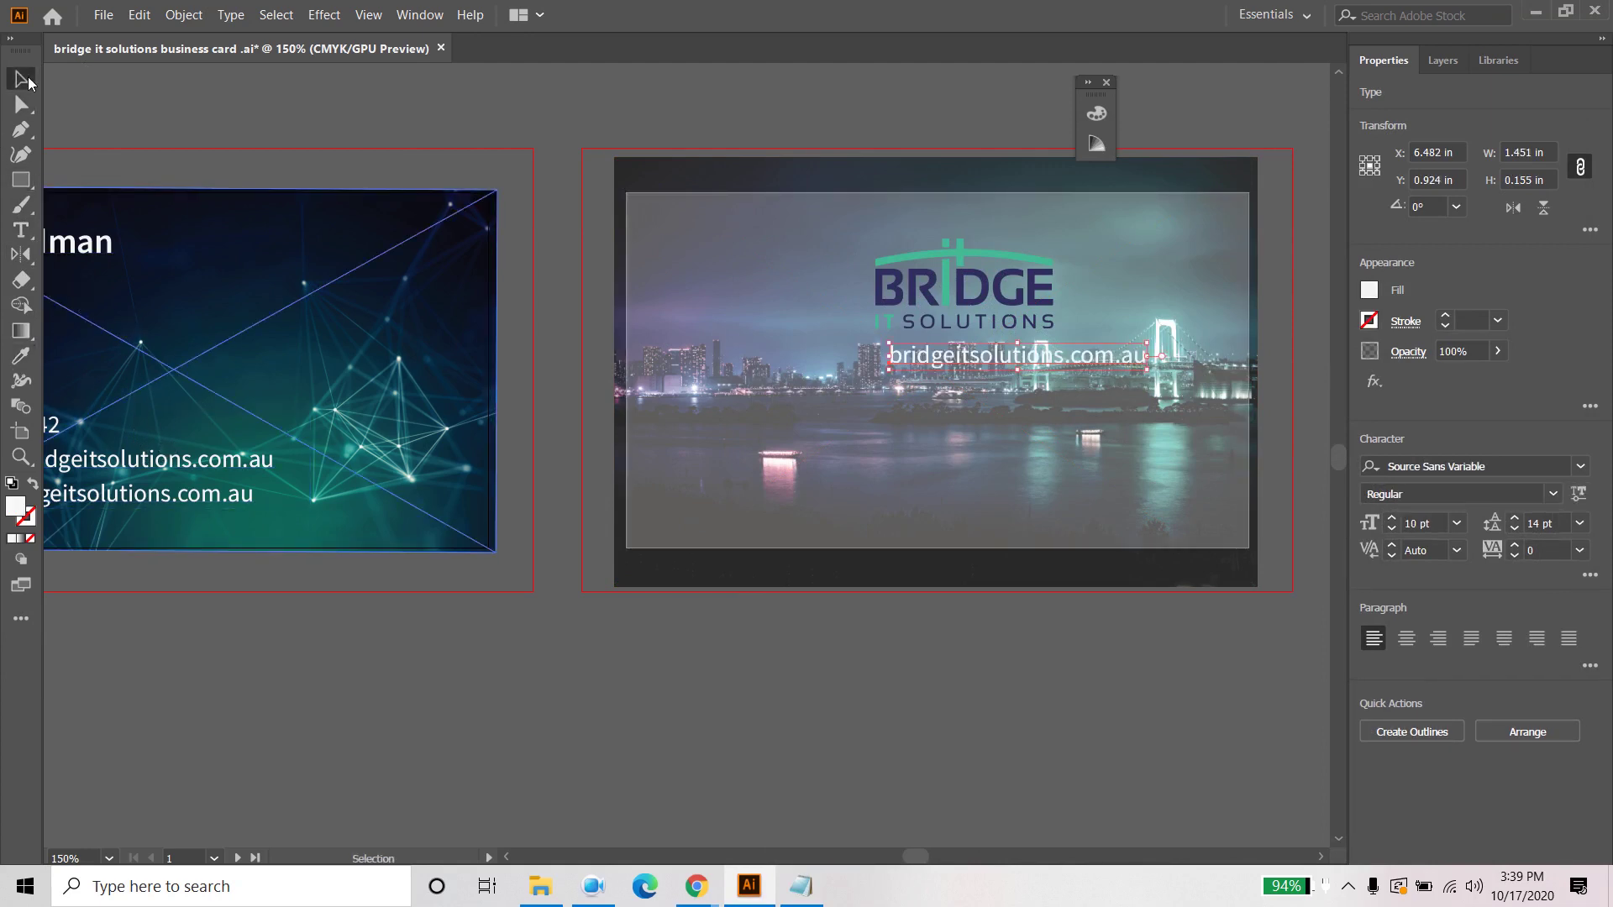
click(837, 610)
Step: Centre the logo and web address horizontally on each other, switch alignment to the artboard, and centre both horizontally on the back card
click(1042, 361)
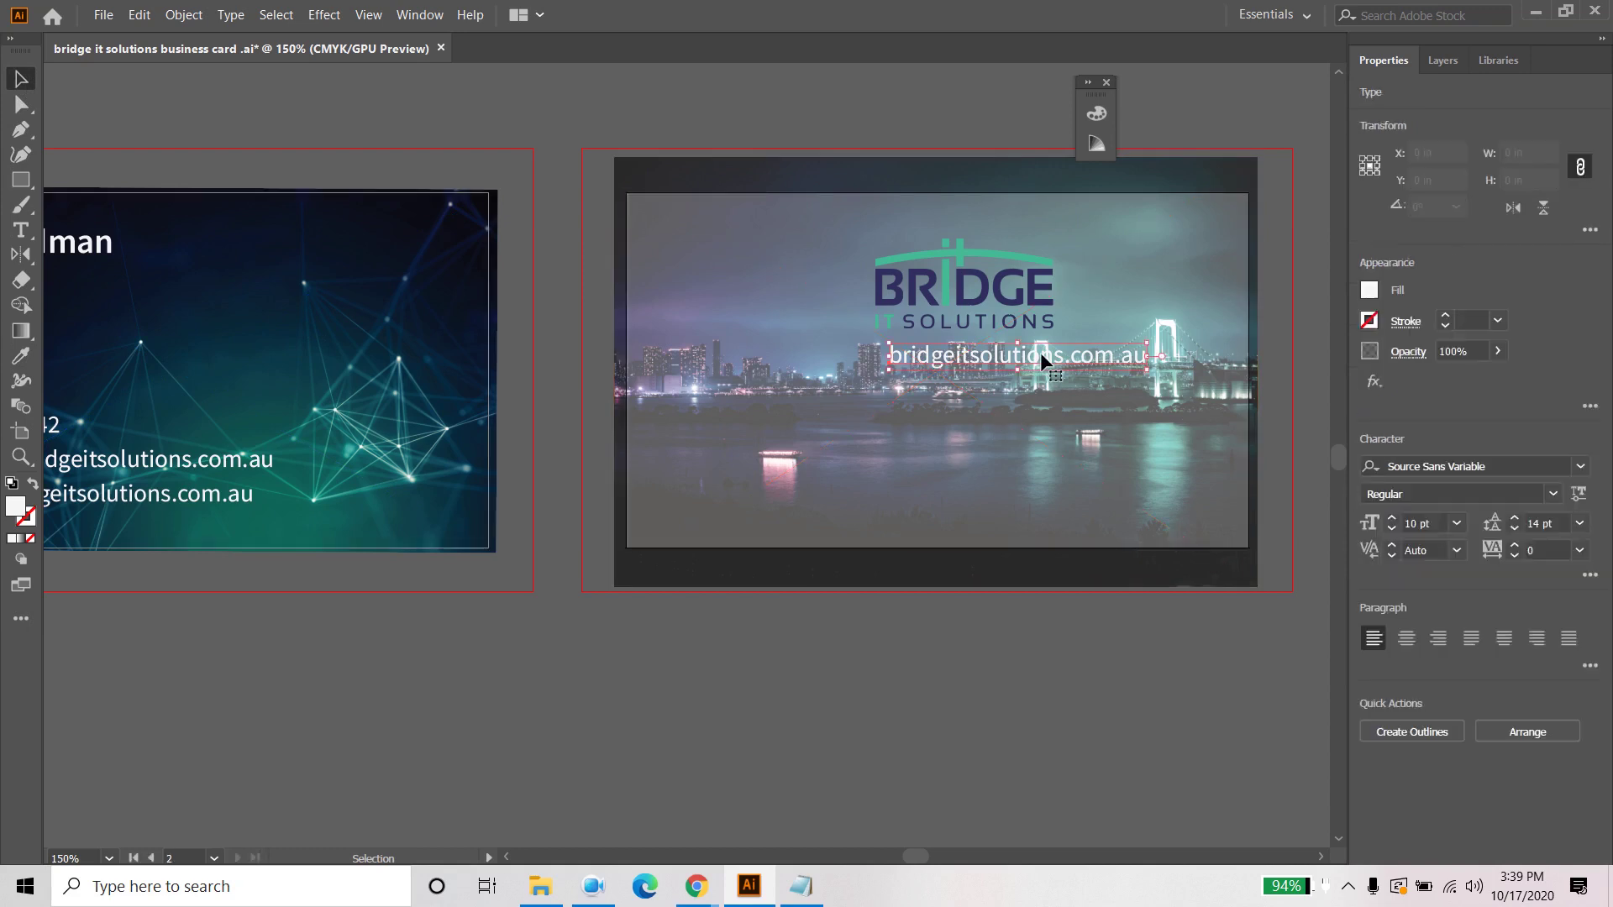
shift+click(1038, 324)
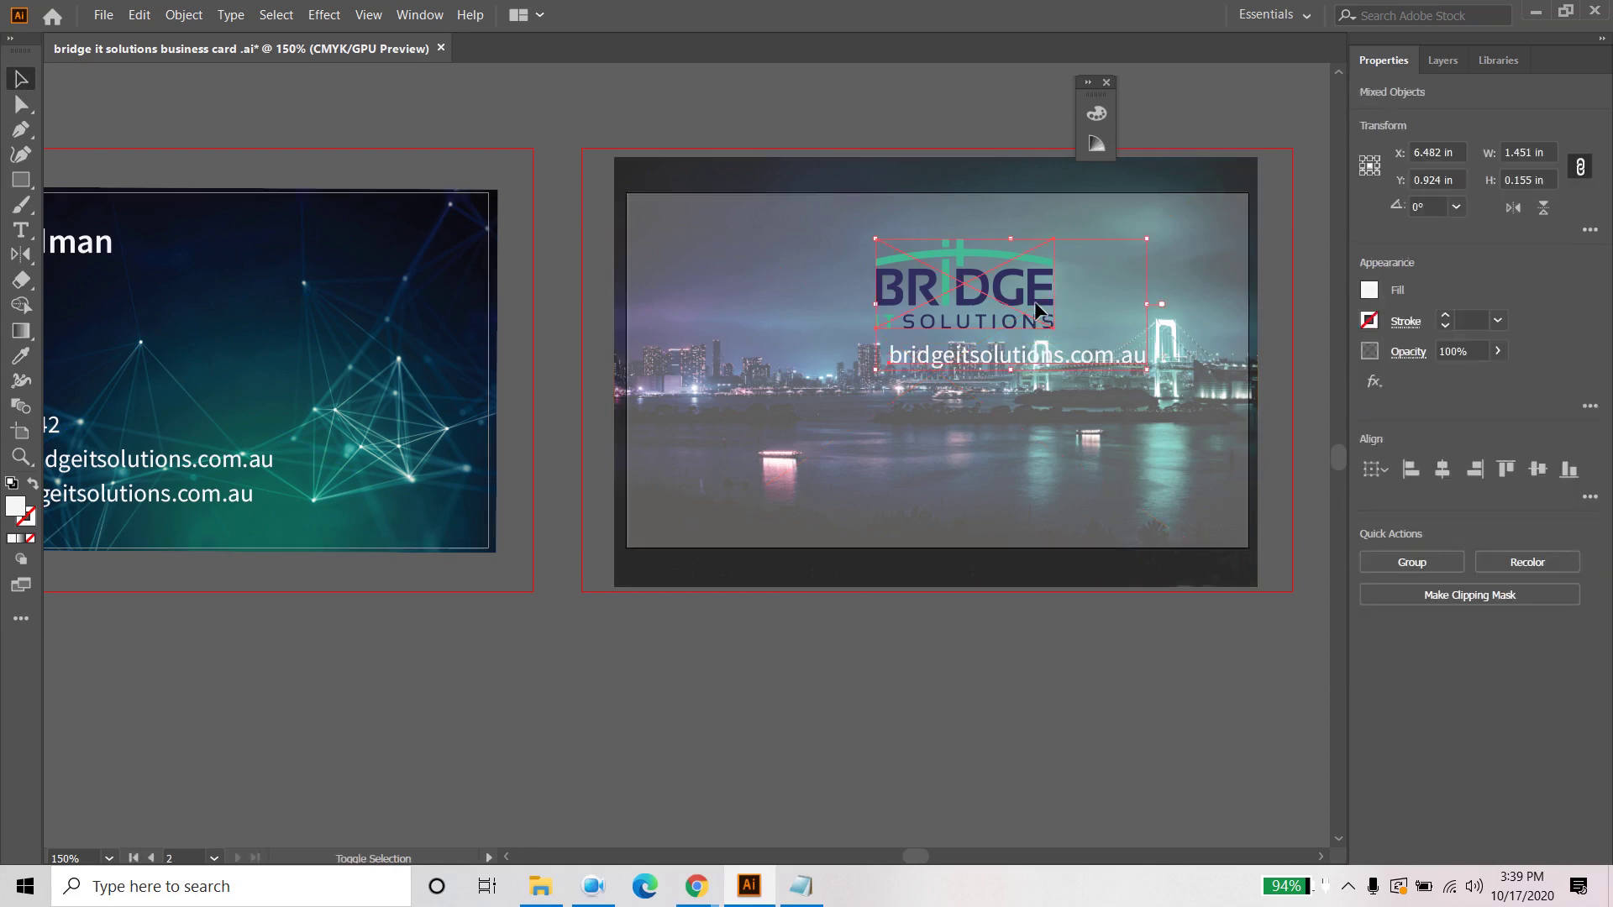
click(1442, 469)
click(1589, 497)
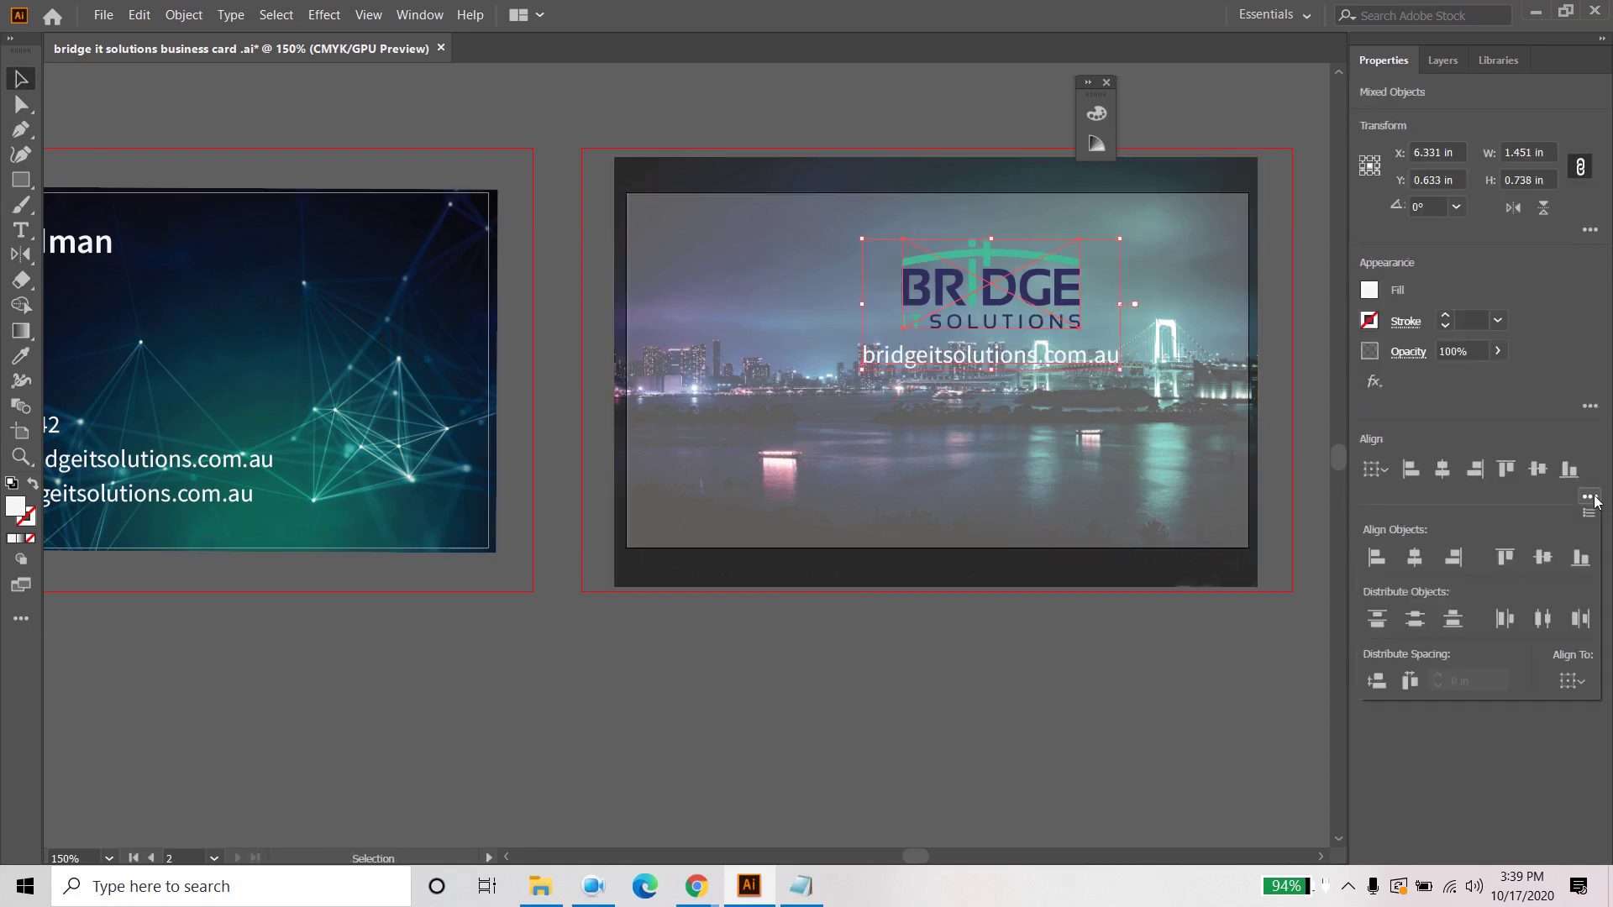
click(1572, 681)
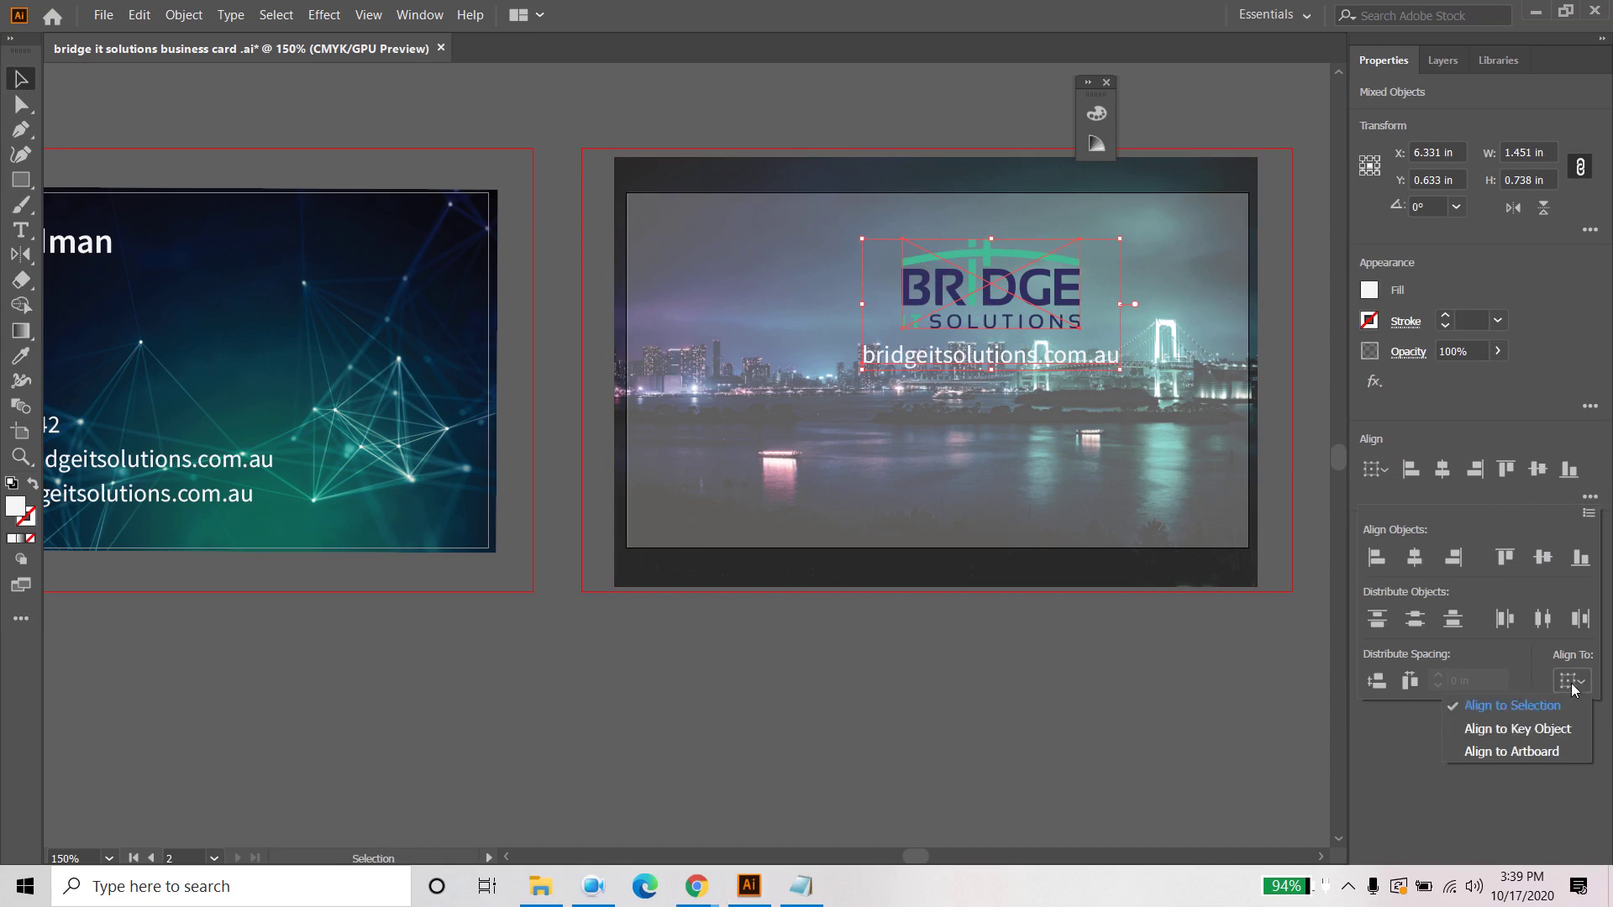
click(1541, 753)
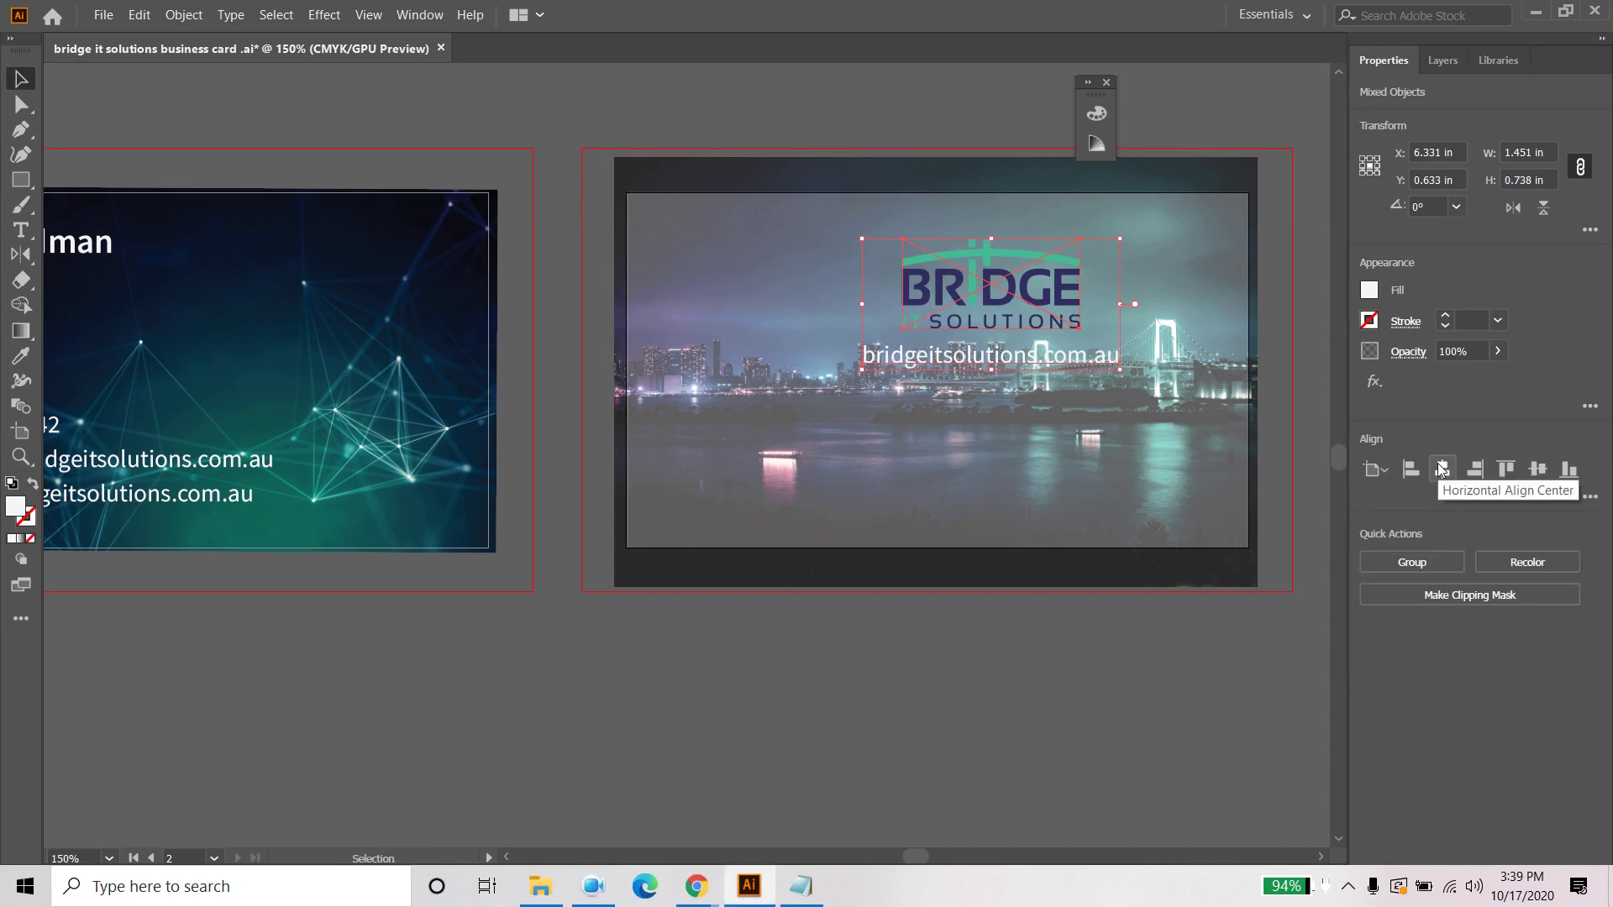
click(1441, 469)
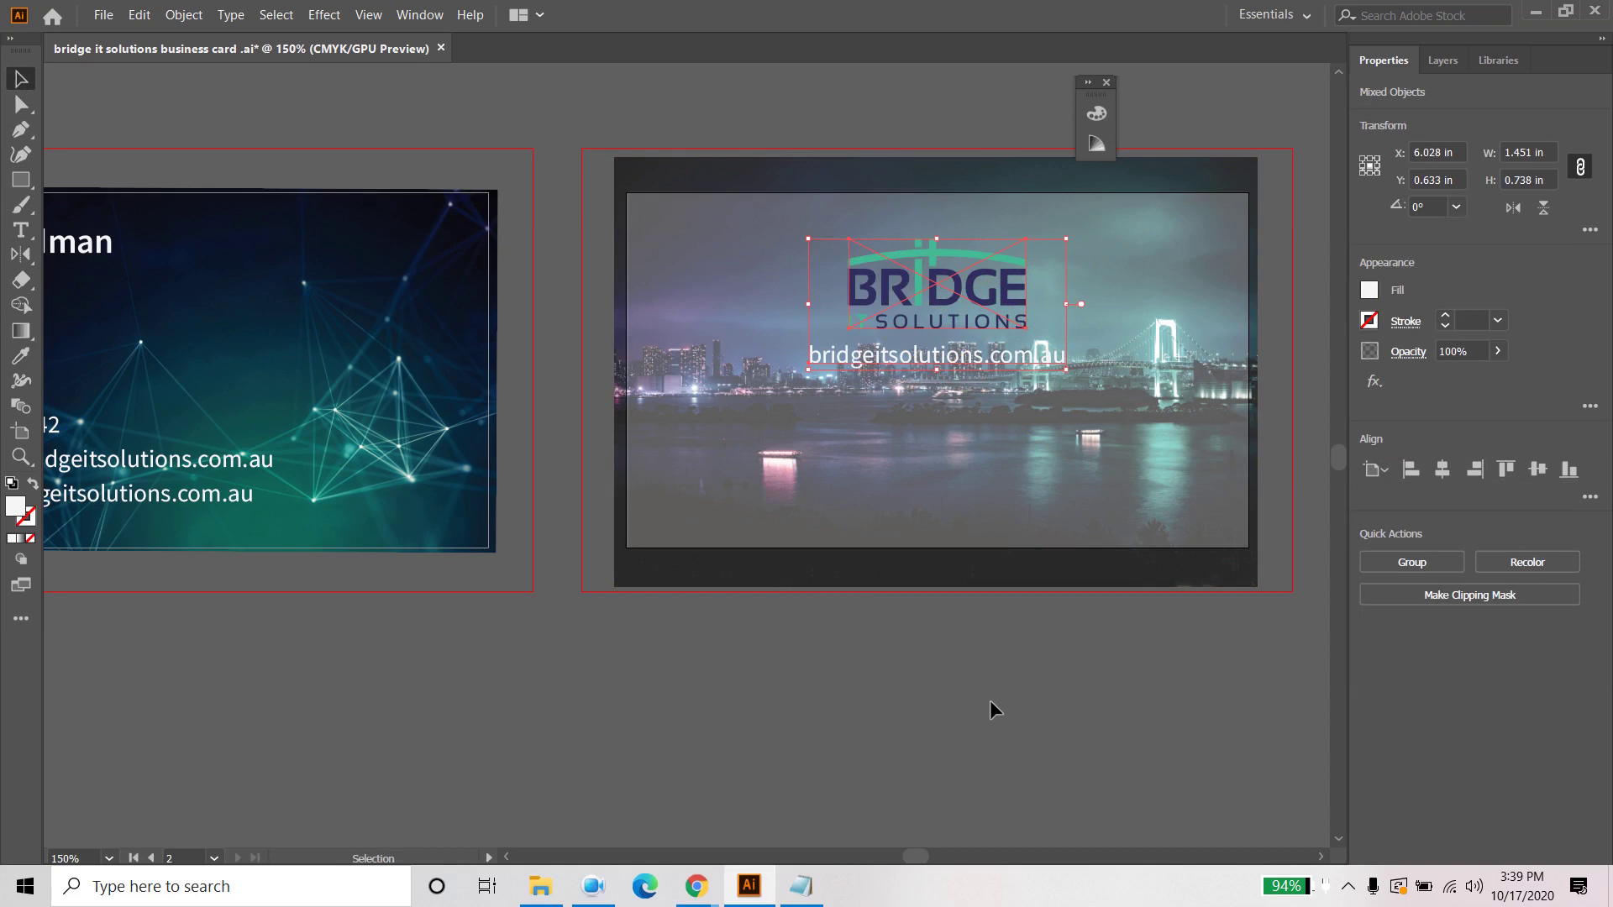
Step: Group the logo with the web address and move the group down towards the middle of the back card
click(945, 698)
shift+click(959, 326)
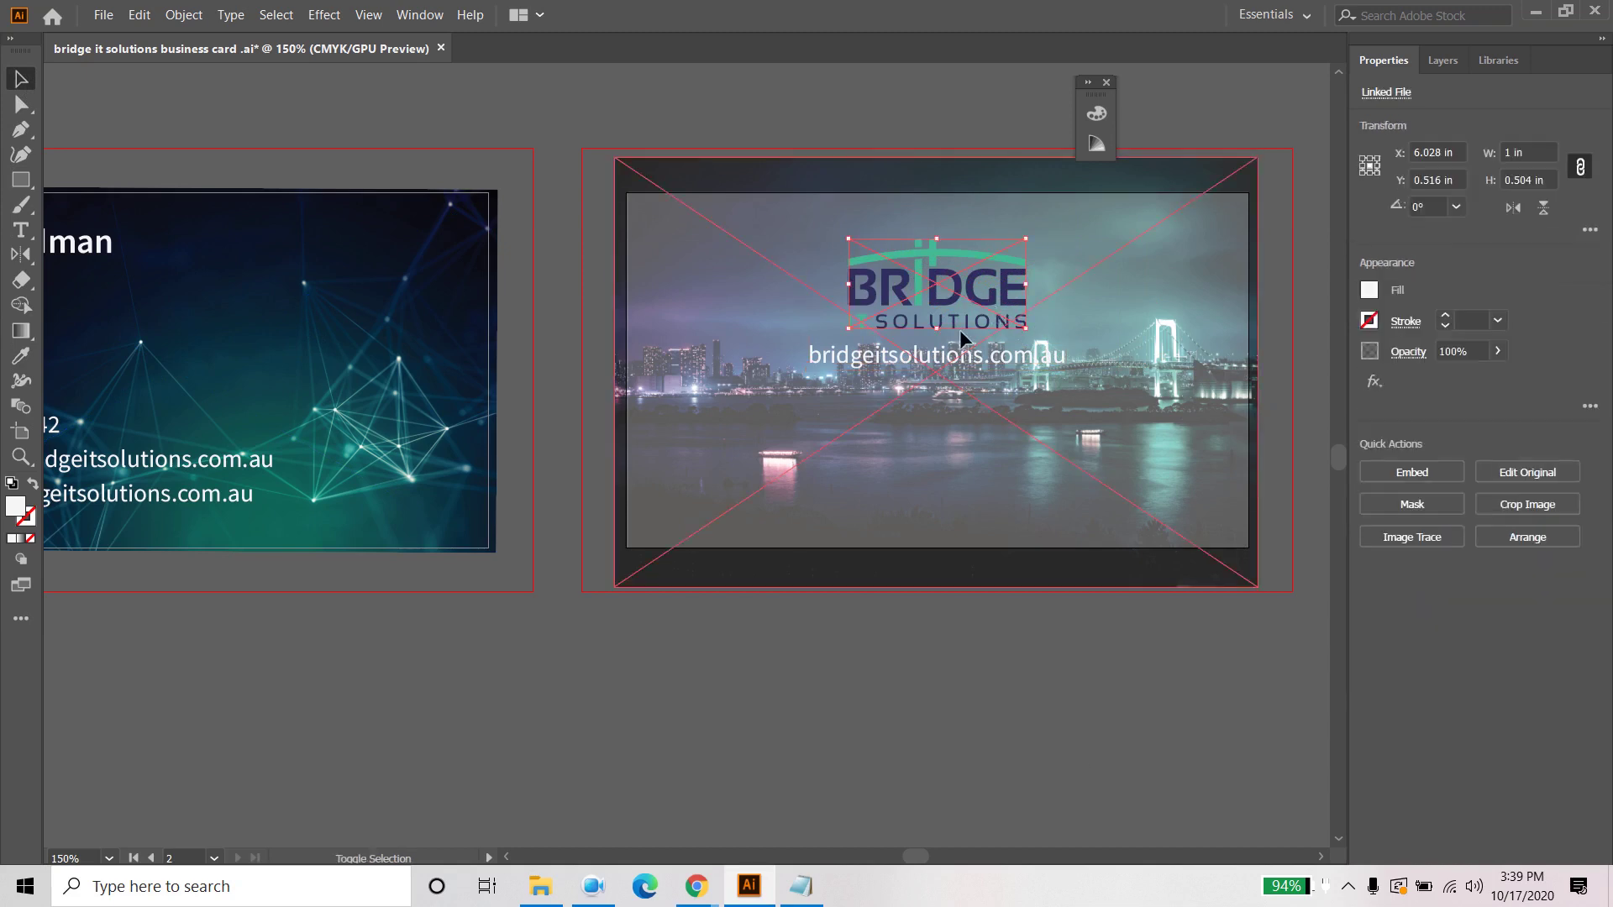
shift+click(968, 349)
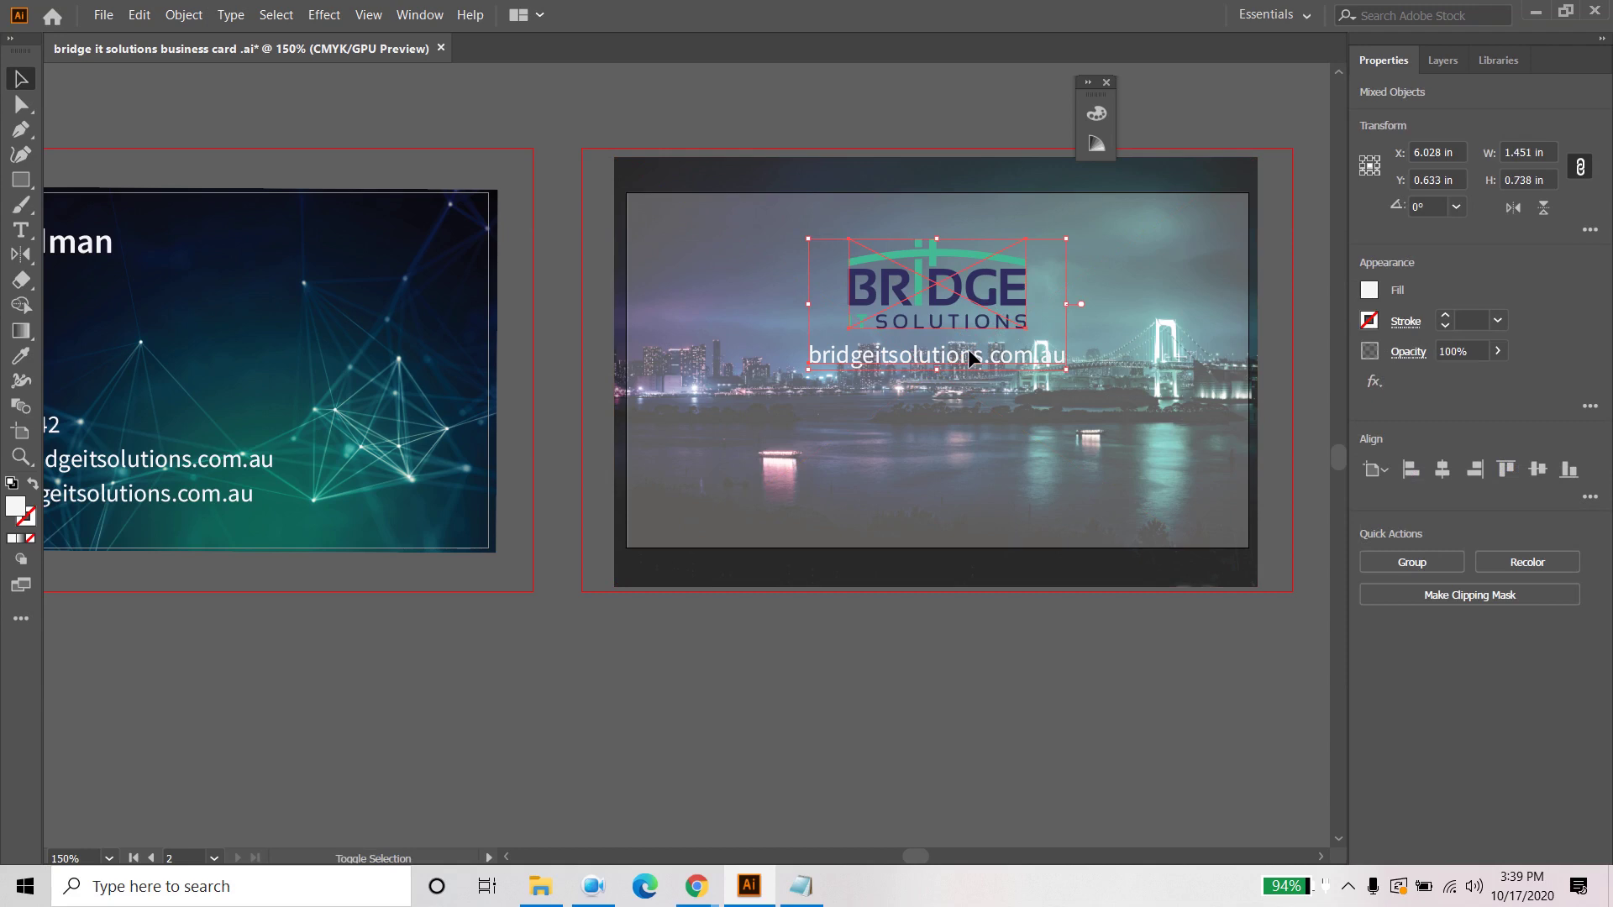
click(181, 16)
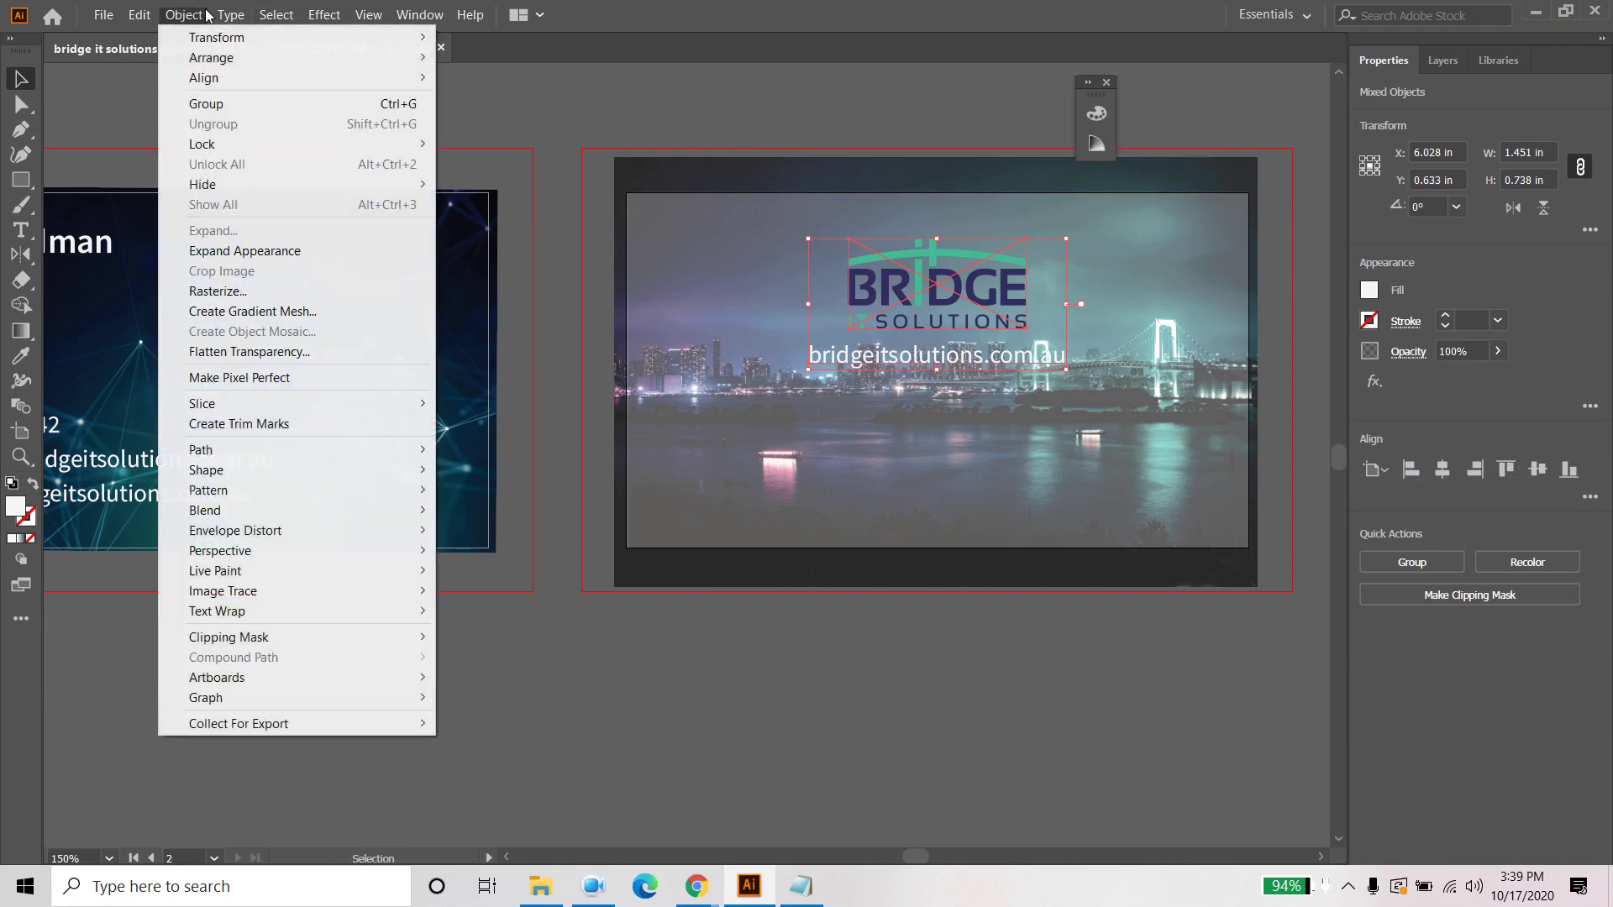
click(232, 103)
drag(989, 287, 1002, 358)
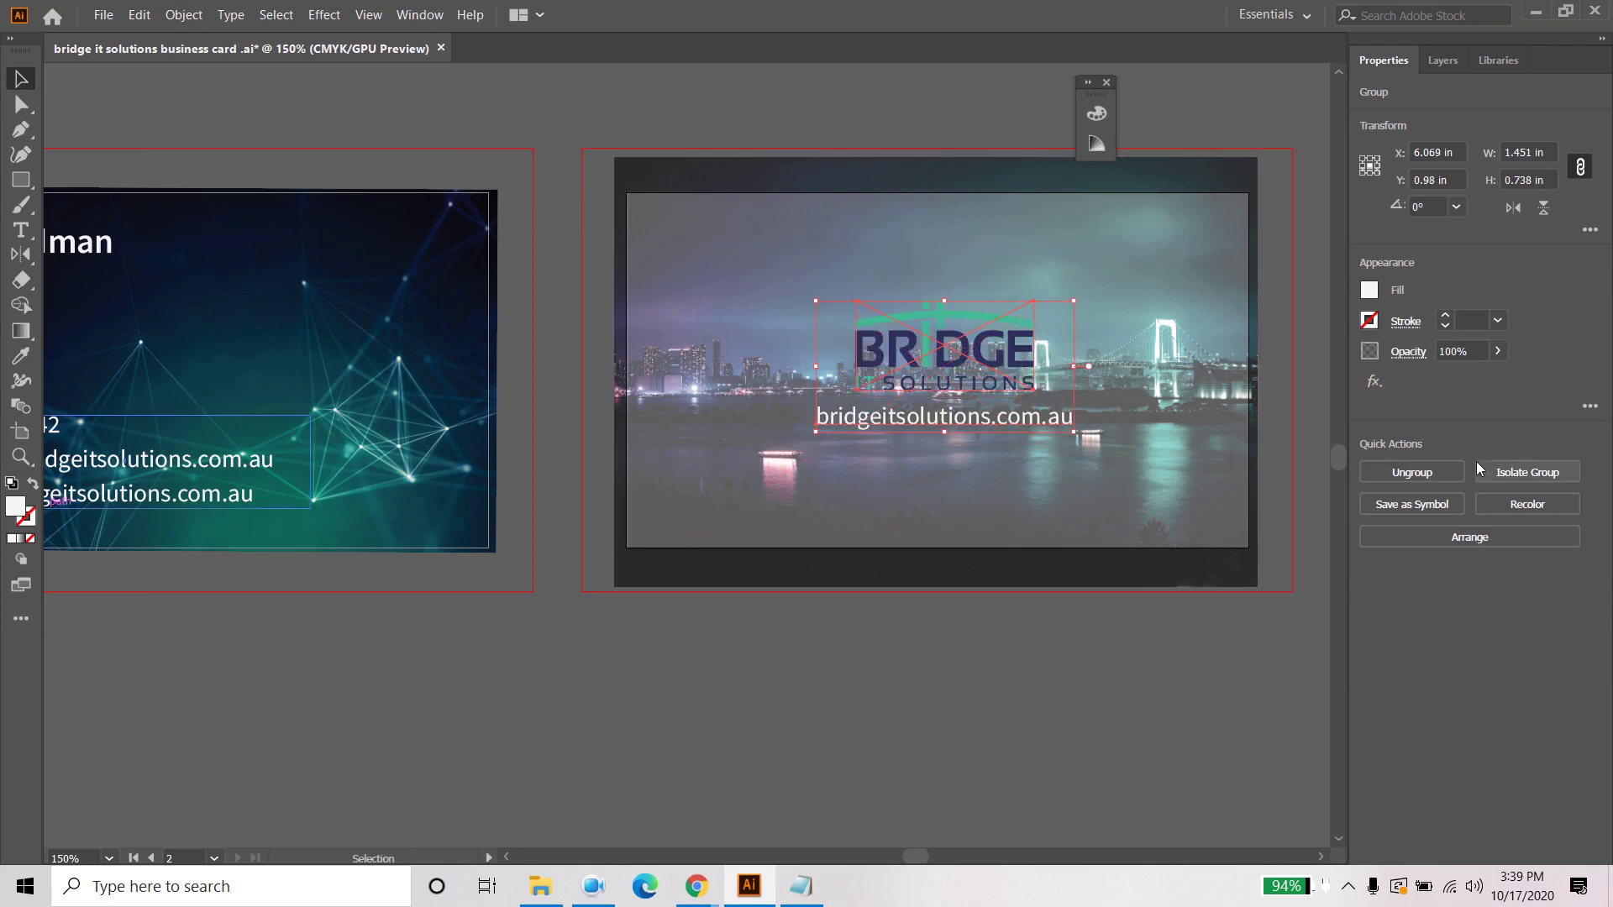
Step: Align the logo and web address group to the artboard, centred both horizontally and vertically, and clear the selection
click(419, 15)
click(470, 217)
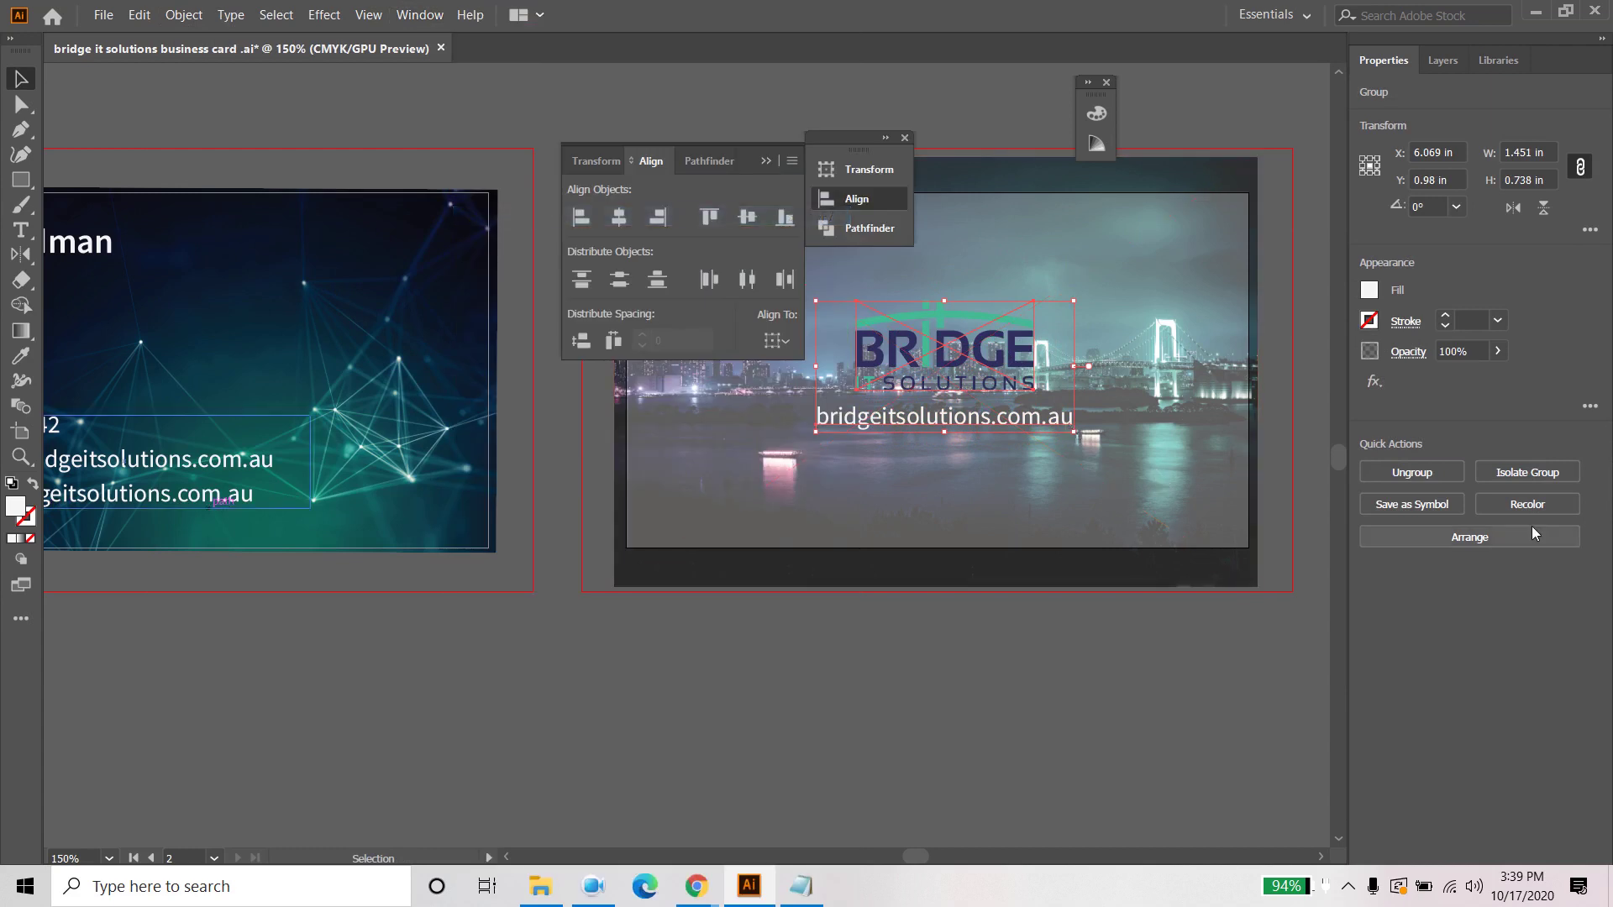
click(777, 340)
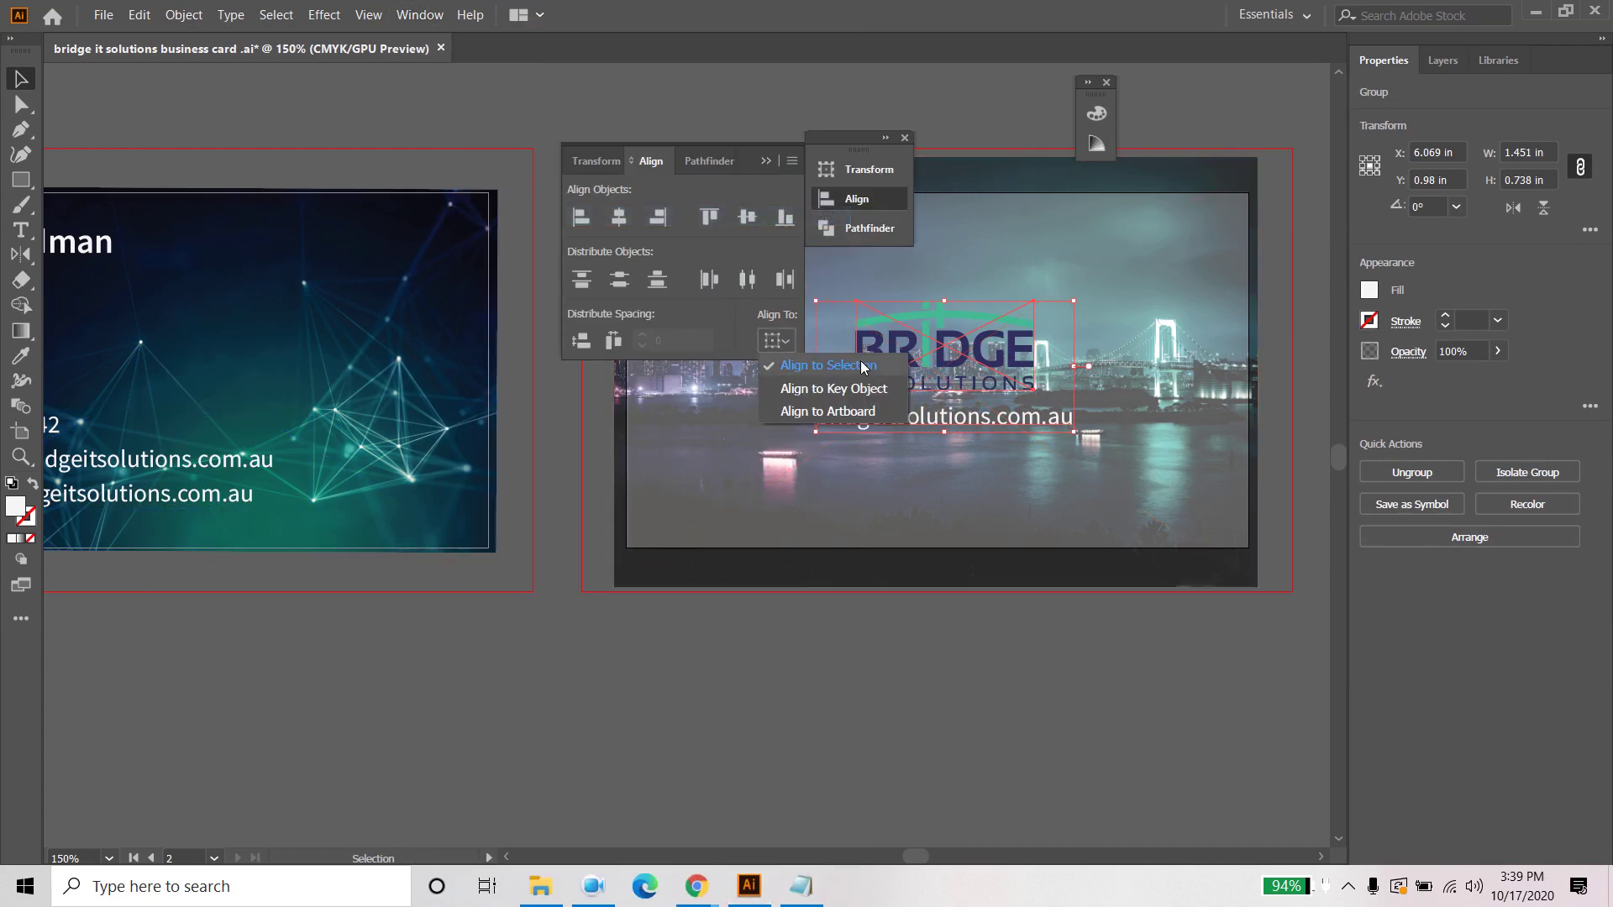
click(860, 361)
click(778, 340)
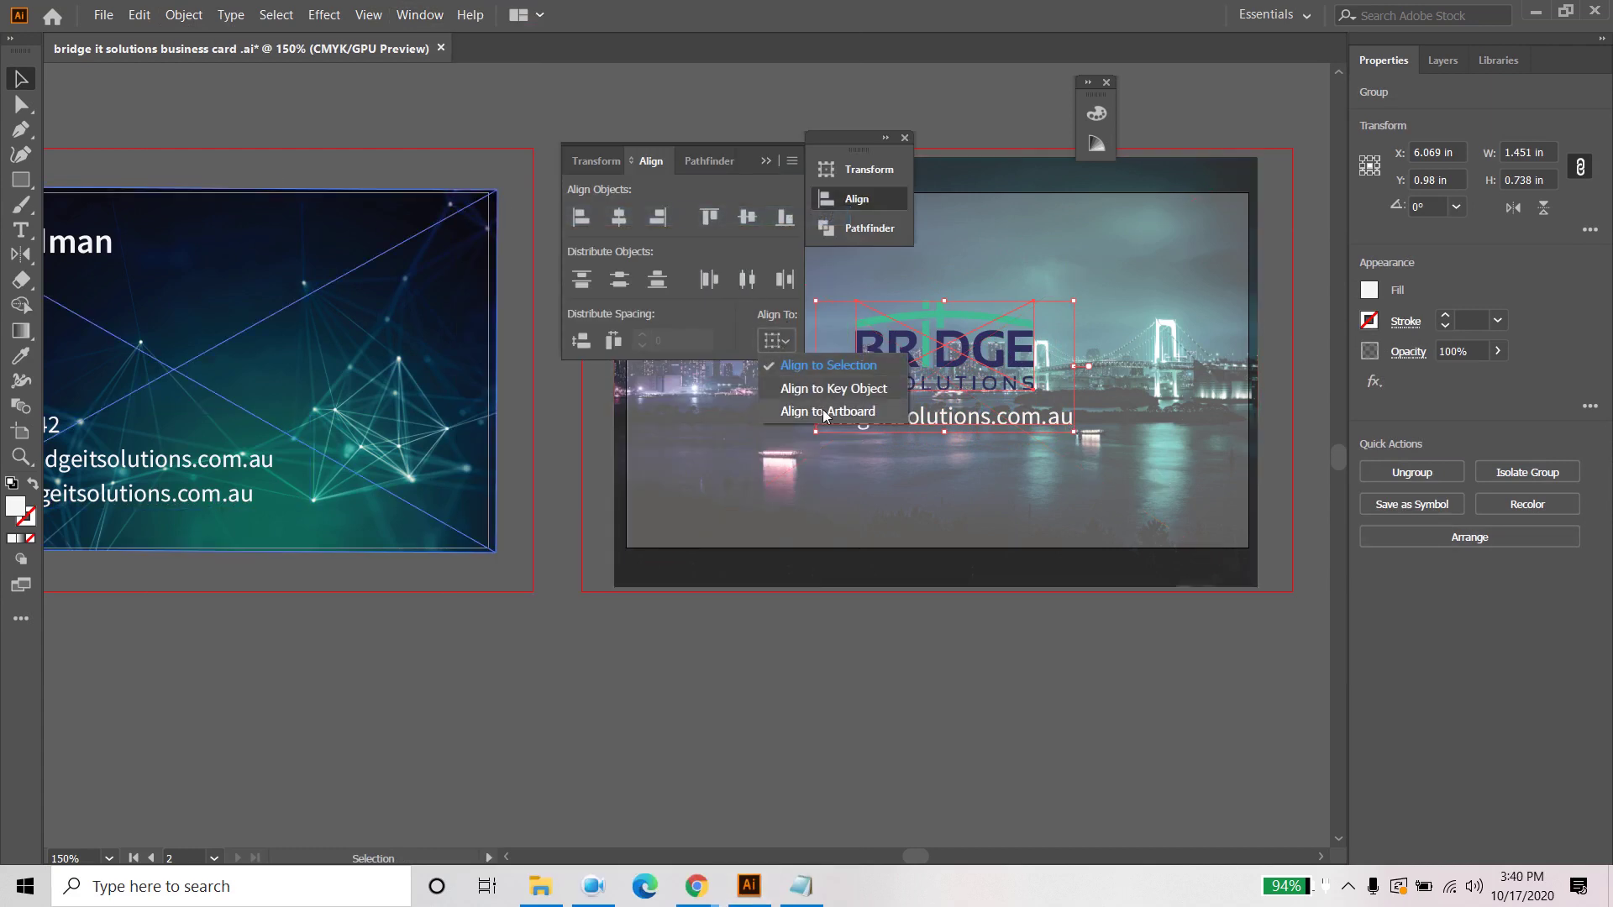
click(827, 410)
click(623, 220)
click(740, 220)
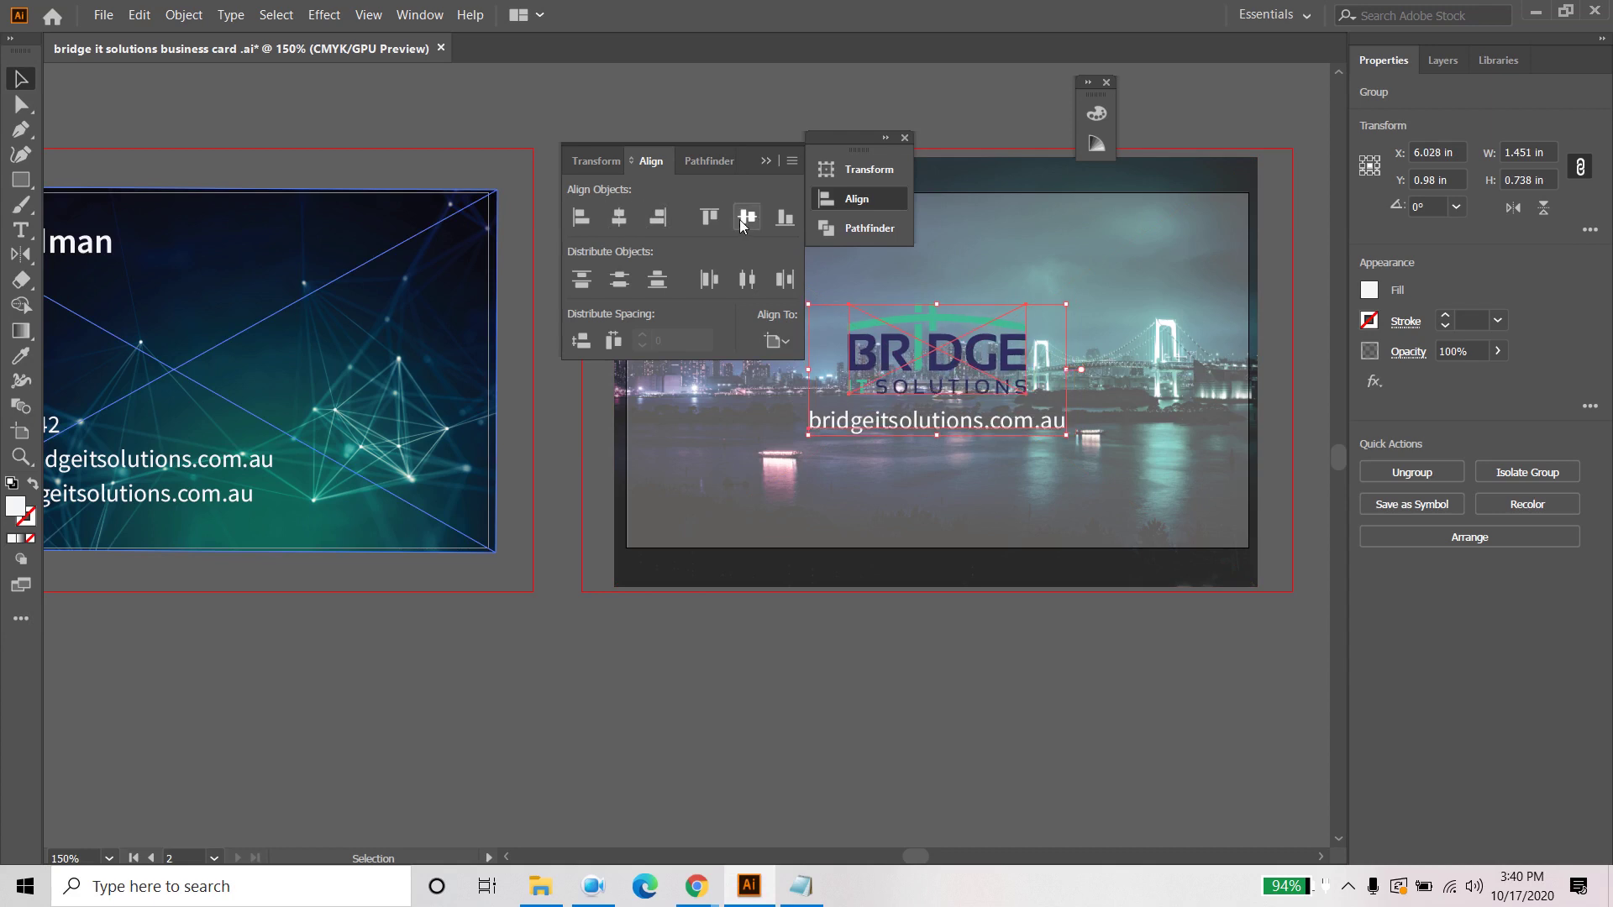
click(761, 159)
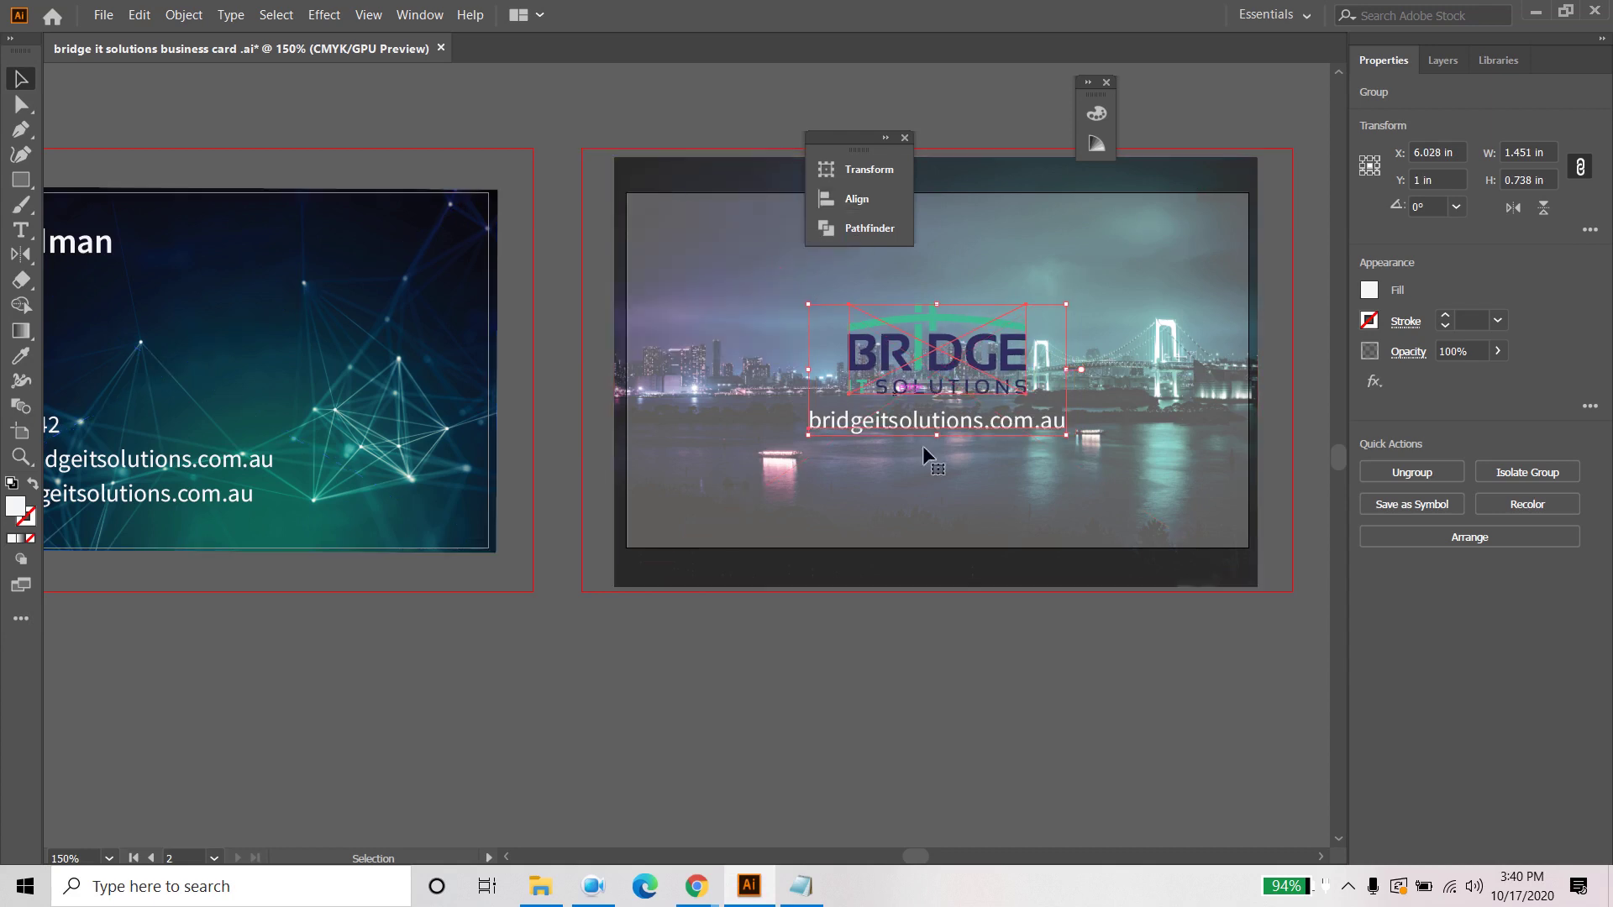
click(990, 643)
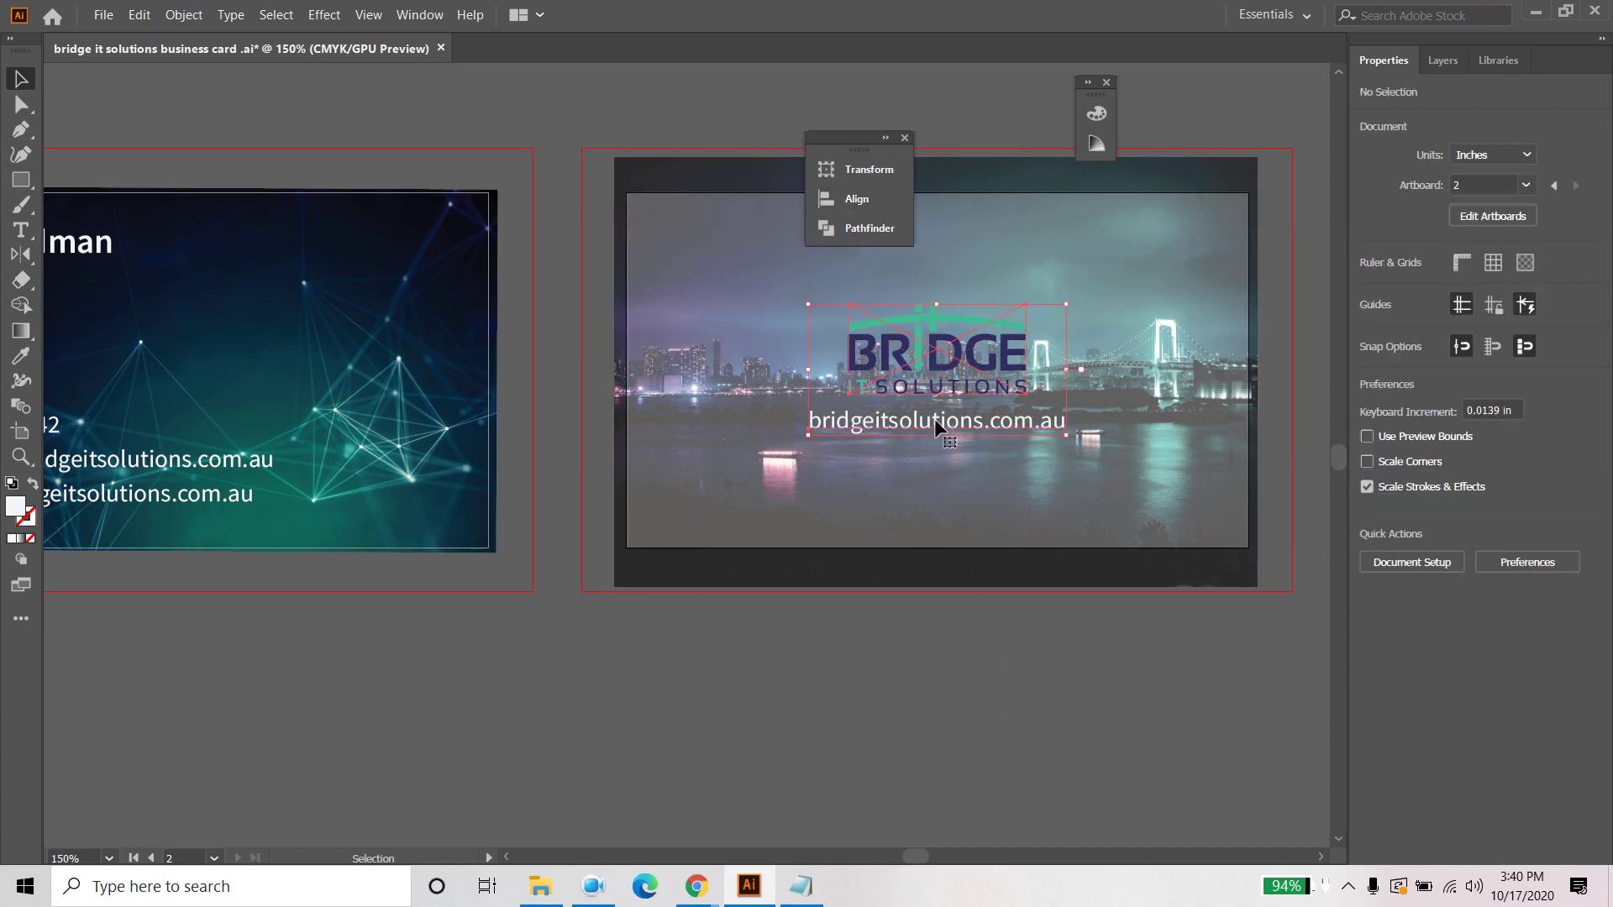
double_click(863, 433)
click(821, 417)
double_click(820, 416)
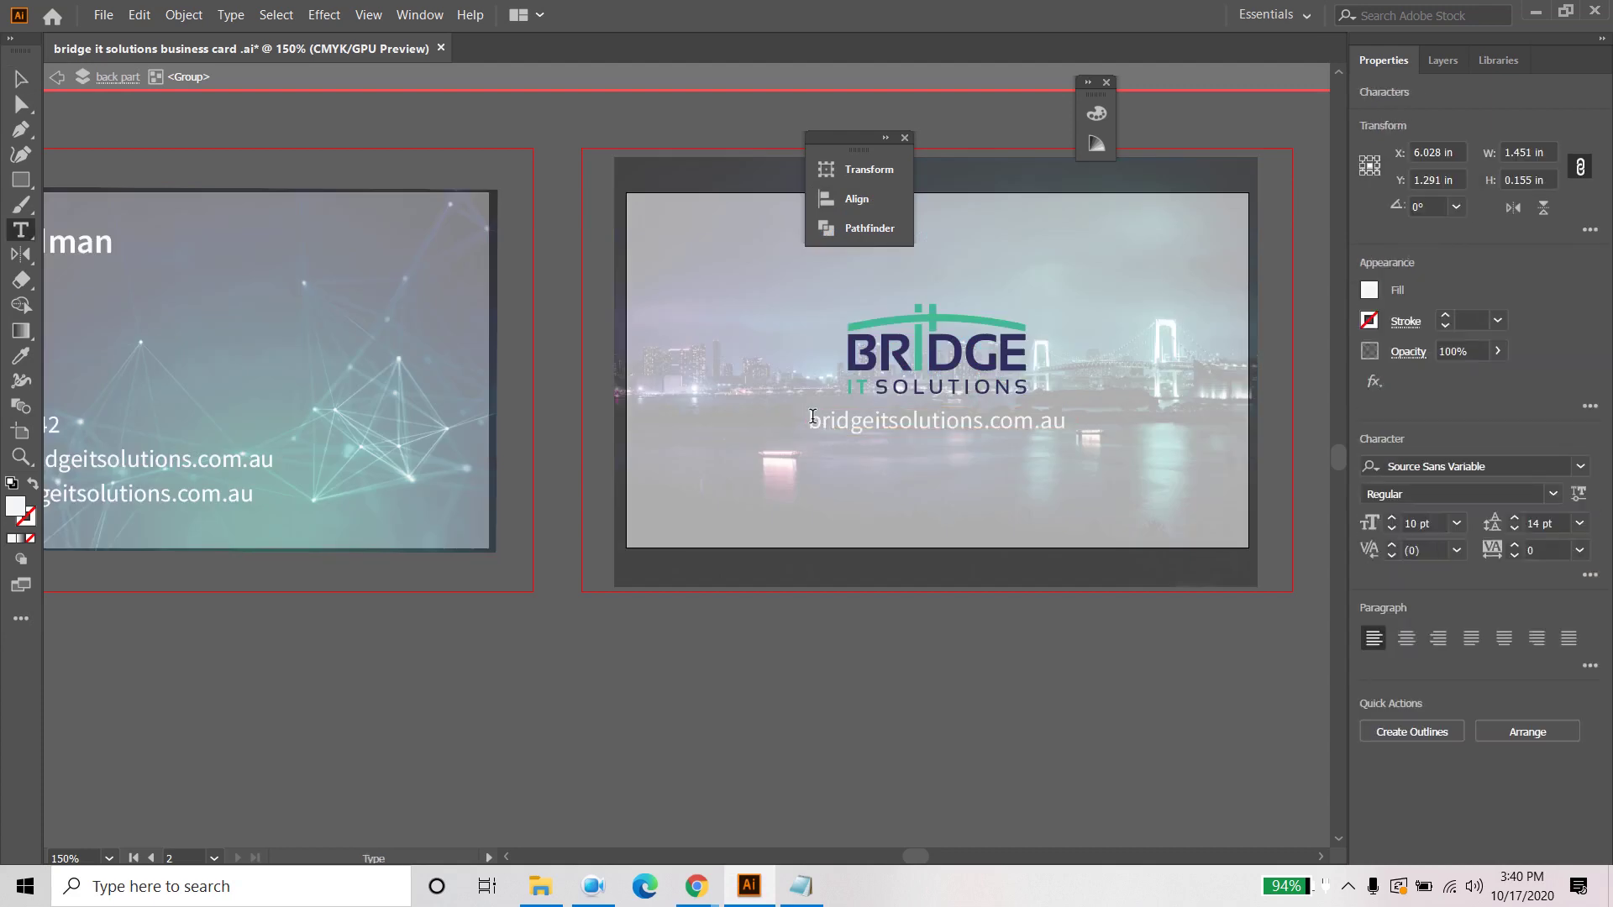
key(ctrl+a)
key(Left)
text(www)
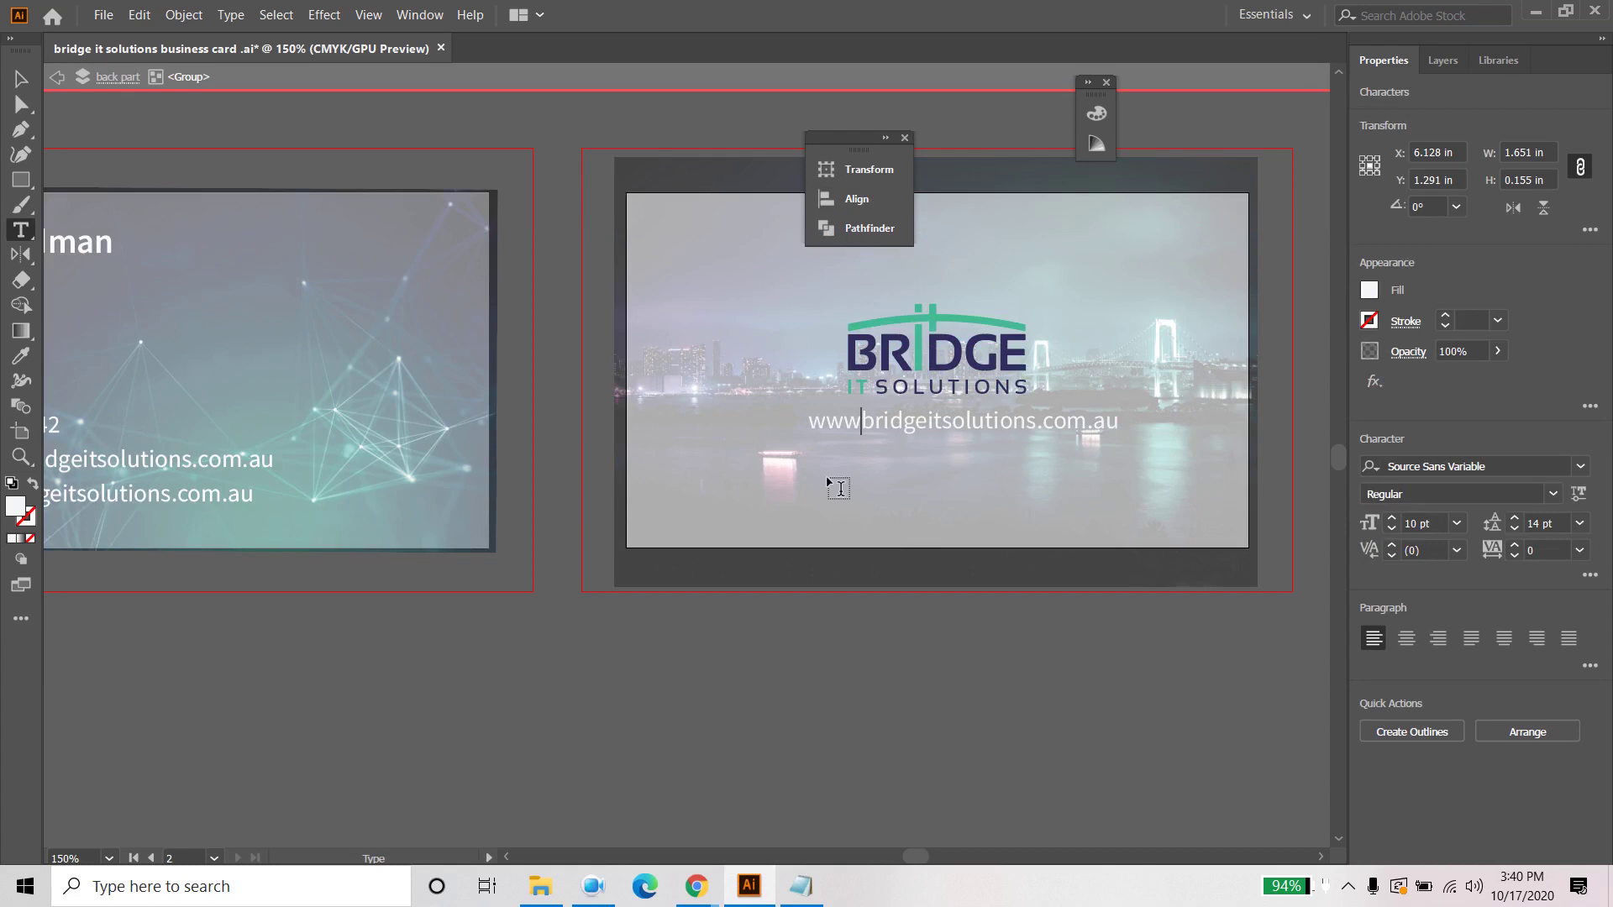
text(.)
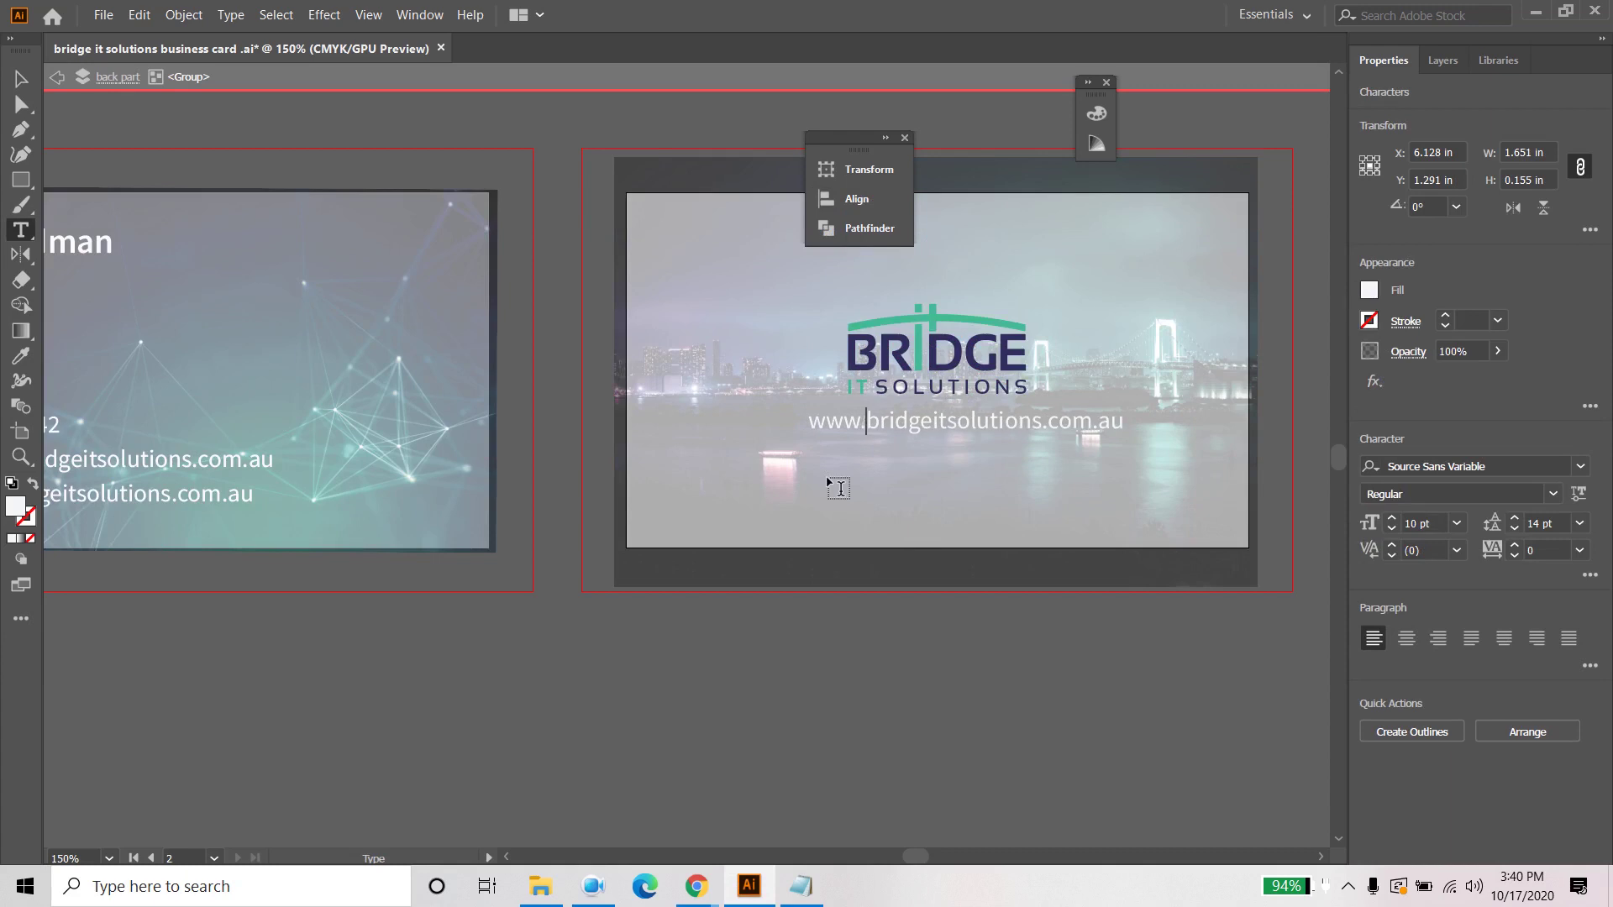
click(18, 79)
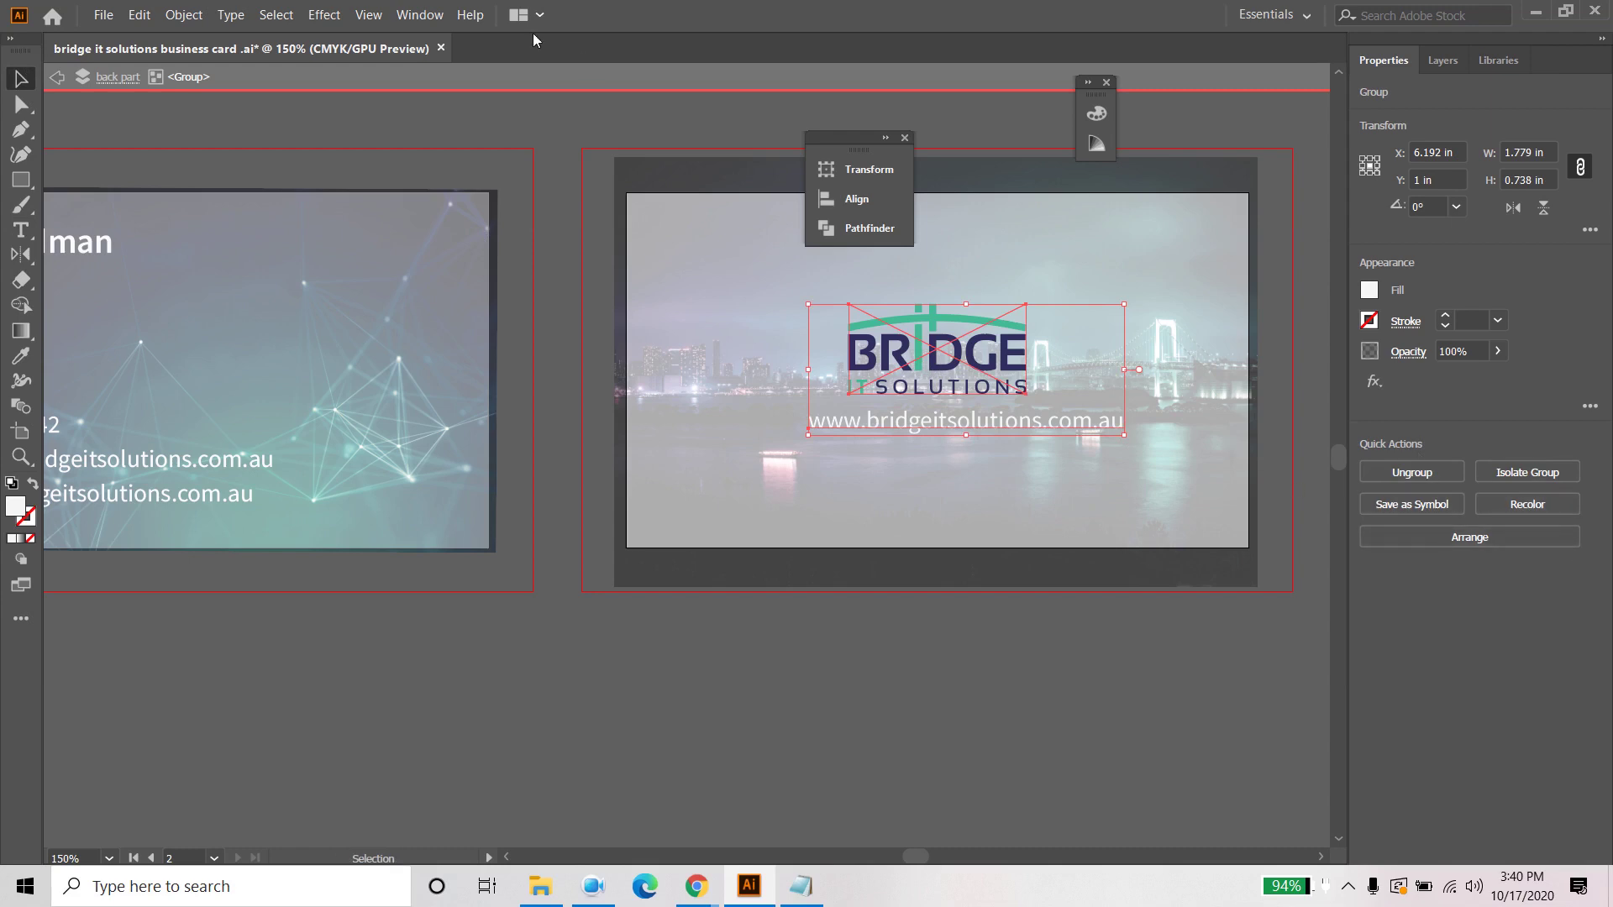
click(420, 15)
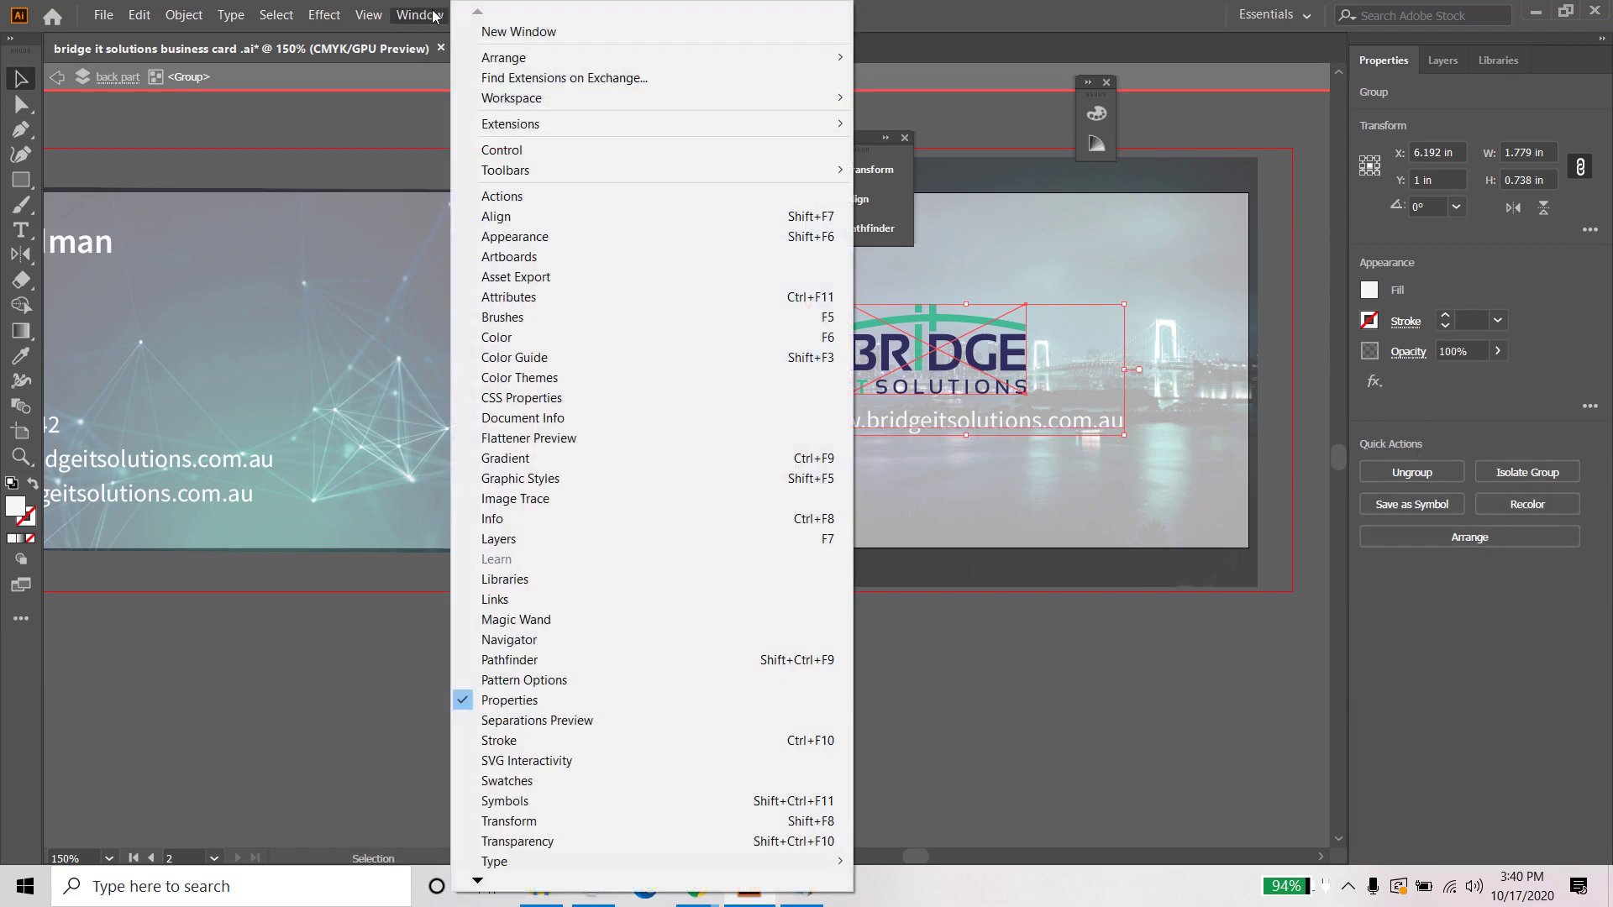
click(501, 216)
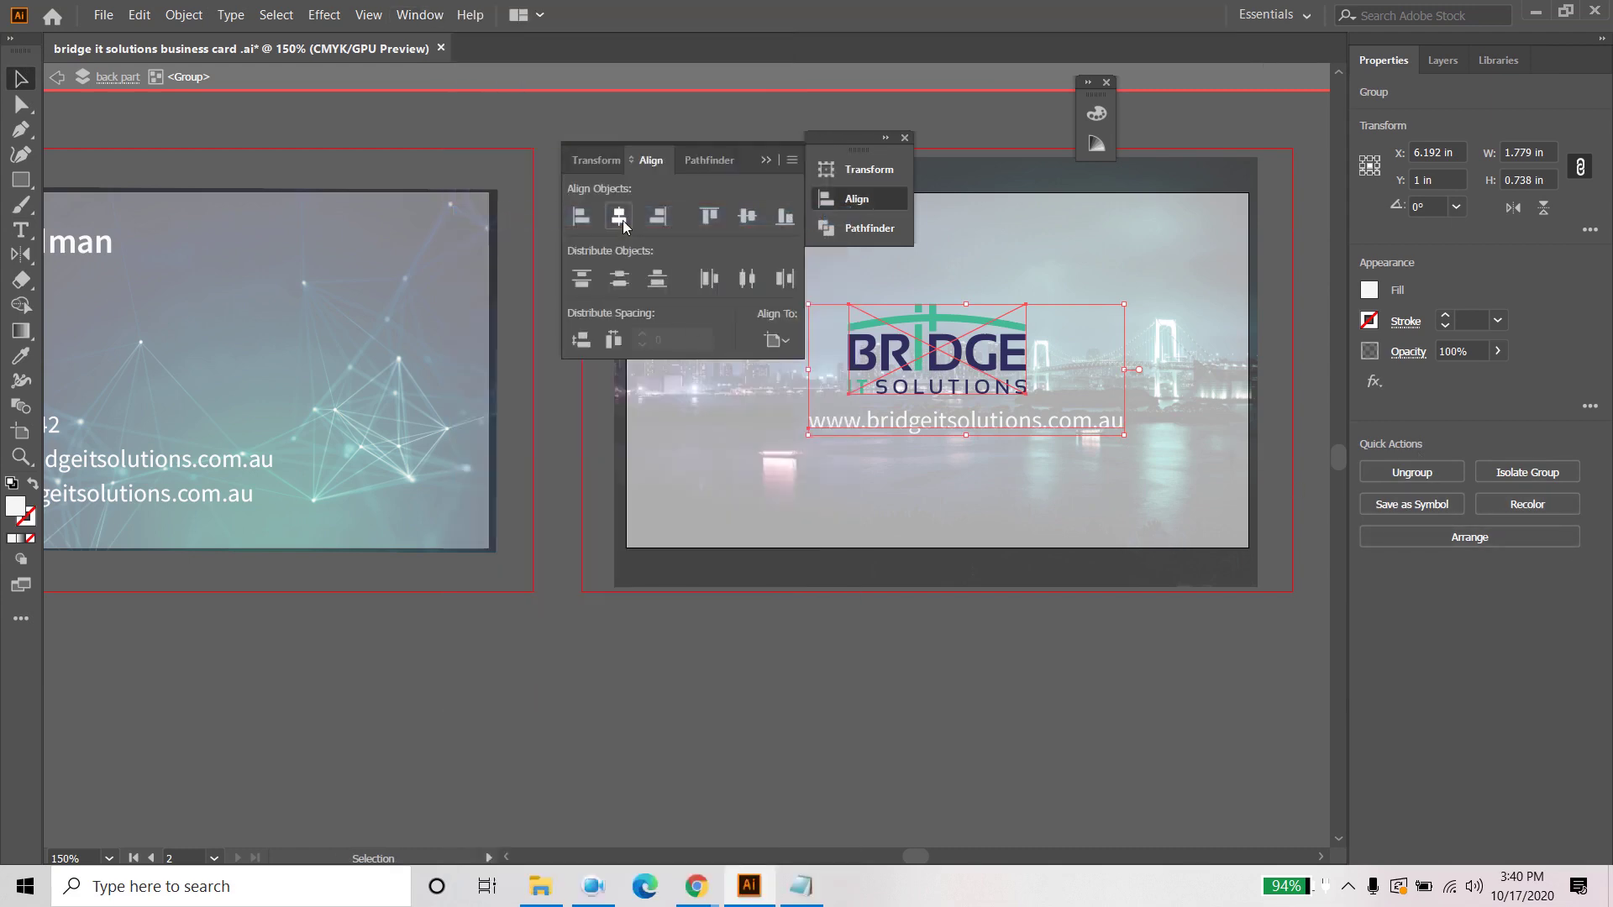
click(623, 222)
click(1053, 684)
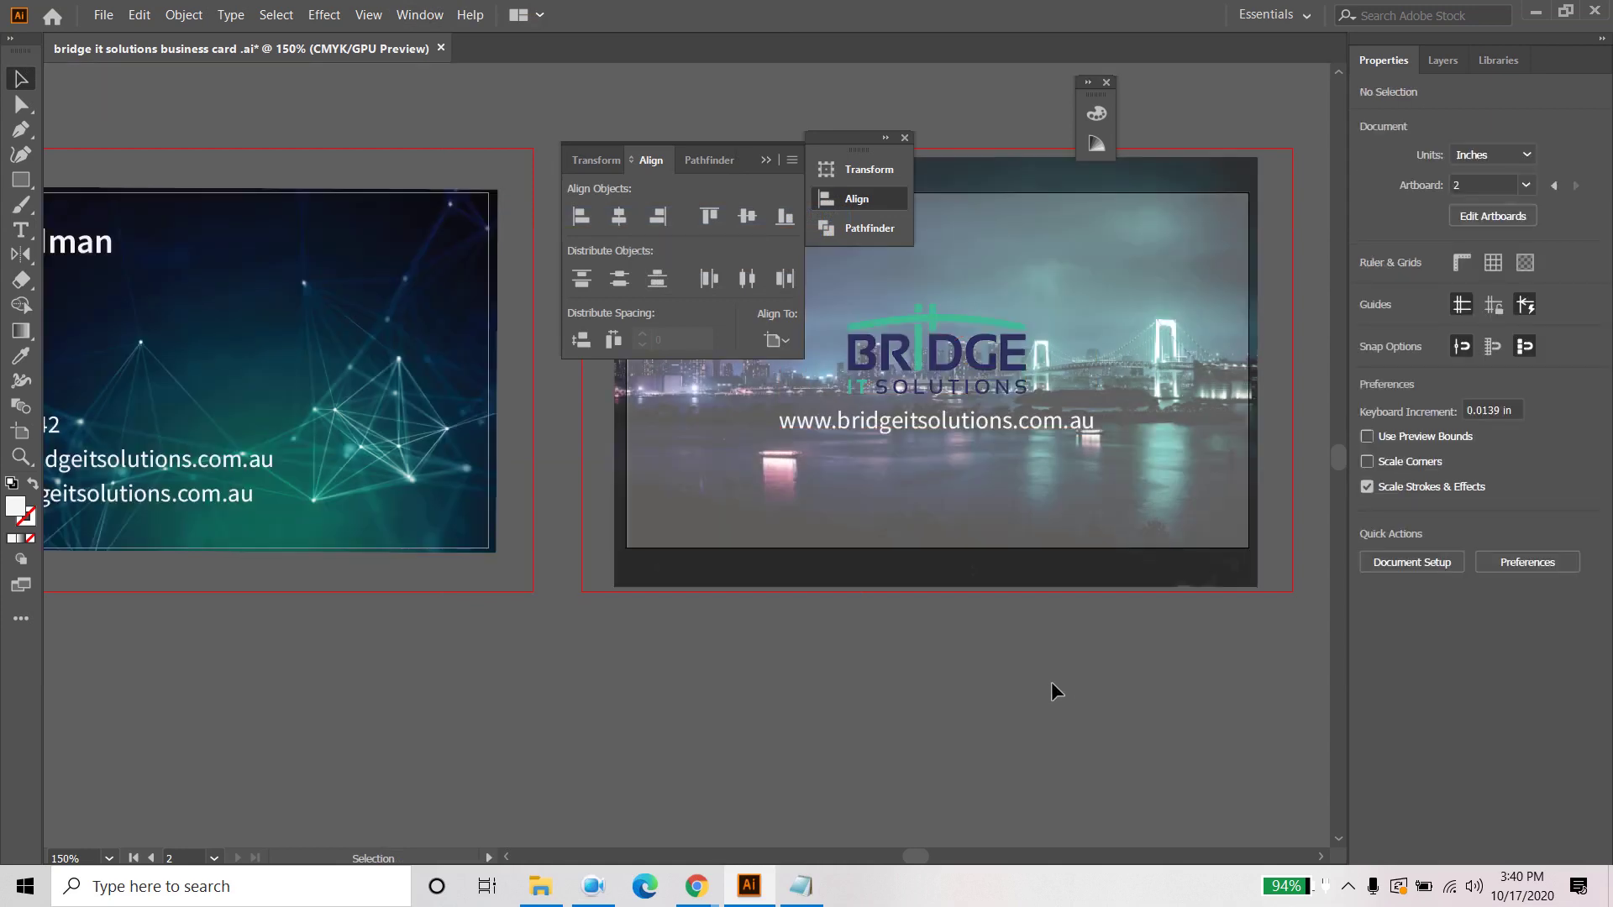
click(994, 394)
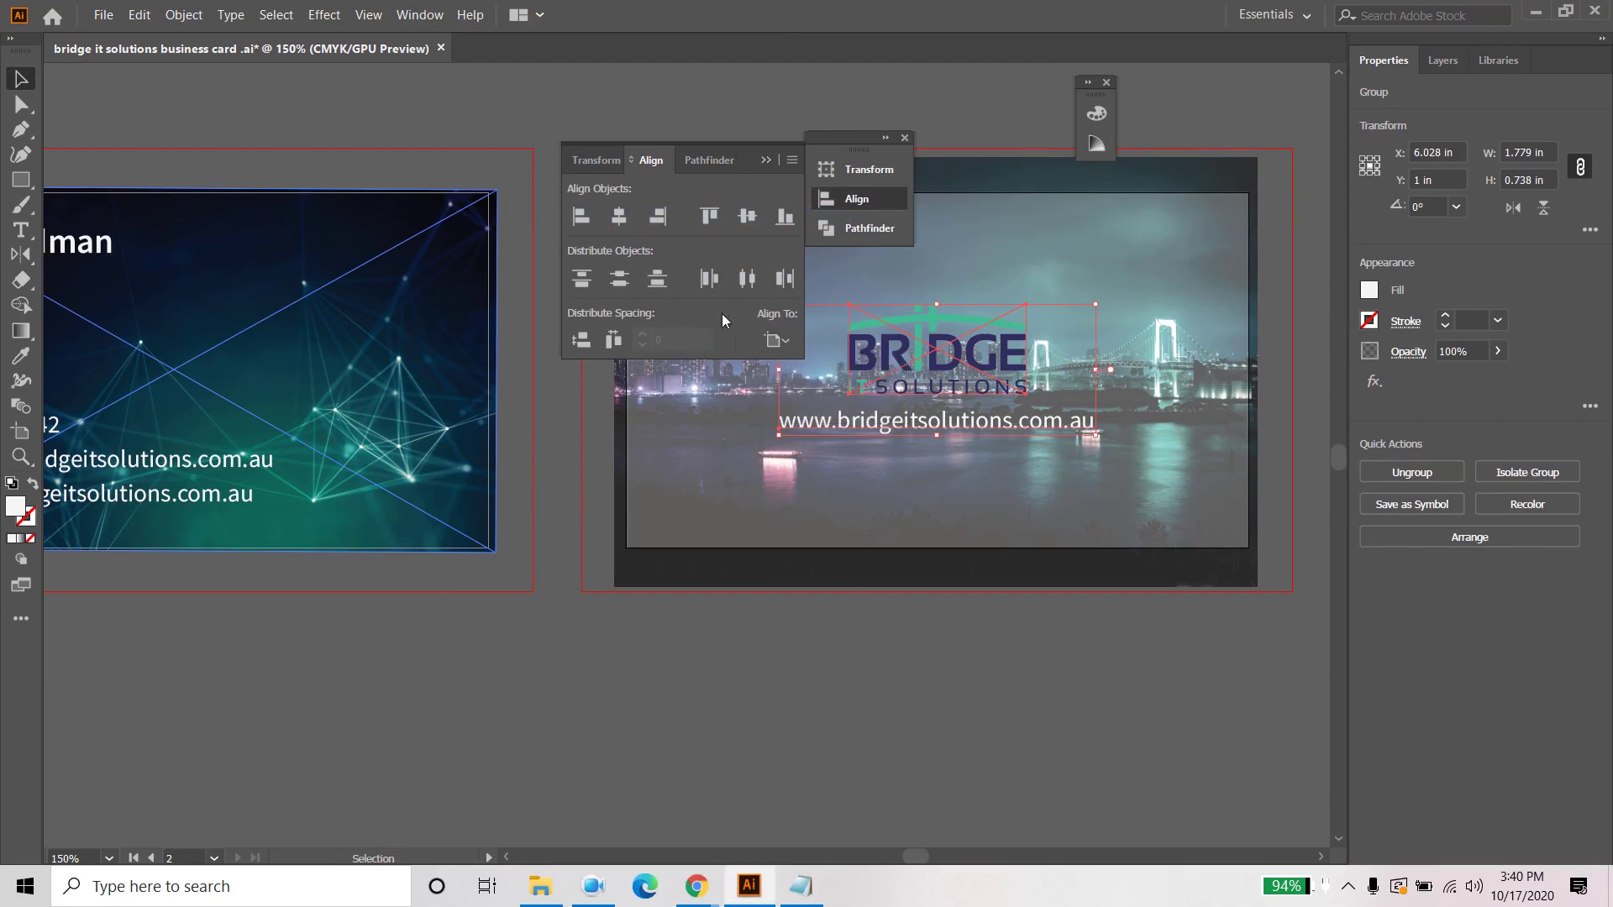
click(930, 676)
click(767, 162)
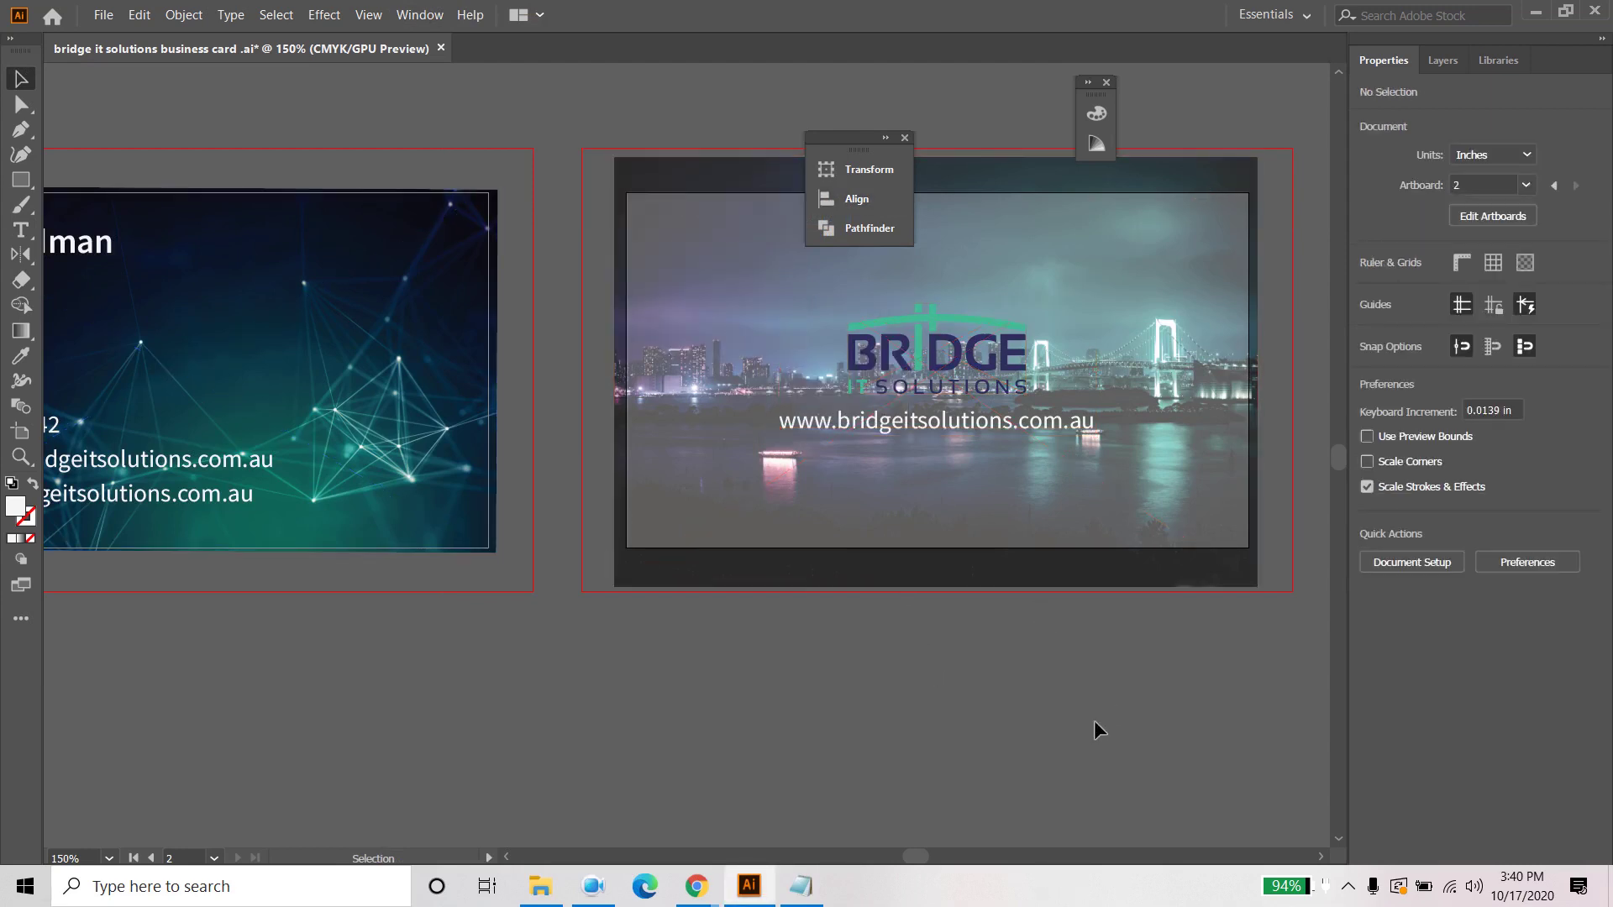
scroll(1082, 713, down, 1)
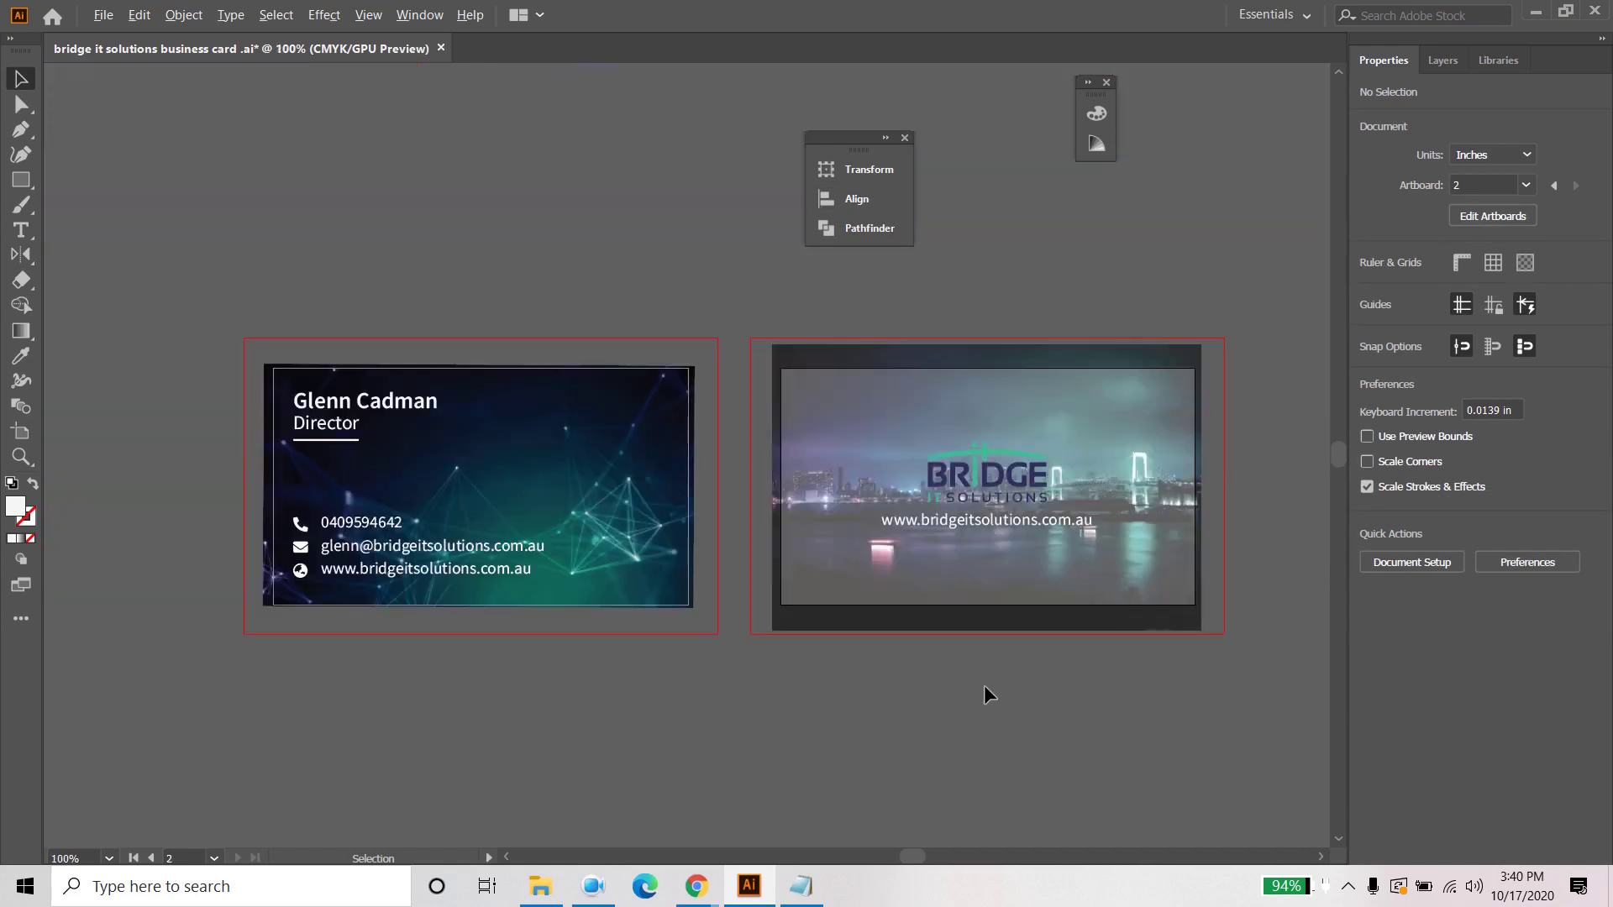
click(904, 140)
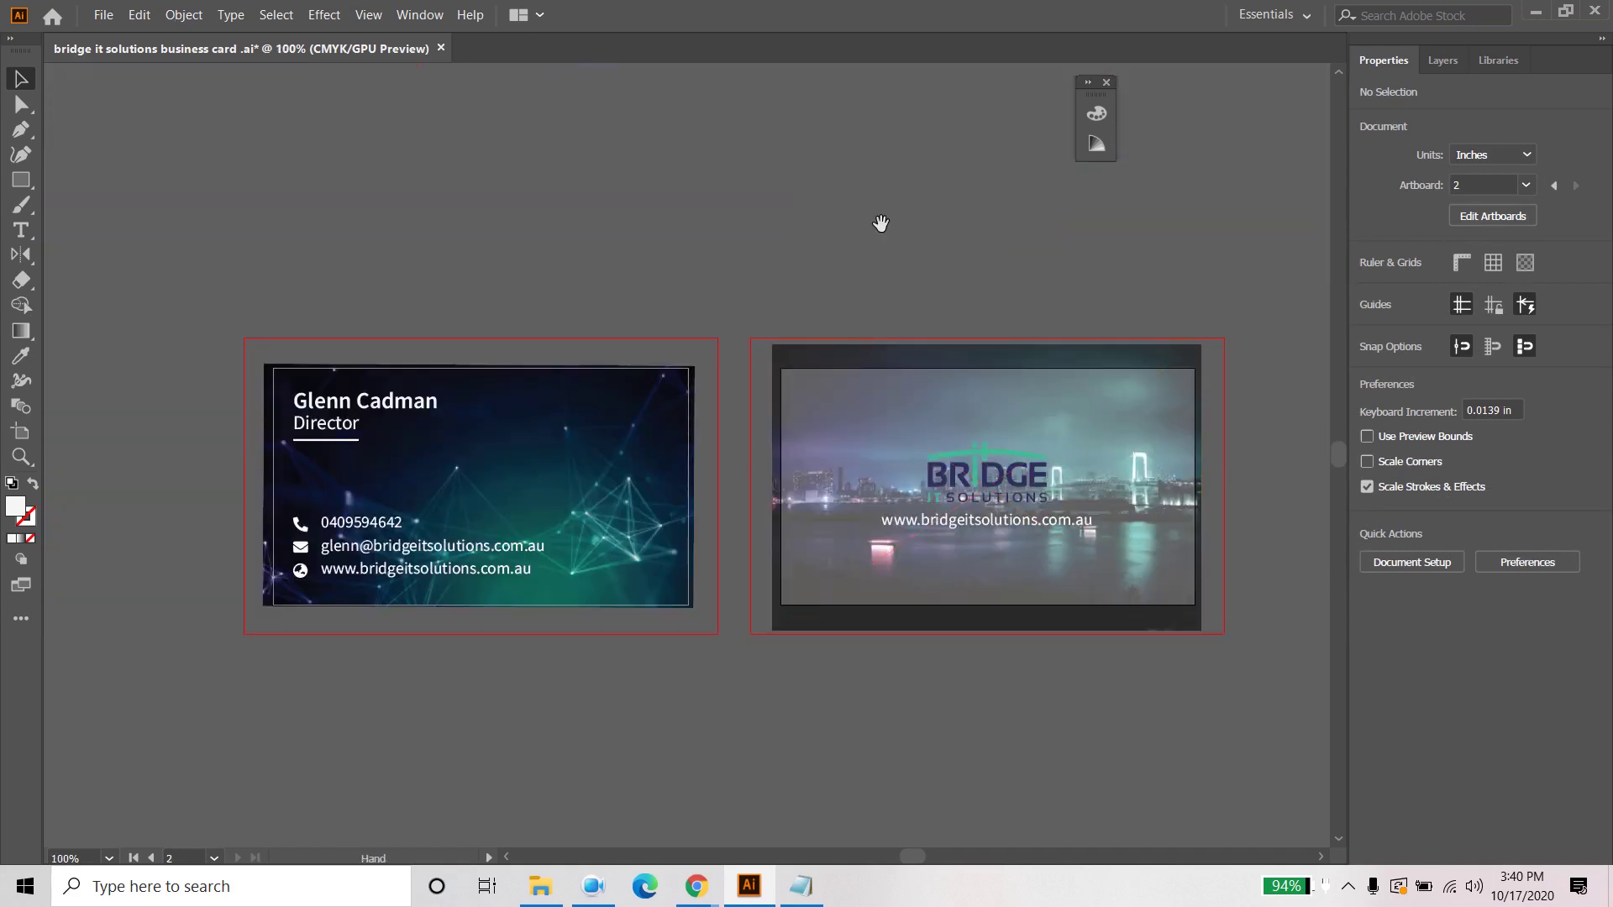
Step: Save the finished business card document and dismiss the warning raised by starting Save As during the save
drag(879, 224, 851, 148)
scroll(733, 189, up, 1)
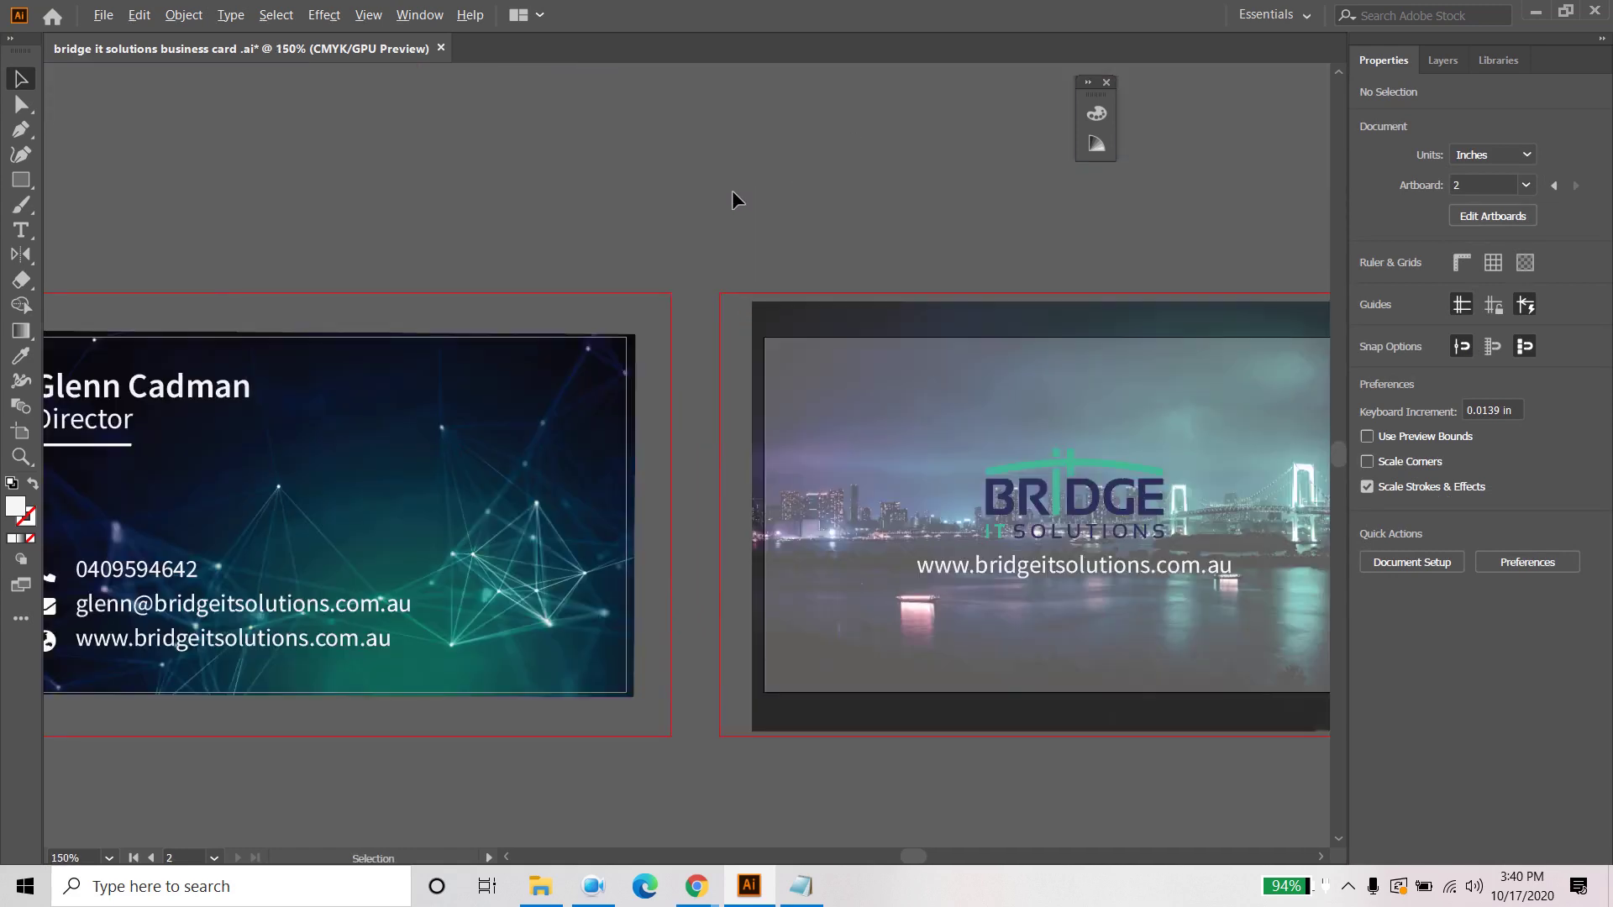
scroll(768, 223, down, 1)
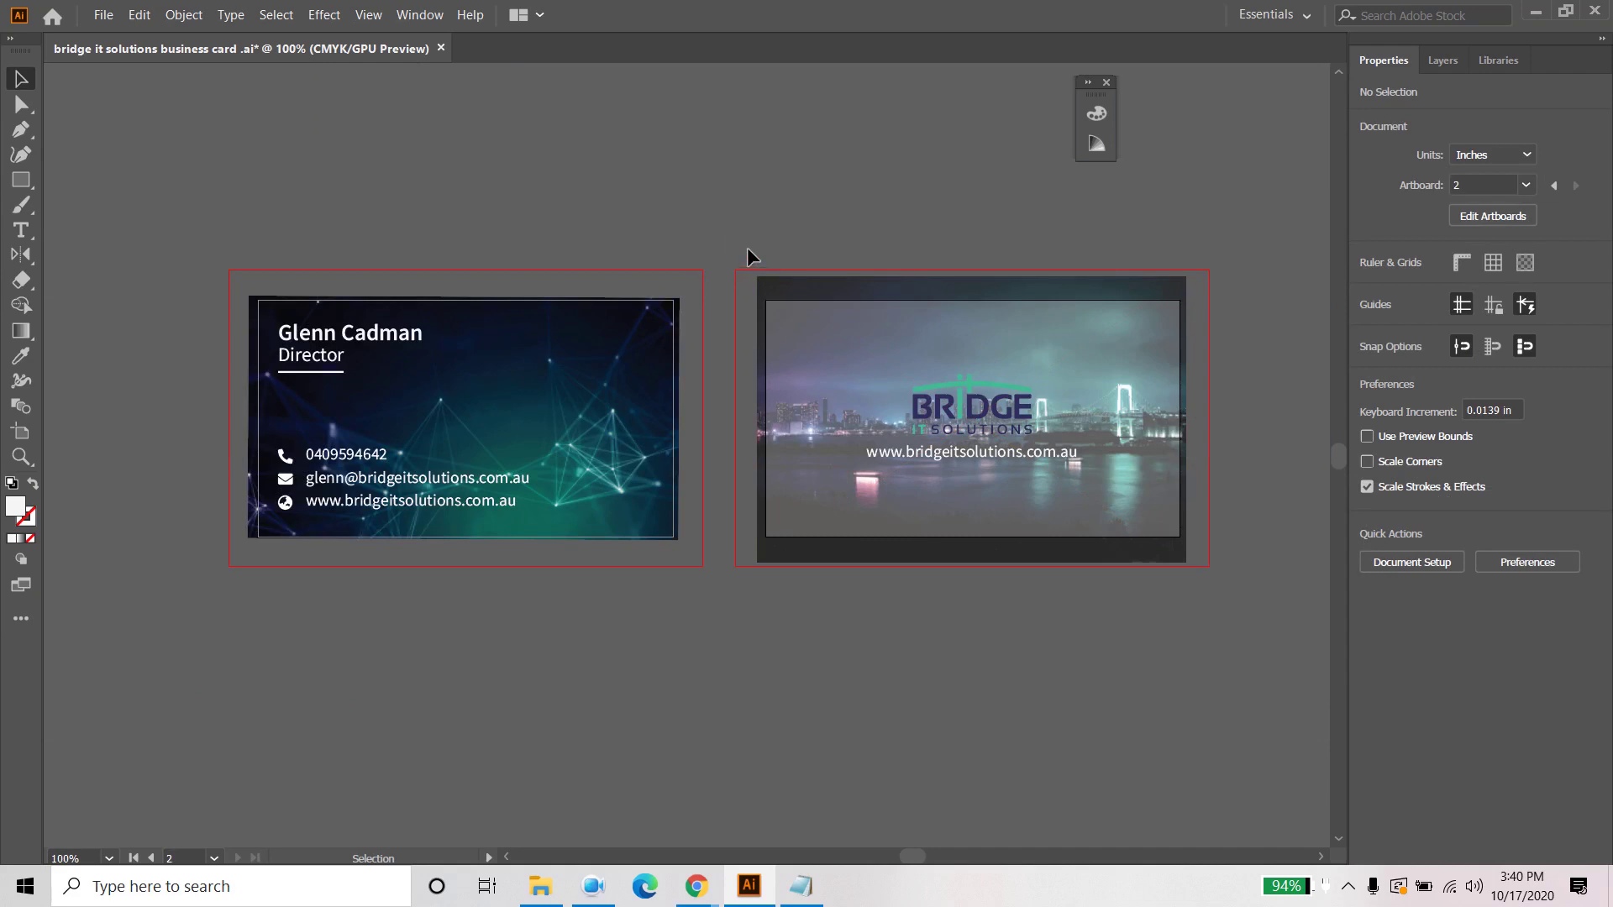
click(104, 15)
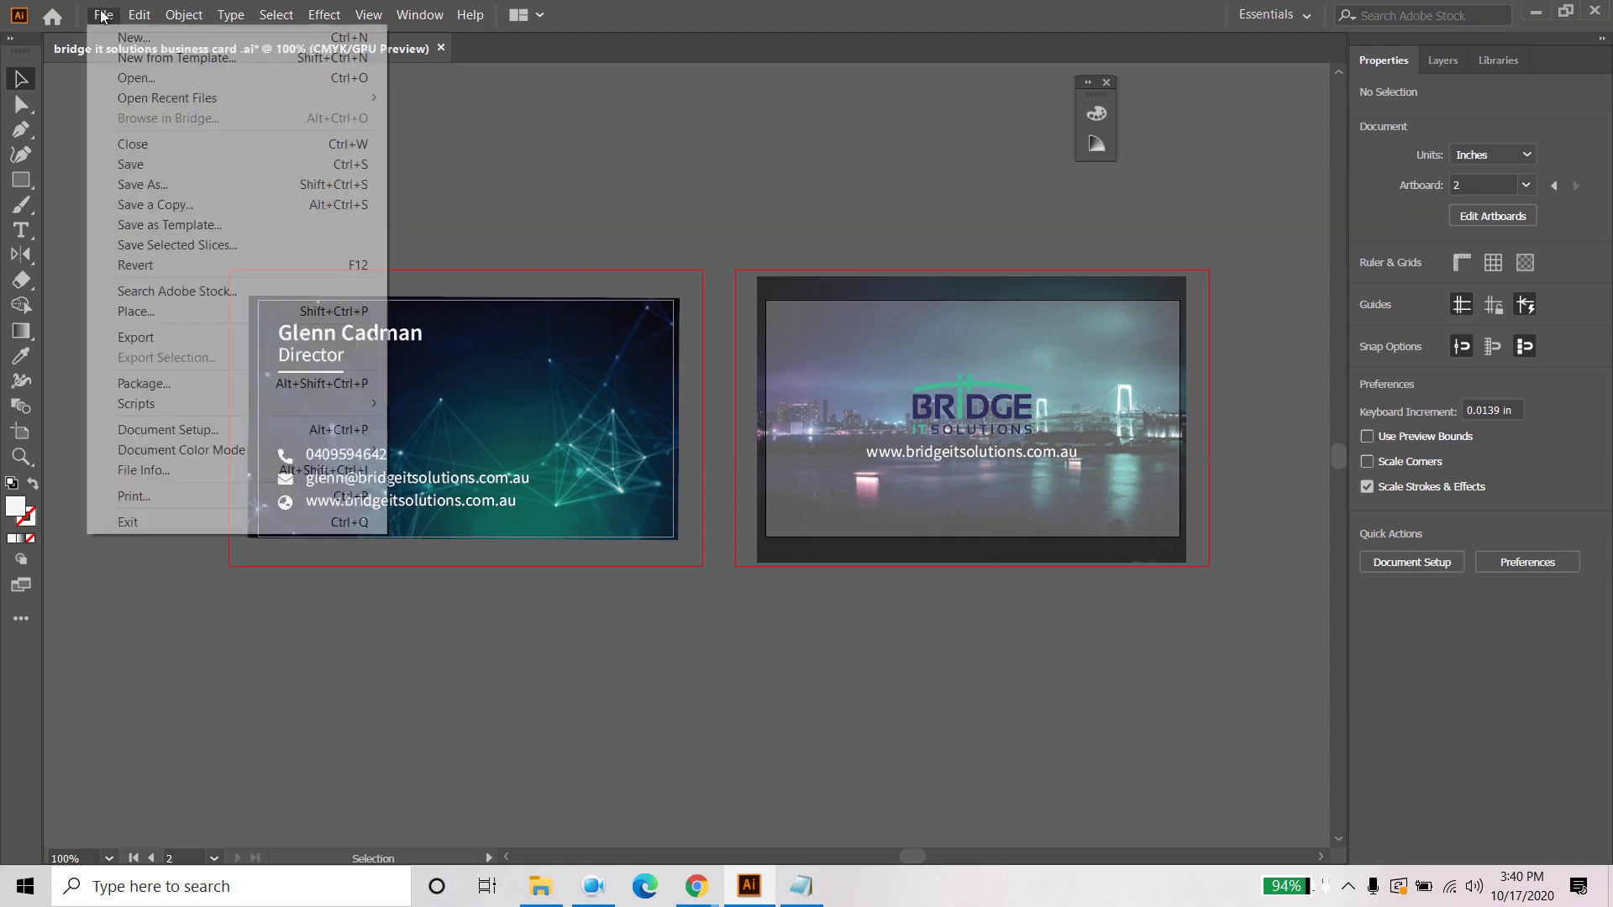
click(173, 166)
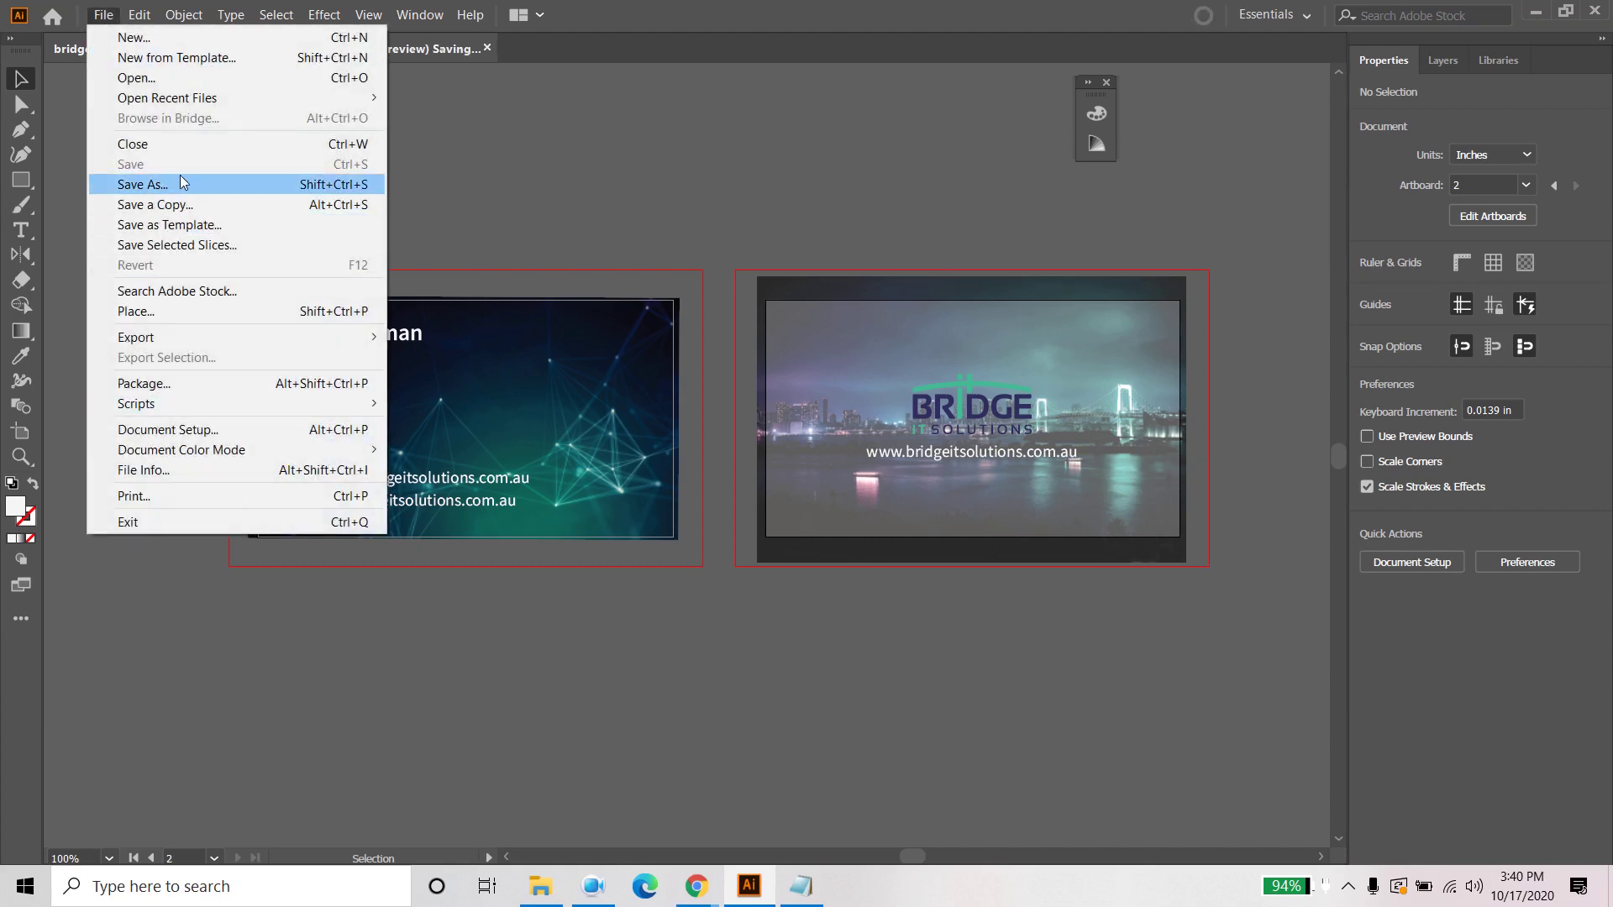
click(138, 184)
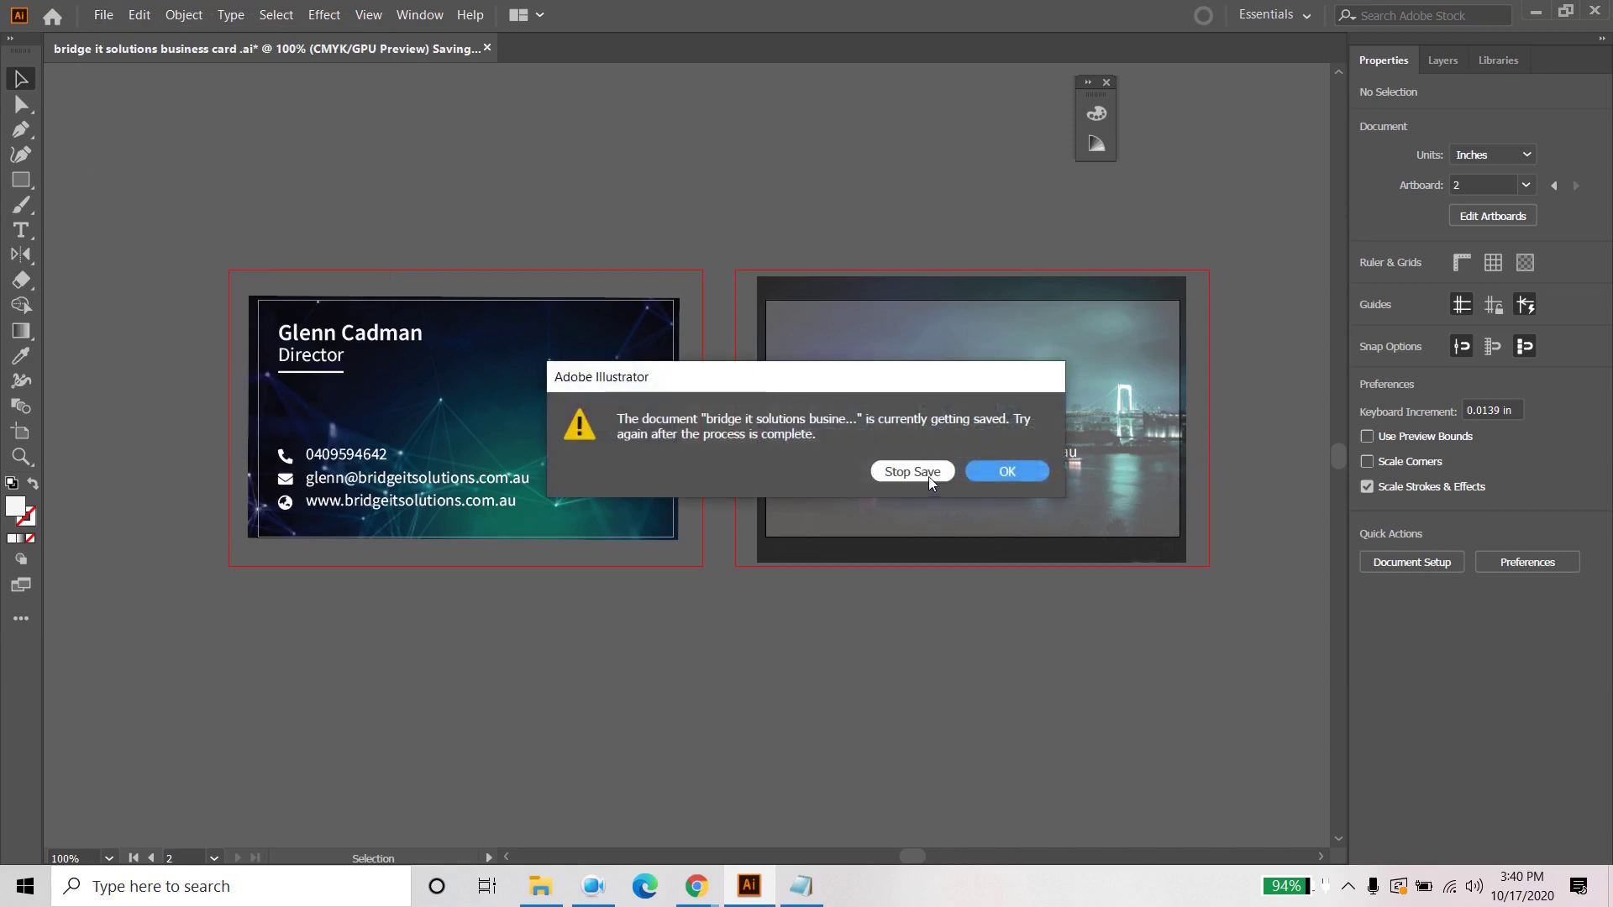
click(1025, 475)
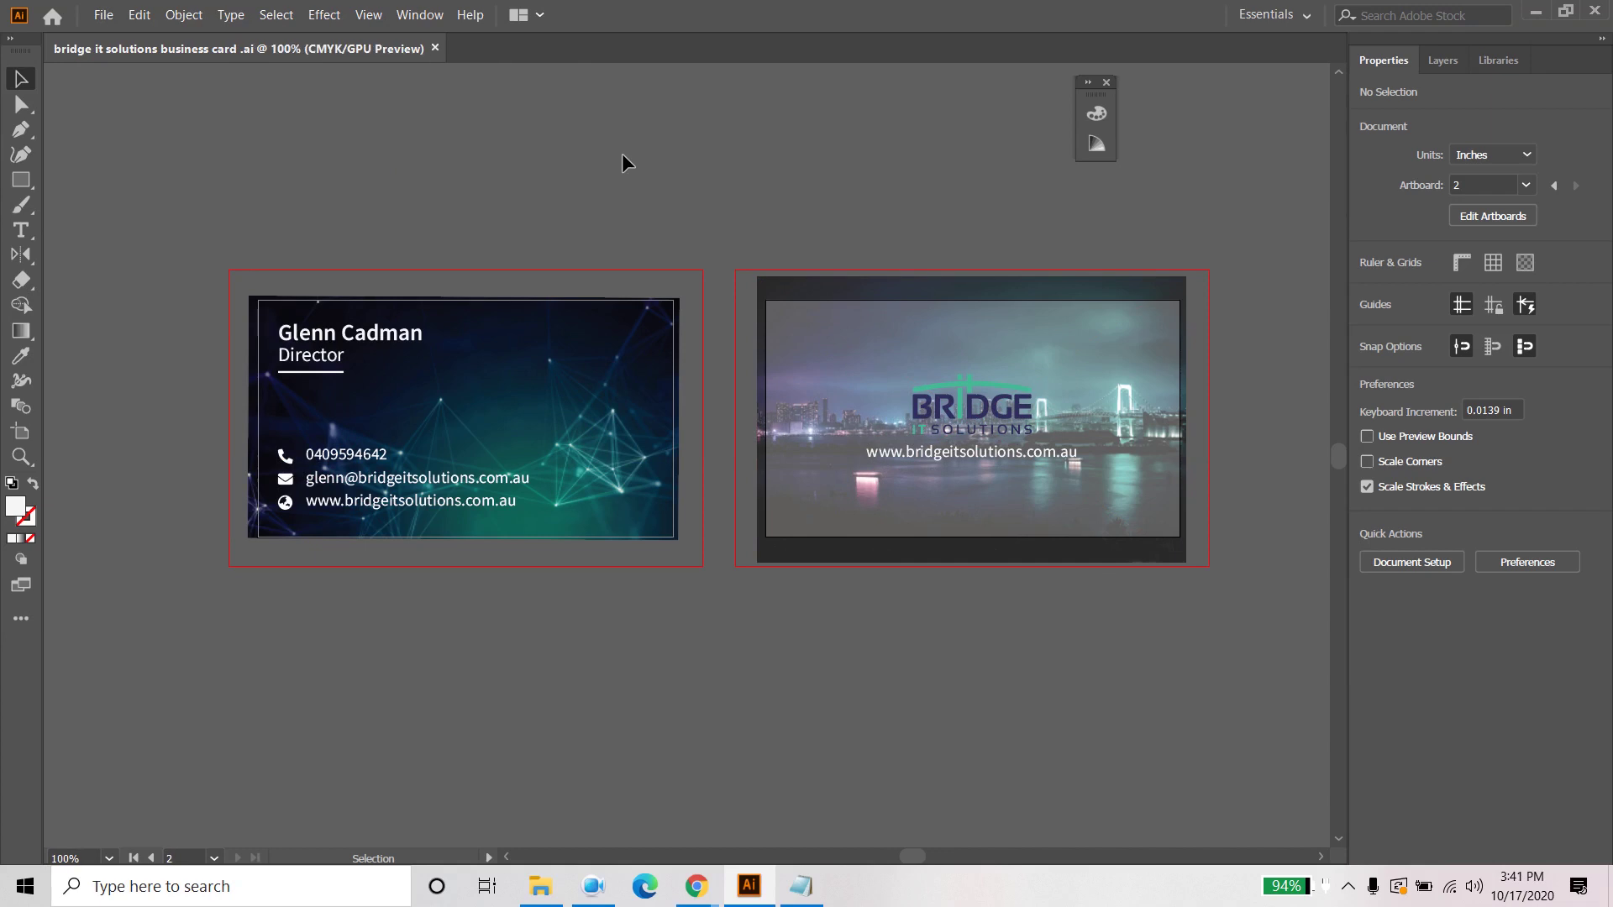
Step: Save a new version of the document as "bridge it solutions business card 2" in Adobe Illustrator format, accepting the default Illustrator options
click(106, 17)
click(154, 184)
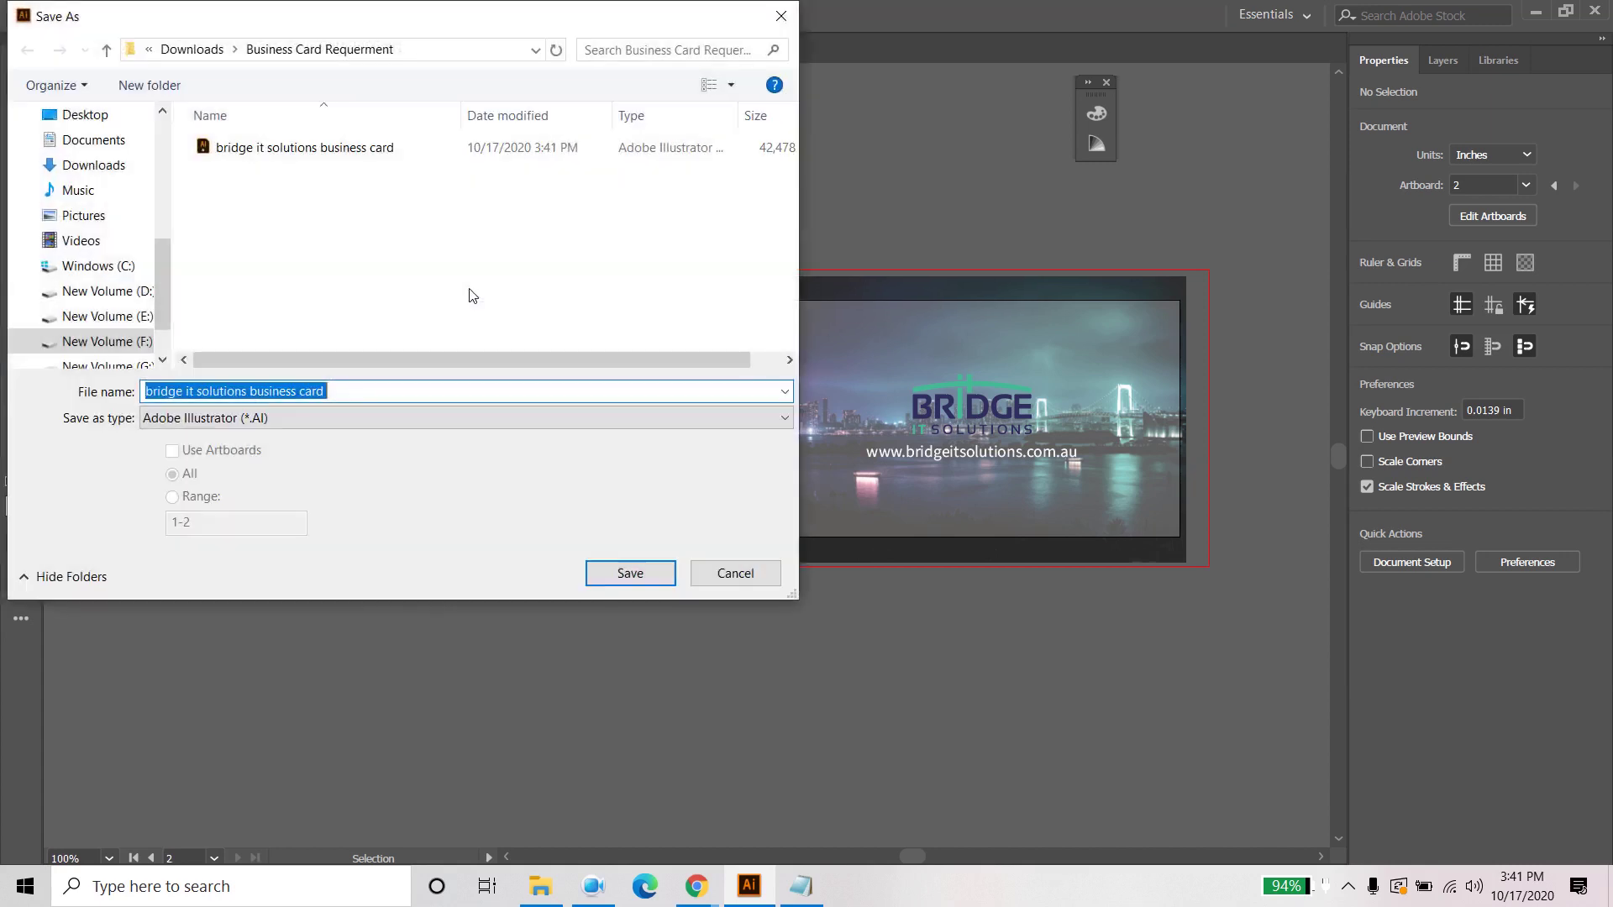
click(354, 395)
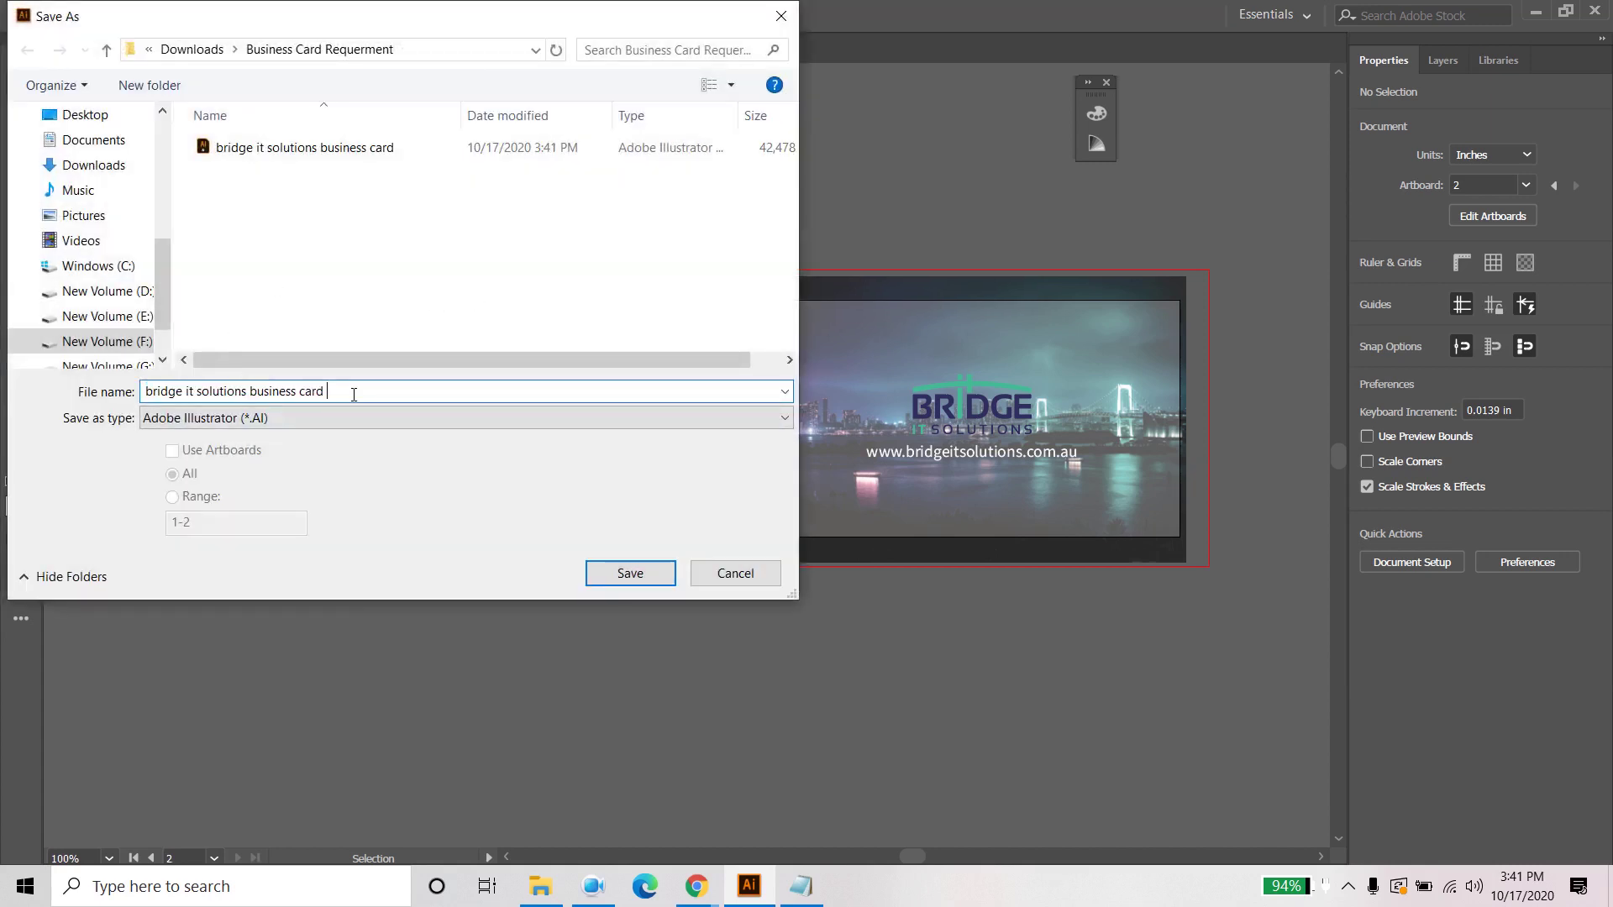
key(Return)
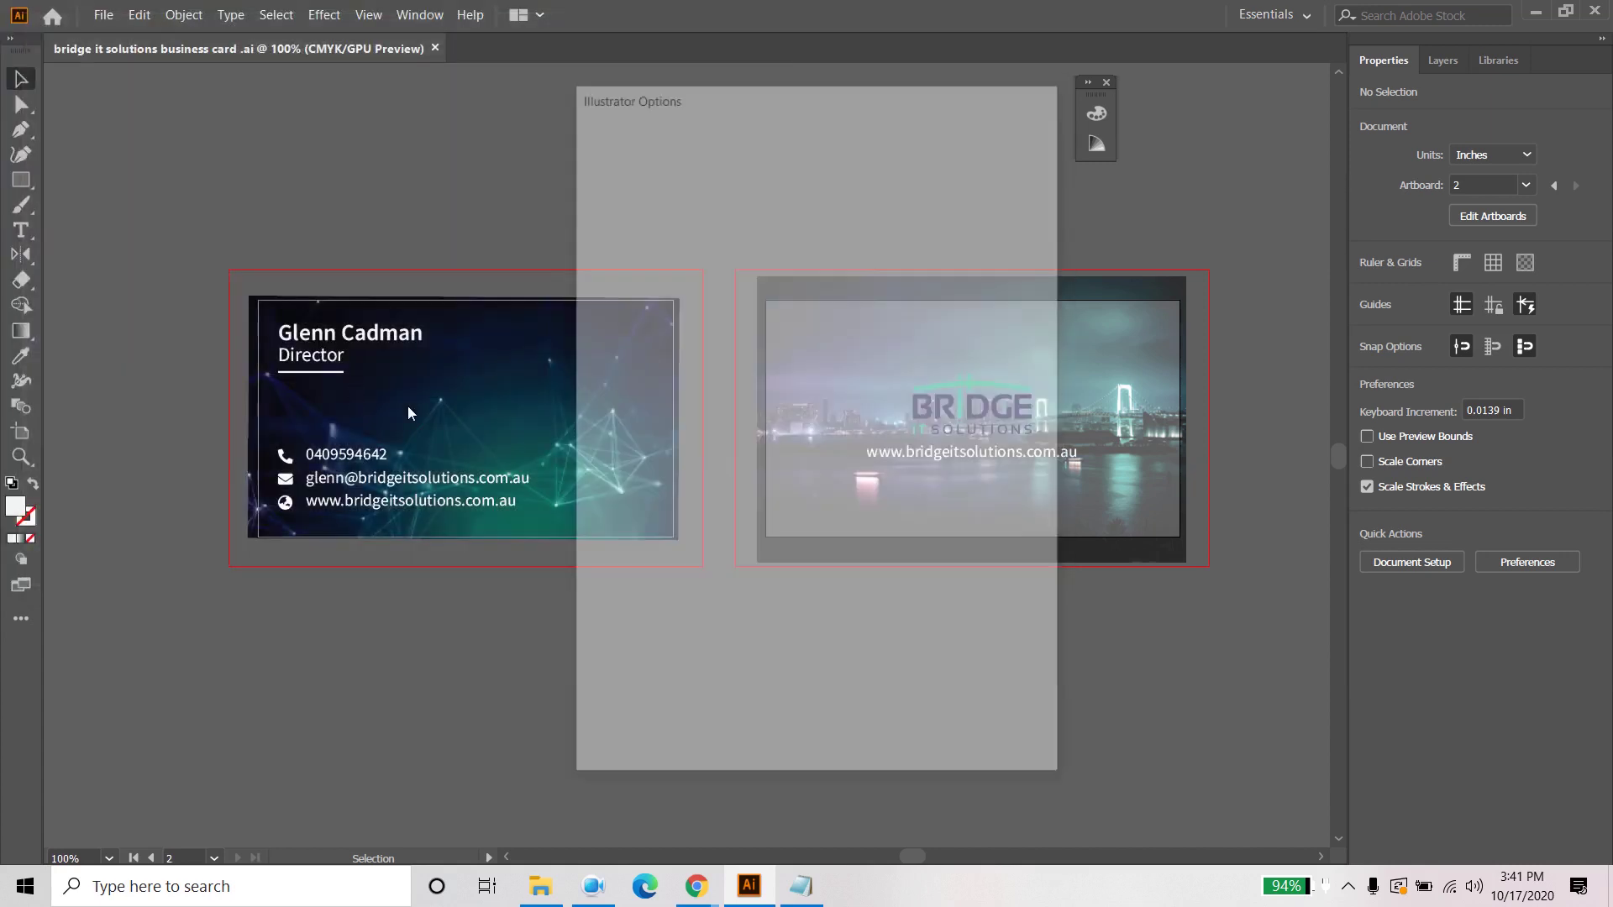
key(Return)
Step: Delete the rectangle beneath the skyline photo from the back part layer
scroll(970, 492, up, 2)
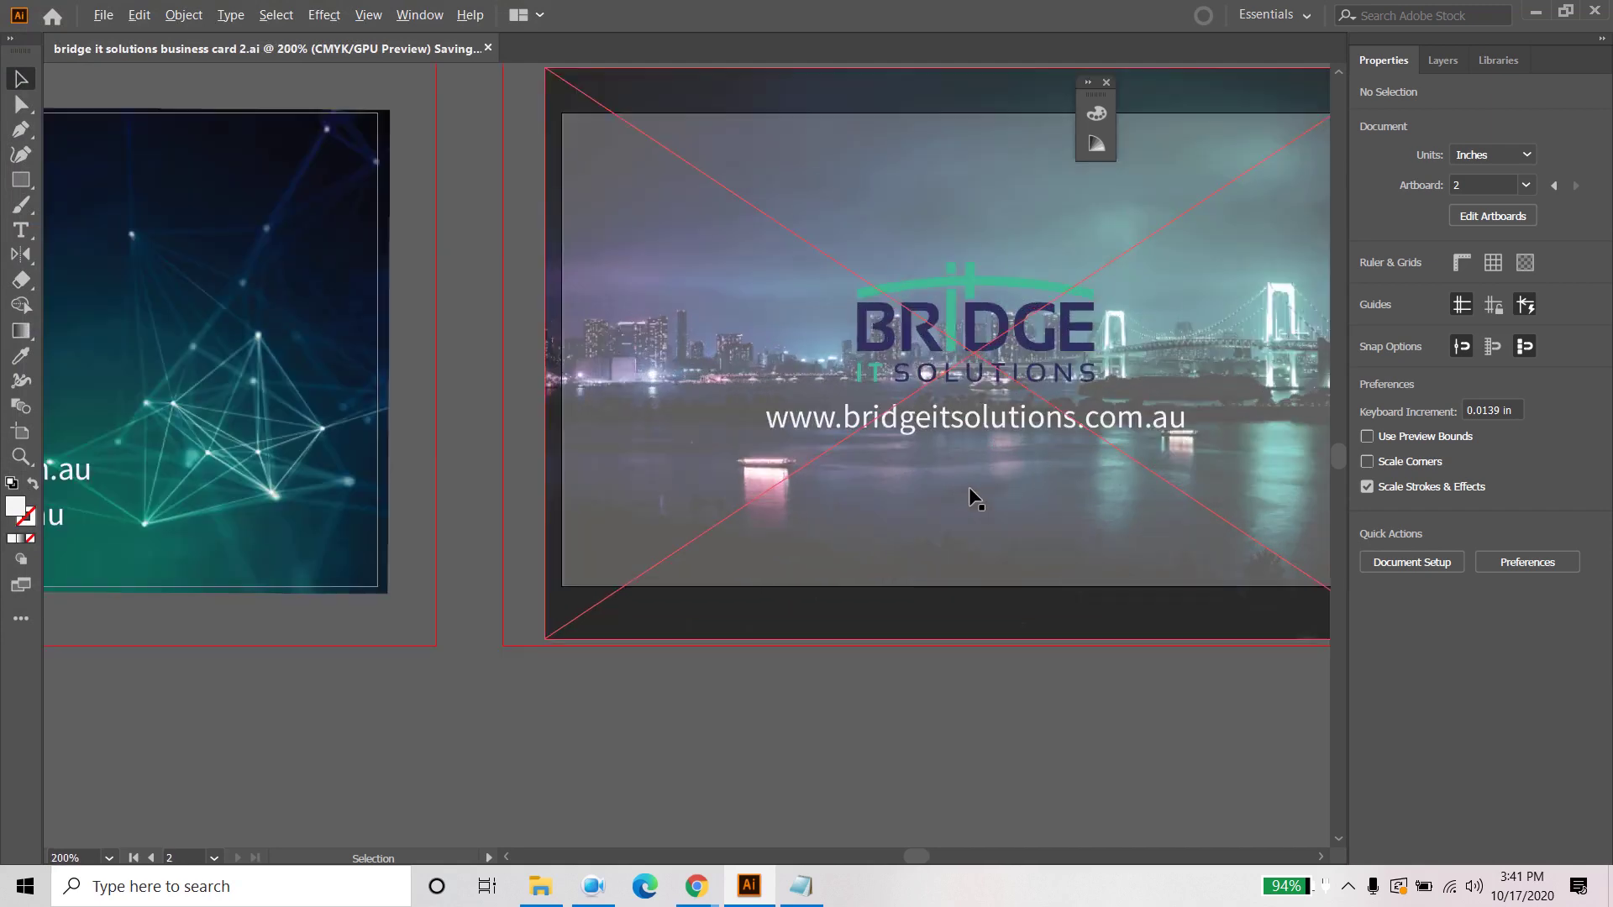
scroll(963, 482, down, 3)
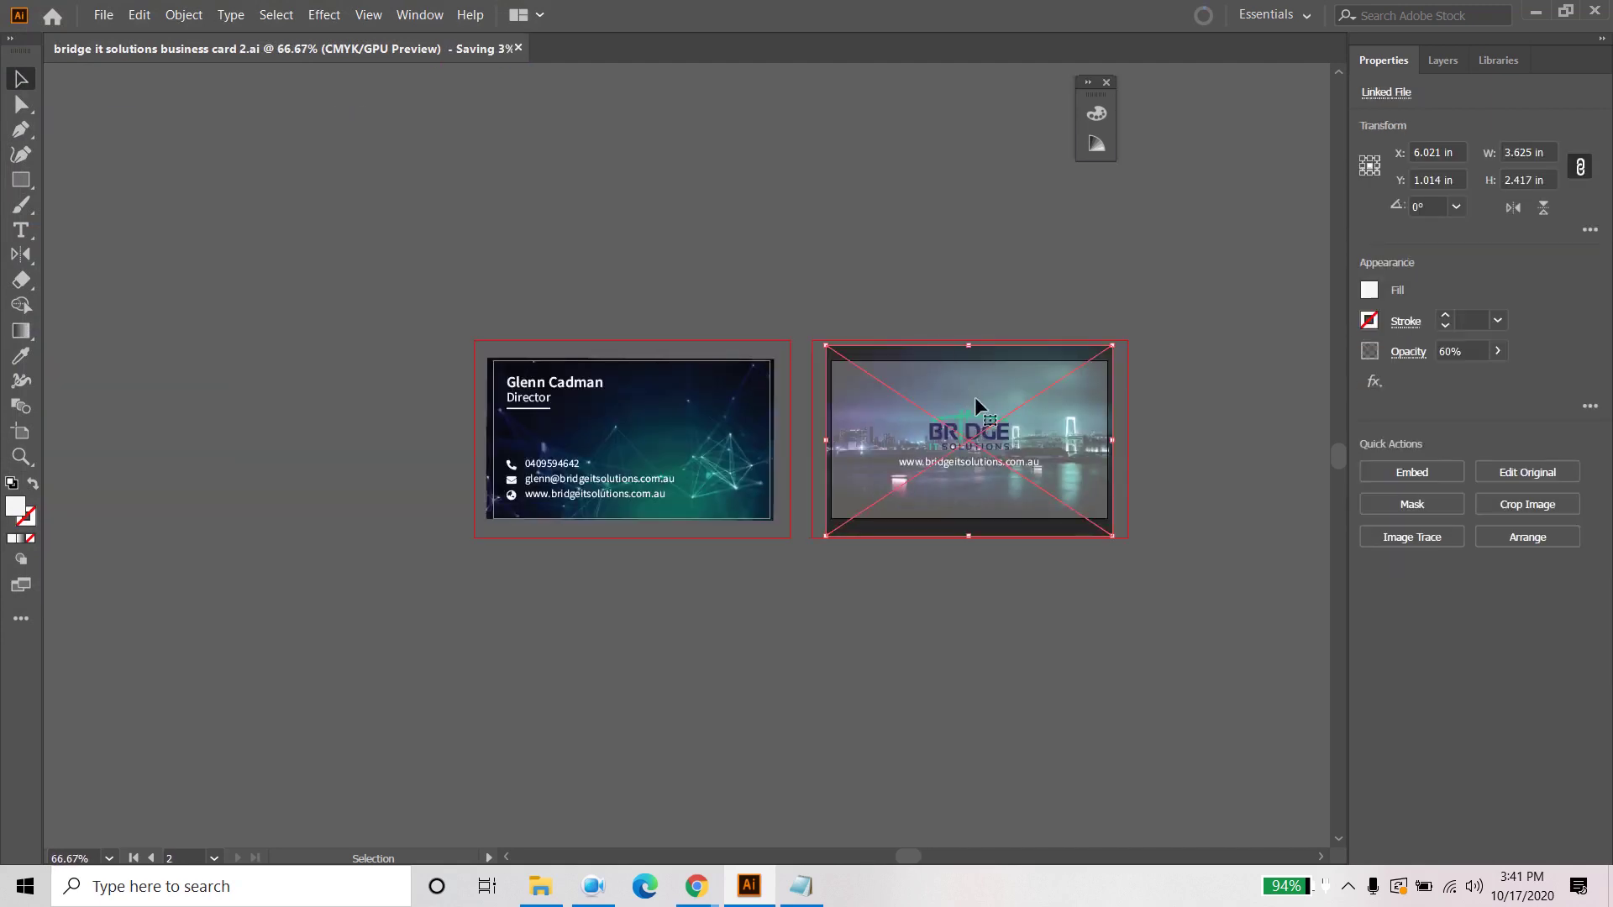
click(1440, 63)
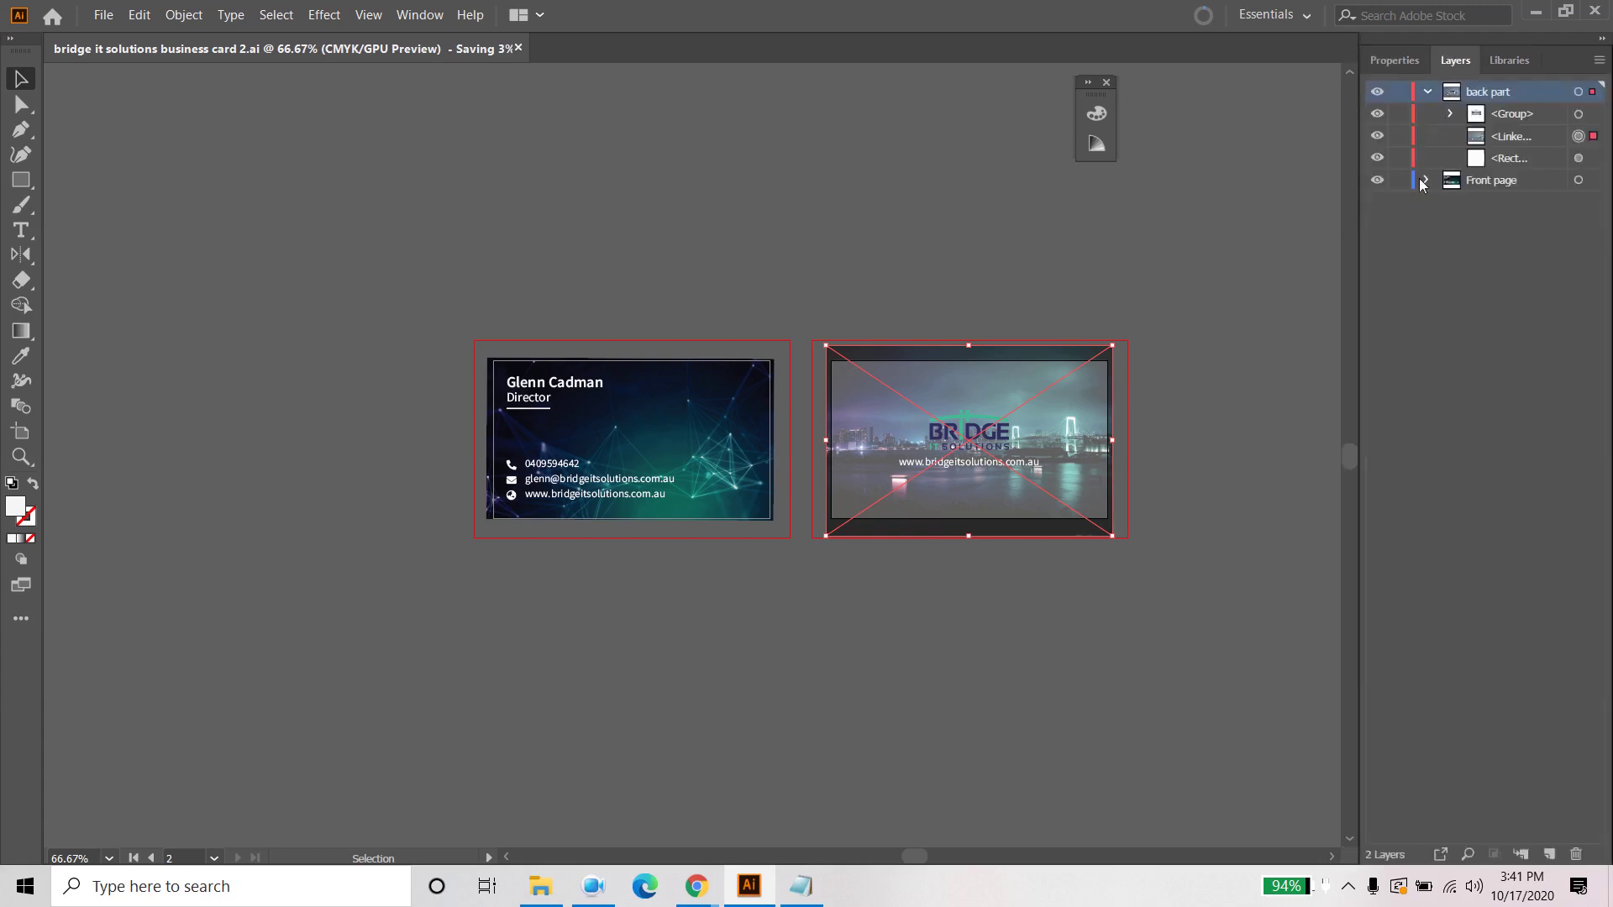
click(1525, 137)
click(1523, 164)
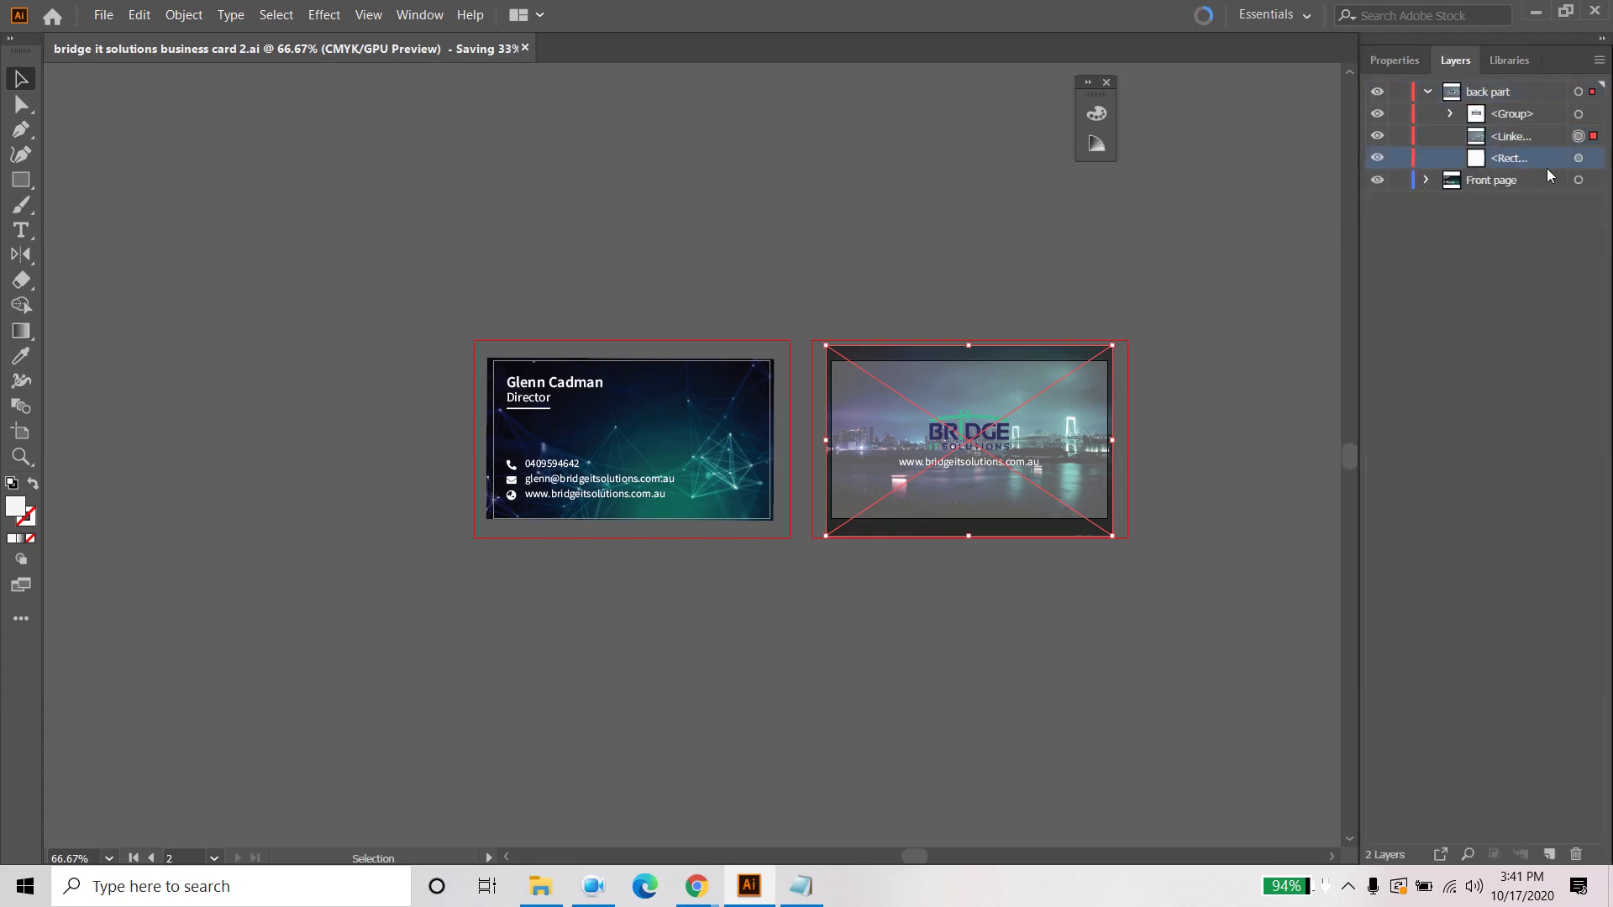
click(1592, 164)
key(Delete)
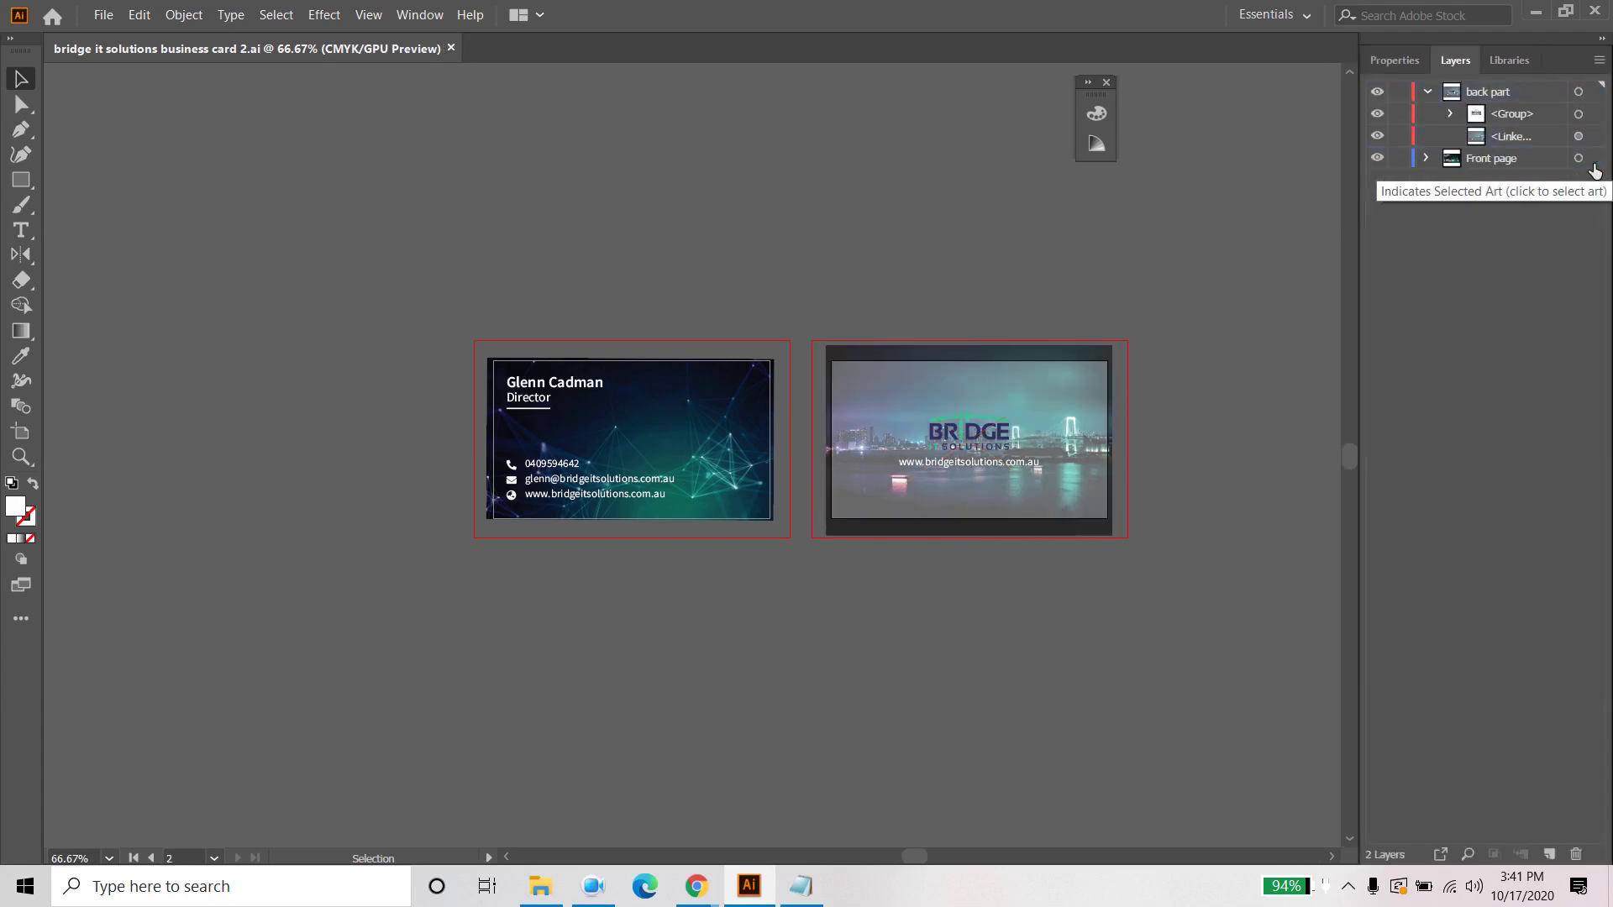
Step: Set the opacity of the skyline photo on the back card to 100%
click(1598, 140)
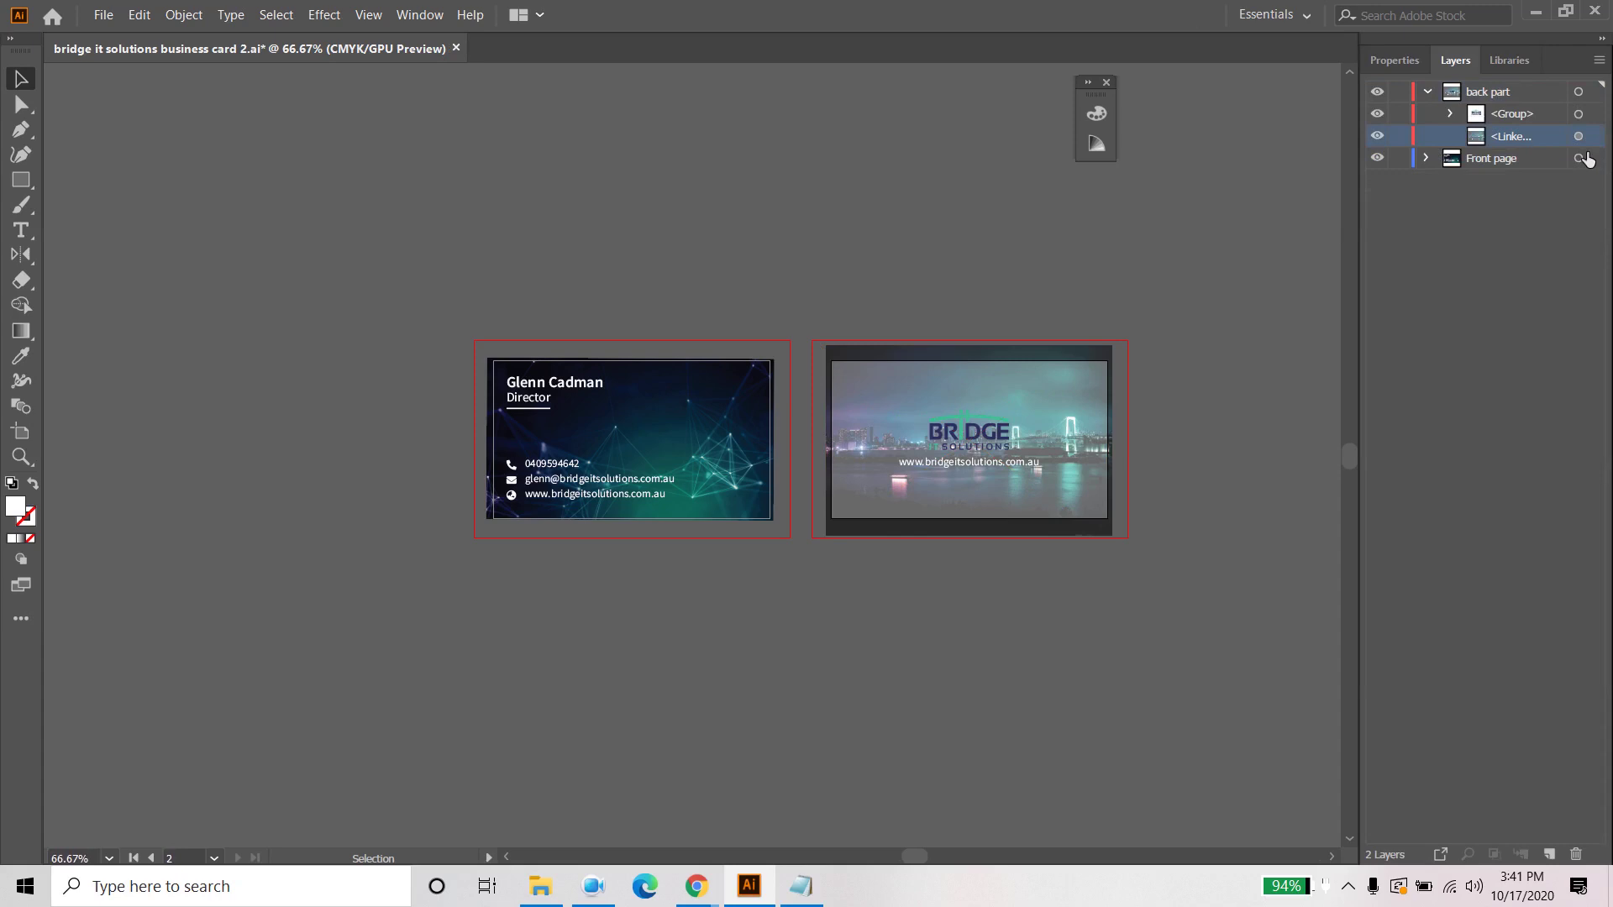
click(1395, 60)
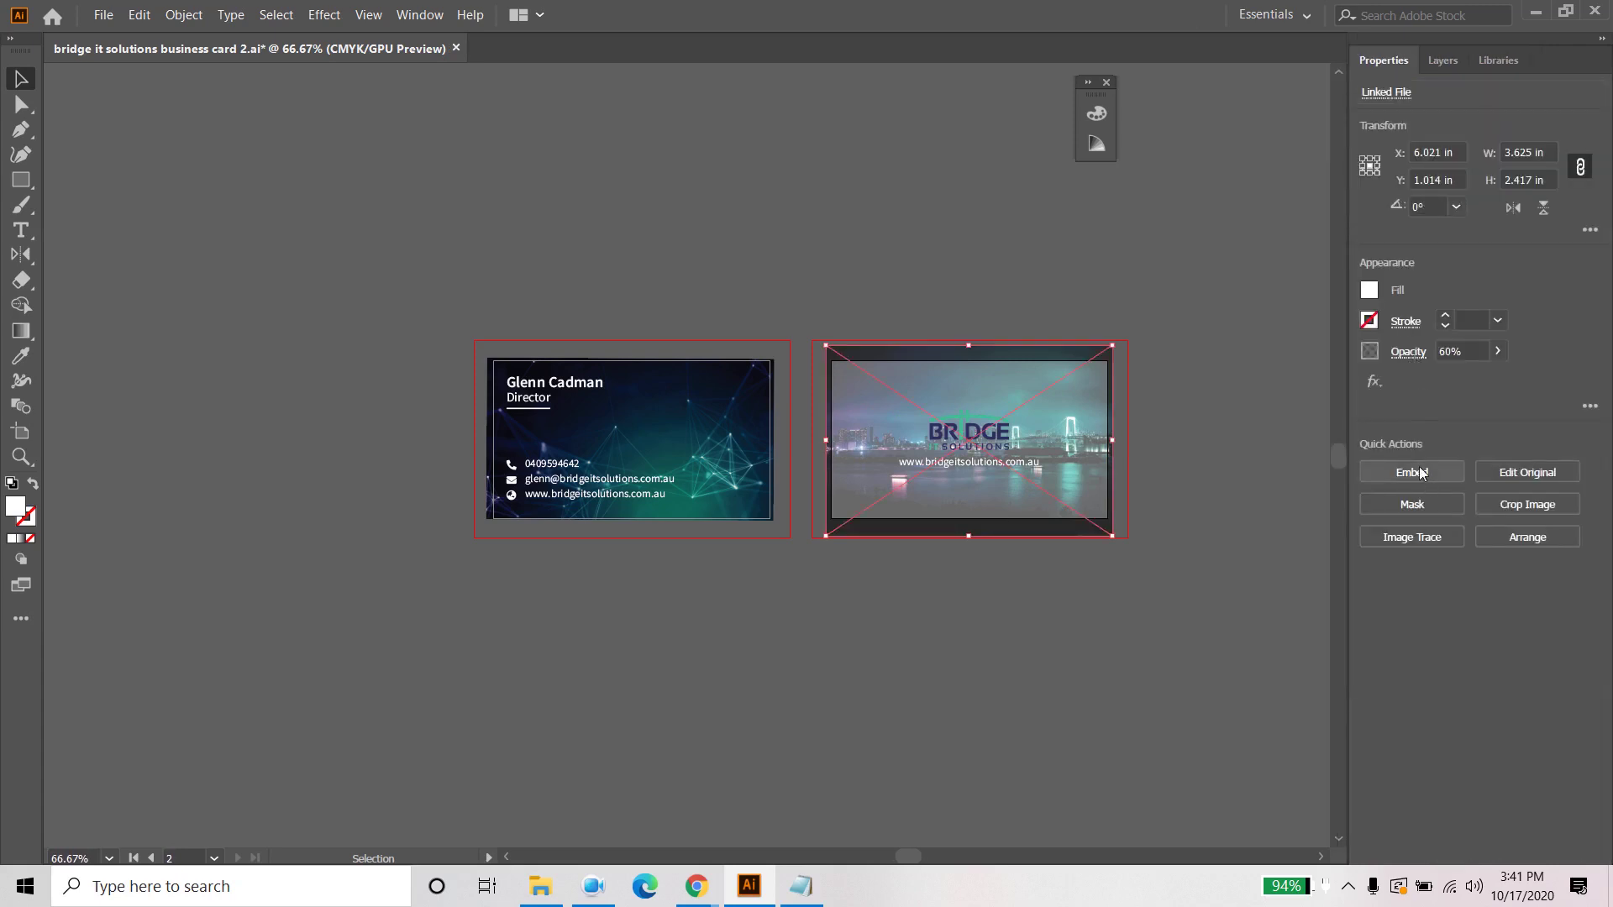
click(1498, 351)
drag(1462, 376, 1582, 404)
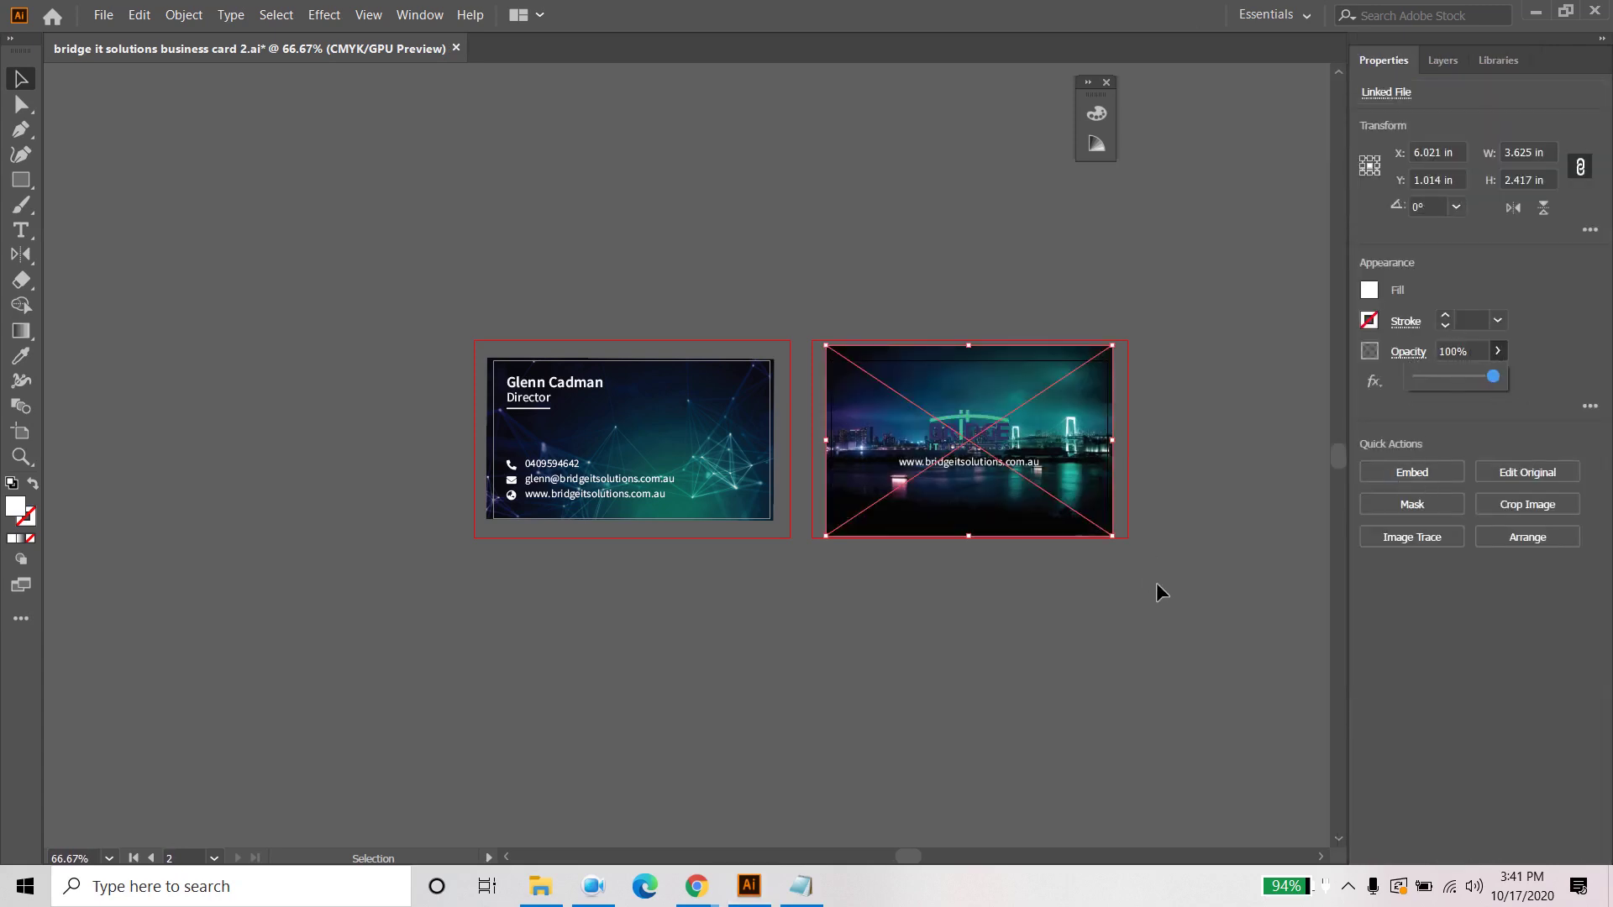
click(1120, 468)
Step: Cut the skyline photo from the back card and paste it into the Front page layer
click(1106, 446)
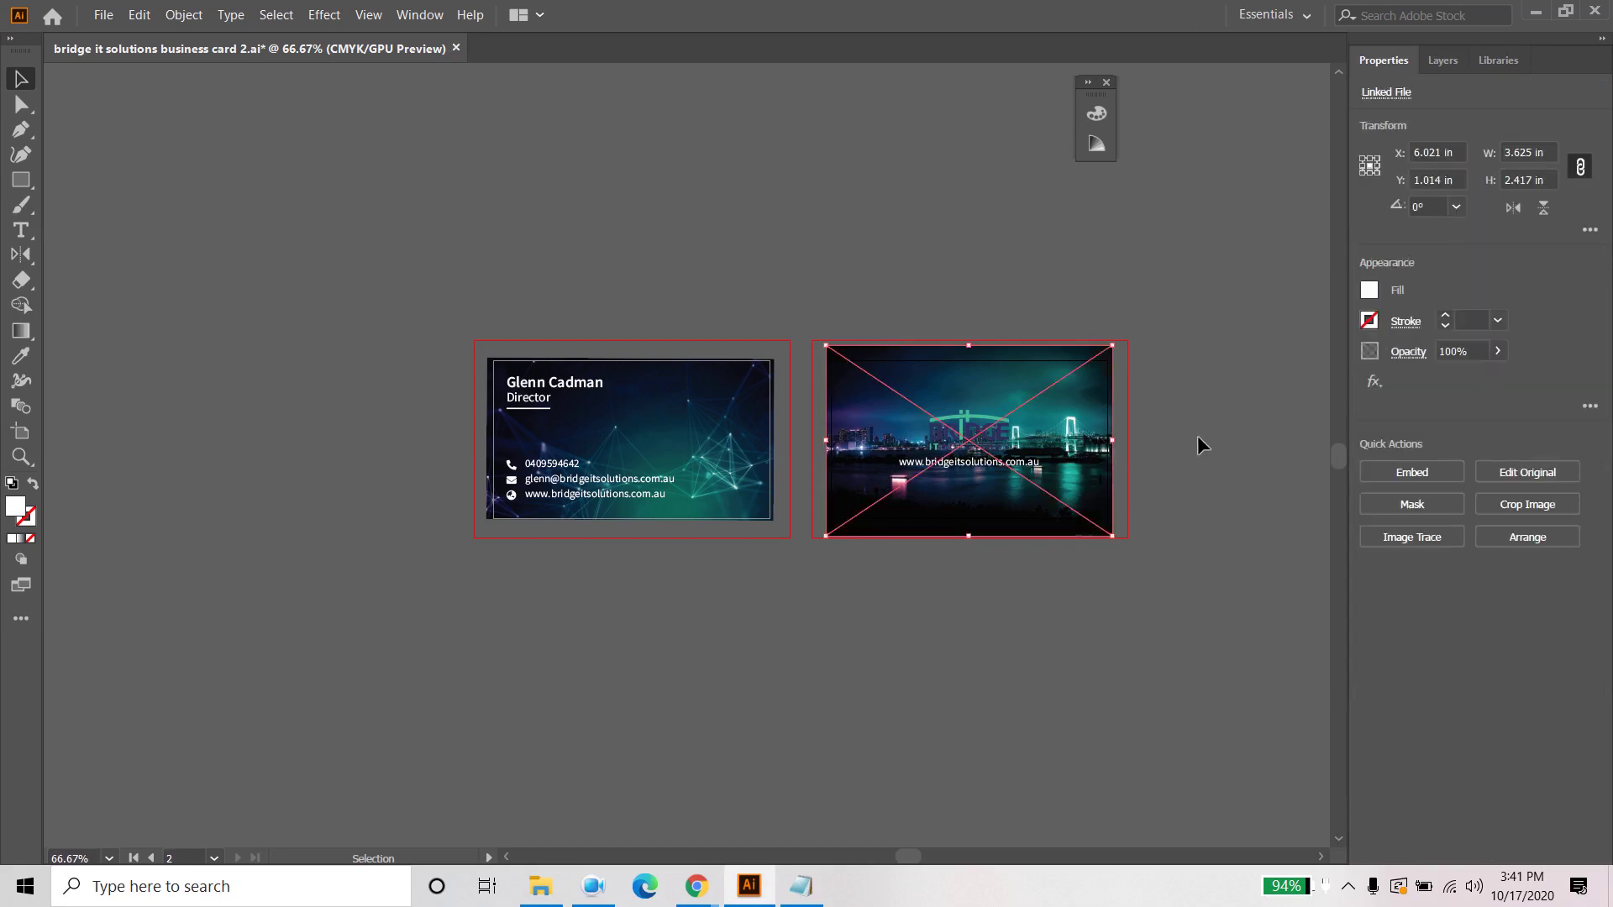
key(Delete)
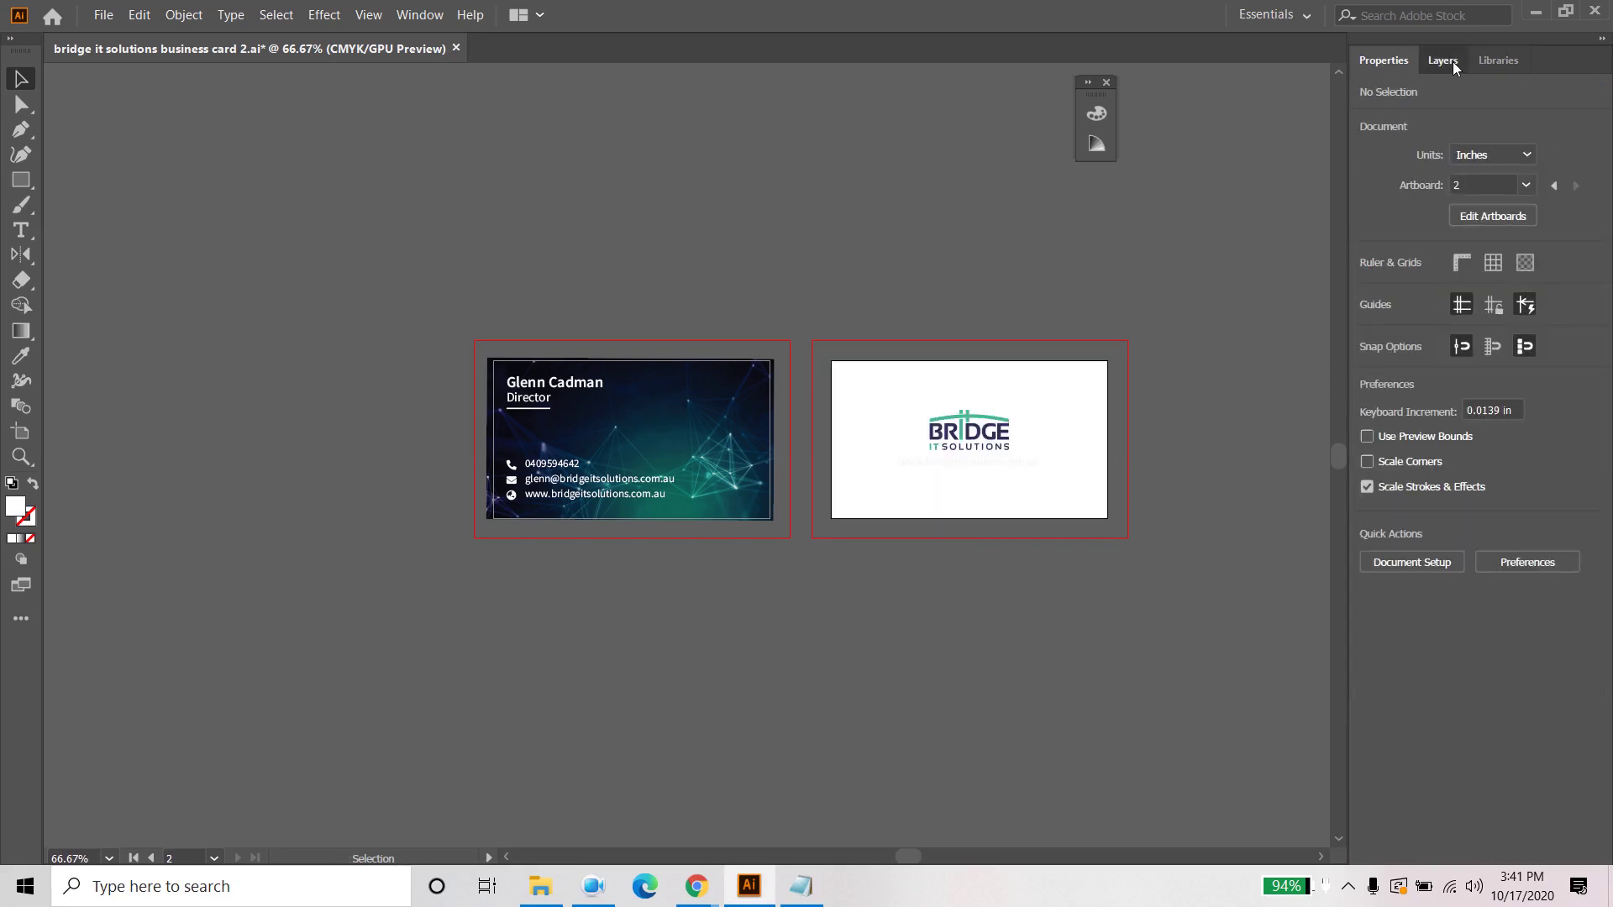
click(1453, 62)
click(1505, 138)
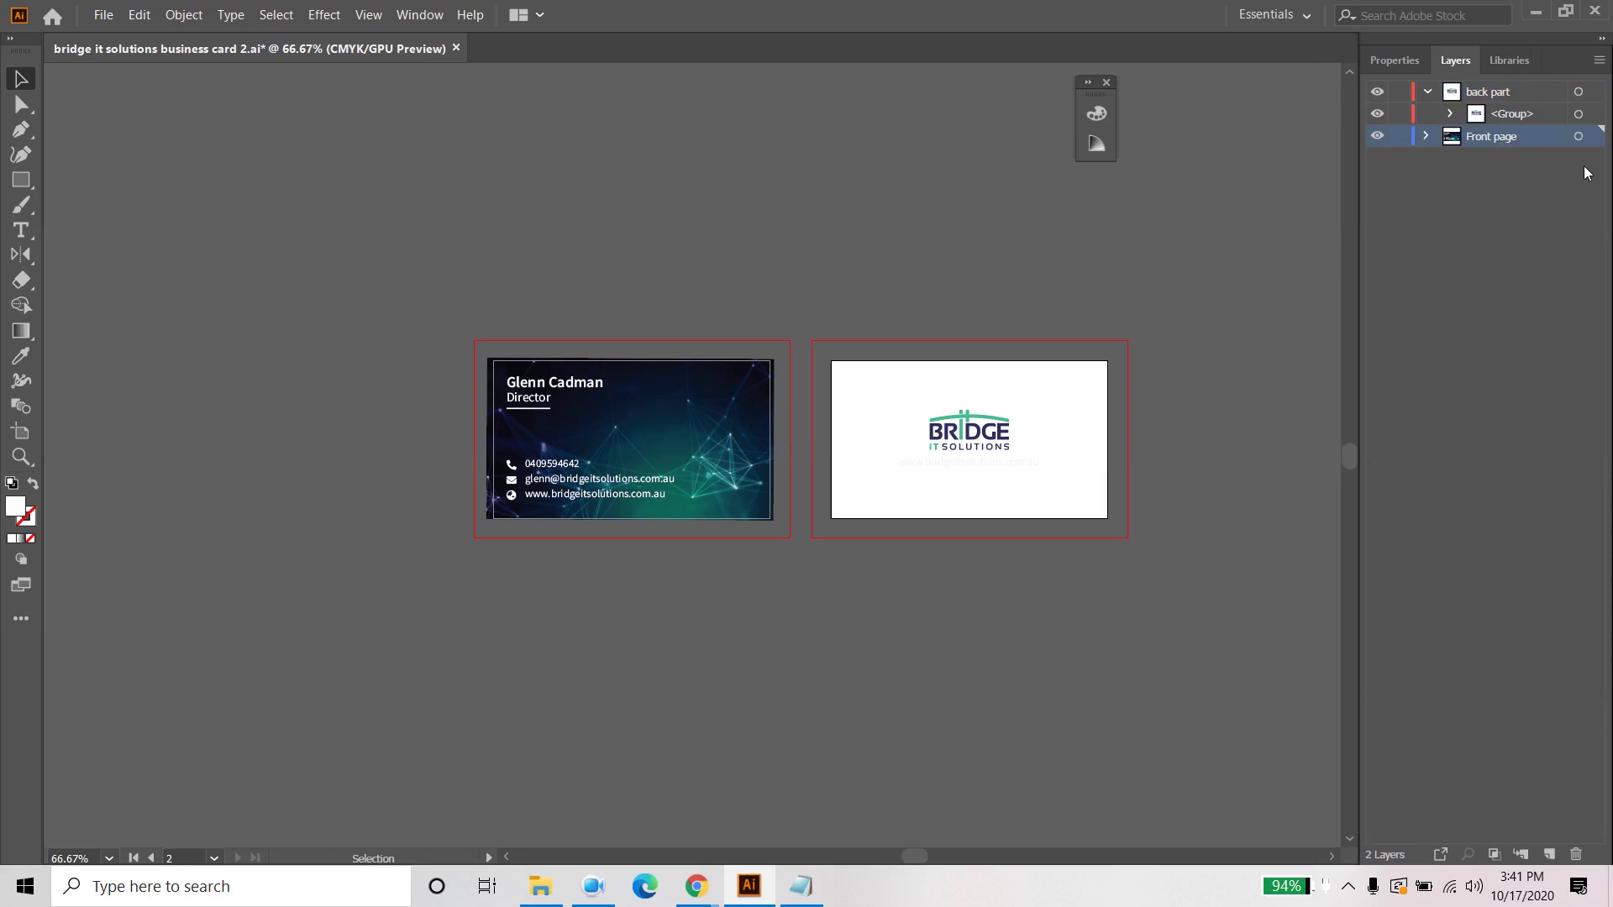
key(ctrl+v)
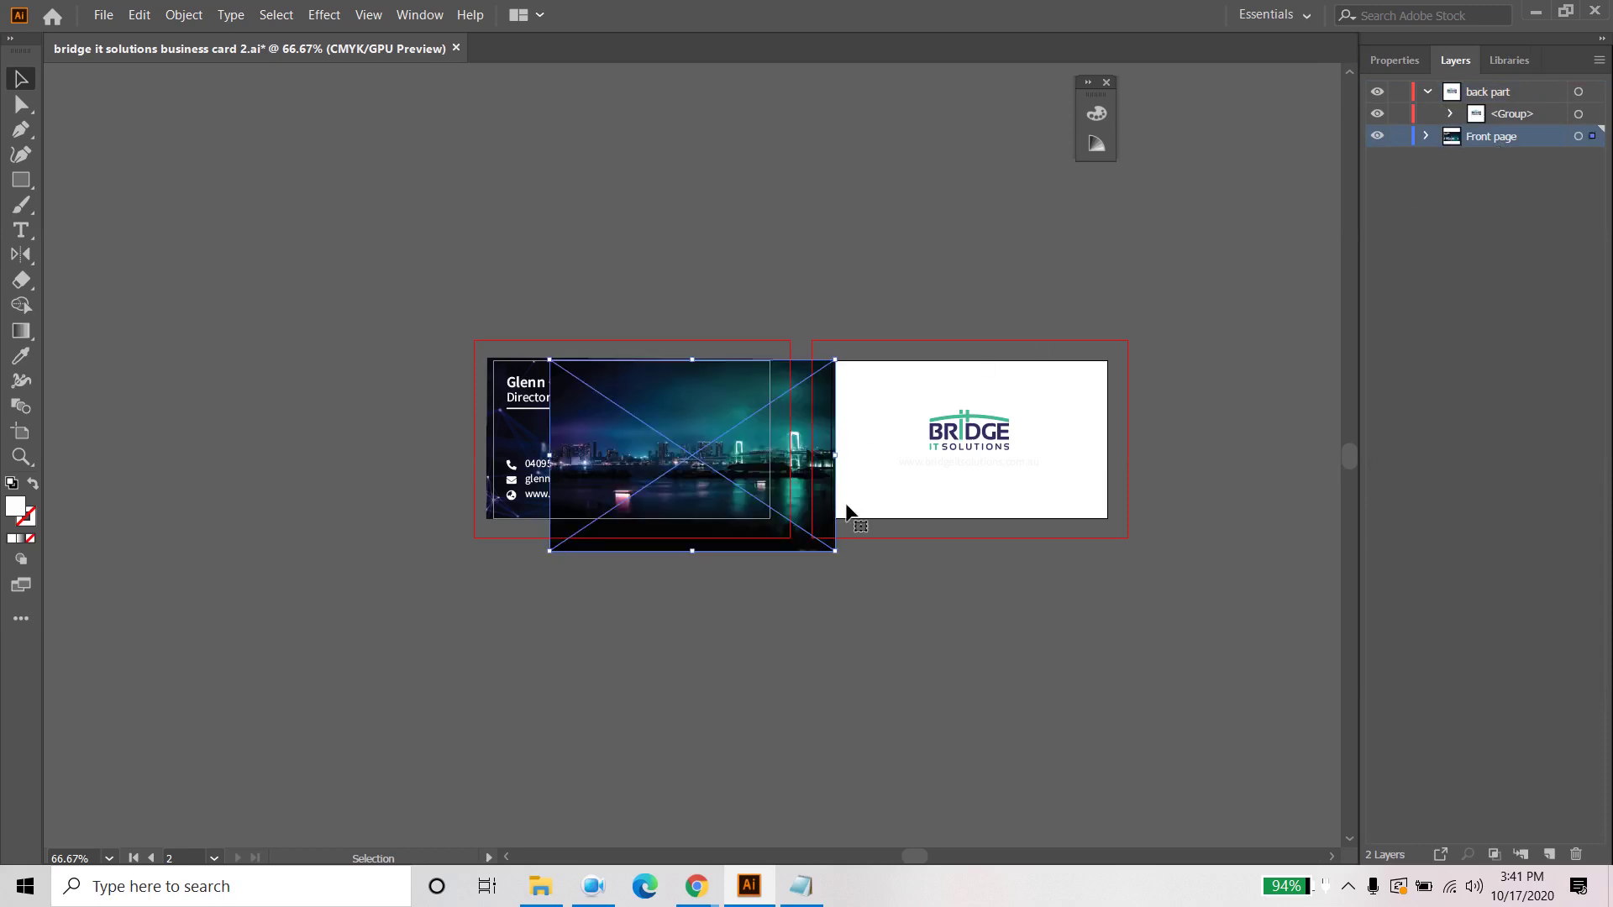
Step: Cut the blue-green network photo from the Front page layer and paste it into the back part layer
click(1425, 136)
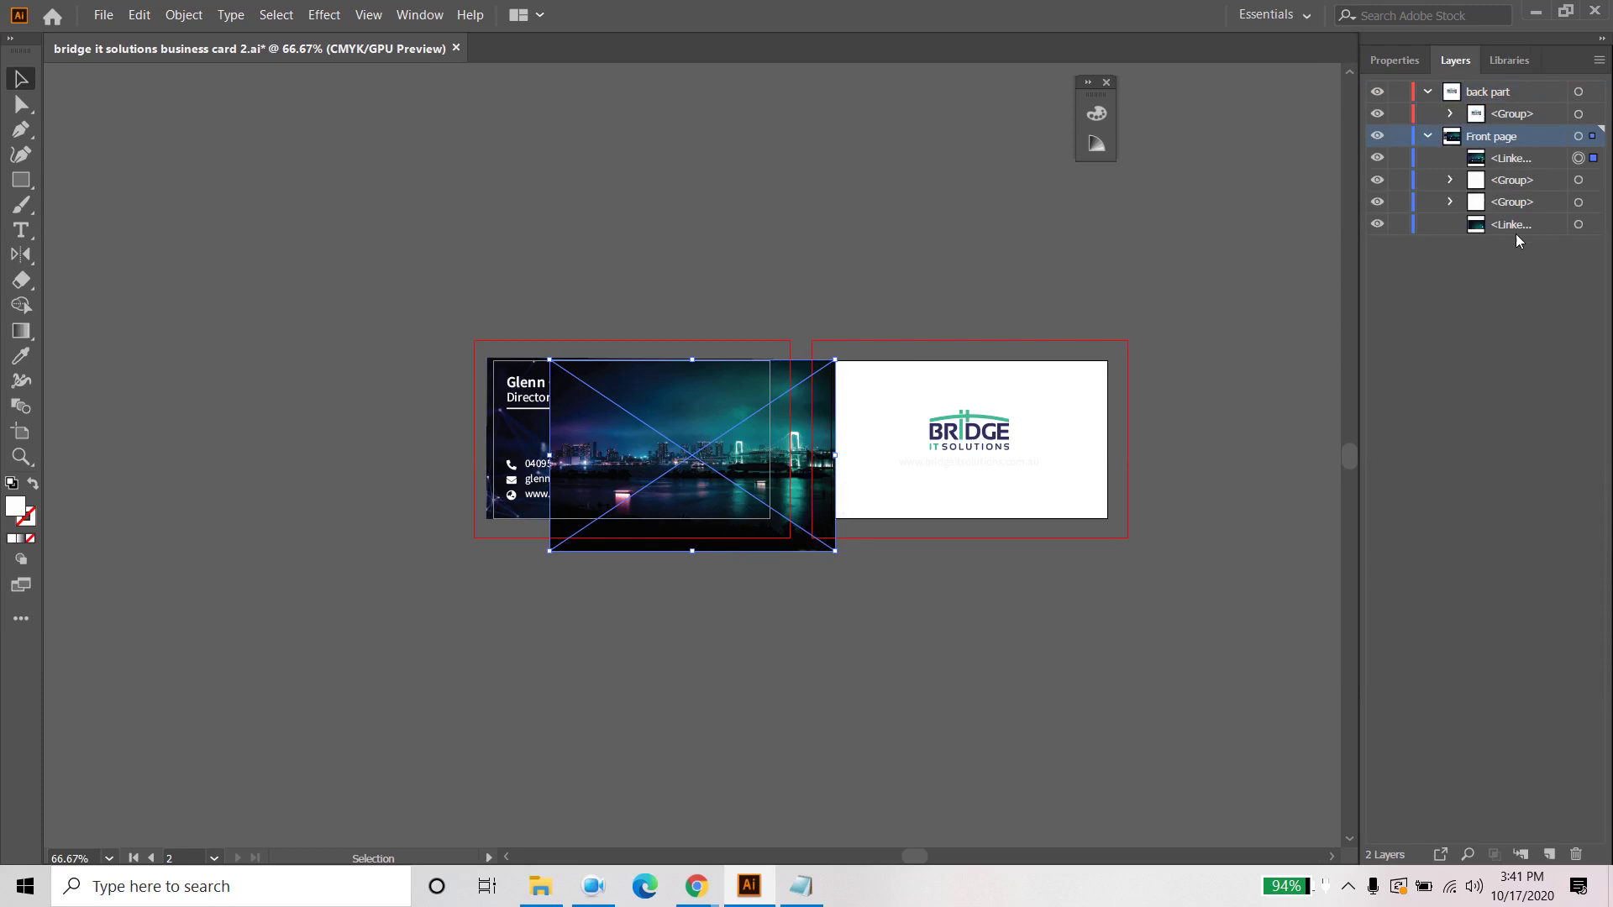
click(1601, 234)
key(Delete)
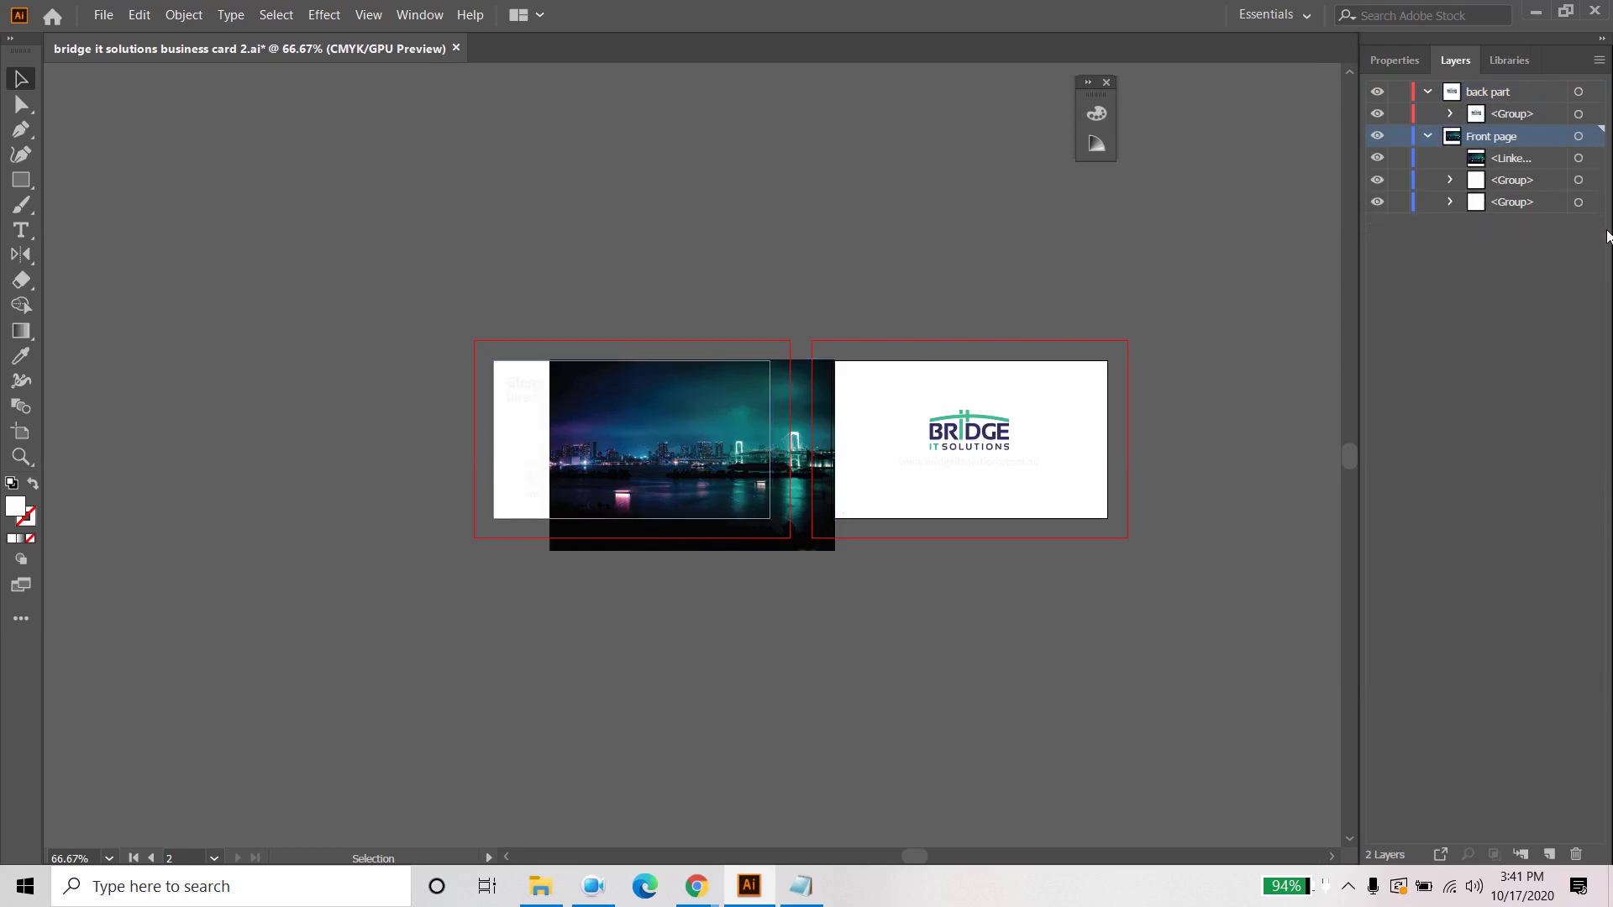
click(1527, 92)
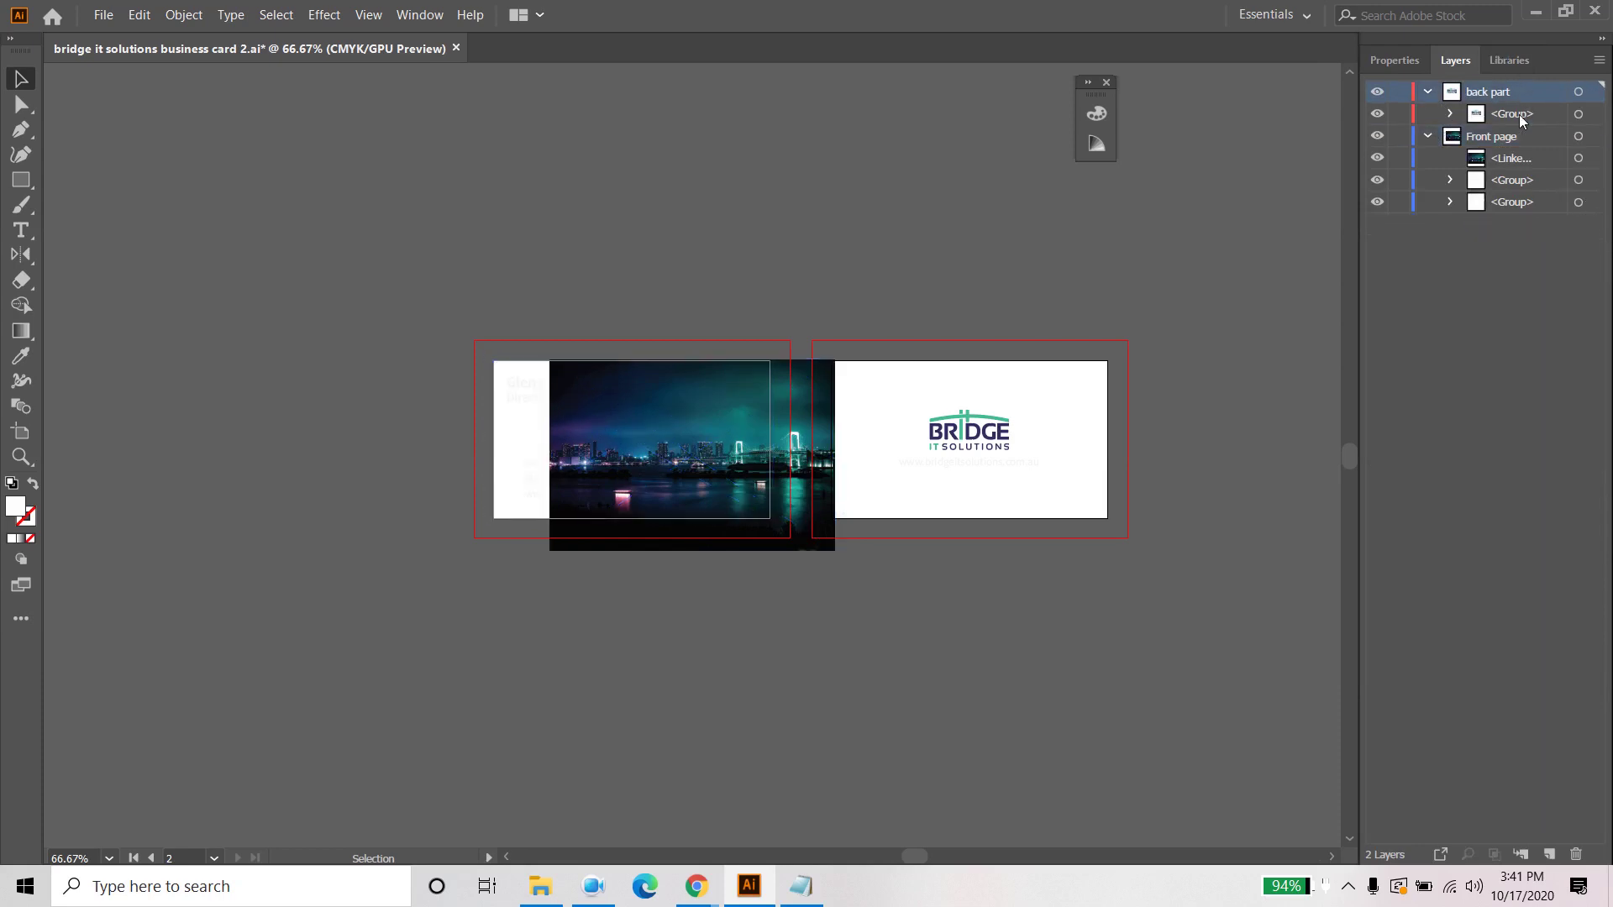
key(ctrl+v)
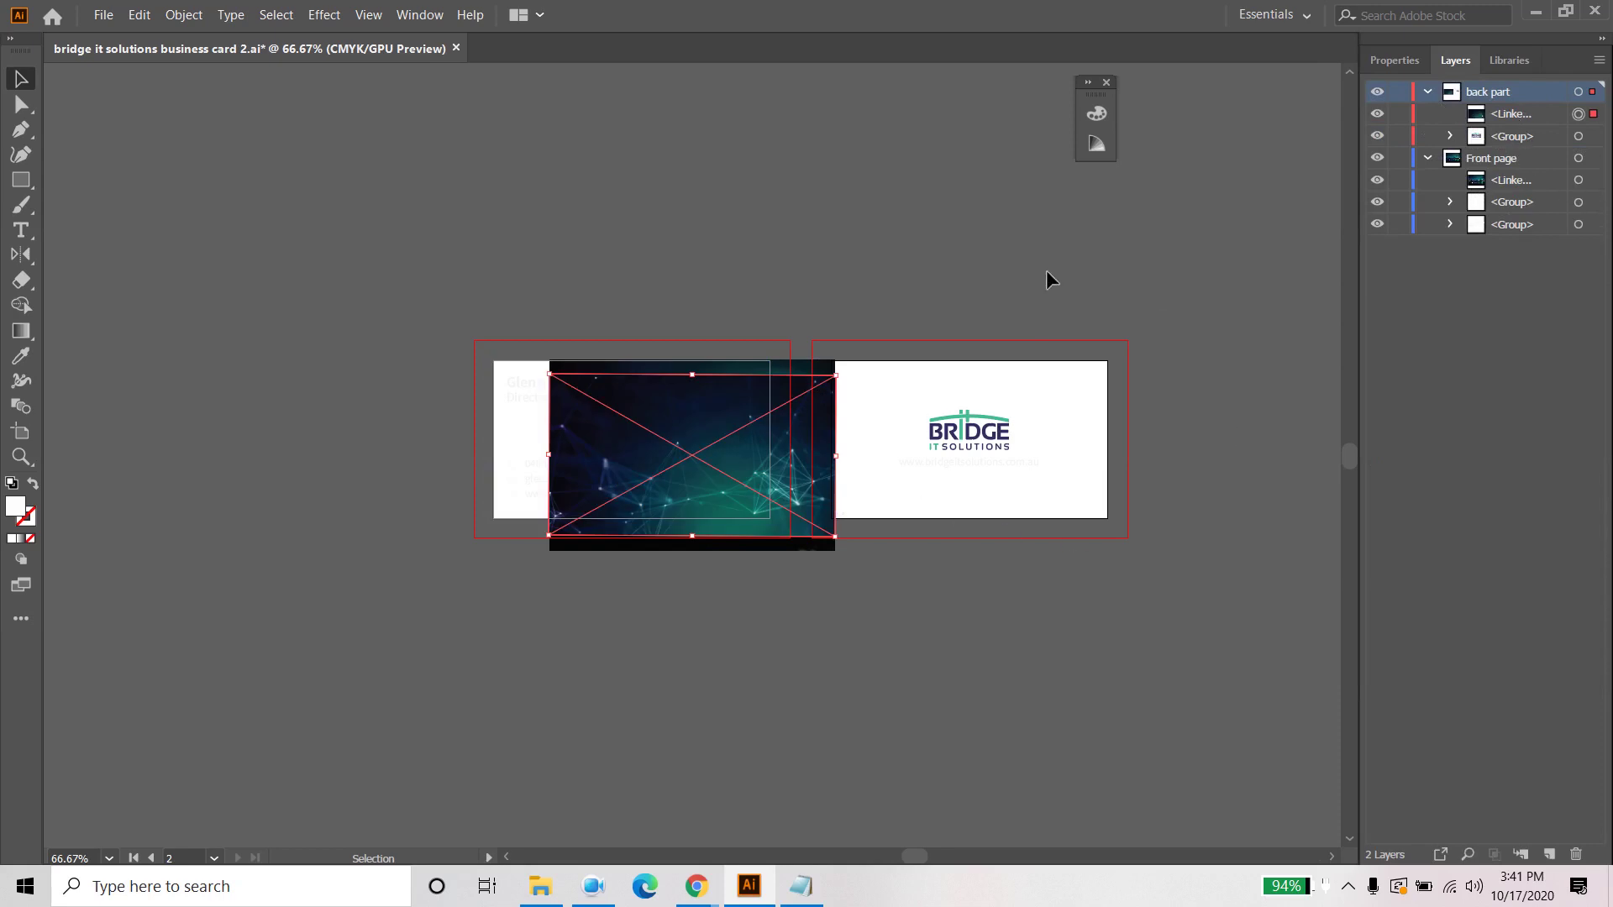
Step: Place the network photo over the back card and stack it below the logo and web address group
mouse_move(704, 416)
mouse_down()
mouse_move(1050, 437)
mouse_move(981, 408)
mouse_move(980, 390)
mouse_up()
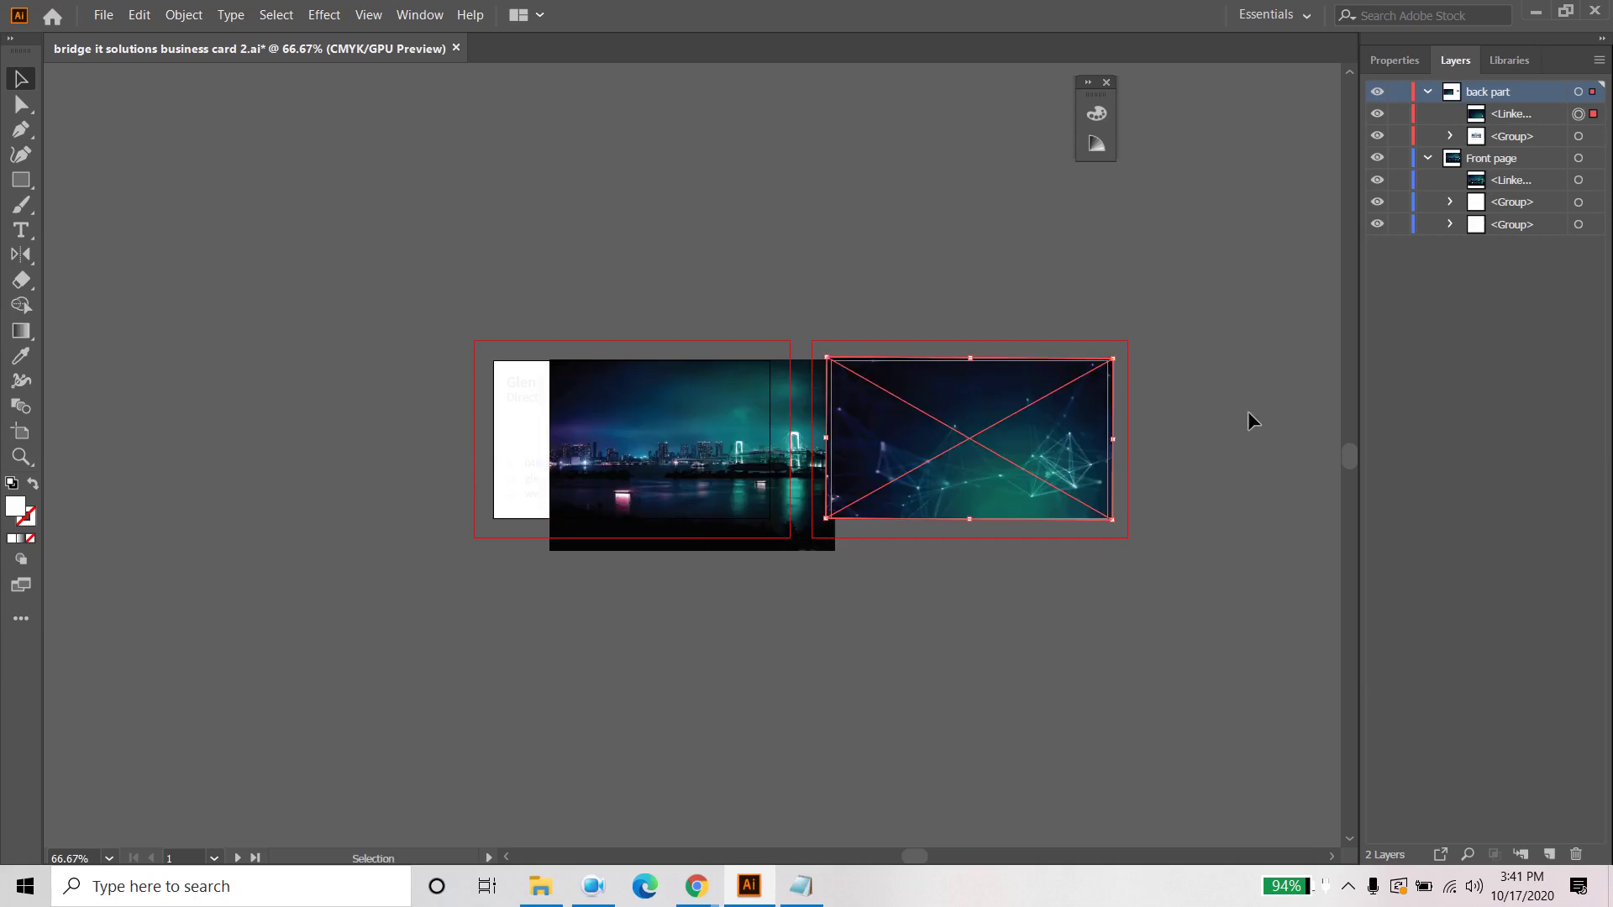
click(1252, 411)
drag(1510, 122, 1513, 151)
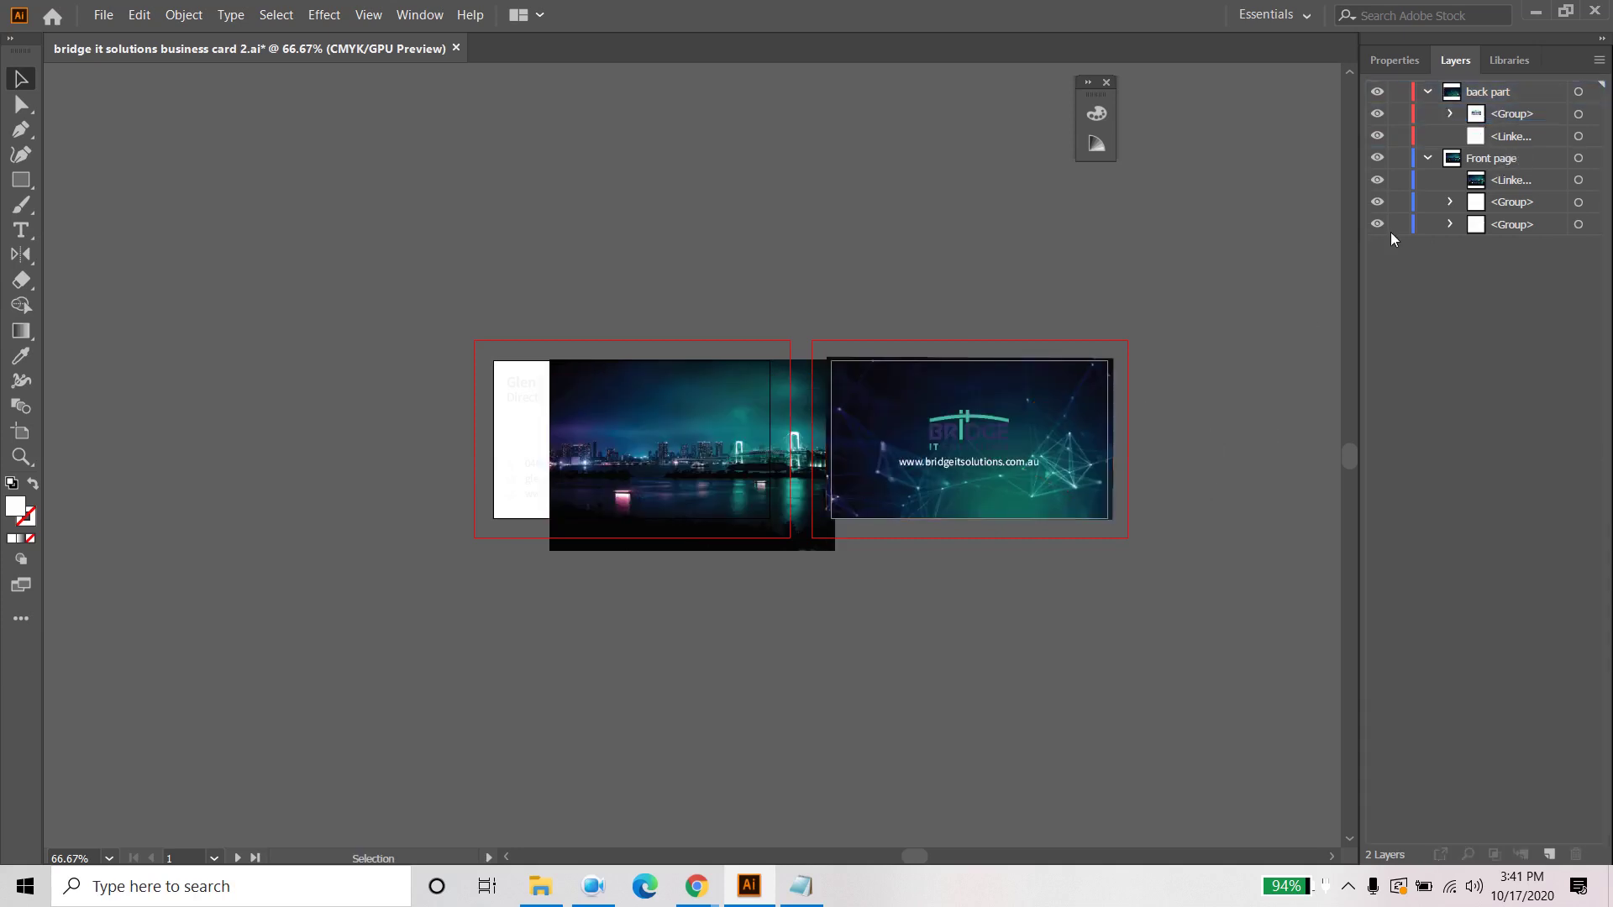
Step: Stack the skyline photo below the text groups of the Front page layer and position it over the front card
click(1512, 184)
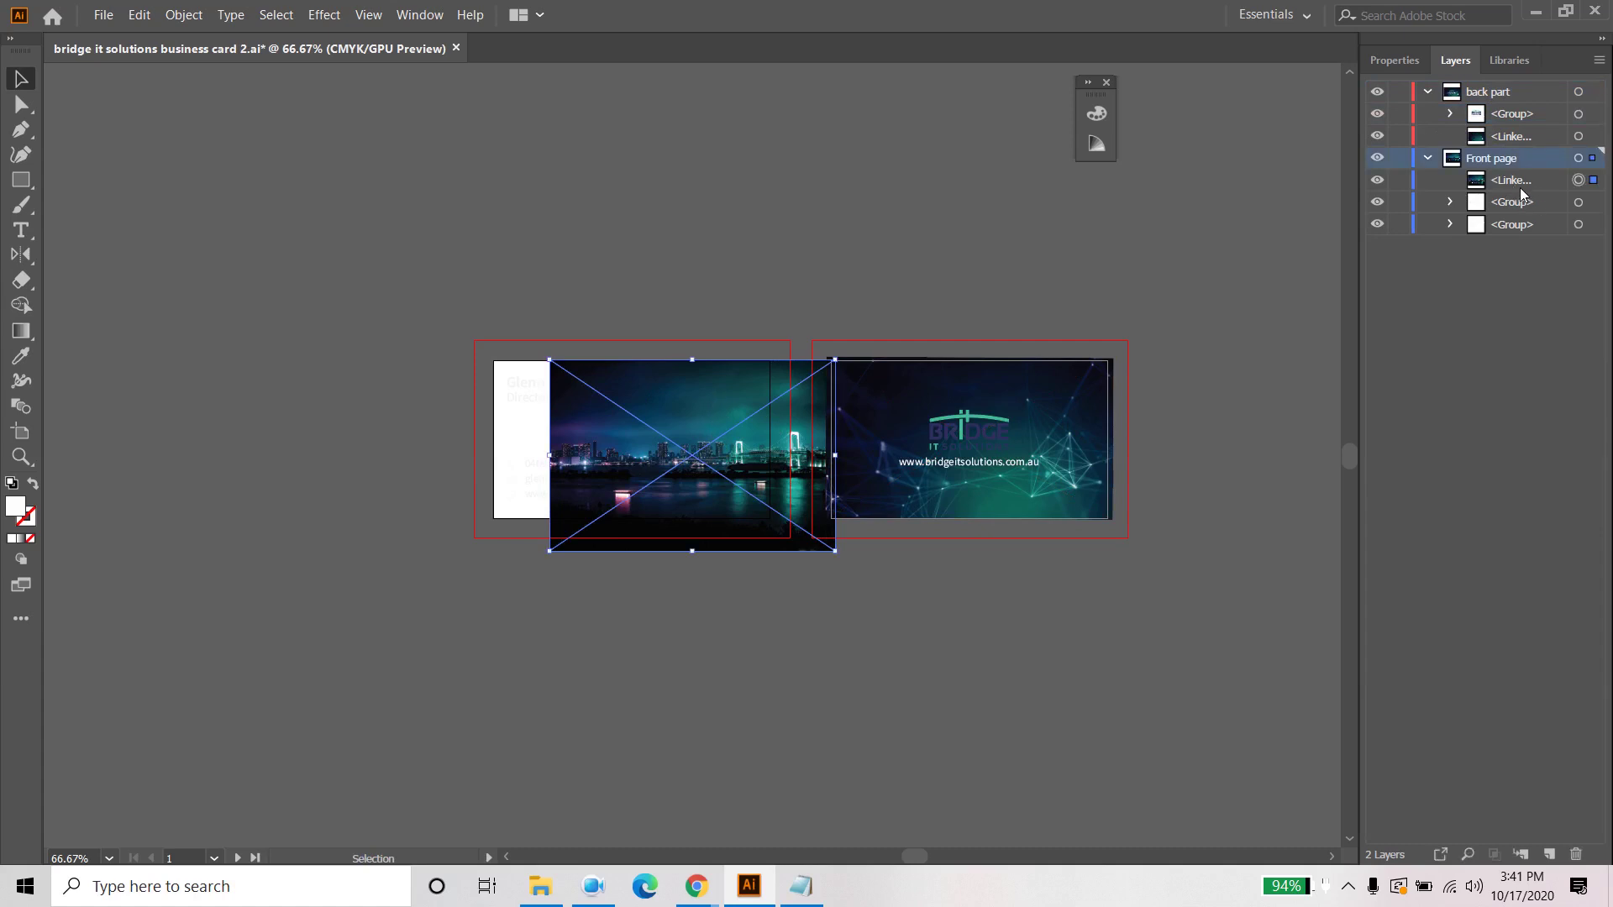
drag(1522, 192, 1513, 237)
drag(691, 394, 626, 376)
click(696, 591)
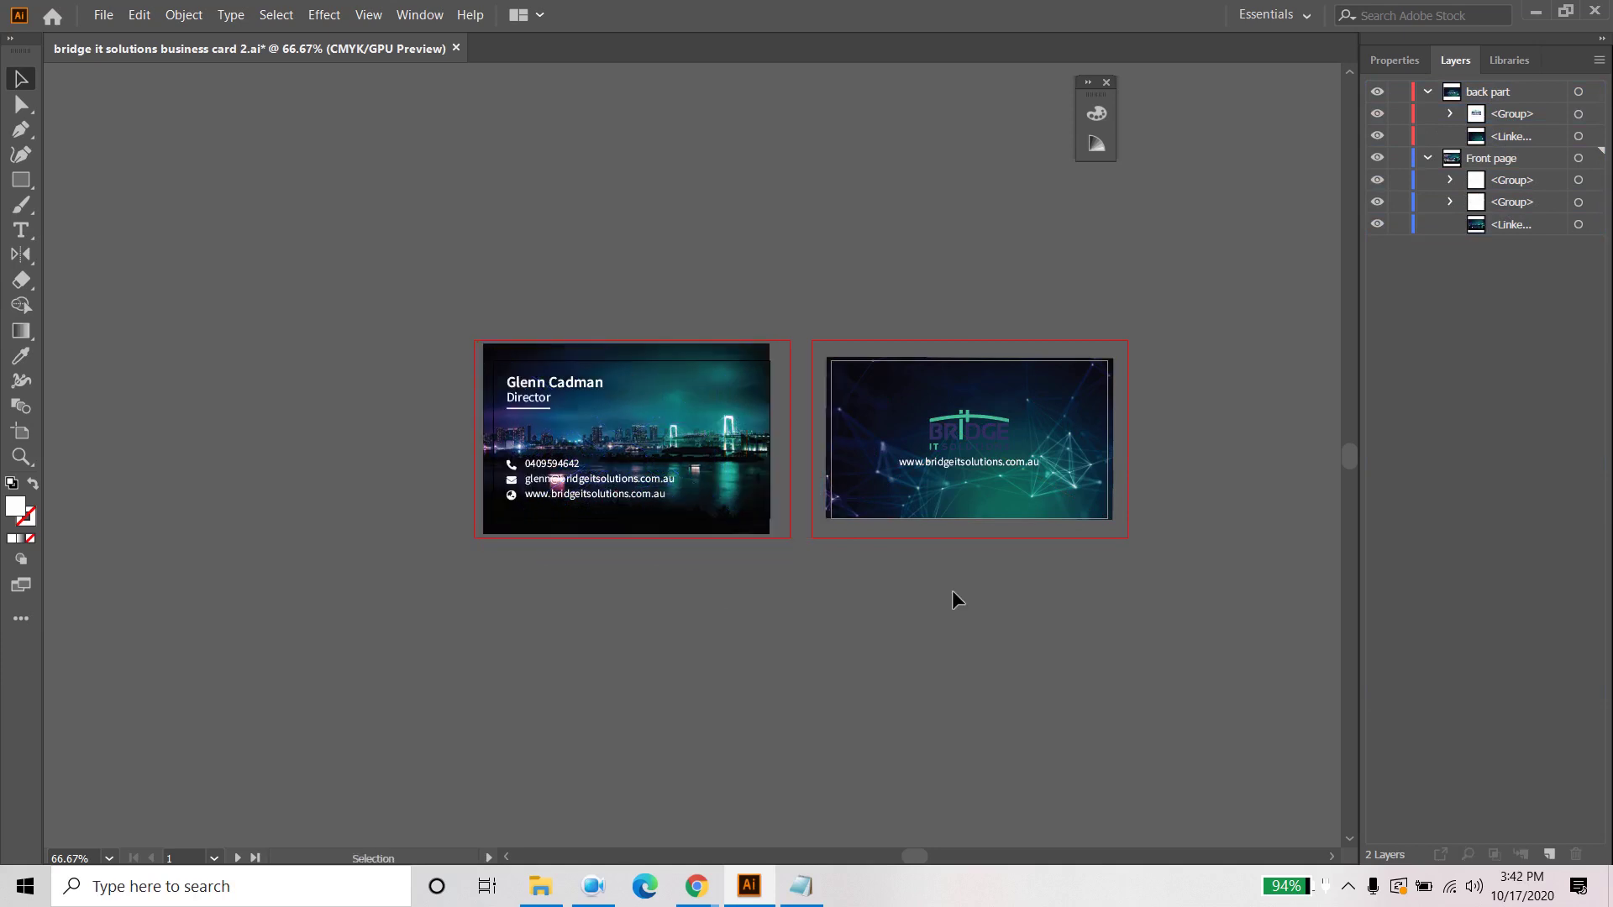
Step: Enlarge the network photo on the back card well beyond the bleed and shift it slightly, then deselect it
scroll(1238, 391, up, 1)
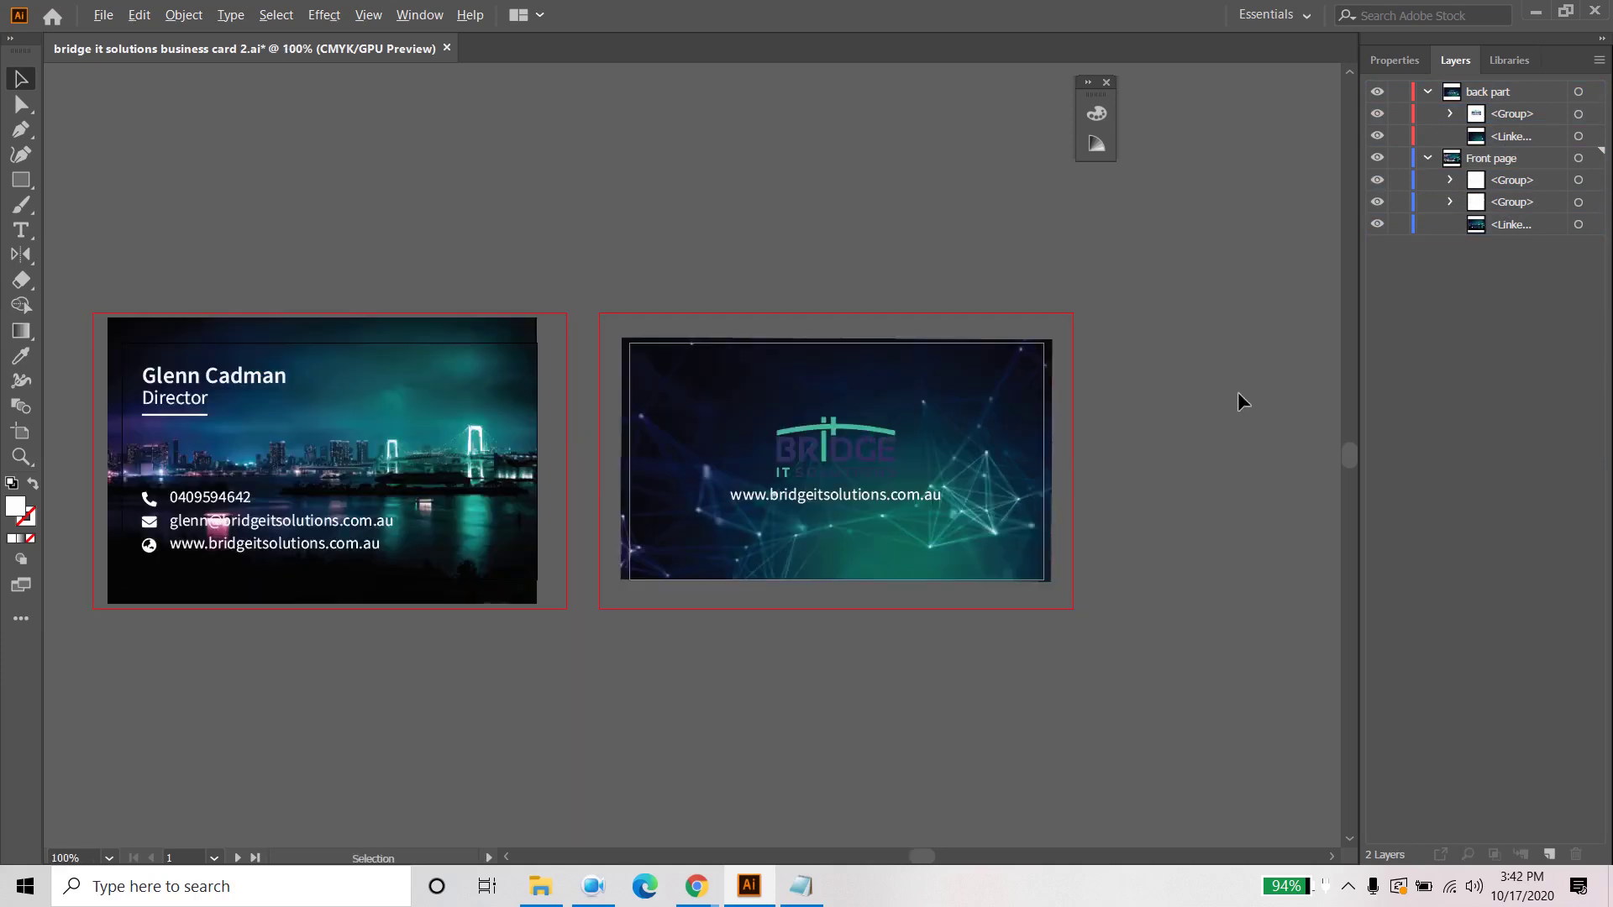
scroll(1254, 483, left, 1)
click(1103, 445)
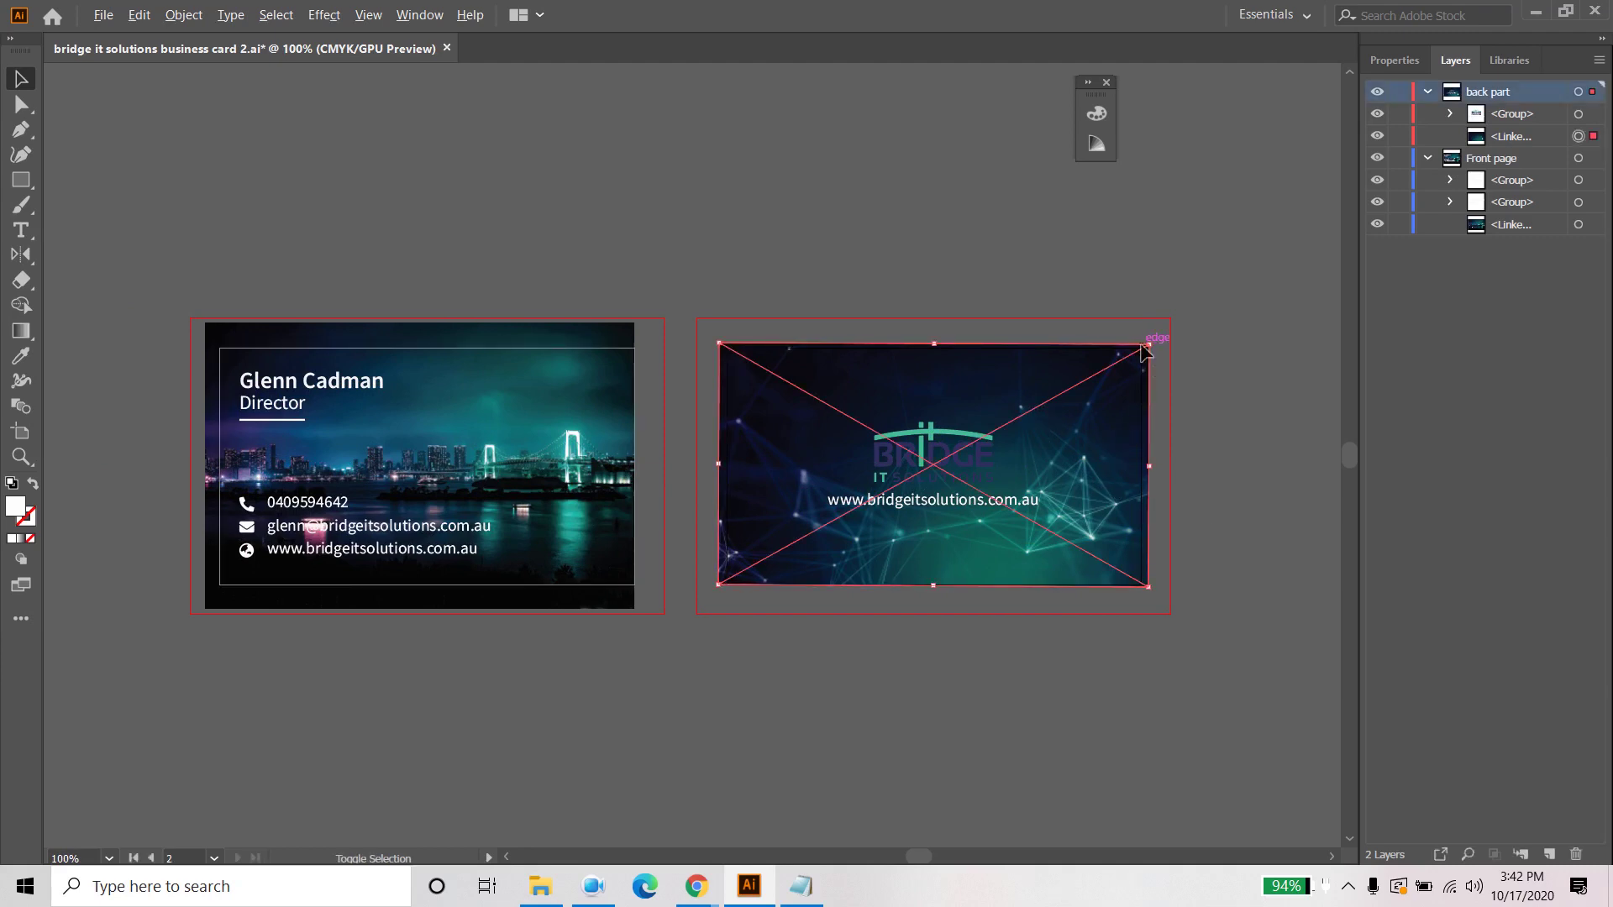
drag(1150, 344, 1240, 295)
drag(1090, 486, 1064, 466)
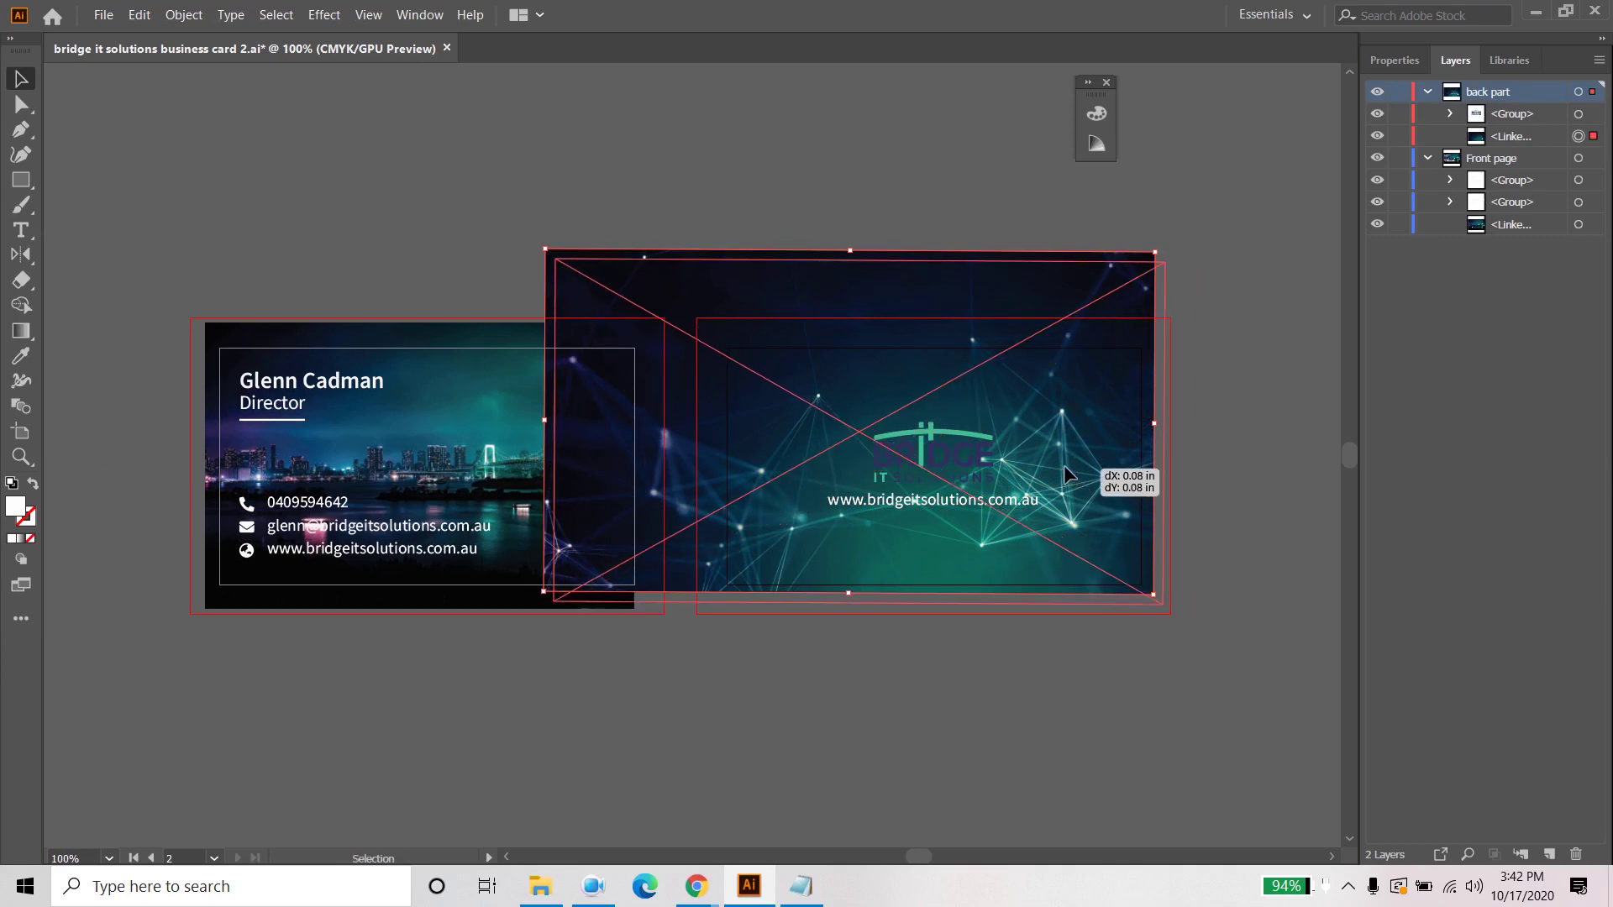
click(1242, 429)
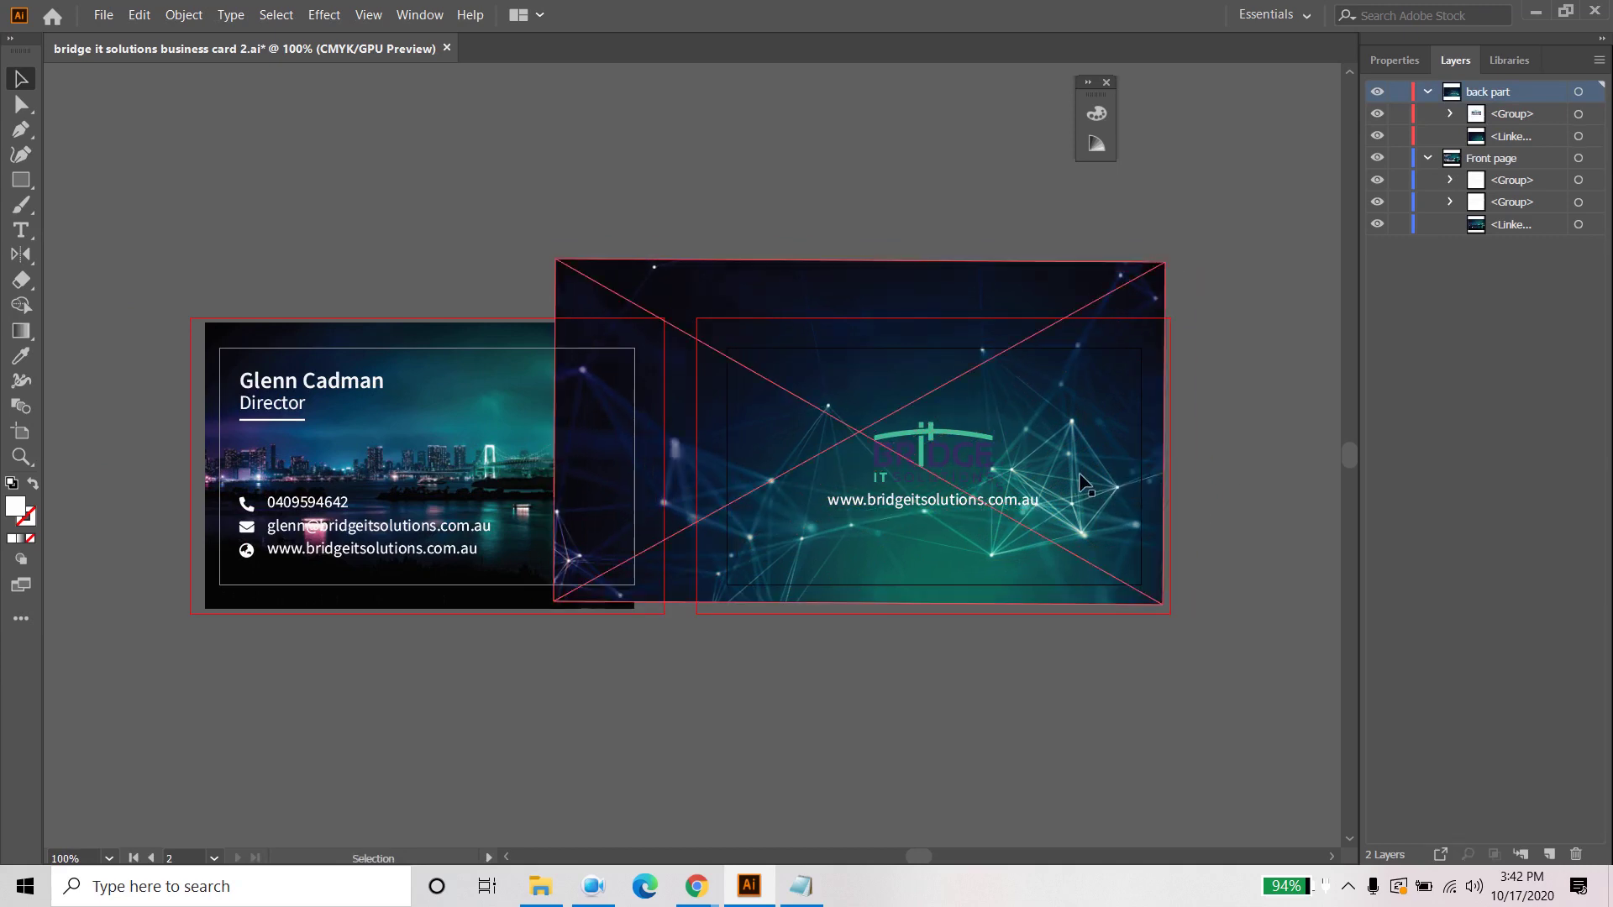
Step: Move the enlarged network photo so its darker upper-left part lies behind the logo and web address
click(1125, 446)
drag(1093, 437, 1239, 525)
drag(1113, 734, 966, 608)
click(966, 608)
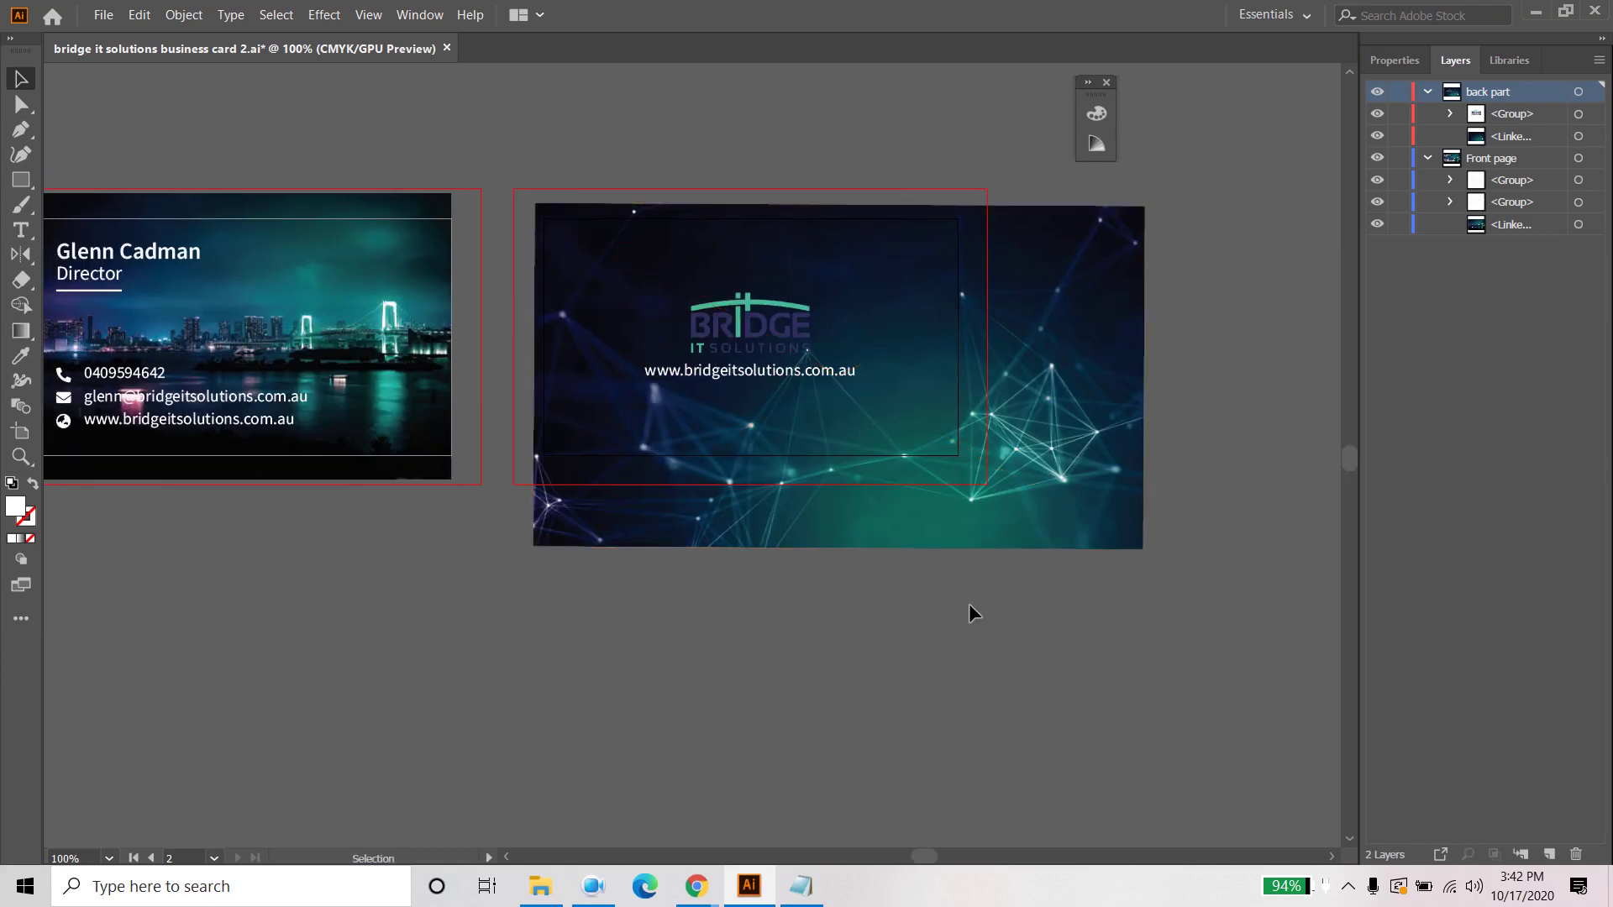
Step: Create a 3.5 by 2 in rectangle over the back card, above the logo and web address group in the back part layer
click(1514, 115)
click(1450, 115)
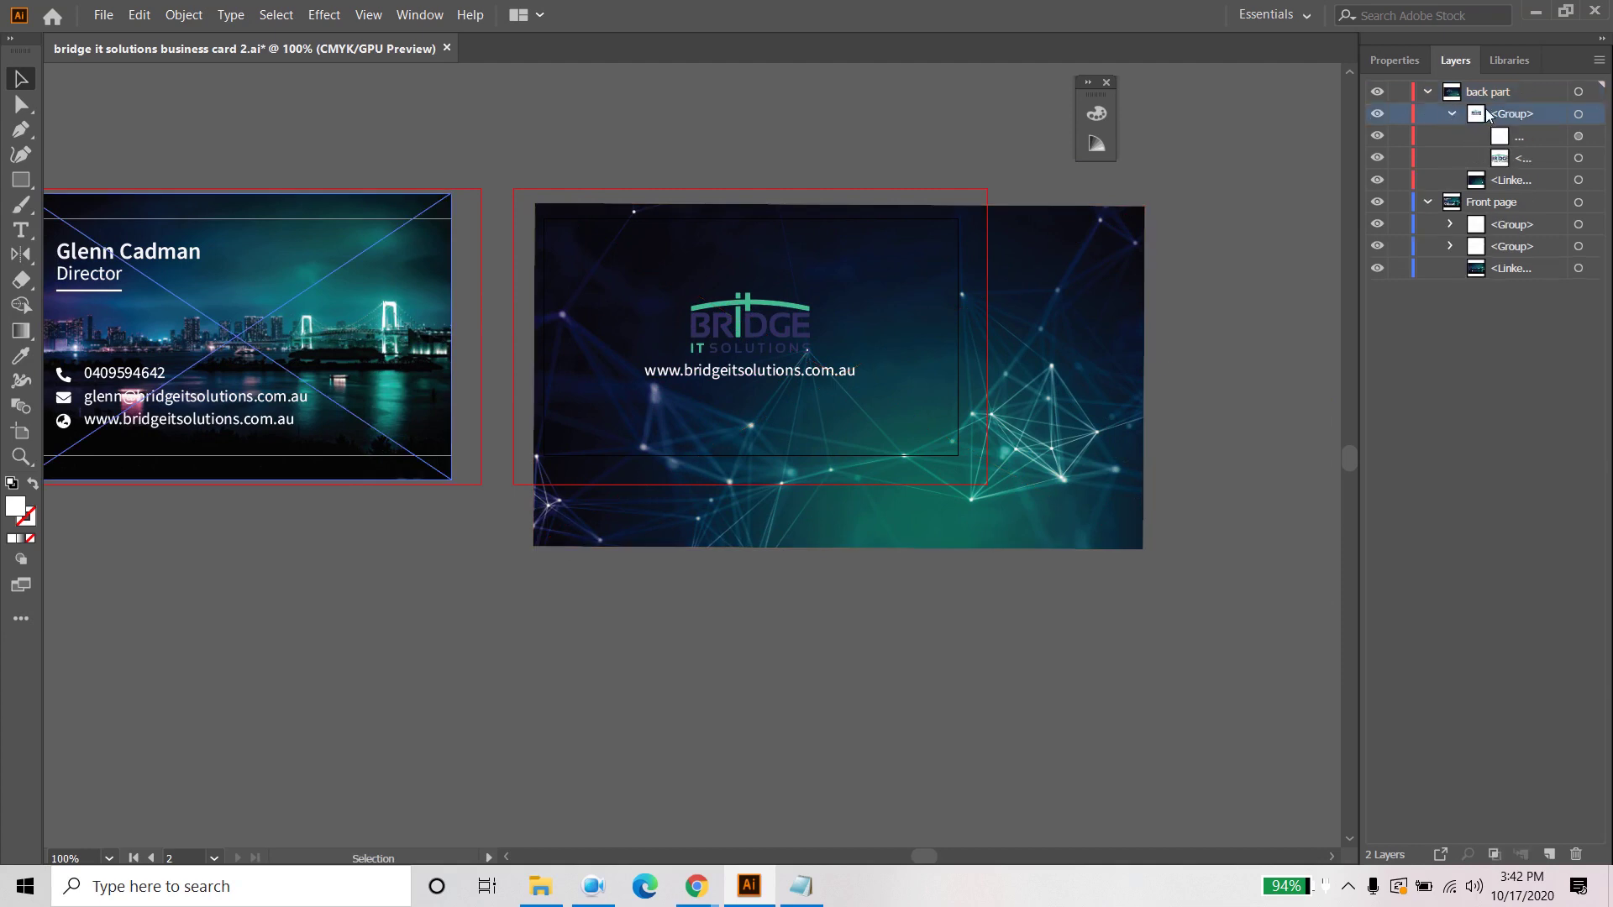
click(1449, 114)
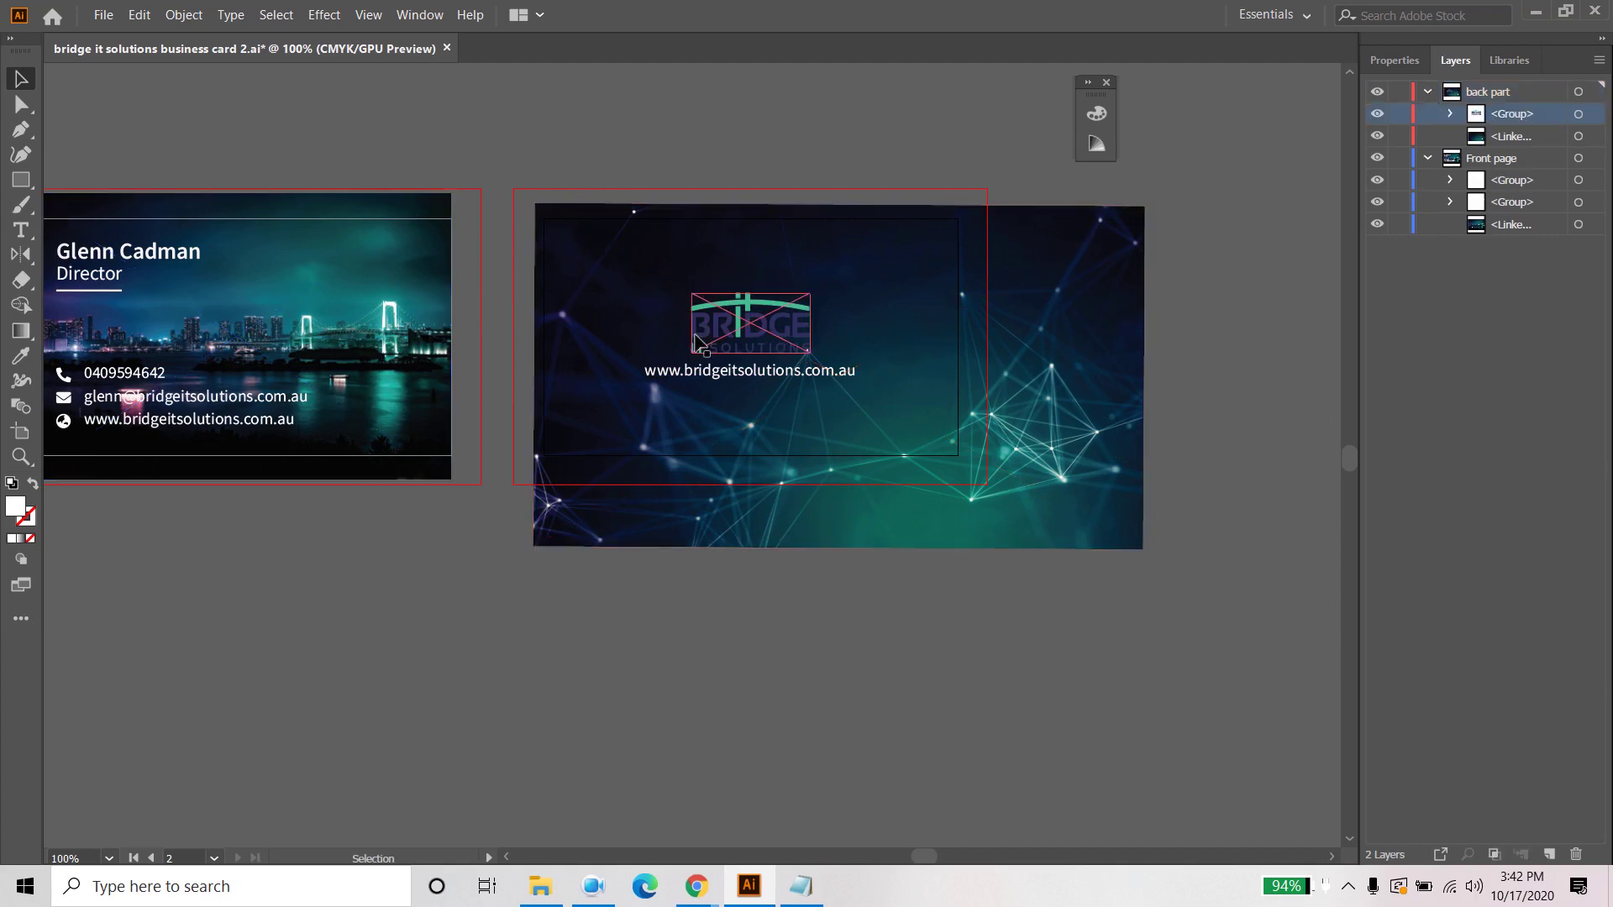
click(48, 146)
click(17, 182)
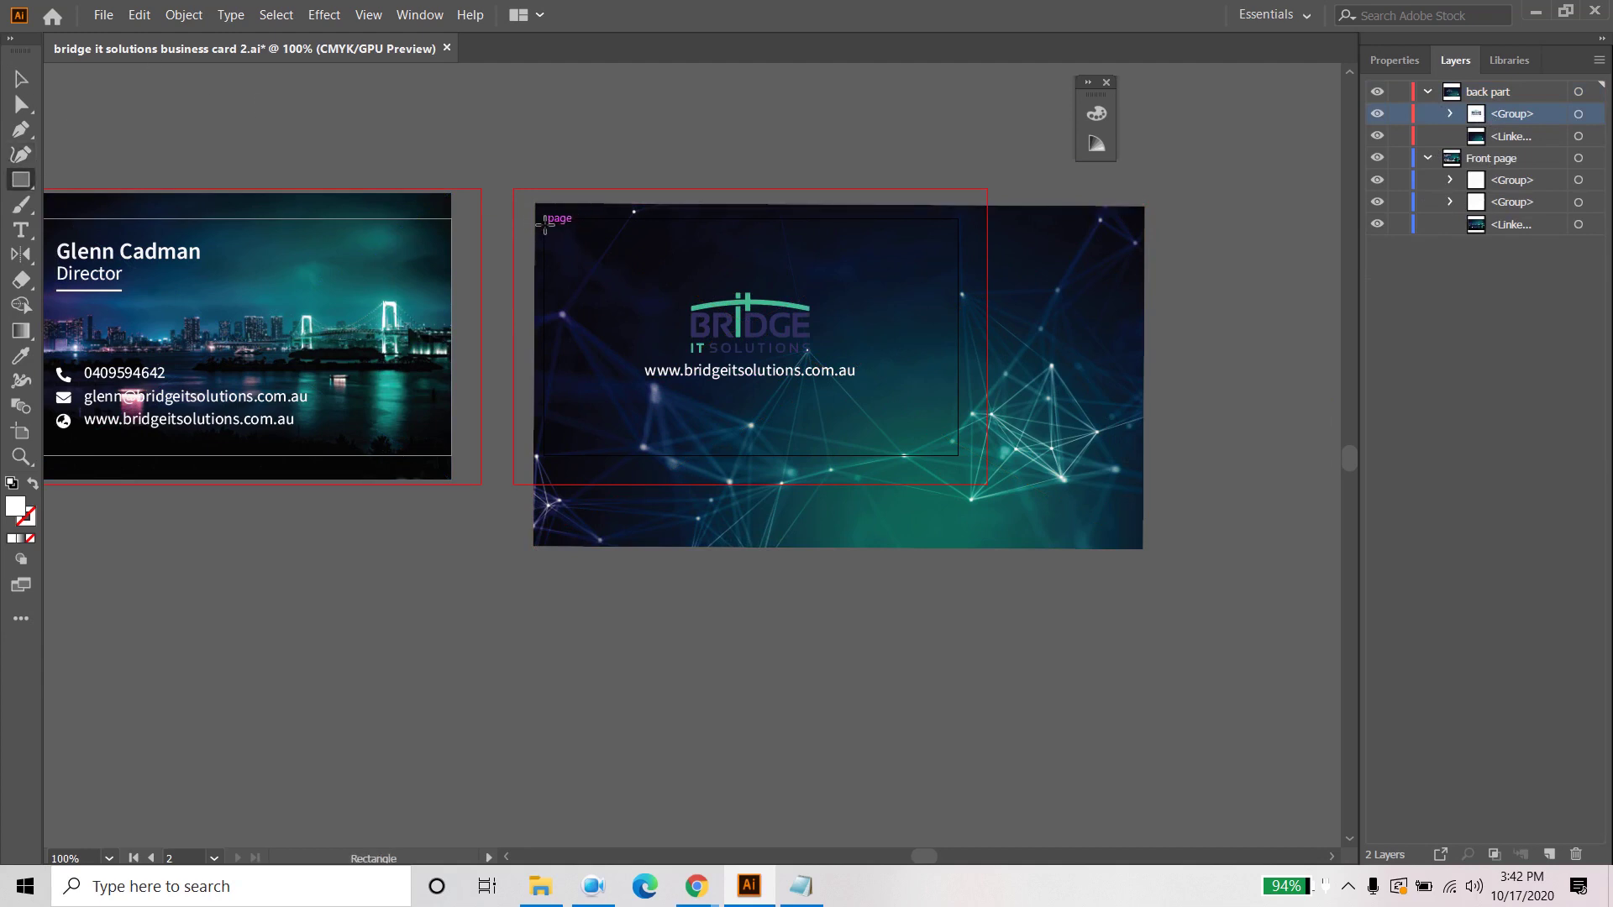
click(547, 221)
right_click(827, 399)
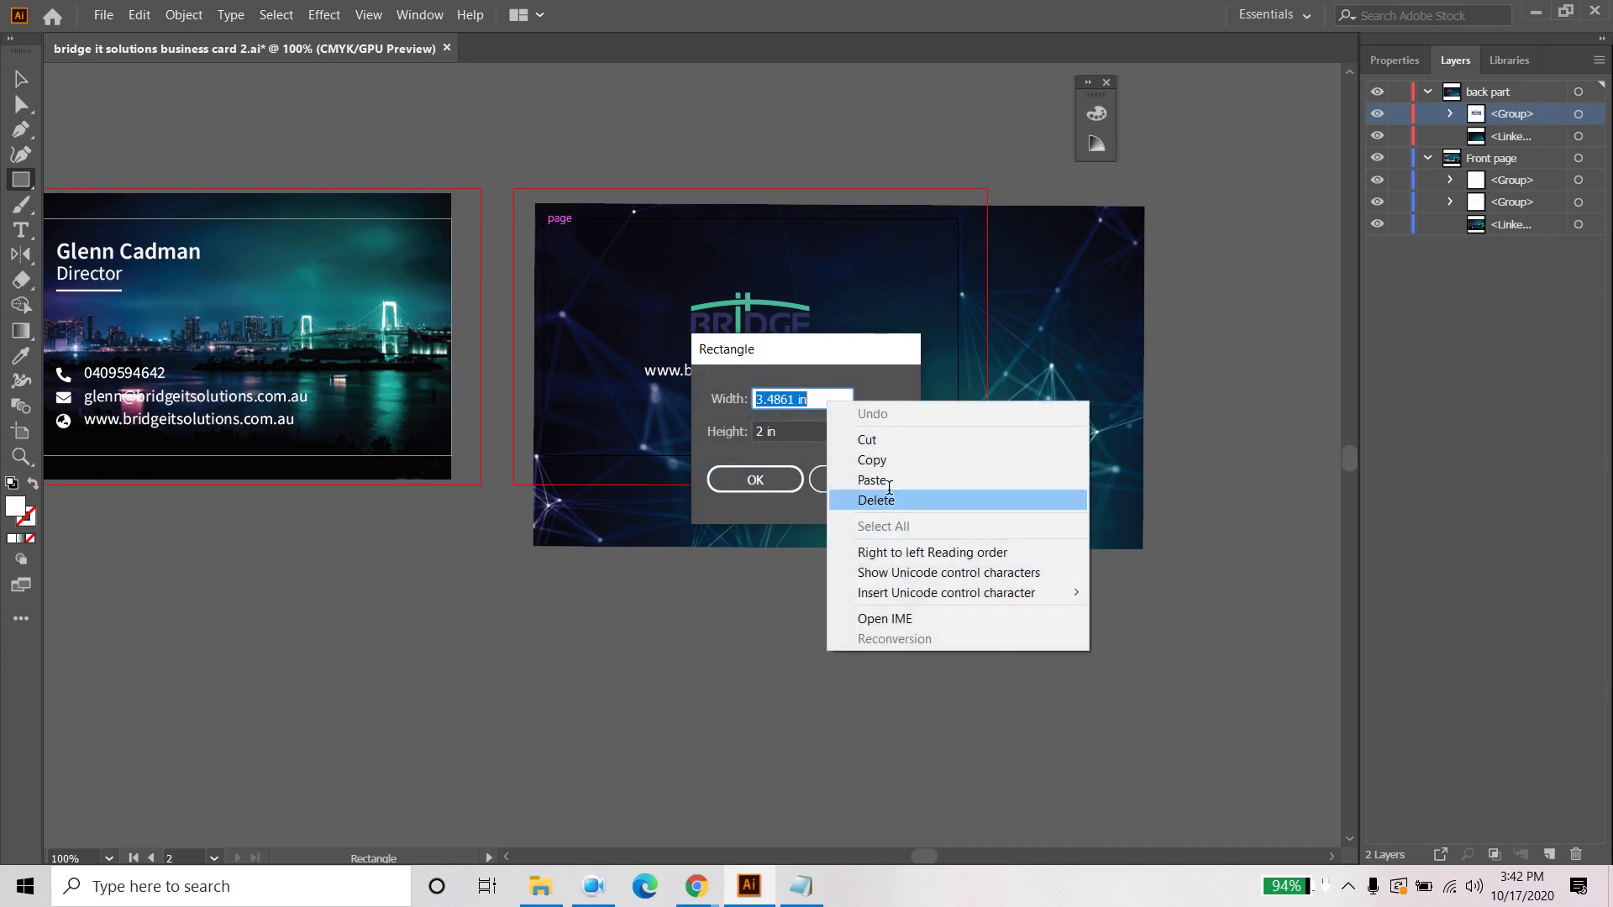
key(Escape)
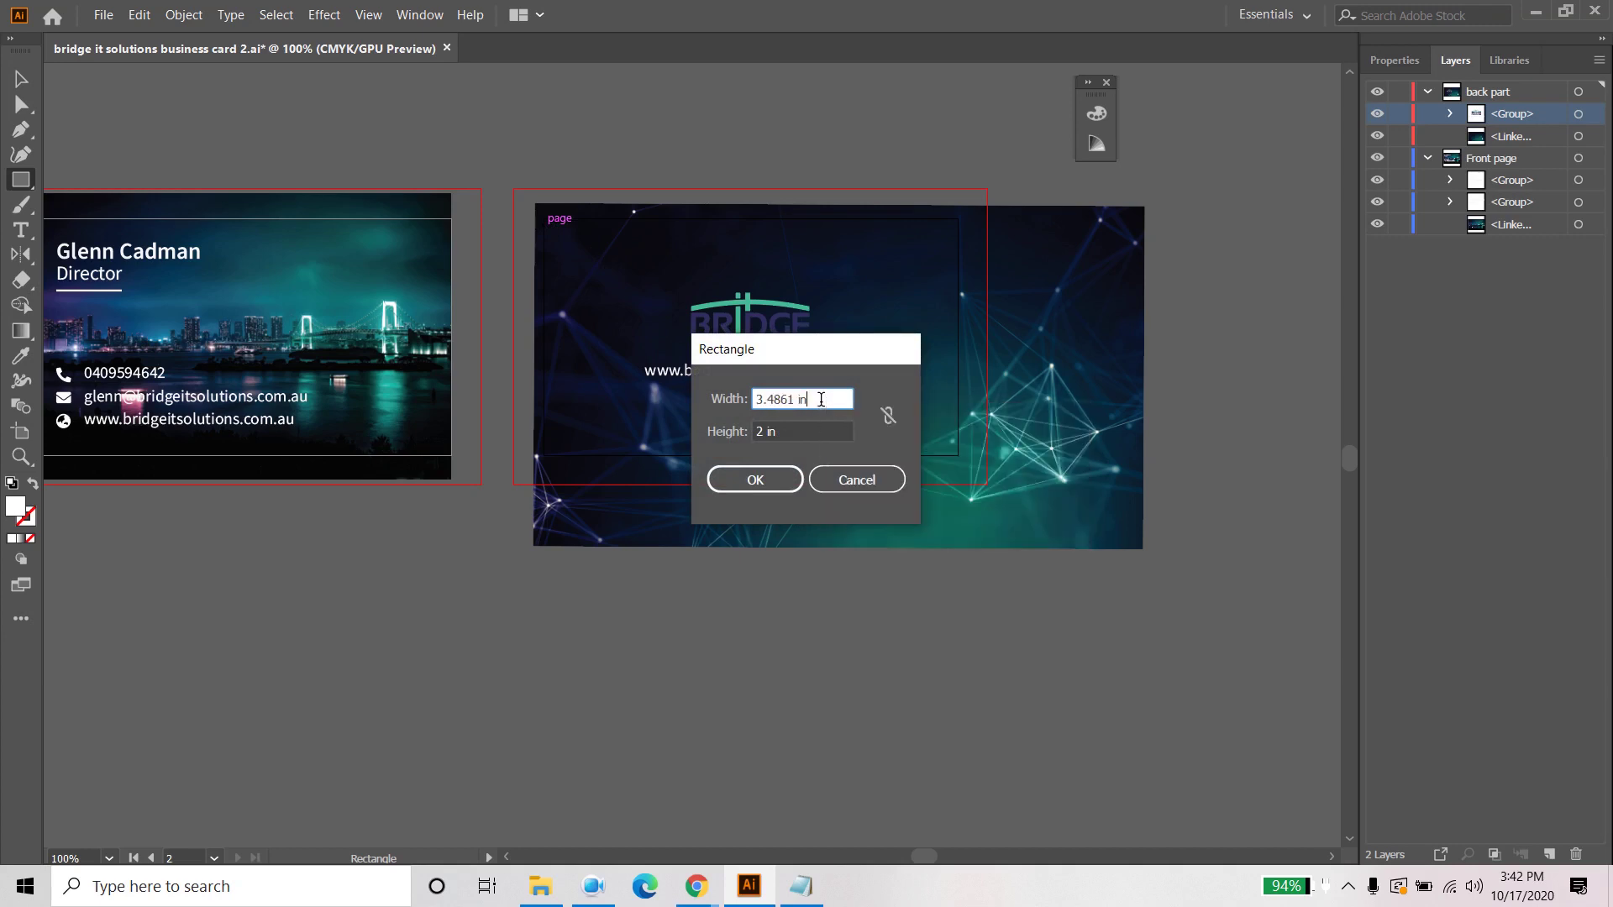
text(3.5)
key(Return)
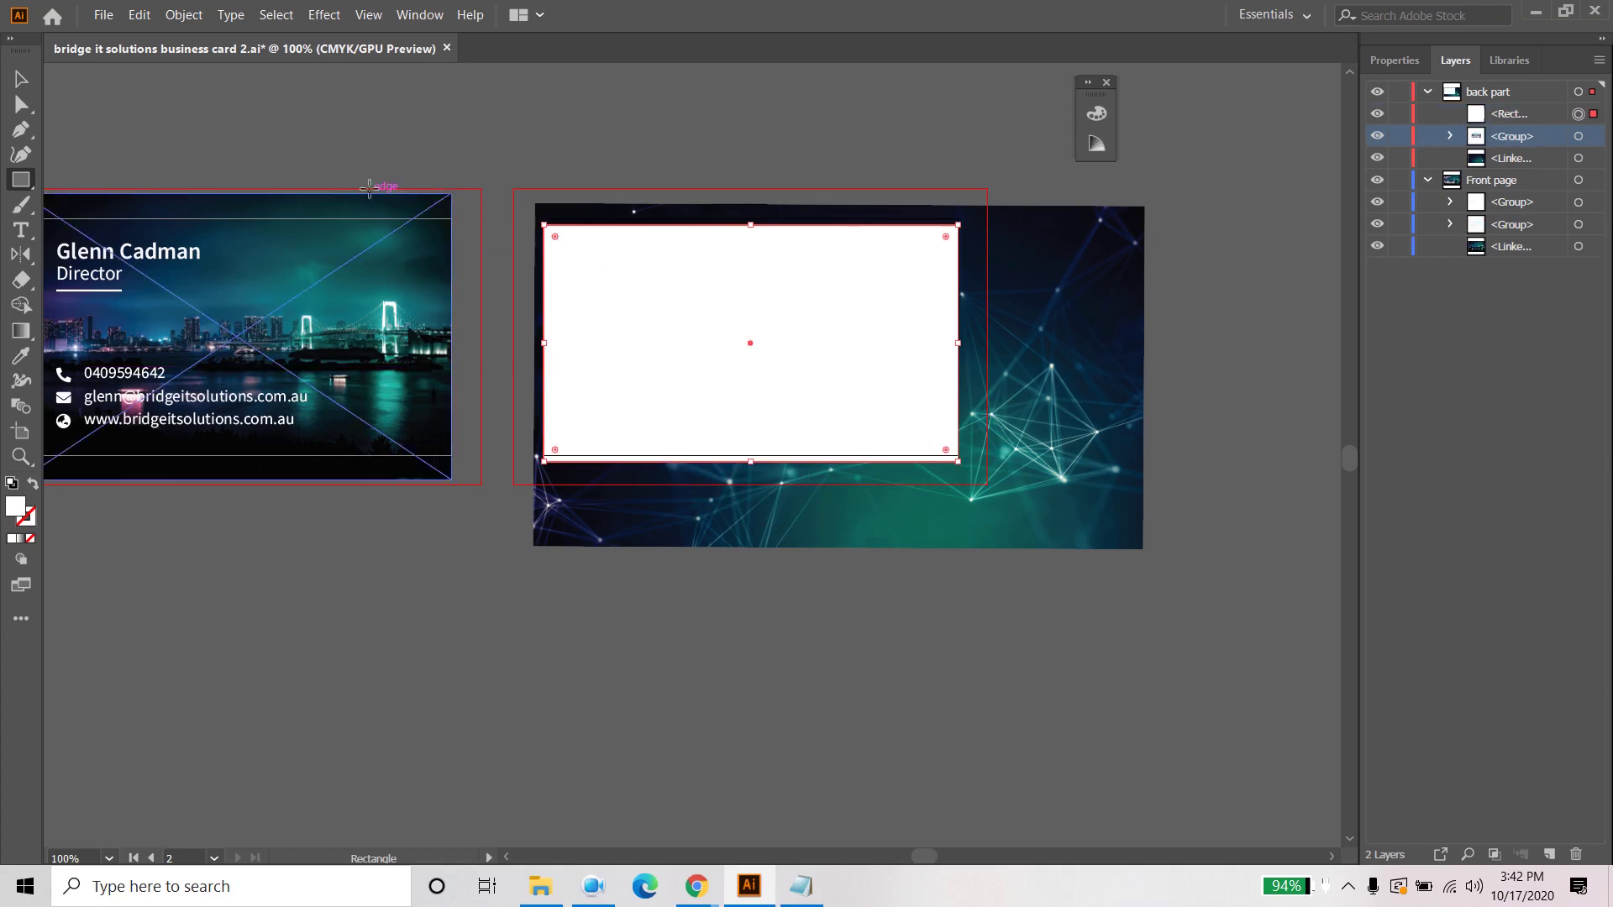
Step: Center the white rectangle vertically on the back artboard using Align to Artboard, then deselect it and close the alignment options
click(21, 79)
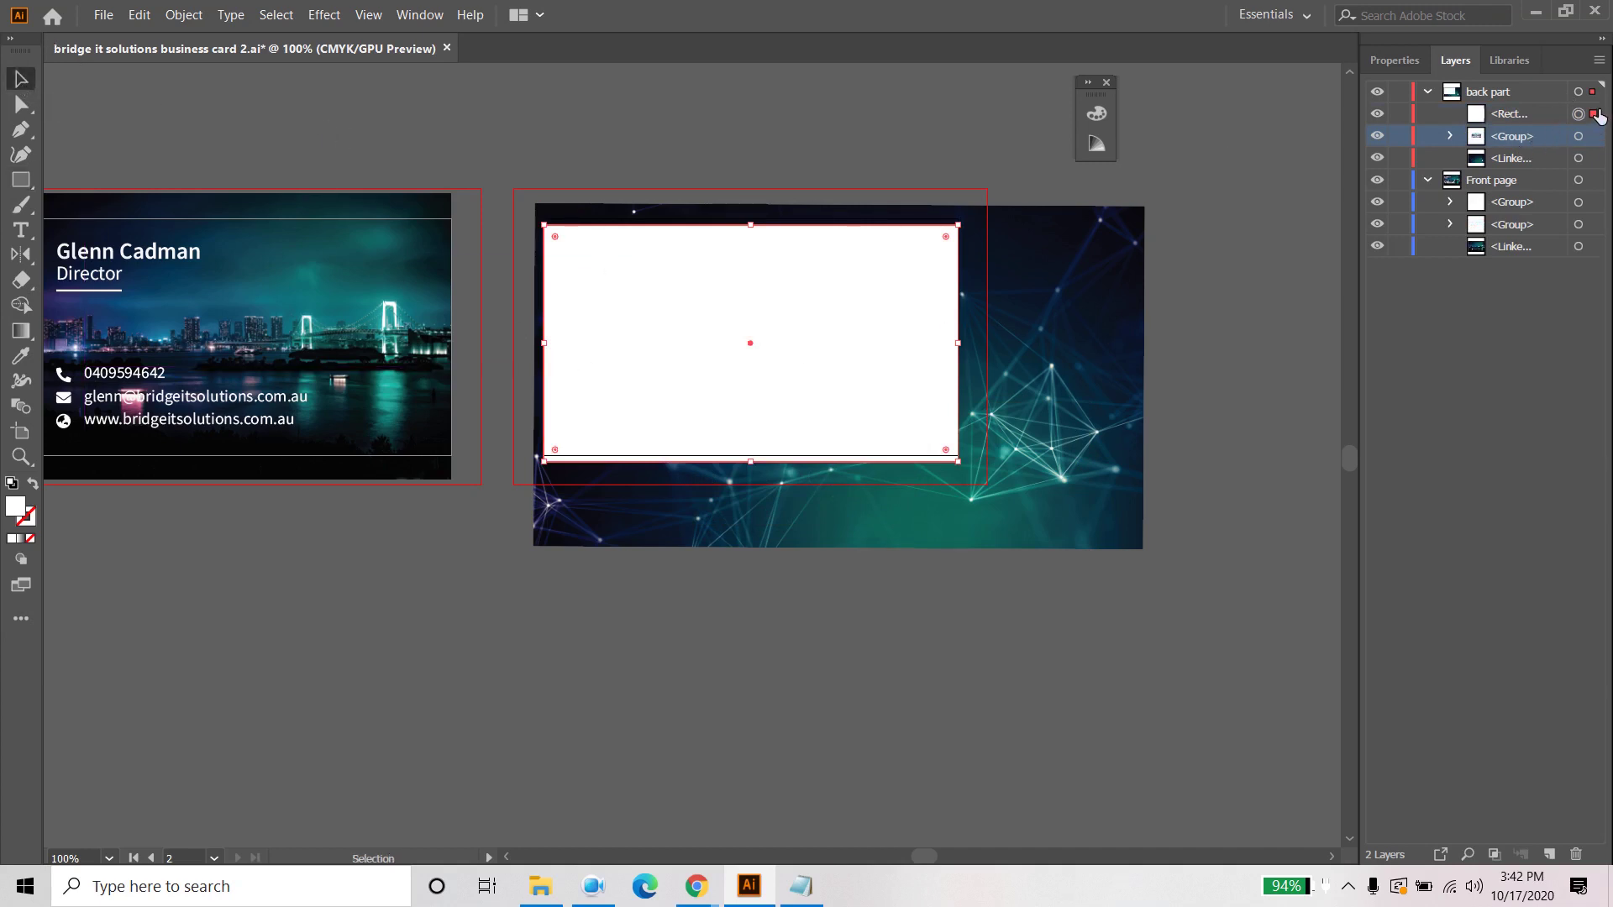
click(420, 14)
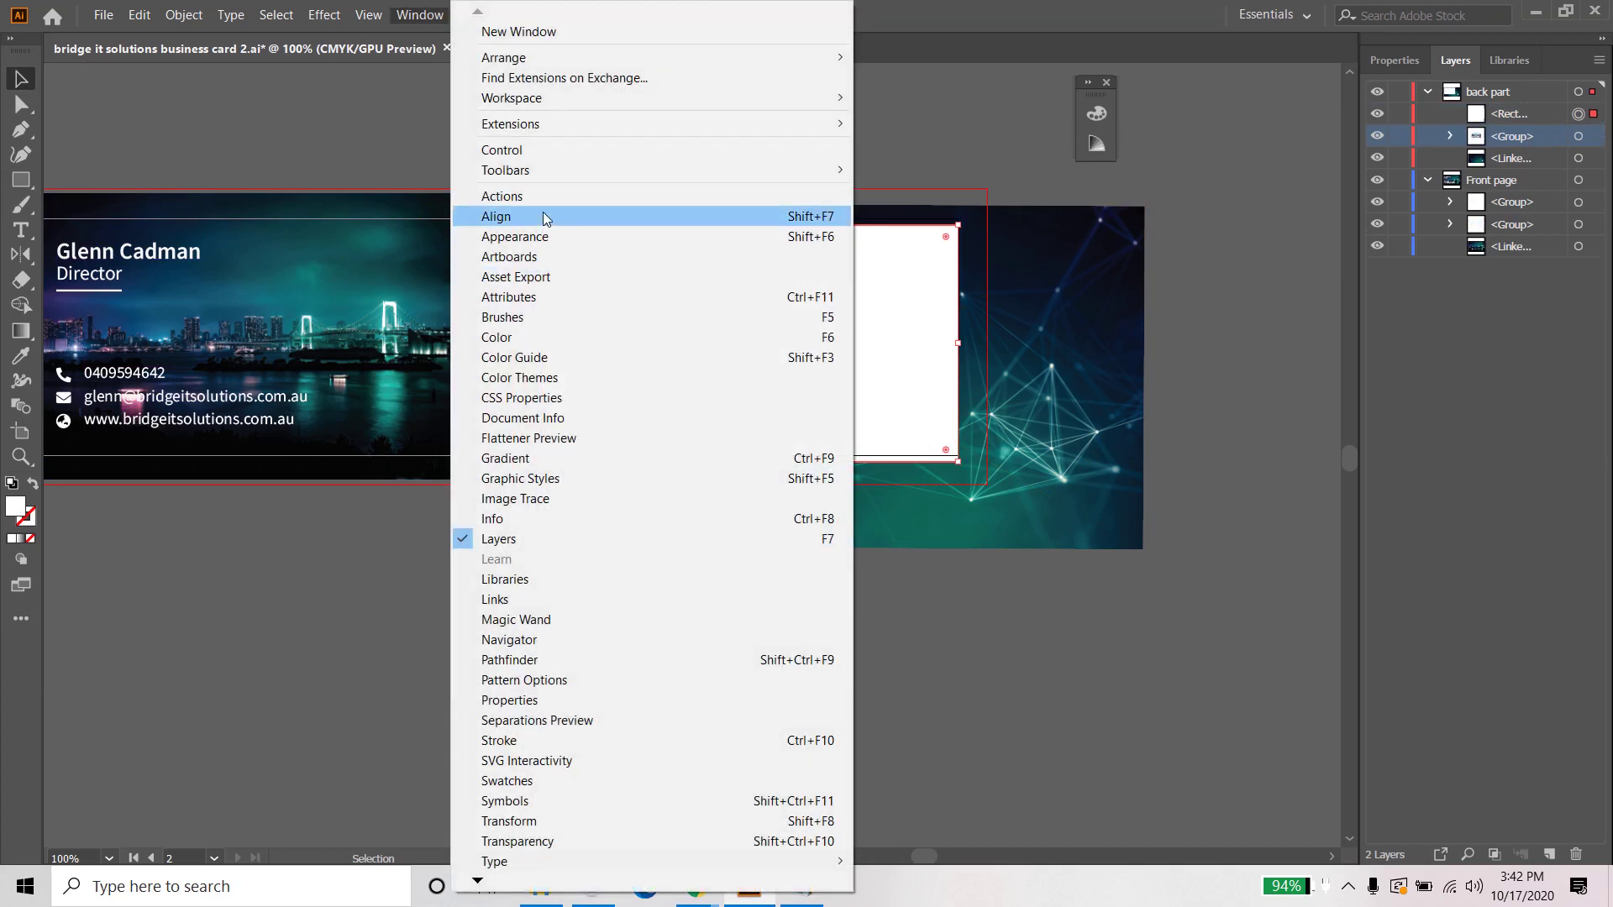
click(546, 218)
click(775, 340)
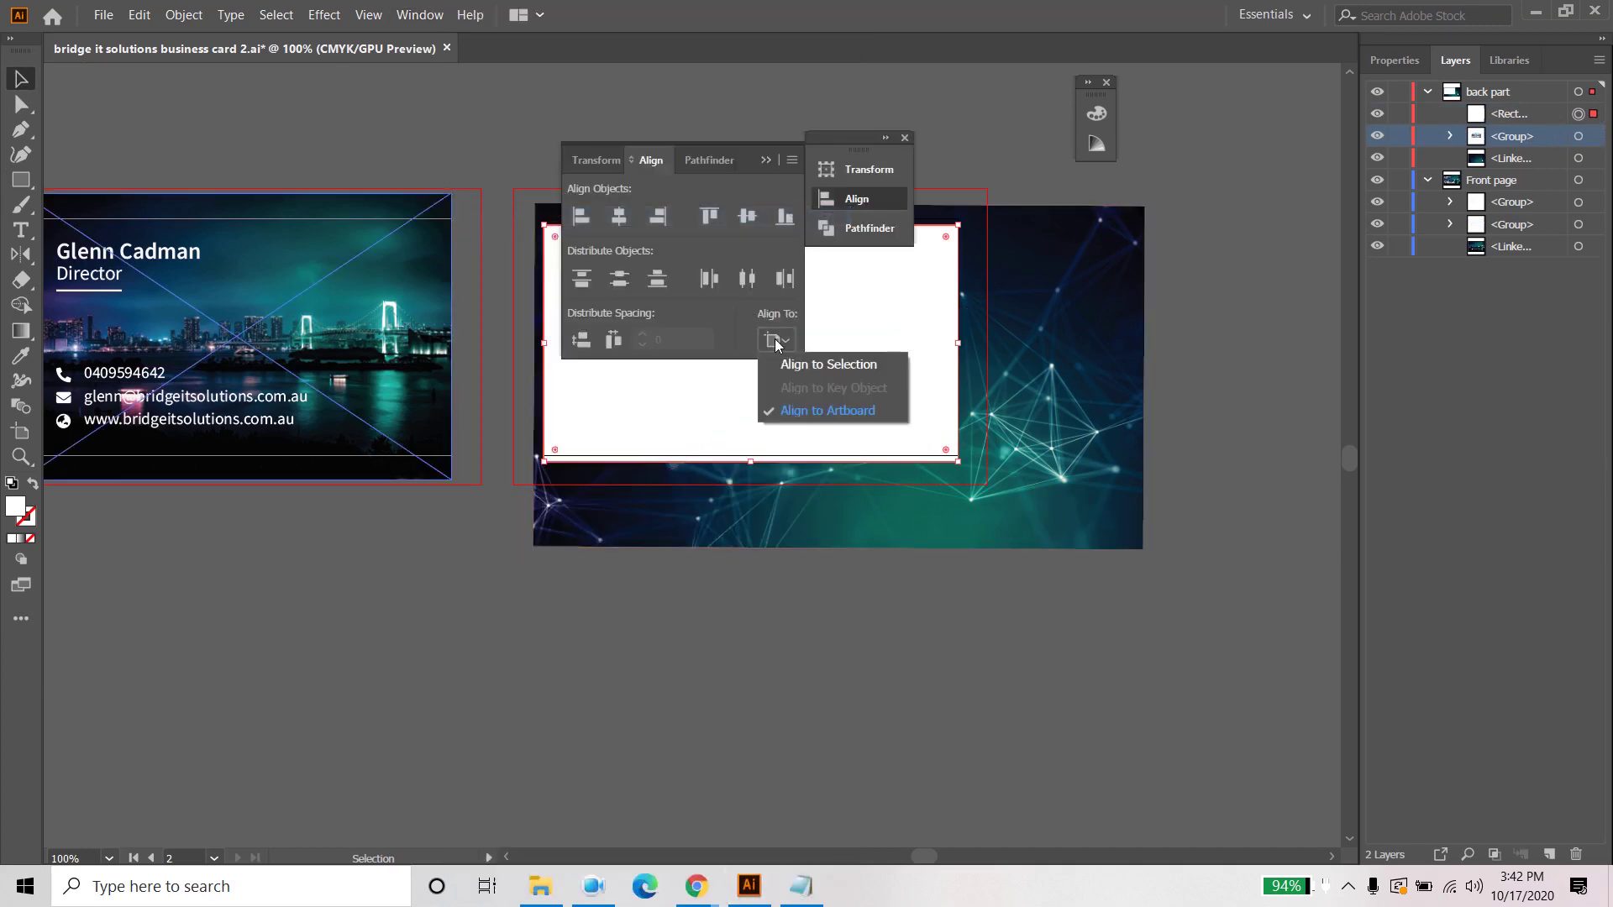
click(843, 410)
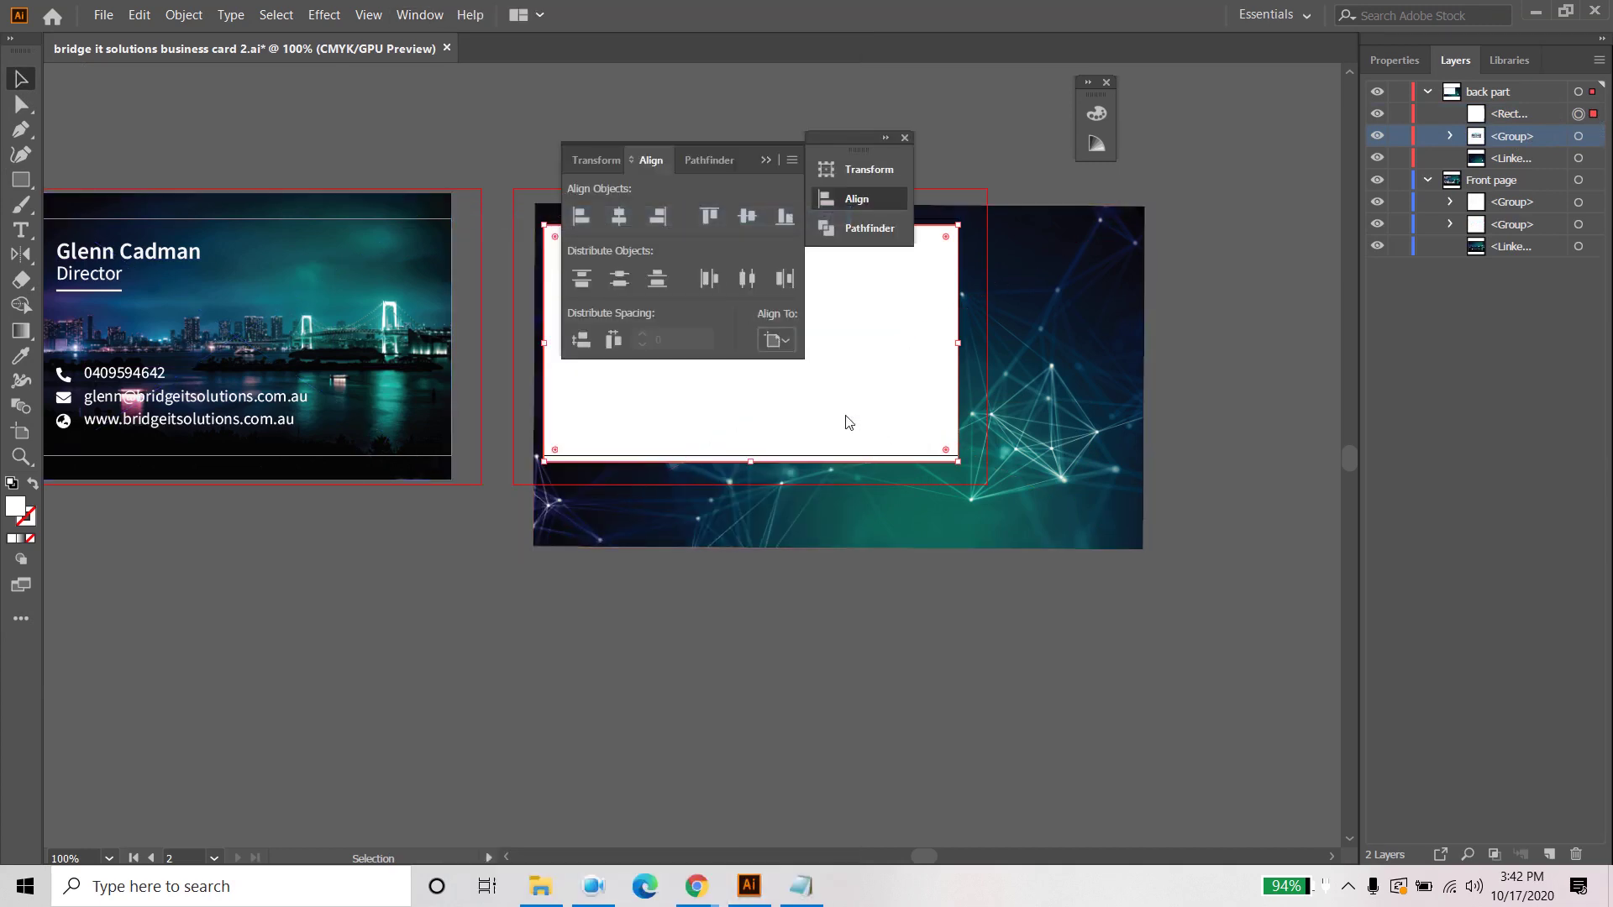
click(747, 216)
click(951, 99)
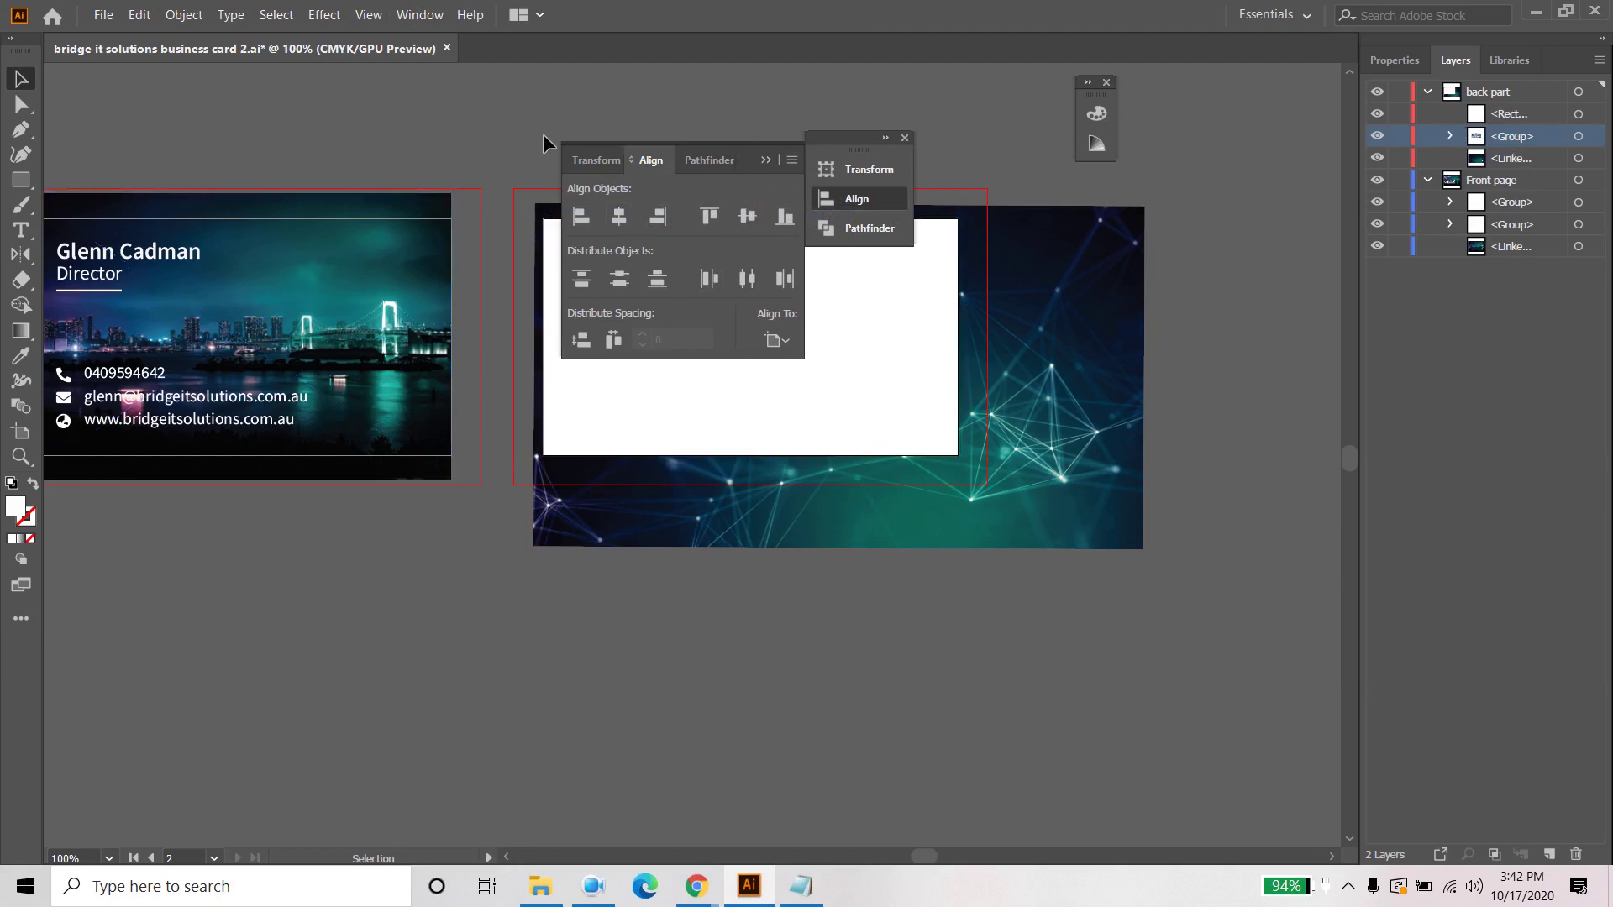
click(904, 138)
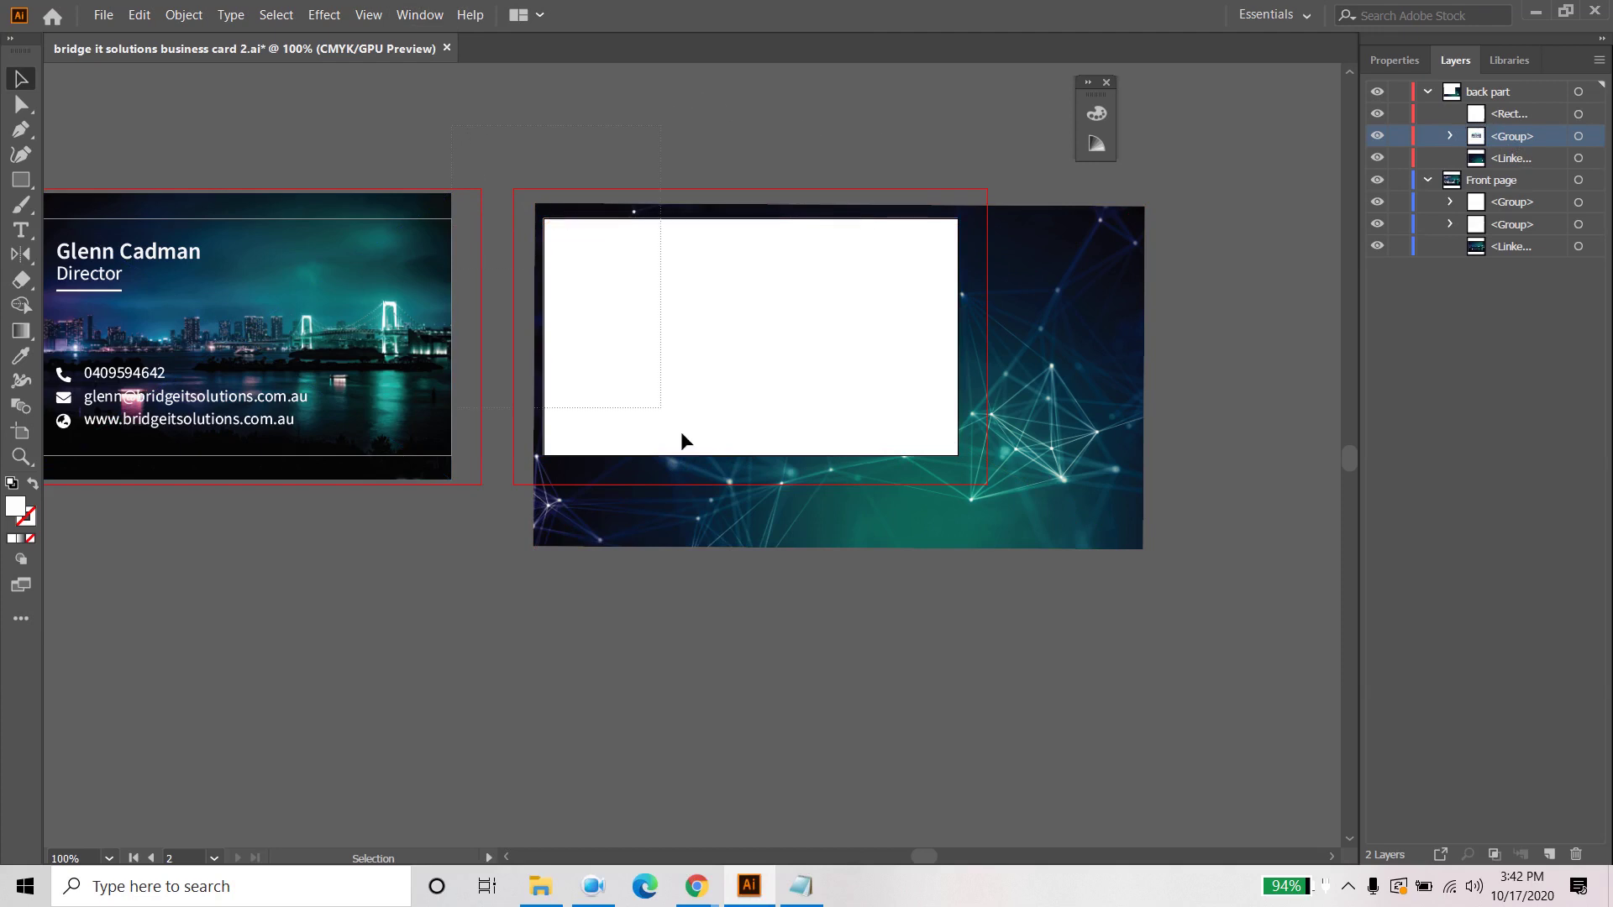
Step: Clip the back card's network photo, logo and web address to the white rectangle with a clipping mask
key(ctrl+alt+a)
click(1048, 695)
drag(540, 137, 935, 504)
right_click(846, 308)
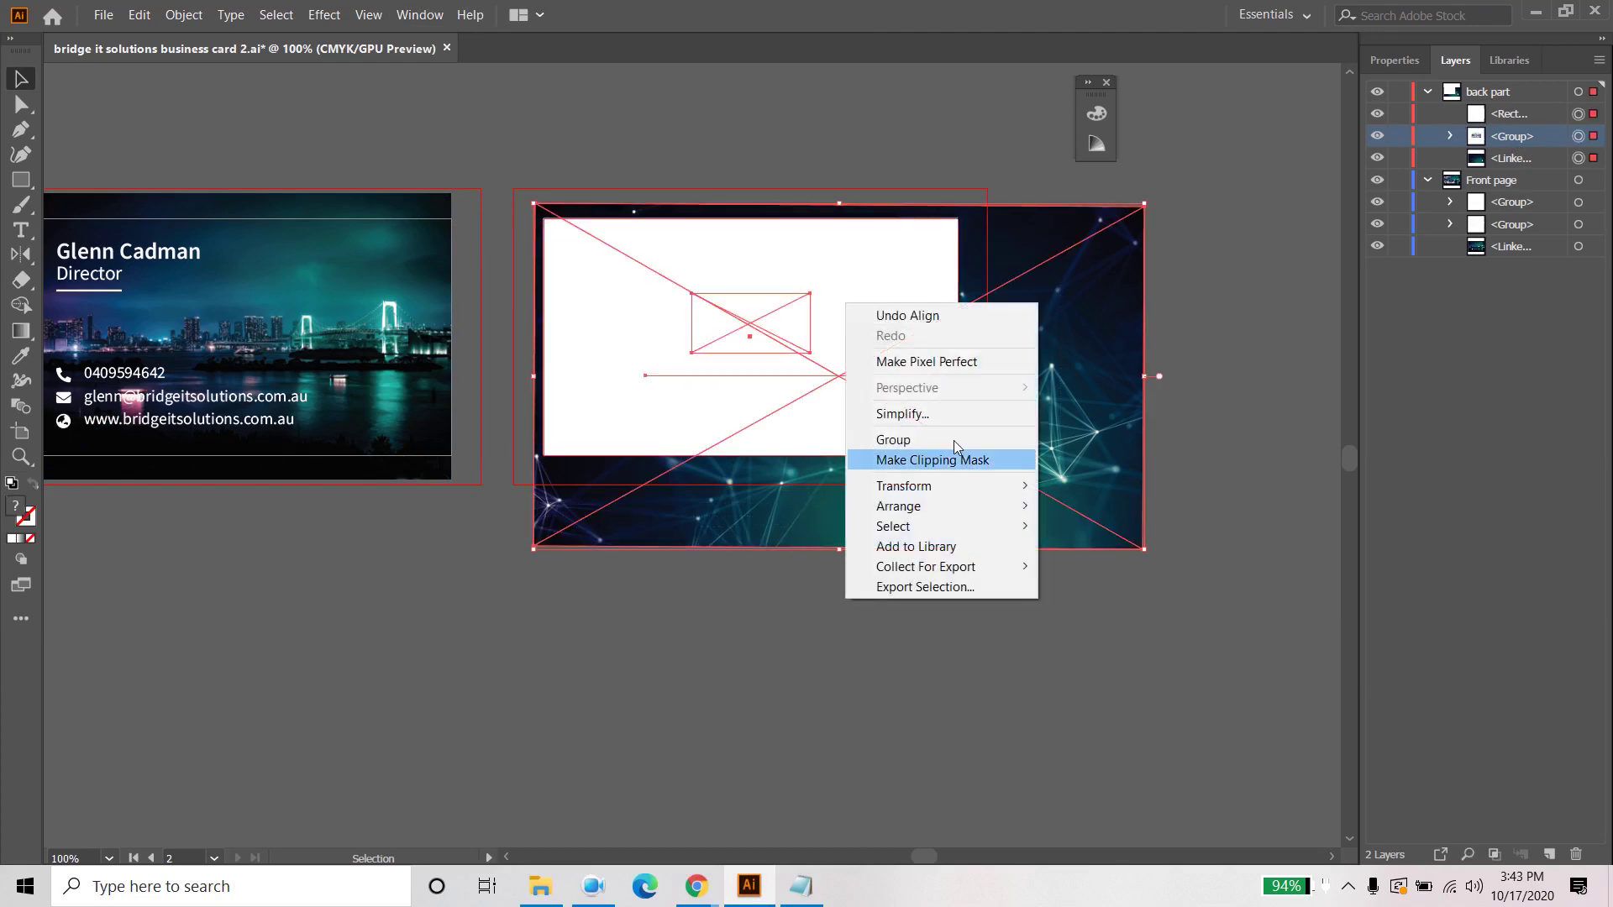
click(941, 460)
click(815, 627)
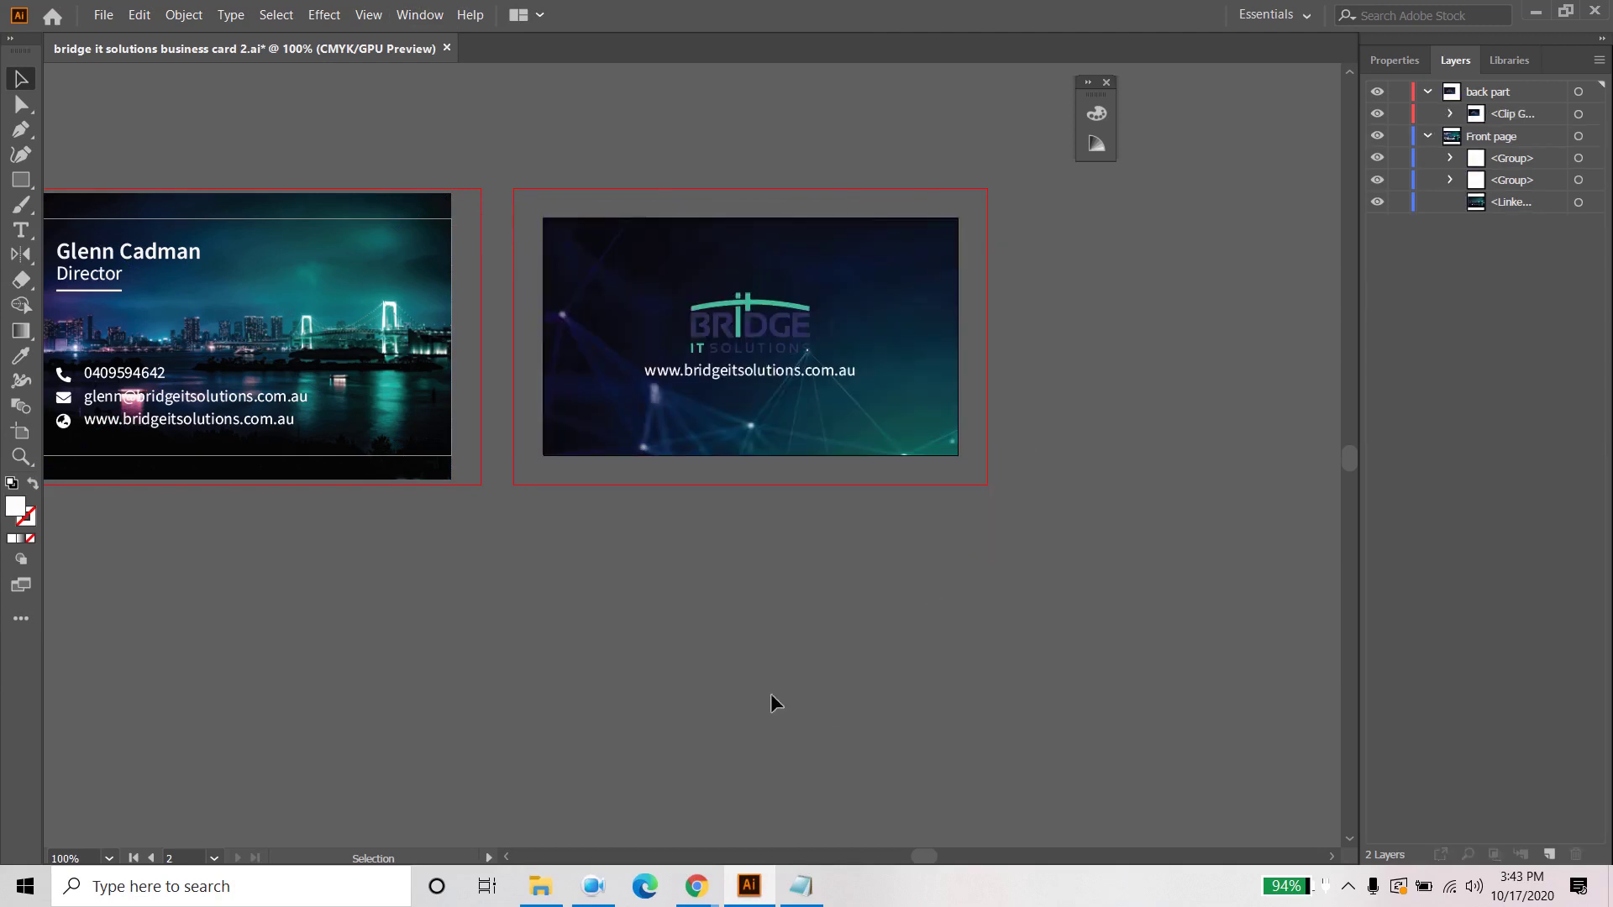
Step: Draw a rectangle about 3.5 by 0.8 in across the front card's lower part and stack it between the text groups and skyline photo
drag(734, 591, 966, 605)
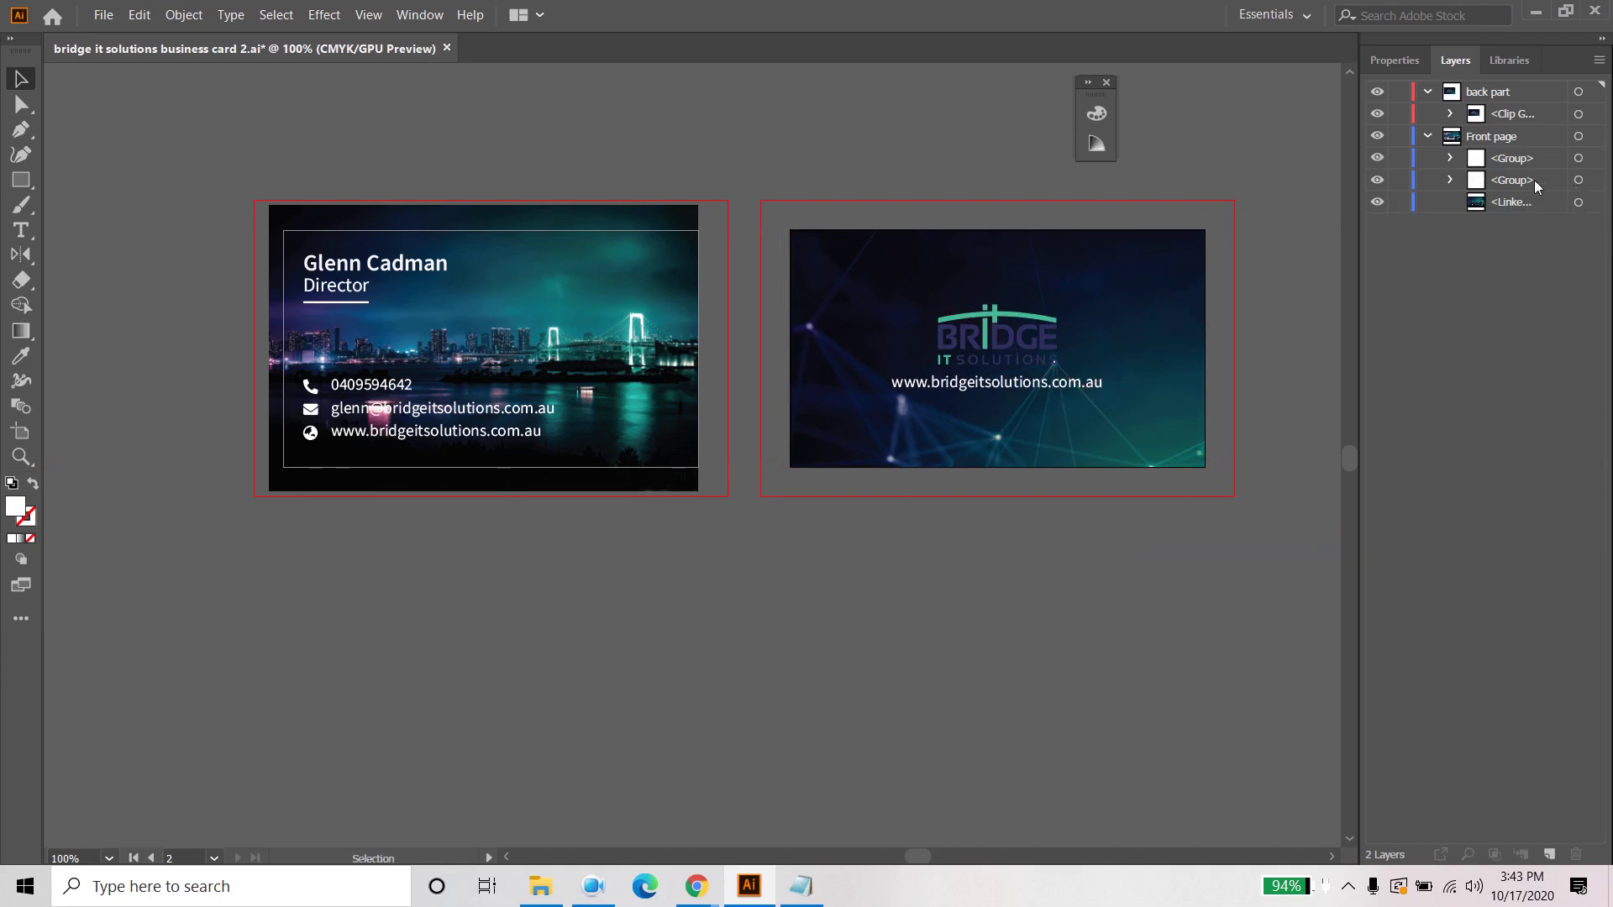
click(1499, 138)
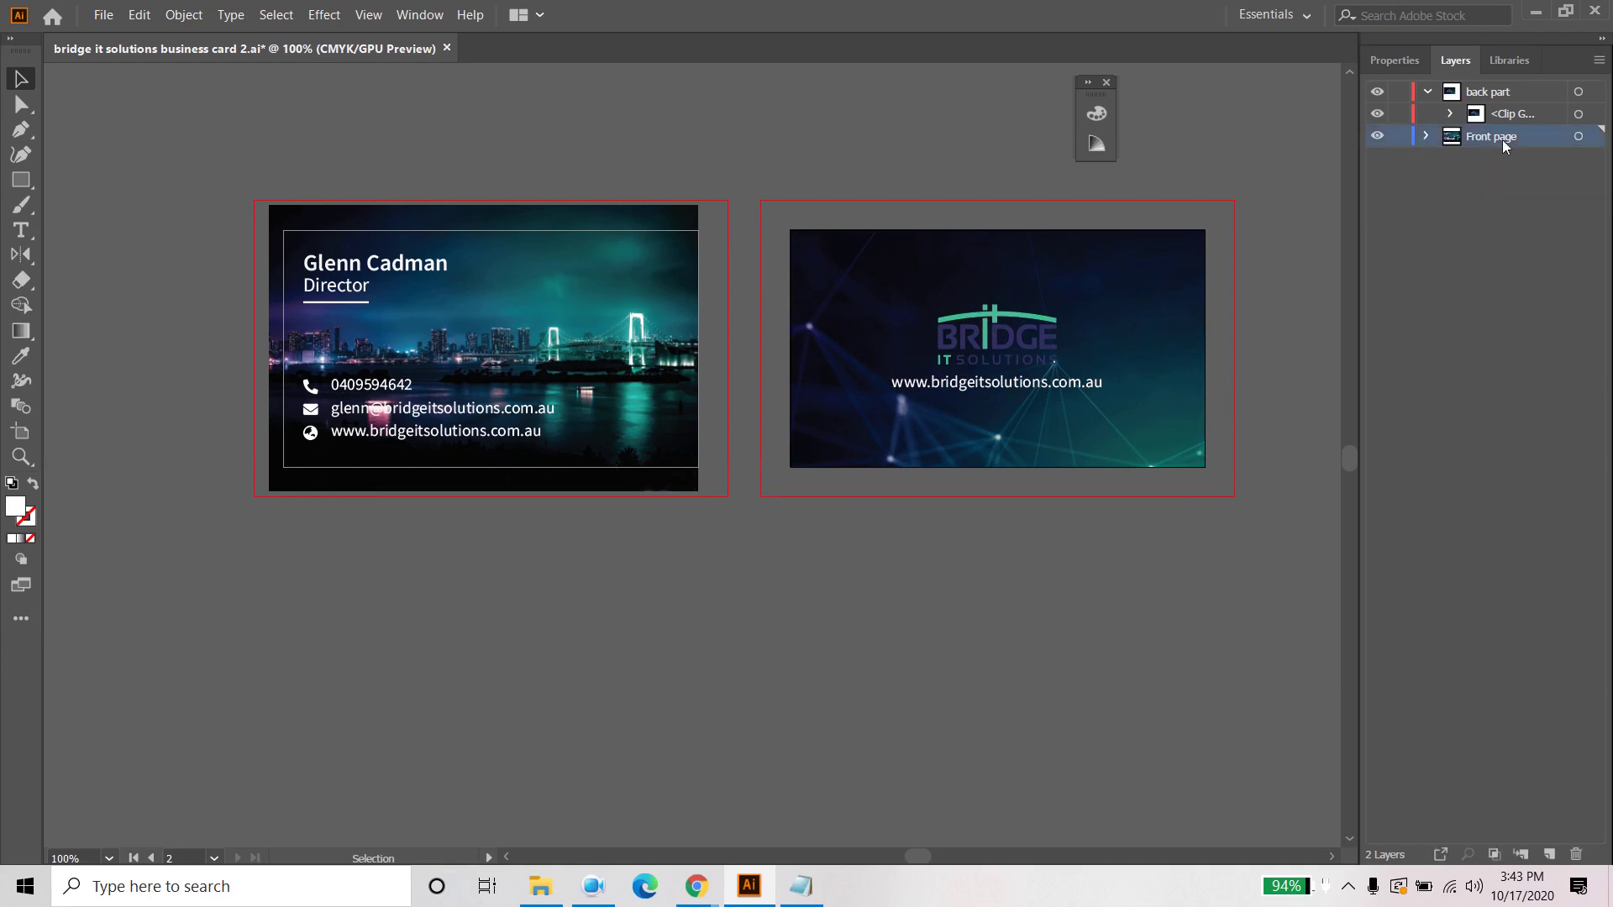
click(1507, 165)
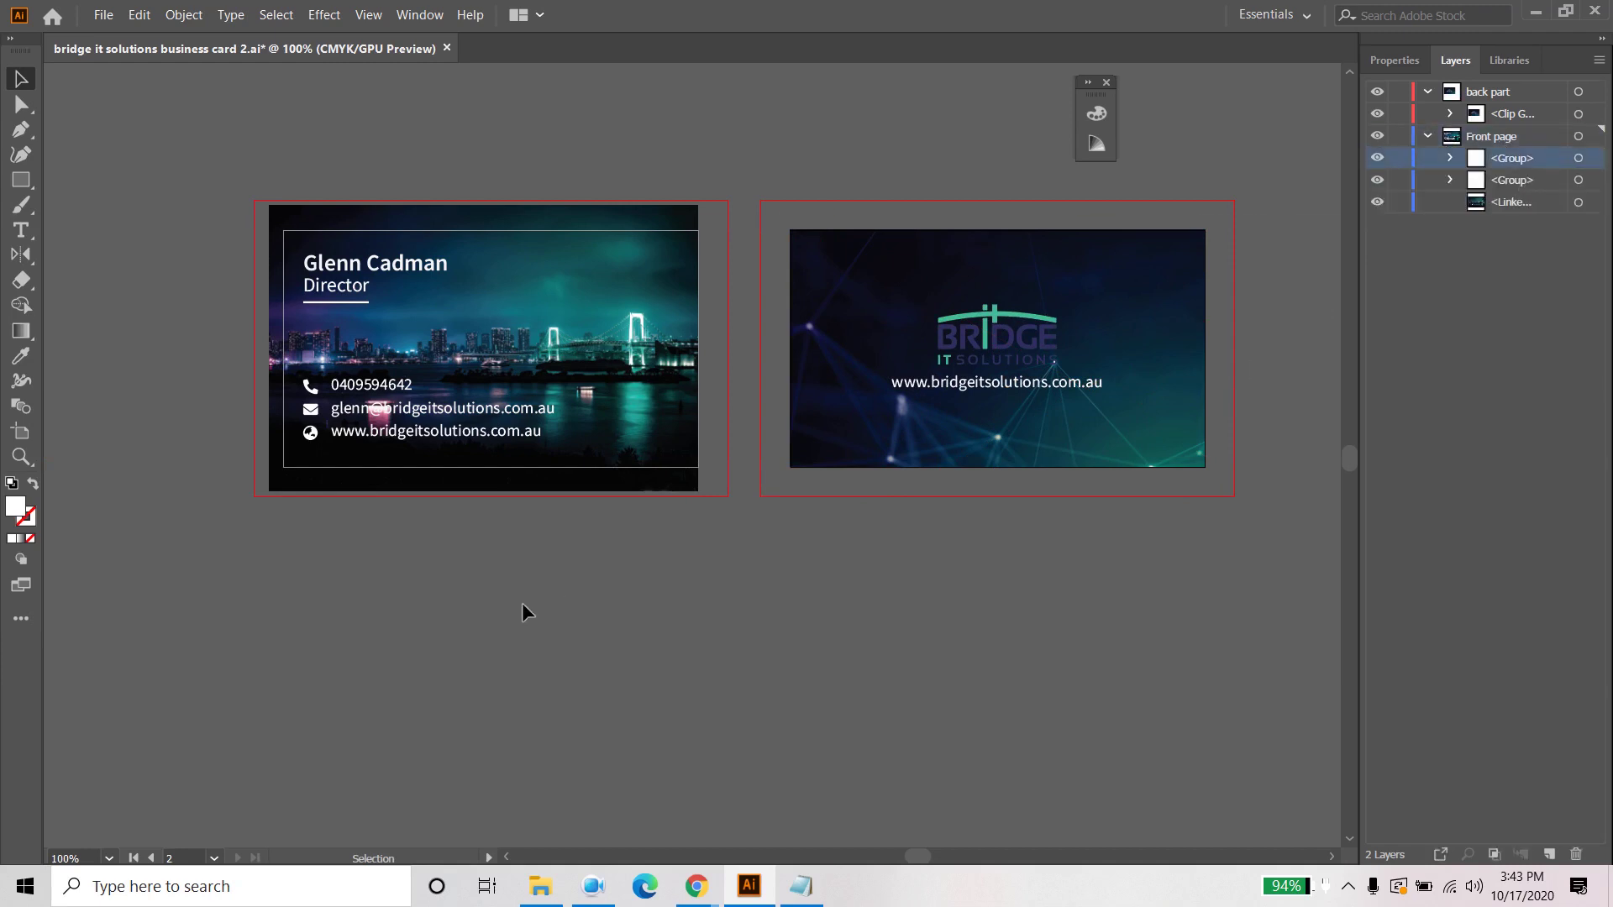
click(30, 180)
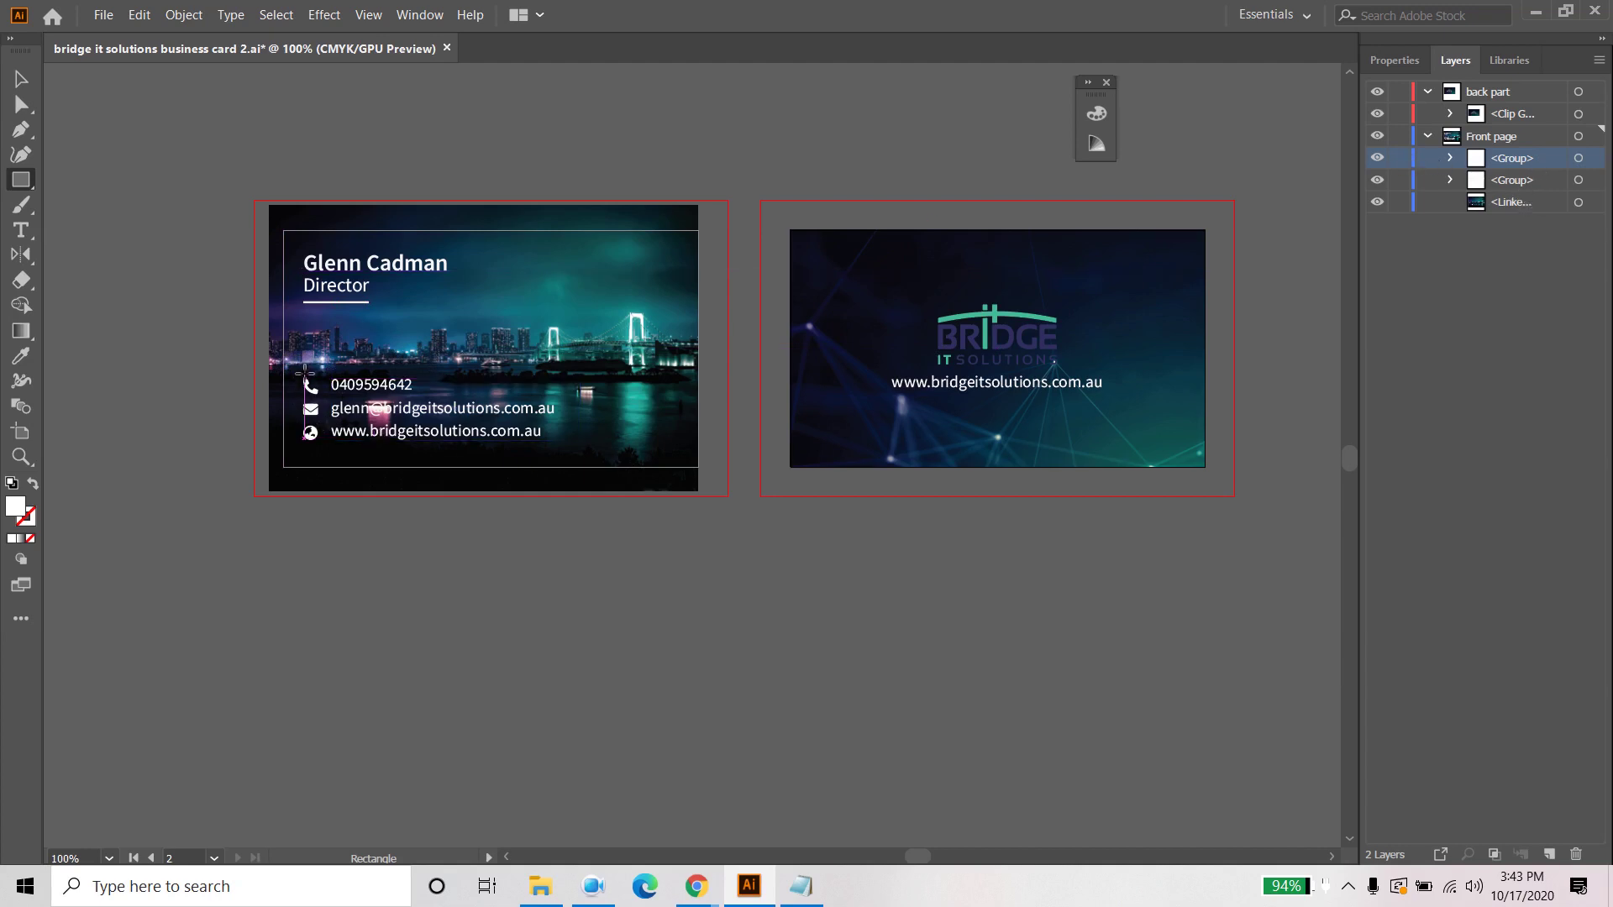
drag(283, 367, 698, 462)
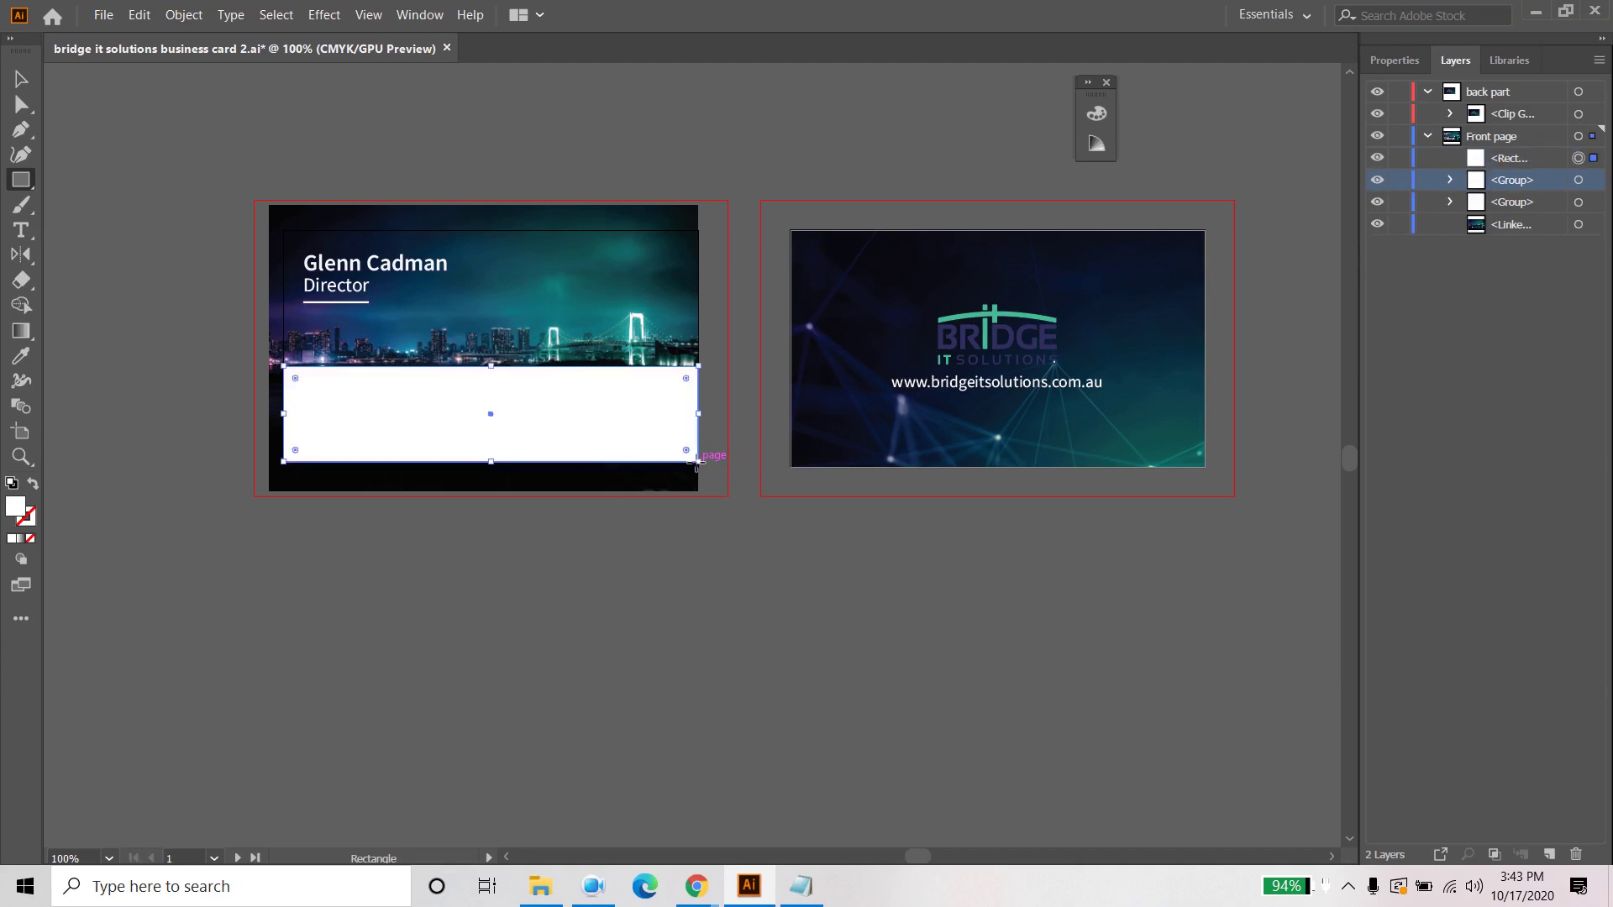
drag(1516, 173, 1517, 213)
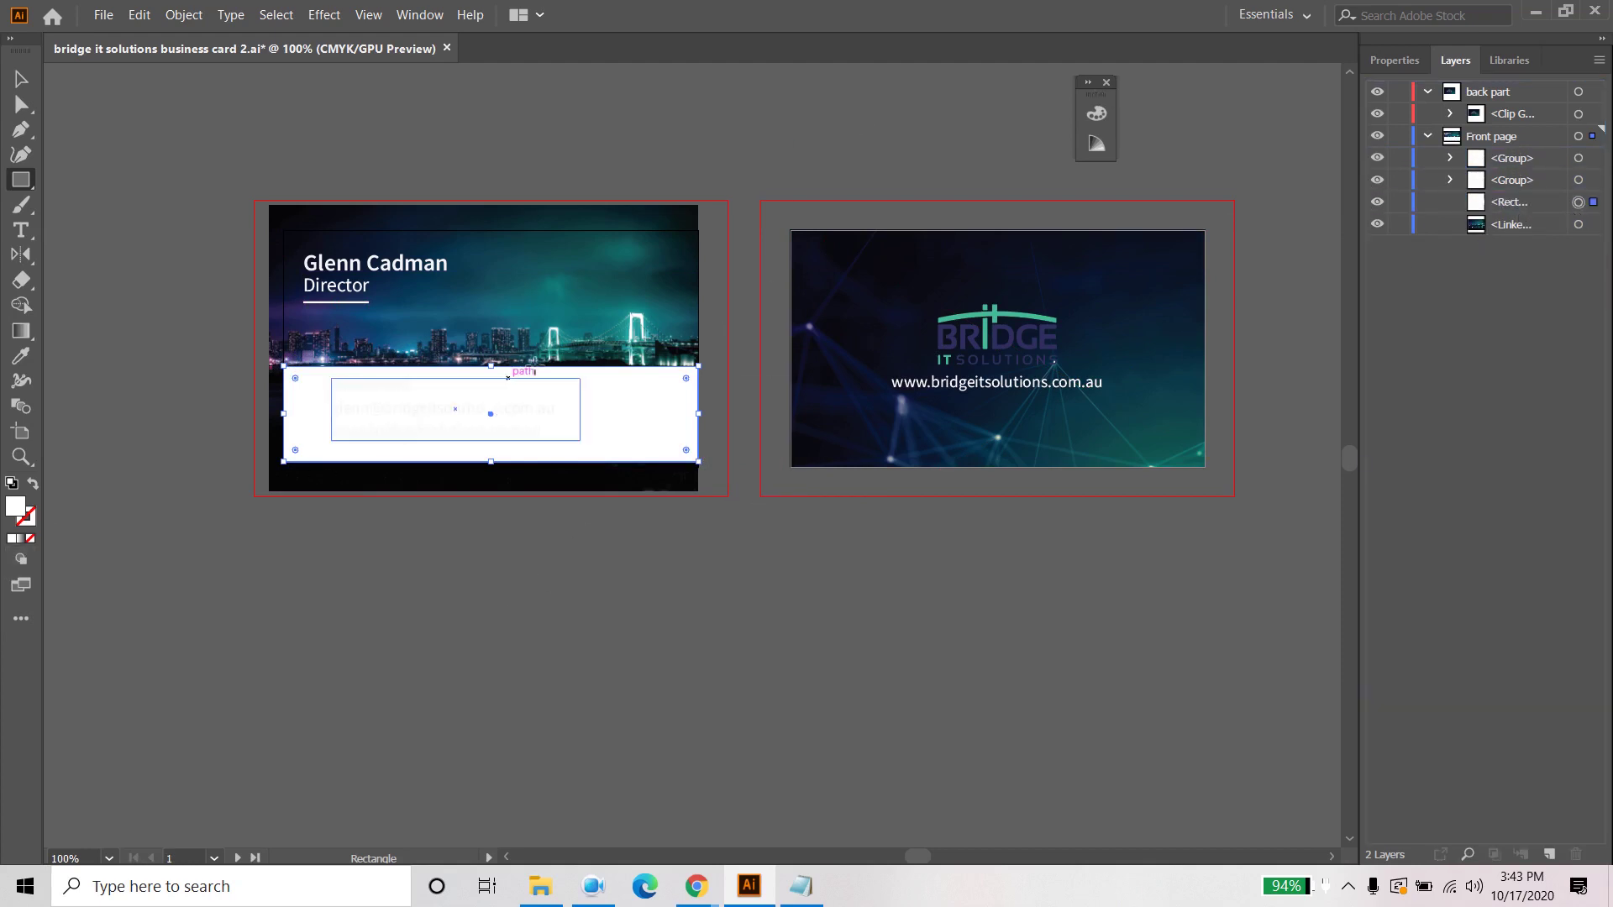
Step: Fill the front card's contact band with the dark purple sampled from the logo lettering using the Eyedropper, then deselect it
click(1418, 61)
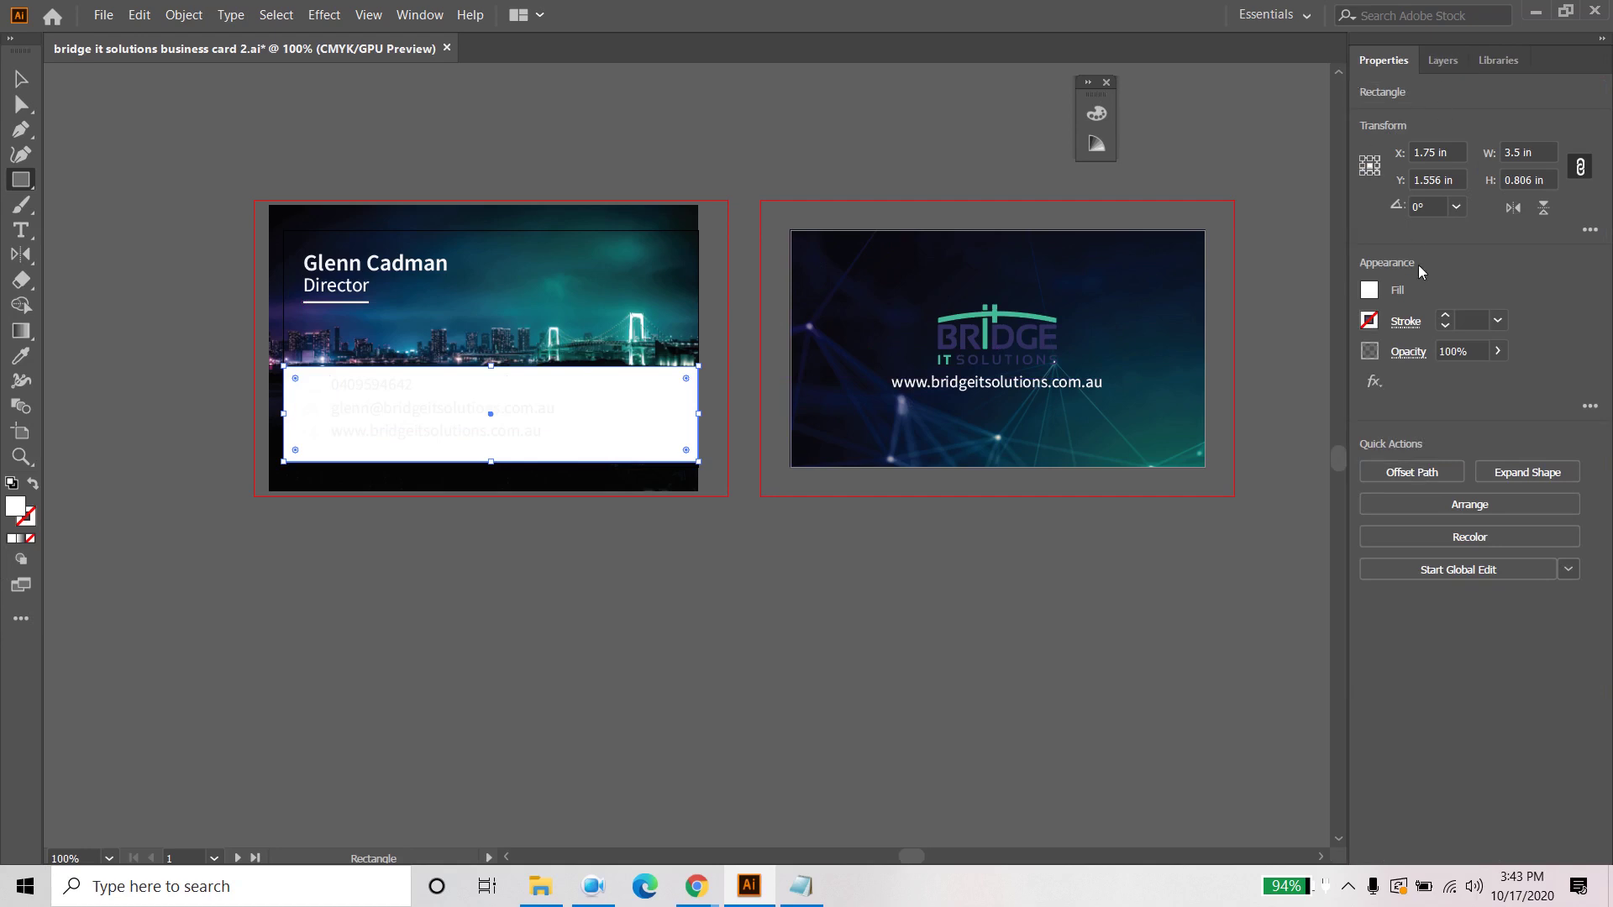
click(1370, 290)
click(21, 356)
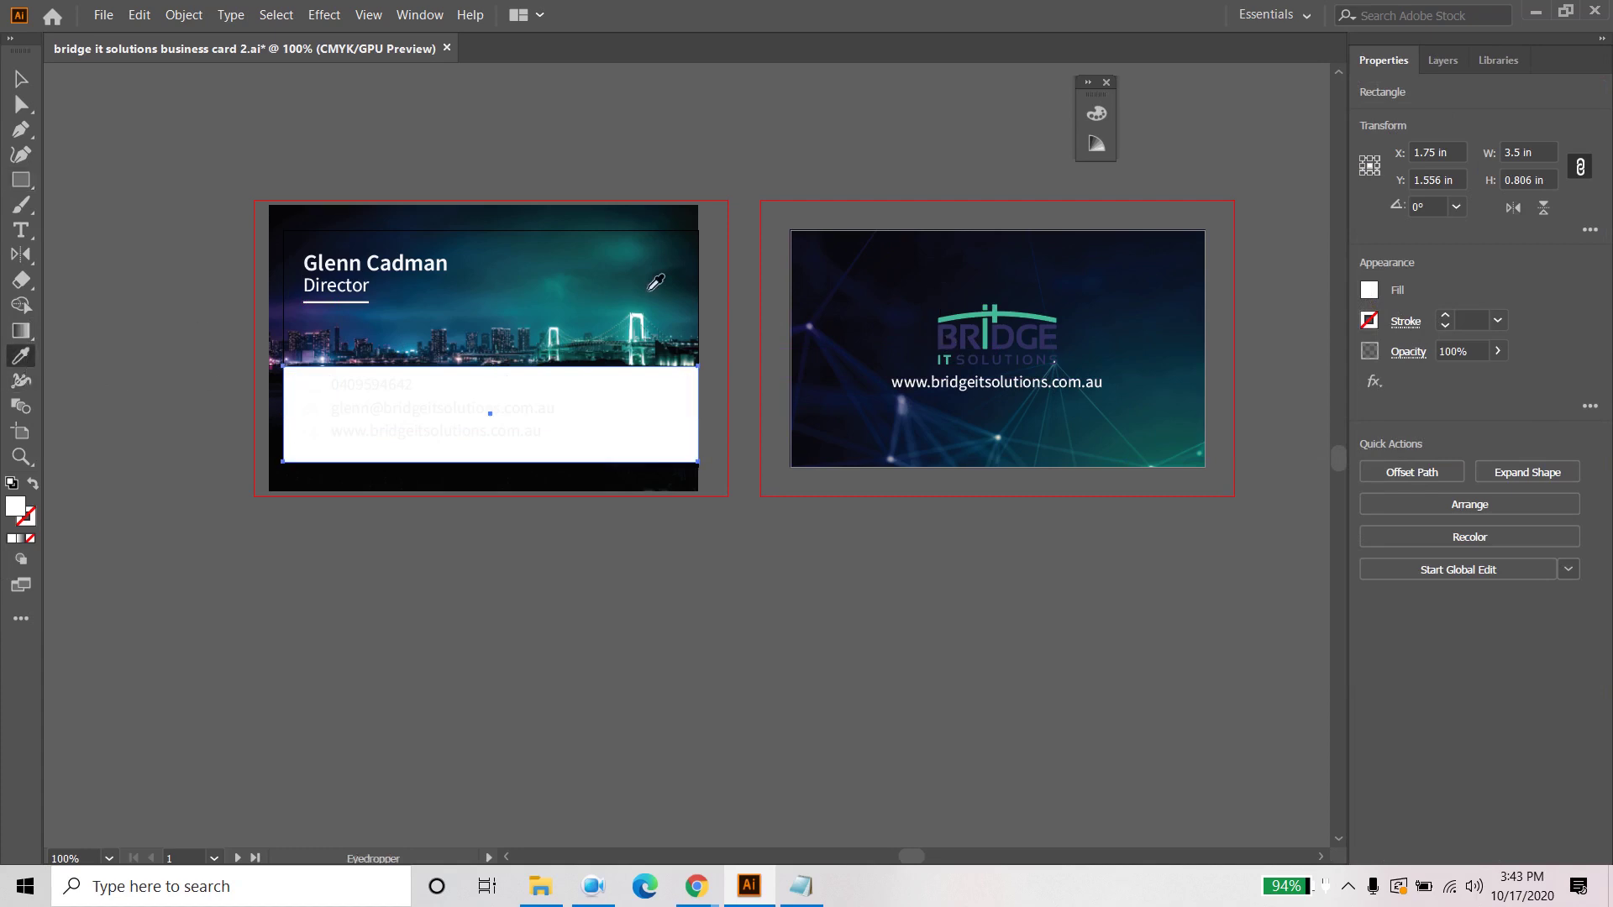
scroll(952, 326, up, 8)
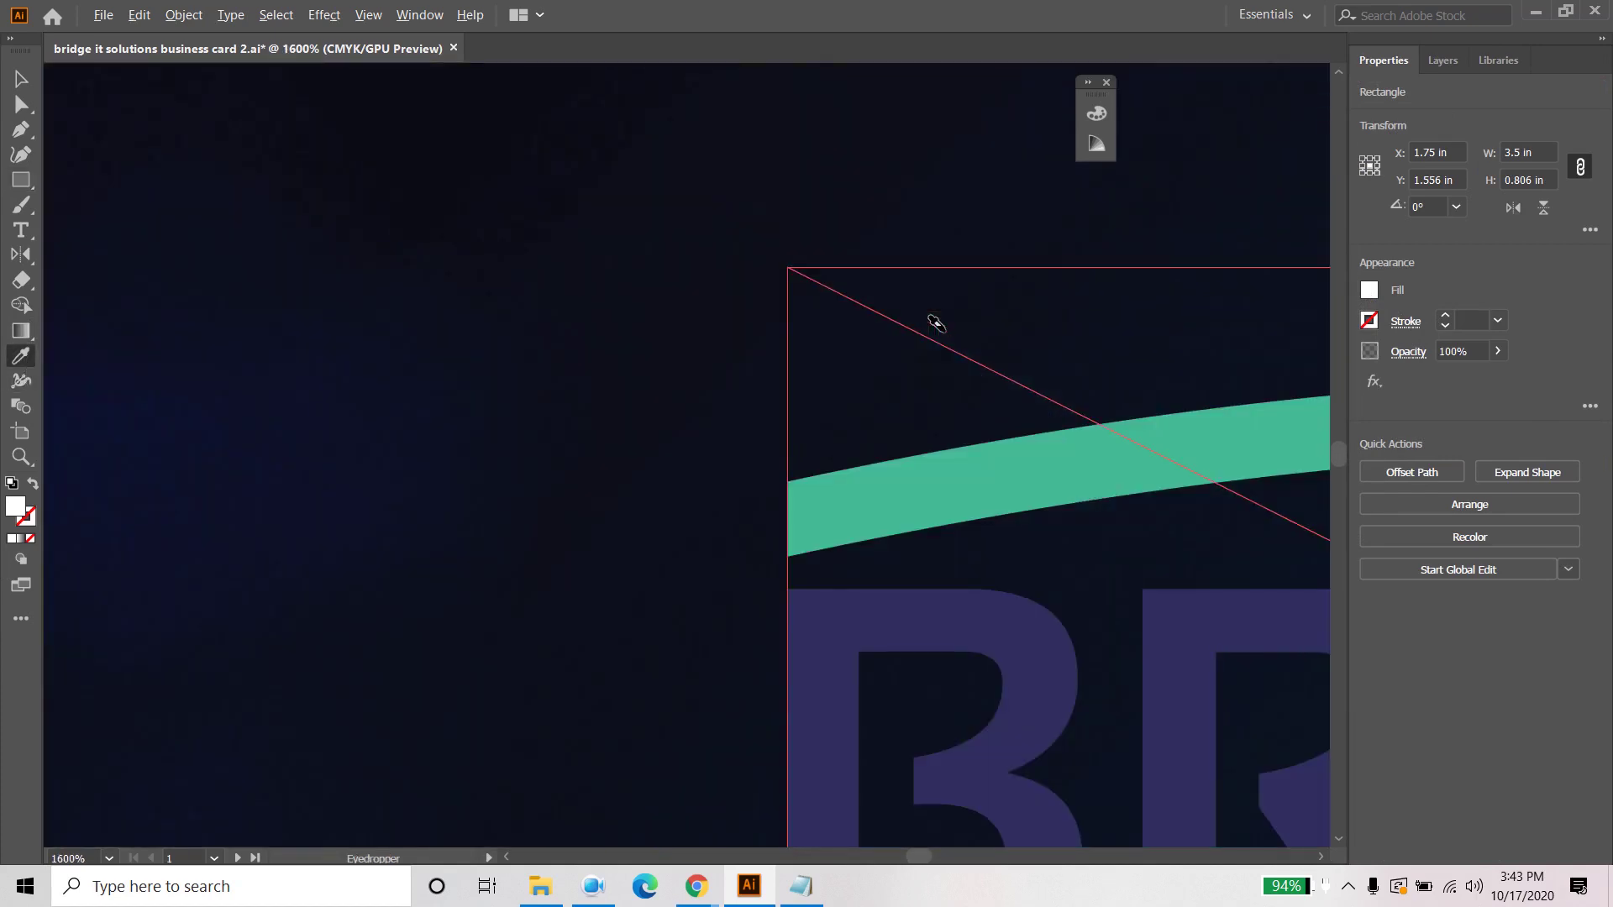
click(832, 620)
scroll(832, 620, down, 10)
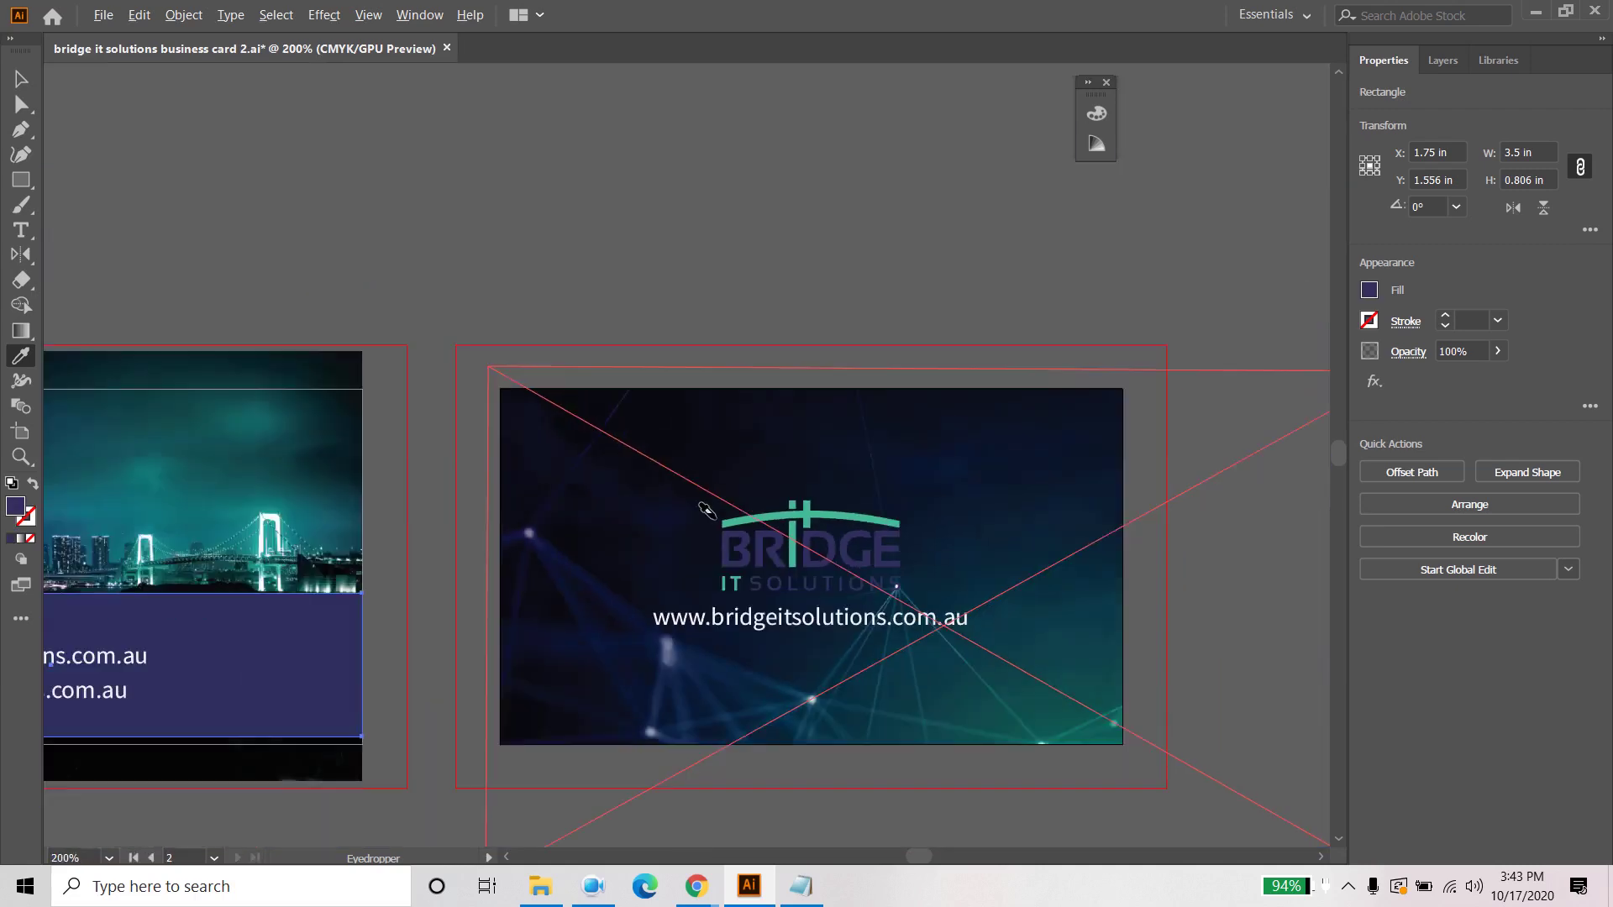
scroll(480, 495, up, 2)
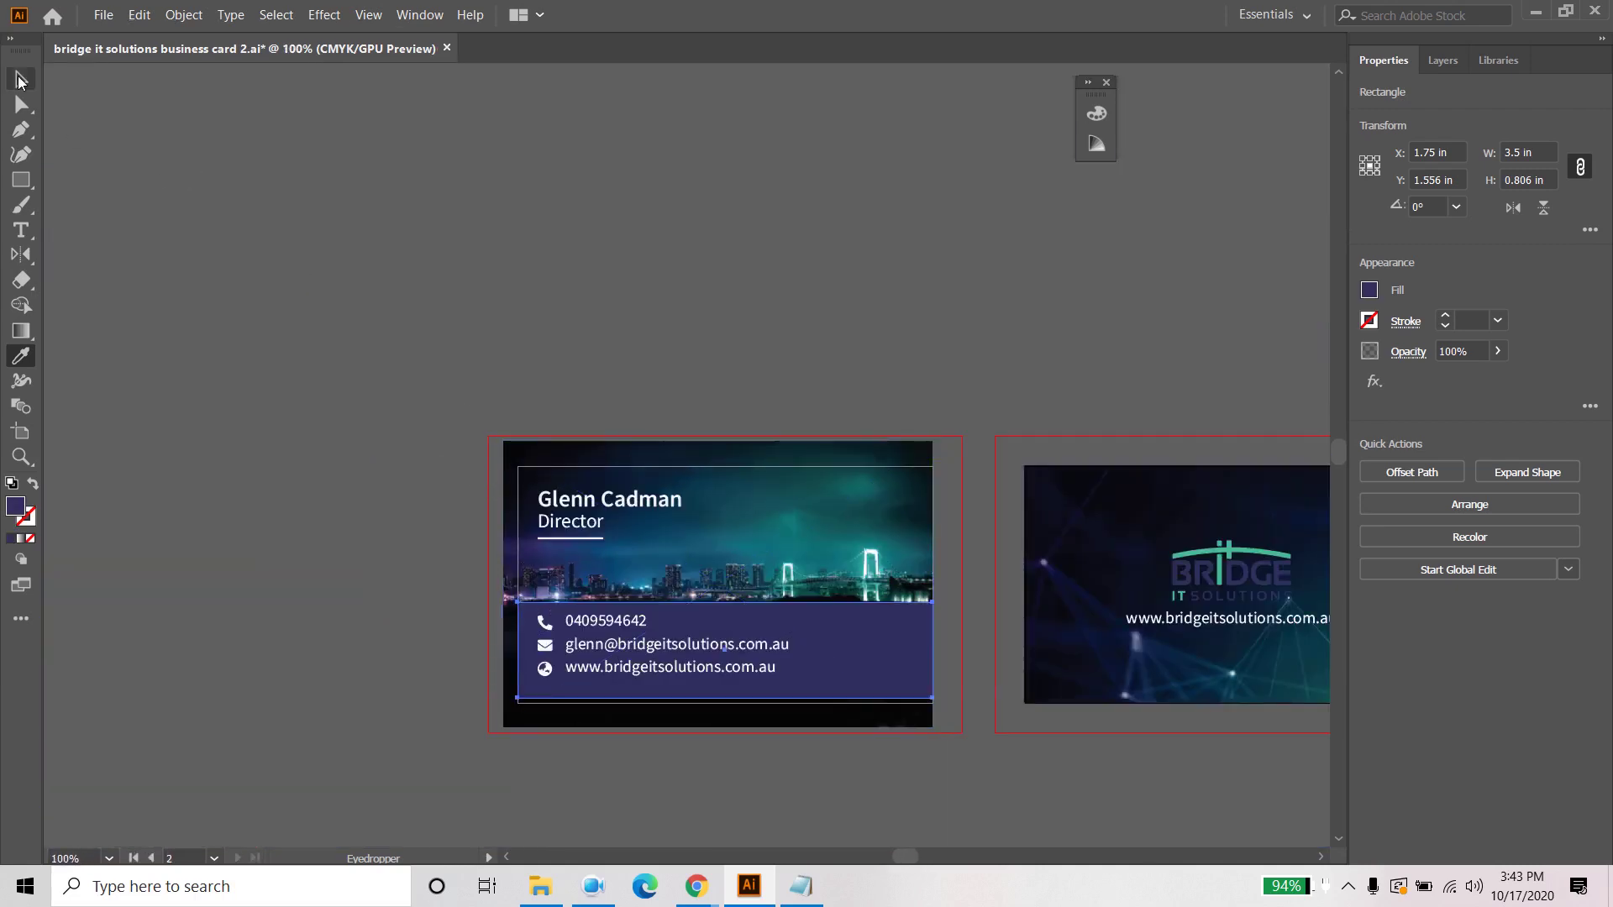
key(v)
click(307, 141)
drag(821, 252, 704, 176)
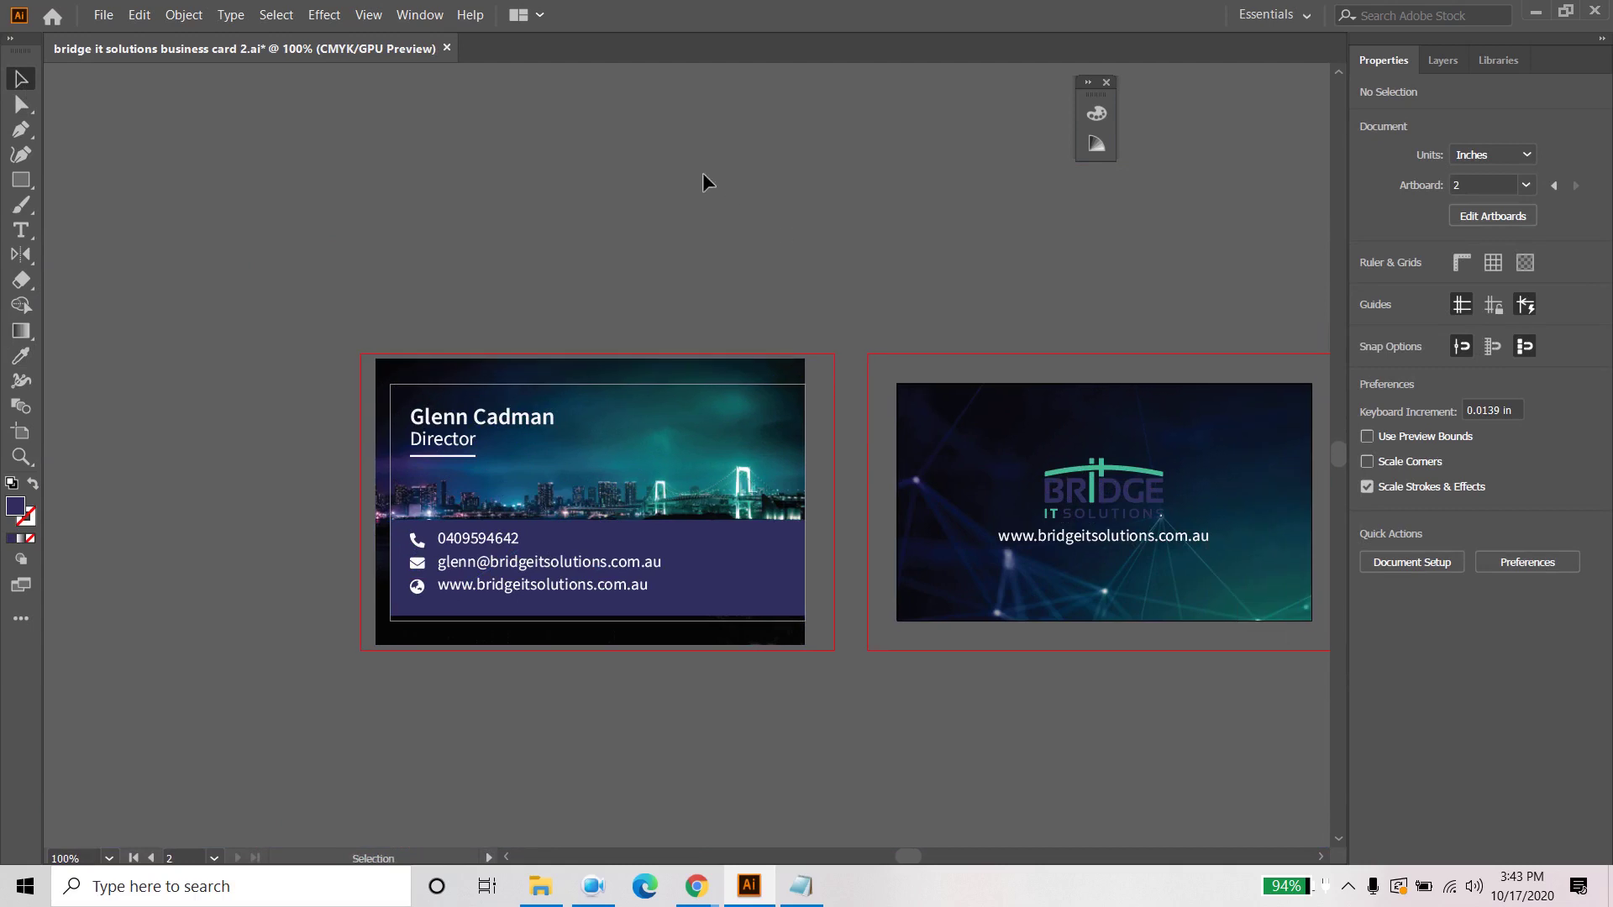
Step: Create a 3.5 by 2 in rectangle over the front card at the top of the Front page layer
click(1428, 60)
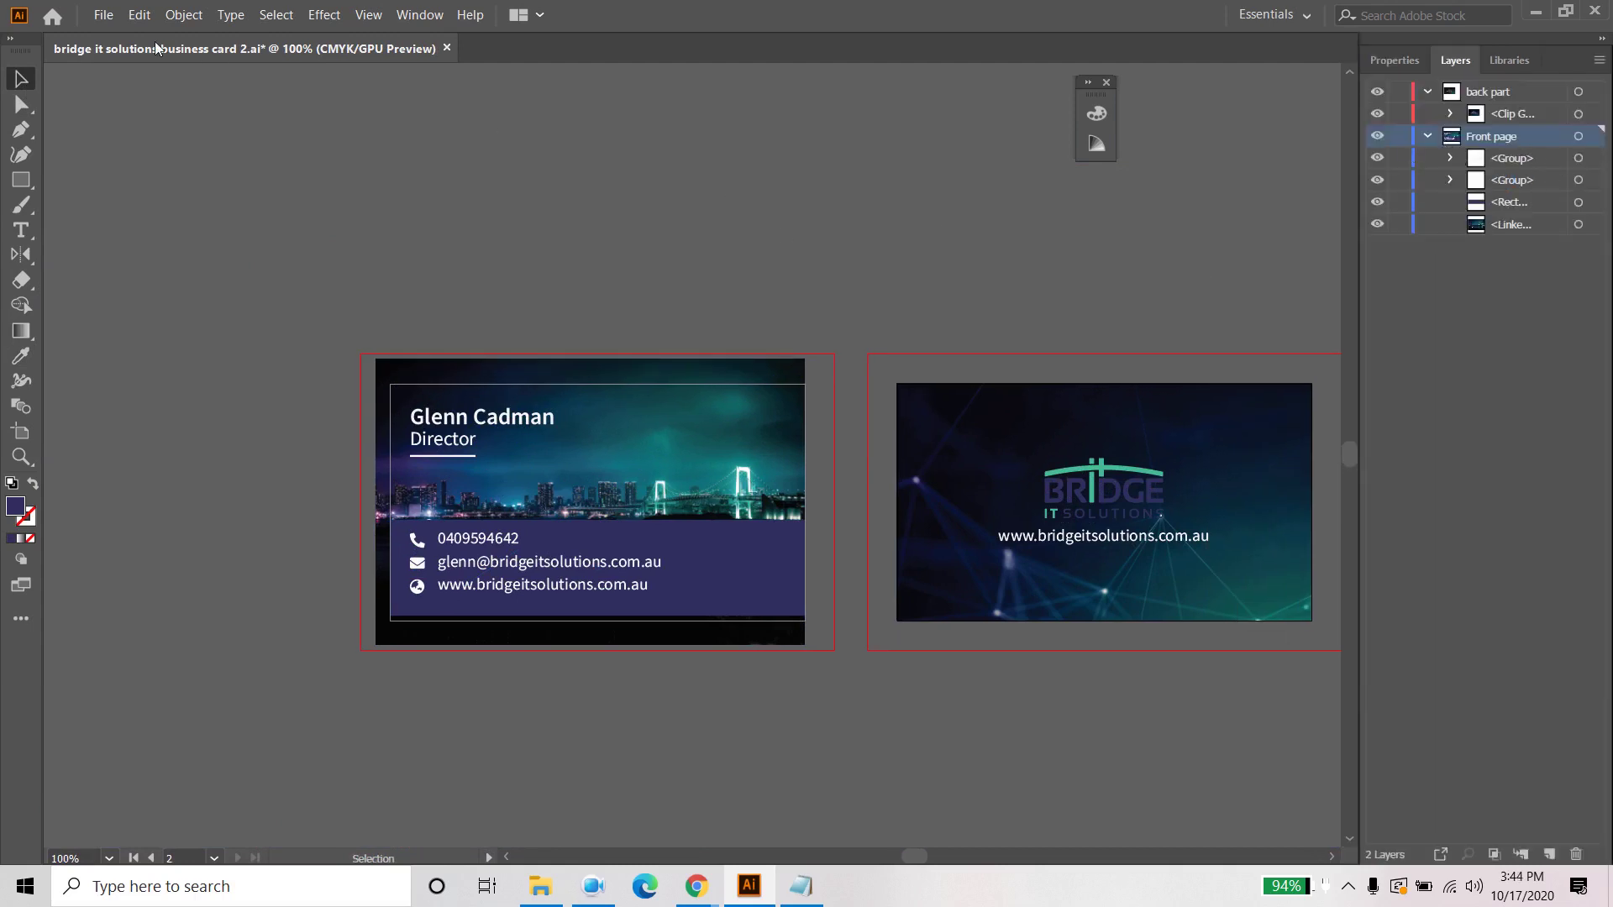
click(21, 180)
click(580, 420)
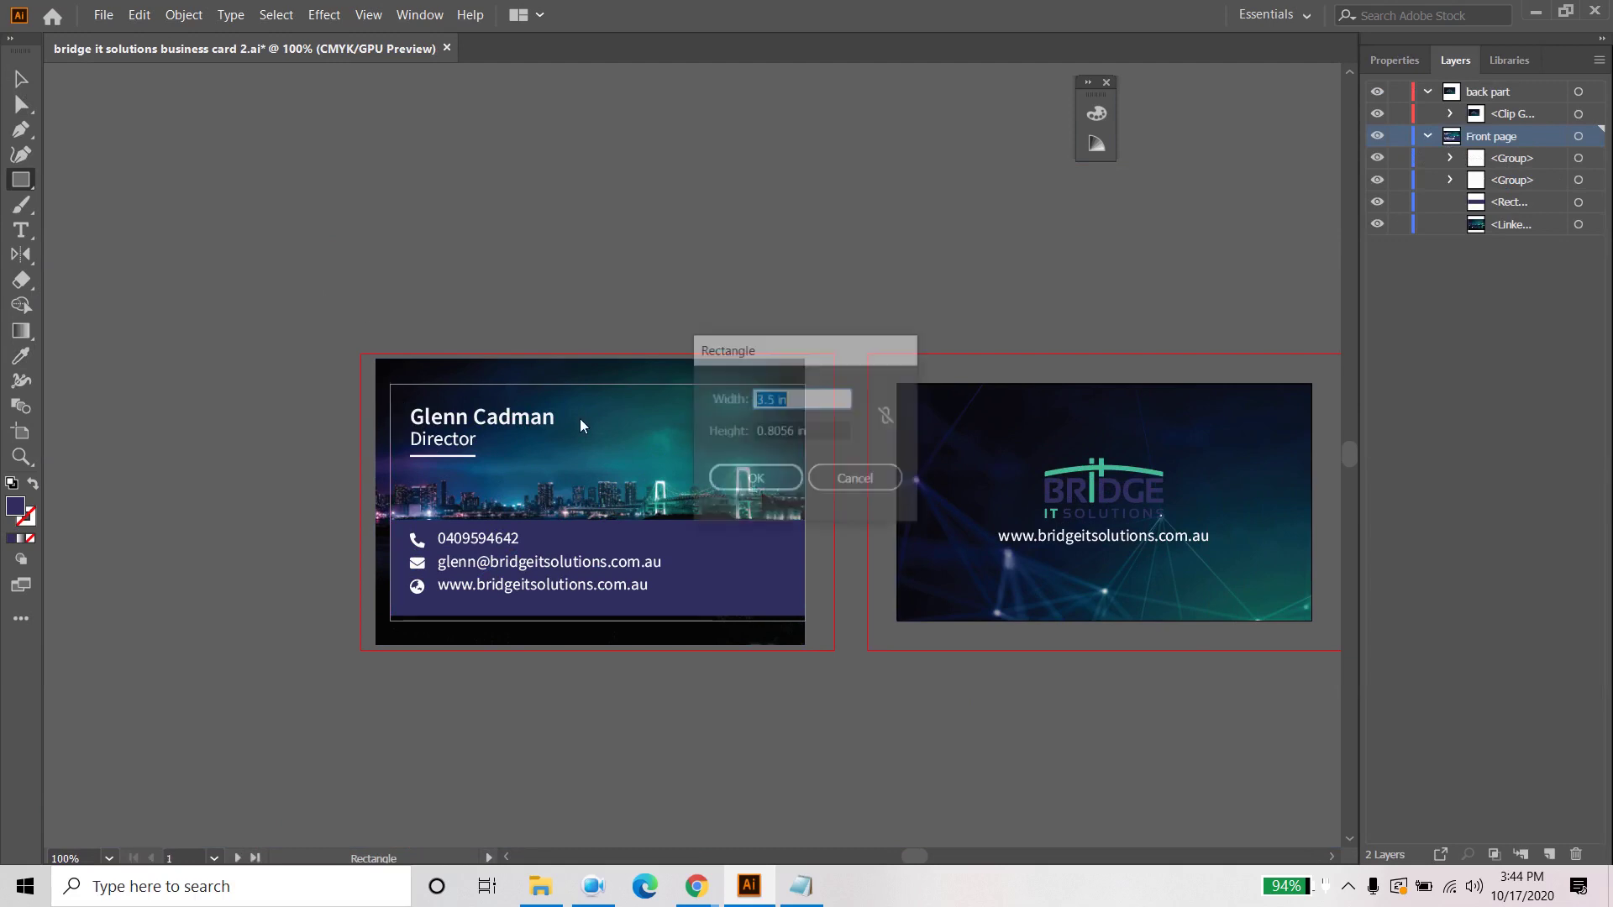
key(Tab)
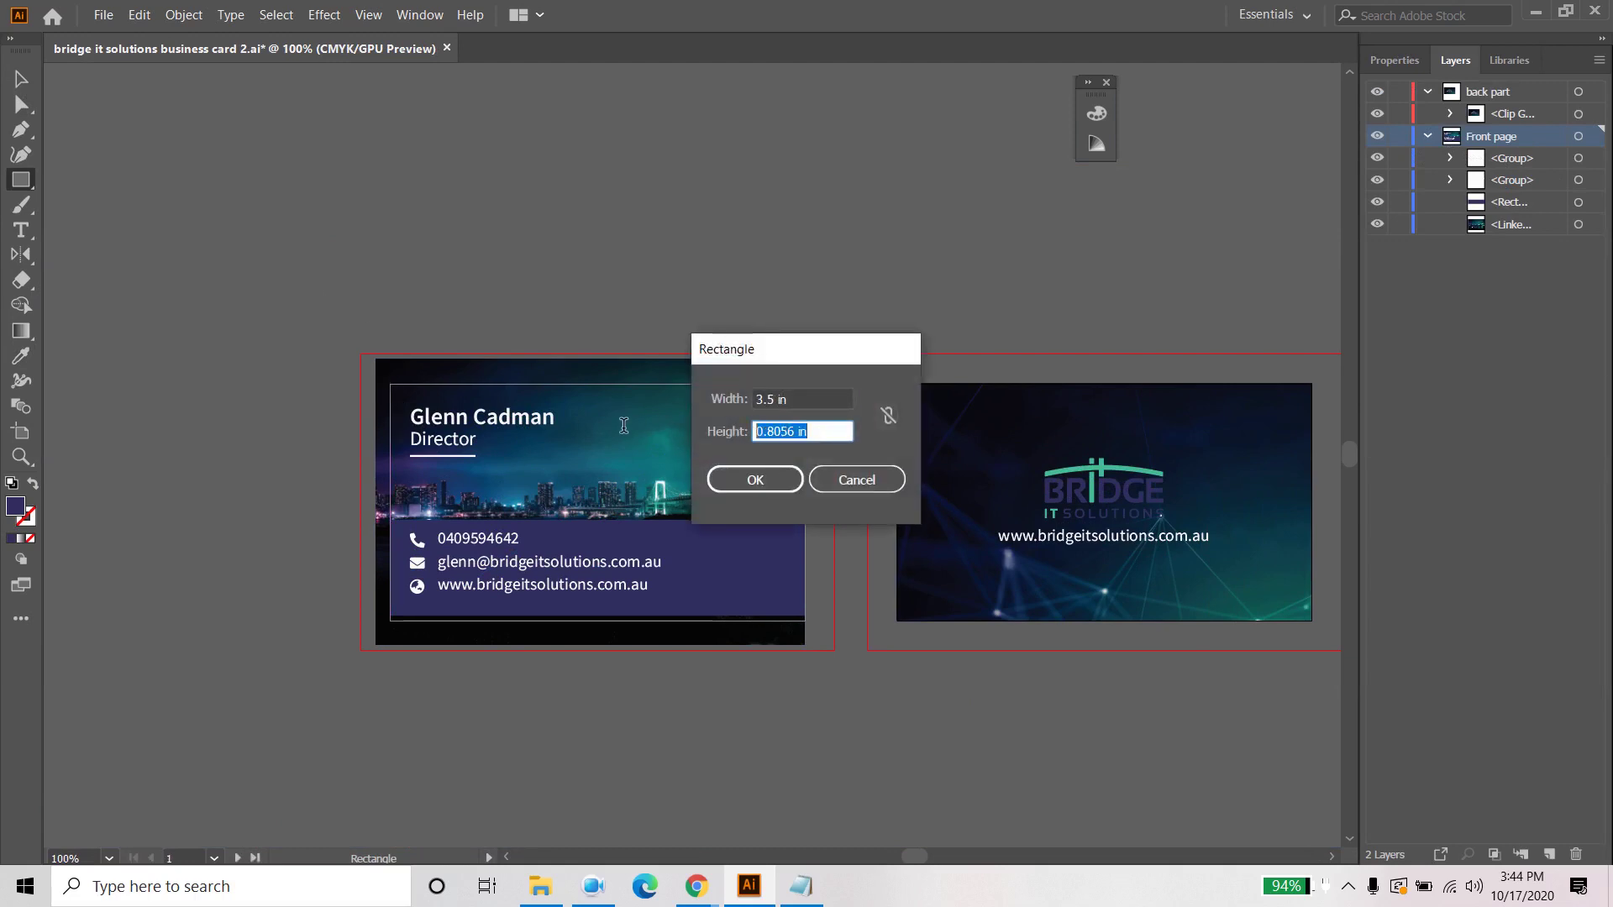
text(2)
key(Return)
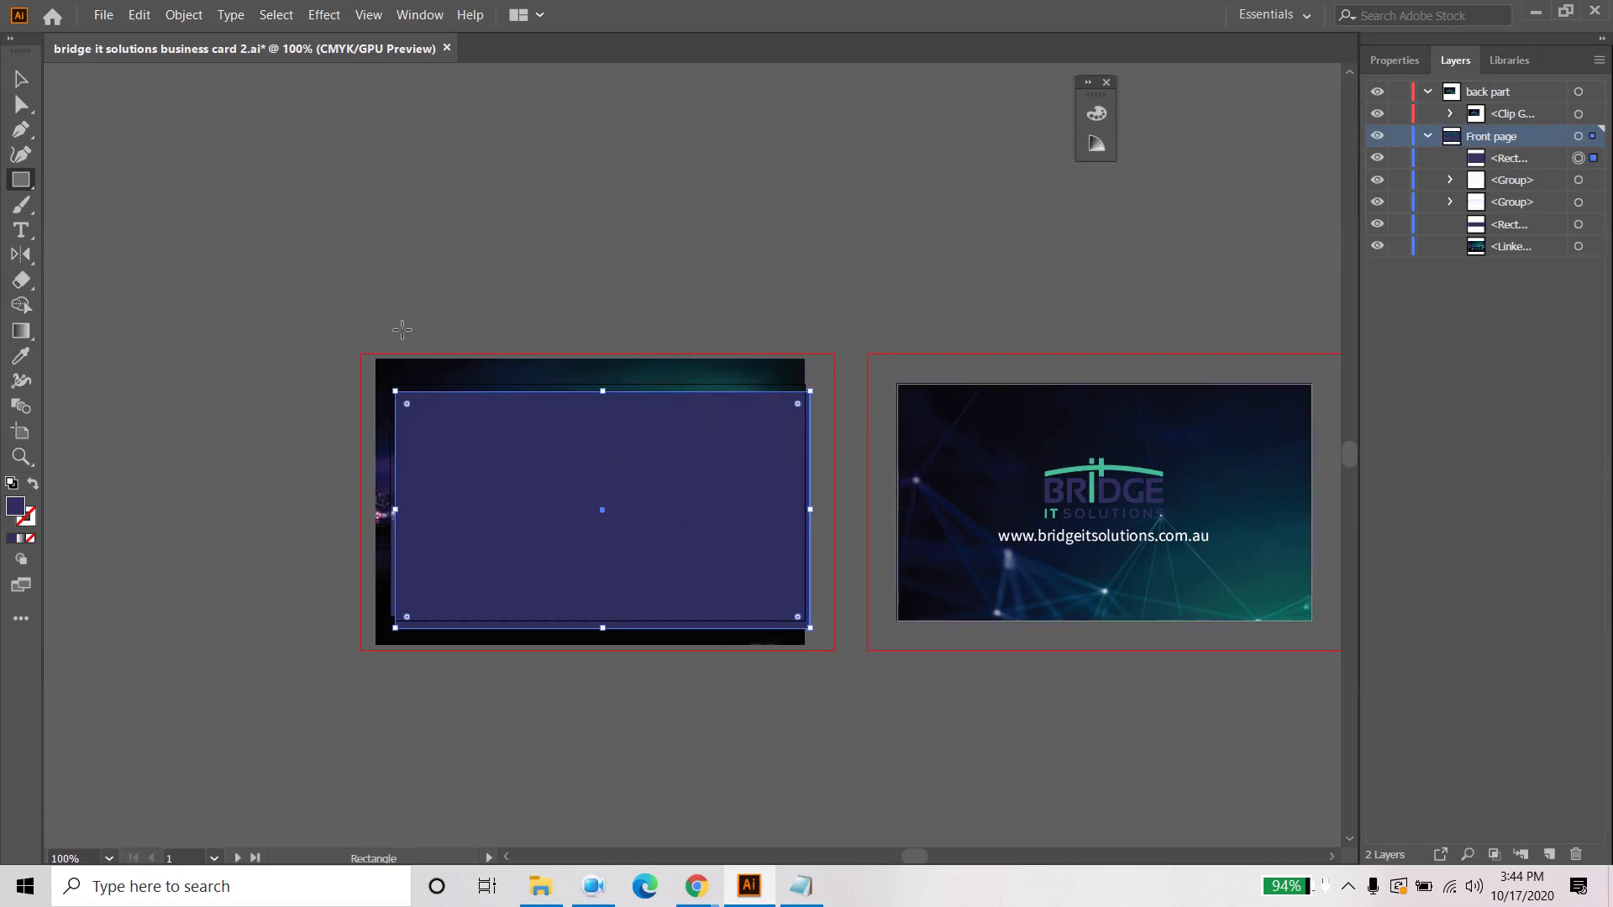
Step: Centre the card-size rectangle horizontally and vertically on the front artboard with the Align options
click(21, 78)
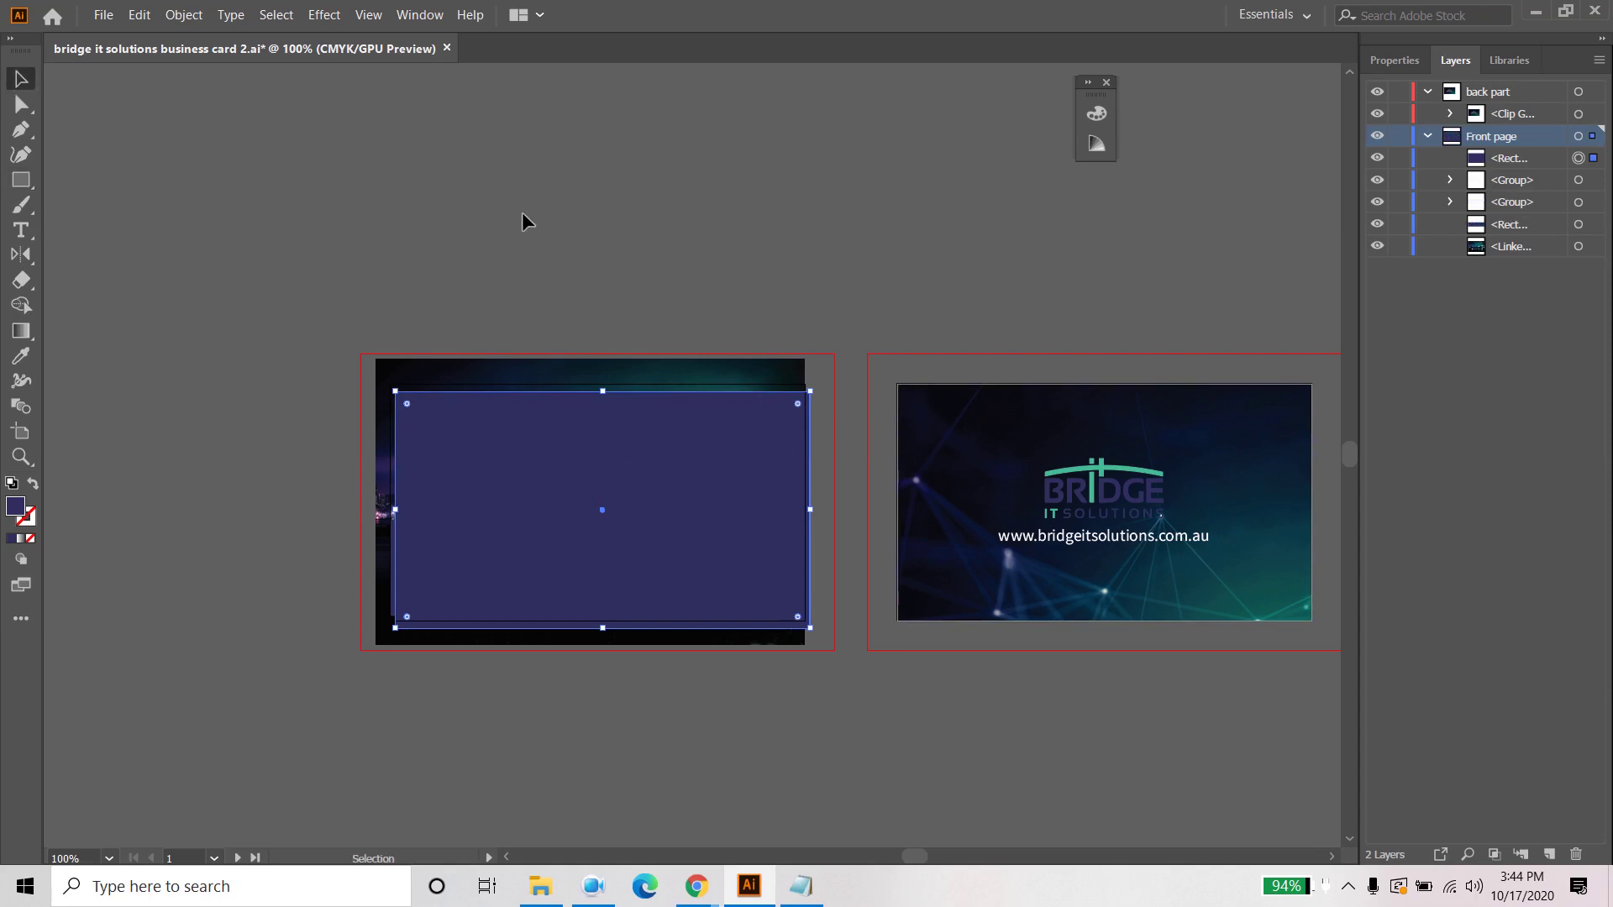
click(1528, 167)
click(418, 14)
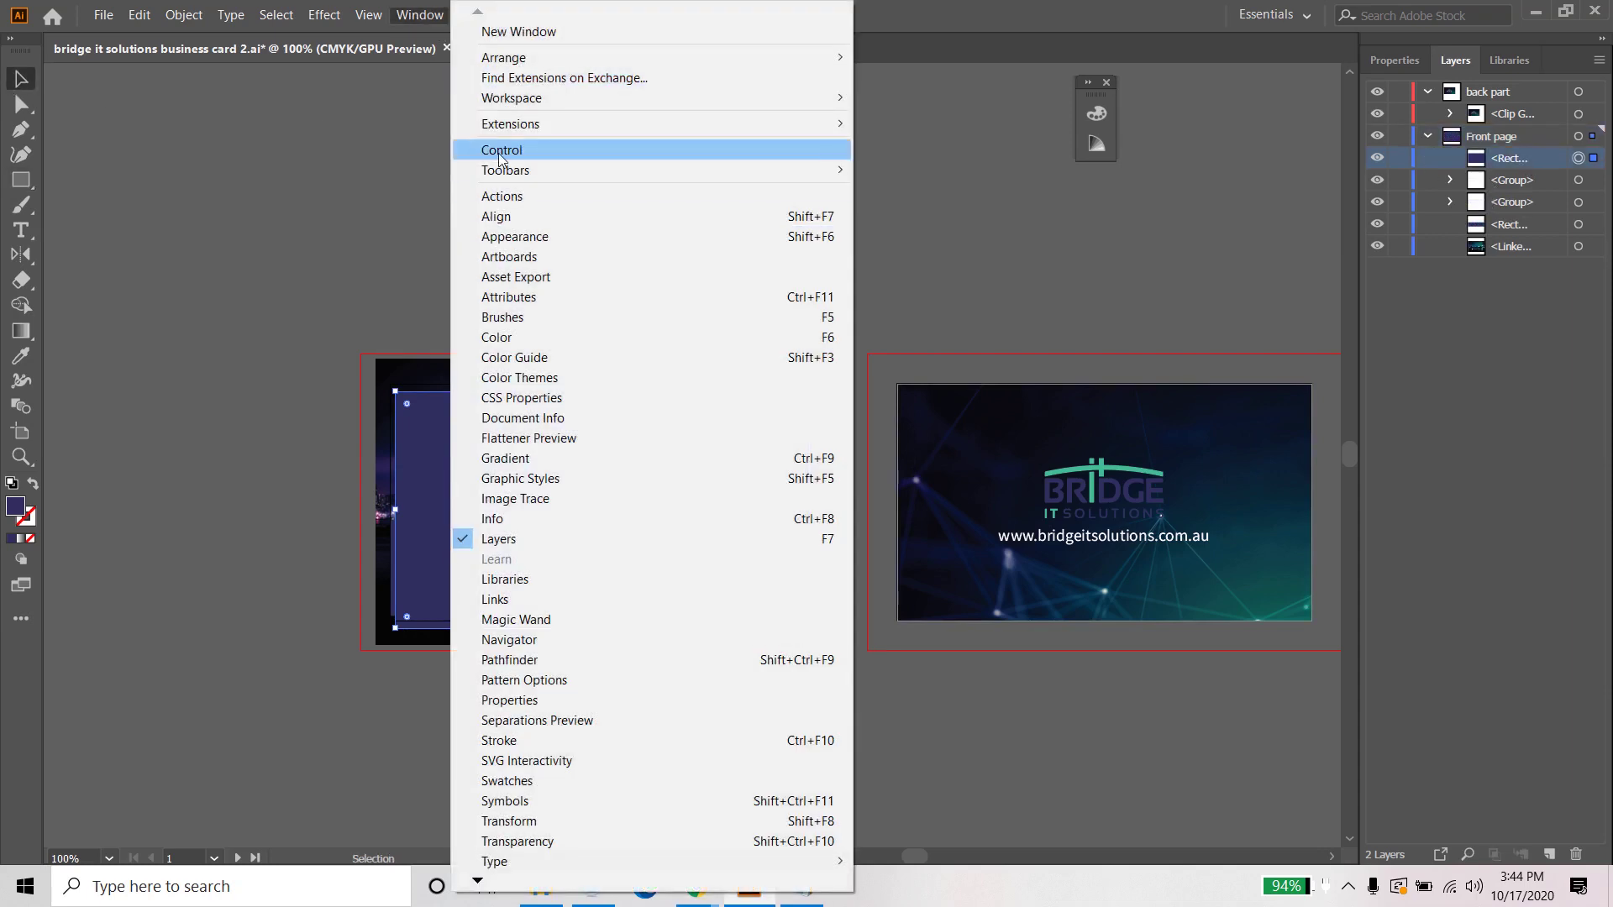
click(504, 197)
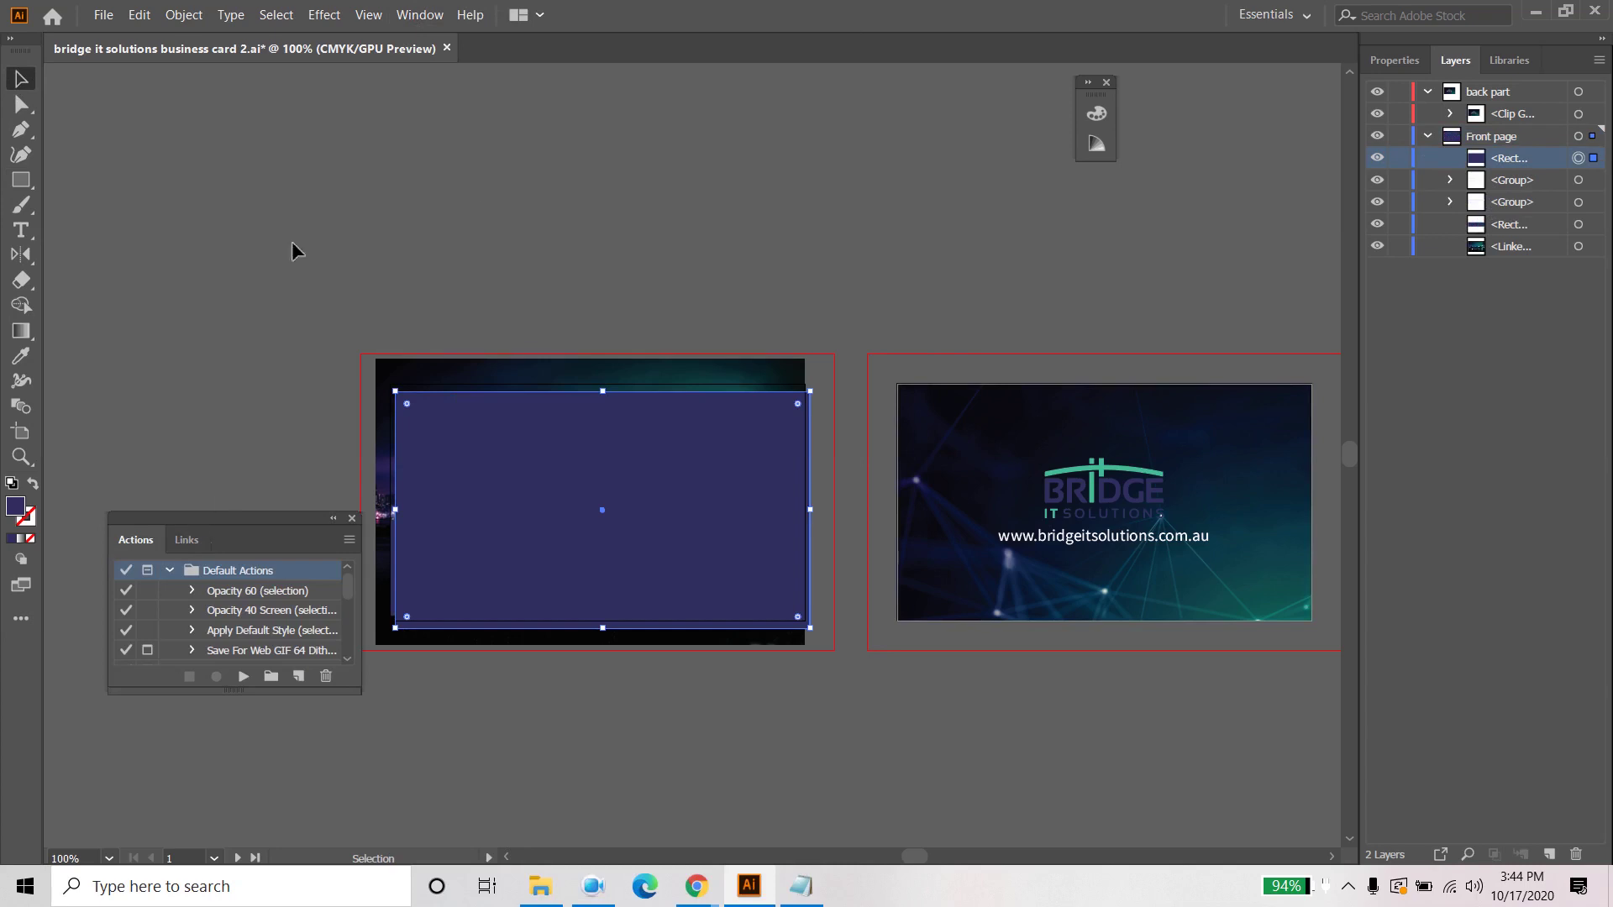
click(351, 517)
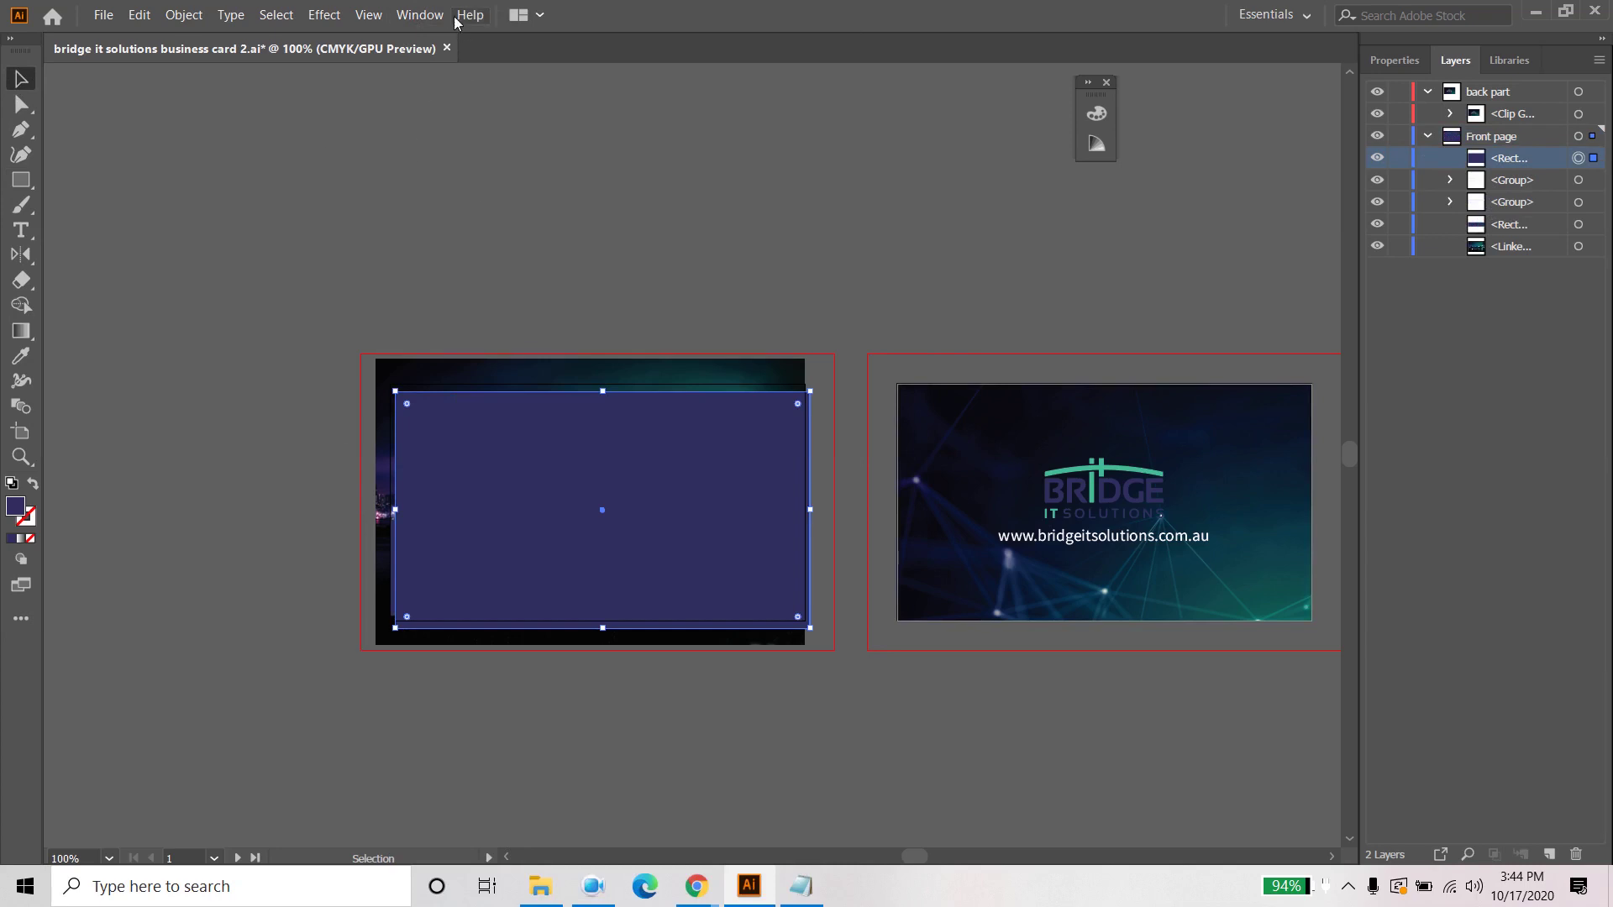
click(420, 15)
click(504, 216)
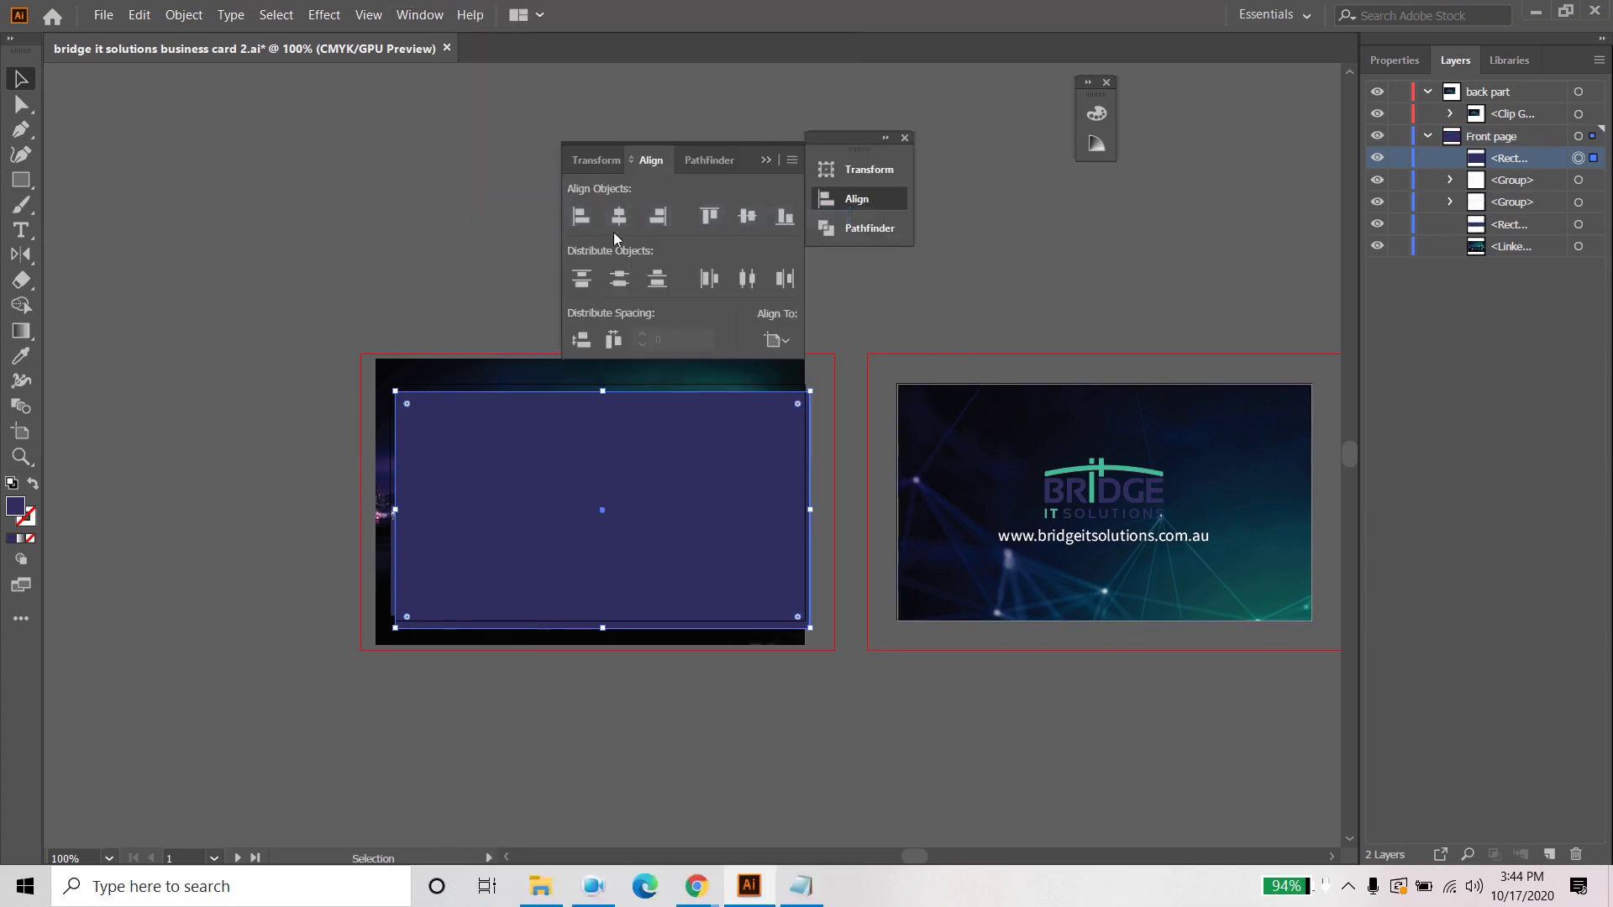
click(747, 217)
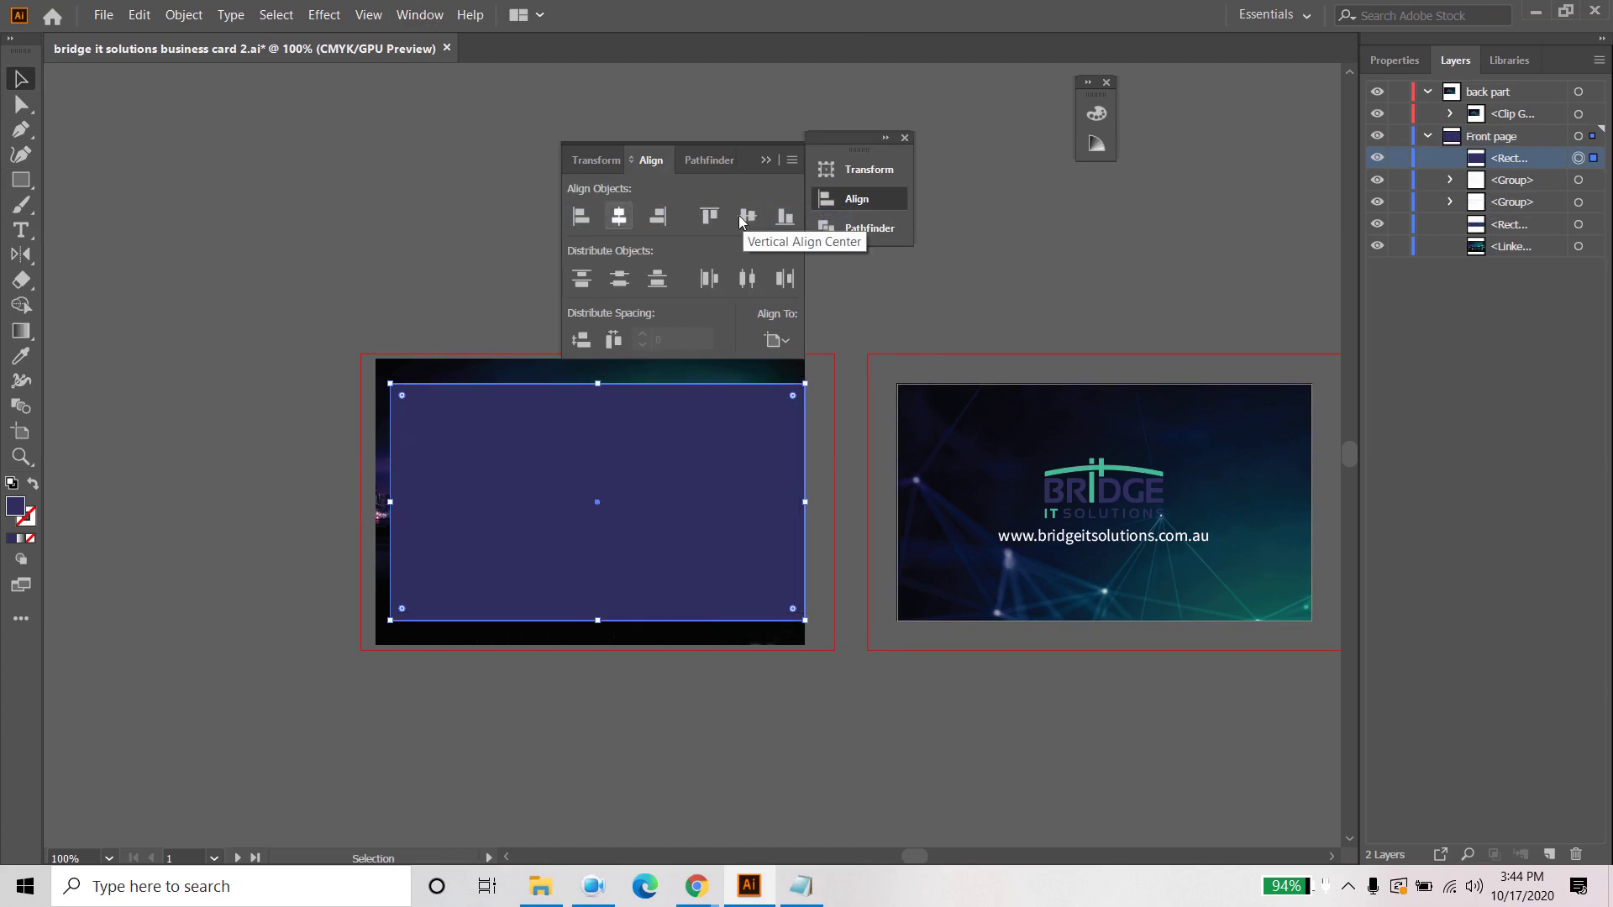
Step: Select all the front card artwork and clip it to the 3.5 by 2 in rectangle with a clipping mask
click(210, 305)
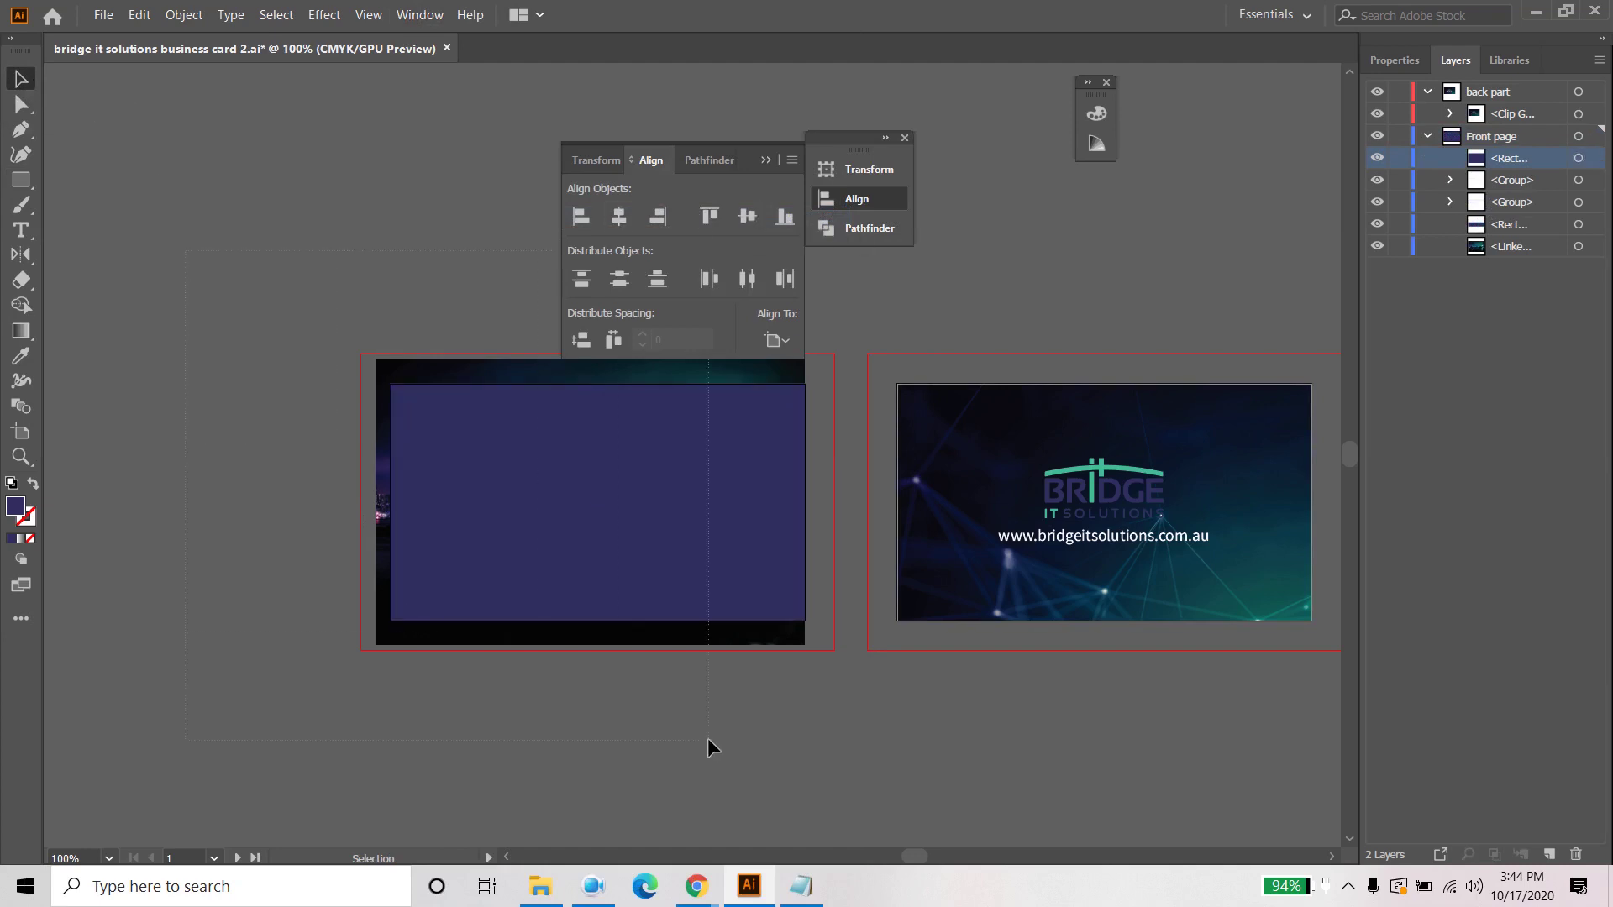
key(ctrl+a)
right_click(515, 468)
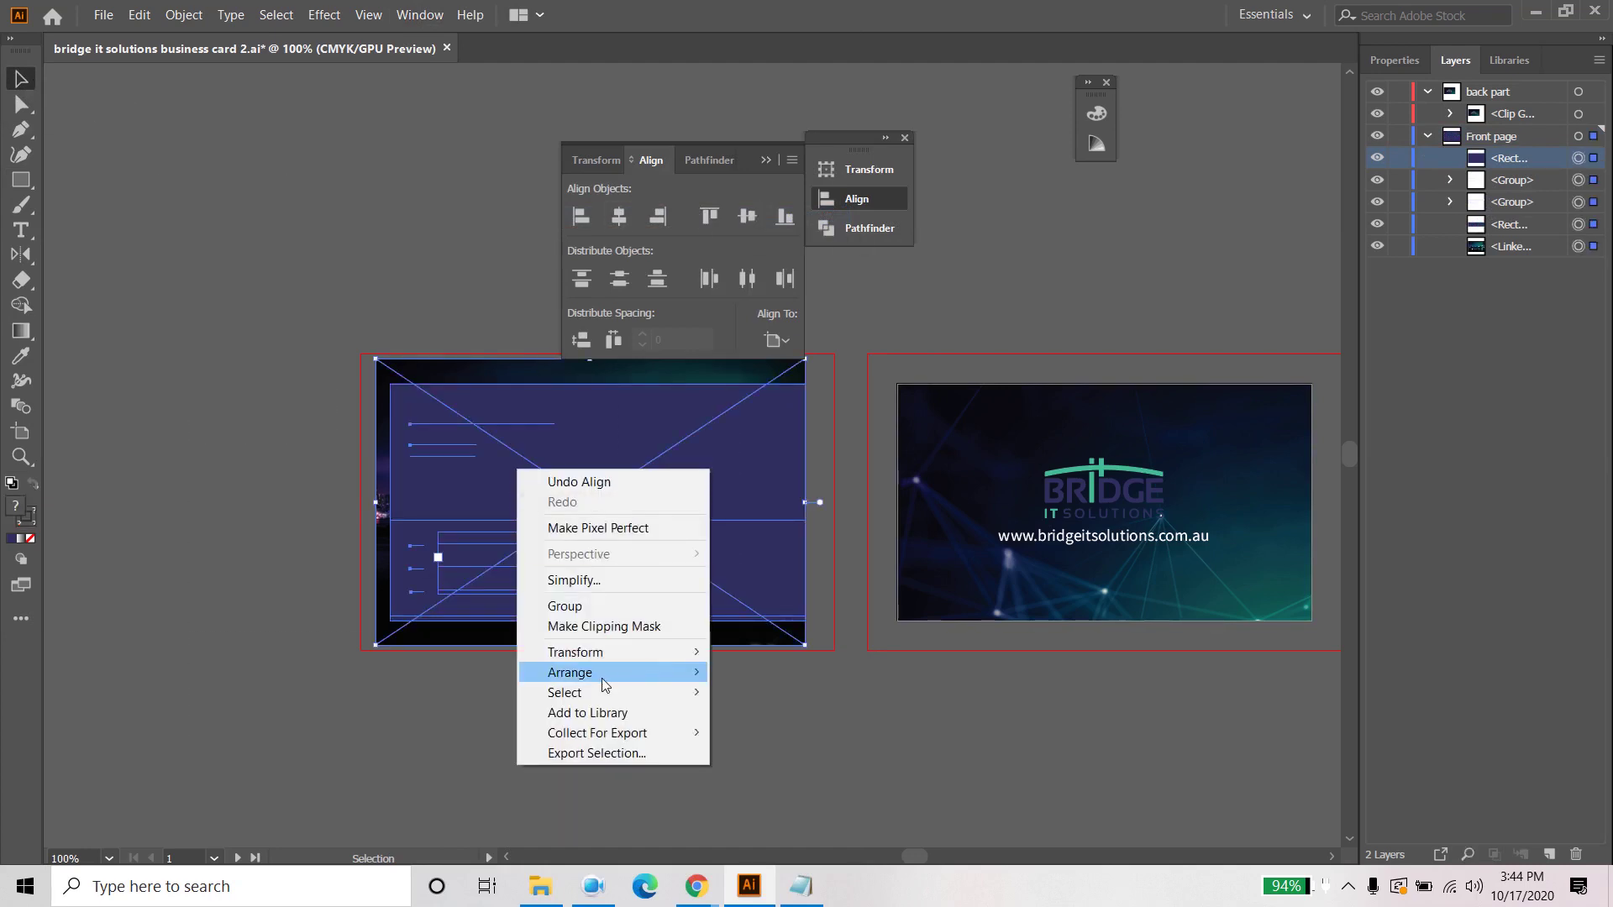
click(607, 627)
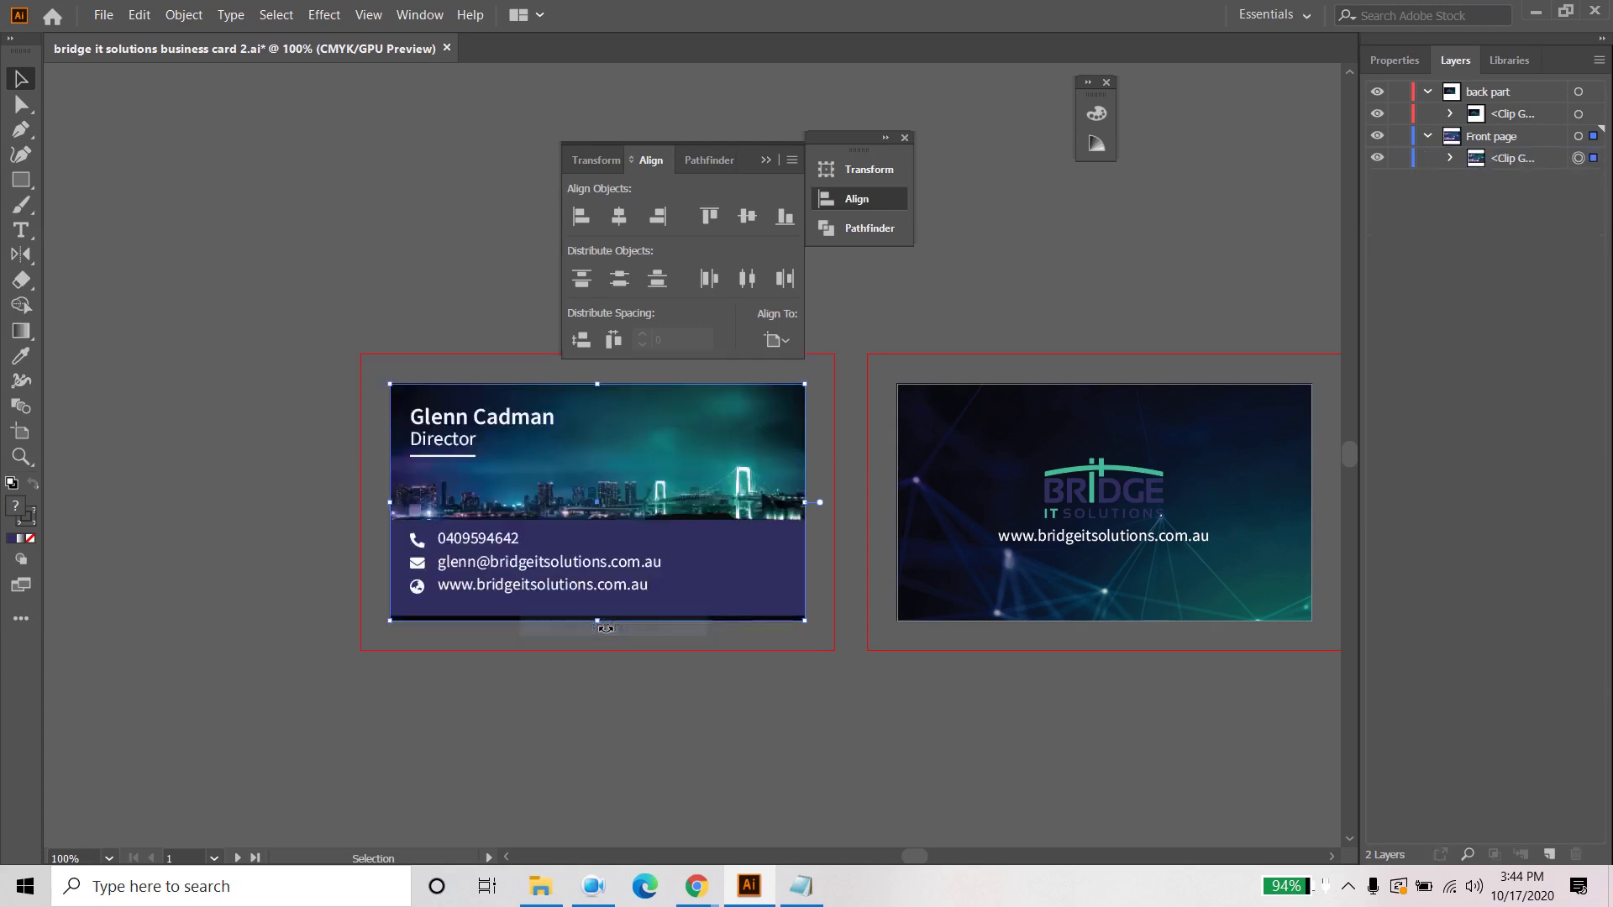
click(277, 257)
Step: Select the purple contact band inside the front clip group, stretch it down to the card's lower edge, and collapse the Align options
click(740, 562)
click(1448, 158)
click(1555, 245)
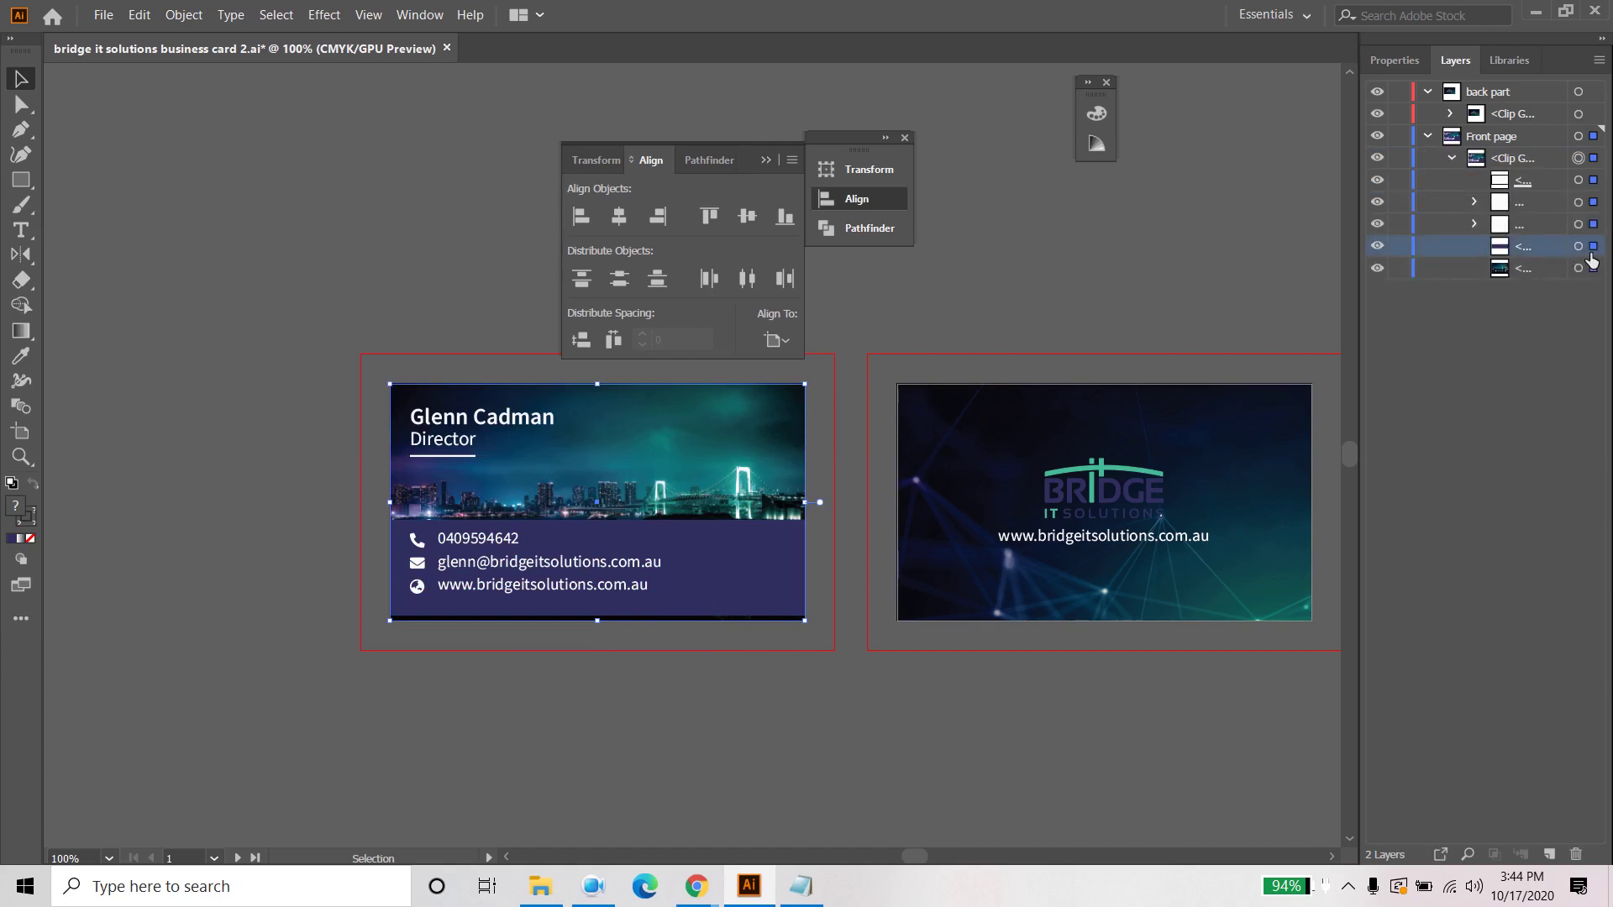
click(1579, 245)
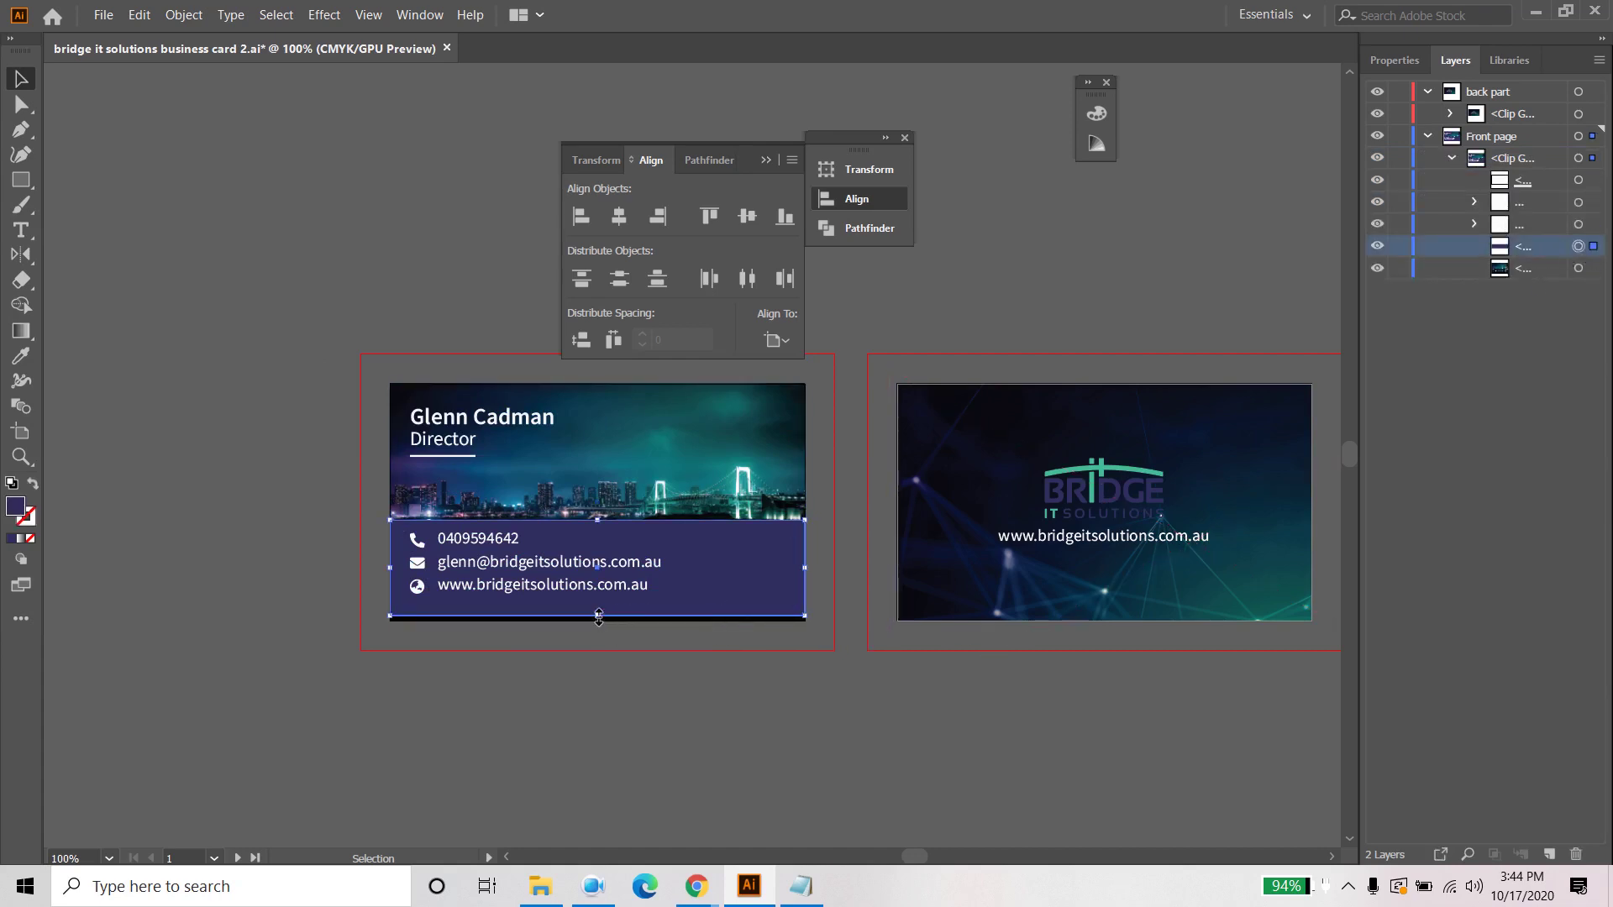
drag(599, 619, 599, 623)
click(702, 700)
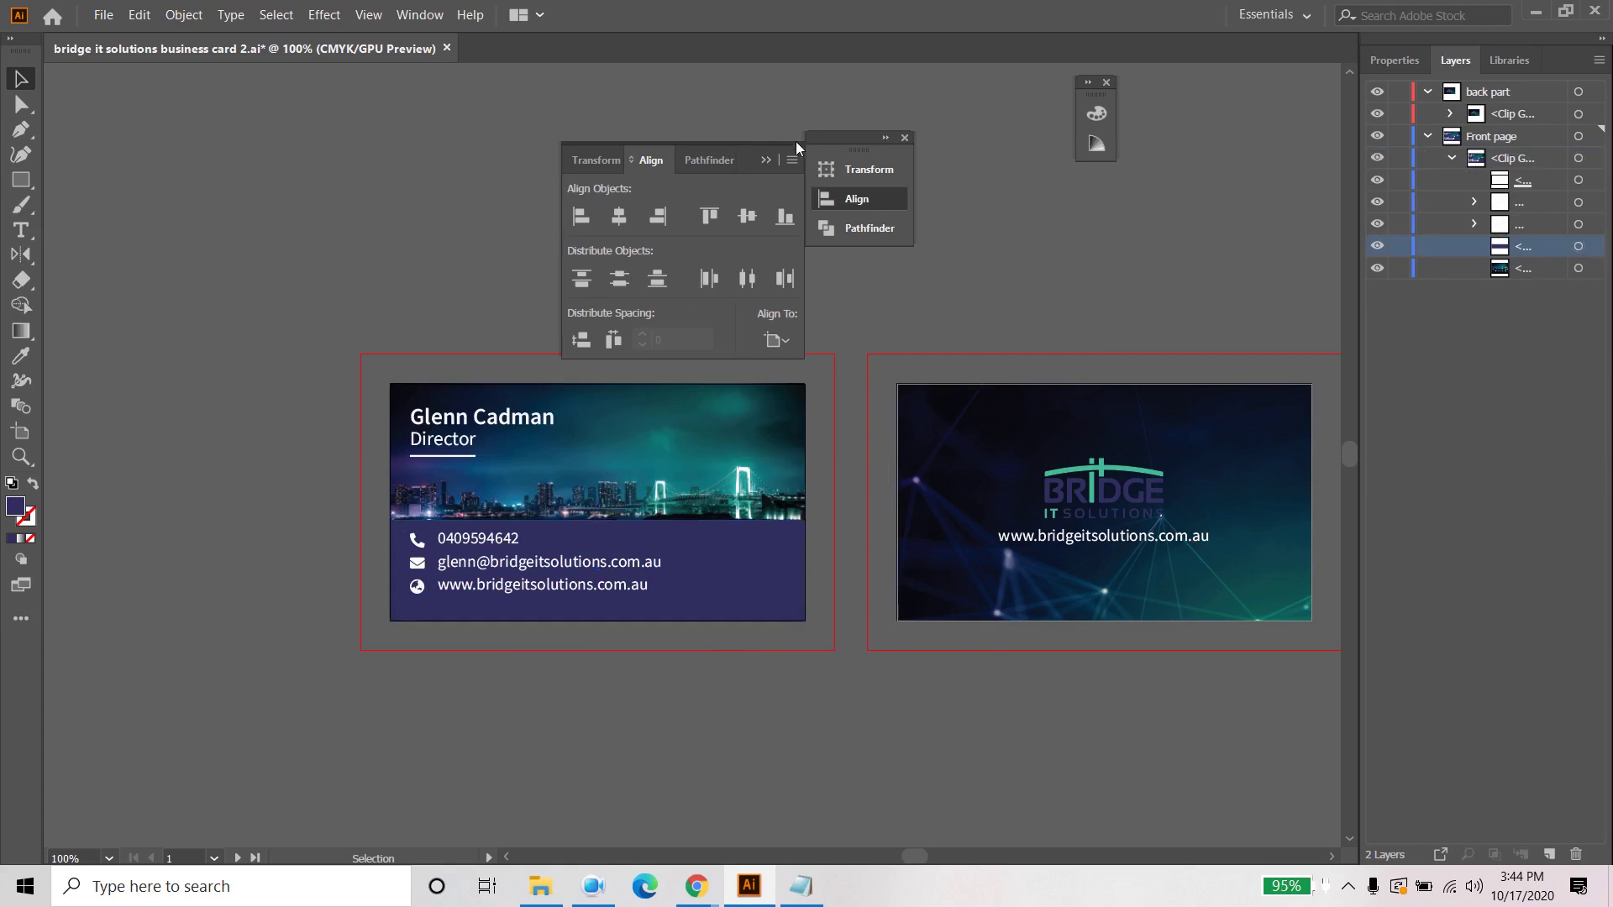
click(765, 159)
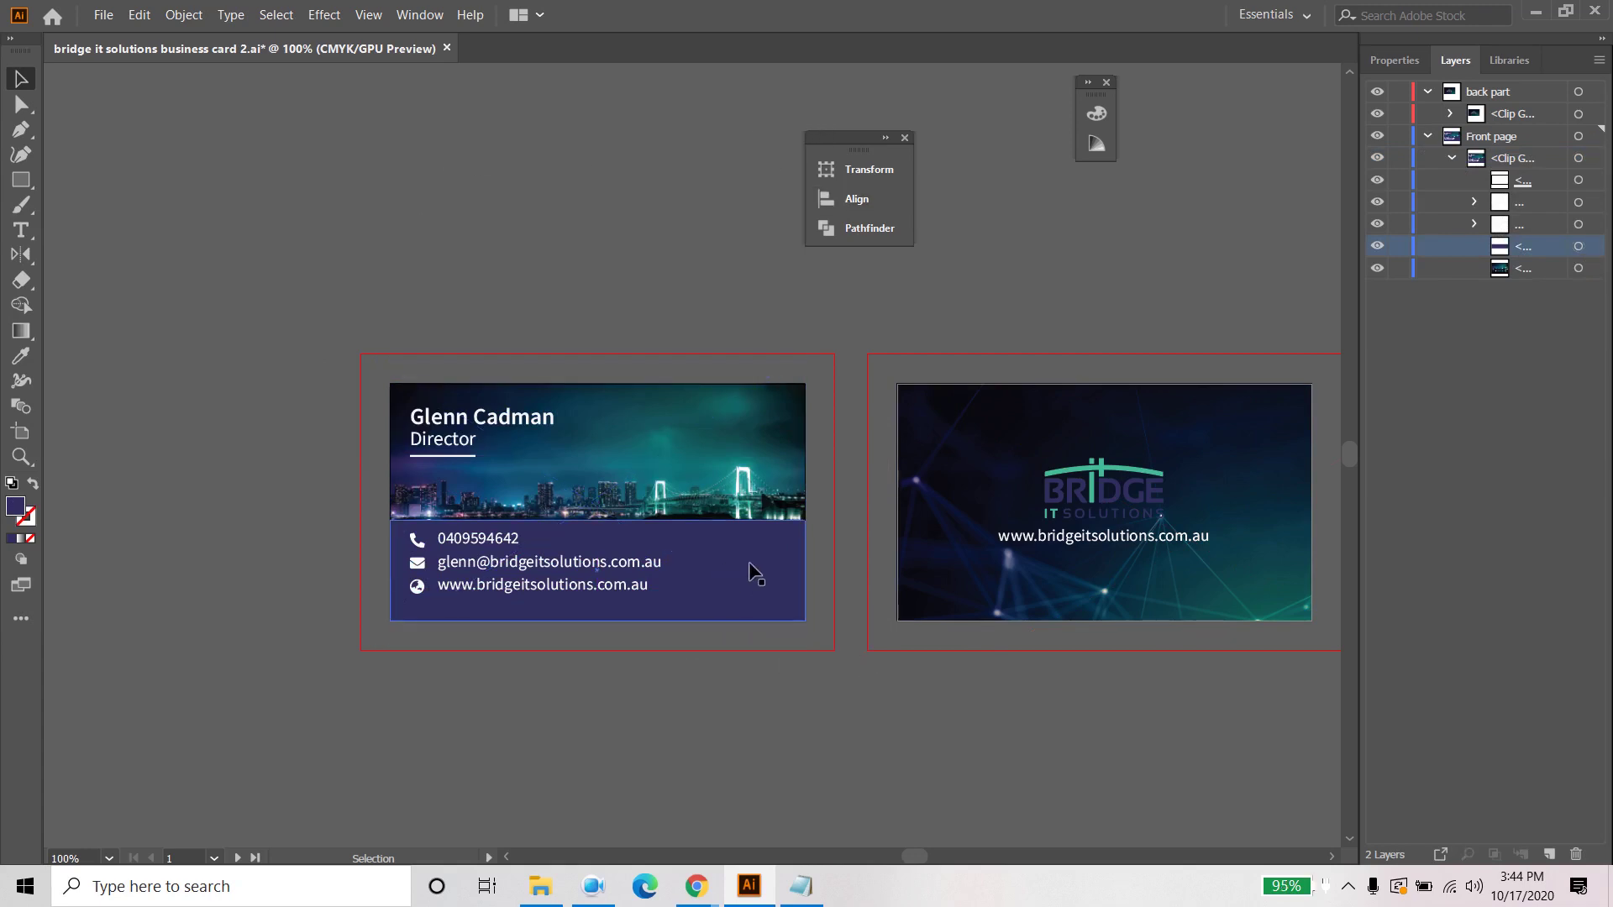
Step: Select the contact details text inside the front clip group and fill it with the band's dark purple using the Eyedropper
click(519, 581)
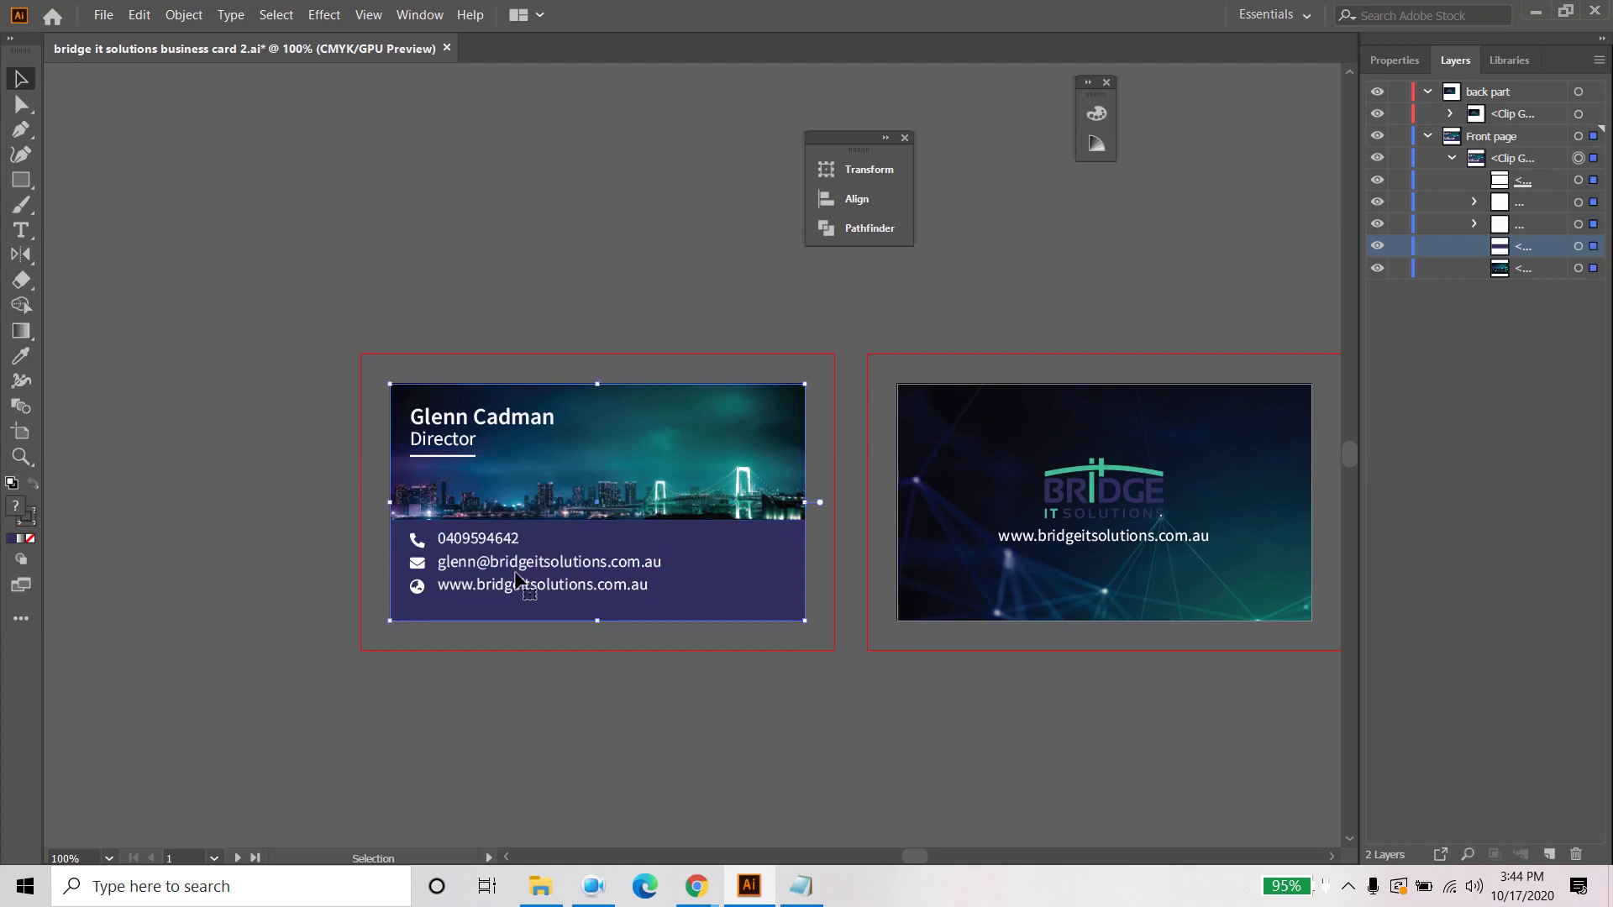
click(1594, 225)
click(1592, 204)
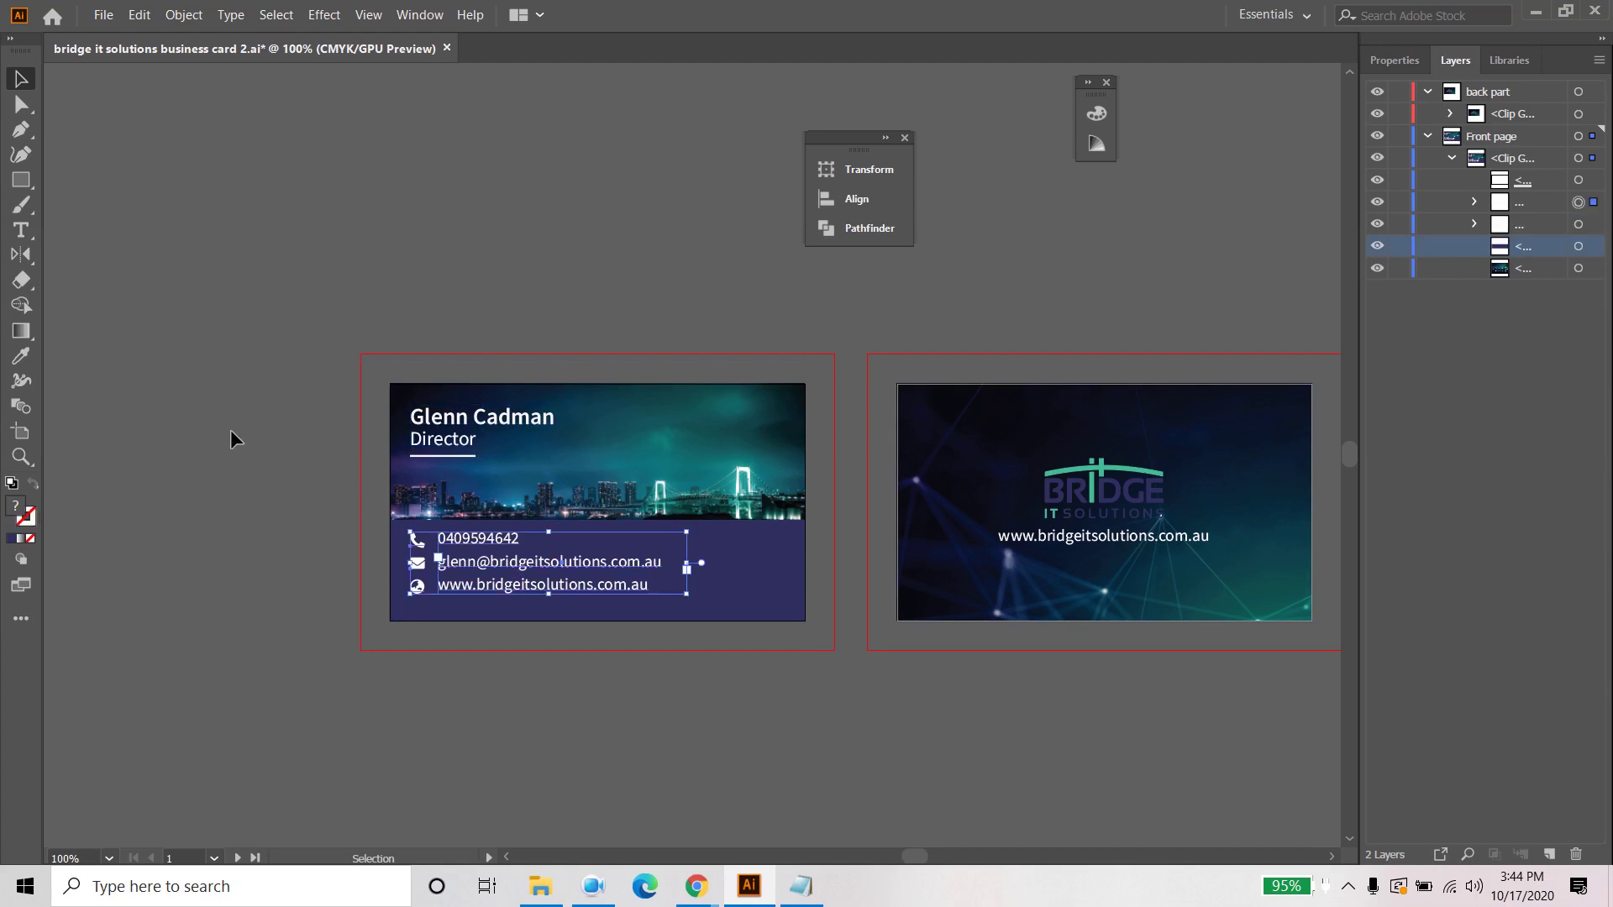
click(1475, 203)
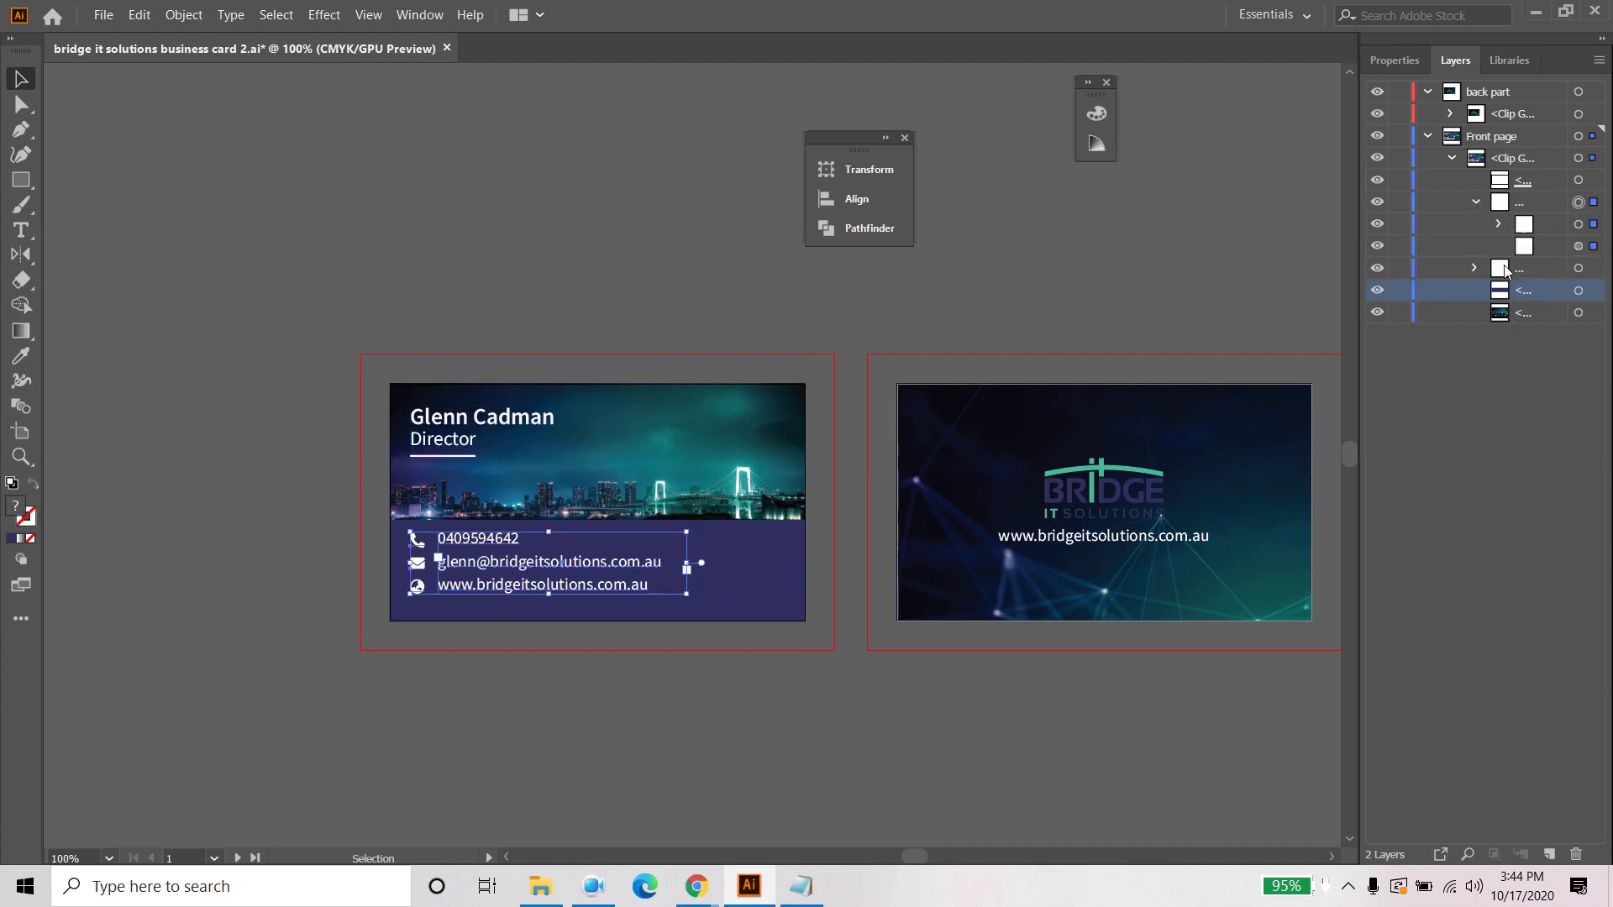
click(1593, 246)
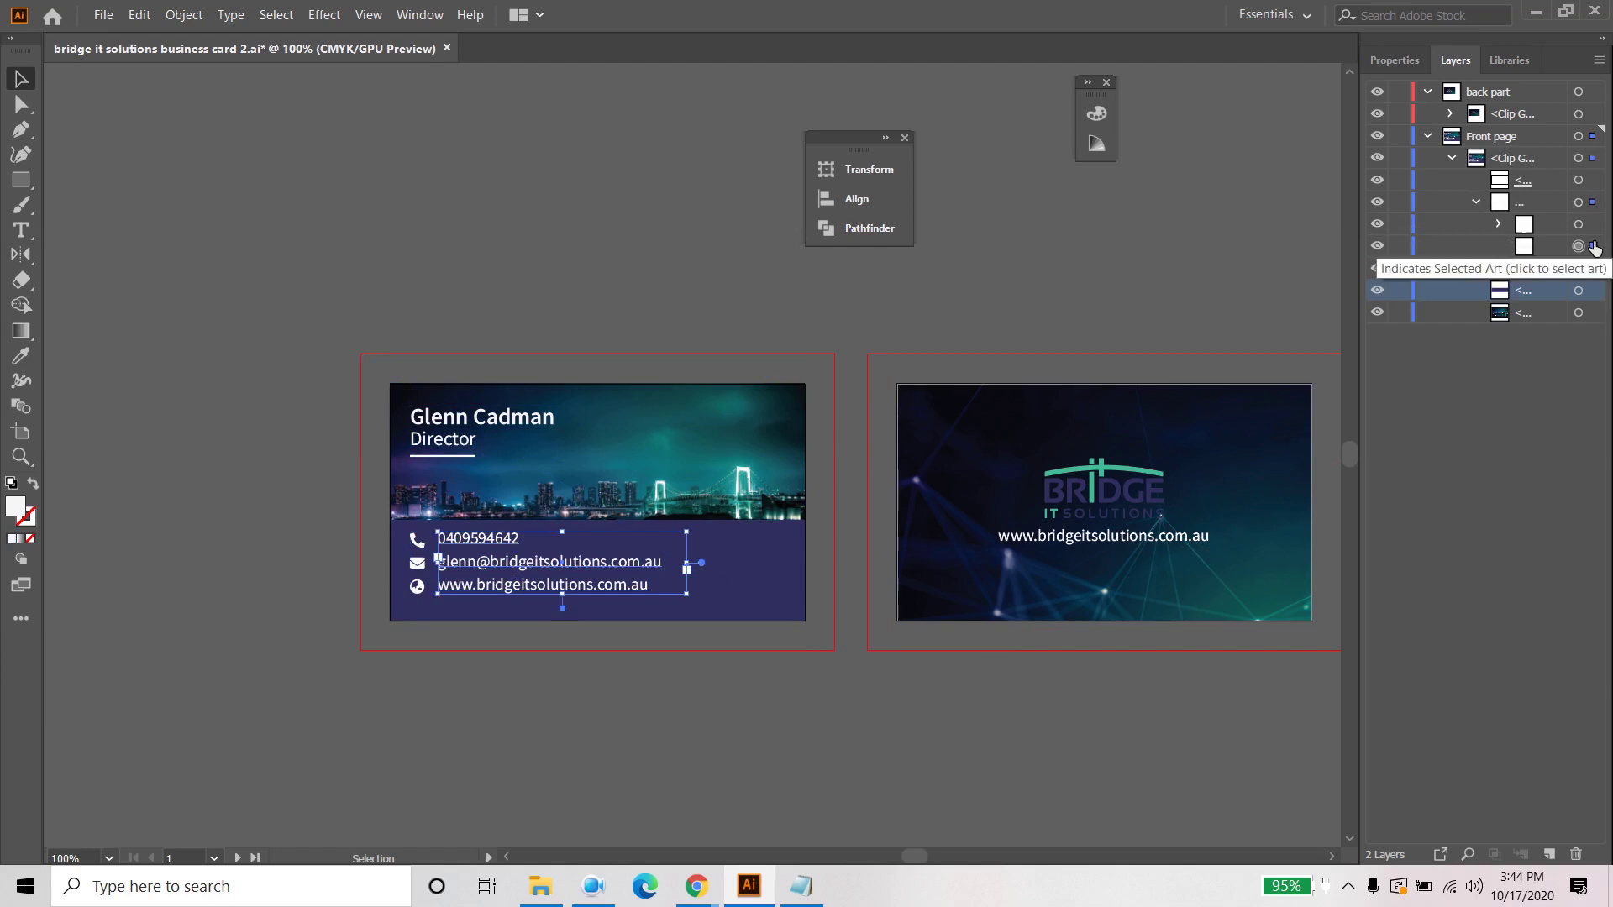
click(25, 358)
click(775, 567)
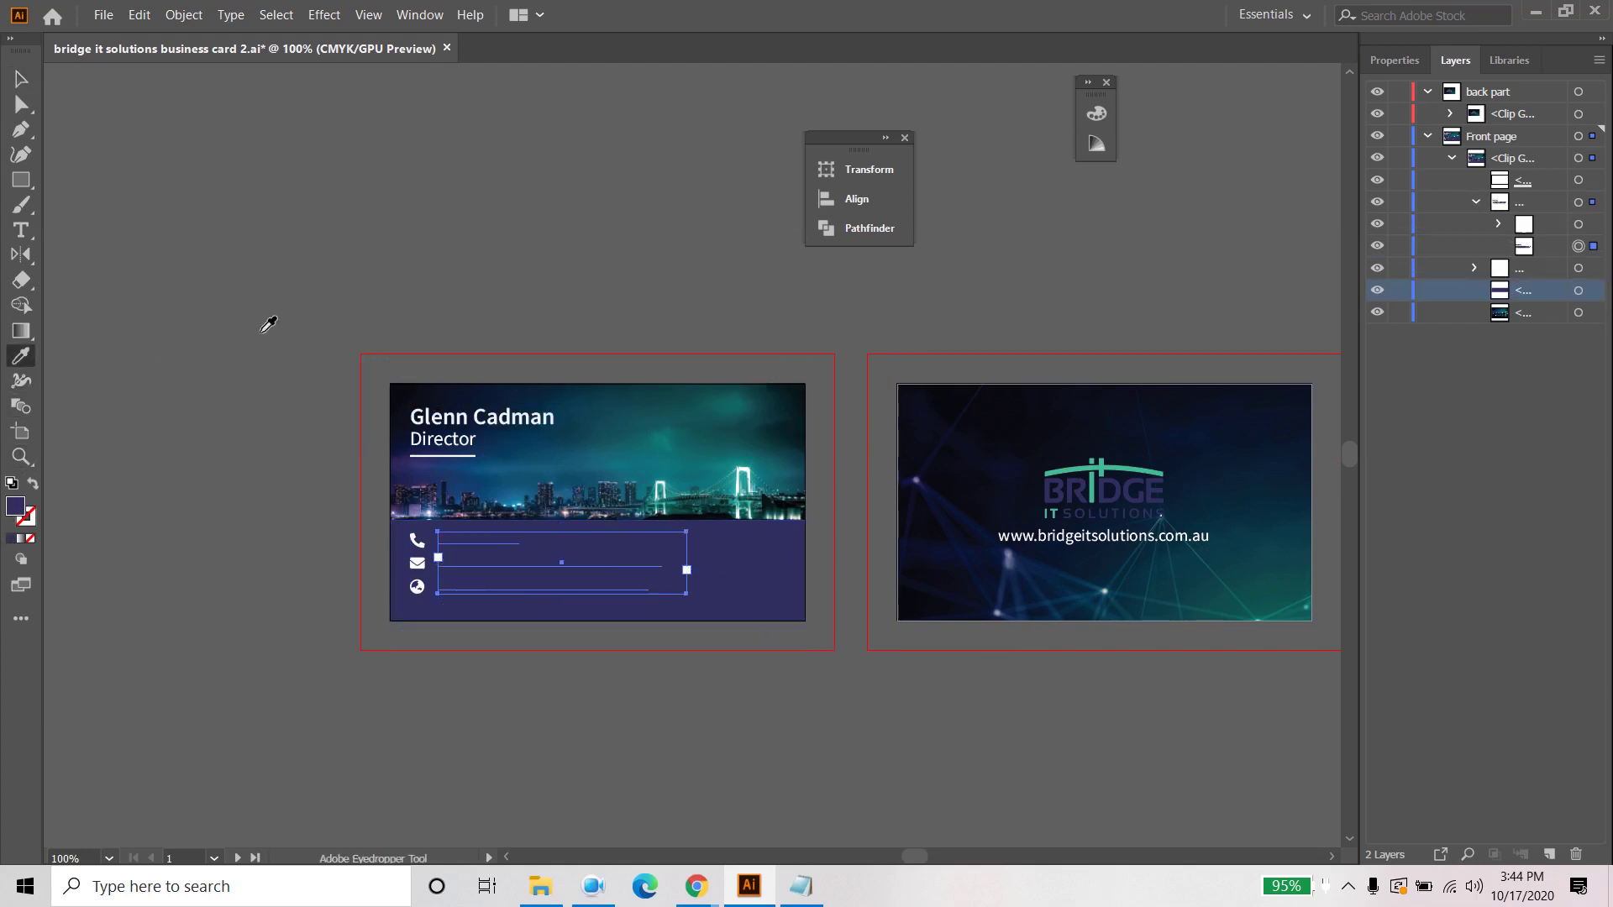
key(v)
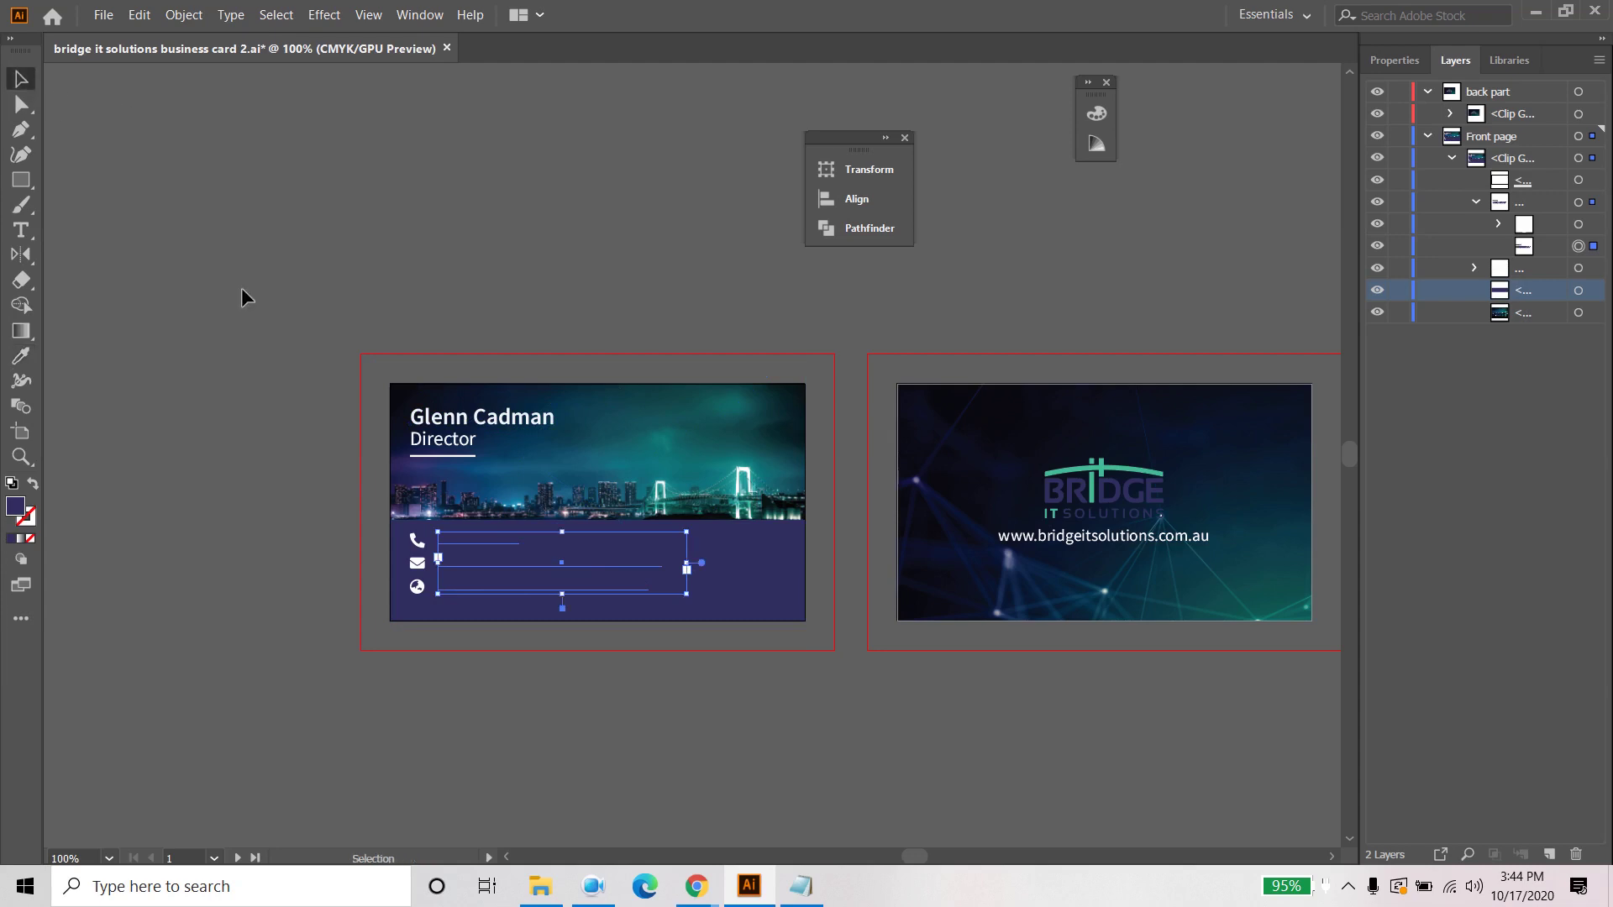
Step: Fill the phone, mail and web icons group with the band's dark purple using the Eyedropper, then deselect it
click(418, 567)
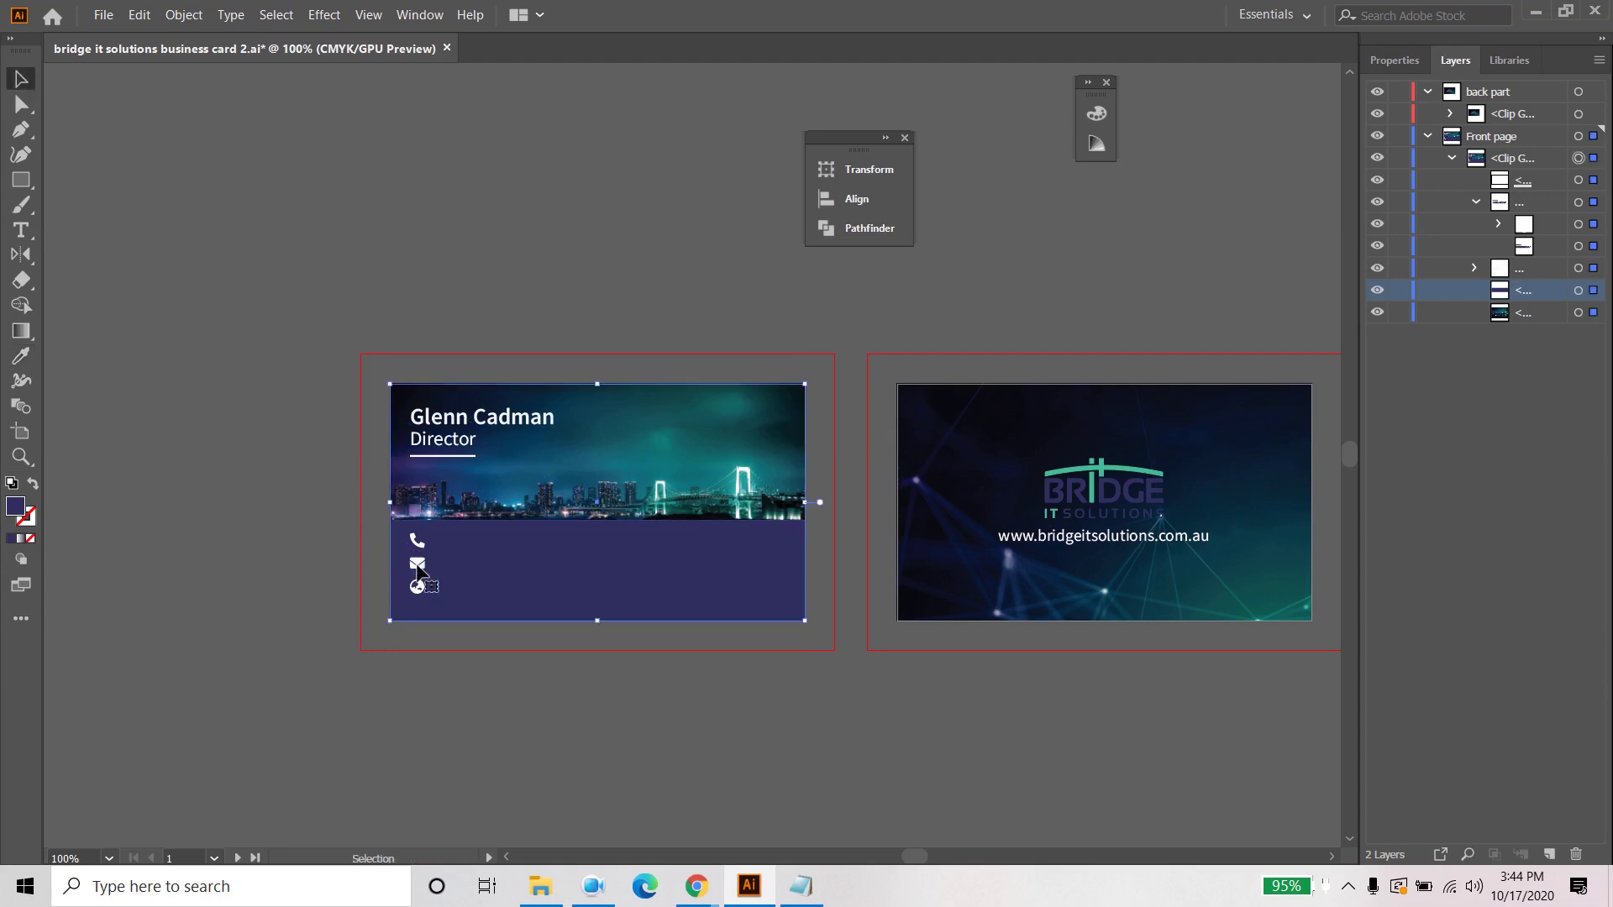
click(1593, 224)
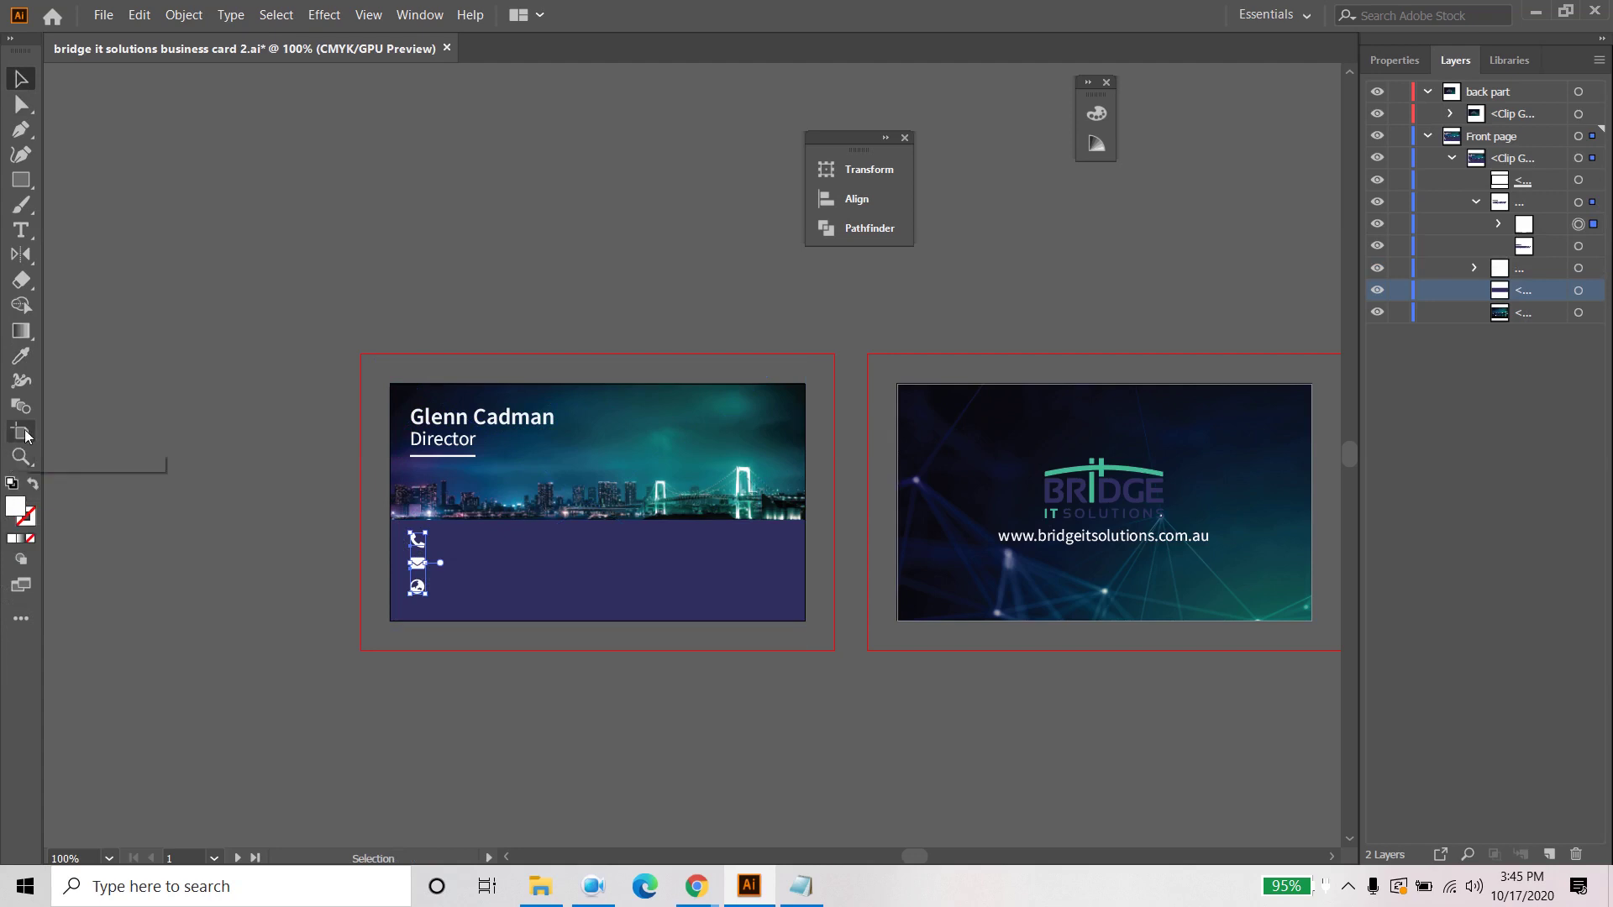
click(25, 358)
click(783, 547)
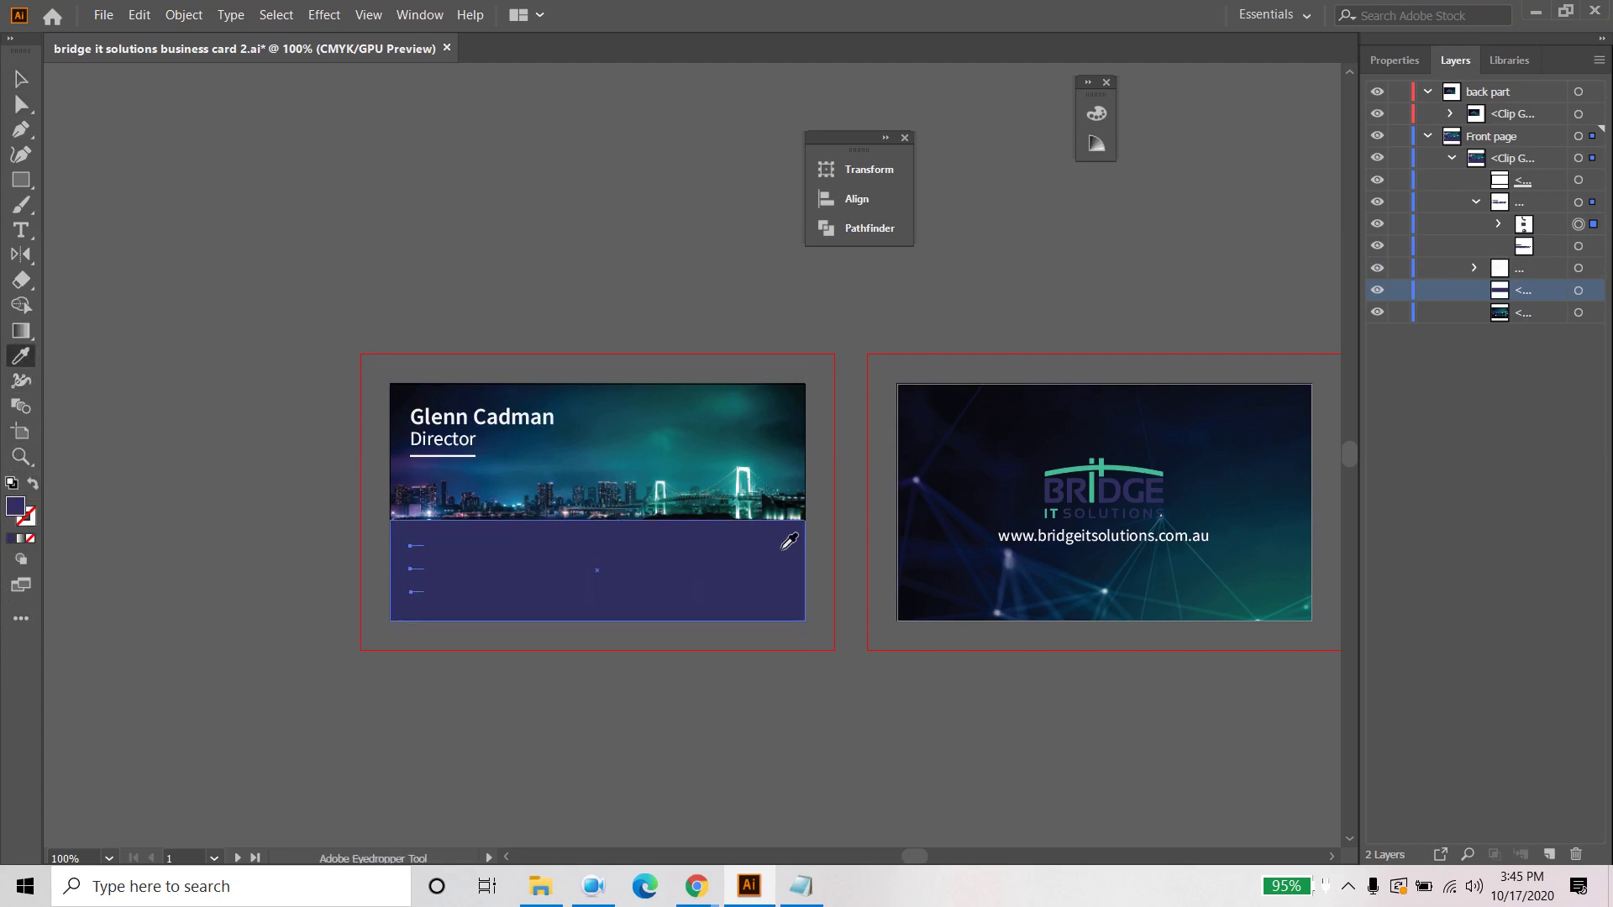
click(21, 78)
click(299, 533)
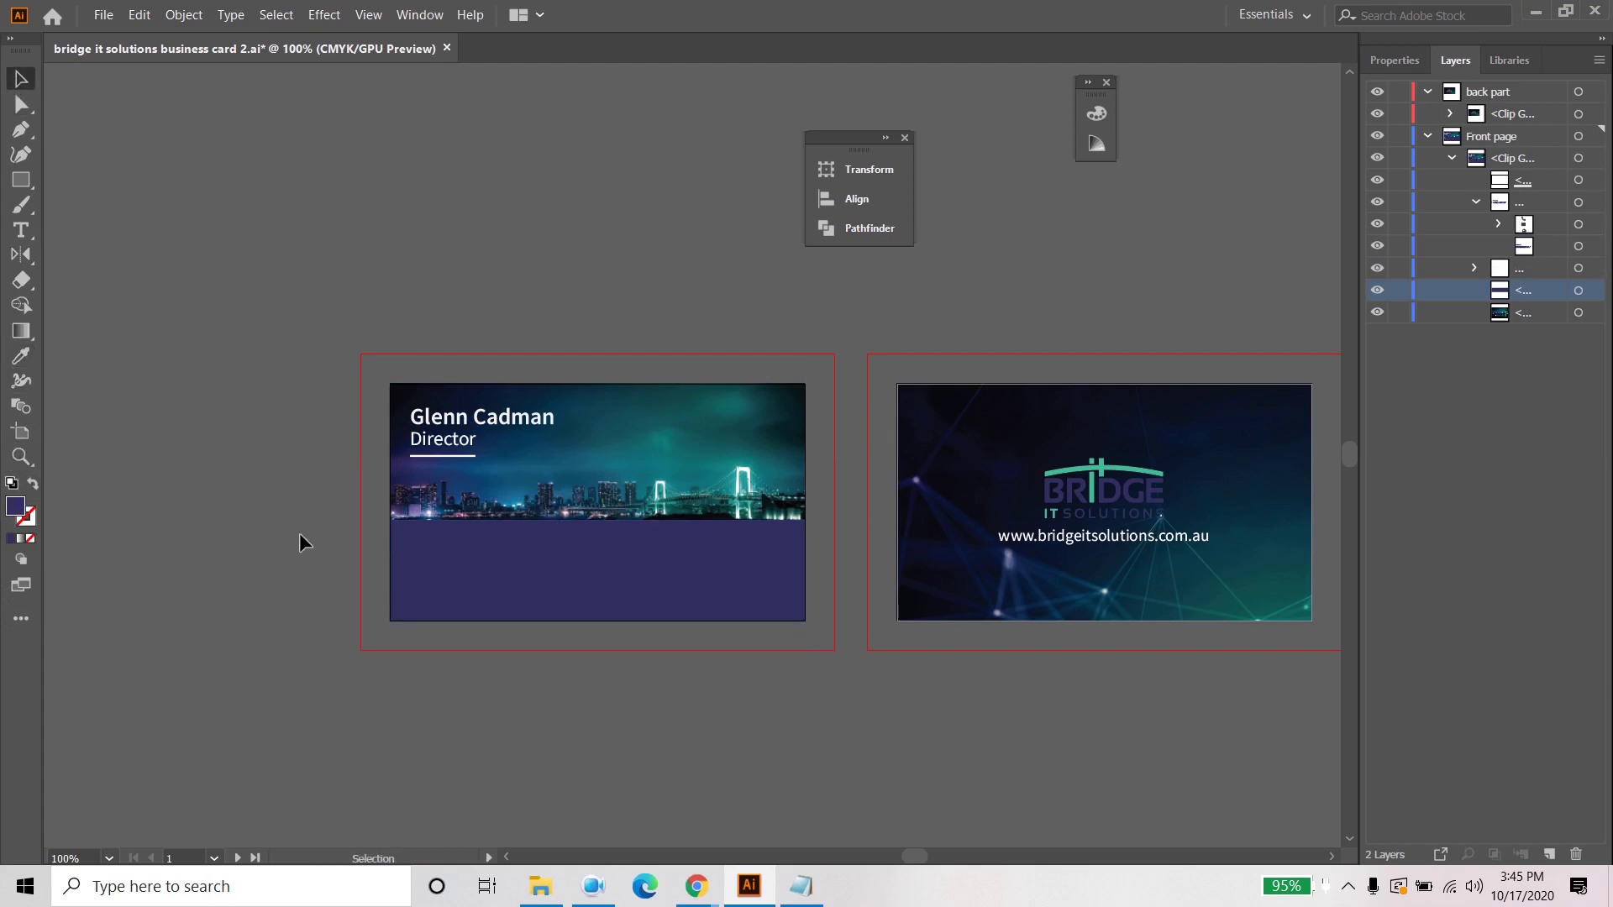
Step: Change the front card's contact band fill to white (FFFFFF)
click(397, 540)
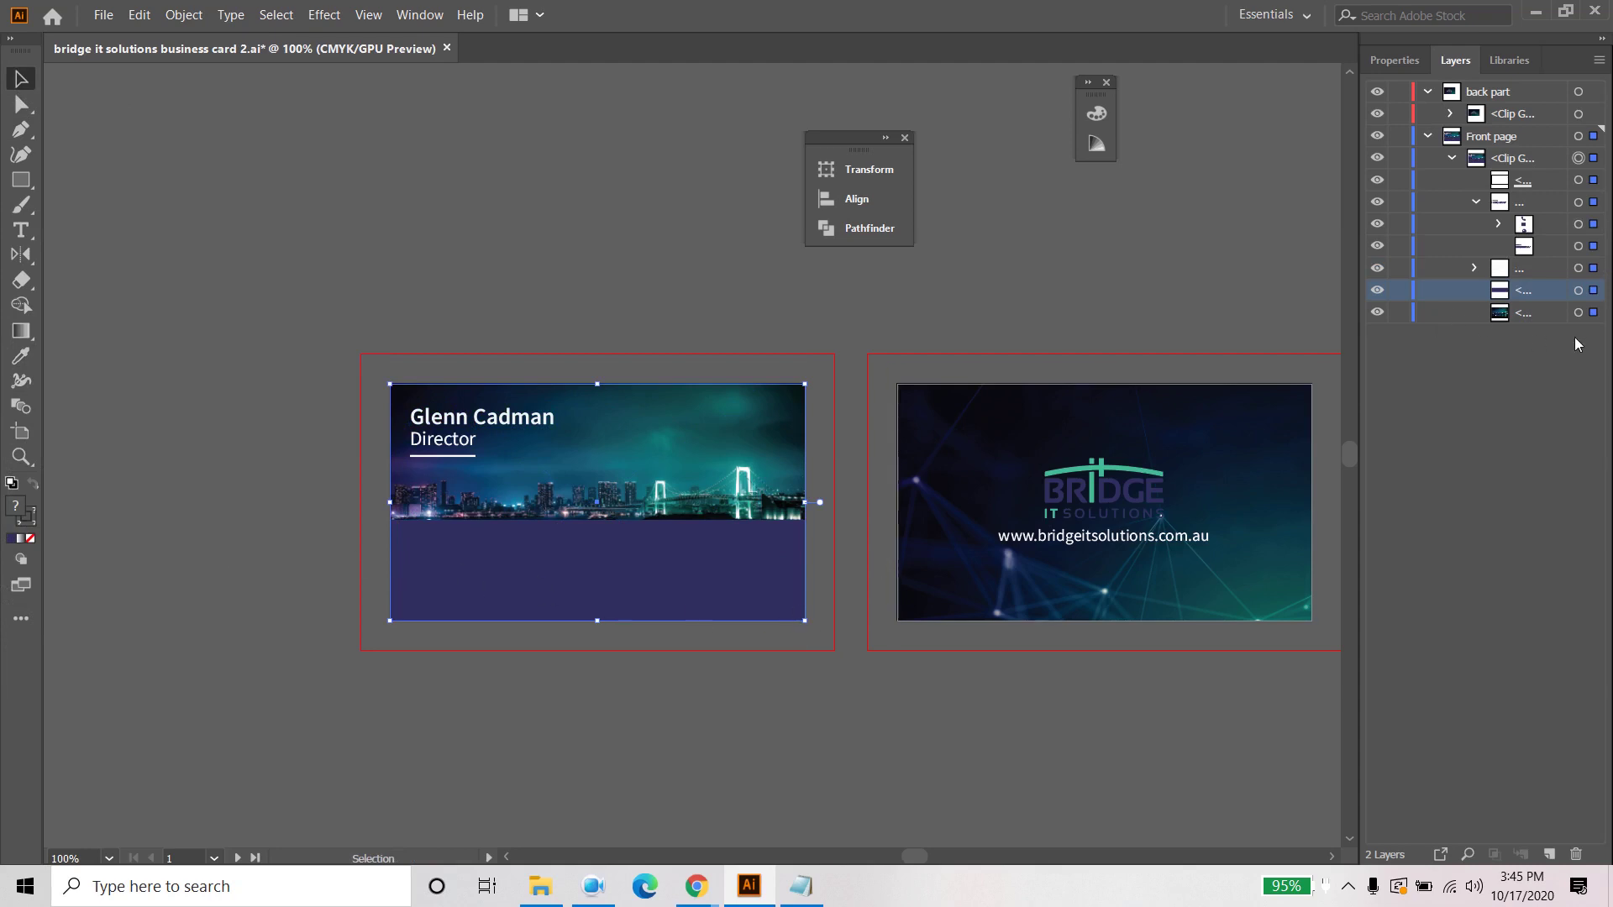
click(1581, 291)
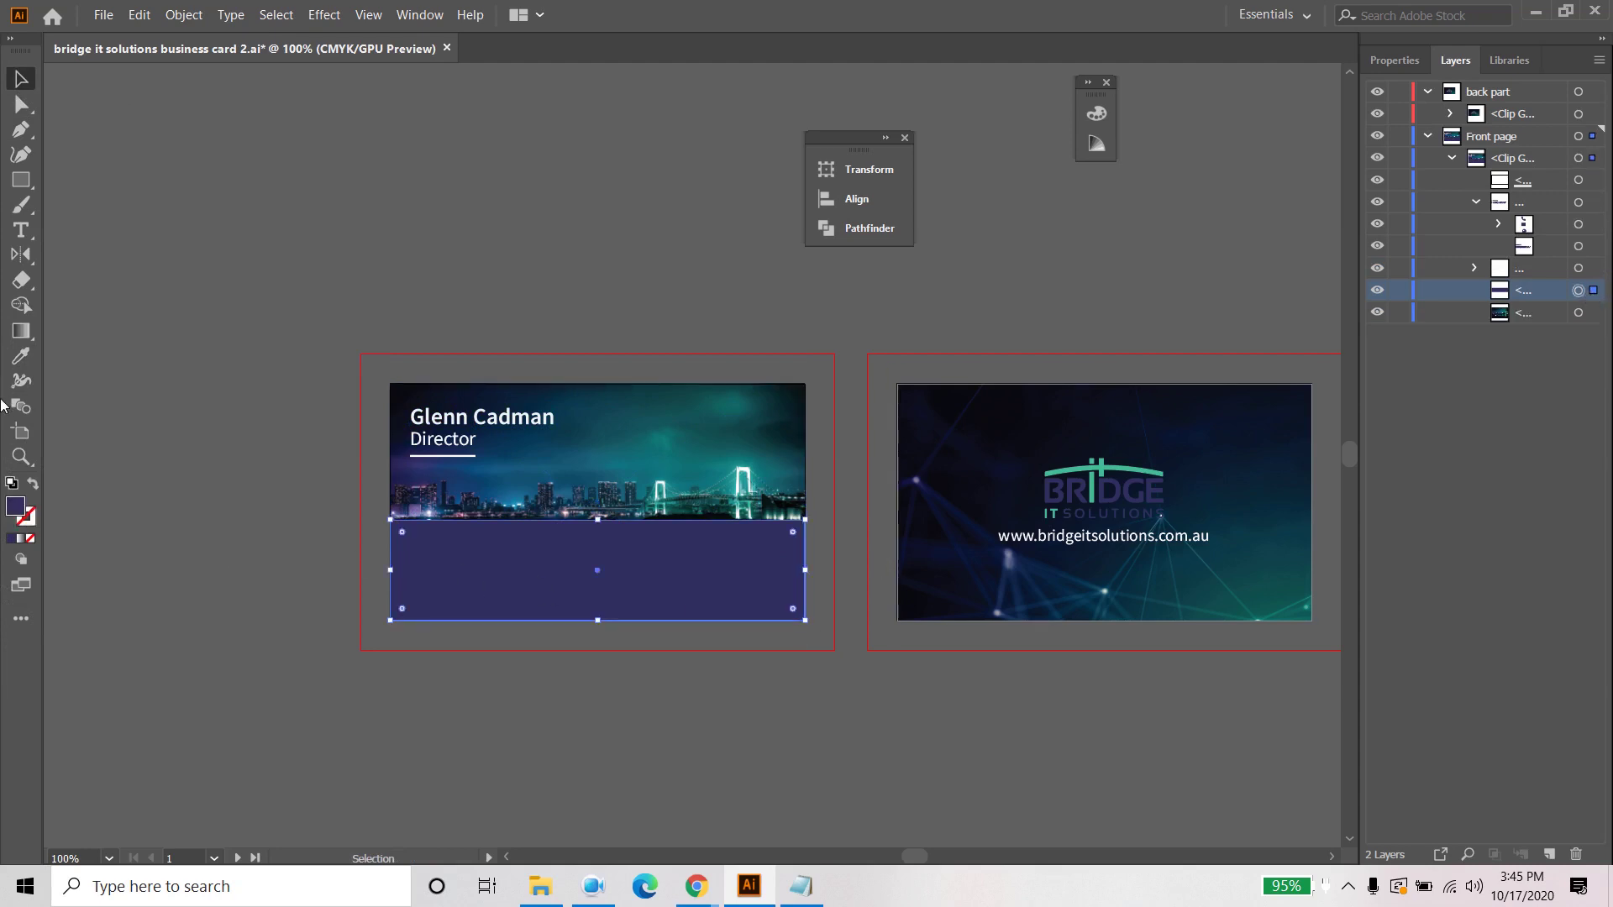
double_click(16, 511)
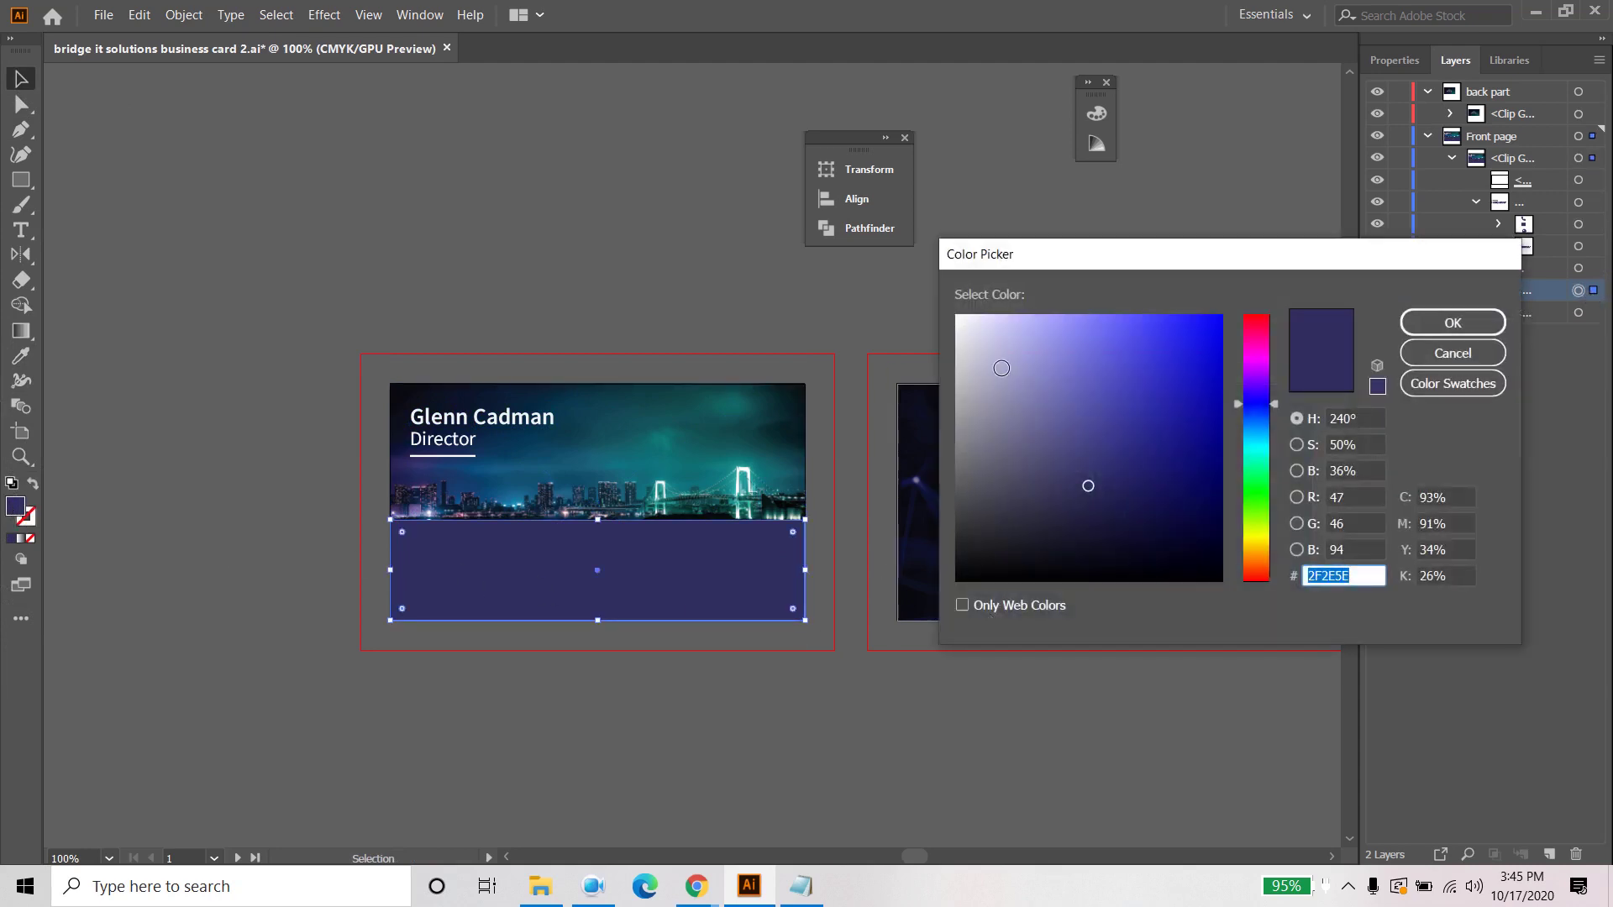
drag(975, 340, 938, 302)
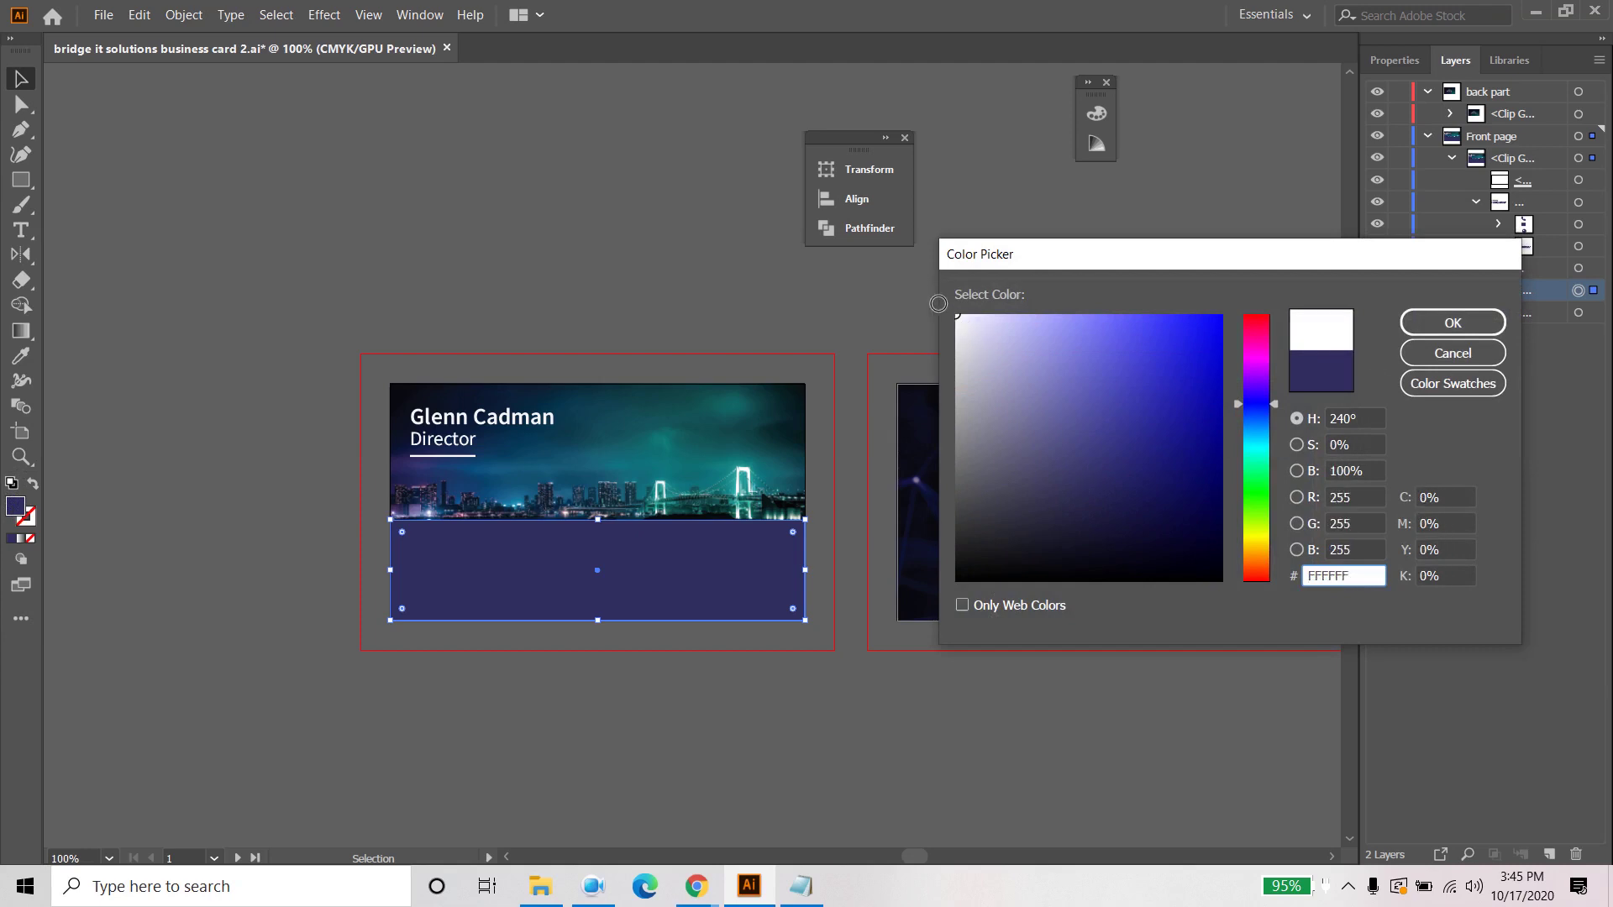
click(1443, 328)
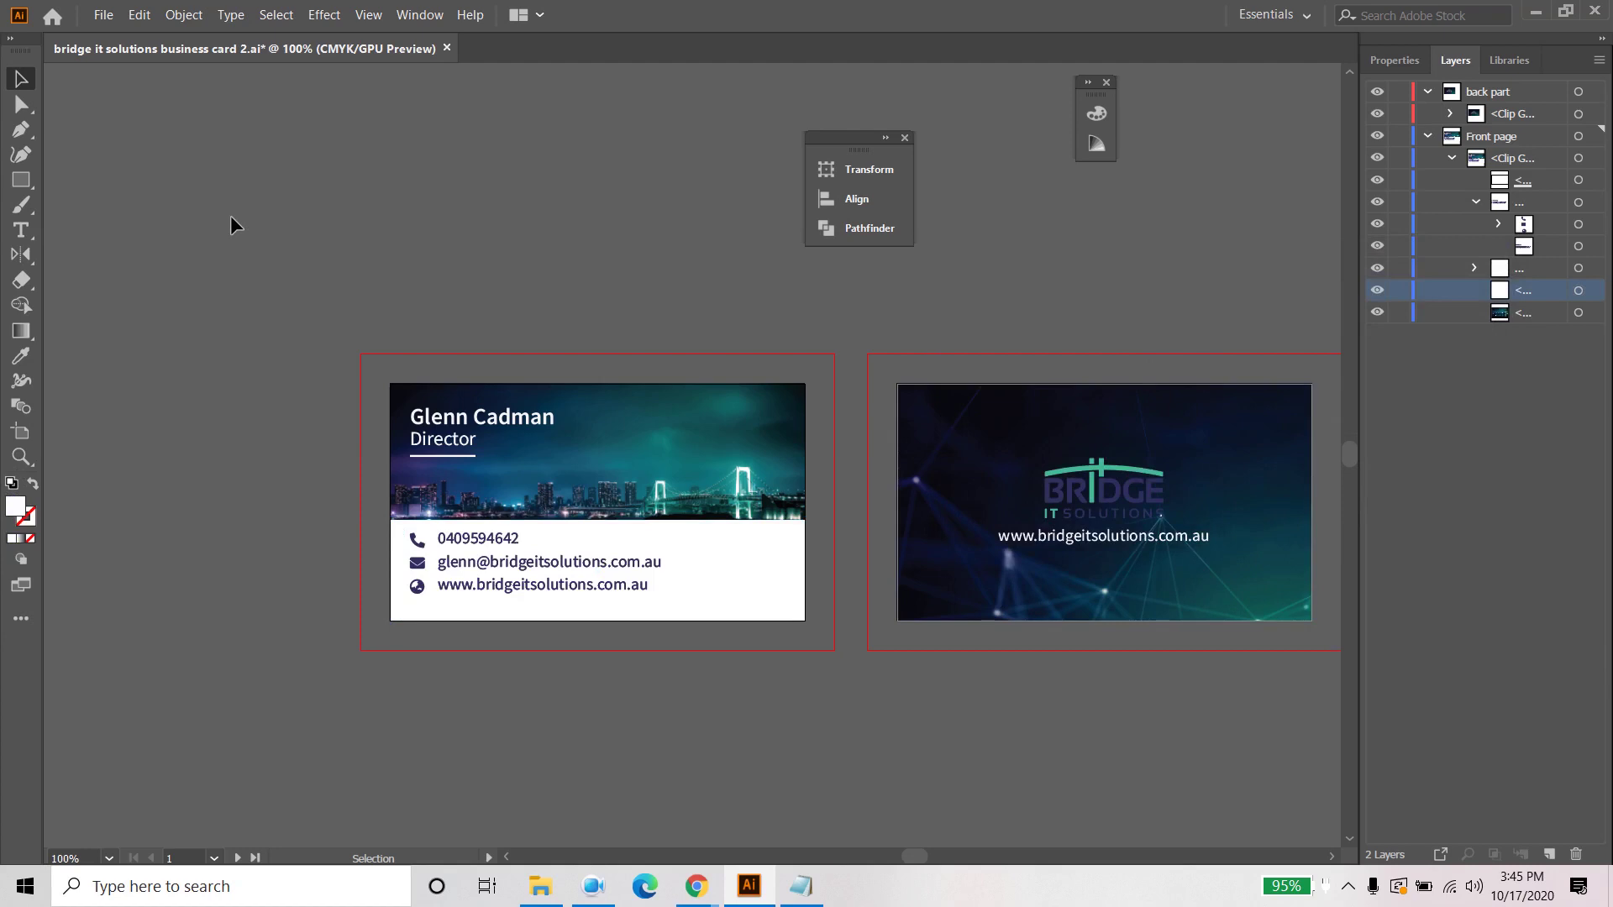
Step: Select the contact details text inside the front clip group and open the Character settings
click(584, 581)
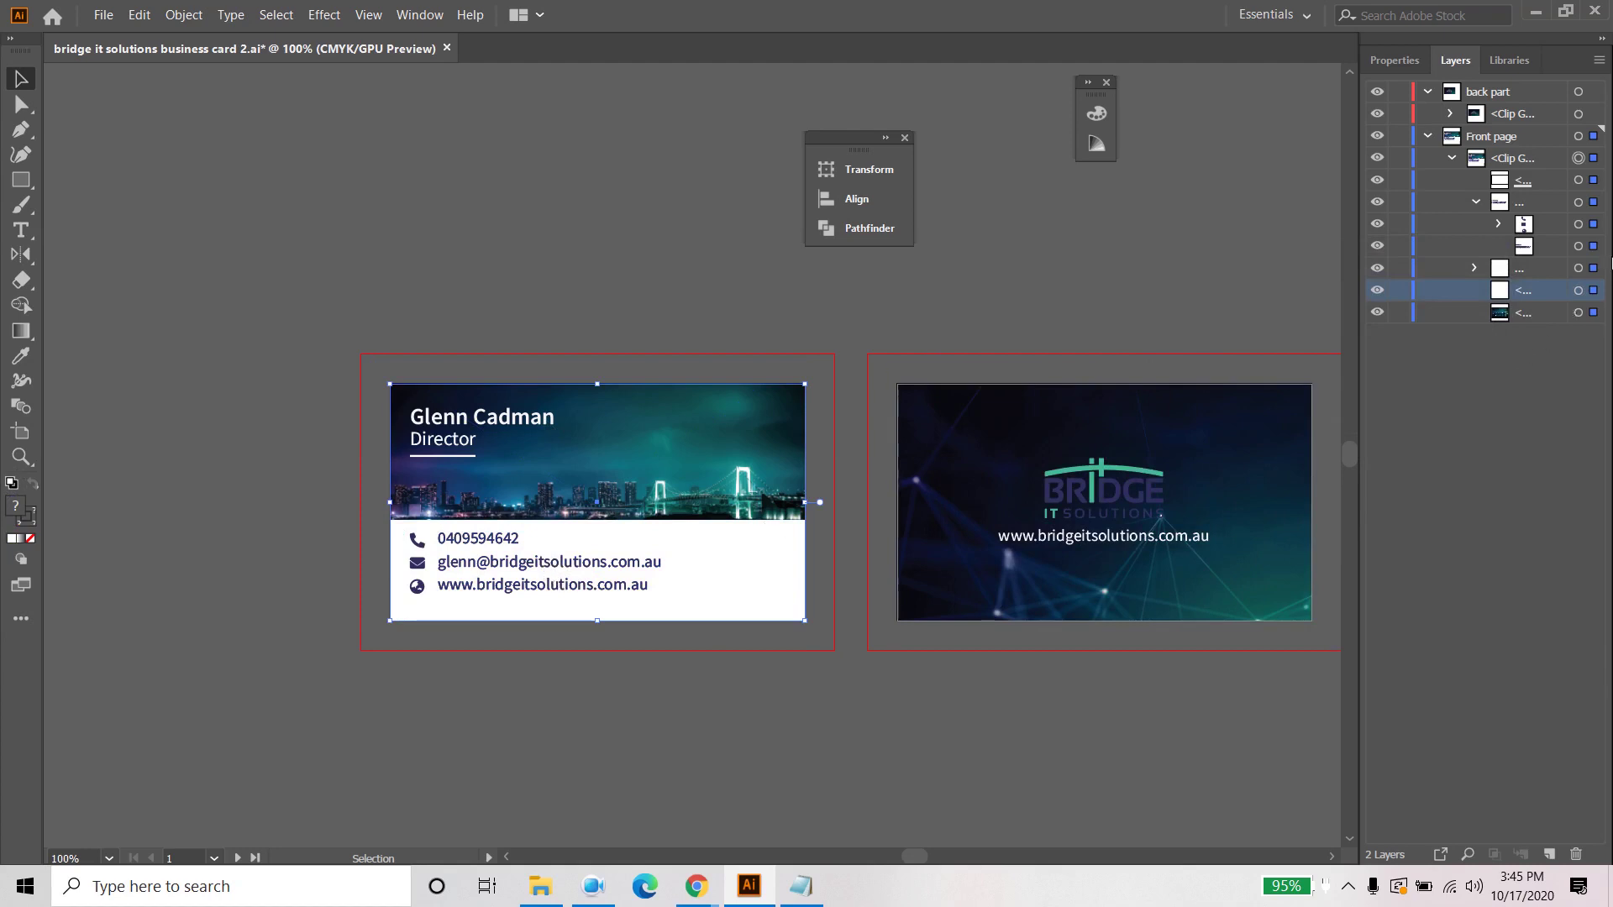
click(1594, 290)
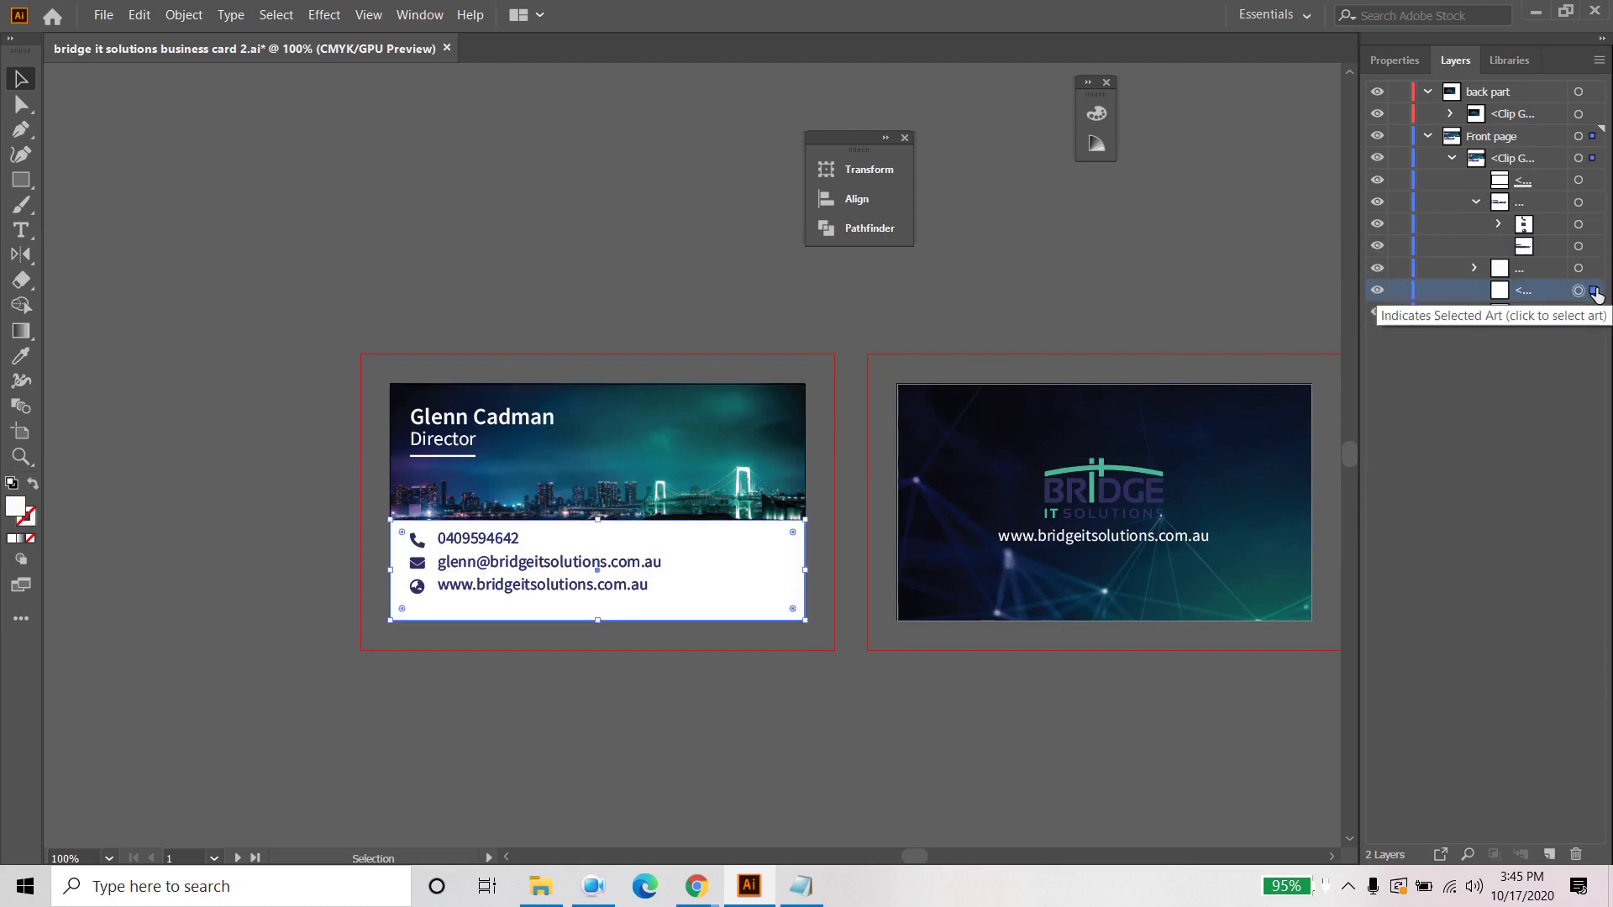
click(1593, 268)
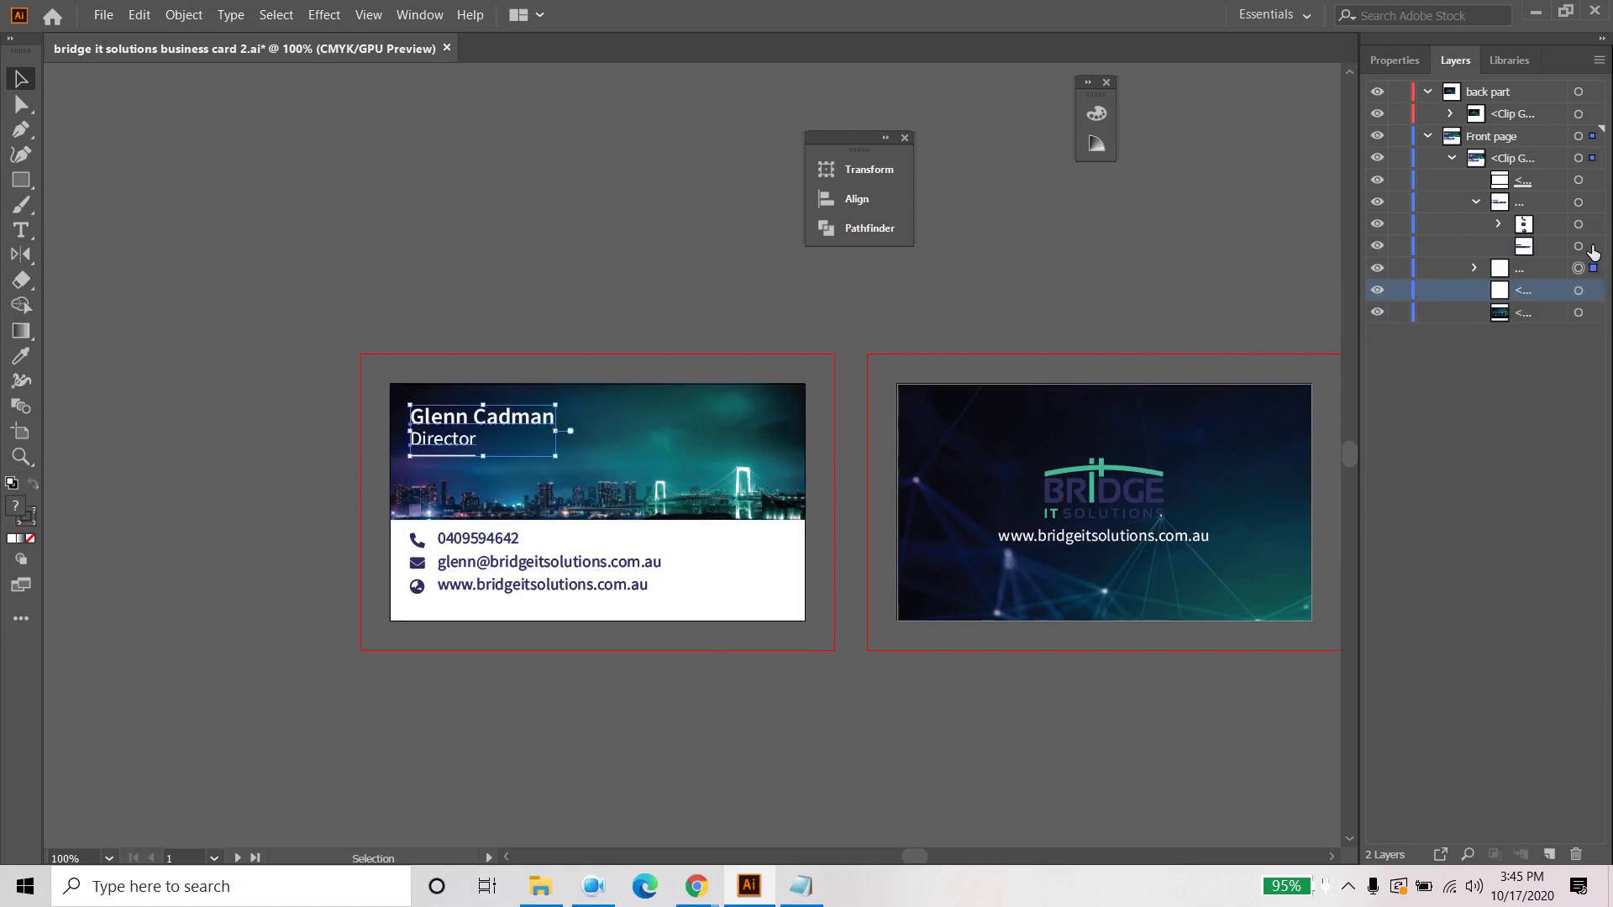
click(1593, 245)
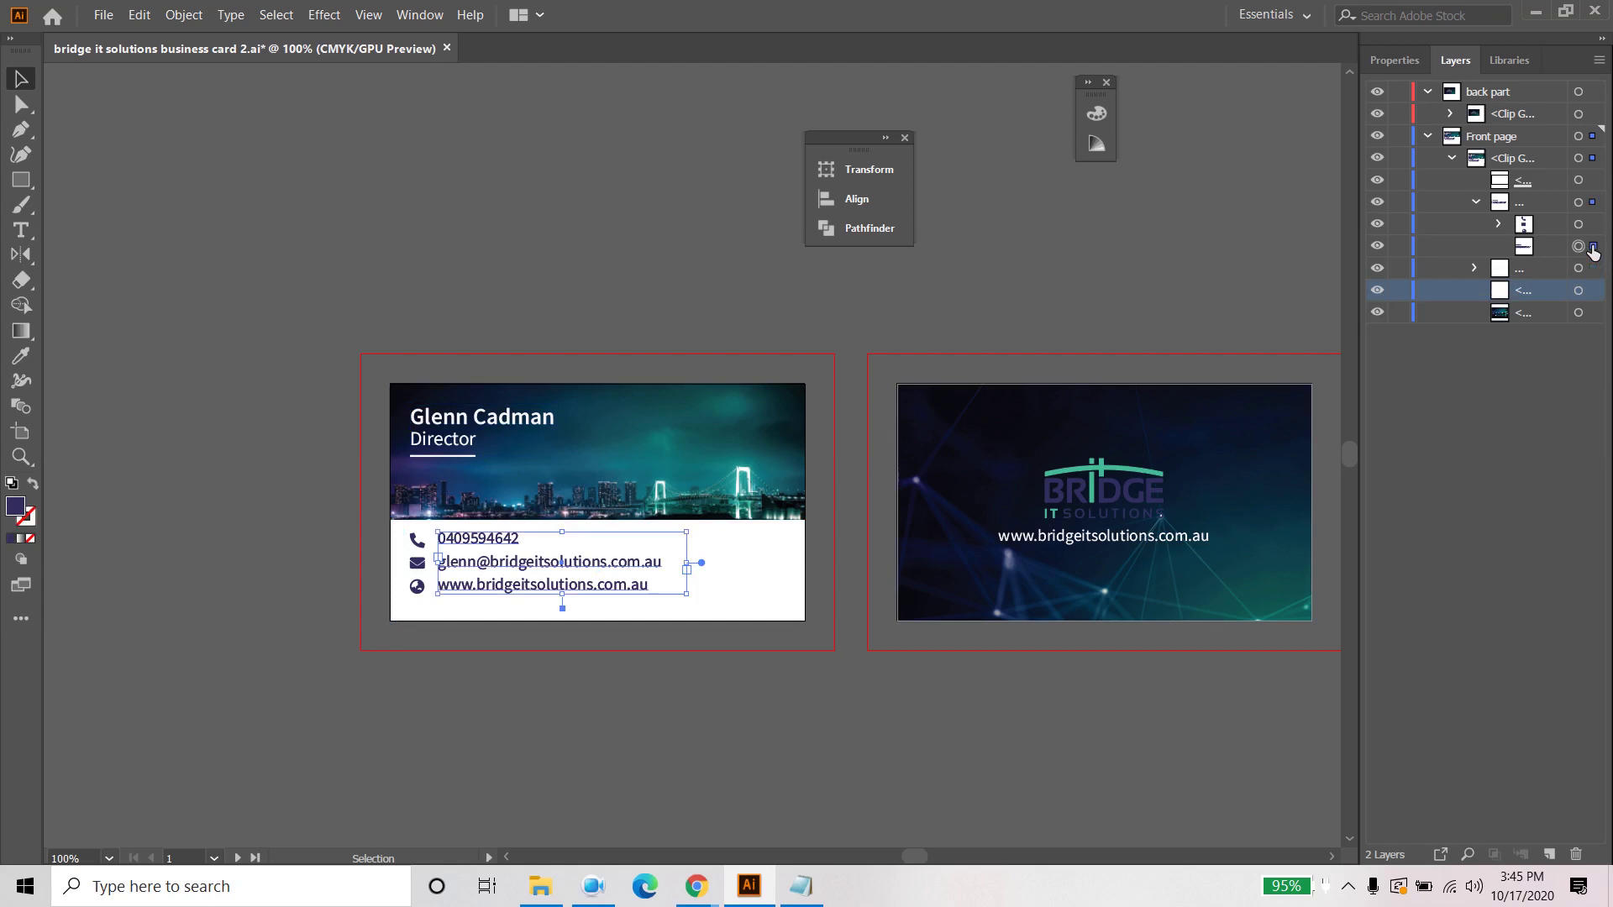
click(420, 14)
click(1408, 59)
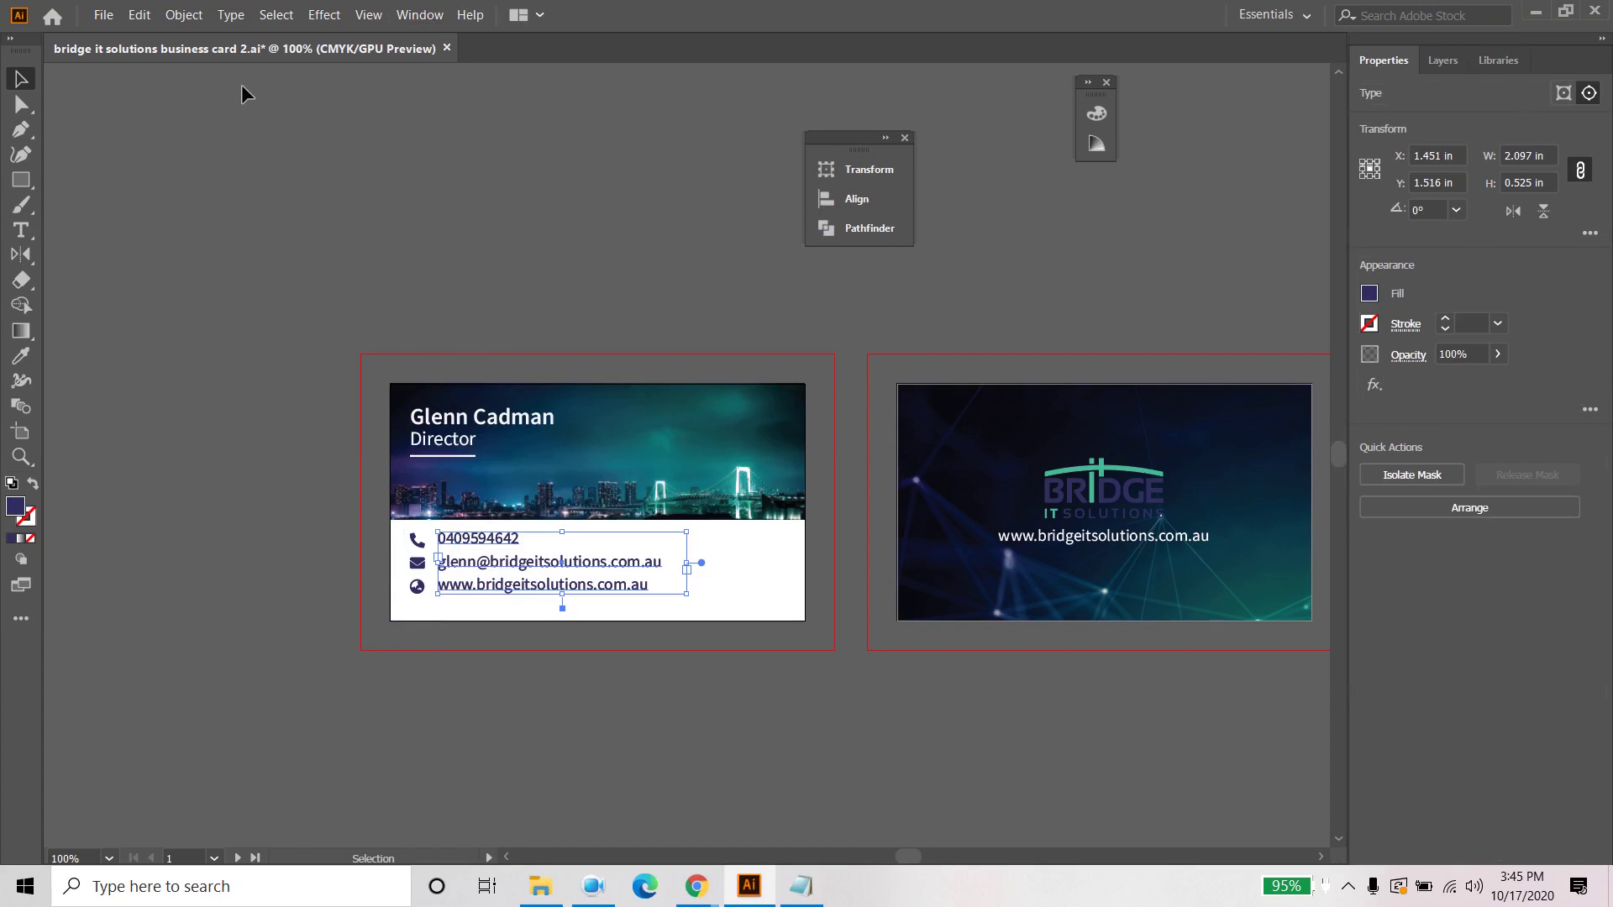
click(420, 14)
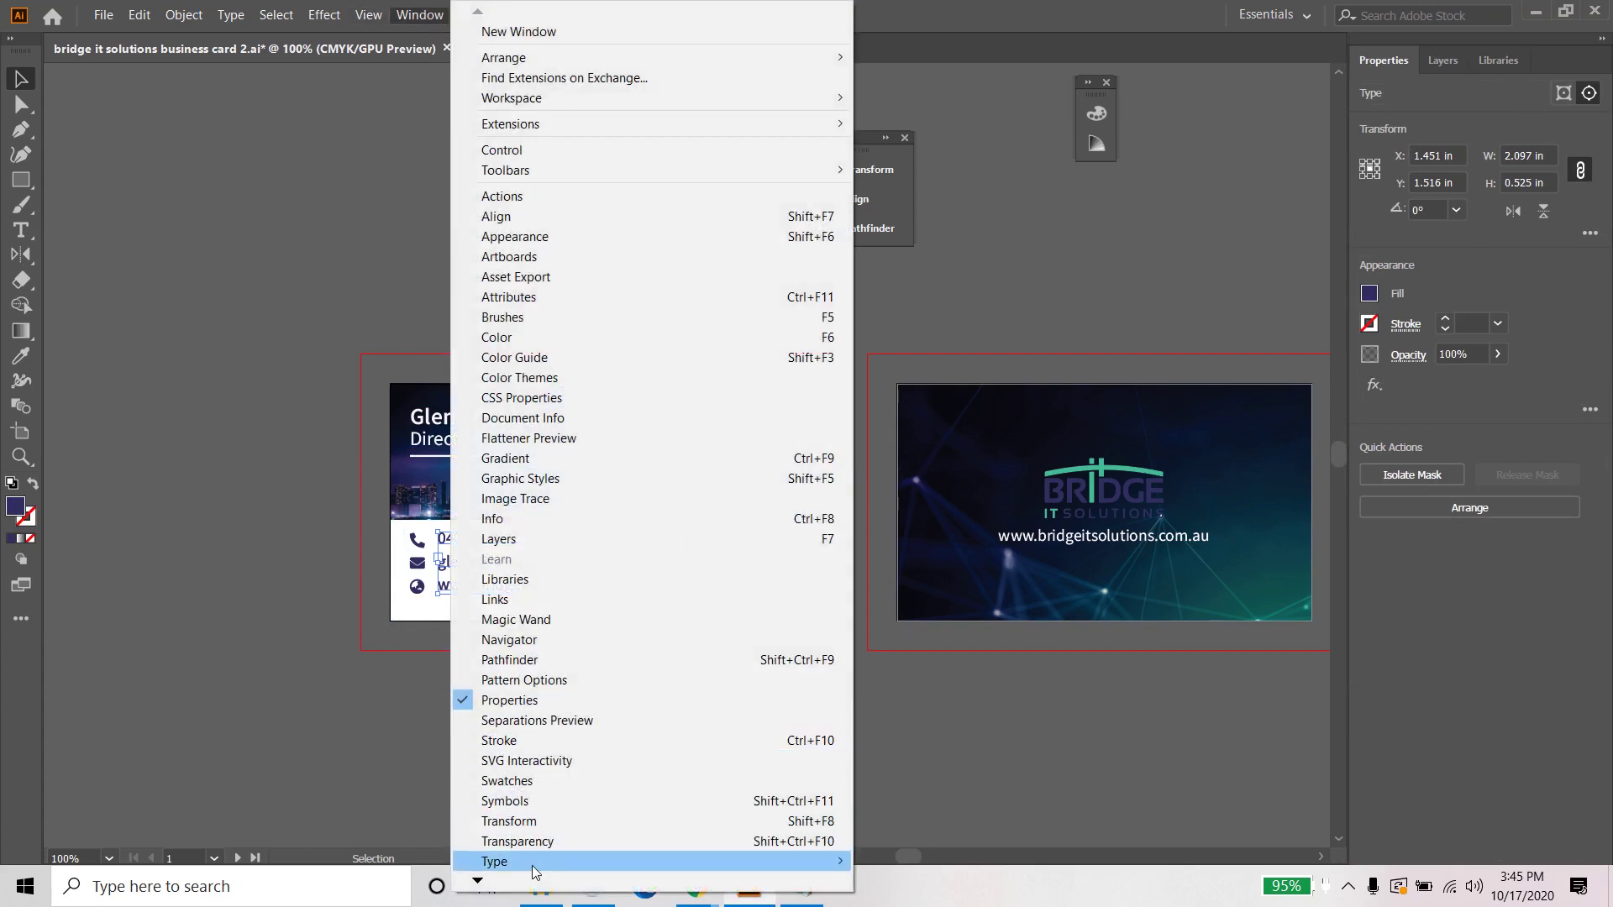
mouse_move(532, 863)
click(942, 742)
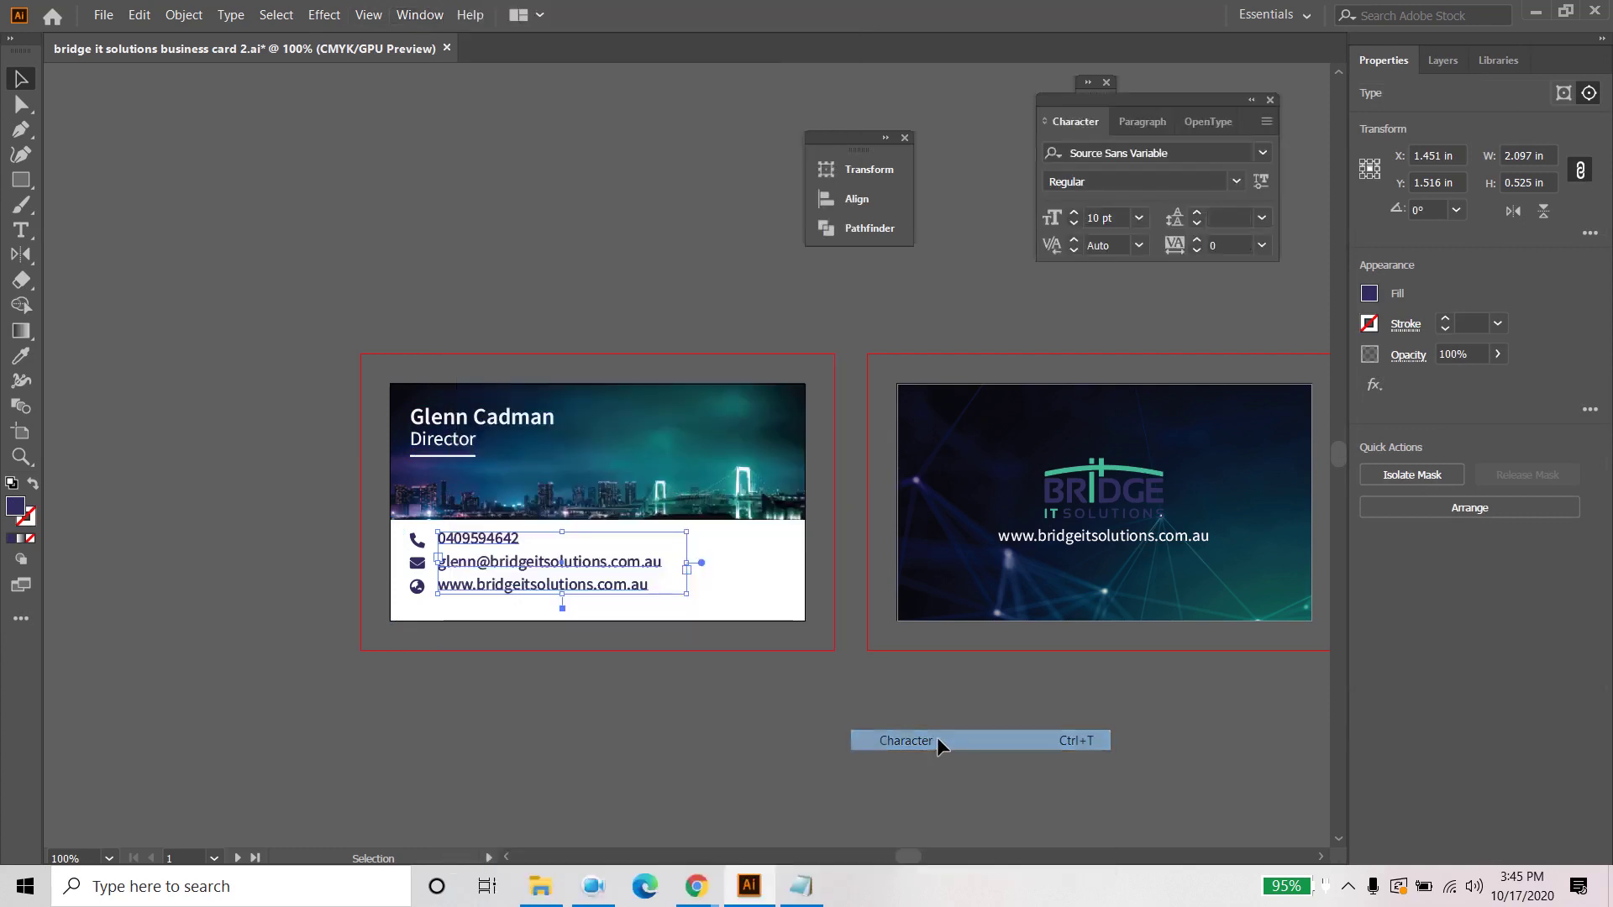
Step: Try centre alignment on the contact details text, restore left alignment, deselect the text and close the paragraph settings
click(1143, 122)
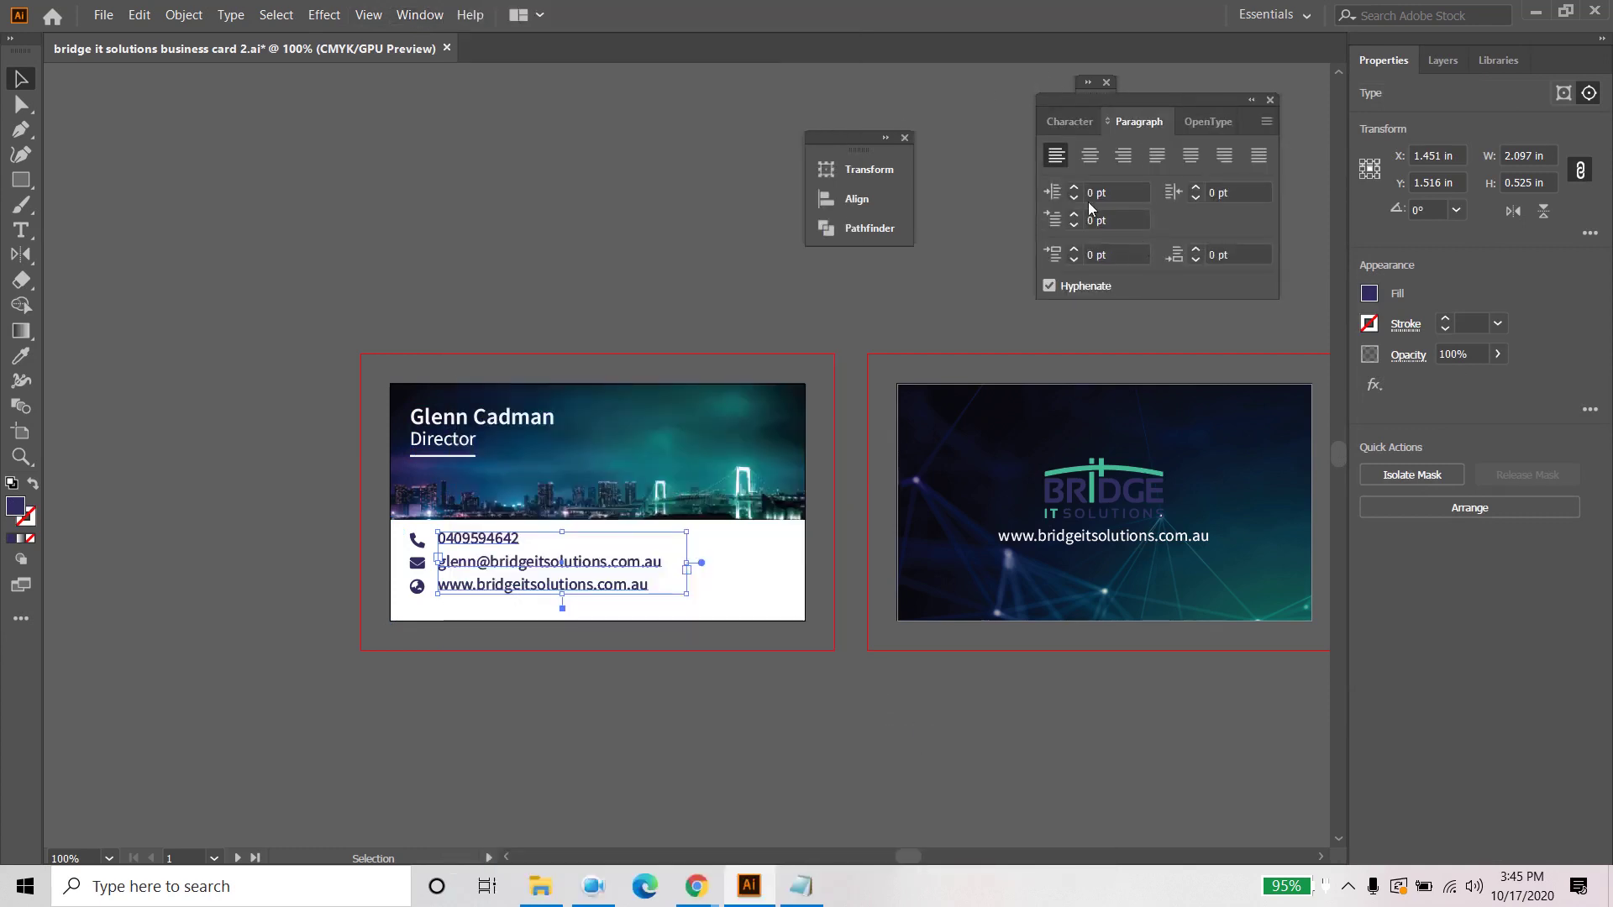
click(1089, 156)
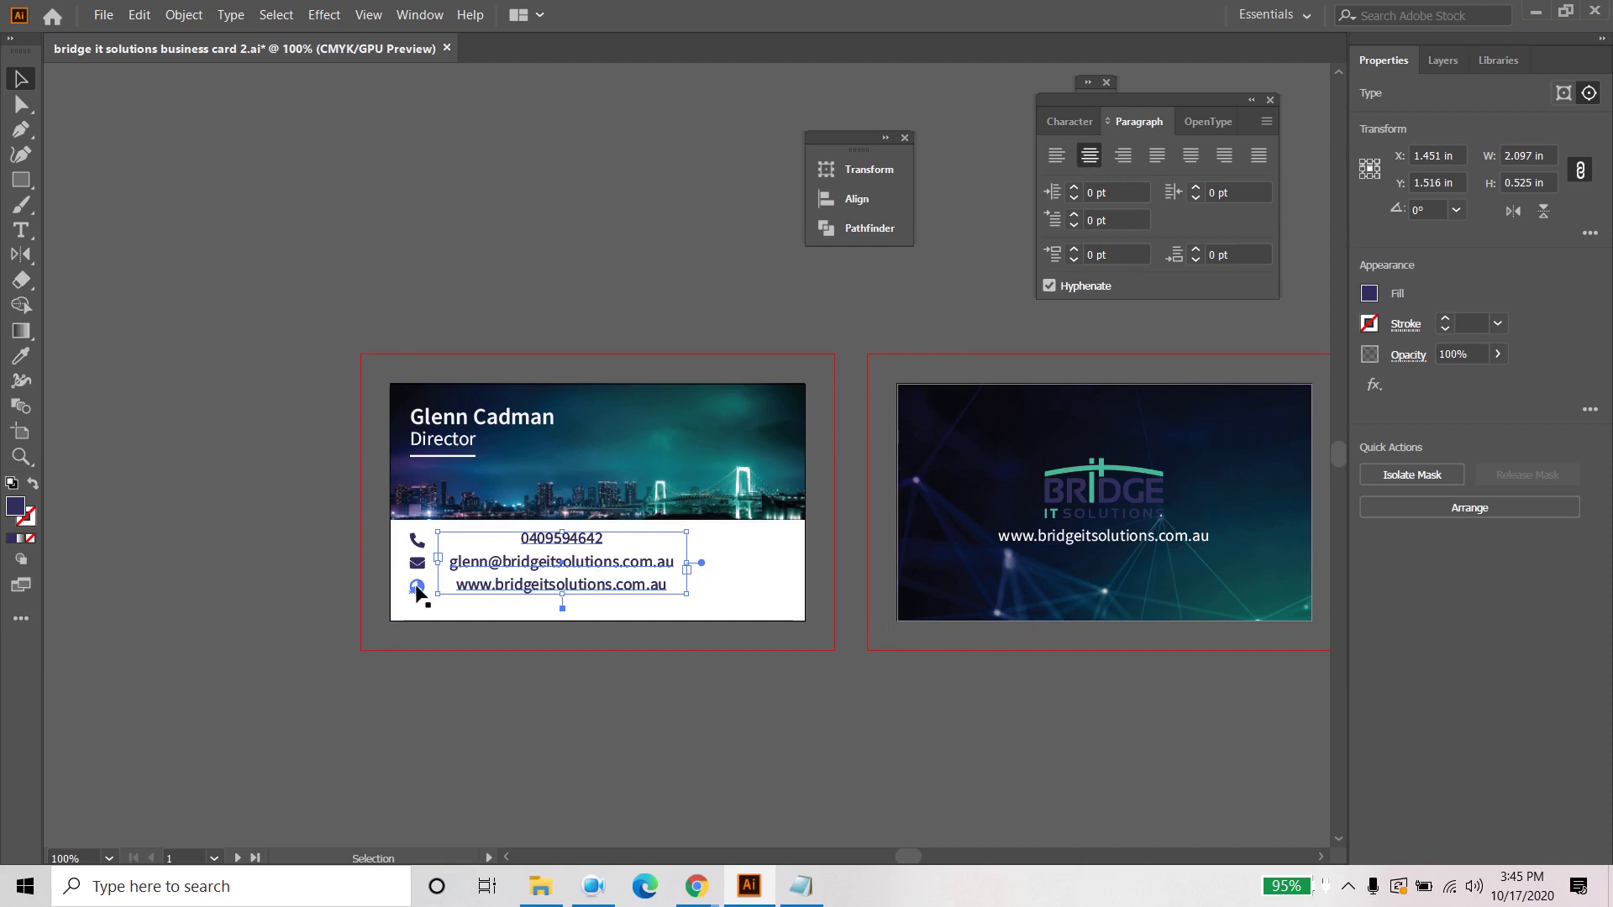
click(1056, 155)
click(331, 270)
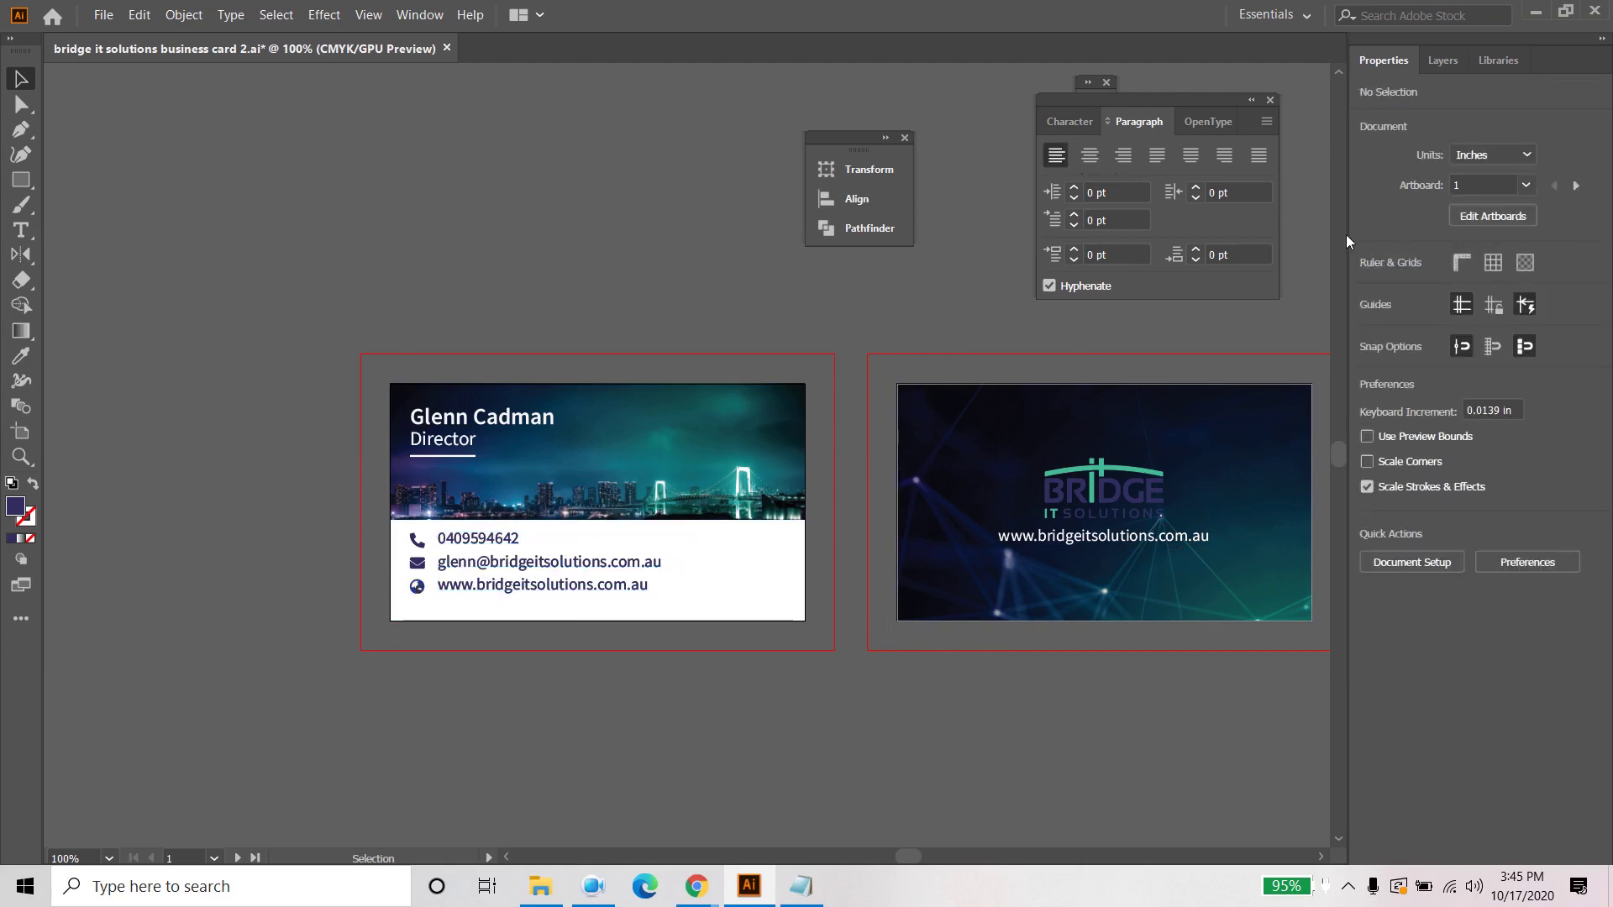
click(1270, 100)
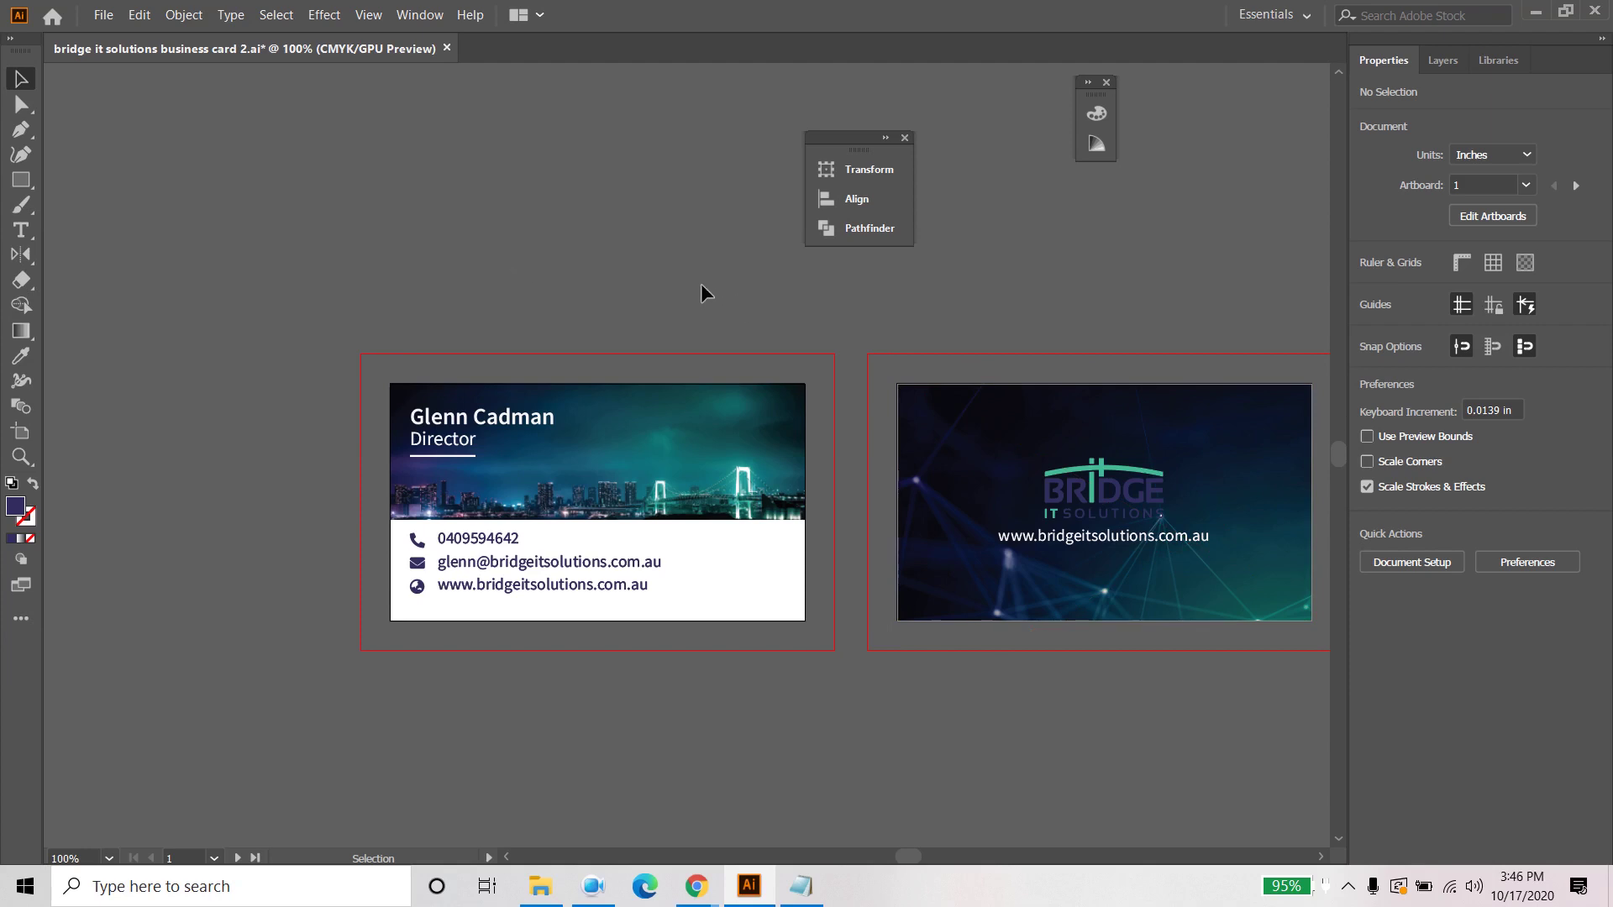
Step: Save the current business card document
click(103, 15)
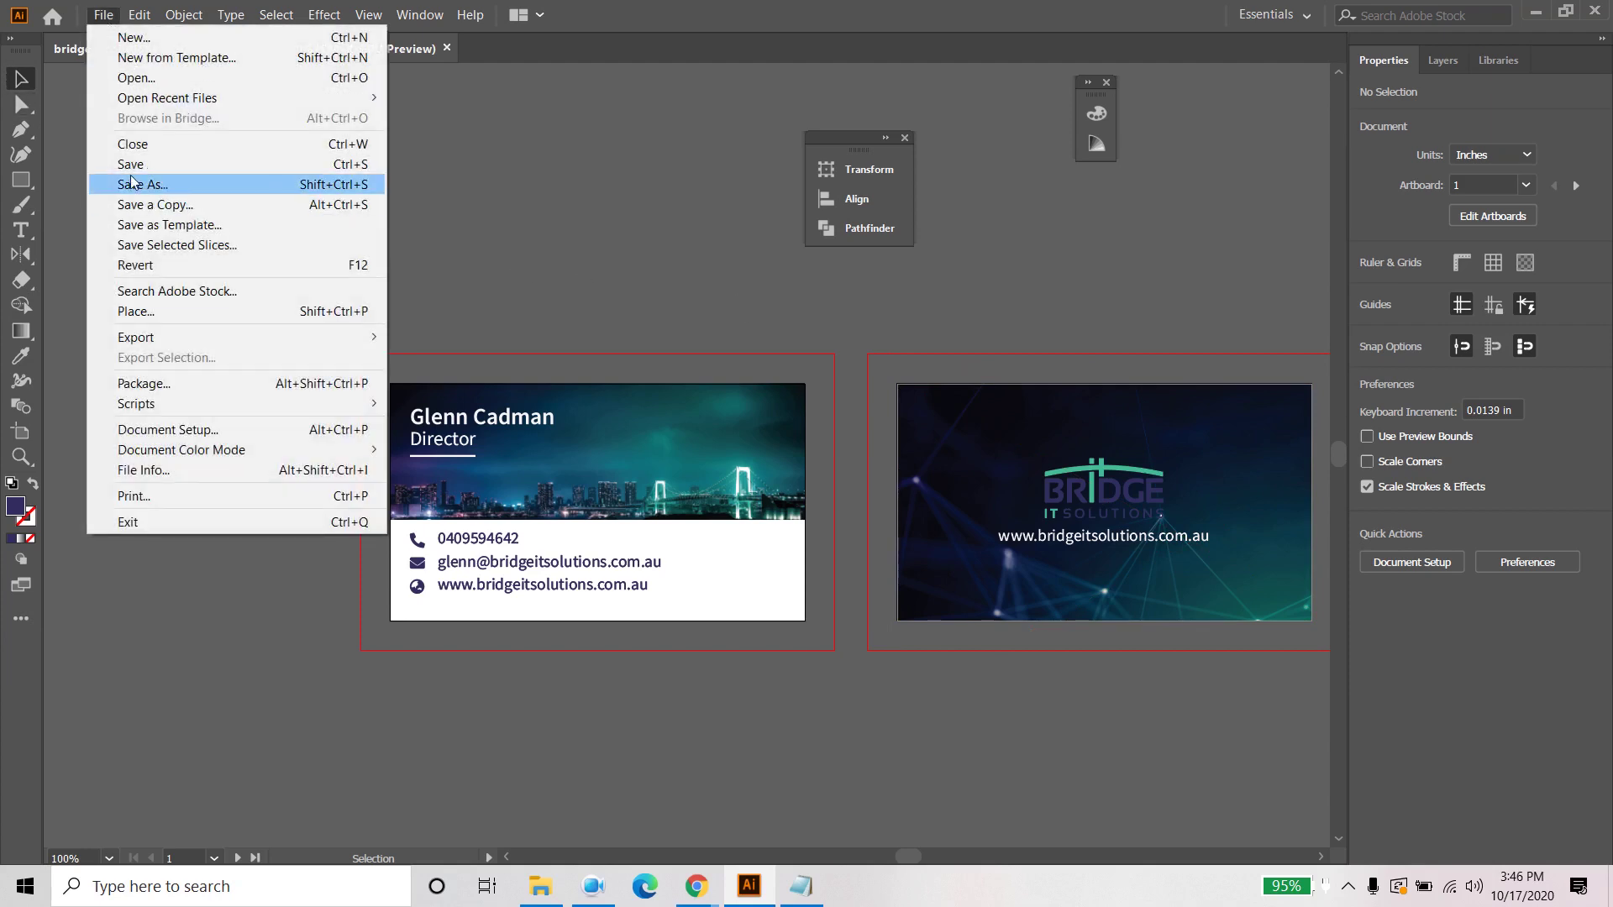
key(Escape)
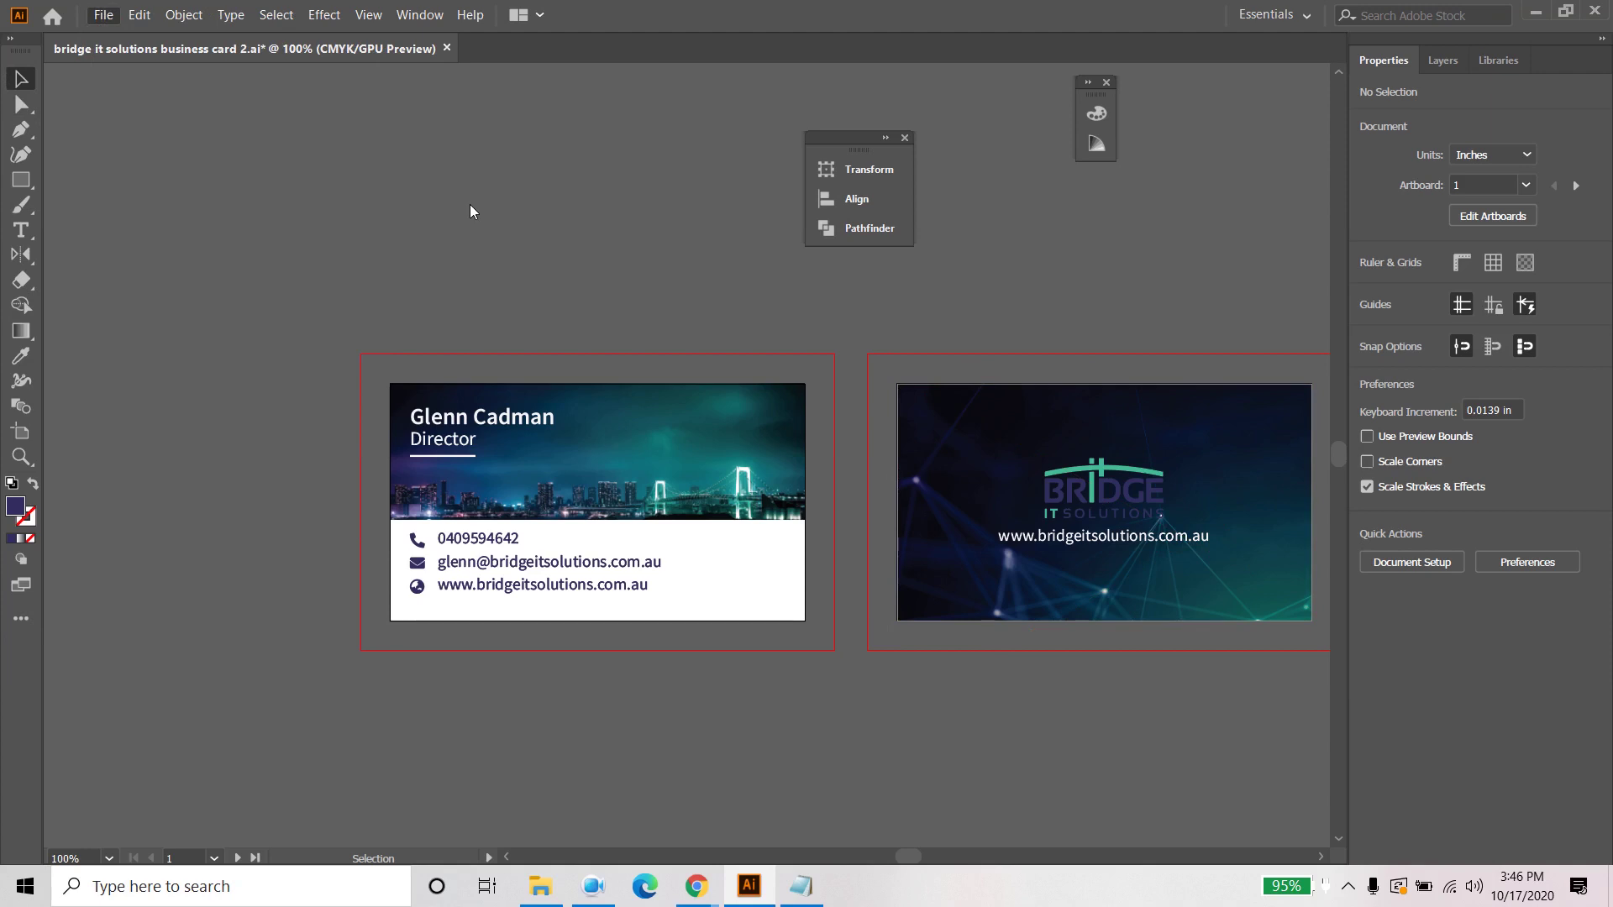
key(ctrl+s)
scroll(531, 274, down, 1)
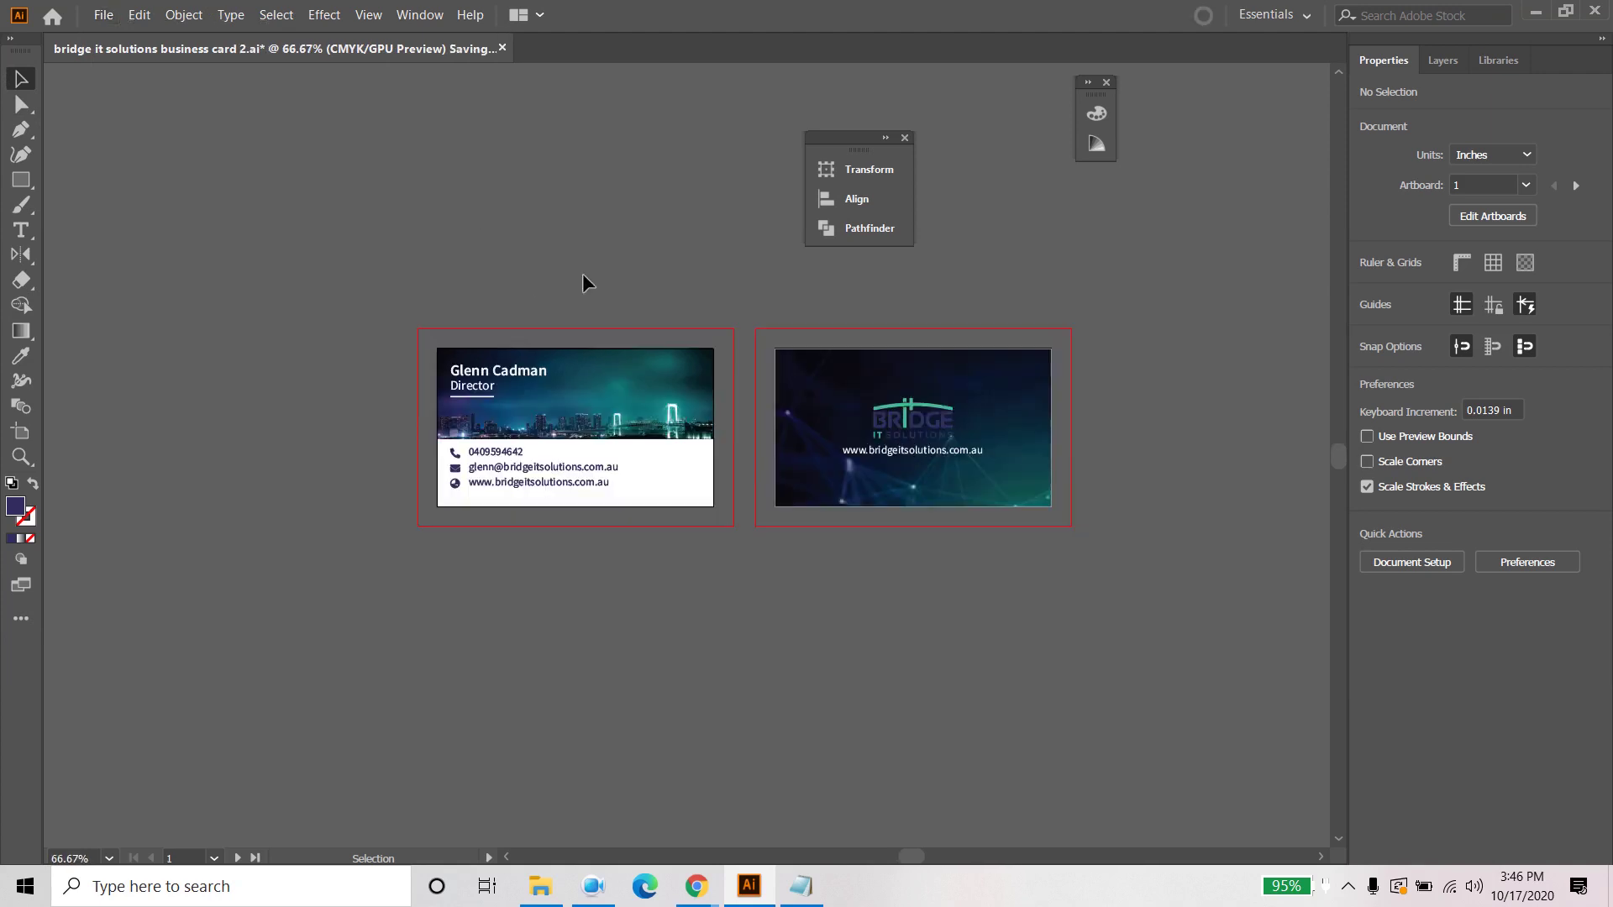
scroll(487, 294, up, 1)
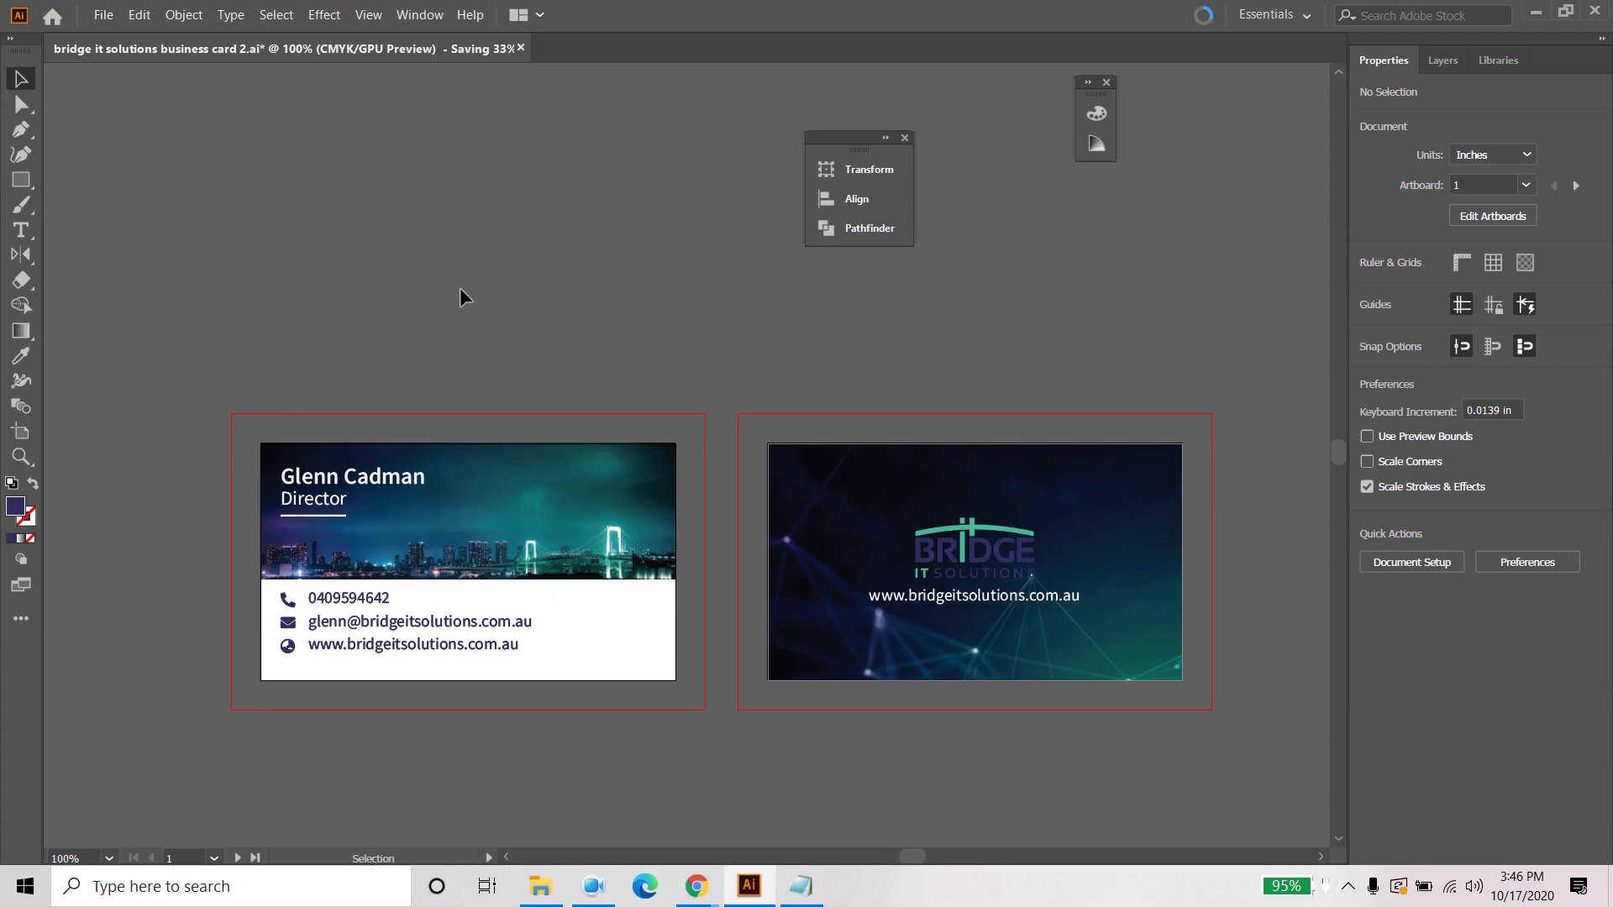
Step: Save the document as a new Illustrator file named "bridge it solutions business card 3" in the Business Card Requerment folder
click(1452, 64)
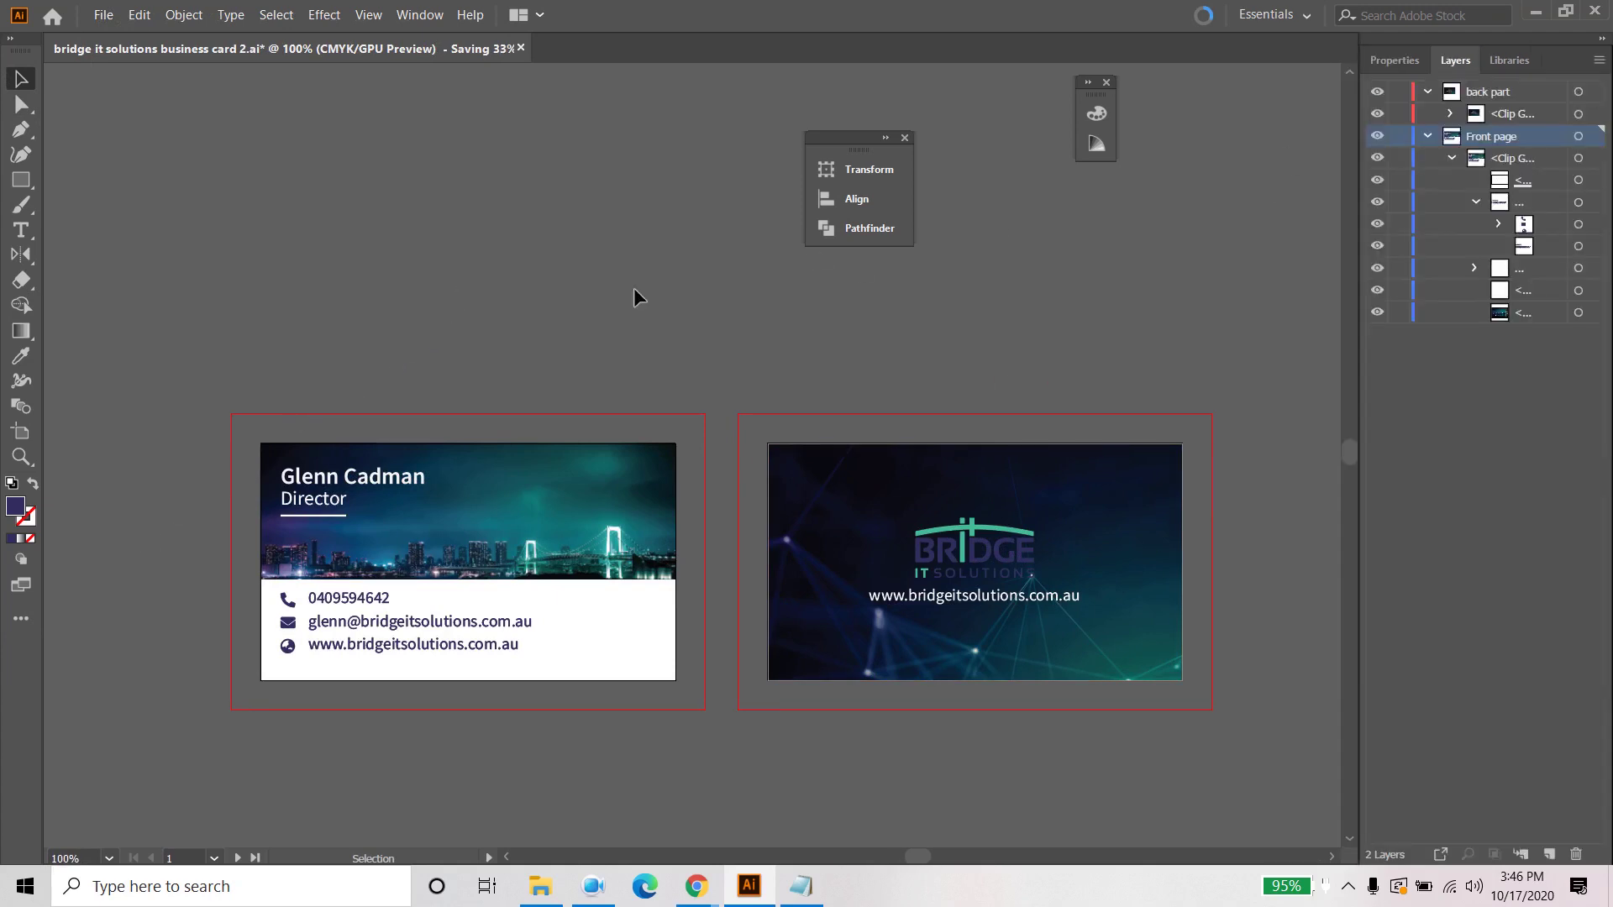
click(104, 16)
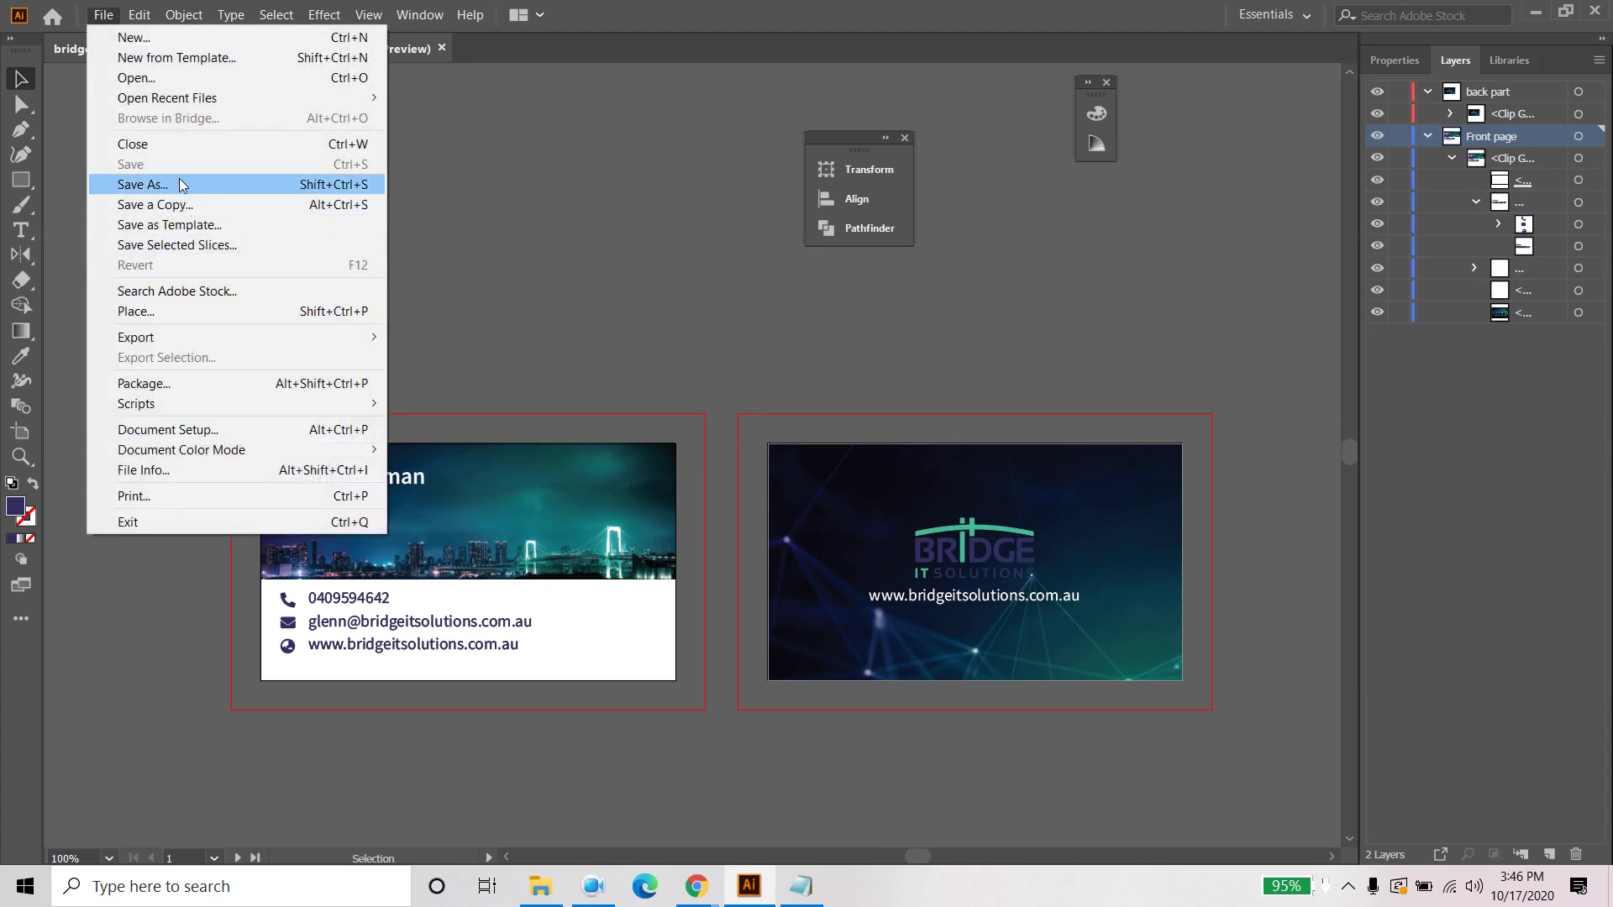
click(173, 184)
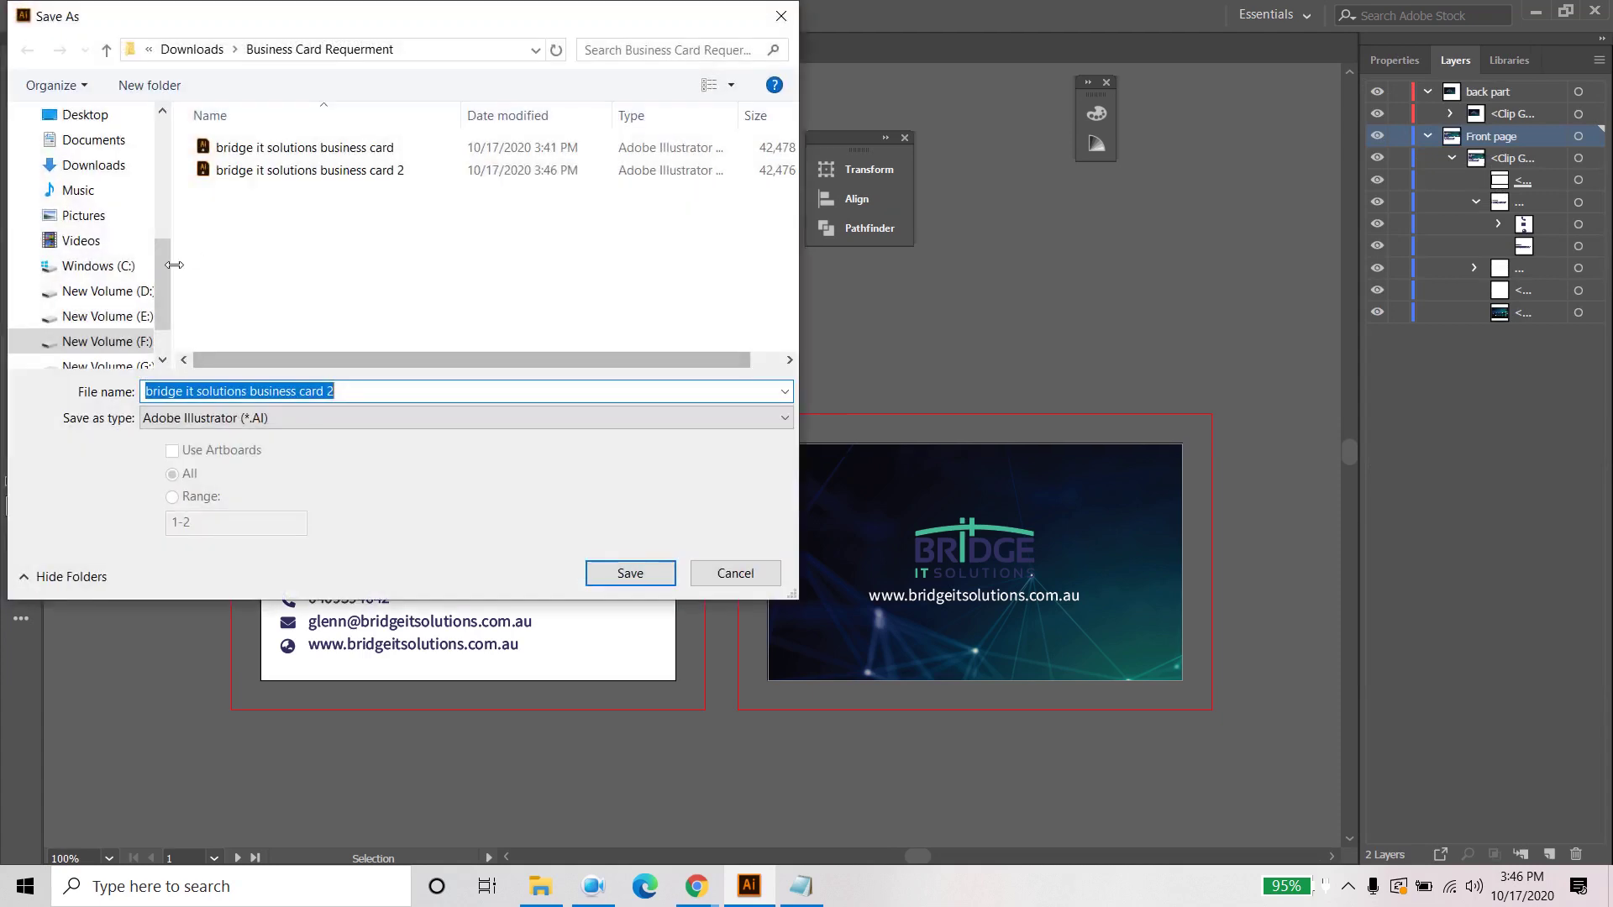
click(366, 389)
key(BackSpace)
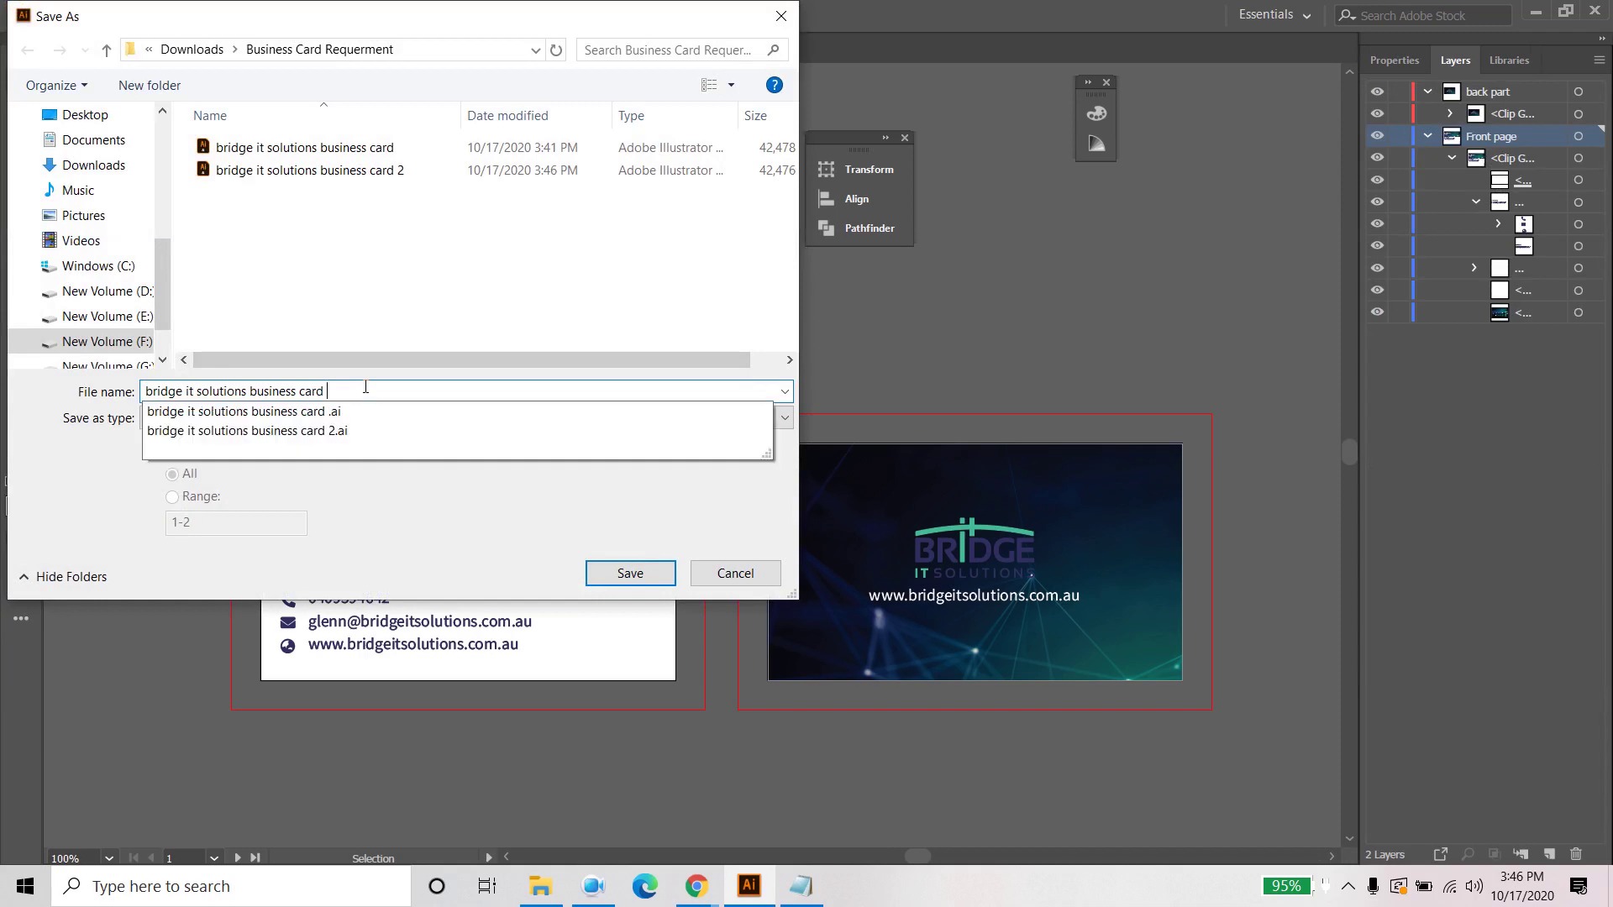
text(2)
key(Return)
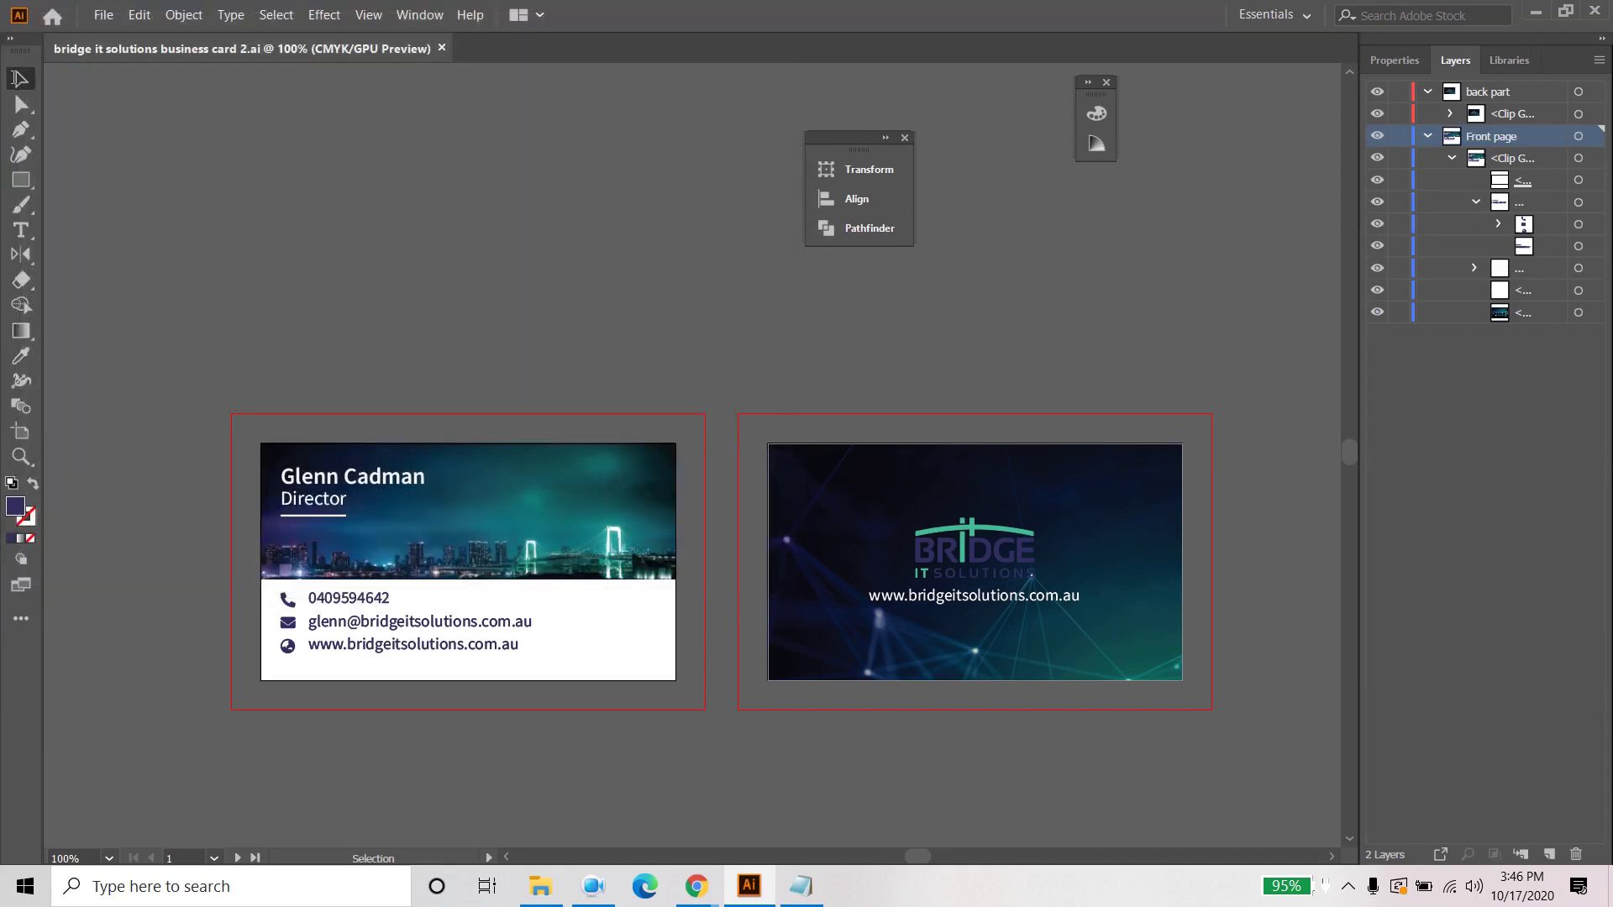
click(898, 736)
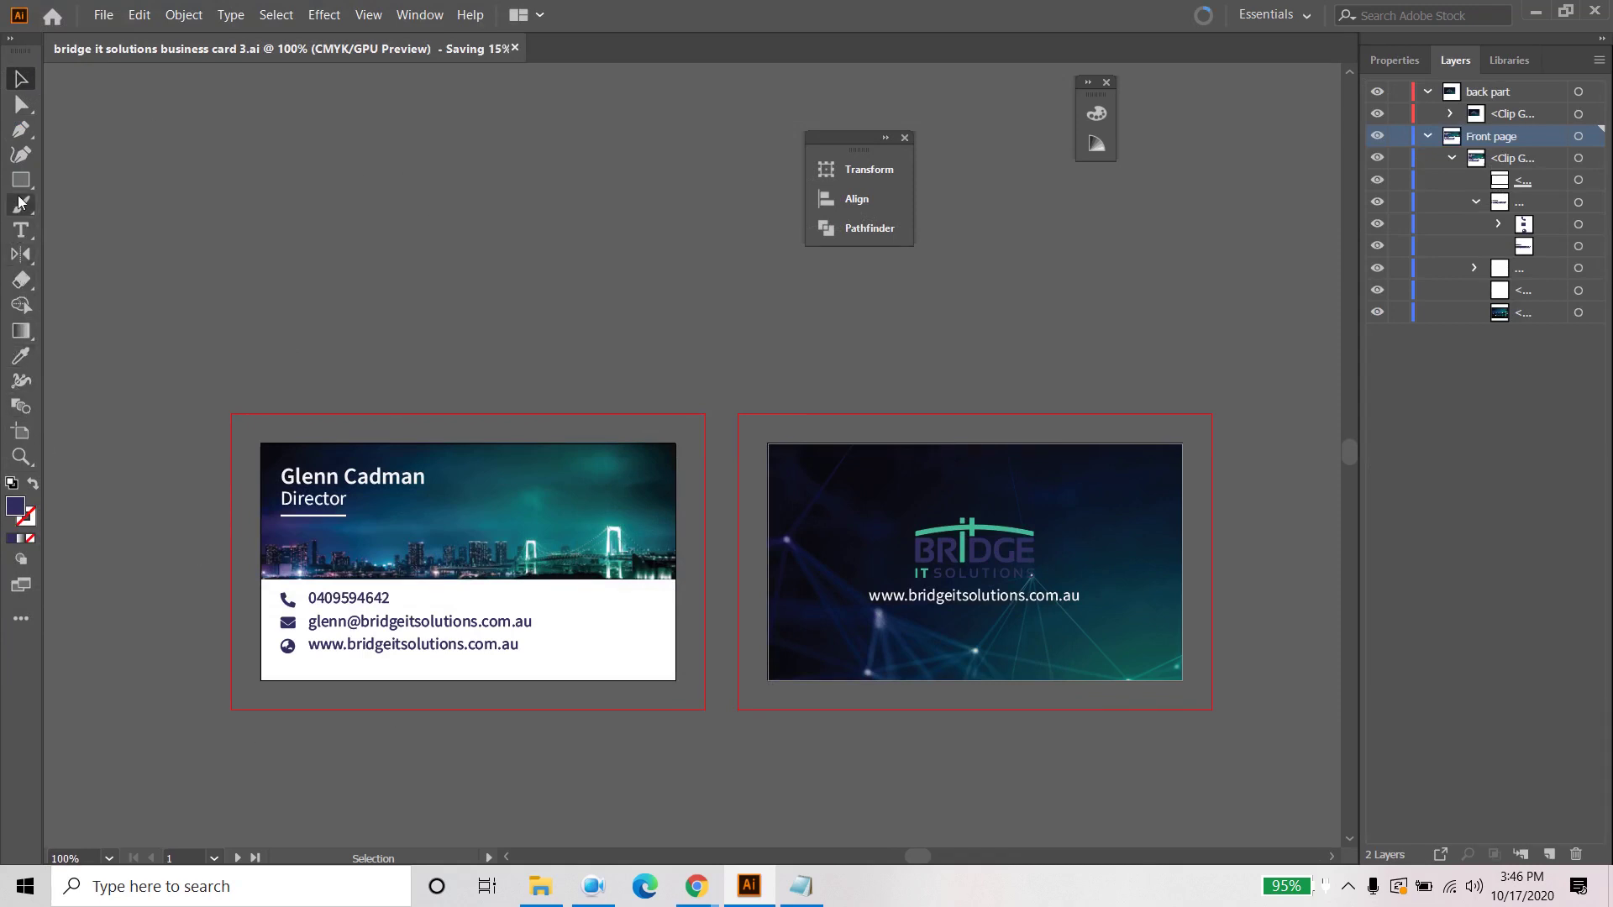
Step: Draw a closed dark purple Pen shape on the front card, curving from its lower-left to upper-right corner and filling the lower-right corner
click(21, 132)
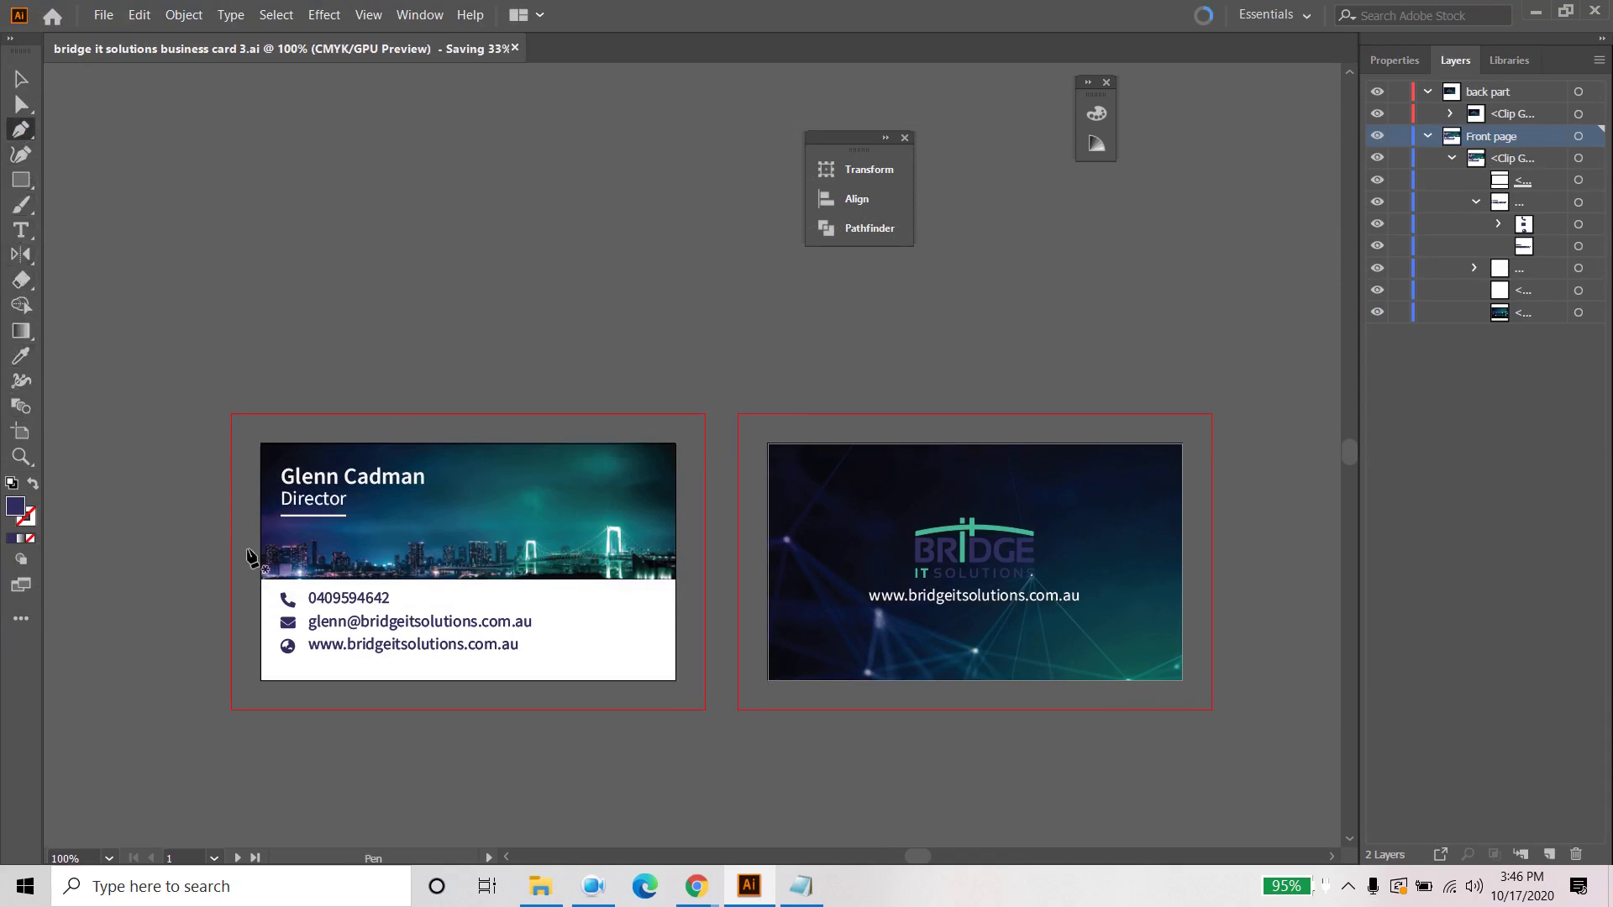
click(261, 680)
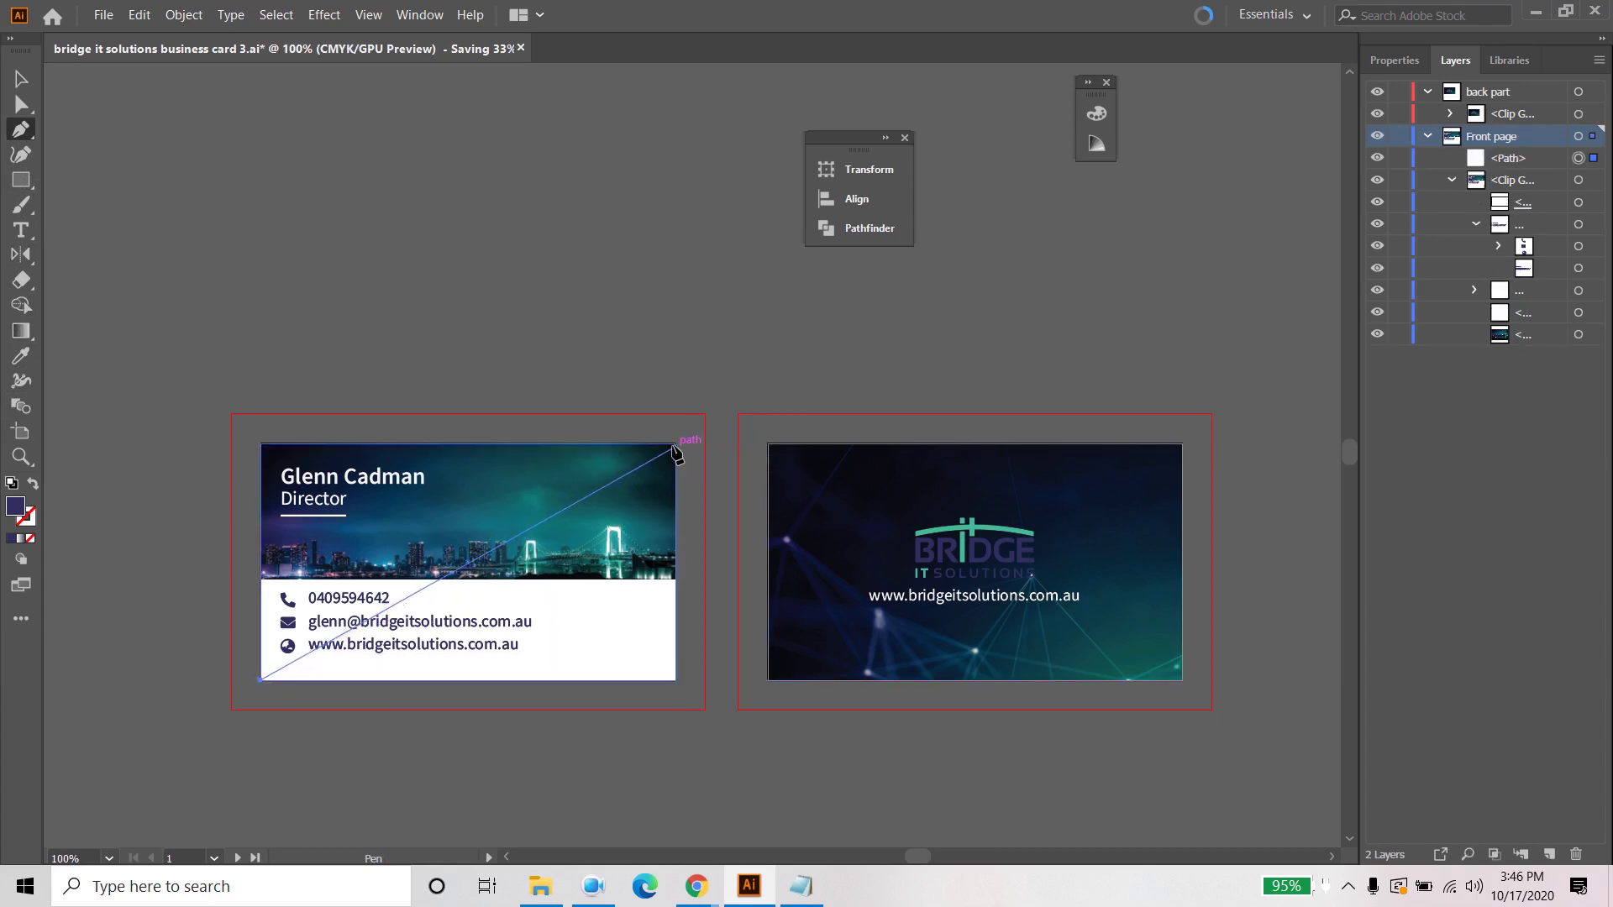
drag(677, 448, 780, 245)
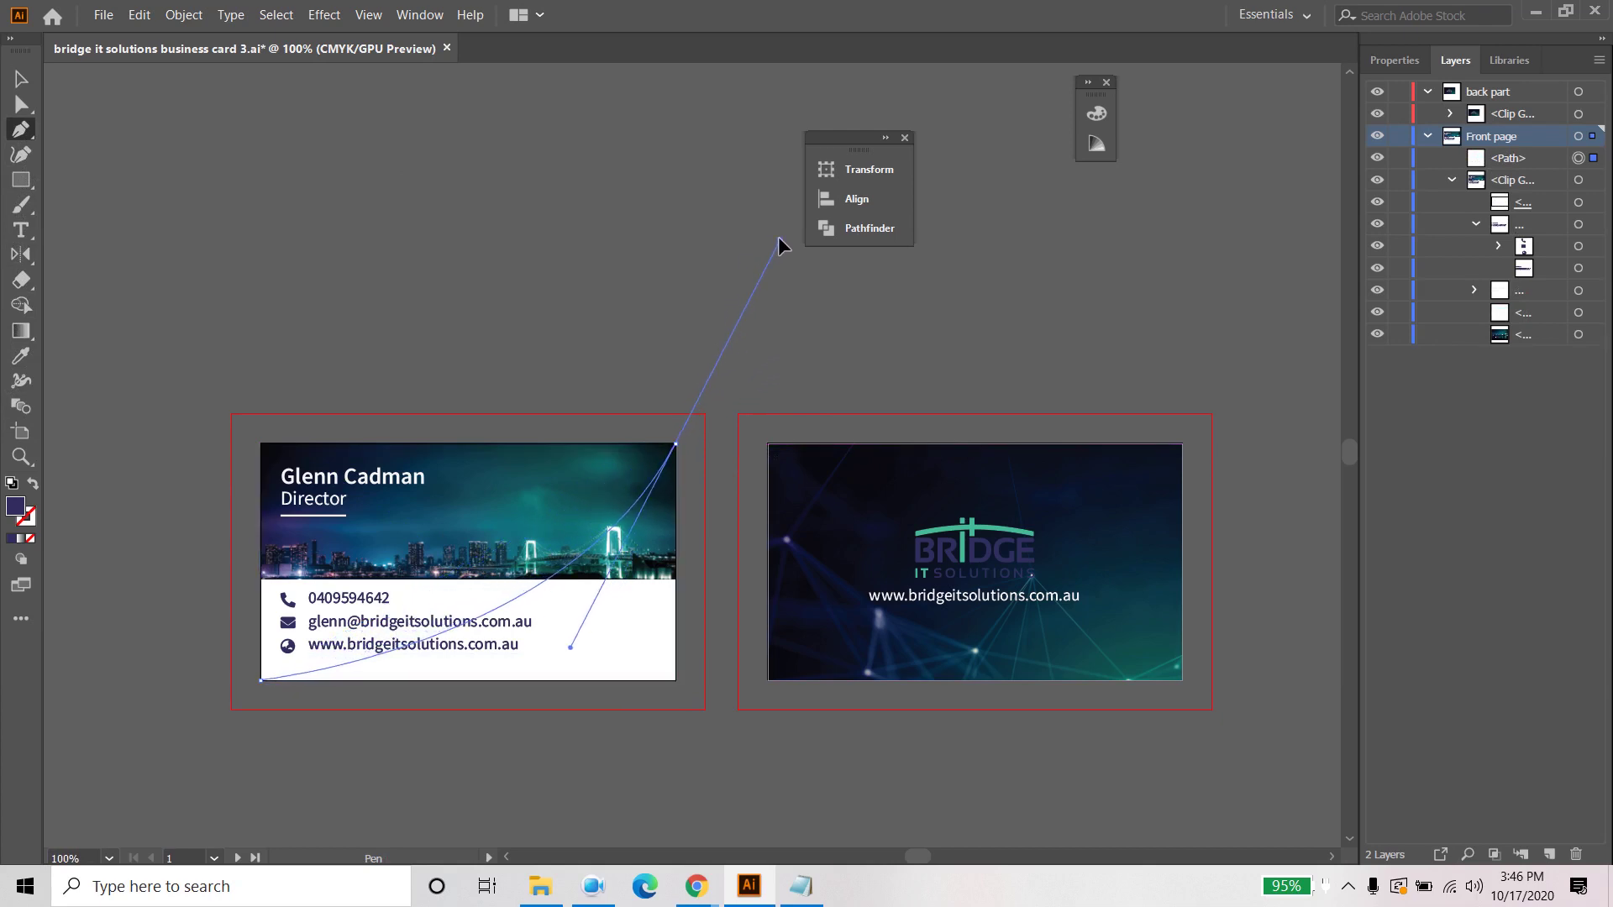
click(675, 444)
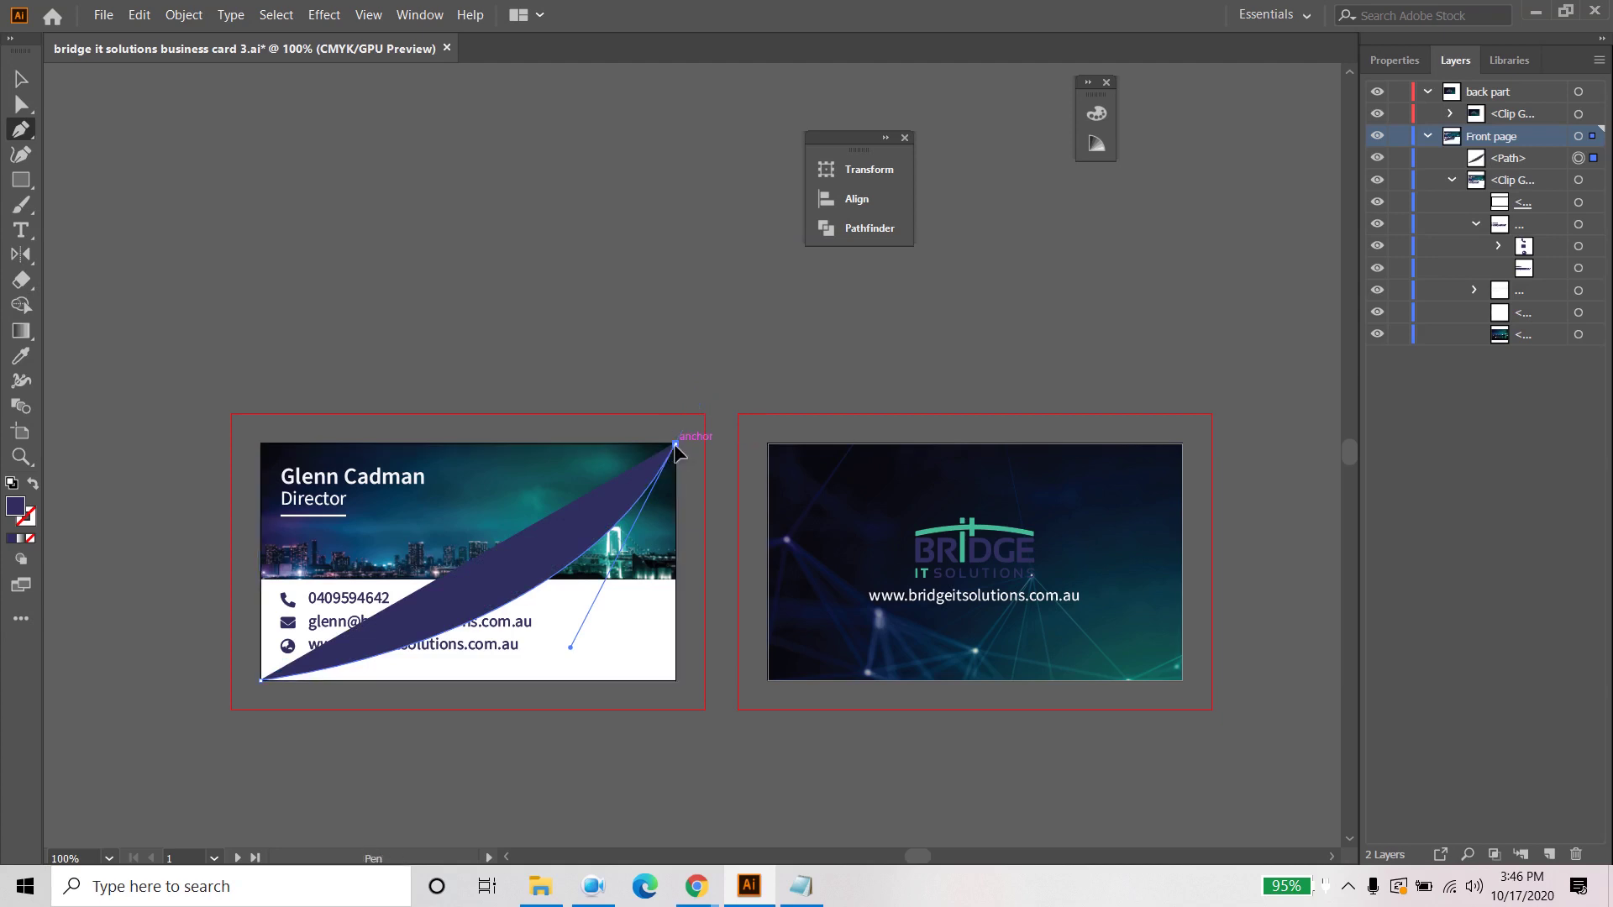
click(676, 681)
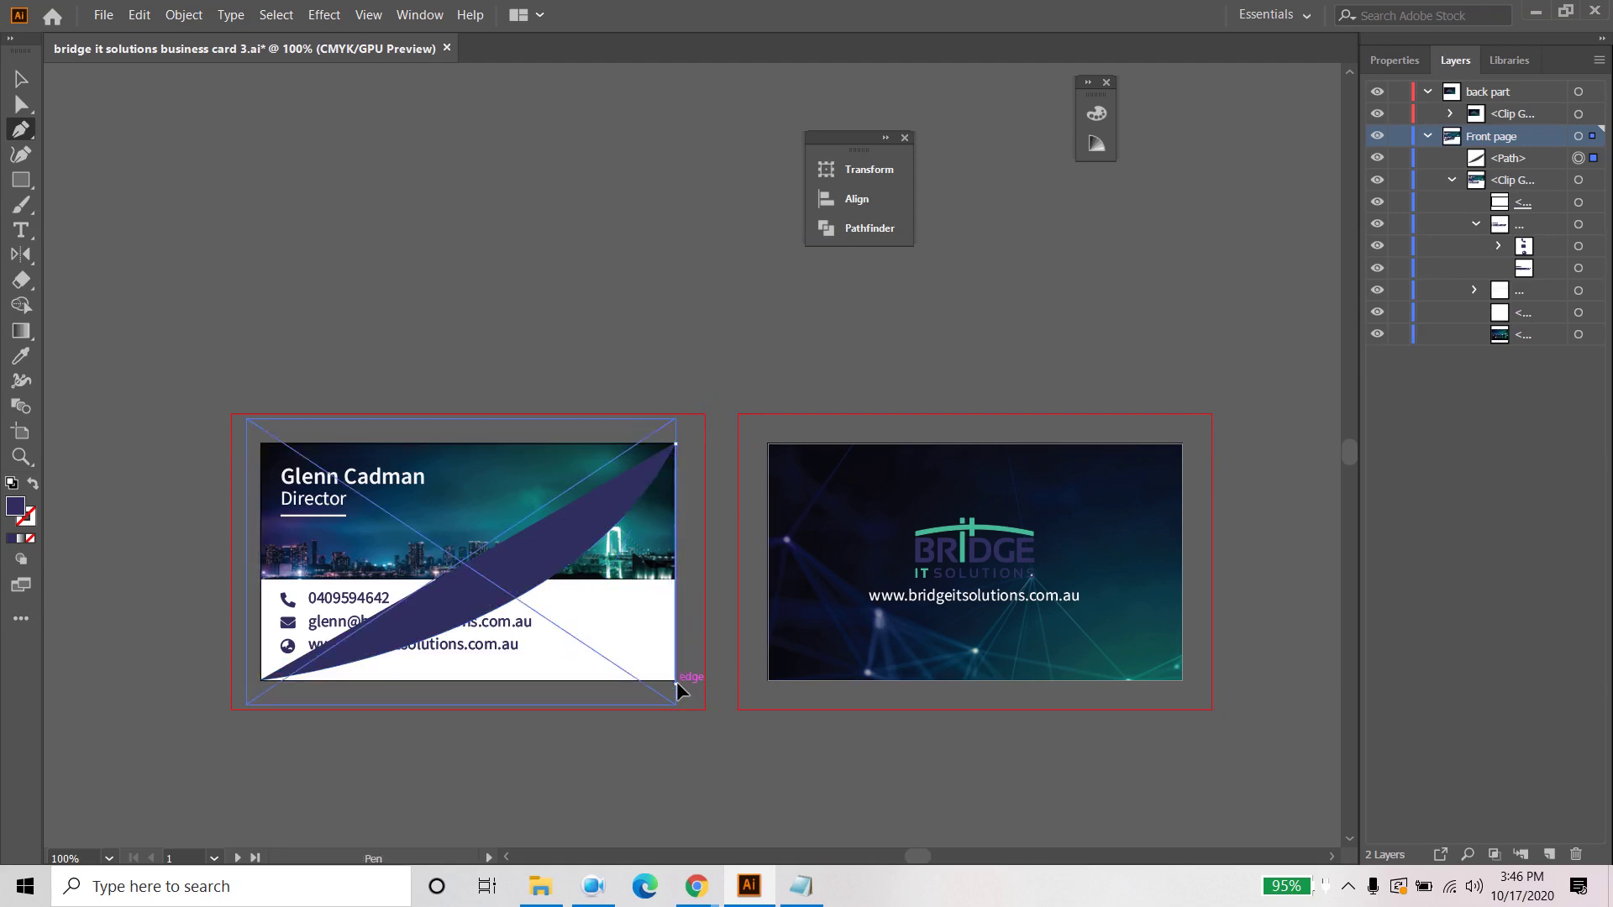
click(261, 681)
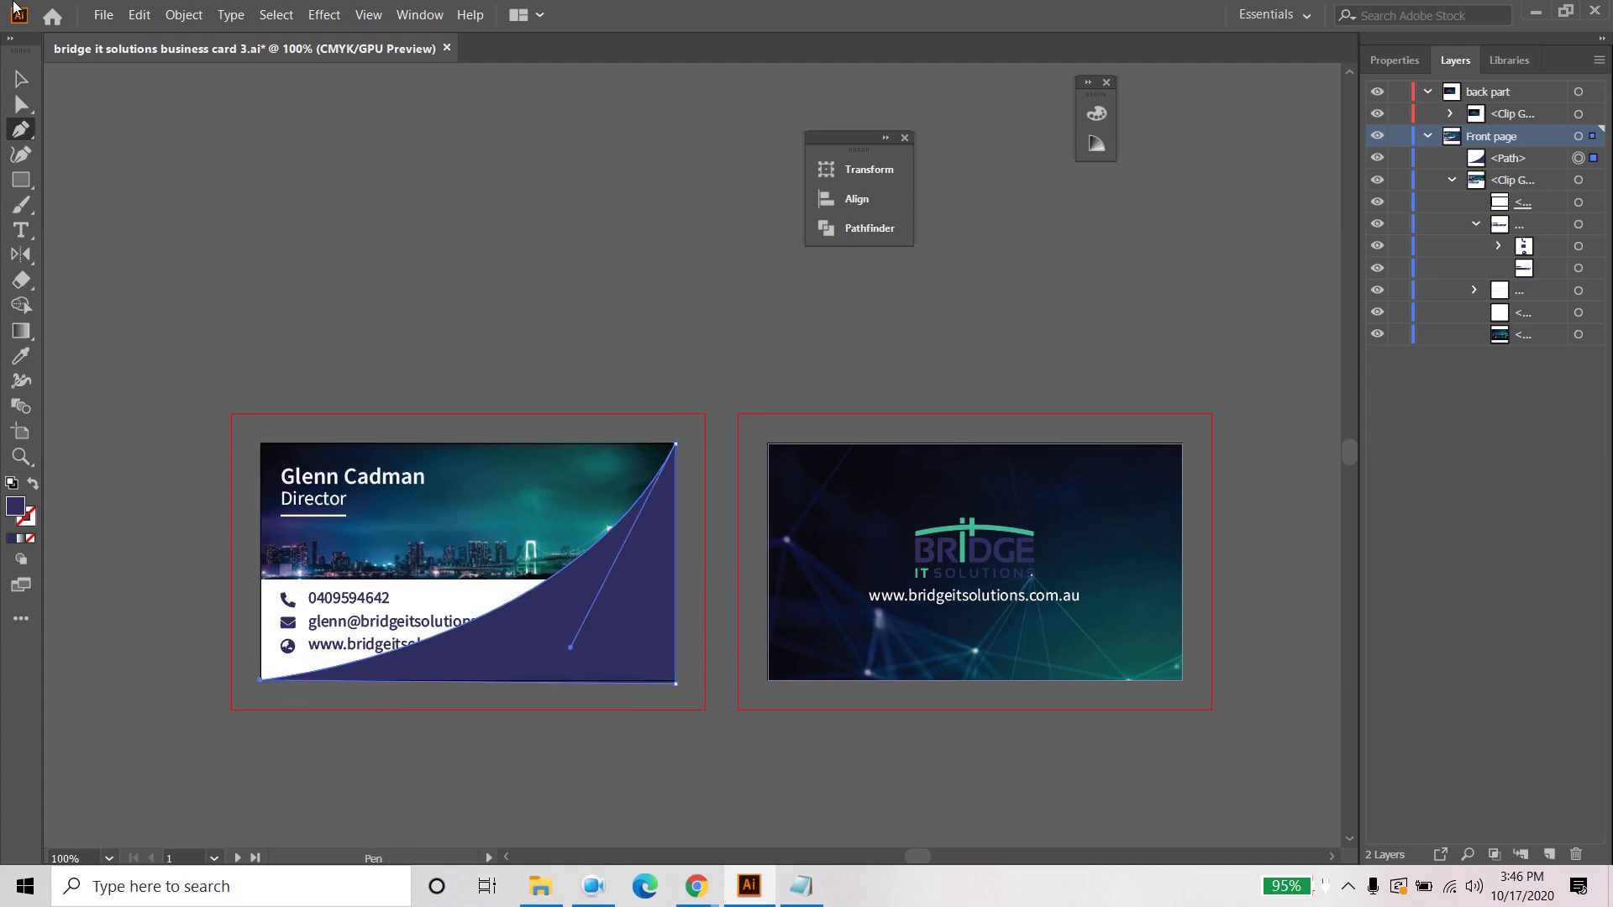
click(21, 78)
click(445, 265)
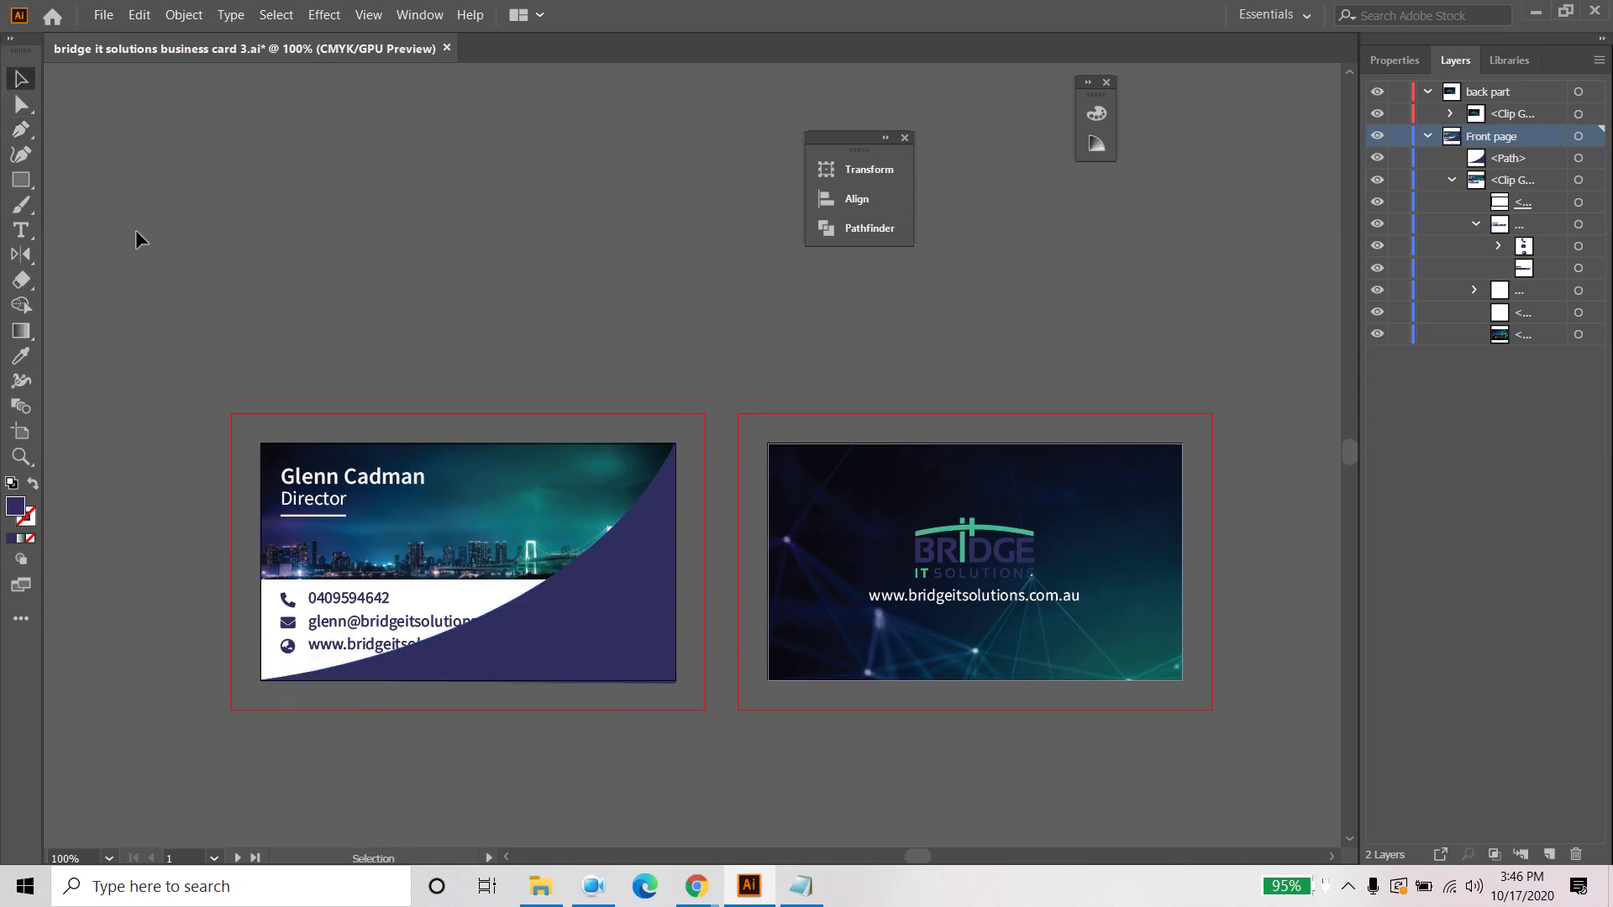
Step: Move the curved purple shape into the front clip group, directly above the skyline photo and beneath the white contact band
click(651, 628)
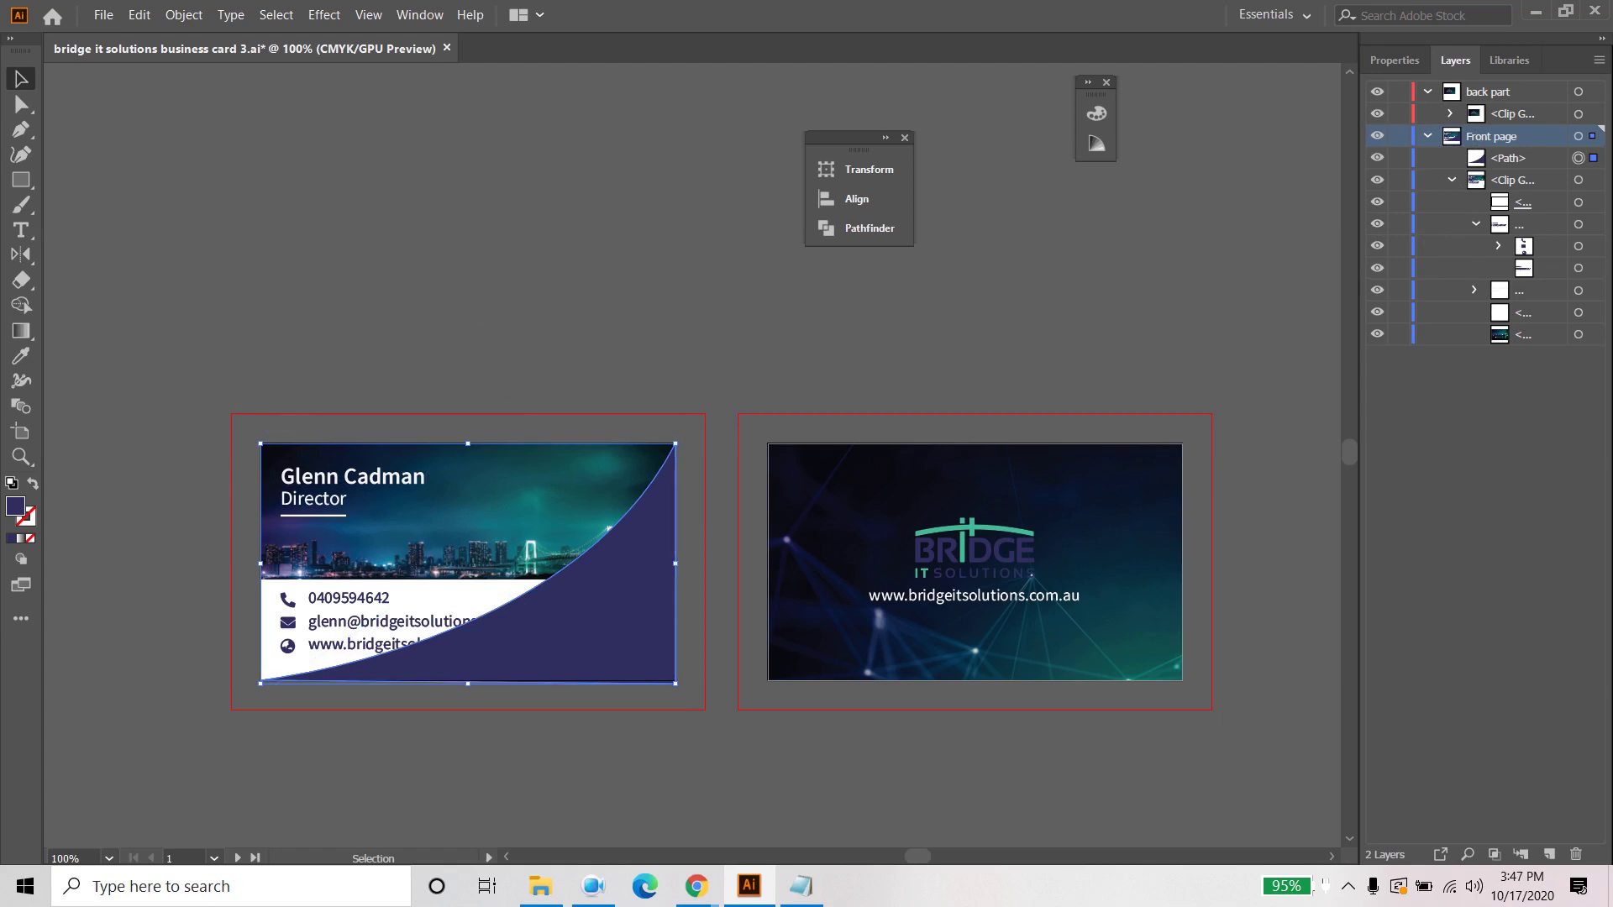
click(1525, 163)
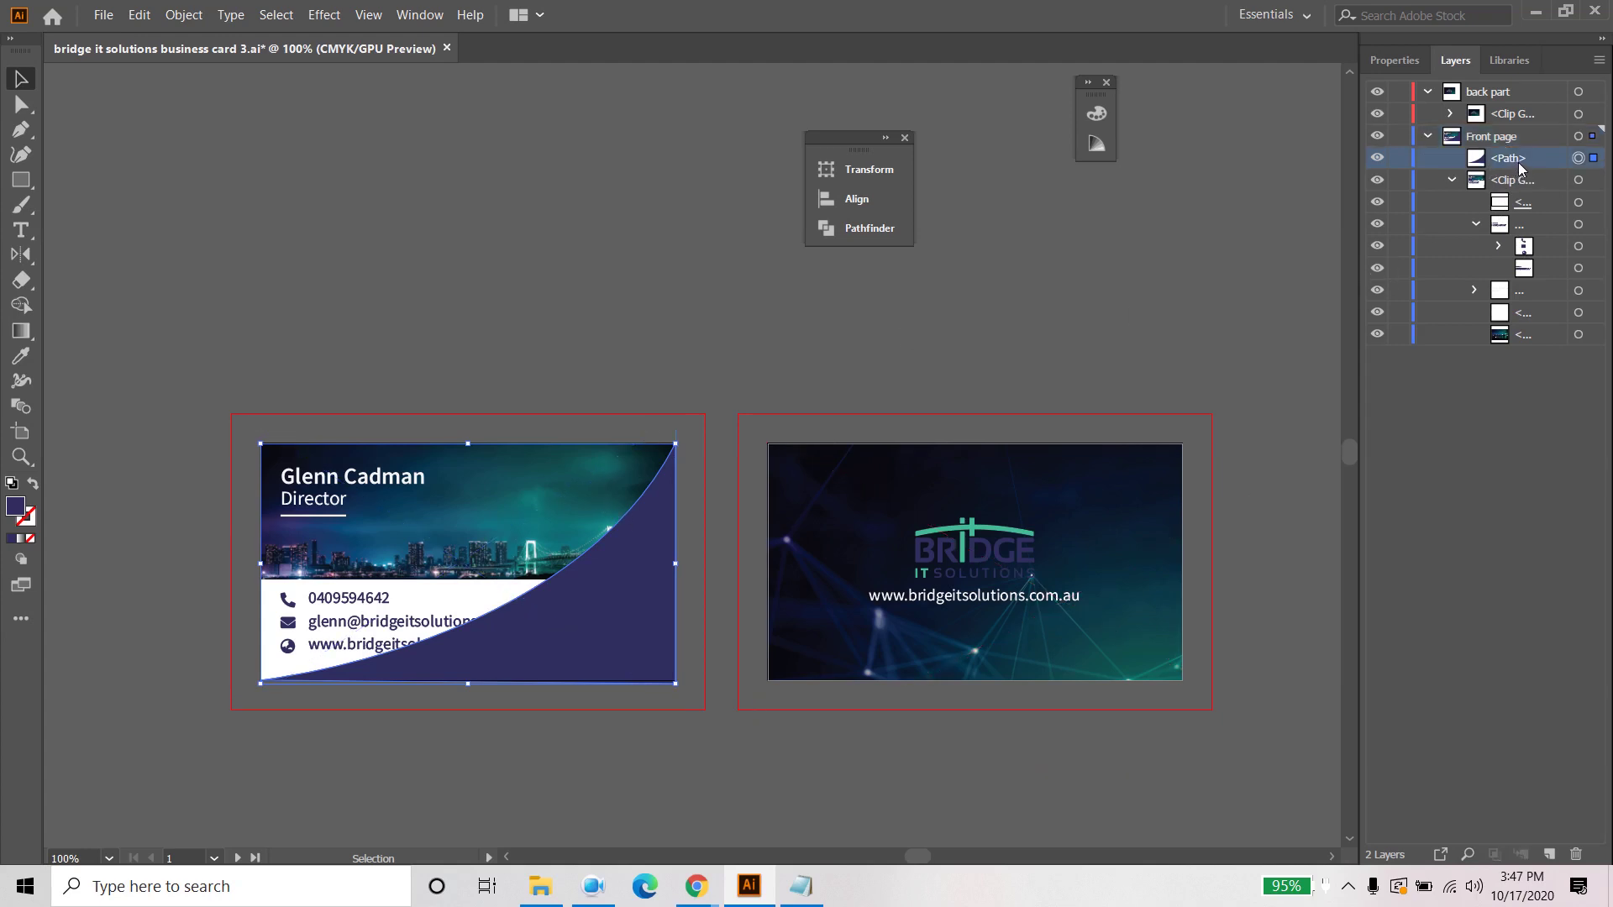
drag(1523, 166, 1533, 345)
Step: Select the white contact band inside the front clip group, hide it to check the curved shape beneath, and show it again
click(1521, 291)
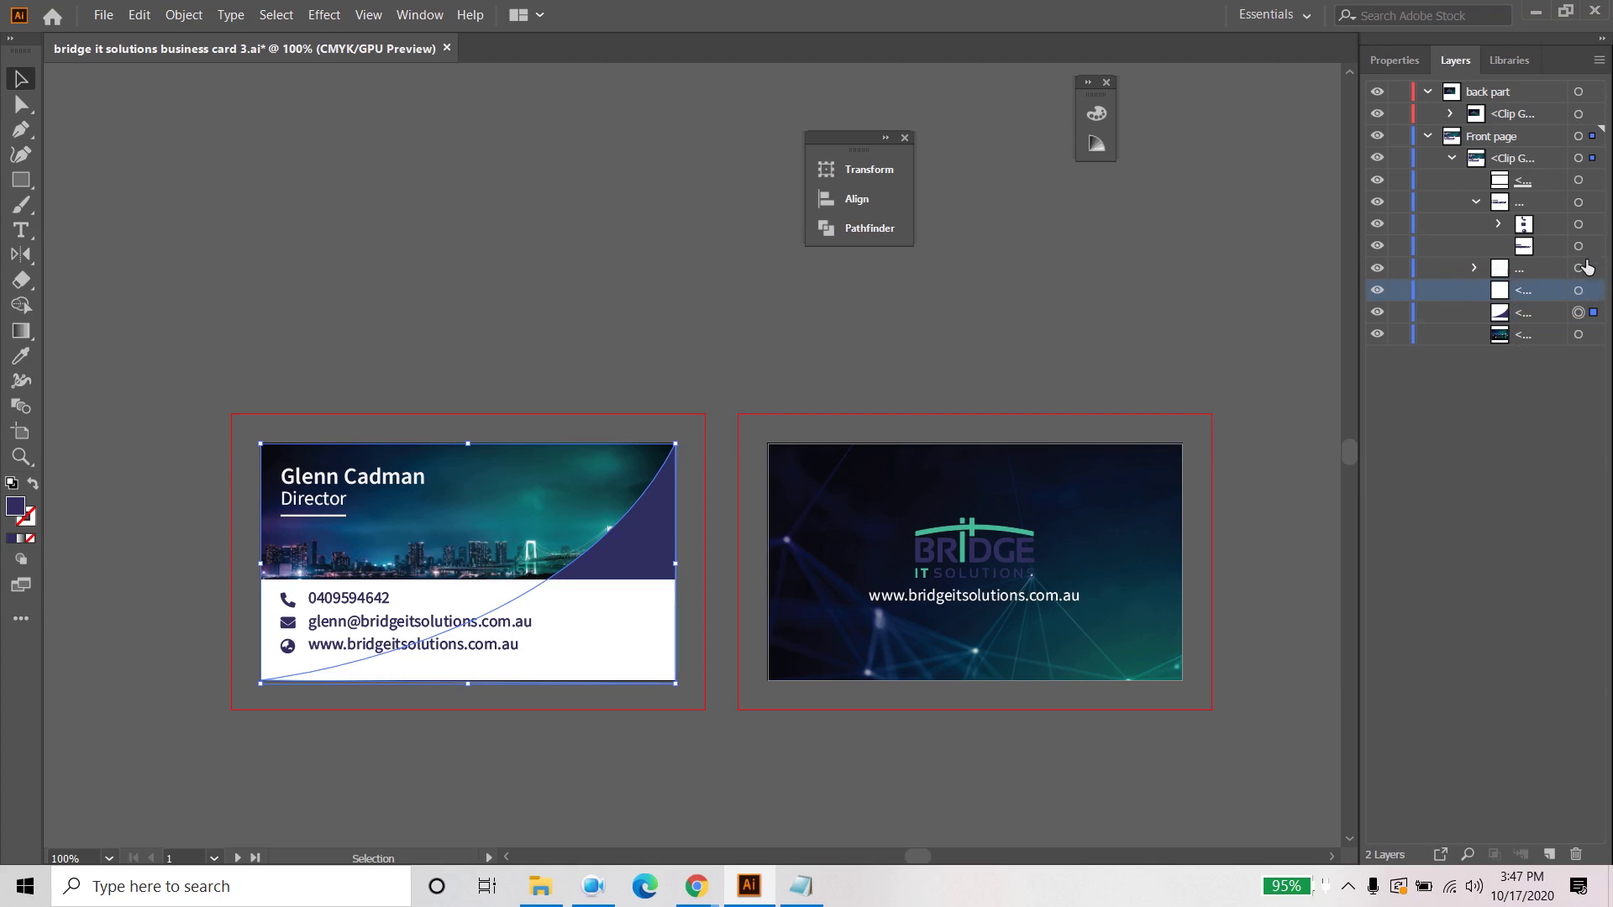
click(1594, 290)
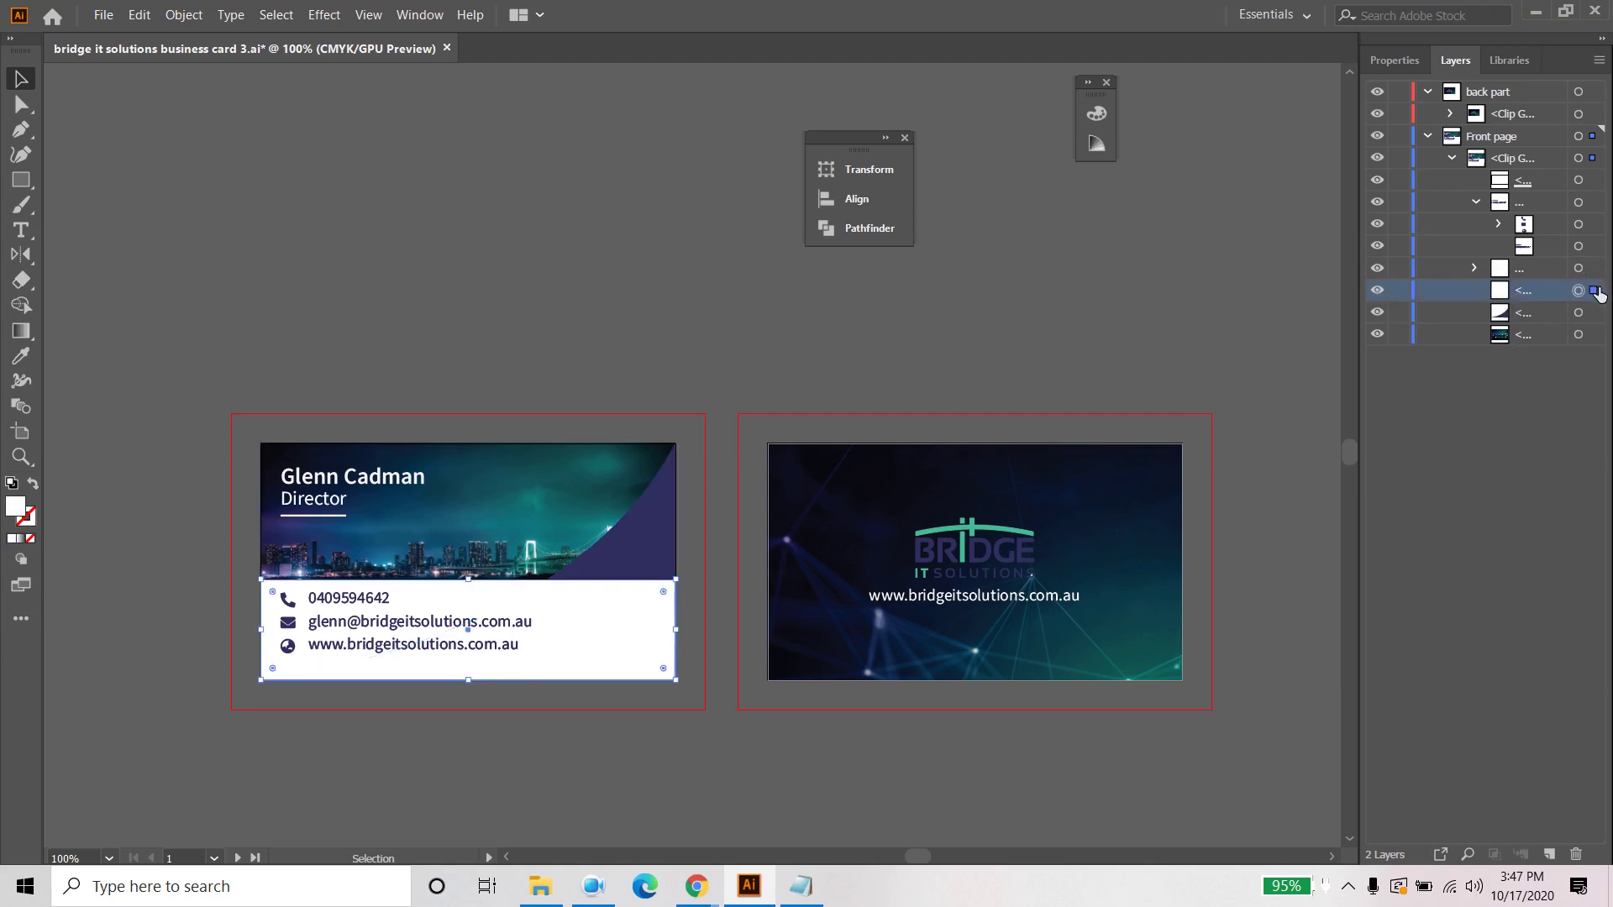
click(1378, 291)
click(1509, 386)
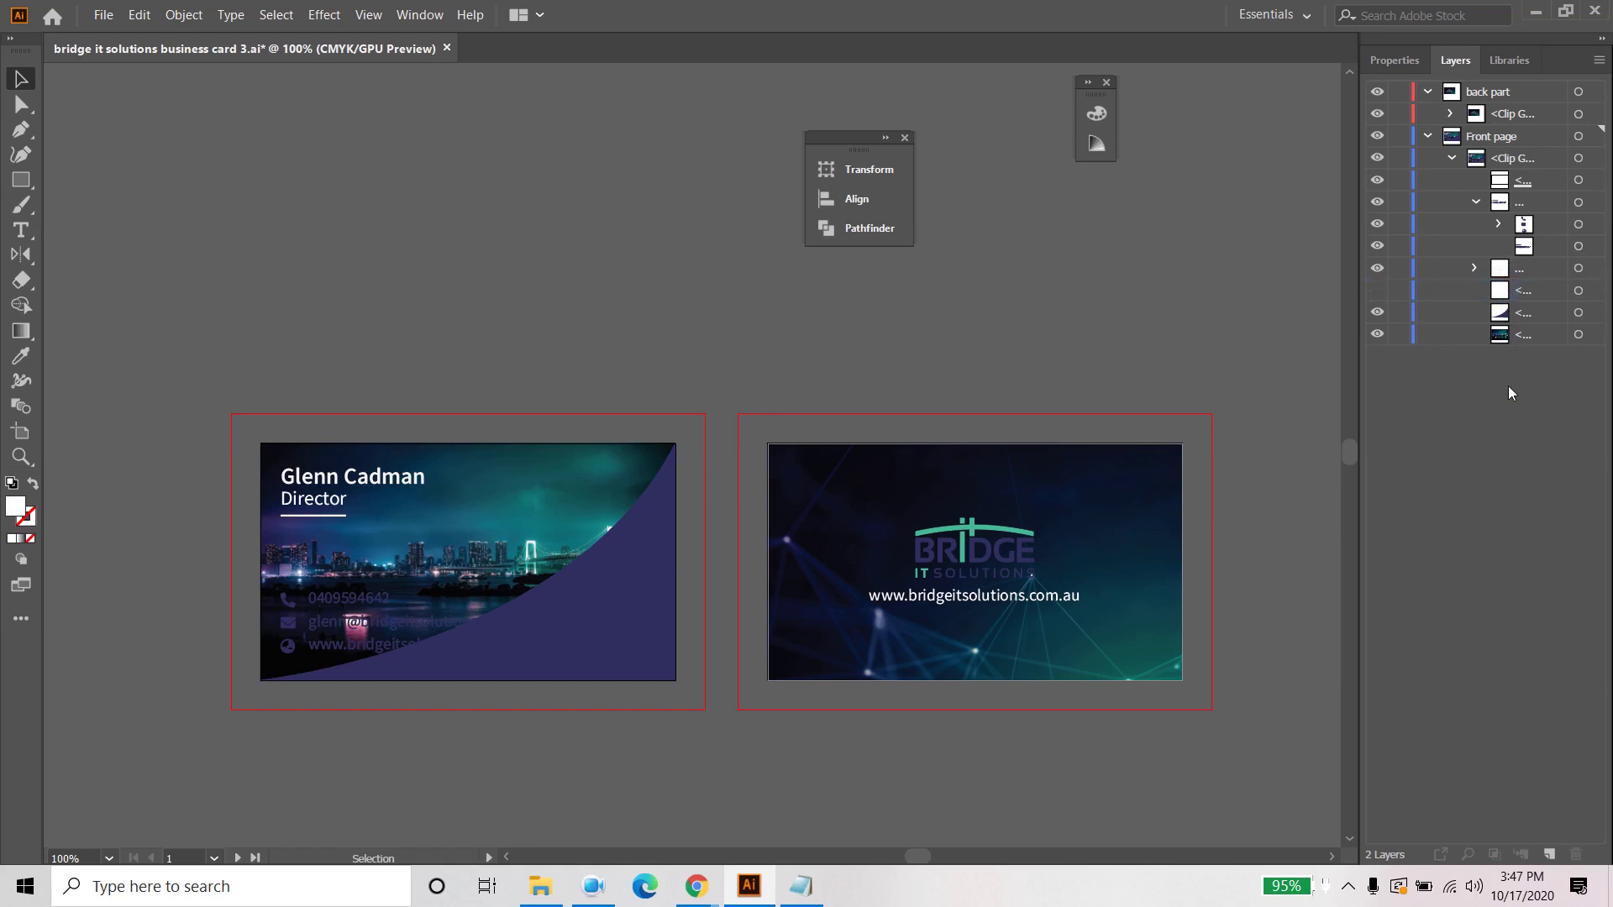
click(1529, 292)
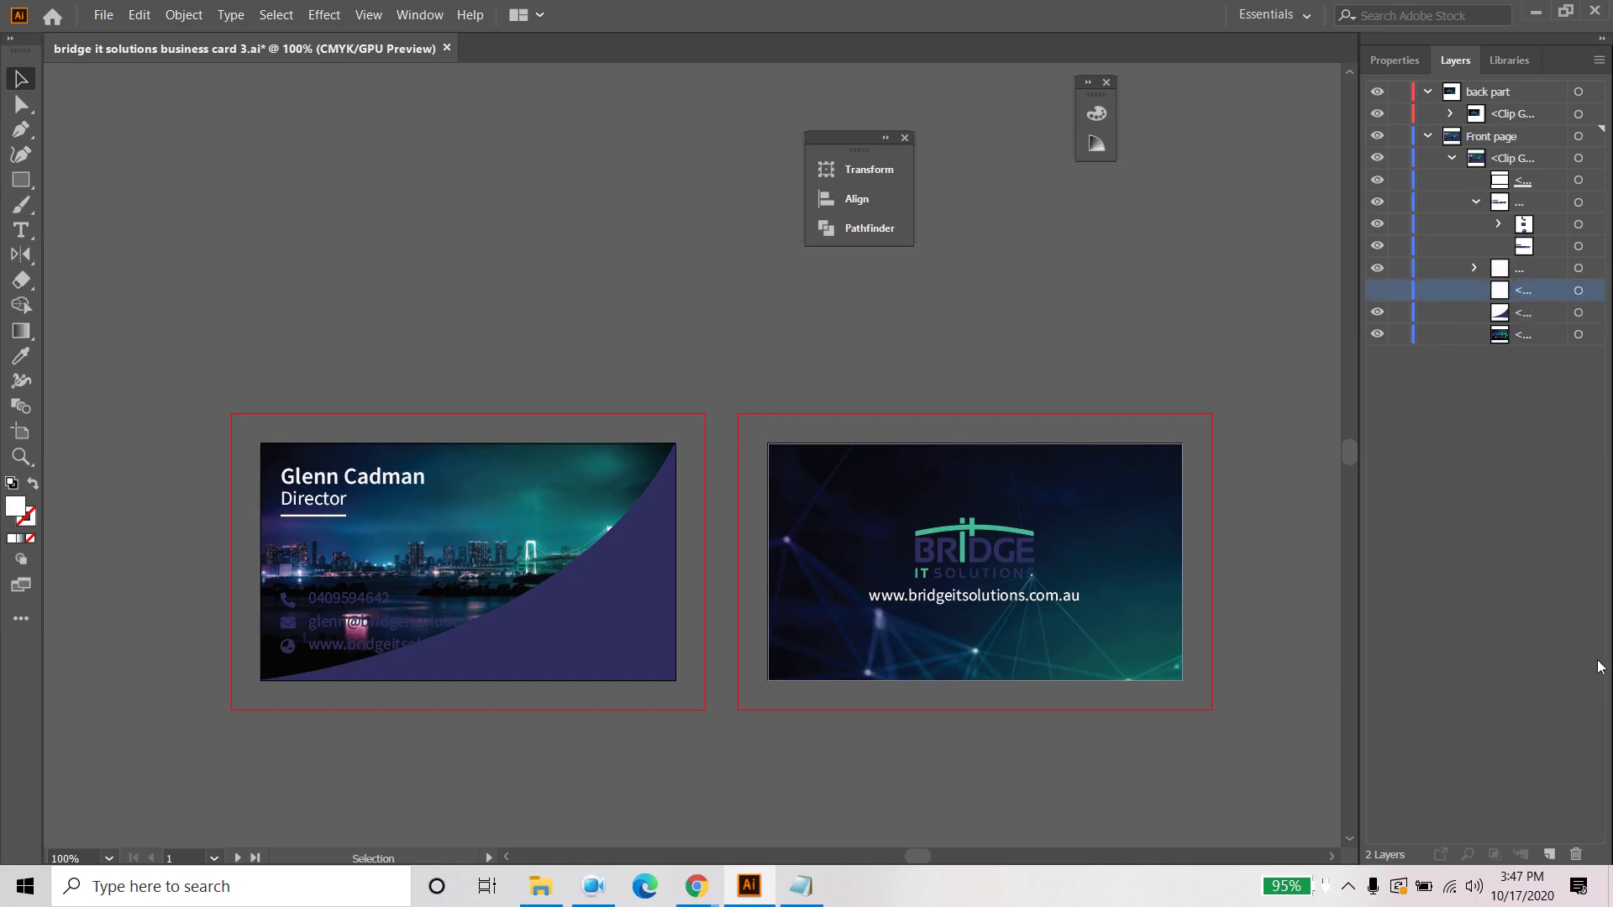
click(1378, 291)
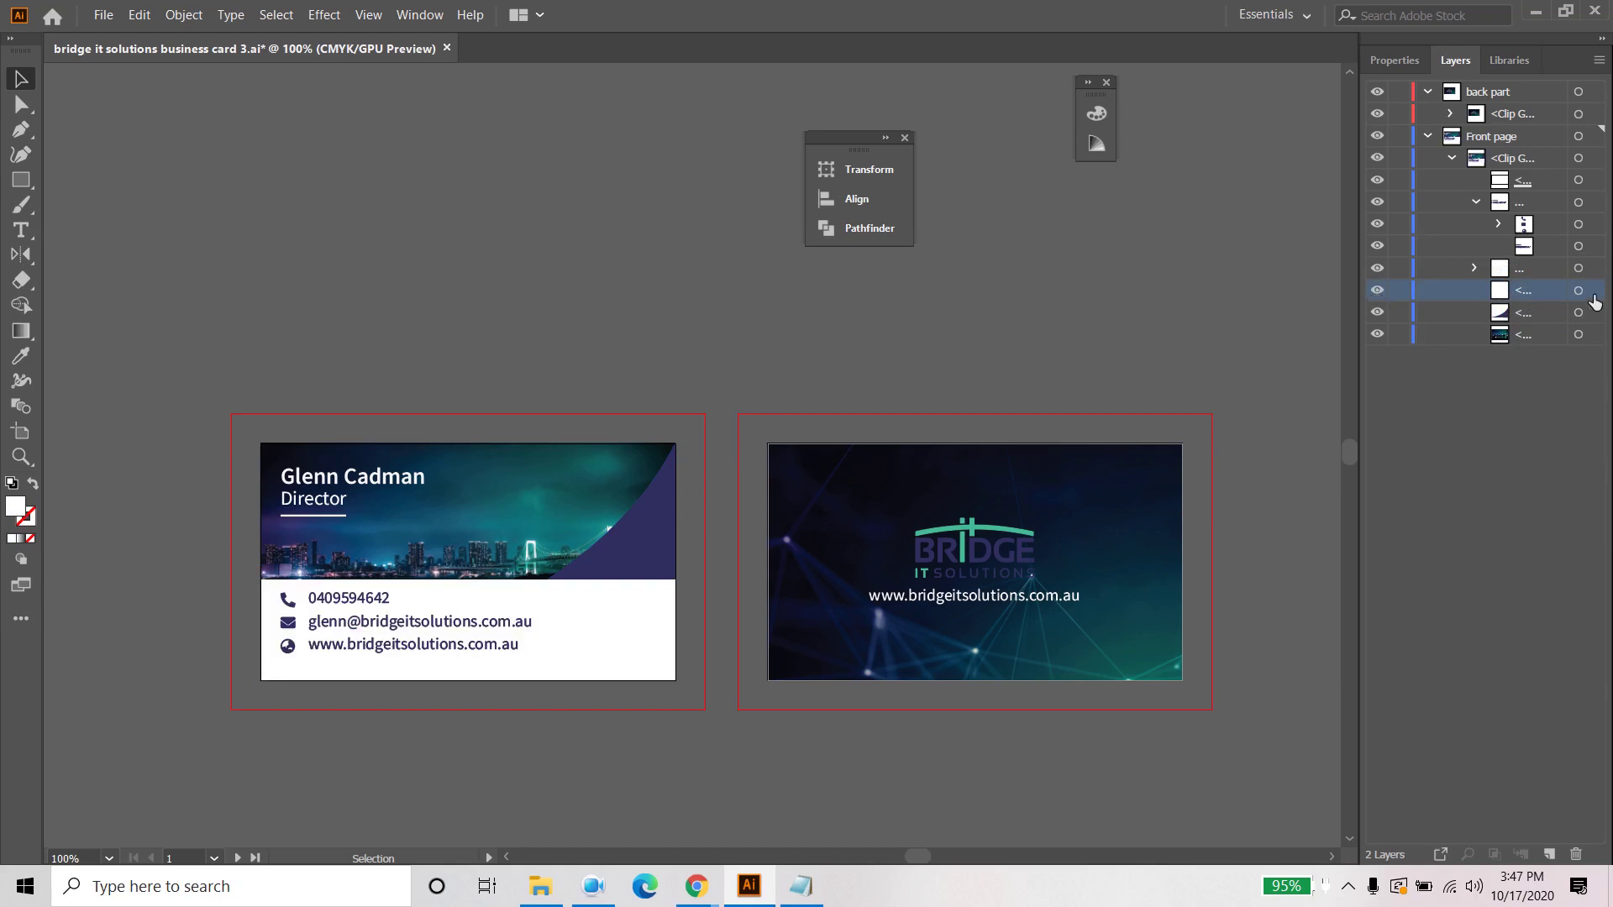
Step: Delete the white contact band from the front clip group
click(1579, 289)
click(1576, 854)
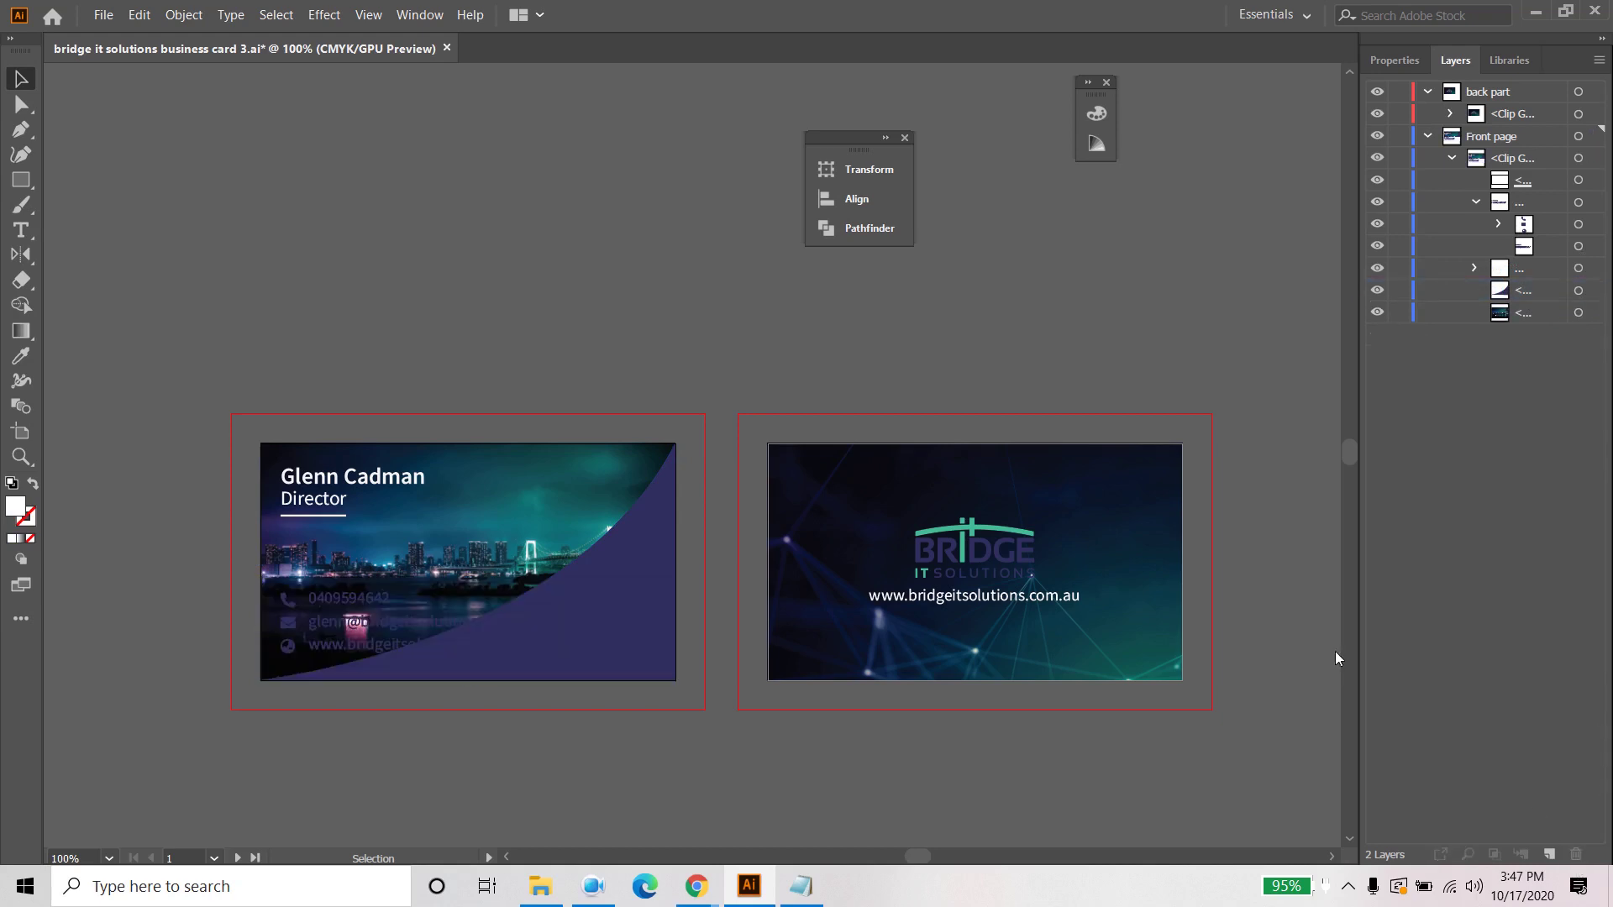
Step: Make a clipping mask from the curved purple shape and the skyline photo on the front card
click(1504, 318)
shift+click(1551, 294)
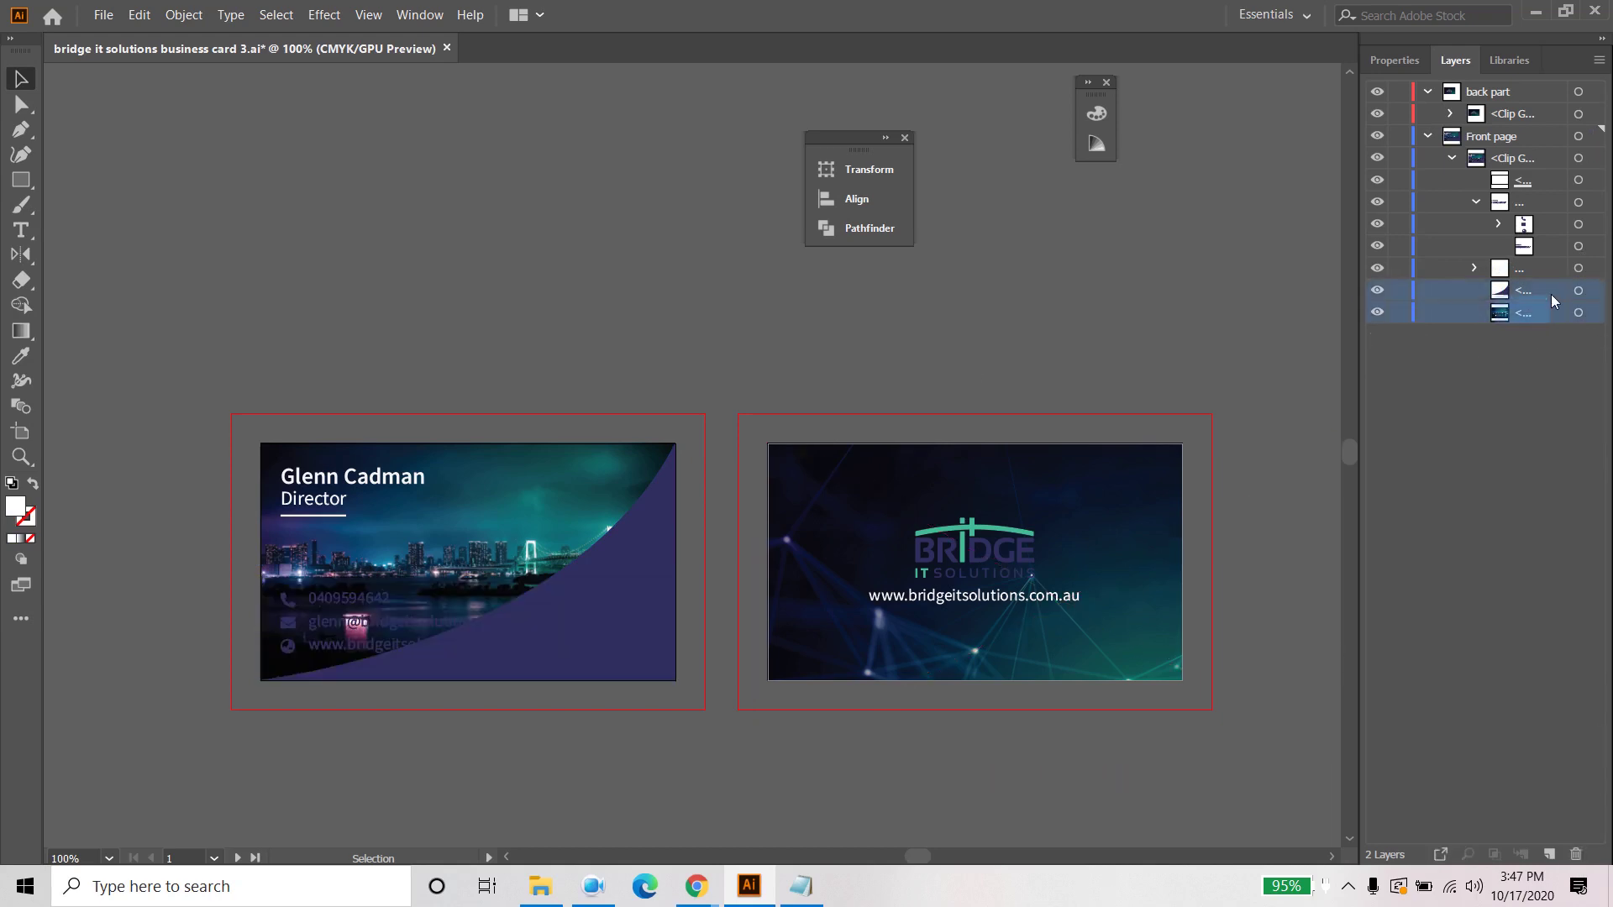
click(1593, 300)
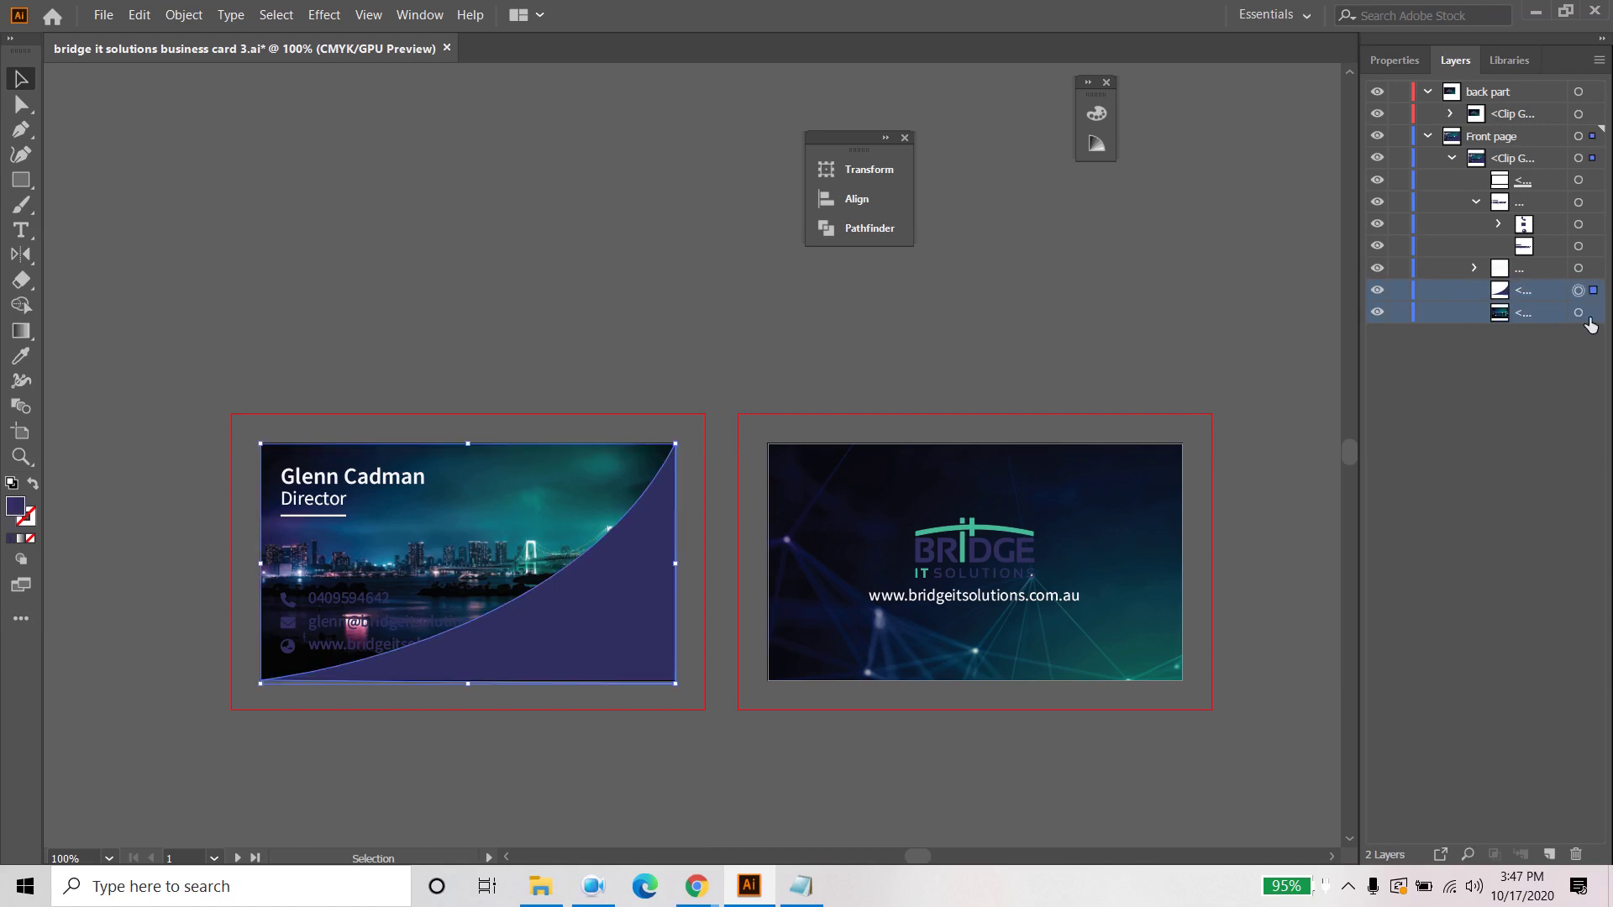
shift+click(1580, 314)
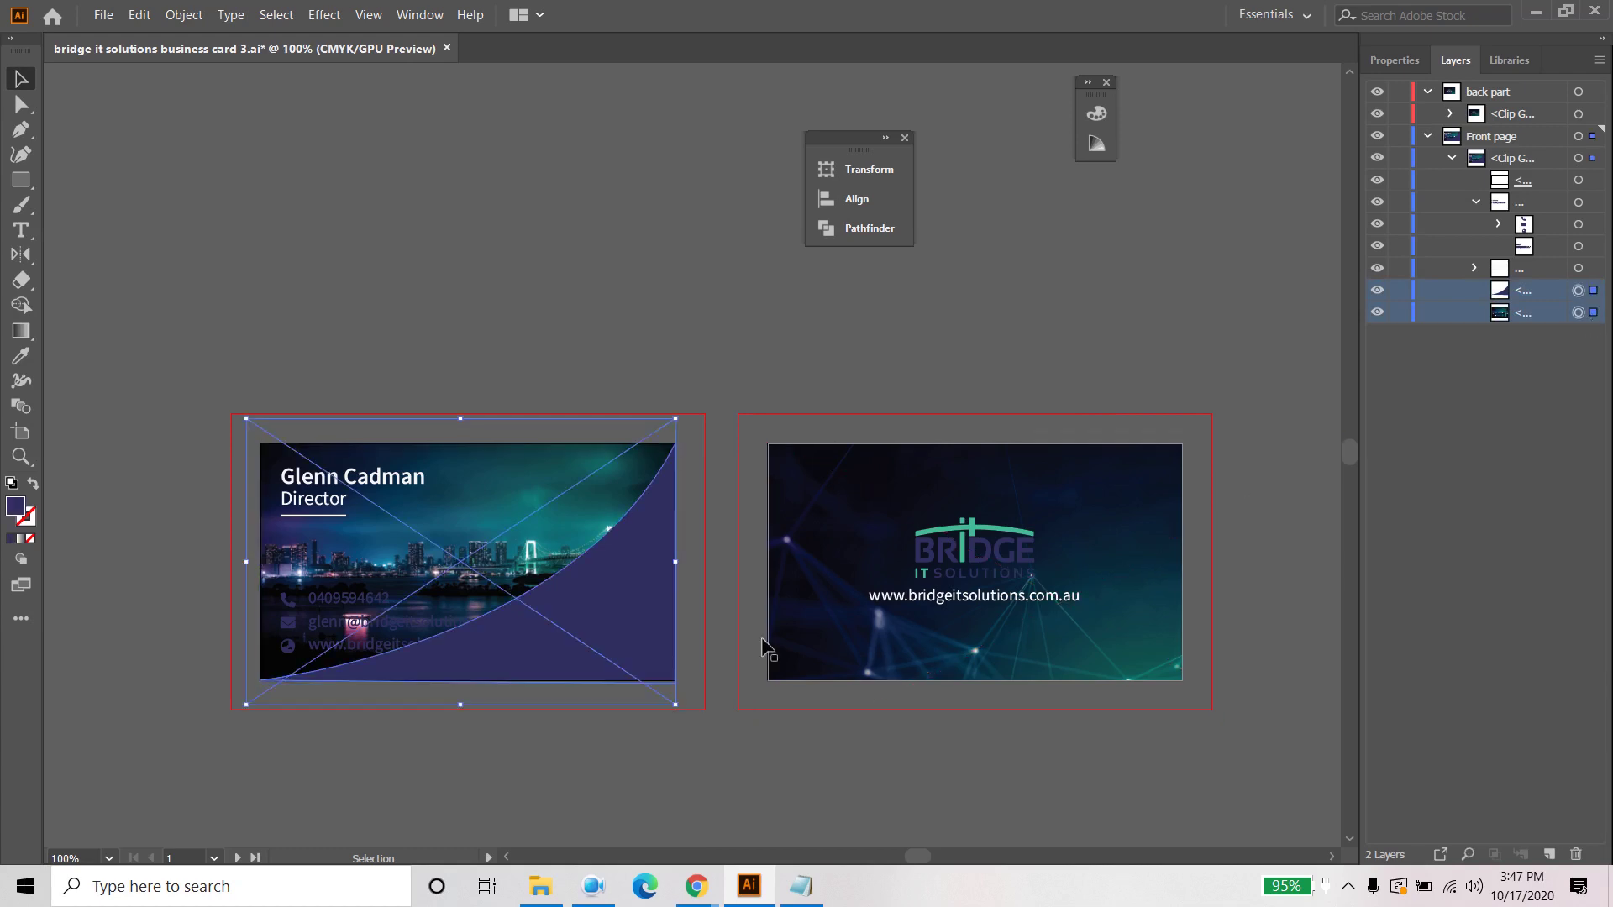
right_click(591, 568)
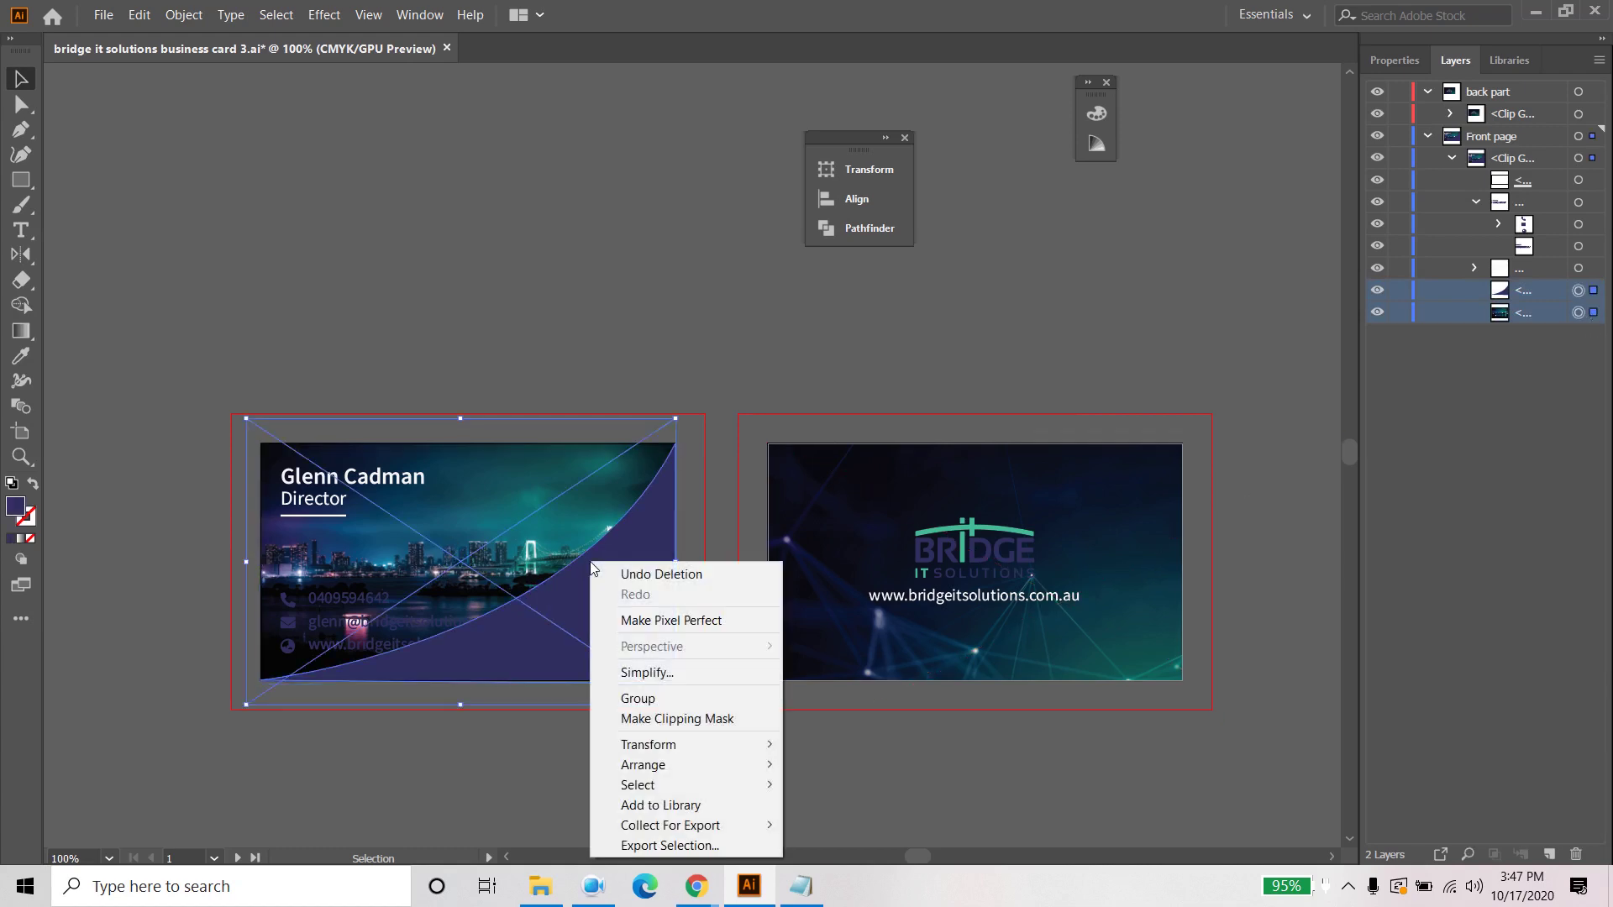
click(681, 718)
click(574, 313)
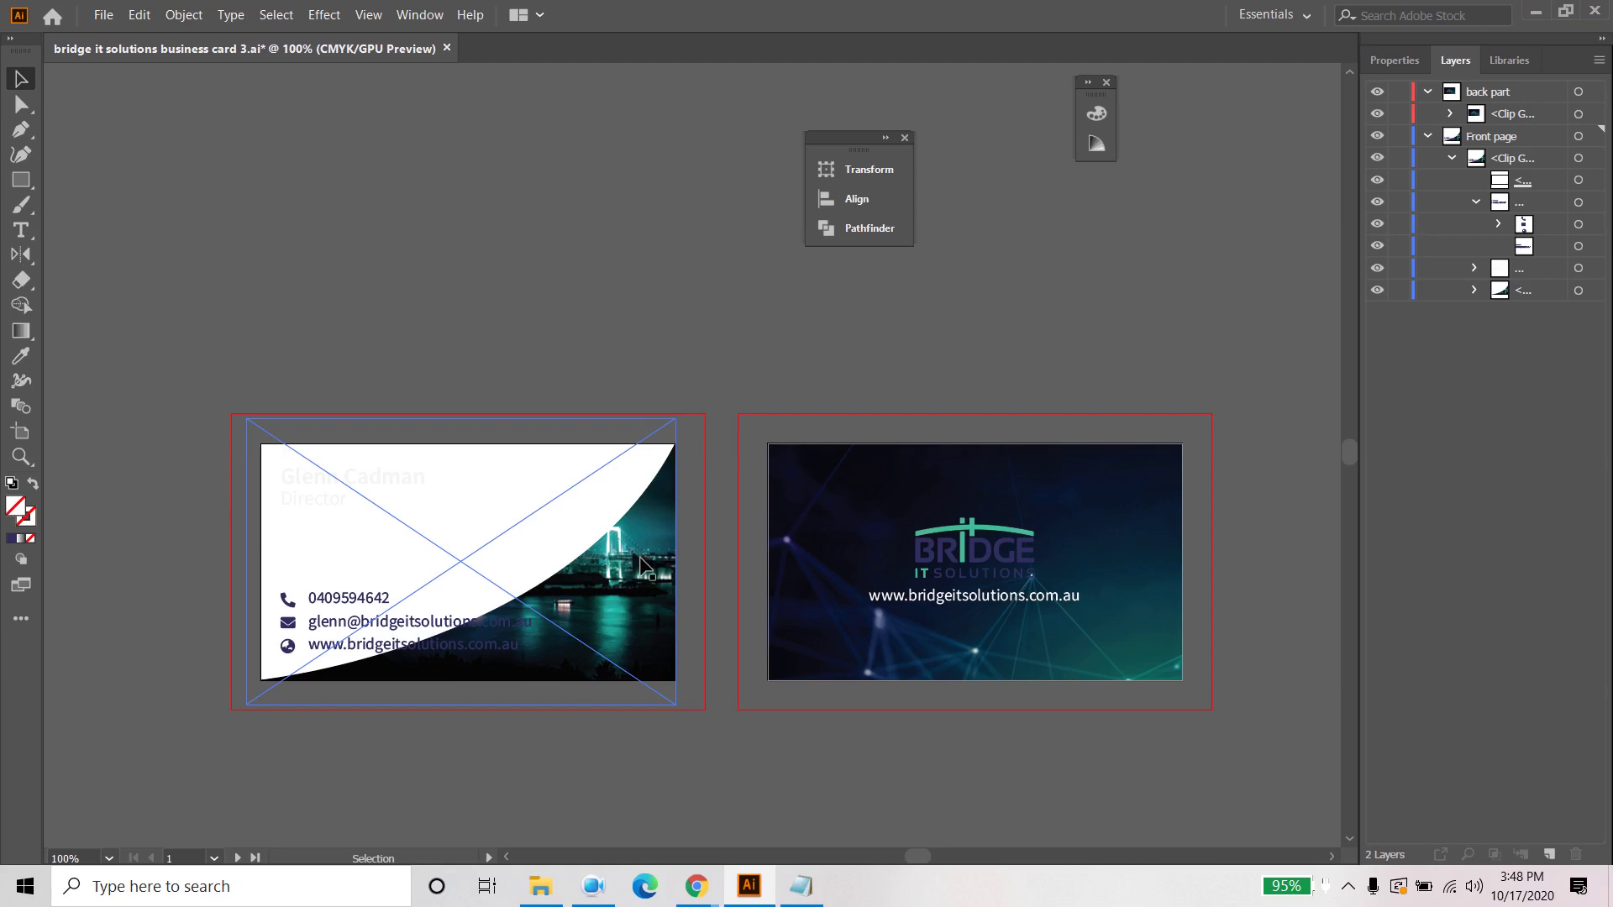
Step: Recolour the name and job title text on the front card with the dark purple fill
click(333, 498)
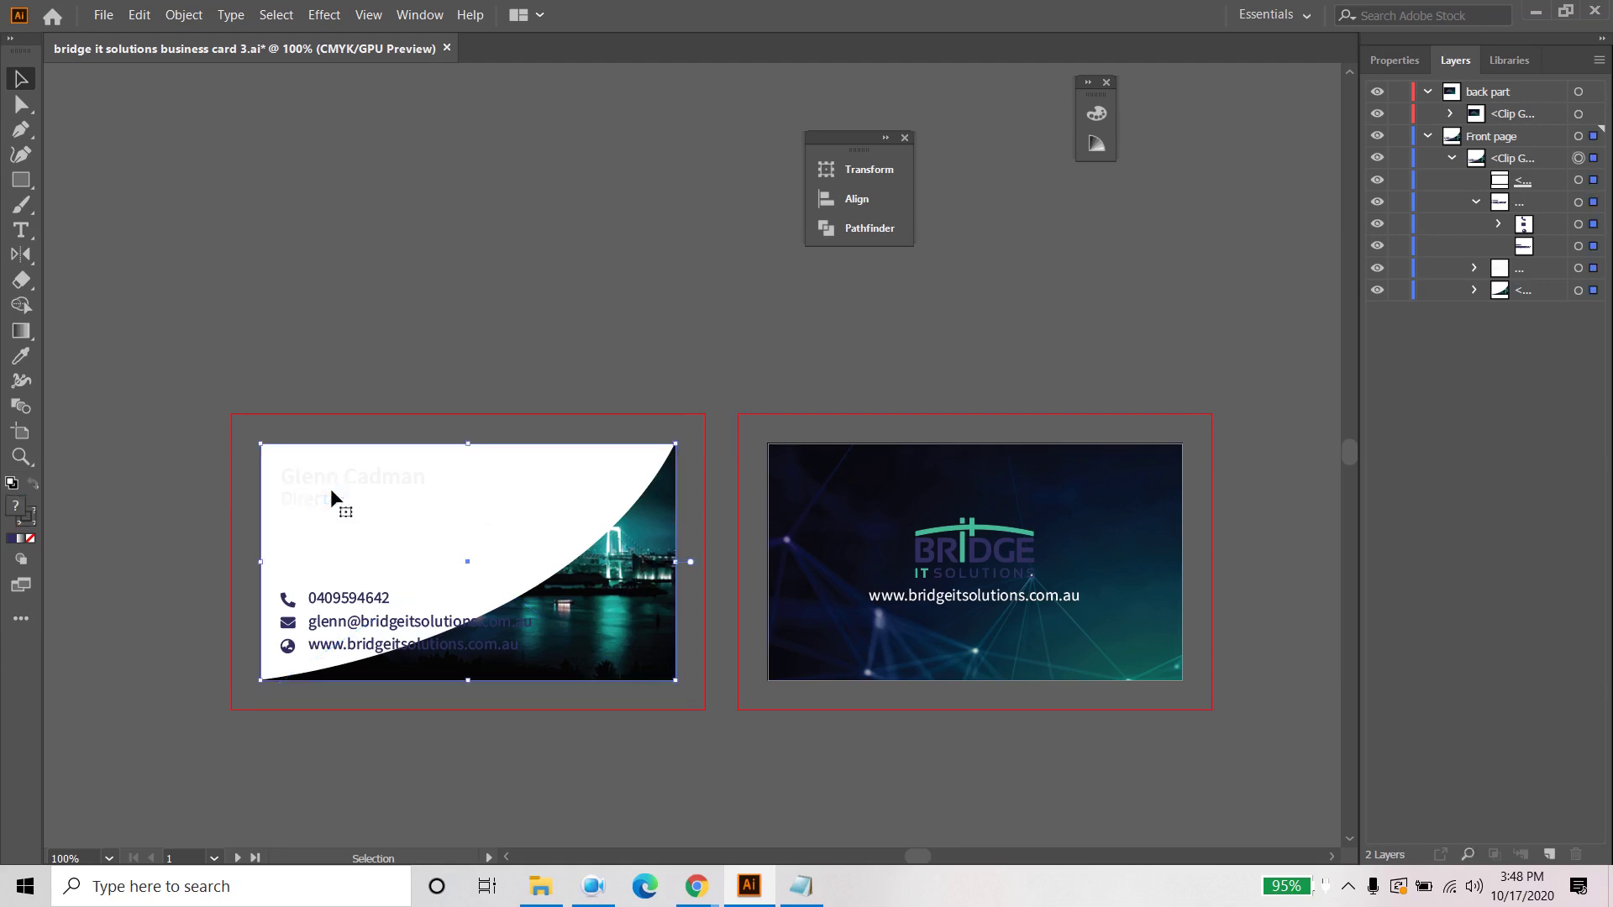
click(1593, 267)
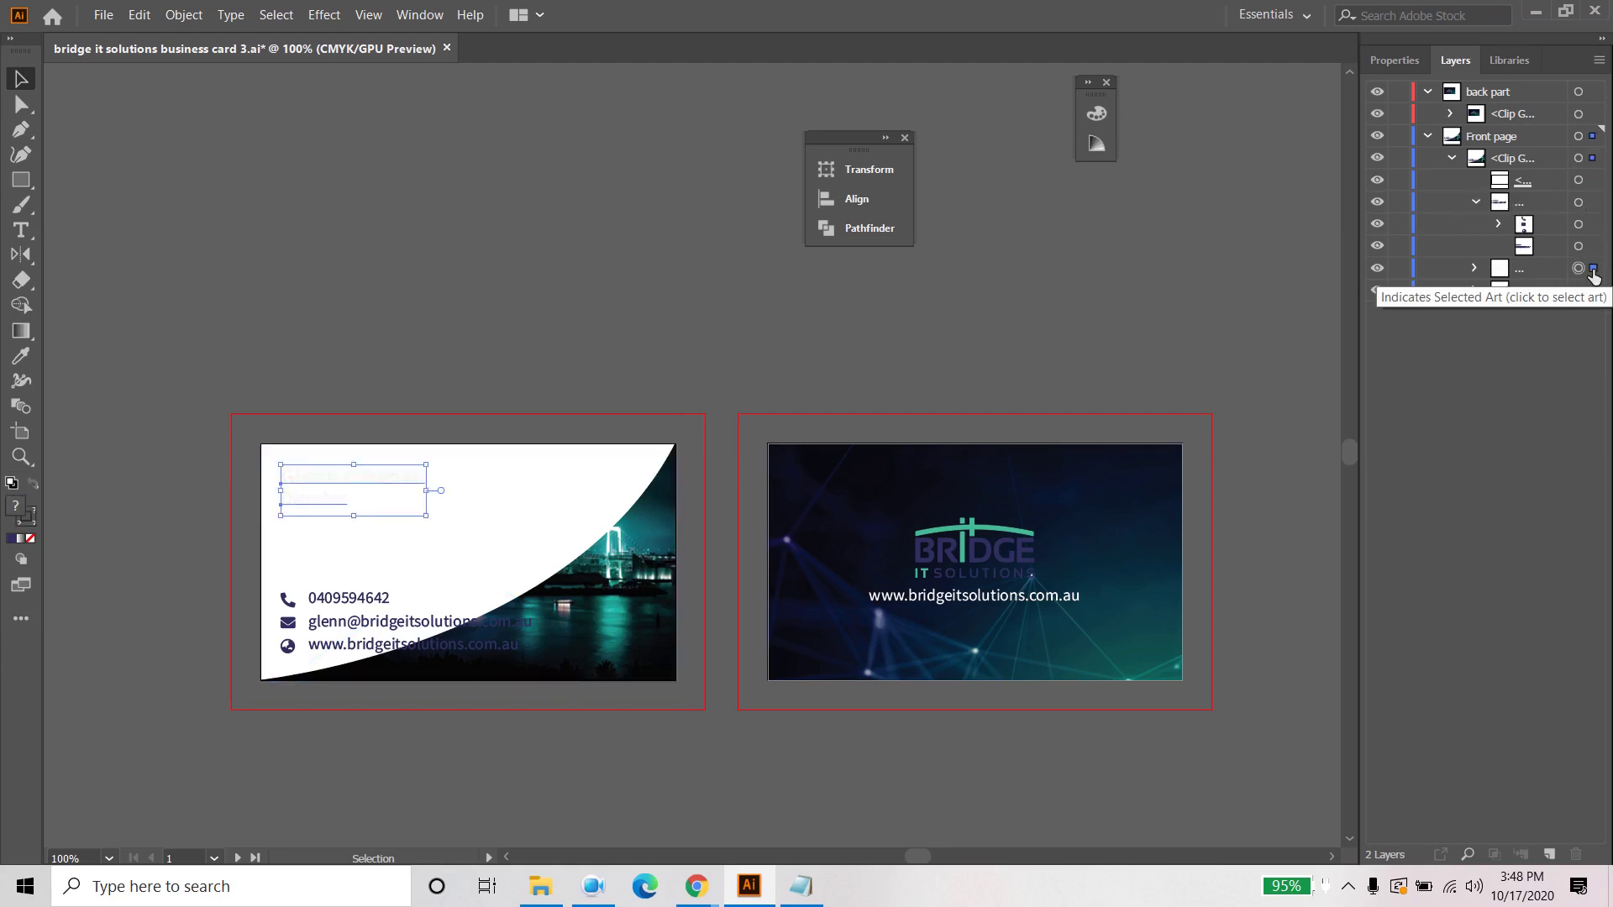
click(14, 538)
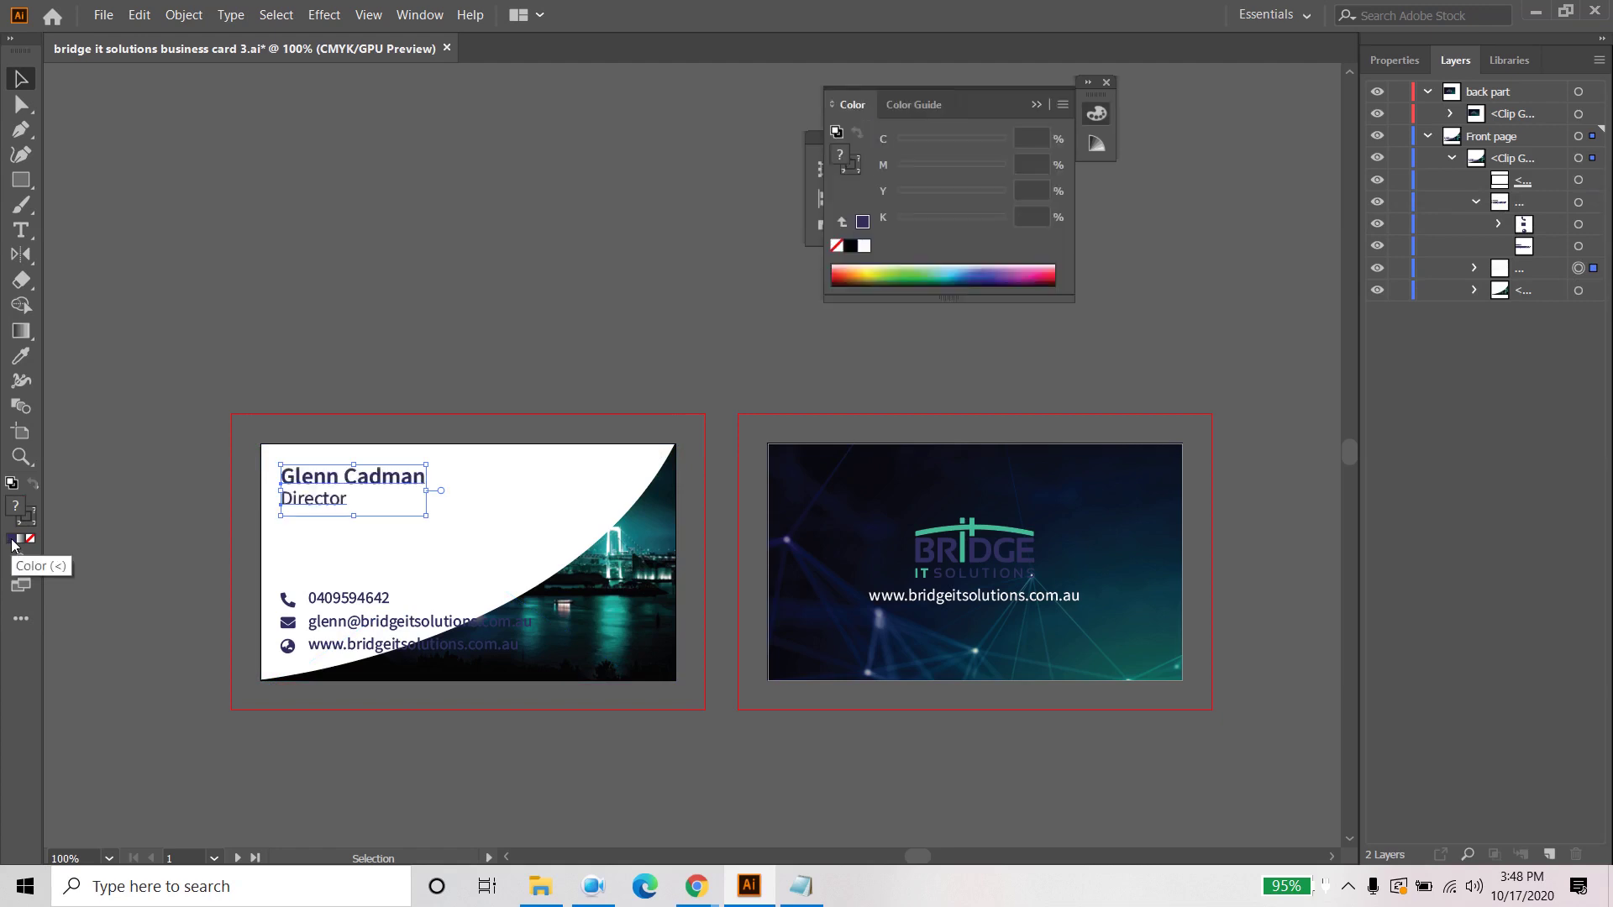
click(245, 263)
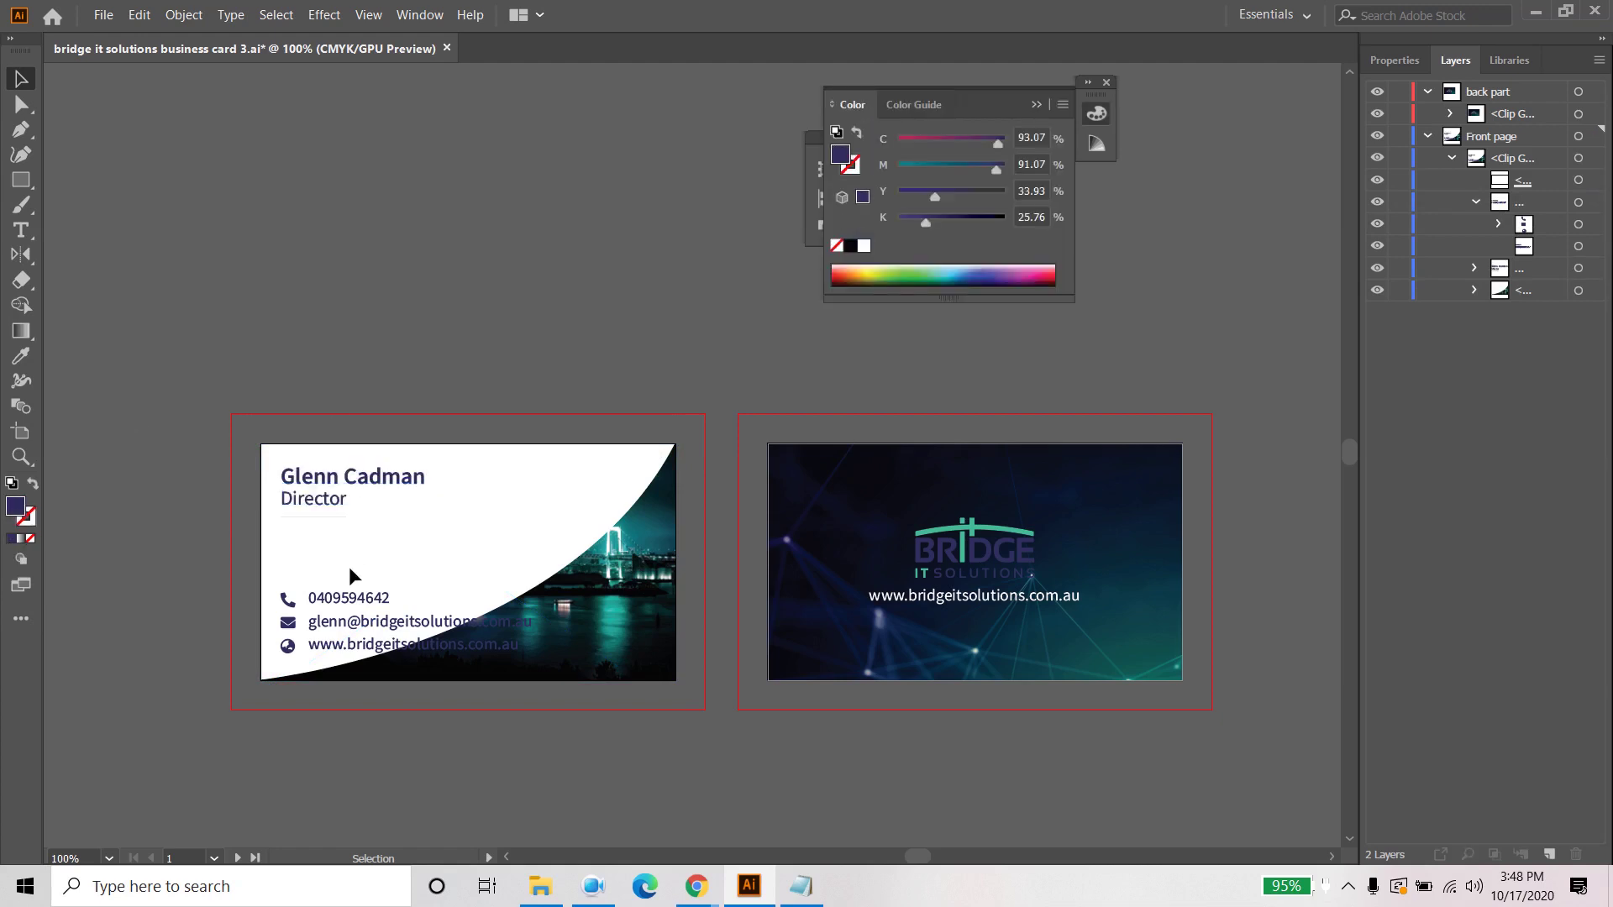
Step: Select the underline beneath the job title within the name group and swap its fill and stroke colours
click(335, 522)
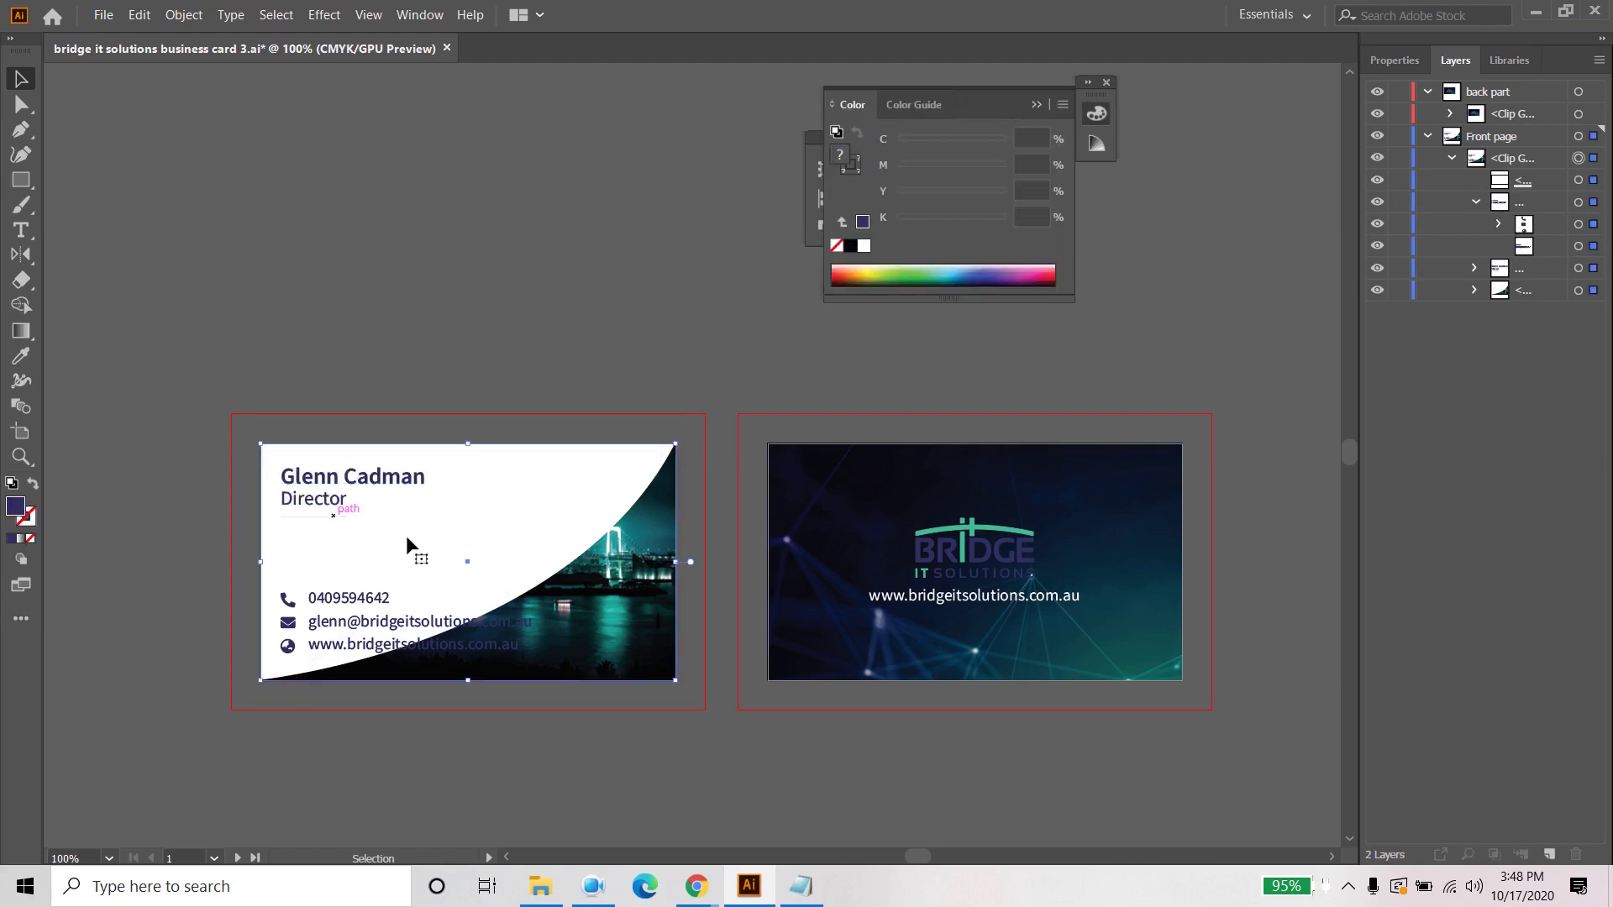
click(316, 517)
click(317, 517)
click(1478, 203)
click(1478, 203)
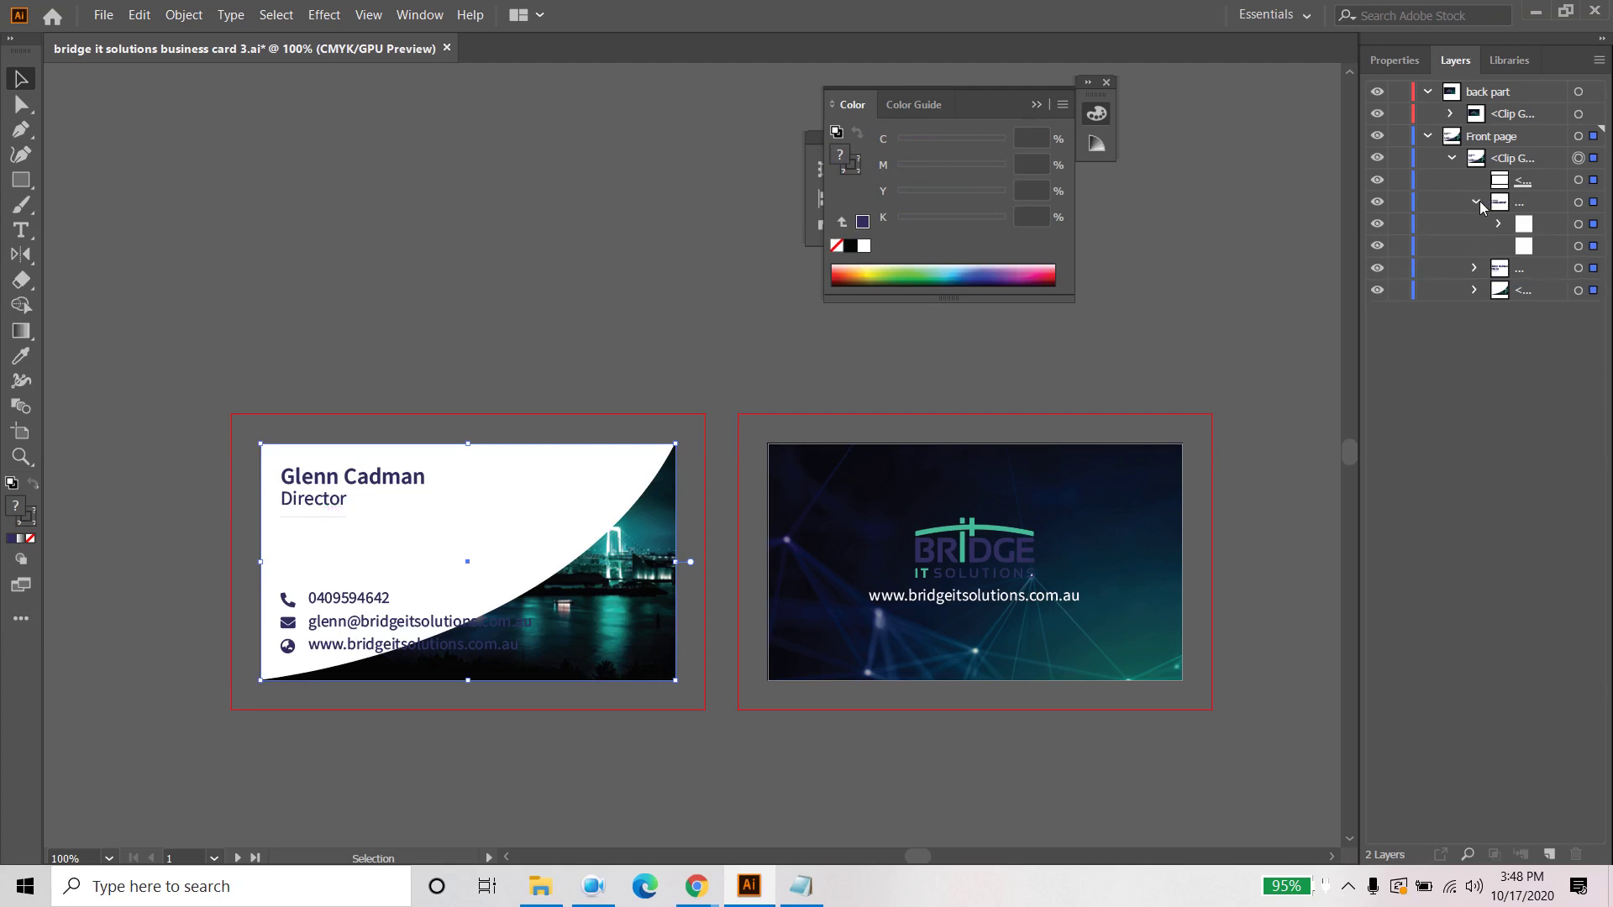
click(1592, 249)
click(1475, 268)
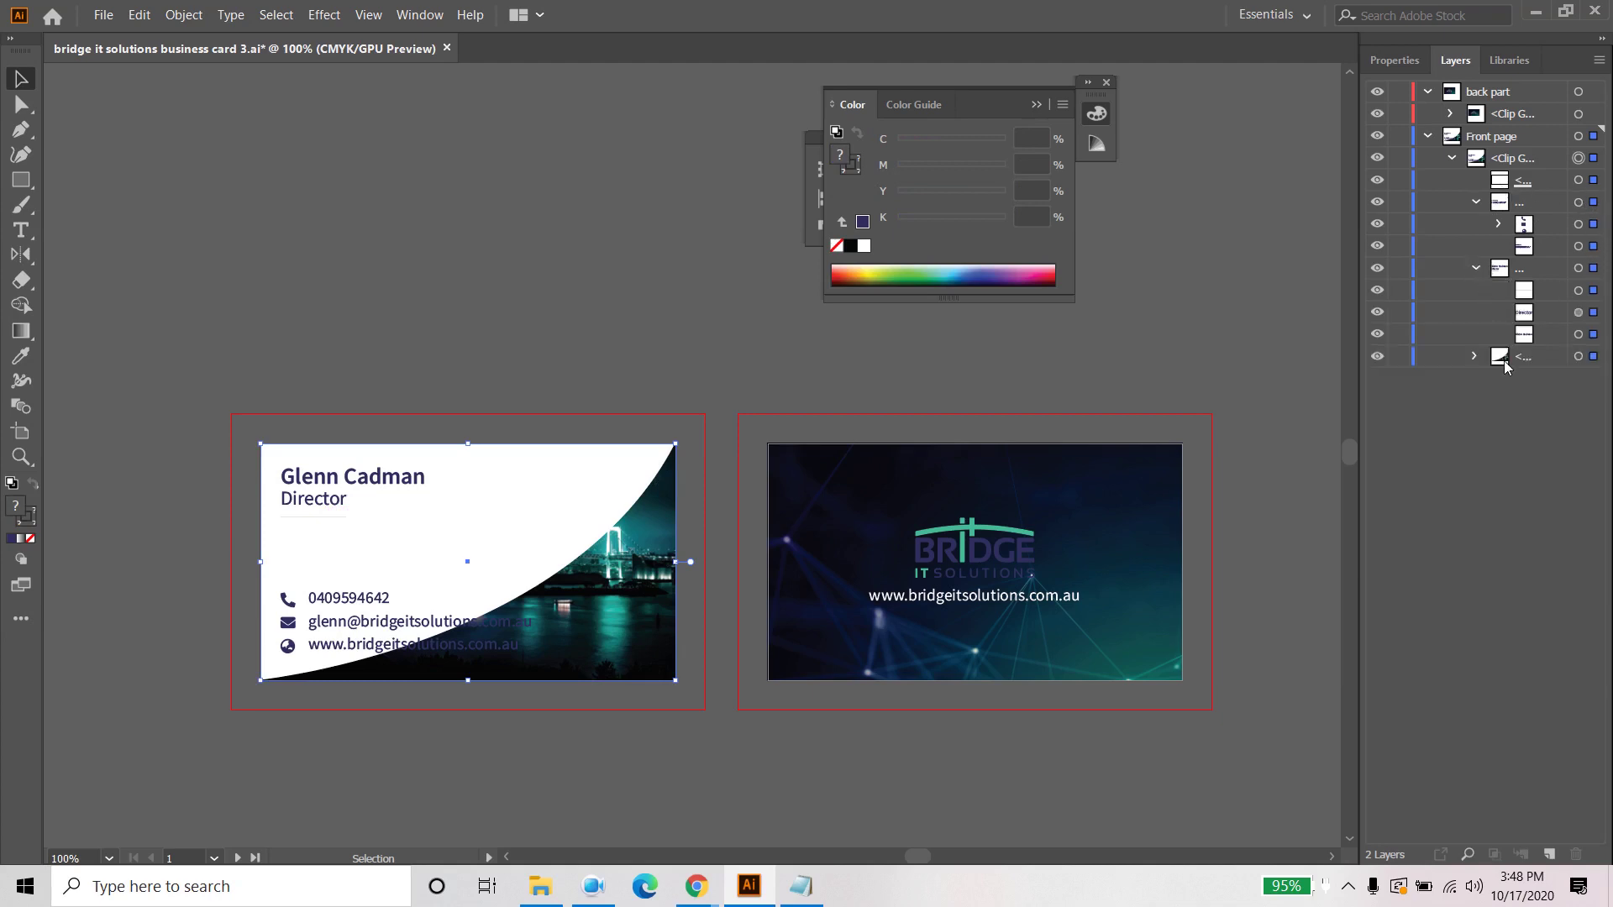
click(1593, 291)
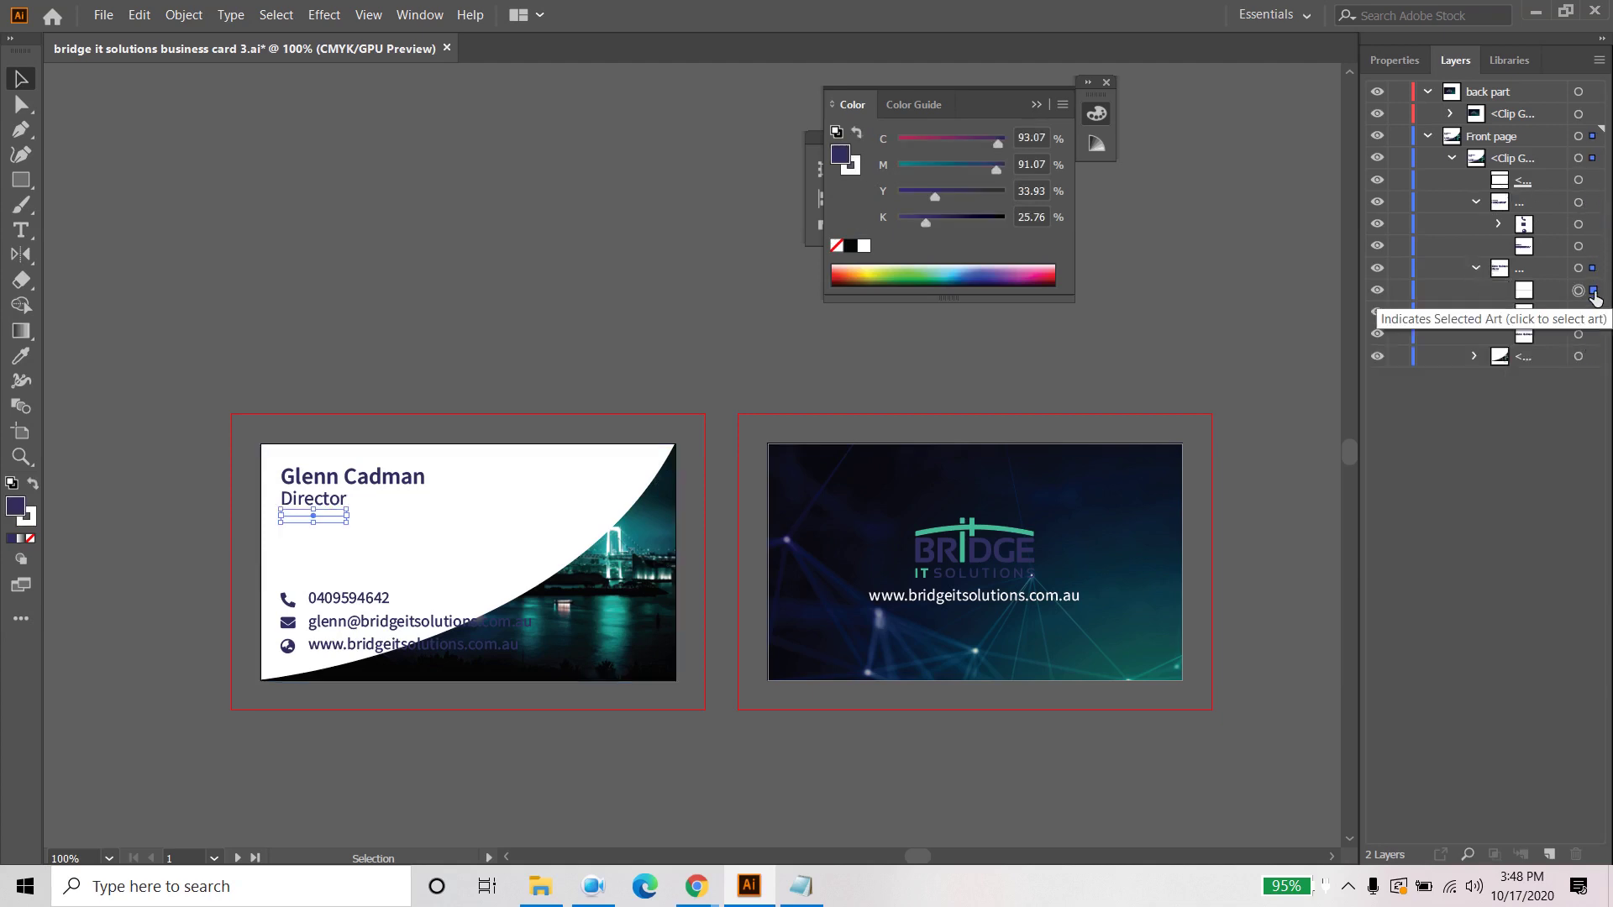
click(33, 486)
click(28, 516)
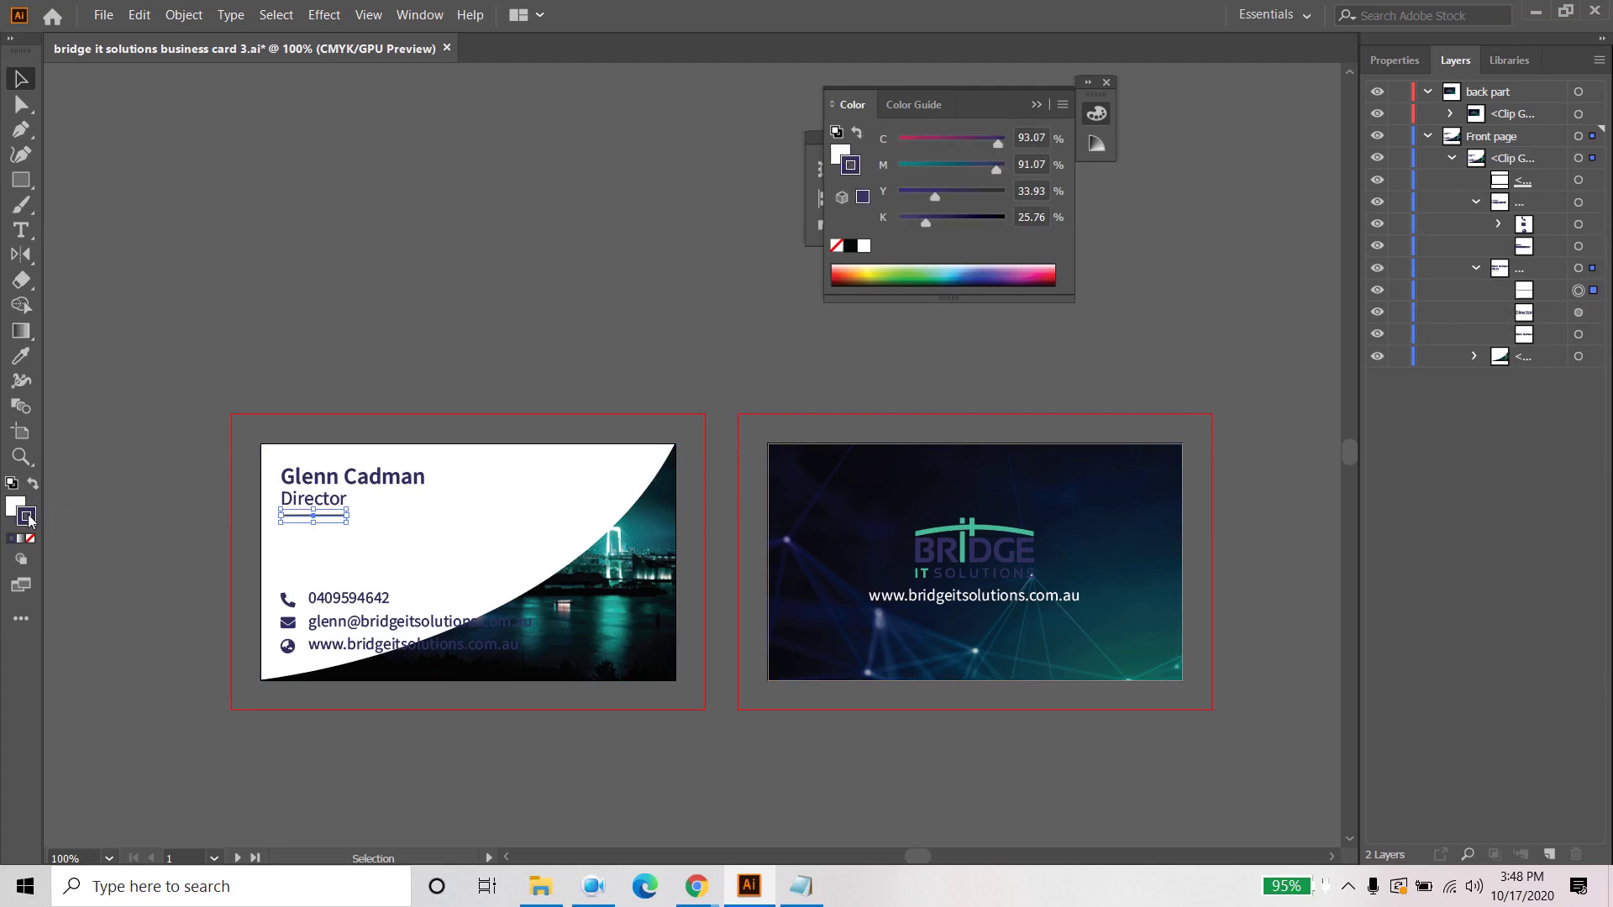
Step: Sample the logo's green from the back card with the Eyedropper and make it the underline's stroke, with no fill
click(21, 357)
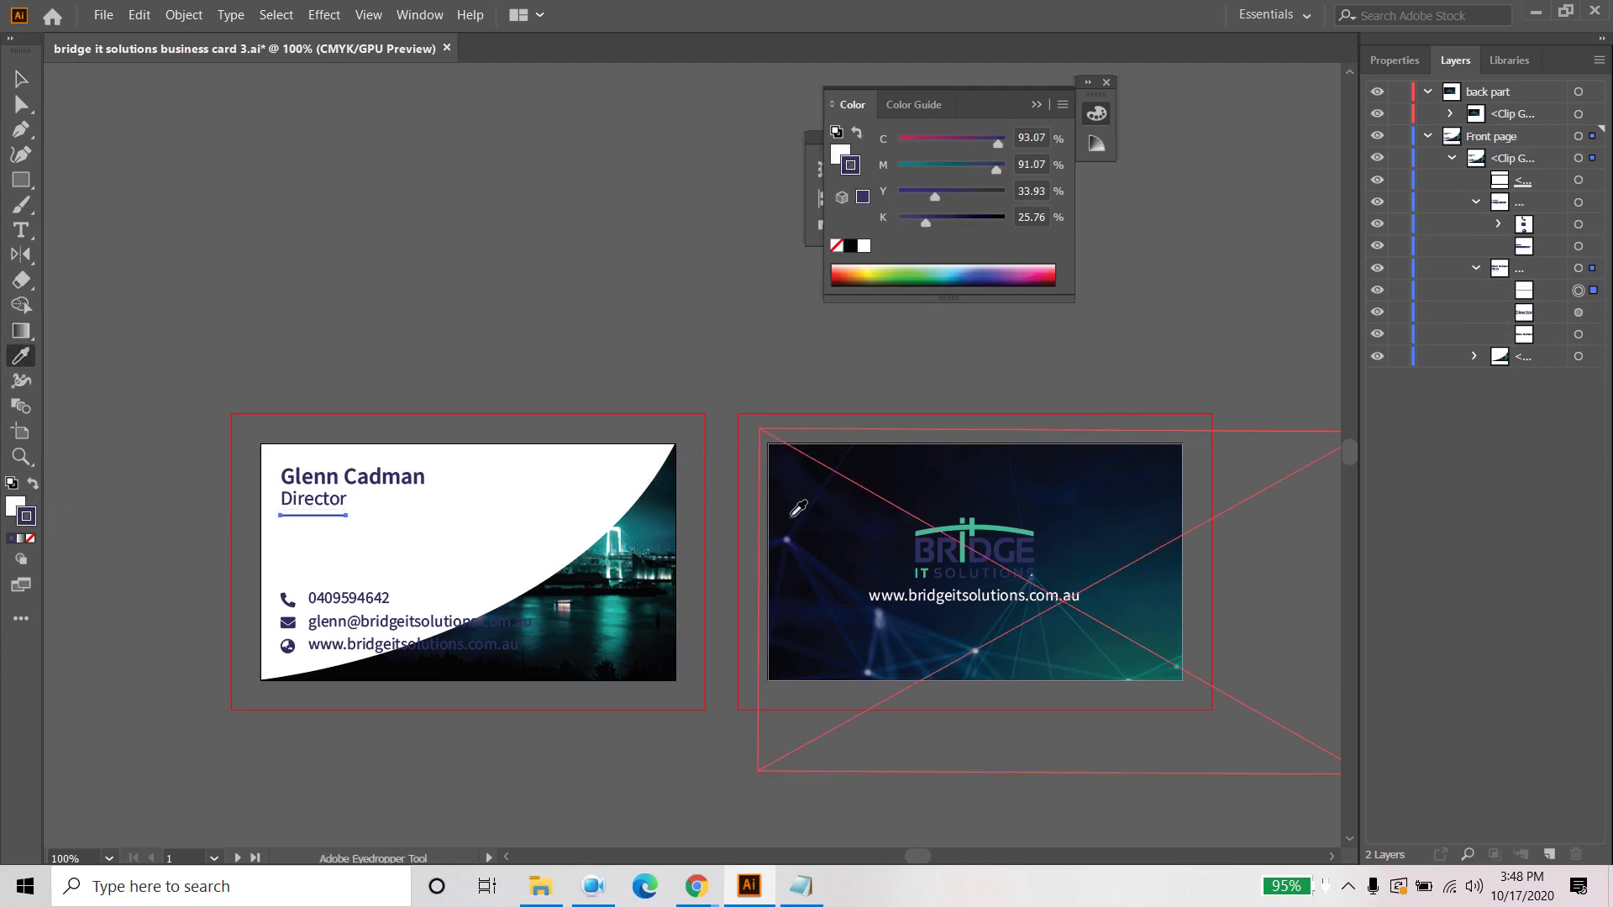
click(939, 522)
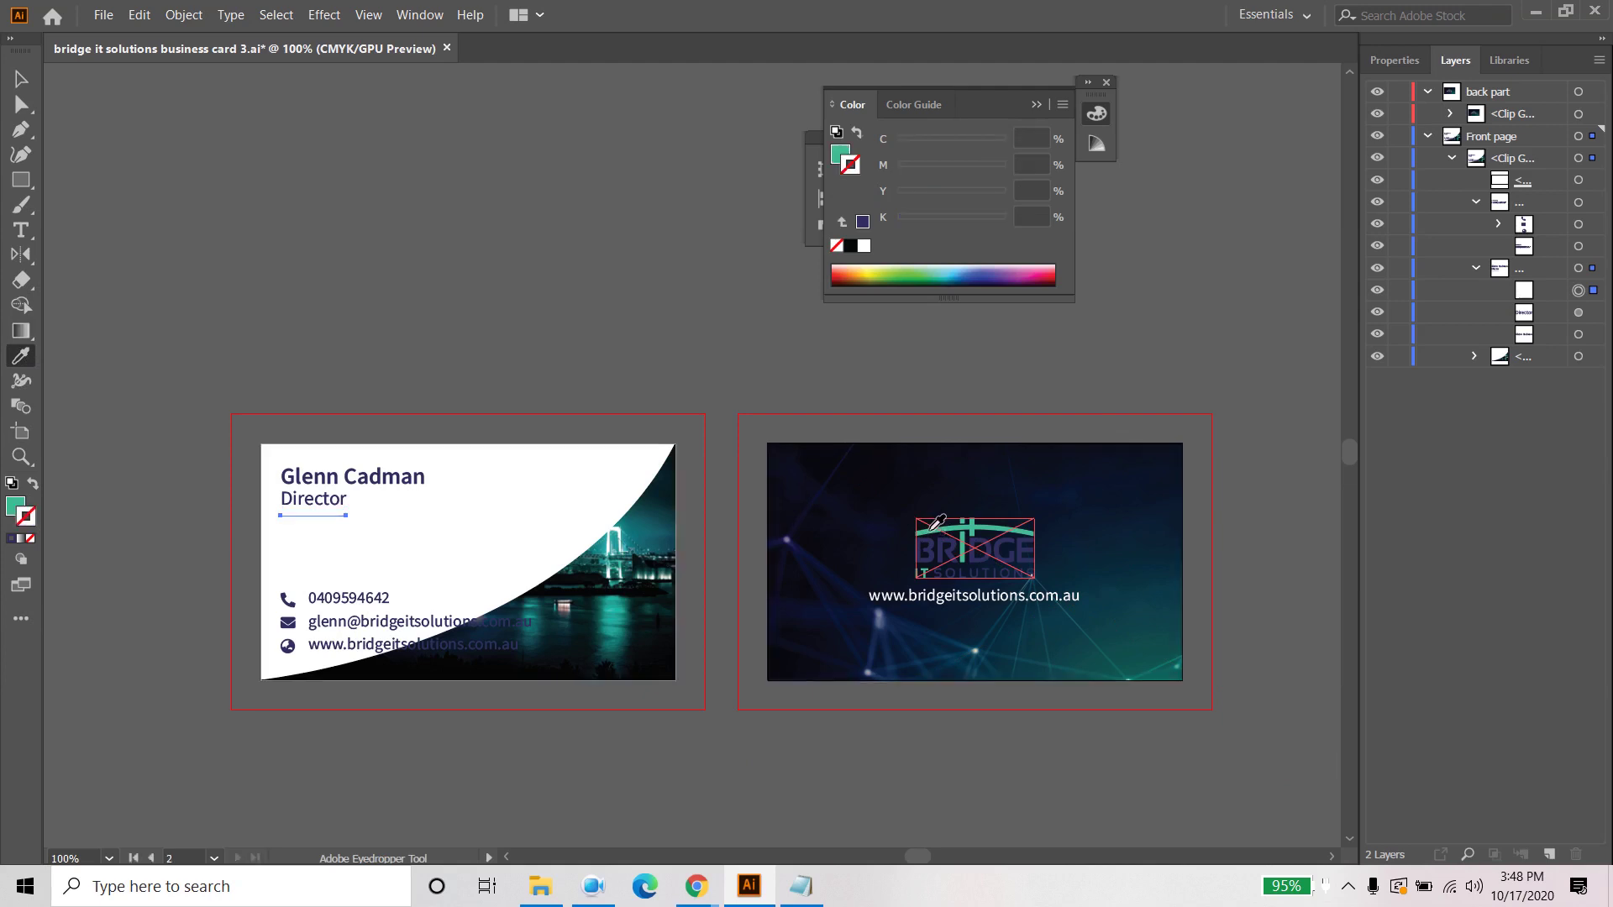
click(32, 486)
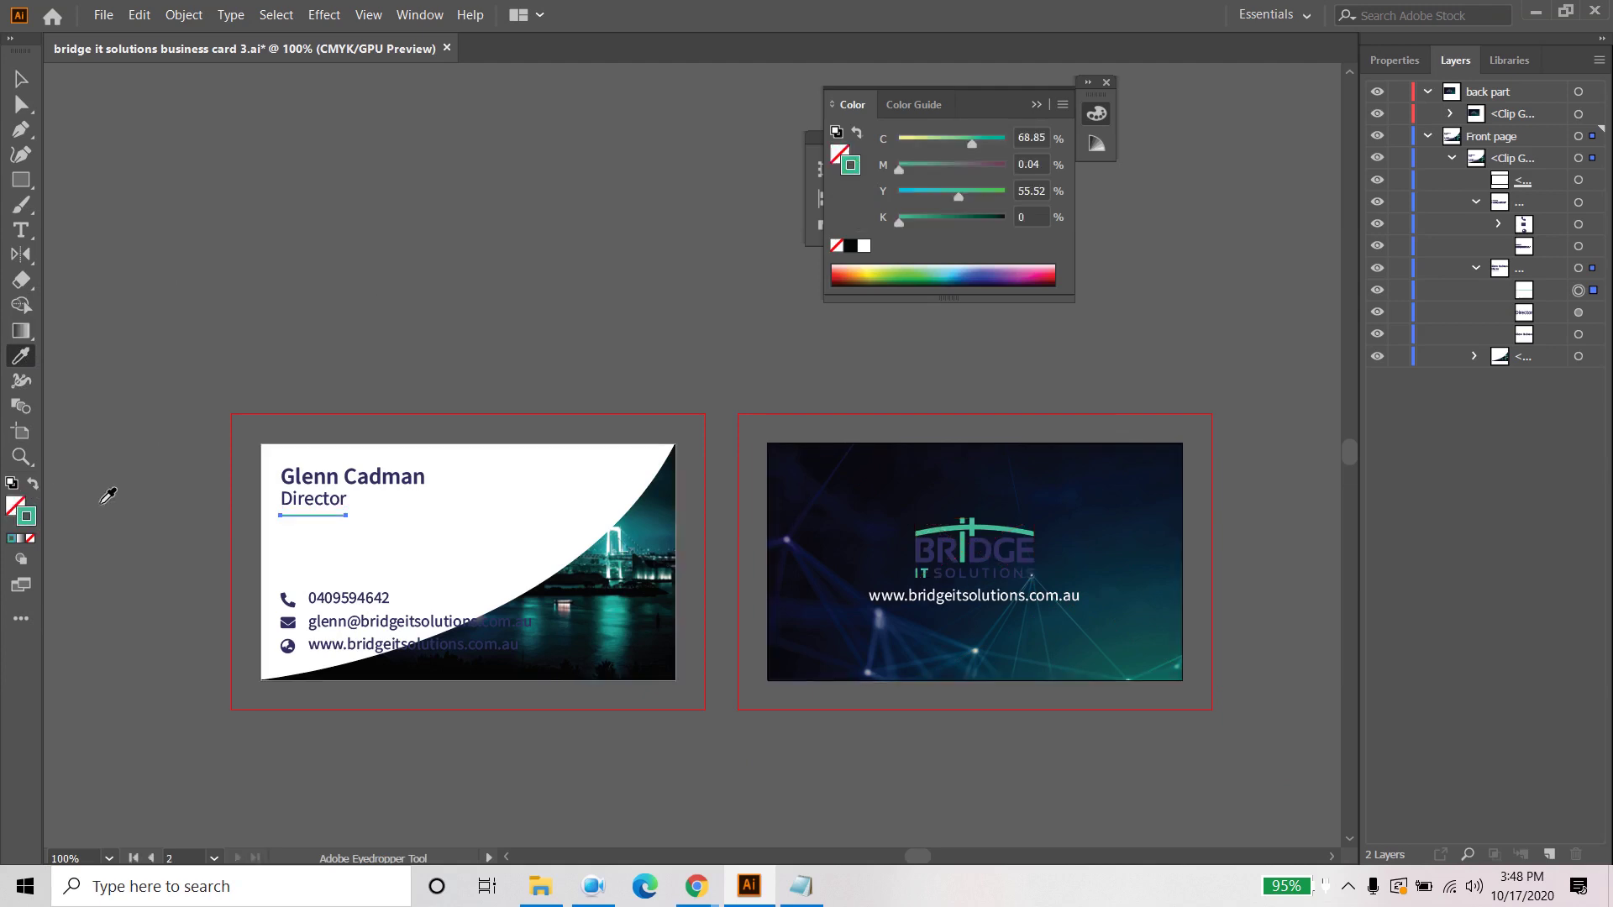
click(21, 78)
click(417, 205)
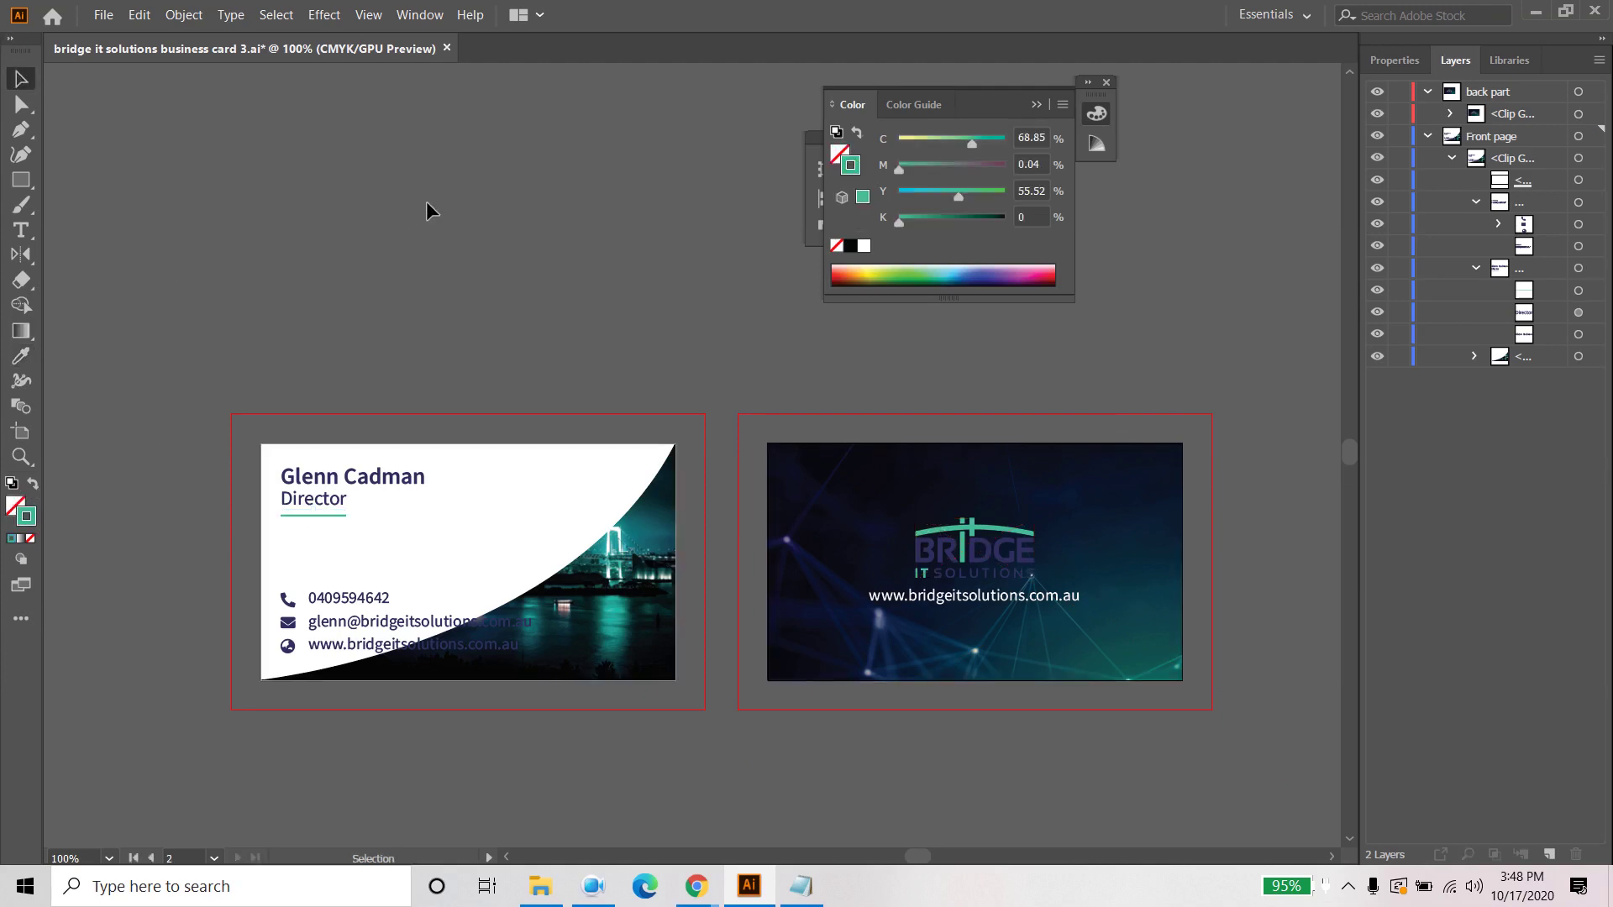
Step: Delete the curved clipping path from the skyline photo's clip group on the front card
click(346, 604)
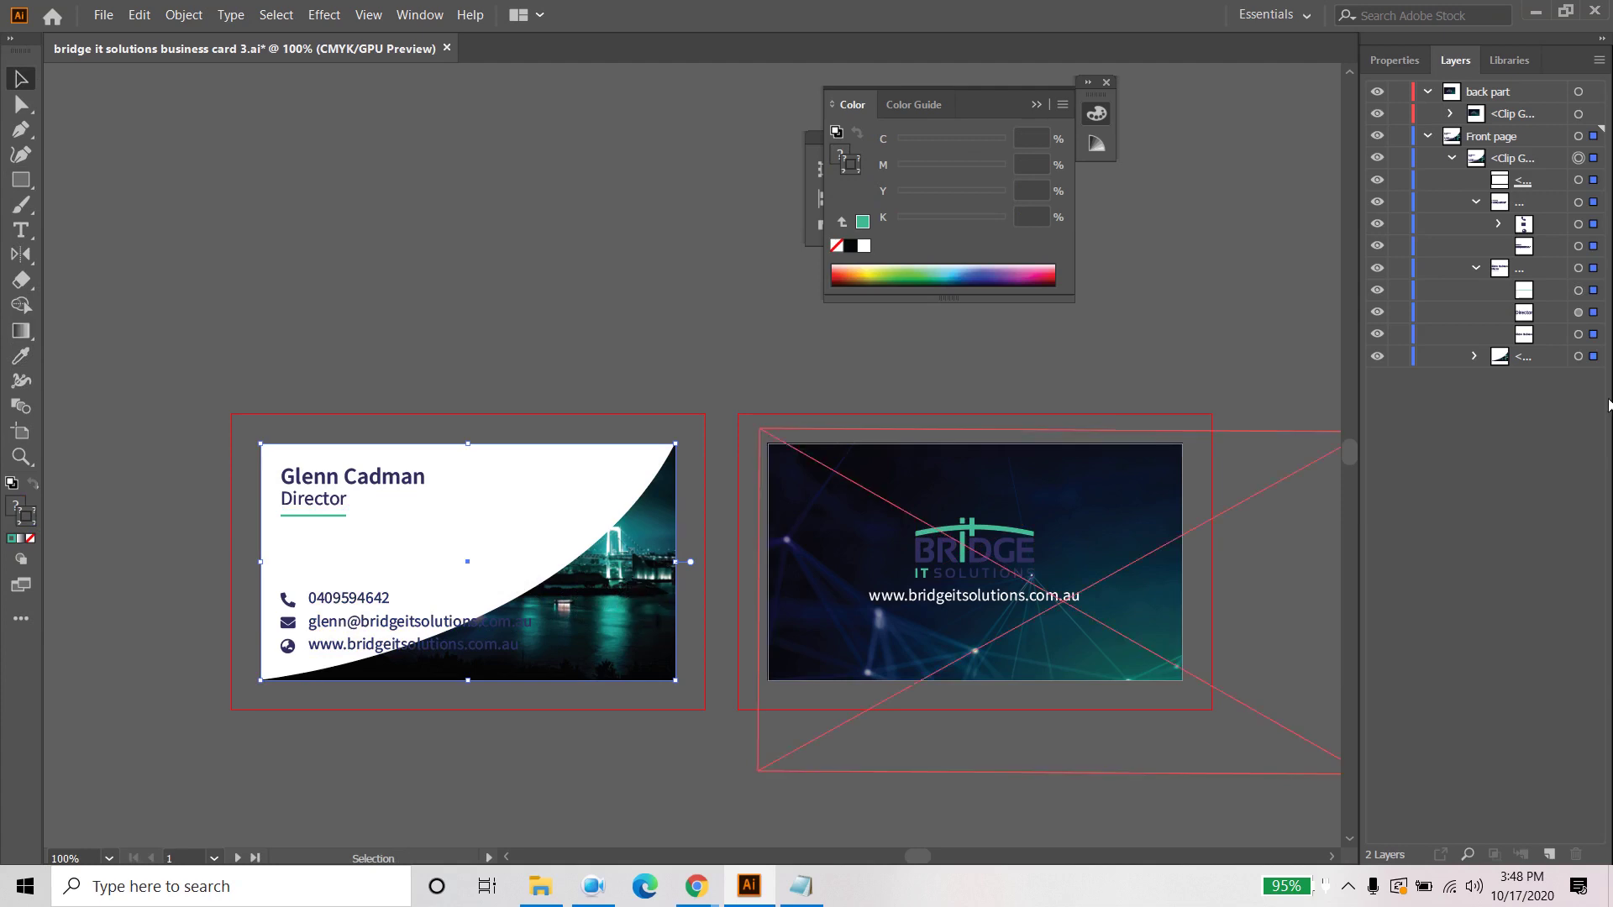
click(1476, 358)
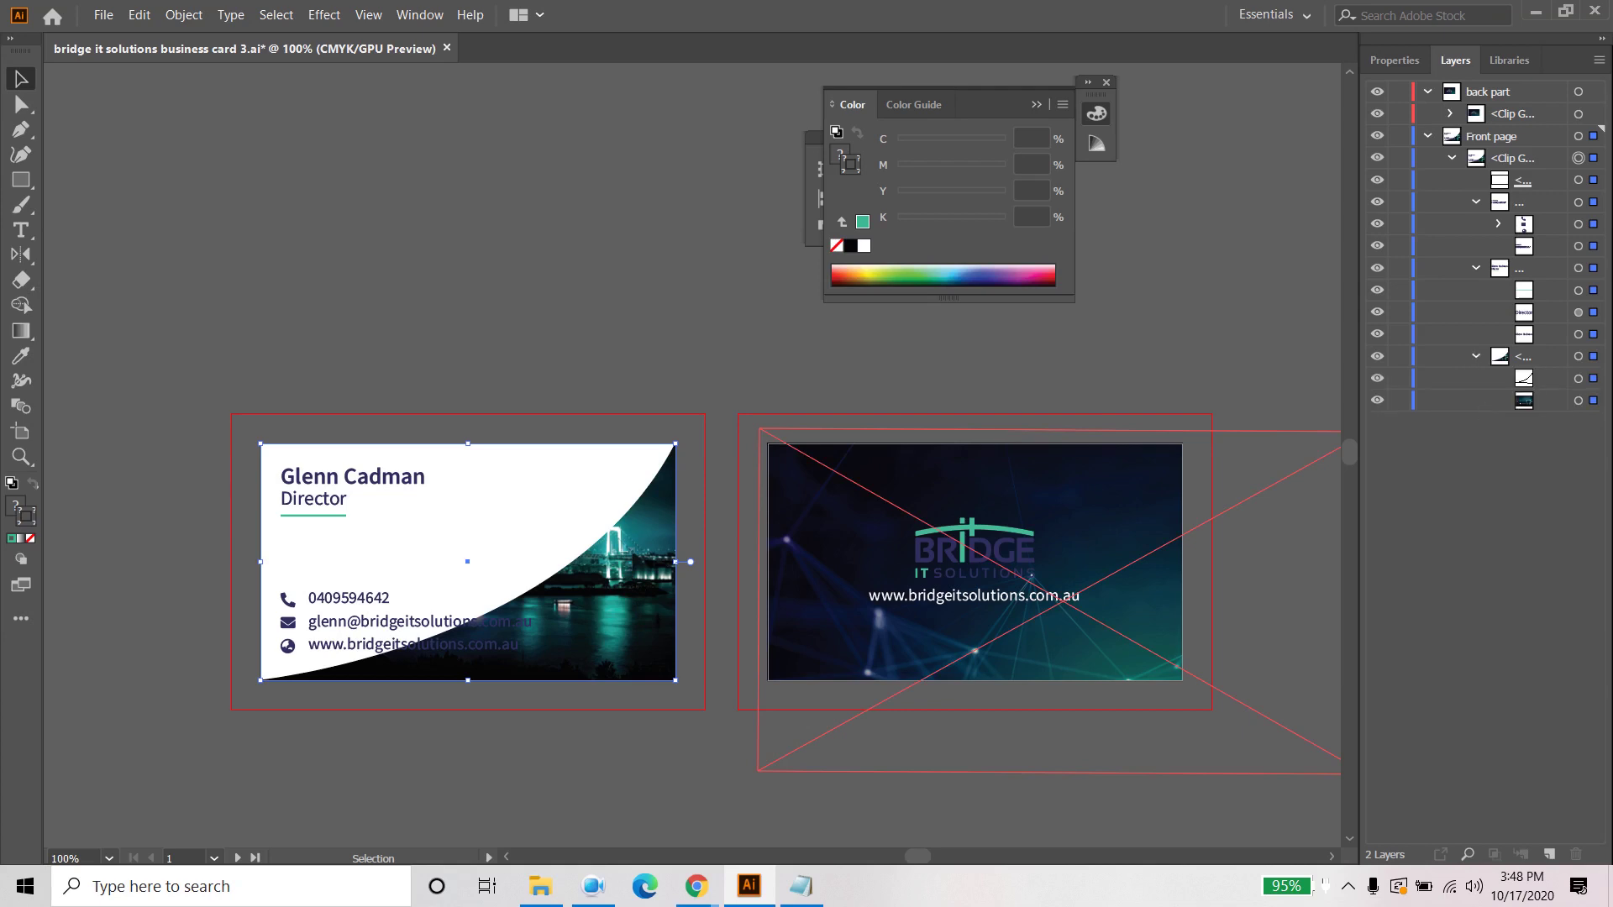
click(1595, 380)
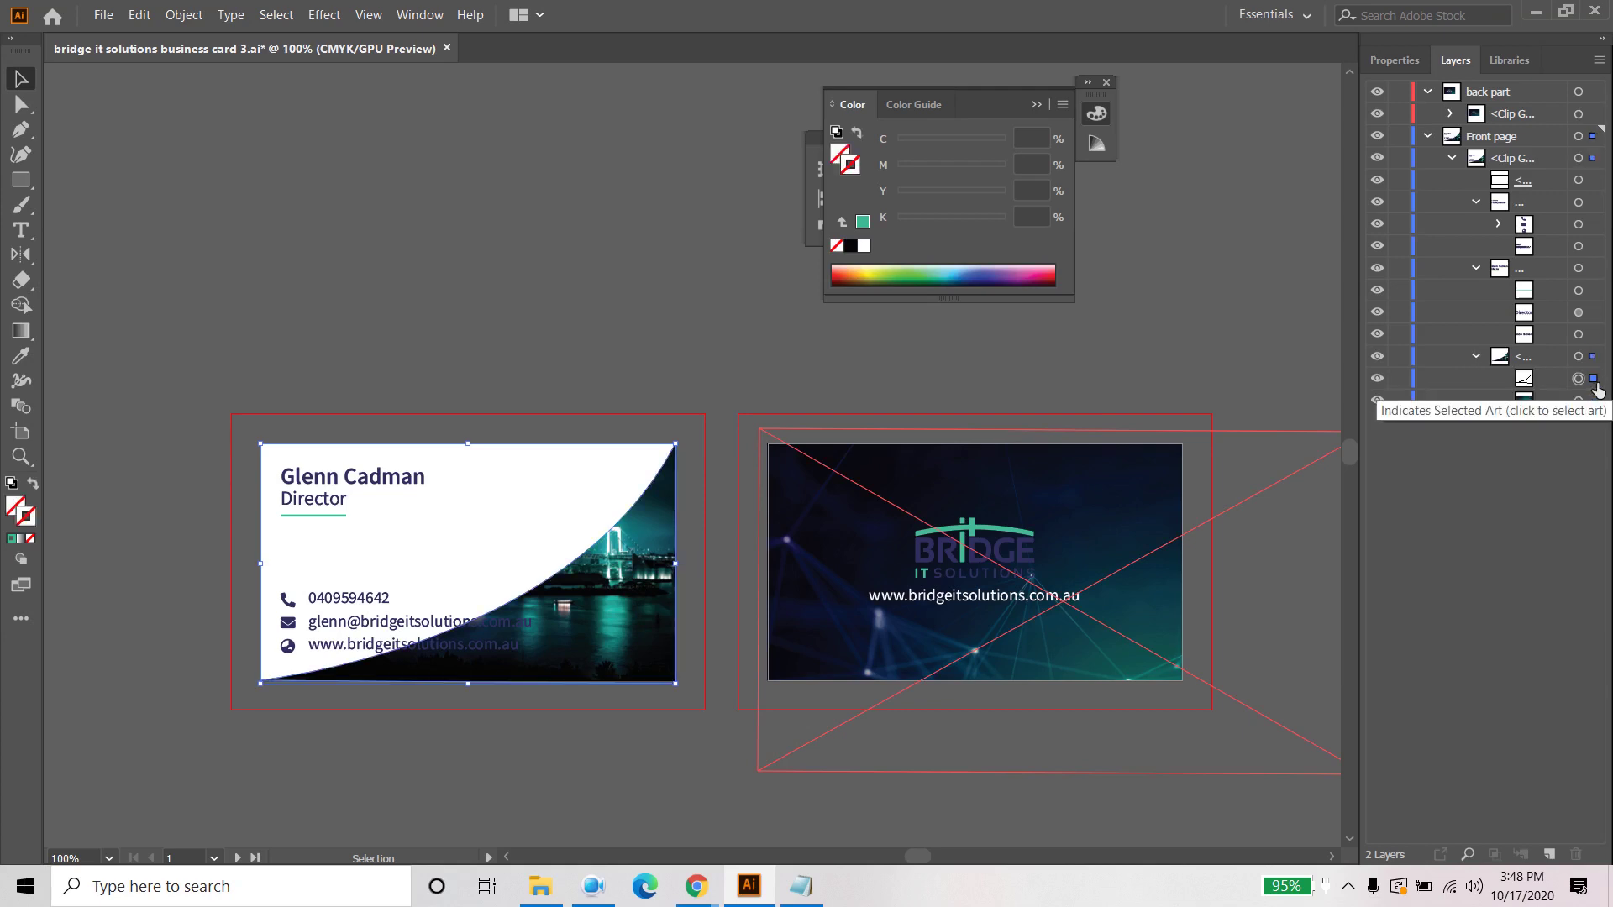
key(Delete)
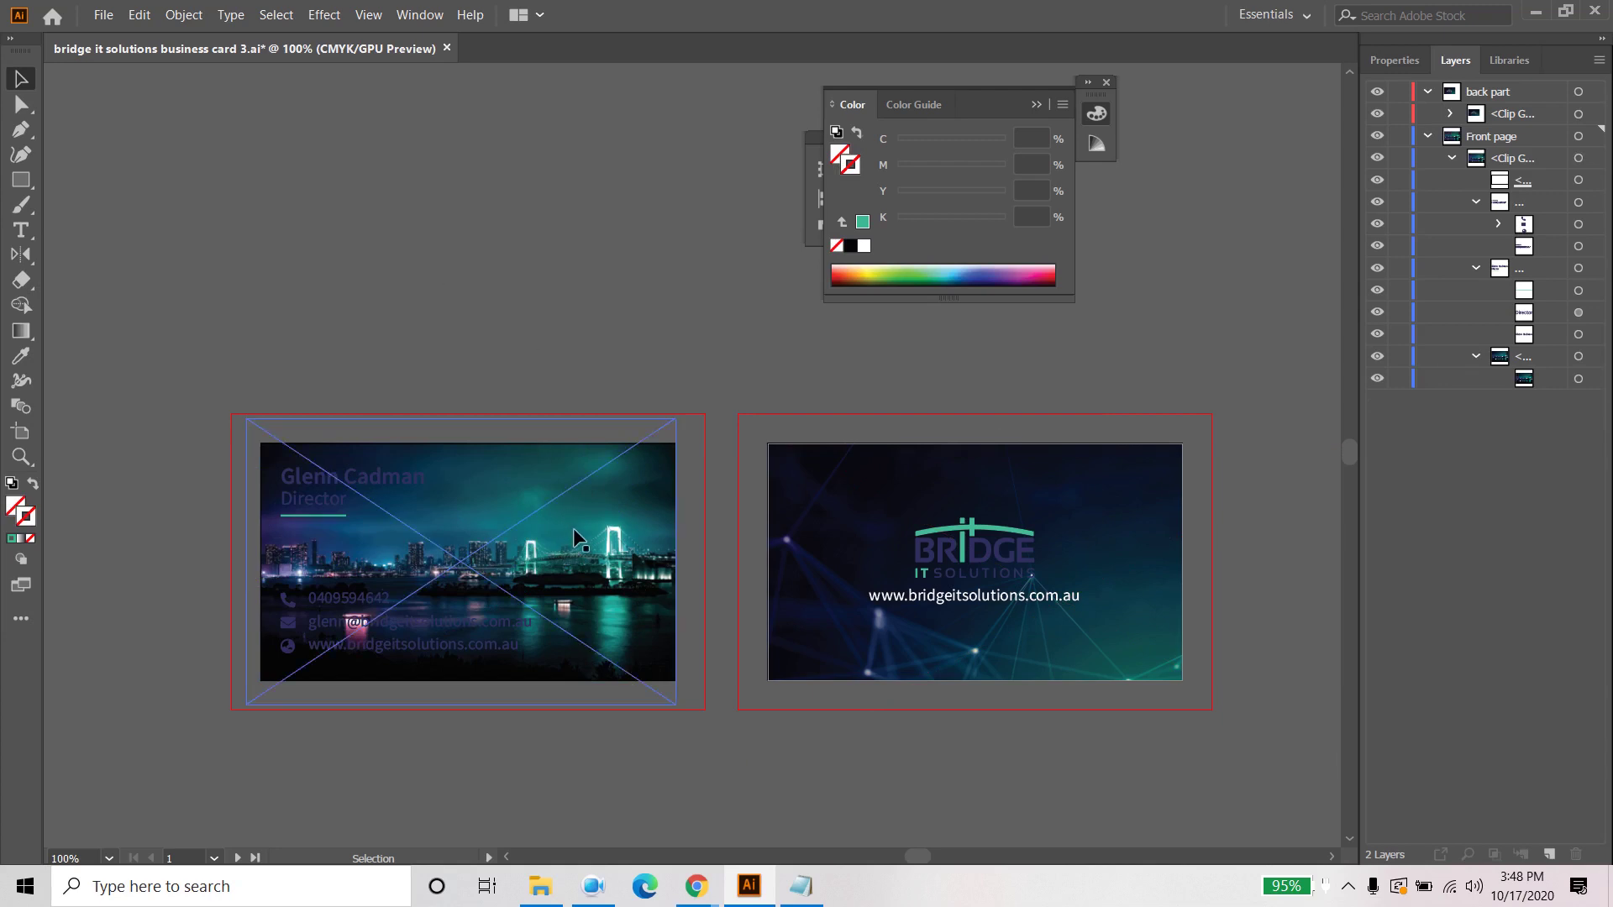
Step: Move the name, job title and underline group down to sit just above the phone number on the front card
scroll(553, 527, up, 1)
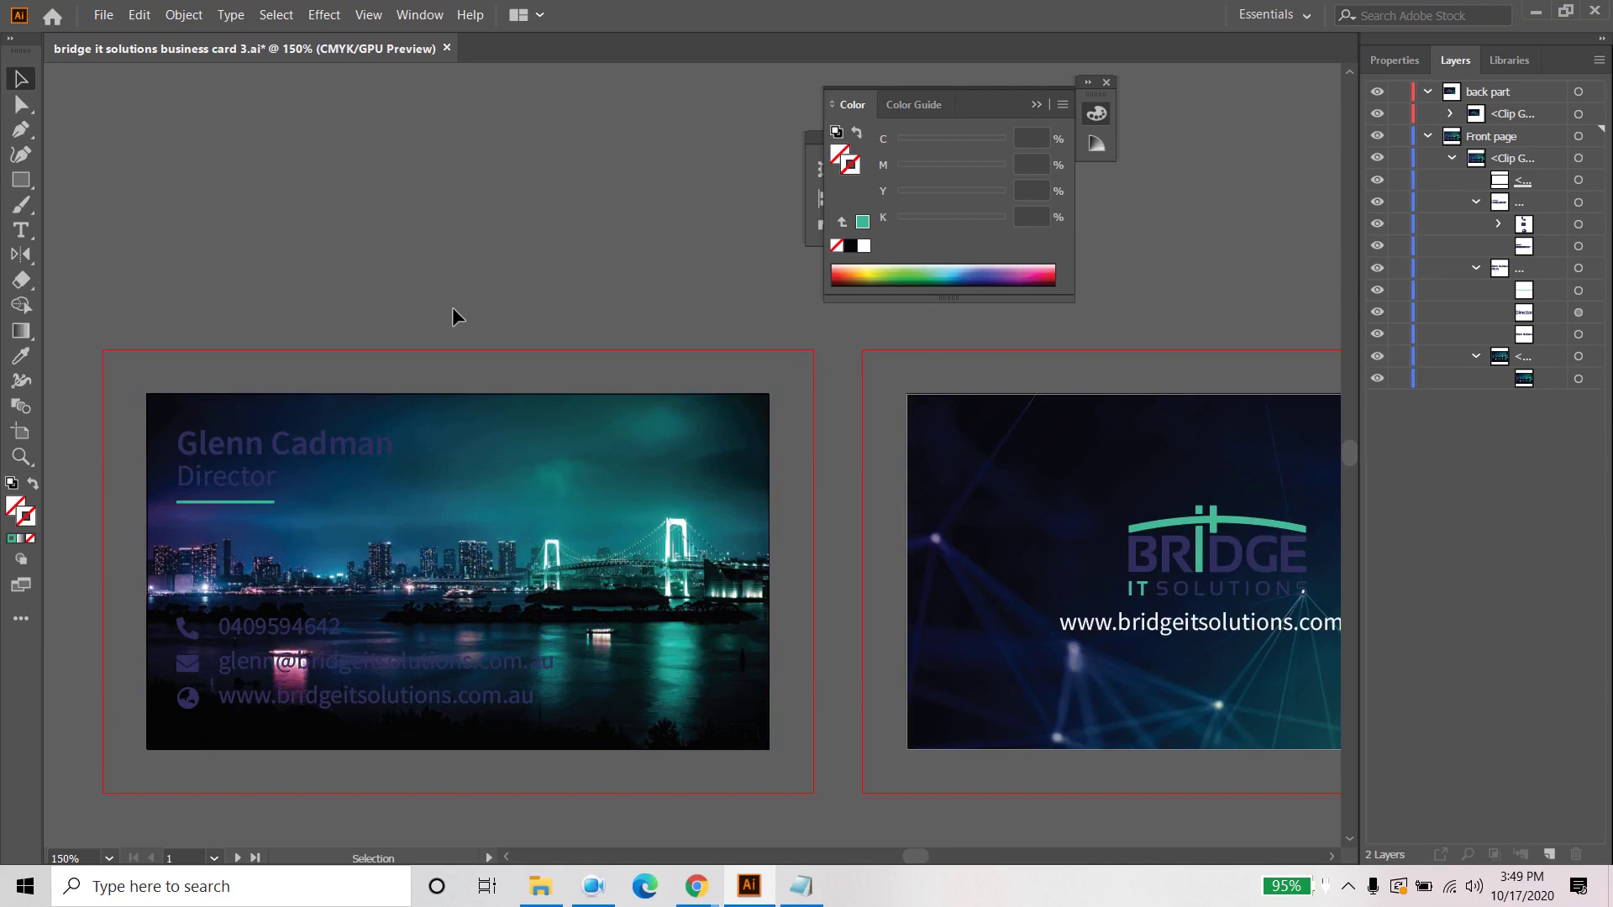
drag(452, 305, 498, 248)
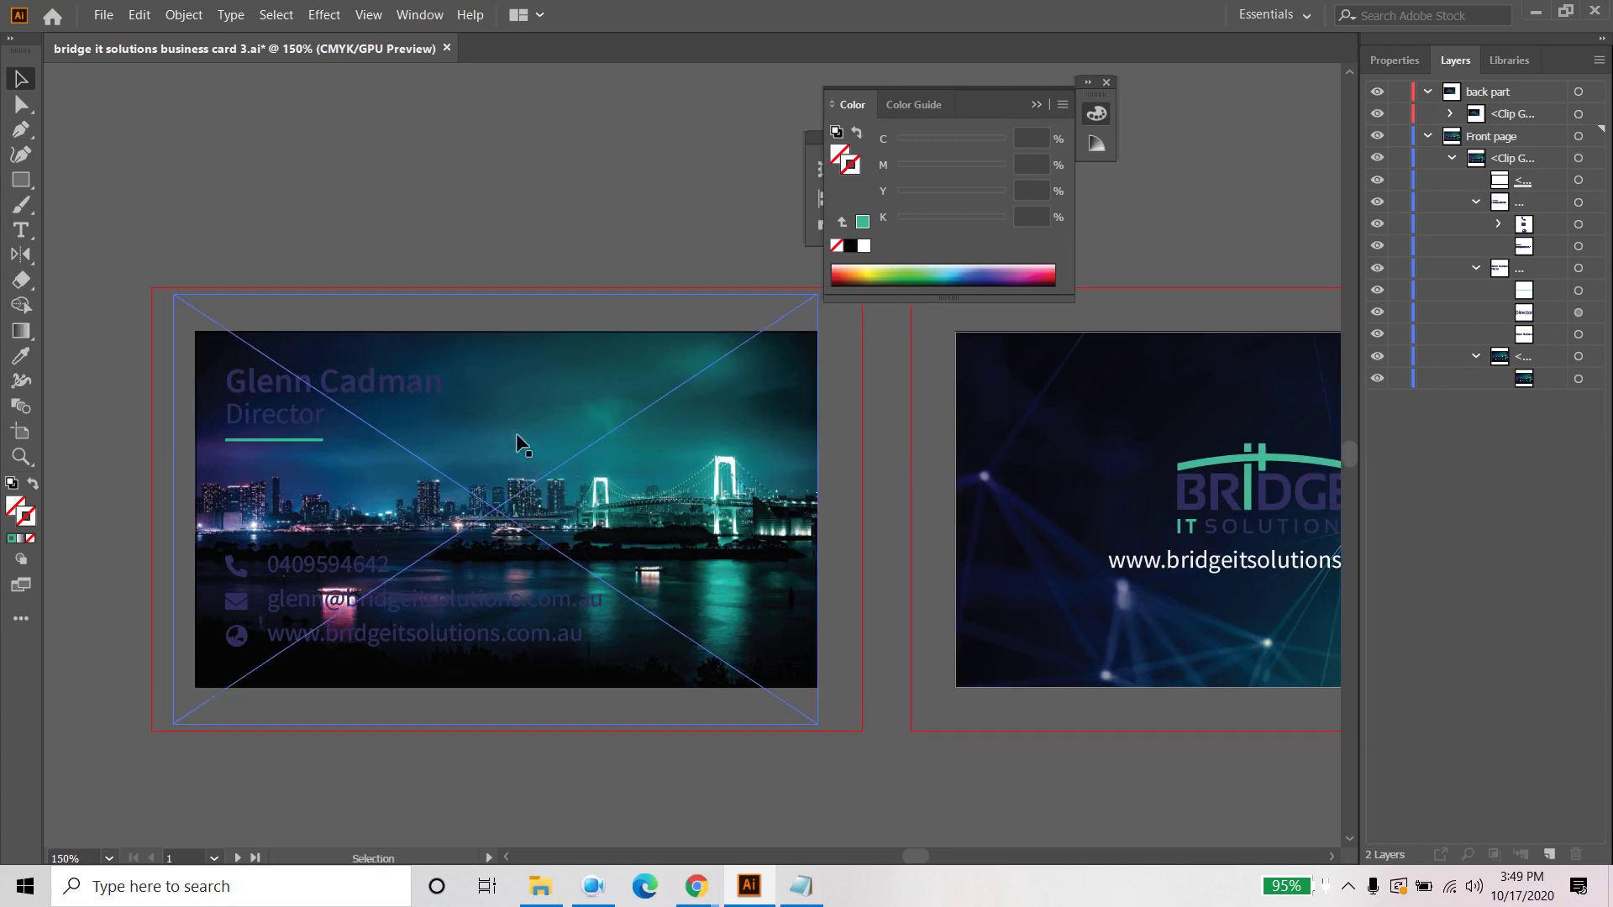
click(277, 392)
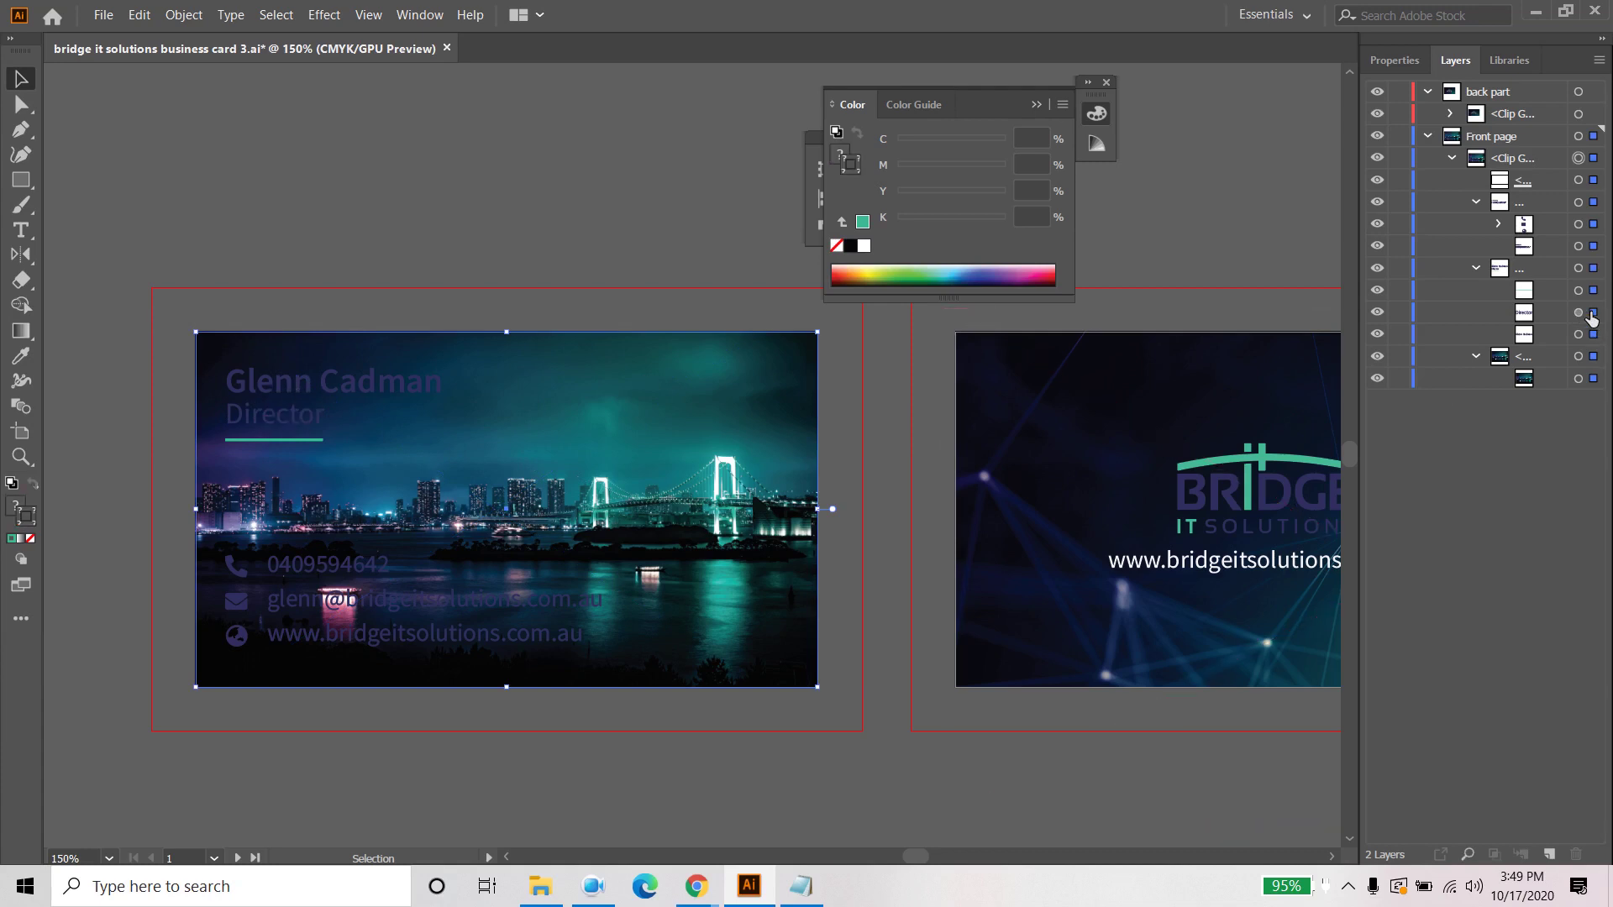
click(1593, 269)
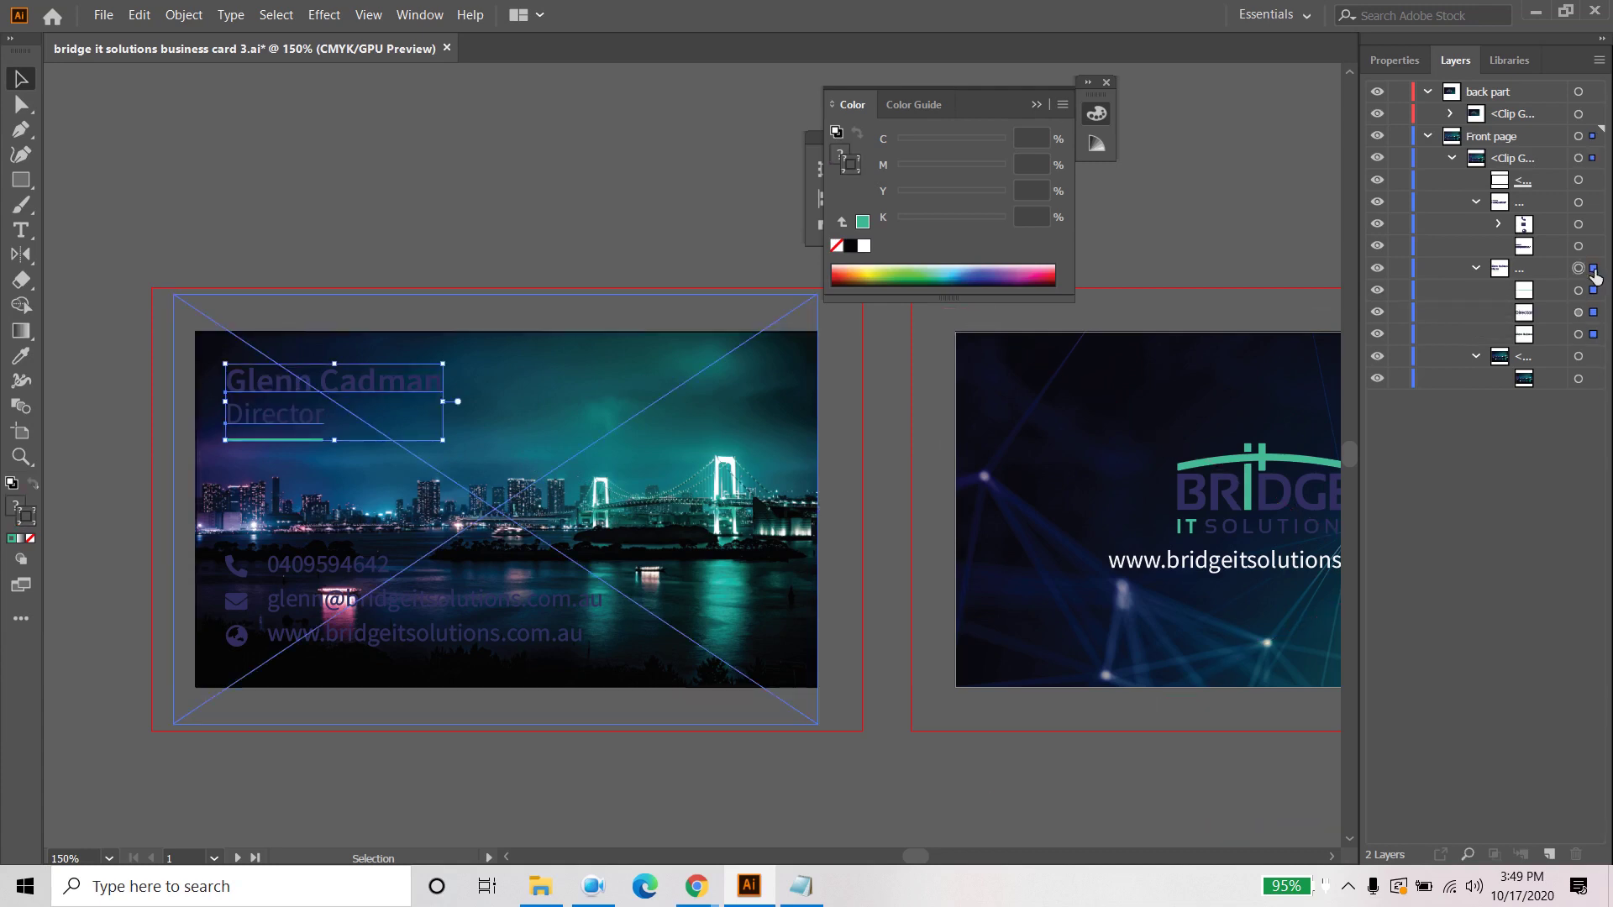
drag(267, 402, 261, 487)
click(91, 396)
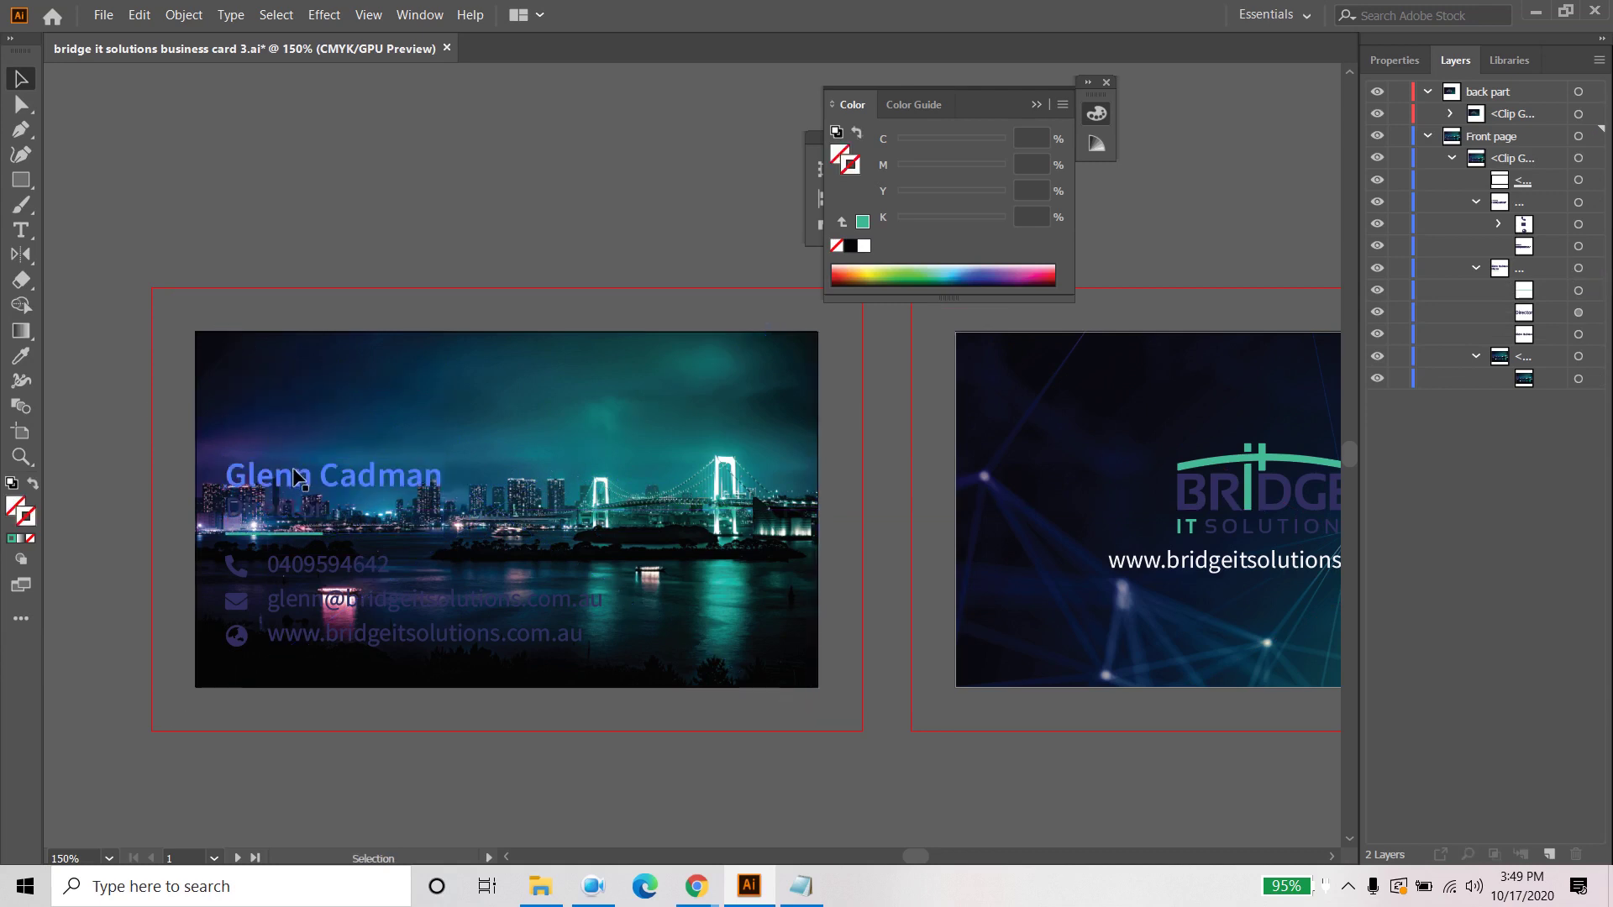
Step: Select the name group together with the contact details group and move both up and slightly right, toward the card's vertical centre
click(201, 406)
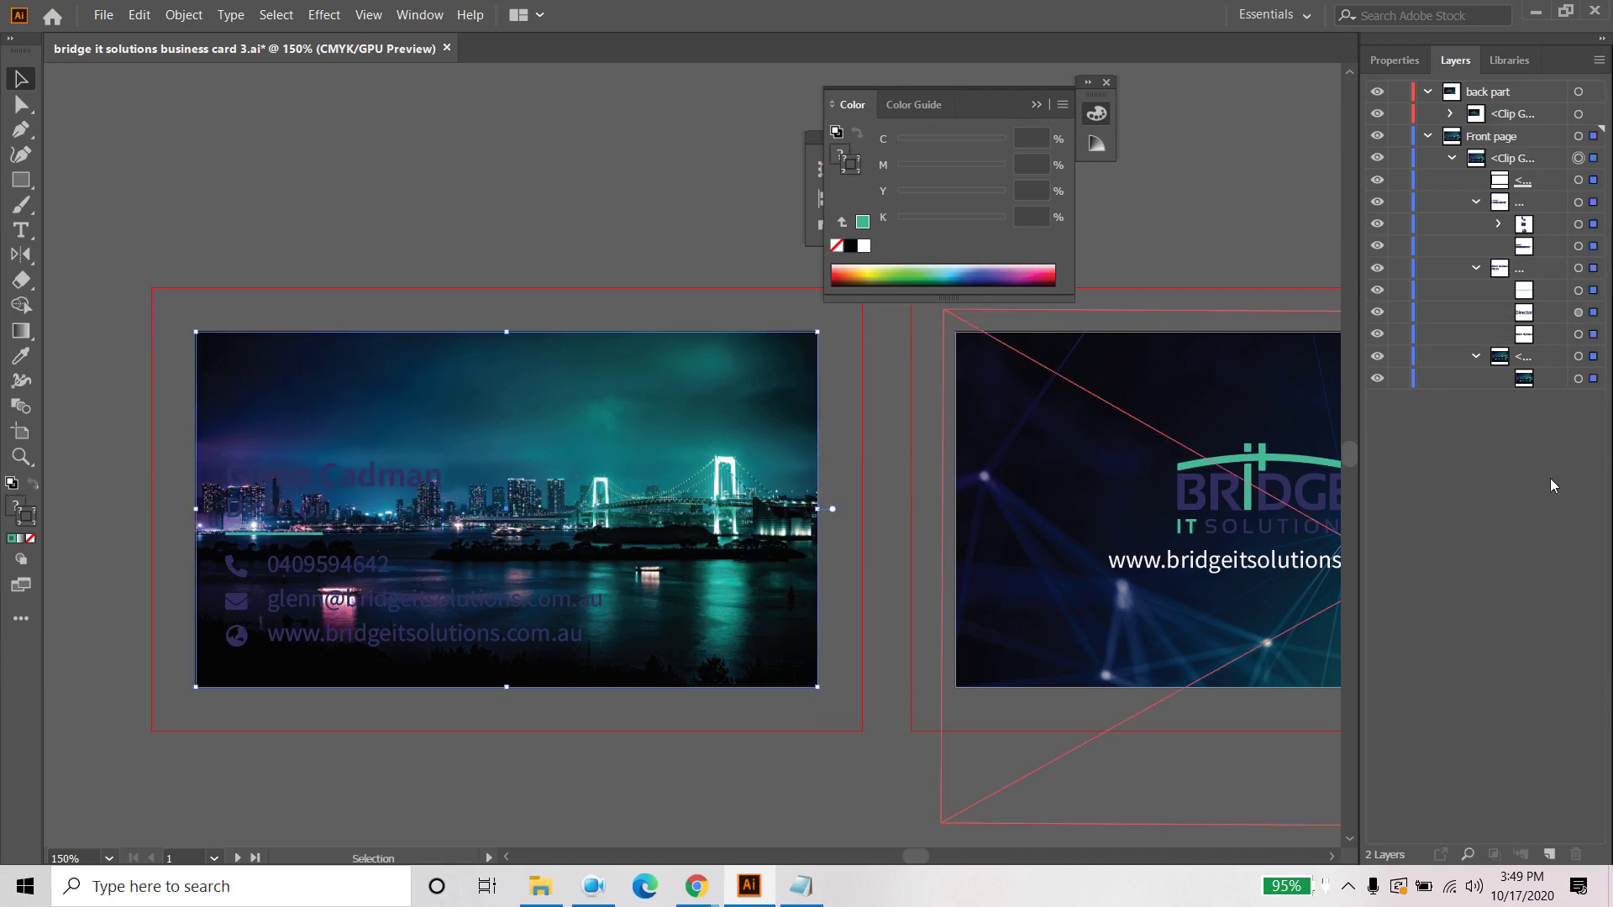
click(1593, 269)
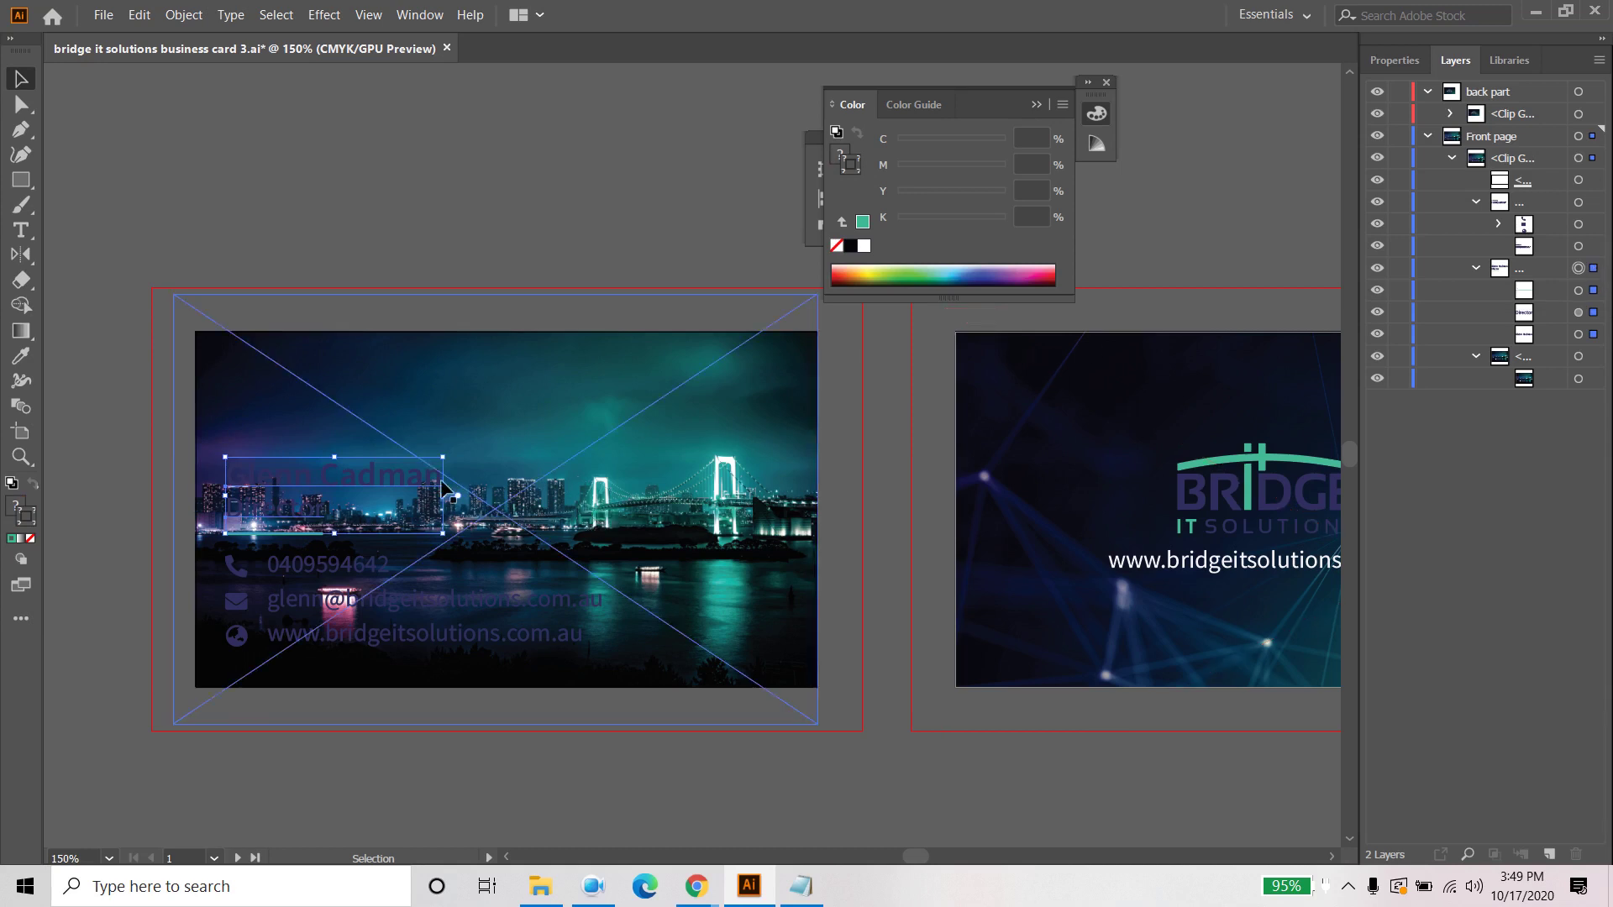
click(1476, 268)
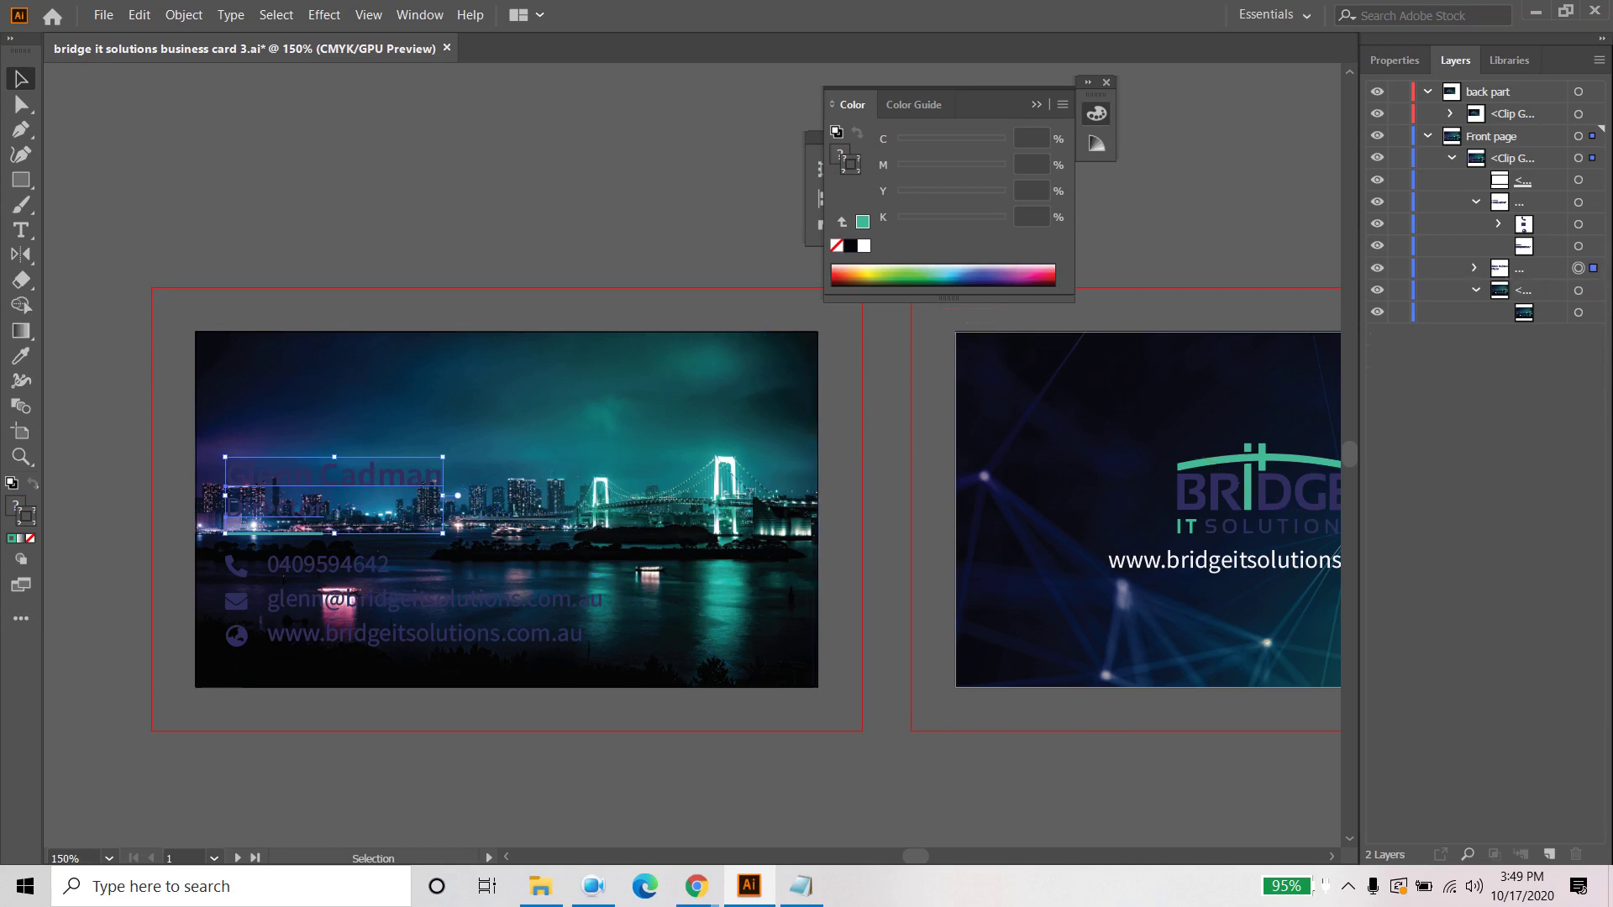
click(1592, 247)
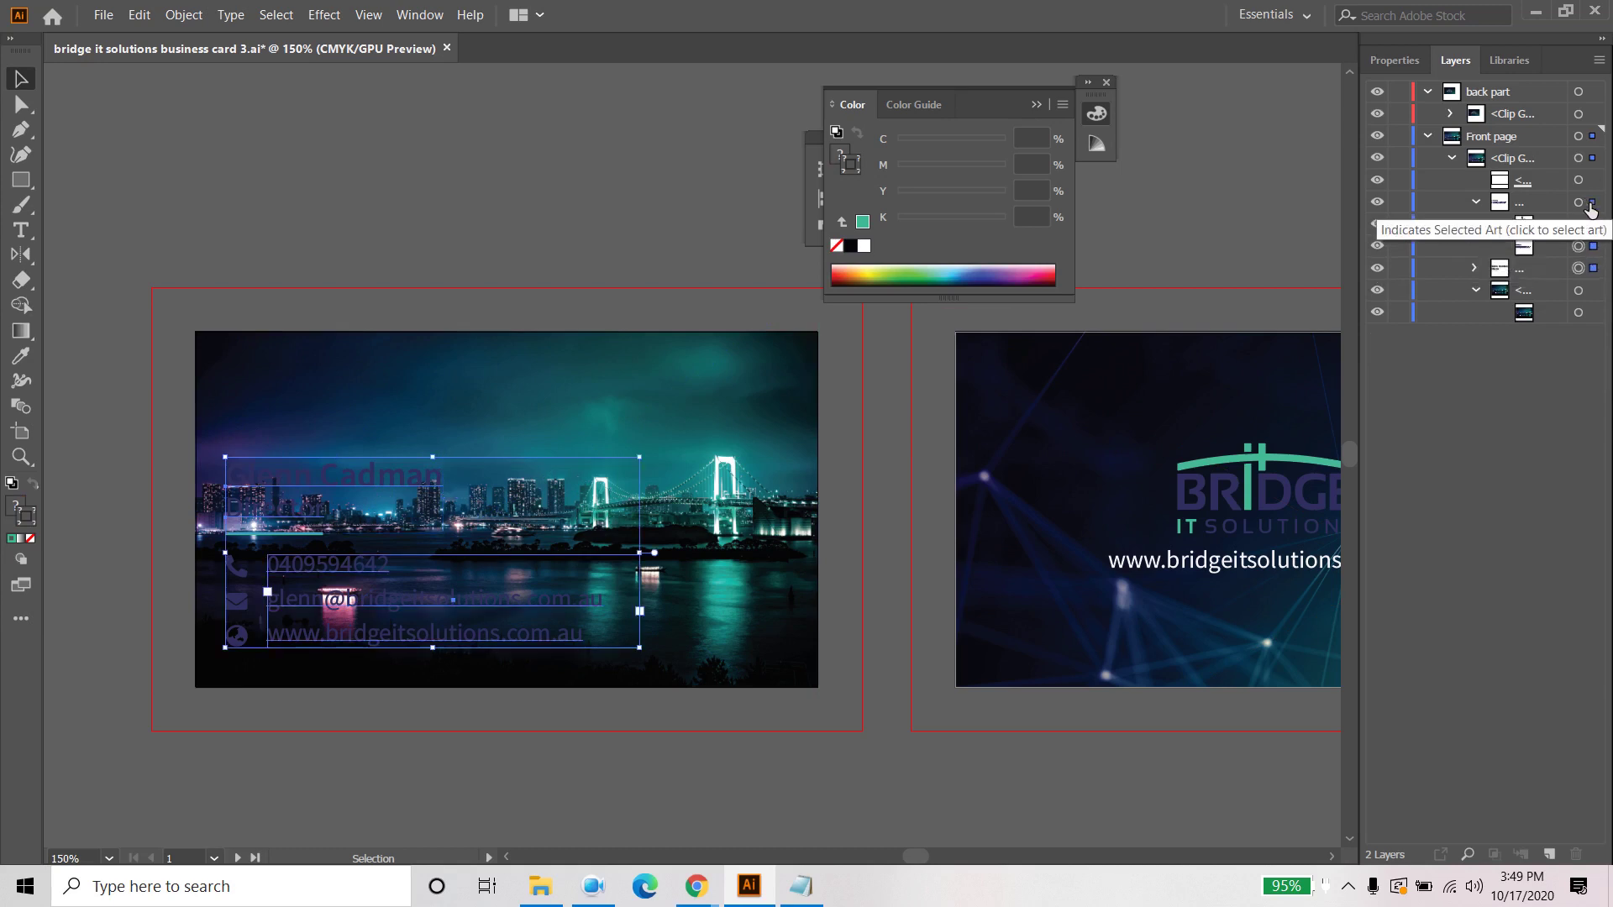
click(1590, 204)
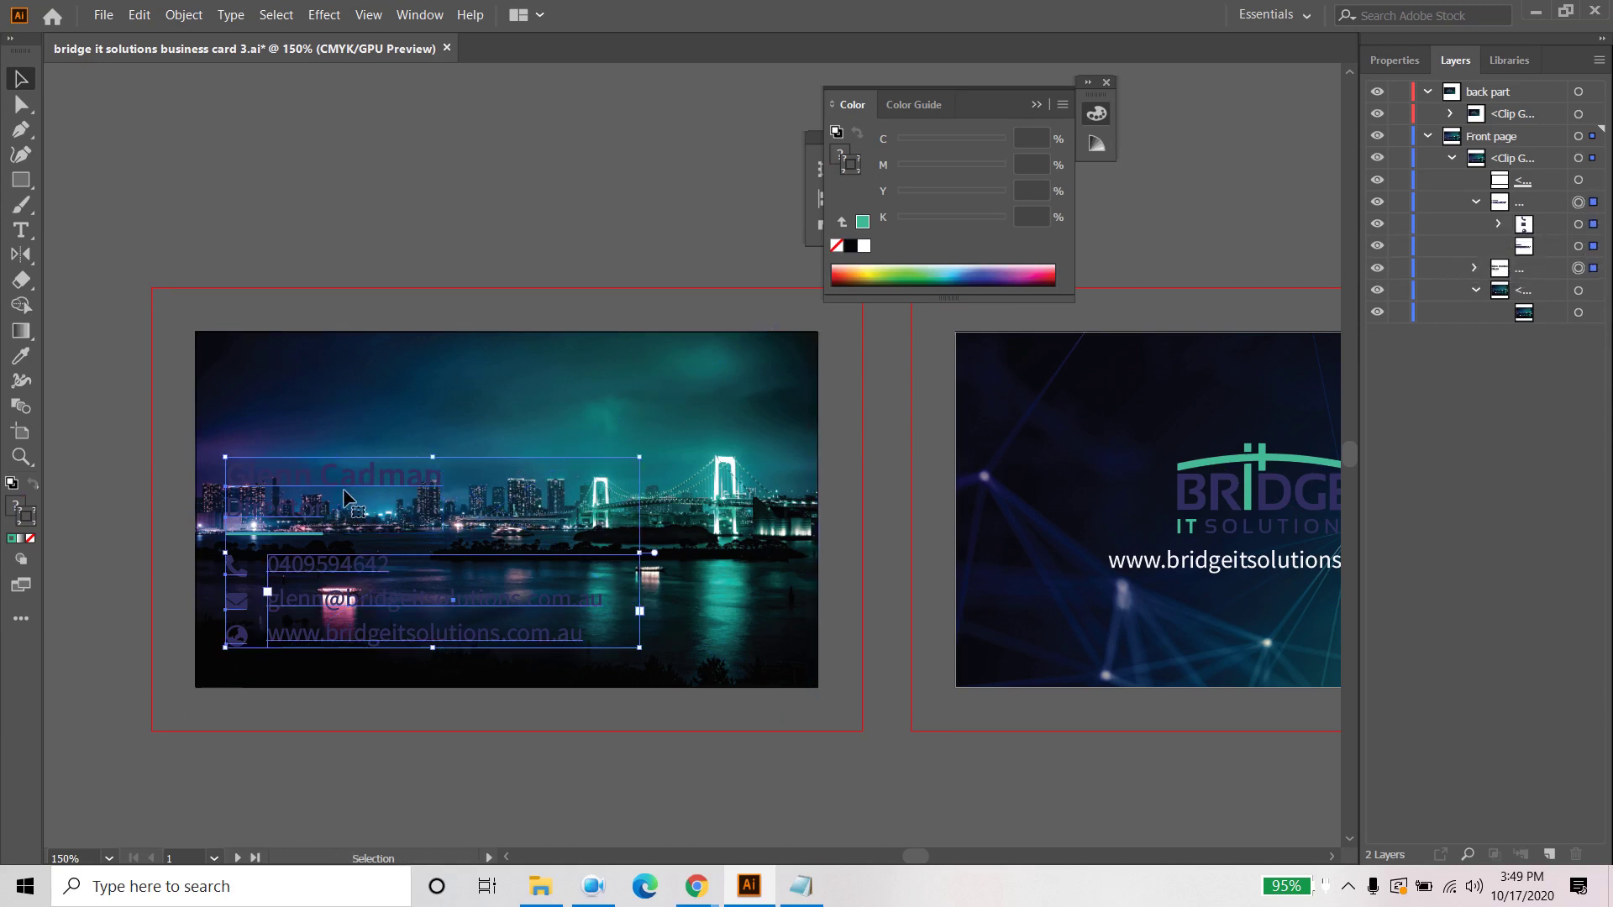
drag(299, 486, 317, 442)
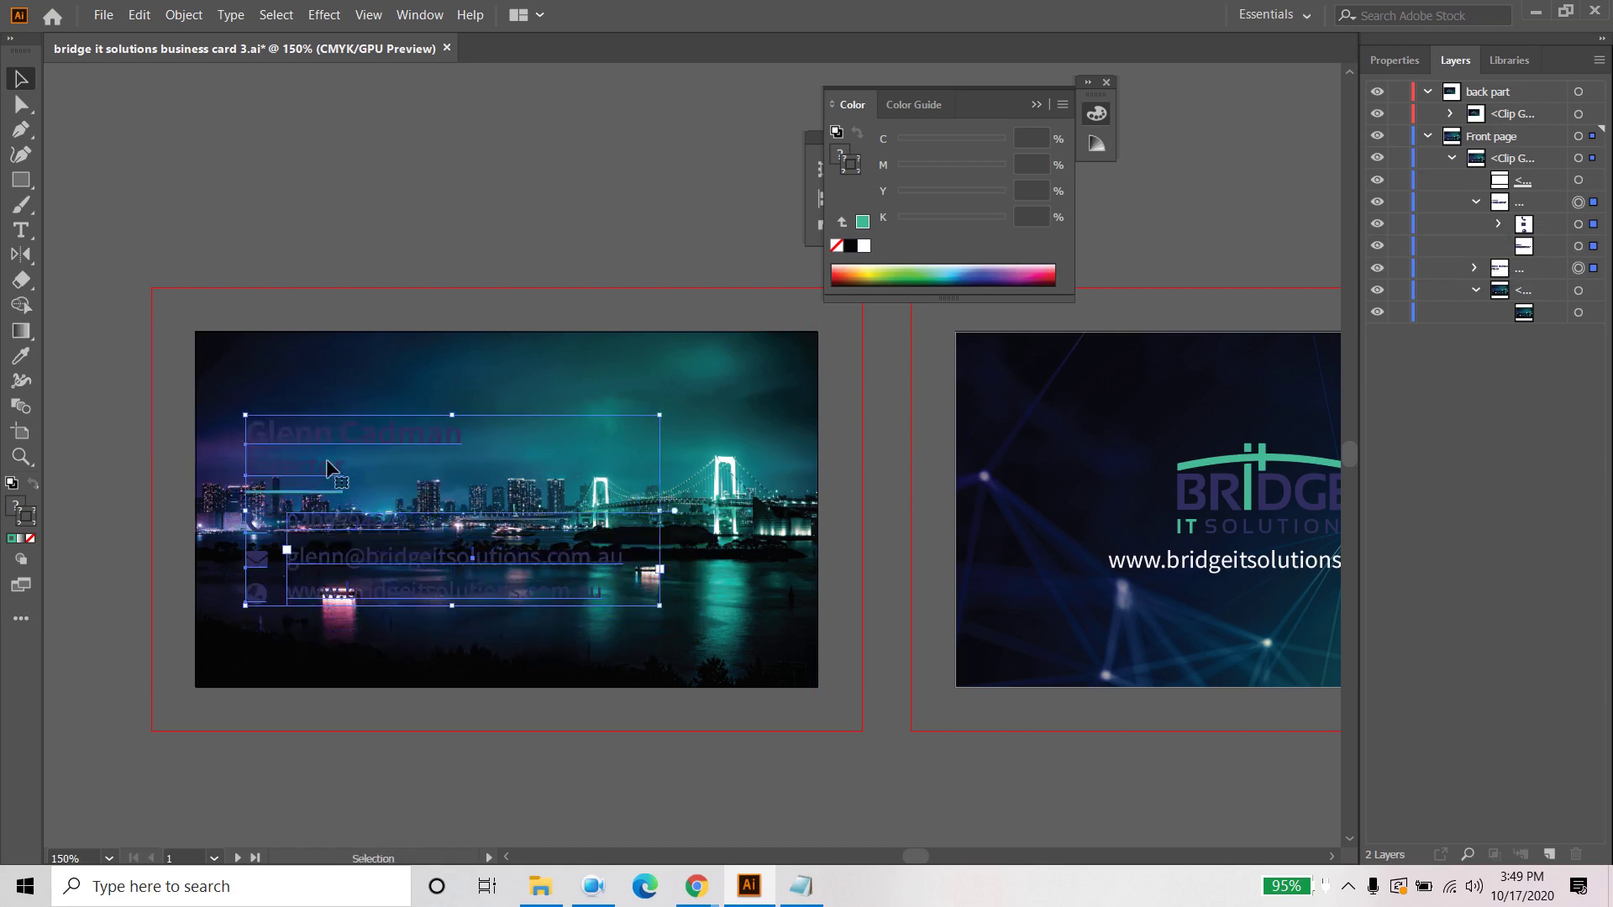
click(462, 791)
click(318, 571)
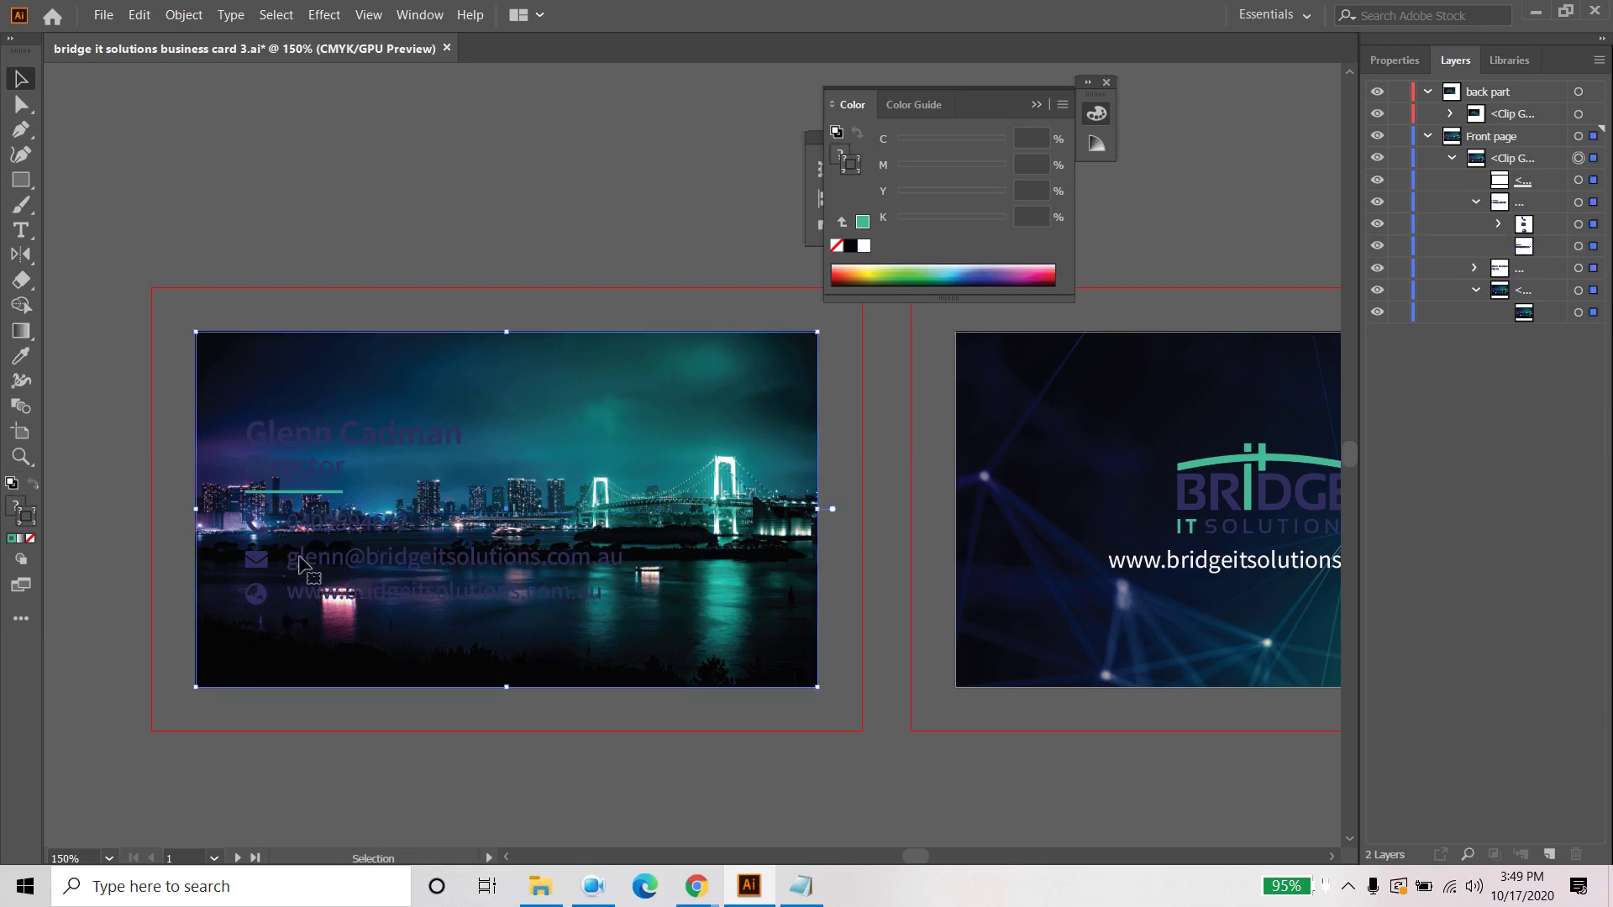
Step: Change the fill of the name and the job title on the front card to white
click(1476, 268)
click(1594, 335)
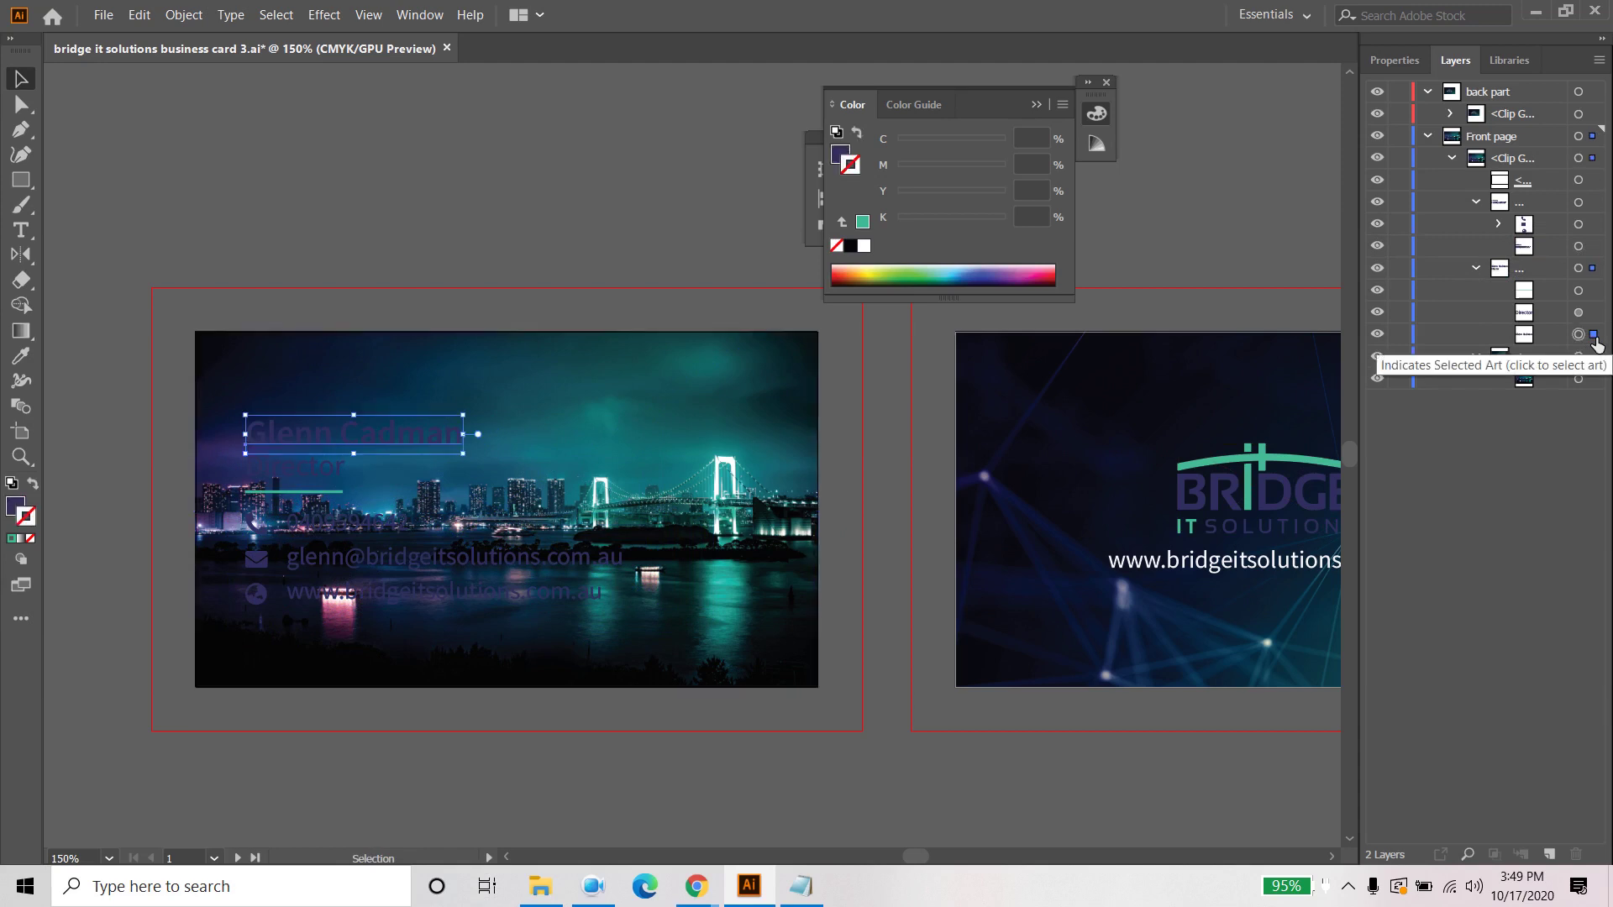
click(15, 509)
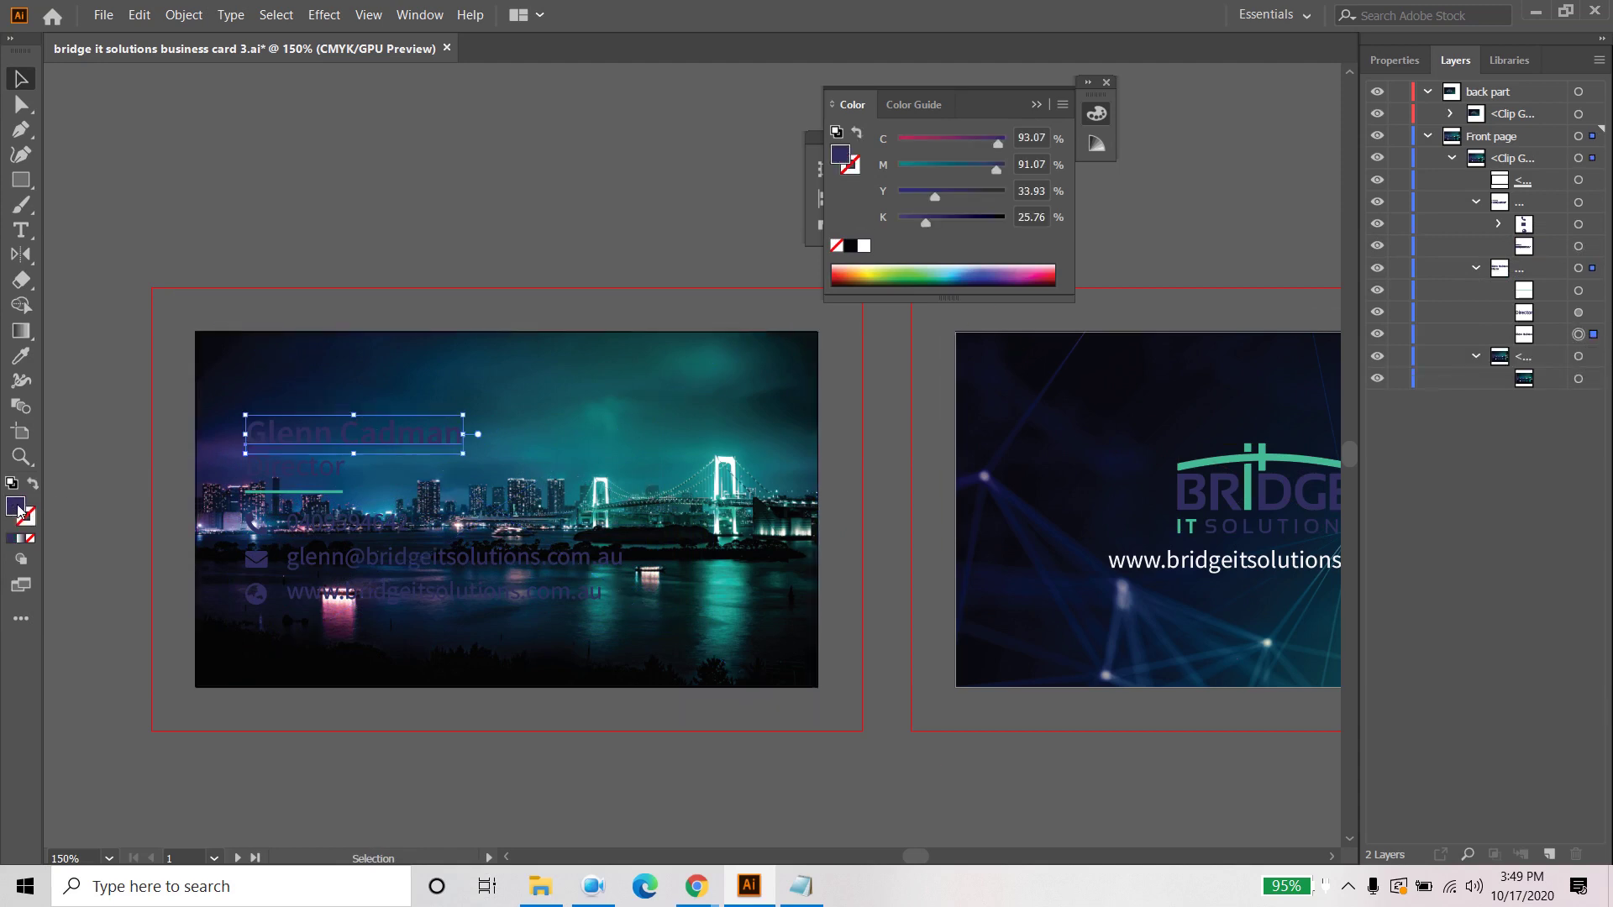
click(865, 246)
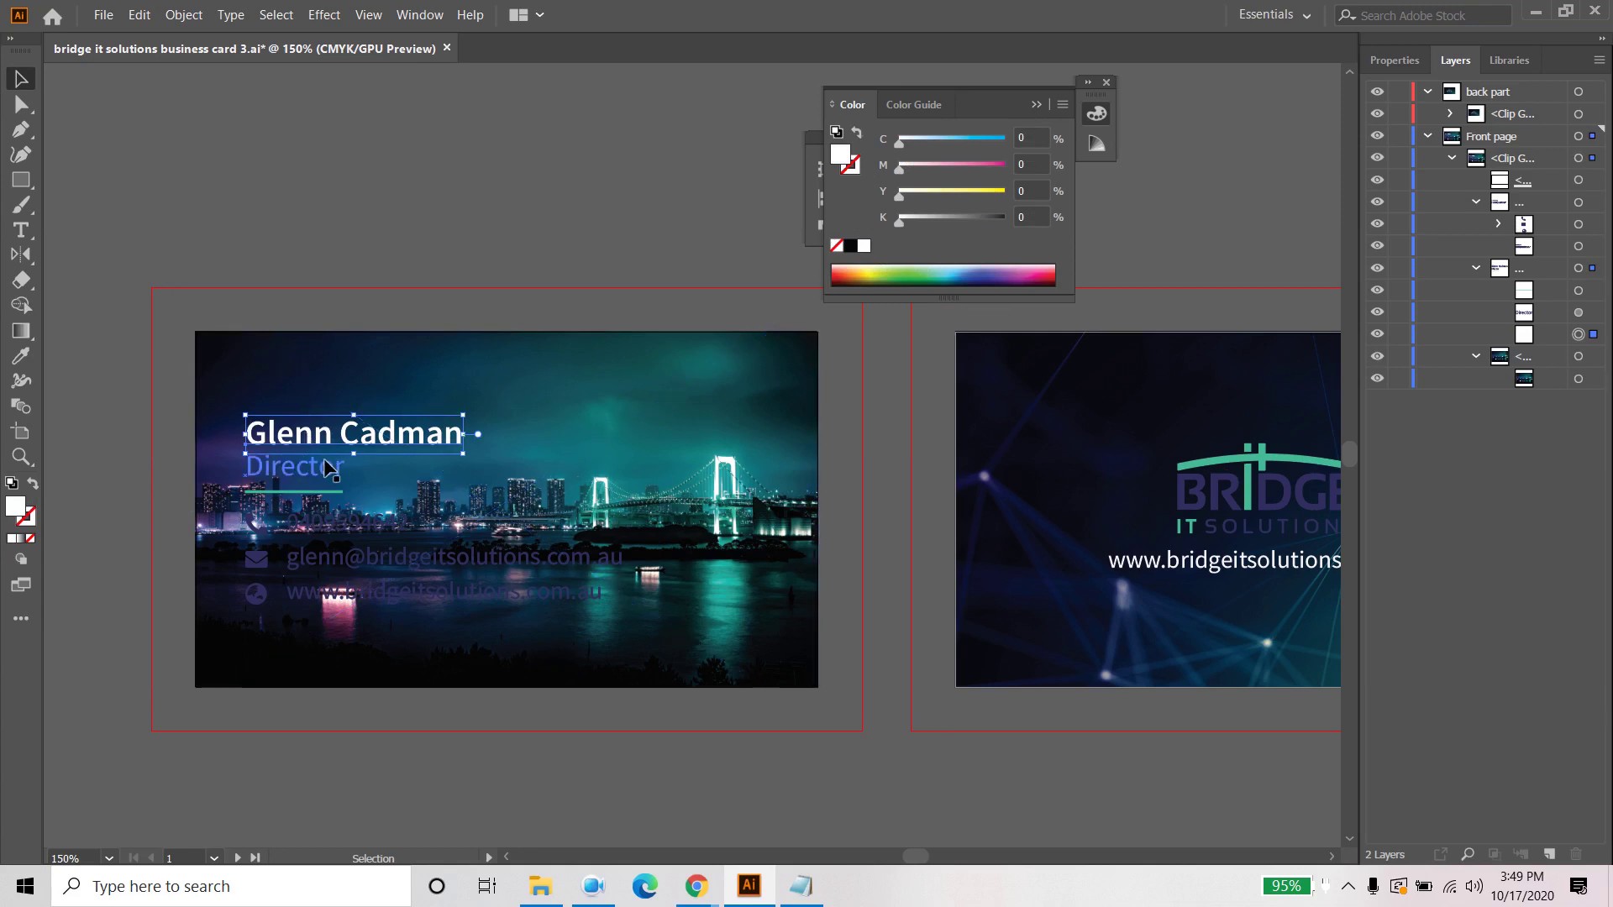
click(311, 479)
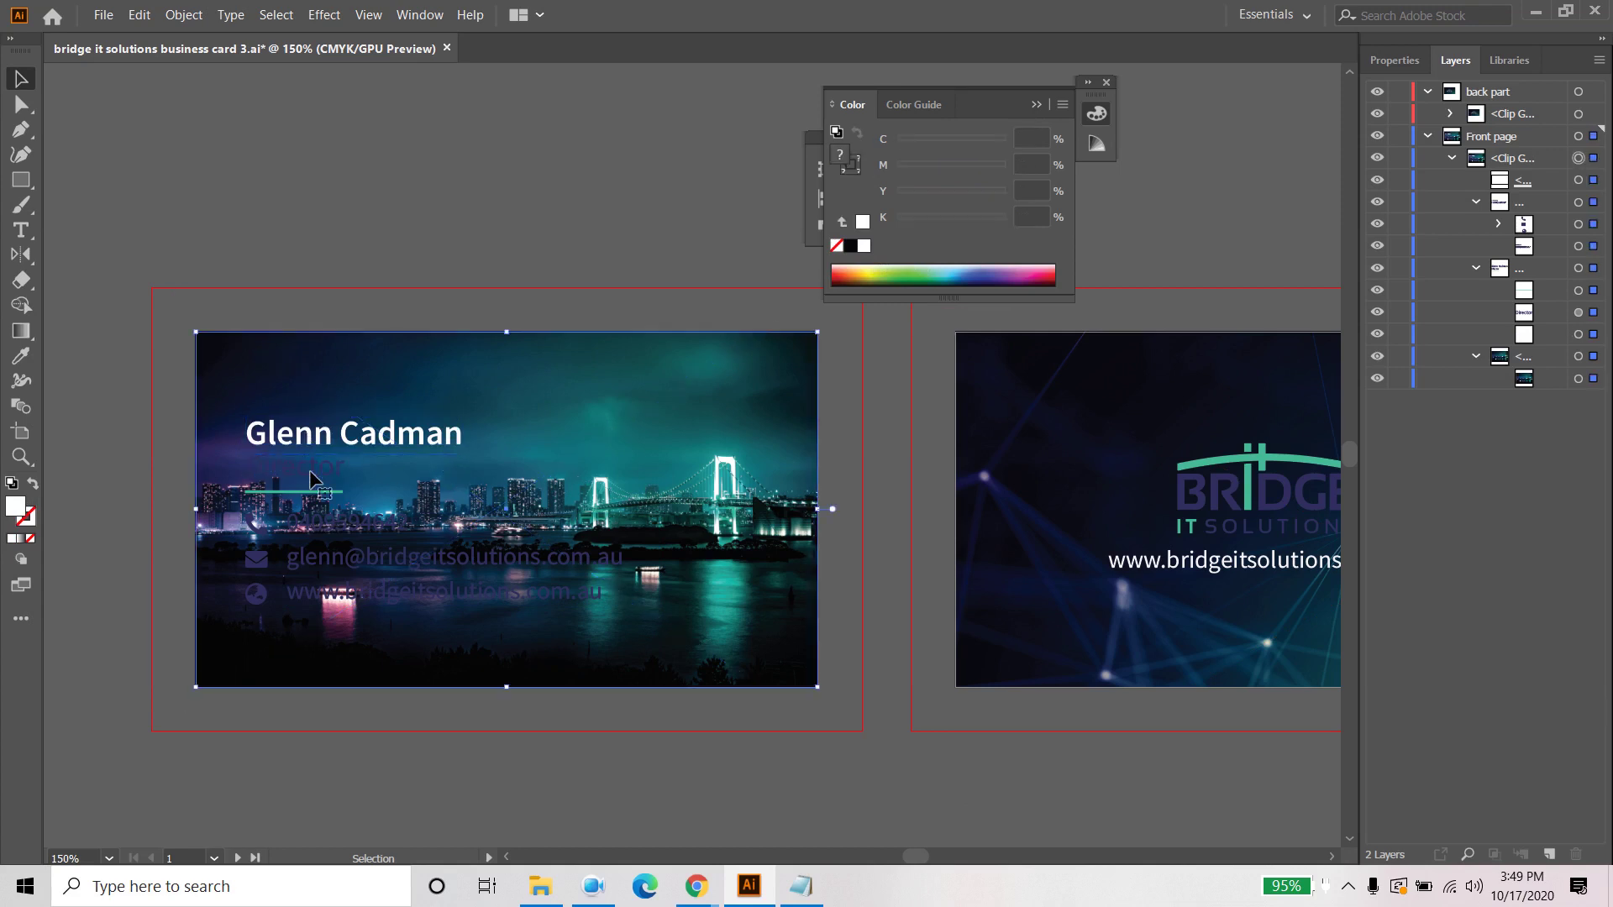
click(1595, 314)
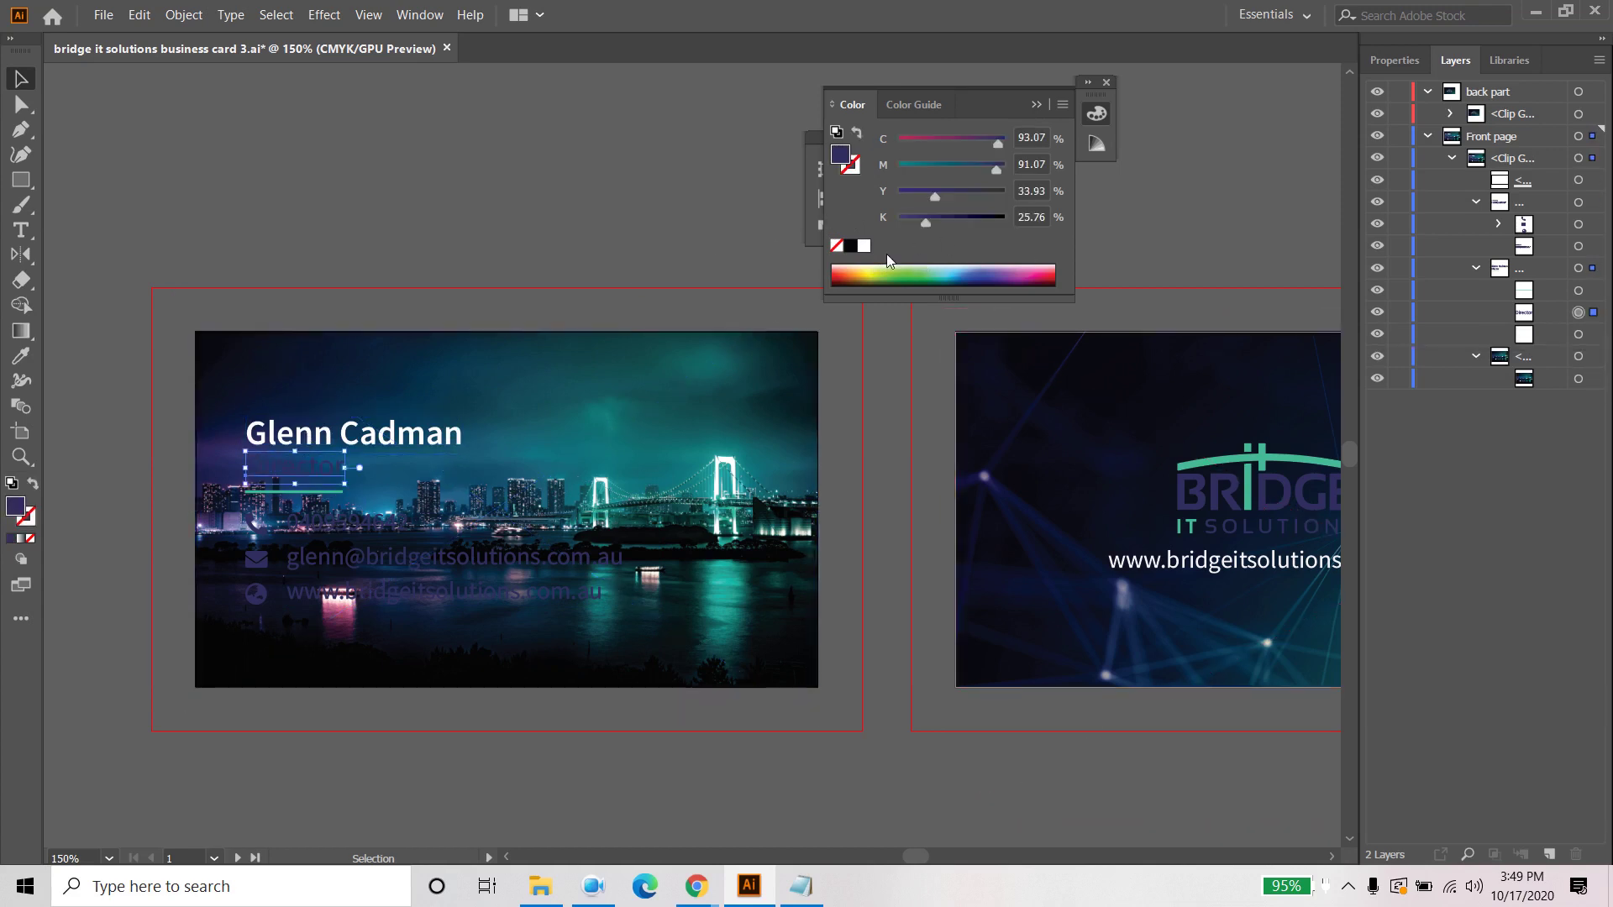
click(863, 246)
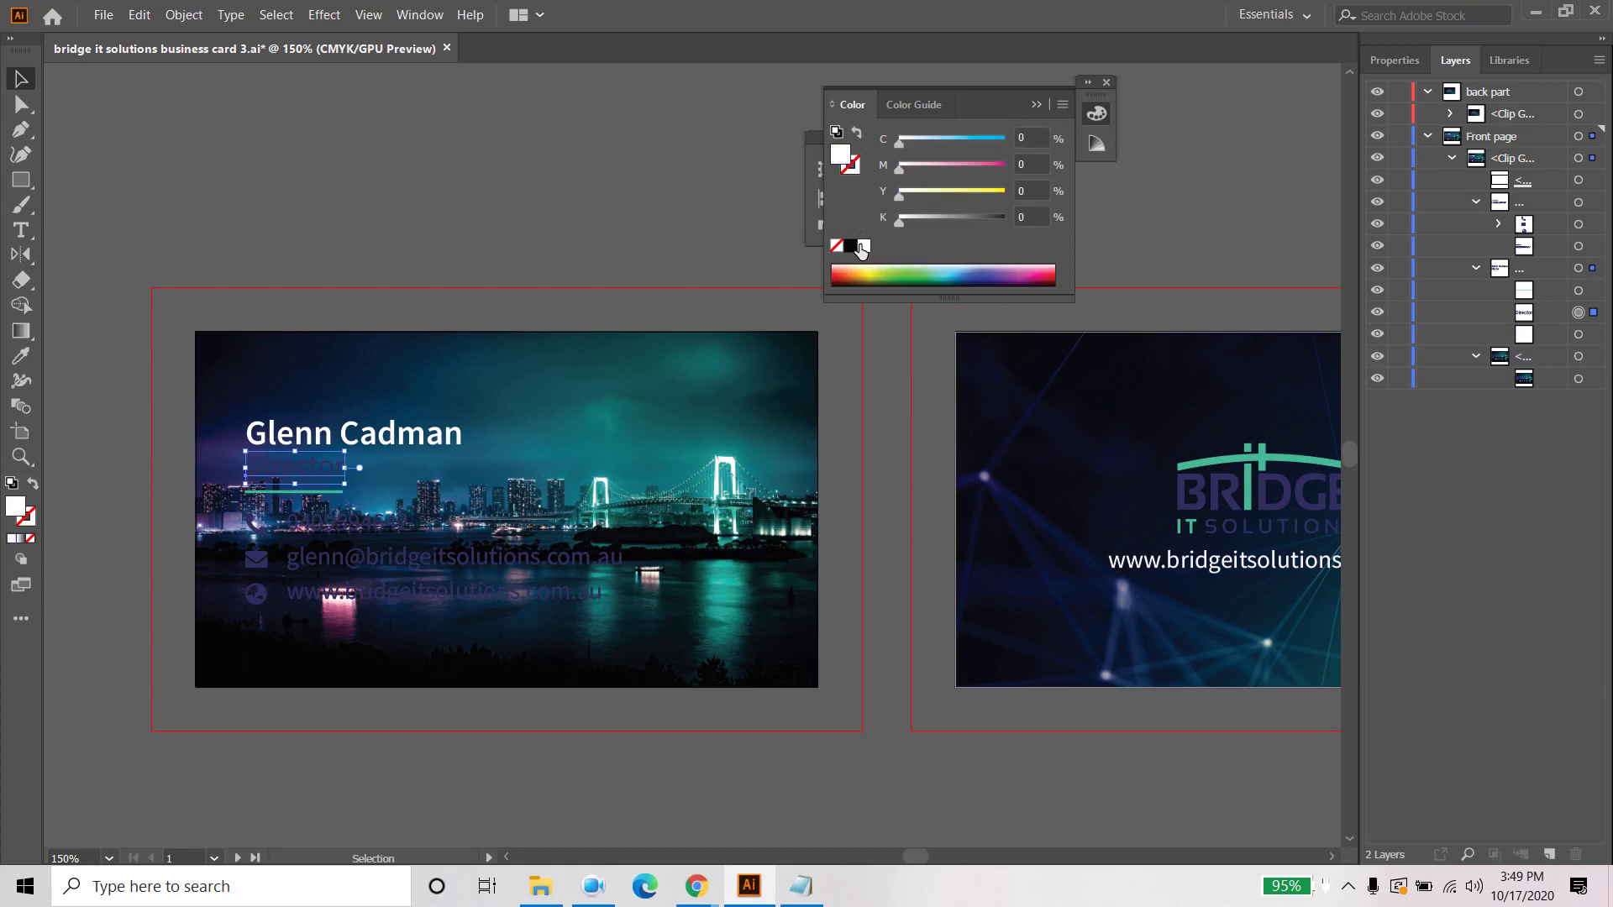
click(1594, 334)
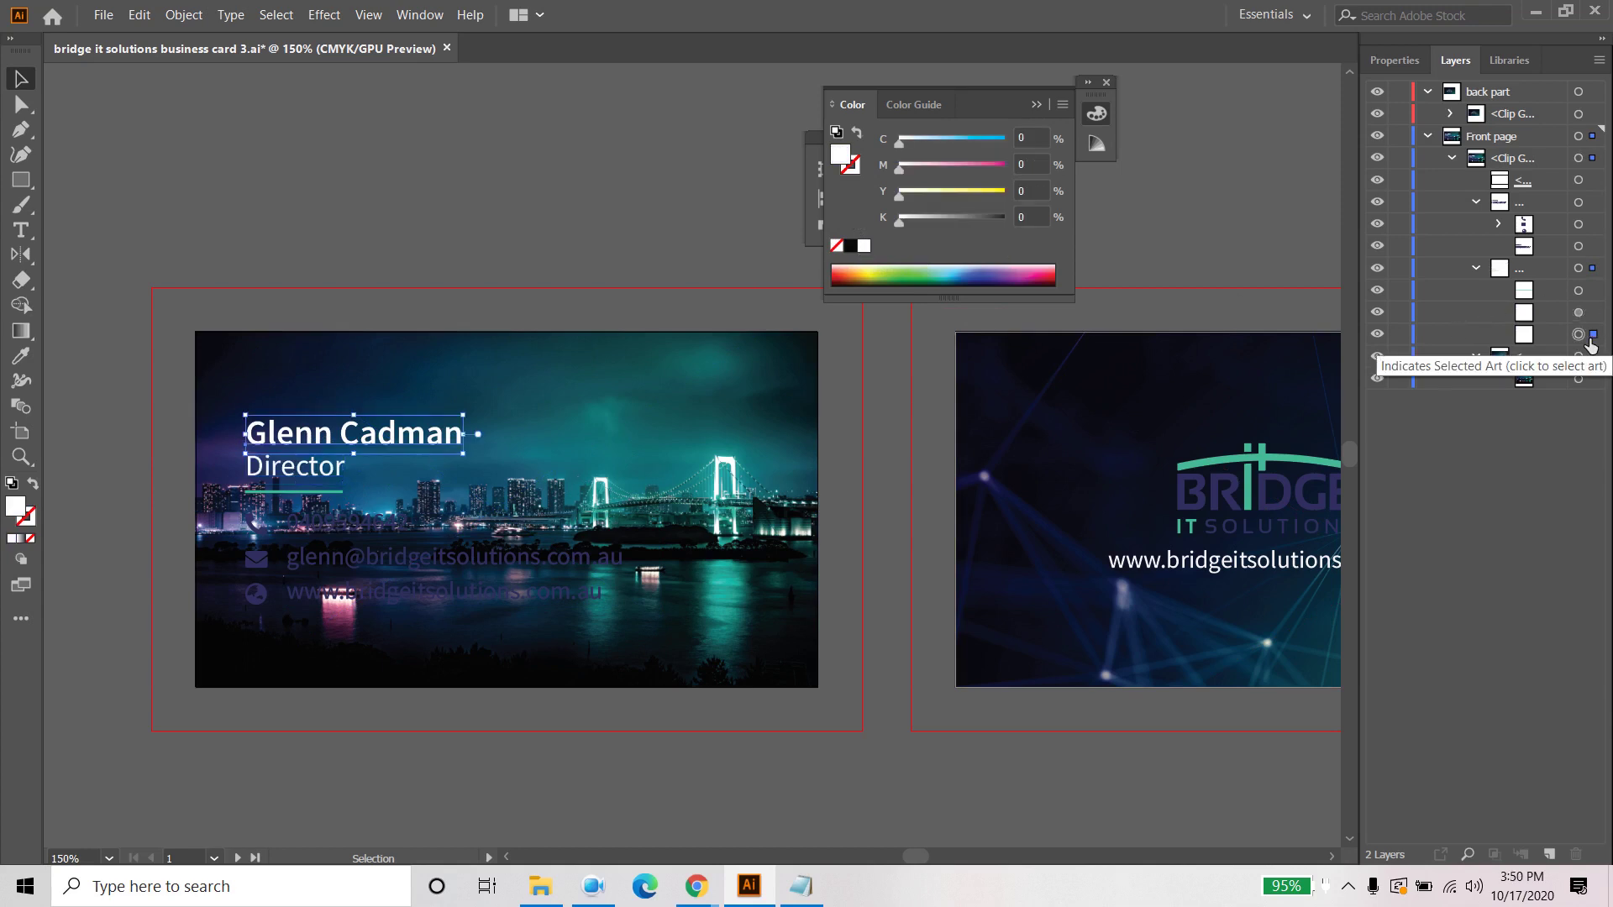
Step: Change the fill of the contact details text and its three icons on the front card to white
click(1597, 247)
click(864, 246)
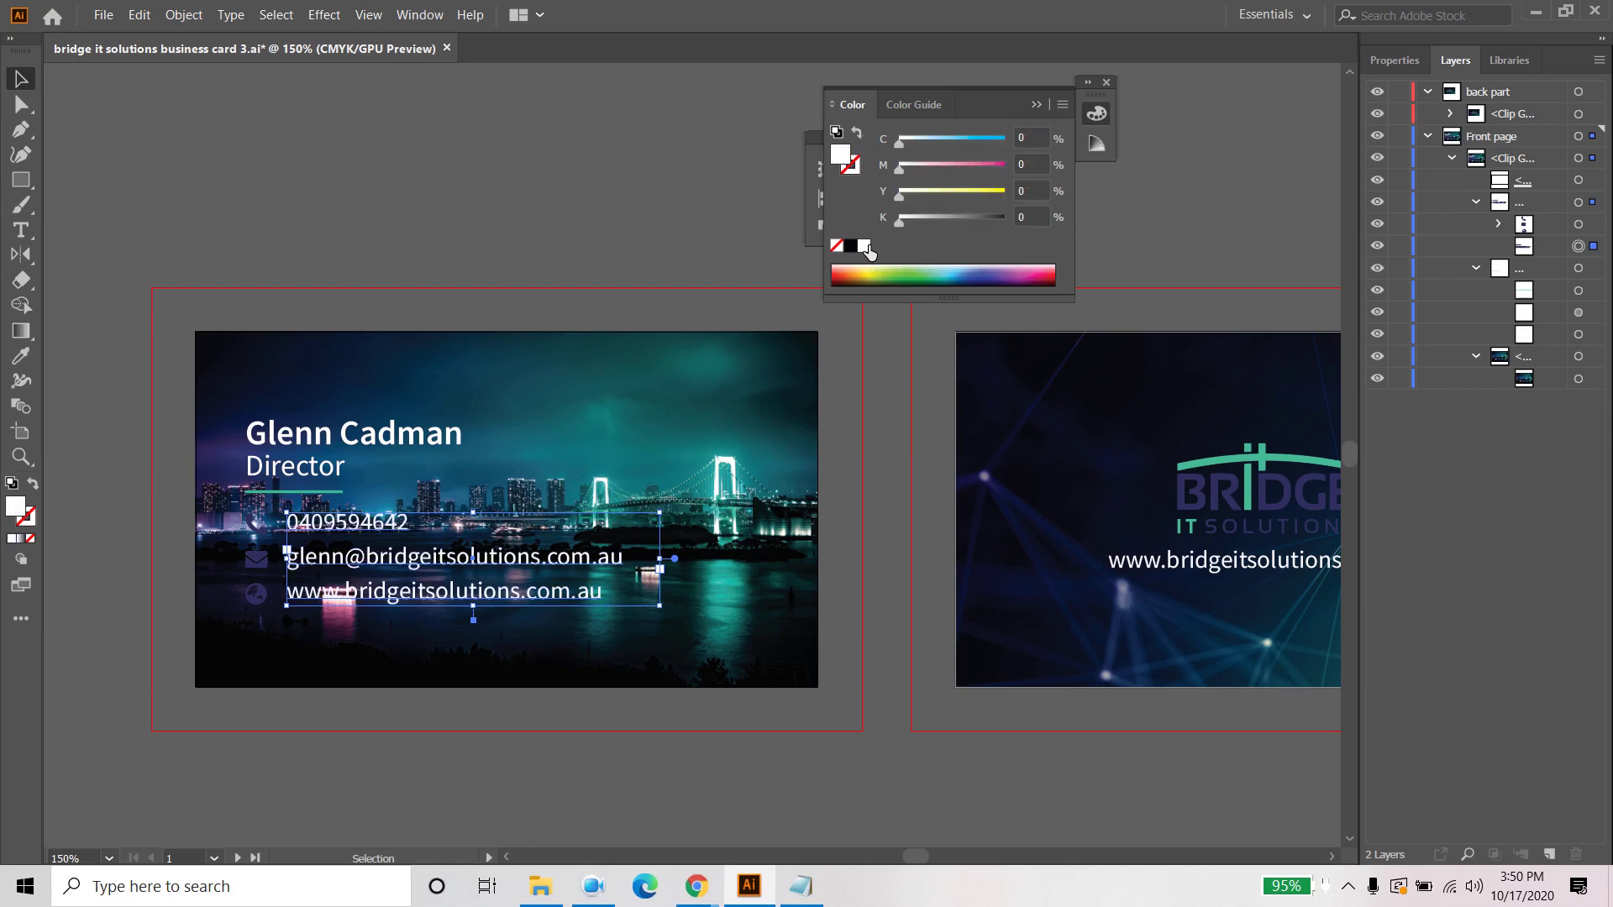
click(263, 535)
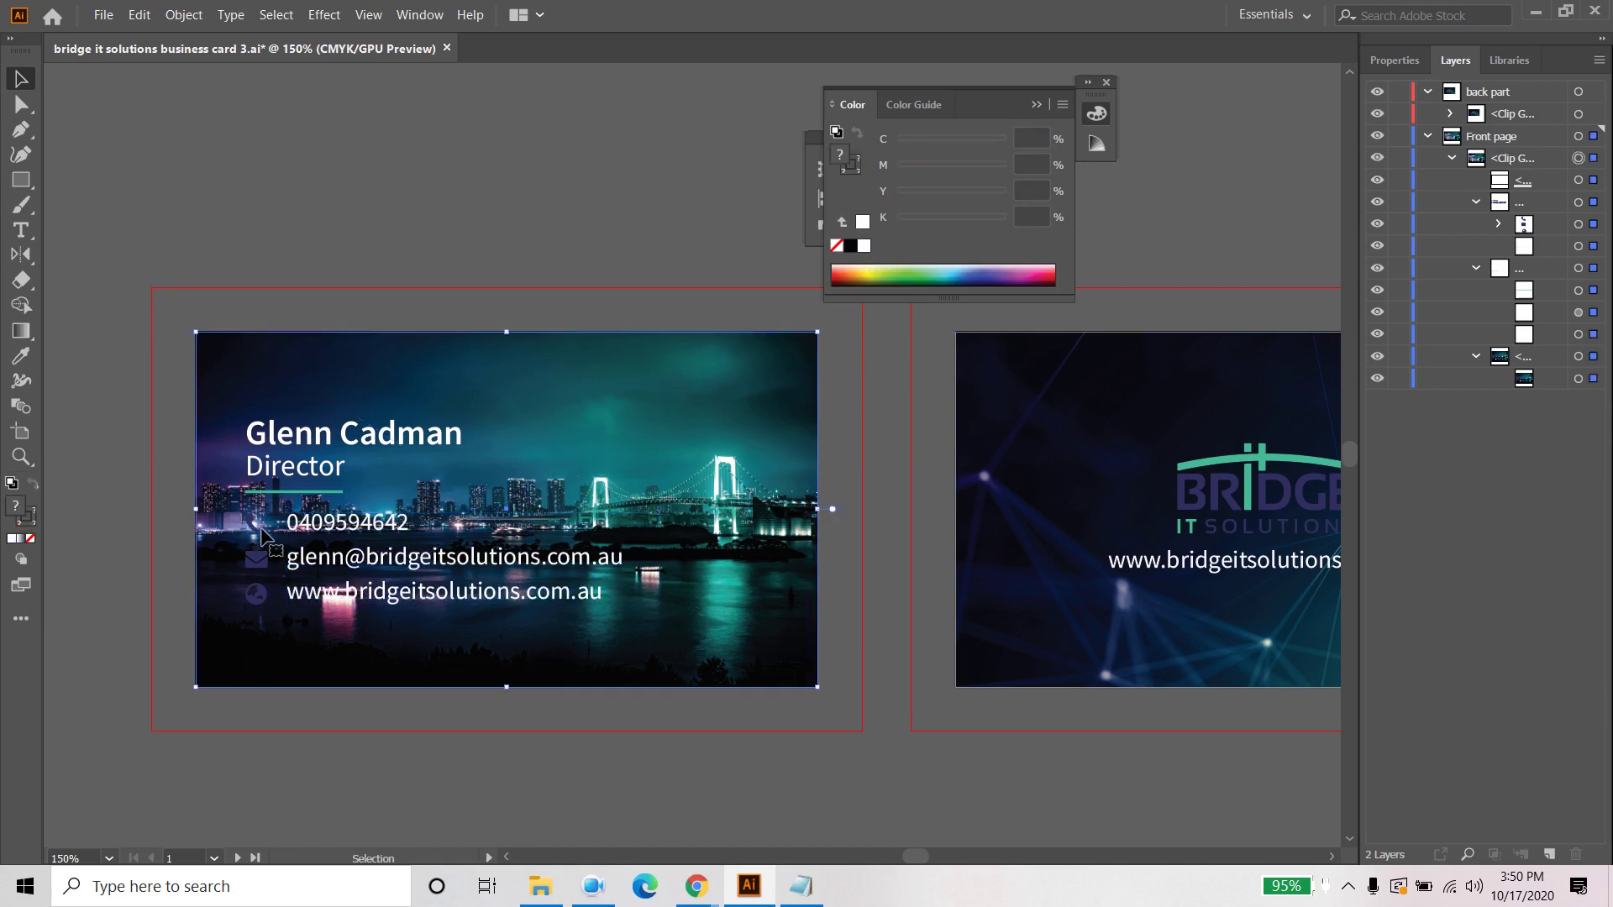
click(1580, 224)
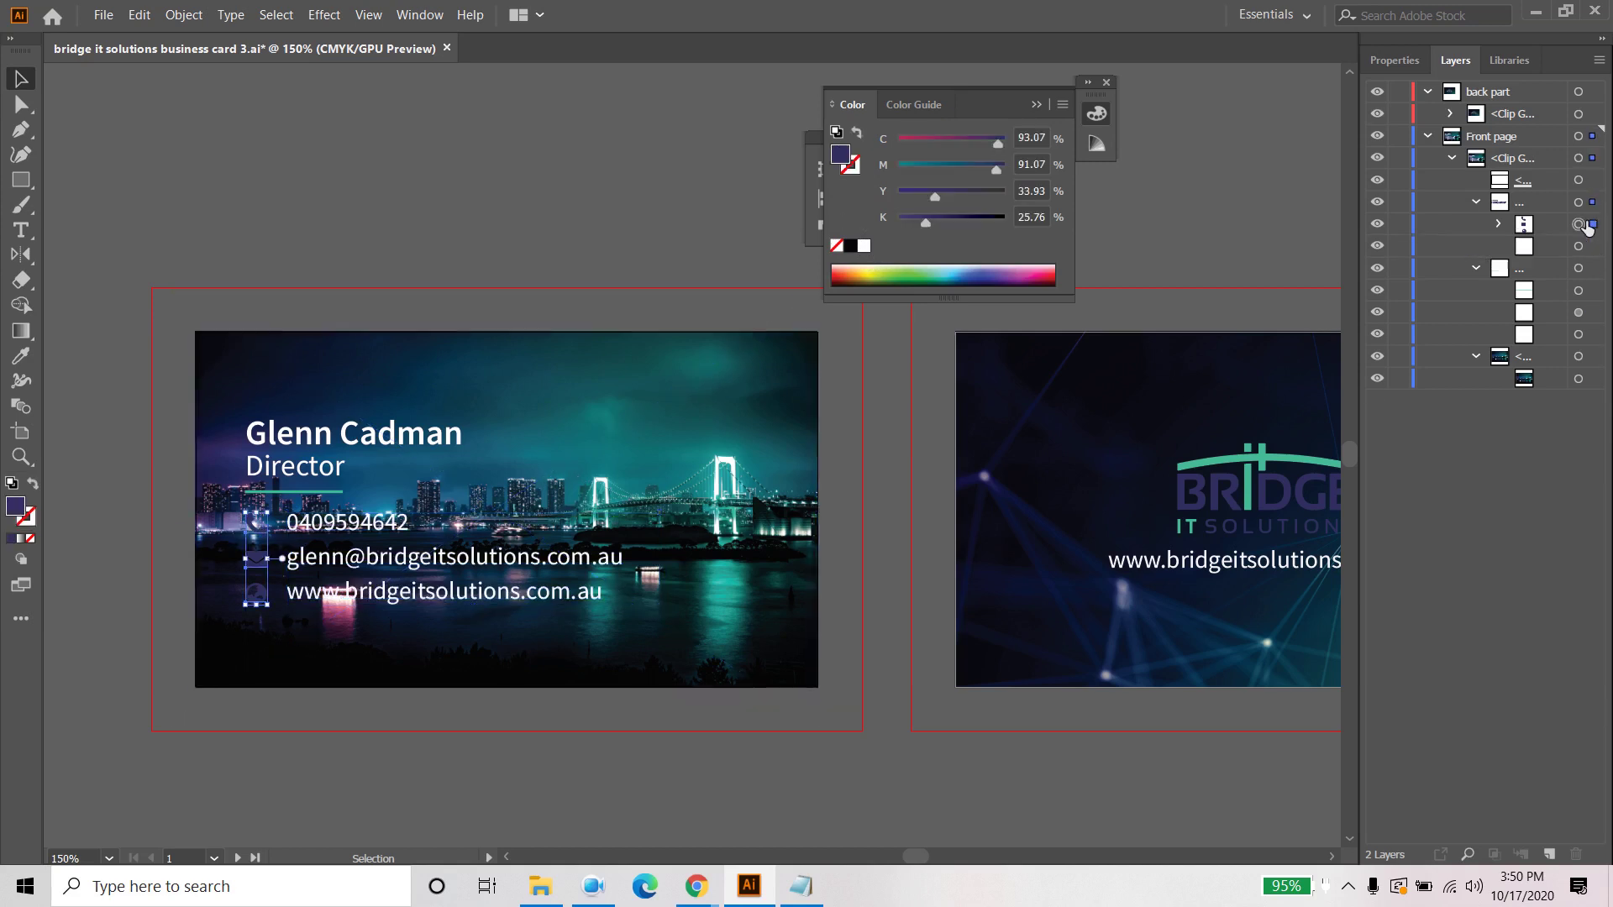
click(864, 246)
click(247, 198)
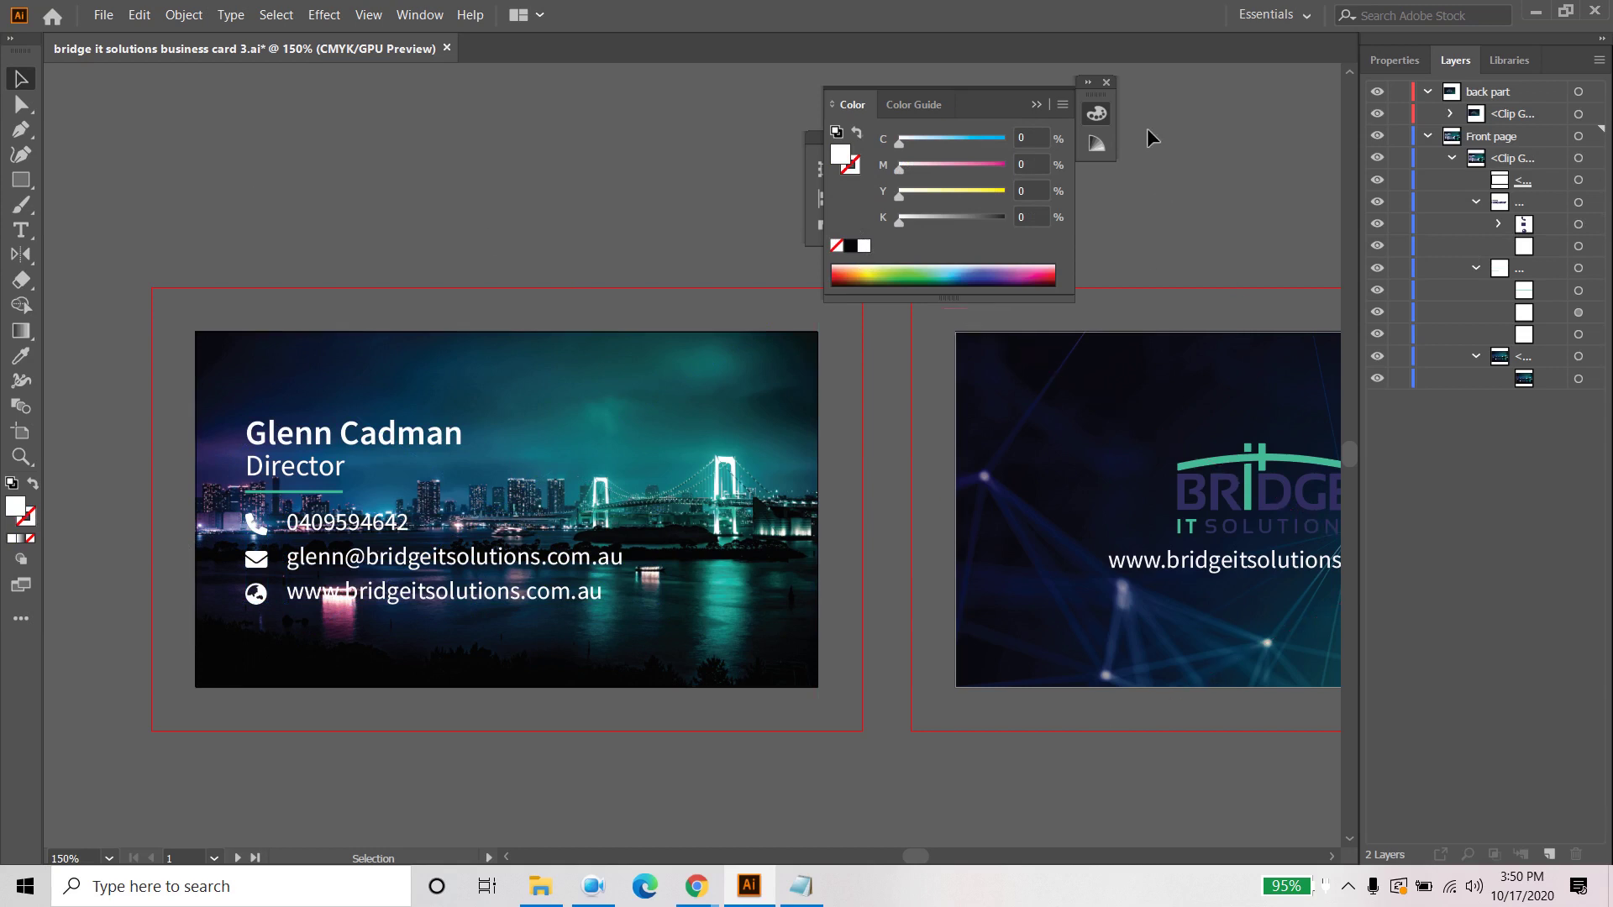
click(1037, 105)
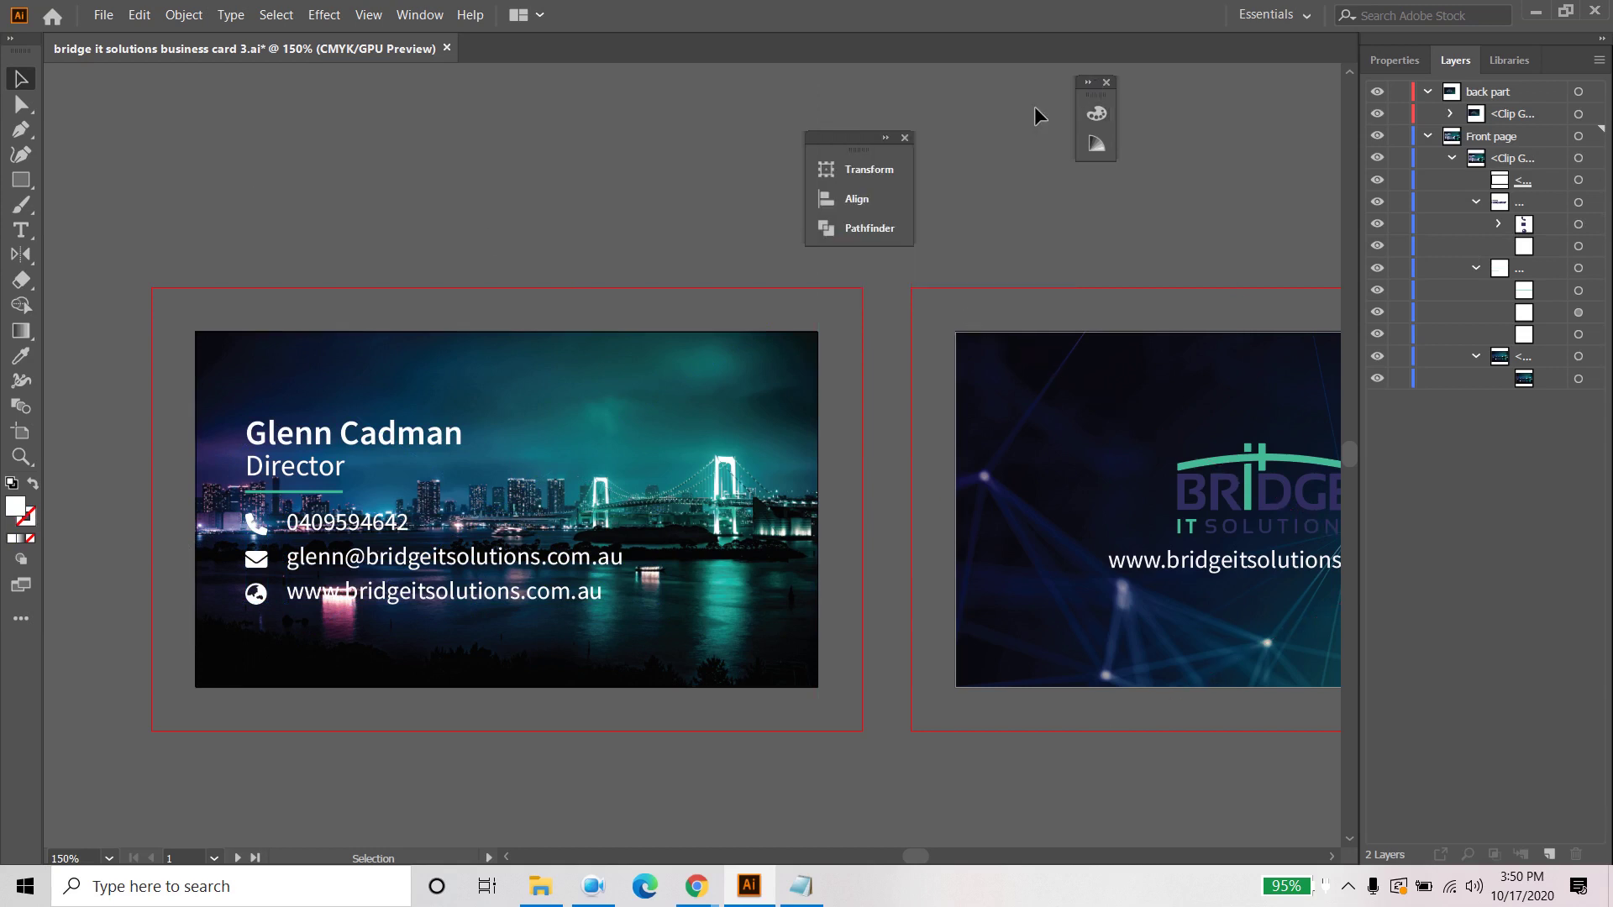
Step: Select the skyline photo's clip group on the front card and open the list of effects for it
click(1580, 378)
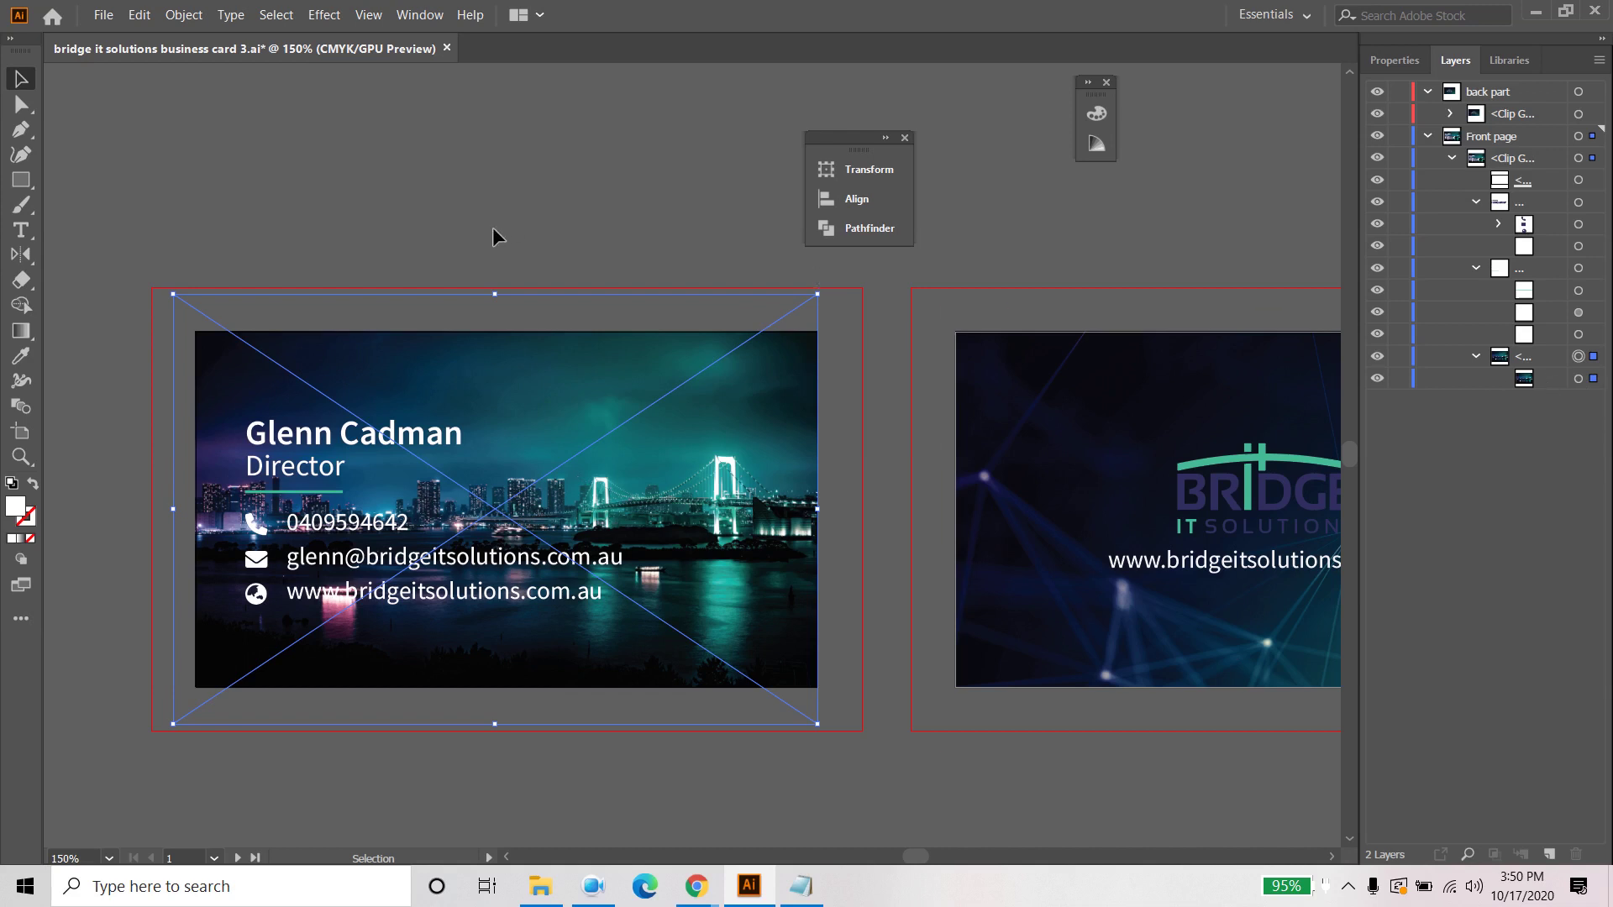
click(1394, 60)
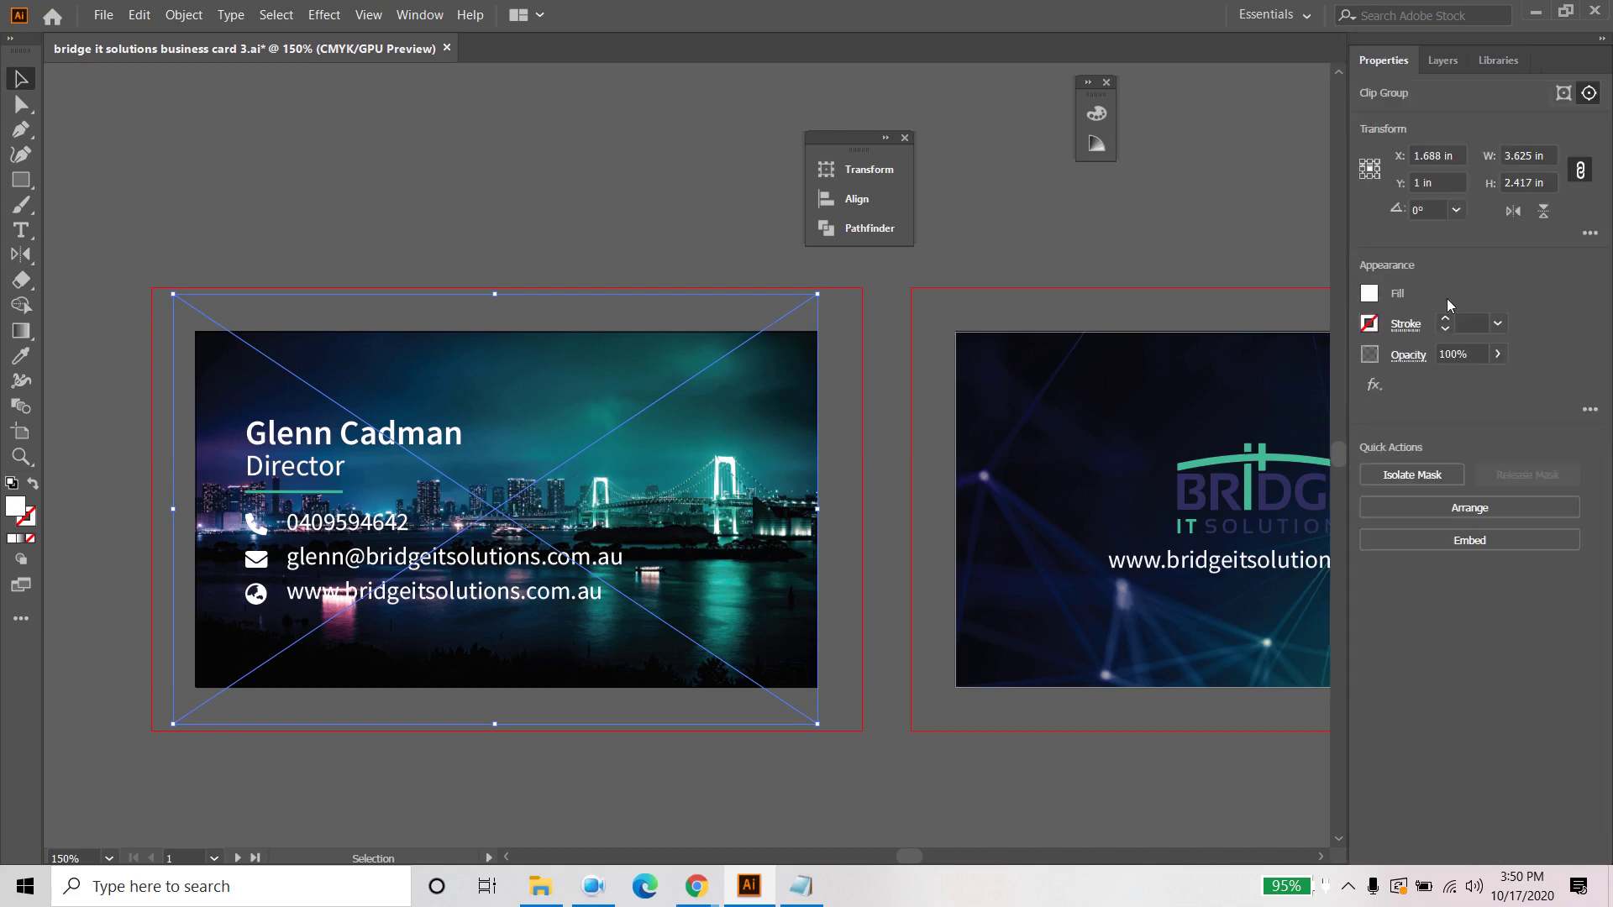
click(1374, 385)
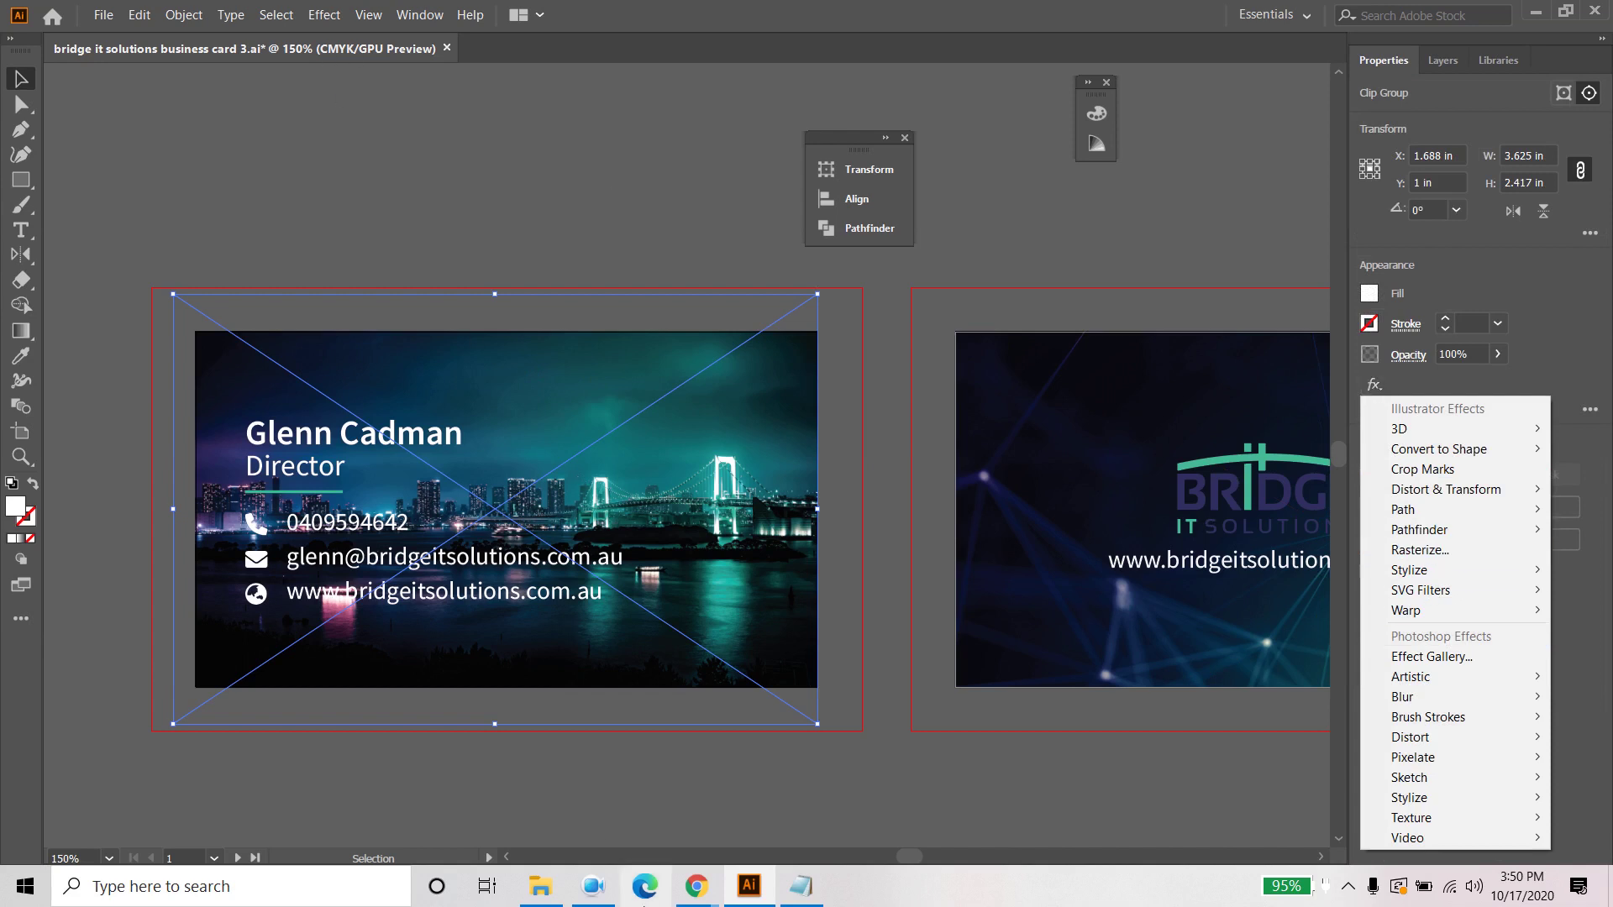
Step: Switch to the Google Meet call in Chrome, admit the waiting participant, and return to Illustrator
click(696, 886)
click(636, 797)
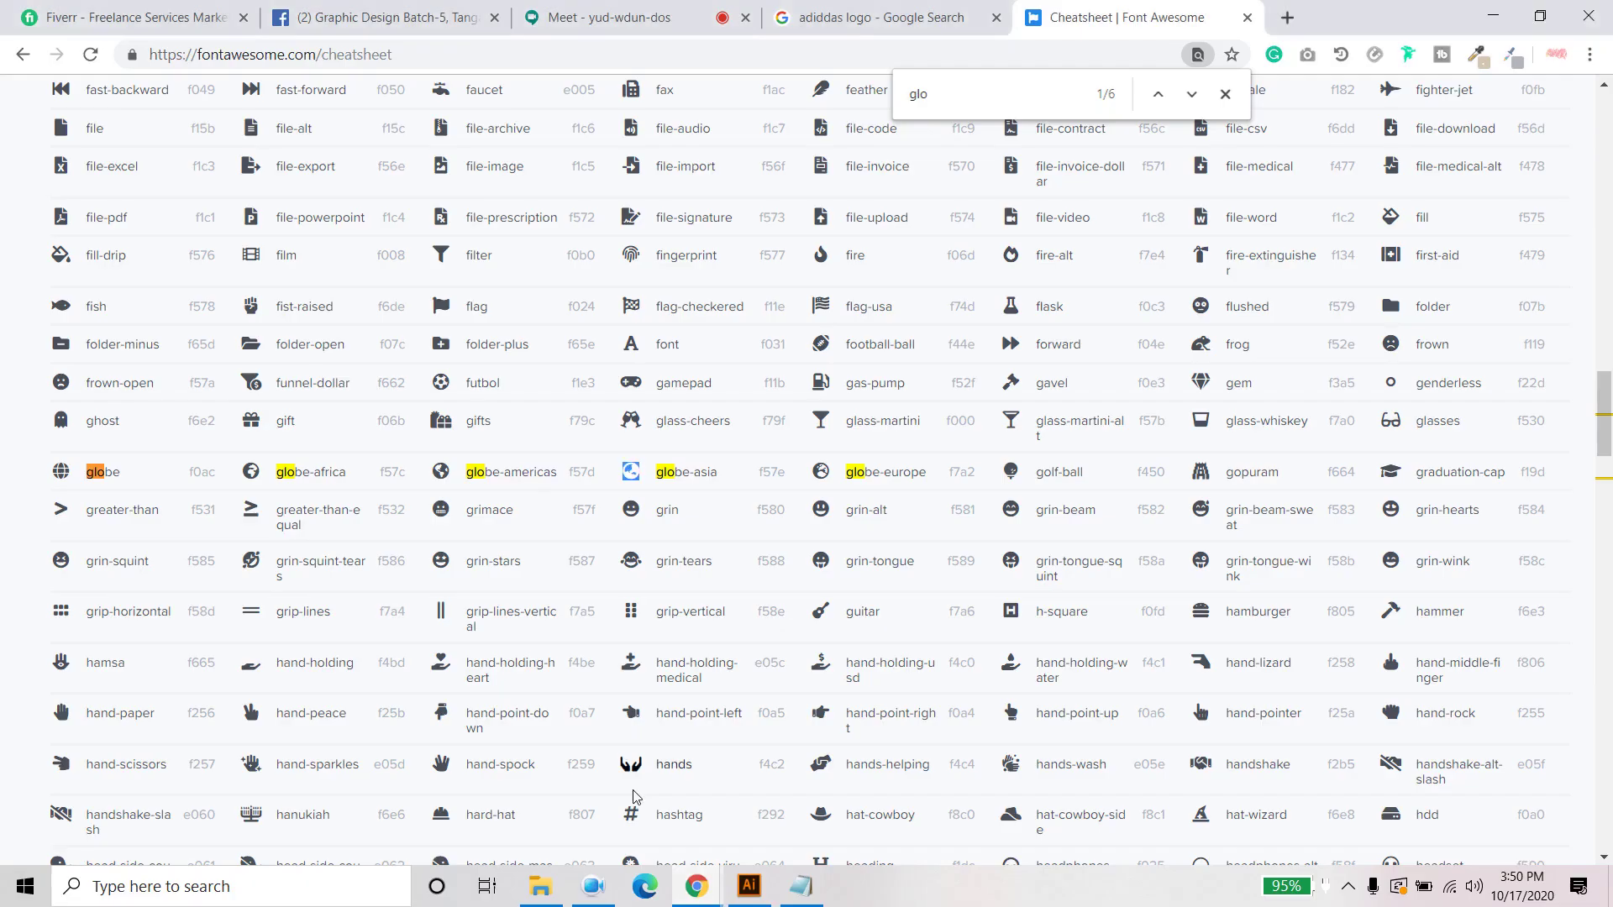
click(628, 18)
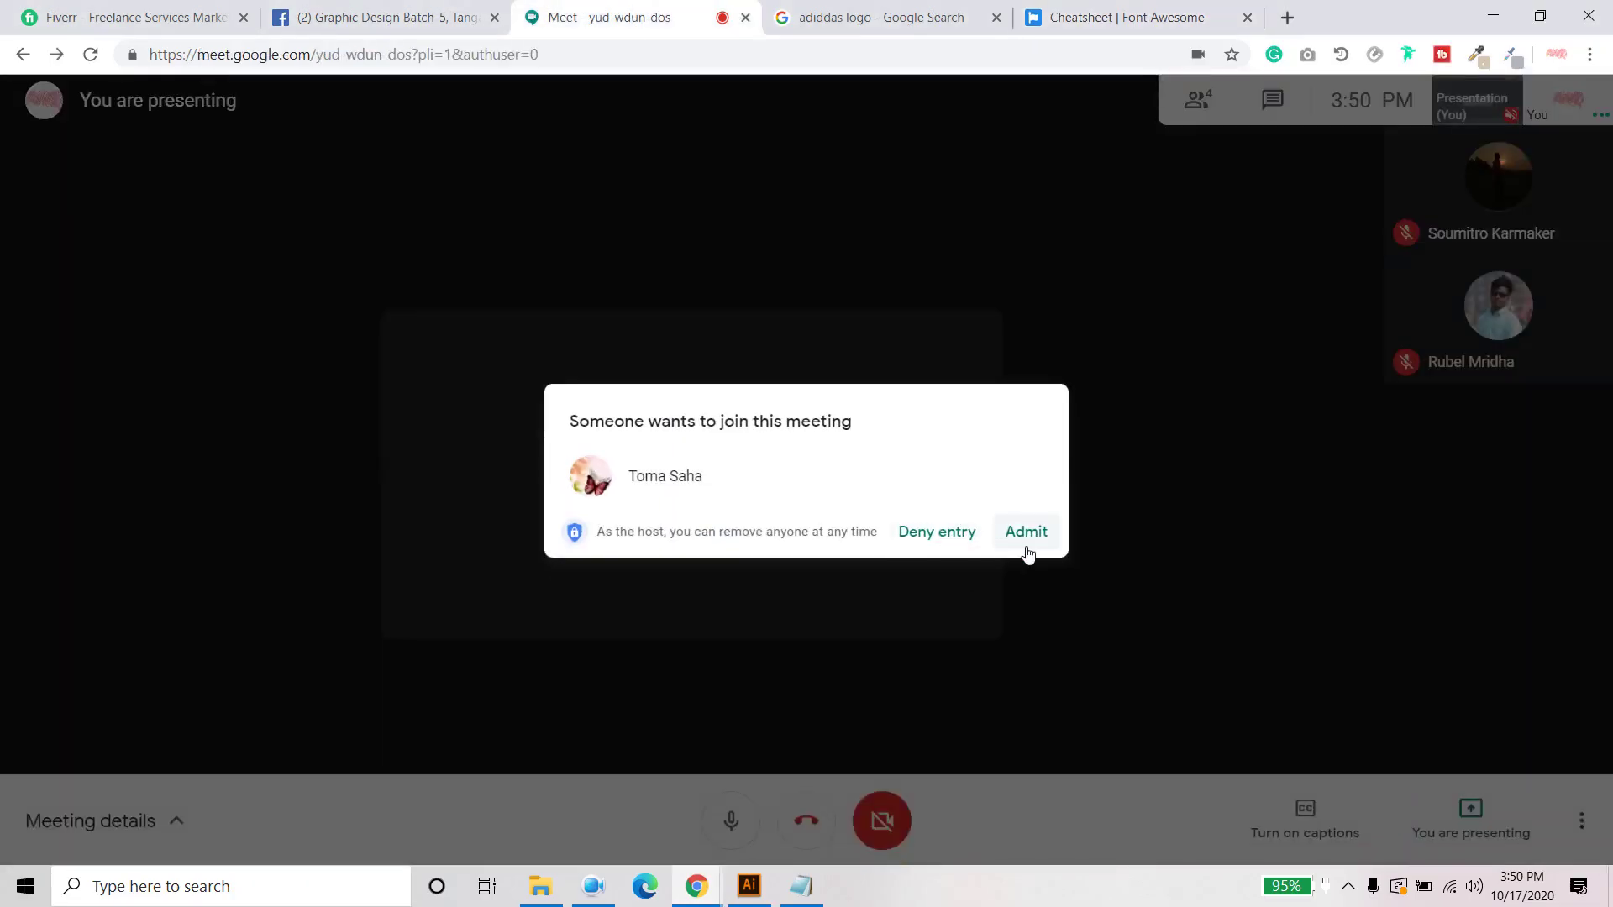
click(1026, 533)
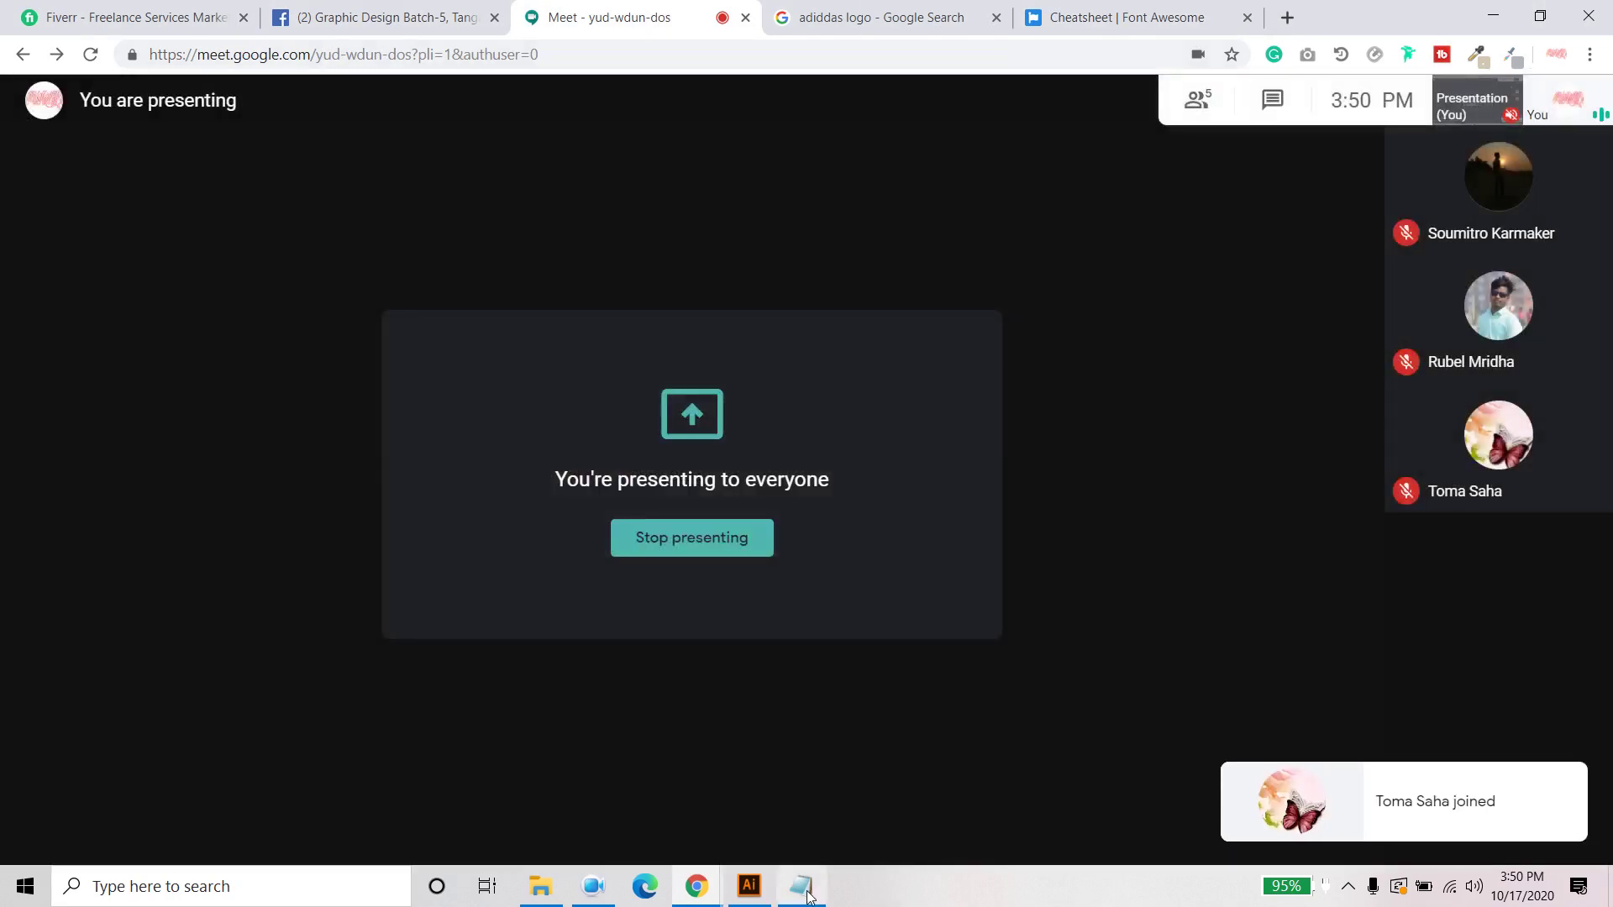
click(749, 887)
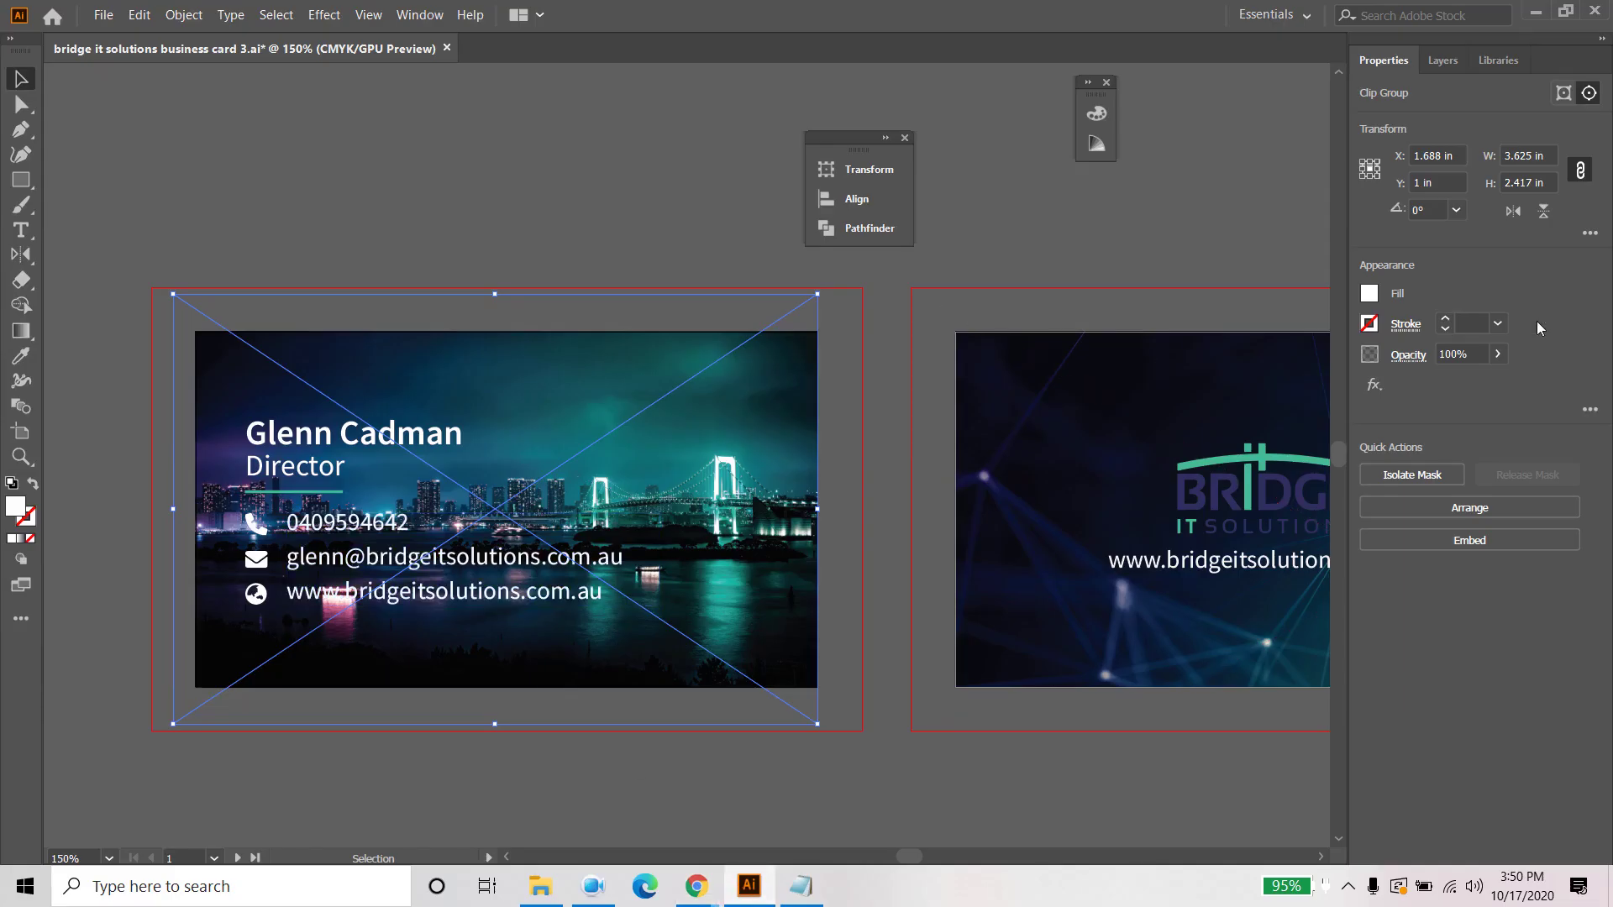
Step: Apply a Gaussian Blur with a 20-pixel radius to the front card's skyline photo, with preview enabled, and clear the selection
click(1375, 384)
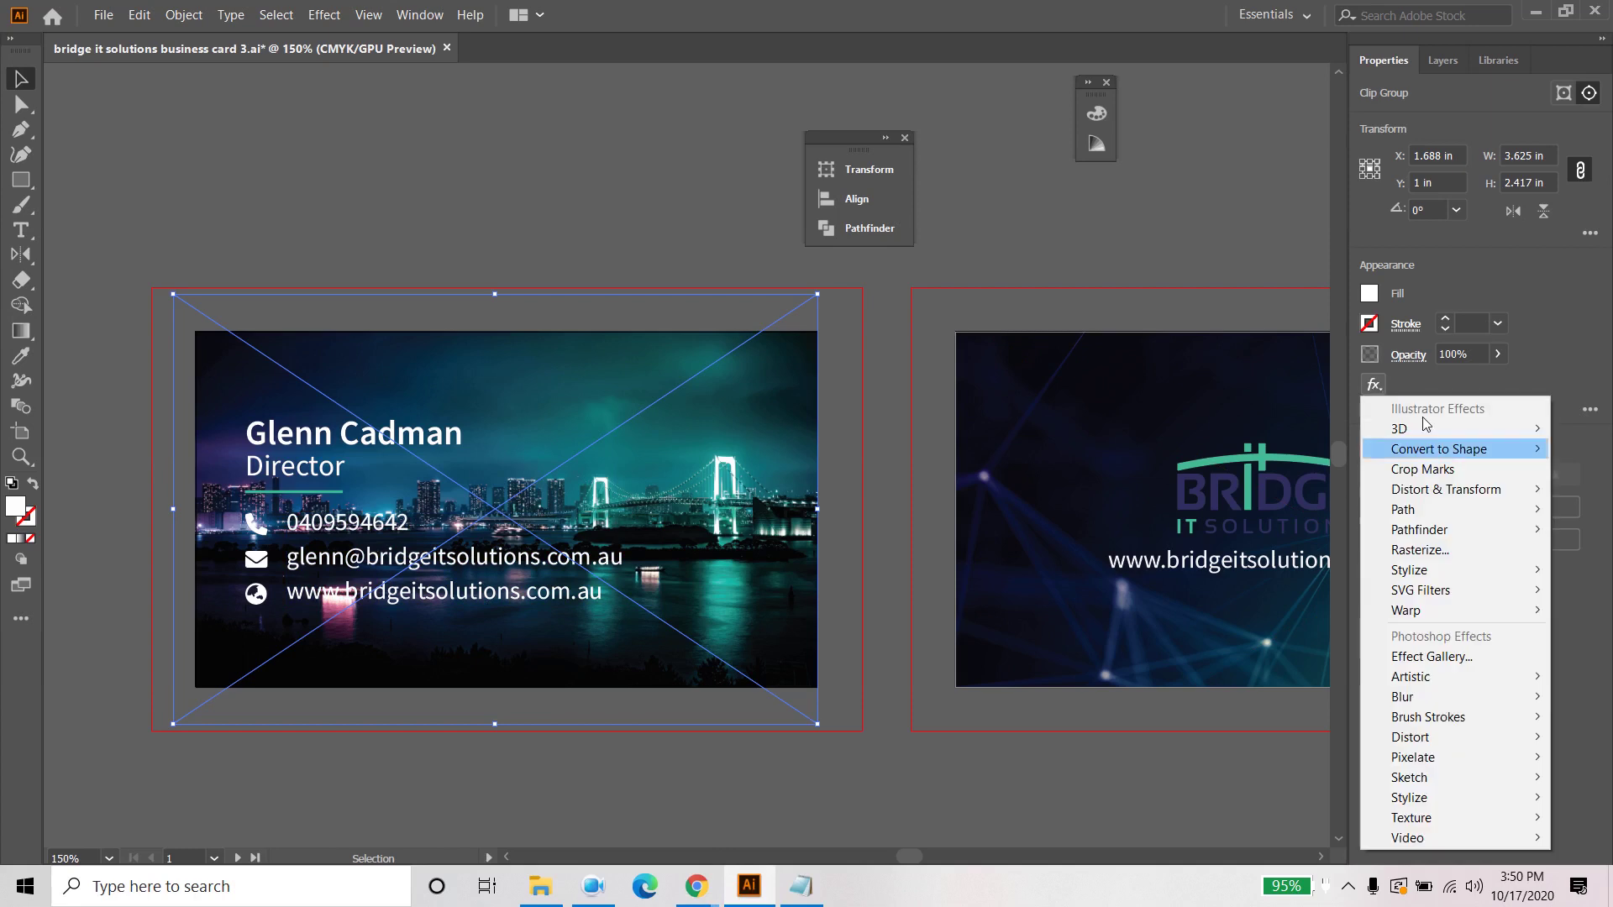
mouse_move(1443, 571)
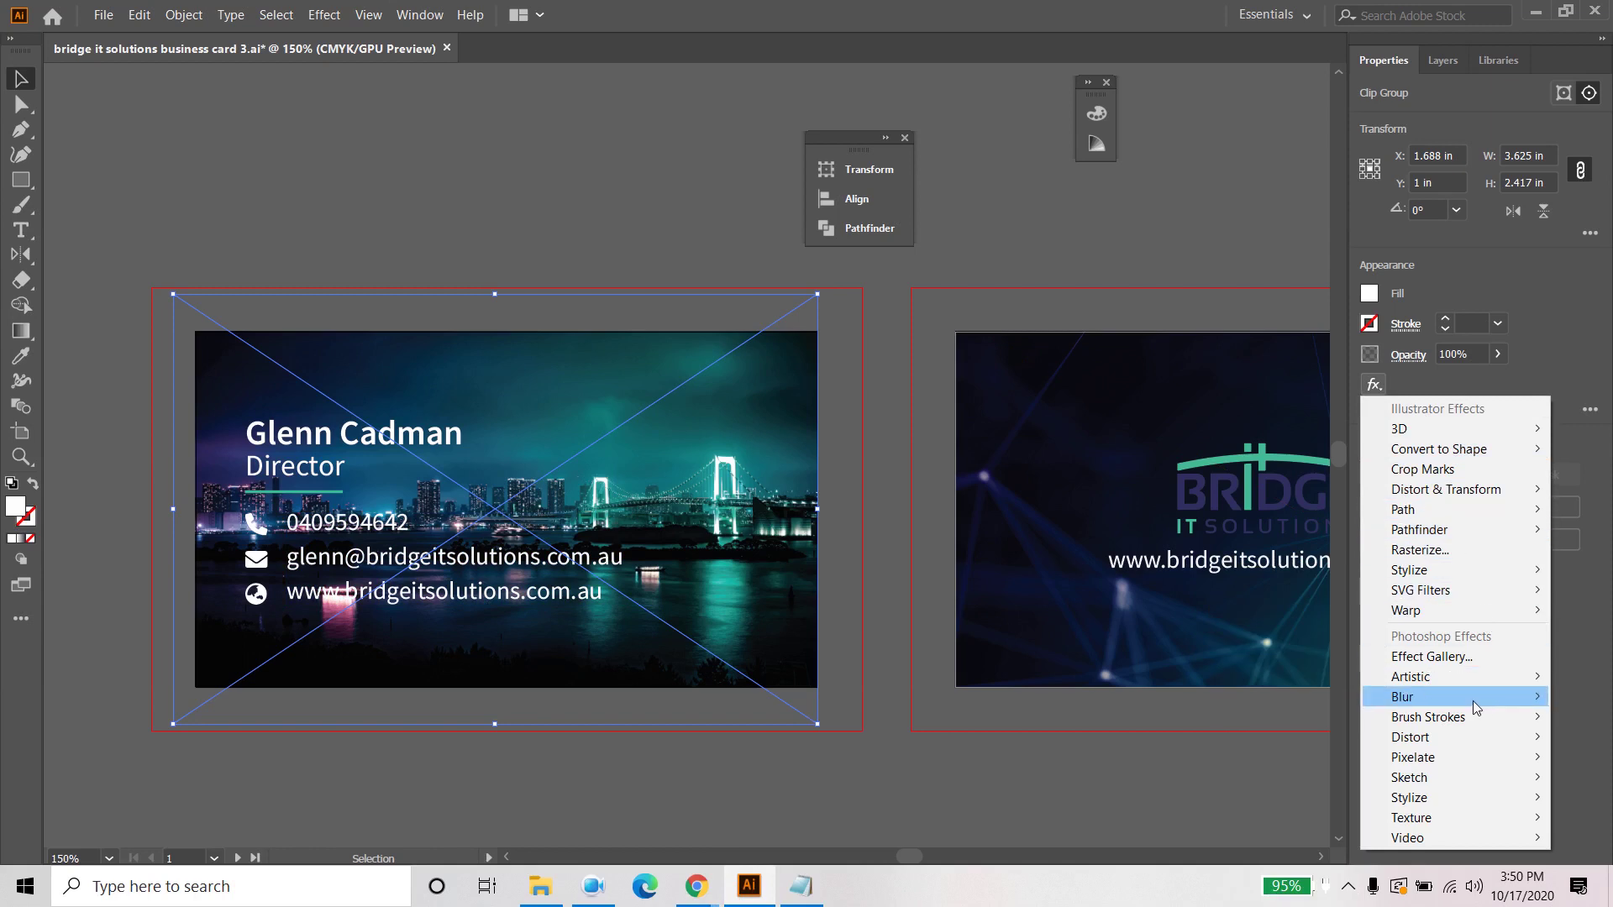
mouse_move(1474, 701)
click(1273, 700)
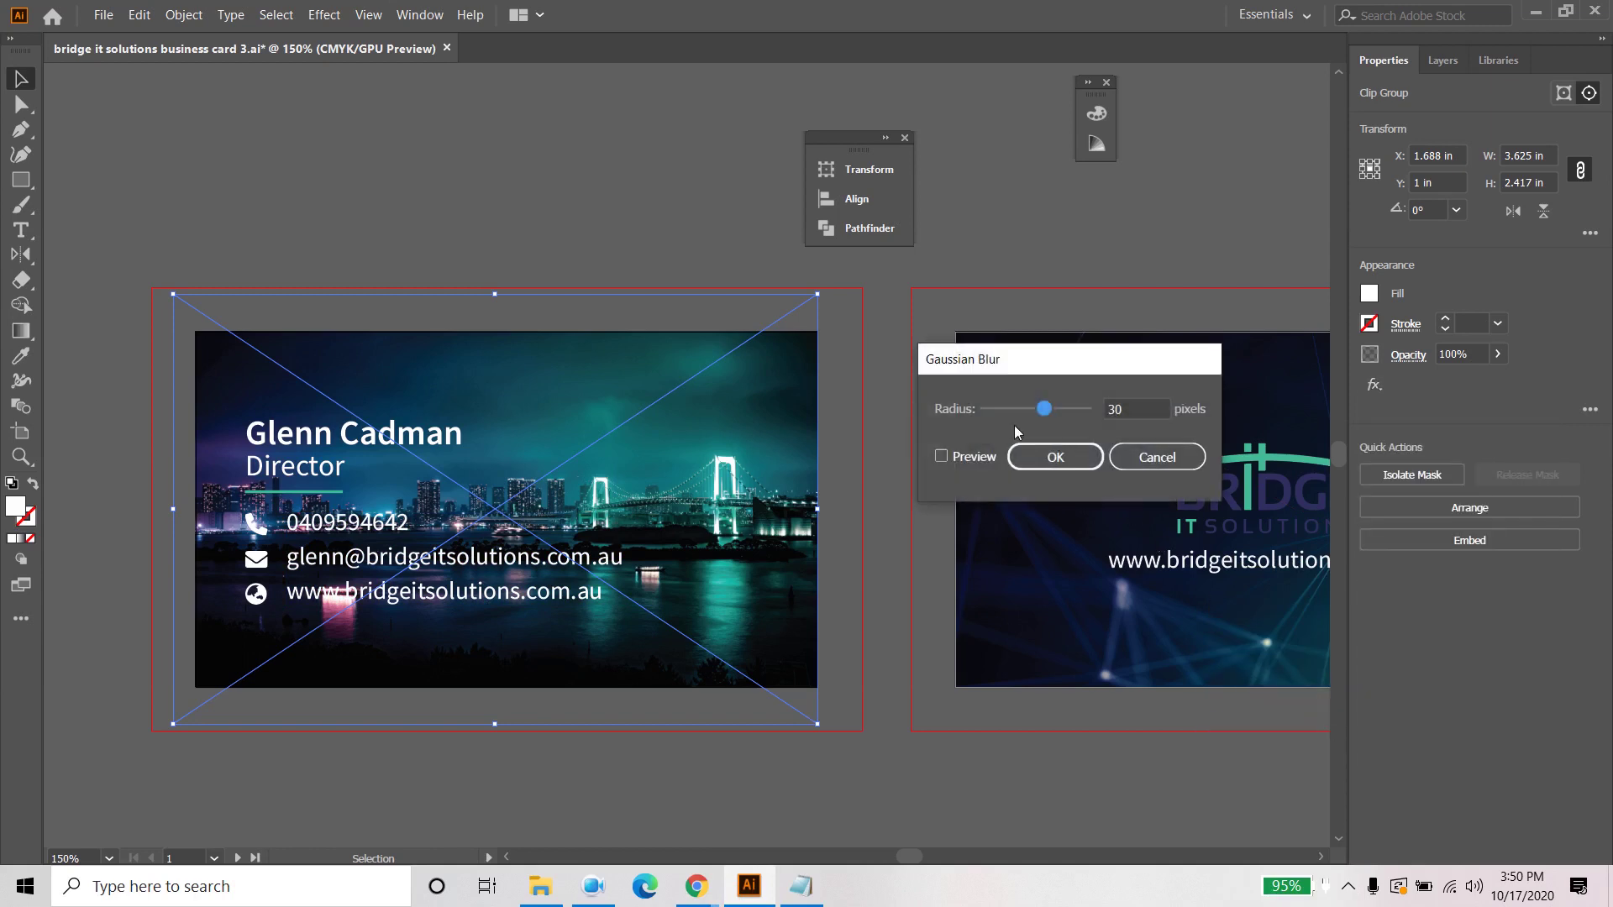
click(943, 459)
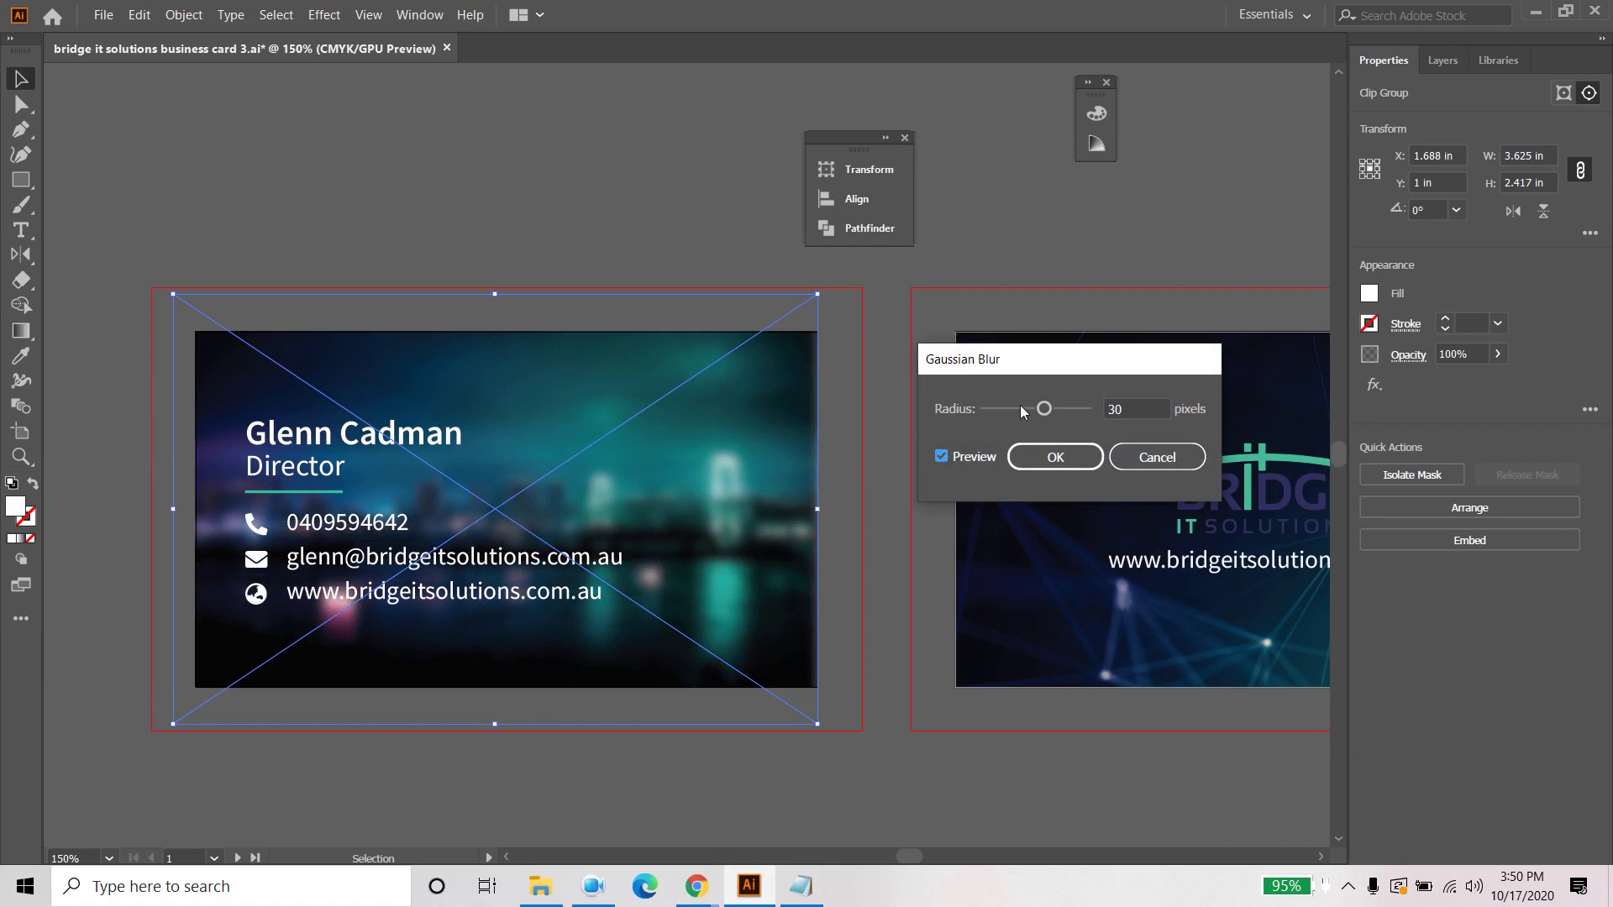
double_click(1142, 409)
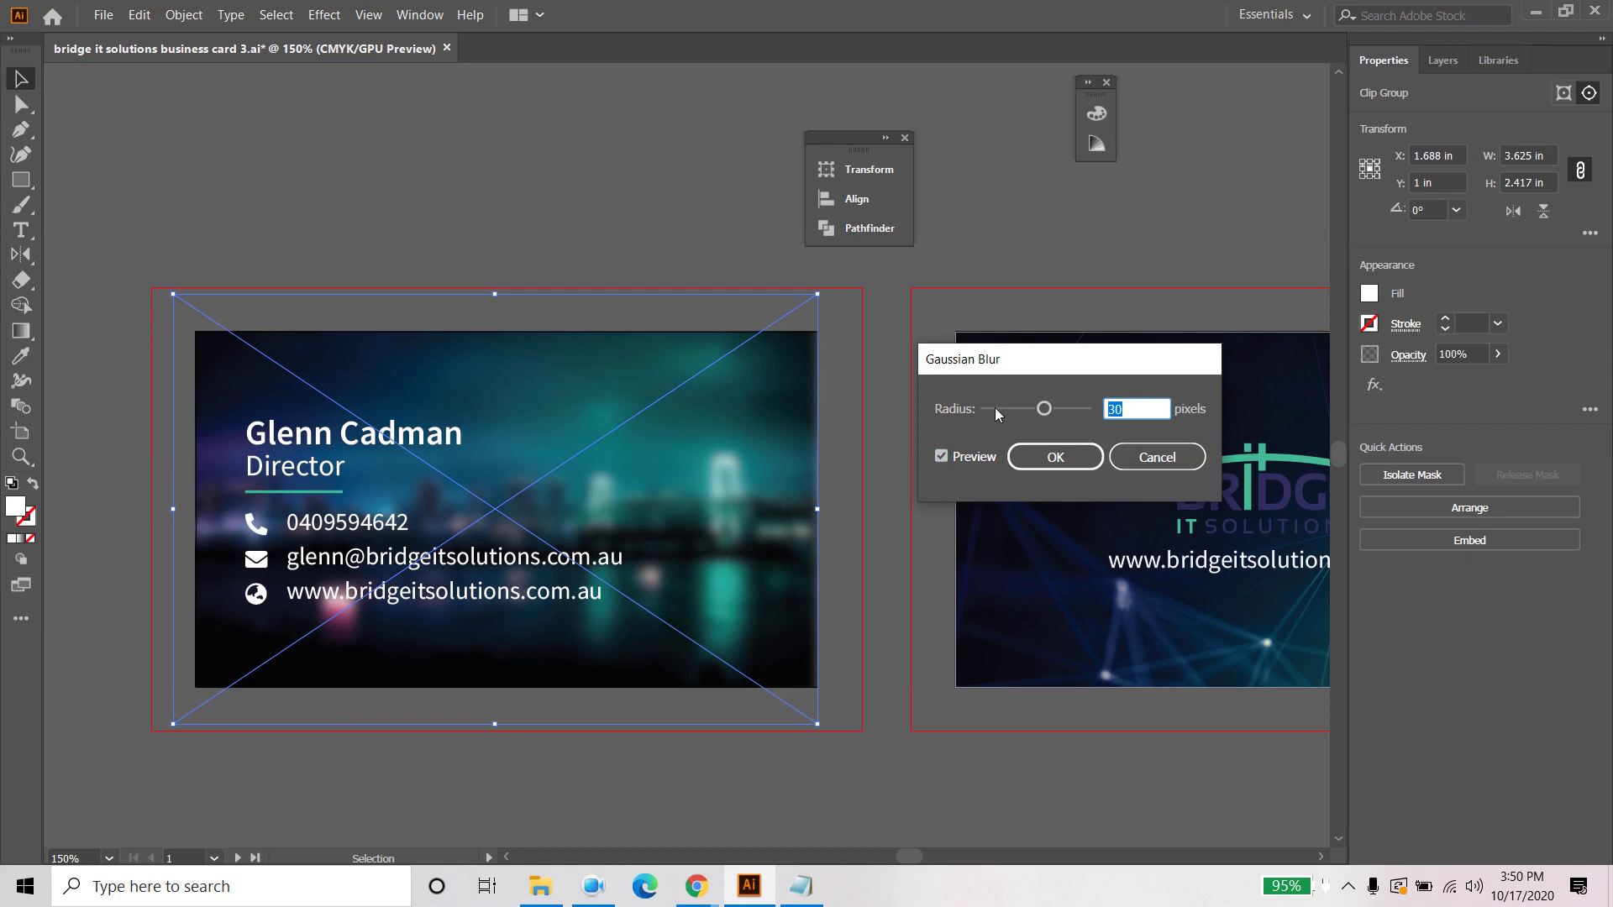
text(20)
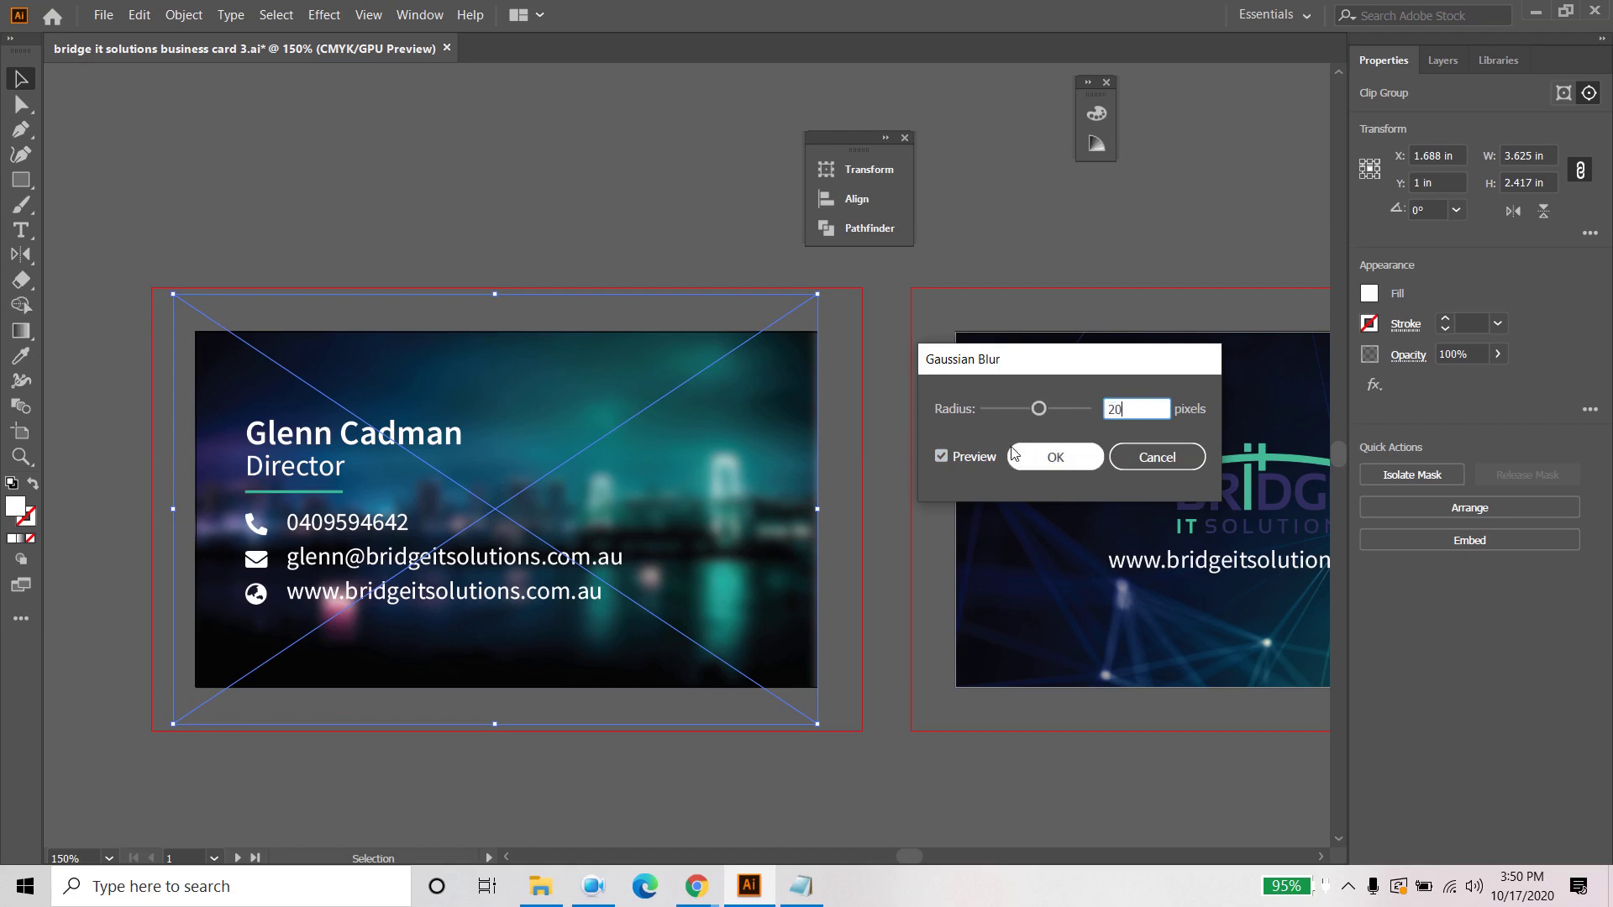
click(1025, 456)
click(1037, 456)
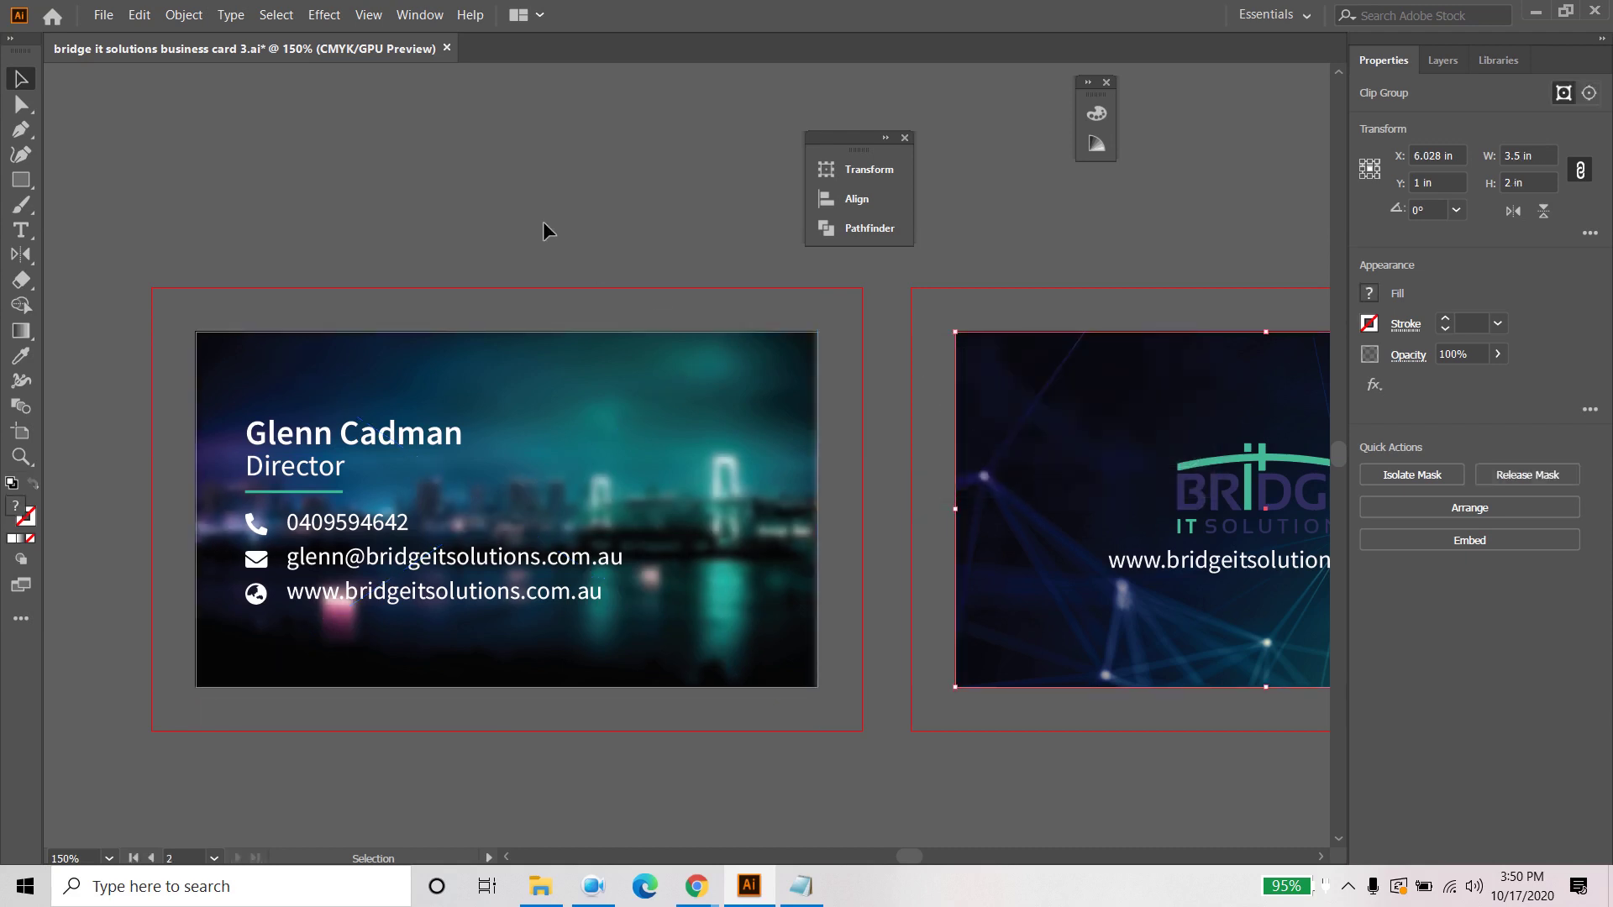
click(518, 208)
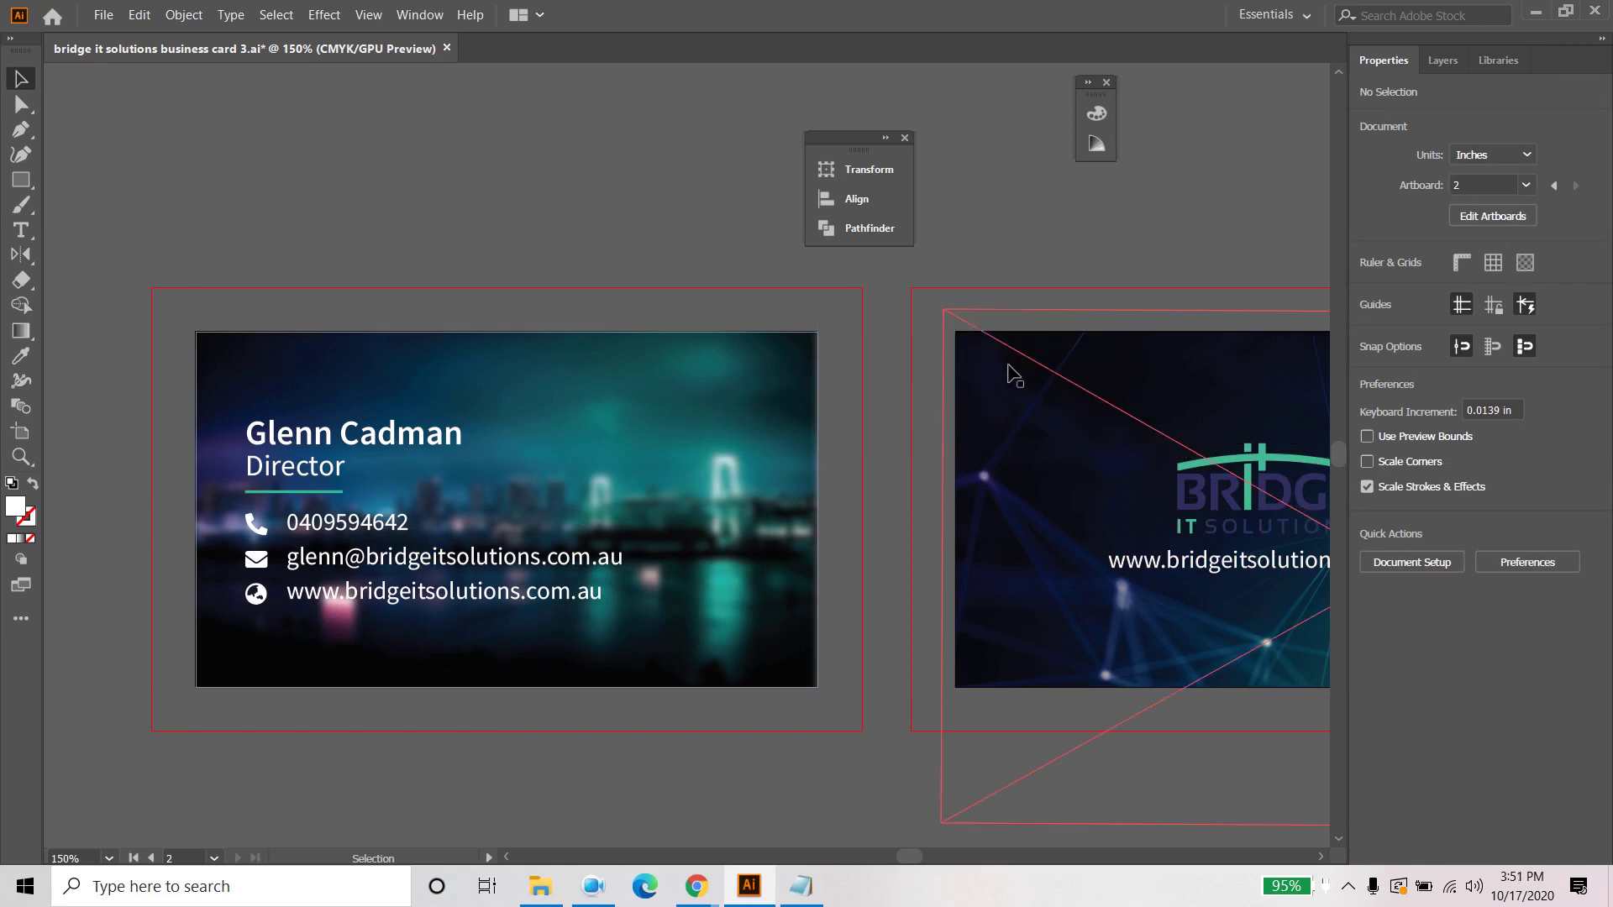
Step: Select the blurred skyline photo in the front card's clip group and enlarge it proportionally from its centre to about 3.75 by 2.5 in
scroll(1013, 374, down, 2)
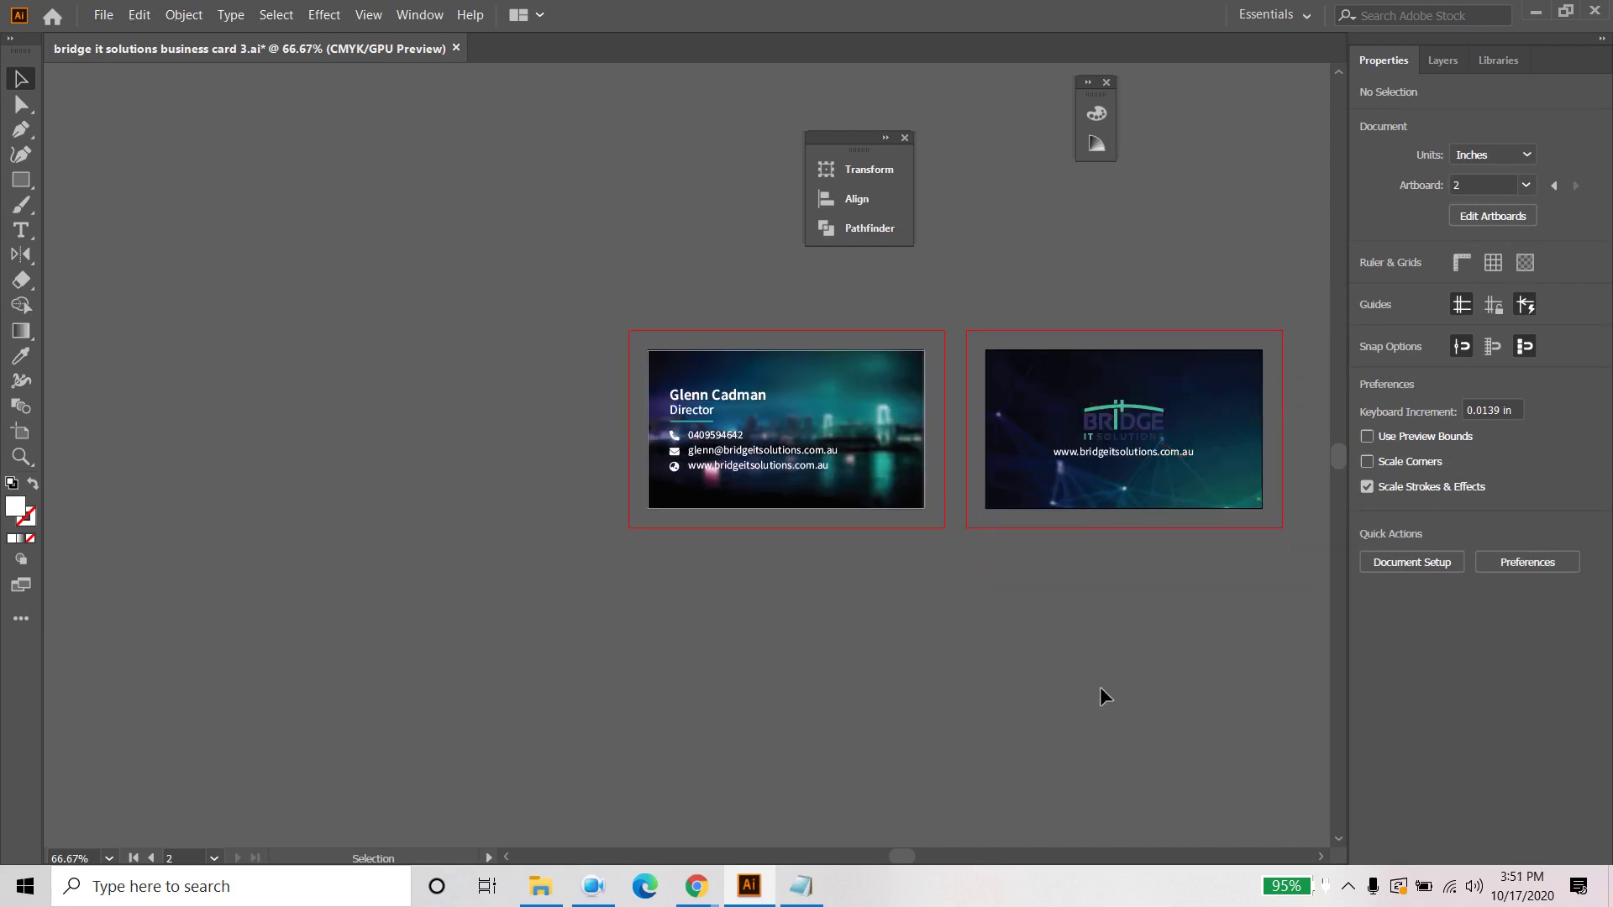
drag(1100, 687, 864, 659)
scroll(754, 598, up, 1)
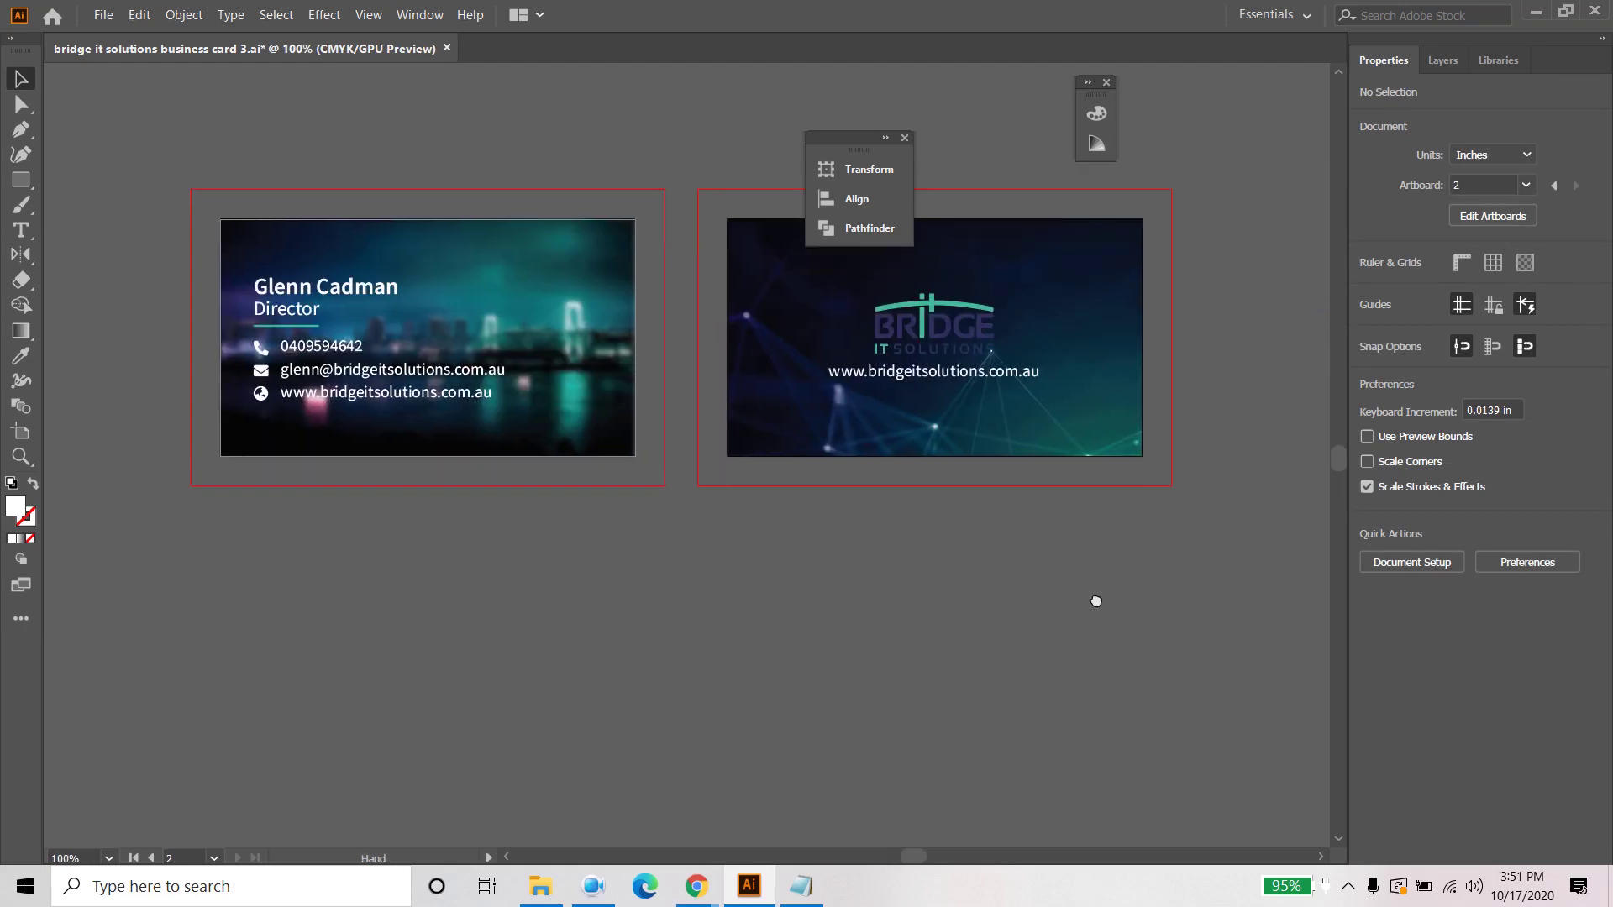
click(611, 353)
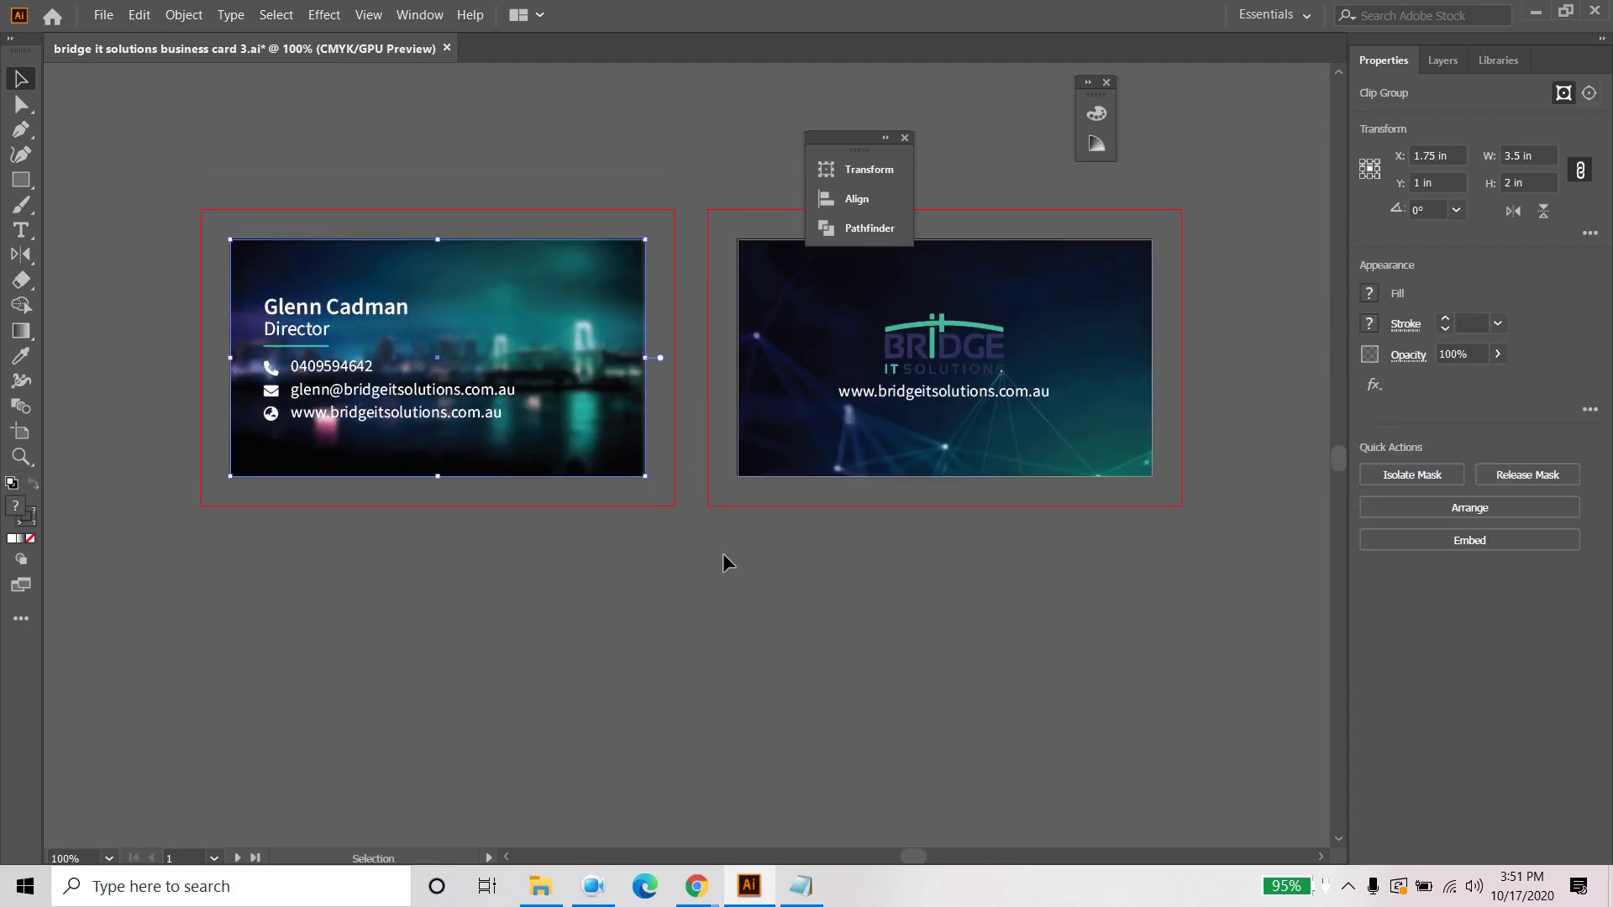
click(889, 621)
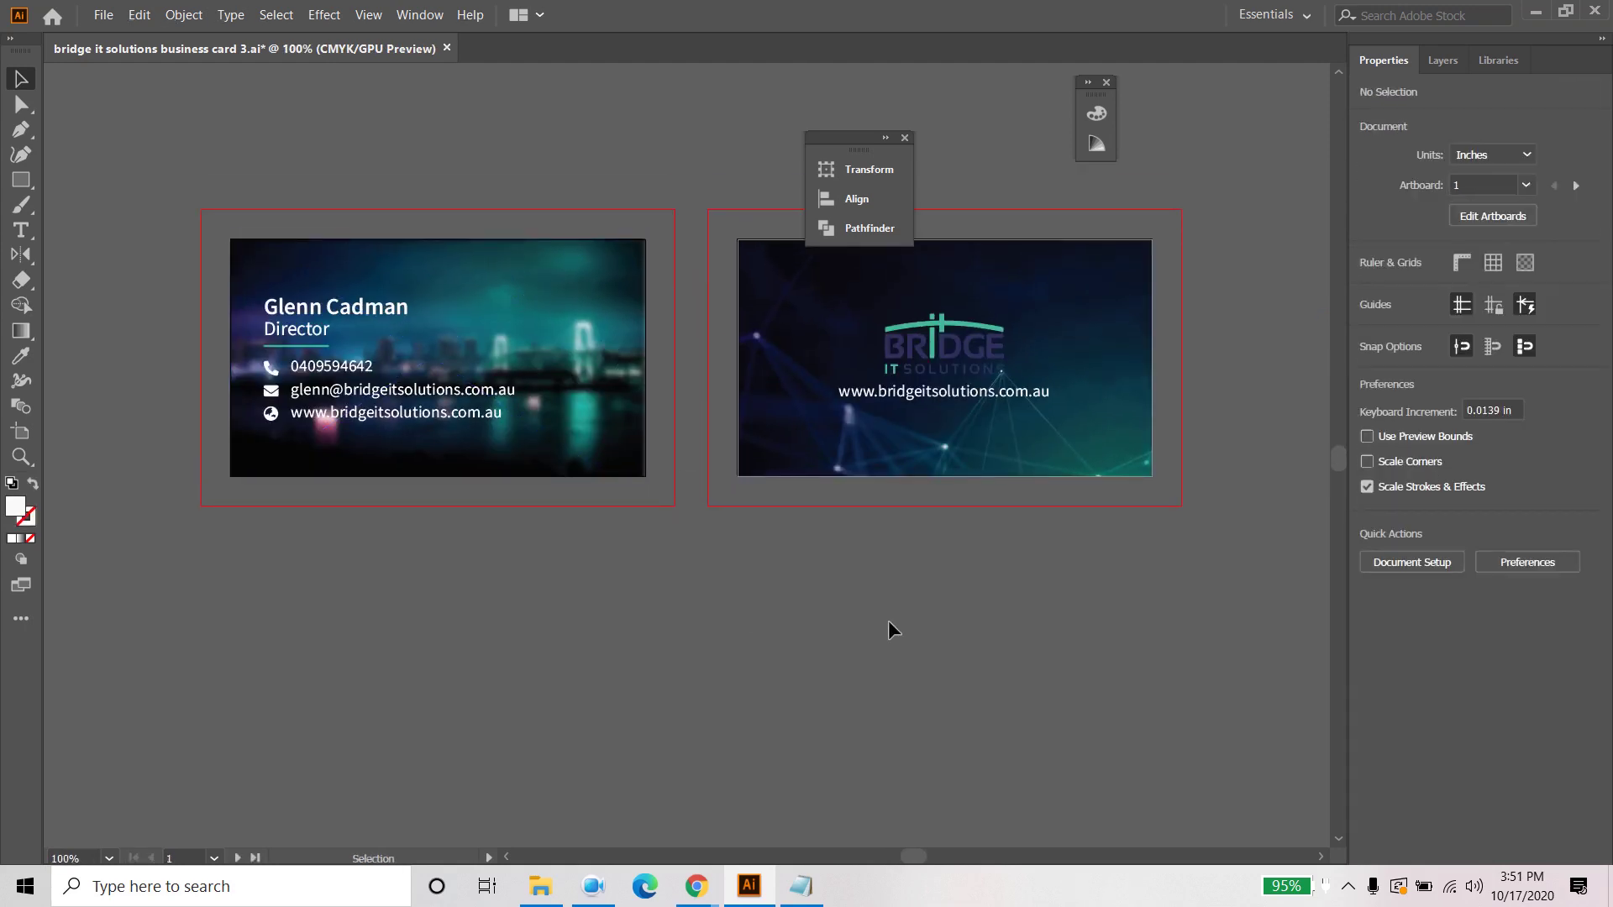
click(630, 358)
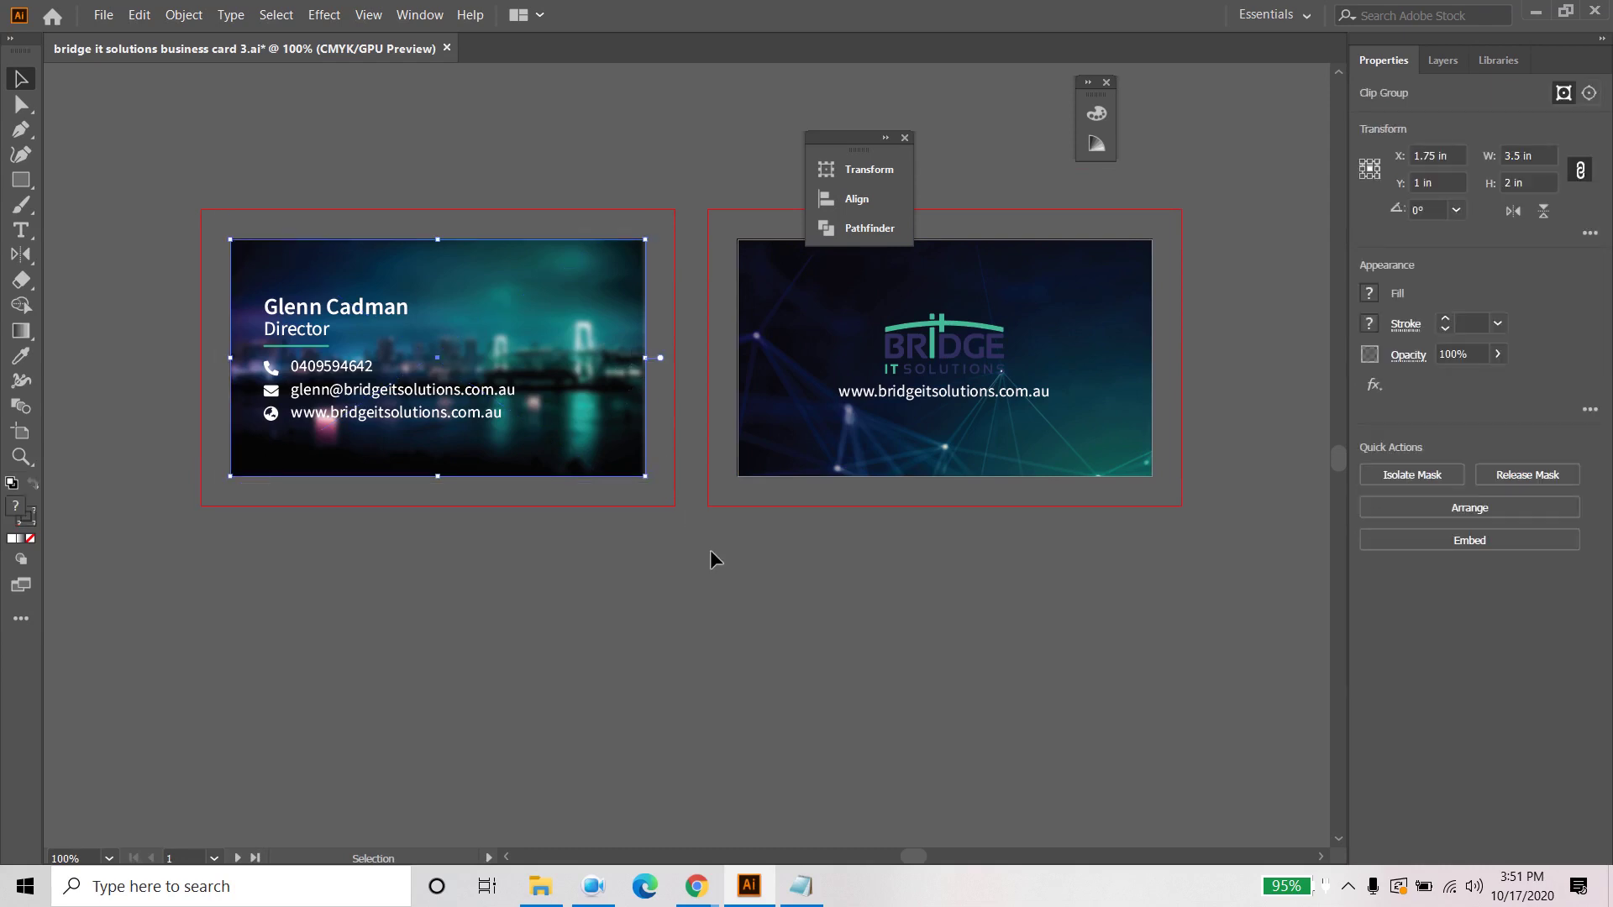
click(1443, 60)
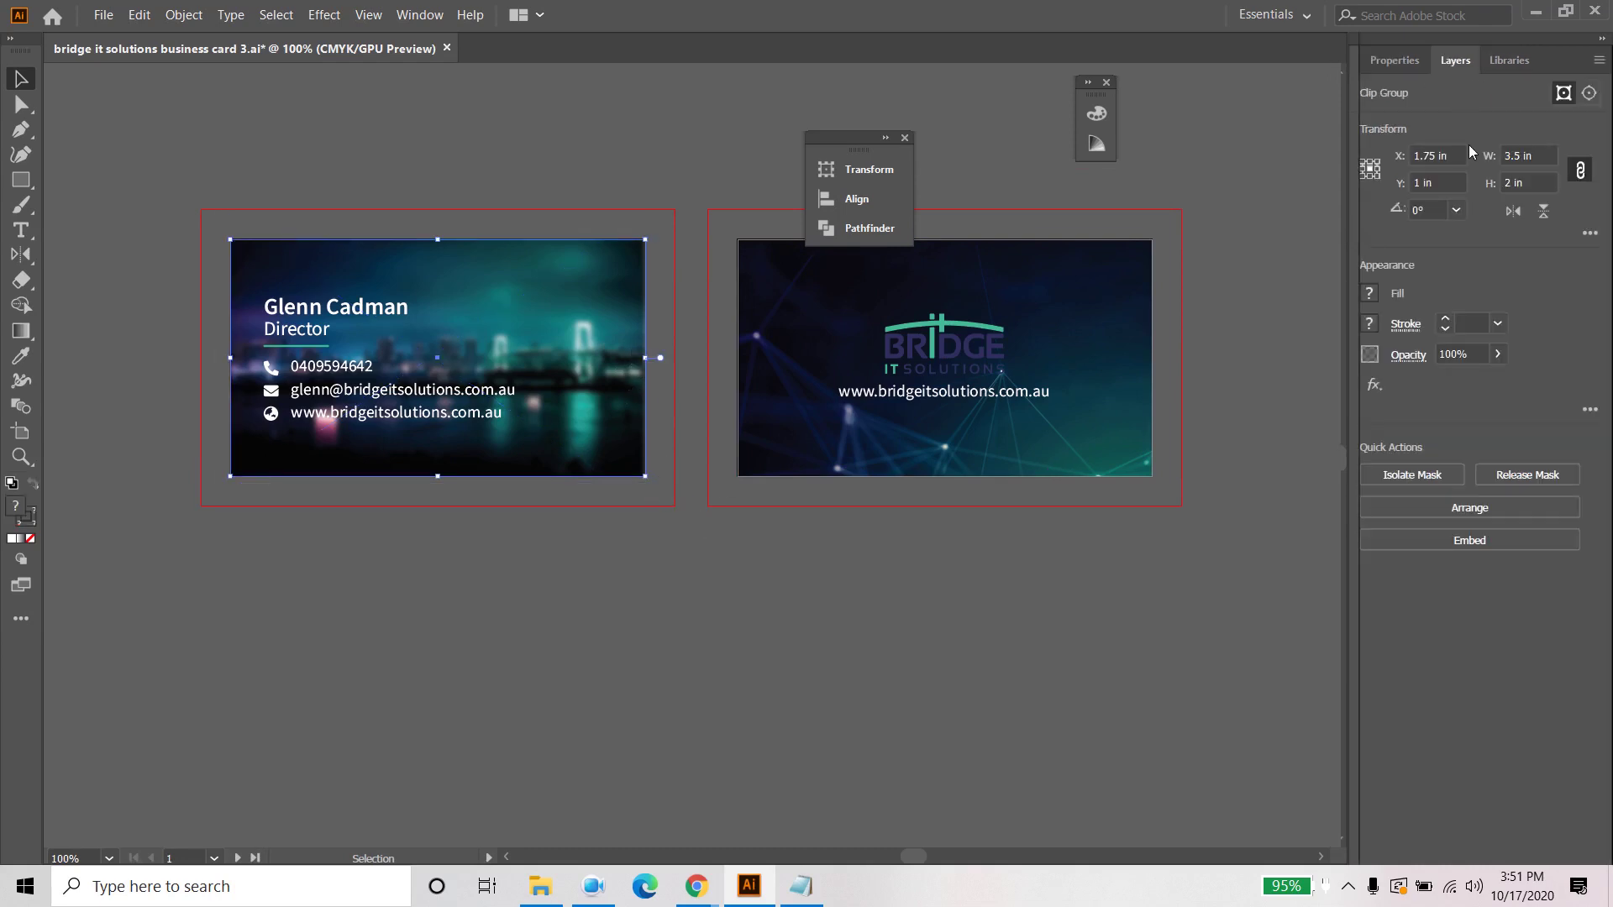
click(1581, 378)
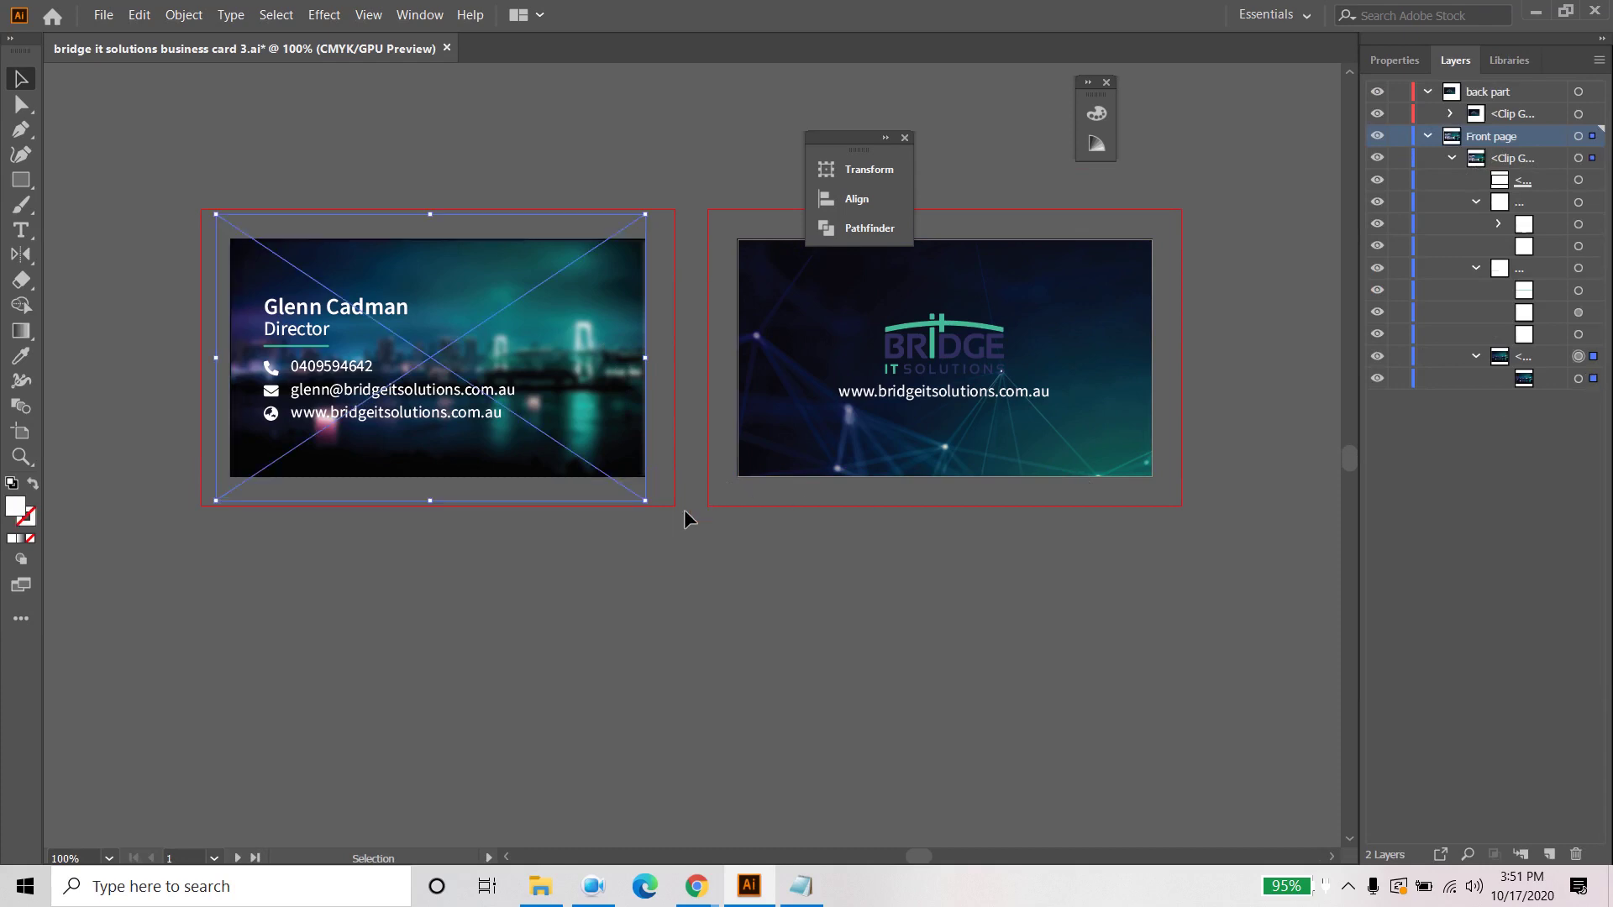
drag(647, 501, 656, 506)
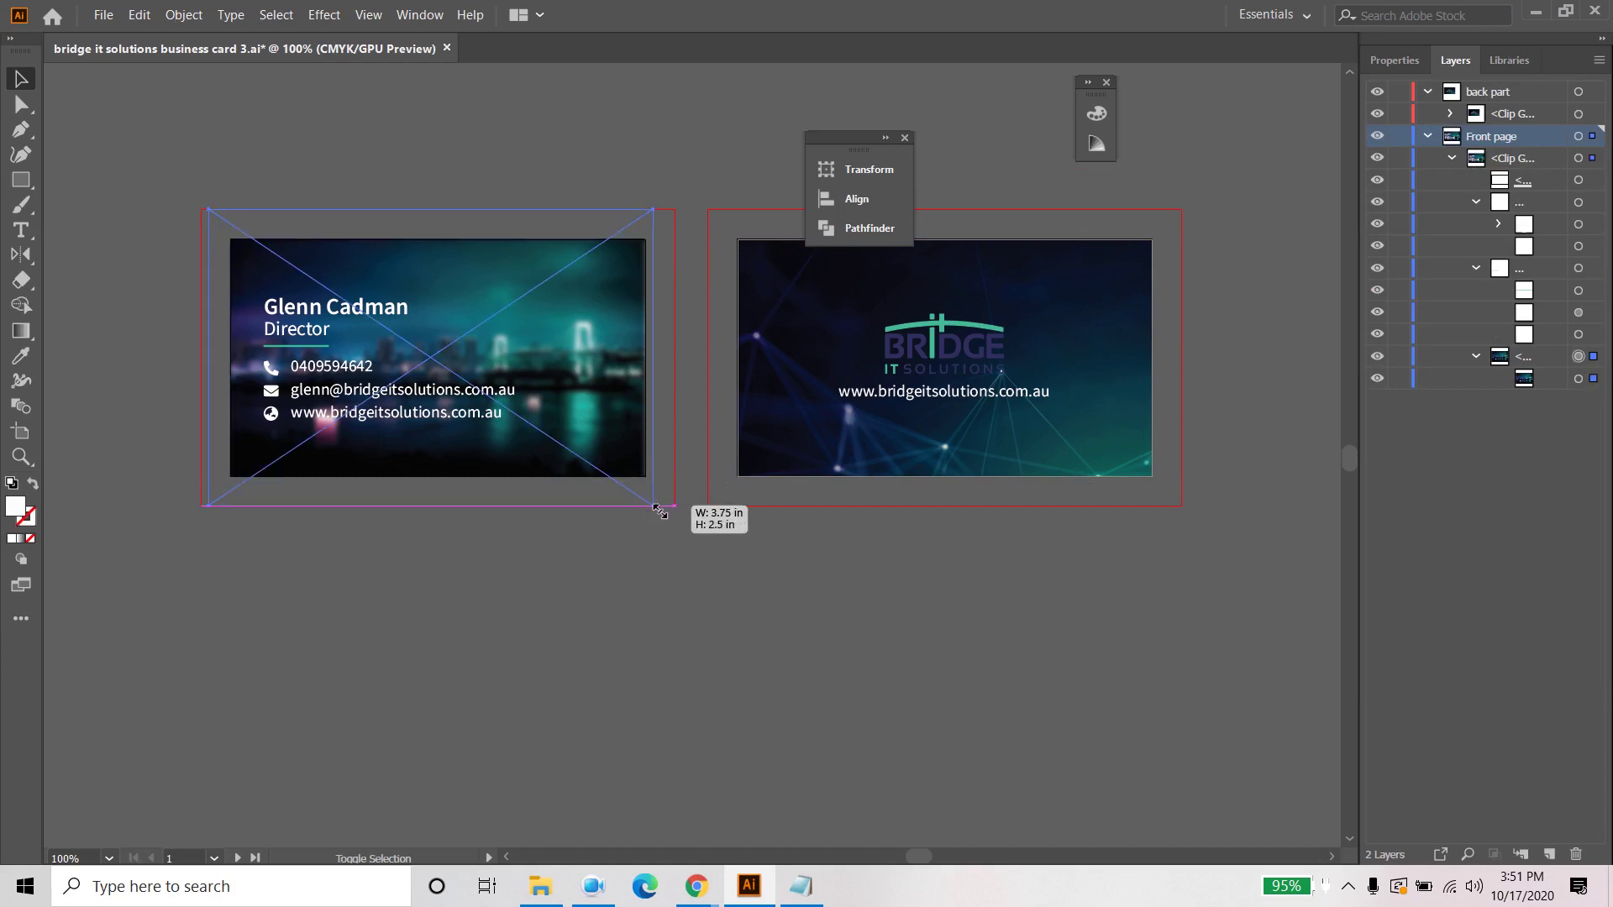
Step: Clear the selection and open the first design file, "bridge it solutions business card", from the Business Card Requerment folder
click(745, 625)
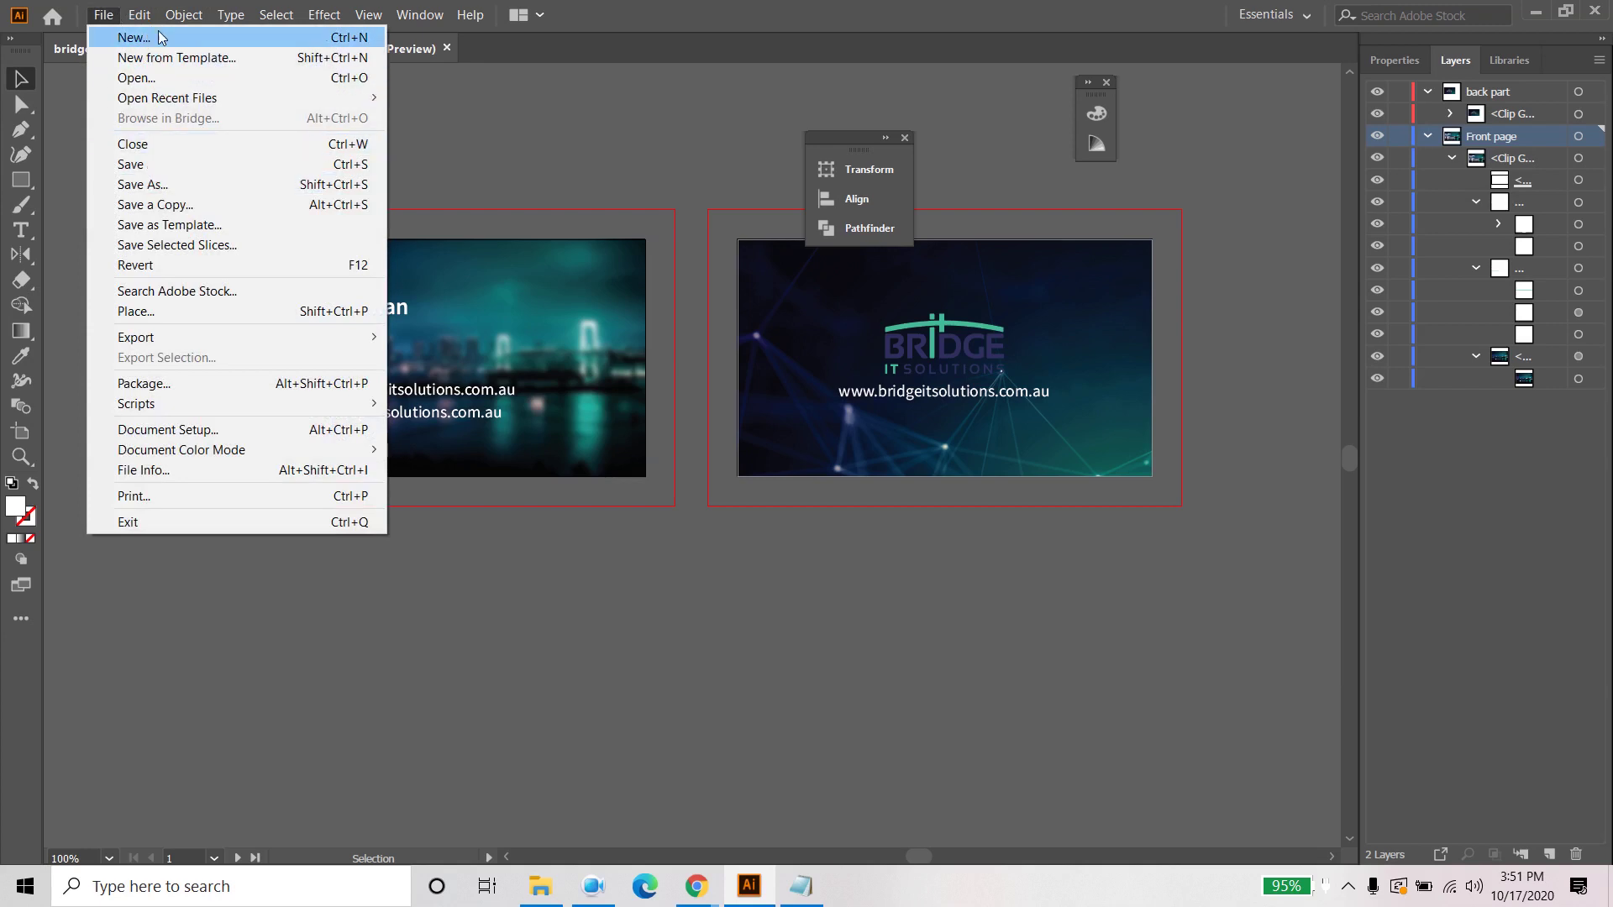
click(143, 84)
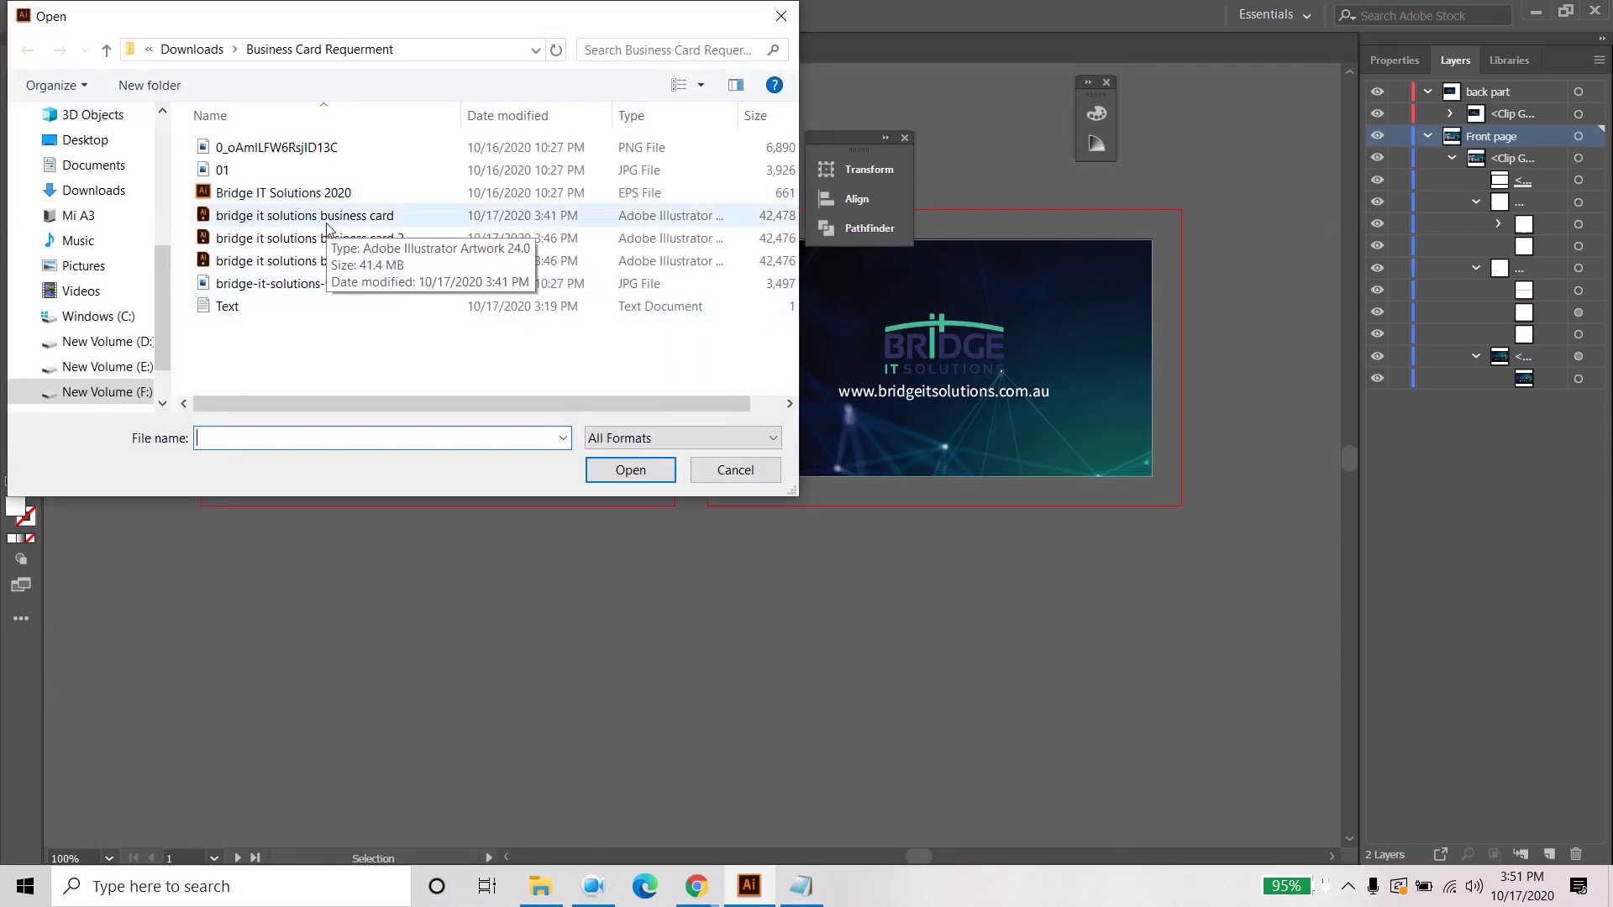
click(327, 216)
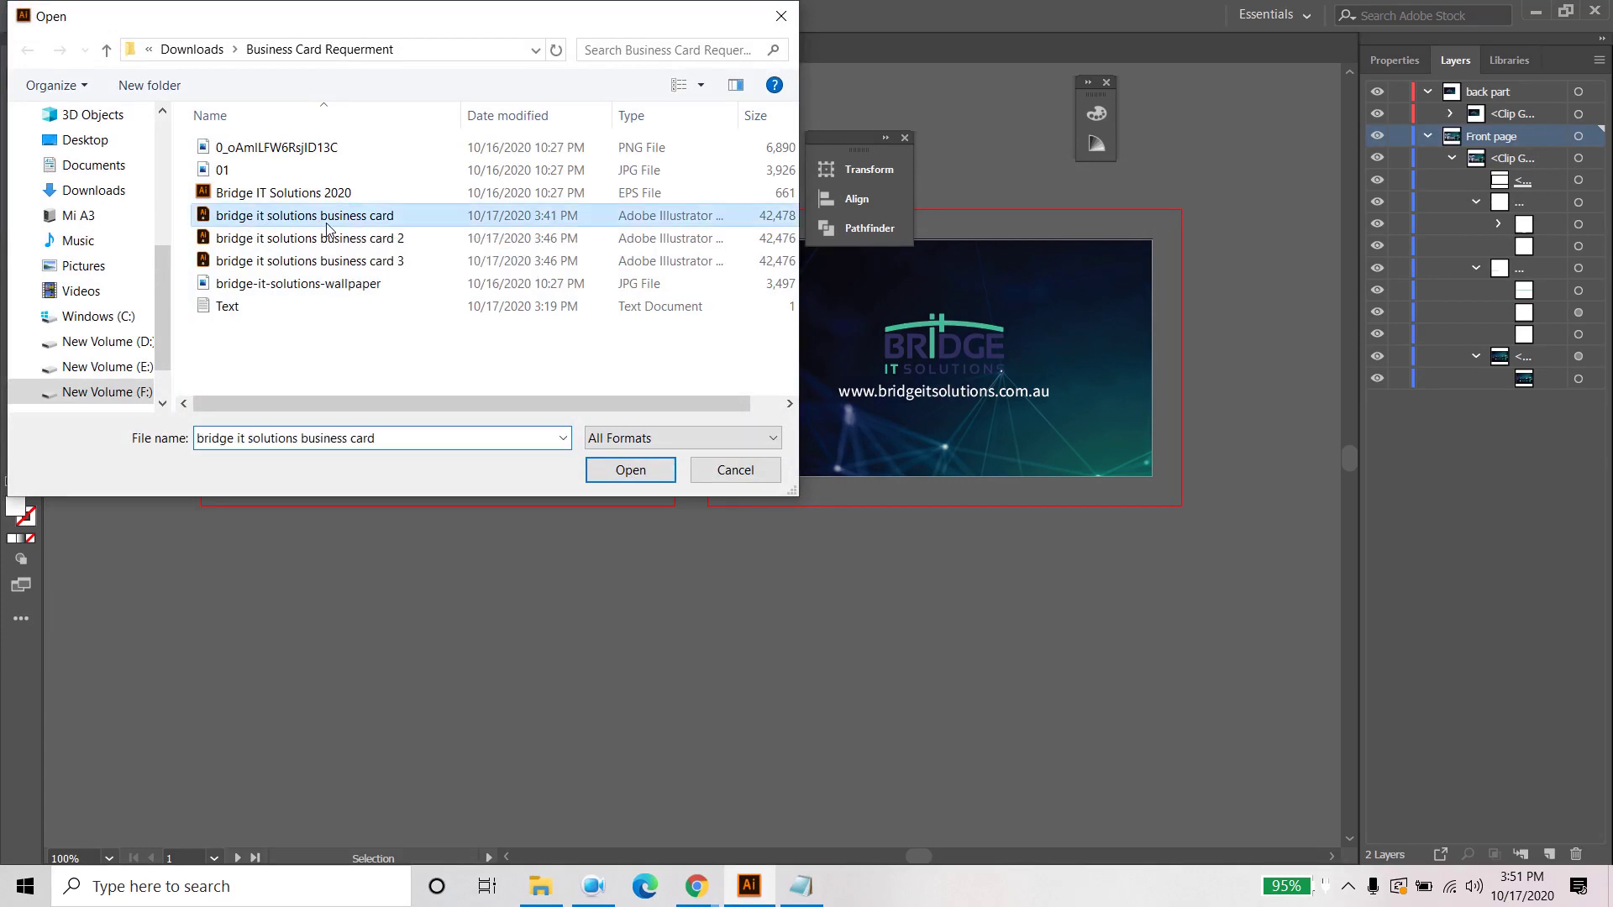
click(631, 472)
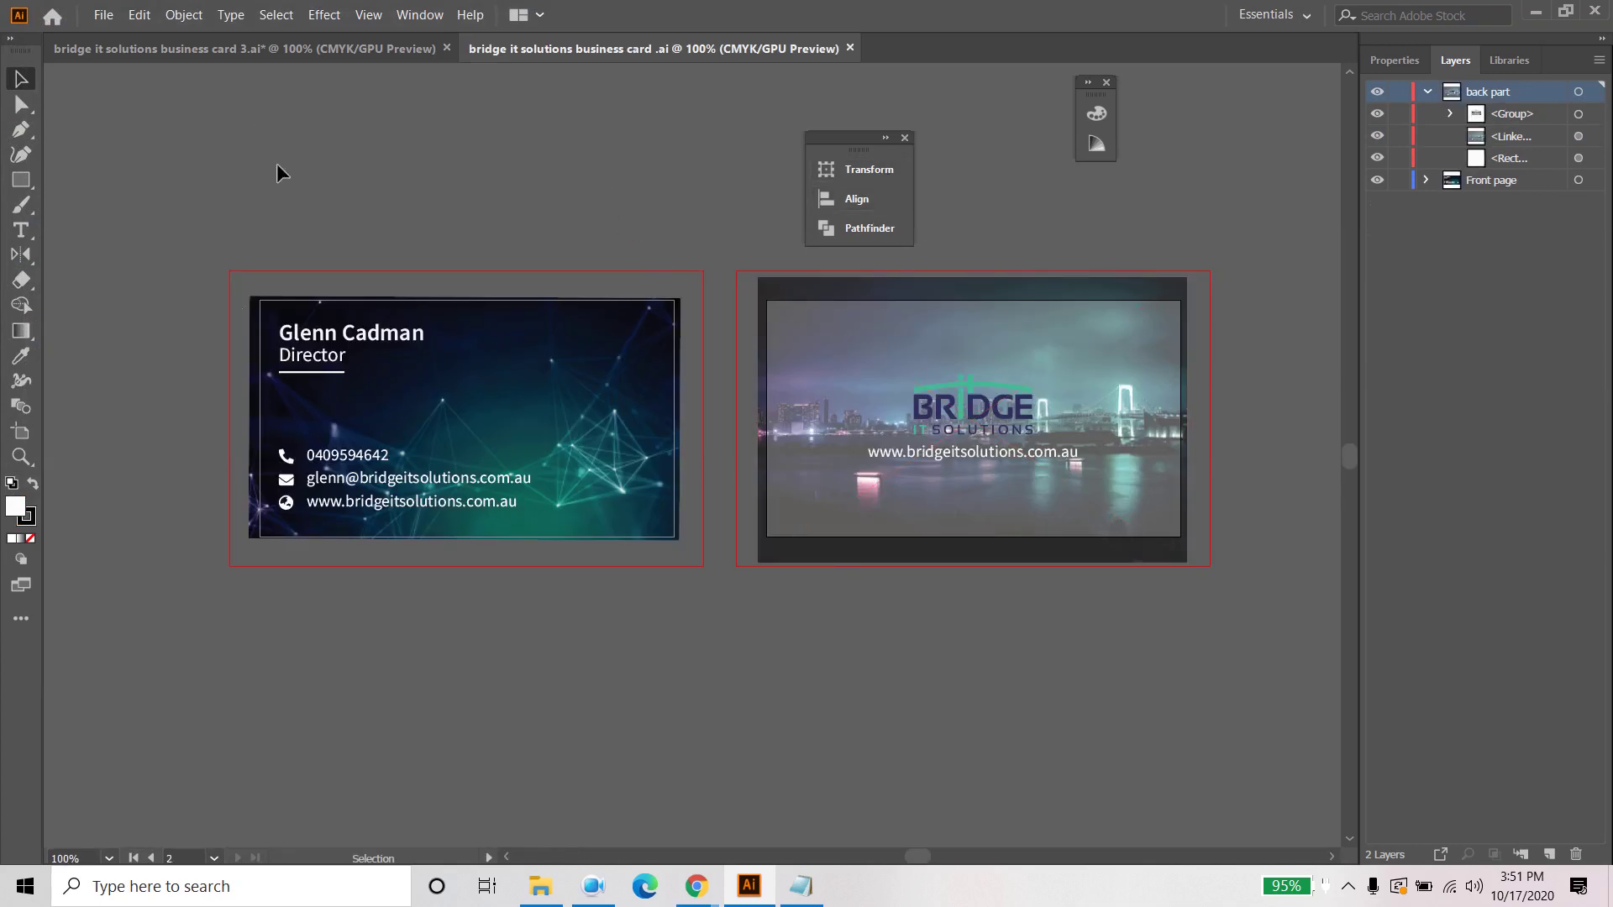
Step: Open "bridge it solutions business card 2" from the same folder and close the floating Transform, Align and Pathfinder group
click(103, 14)
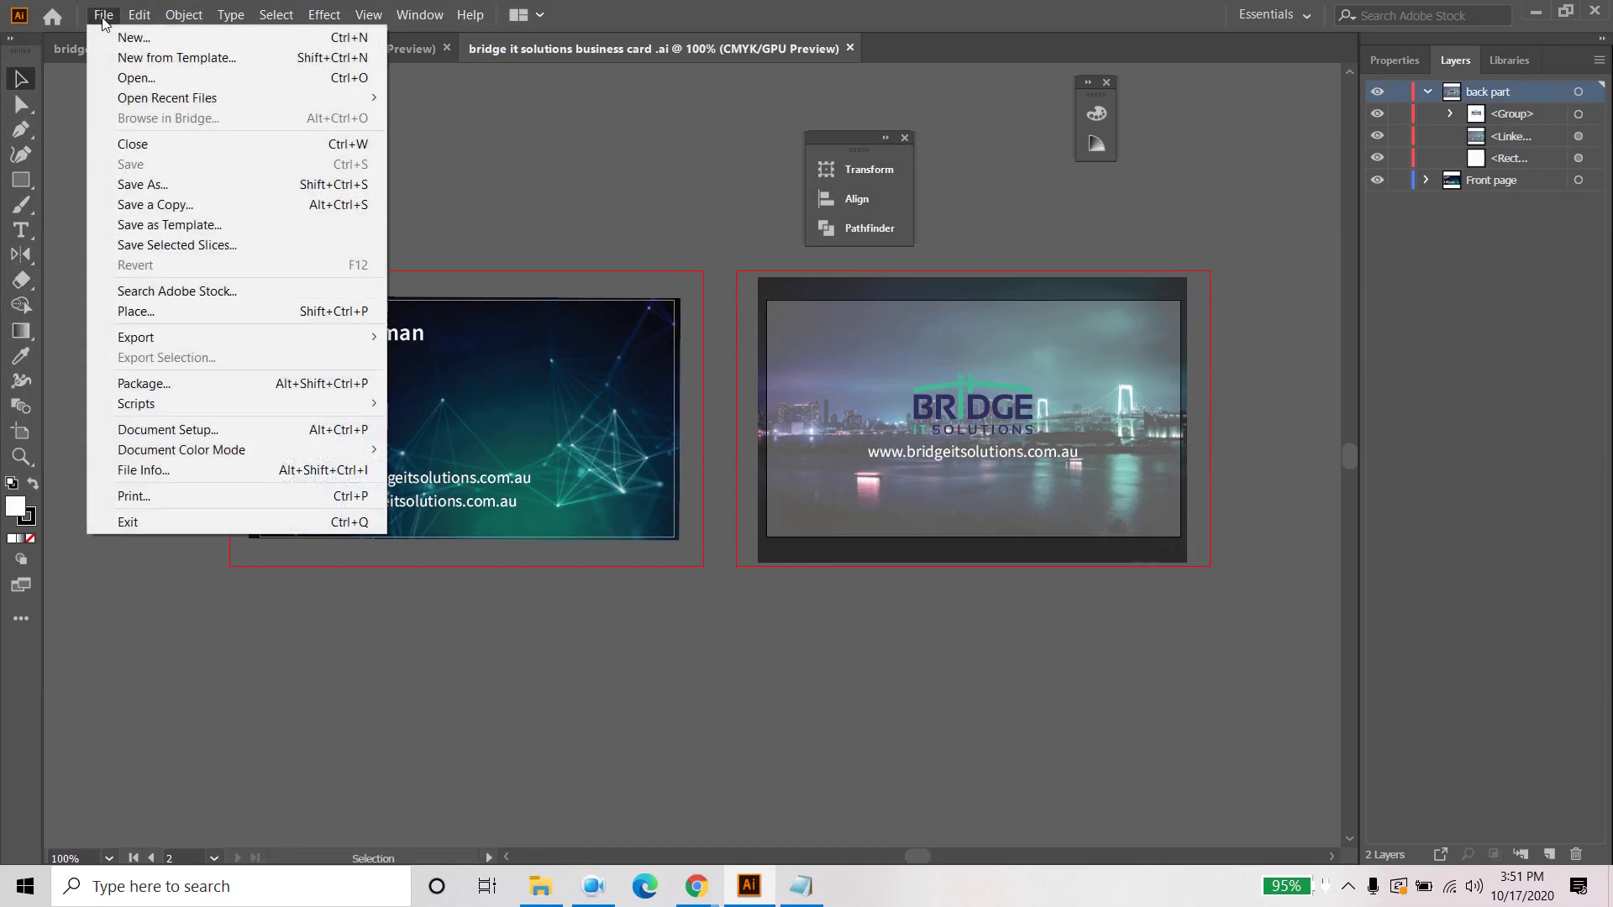
click(151, 77)
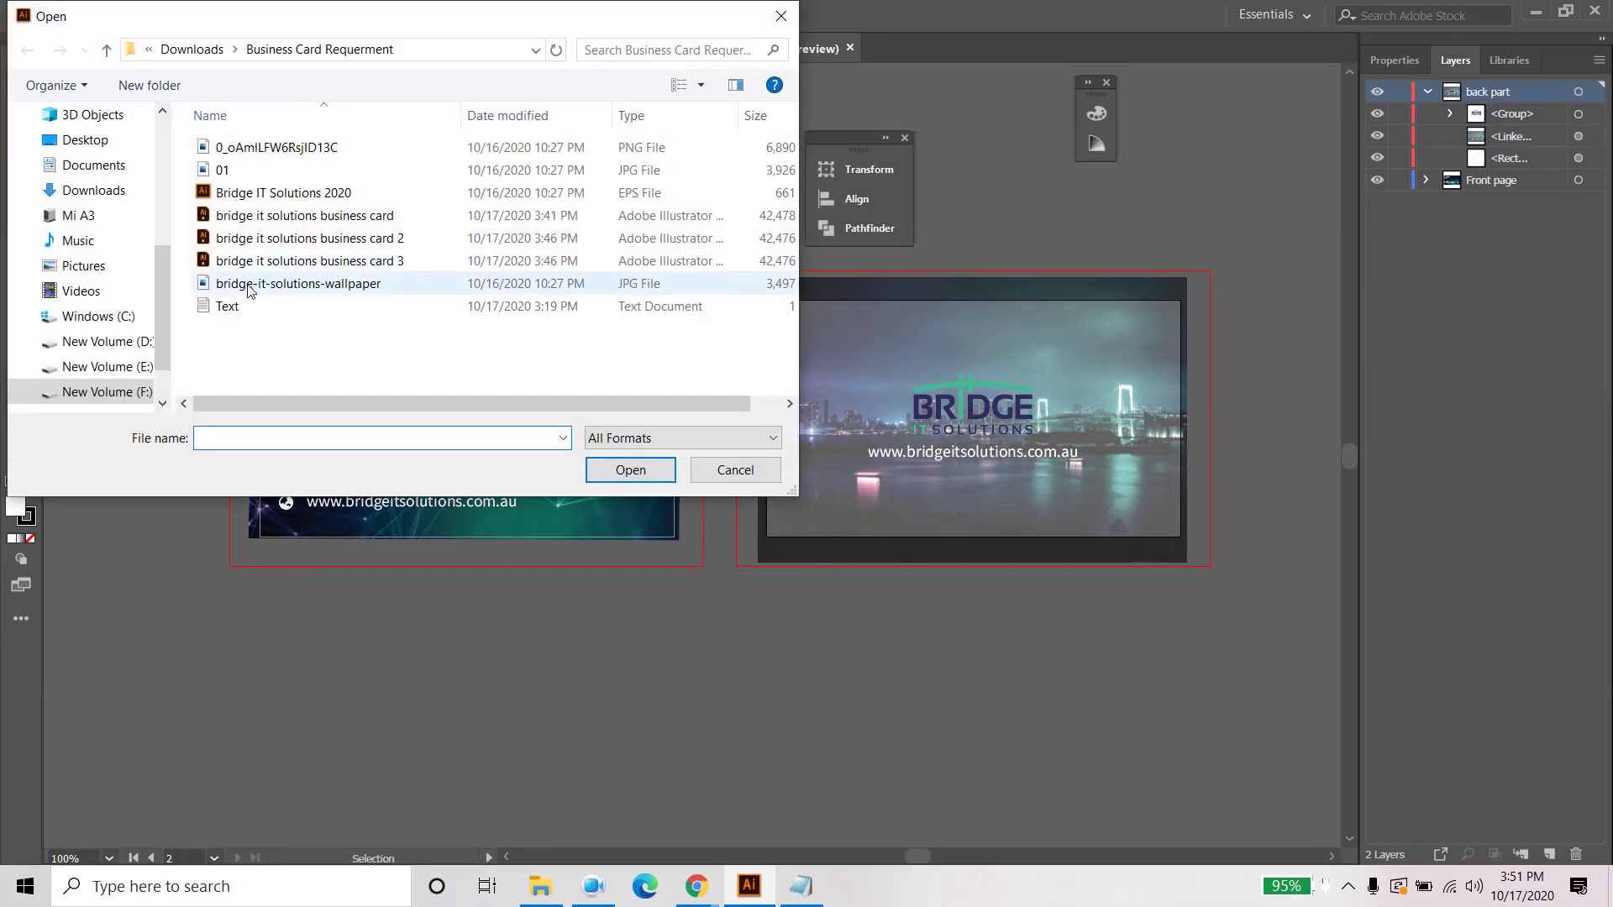
click(323, 239)
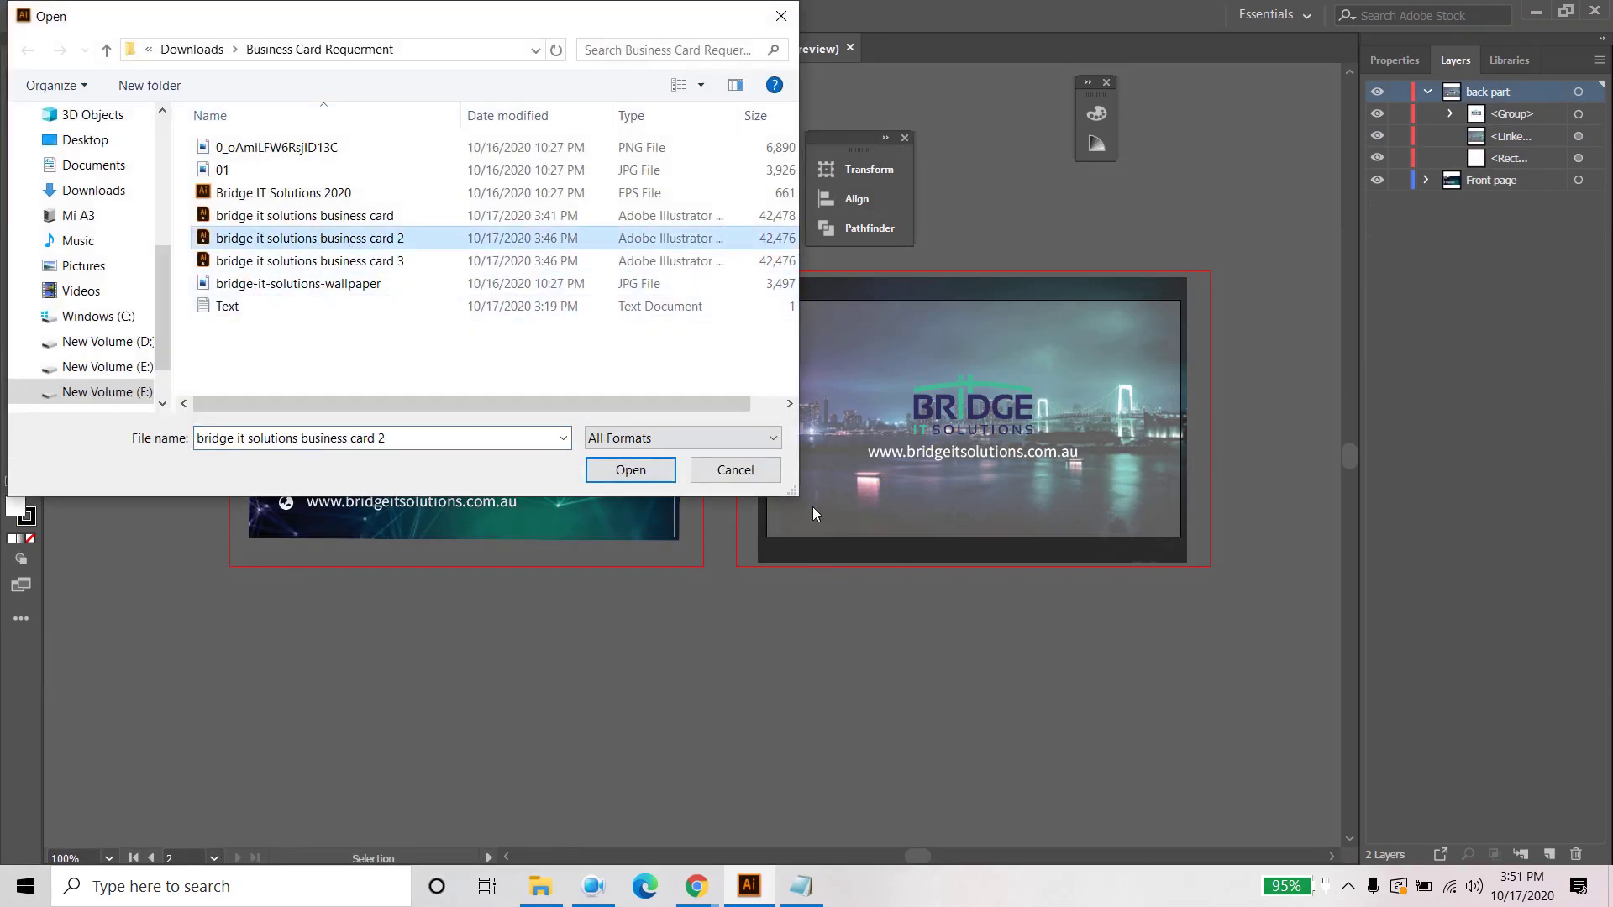
click(661, 475)
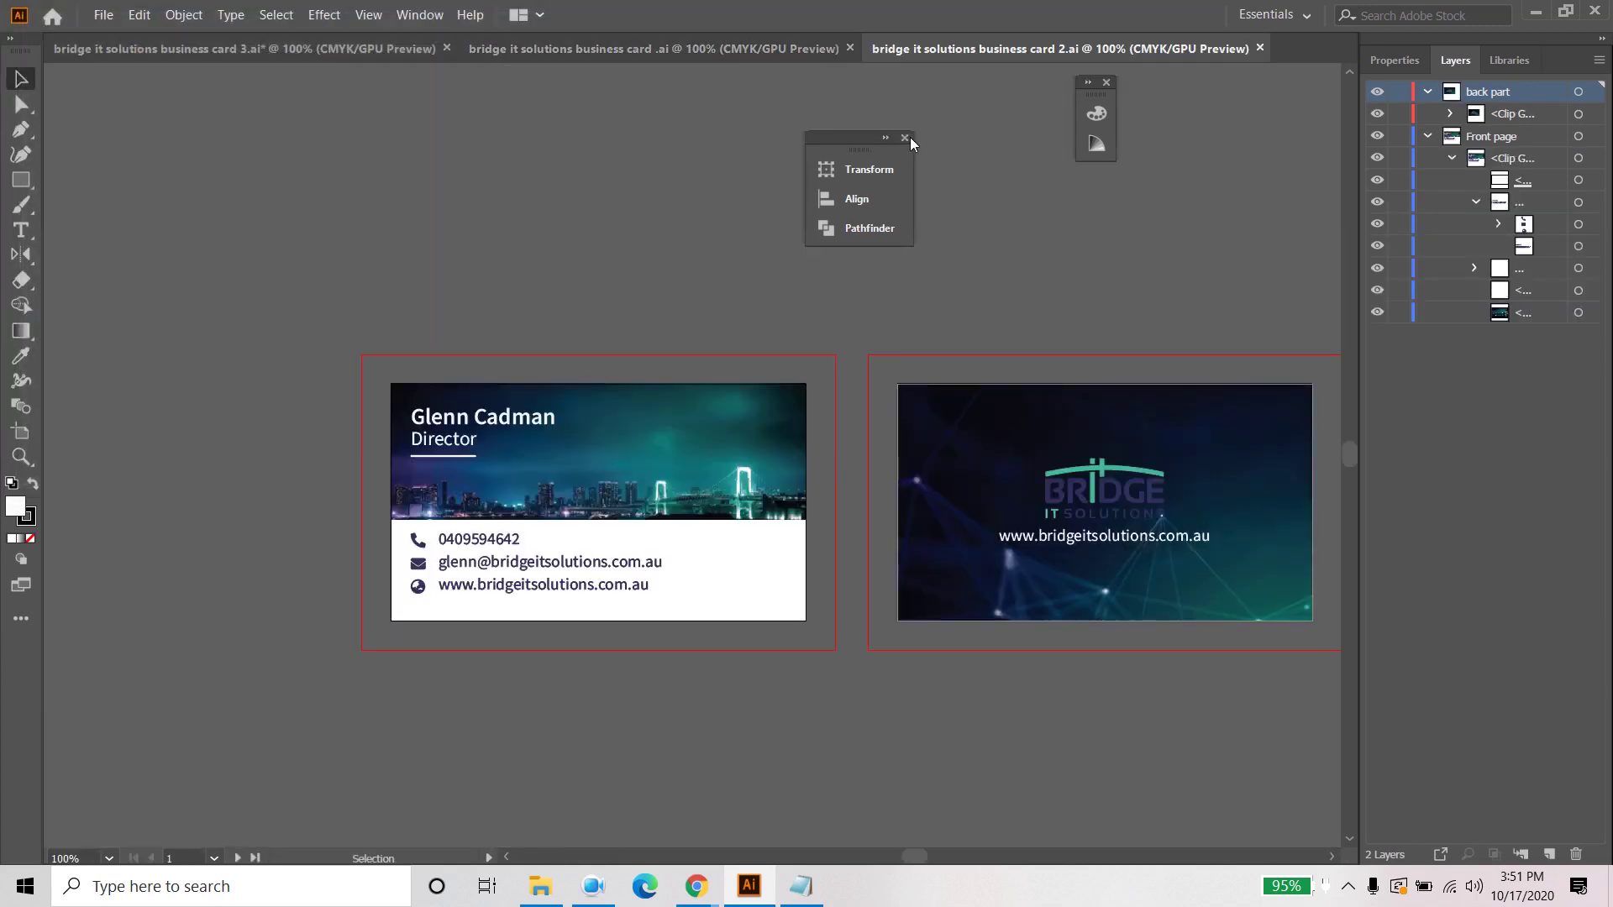
click(905, 138)
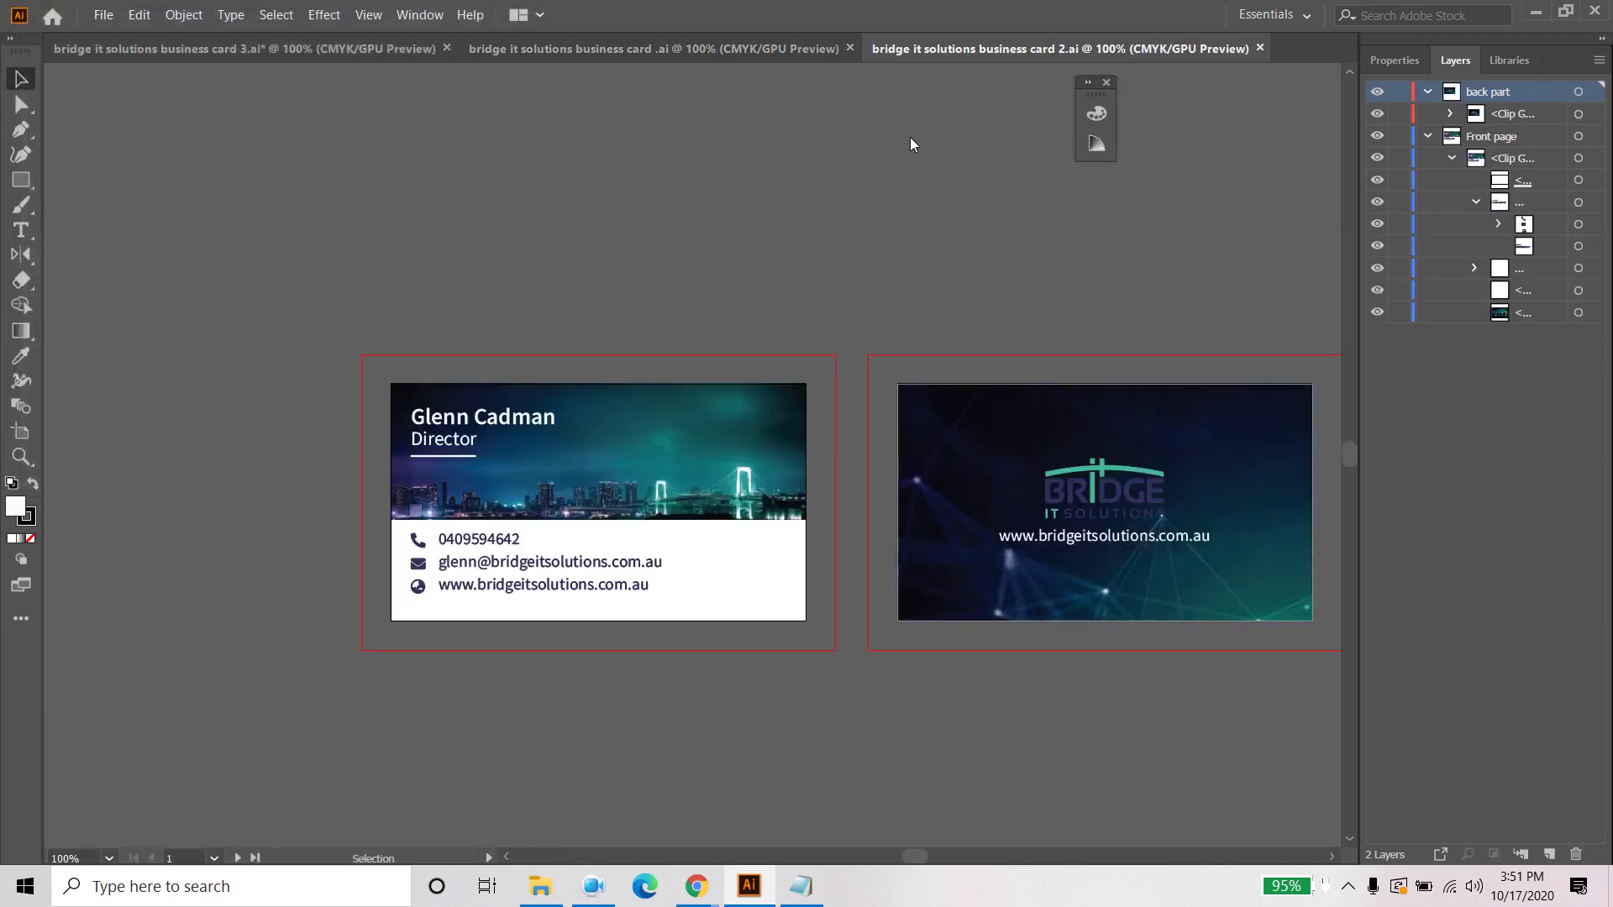
Step: Switch to the first business card document, collapse its back part layer and make the Front page layer active
click(677, 49)
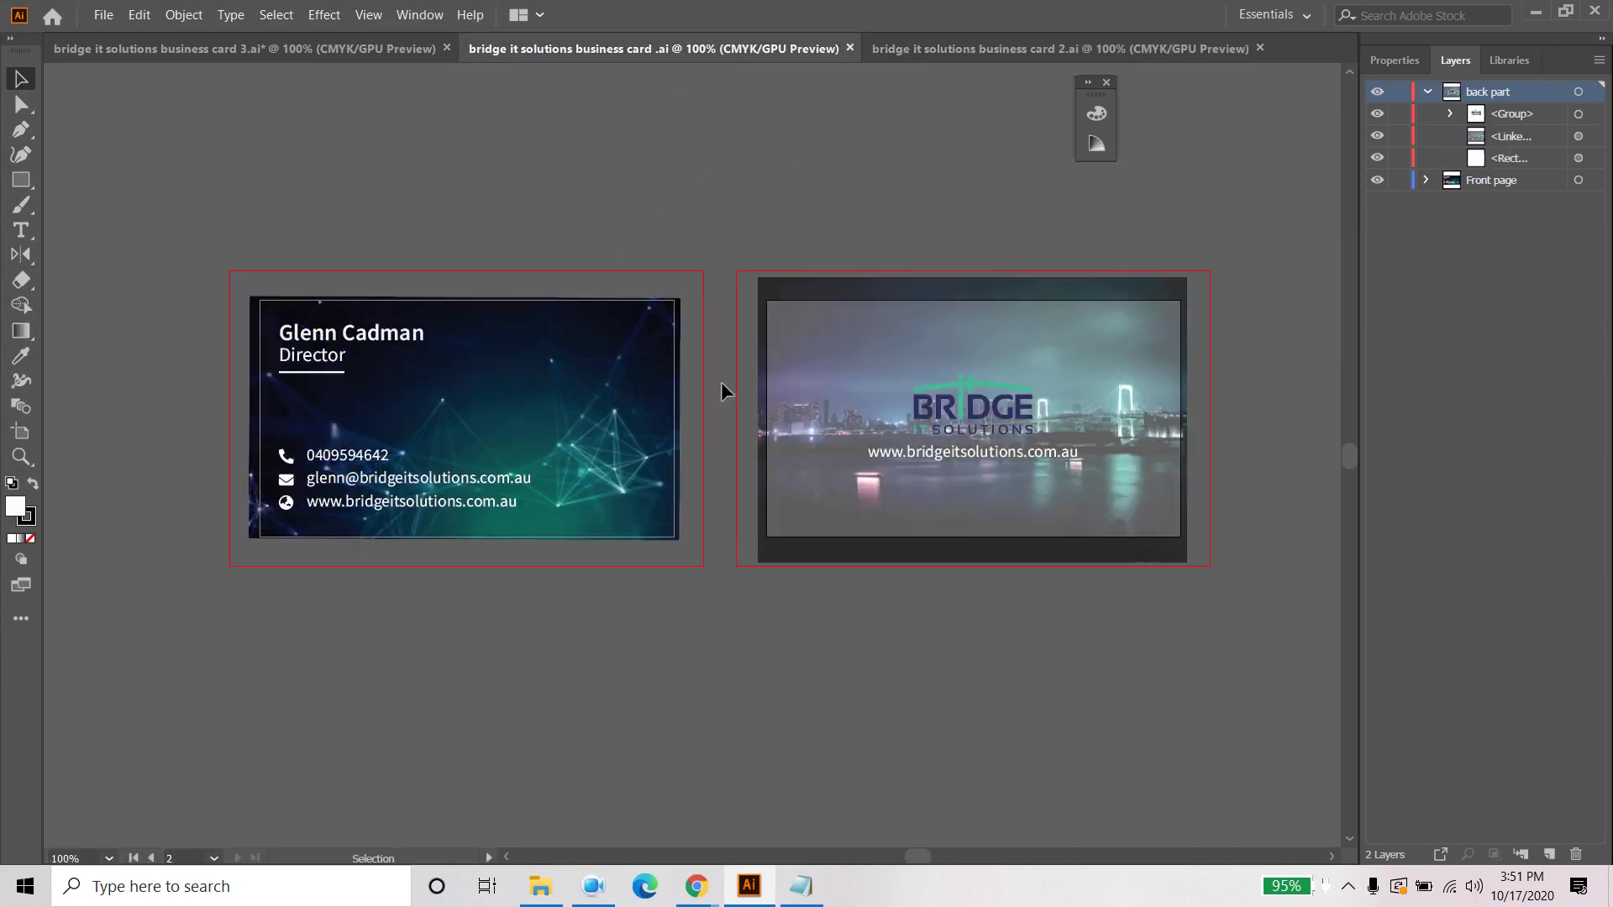
click(1428, 93)
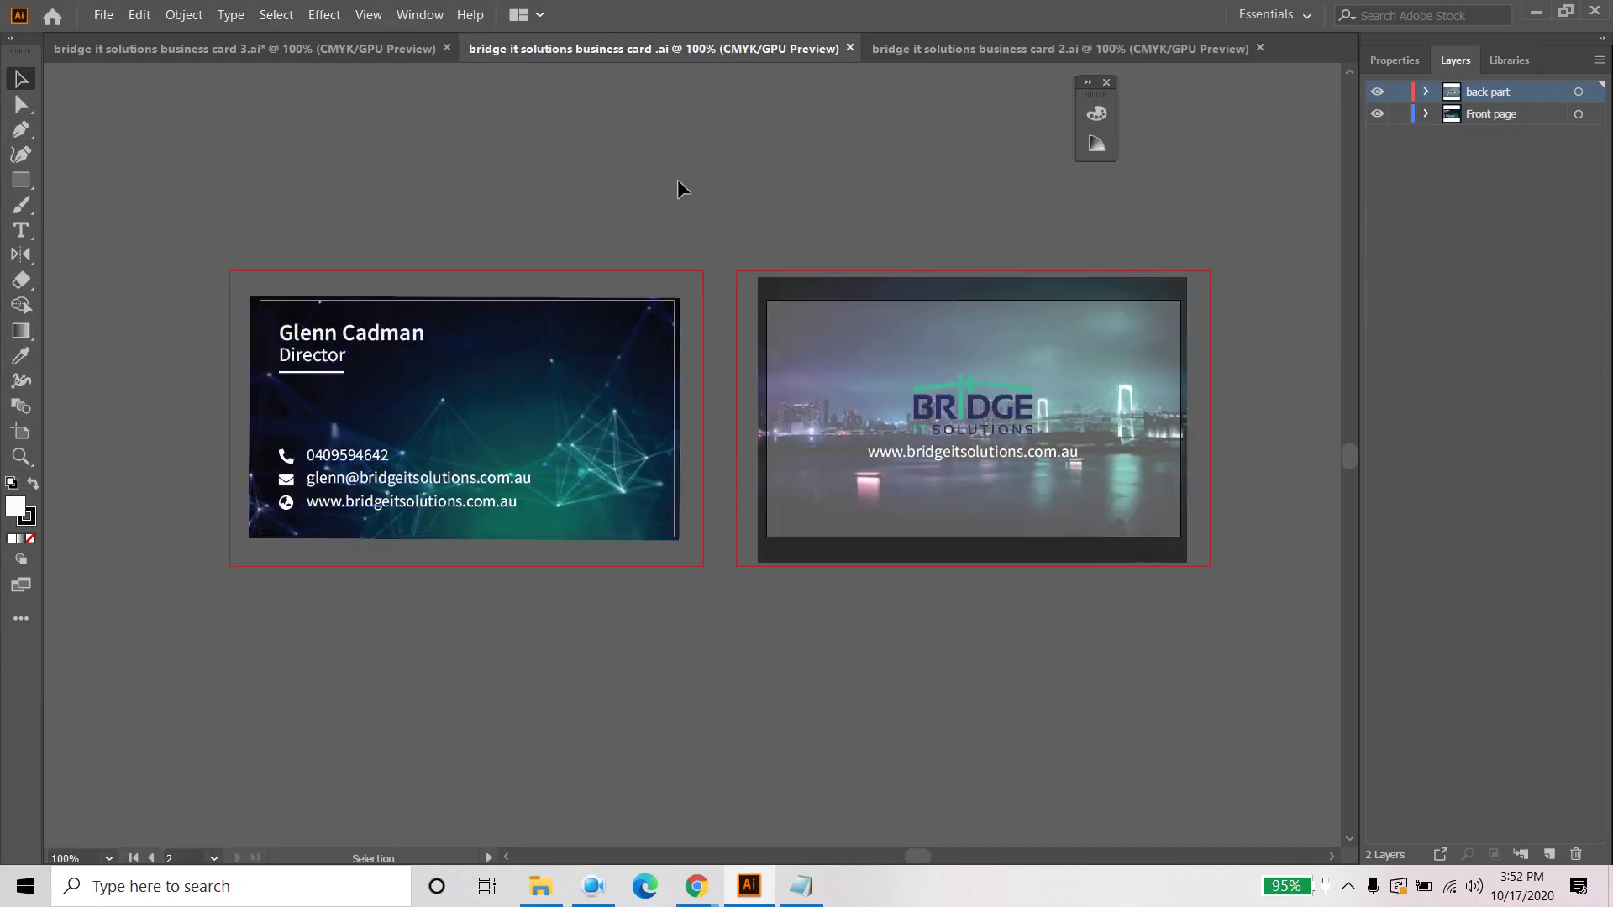
click(1492, 116)
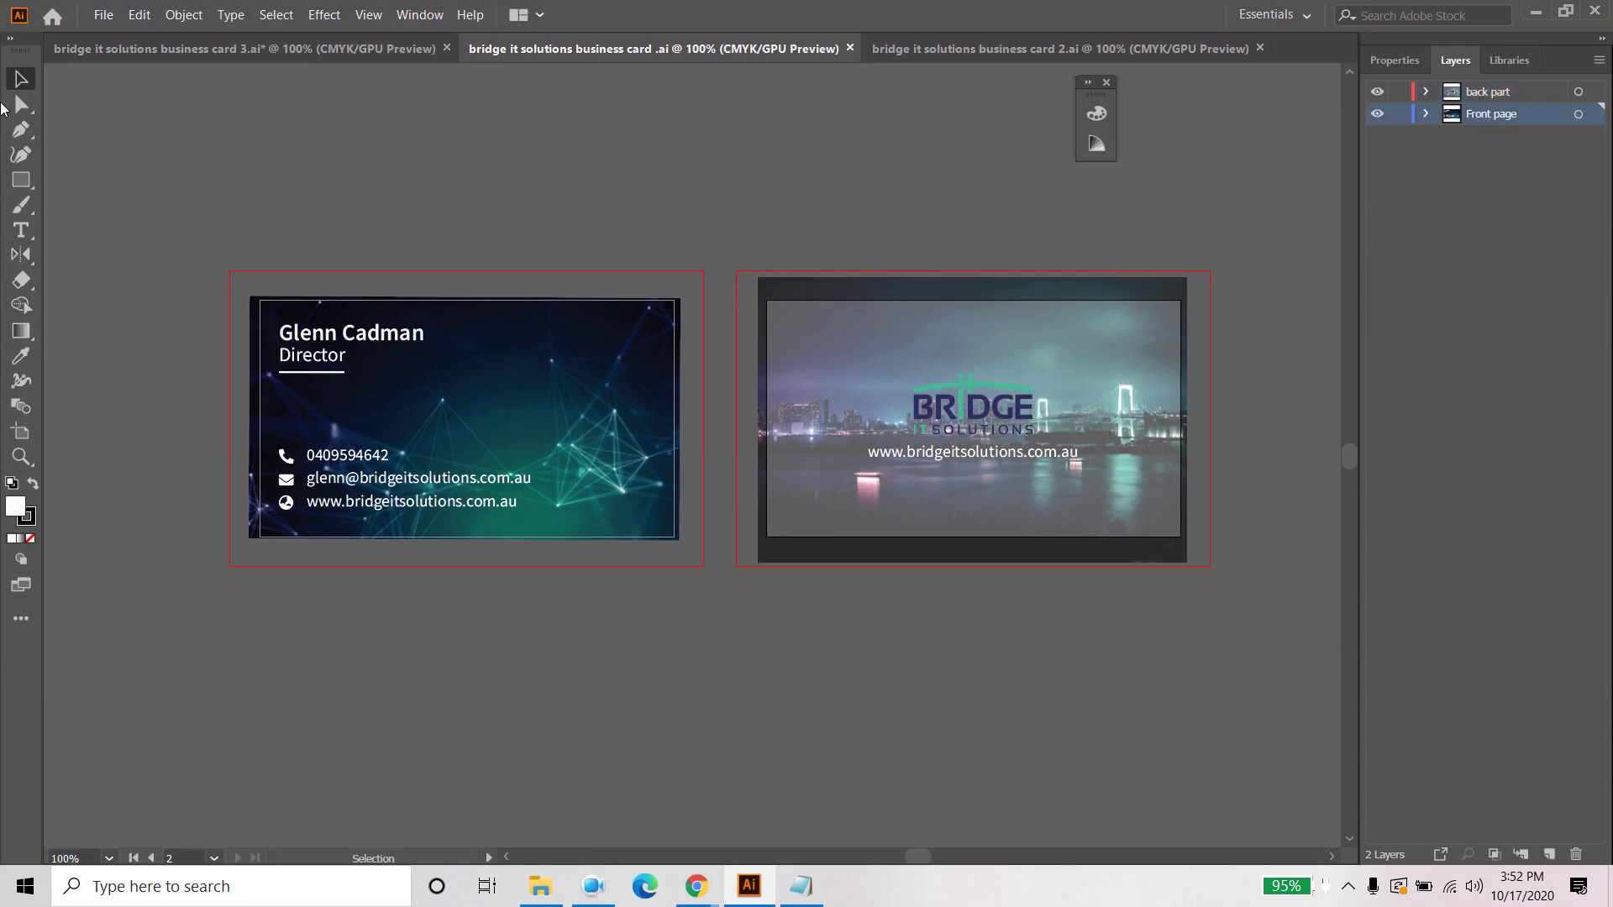
key(m)
drag(259, 300, 260, 300)
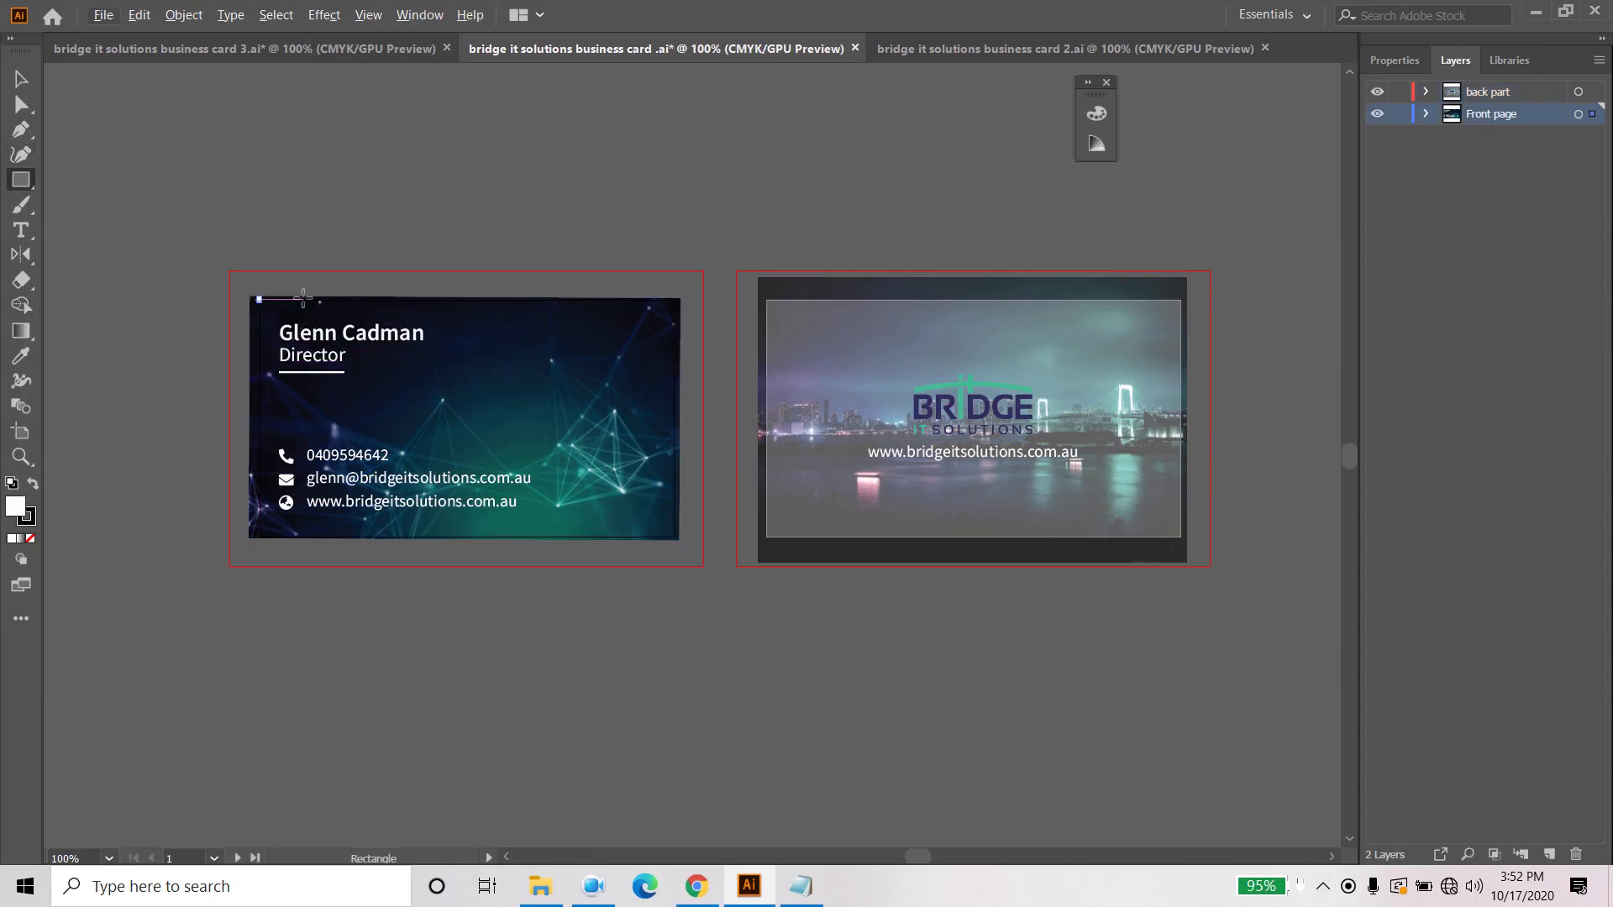
ctrl+click(256, 328)
key(ctrl+z)
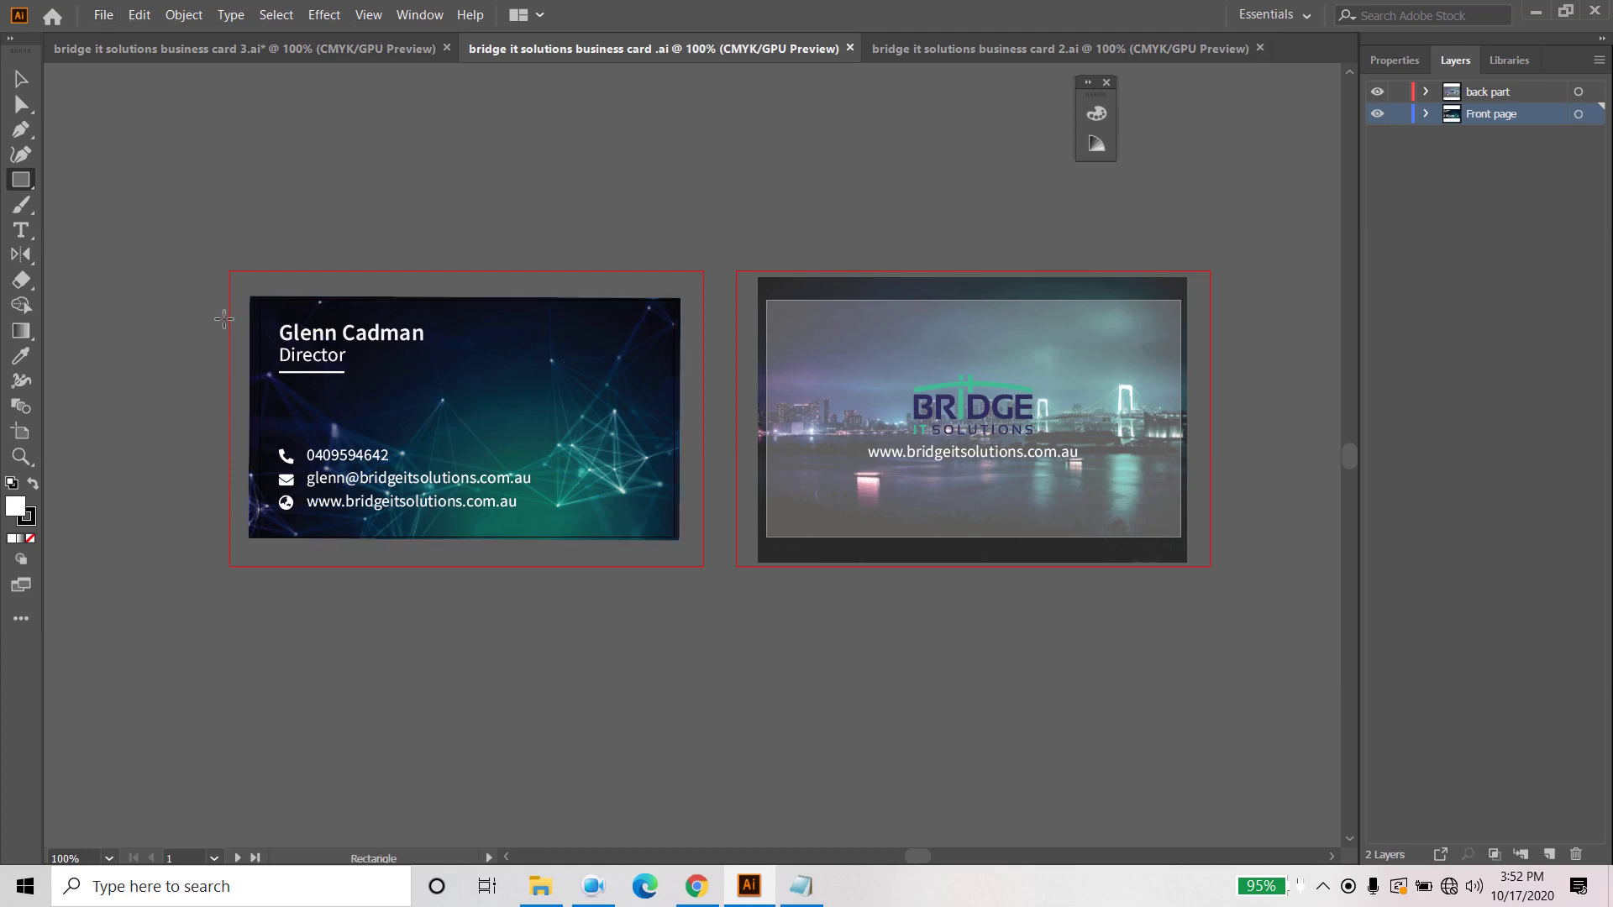
Step: Create a white 3.5 by 2 in rectangle without a stroke on the Front page layer
click(178, 286)
text(3.5)
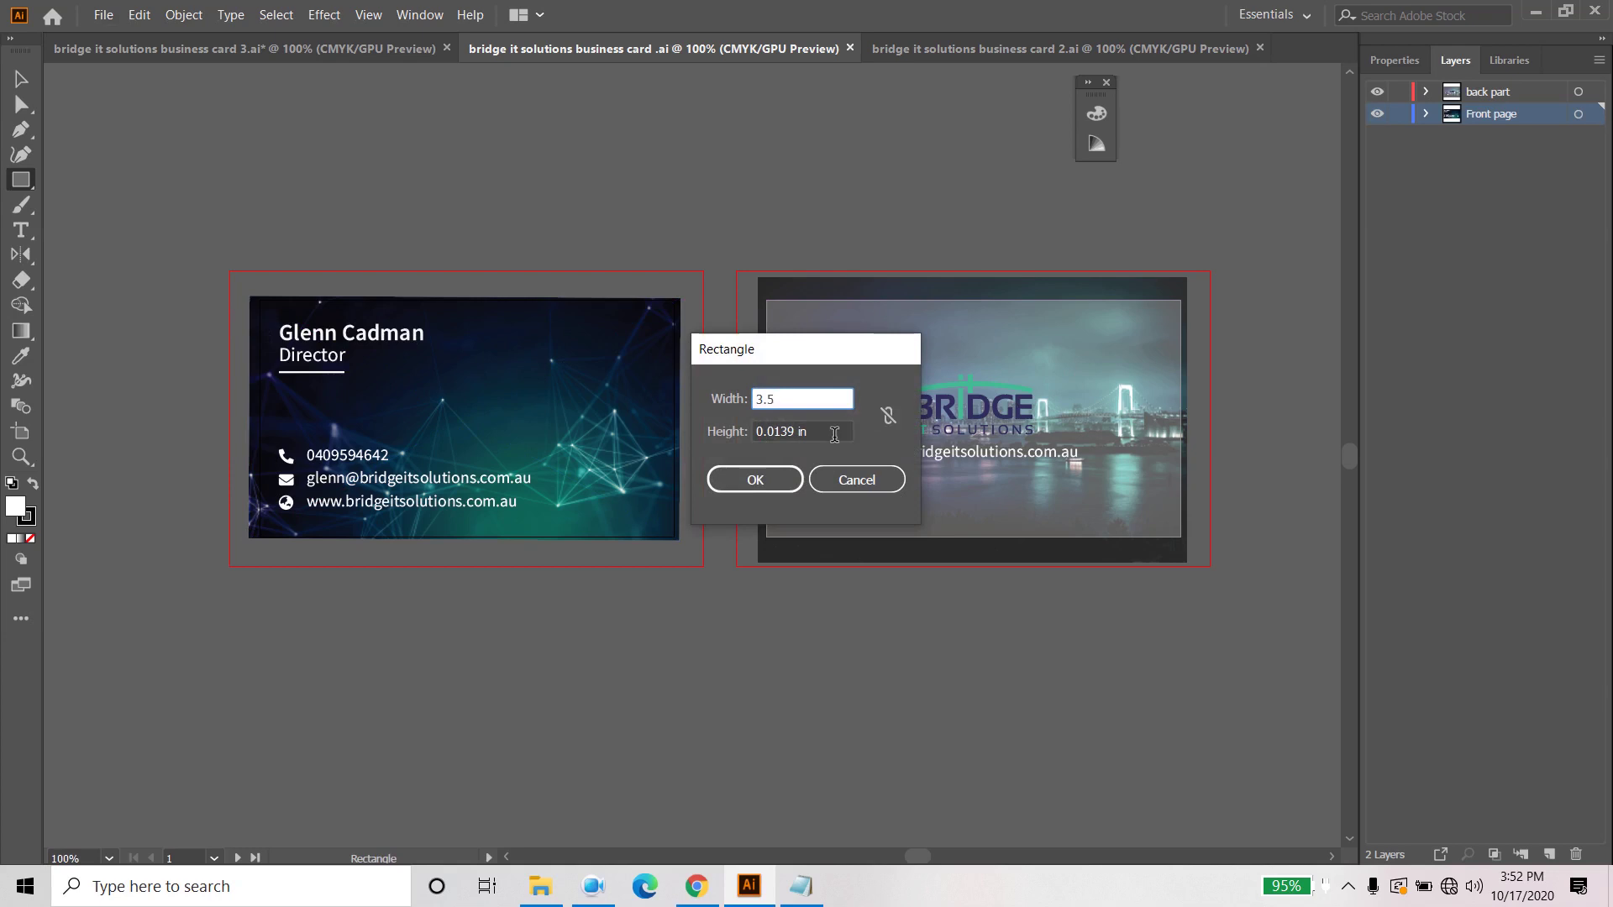
key(Tab)
text(2)
key(Return)
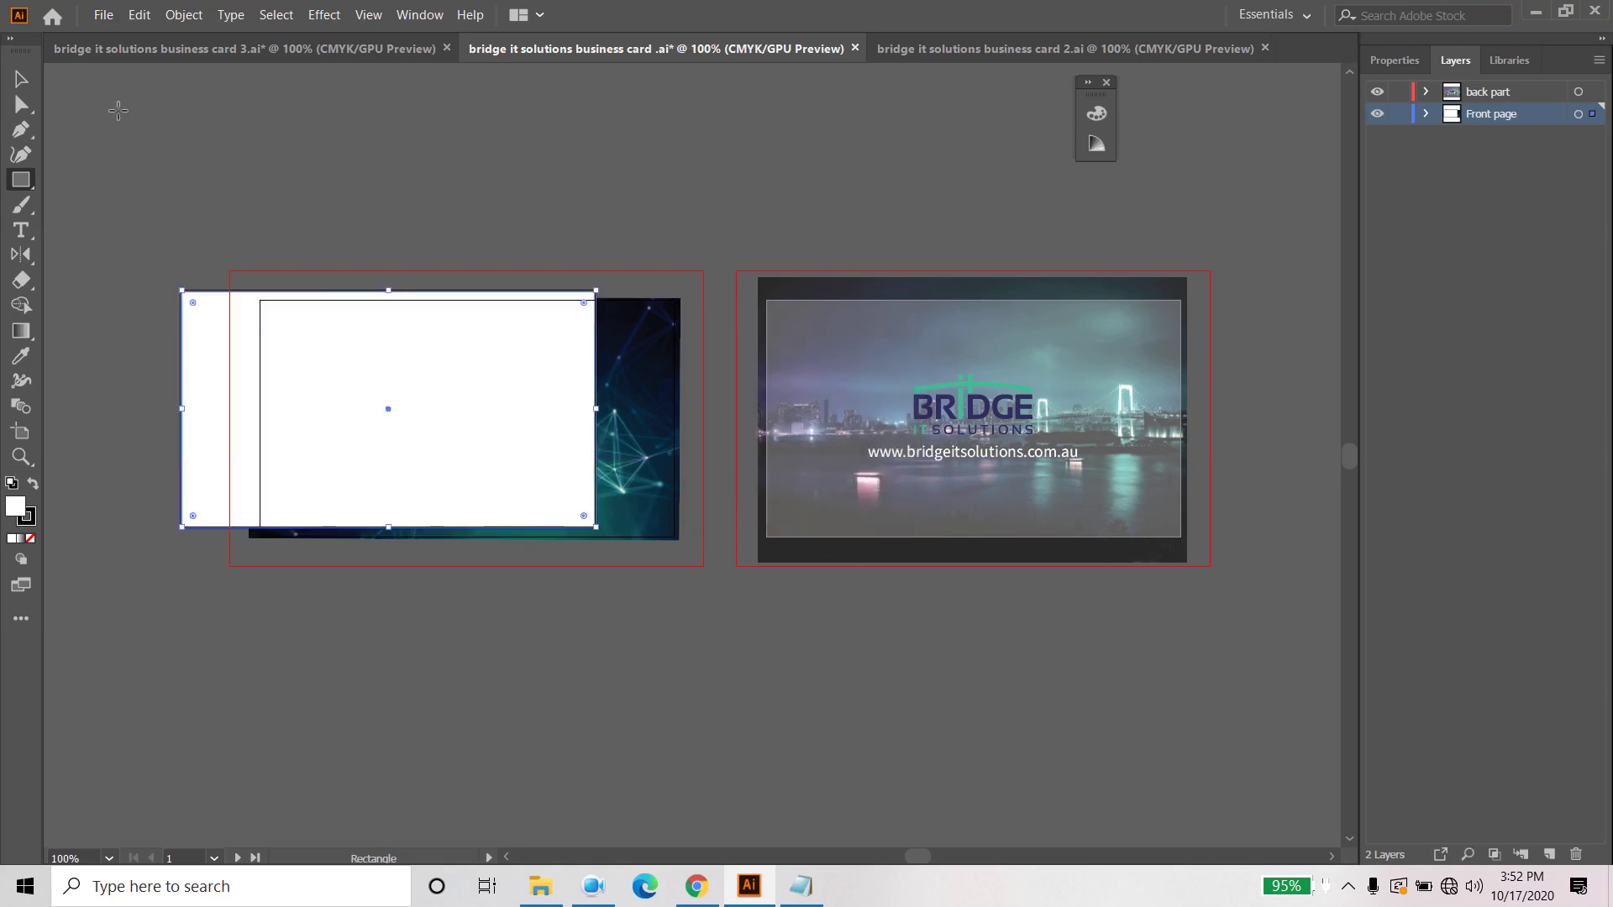
click(31, 527)
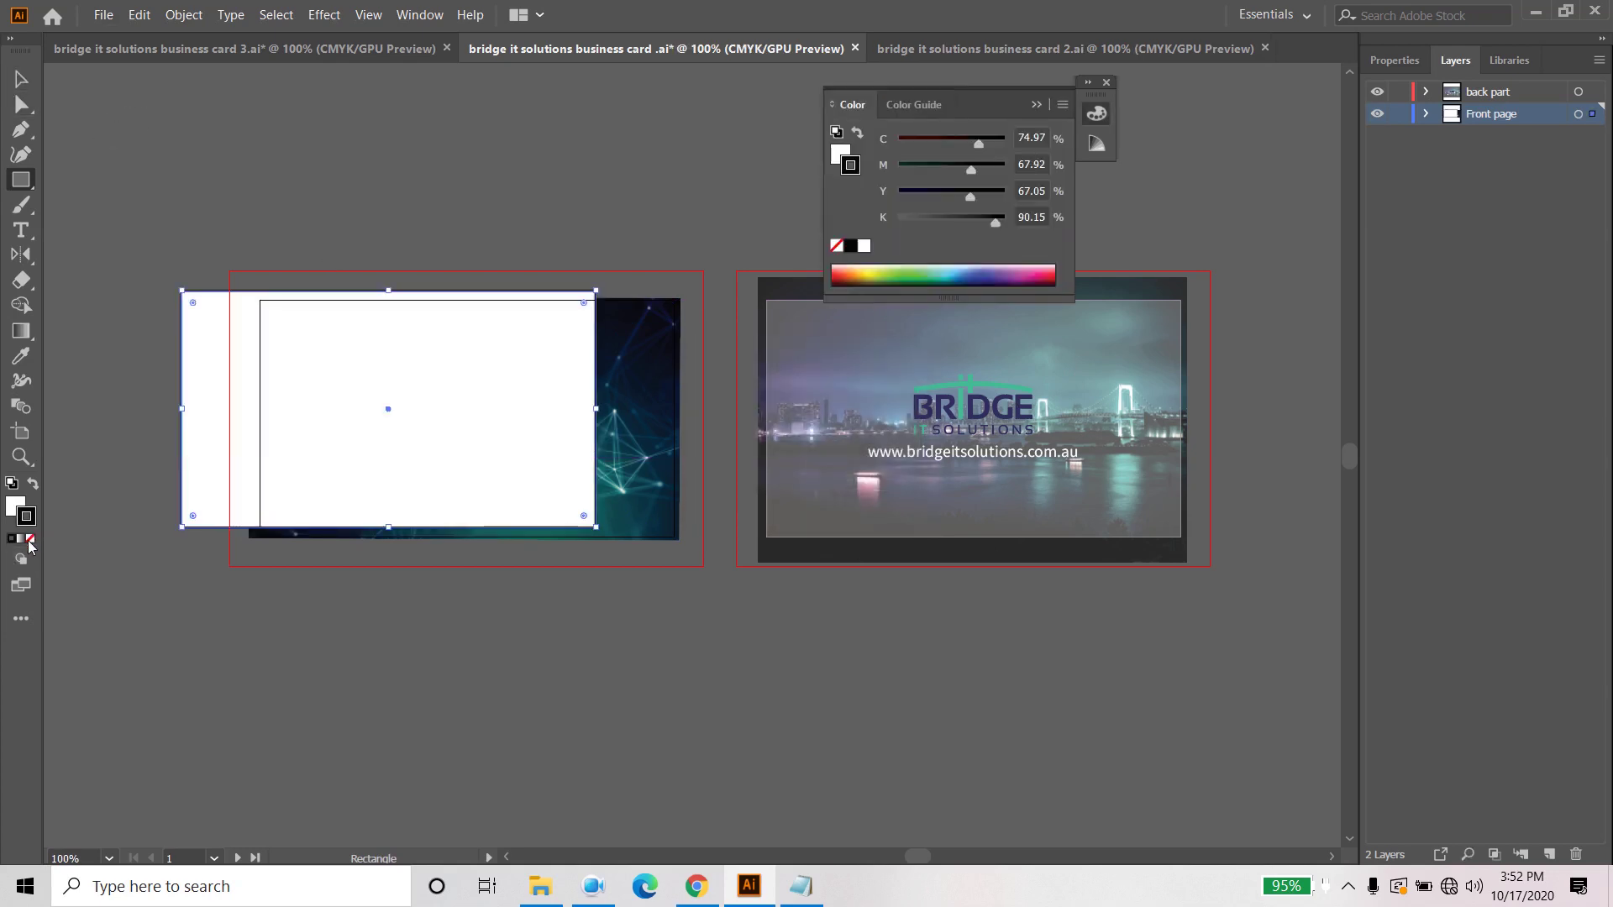
click(32, 539)
click(16, 507)
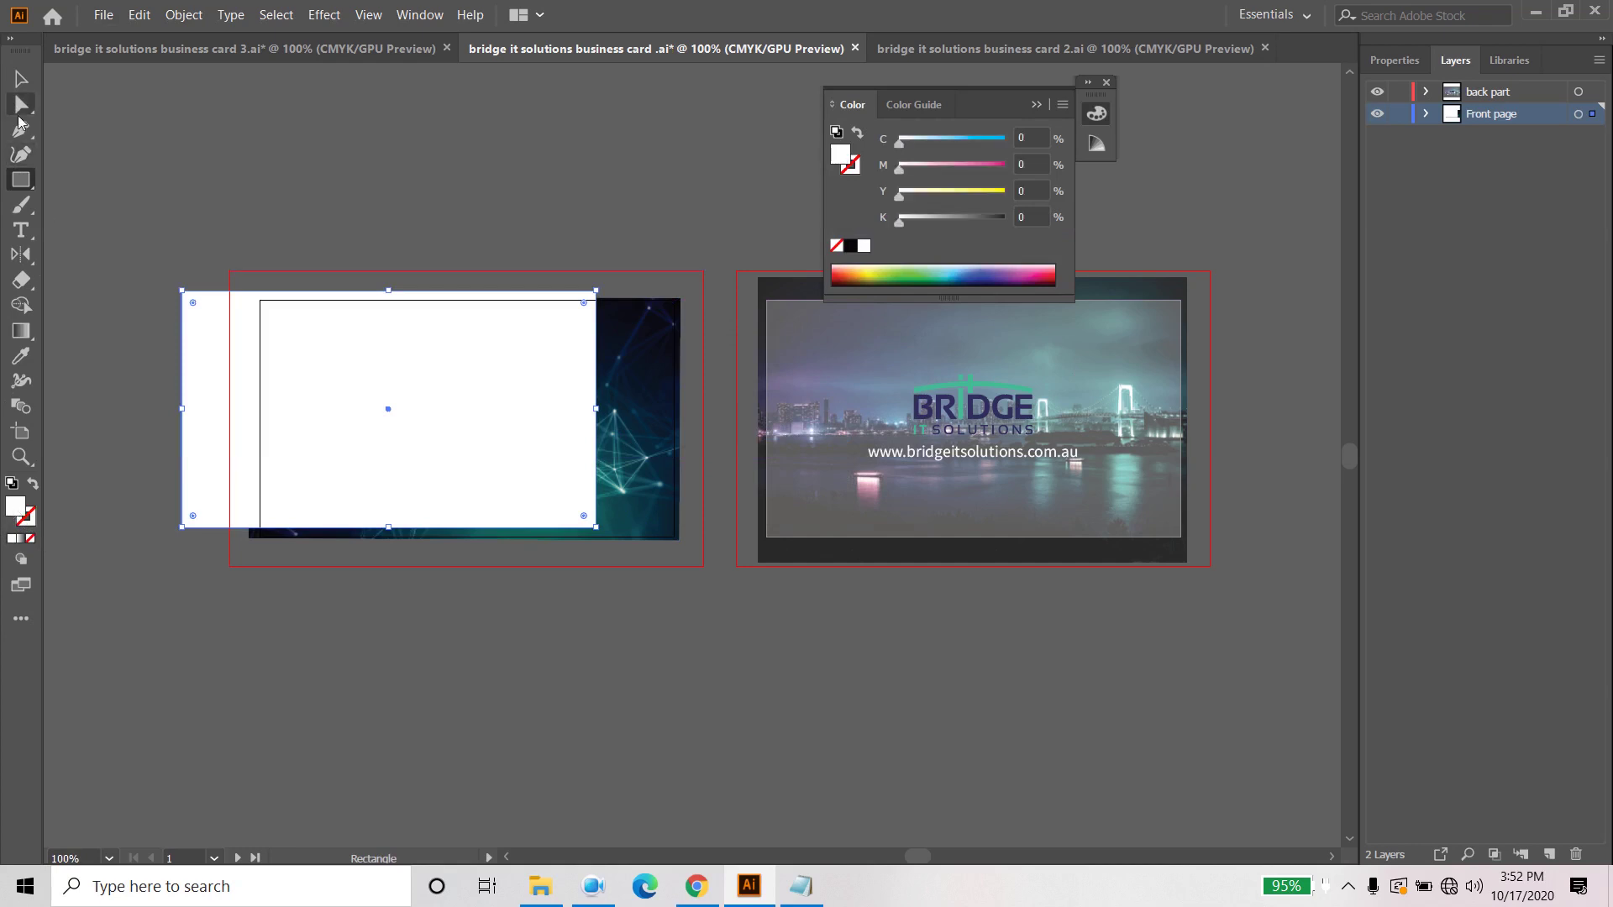
Step: Paste a copy of the white rectangle into the back part layer and clear the selection
click(21, 78)
key(a)
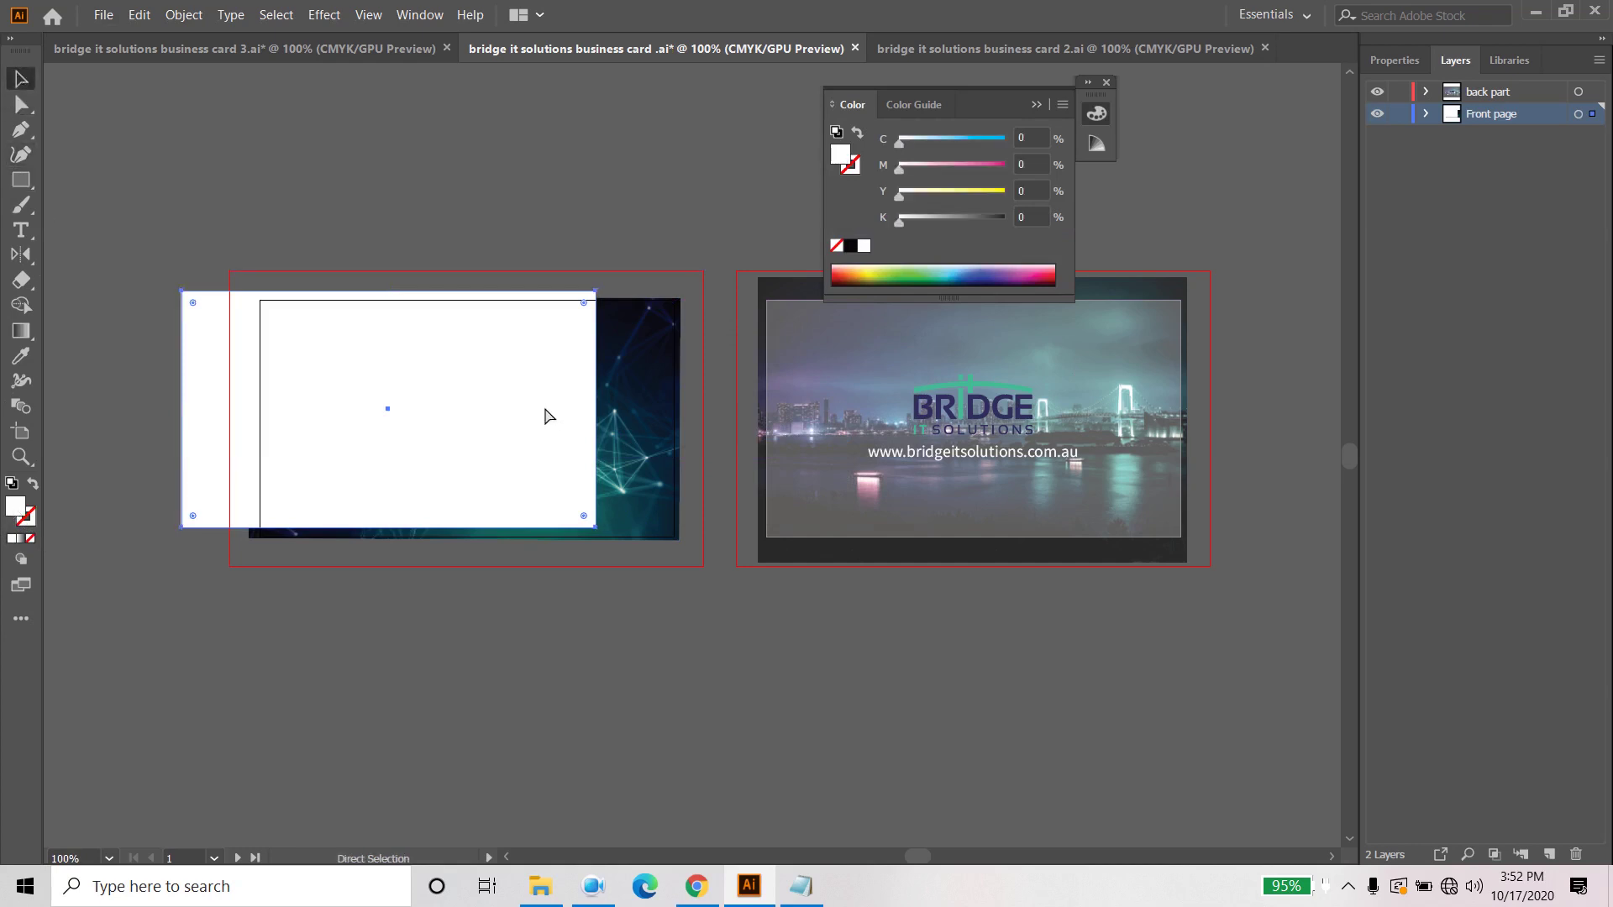
click(1502, 94)
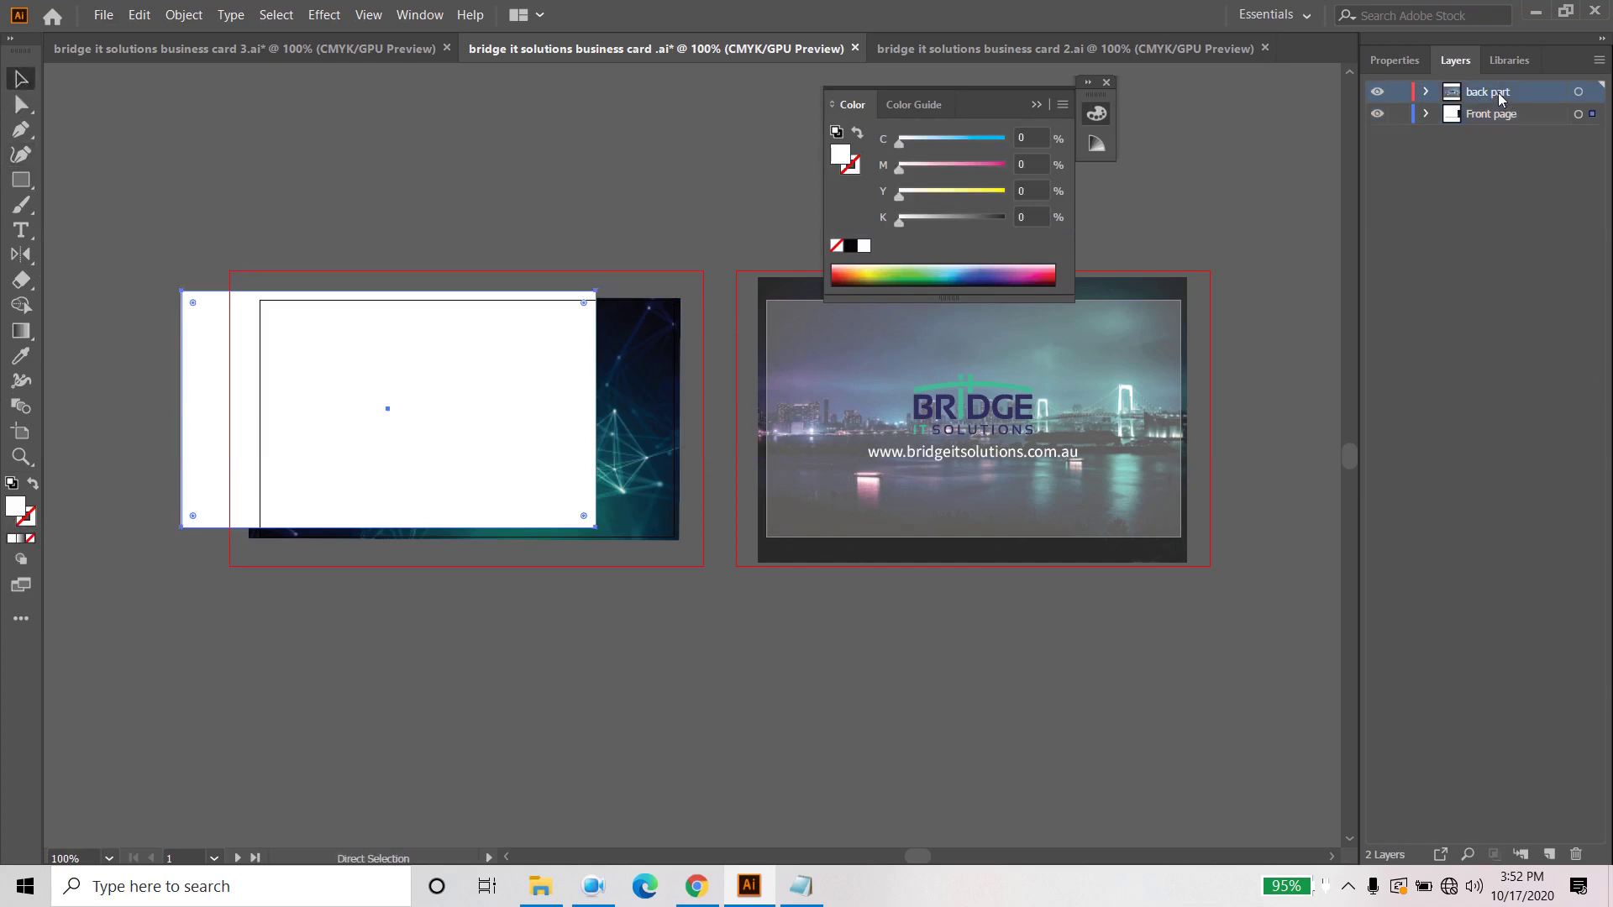
key(ctrl+v)
key(v)
click(728, 820)
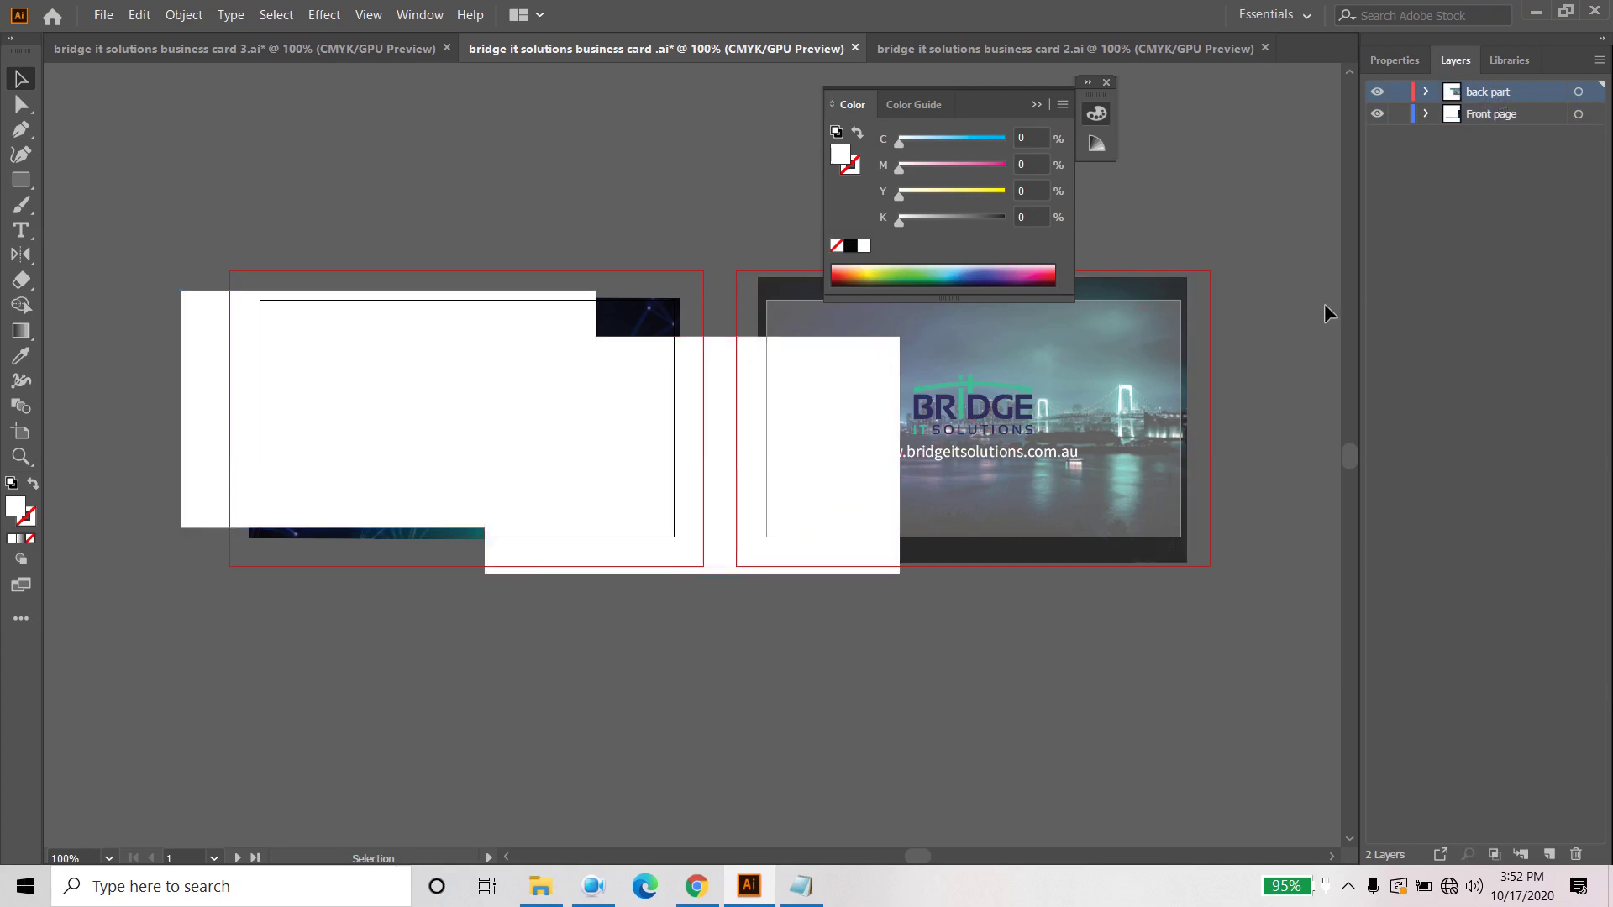
Step: Select the copied rectangle and centre it horizontally and vertically on the front card, aligning to the artboard
click(1594, 92)
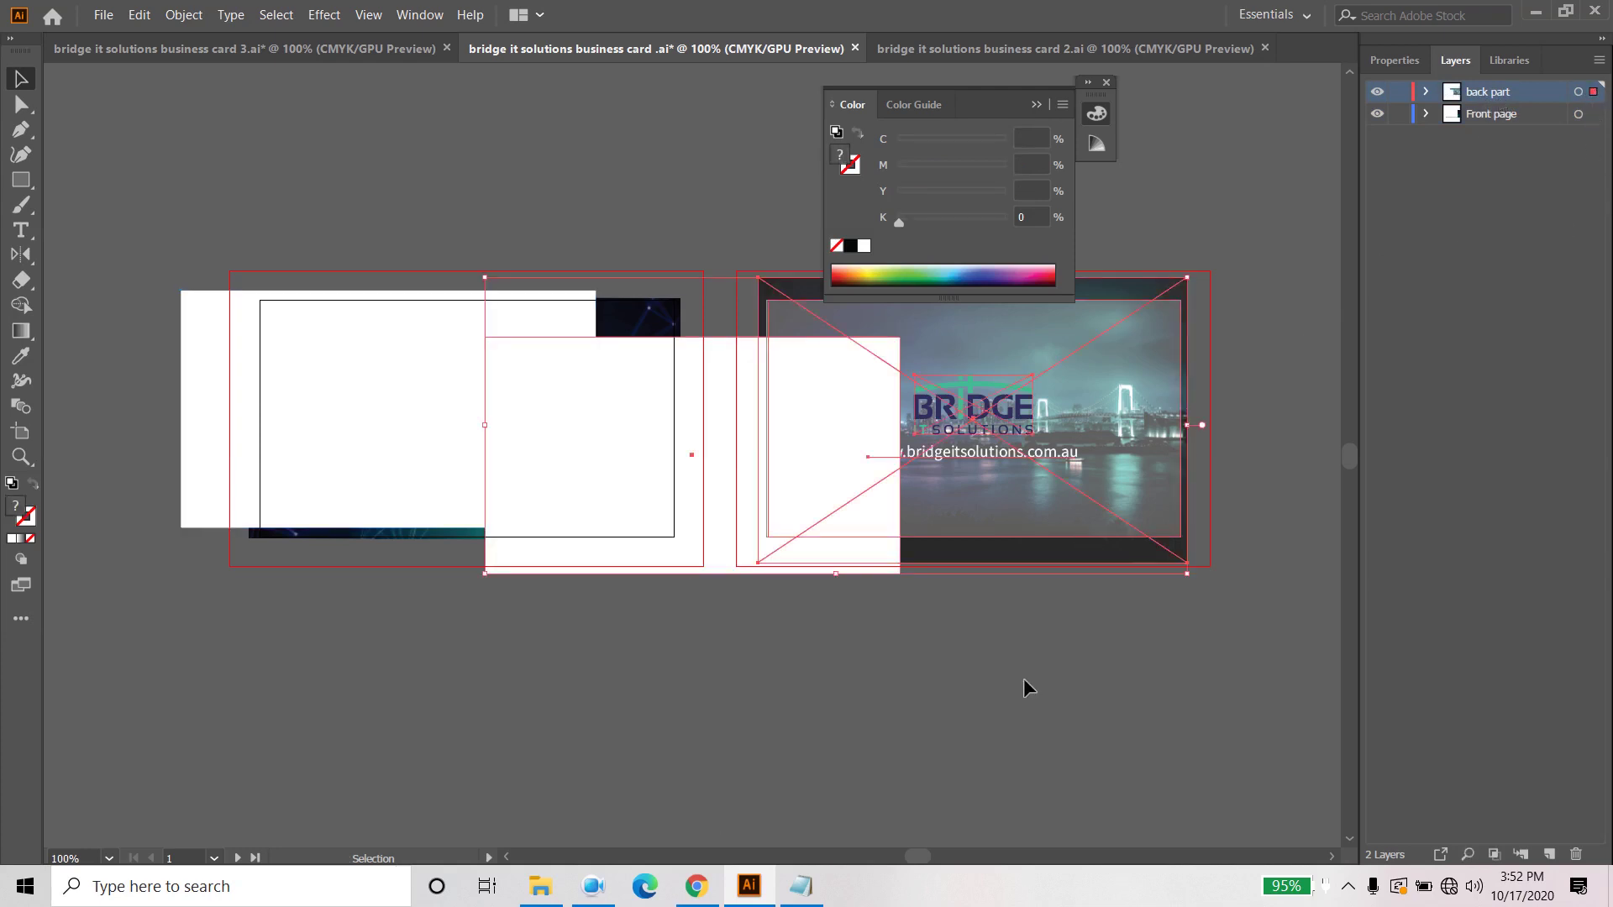
click(666, 450)
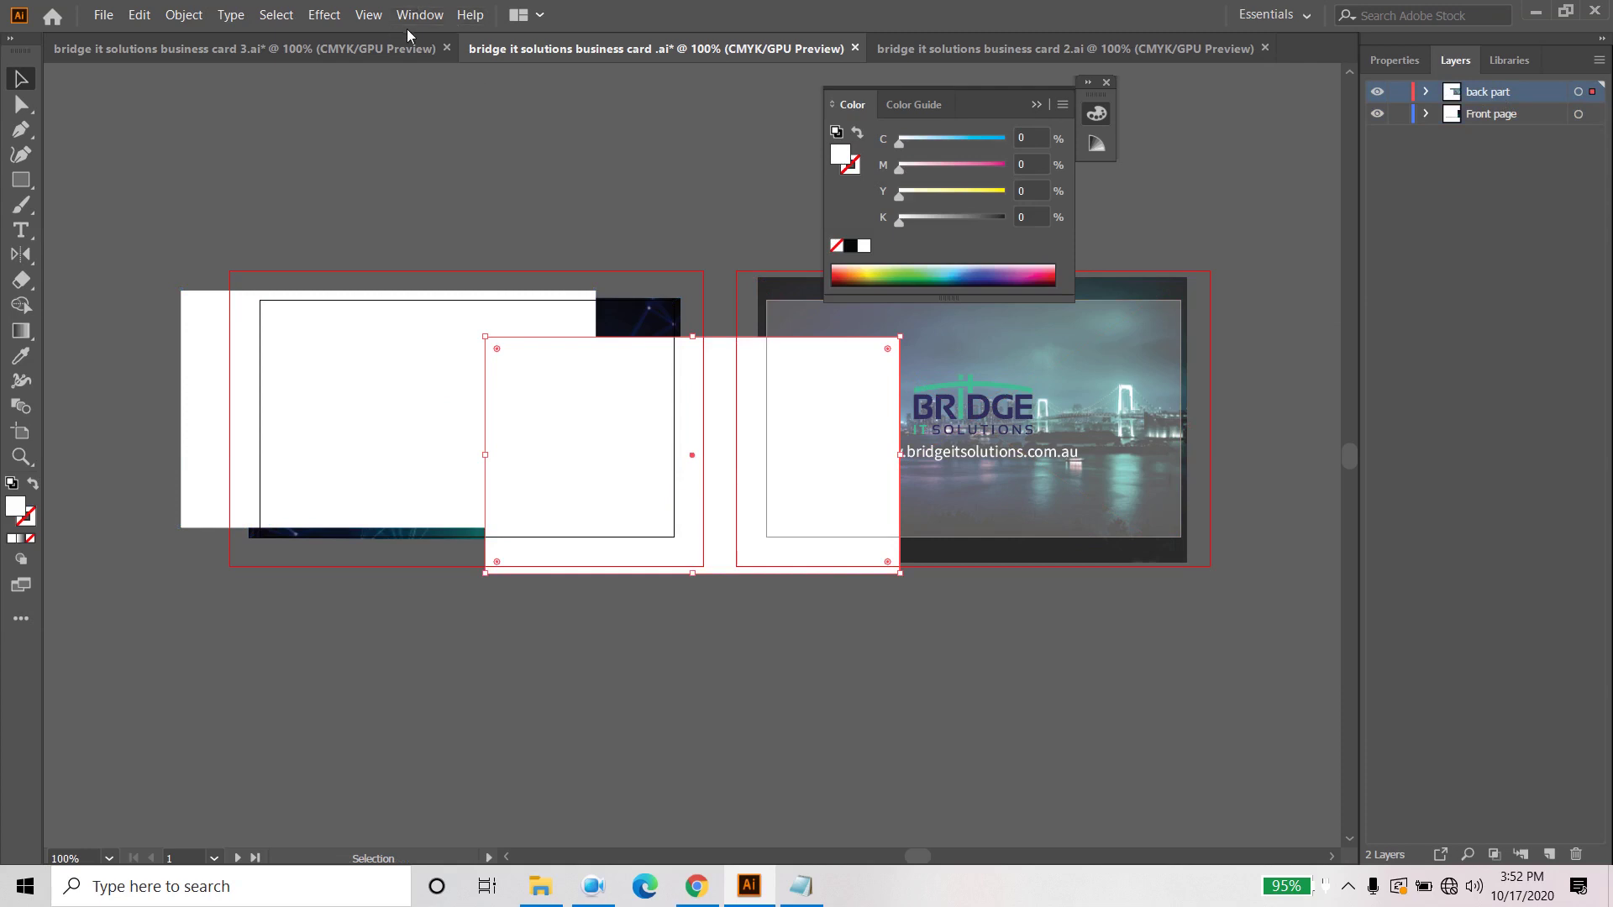
click(418, 15)
click(515, 216)
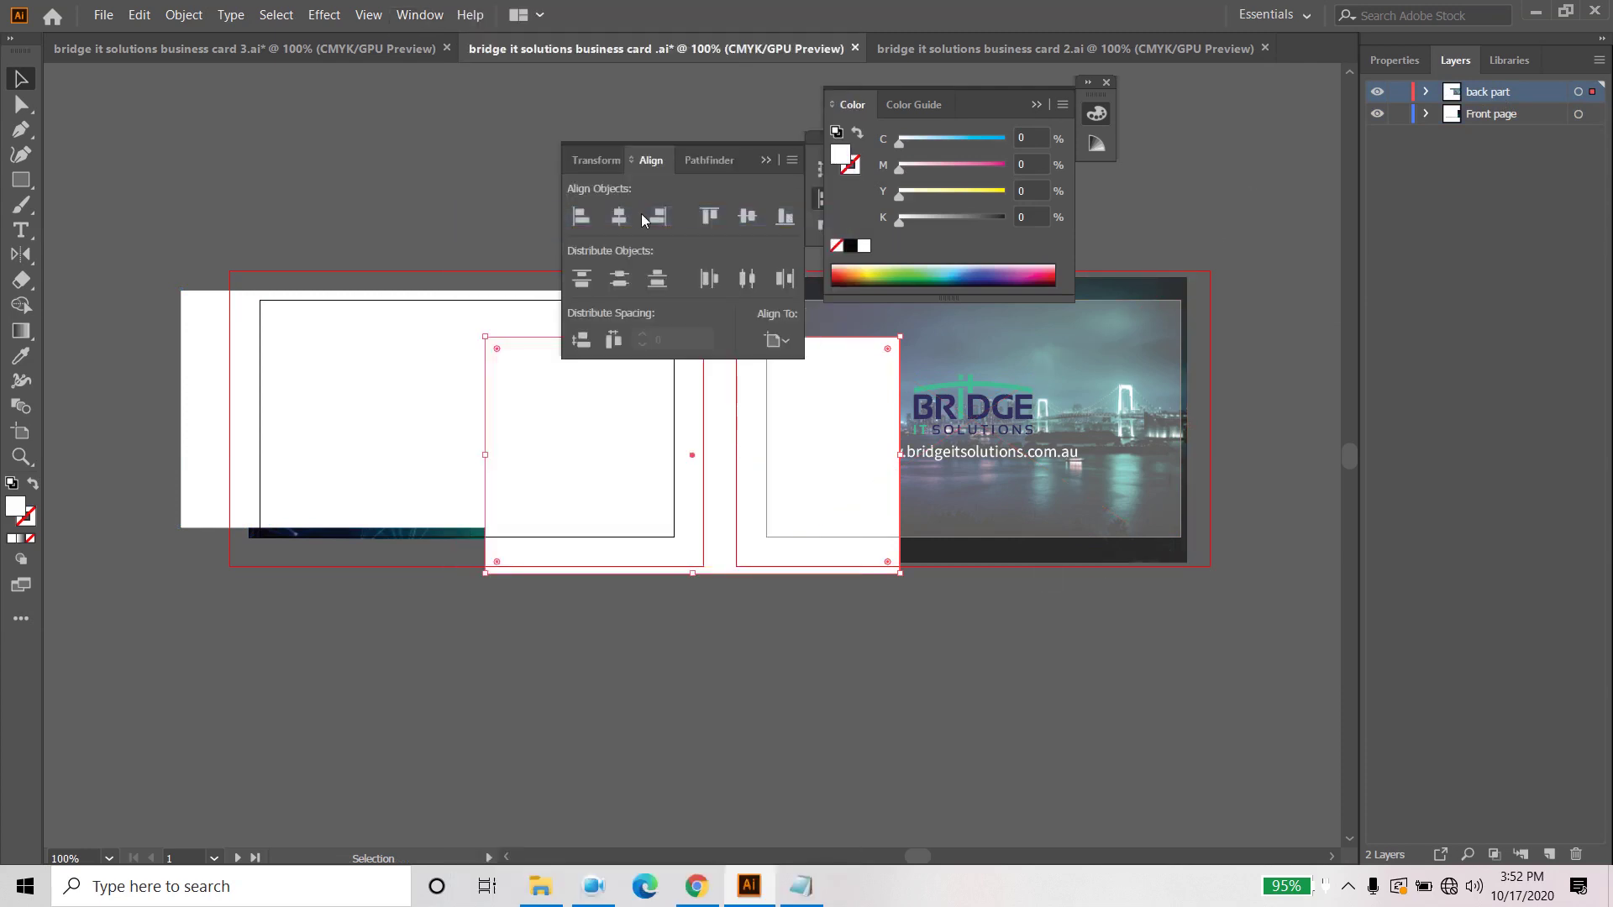
click(776, 341)
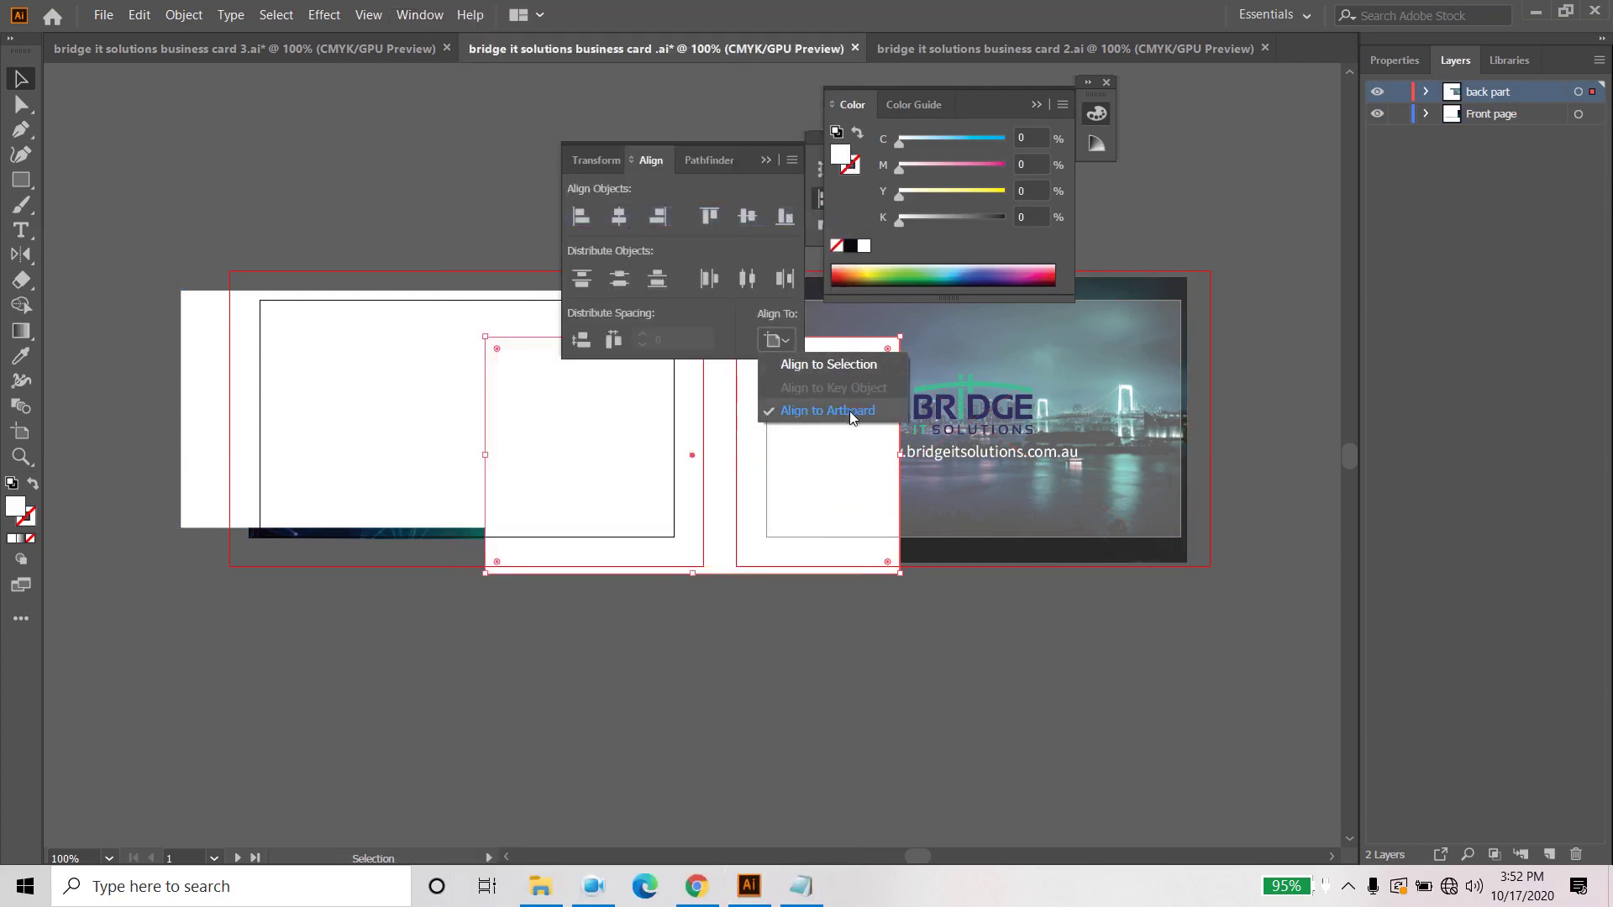
click(850, 411)
click(619, 217)
click(747, 216)
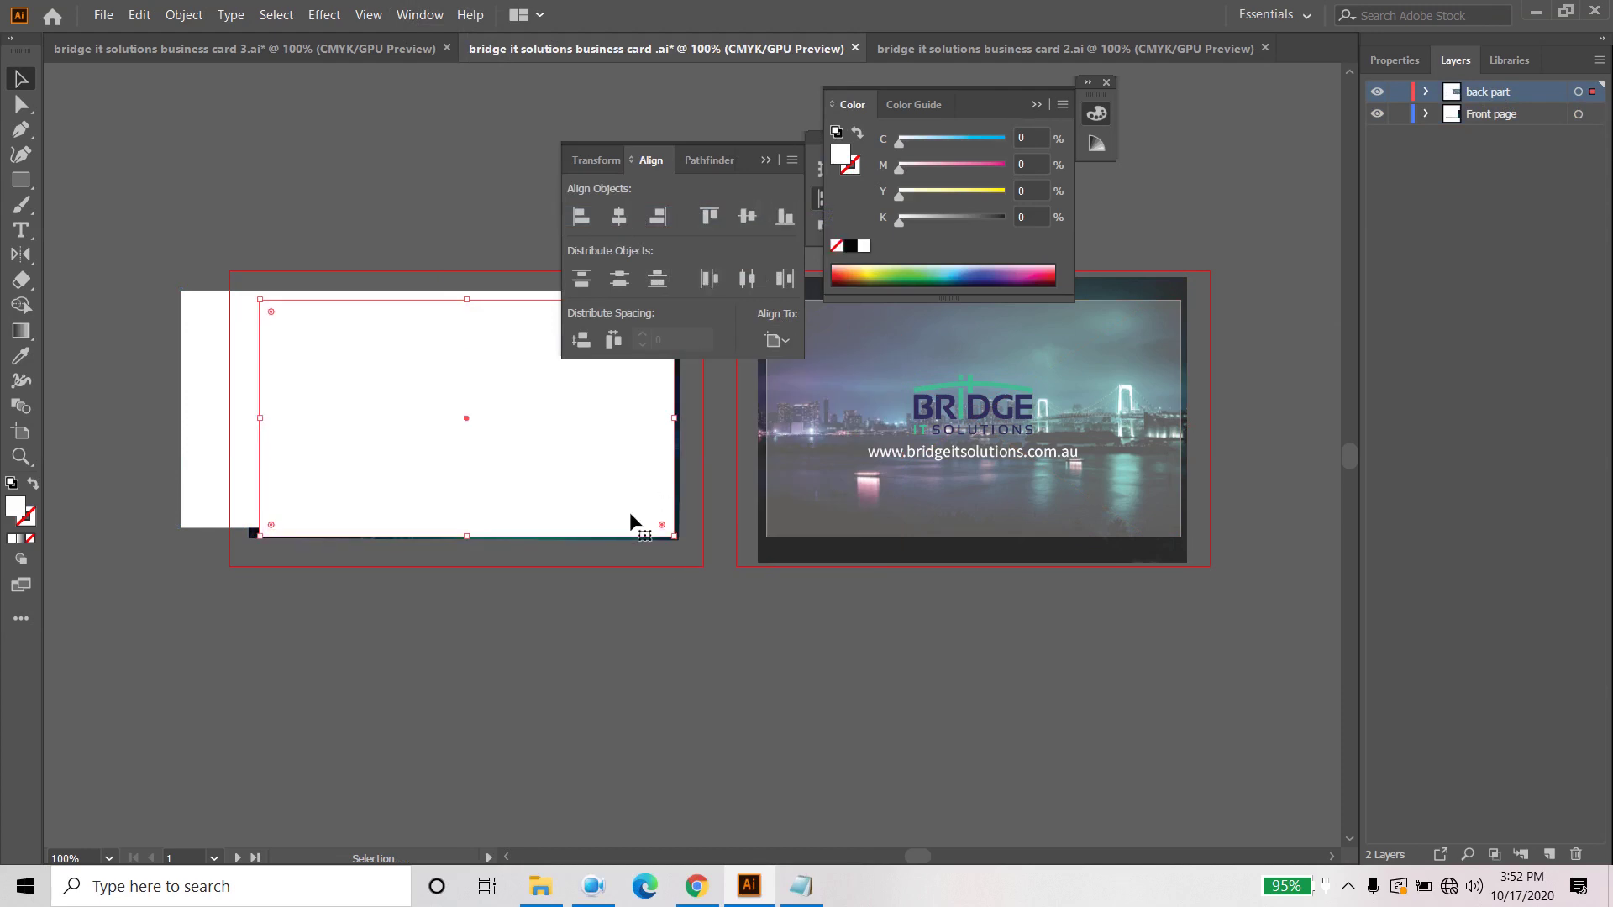
Step: Select the original rectangle on the Front page layer and centre it horizontally and vertically on the front artboard
click(194, 378)
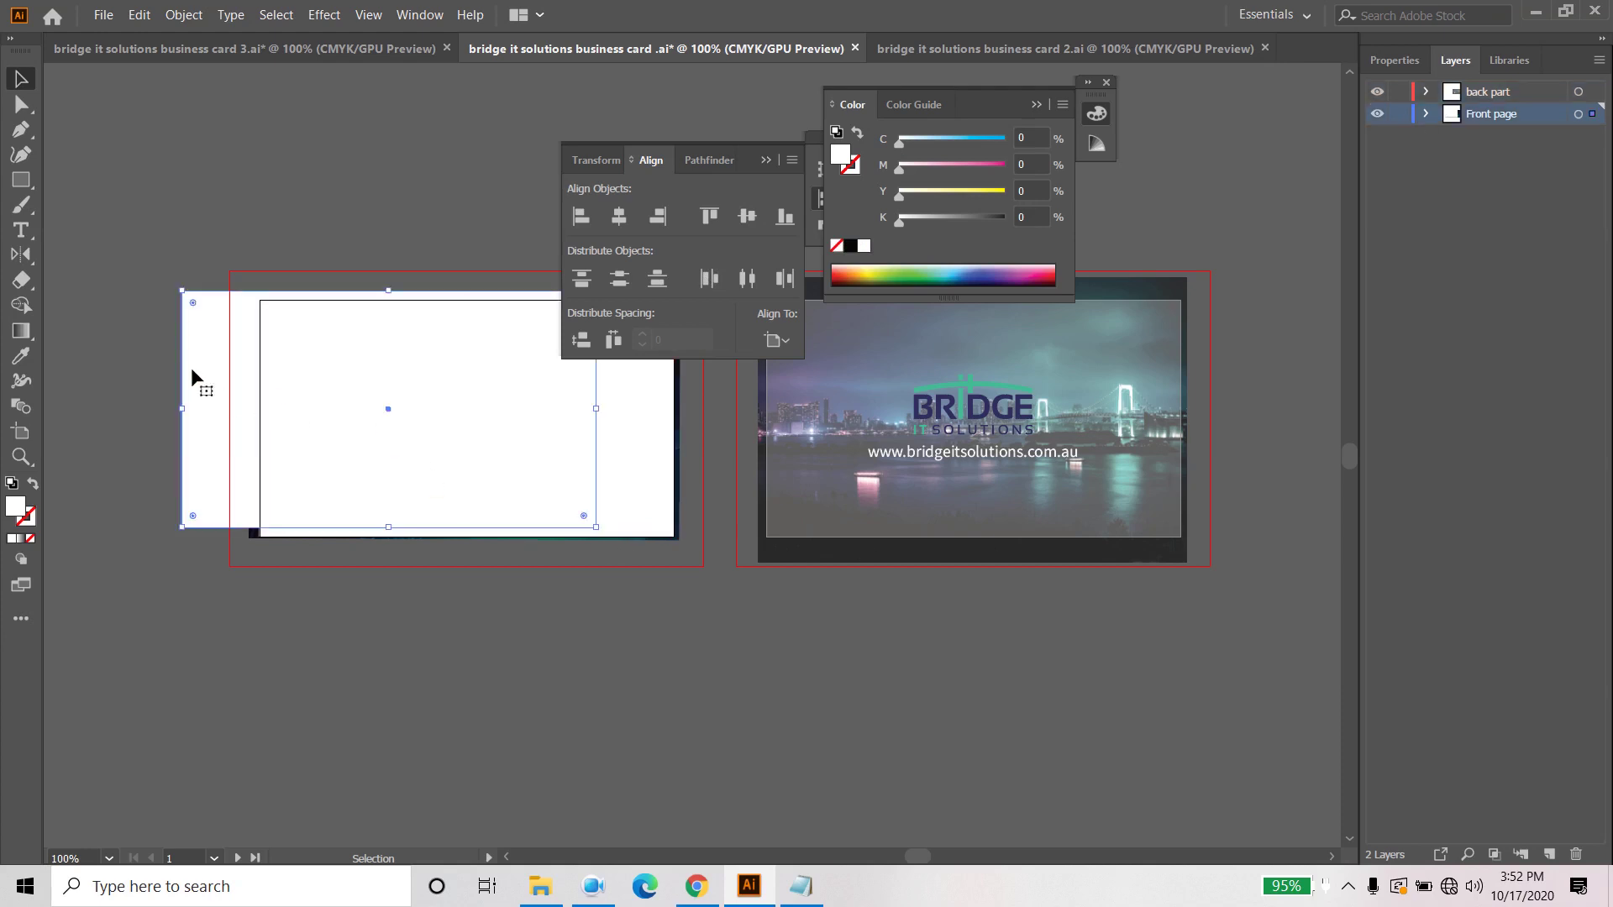
click(620, 215)
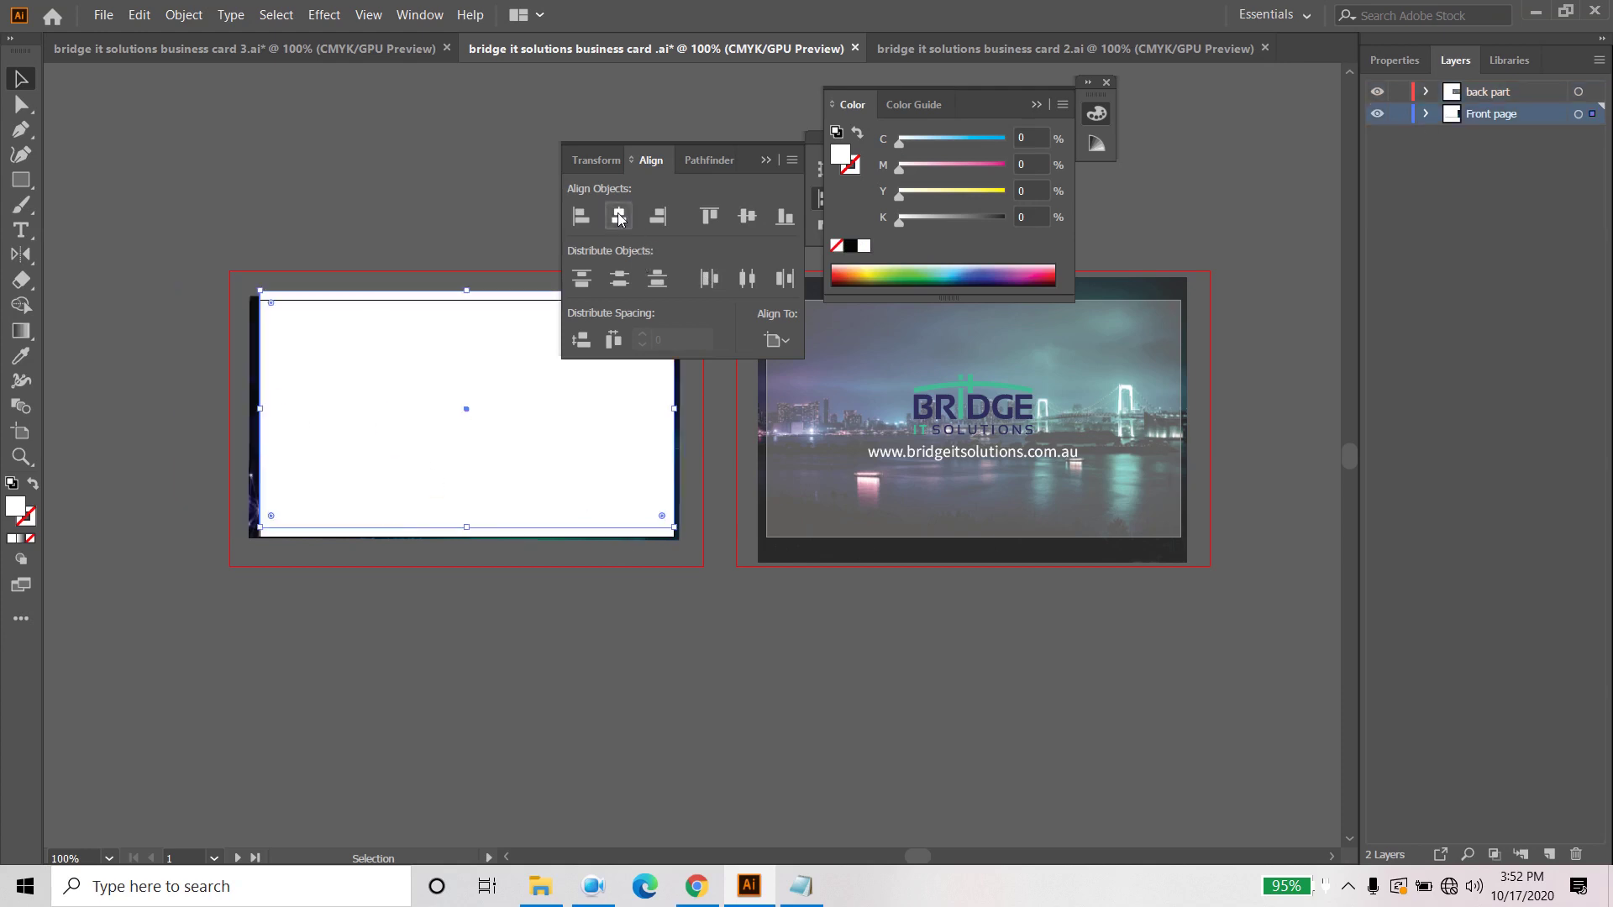
click(748, 217)
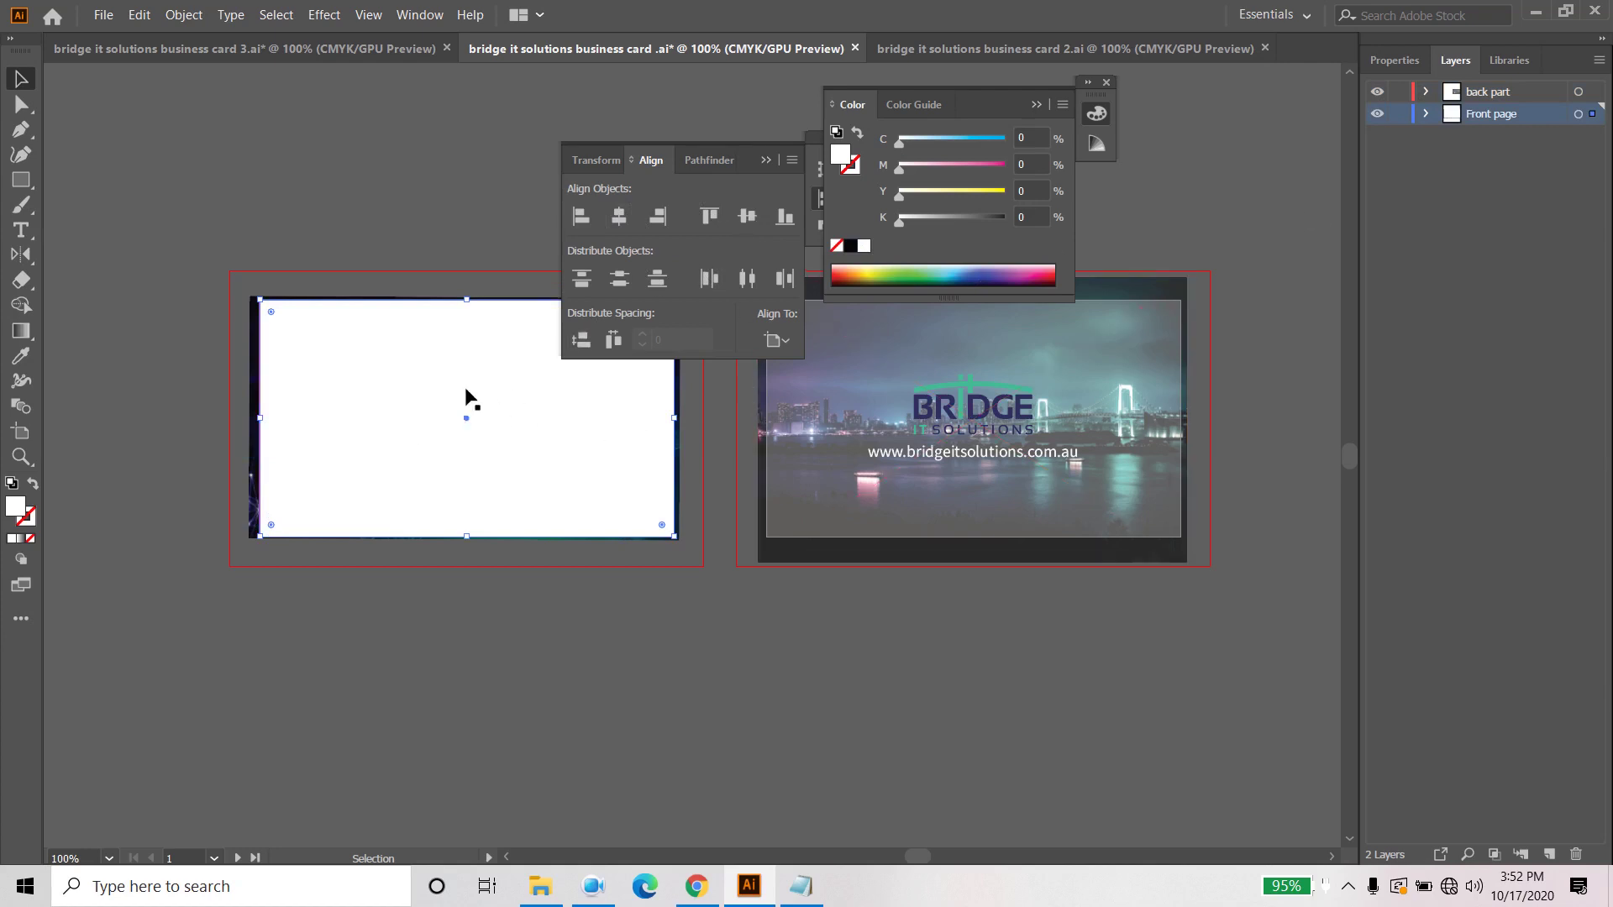
Step: Move the back part rectangle onto the back card and centre it horizontally and vertically on that artboard
drag(365, 388, 874, 386)
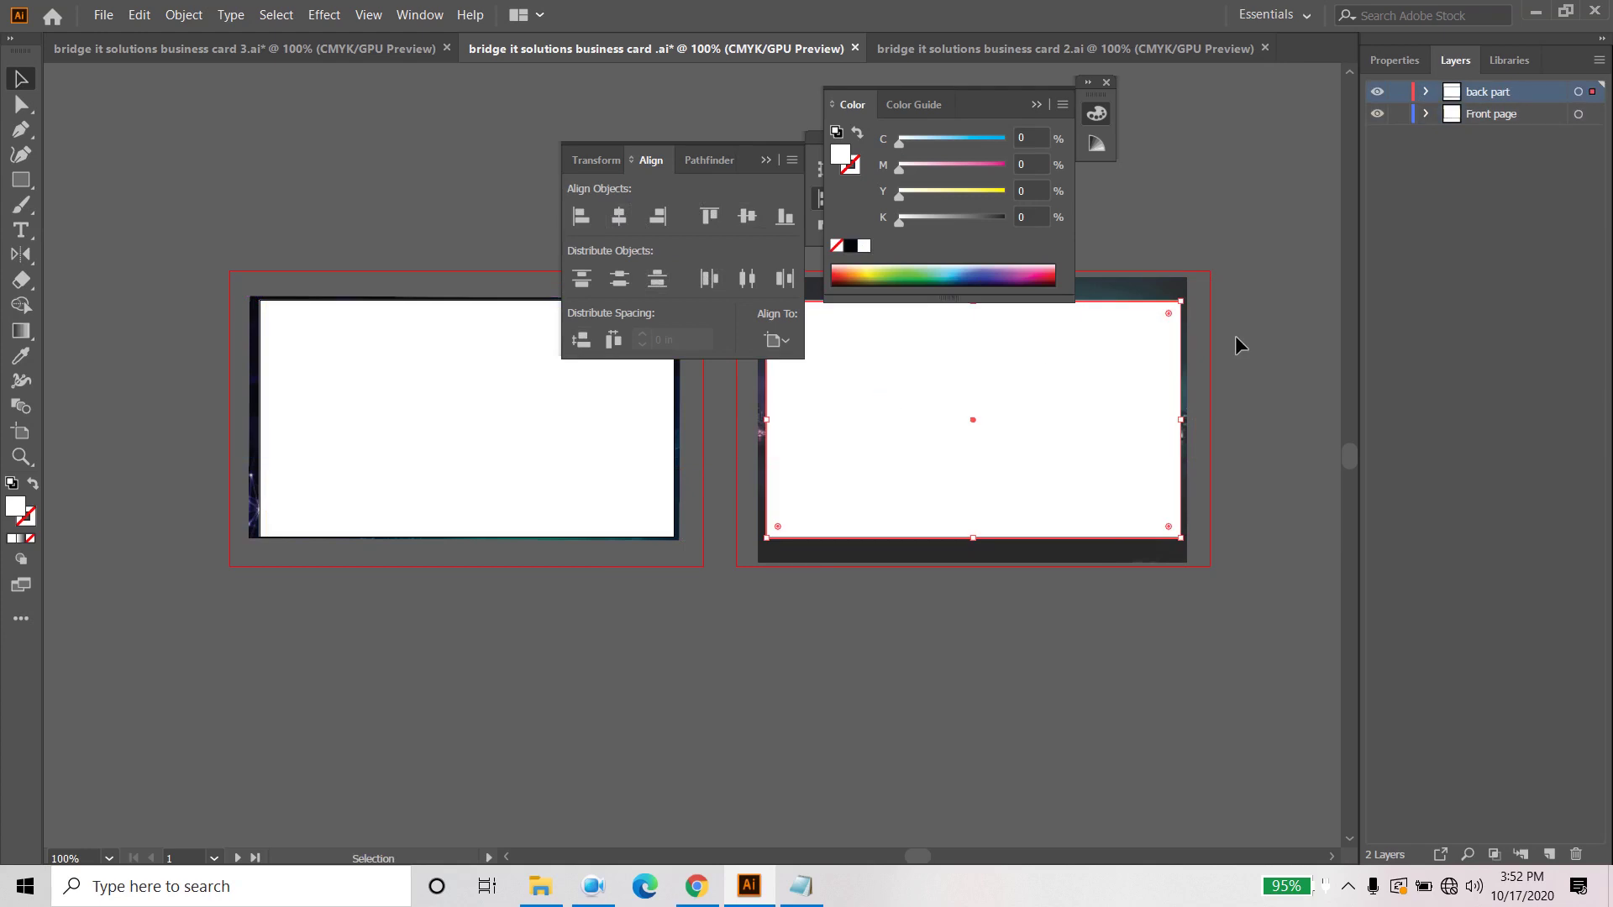
click(1051, 378)
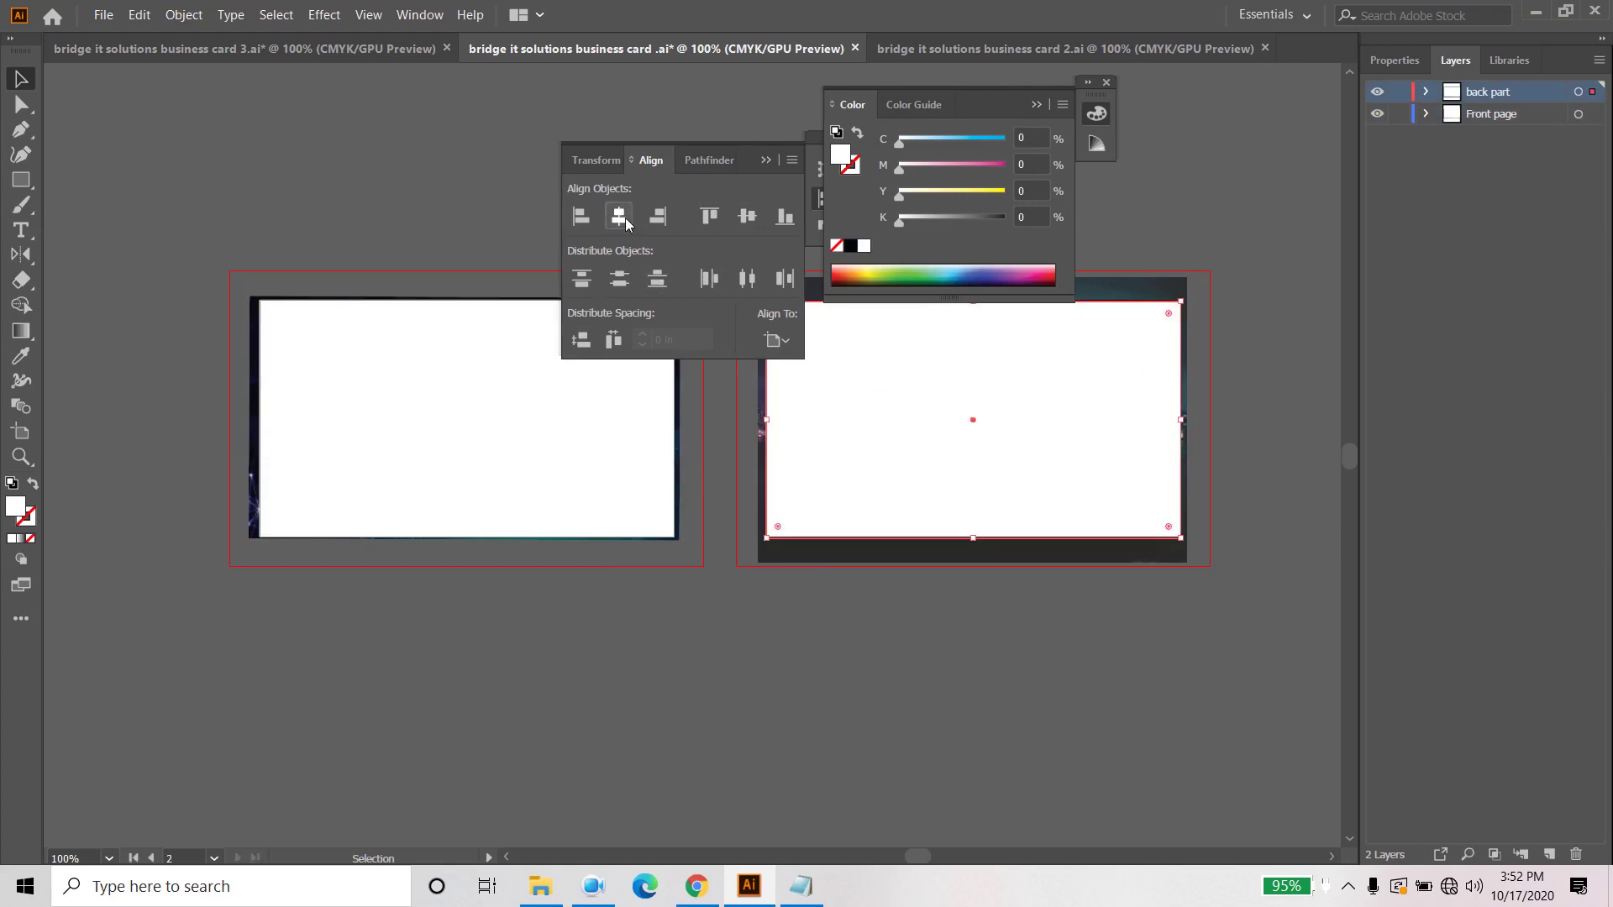
click(747, 216)
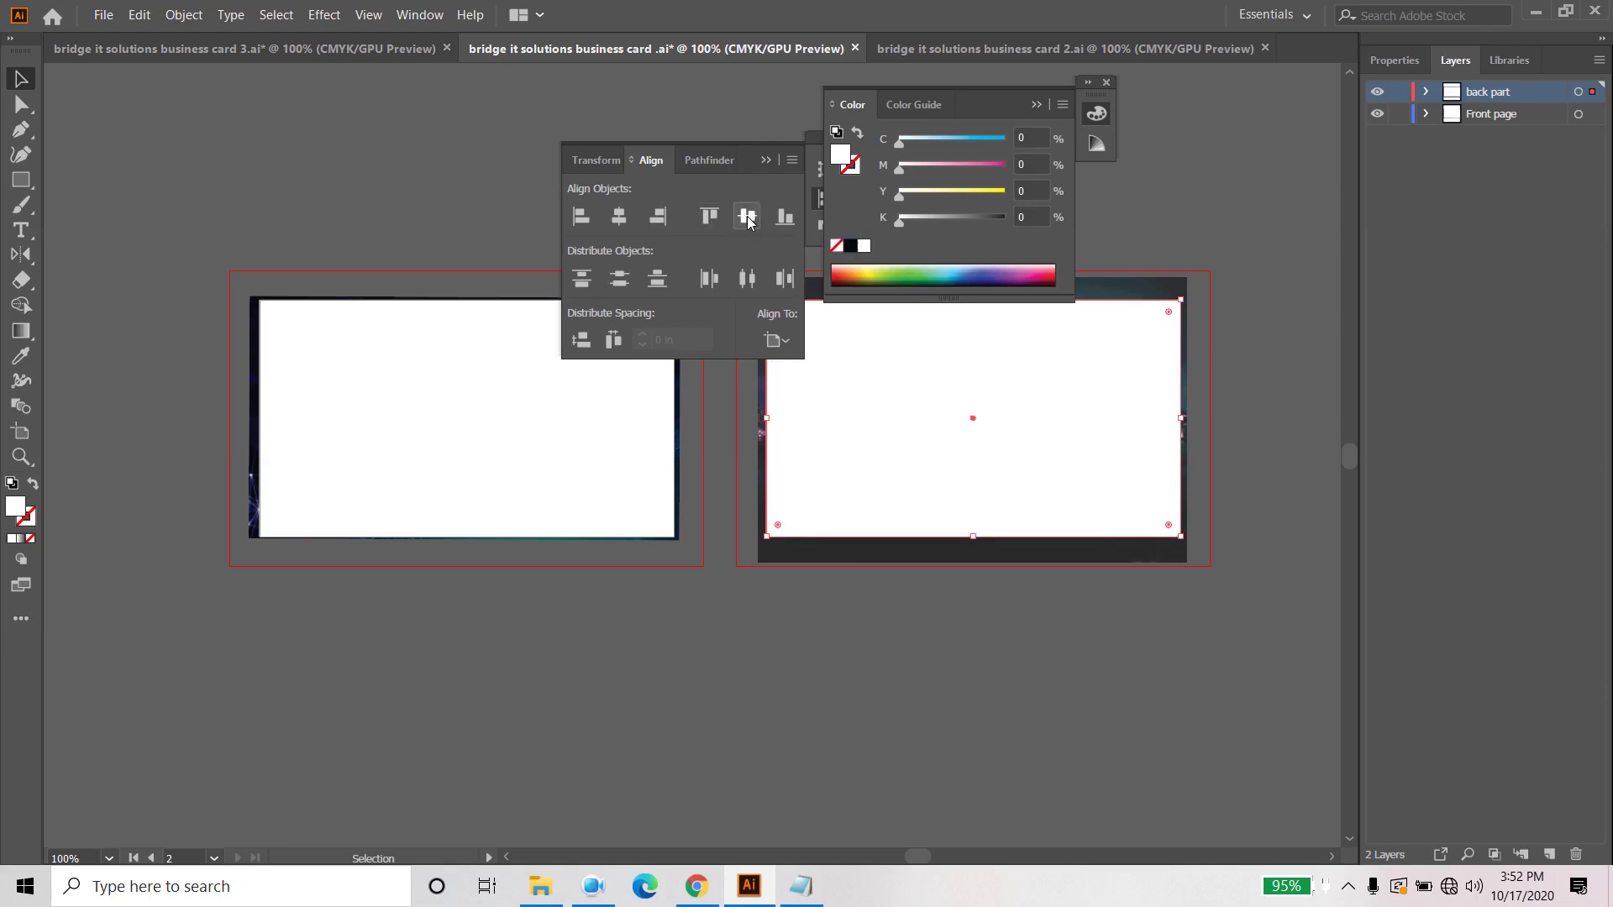
click(766, 160)
Step: Select all the front card's artwork and clip it to the white rectangle with a clipping mask
drag(184, 324, 598, 558)
right_click(452, 421)
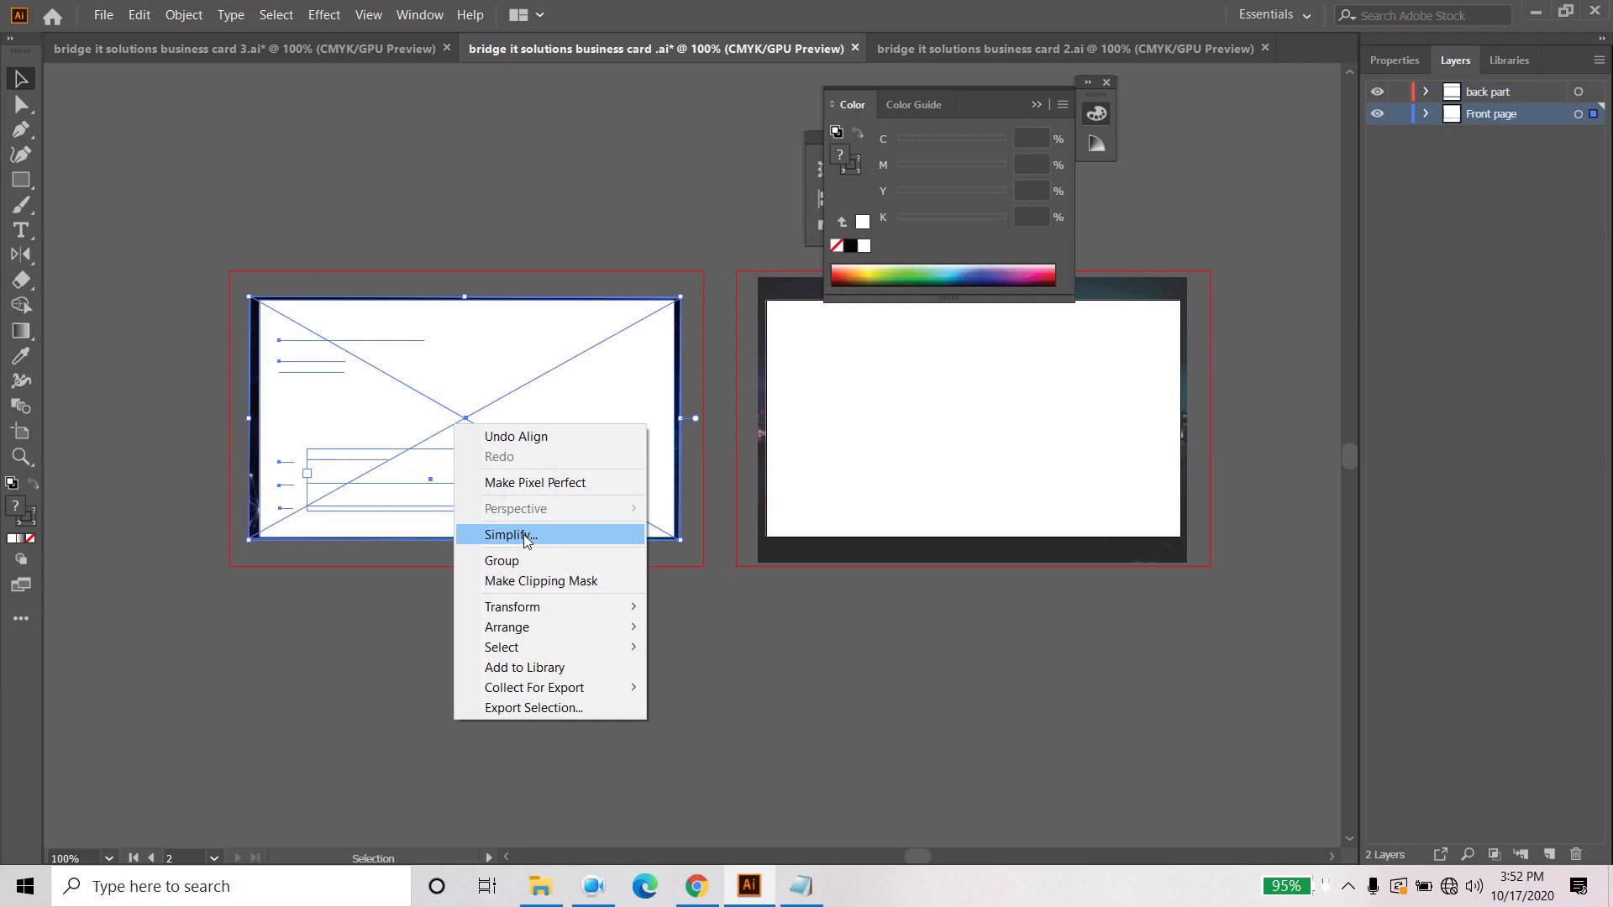
click(541, 582)
Step: Select all the back card's artwork and clip it to its white rectangle with a clipping mask
drag(748, 659, 970, 442)
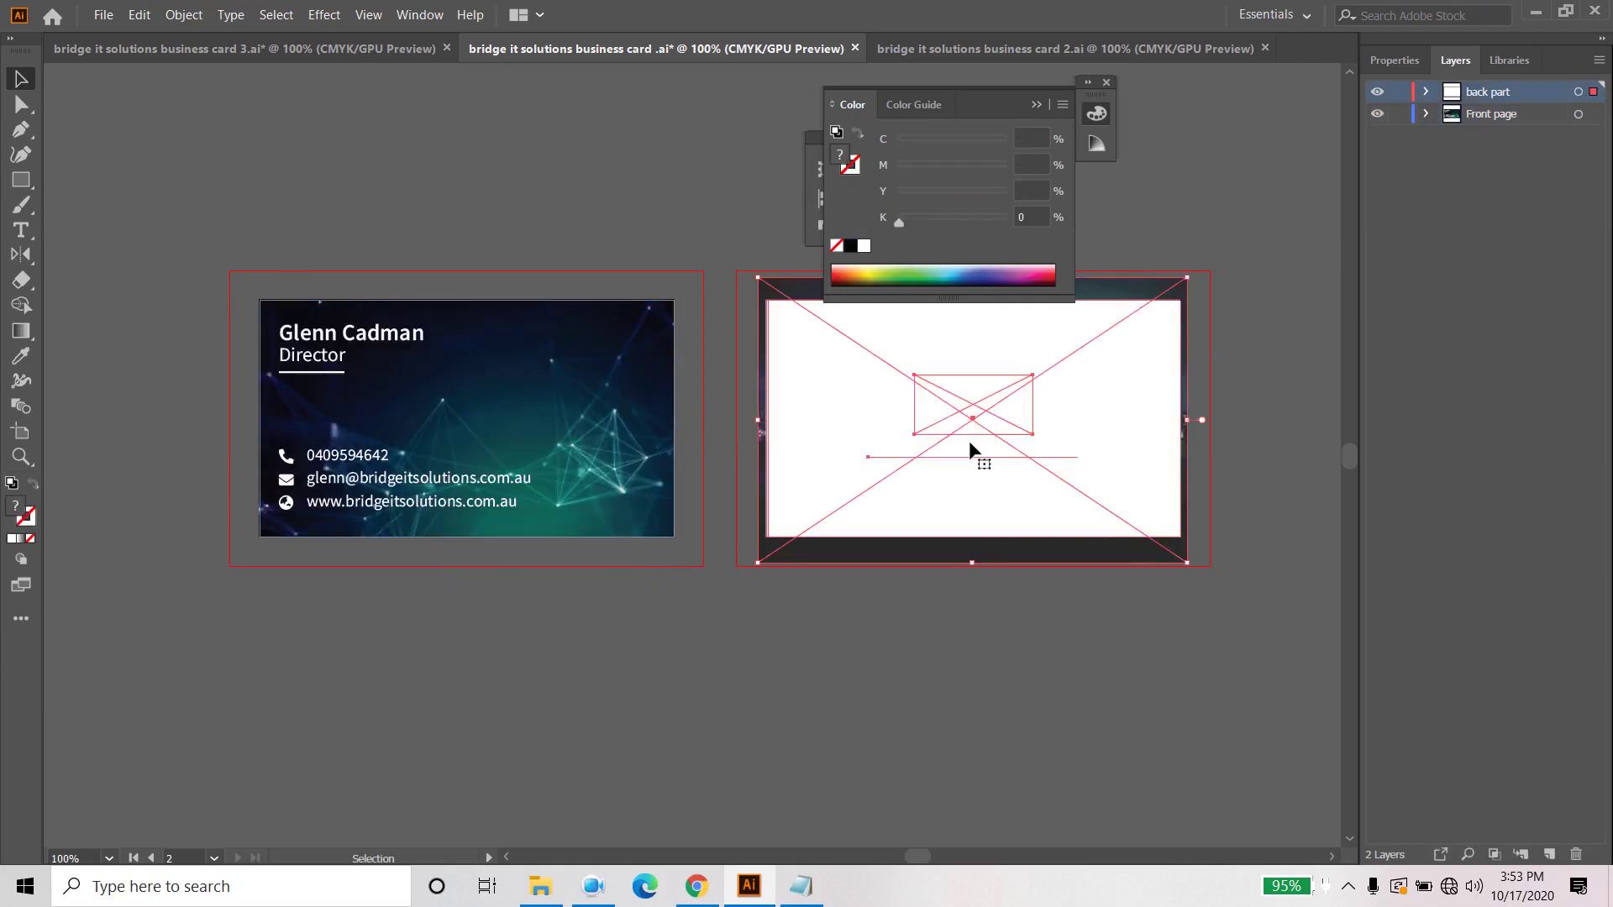
right_click(971, 444)
click(1058, 599)
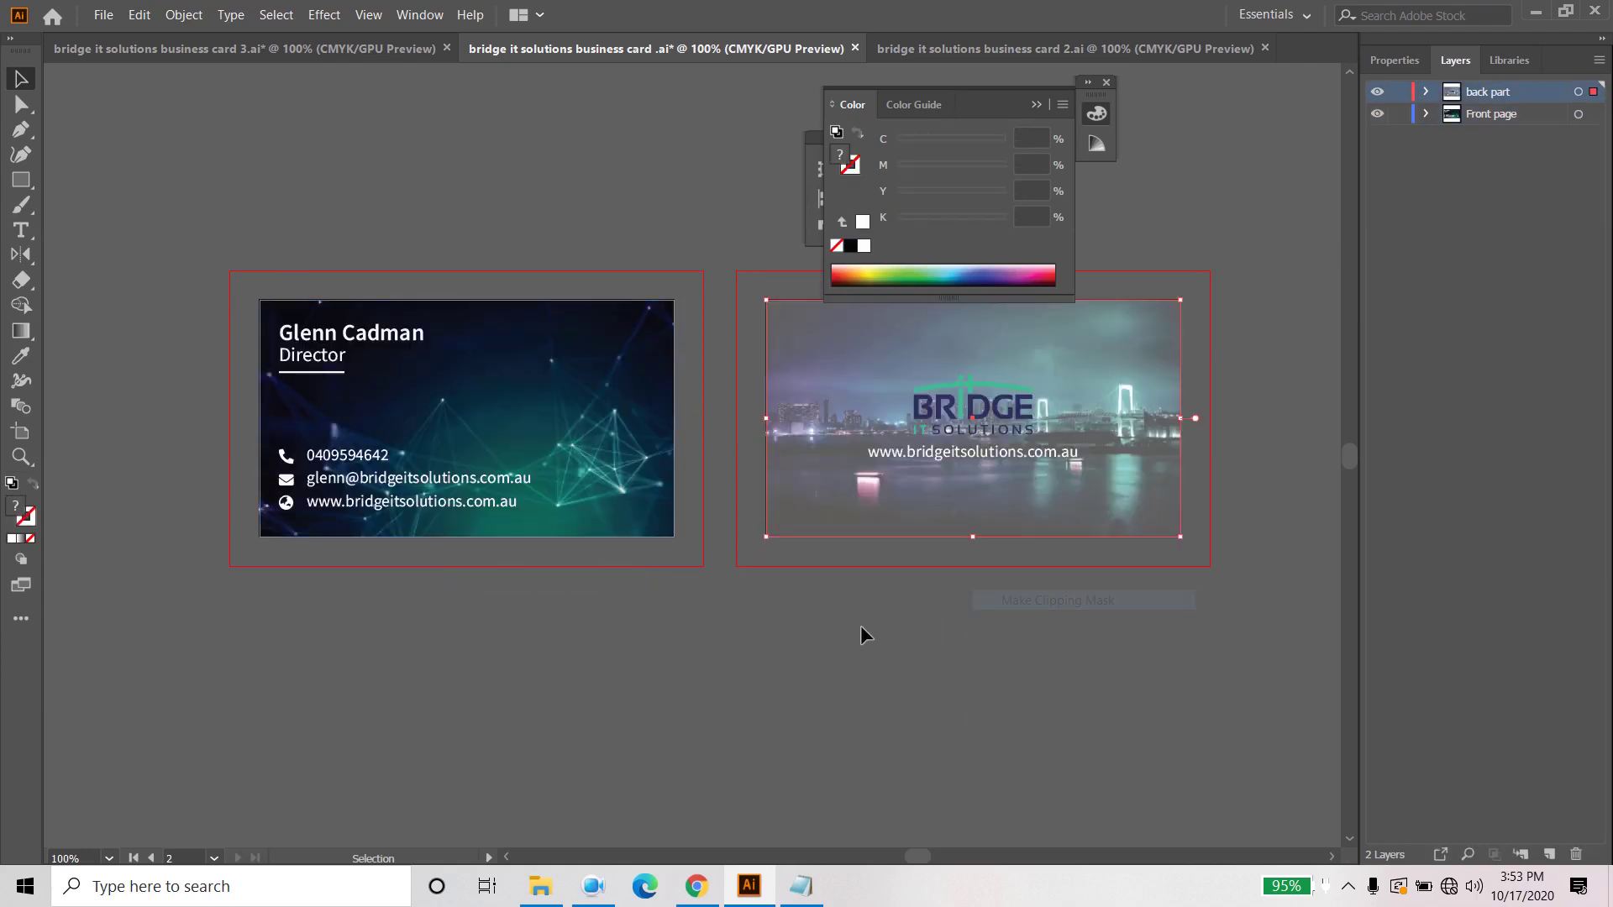
Step: Deselect the back card artwork and close the floating color and alignment panels
click(857, 627)
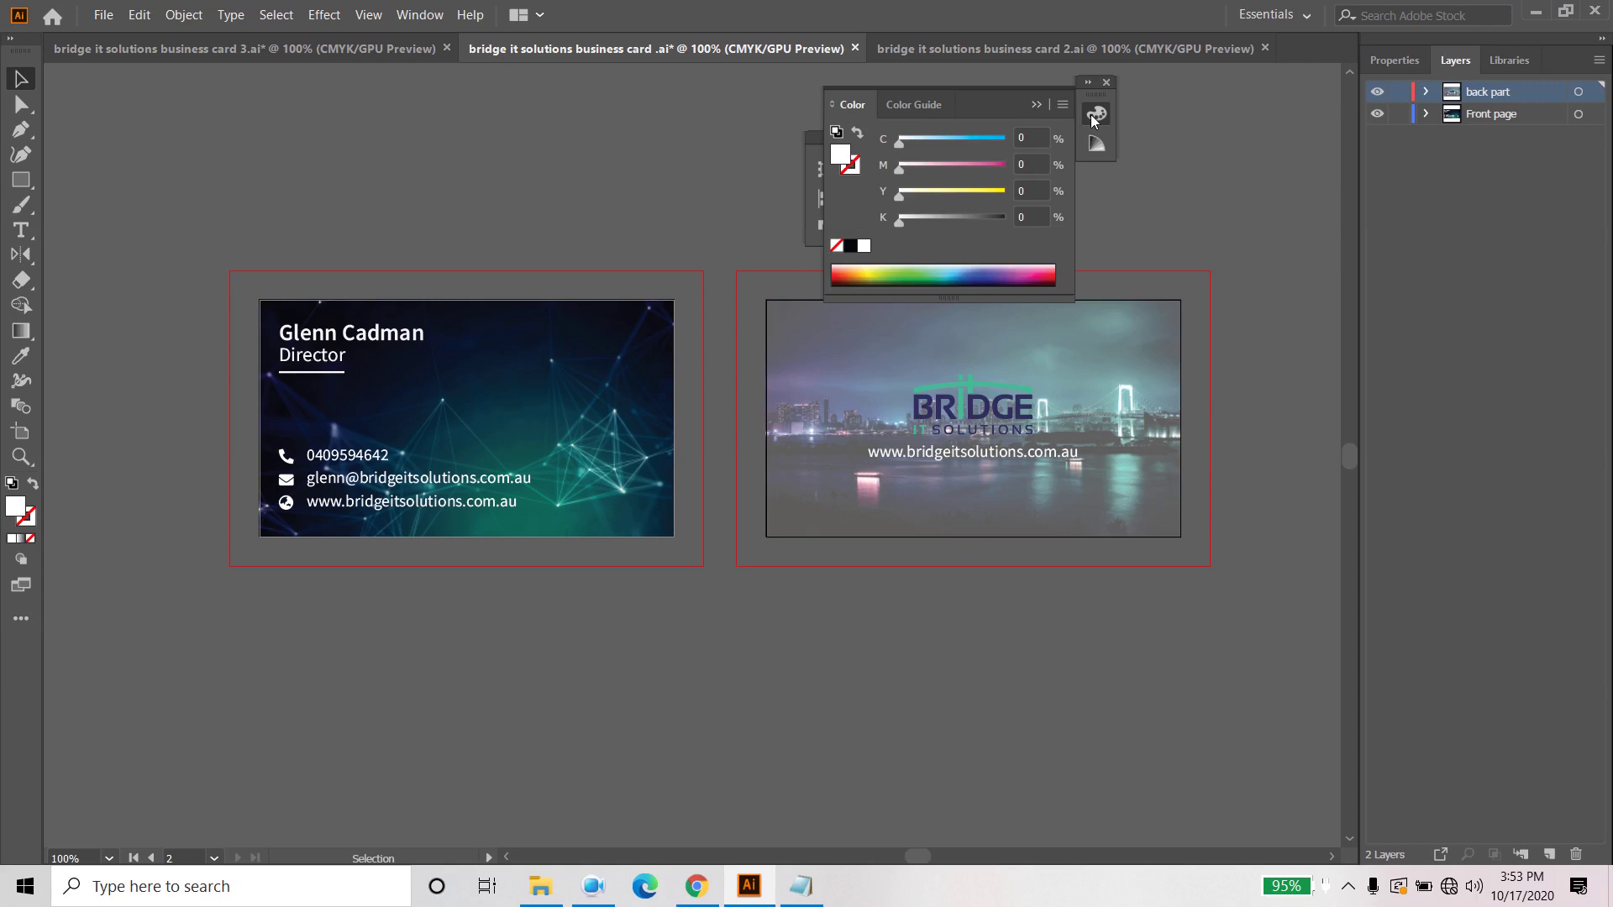
click(1034, 105)
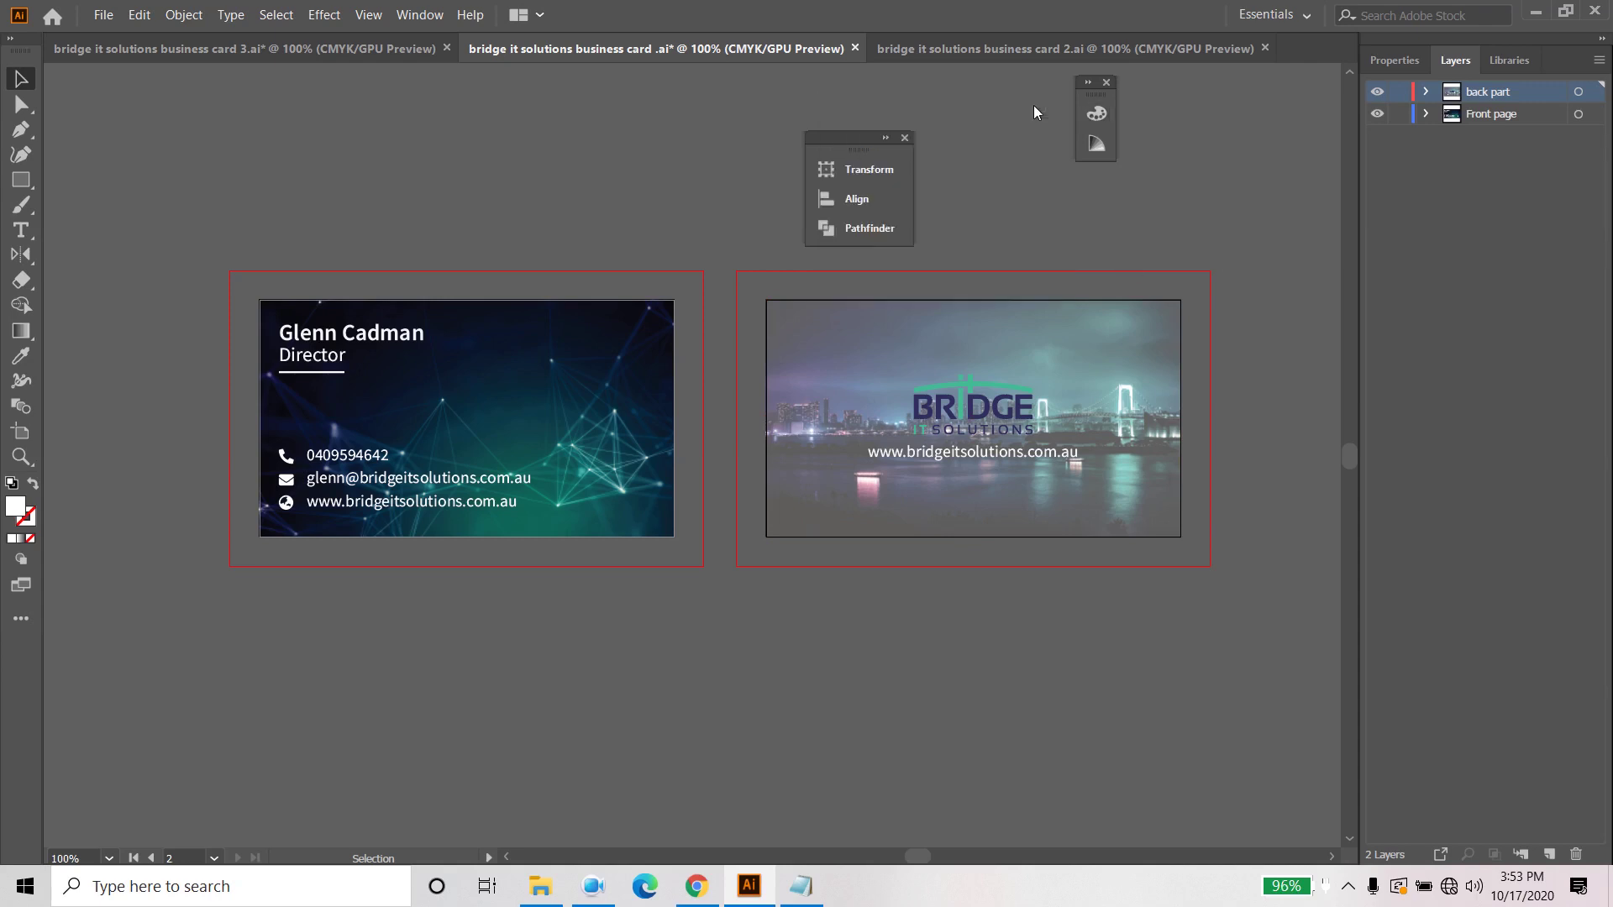
click(905, 138)
click(1106, 82)
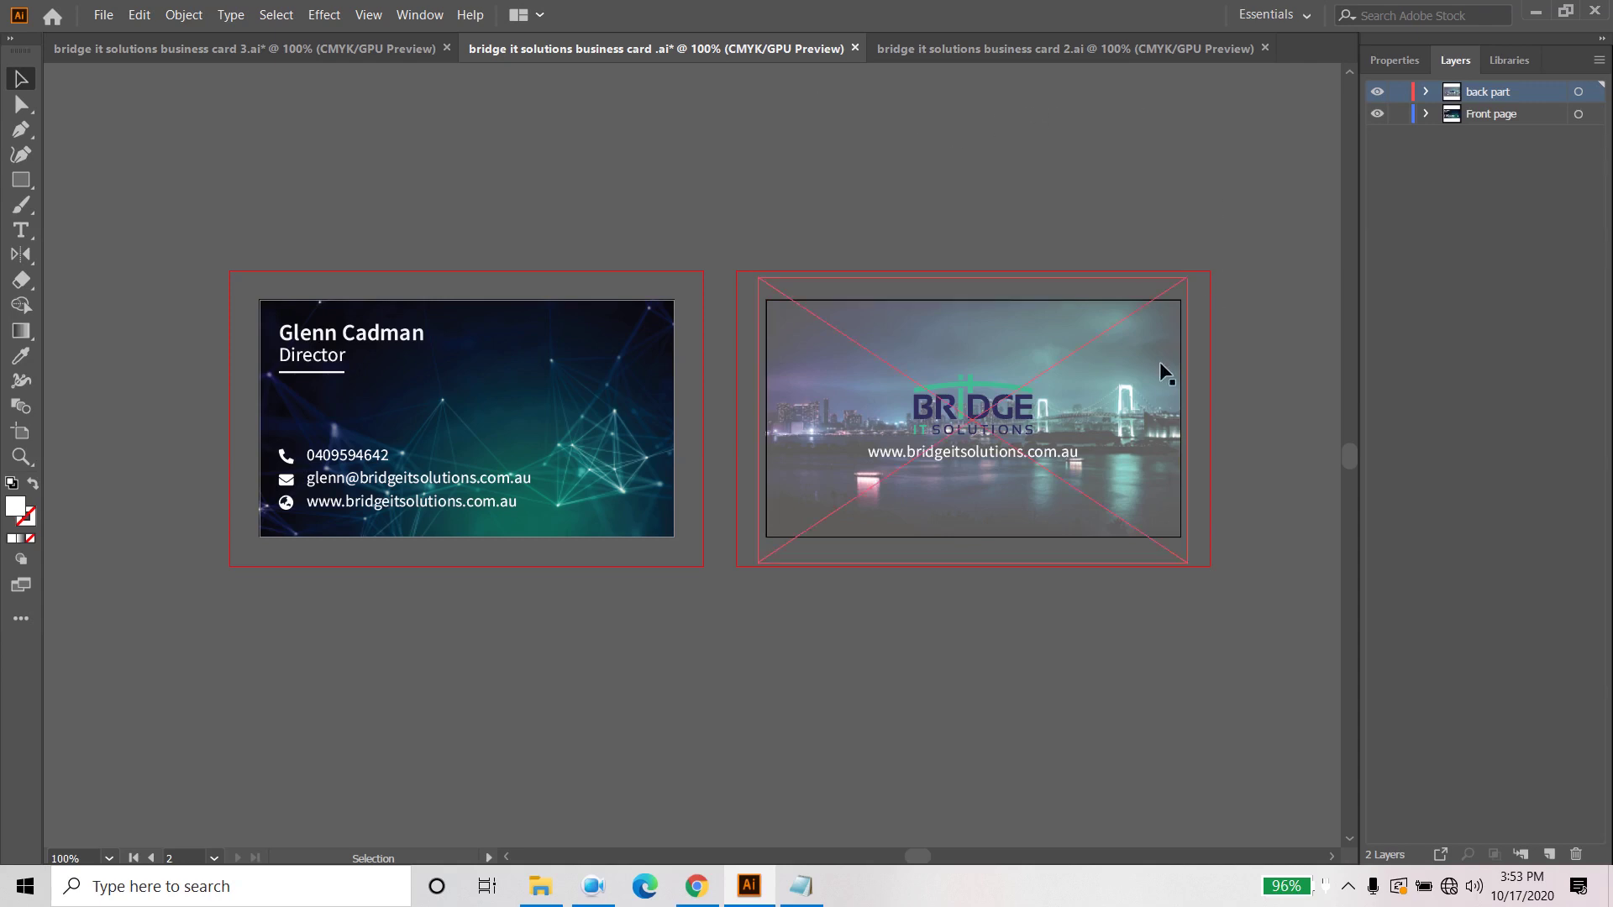
Step: Select the linked skyline image inside the back part layer's clip group and set its opacity to 100%
click(1426, 93)
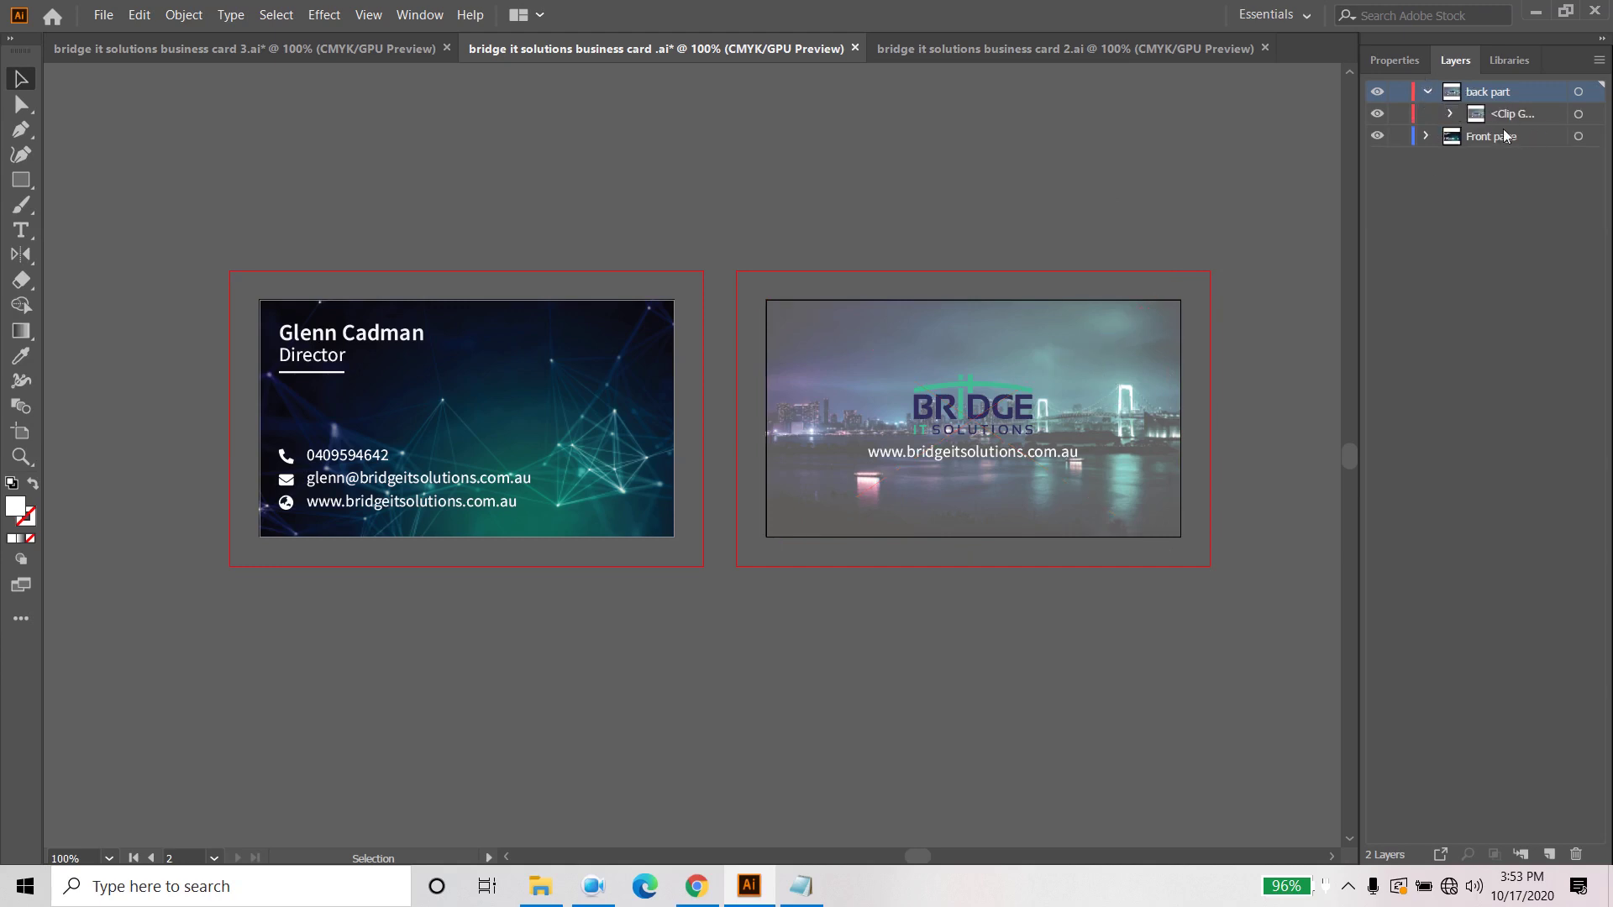
click(1448, 114)
click(1525, 186)
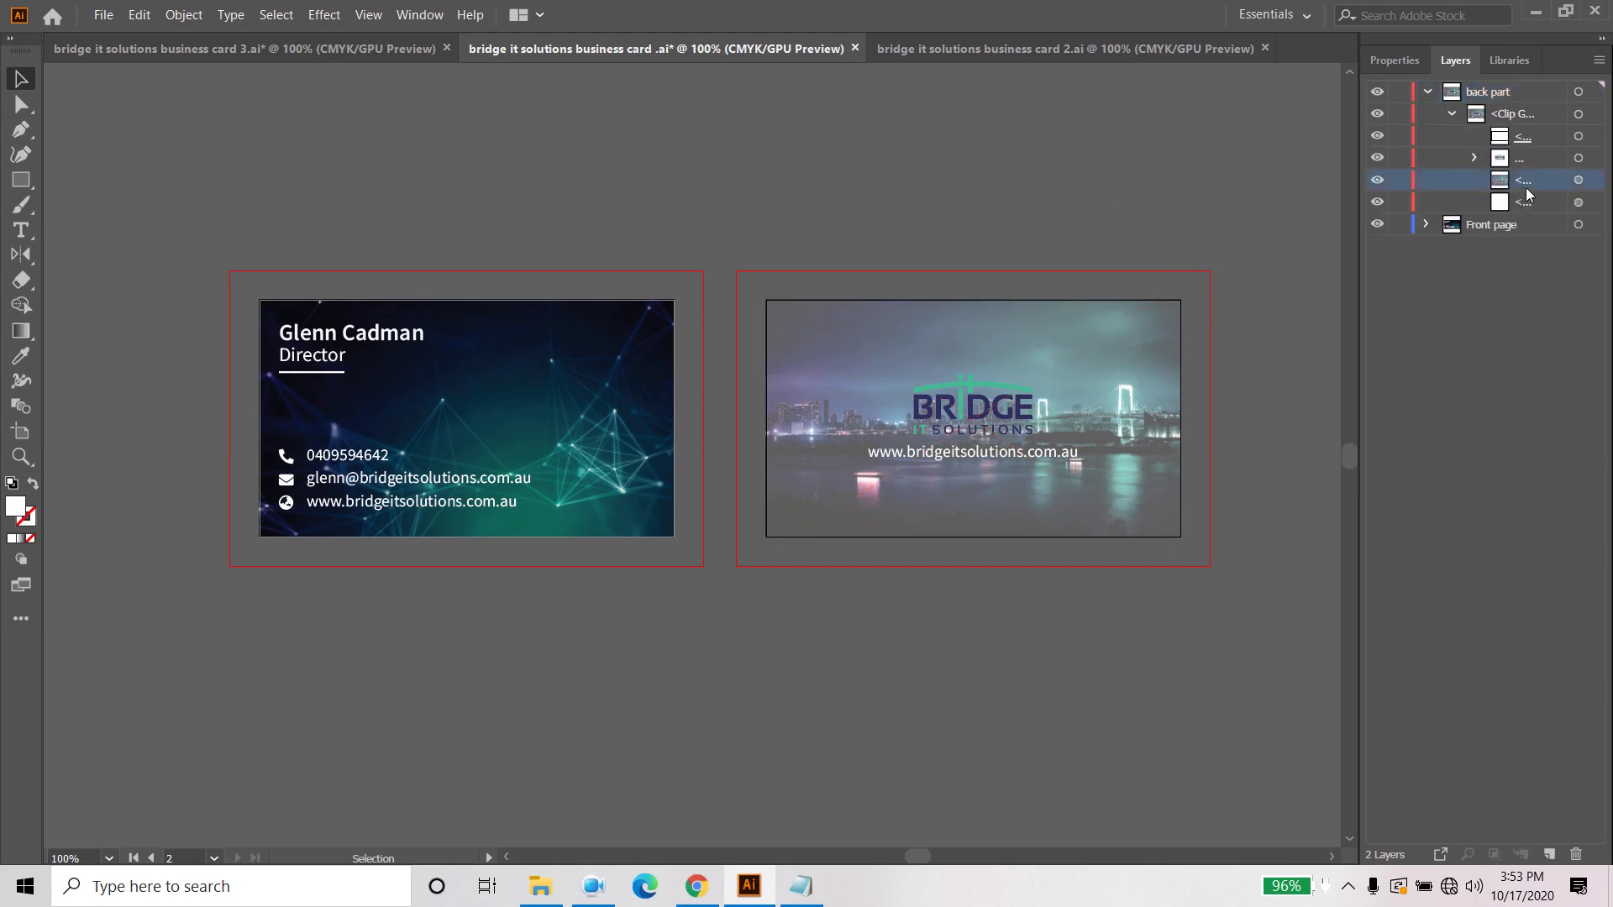
click(1475, 158)
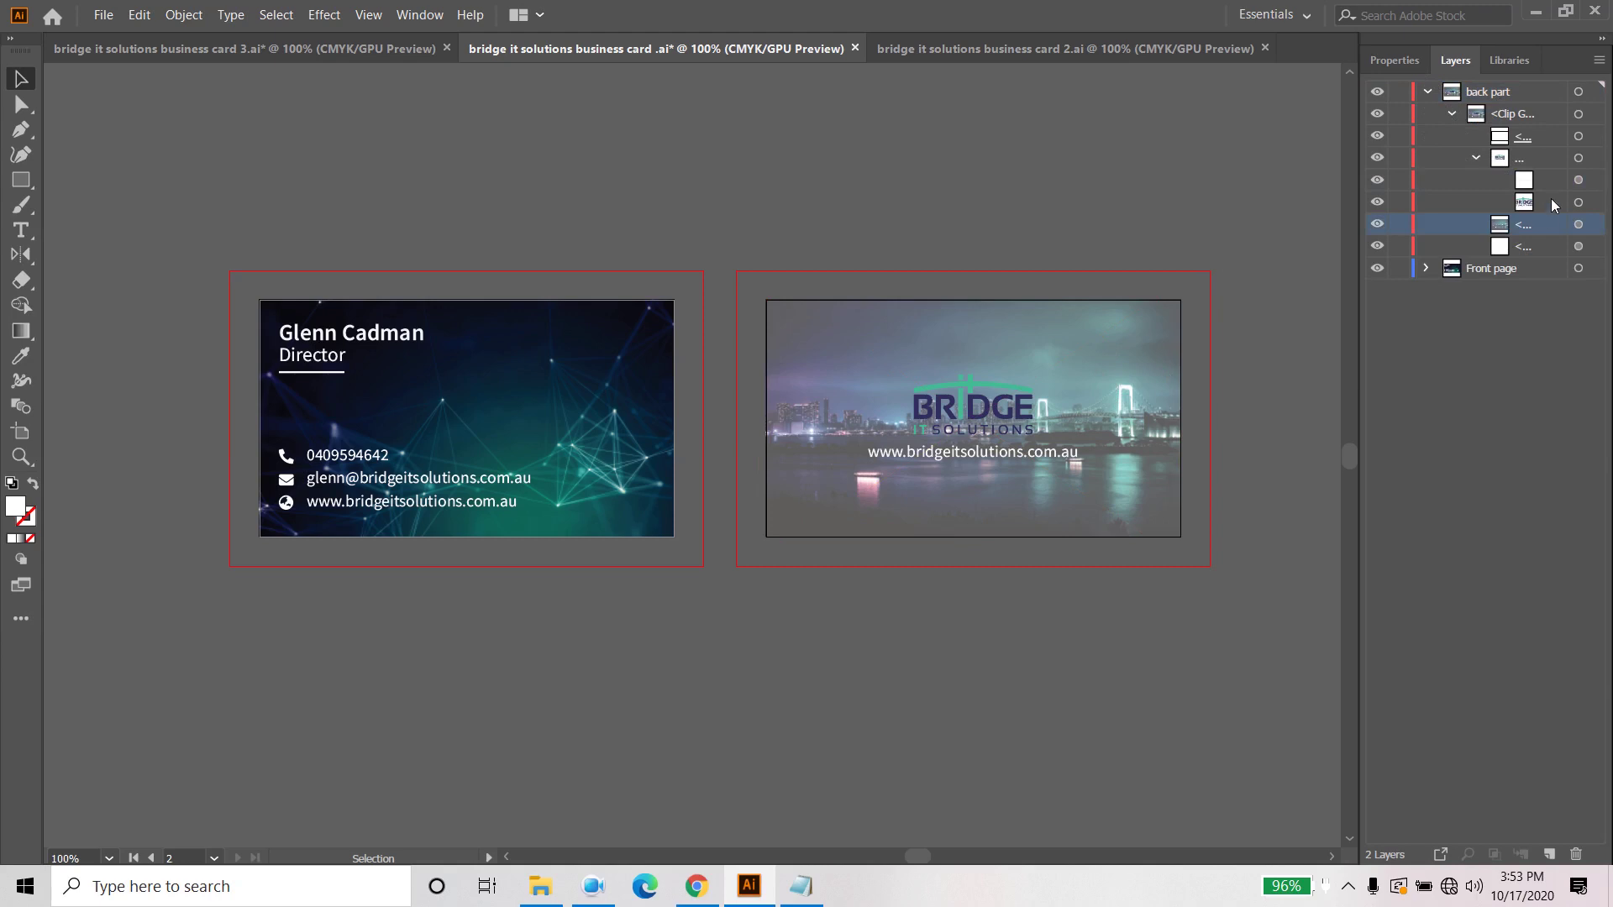
click(1524, 245)
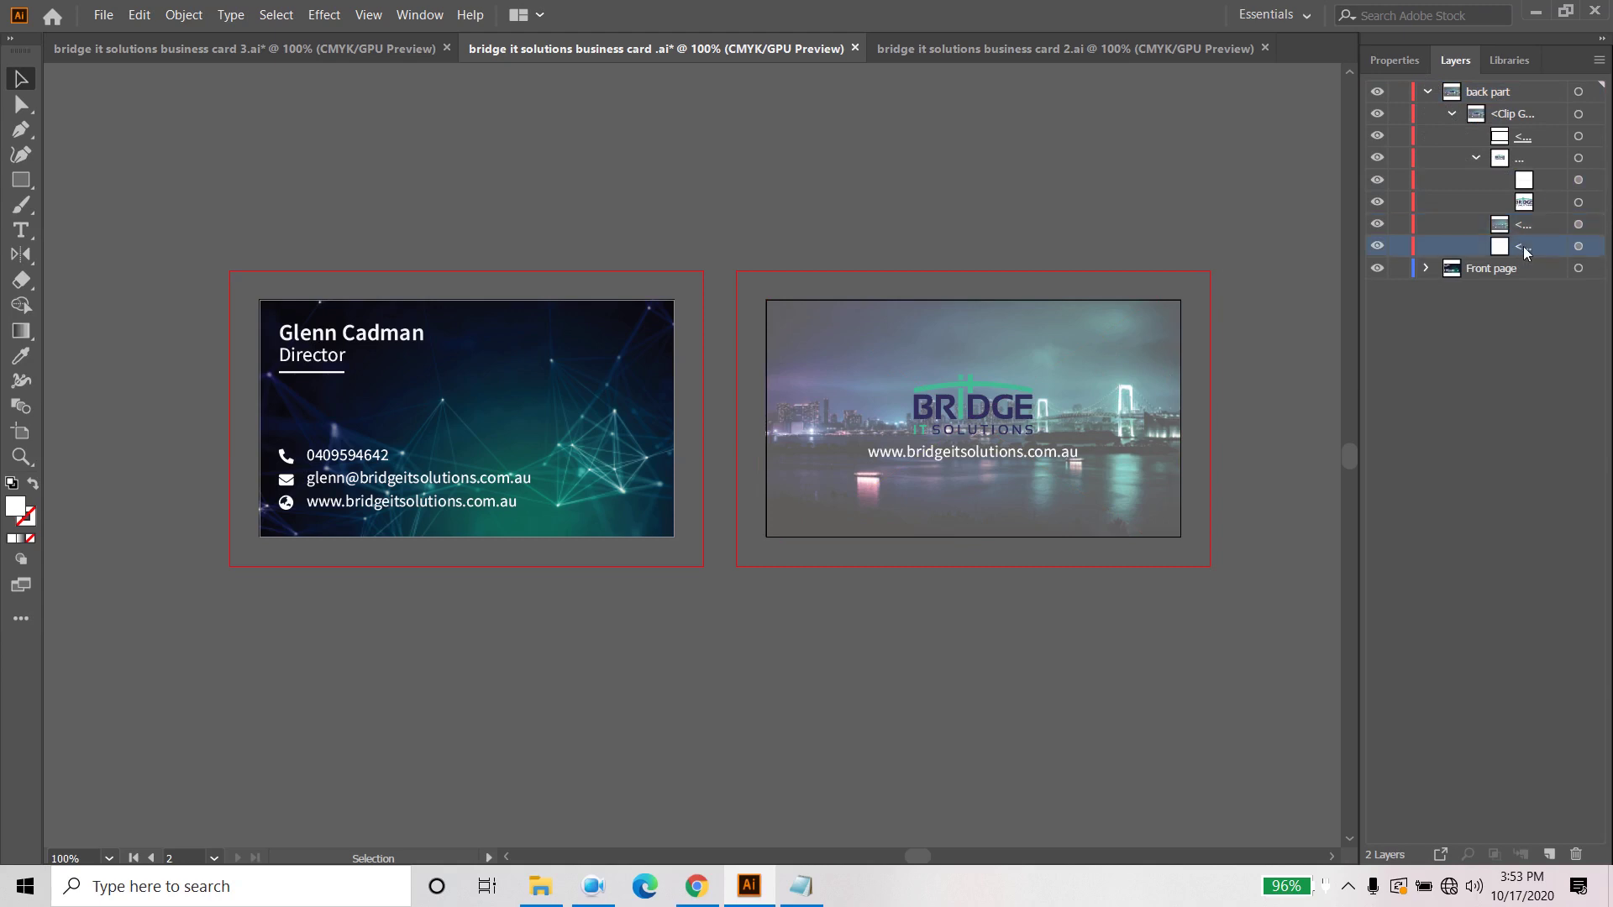
click(1592, 225)
click(1393, 64)
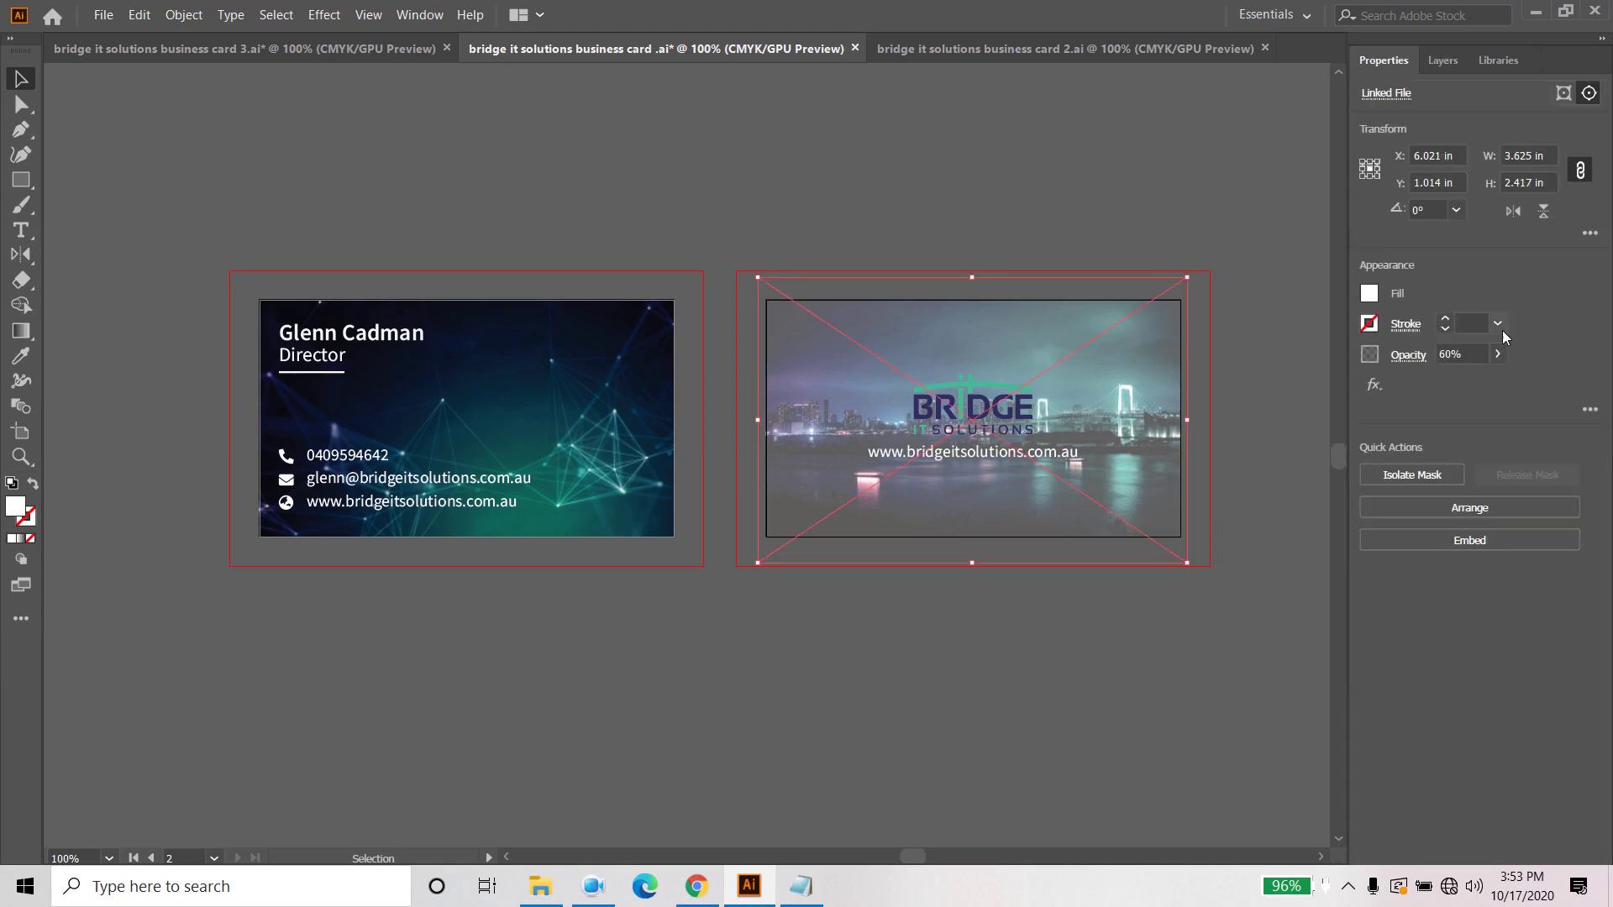
click(1498, 354)
drag(1460, 380, 1610, 411)
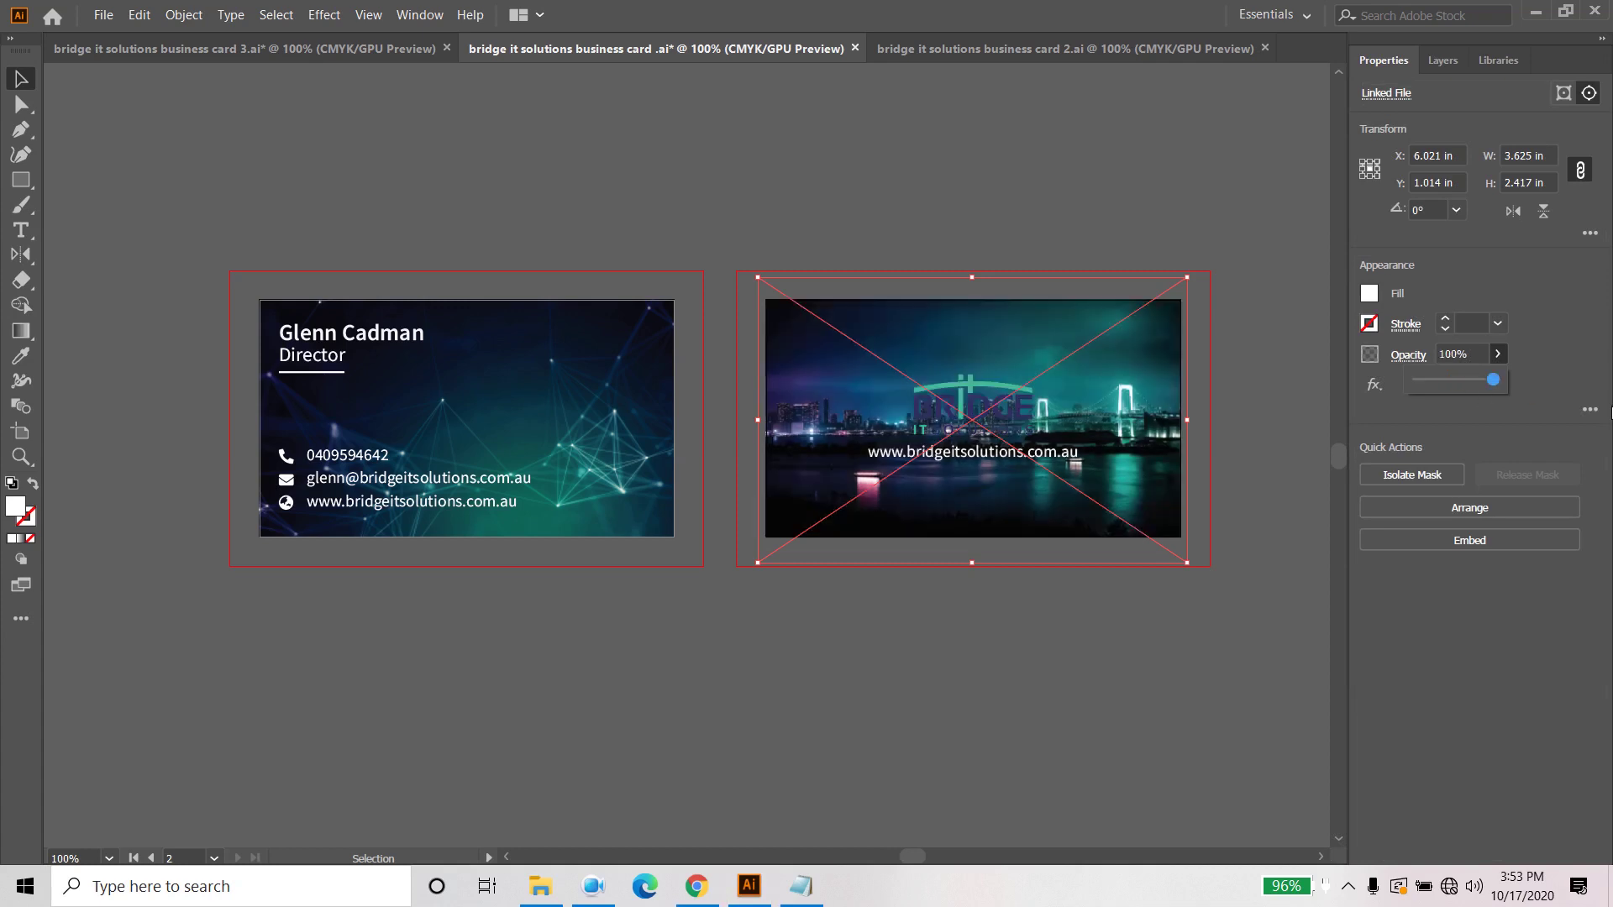
click(1266, 501)
click(1159, 378)
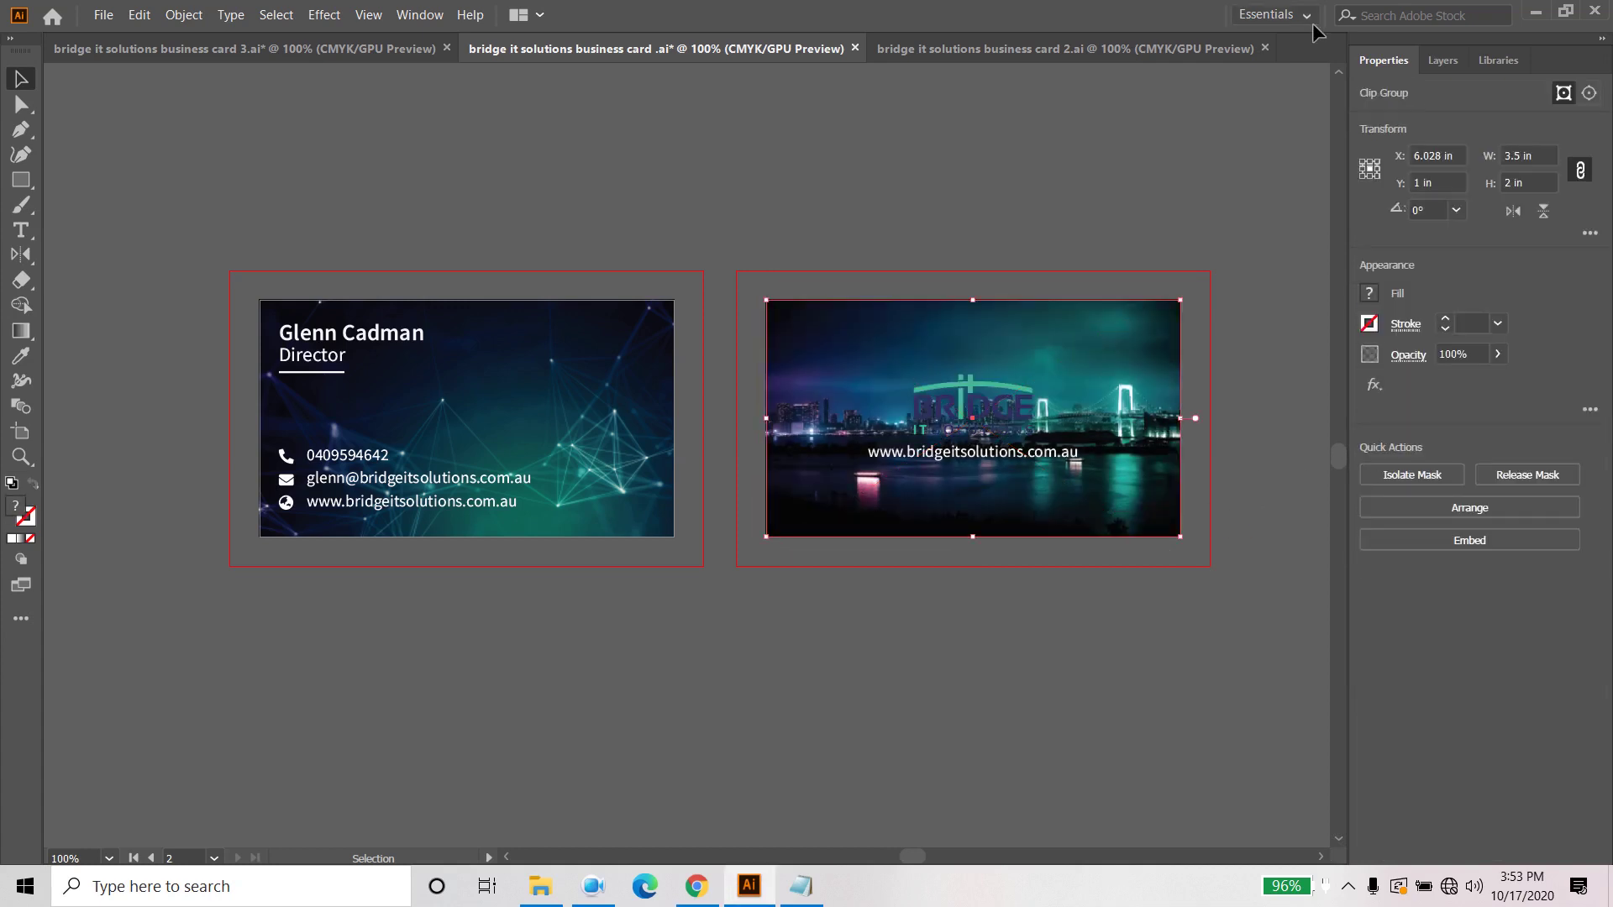
Step: Apply a Gaussian Blur with a 20-pixel radius to the skyline image on the back card
click(1443, 60)
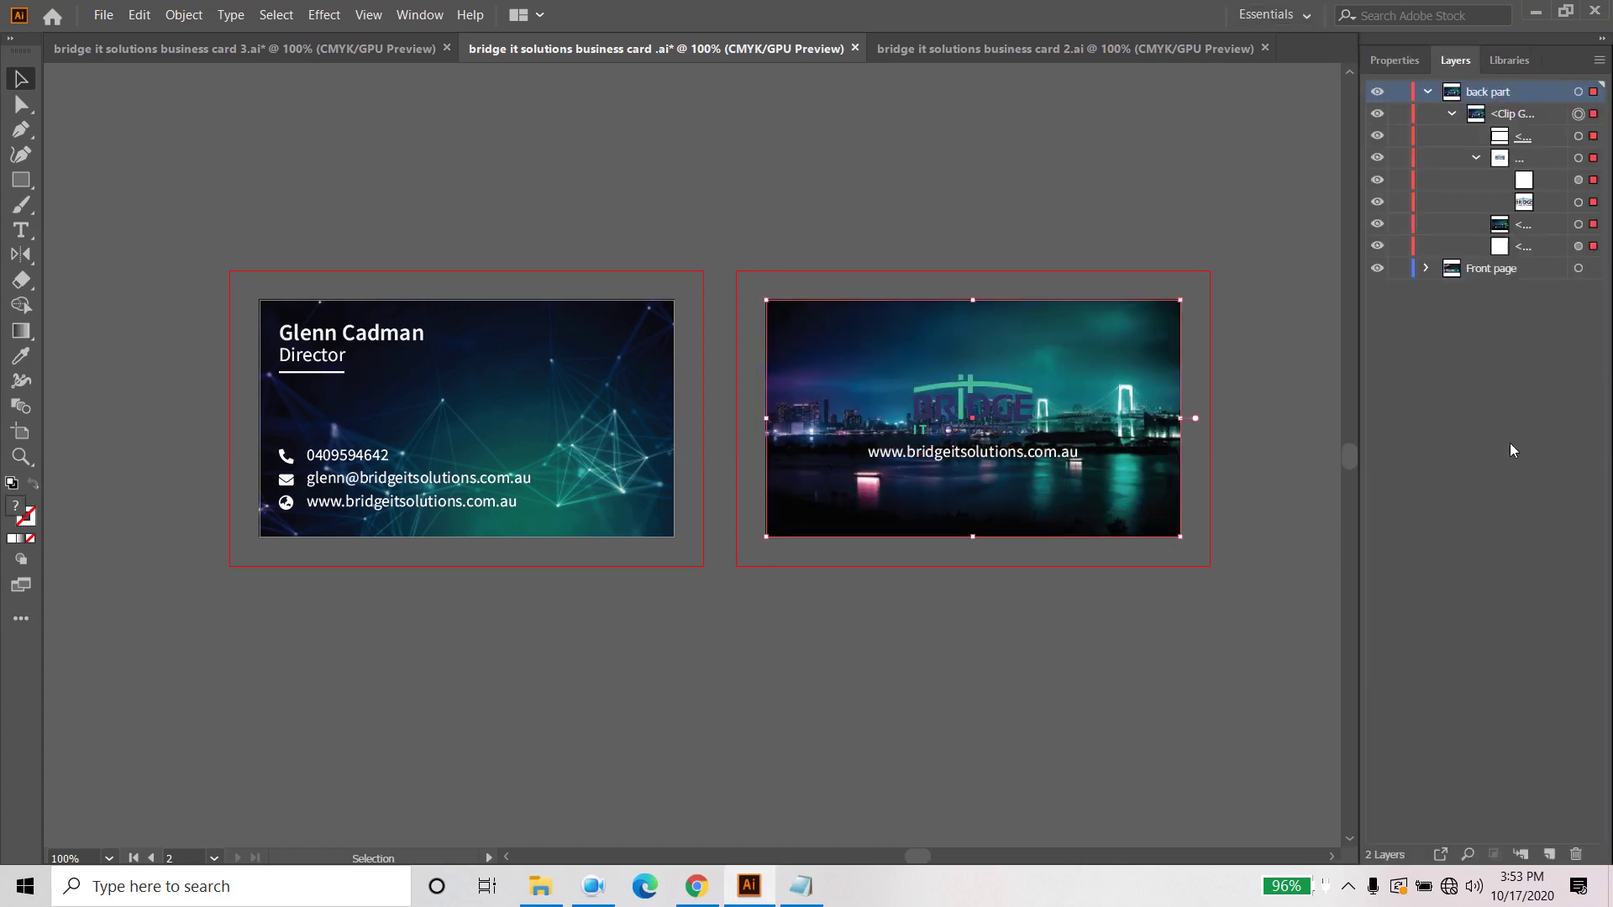
click(1579, 224)
click(1393, 59)
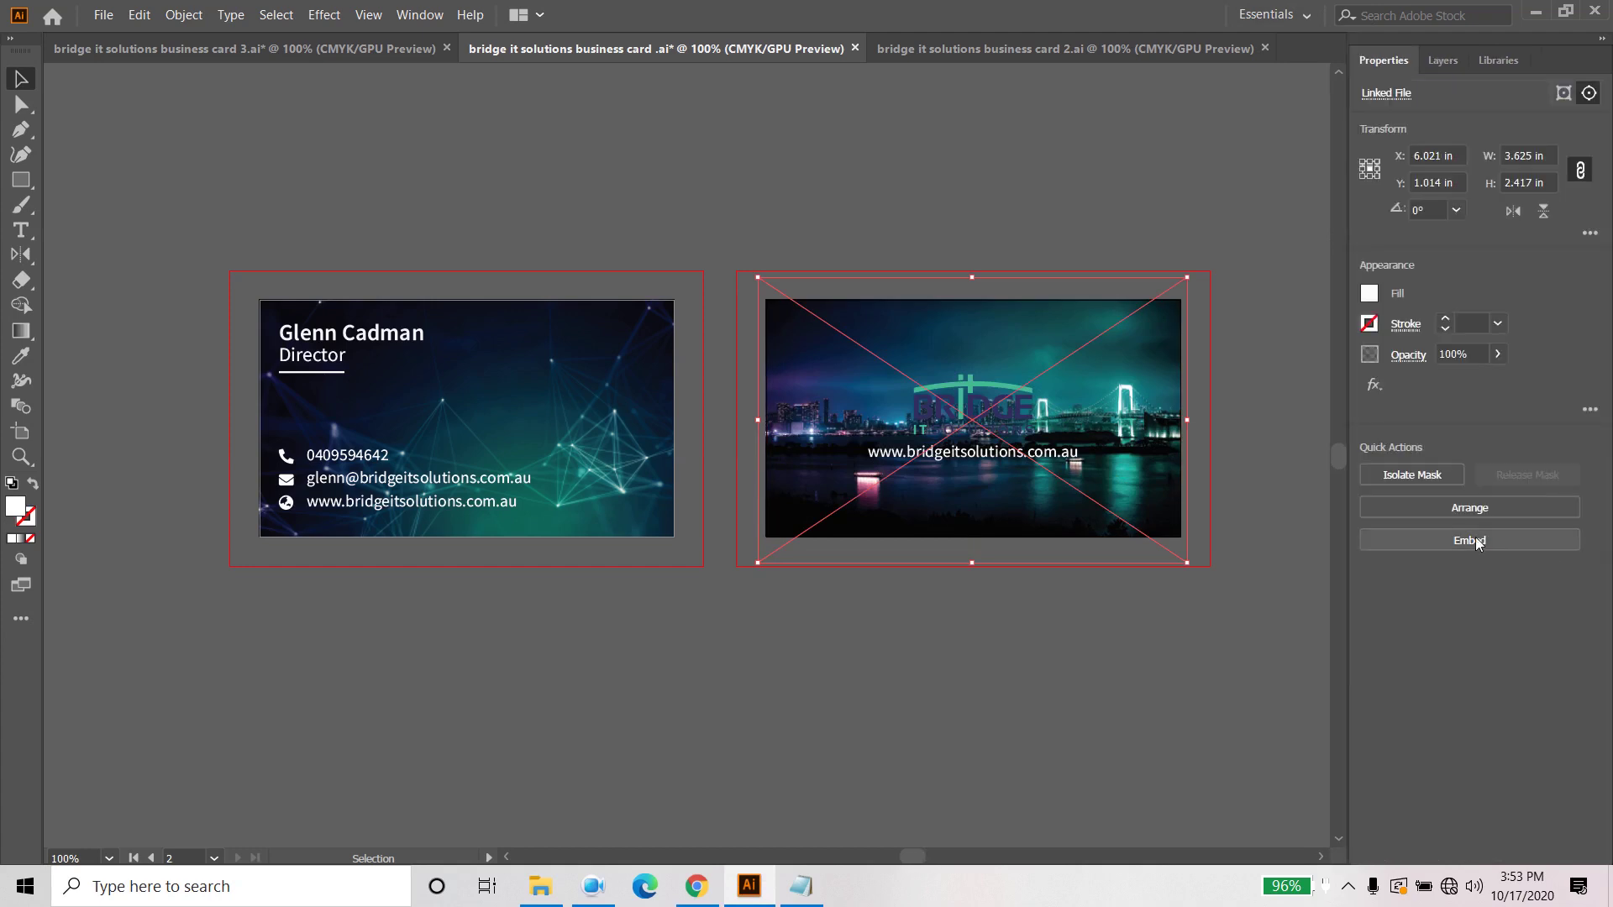
click(1376, 388)
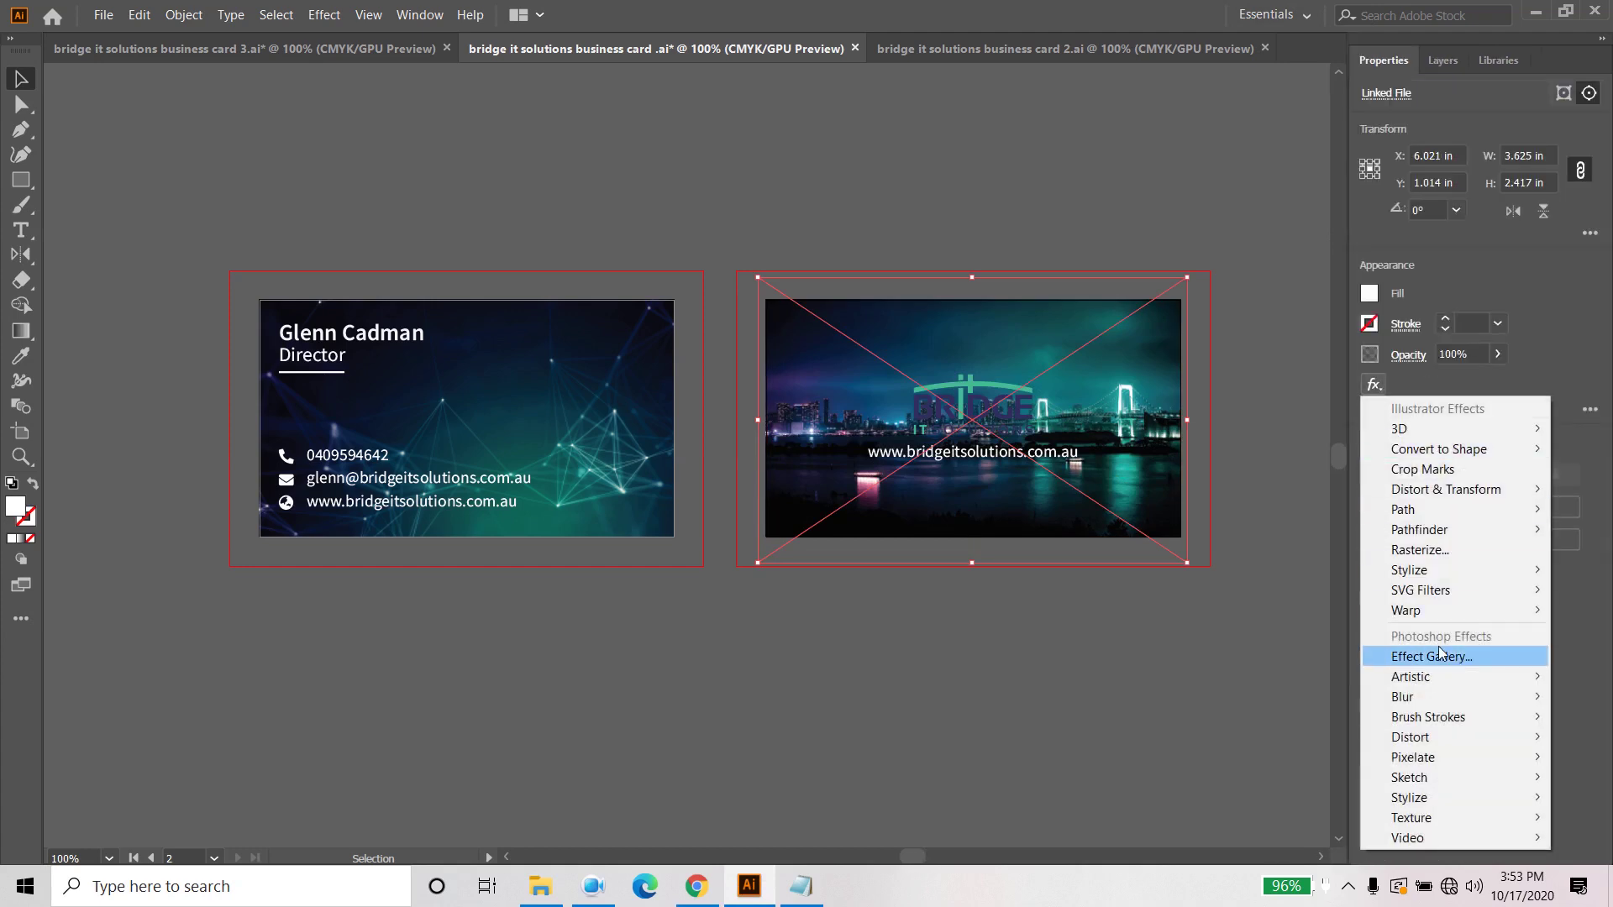
mouse_move(1426, 695)
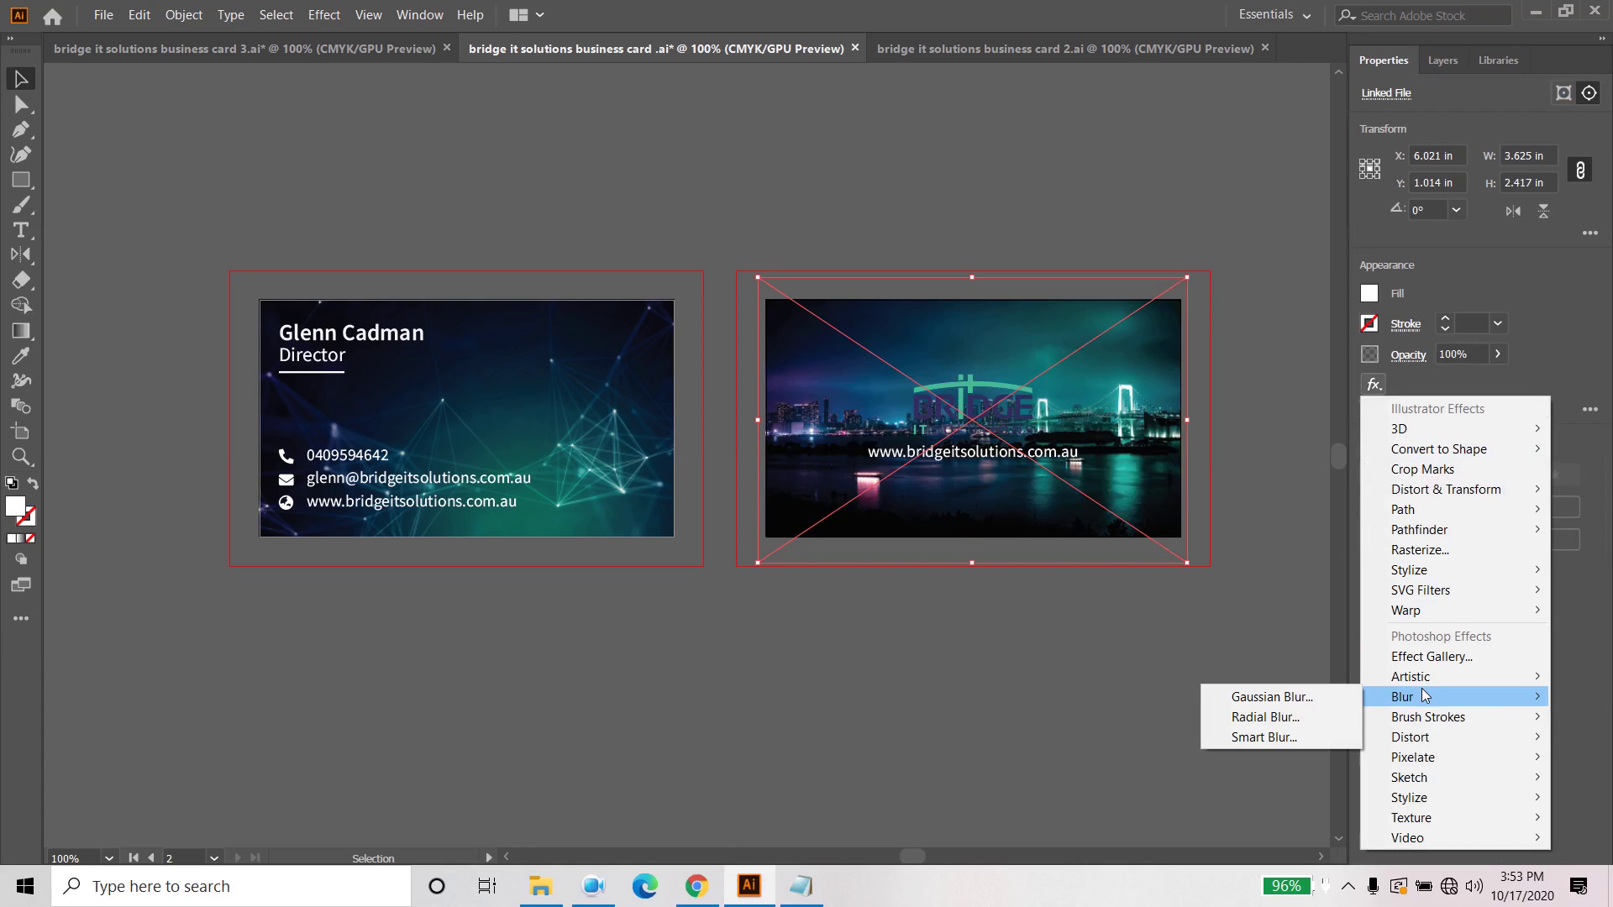
click(1285, 698)
drag(1046, 360, 1158, 181)
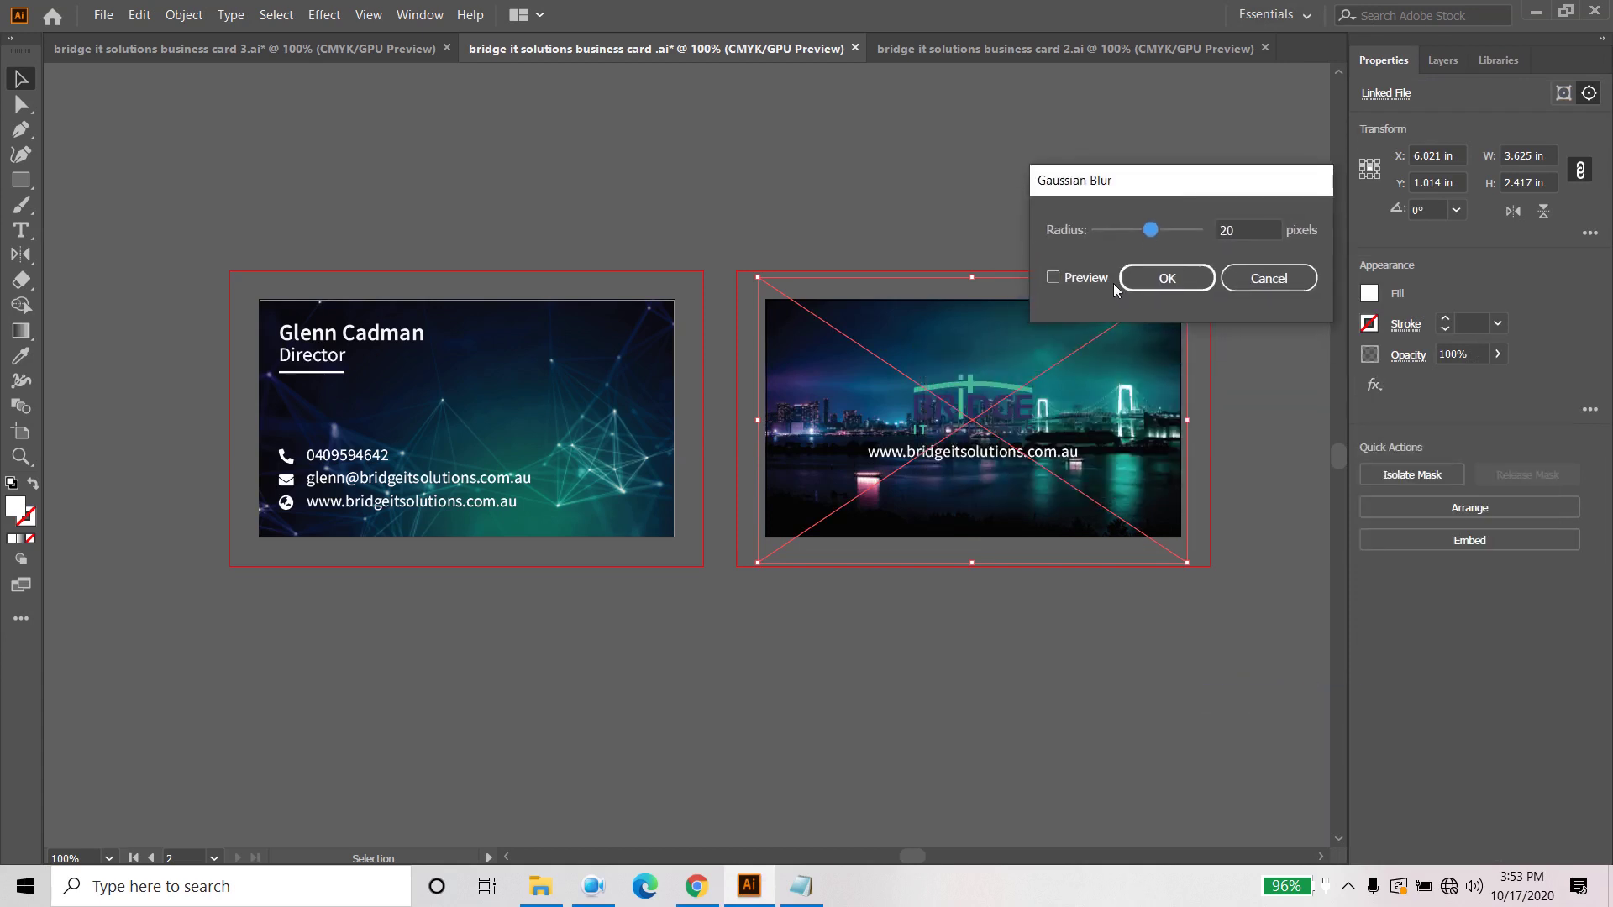
click(1061, 283)
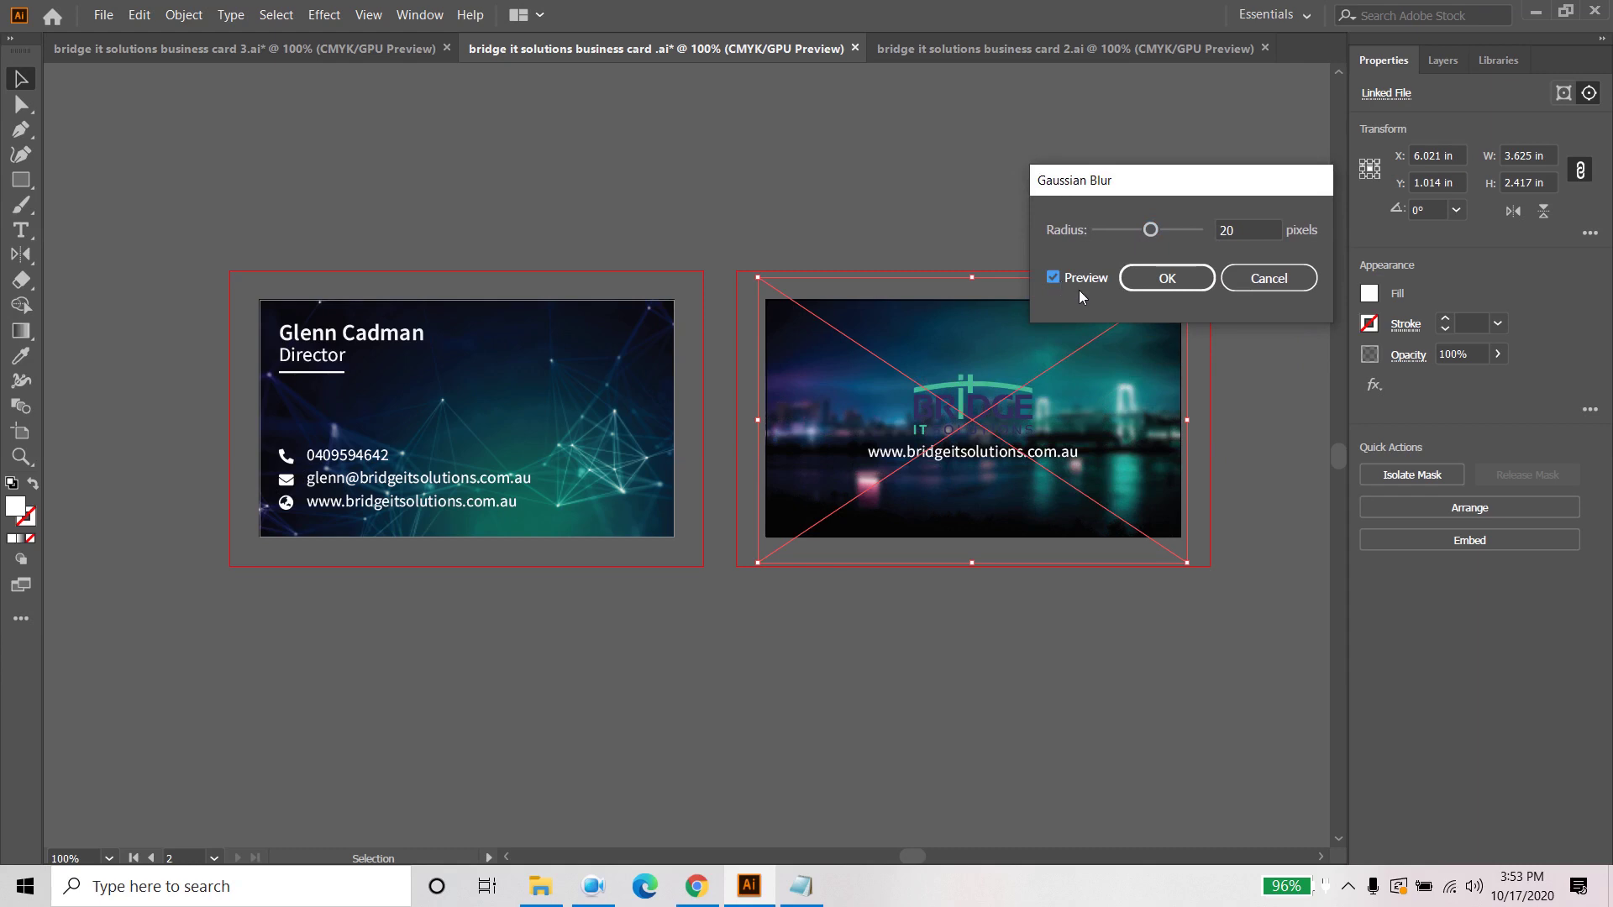
click(1144, 278)
click(1024, 694)
Step: Try nudging the logo and website group upward into the sky area of the back card
click(980, 418)
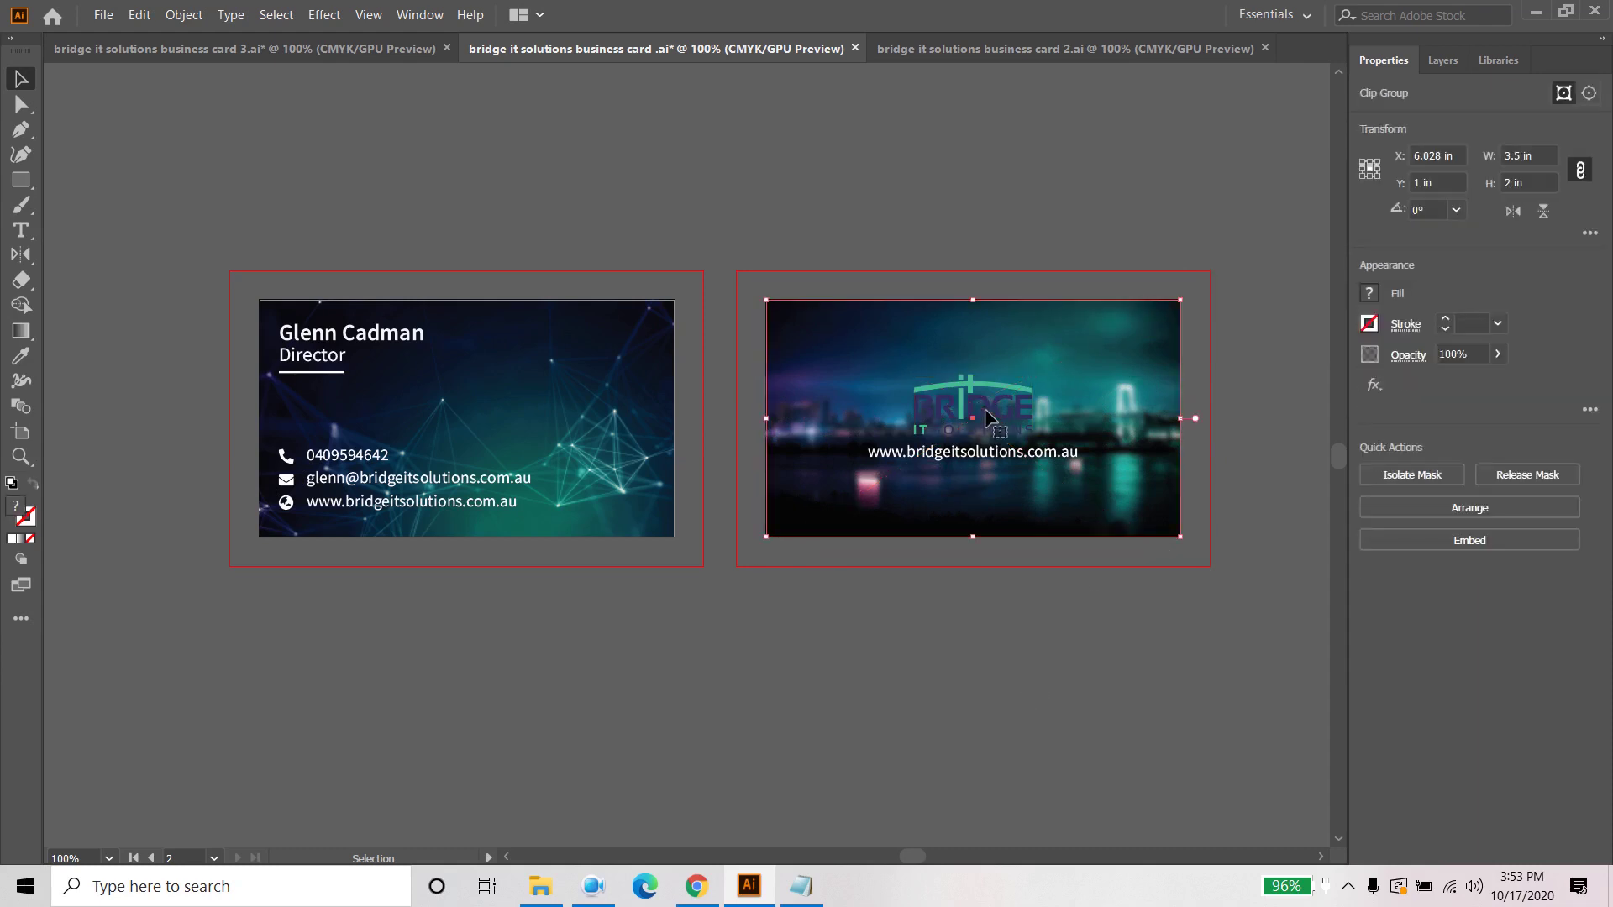
click(1442, 61)
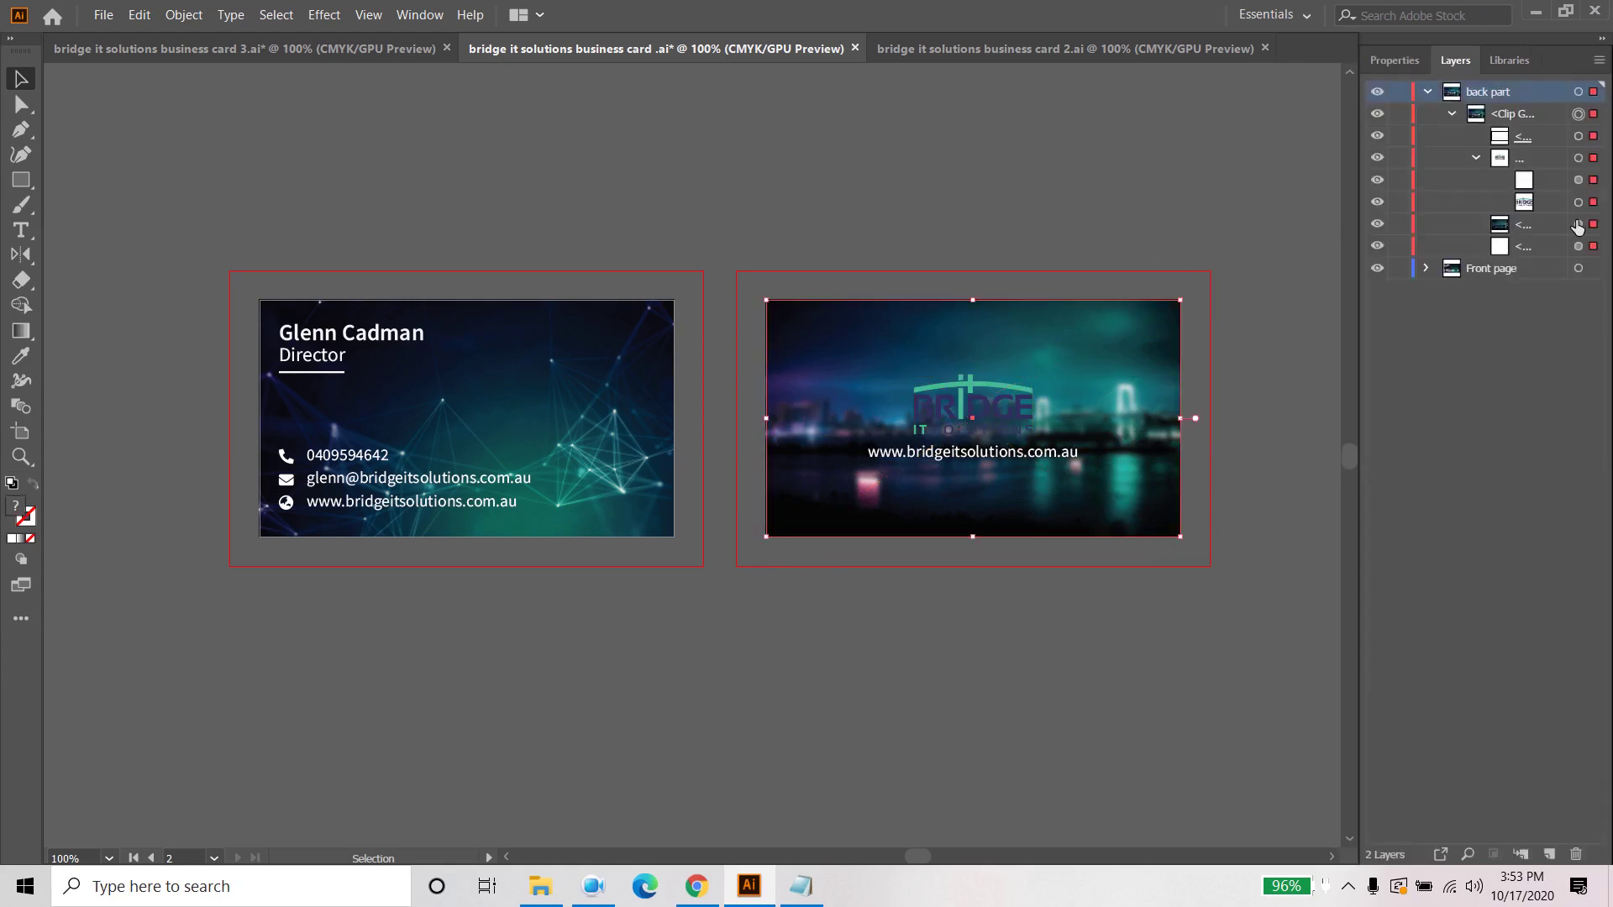
click(1592, 181)
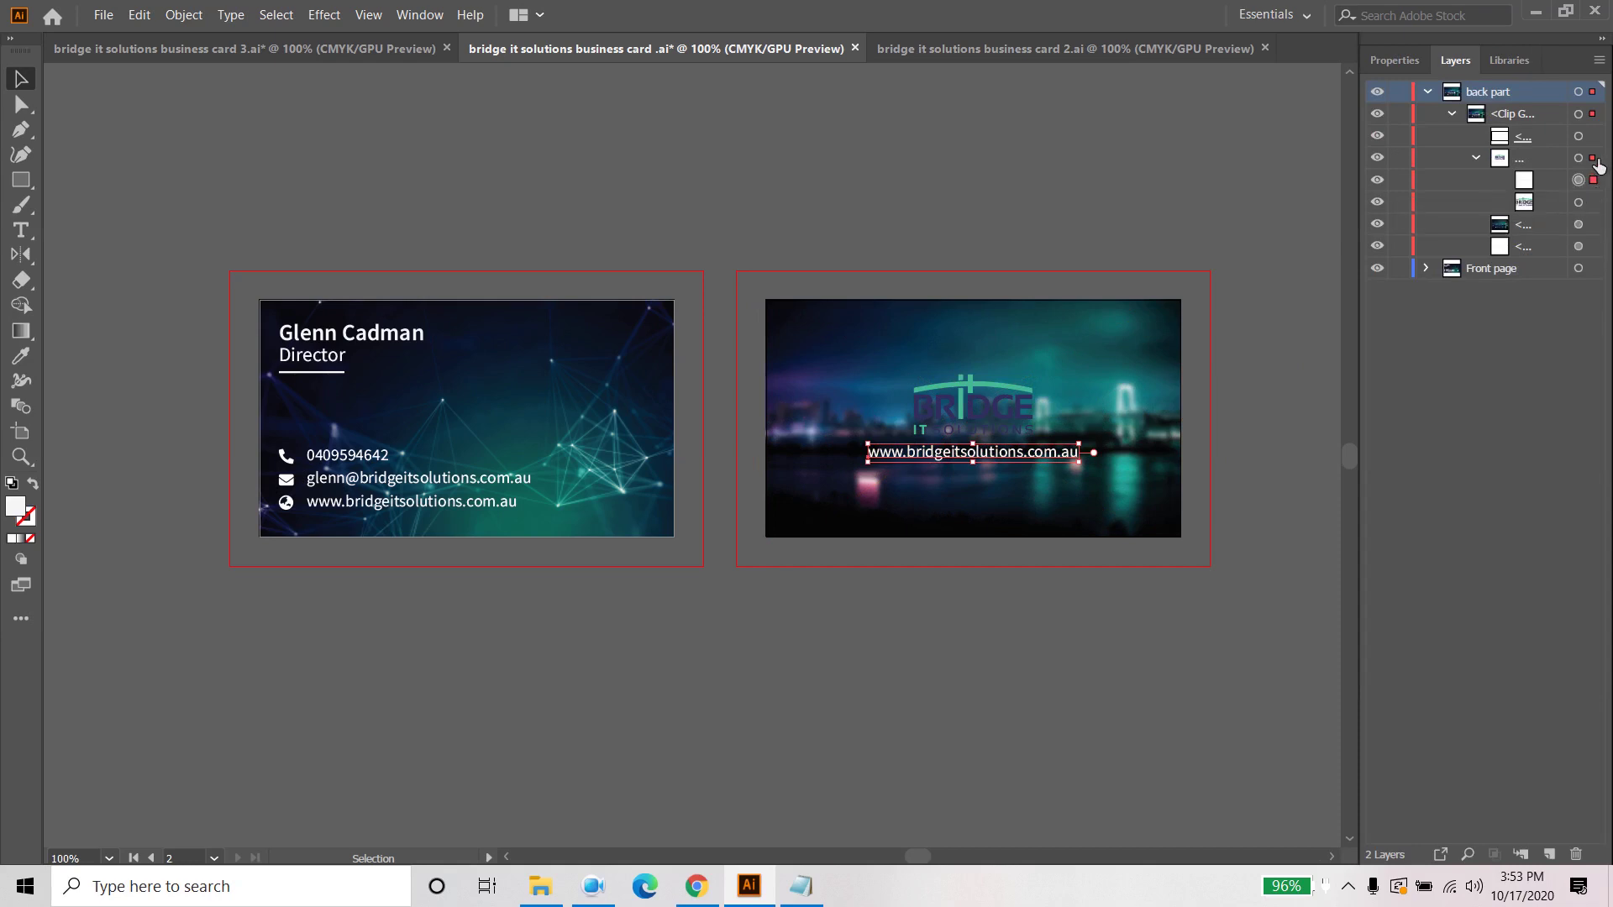
click(1594, 159)
key(Up)
key(Up)
key(Up)
key(Up)
key(Up)
key(Up)
key(Up)
key(Up)
key(Up)
key(Up)
key(Up)
key(Up)
key(Up)
key(Up)
key(Up)
key(Up)
key(Up)
key(Up)
key(Up)
key(Up)
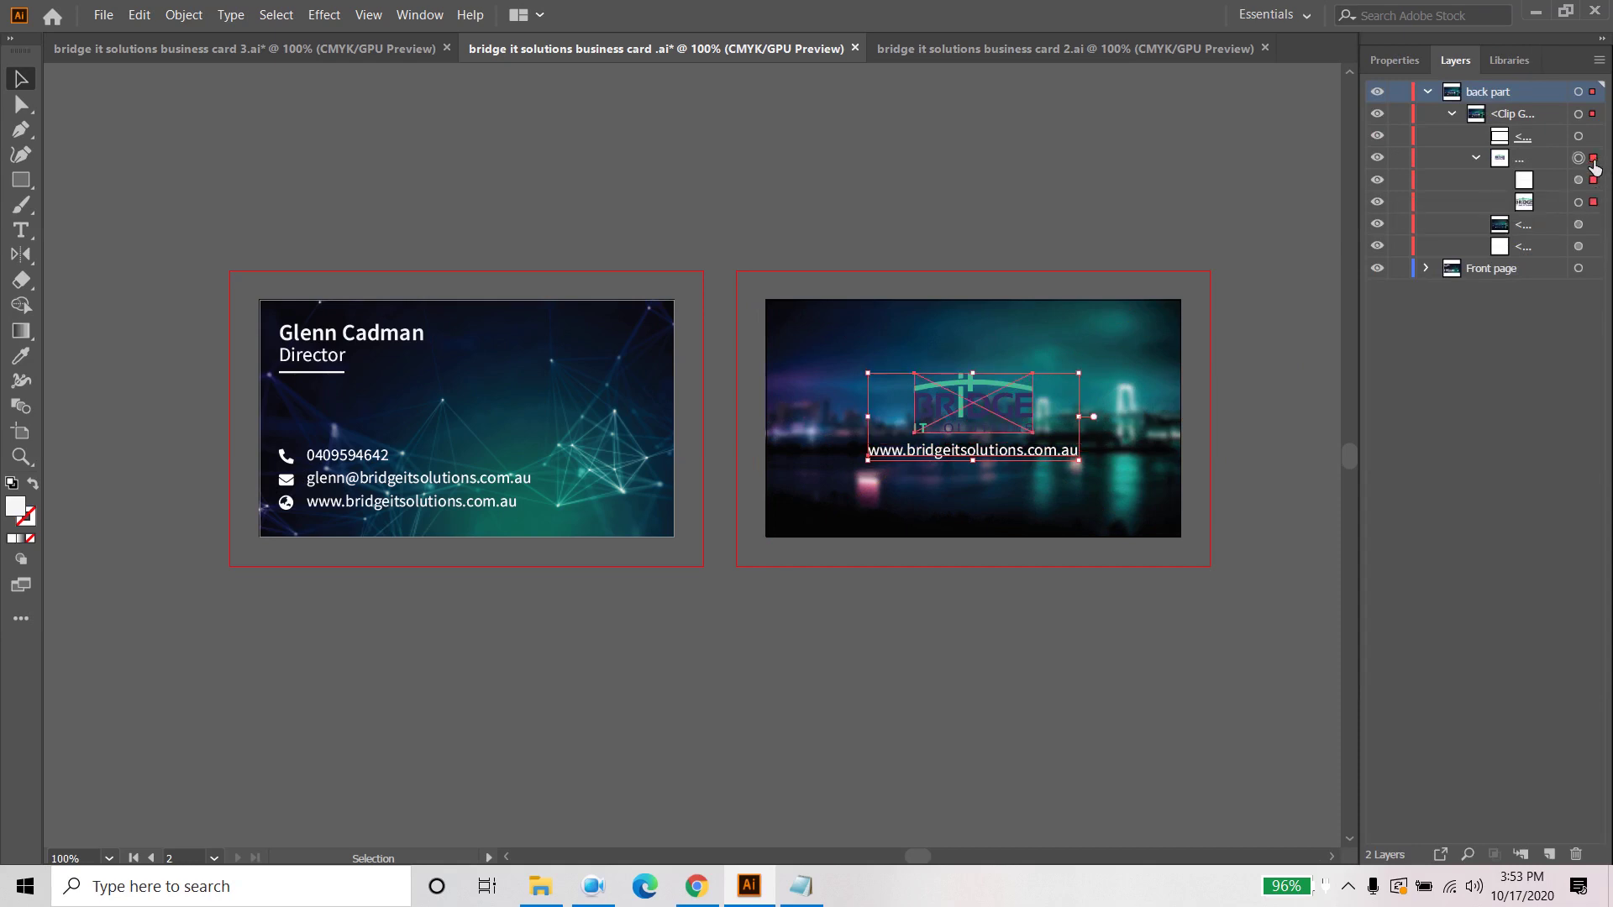
key(Up)
key(Up)
key(Up)
key(Up)
key(Up)
key(Up)
key(Up)
key(Up)
key(Up)
key(Up)
key(Up)
key(Up)
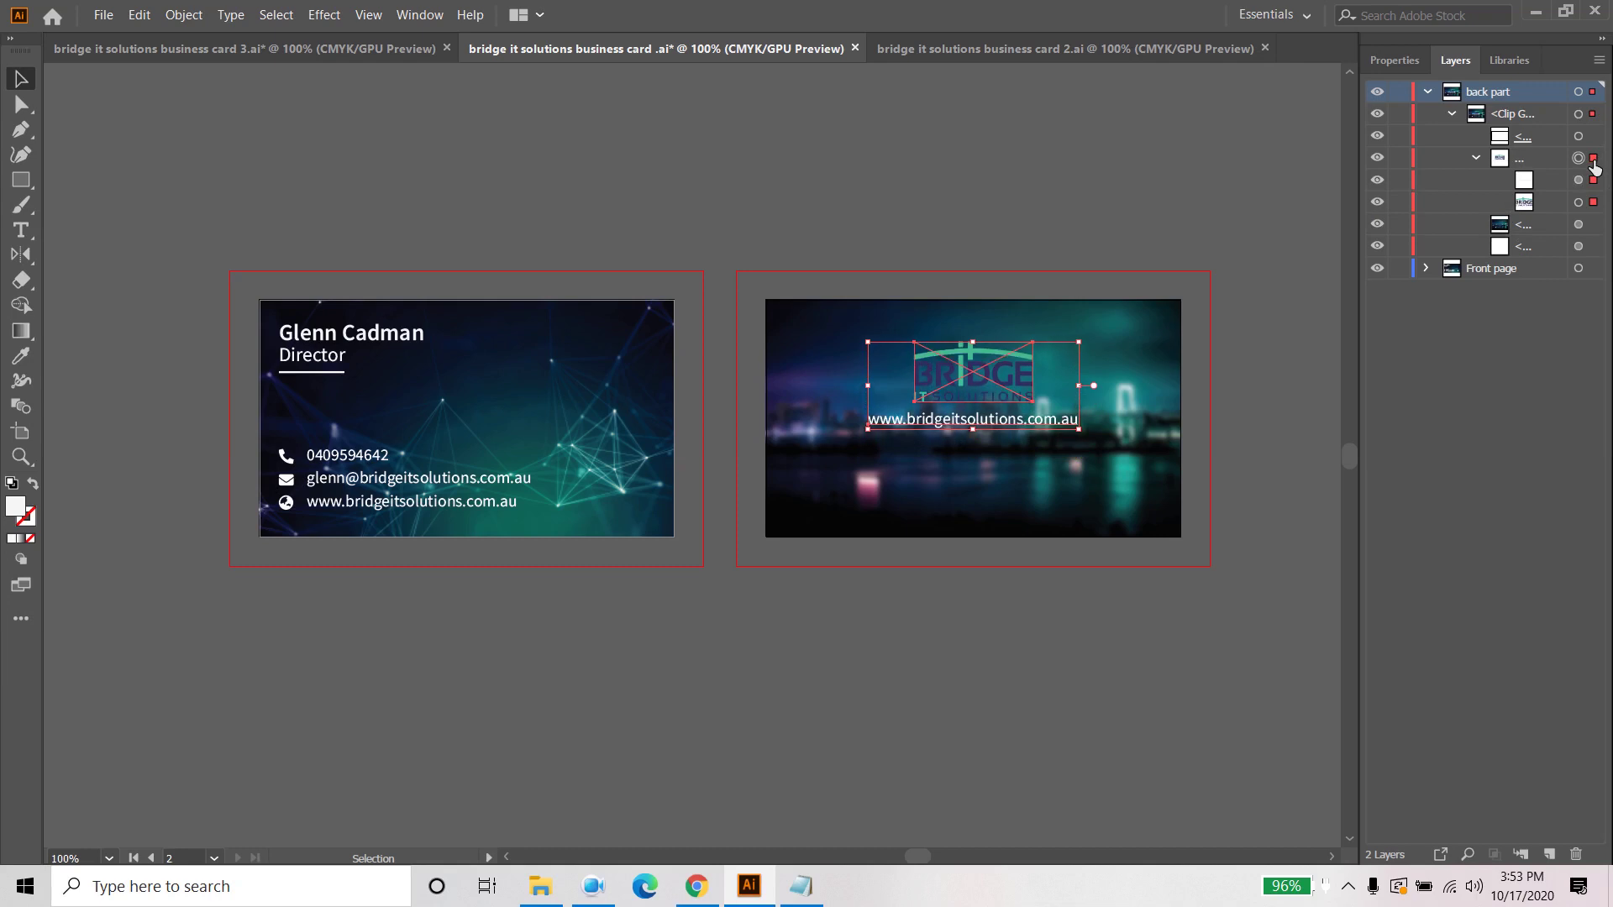
key(Up)
key(Up)
key(Up)
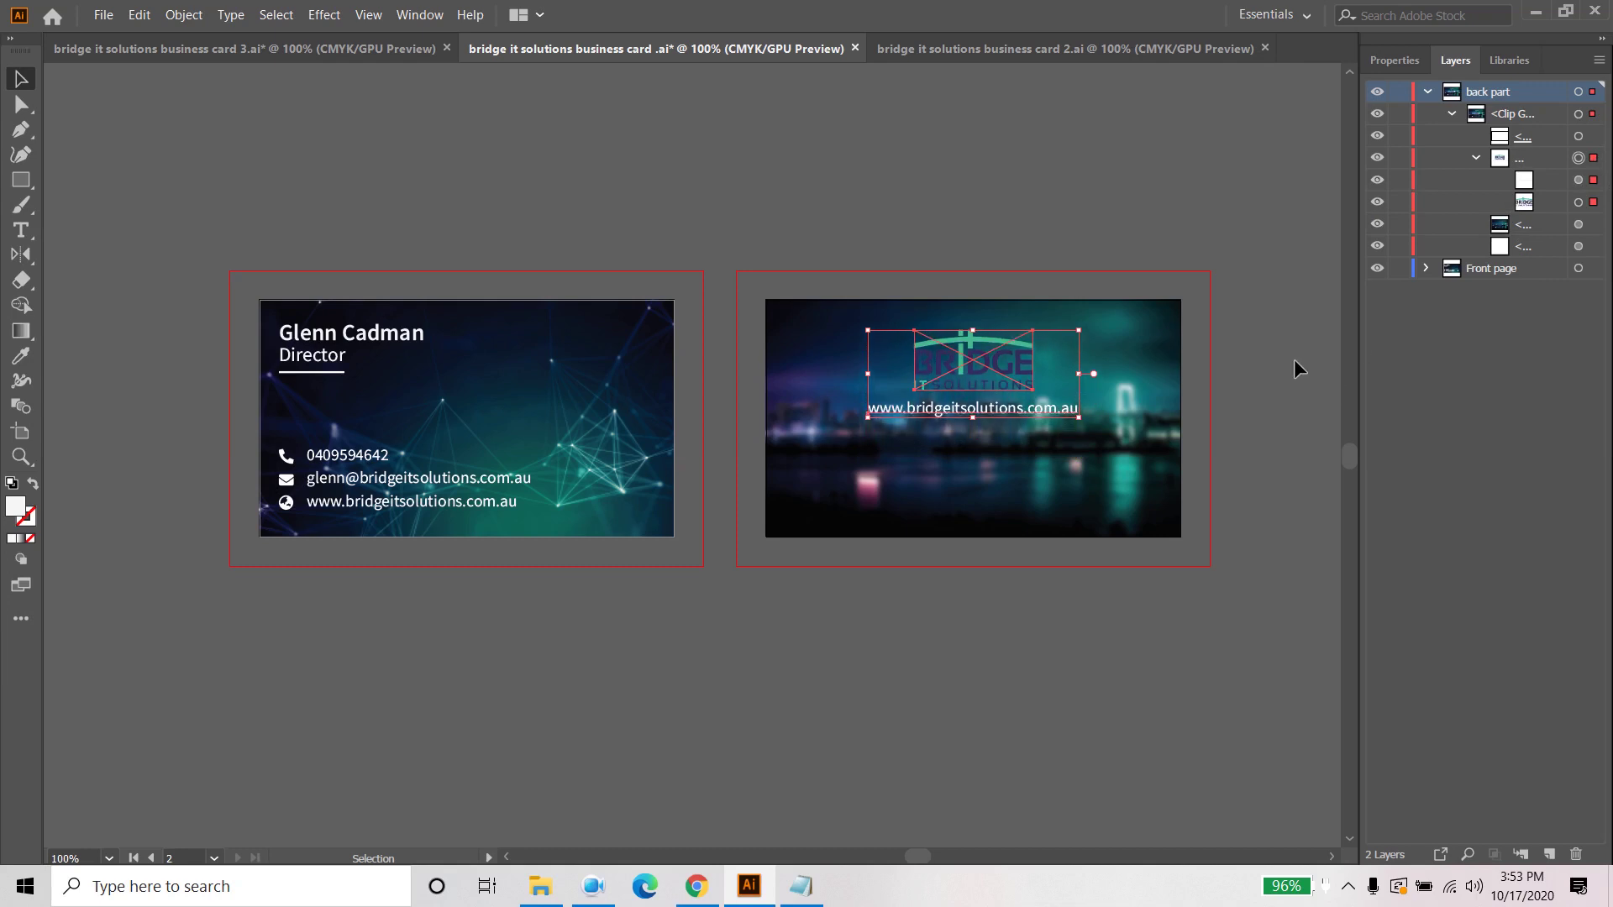
click(1330, 400)
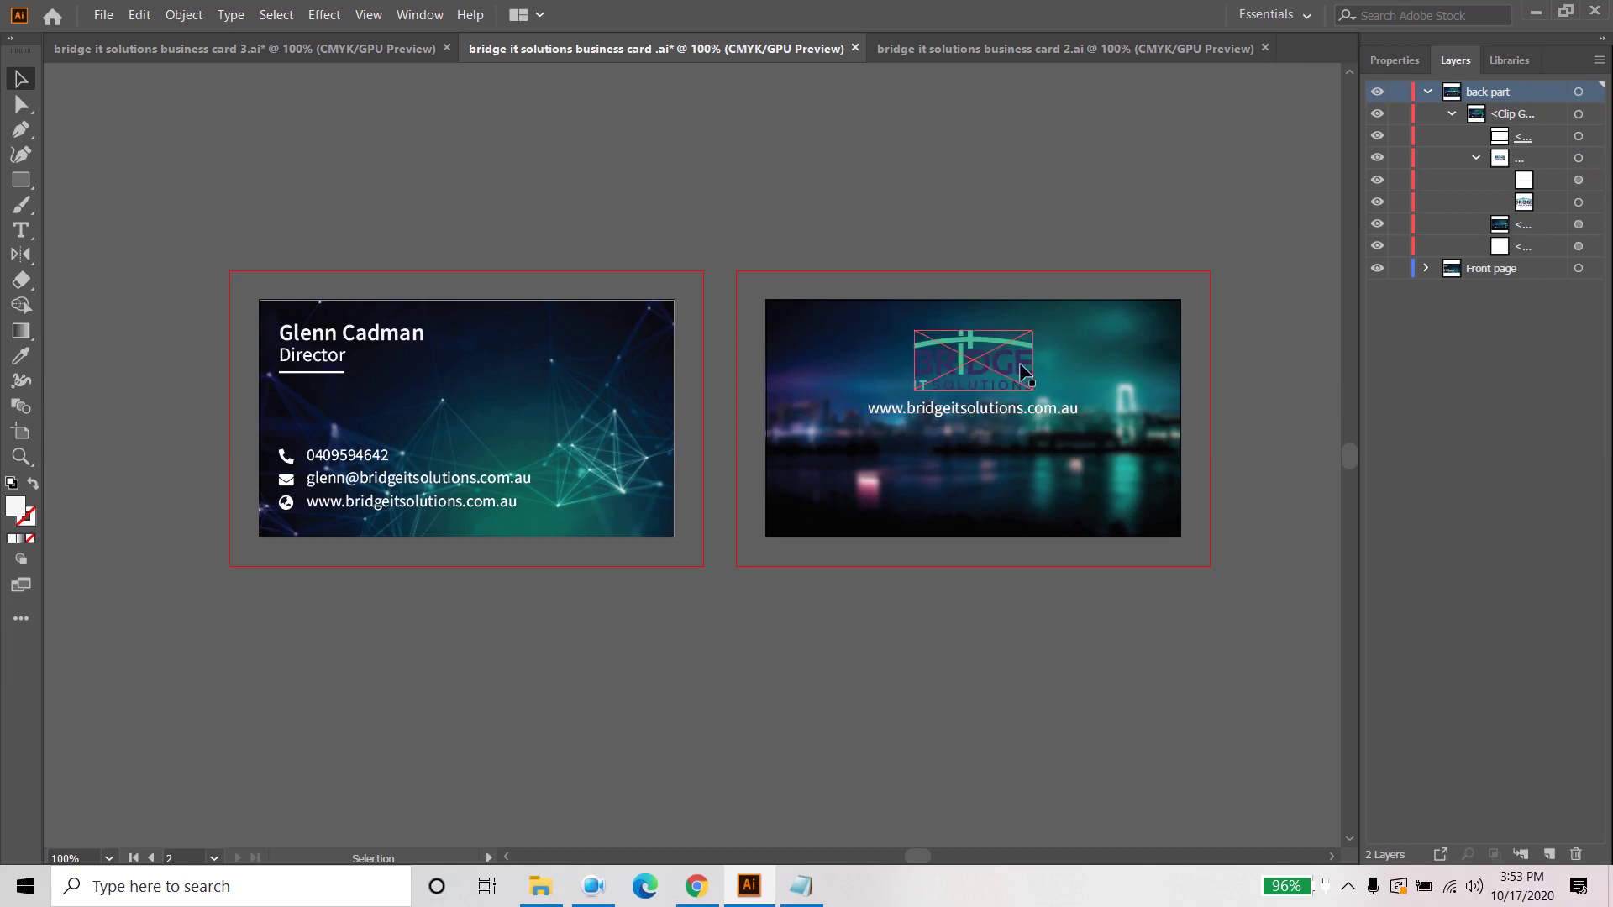
Step: Select the logo and website group inside the clip group and centre it vertically on the back artboard
click(1116, 371)
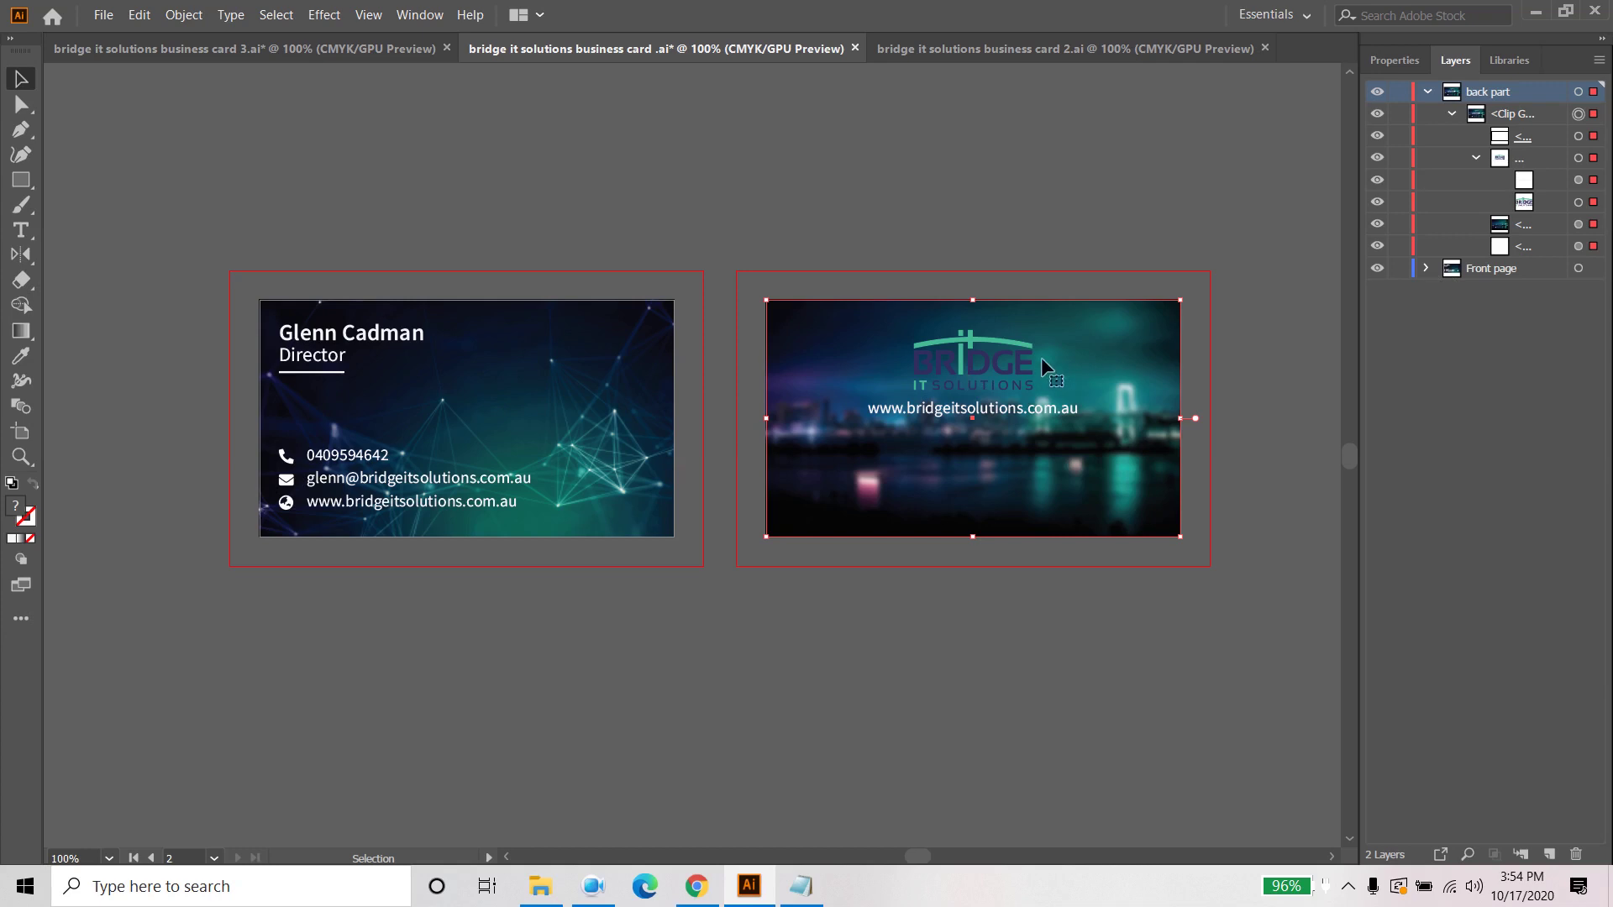
click(1590, 158)
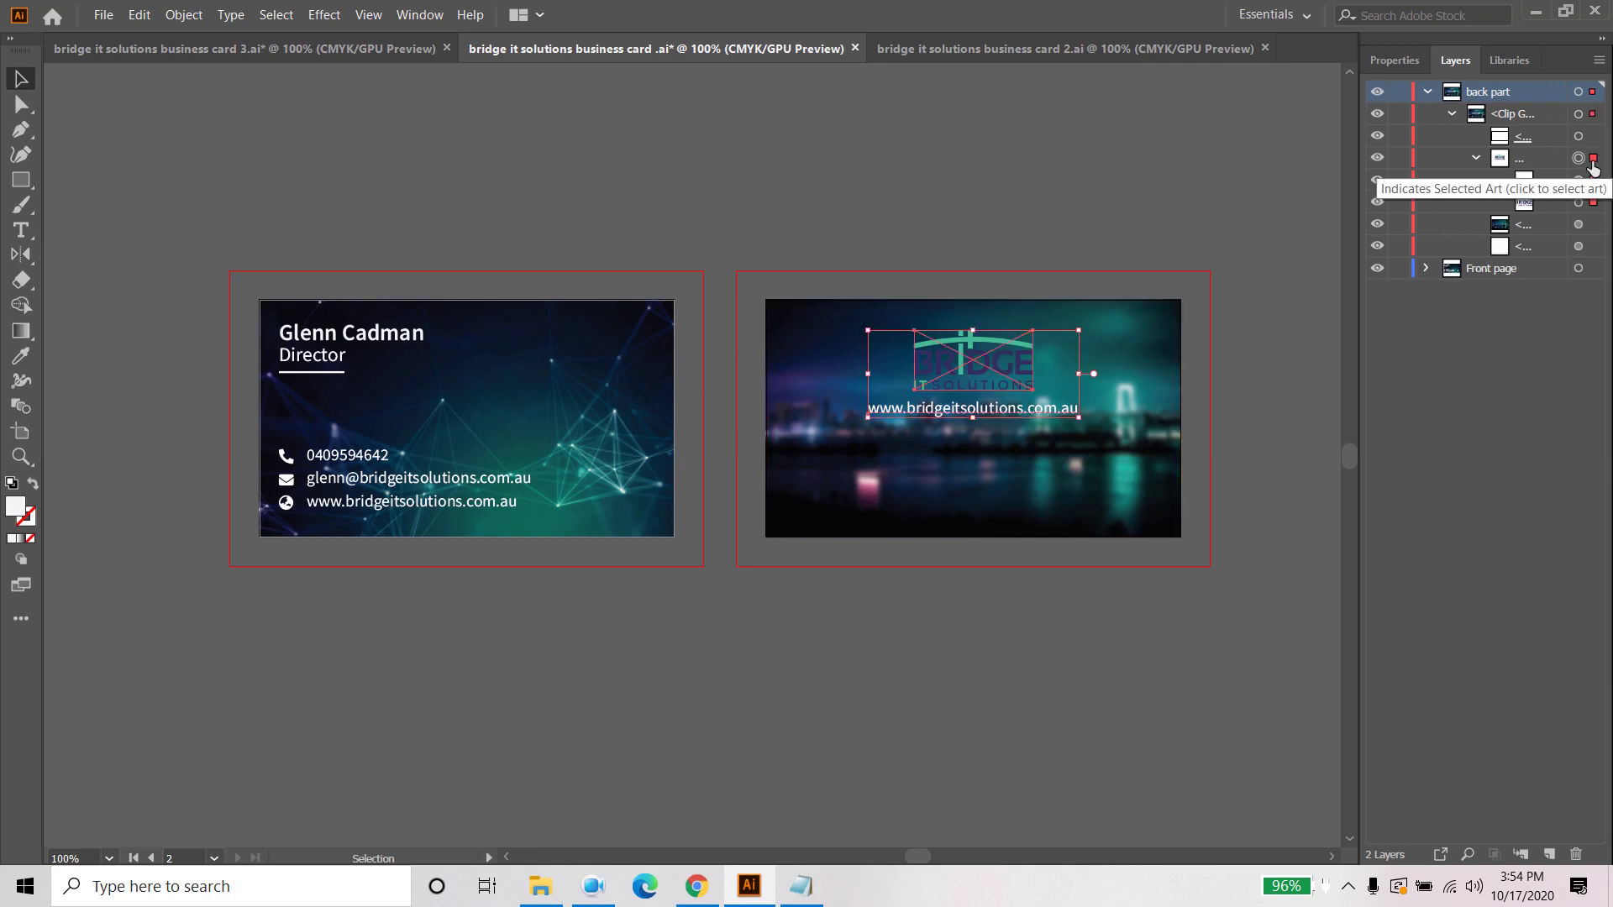
click(419, 15)
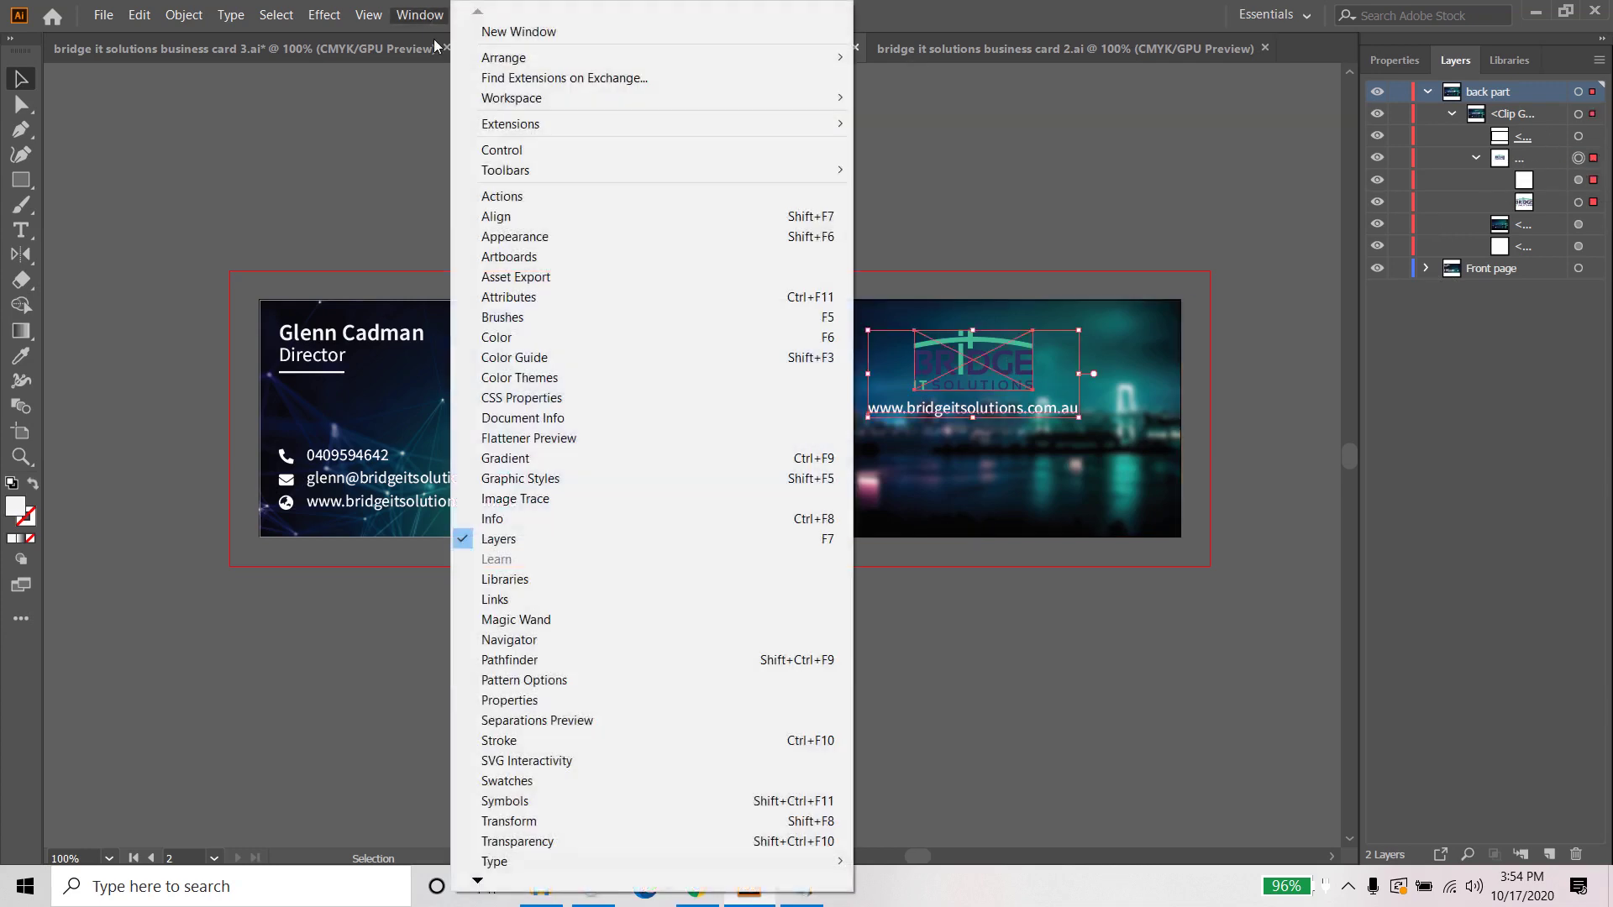
click(577, 217)
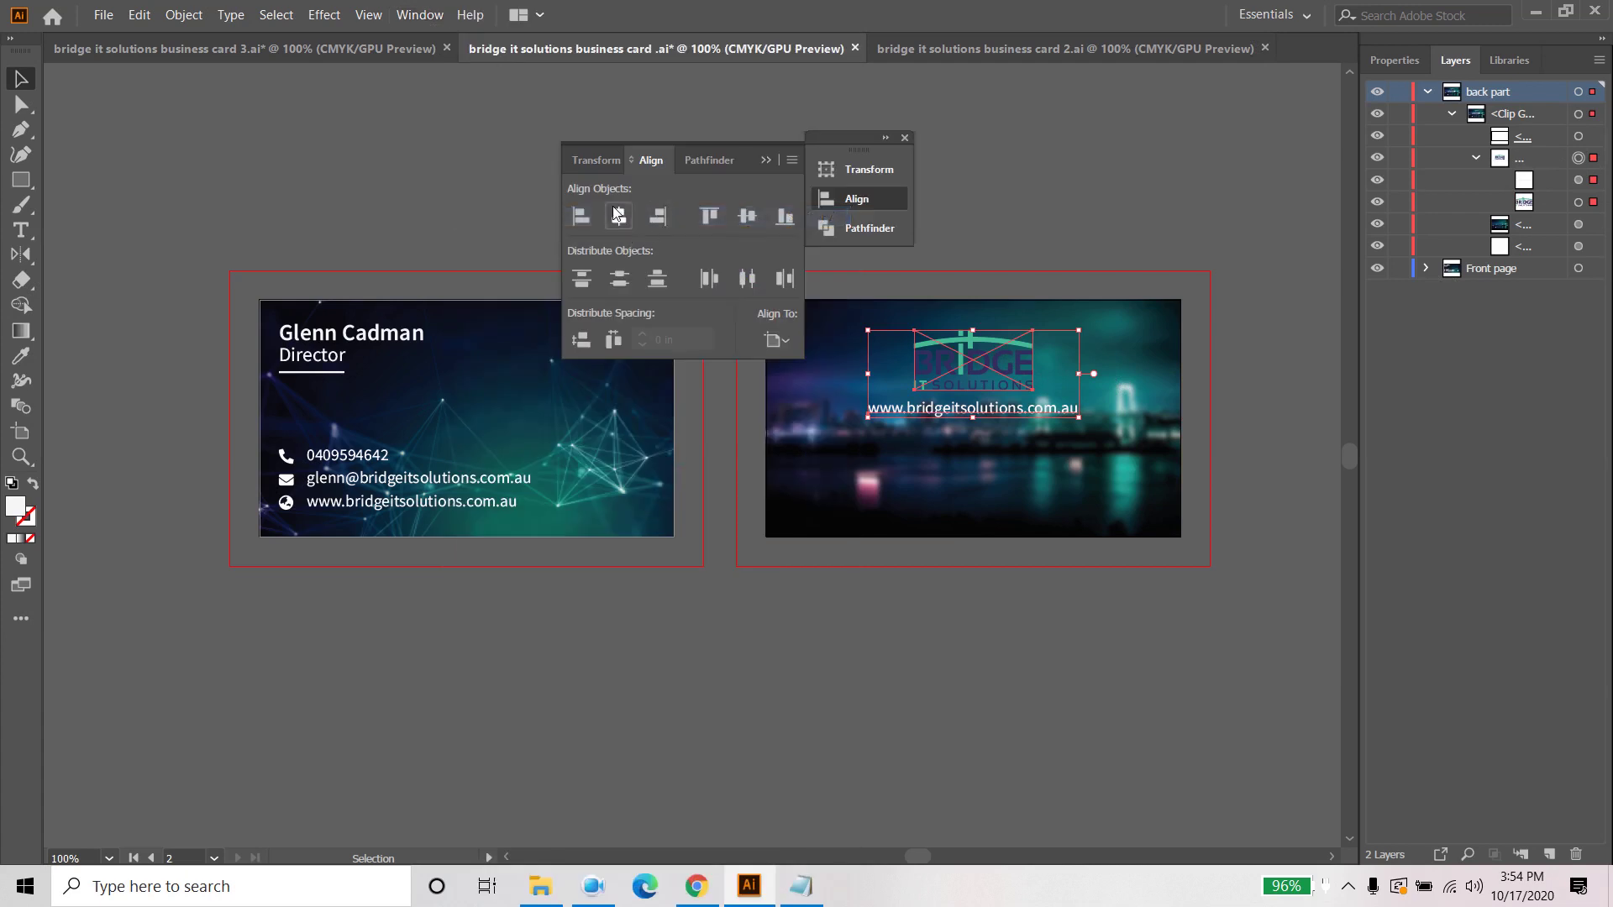
click(747, 216)
click(939, 637)
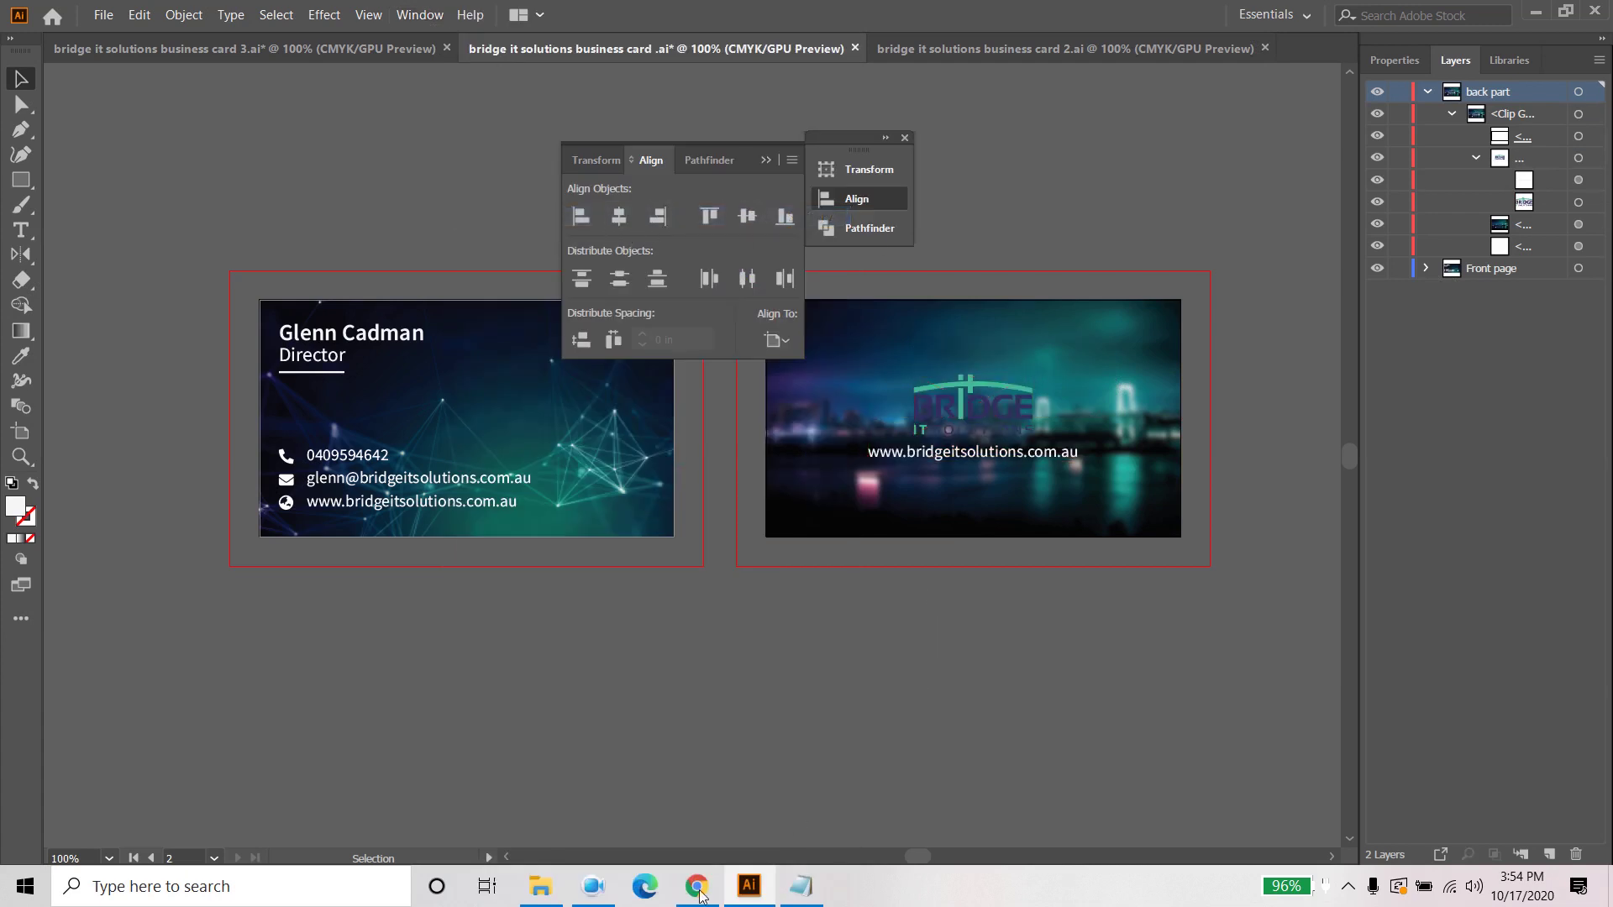
Step: Switch to Chrome and view the adidas logo image search results
click(698, 888)
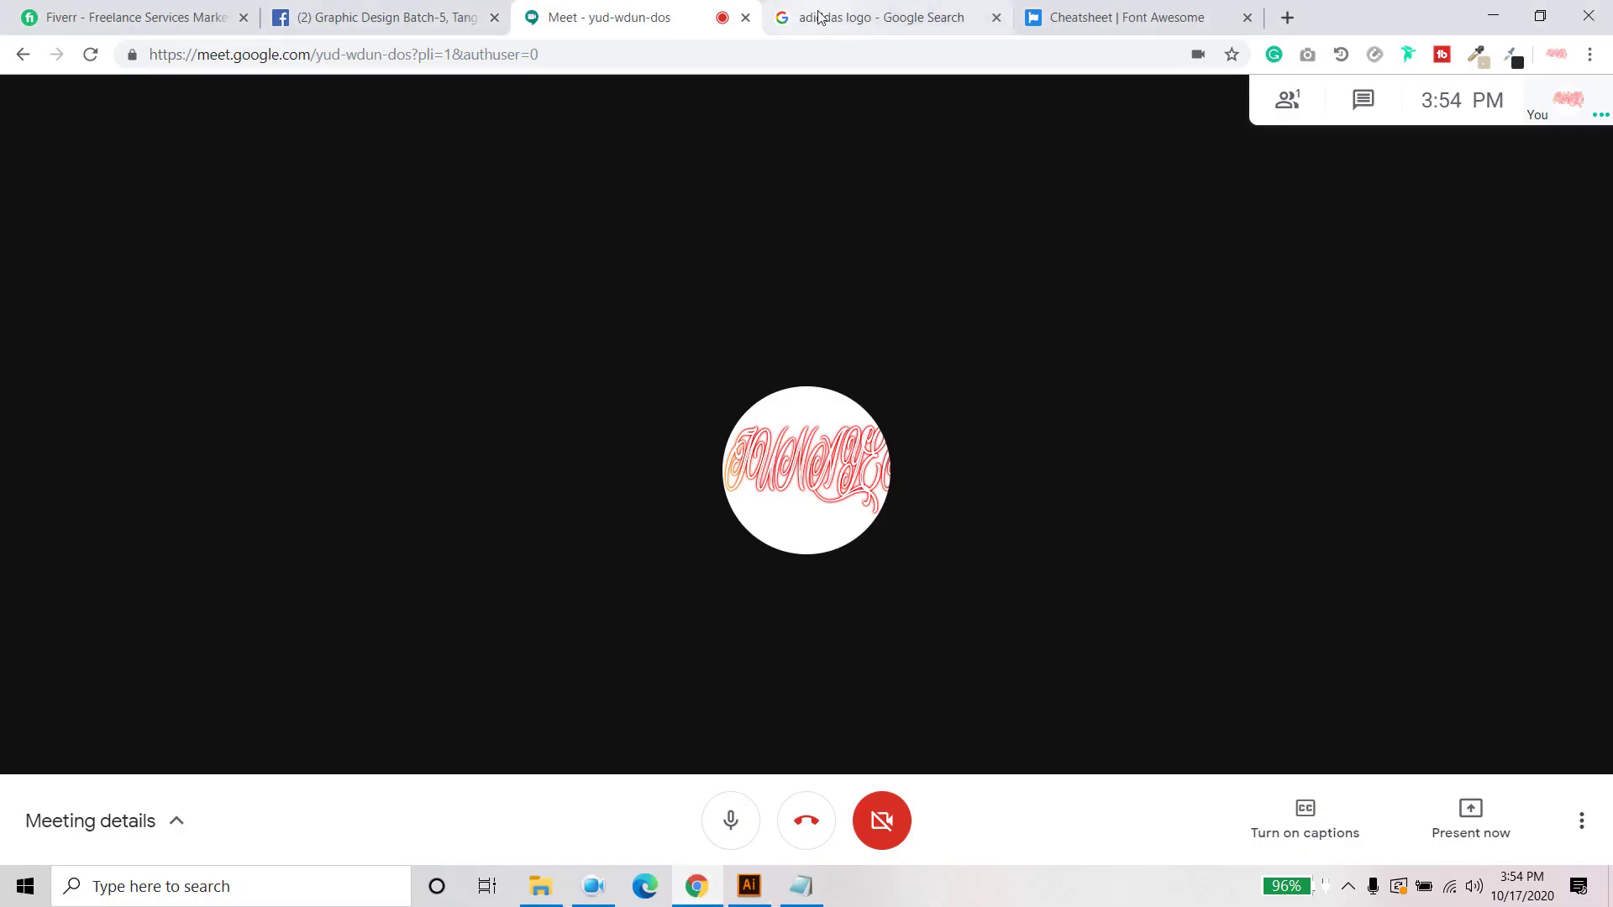
click(793, 19)
click(624, 23)
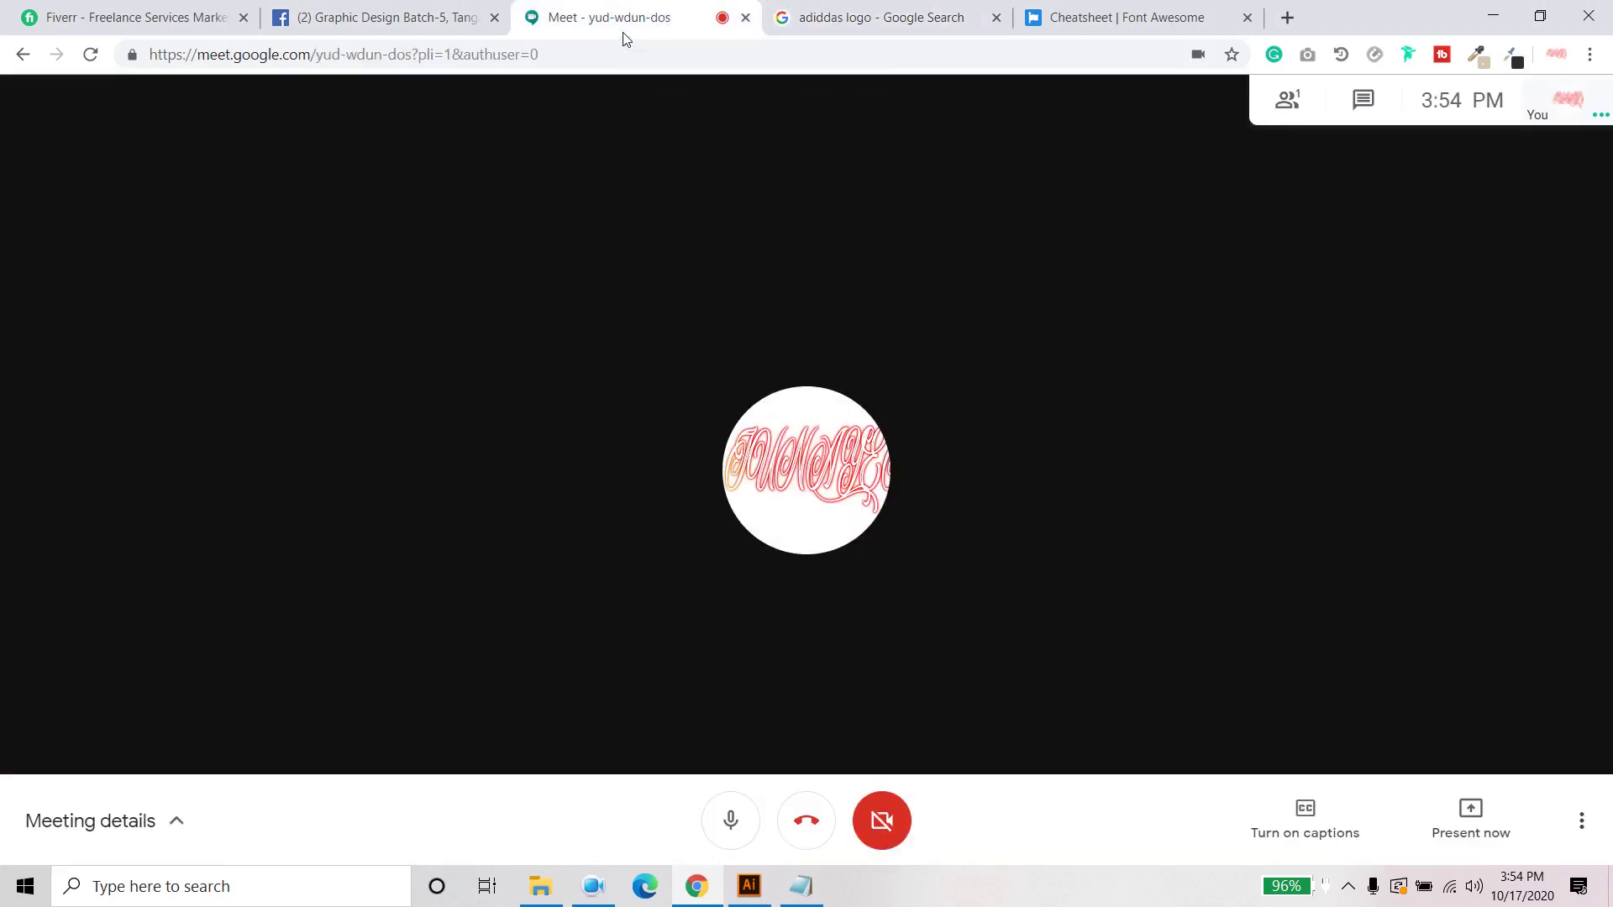
click(914, 10)
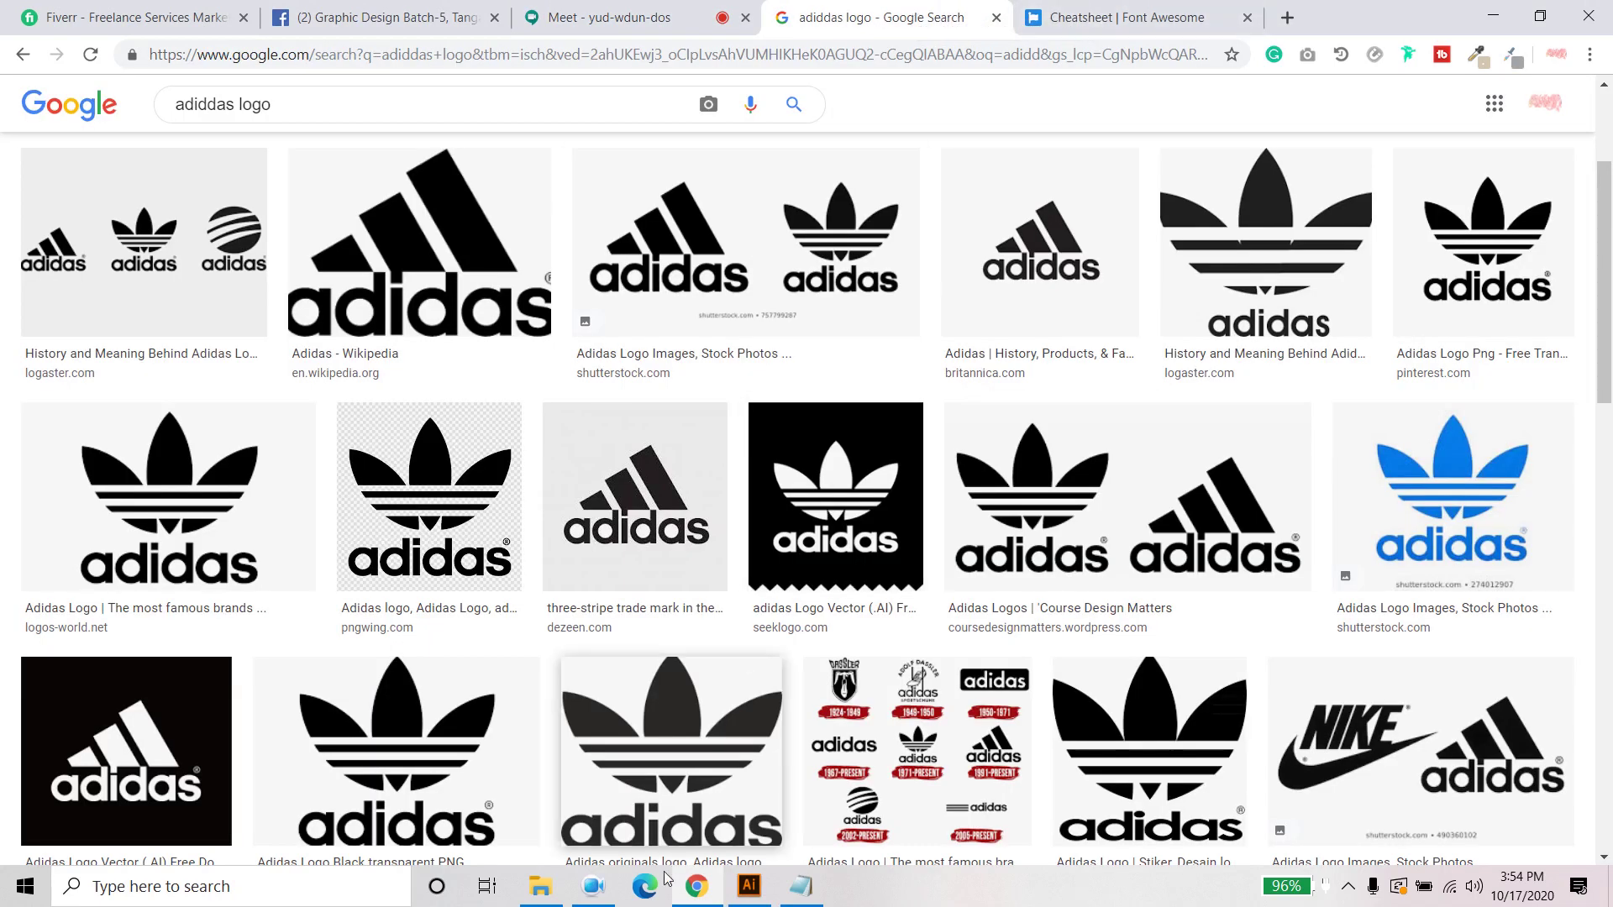
Step: Switch back to Illustrator and collapse the expanded Align panel
click(594, 887)
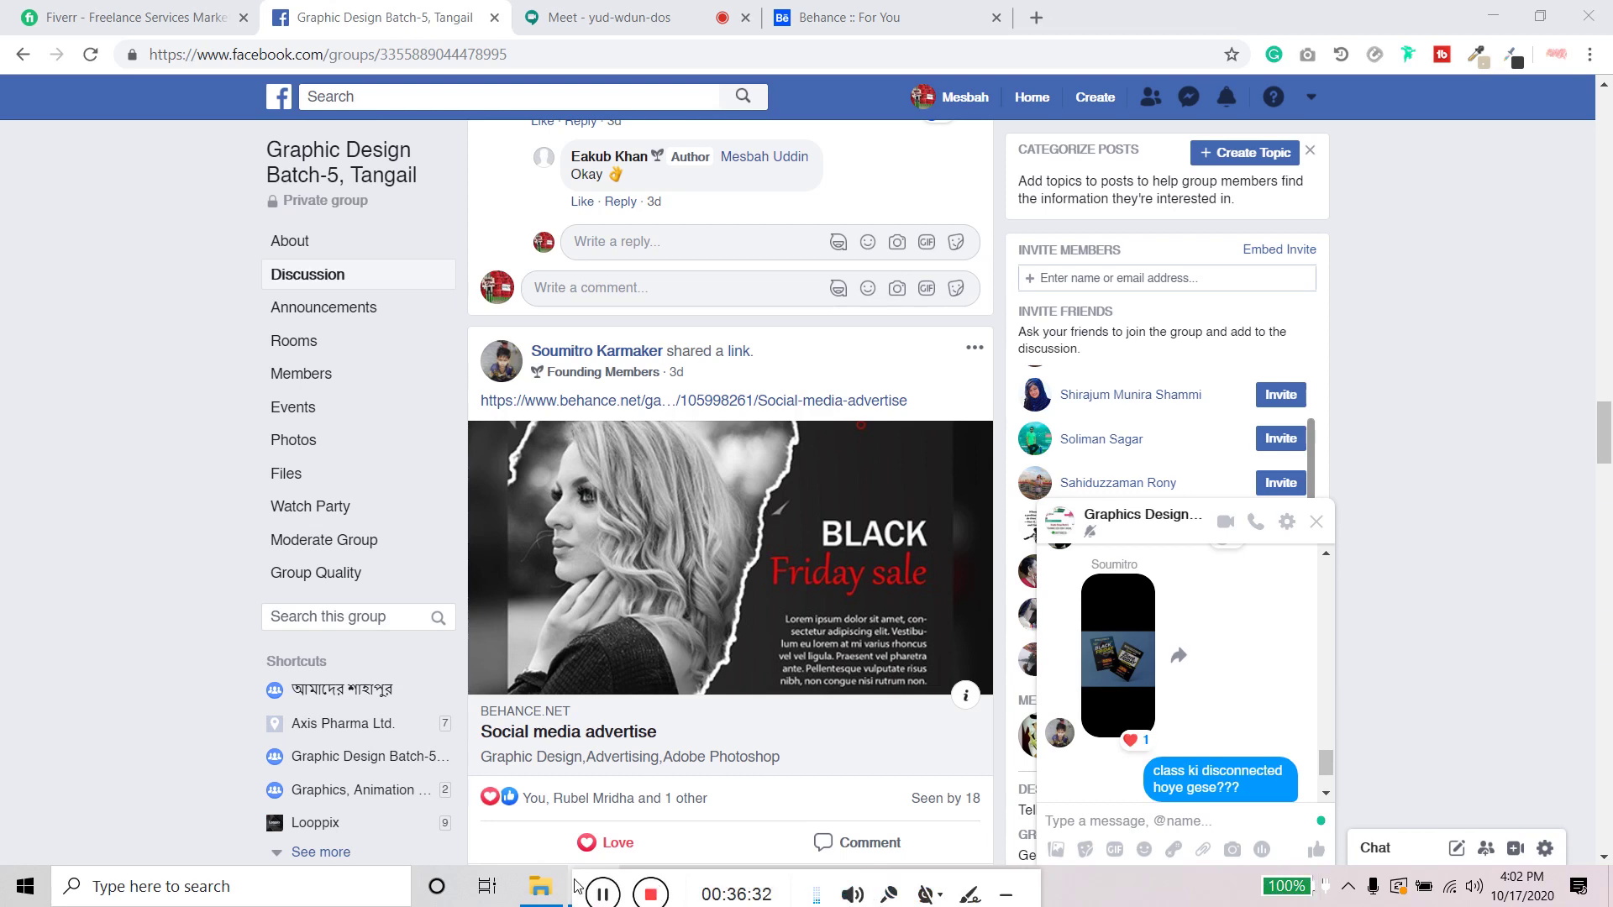
drag(576, 887, 898, 889)
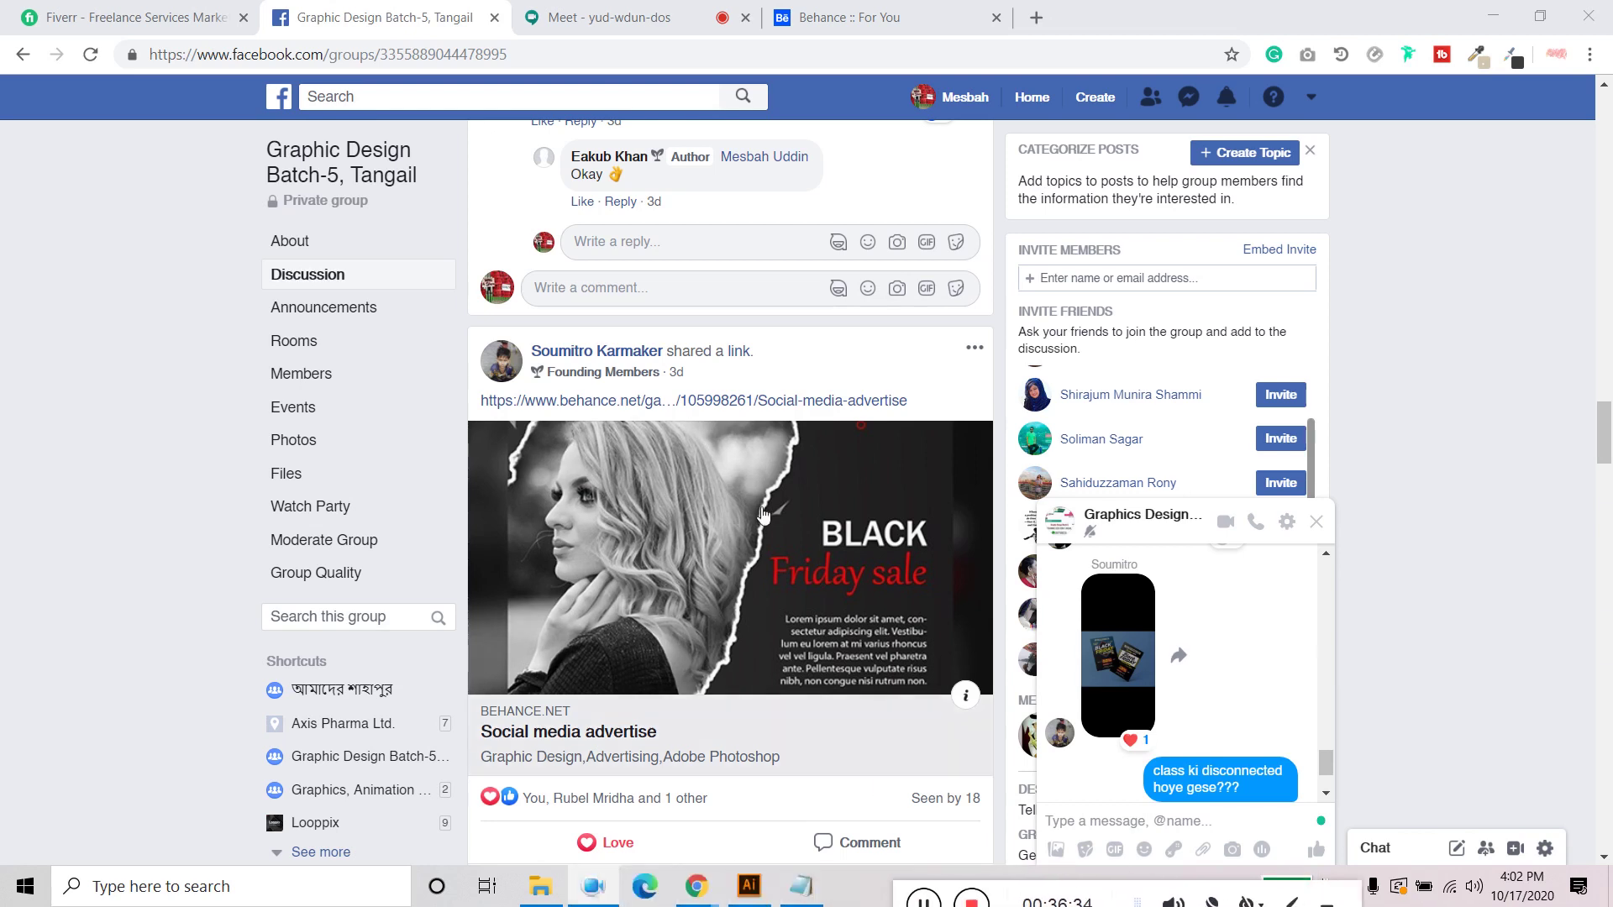
click(749, 886)
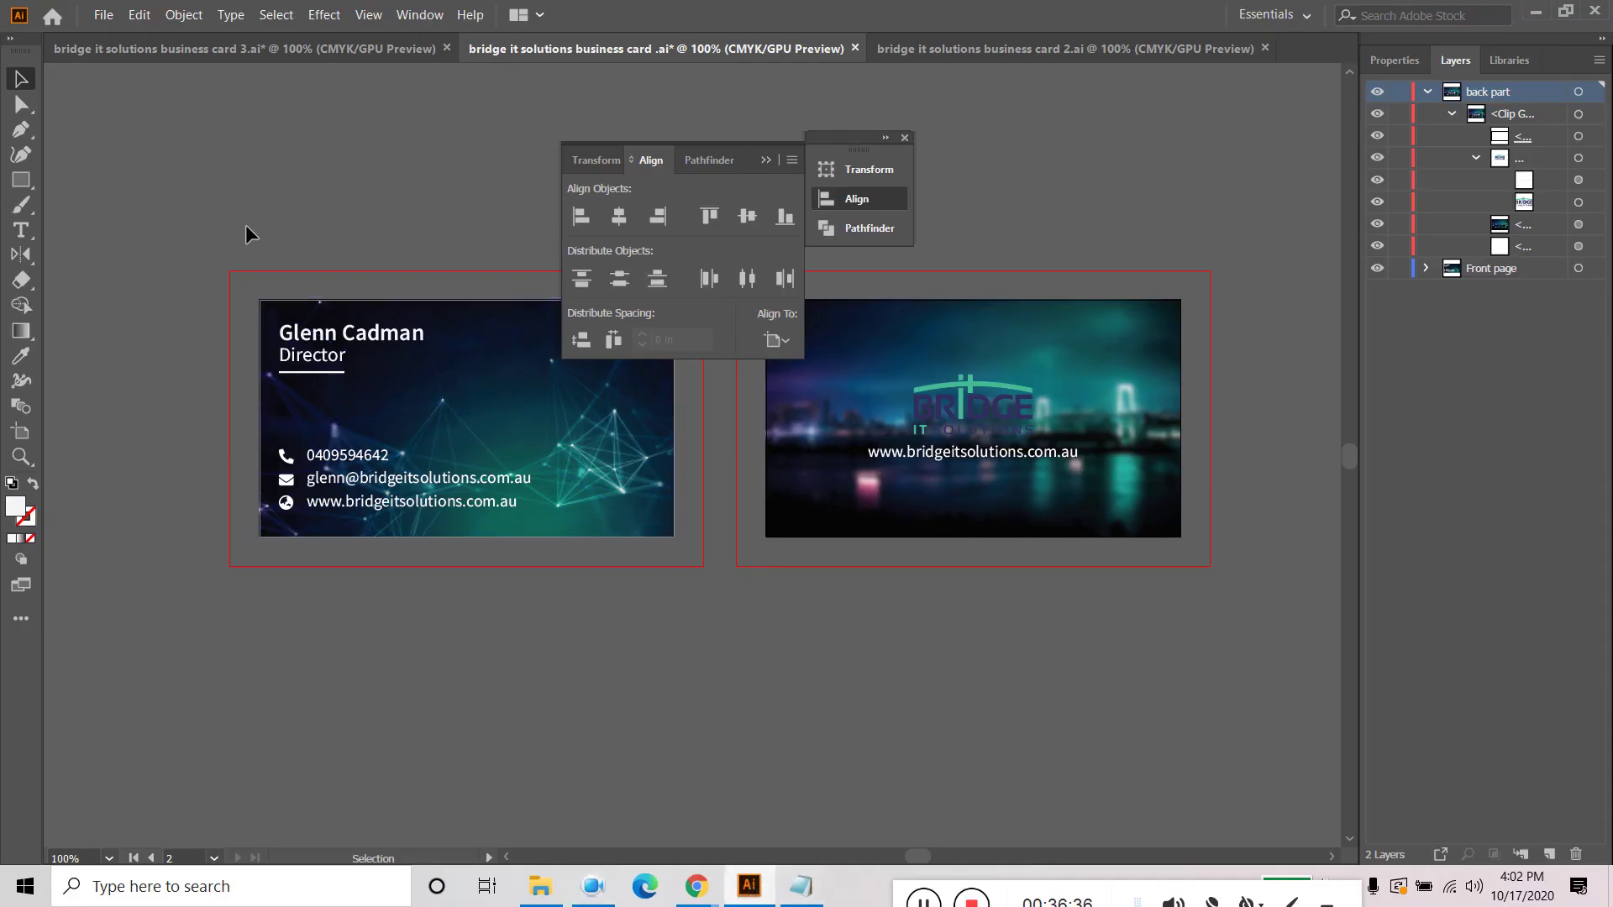
click(764, 161)
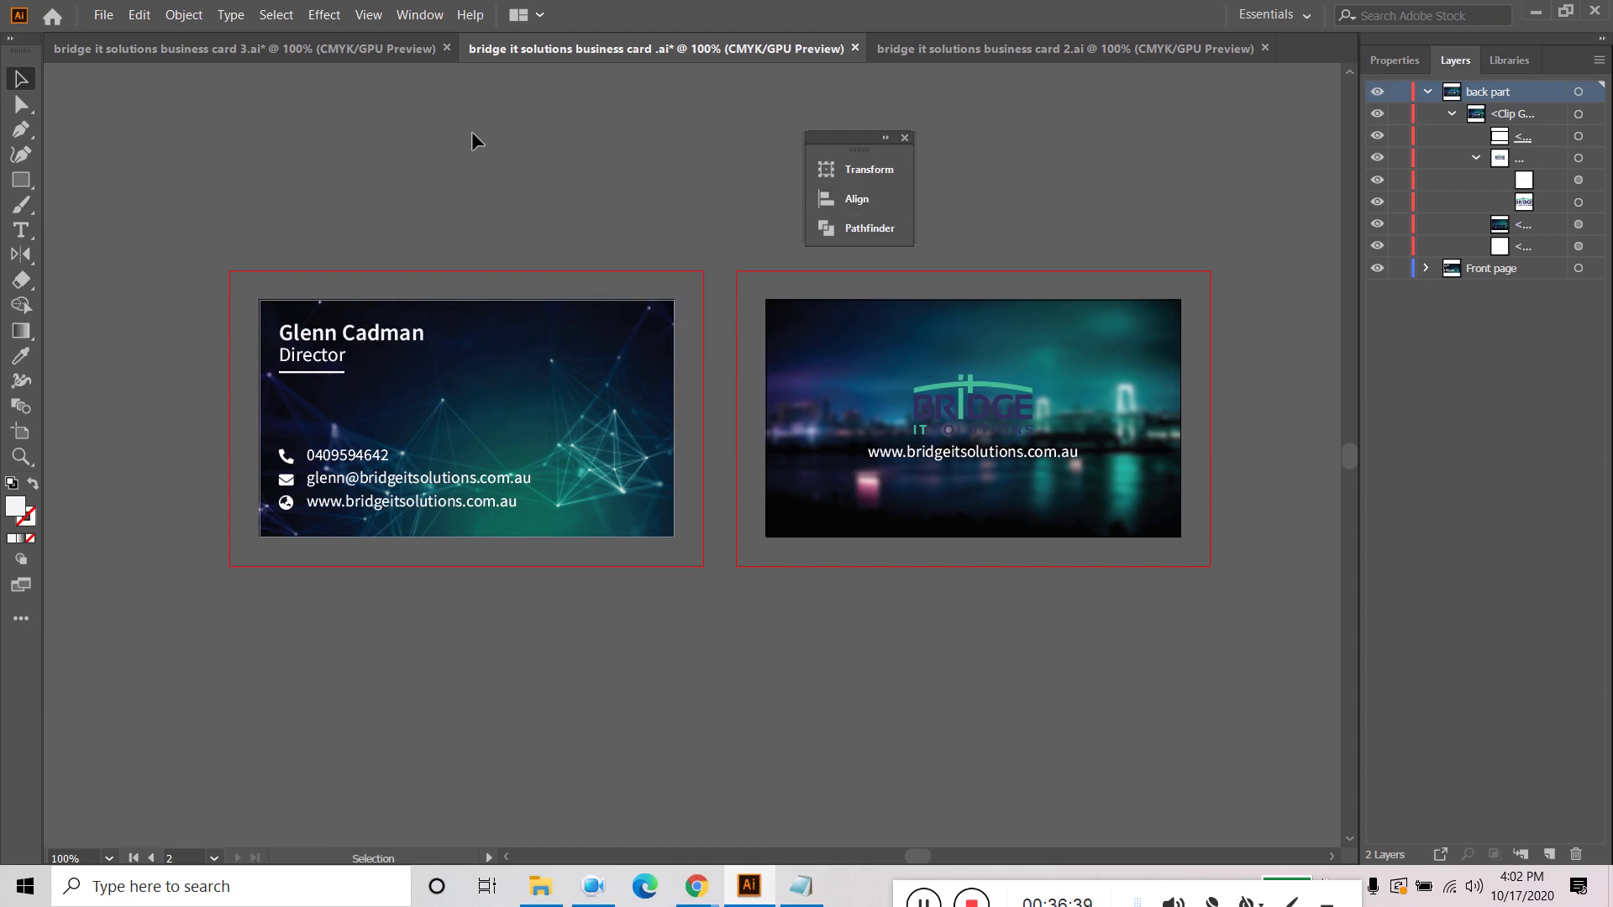
Step: Review the business card 3 design, then bring up the business card 2 document with both of its cards
click(190, 47)
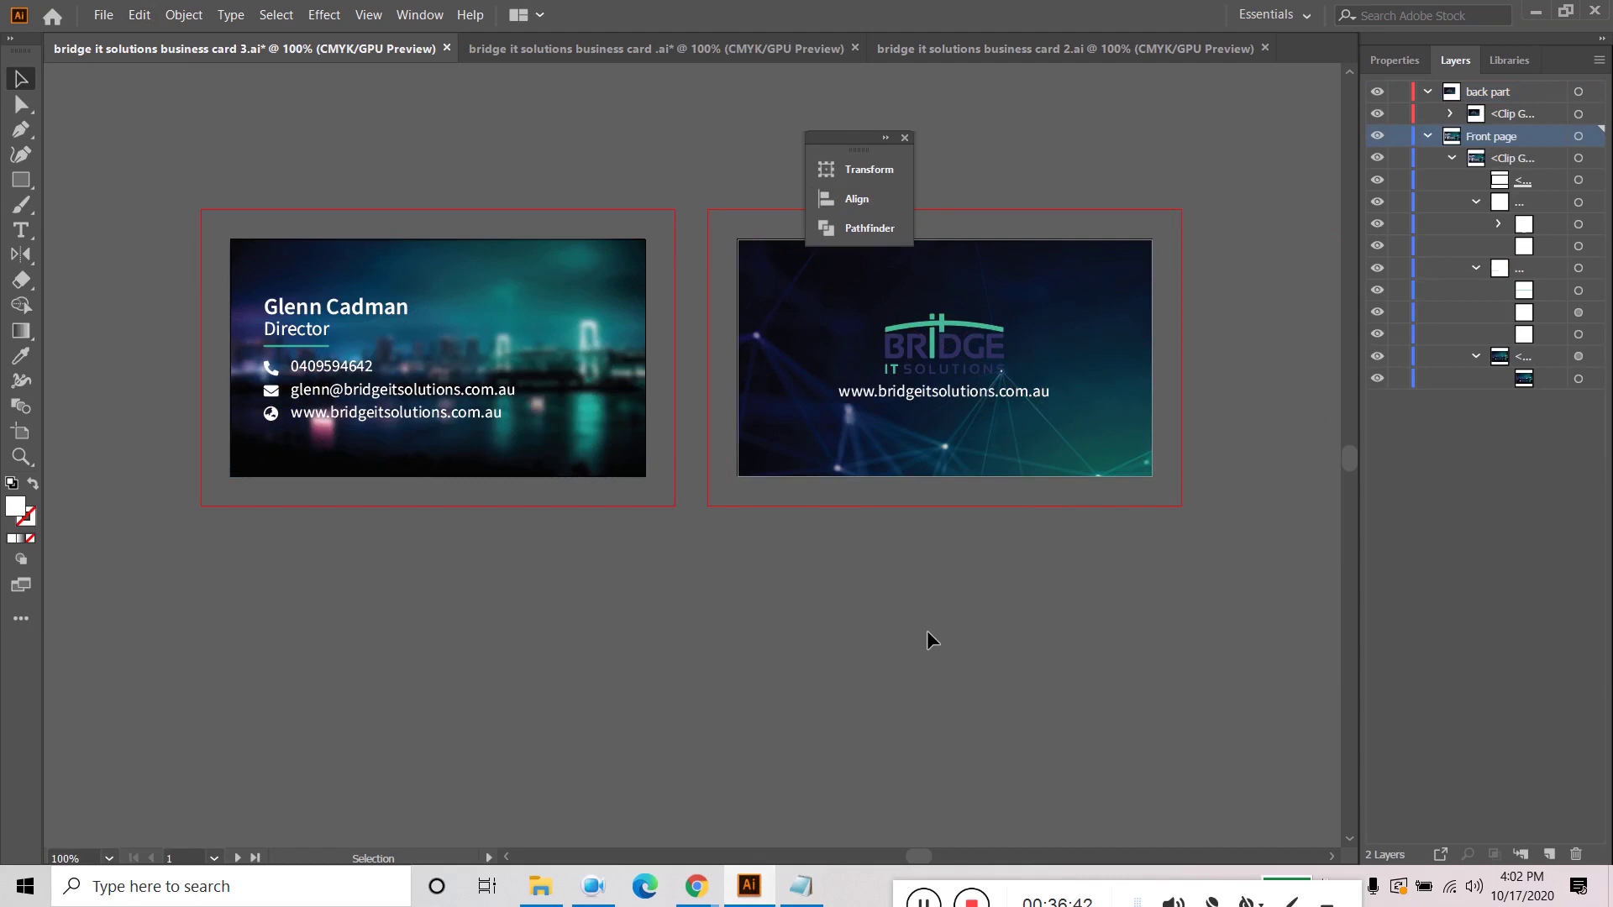
click(1056, 47)
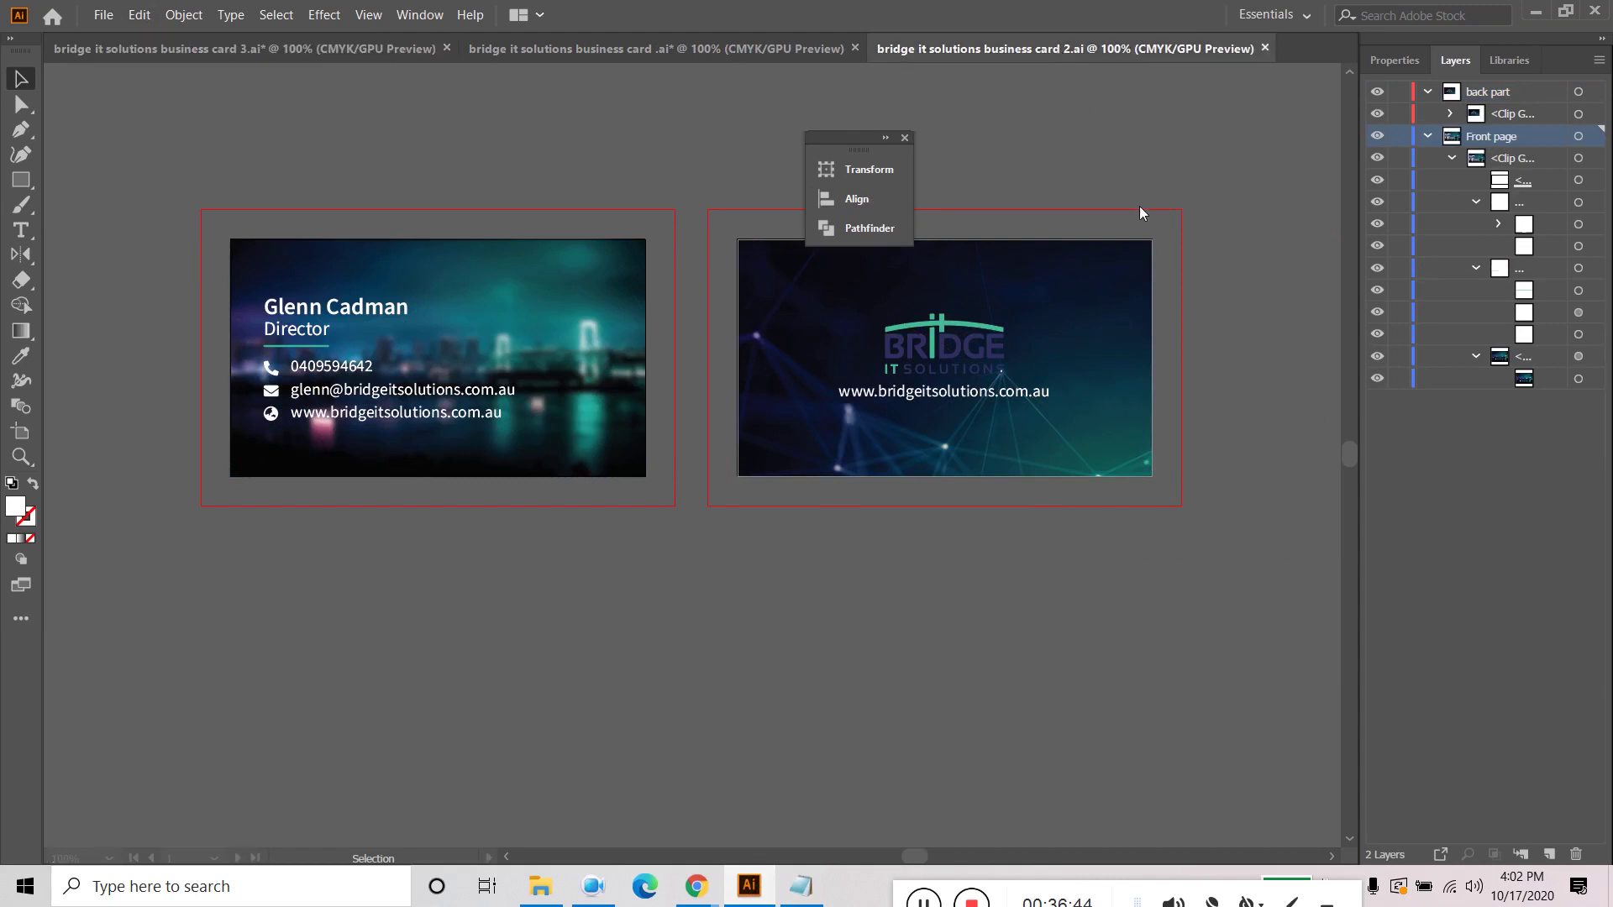
scroll(220, 309, up, 1)
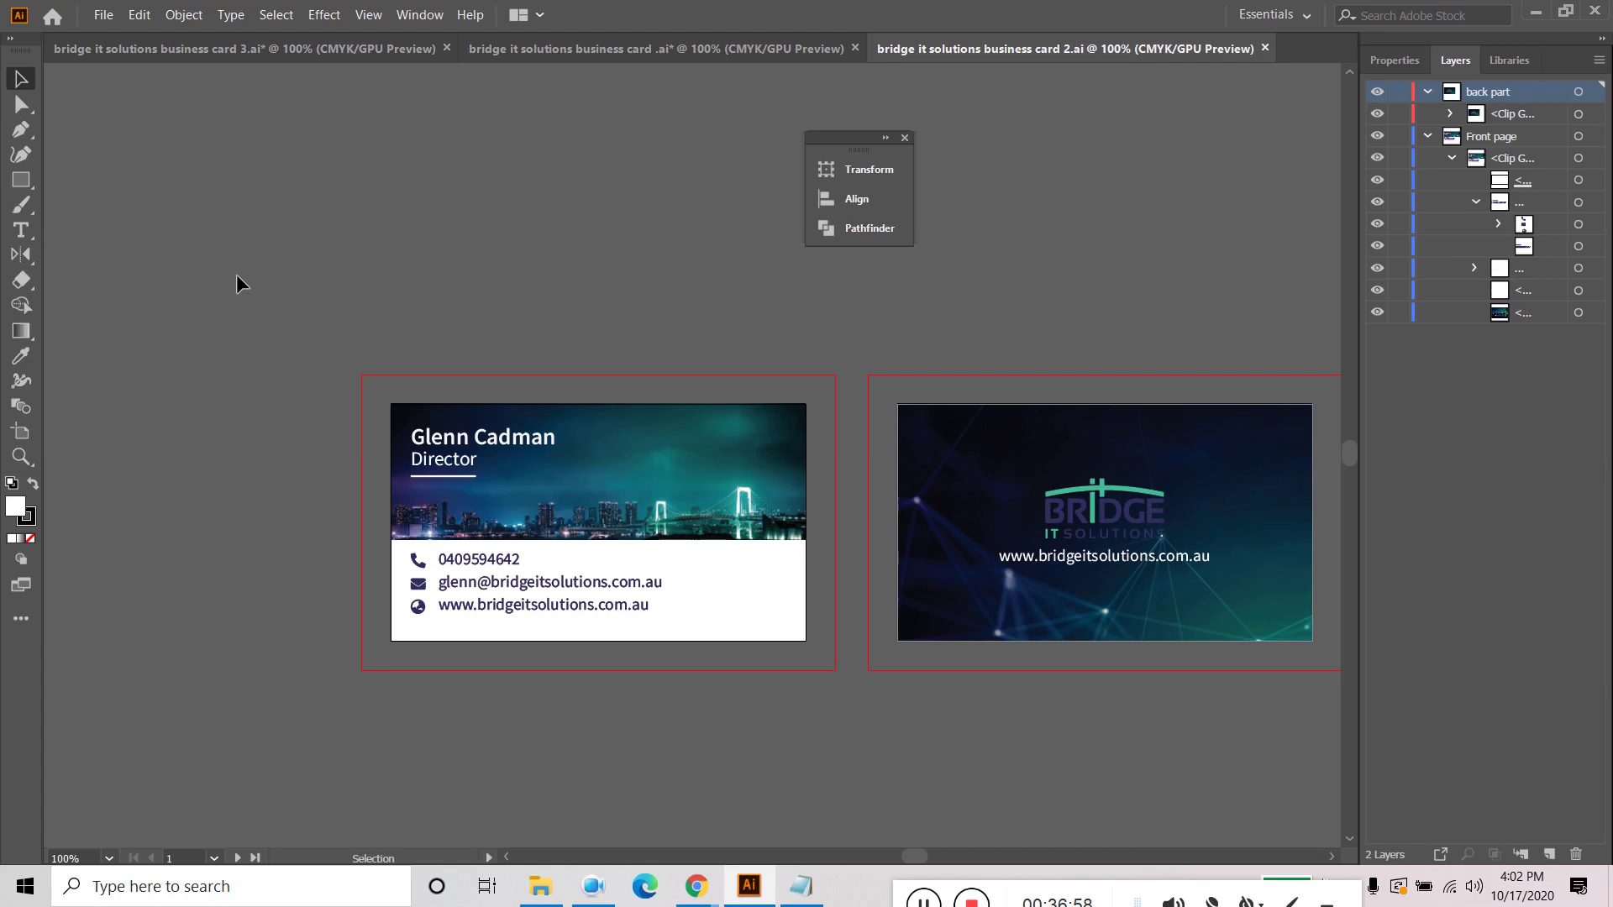
Step: Switch to the document bridge it solutions business card 3.ai and save it
click(206, 48)
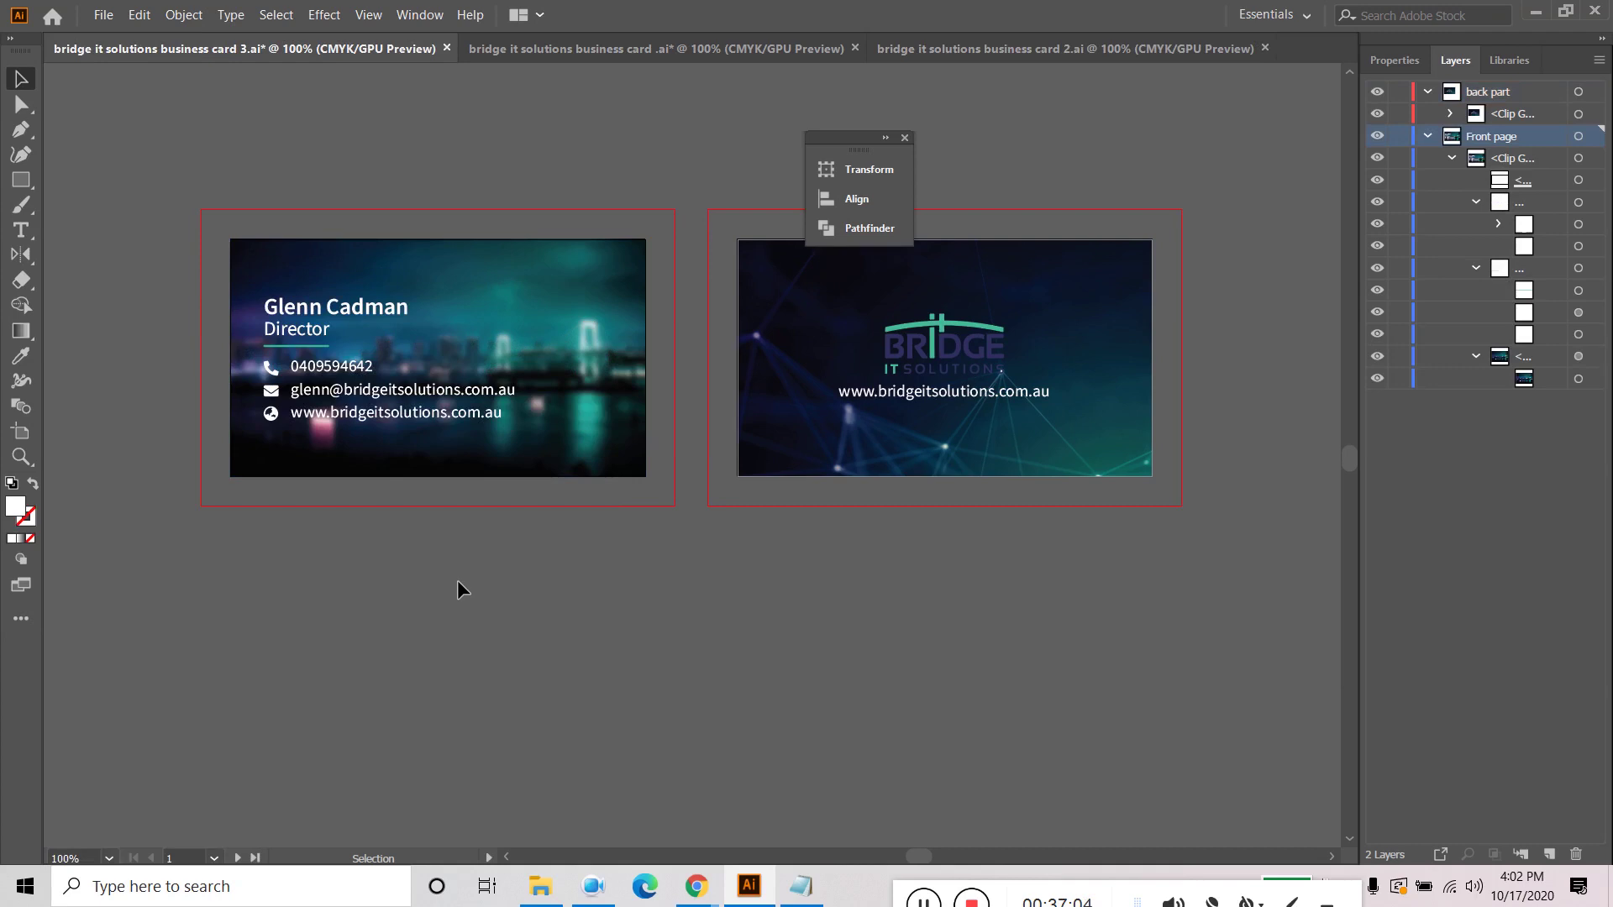
click(103, 16)
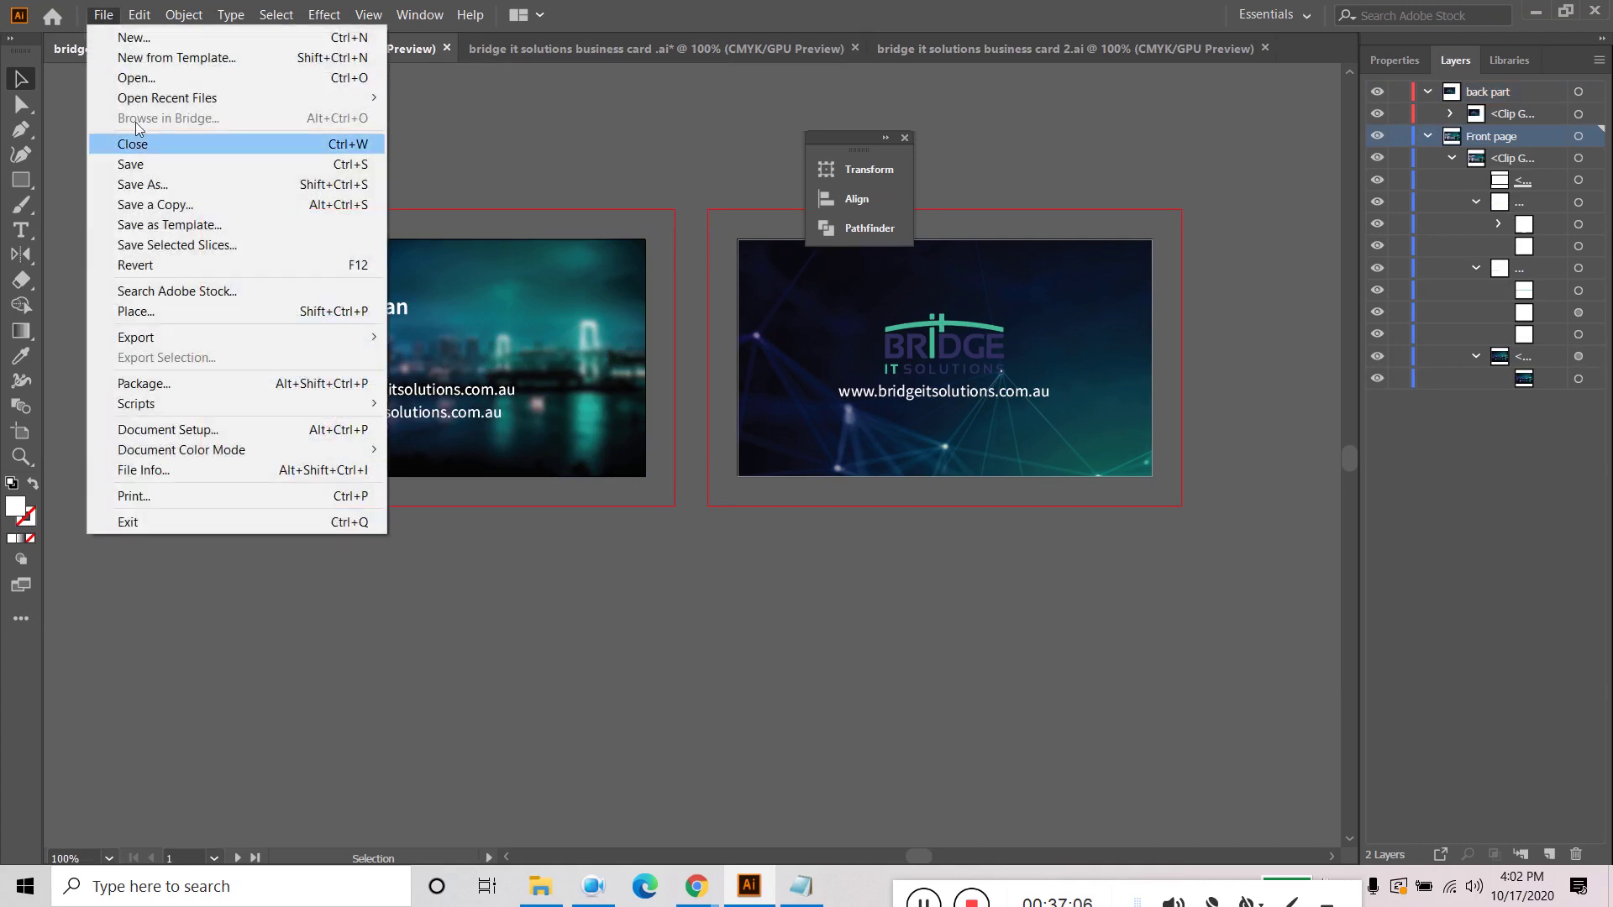
click(149, 163)
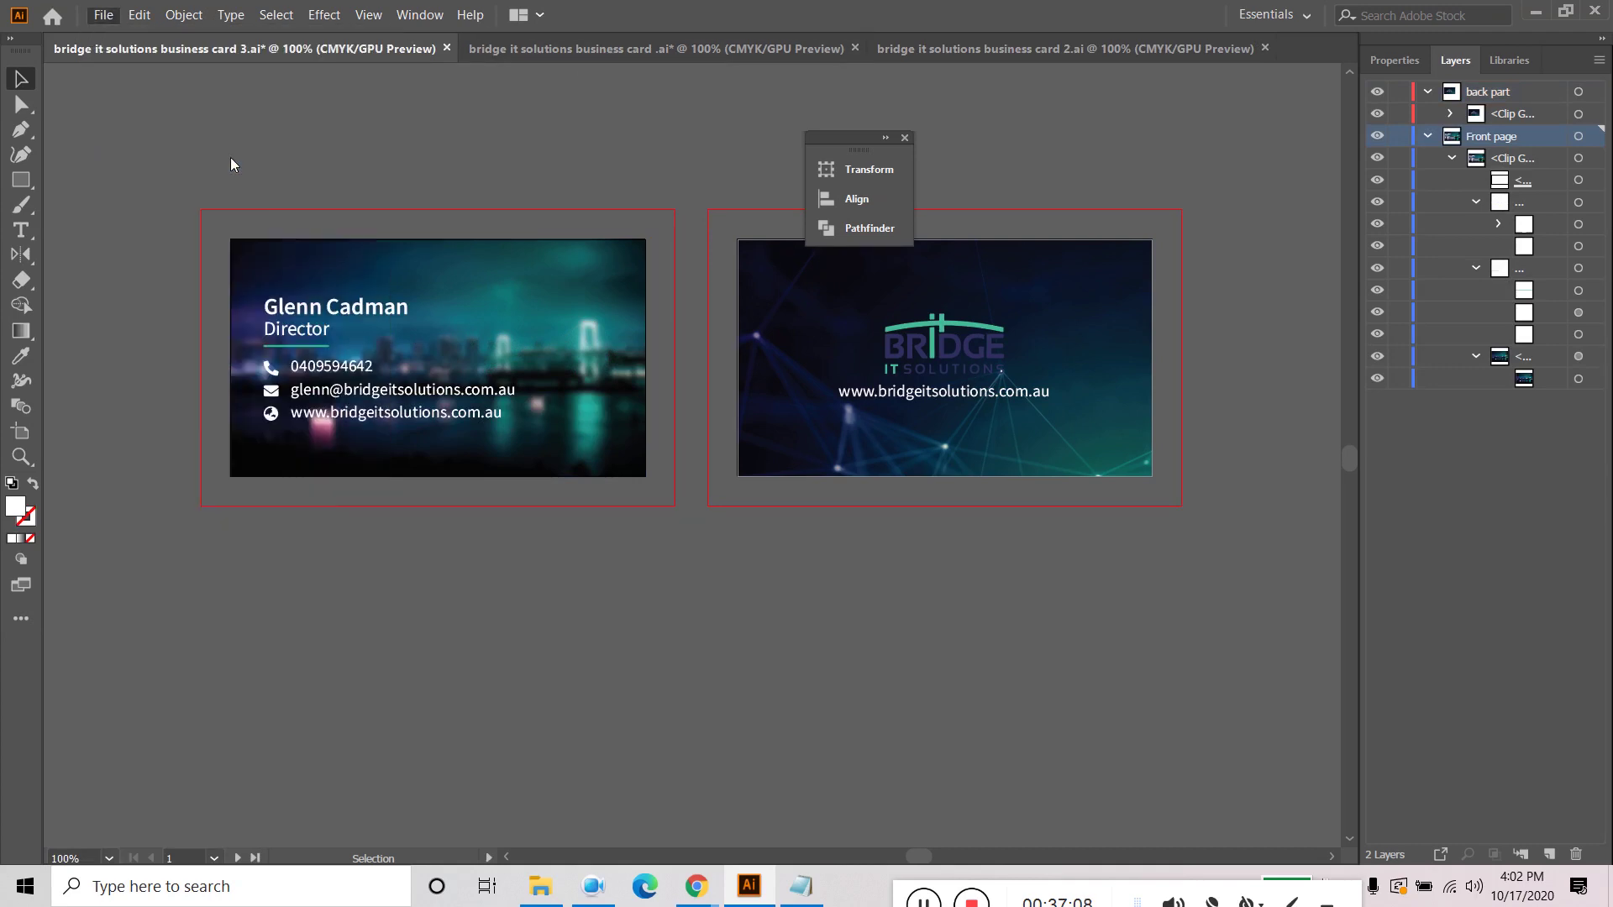
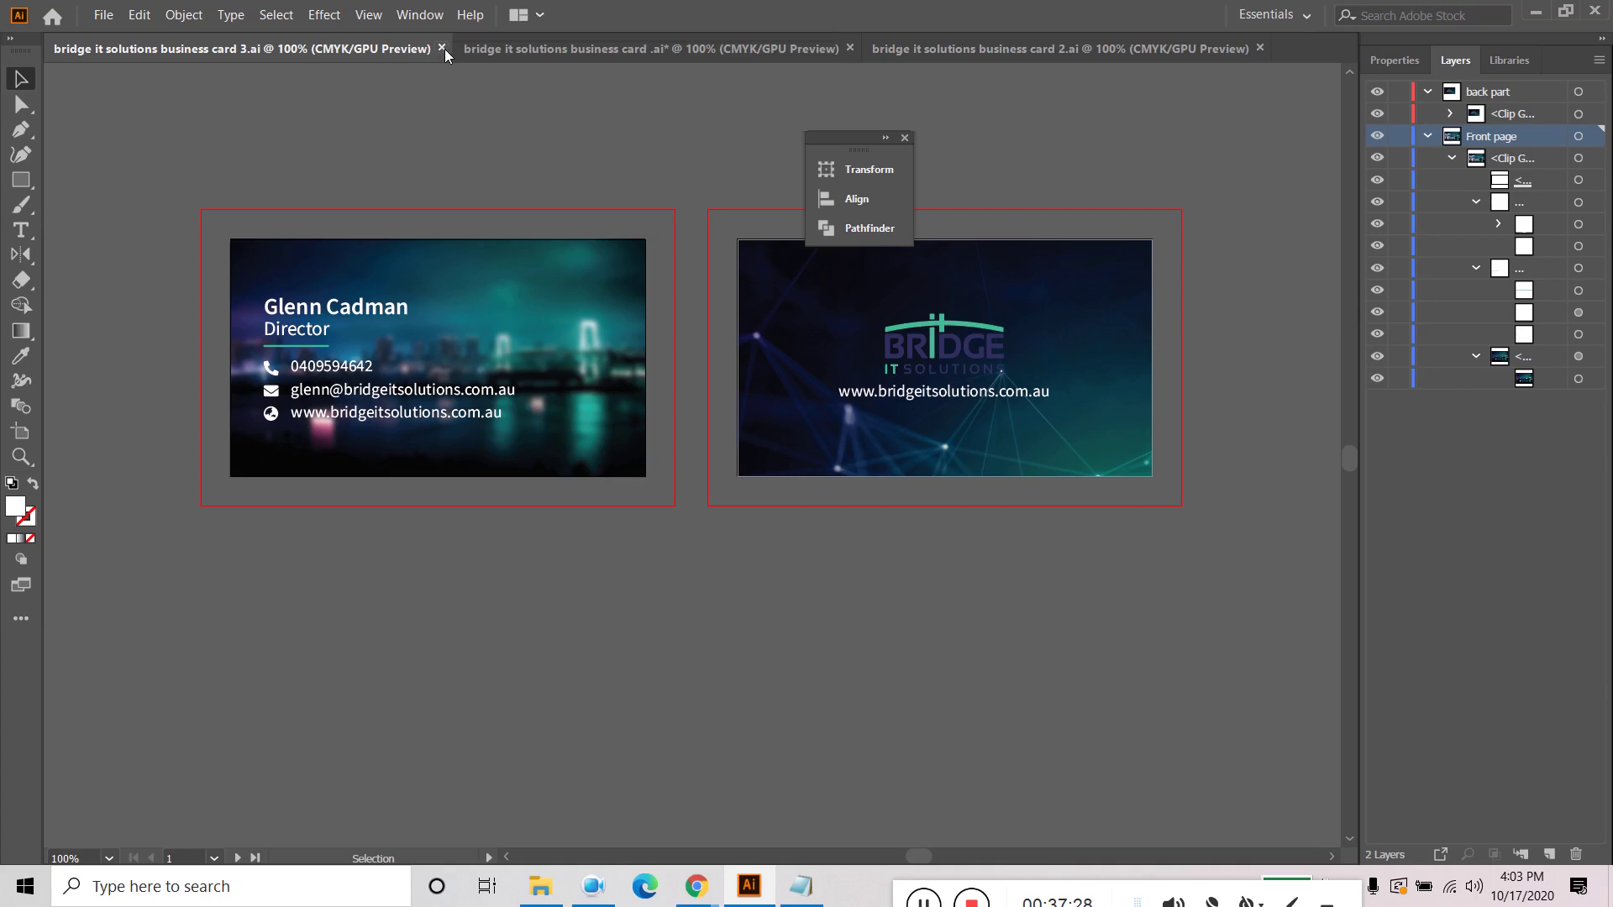
Step: Close bridge it solutions business card 3.ai and bridge it solutions business card .ai, saving the latter's changes
click(443, 49)
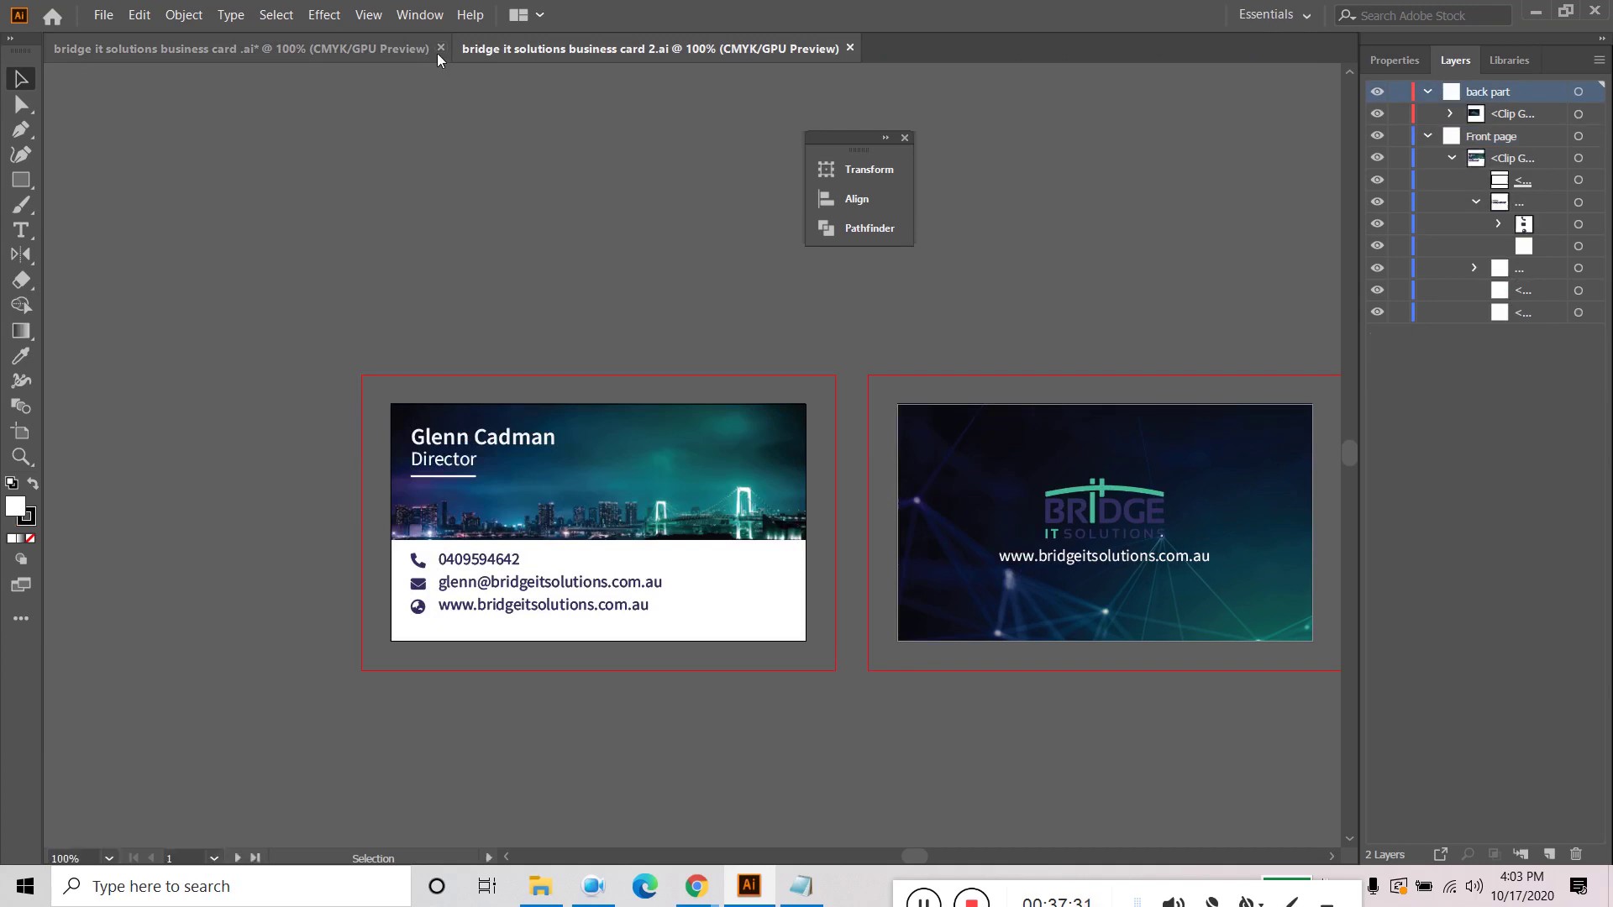
click(441, 48)
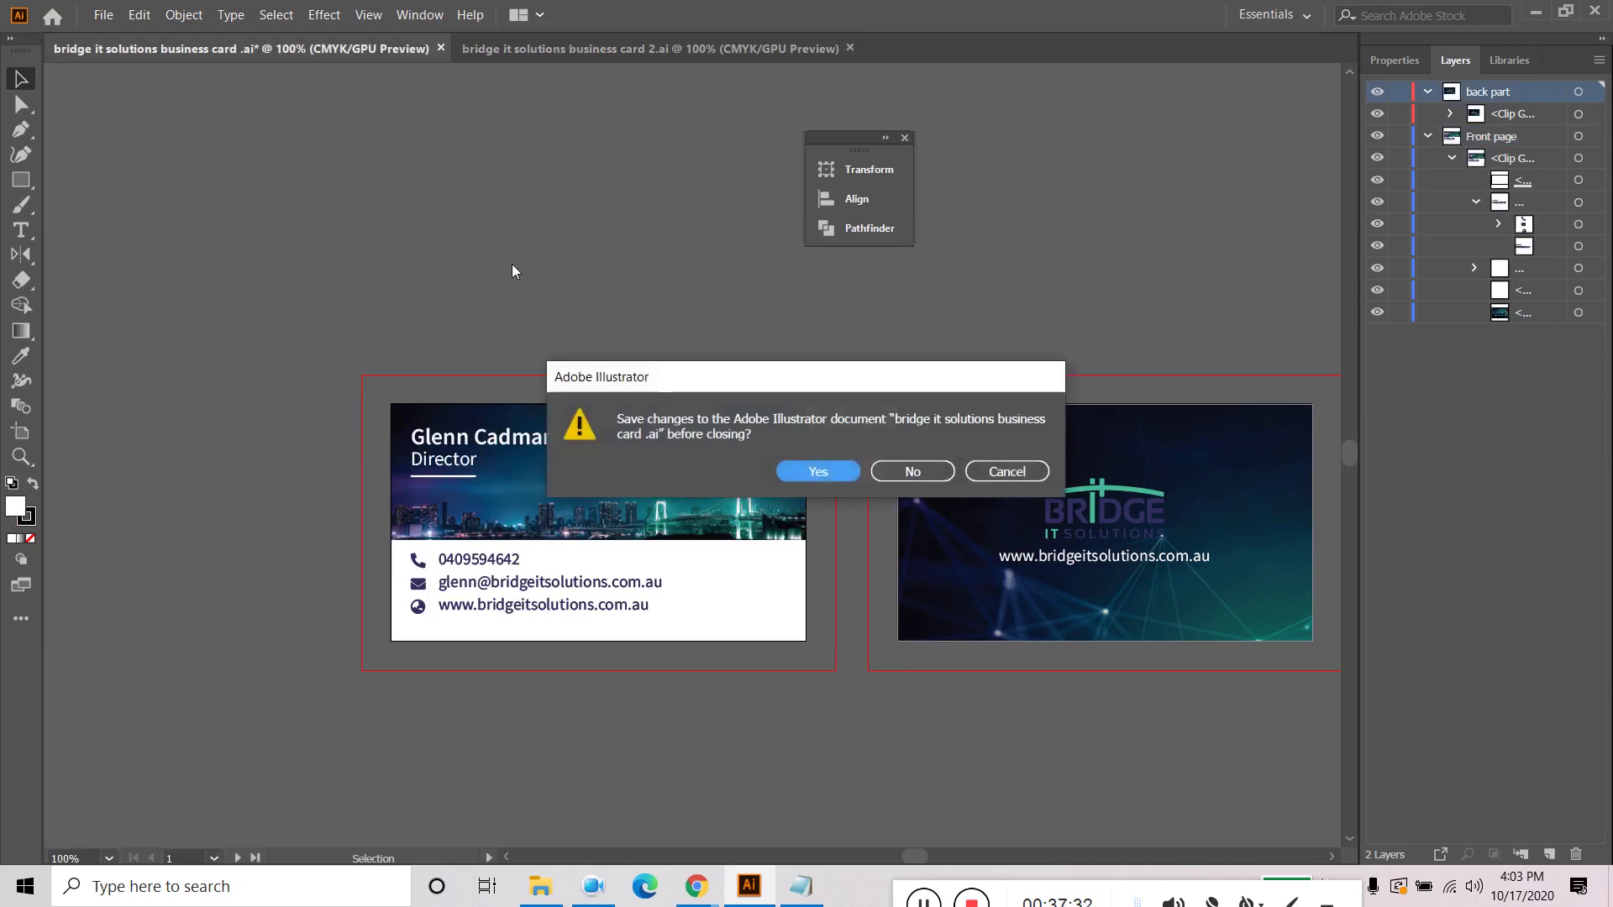
click(793, 476)
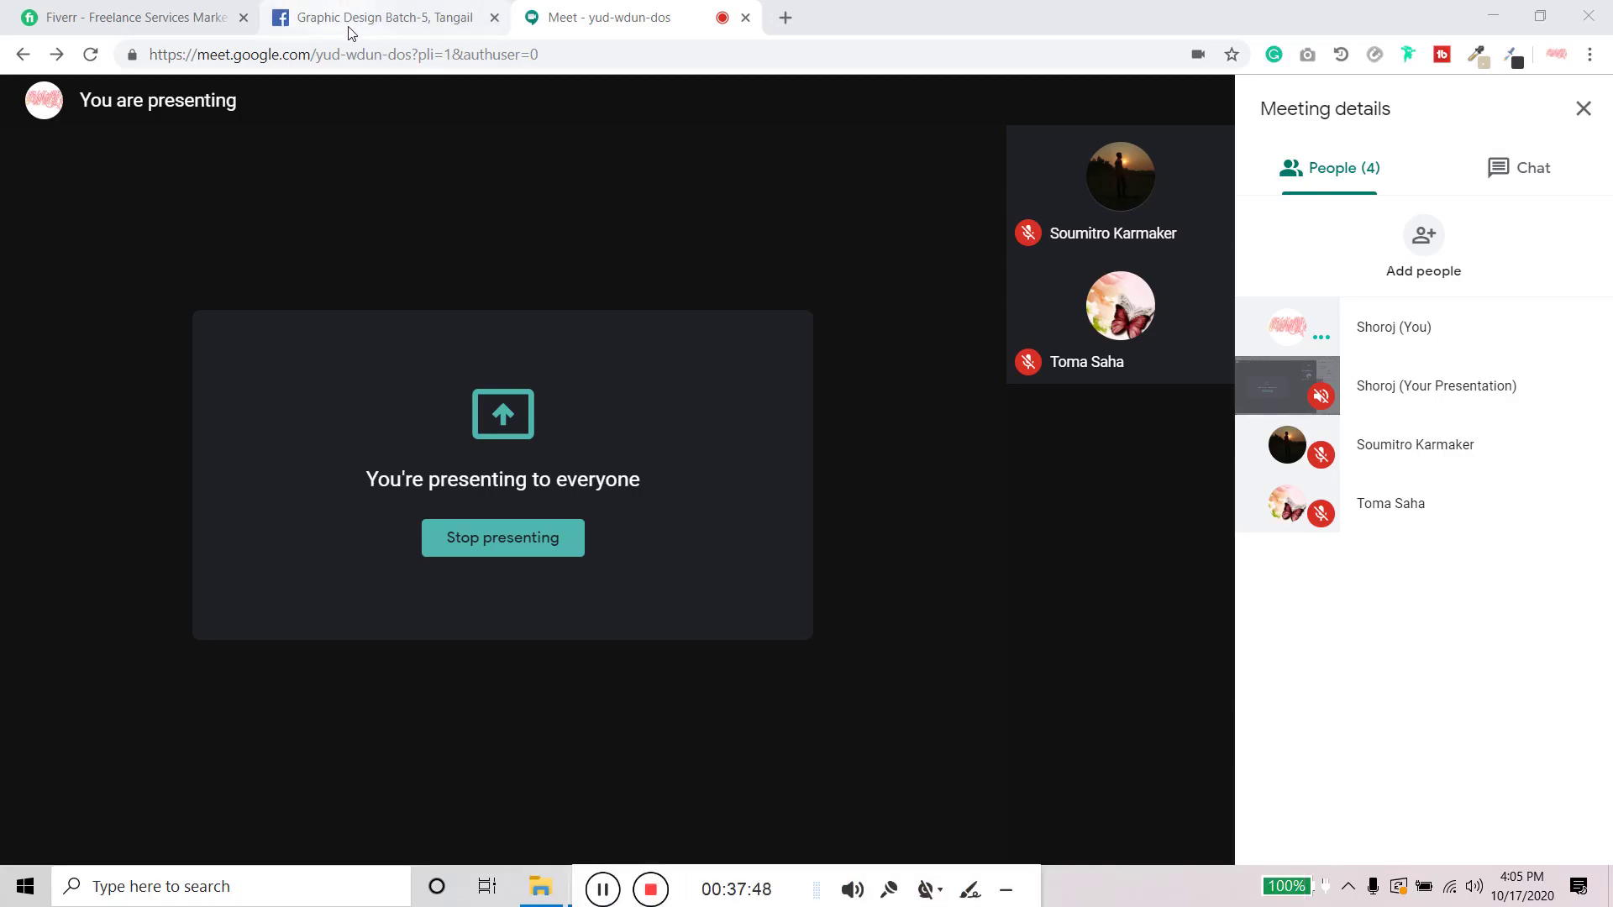
Step: View the Black Friday flyer image shared in the Facebook group's chat and switch back to Illustrator
click(347, 30)
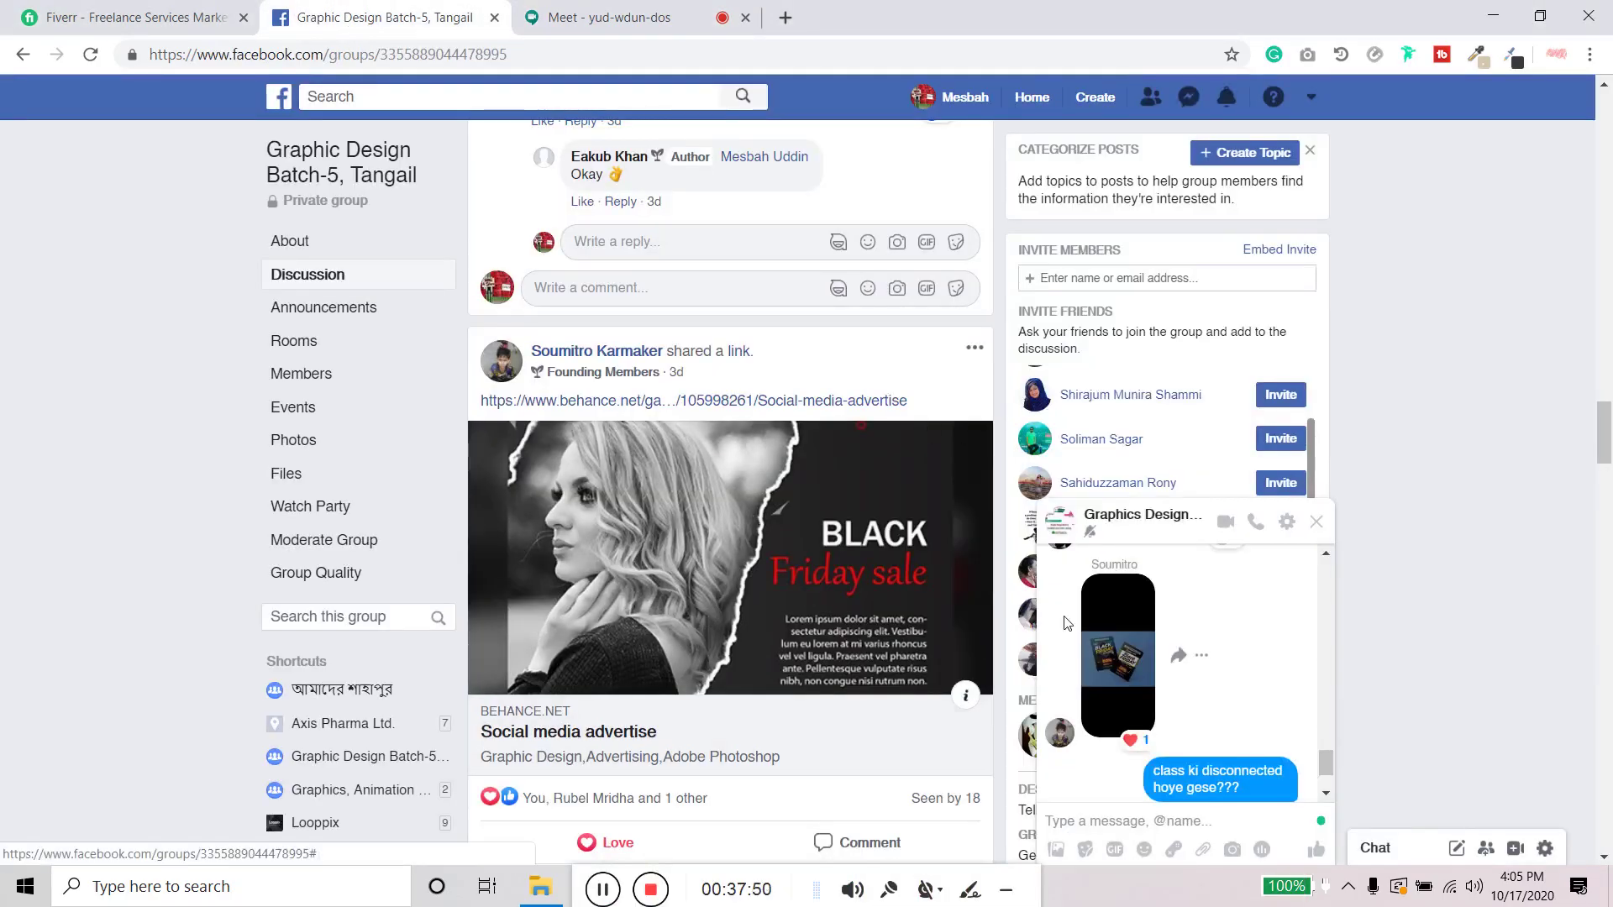
click(1126, 668)
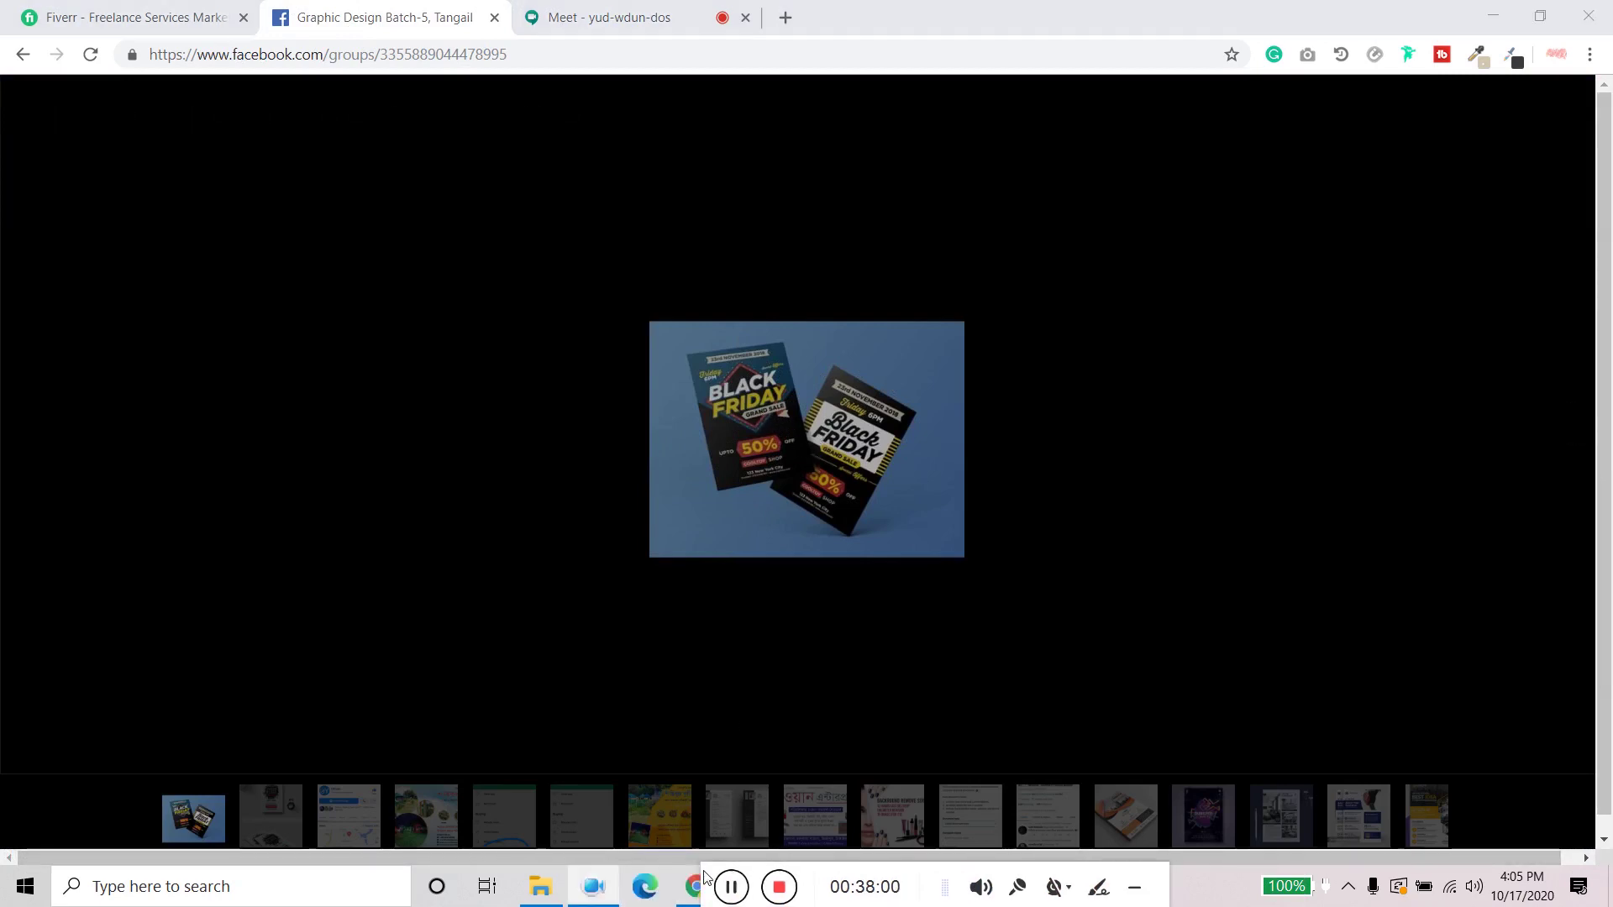
click(747, 891)
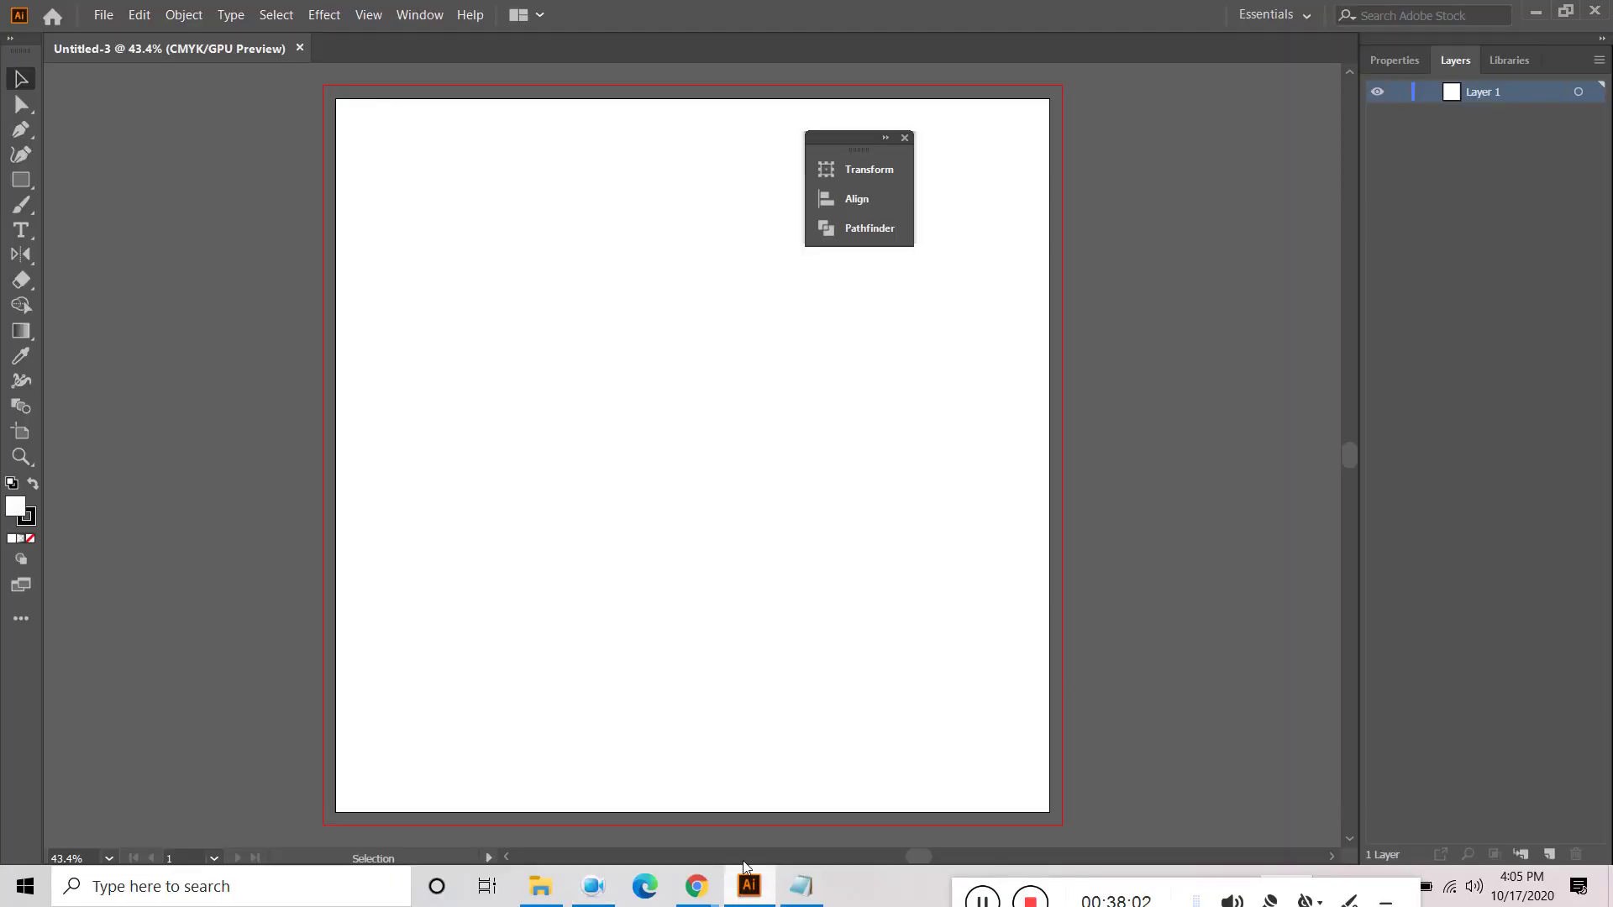
Step: Set the fill colour to red F40639 and draw a wide, flat rectangle across the upper half of the artboard
click(21, 180)
double_click(15, 505)
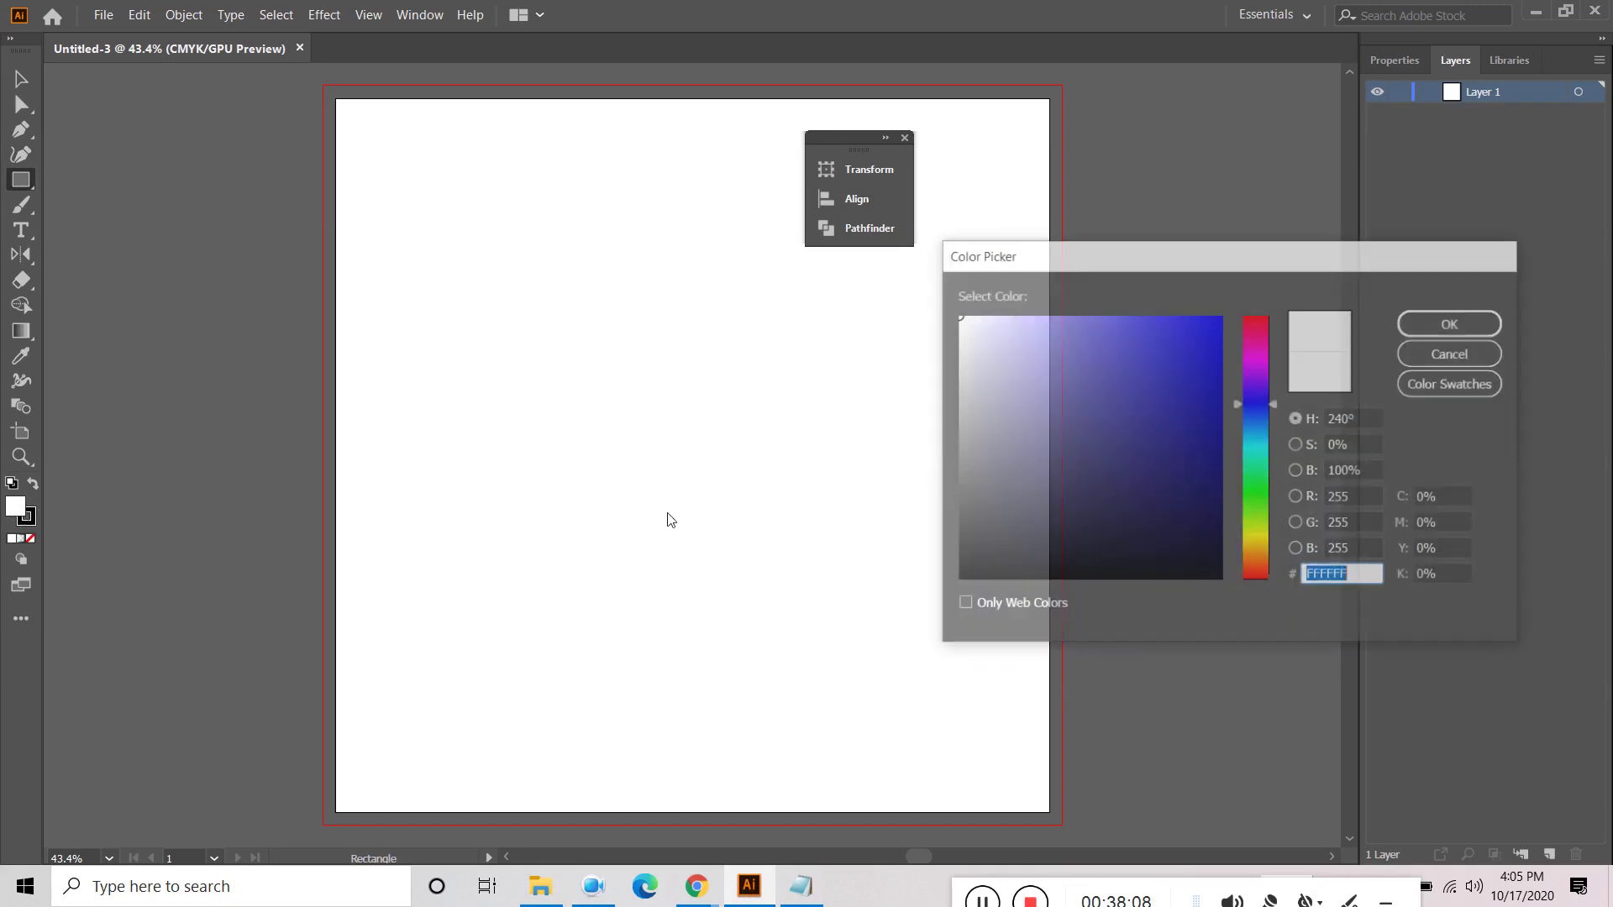
drag(1275, 355, 1273, 332)
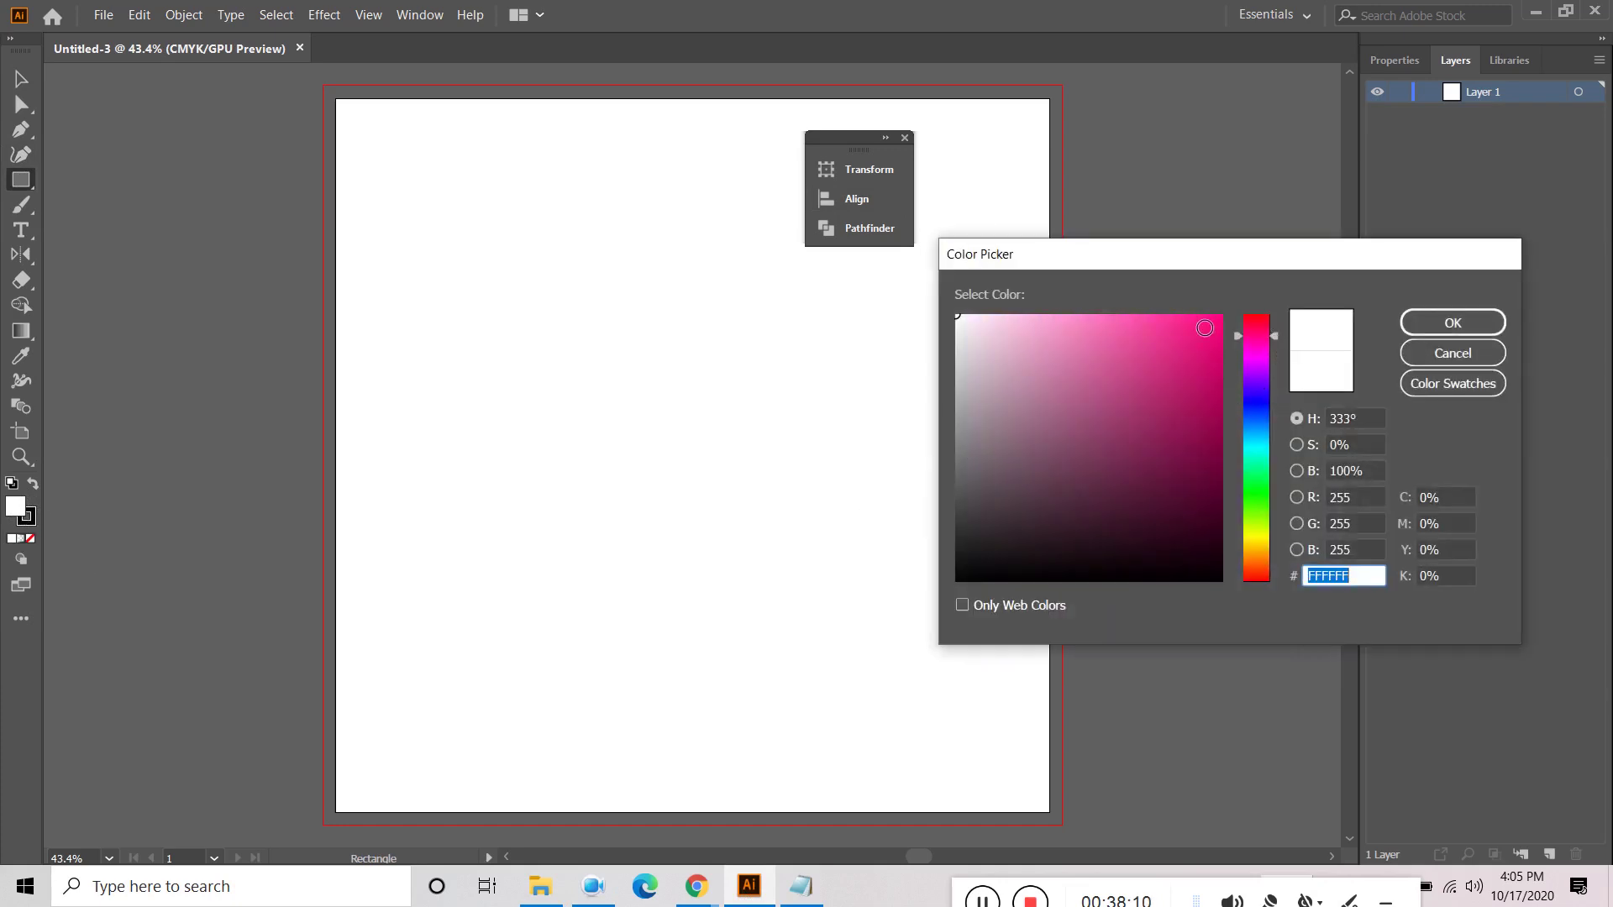
click(1216, 325)
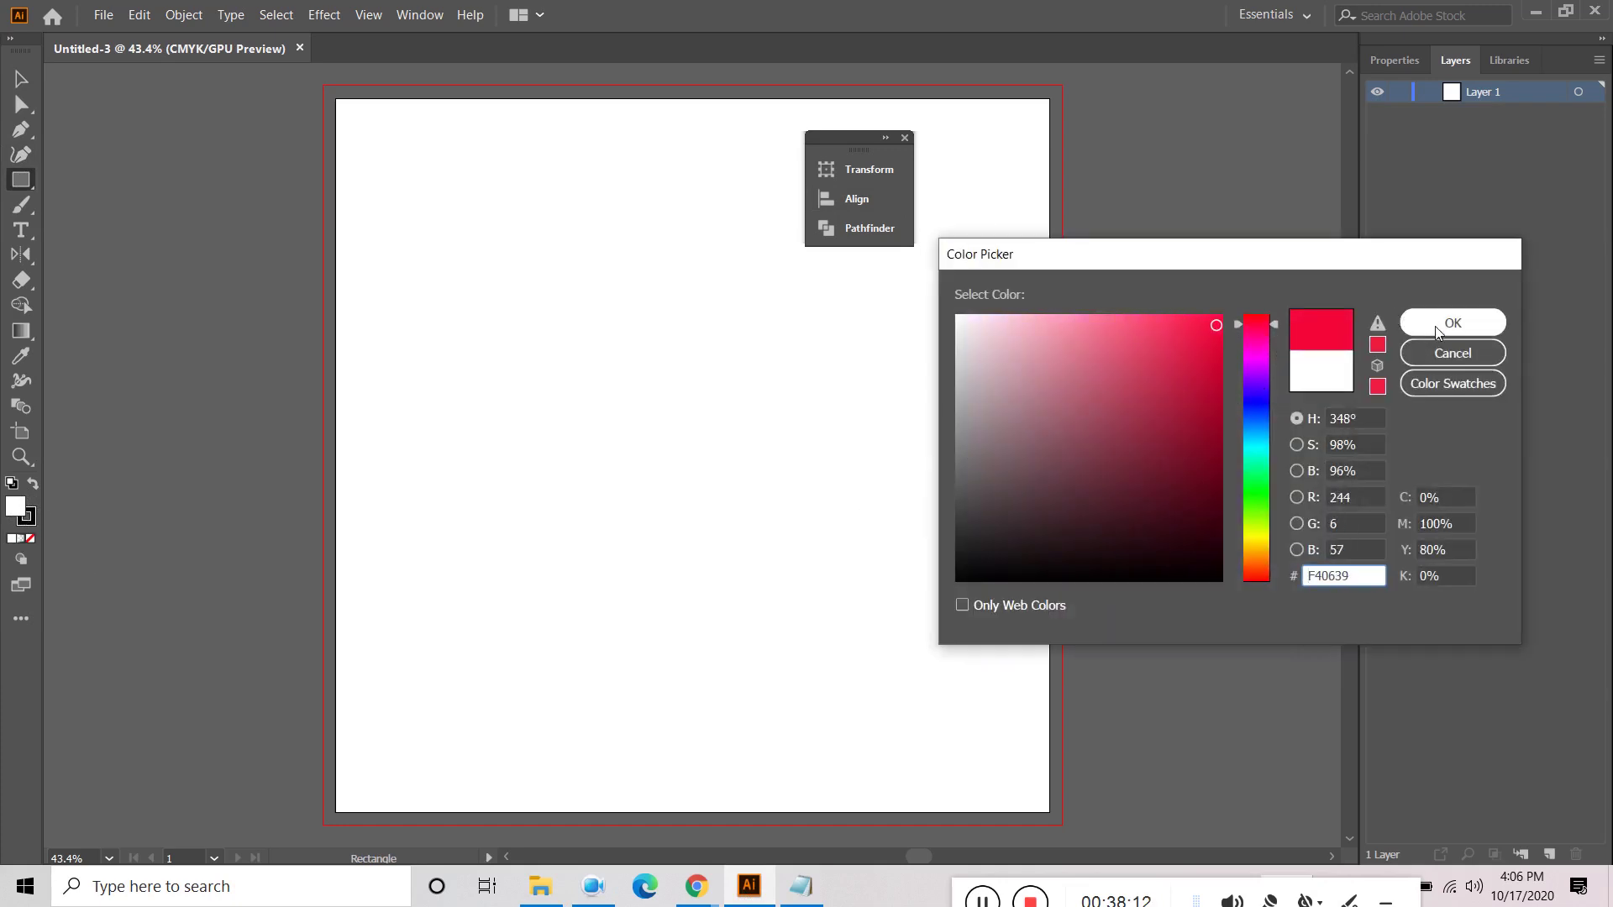
click(1453, 323)
drag(467, 331, 961, 423)
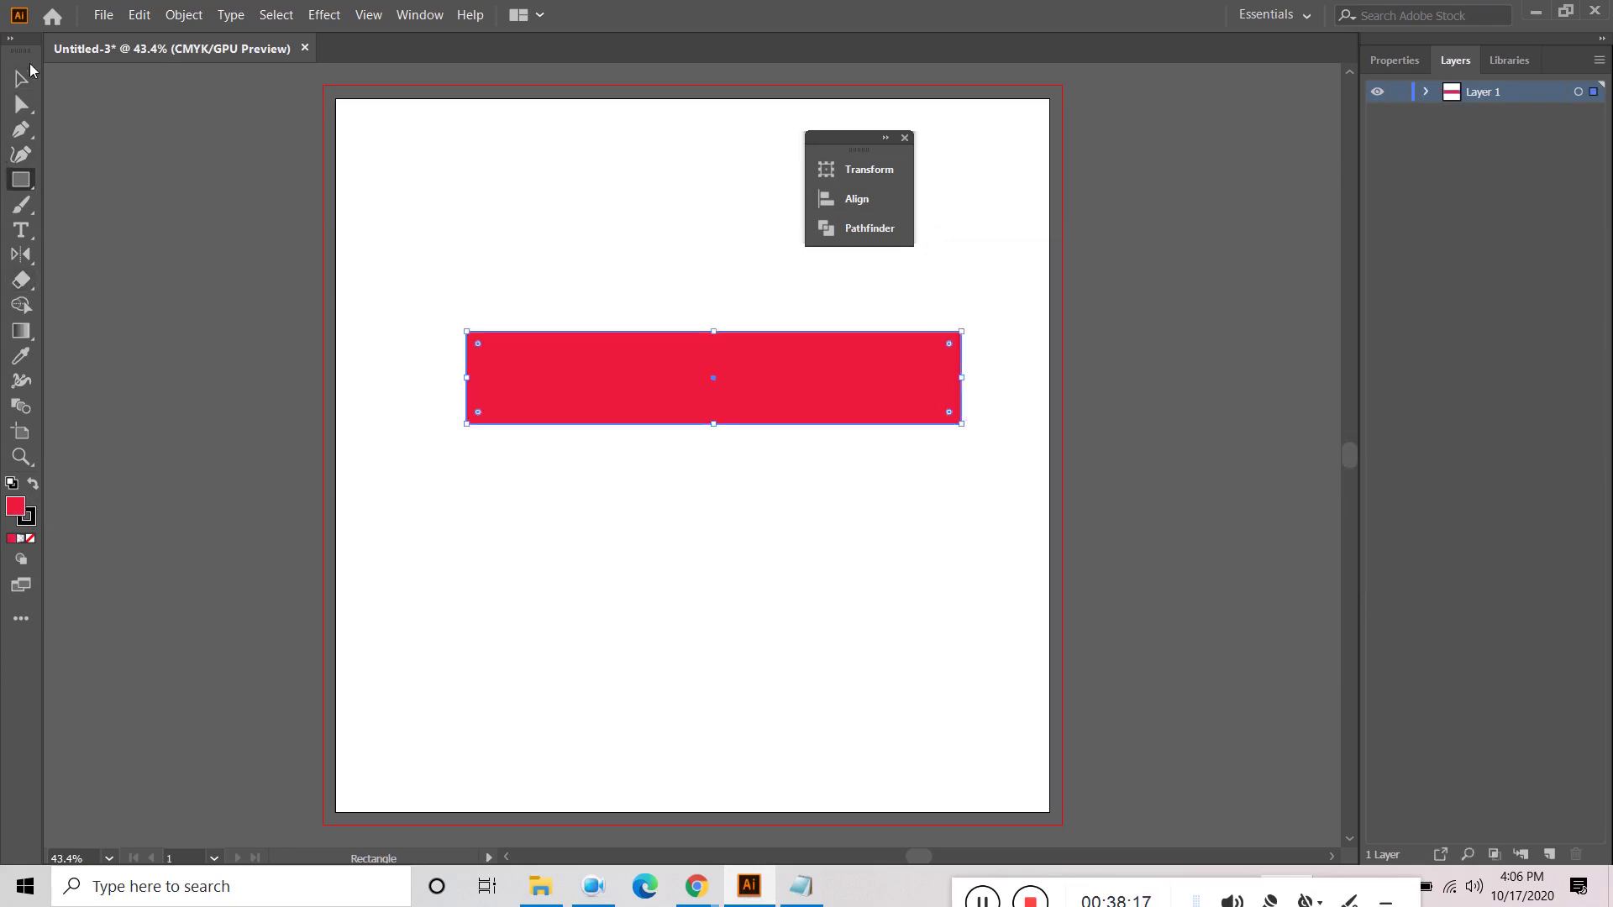
Step: Add an anchor point midway along each short side of the red rectangle and pull both inward to form notched ribbon ends
click(22, 132)
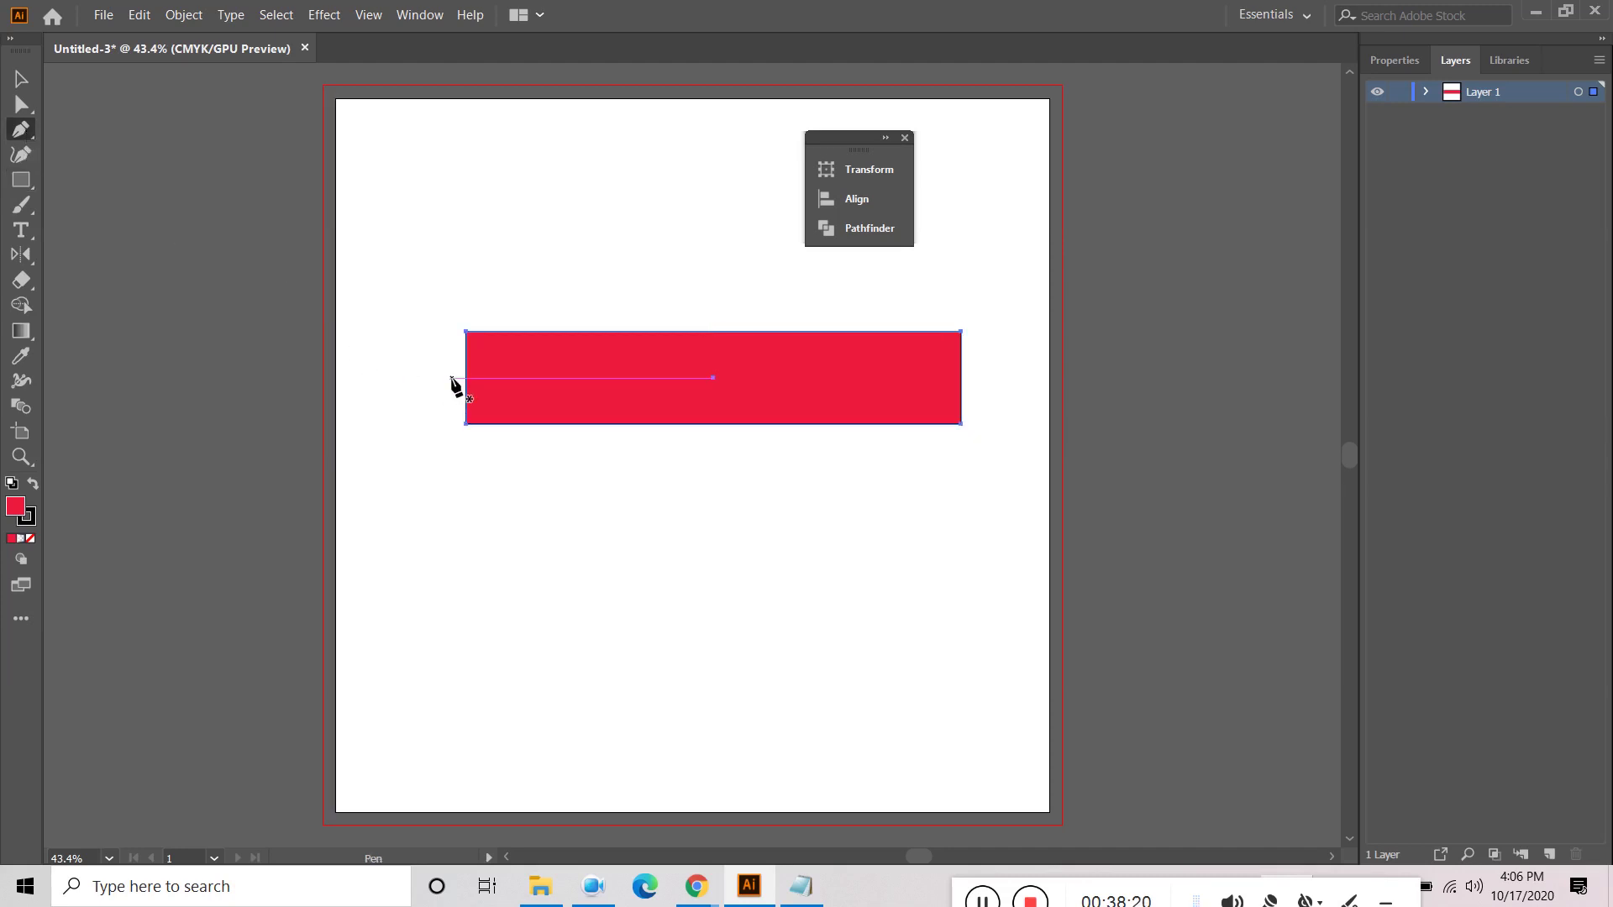
click(467, 378)
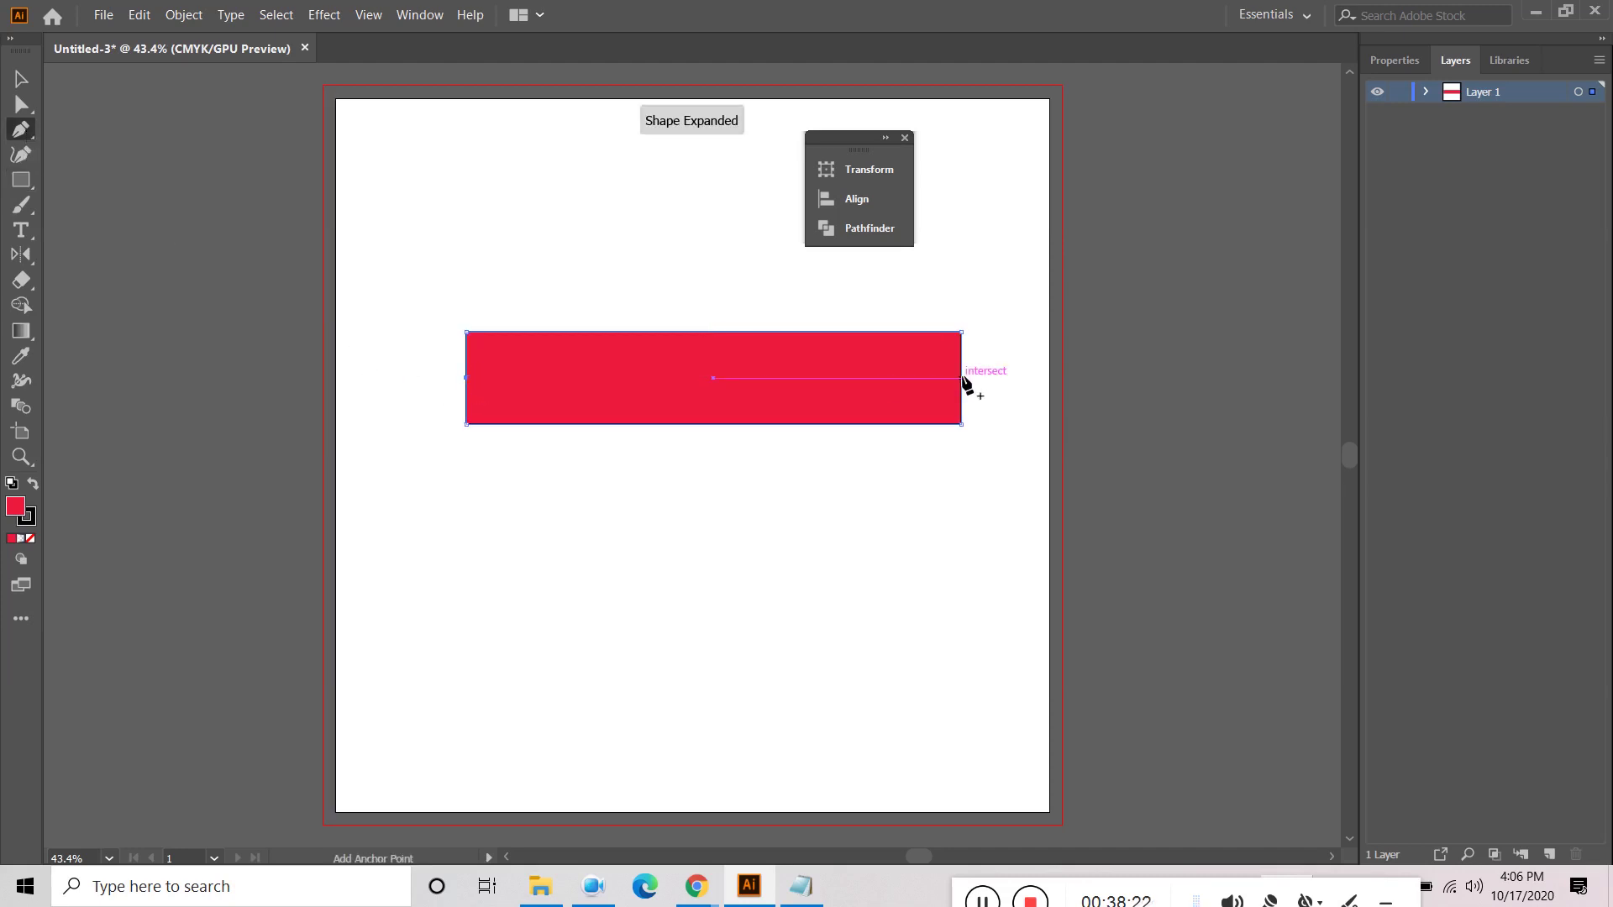
click(962, 378)
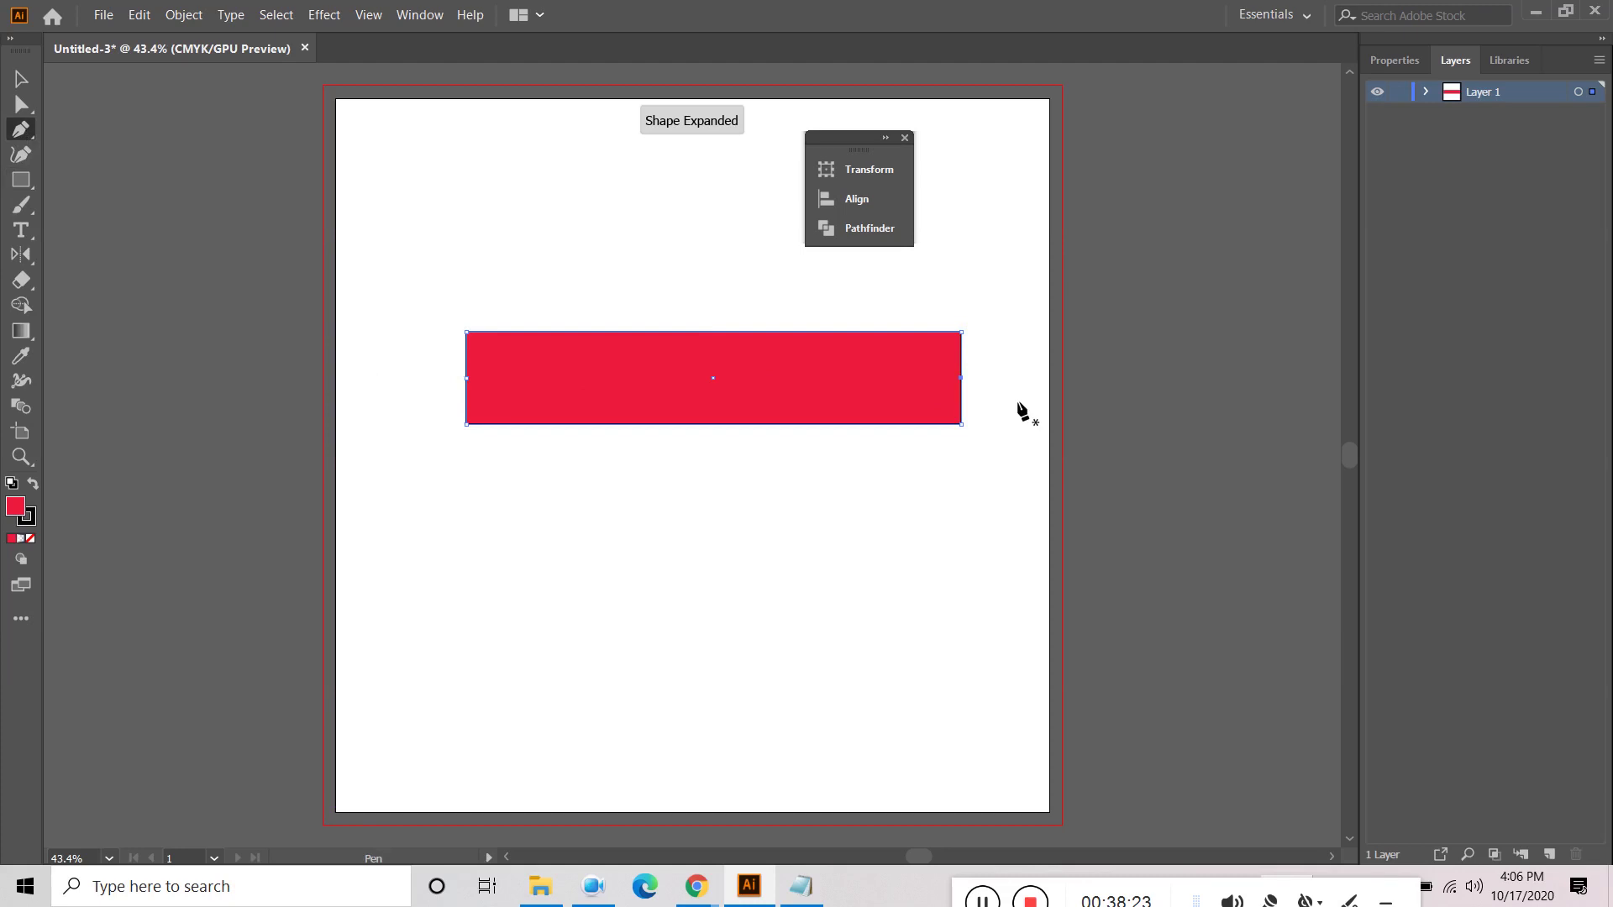
click(21, 104)
drag(467, 378, 502, 378)
drag(962, 378, 920, 386)
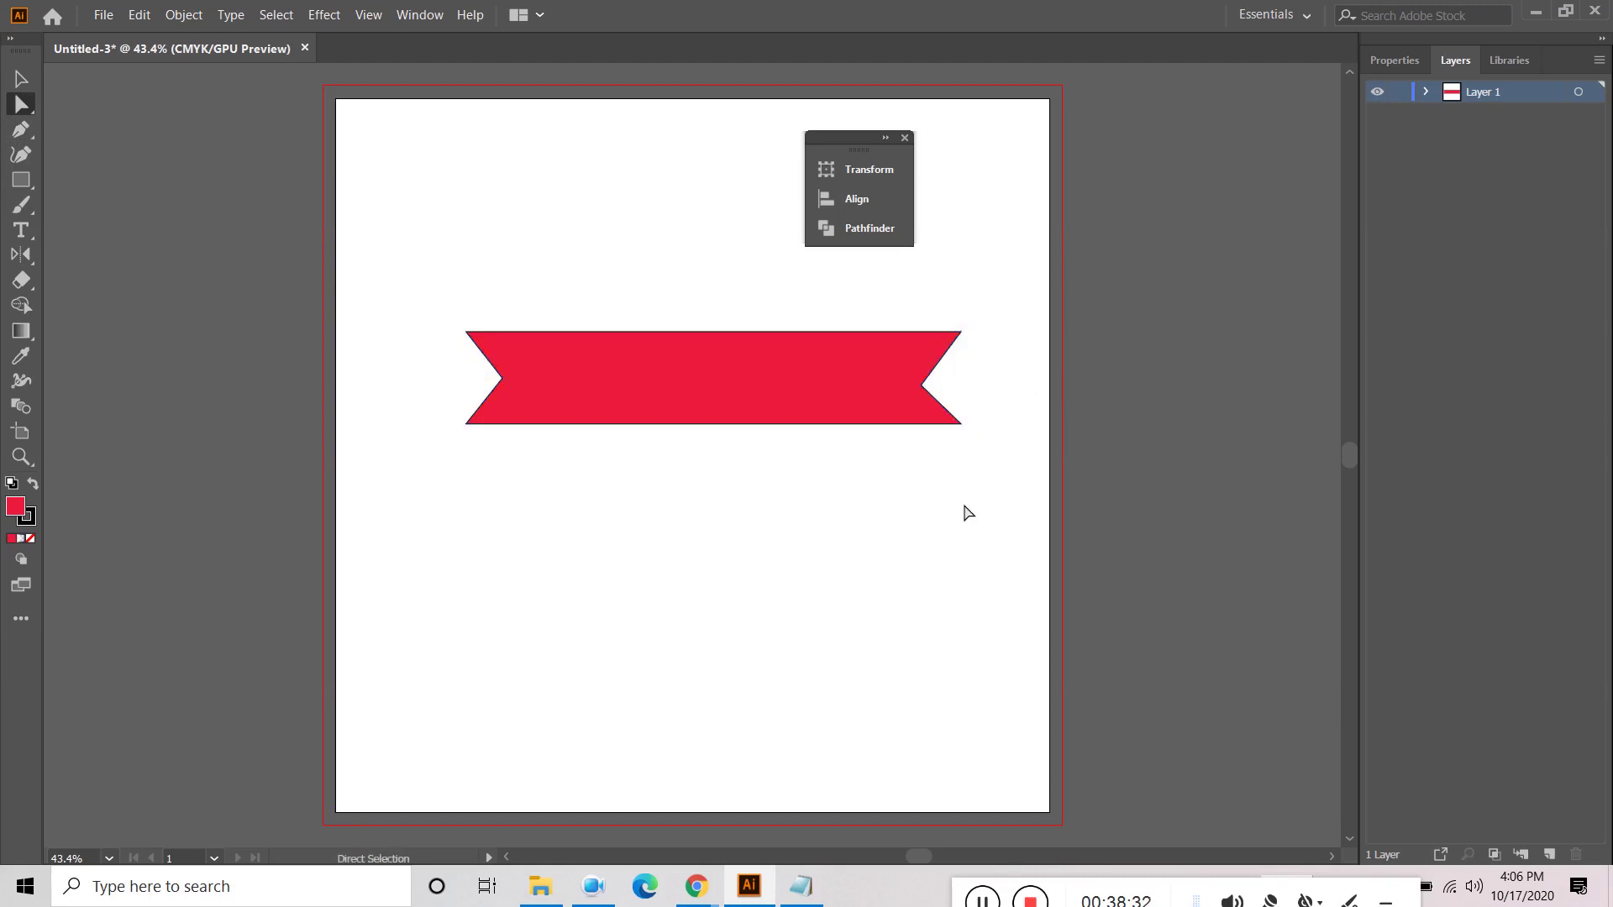
Step: Delete the notched red ribbon shape from the artboard
drag(1019, 302, 535, 577)
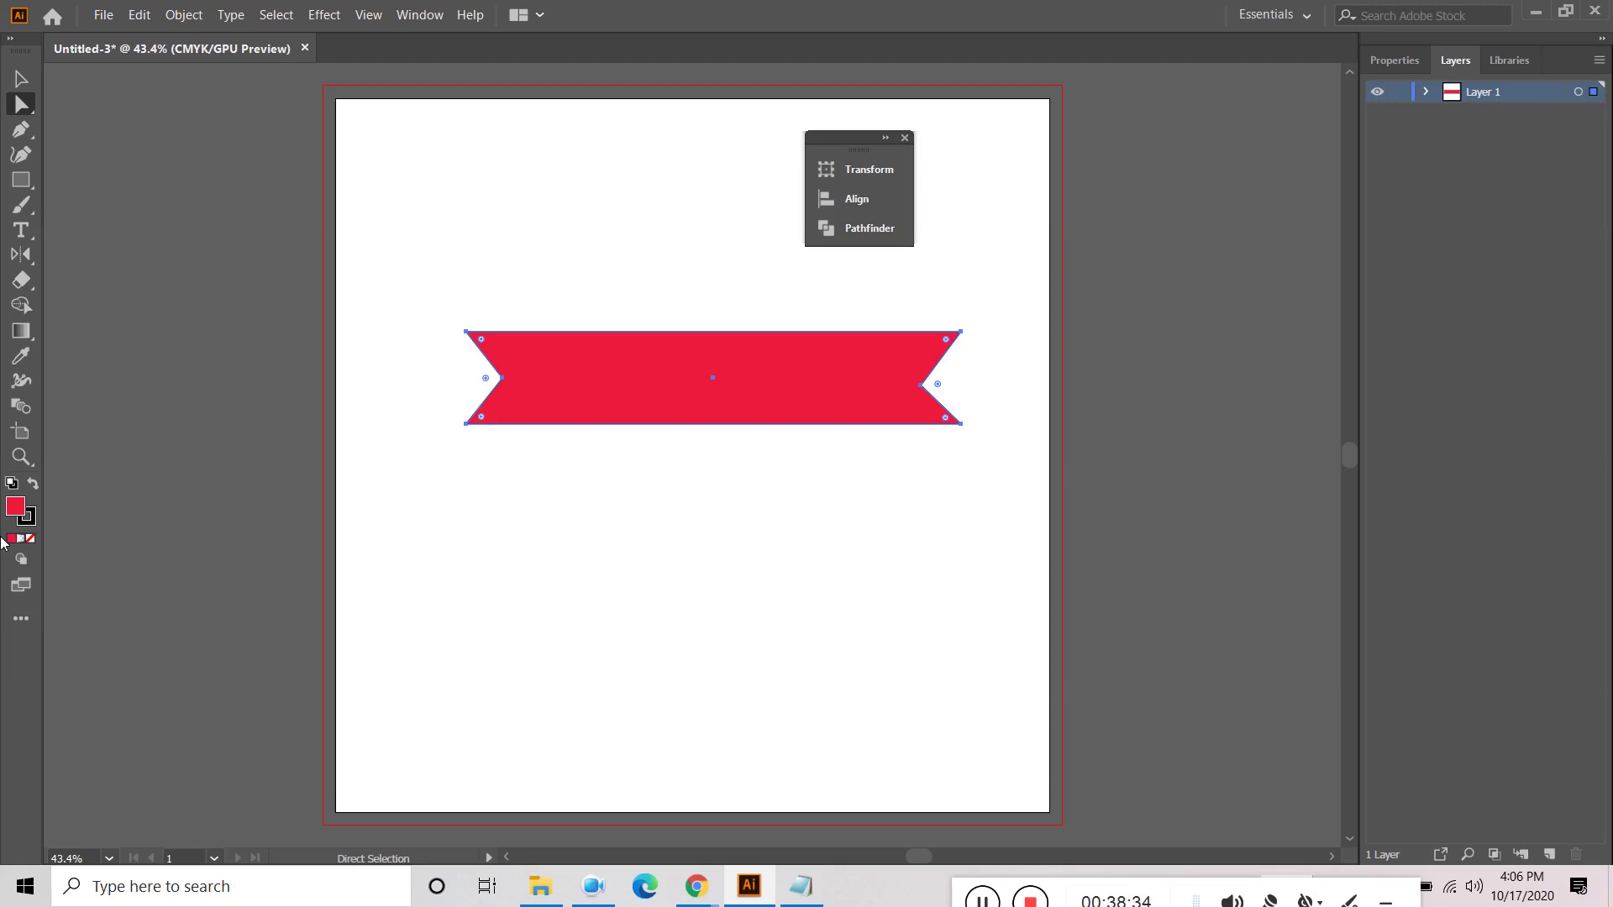
key(Delete)
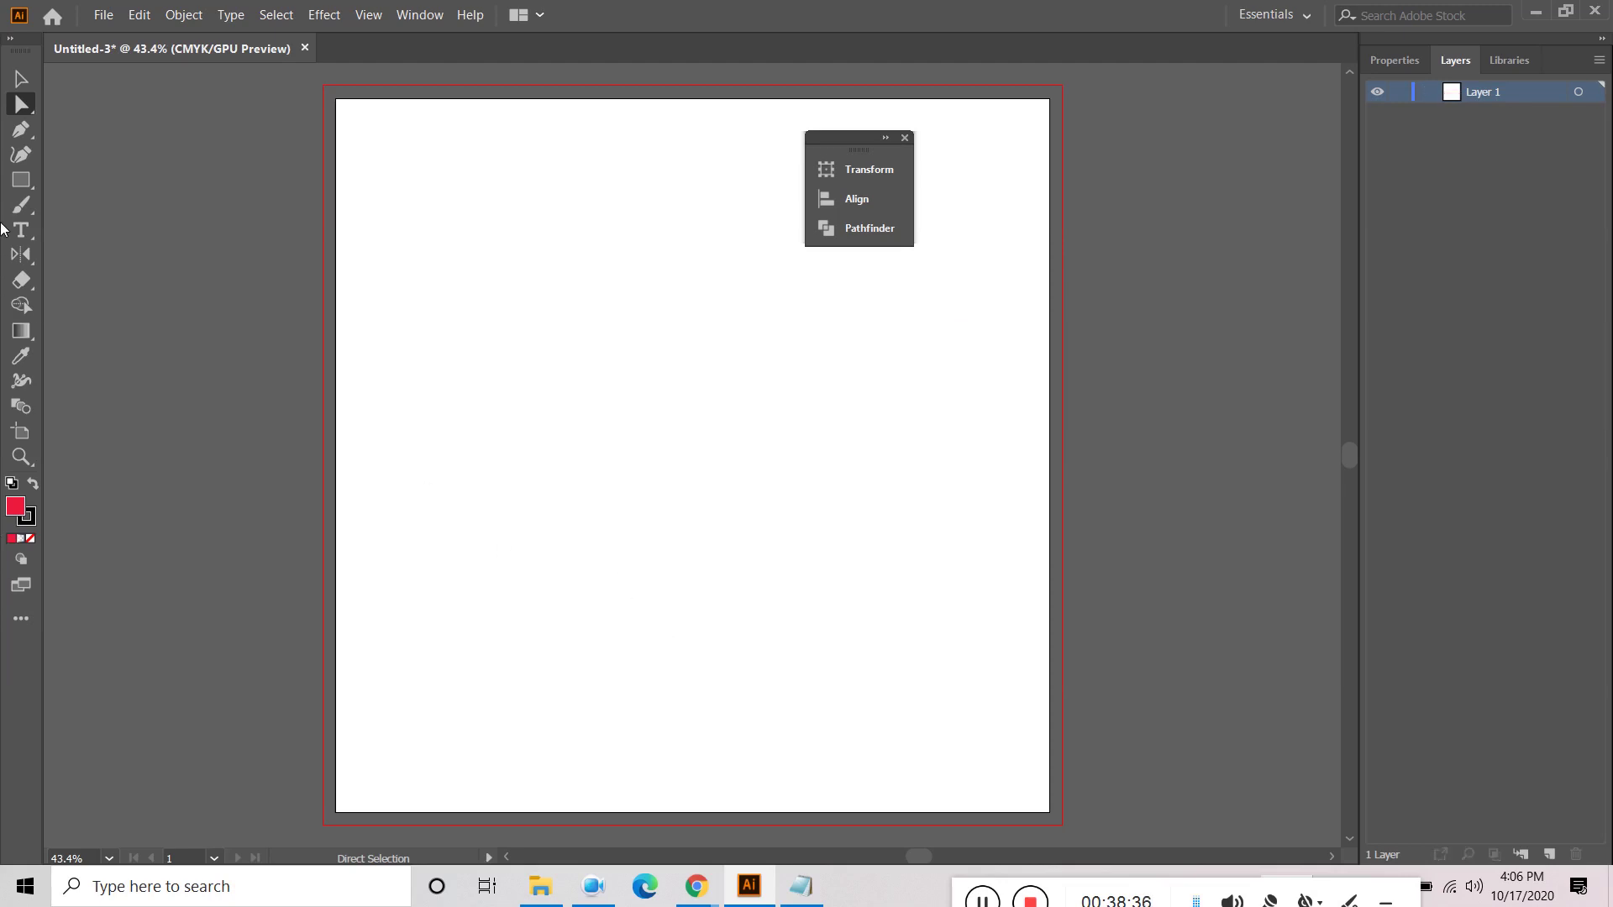
click(20, 79)
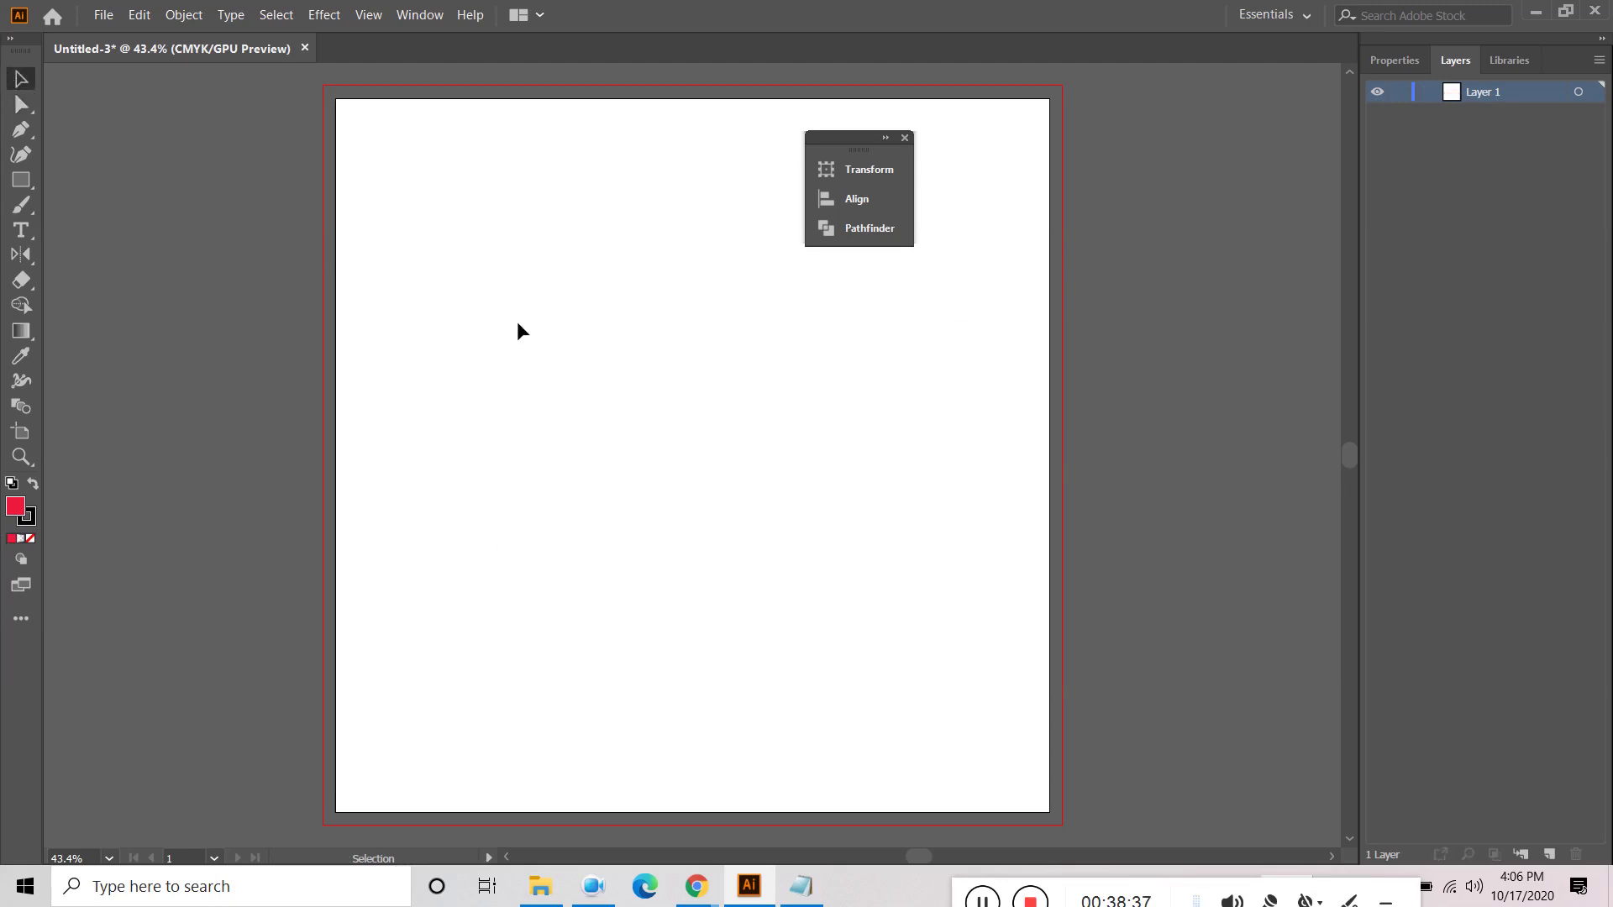
Step: Close the floating Transform, Align and Pathfinder group and open the 3D Symbols library, enlarging it to show more symbols
click(905, 137)
click(419, 15)
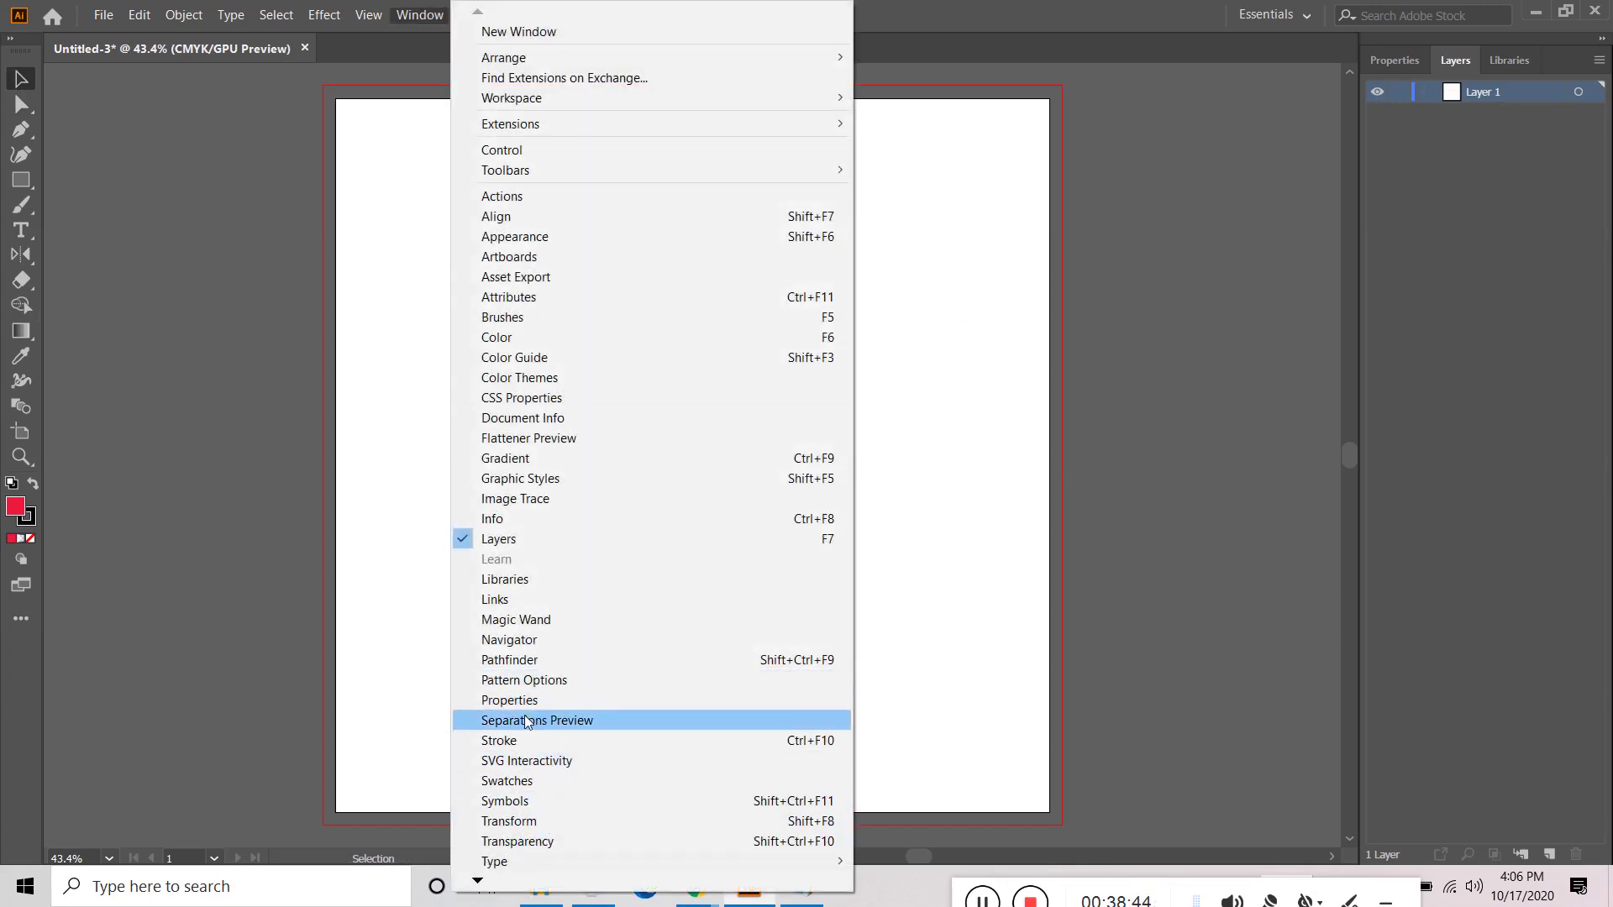
mouse_move(477, 883)
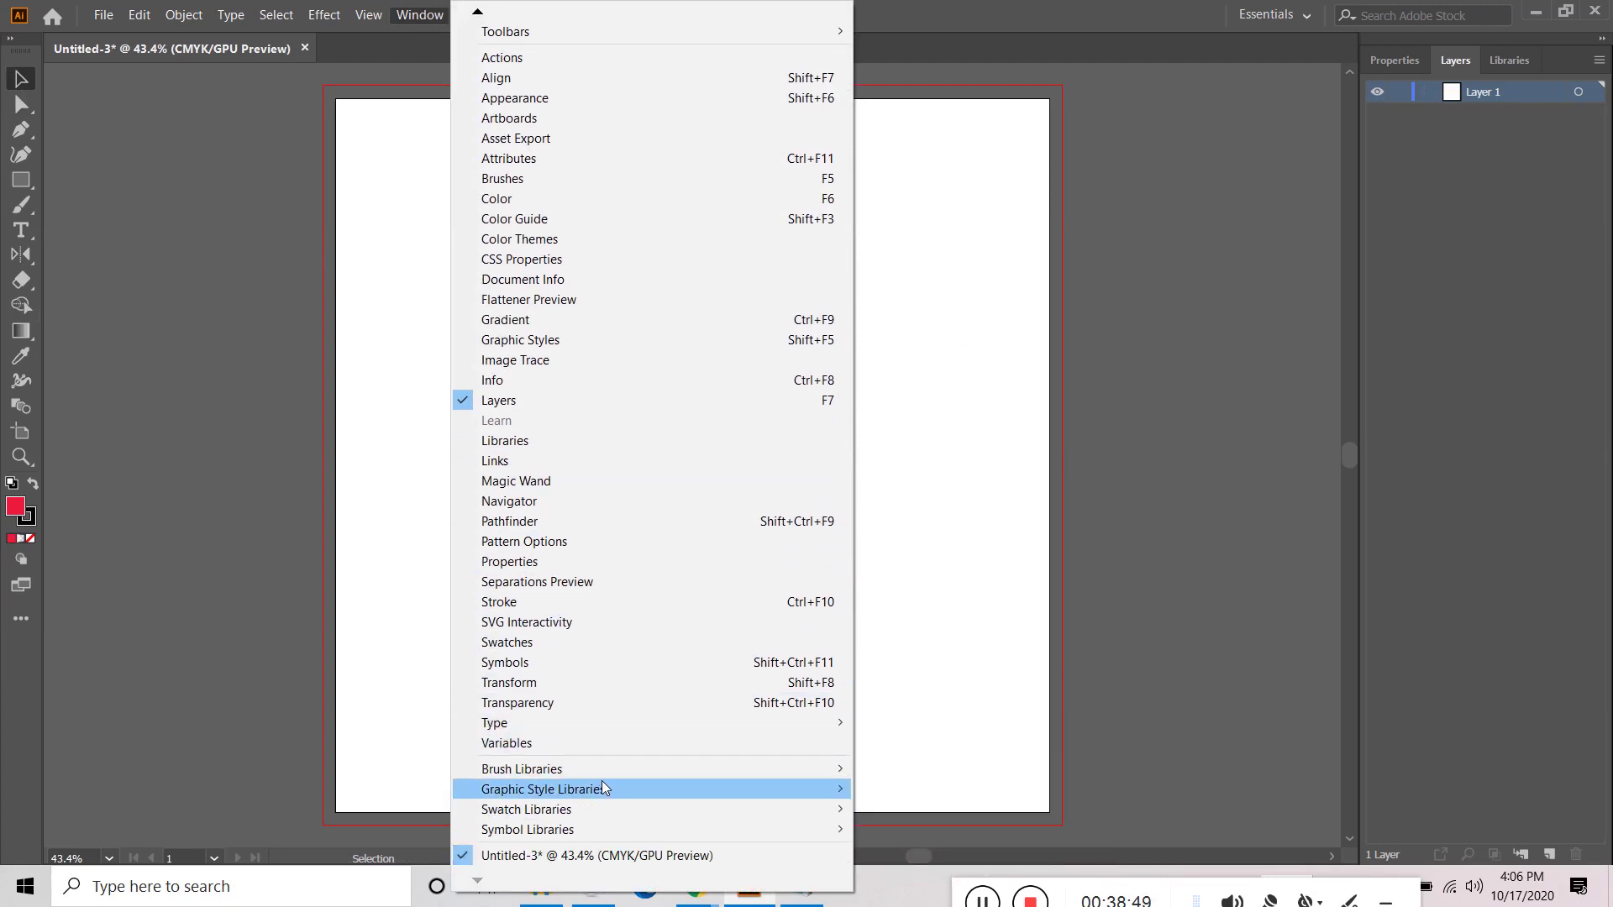
mouse_move(602, 787)
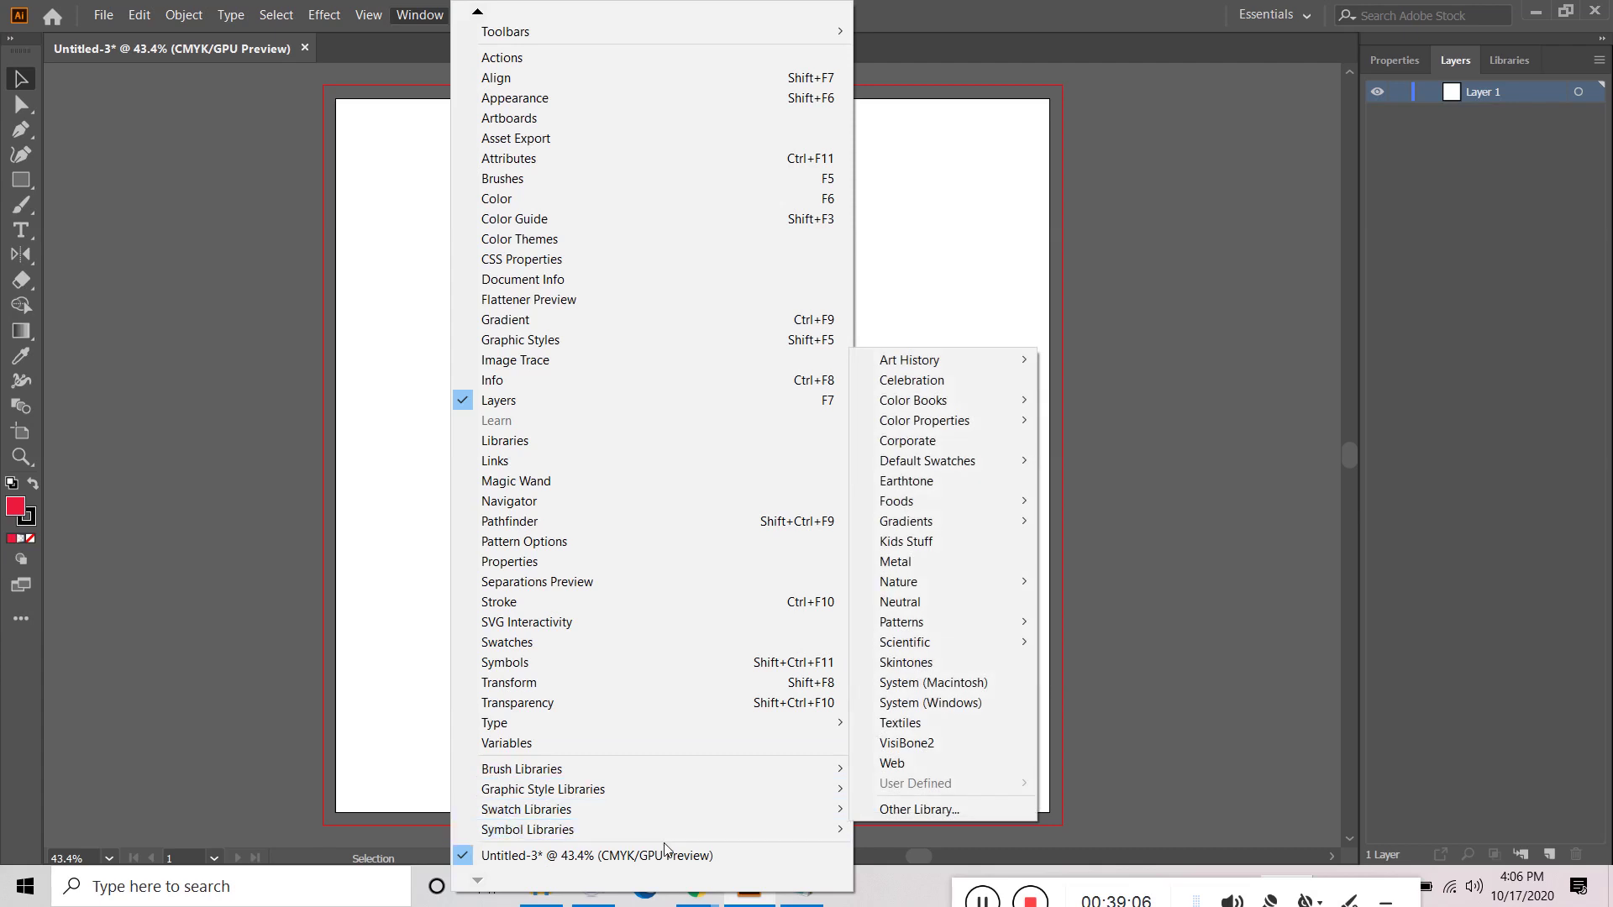
mouse_move(682, 830)
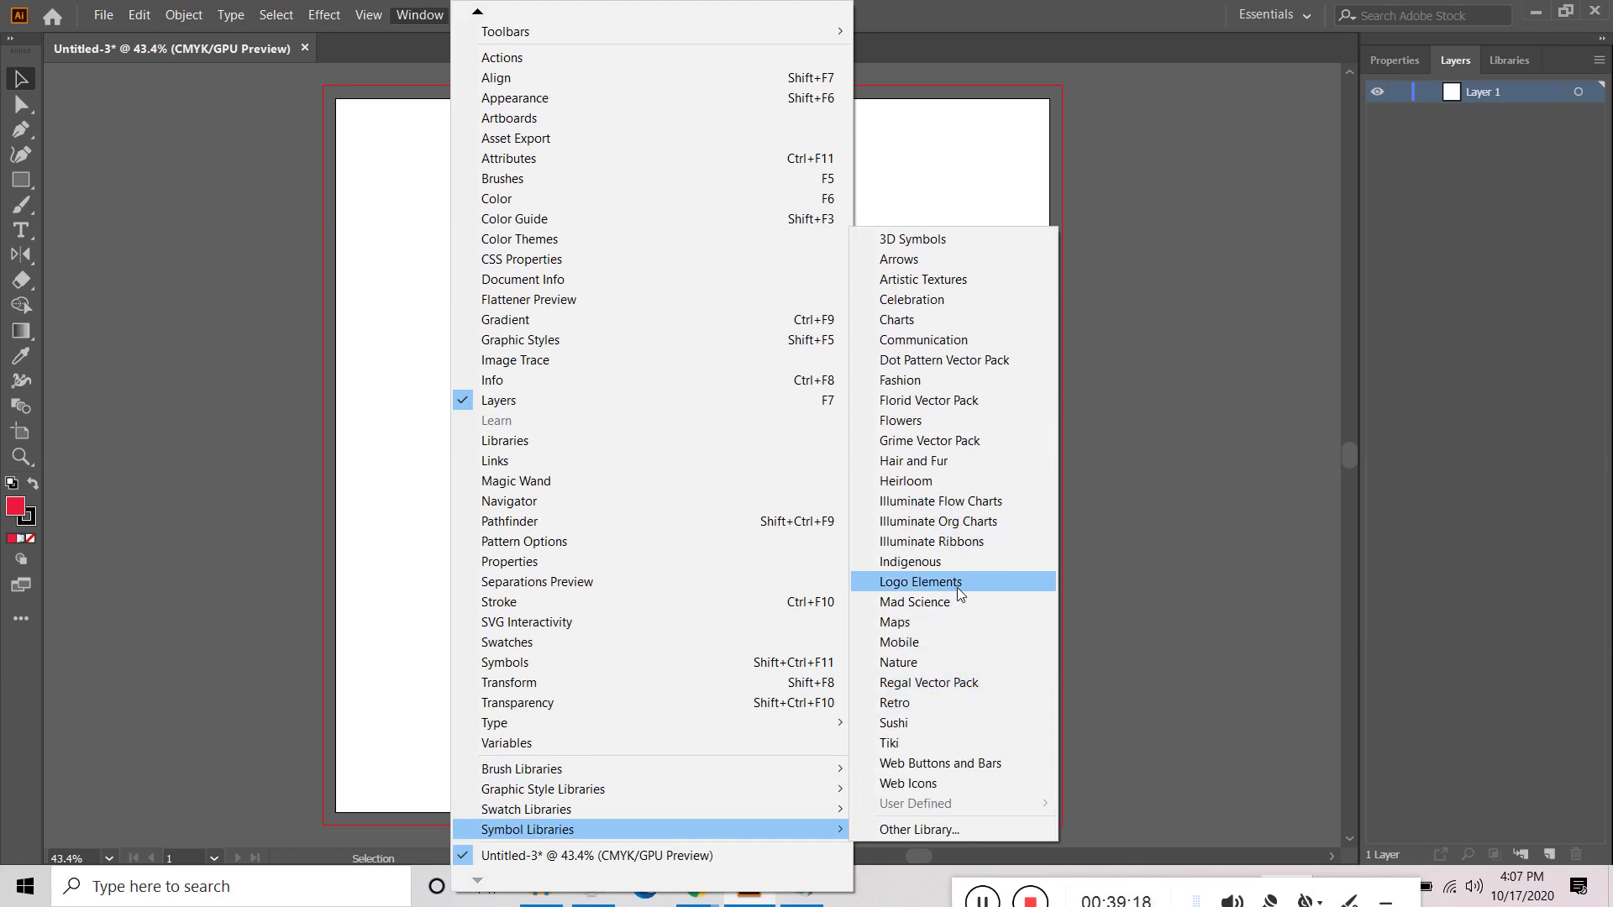
click(920, 241)
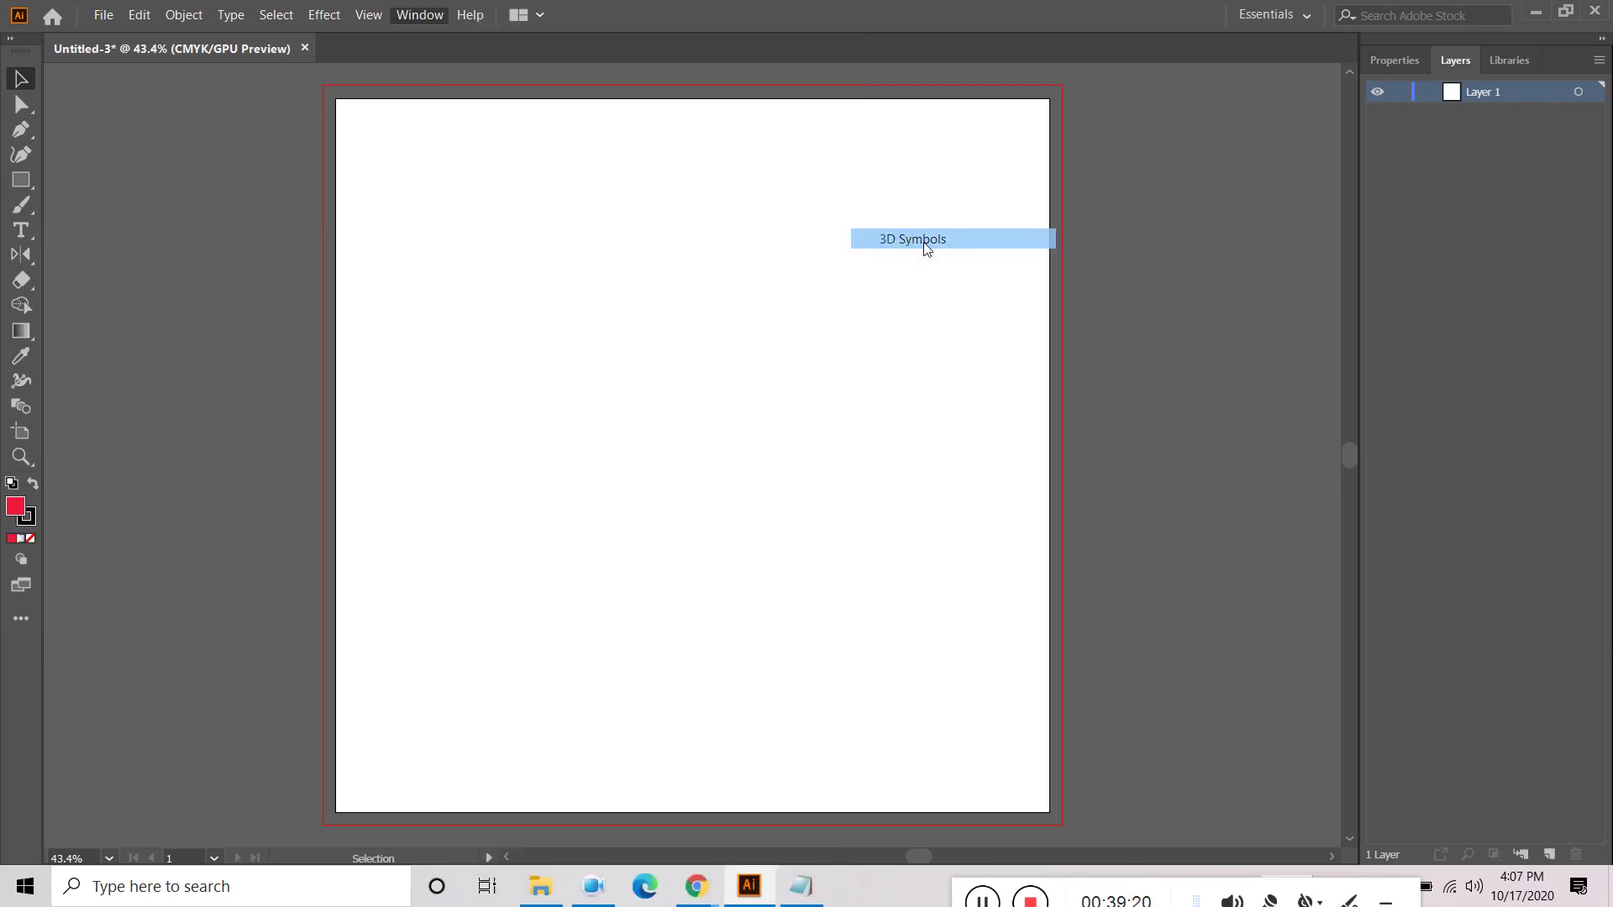
drag(826, 552, 819, 739)
Step: Browse through the symbol libraries to the Illuminate Ribbons set
click(783, 728)
click(783, 728)
click(783, 728)
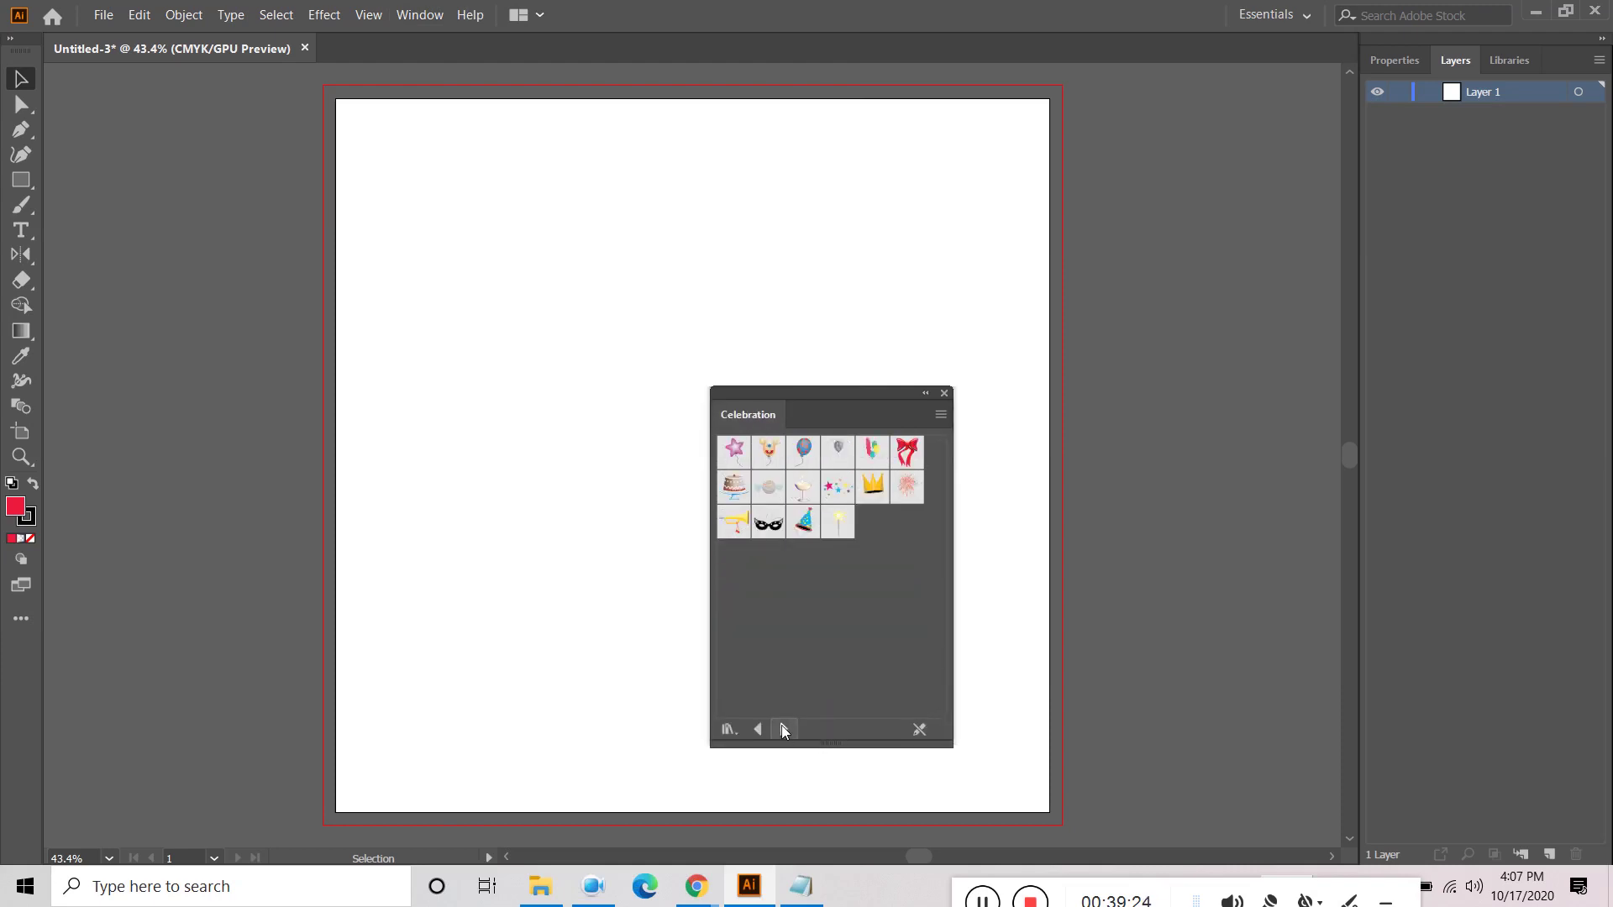
click(753, 732)
click(754, 733)
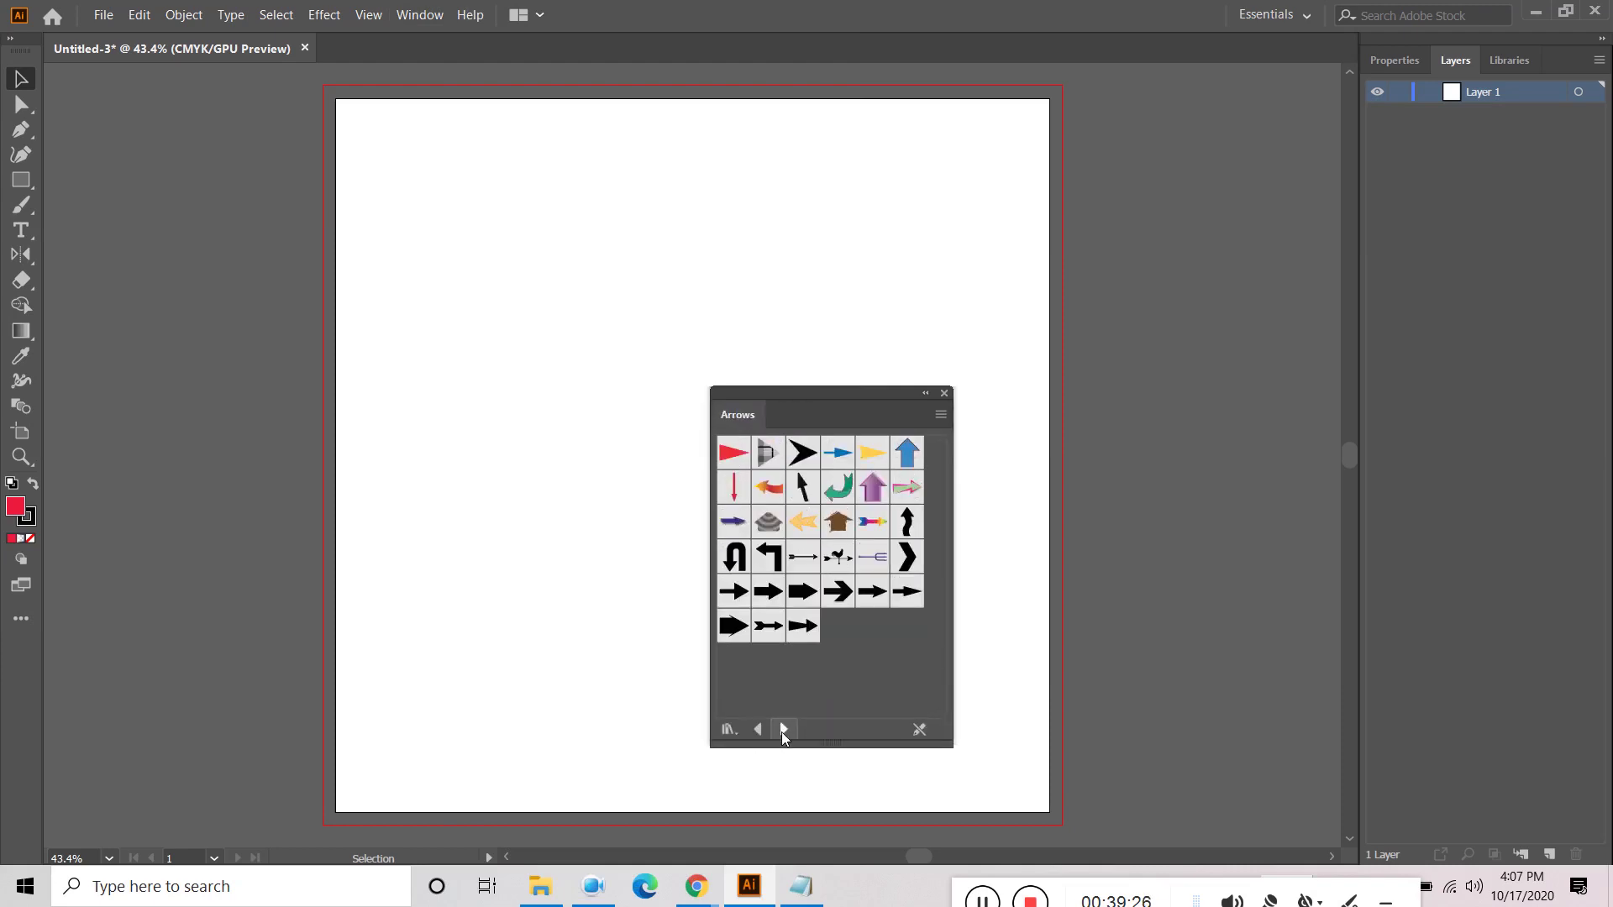
click(786, 733)
click(788, 733)
click(789, 733)
click(789, 732)
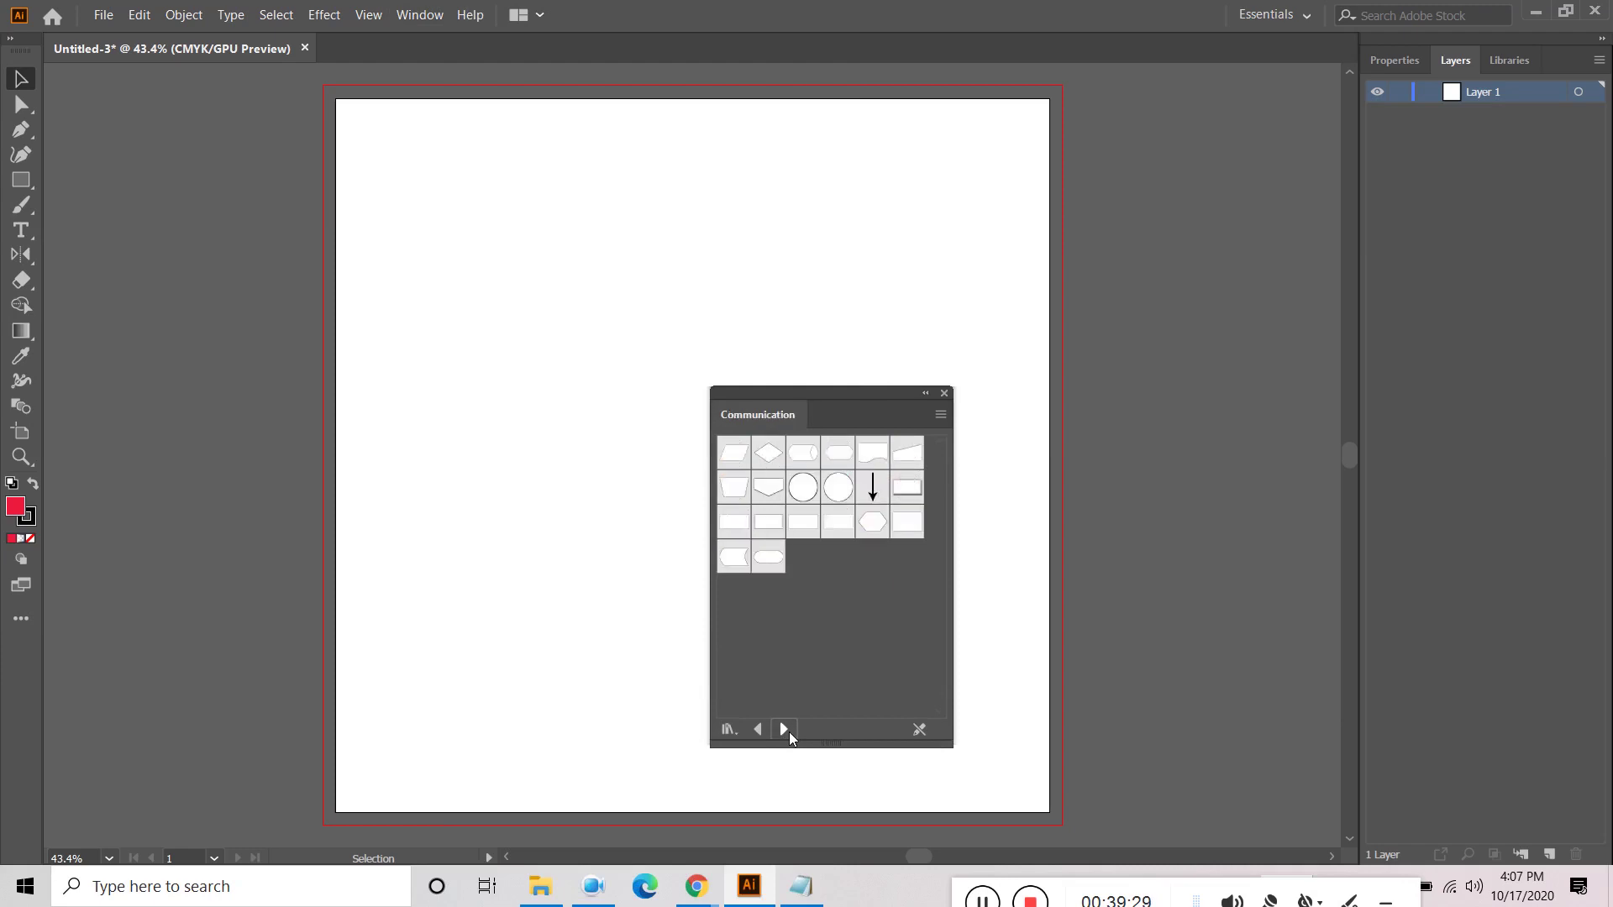
click(785, 729)
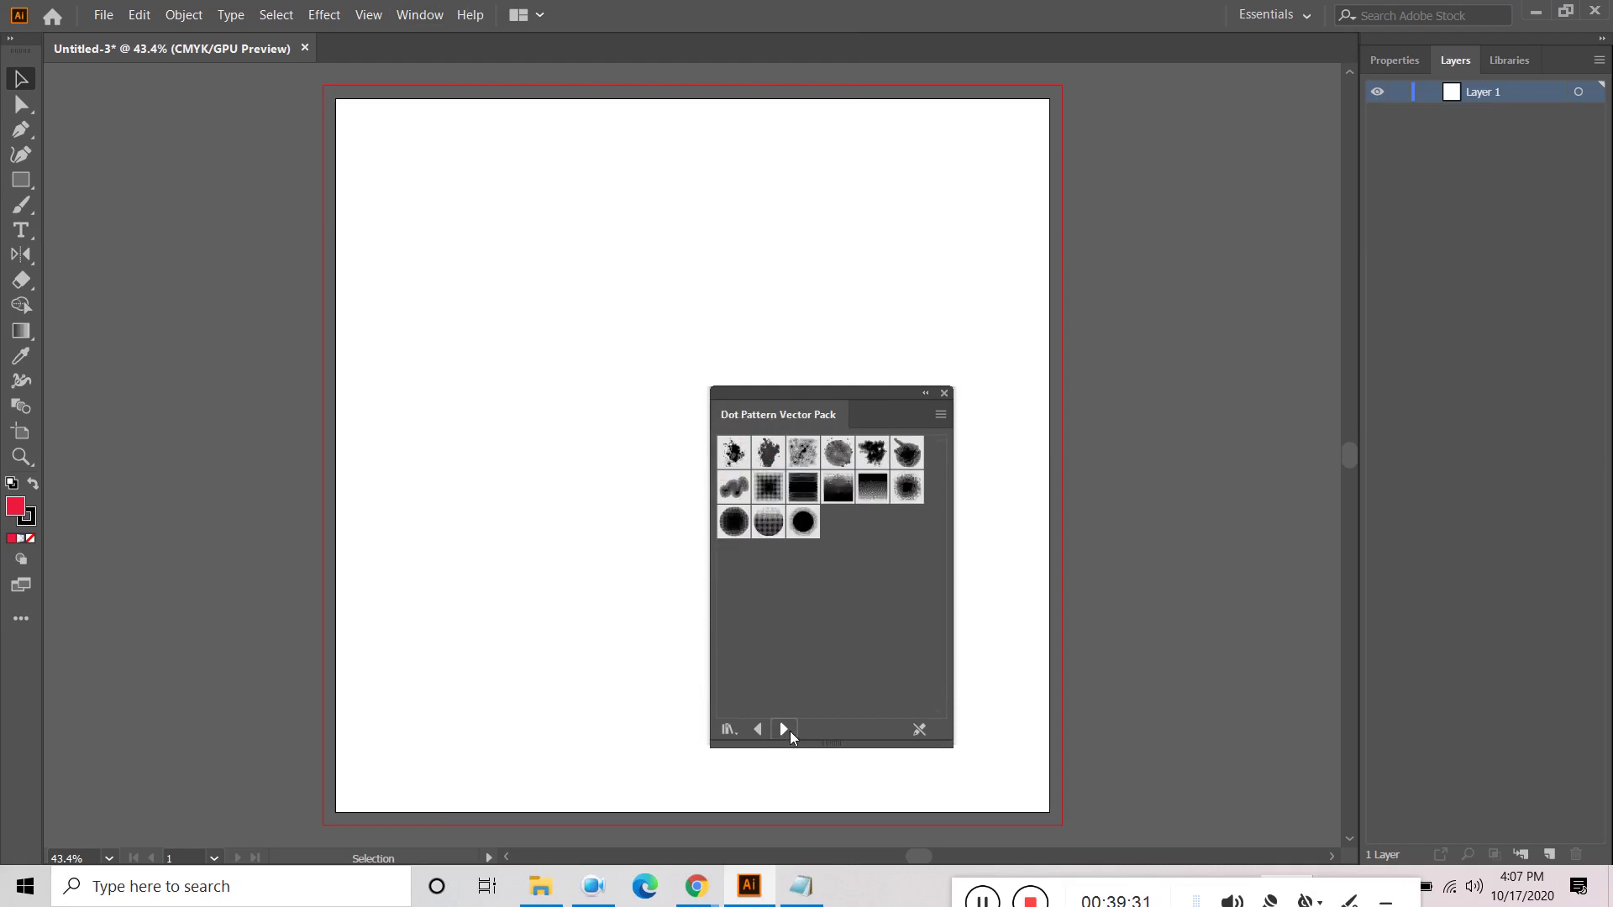
click(788, 730)
click(787, 730)
click(787, 730)
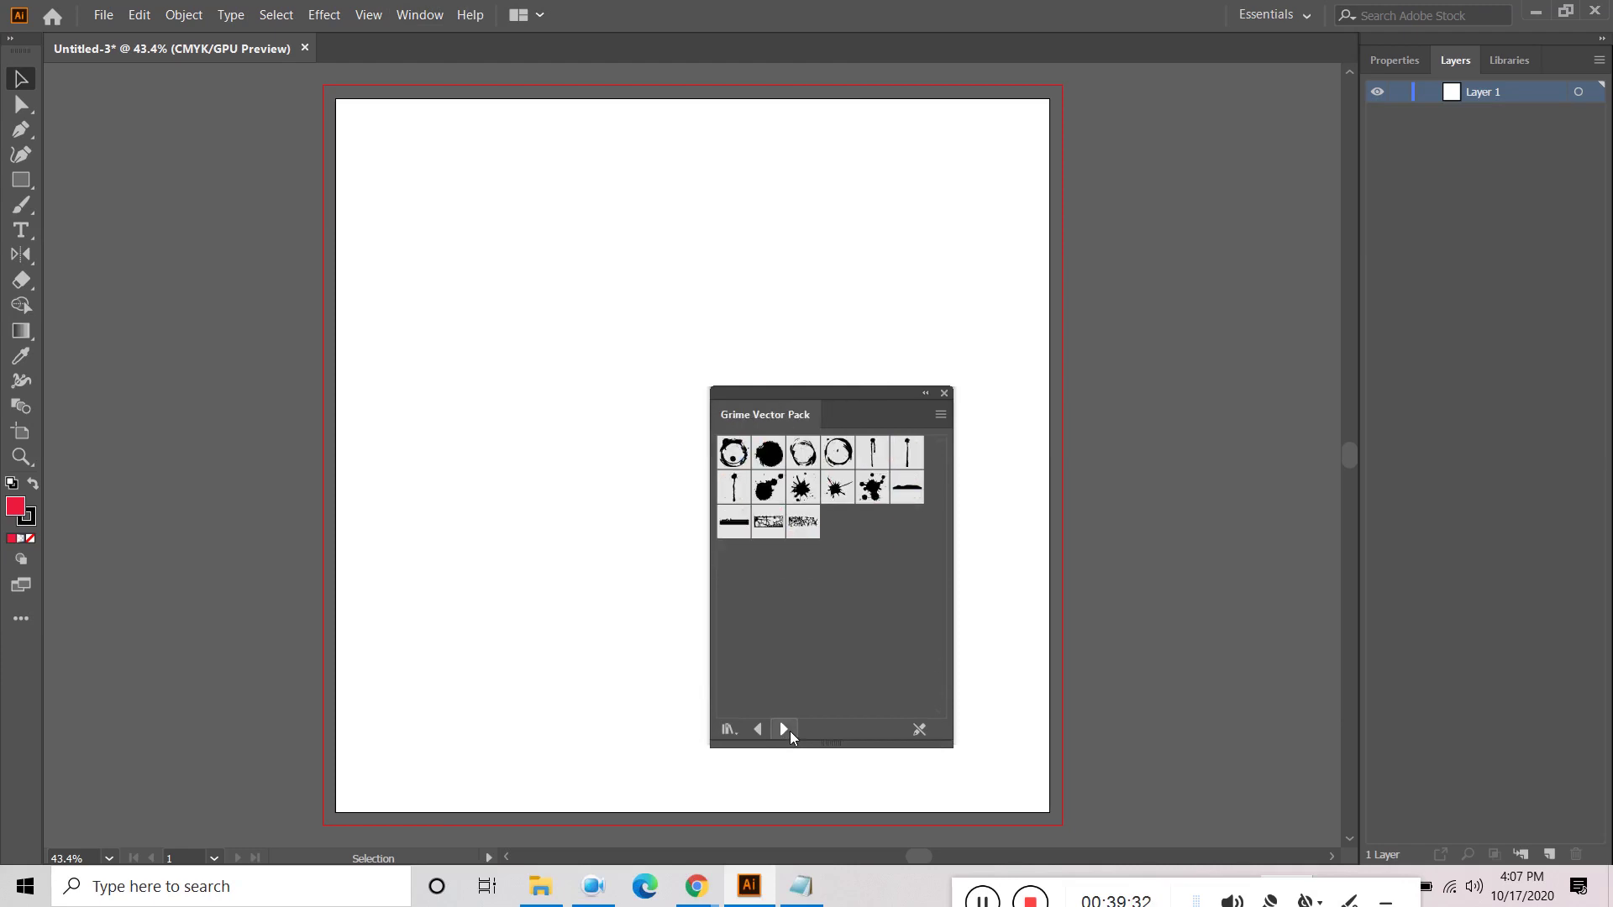
click(785, 729)
click(785, 730)
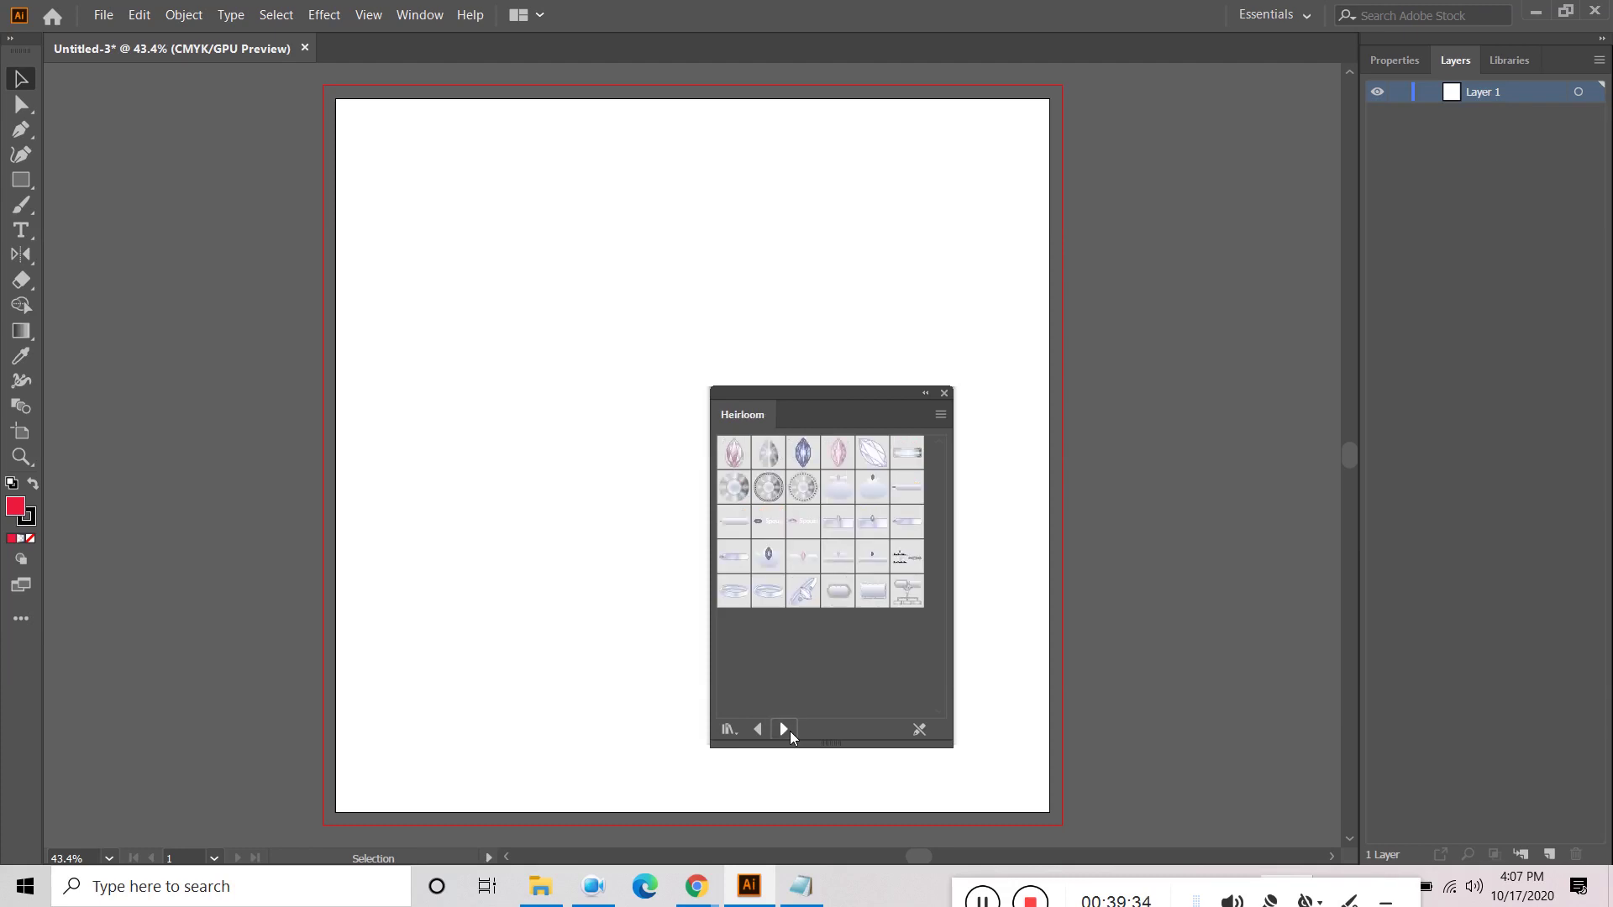
click(785, 729)
click(785, 729)
click(785, 729)
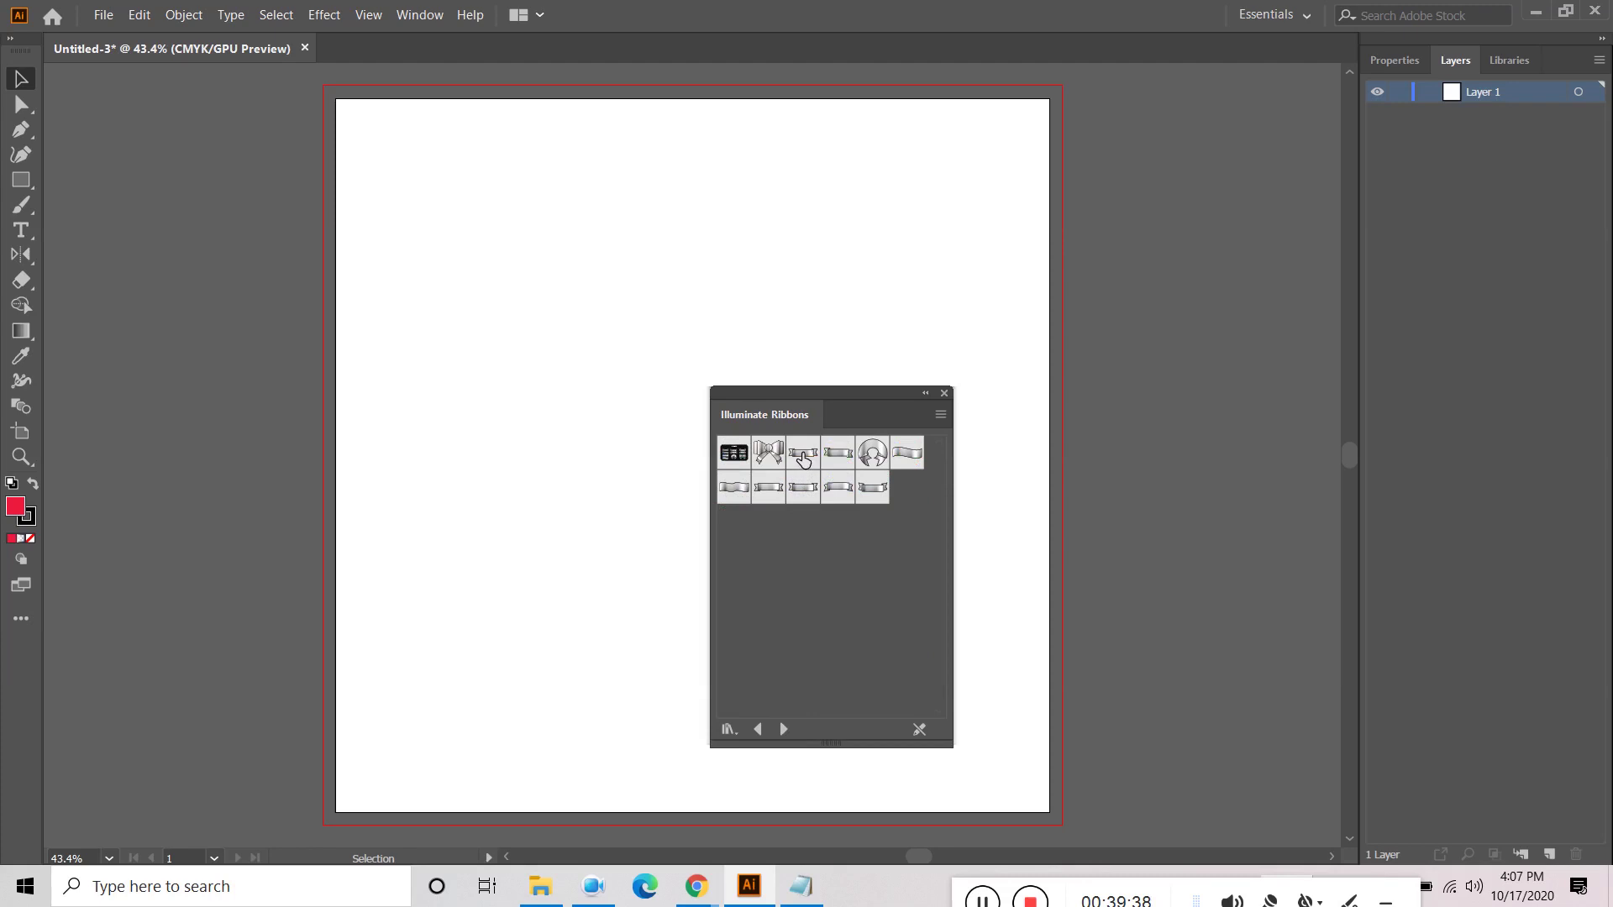
Step: Place the third Illuminate Ribbons symbol on the artboard and centre it horizontally in the upper part
drag(803, 453, 990, 363)
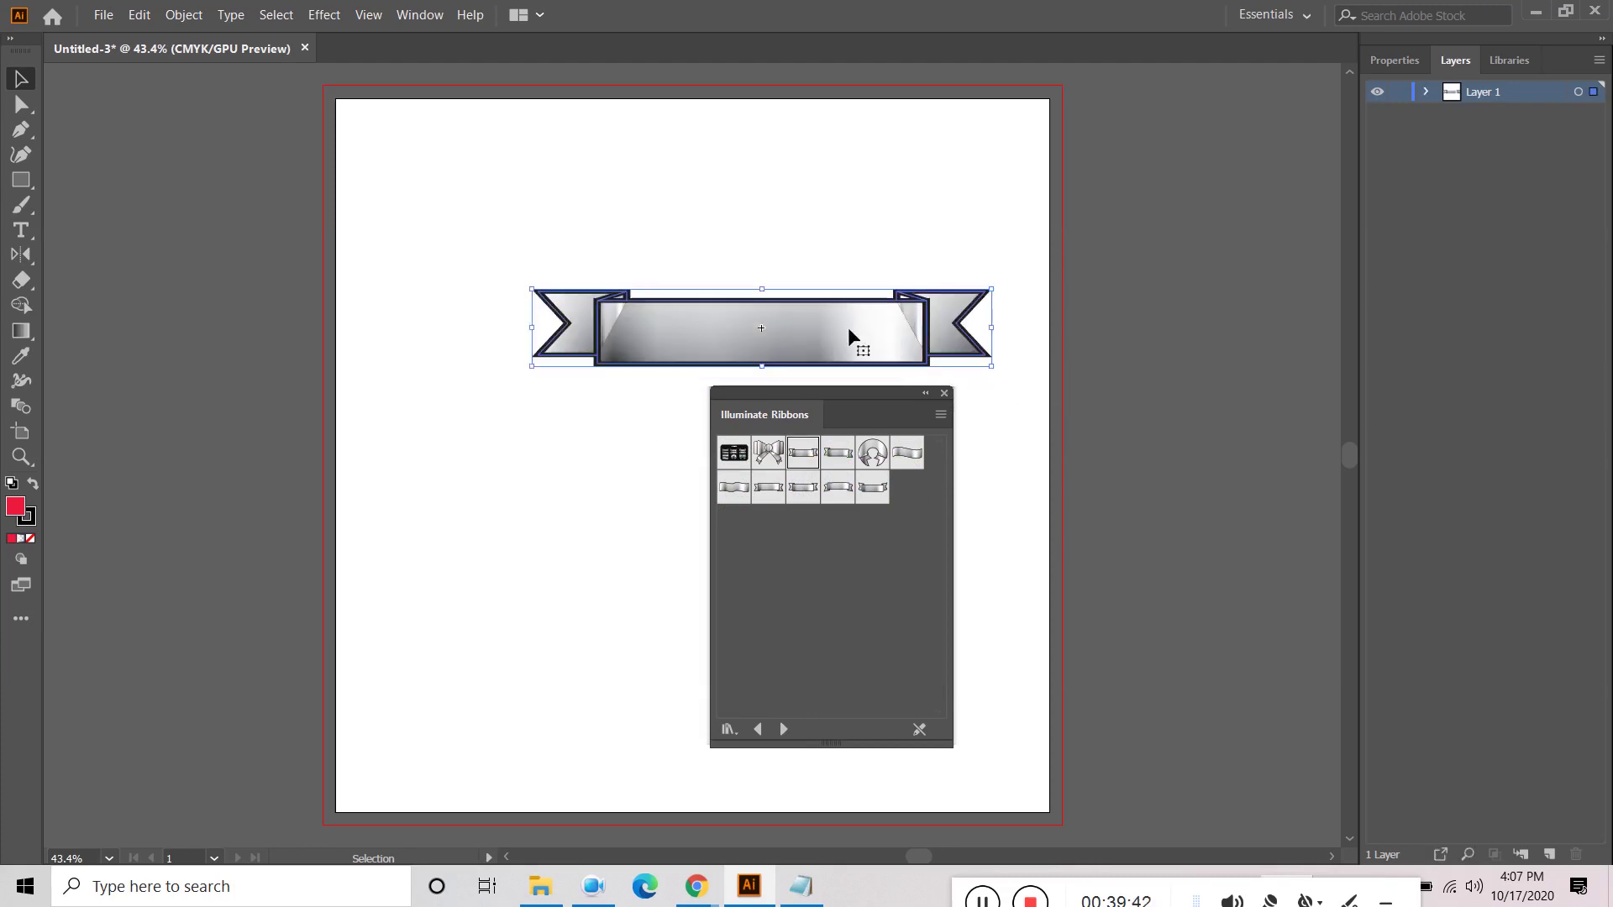
drag(851, 328, 781, 280)
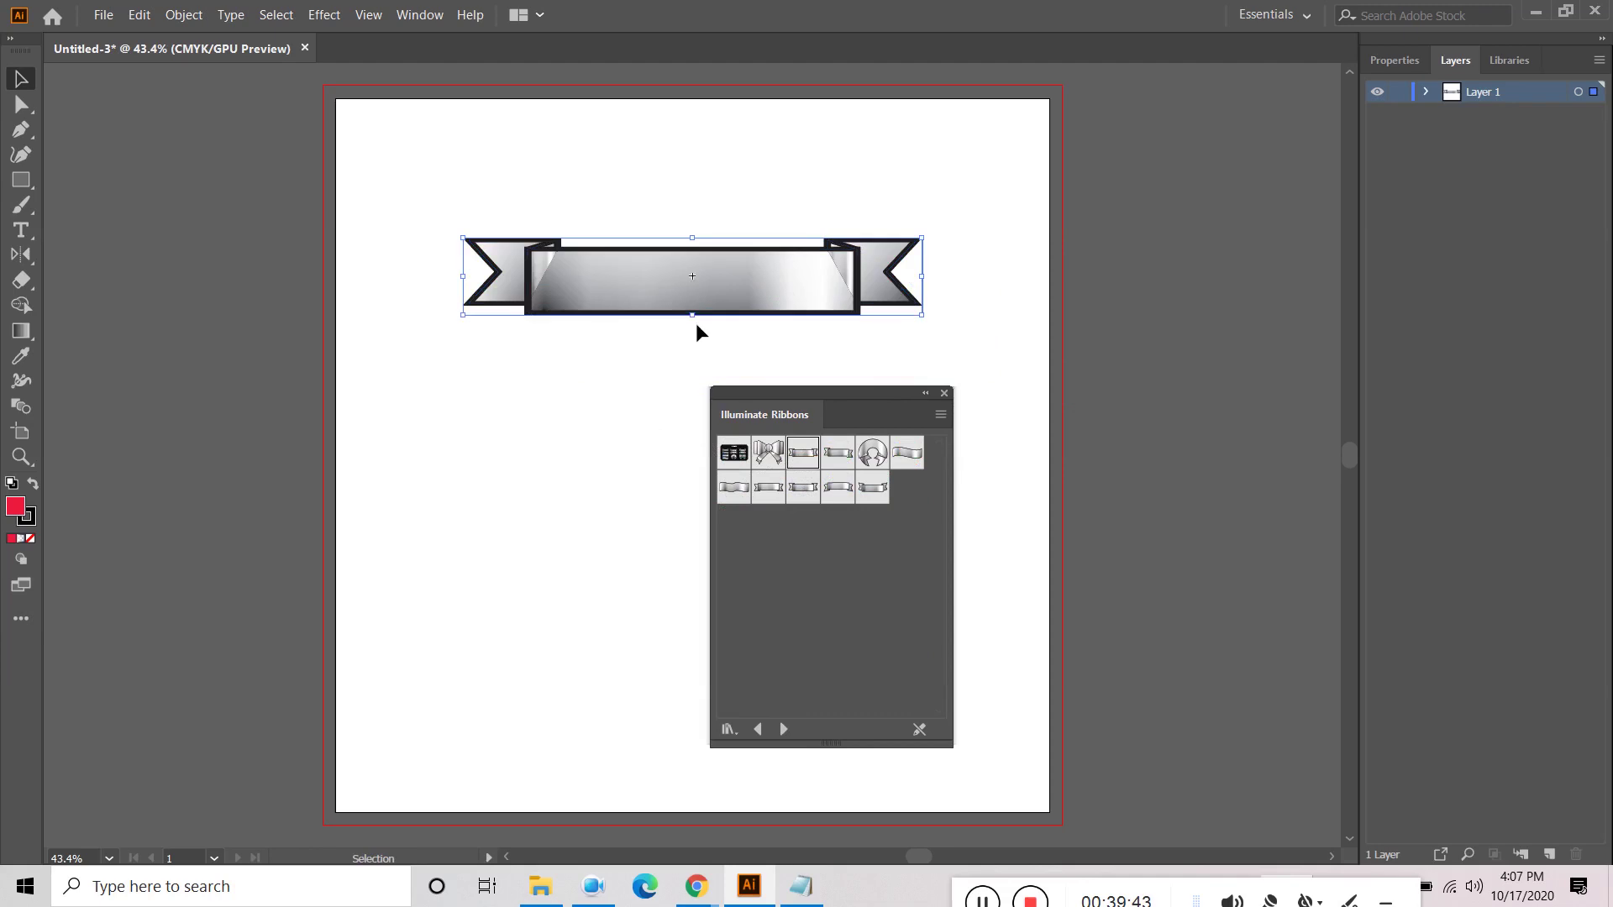
Step: Set the stroke to None and delete the silver ribbon symbol from the artboard
click(31, 538)
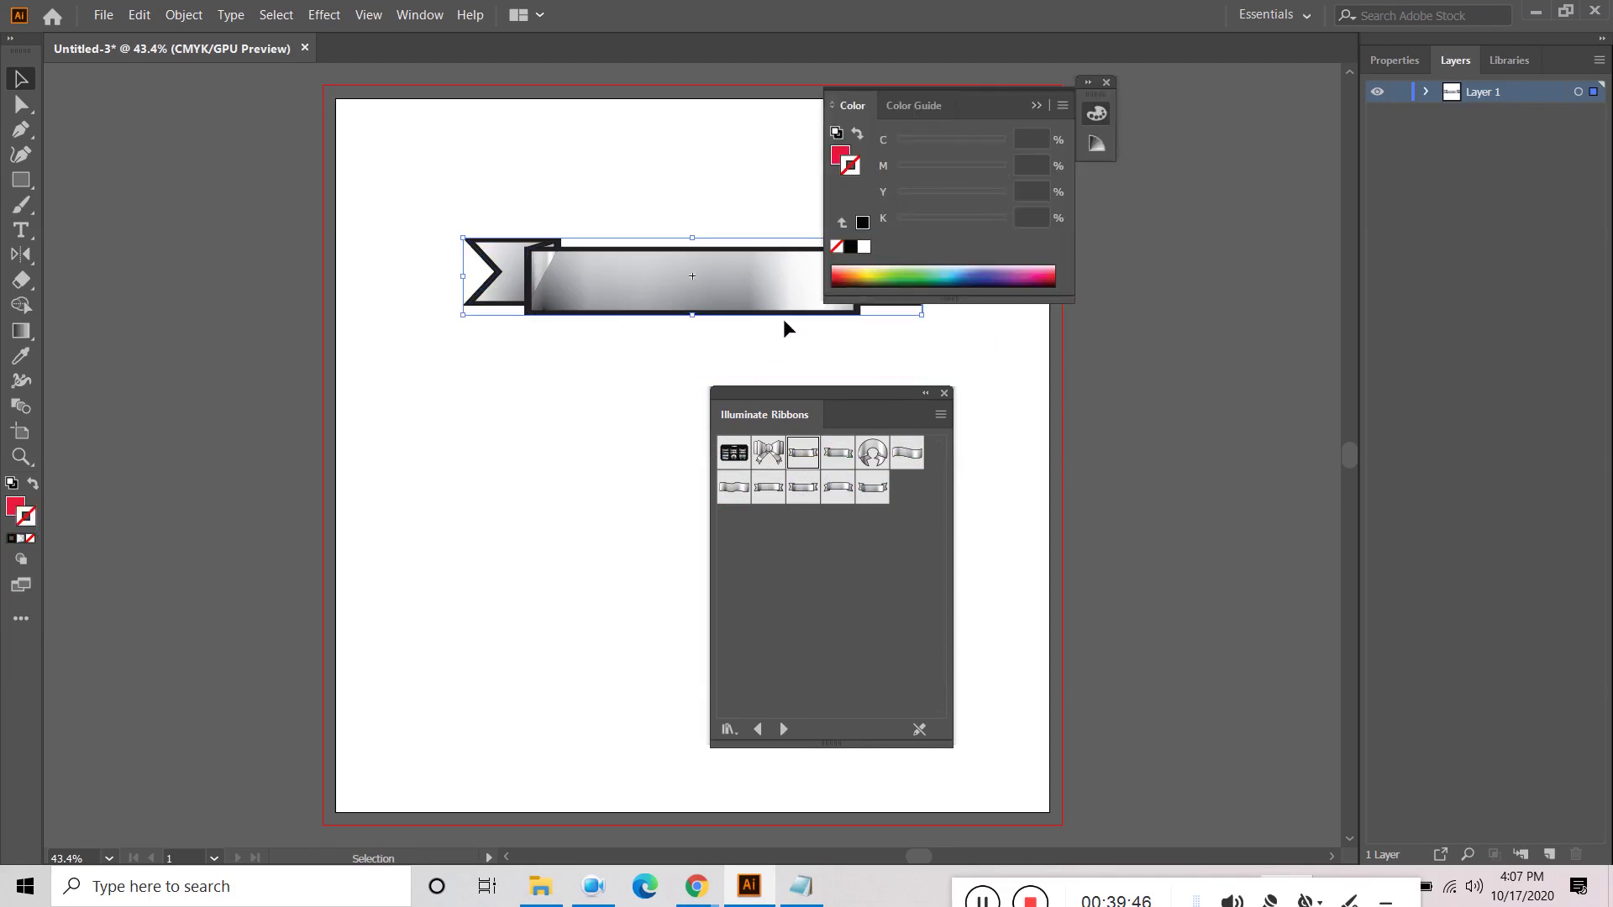
click(602, 402)
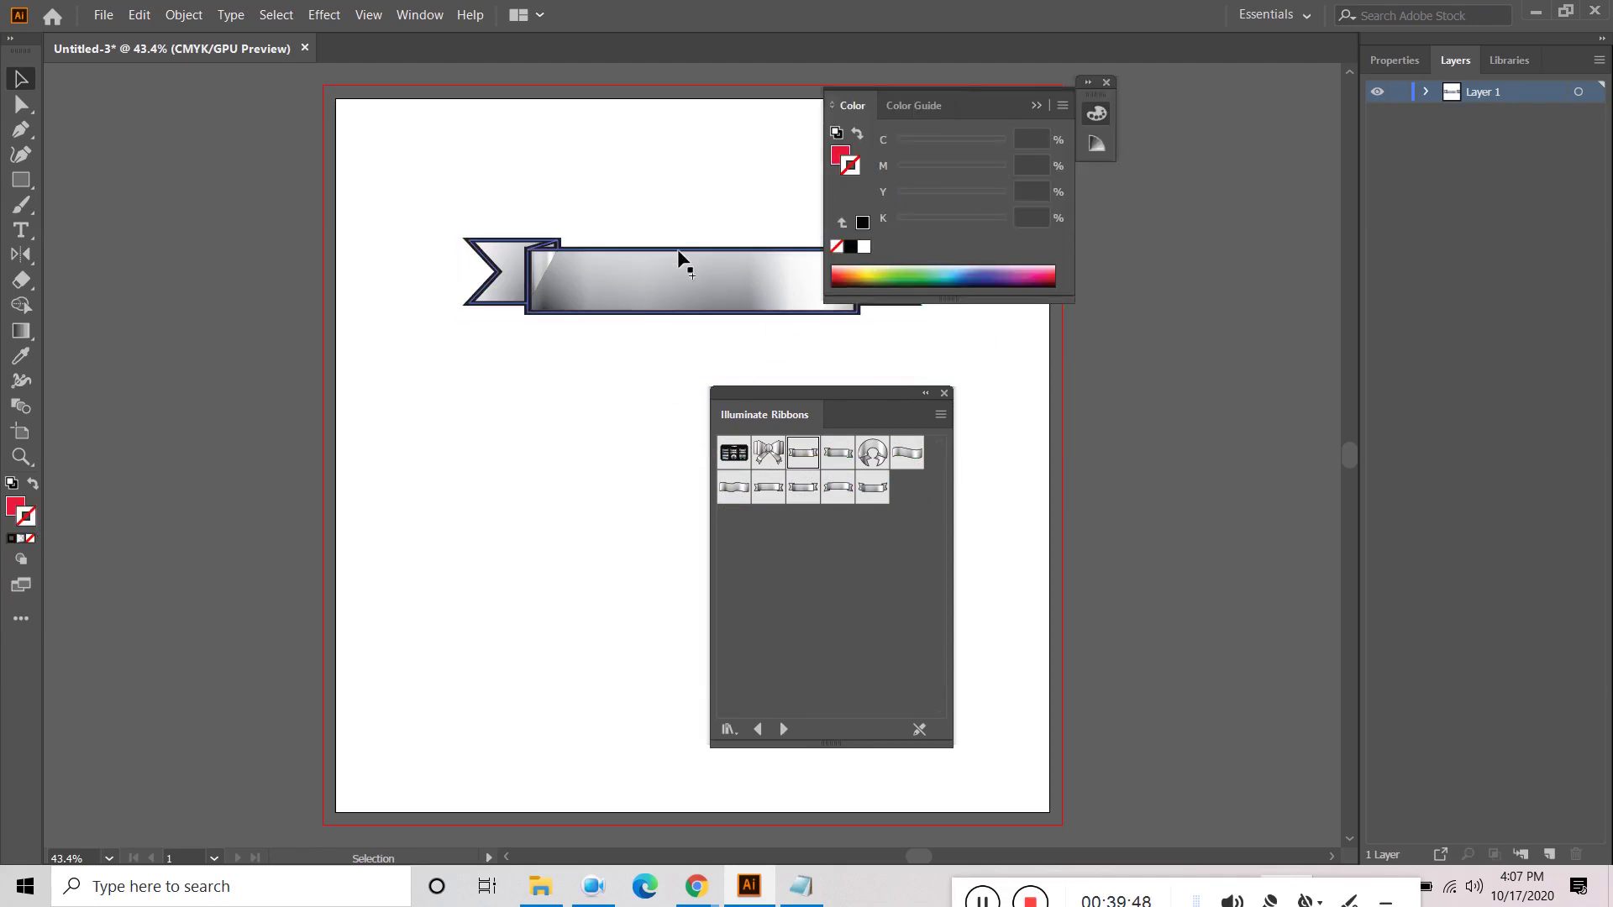
click(689, 265)
key(Delete)
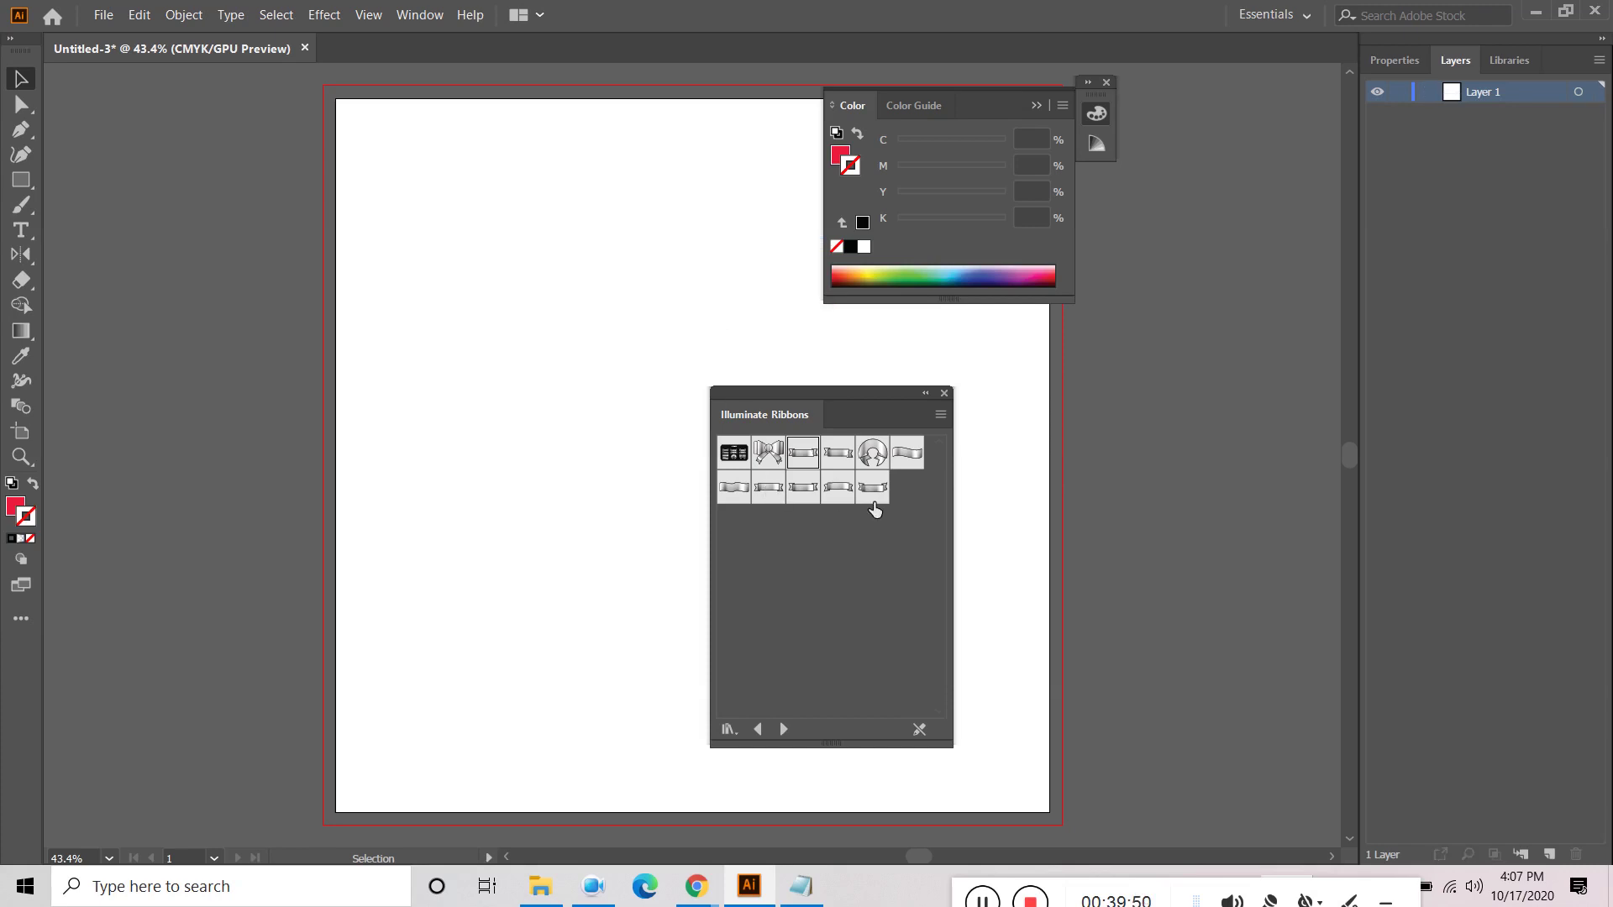
Step: Try the fourth ribbon in the second row of Illuminate Ribbons on the artboard and delete it
drag(838, 487, 813, 380)
key(Delete)
Step: Look through the brush and graphic style library categories and open the 3D Effects graphic styles
click(428, 15)
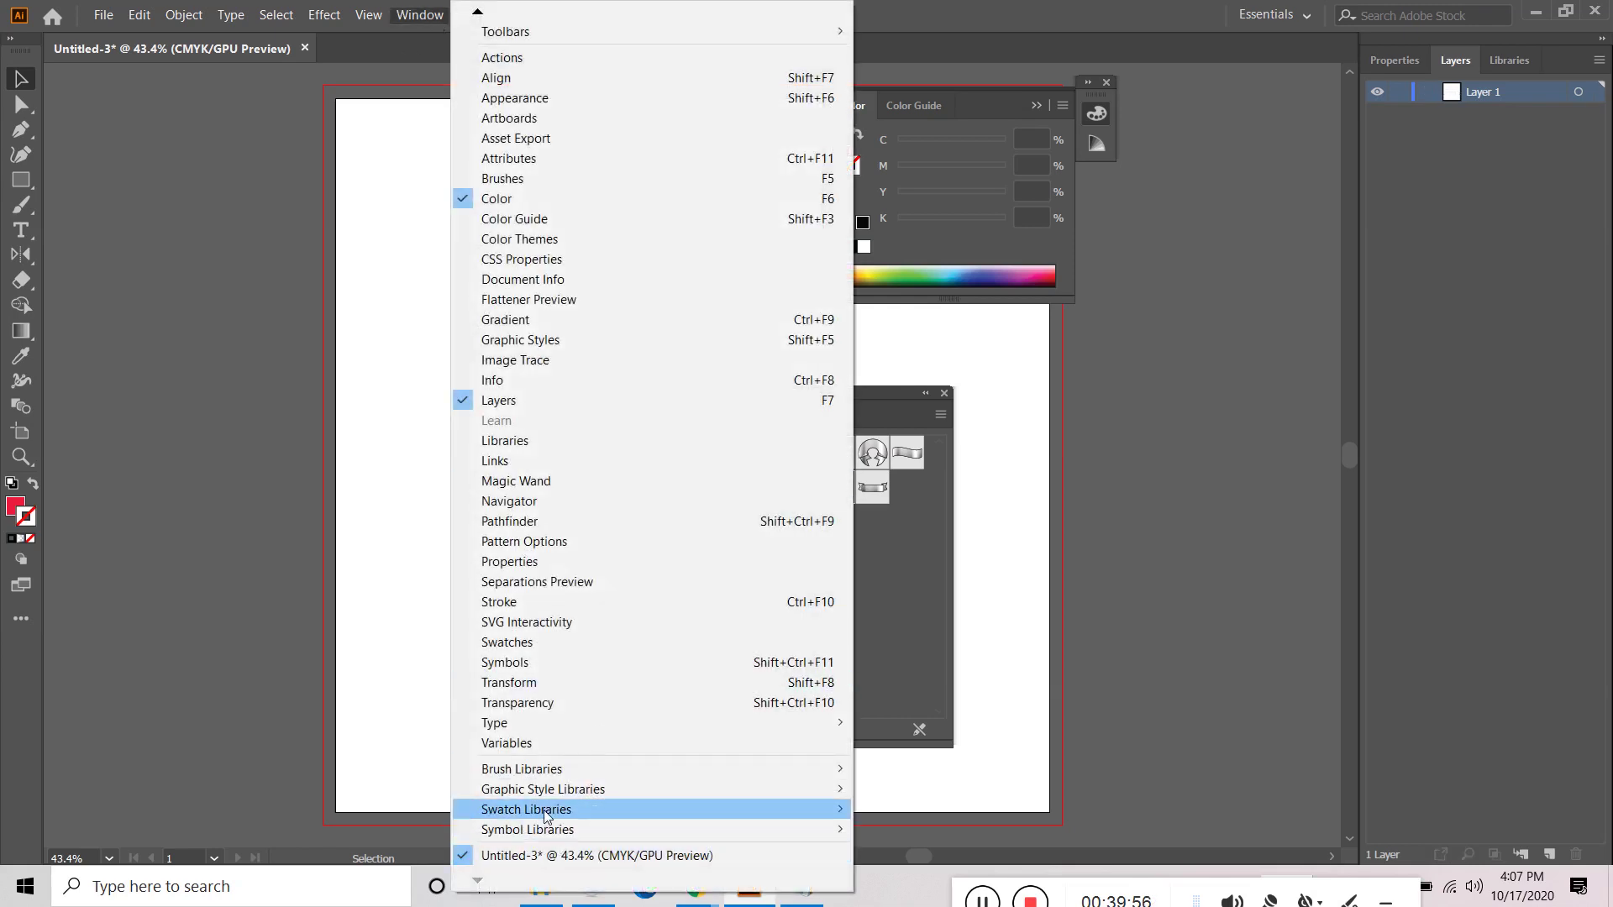
mouse_move(565, 832)
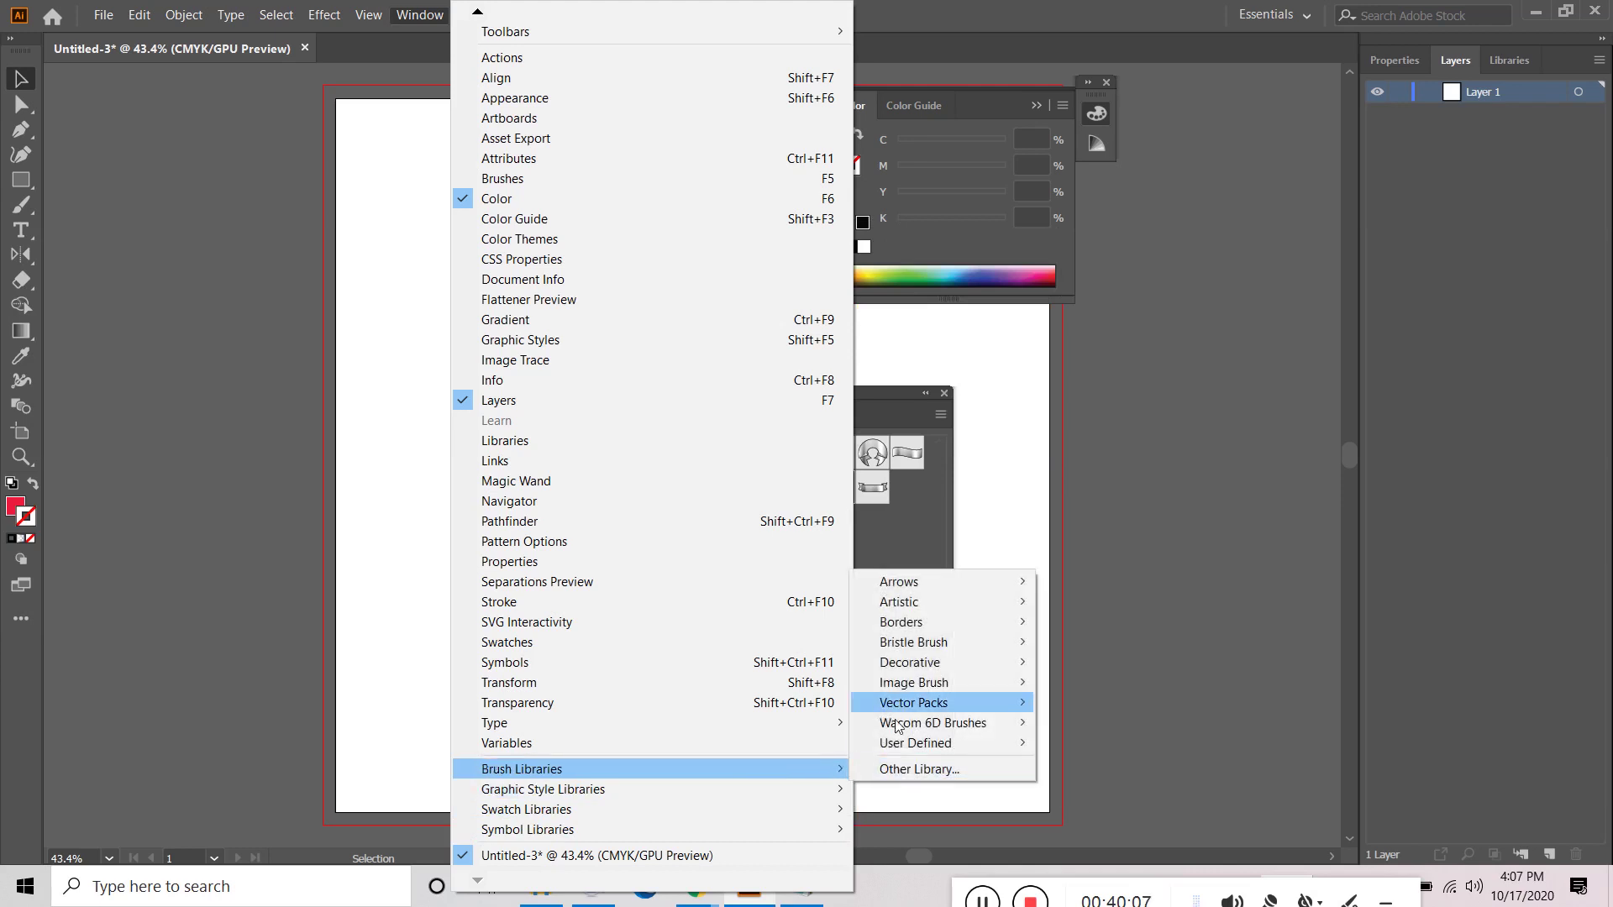
mouse_move(940, 619)
mouse_move(956, 703)
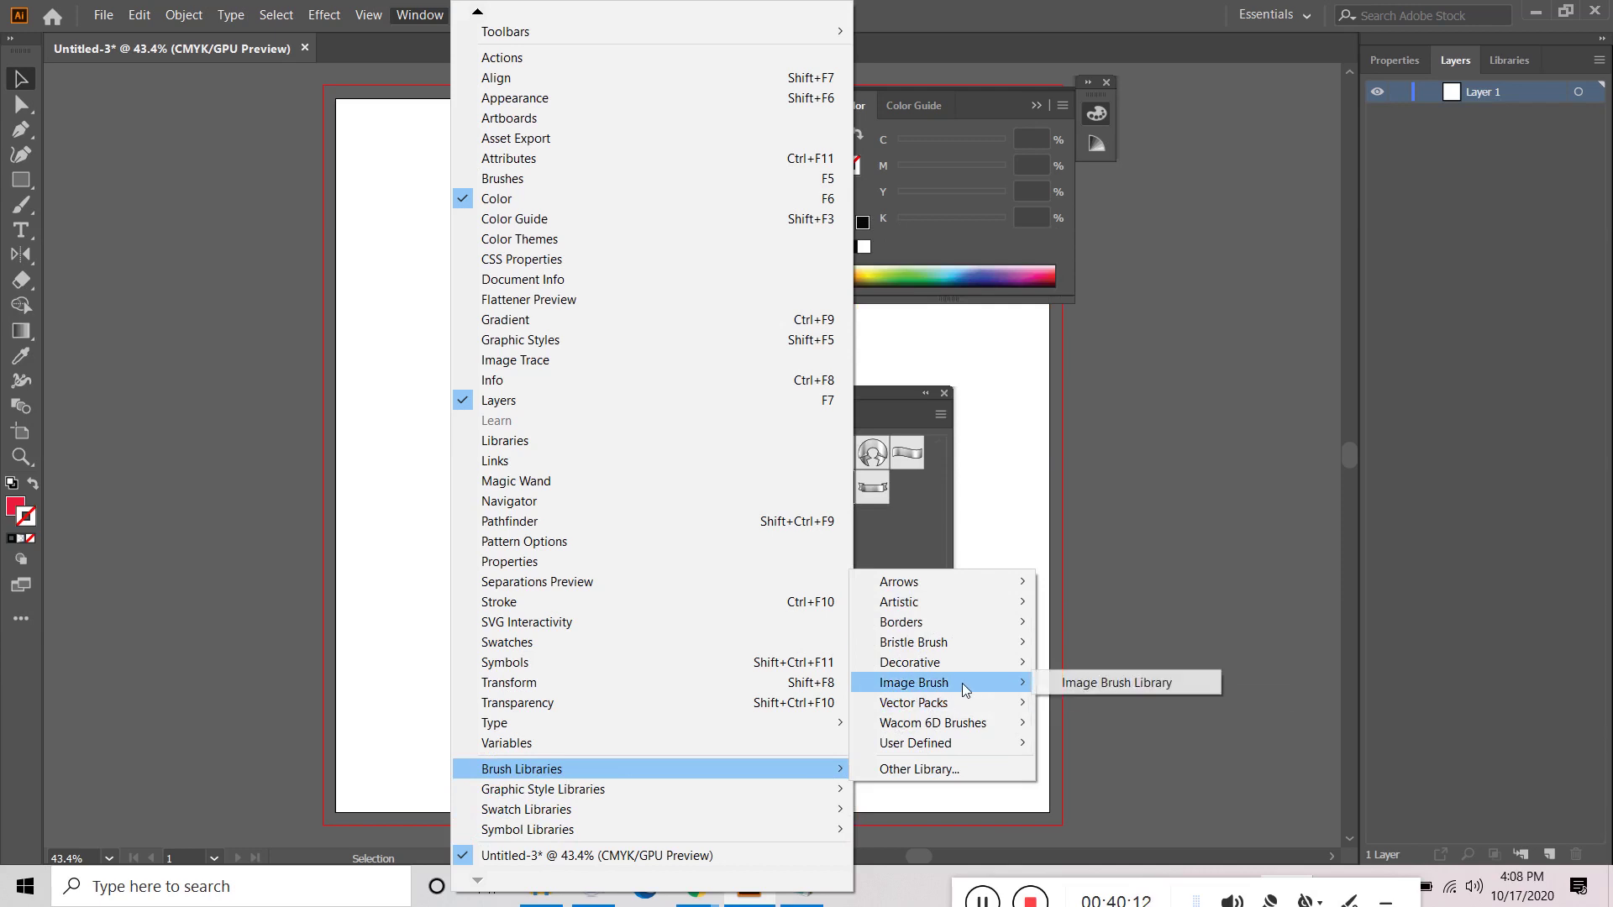
mouse_move(750, 787)
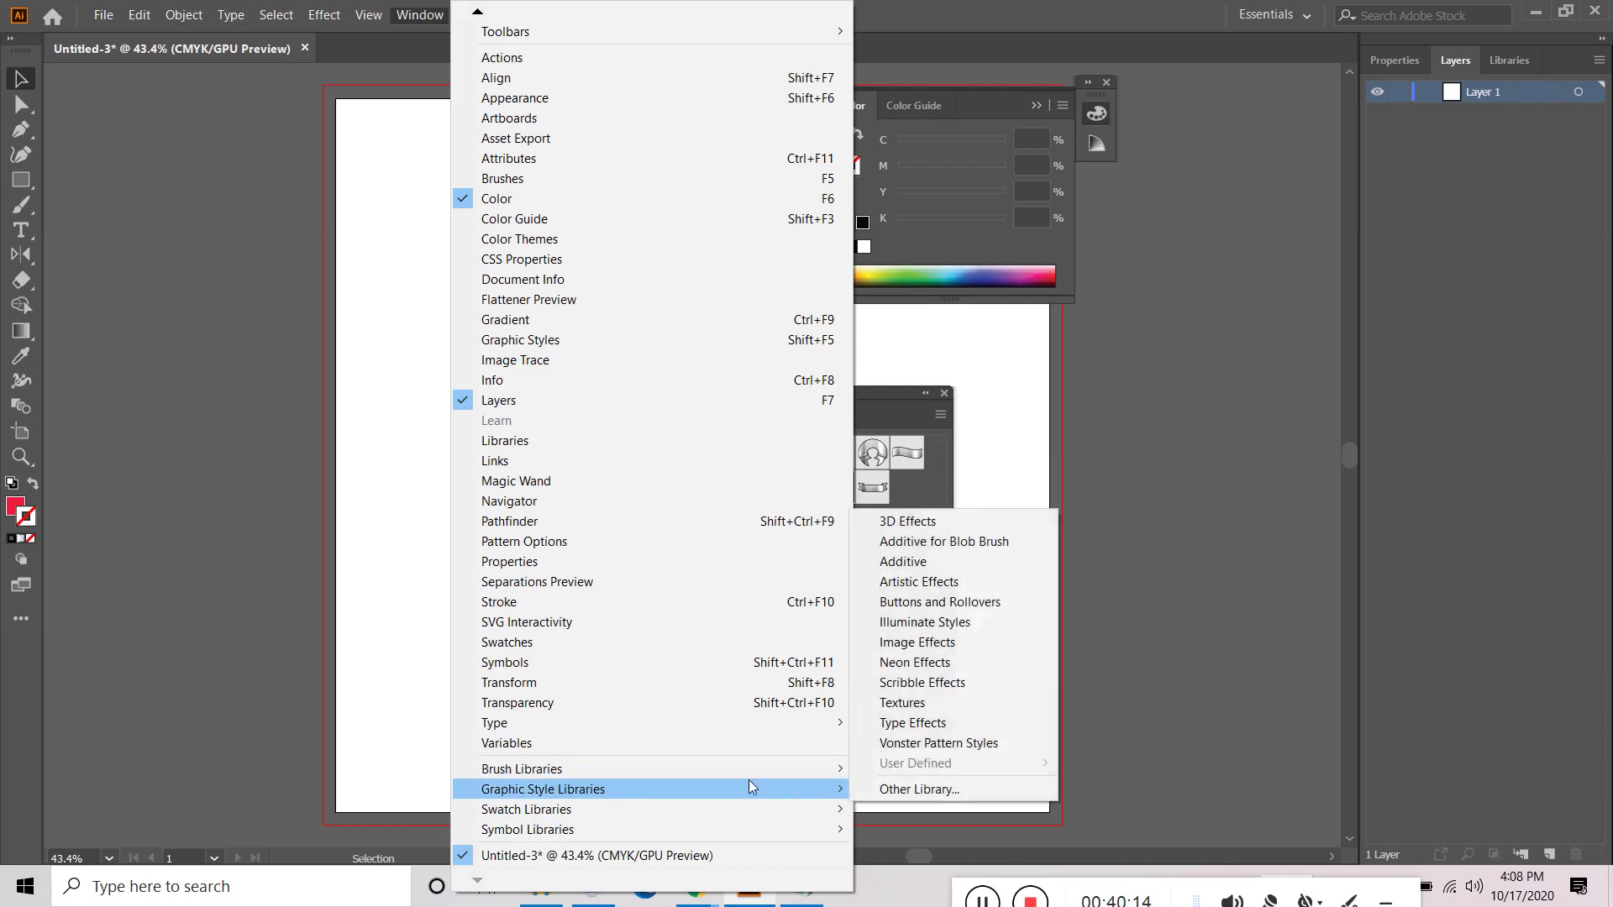
click(961, 521)
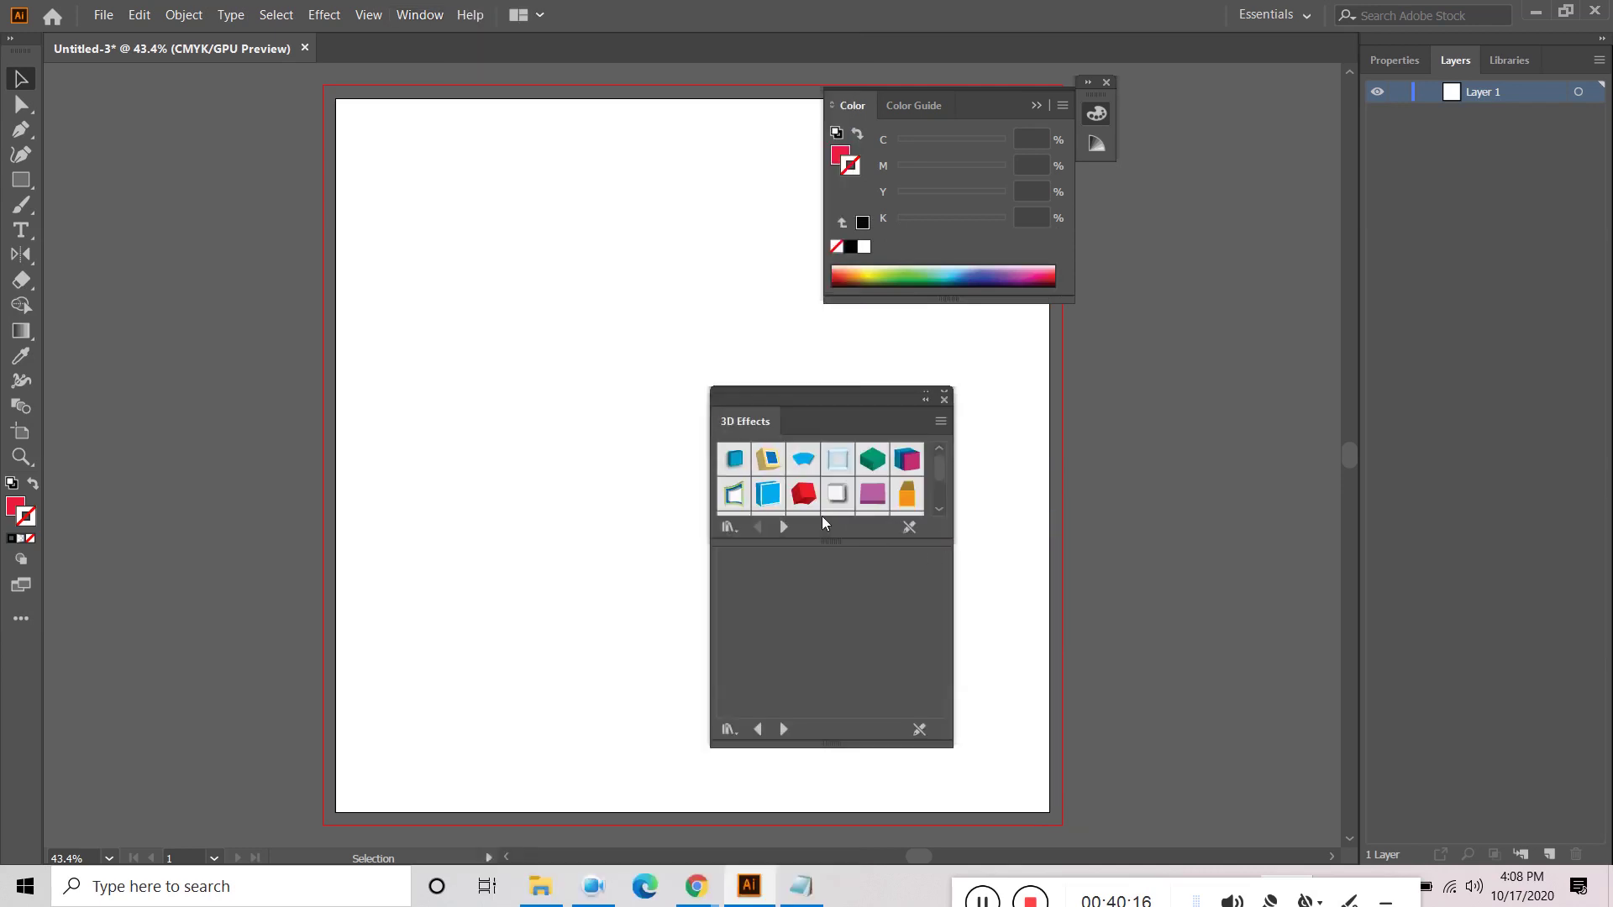
Step: Browse forward through the symbol libraries from Illuminate Ribbons to Web Icons, examining the Web Buttons and Bars symbols for a suitable banner shape
click(784, 727)
click(784, 728)
click(784, 727)
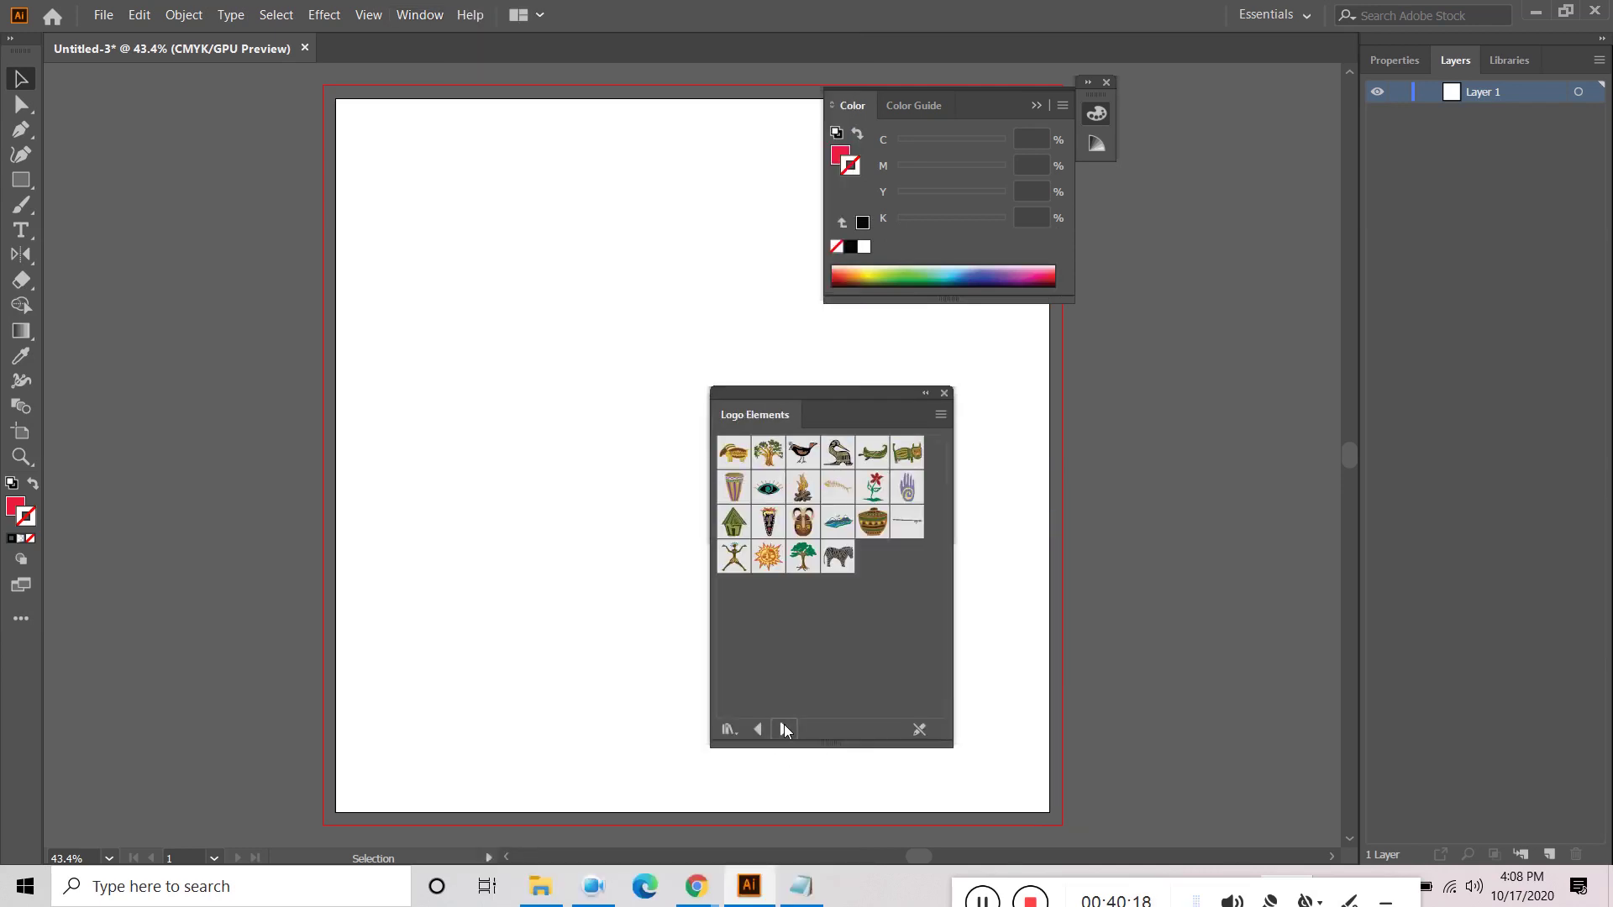
click(784, 728)
click(784, 728)
click(784, 727)
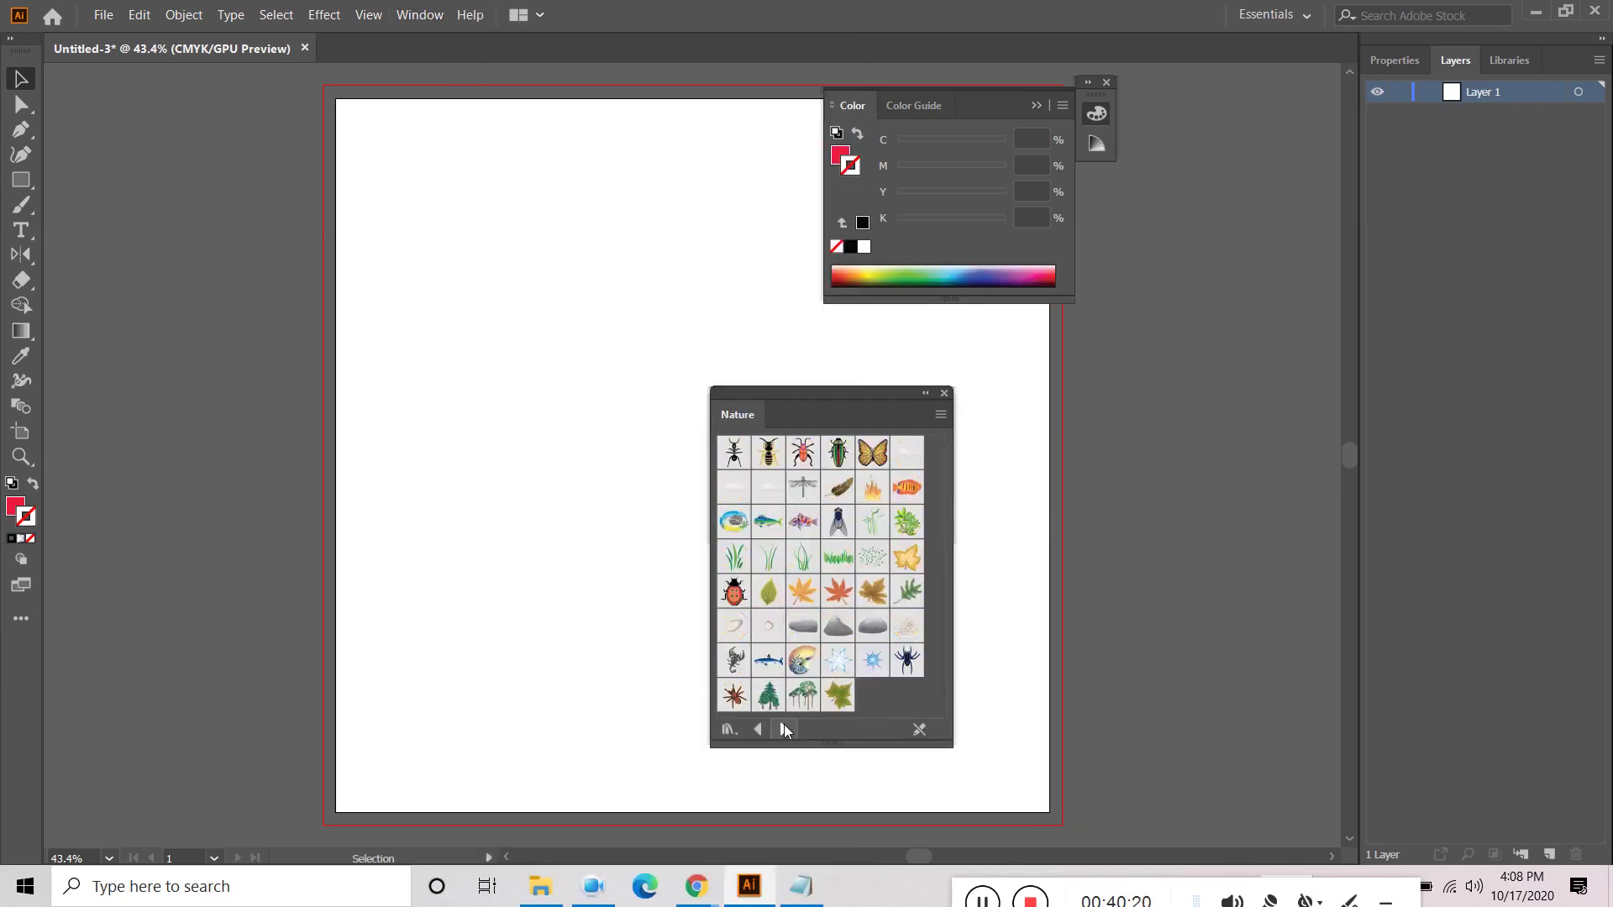
click(784, 728)
click(784, 728)
click(784, 728)
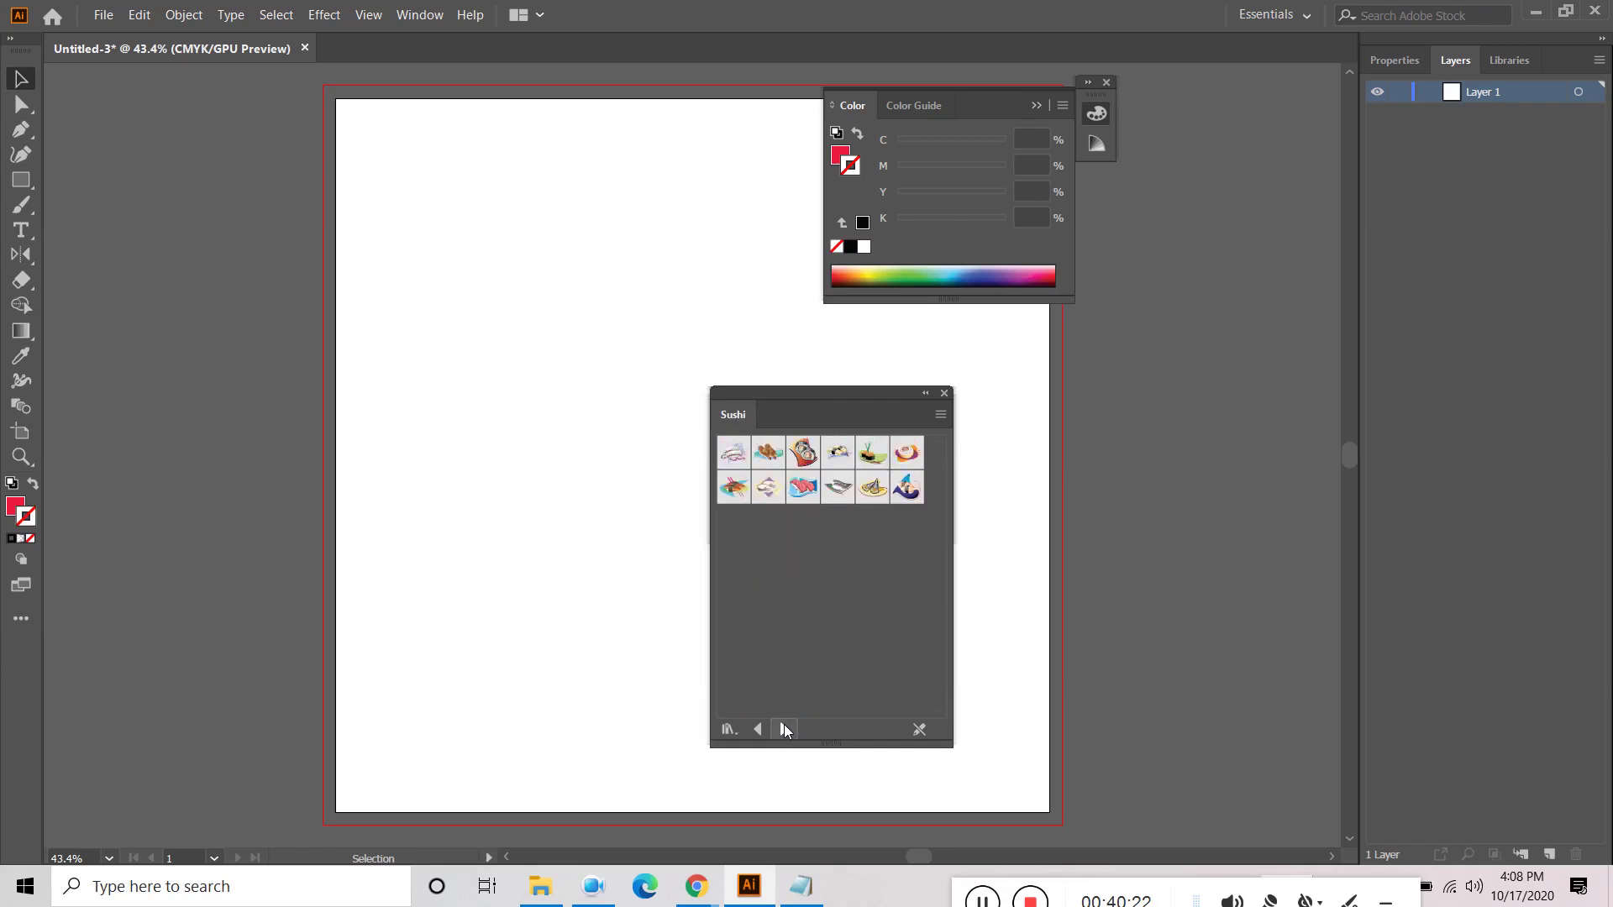
click(783, 728)
click(783, 728)
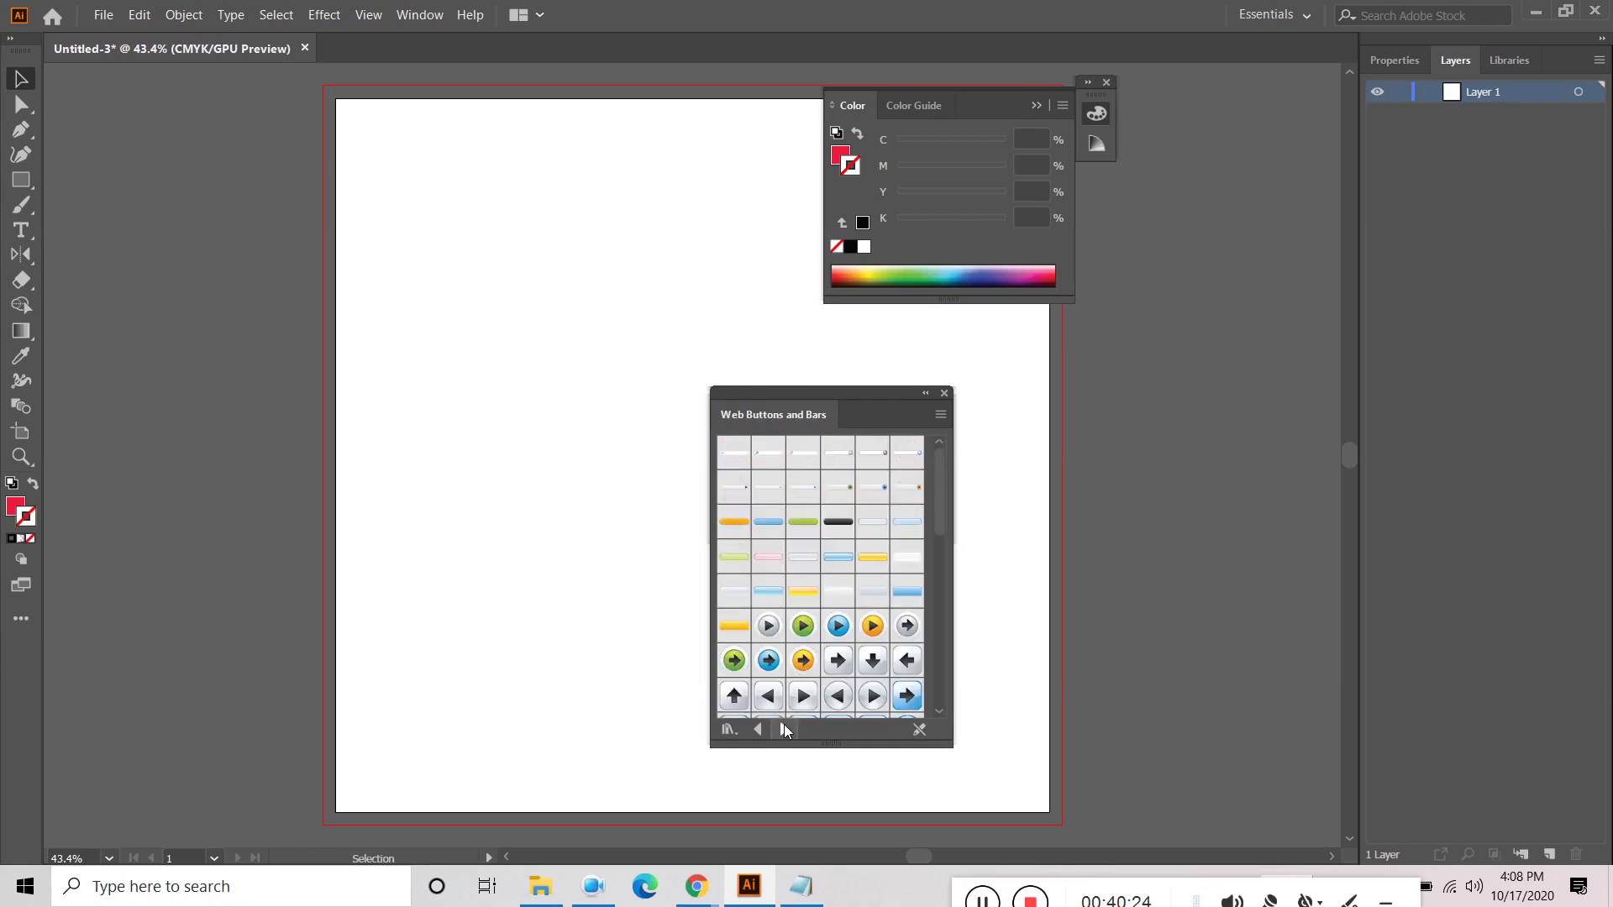
scroll(795, 640, down, 5)
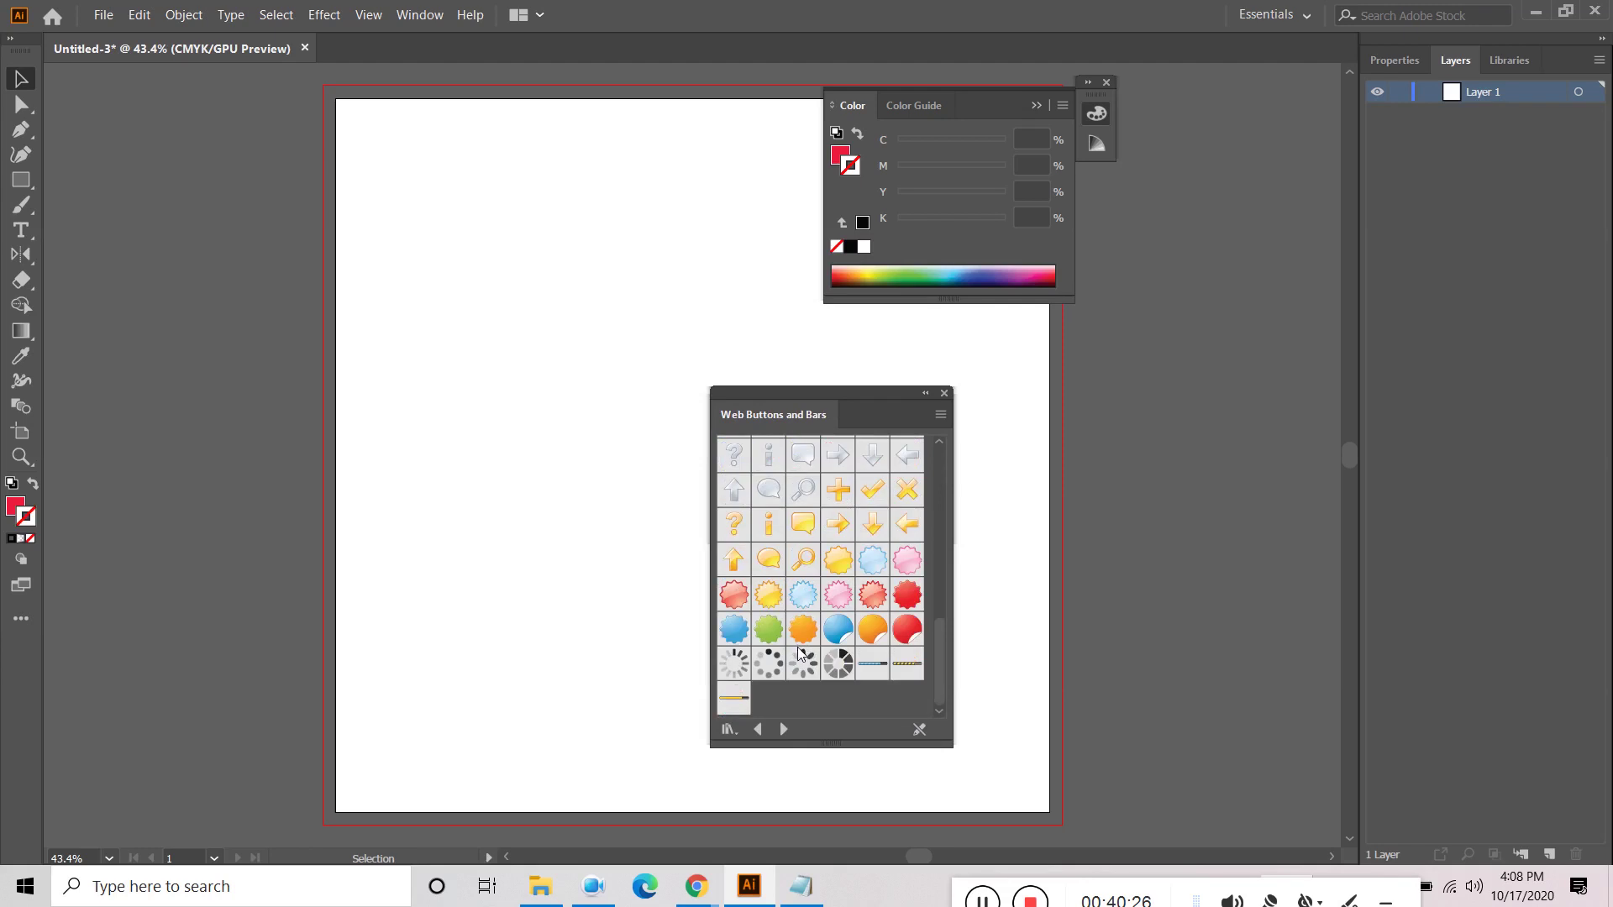
scroll(798, 654, up, 5)
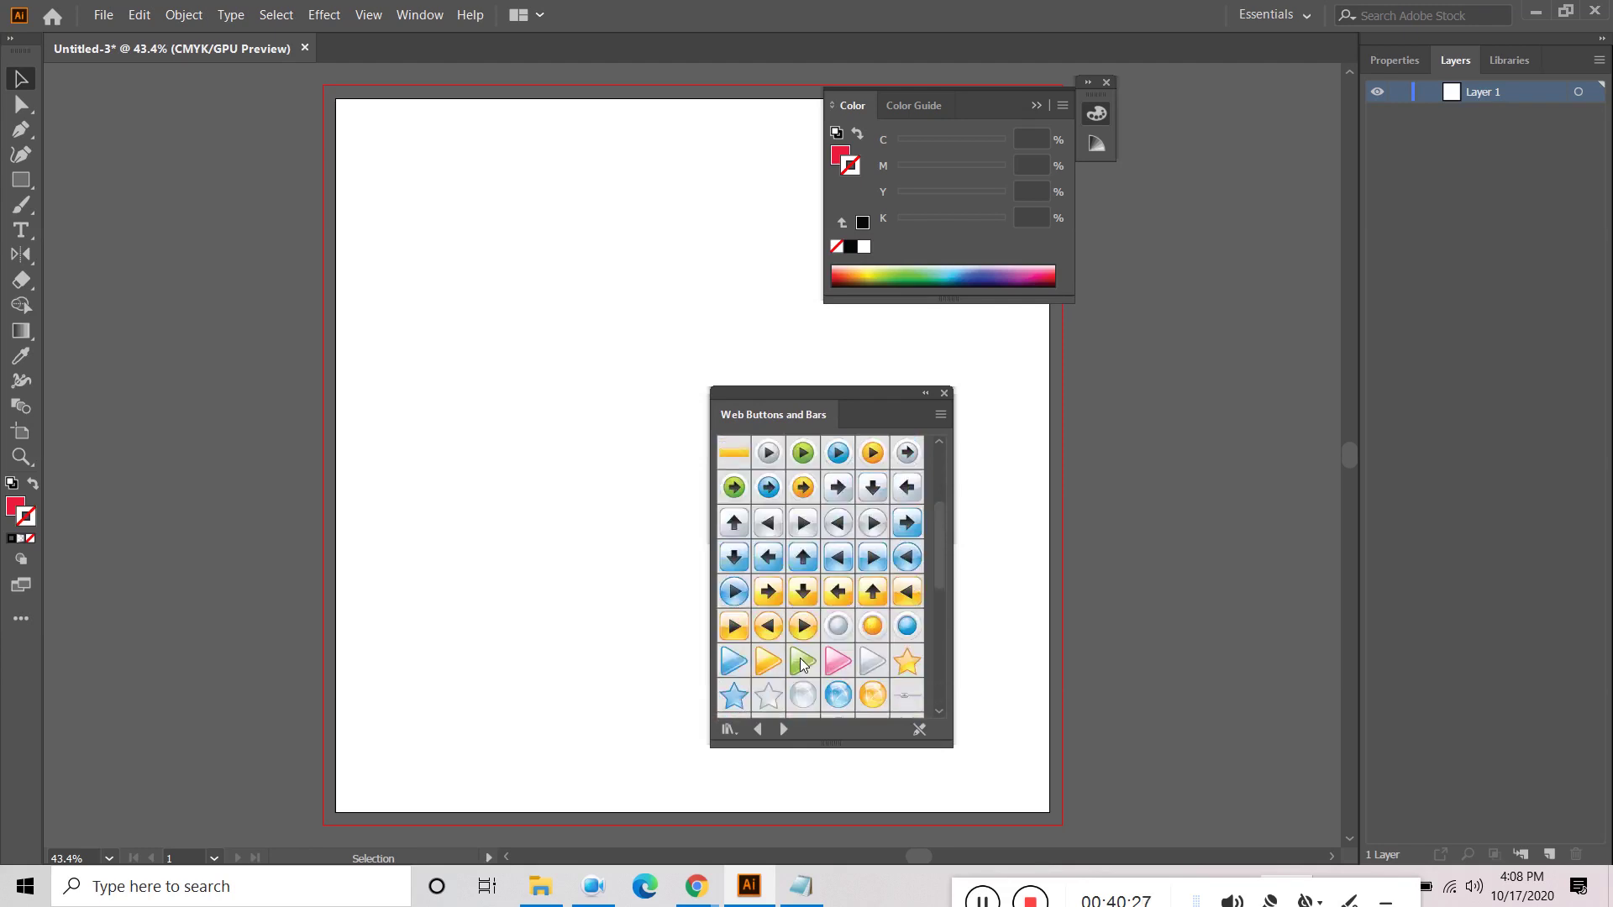
click(785, 731)
scroll(808, 702, down, 1)
scroll(809, 703, up, 1)
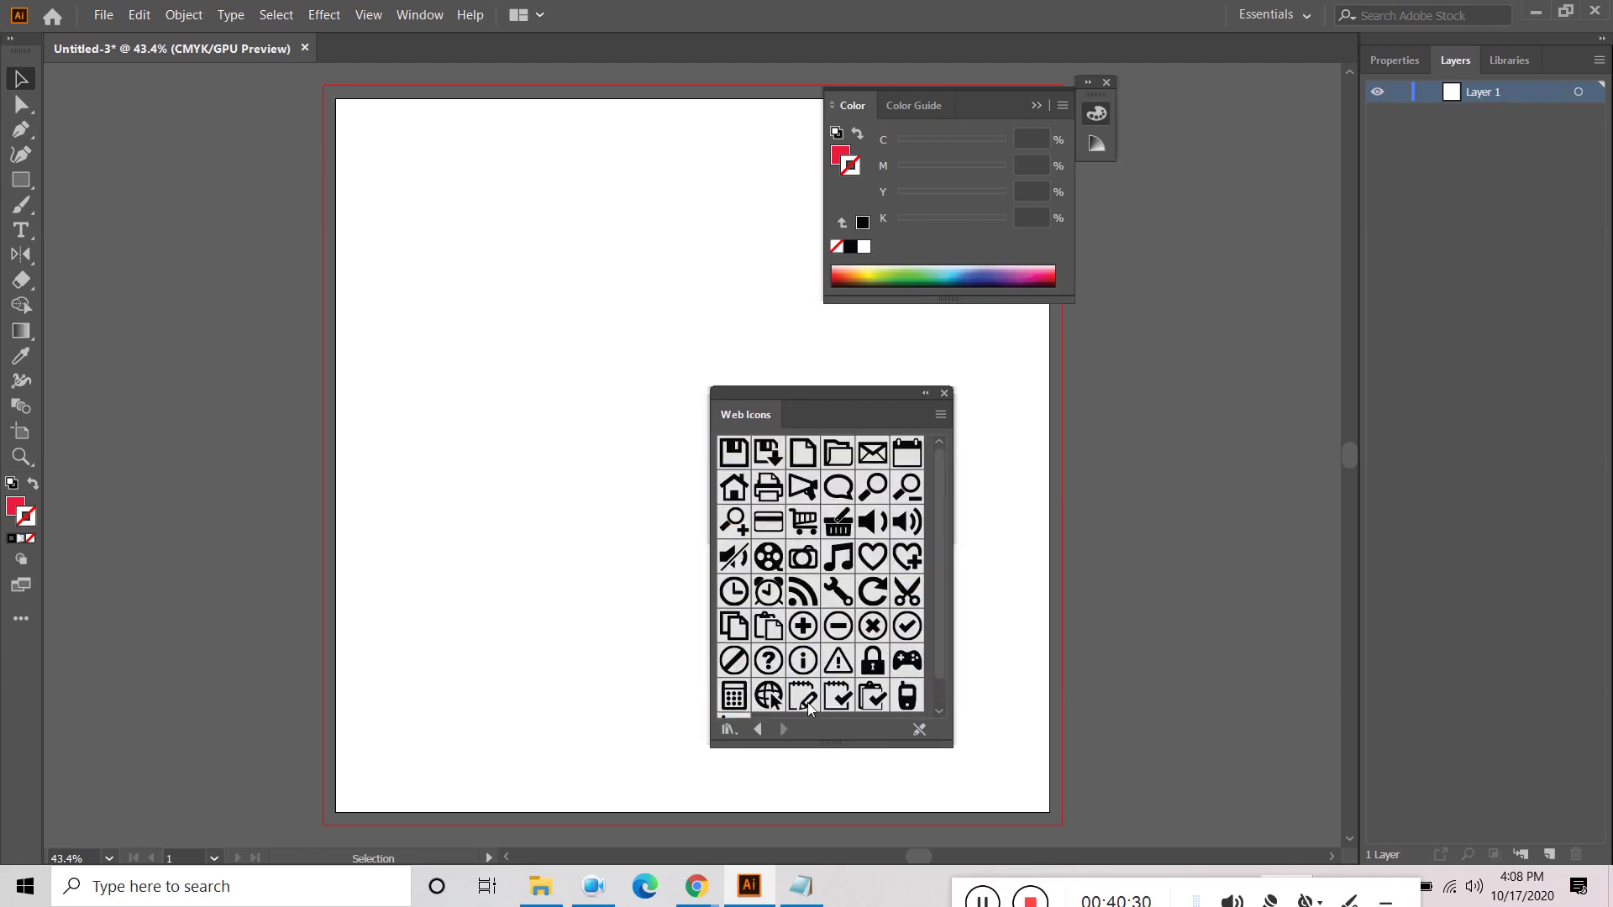
Step: Browse back through the symbol libraries to the Communication set, looking for a suitable banner or ribbon
click(756, 730)
click(755, 731)
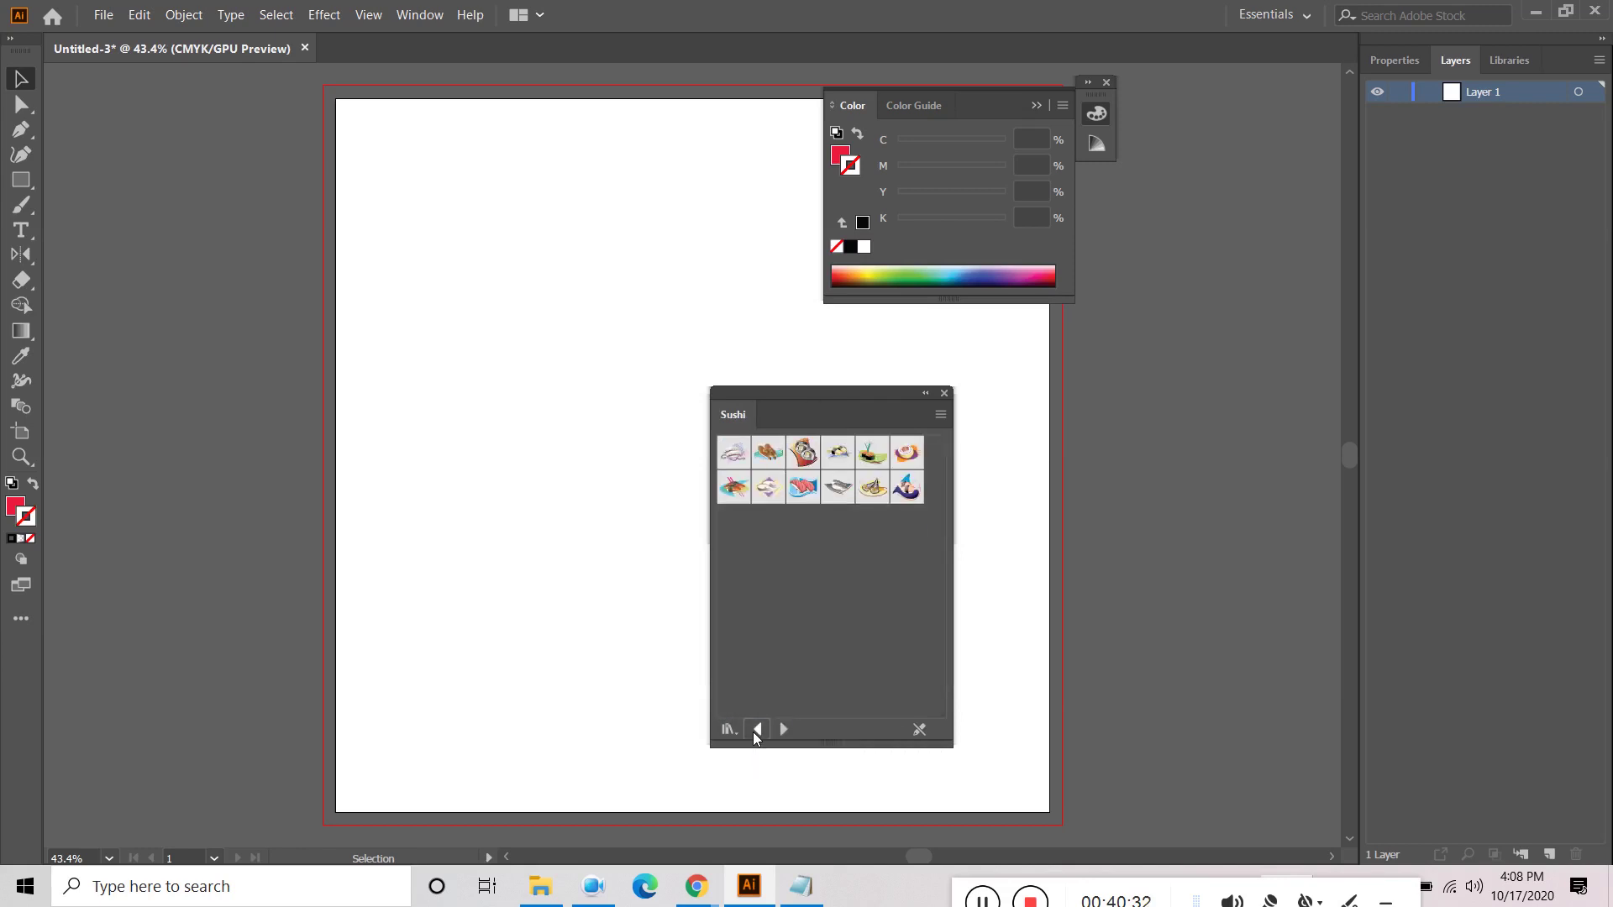
click(756, 730)
click(755, 731)
click(755, 731)
click(755, 730)
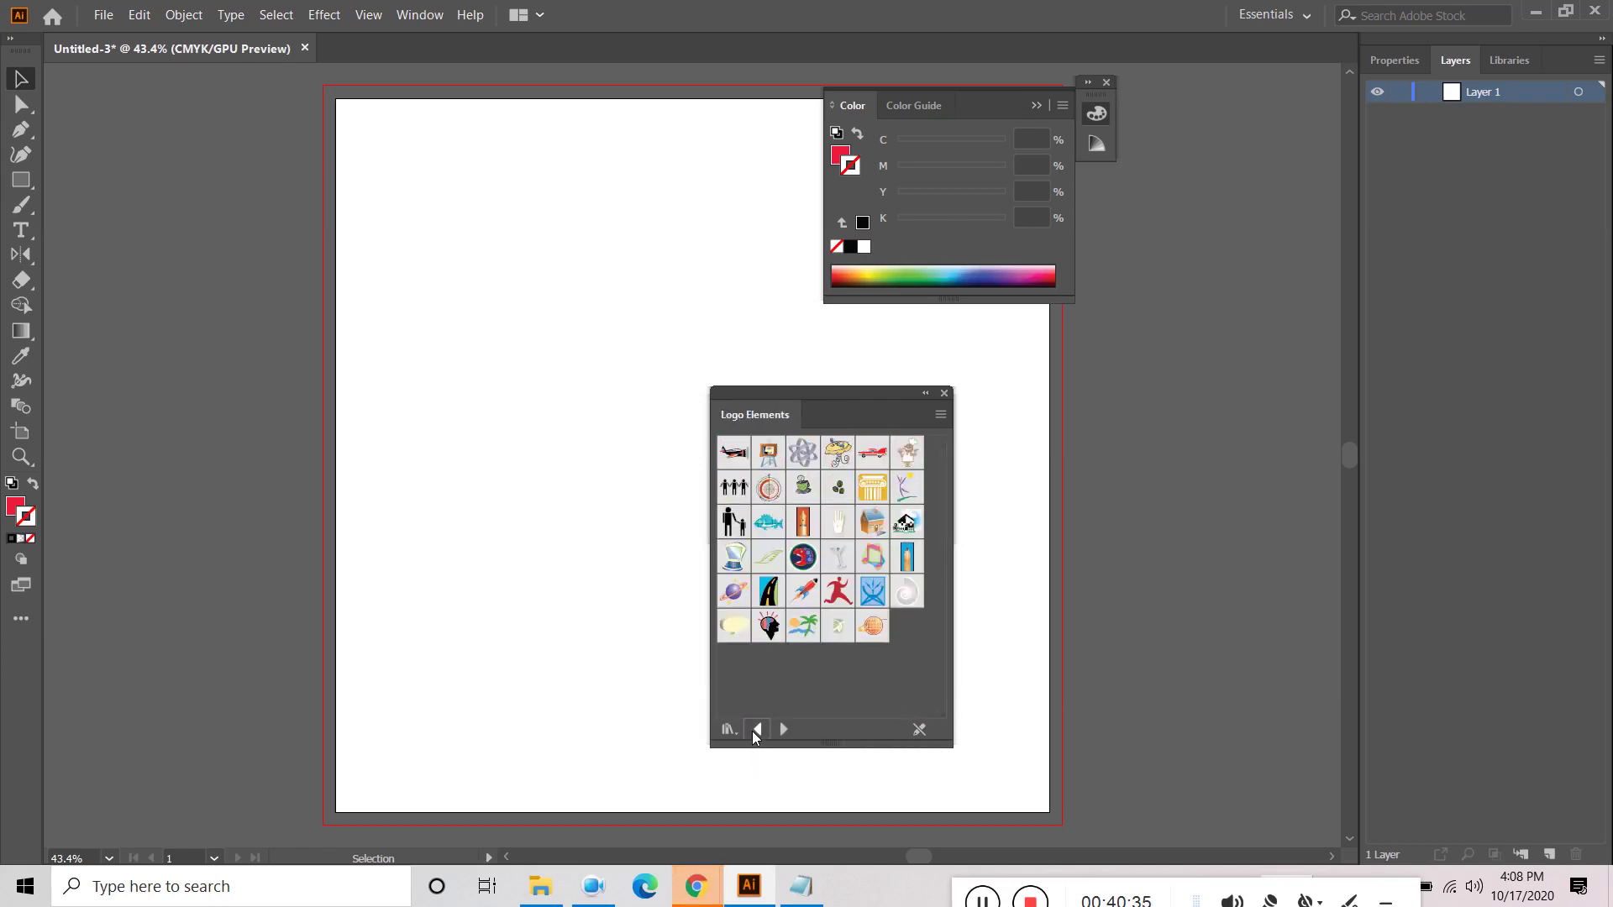
click(754, 730)
click(755, 730)
click(754, 731)
click(755, 730)
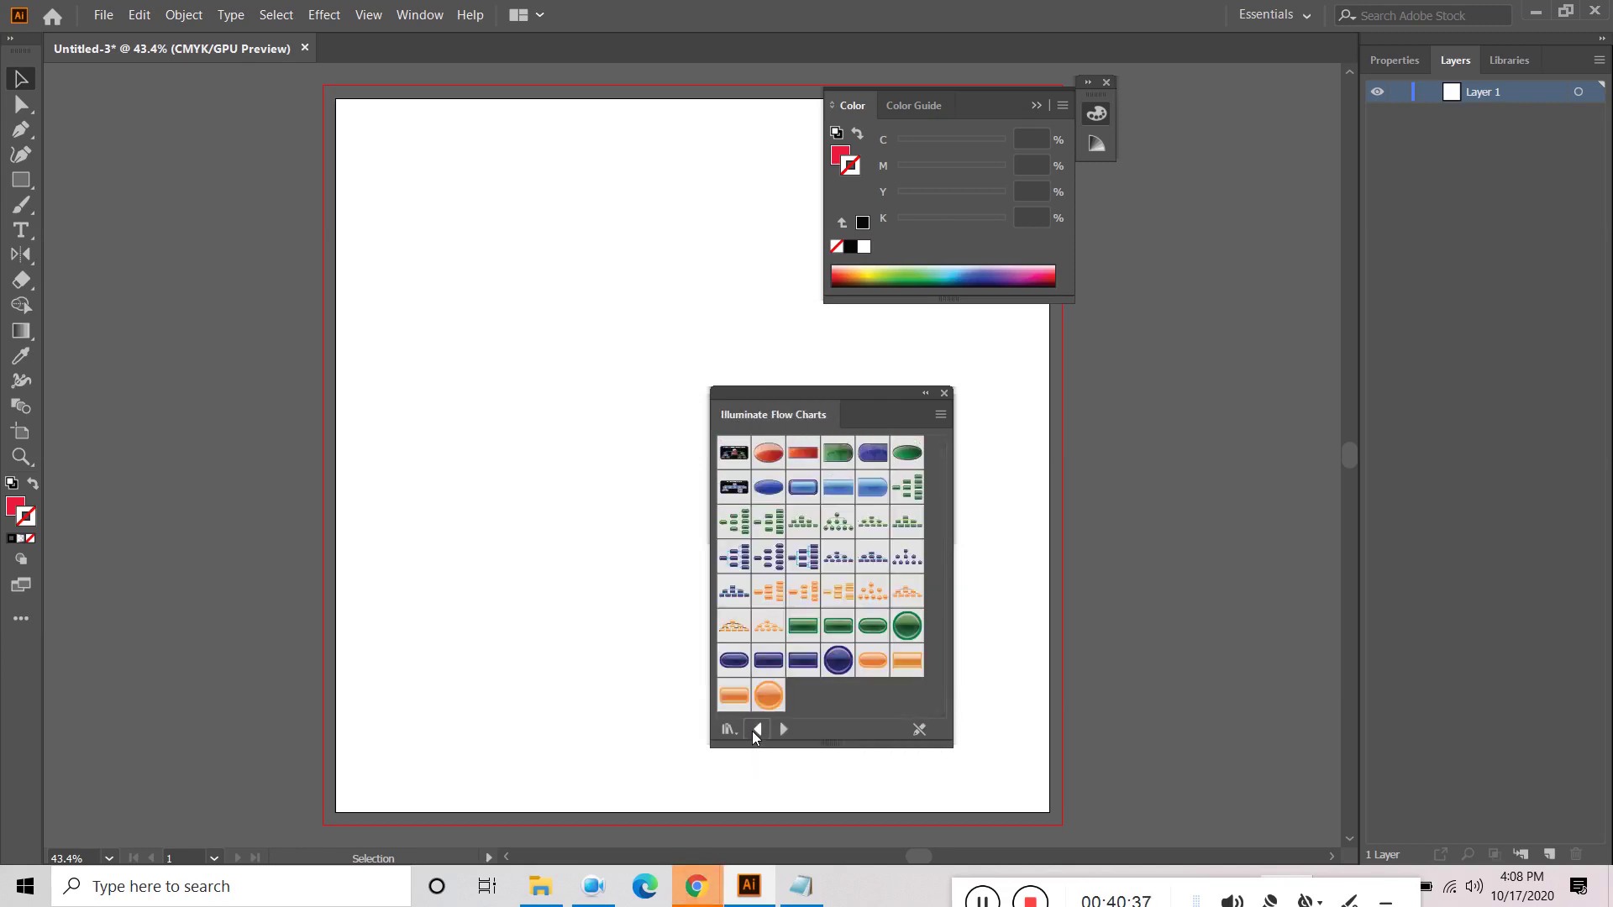
click(755, 730)
click(755, 730)
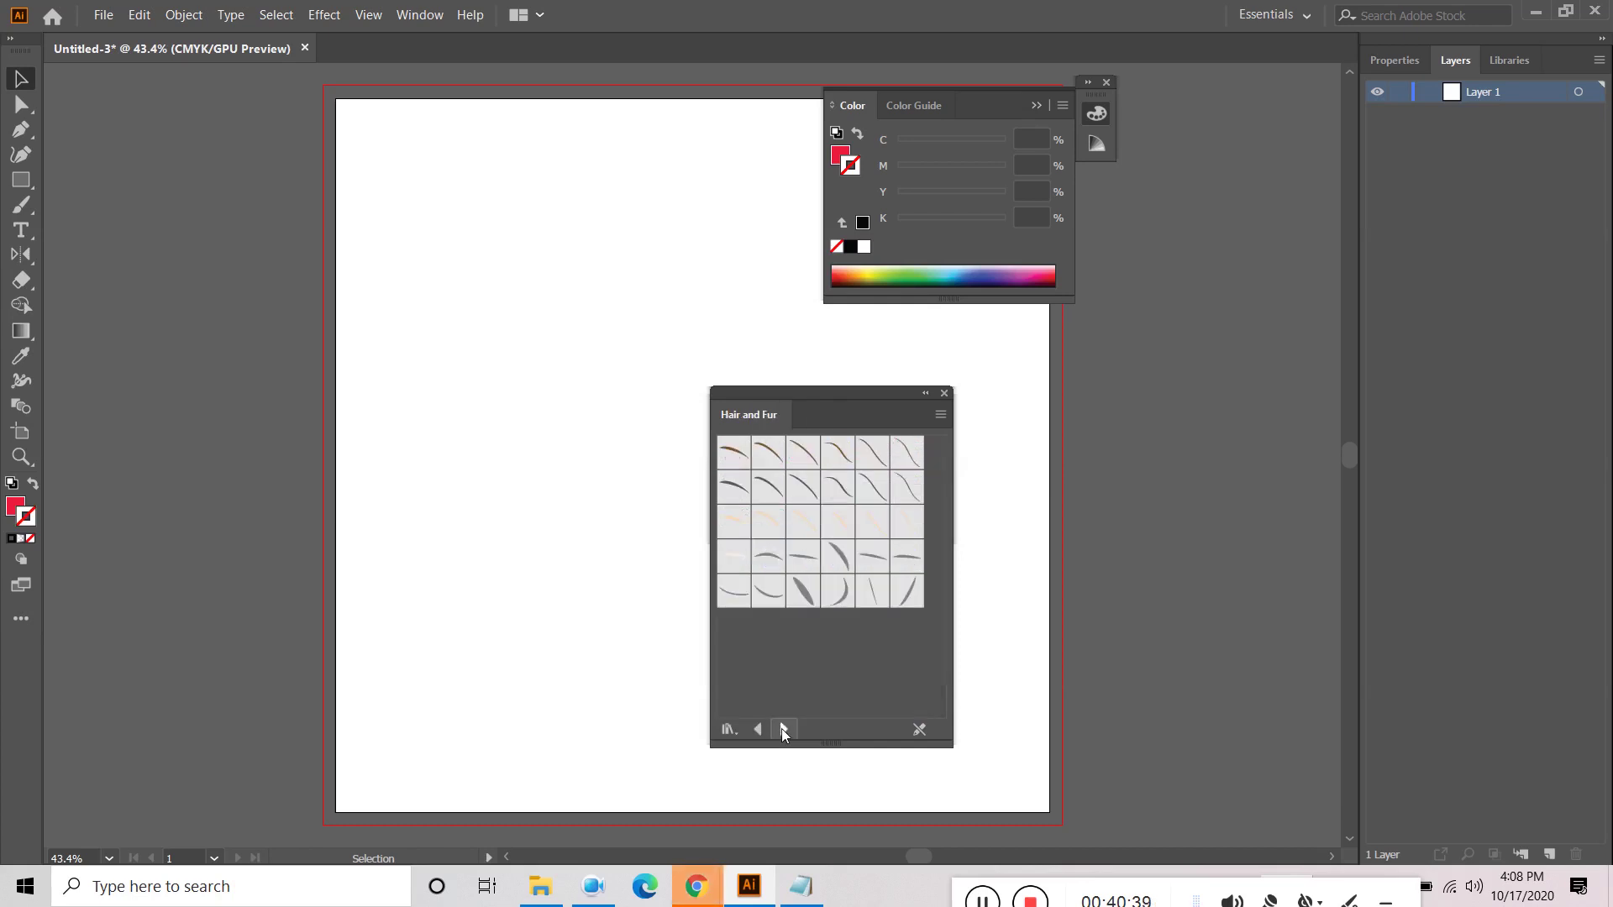
click(755, 730)
click(757, 730)
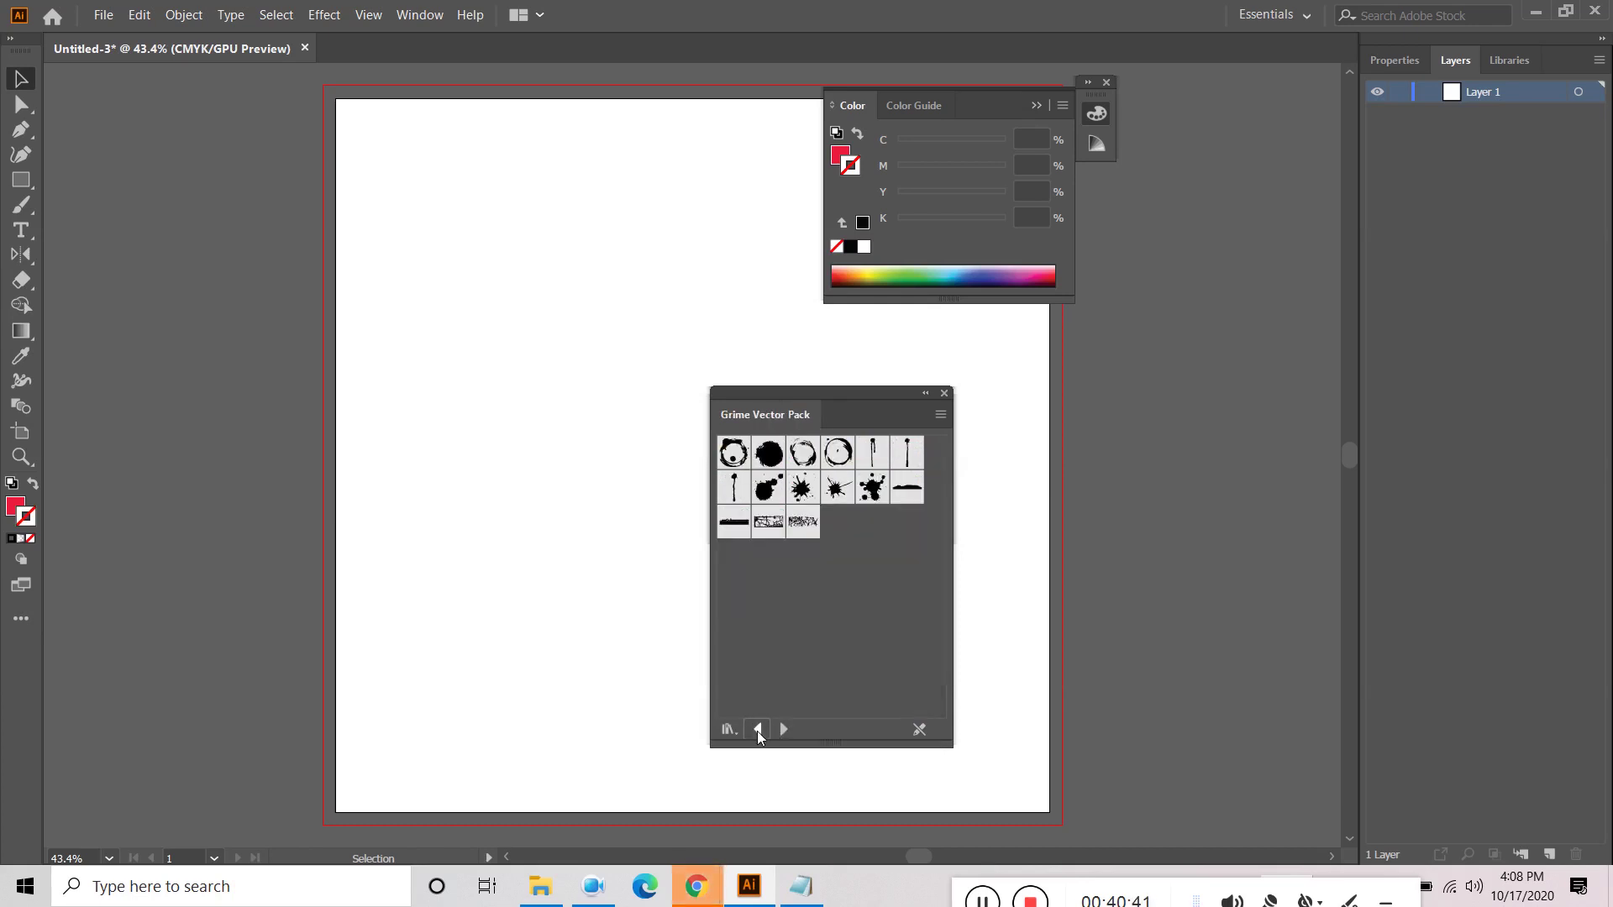
click(757, 730)
click(757, 730)
click(758, 731)
click(757, 730)
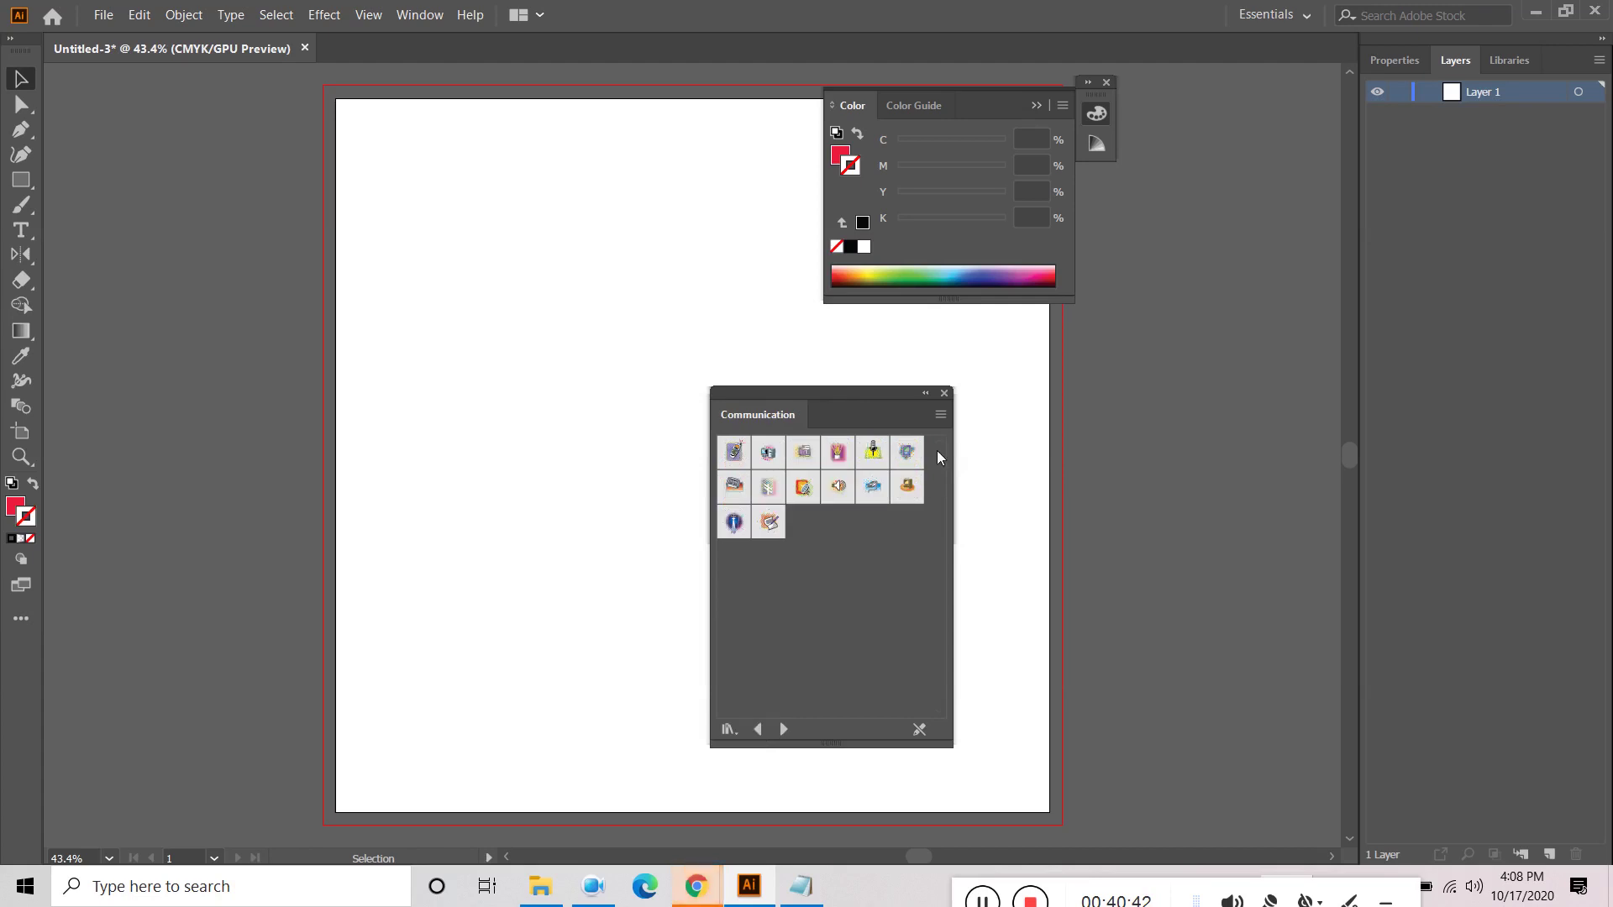
Step: Close the Communication symbol library and the 3D Effects library, and show the document's own symbols
click(758, 730)
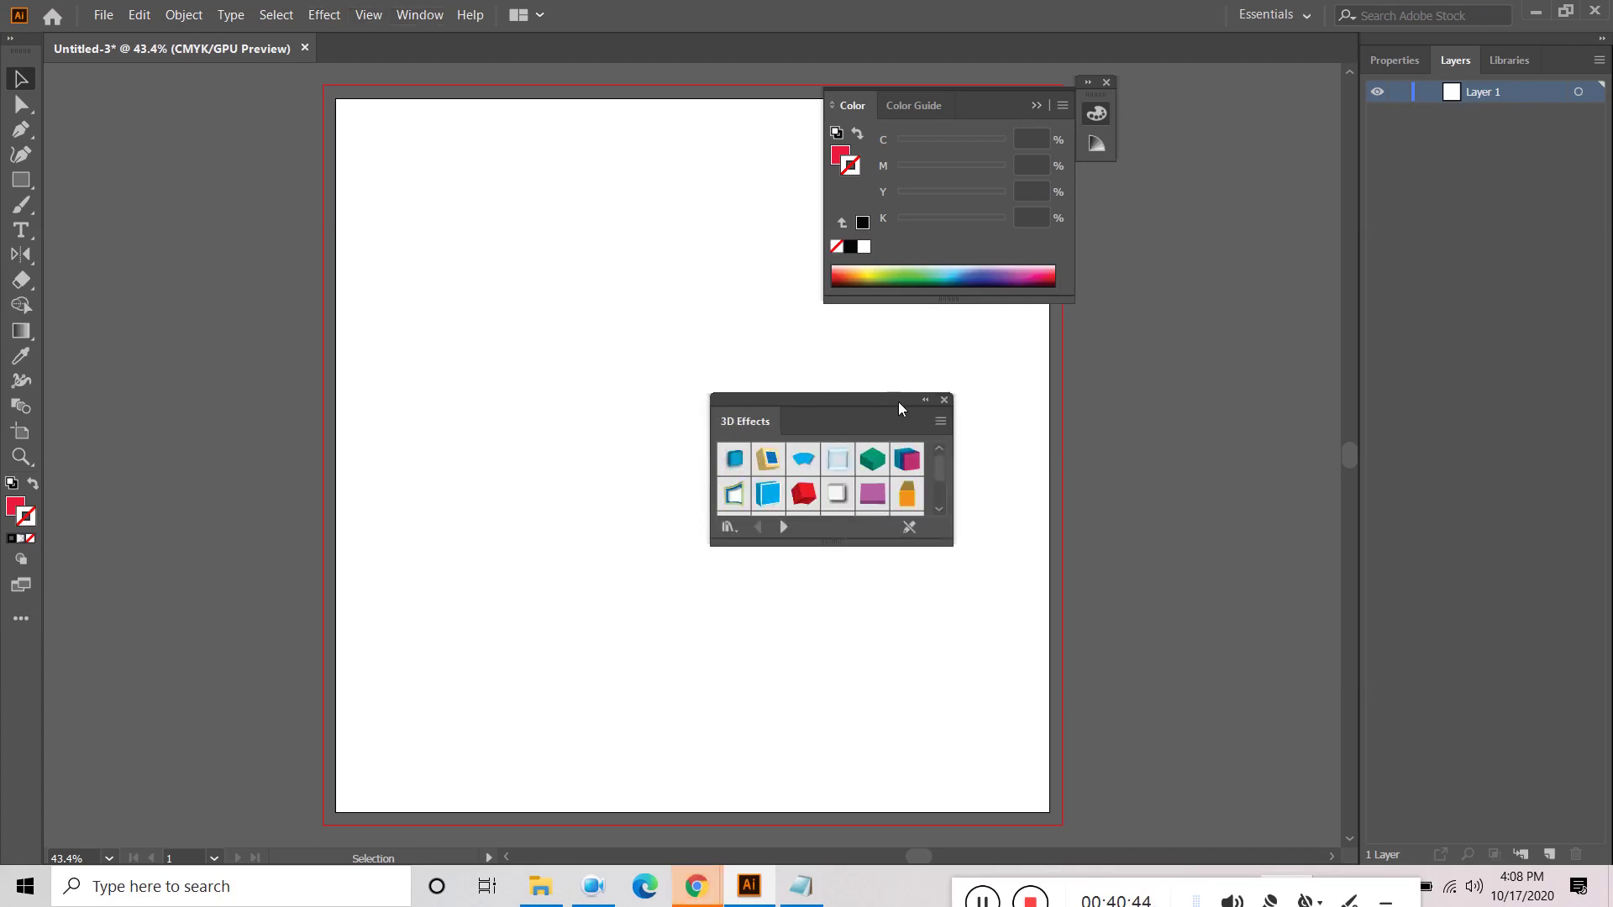
click(945, 400)
click(420, 14)
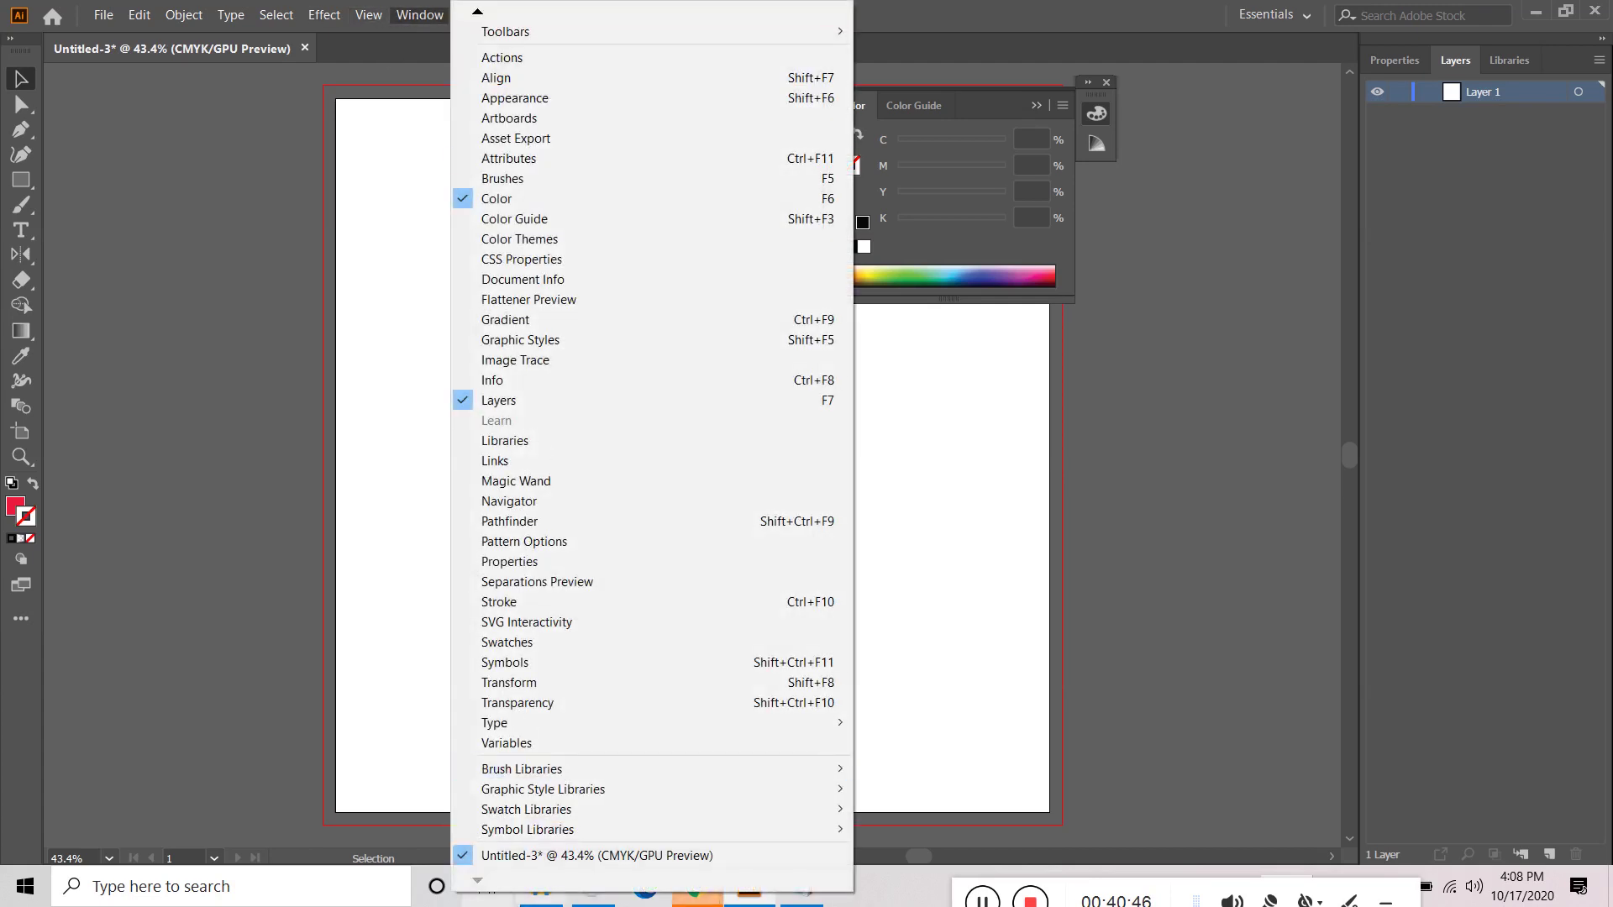
click(563, 668)
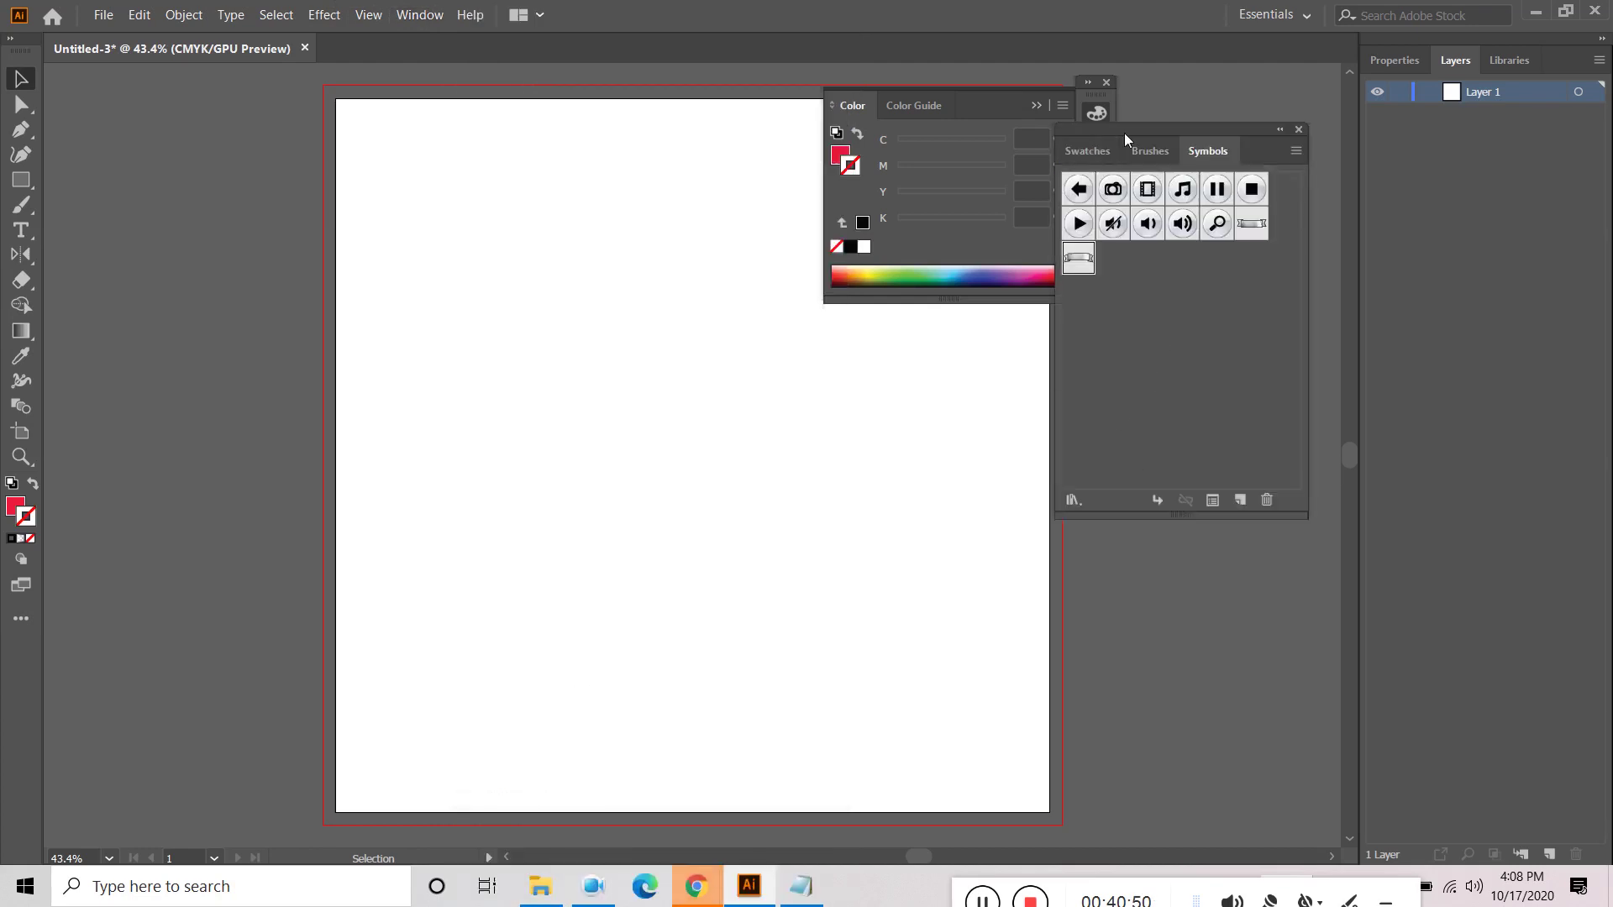
Step: Open the Arrows_Special brush library and enlarge it to show more brushes
click(1151, 152)
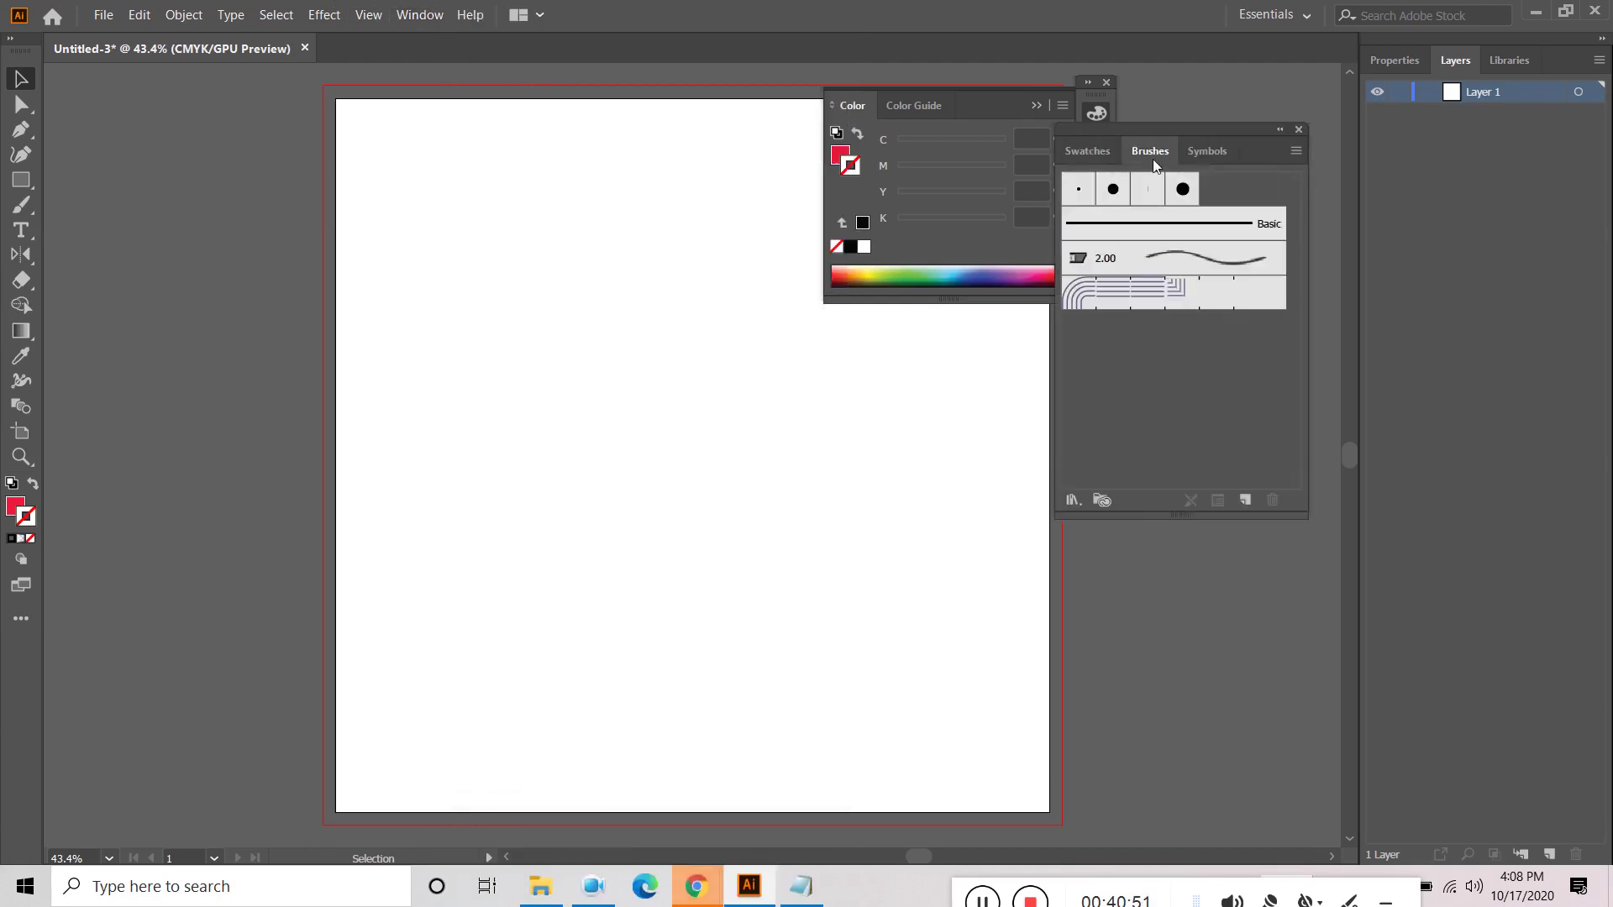
click(1073, 503)
mouse_move(1117, 550)
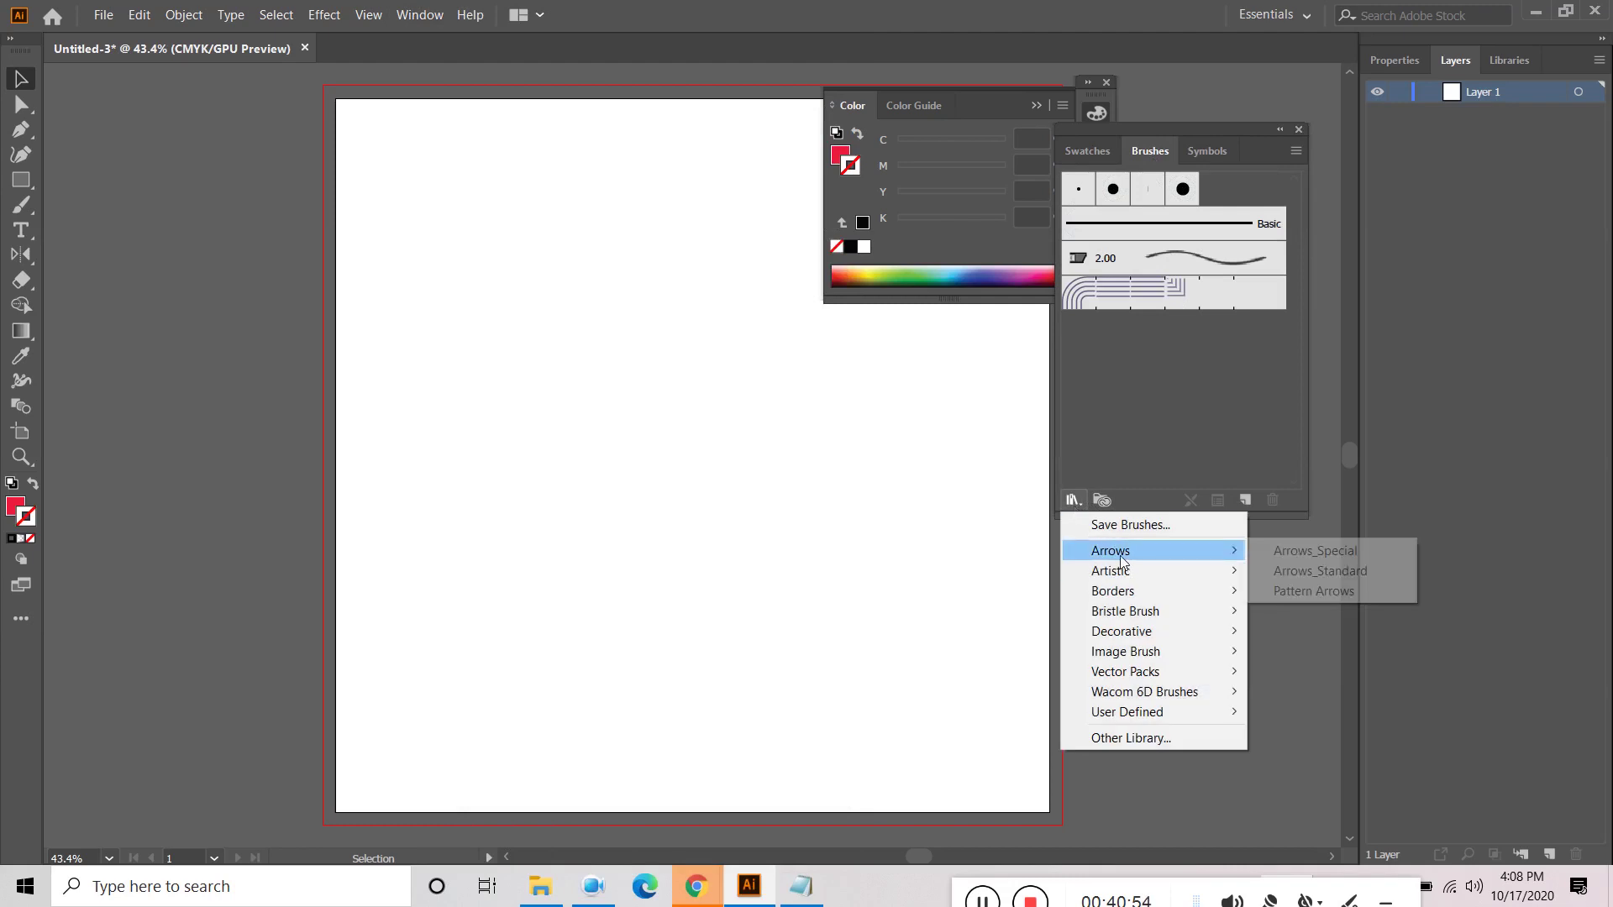
click(1299, 550)
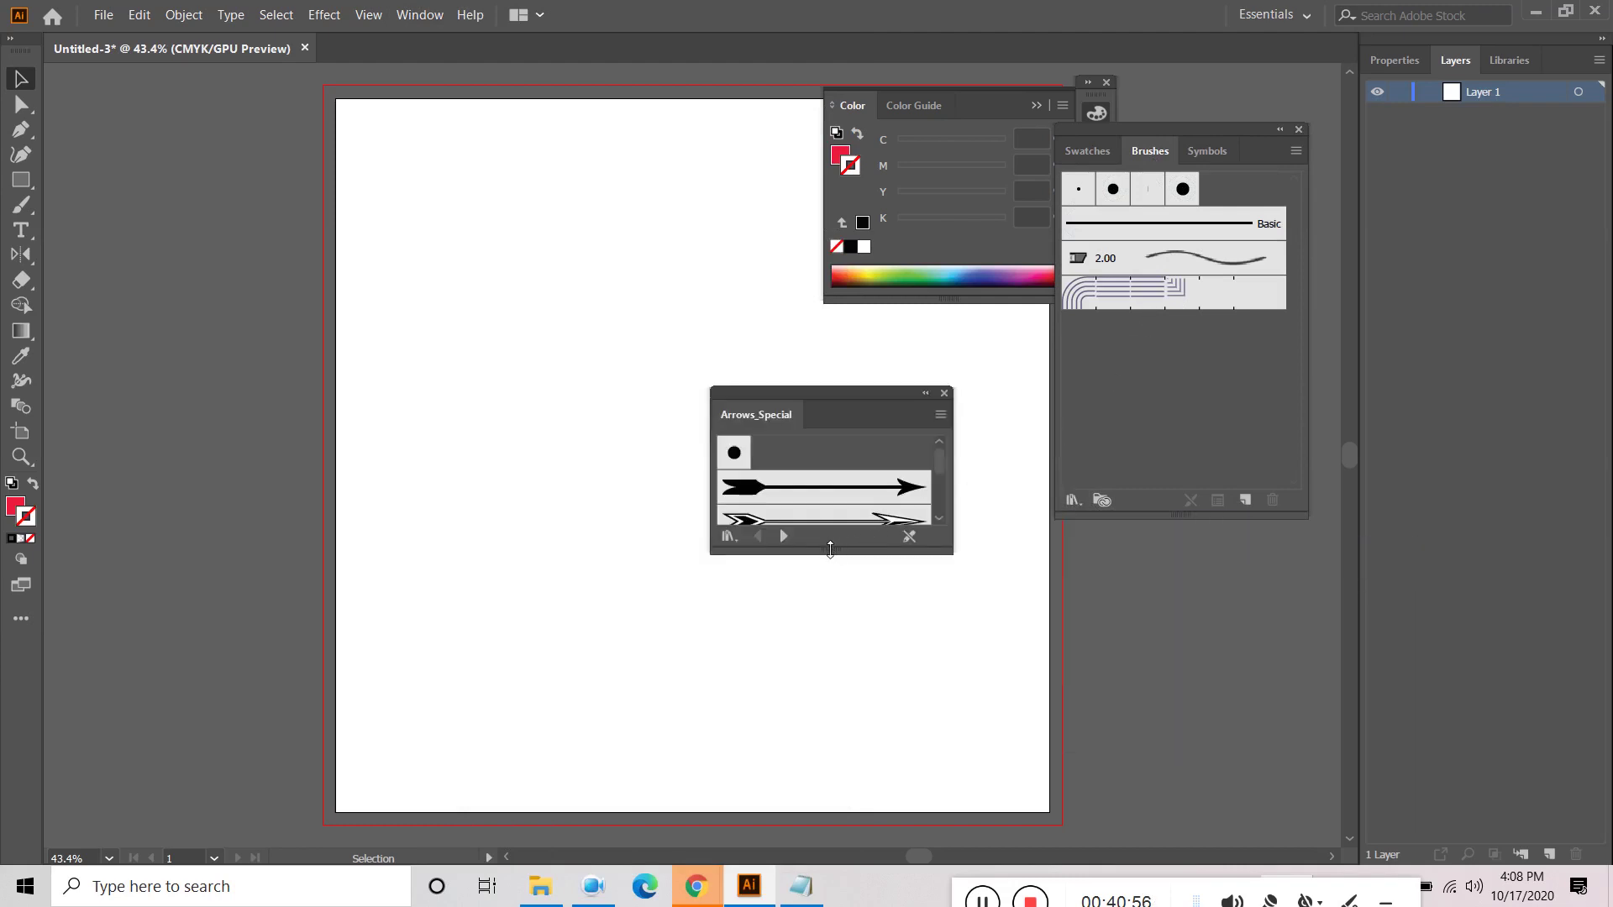
drag(830, 550, 830, 751)
Step: Examine the Arrows_Special and Arrows_Standard brushes and move on to the Pattern Arrows library
scroll(805, 620, down, 3)
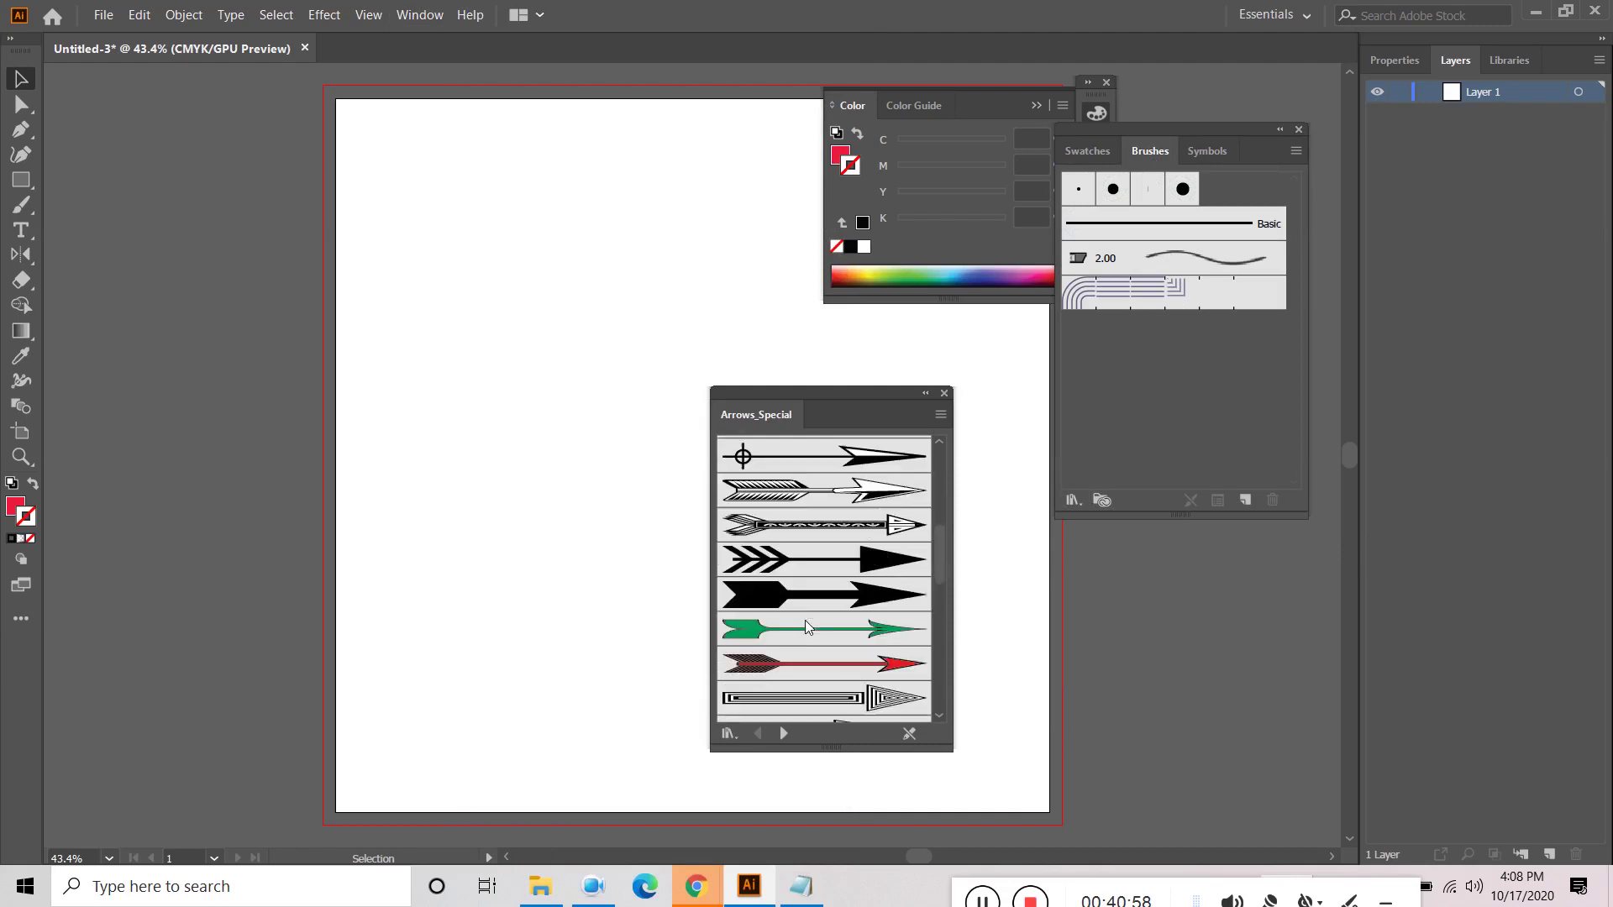
scroll(805, 621, down, 5)
scroll(803, 631, up, 10)
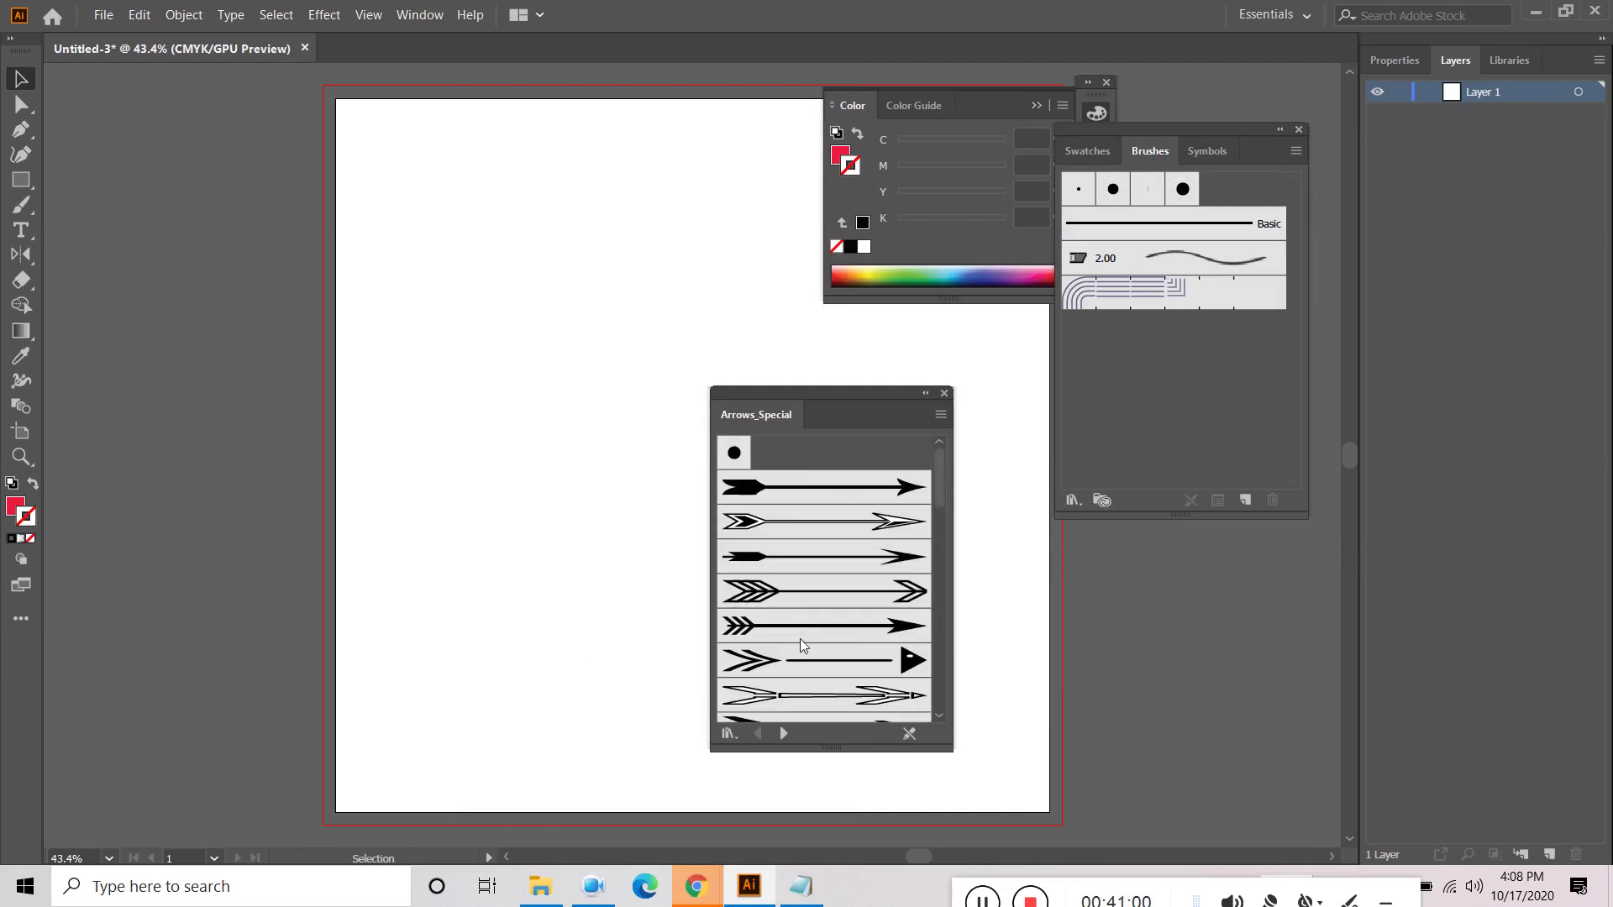
click(785, 734)
scroll(790, 590, down, 3)
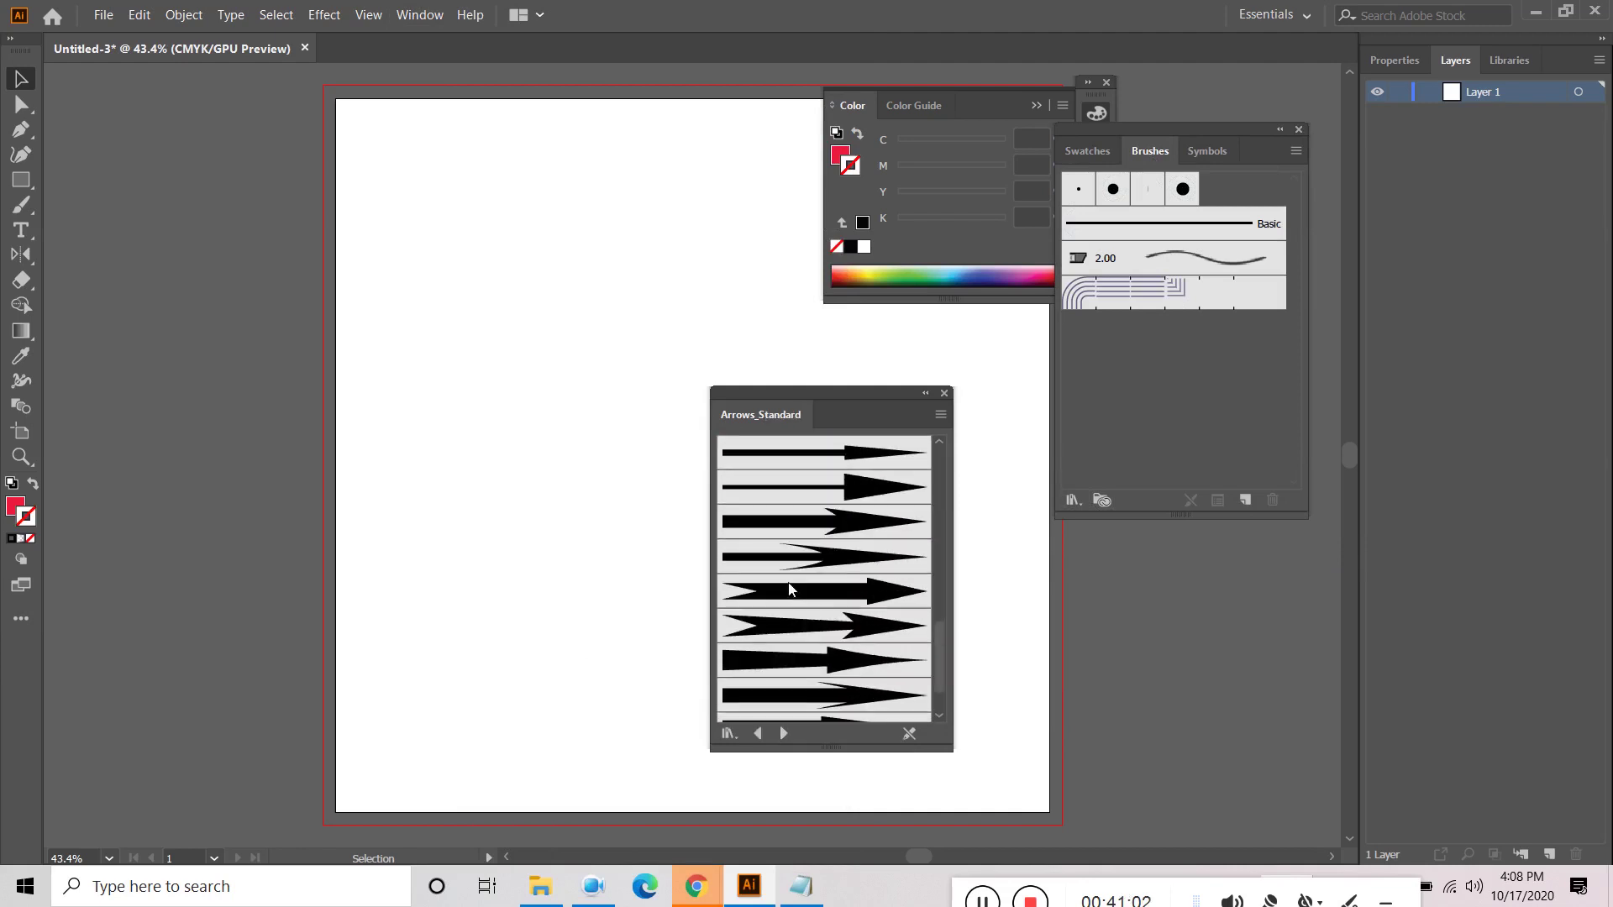
scroll(790, 590, down, 2)
click(783, 733)
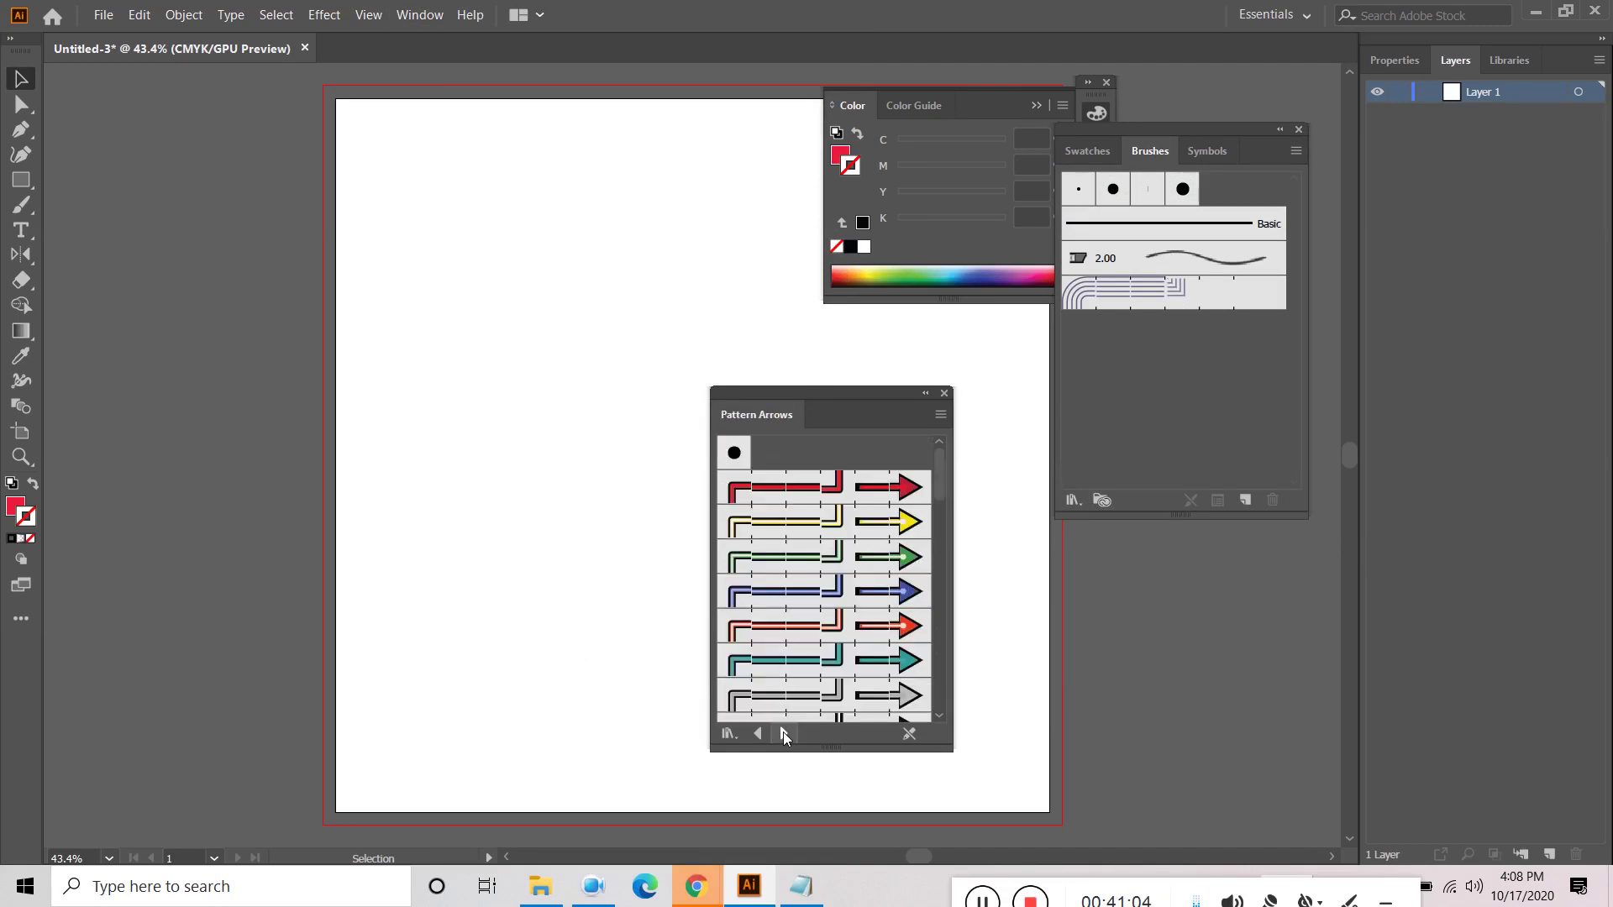
Step: Browse forward from the Pattern Arrows brushes through the artistic brush libraries to Borders_Decorative, looking for a ribbon banner
click(784, 734)
click(783, 734)
click(783, 734)
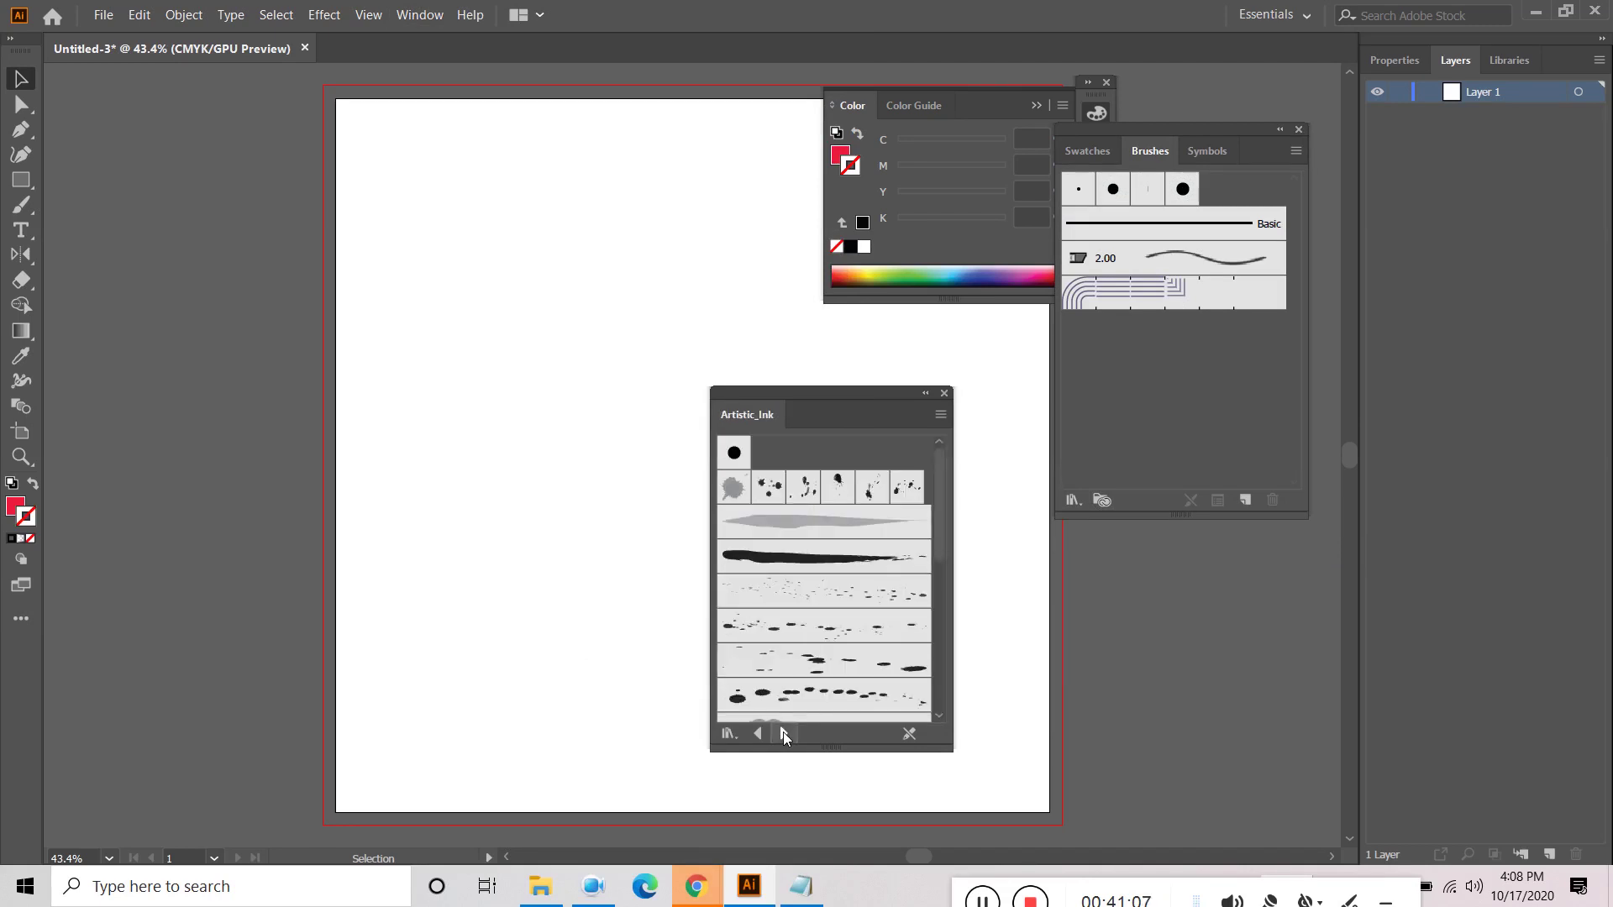
click(783, 733)
click(783, 733)
click(783, 734)
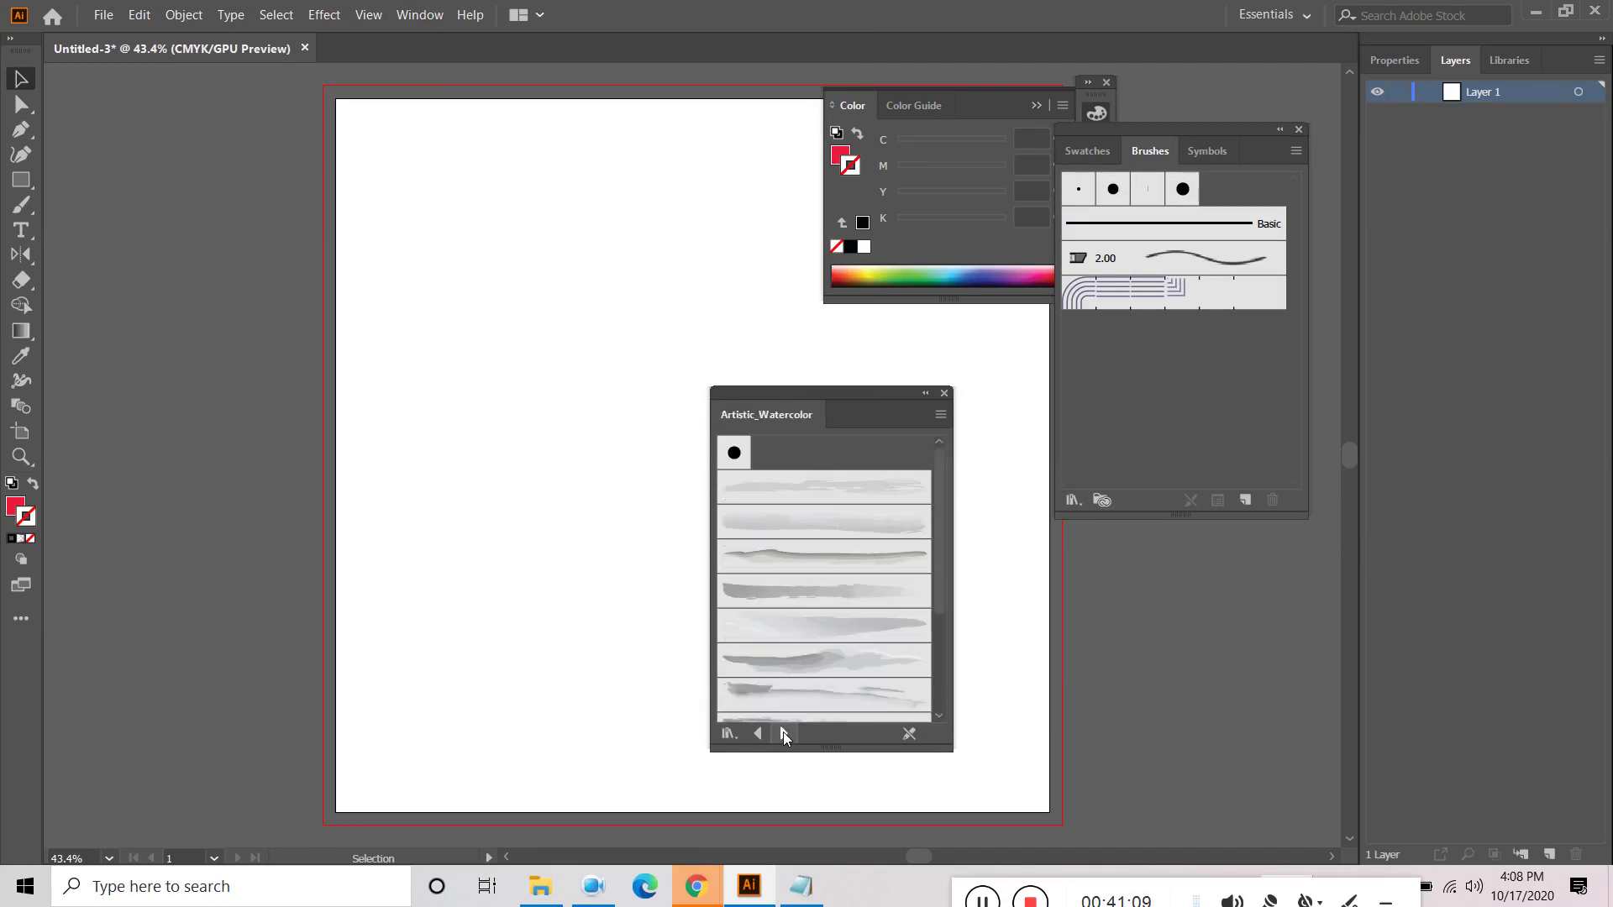
click(783, 734)
click(783, 733)
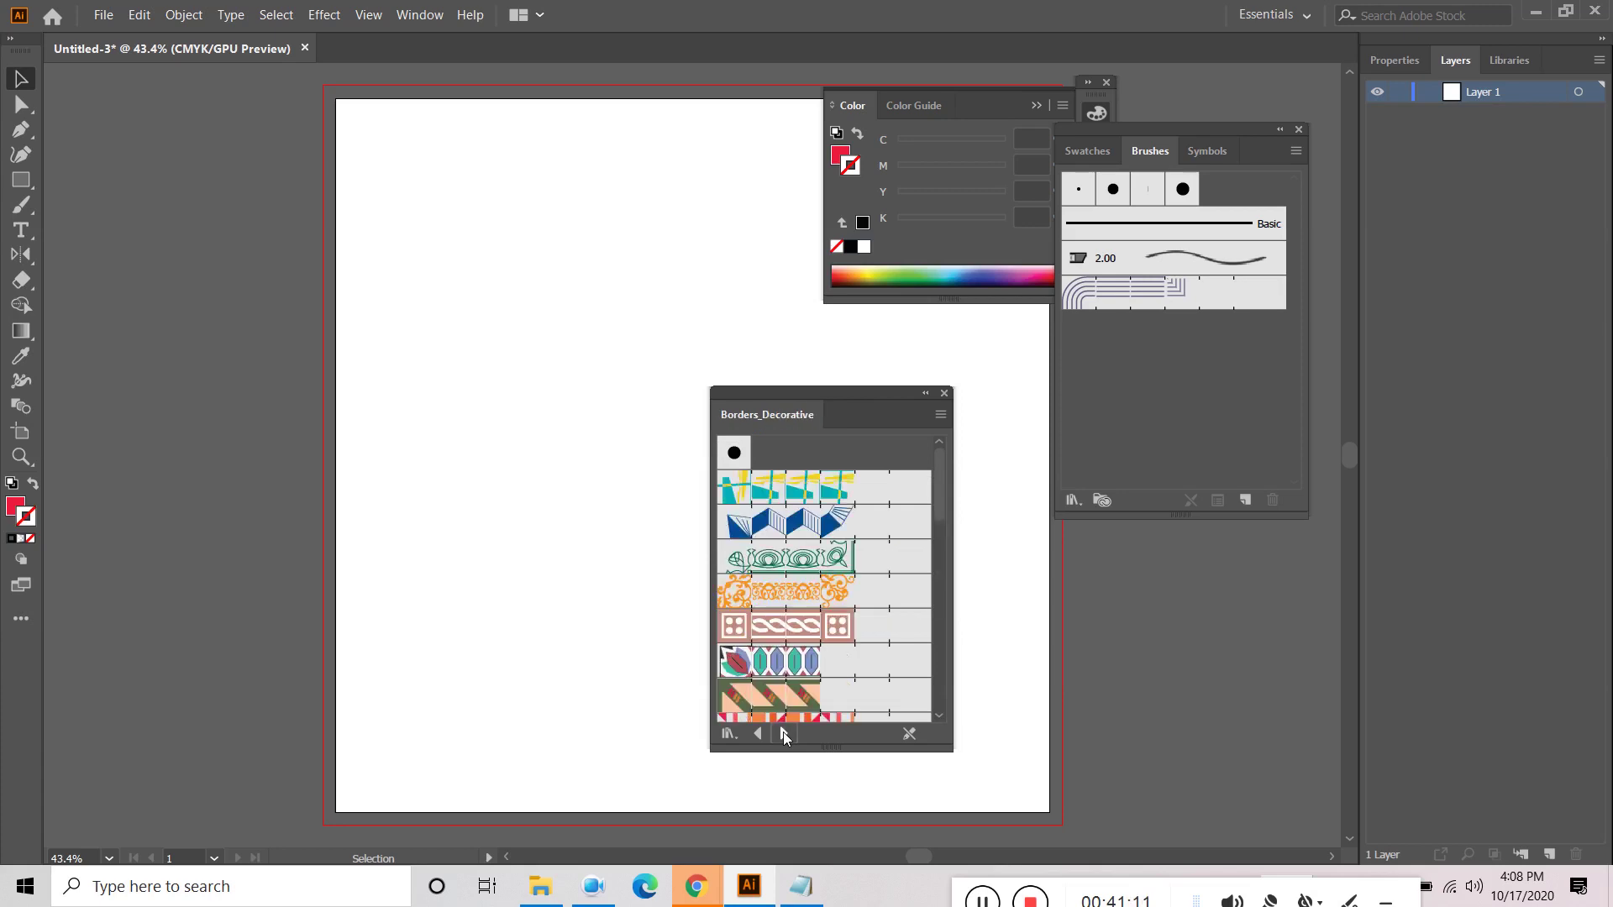
Step: Browse onward through the border brush libraries, examining Borders_Indigenous and Borders_Lines, up to Decorative_Banners and Seals
click(783, 734)
click(783, 734)
click(784, 734)
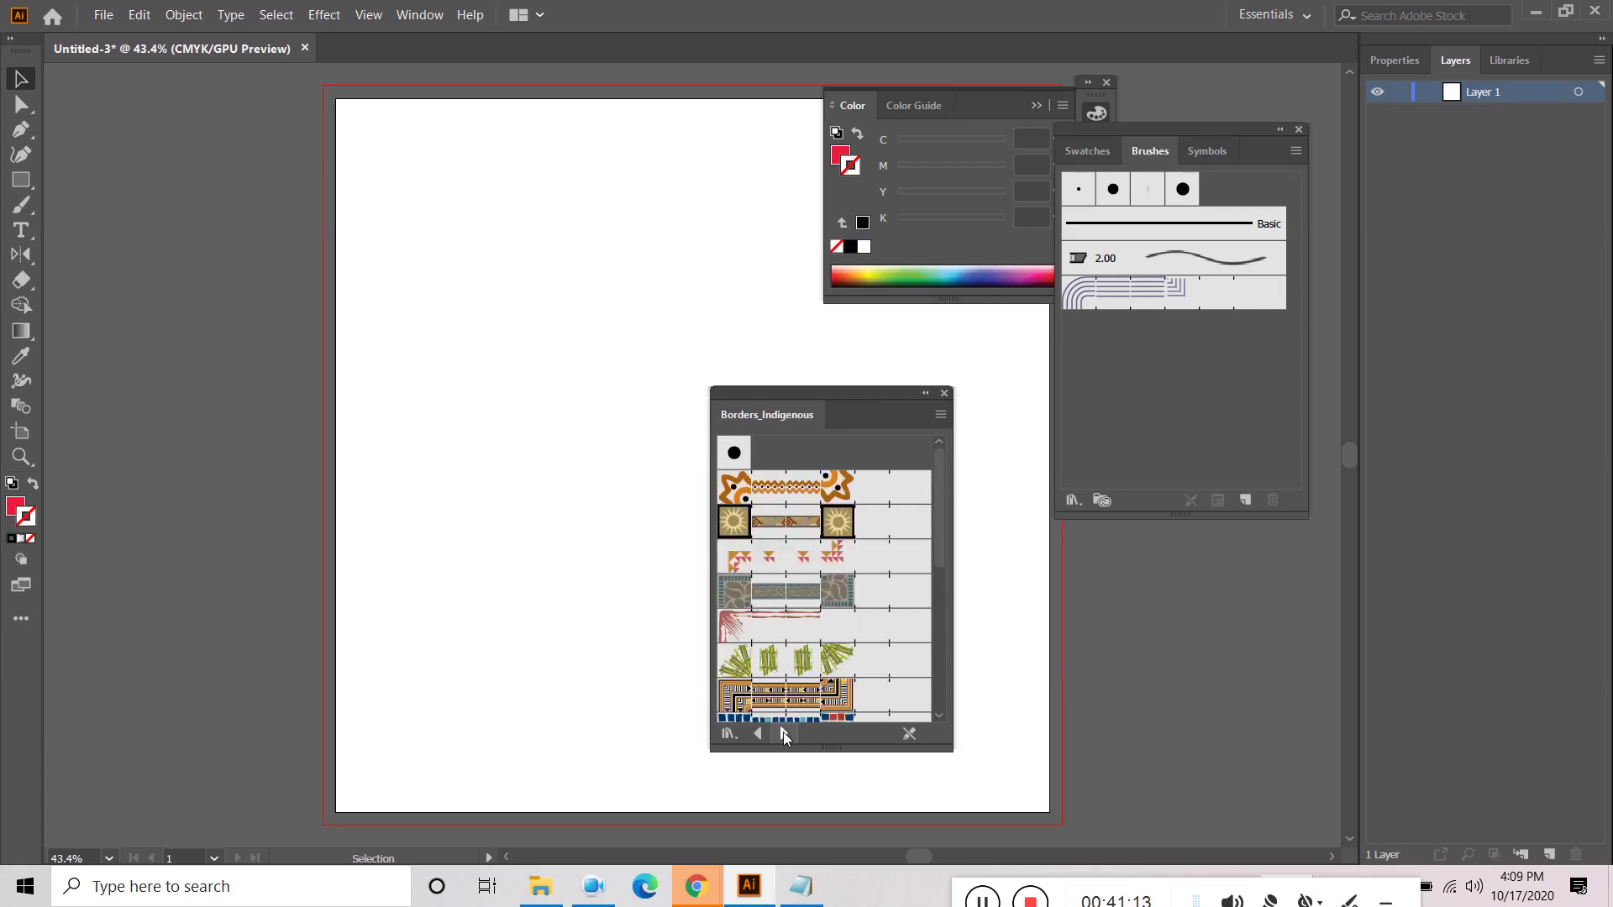
scroll(815, 639, down, 5)
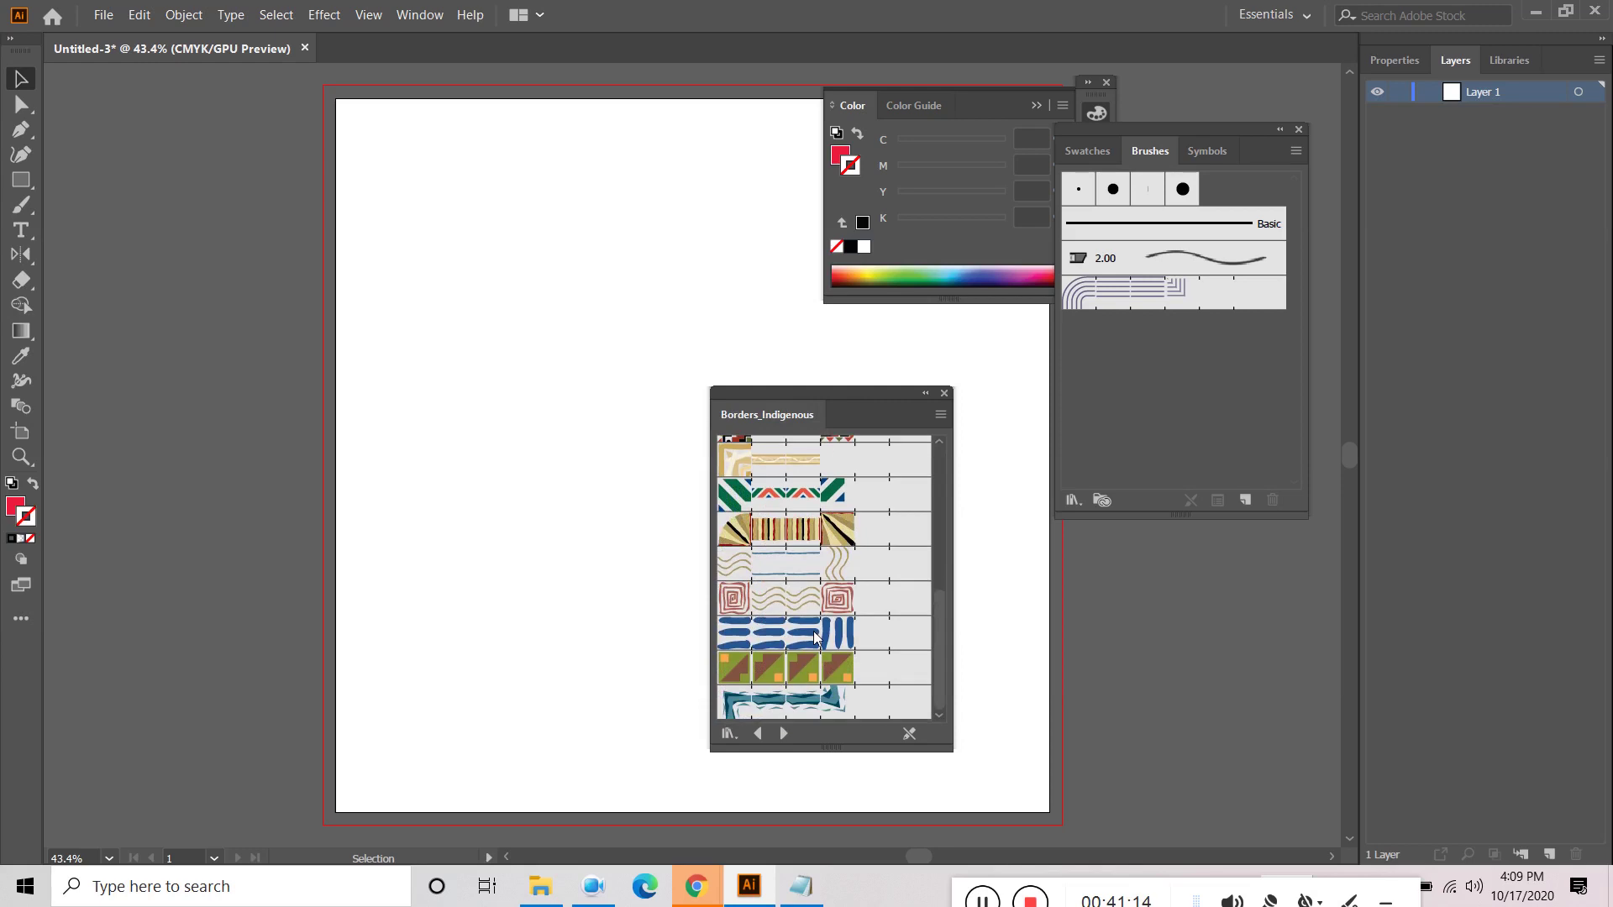
click(785, 733)
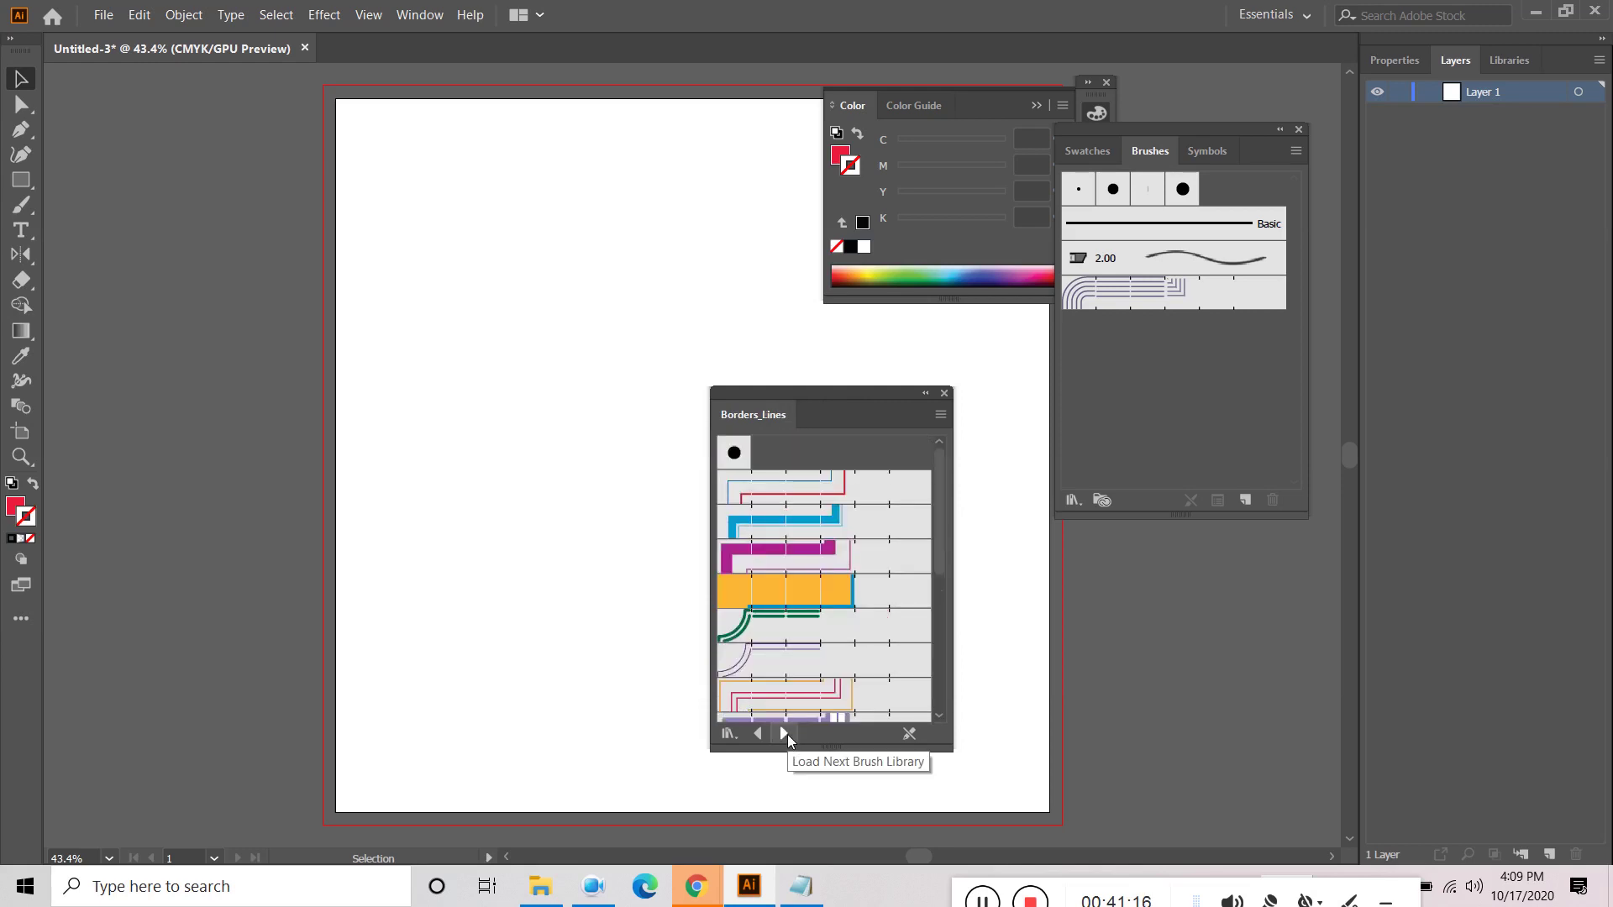
scroll(827, 622, down, 3)
click(777, 735)
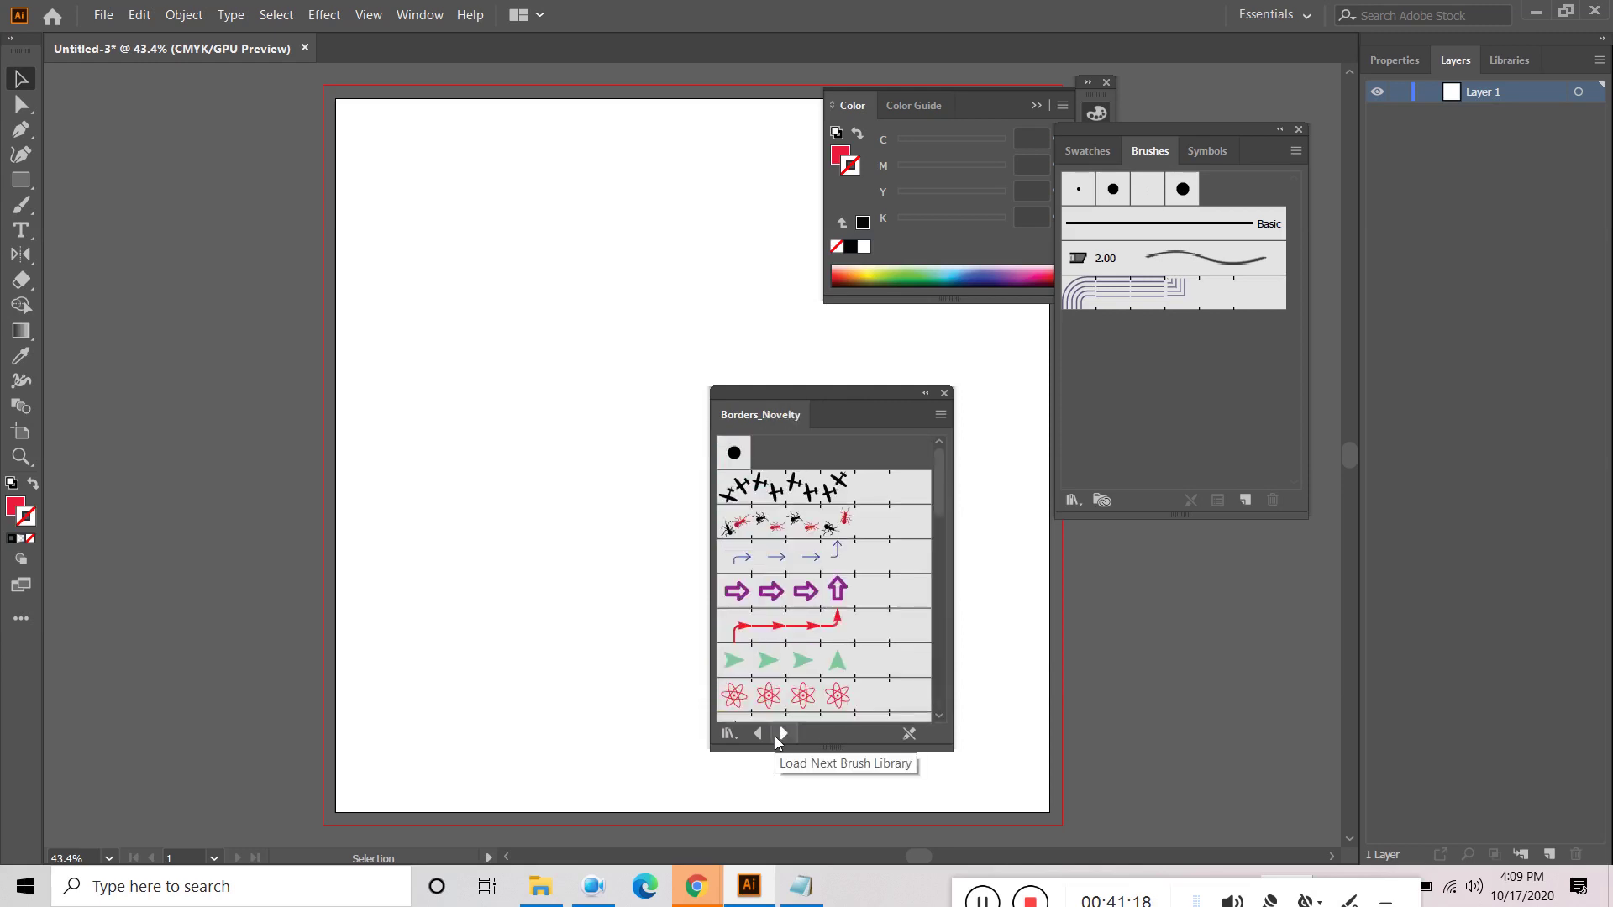
click(777, 735)
click(776, 735)
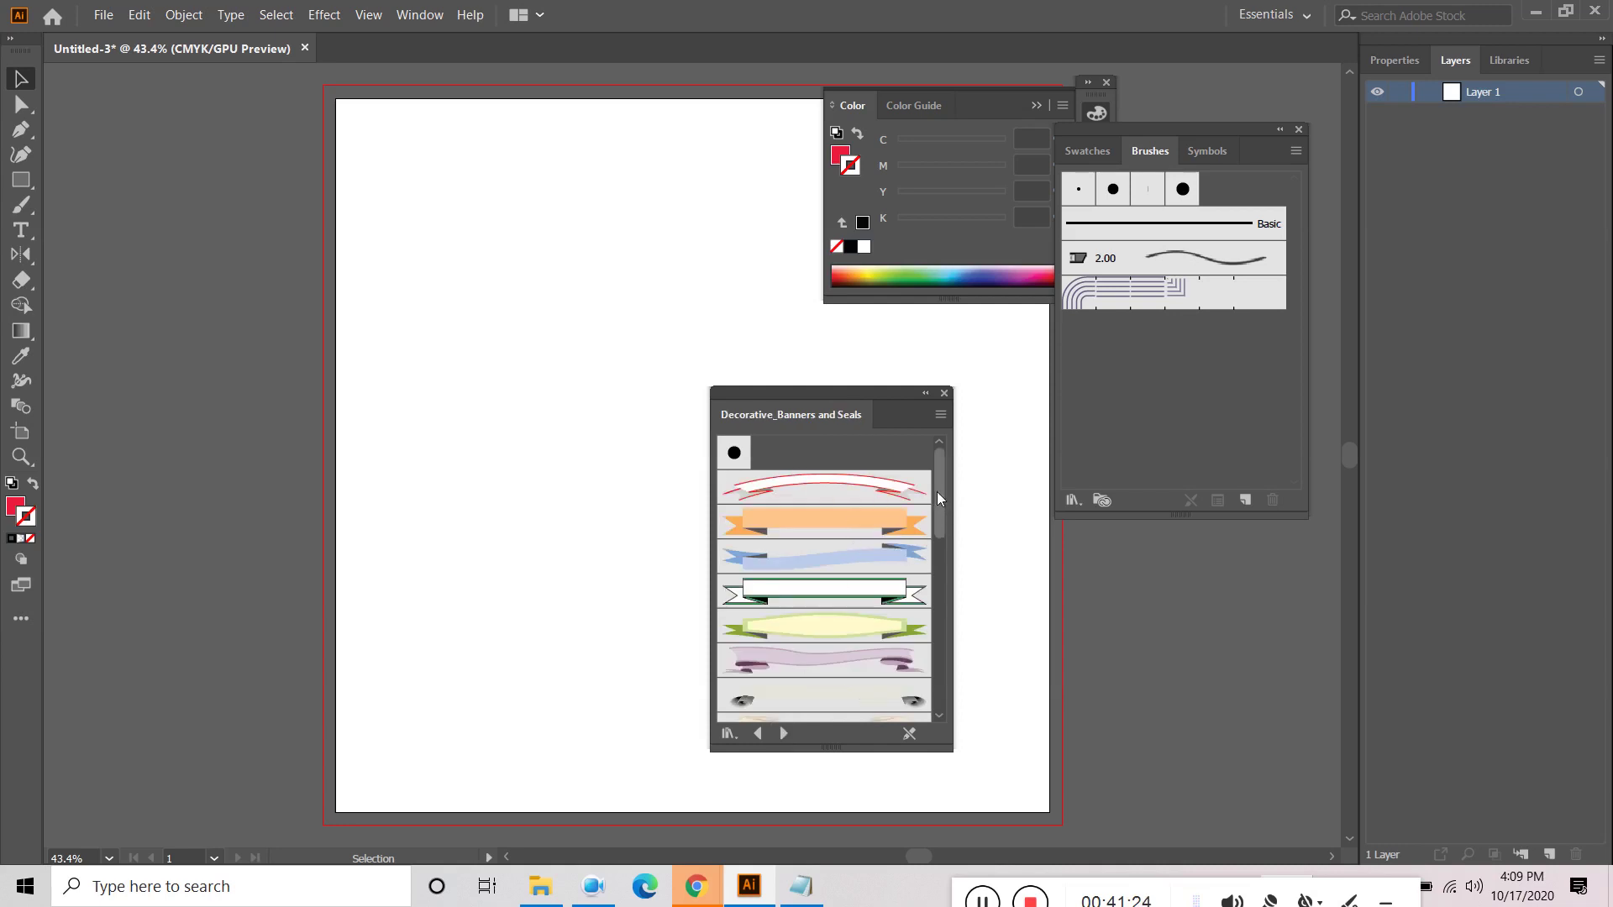
Step: Close the open brush library and the Brushes panel, and reopen the Decorative_Banners and Seals brush library
click(945, 394)
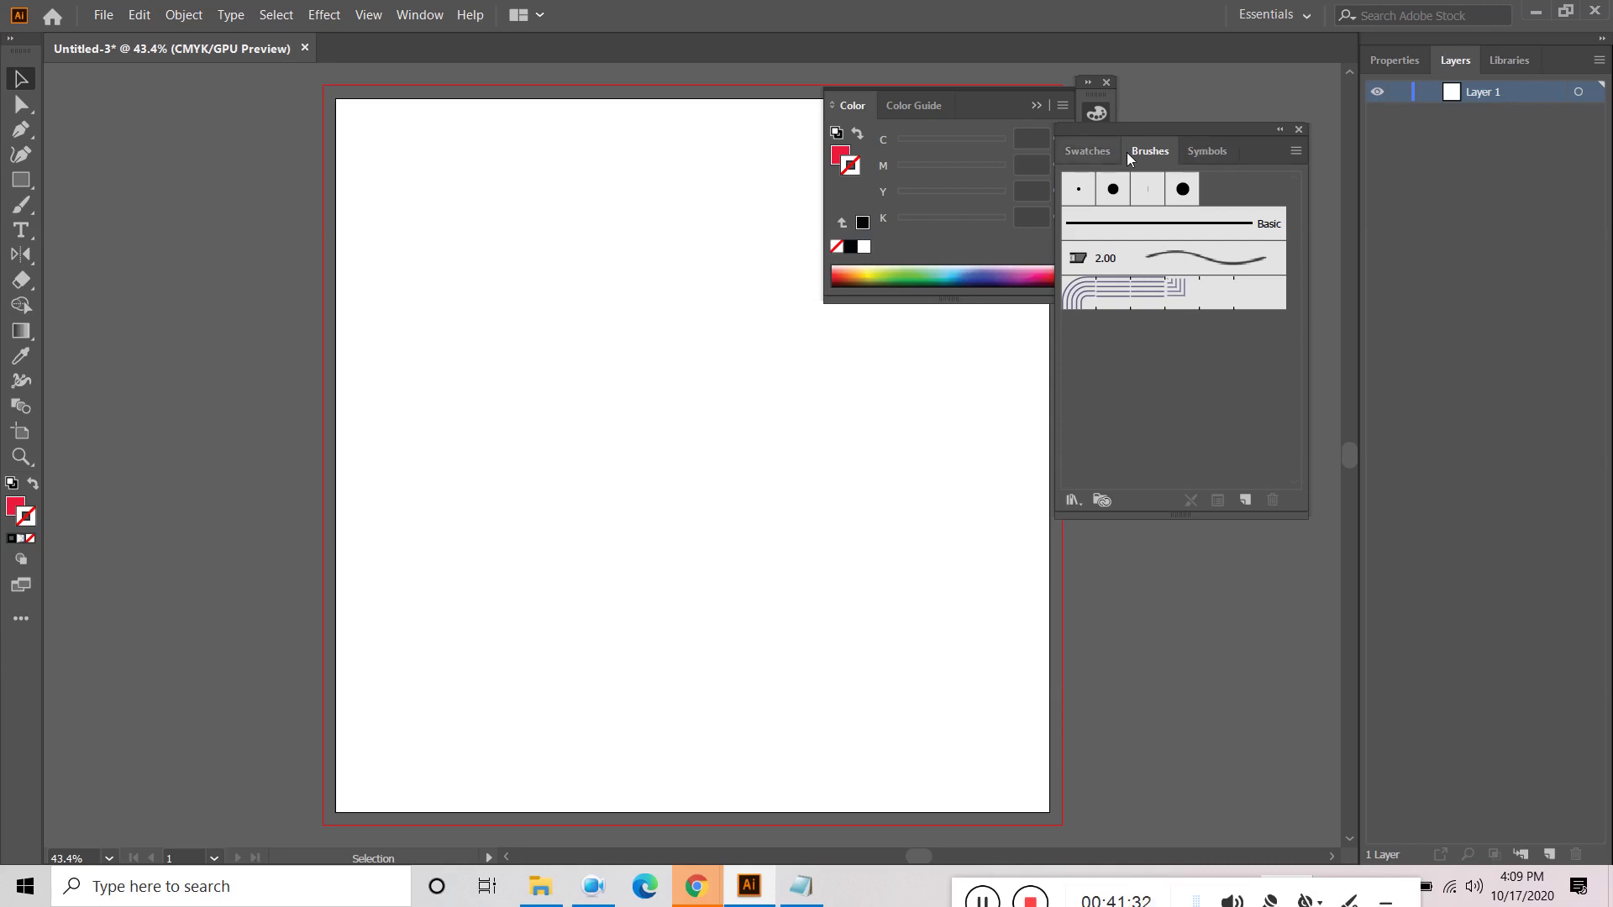
click(1299, 129)
click(419, 14)
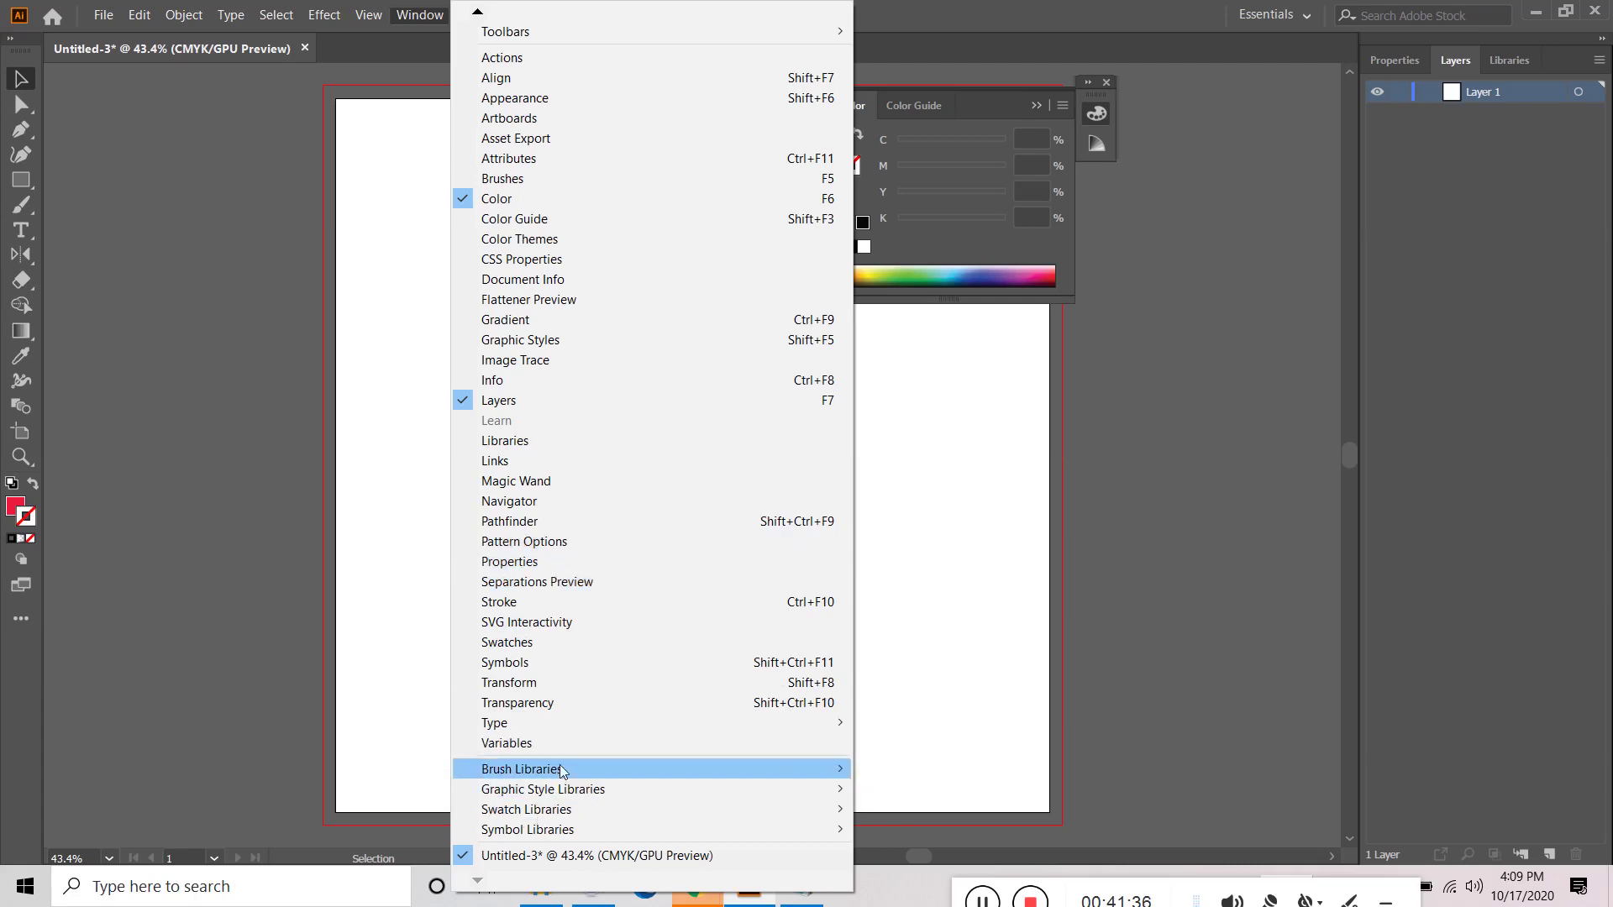
mouse_move(989, 672)
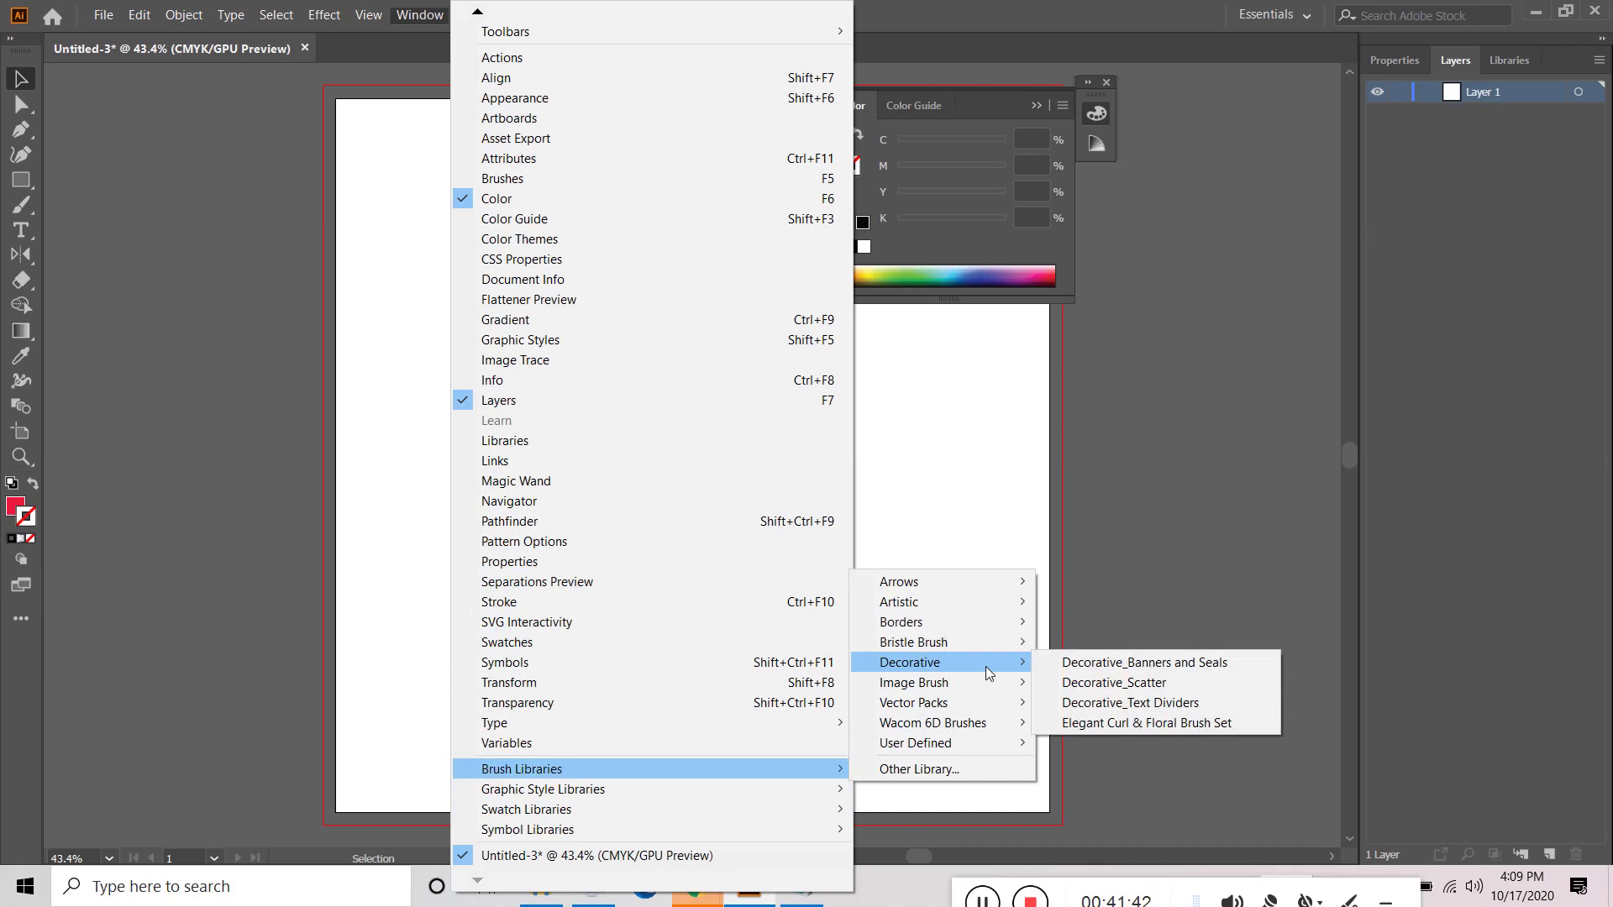
click(1116, 668)
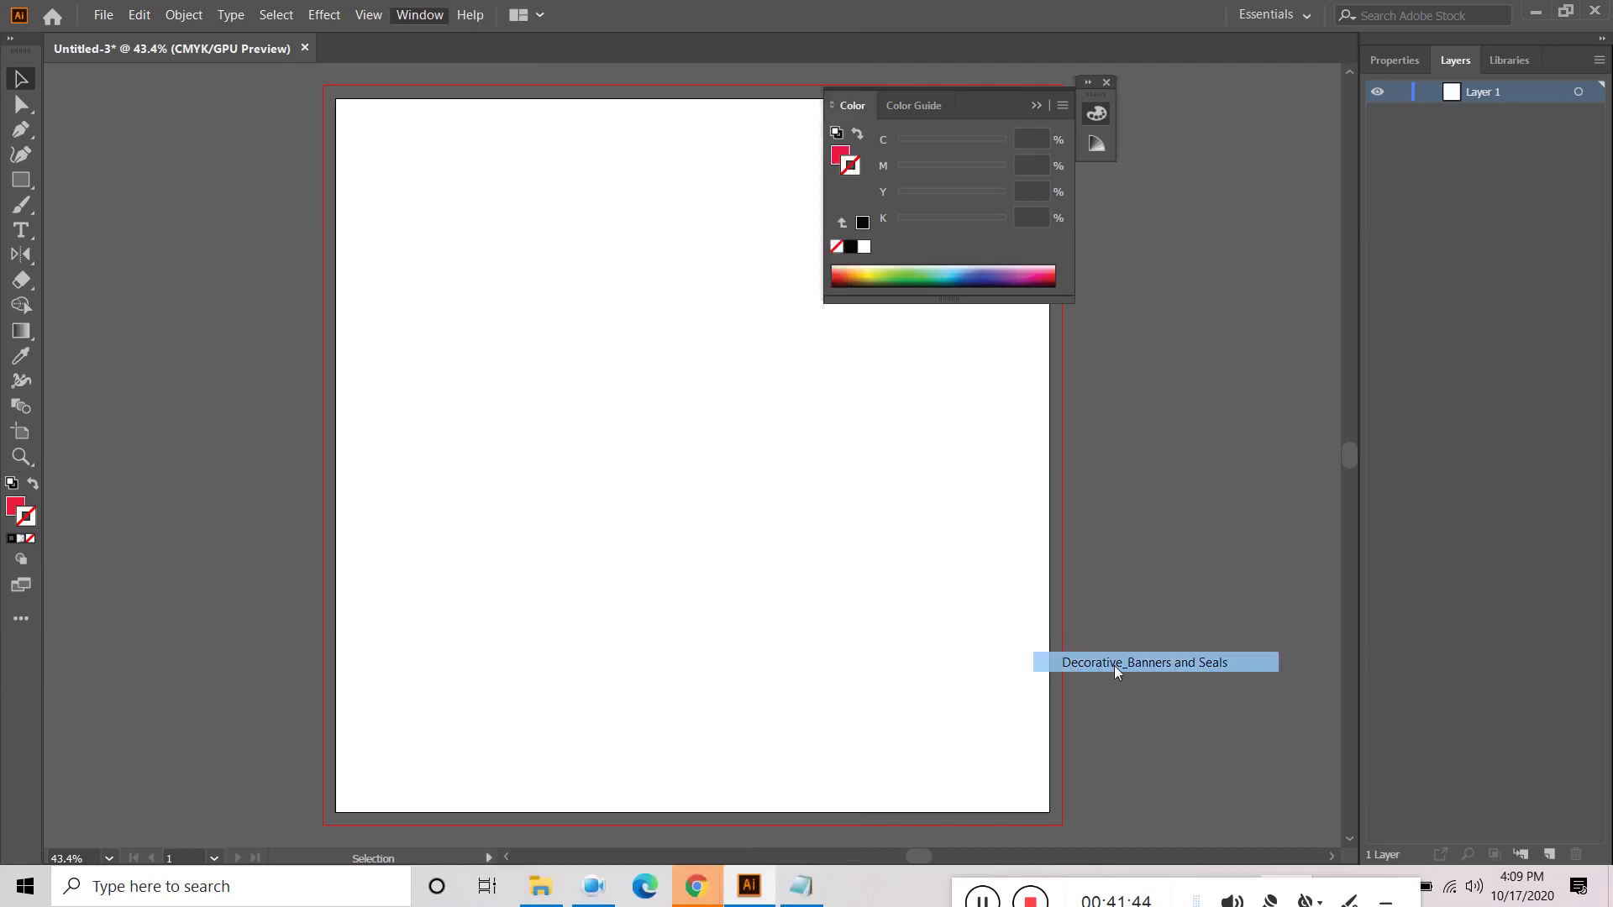
Step: Move the Decorative_Banners and Seals library beside the artboard, enlarge it, and look through its banner brushes
drag(825, 388, 1134, 339)
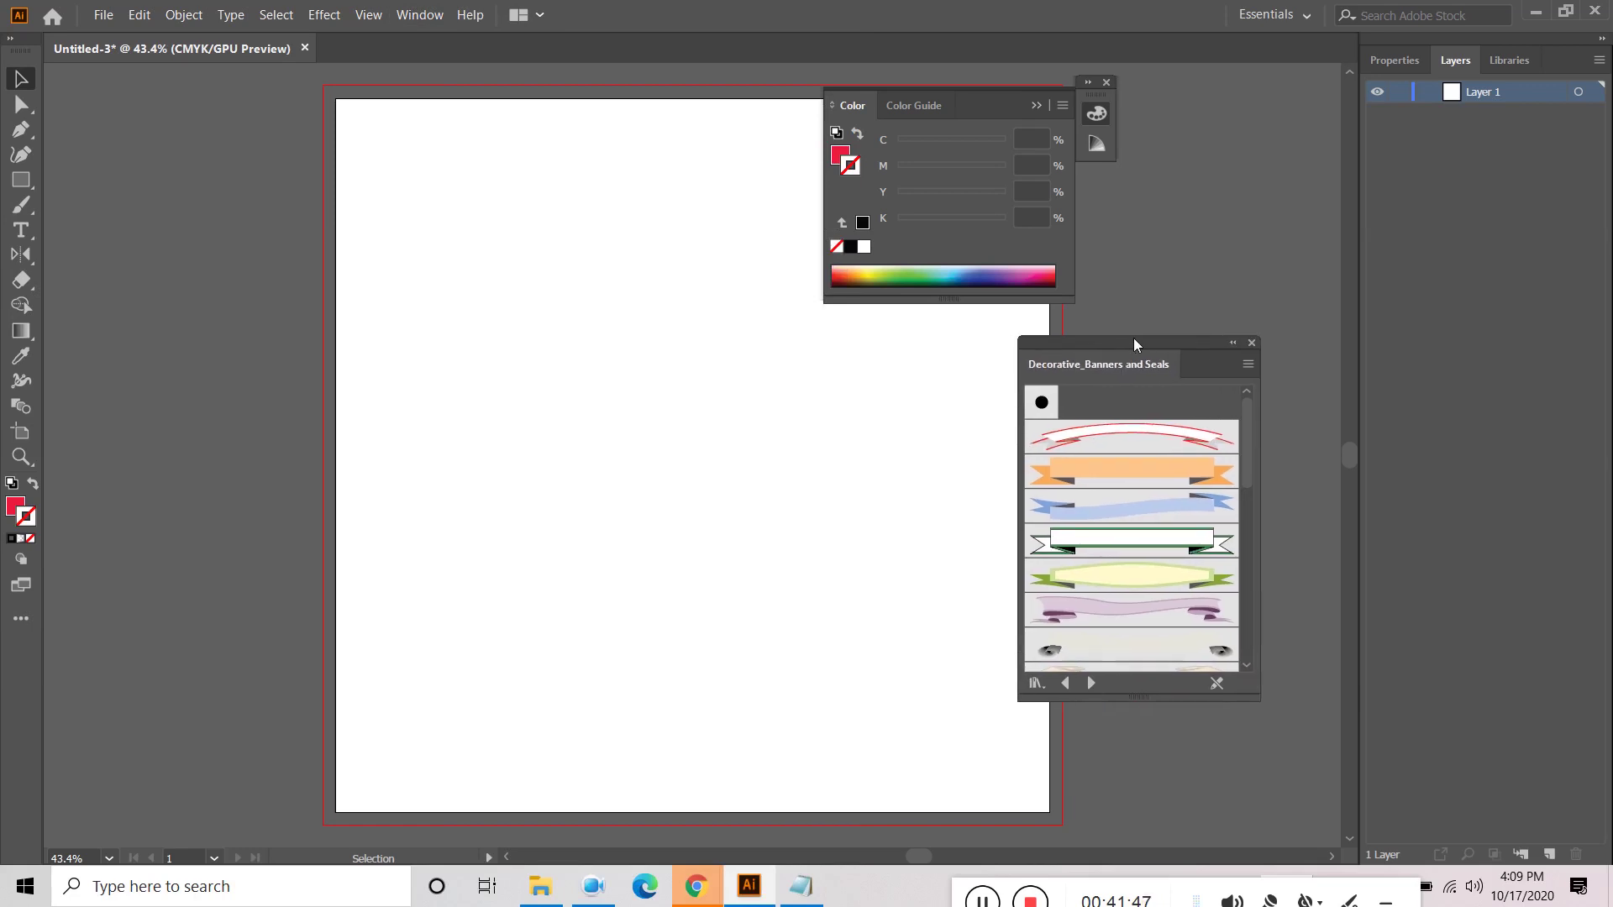
drag(1131, 694, 1132, 838)
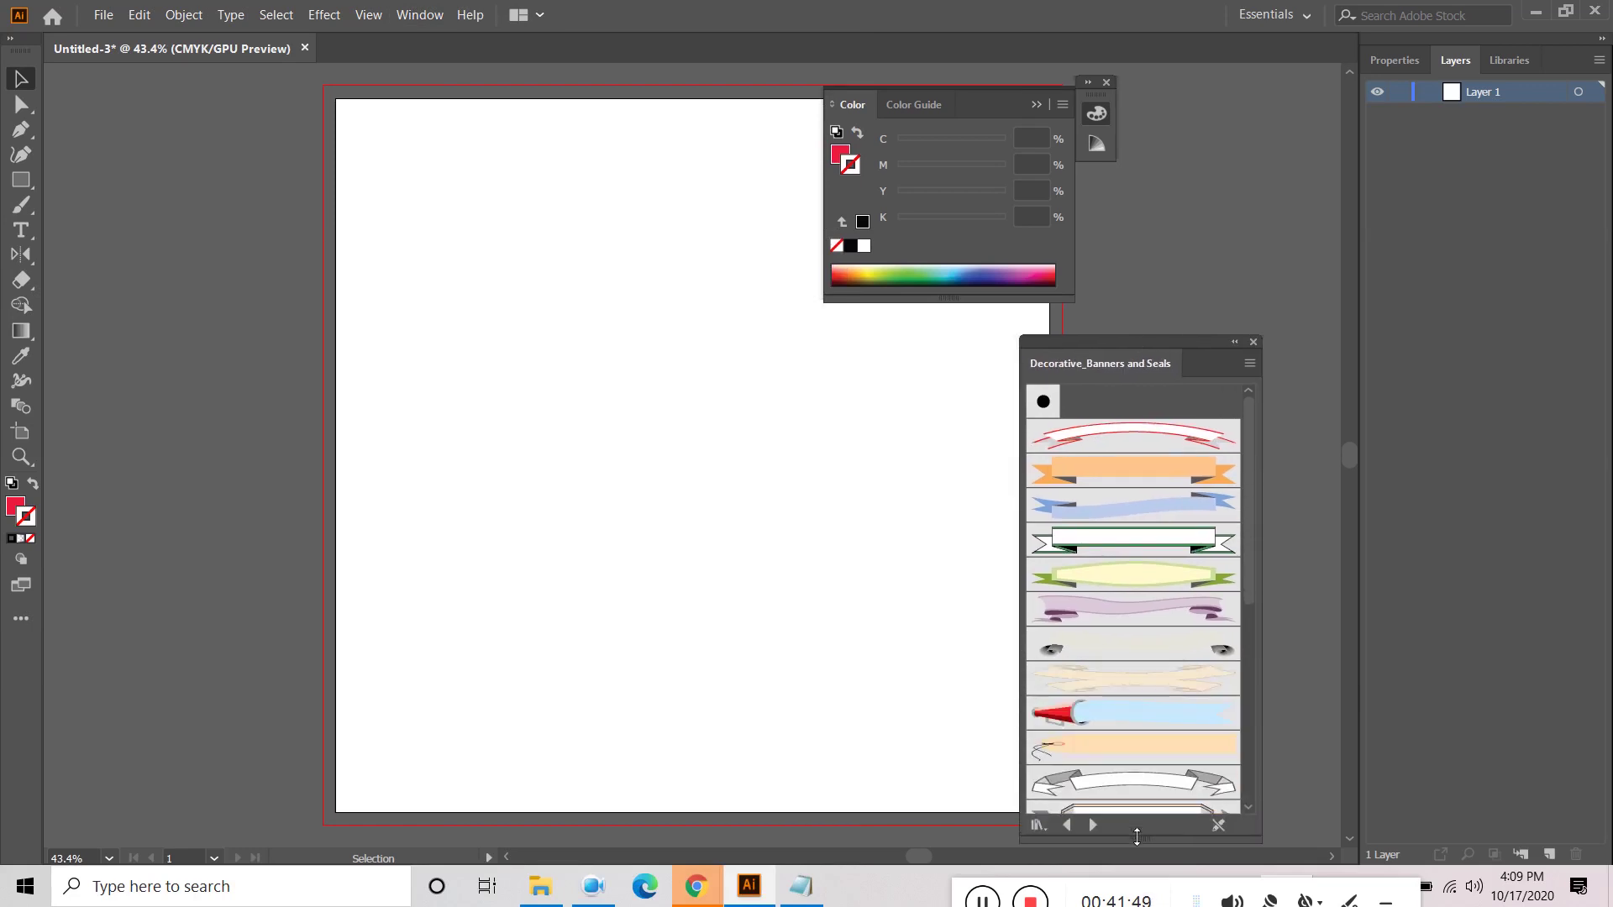
drag(1159, 341, 1232, 170)
scroll(1257, 505, down, 10)
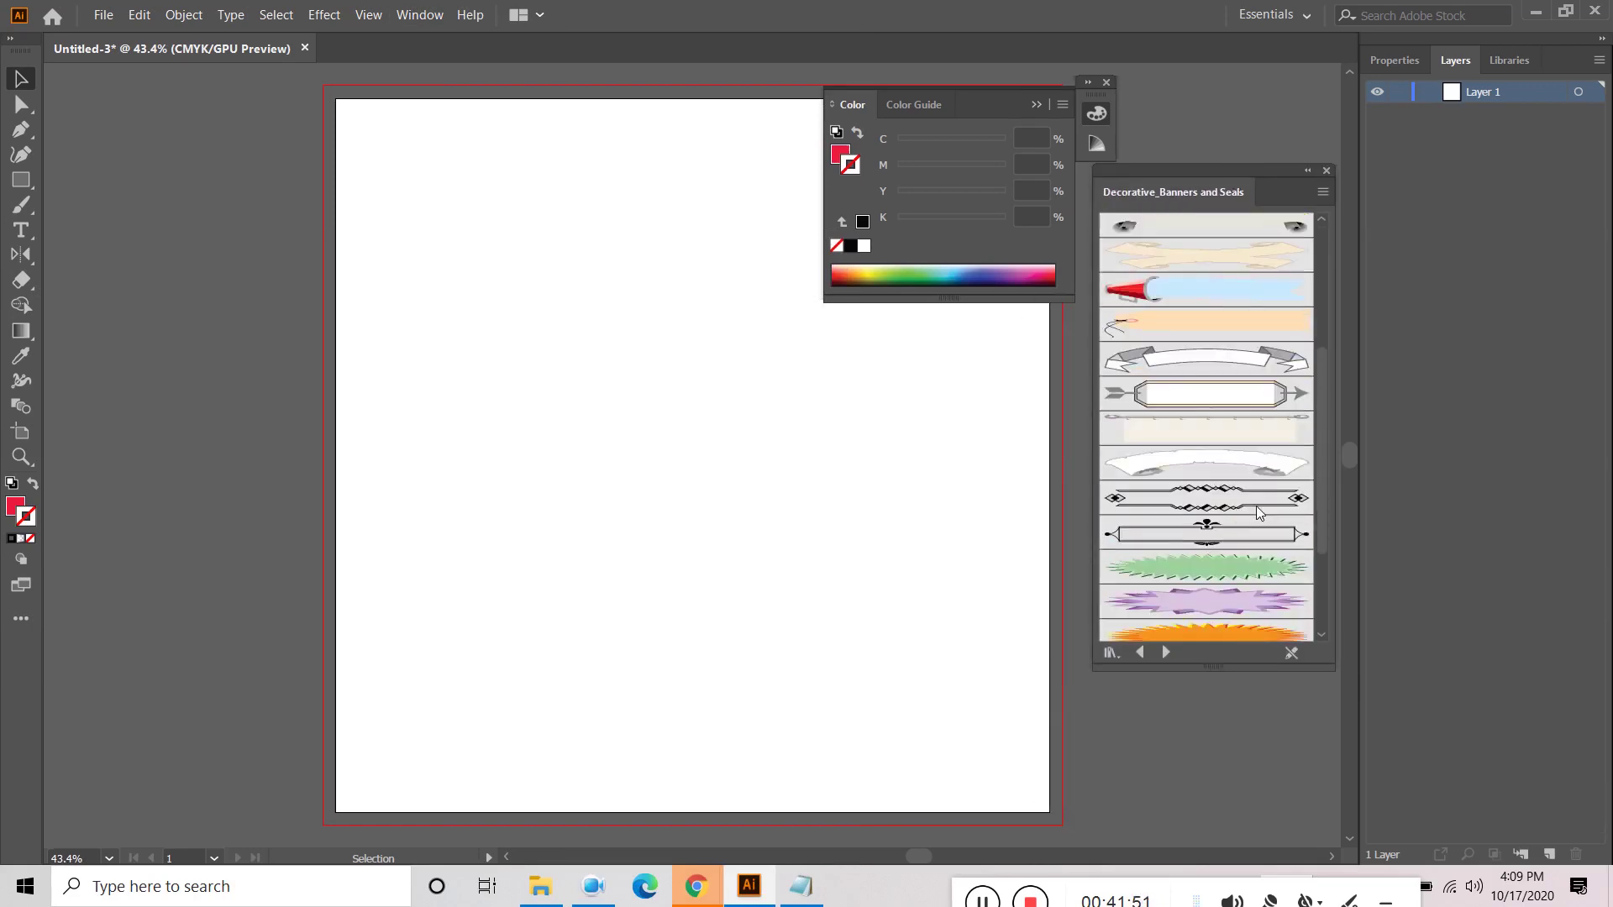
scroll(1190, 605, up, 10)
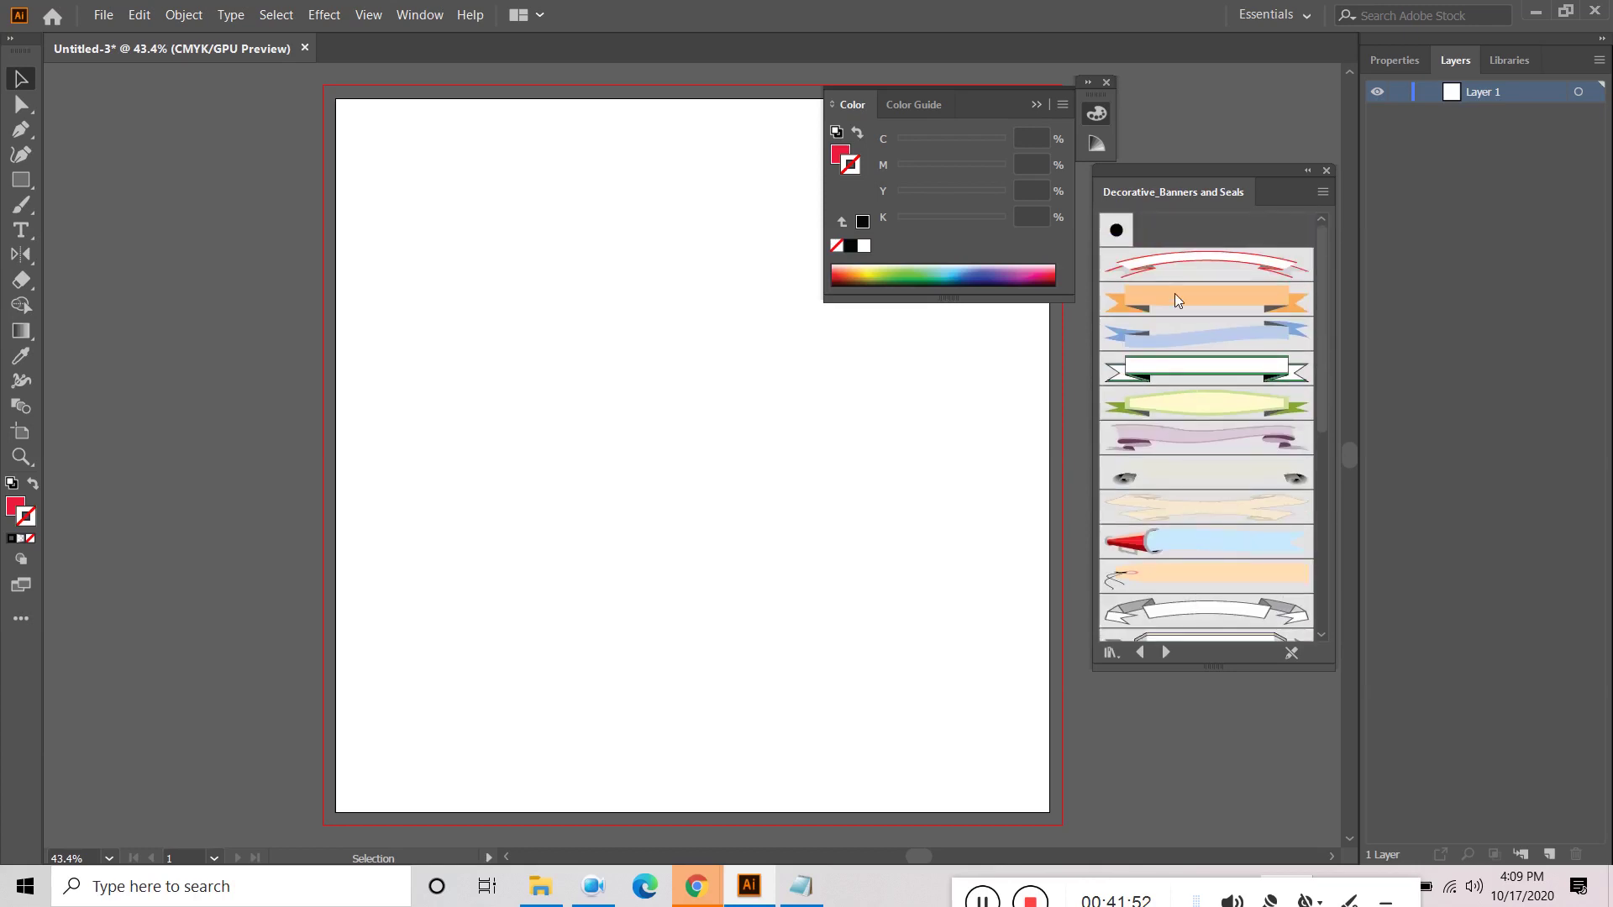
Step: Place the orange ribbon banner on the artboard and reduce its height
drag(1175, 295, 815, 466)
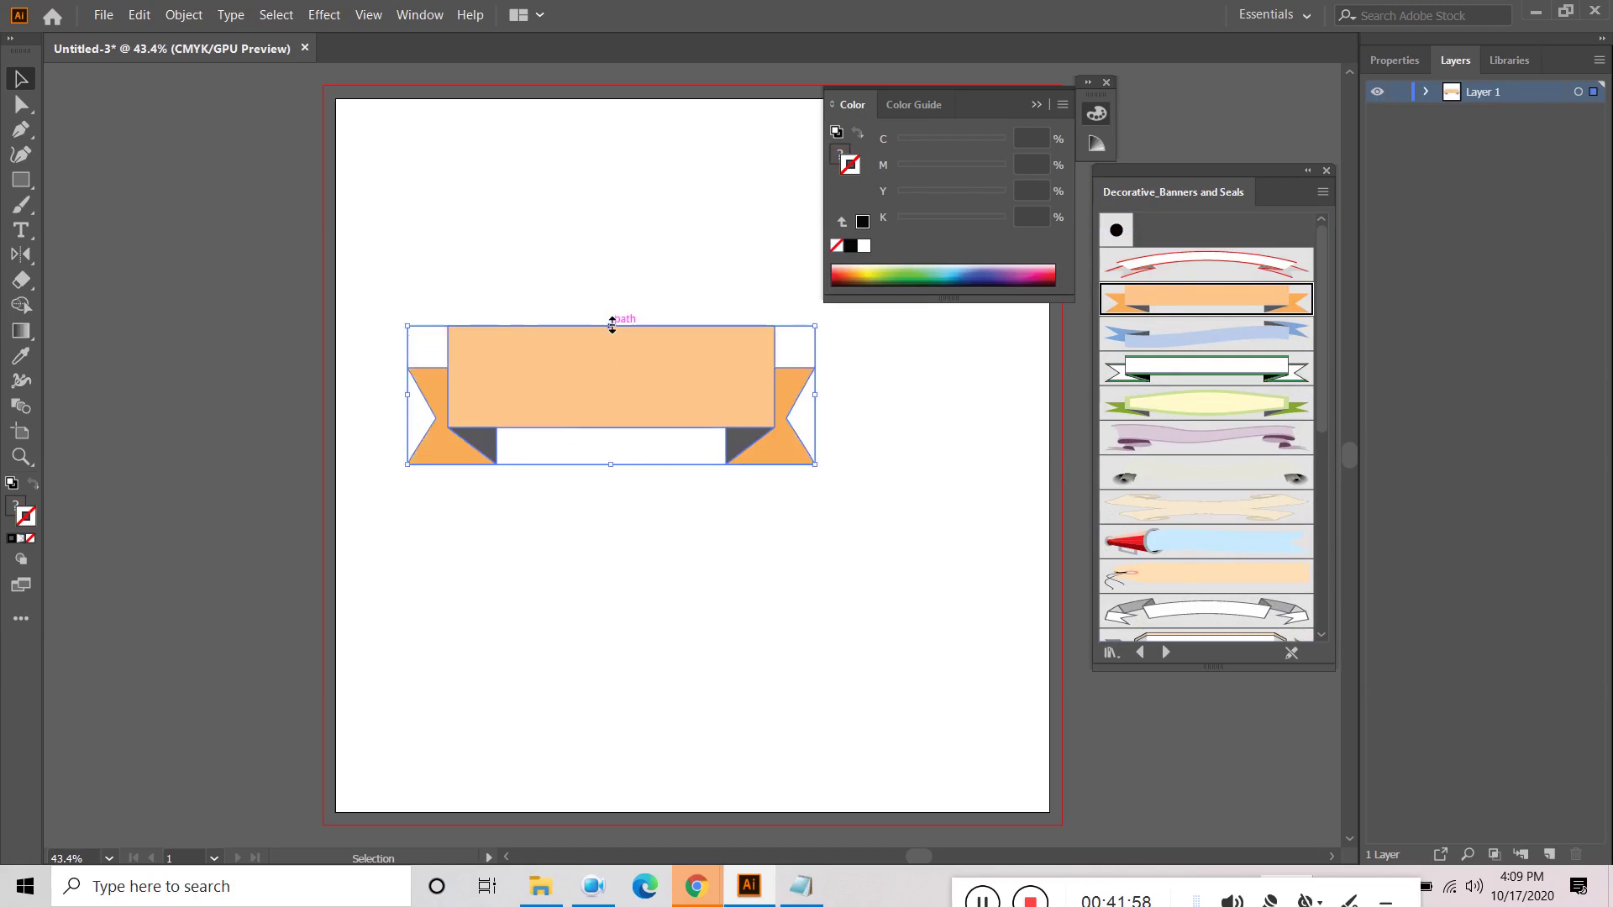
drag(612, 326, 612, 388)
click(687, 521)
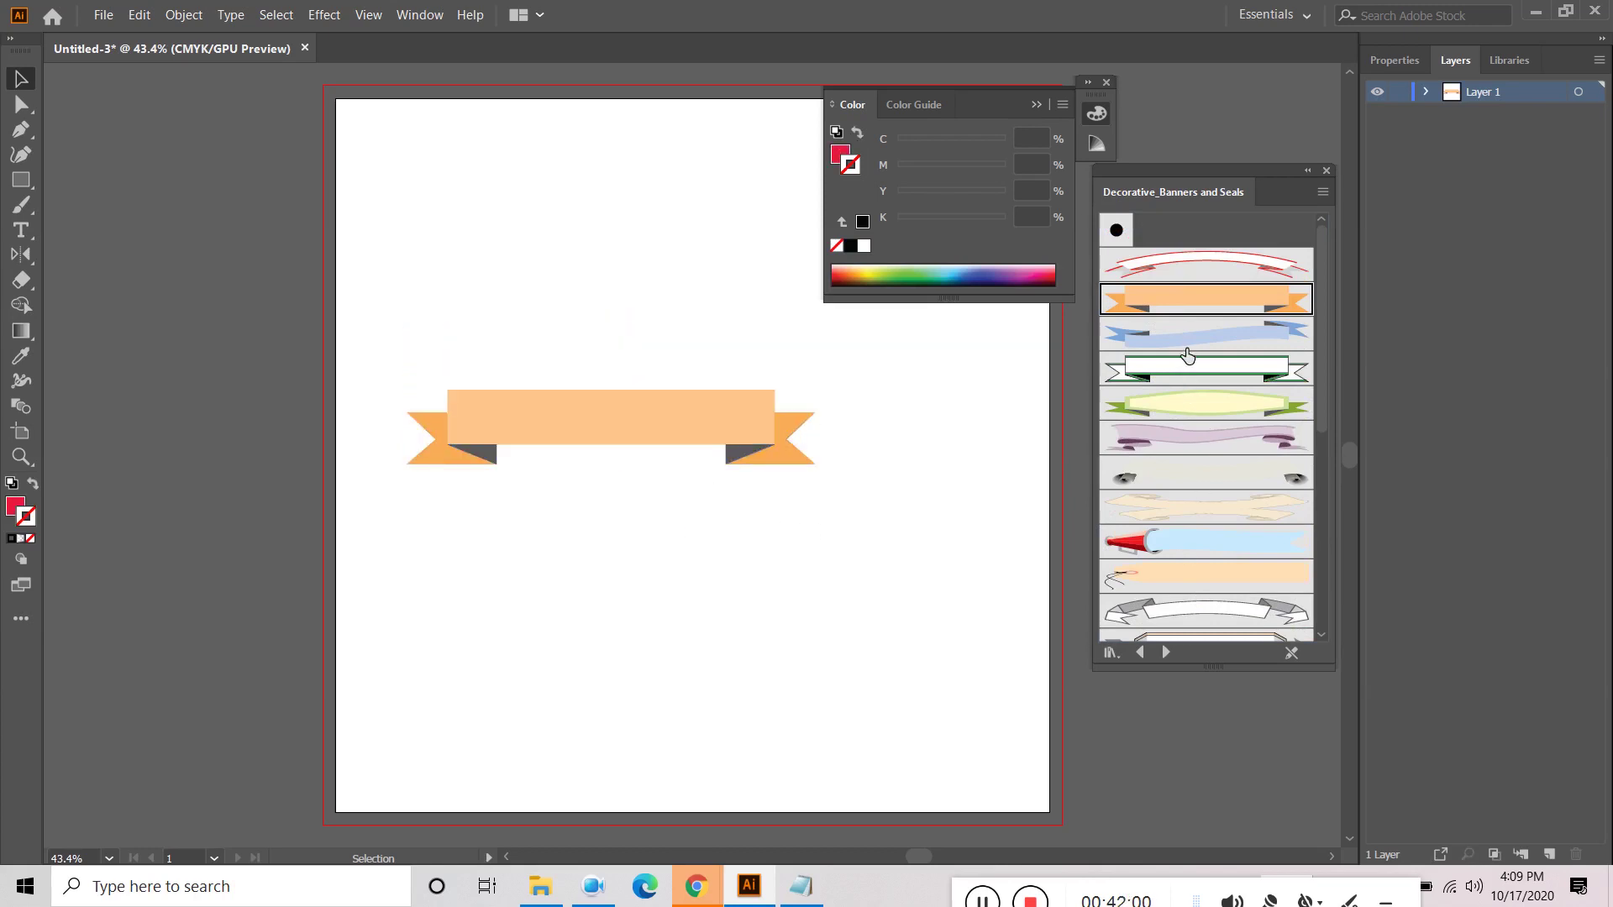
Step: Place the blue wavy, green-outlined and purple ribbon banners below the orange banner on the artboard
drag(1188, 356, 737, 637)
drag(1224, 392, 517, 565)
drag(1222, 438, 890, 563)
Step: Place the light-blue banner with the red front and the oval thought bubble above the orange banner
scroll(1166, 530, down, 5)
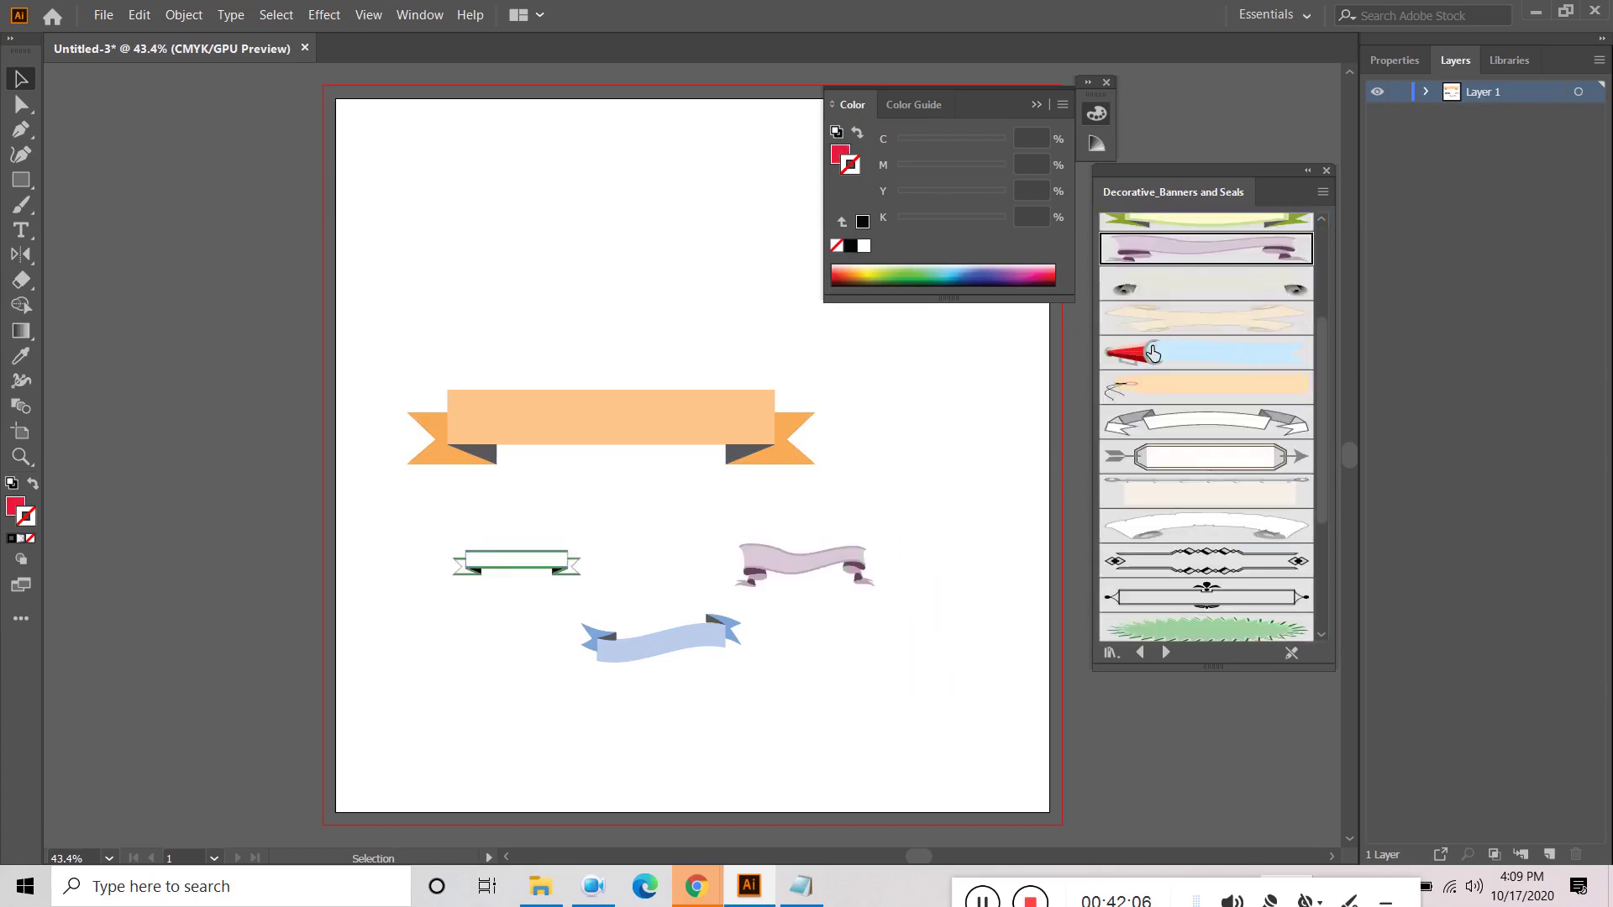
drag(1139, 357, 626, 240)
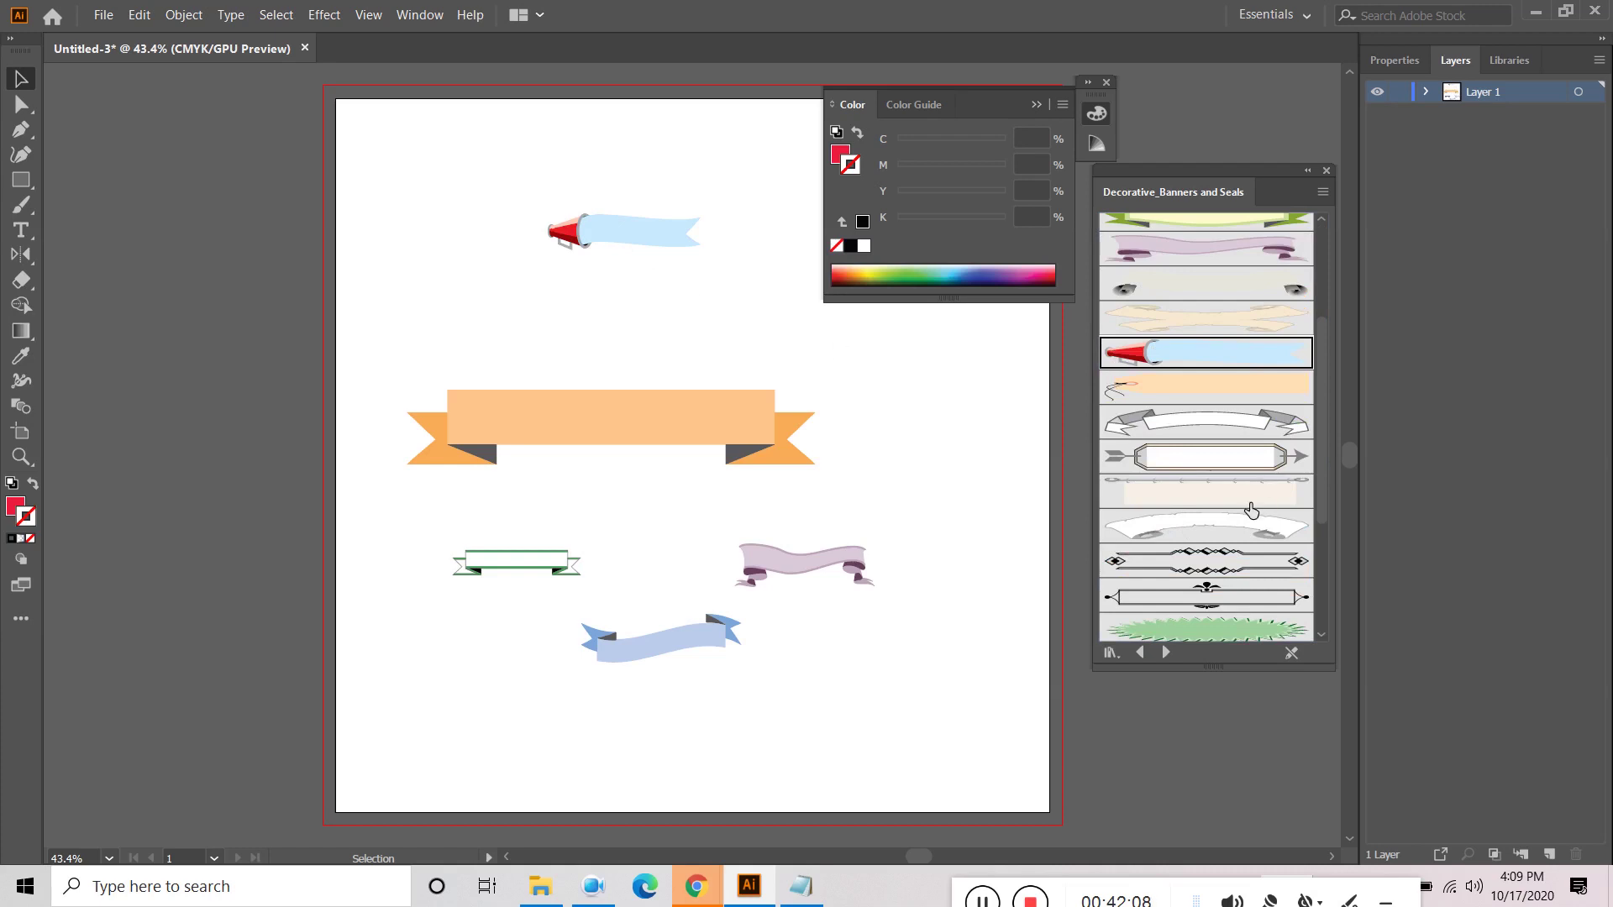
scroll(1252, 519, down, 3)
drag(1222, 595, 497, 306)
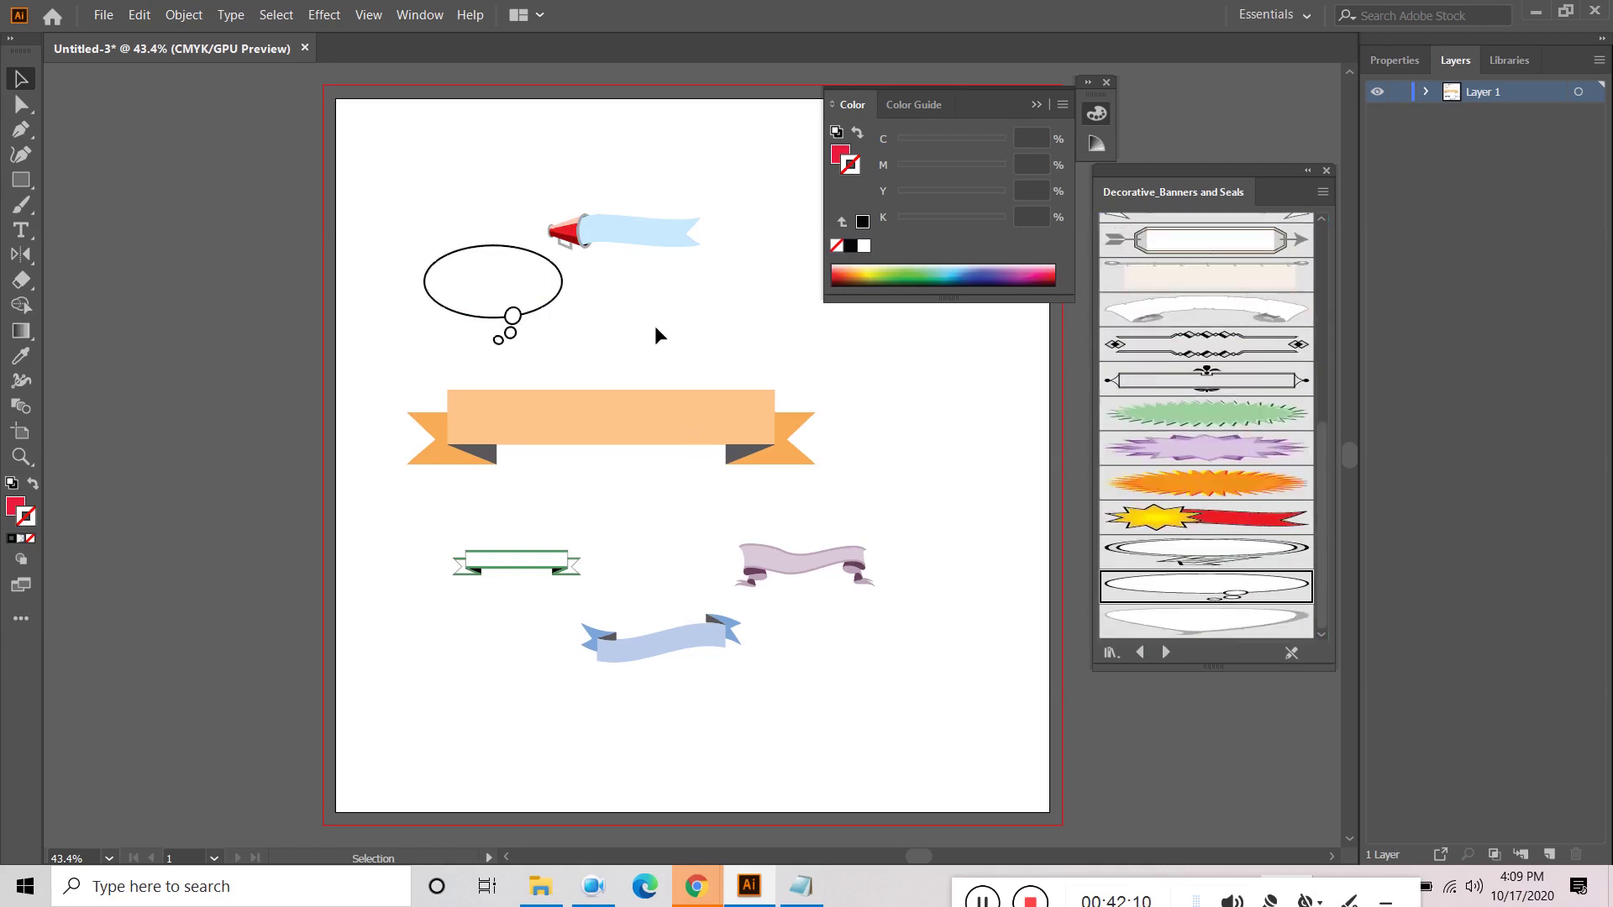
Step: Place the banner with the yellow star and red ribbon above the orange banner
drag(1265, 525, 779, 295)
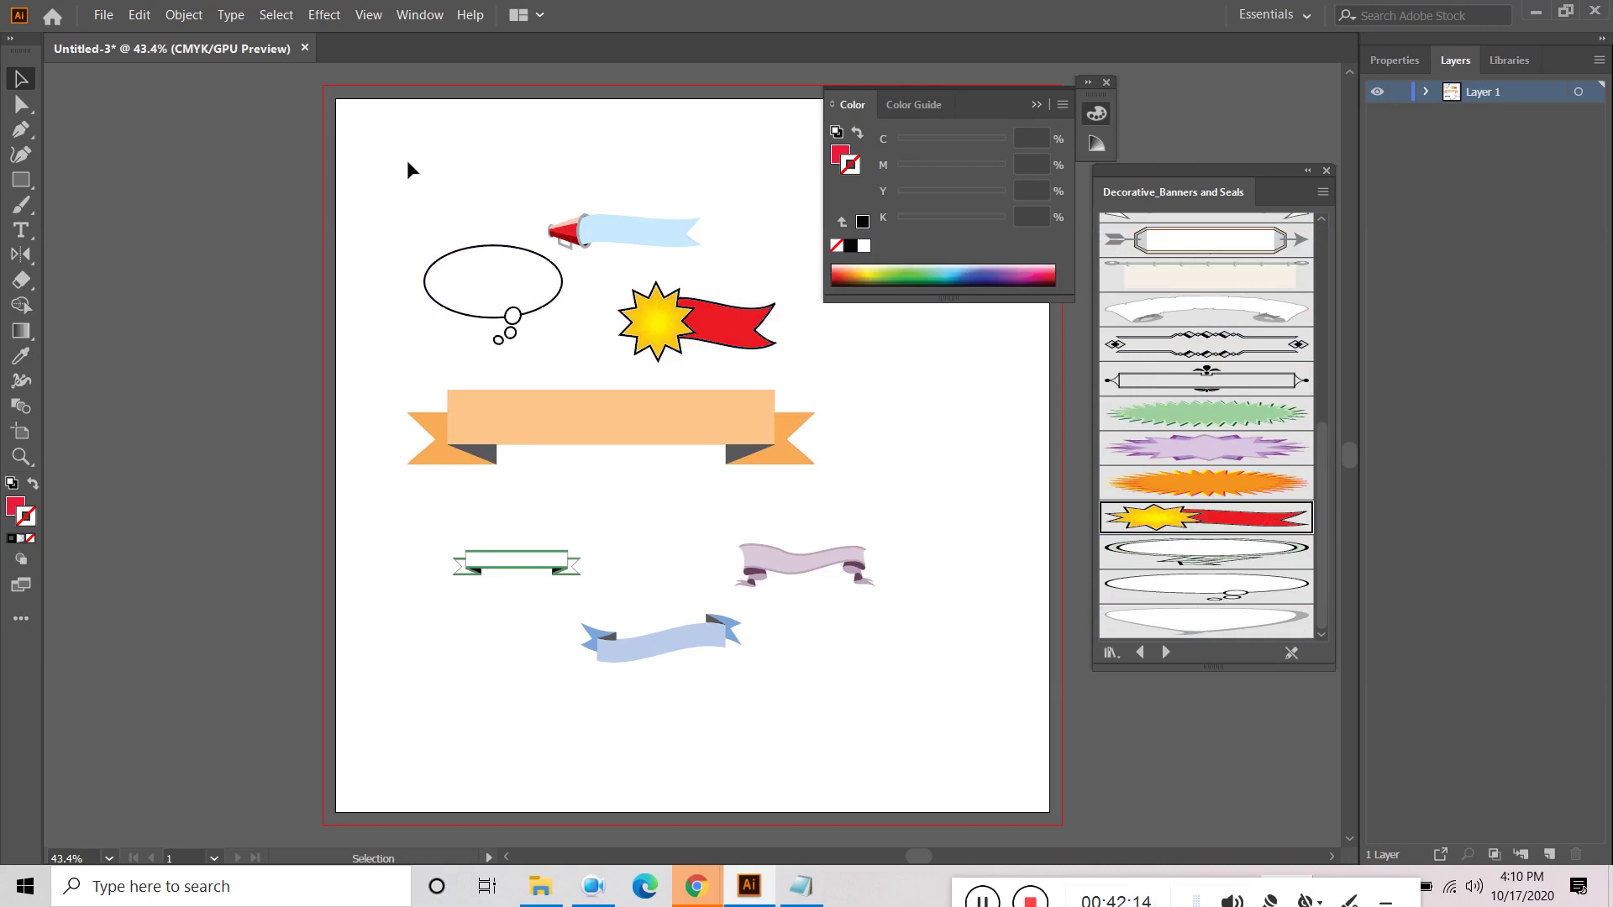
click(663, 319)
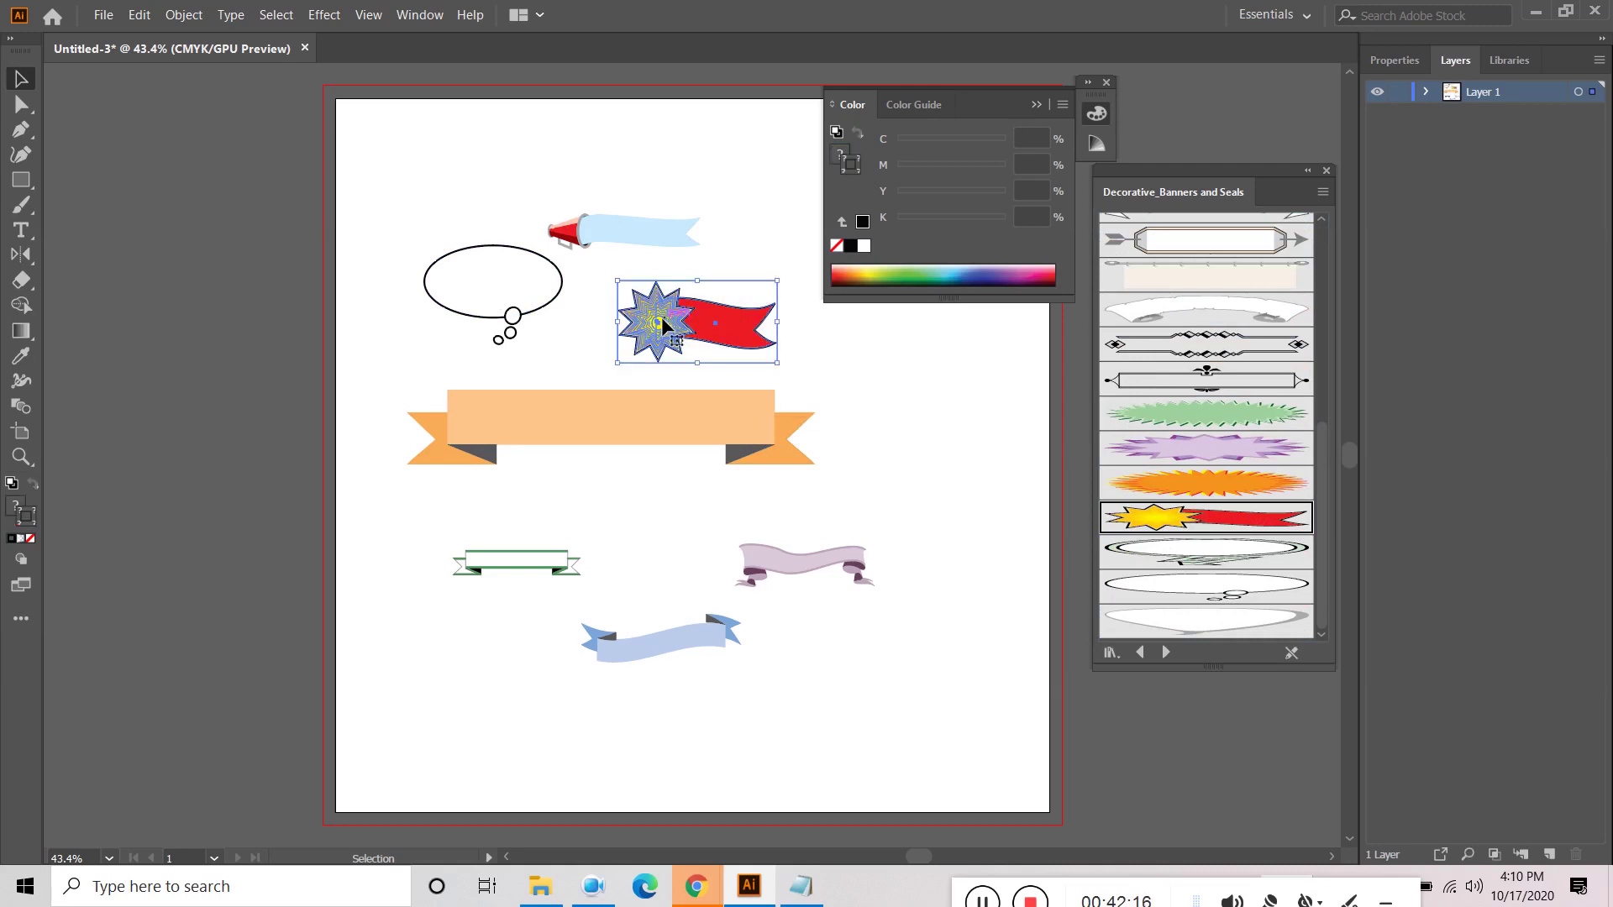
click(859, 431)
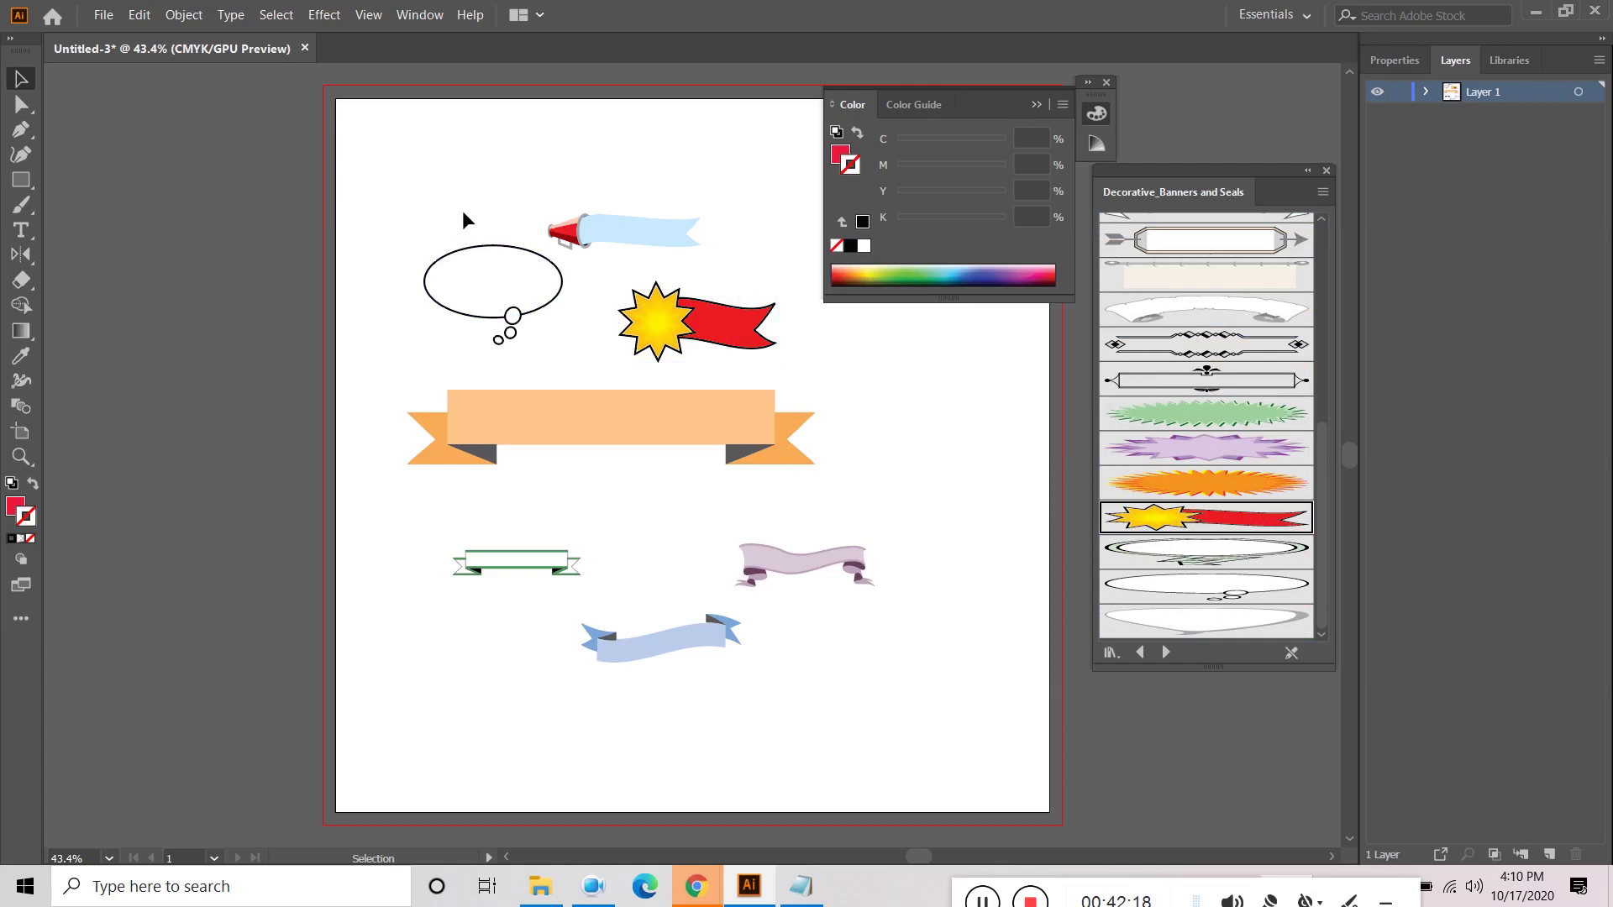
Step: Delete every banner and the thought bubble from the artboard, keeping only the yellow star with the red ribbon
drag(480, 255, 581, 306)
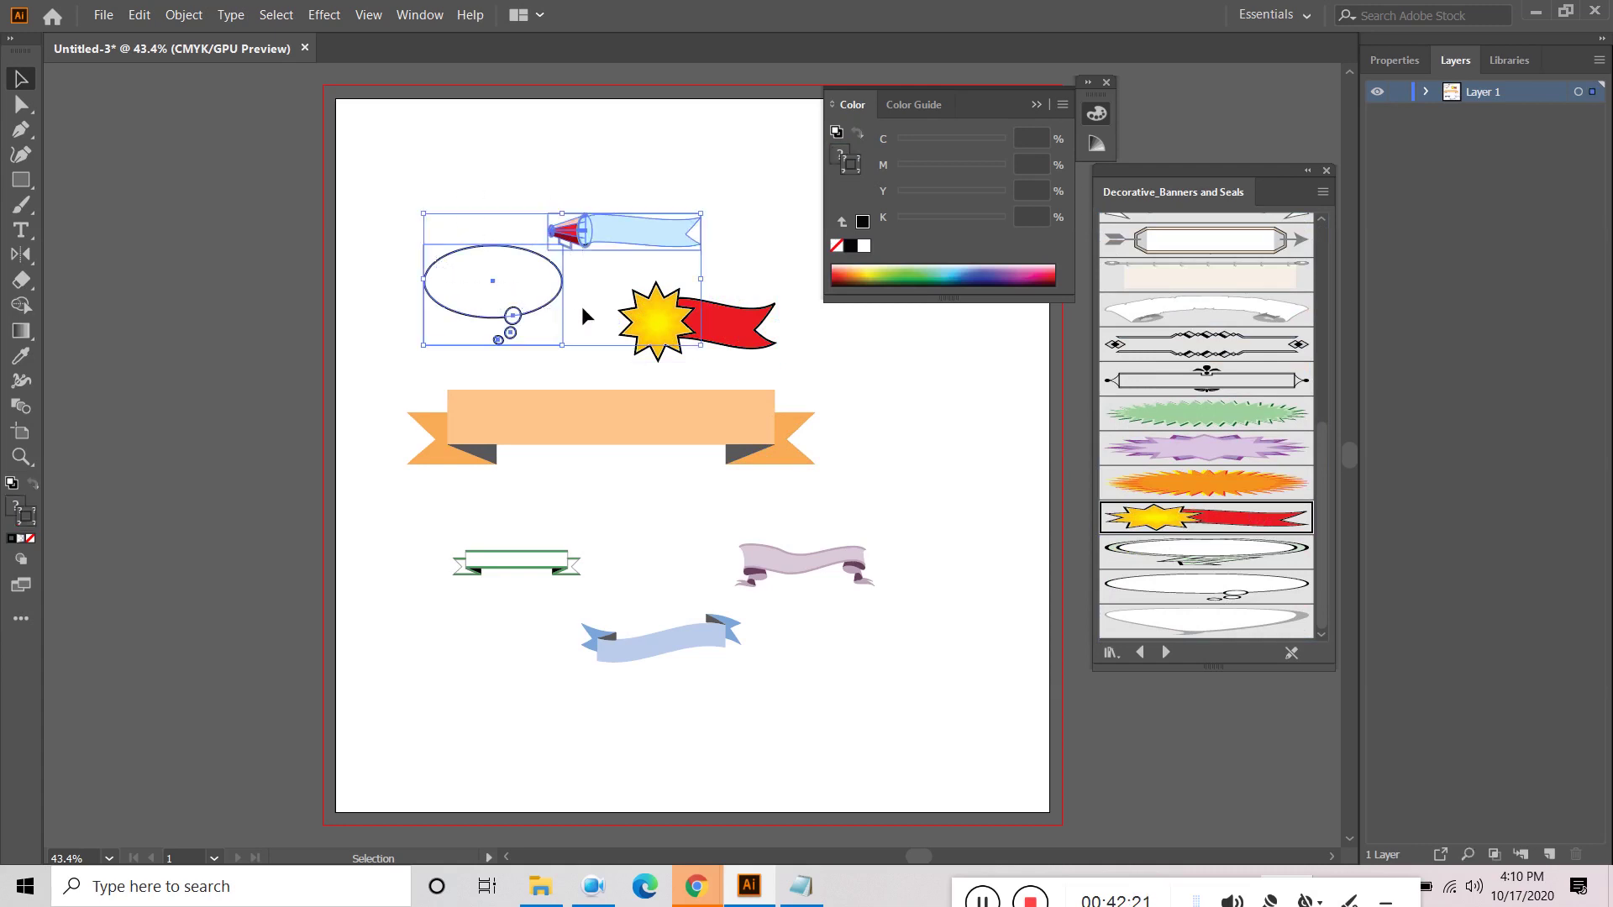
key(Delete)
drag(444, 351, 900, 732)
drag(979, 440, 521, 732)
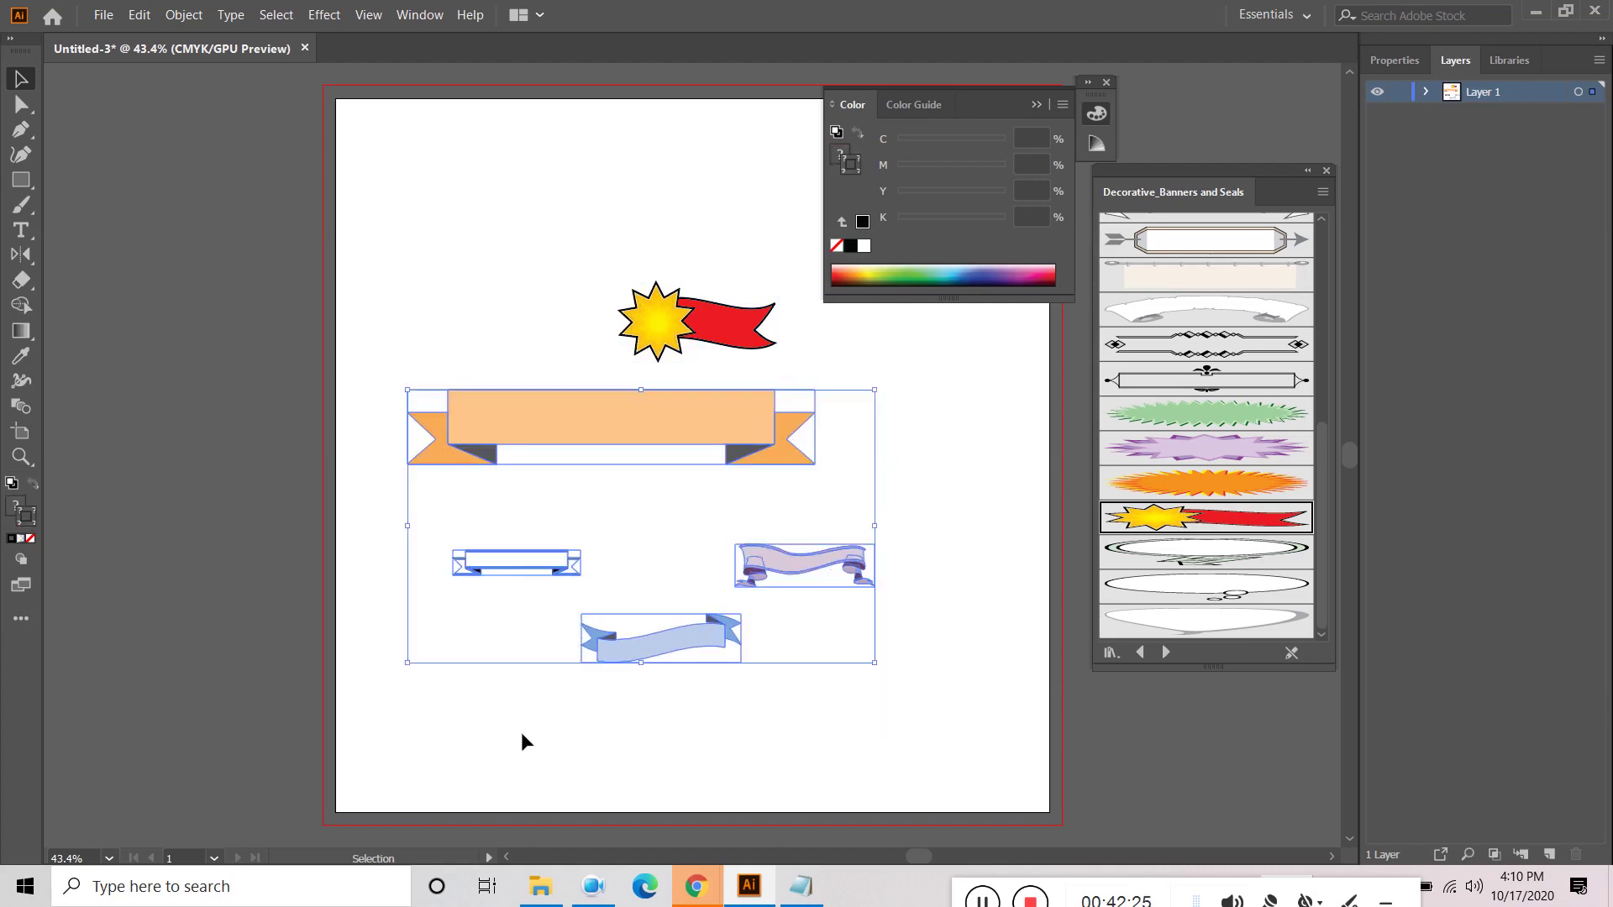
key(Delete)
Step: Close the Decorative_Banners and Seals library and move the star banner down and left on the artboard
click(659, 326)
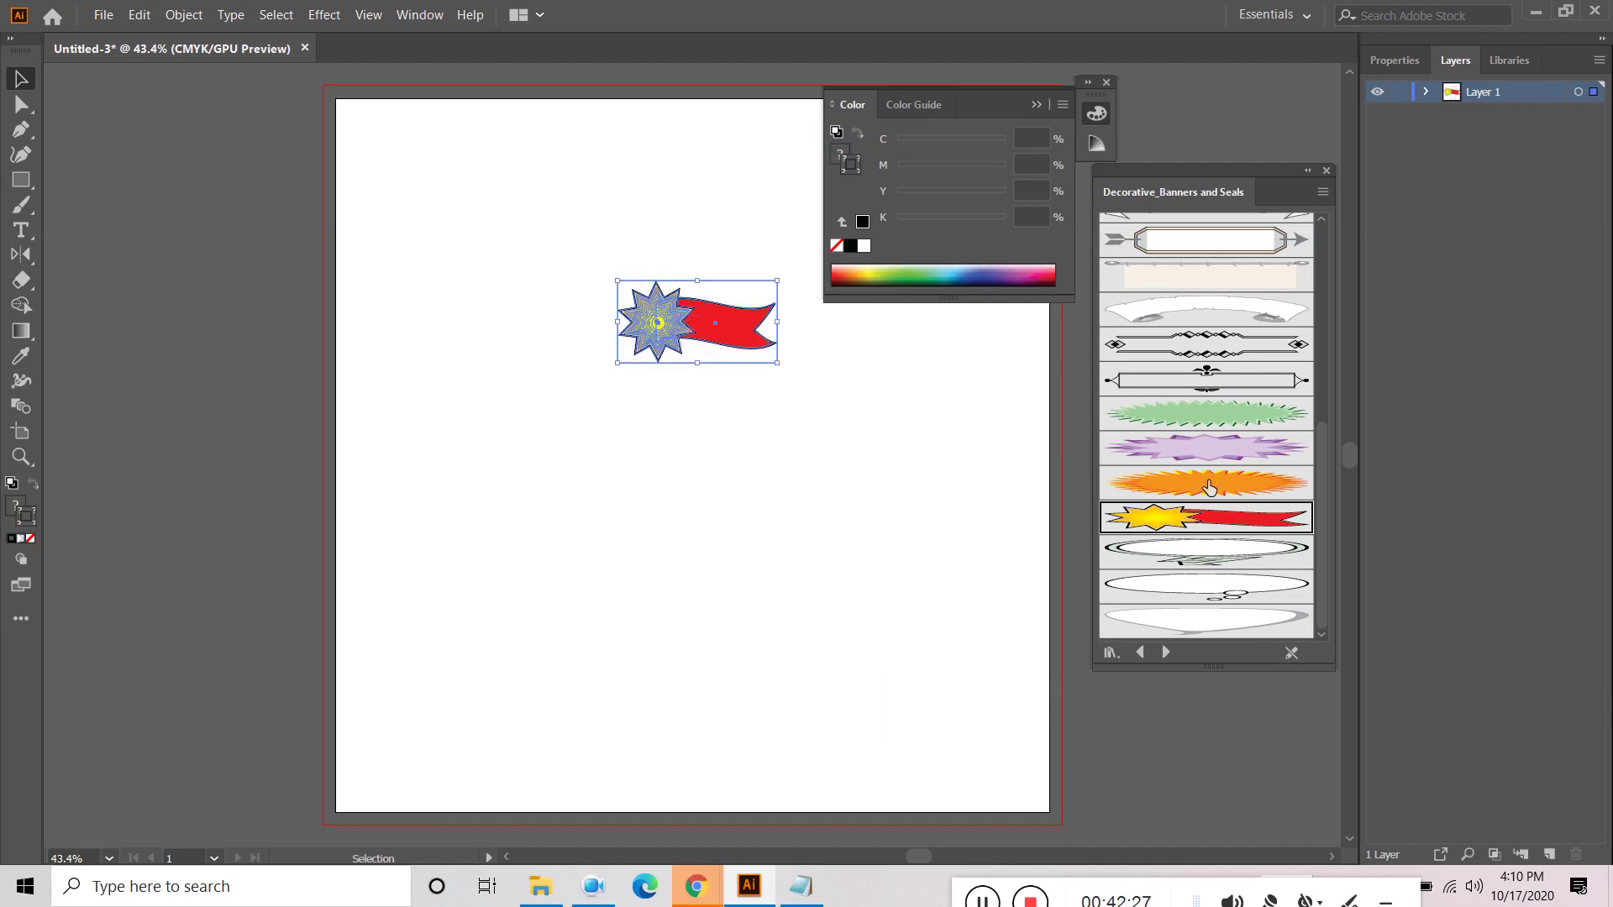
click(1326, 170)
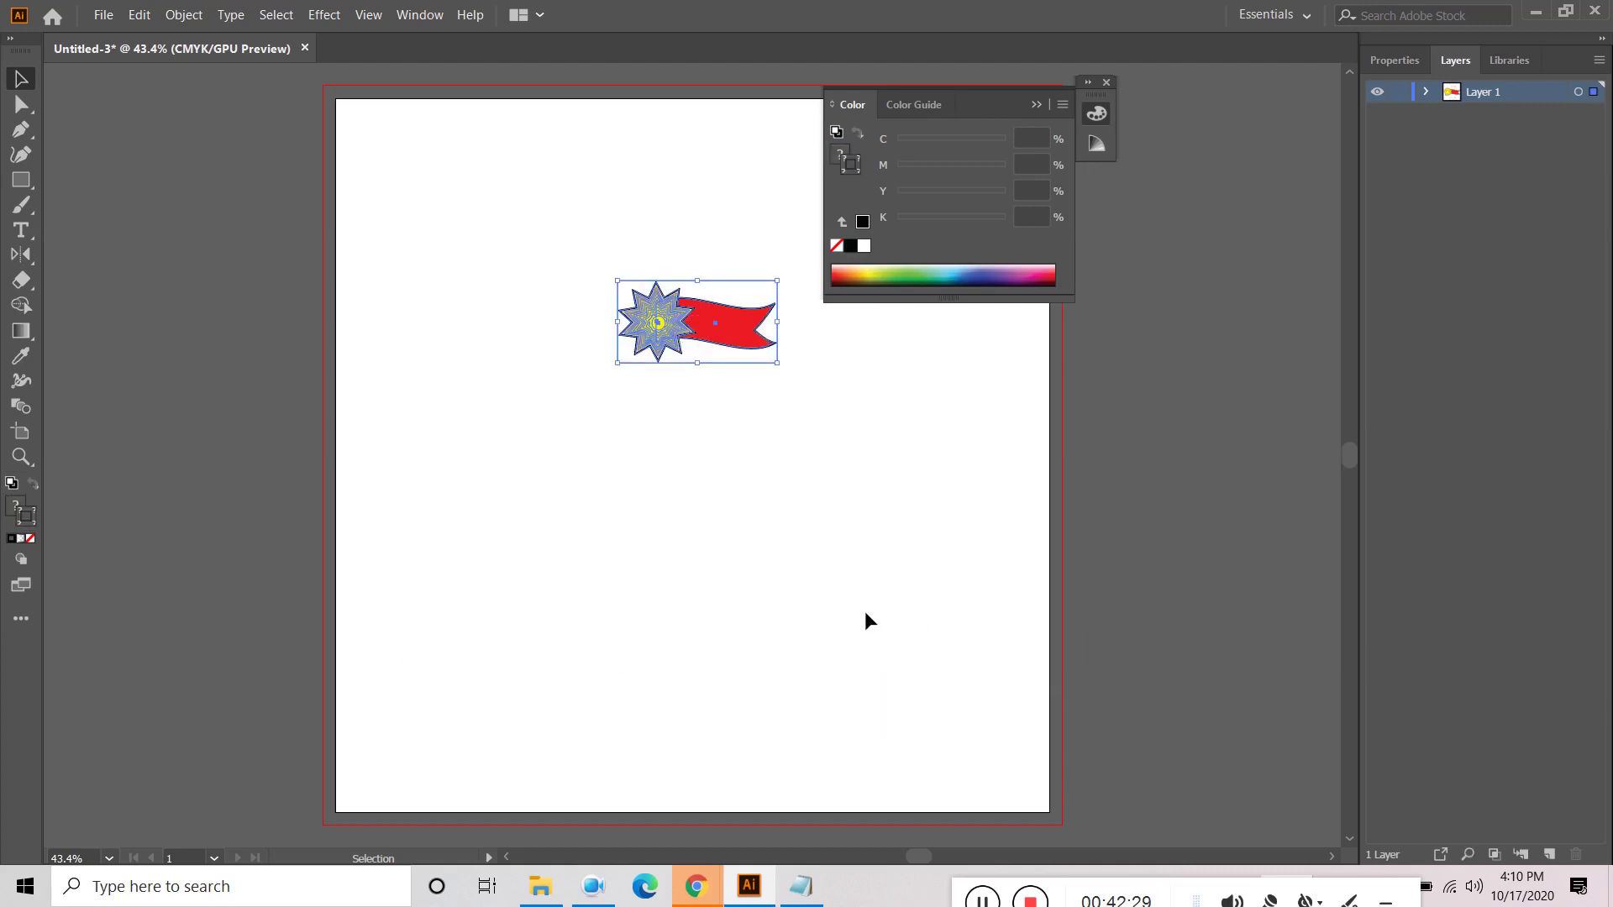
drag(672, 320, 544, 411)
click(632, 599)
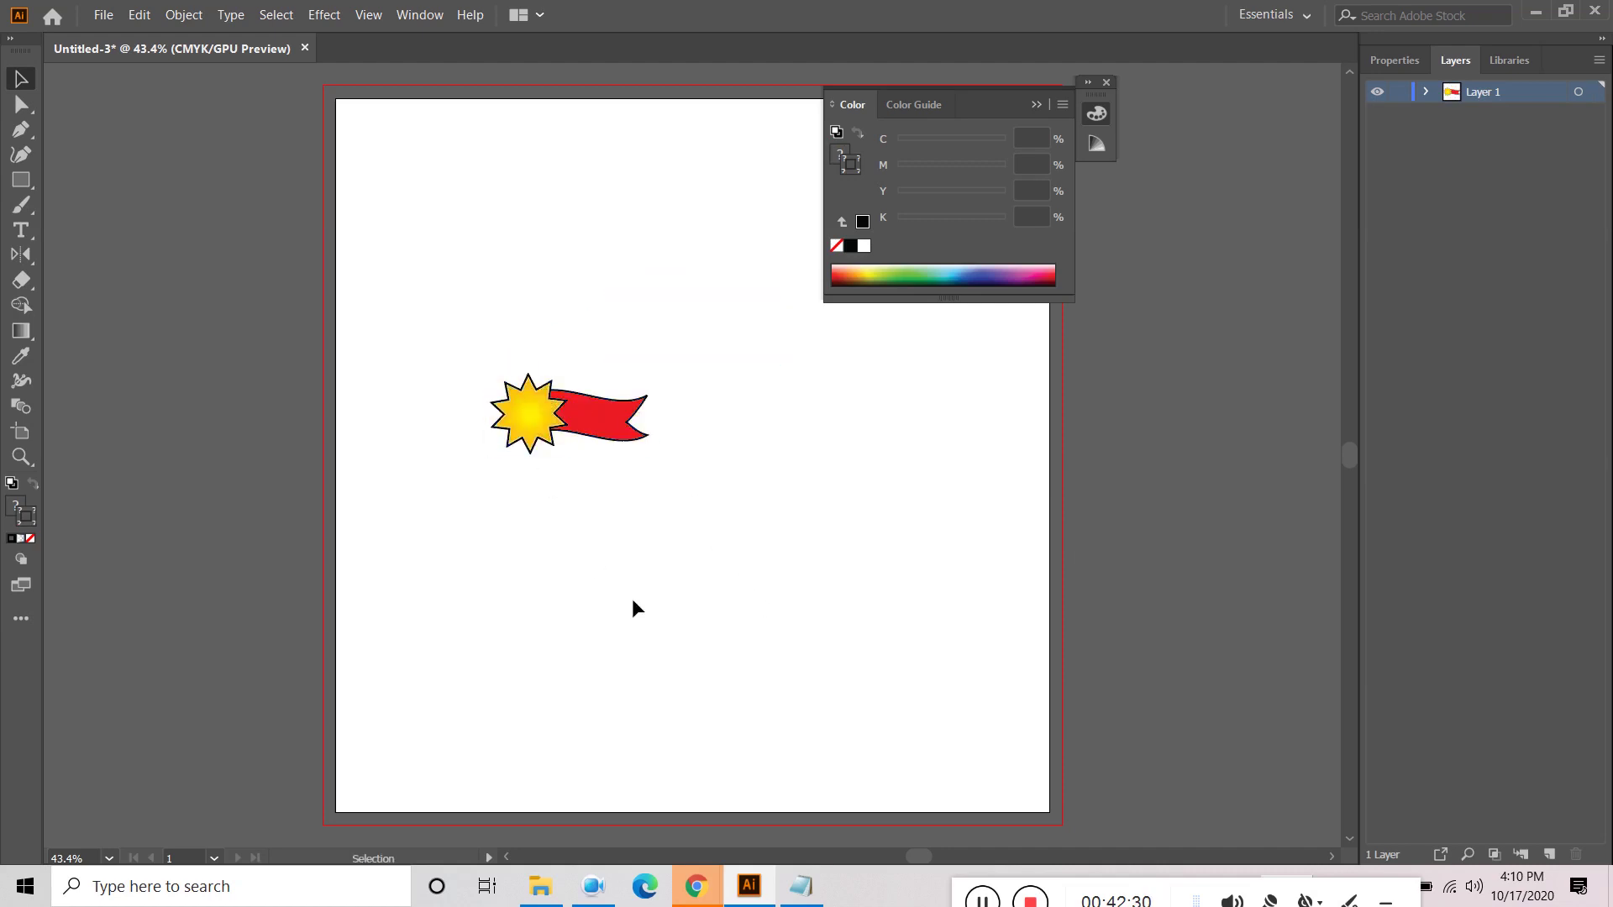
click(627, 436)
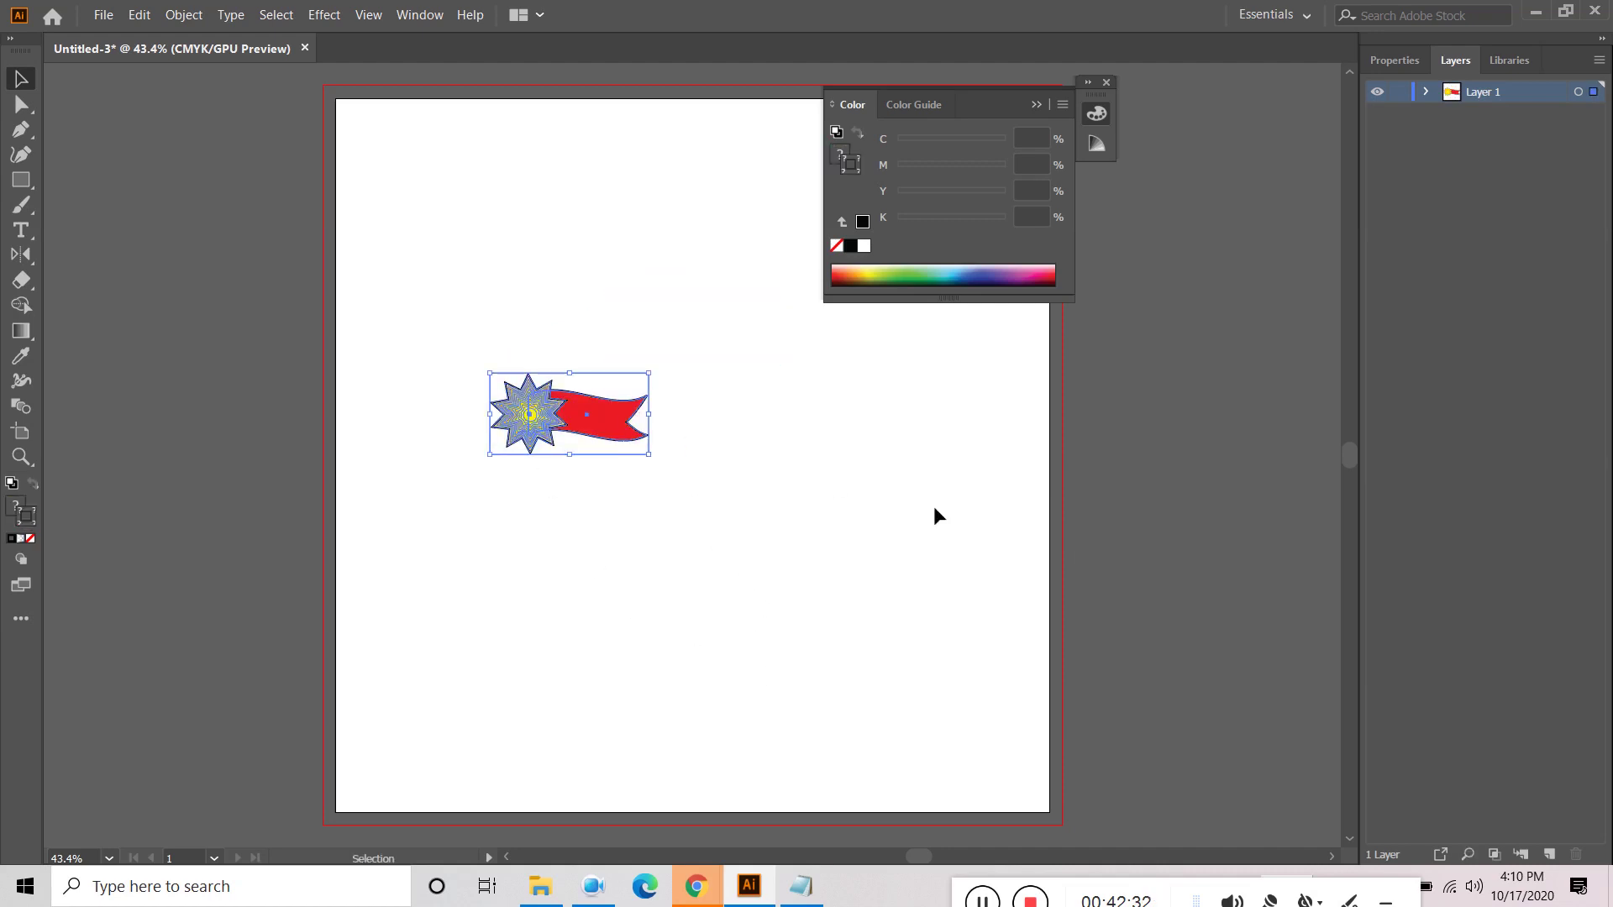
click(859, 571)
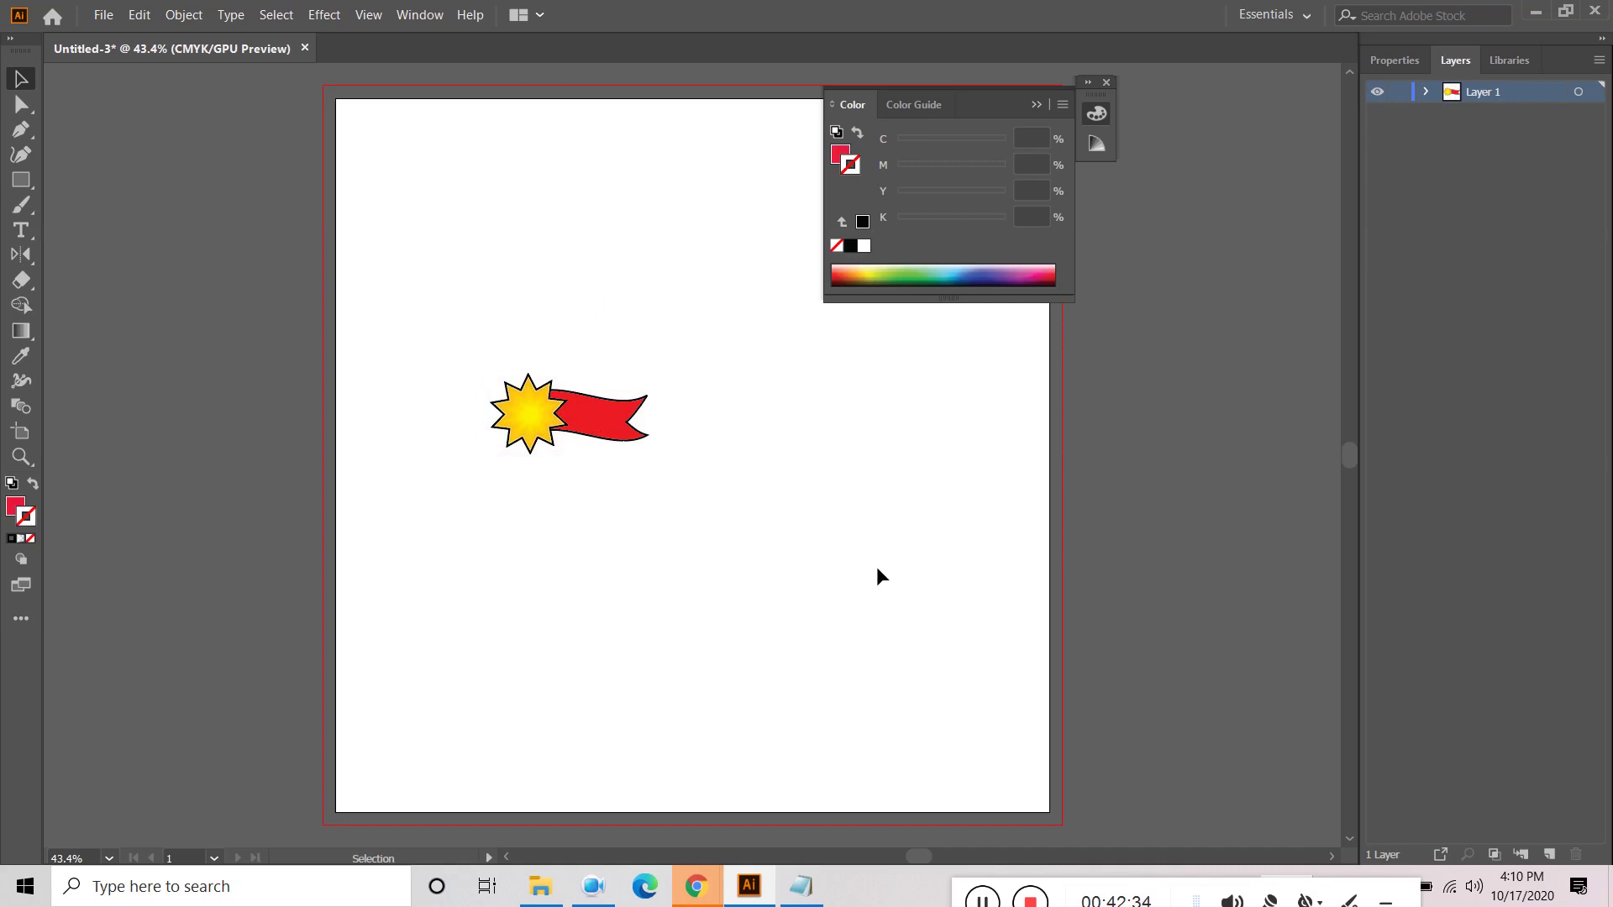
Step: Check the red ribbon with Direct Selection, select the whole star banner, and expand Layer 1 to show its group
click(23, 104)
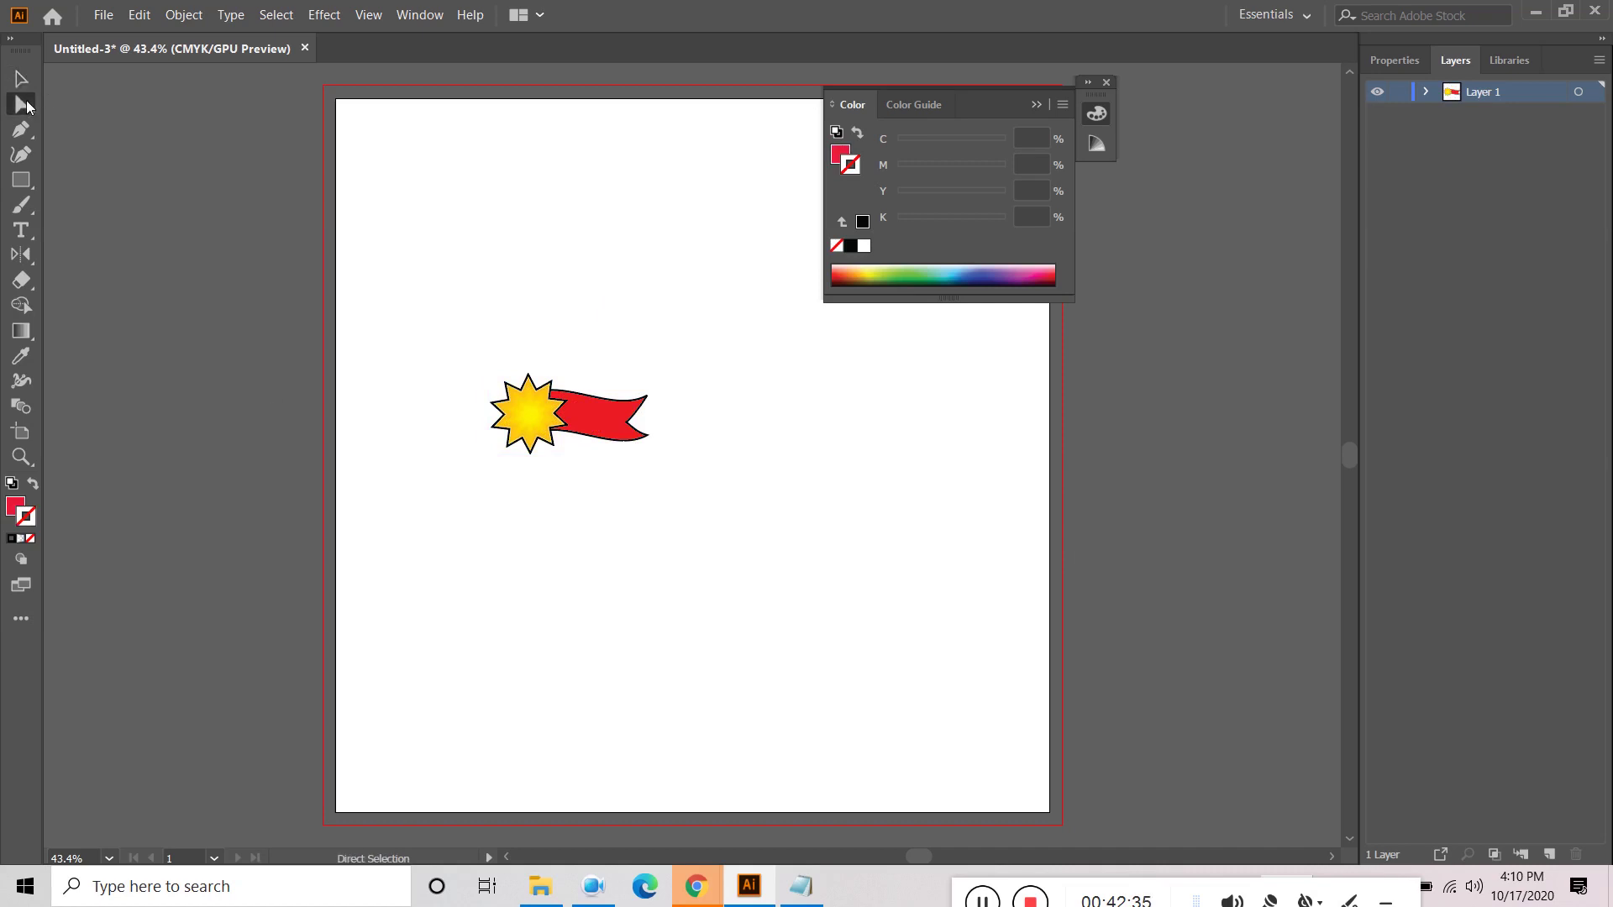
click(602, 430)
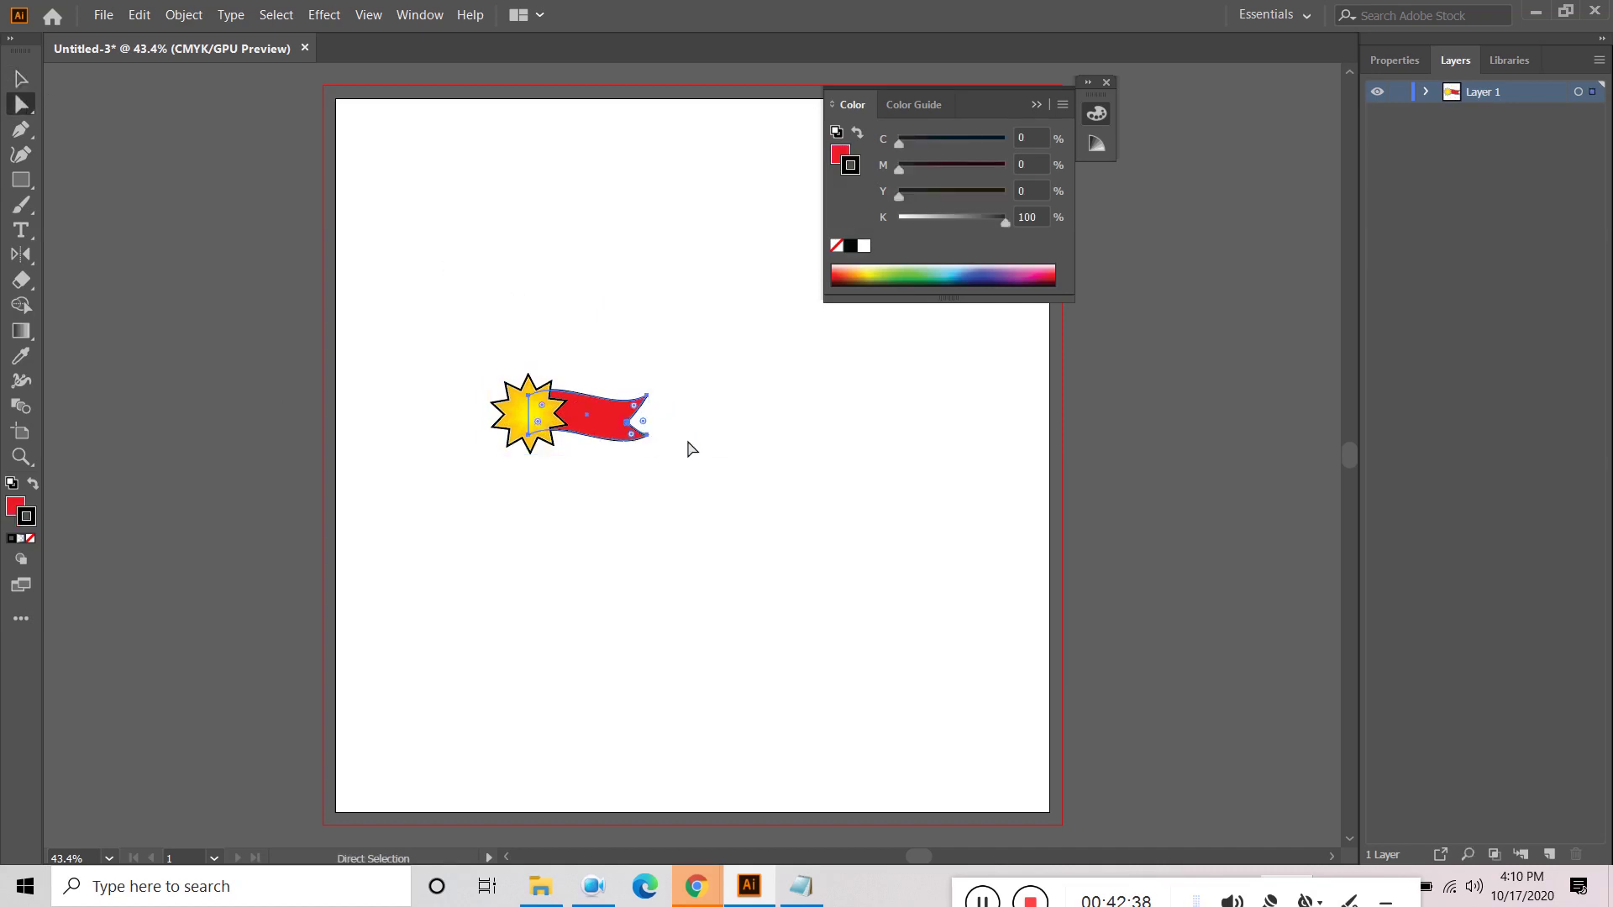
click(689, 450)
click(21, 78)
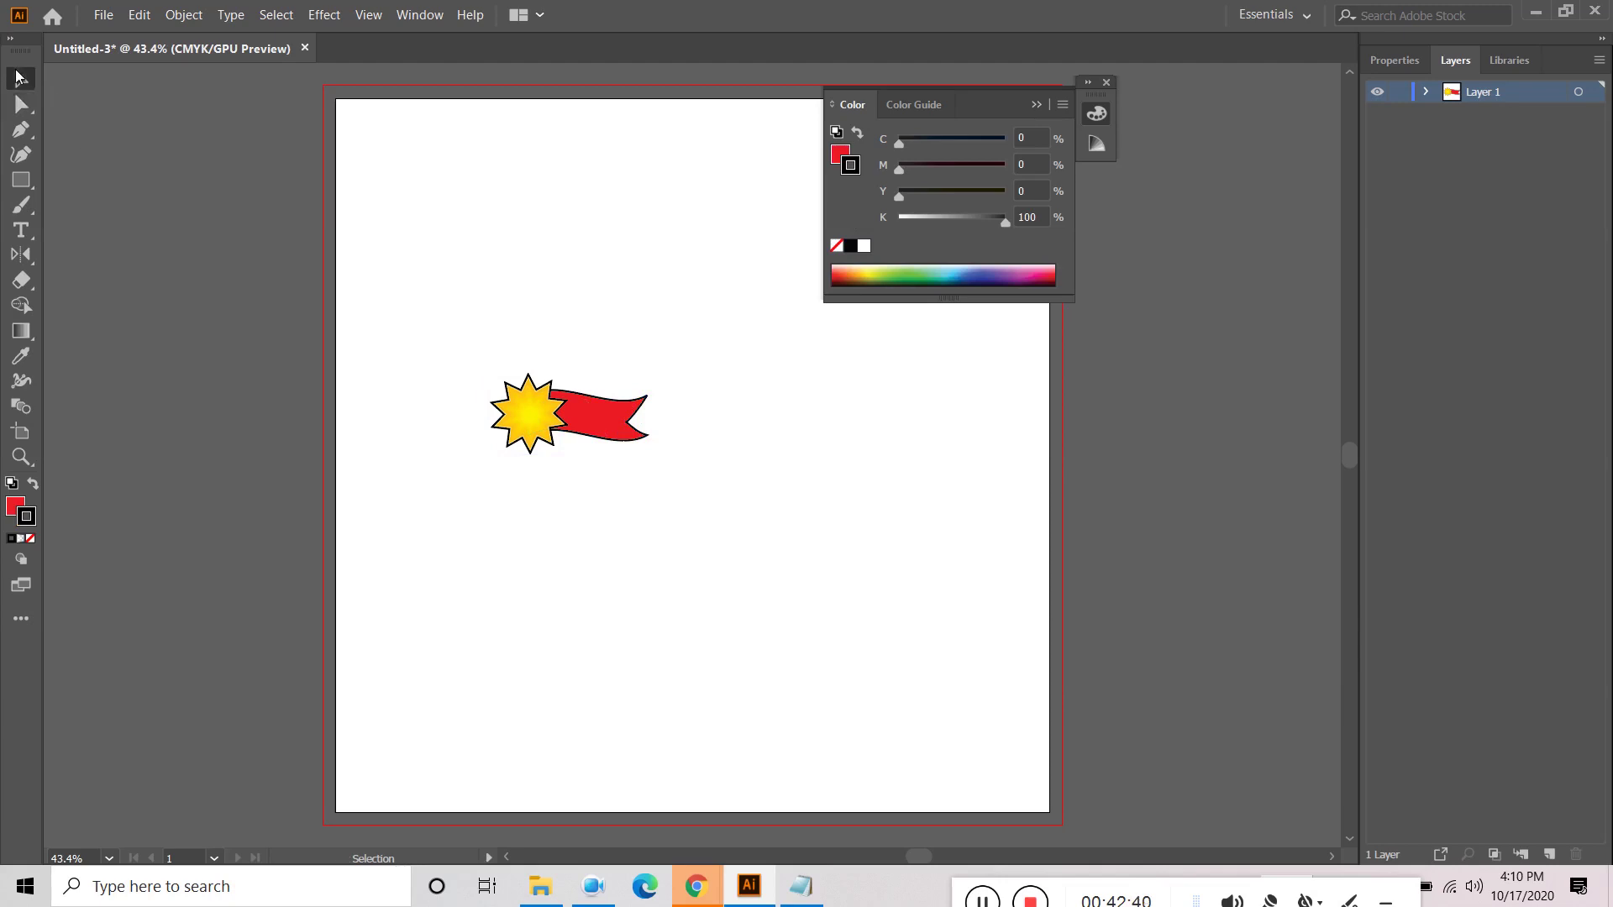
click(554, 411)
click(1426, 91)
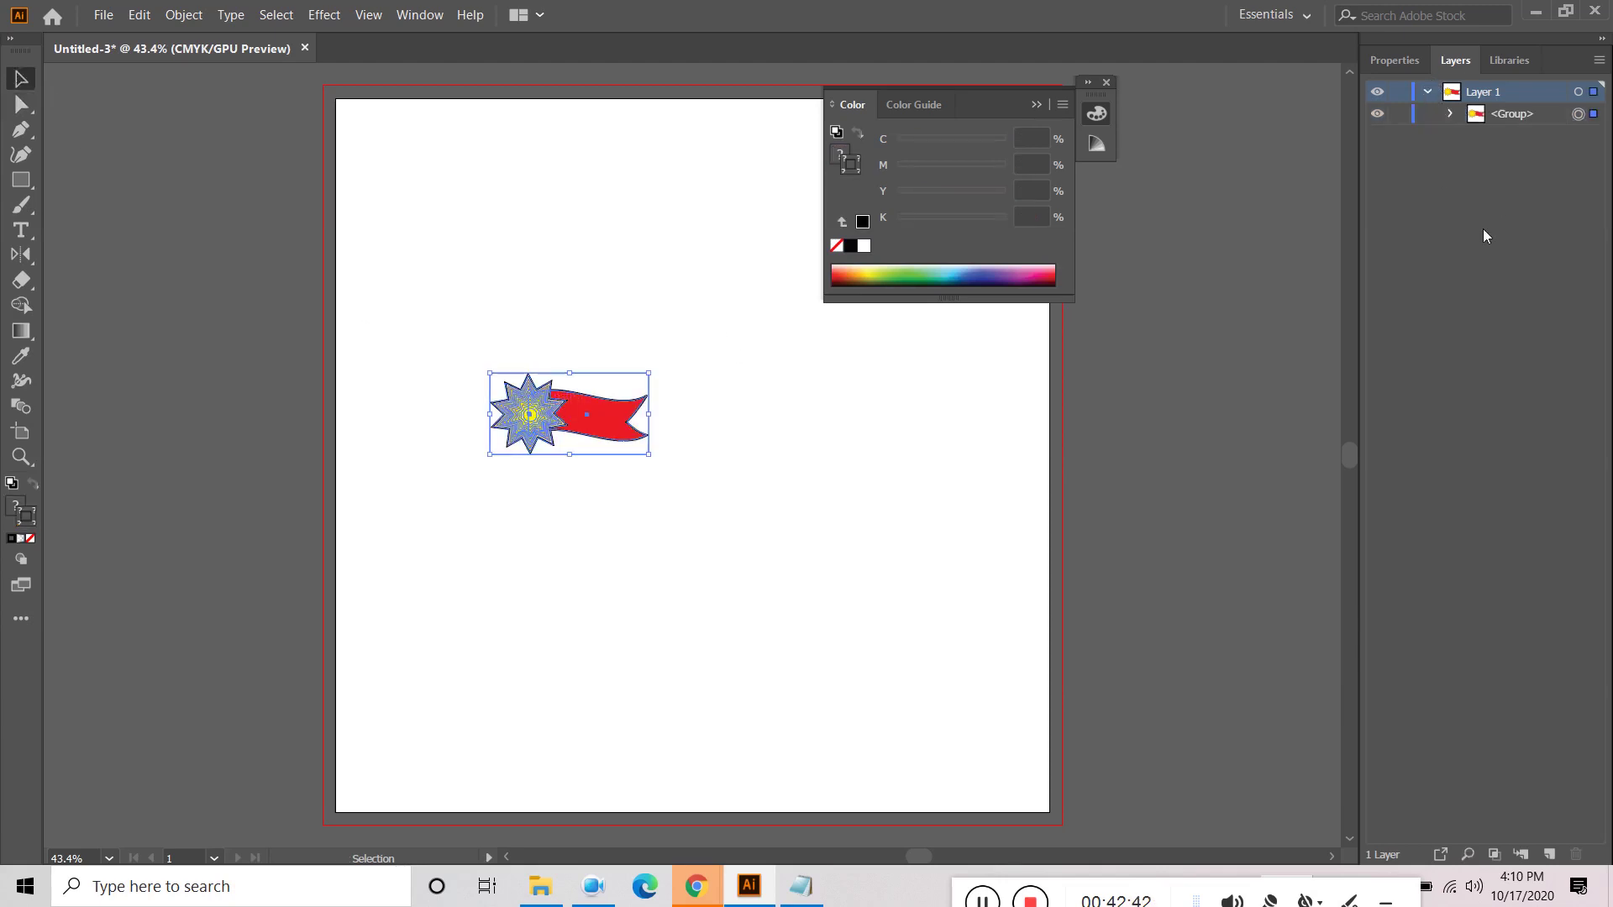
Step: Expand the star banner's nested group and toggle the visibility of its component shapes to identify each part
click(1452, 113)
click(1475, 136)
click(1439, 159)
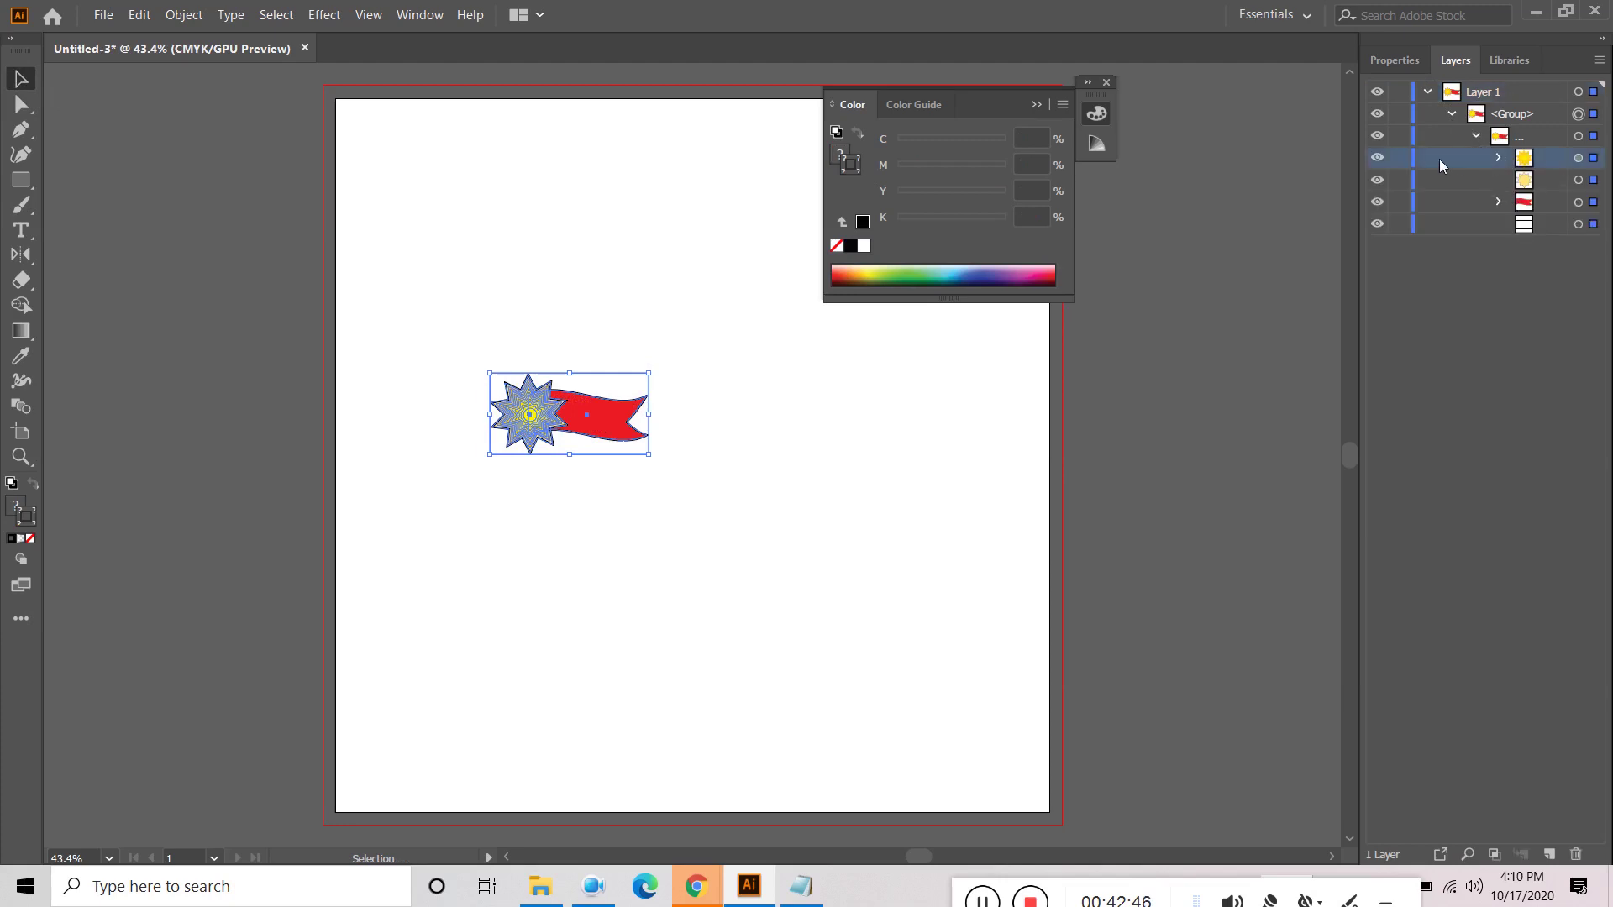
click(1377, 158)
click(1378, 158)
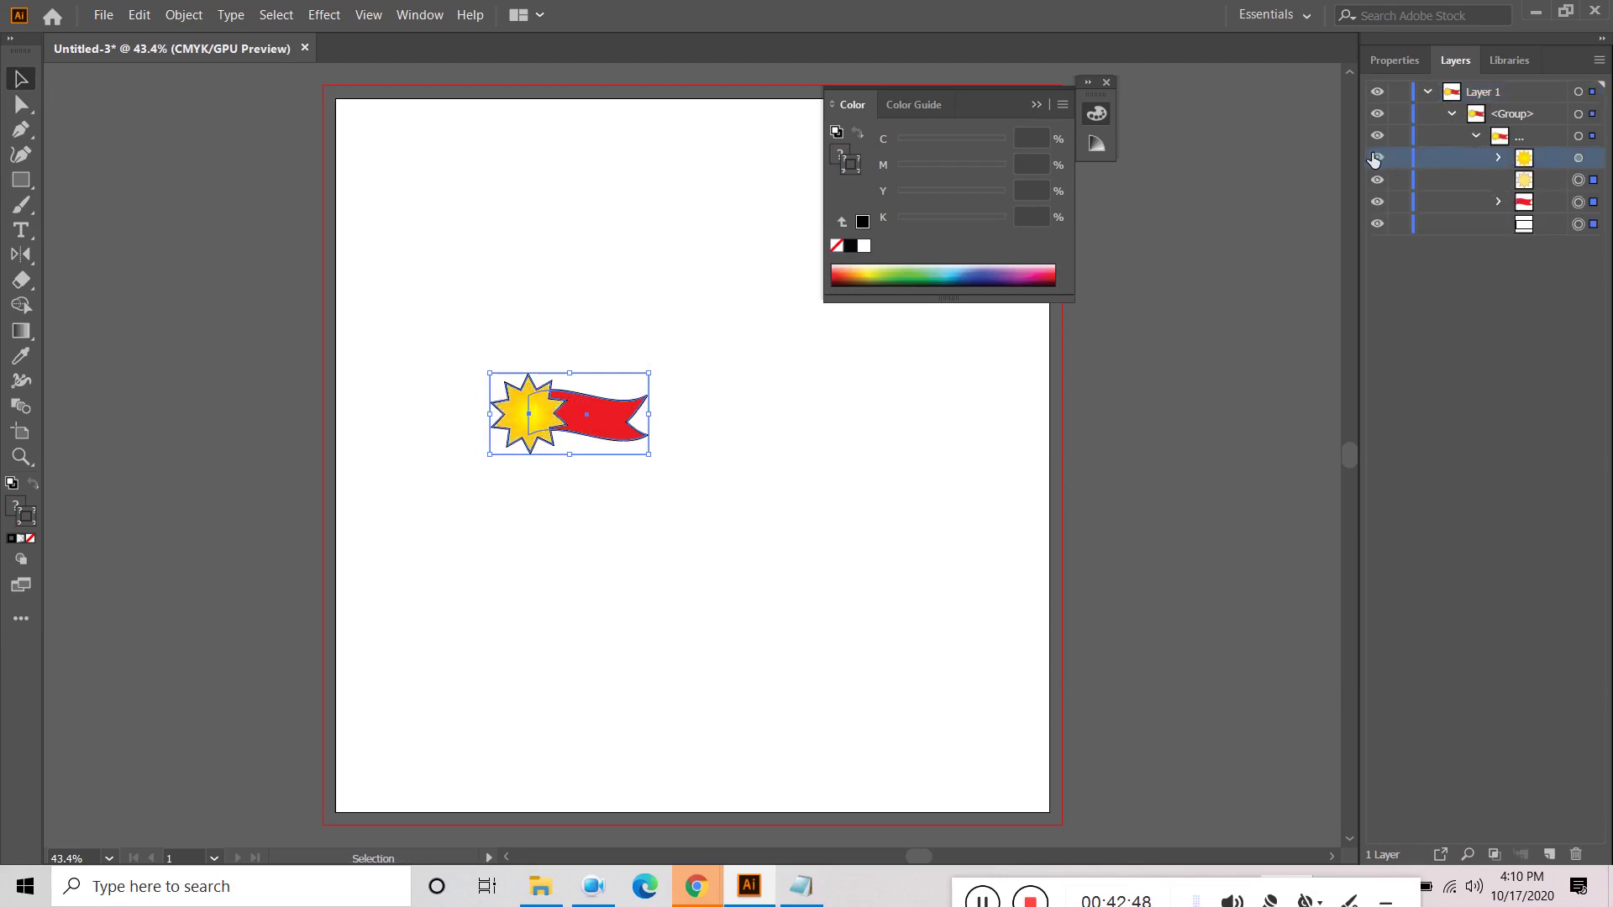
click(1377, 180)
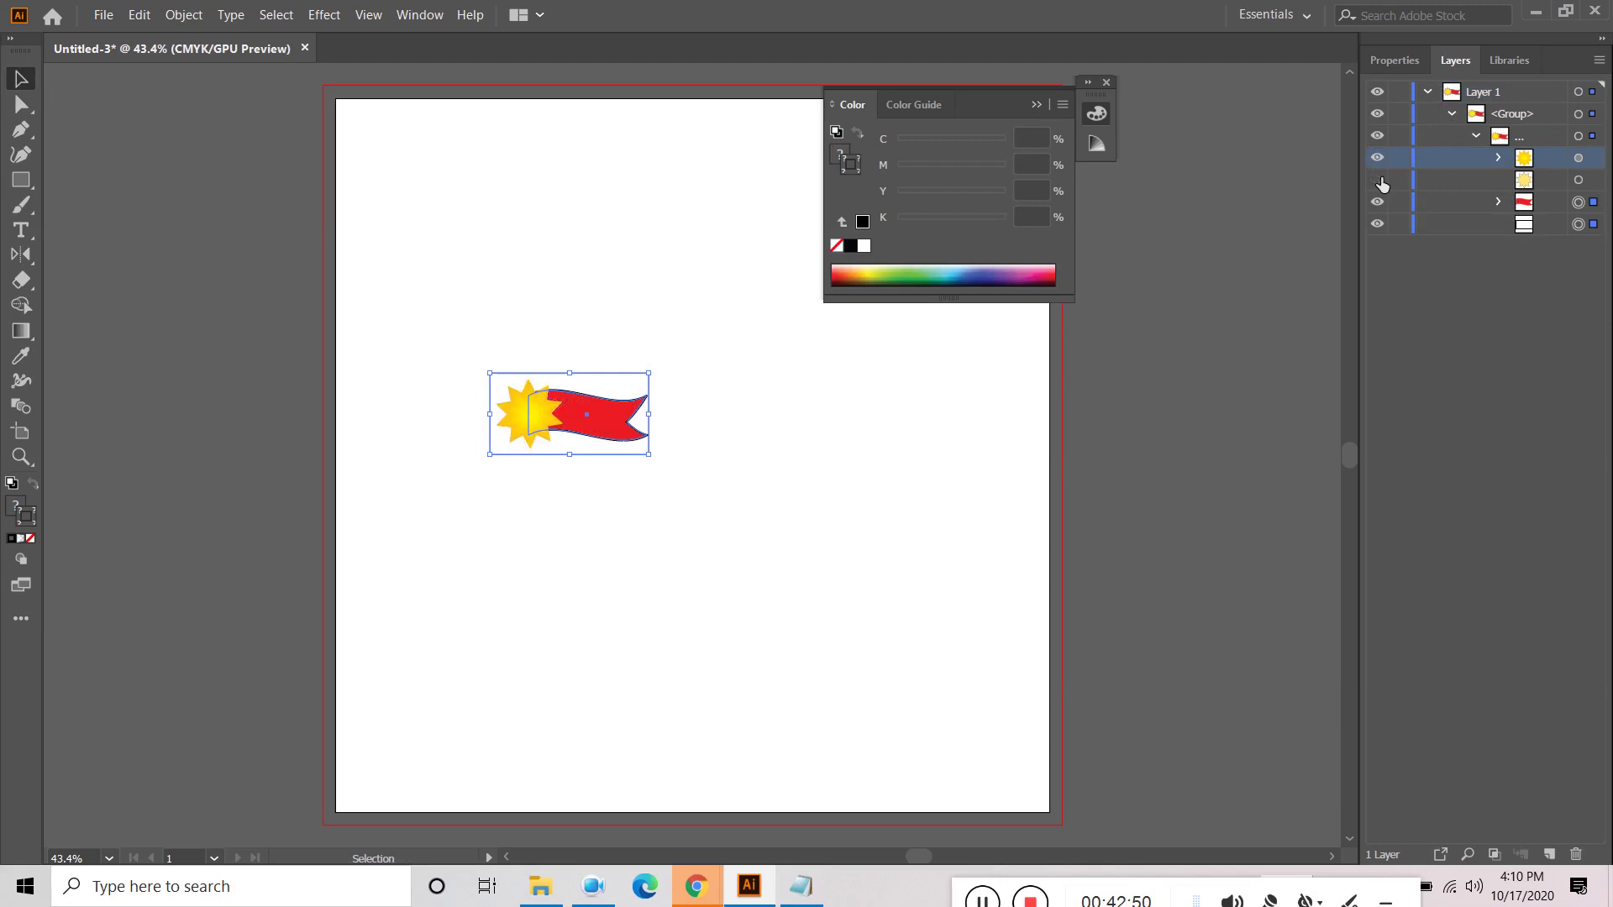
click(1378, 180)
click(1378, 226)
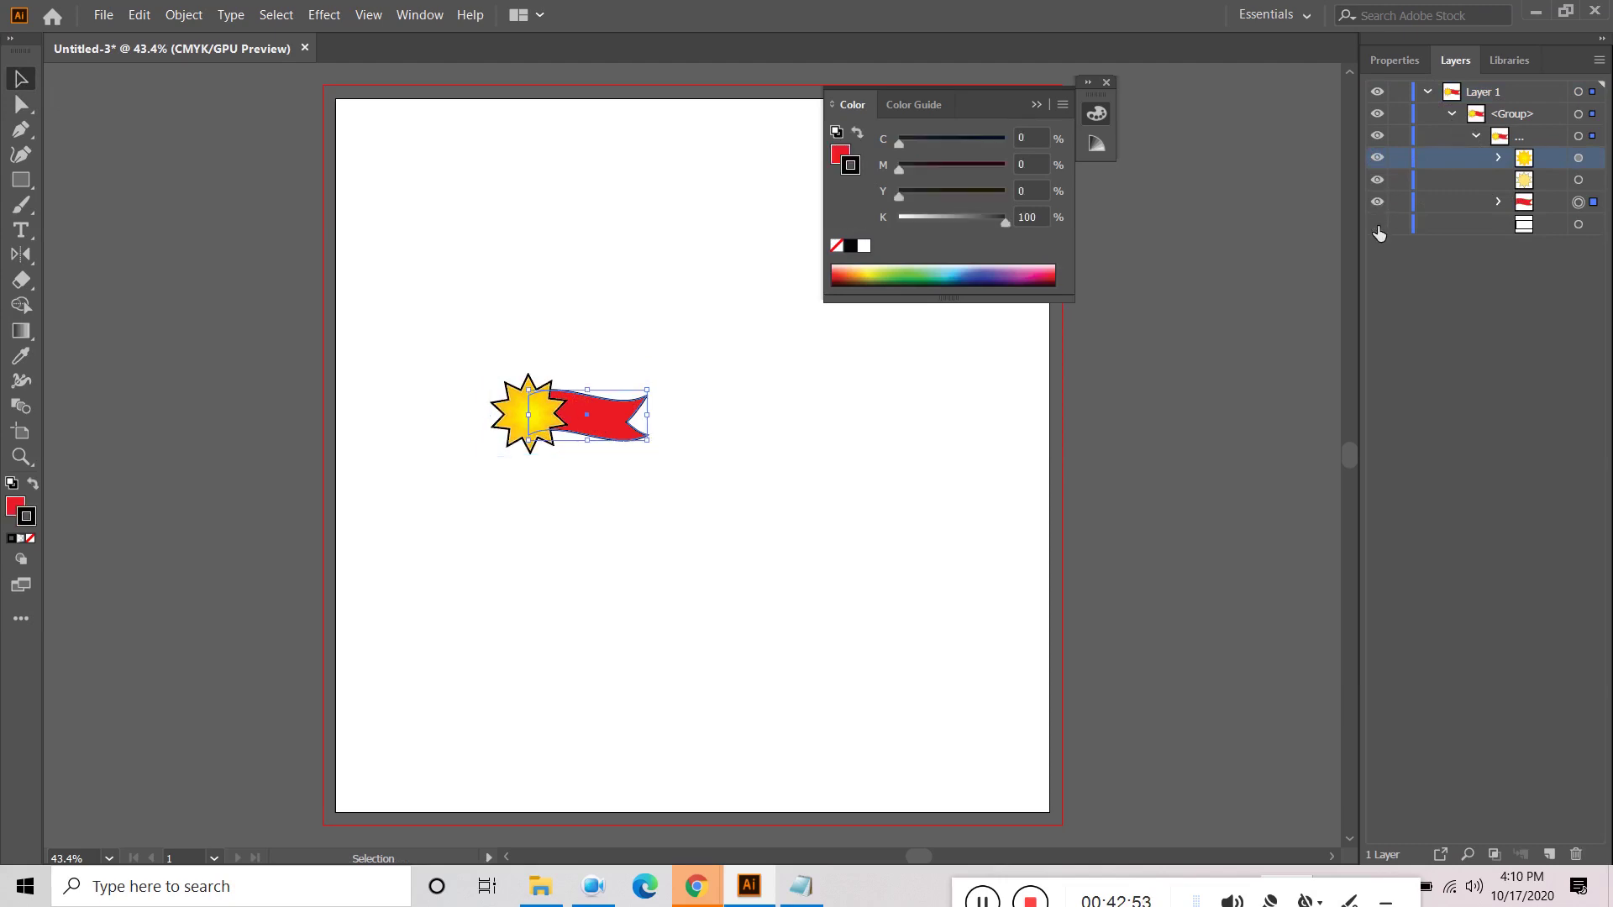
click(772, 429)
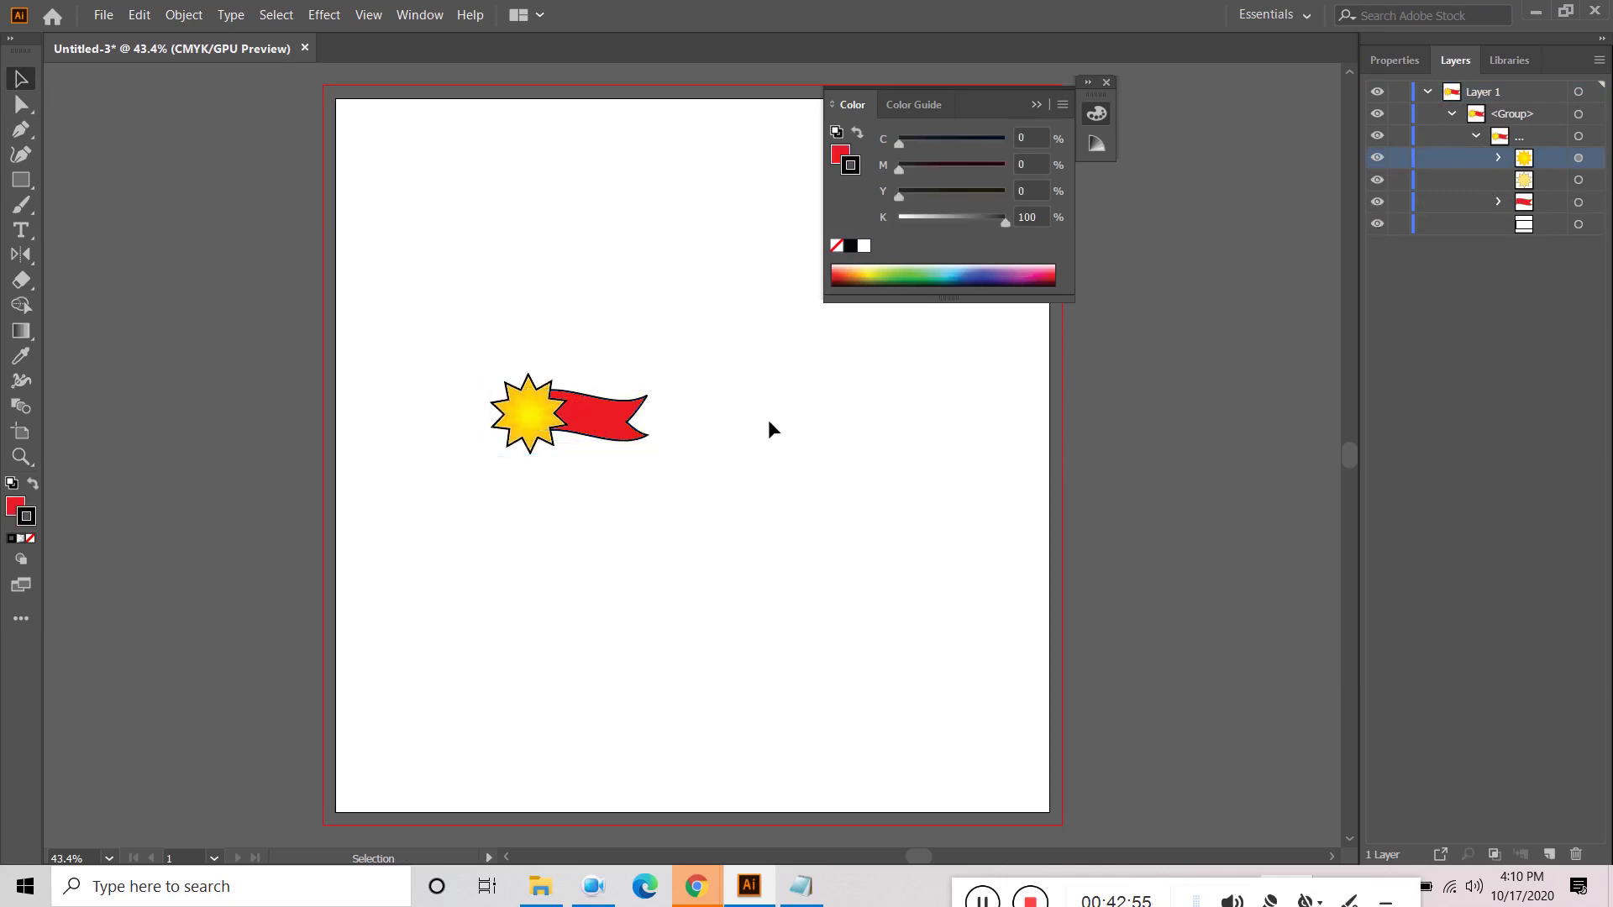
Step: Select the whole star banner and open Recolor Artwork to review its list of current colors
drag(723, 417, 519, 572)
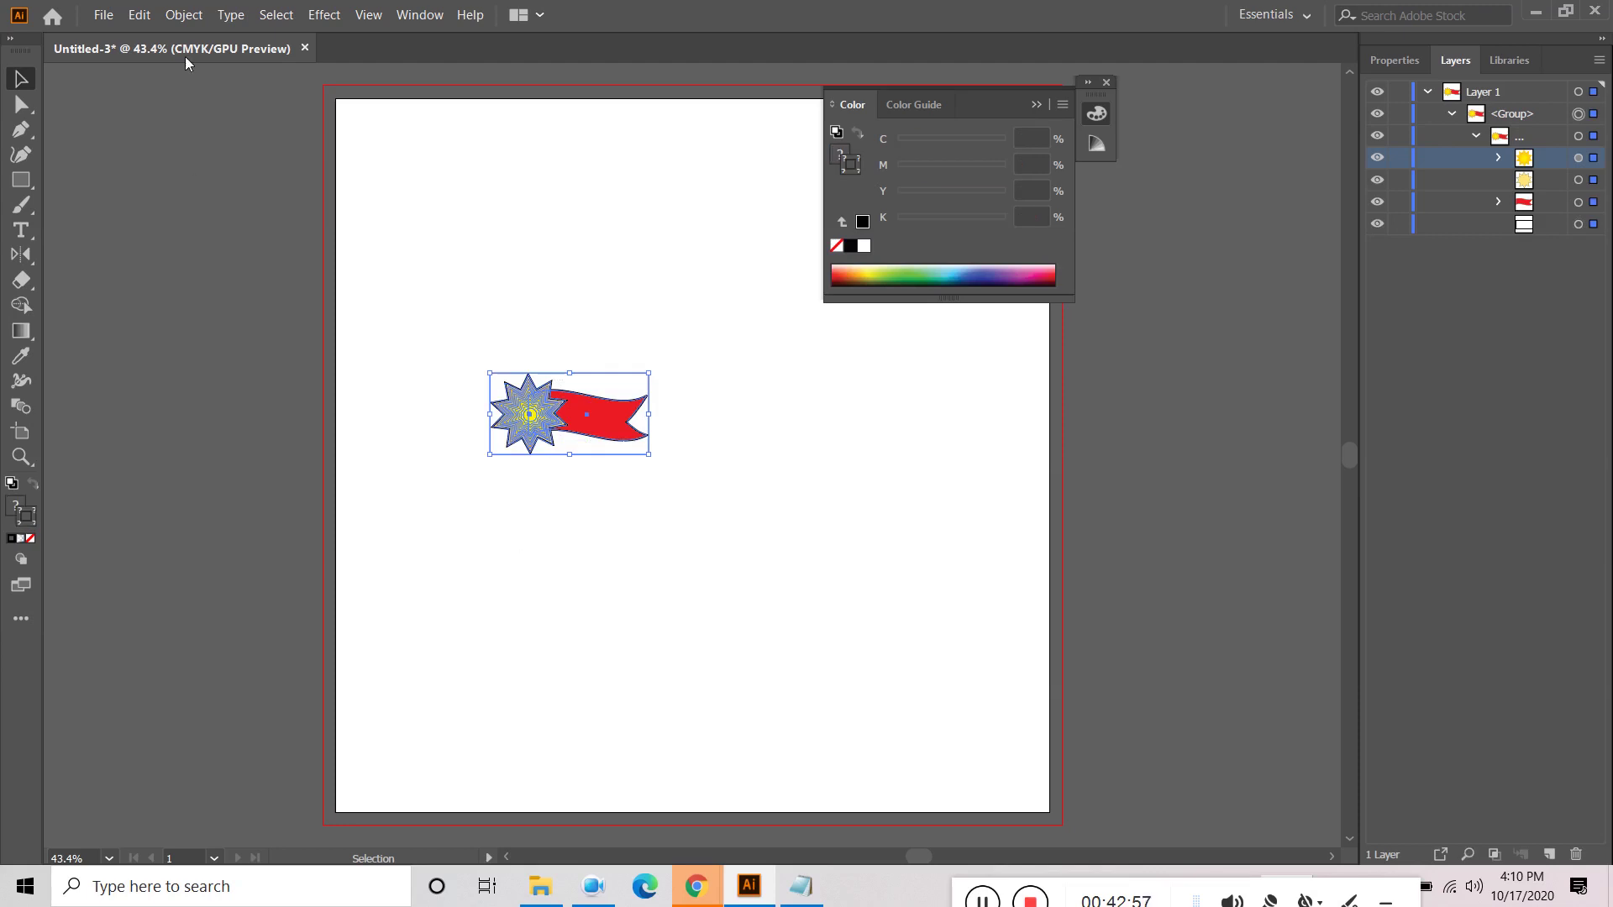
click(140, 15)
mouse_move(240, 339)
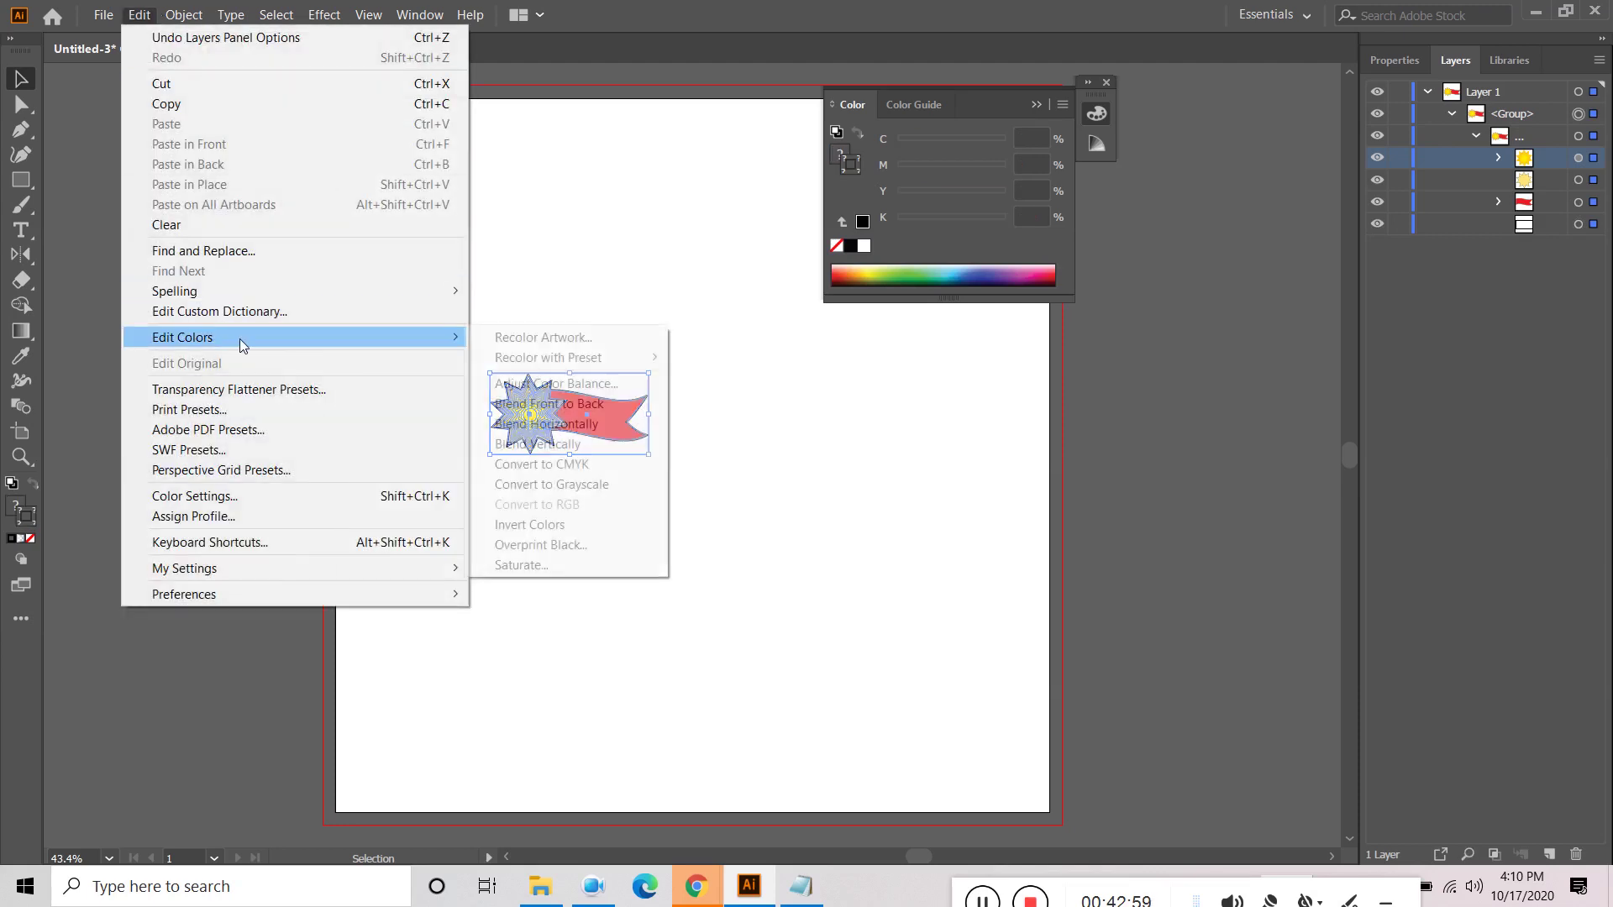
click(561, 337)
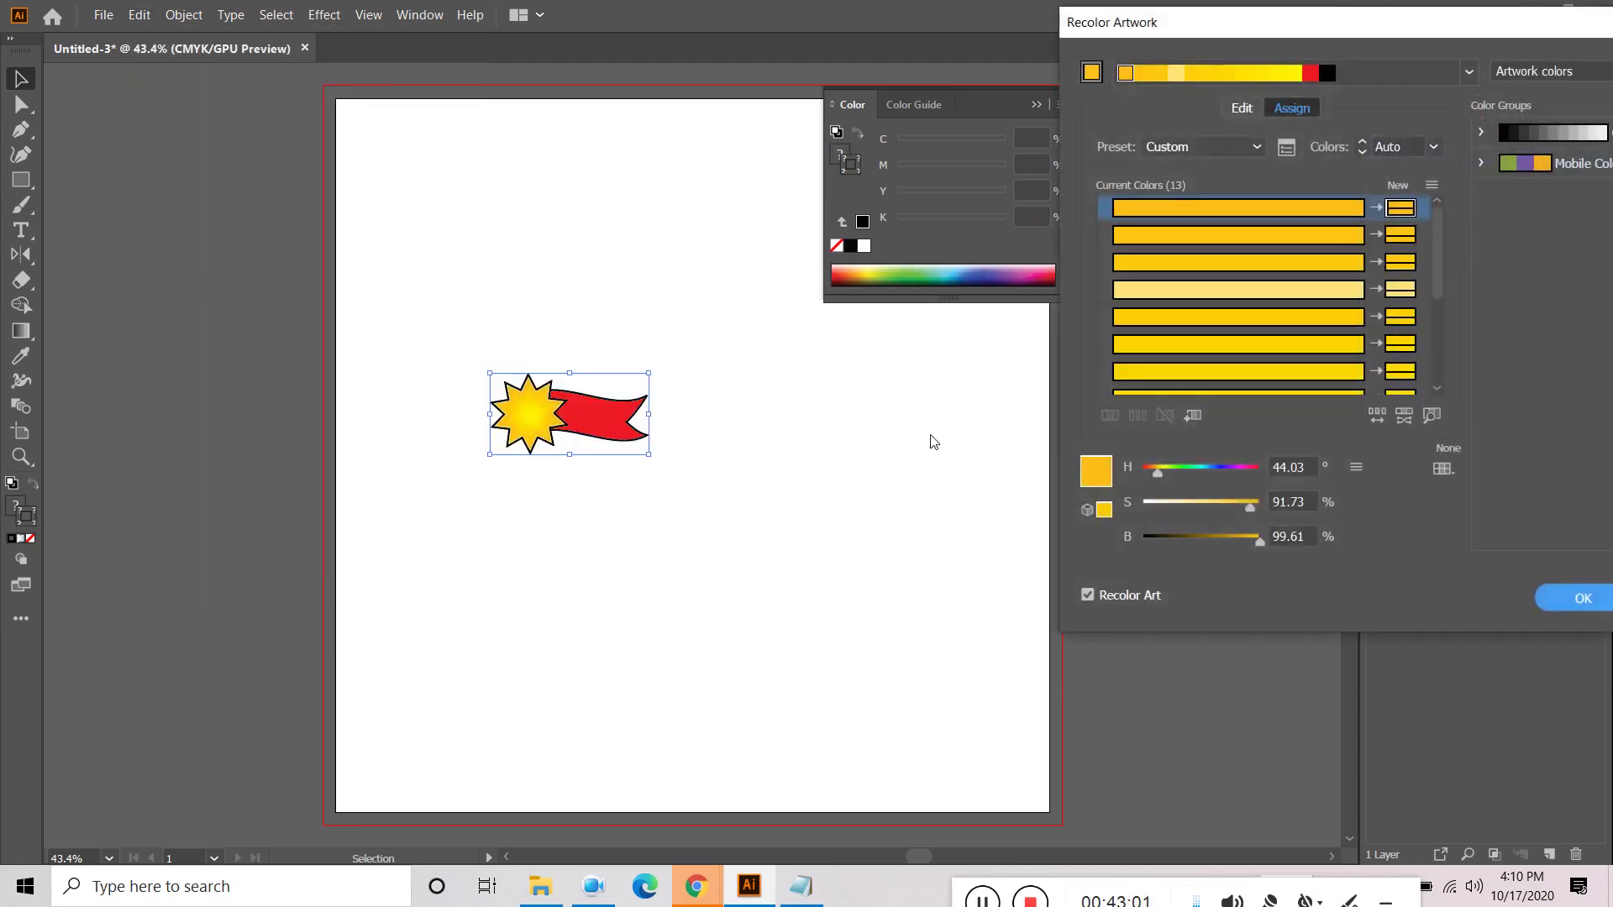
scroll(1242, 274, down, 3)
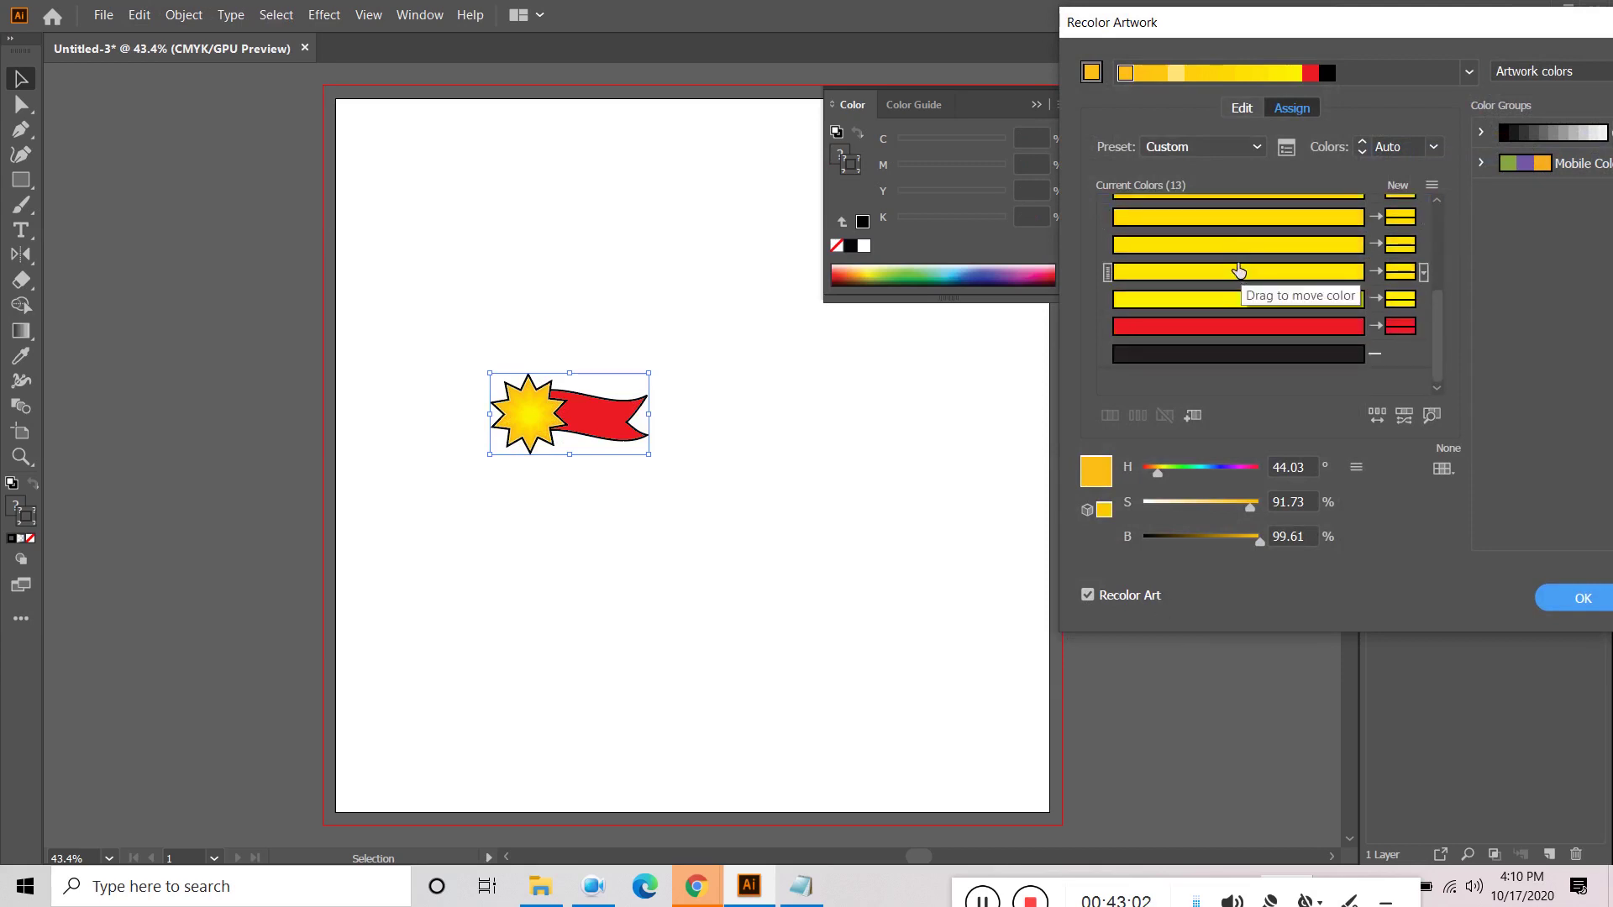
scroll(1239, 271, up, 3)
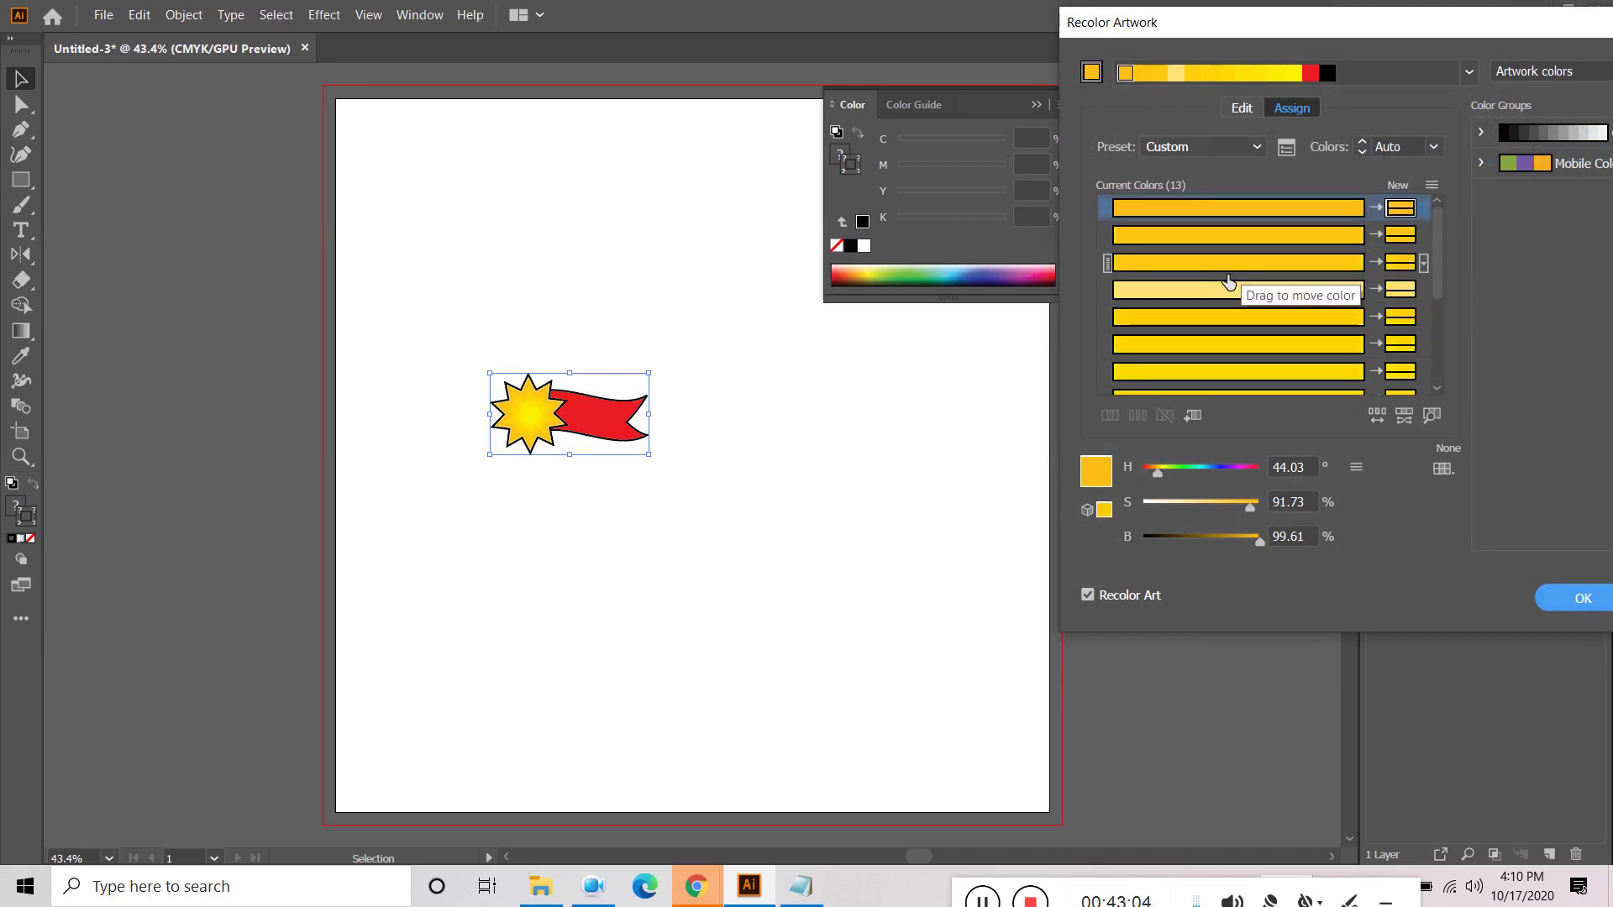
scroll(1228, 281, down, 3)
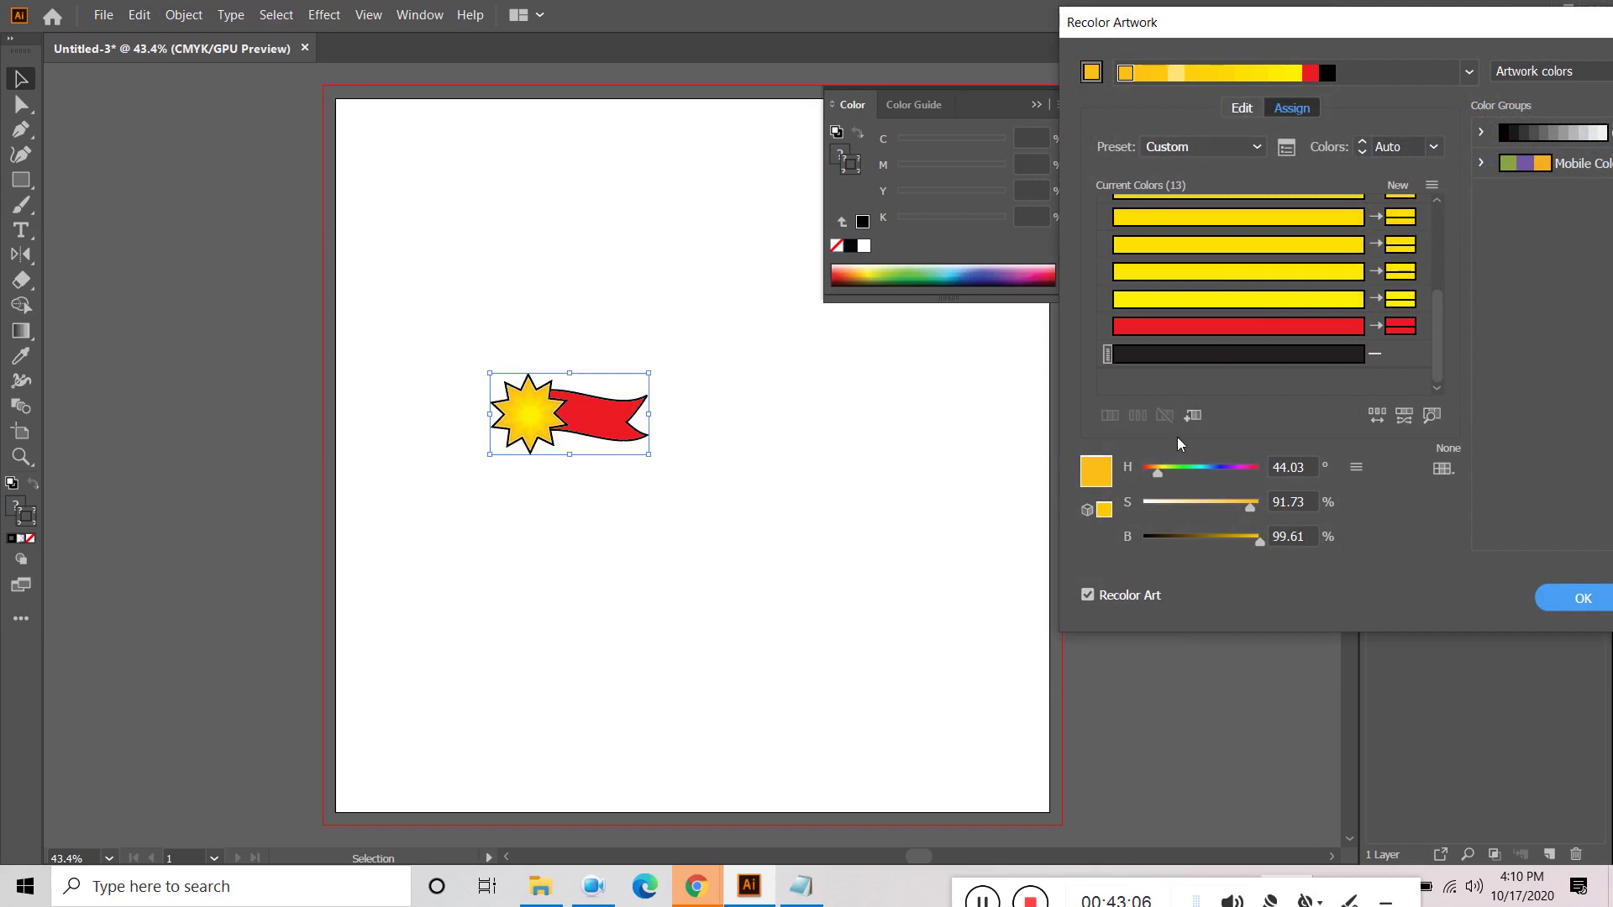
Step: Switch to Chrome, view the Black Friday flyer reference in the Facebook group, and return to Illustrator
mouse_move(695, 887)
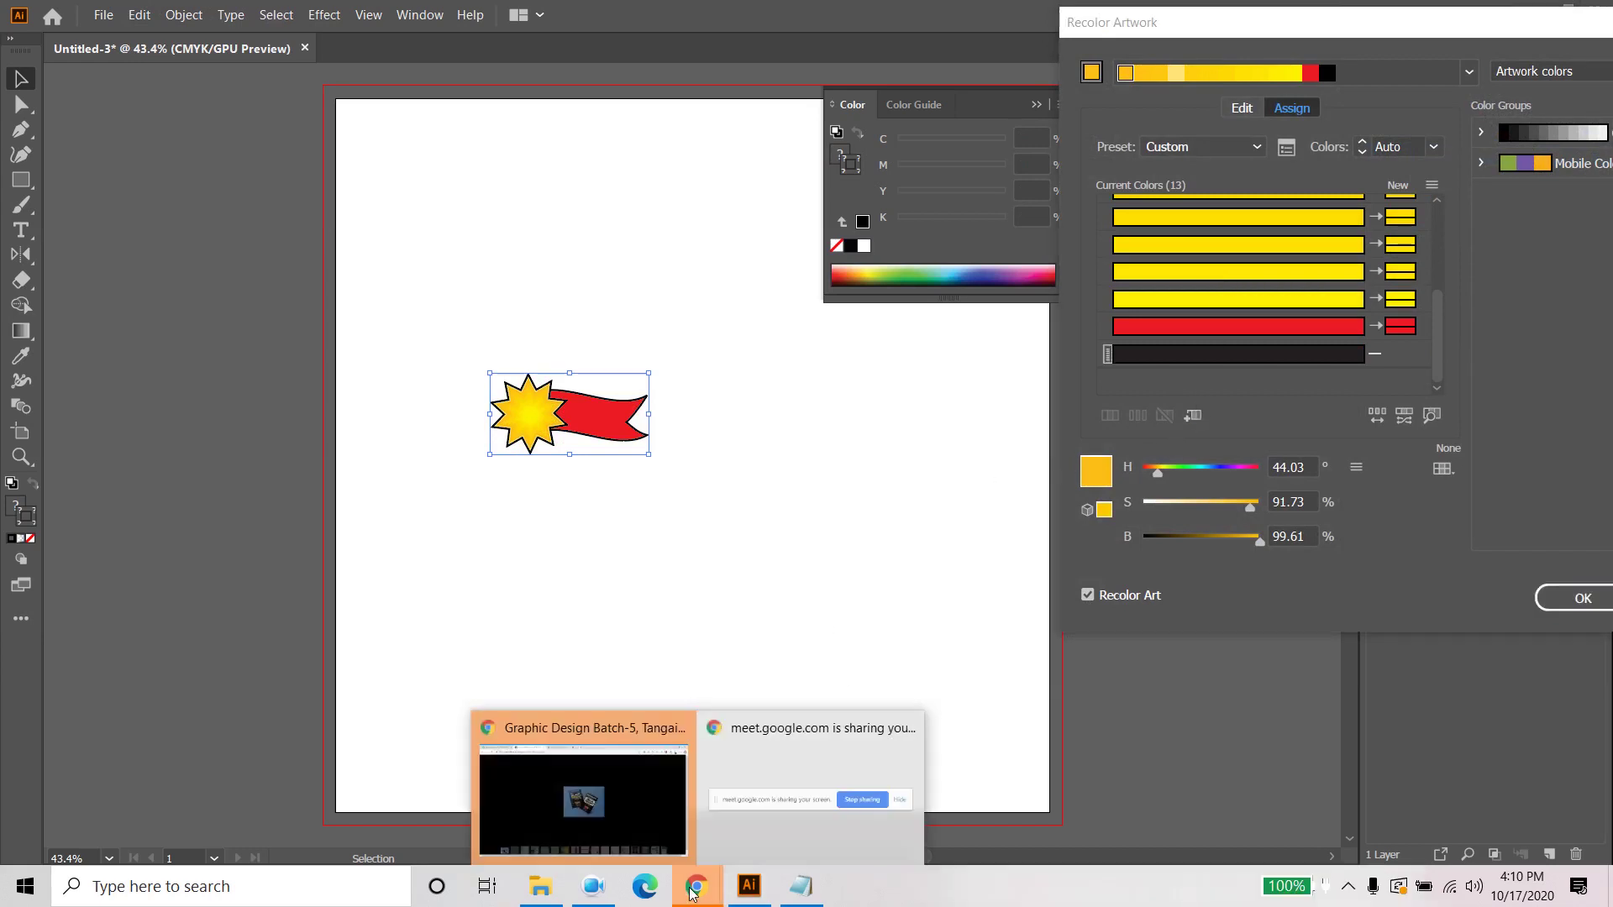
click(653, 835)
click(638, 17)
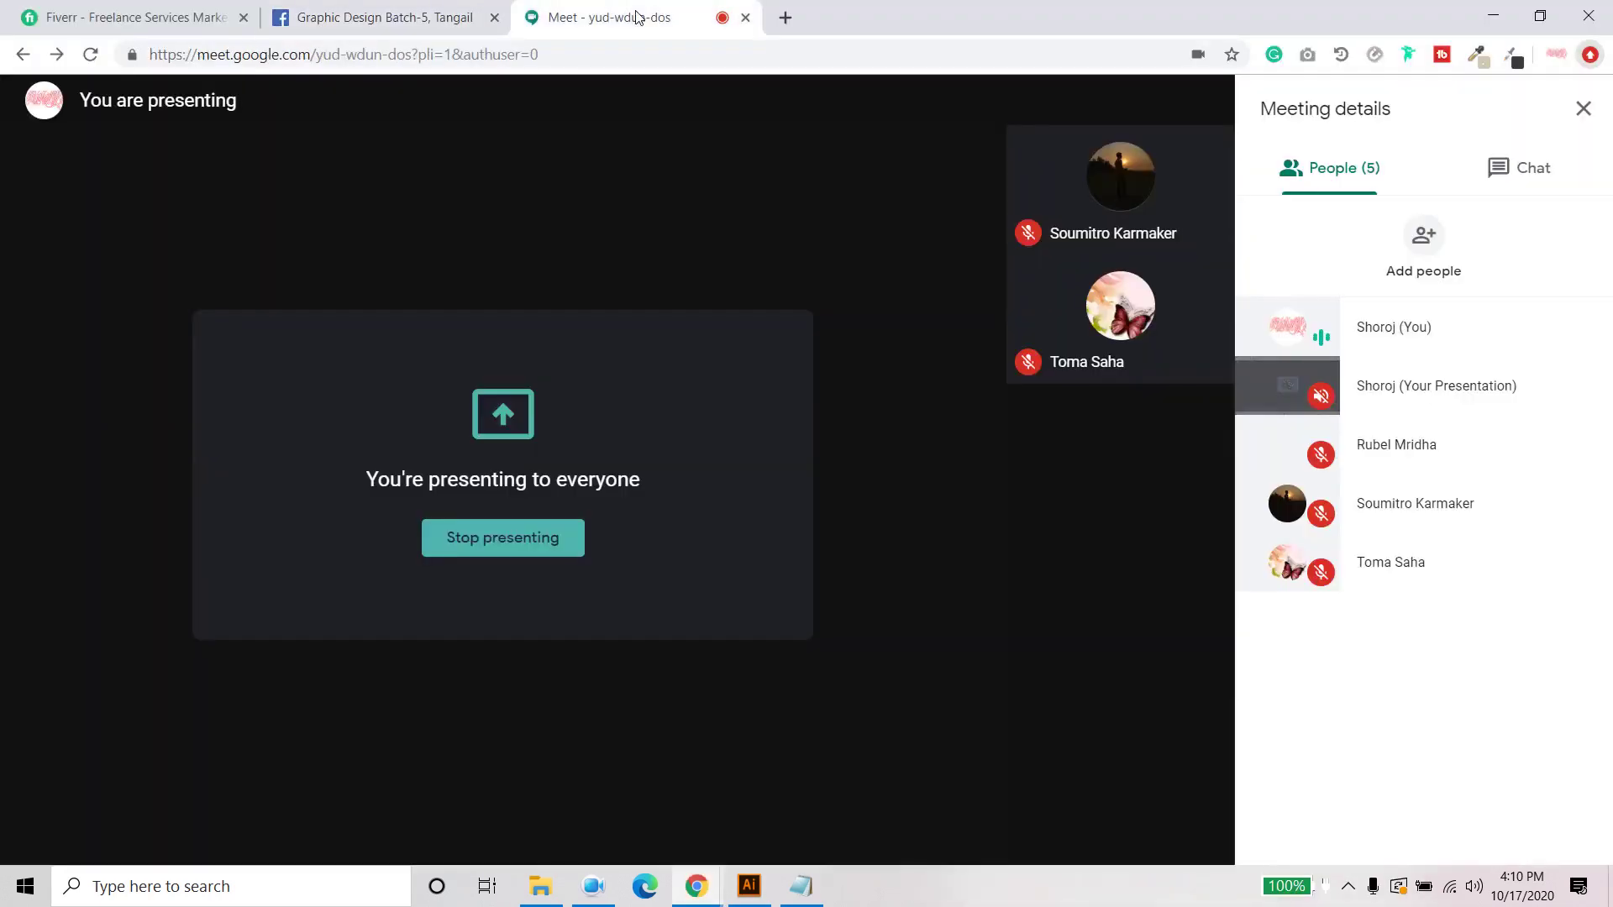
click(342, 12)
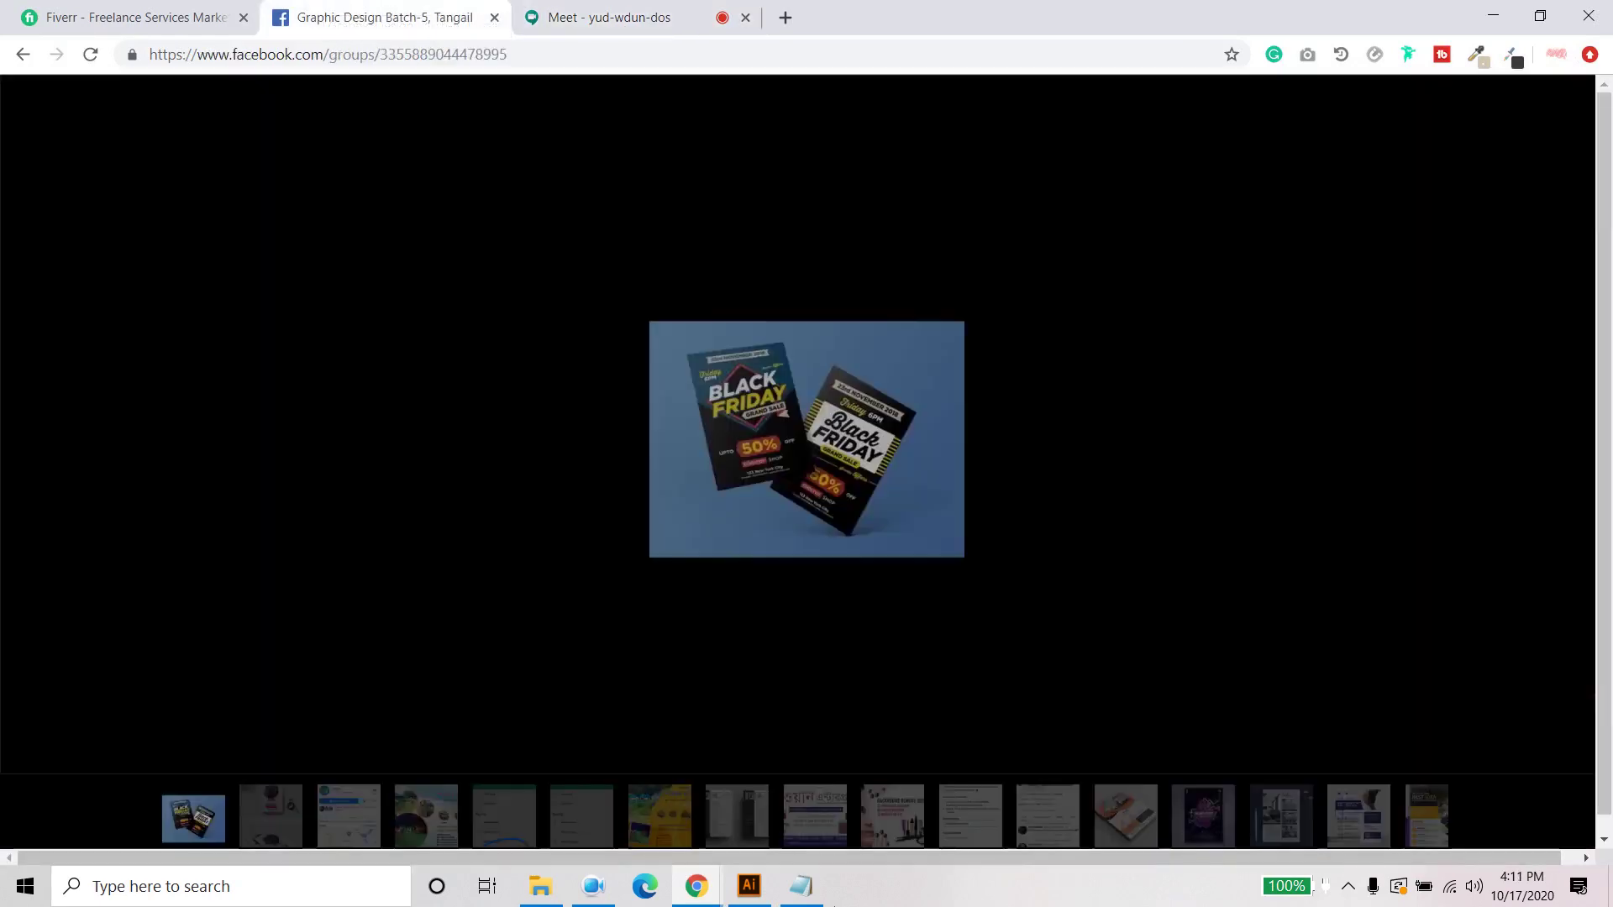
click(748, 887)
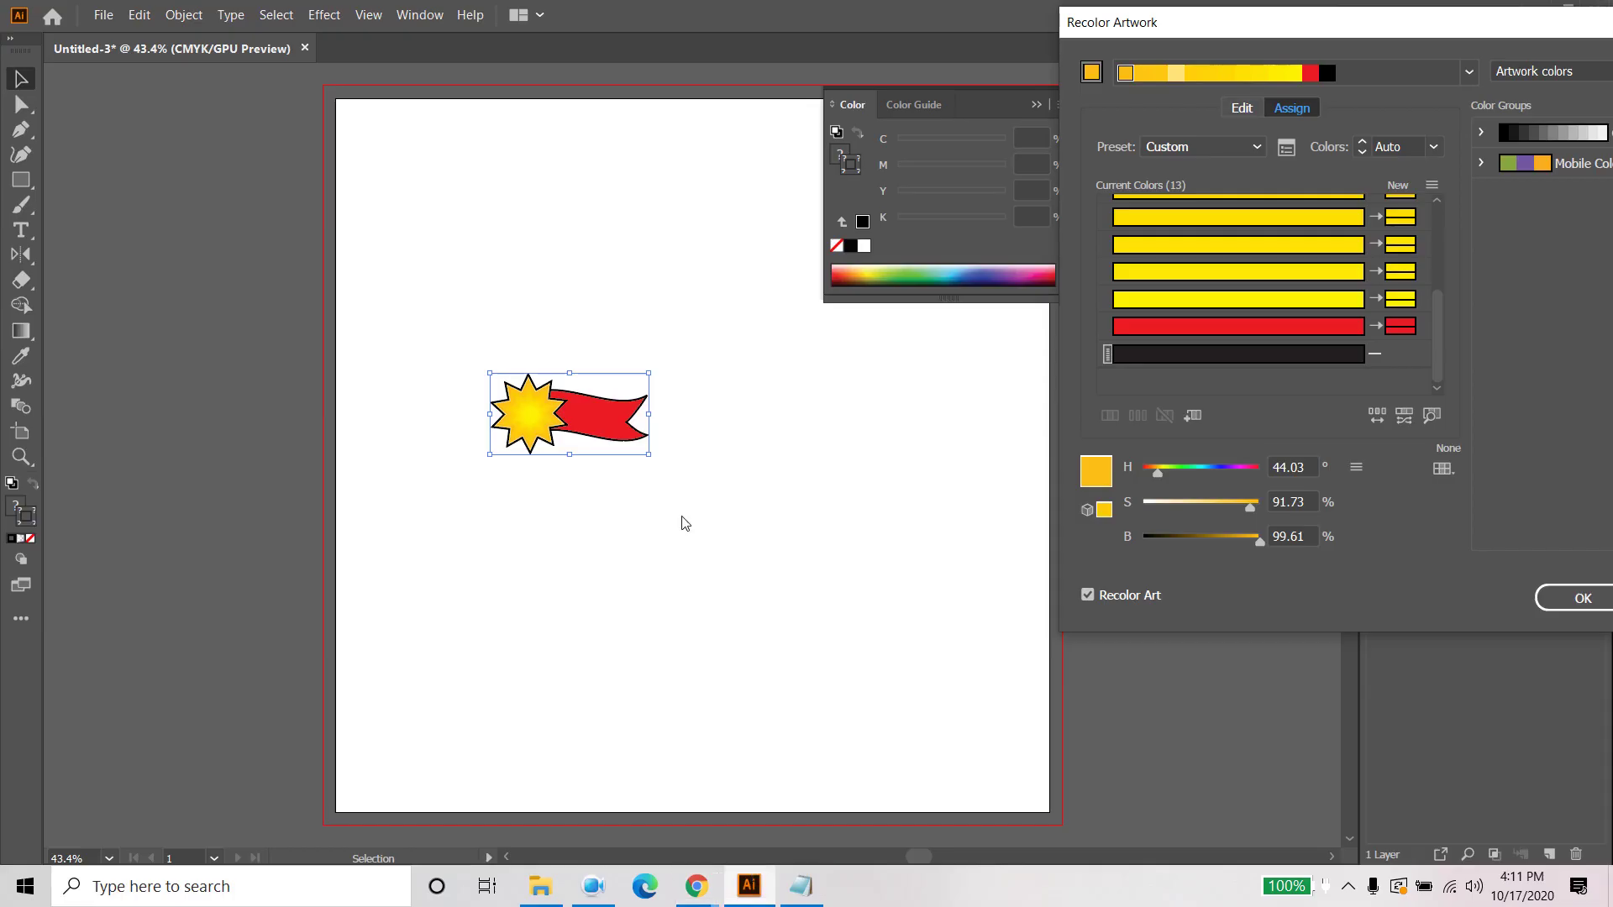
Step: Recolor the red ribbon purple with a hue of 258°, apply the change, and deselect the banner
click(1187, 336)
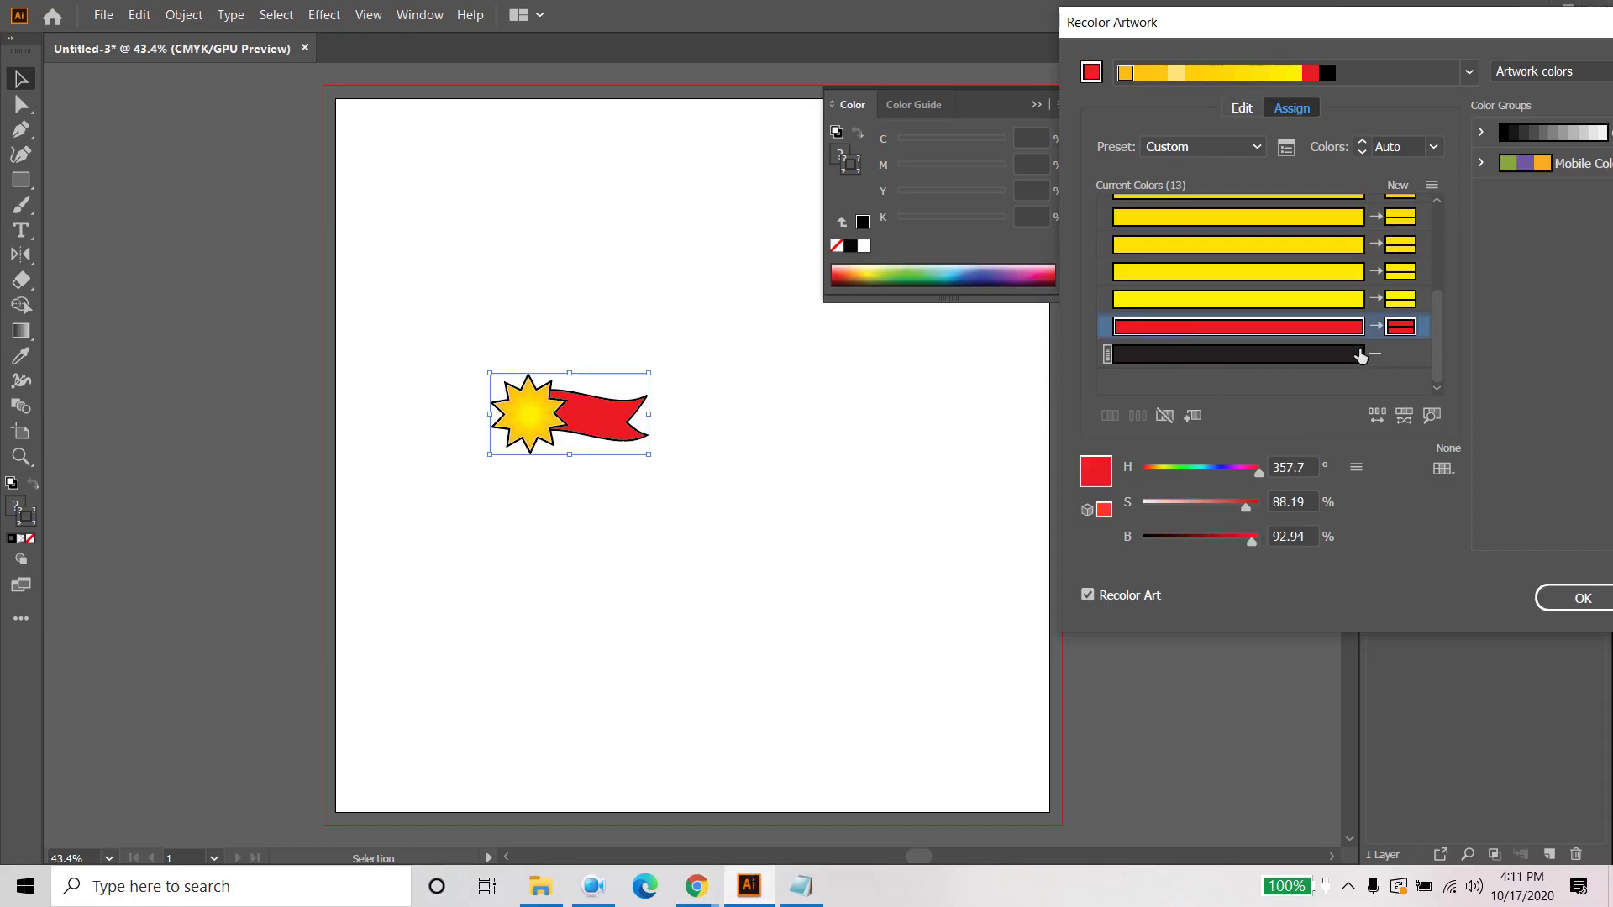
mouse_move(1252, 474)
mouse_down()
mouse_move(1208, 476)
mouse_move(1228, 476)
mouse_up()
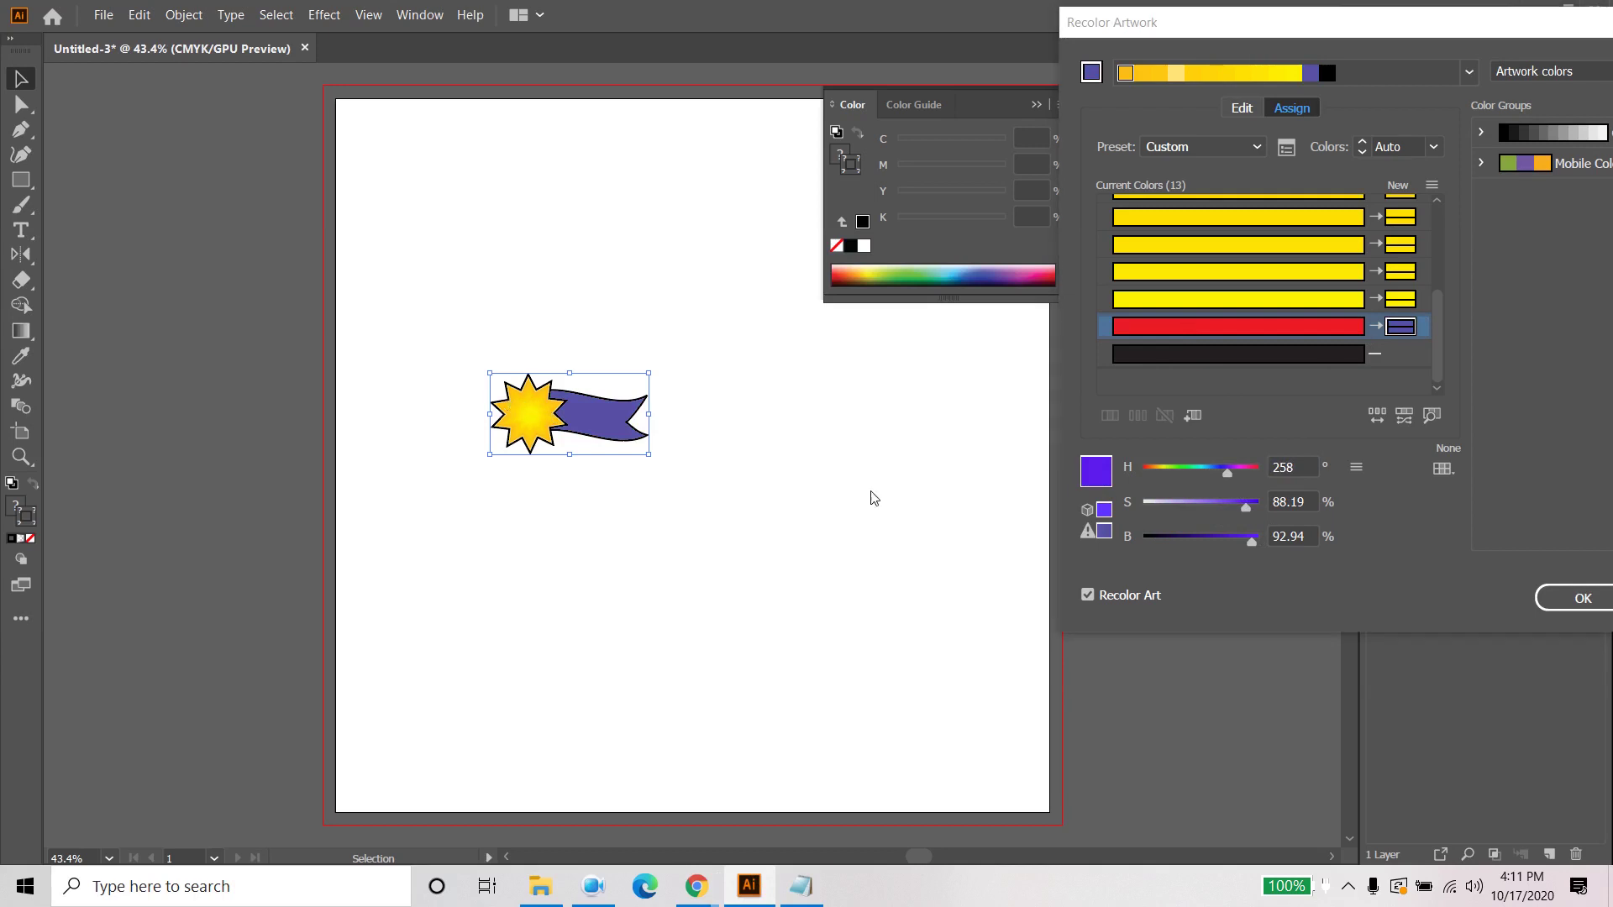
click(1583, 599)
click(671, 552)
scroll(355, 364, up, 5)
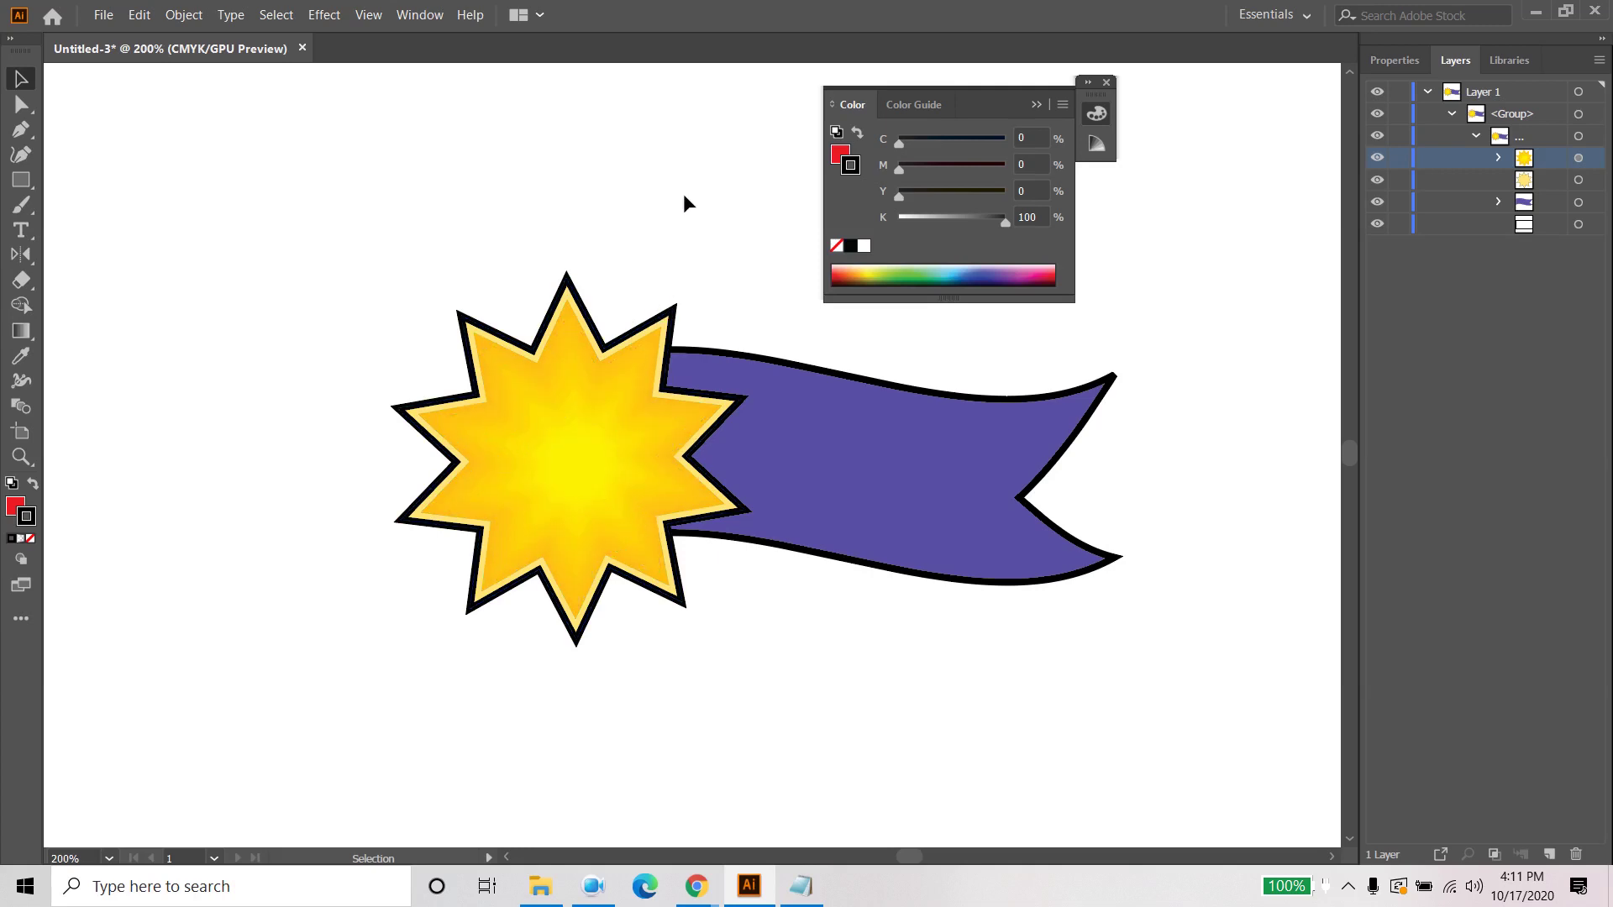
click(673, 314)
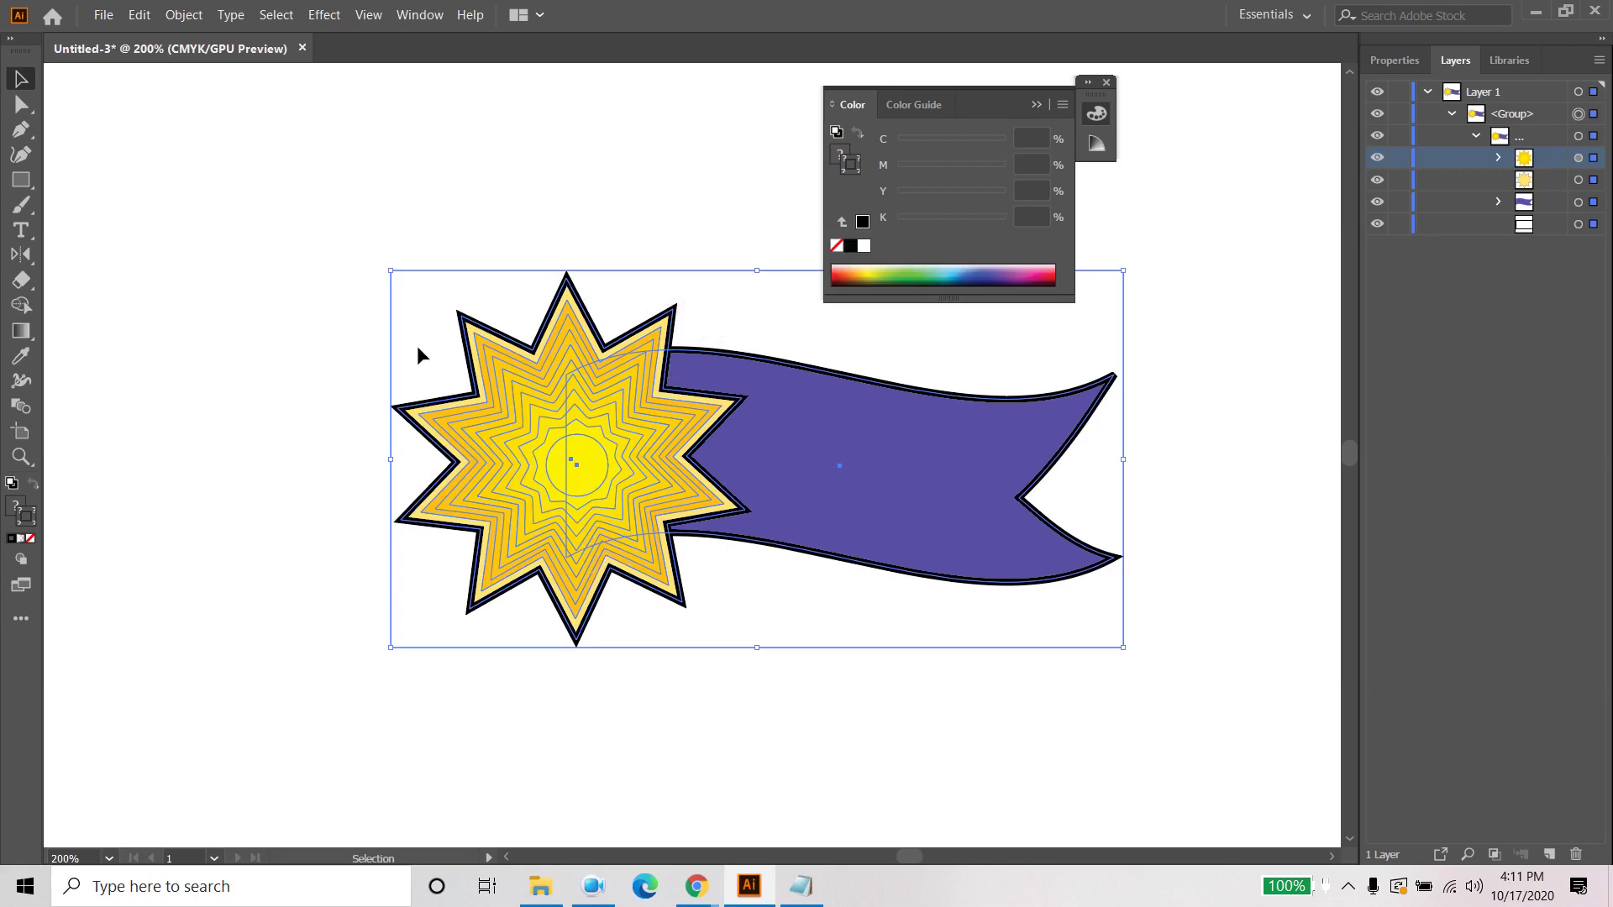
click(184, 14)
mouse_move(139, 14)
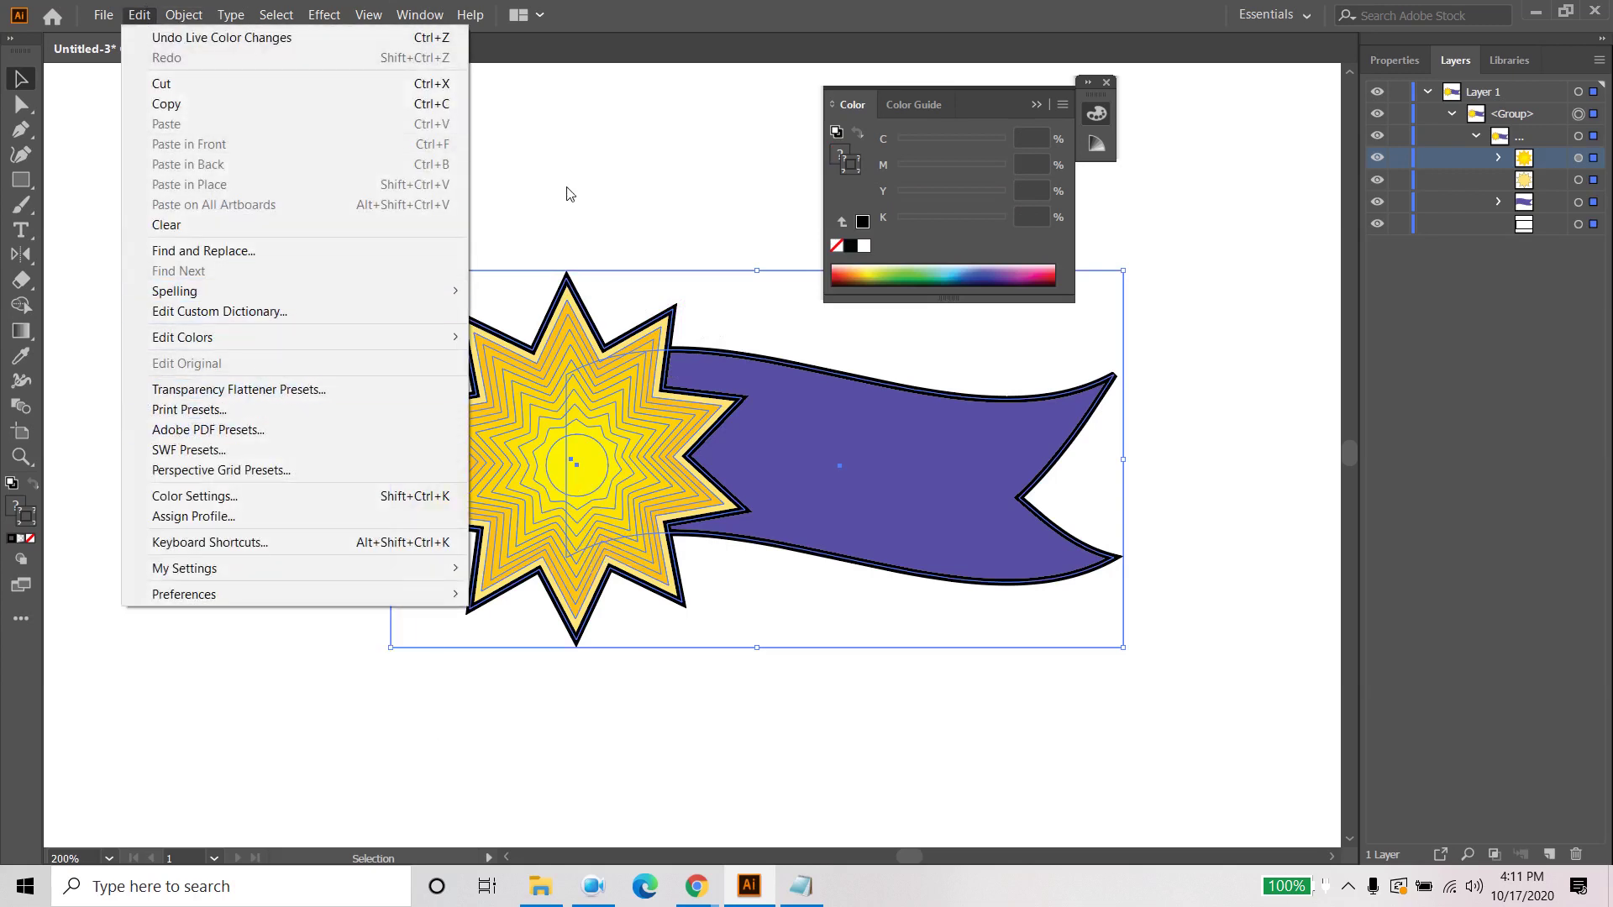
click(601, 235)
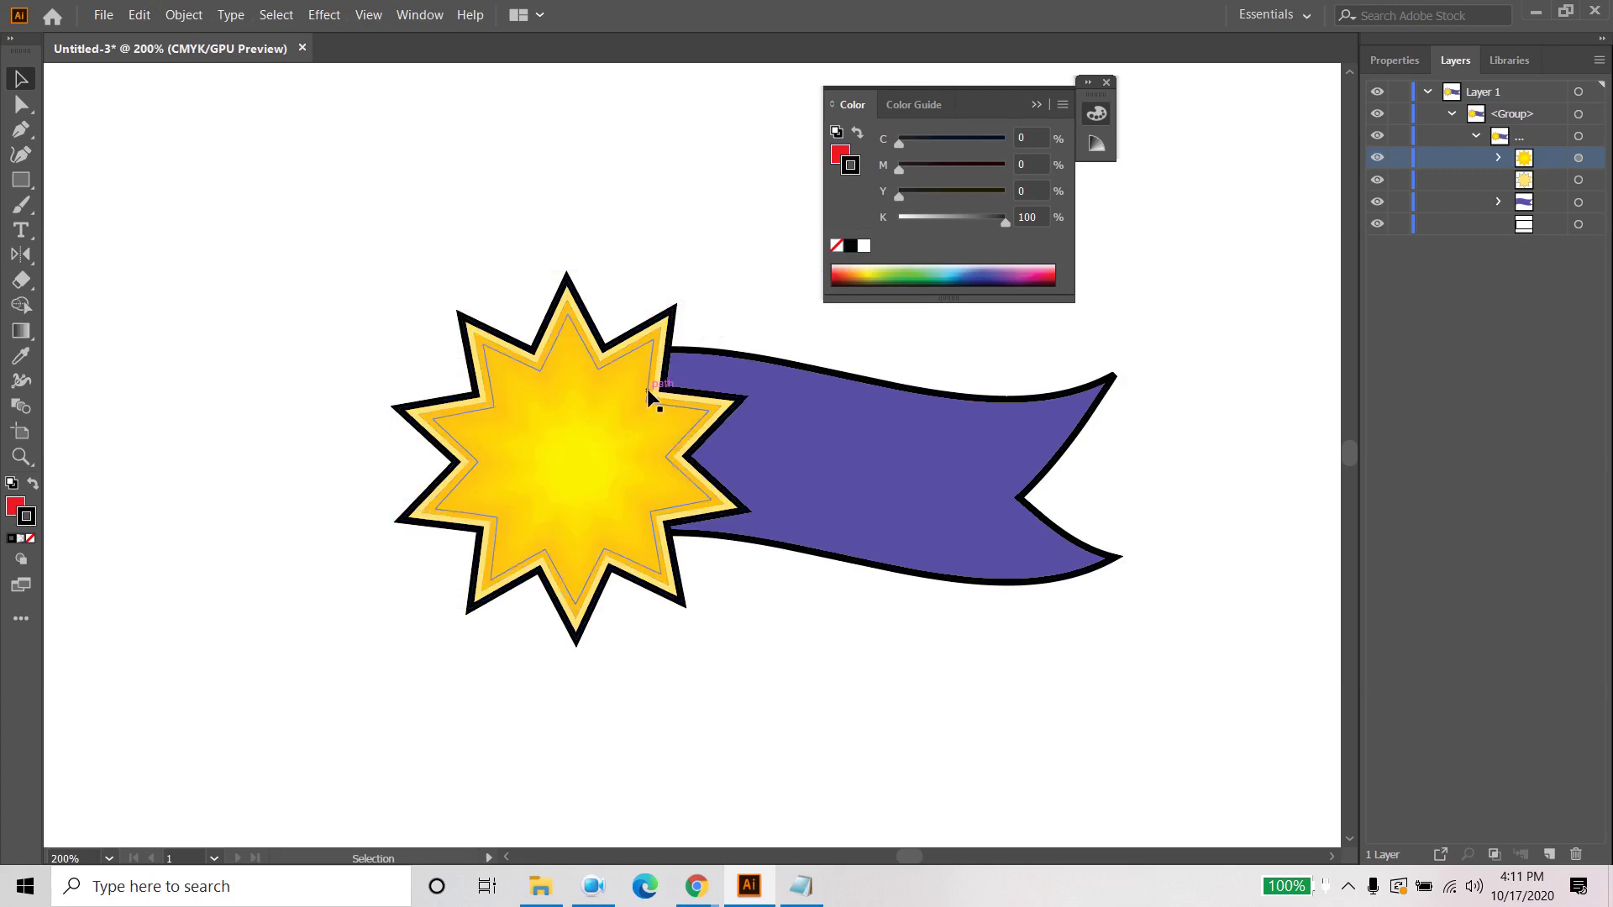
Step: Reopen Recolor Artwork for the whole banner and set the star's outermost orange band to green with hue 90°
drag(323, 290, 1134, 690)
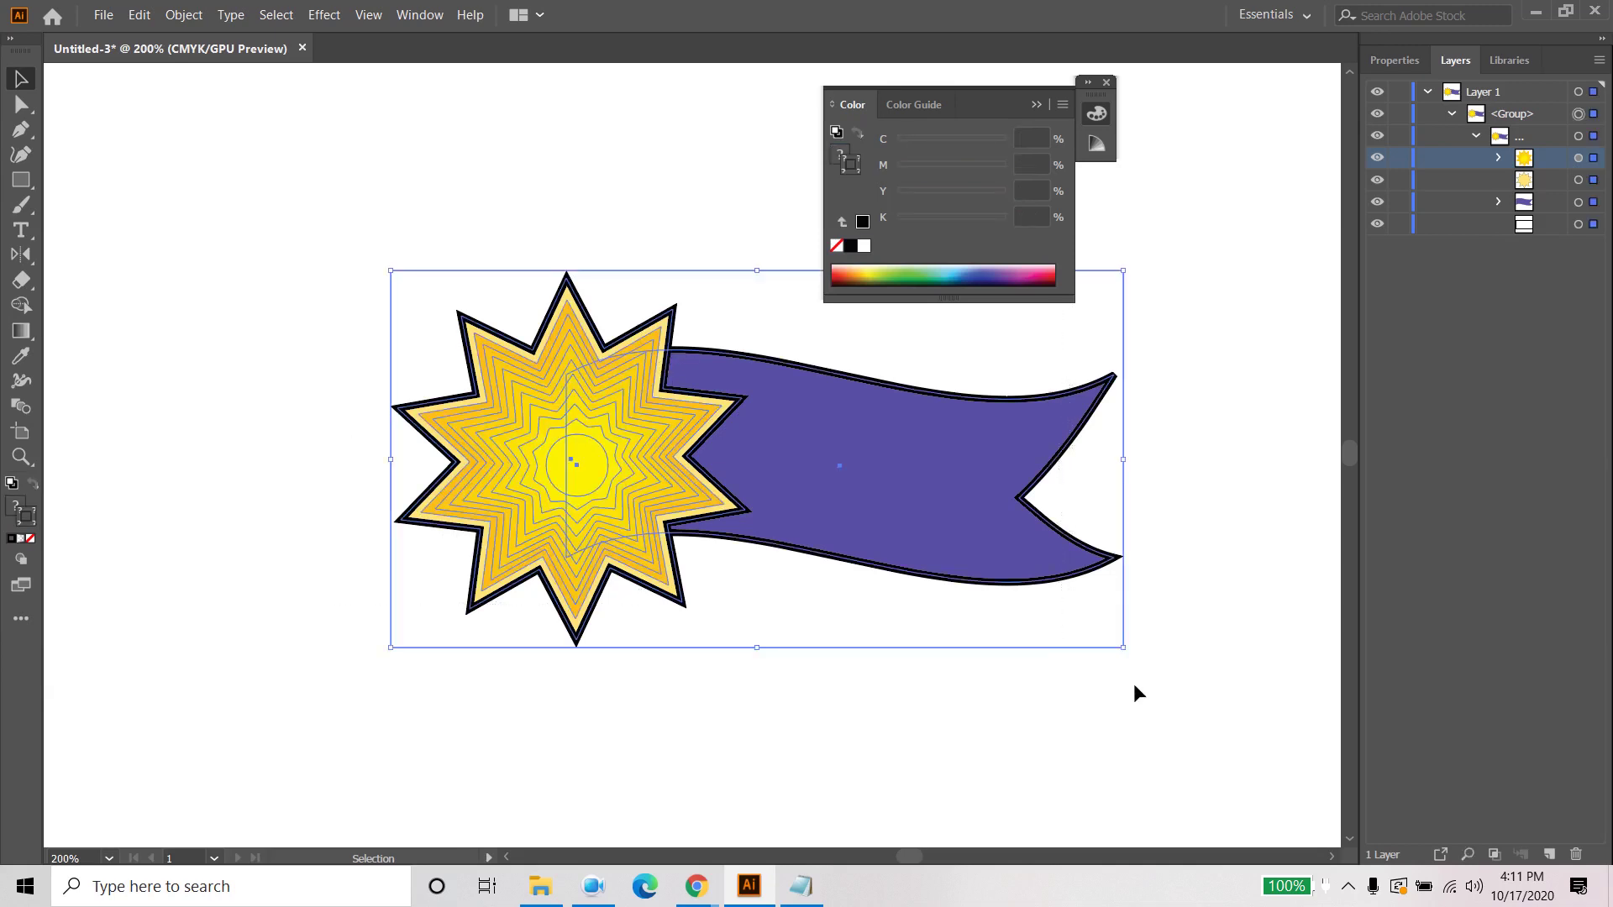
click(139, 14)
mouse_move(212, 336)
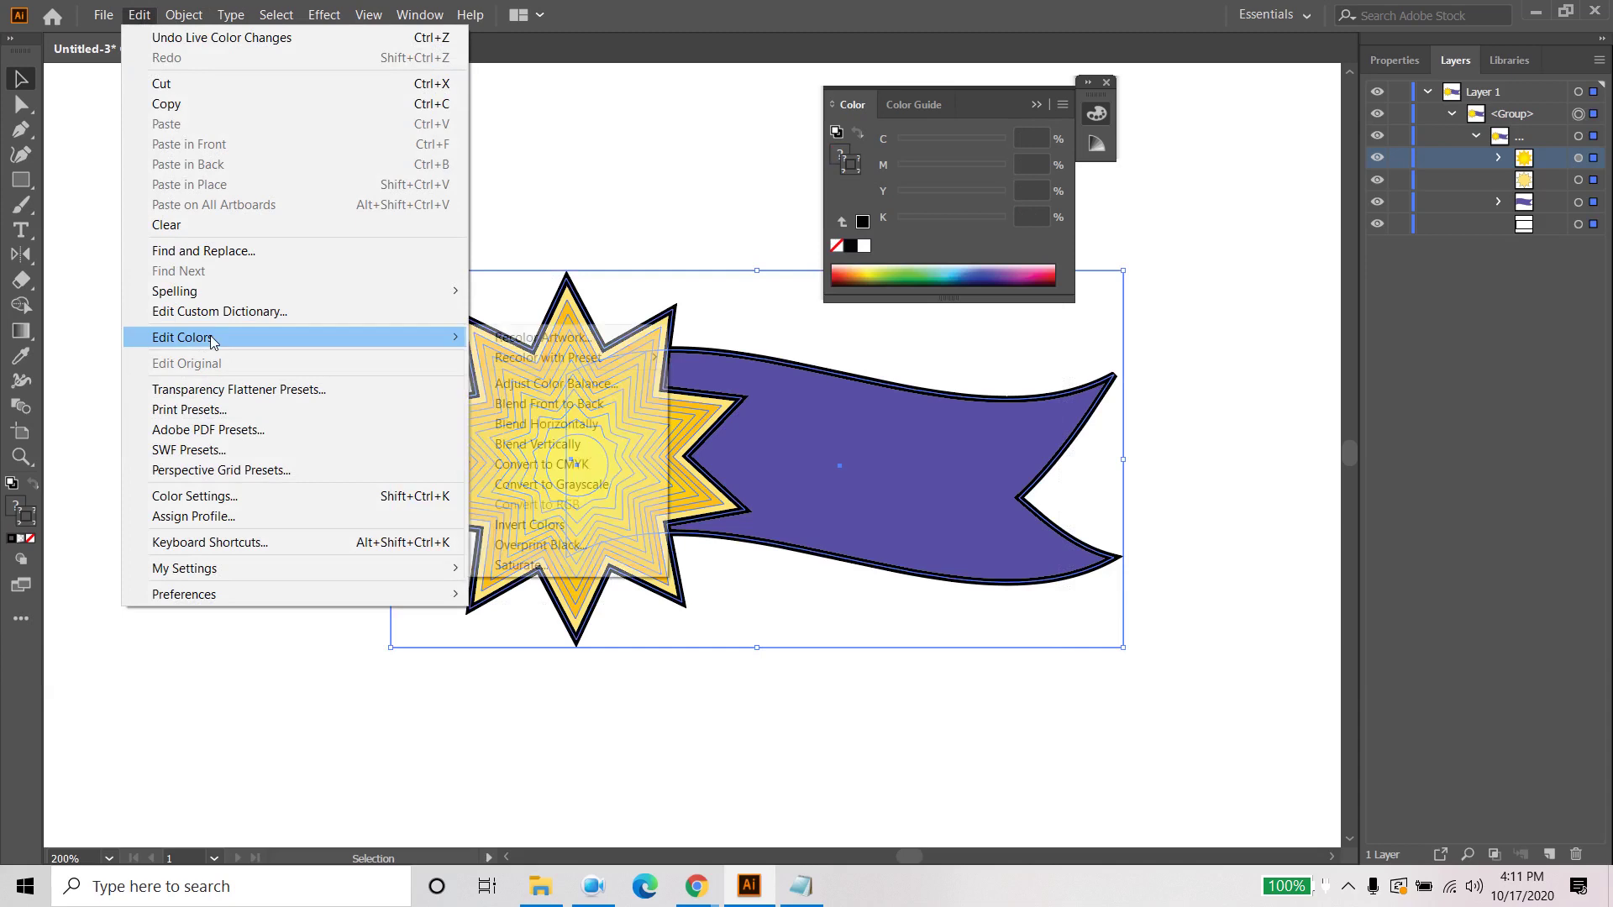
click(538, 344)
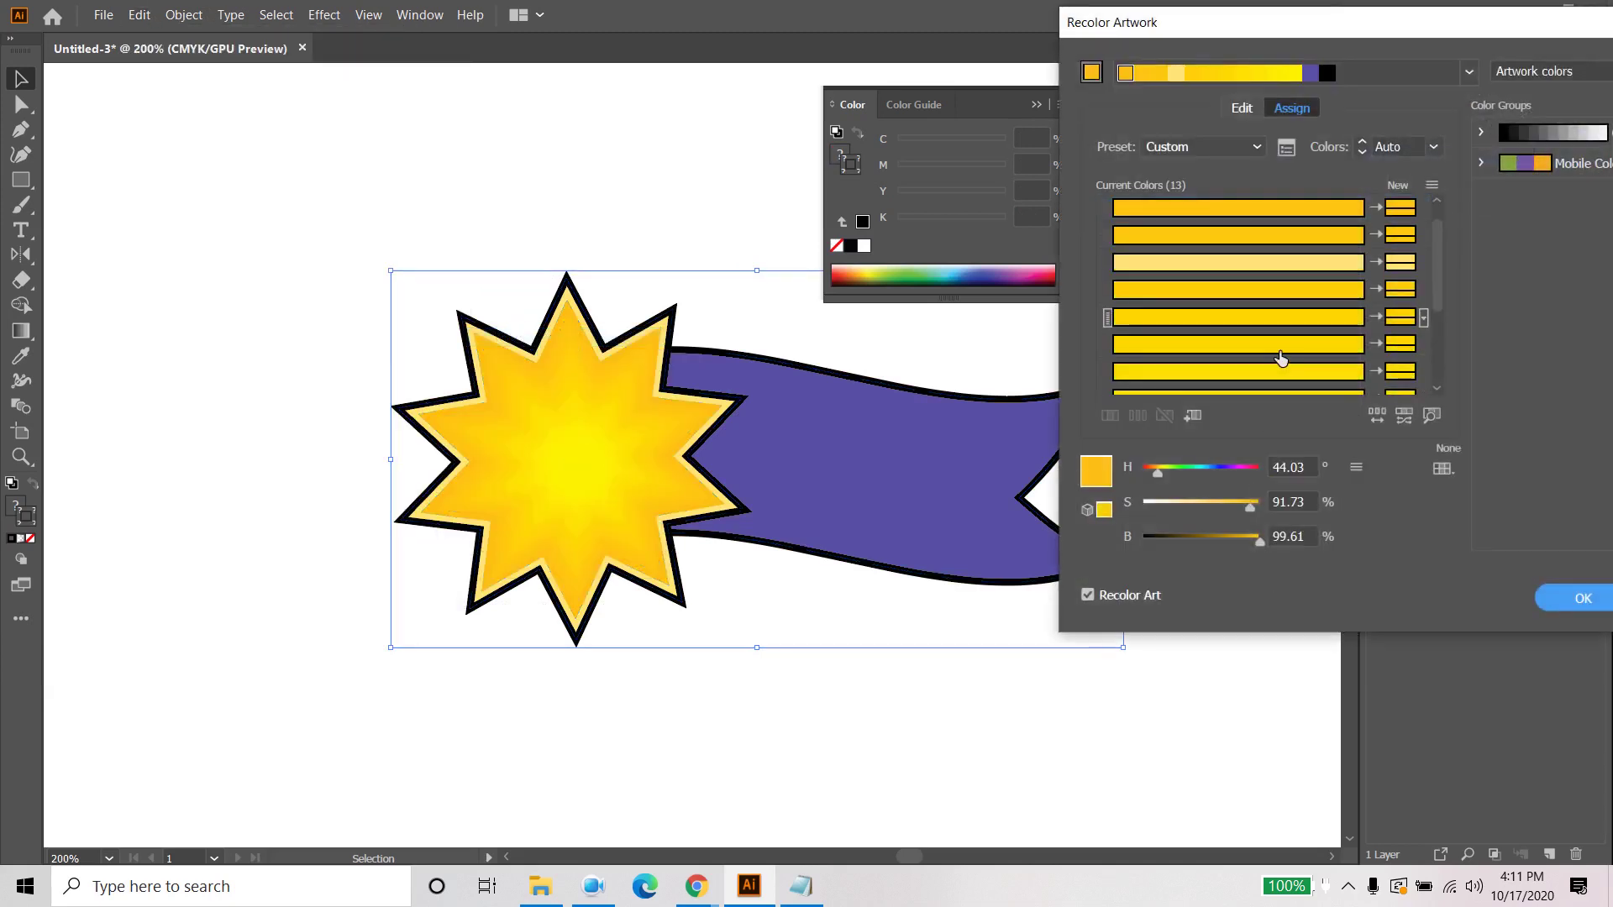
scroll(1280, 359, down, 3)
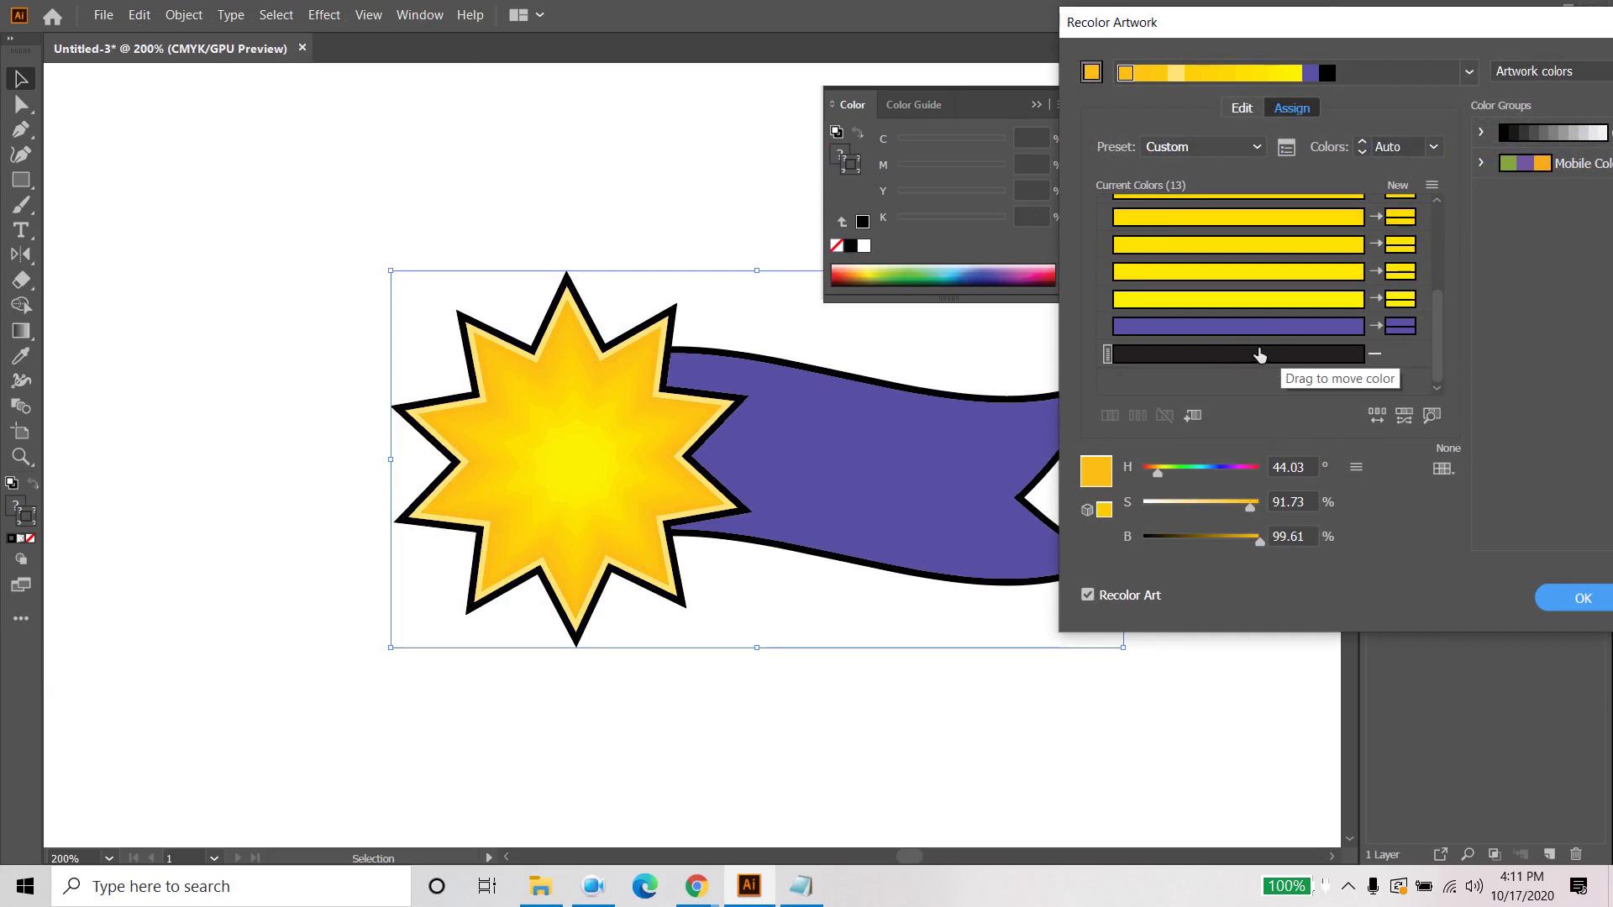
click(1252, 356)
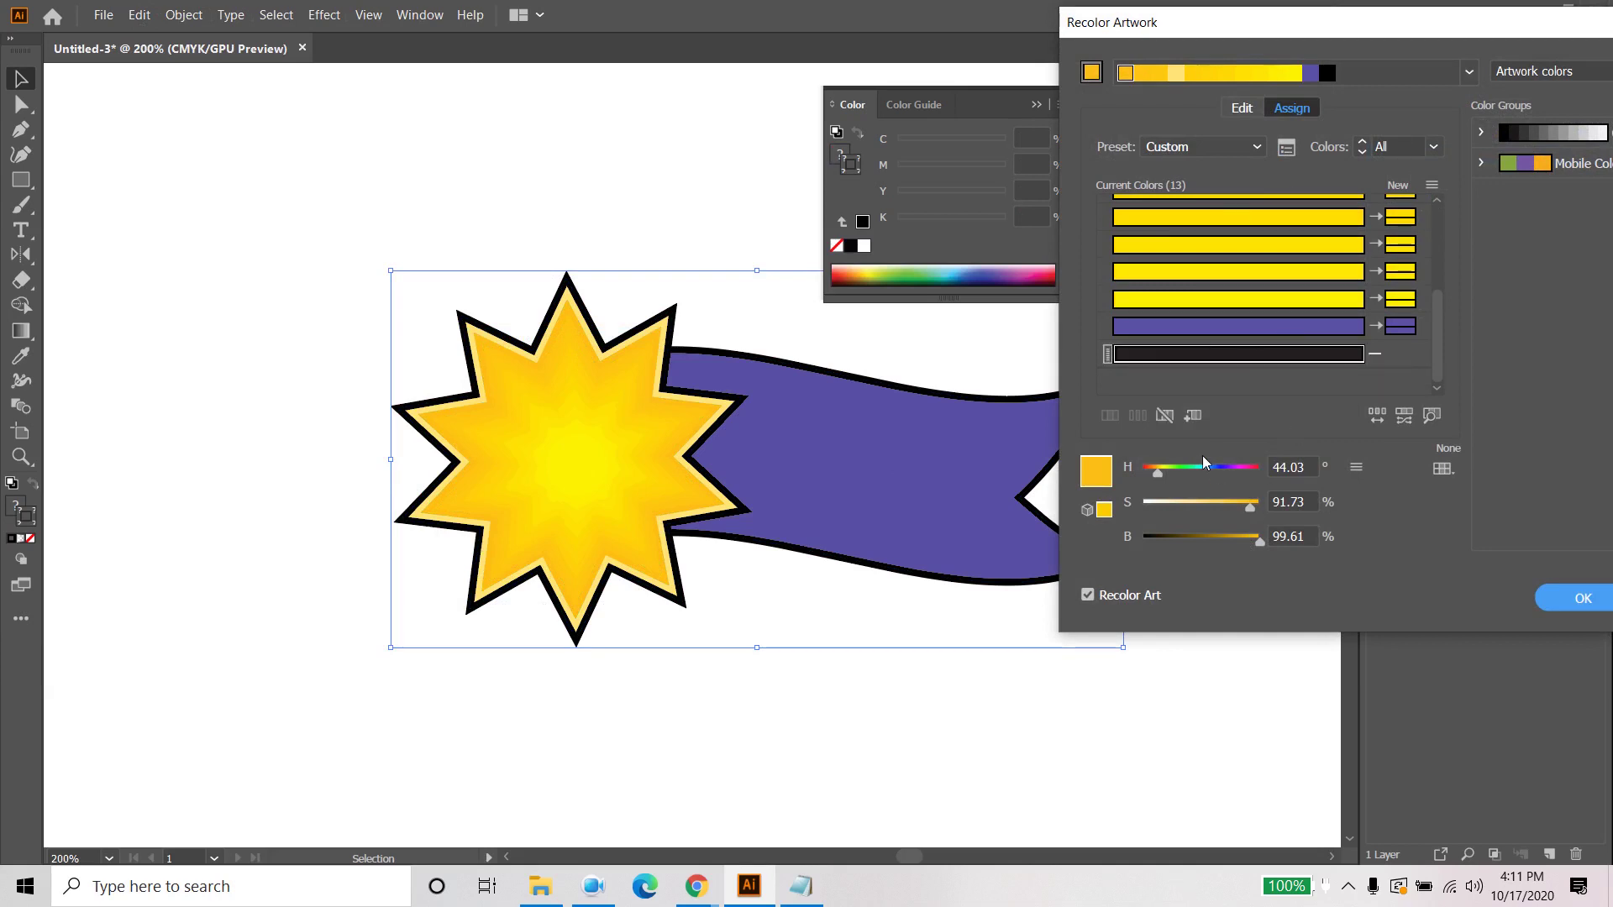
mouse_move(1203, 466)
mouse_down()
mouse_move(1217, 473)
mouse_move(1175, 476)
mouse_up()
scroll(1289, 277, up, 2)
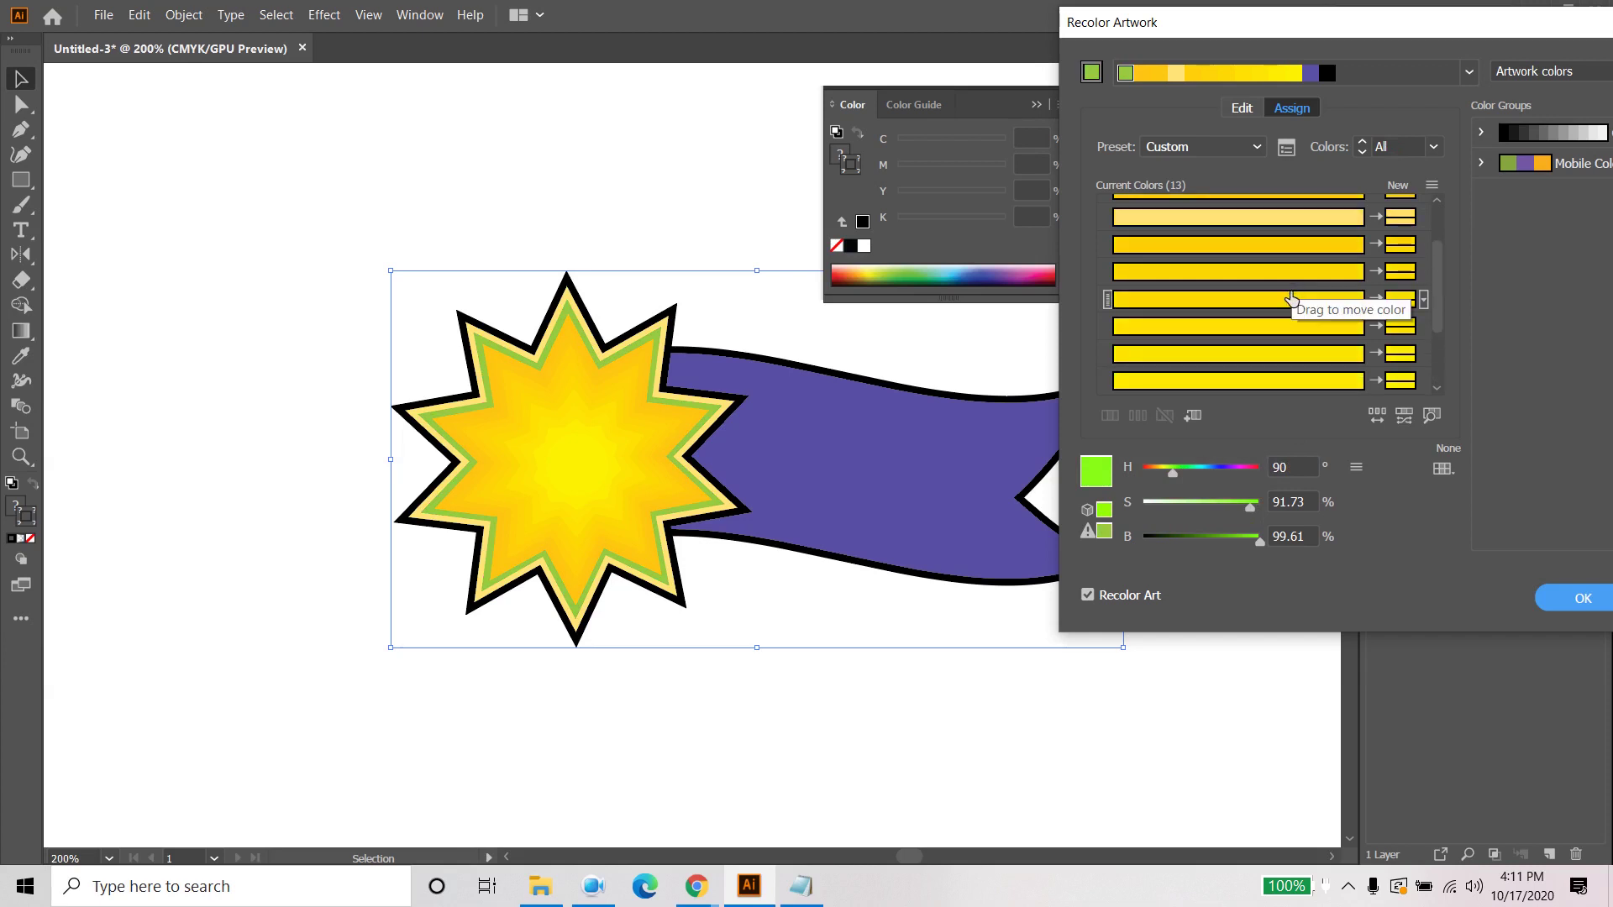
Step: Adjust the new green band around the star to a deeper green
scroll(1292, 298, down, 3)
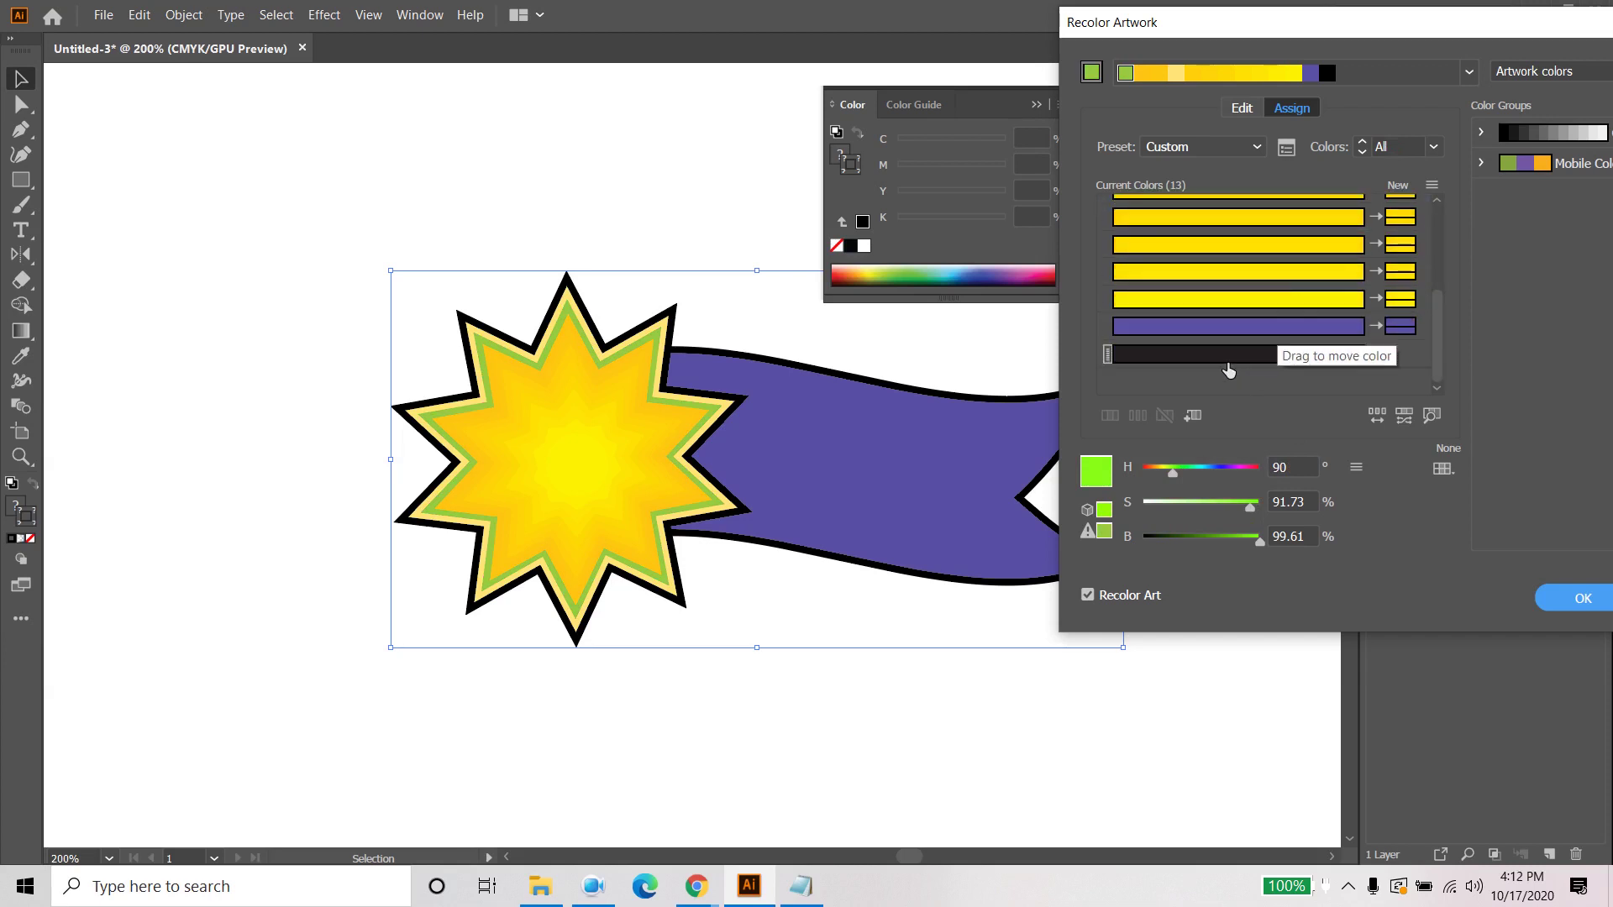
click(1223, 360)
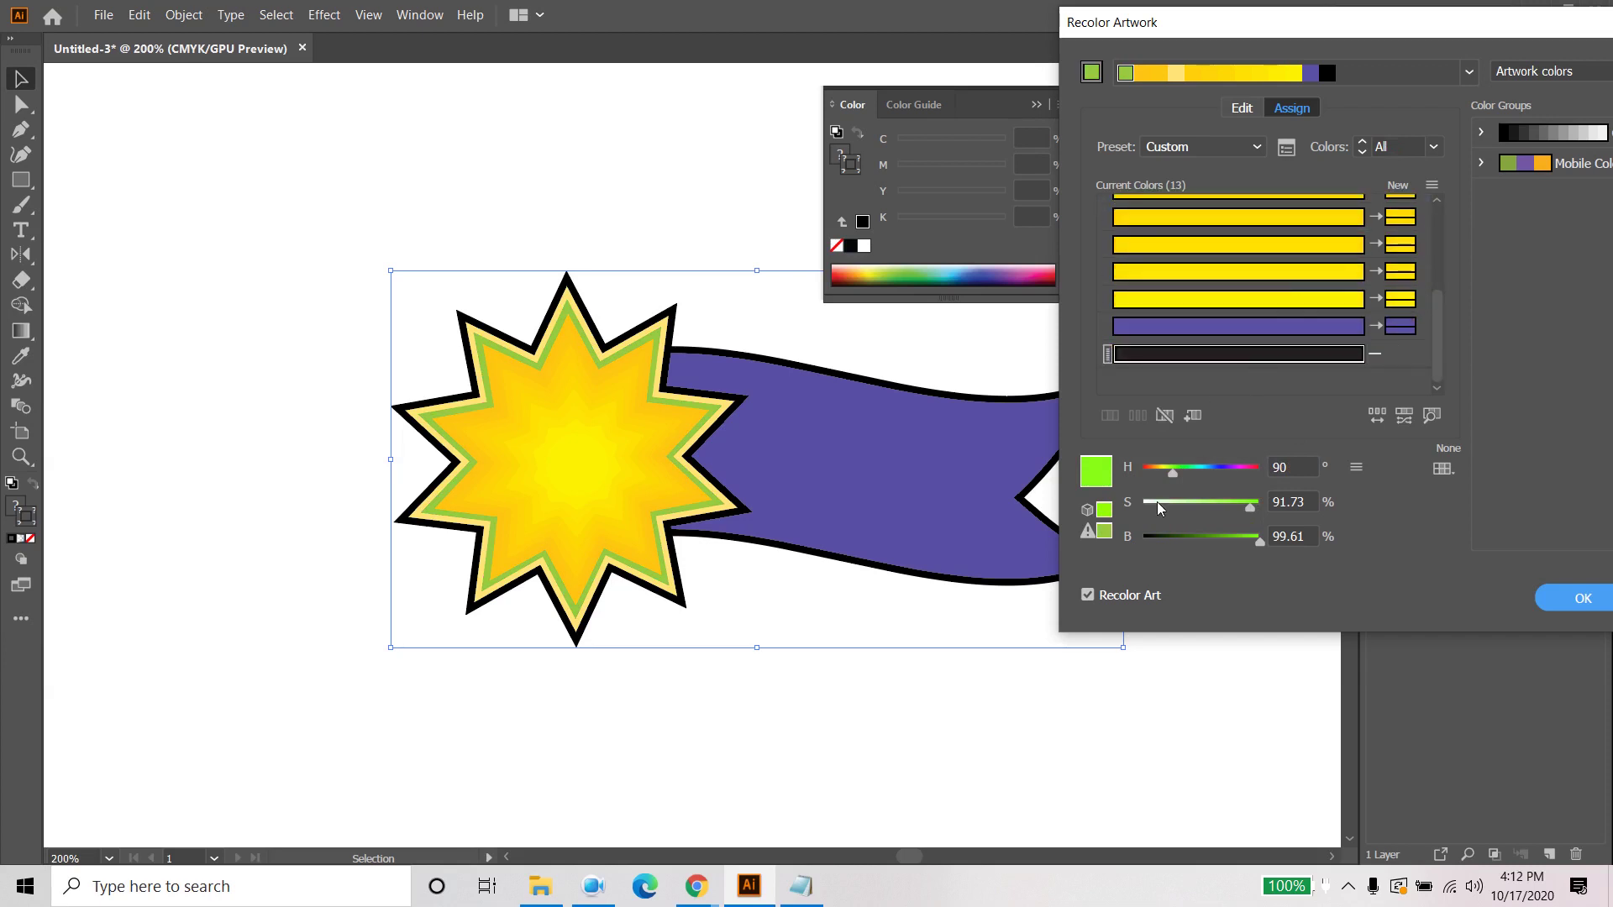
drag(1175, 548, 1265, 543)
Step: Set the saturation of the star's bright yellow center to 89% and of the purple ribbon to 57%
click(1242, 300)
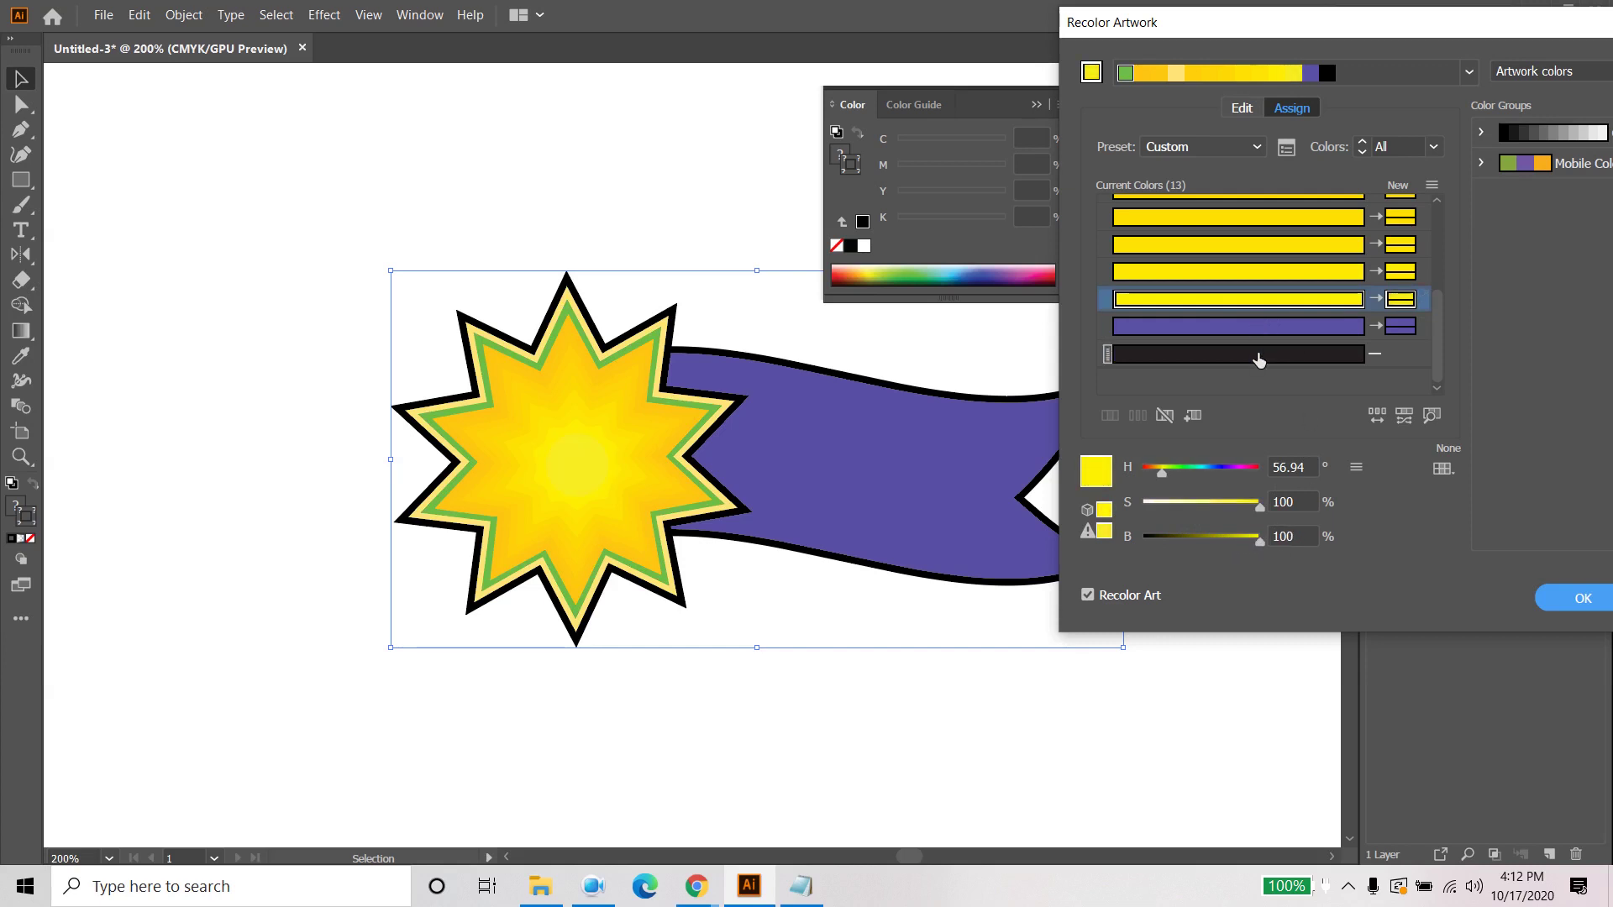
click(1258, 357)
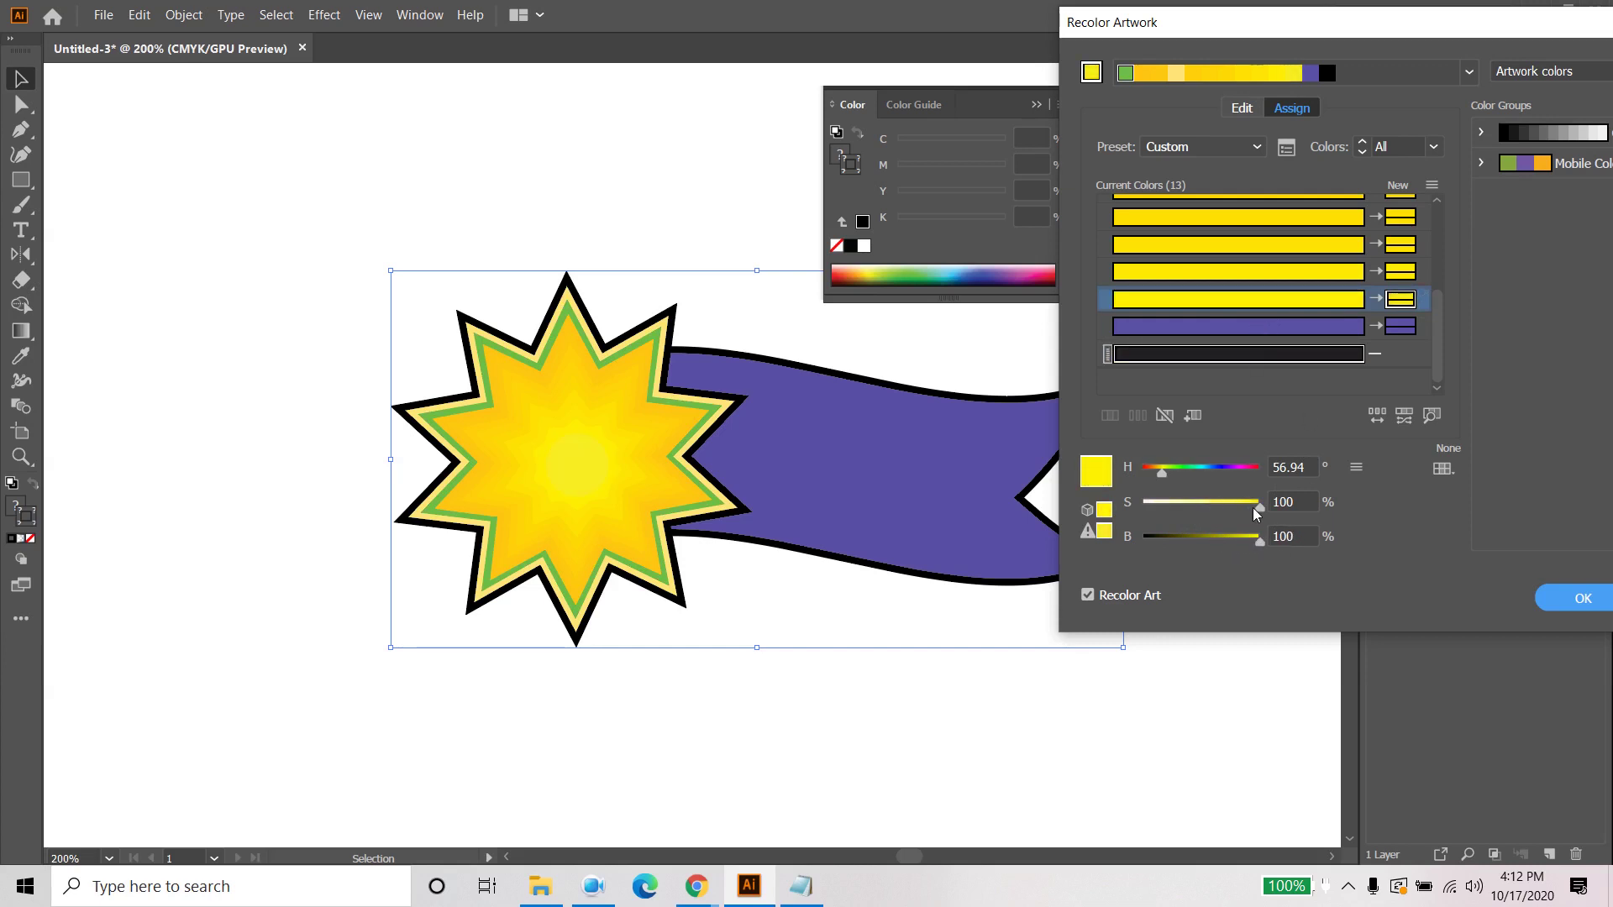
mouse_move(1255, 515)
mouse_down()
mouse_move(1223, 519)
mouse_move(1260, 515)
mouse_up()
drag(1198, 363, 1193, 354)
drag(1199, 502, 1258, 508)
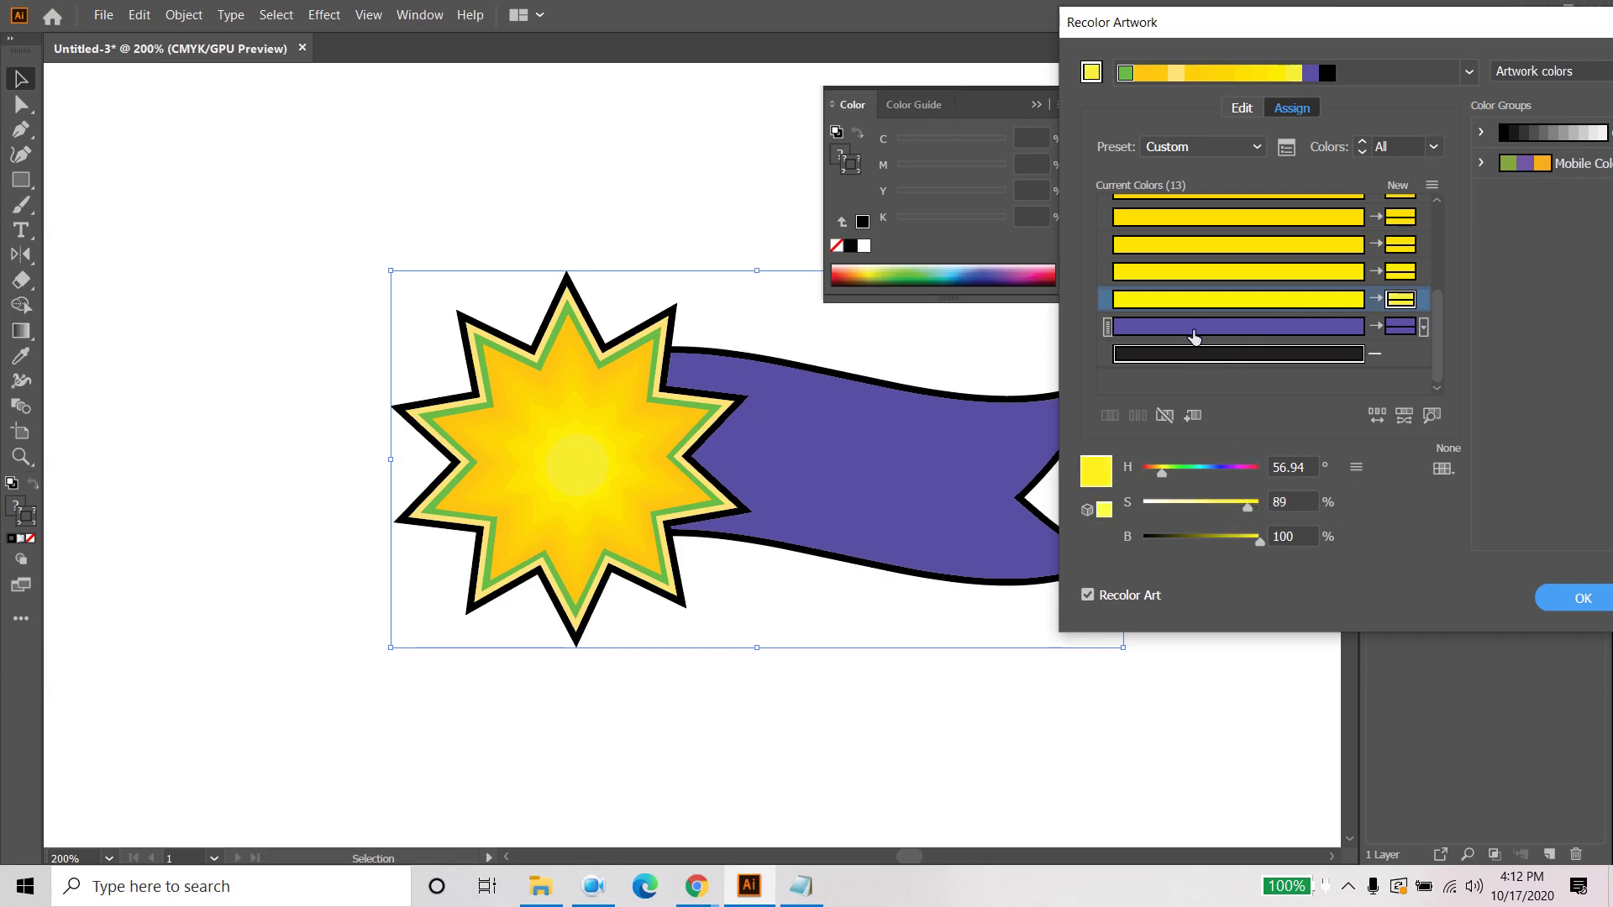
click(1193, 335)
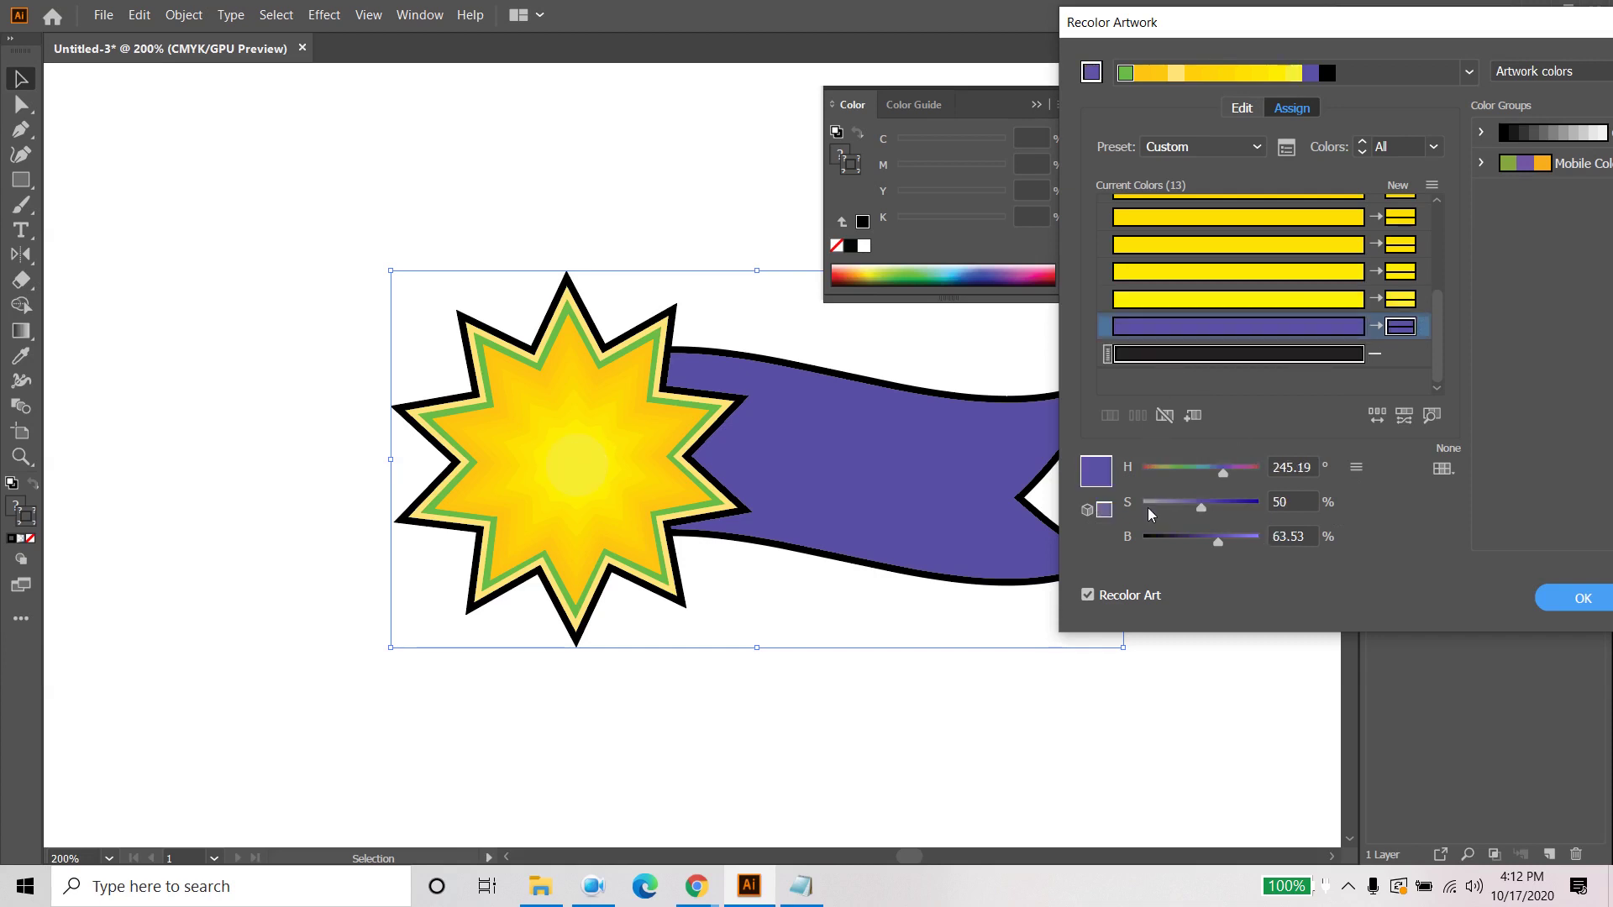
mouse_move(1189, 505)
mouse_down()
mouse_move(1233, 515)
mouse_move(1212, 517)
mouse_up()
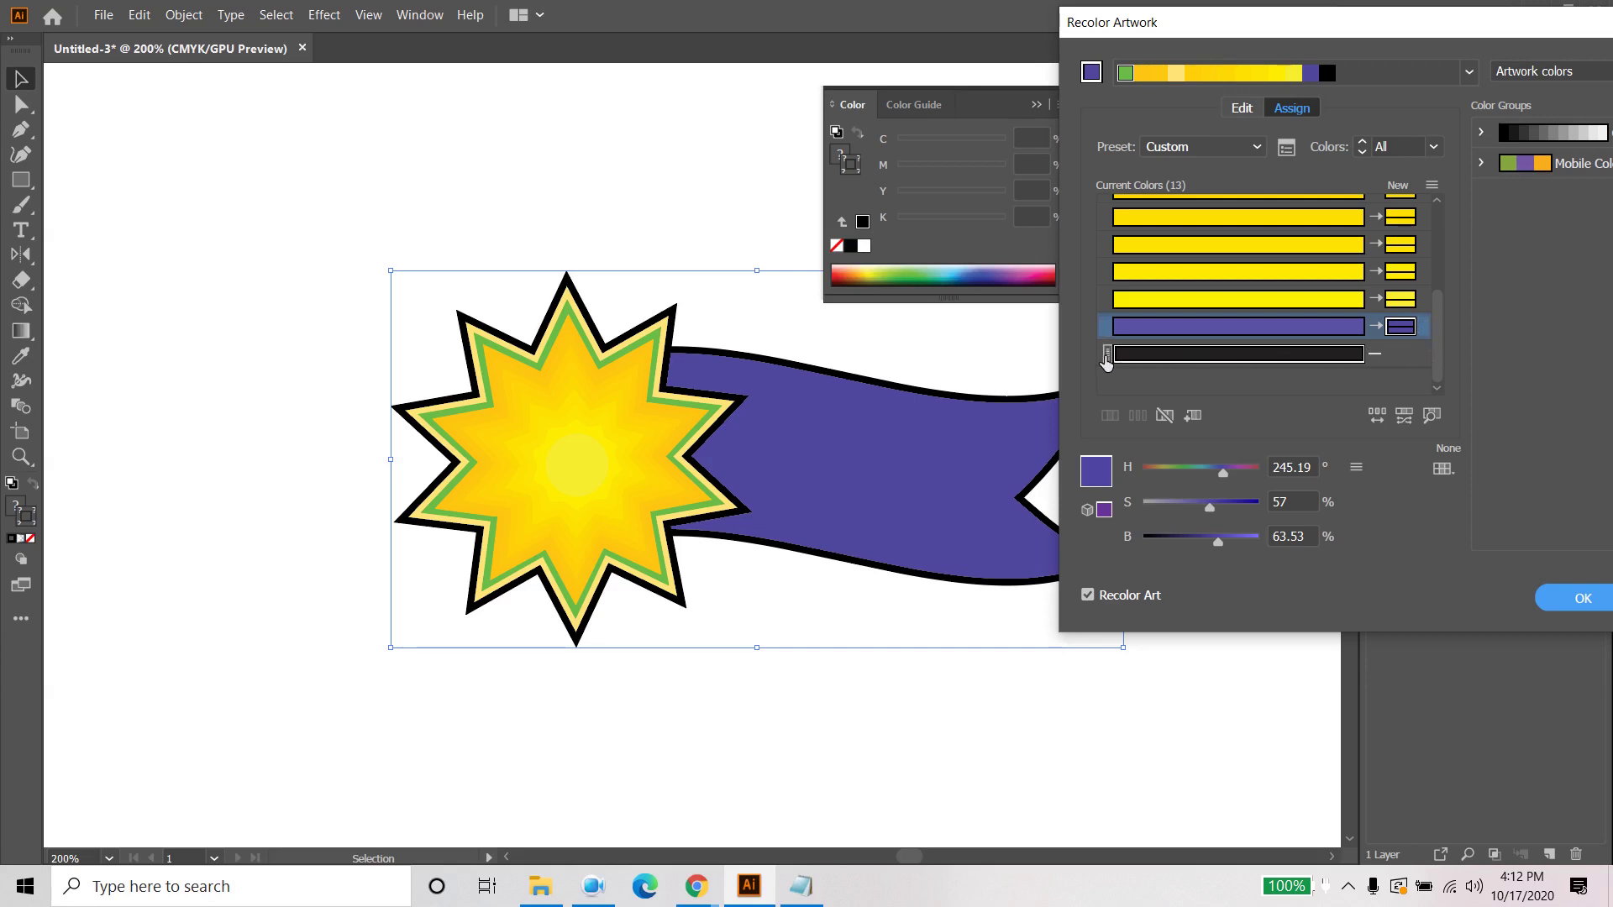
Step: Move the black outline color into the bright yellow row so the outlines are recolored yellow
mouse_move(1108, 355)
mouse_down()
mouse_move(1106, 326)
mouse_move(1108, 354)
mouse_up()
drag(1168, 358, 1180, 312)
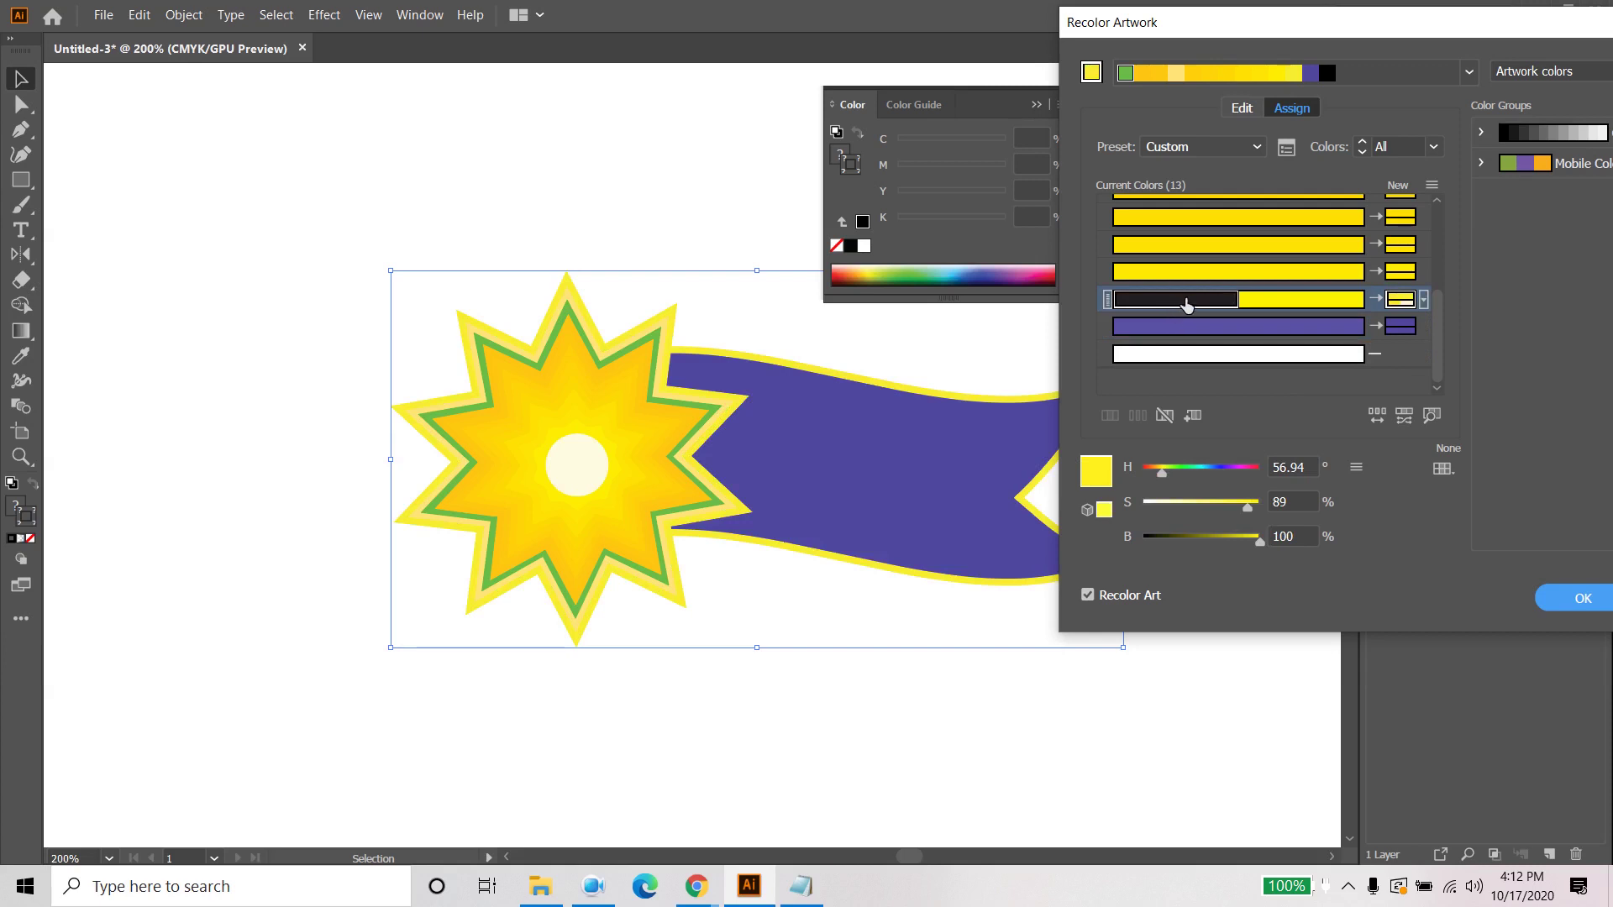
Step: Move the black outline color out of the bright yellow row into its own unassigned row and apply the recoloring
drag(1186, 305, 1190, 358)
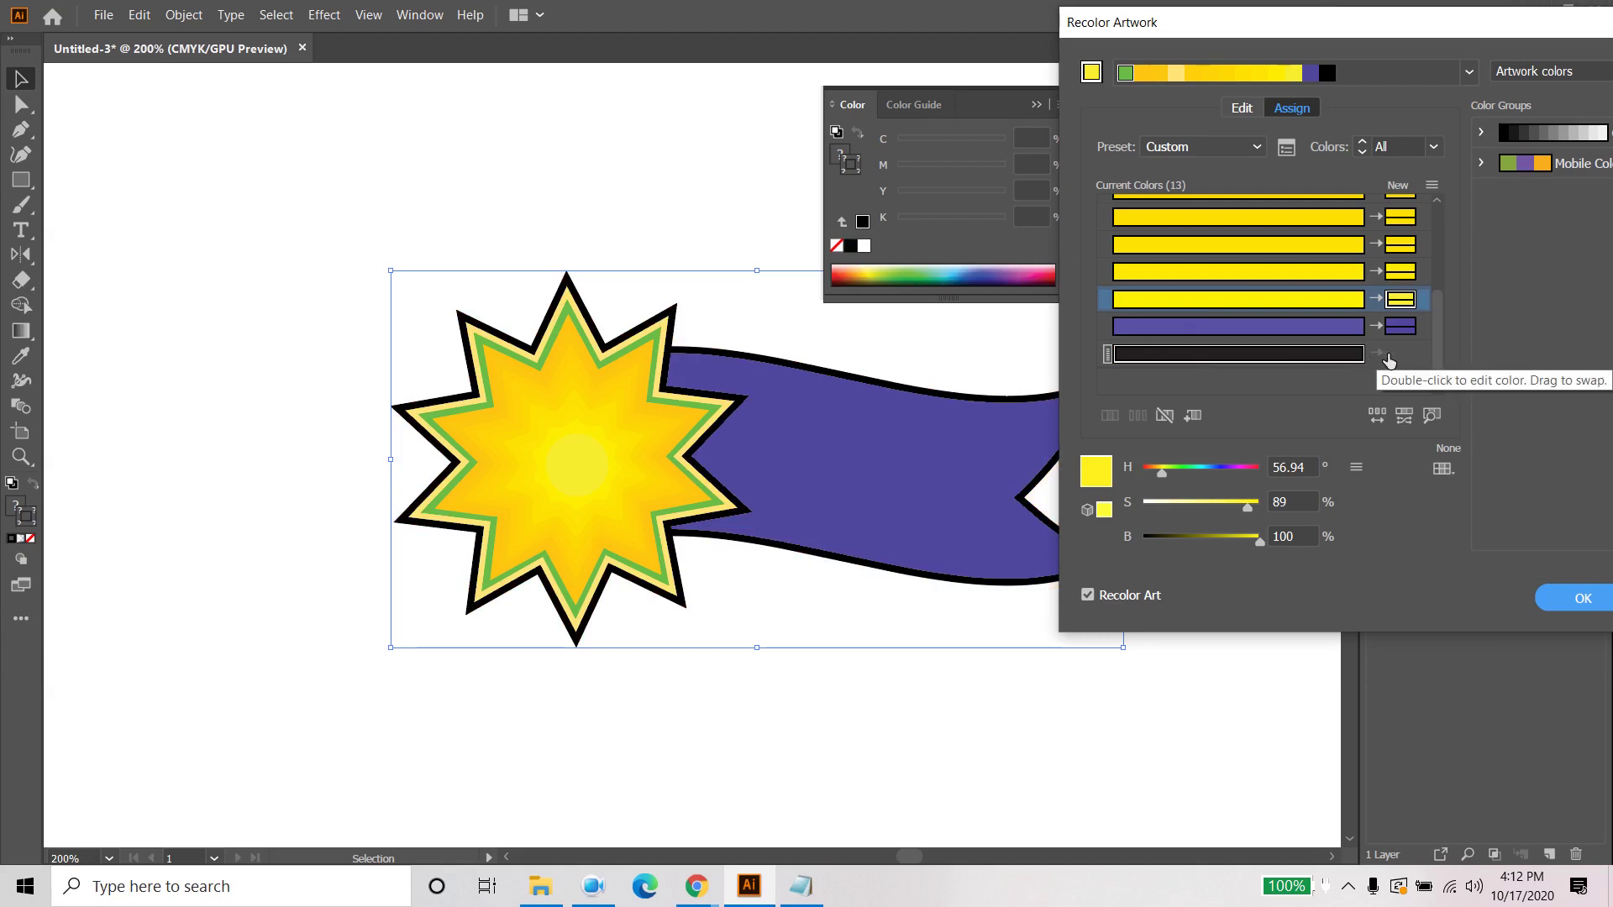
scroll(1314, 317, up, 4)
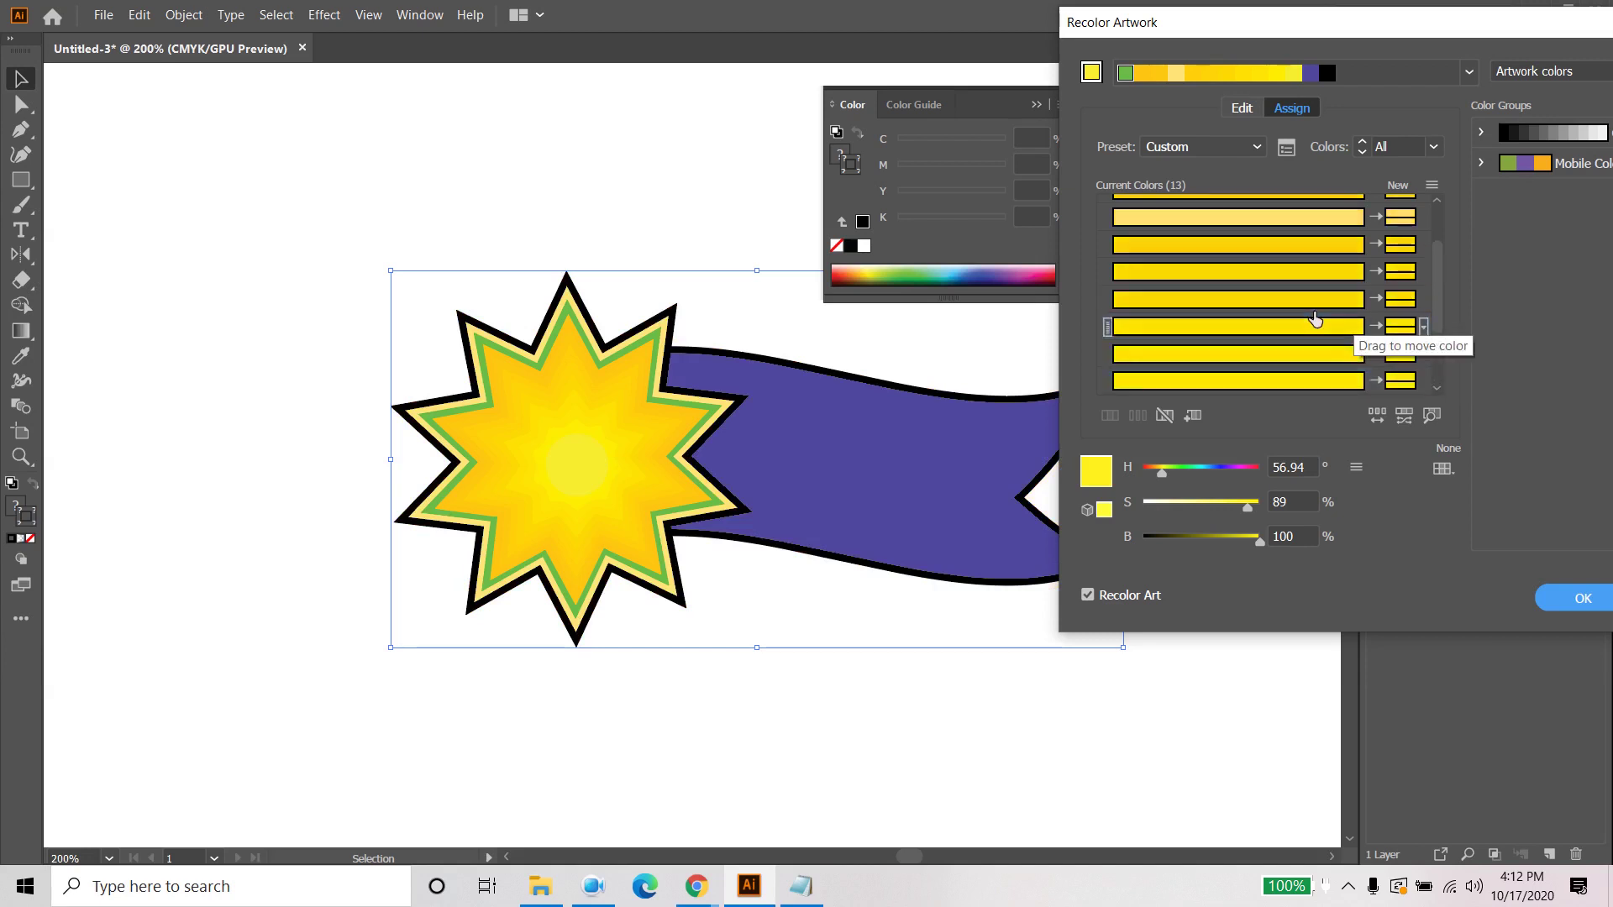
drag(1175, 326, 1173, 366)
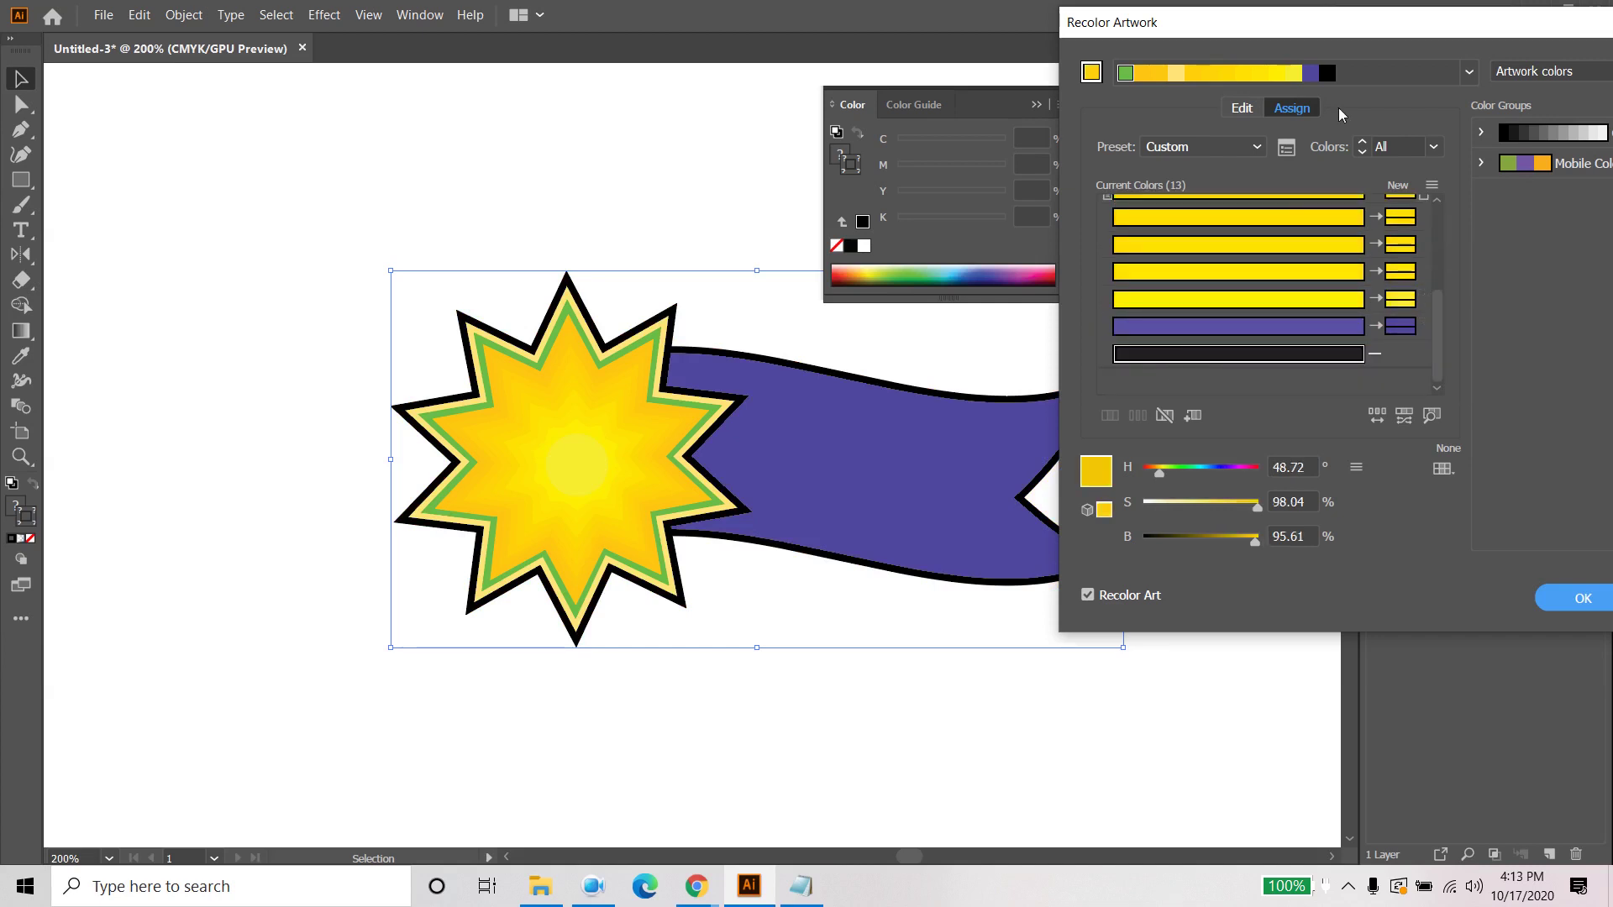
click(1293, 77)
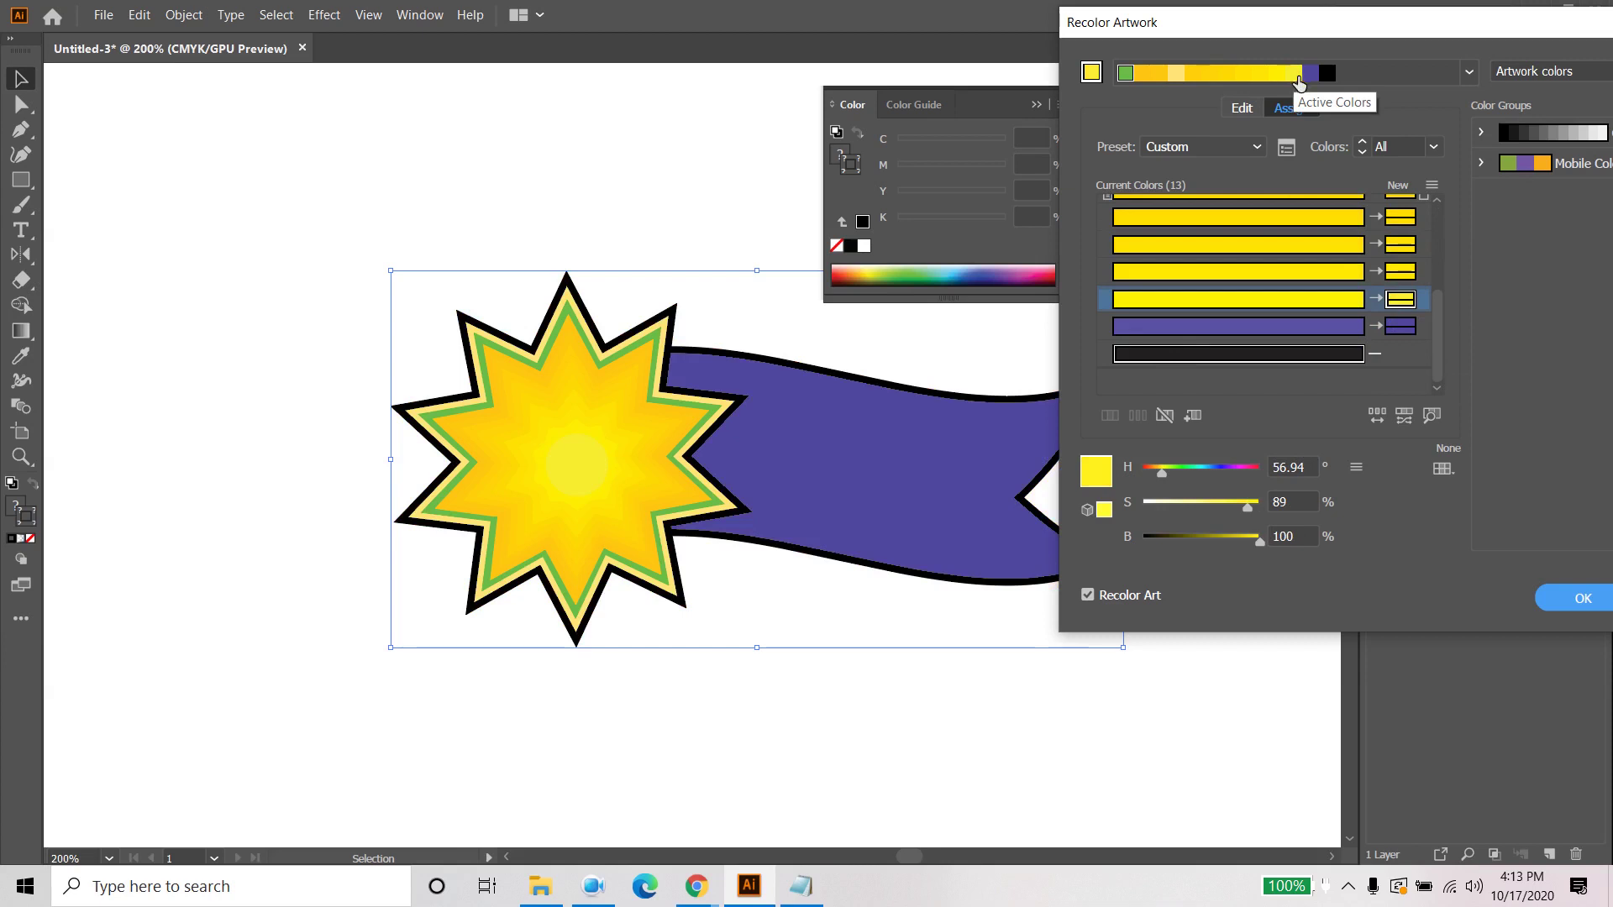
mouse_move(1253, 543)
mouse_down()
mouse_move(1227, 543)
mouse_move(1264, 541)
mouse_up()
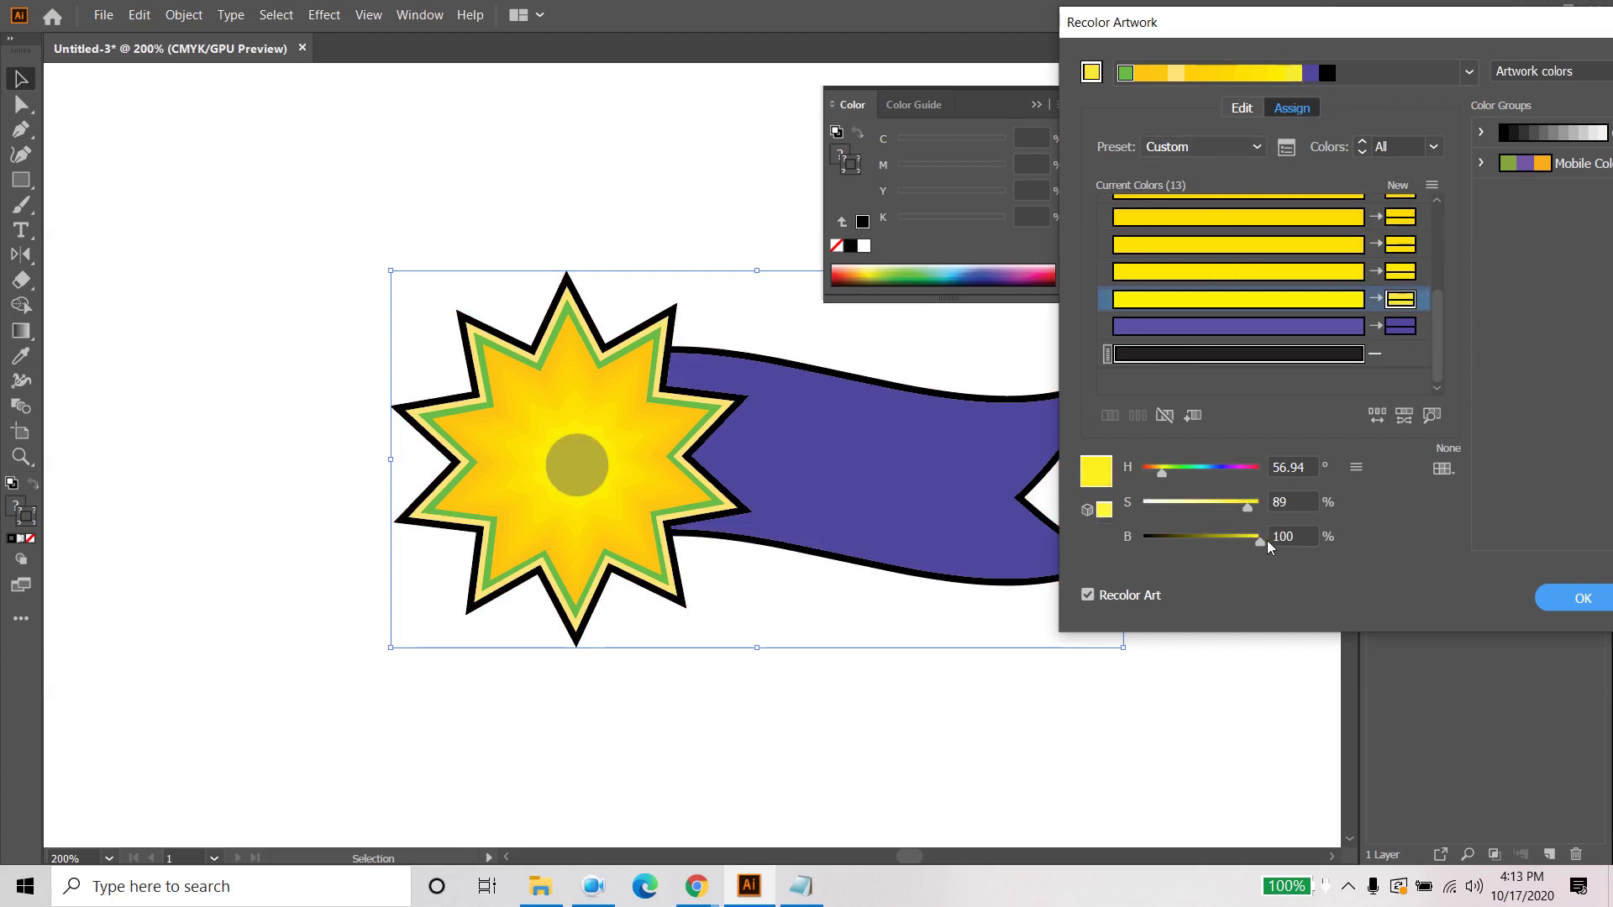
click(1556, 608)
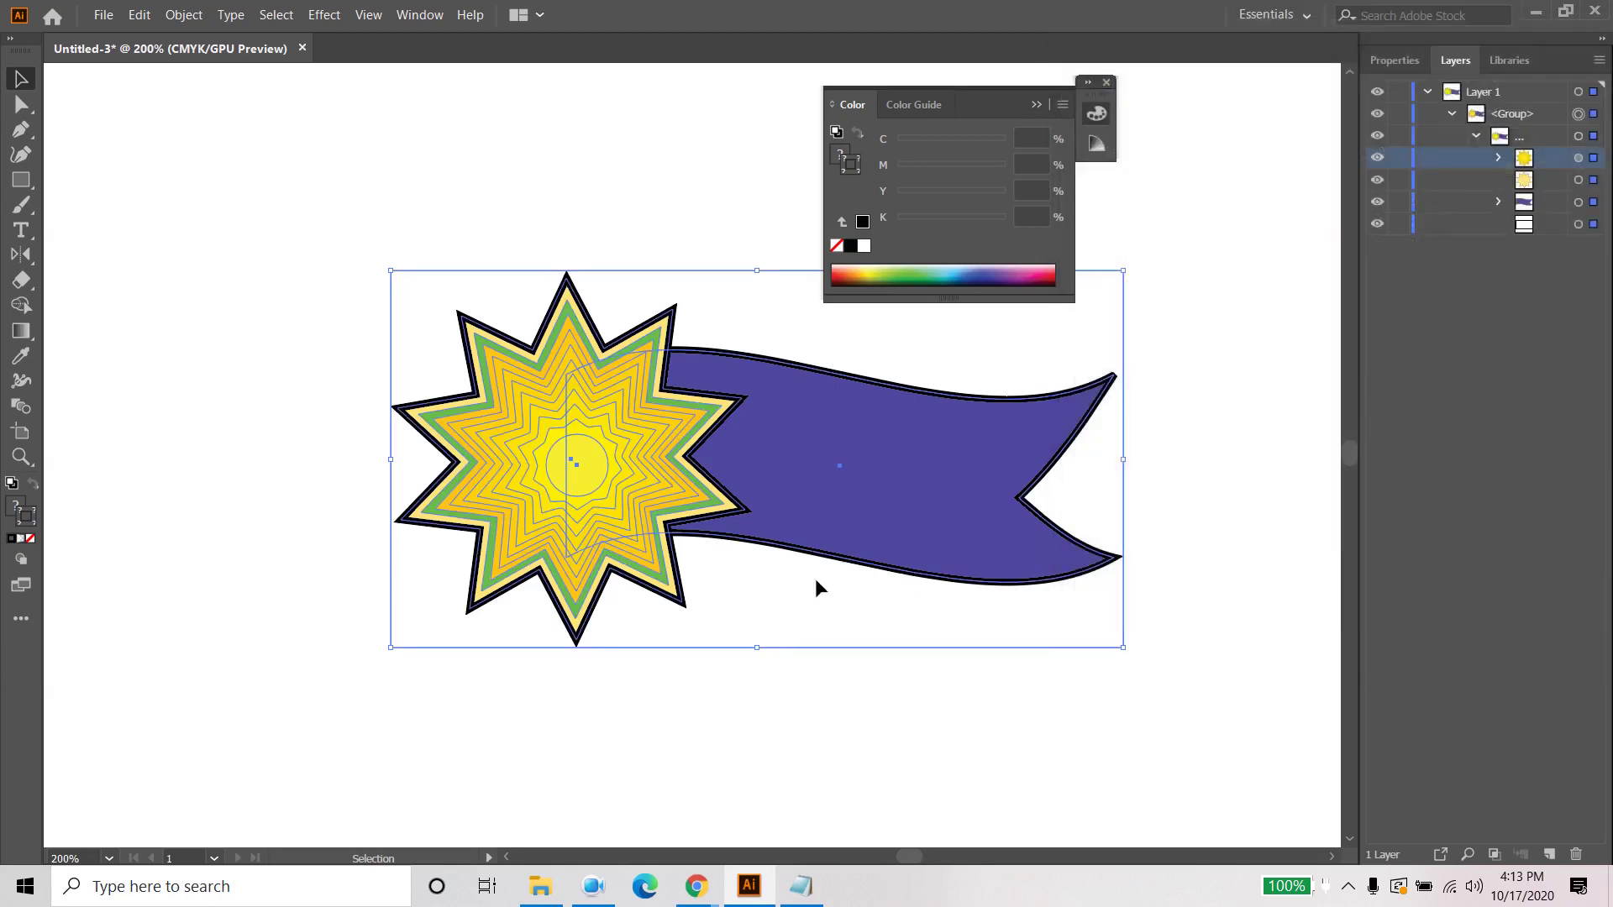
Step: Isolate the banner group, select the ribbon and set its outline color to F20347
click(961, 755)
click(1101, 402)
double_click(1100, 402)
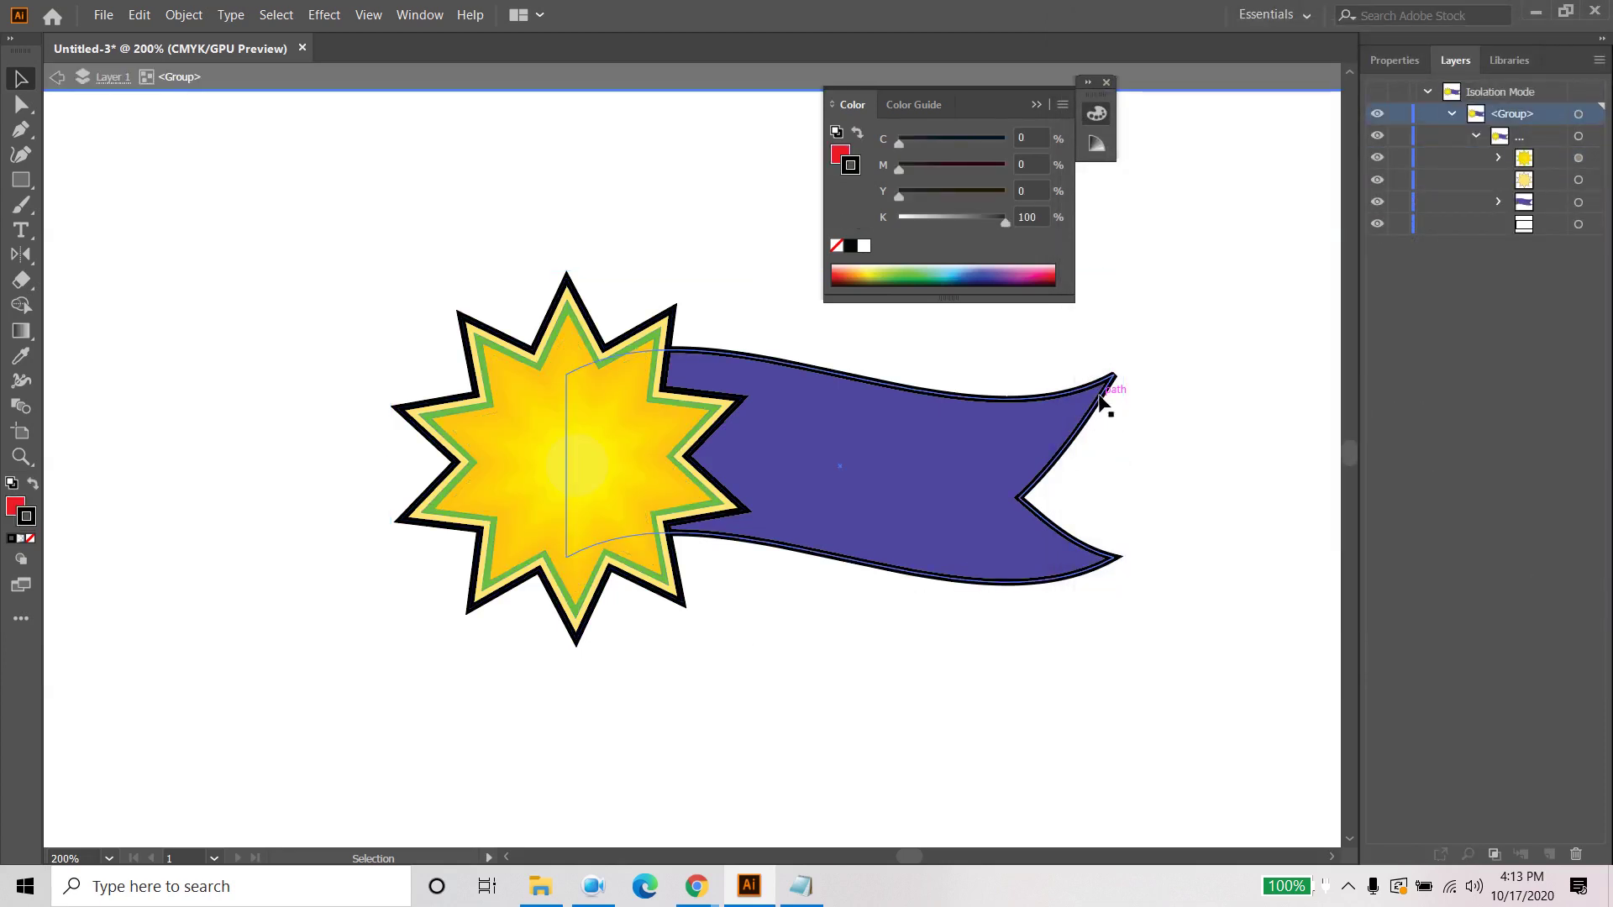
click(1101, 402)
double_click(1101, 401)
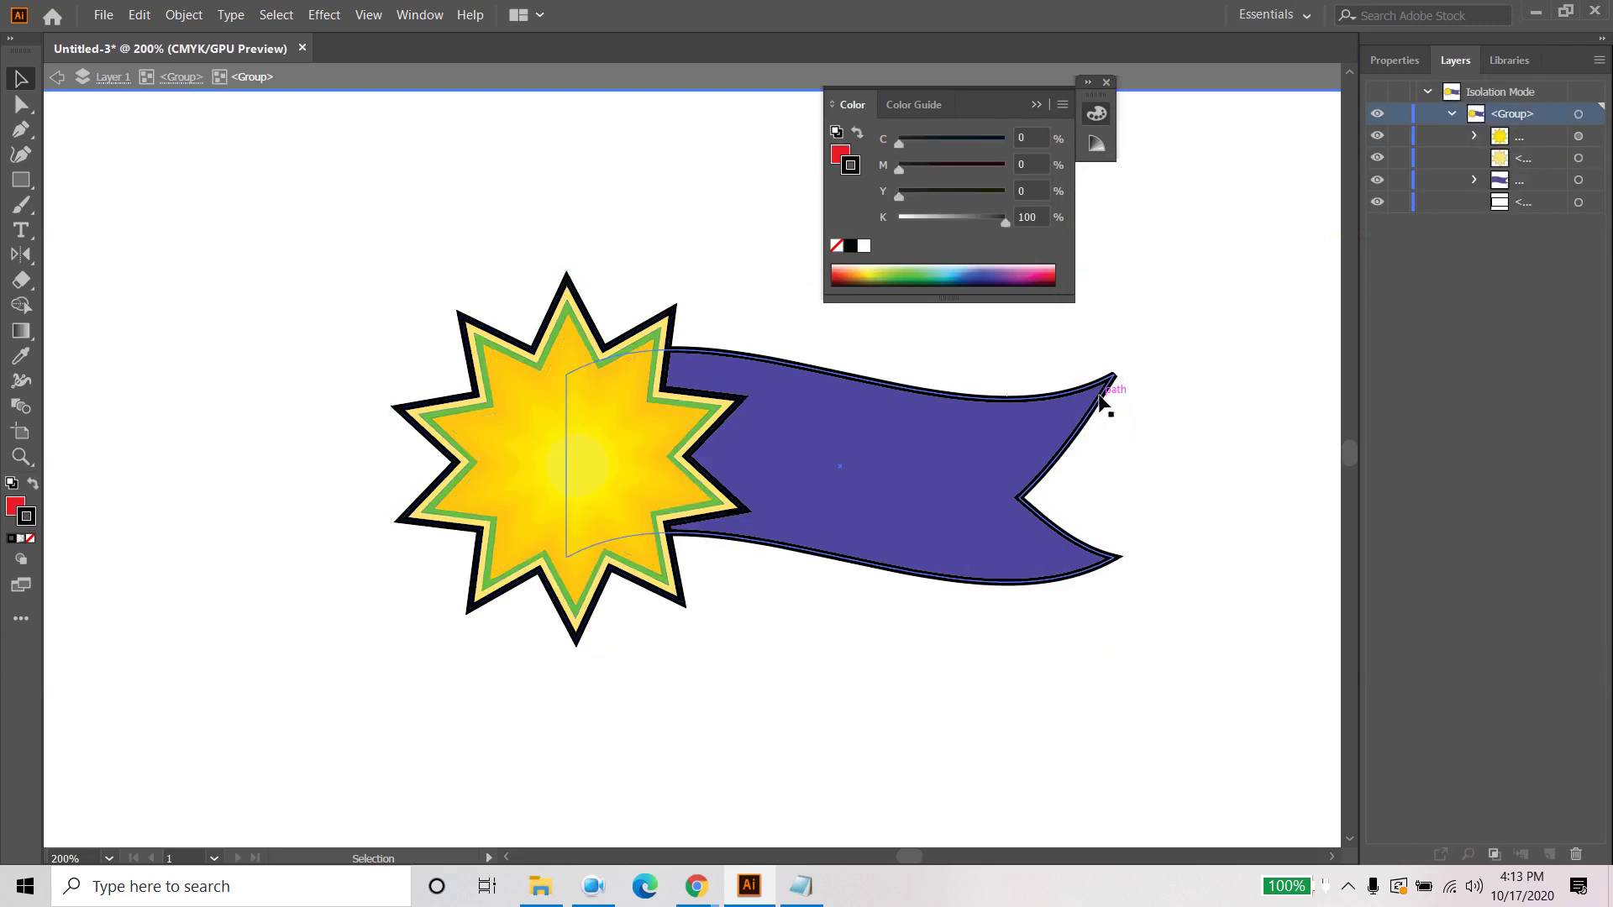
click(1594, 181)
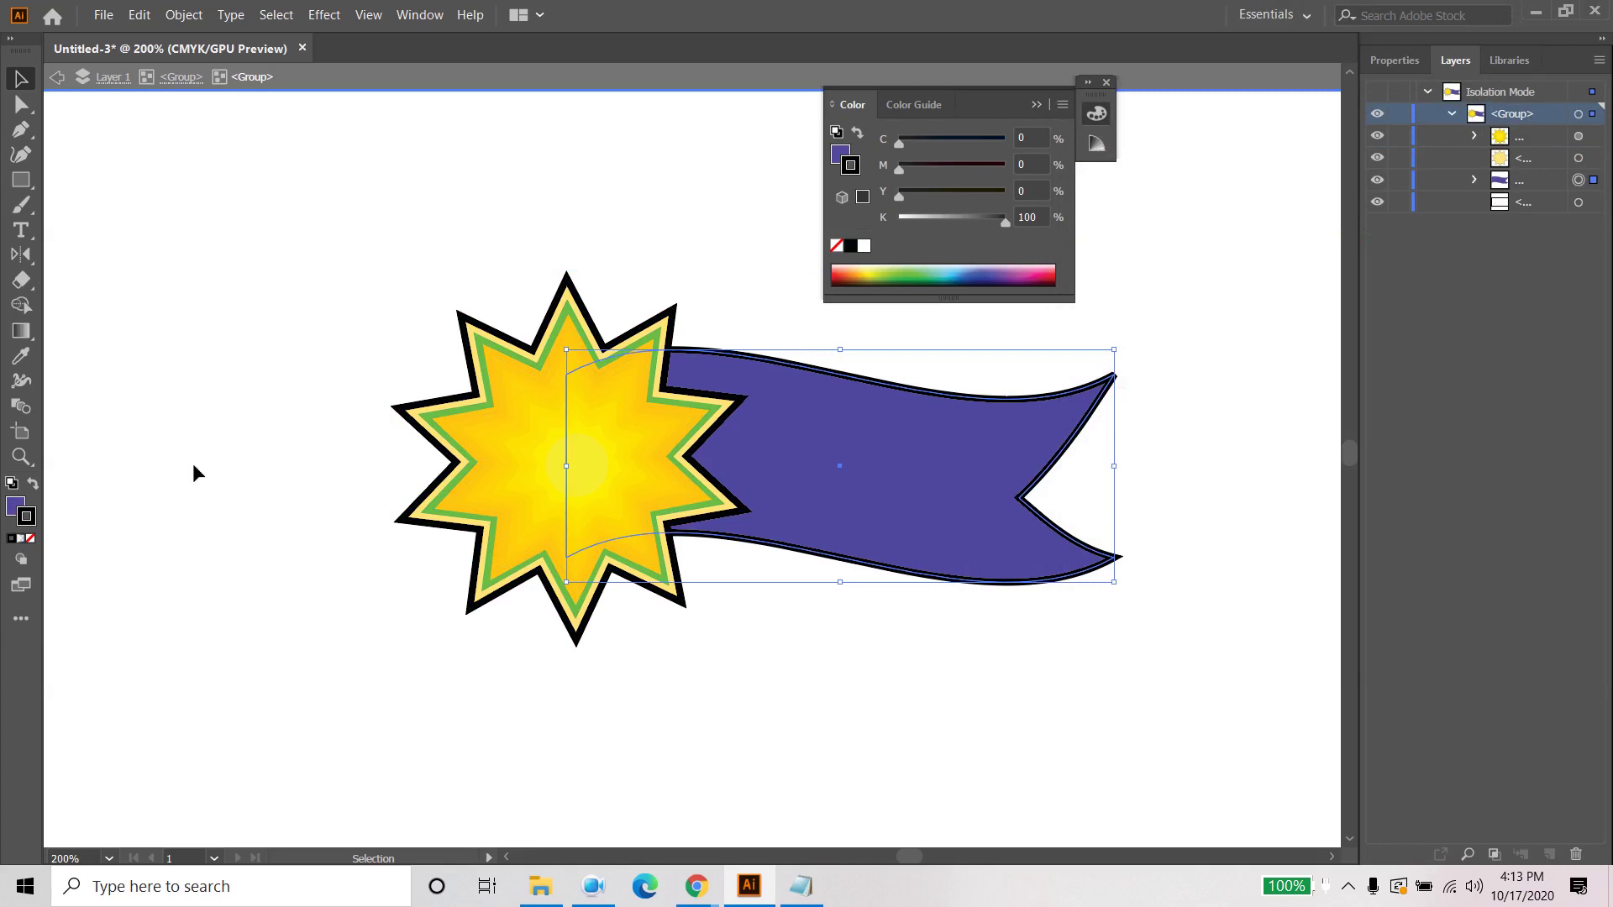
double_click(27, 516)
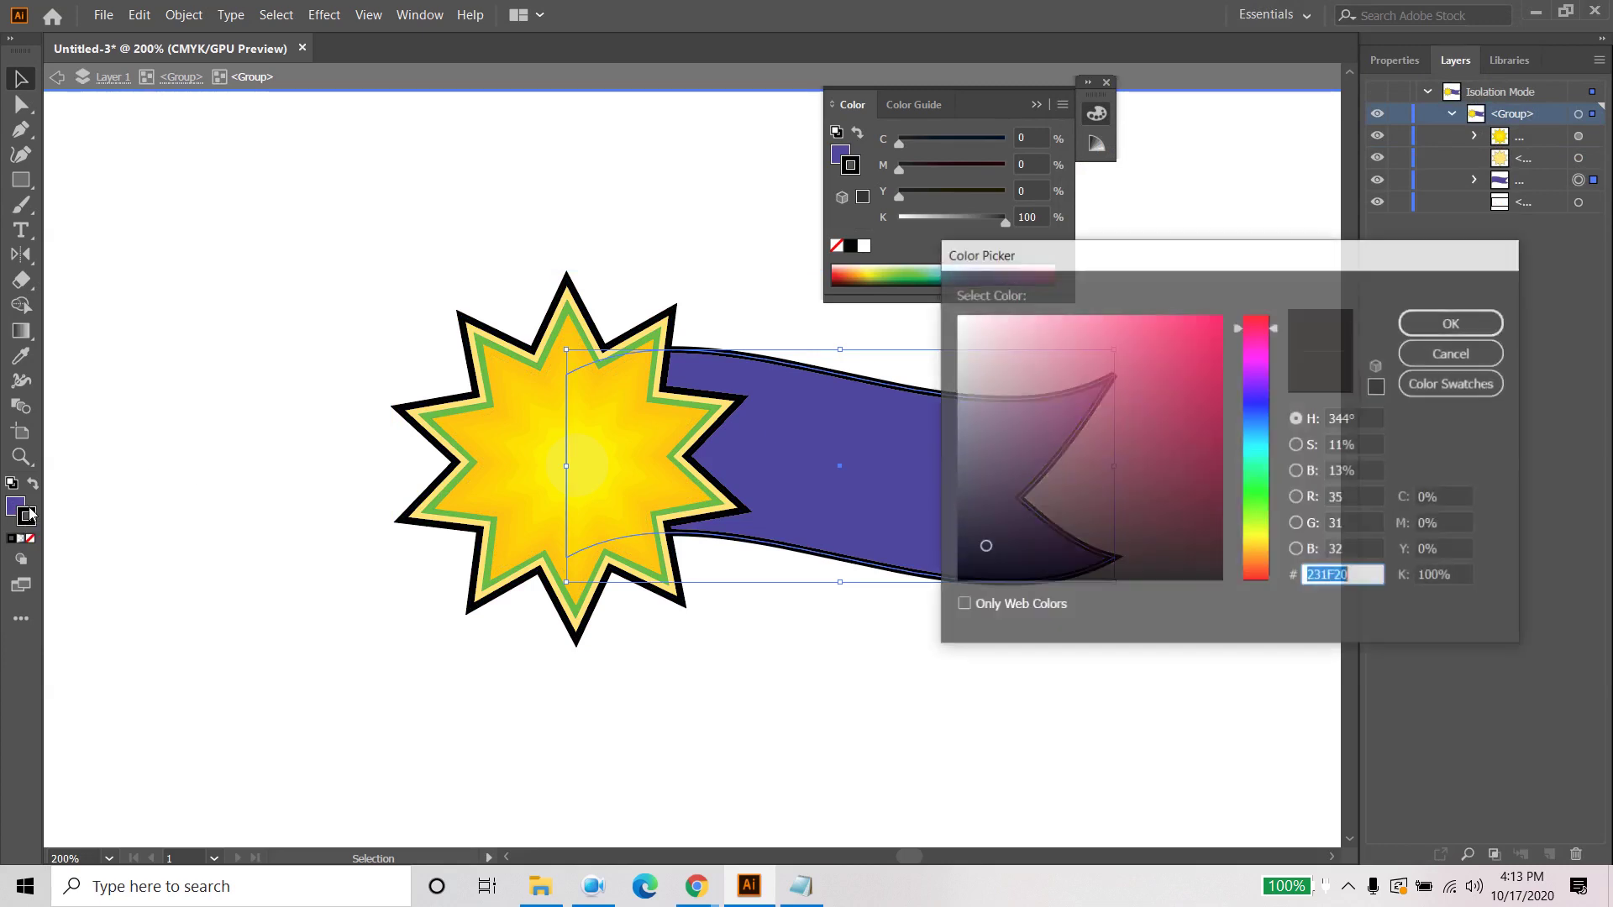
click(1220, 327)
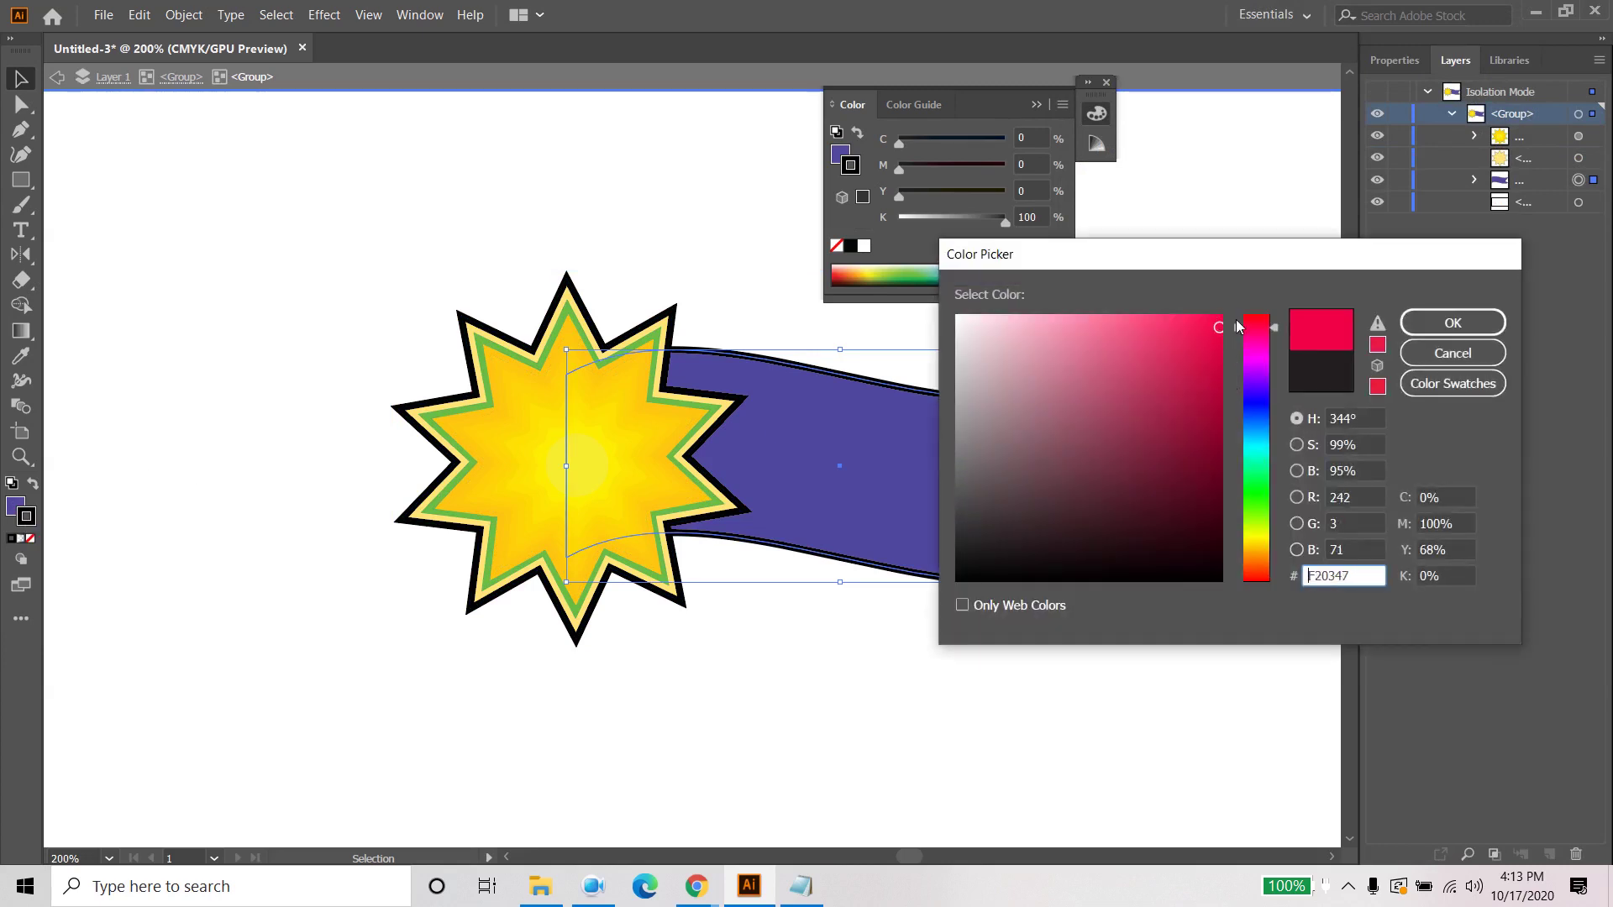
click(1453, 323)
double_click(338, 312)
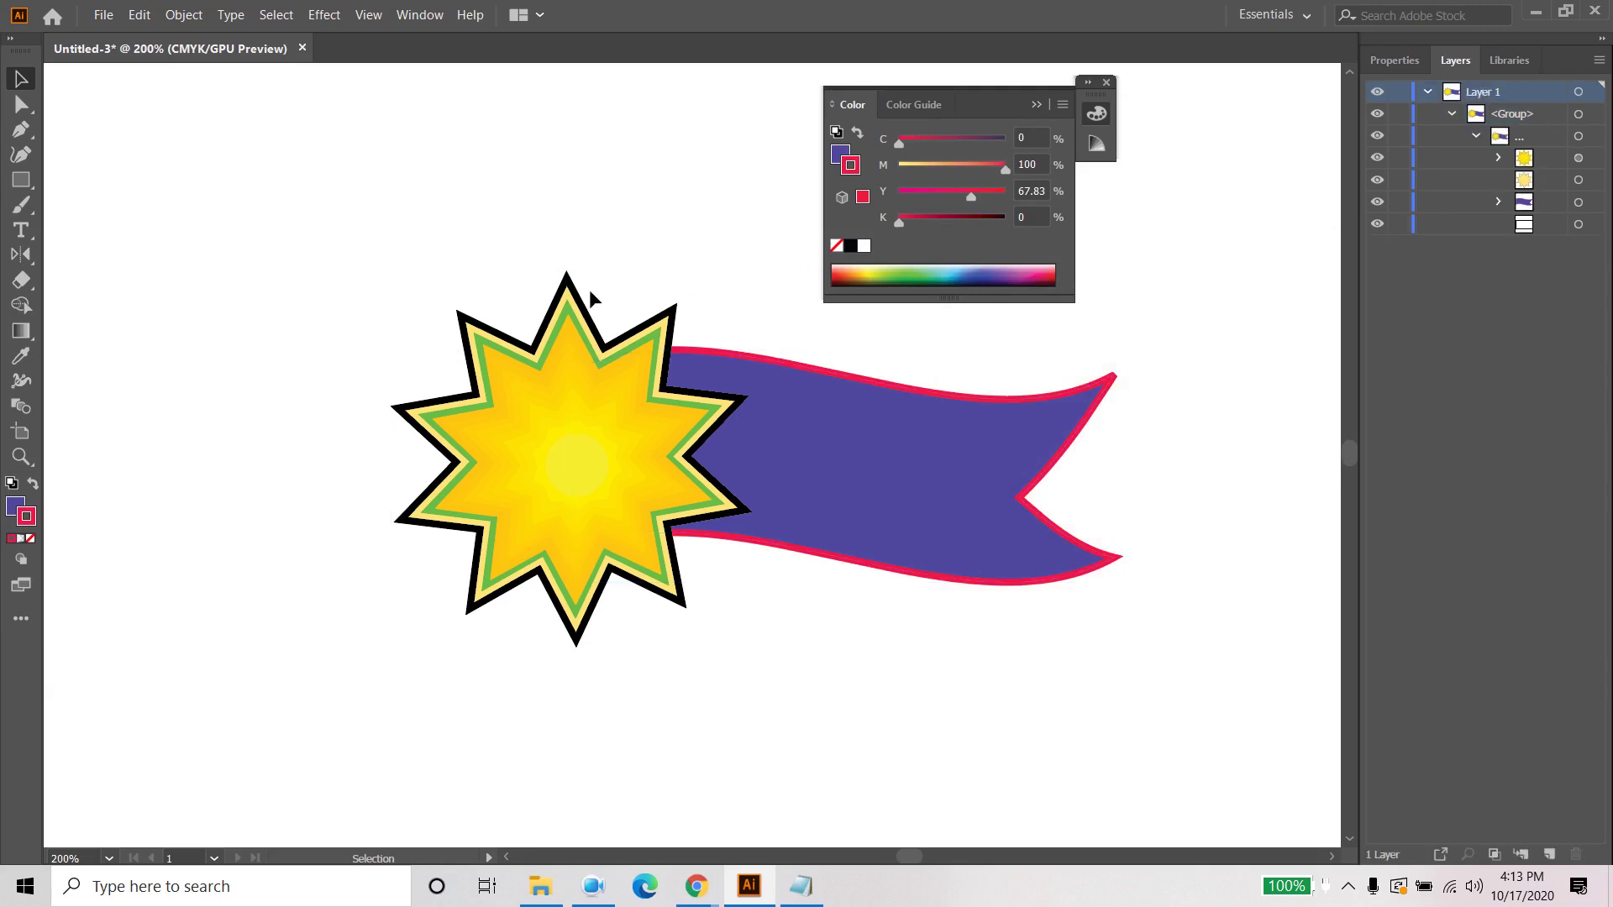
Step: Select only the star's outermost shape and set its stroke to brown with C 35.69, M 61.18, Y 100, K 25.1
click(564, 282)
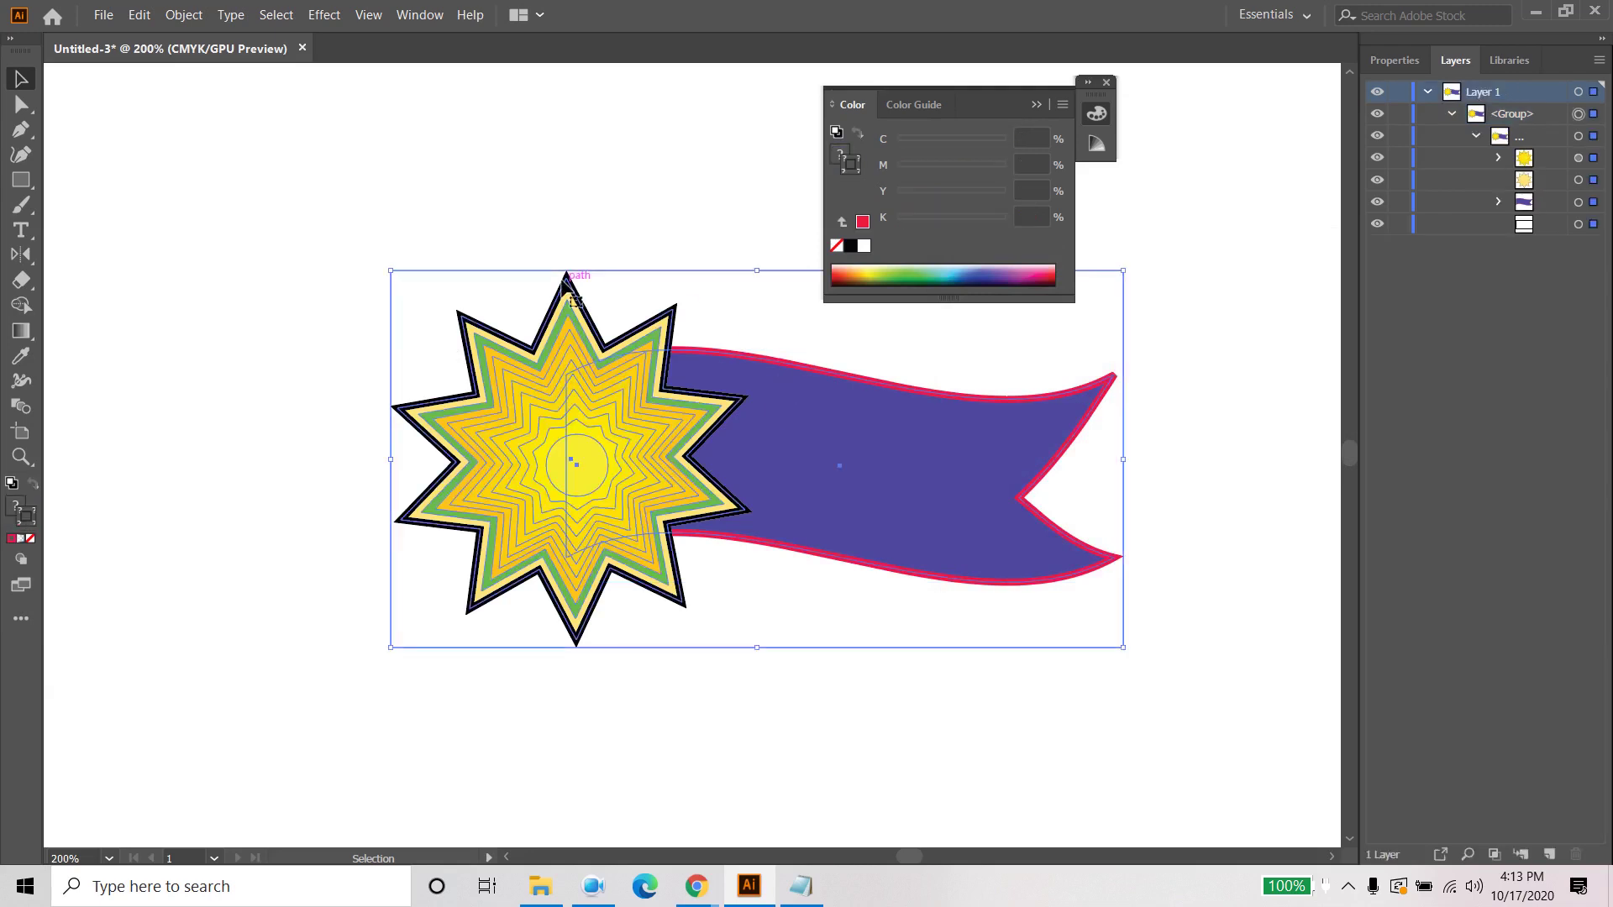
click(1595, 180)
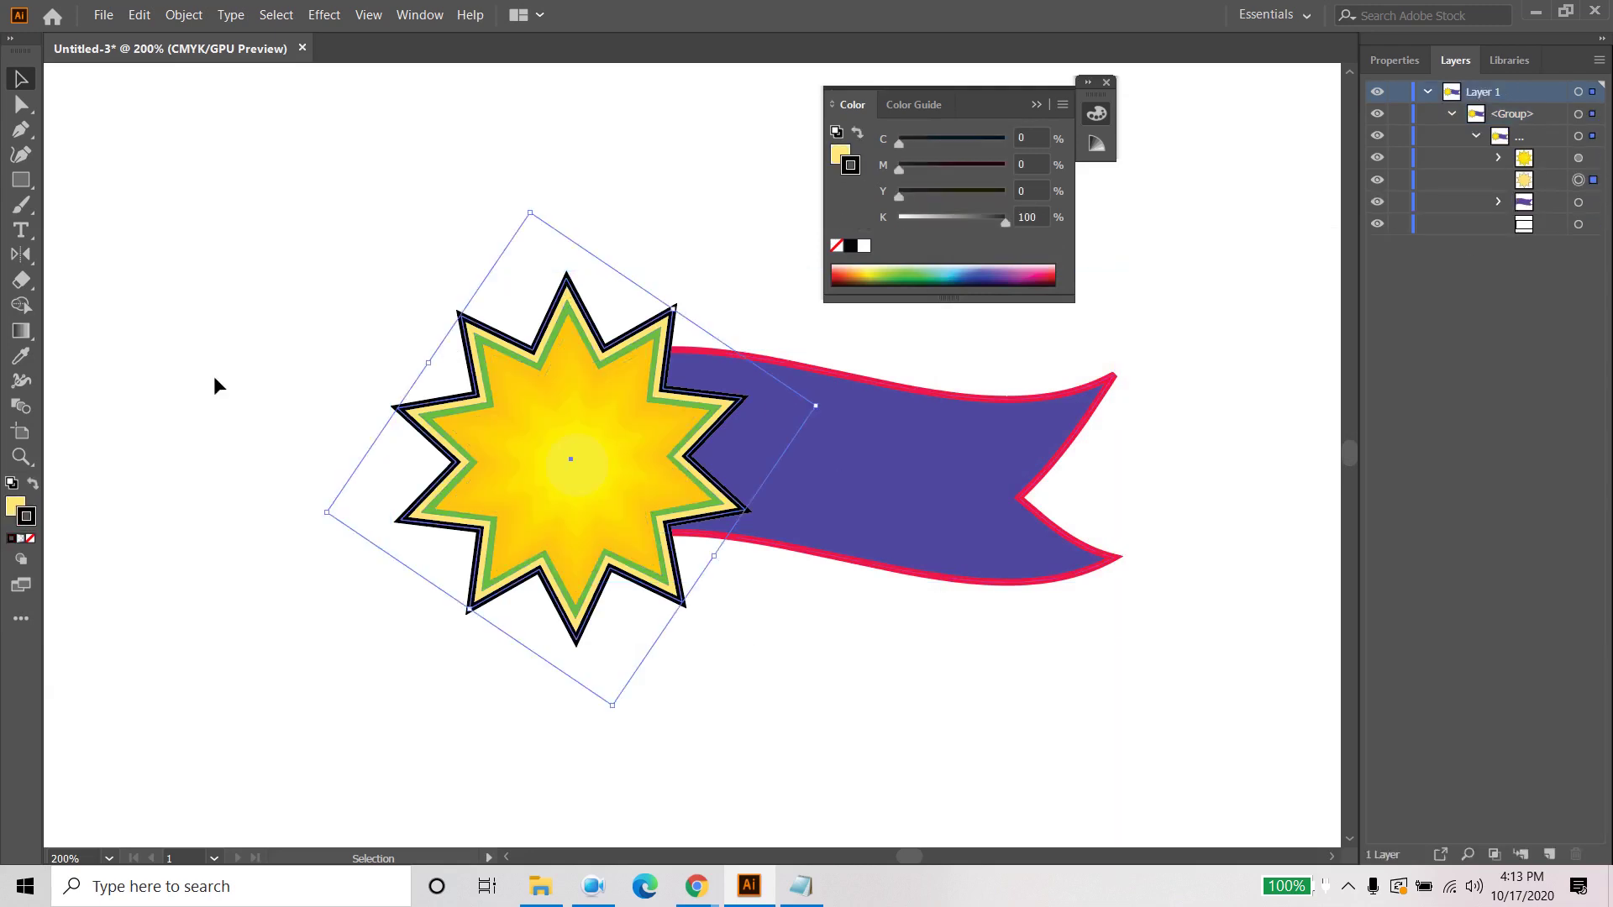
click(858, 274)
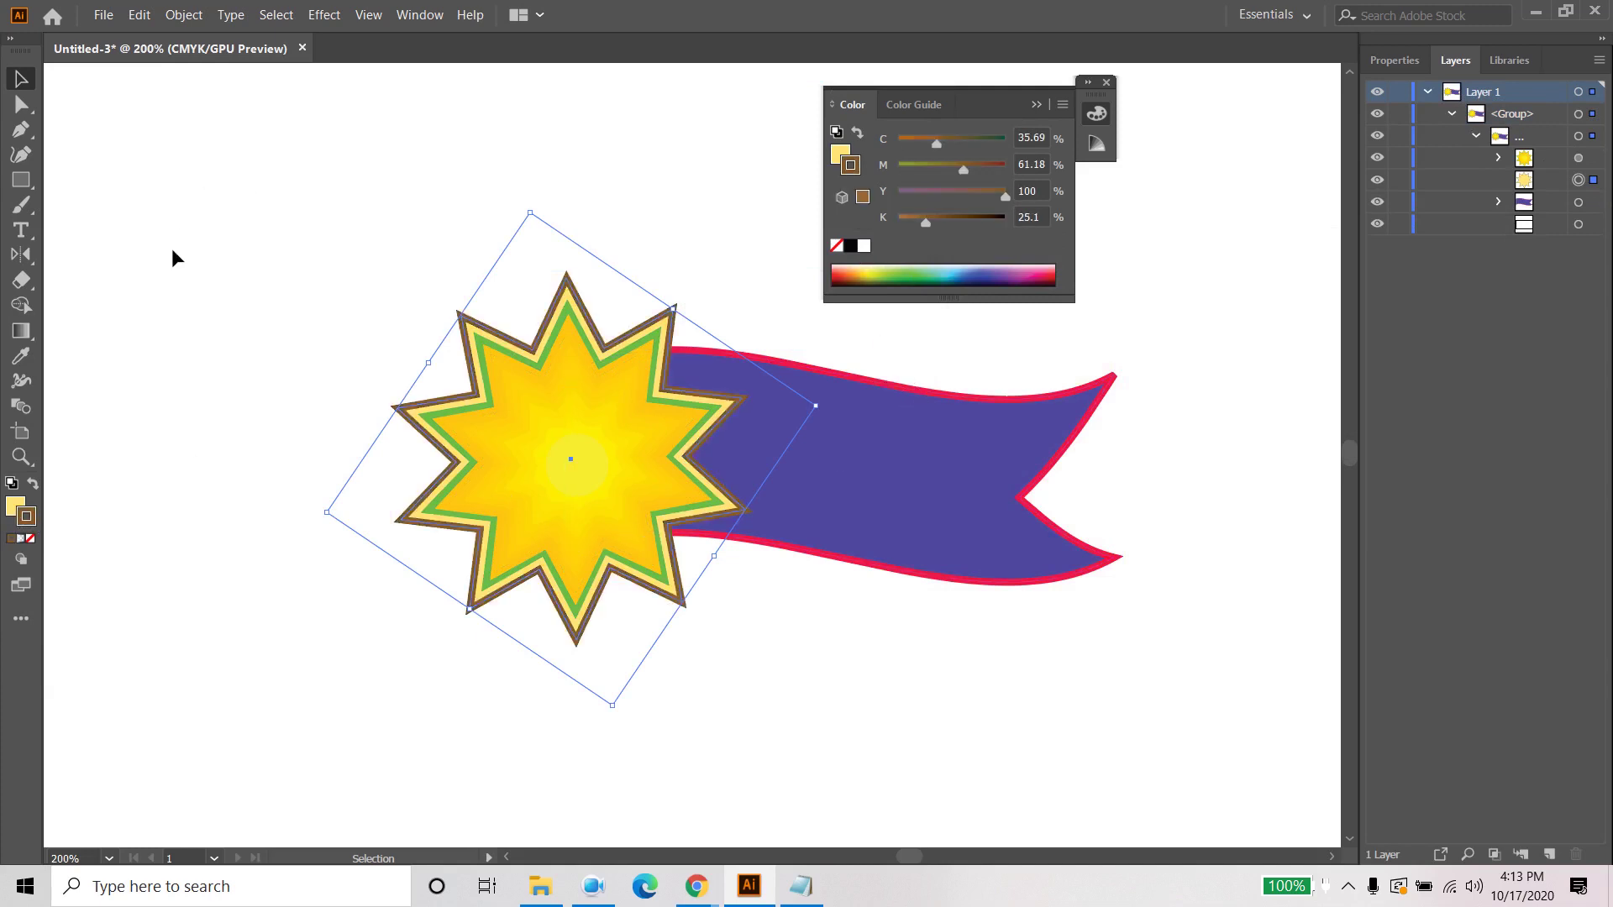
Step: Try the ribbon's colors and no fill on the star's outermost shape, and finally apply golden yellow sampled from the star with the Eyedropper
click(21, 356)
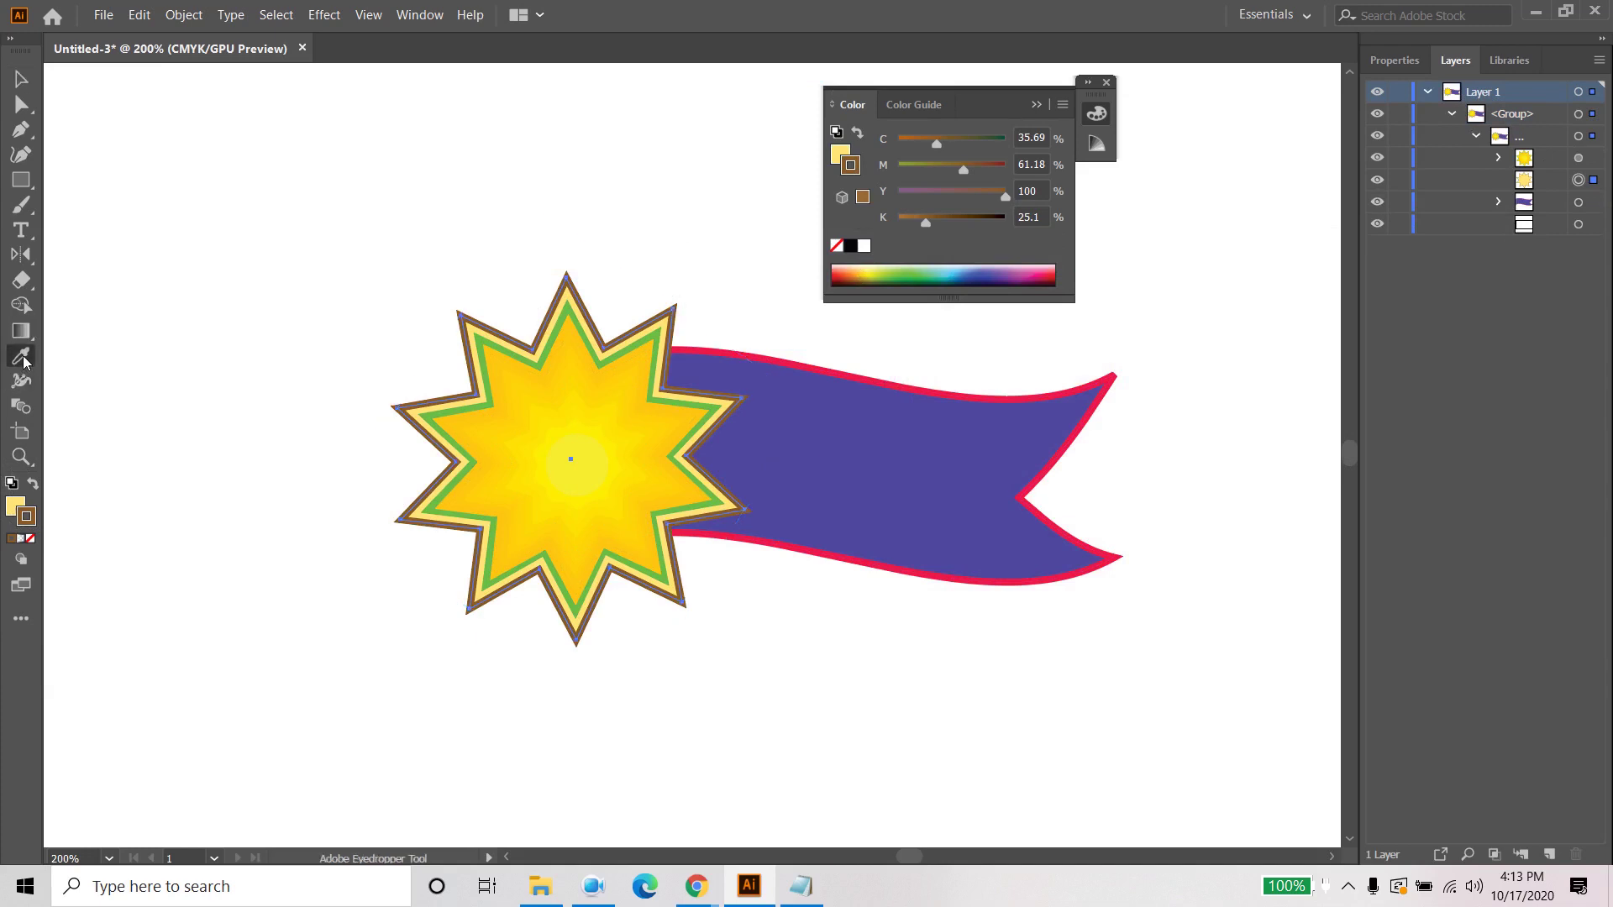
click(856, 368)
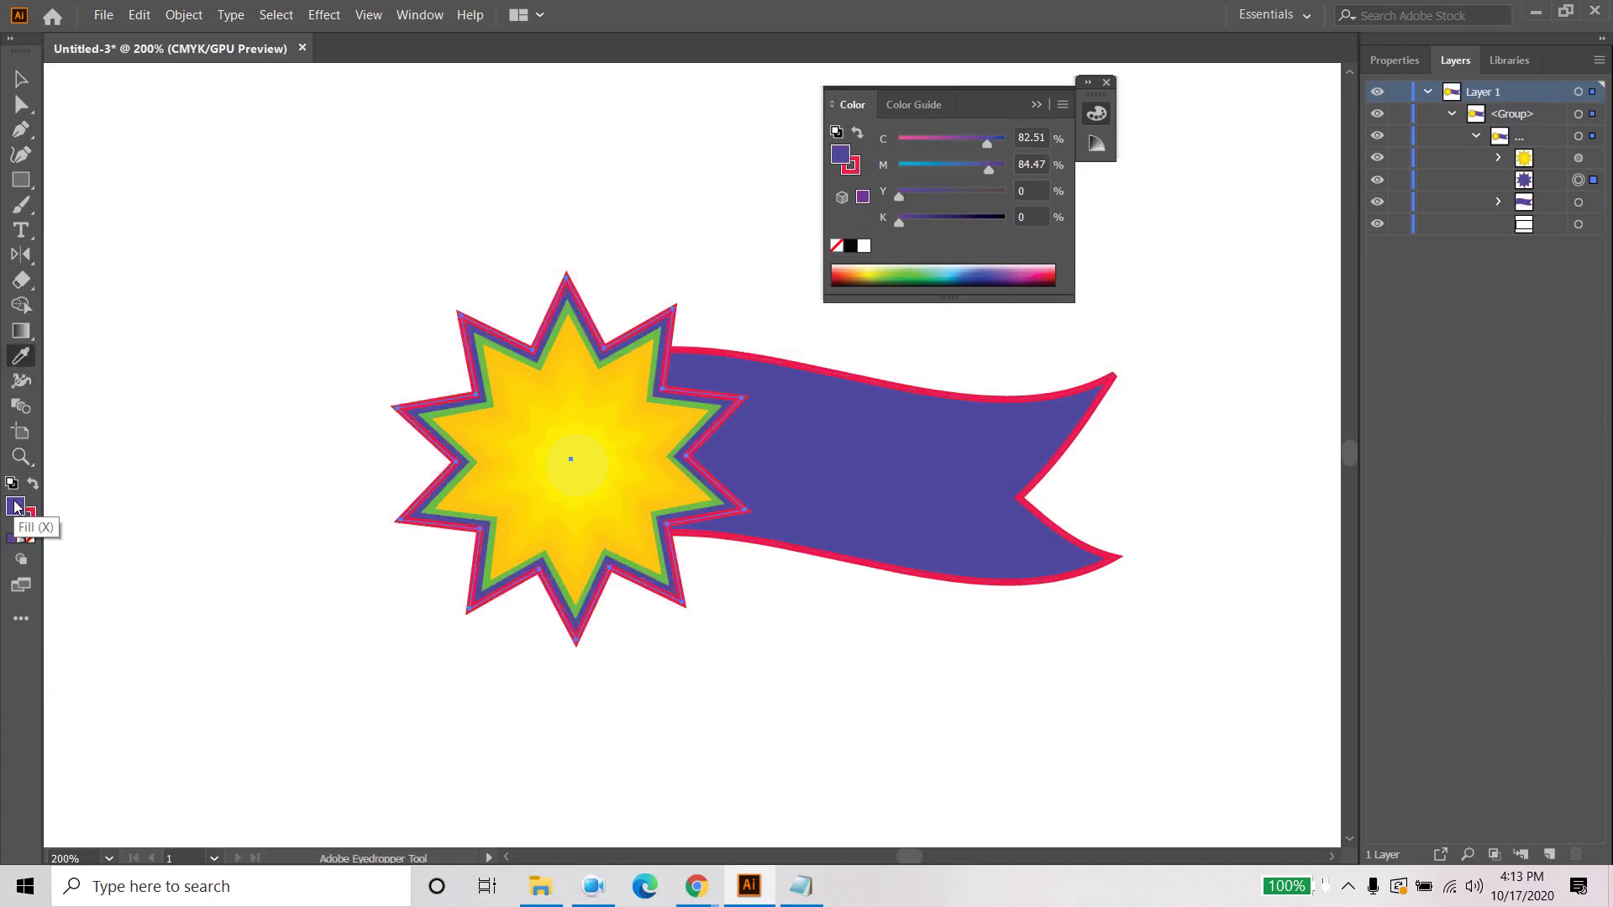
click(32, 539)
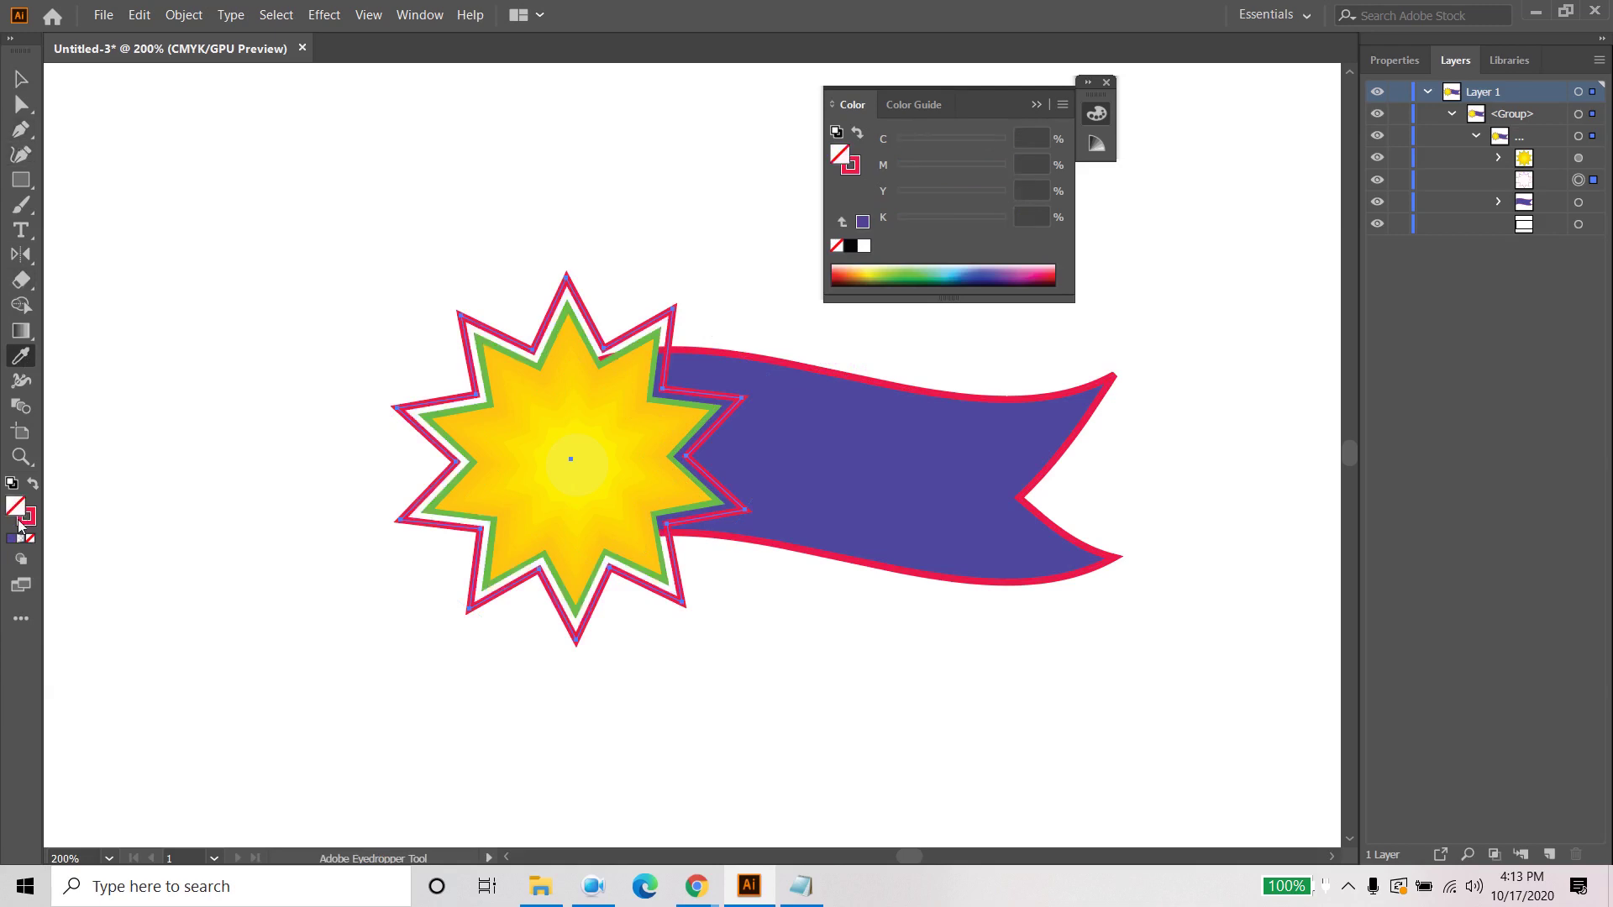
click(558, 389)
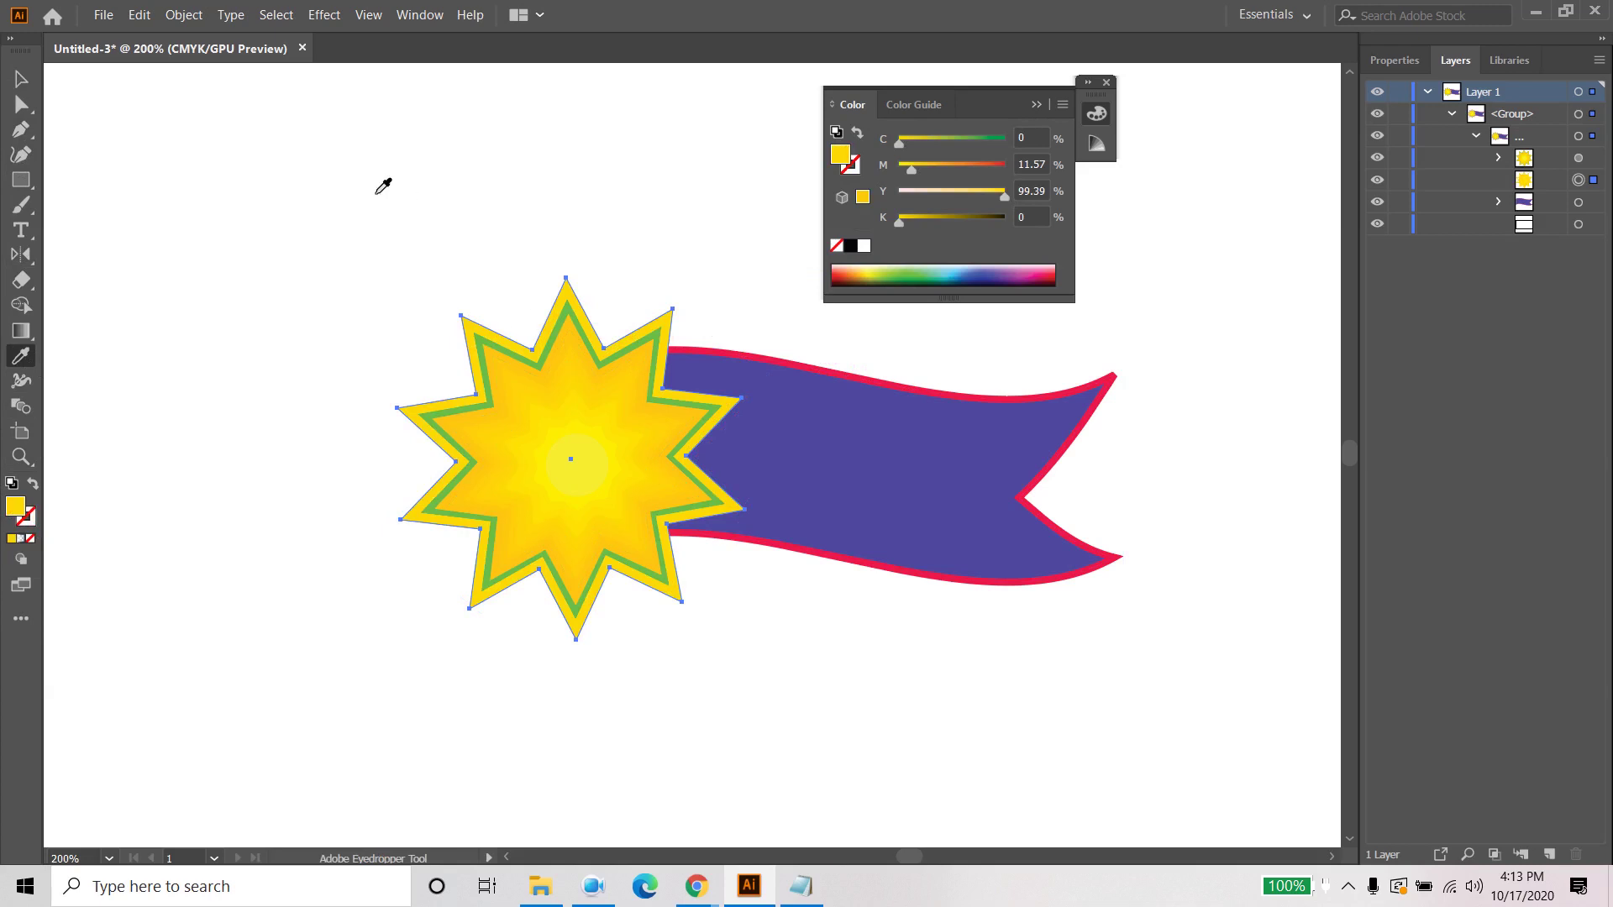
Step: Set the stroke of the star's outermost shape to F20A4D and deselect it
double_click(31, 518)
click(1207, 330)
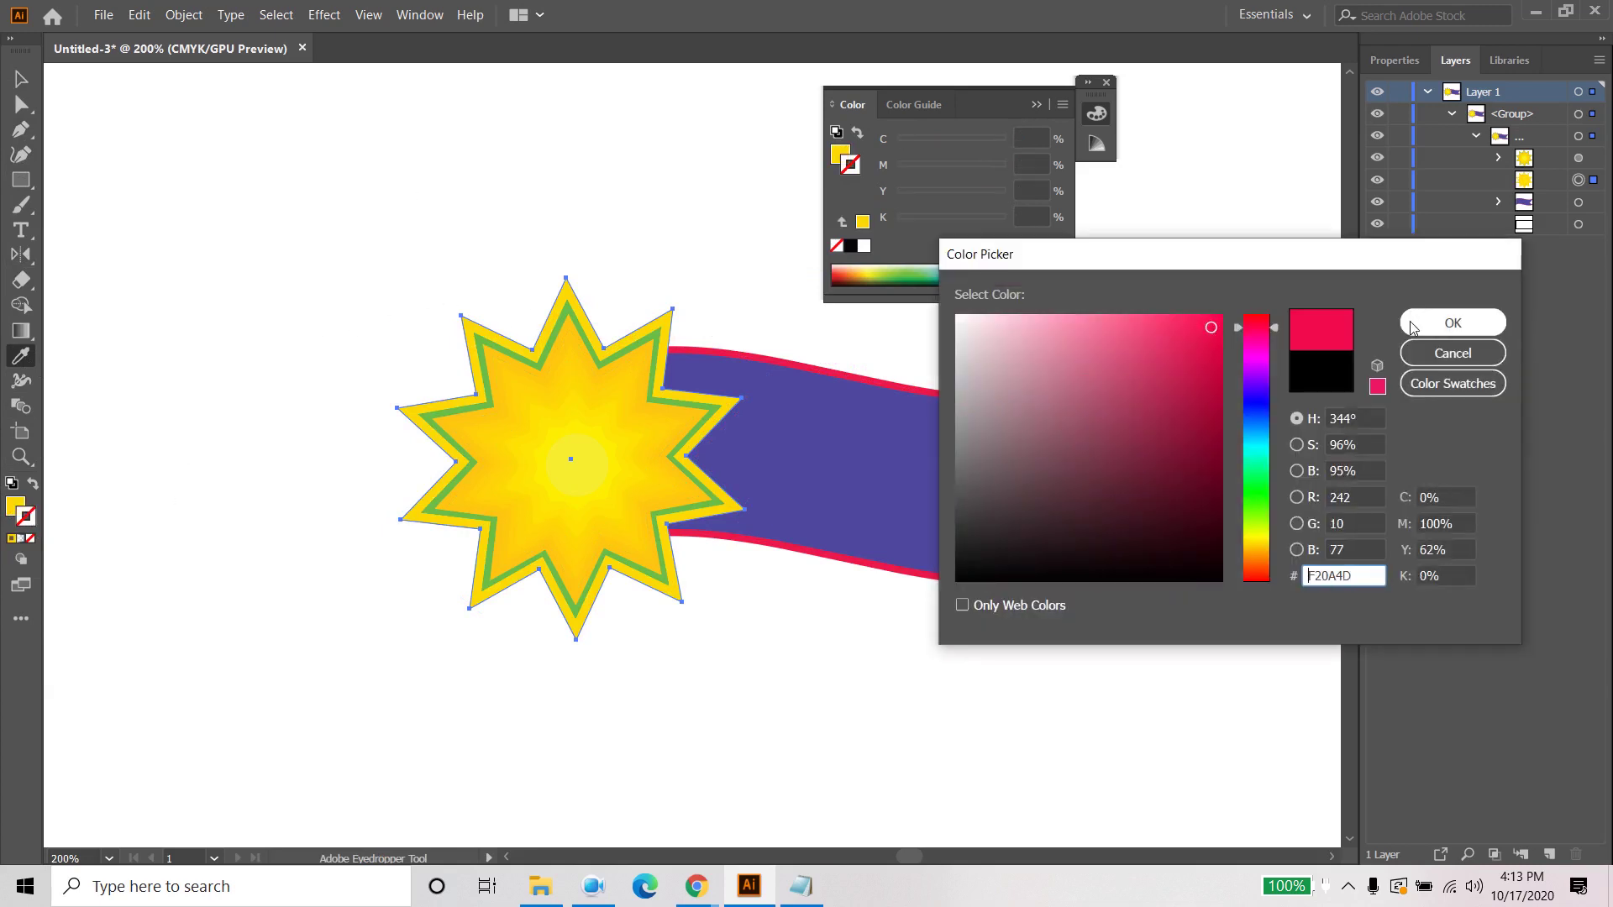
click(1452, 322)
click(21, 79)
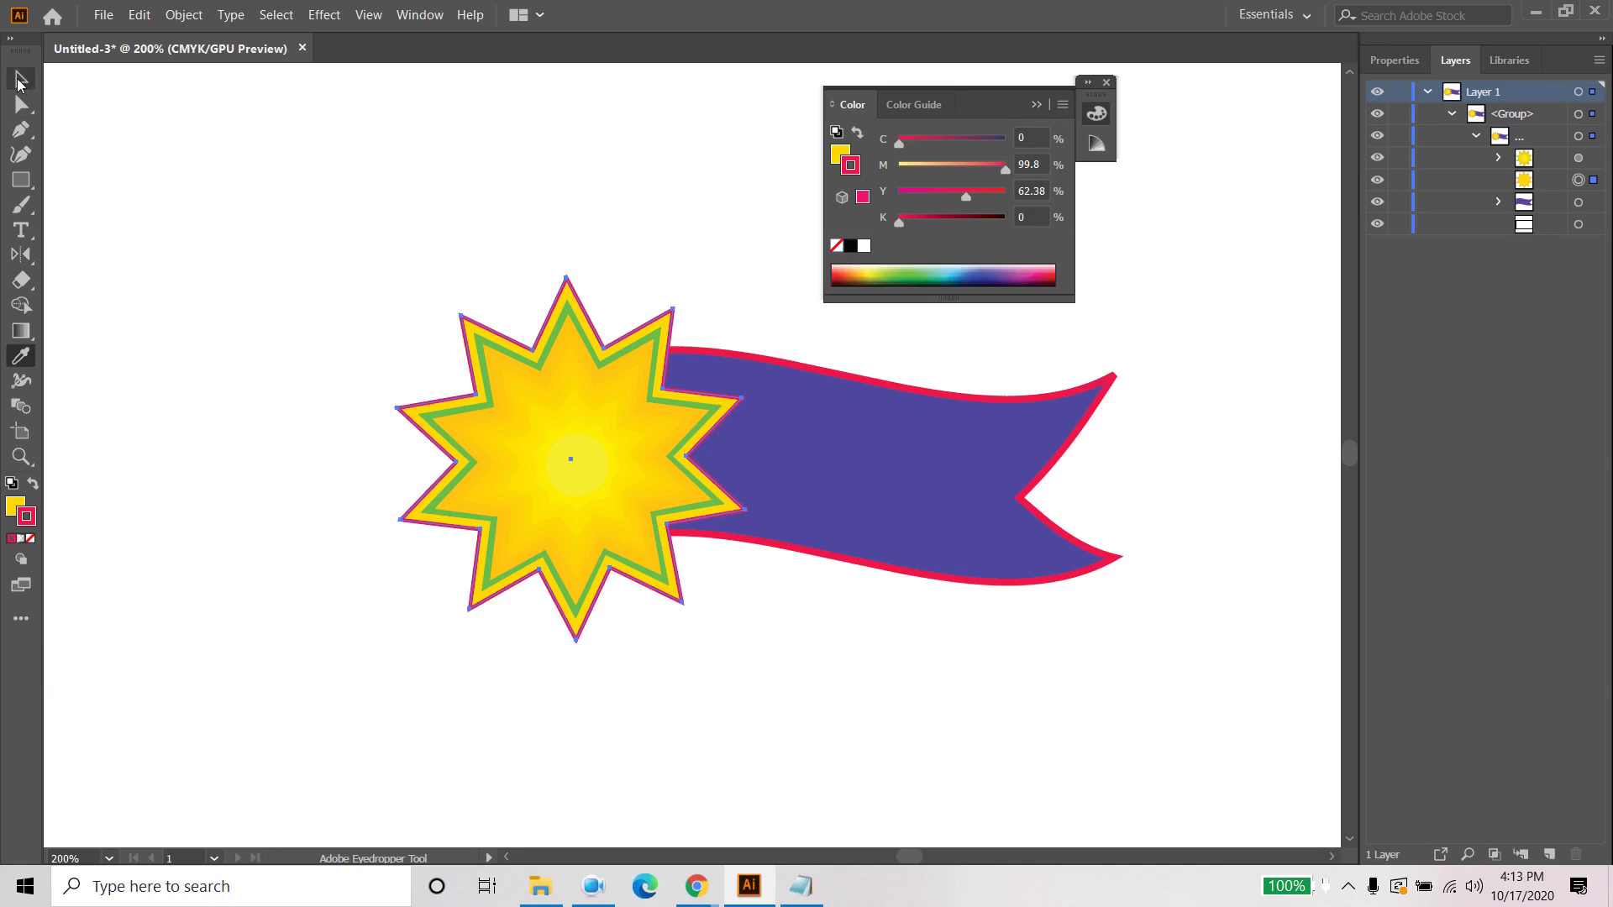
click(250, 138)
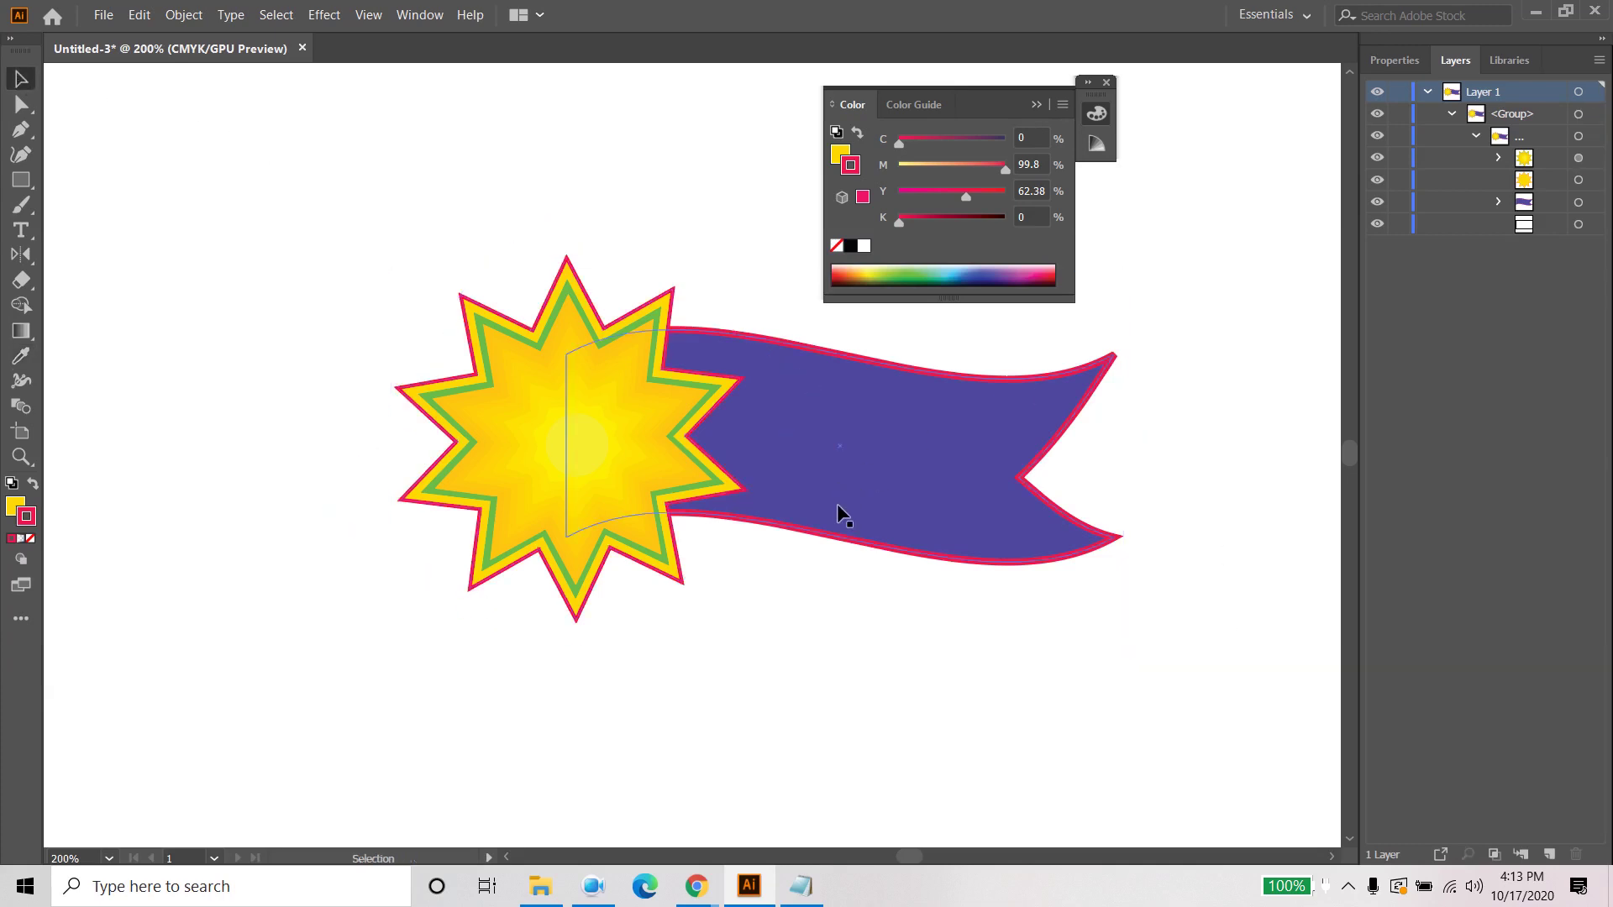
Step: Delete the whole star and ribbon banner from the artboard
scroll(840, 512, down, 3)
drag(1139, 536, 879, 580)
drag(816, 454, 388, 794)
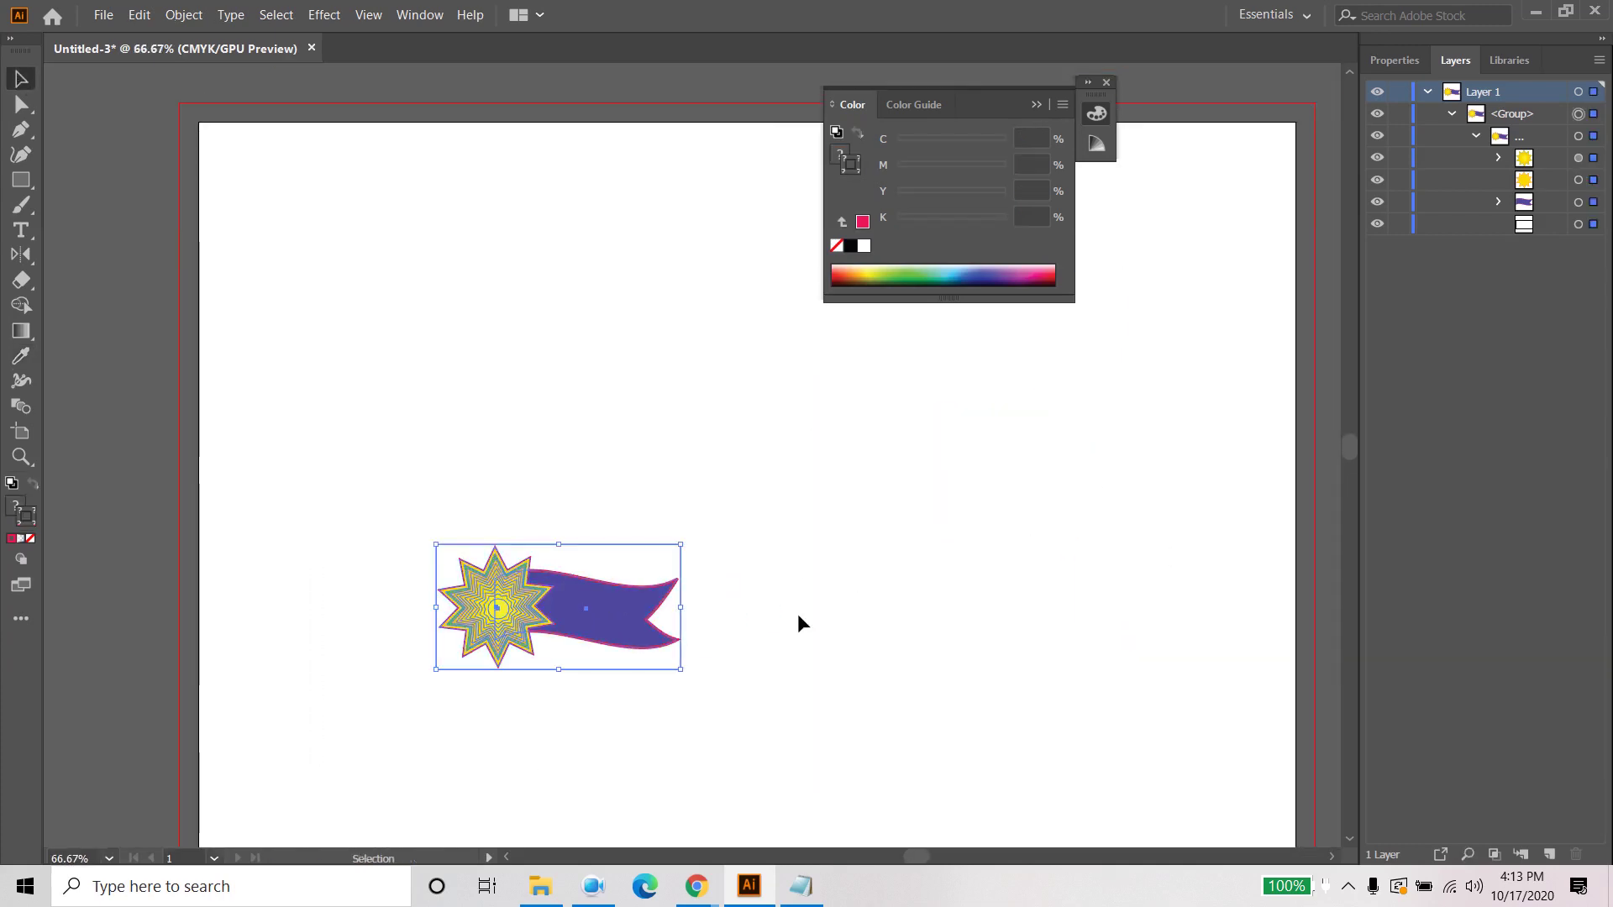
key(Delete)
scroll(734, 542, down, 1)
scroll(735, 546, down, 4)
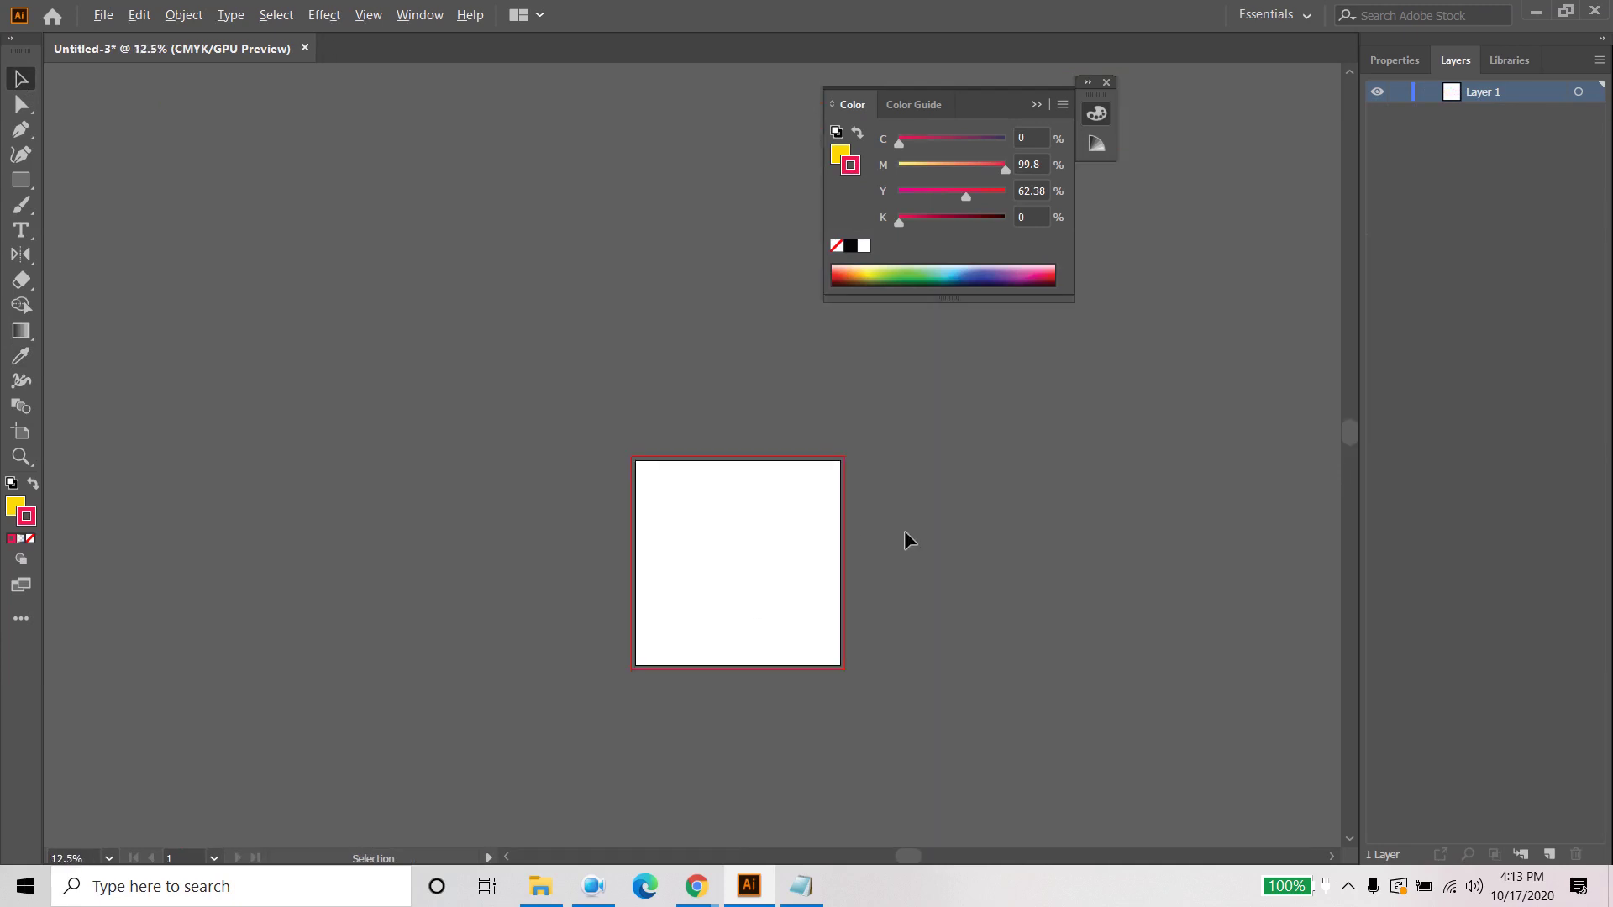
scroll(907, 540, up, 1)
drag(1089, 509, 1050, 458)
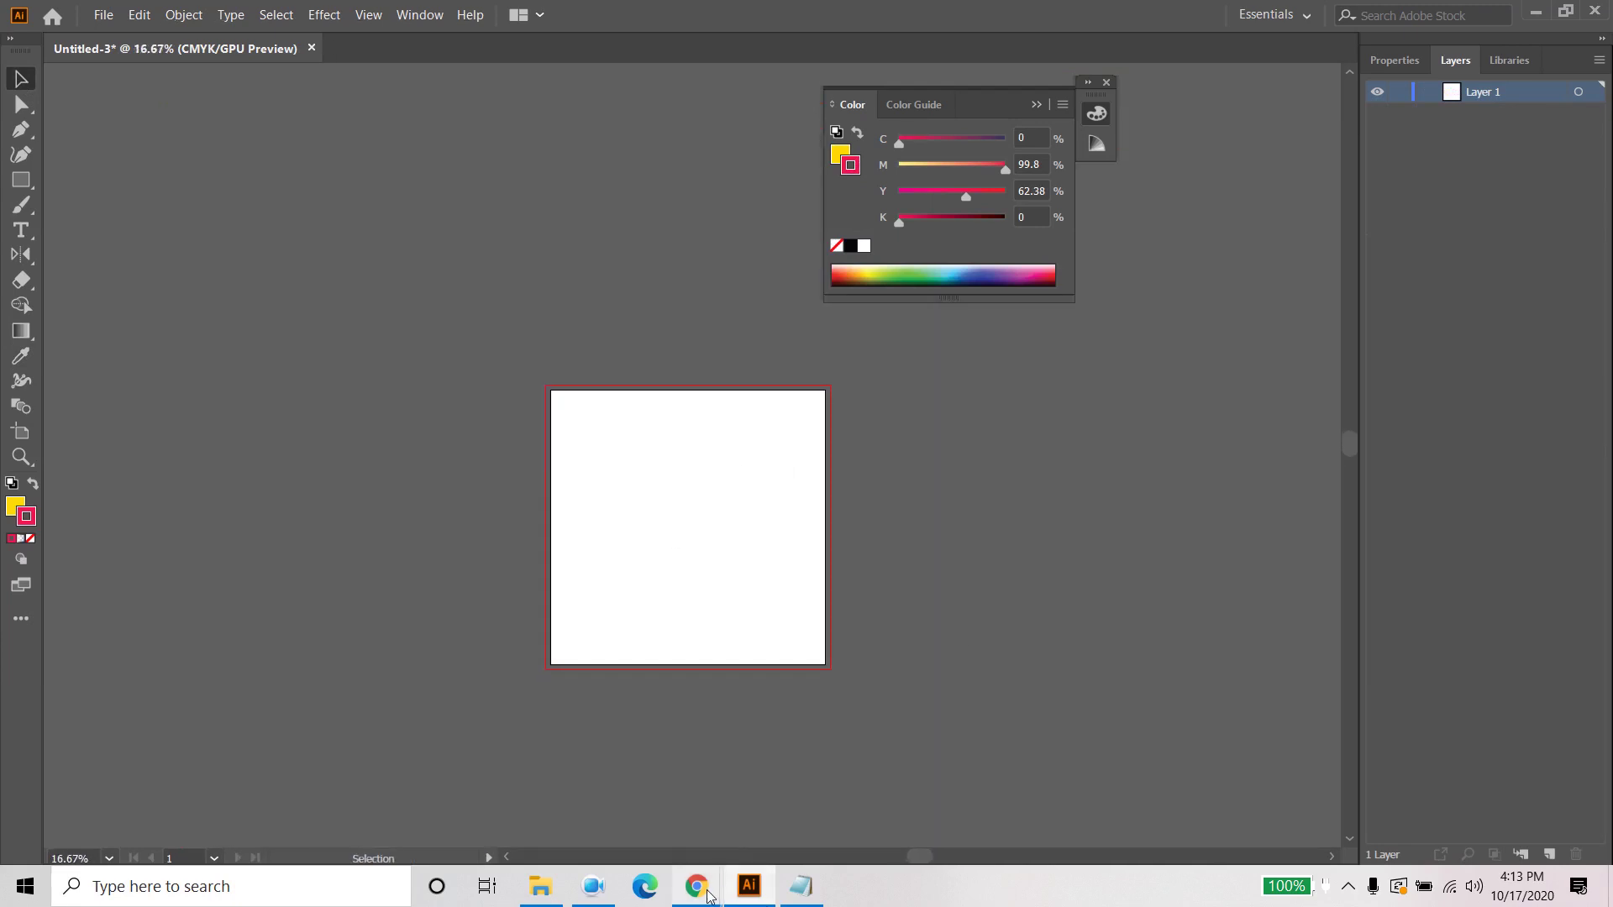
Step: Switch to Chrome and look at the Black Friday flyer reference image in the Facebook group
mouse_move(704, 892)
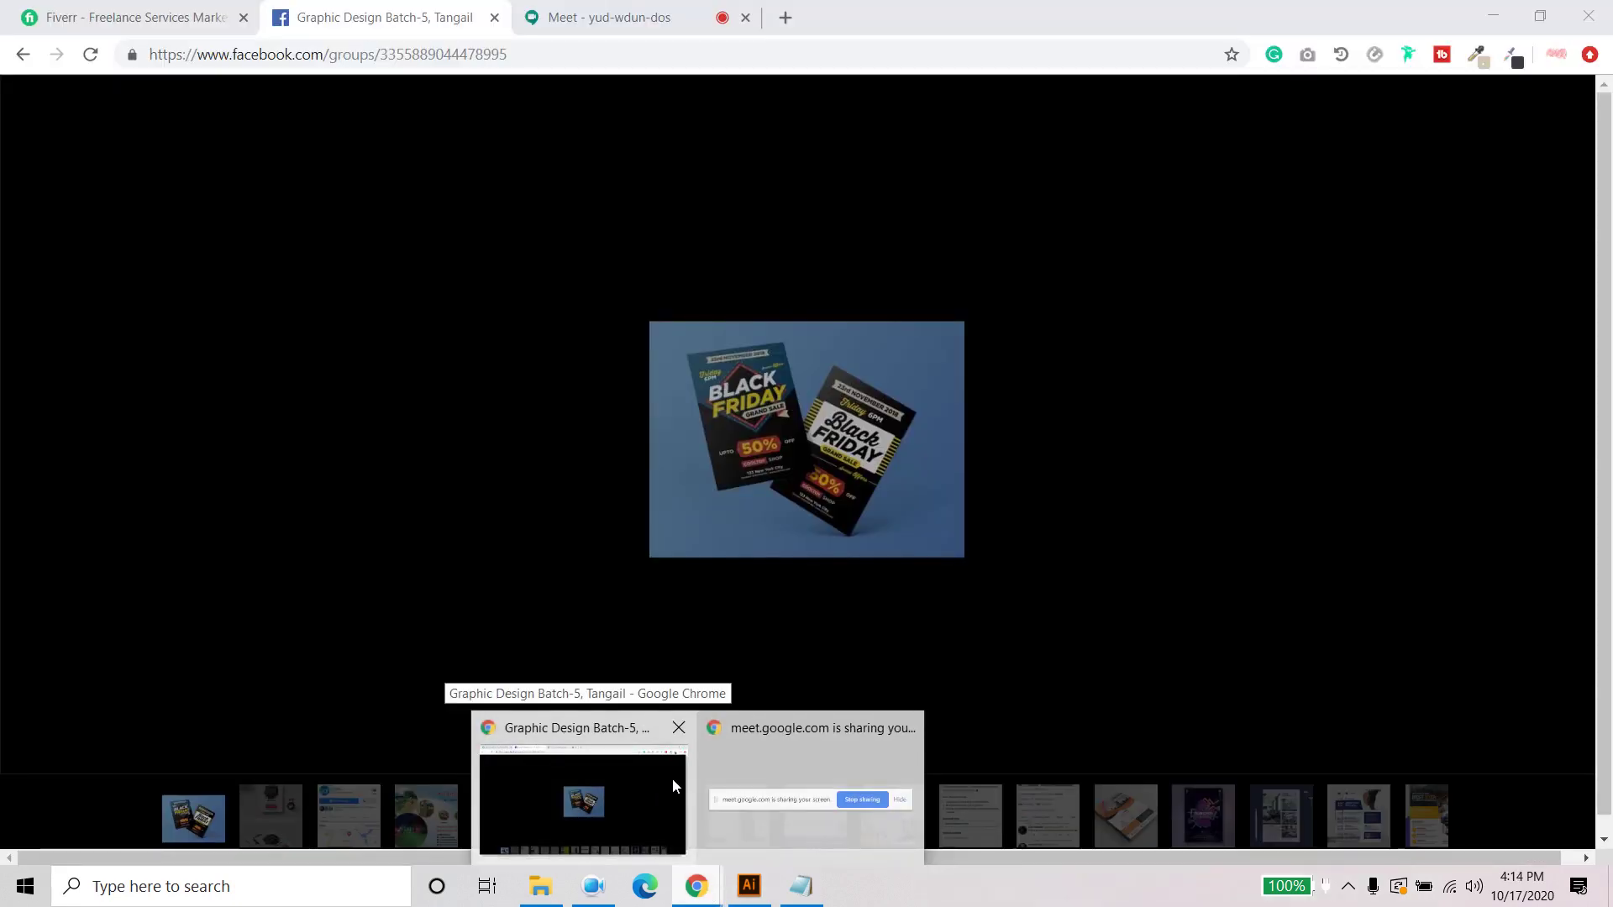
click(672, 778)
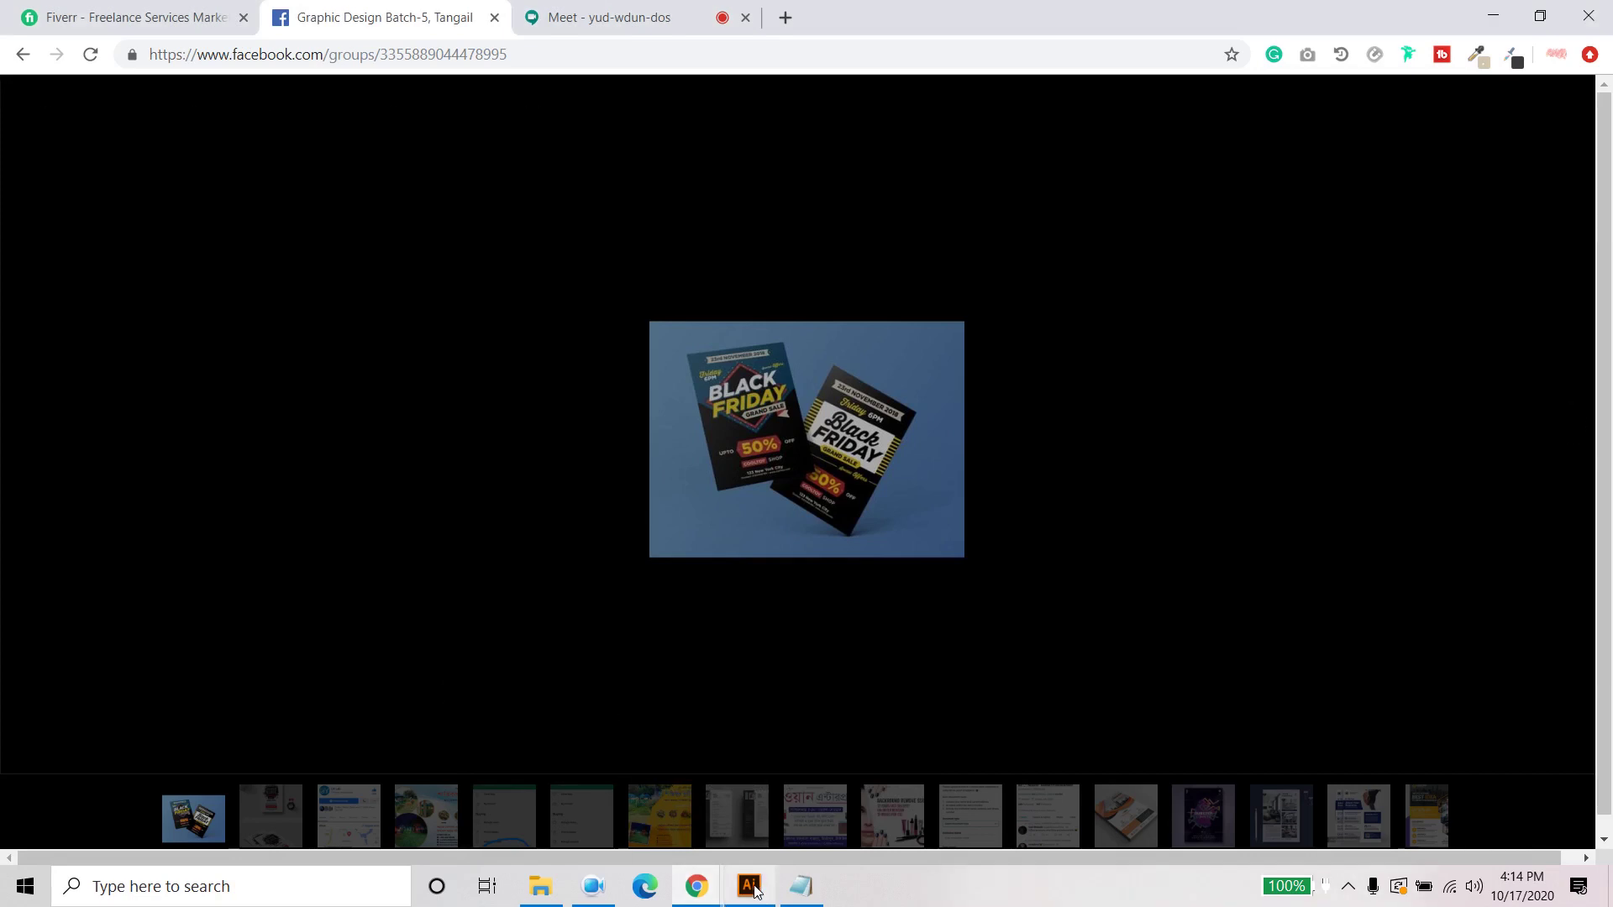
mouse_move(756, 888)
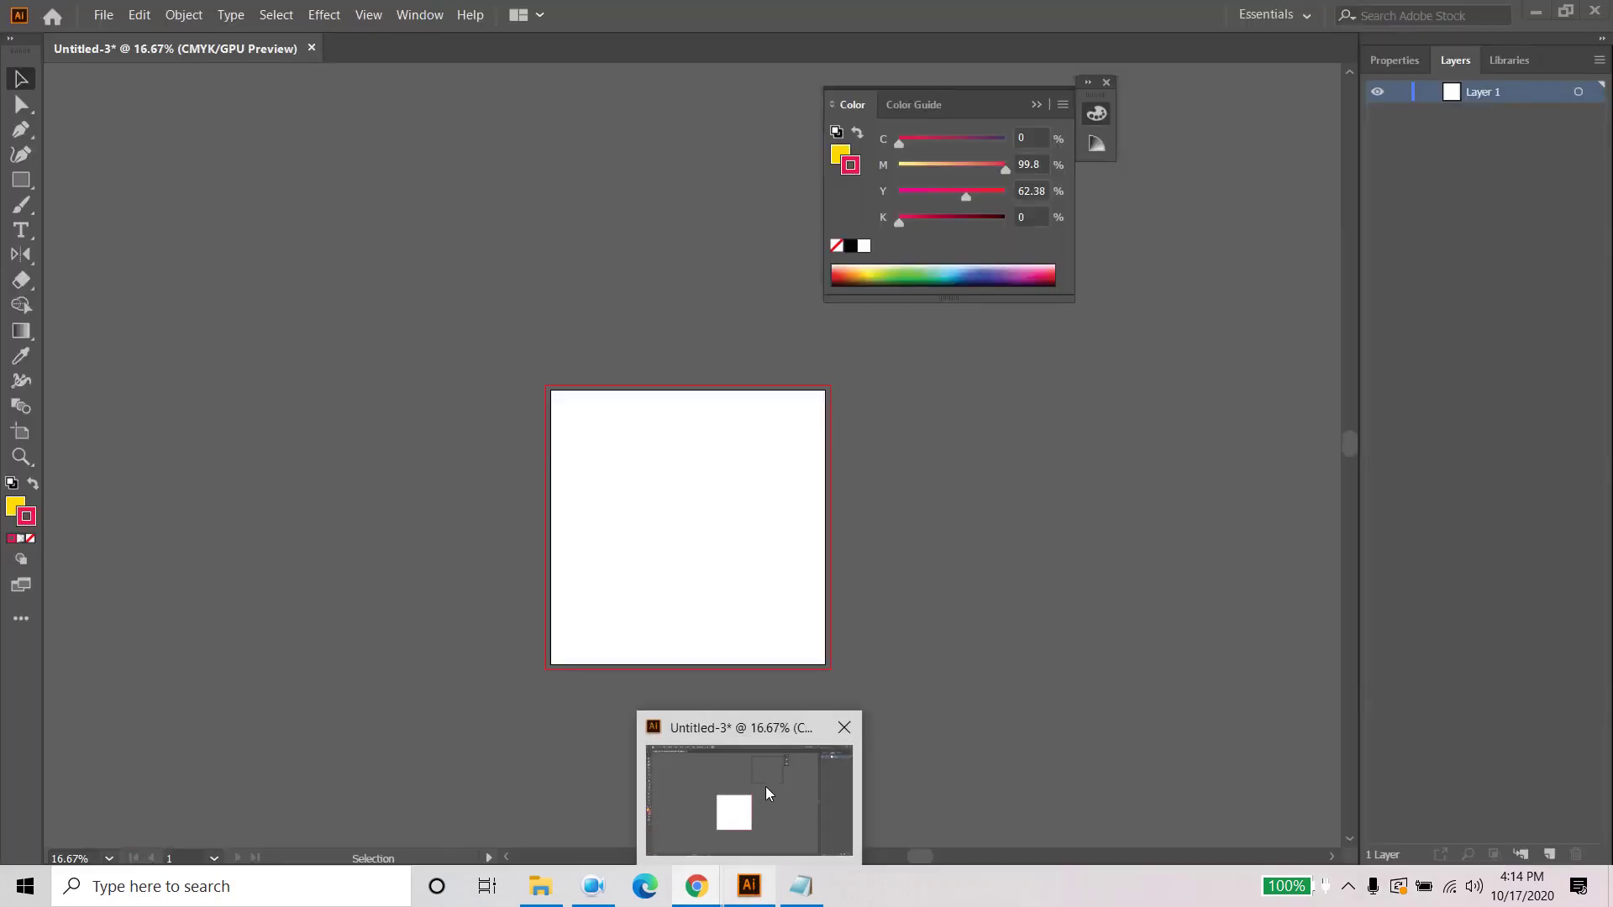
click(765, 788)
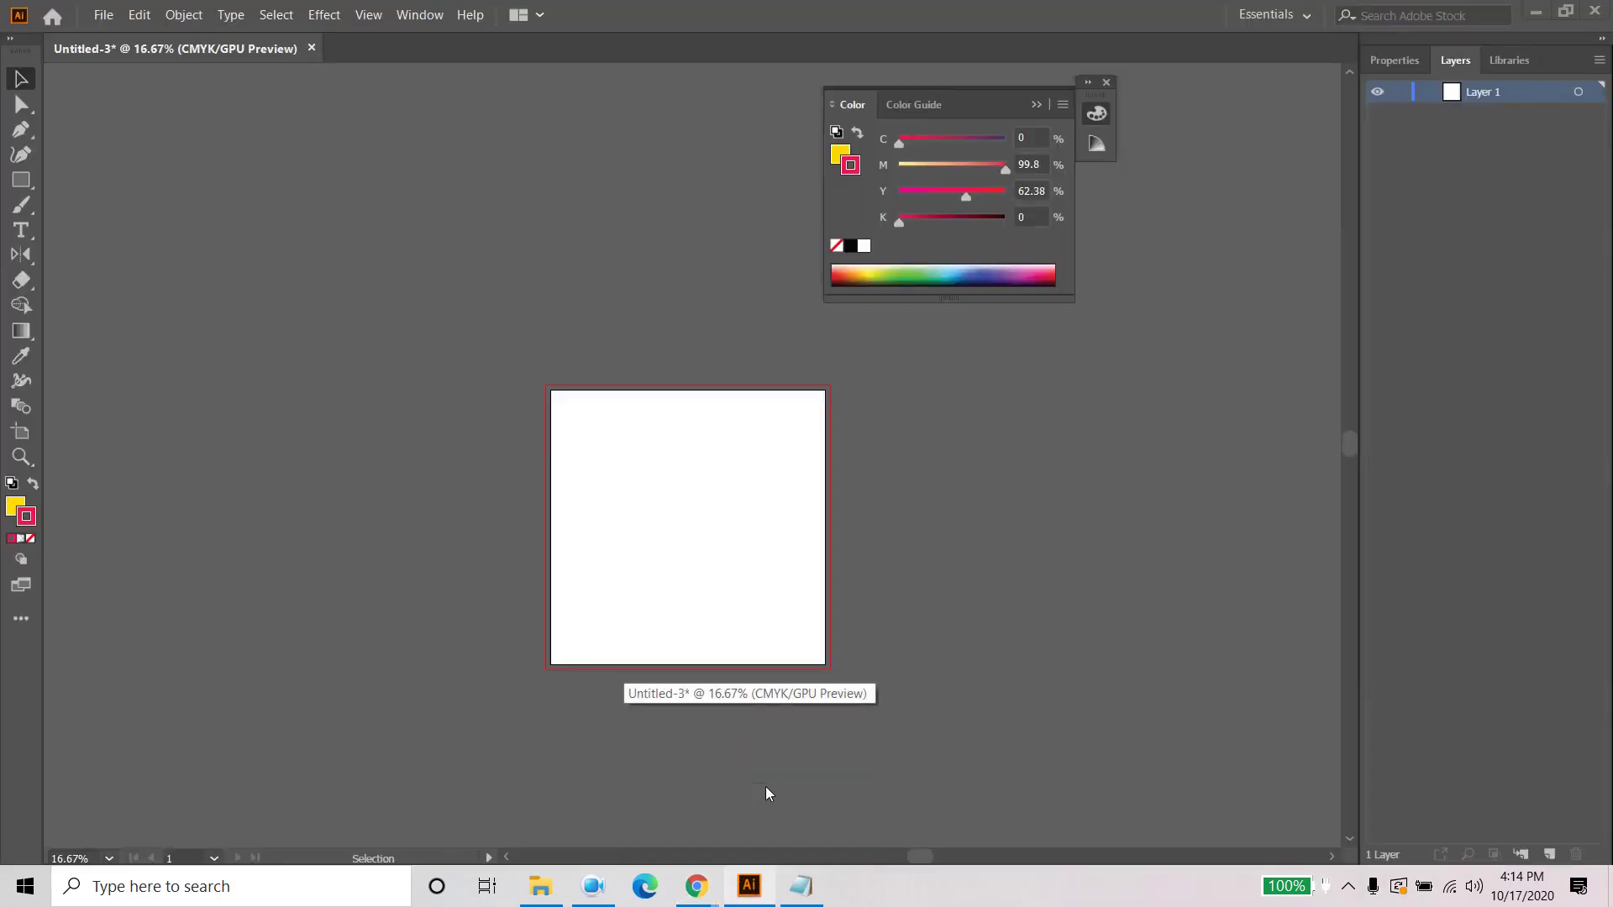
mouse_move(700, 889)
click(667, 849)
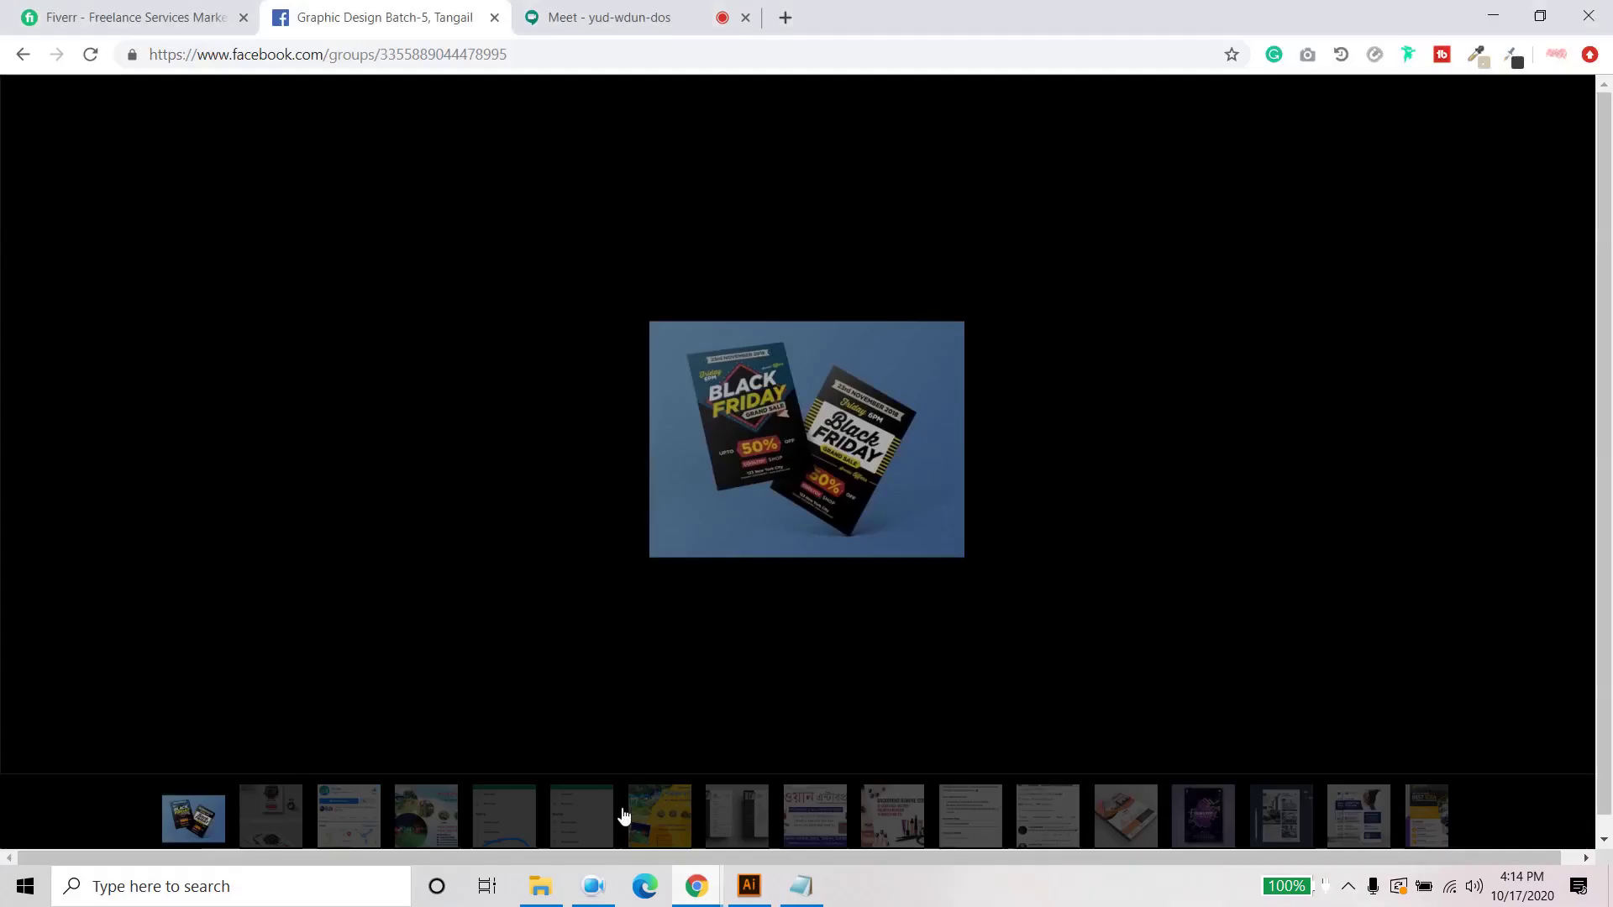
Step: Search Google for "illustrator brush download" in a new browser tab
click(786, 17)
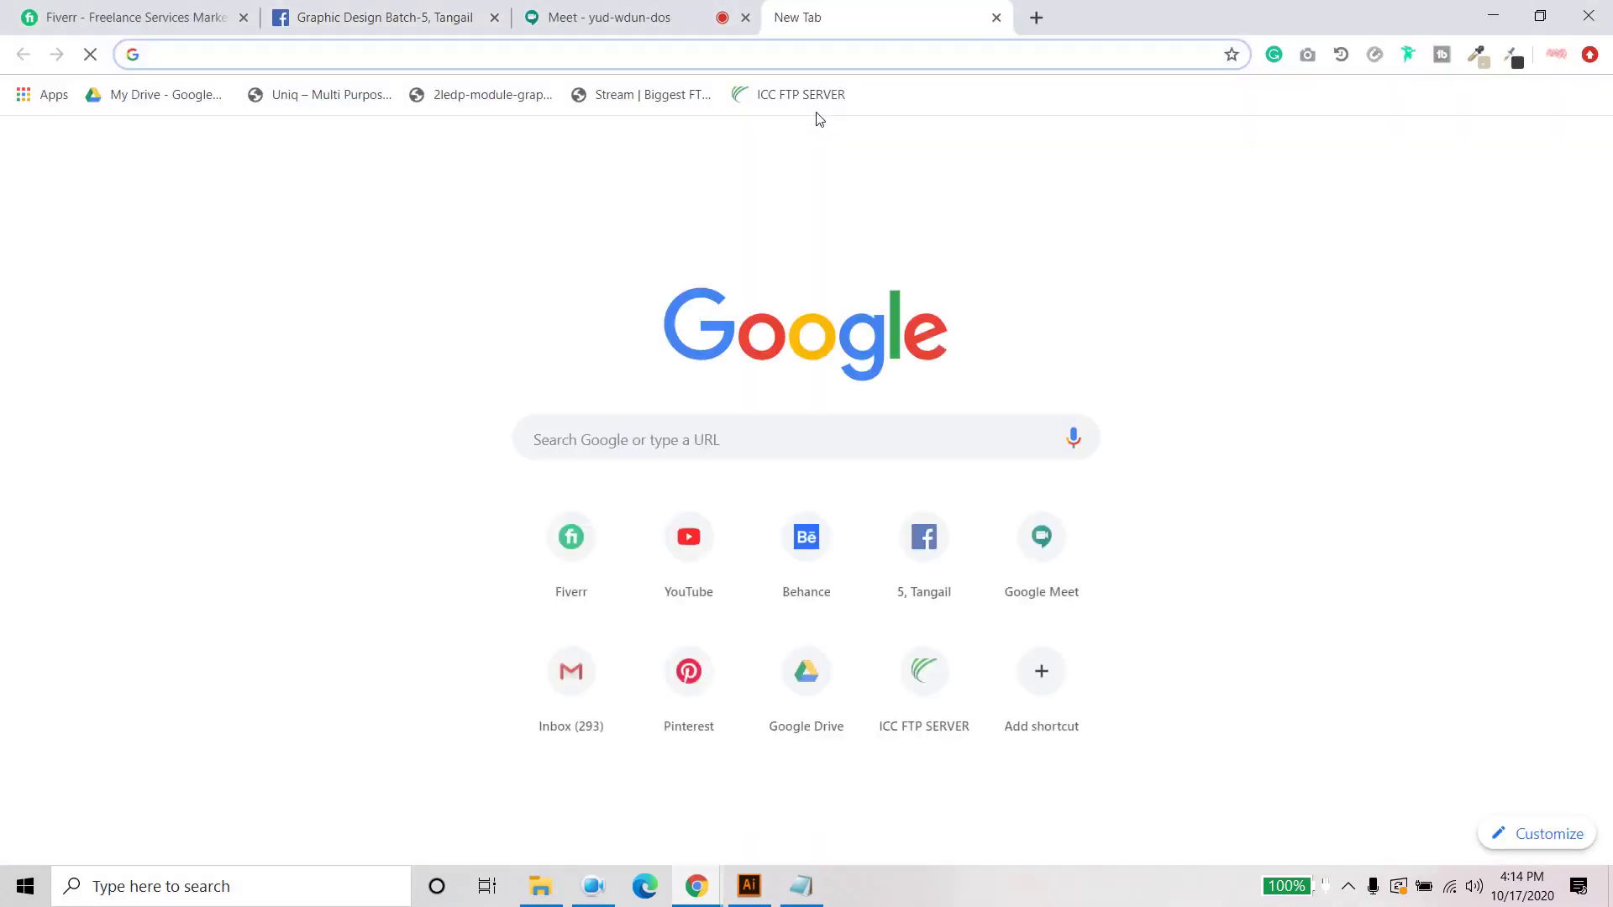
text(illusta)
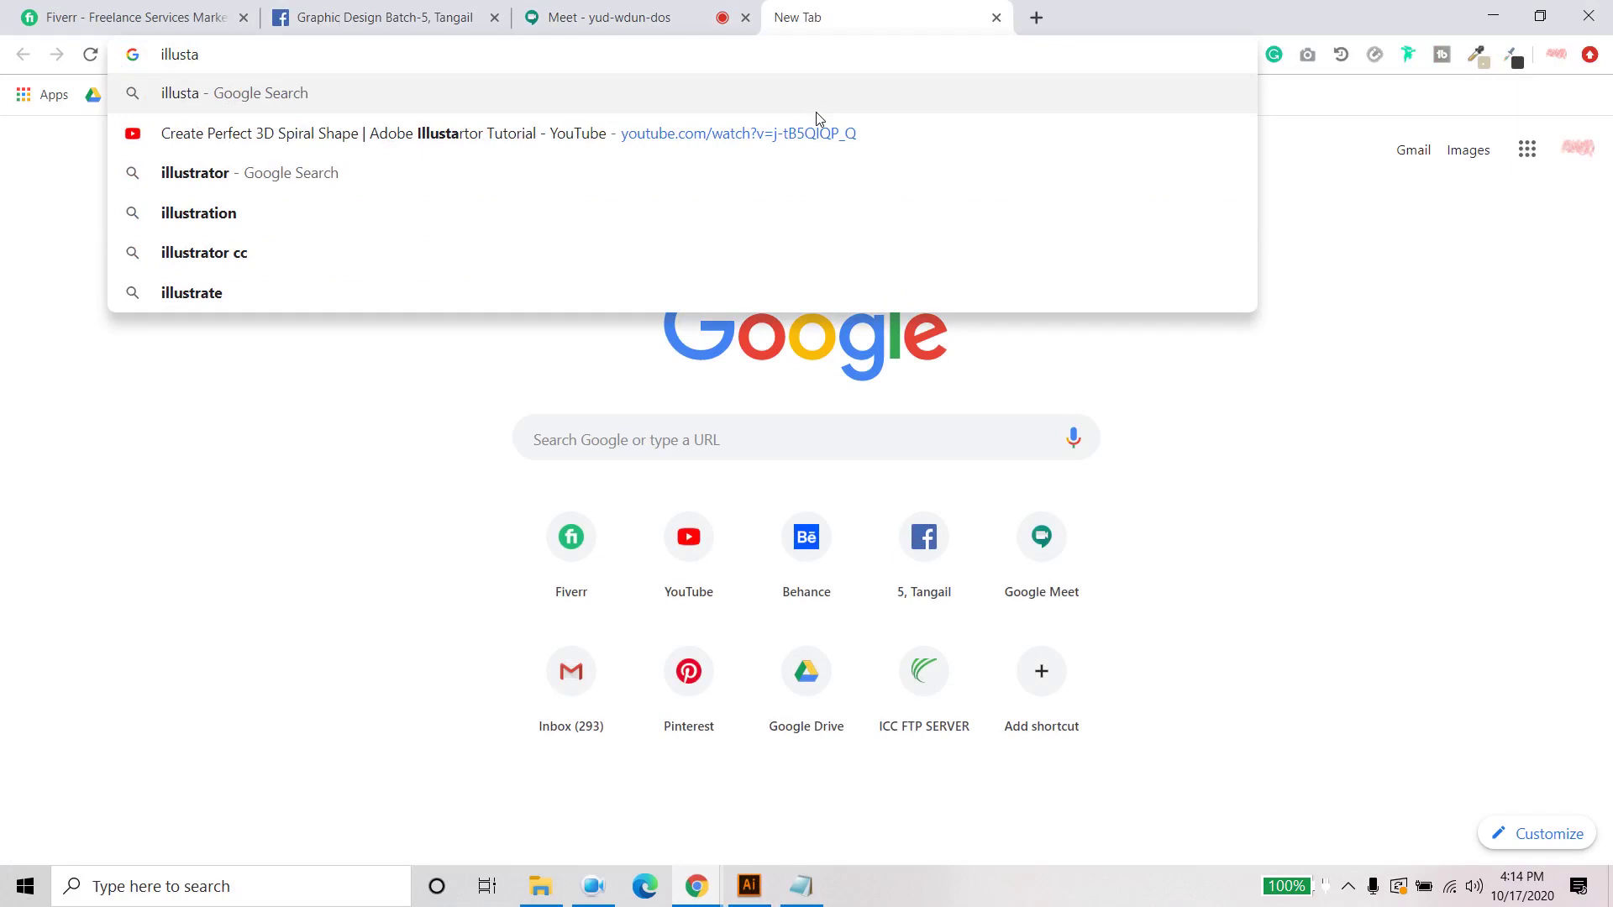
key(BackSpace)
text(ra)
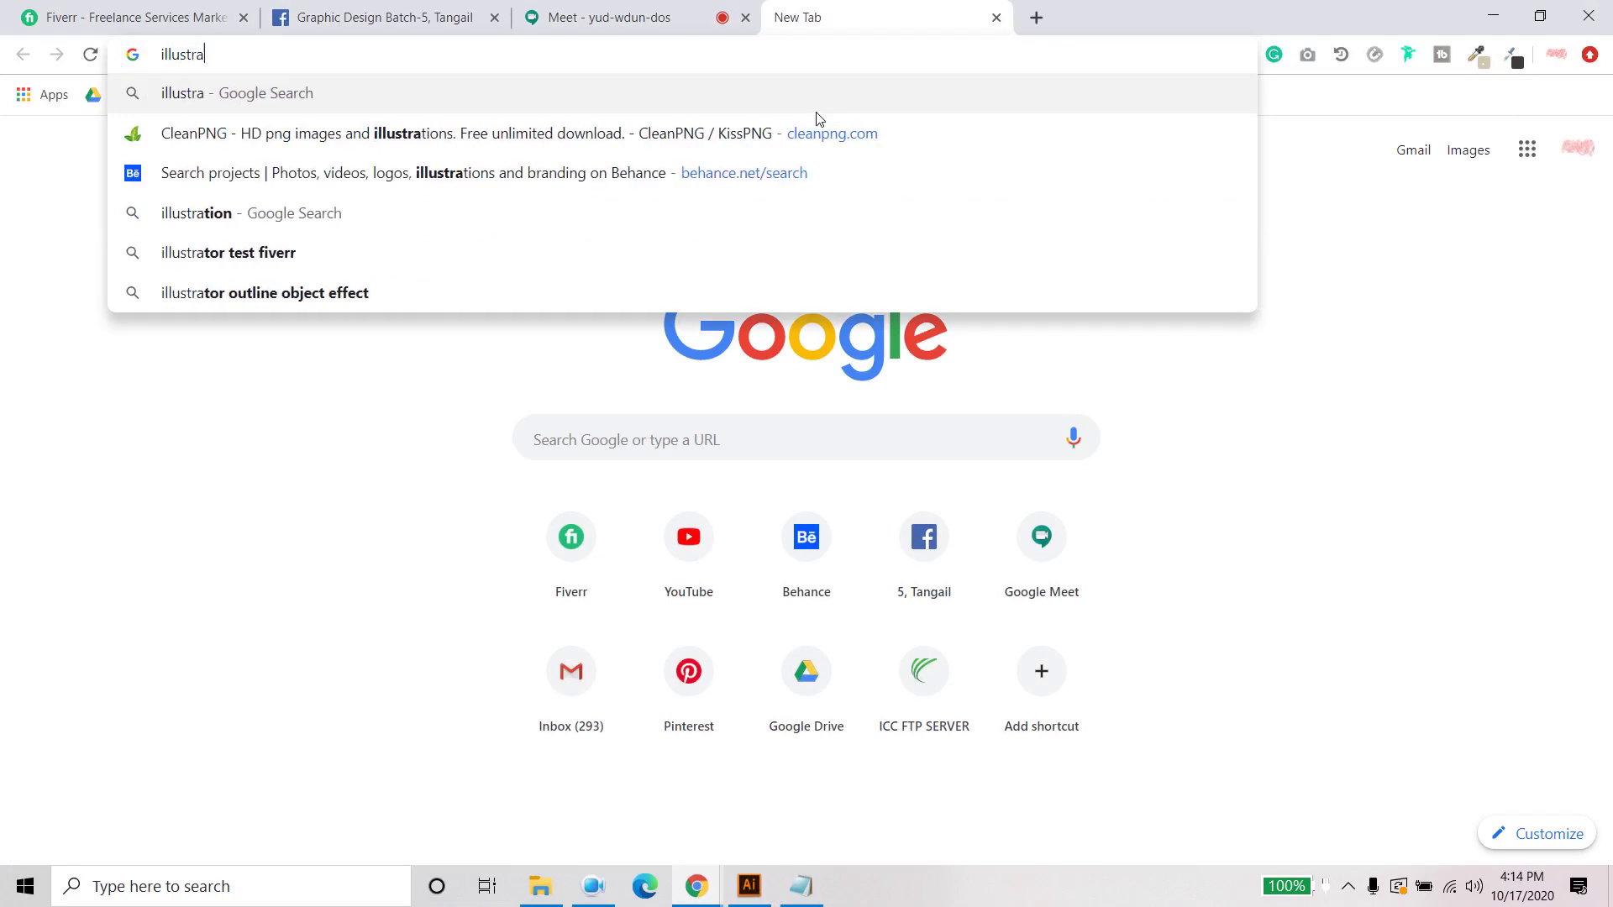
text(tor brus)
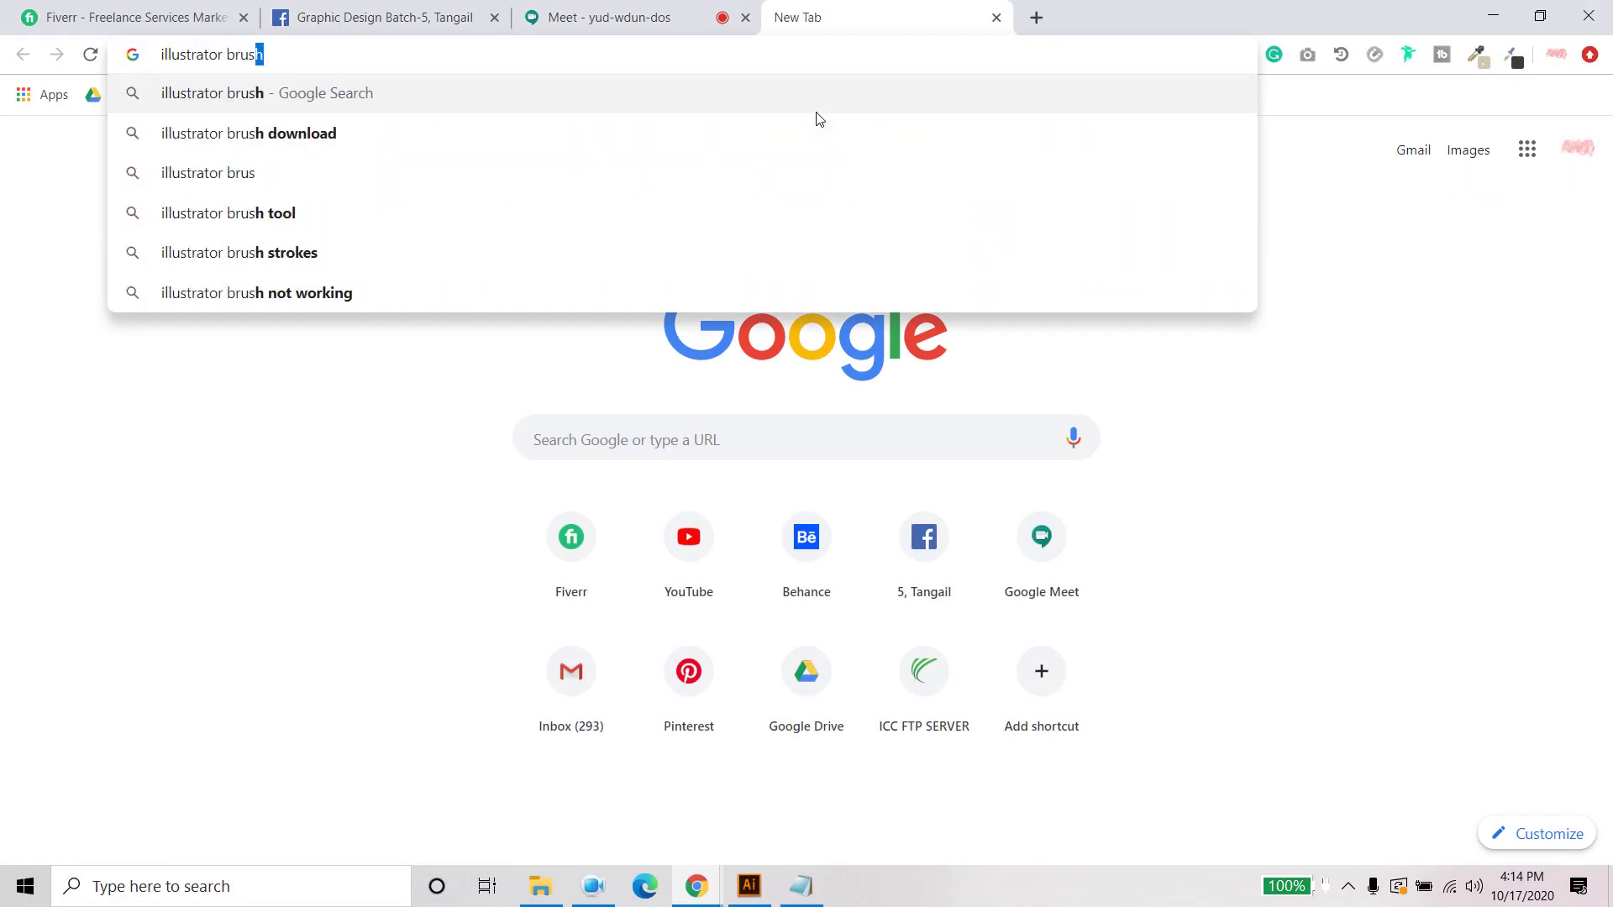
text(h download)
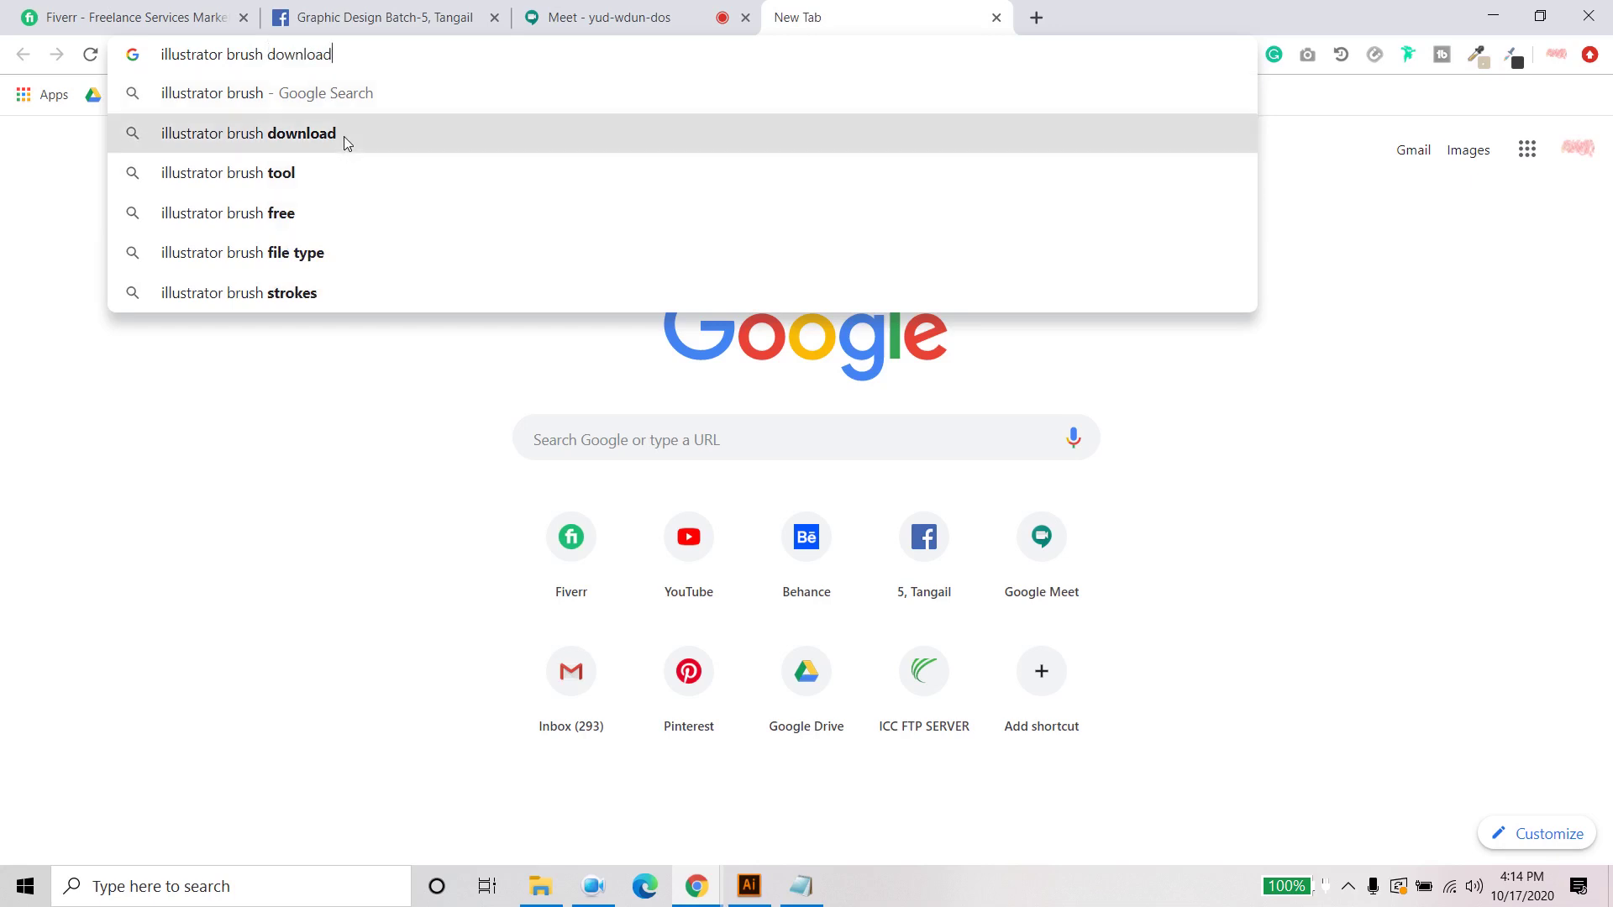
click(345, 136)
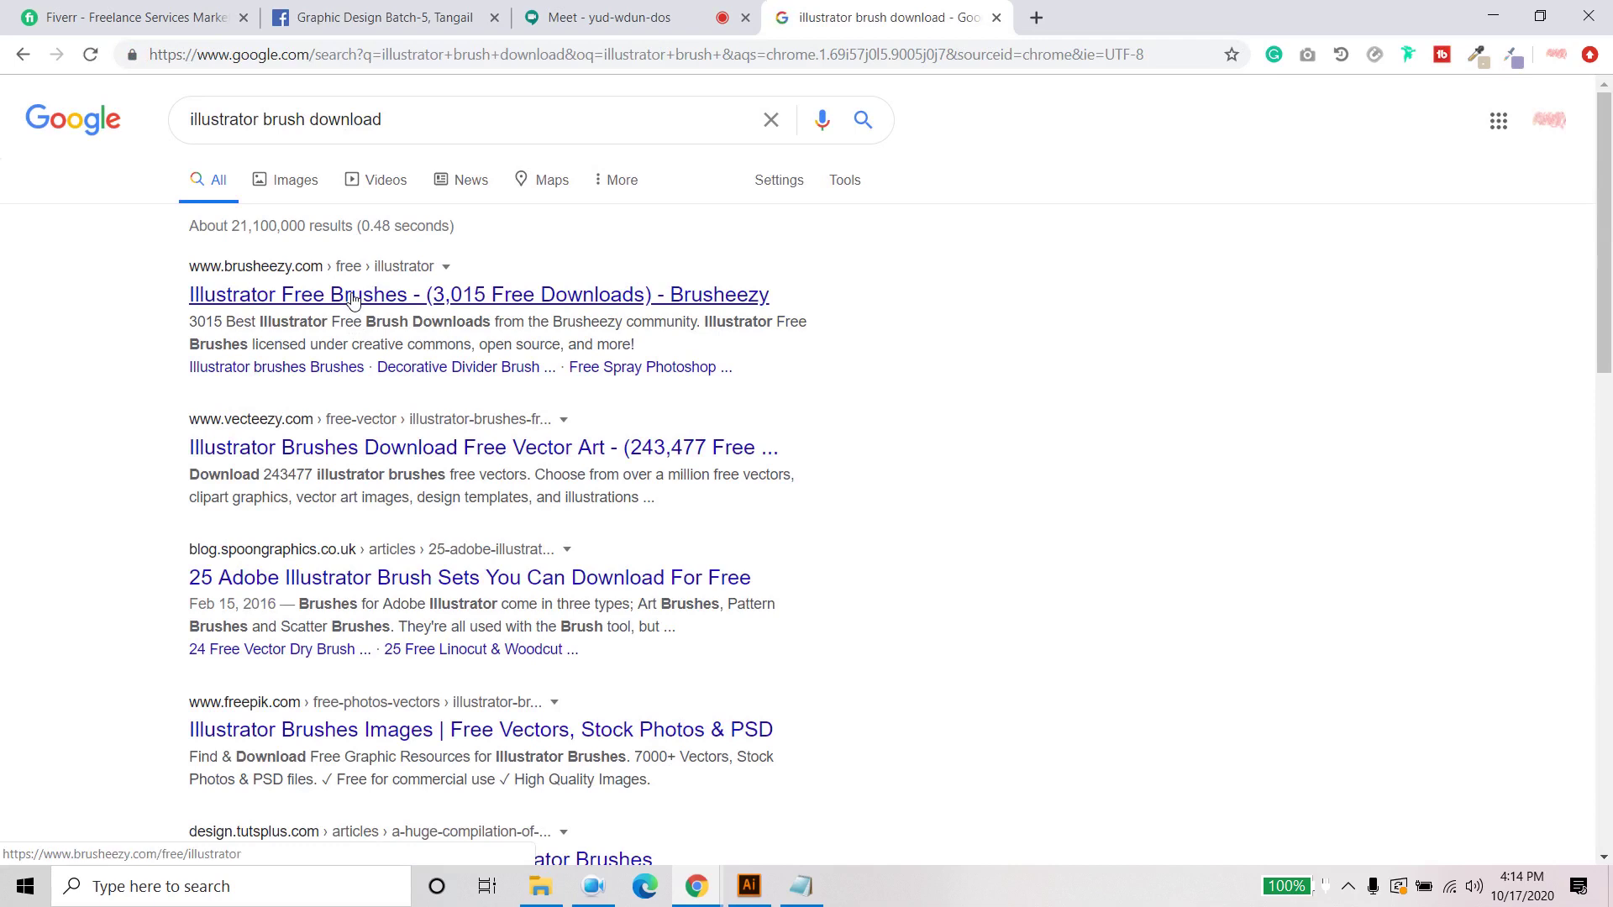
Step: Open the Vecteezy search result "Illustrator Brushes Download Free Vector Art" and close the duplicate tab of the same link
click(285, 467)
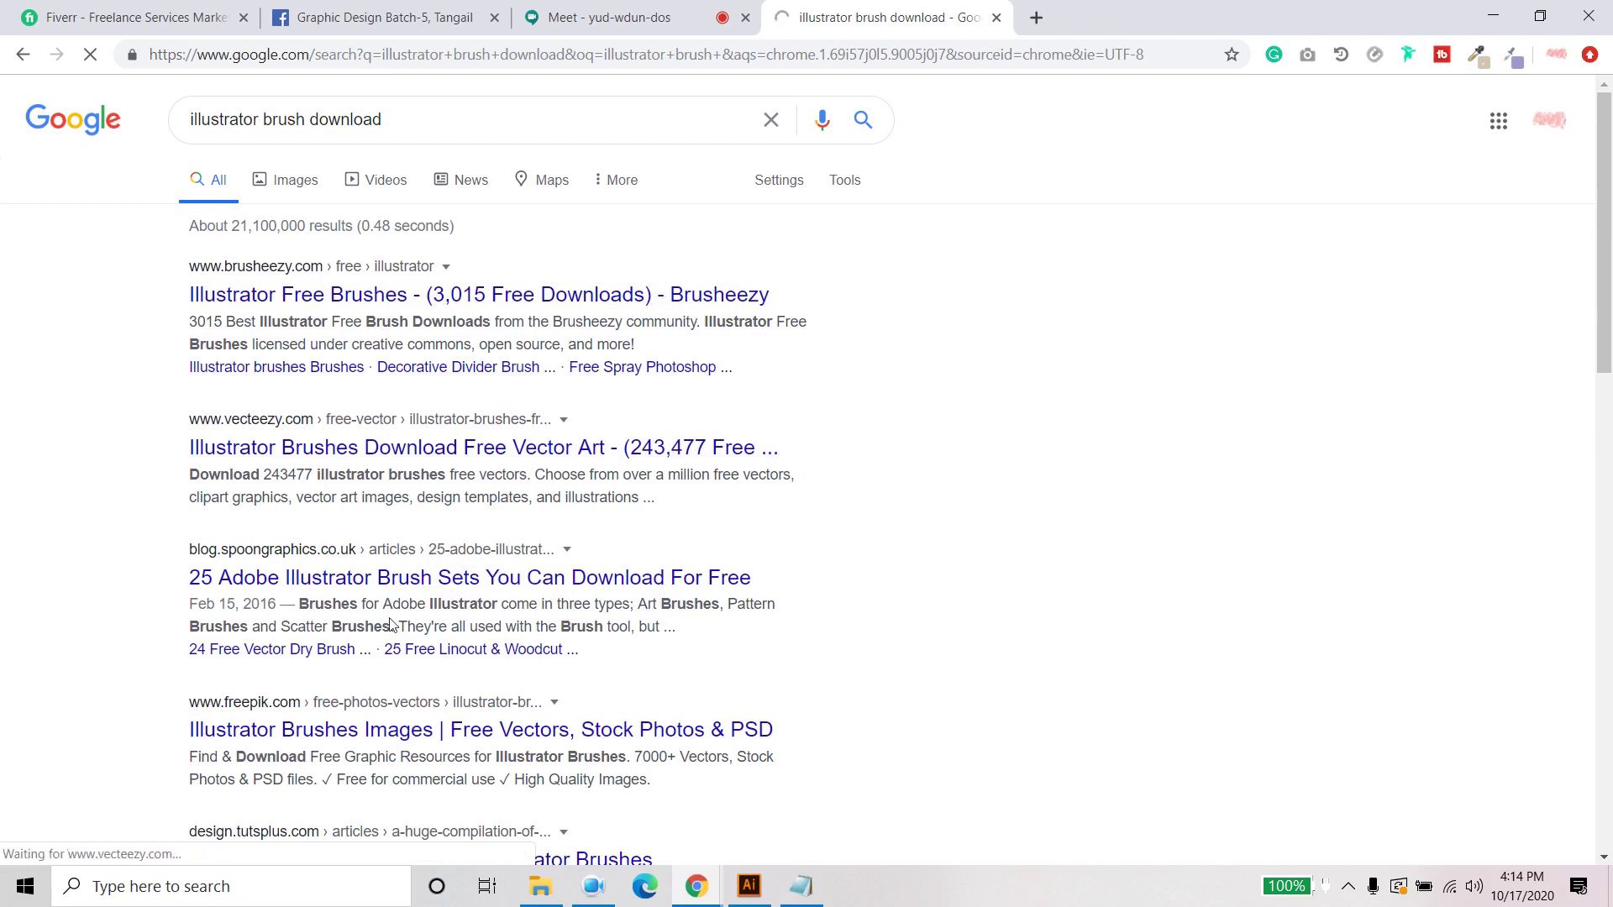
right_click(306, 458)
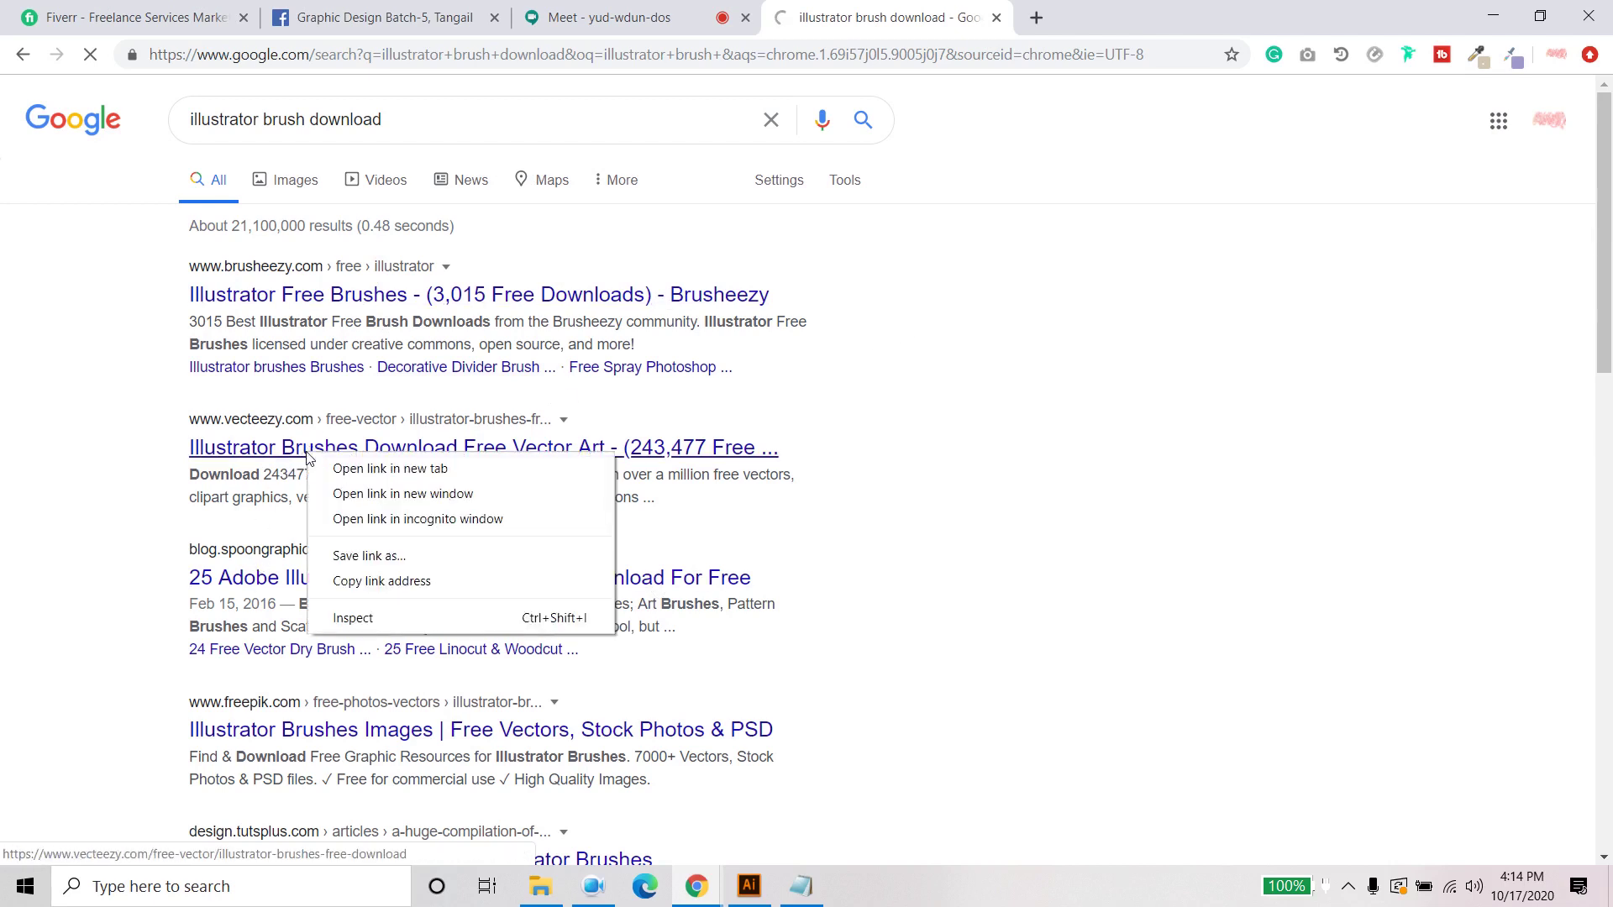
click(362, 468)
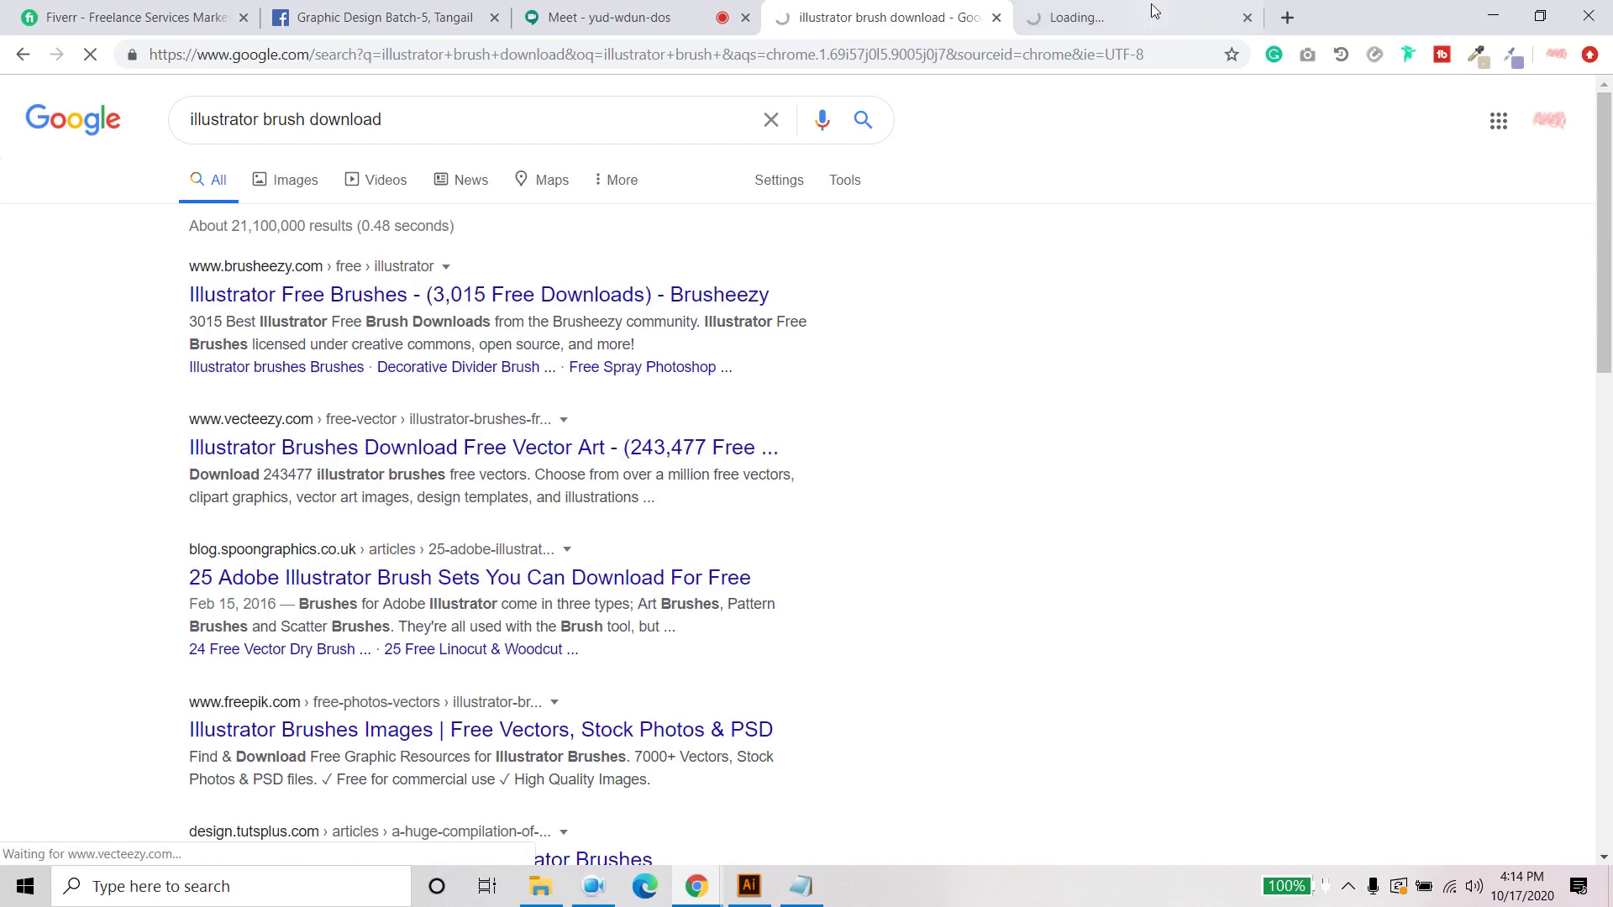
click(1095, 17)
click(844, 17)
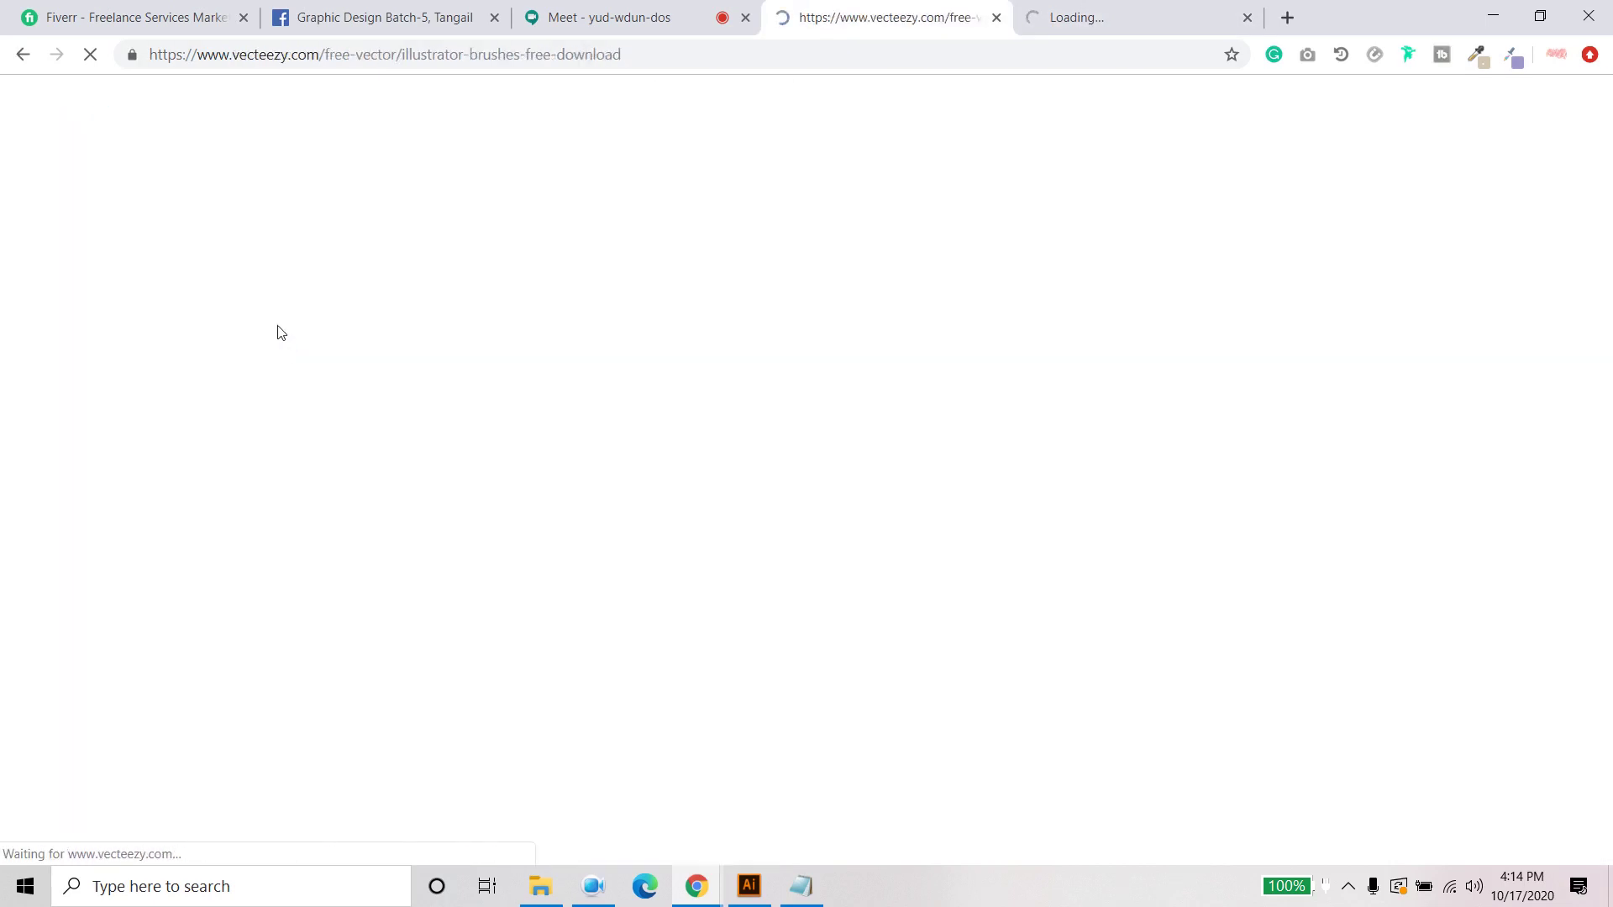
click(1146, 14)
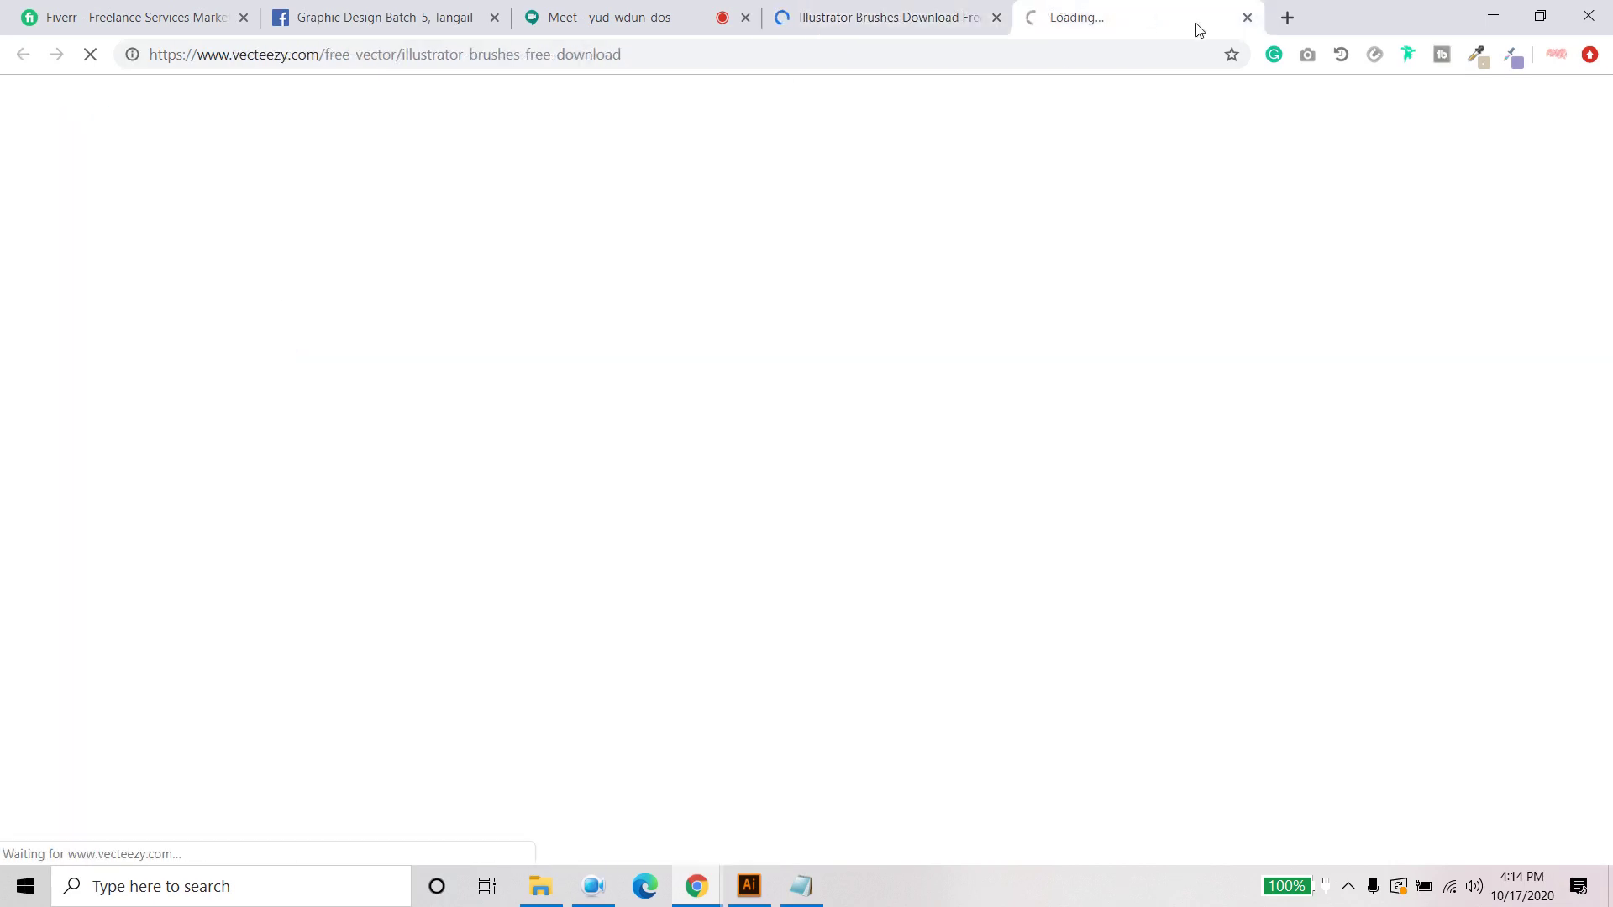
click(1247, 17)
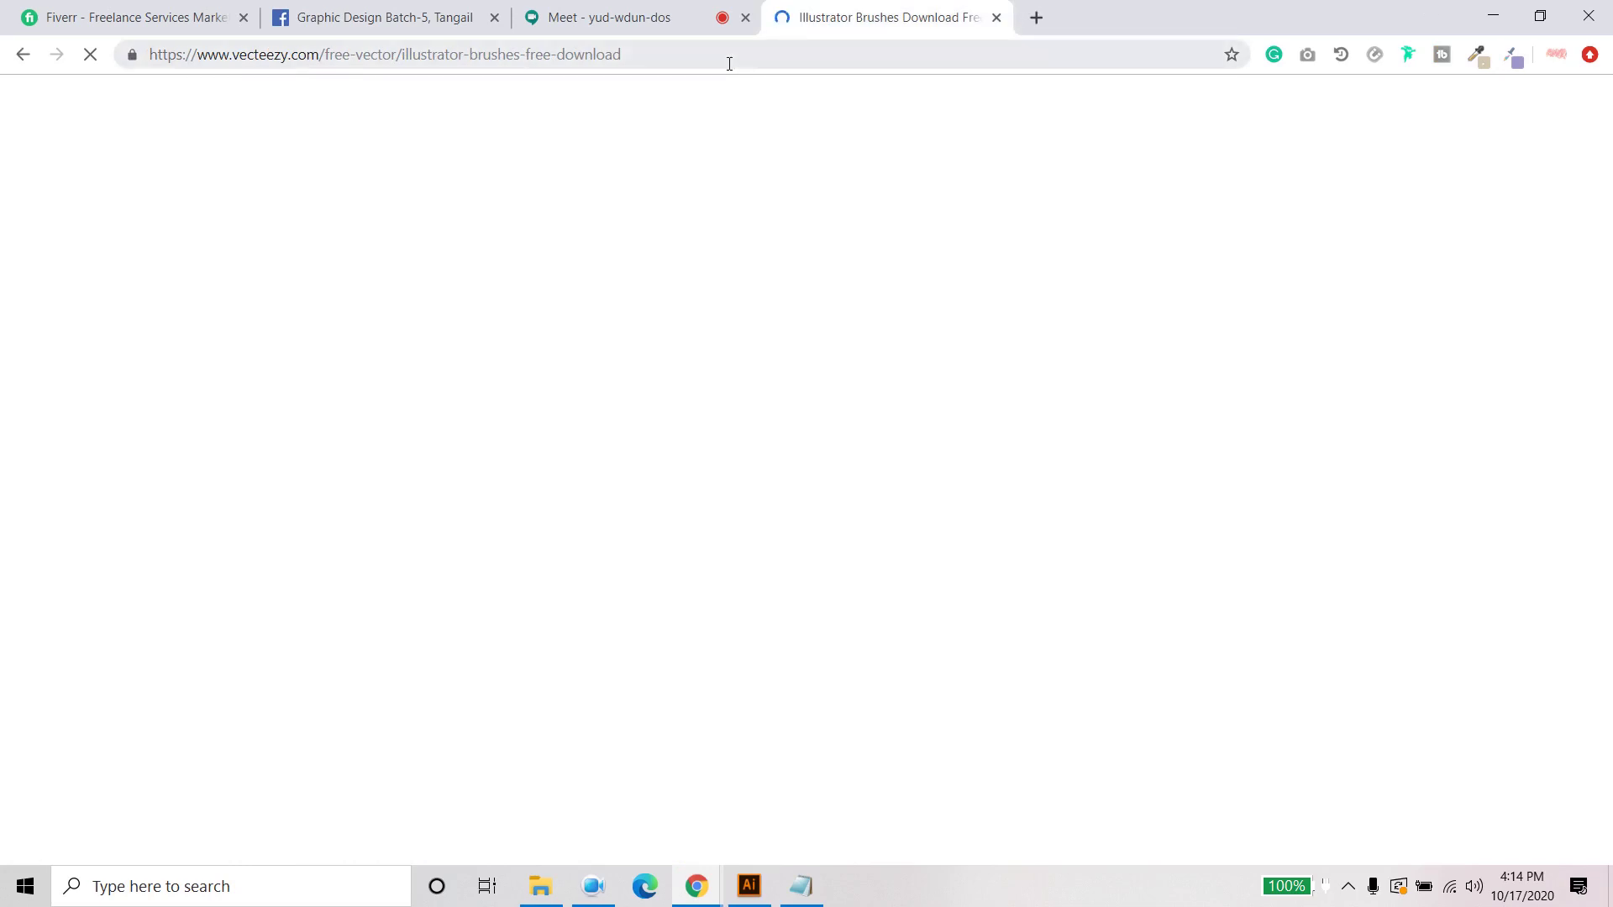
click(593, 30)
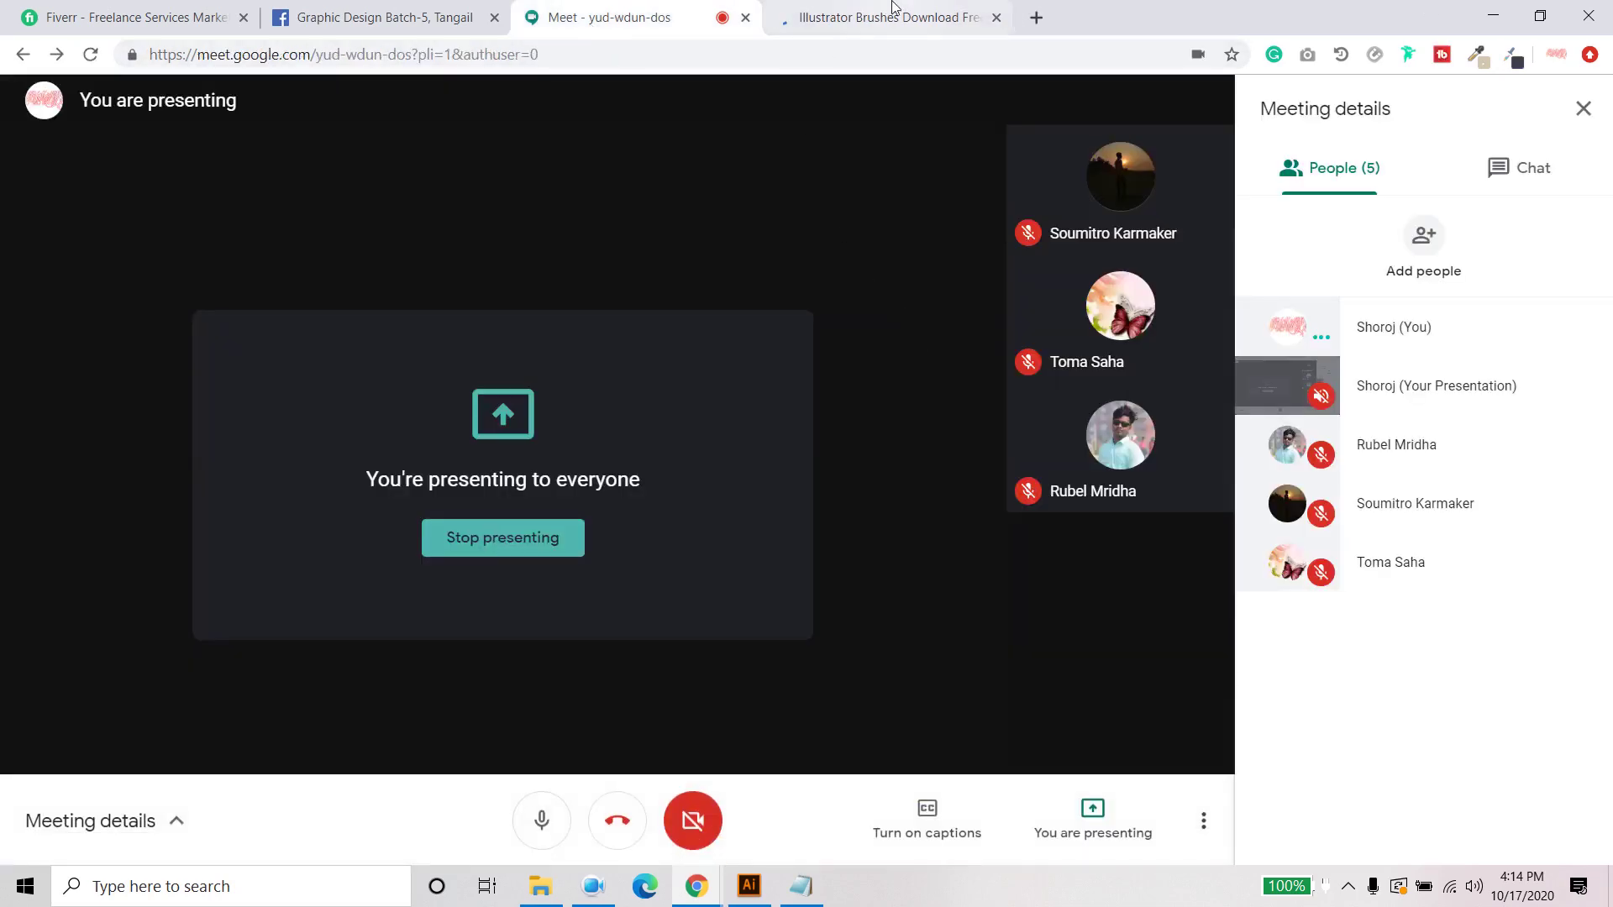
click(829, 20)
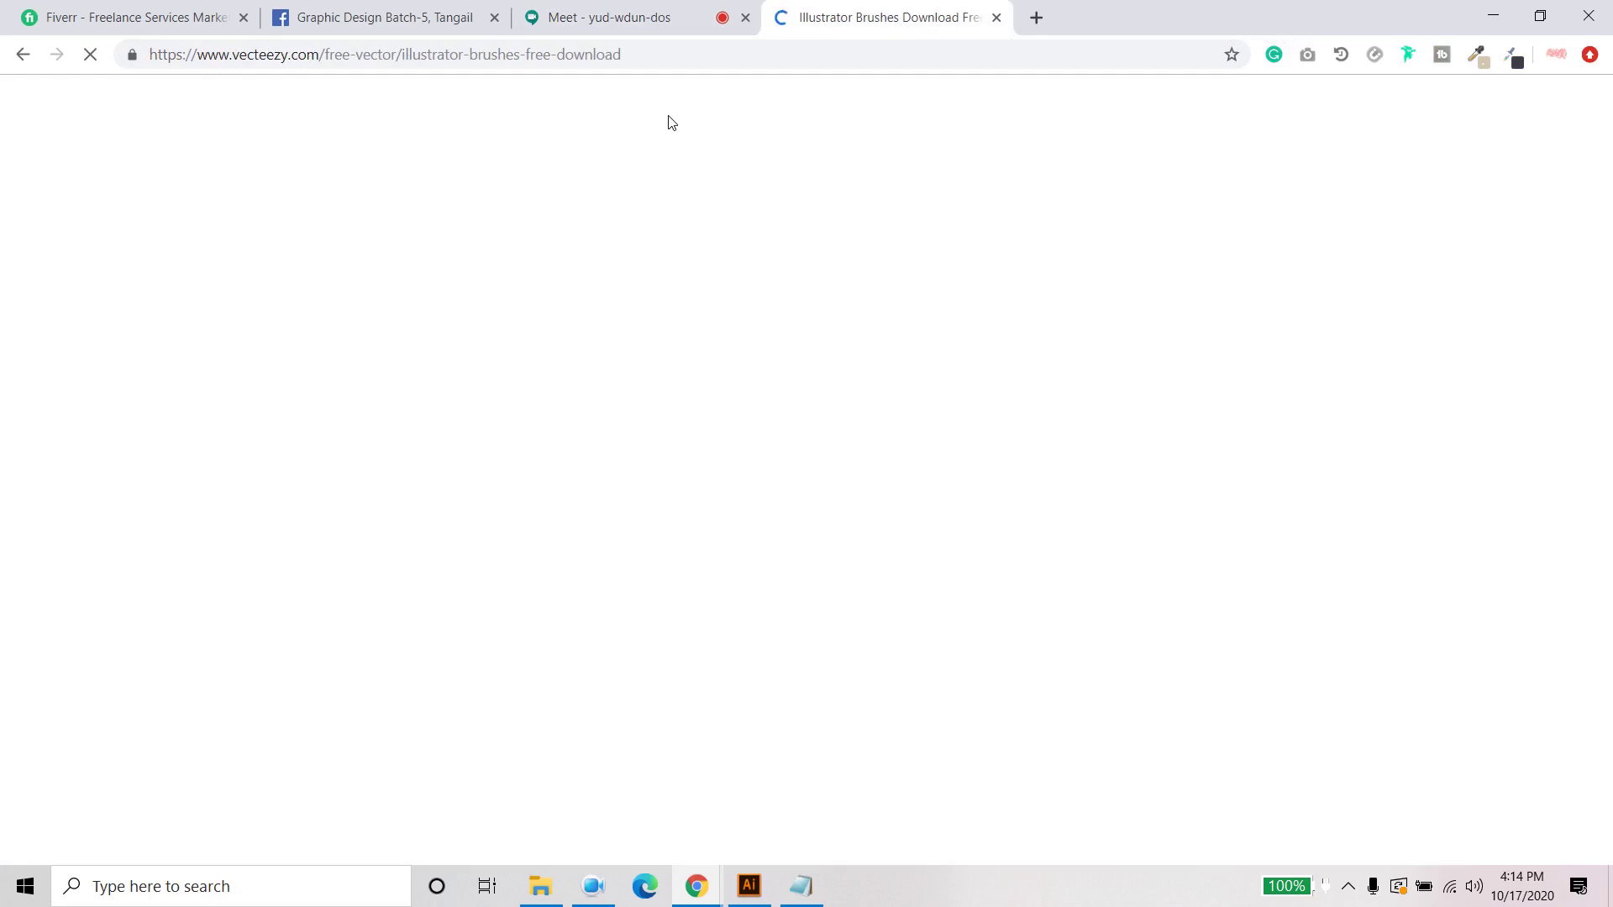
click(613, 20)
click(821, 20)
click(591, 888)
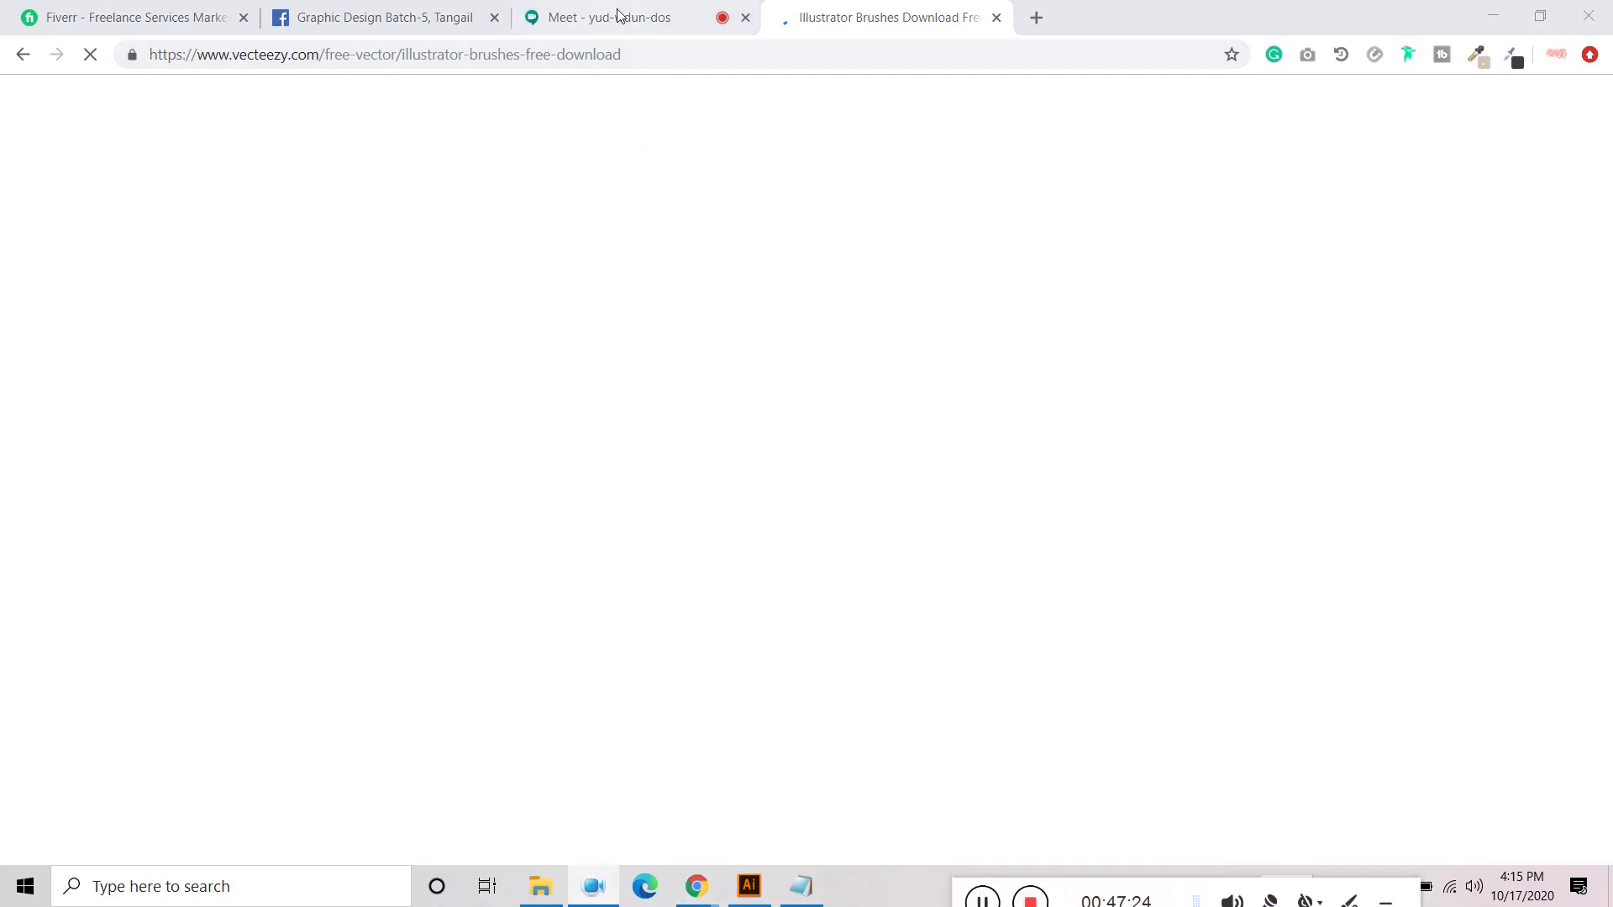
click(872, 21)
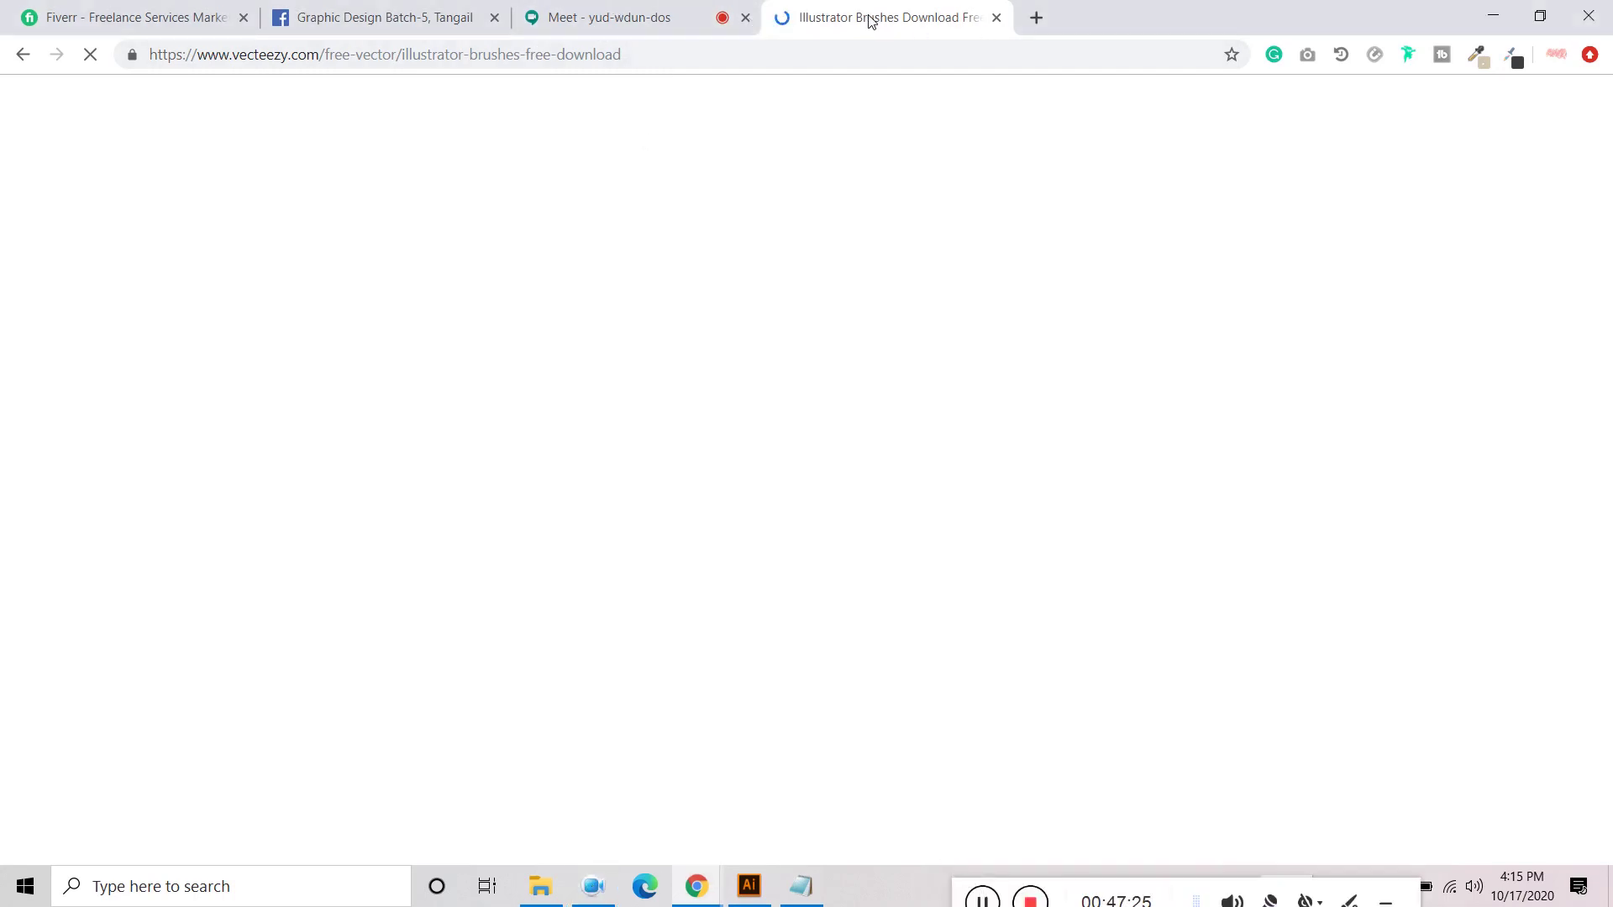
Step: Reload the Vecteezy Illustrator brushes page, open an empty browser tab and return to the Vecteezy page
click(89, 54)
click(90, 53)
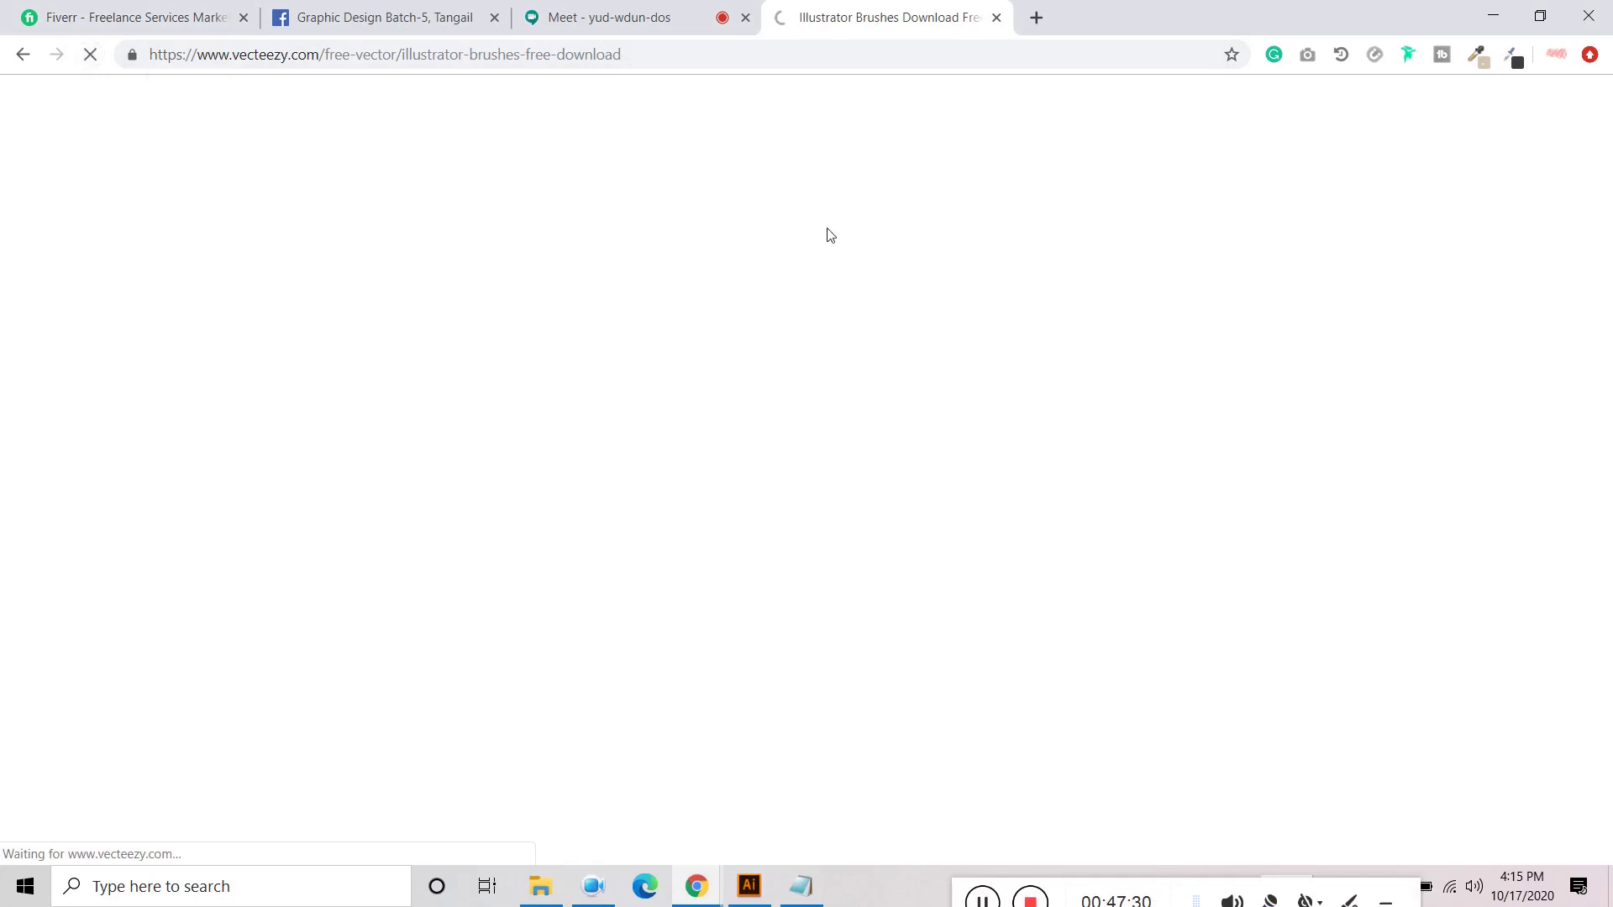
click(1036, 18)
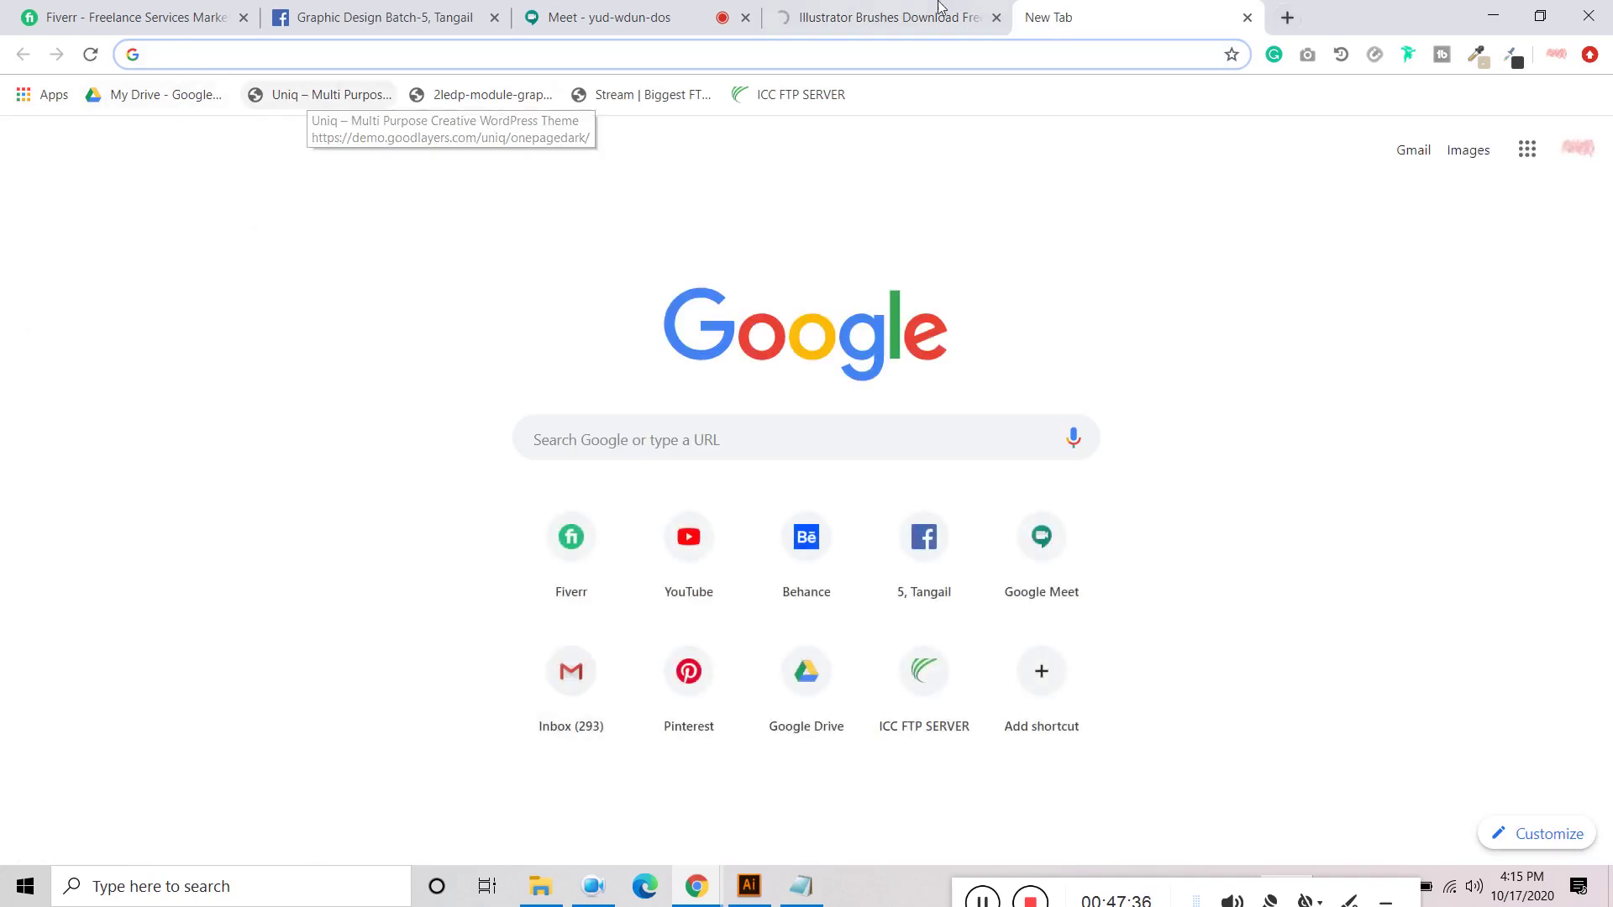
click(895, 18)
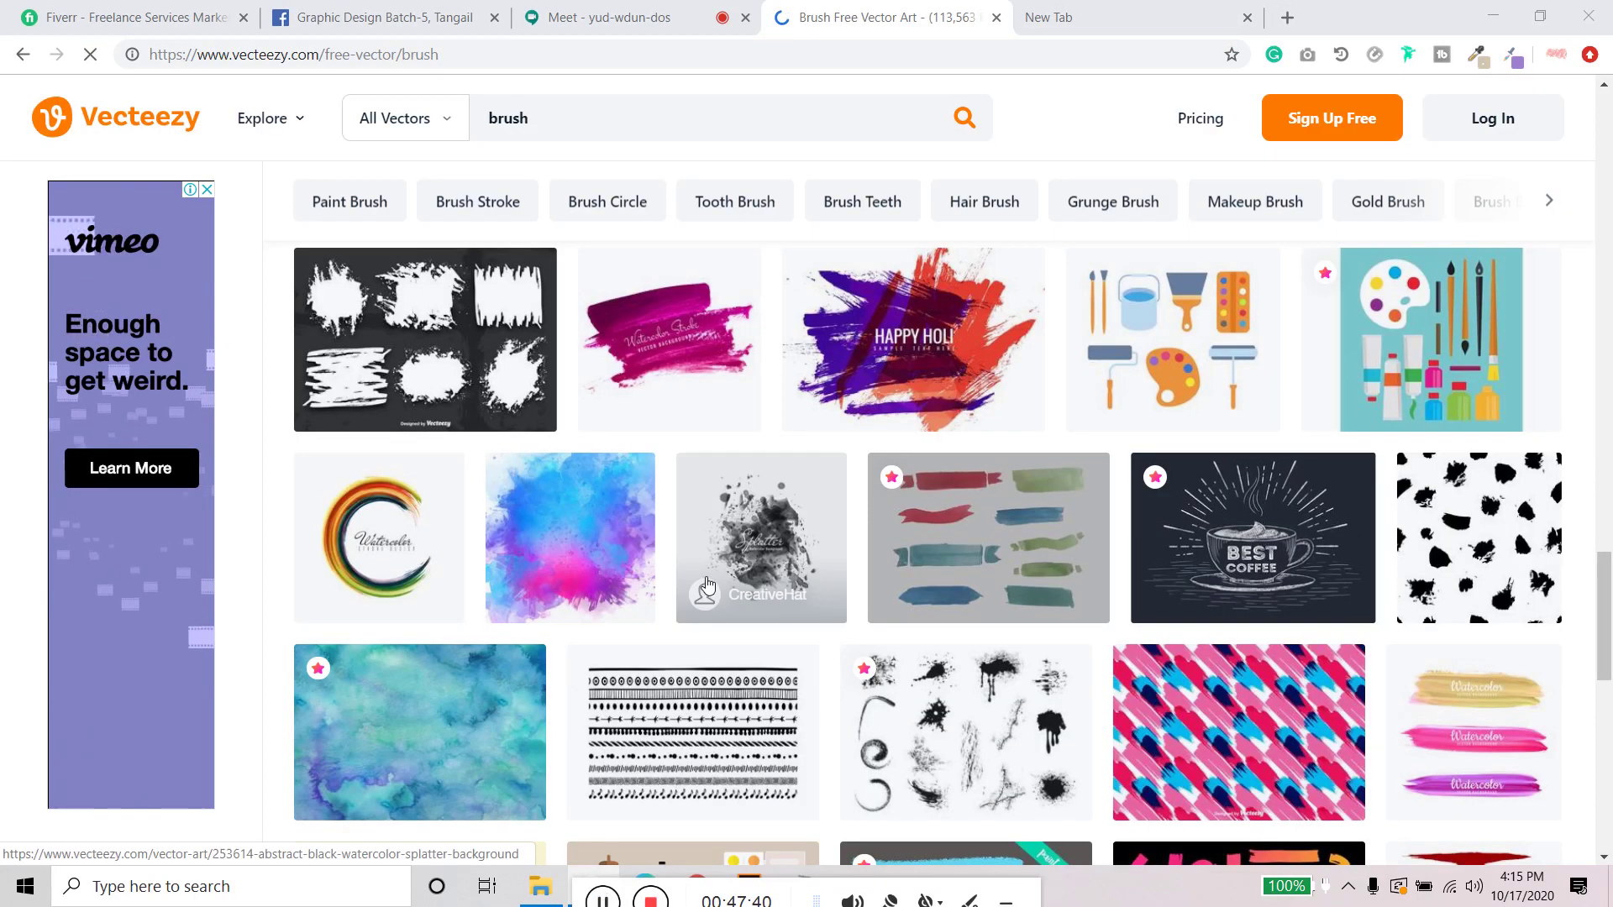
Step: Browse the Vecteezy brush vector results through the end of page 1 and all of page 2 for suitable brush strokes
scroll(708, 586, down, 10)
click(838, 770)
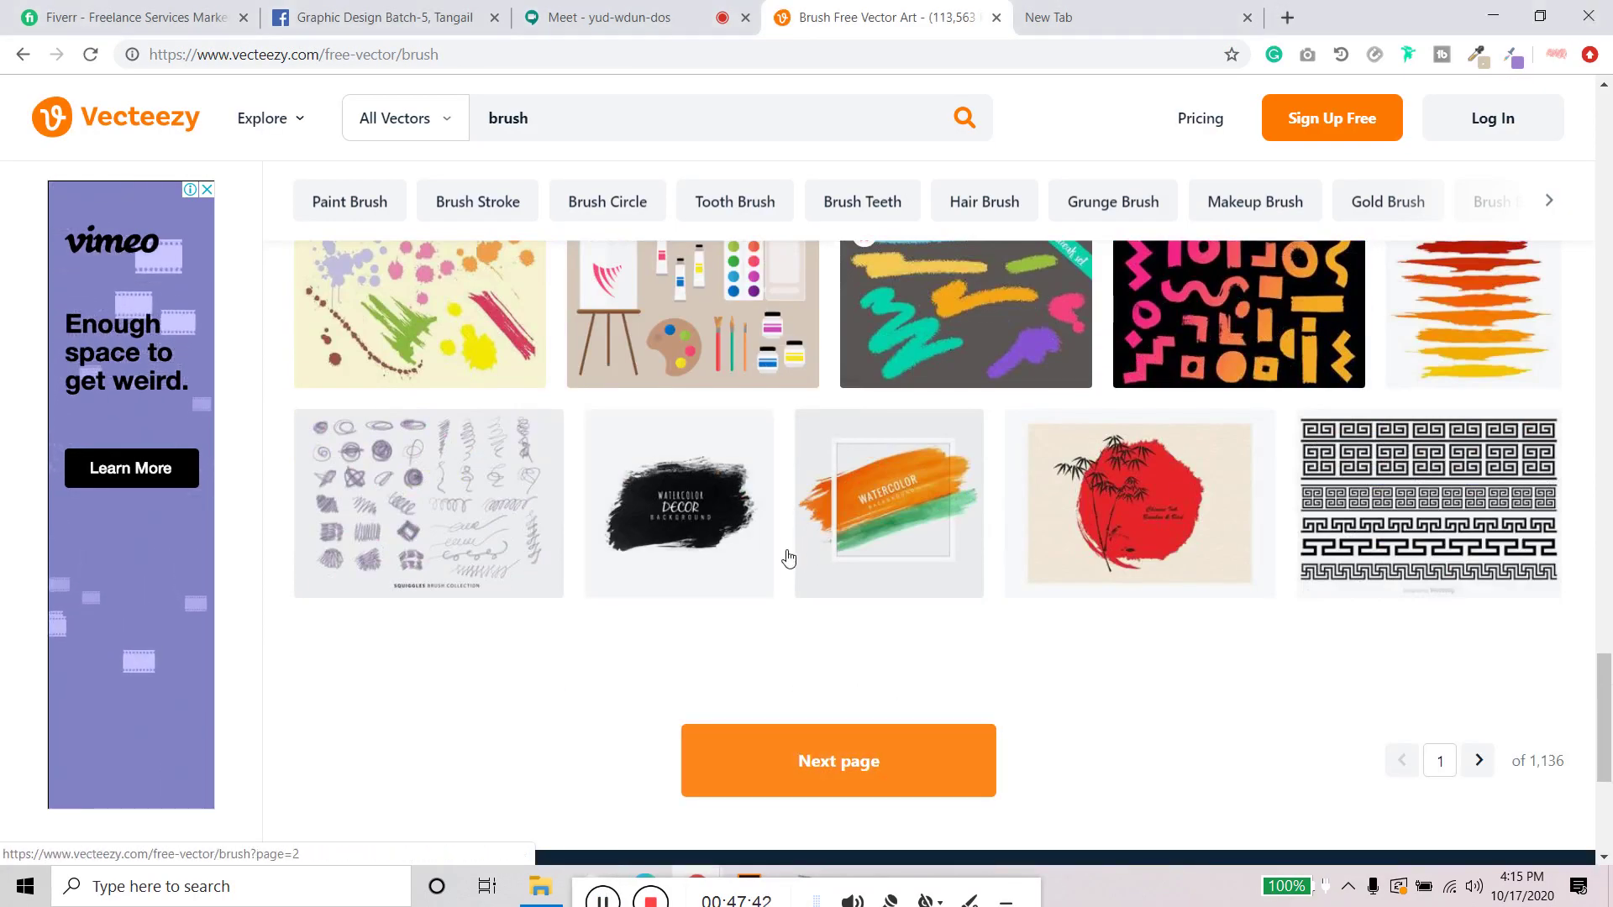
scroll(790, 559, up, 1)
scroll(790, 558, up, 5)
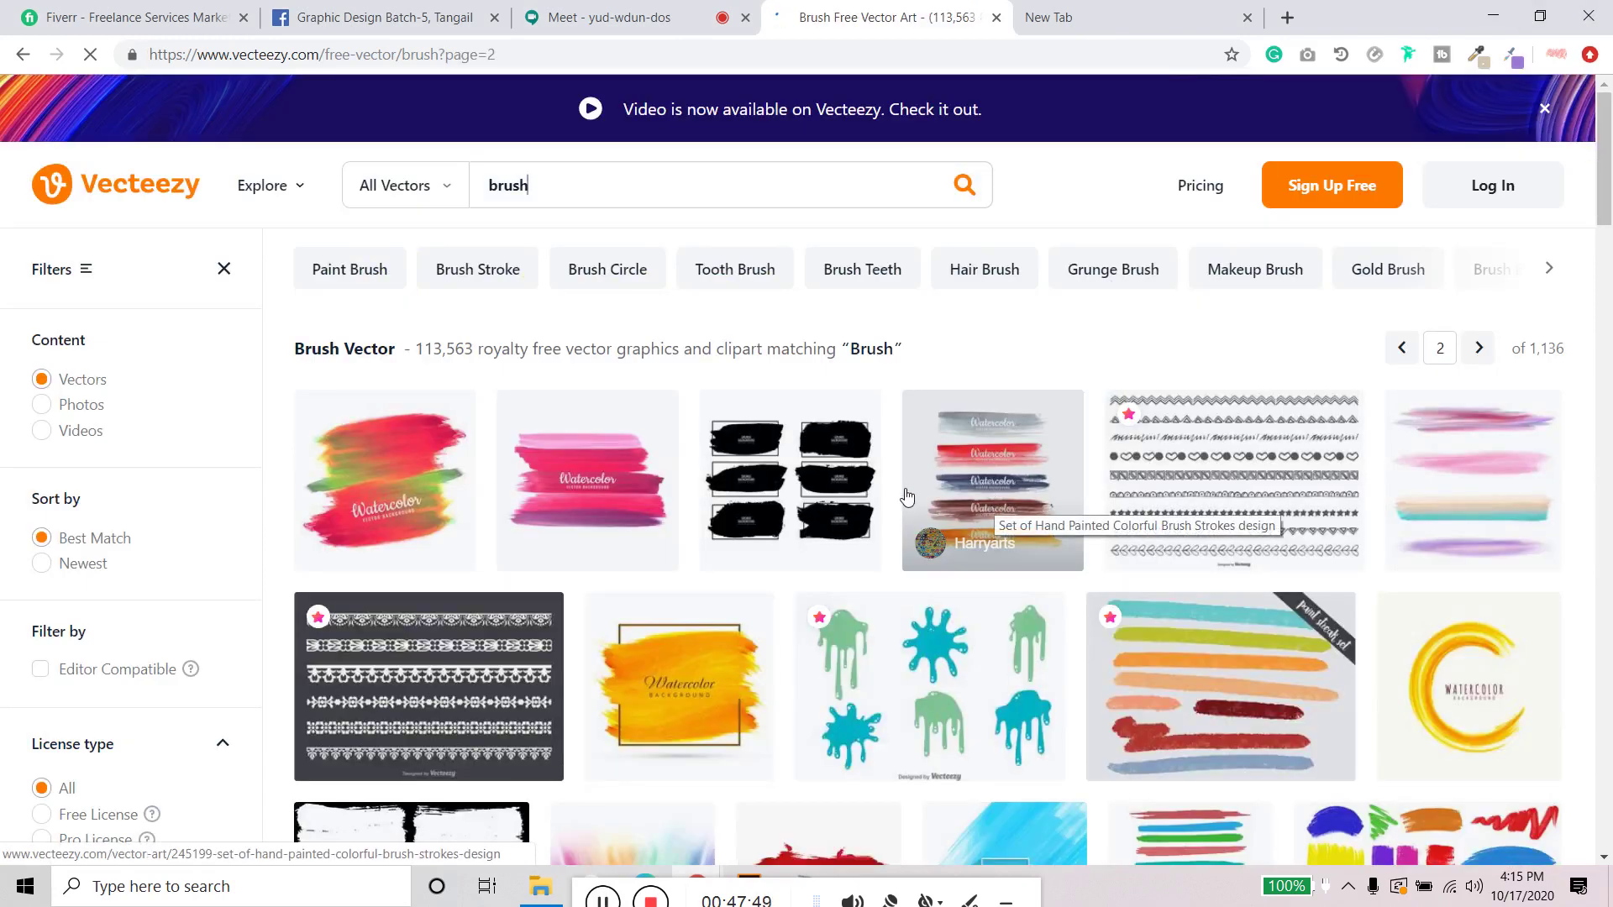
scroll(907, 496, down, 8)
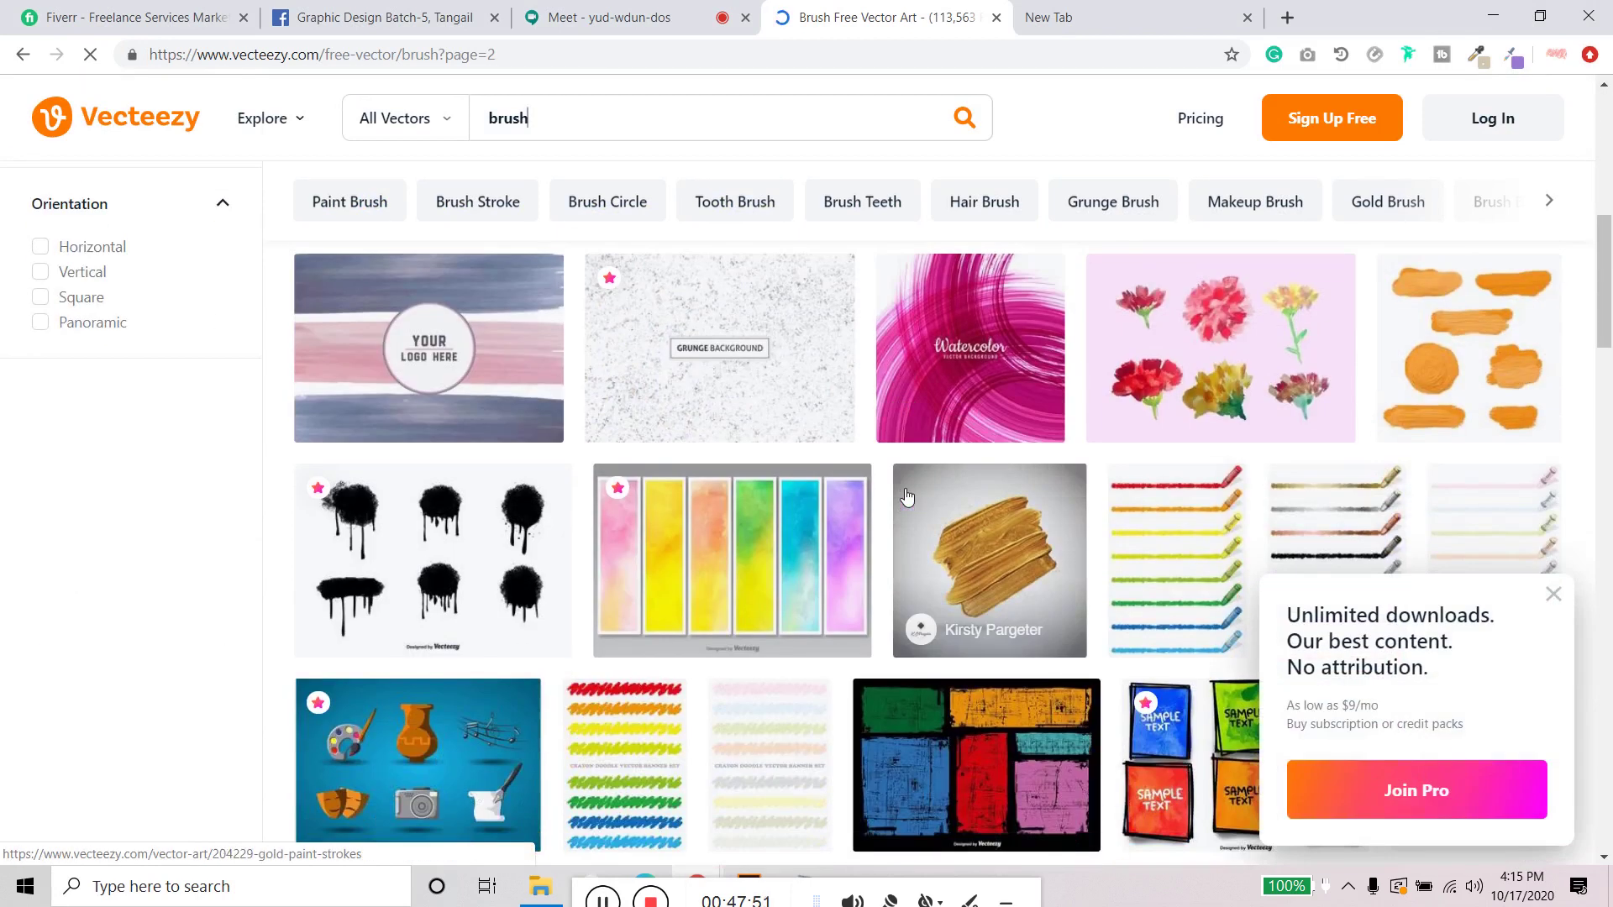
scroll(907, 497, down, 6)
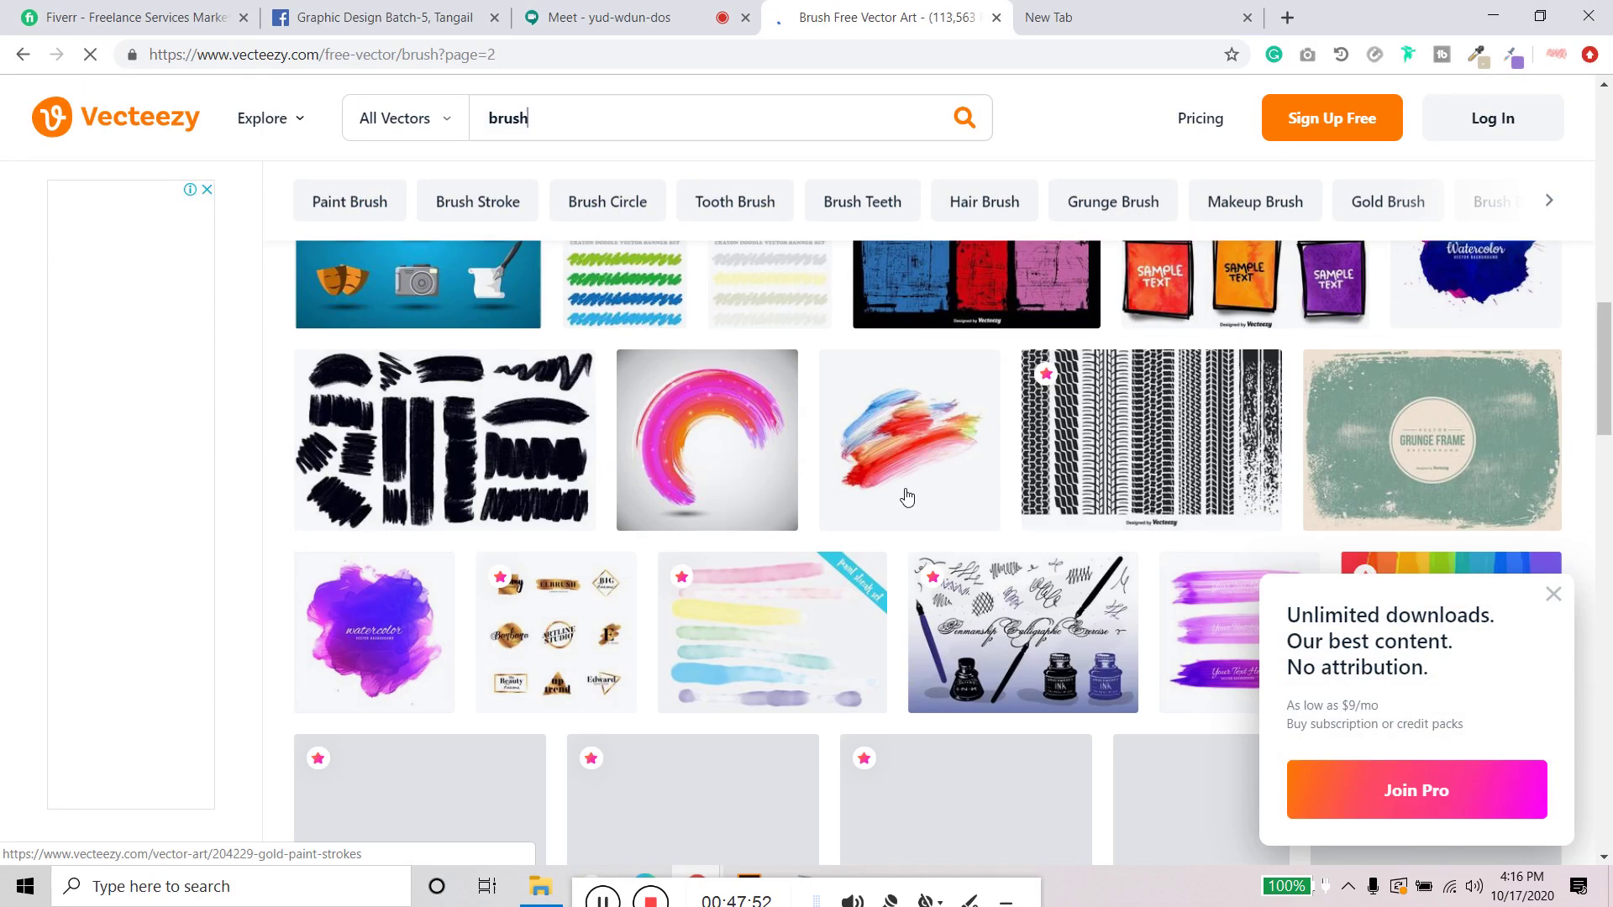
scroll(908, 497, down, 5)
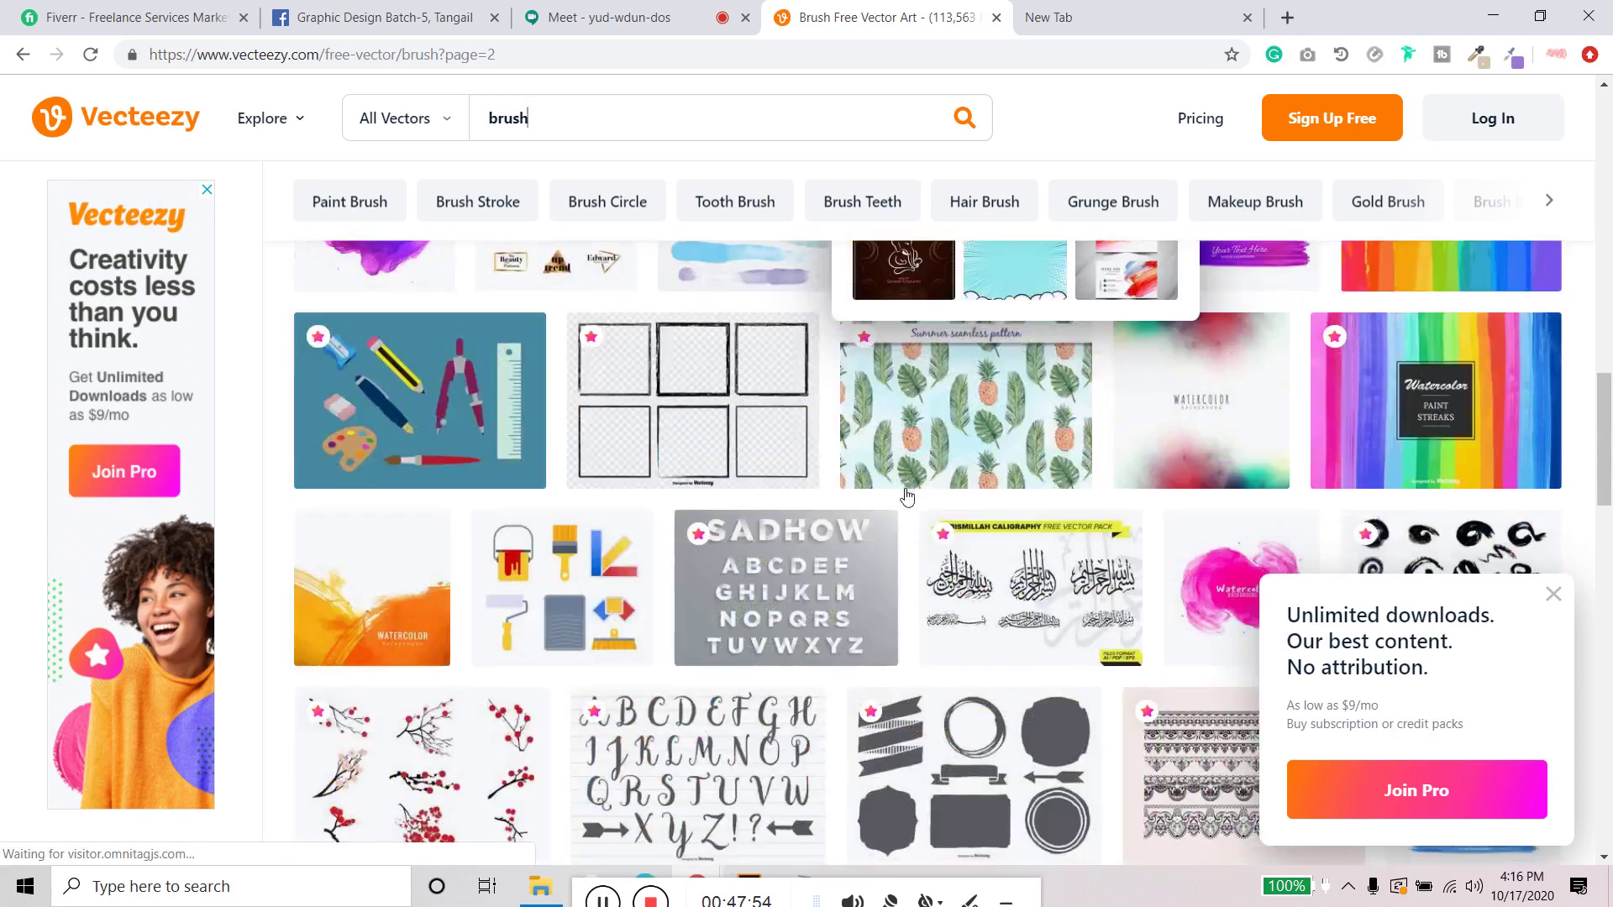
scroll(907, 497, down, 10)
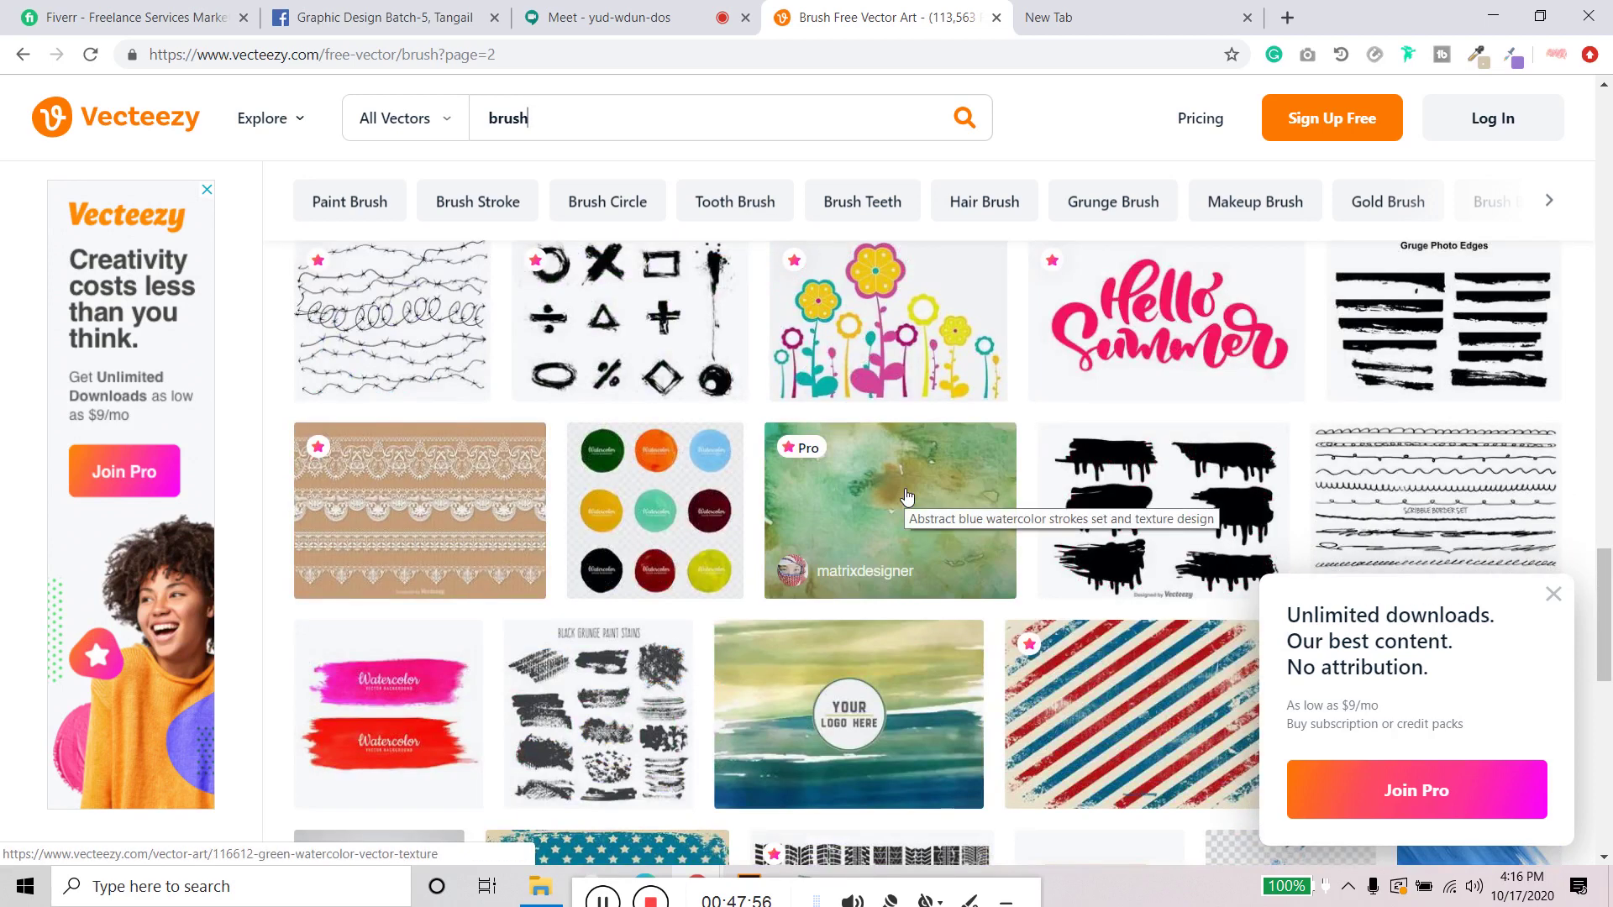
scroll(704, 473, down, 3)
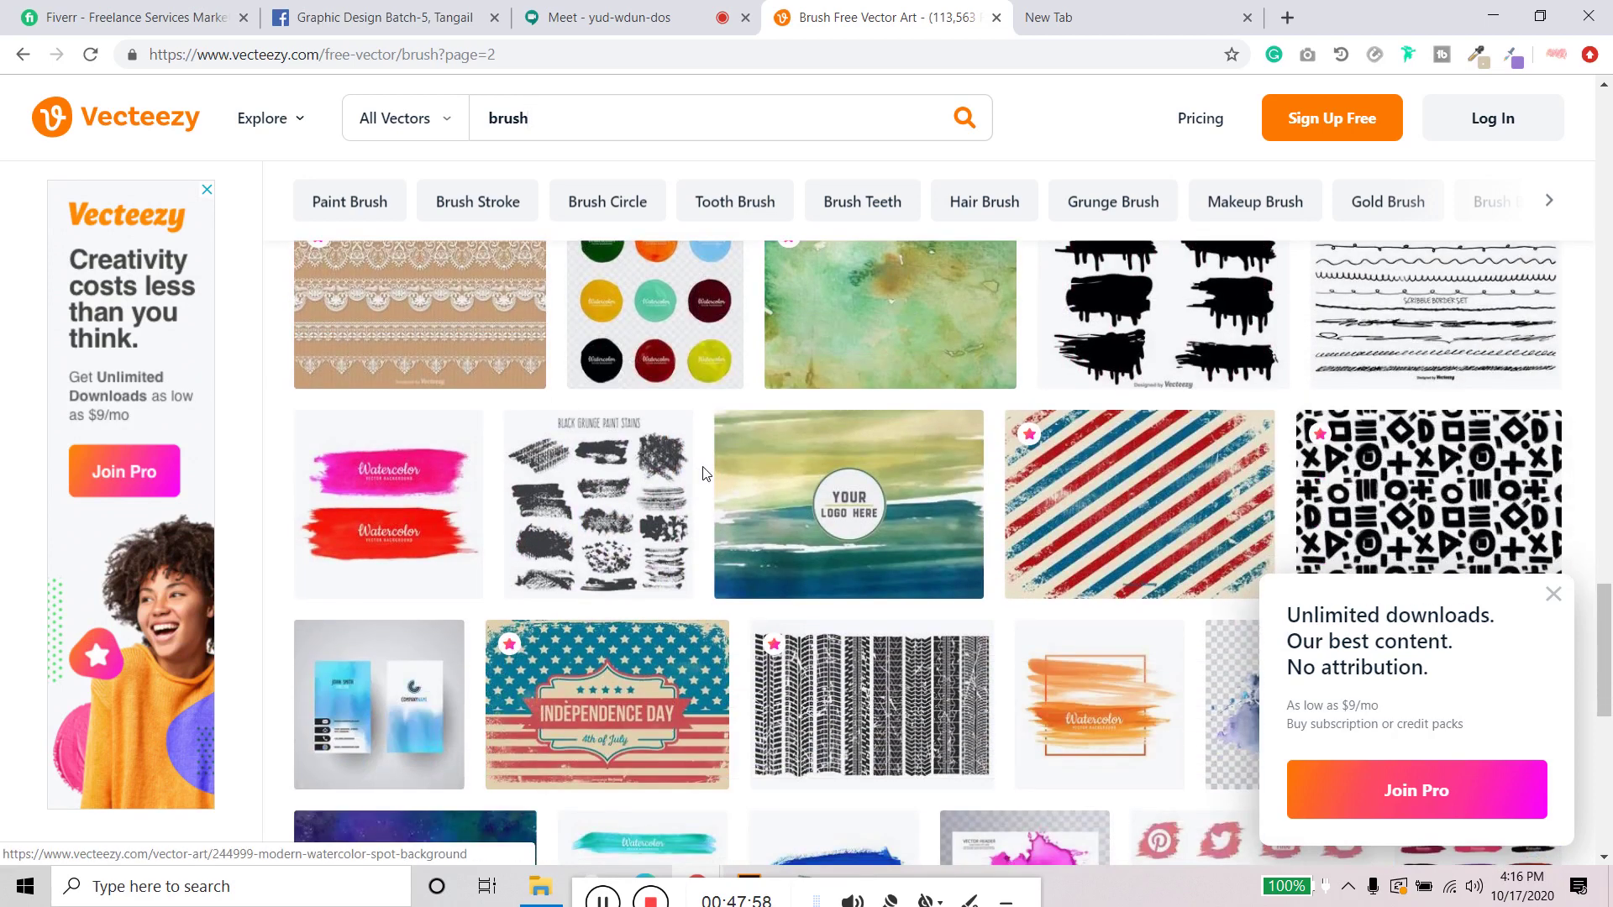
scroll(704, 473, up, 5)
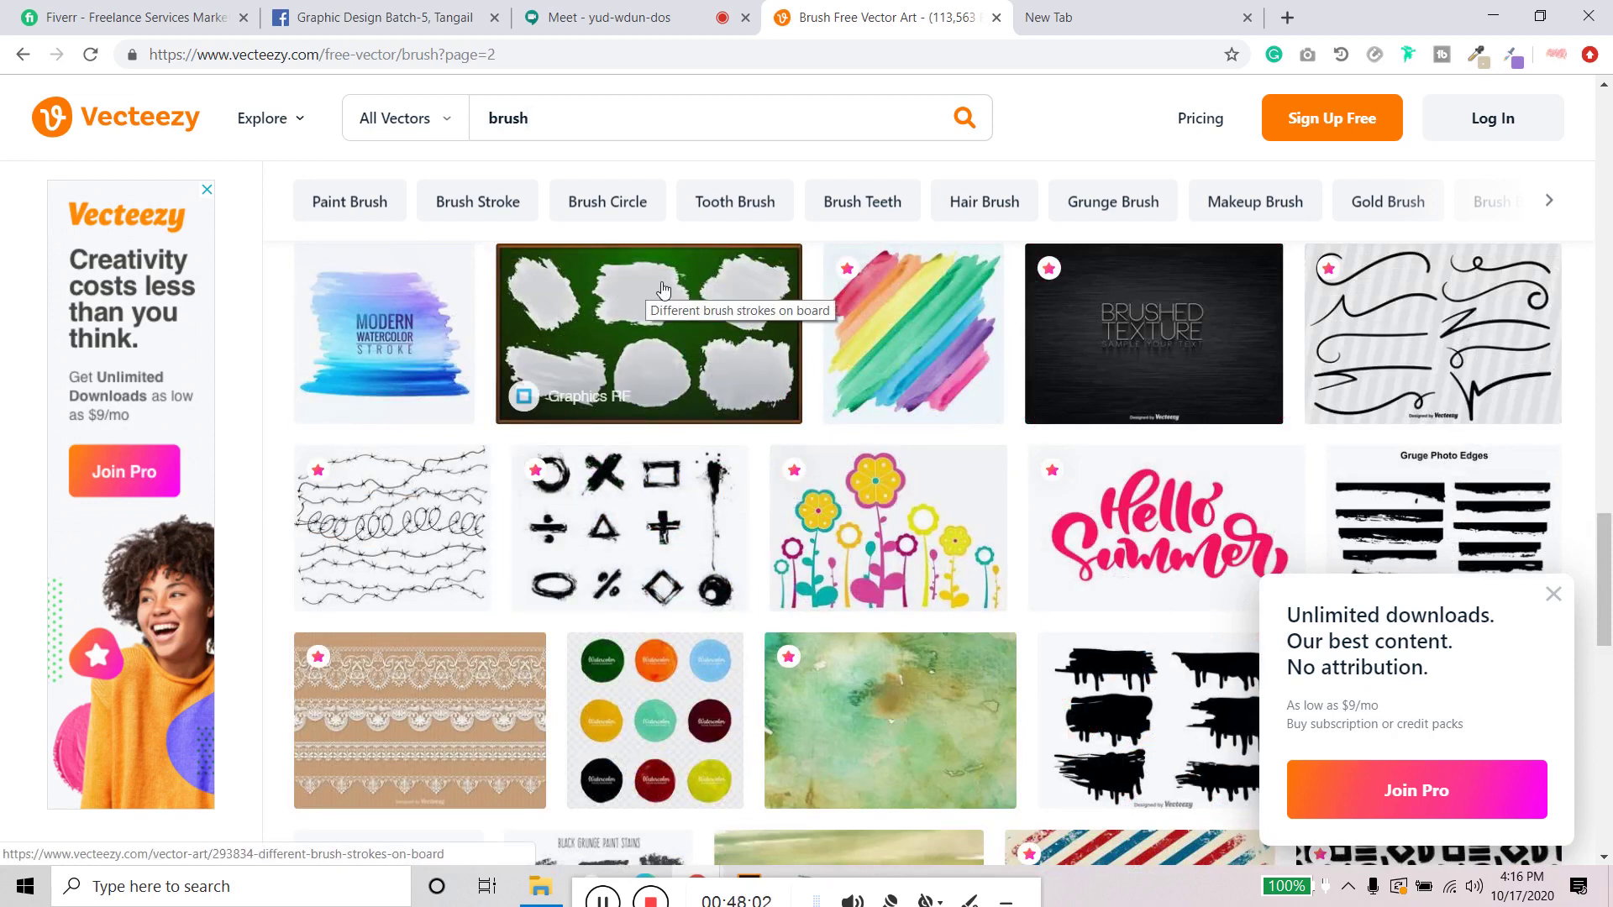
scroll(695, 314, down, 10)
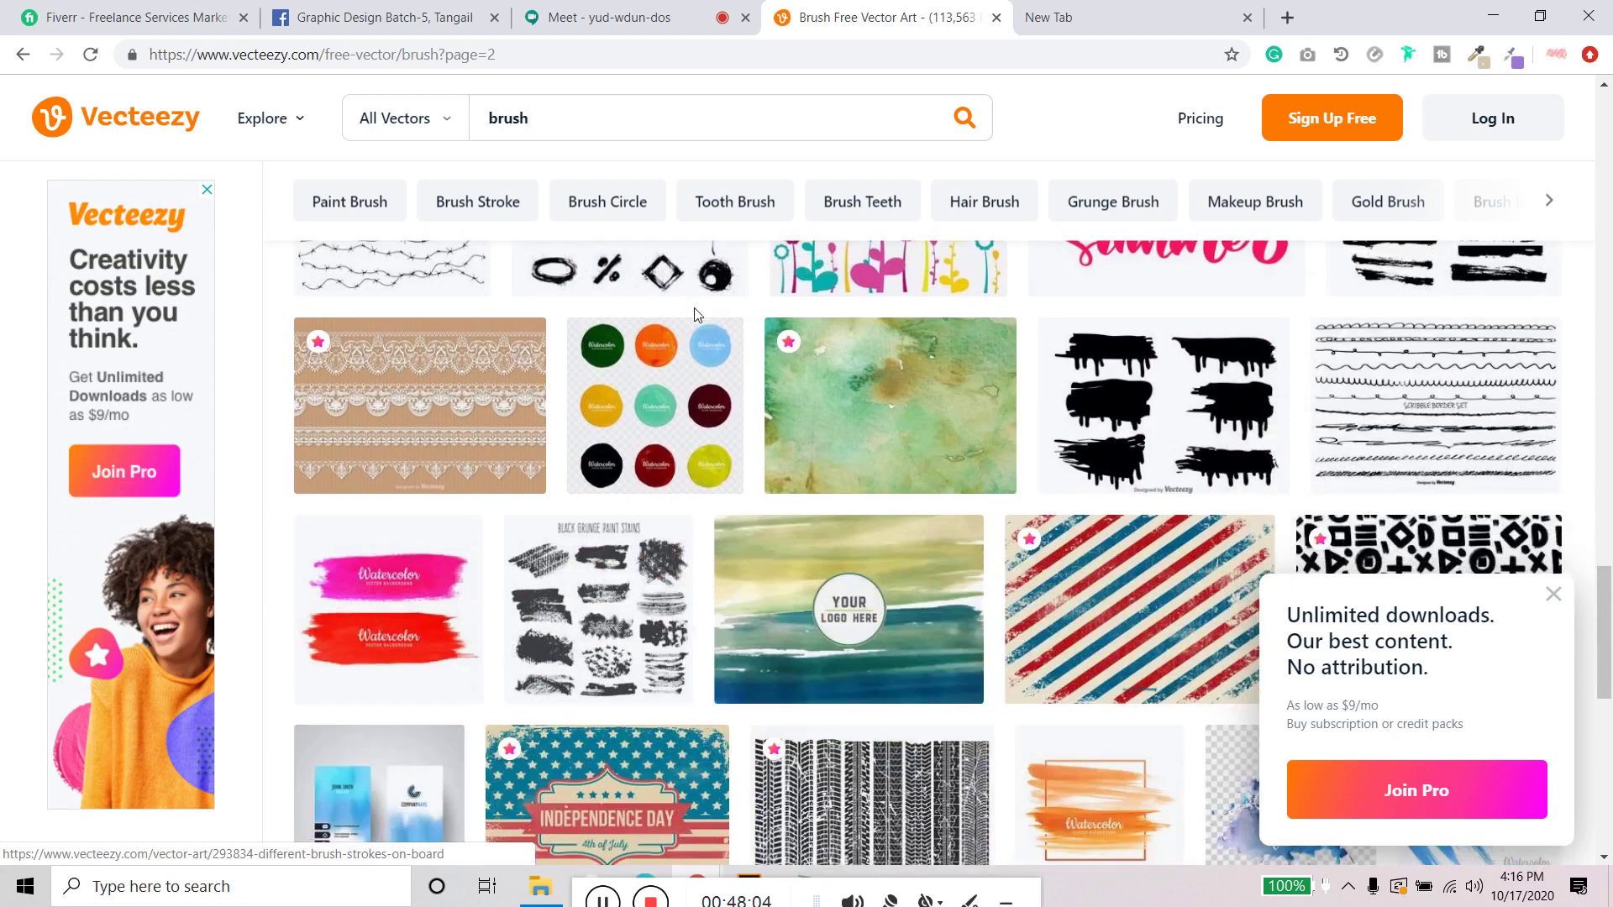
scroll(689, 445, down, 3)
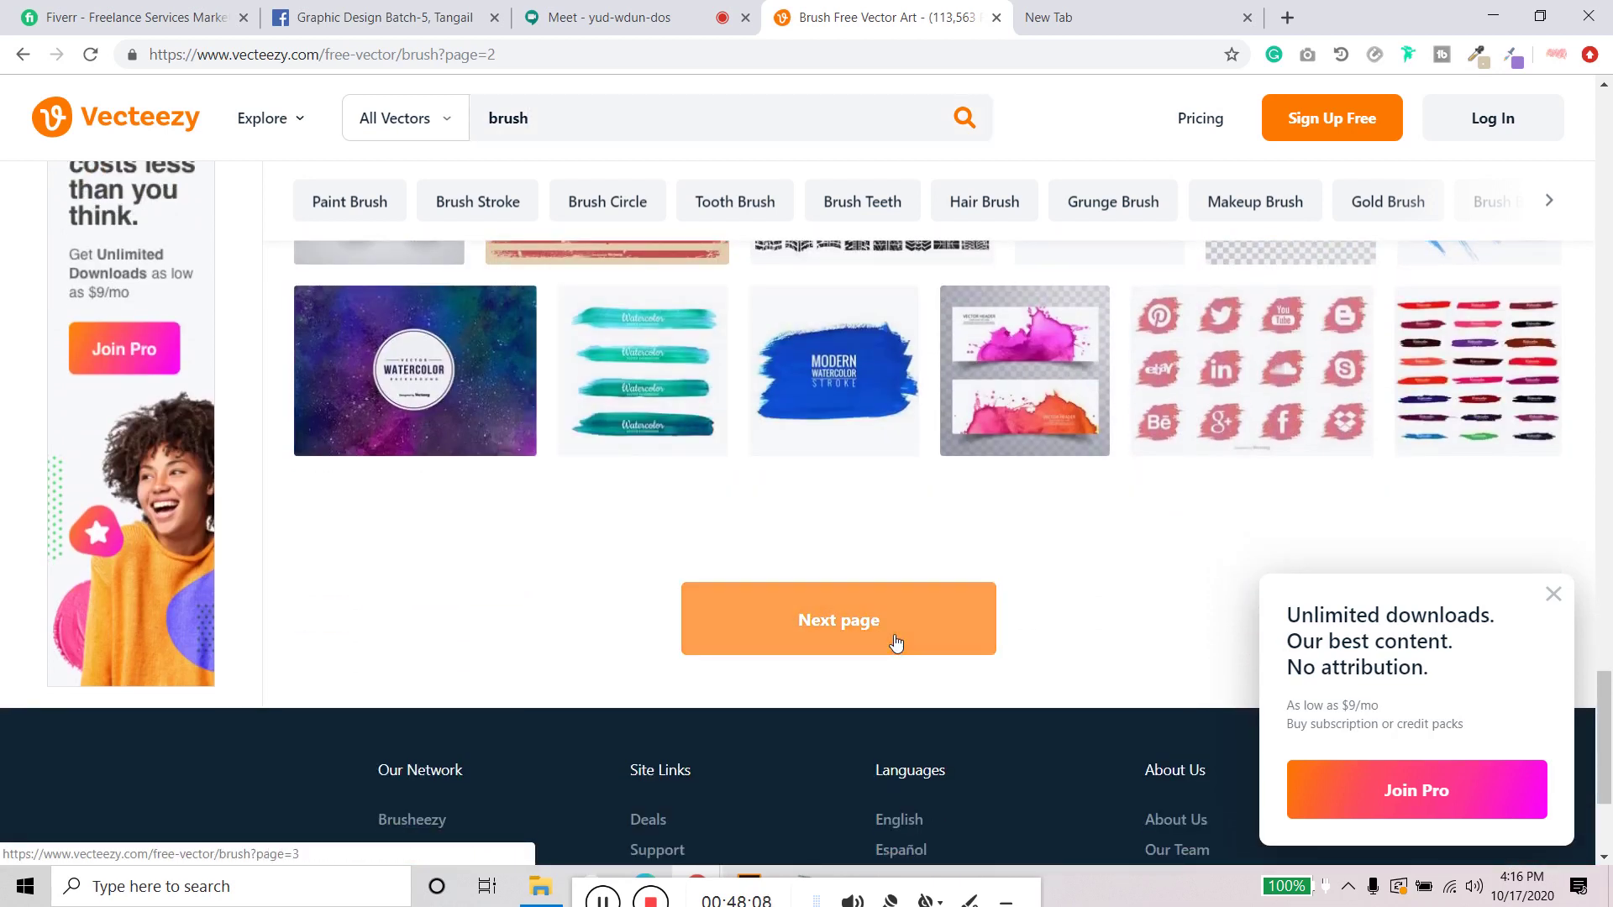
Step: Open the Brush Stroke Social Media Vector Icons page and look through its related vectors and download option
click(1206, 347)
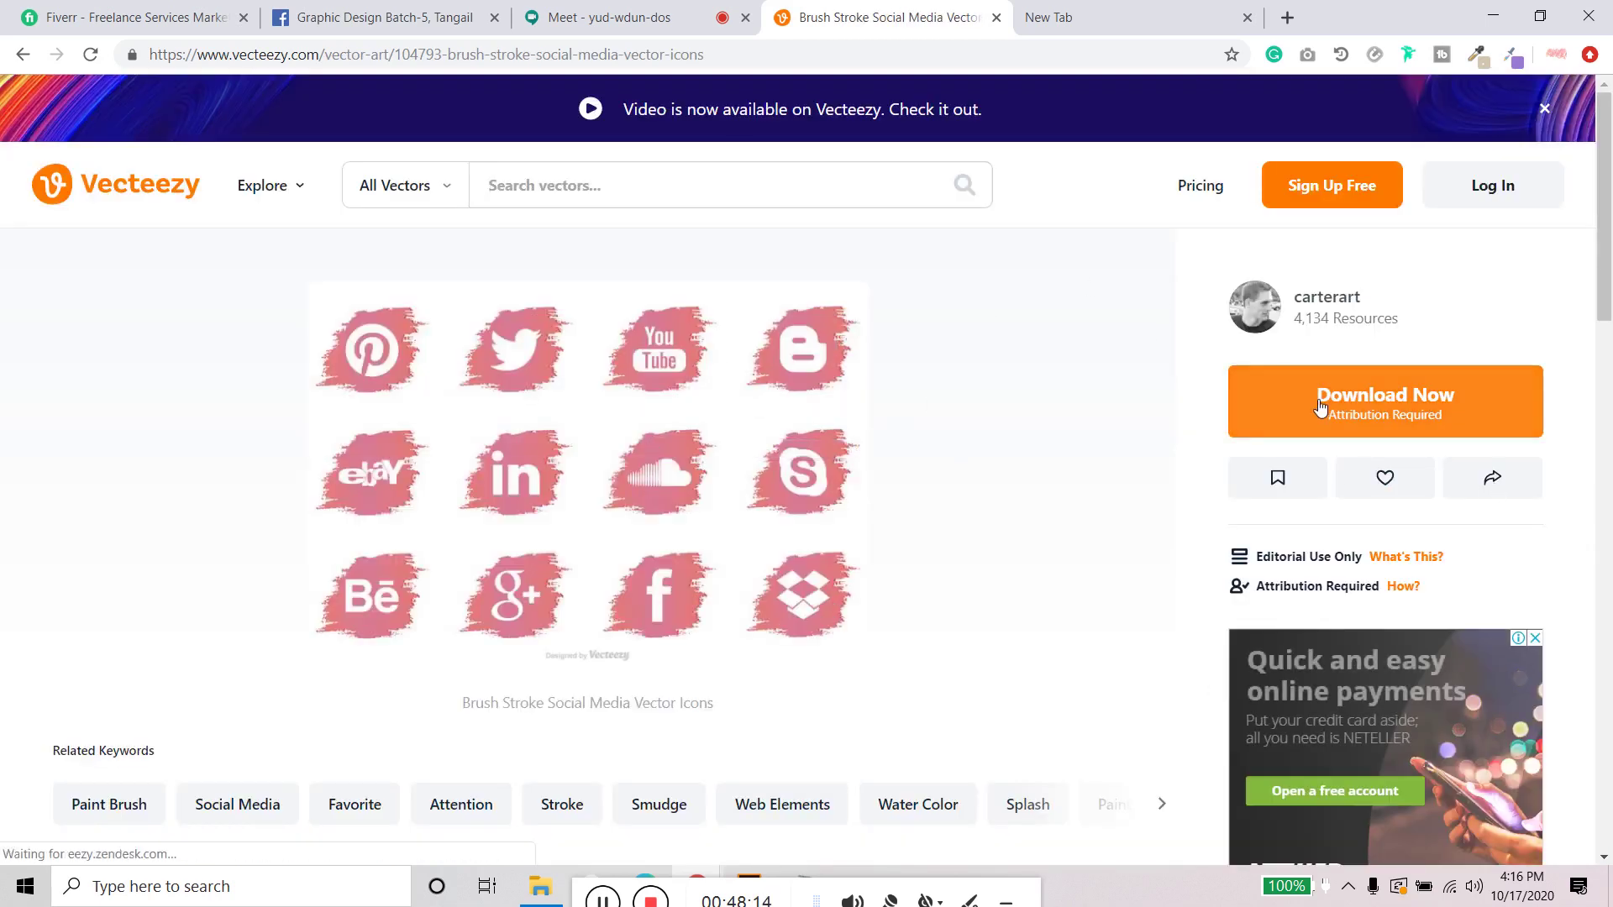
scroll(772, 474, down, 5)
scroll(773, 476, down, 2)
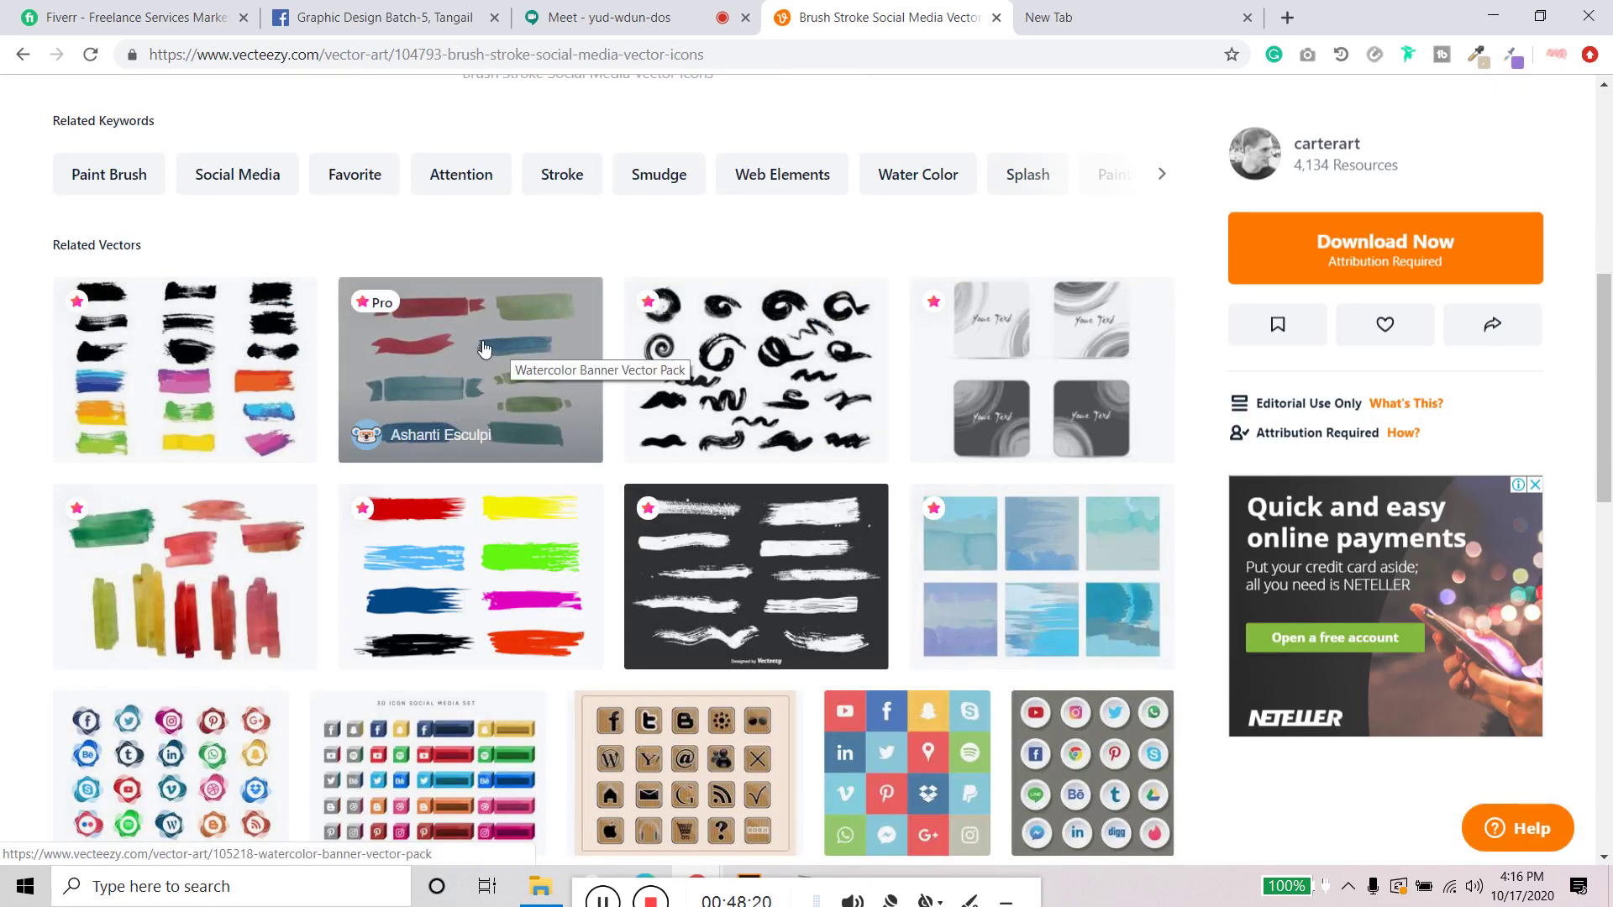
scroll(484, 348, down, 3)
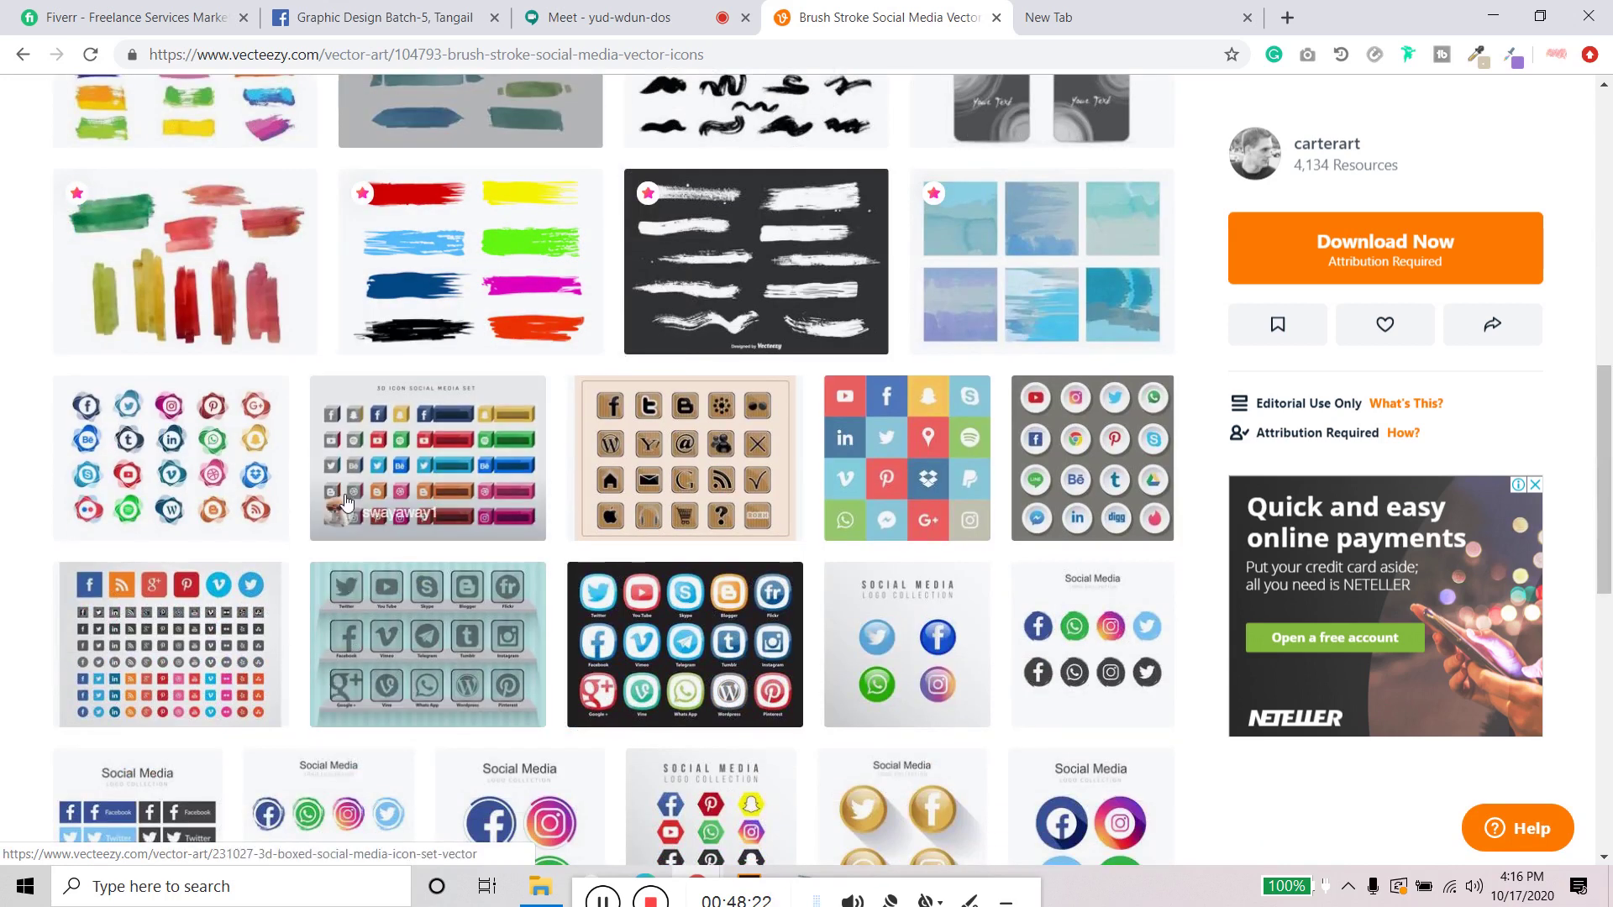
scroll(353, 488, down, 3)
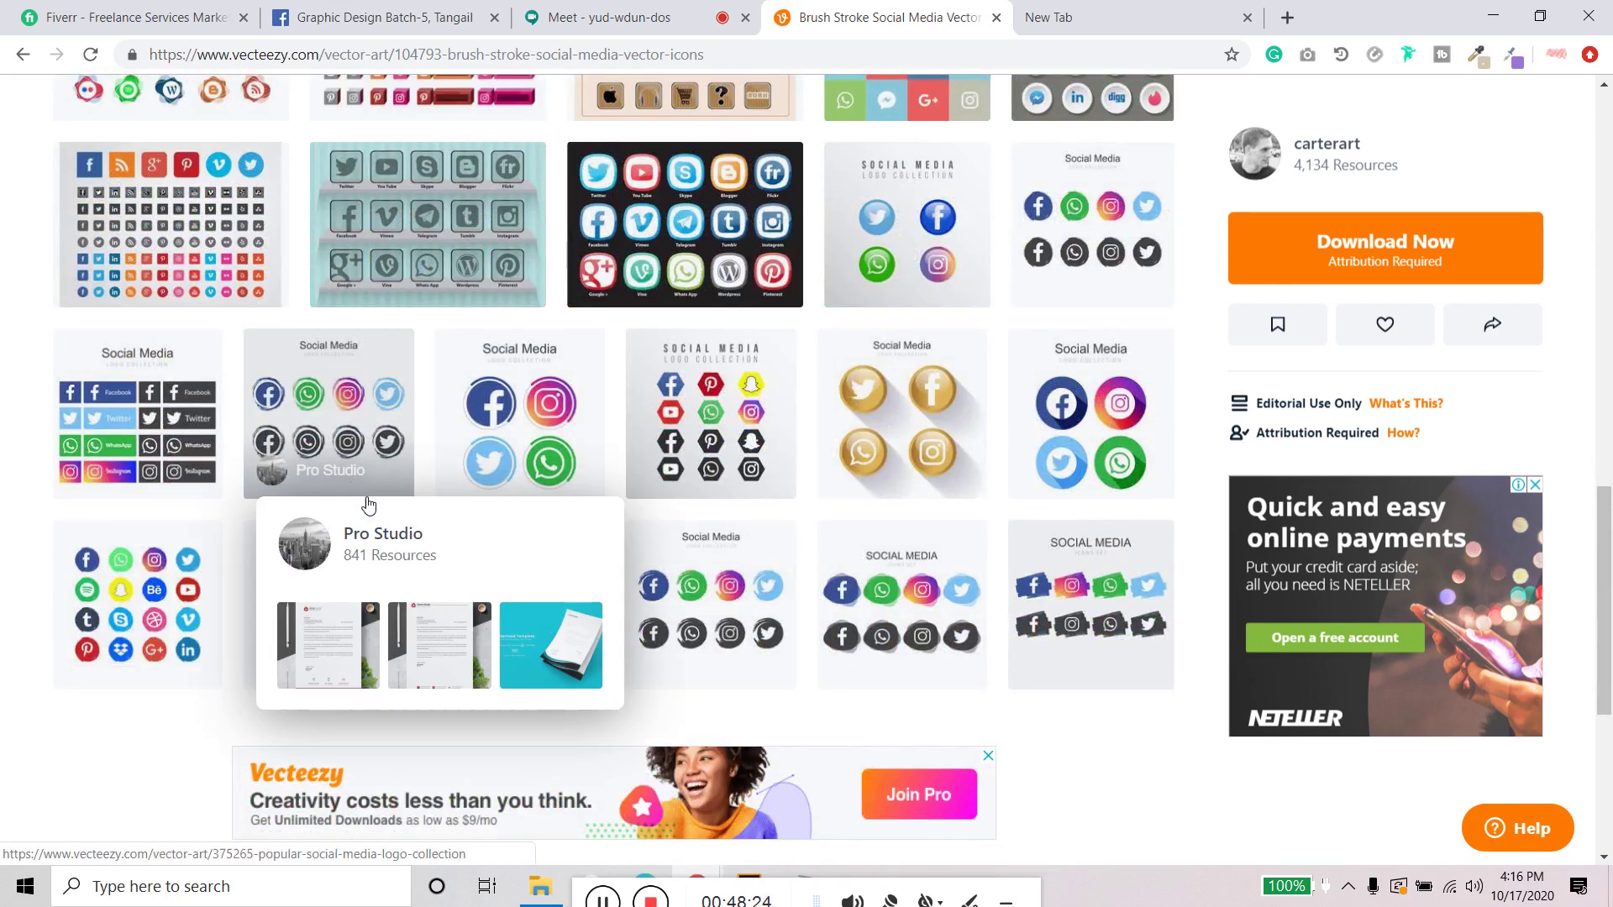
scroll(383, 534, down, 5)
scroll(382, 534, up, 10)
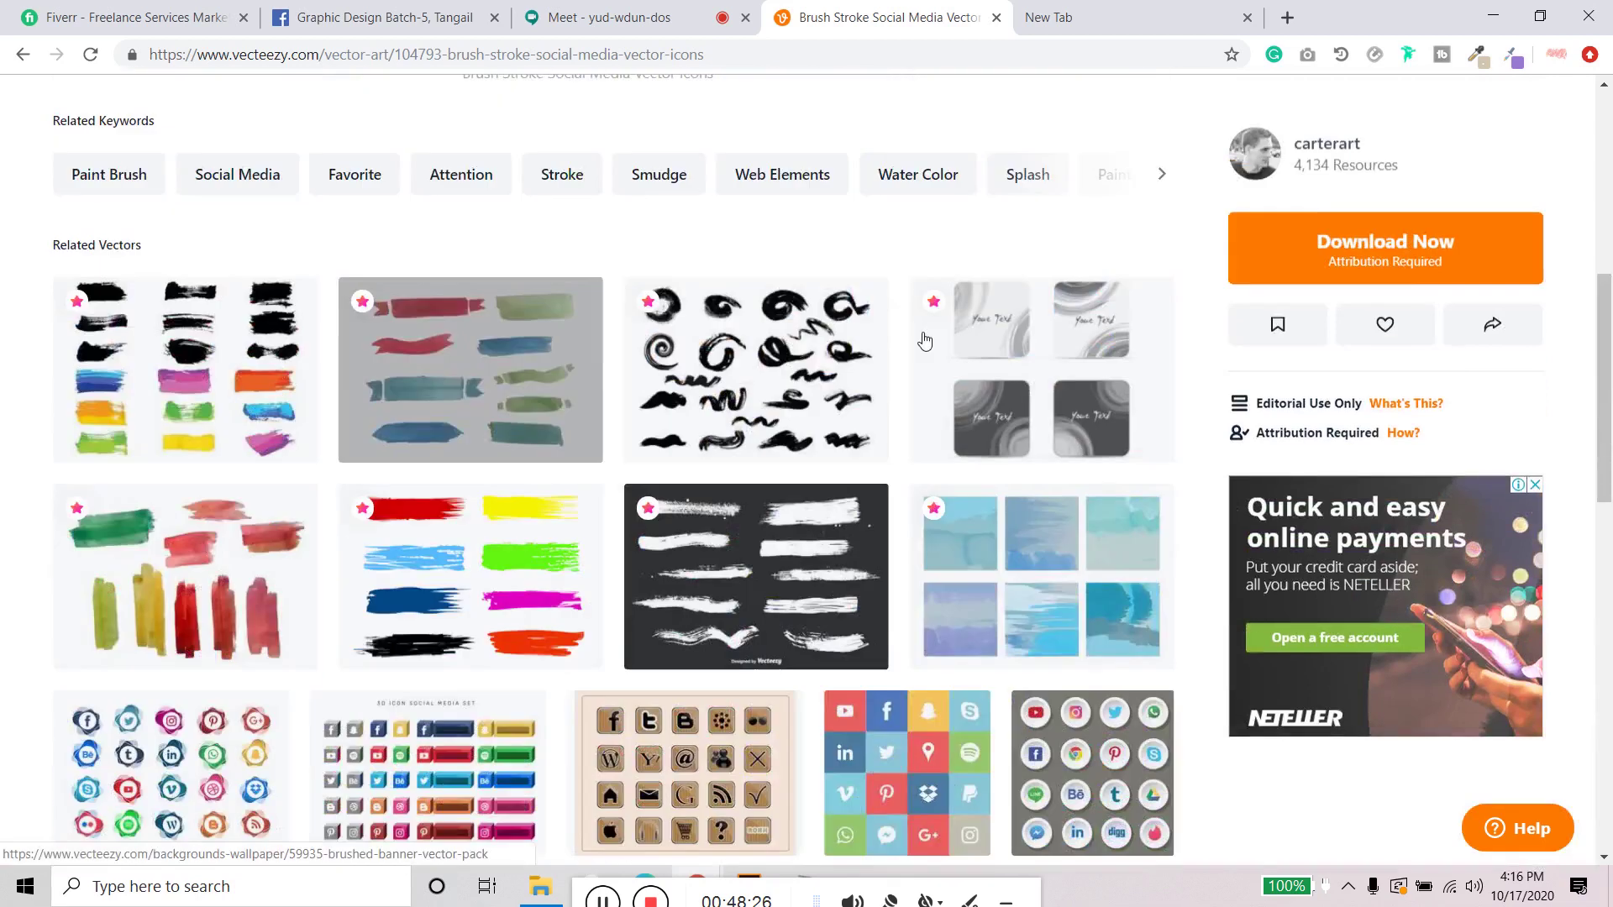
scroll(688, 421, up, 5)
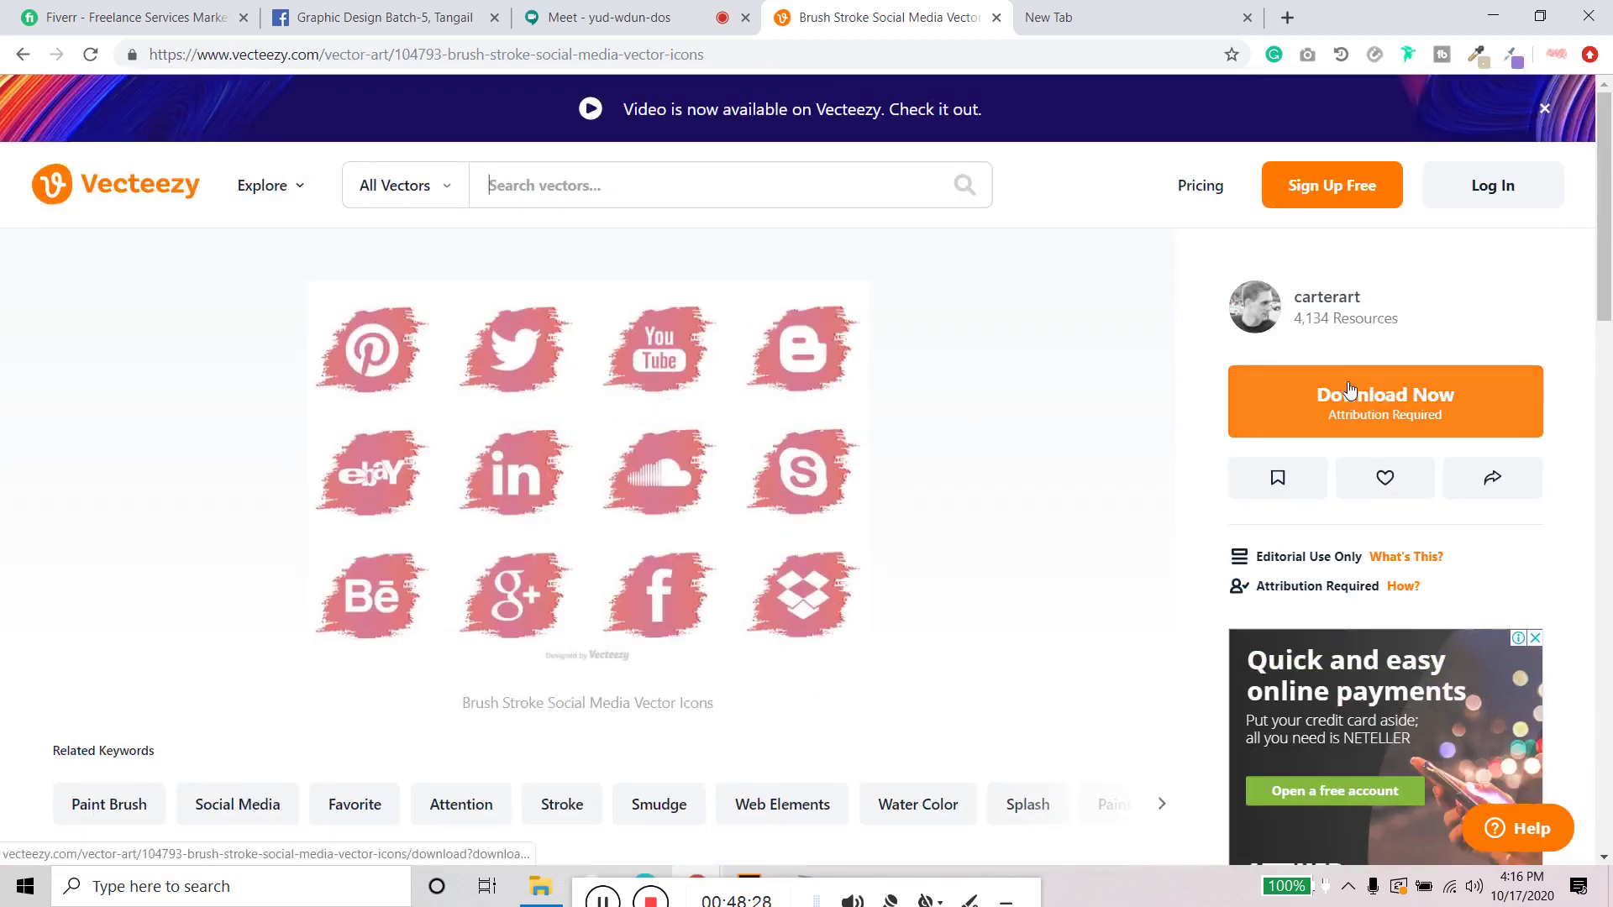
Step: Download the Brush Stroke Social Media Vector Icons archive and dismiss the download overlay
click(1351, 398)
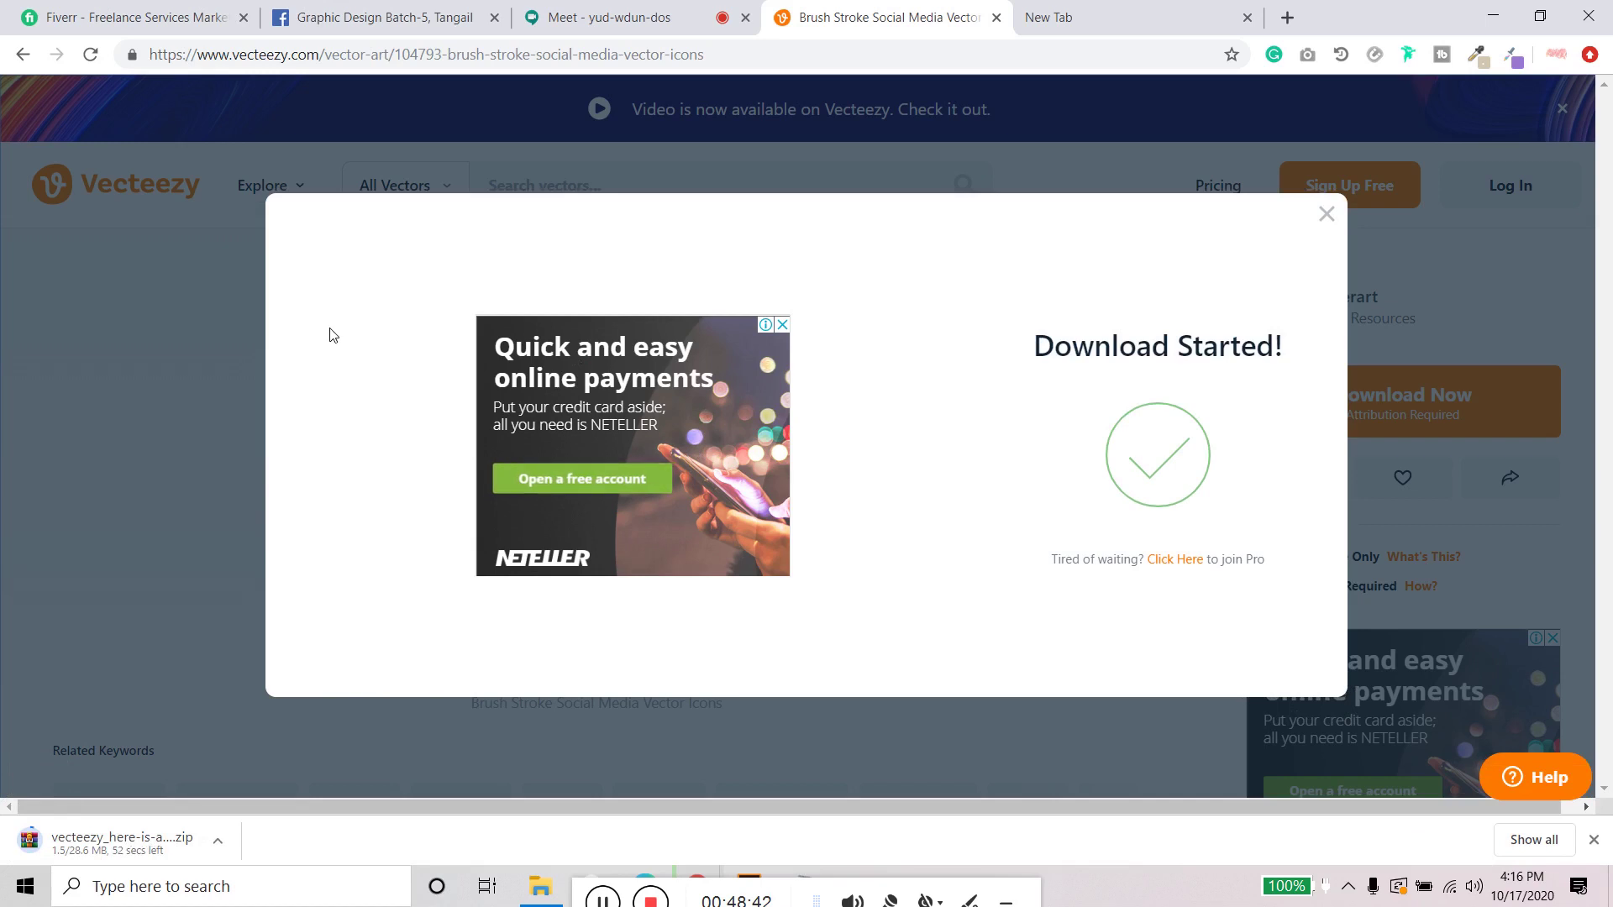
click(166, 291)
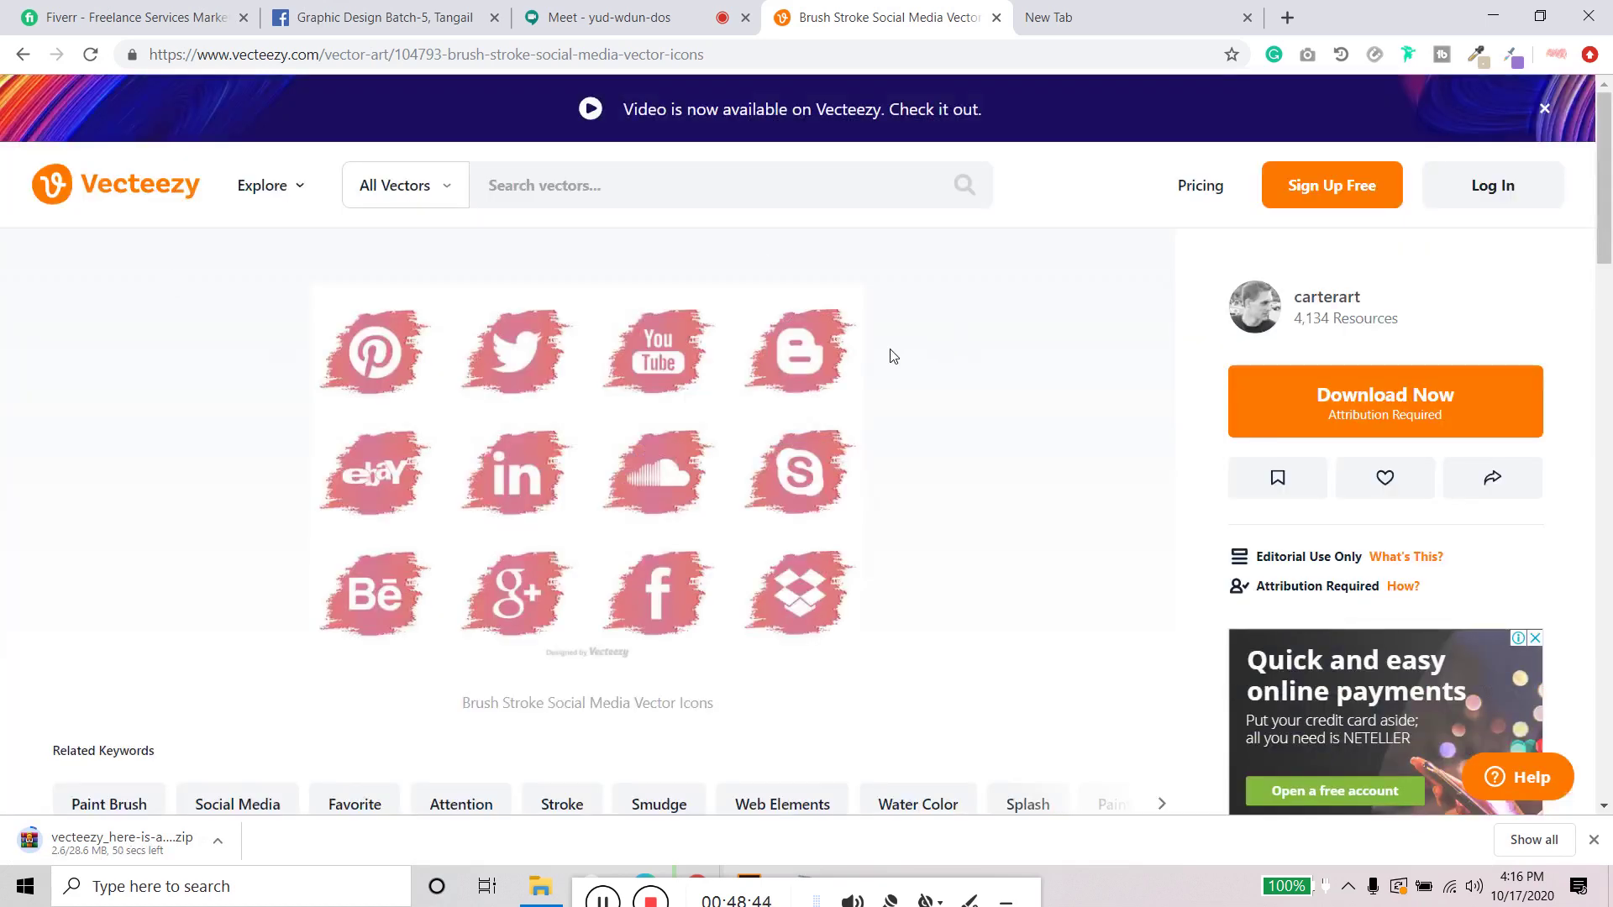
scroll(891, 355, down, 8)
scroll(891, 355, up, 8)
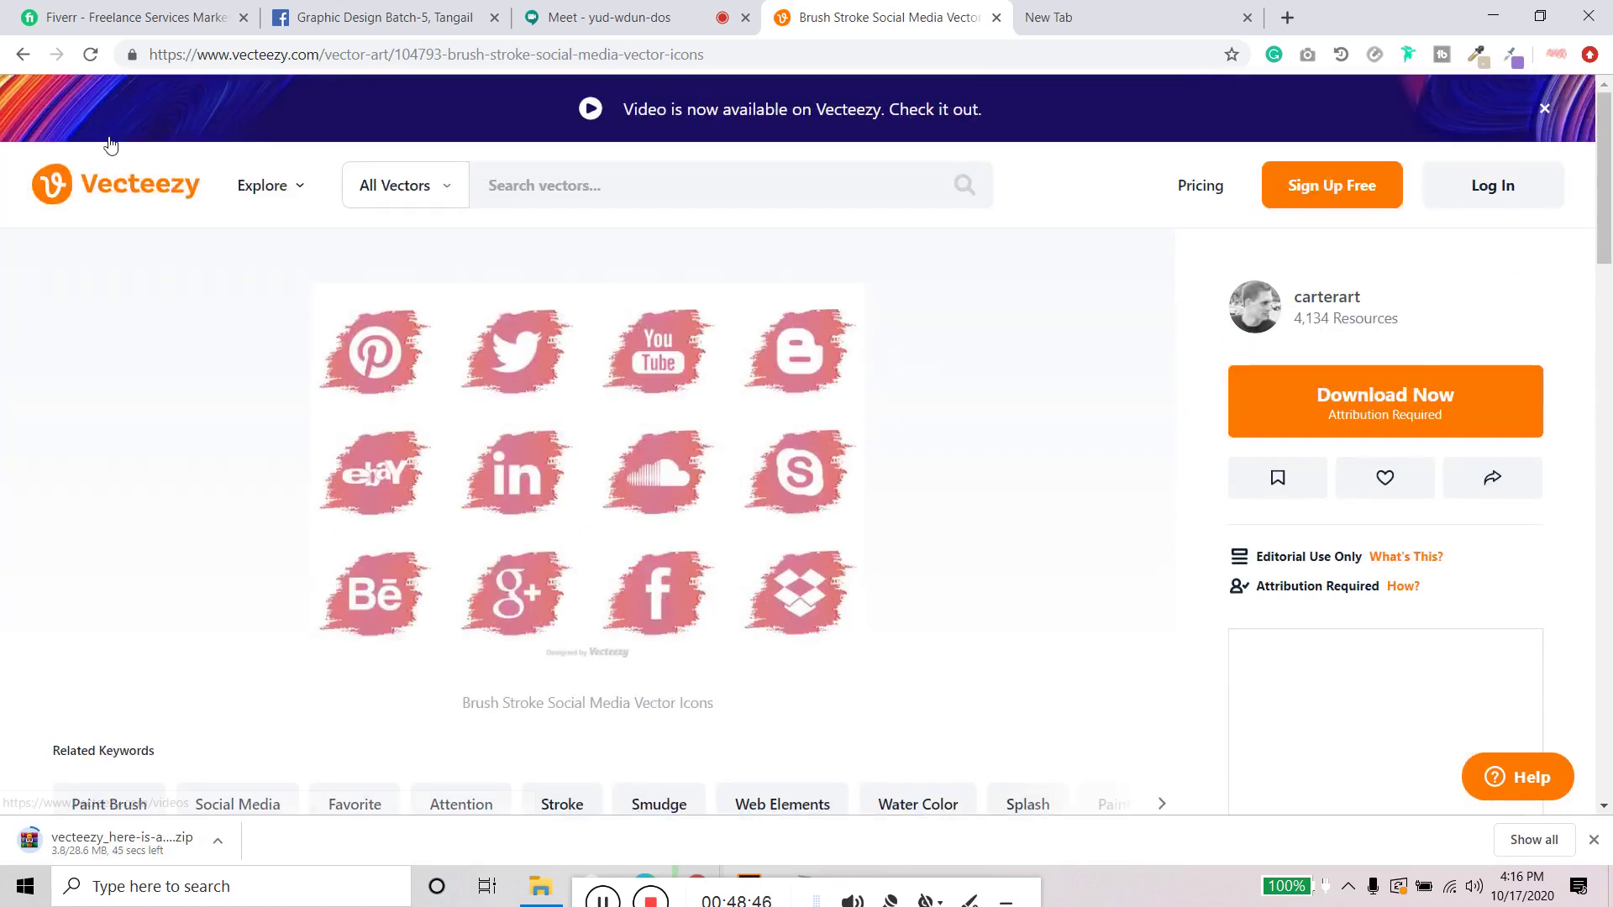
Step: Go to the Vecteezy home page and look through its popular and trending graphics
click(108, 183)
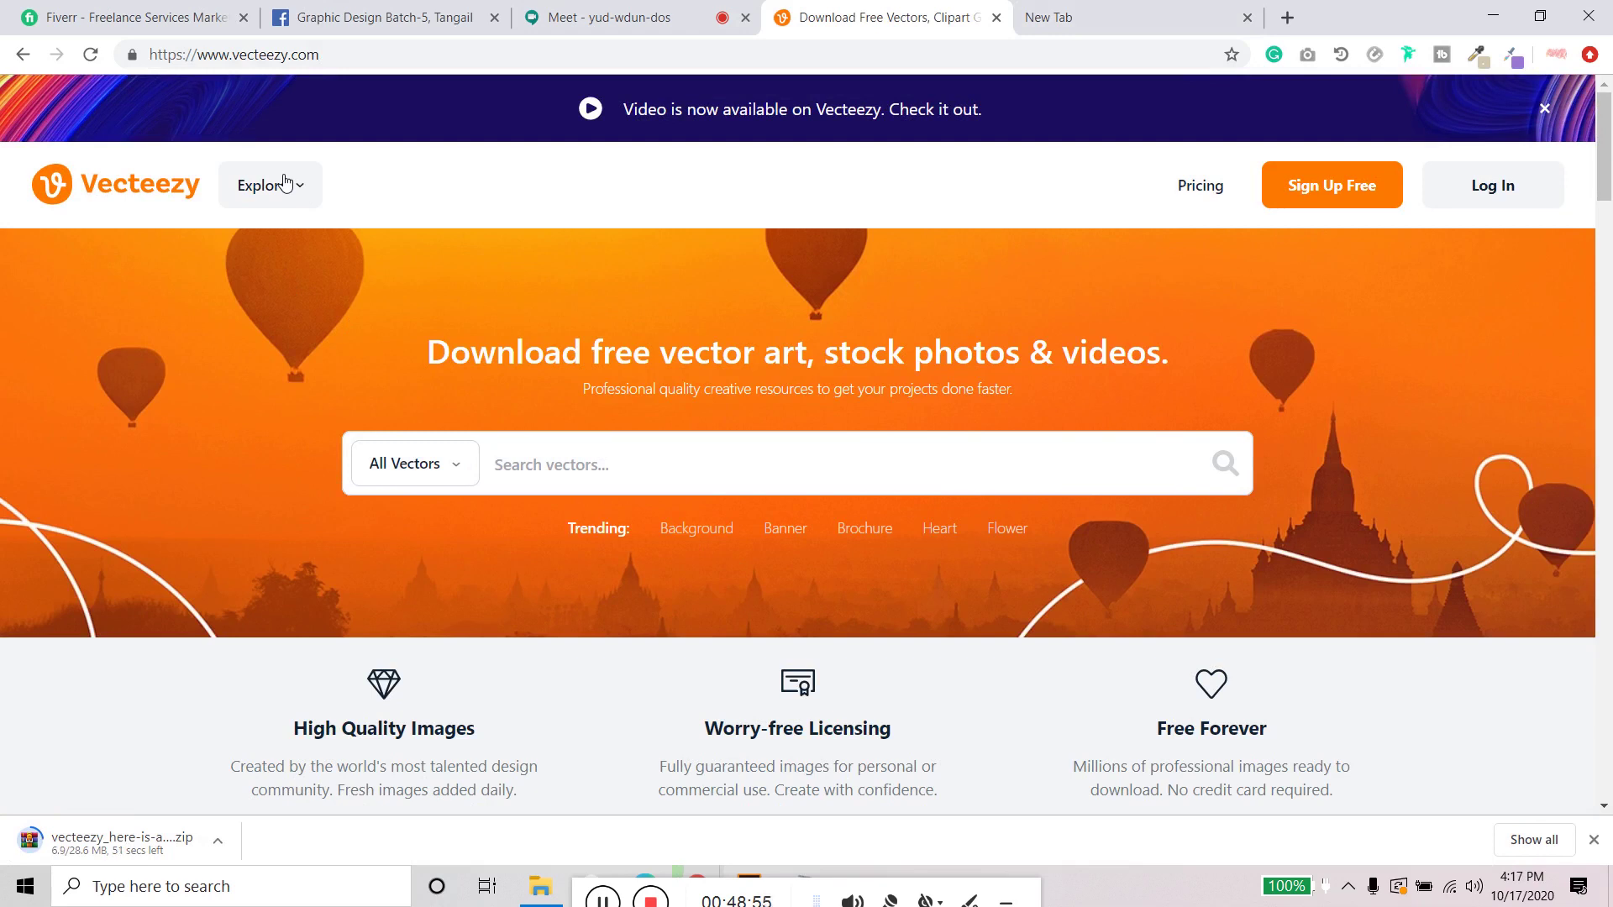
scroll(295, 367, down, 6)
scroll(298, 369, down, 1)
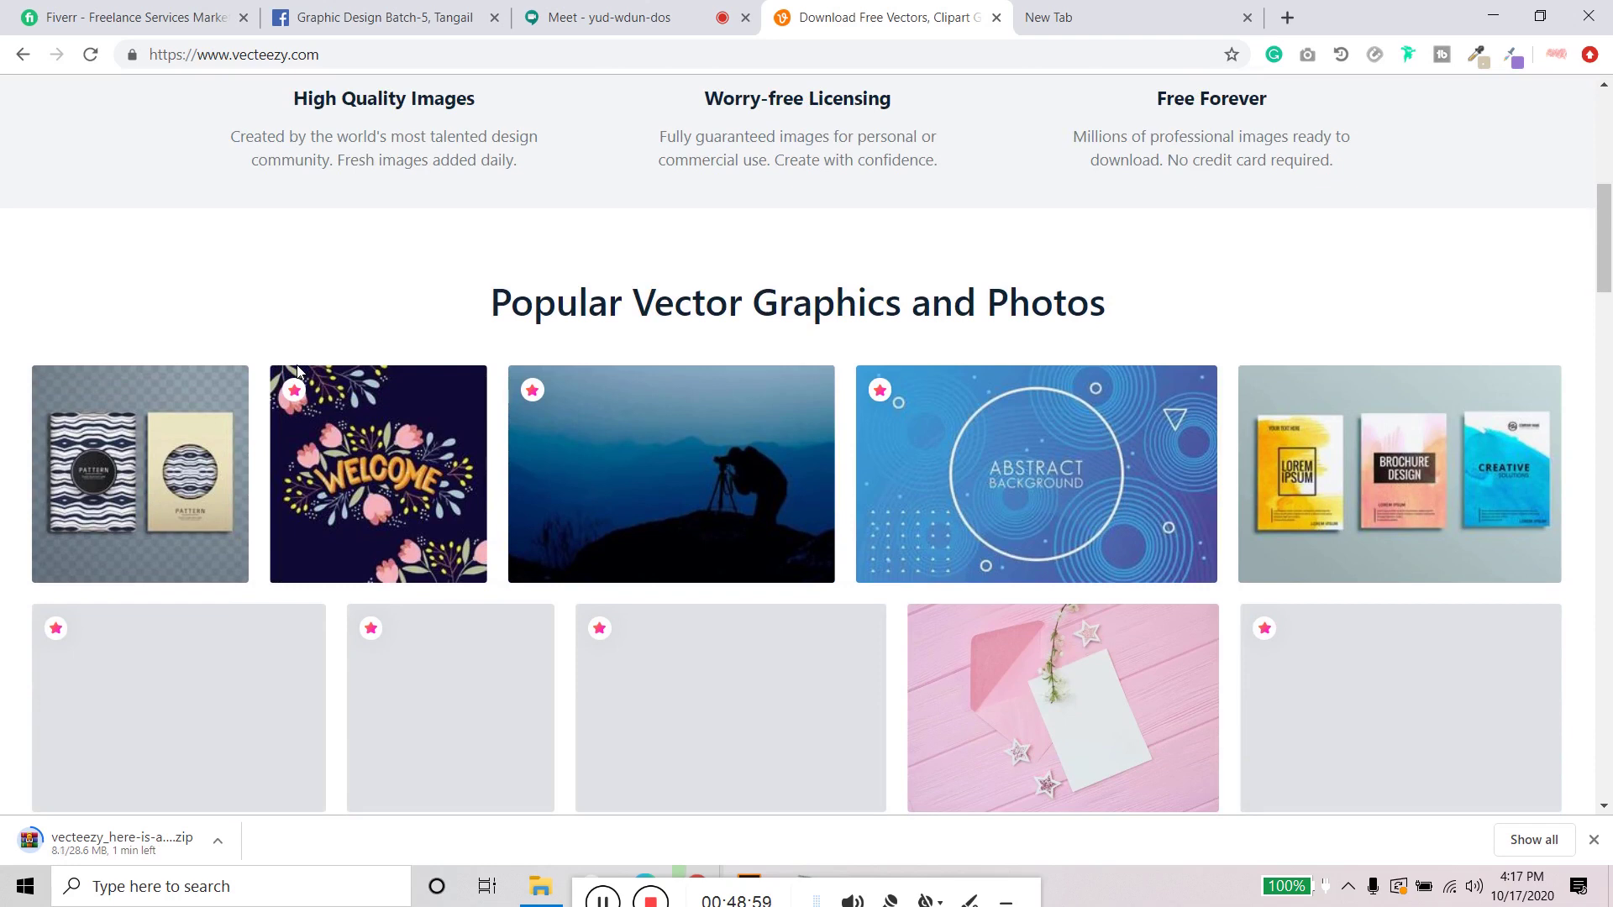
scroll(389, 486, down, 5)
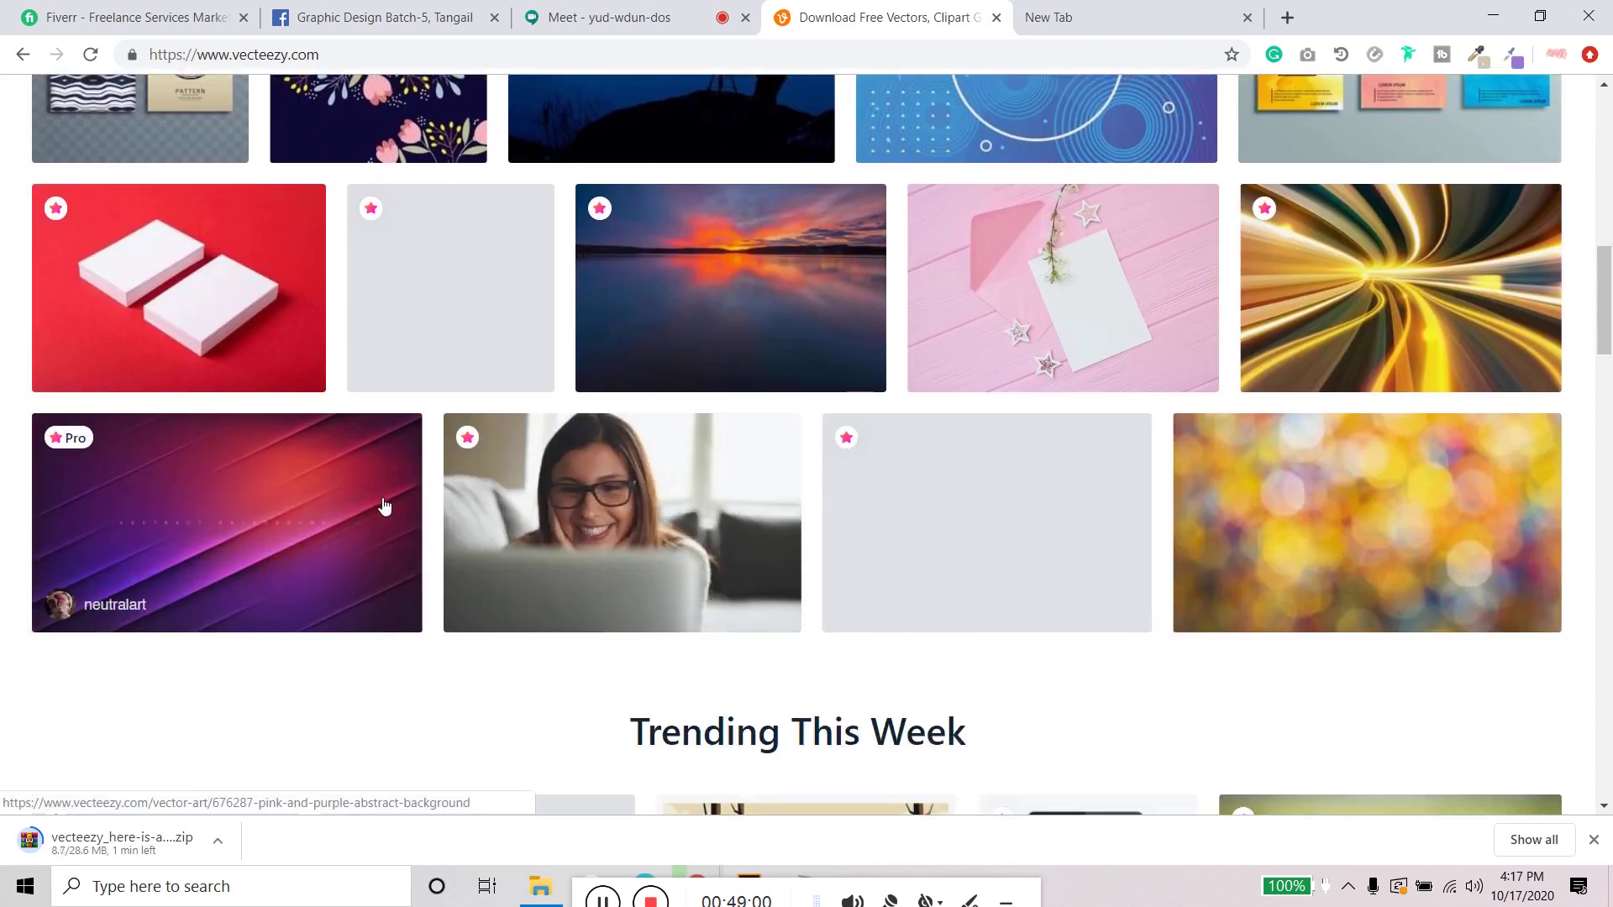
scroll(382, 504, down, 7)
scroll(384, 505, up, 12)
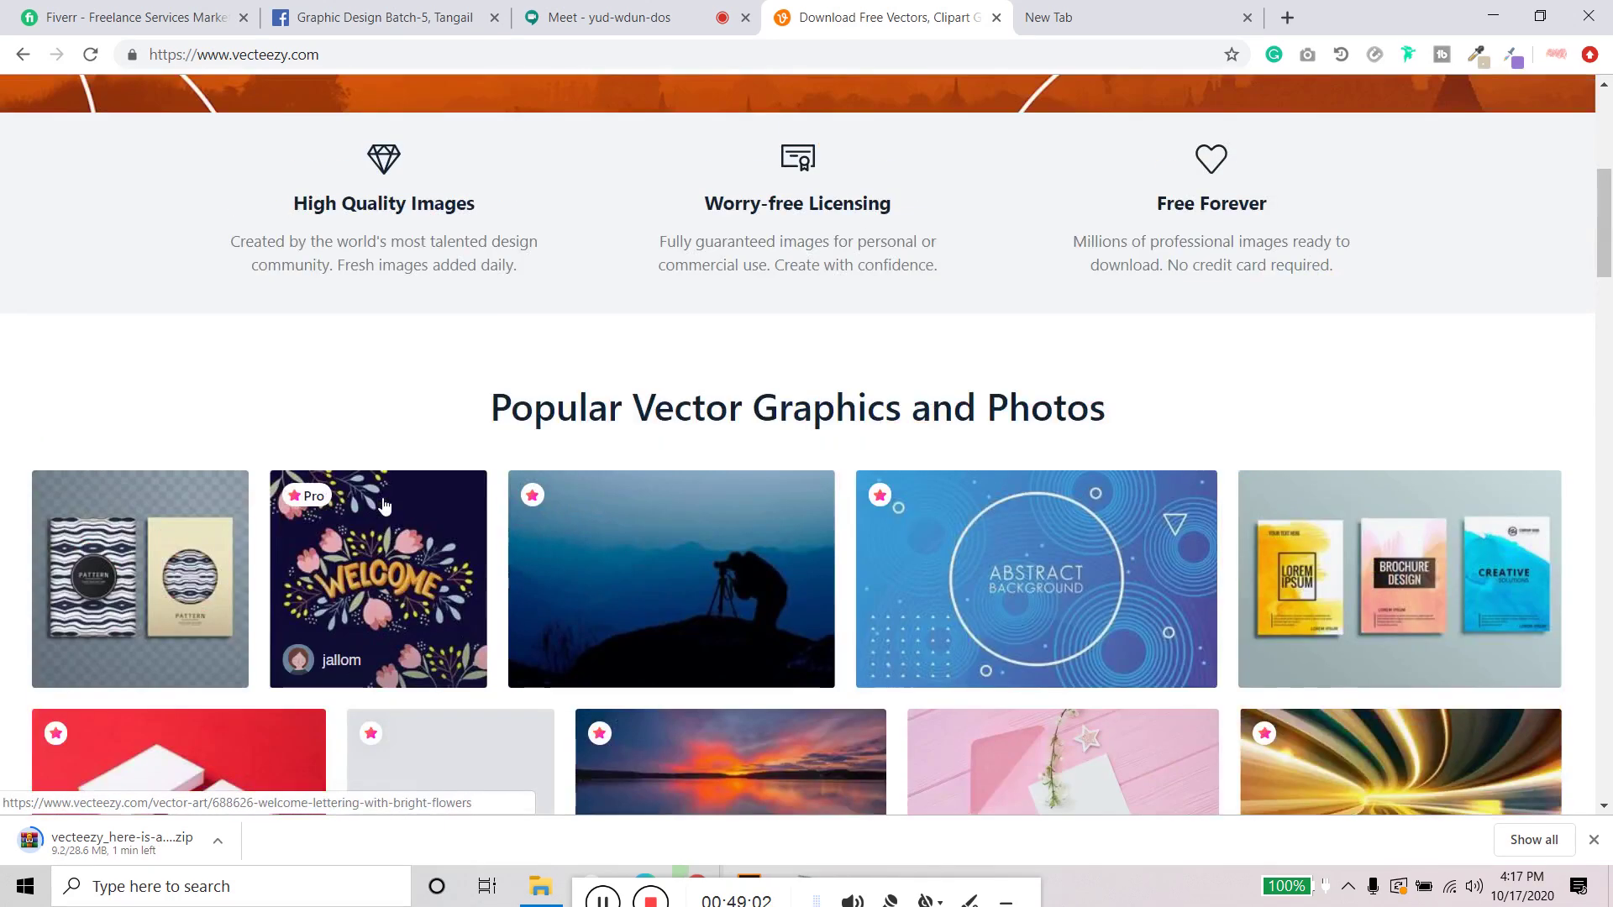
scroll(383, 504, up, 6)
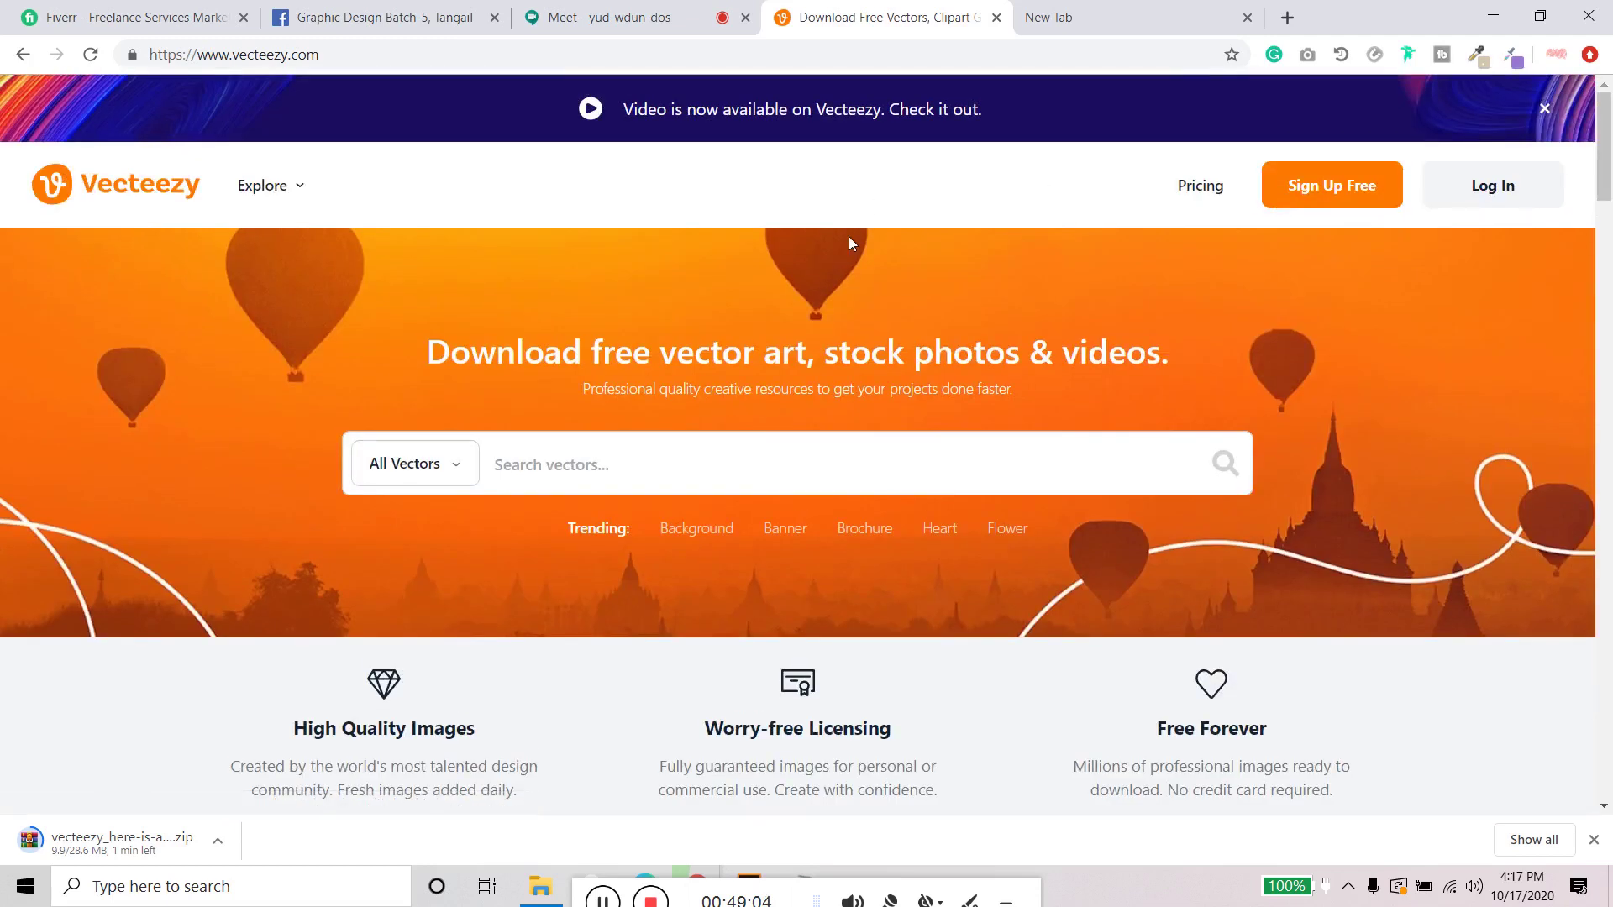
Step: Search all Vecteezy vectors for "brush" and look through the results
click(505, 490)
click(447, 479)
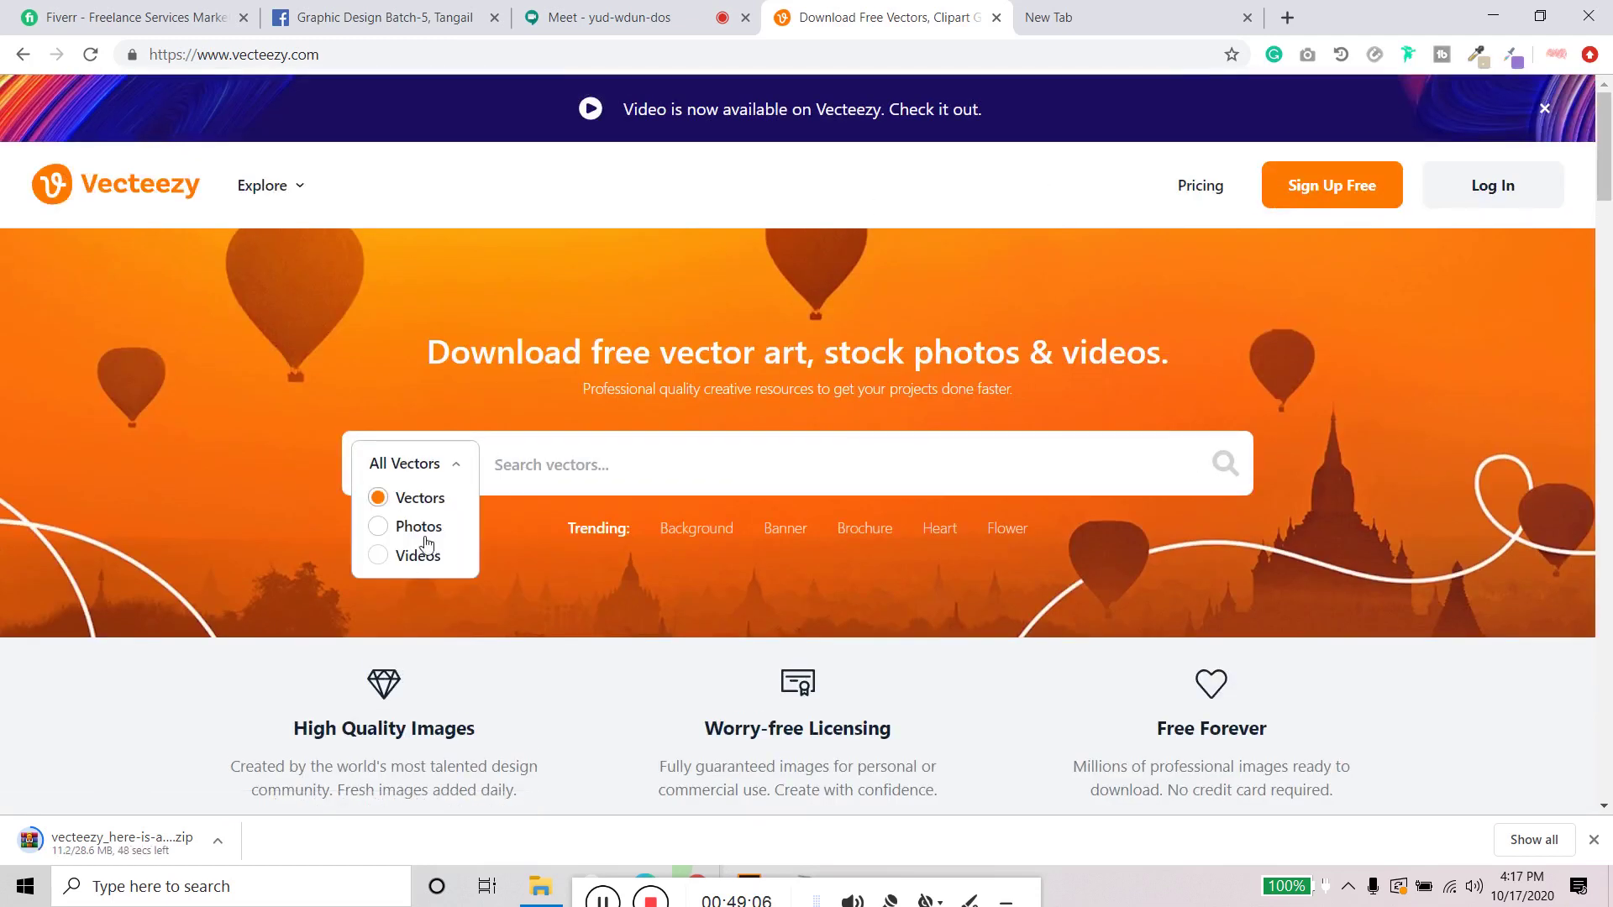
click(583, 447)
text(brush)
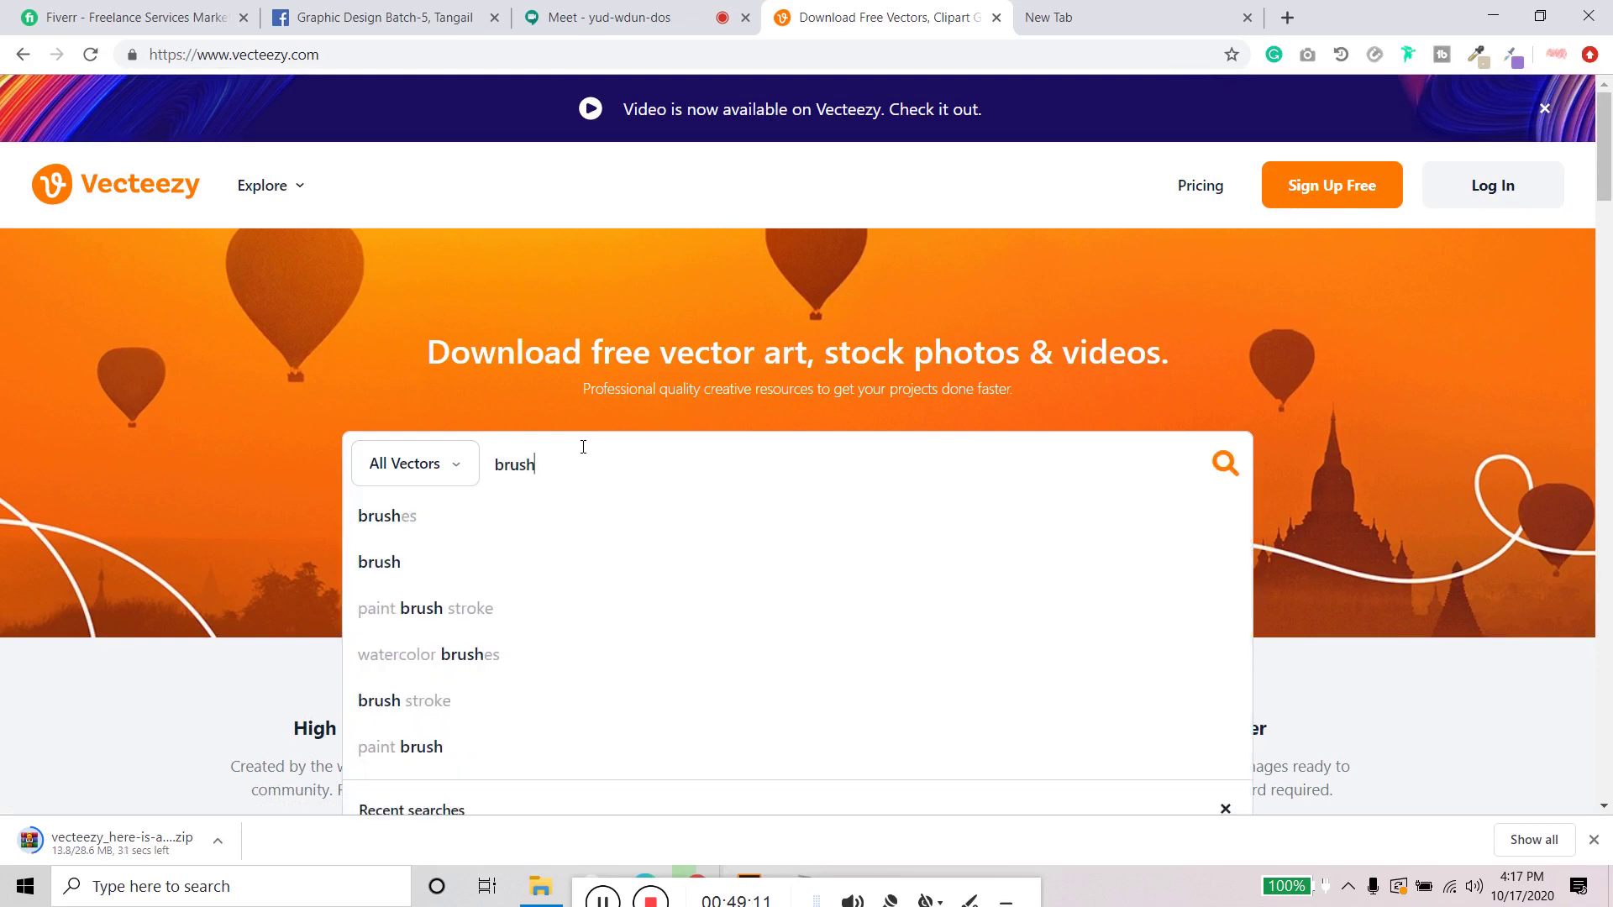
key(Return)
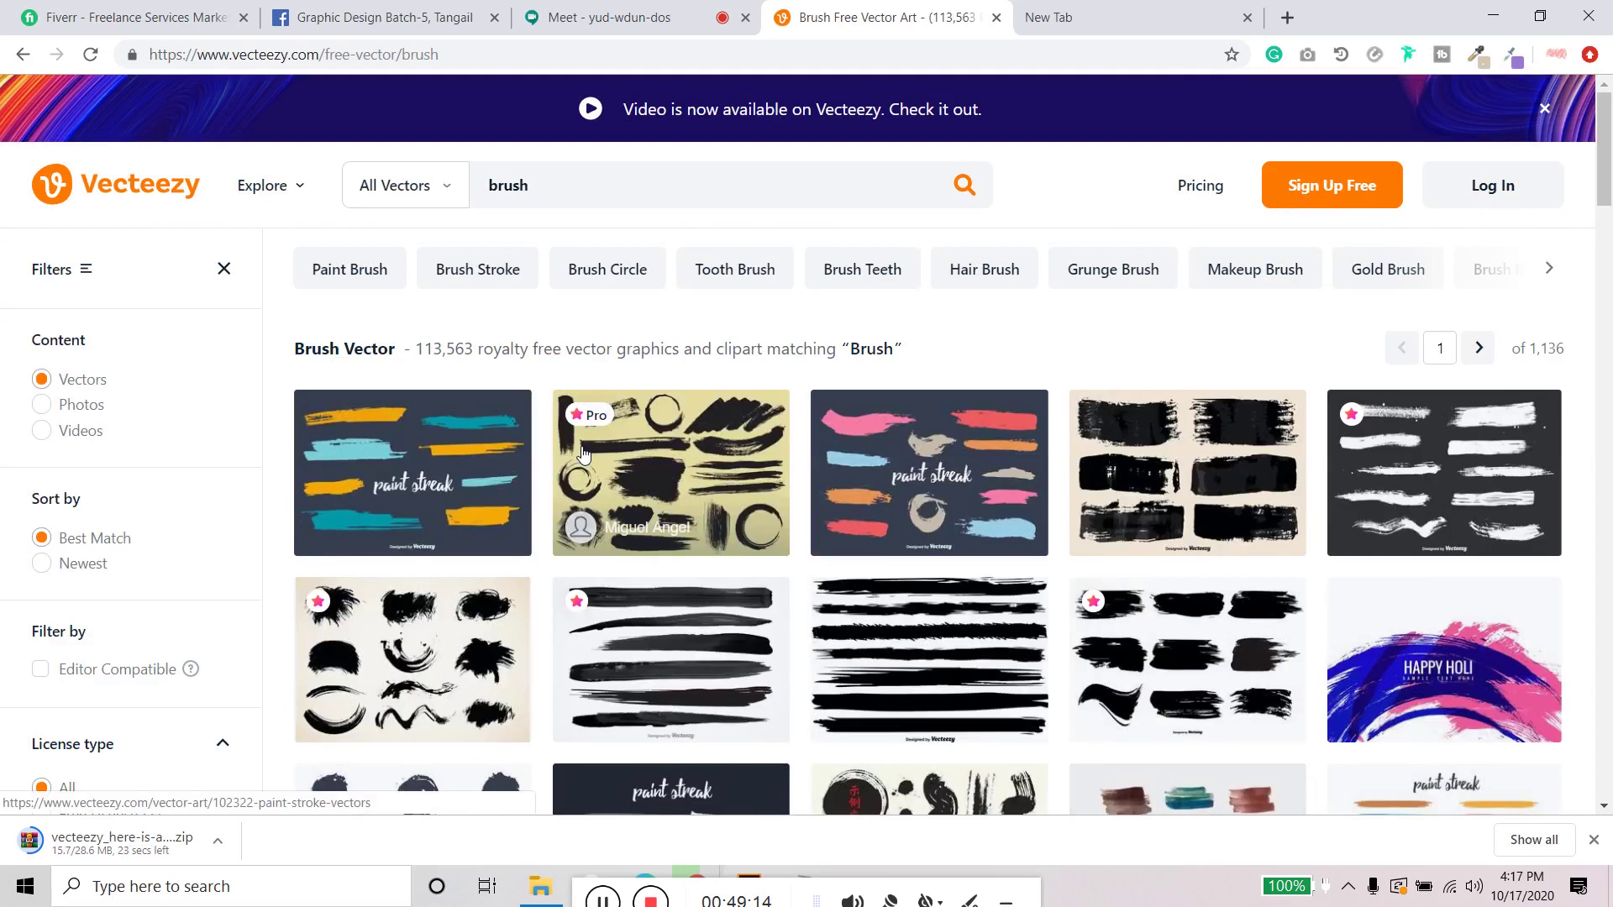
scroll(599, 464, down, 10)
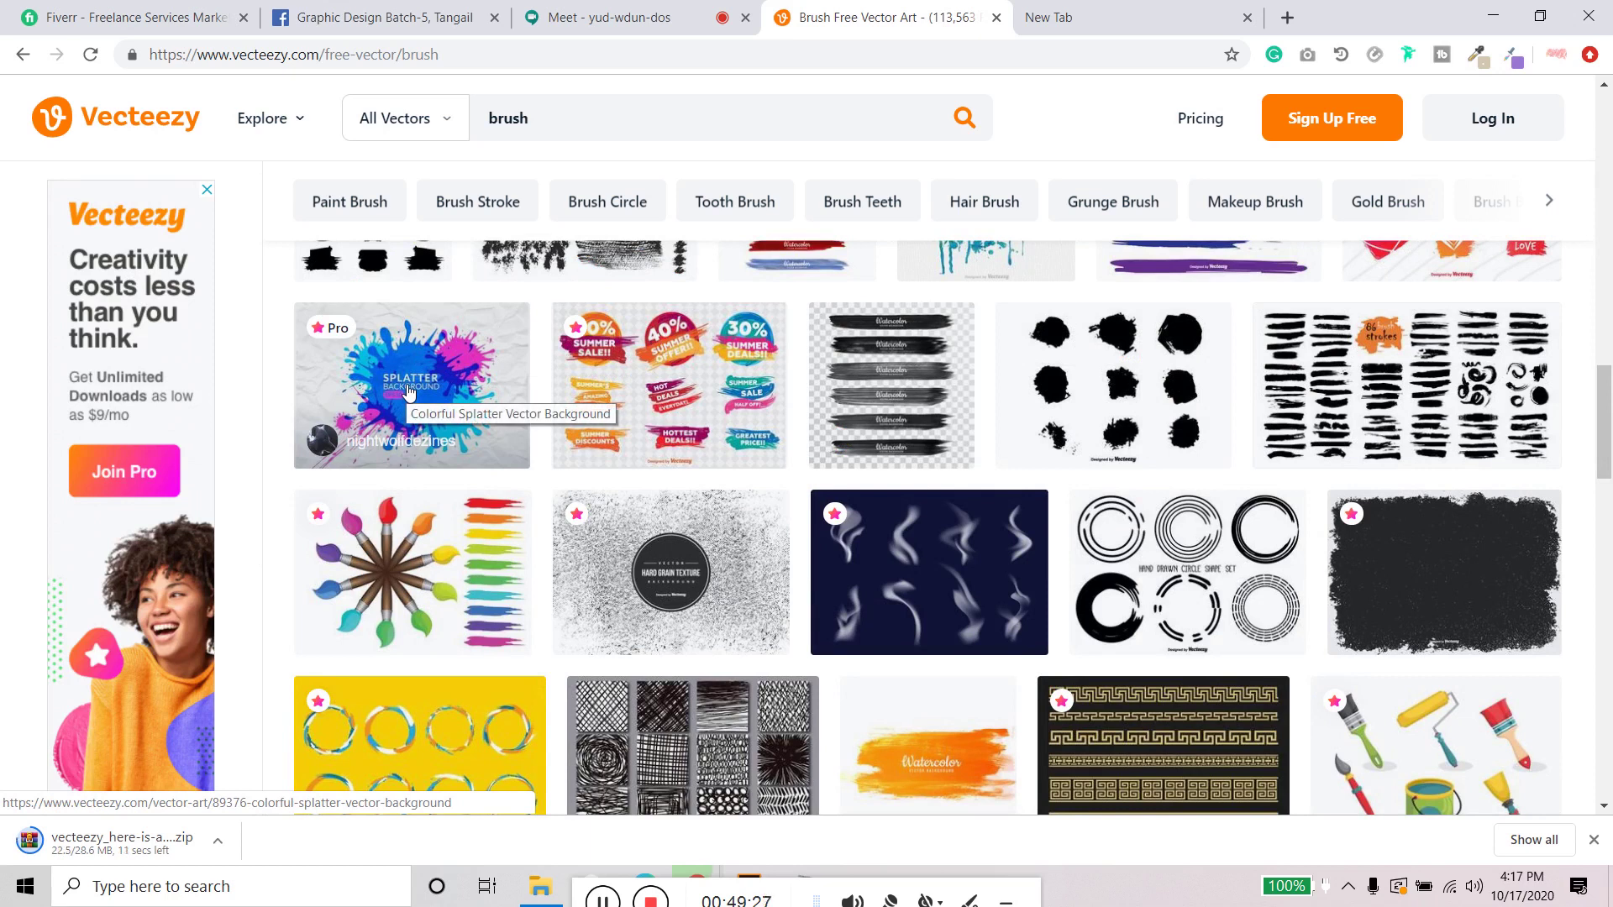
Step: Change the search to the suggested "watercolor brushes" and open the Elegant pink watercolor splash design page
click(583, 116)
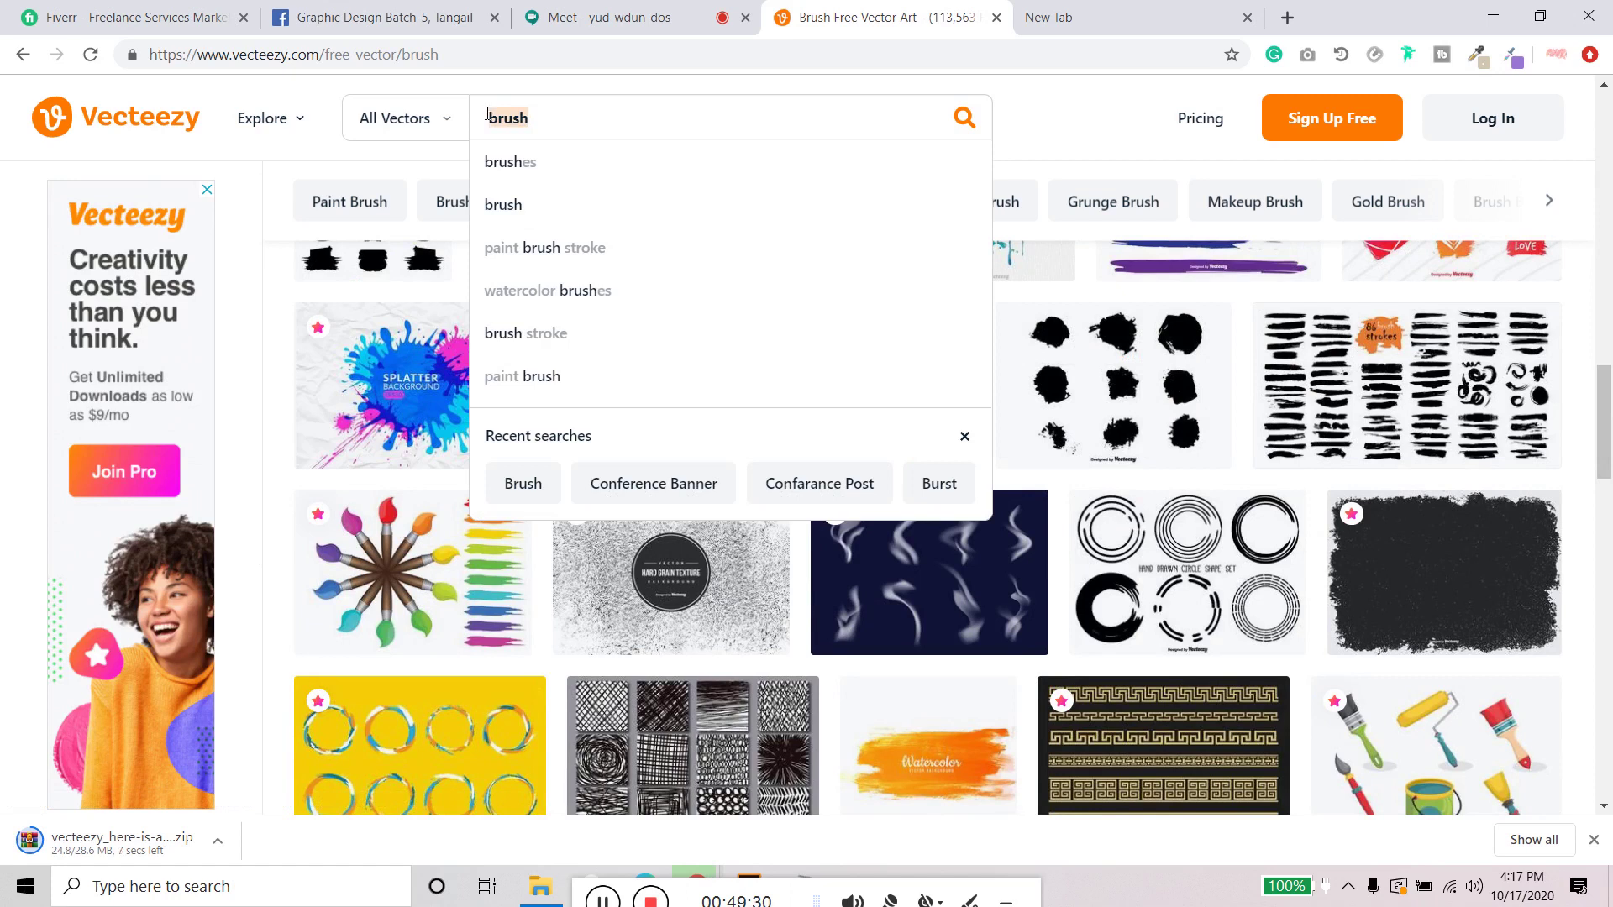
click(542, 290)
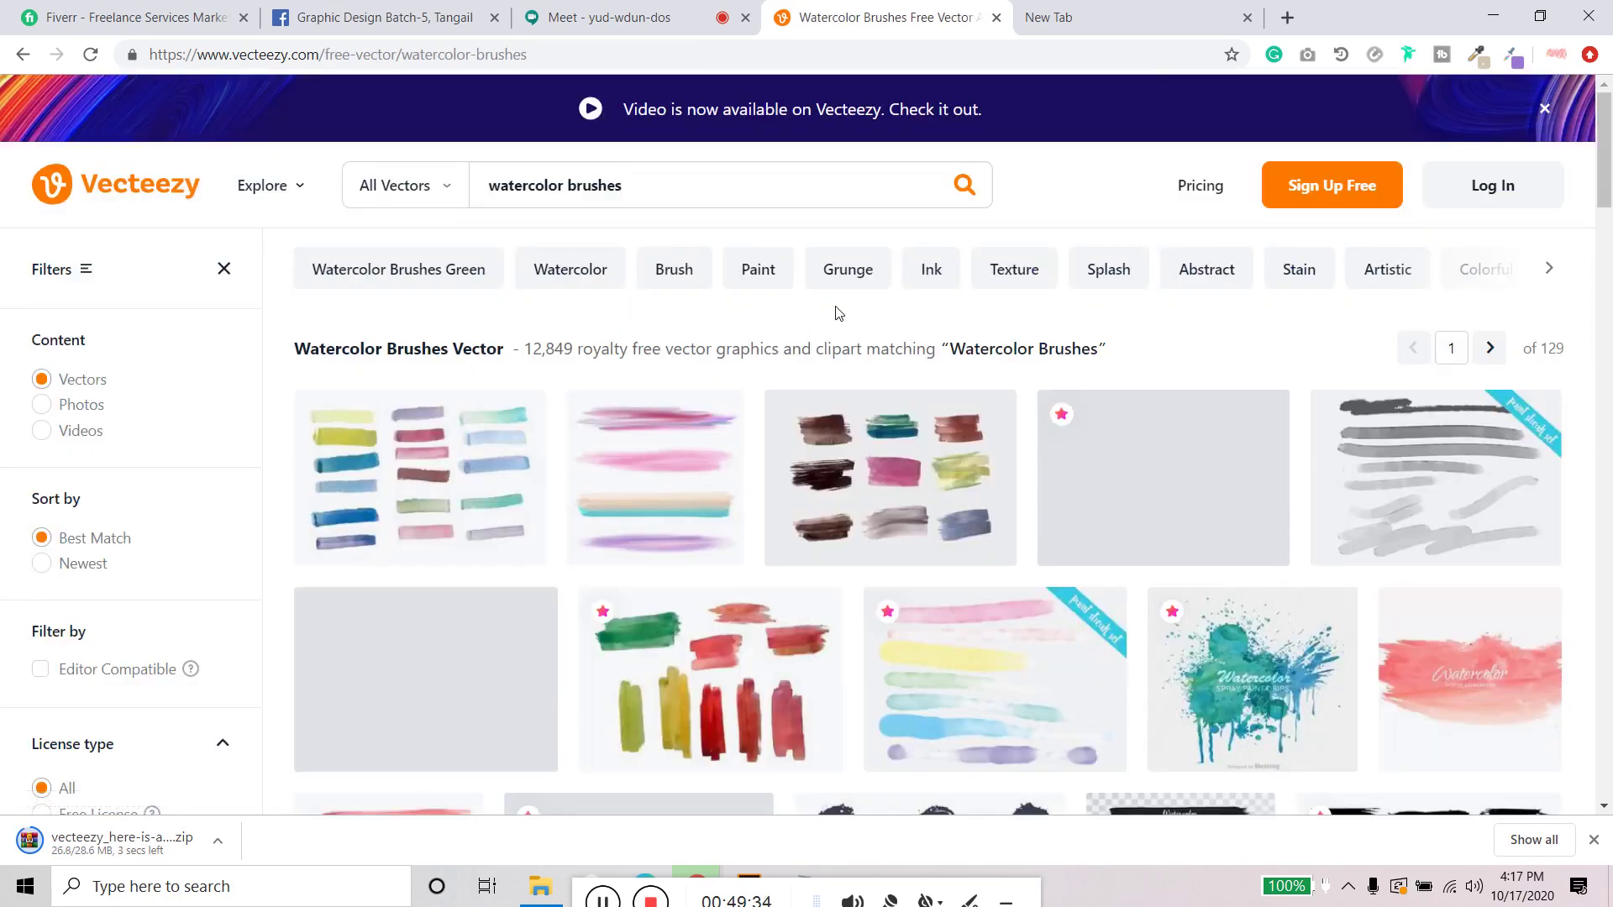
scroll(840, 327, down, 3)
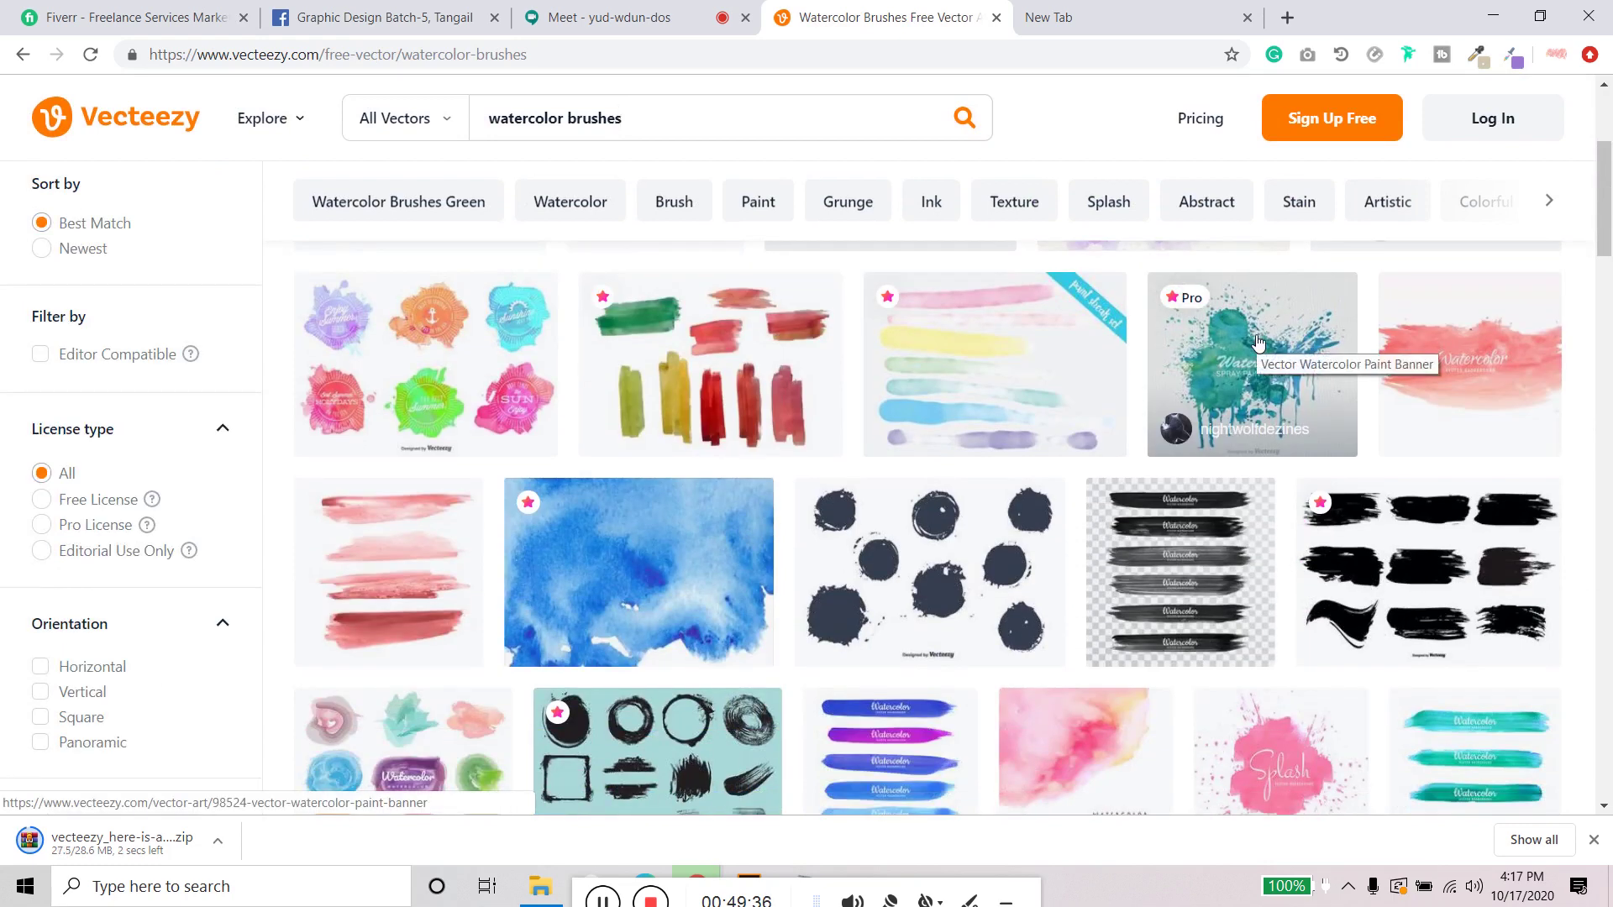
scroll(1258, 341, down, 5)
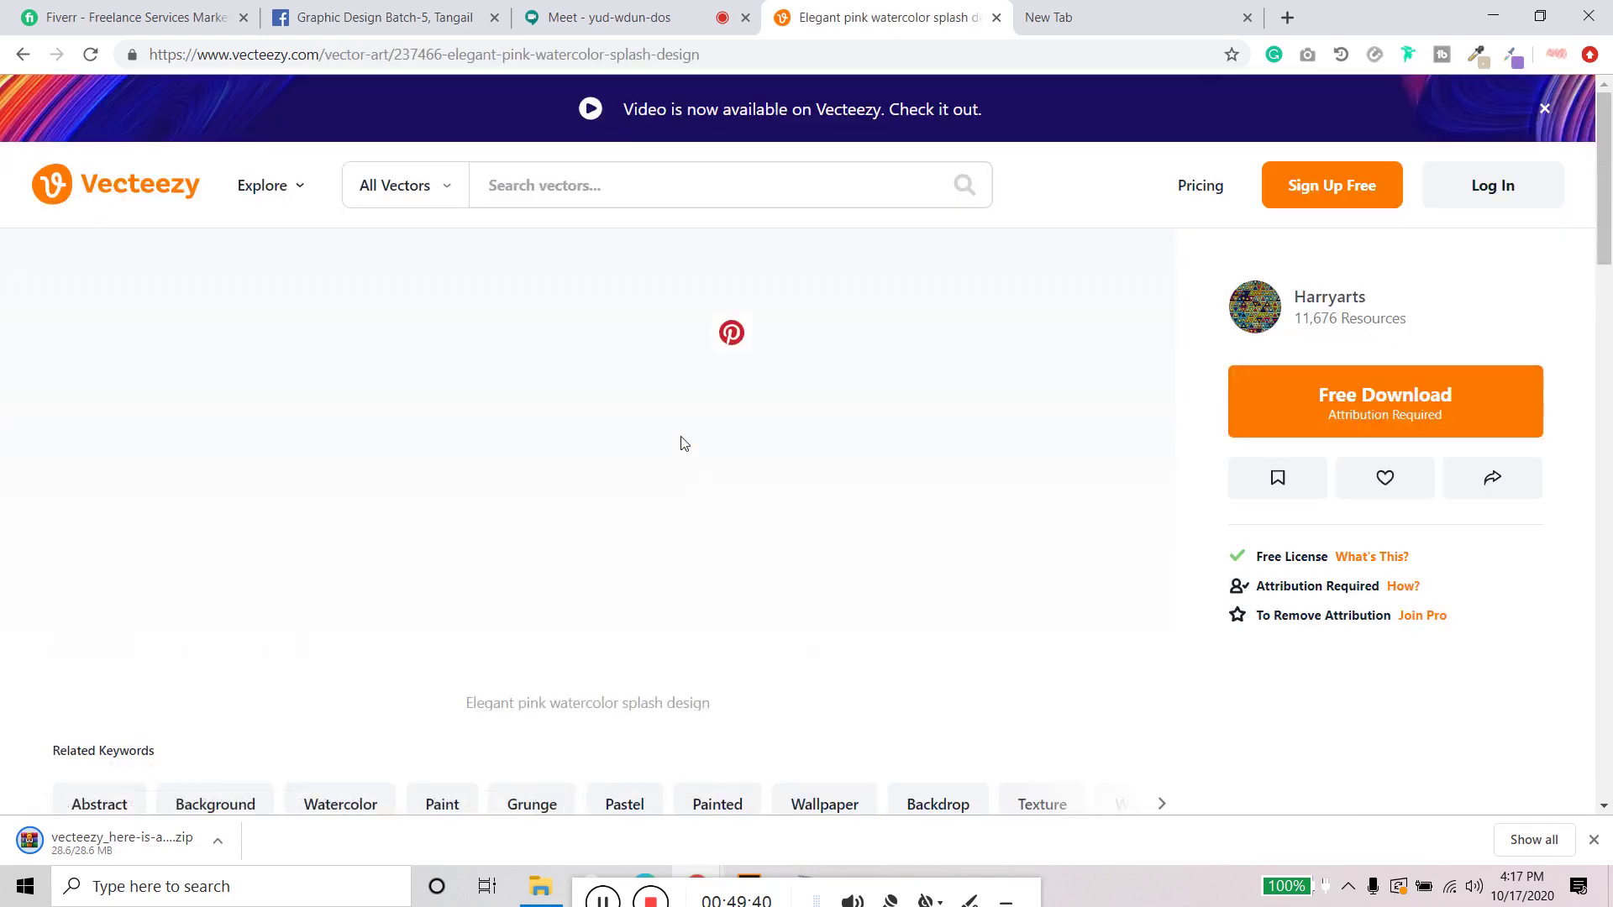
Step: Download the Elegant pink watercolor splash design under the Free License and close the download overlay
click(1378, 423)
click(1378, 423)
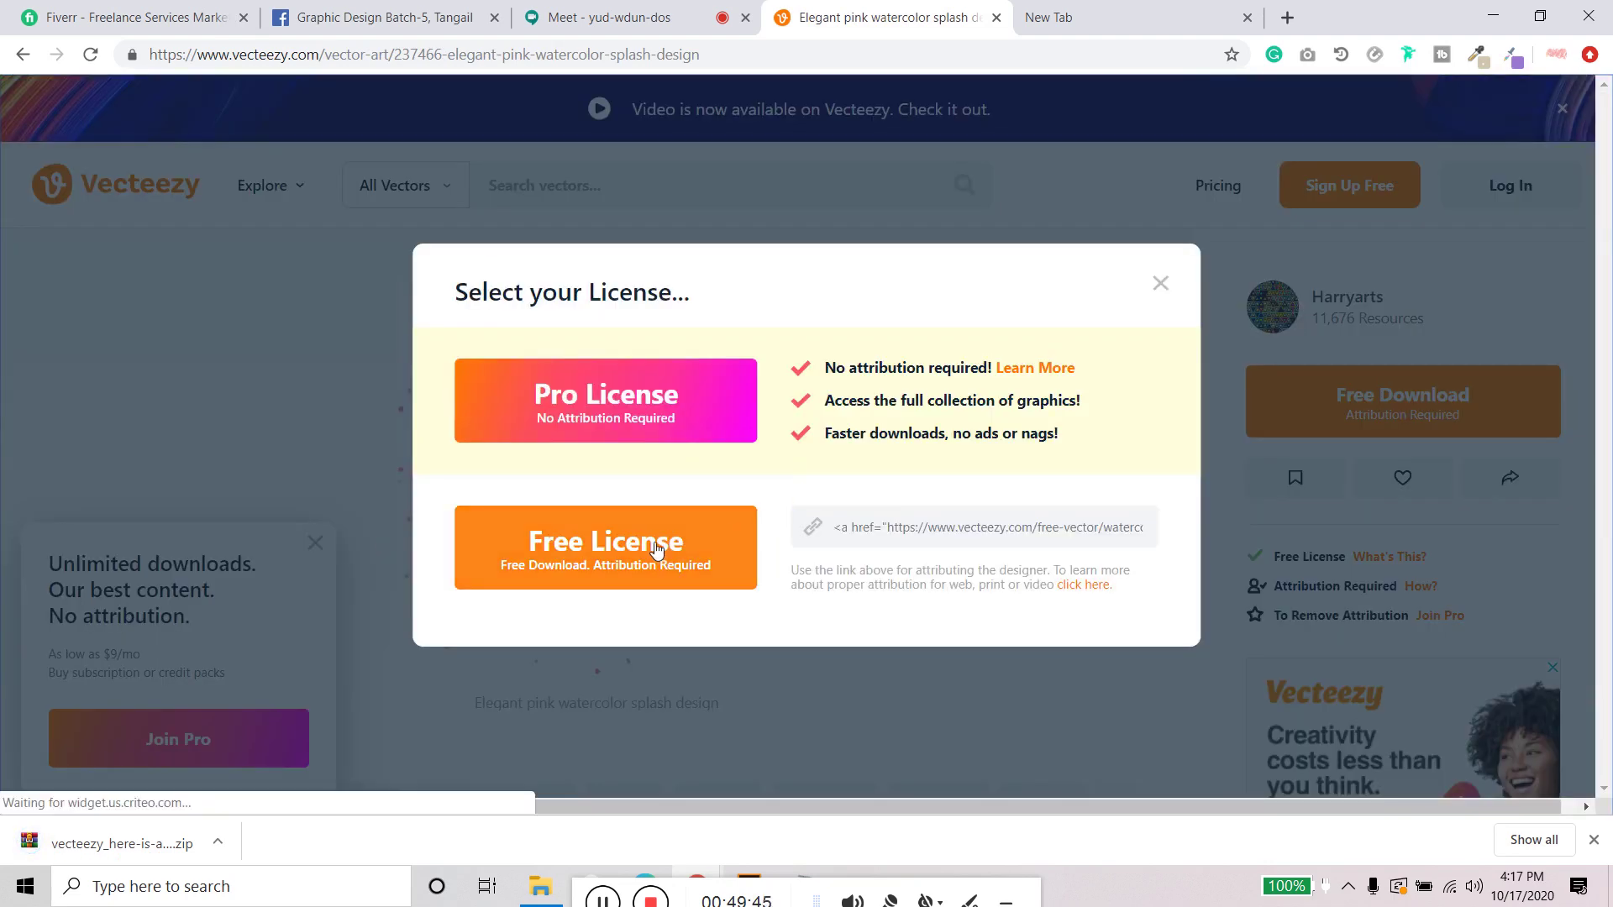
click(693, 534)
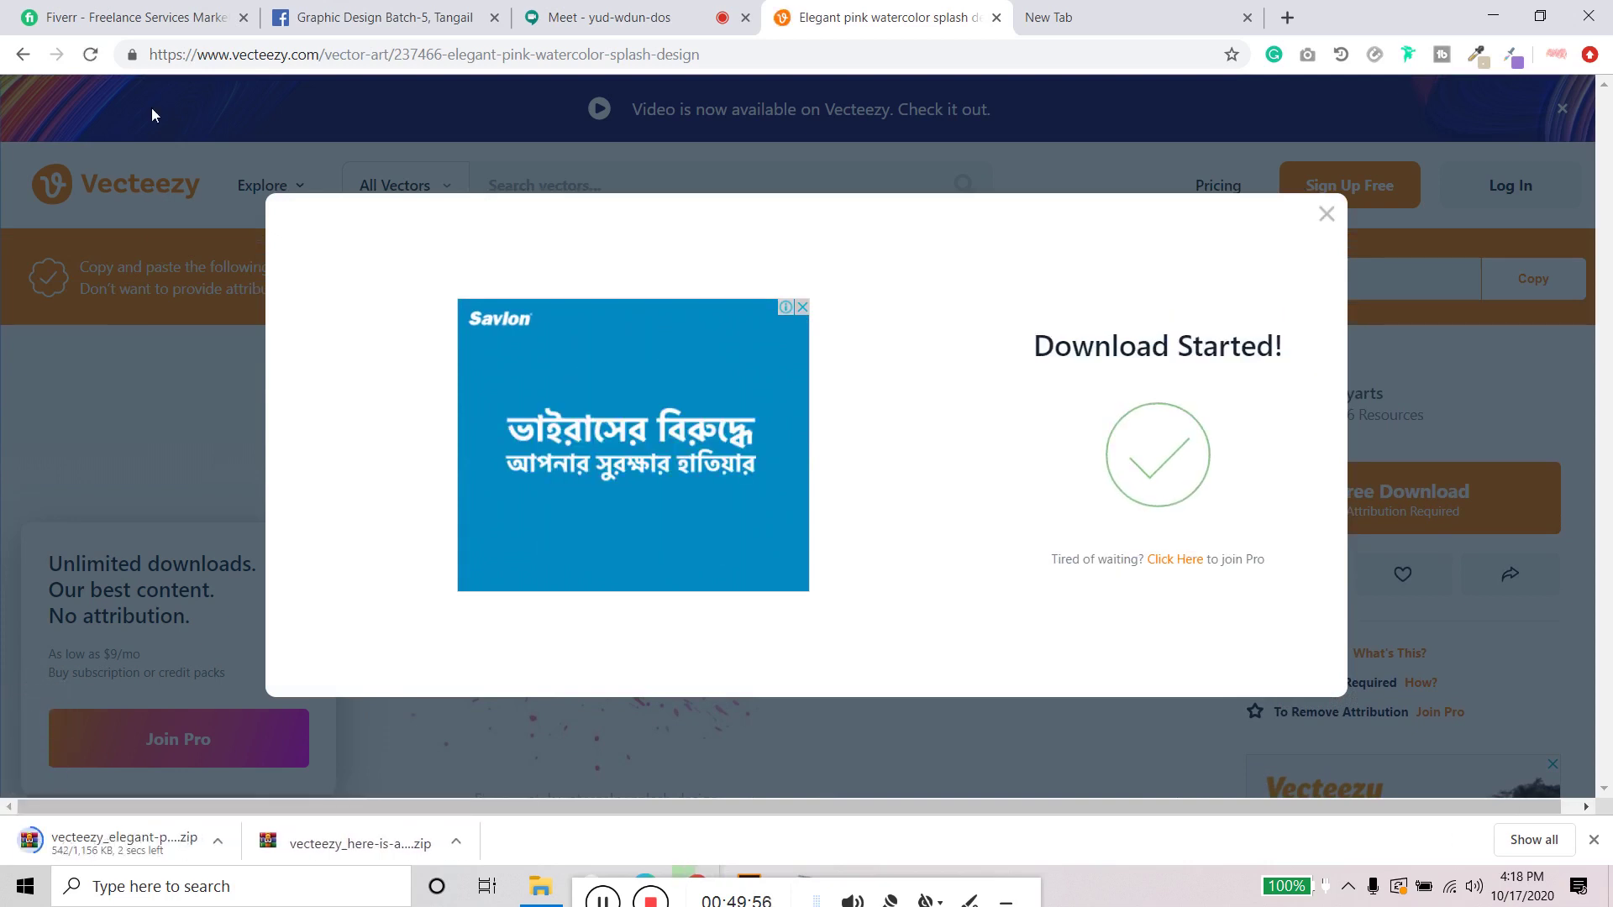
click(1326, 214)
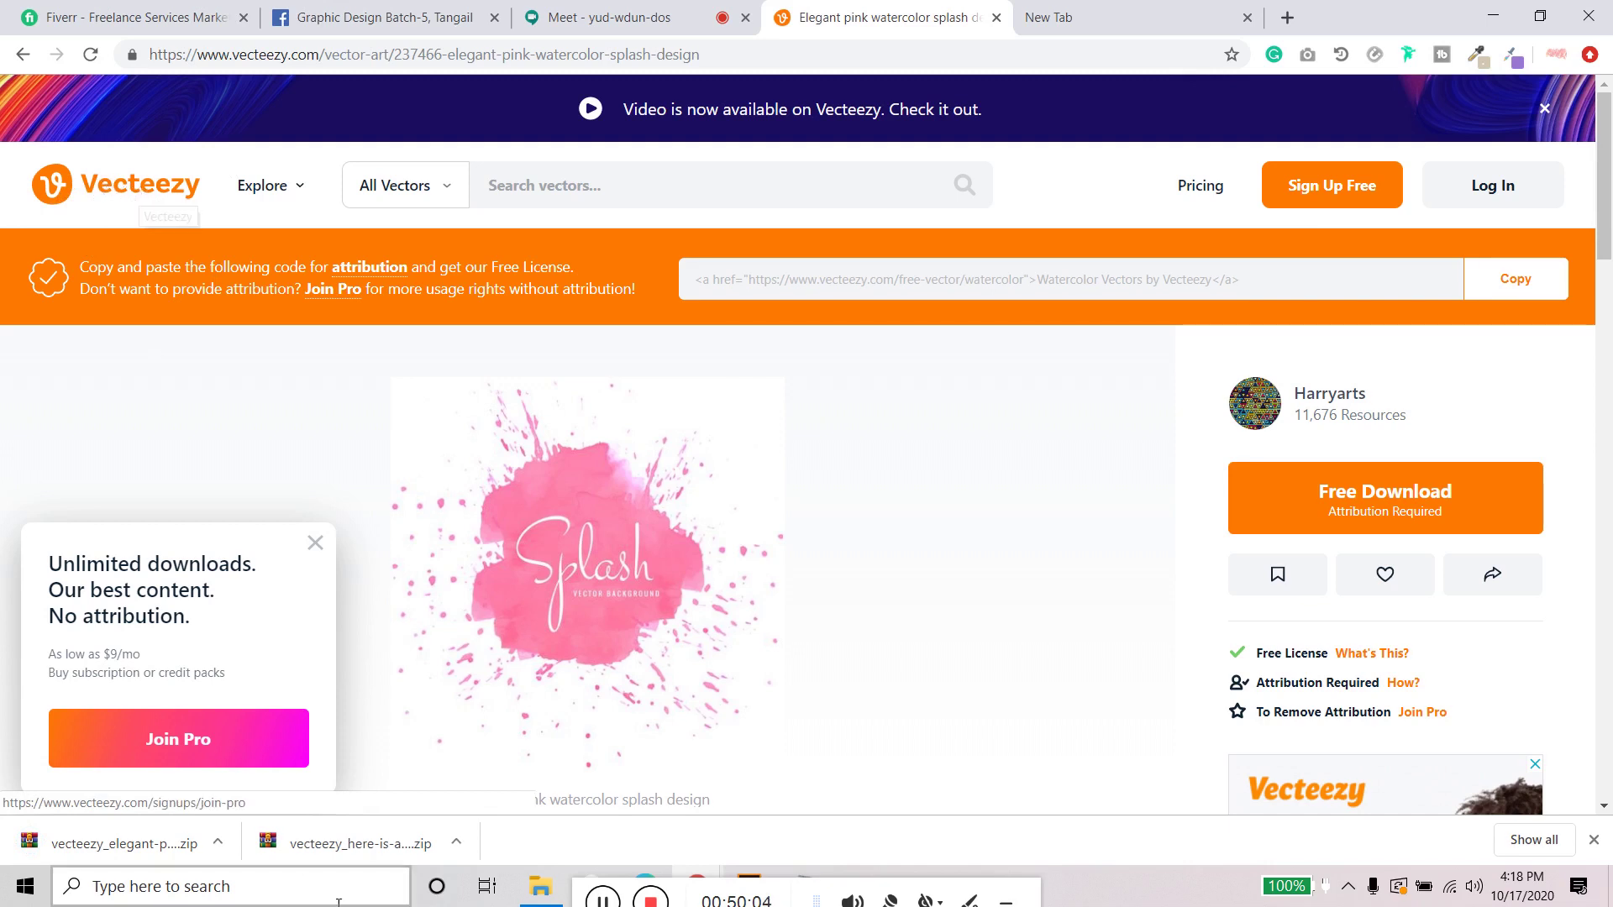
Step: Extract the pink watercolor splash archive inside its Downloads folder and open the extracted M43 vector file in Illustrator
click(219, 843)
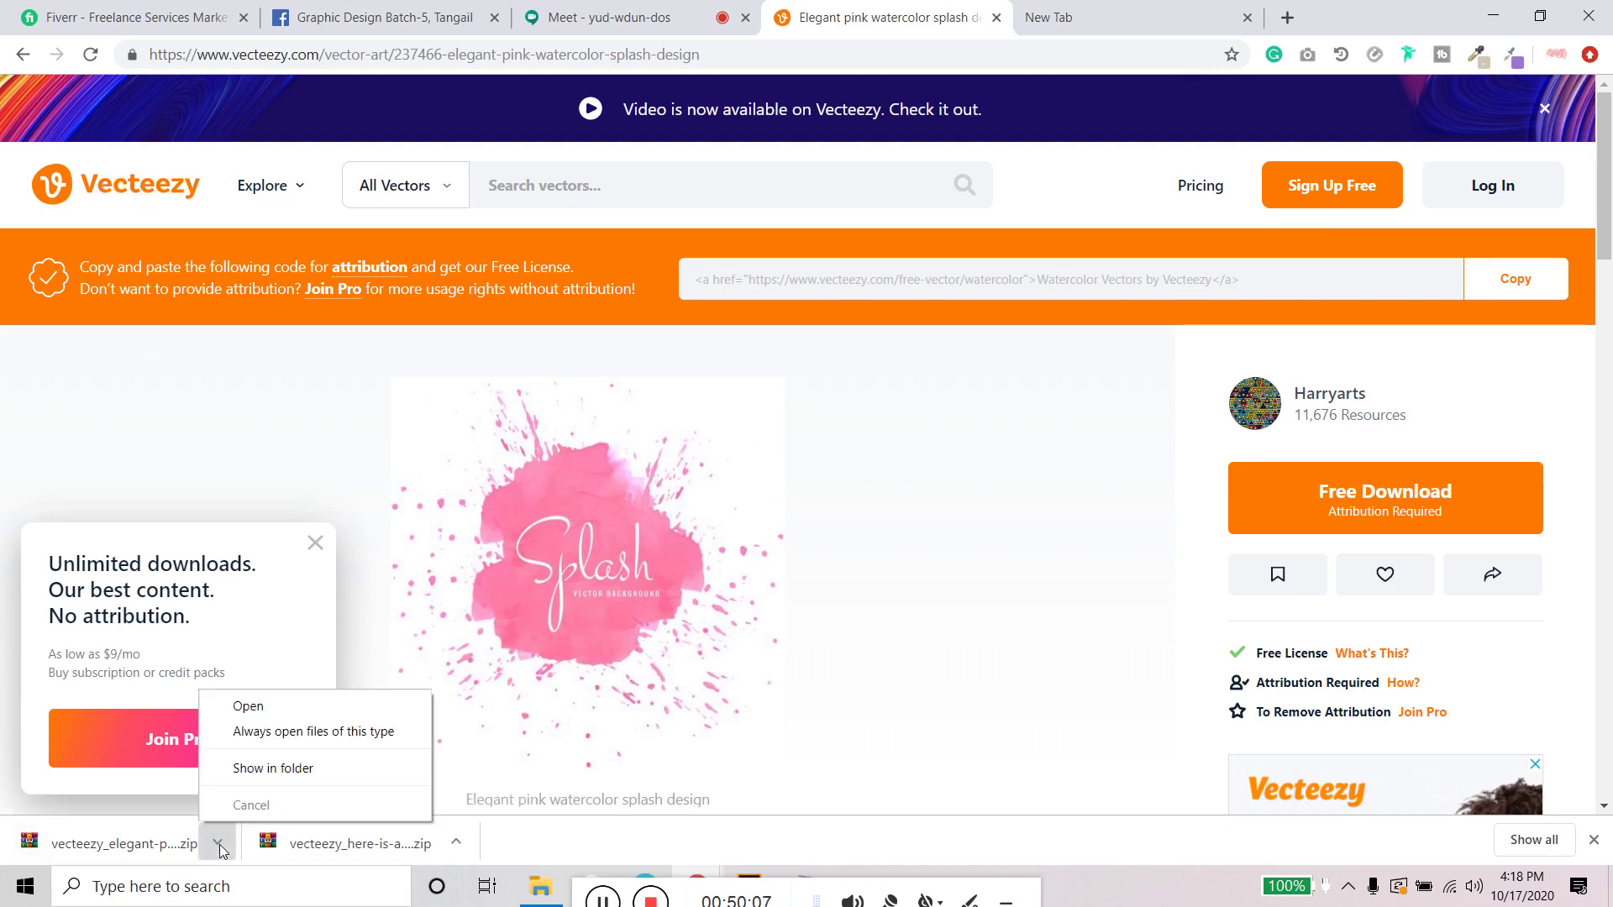
click(324, 770)
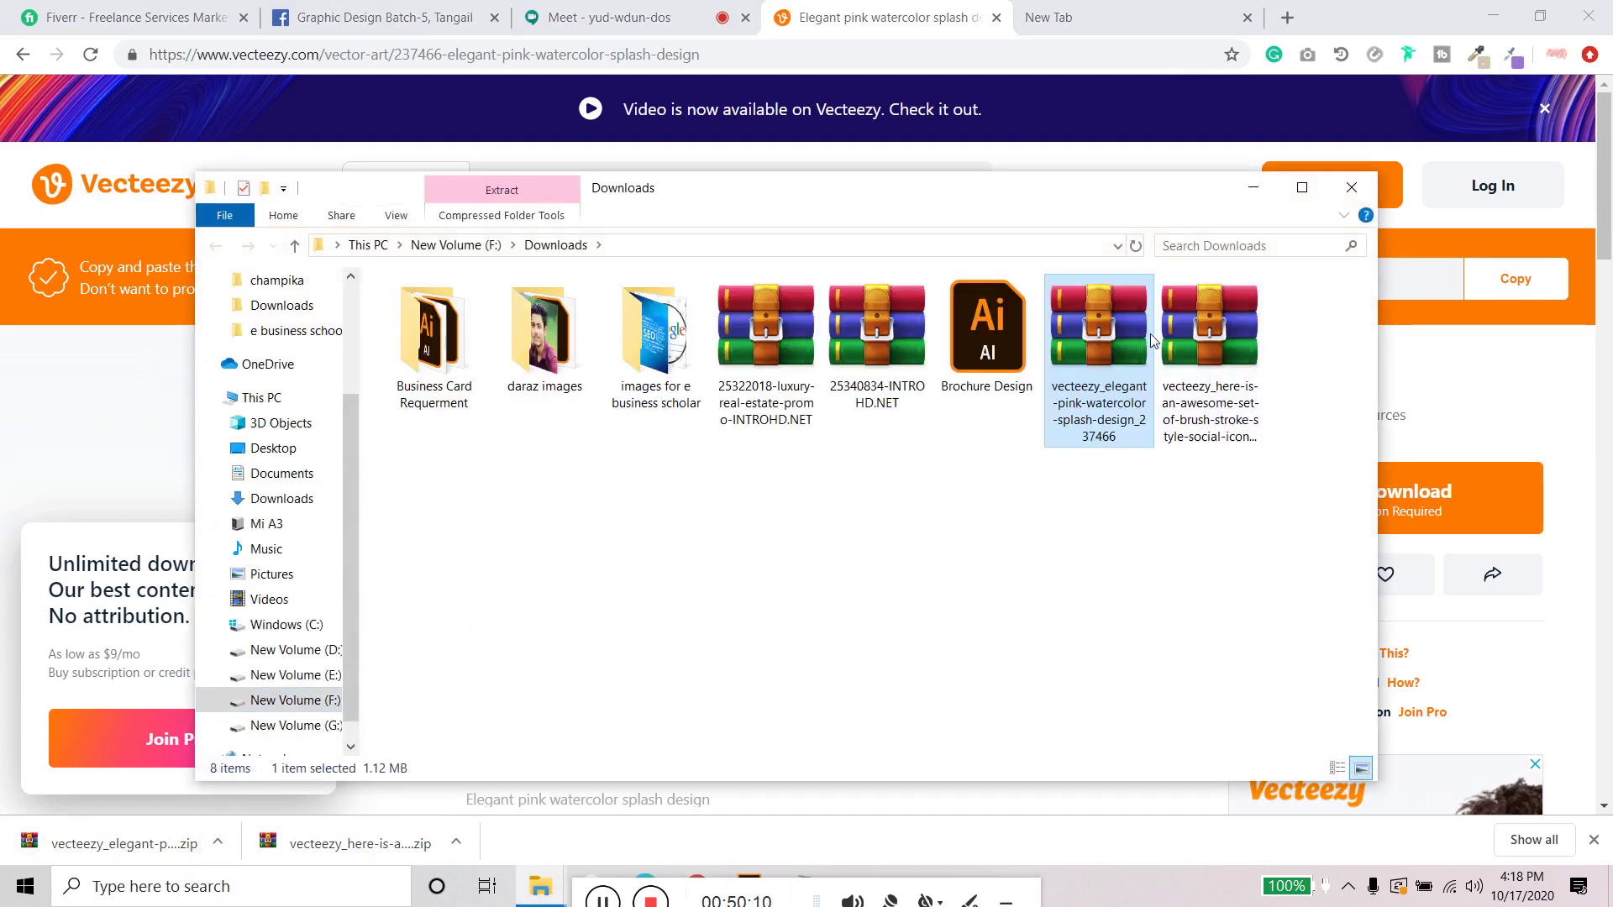
right_click(1097, 322)
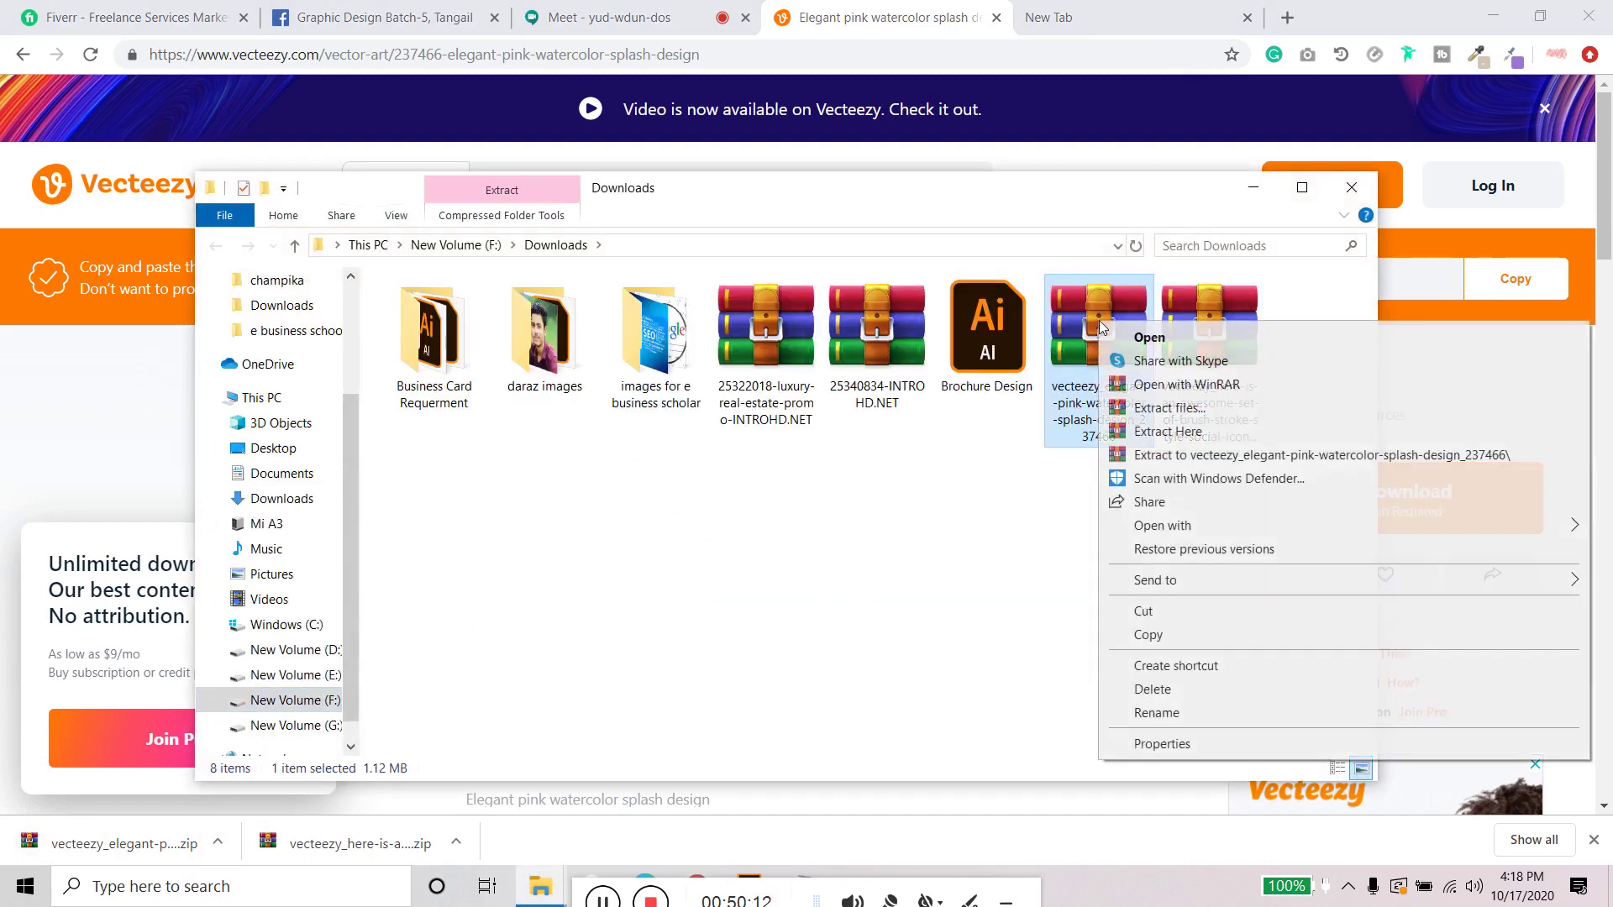
click(1180, 436)
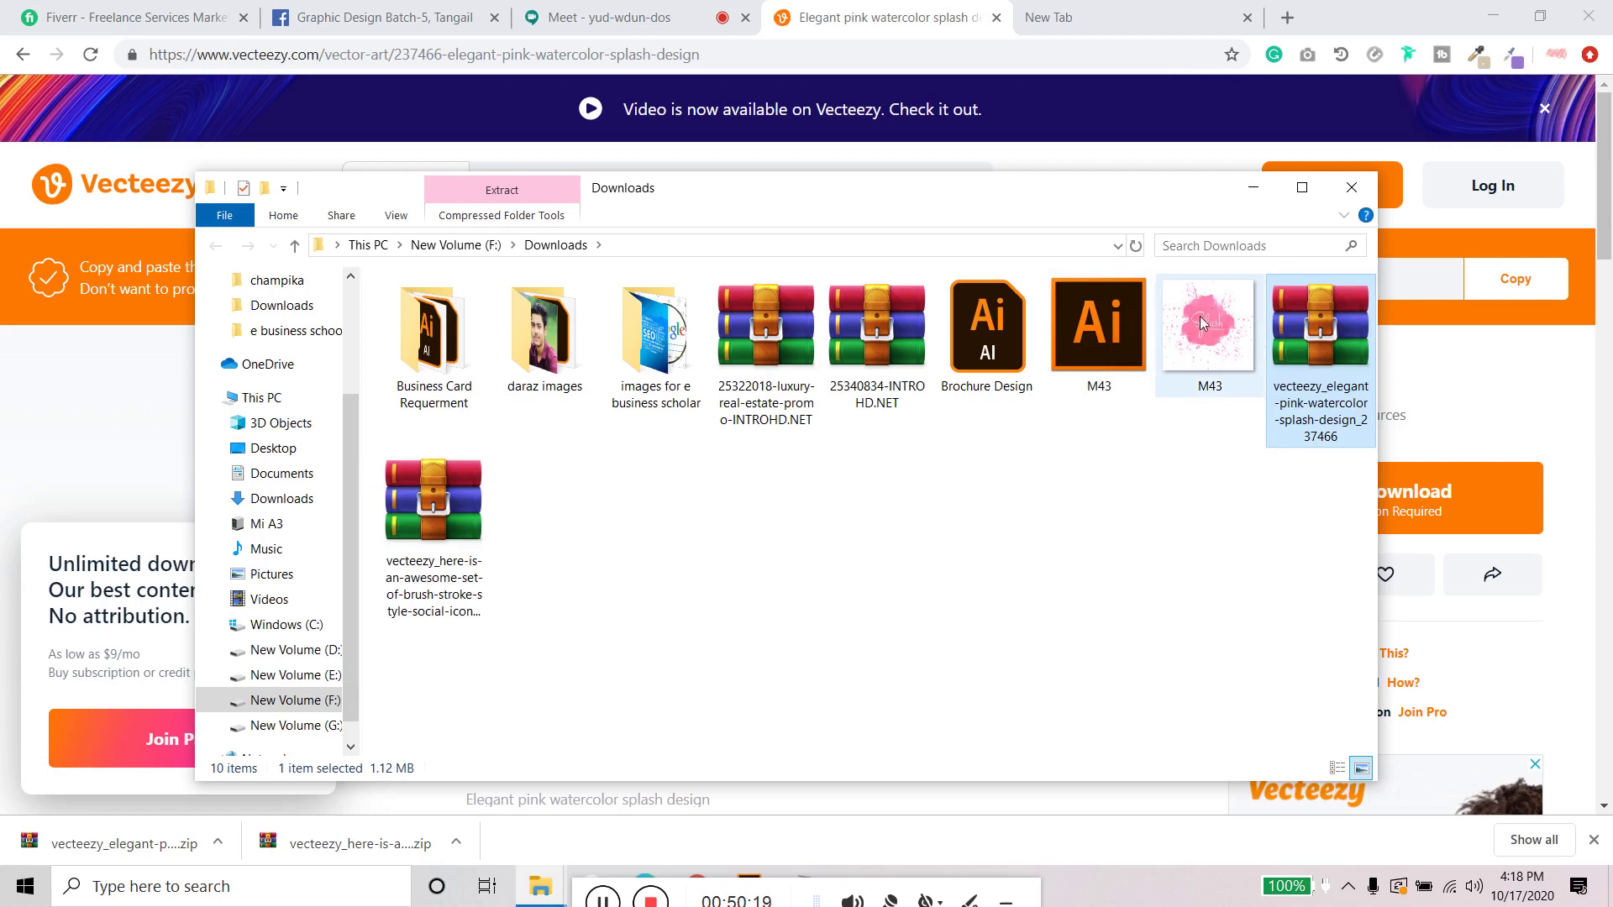
click(1089, 352)
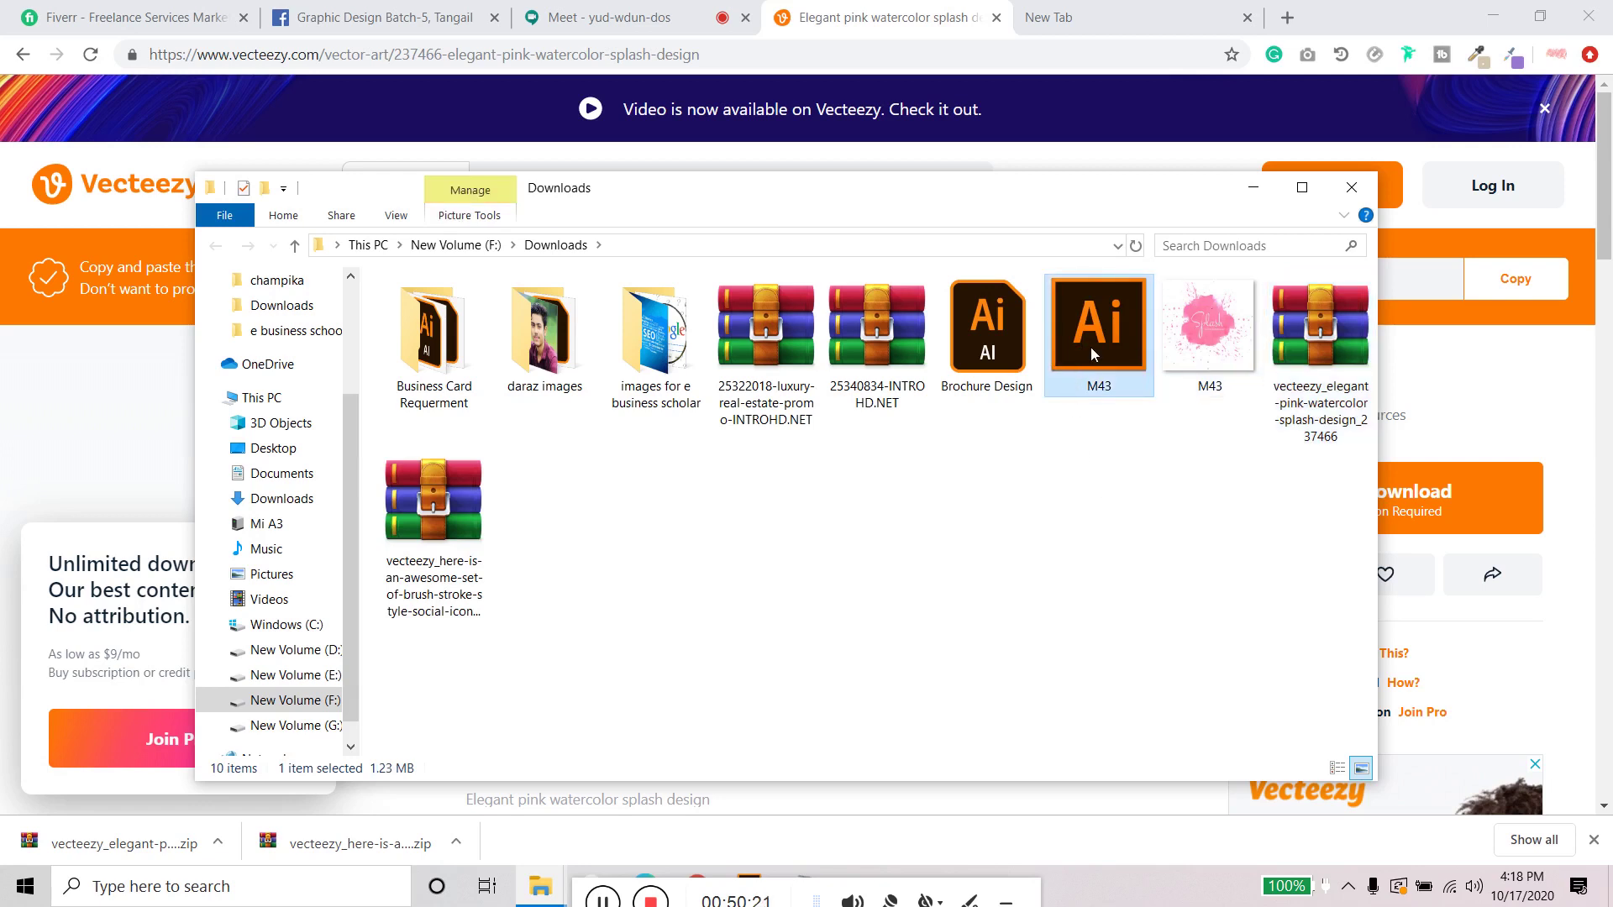
double_click(1090, 346)
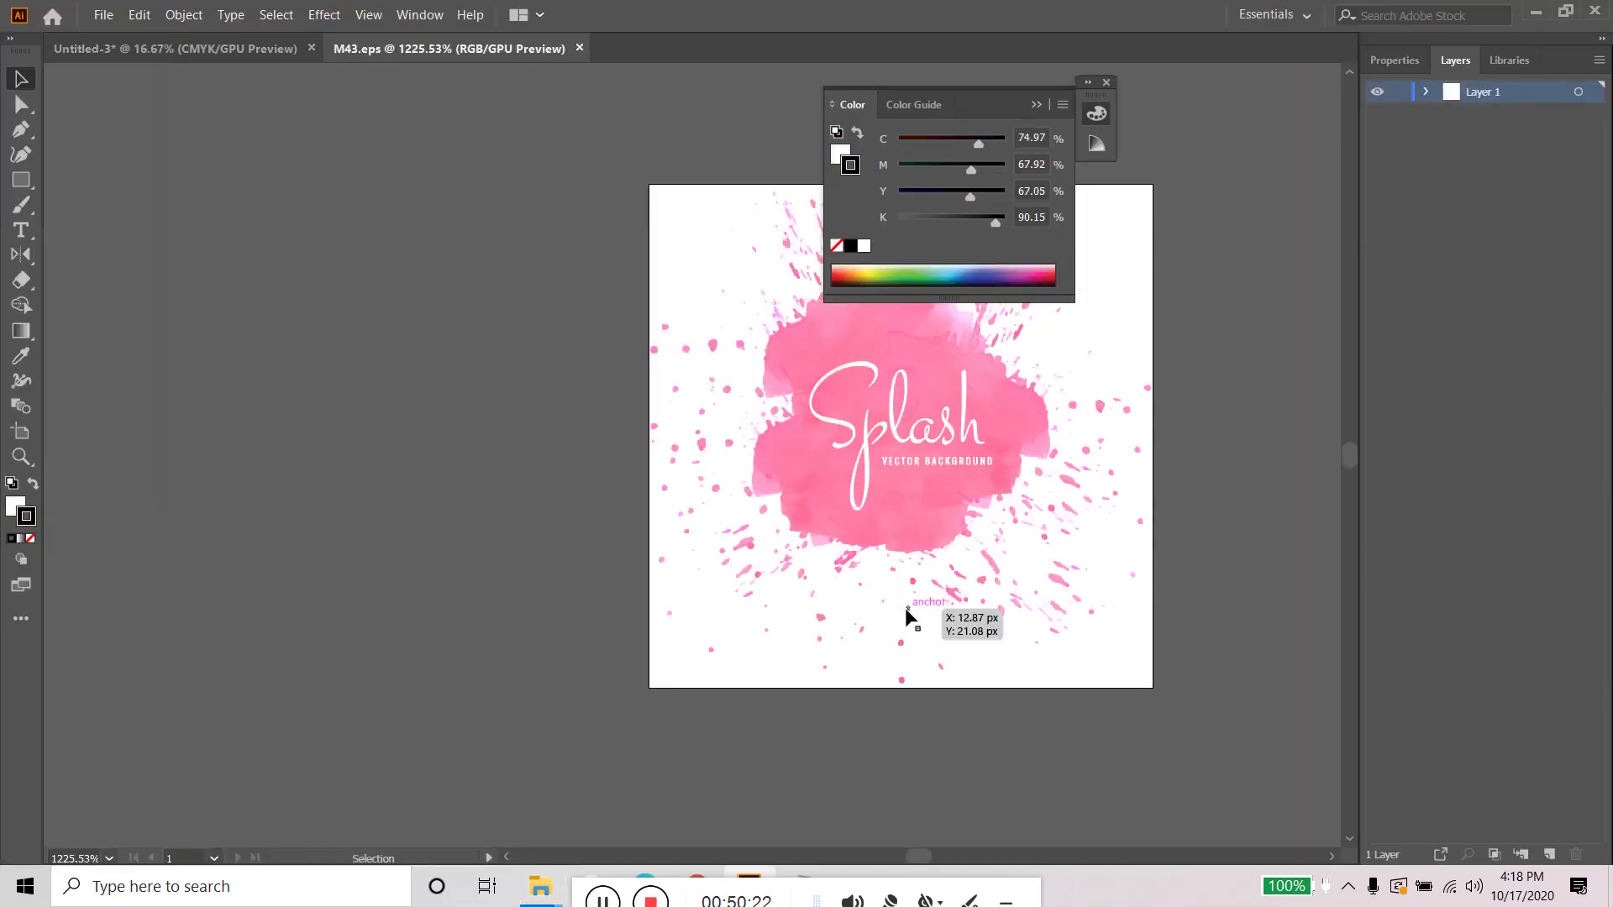
Step: Expand Layer 1 and its group, and delete the white Splash lettering subgroup from the artwork
click(918, 422)
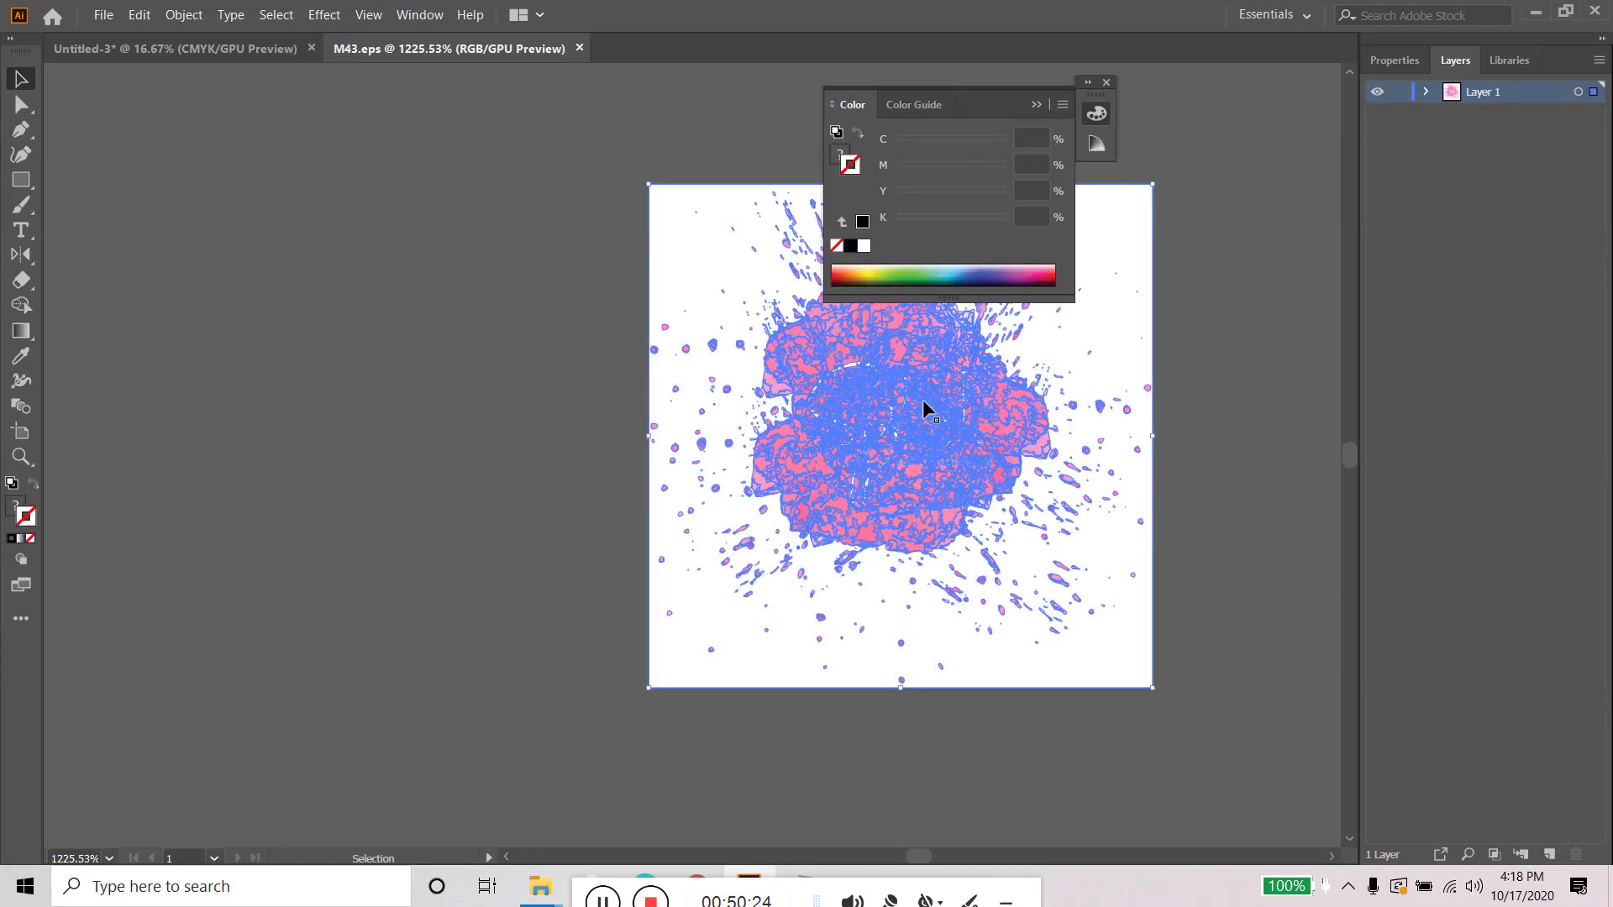
click(1425, 93)
click(1450, 113)
click(1596, 136)
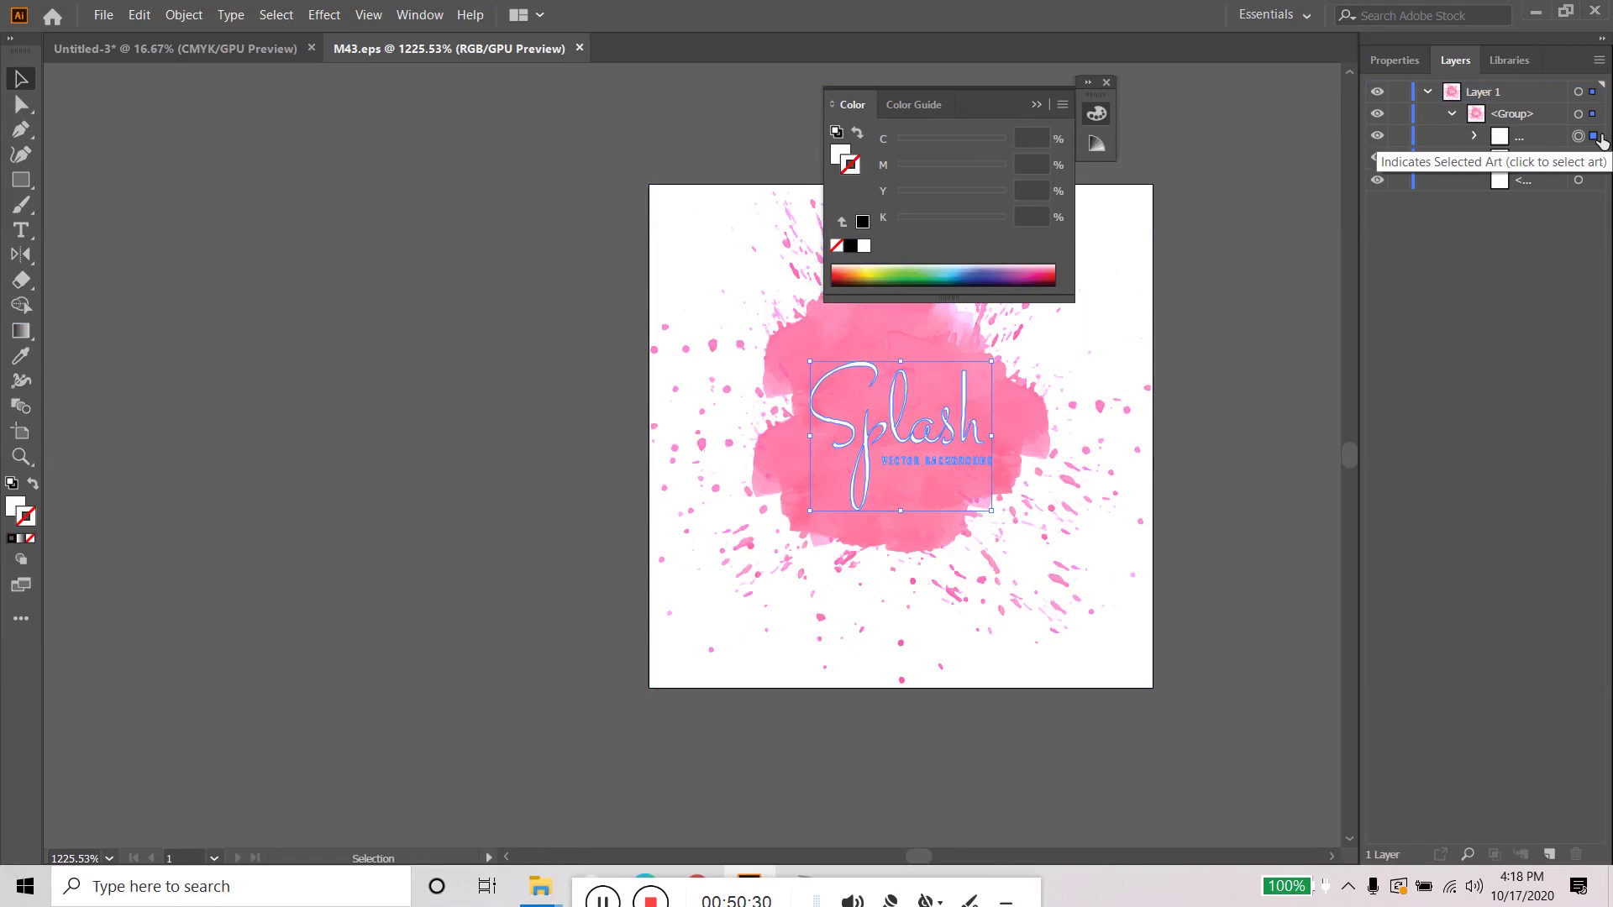
key(Delete)
click(907, 450)
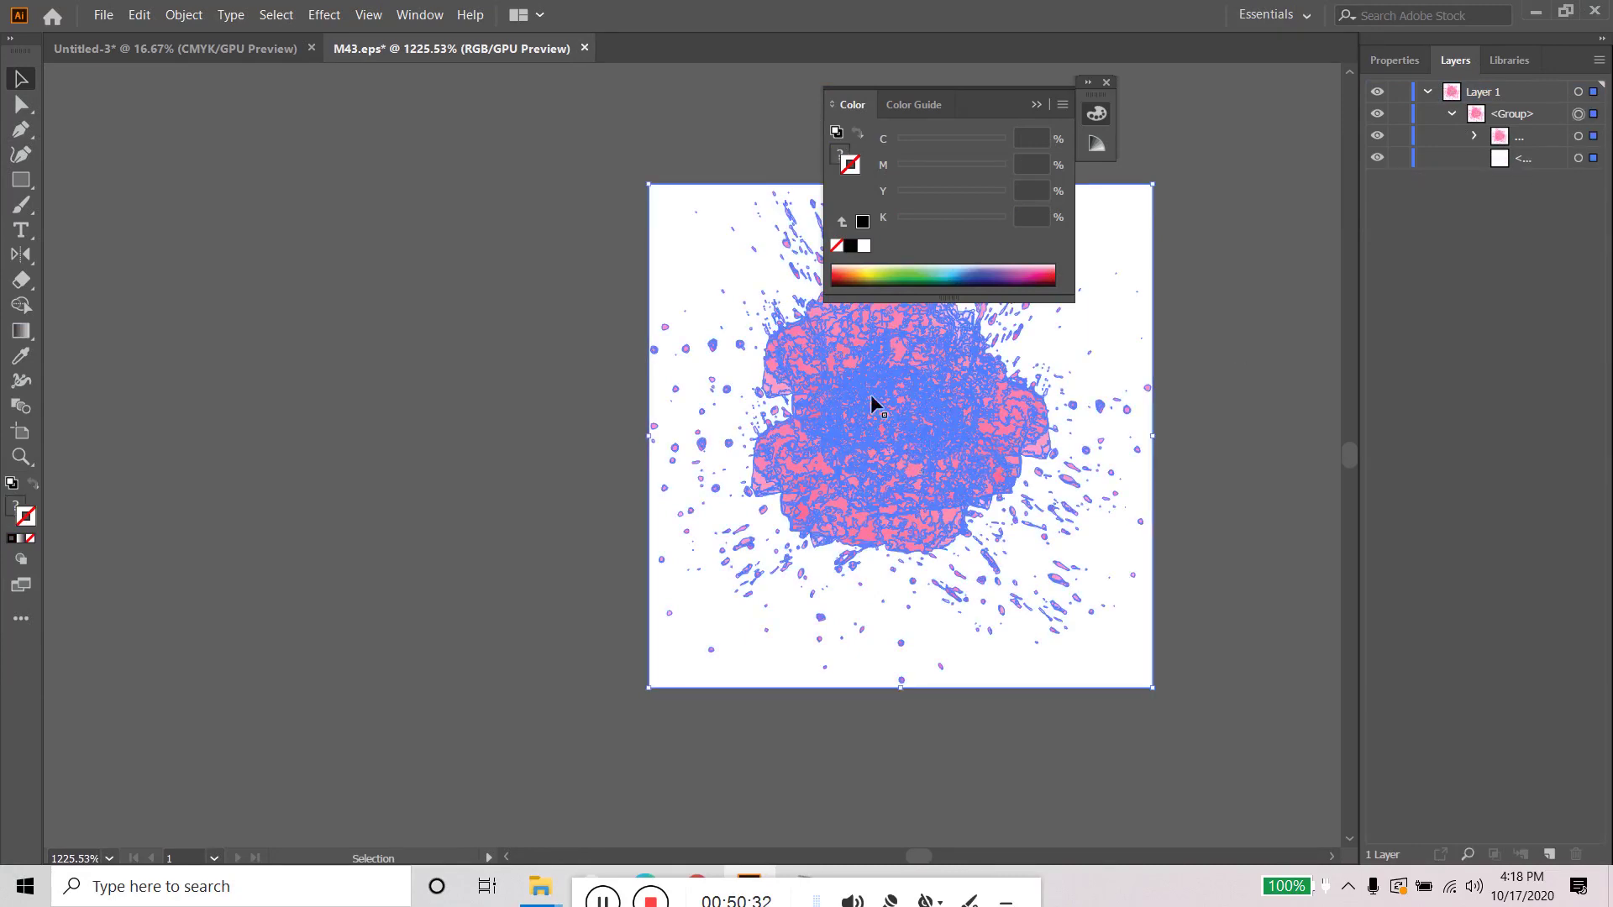
Step: Collapse the floating color controls and delete the white background shape behind the pink splash
click(1037, 105)
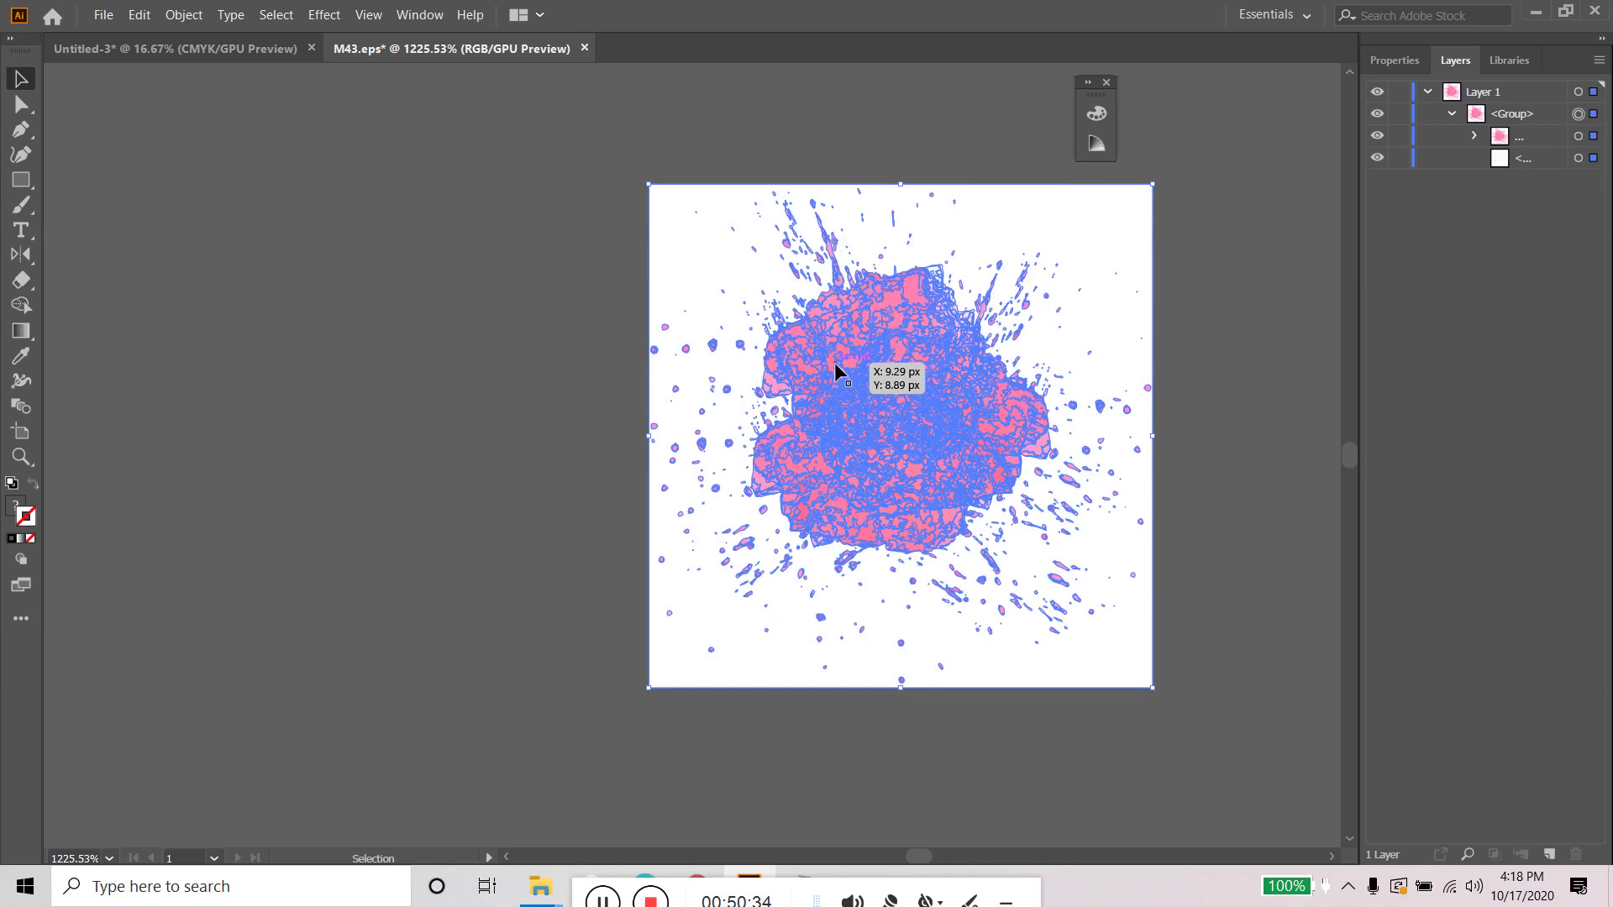
click(1260, 257)
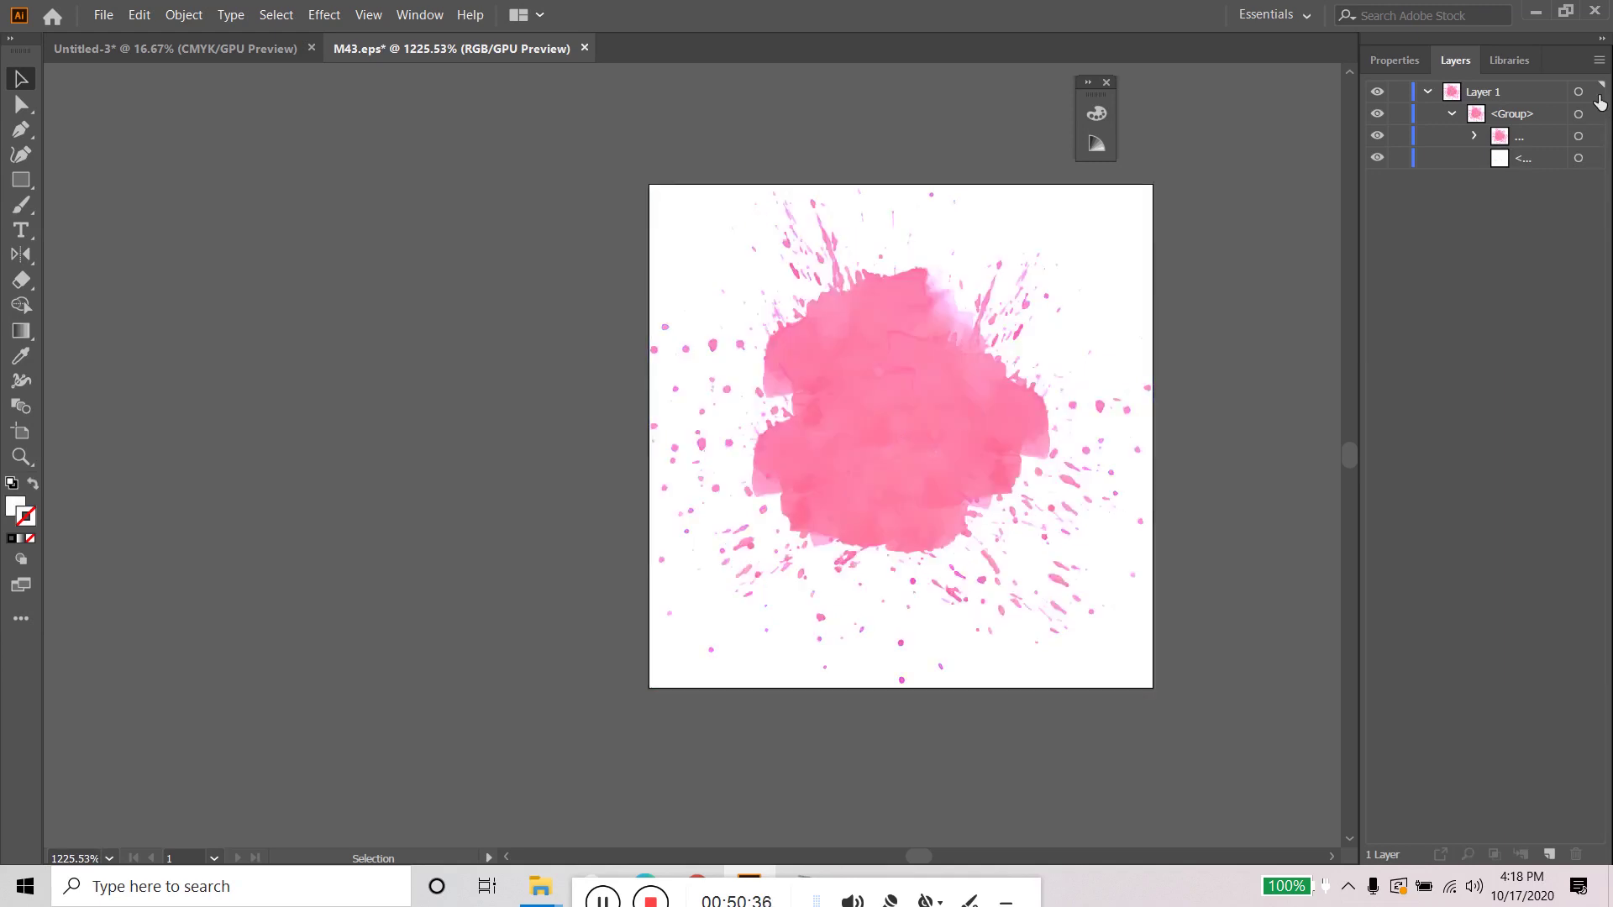
click(1580, 159)
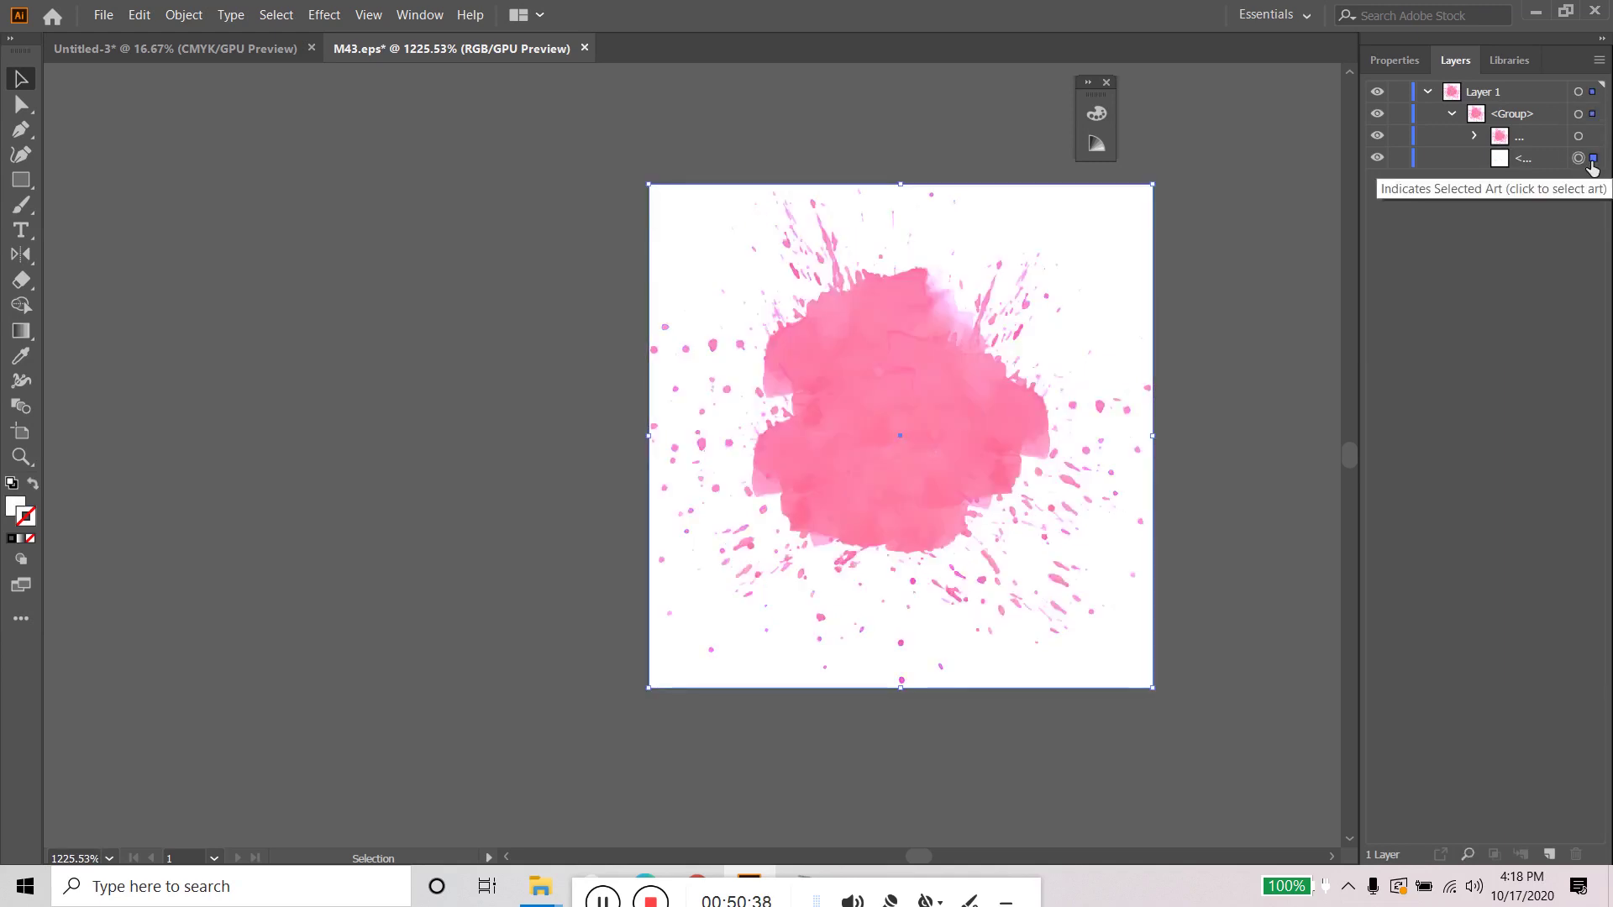
key(Delete)
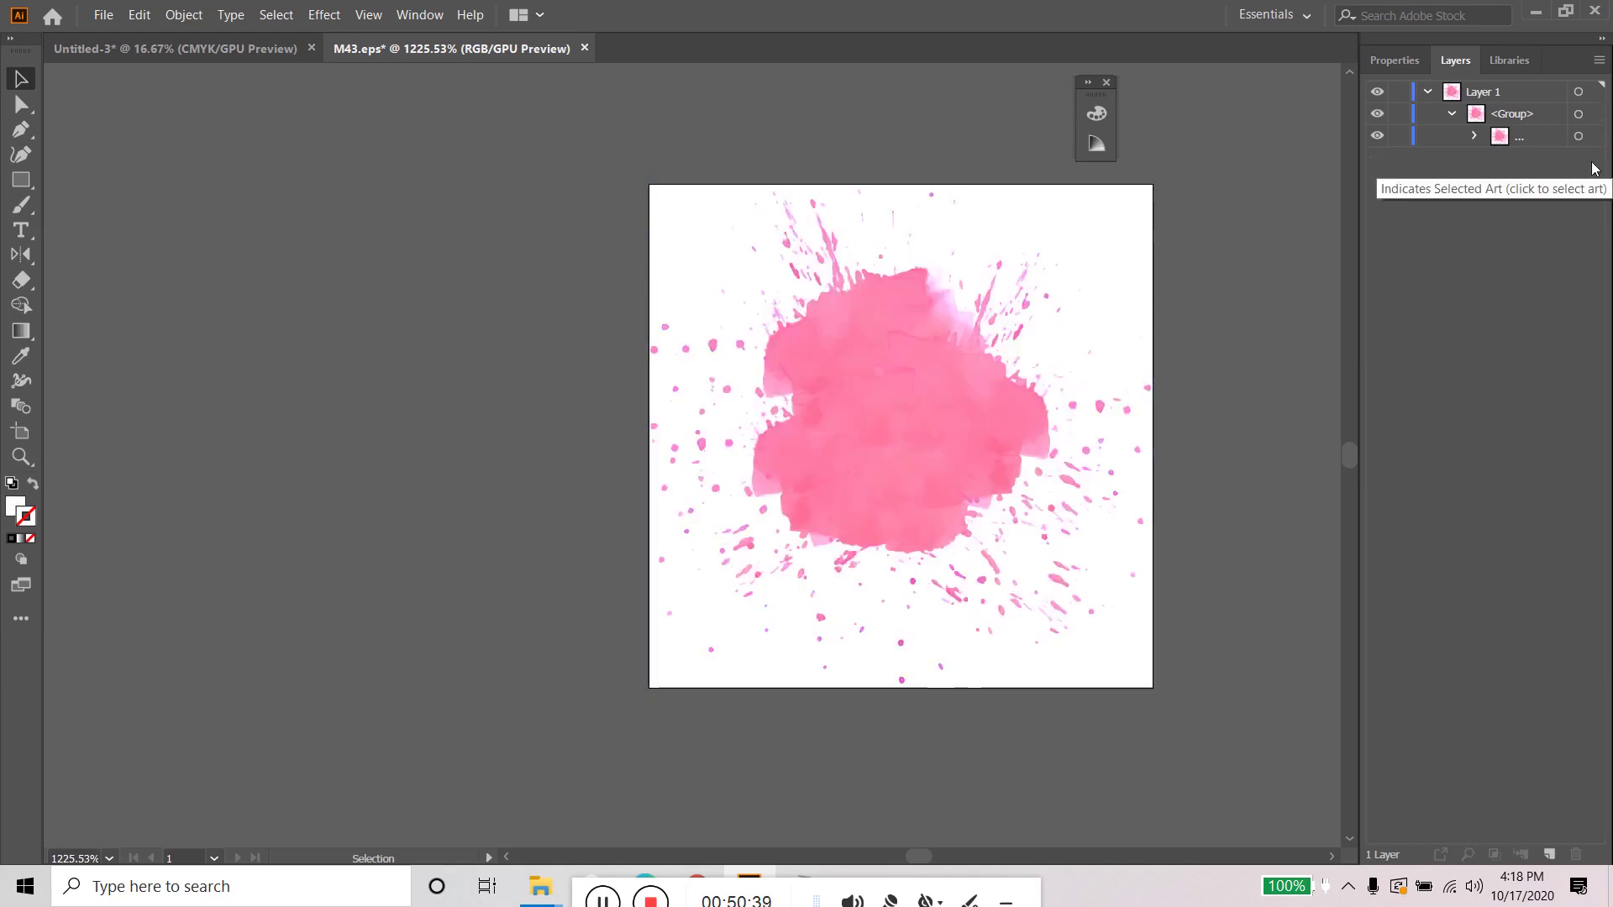
click(1428, 92)
Step: Create a new scatter brush from the pink splash artwork, keeping the default name and options
click(907, 337)
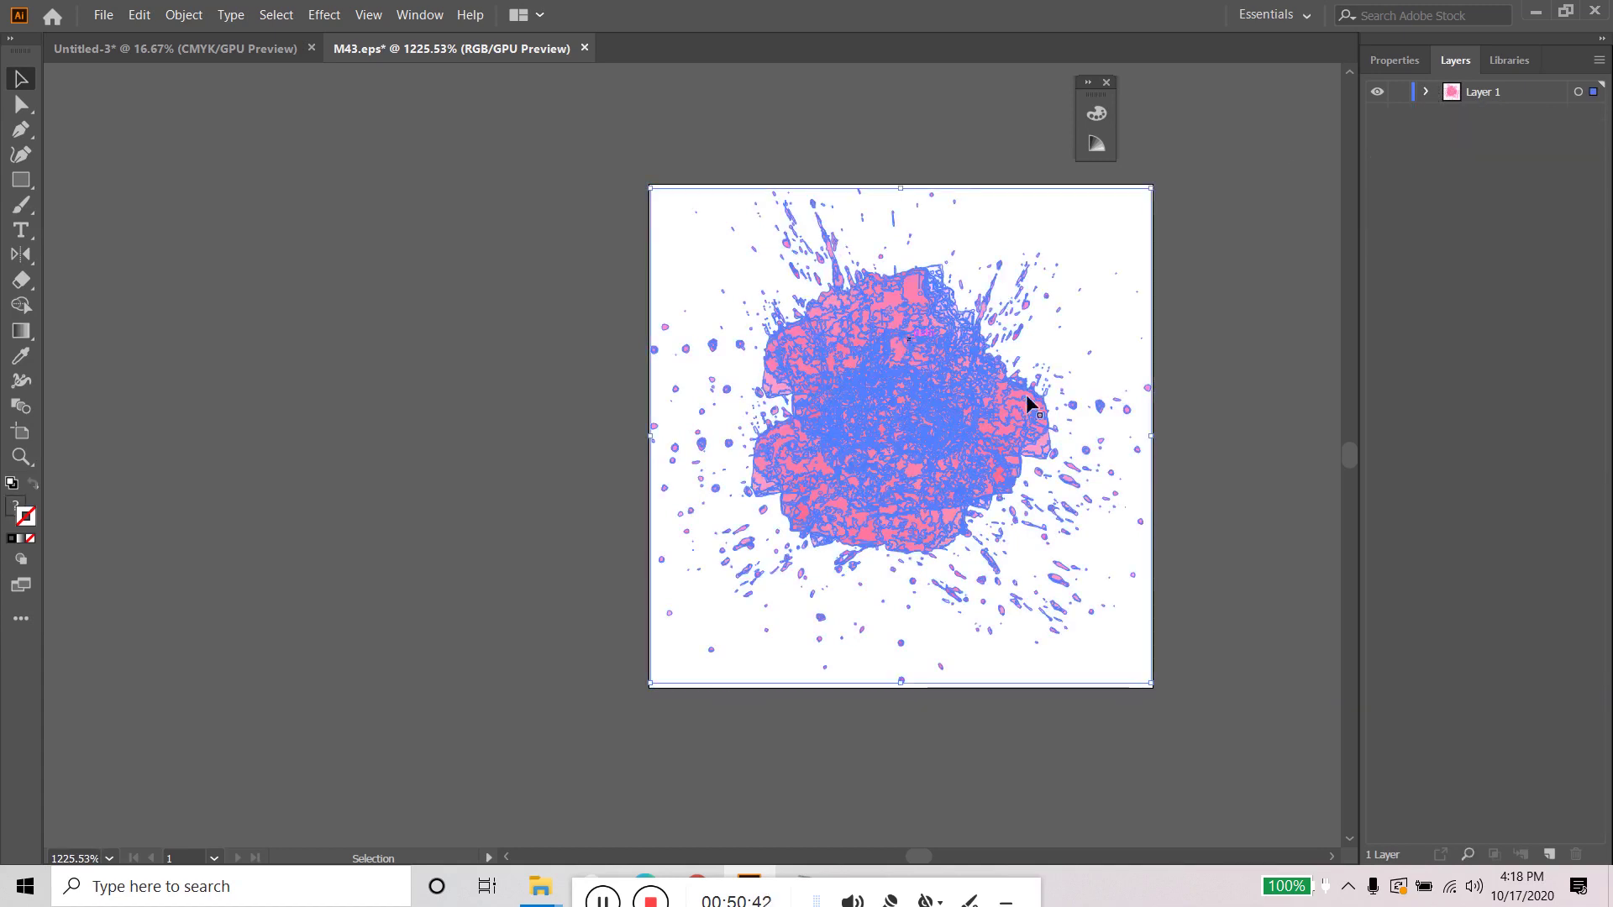
click(1276, 269)
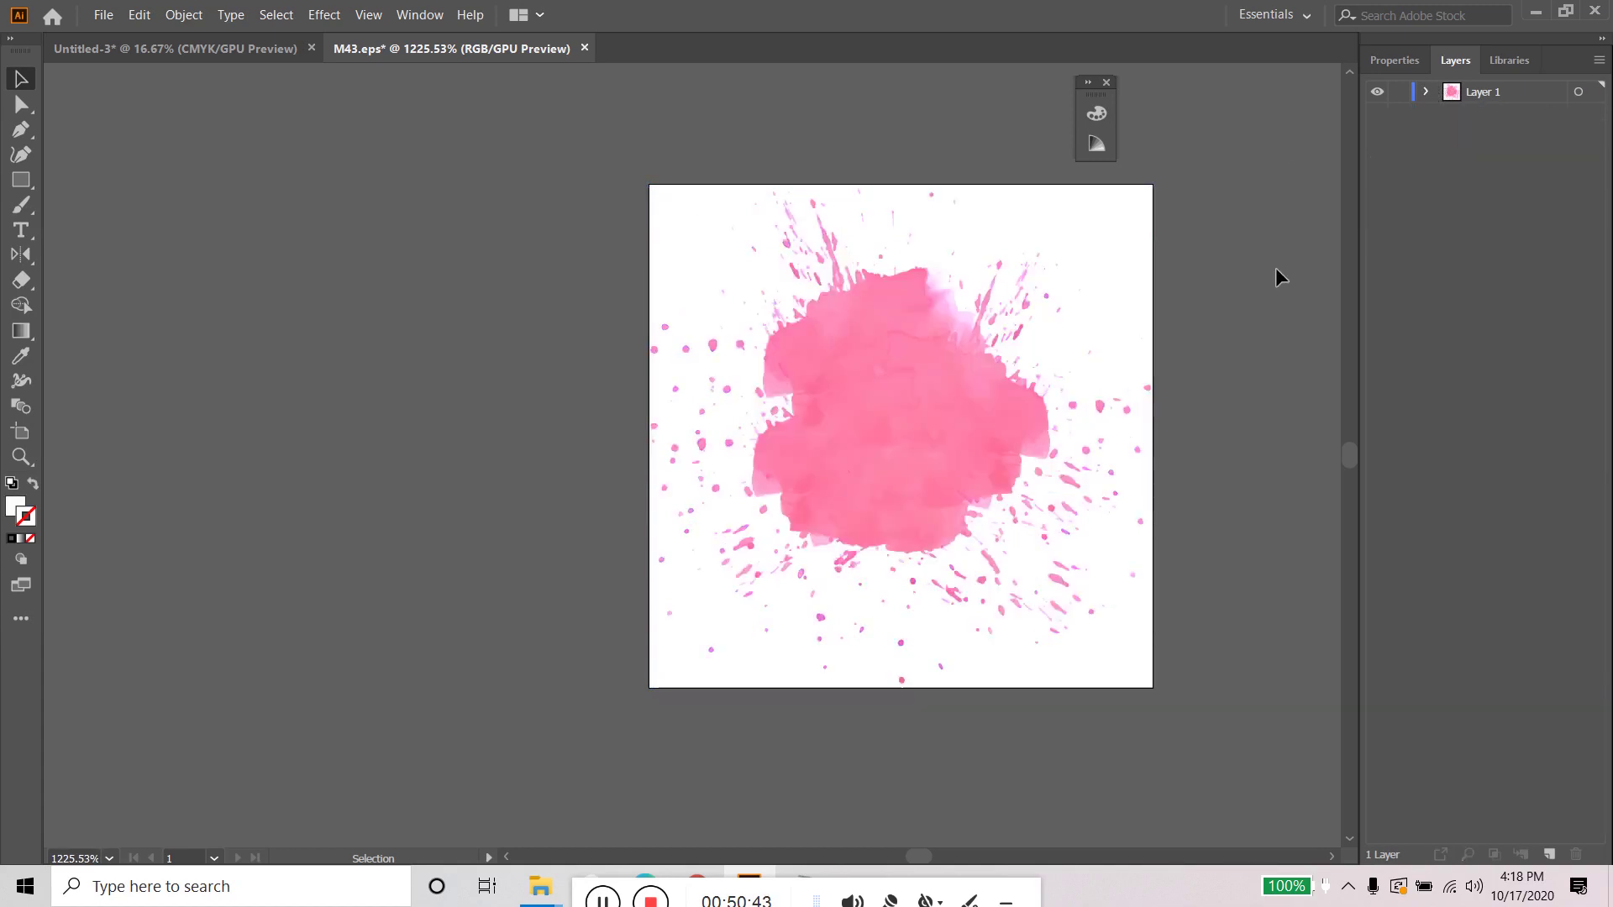
click(910, 410)
click(425, 15)
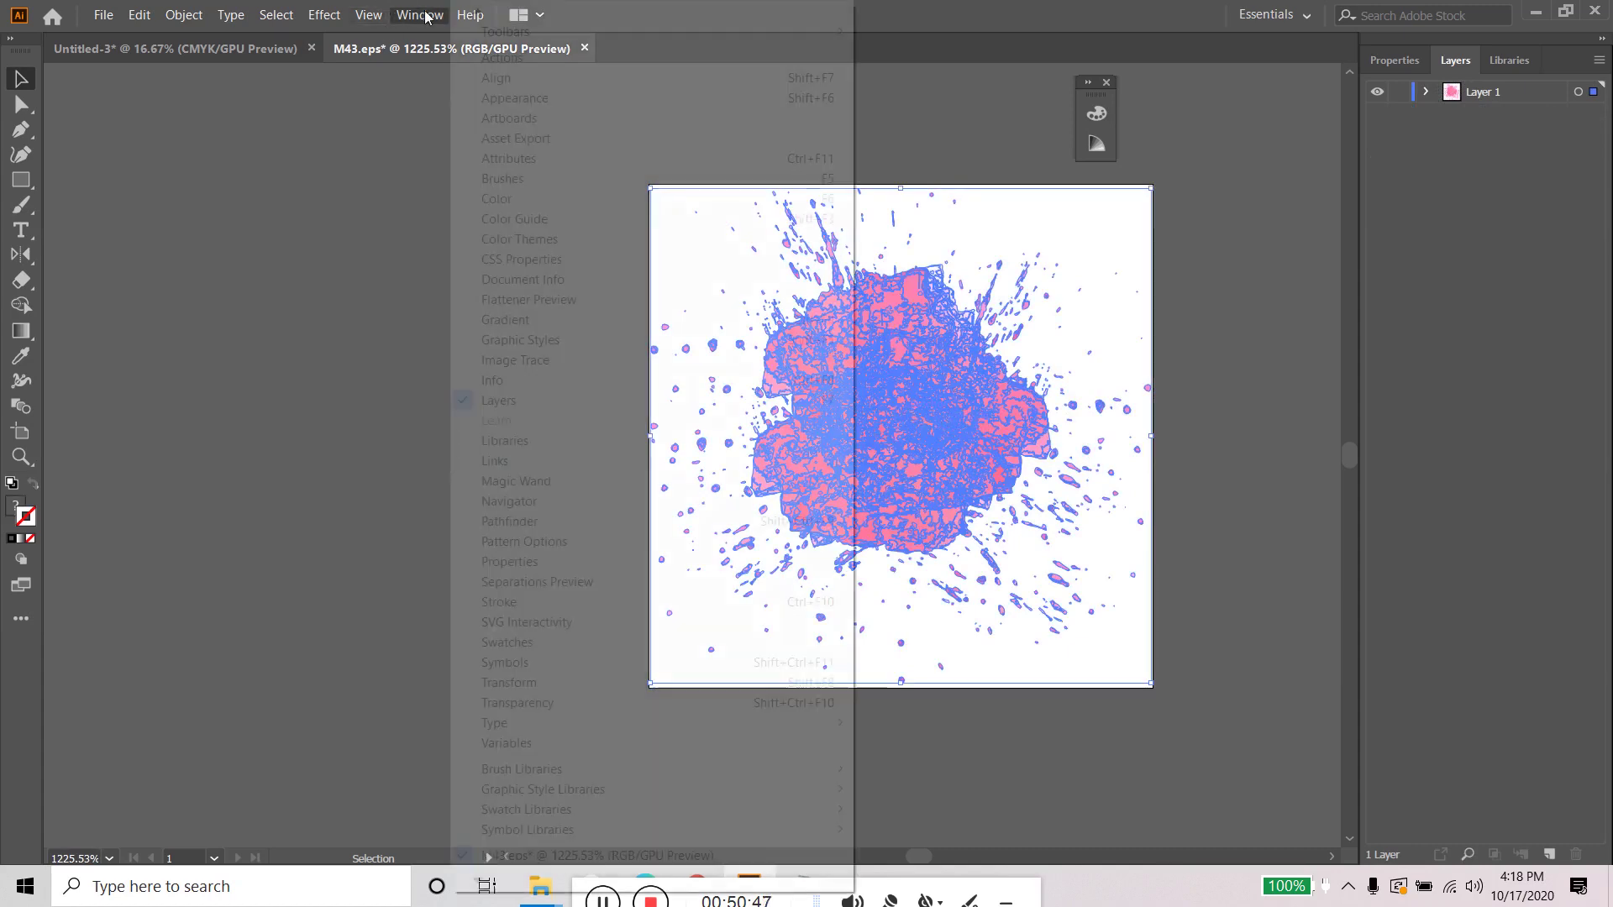
click(535, 180)
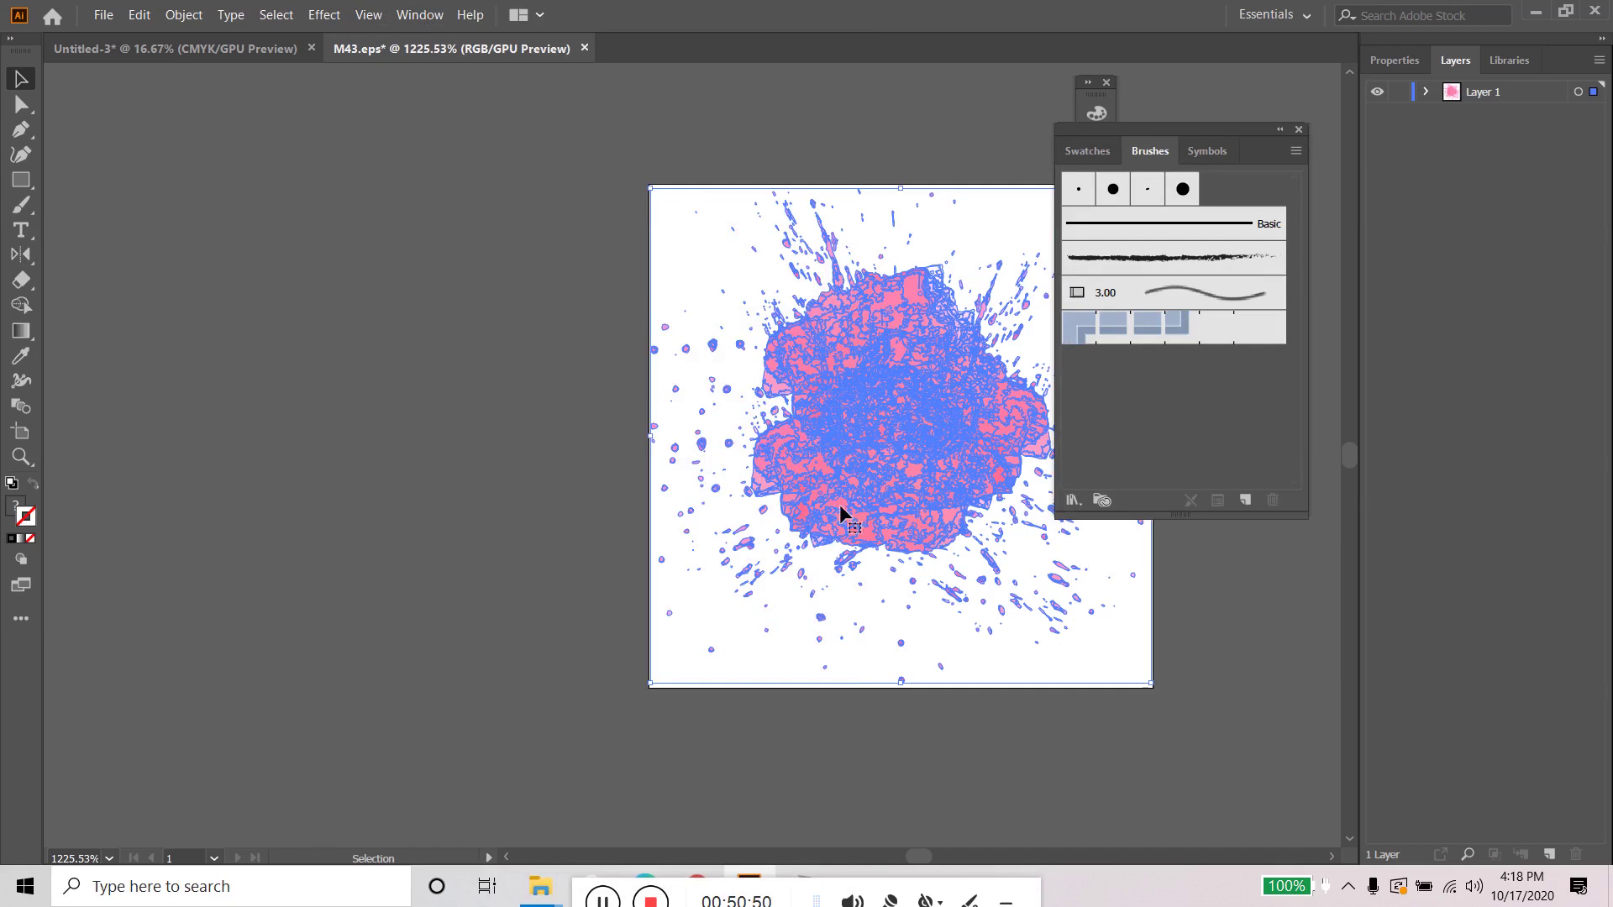
mouse_move(841, 500)
mouse_down()
mouse_move(847, 458)
mouse_move(1112, 474)
mouse_up()
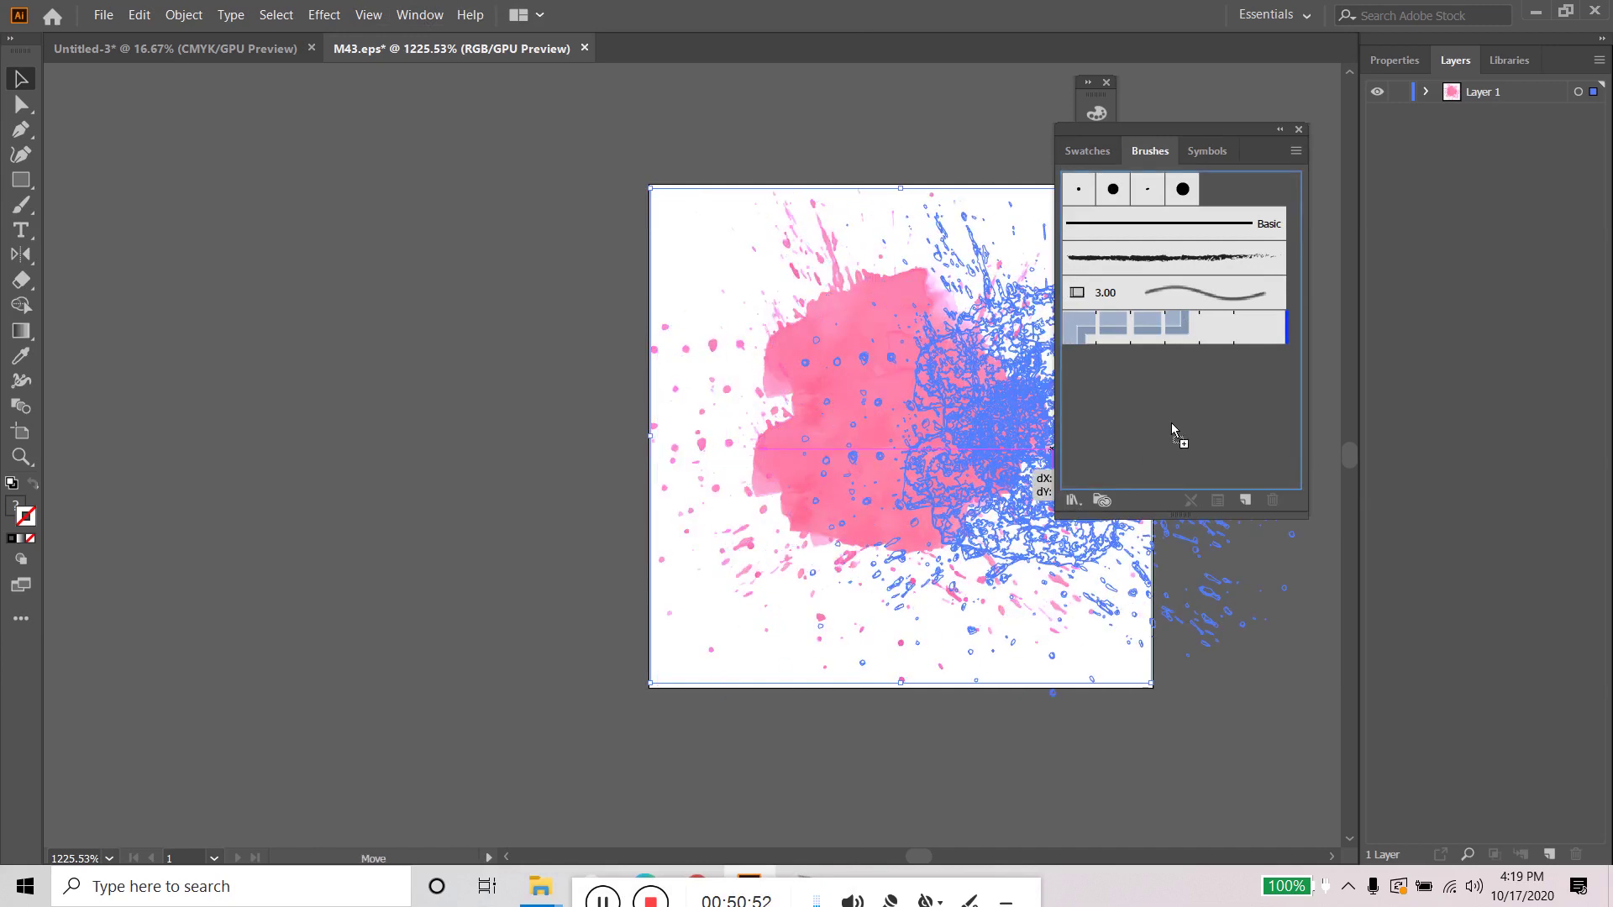
drag(1172, 424, 1175, 420)
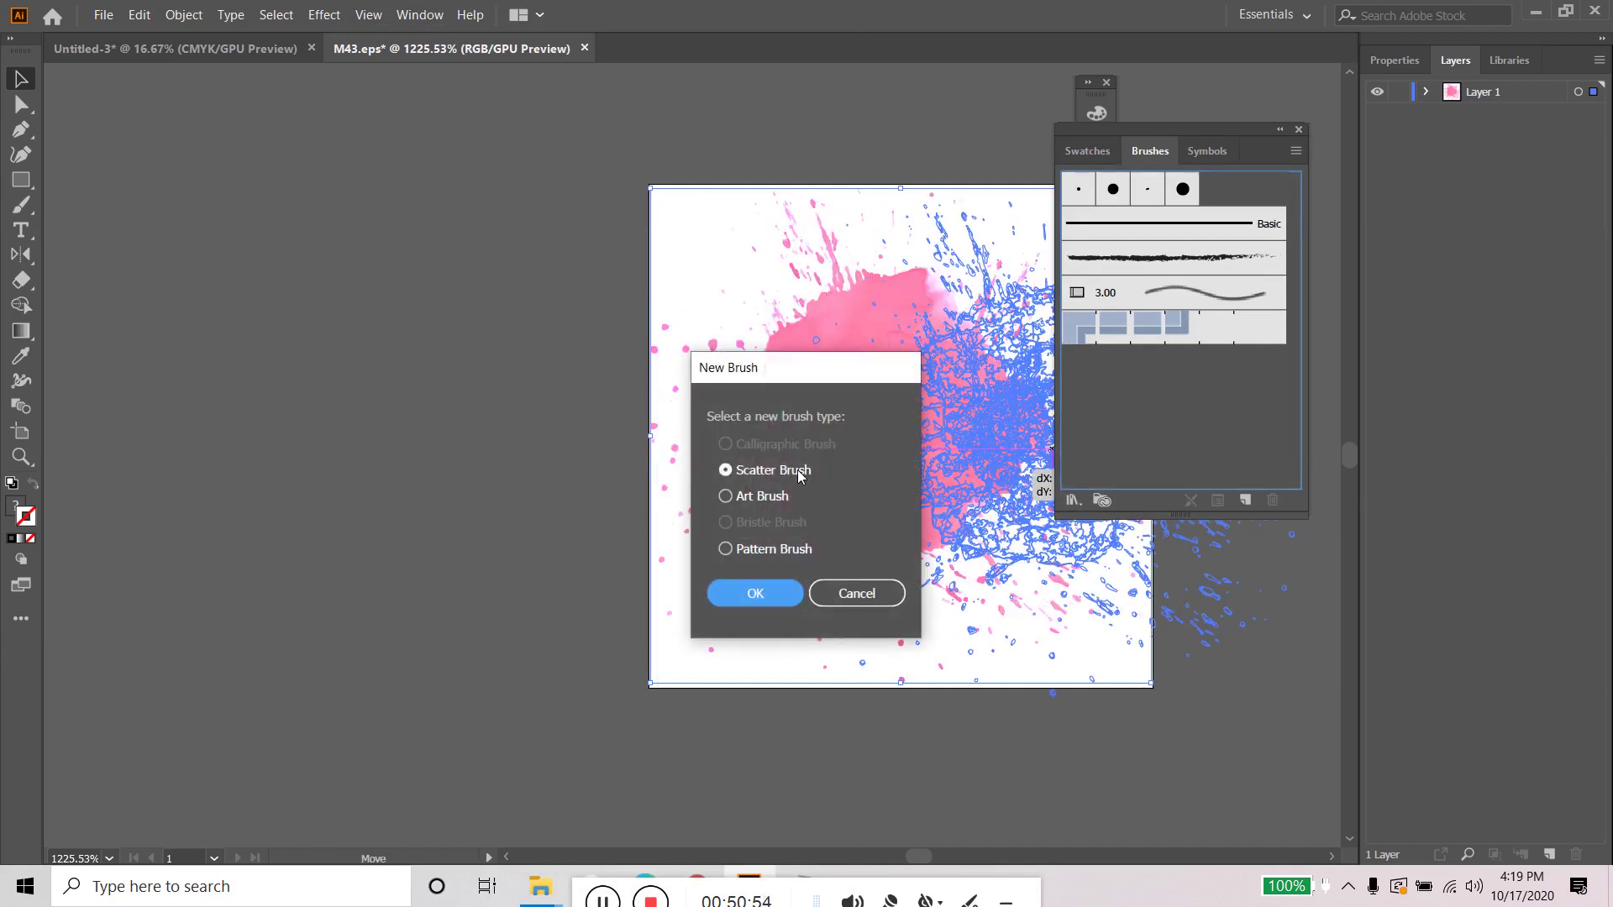
click(748, 595)
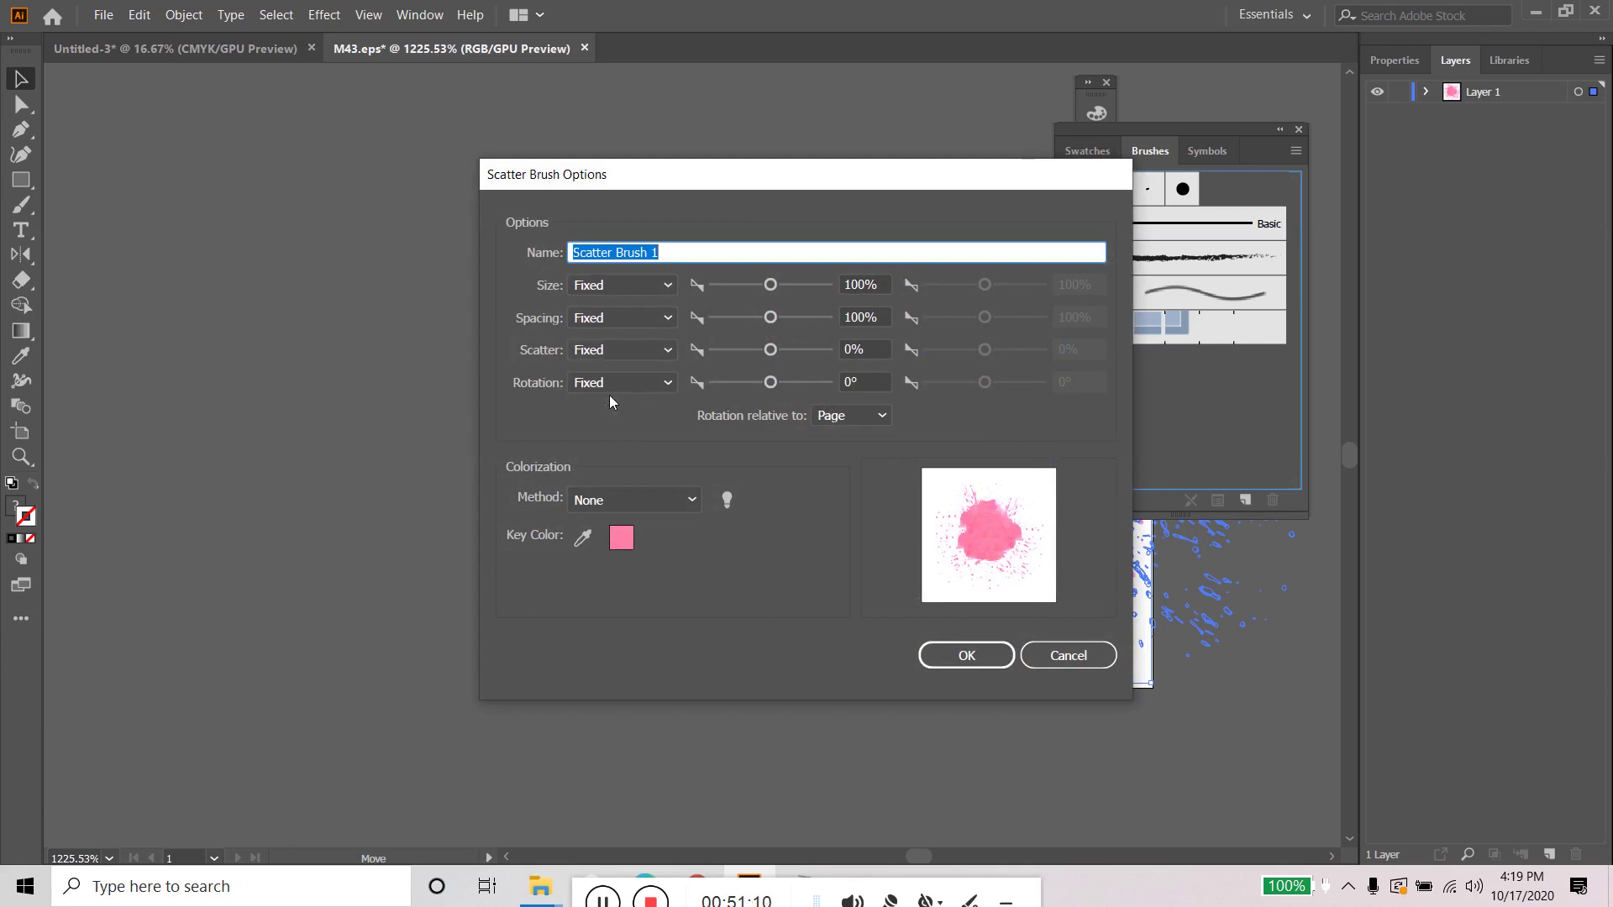
click(951, 657)
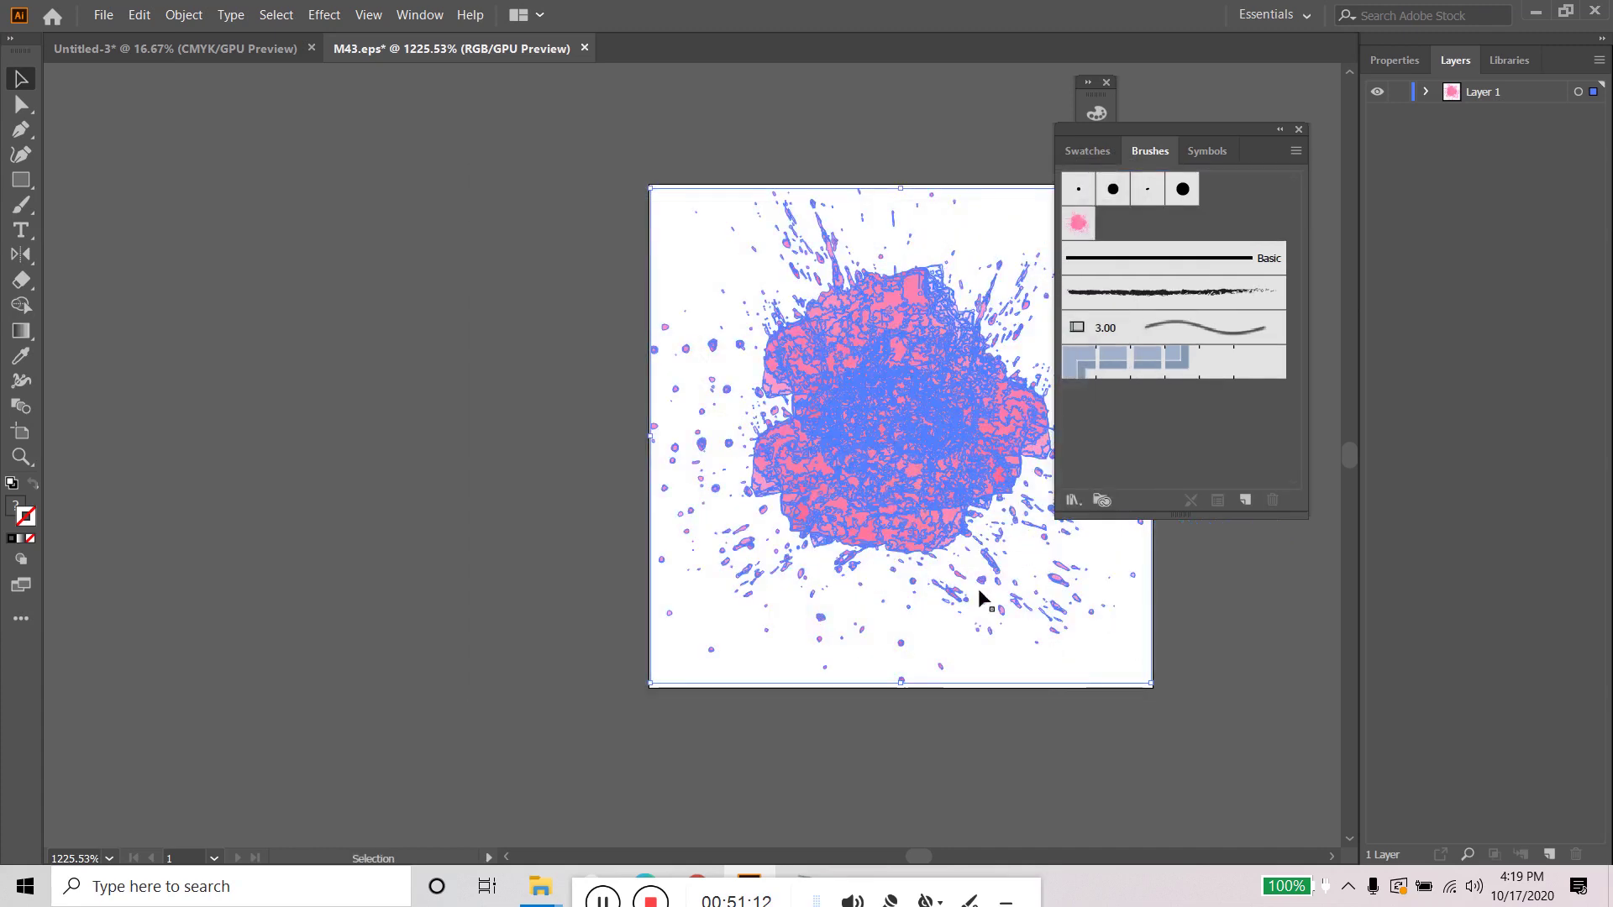
Step: In the Untitled-3 document, load the user-defined ink drop 1 brush library and choose its pale splatter scatter brush
click(160, 48)
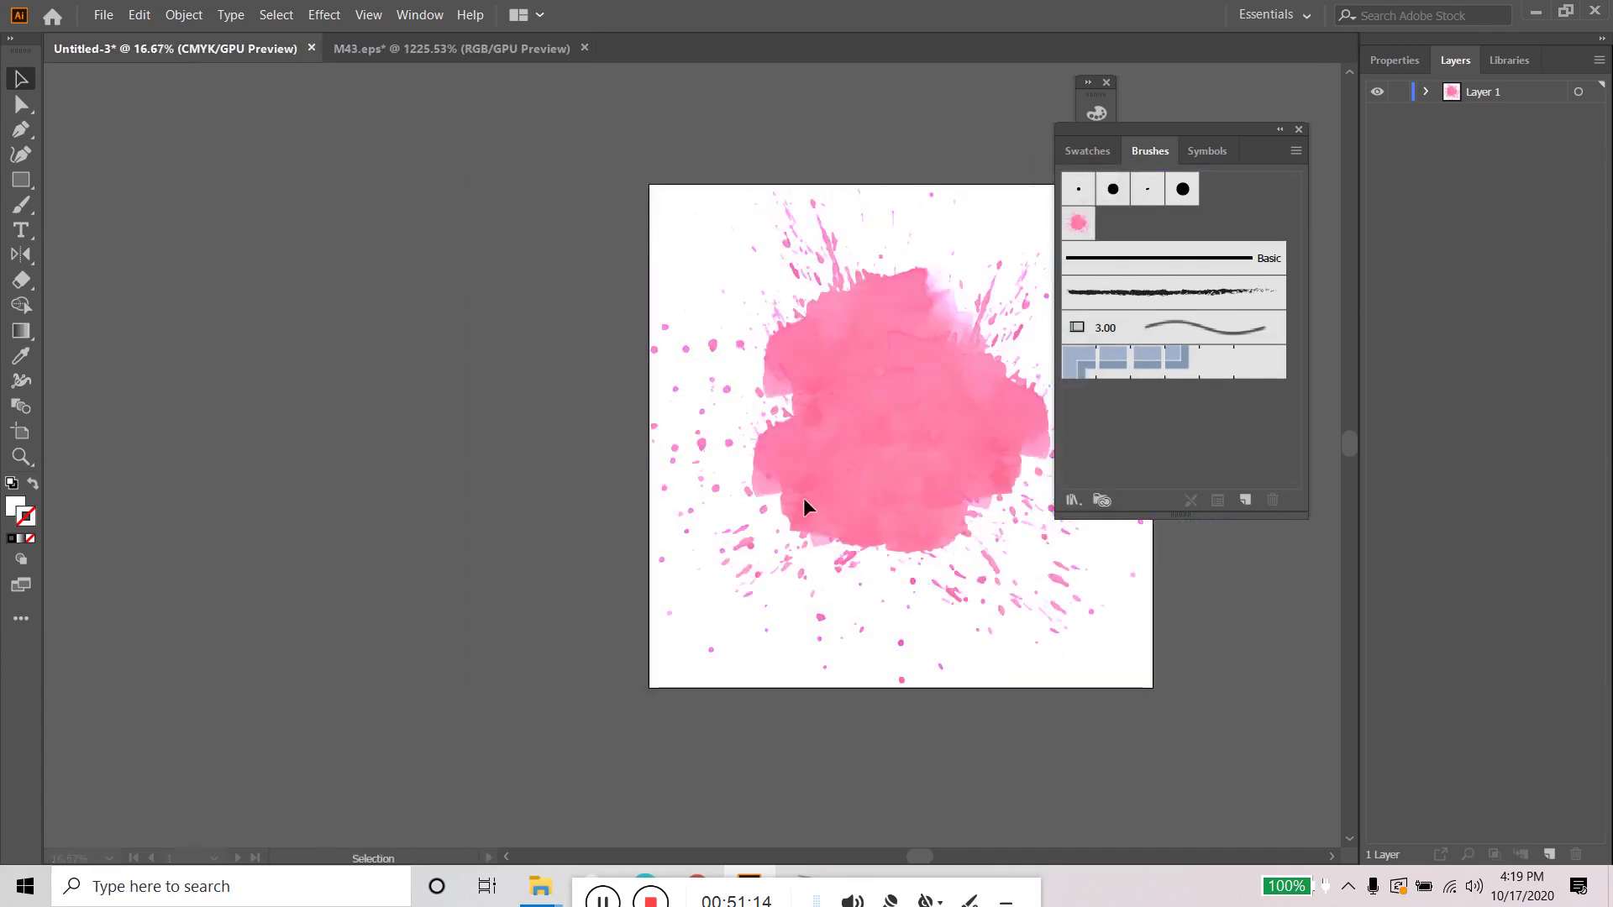
click(1089, 150)
click(1150, 150)
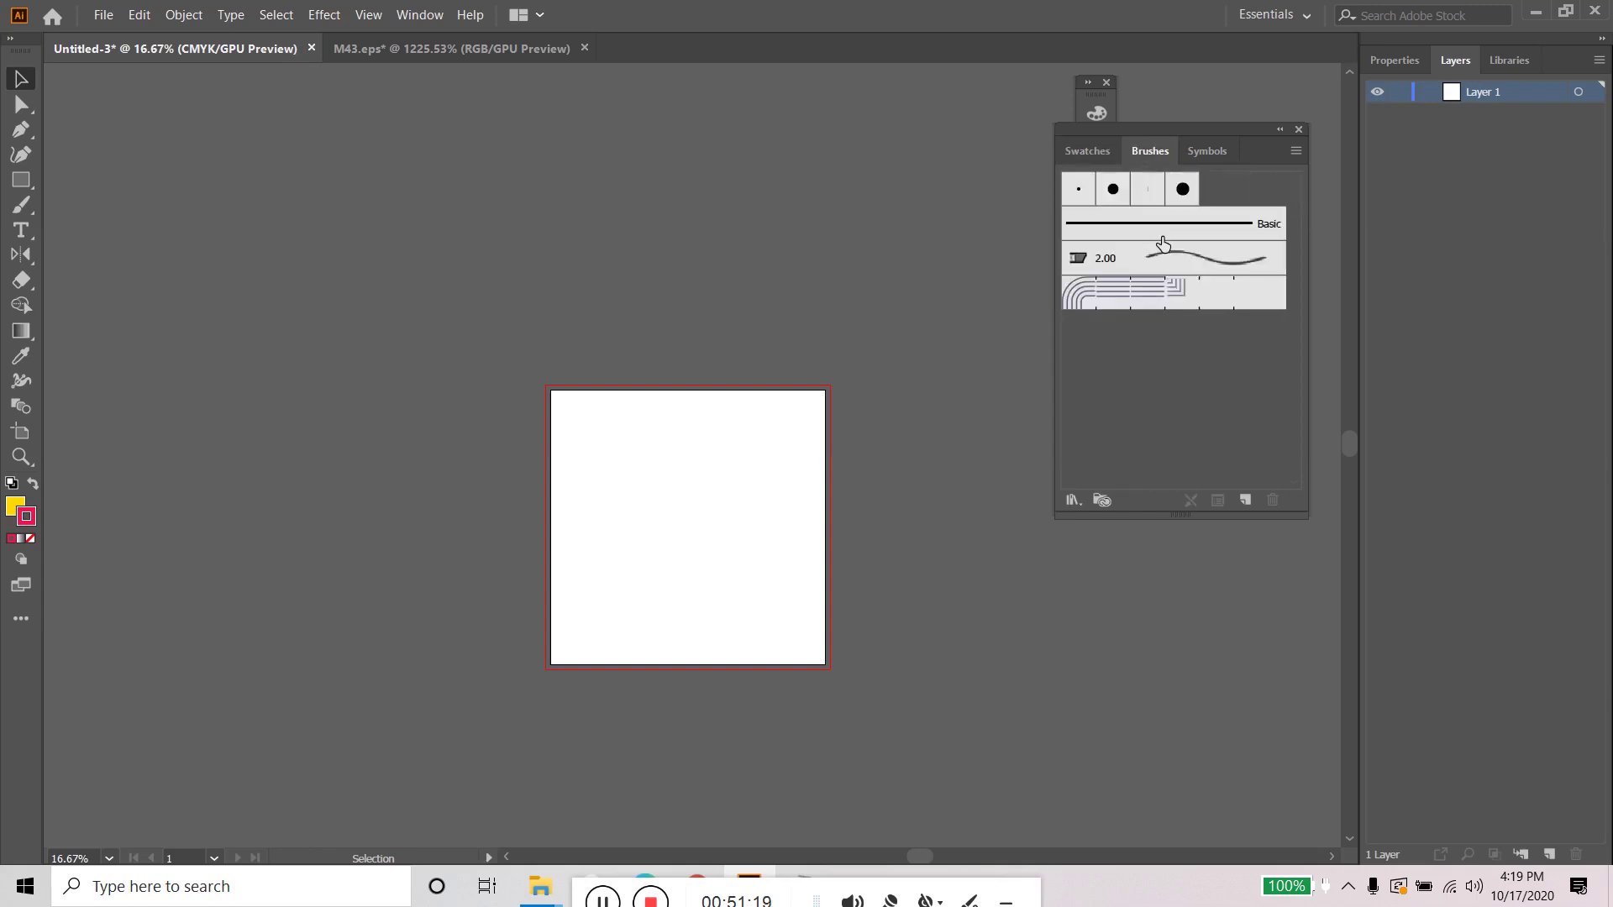
click(1073, 499)
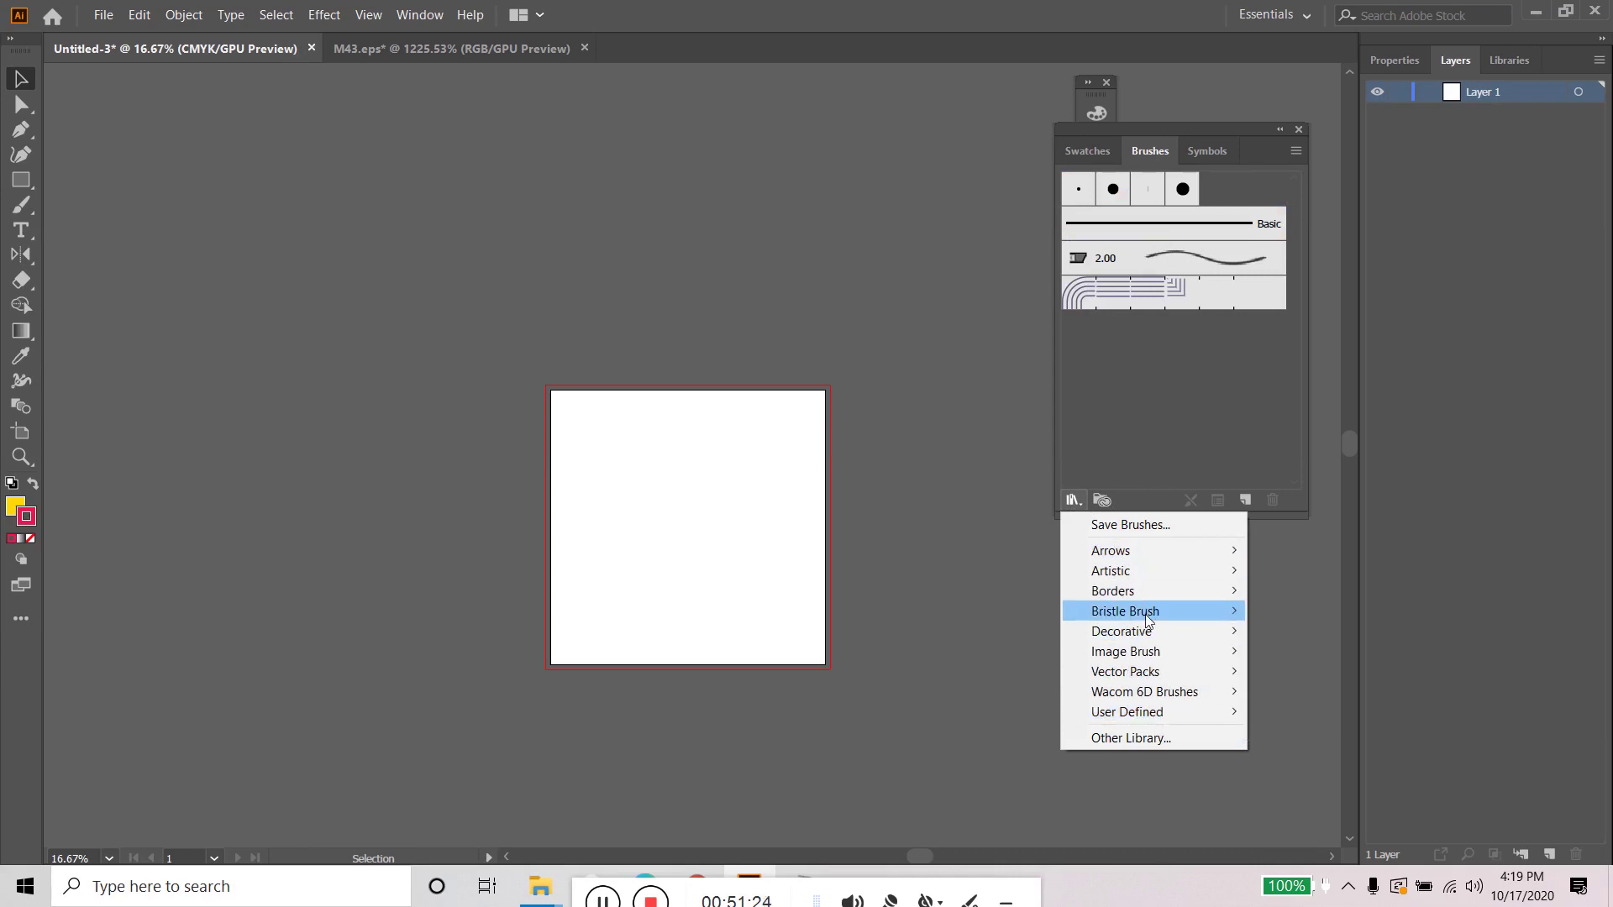
mouse_move(1145, 719)
click(1303, 712)
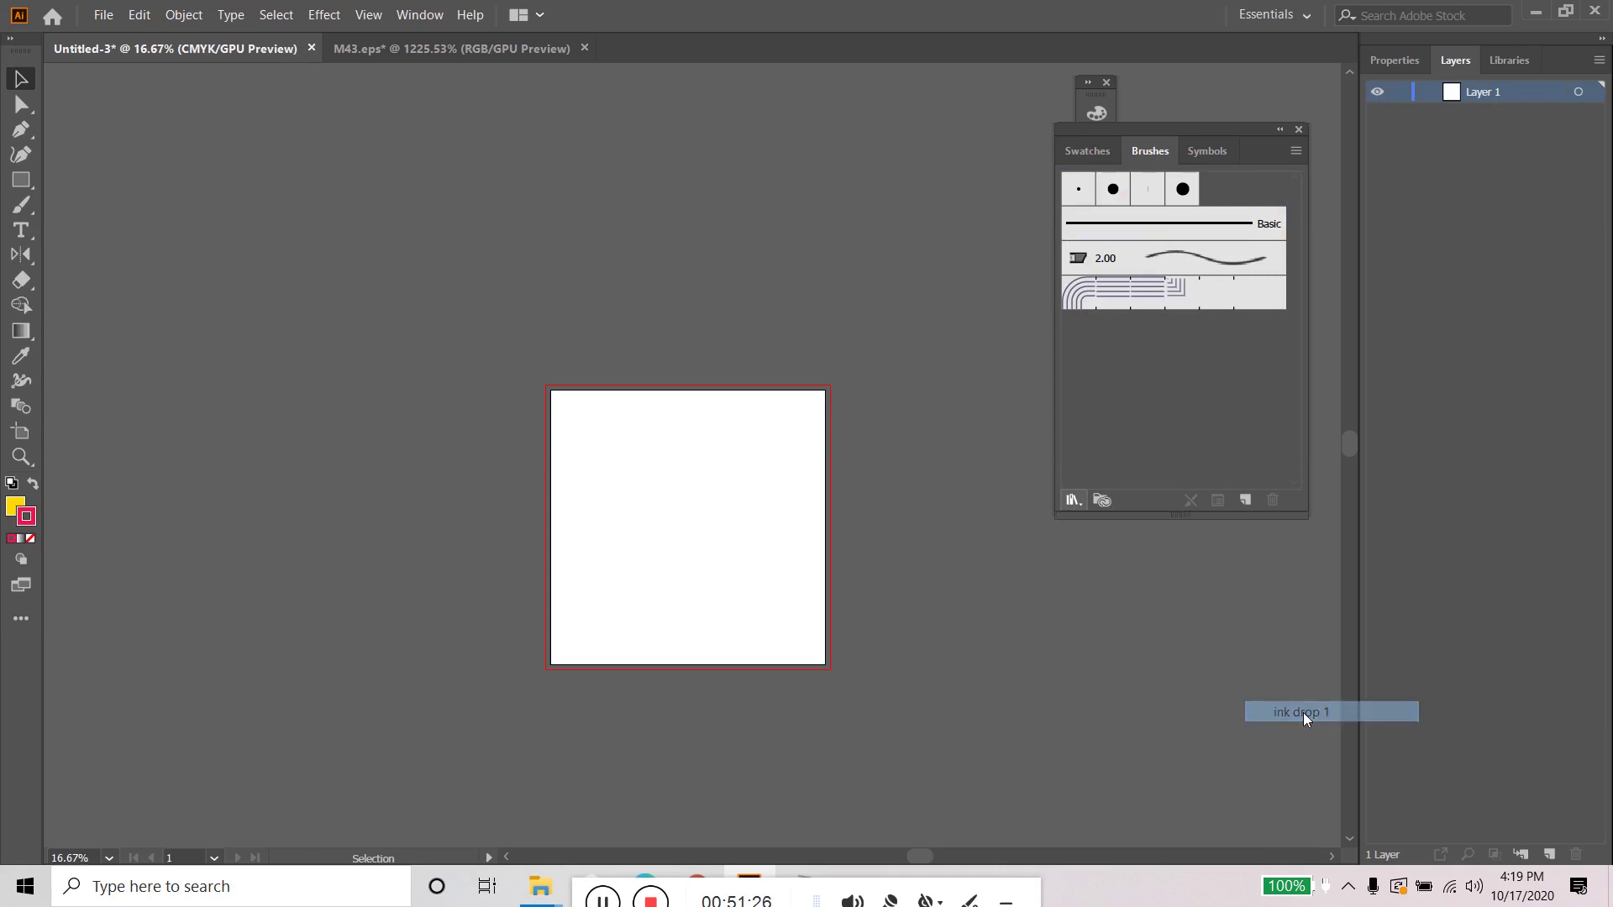
click(1118, 267)
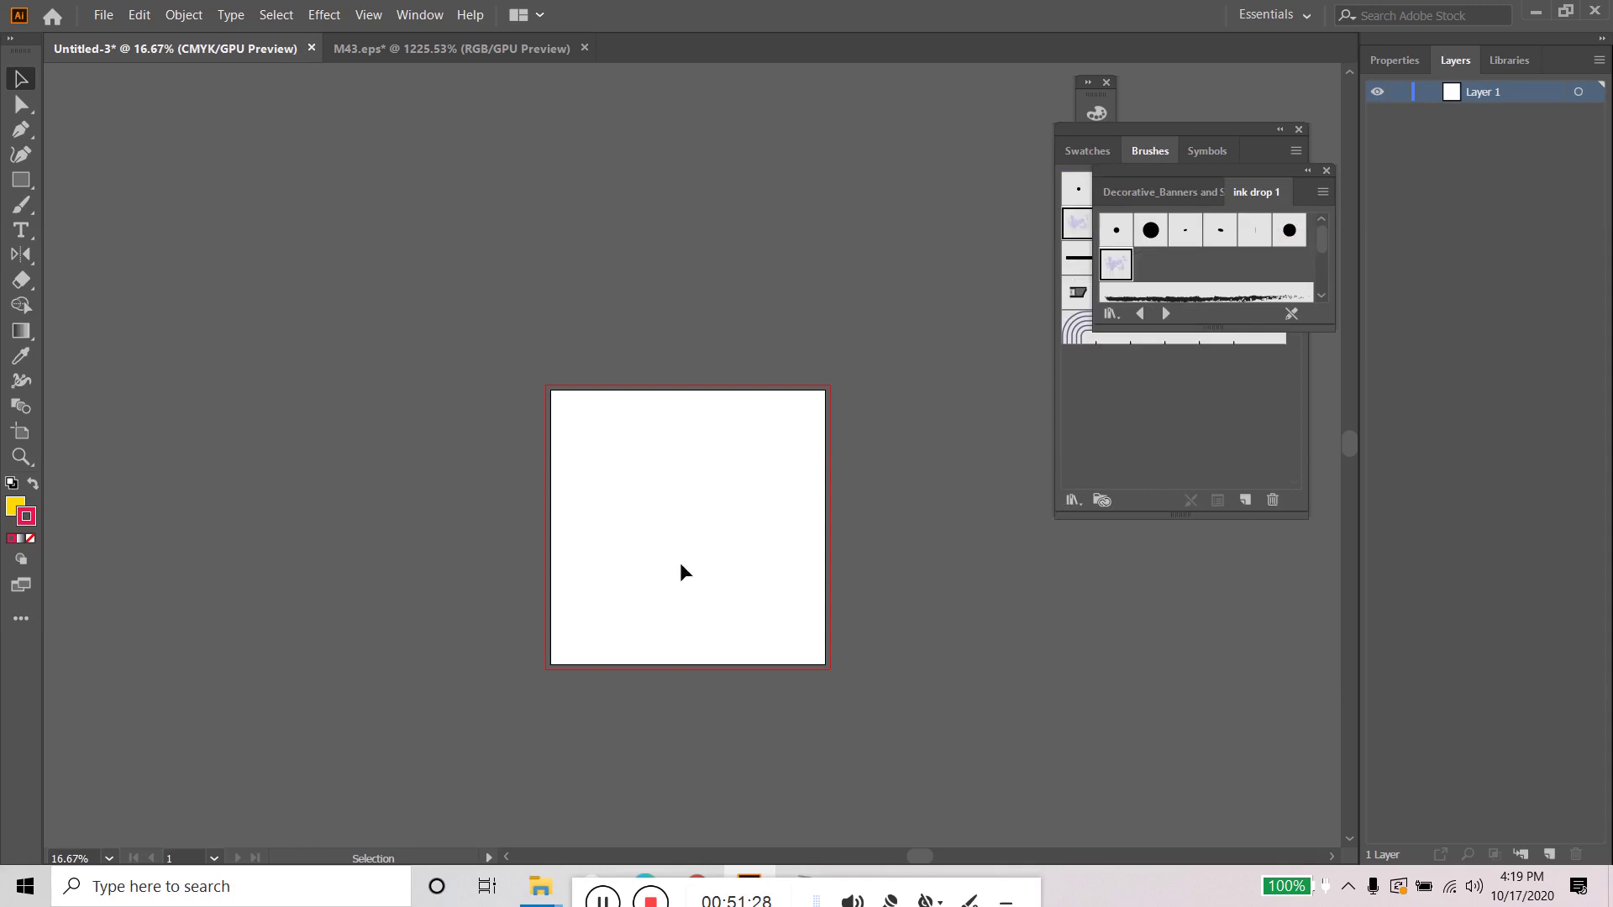
Step: Advance to the ink drop art brush library, enlarge its brush list and choose the pink splatter art brush
click(1167, 313)
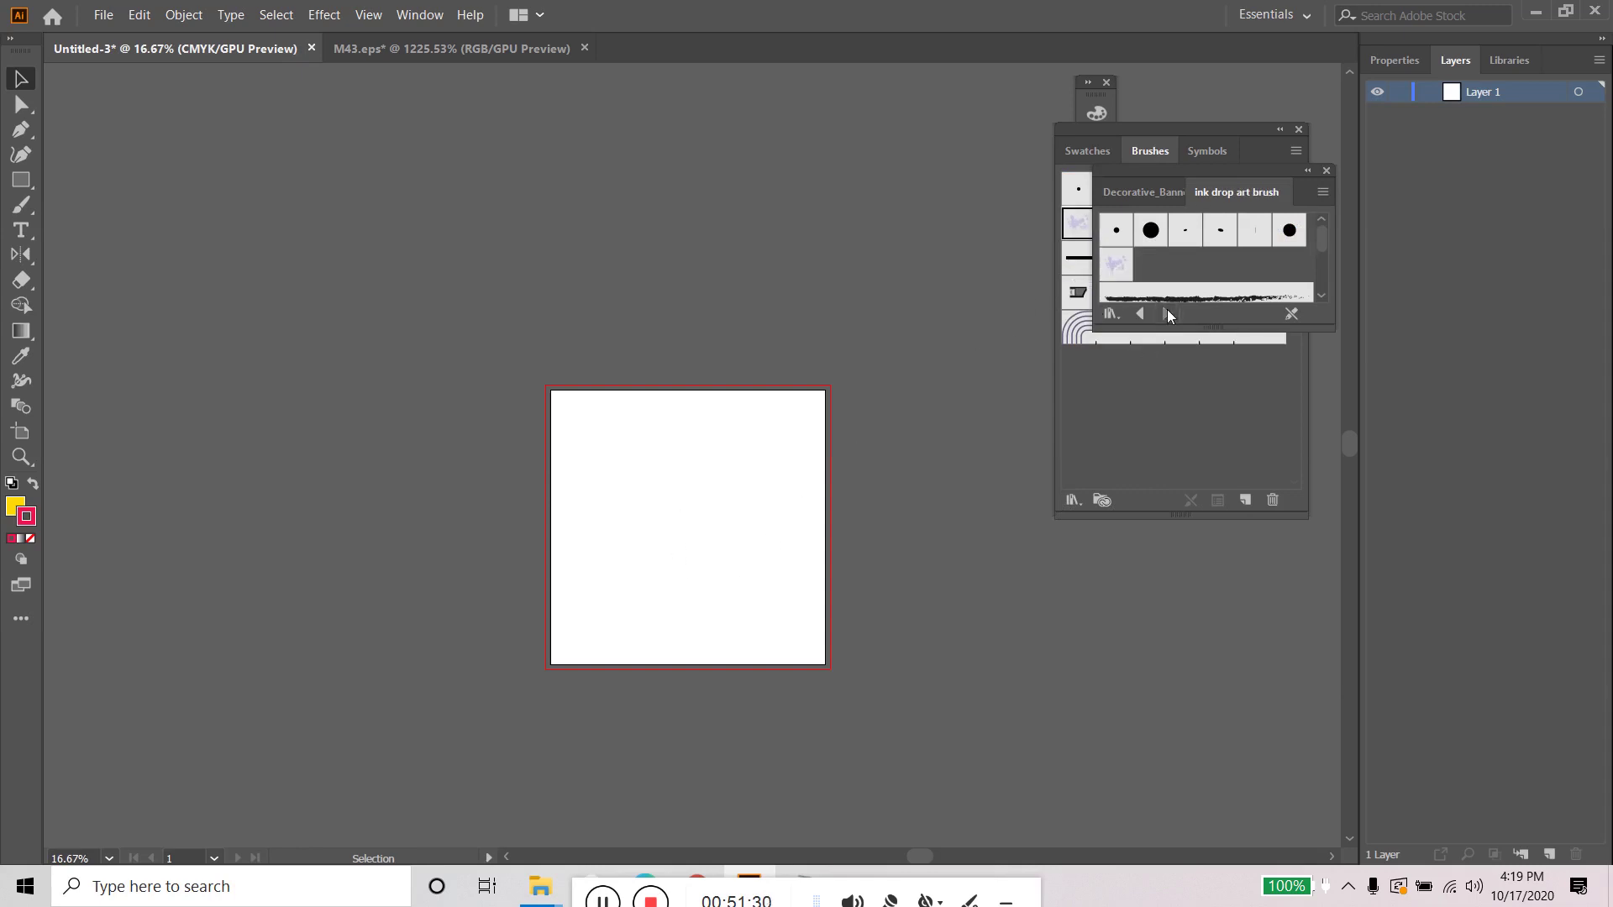
drag(1190, 328, 1185, 613)
click(1202, 376)
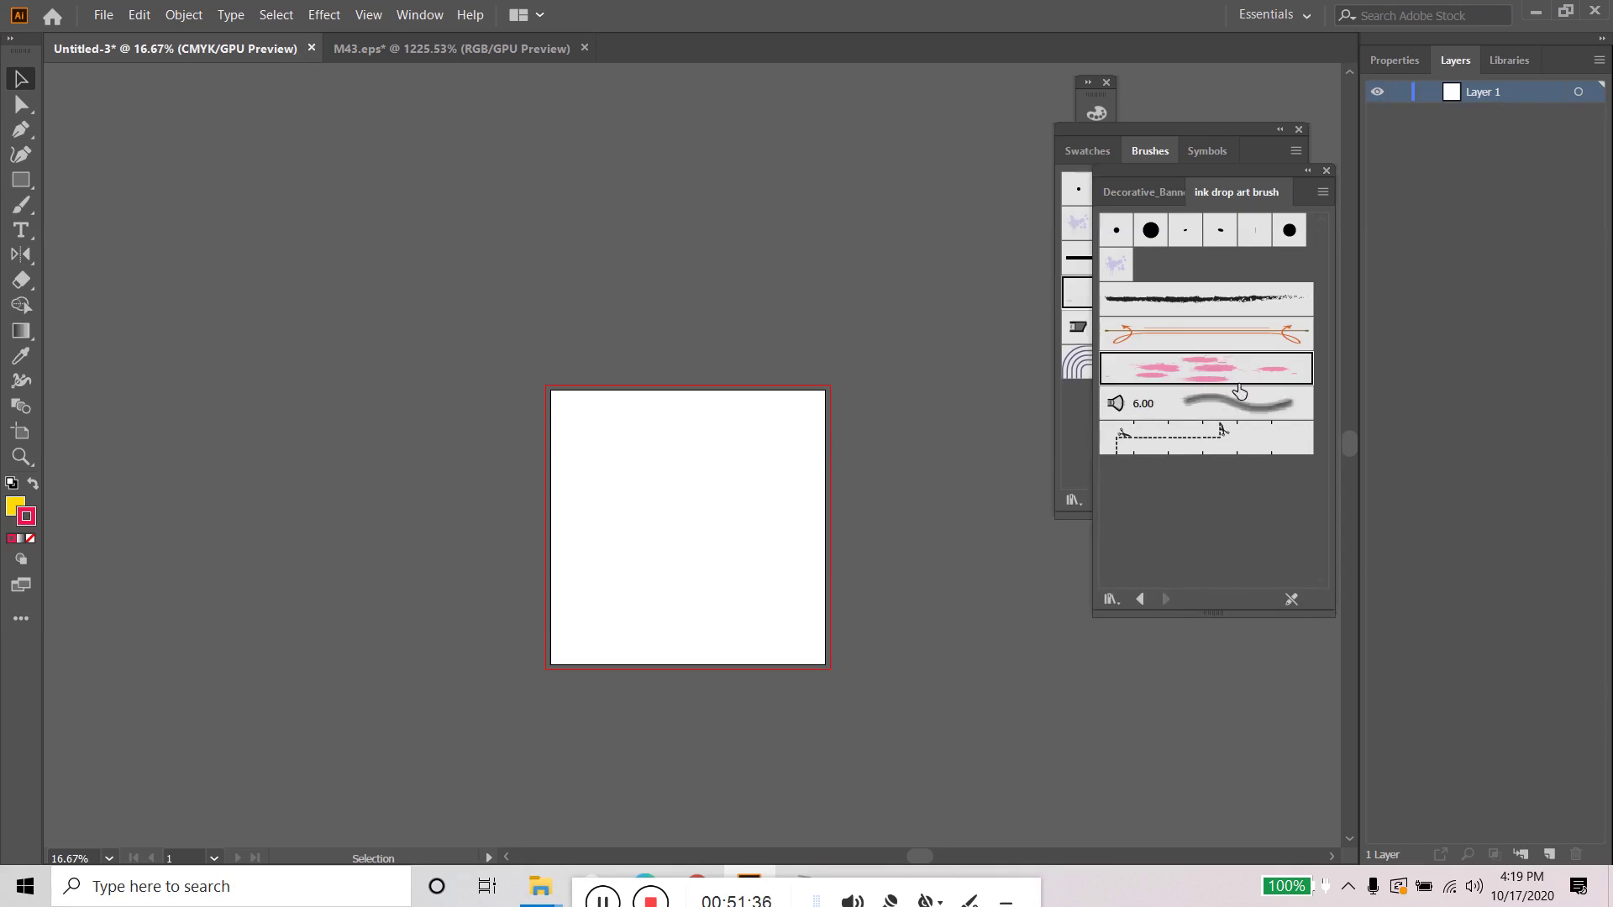
Step: Place the pink splatter brush artwork on the blank artboard, and delete it again
mouse_move(1240, 392)
mouse_down()
mouse_move(799, 554)
mouse_move(677, 537)
mouse_up()
drag(810, 502, 673, 516)
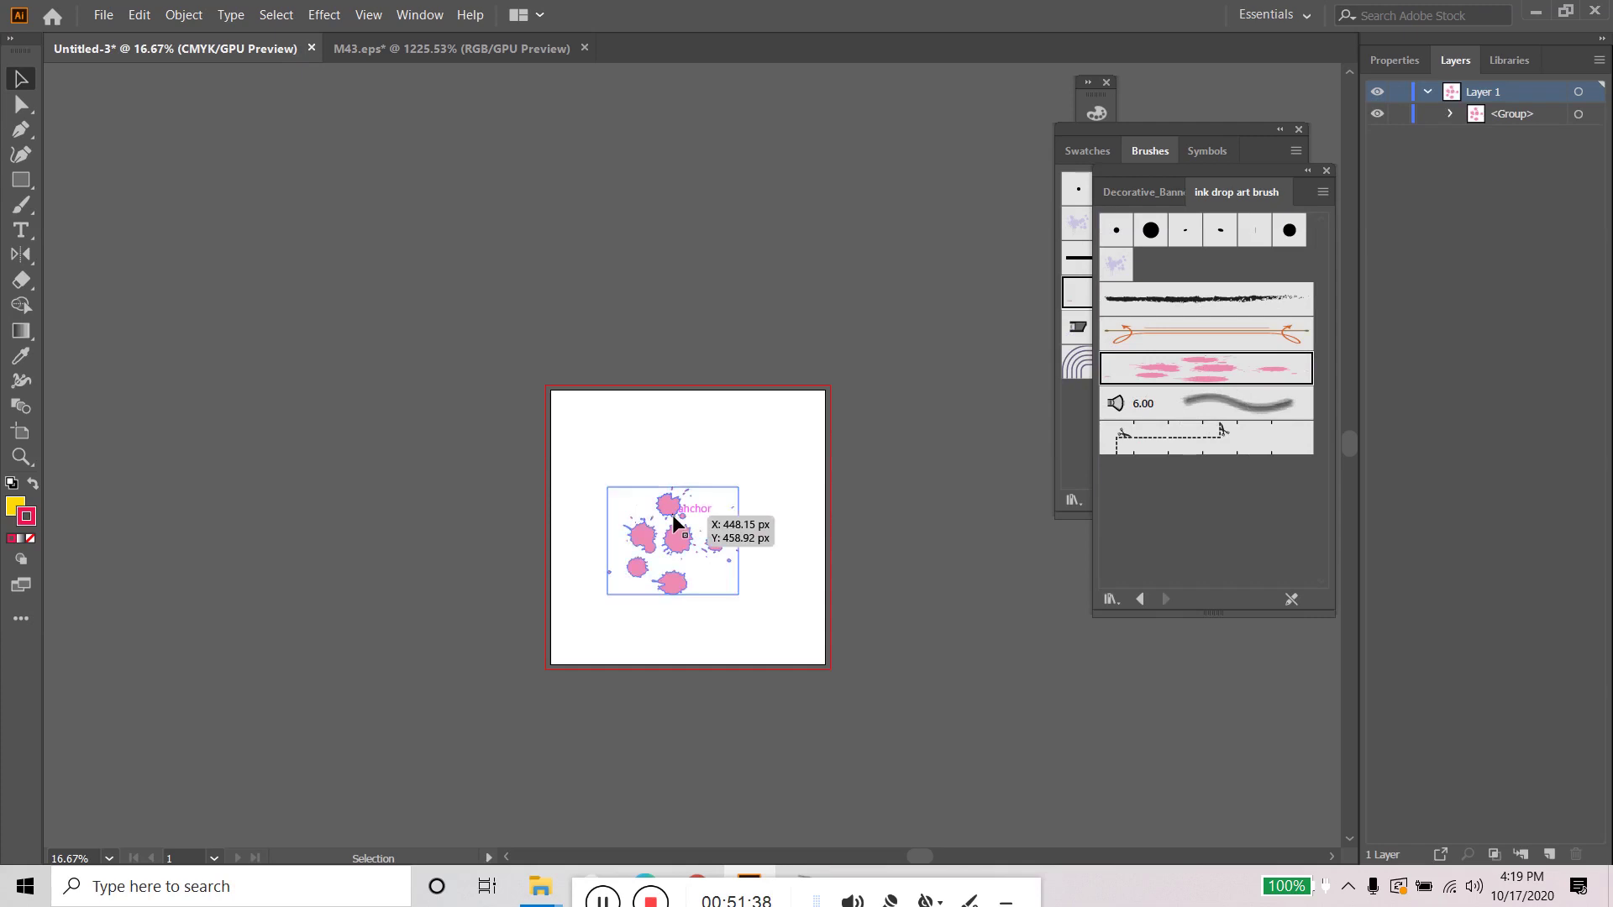
key(Delete)
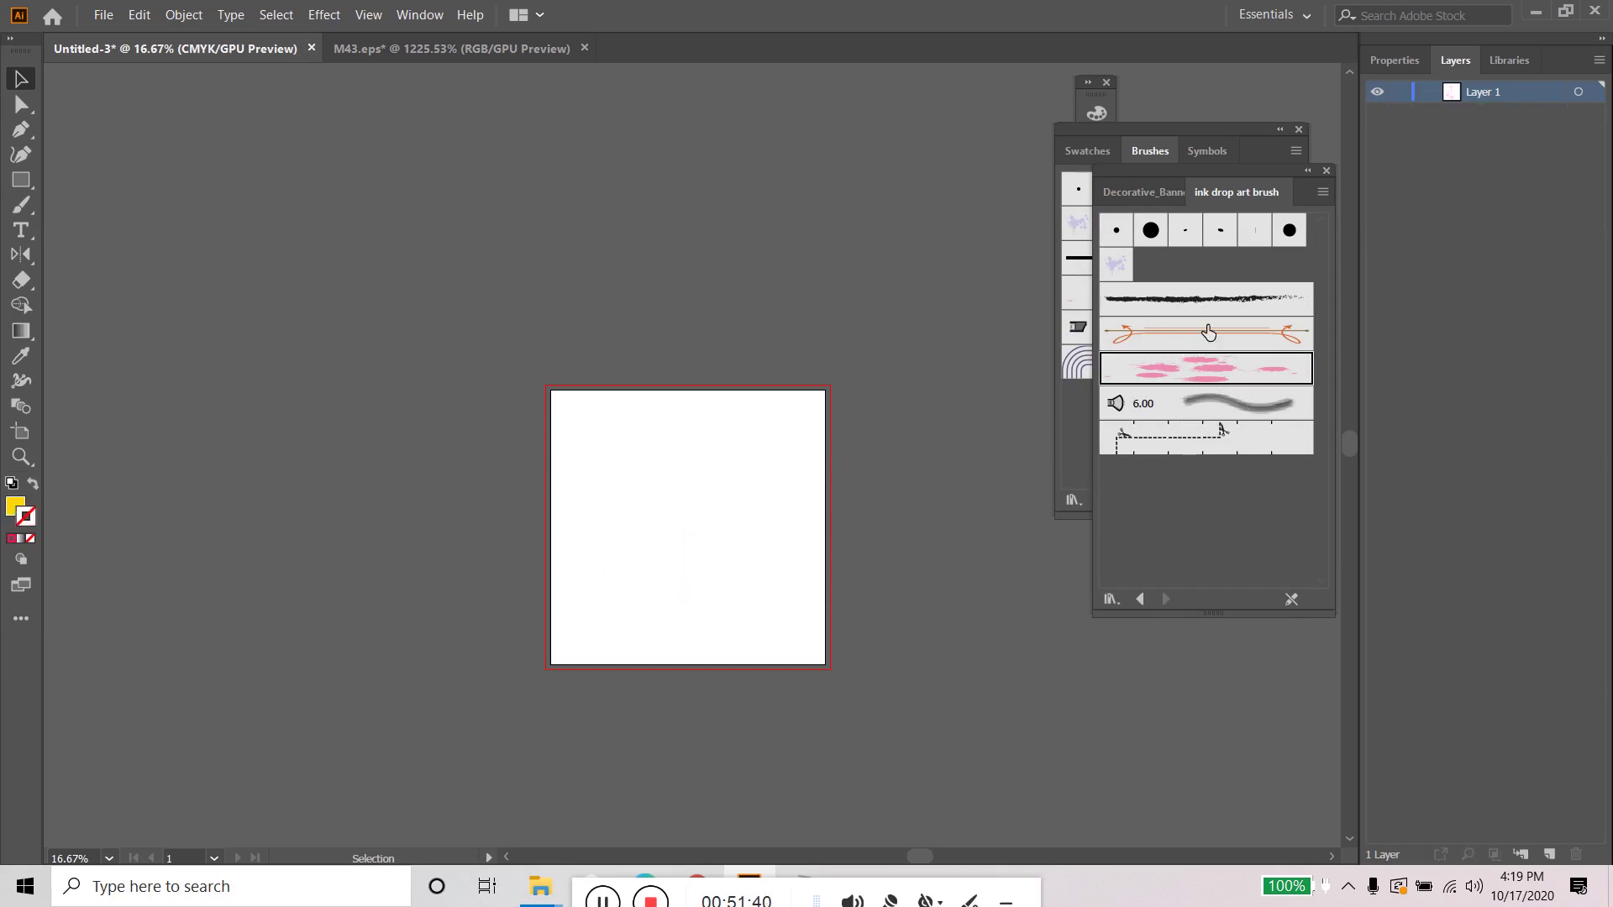
Step: Look through the brush libraries that follow Decorative_Banners and Seals, and close the library window
click(1138, 192)
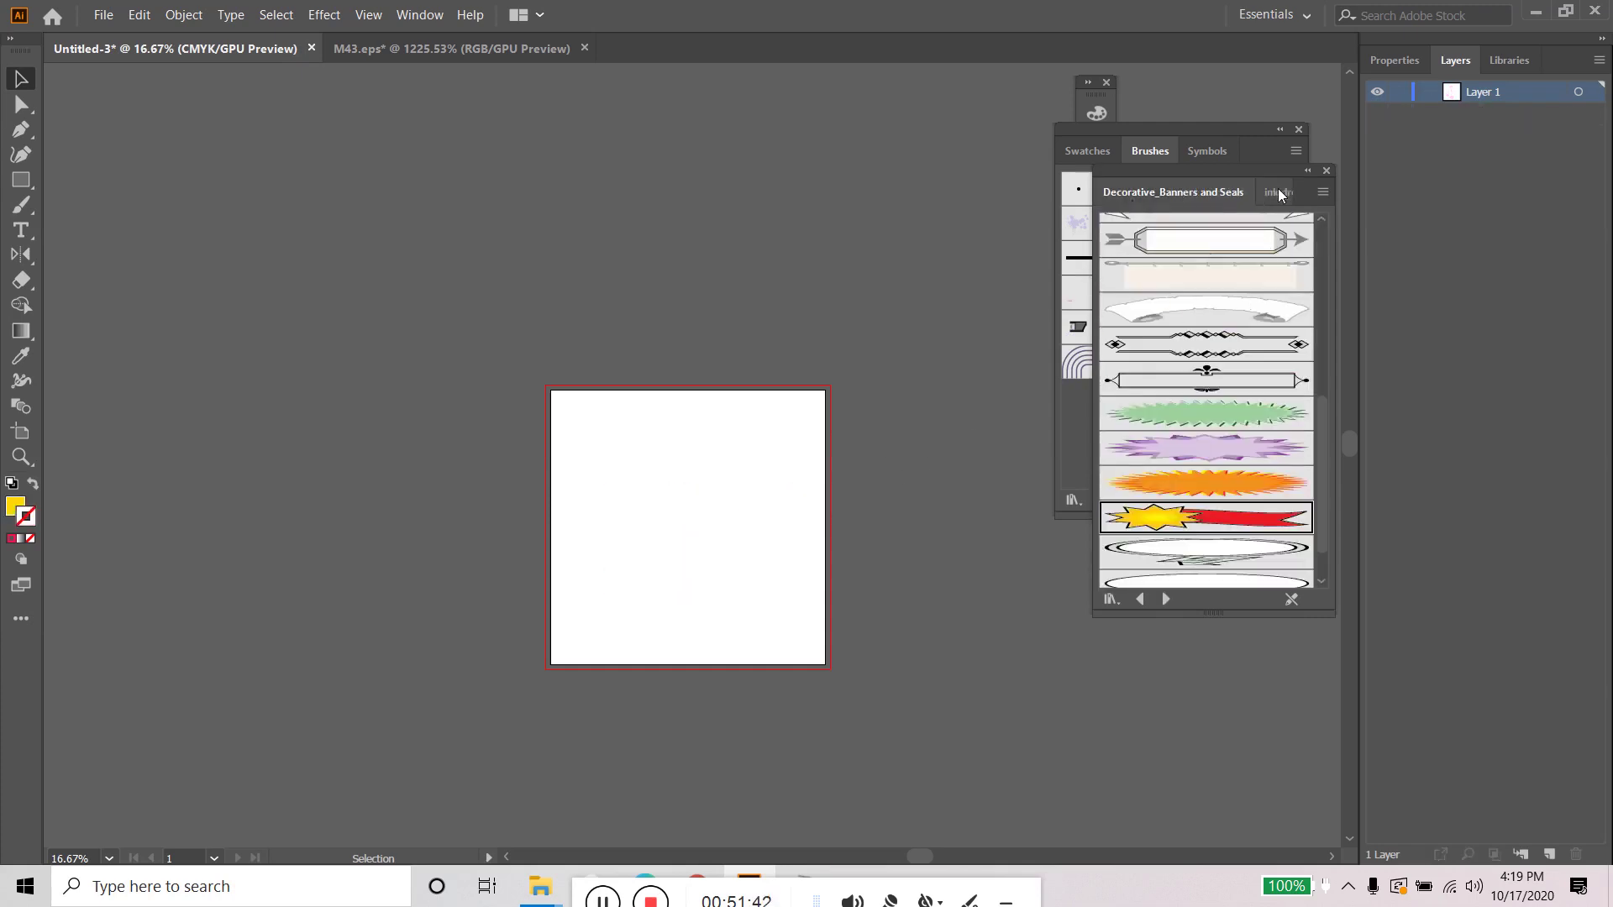
click(1166, 599)
click(1166, 599)
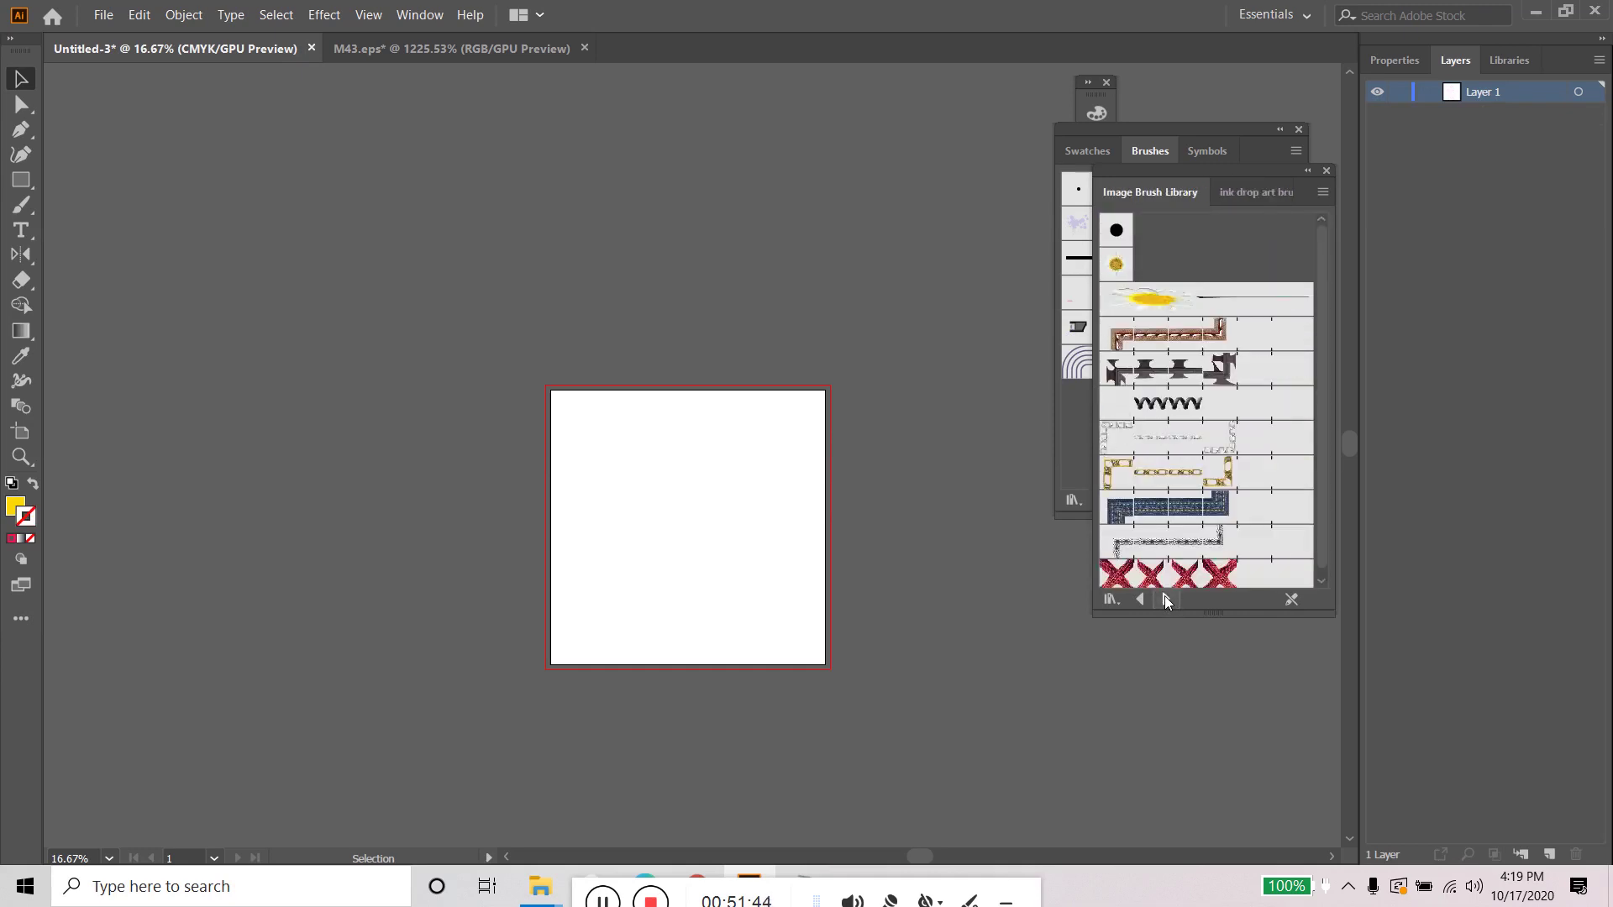
click(1166, 599)
click(1167, 599)
click(1166, 599)
click(1166, 599)
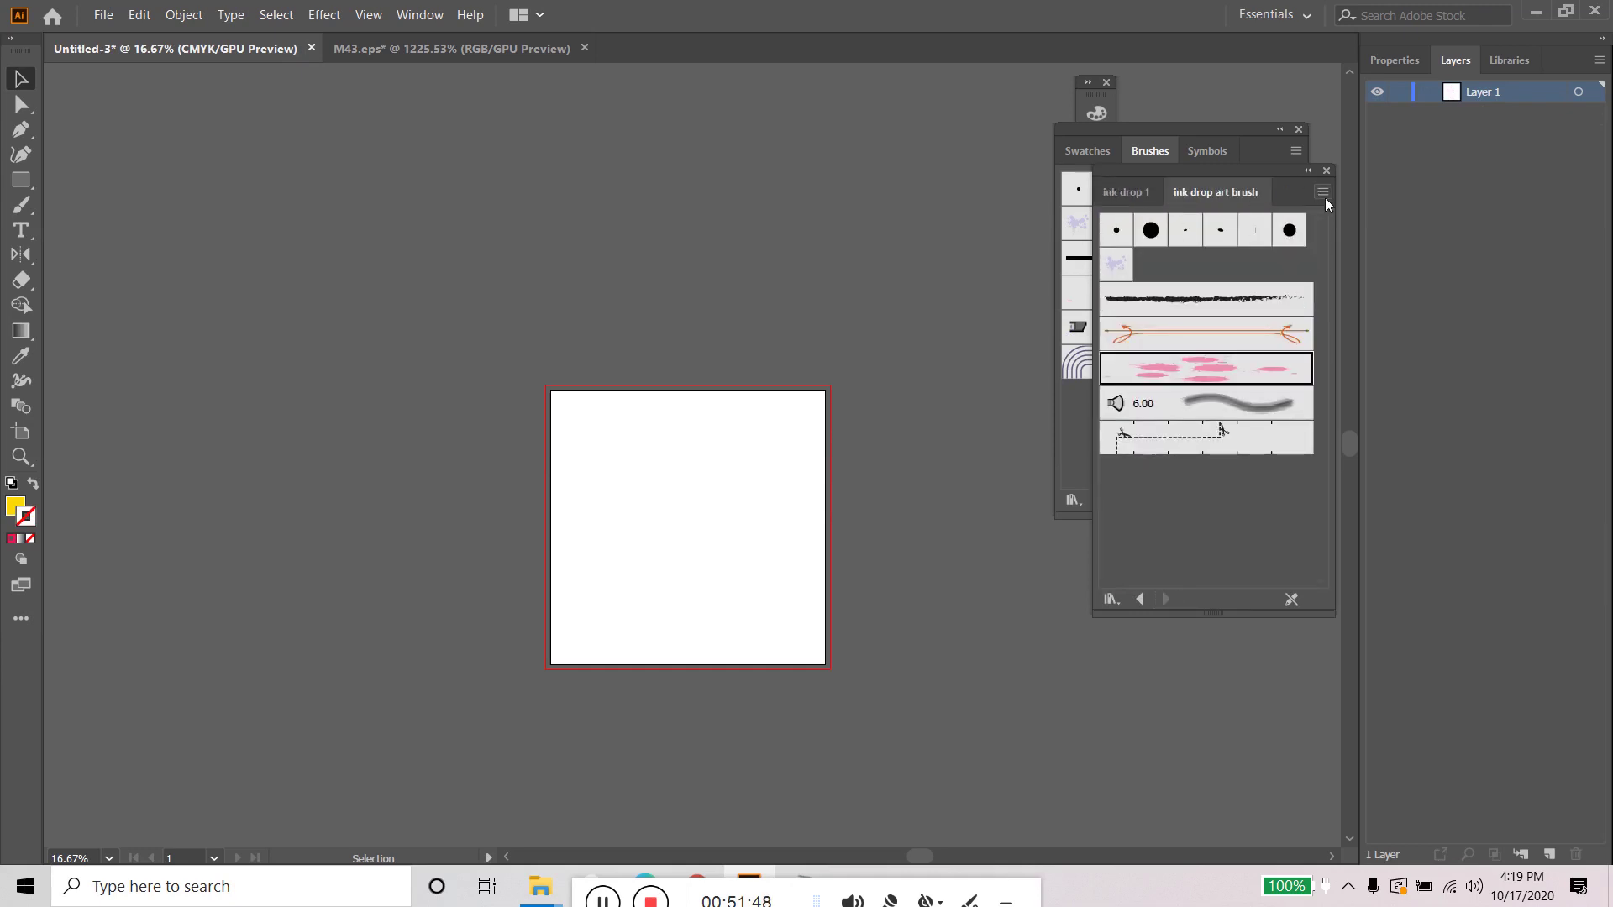
click(1326, 171)
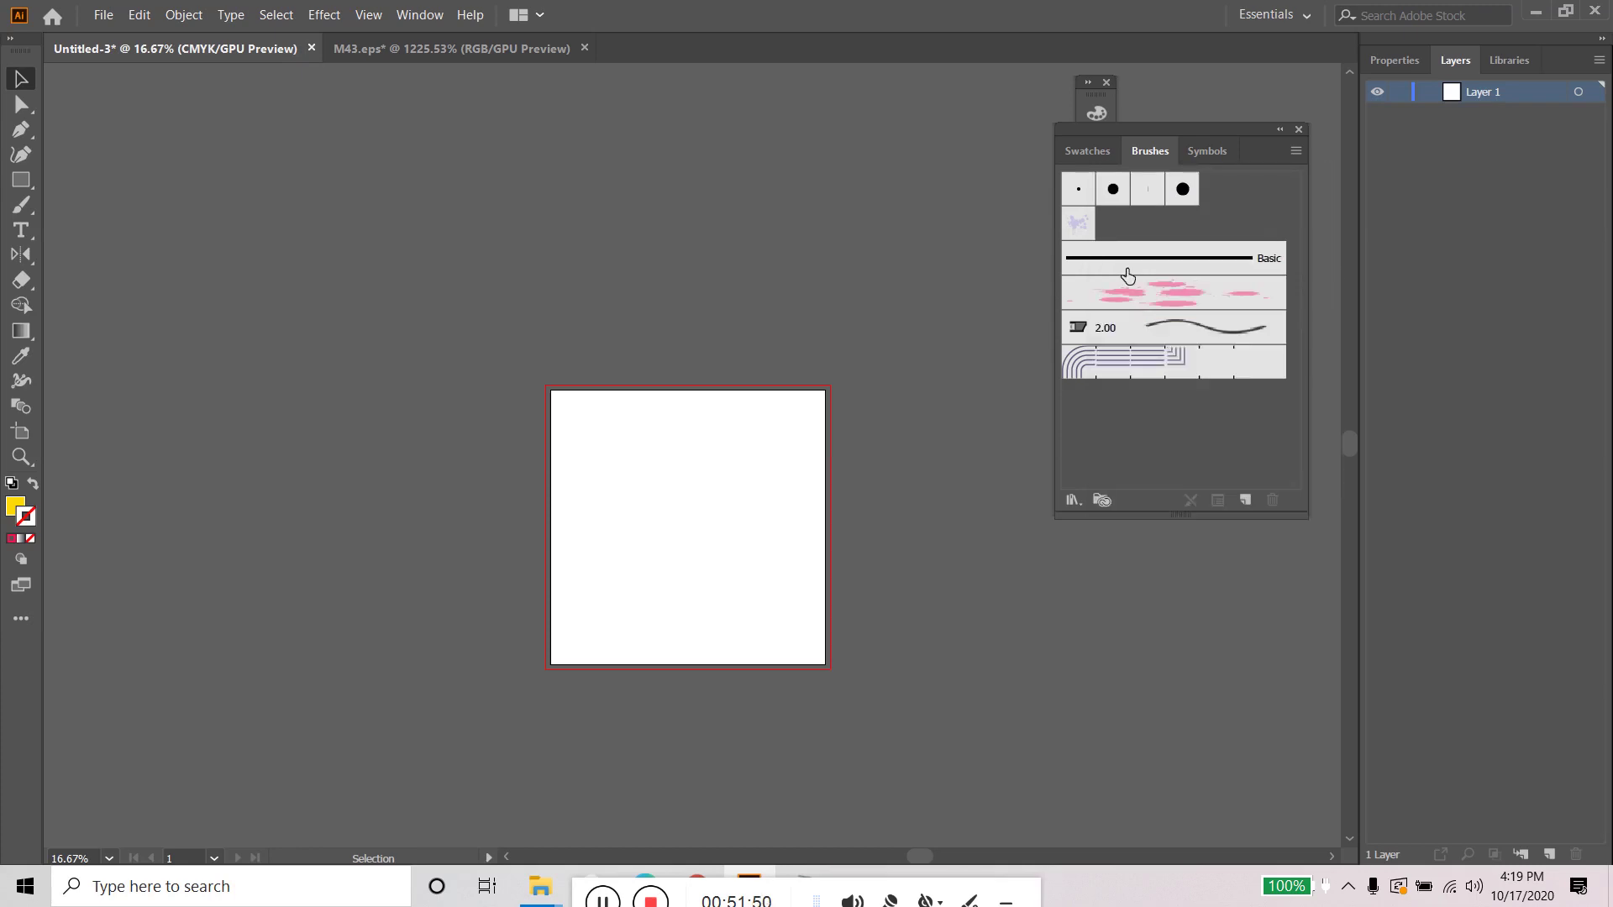
Step: Return to the M43 document, select the pink splash and choose its scatter brush
click(421, 48)
click(880, 434)
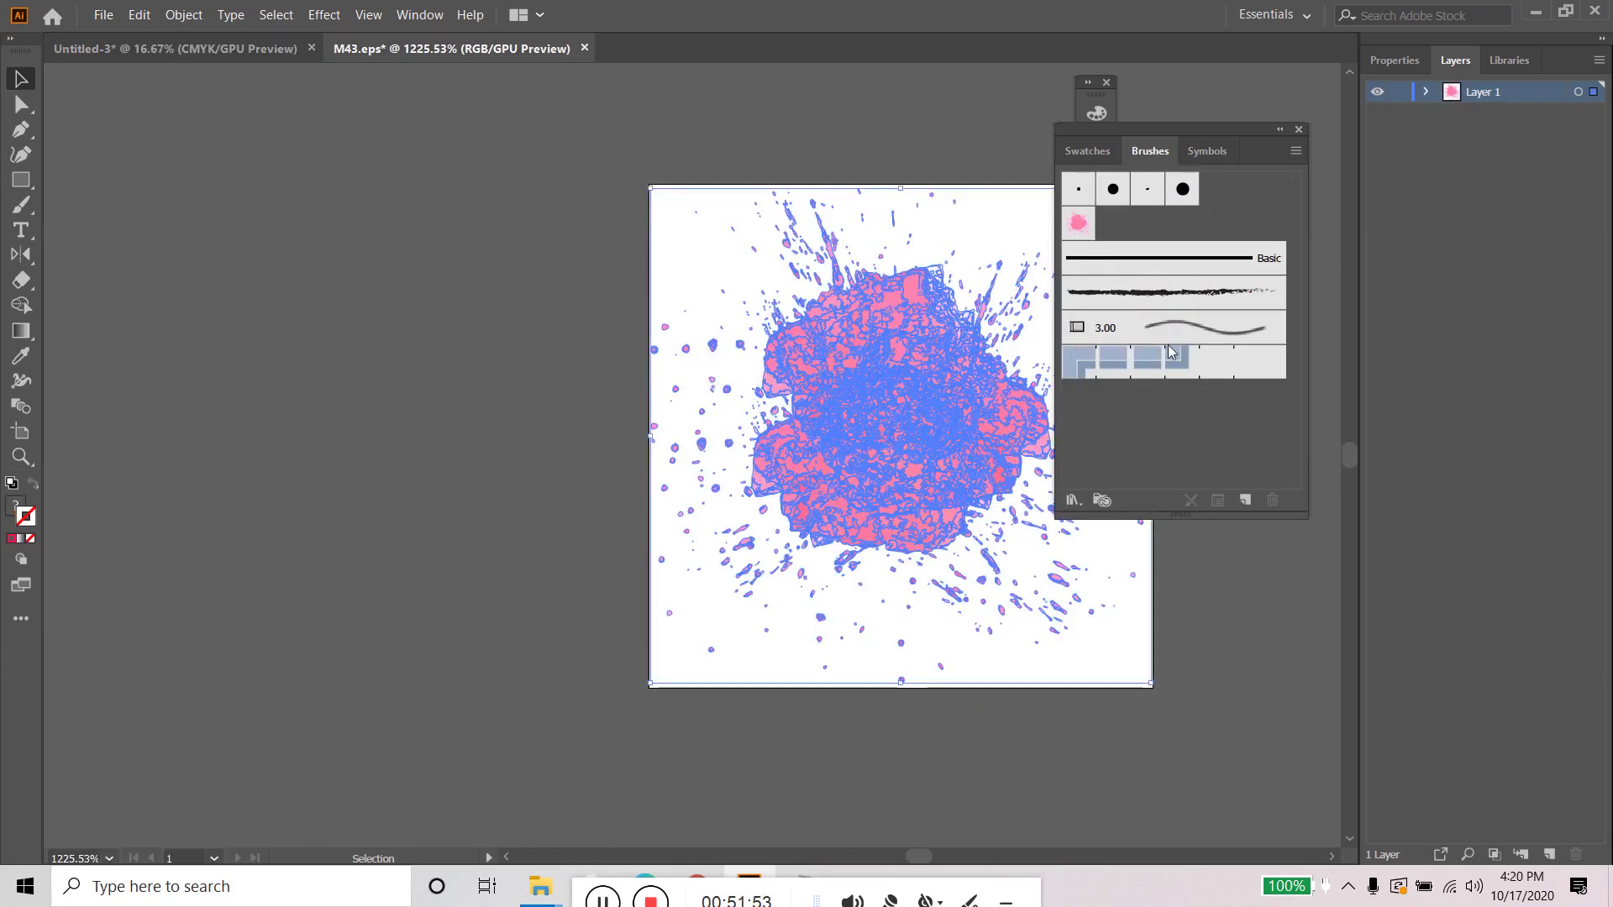
click(1077, 225)
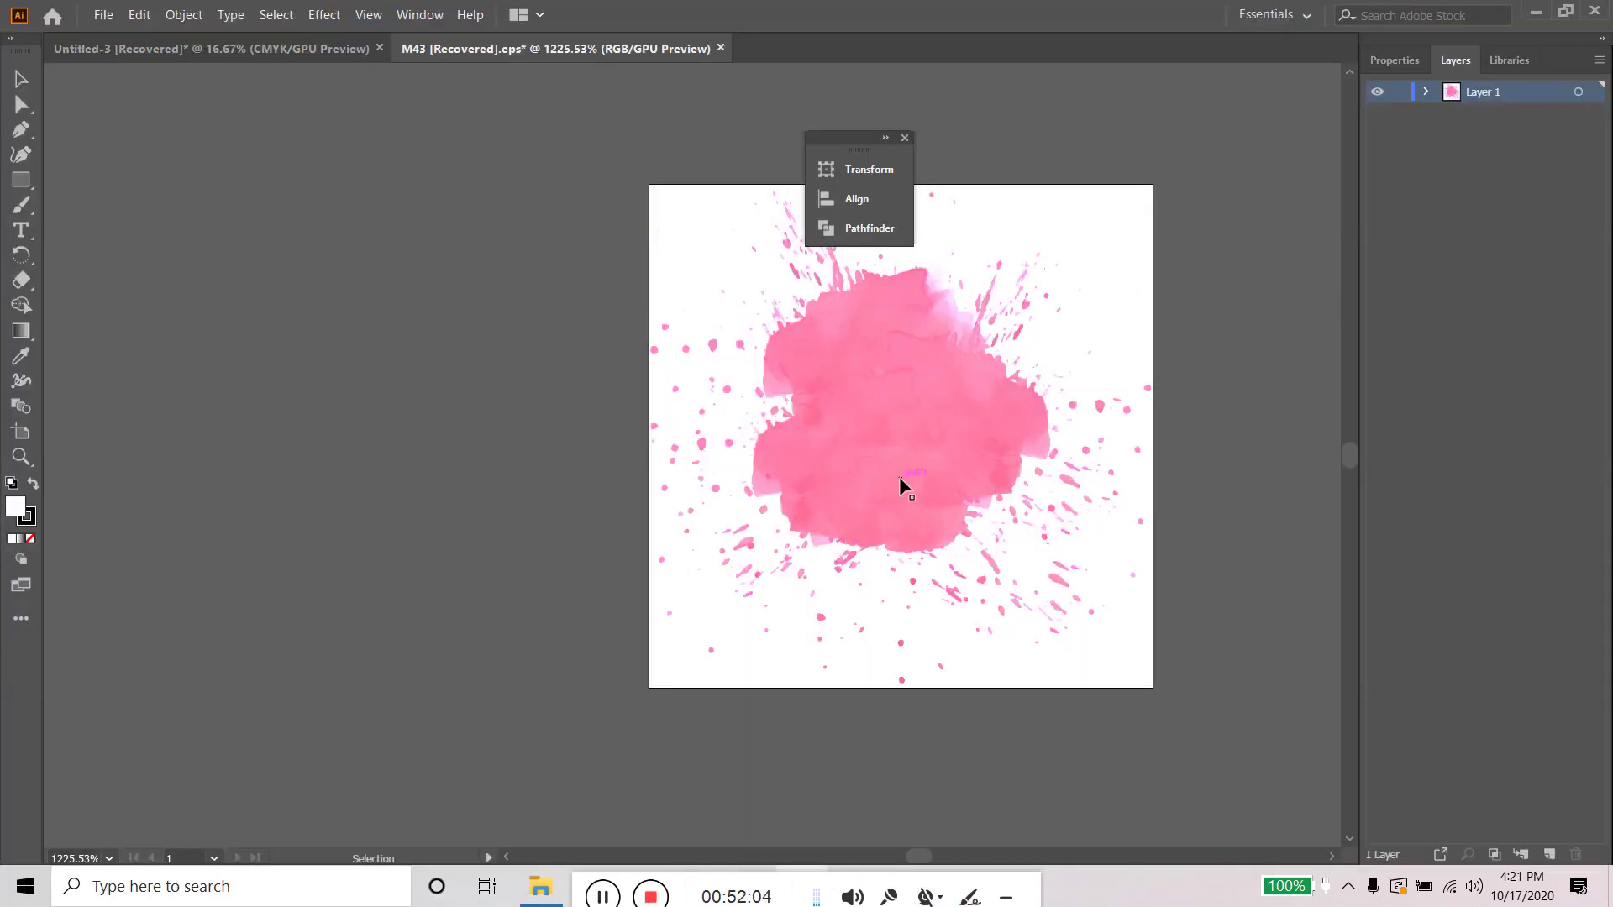
Step: Dismiss the floating Transform, Align and Pathfinder controls, and display the document's brushes with the pink splash selected
click(941, 398)
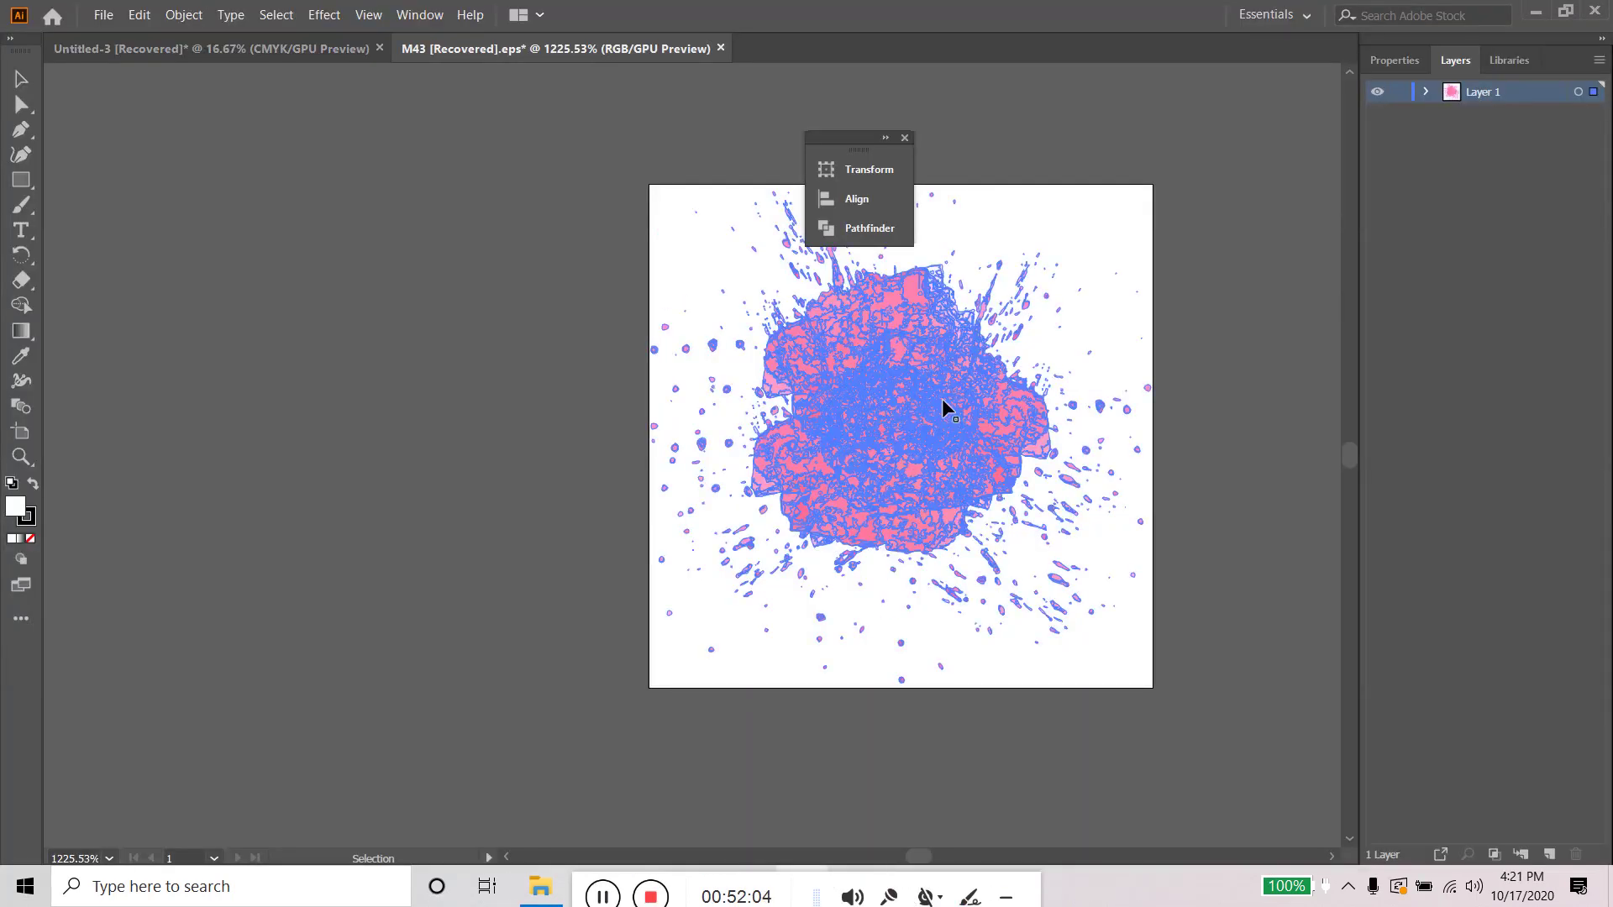
click(1426, 92)
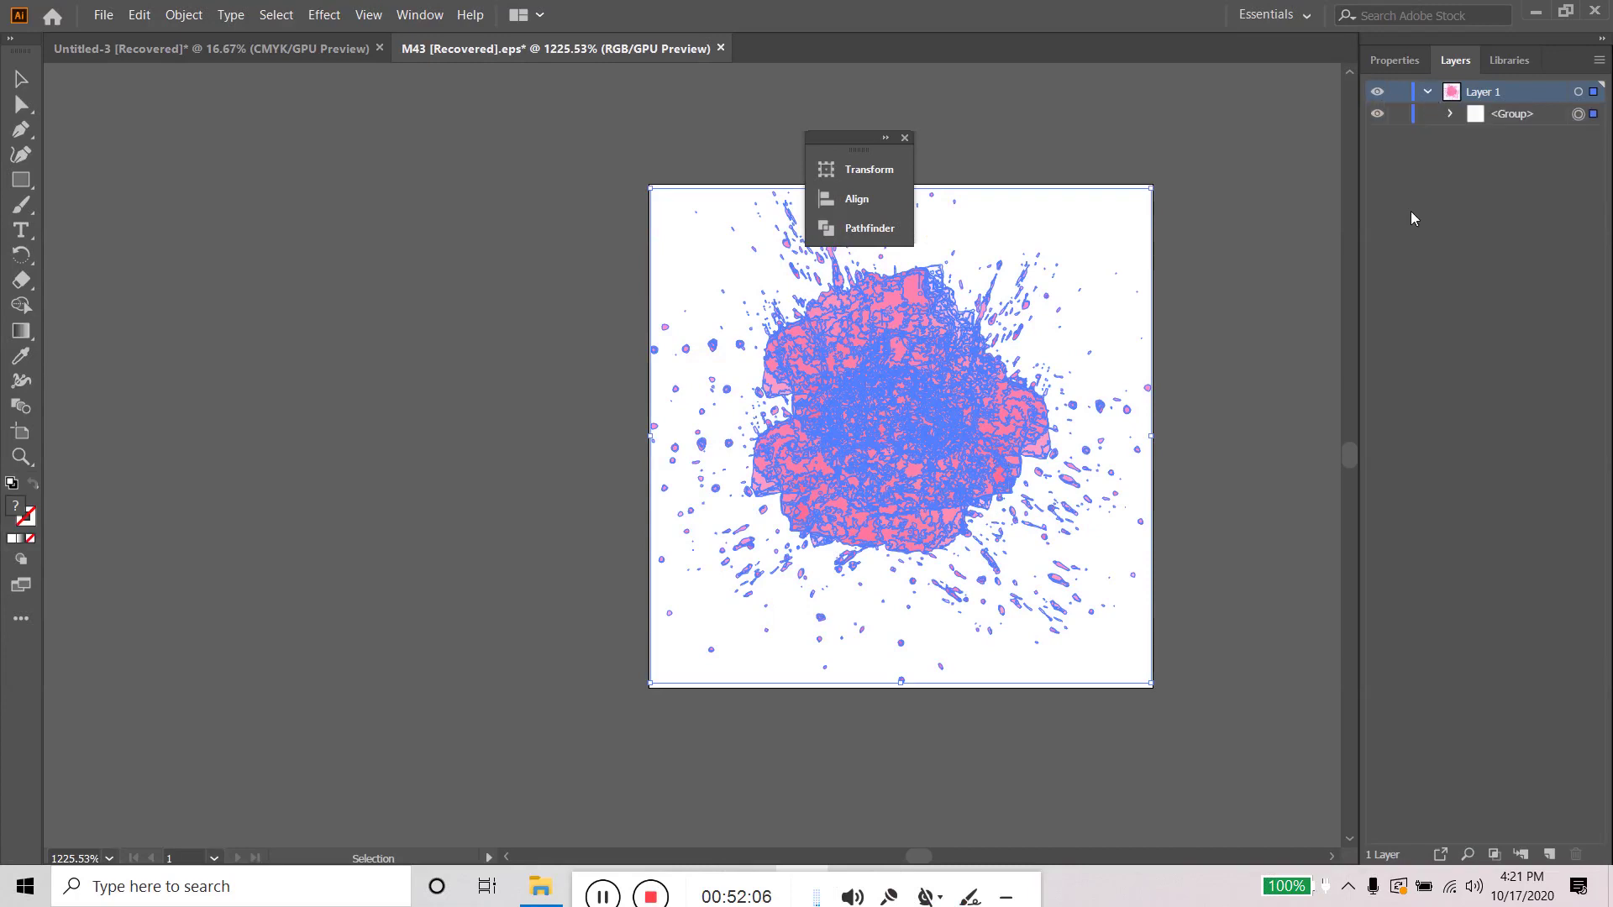
click(1237, 193)
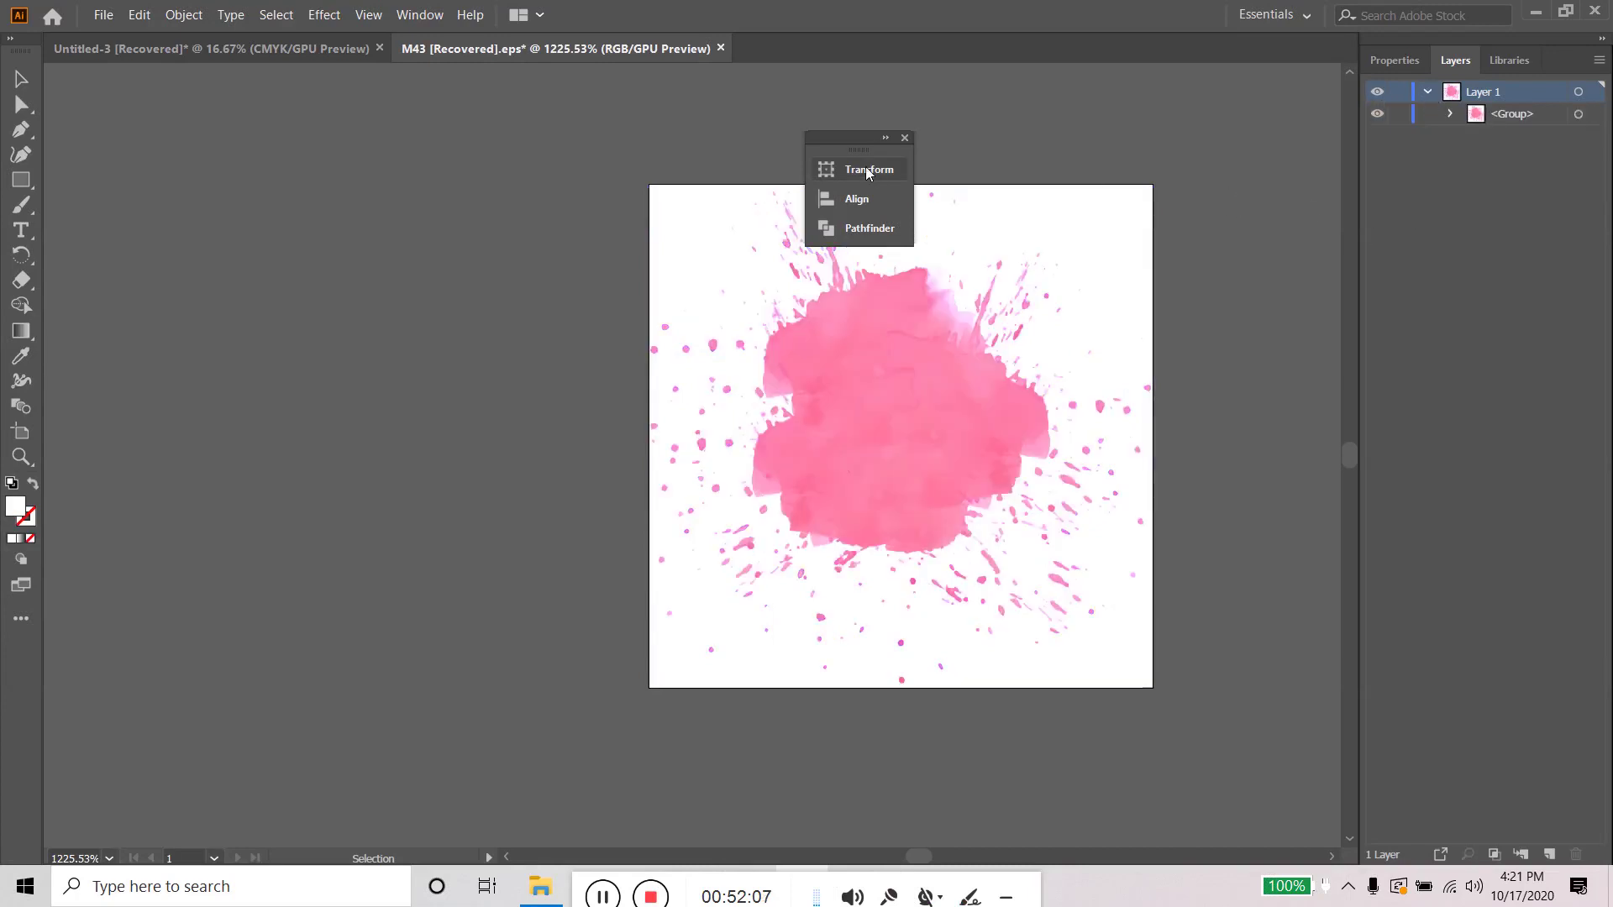
click(904, 136)
click(865, 414)
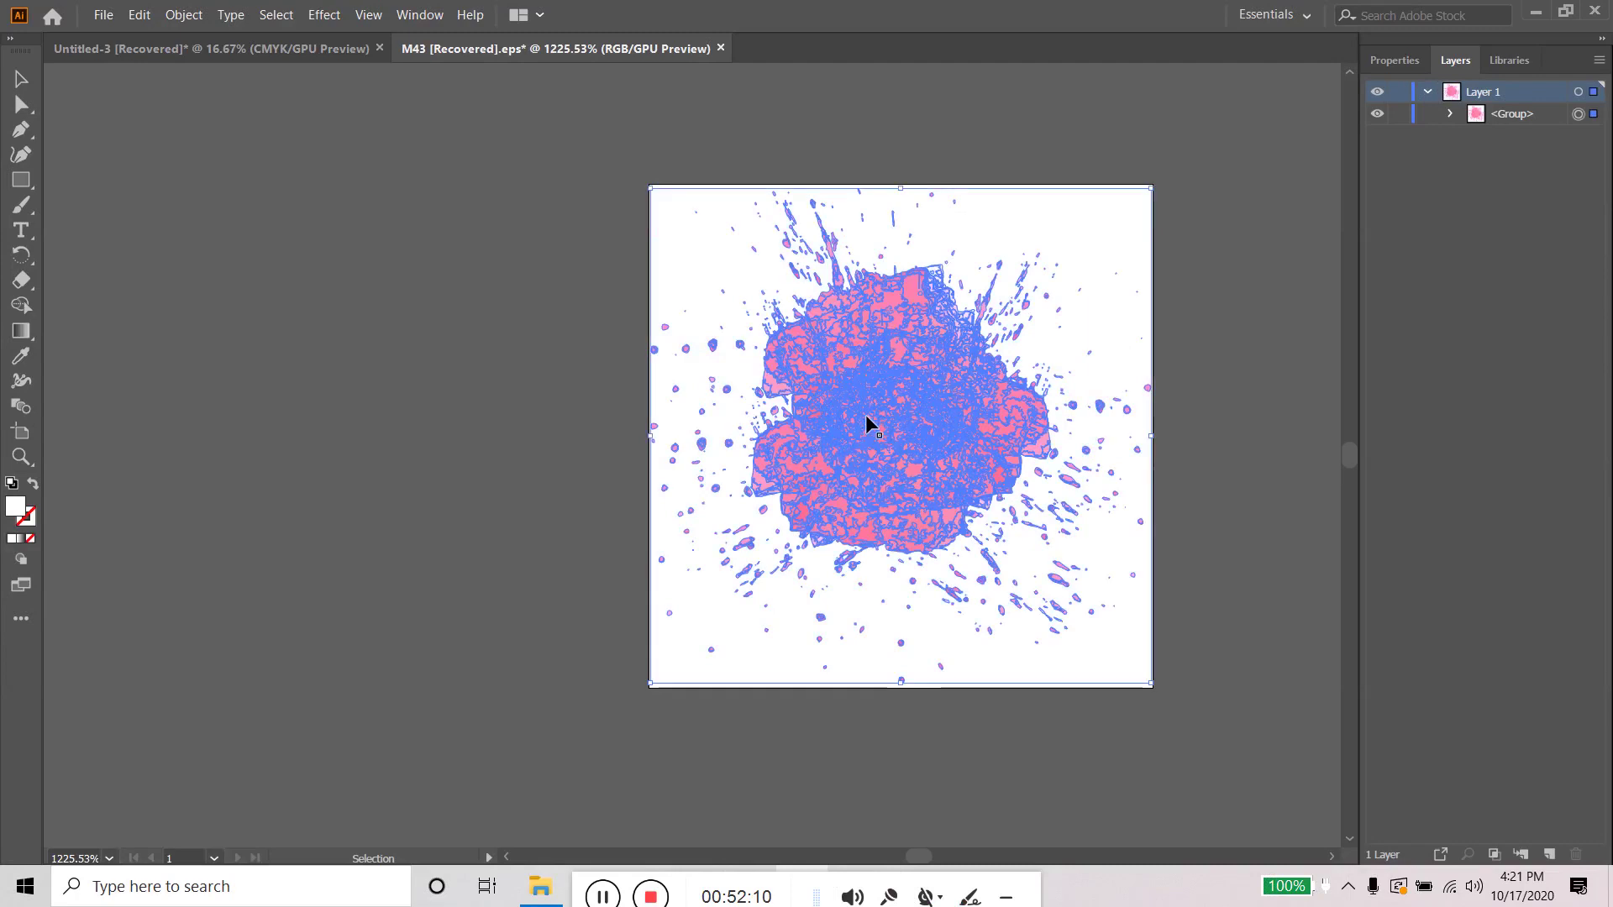
click(419, 14)
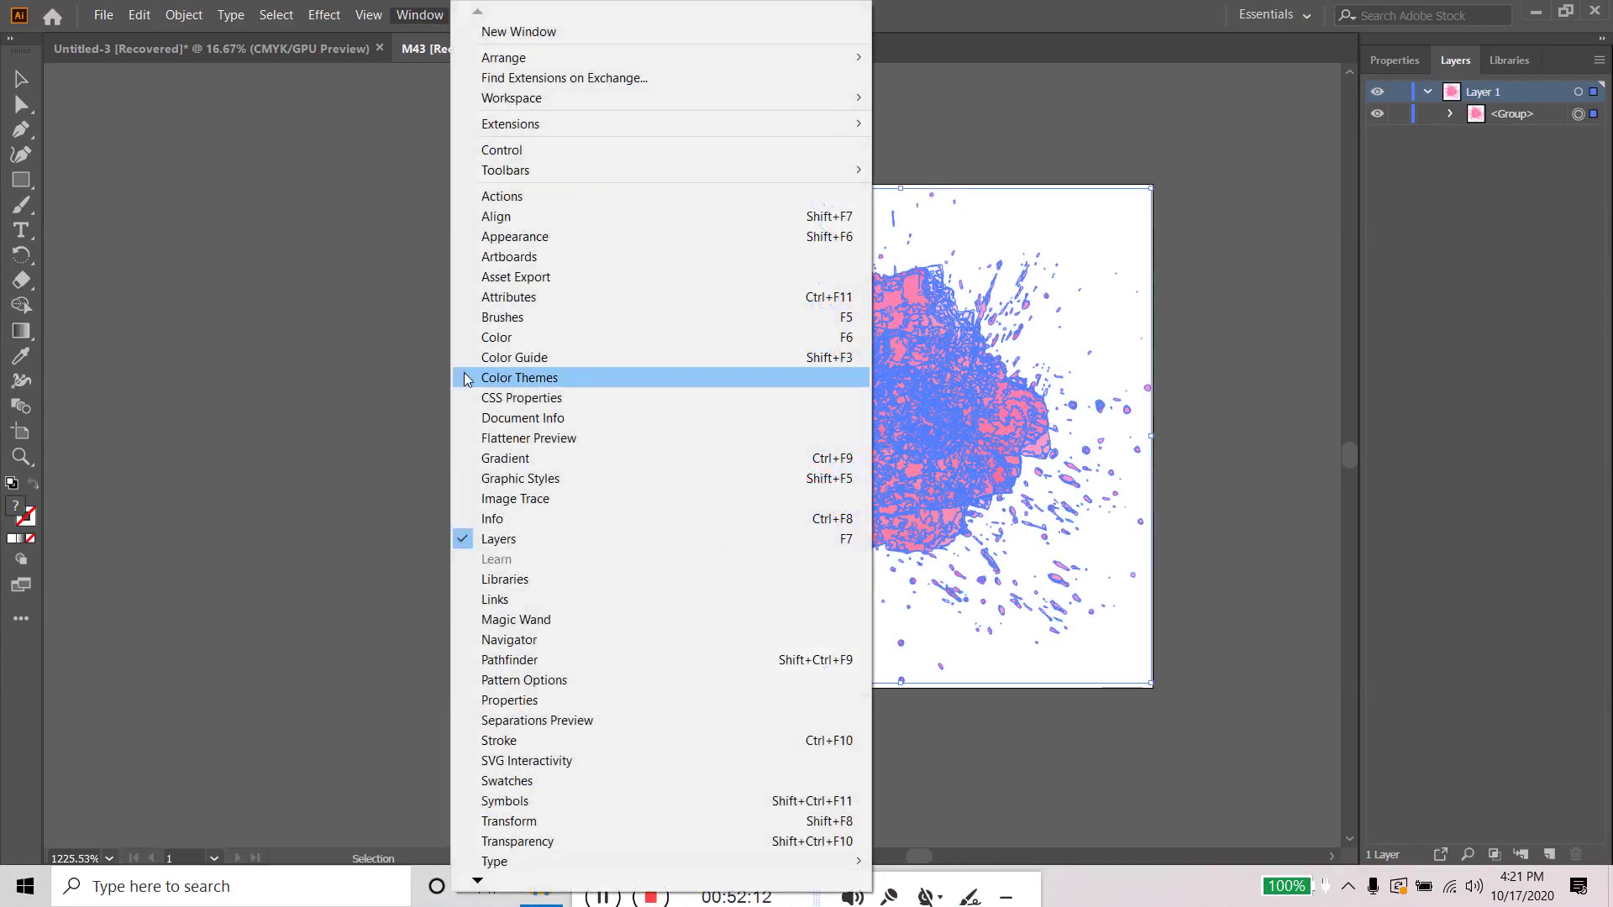
click(523, 317)
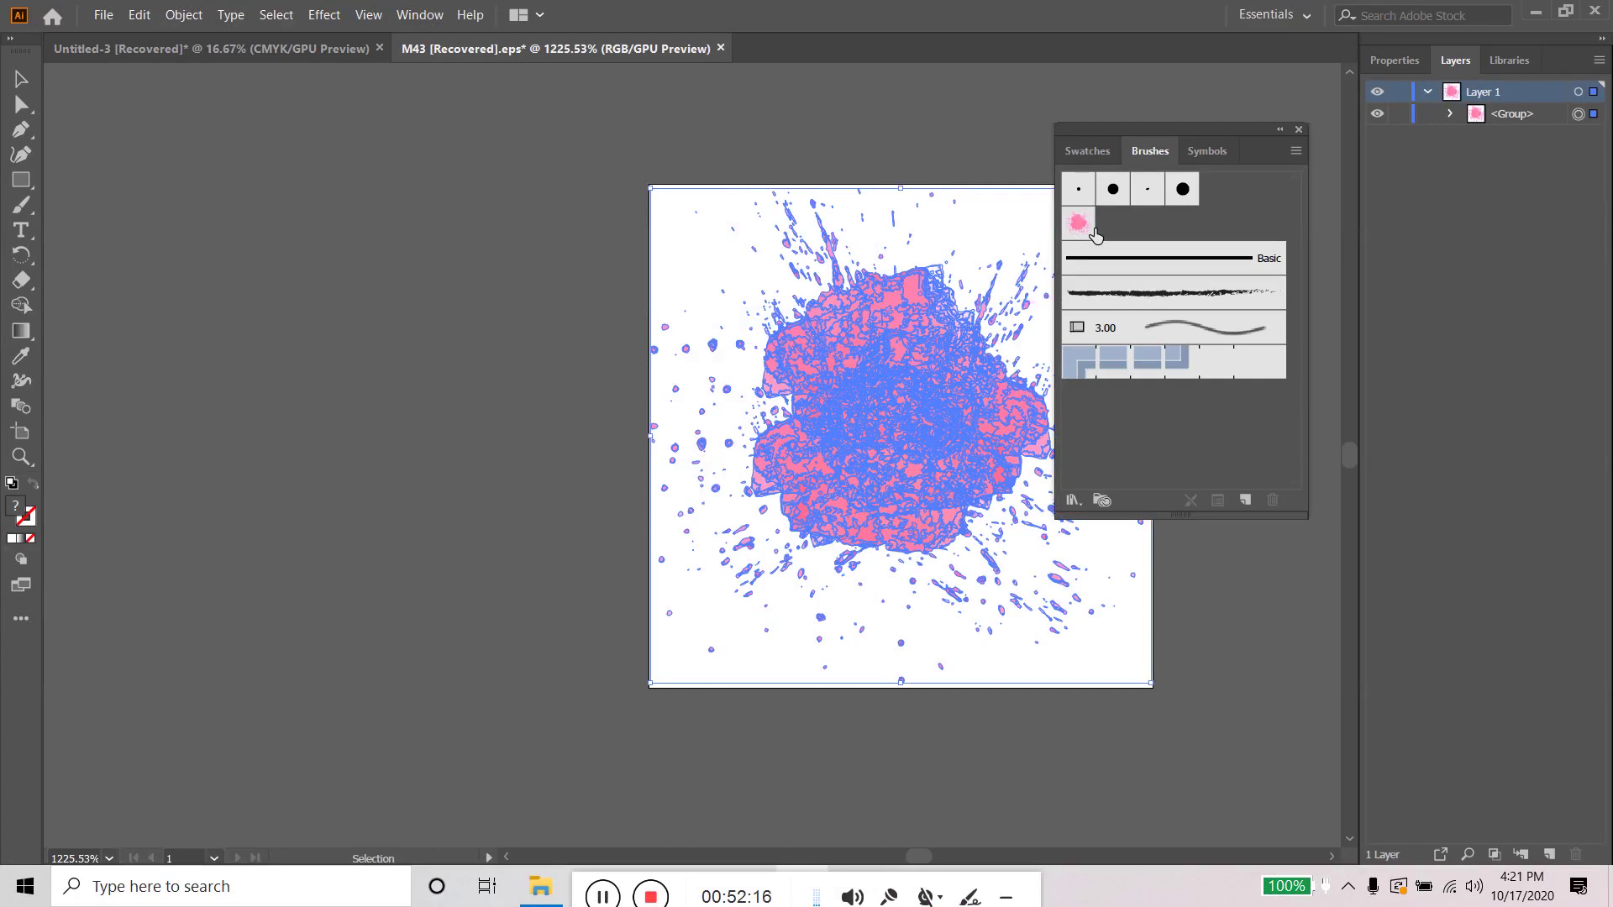
drag(846, 425, 1114, 439)
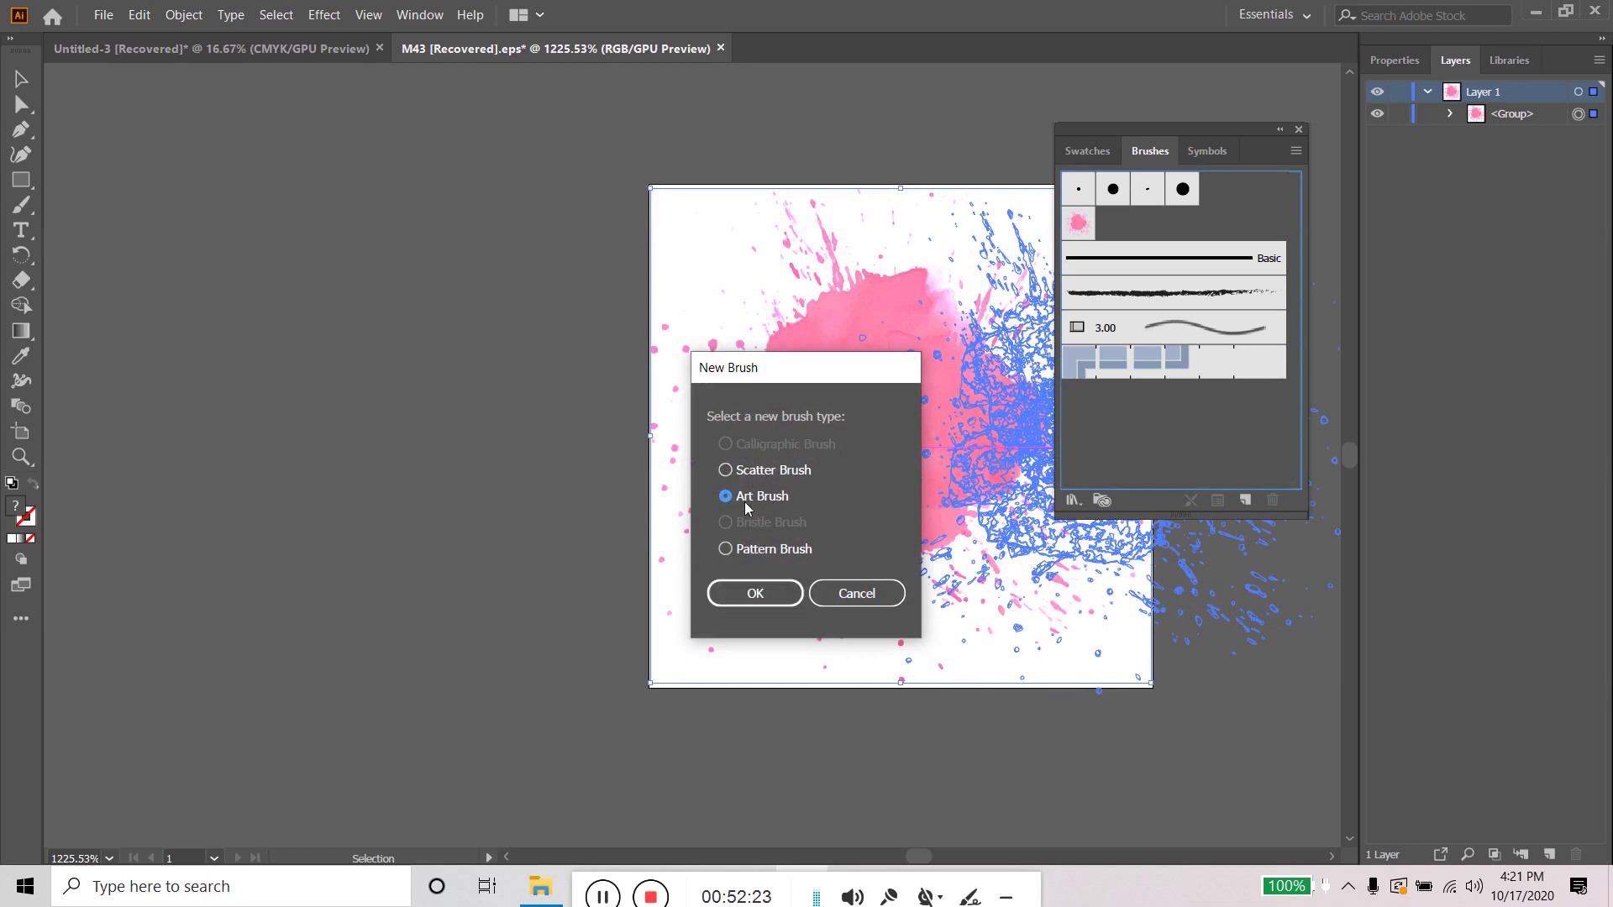
click(771, 551)
click(763, 471)
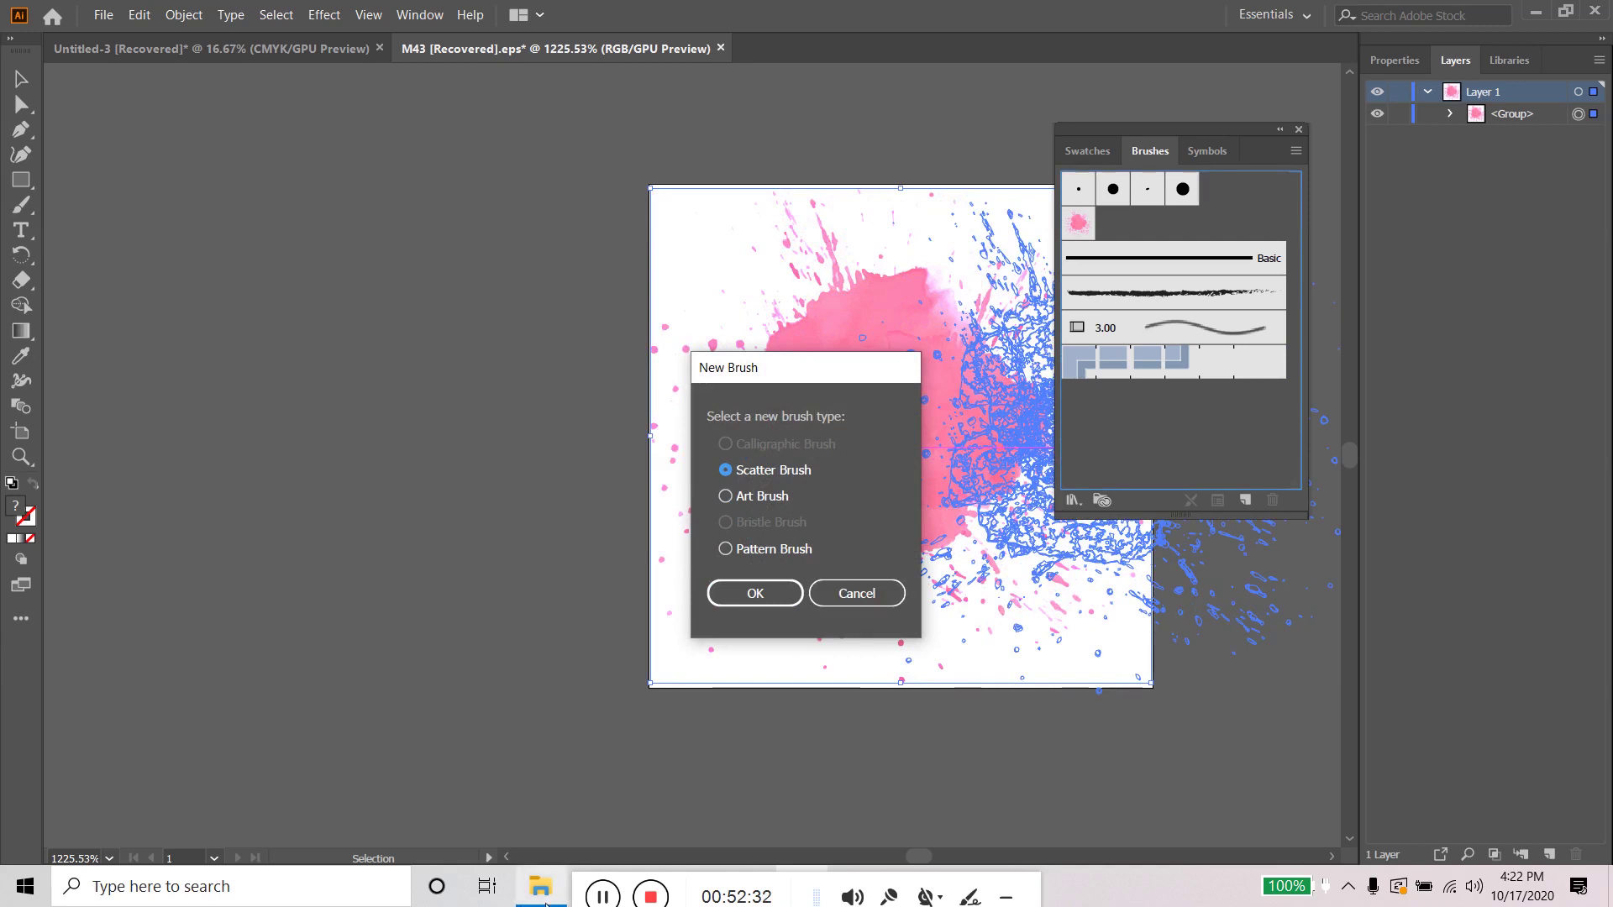
click(700, 889)
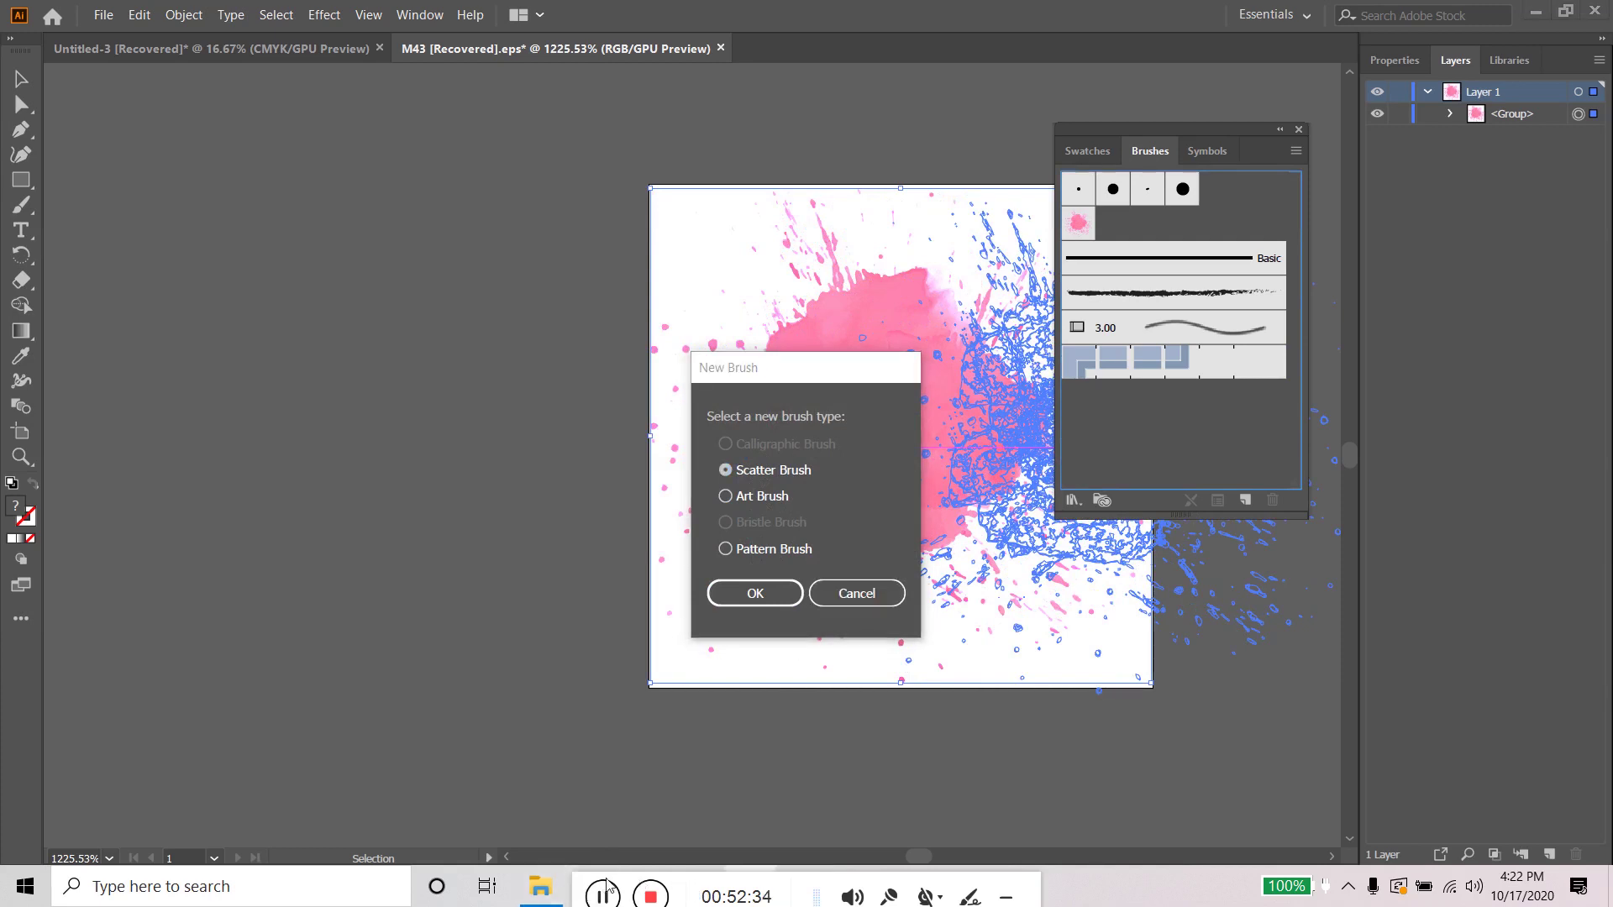
drag(700, 888, 871, 885)
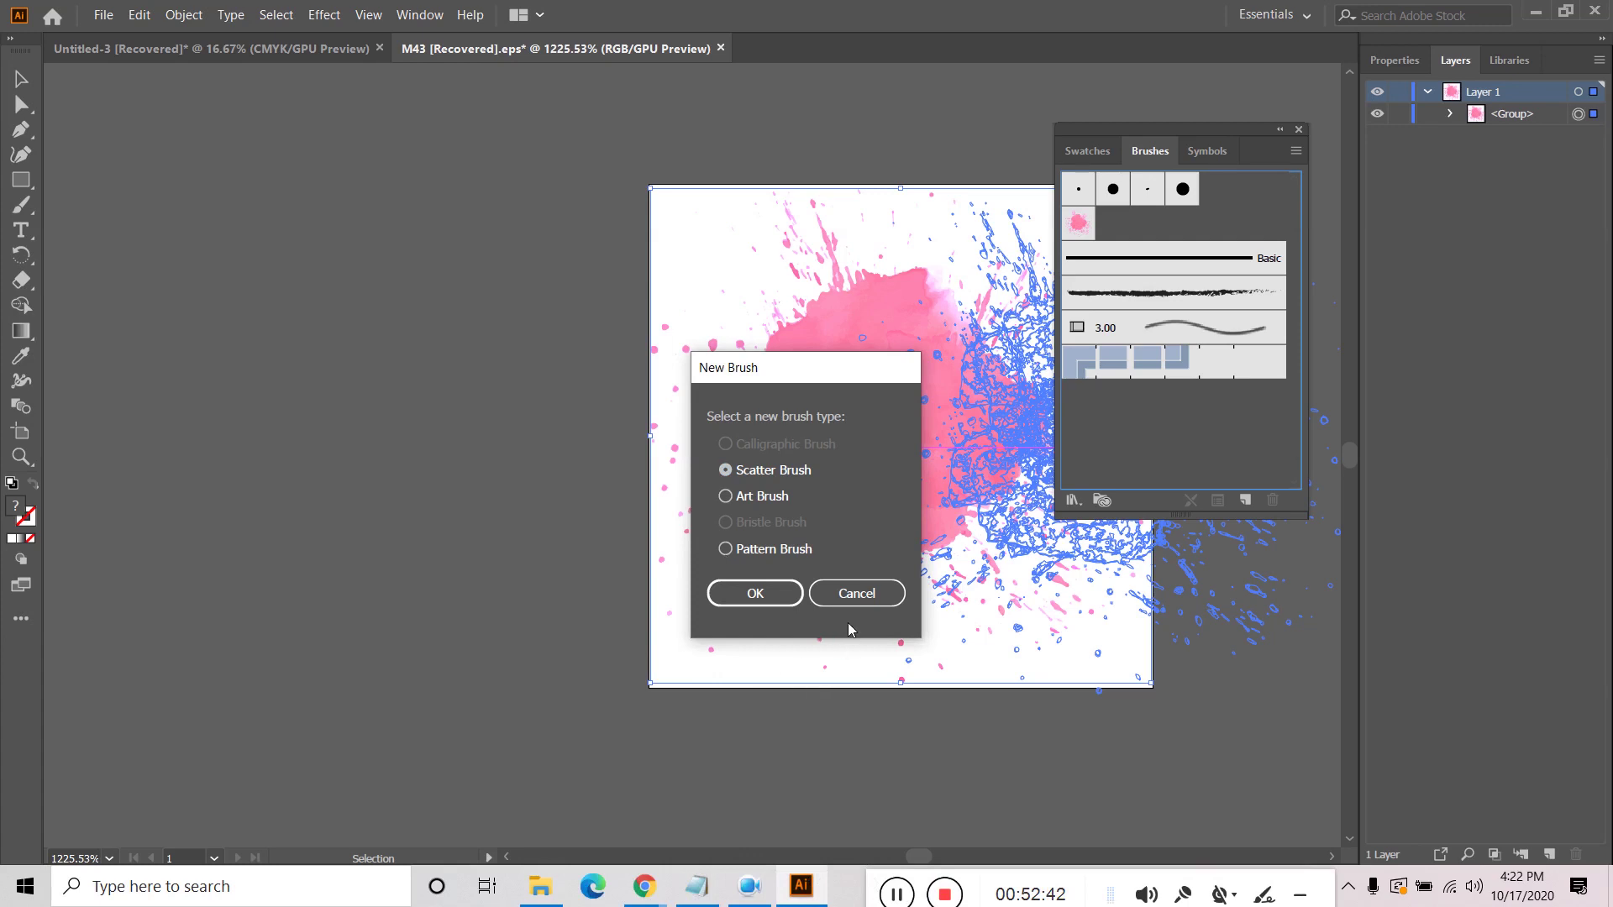
click(856, 593)
Step: In Untitled-3, open the Artistic_Calligraphic brush library in an enlarged window, and choose its flat oval brush marked 30
click(210, 48)
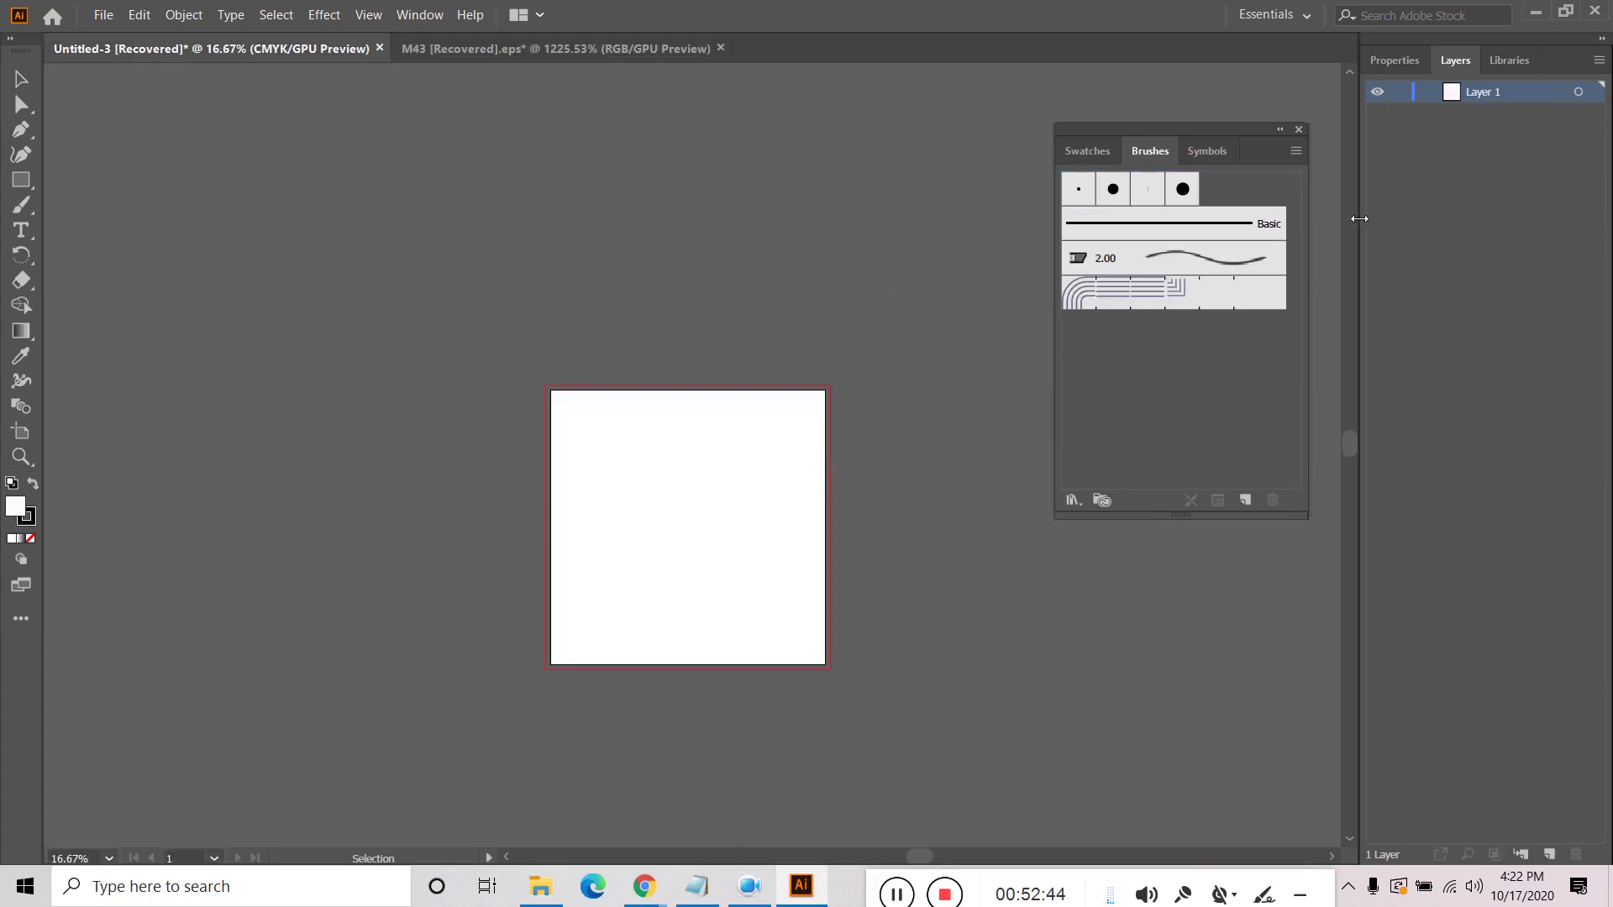
click(418, 14)
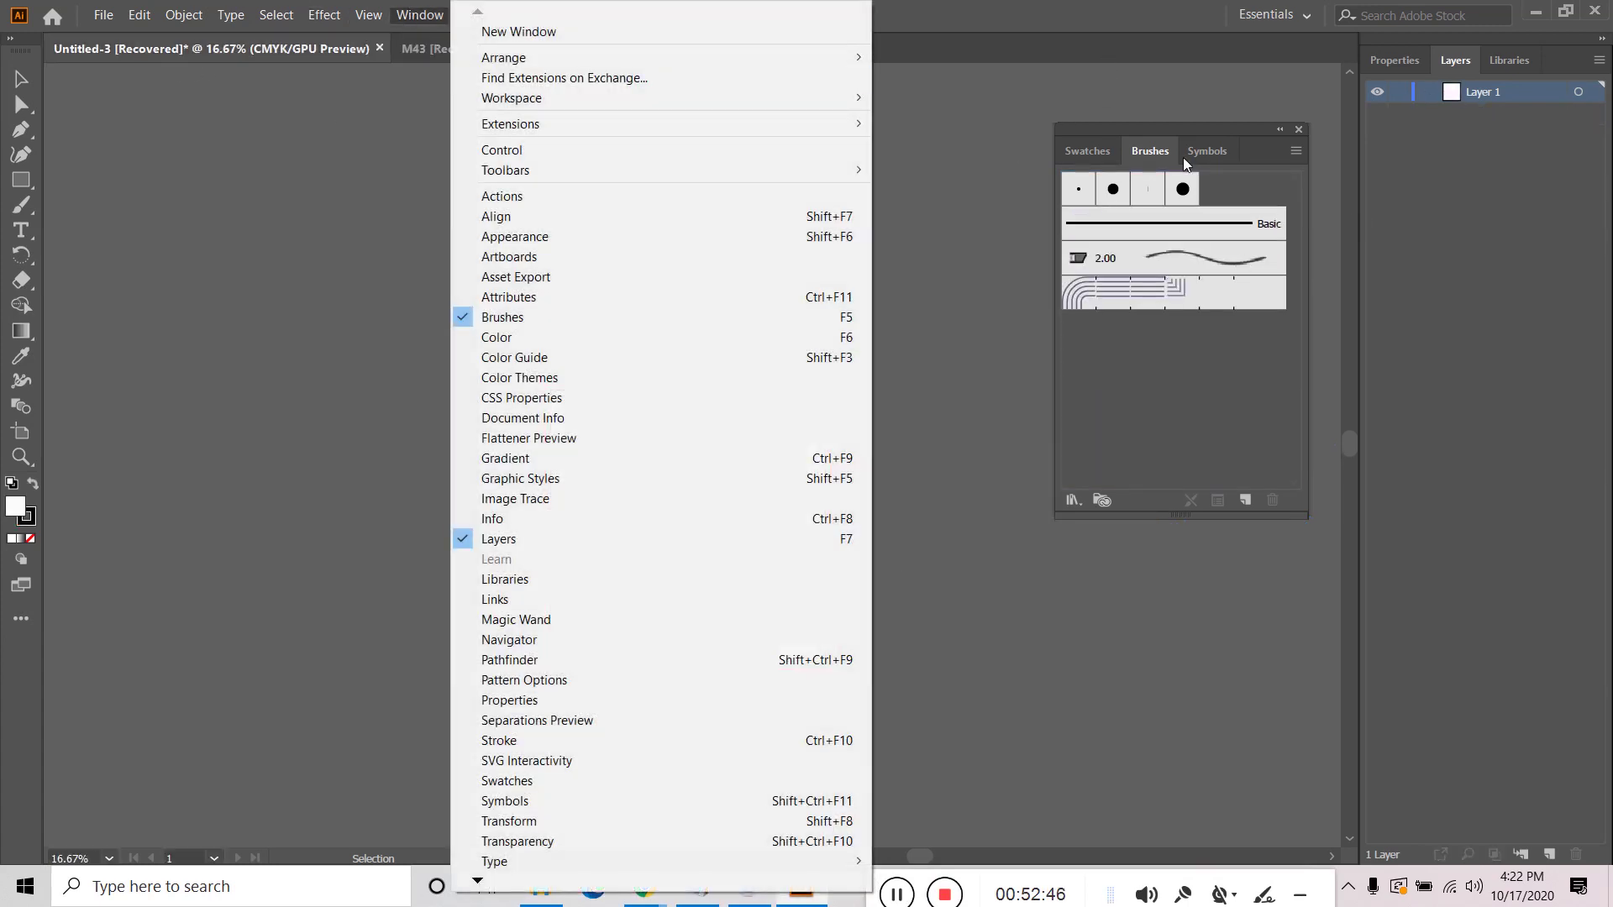
click(1144, 161)
click(1073, 500)
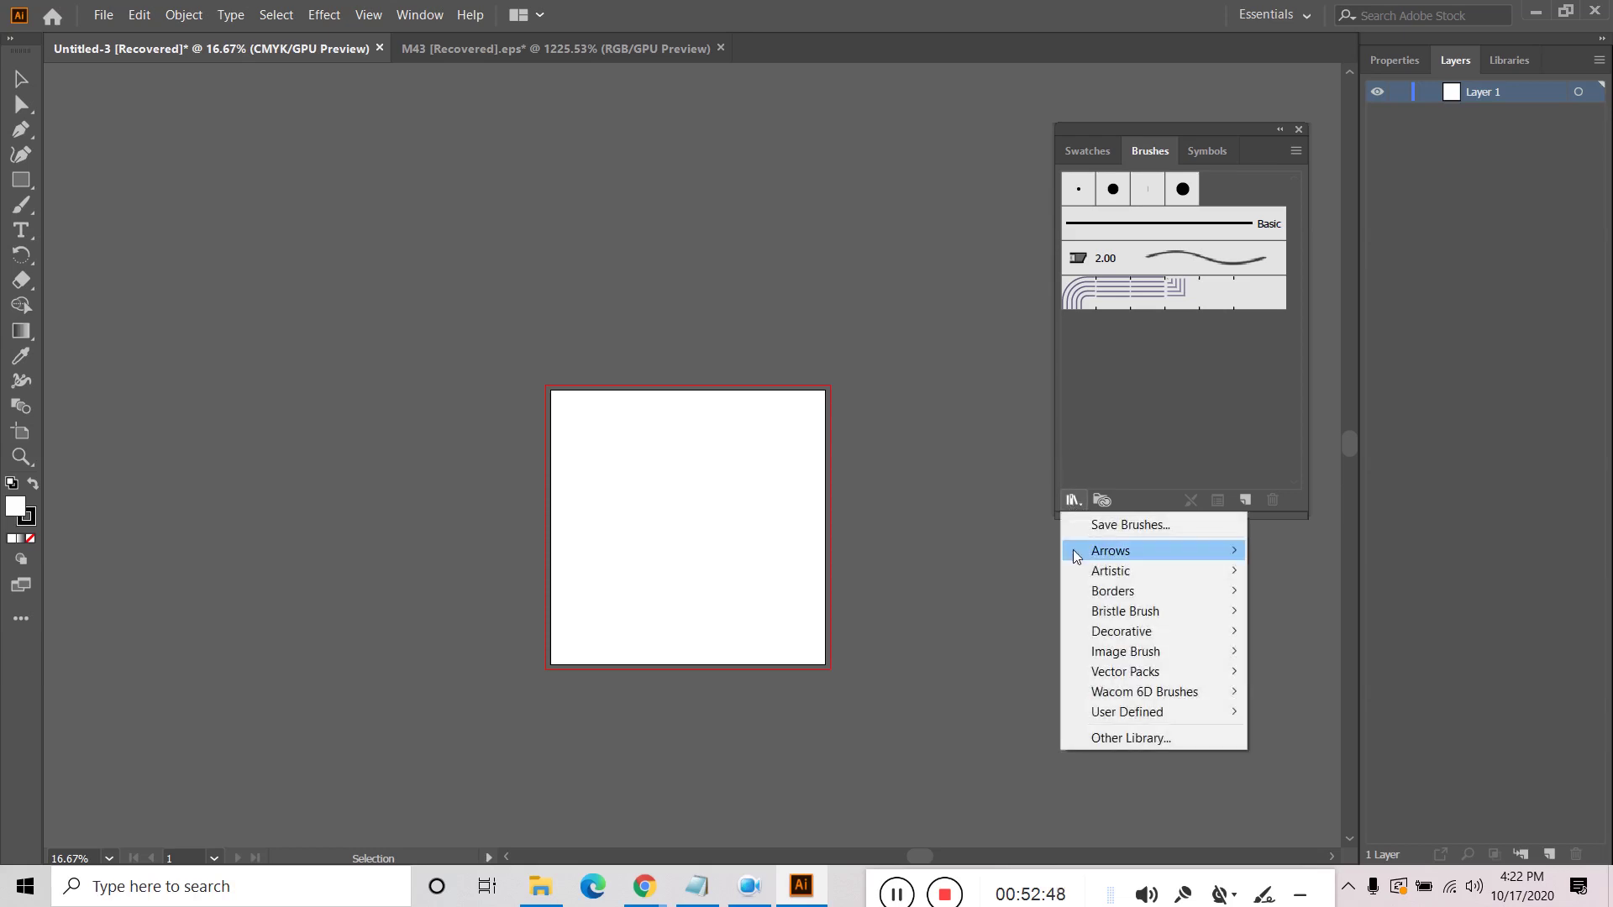
mouse_move(1131, 582)
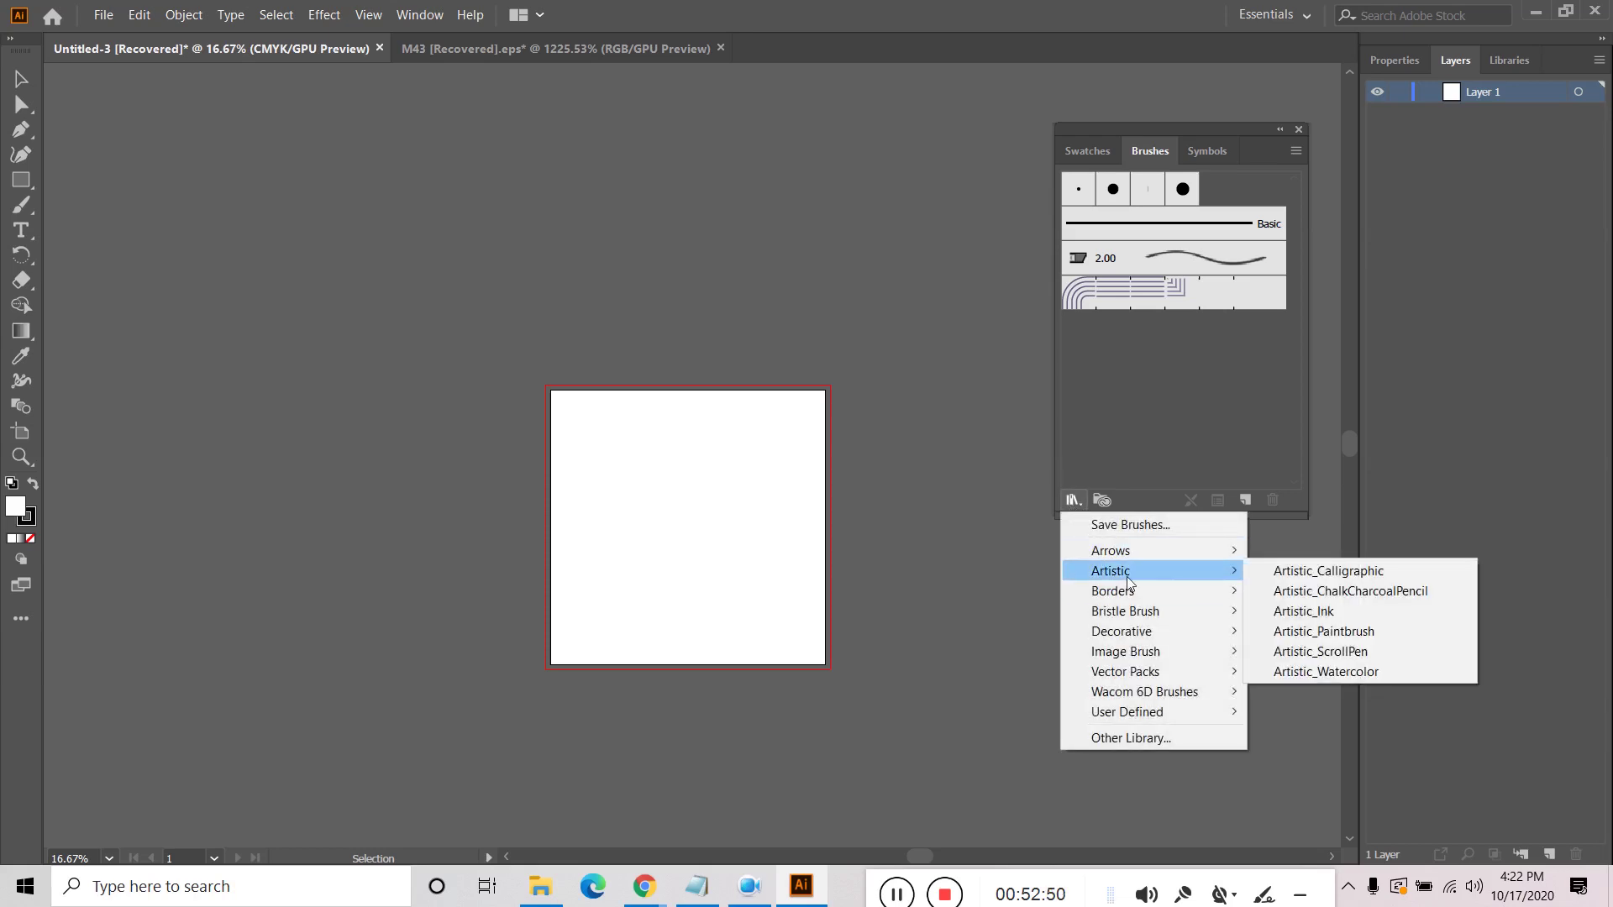
click(1402, 578)
drag(850, 396, 918, 153)
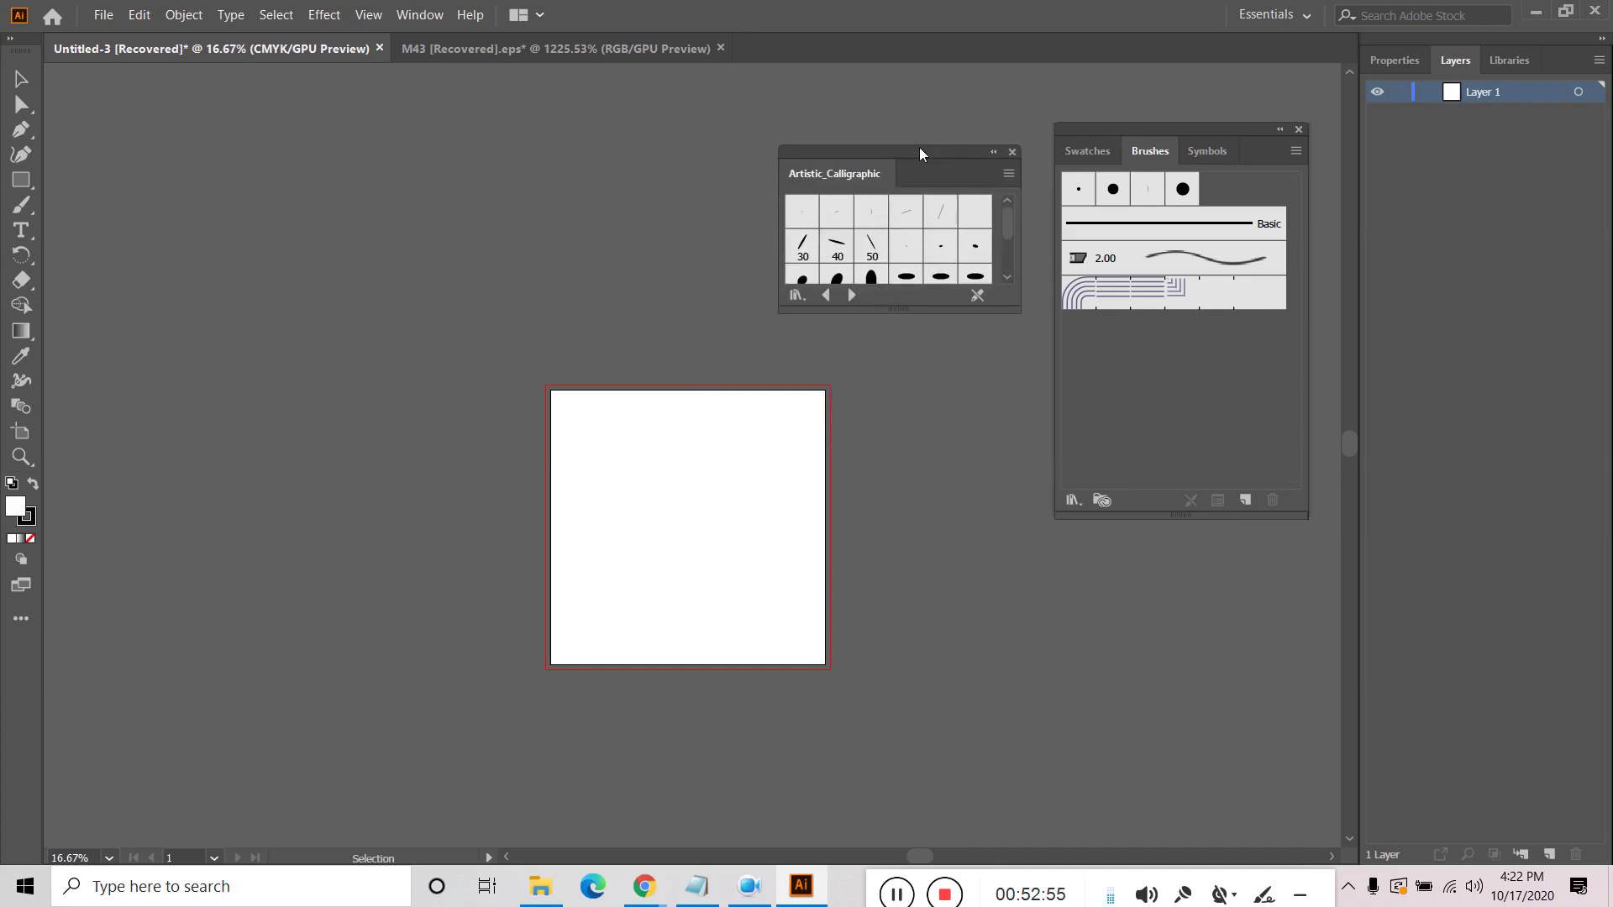
drag(896, 316, 898, 465)
click(905, 281)
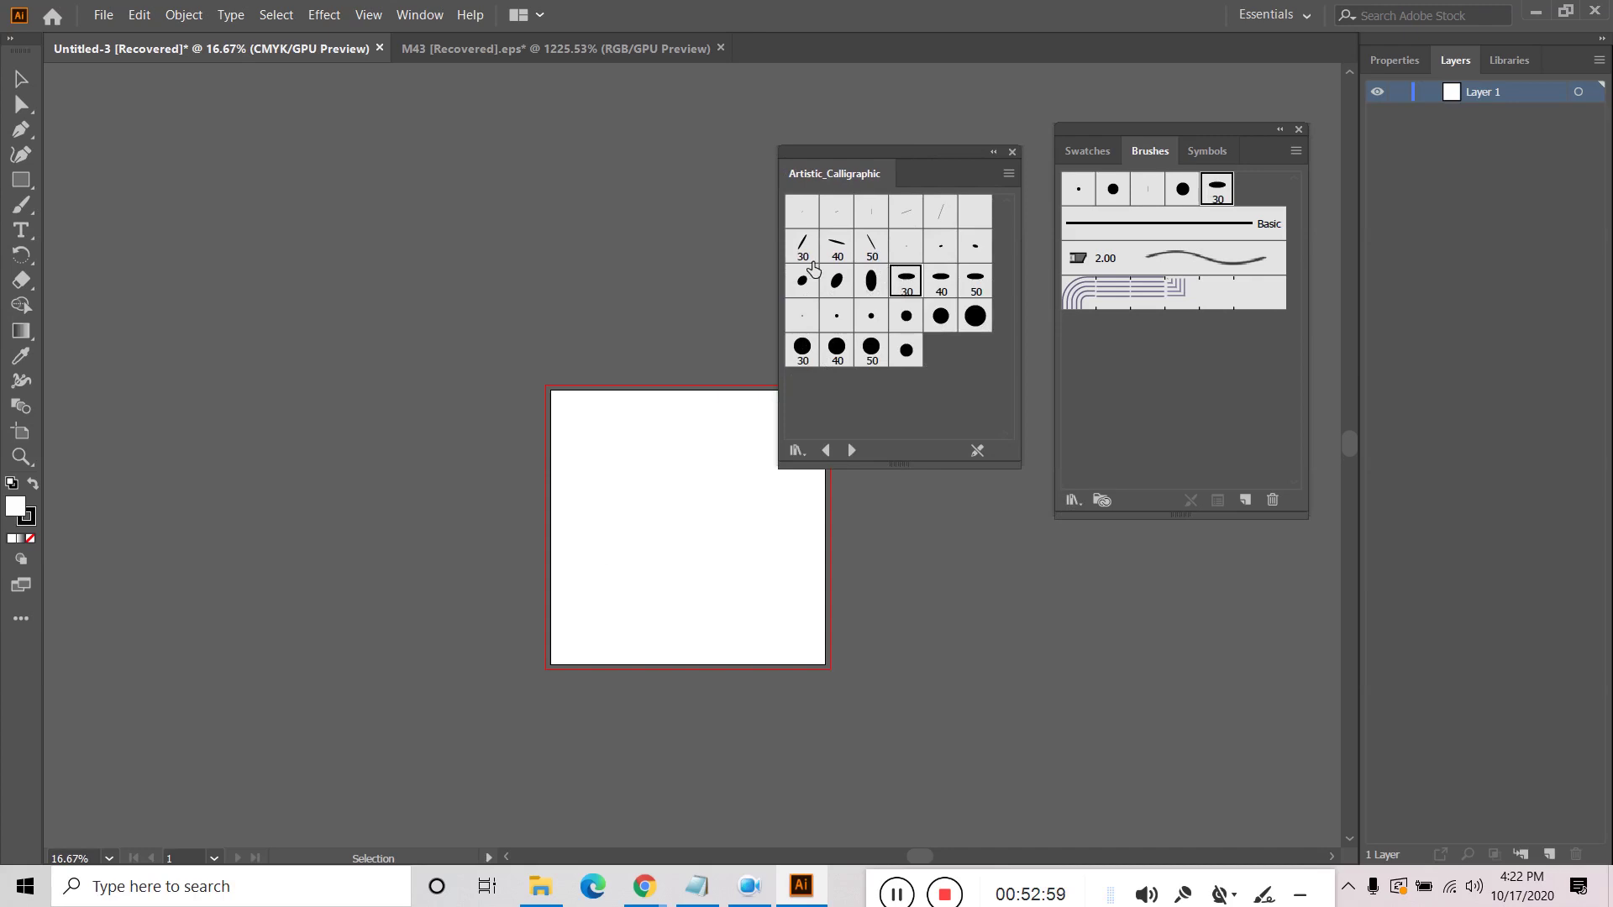
Step: Paint four curved test strokes on the artboard with the flat oval 30, slanted 50, tall oval and slanted 40 calligraphic brushes
click(24, 199)
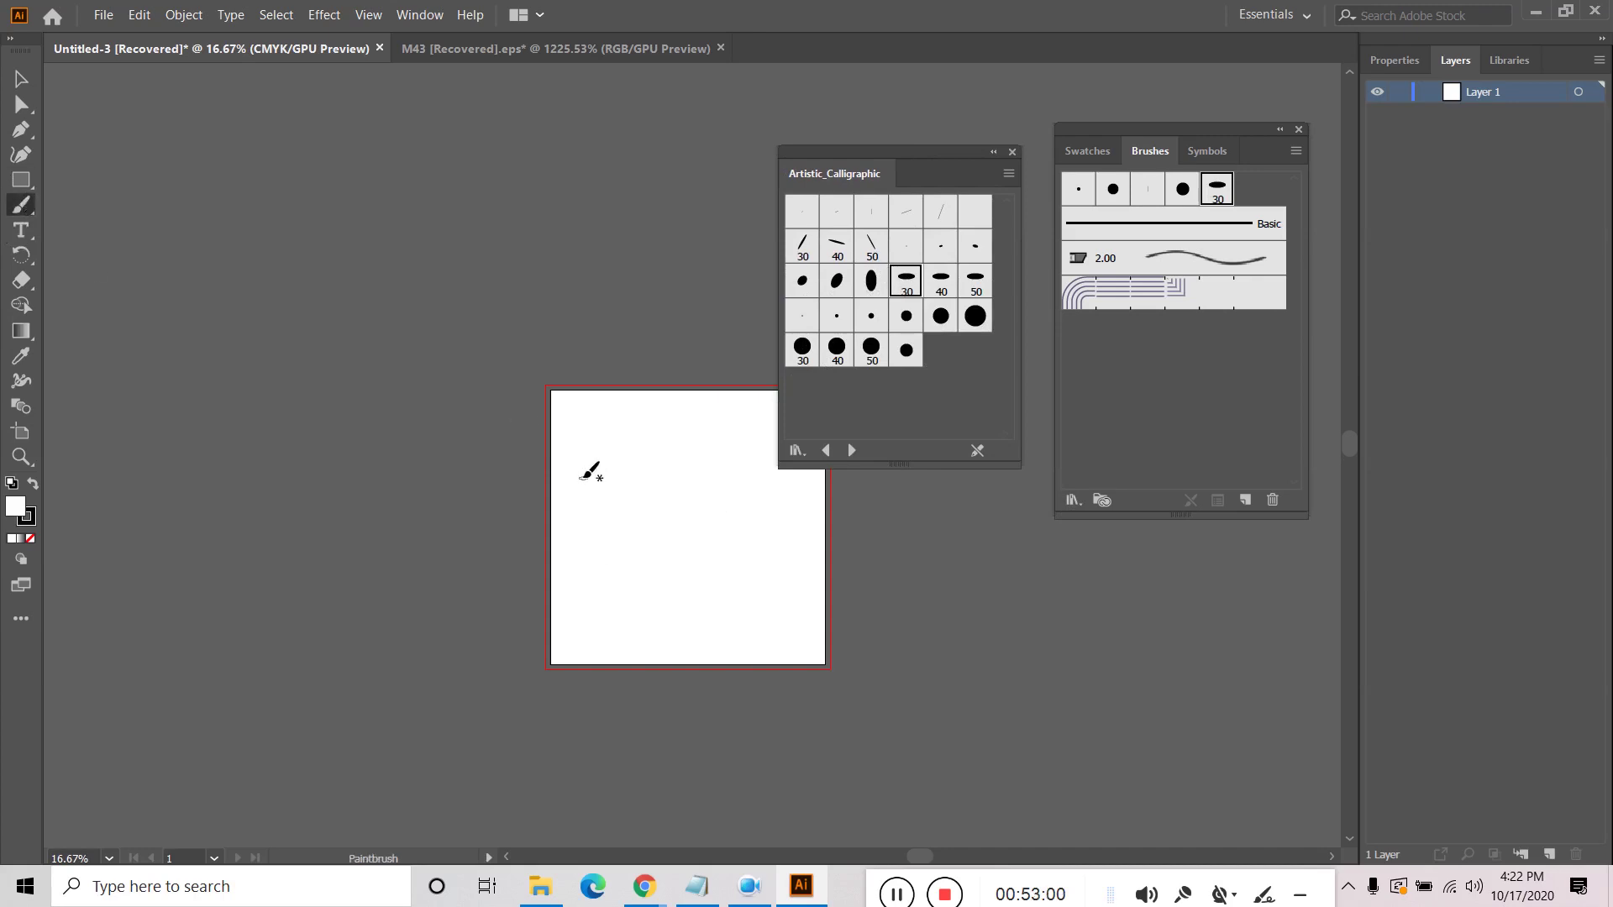
mouse_move(581, 476)
mouse_down()
mouse_move(638, 528)
mouse_move(722, 492)
mouse_move(708, 478)
mouse_move(782, 579)
mouse_move(744, 642)
mouse_move(830, 674)
mouse_up()
click(872, 246)
click(872, 281)
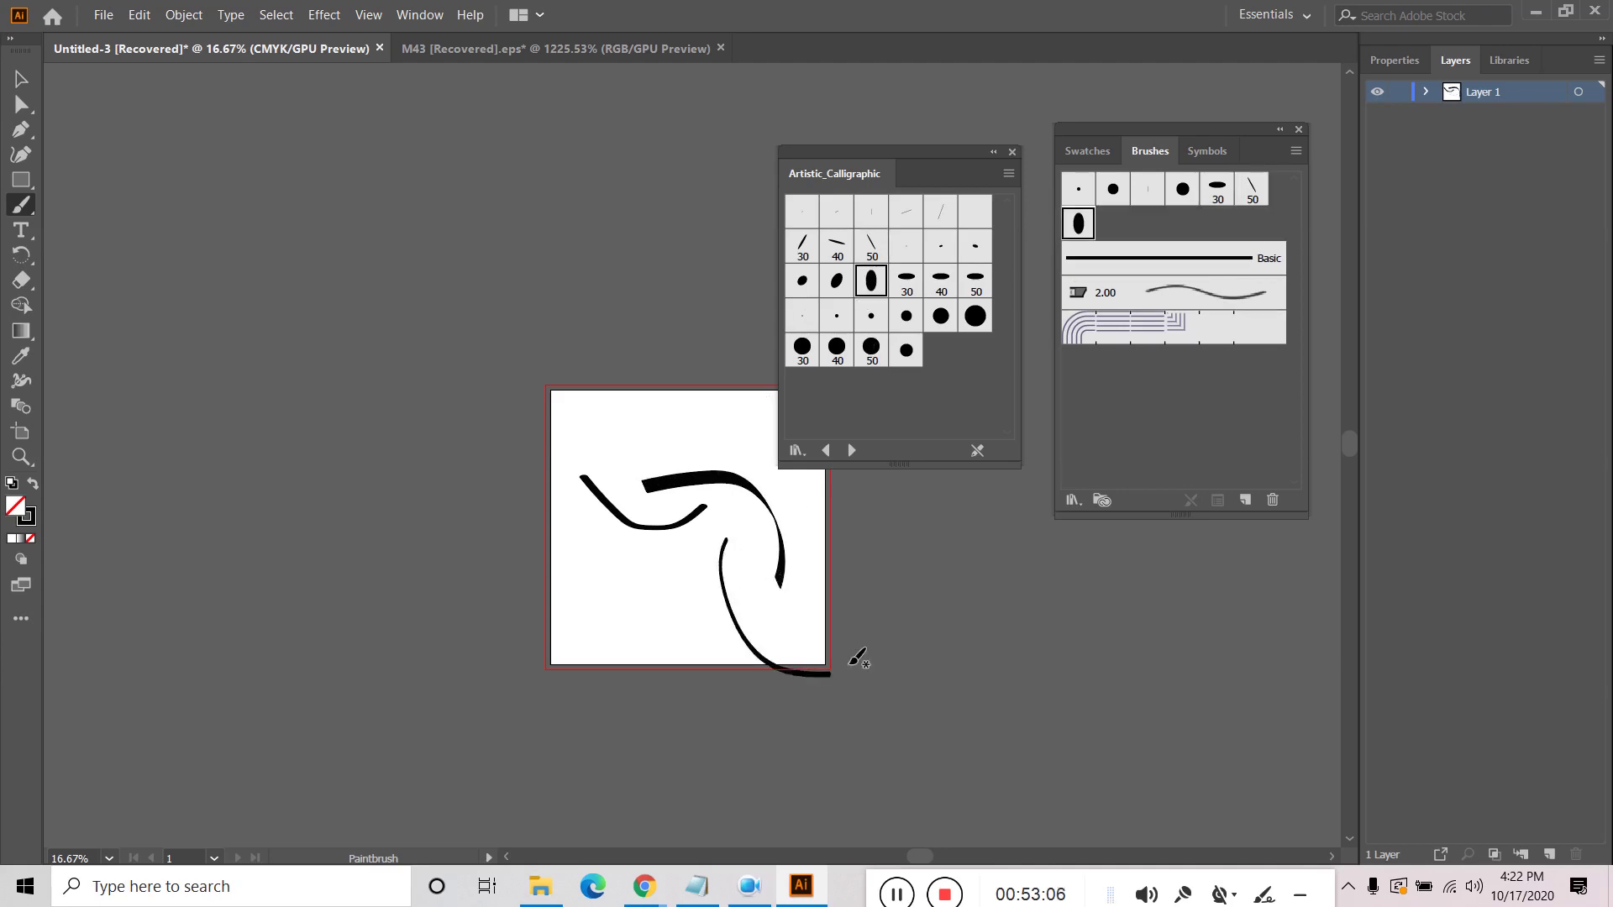
click(851, 252)
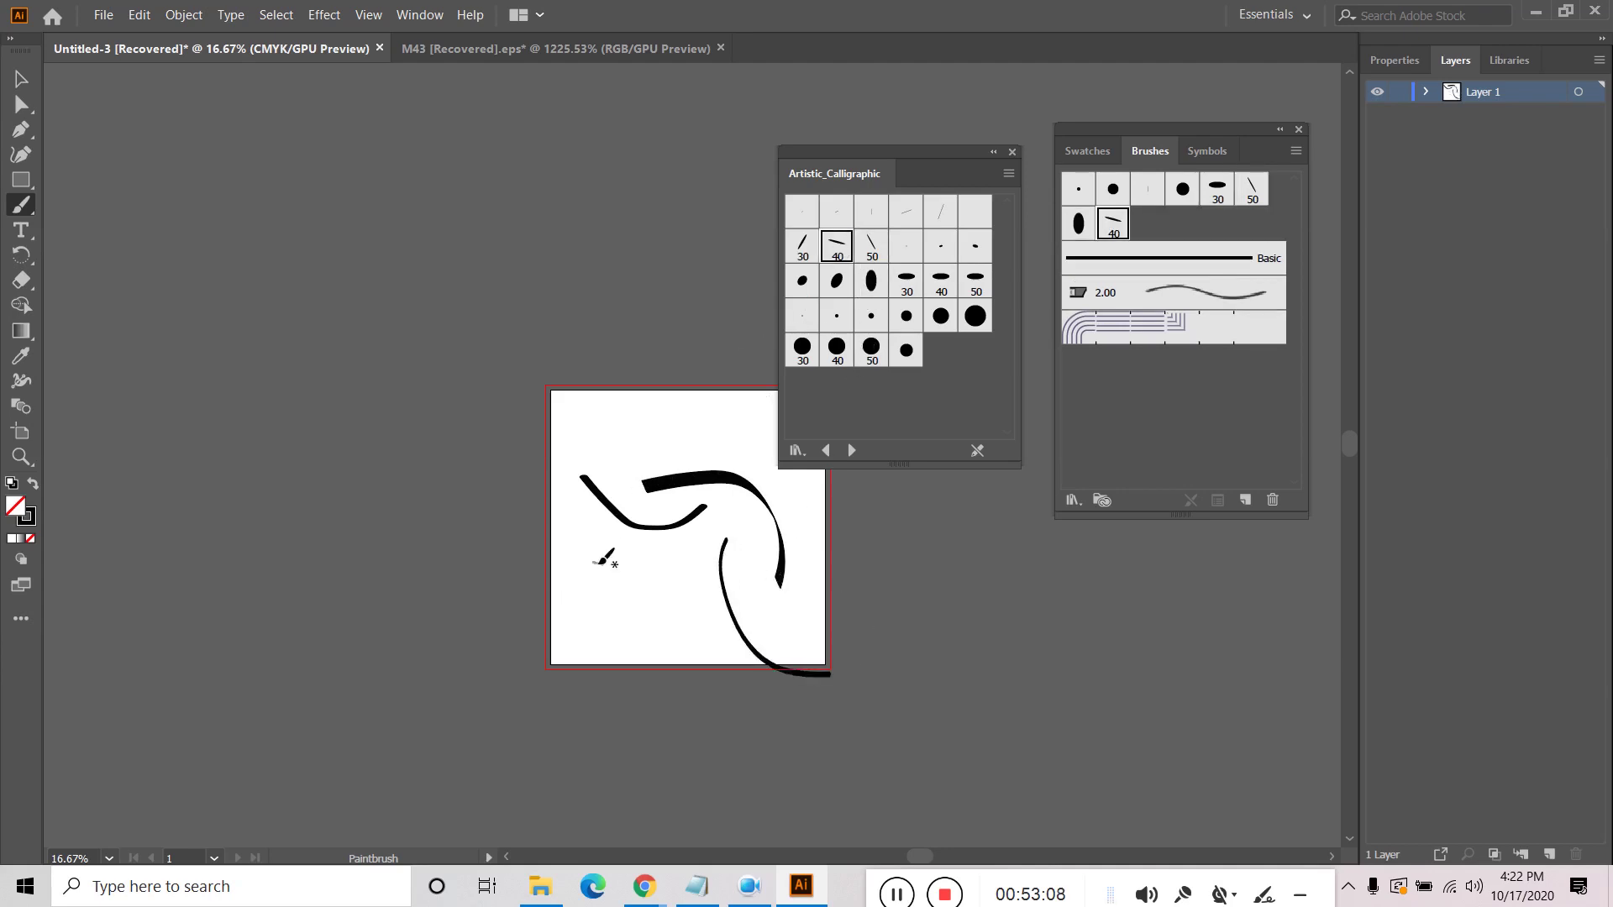
mouse_move(601, 551)
mouse_down()
mouse_move(624, 610)
mouse_move(691, 622)
mouse_up()
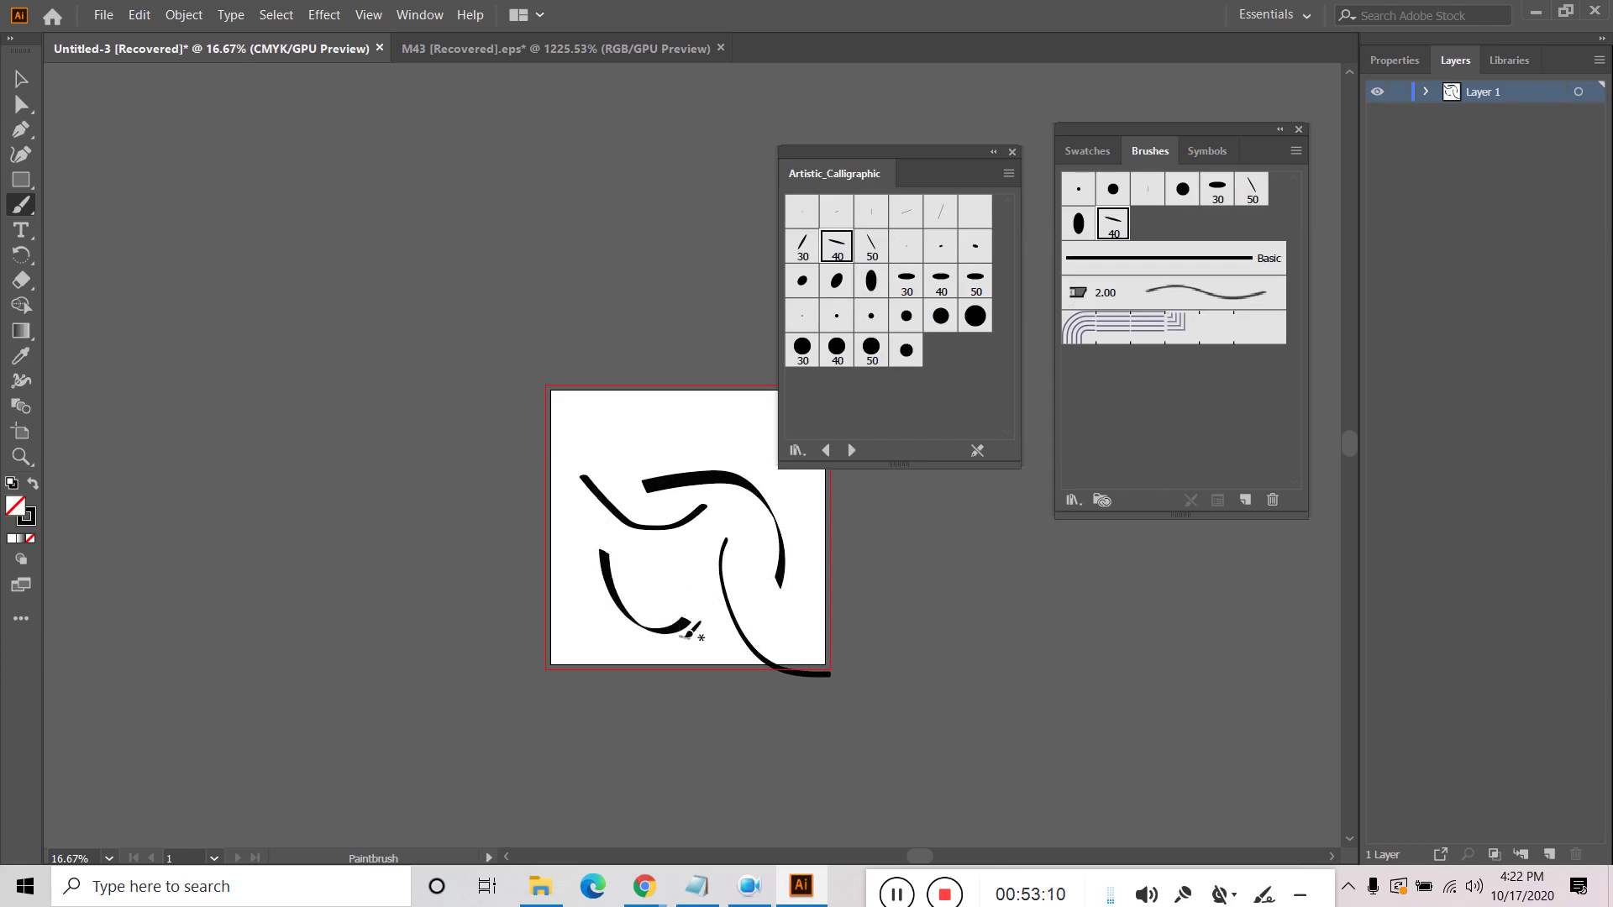
Step: Undo all the calligraphic test strokes, leaving the artboard blank
scroll(643, 559, up, 3)
scroll(785, 559, down, 2)
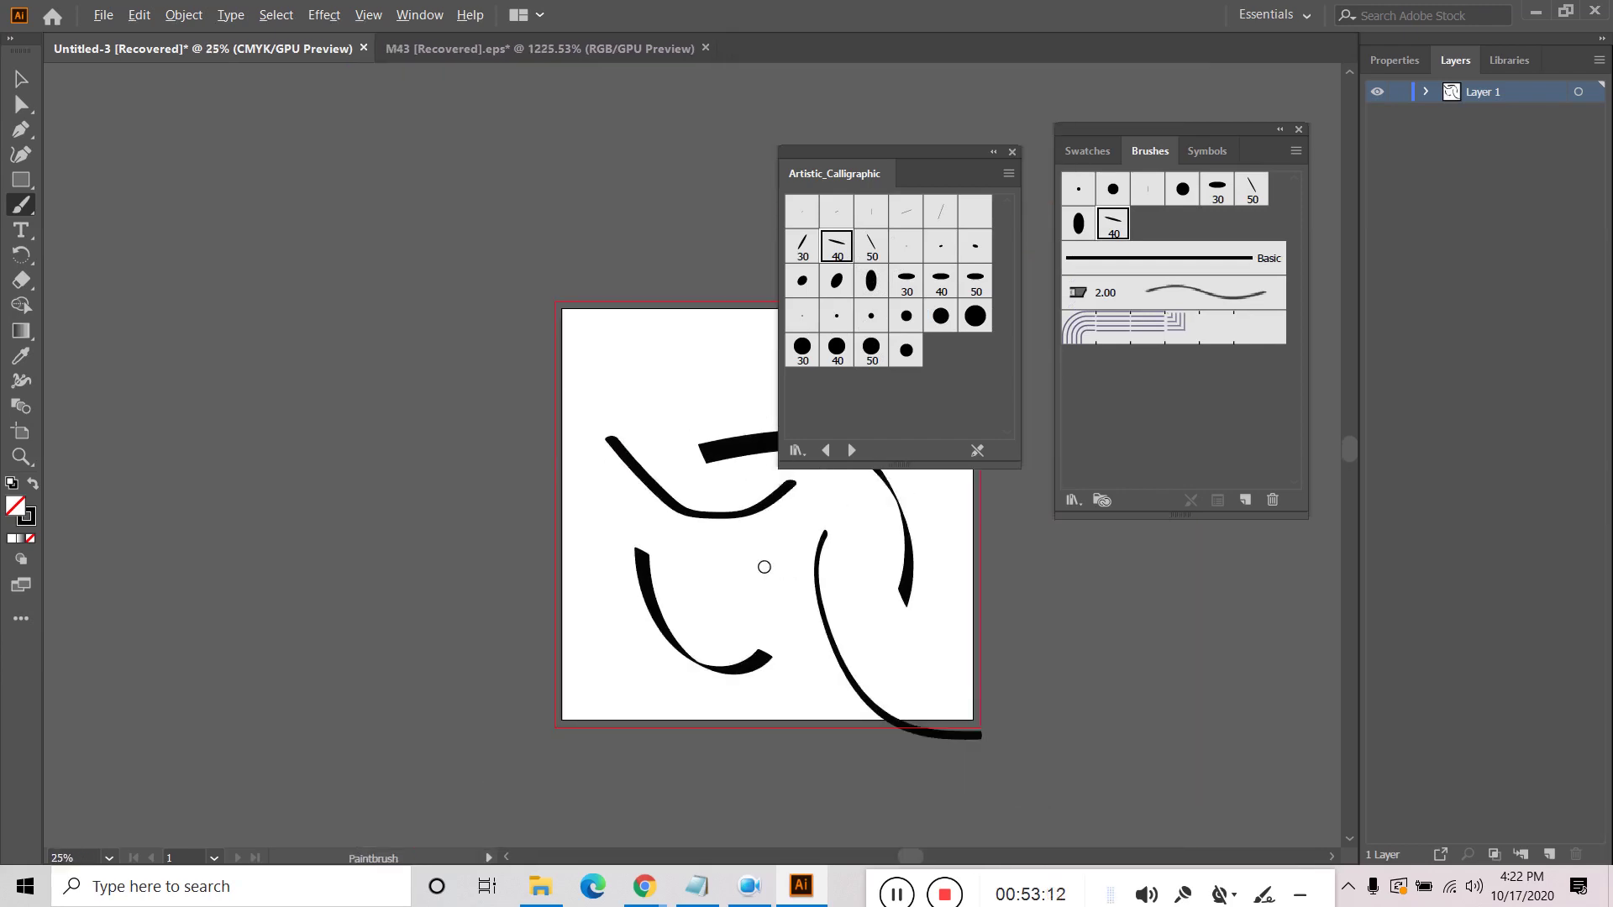
drag(764, 567, 512, 496)
key(ctrl+z)
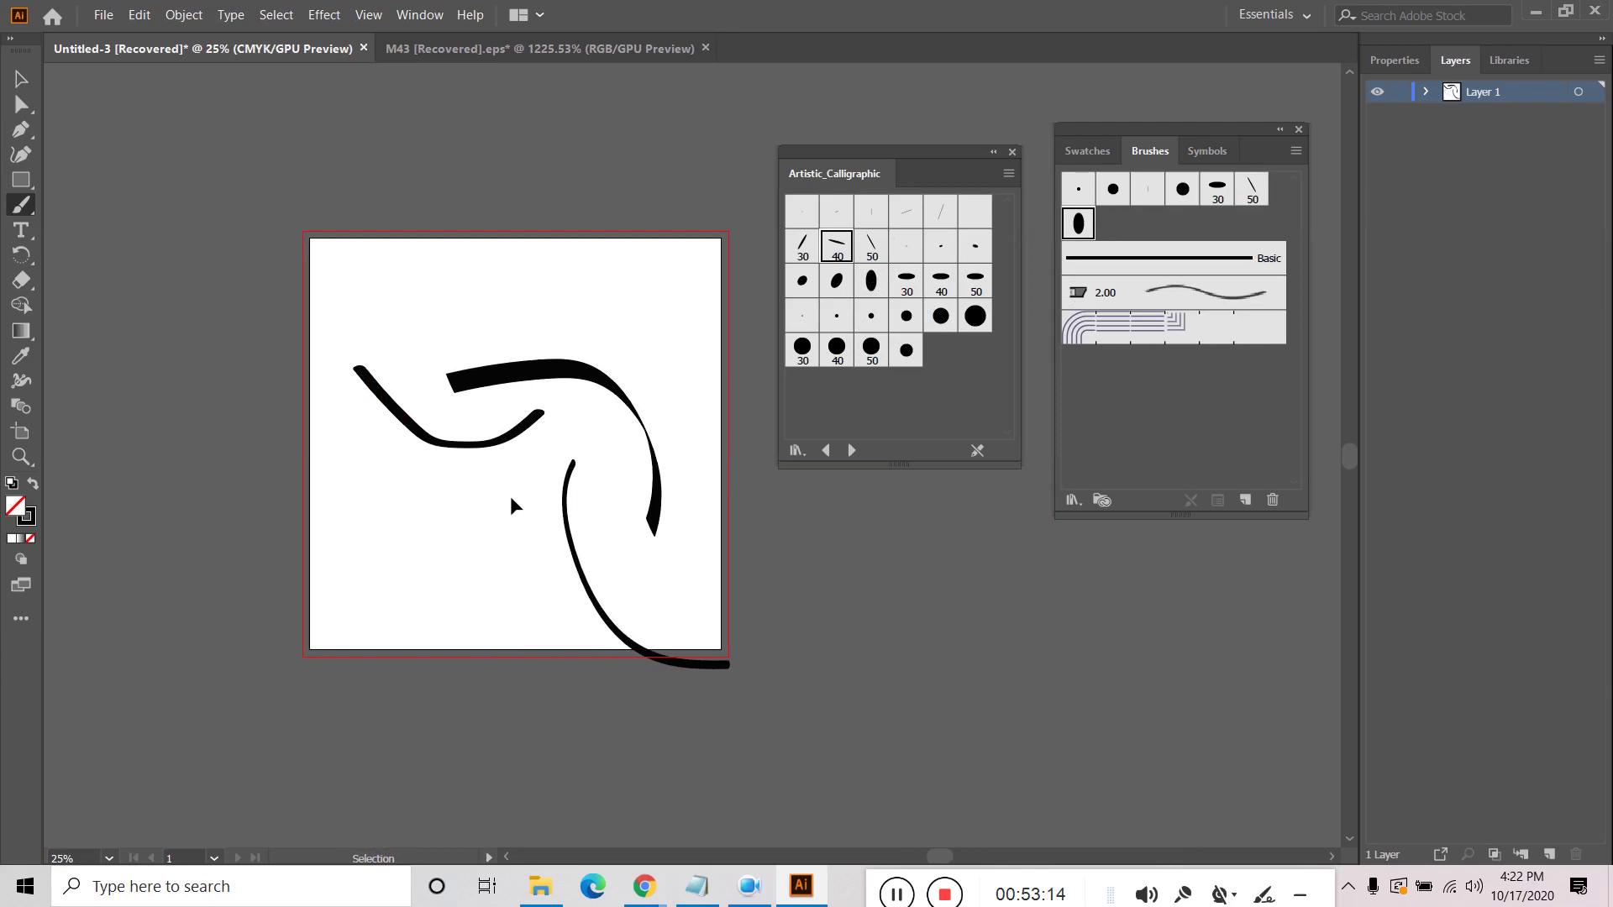
key(ctrl+z)
key(ctrl+z)
key(ctrl+z)
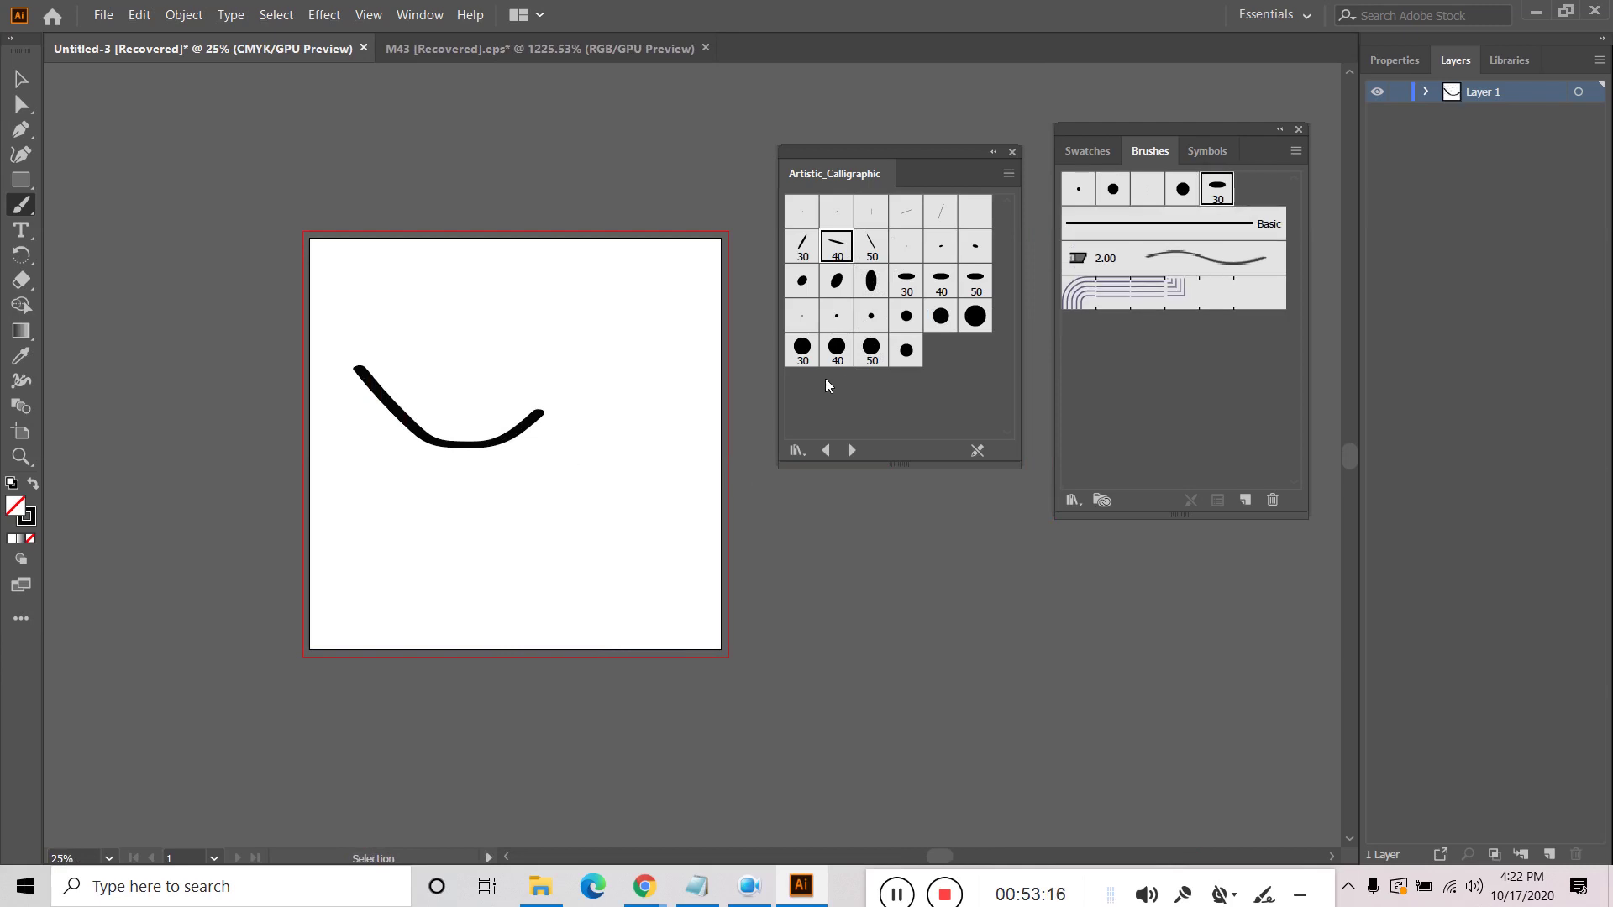
key(ctrl+z)
Step: Look through the brush libraries from Artistic_Ink to Borders_Frames, and close the library window from the M43 document
click(851, 451)
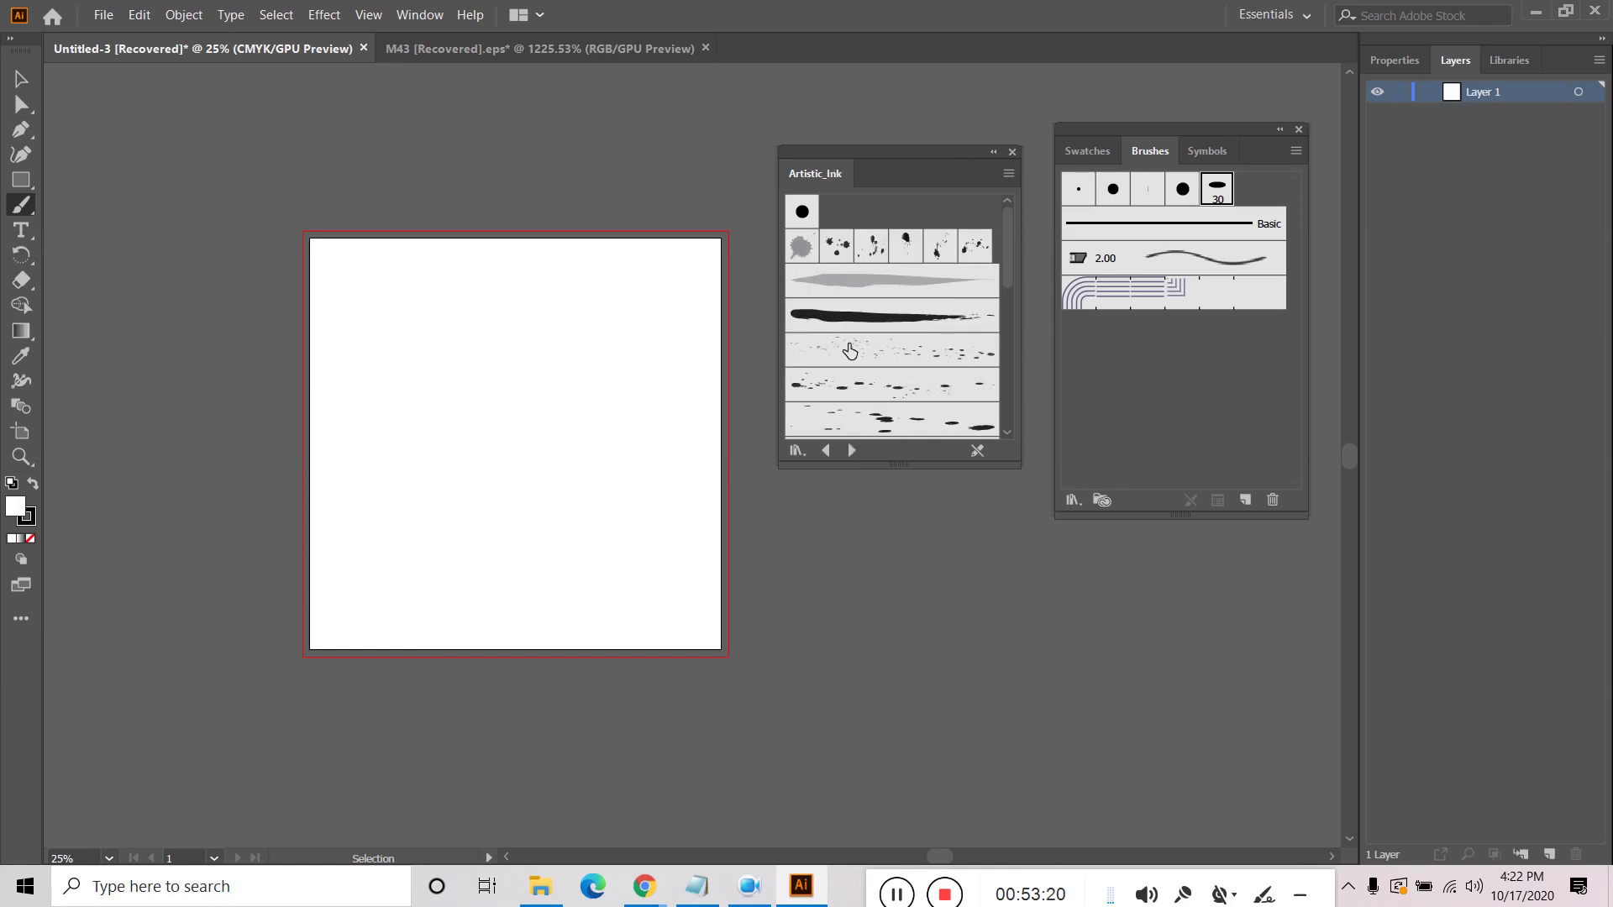
drag(901, 463, 899, 574)
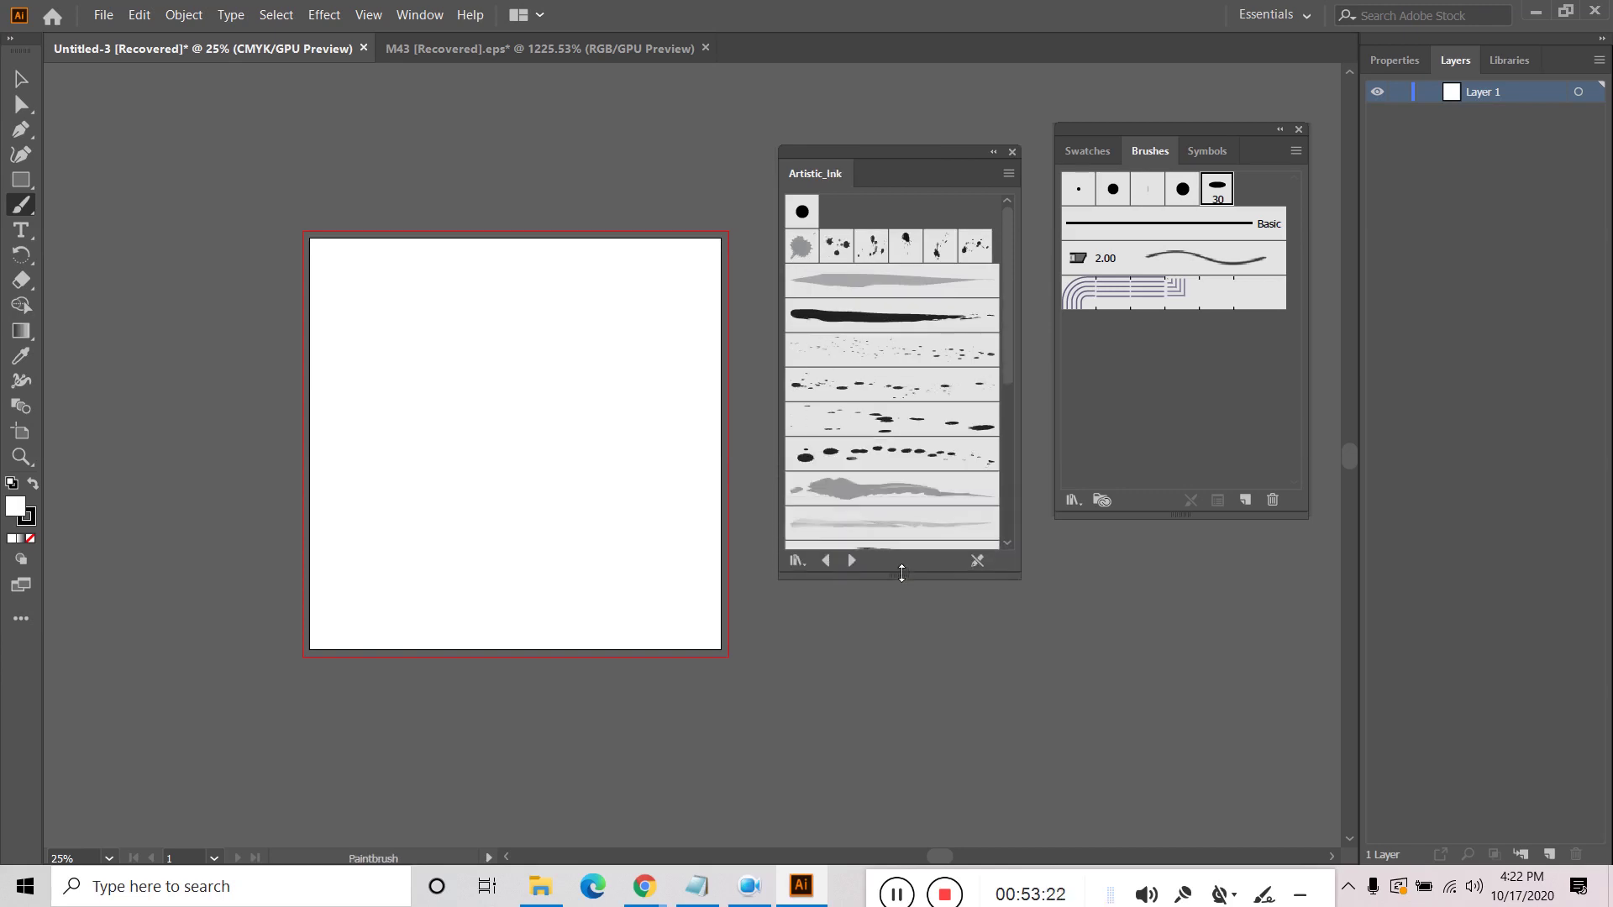
click(852, 561)
click(854, 561)
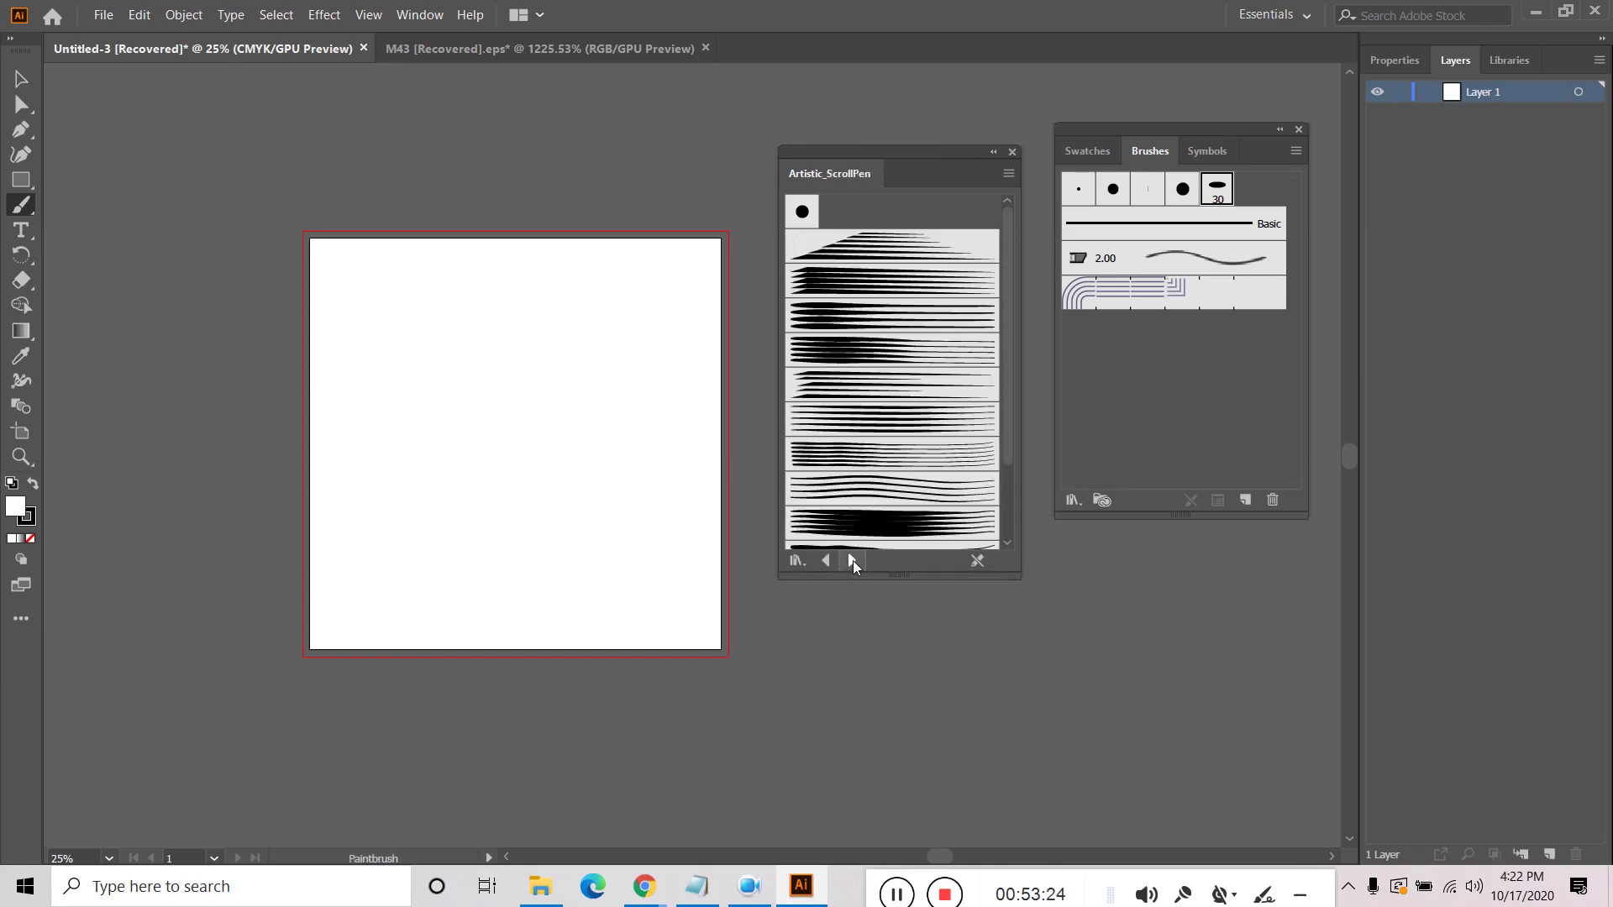
click(853, 561)
click(853, 560)
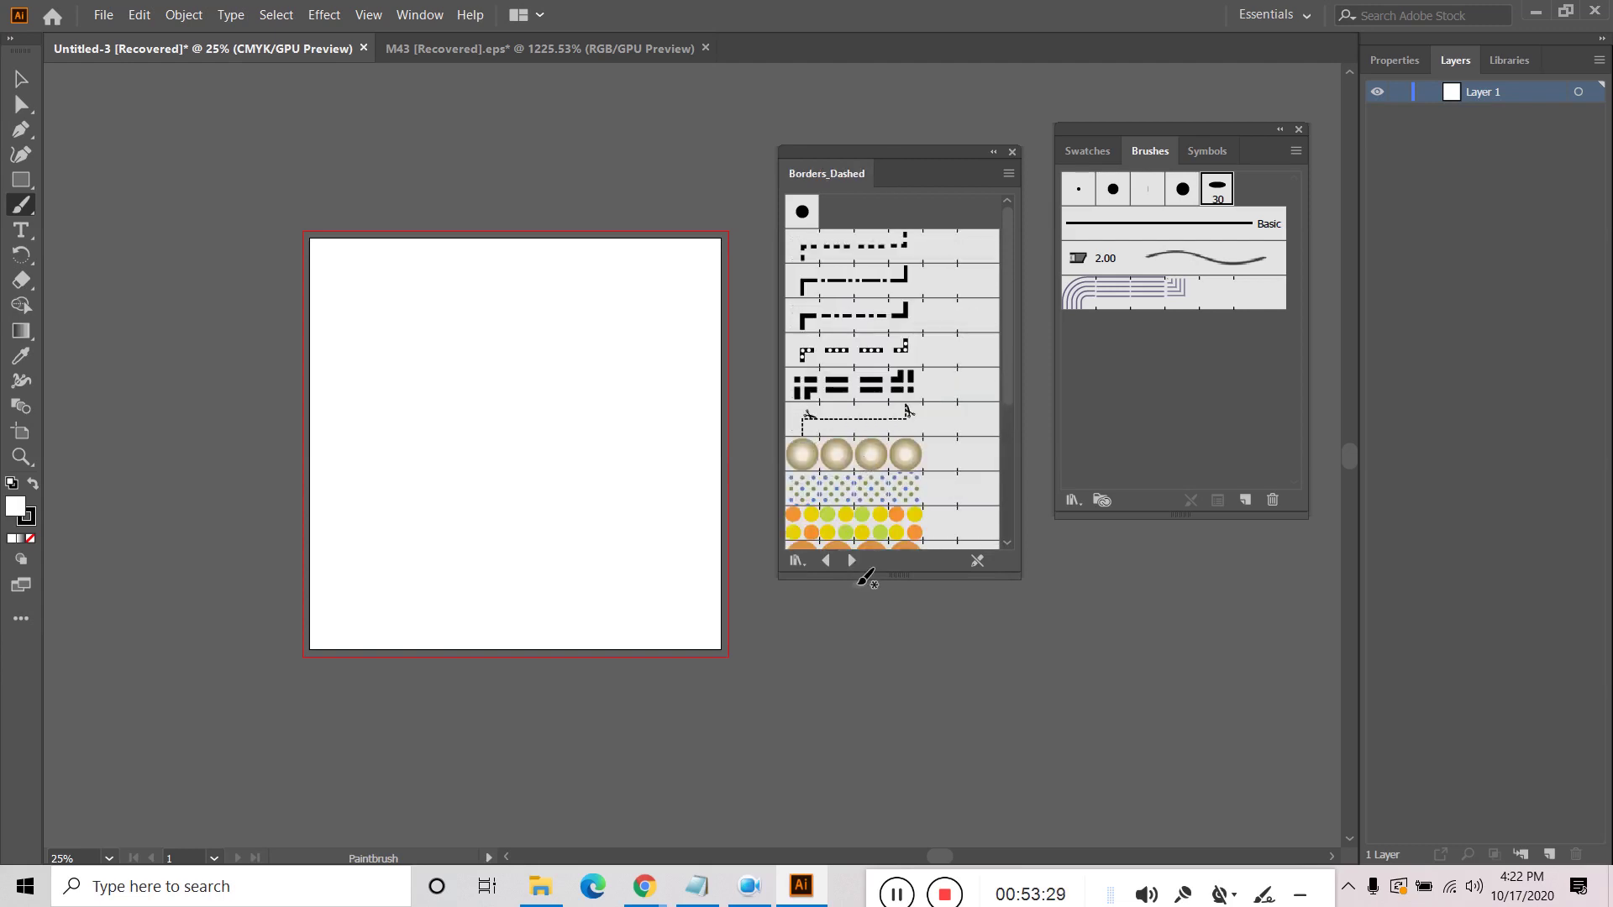
click(854, 561)
click(852, 561)
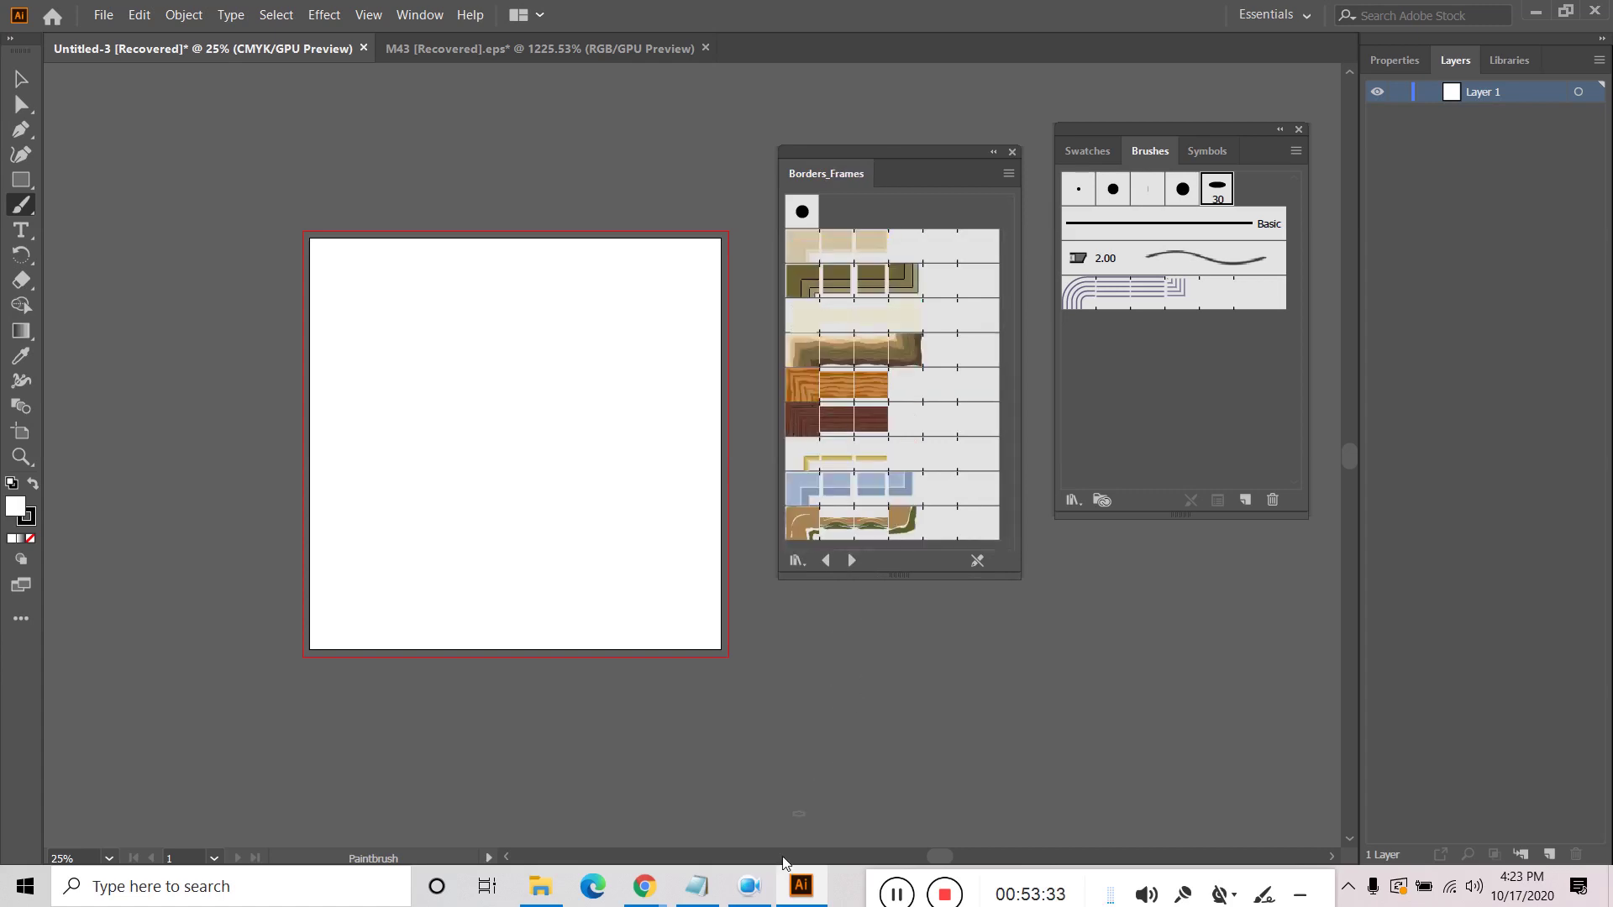
click(486, 52)
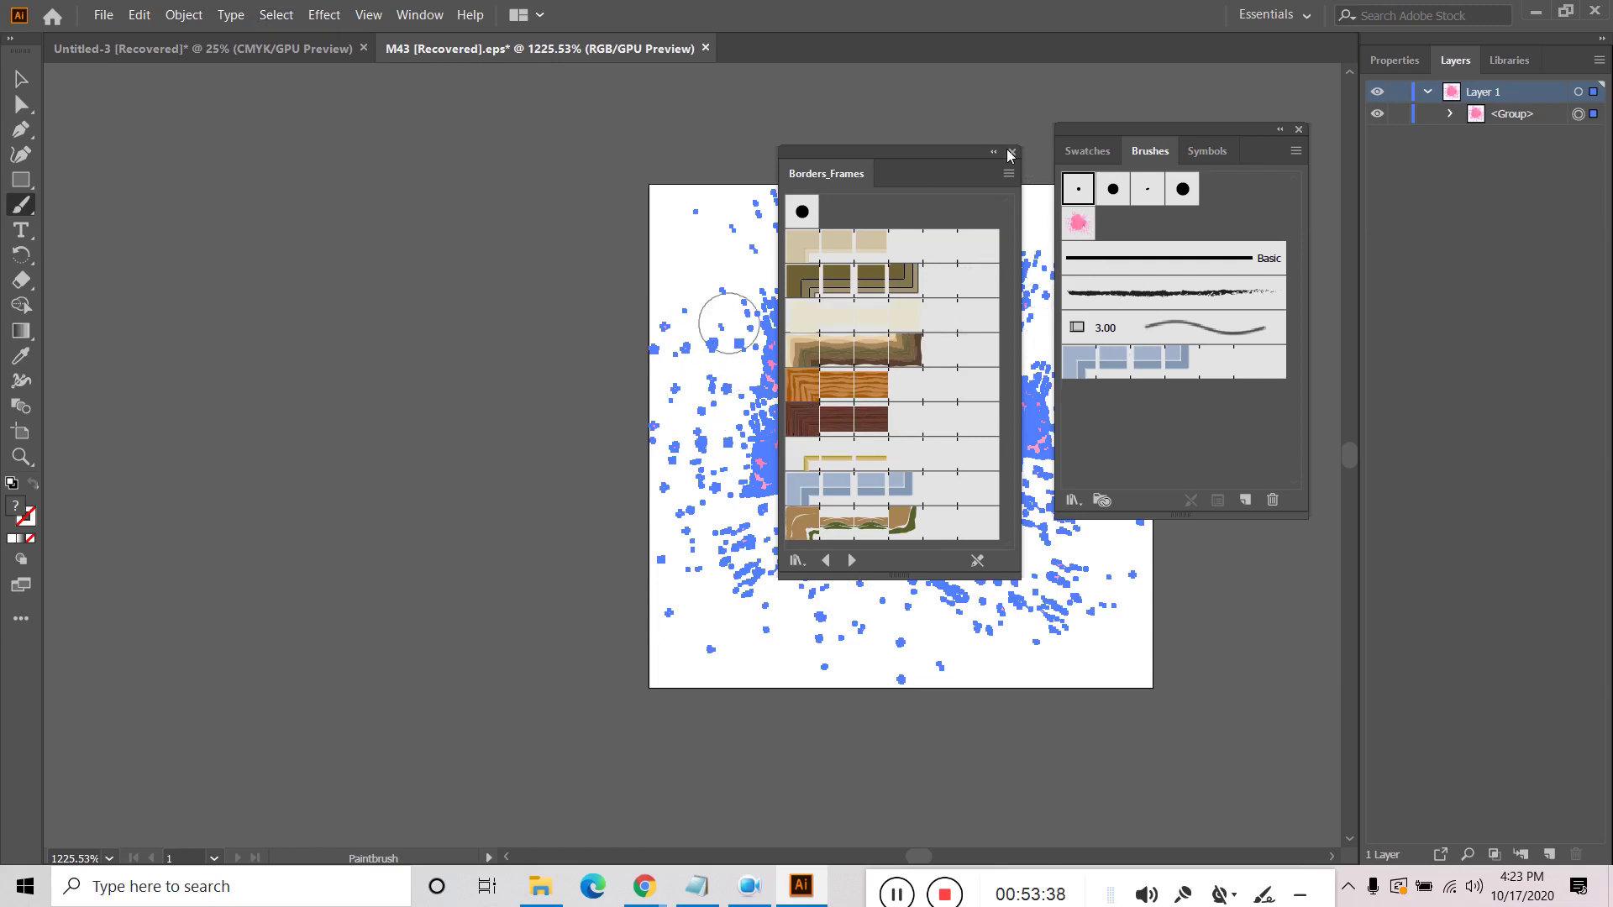
click(1013, 153)
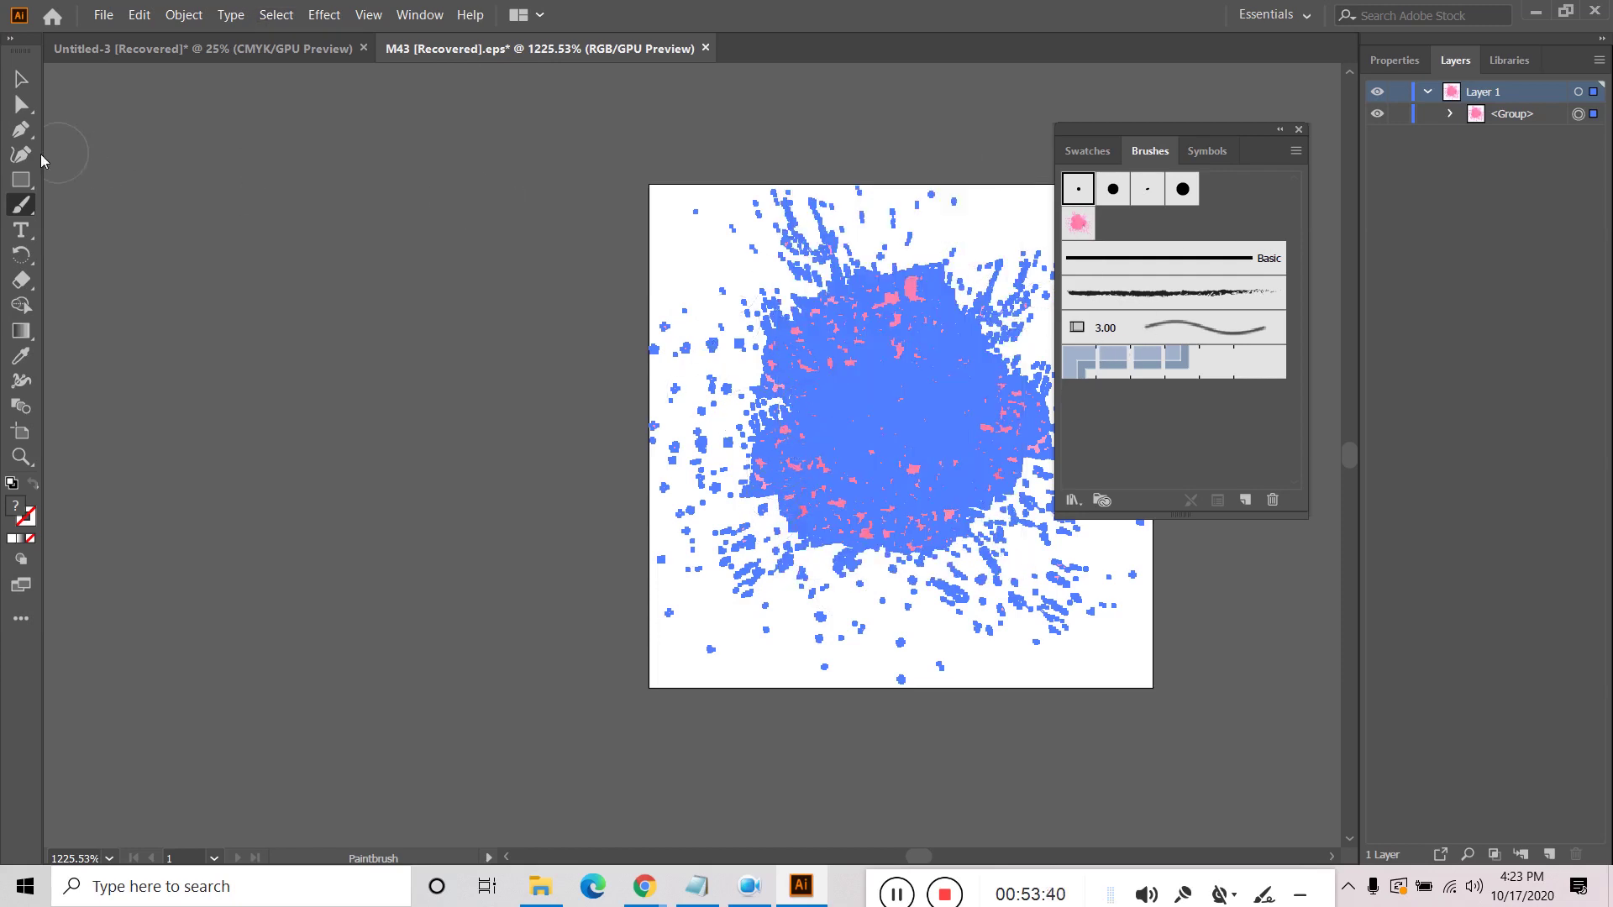
Step: Start a new brush from the pink splash artwork to show the available brush types, and cancel it
click(26, 78)
drag(989, 468, 1259, 380)
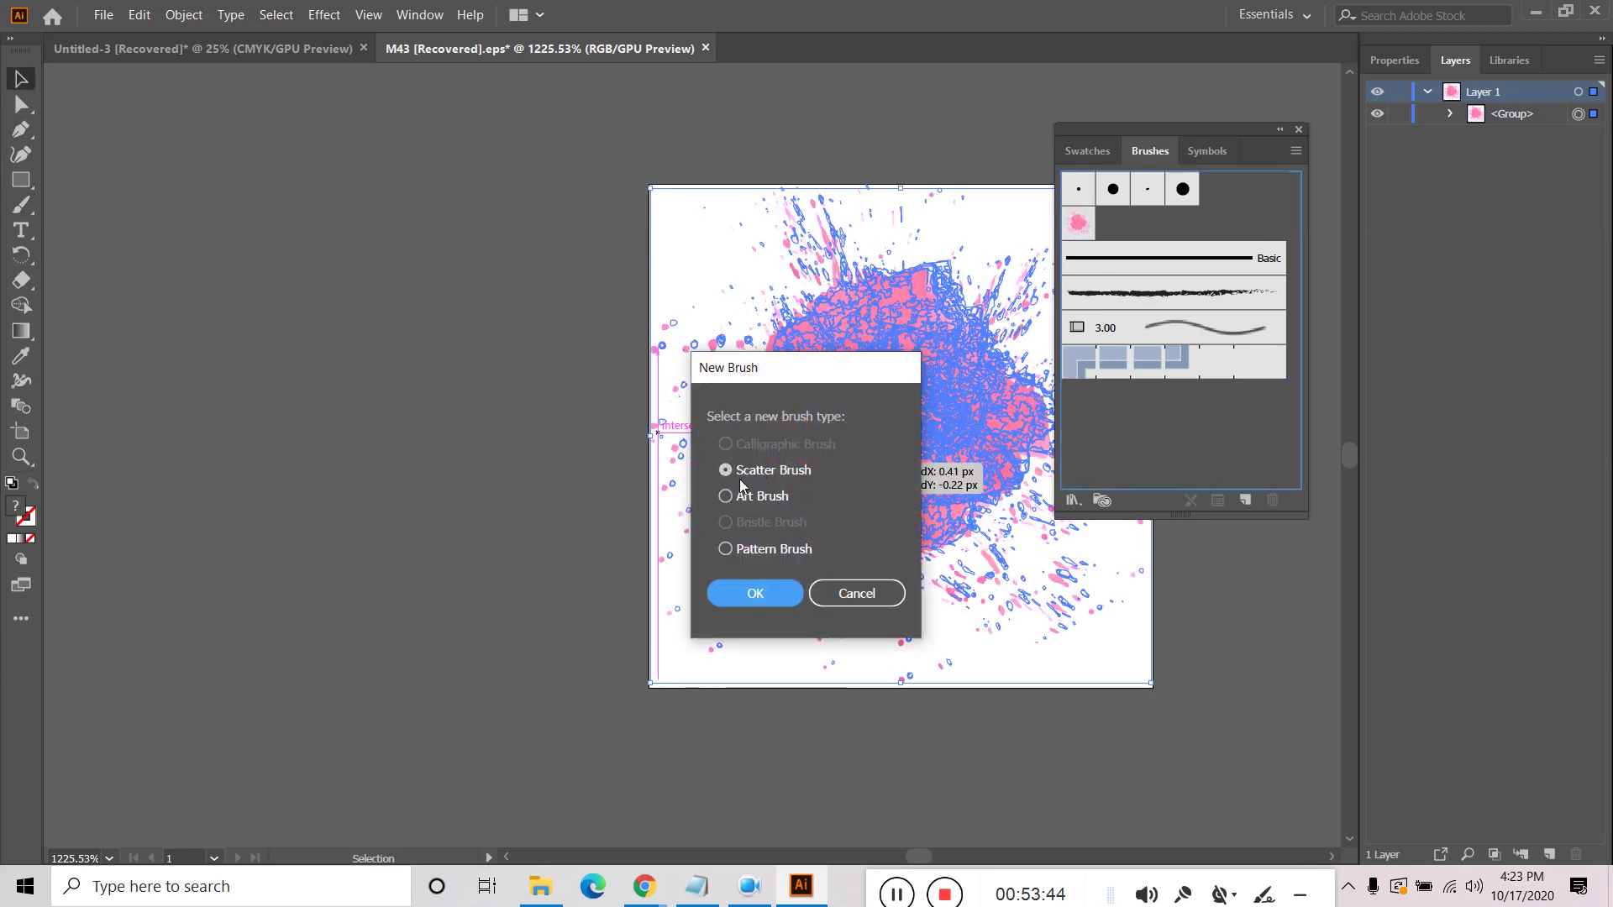
click(869, 602)
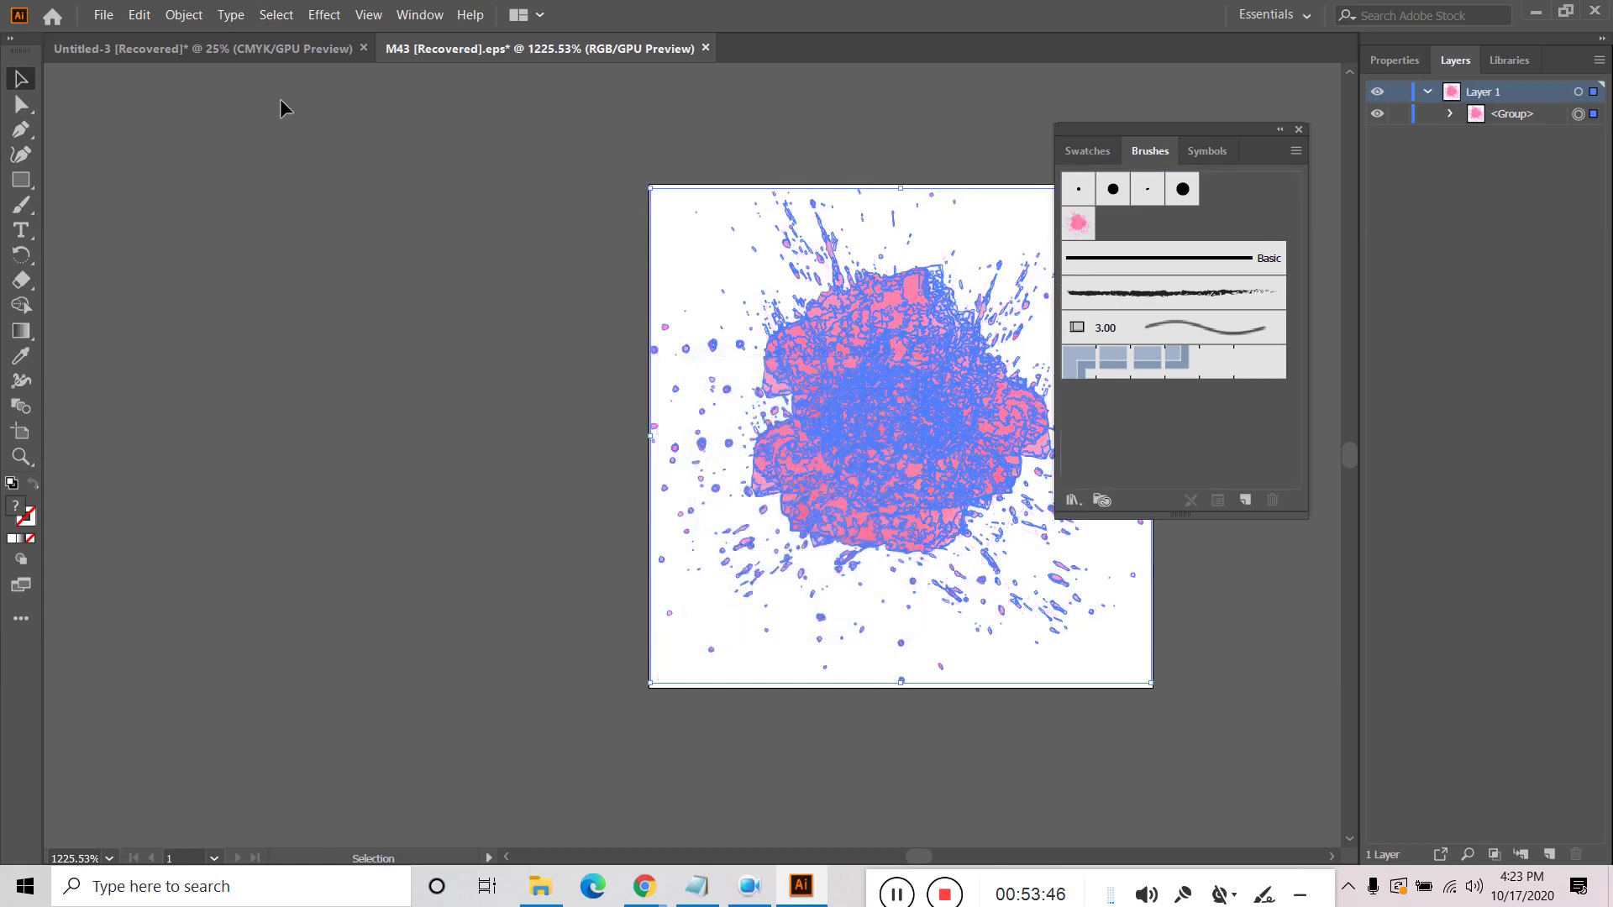
Step: In Untitled-3, draw a rectangle in the middle of the artboard and fill it with pale pink DDCECE
click(275, 40)
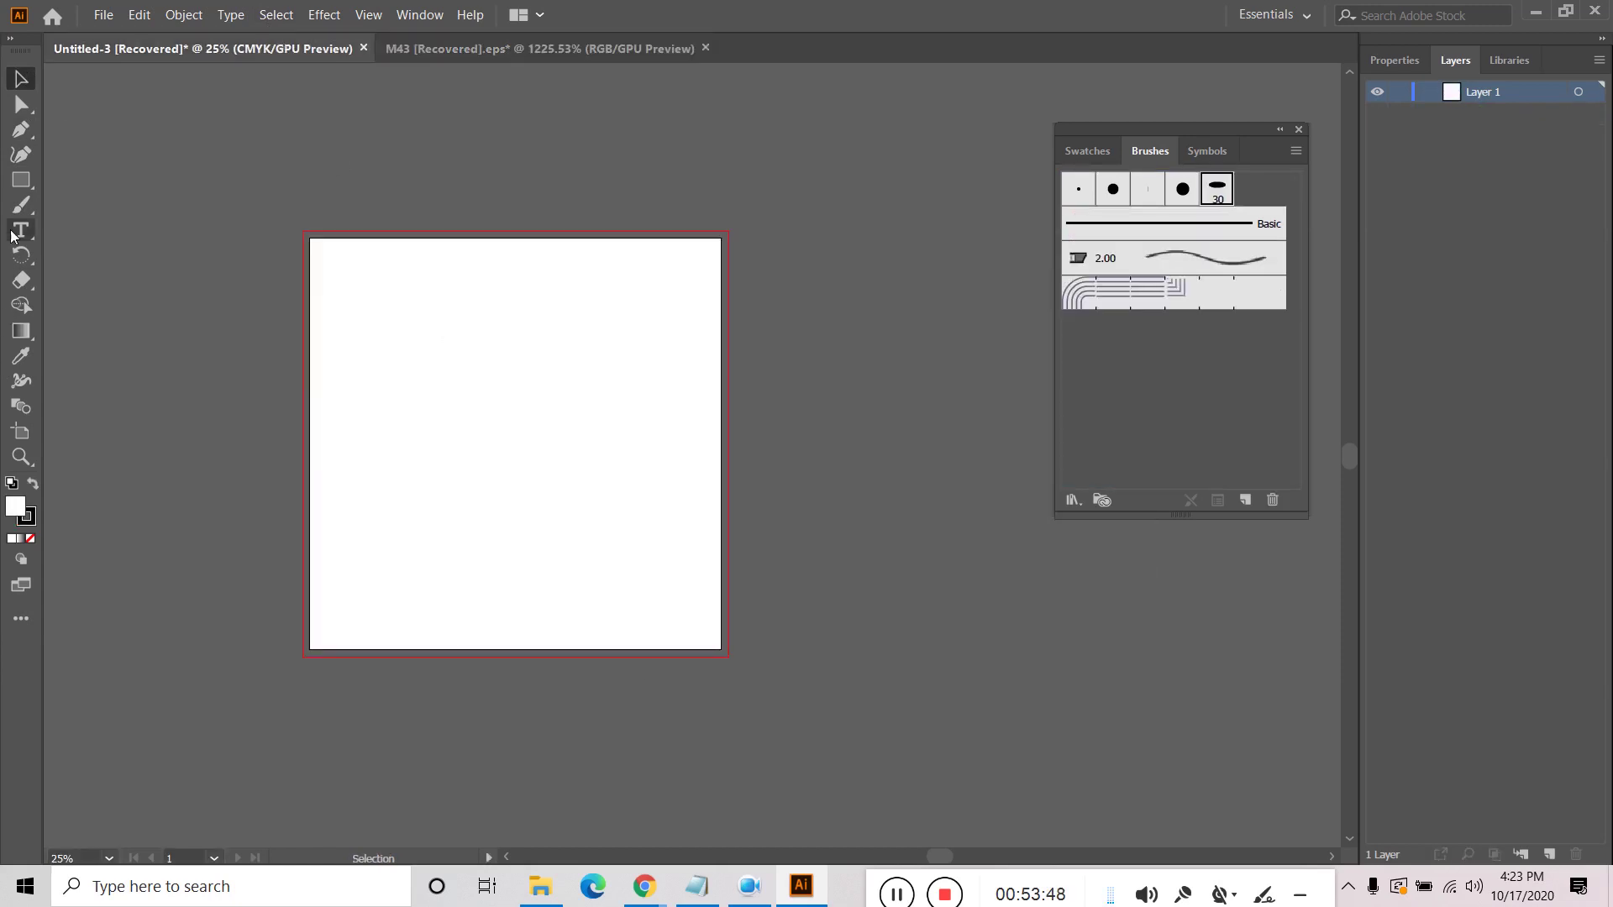
click(19, 180)
drag(445, 365, 586, 491)
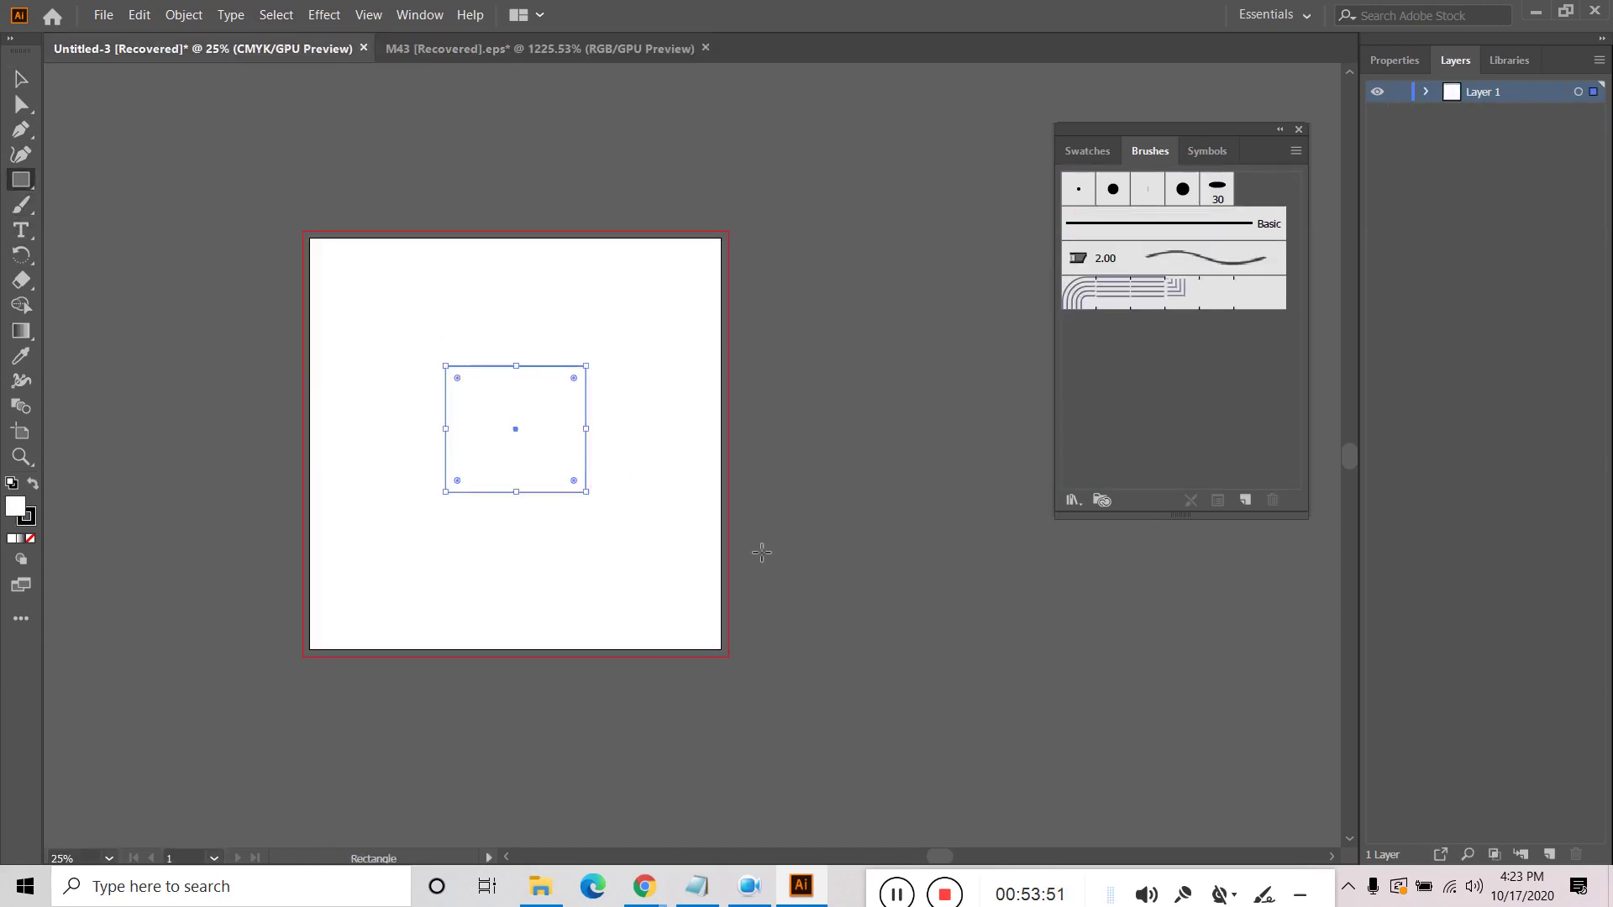
double_click(17, 509)
click(973, 349)
click(1439, 321)
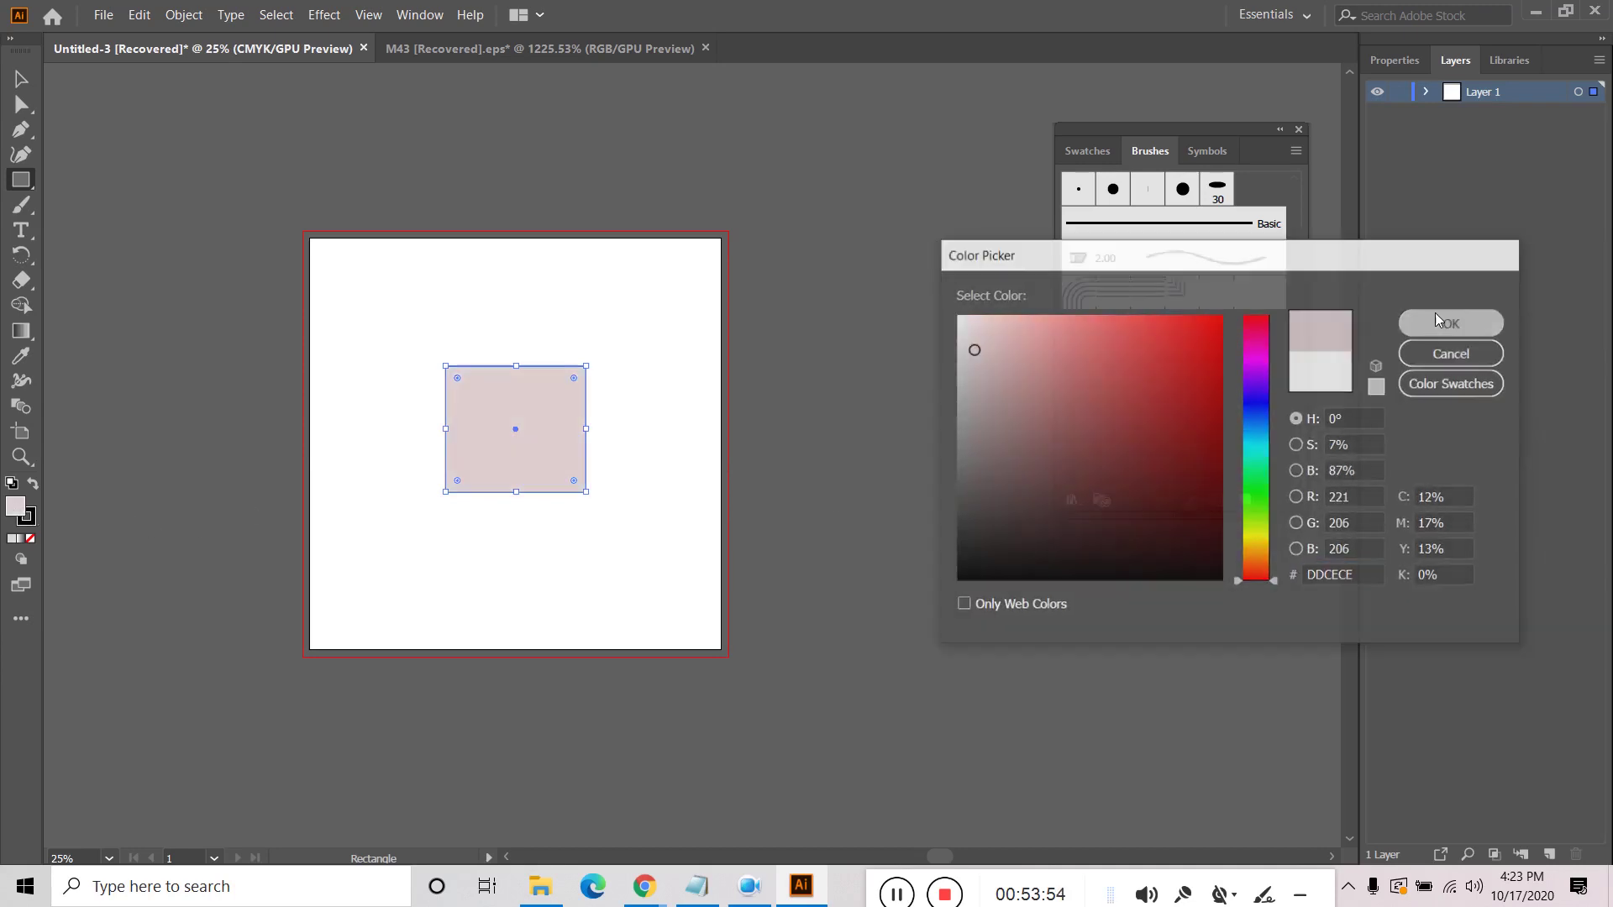
Step: Try the document's calligraphic brushes one after another on the rectangle's outline, including Touch Calligraphic Brush and the flat oval 30
click(1183, 189)
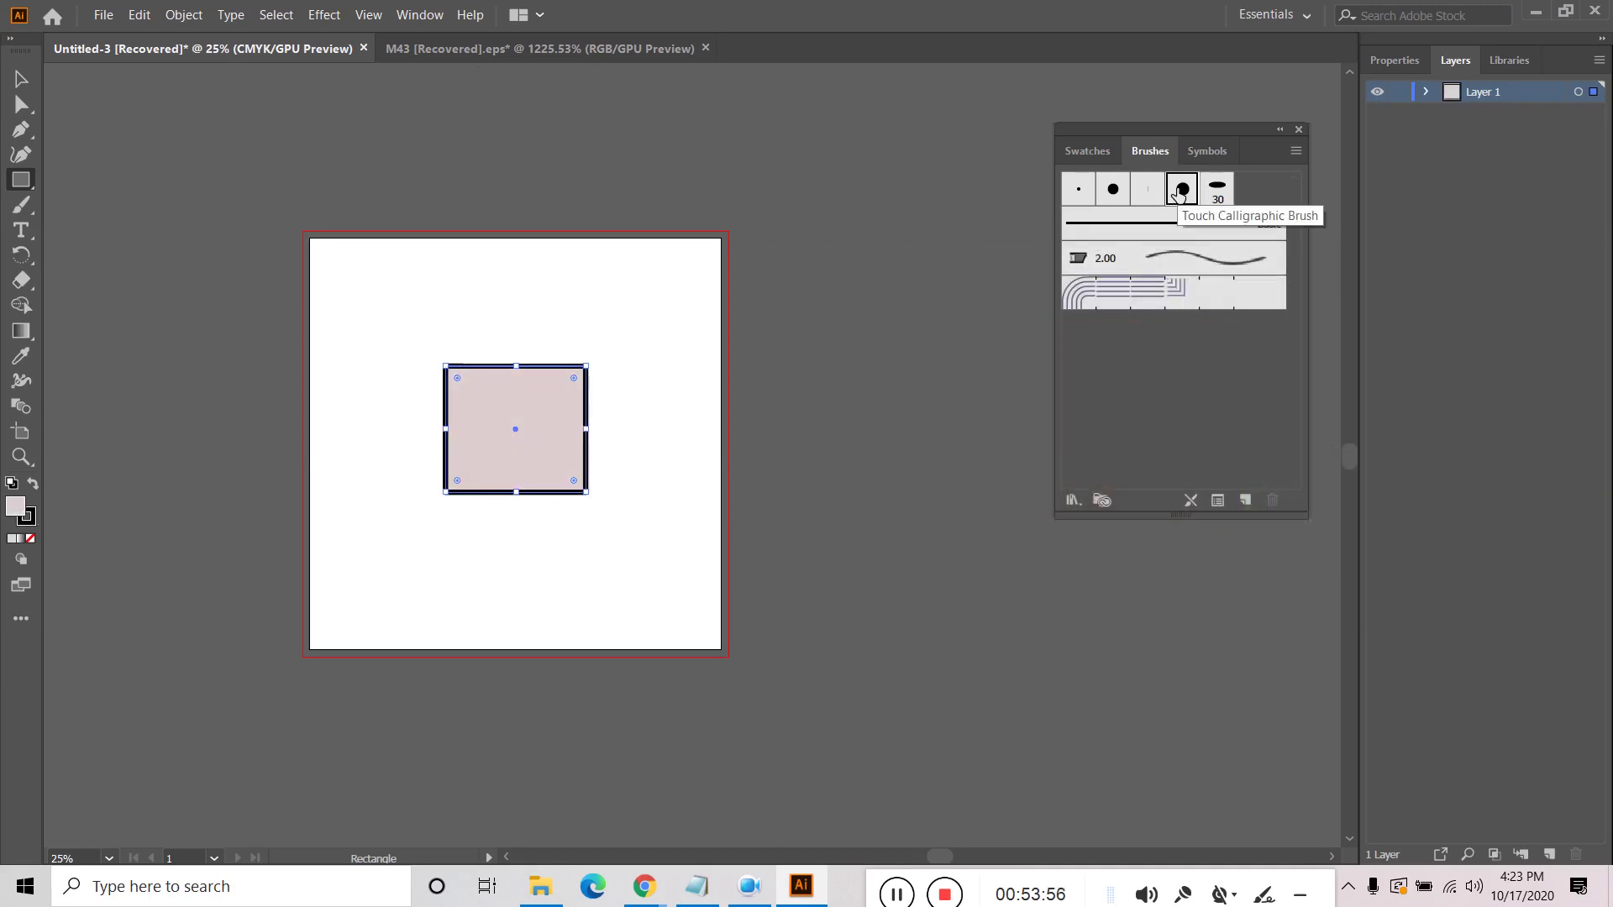
click(1148, 191)
click(1113, 191)
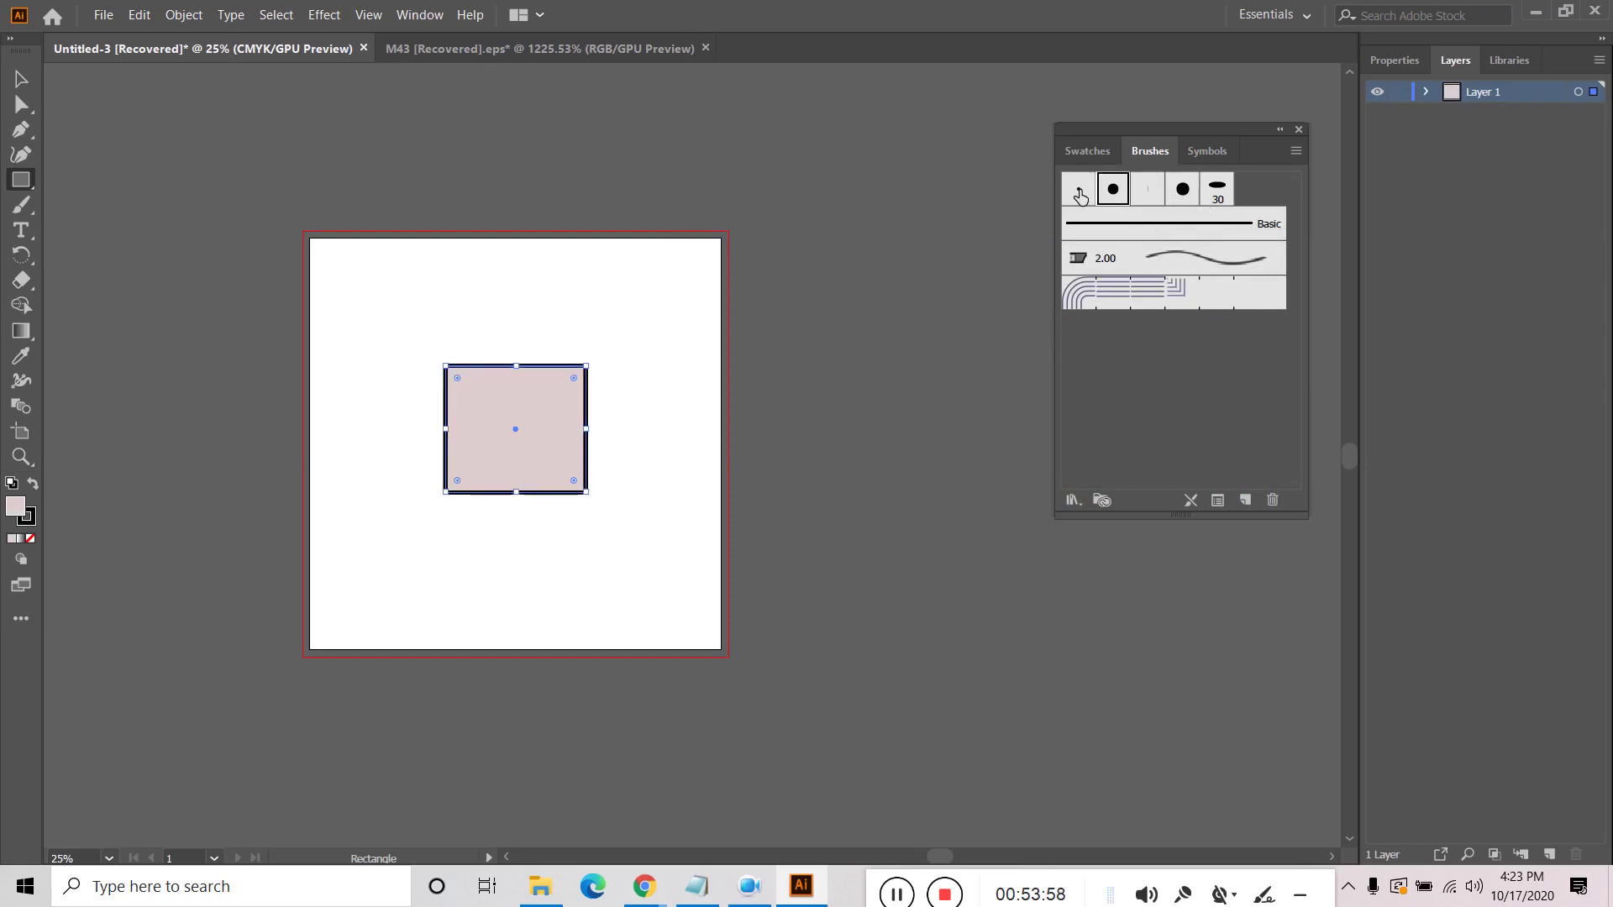
click(1079, 191)
click(1217, 189)
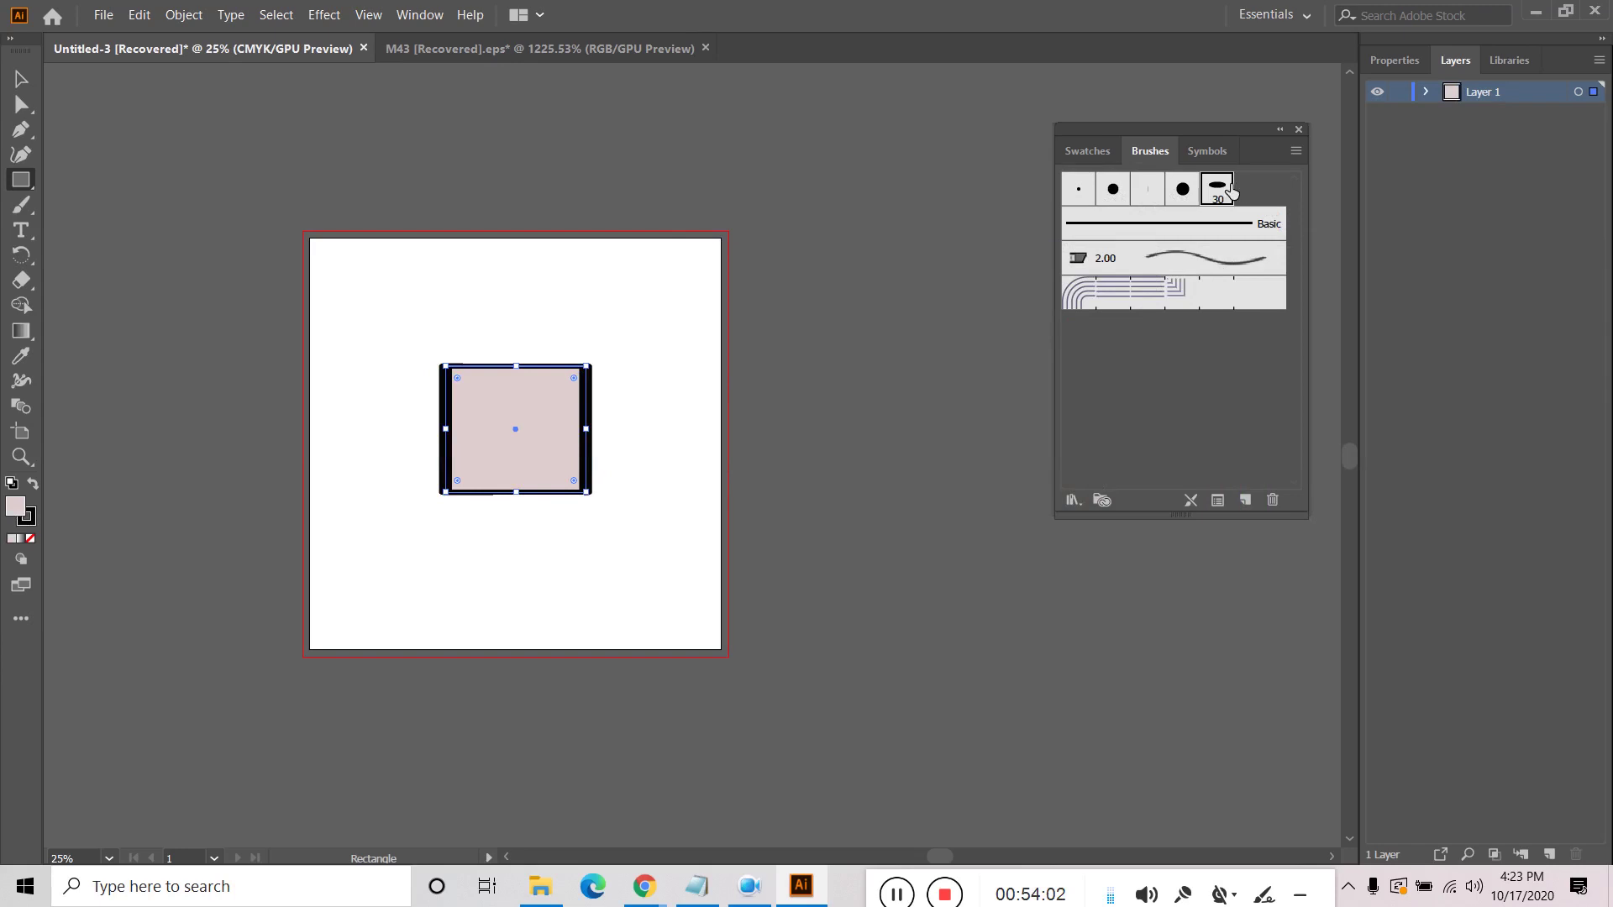
click(1147, 189)
click(1183, 189)
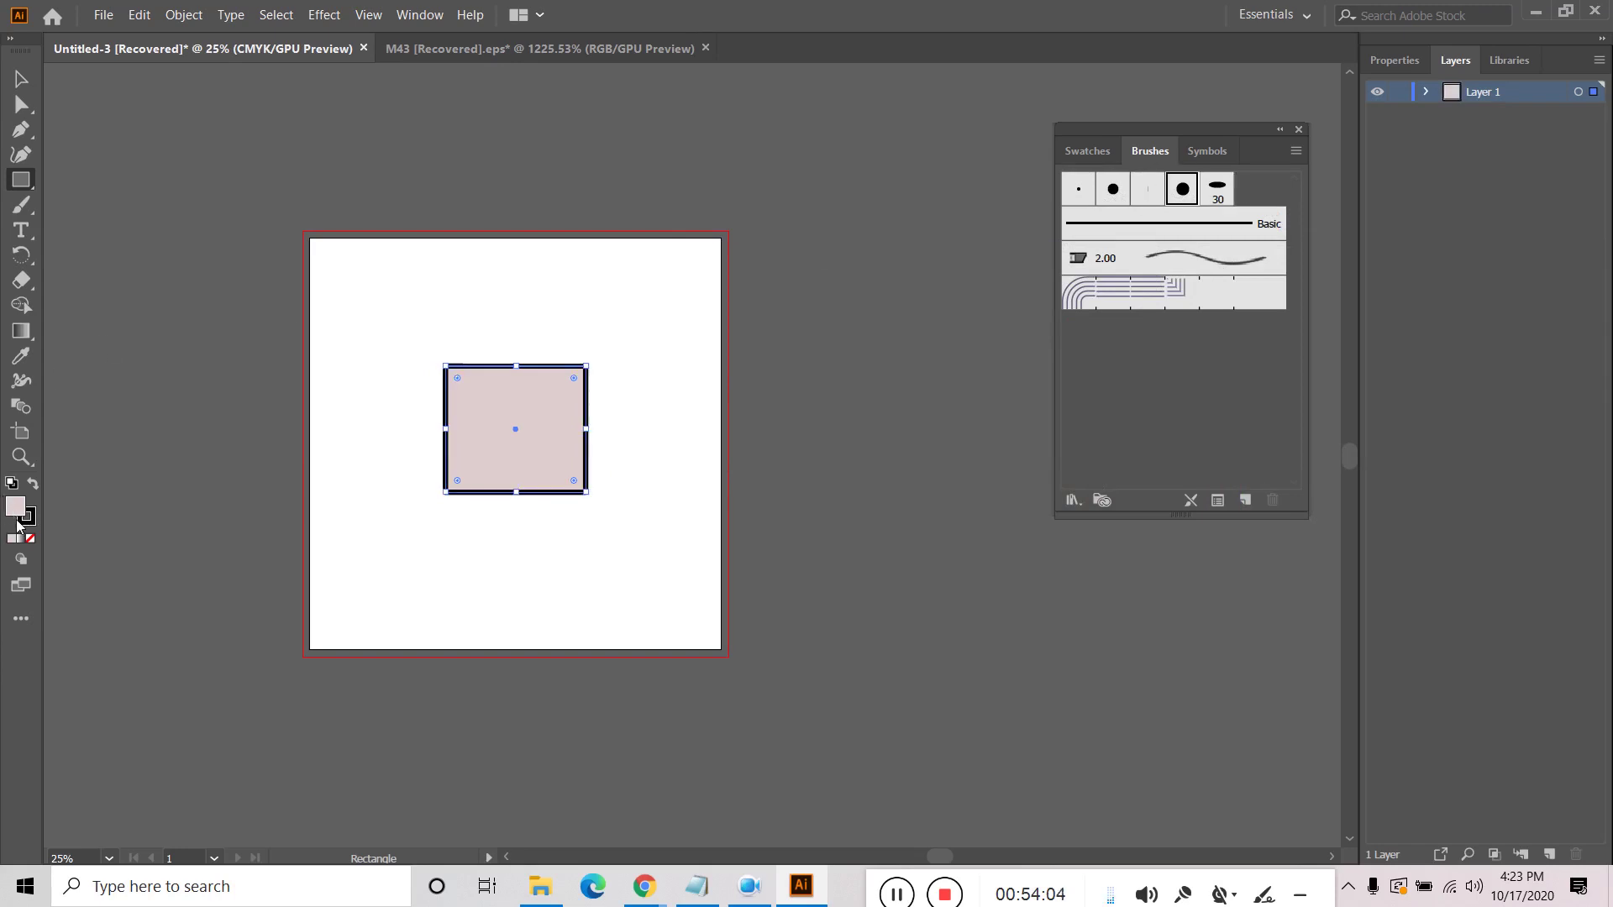
click(1104, 192)
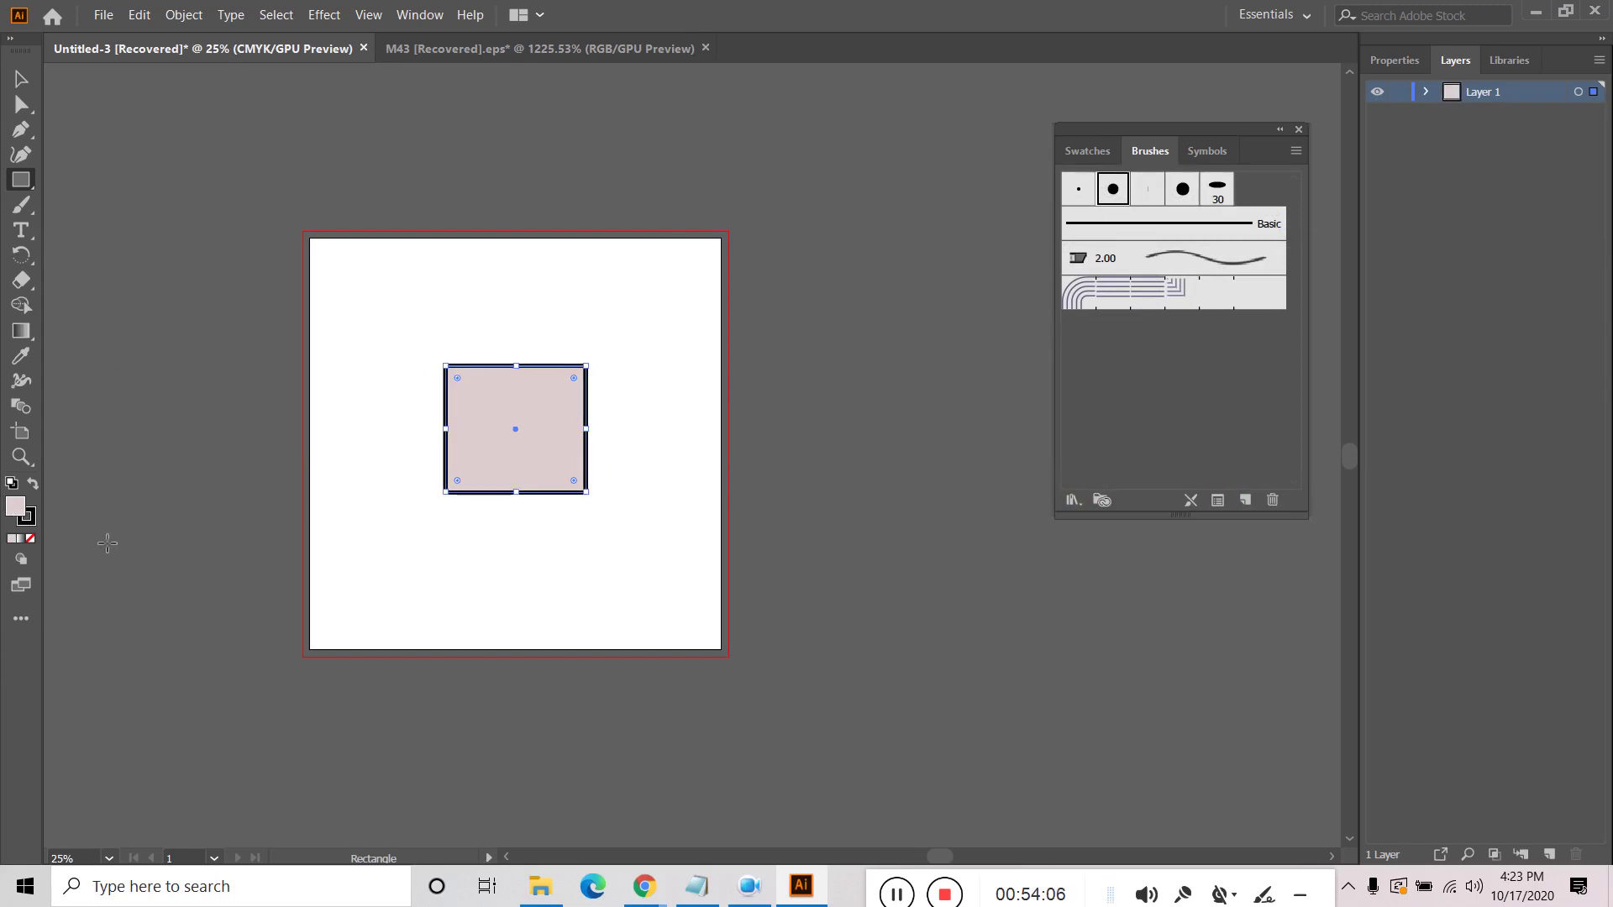
Step: Remove the rectangle's black stroke colour, and apply the flat oval brush marked 30 to its outline
click(26, 517)
click(31, 539)
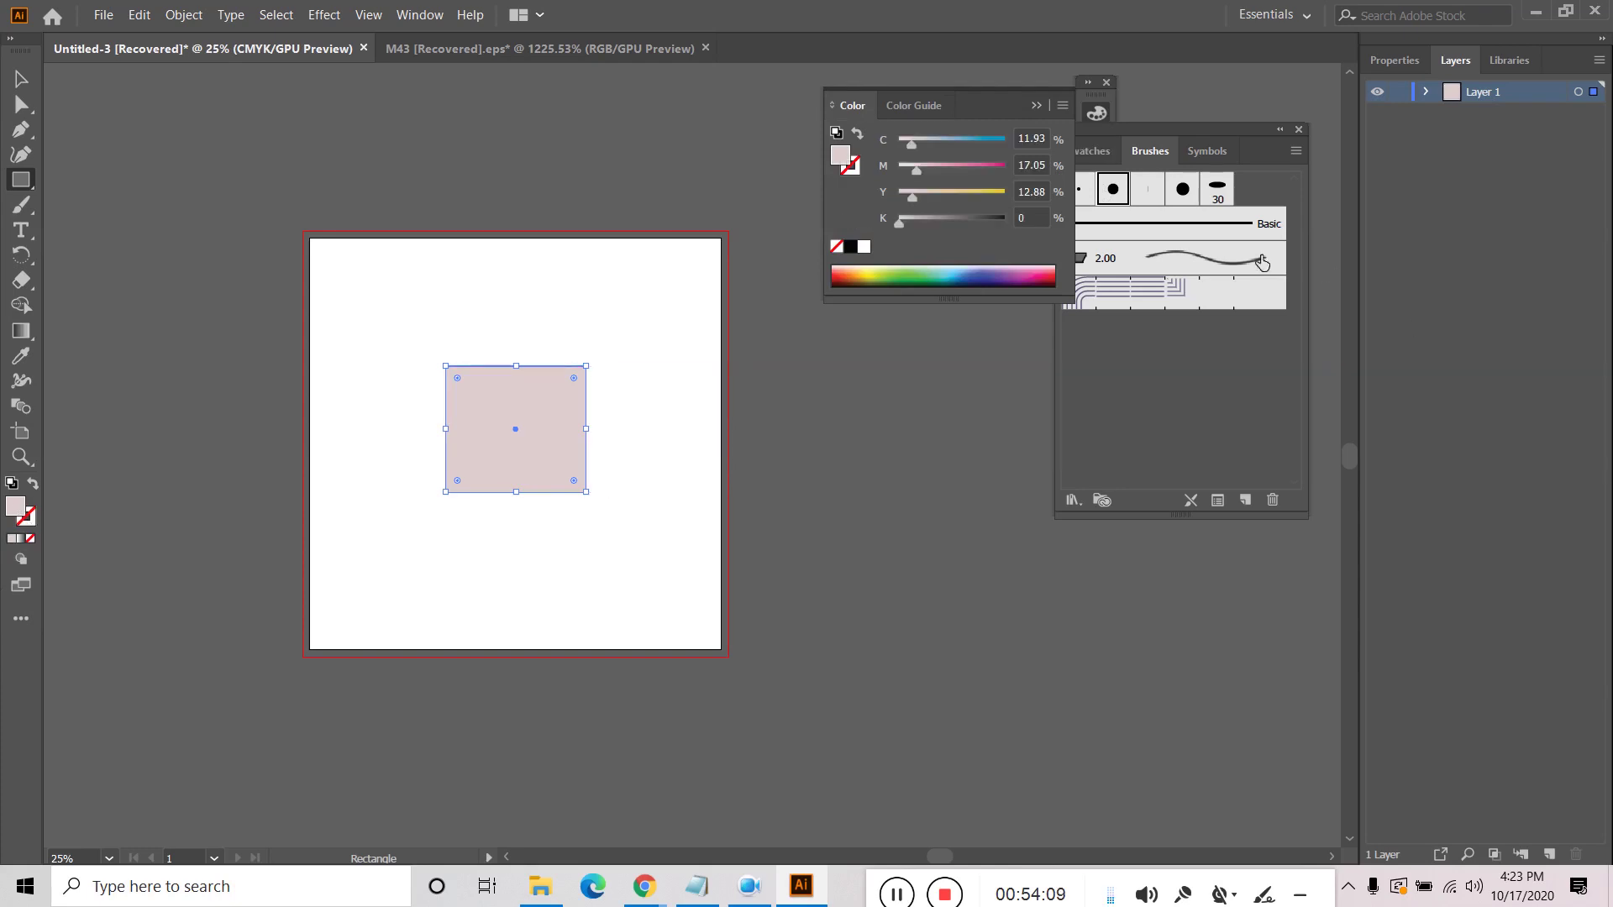
click(1193, 200)
click(1217, 193)
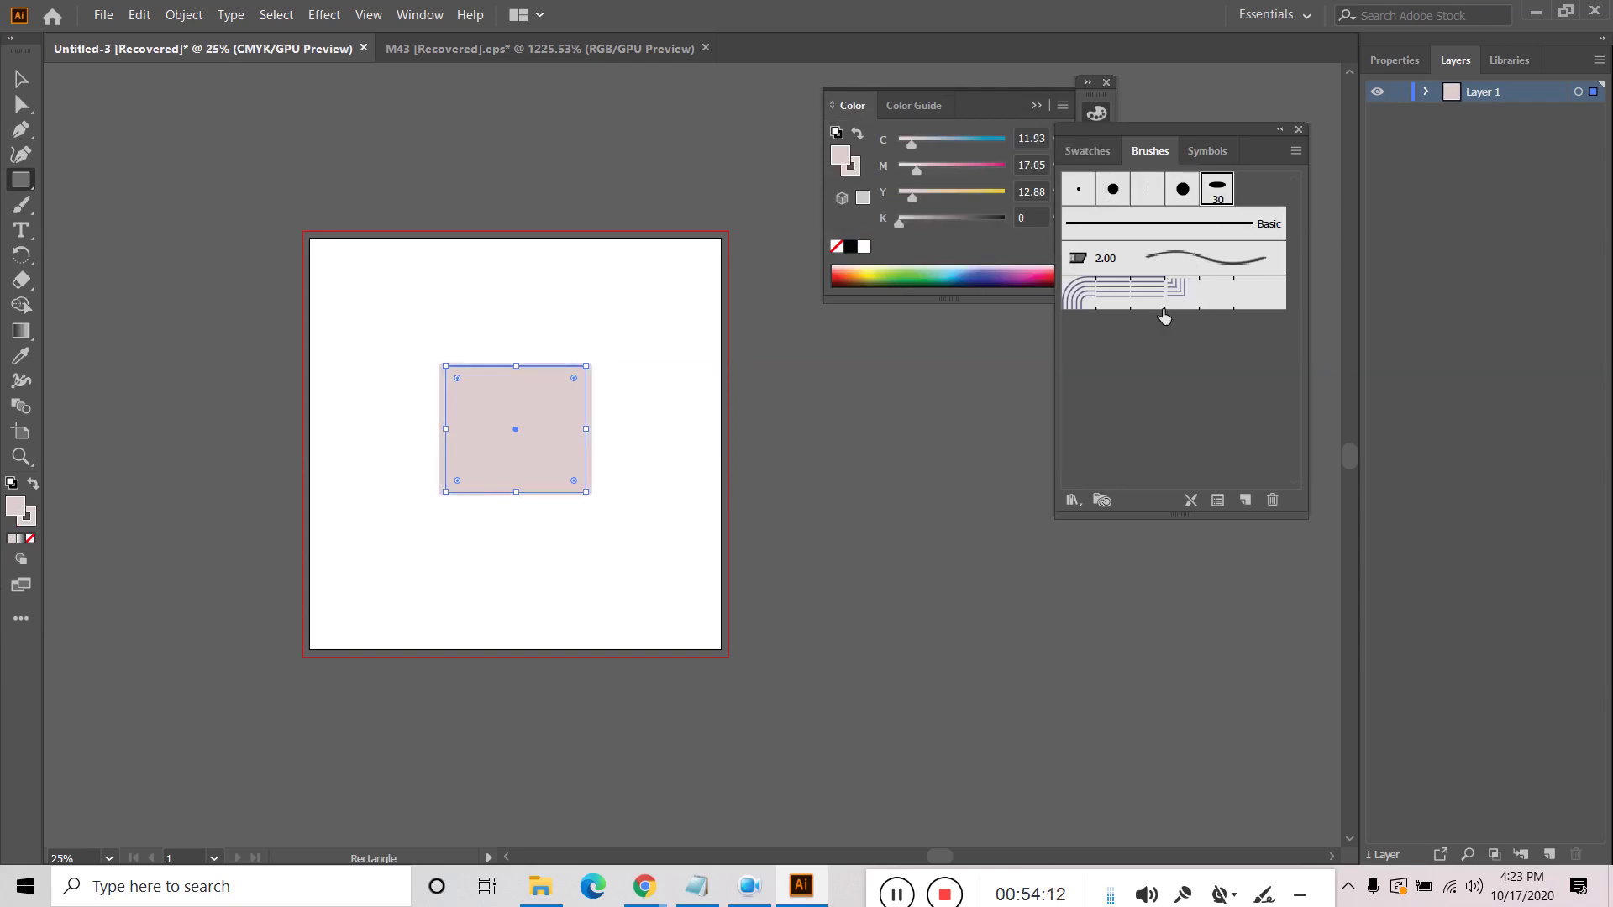
Step: Try the document's 2.00 bristle brush and its purple striped pattern brush on the rectangle's outline
click(1073, 502)
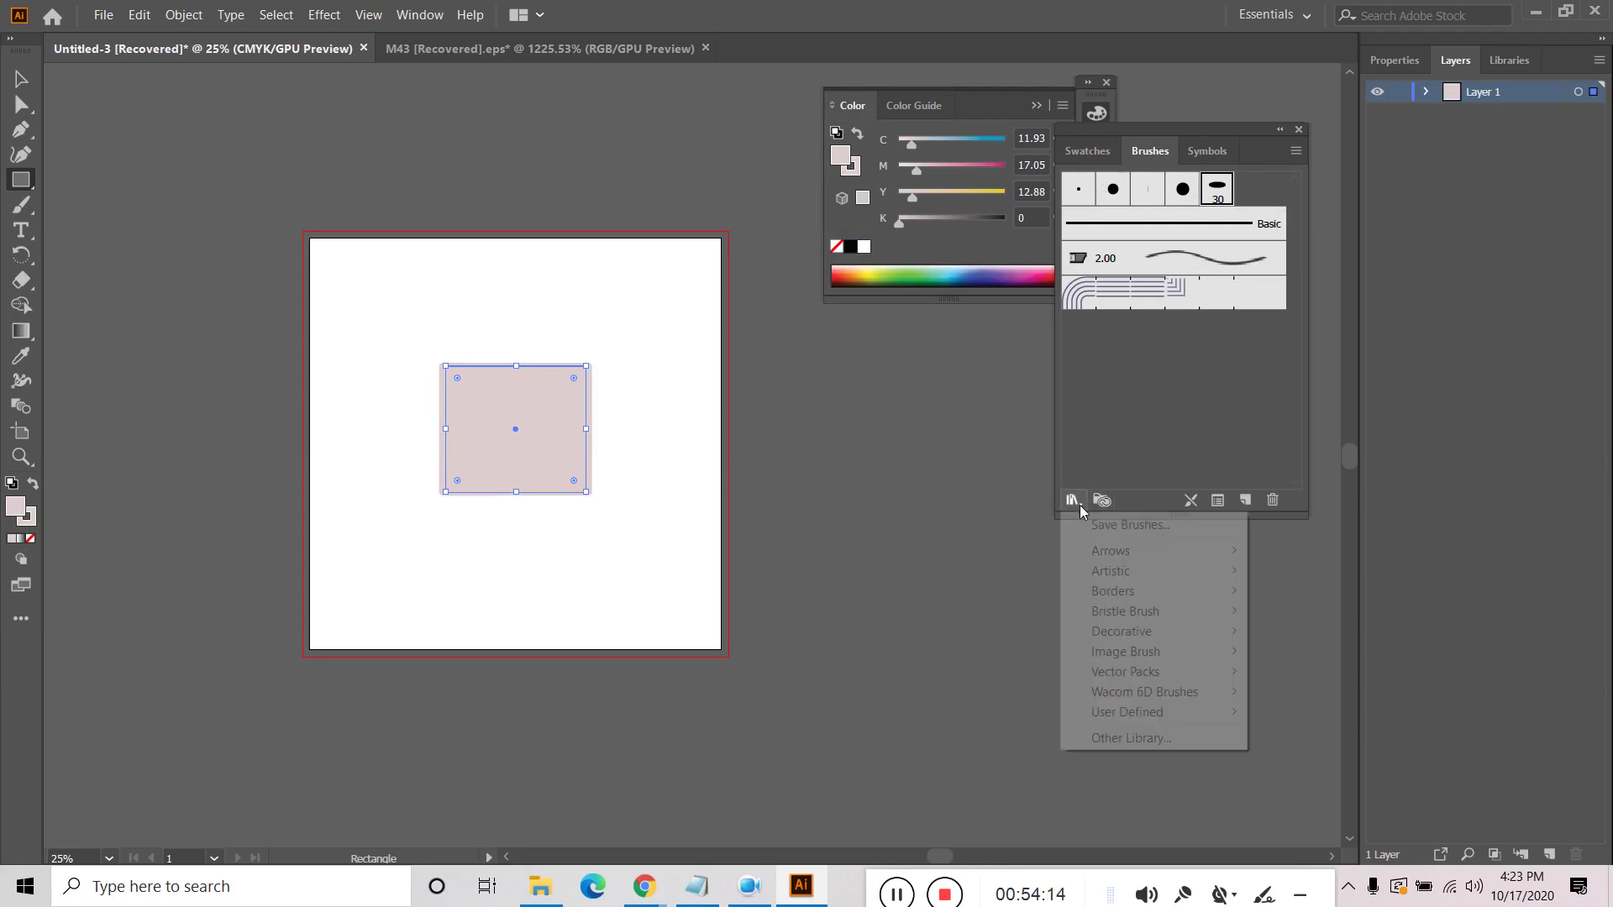
mouse_move(1129, 718)
click(1136, 268)
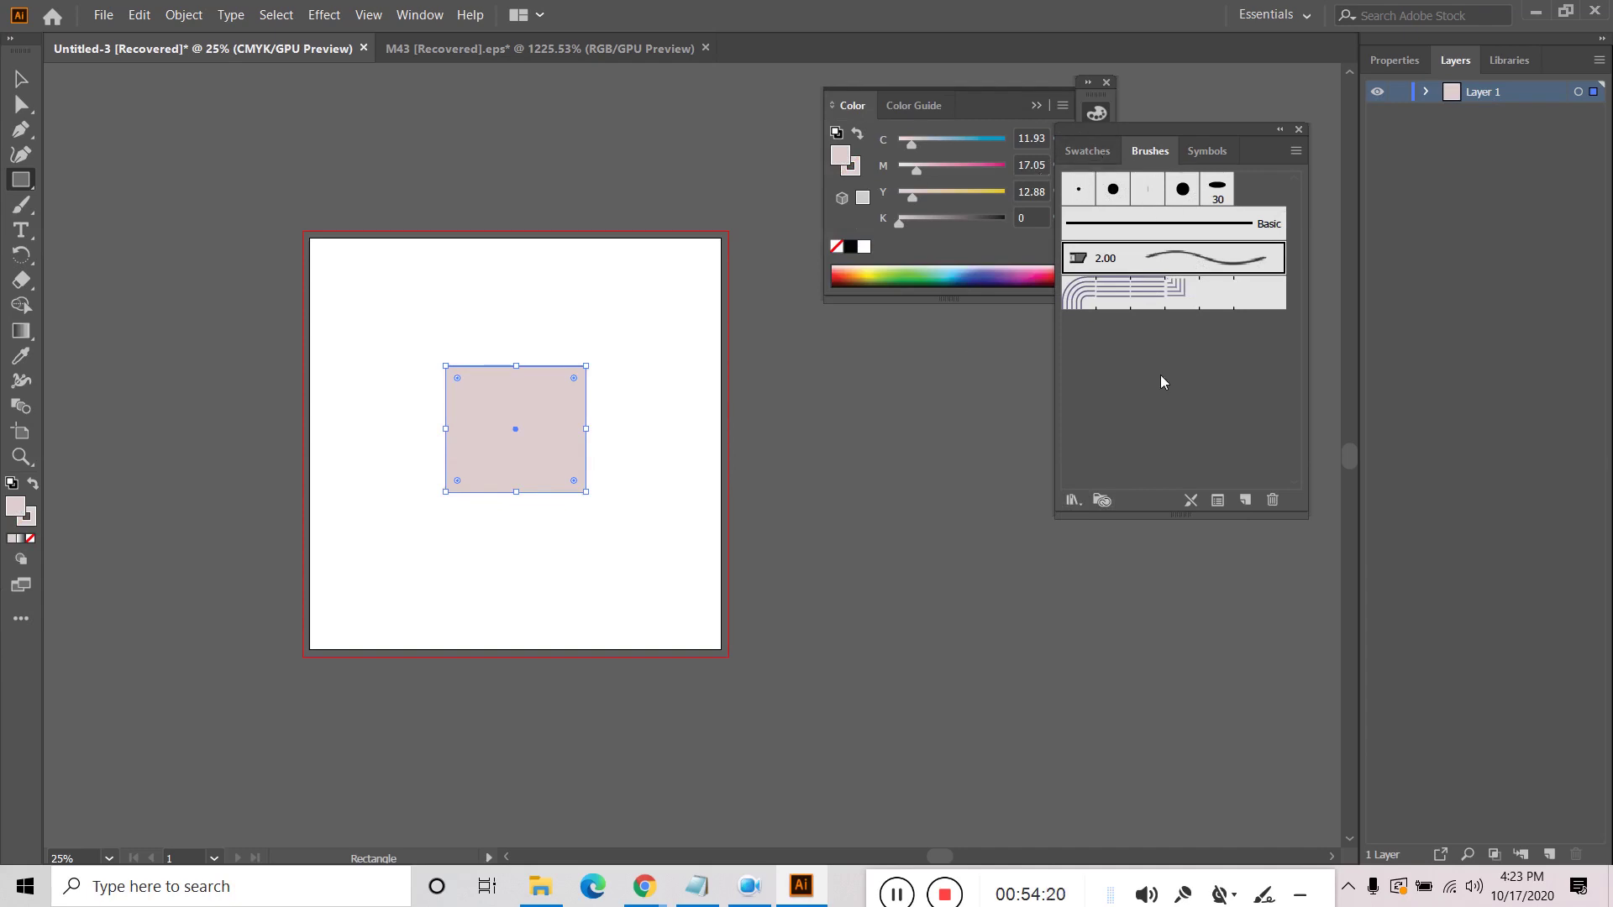
click(1075, 502)
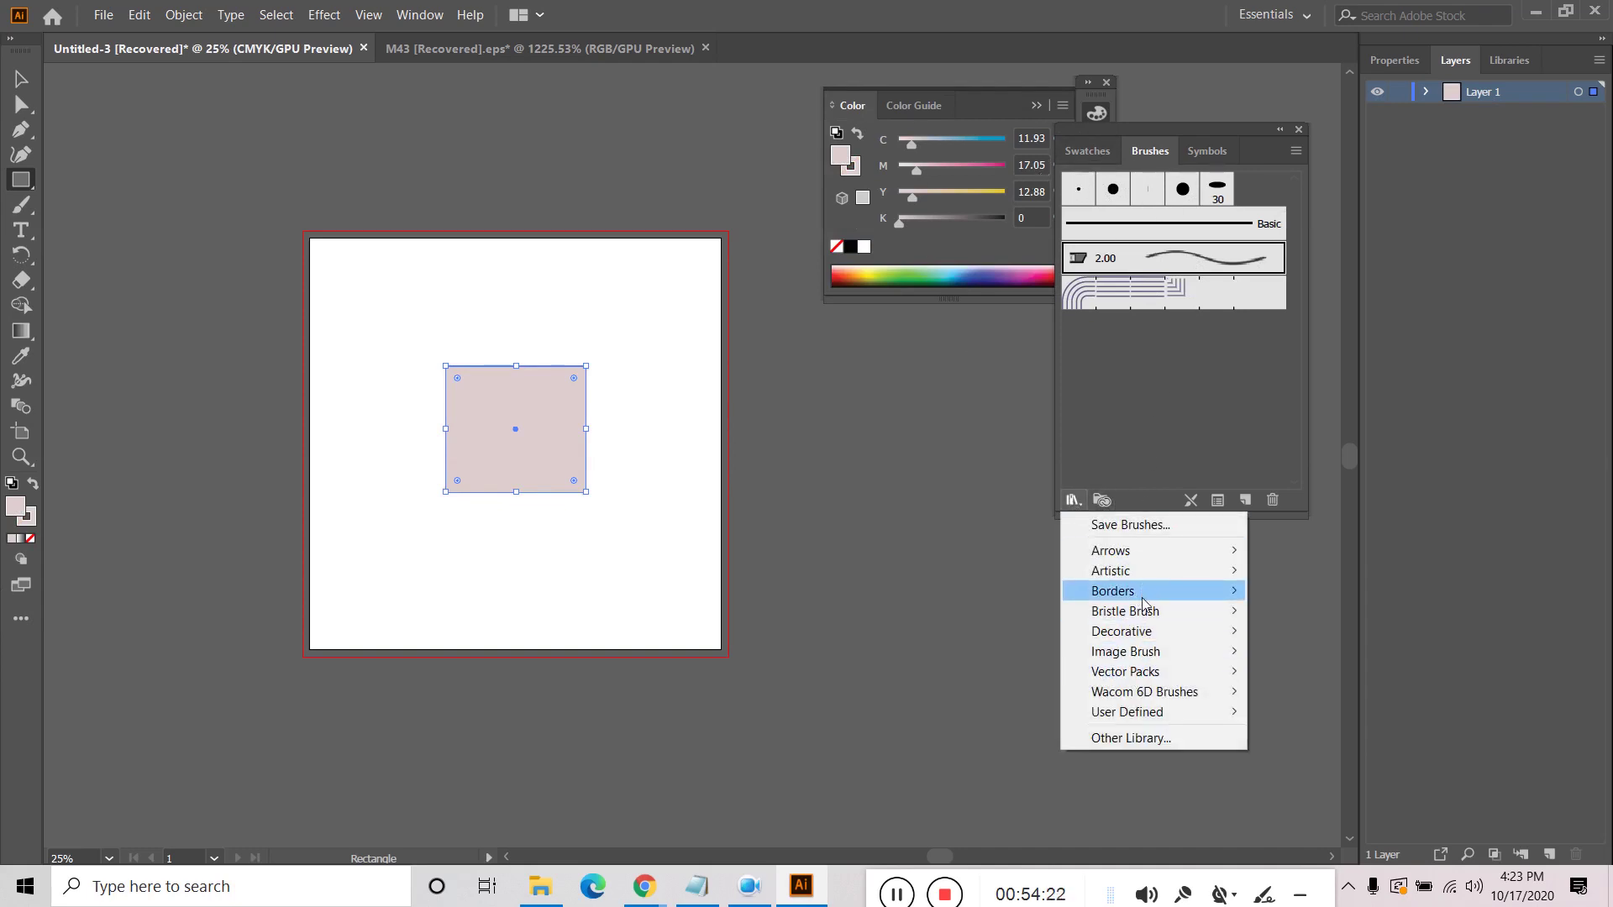
mouse_move(1153, 633)
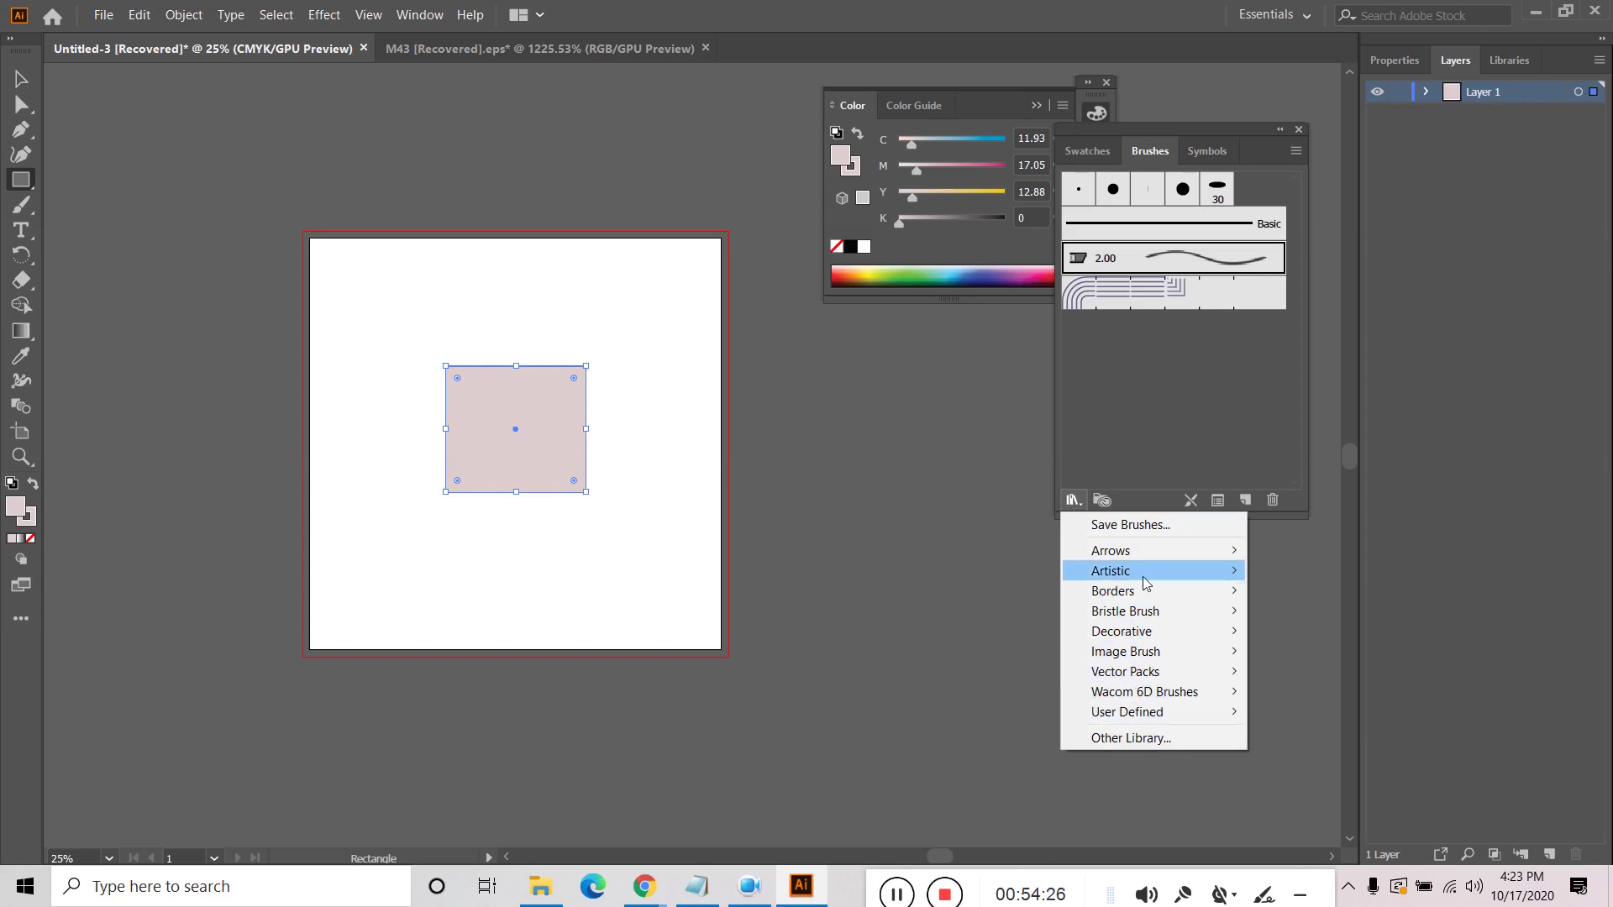
click(1126, 307)
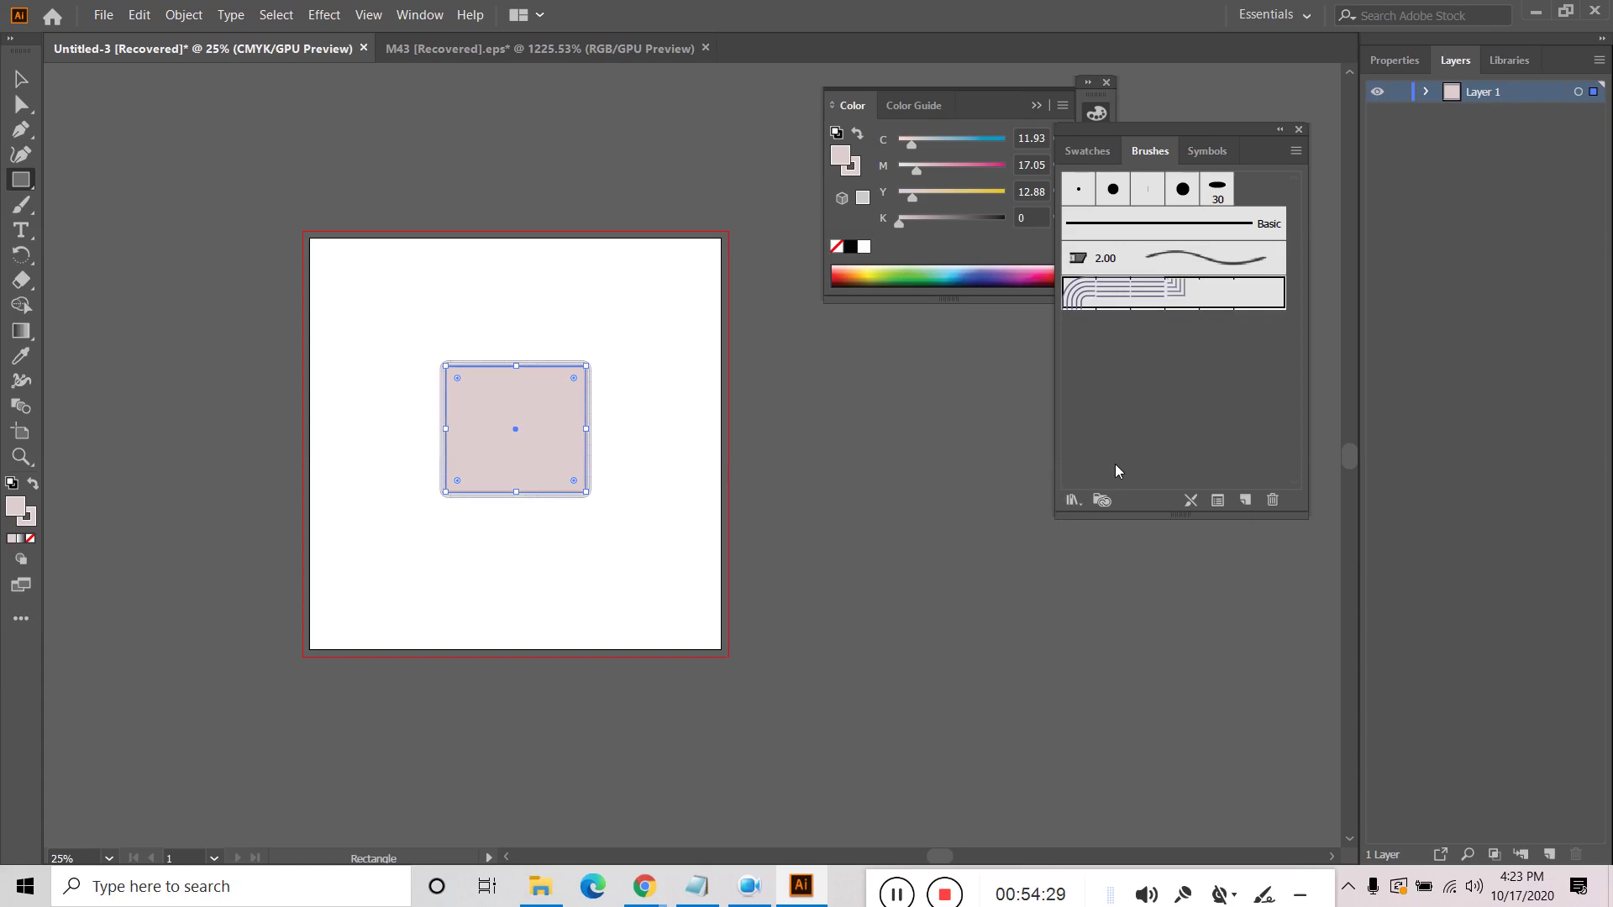
Step: Open the Artistic_Ink brush library, enlarge its list, and apply the round-blot splatter brush to the rectangle's outline
click(1072, 502)
mouse_move(1219, 551)
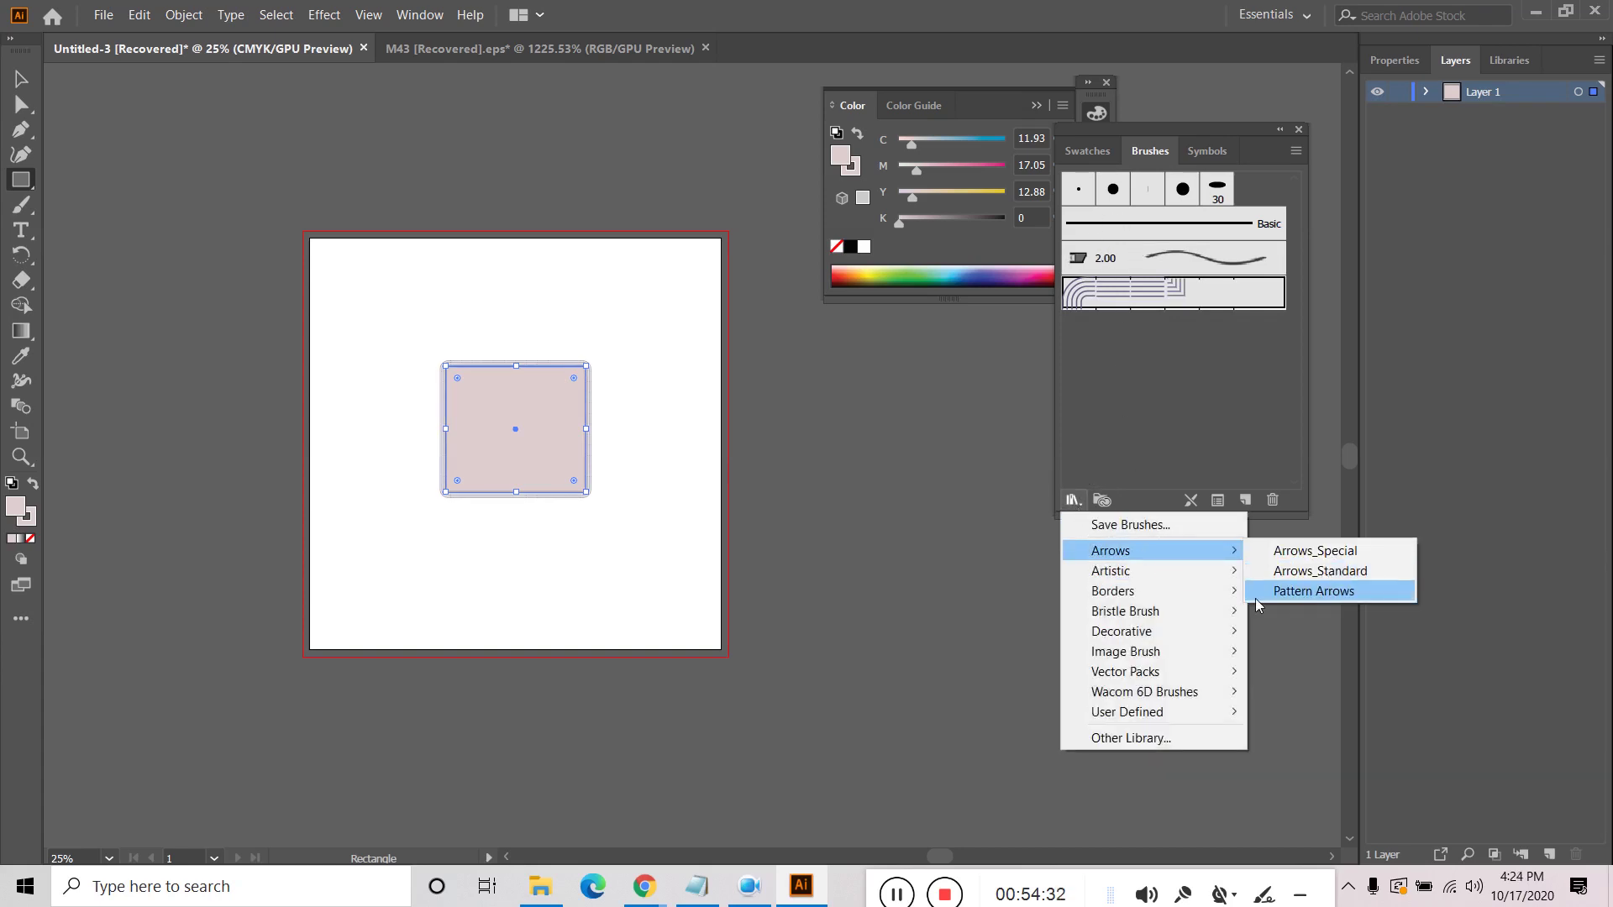
mouse_move(1155, 574)
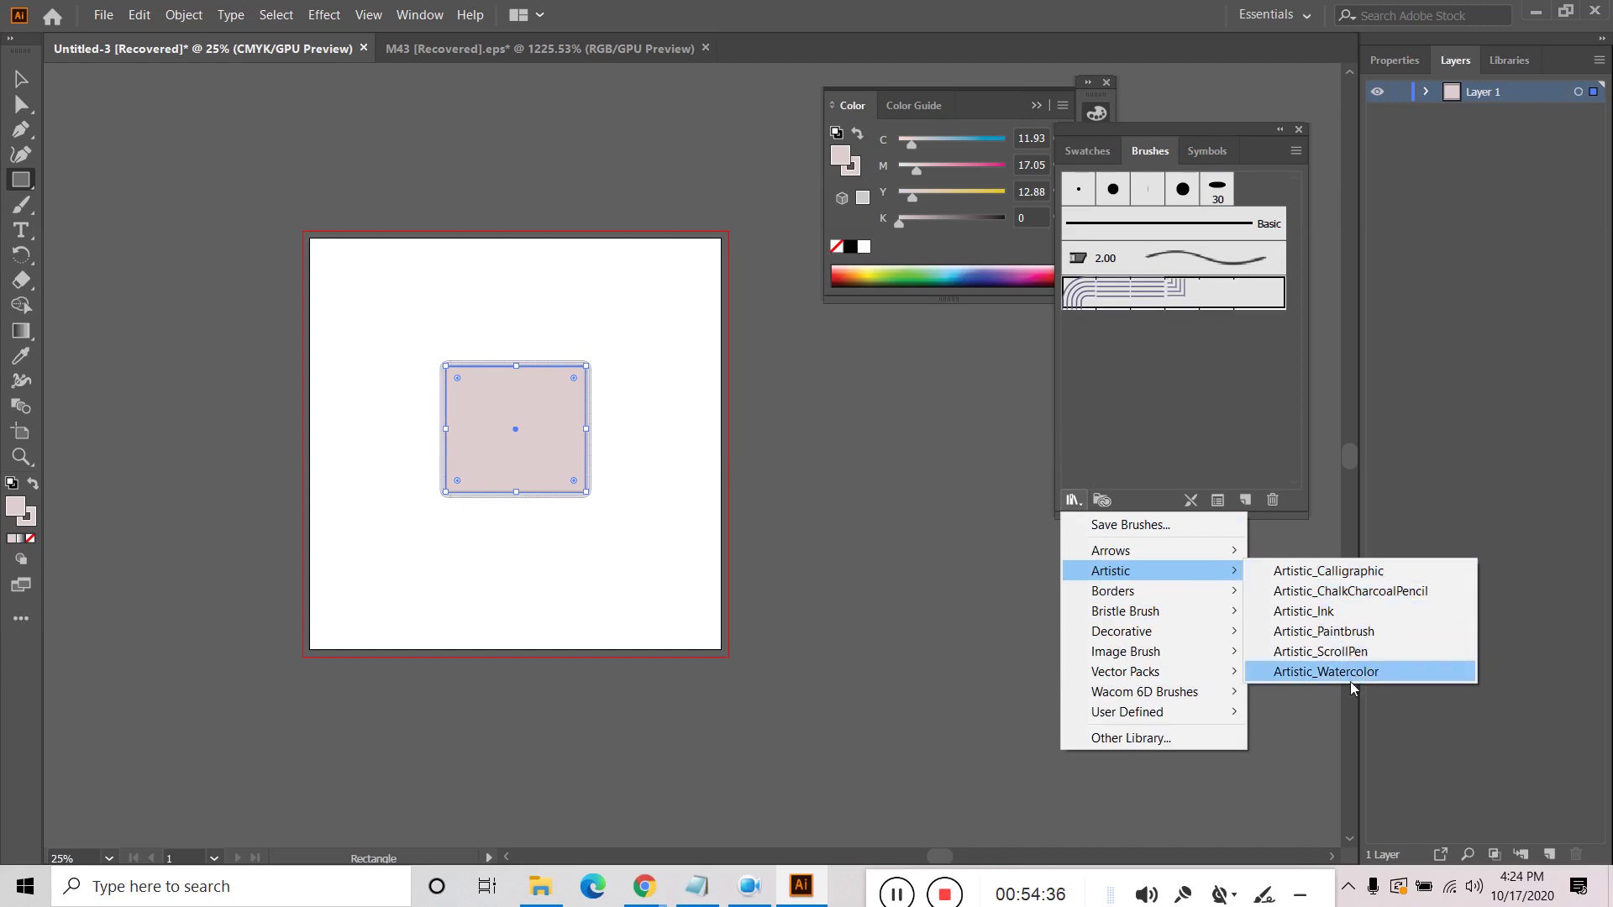
click(1332, 612)
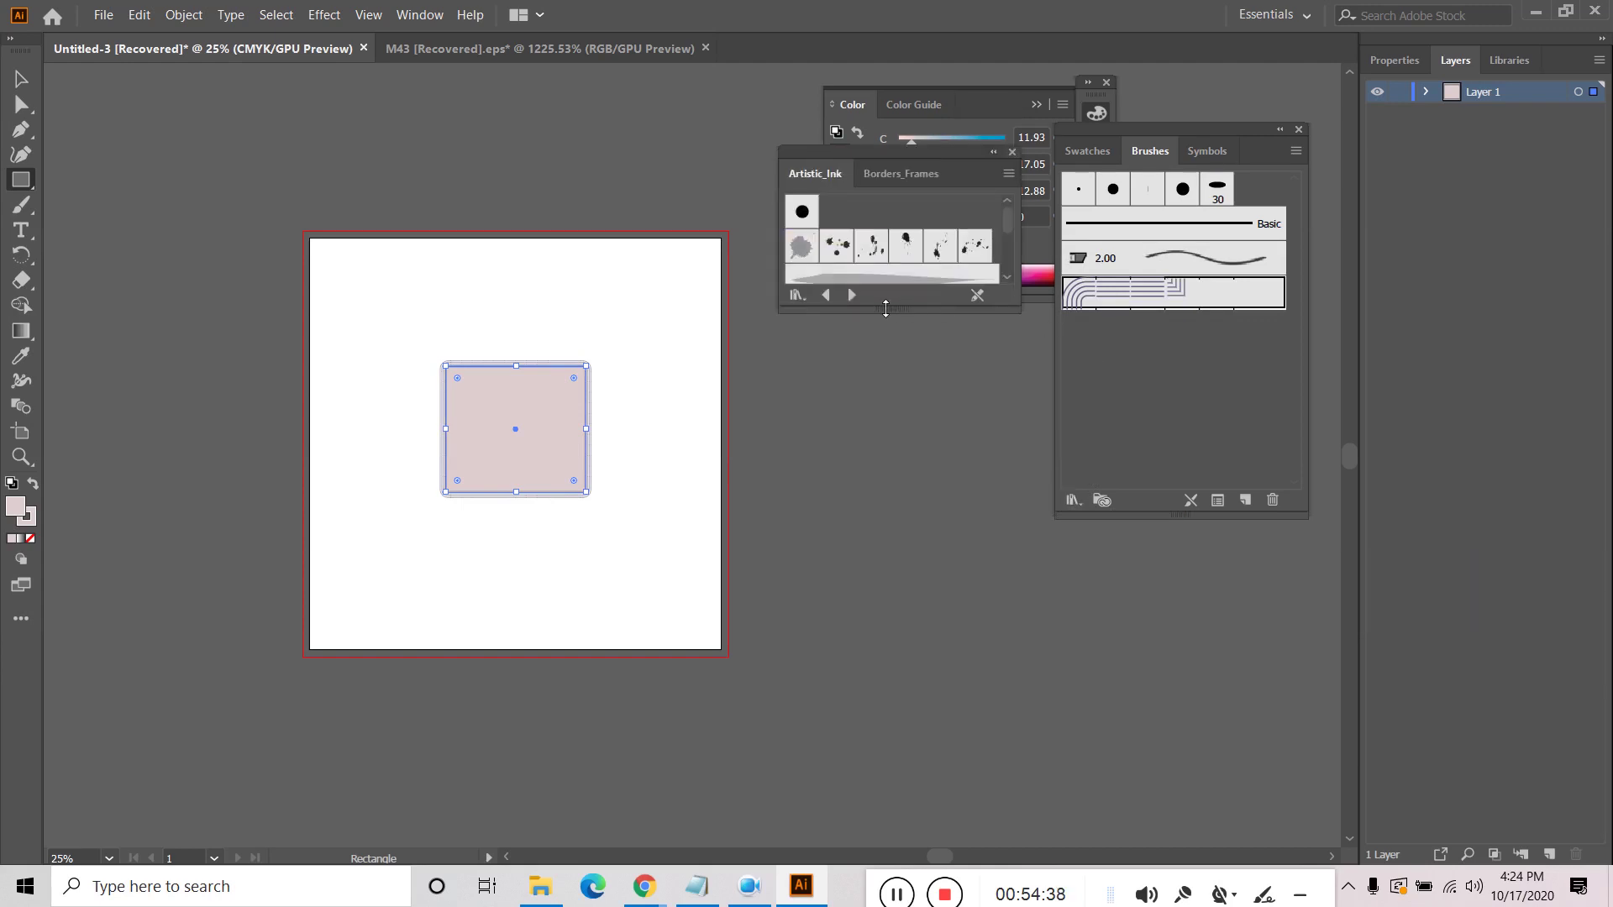
drag(886, 309, 885, 528)
click(833, 258)
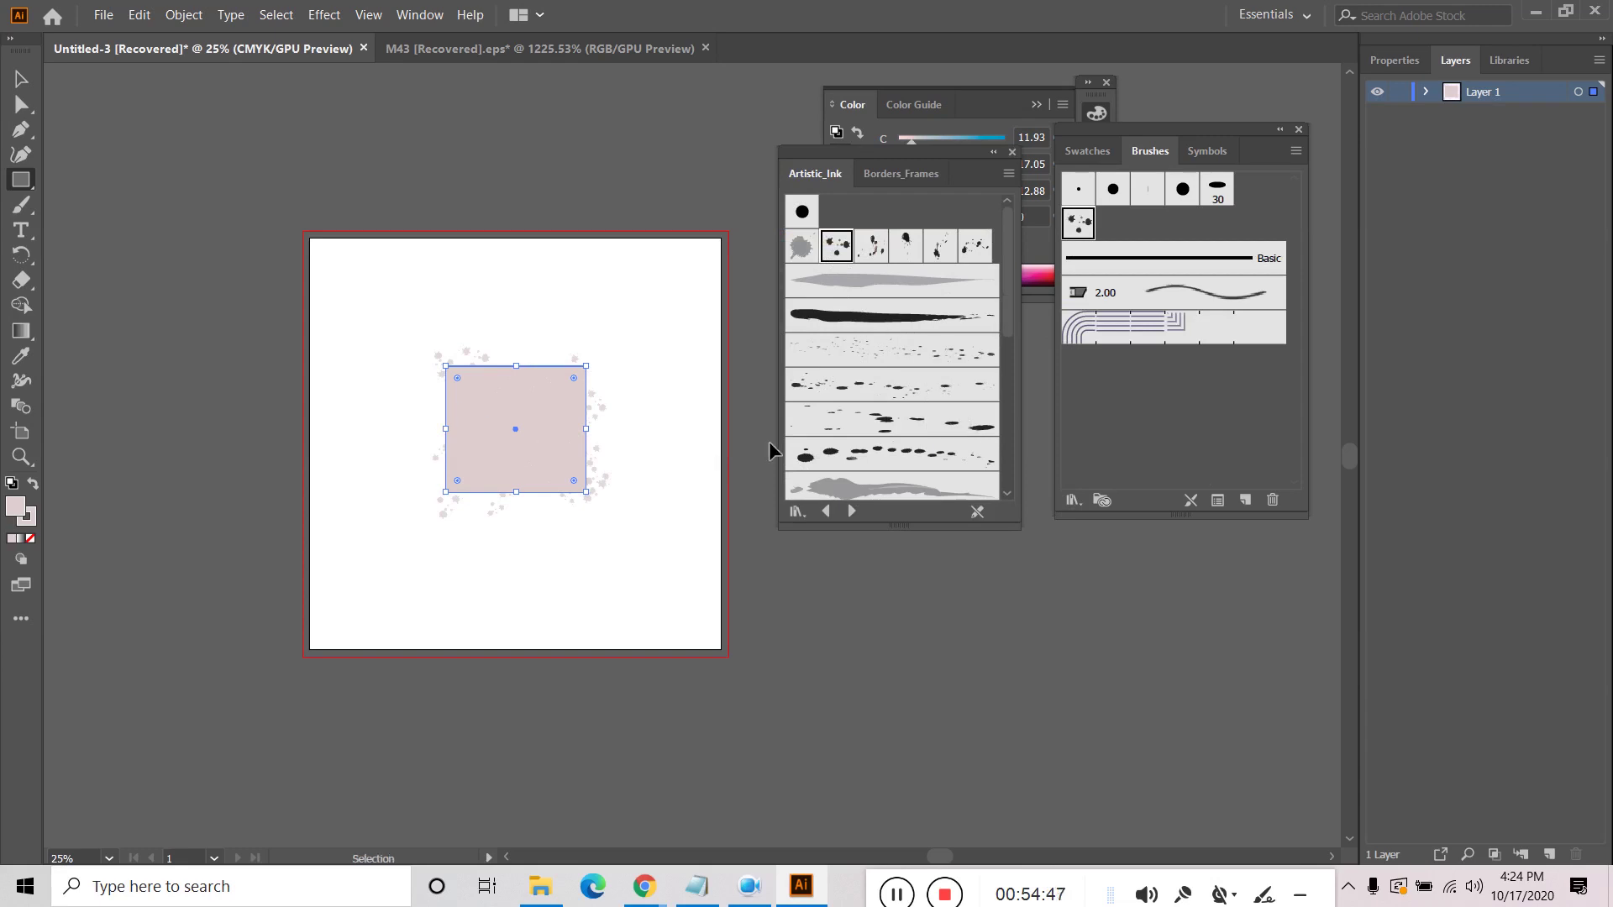
click(464, 476)
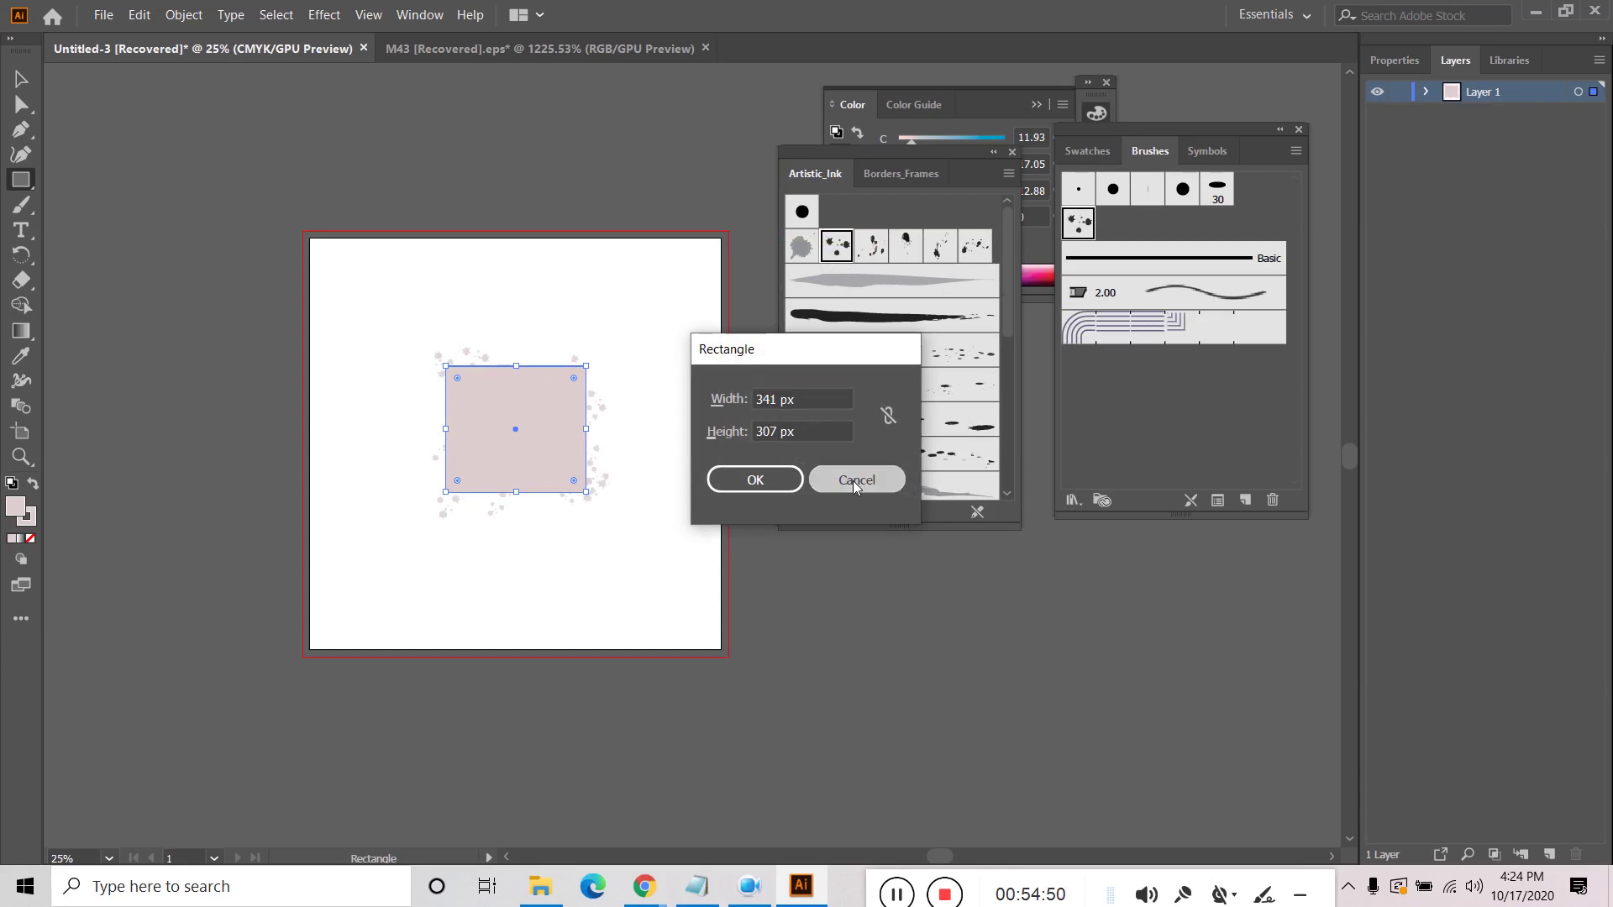
click(856, 480)
Step: Try the other Artistic_Ink splatter brushes and two of its spattered stroke brushes on the rectangle's outline
scroll(485, 378, up, 2)
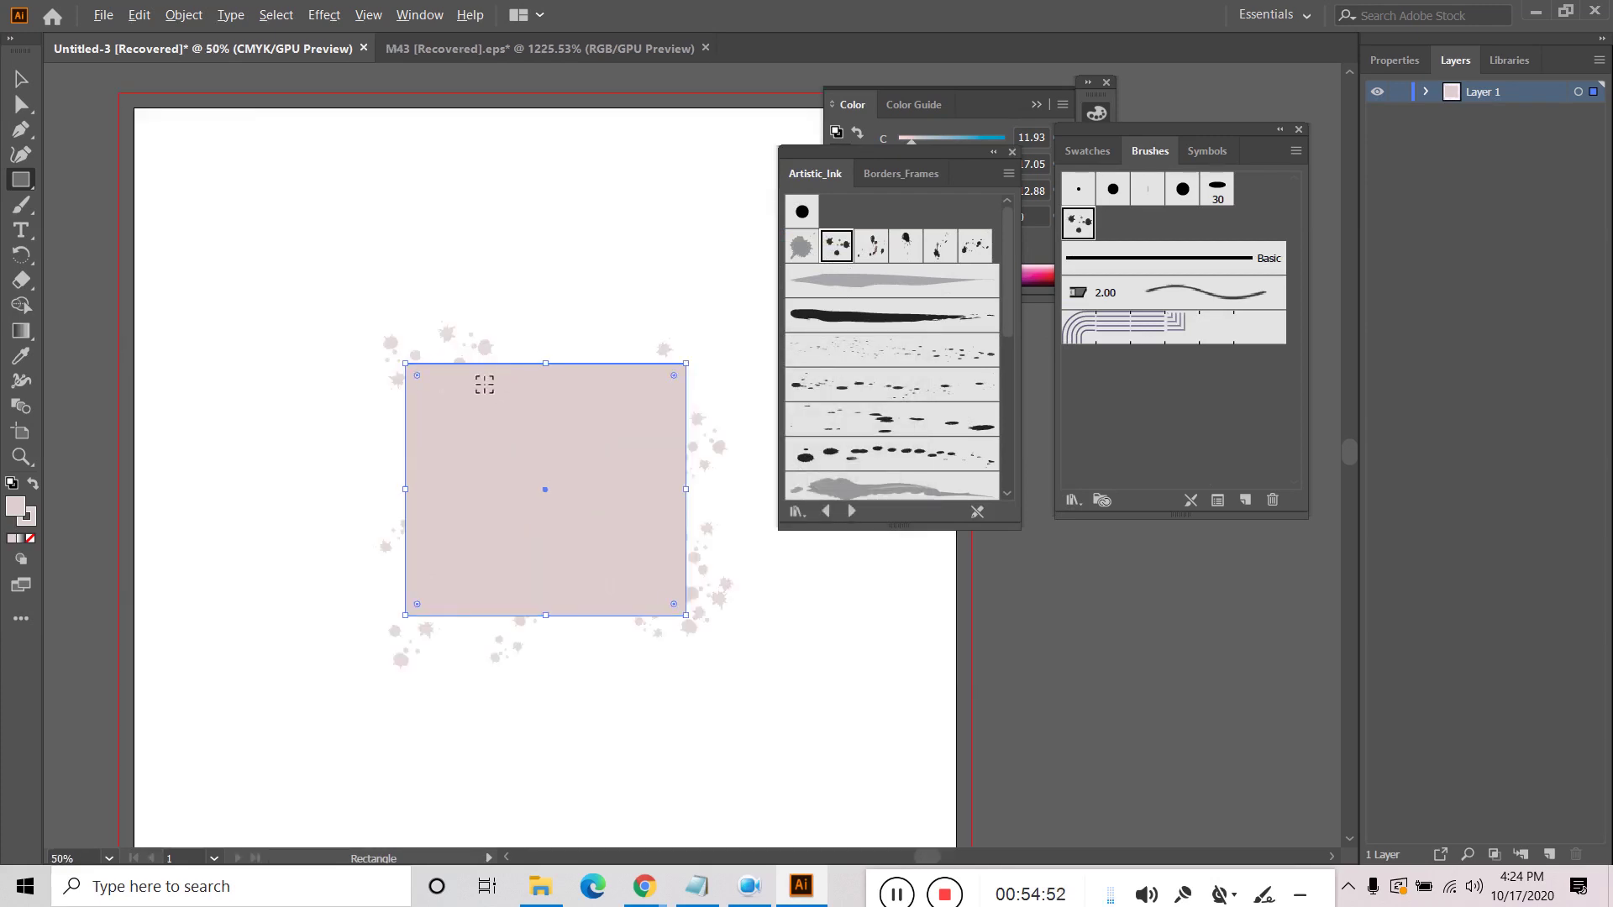
click(872, 246)
click(928, 254)
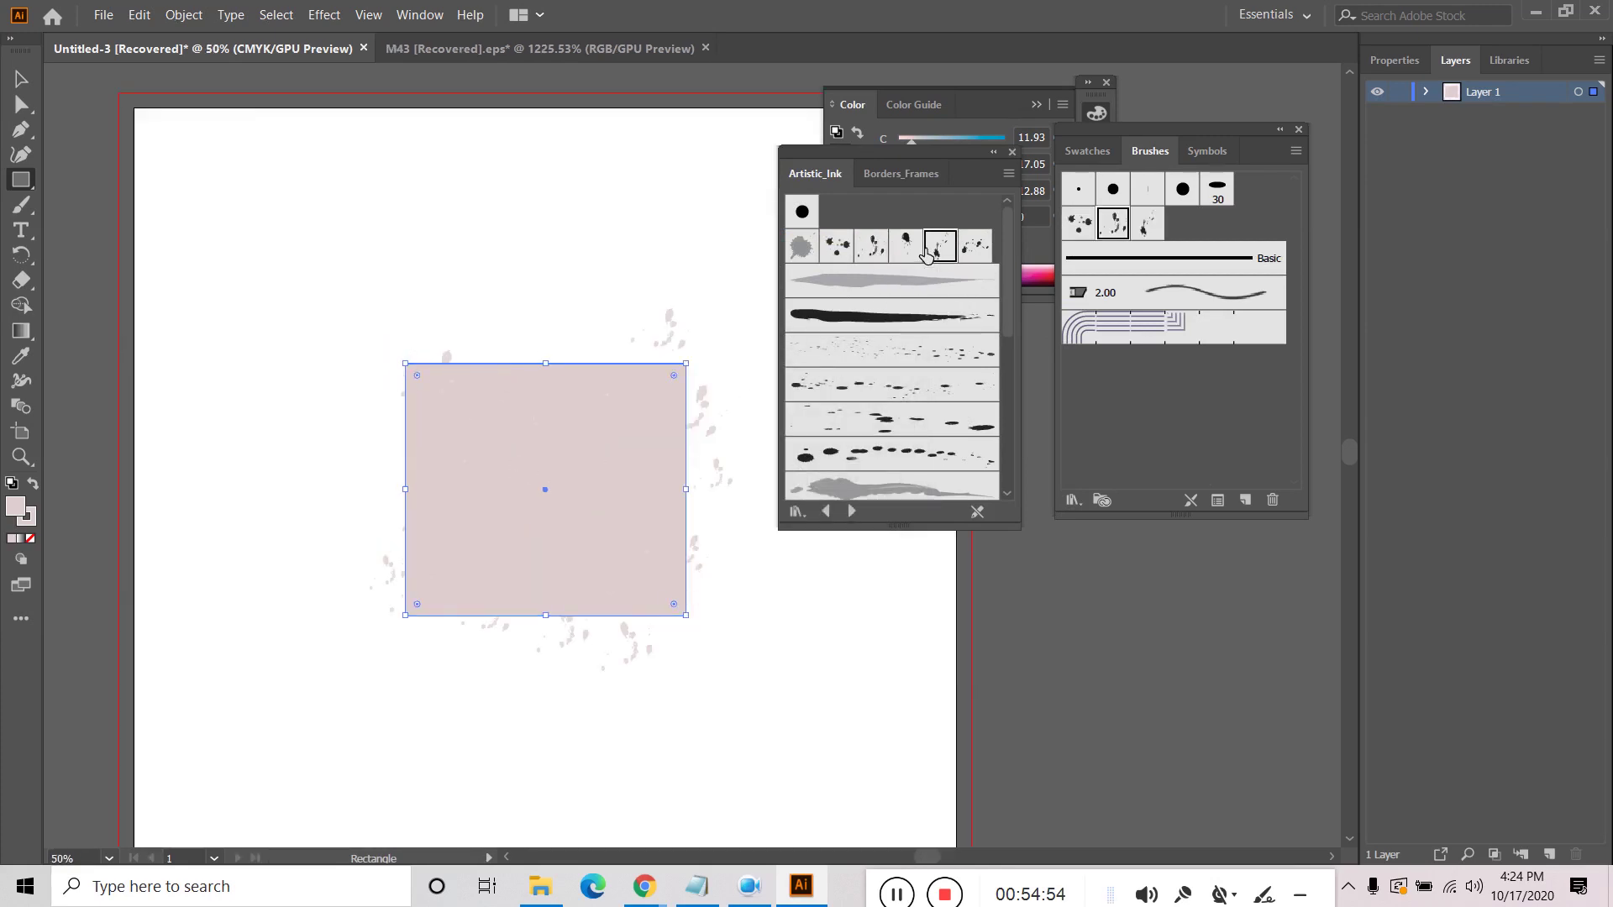
click(974, 246)
click(863, 398)
click(848, 421)
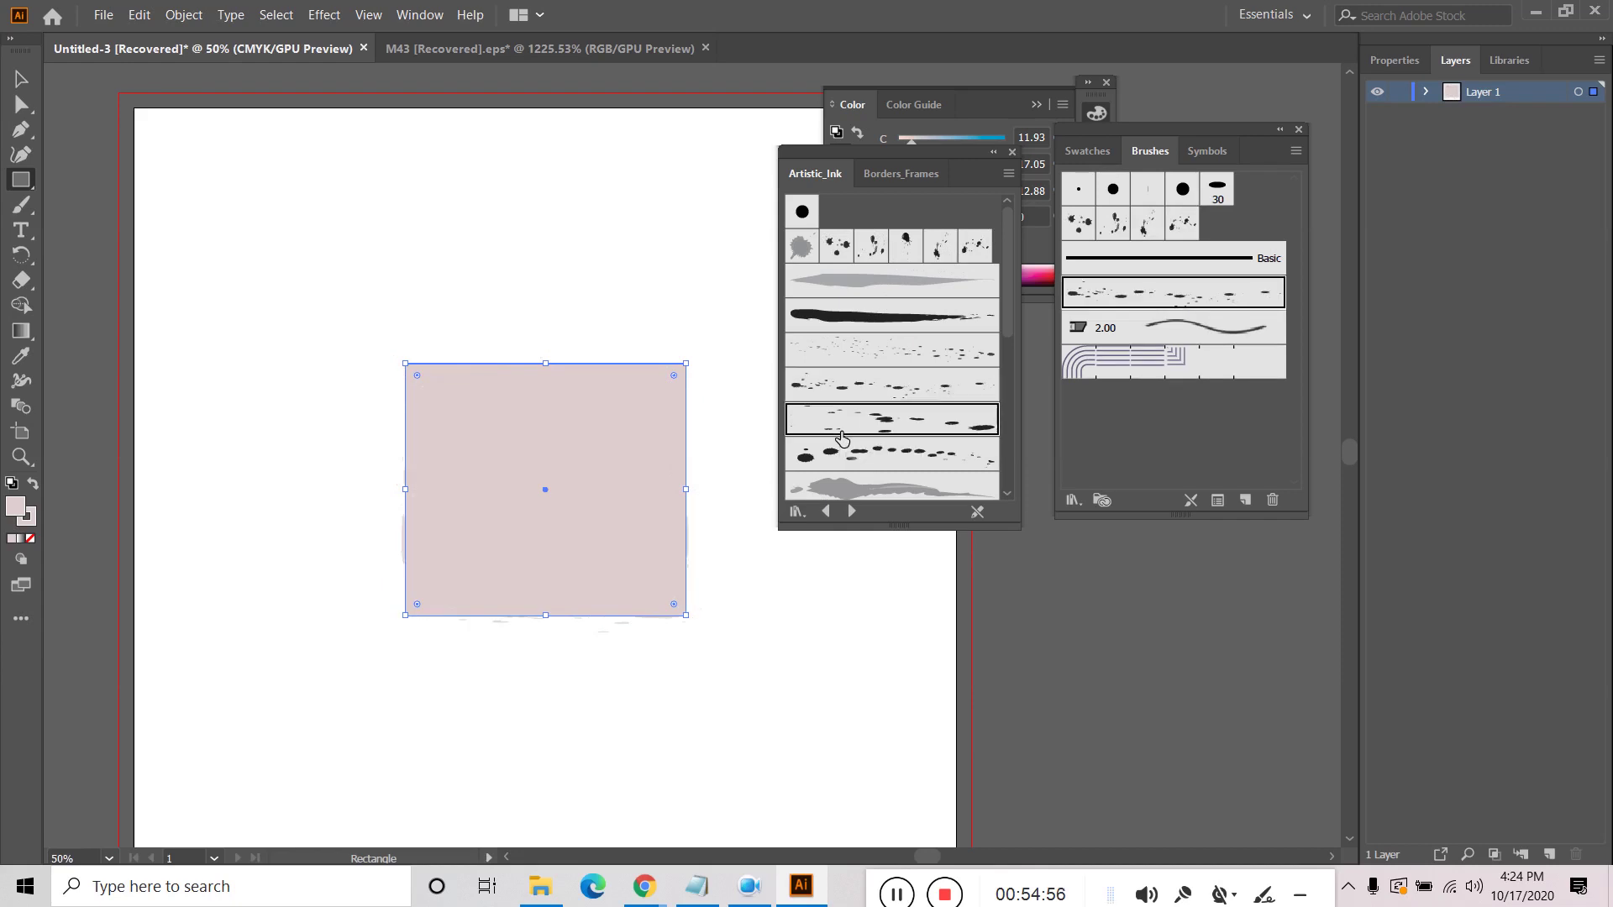
Step: Try several ink stroke brushes further down the Artistic_Ink library on the rectangle's outline, including the dotted, grey smear and dark tapered ones
scroll(844, 437, down, 3)
click(853, 410)
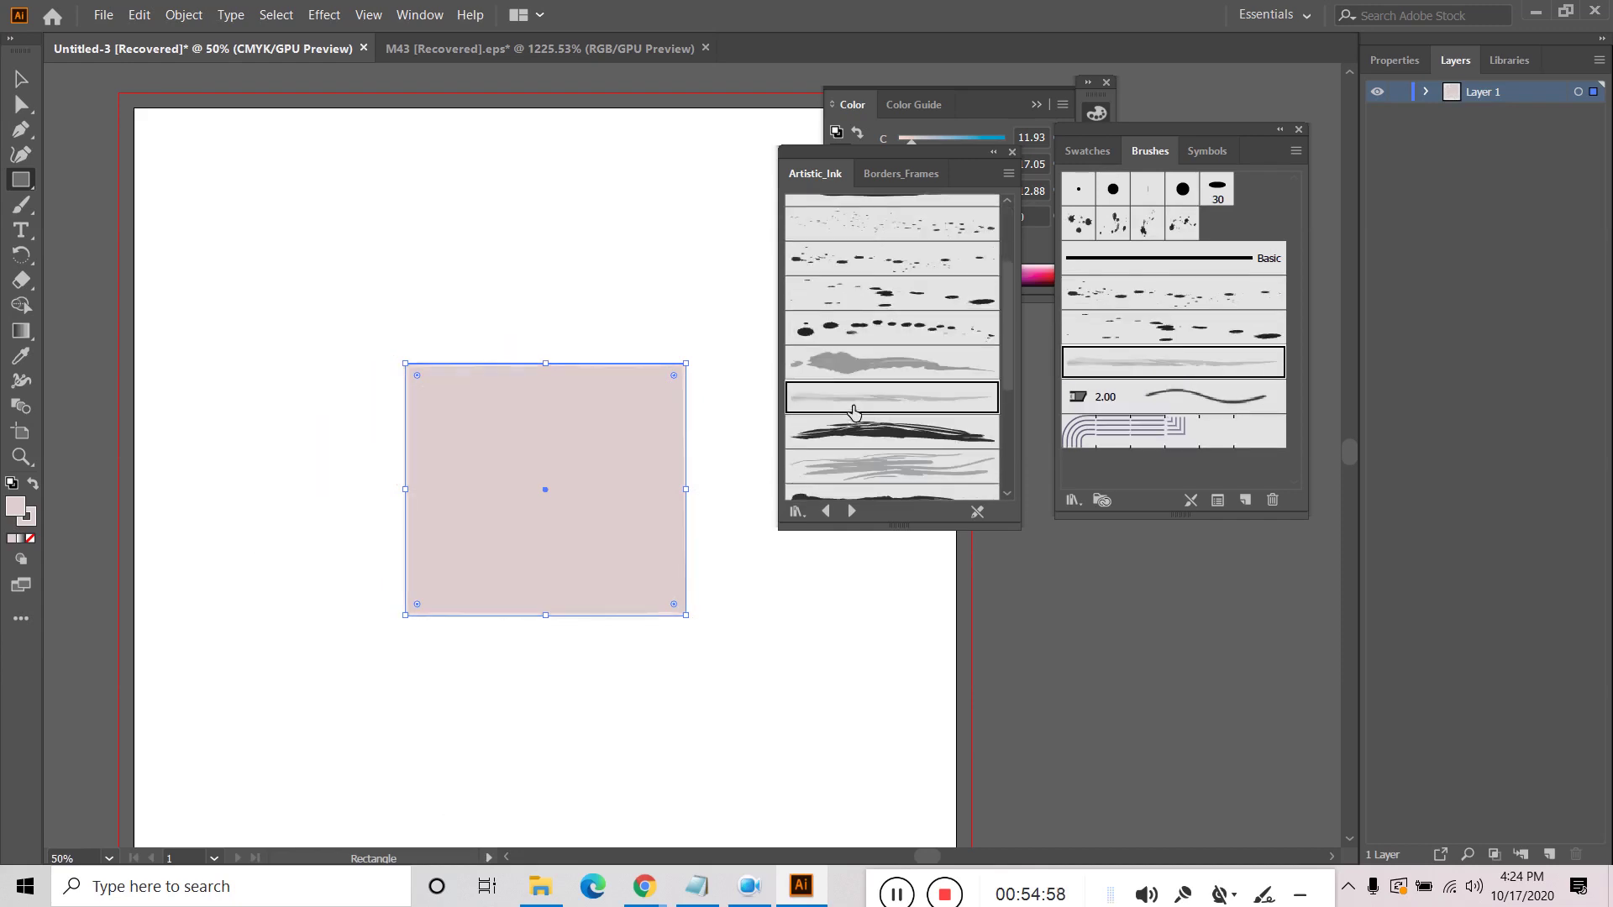
click(865, 330)
click(869, 363)
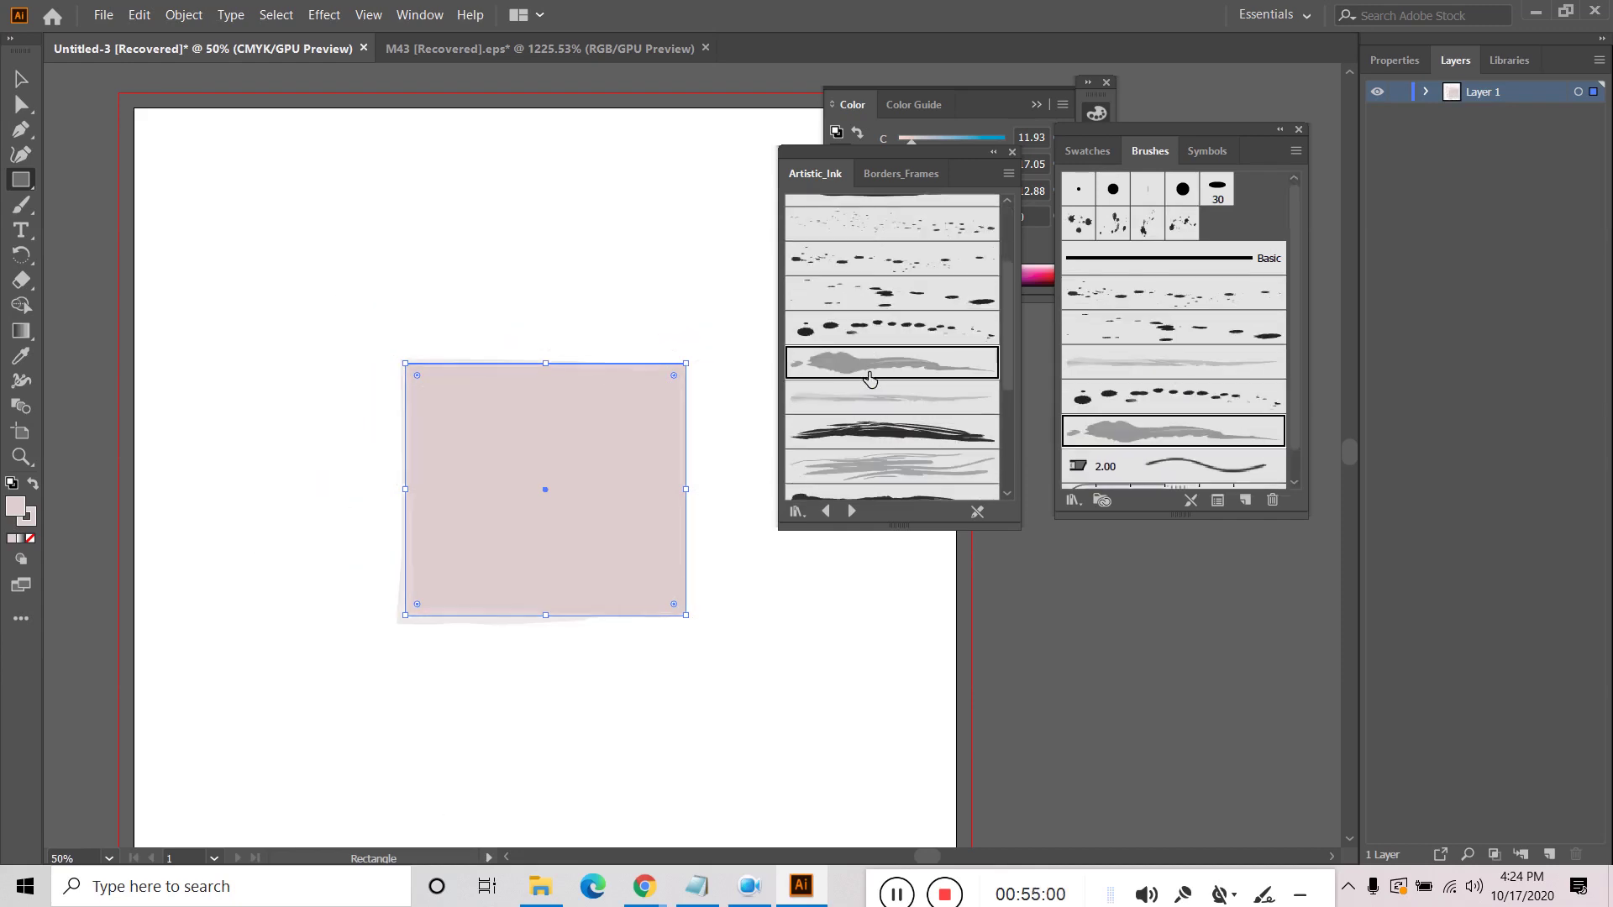
click(874, 412)
scroll(858, 411, down, 3)
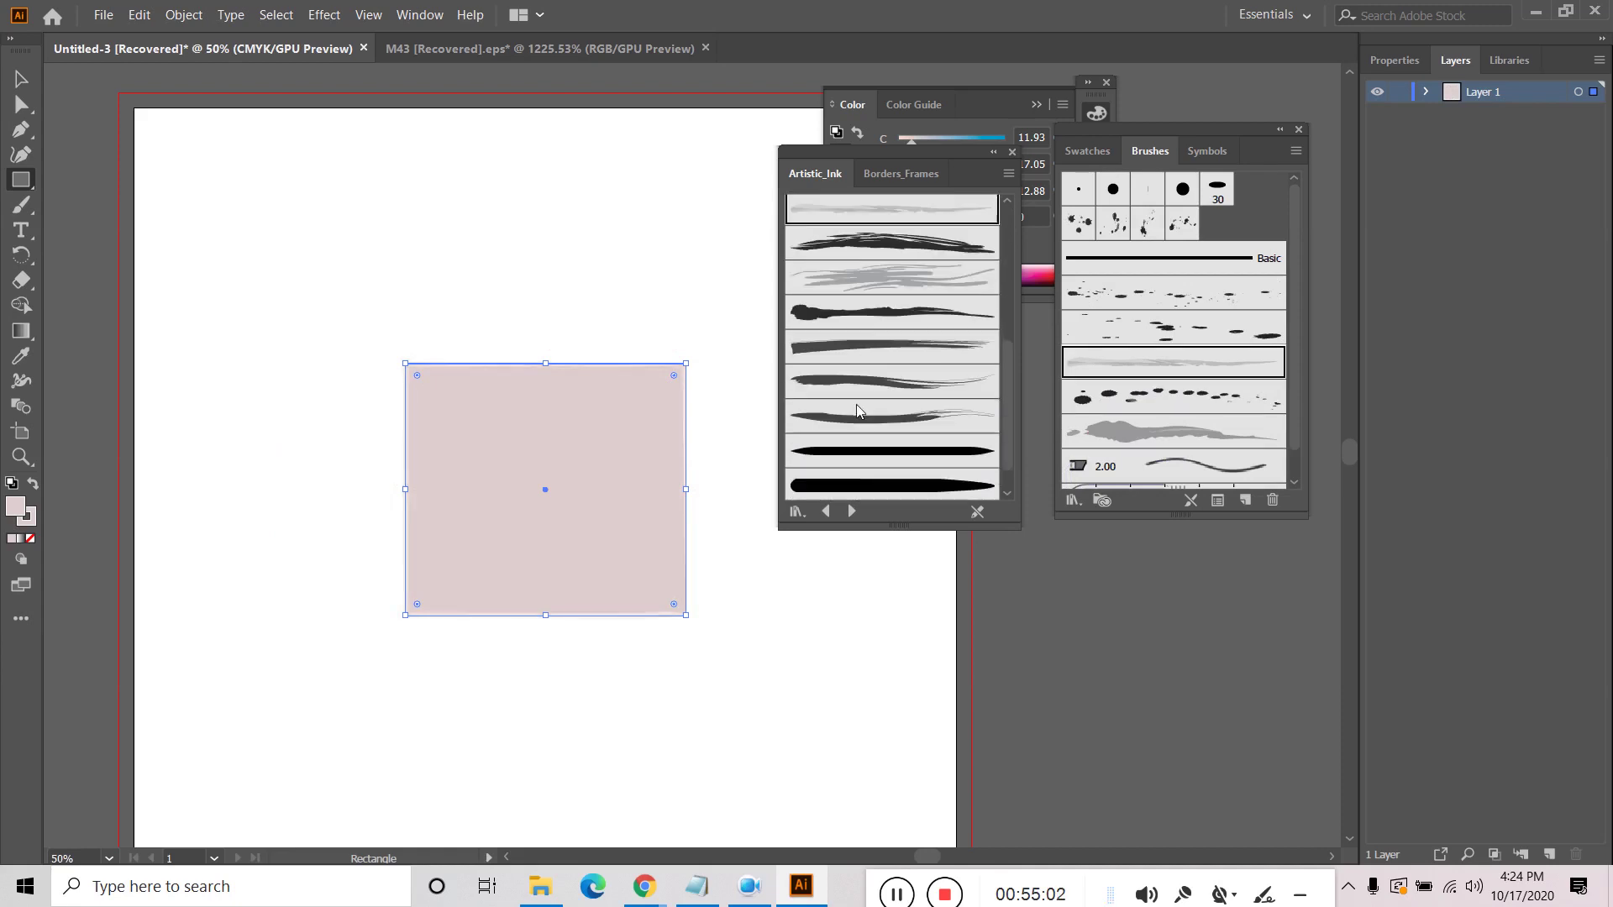
click(868, 379)
click(865, 415)
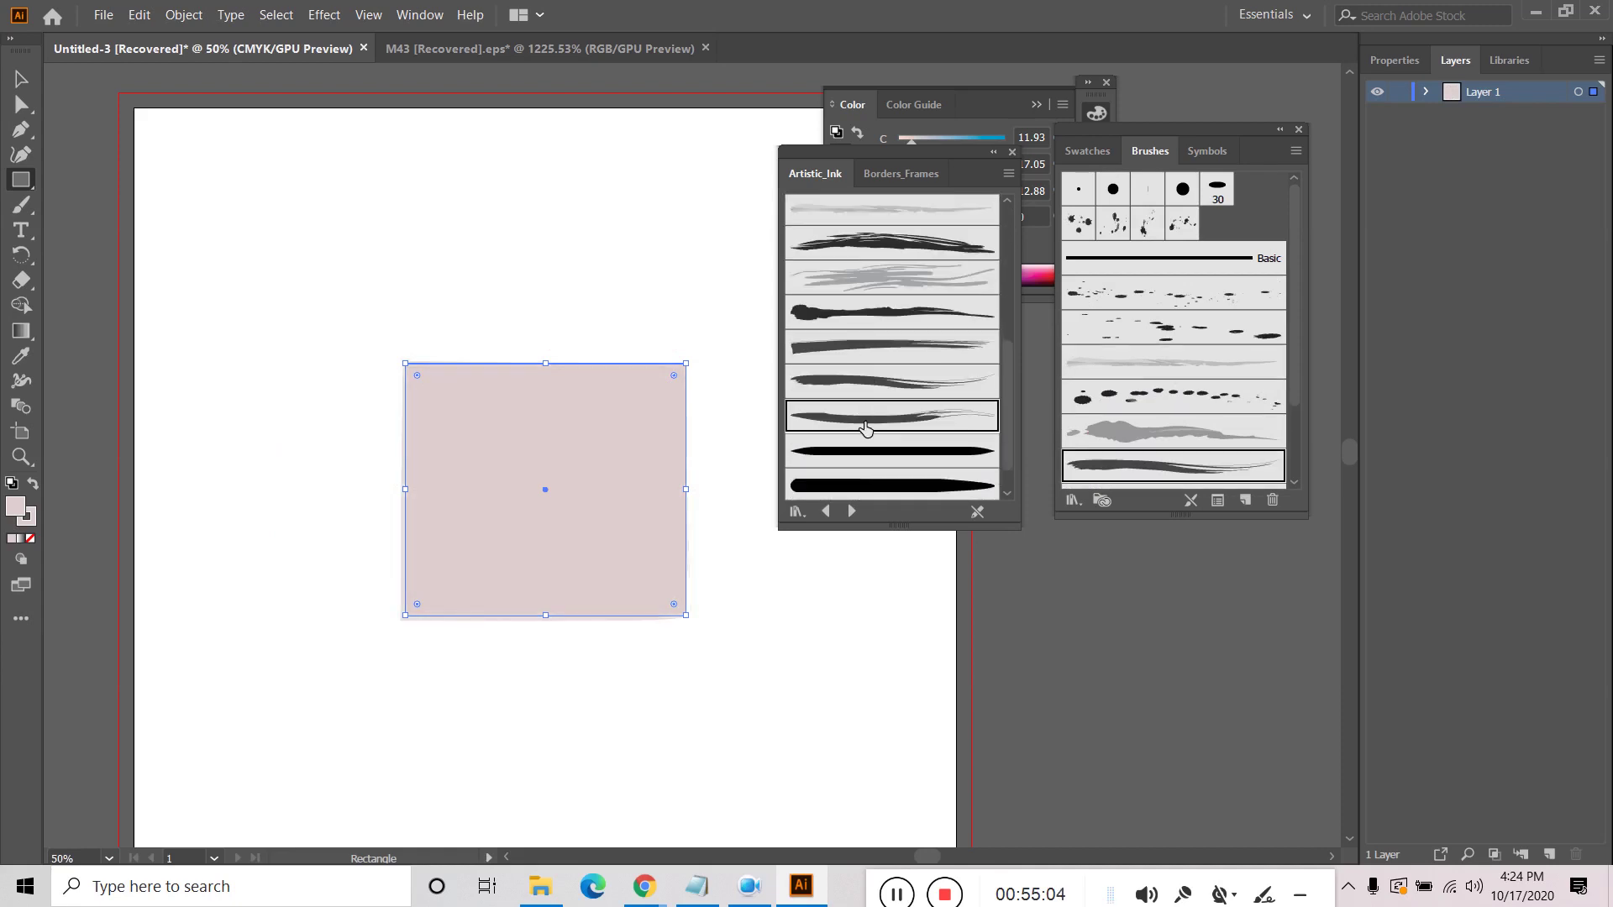
Step: Move on to the Borders_Decorative library and try its reddish braided border and blue-green leaf border on the rectangle
click(852, 509)
click(852, 509)
click(852, 510)
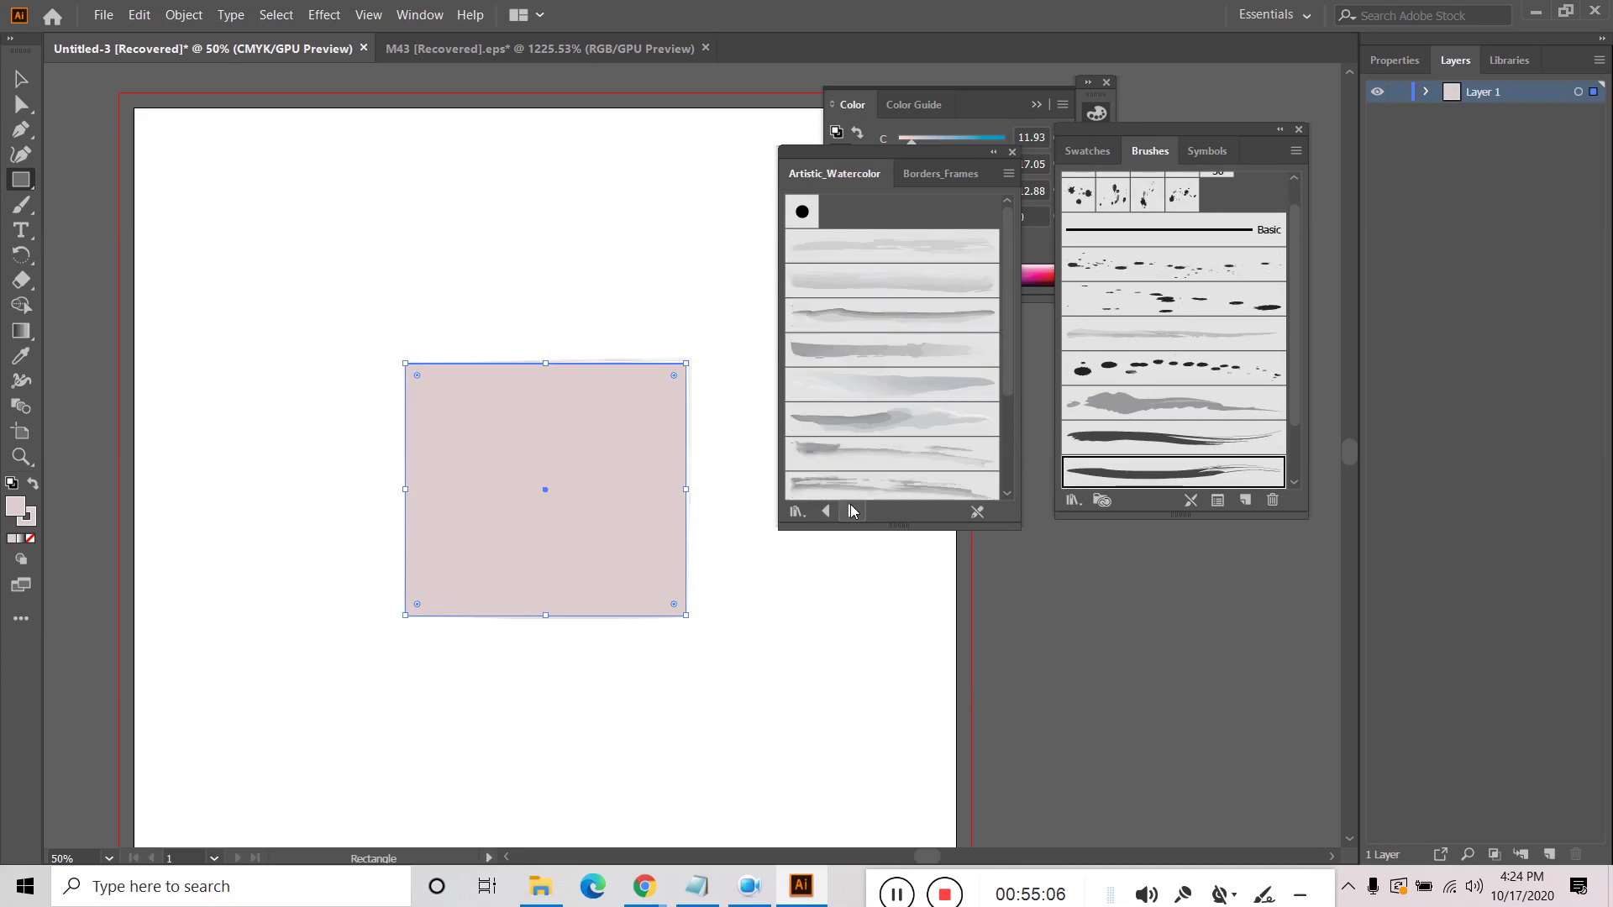
click(852, 510)
click(852, 510)
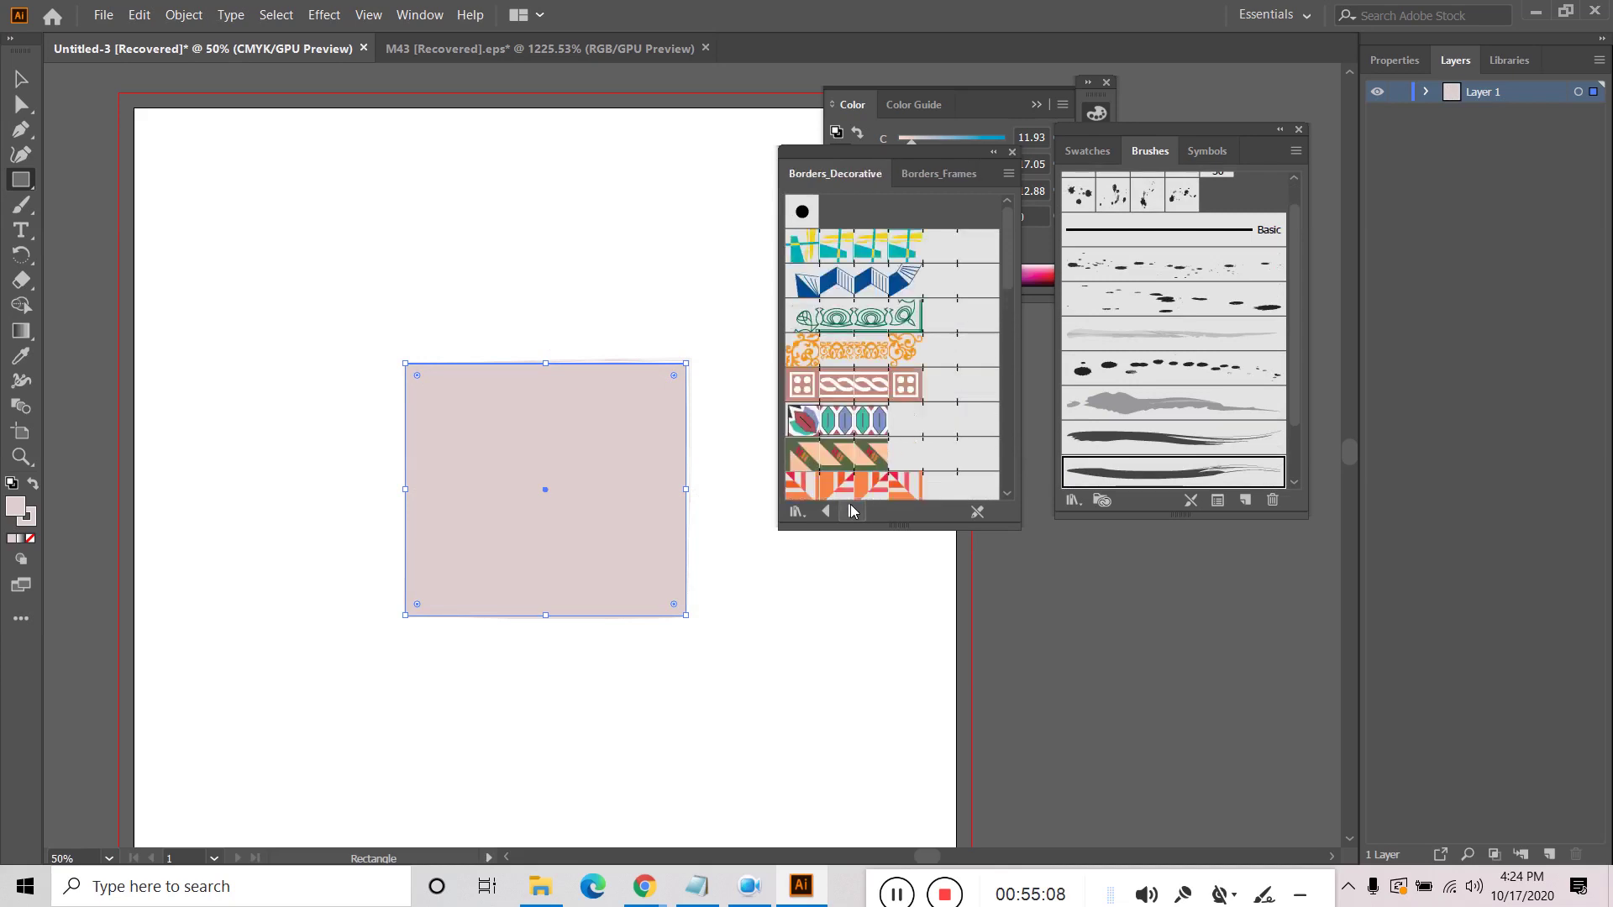
click(868, 386)
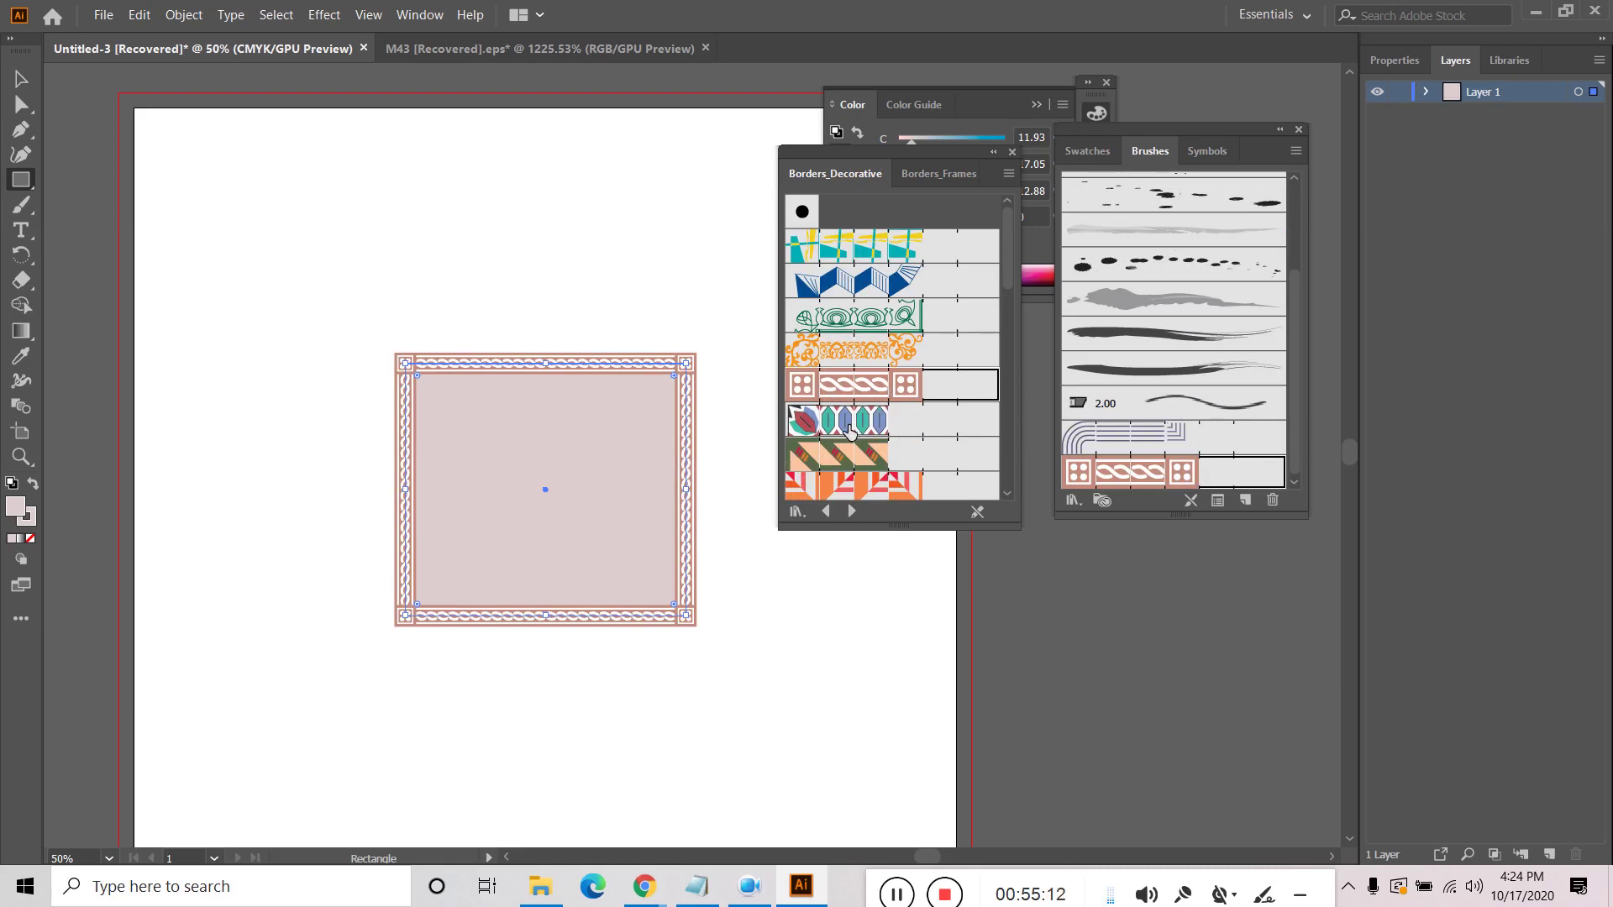
click(845, 424)
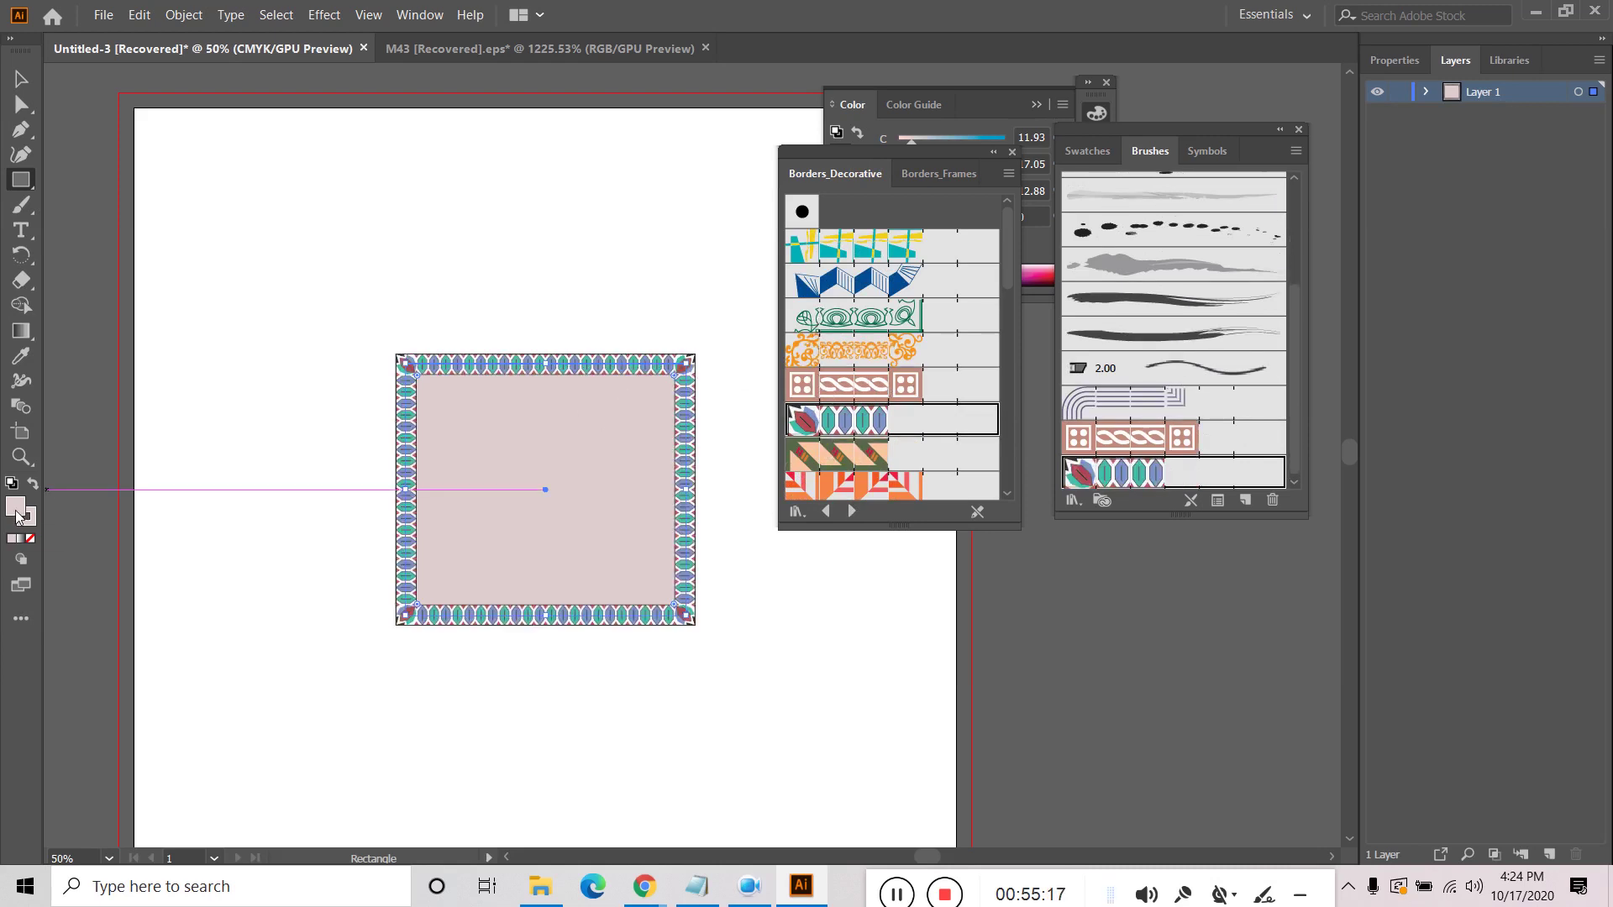
click(21, 79)
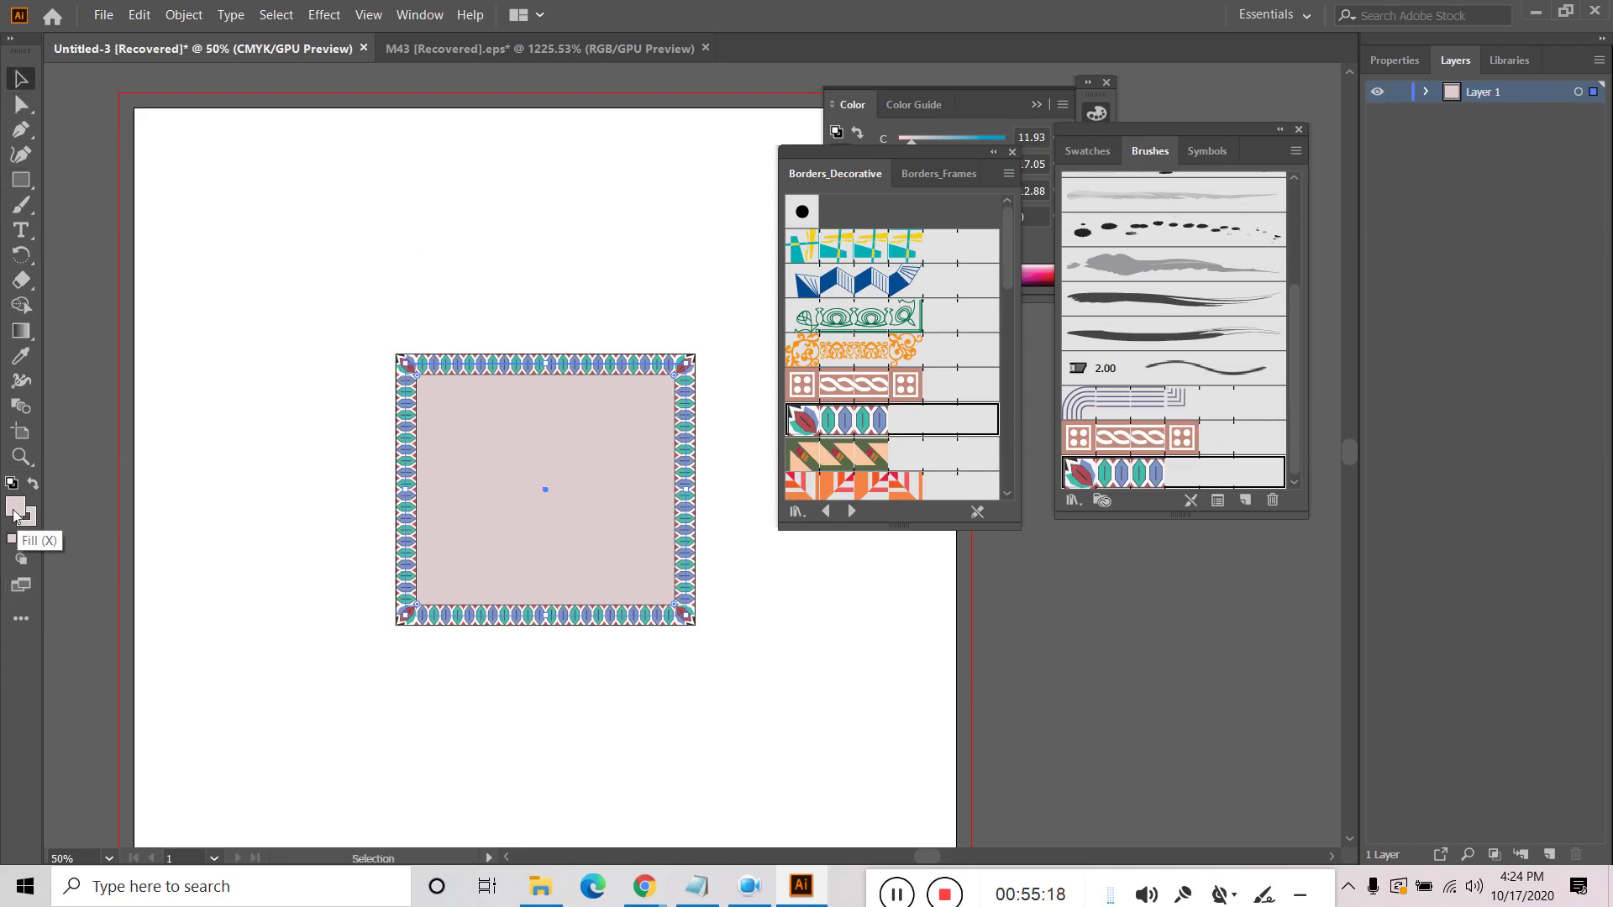
Step: Try further Borders_Decorative brushes on the rectangle: the beige corner ornament, the turquoise lace, and the gold border with ornate corners
scroll(876, 444, down, 3)
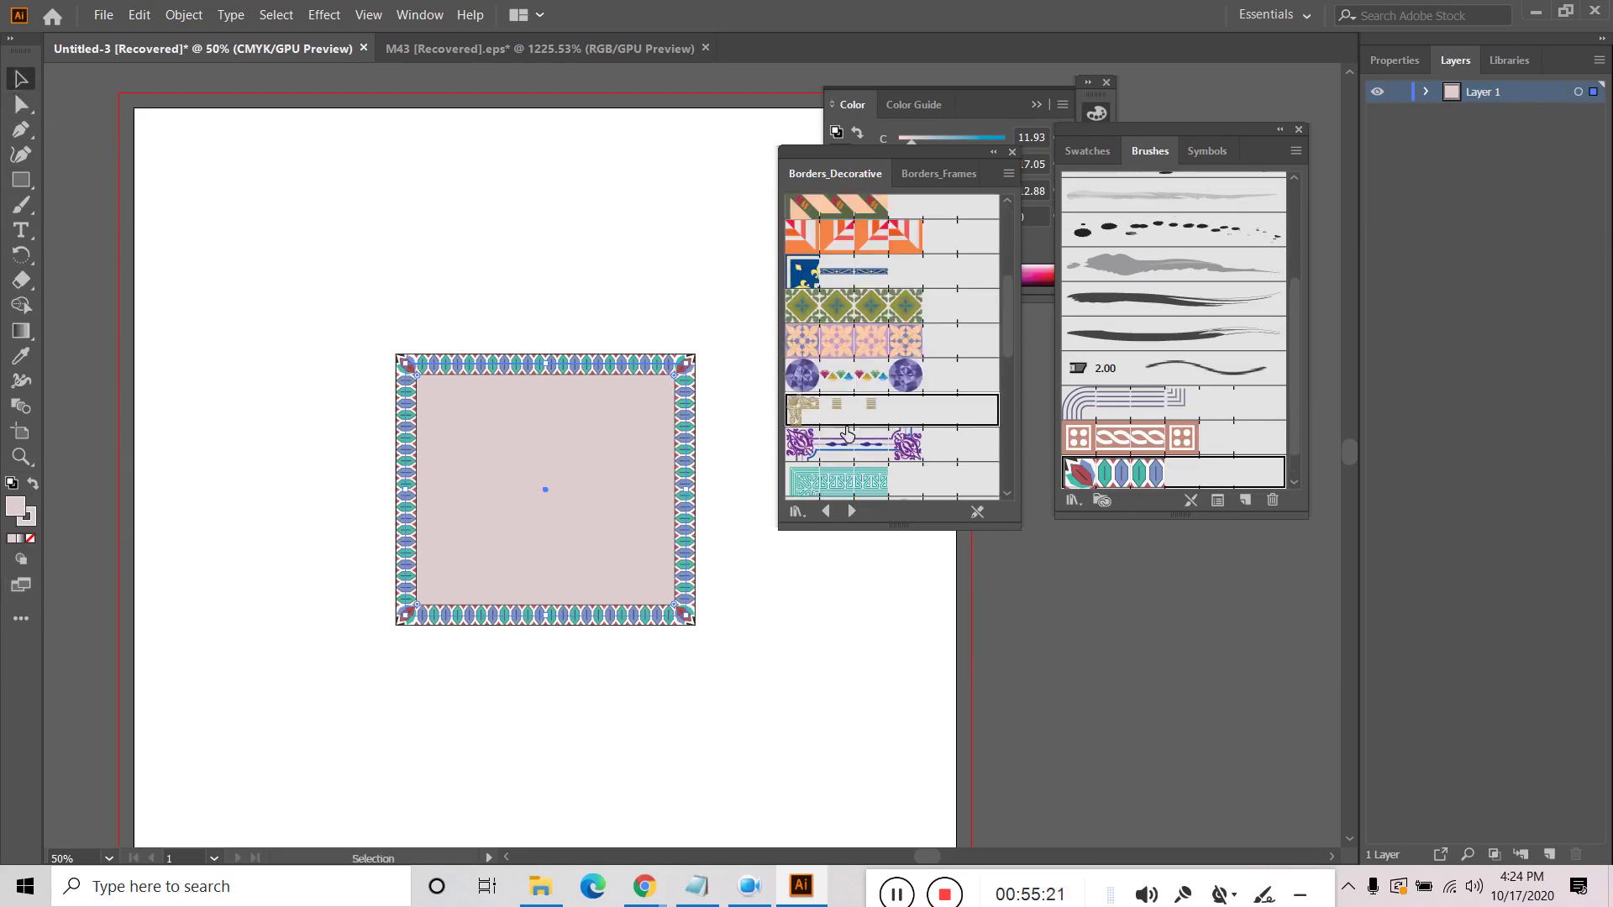
click(847, 416)
click(850, 479)
scroll(861, 433, down, 3)
click(859, 410)
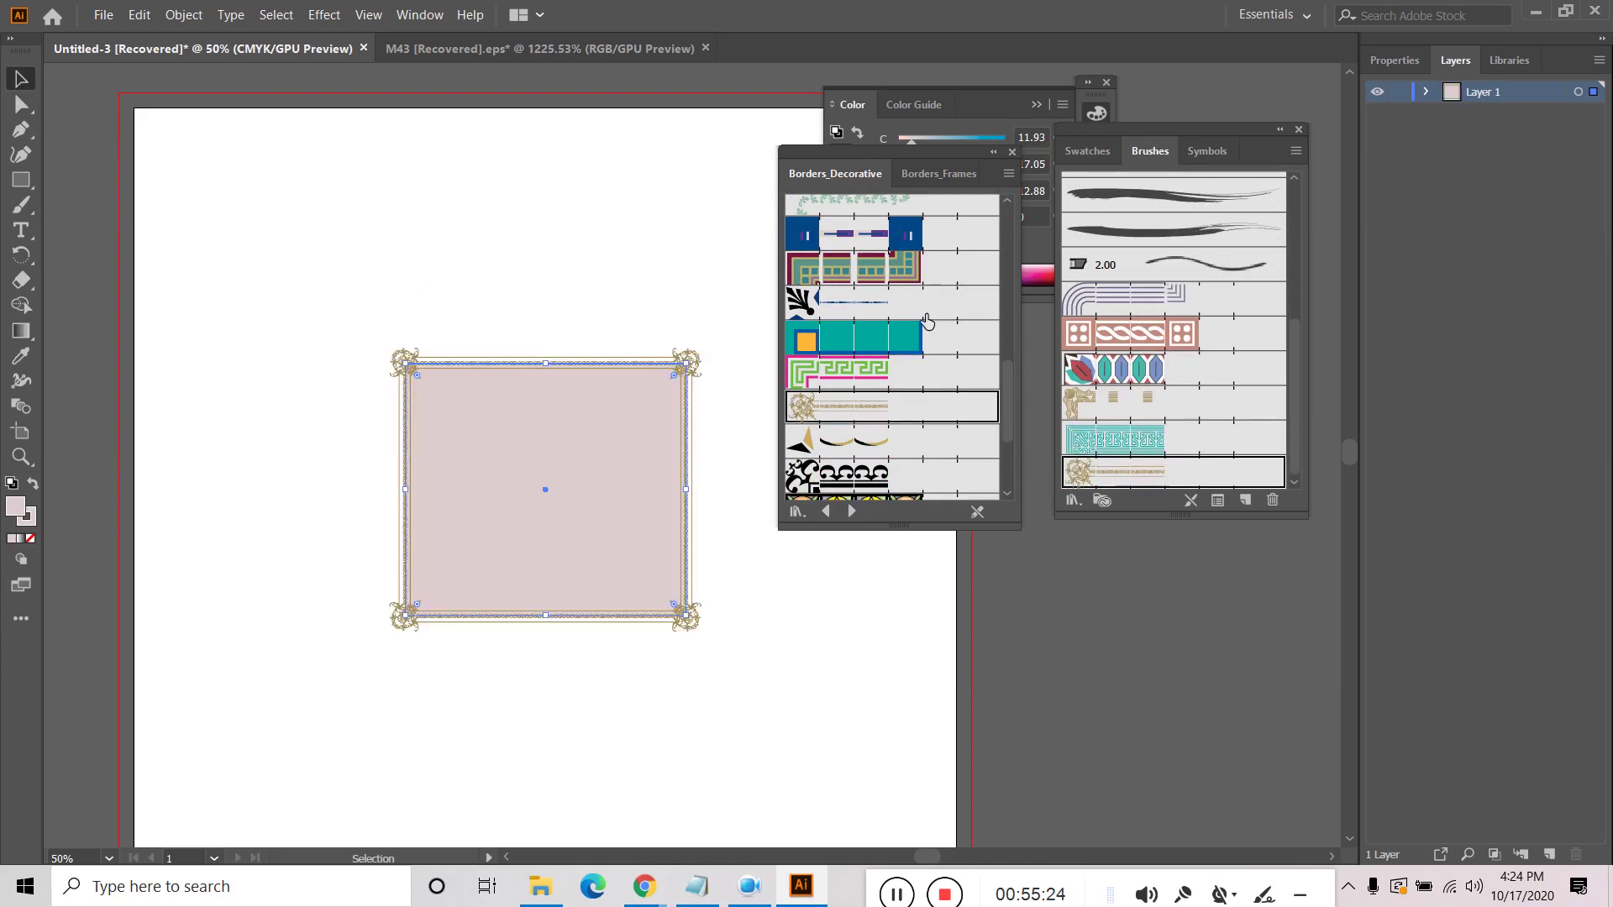
Step: Look through the other brush libraries, from Borders_Frames and Borders_Novelty to Decorative_Text Dividers, Decorative_Banners and Seals, and Bristle Brush Library
click(851, 512)
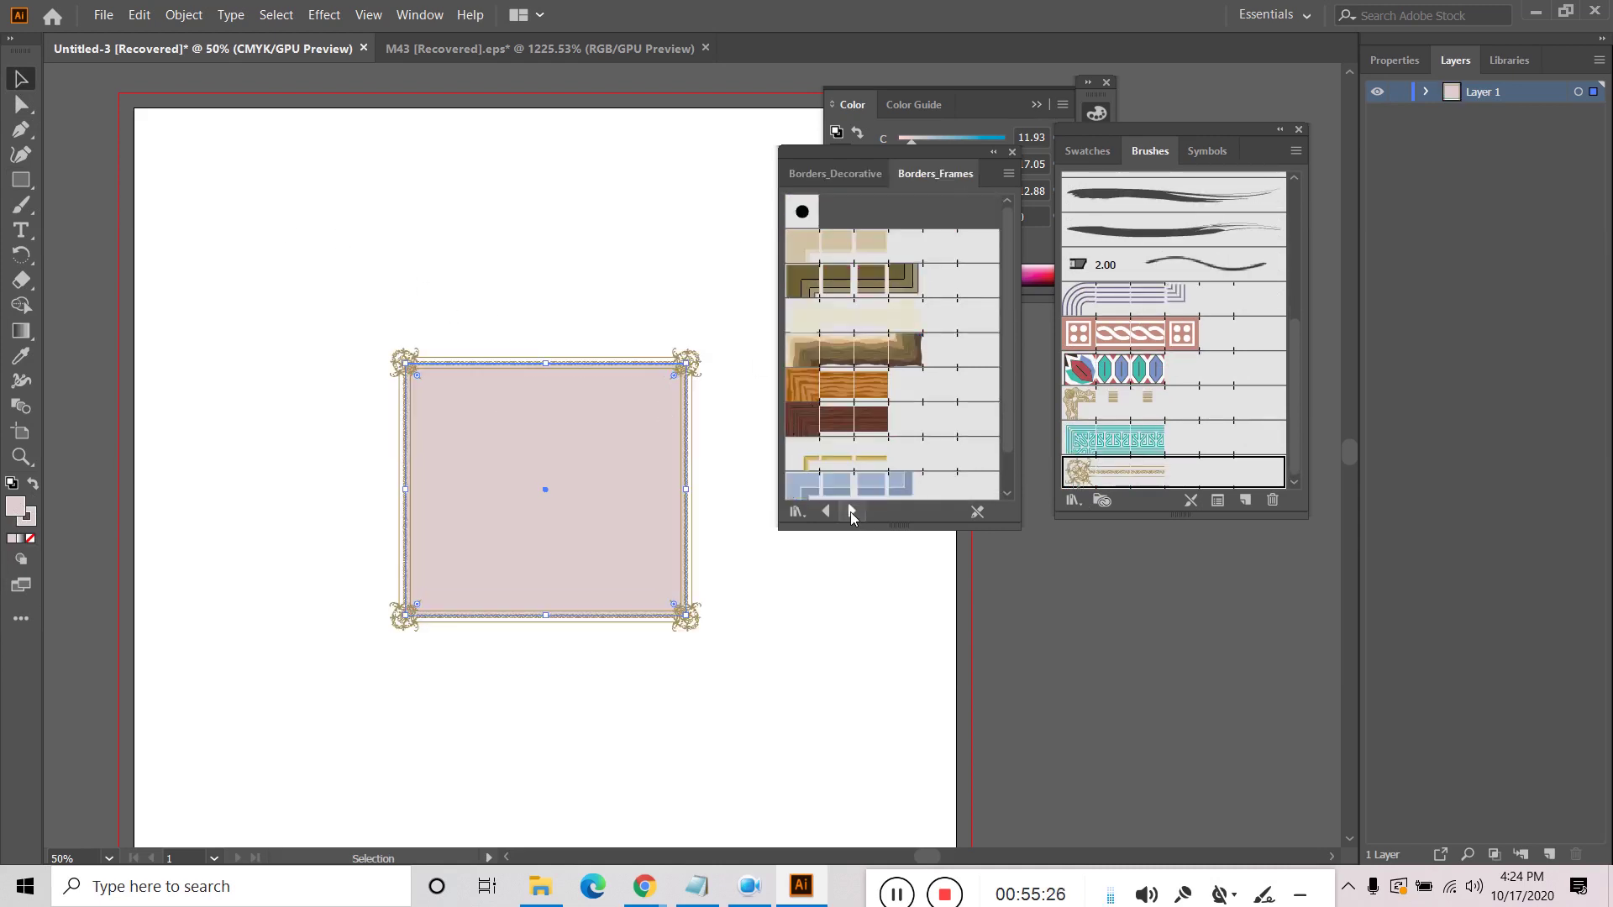
click(851, 511)
click(851, 512)
click(851, 511)
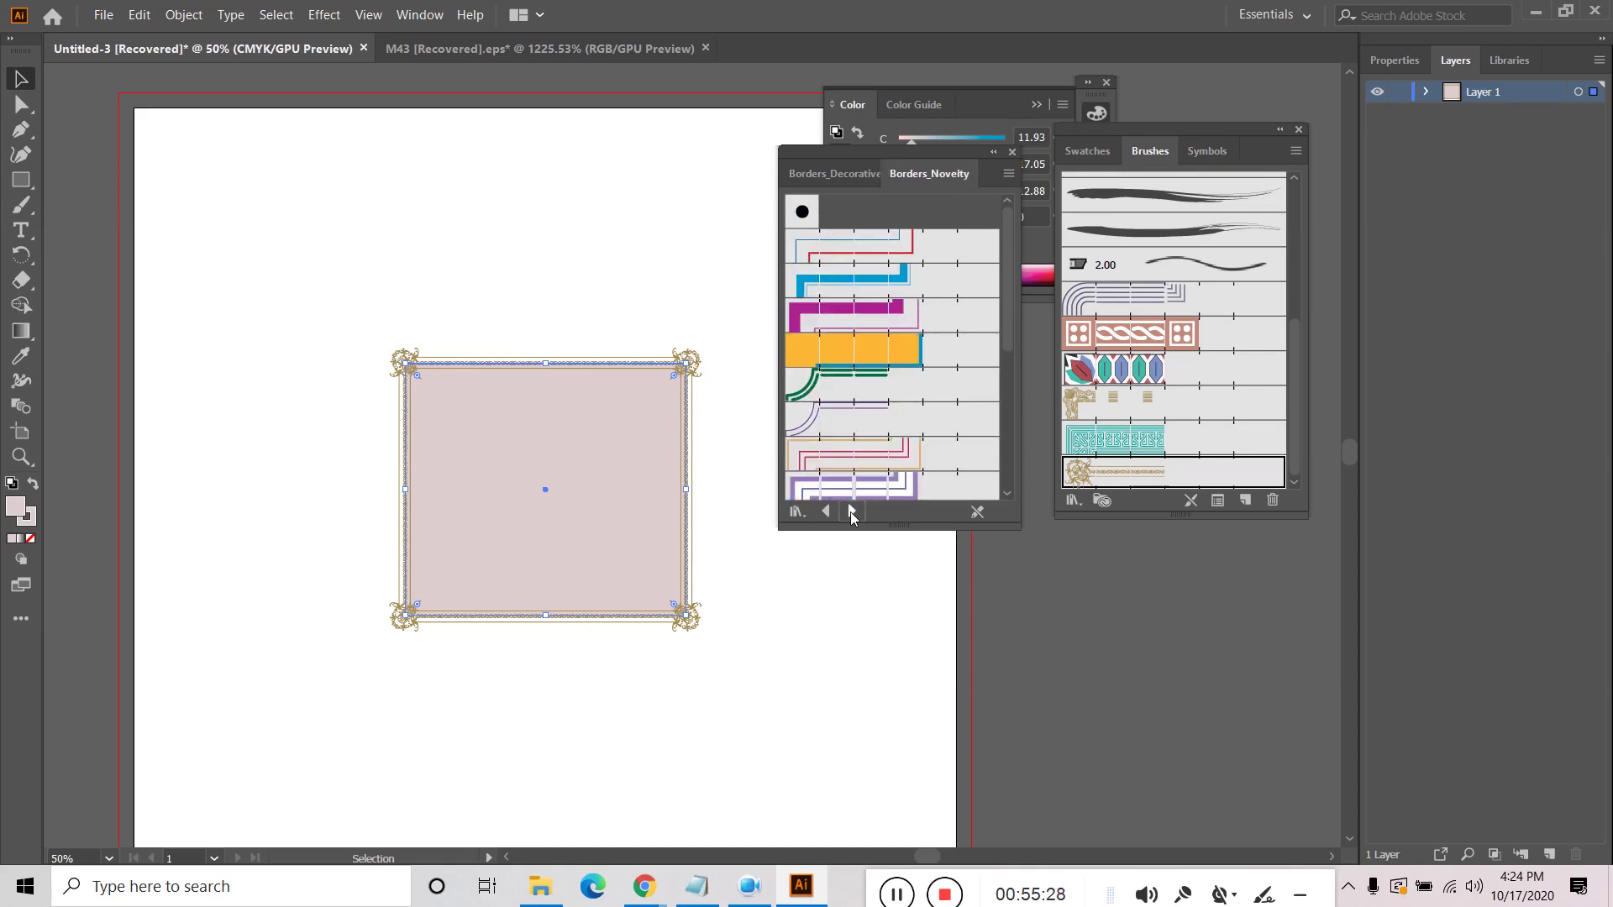
click(851, 511)
click(851, 512)
click(851, 512)
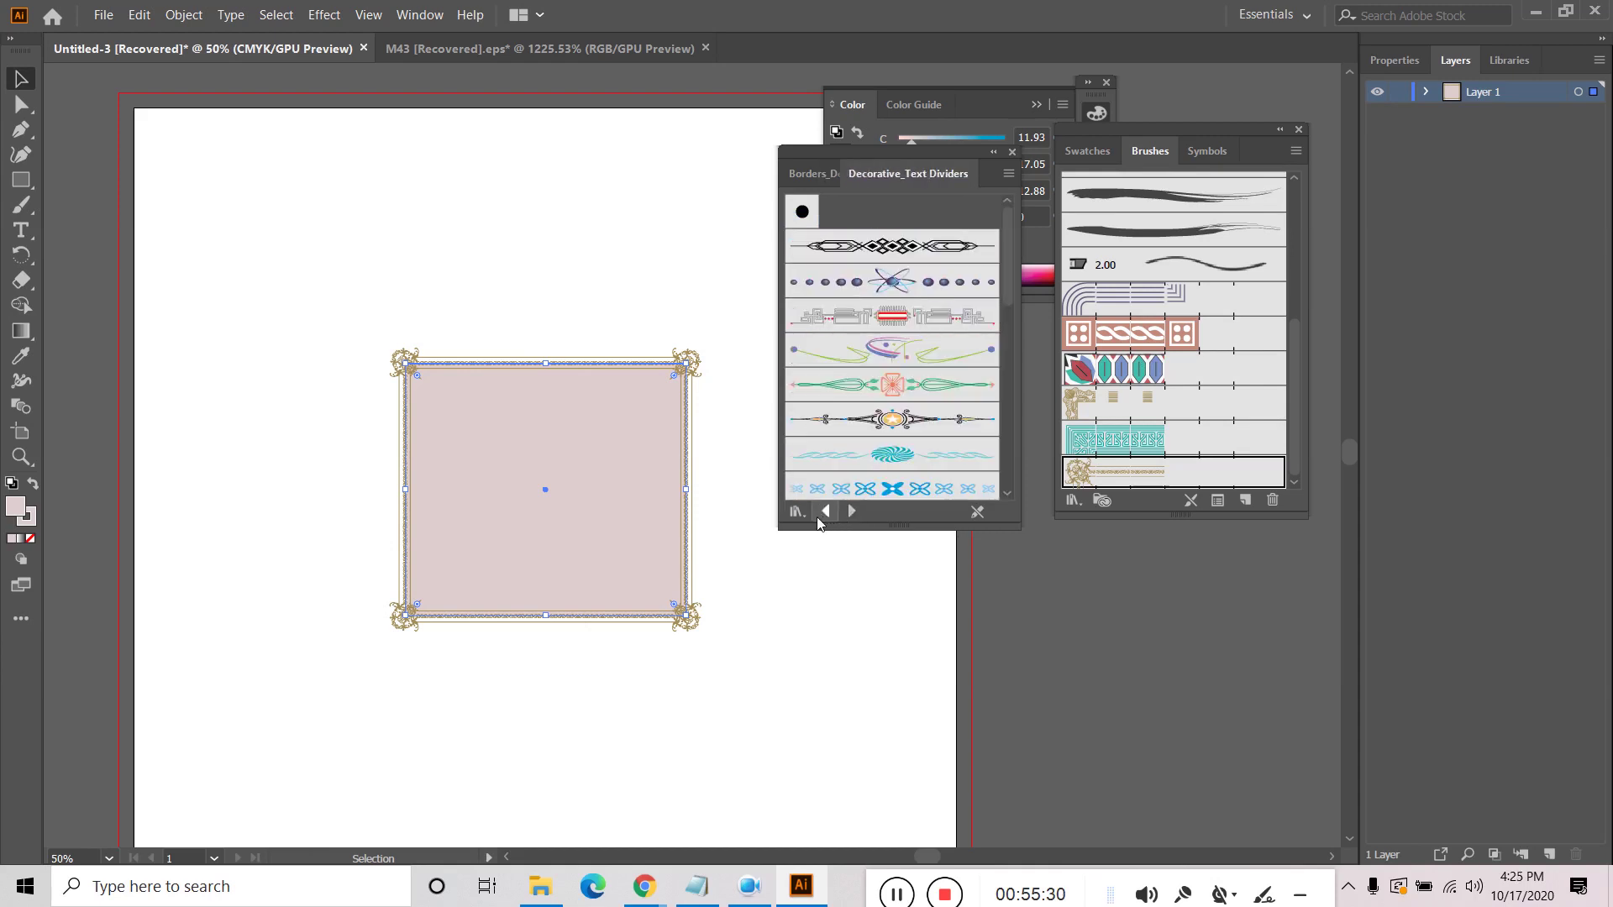
click(827, 511)
click(827, 511)
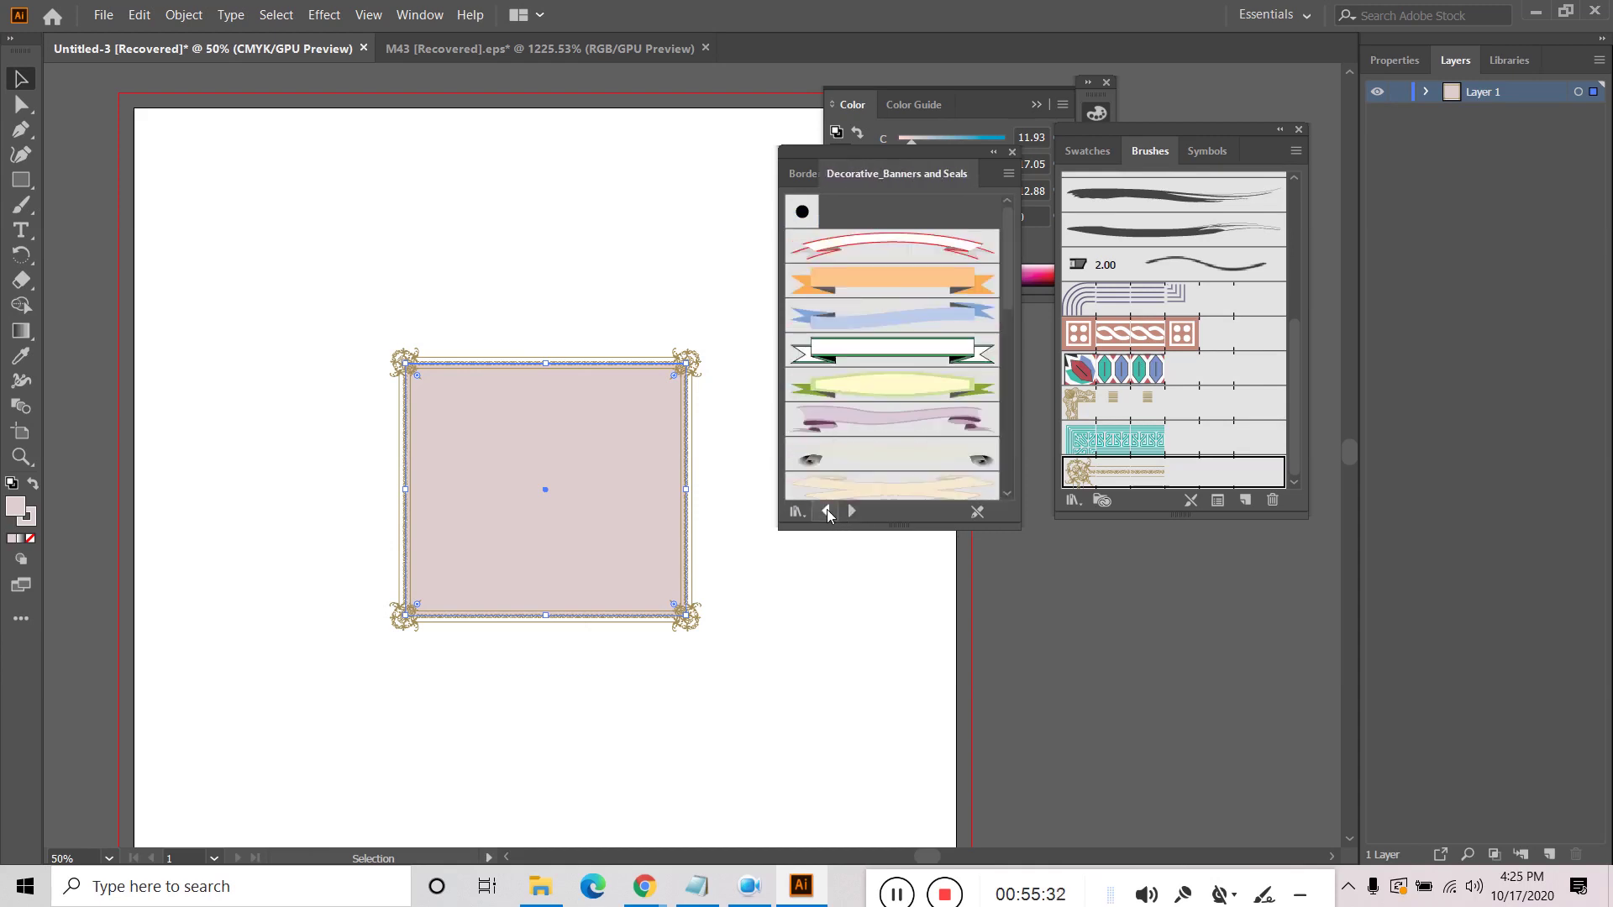
click(827, 510)
scroll(909, 315, down, 3)
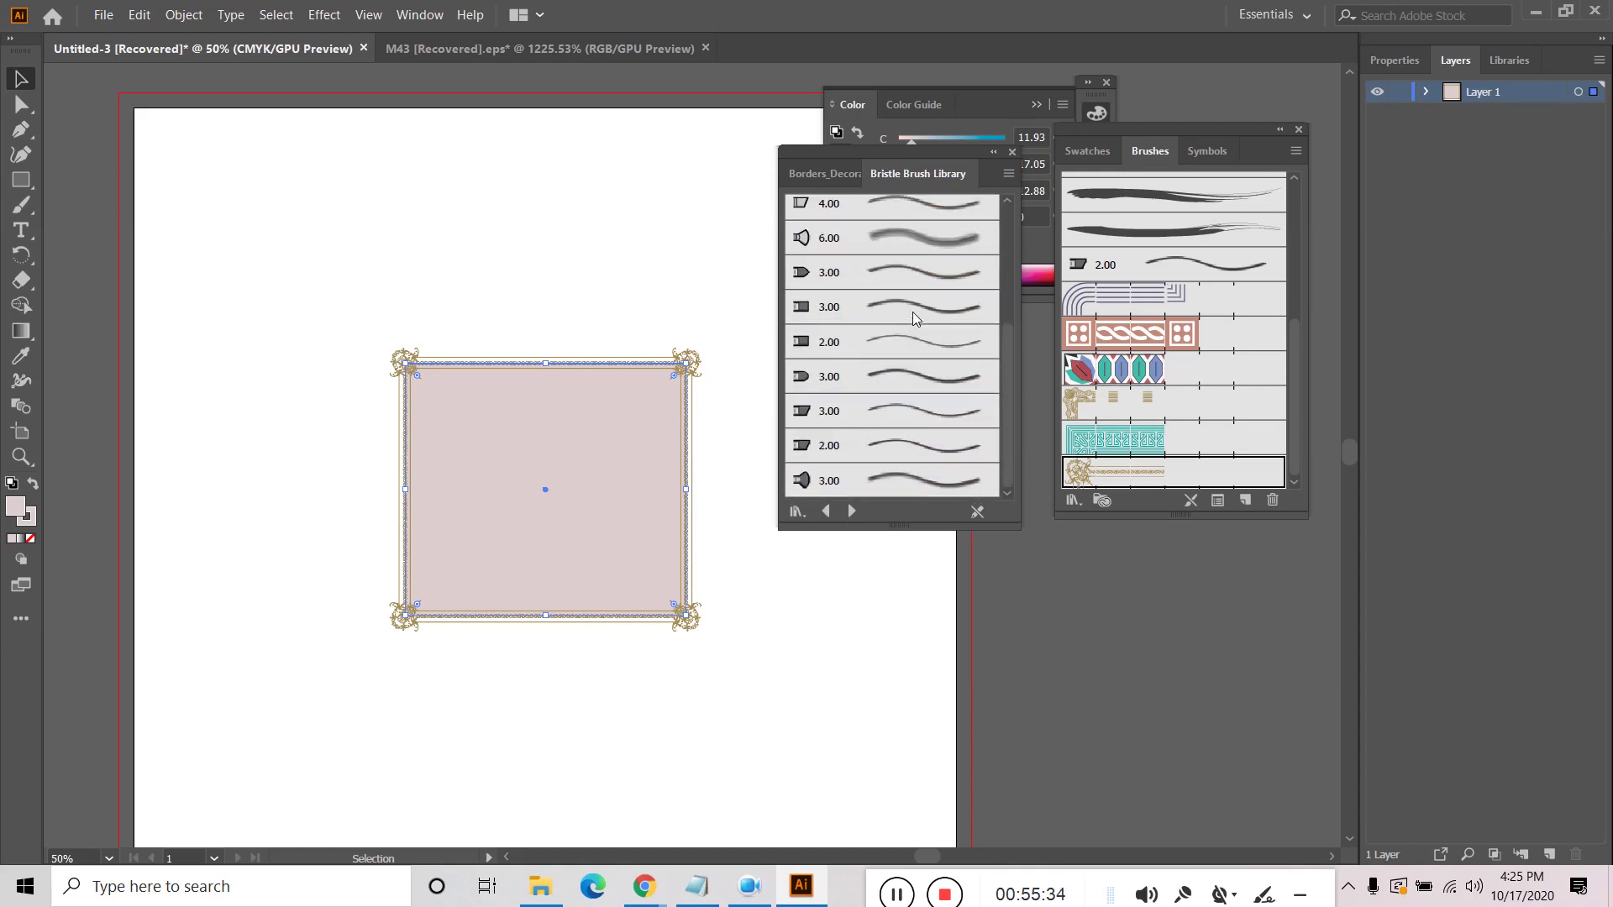
scroll(920, 382, up, 3)
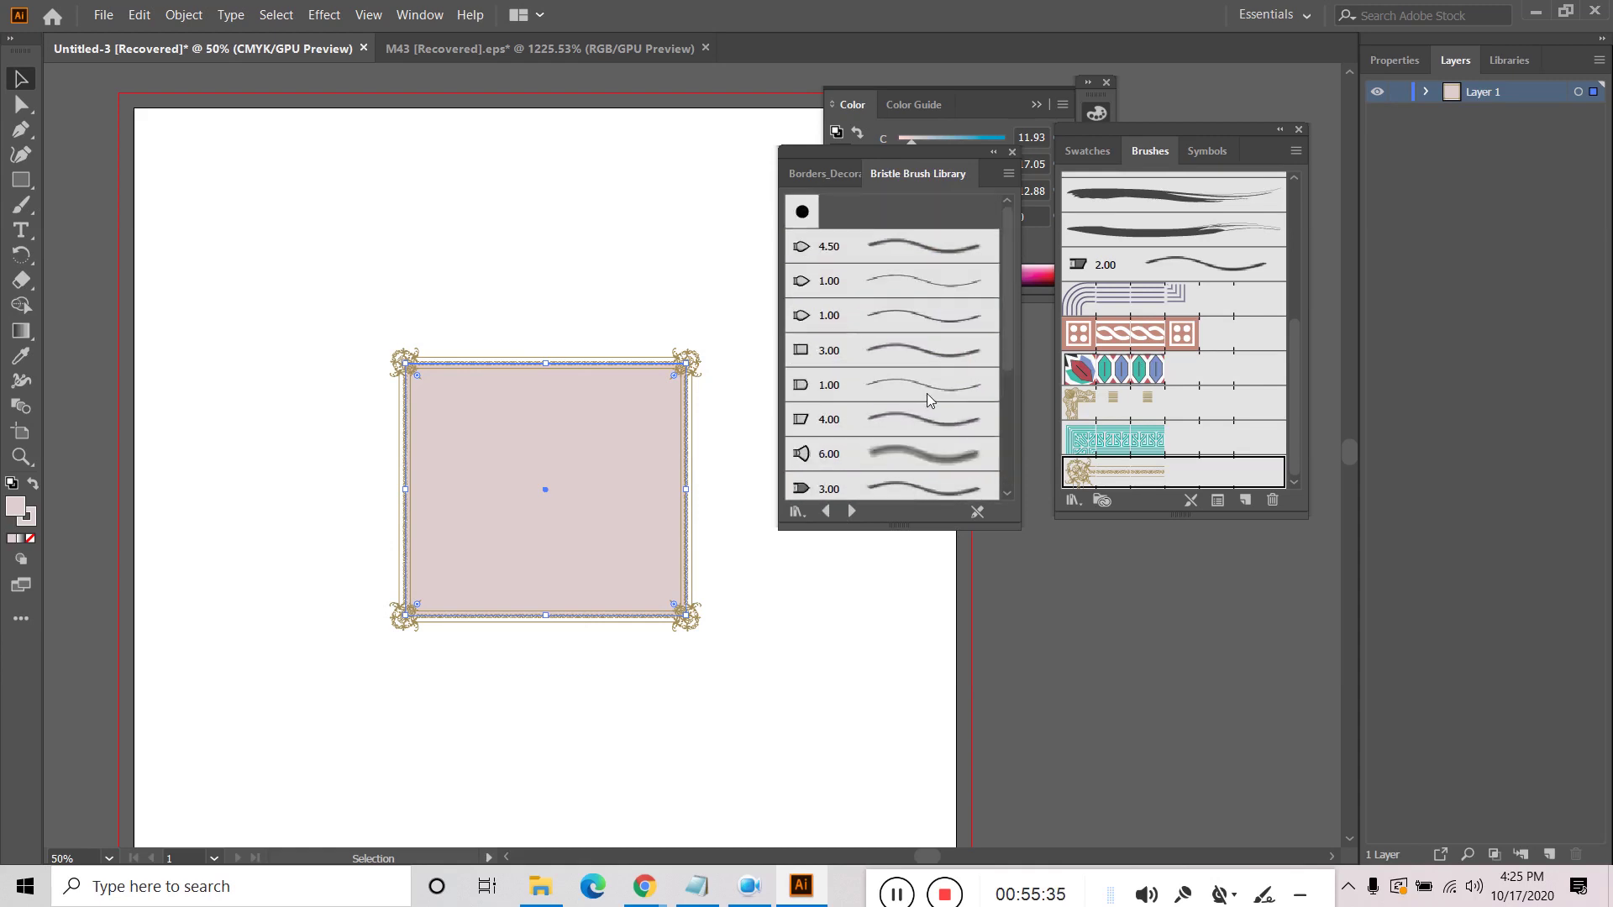
Step: Apply a 1.00 brush from the Bristle Brush Library to the rectangle's outline, and delete the rectangle from the artboard
click(914, 318)
drag(343, 308, 745, 697)
key(Delete)
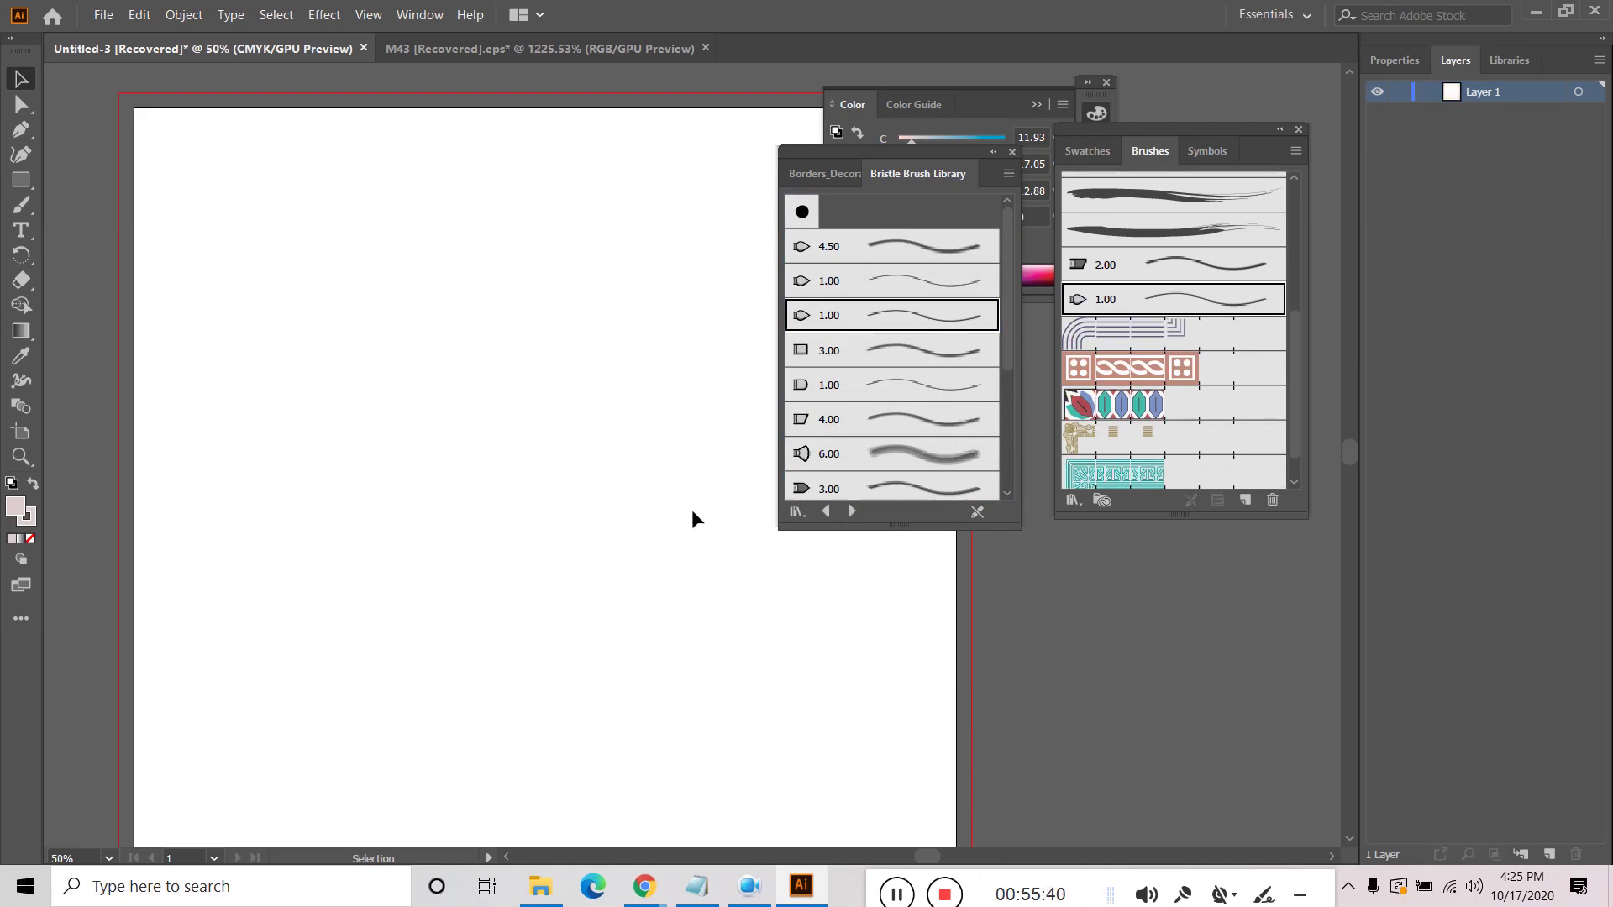
Step: Close the brush library and the Brushes panel, and collapse the Color panel to clear the workspace
click(1013, 152)
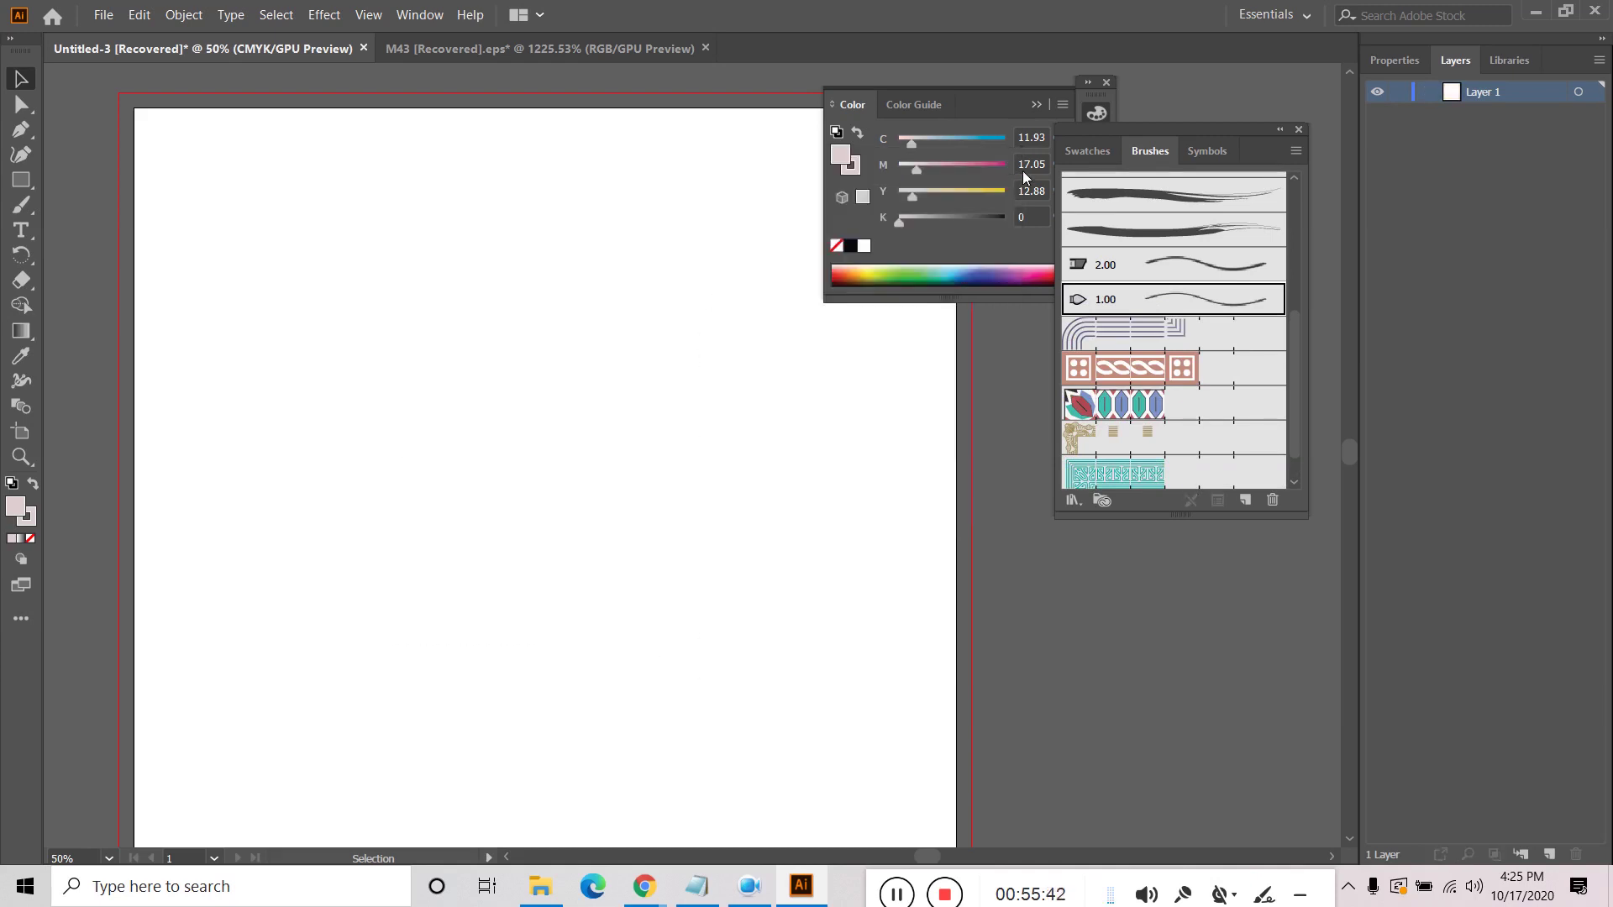
click(1300, 129)
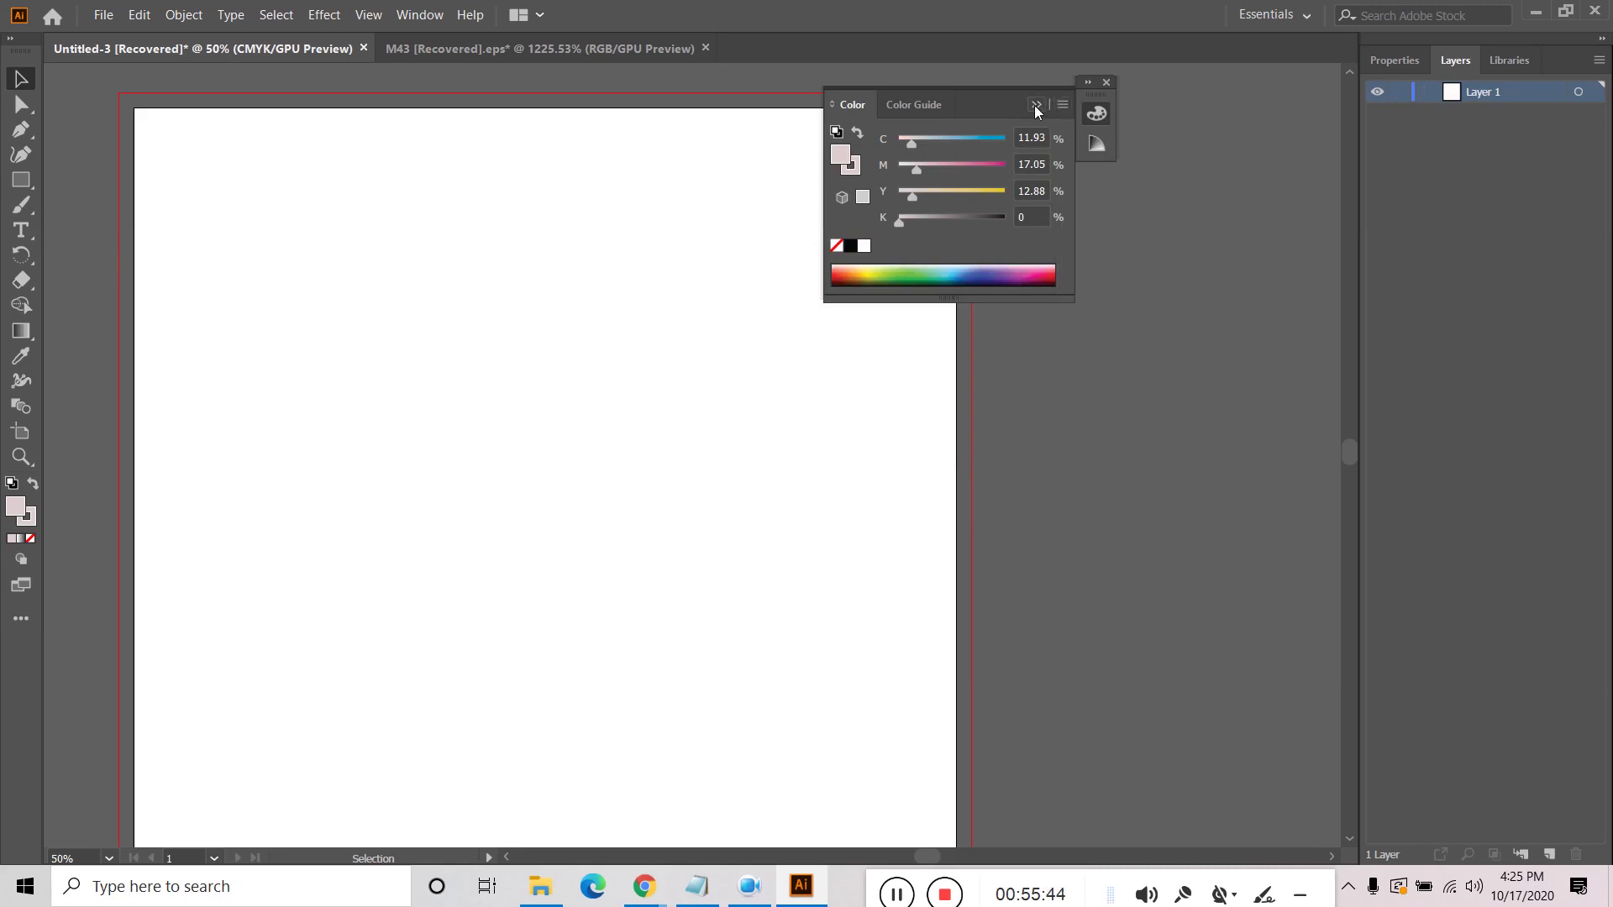
click(1036, 105)
Step: In the M43 document, select the pink splash artwork, show the Brushes panel, and choose the pink splash brush
click(479, 49)
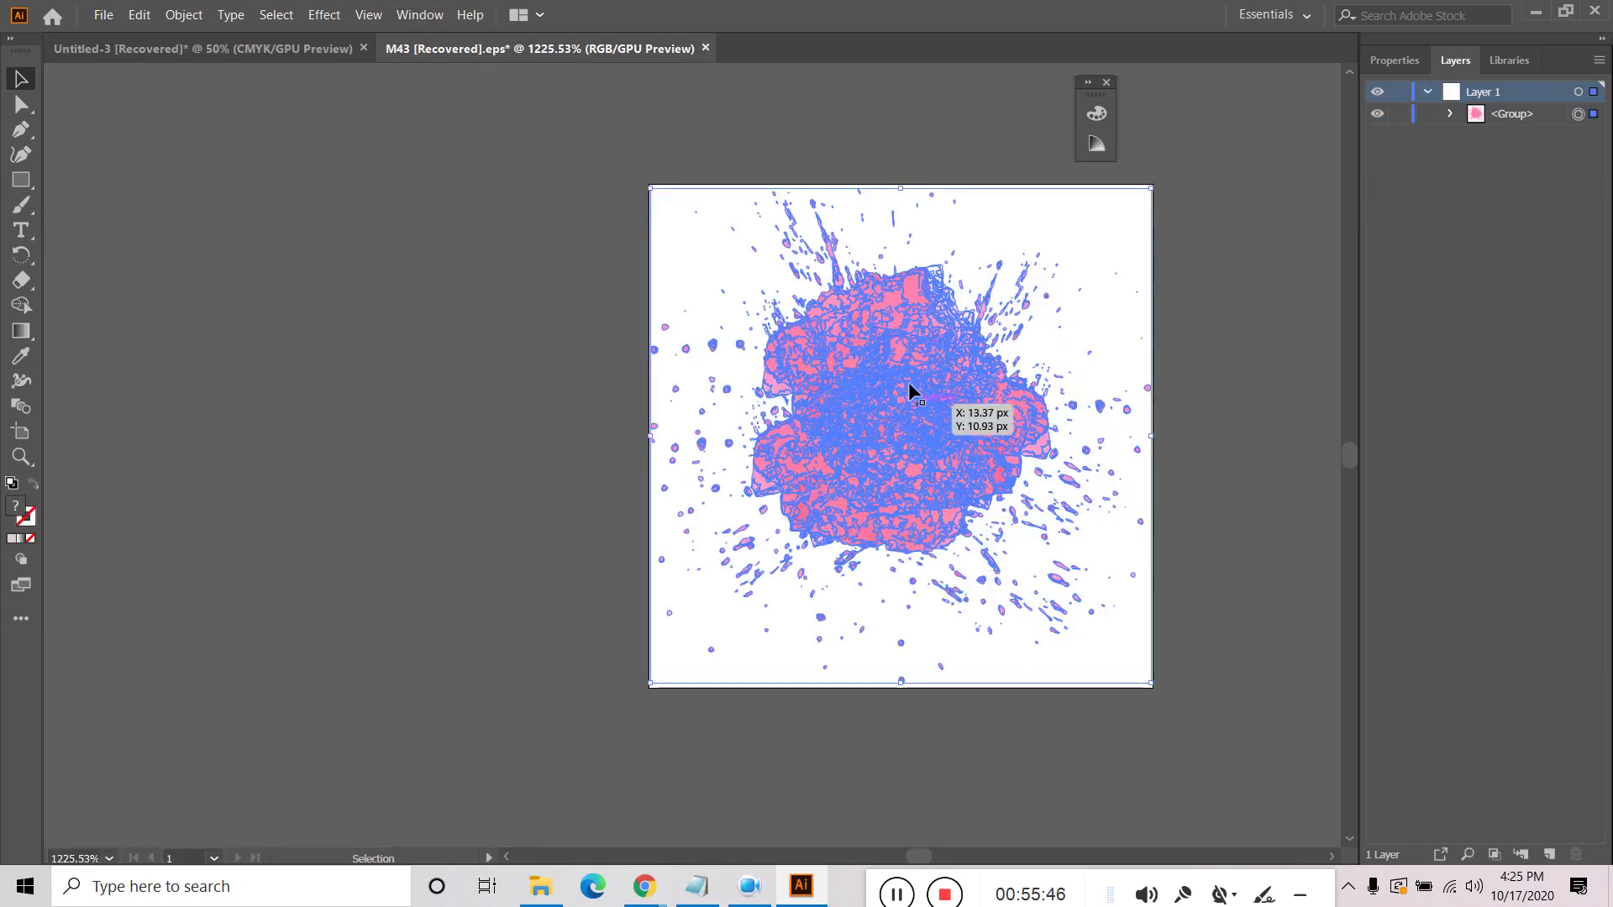
click(378, 162)
click(938, 413)
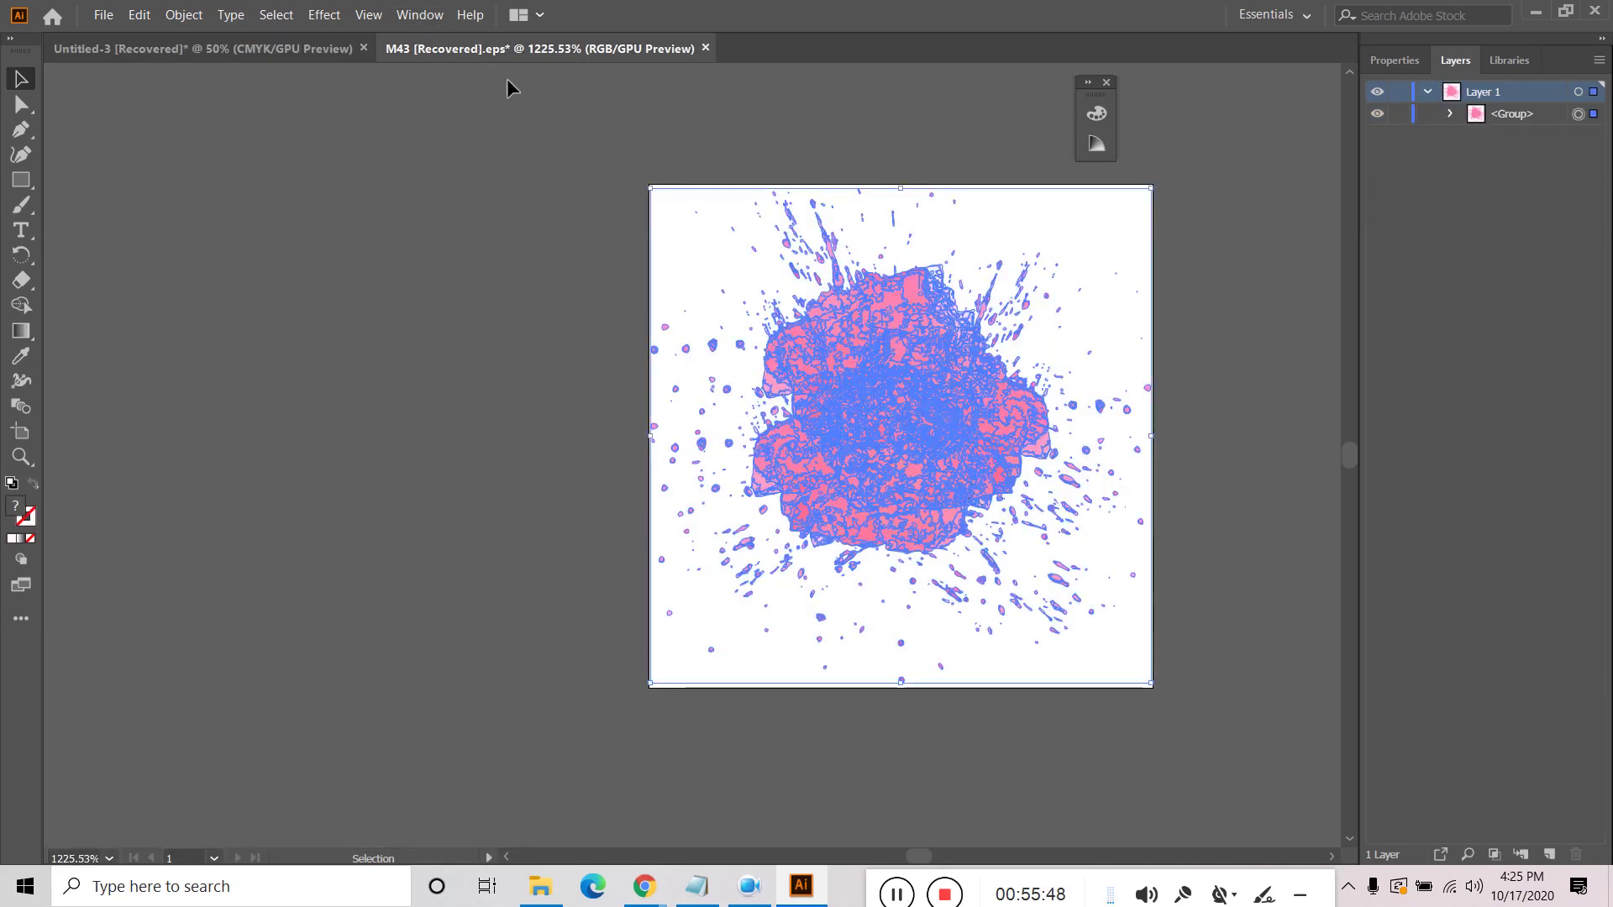
click(418, 17)
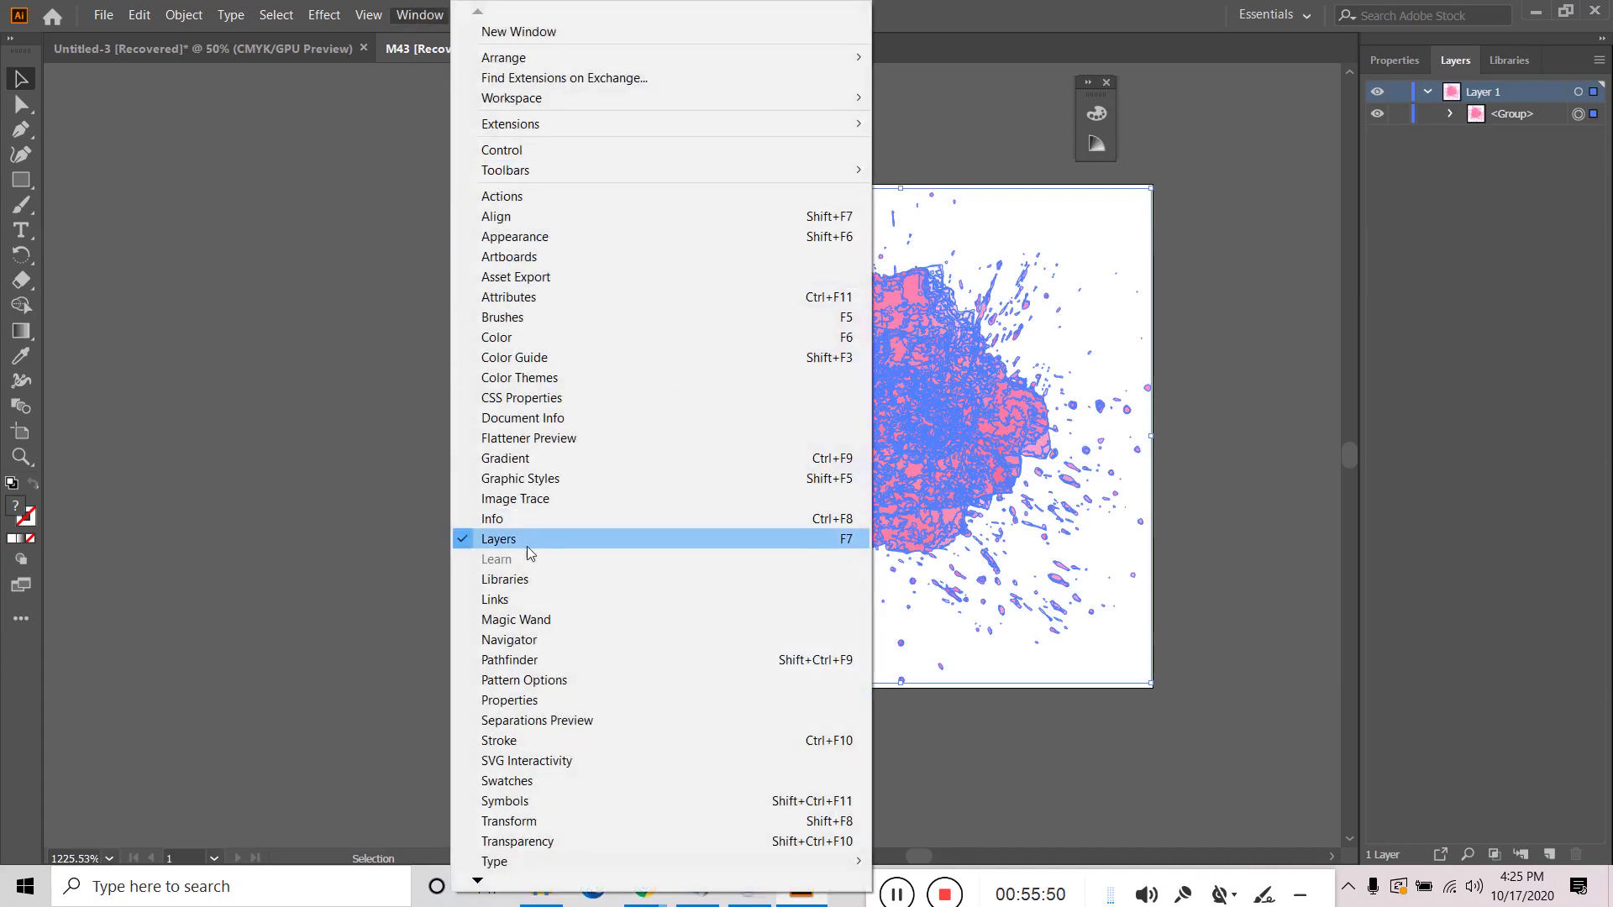
click(514, 318)
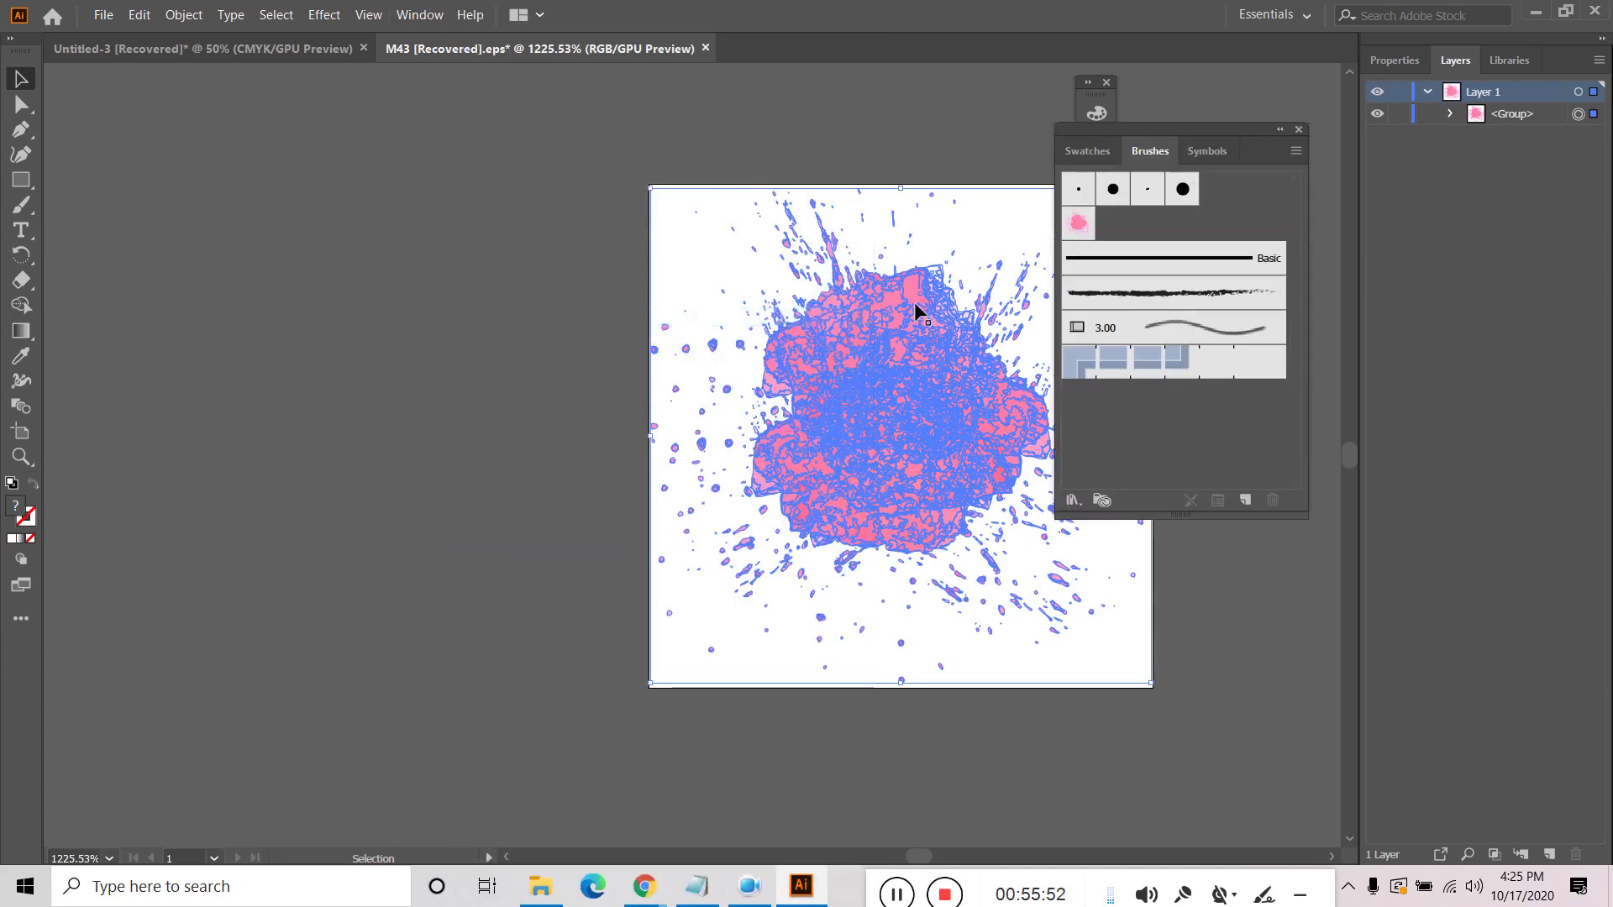
click(1077, 223)
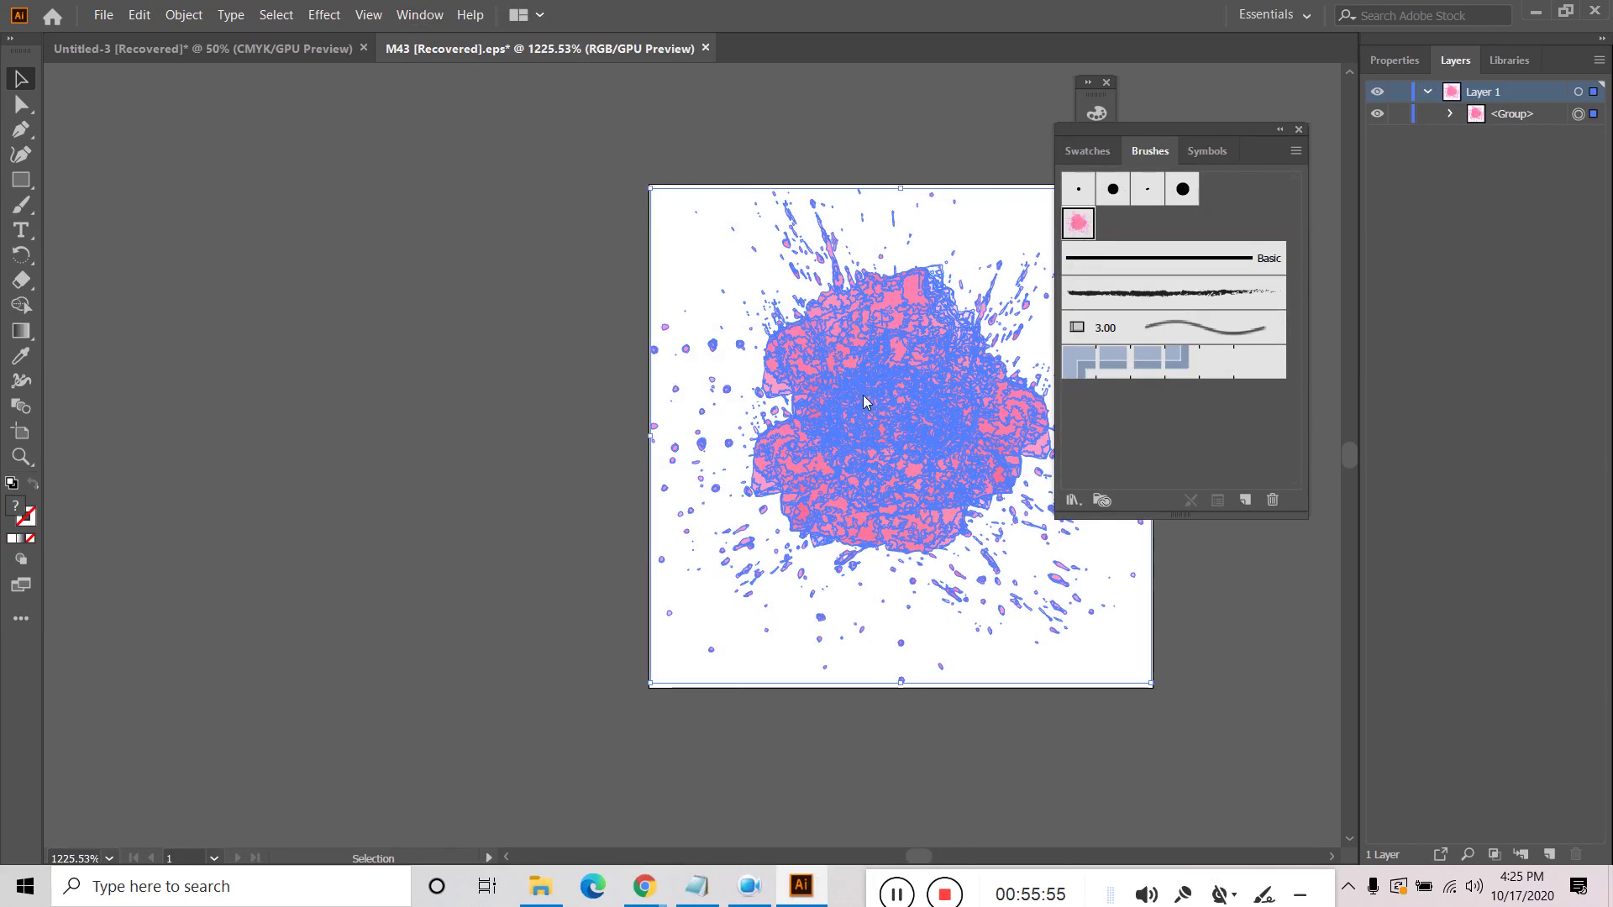